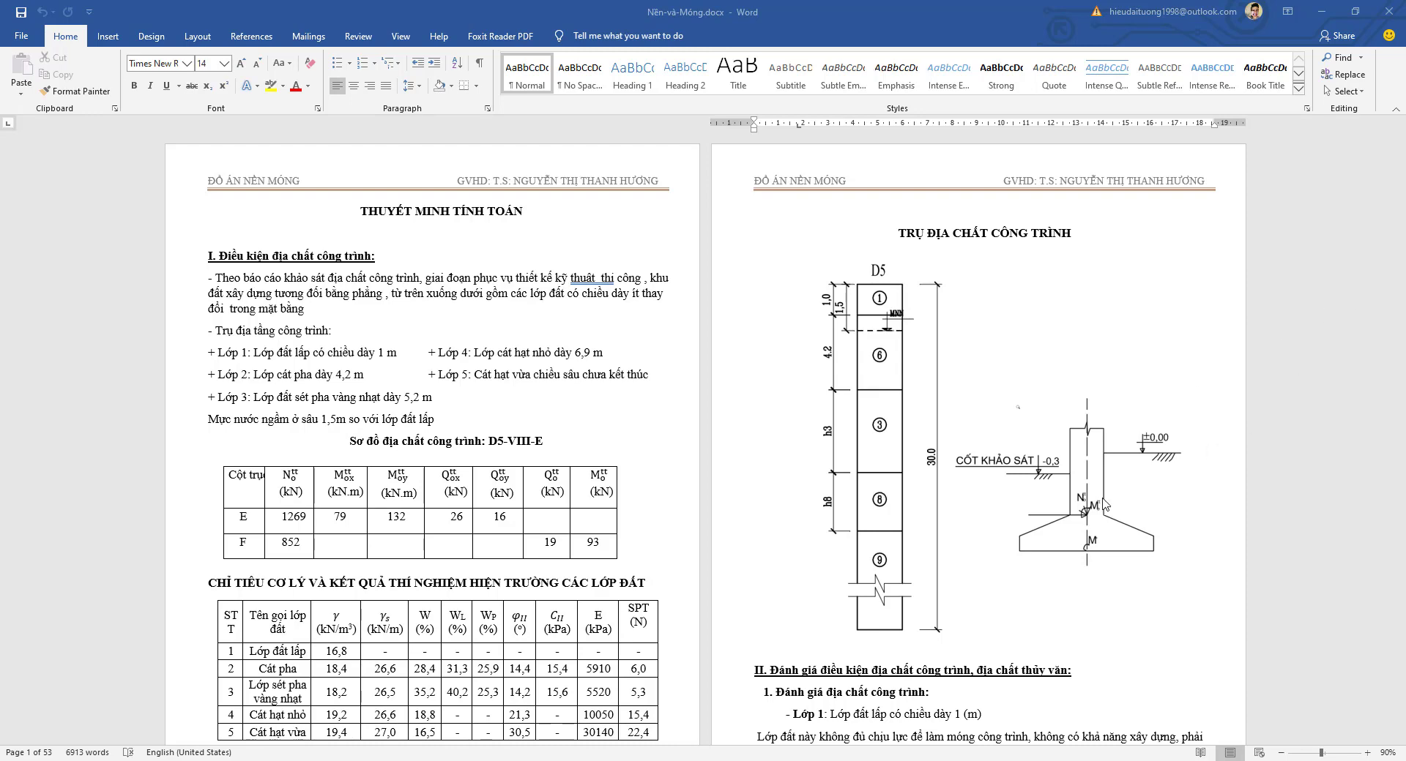
# Zoom and pan the BV N&M.pdf foundation drawing to frame footing section 2-2.
pyautogui.scroll(-3, 1103, 504)
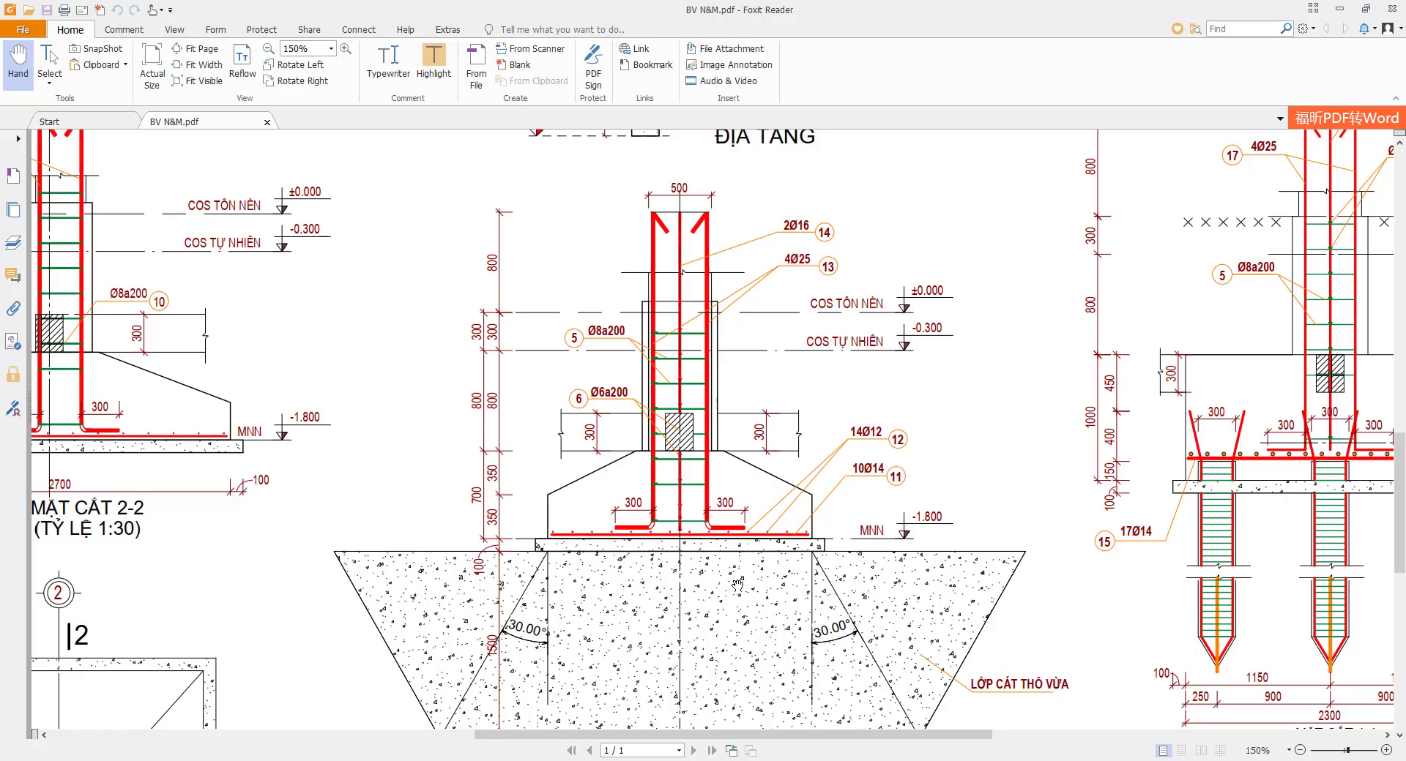
pyautogui.moveTo(618, 541); pyautogui.dragTo(610, 460)
pyautogui.keyDown('ctrl'); pyautogui.scroll(-1, 705, 466); pyautogui.keyUp('ctrl')
pyautogui.keyDown('ctrl'); pyautogui.scroll(-1, 705, 465); pyautogui.keyUp('ctrl')
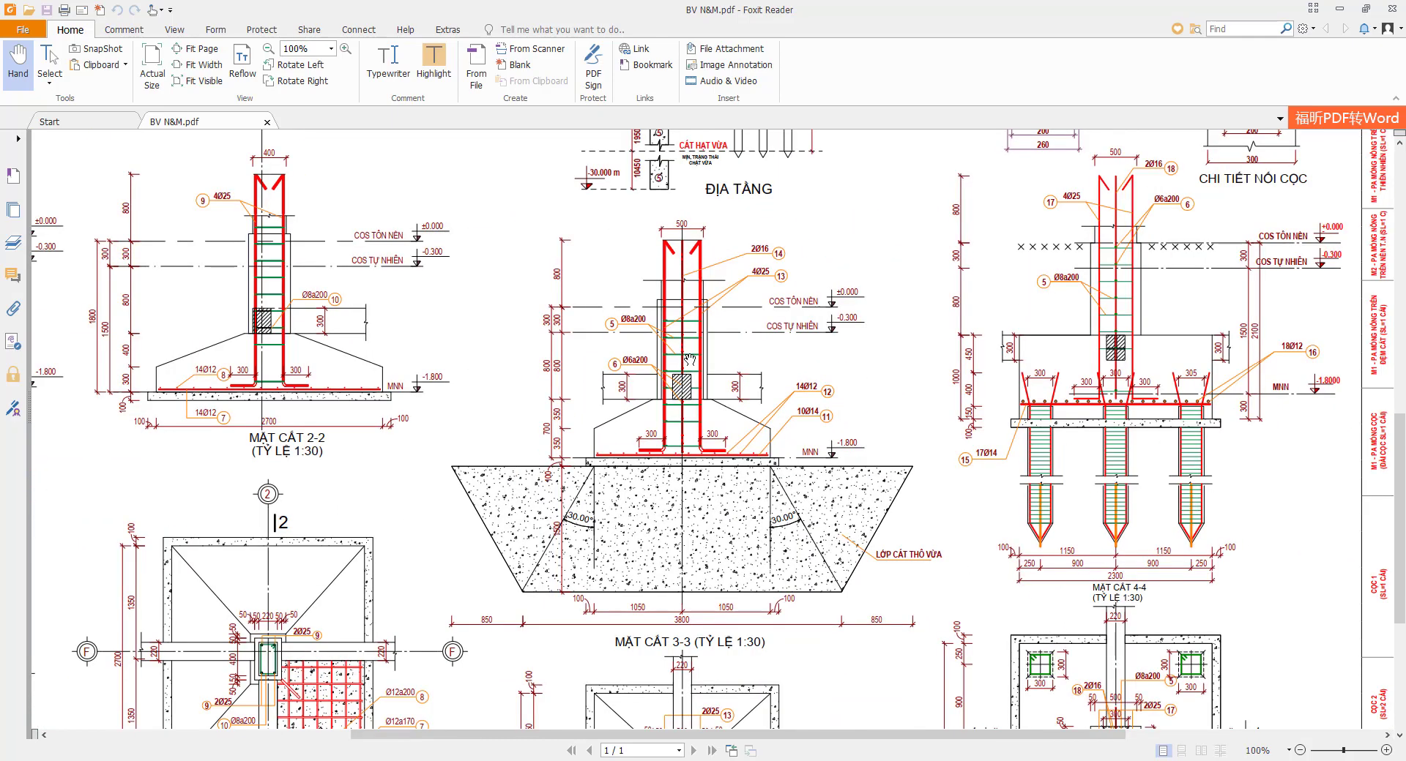
pyautogui.moveTo(700, 342); pyautogui.dragTo(675, 320)
pyautogui.keyDown('ctrl'); pyautogui.scroll(1, 668, 404); pyautogui.keyUp('ctrl')
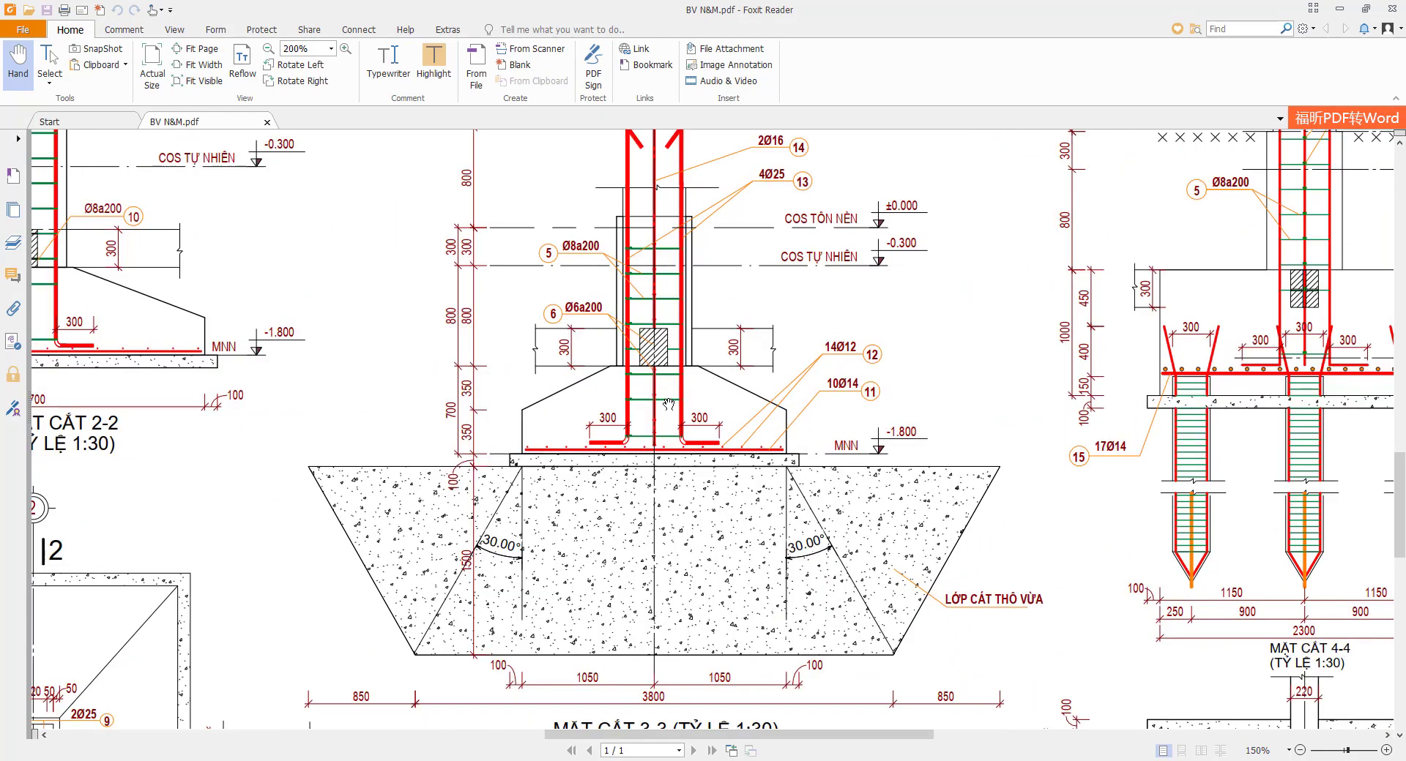
pyautogui.keyDown('ctrl'); pyautogui.scroll(1, 641, 396); pyautogui.keyUp('ctrl')
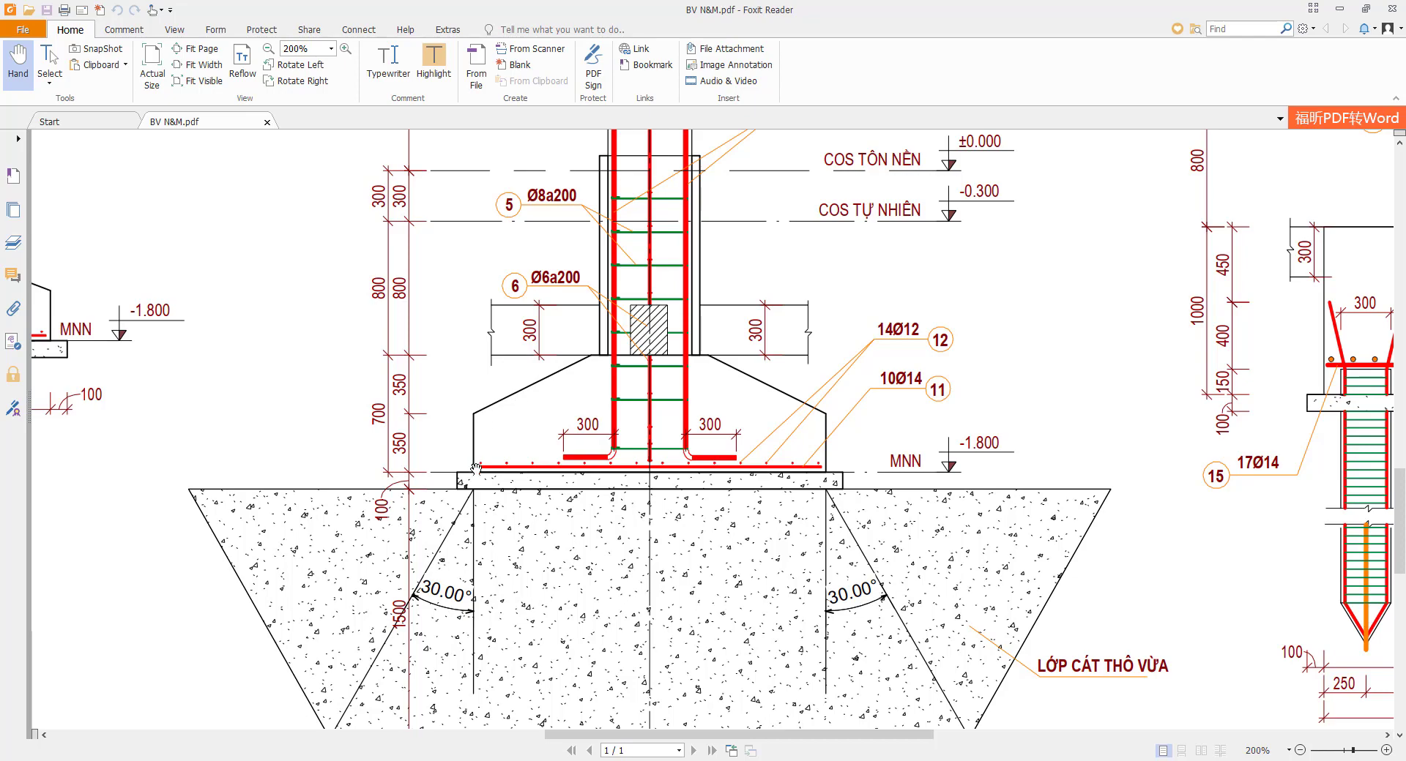
pyautogui.moveTo(547, 420); pyautogui.dragTo(1081, 347)
pyautogui.moveTo(440, 366); pyautogui.dragTo(486, 382)
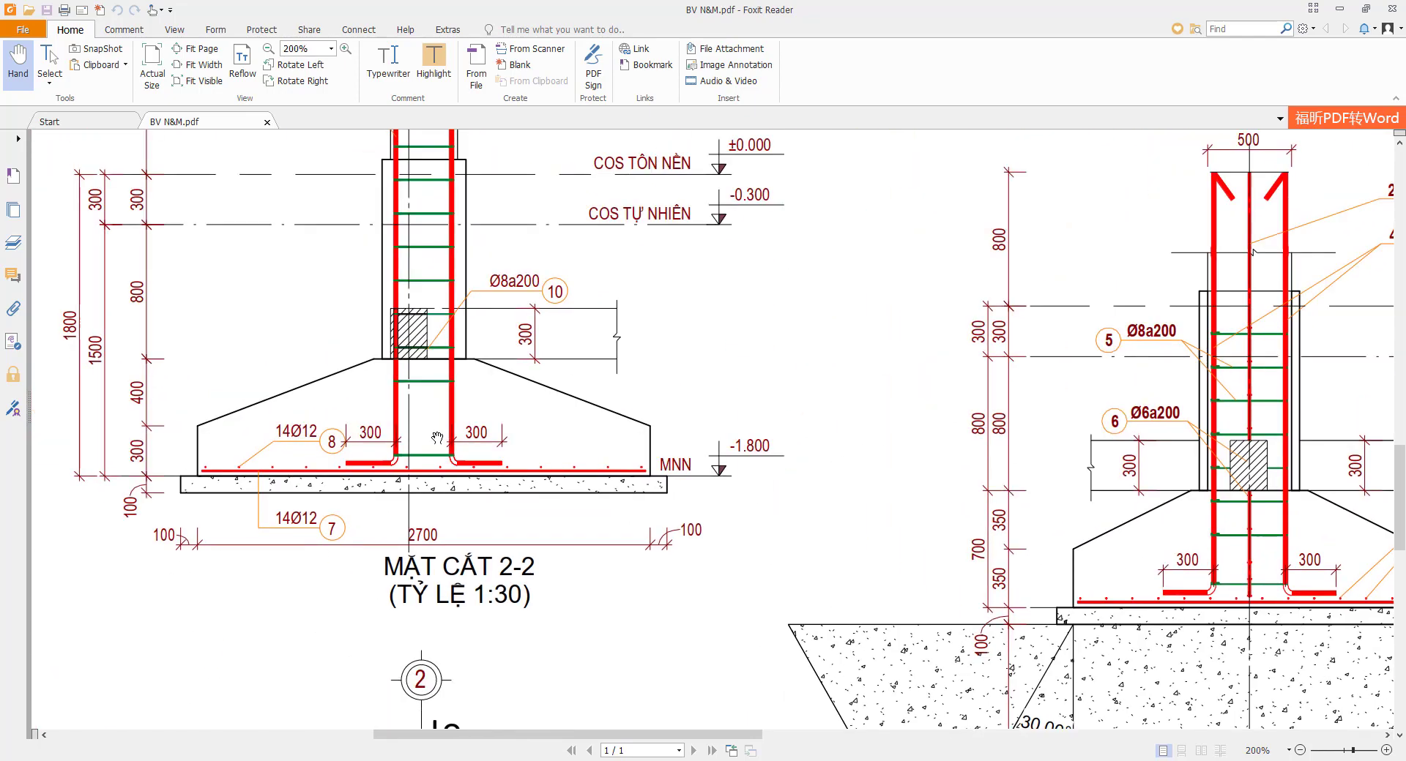
pyautogui.moveTo(257, 329); pyautogui.dragTo(741, 455)
pyautogui.moveTo(509, 454); pyautogui.dragTo(740, 461)
# Pan across to section 3-3 and its title, then frame sections 2-2, 3-3 and 4-4 together.
pyautogui.moveTo(855, 488); pyautogui.dragTo(534, 432)
pyautogui.moveTo(806, 469); pyautogui.dragTo(410, 454)
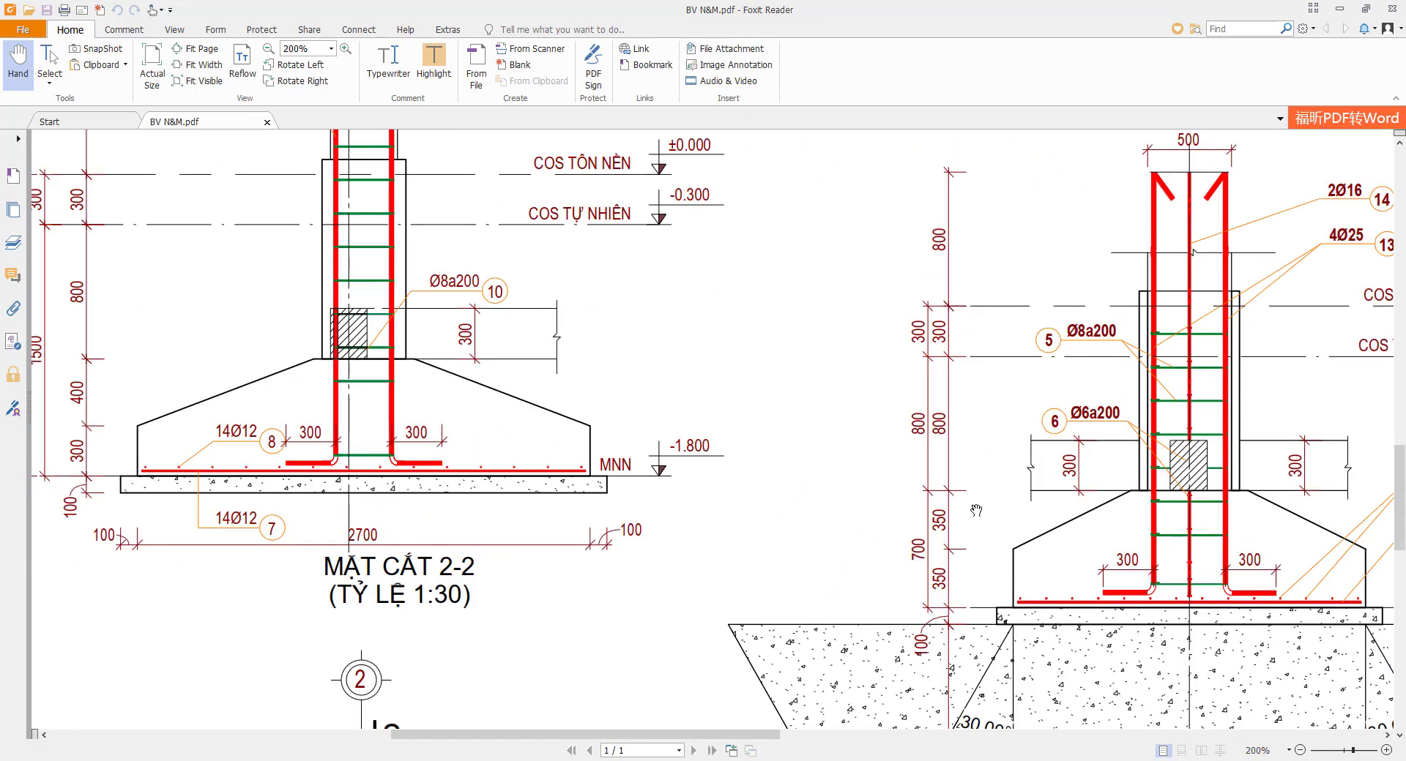
pyautogui.moveTo(1066, 475); pyautogui.dragTo(818, 475)
pyautogui.moveTo(944, 501); pyautogui.dragTo(931, 414)
pyautogui.keyDown('ctrl'); pyautogui.scroll(-1, 932, 414); pyautogui.keyUp('ctrl')
pyautogui.moveTo(835, 352); pyautogui.dragTo(754, 356)
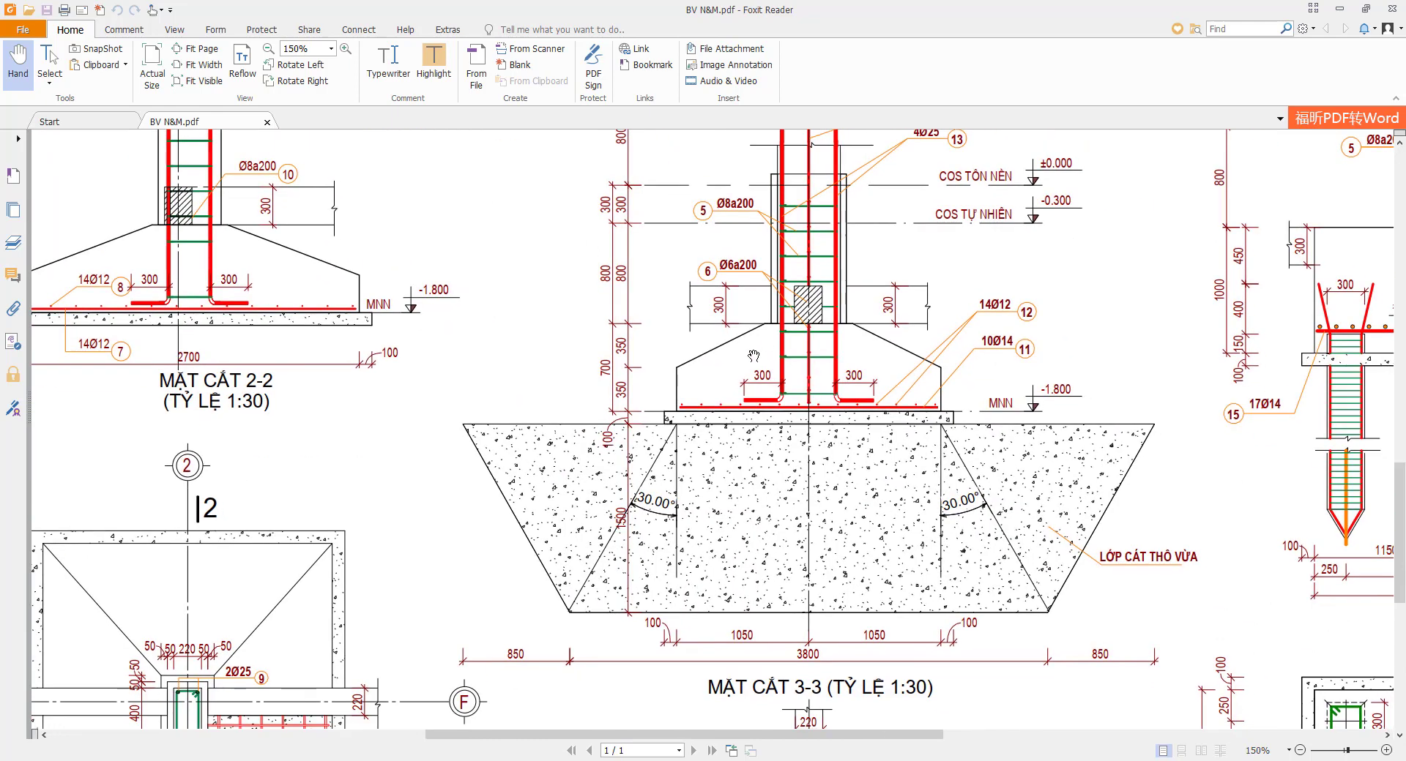
pyautogui.keyDown('ctrl'); pyautogui.scroll(1, 811, 369); pyautogui.keyUp('ctrl')
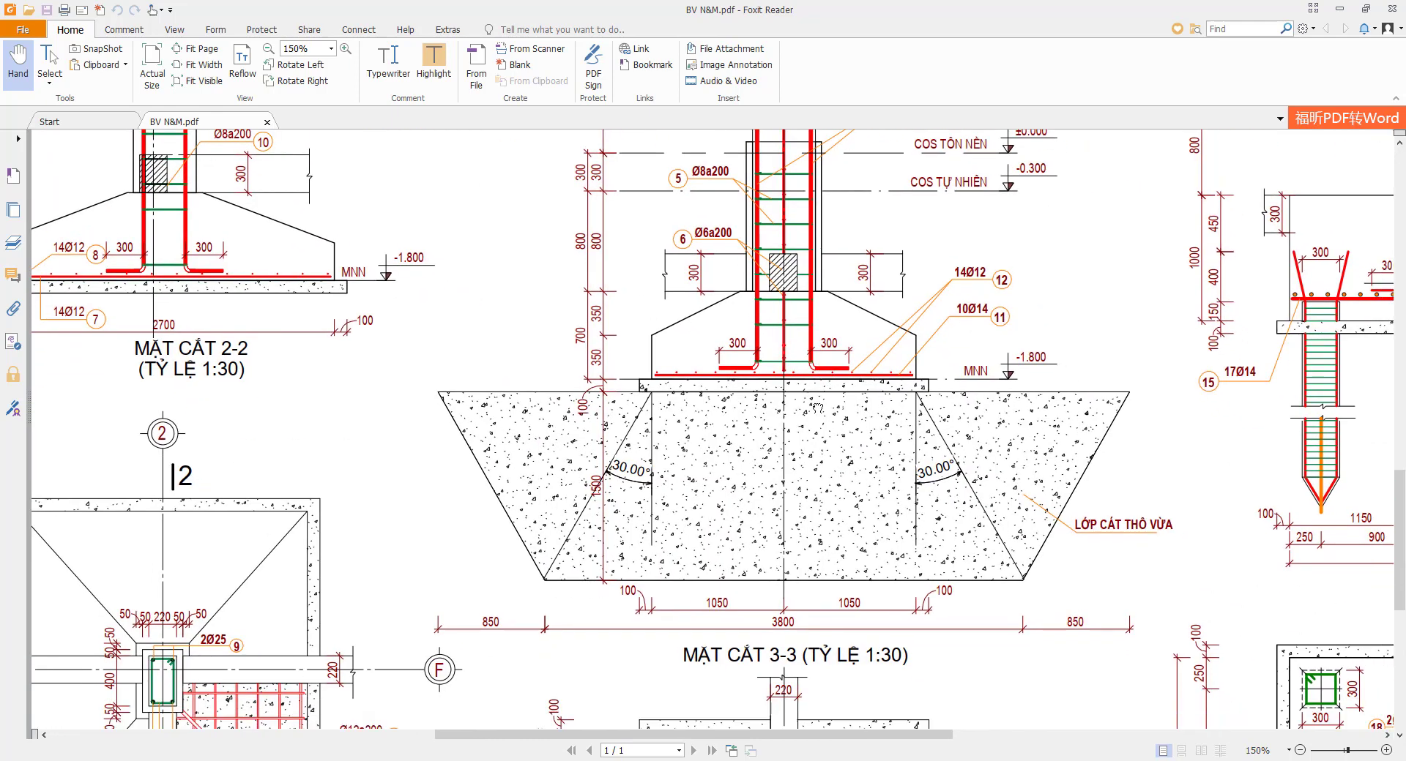
pyautogui.keyDown('ctrl'); pyautogui.scroll(-2, 813, 466); pyautogui.keyUp('ctrl')
pyautogui.keyDown('ctrl'); pyautogui.scroll(-1, 813, 466); pyautogui.keyUp('ctrl')
pyautogui.moveTo(521, 493); pyautogui.dragTo(486, 437)
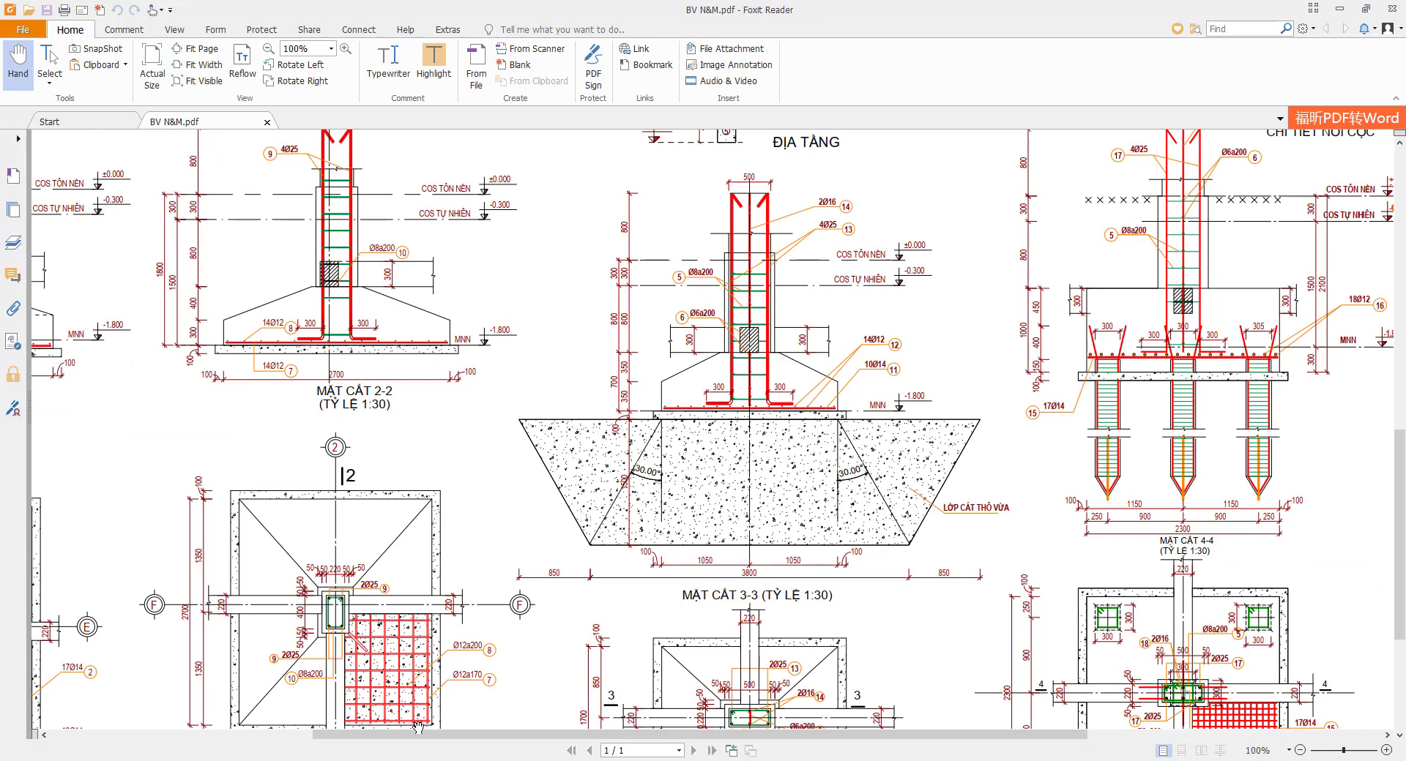
# Switch to the Word report and scroll to the sand-cushion calculation section.
pyautogui.hotkey('alt', 'Tab')
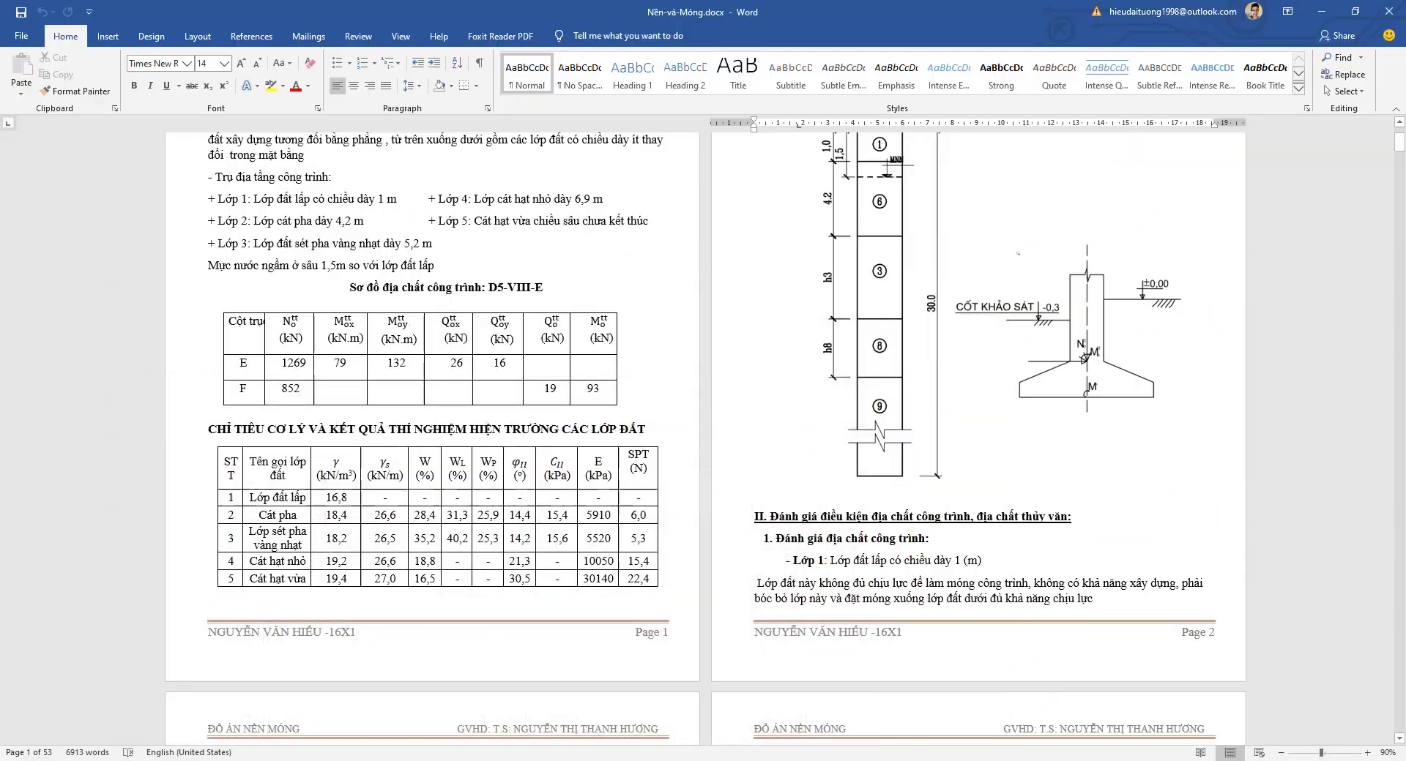
pyautogui.scroll(-6, 651, 640)
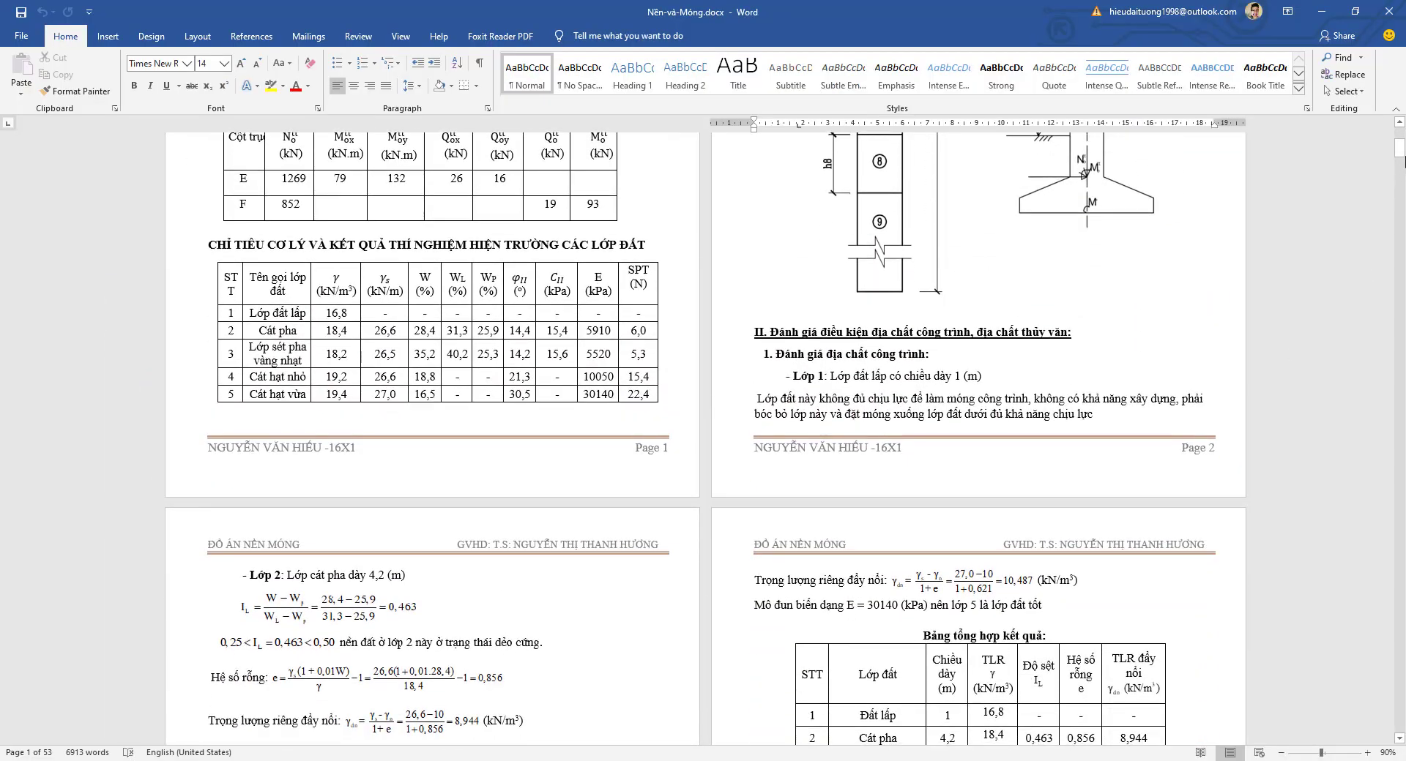
pyautogui.moveTo(1399, 163); pyautogui.dragTo(1400, 384)
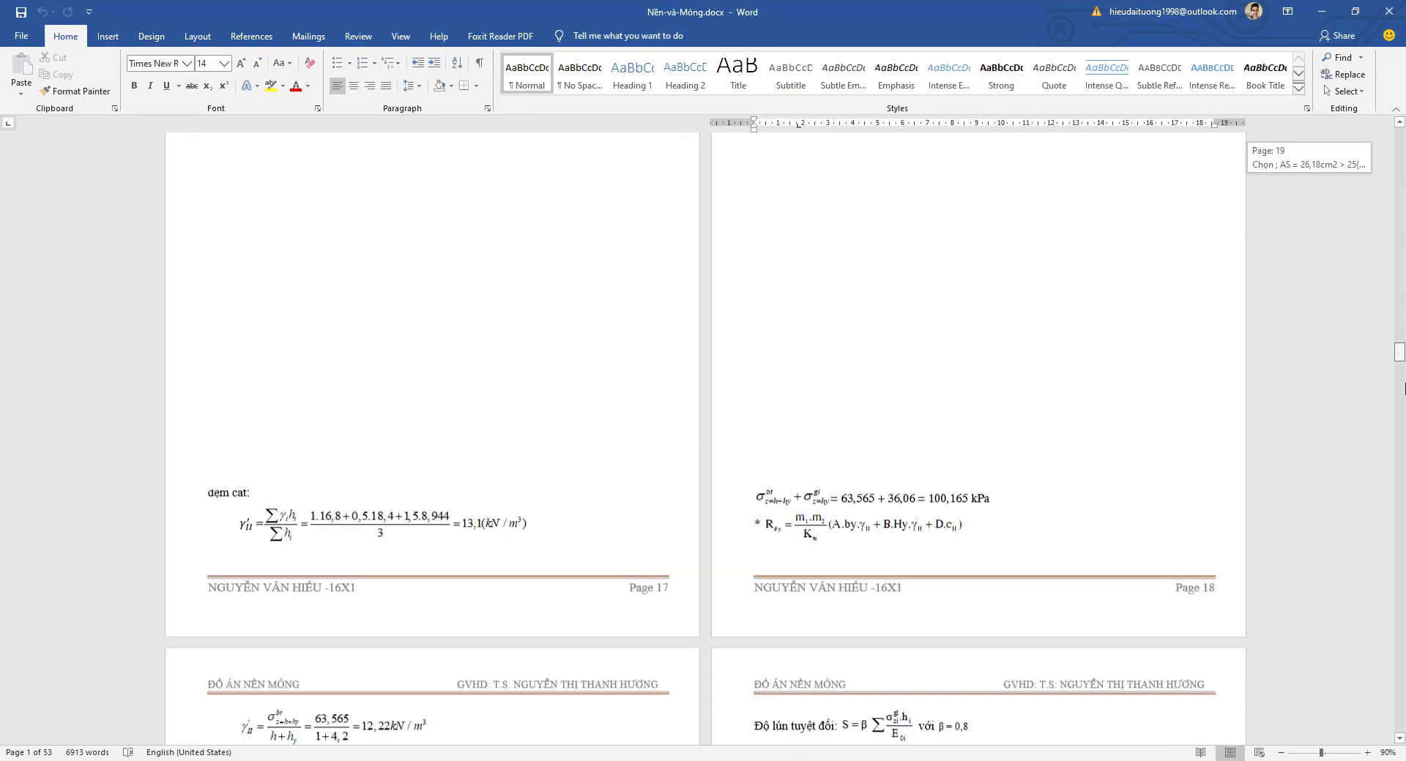
pyautogui.scroll(2, 970, 327)
pyautogui.scroll(10, 970, 328)
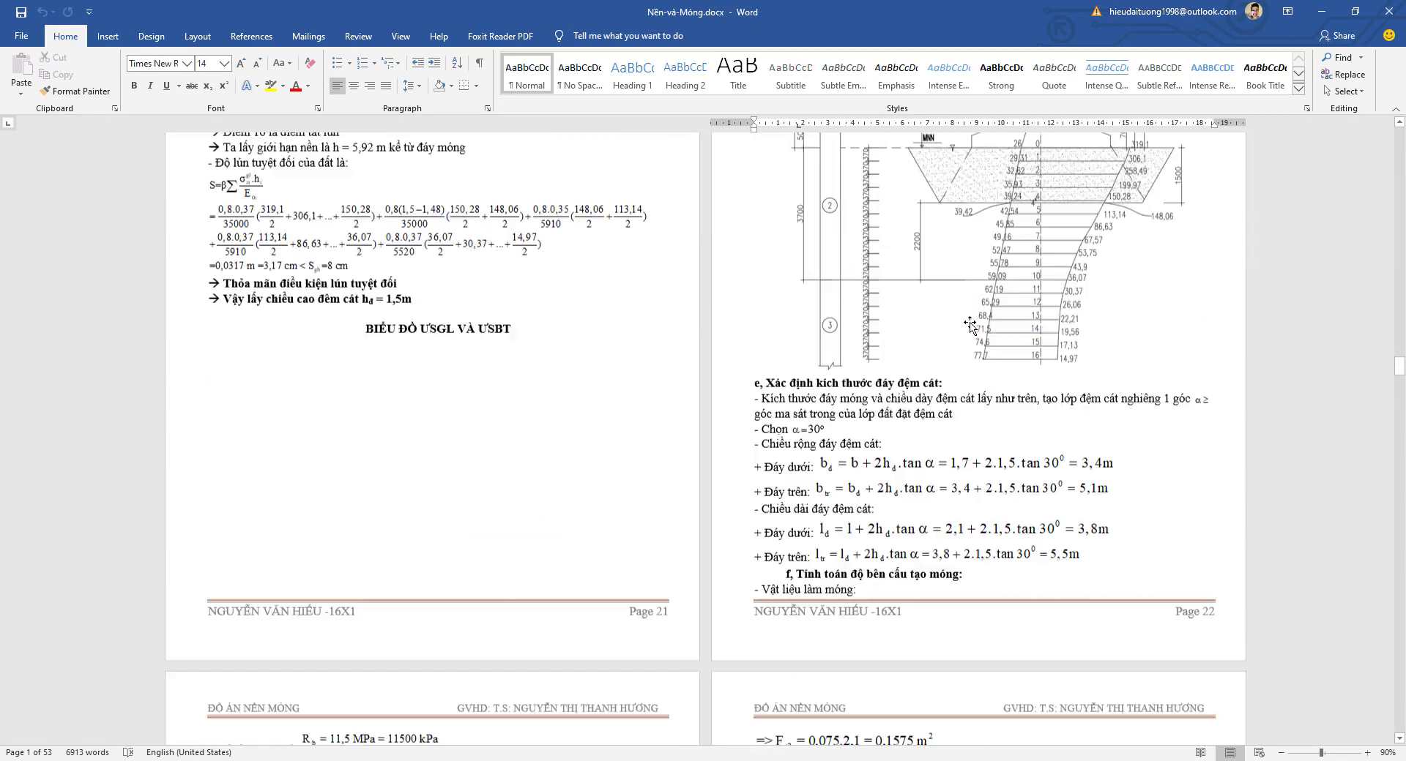
pyautogui.scroll(5, 971, 328)
pyautogui.scroll(-3, 970, 328)
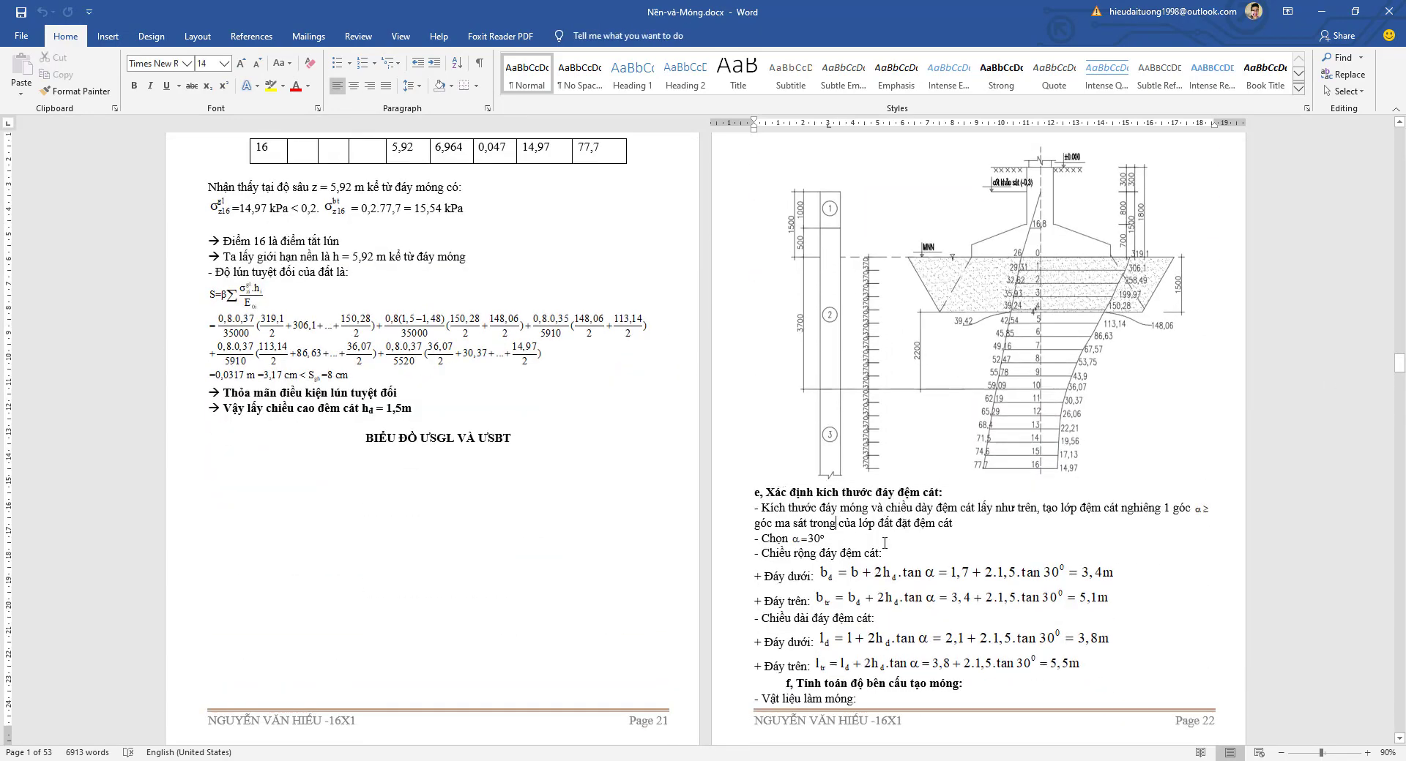
pyautogui.scroll(-5, 906, 541)
pyautogui.scroll(1, 842, 410)
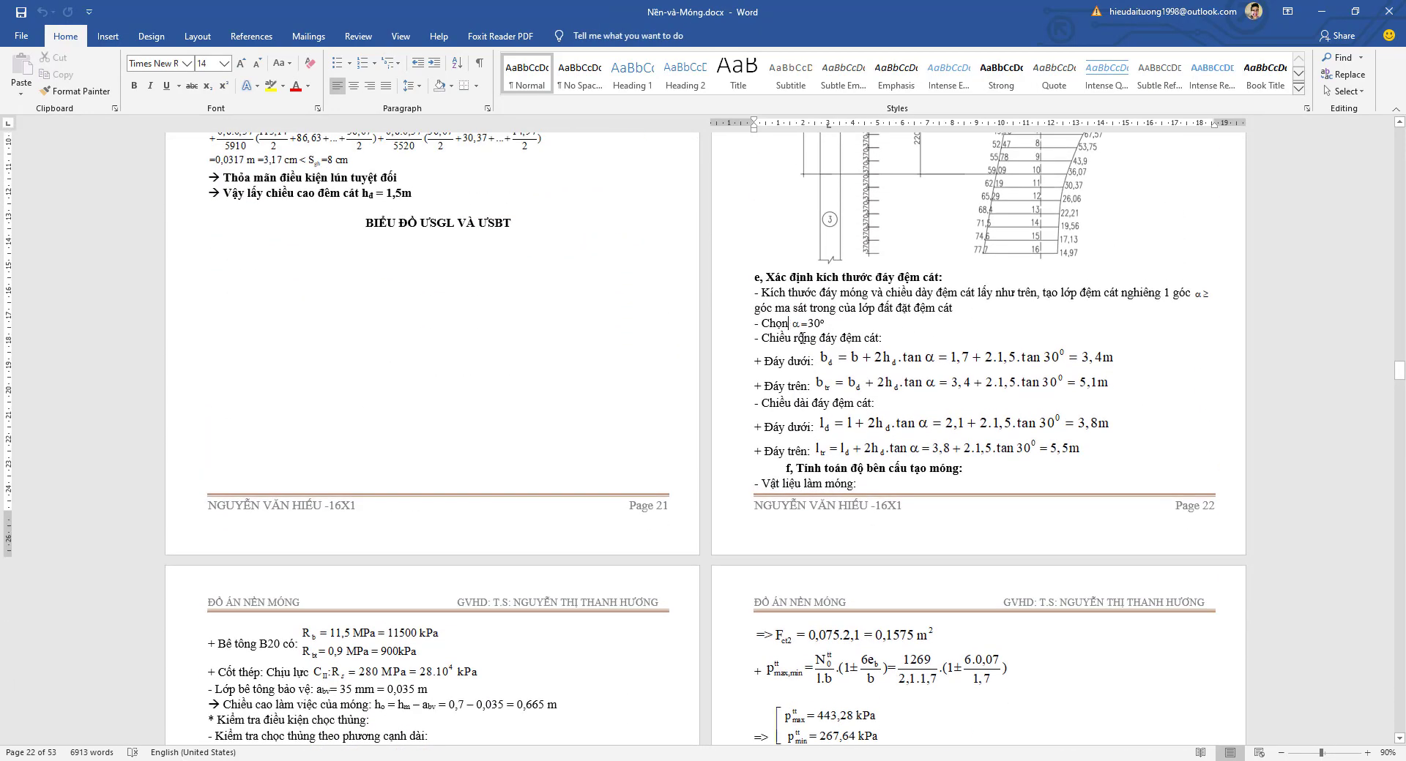
# Inspect the sand-cushion dimension equations, including the top-length equation.
pyautogui.click(1102, 356)
pyautogui.click(1098, 384)
pyautogui.click(1094, 423)
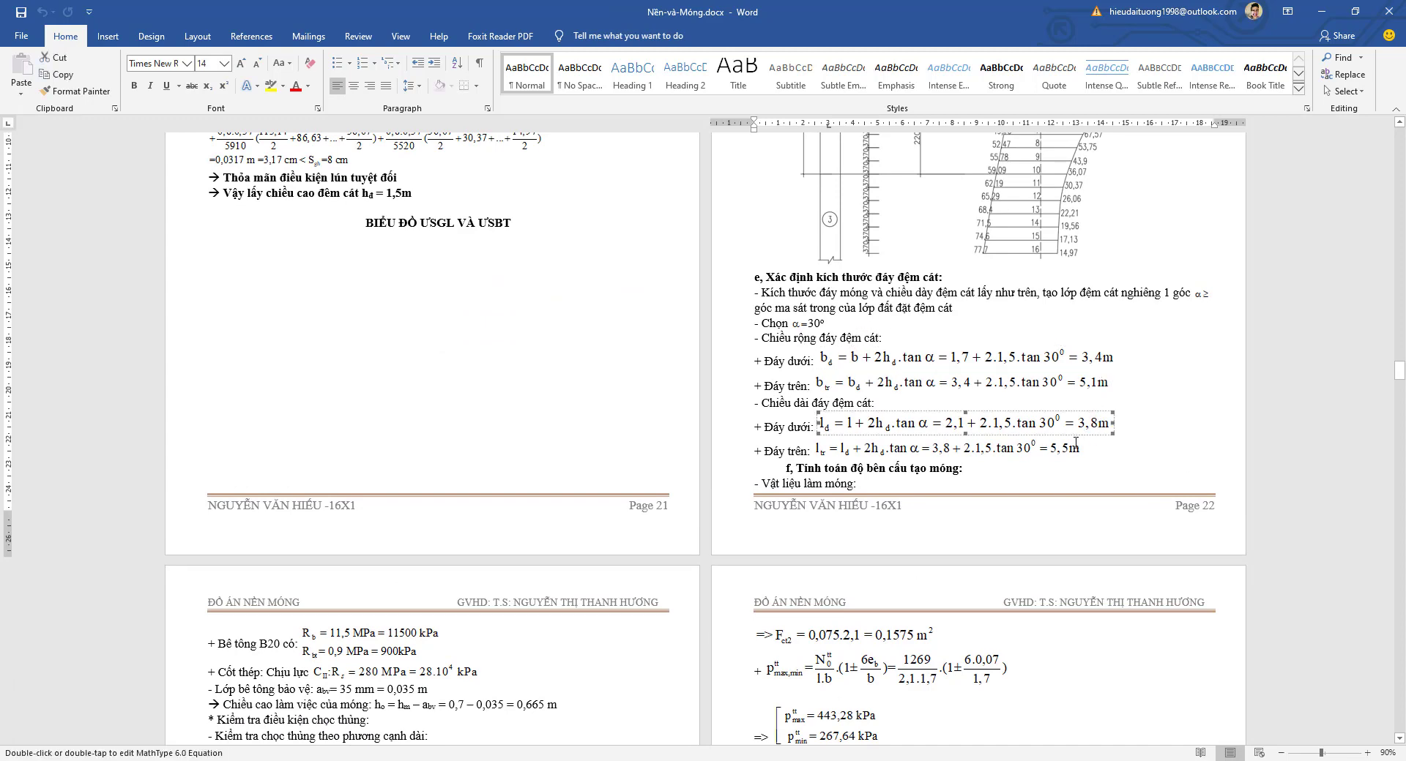
pyautogui.click(1075, 452)
pyautogui.click(986, 477)
# Scroll on to the footing conclusion in the KẾT LUẬN section.
pyautogui.scroll(-5, 986, 477)
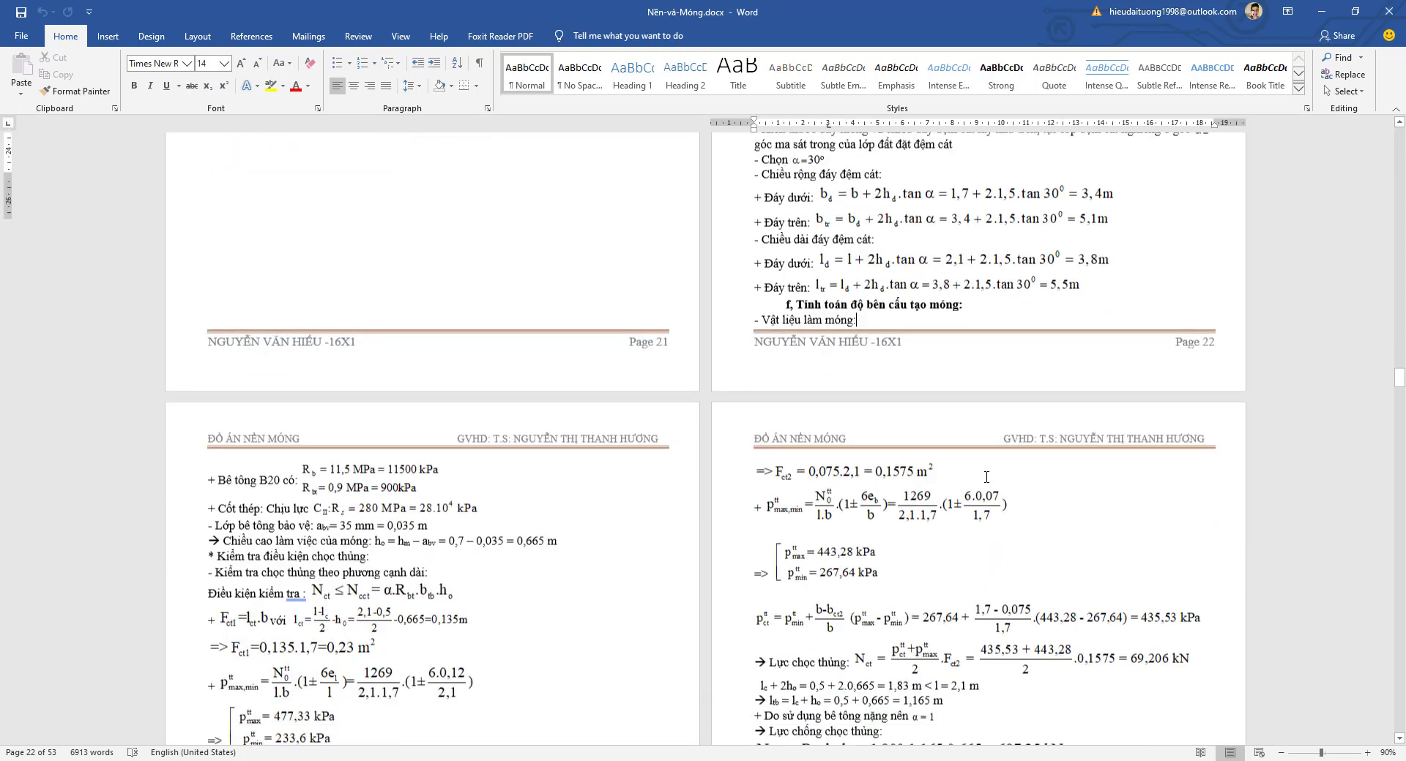
pyautogui.scroll(-10, 987, 481)
pyautogui.scroll(-10, 989, 483)
pyautogui.scroll(-12, 989, 486)
pyautogui.scroll(-10, 989, 488)
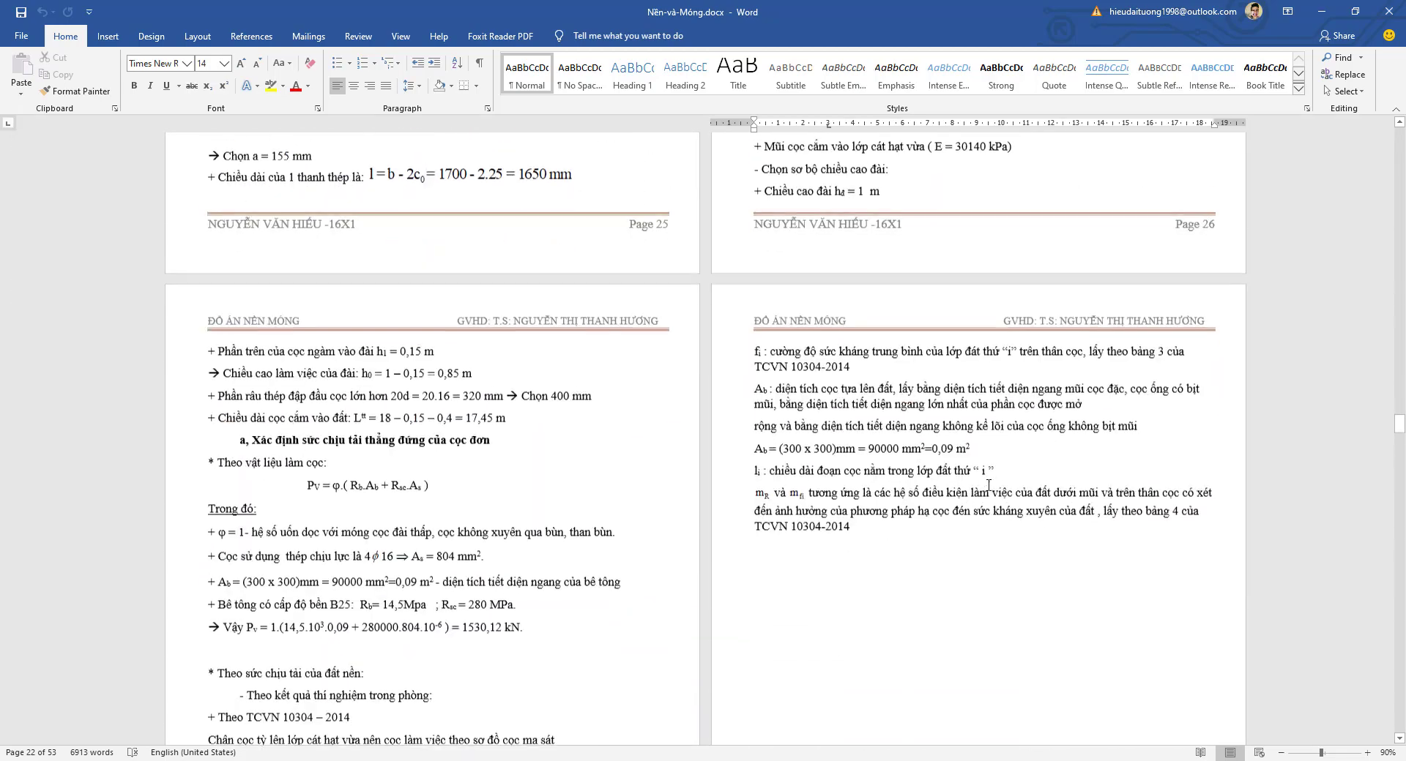
pyautogui.scroll(-8, 987, 487)
pyautogui.scroll(-11, 985, 487)
pyautogui.scroll(-2, 982, 486)
pyautogui.scroll(-8, 982, 486)
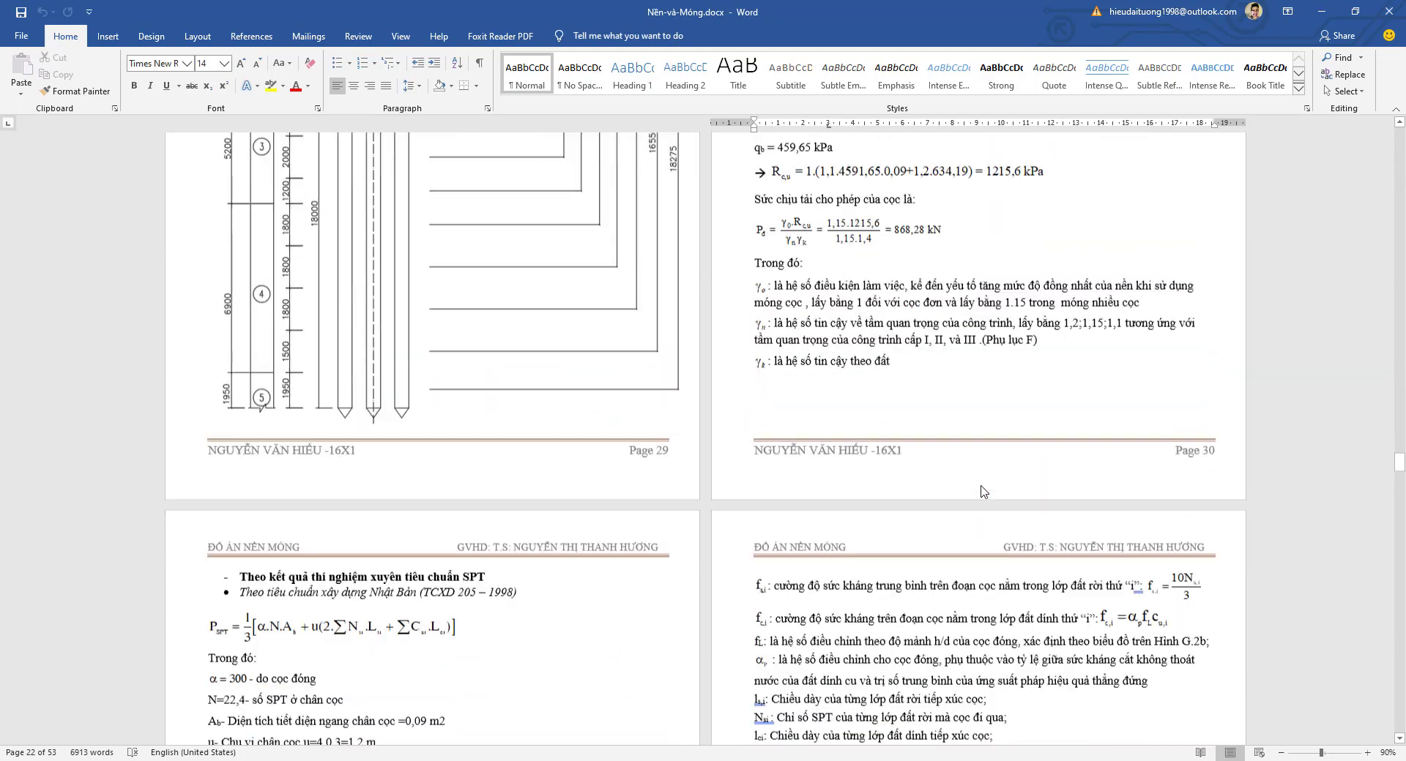
pyautogui.scroll(-1, 977, 485)
pyautogui.scroll(3, 916, 480)
pyautogui.scroll(8, 819, 475)
pyautogui.scroll(4, 819, 475)
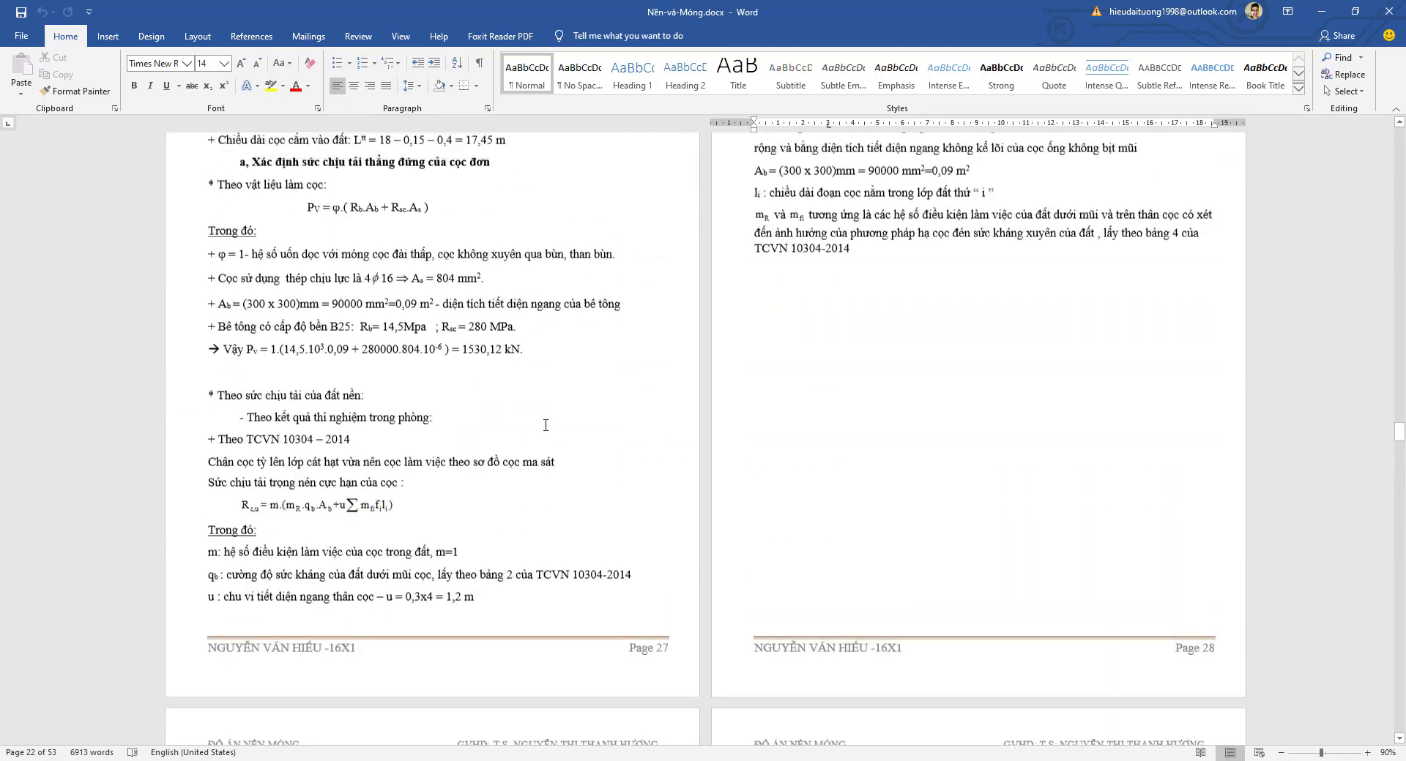
pyautogui.scroll(15, 732, 469)
pyautogui.scroll(2, 645, 461)
pyautogui.scroll(2, 568, 454)
pyautogui.scroll(8, 568, 454)
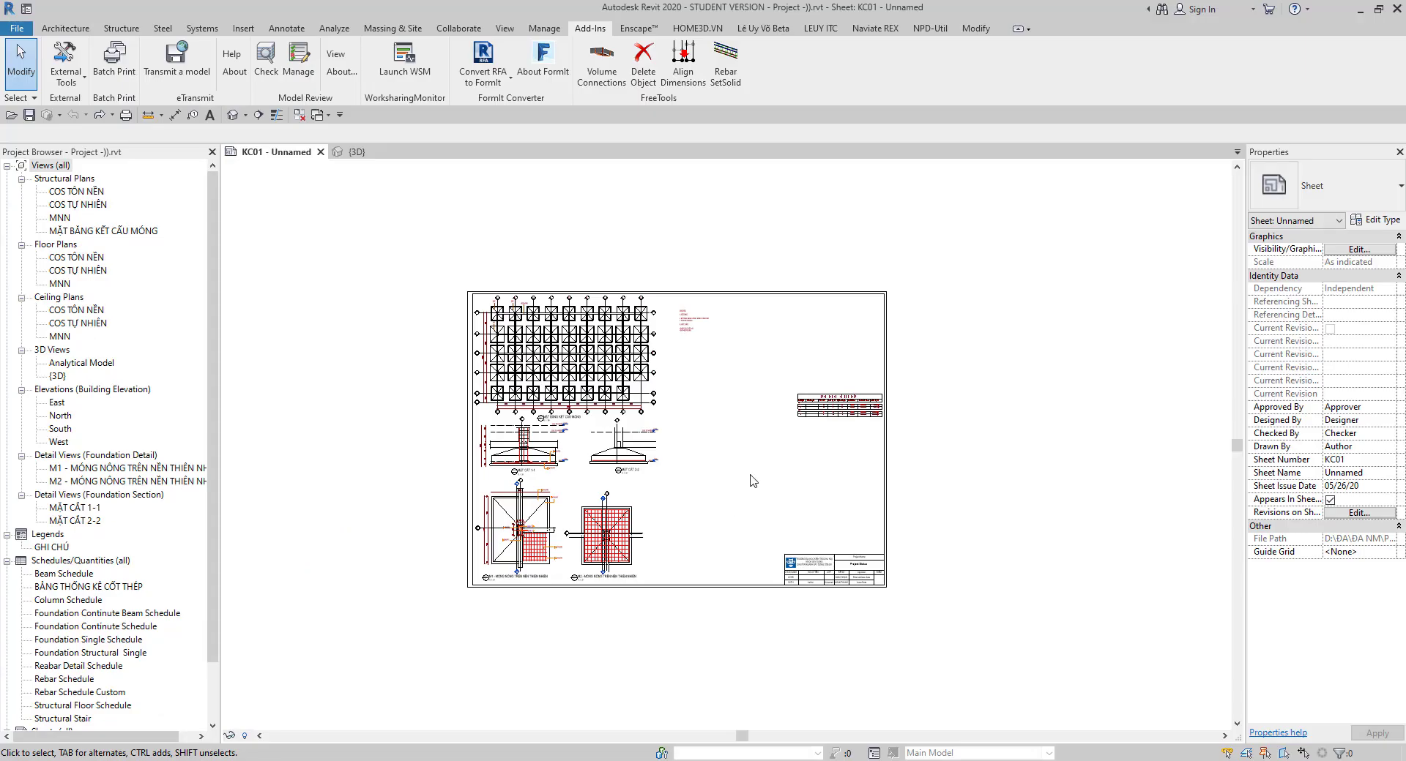
# Zoom into sheet KC01 and activate the MẶT BẰNG KẾT CẤU MÓNG viewport for editing.
pyautogui.scroll(2, 754, 461)
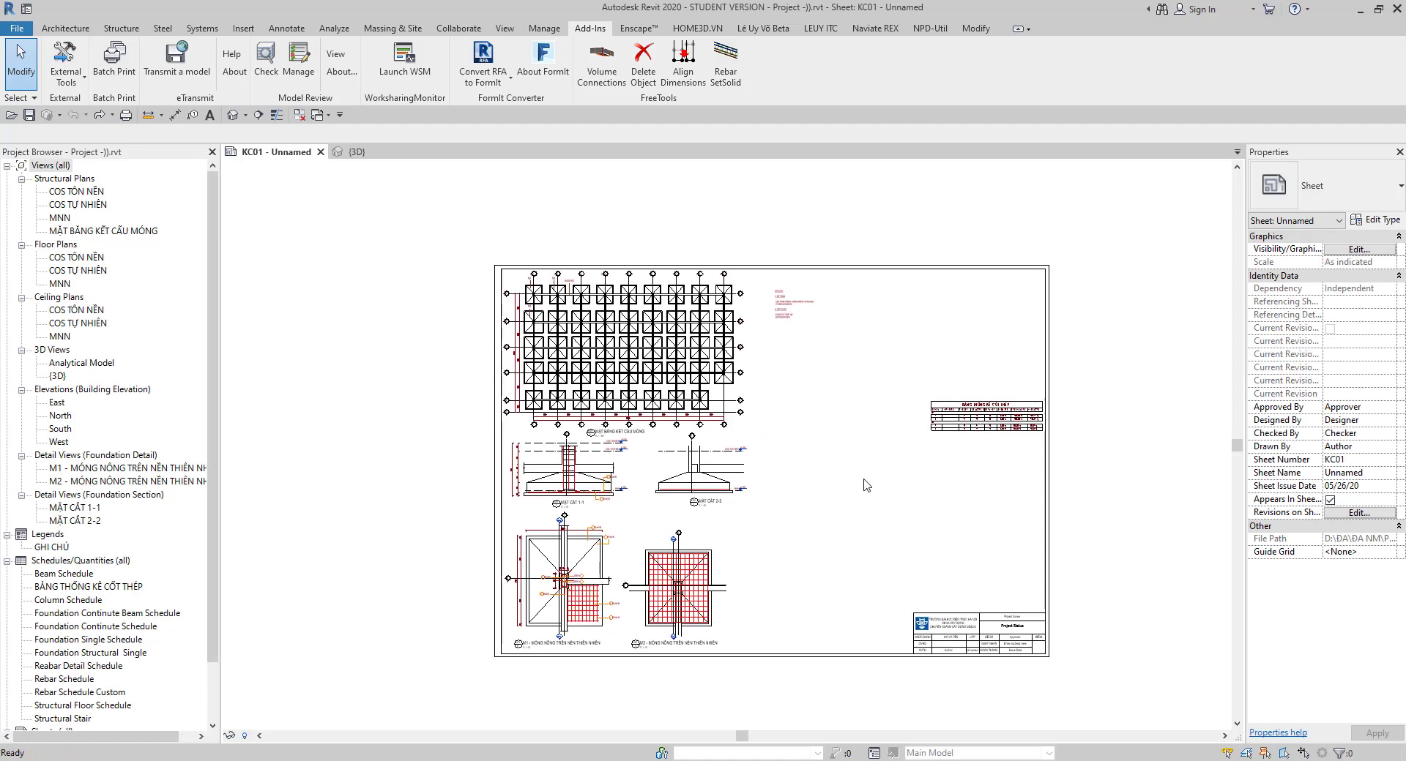
pyautogui.scroll(1, 806, 468)
pyautogui.scroll(1, 889, 478)
pyautogui.scroll(1, 871, 457)
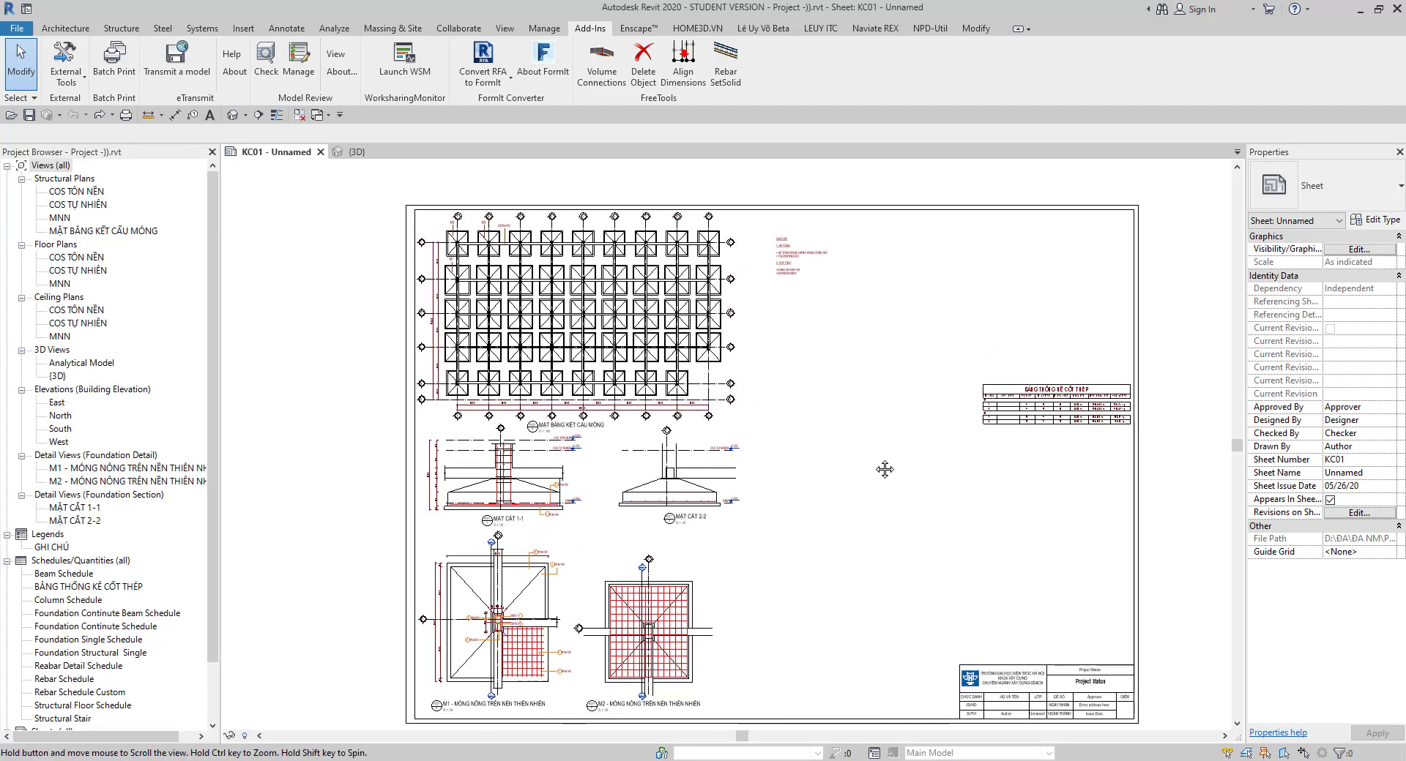
pyautogui.moveTo(871, 456); pyautogui.dragTo(874, 470, button='middle')
pyautogui.click(531, 317)
pyautogui.doubleClick(531, 317)
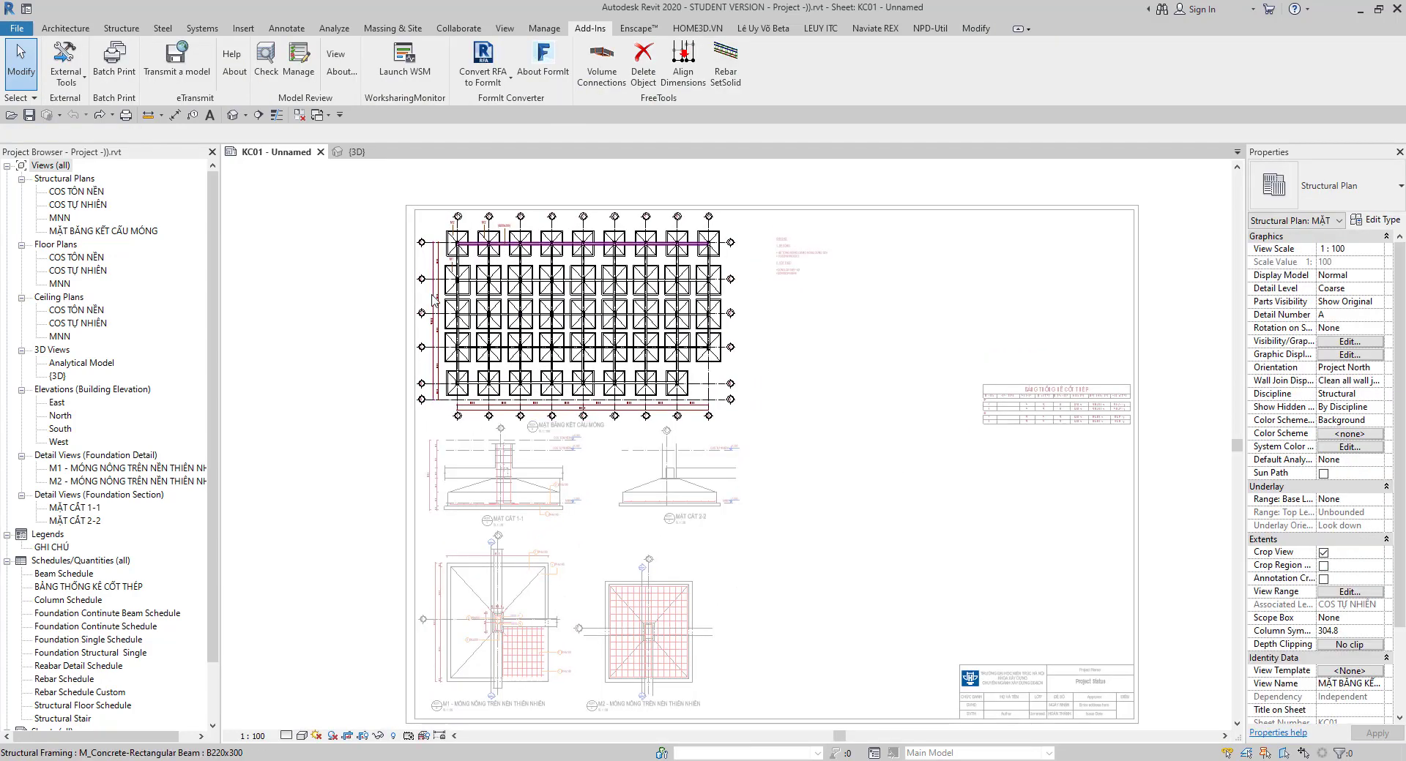
pyautogui.scroll(2, 499, 319)
pyautogui.scroll(1, 498, 318)
pyautogui.moveTo(499, 318); pyautogui.dragTo(543, 378, button='middle')
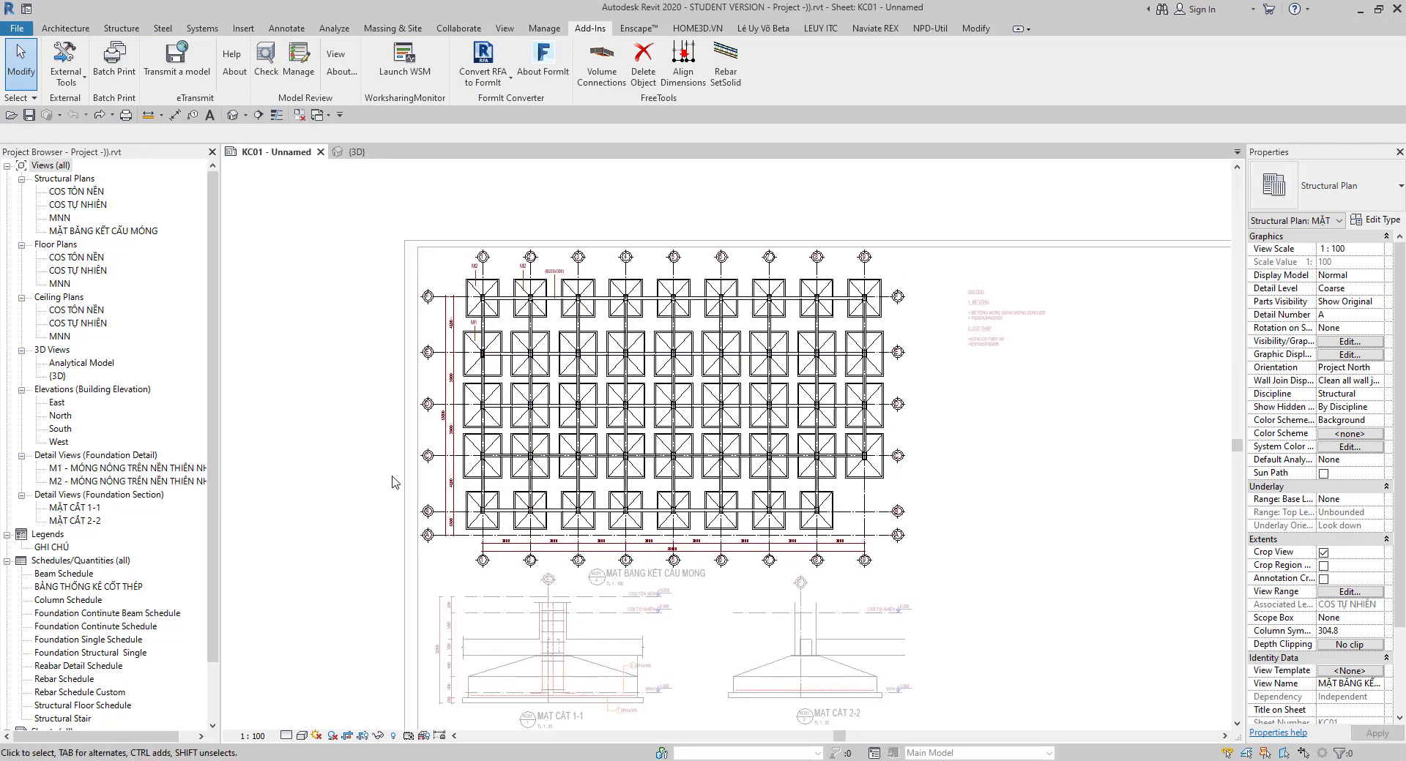
# Extend the foundation plan's crop region further to the left.
pyautogui.click(362, 736)
pyautogui.click(408, 454)
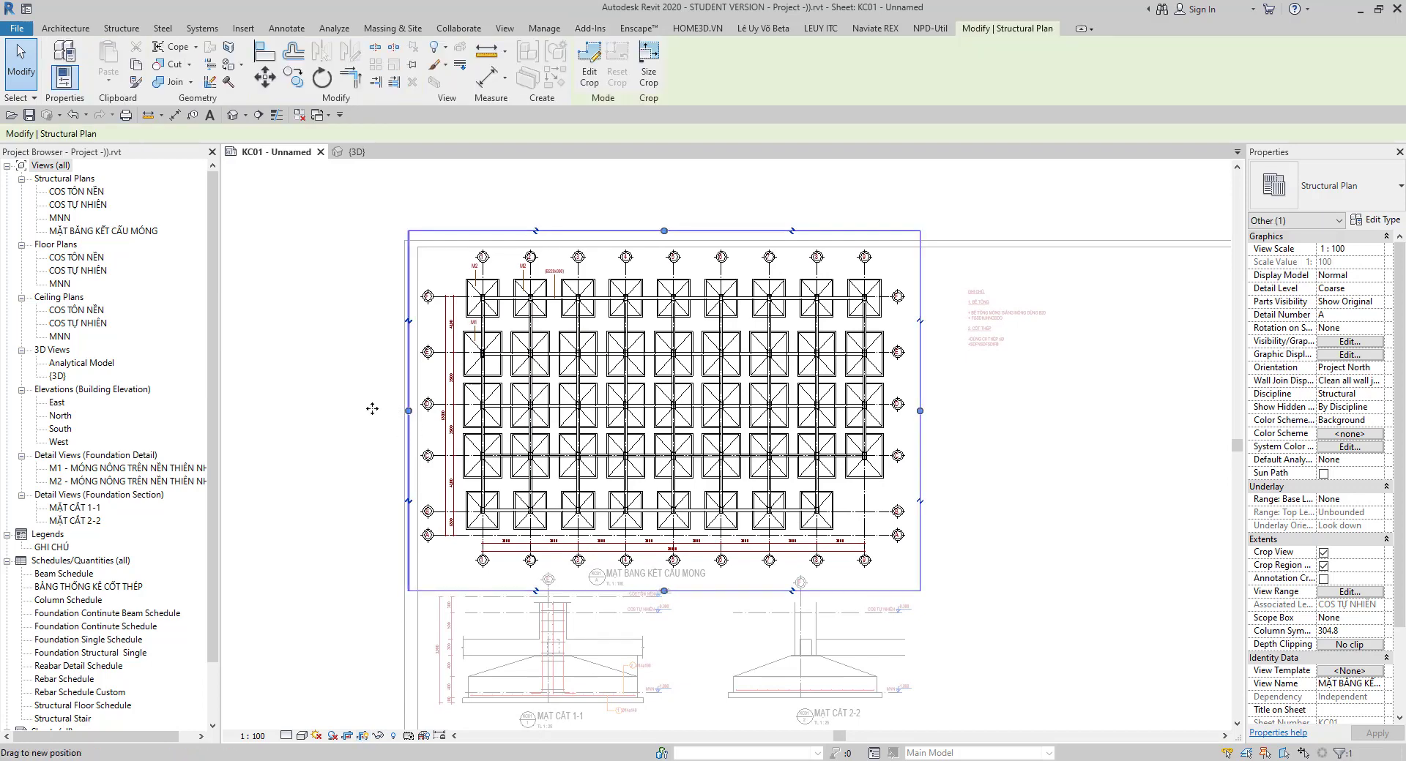
pyautogui.scroll(-2, 366, 407)
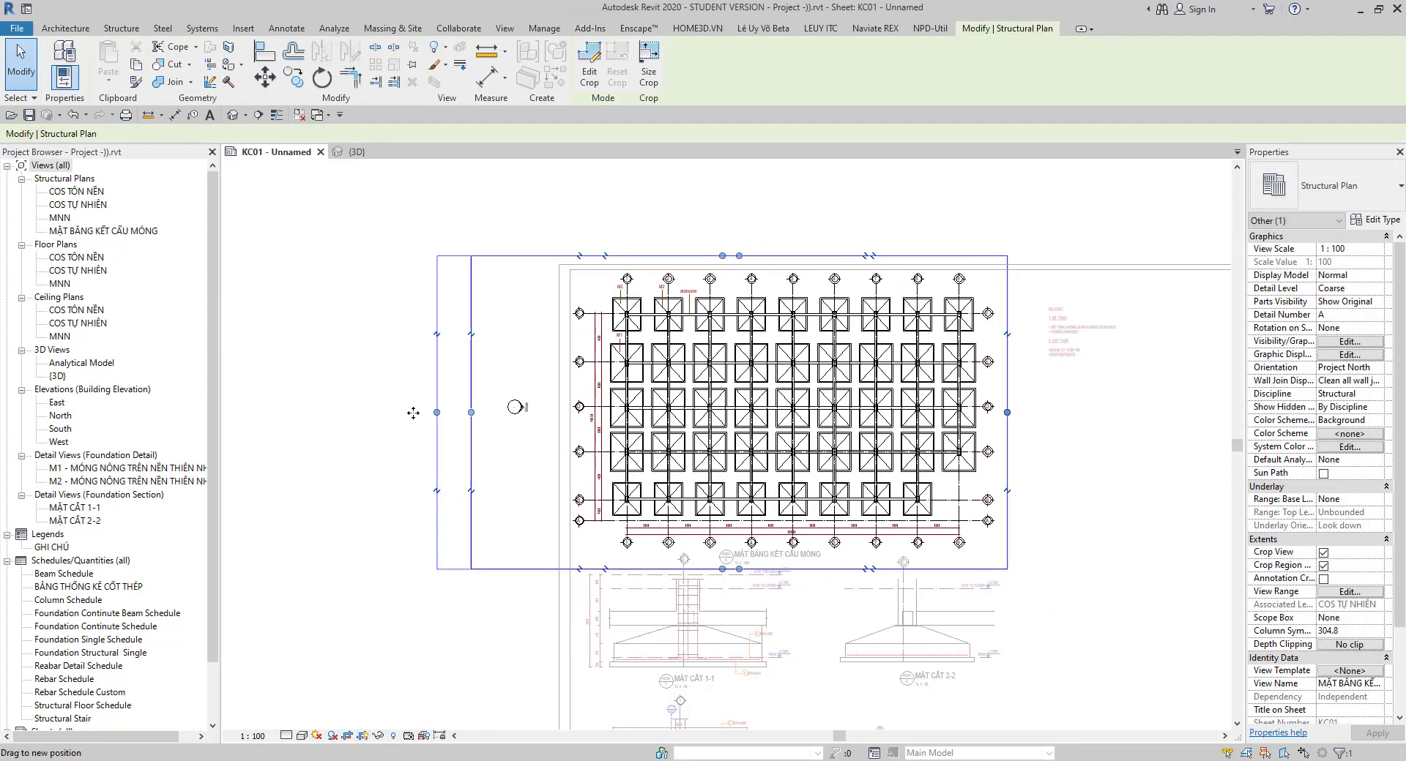
pyautogui.moveTo(413, 413); pyautogui.dragTo(402, 412)
pyautogui.click(501, 464)
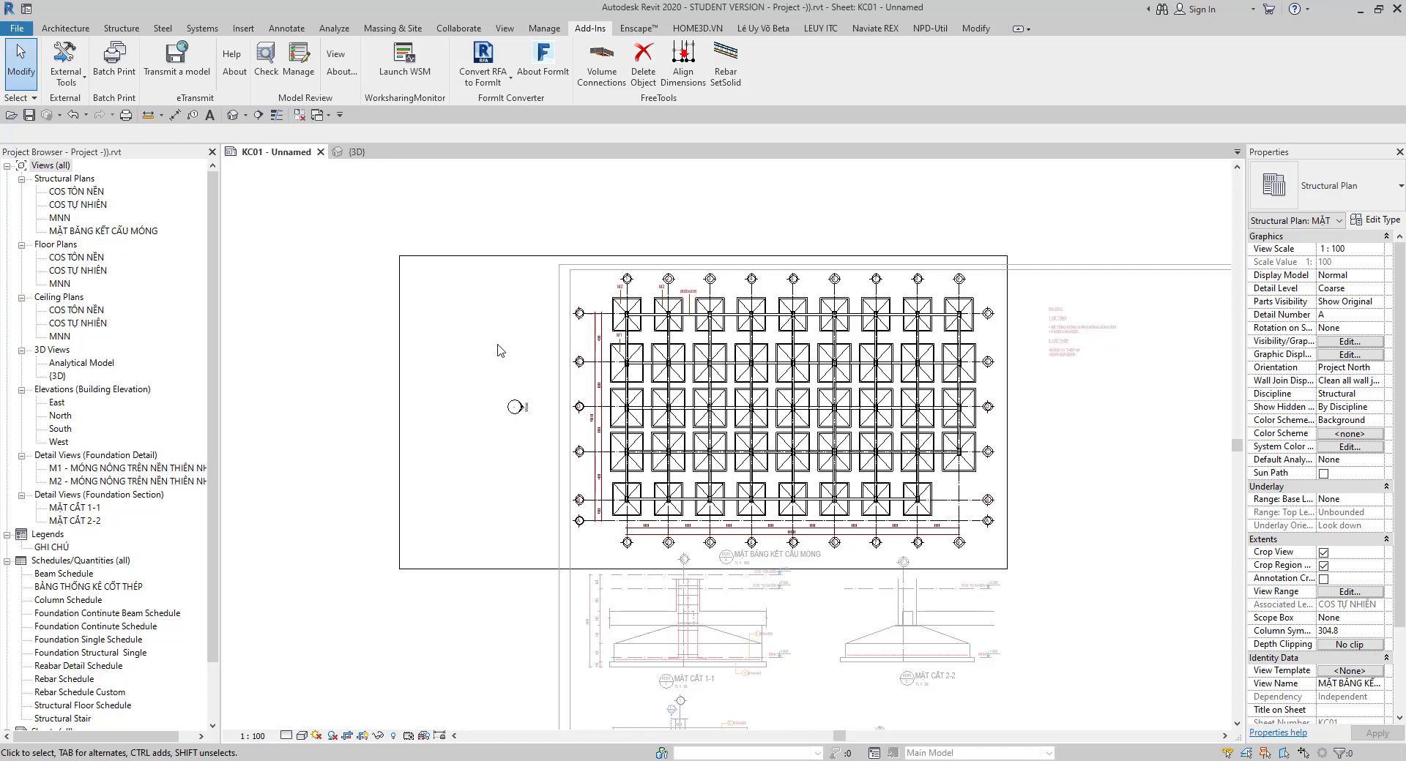
# Reactivate the foundation plan viewport and select its crop region.
pyautogui.moveTo(540, 452); pyautogui.dragTo(538, 451)
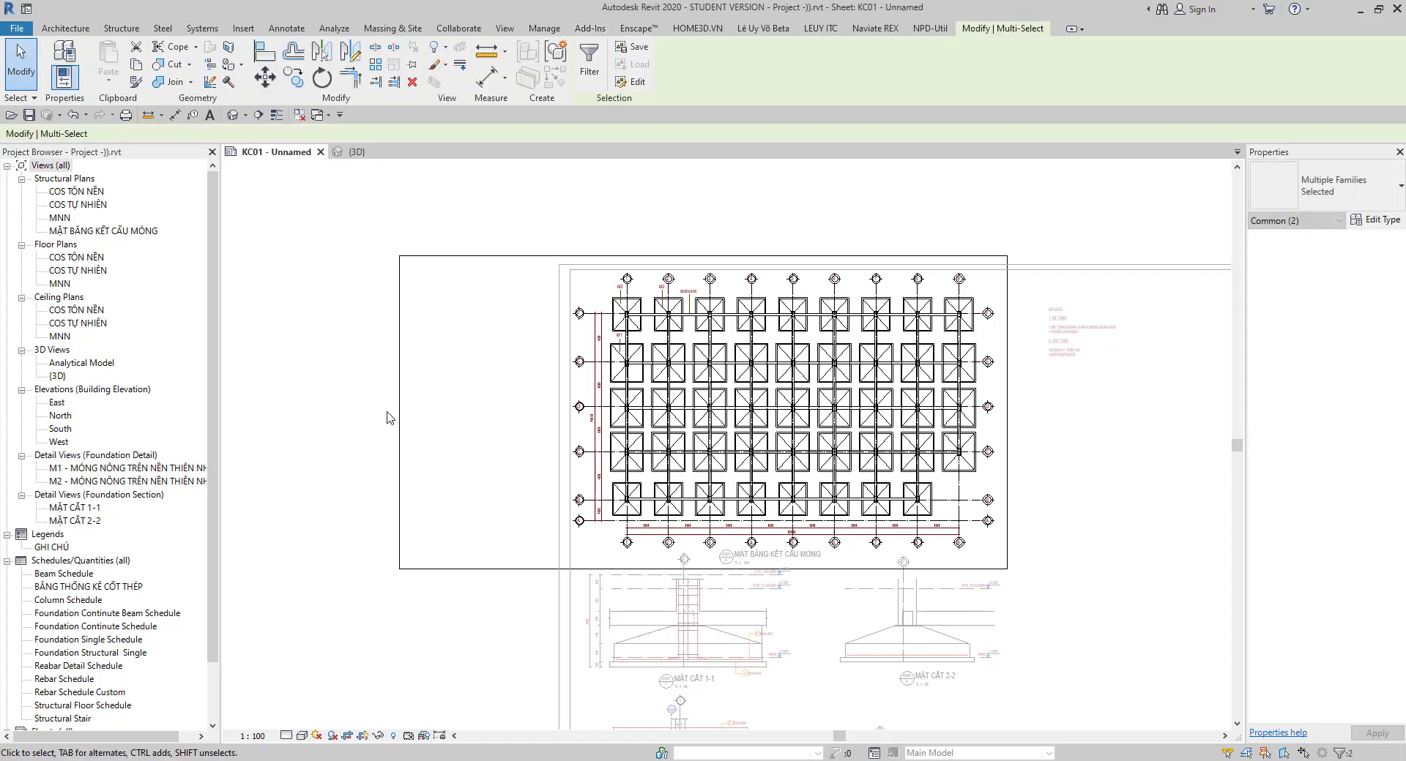
pyautogui.doubleClick(456, 443)
pyautogui.scroll(-2, 456, 432)
pyautogui.moveTo(544, 513); pyautogui.dragTo(481, 434, button='middle')
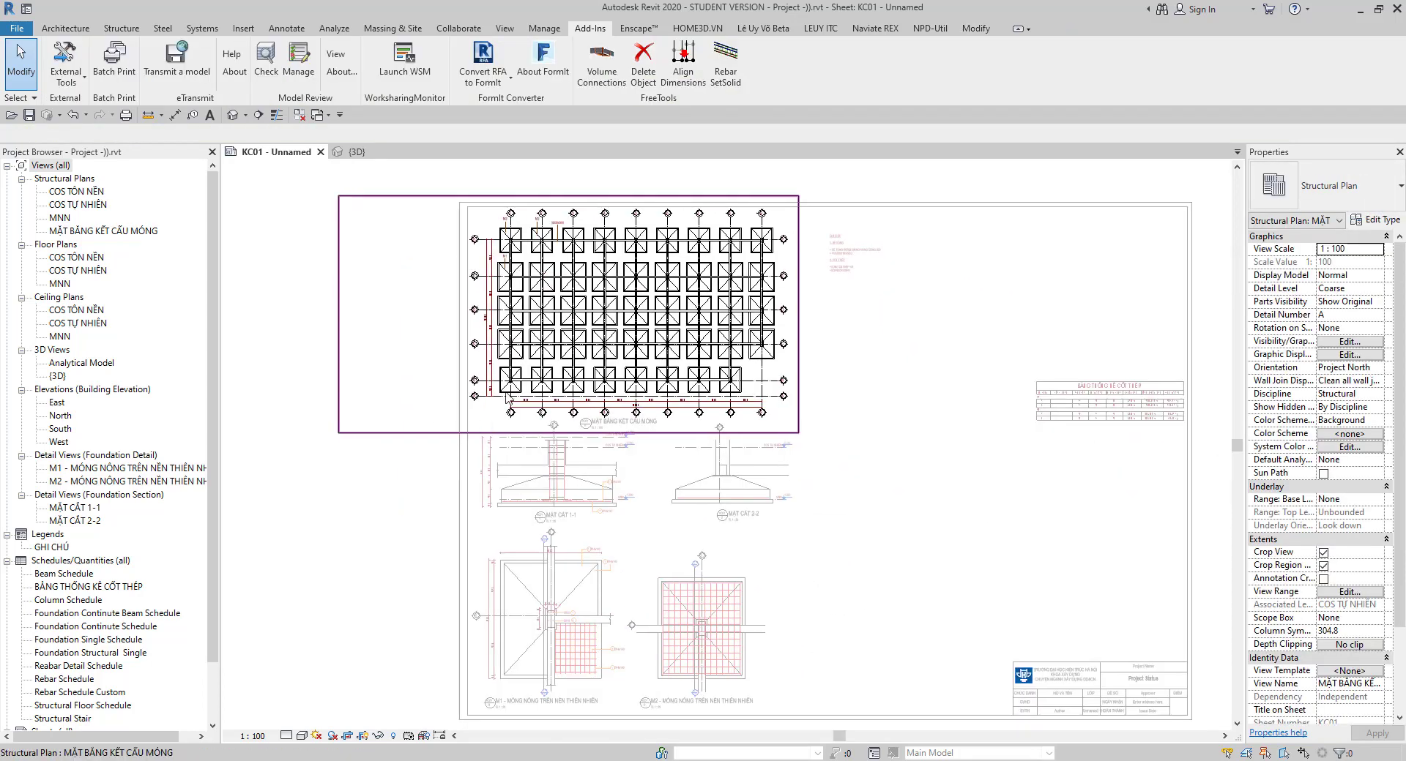
pyautogui.click(339, 307)
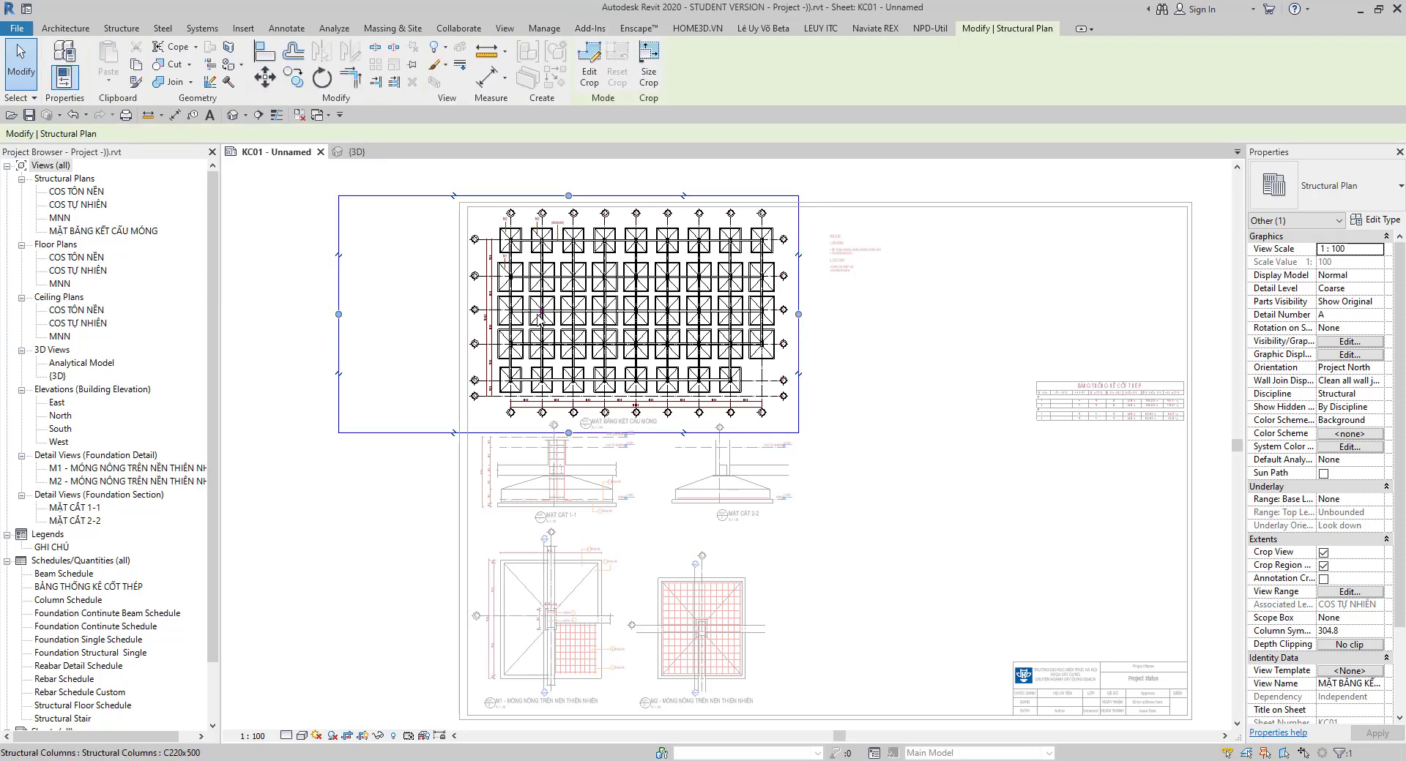
# Zoom and pan until the foundation plan fills the drawing area.
pyautogui.scroll(1, 423, 334)
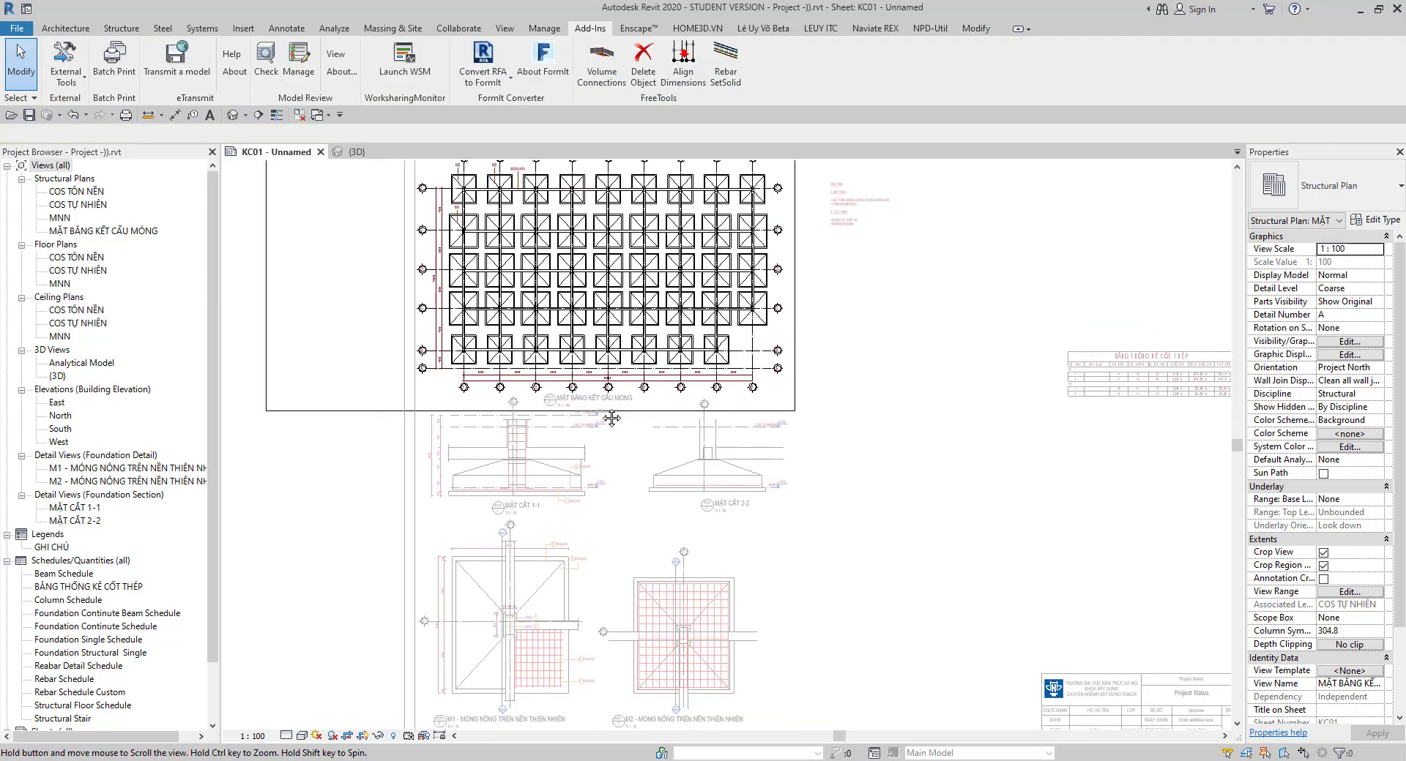
pyautogui.moveTo(315, 291); pyautogui.dragTo(316, 297, button='middle')
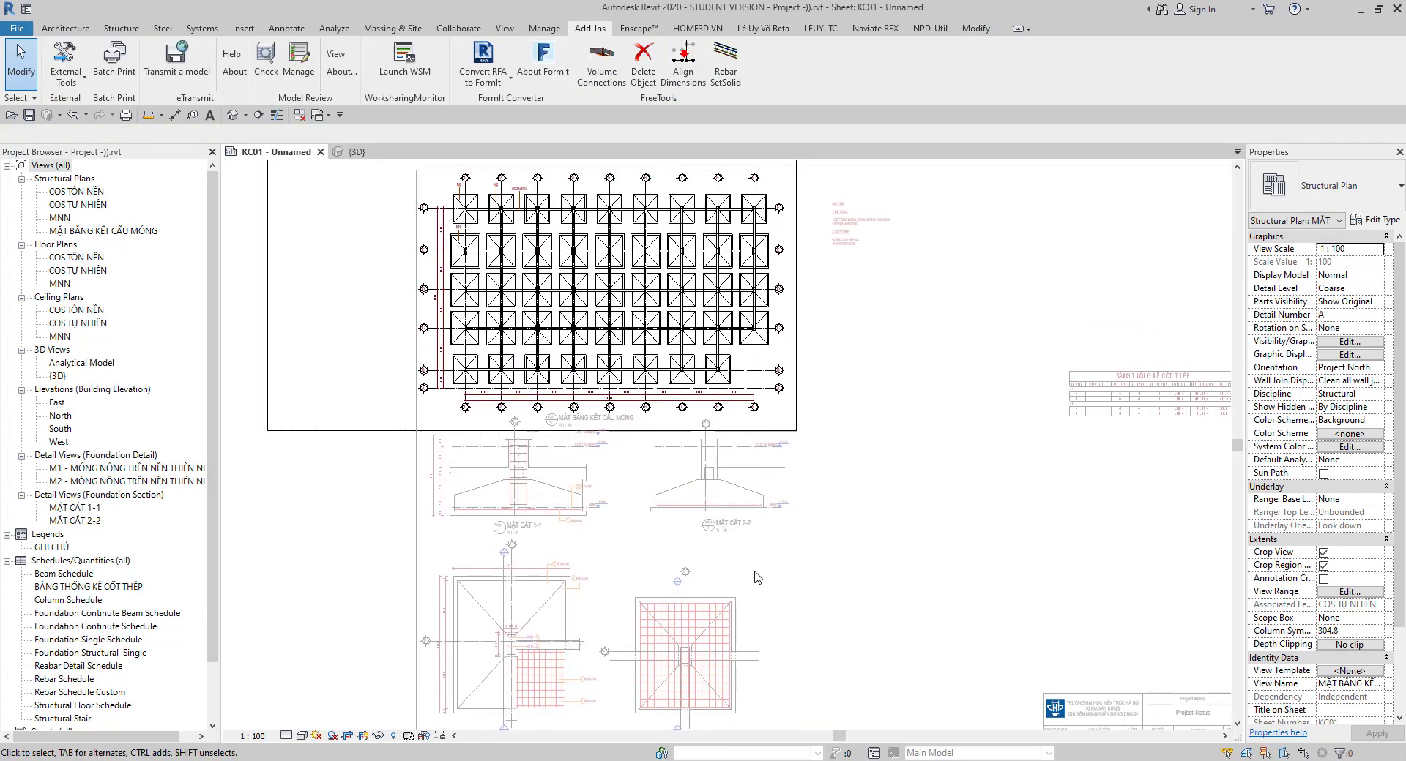
pyautogui.scroll(1, 838, 549)
pyautogui.scroll(-1, 813, 568)
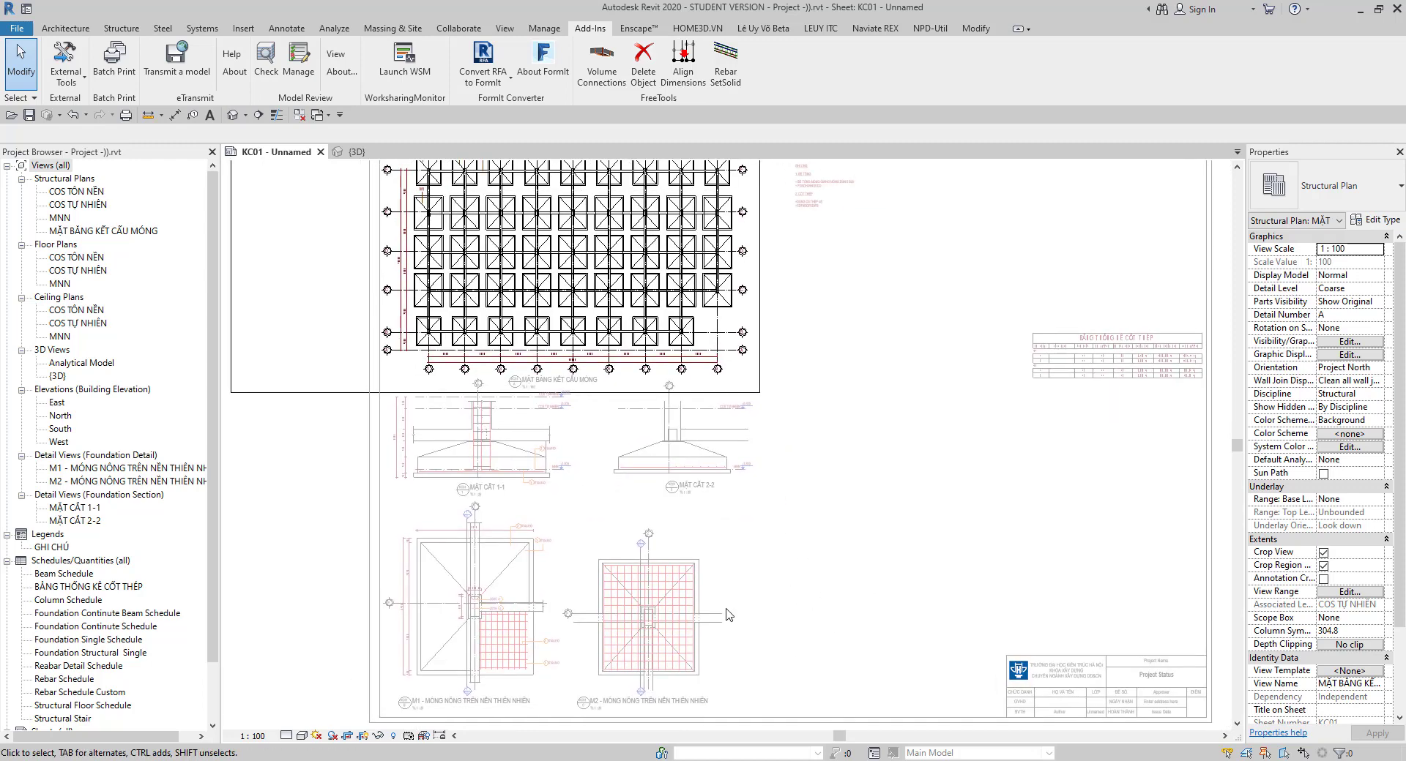
pyautogui.scroll(3, 727, 615)
pyautogui.scroll(-3, 627, 540)
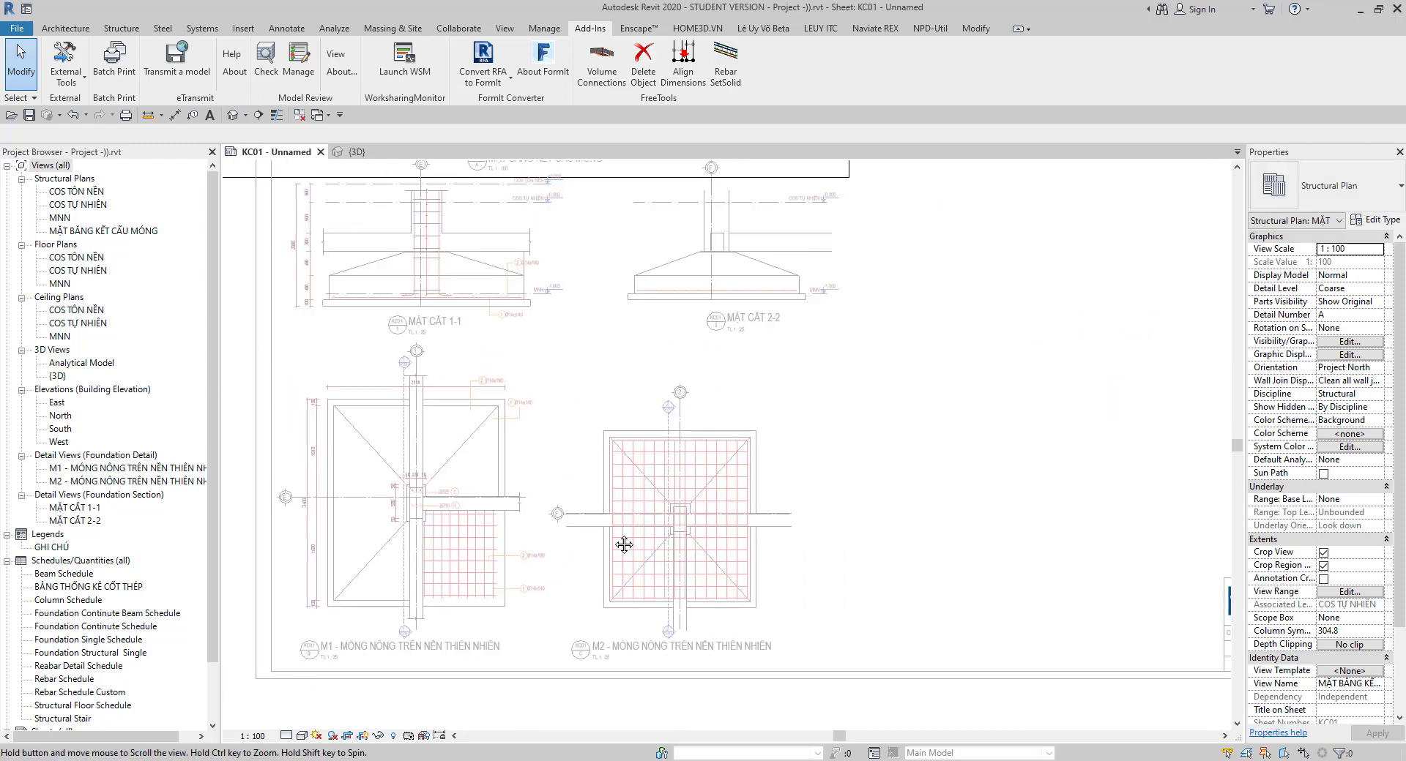
pyautogui.scroll(2, 629, 513)
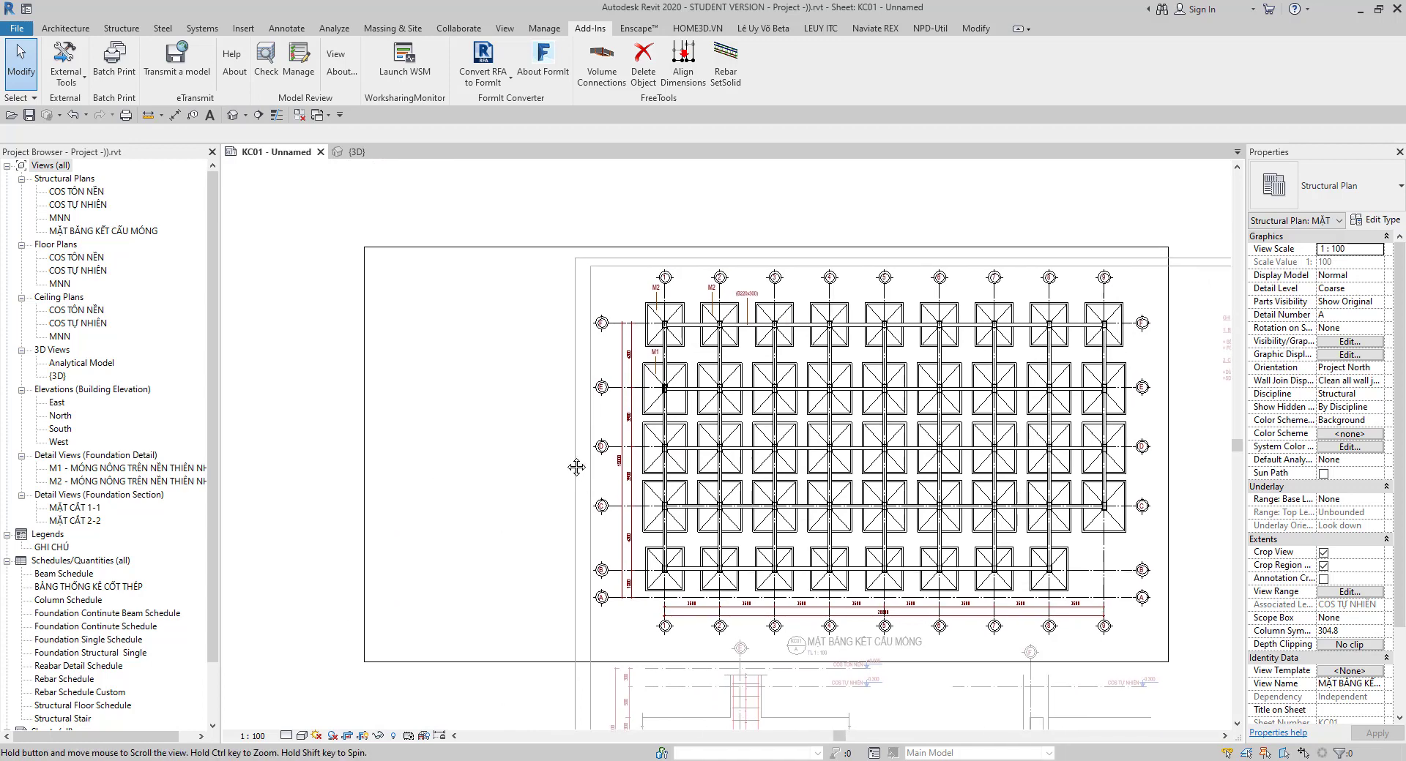
pyautogui.scroll(1, 565, 454)
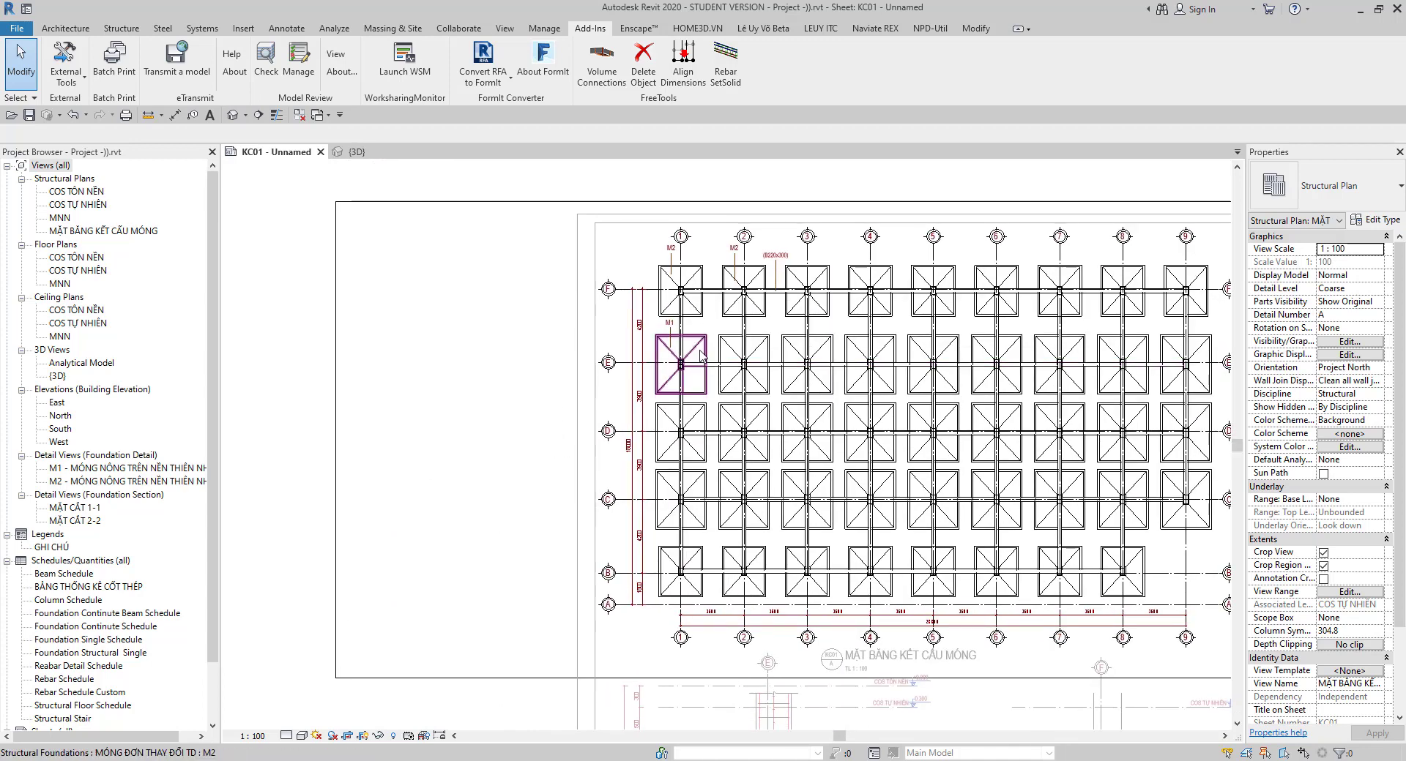
pyautogui.click(701, 357)
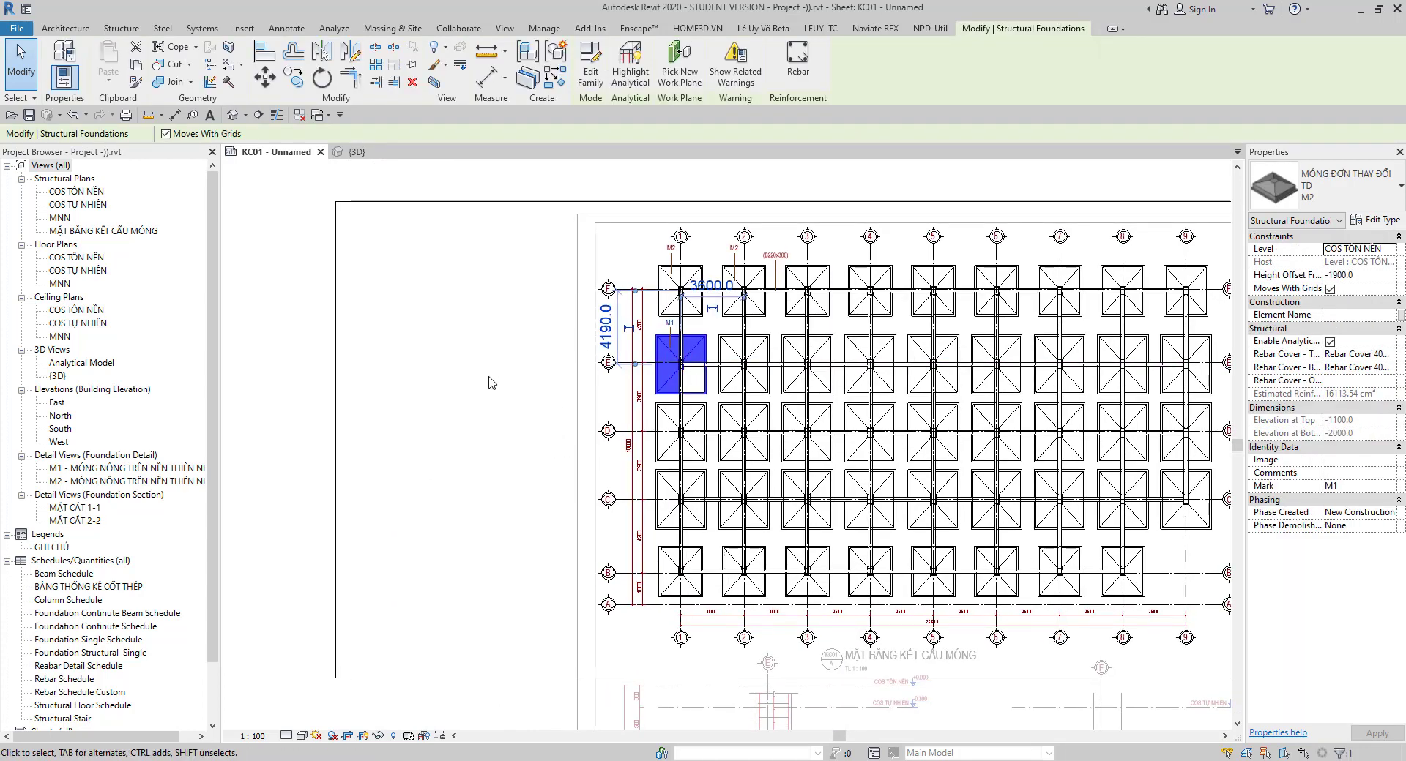
pyautogui.press('Escape')
pyautogui.scroll(2, 654, 385)
pyautogui.scroll(2, 659, 392)
pyautogui.click(692, 407)
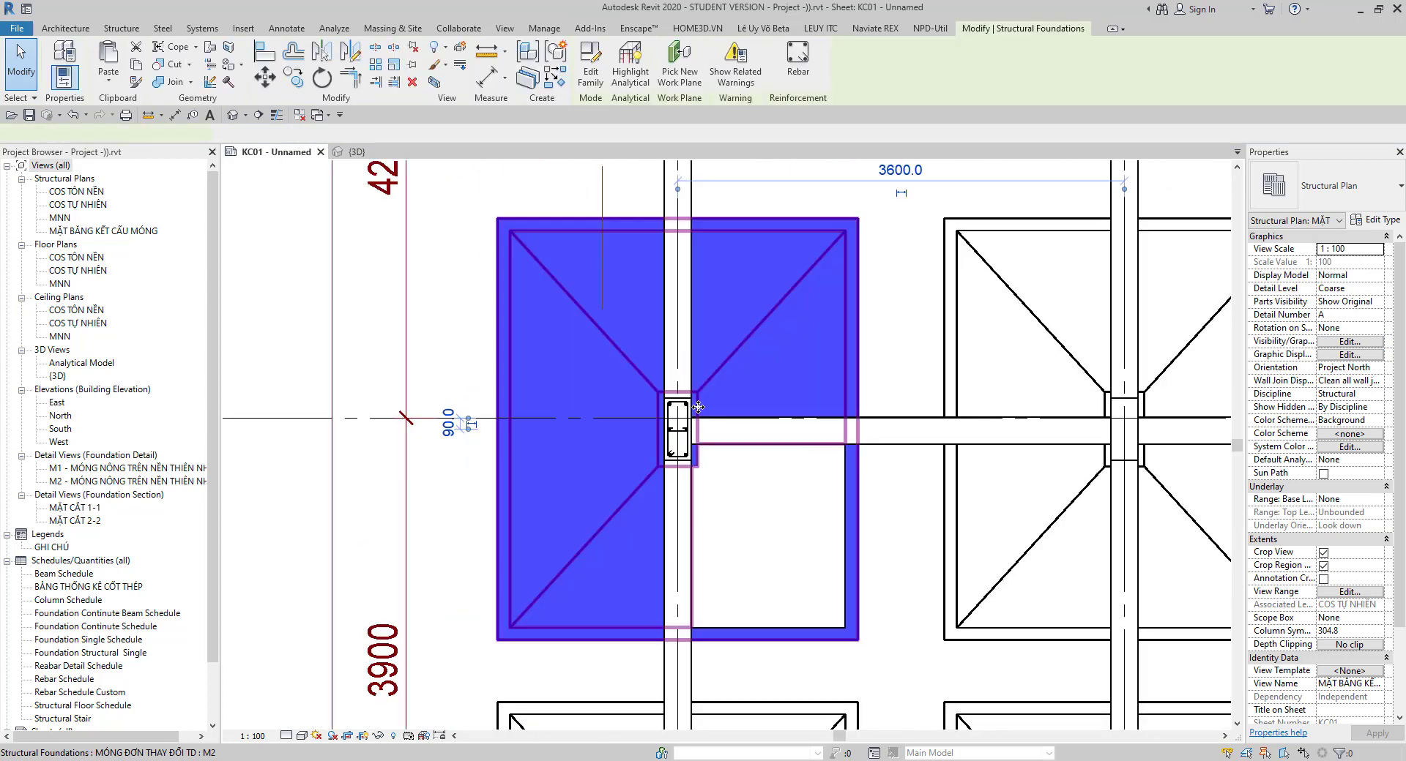
pyautogui.scroll(2, 691, 407)
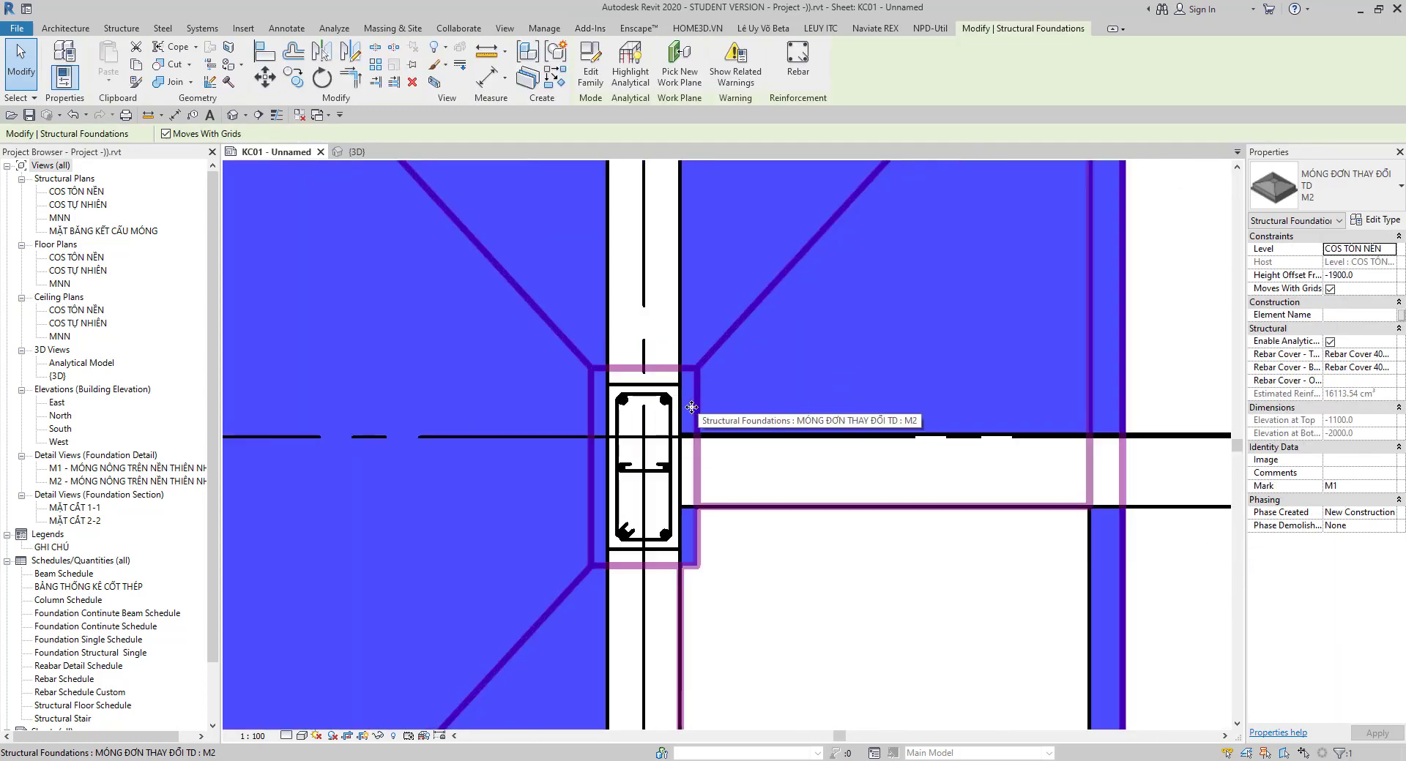
pyautogui.press('Escape')
pyautogui.click(648, 395)
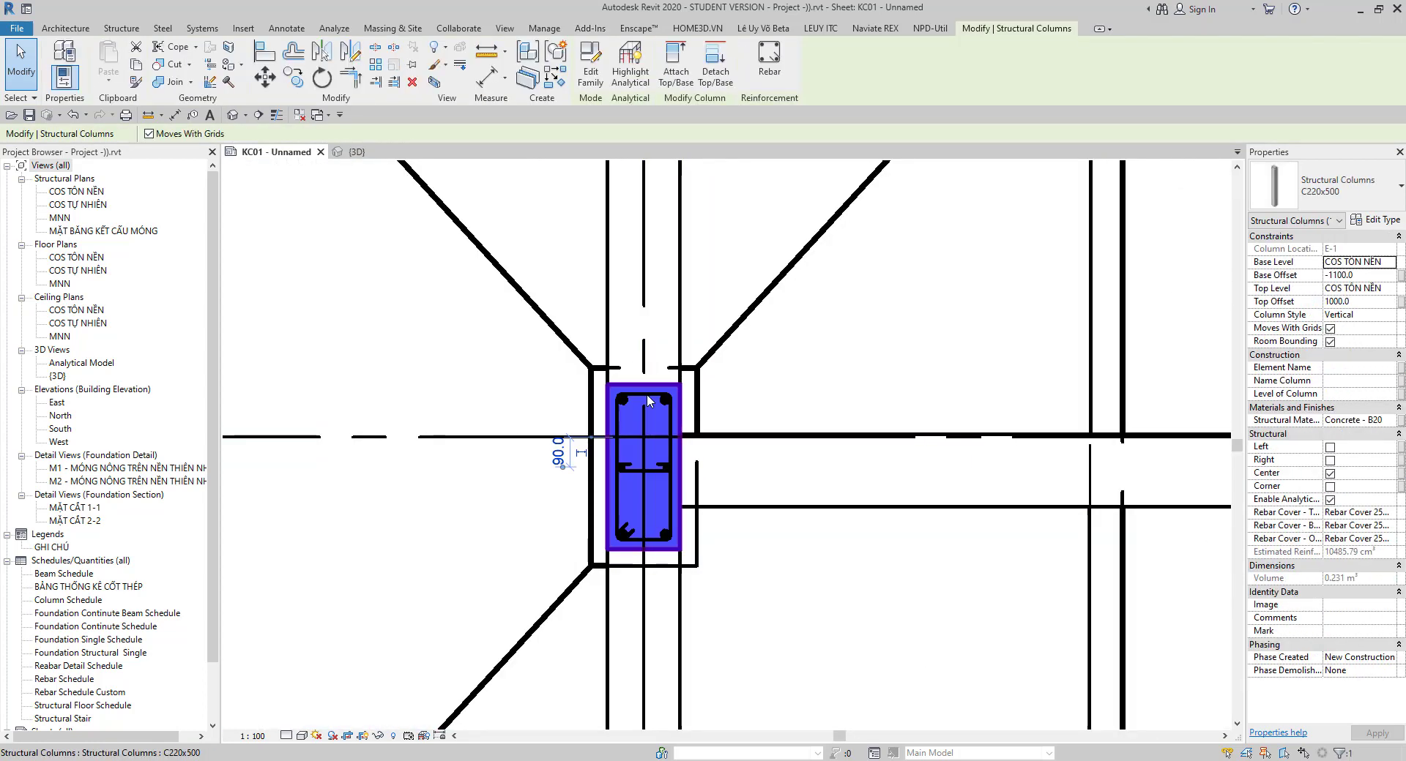
# Copy the M1 footing and its column 10900 to the left of grid E.
pyautogui.scroll(-4, 770, 356)
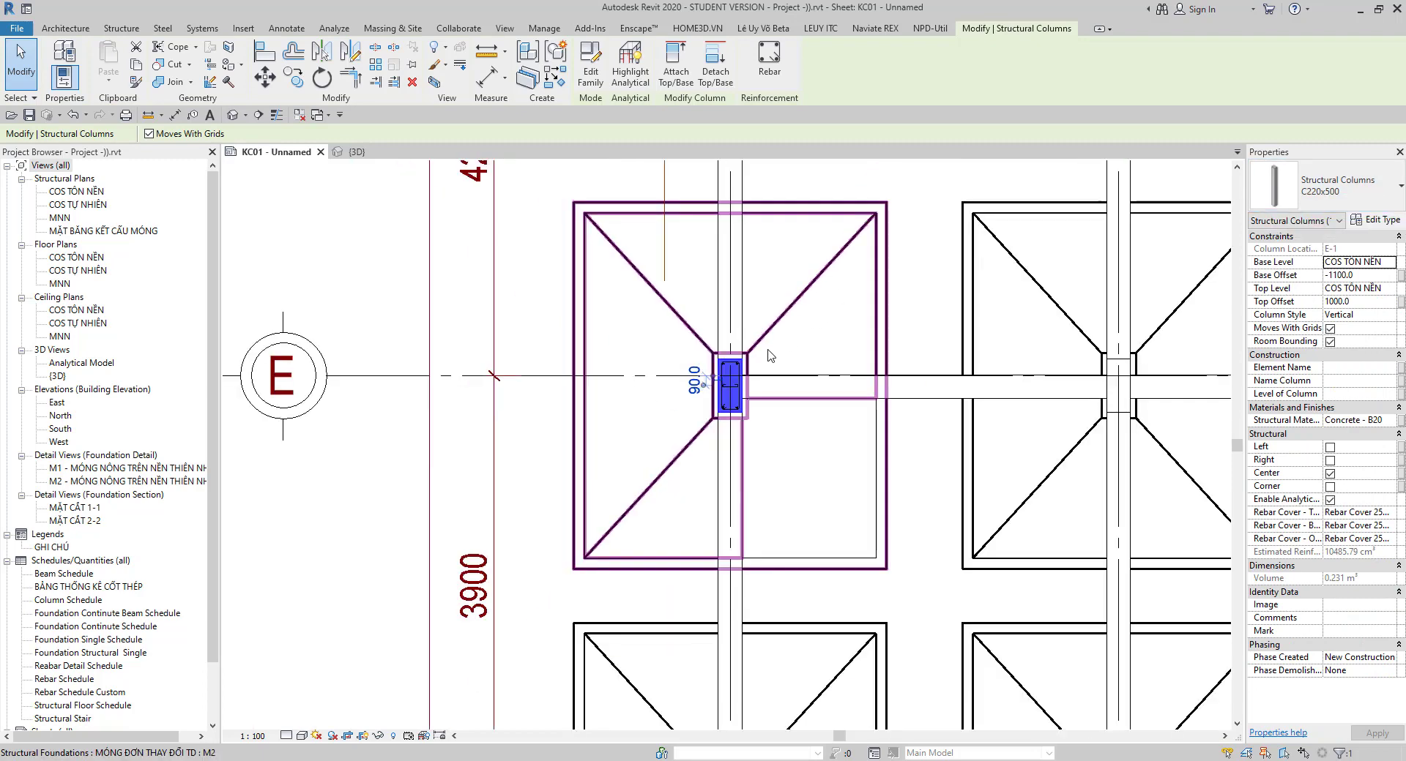
pyautogui.keyDown('ctrl'); pyautogui.click(626, 279); pyautogui.keyUp('ctrl')
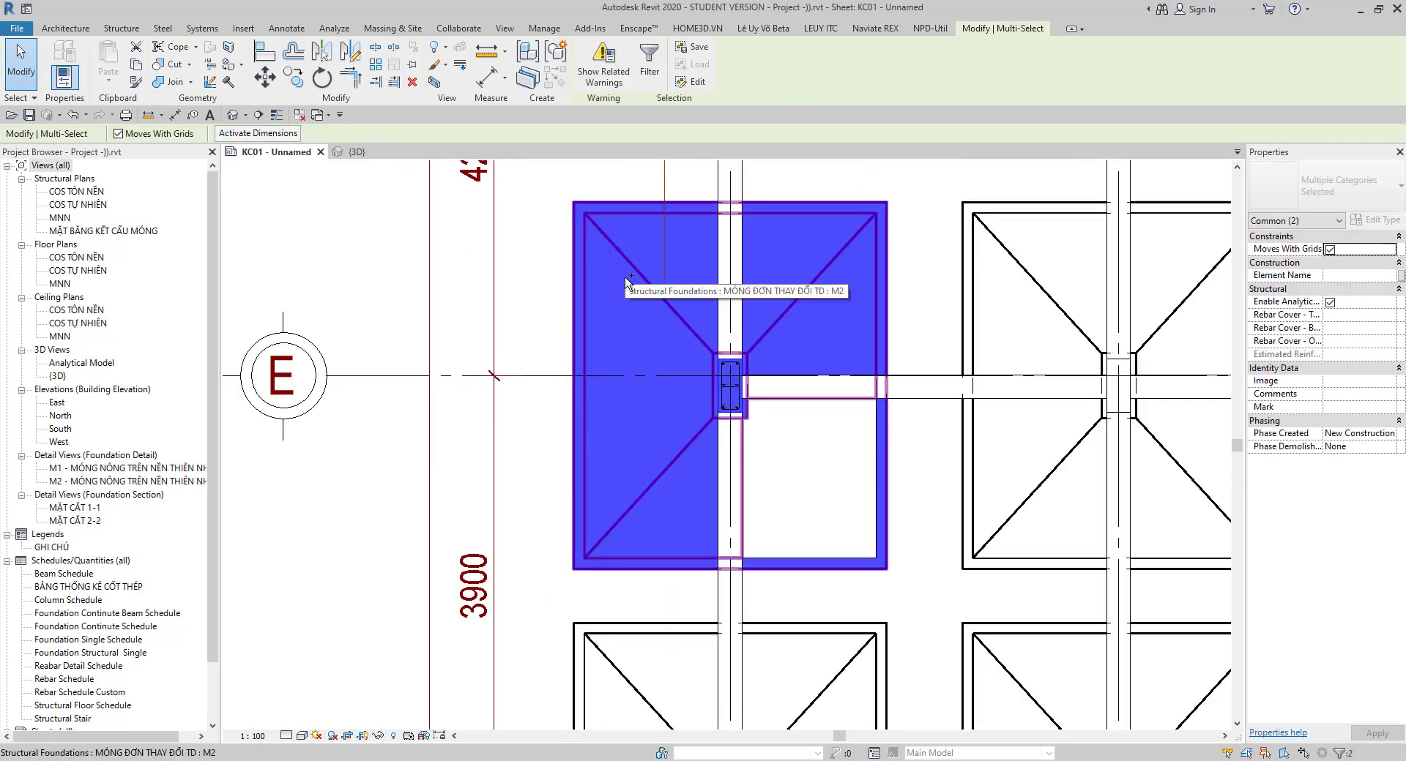
pyautogui.press('r')
pyautogui.press('o')
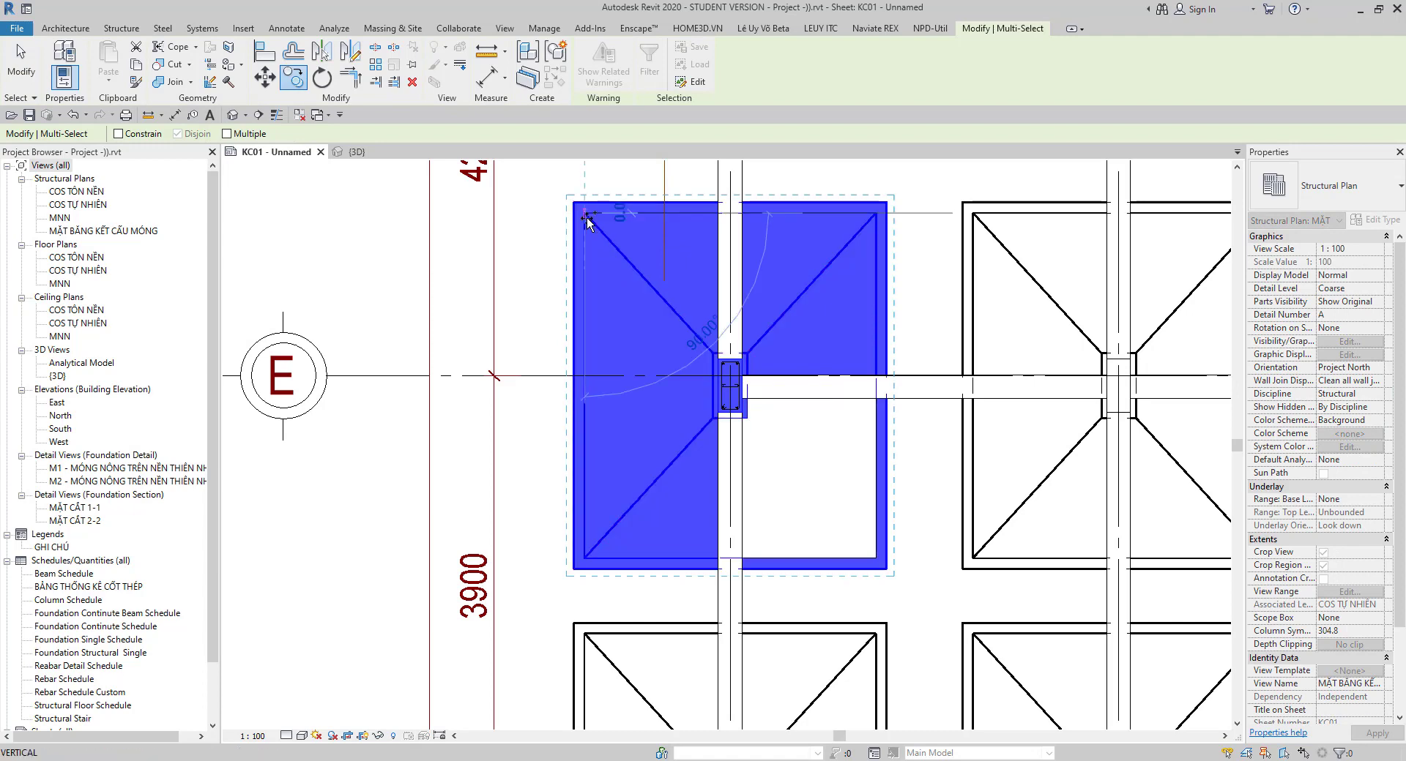
pyautogui.scroll(-5, 587, 220)
pyautogui.moveTo(563, 220); pyautogui.dragTo(894, 251, button='middle')
pyautogui.scroll(-3, 762, 235)
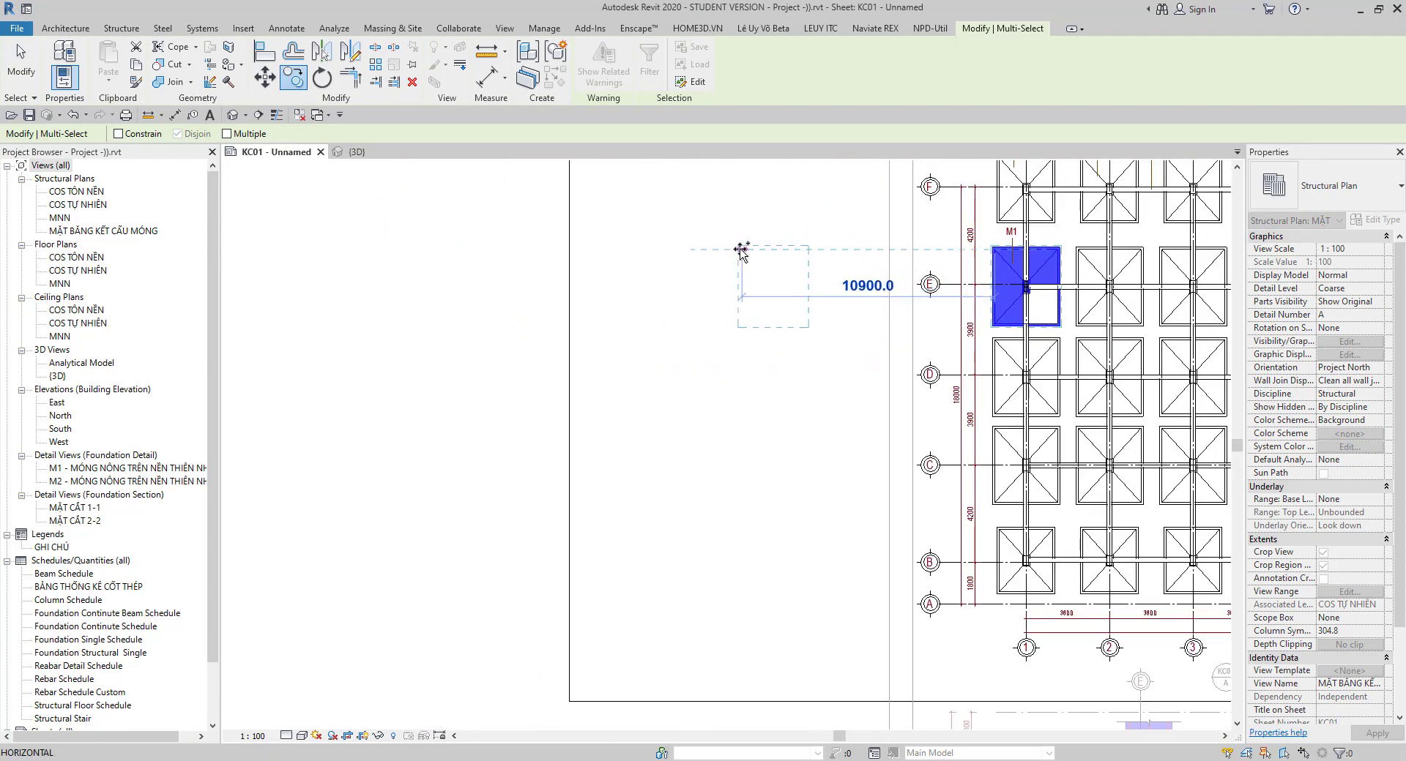
pyautogui.click(740, 251)
pyautogui.press('Escape')
pyautogui.scroll(4, 803, 307)
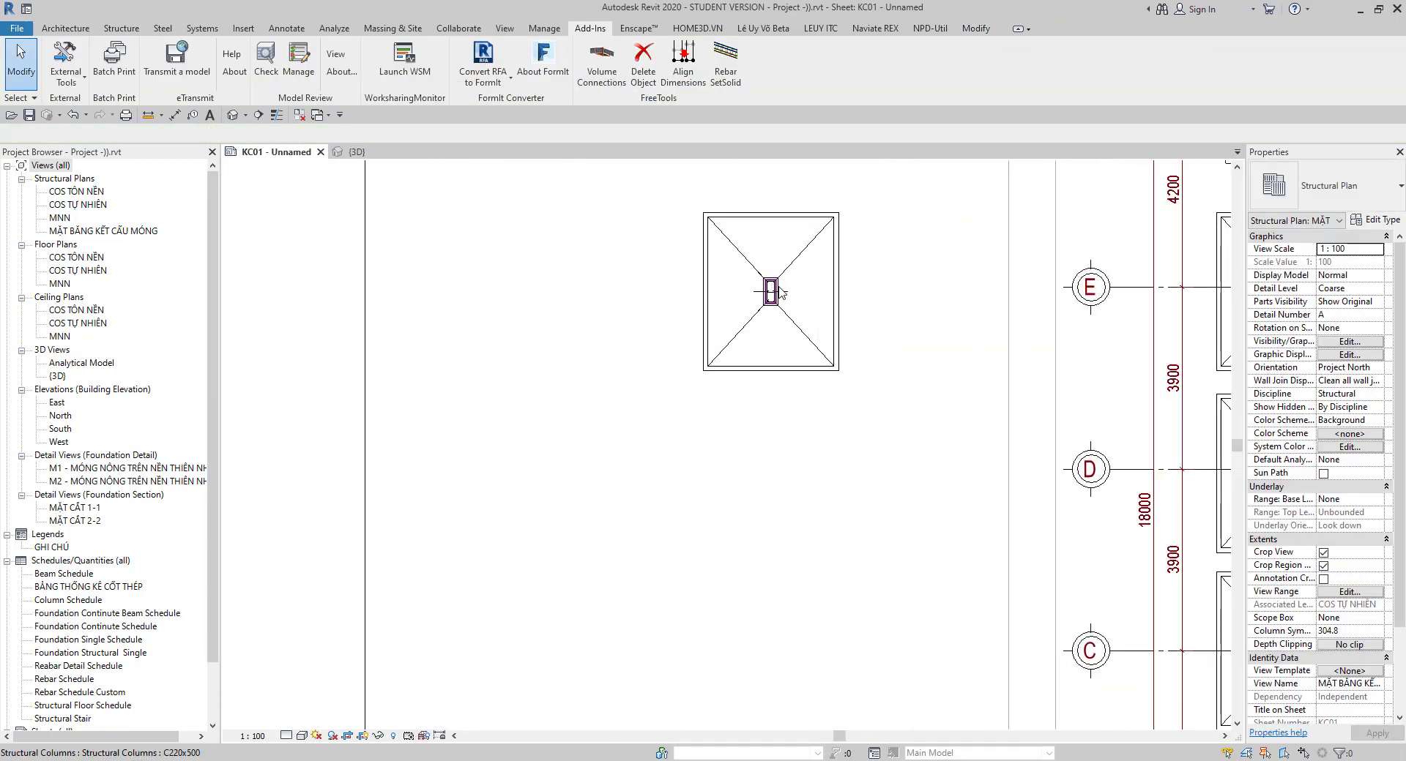
pyautogui.scroll(4, 803, 307)
pyautogui.scroll(-2, 901, 398)
# In the {3D} view, turn off the Section Box and orbit to see the footing's side.
pyautogui.click(354, 151)
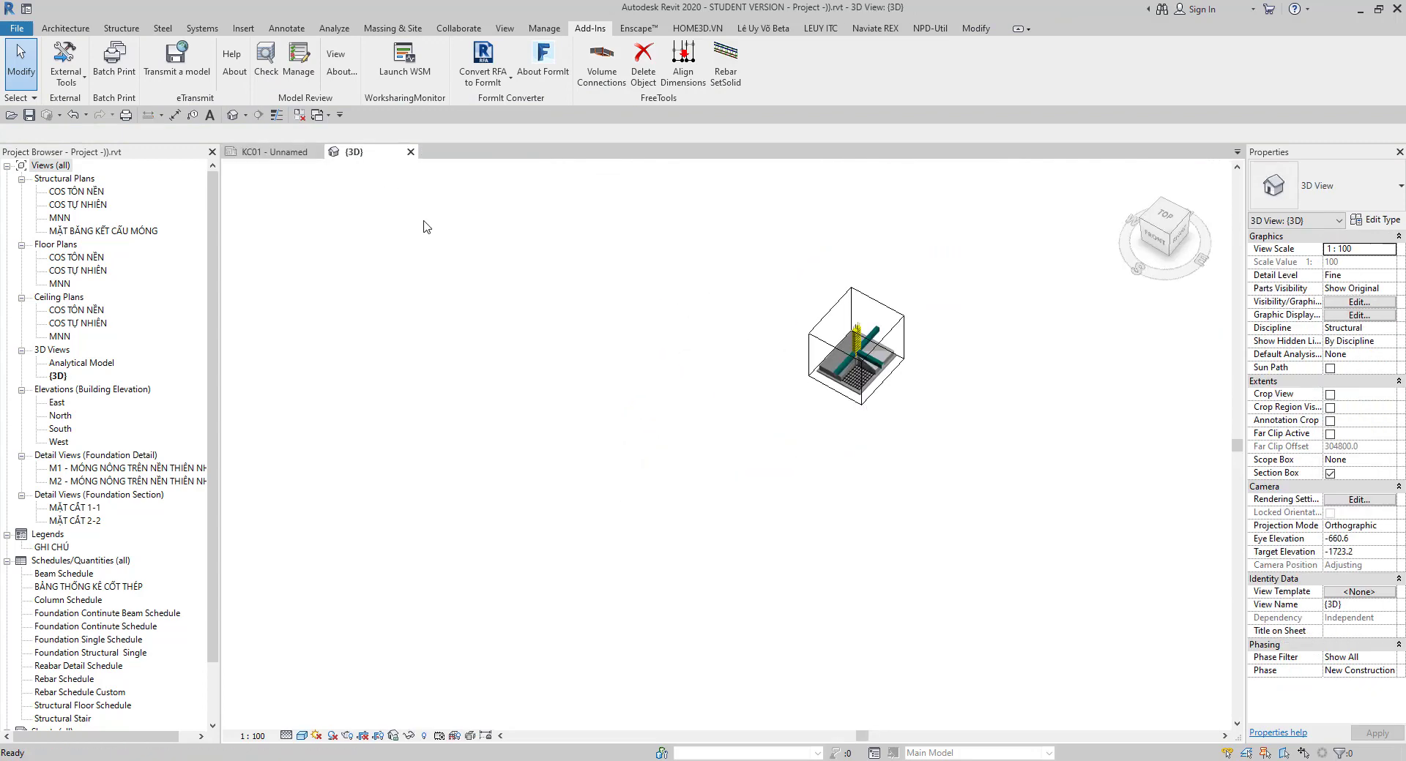
pyautogui.moveTo(922, 459)
pyautogui.keyDown('shift'); pyautogui.mouseDown(button='middle')
pyautogui.moveTo(910, 364)
pyautogui.moveTo(808, 300)
pyautogui.mouseUp(button='middle'); pyautogui.keyUp('shift')
pyautogui.click(1330, 473)
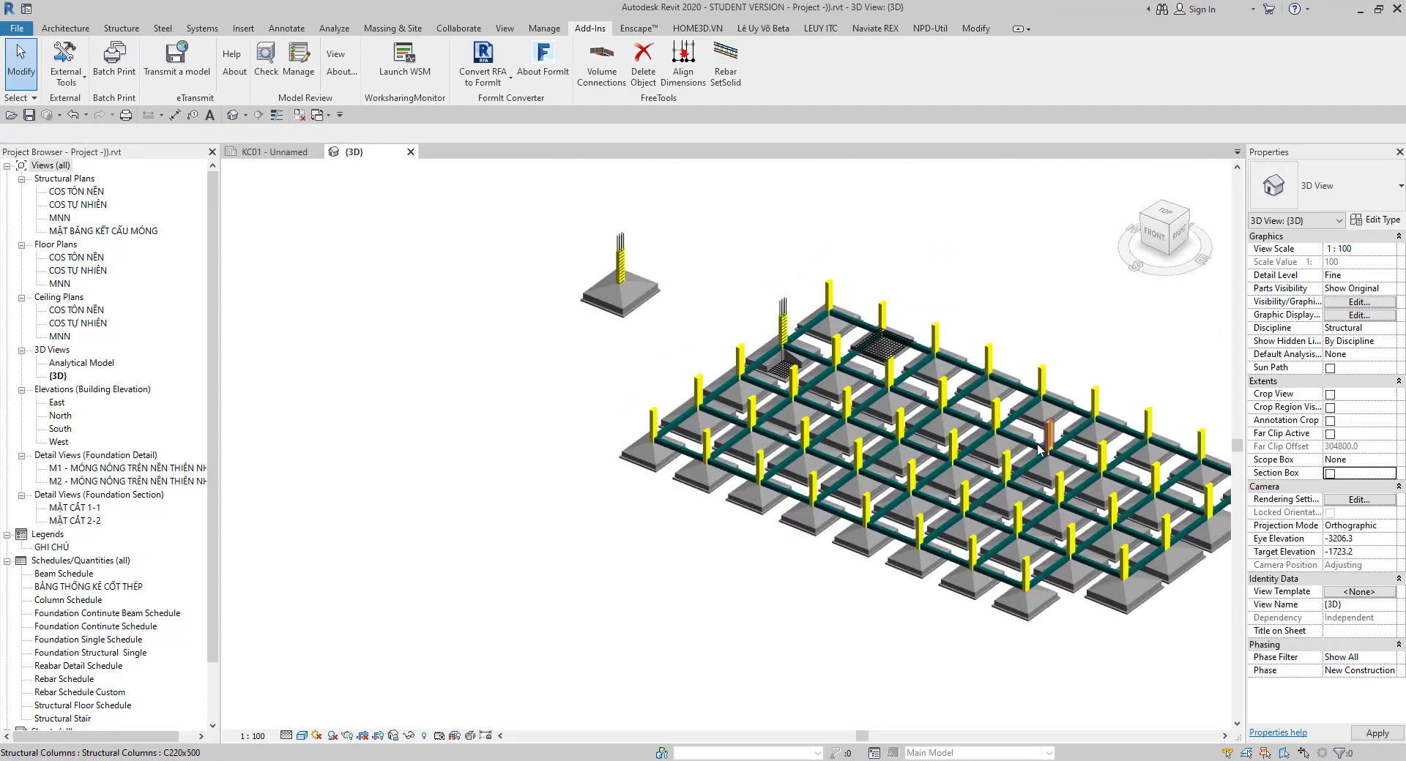
pyautogui.scroll(-2, 891, 477)
pyautogui.scroll(5, 681, 304)
pyautogui.scroll(3, 681, 304)
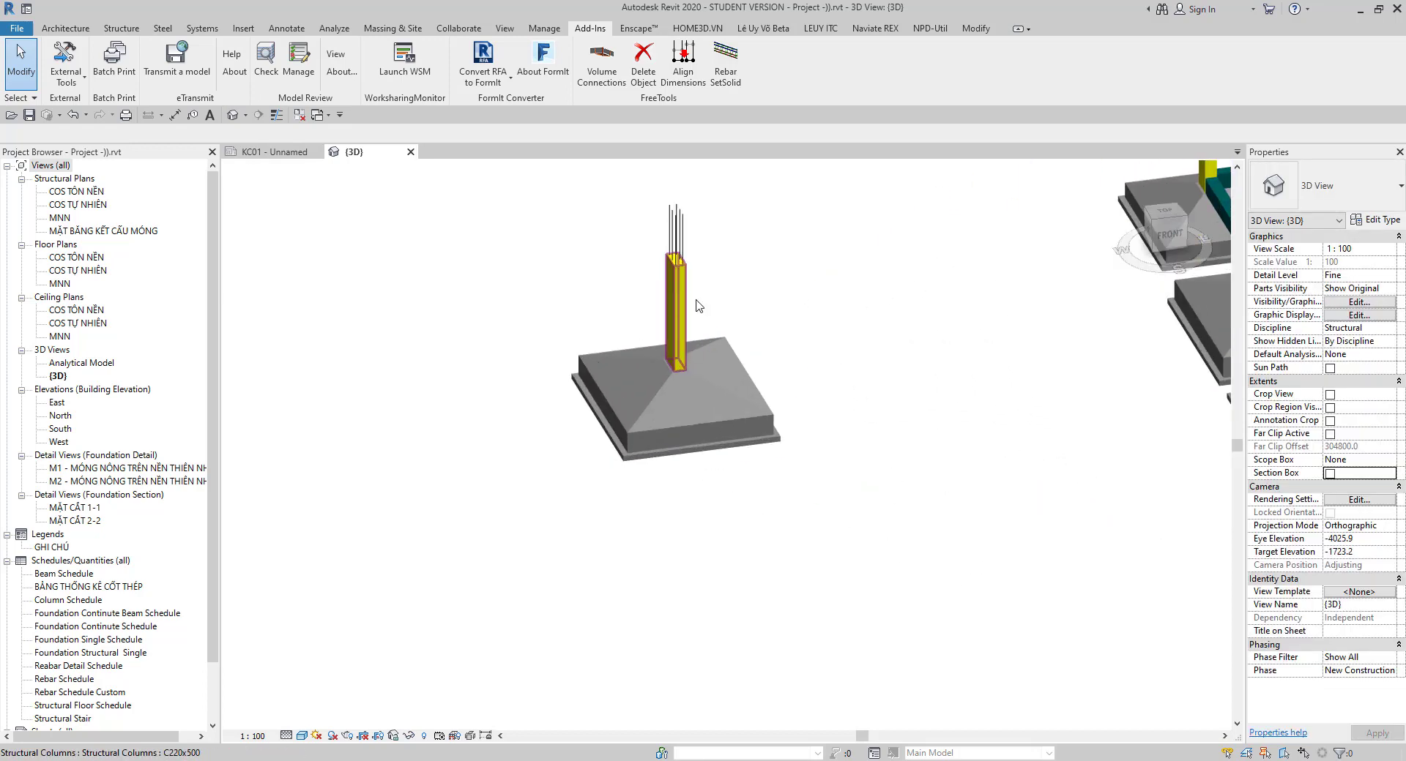
pyautogui.keyDown('shift'); pyautogui.moveTo(688, 322); pyautogui.dragTo(685, 337, button='middle'); pyautogui.keyUp('shift')
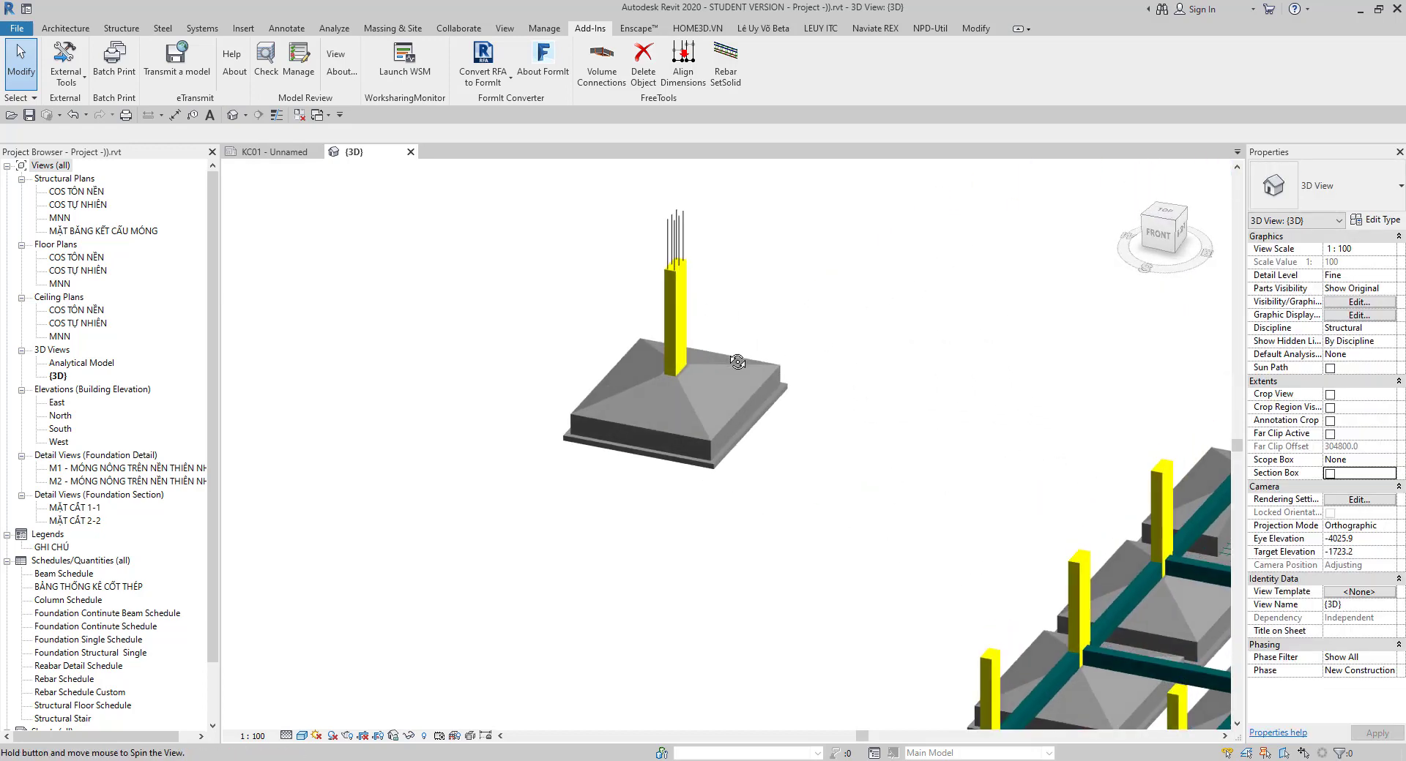
pyautogui.scroll(2, 688, 300)
# Window-select the copied footing and column, then orbit to see the whole foundation grid.
pyautogui.click(672, 300)
pyautogui.keyDown('shift'); pyautogui.moveTo(672, 300); pyautogui.dragTo(769, 385, button='middle'); pyautogui.keyUp('shift')
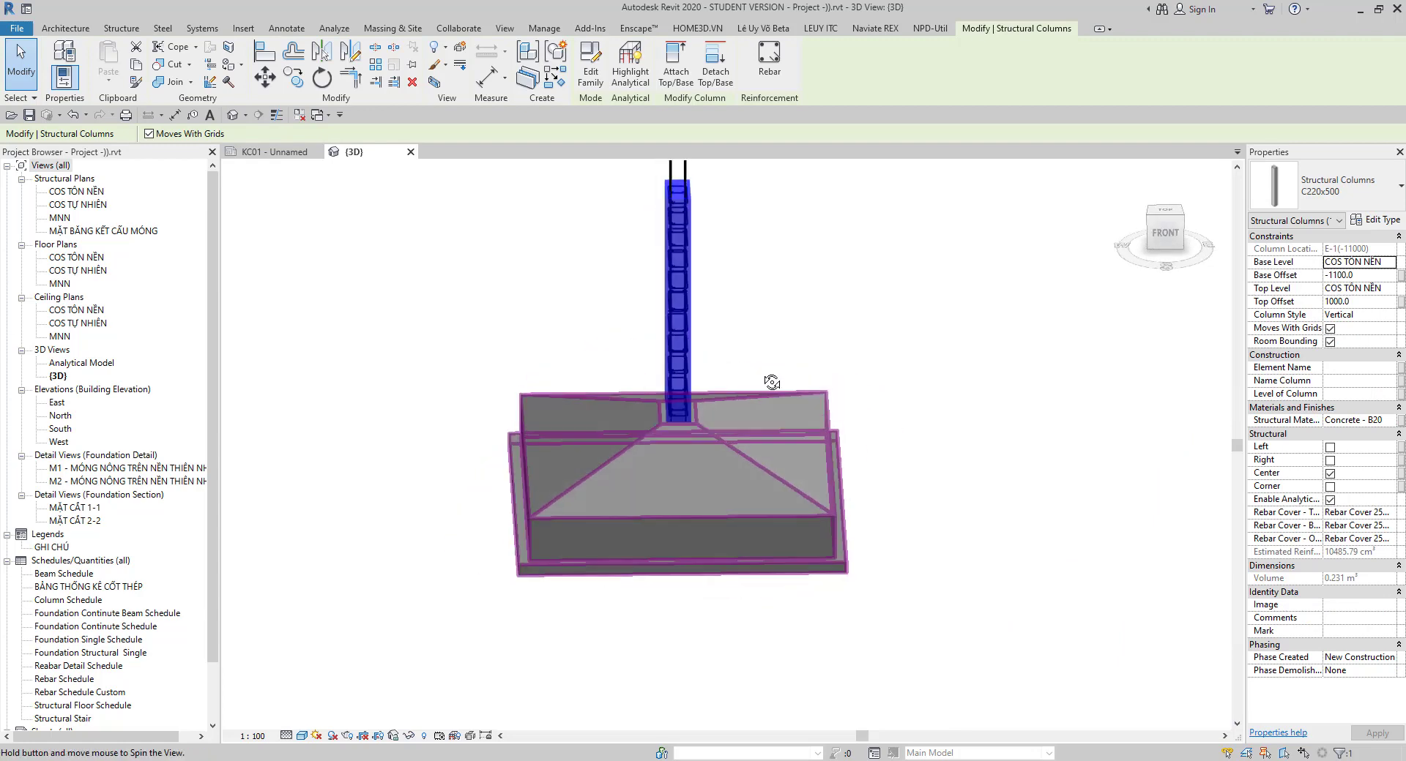
pyautogui.moveTo(935, 648); pyautogui.dragTo(564, 360)
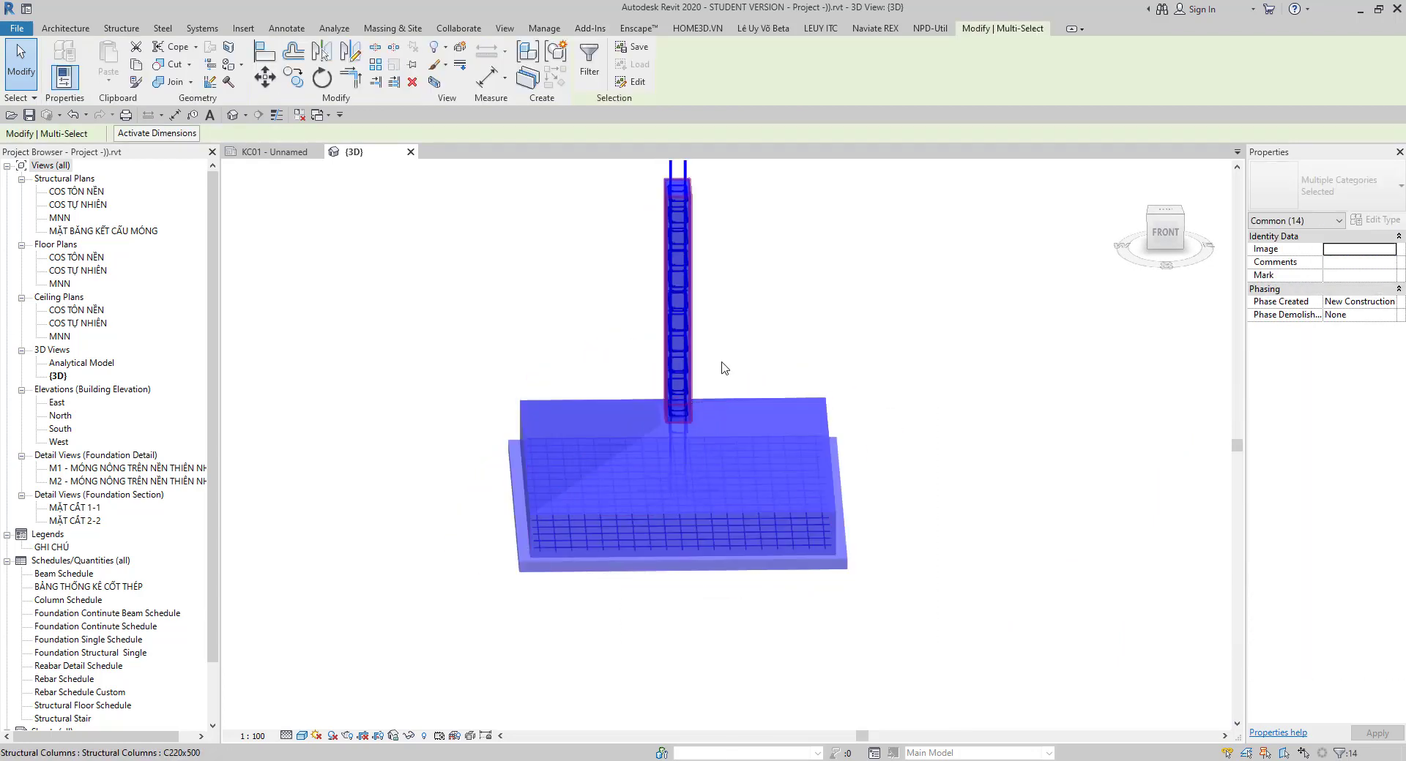
pyautogui.moveTo(722, 370)
pyautogui.keyDown('shift'); pyautogui.mouseDown(button='middle')
pyautogui.moveTo(672, 336)
pyautogui.moveTo(756, 387)
pyautogui.mouseUp(button='middle'); pyautogui.keyUp('shift')
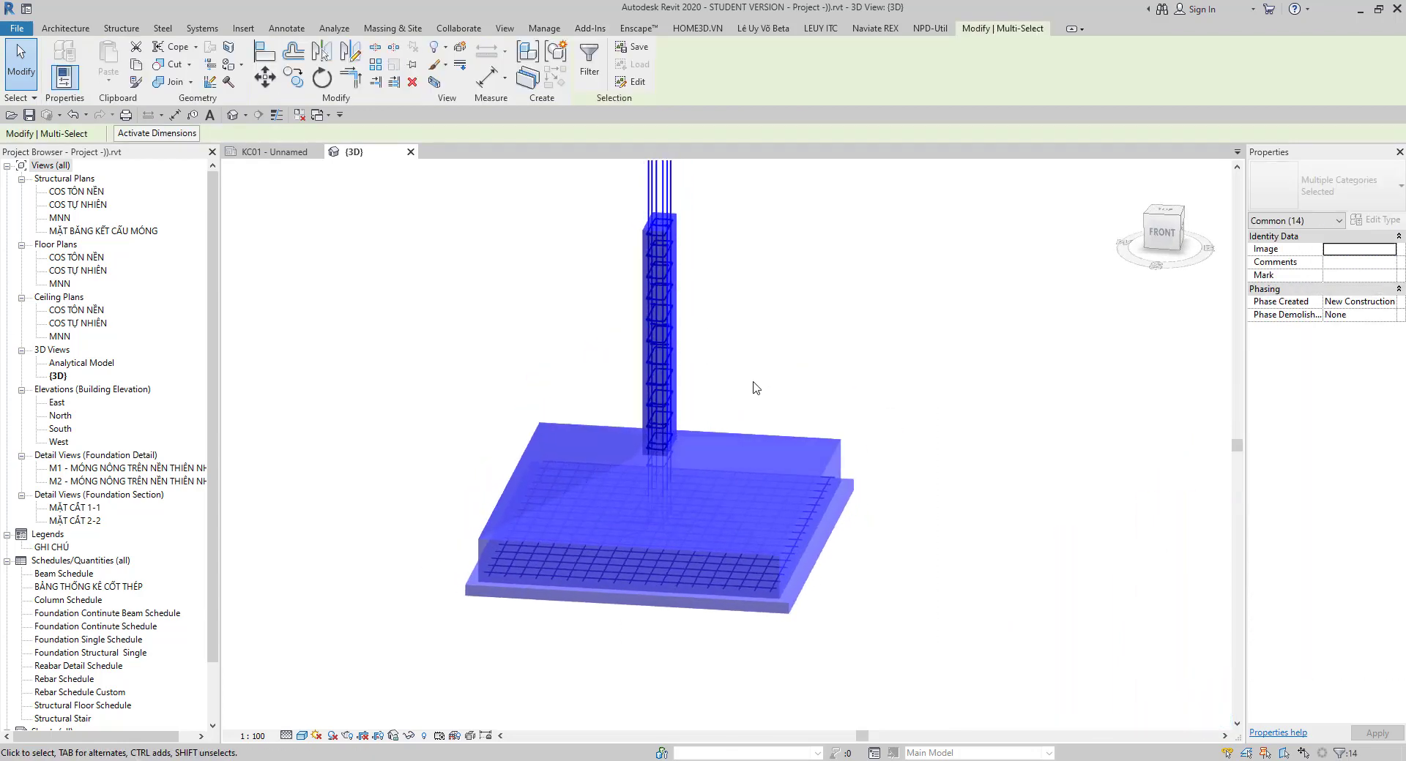
pyautogui.scroll(-3, 725, 359)
pyautogui.moveTo(882, 416)
pyautogui.keyDown('shift'); pyautogui.mouseDown(button='middle')
pyautogui.moveTo(718, 382)
pyautogui.moveTo(826, 442)
pyautogui.moveTo(841, 480)
pyautogui.mouseUp(button='middle'); pyautogui.keyUp('shift')
pyautogui.scroll(5, 643, 366)
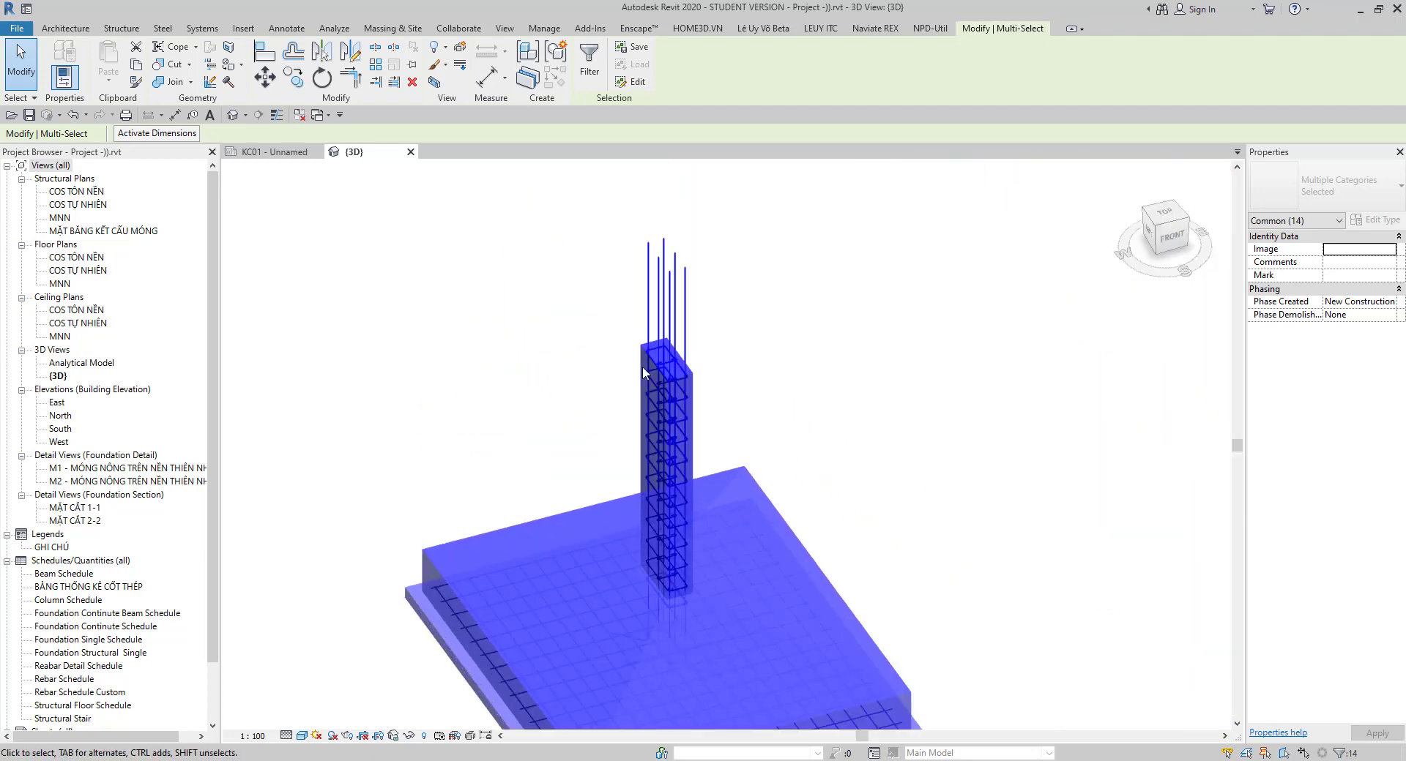
# Select the copied column with its rebar bars to check the reinforcement.
pyautogui.click(558, 244)
pyautogui.moveTo(801, 416); pyautogui.dragTo(536, 213)
pyautogui.click(862, 396)
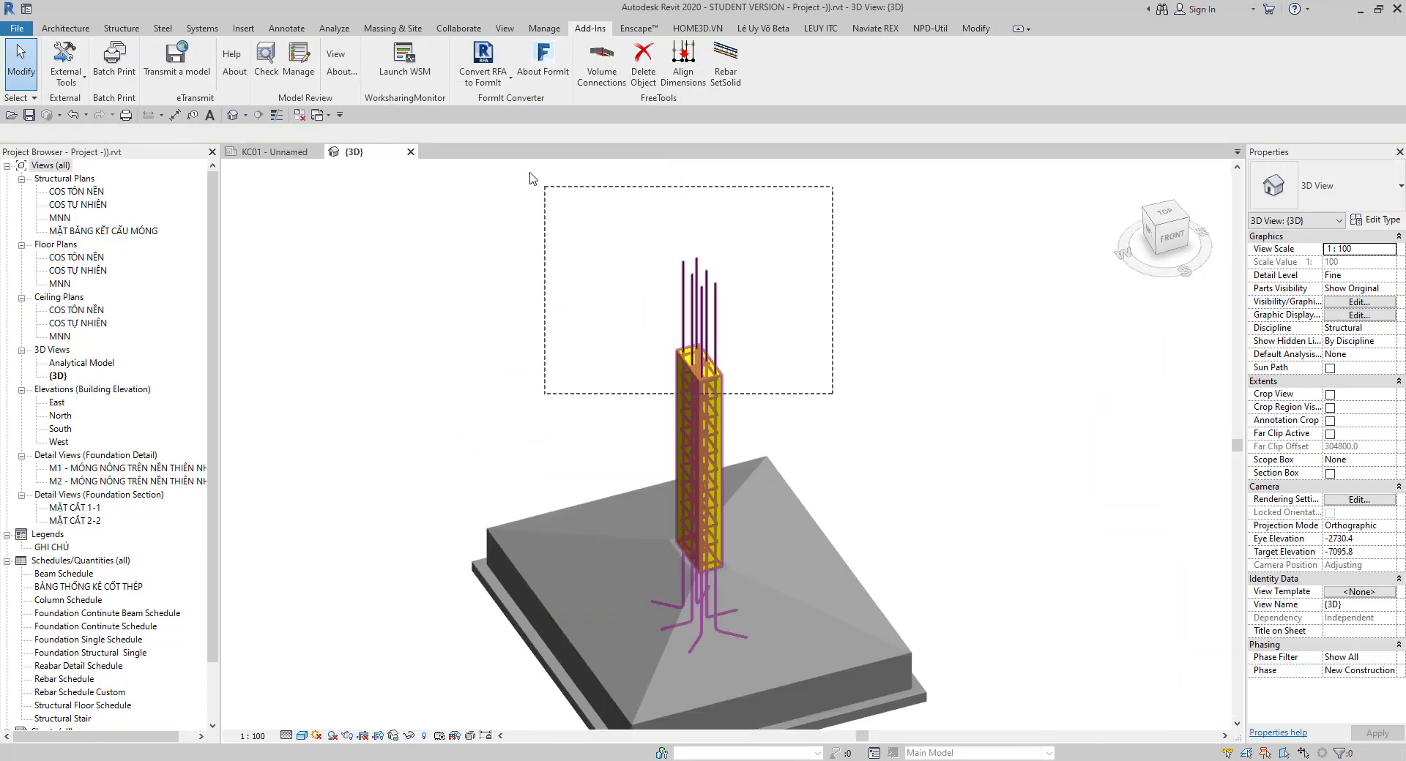
pyautogui.moveTo(834, 480); pyautogui.dragTo(542, 183)
pyautogui.click(854, 381)
pyautogui.keyDown('shift'); pyautogui.moveTo(854, 380); pyautogui.dragTo(744, 348, button='middle'); pyautogui.keyUp('shift')
# Open Type Properties for the copied footing's type M2.
pyautogui.click(663, 407)
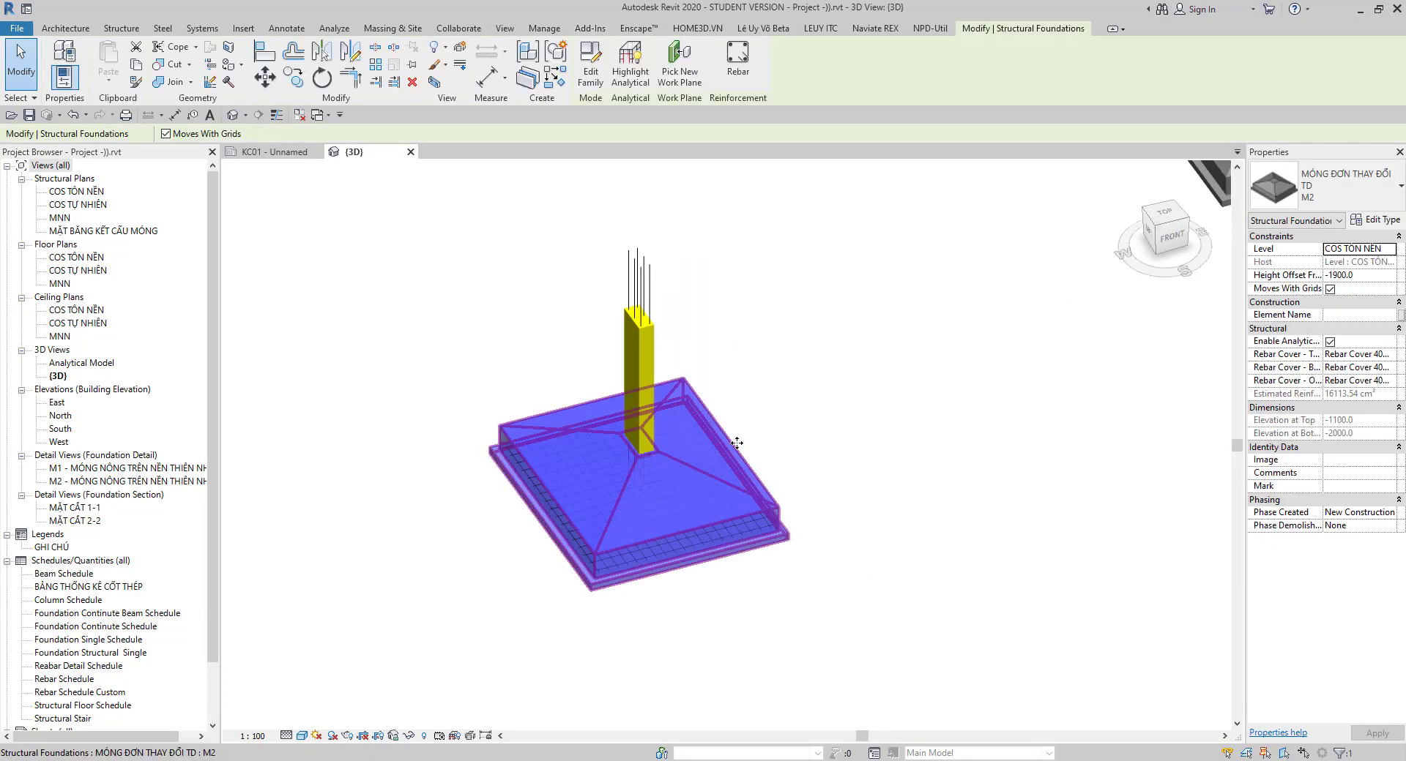
pyautogui.scroll(-3, 1196, 331)
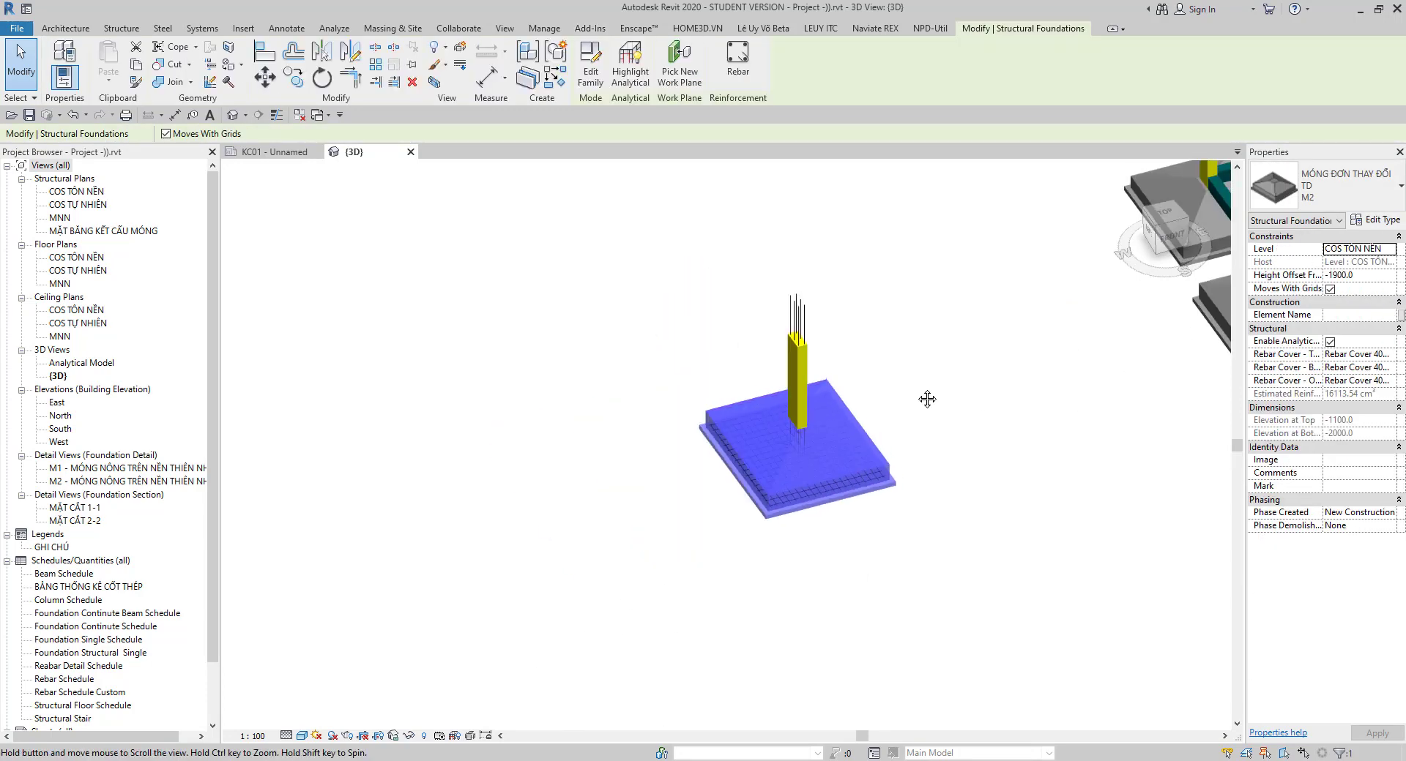
pyautogui.click(1377, 220)
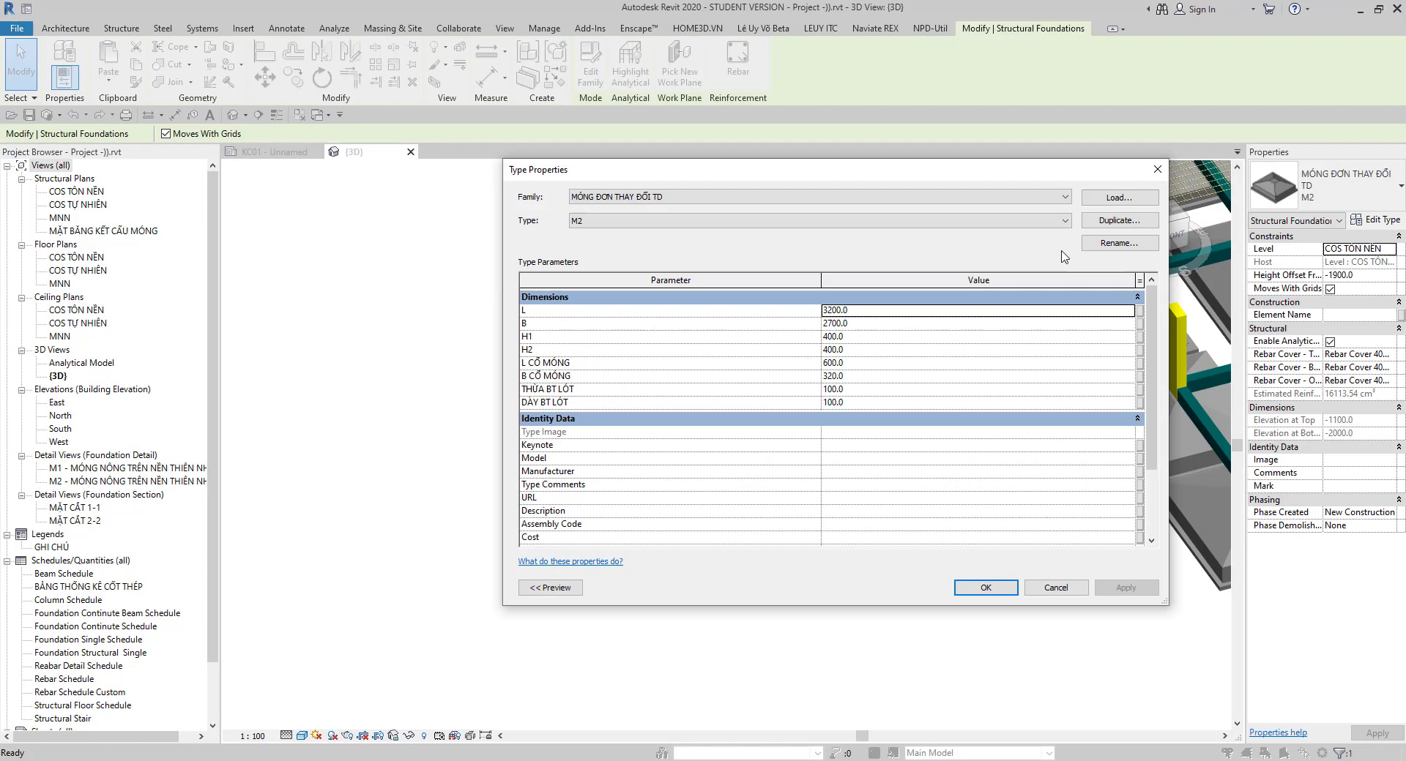
# Duplicate type M2 as M1-MÓNG ĐỆM CÁT with L 2100, B 1700 and H2 300.
pyautogui.click(1125, 221)
pyautogui.write('M1-MÓNG ĐỆM CÁT')
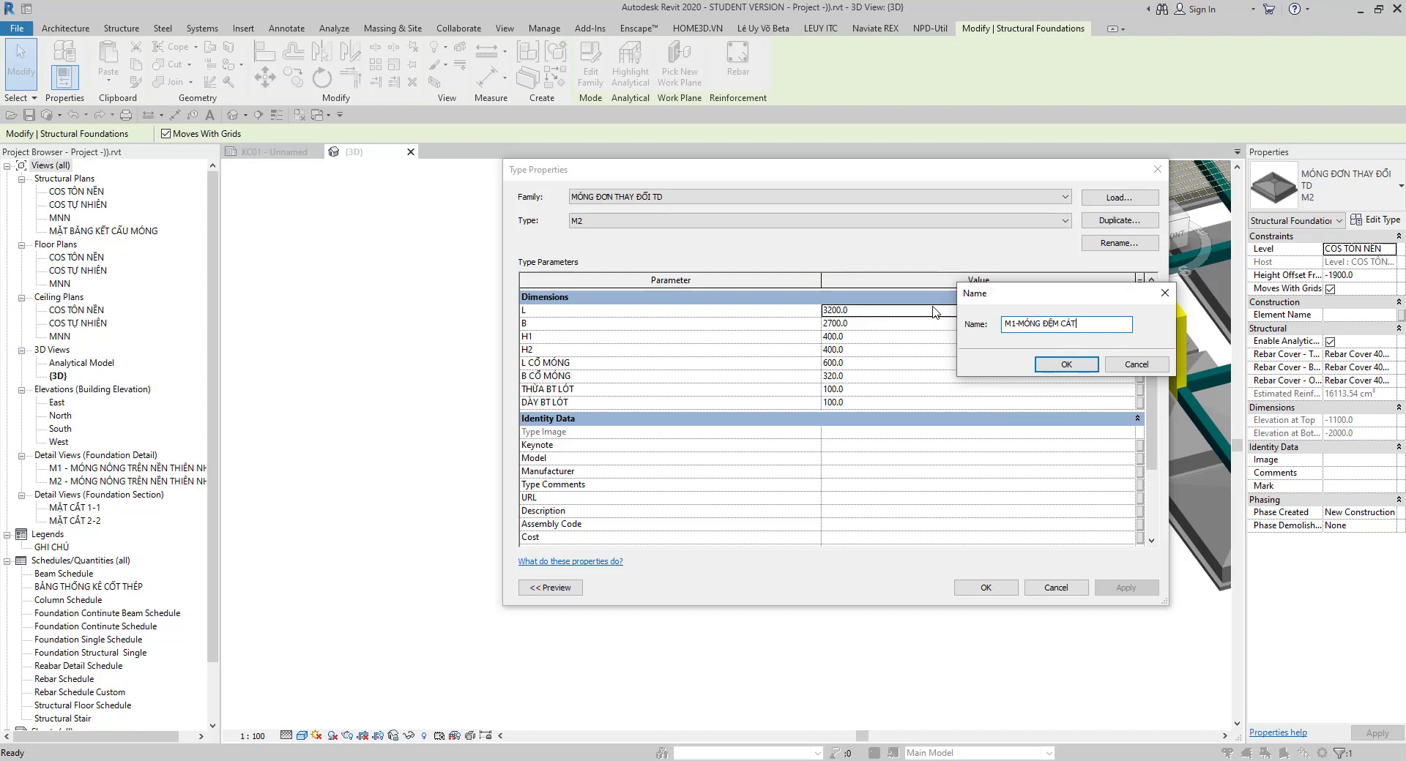
pyautogui.write('300')
pyautogui.press('Return')
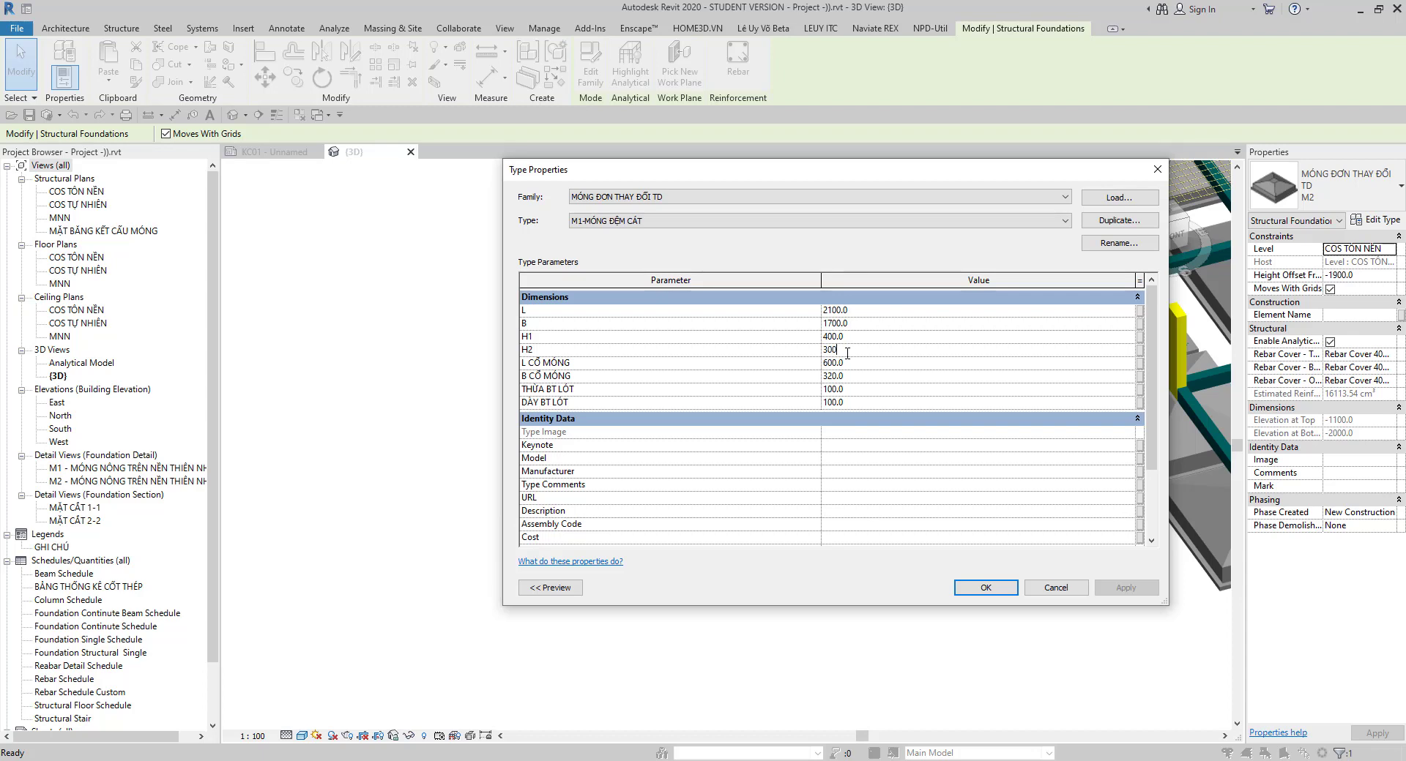
pyautogui.click(988, 588)
# Delete the two stray rebar sets, then undo to bring the rebar back around the footing.
pyautogui.click(709, 519)
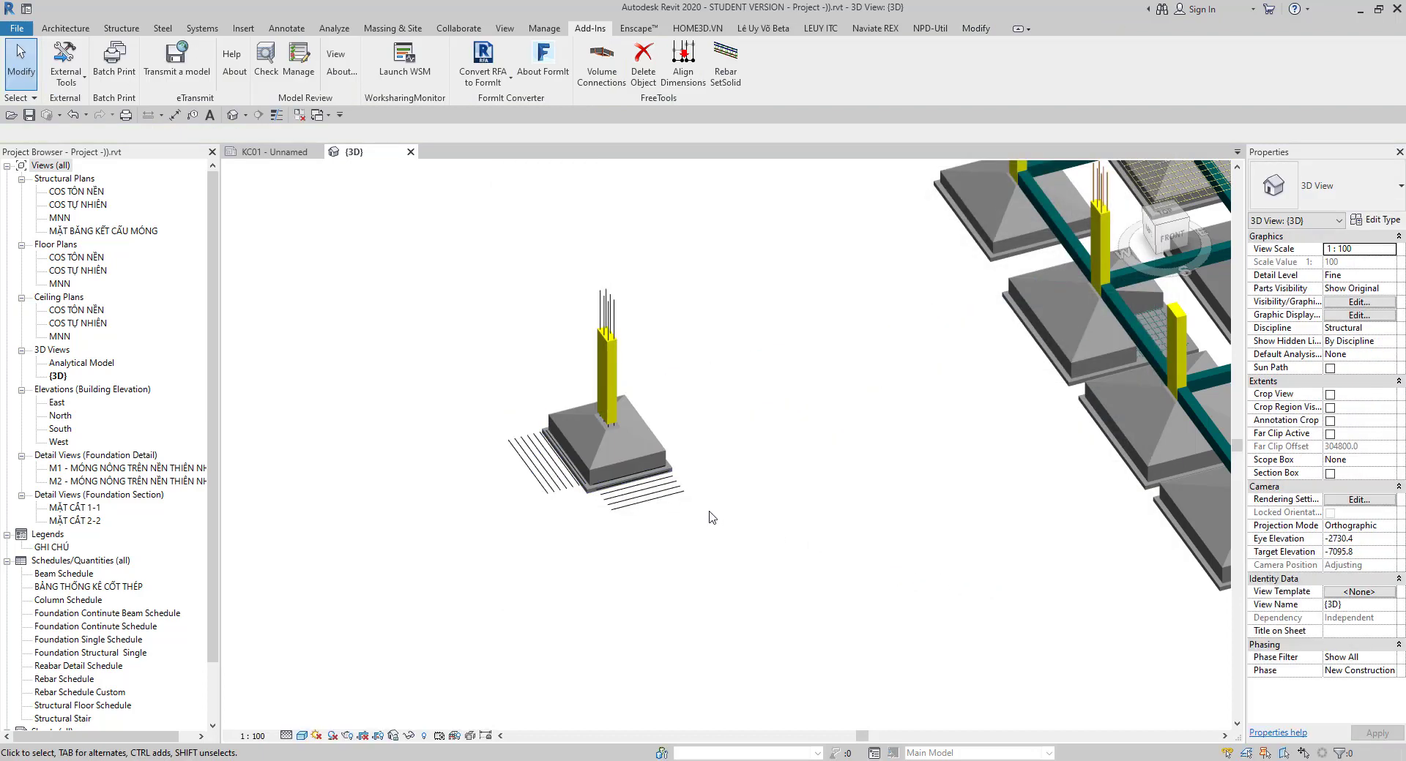
pyautogui.scroll(2, 659, 513)
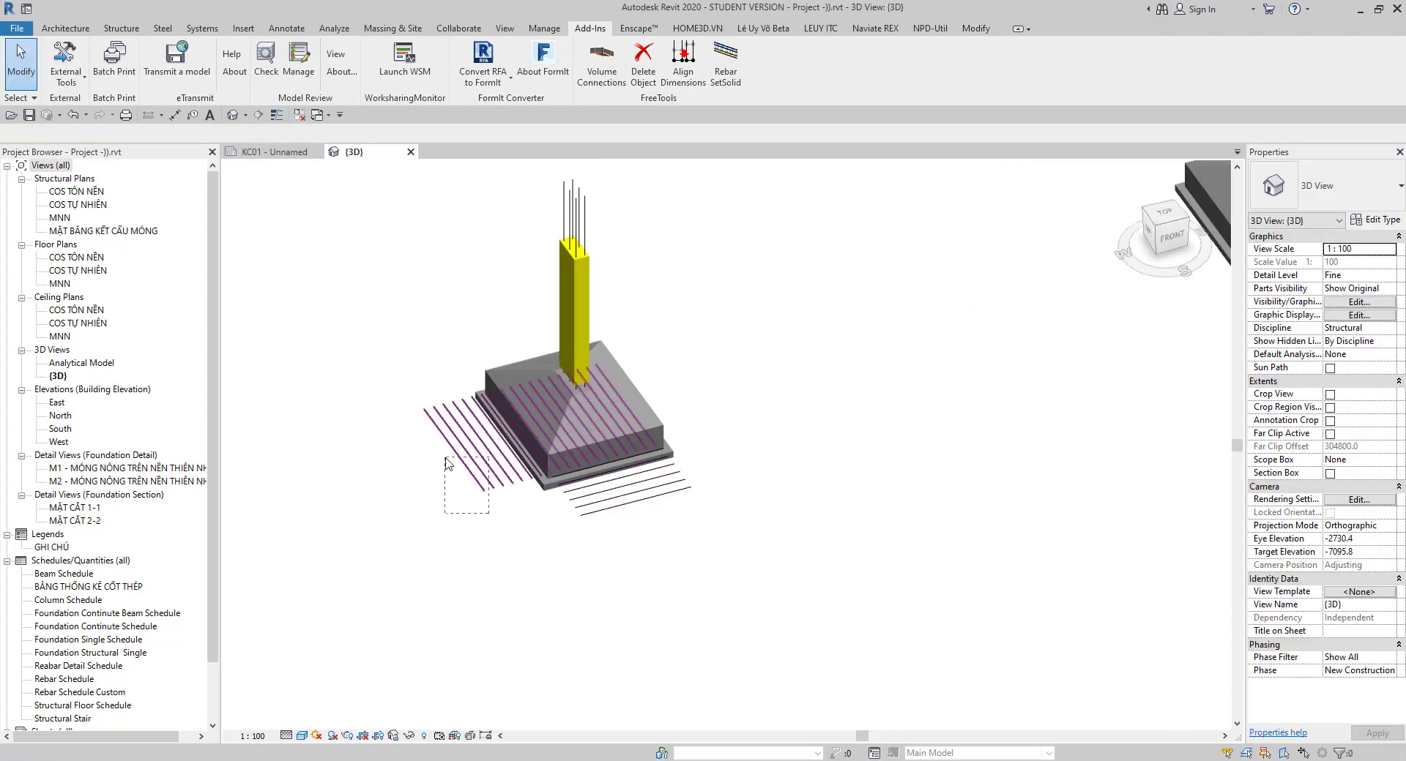
pyautogui.click(487, 487)
pyautogui.press('Delete')
pyautogui.click(612, 503)
pyautogui.press('Delete')
pyautogui.keyDown('shift'); pyautogui.moveTo(689, 553); pyautogui.dragTo(699, 492, button='middle'); pyautogui.keyUp('shift')
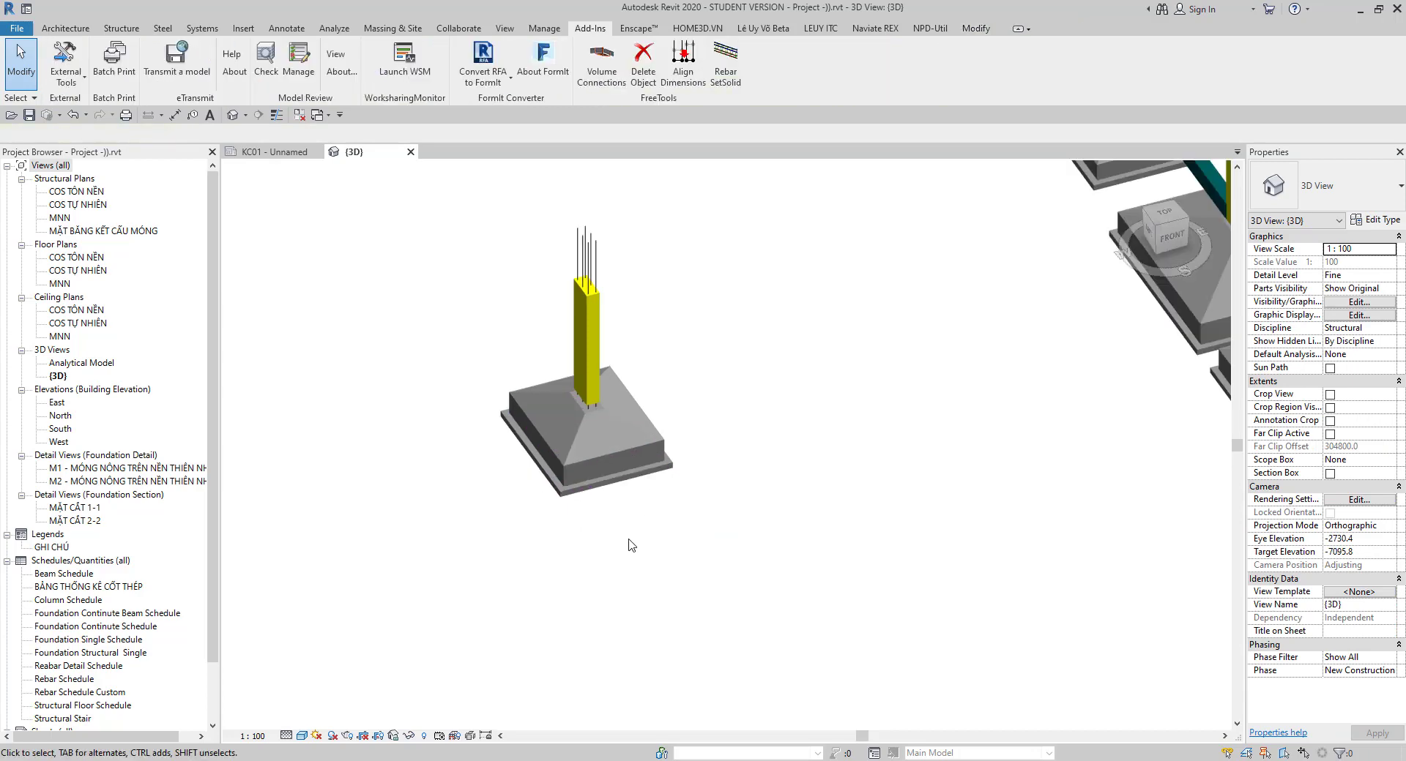
pyautogui.hotkey('ctrl', 'z')
pyautogui.hotkey('ctrl', 'z')
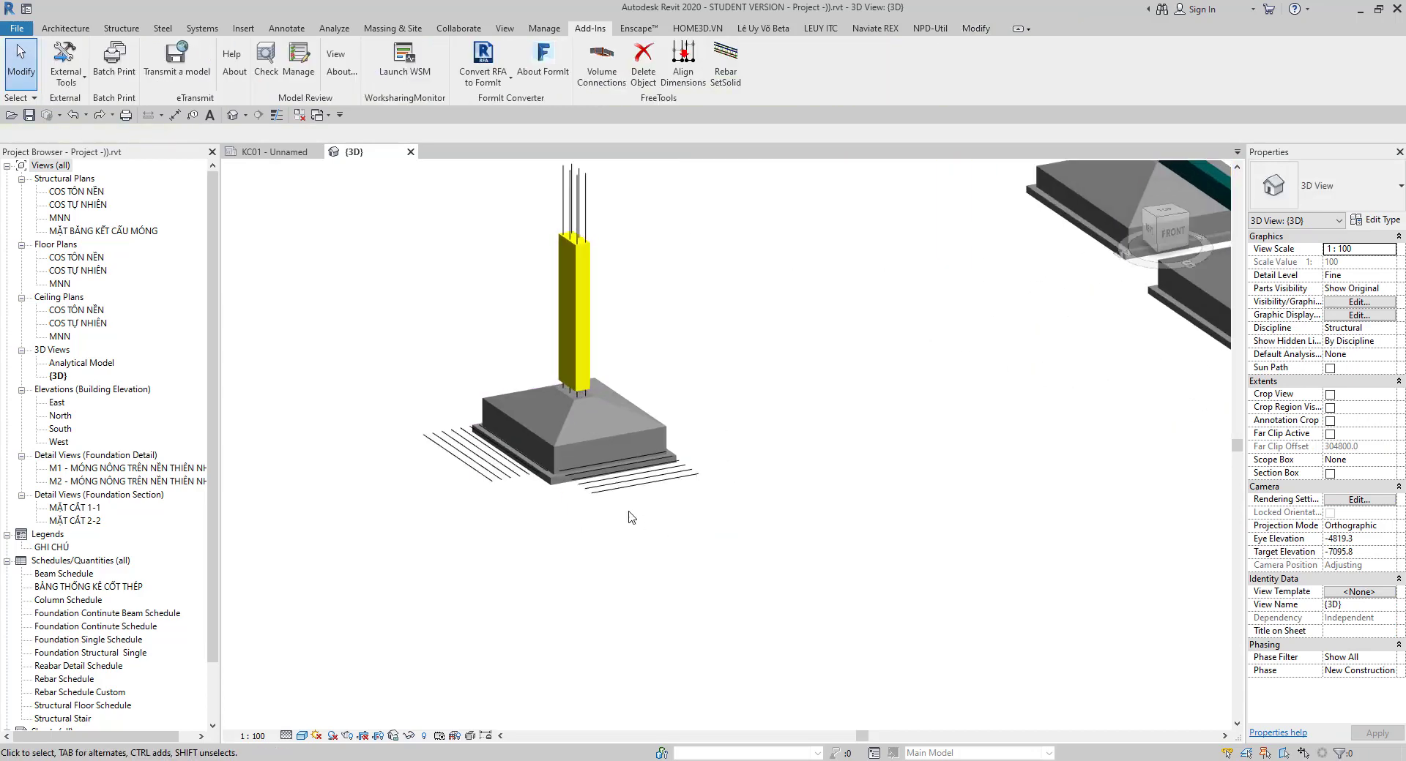
# Orbit around the footing, inspecting one of its bottom rebar sets and the column.
pyautogui.keyDown('shift'); pyautogui.moveTo(628, 517); pyautogui.dragTo(593, 492, button='middle'); pyautogui.keyUp('shift')
pyautogui.click(593, 492)
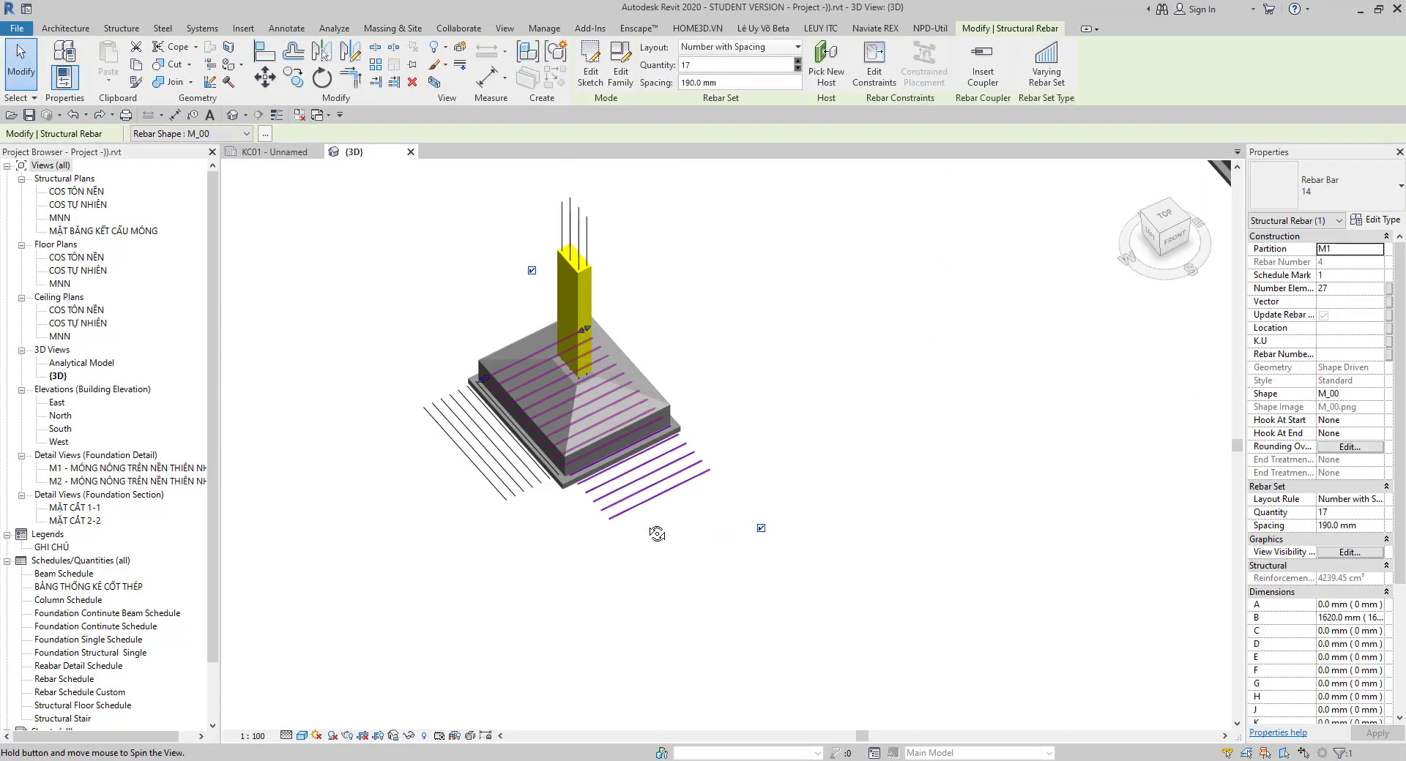
pyautogui.moveTo(740, 533)
pyautogui.keyDown('shift'); pyautogui.mouseDown(button='middle')
pyautogui.moveTo(710, 343)
pyautogui.moveTo(590, 488)
pyautogui.mouseUp(button='middle'); pyautogui.keyUp('shift')
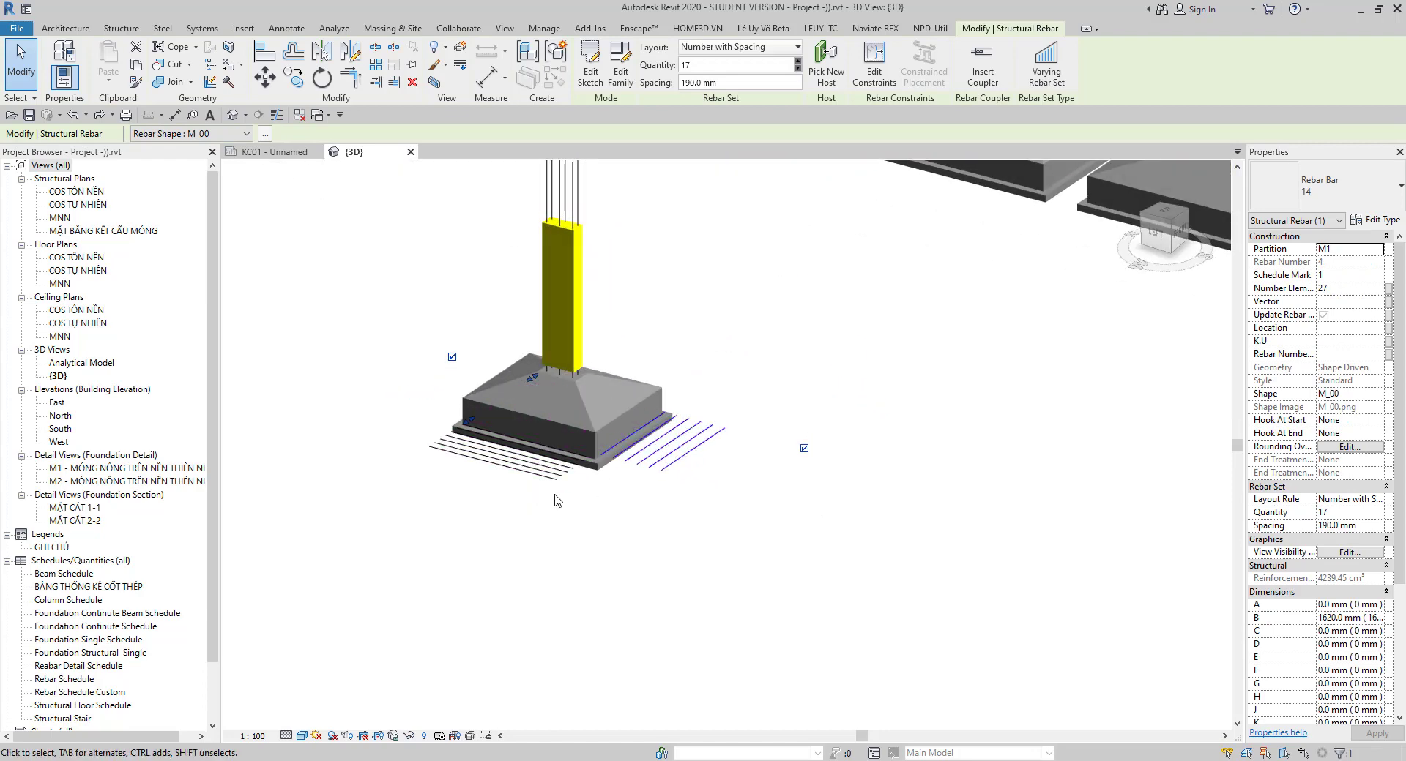
pyautogui.click(556, 501)
pyautogui.keyDown('shift'); pyautogui.moveTo(762, 555); pyautogui.dragTo(571, 410, button='middle'); pyautogui.keyUp('shift')
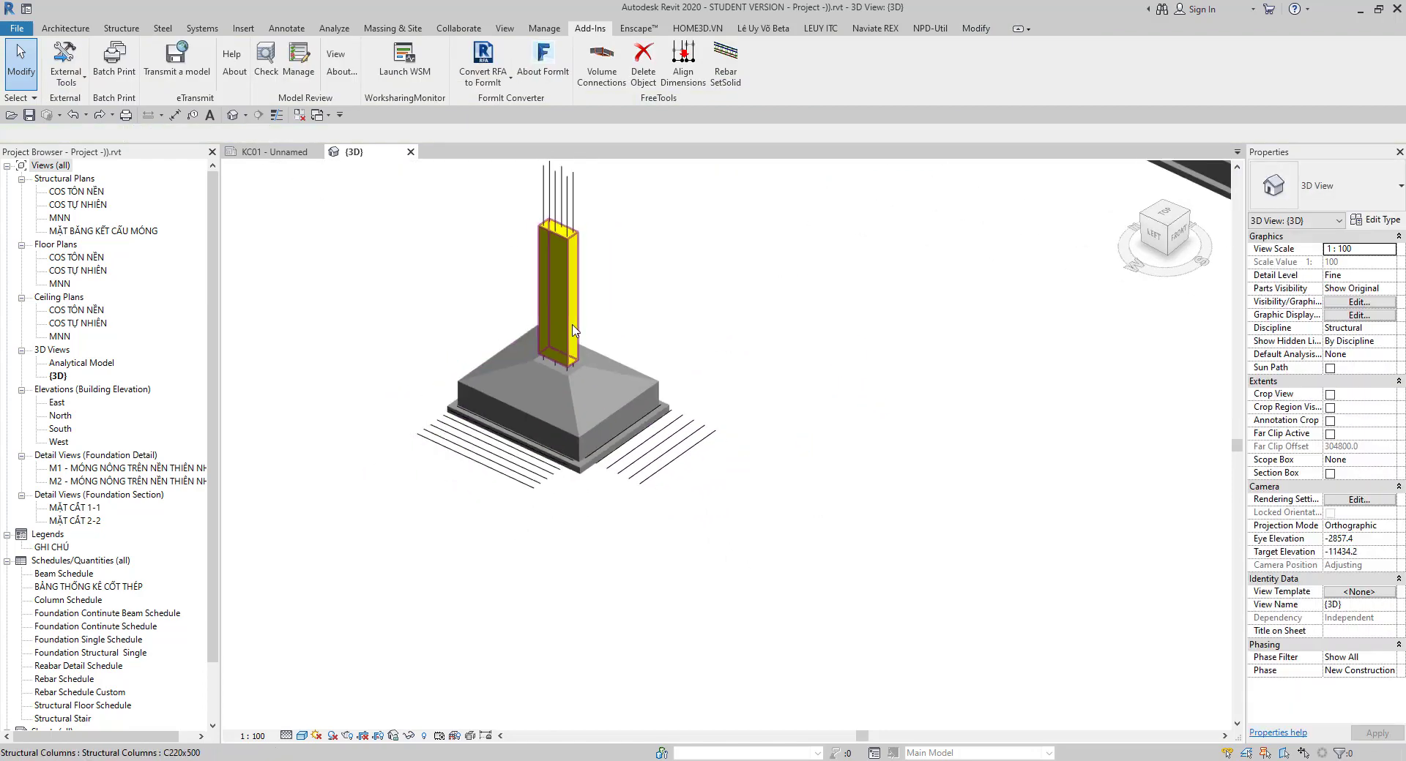
pyautogui.scroll(2, 710, 301)
pyautogui.keyDown('shift'); pyautogui.moveTo(710, 301); pyautogui.dragTo(565, 293, button='middle'); pyautogui.keyUp('shift')
pyautogui.click(565, 293)
pyautogui.scroll(2, 544, 380)
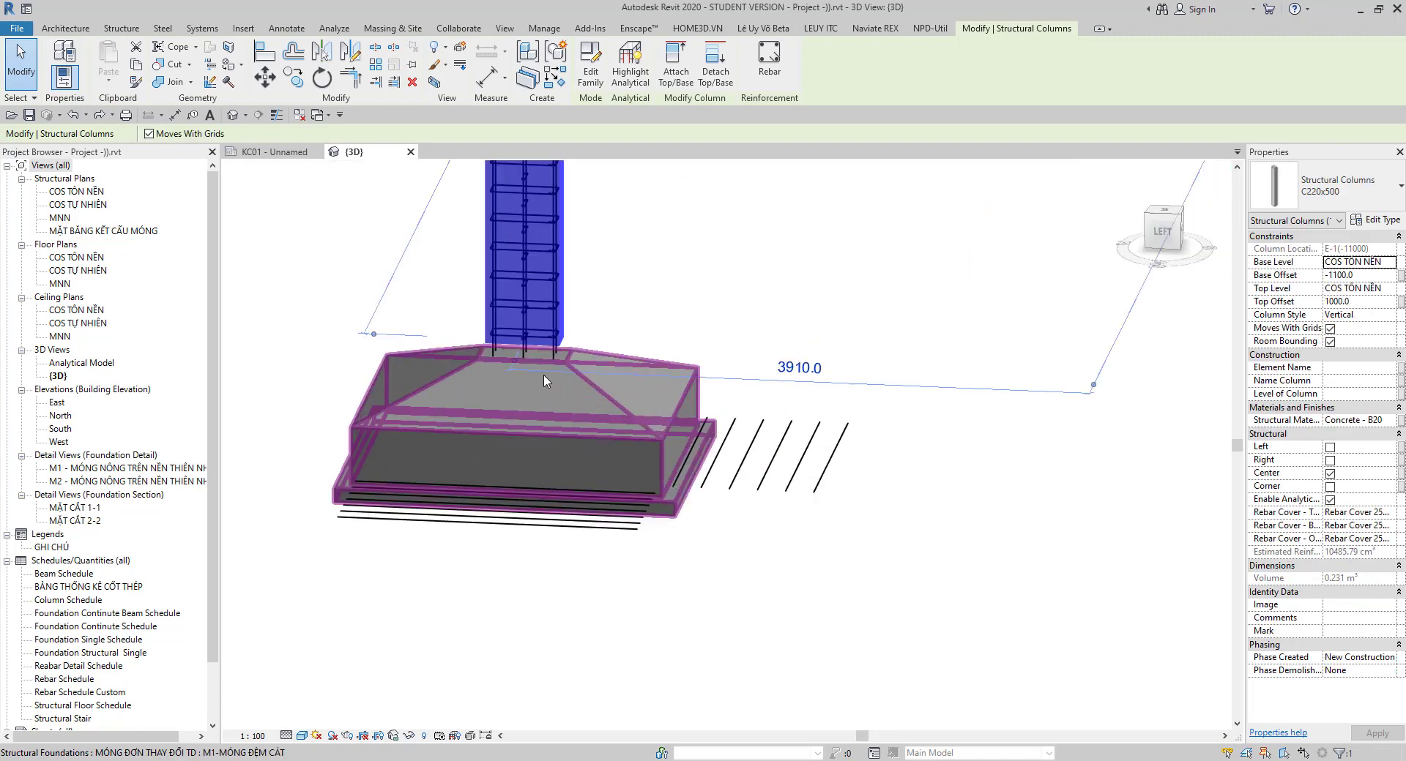
pyautogui.scroll(-2, 544, 380)
pyautogui.moveTo(544, 380)
pyautogui.keyDown('shift'); pyautogui.mouseDown(button='middle')
pyautogui.moveTo(737, 384)
pyautogui.moveTo(637, 420)
pyautogui.mouseUp(button='middle'); pyautogui.keyUp('shift')
# Box-select the footing, column and rebar, then pick the column from a side-on view.
pyautogui.click(736, 384)
pyautogui.moveTo(837, 687); pyautogui.dragTo(381, 212)
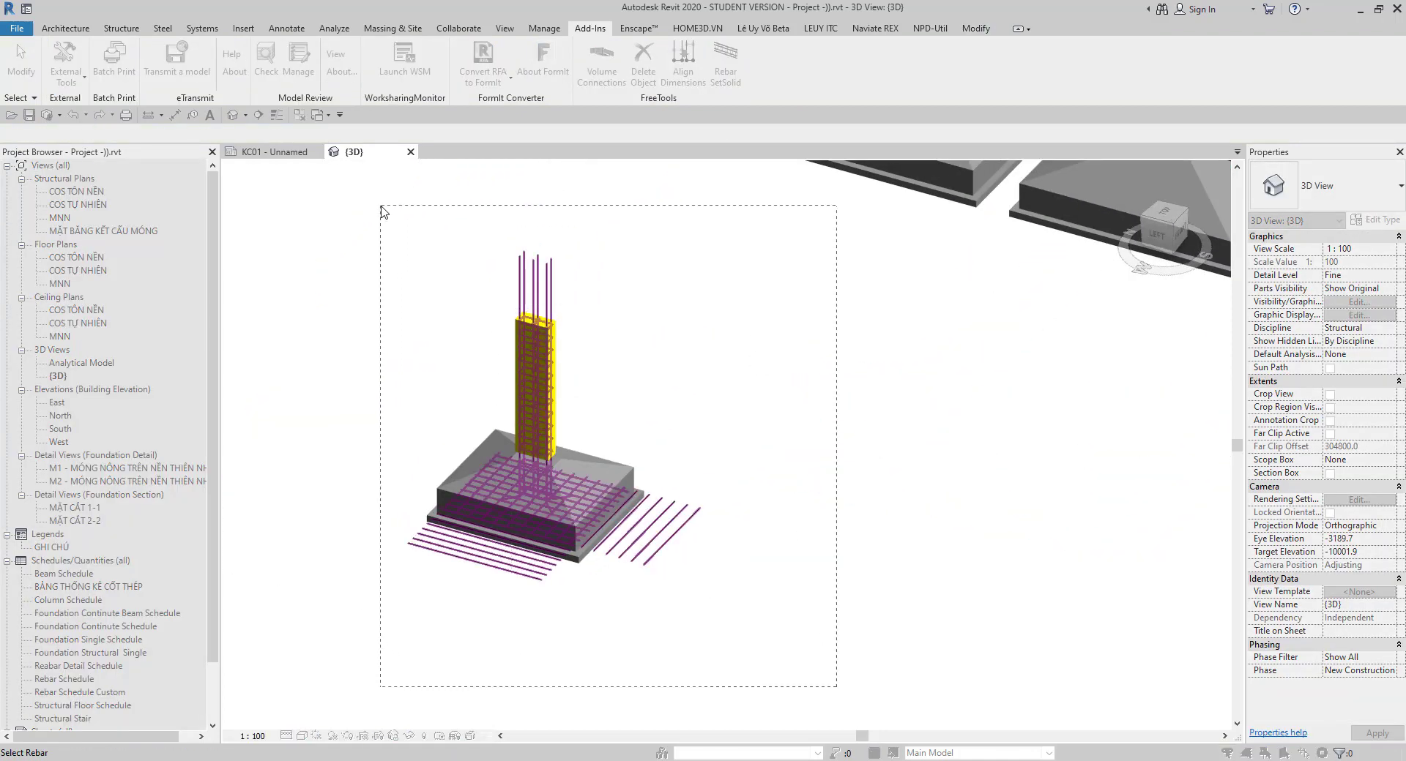
pyautogui.scroll(2, 530, 489)
pyautogui.scroll(2, 530, 489)
pyautogui.scroll(-1, 634, 393)
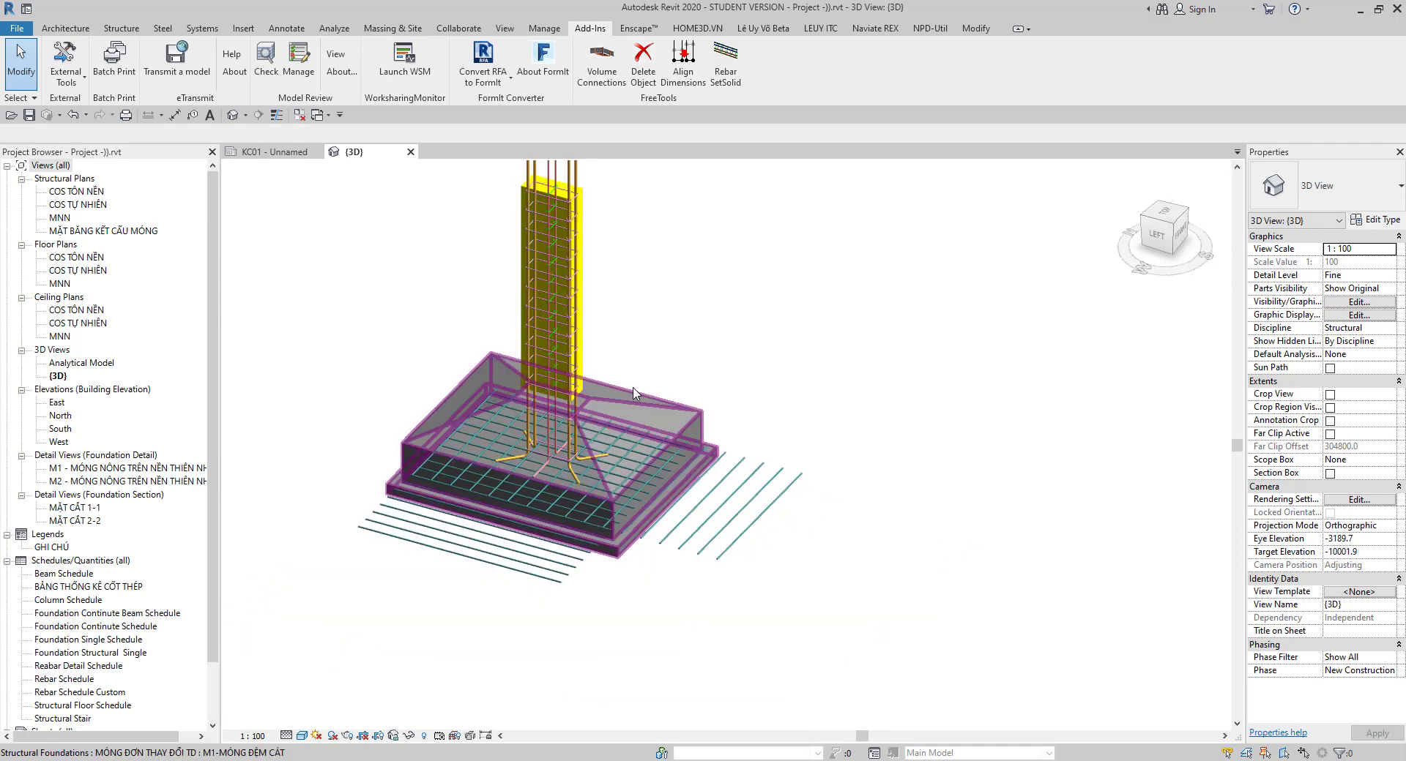
pyautogui.moveTo(634, 393)
pyautogui.keyDown('shift'); pyautogui.mouseDown(button='middle')
pyautogui.moveTo(621, 235)
pyautogui.moveTo(581, 260)
pyautogui.mouseUp(button='middle'); pyautogui.keyUp('shift')
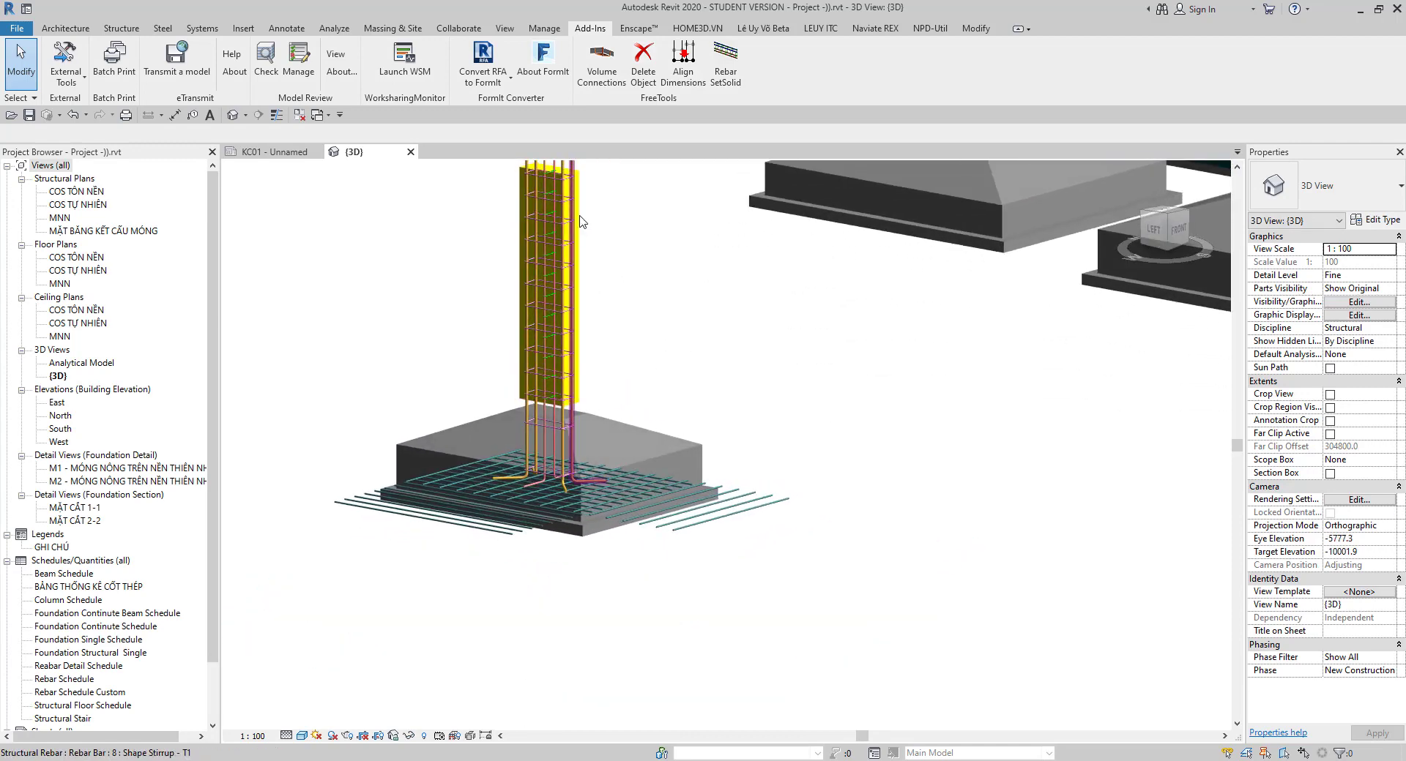
pyautogui.click(580, 221)
pyautogui.click(574, 278)
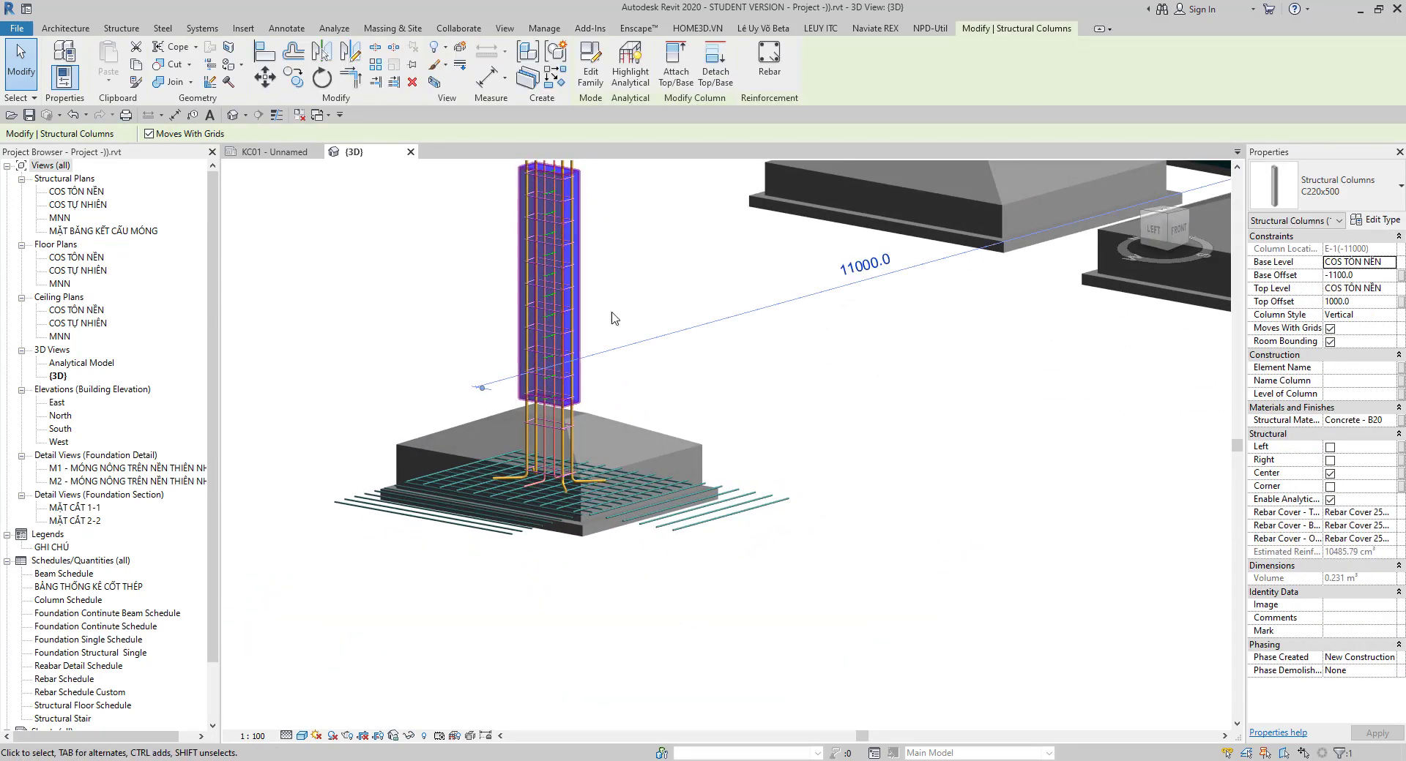
pyautogui.scroll(-2, 659, 556)
pyautogui.keyDown('shift'); pyautogui.moveTo(659, 556); pyautogui.dragTo(592, 500, button='middle'); pyautogui.keyUp('shift')
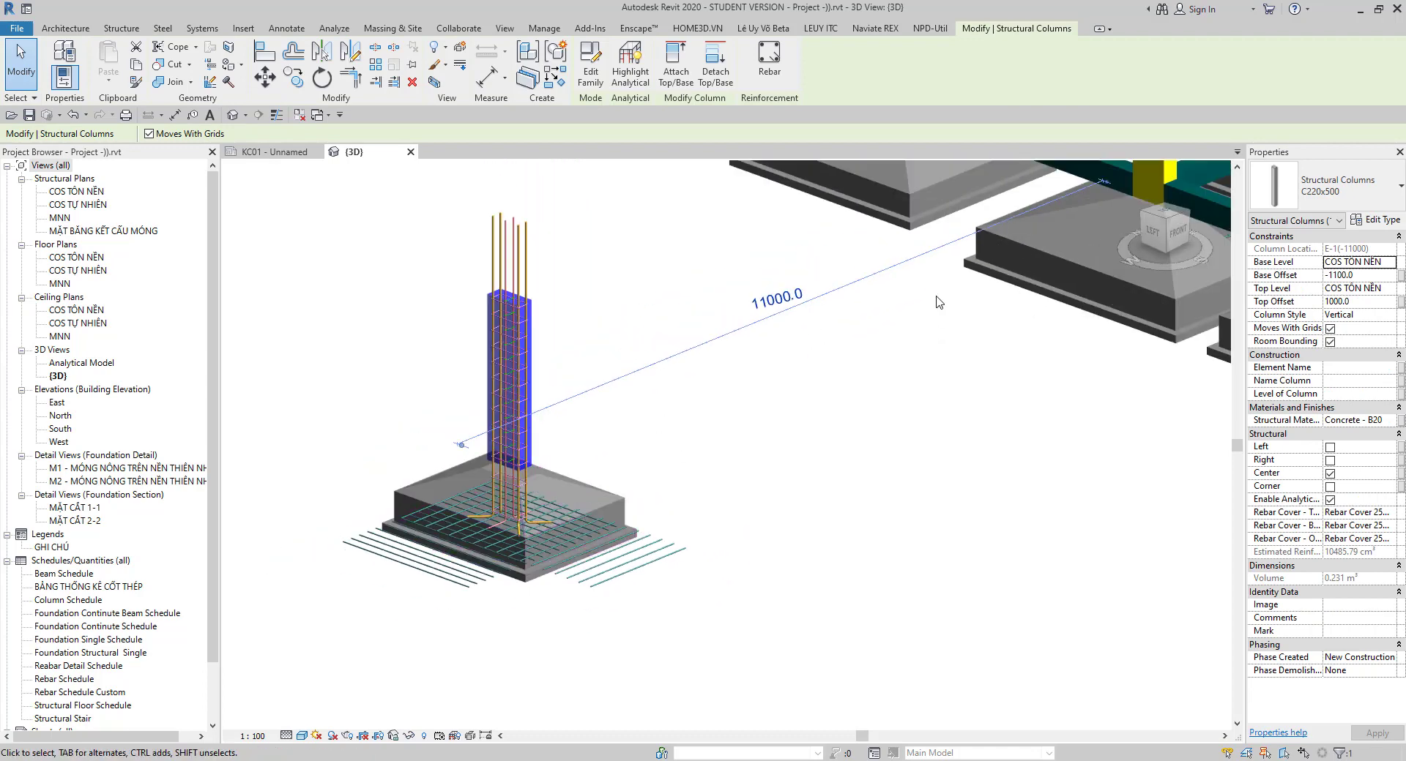
pyautogui.keyDown('shift'); pyautogui.moveTo(899, 204); pyautogui.dragTo(1043, 427, button='middle'); pyautogui.keyUp('shift')
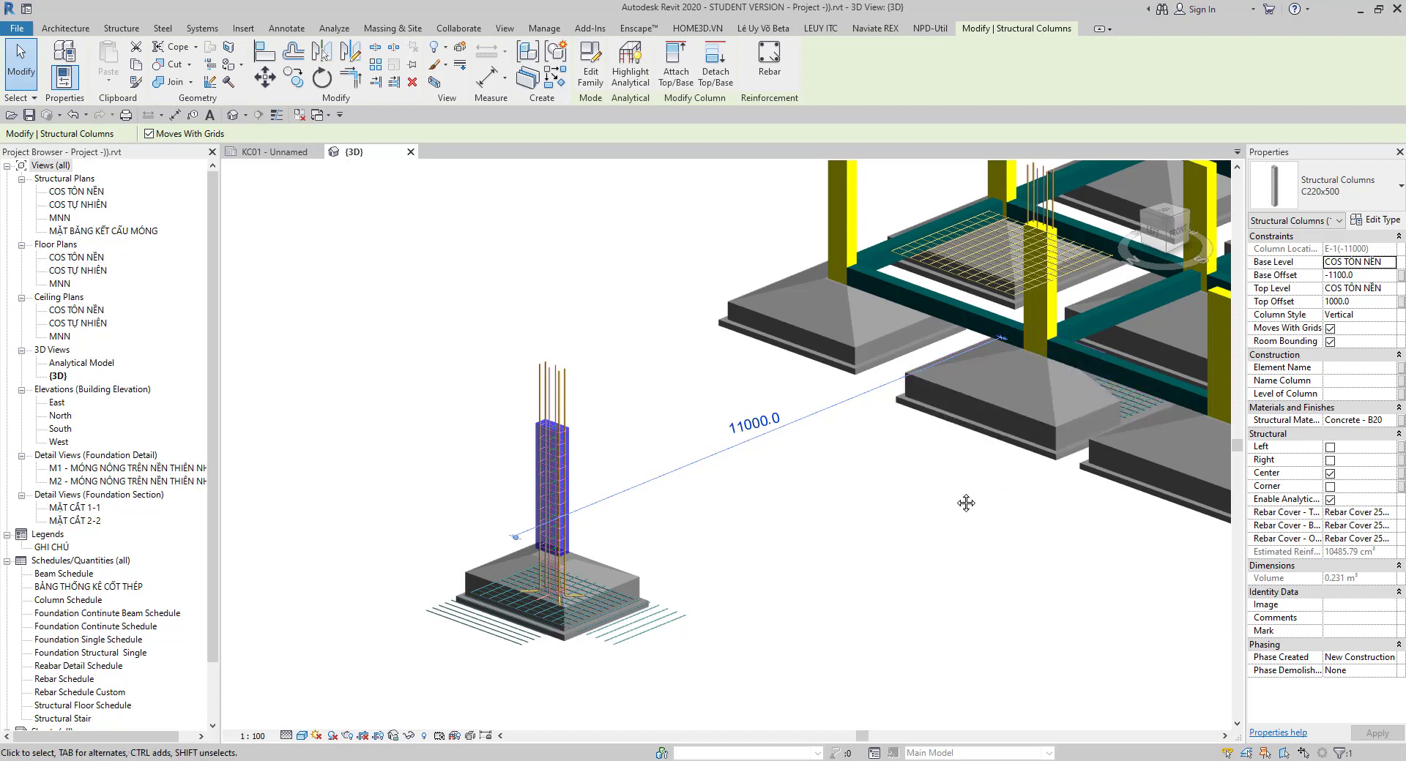
pyautogui.moveTo(967, 503); pyautogui.dragTo(909, 481, button='middle')
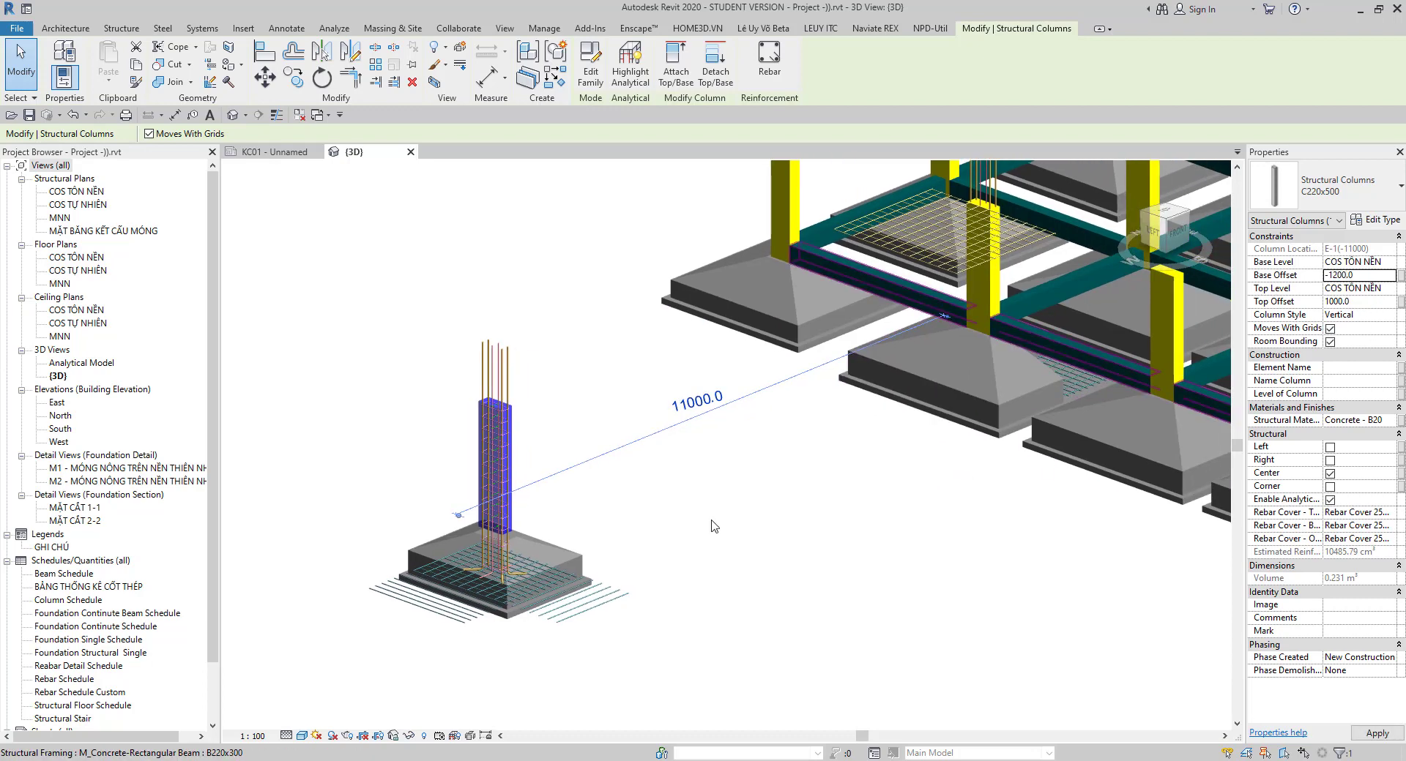
pyautogui.click(677, 629)
pyautogui.keyDown('shift'); pyautogui.moveTo(675, 658); pyautogui.dragTo(432, 628, button='middle'); pyautogui.keyUp('shift')
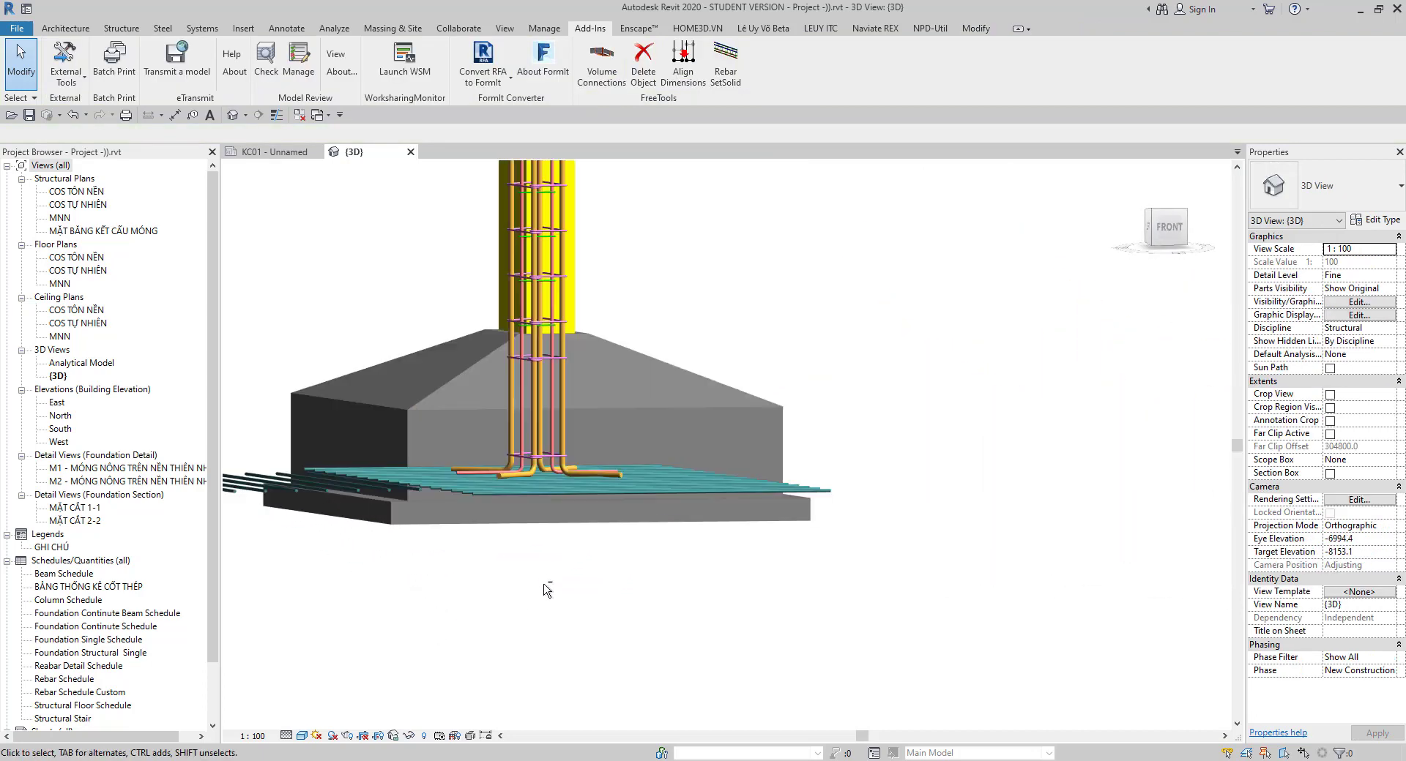
pyautogui.moveTo(549, 588)
pyautogui.keyDown('shift'); pyautogui.mouseDown(button='middle')
pyautogui.moveTo(494, 579)
pyautogui.moveTo(559, 590)
pyautogui.moveTo(701, 720)
pyautogui.mouseUp(button='middle'); pyautogui.keyUp('shift')
pyautogui.scroll(-5, 732, 659)
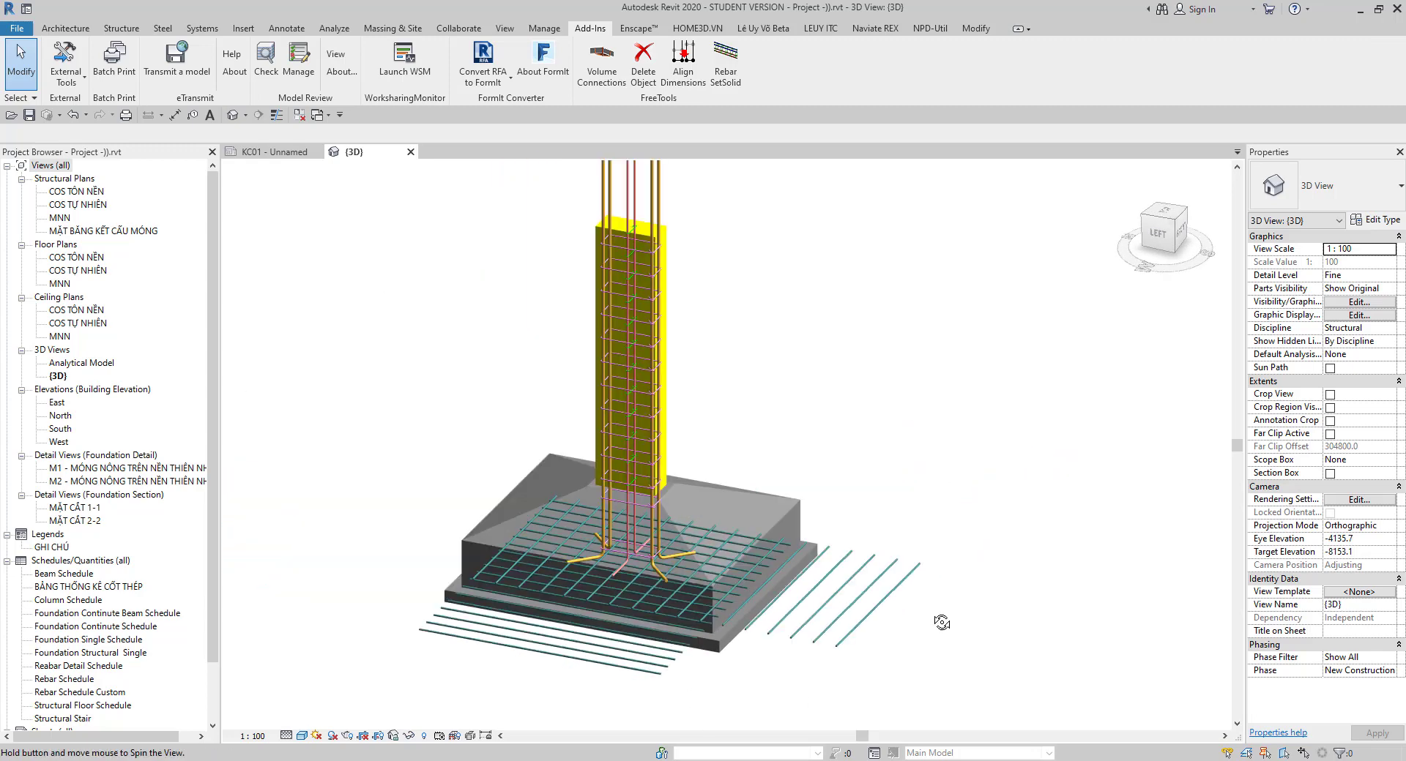
pyautogui.moveTo(982, 527)
pyautogui.keyDown('shift'); pyautogui.mouseDown(button='middle')
pyautogui.moveTo(702, 450)
pyautogui.moveTo(882, 397)
pyautogui.moveTo(895, 476)
pyautogui.moveTo(830, 450)
pyautogui.mouseUp(button='middle'); pyautogui.keyUp('shift')
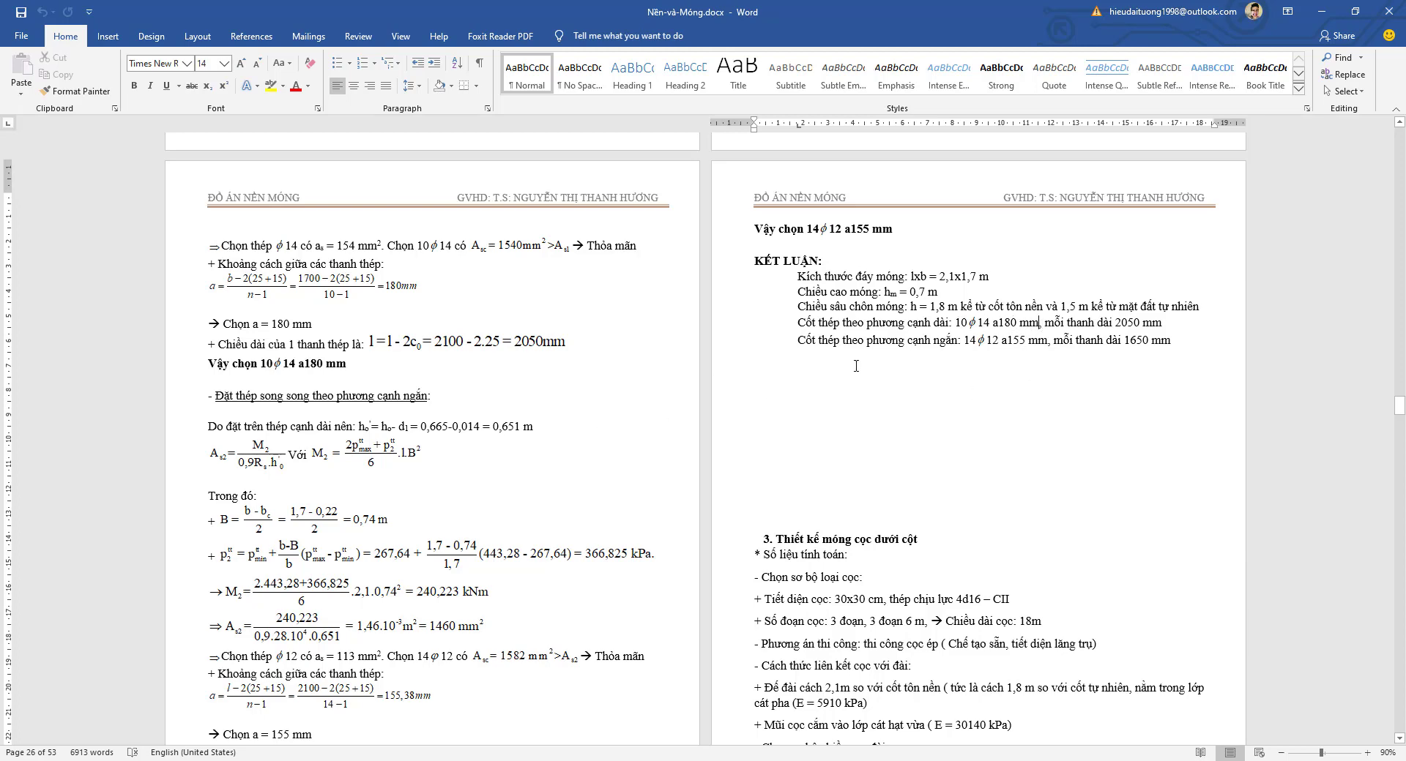
# Back in Revit, view the footing straight down from the top and zoom in.
pyautogui.hotkey('alt', 'Tab')
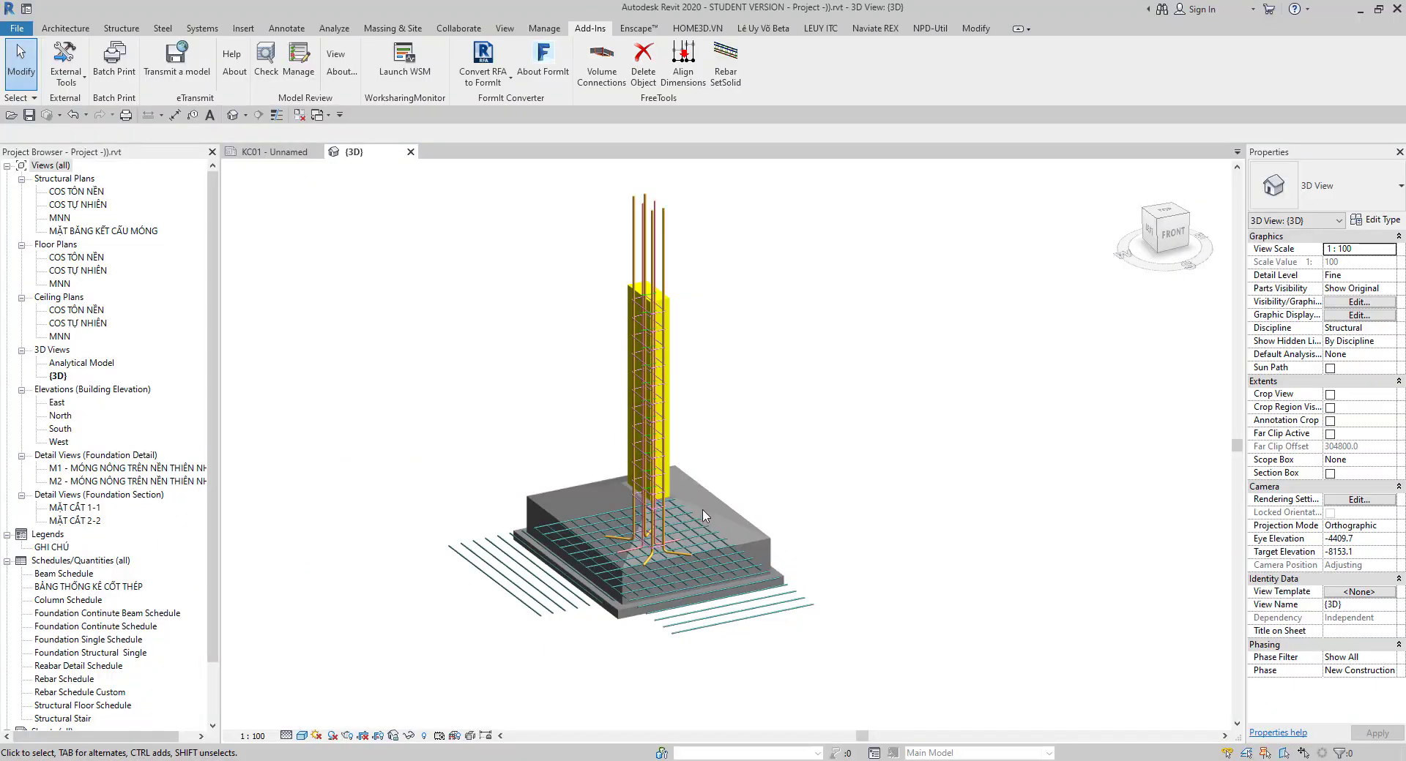
pyautogui.keyDown('shift'); pyautogui.moveTo(810, 470); pyautogui.dragTo(989, 351, button='middle'); pyautogui.keyUp('shift')
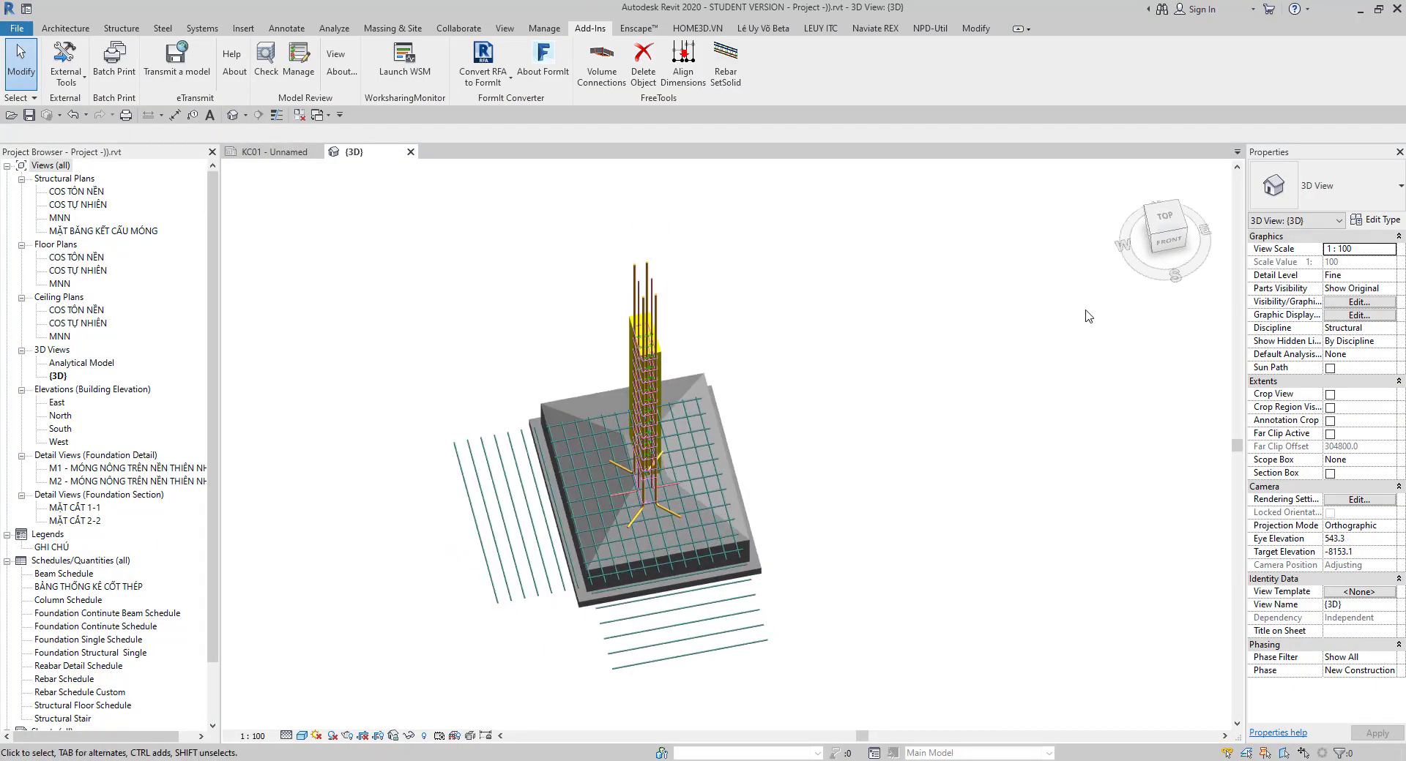
pyautogui.click(1169, 226)
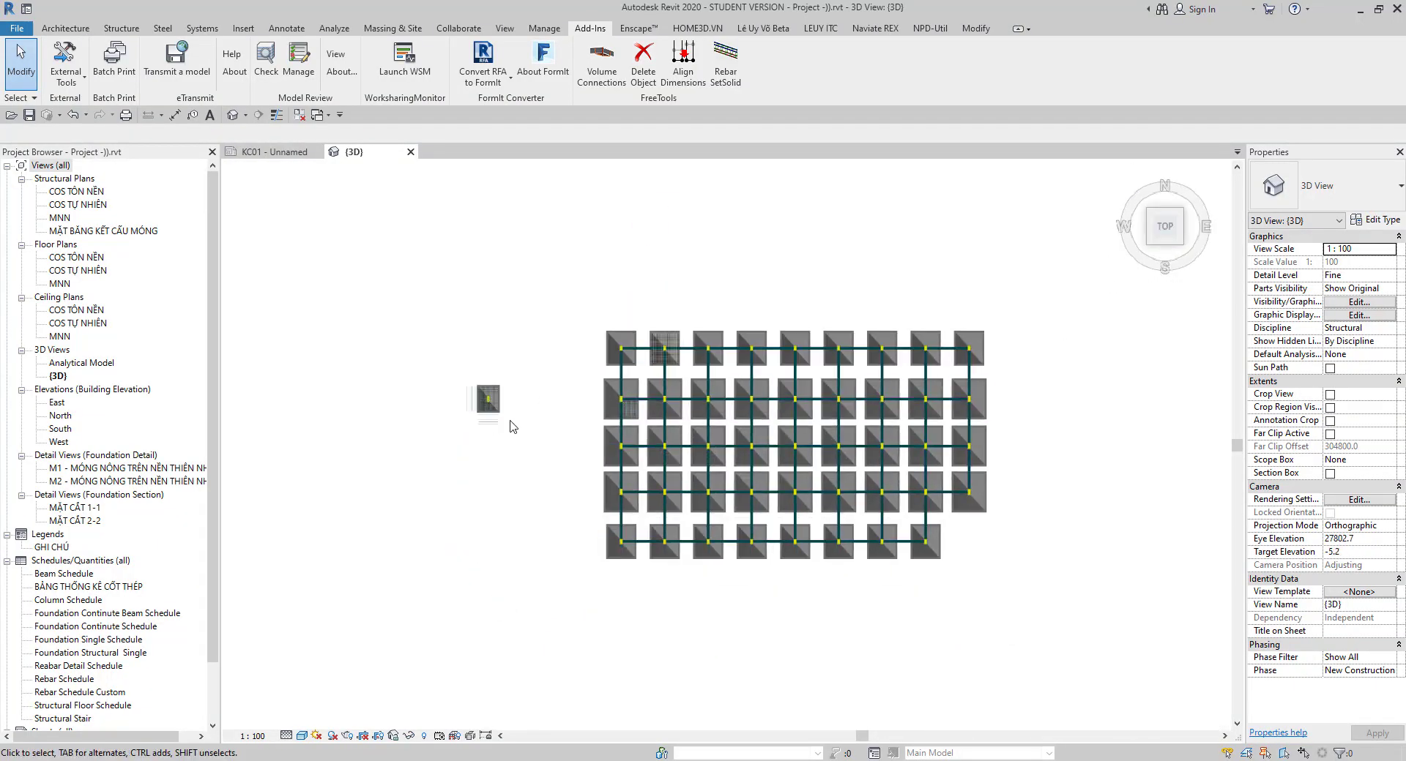
pyautogui.scroll(3, 446, 350)
pyautogui.scroll(5, 446, 350)
pyautogui.scroll(-2, 737, 424)
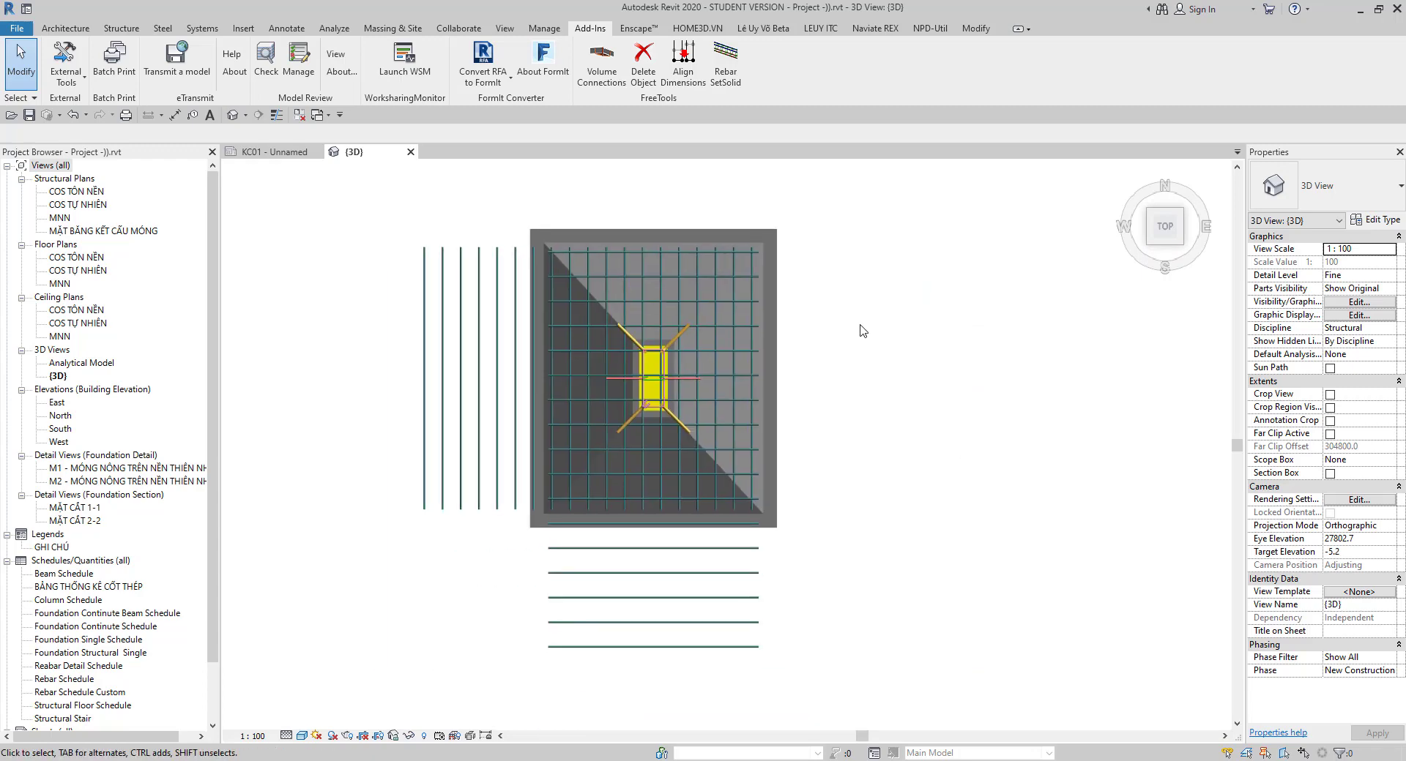
# Dimension the footing's side with DI (2300), then select its vertical bottom rebar set.
pyautogui.press('d')
pyautogui.press('i')
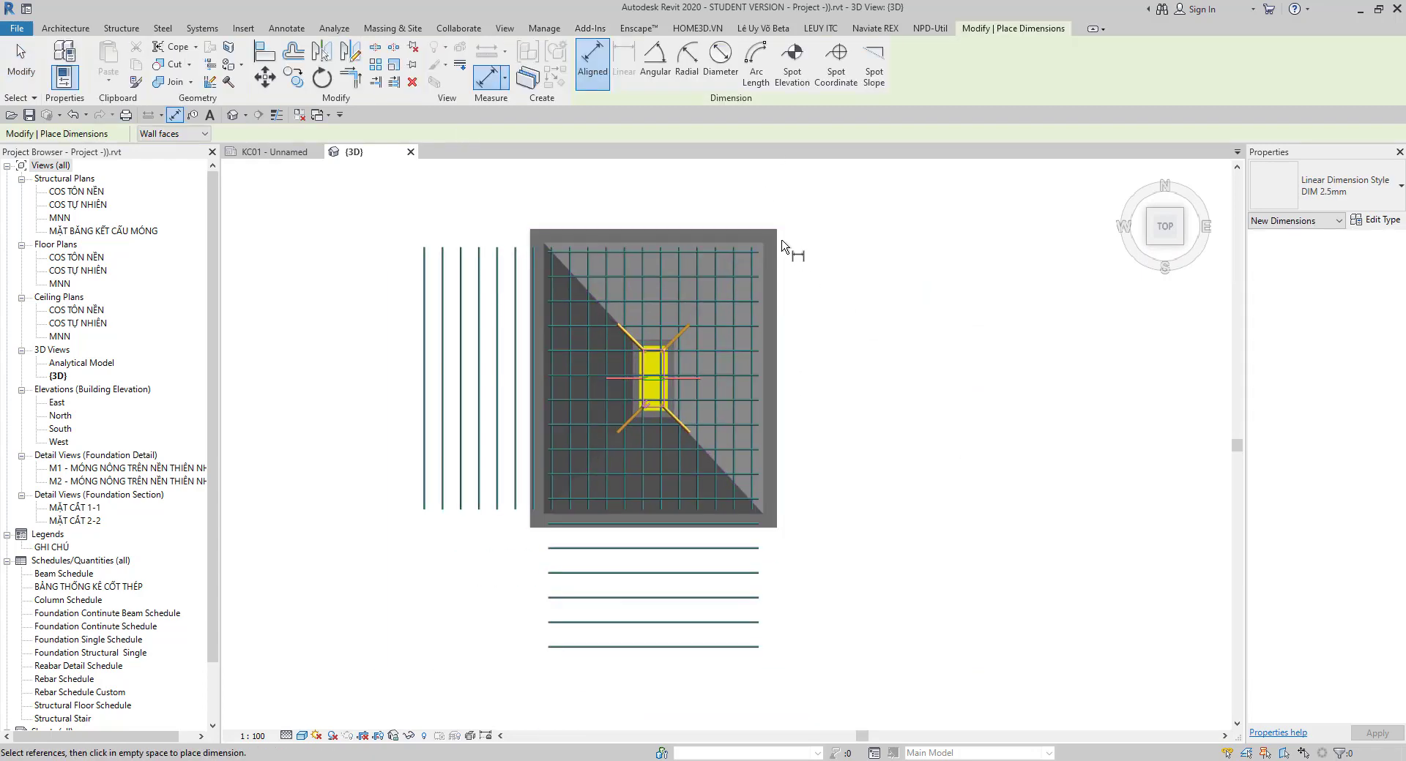
pyautogui.click(737, 230)
pyautogui.click(721, 528)
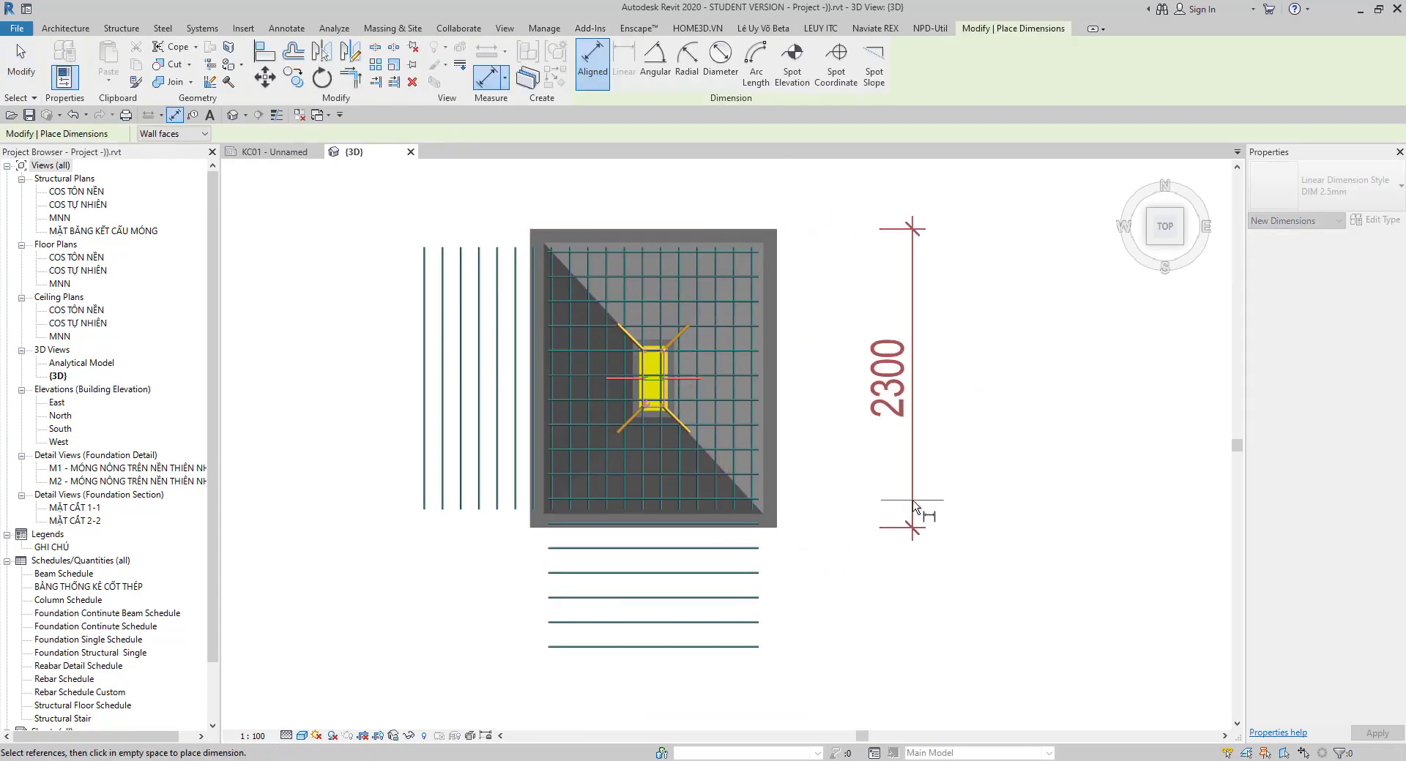
pyautogui.press('Escape')
pyautogui.press('Escape')
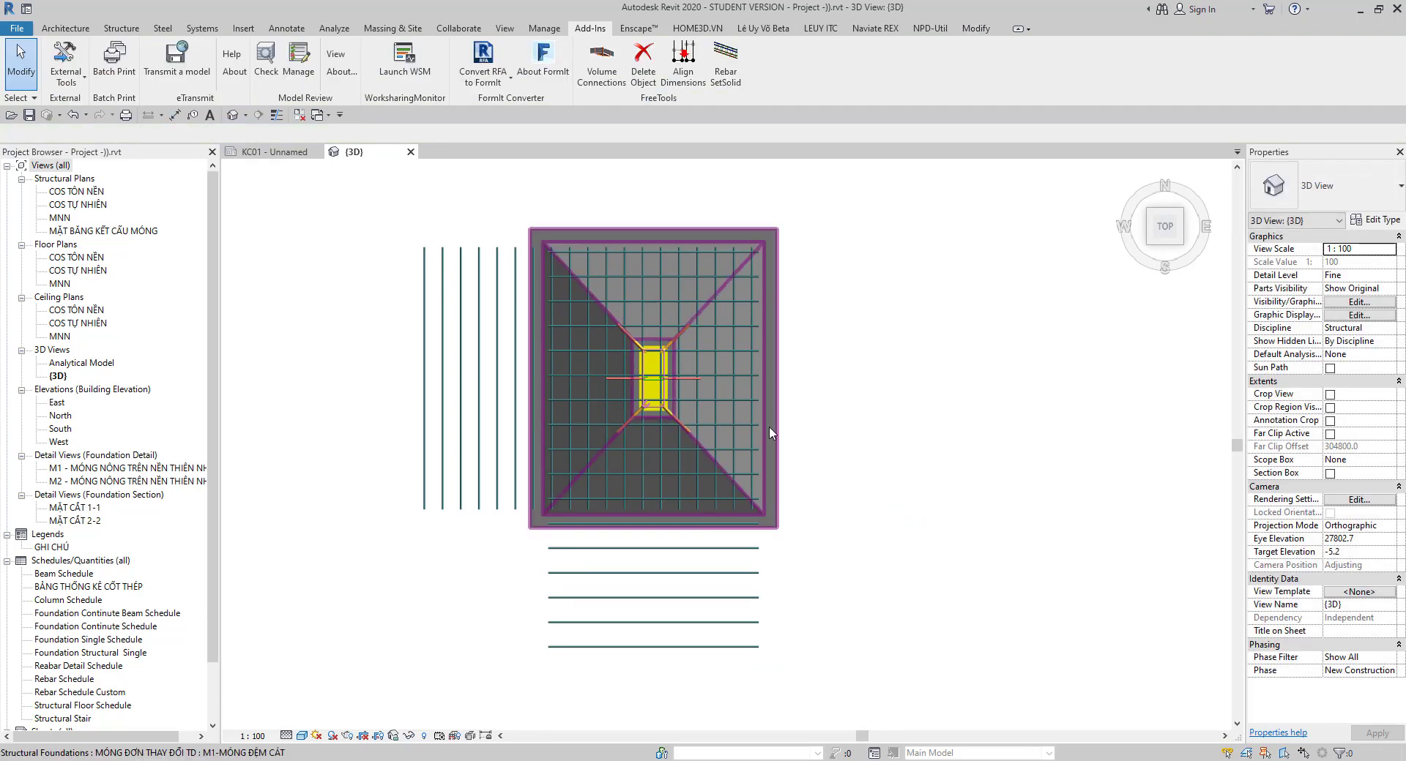
pyautogui.click(469, 441)
pyautogui.scroll(-1, 472, 336)
pyautogui.write('10')
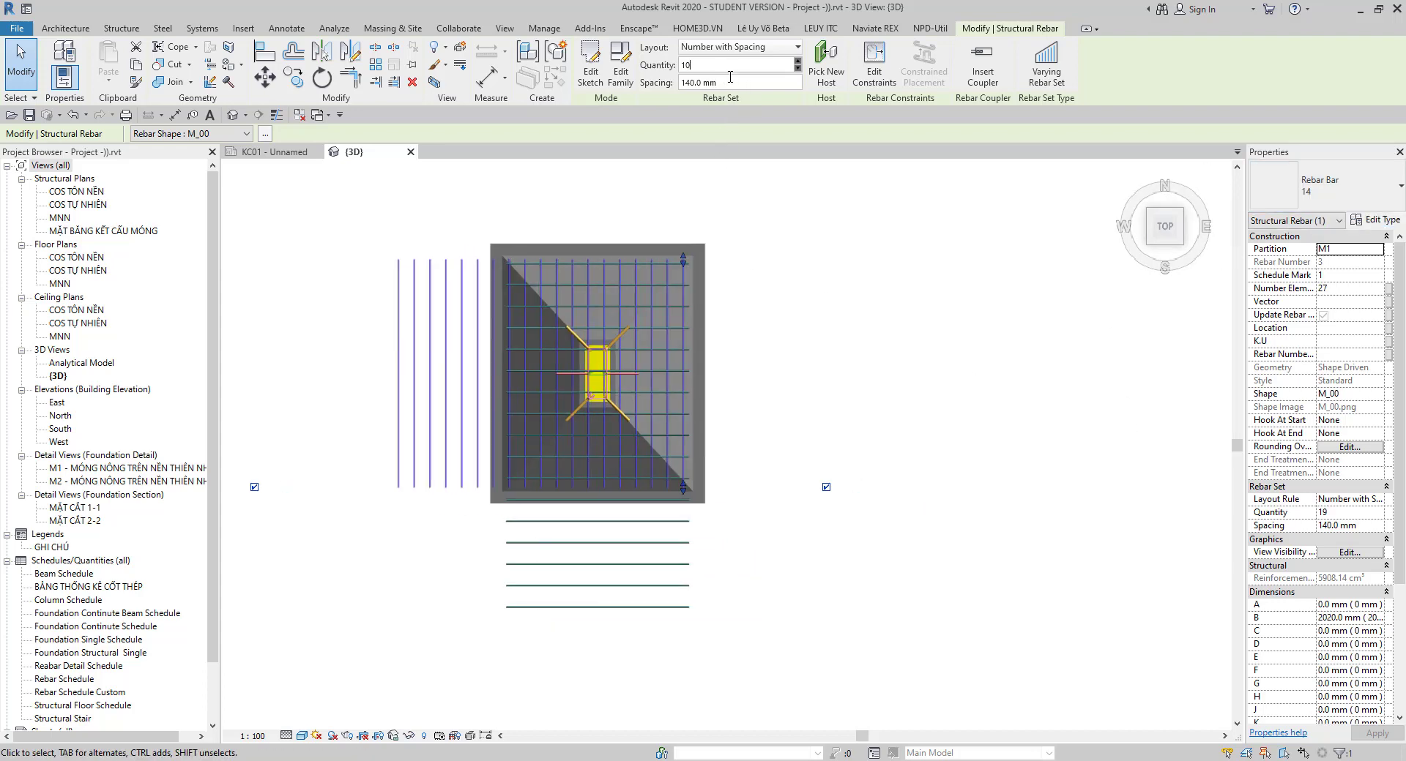
# Give the long-direction bottom rebar set 10 bars at 180 mm spacing, checked against the report.
pyautogui.press('Tab')
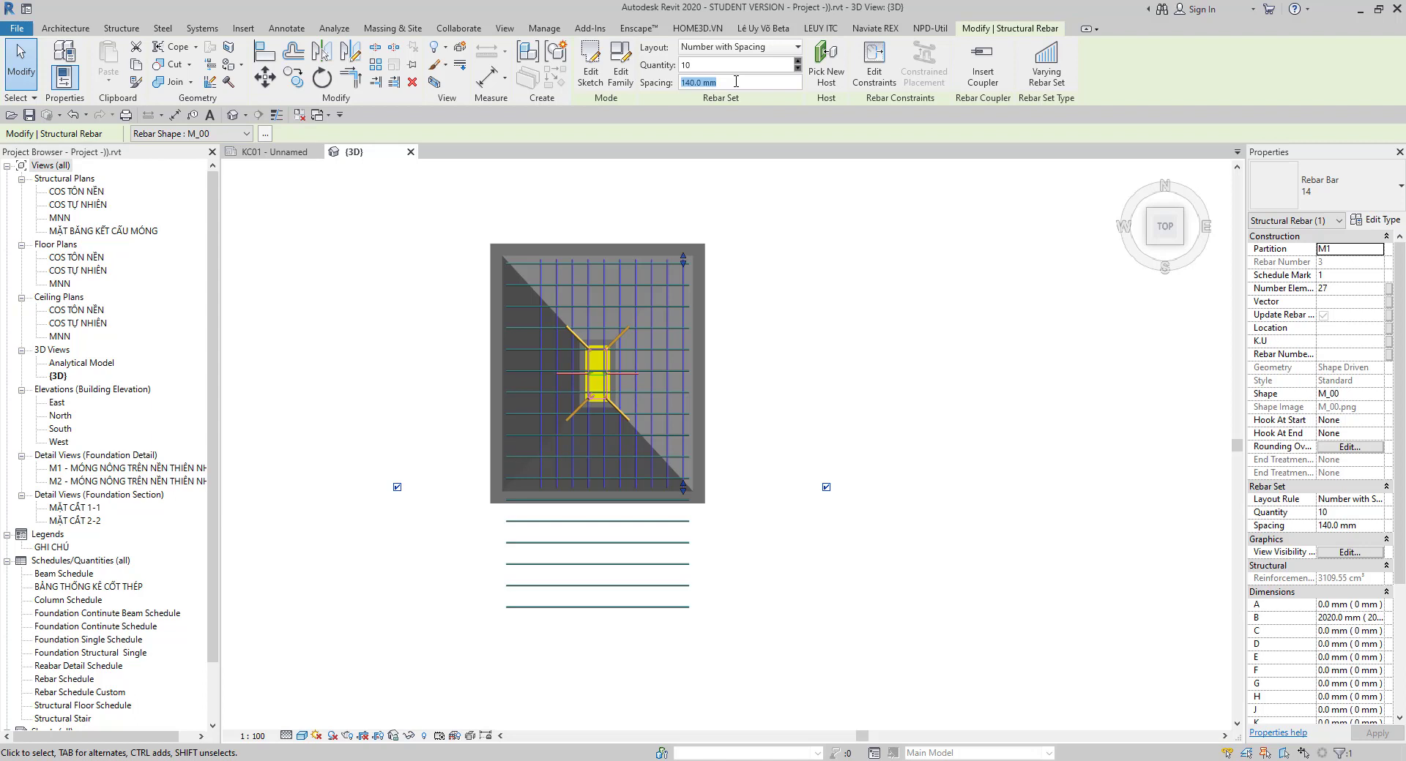
pyautogui.write('200')
pyautogui.press('Return')
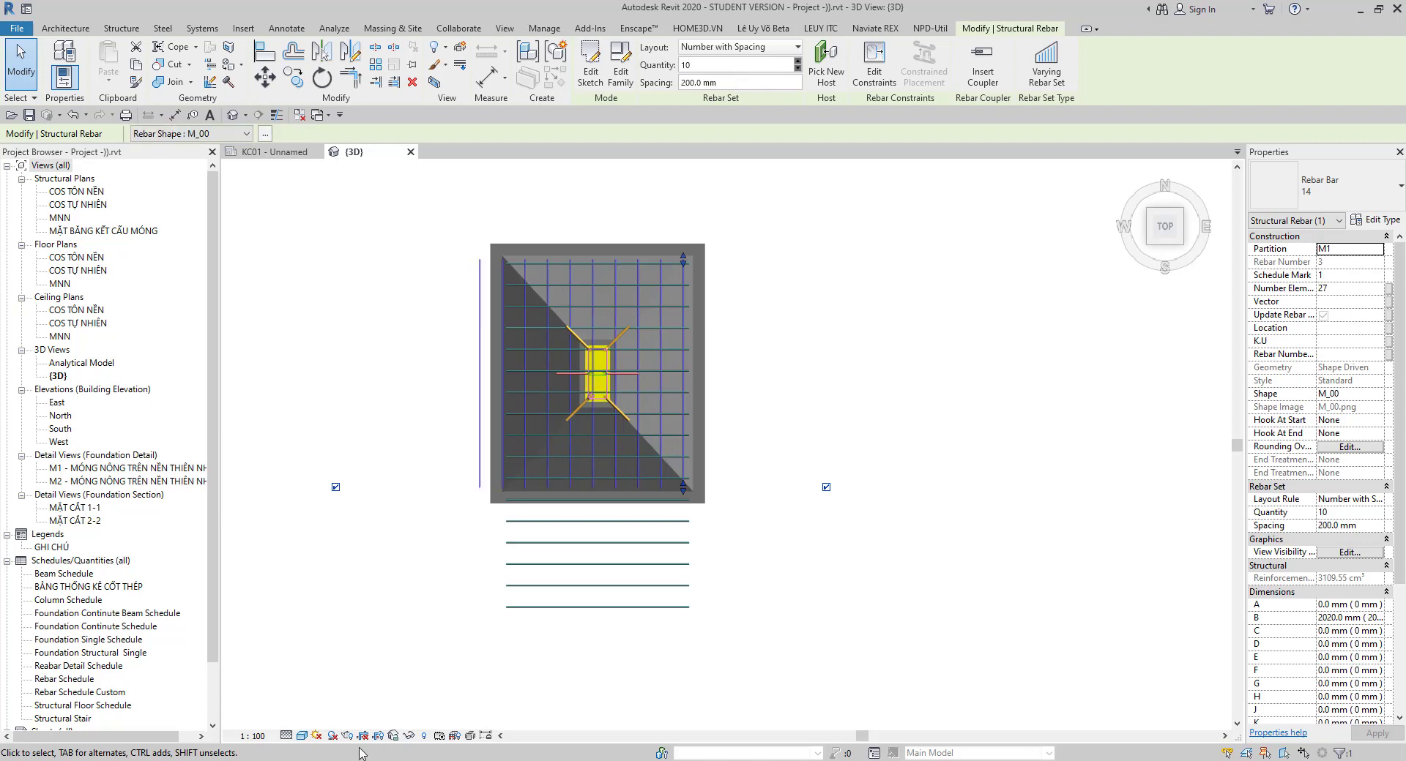
pyautogui.hotkey('alt', 'Tab')
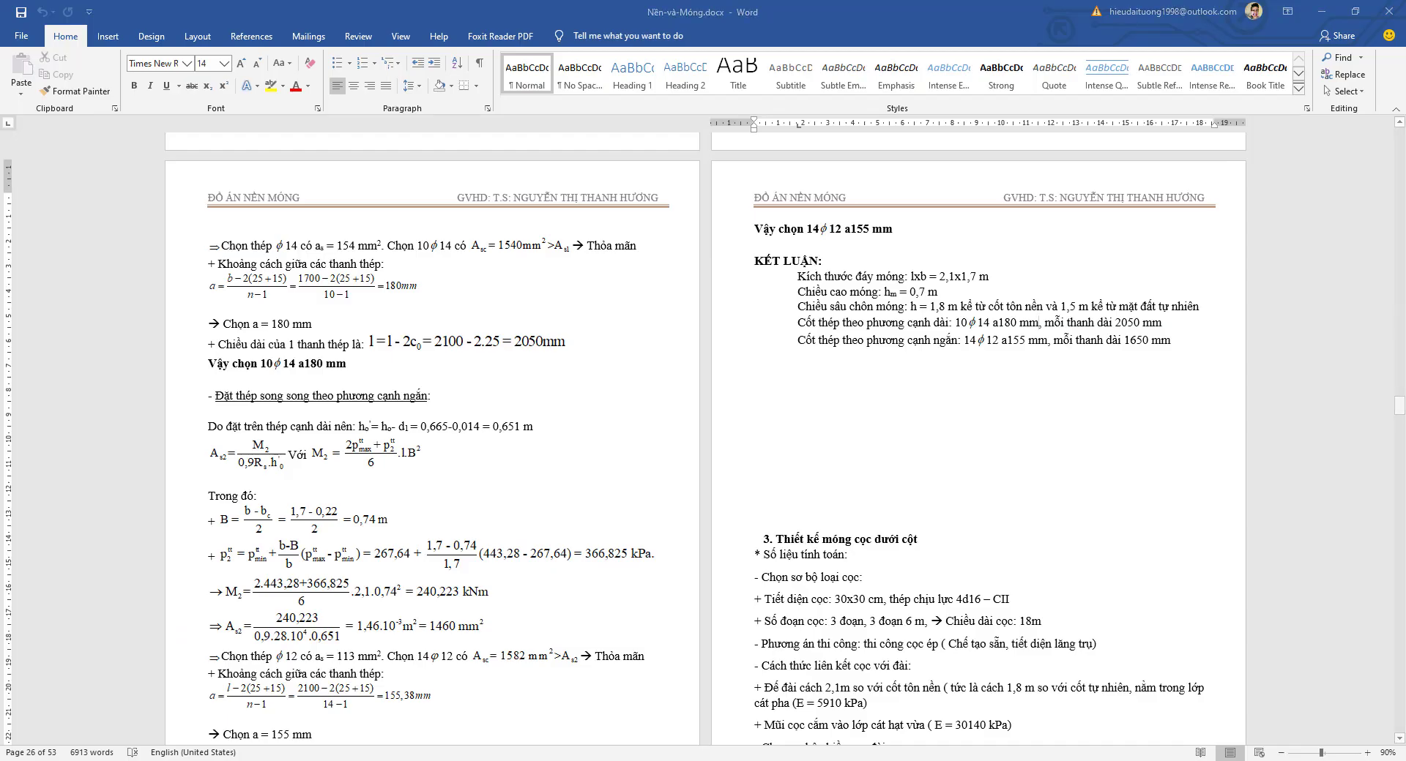
pyautogui.hotkey('alt', 'Tab')
pyautogui.click(733, 84)
pyautogui.write('180')
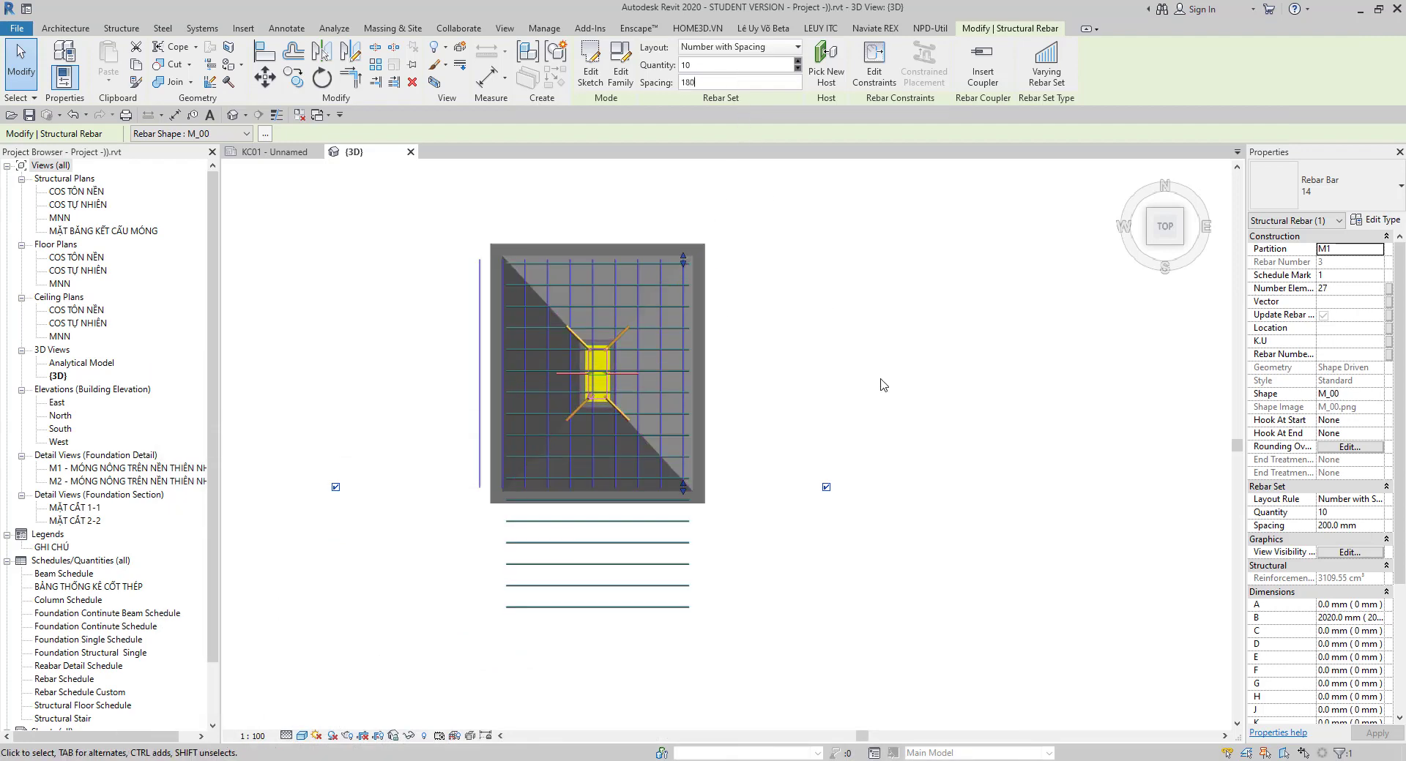
pyautogui.click(851, 390)
# Select the vertical bottom rebar set and pan across the mesh to review it.
pyautogui.scroll(1, 637, 402)
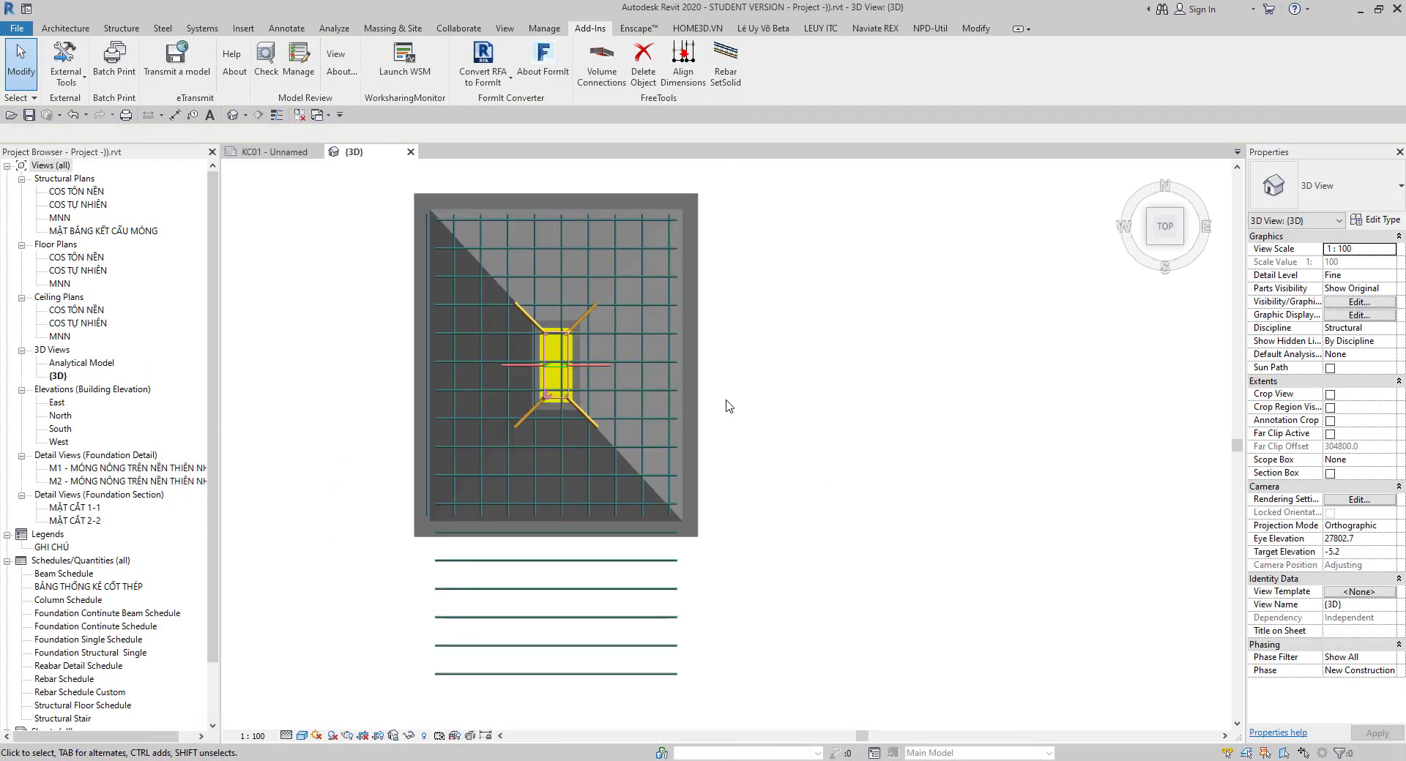
pyautogui.scroll(1, 599, 509)
pyautogui.scroll(2, 594, 569)
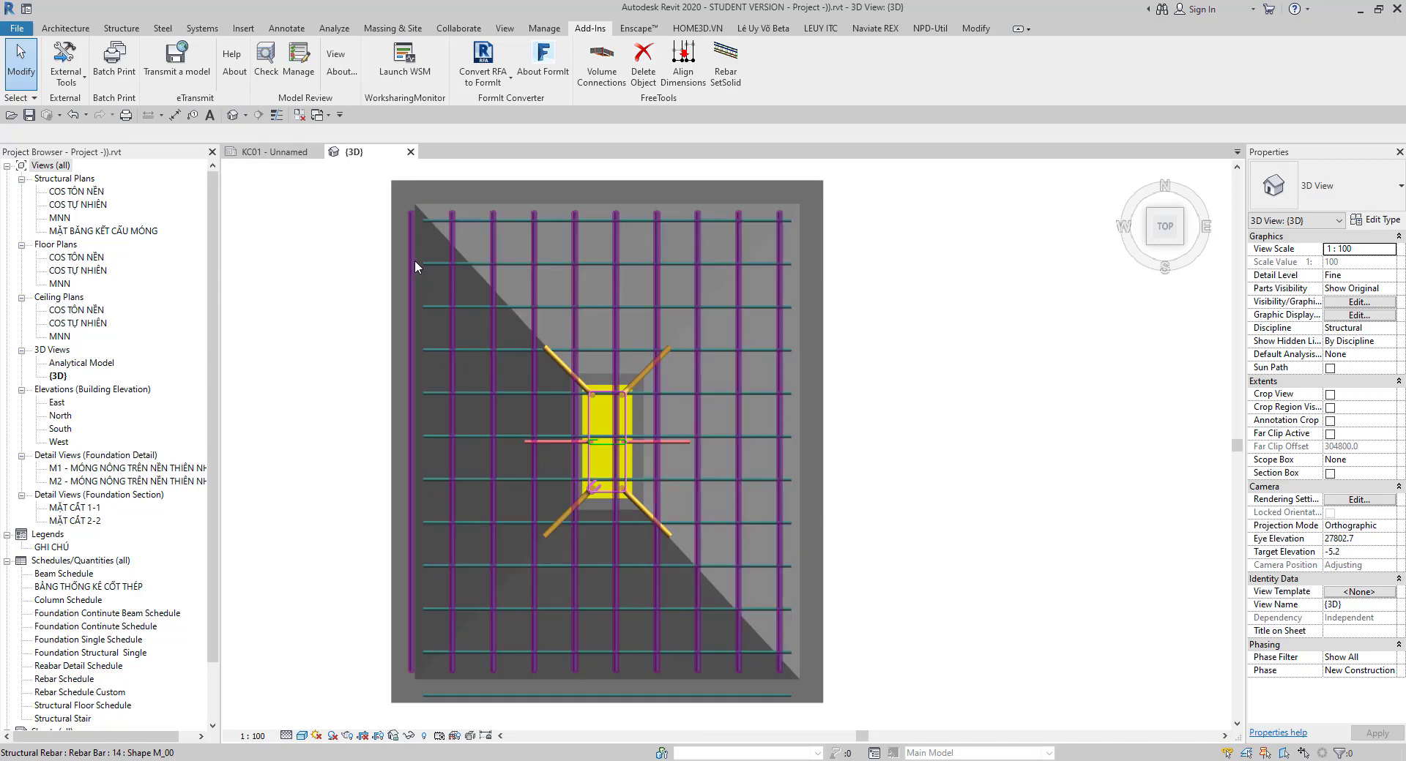
pyautogui.click(453, 284)
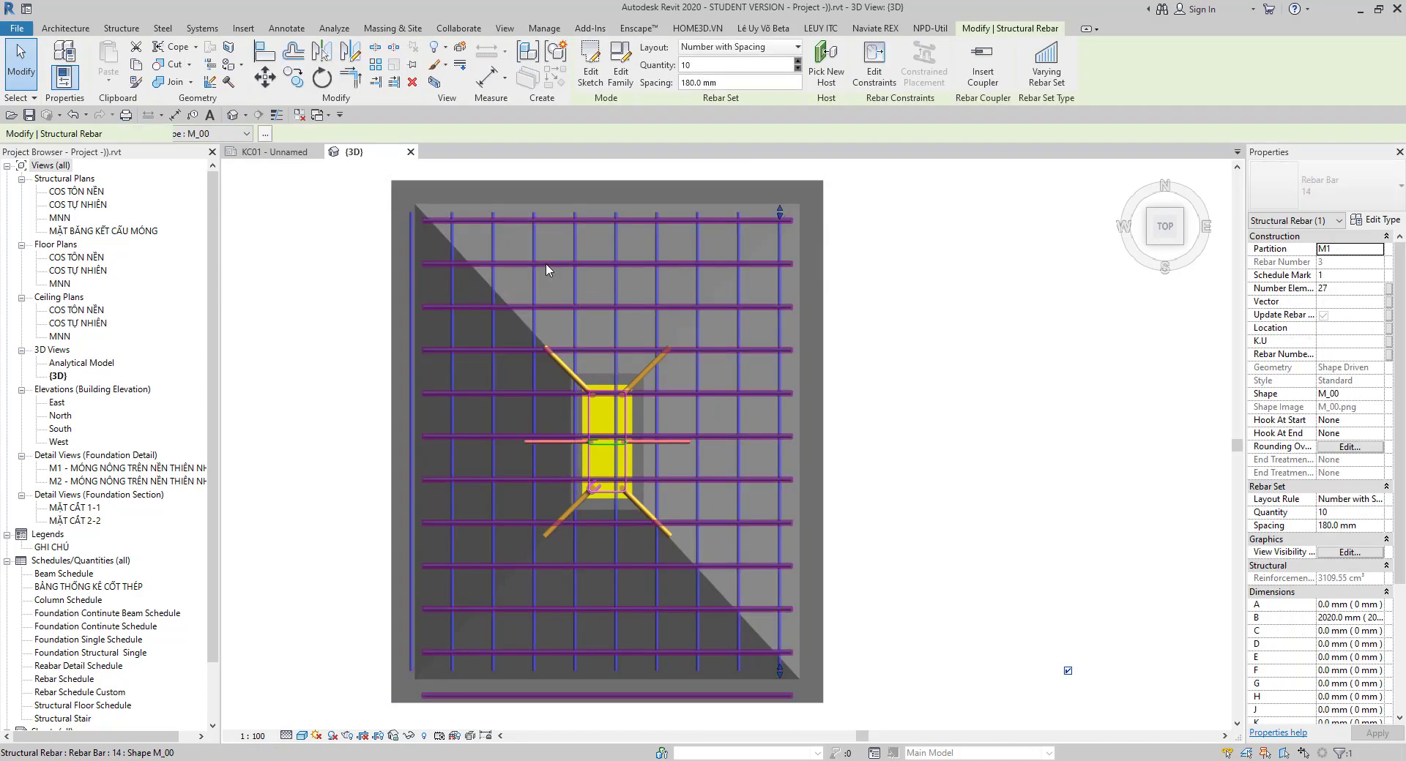
pyautogui.scroll(2, 483, 205)
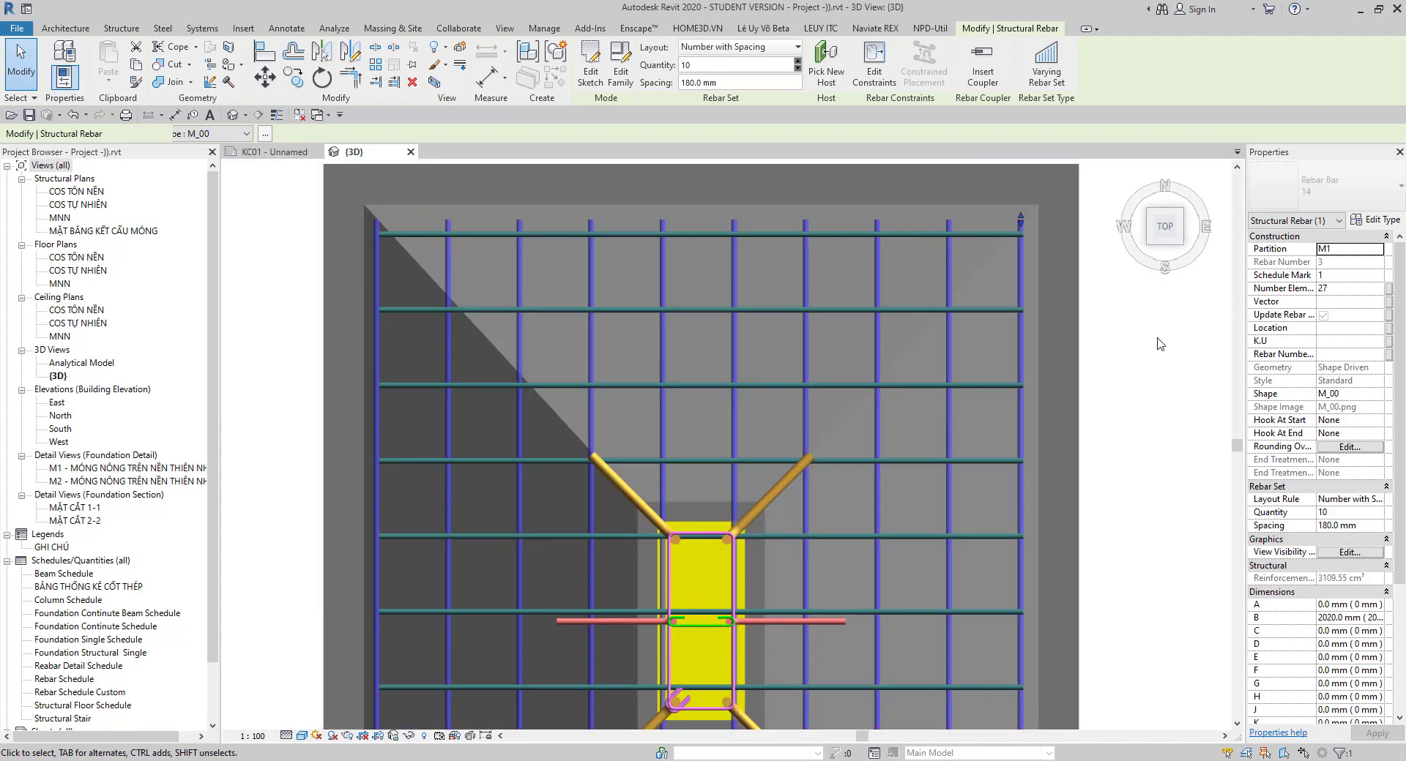
pyautogui.scroll(1, 1170, 342)
pyautogui.moveTo(1170, 342); pyautogui.dragTo(1230, 370, button='middle')
pyautogui.scroll(-2, 1189, 363)
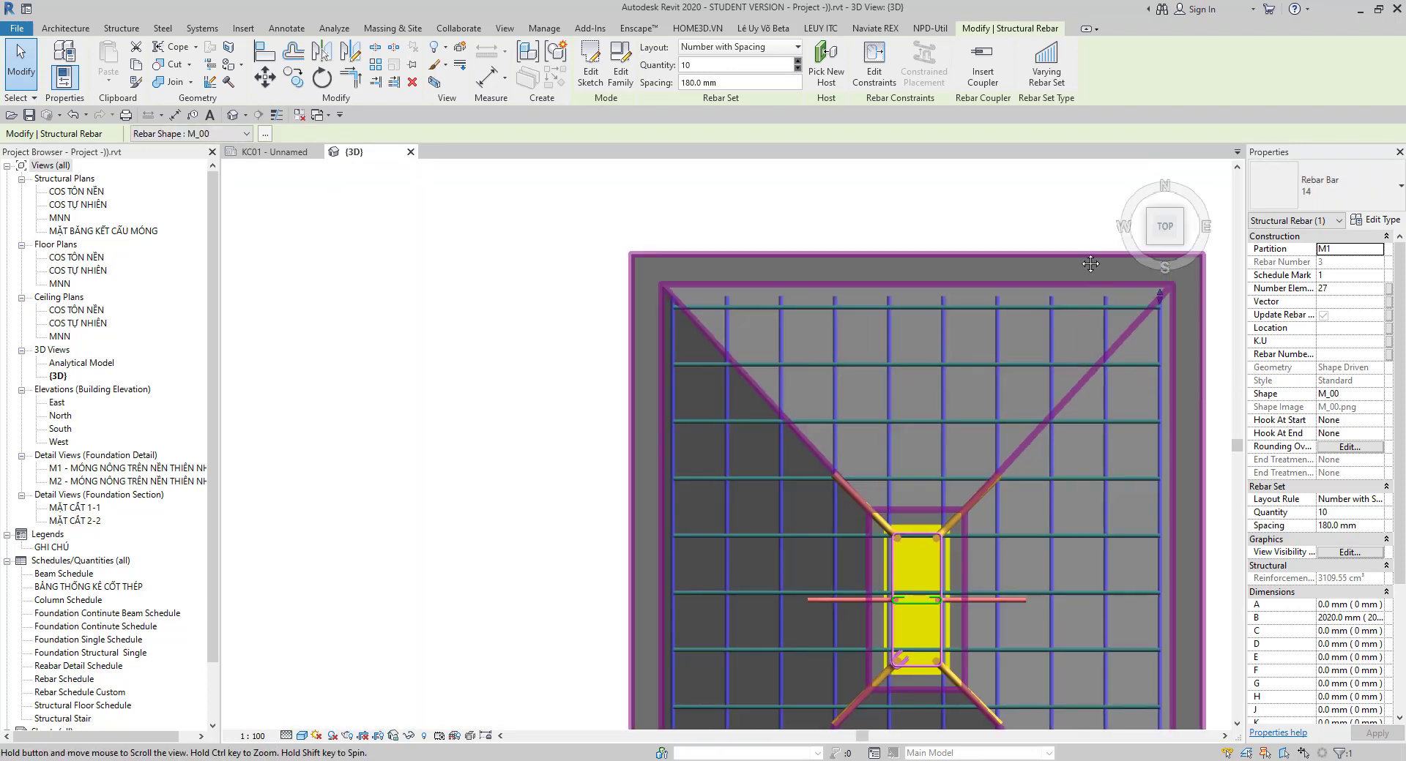
pyautogui.scroll(-1, 1132, 439)
pyautogui.scroll(-1, 1129, 445)
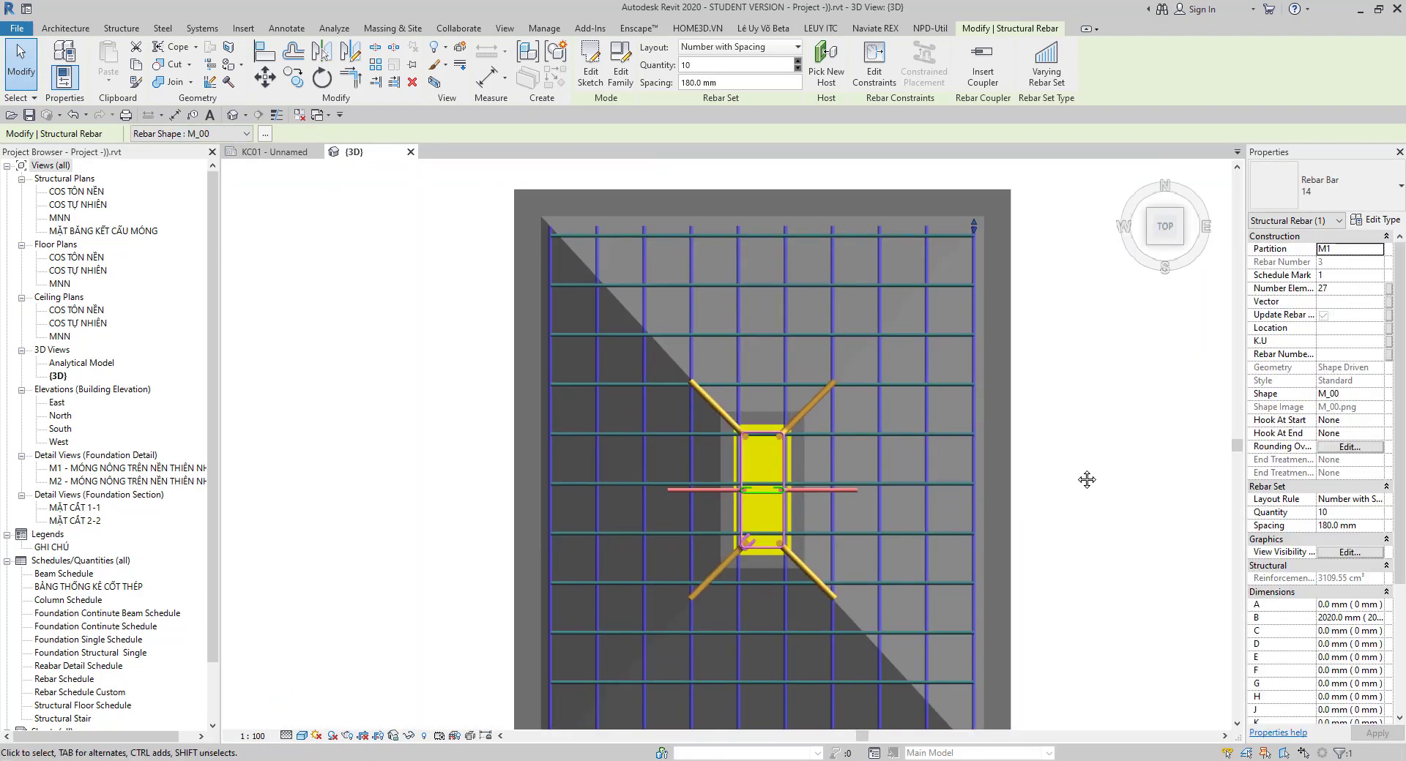
pyautogui.scroll(-1, 1079, 419)
pyautogui.moveTo(1079, 419); pyautogui.dragTo(1033, 335, button='middle')
pyautogui.click(1089, 415)
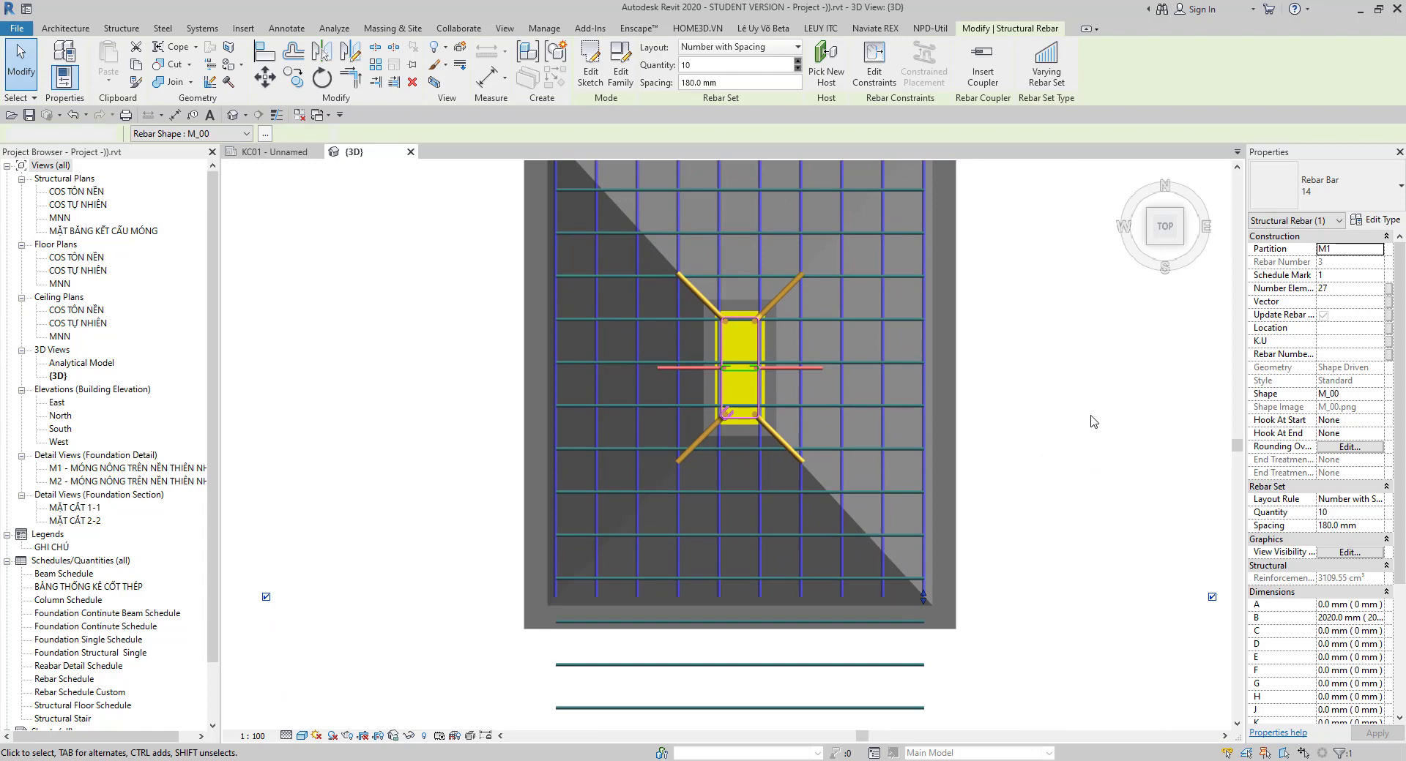
# Switch the other bottom rebar set to 12 mm bars after checking the Word calculation.
pyautogui.click(921, 667)
pyautogui.scroll(-1, 725, 637)
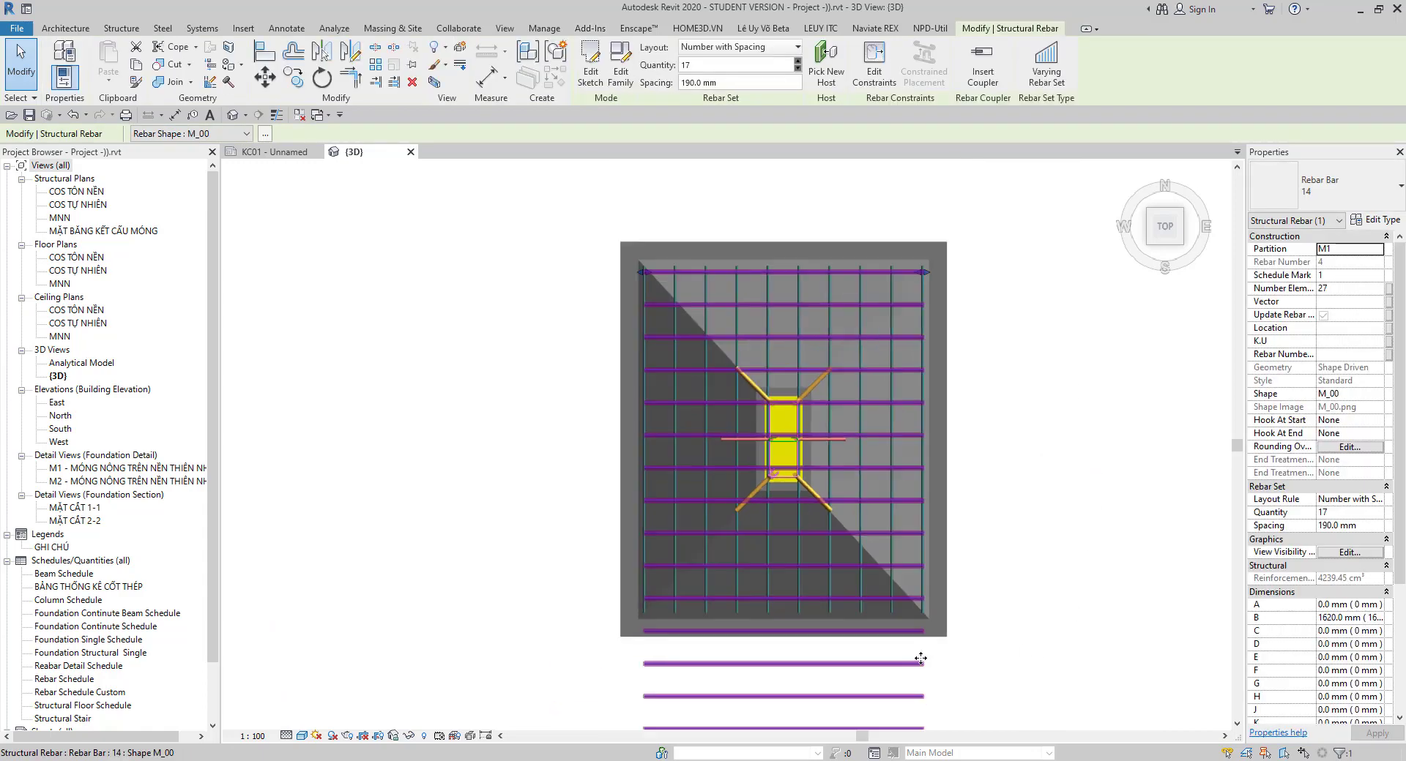
pyautogui.scroll(-1, 629, 600)
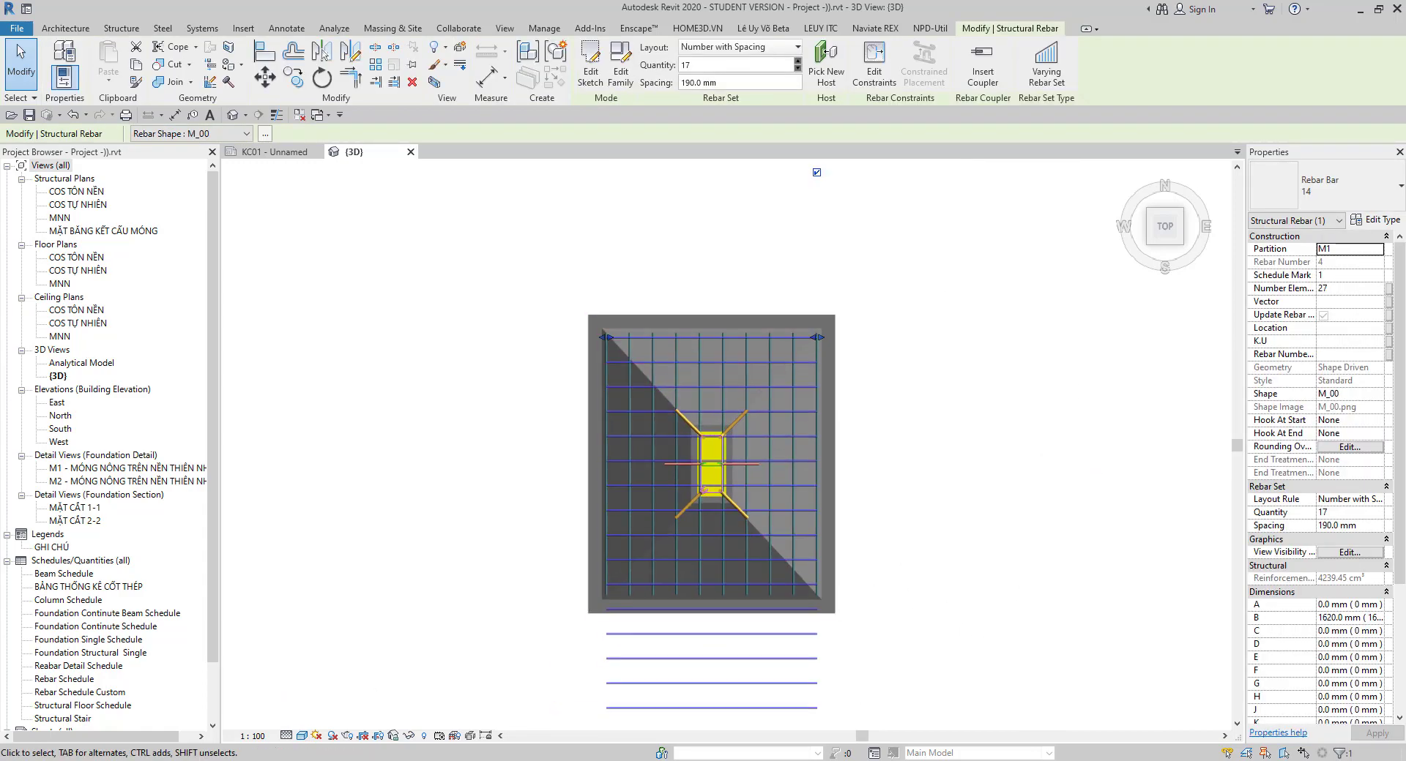
pyautogui.hotkey('alt', 'Tab')
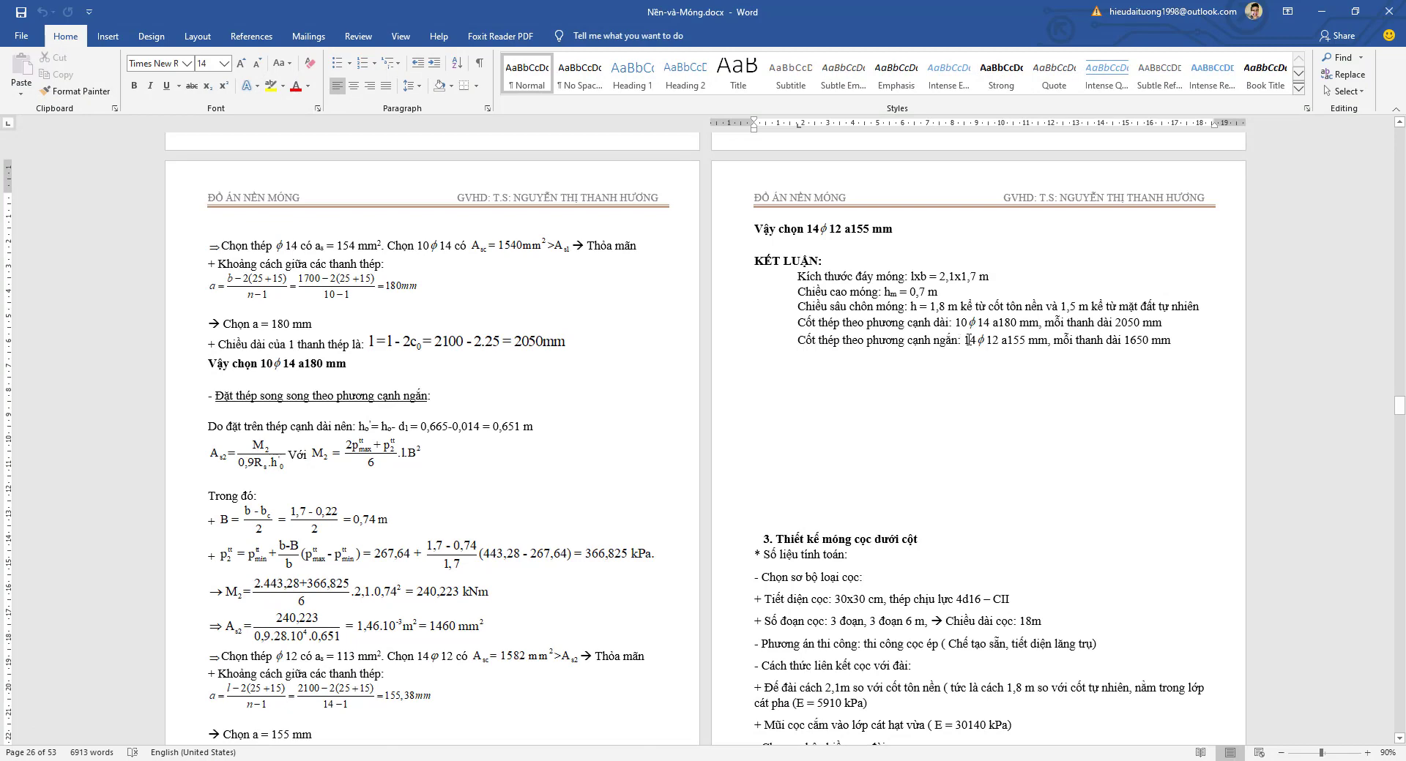
pyautogui.click(1039, 322)
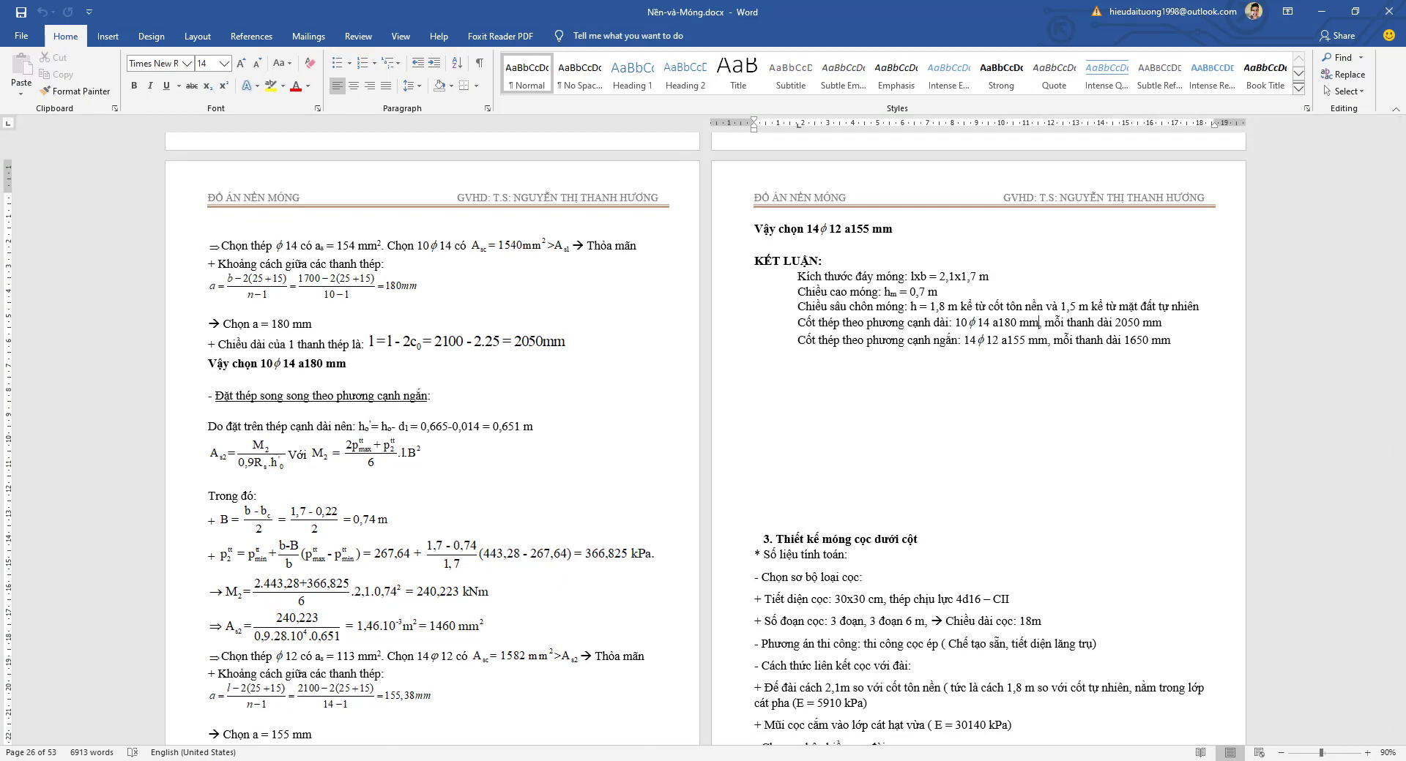
pyautogui.hotkey('alt', 'Tab')
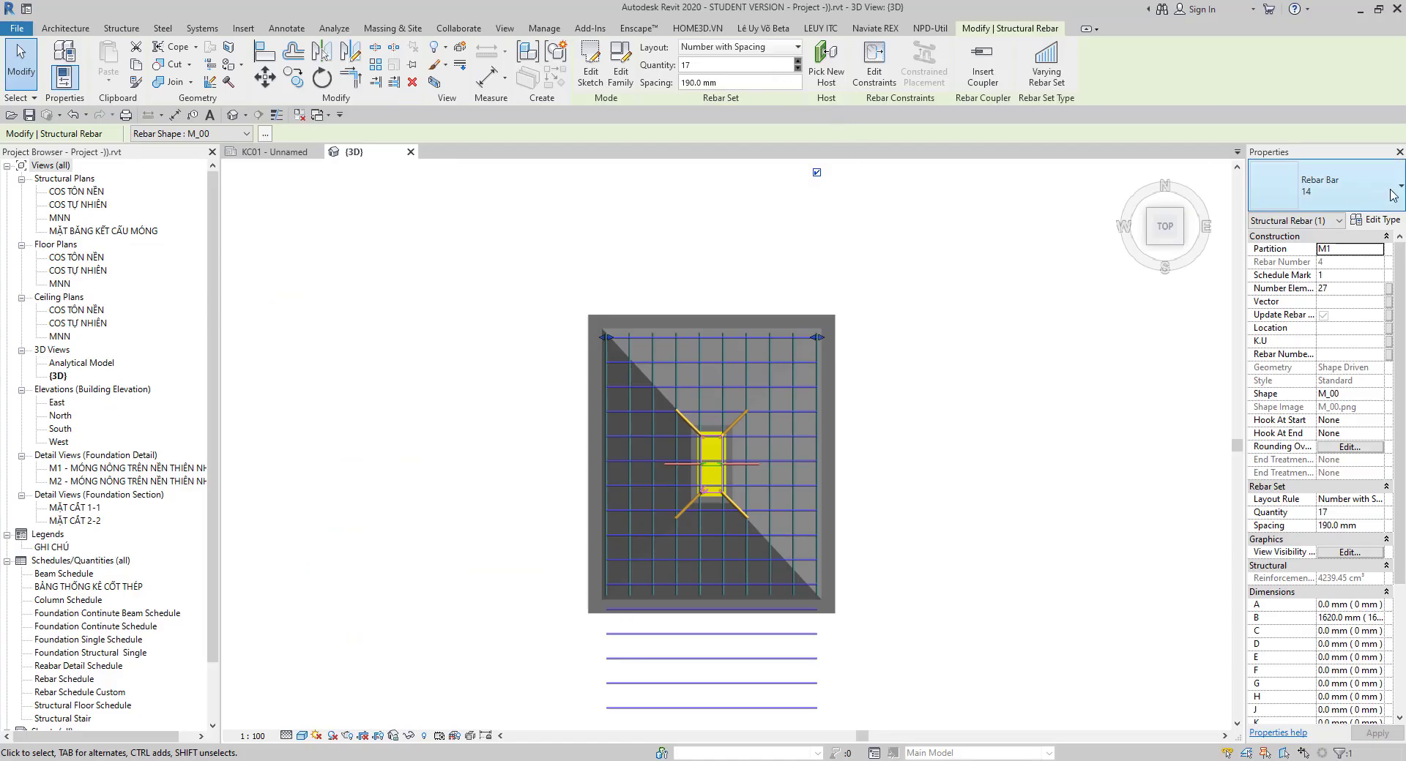
pyautogui.click(1325, 186)
pyautogui.click(1287, 307)
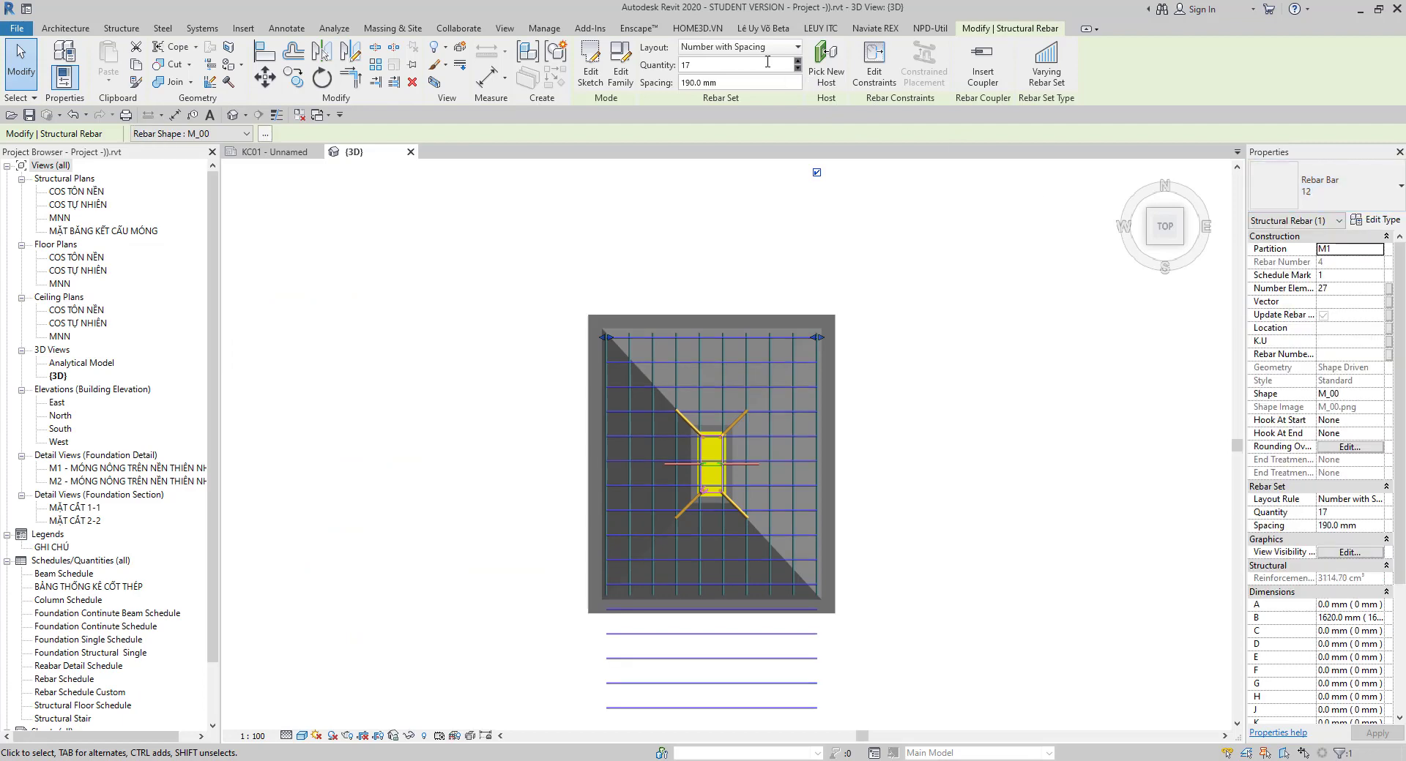
pyautogui.write('14')
pyautogui.click(434, 401)
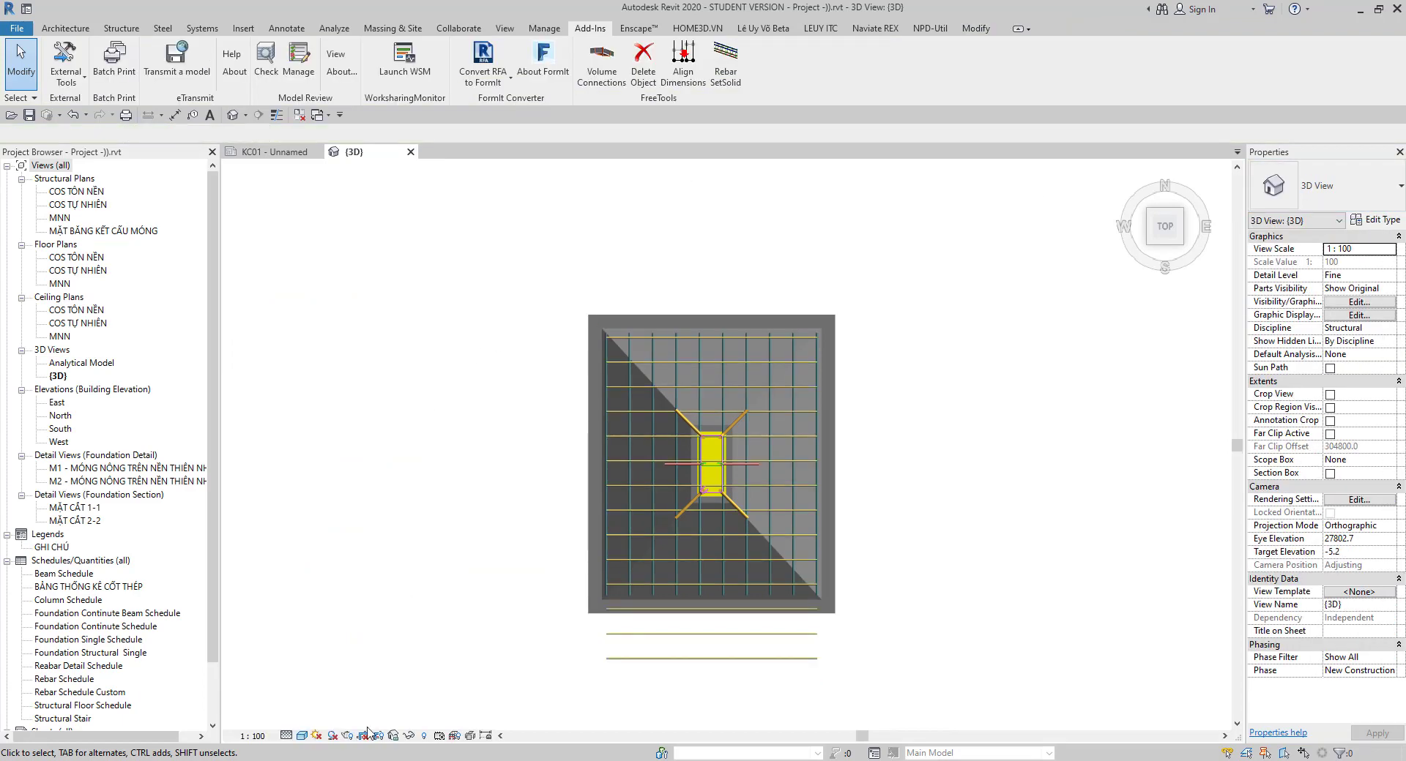
# Set the short-direction rebar set's spacing to 150 mm per the Word rebar conclusions.
pyautogui.hotkey('alt', 'Tab')
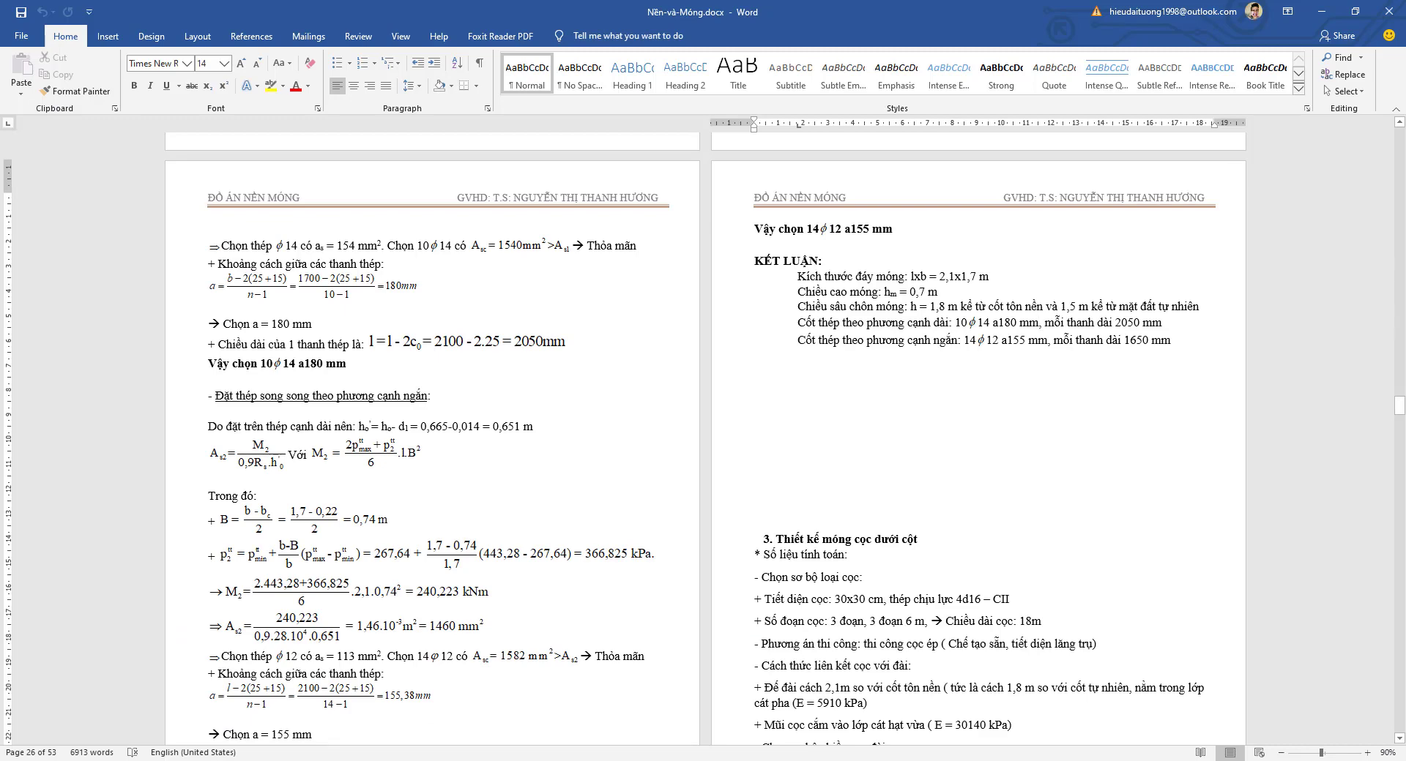
pyautogui.hotkey('alt', 'Tab')
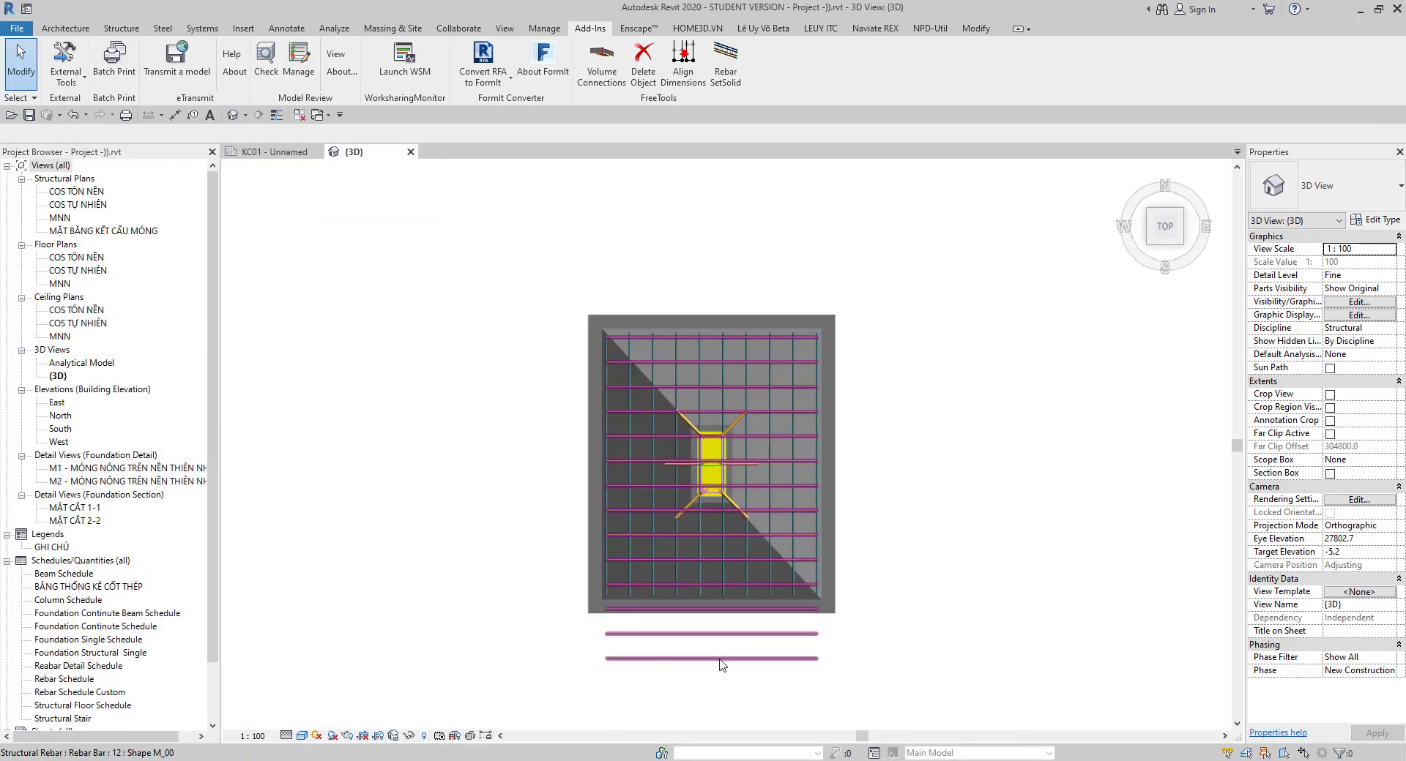
pyautogui.click(721, 660)
pyautogui.doubleClick(733, 83)
pyautogui.write('155')
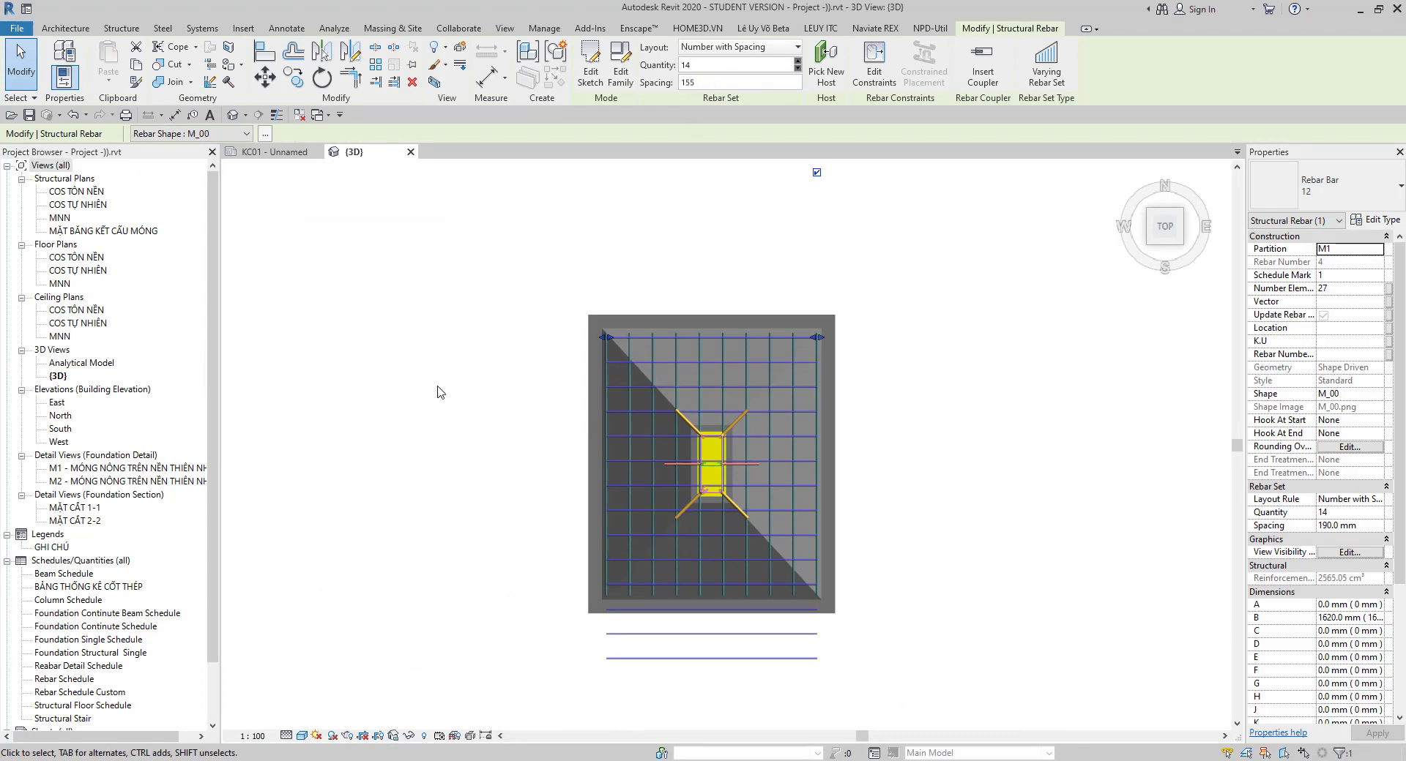
pyautogui.click(439, 392)
pyautogui.scroll(2, 440, 501)
pyautogui.moveTo(477, 449); pyautogui.dragTo(390, 406, button='middle')
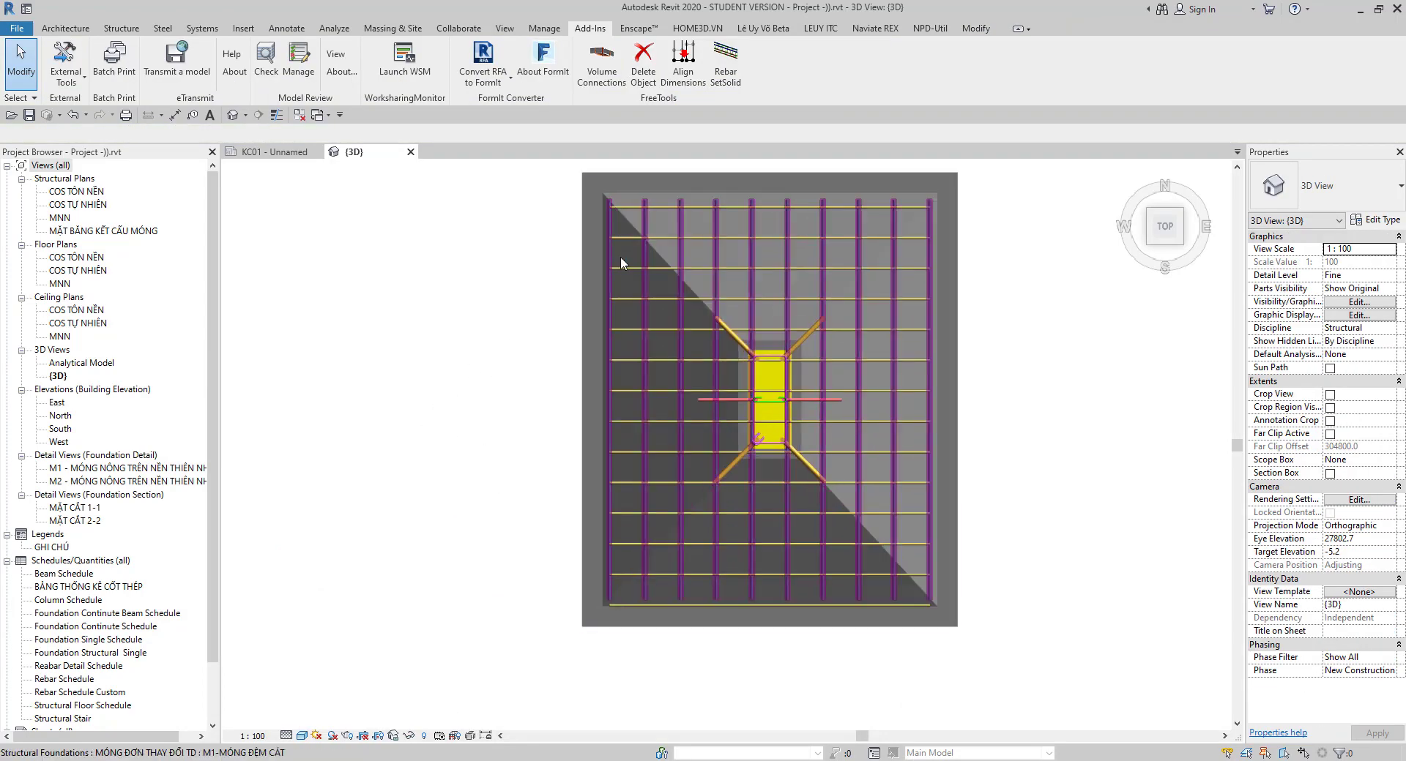
pyautogui.click(634, 210)
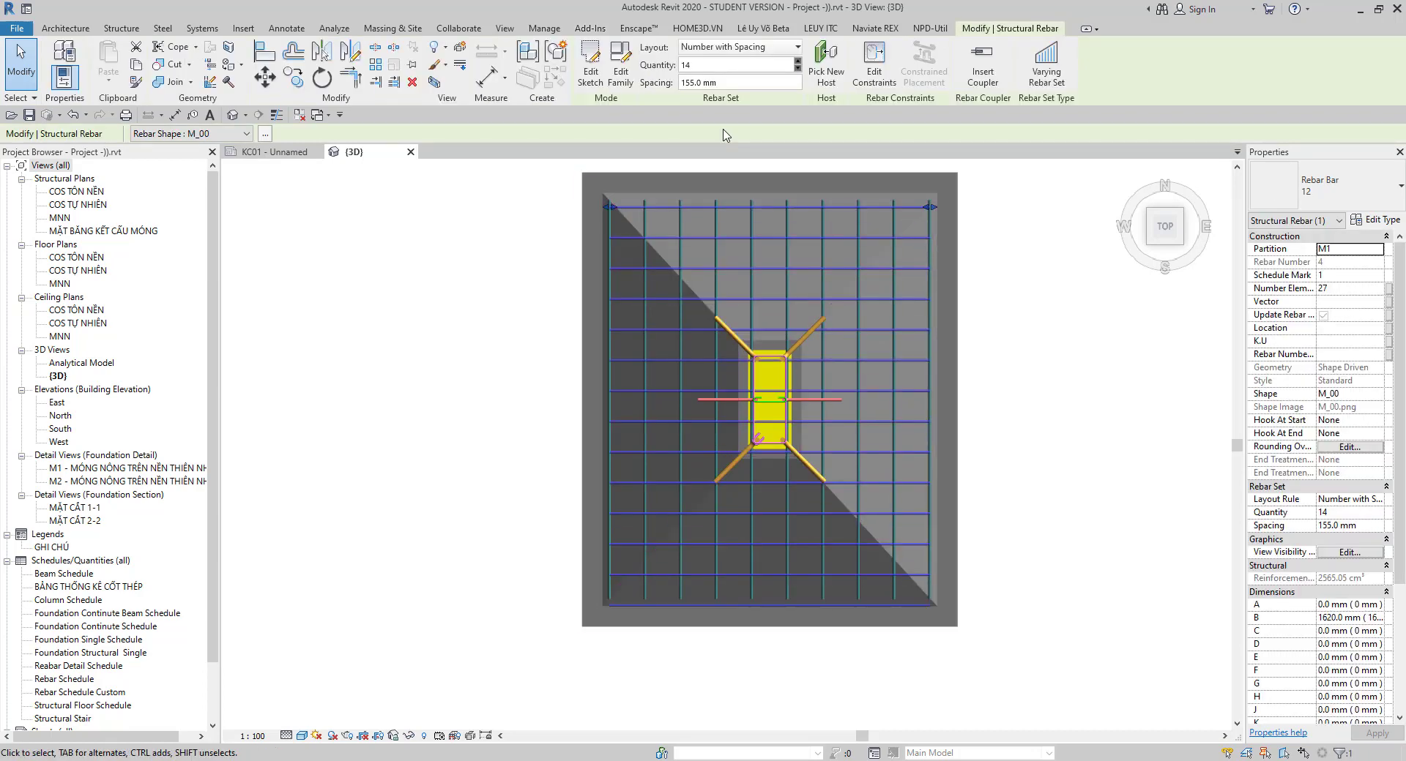
pyautogui.doubleClick(732, 82)
pyautogui.write('150')
pyautogui.click(444, 241)
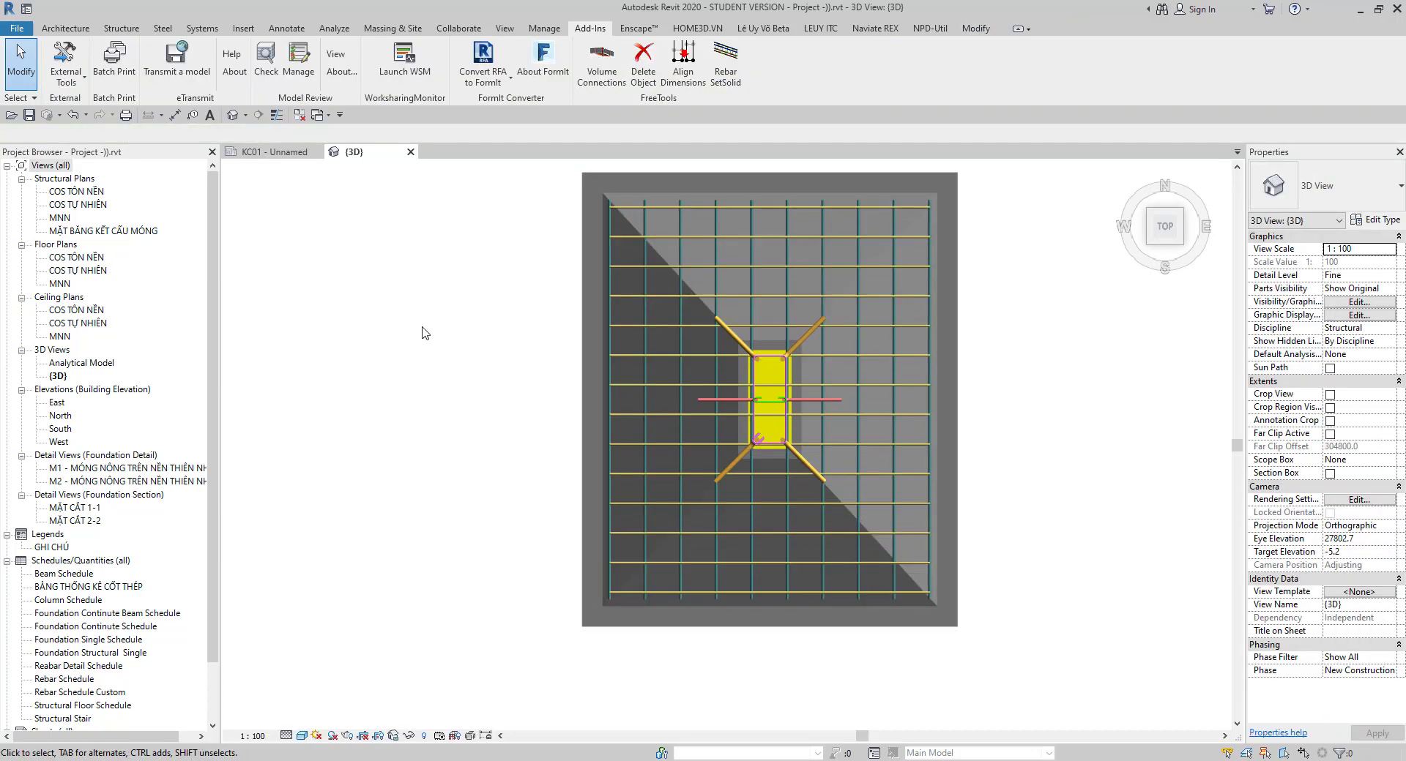
# Nudge the horizontal rebar set slightly upward, then check the long-direction set.
pyautogui.click(670, 236)
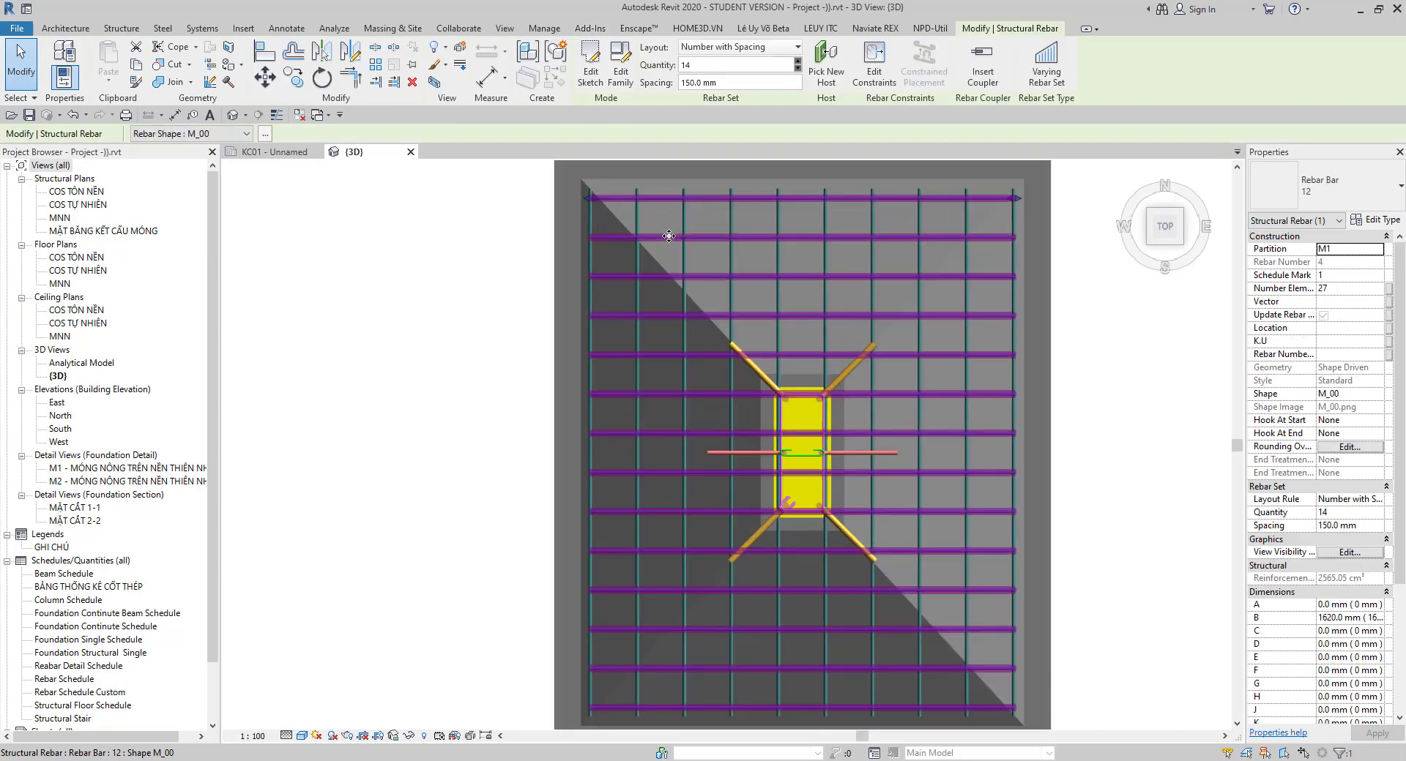
pyautogui.scroll(2, 675, 300)
pyautogui.scroll(2, 702, 308)
pyautogui.moveTo(701, 308); pyautogui.dragTo(647, 309, button='middle')
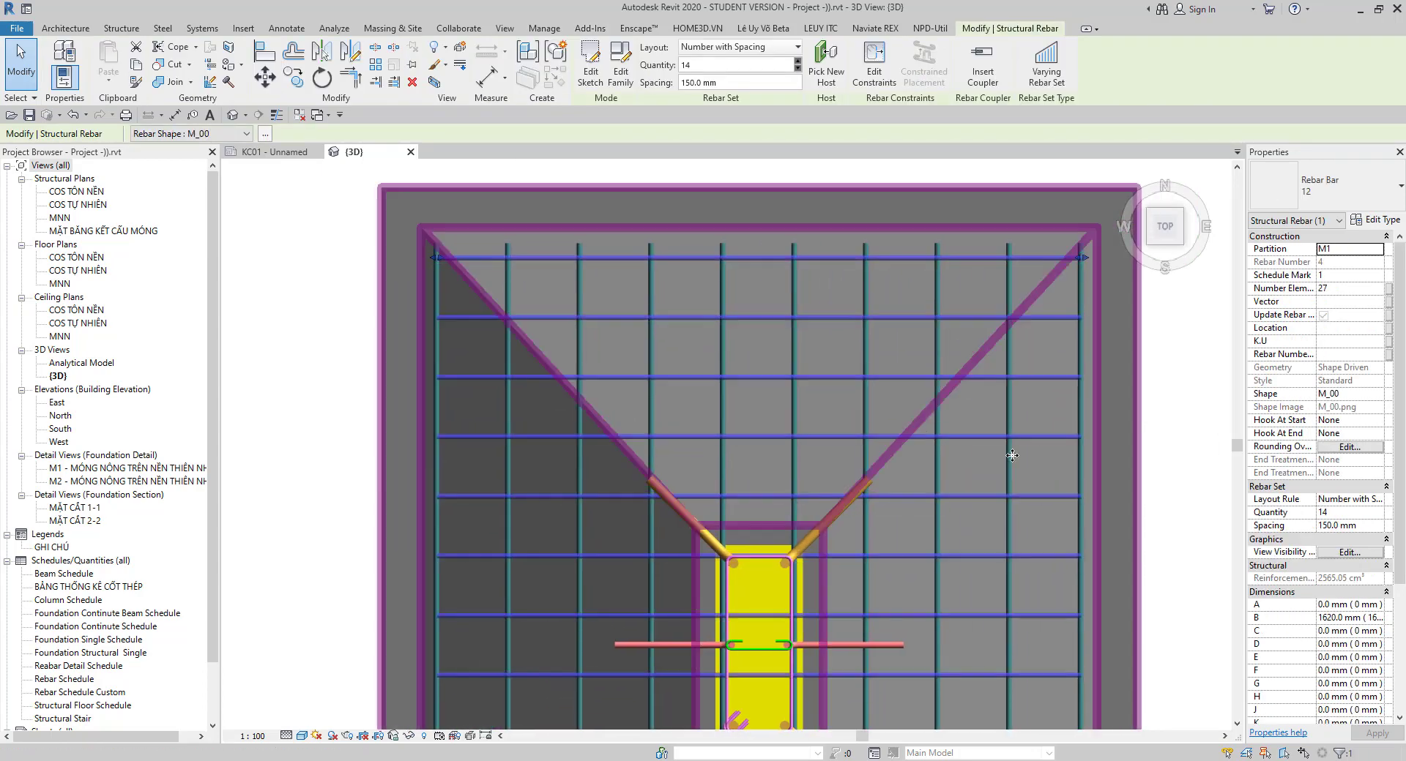
pyautogui.press('Up')
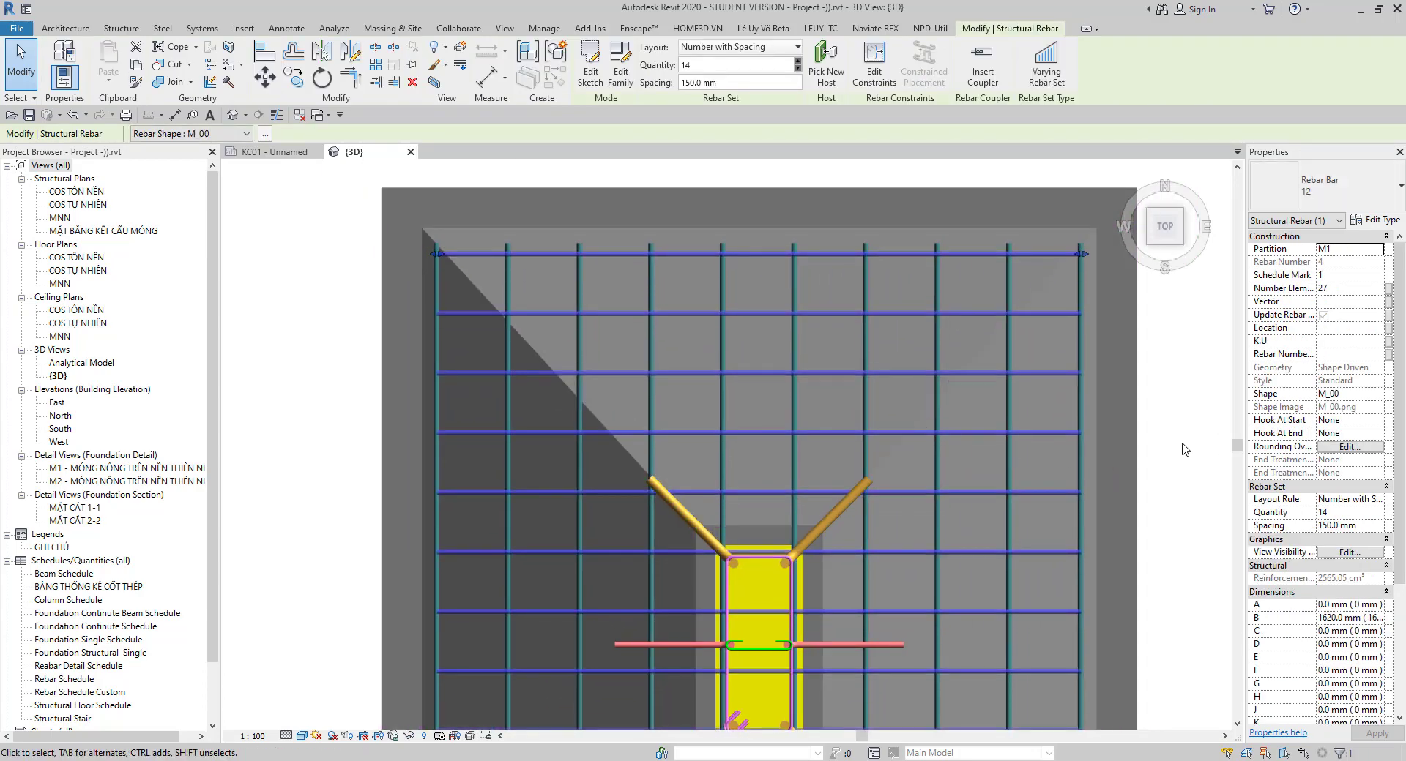
pyautogui.press('Up')
pyautogui.moveTo(1184, 447)
pyautogui.keyDown('shift'); pyautogui.mouseDown(button='middle')
pyautogui.moveTo(1067, 541)
pyautogui.moveTo(974, 306)
pyautogui.mouseUp(button='middle'); pyautogui.keyUp('shift')
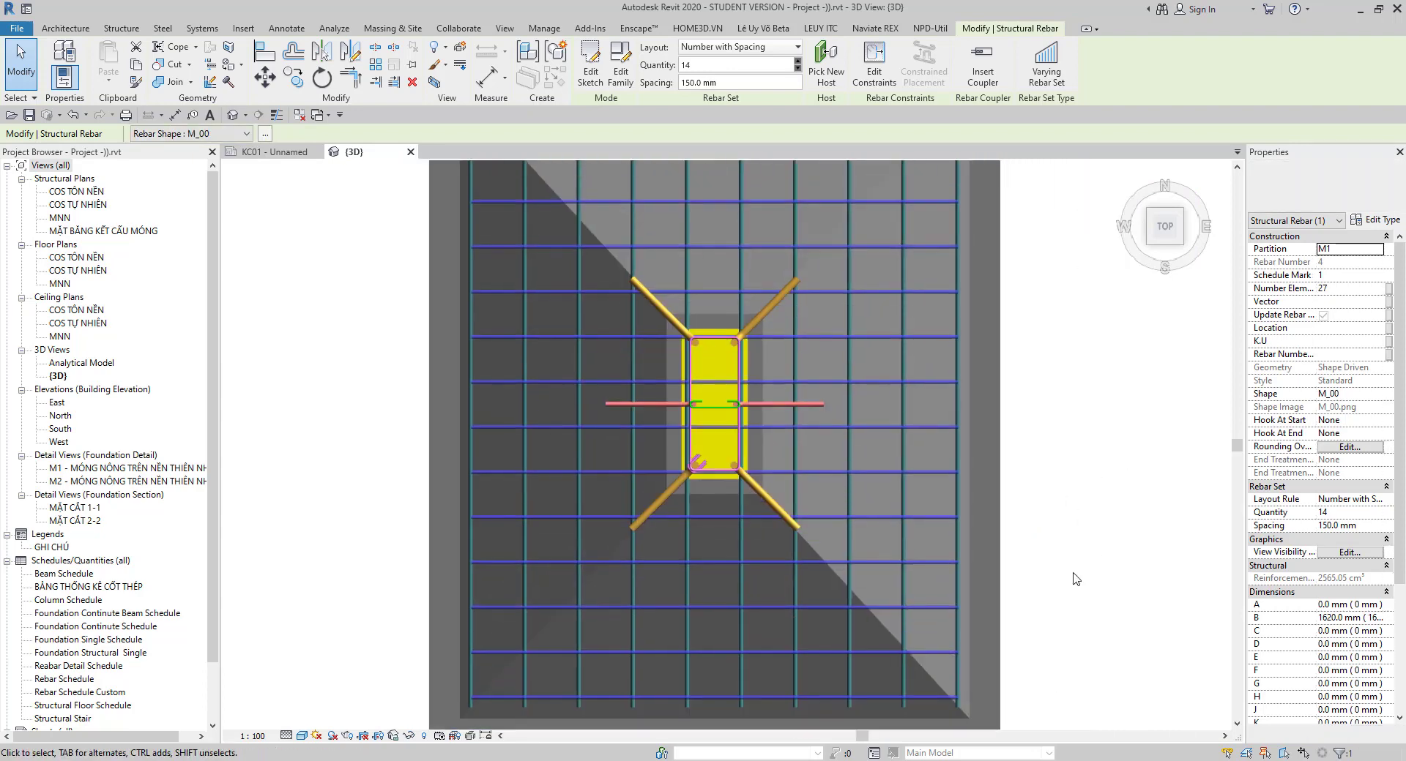
pyautogui.scroll(4, 921, 229)
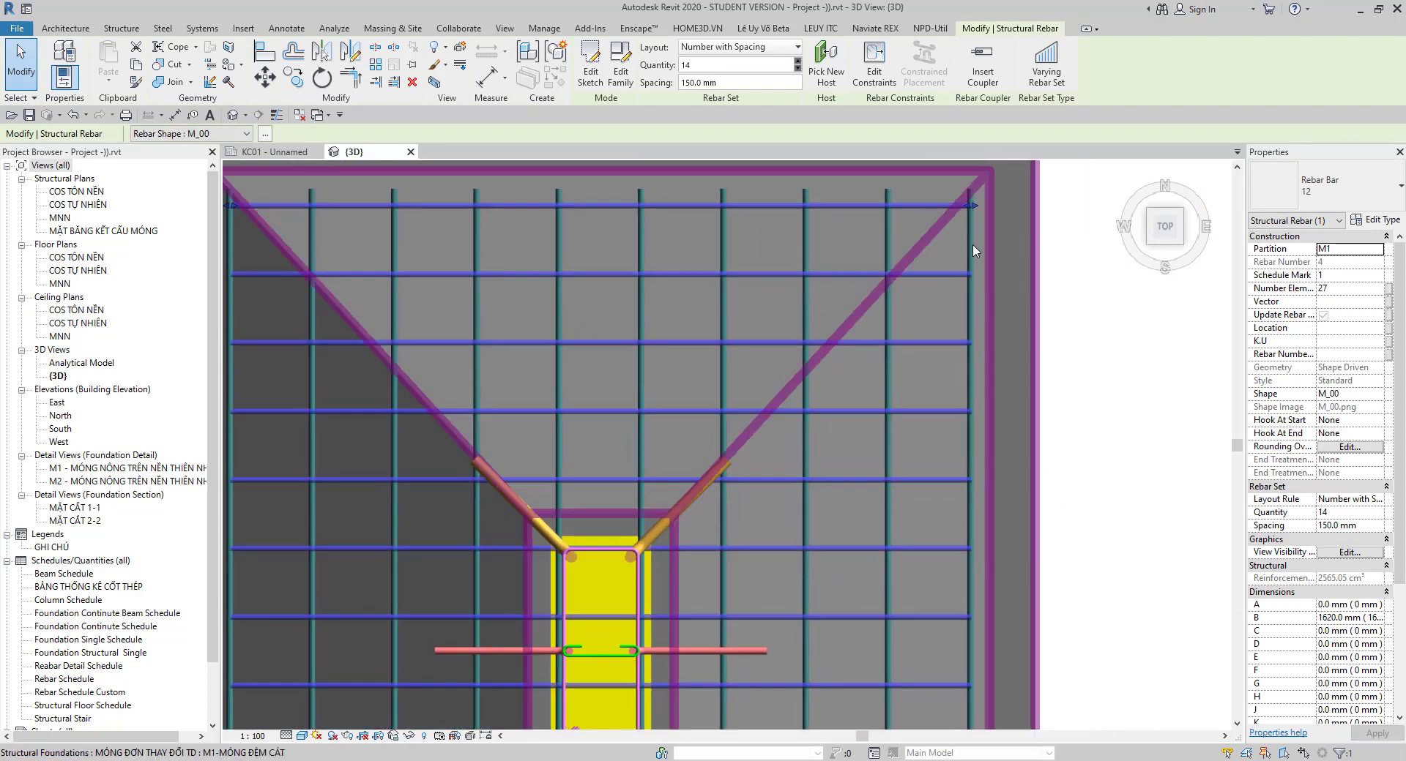
pyautogui.click(966, 232)
pyautogui.scroll(-2, 966, 232)
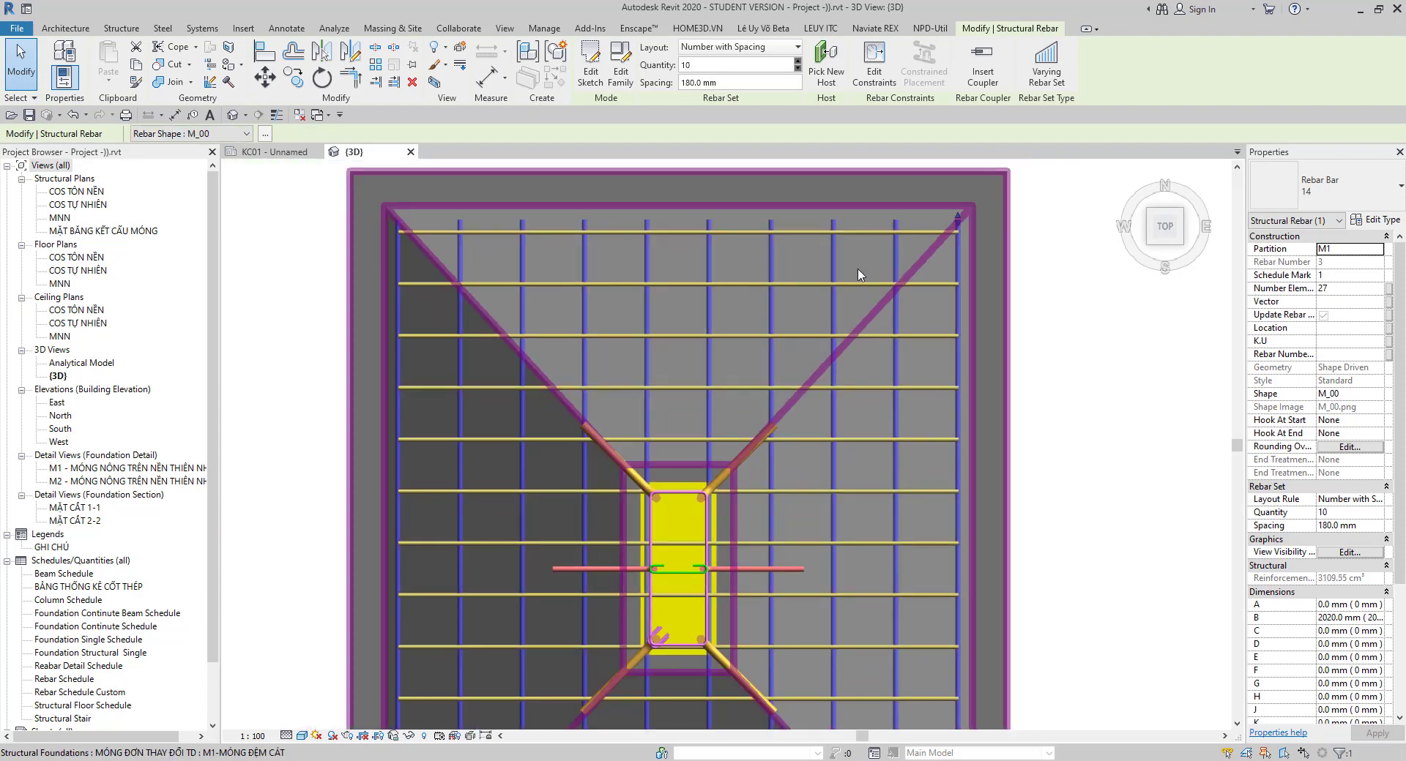
# Crossing-select the whole footing, then filter the selection down to Structural Rebar only.
pyautogui.click(866, 288)
pyautogui.scroll(3, 410, 293)
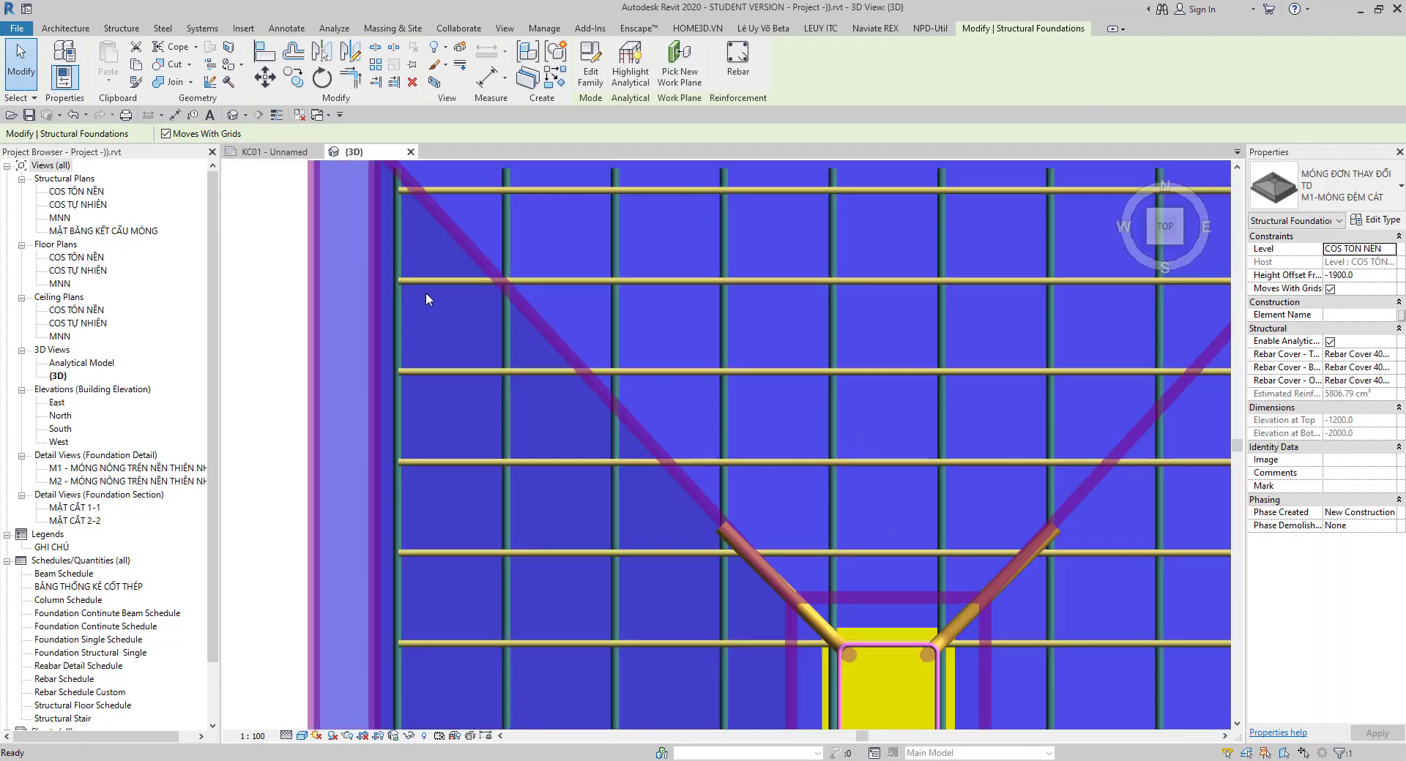
pyautogui.press('Escape')
pyautogui.moveTo(425, 292); pyautogui.dragTo(596, 424, button='middle')
pyautogui.scroll(-2, 634, 336)
pyautogui.scroll(-2, 670, 338)
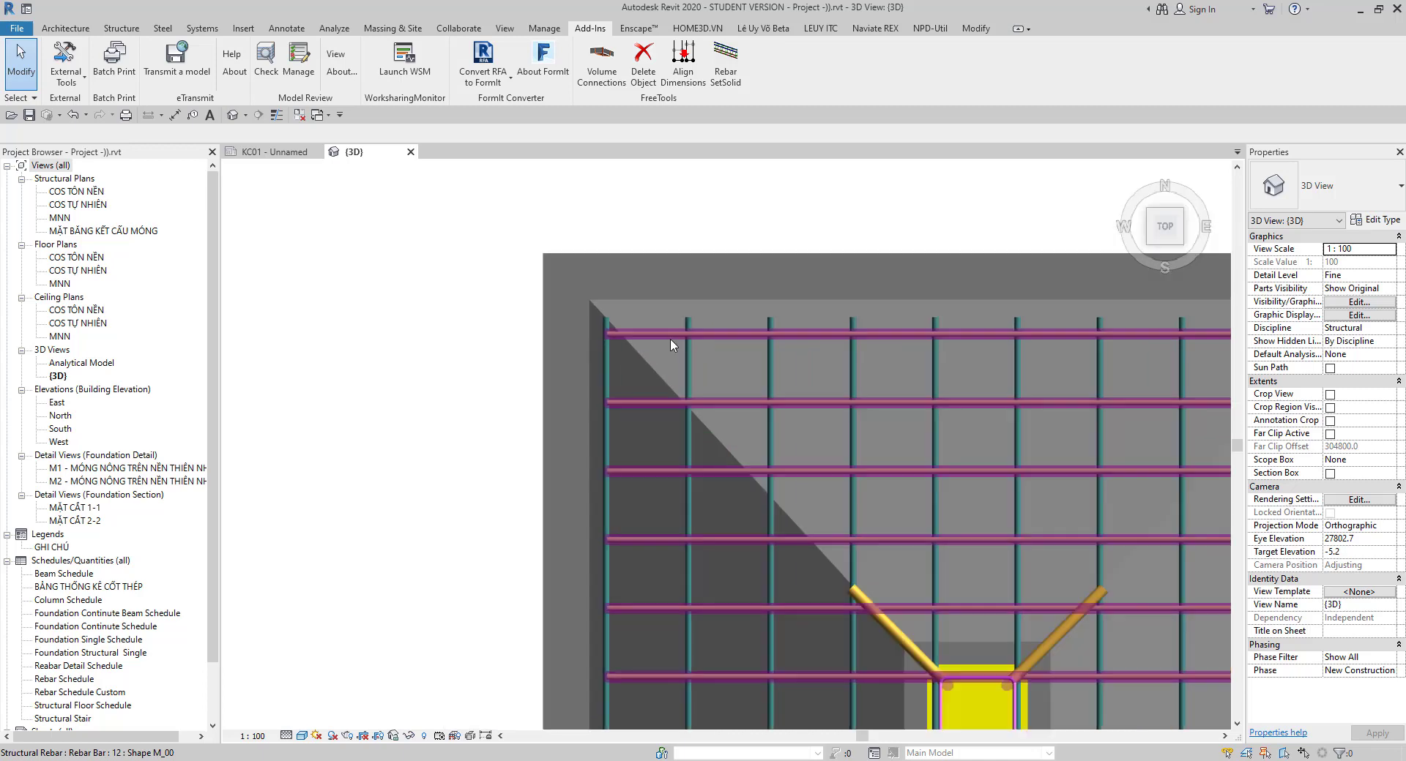
pyautogui.scroll(-2, 670, 338)
pyautogui.moveTo(670, 338); pyautogui.dragTo(577, 300, button='middle')
pyautogui.moveTo(1007, 678); pyautogui.dragTo(728, 160)
pyautogui.click(590, 58)
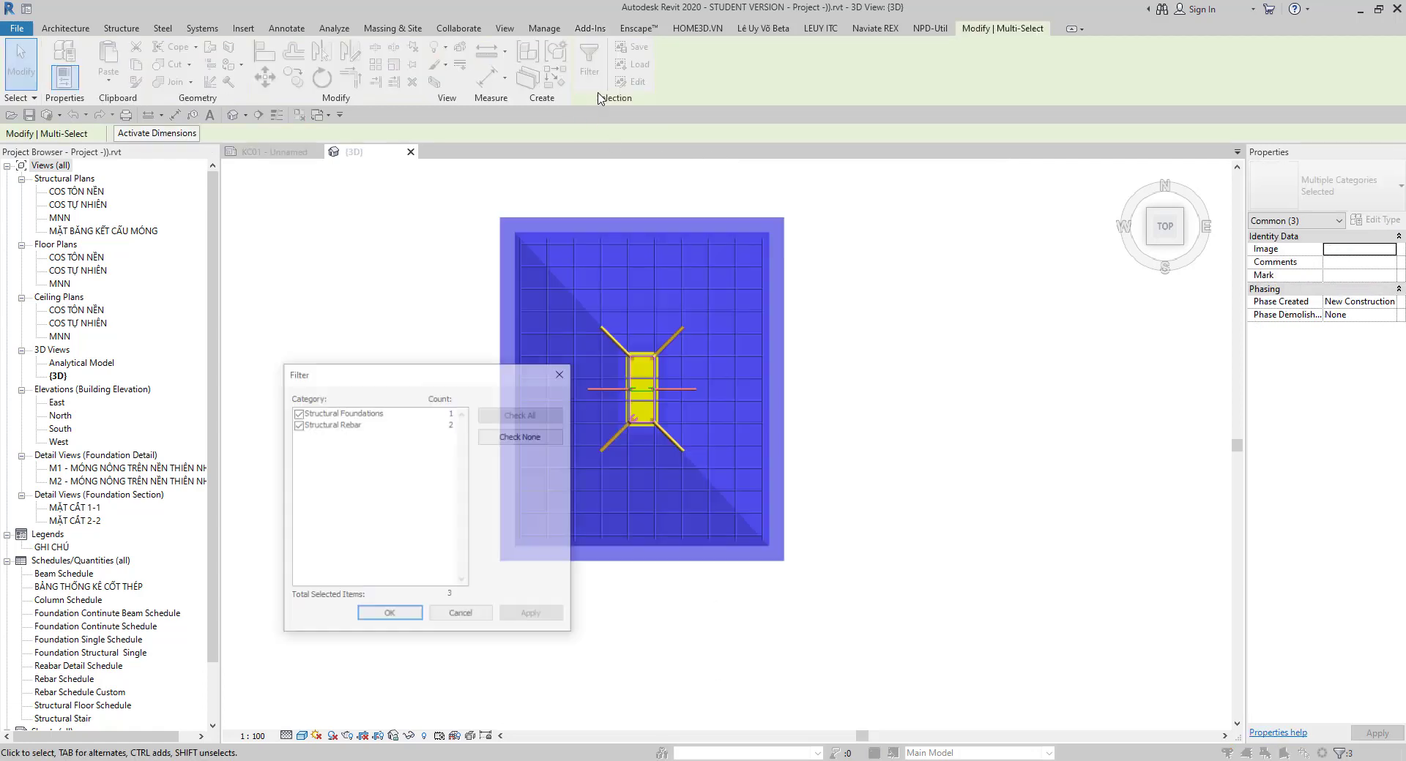
pyautogui.click(513, 437)
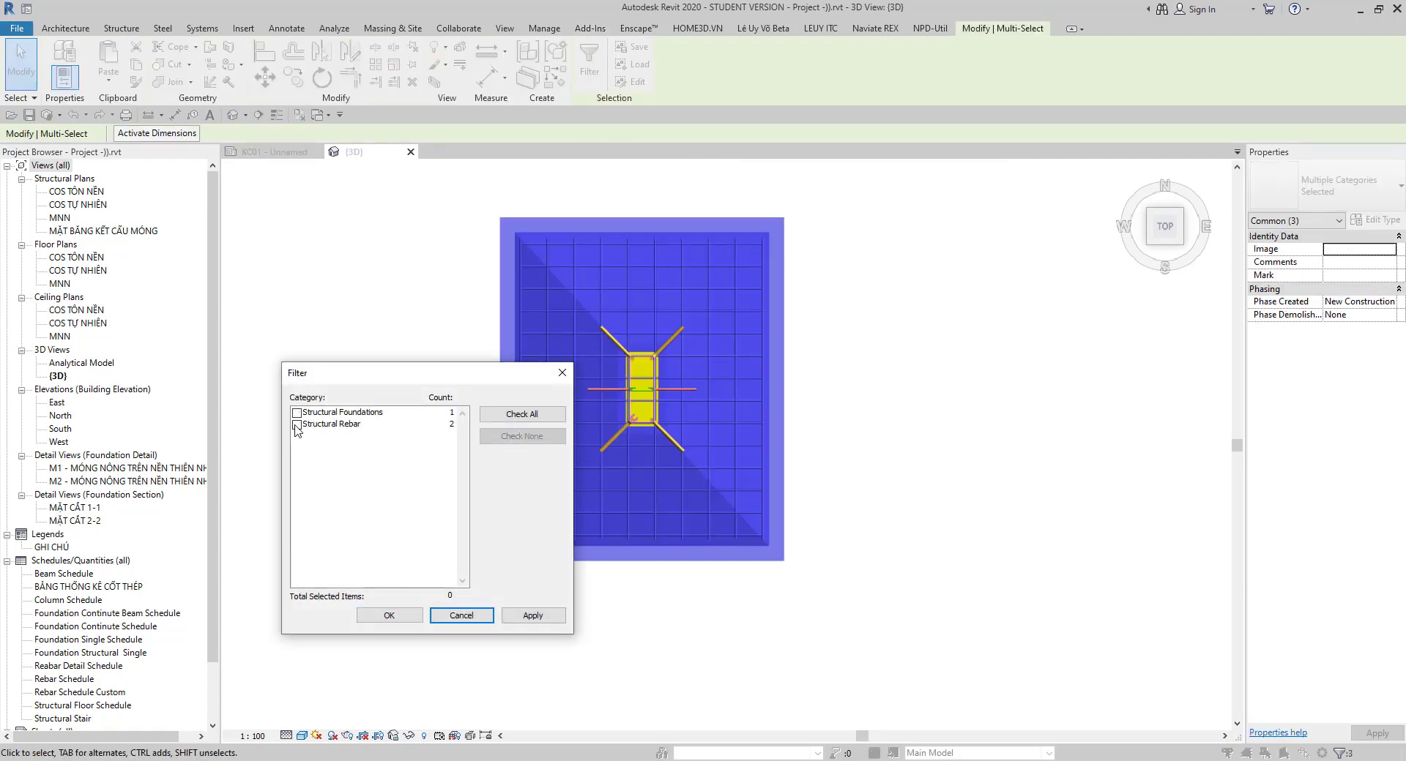
pyautogui.click(296, 424)
pyautogui.click(403, 615)
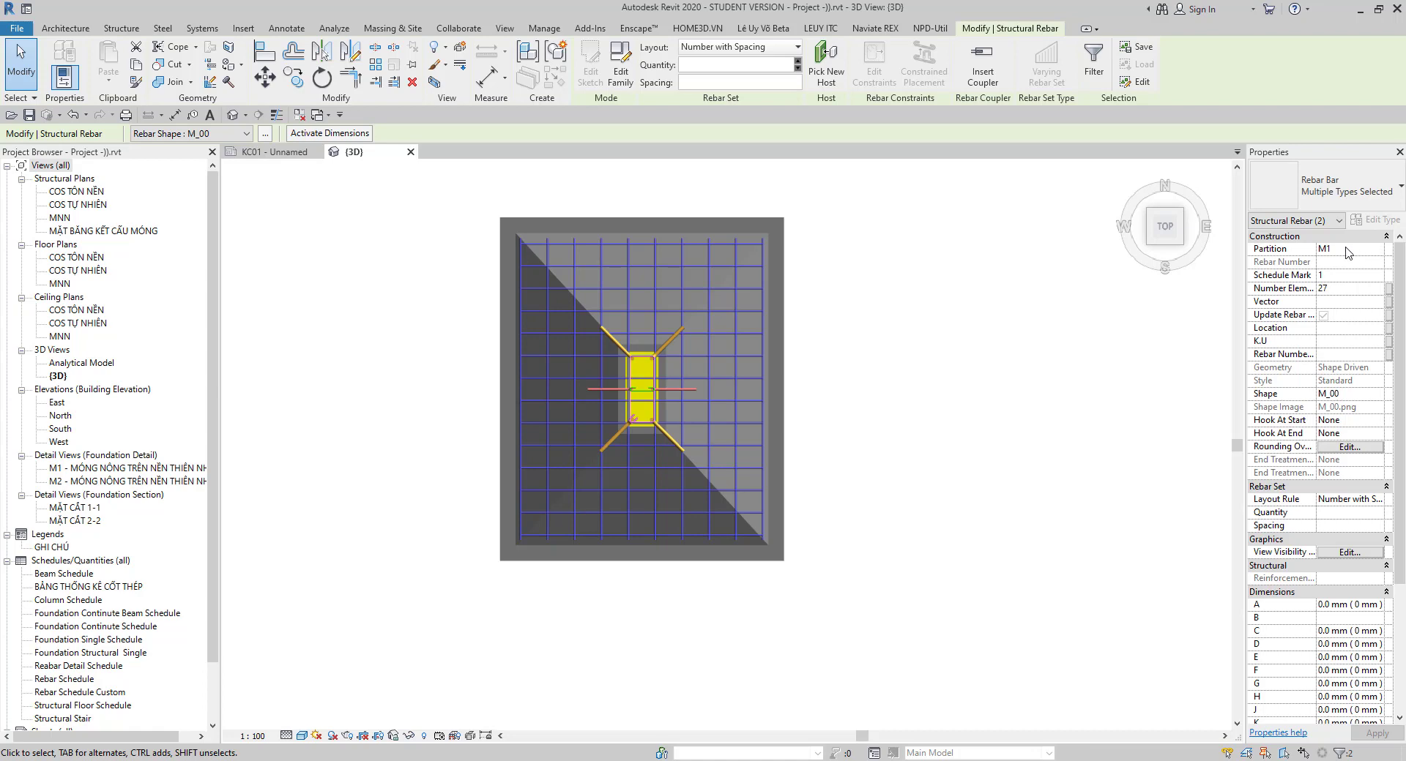
# Set the Partition of both selected footing rebar sets to M3 and recheck the field.
pyautogui.click(1367, 249)
pyautogui.write('3')
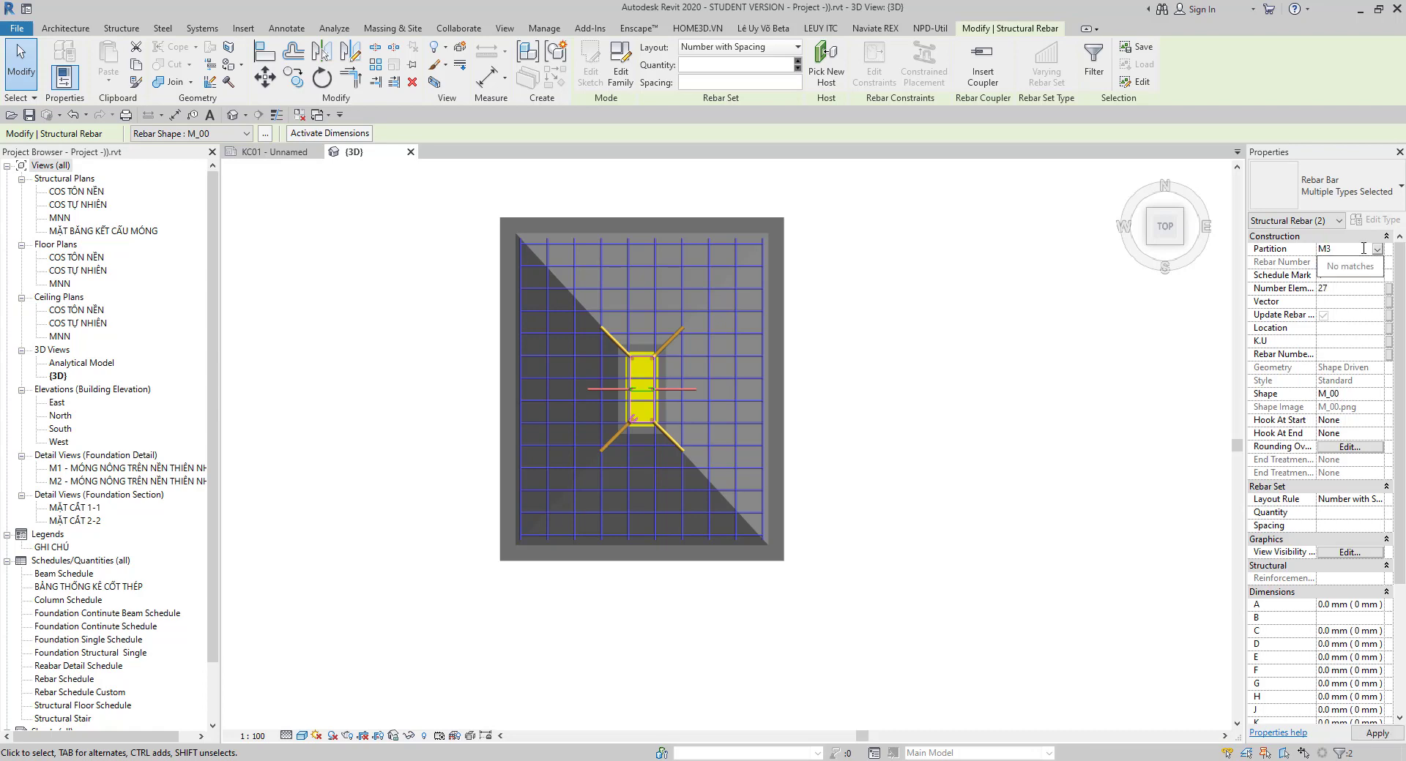
pyautogui.press('Return')
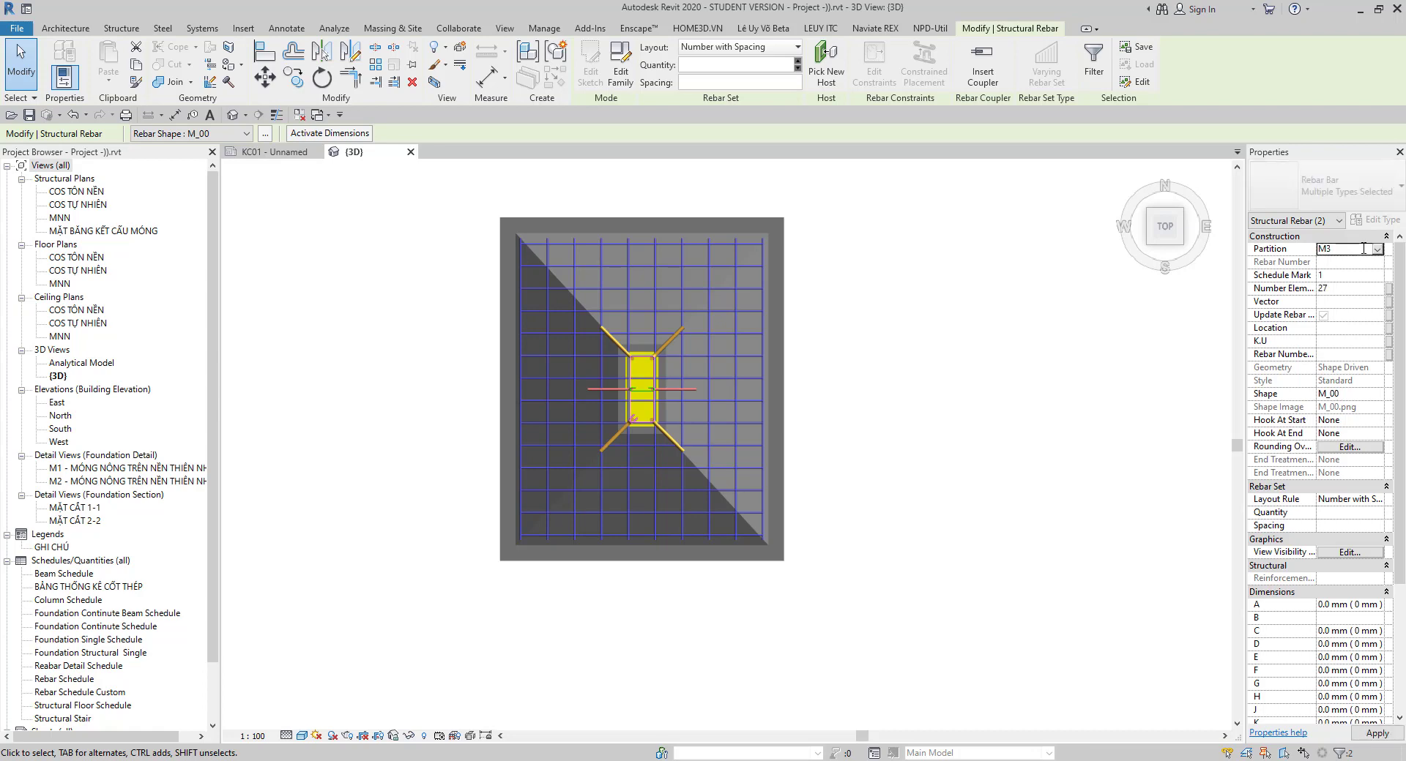
pyautogui.click(1345, 249)
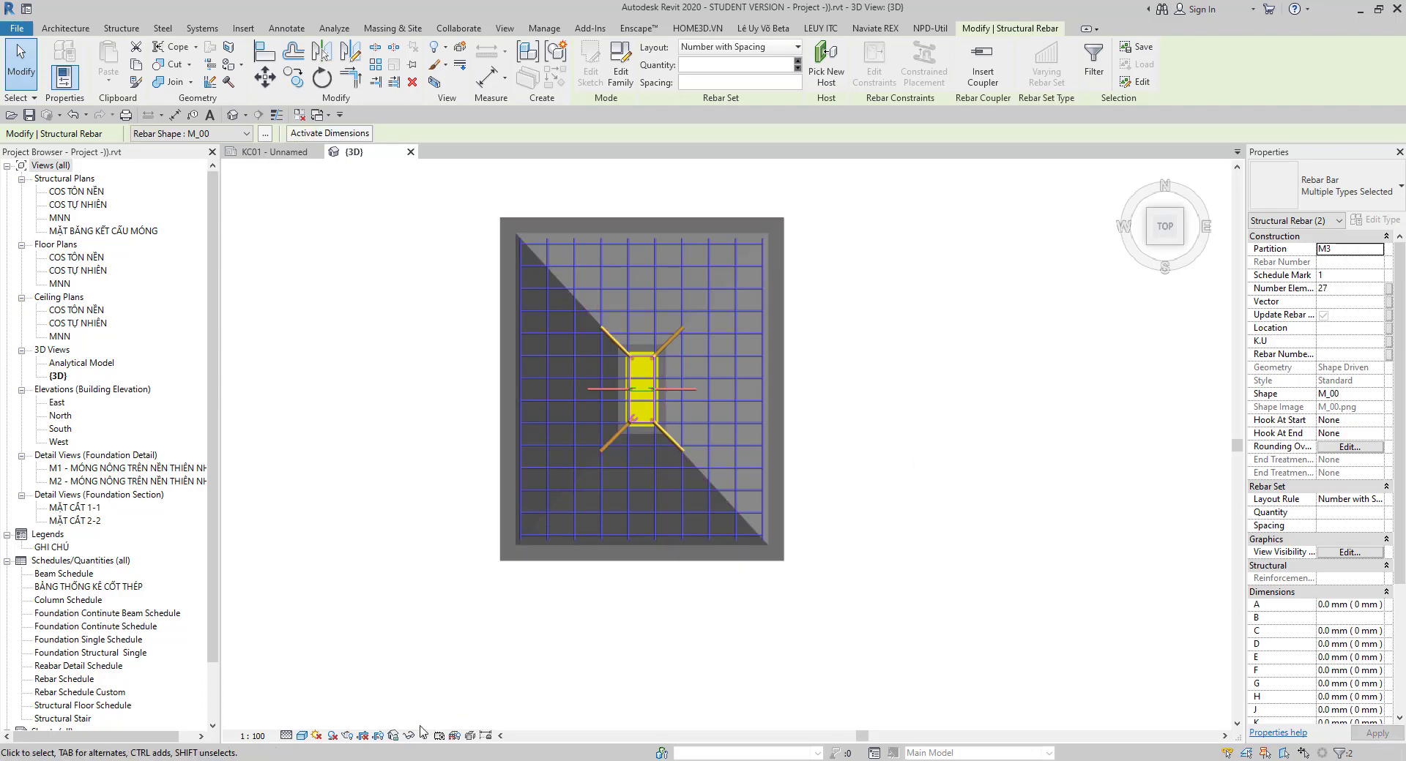
# Scroll BV N&M.pdf to the rebar table and CHI TIẾT NỐI CỌC, then return to Revit.
pyautogui.hotkey('alt', 'Tab')
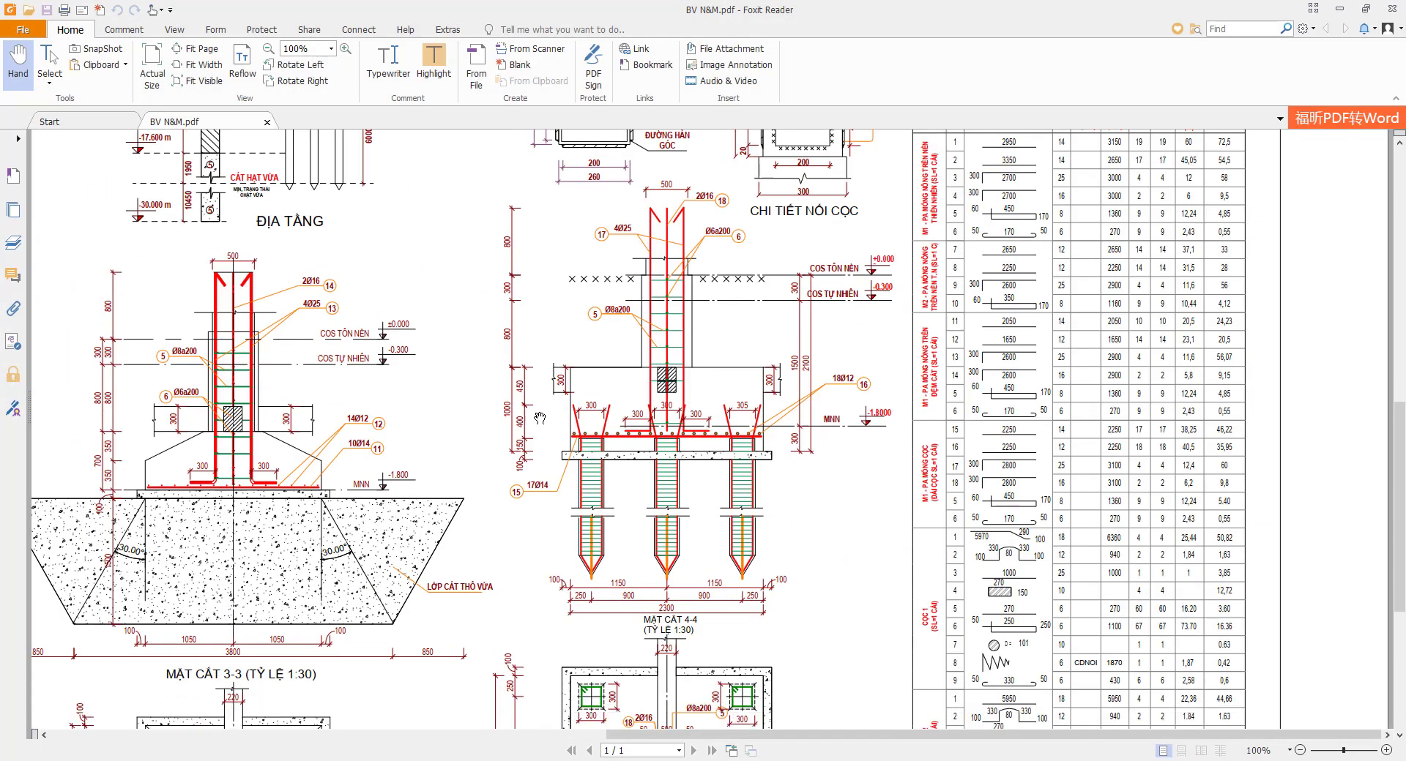
pyautogui.scroll(2, 979, 524)
pyautogui.keyDown('ctrl'); pyautogui.scroll(2, 987, 448); pyautogui.keyUp('ctrl')
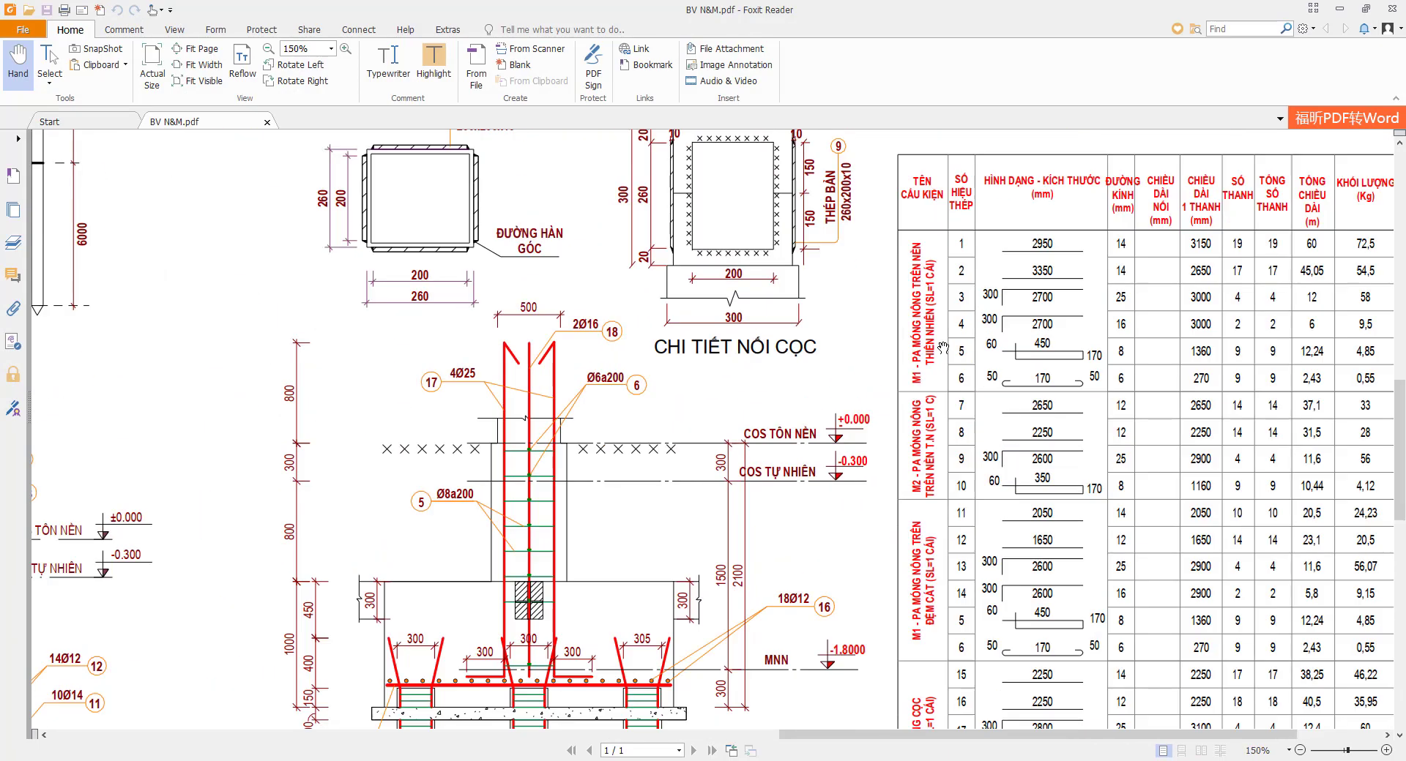
pyautogui.scroll(-2, 986, 449)
pyautogui.scroll(-2, 982, 432)
pyautogui.scroll(-1, 973, 410)
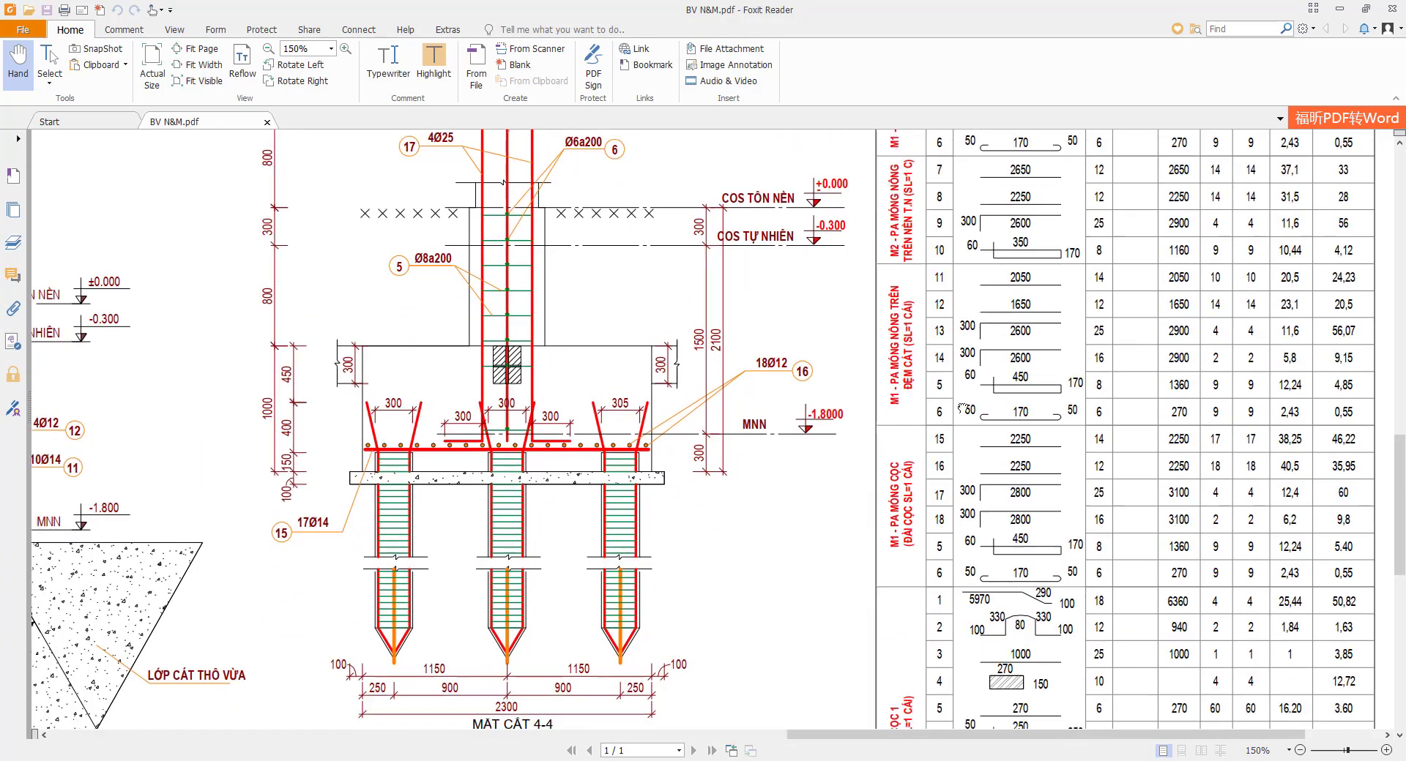
pyautogui.scroll(-2, 961, 382)
pyautogui.scroll(3, 960, 382)
pyautogui.scroll(3, 945, 450)
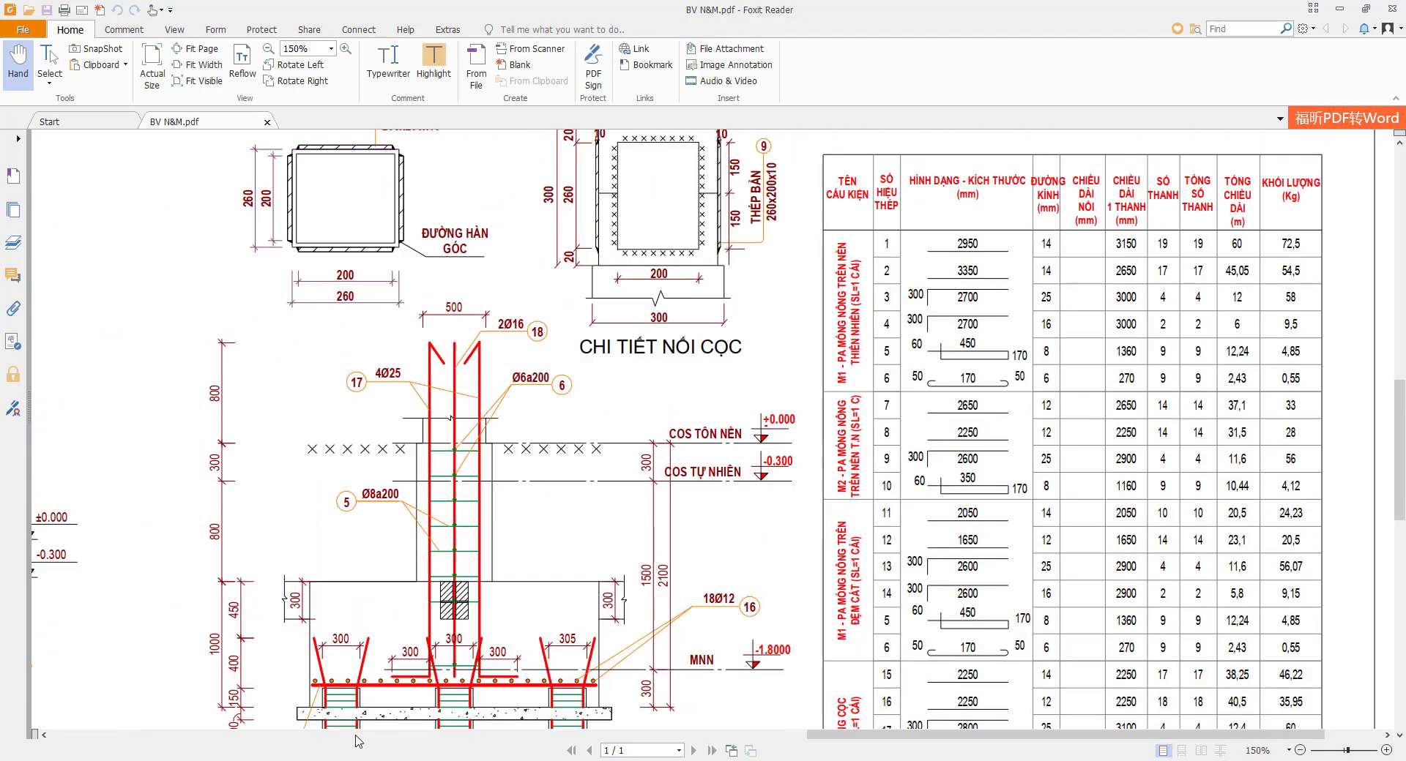
pyautogui.click(271, 706)
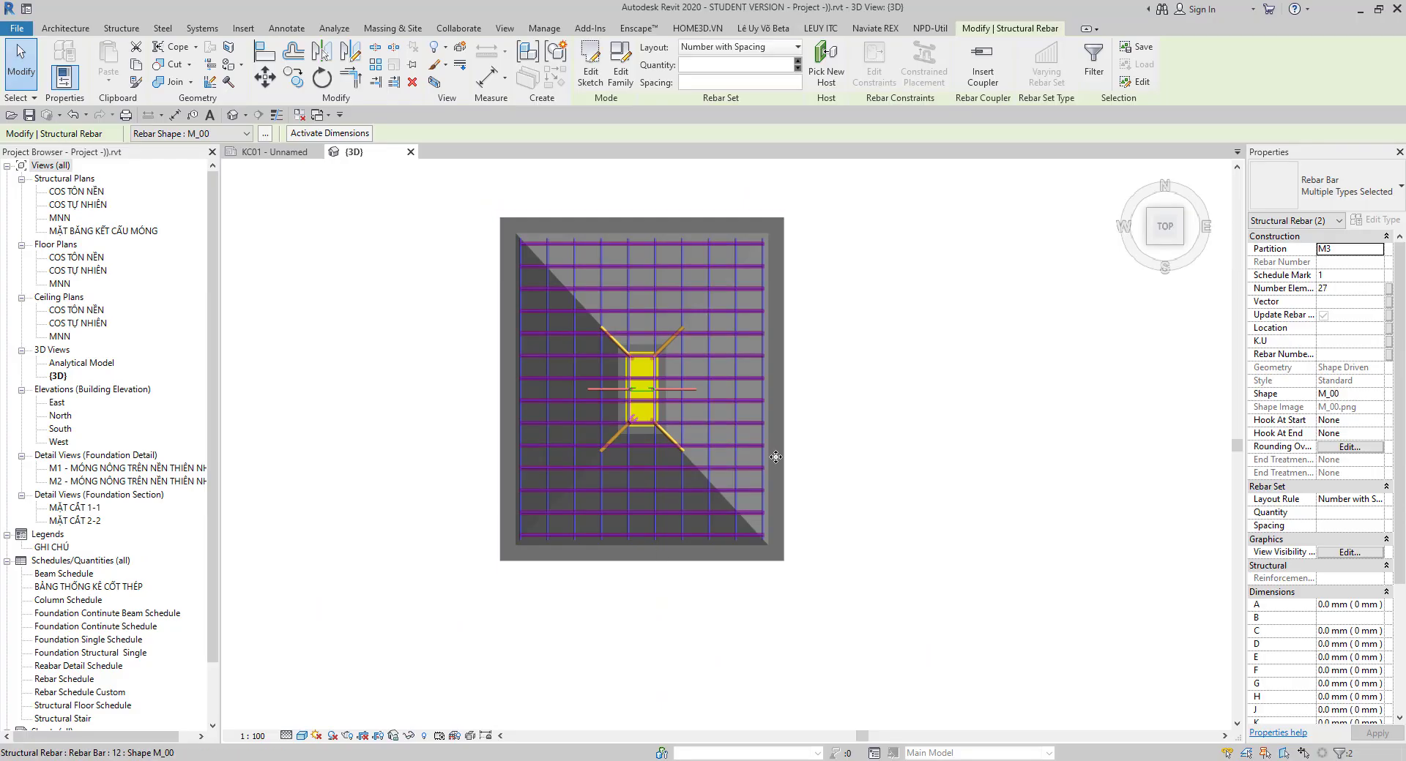
# Rename the rebar sets' Partition to 'M1 - ĐỆM CÁT' and clear the selection.
pyautogui.click(1353, 250)
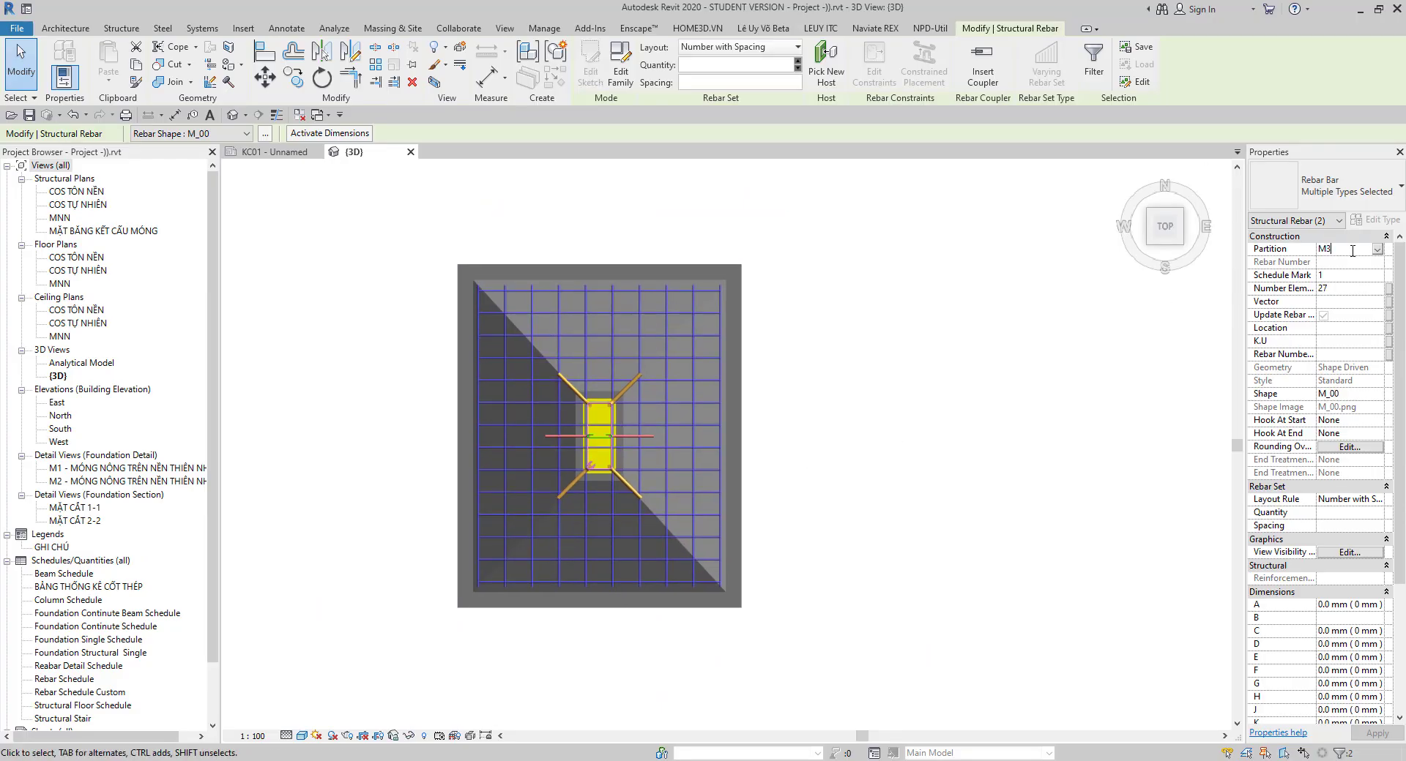
pyautogui.write(' - M')
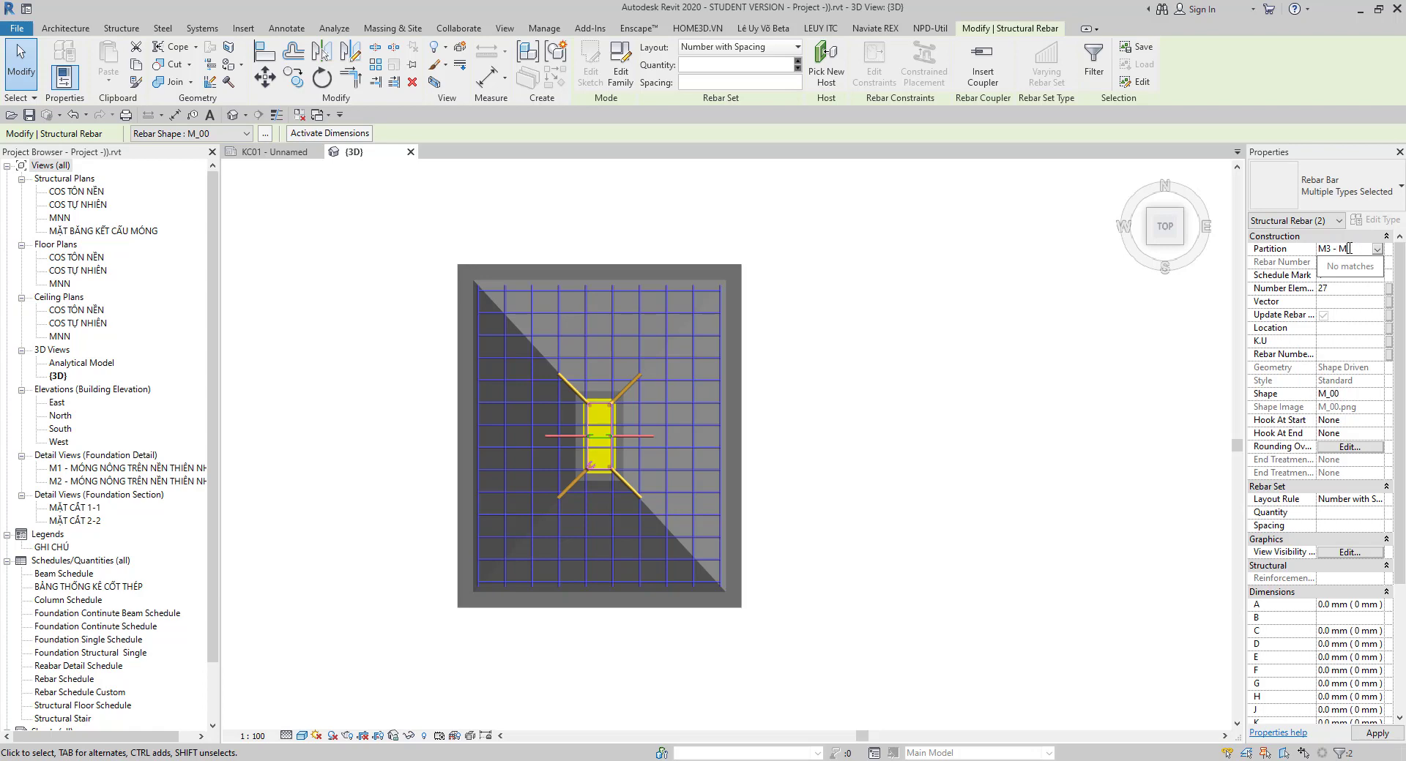
pyautogui.write(' ĐỆM C')
pyautogui.write('ÁT')
pyautogui.press('Home')
pyautogui.press('BackSpace')
pyautogui.write('1')
pyautogui.press('Return')
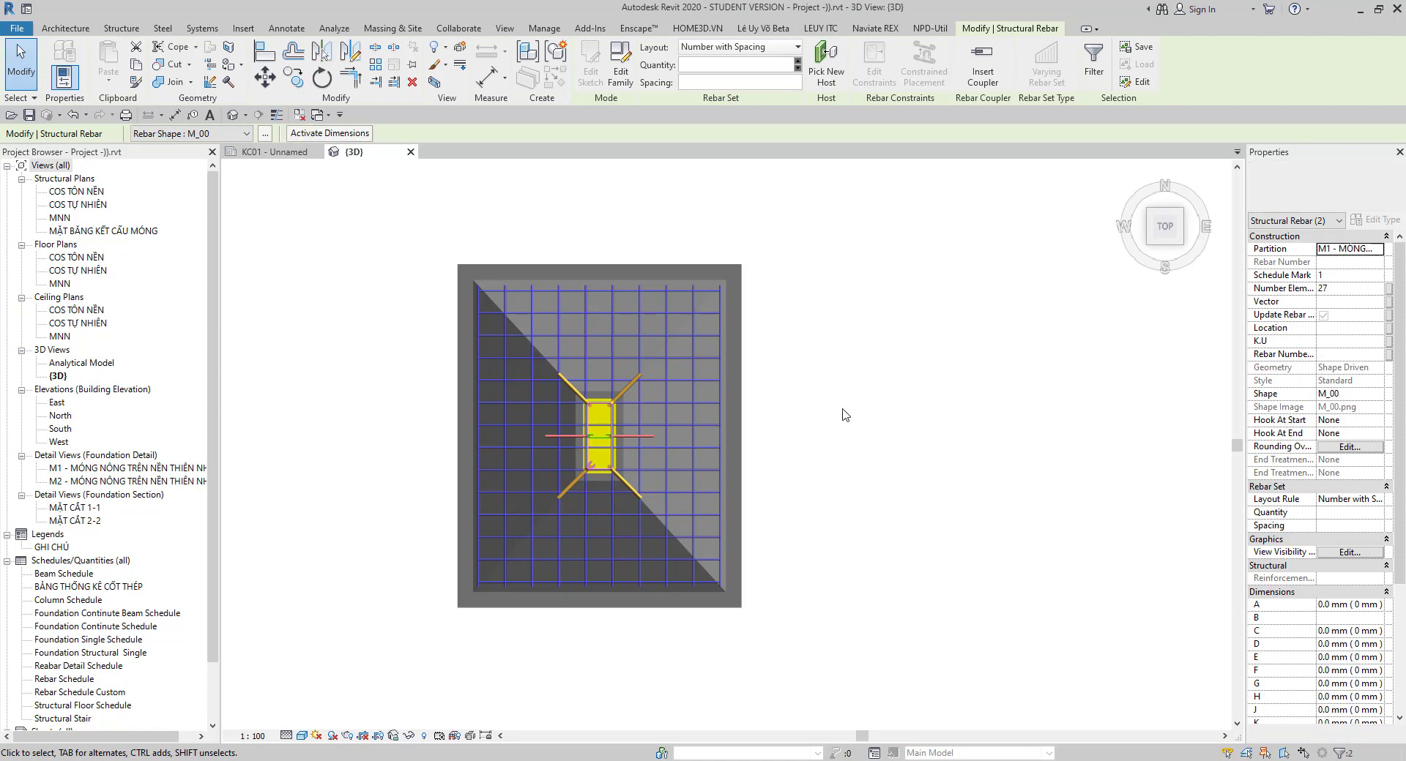
pyautogui.press('Escape')
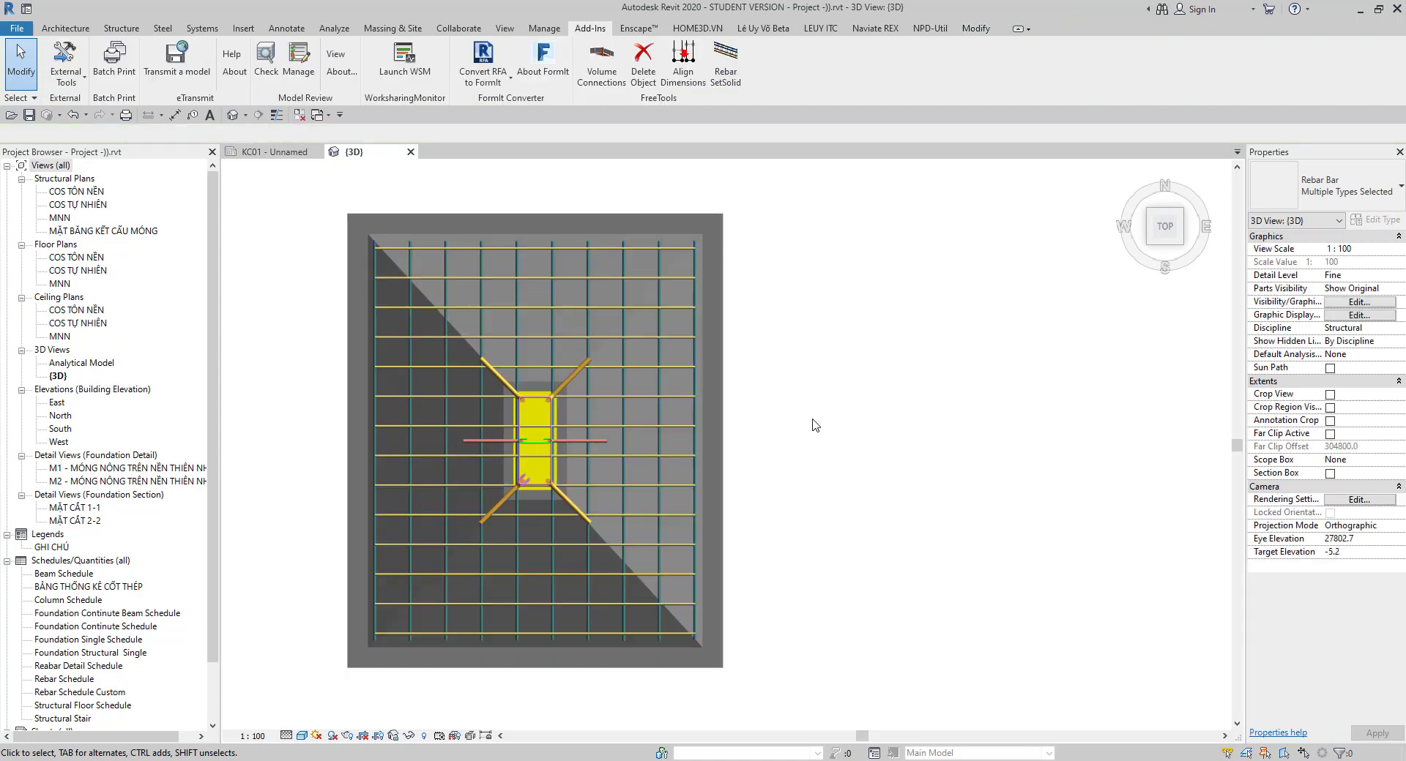
# Crossing-select the lower-left footing together with its rebar.
pyautogui.scroll(-4, 803, 461)
pyautogui.scroll(2, 791, 513)
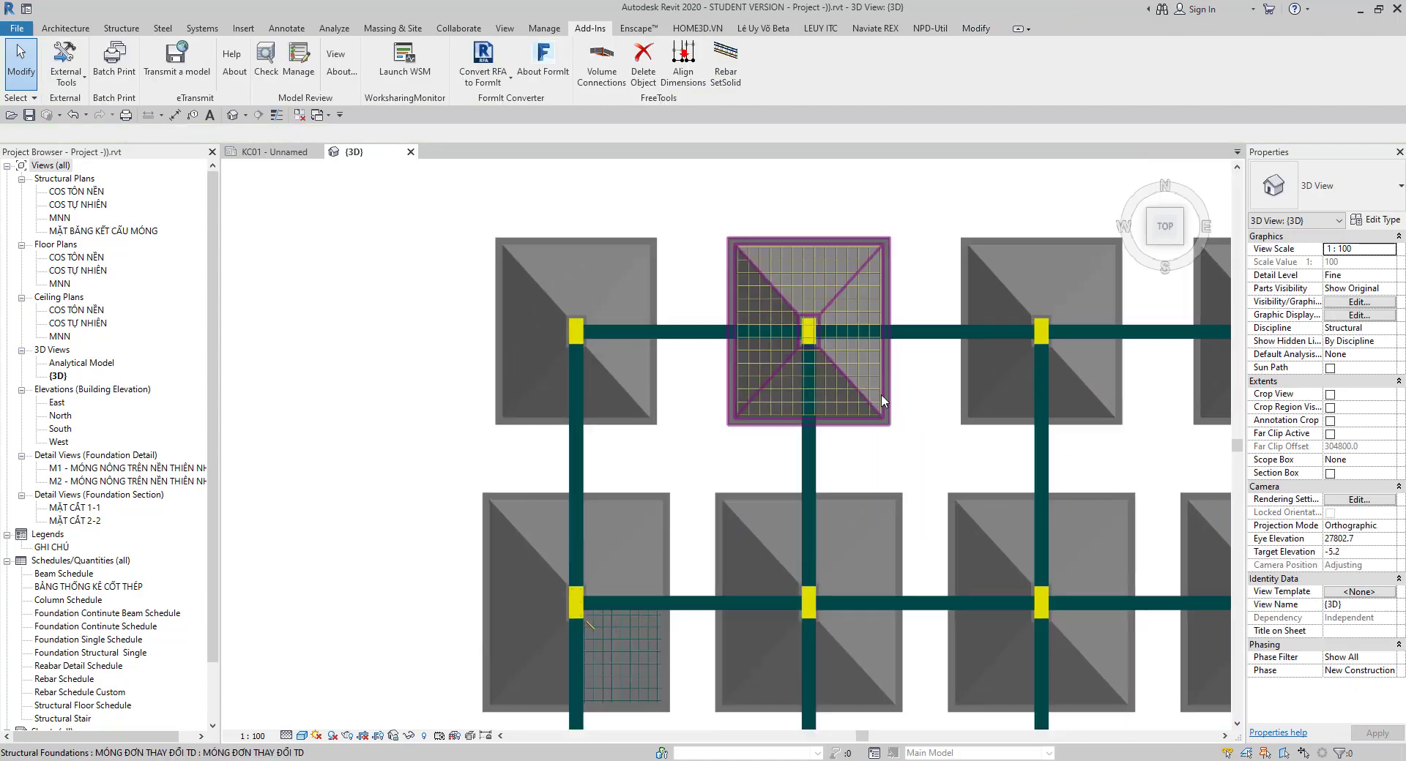
pyautogui.scroll(2, 766, 647)
pyautogui.moveTo(730, 675); pyautogui.dragTo(672, 390)
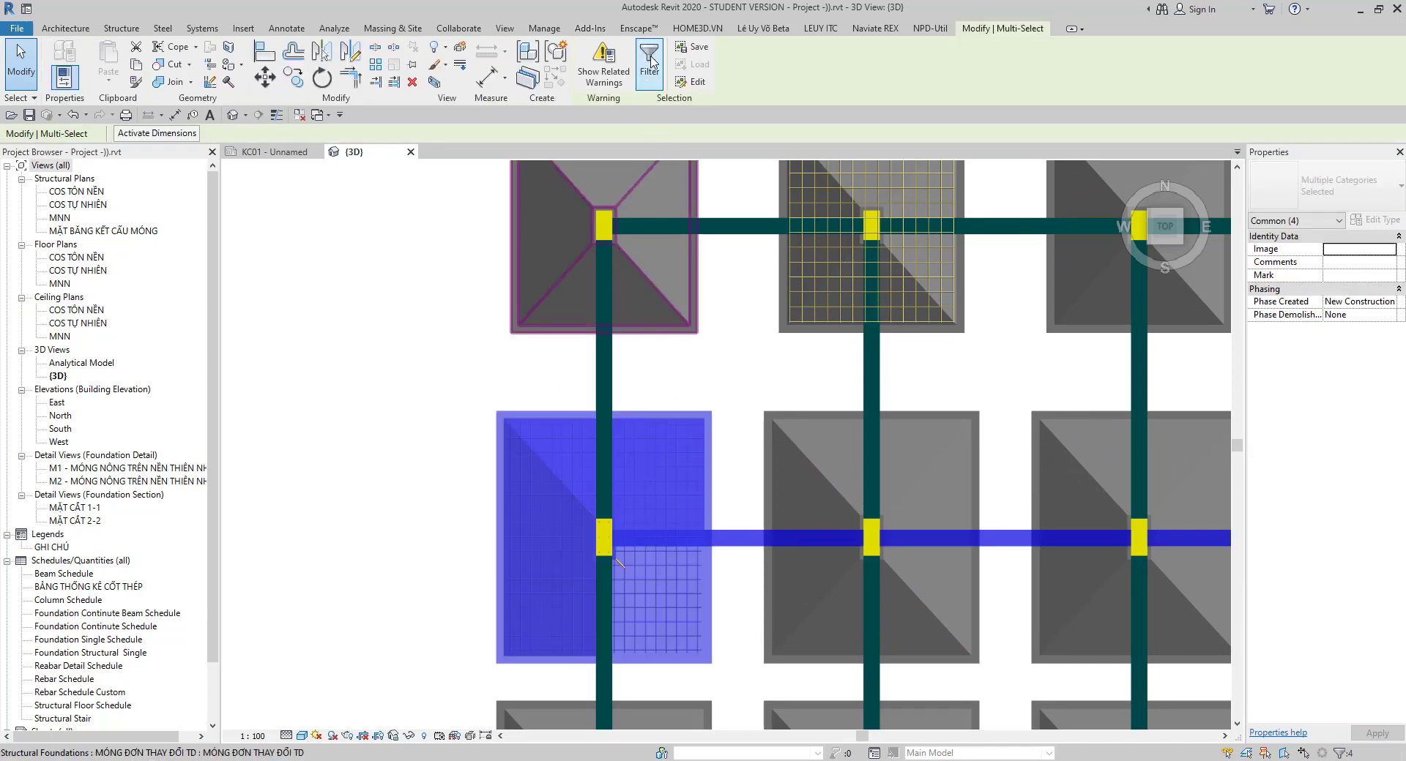
# Filter the M1 footing selection to Structural Rebar and append '- MÓNG NỘNG' to its Partition.
pyautogui.click(649, 66)
pyautogui.click(526, 437)
pyautogui.click(296, 437)
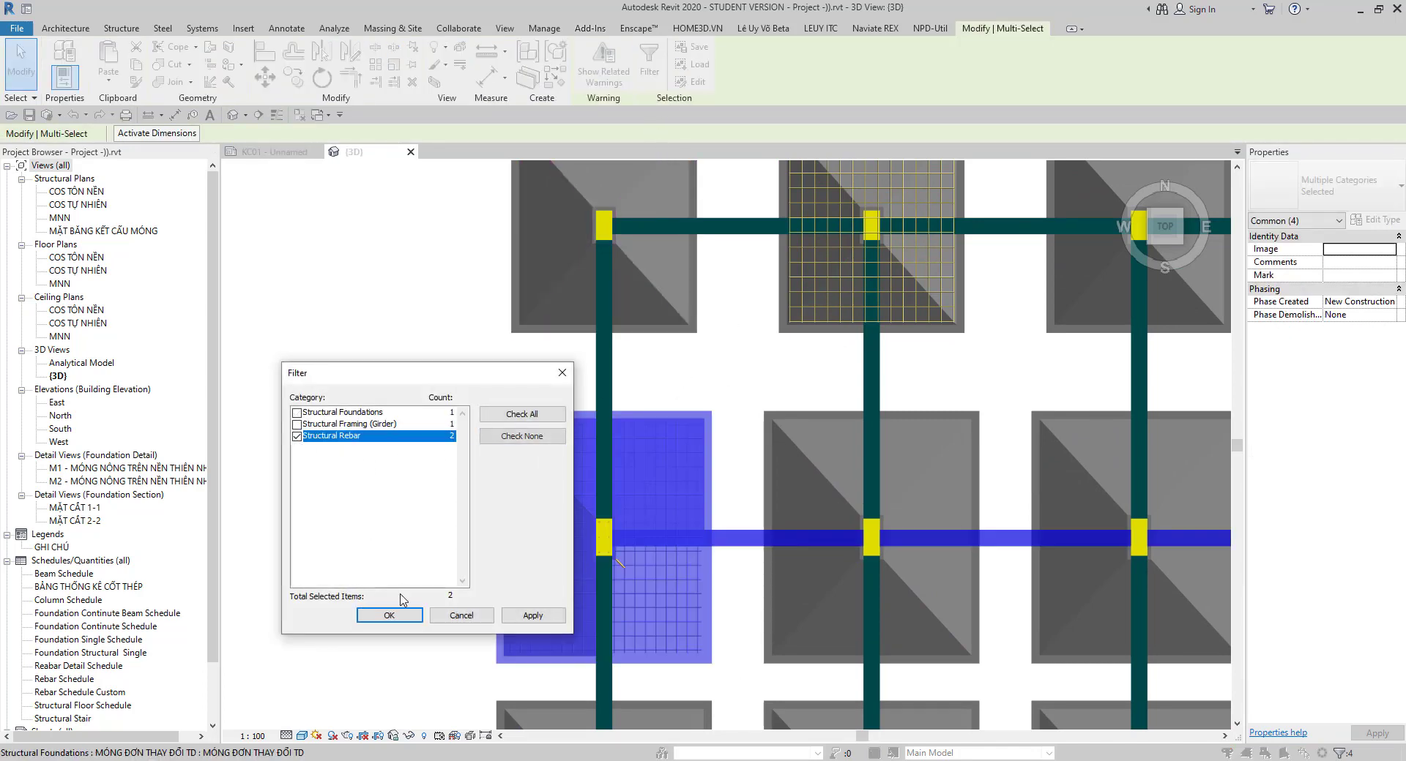
pyautogui.click(396, 615)
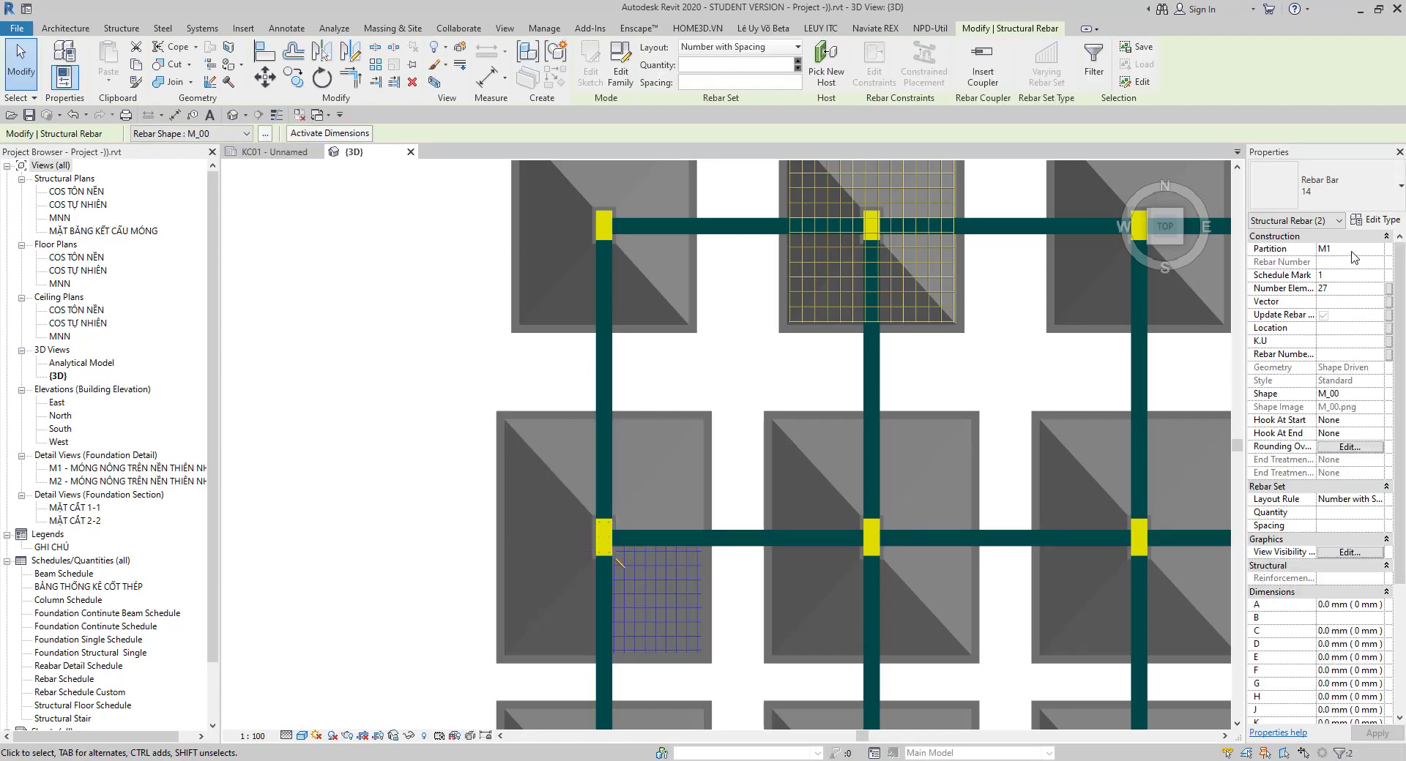
pyautogui.click(1354, 250)
pyautogui.write('- MÓNG')
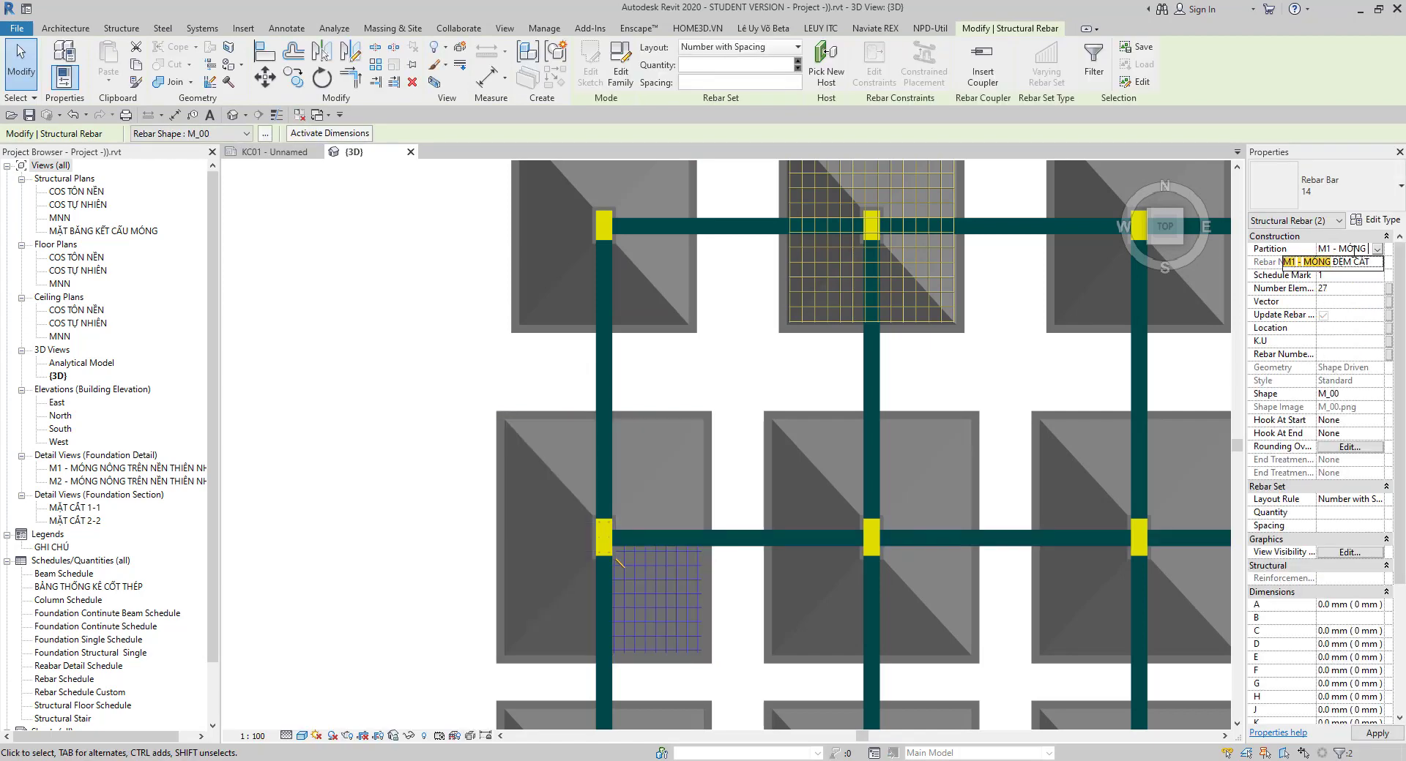
pyautogui.write(' NỘNG')
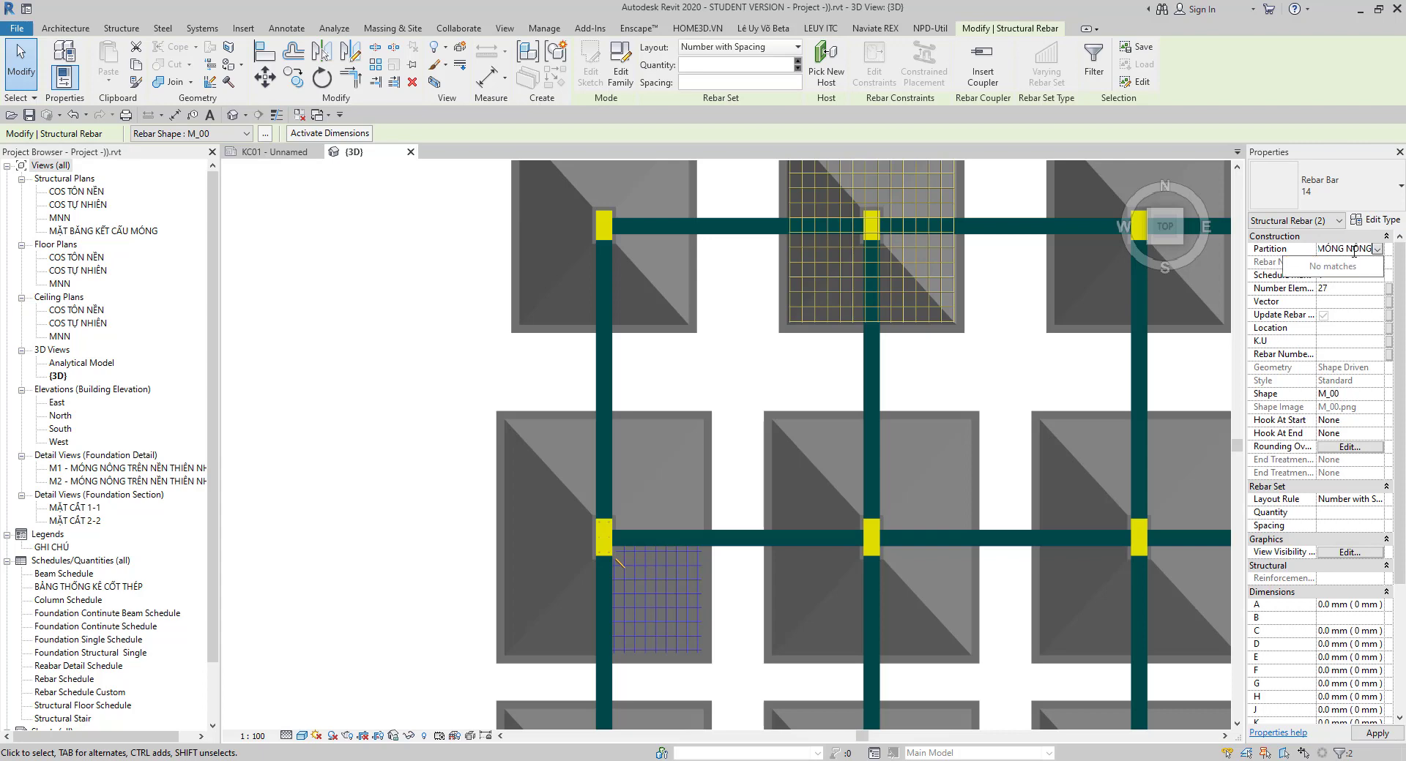
pyautogui.press('Return')
# Select the upper footing's rebar and extend its M2 Partition into the full 'M2 - MÓNG…' name.
pyautogui.moveTo(894, 315); pyautogui.dragTo(812, 476, button='middle')
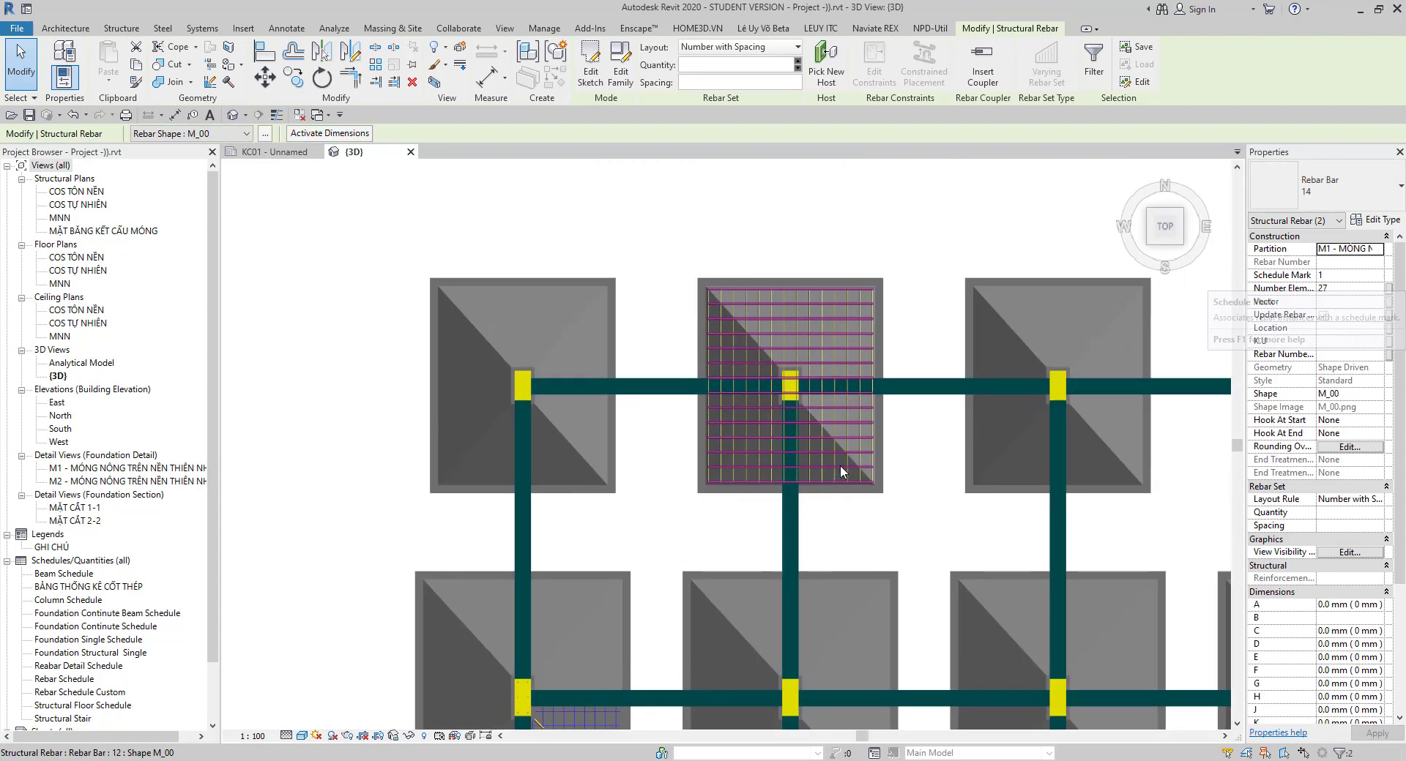
pyautogui.click(852, 219)
pyautogui.moveTo(837, 196); pyautogui.dragTo(835, 192)
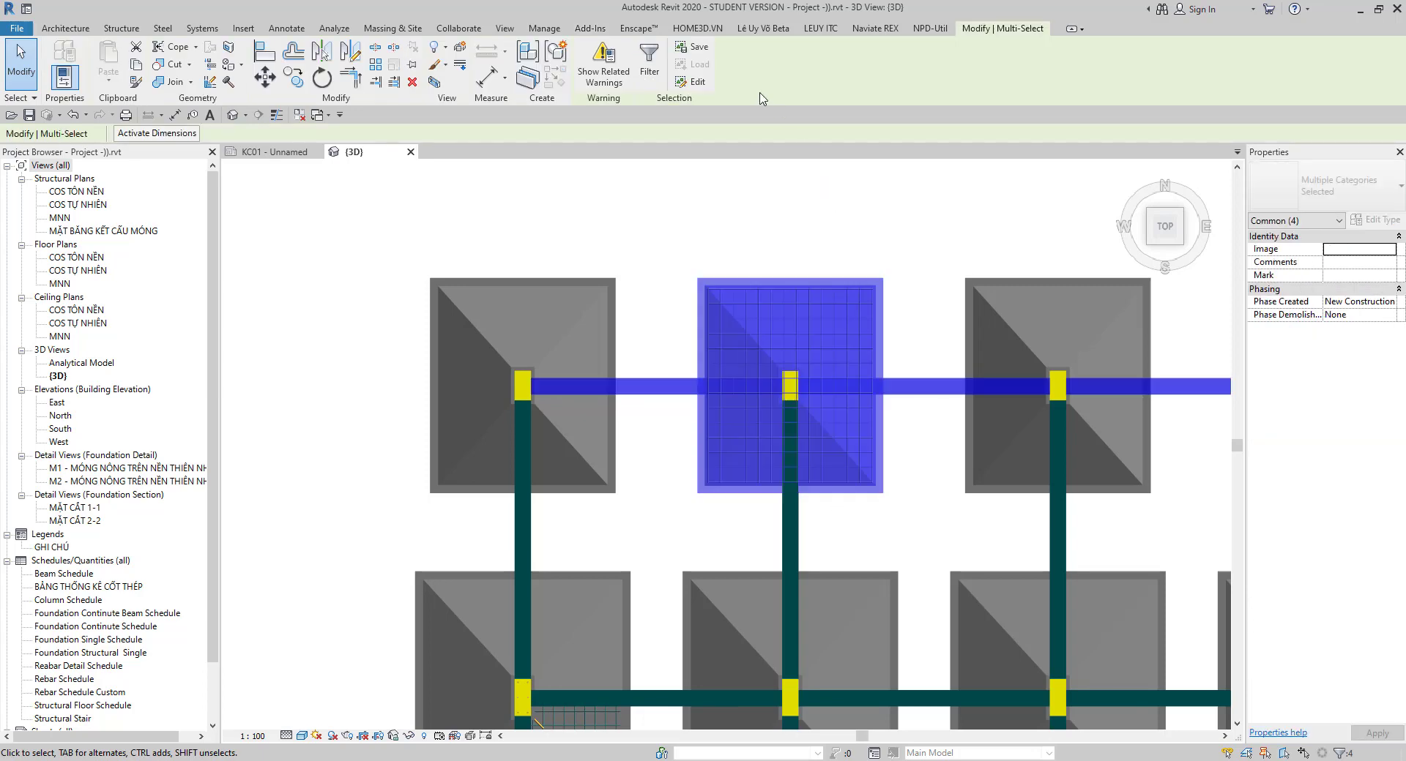
pyautogui.click(642, 62)
pyautogui.click(549, 437)
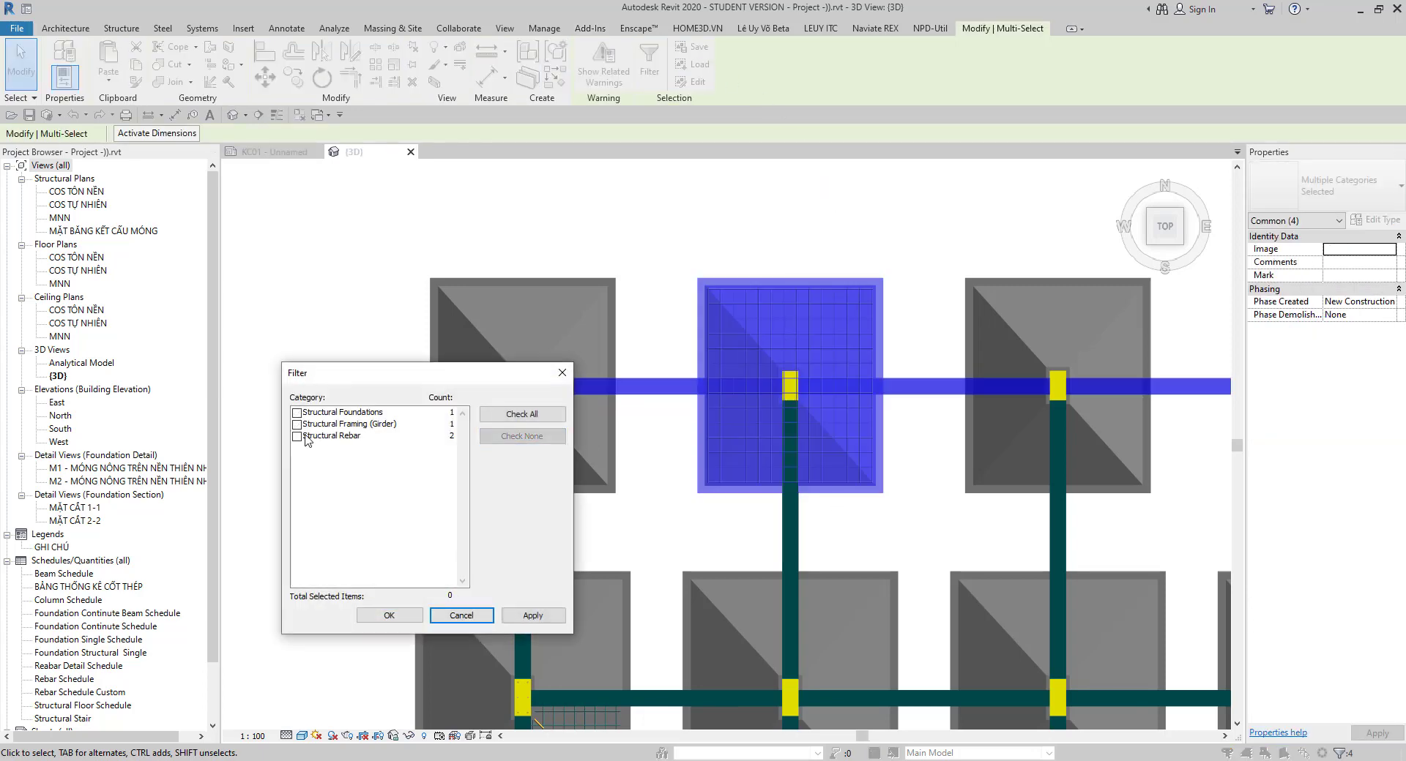
pyautogui.click(298, 437)
pyautogui.click(389, 615)
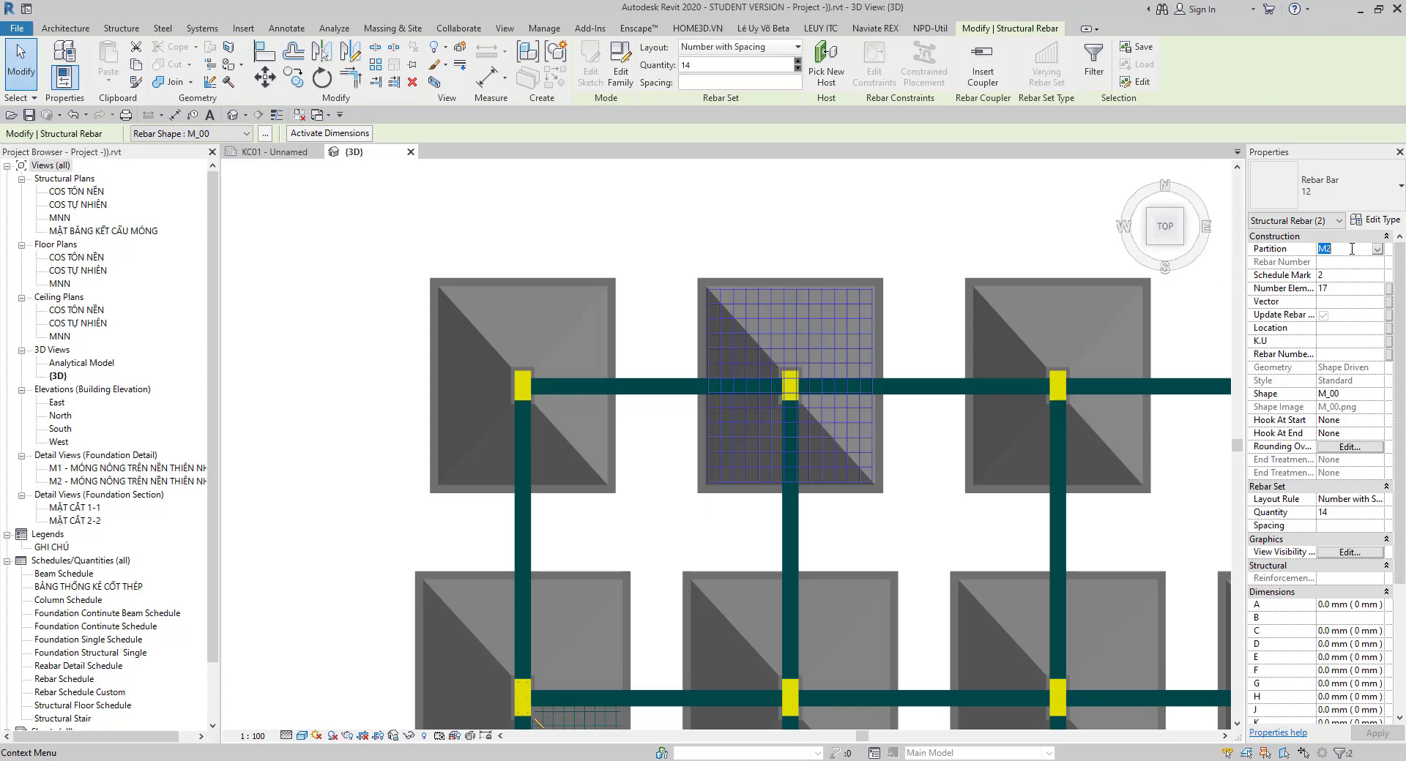
pyautogui.write('- MONG N')
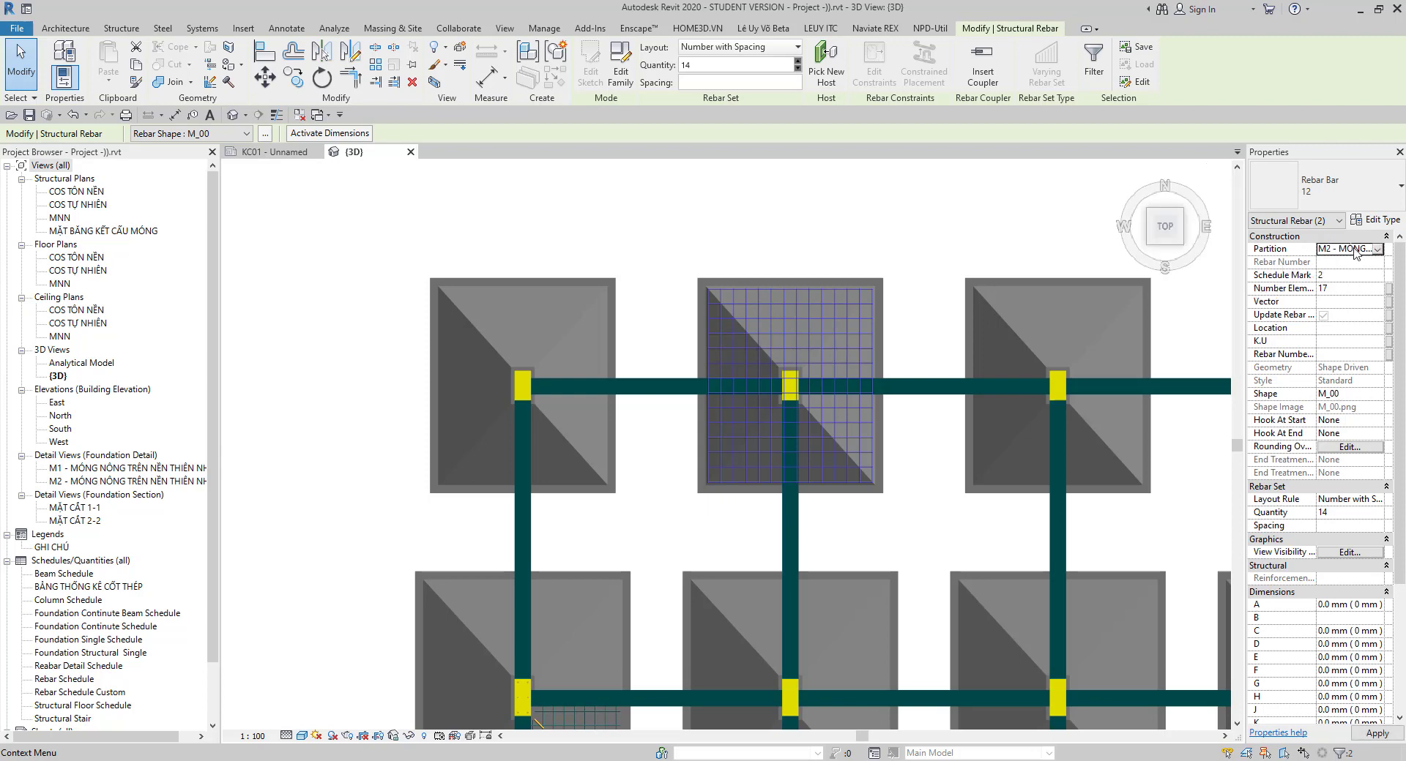
pyautogui.click(393, 358)
pyautogui.scroll(-4, 396, 385)
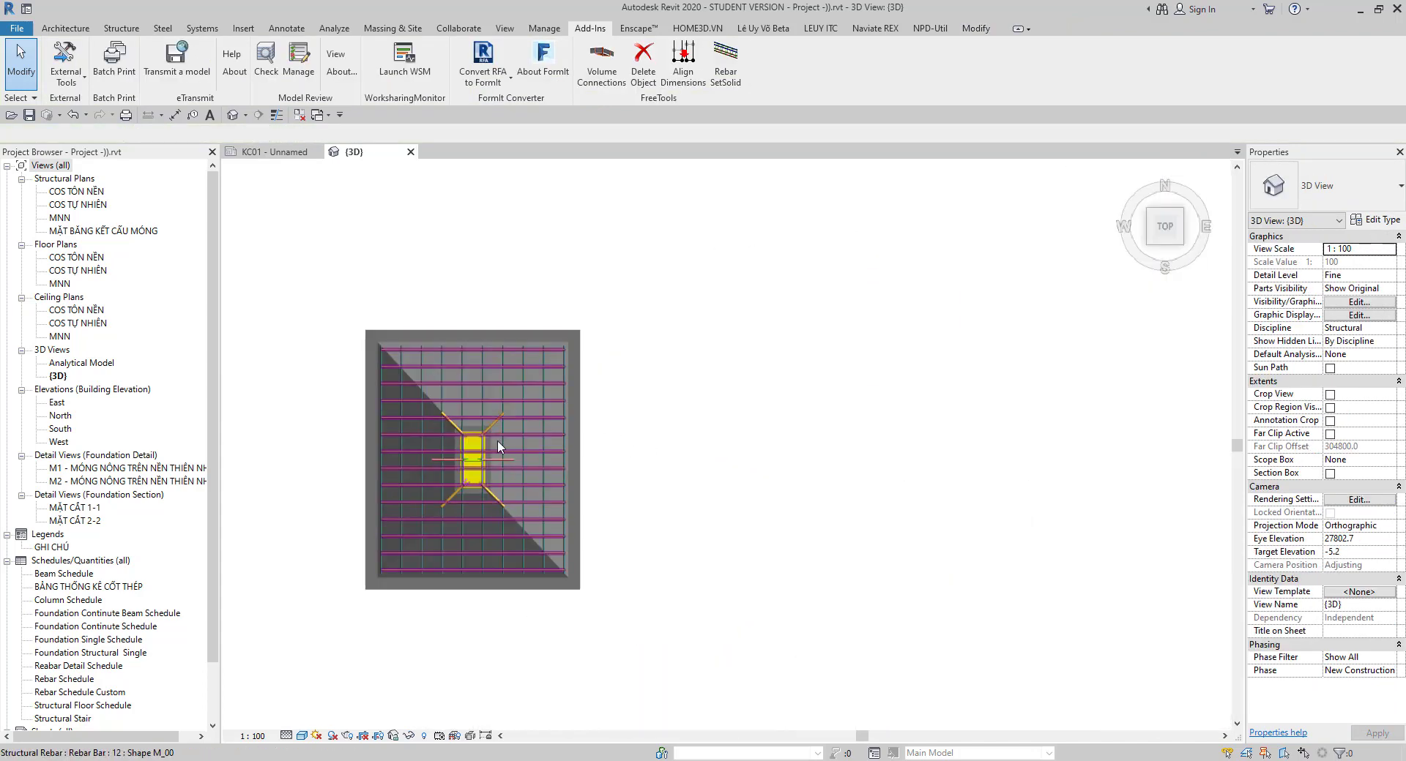
# Select the horizontal M_00 rebar set and stretch its left end toward the footing edge.
pyautogui.scroll(2, 629, 487)
pyautogui.scroll(2, 681, 373)
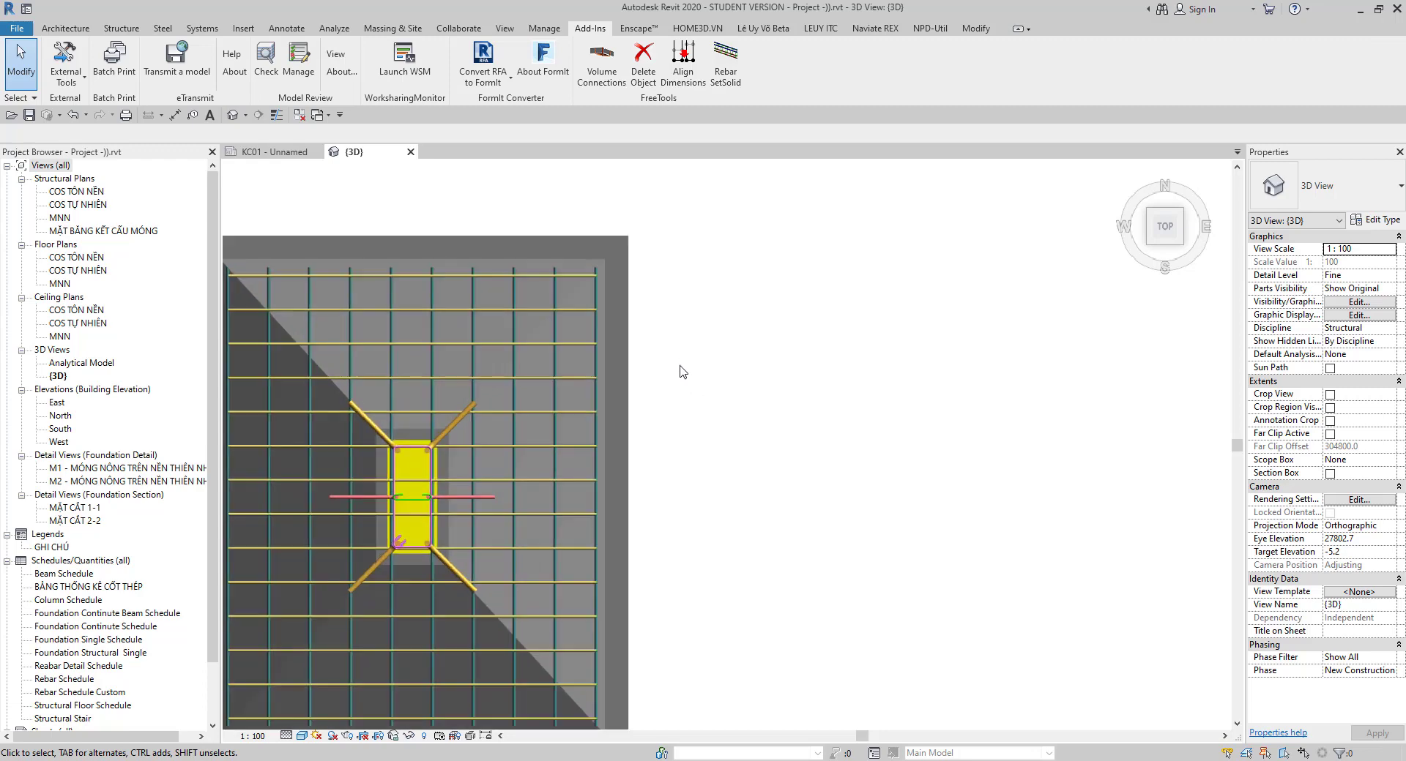
pyautogui.scroll(2, 623, 351)
pyautogui.scroll(2, 552, 340)
pyautogui.scroll(1, 587, 261)
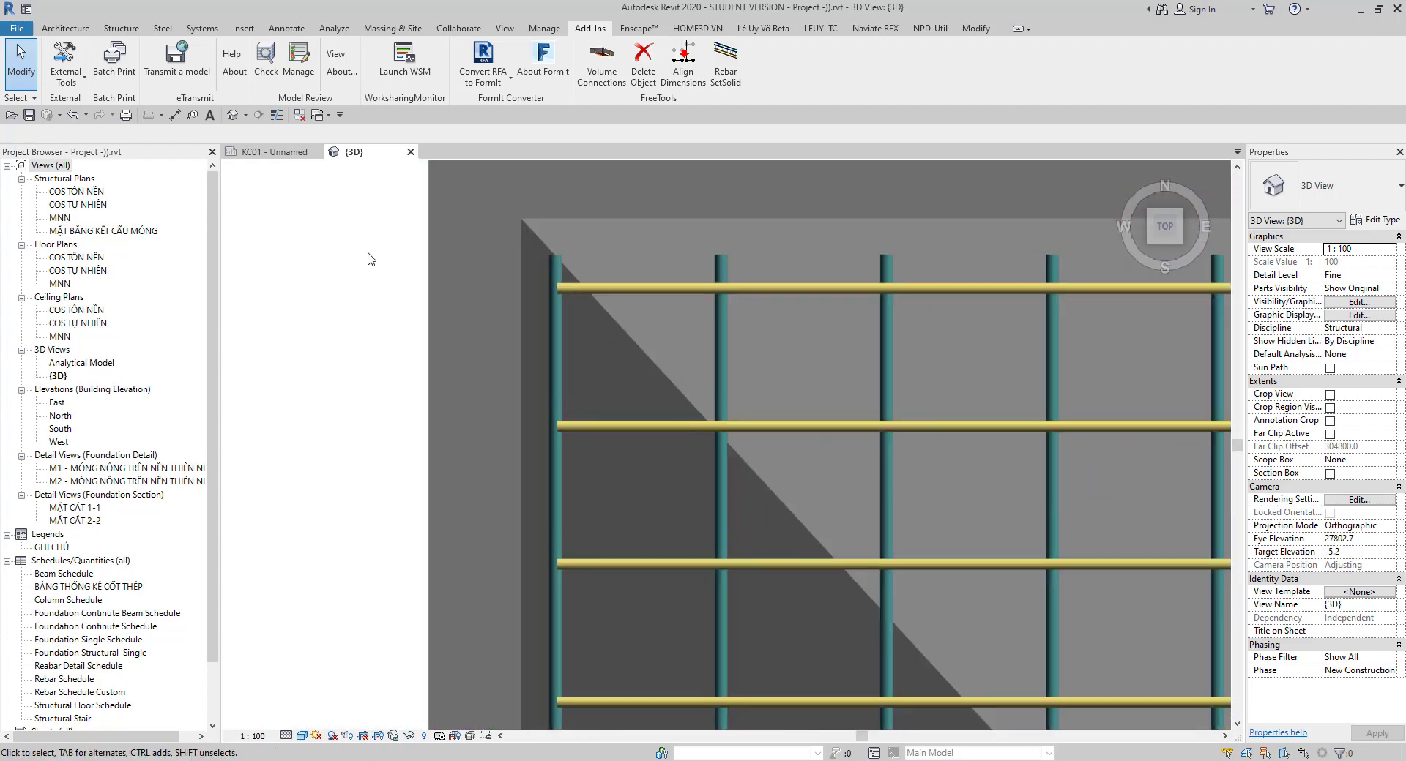
pyautogui.click(681, 293)
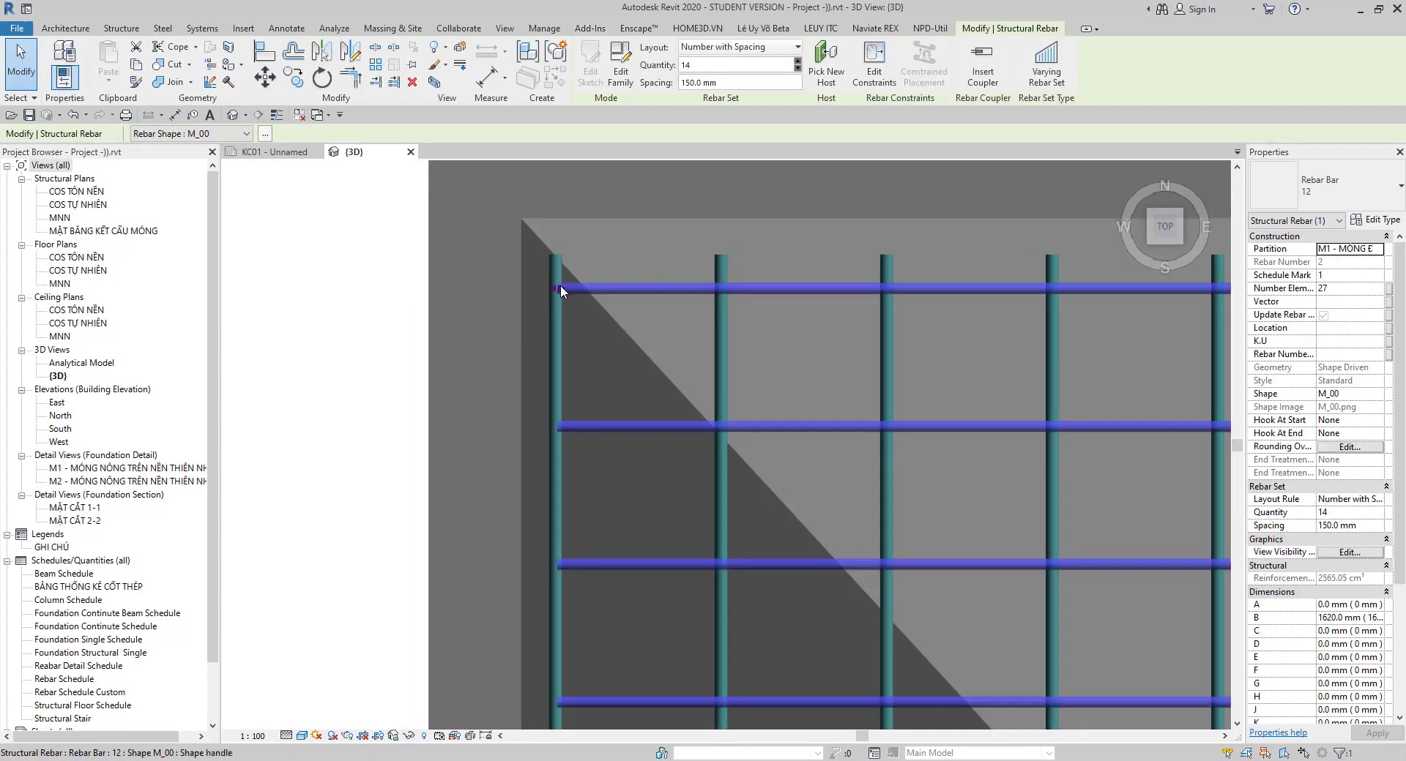
pyautogui.scroll(2, 559, 289)
pyautogui.scroll(2, 558, 291)
pyautogui.scroll(2, 586, 308)
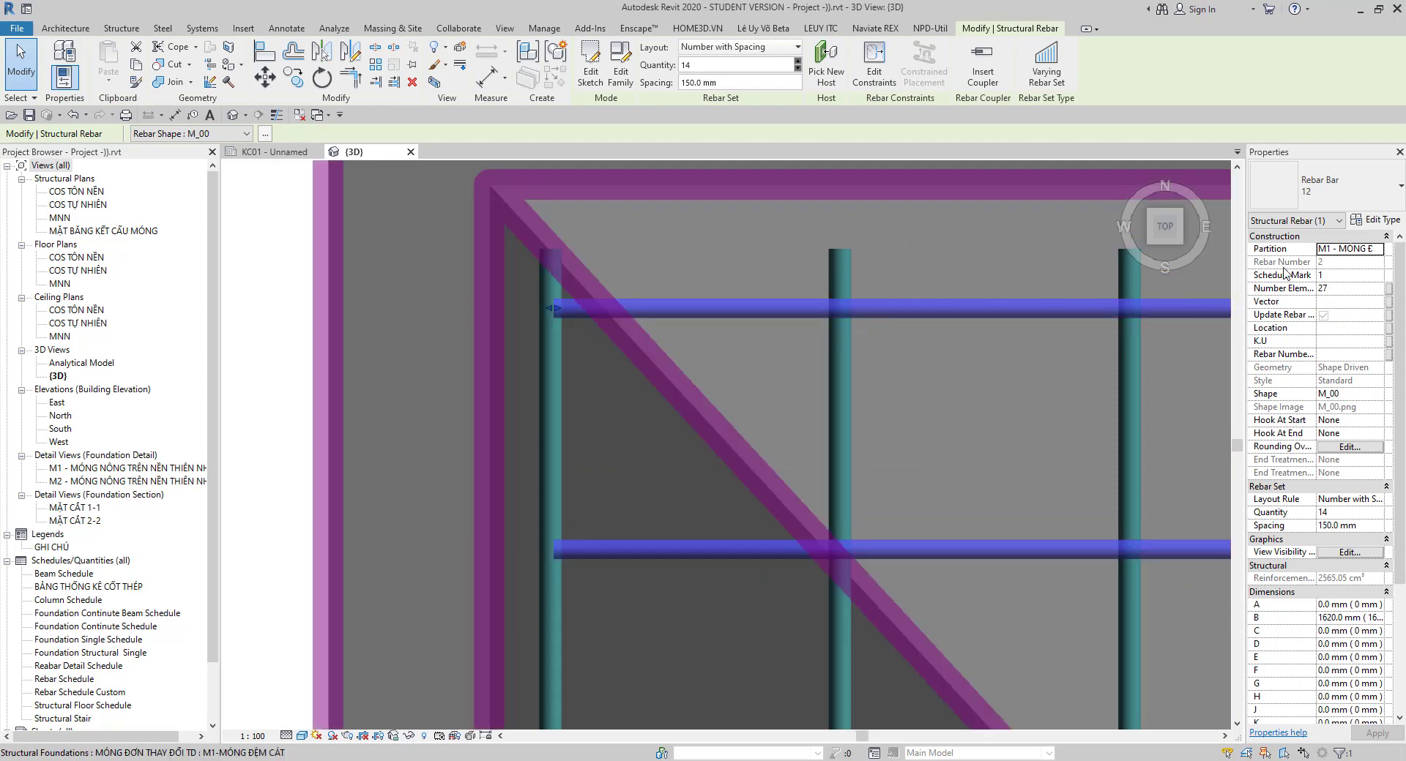
pyautogui.moveTo(550, 310); pyautogui.dragTo(532, 305)
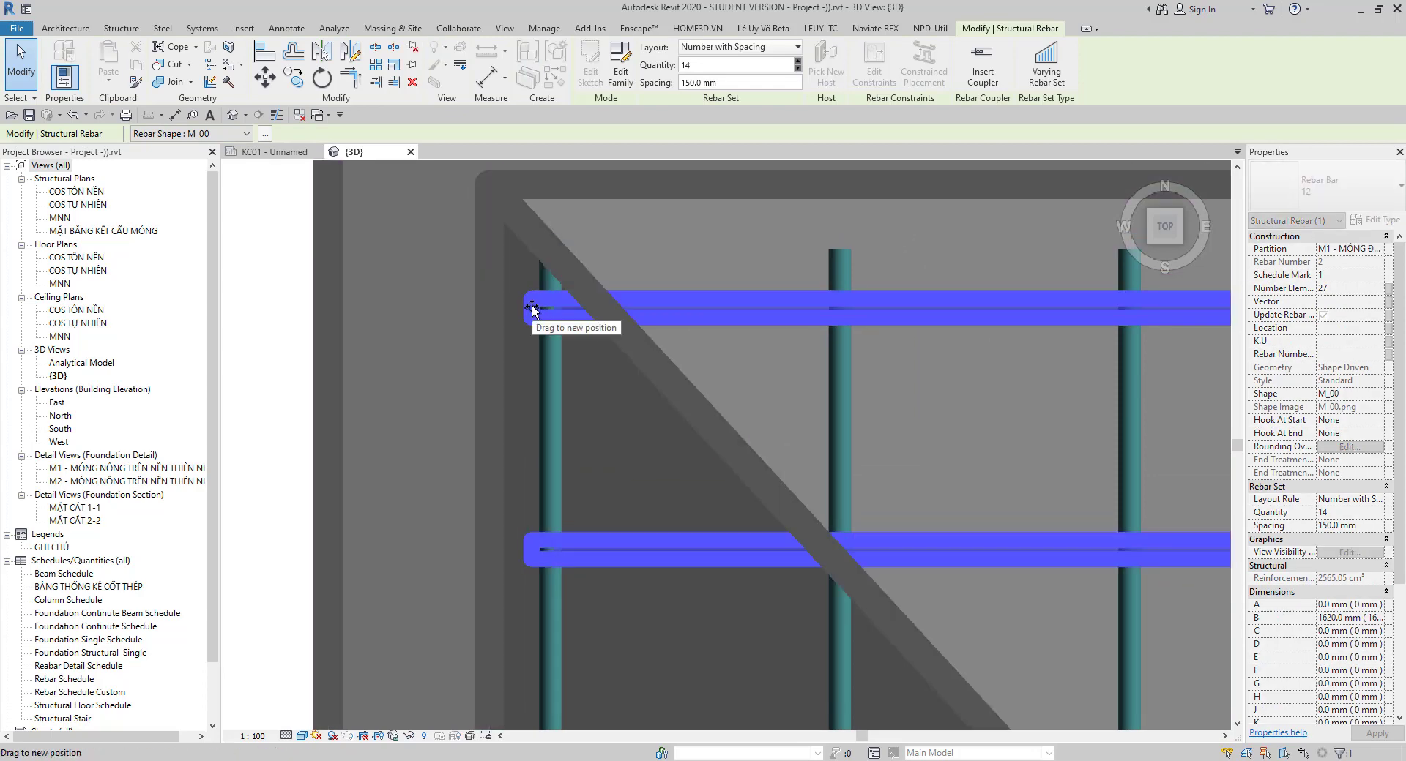
# Stretch the right end outward too, making each of the 14 bars 1642.6 mm.
pyautogui.scroll(-2, 531, 305)
pyautogui.scroll(-2, 604, 358)
pyautogui.scroll(-2, 703, 355)
pyautogui.scroll(3, 803, 352)
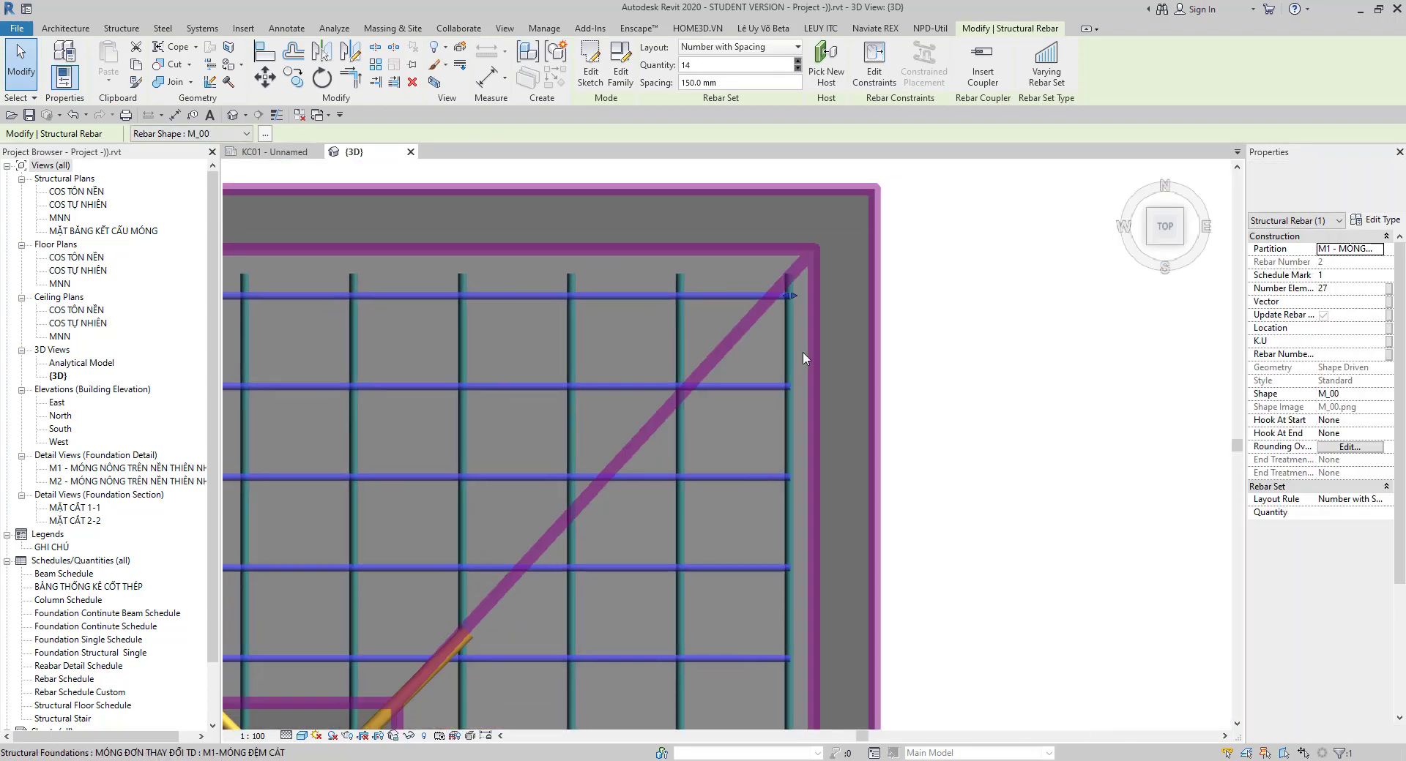
pyautogui.scroll(2, 715, 293)
pyautogui.scroll(2, 649, 313)
pyautogui.scroll(2, 631, 322)
pyautogui.moveTo(631, 322); pyautogui.dragTo(654, 323)
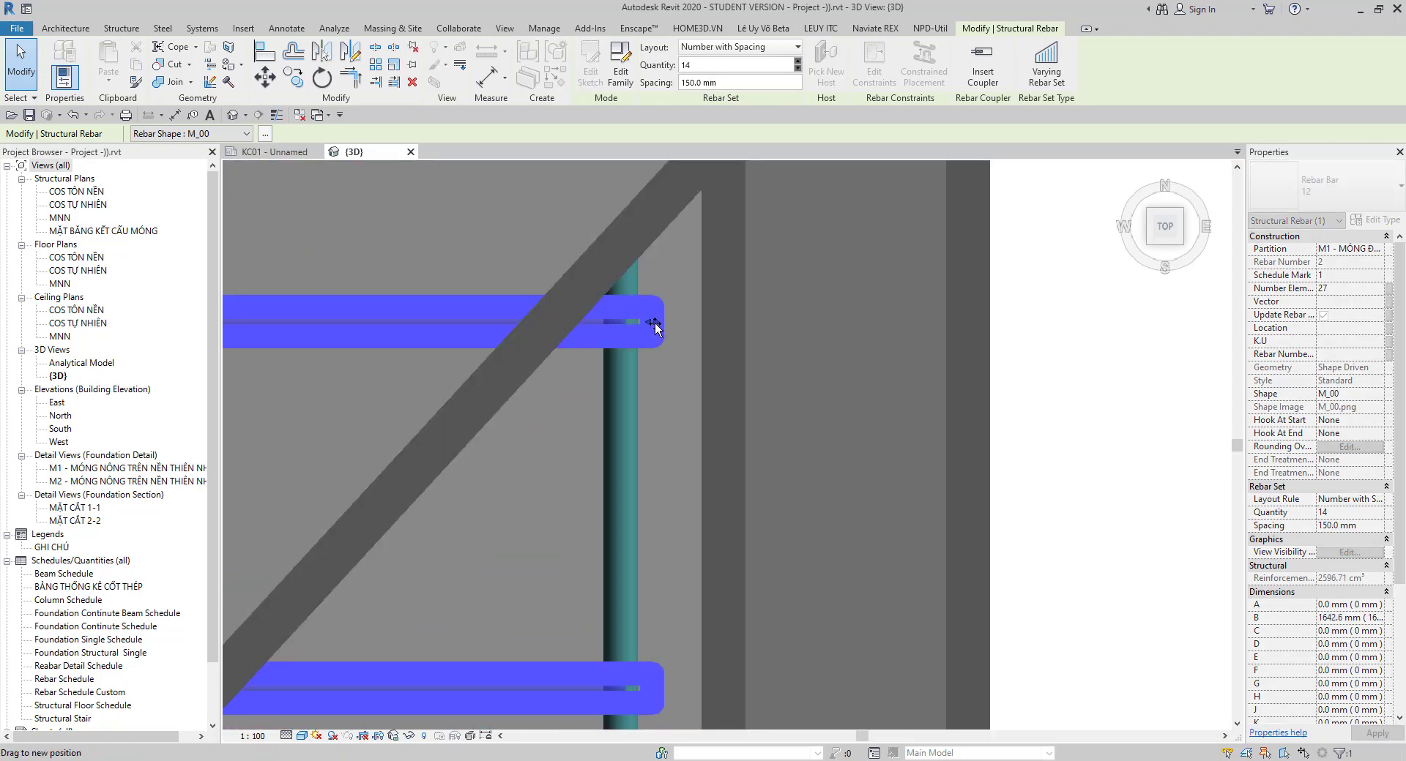
pyautogui.scroll(-3, 785, 381)
pyautogui.scroll(-2, 785, 380)
pyautogui.press('Escape')
pyautogui.scroll(-2, 908, 327)
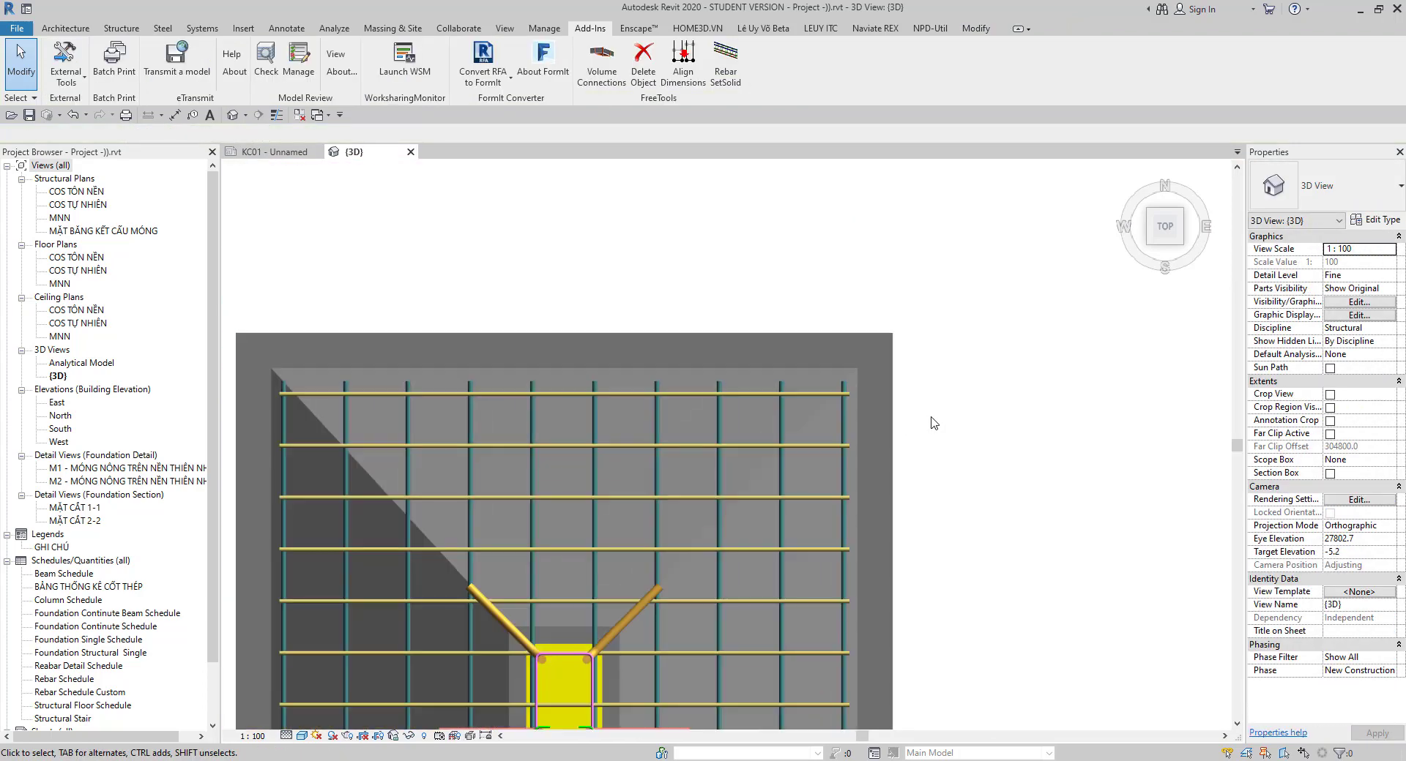
pyautogui.scroll(-1, 908, 327)
# Orbit out of the top view around the isolated footing and its rebar.
pyautogui.keyDown('shift'); pyautogui.moveTo(919, 398); pyautogui.dragTo(954, 330, button='middle'); pyautogui.keyUp('shift')
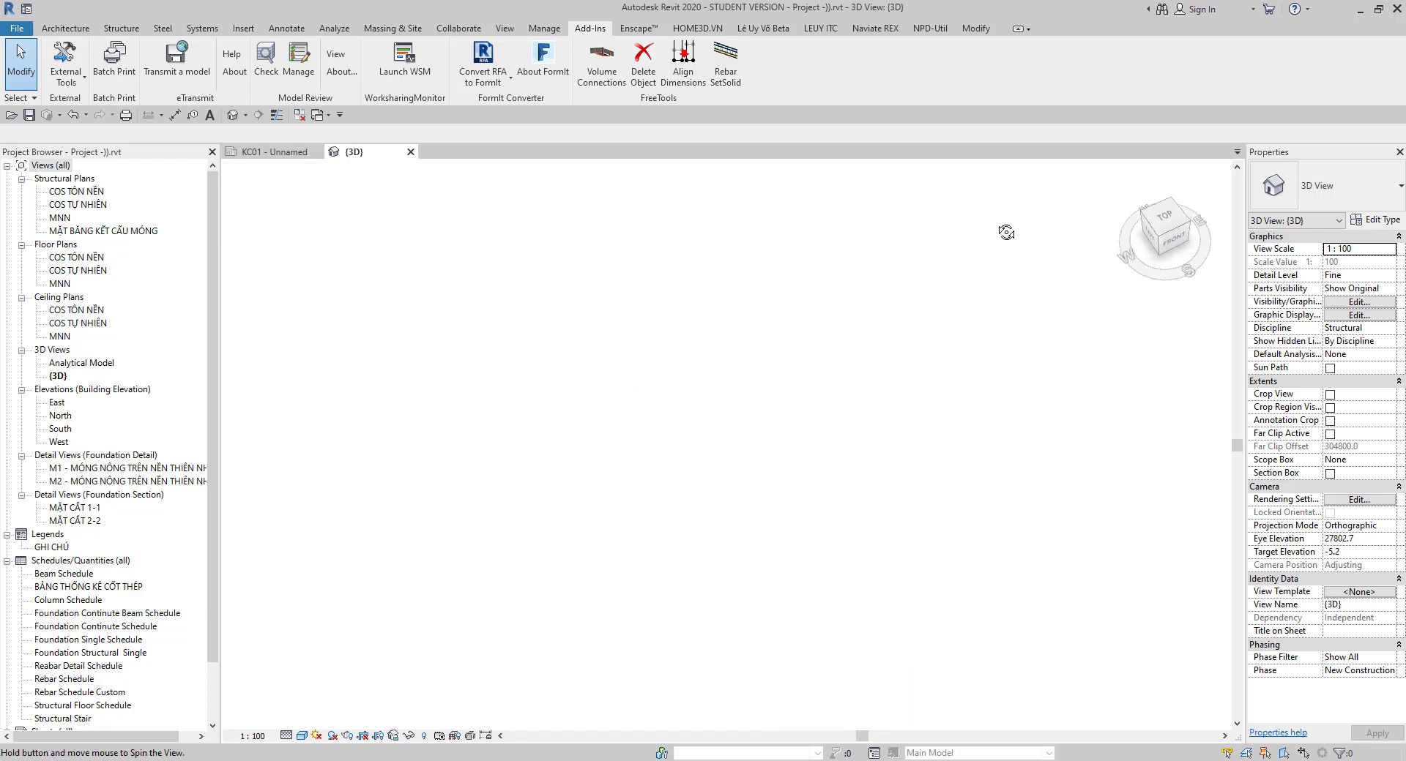
pyautogui.scroll(-3, 954, 330)
pyautogui.scroll(3, 754, 410)
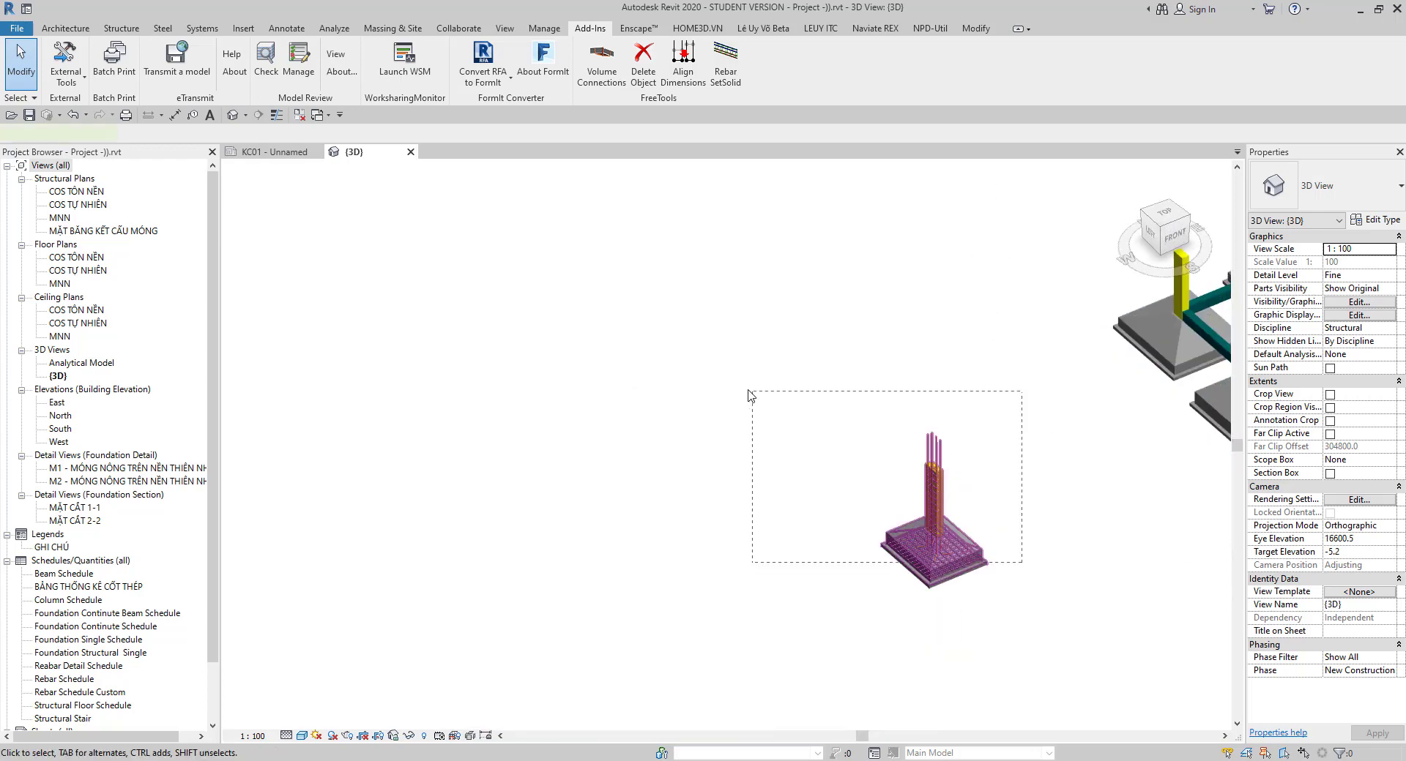
pyautogui.moveTo(754, 395); pyautogui.dragTo(900, 532)
pyautogui.keyDown('shift'); pyautogui.moveTo(899, 532); pyautogui.dragTo(800, 377, button='middle'); pyautogui.keyUp('shift')
pyautogui.press('Escape')
pyautogui.scroll(4, 864, 512)
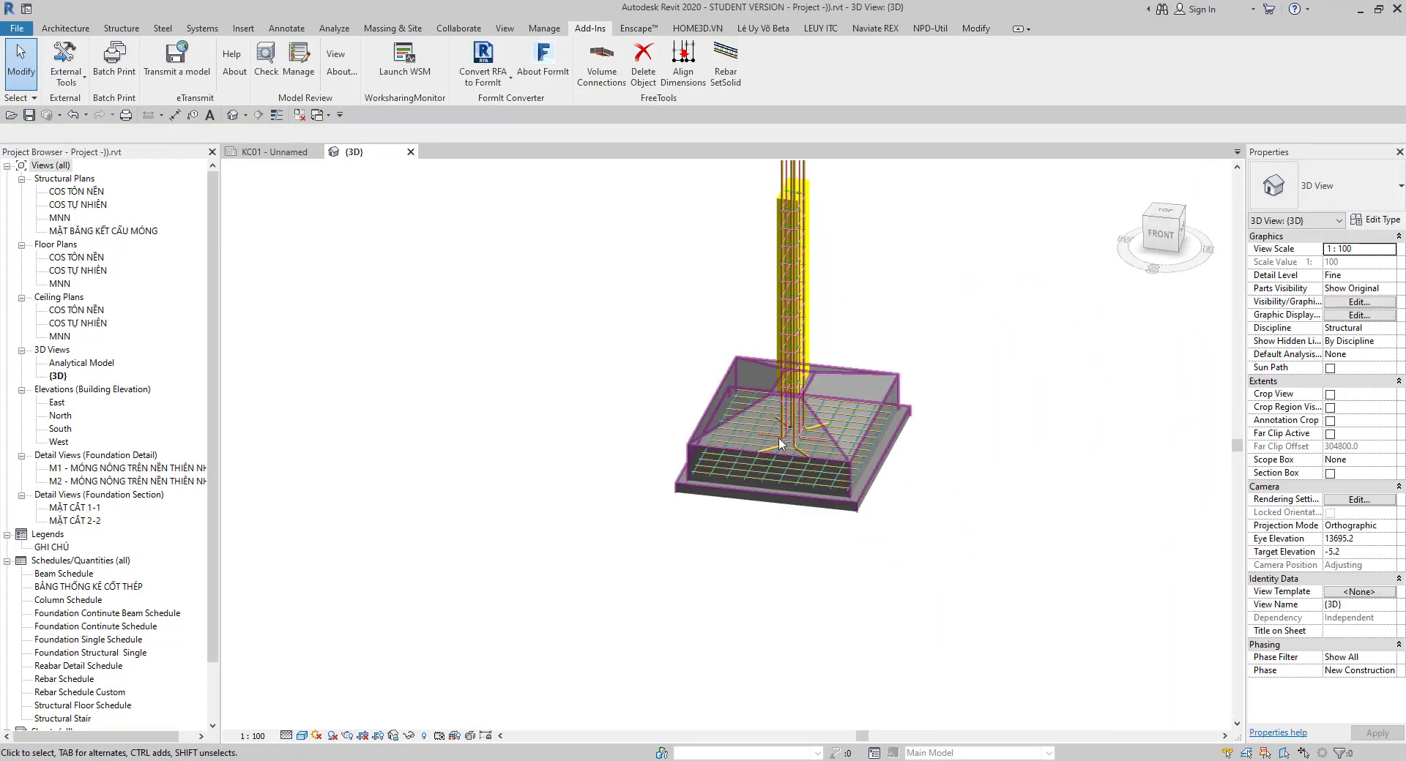
# Inspect the rebar from a near-front angle, then return to the KC01 - Unnamed view.
pyautogui.keyDown('shift'); pyautogui.moveTo(1042, 692); pyautogui.dragTo(1144, 529, button='middle'); pyautogui.keyUp('shift')
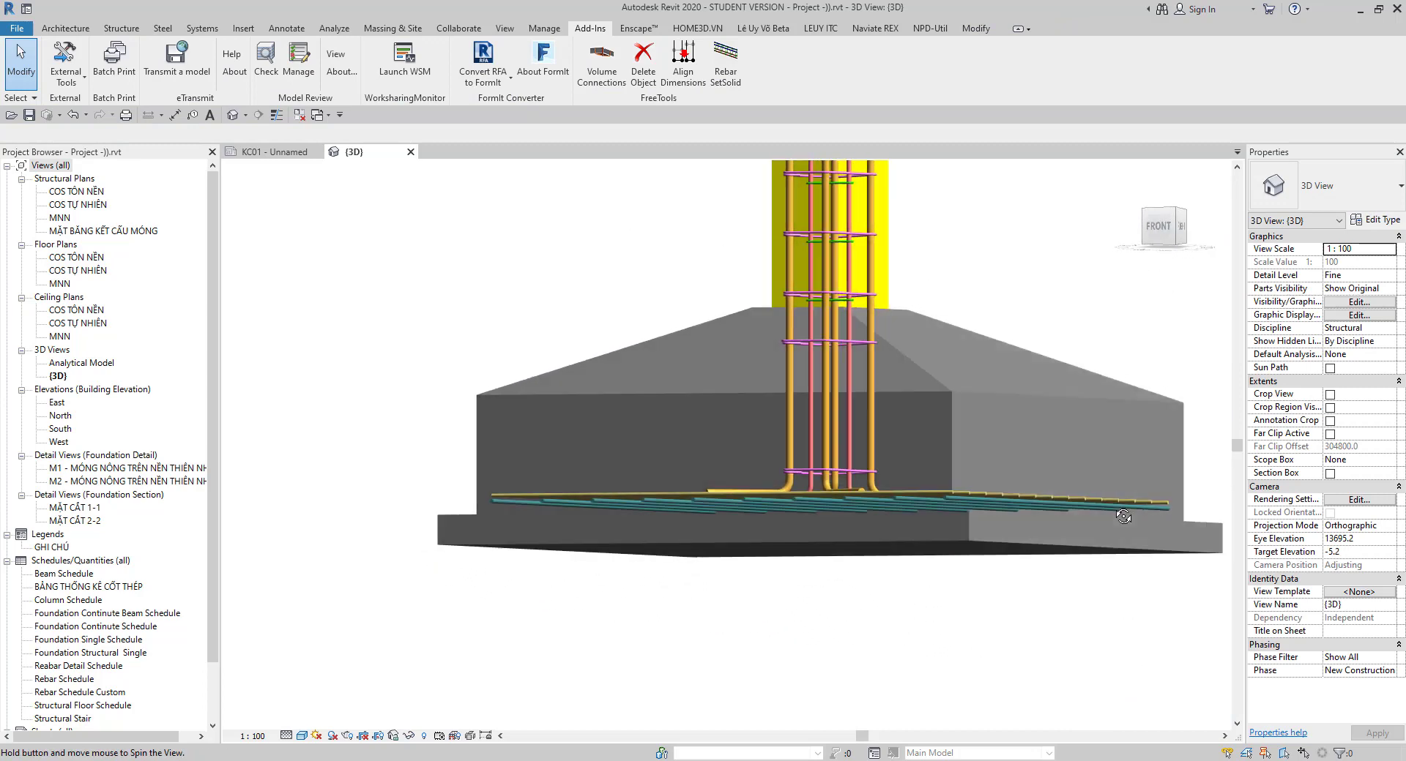
pyautogui.scroll(3, 833, 546)
pyautogui.scroll(3, 871, 574)
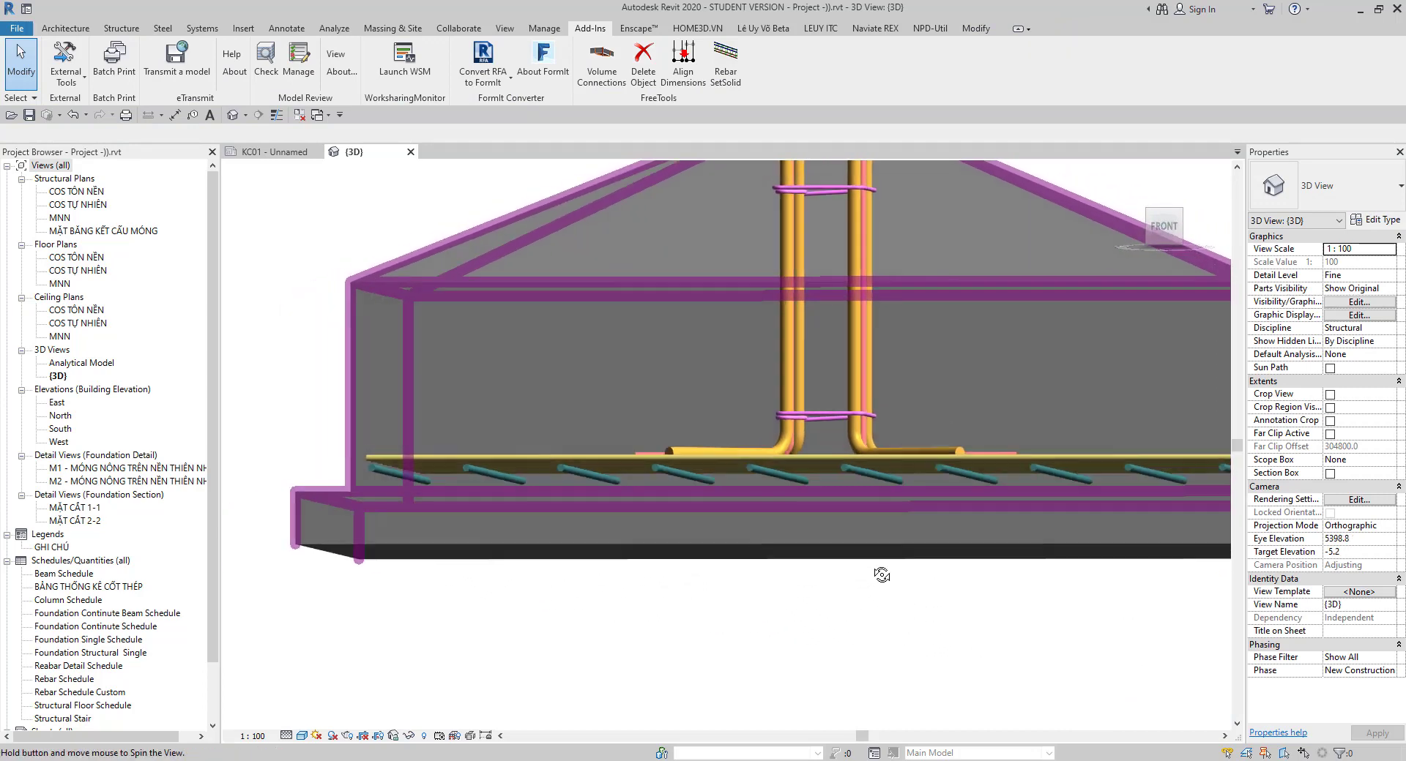
pyautogui.moveTo(880, 577)
pyautogui.keyDown('shift'); pyautogui.mouseDown(button='middle')
pyautogui.moveTo(609, 624)
pyautogui.moveTo(644, 613)
pyautogui.moveTo(607, 634)
pyautogui.moveTo(935, 628)
pyautogui.mouseUp(button='middle'); pyautogui.keyUp('shift')
pyautogui.scroll(-3, 607, 635)
pyautogui.scroll(-2, 607, 634)
pyautogui.click(272, 152)
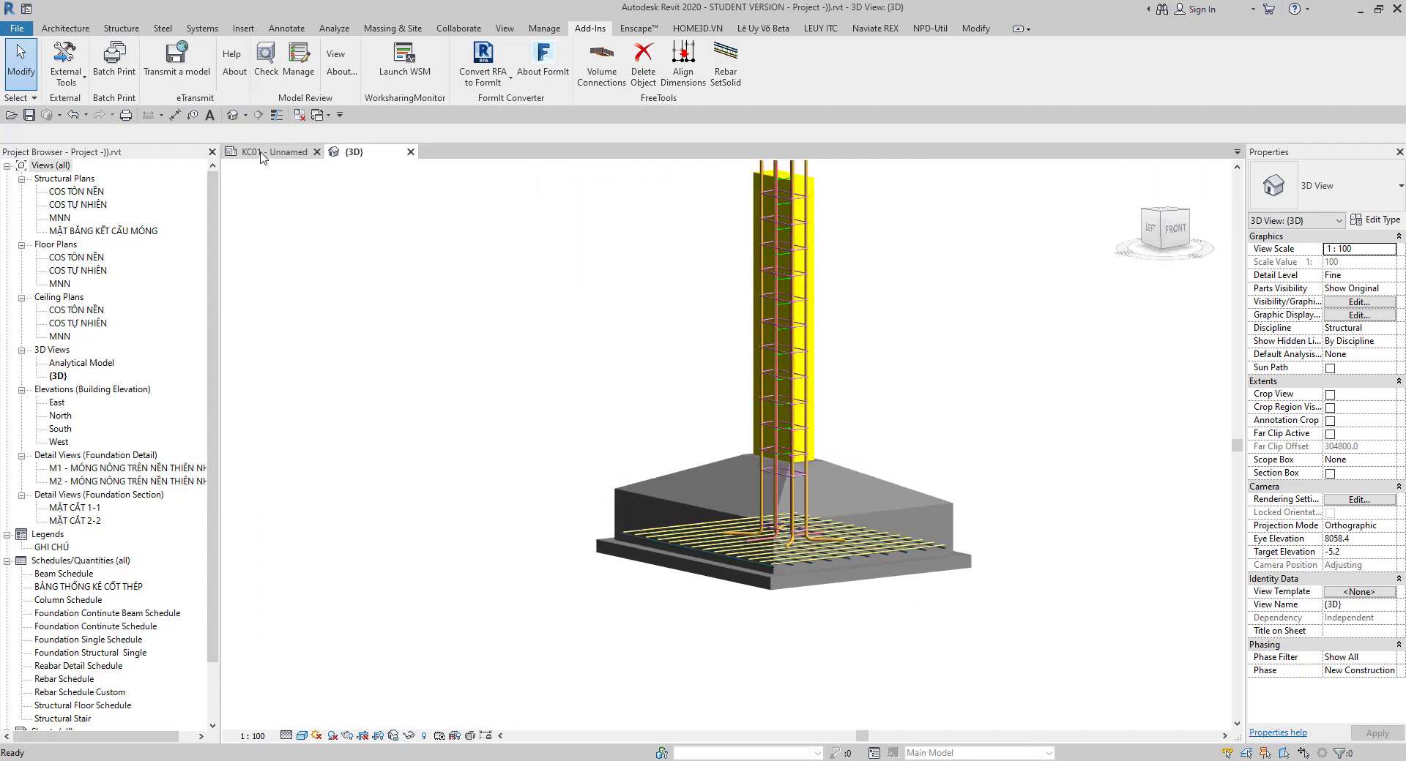
pyautogui.scroll(-4, 791, 485)
# Draw a rectangular Foundation Detail callout around the small footing.
pyautogui.scroll(3, 776, 469)
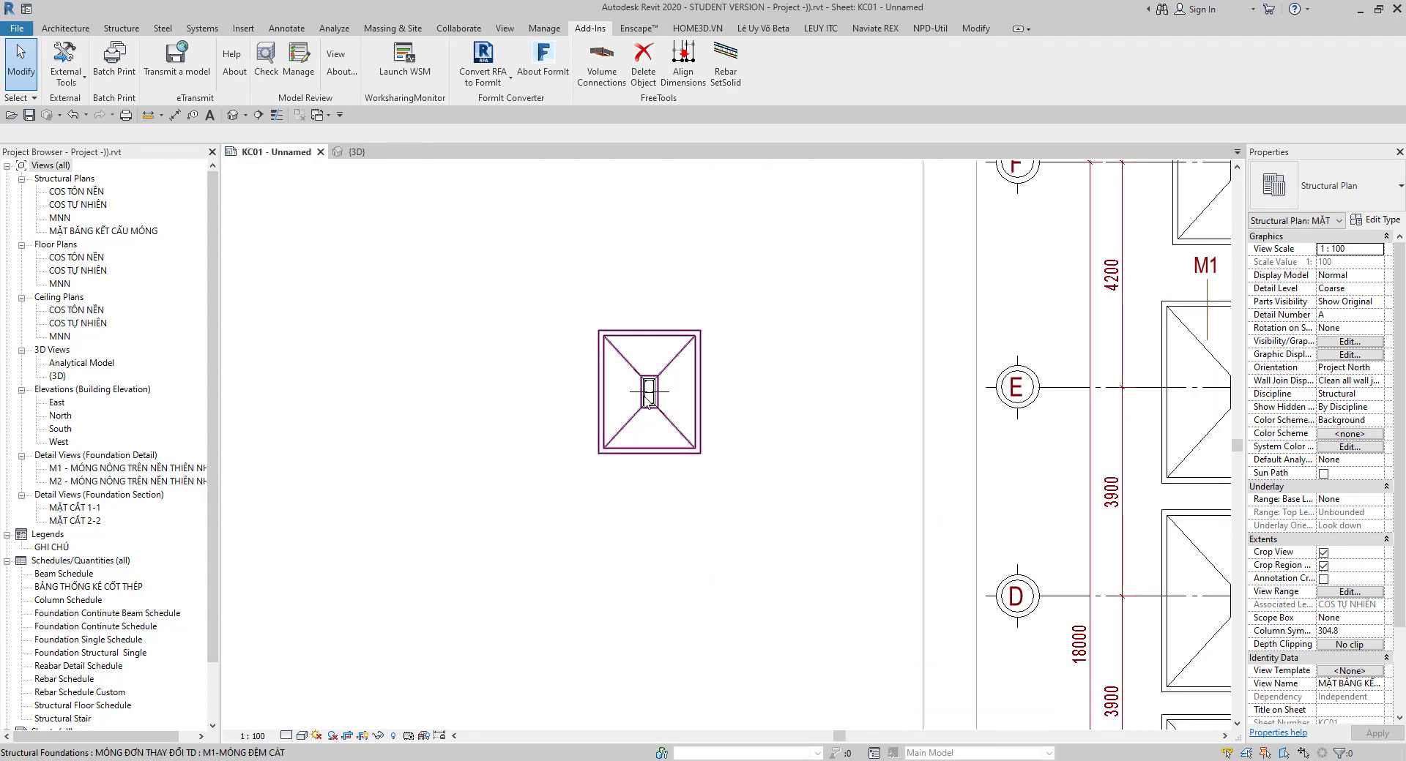
pyautogui.moveTo(770, 361); pyautogui.dragTo(756, 374, button='middle')
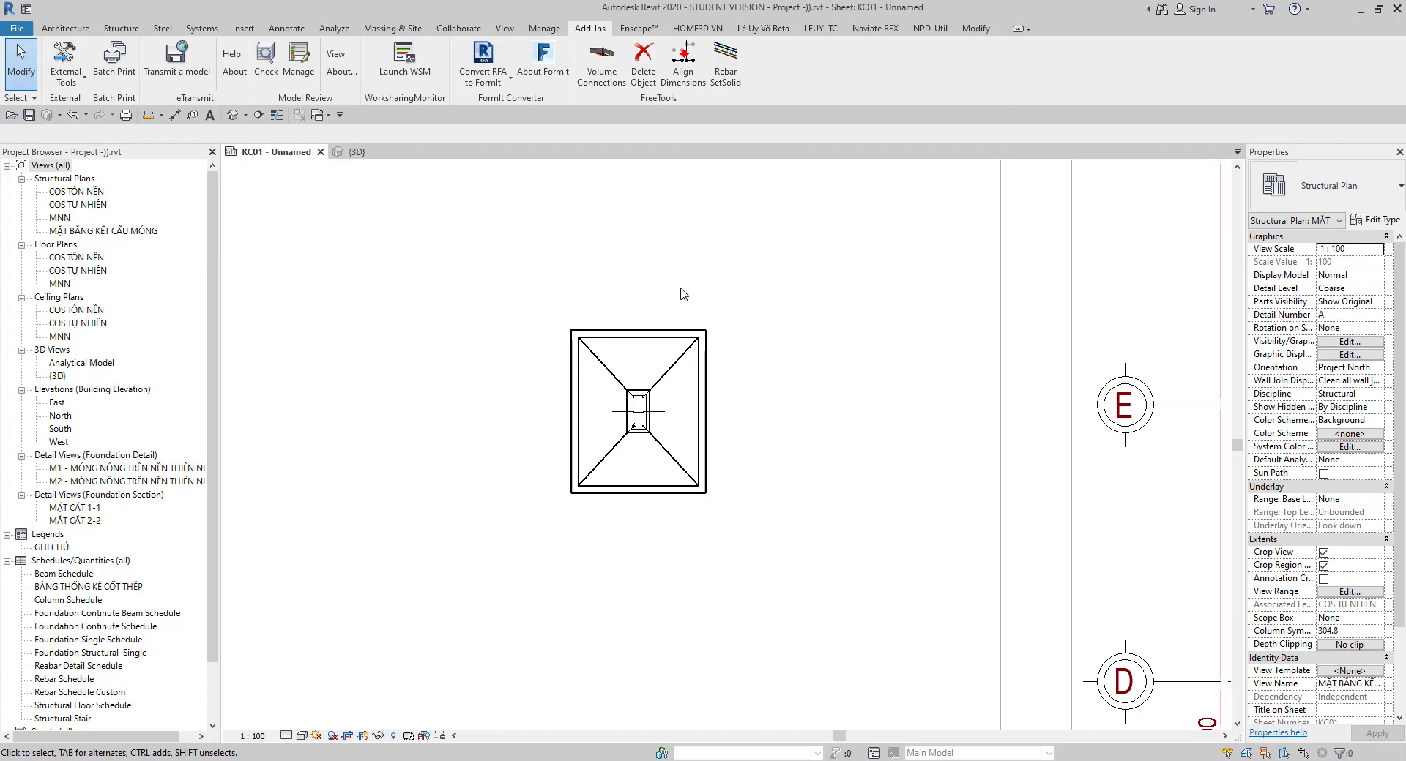
pyautogui.click(504, 28)
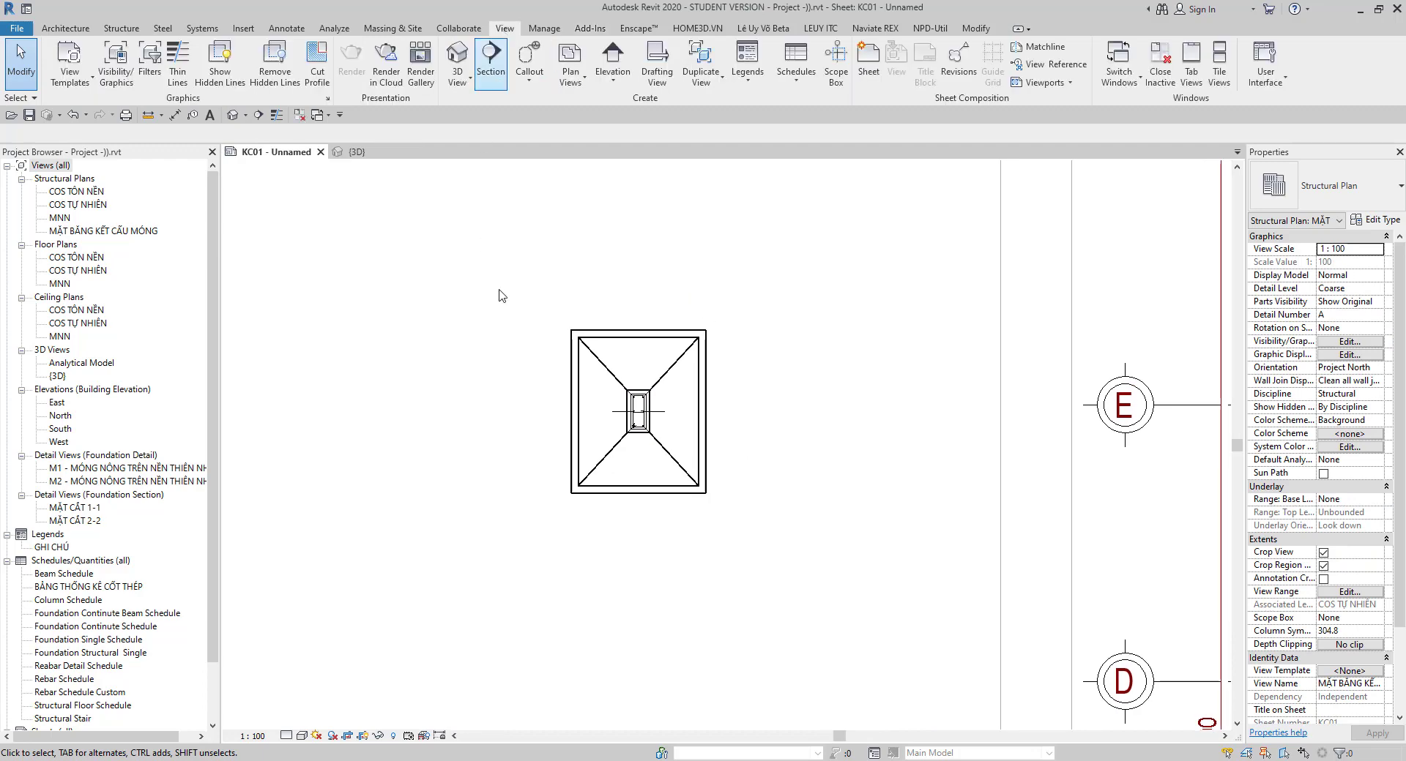
pyautogui.scroll(-2, 958, 370)
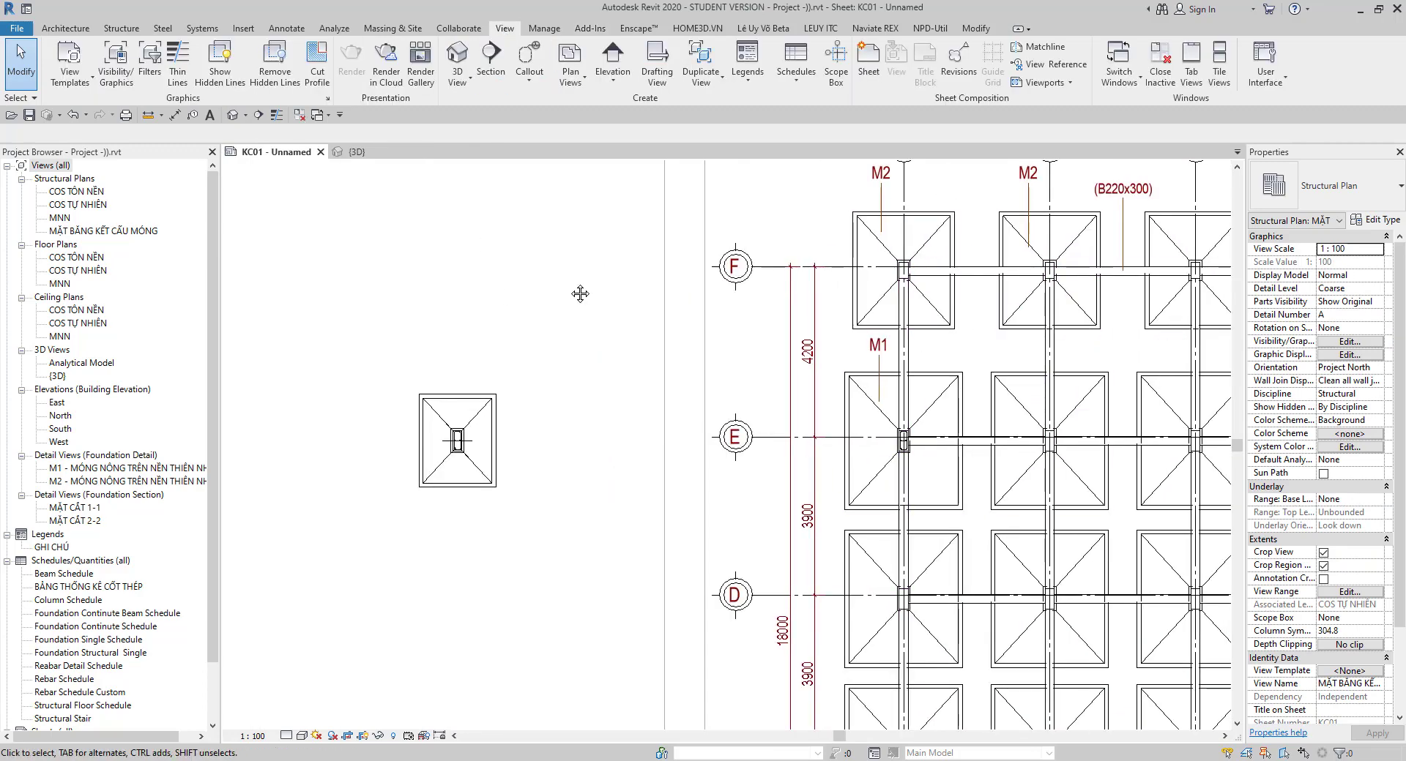
pyautogui.moveTo(581, 295); pyautogui.dragTo(642, 334, button='middle')
pyautogui.click(528, 82)
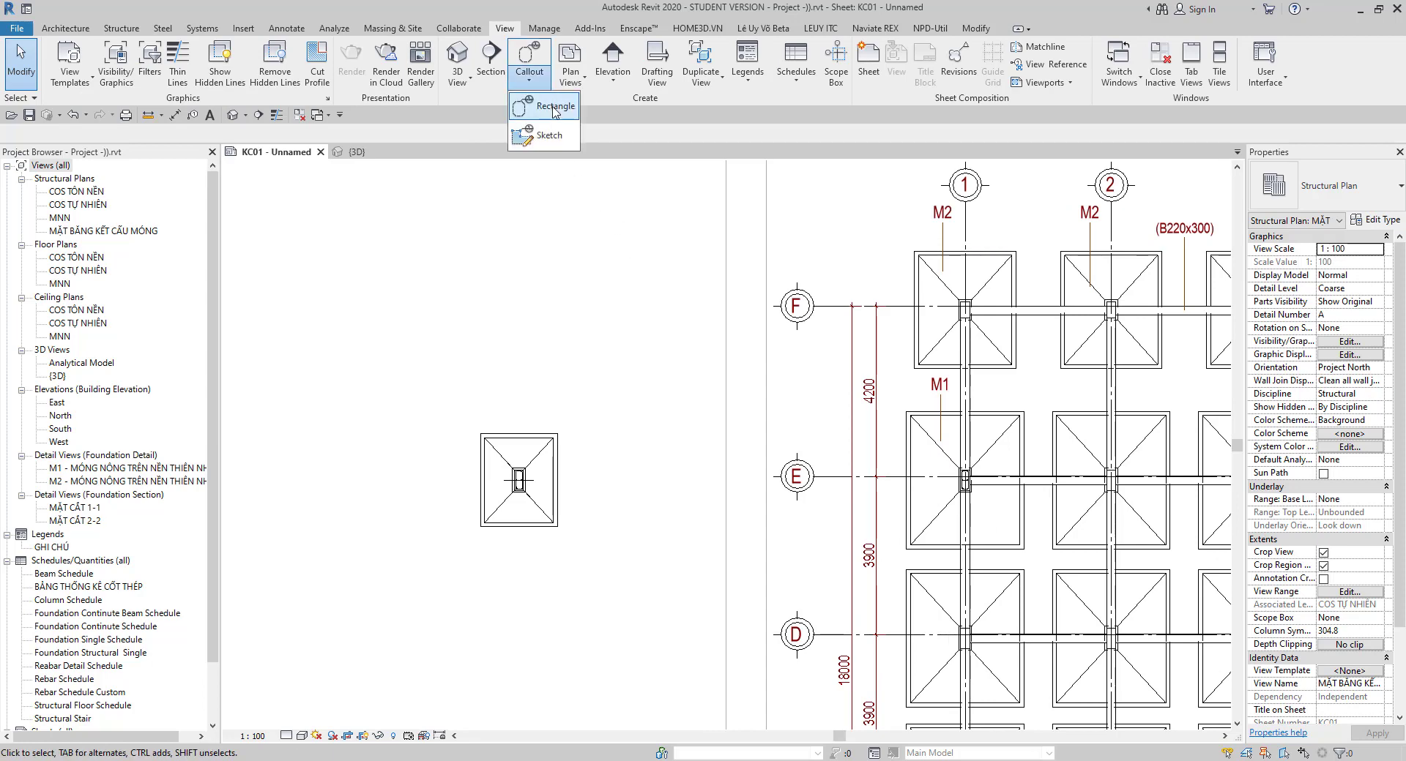
pyautogui.click(546, 106)
pyautogui.click(1361, 201)
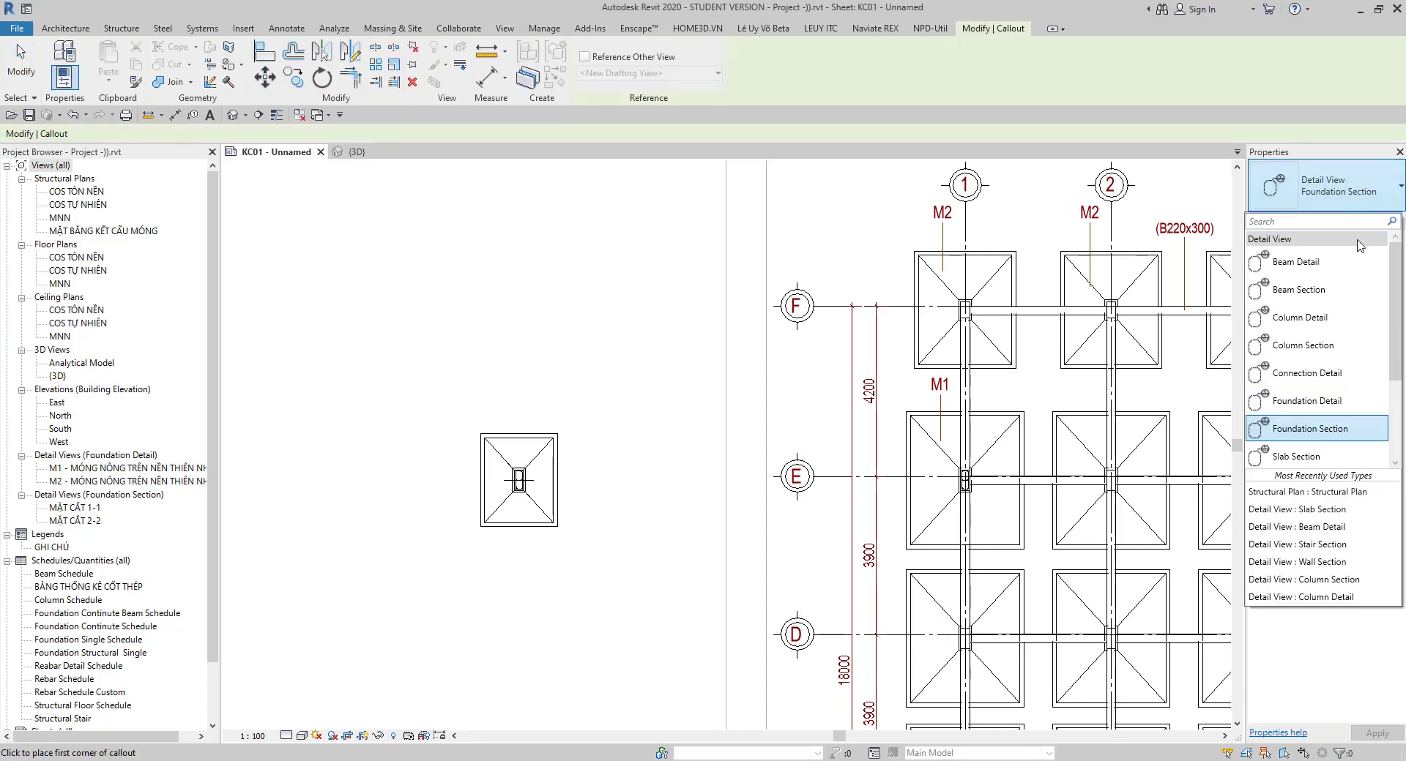
pyautogui.click(1307, 402)
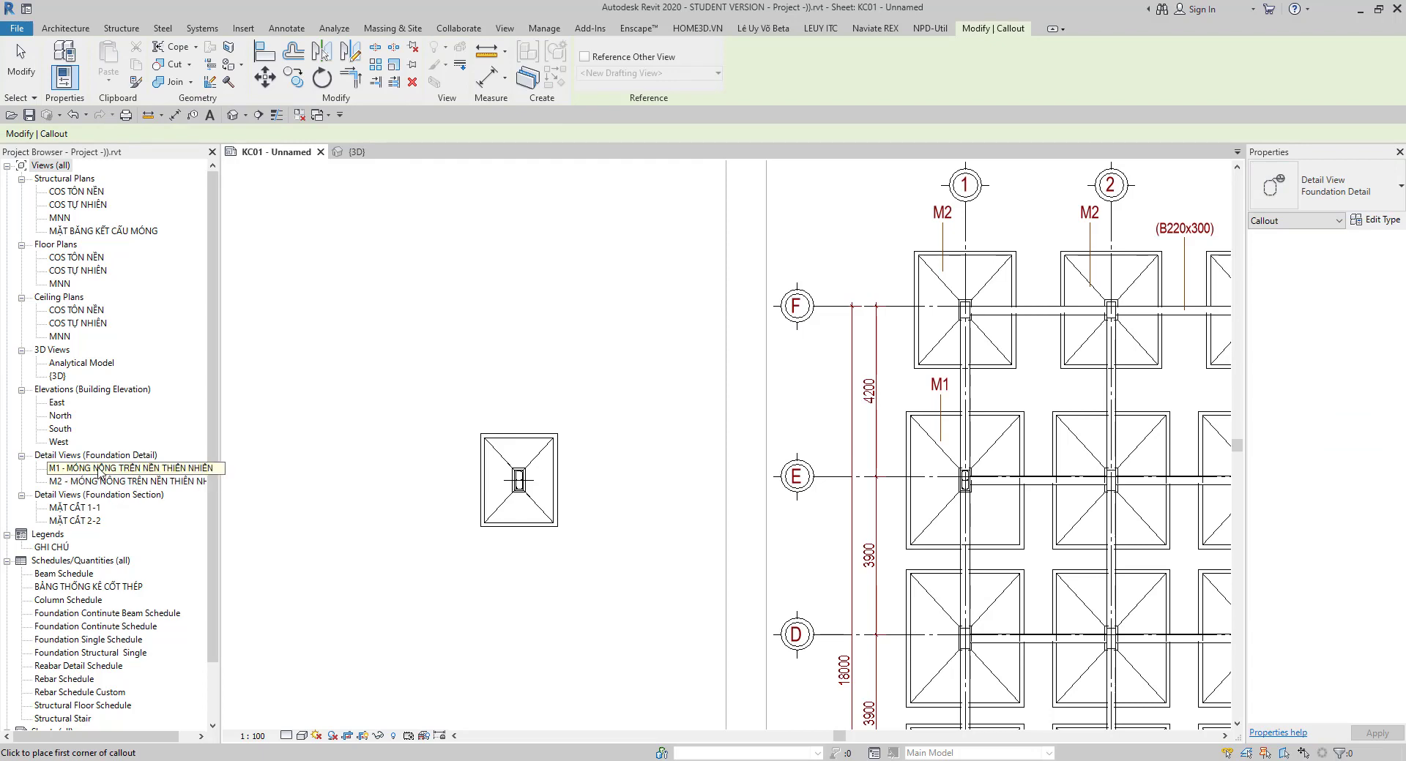
pyautogui.click(476, 426)
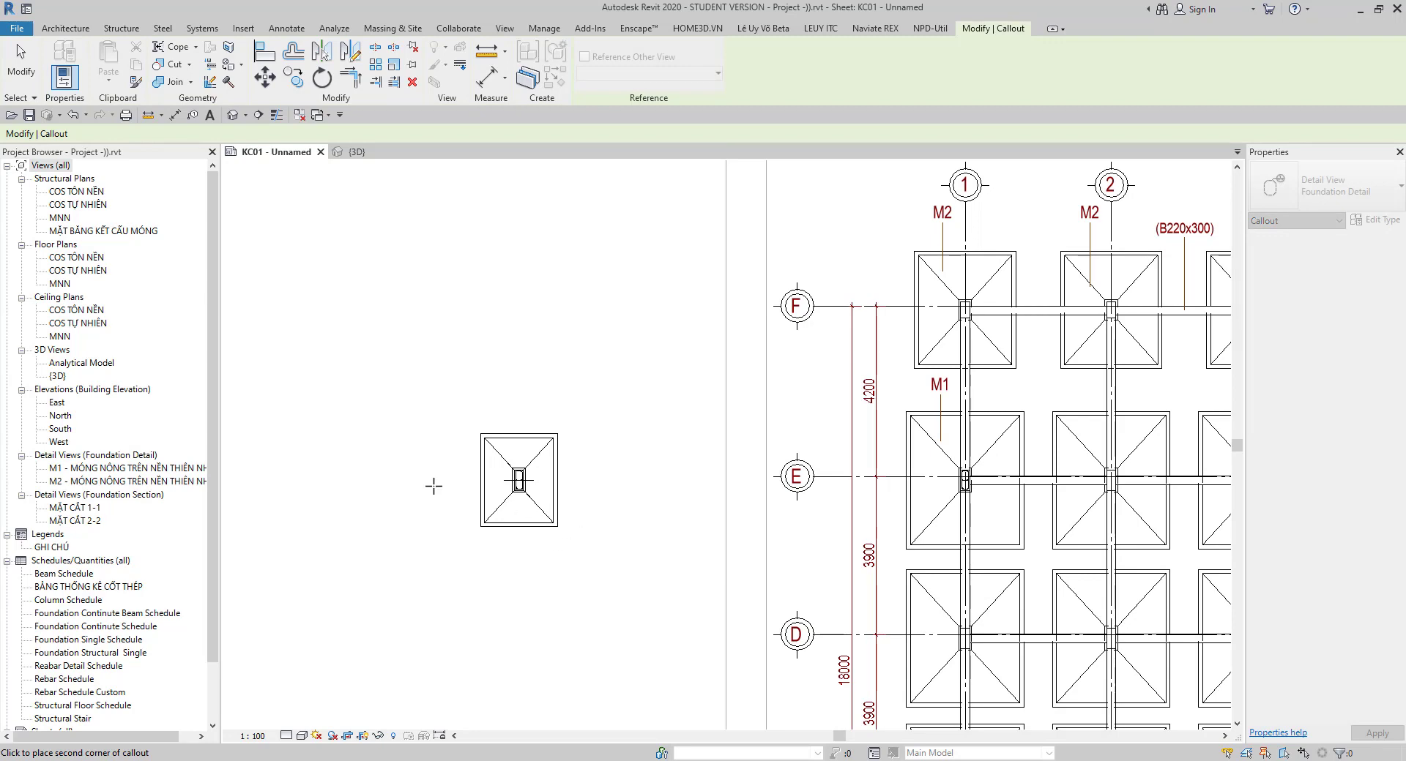
pyautogui.click(577, 535)
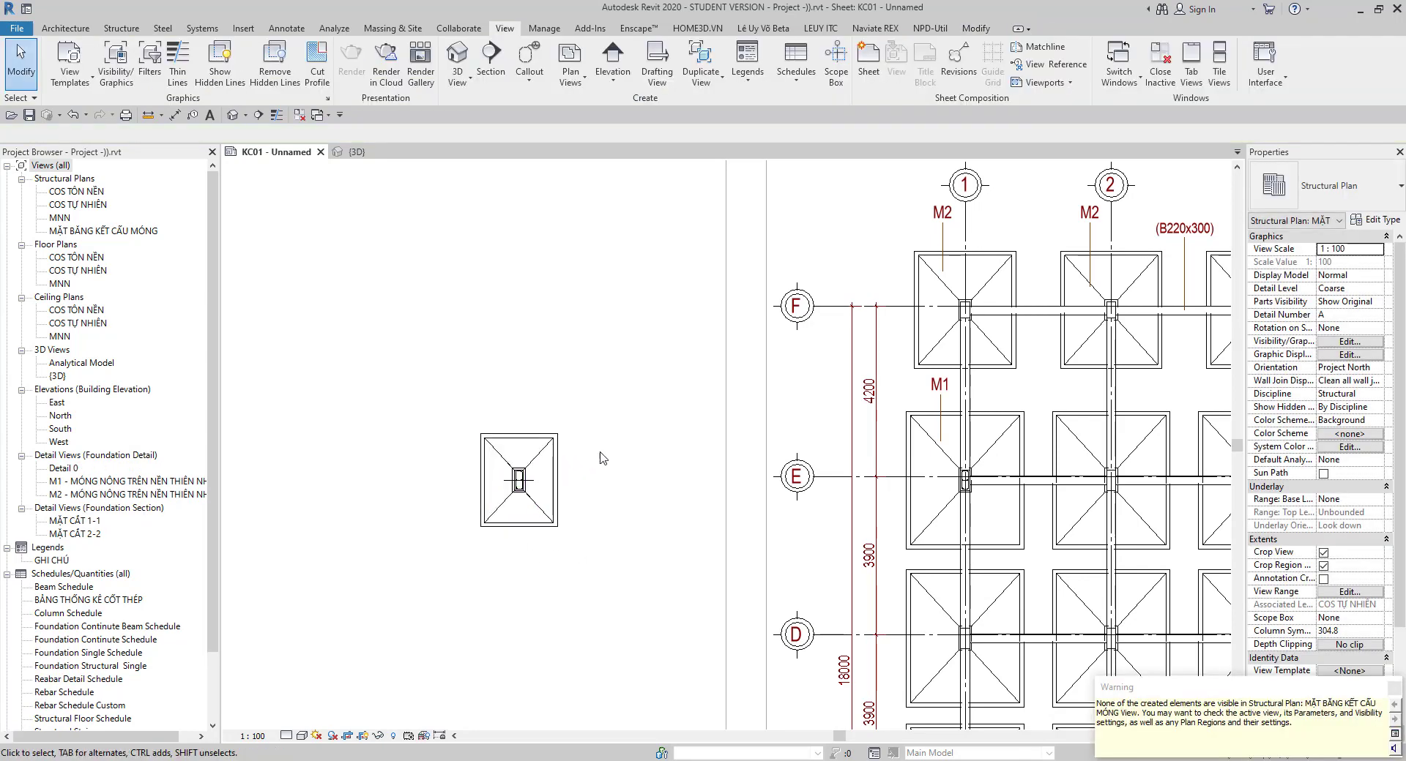
# Delete the resulting Detail 0 view from the Project Browser.
pyautogui.scroll(-3, 621, 442)
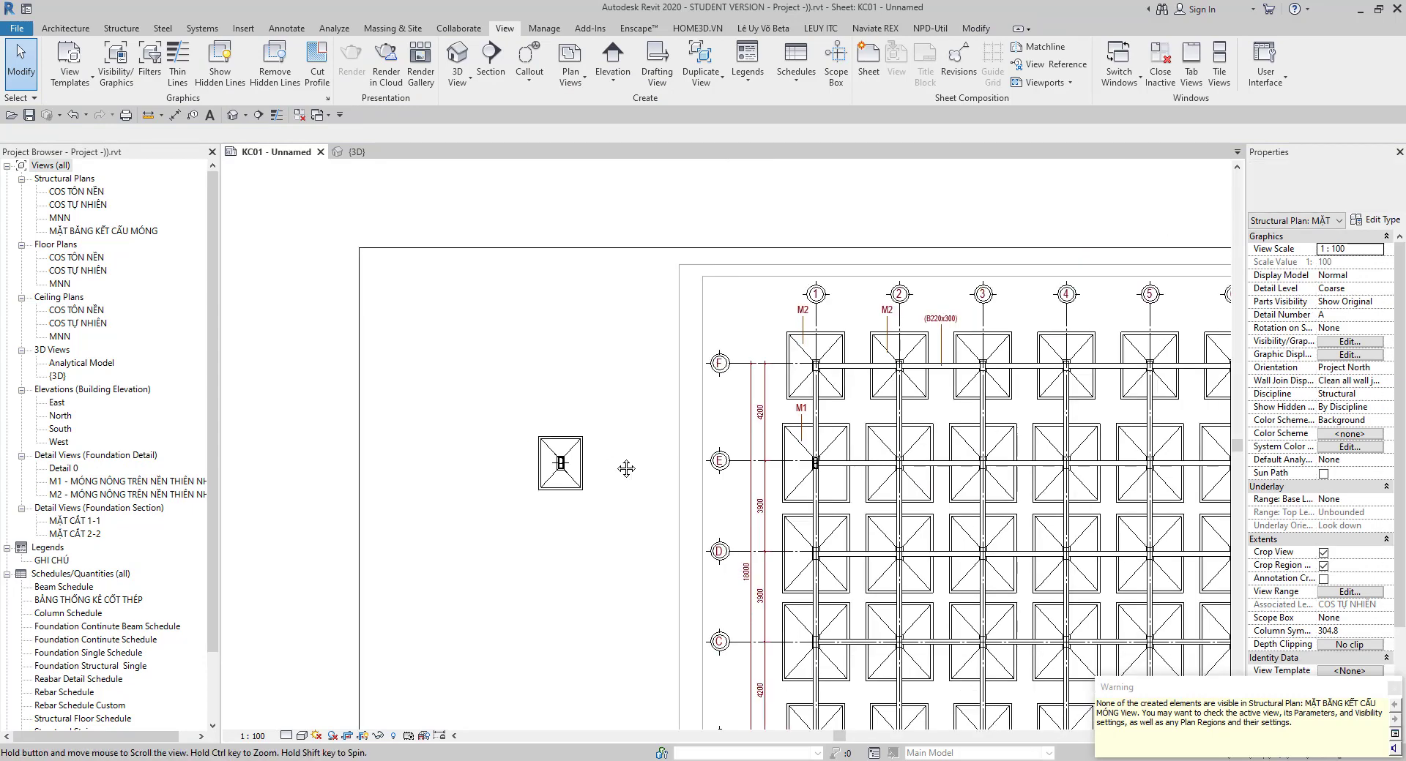
pyautogui.moveTo(628, 511); pyautogui.dragTo(636, 409, button='middle')
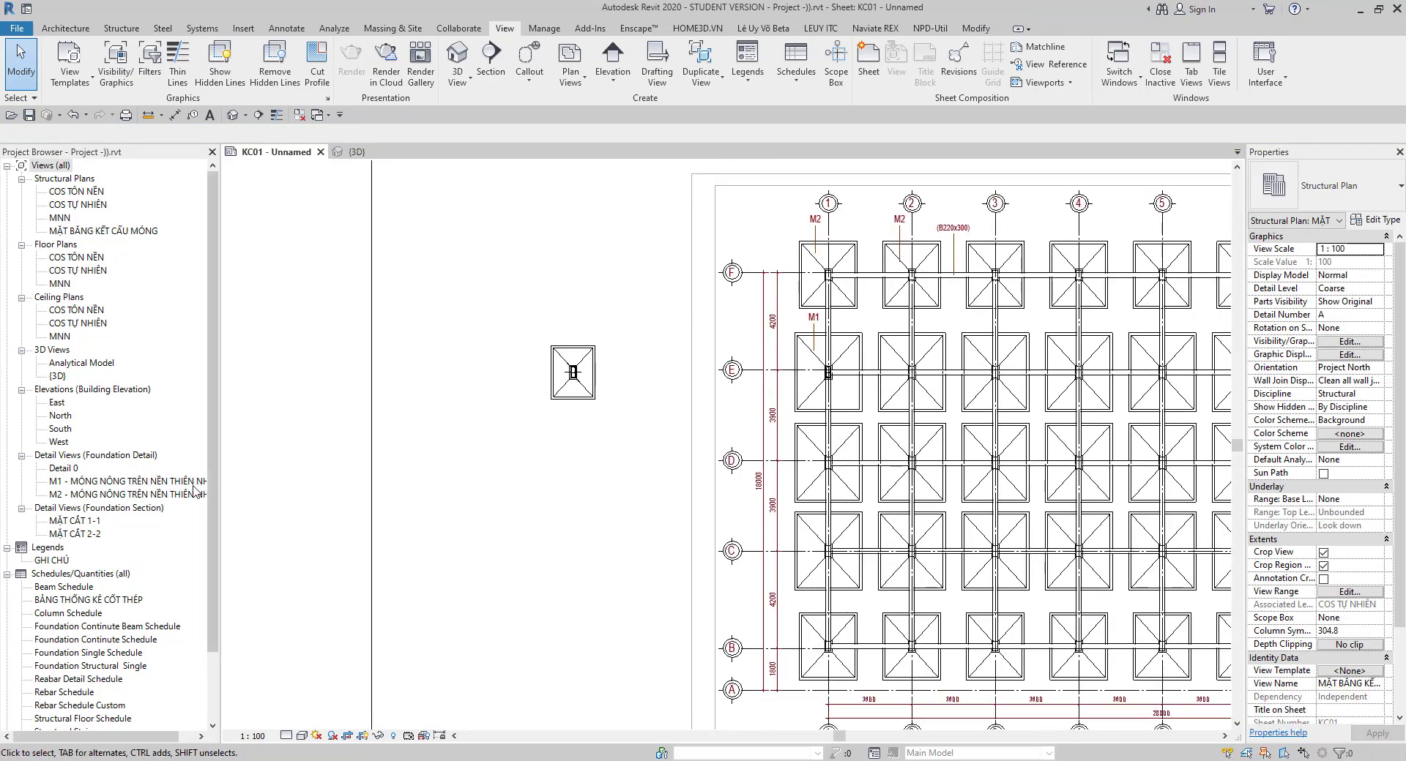
pyautogui.click(64, 468)
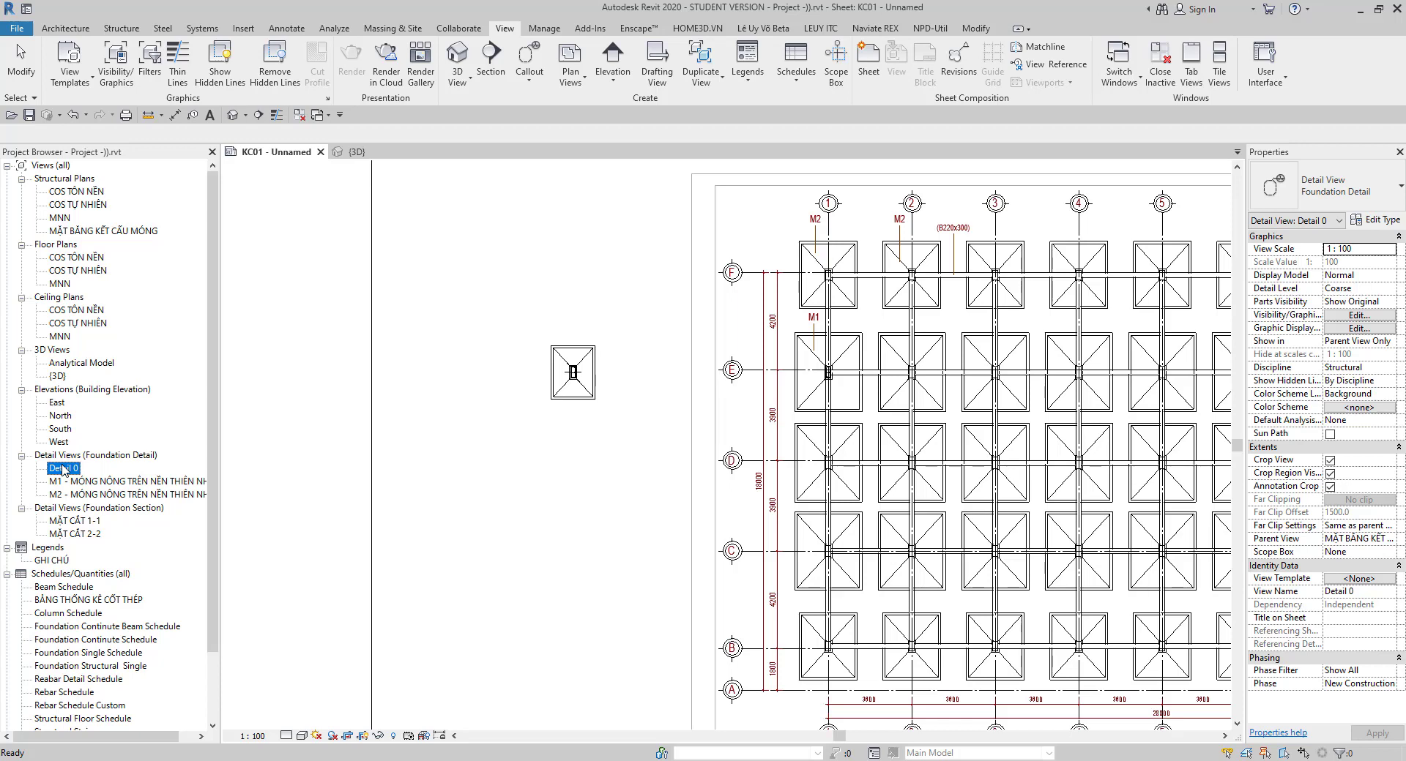
pyautogui.press('Delete')
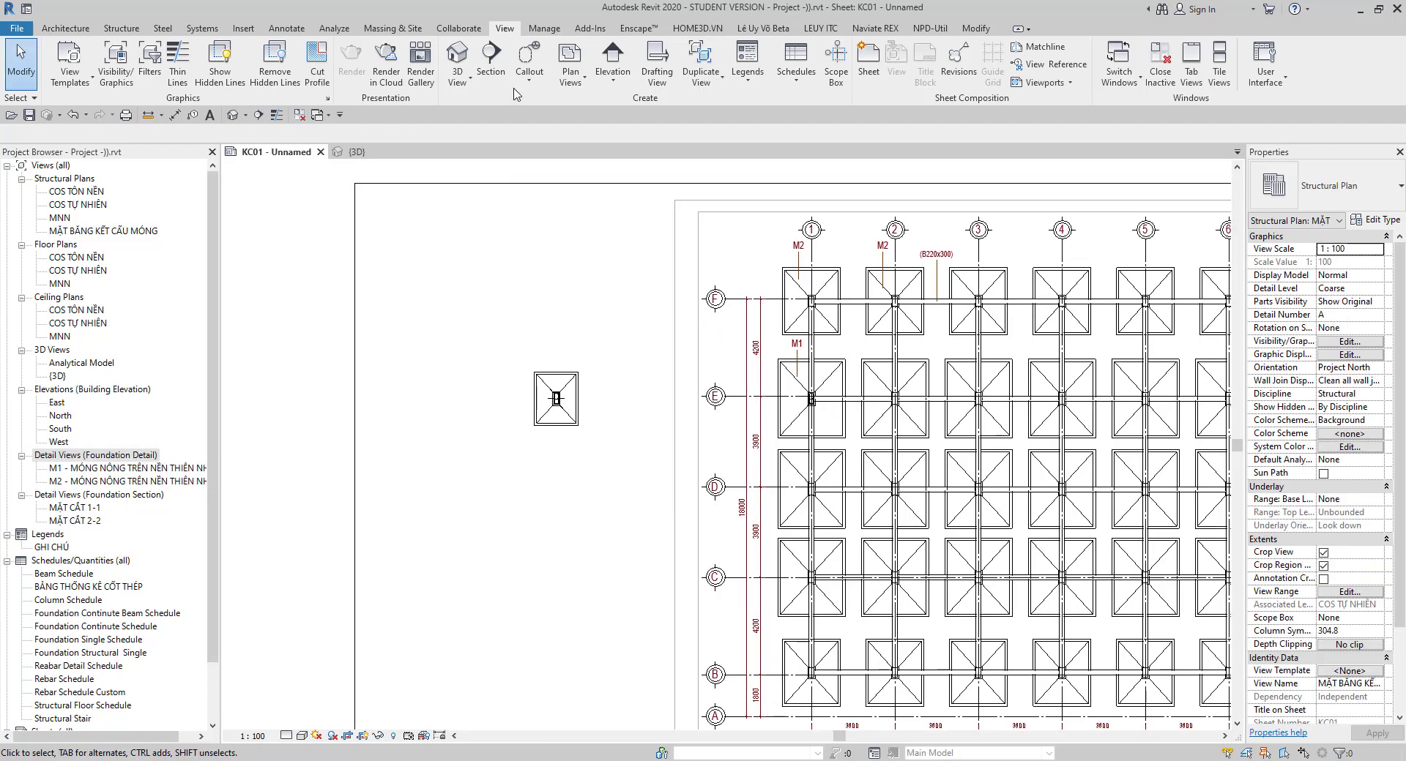
# Redraw the Foundation Detail callout enclosing the footing, creating Detail 0 again.
pyautogui.click(529, 70)
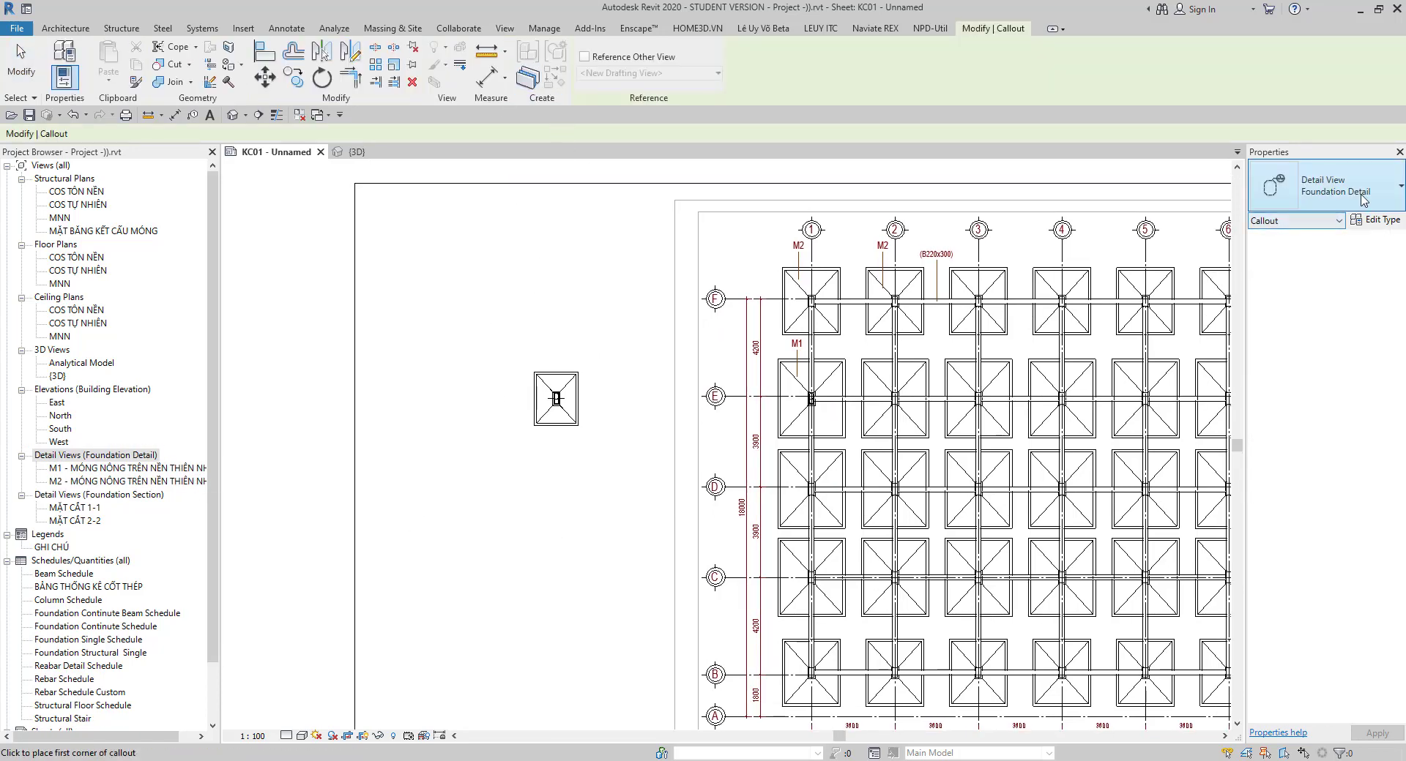
pyautogui.scroll(5, 538, 385)
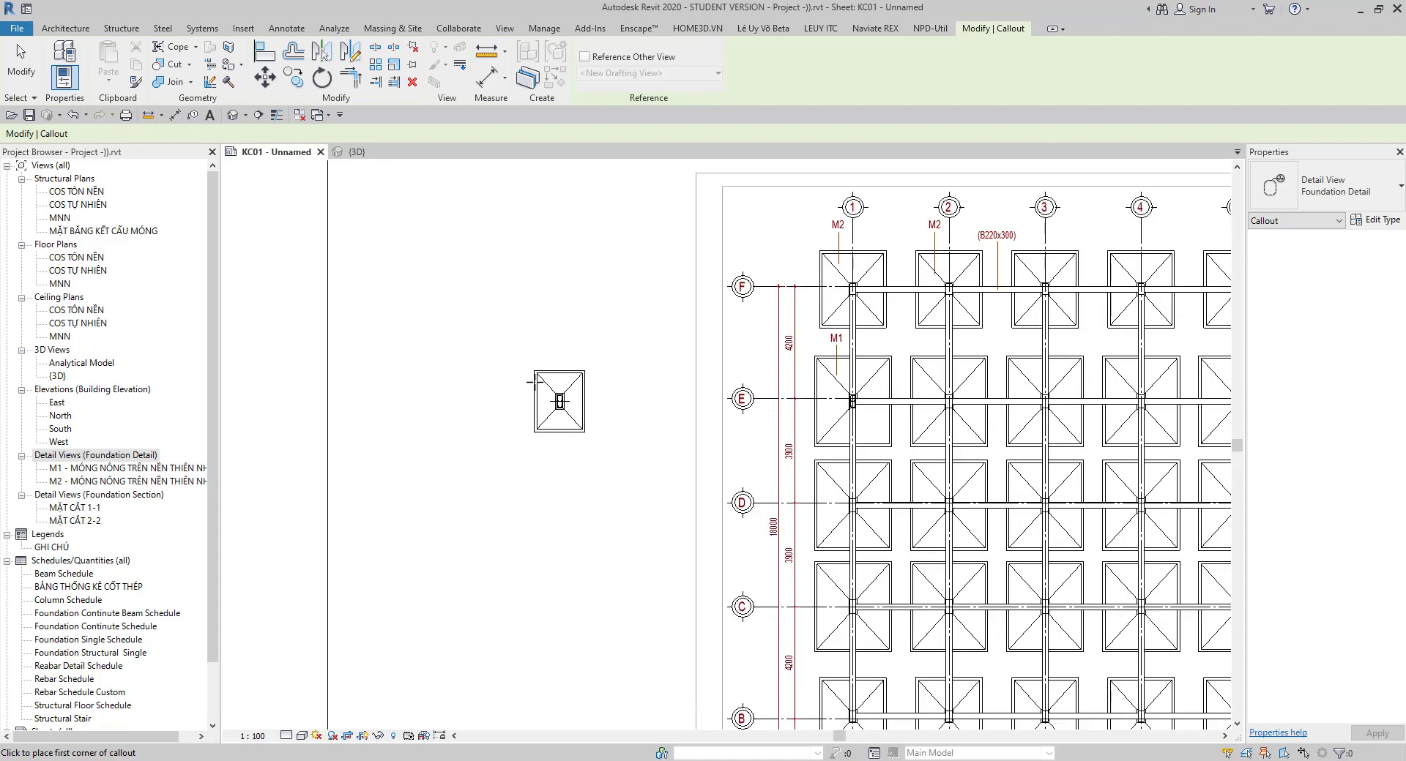
pyautogui.click(516, 315)
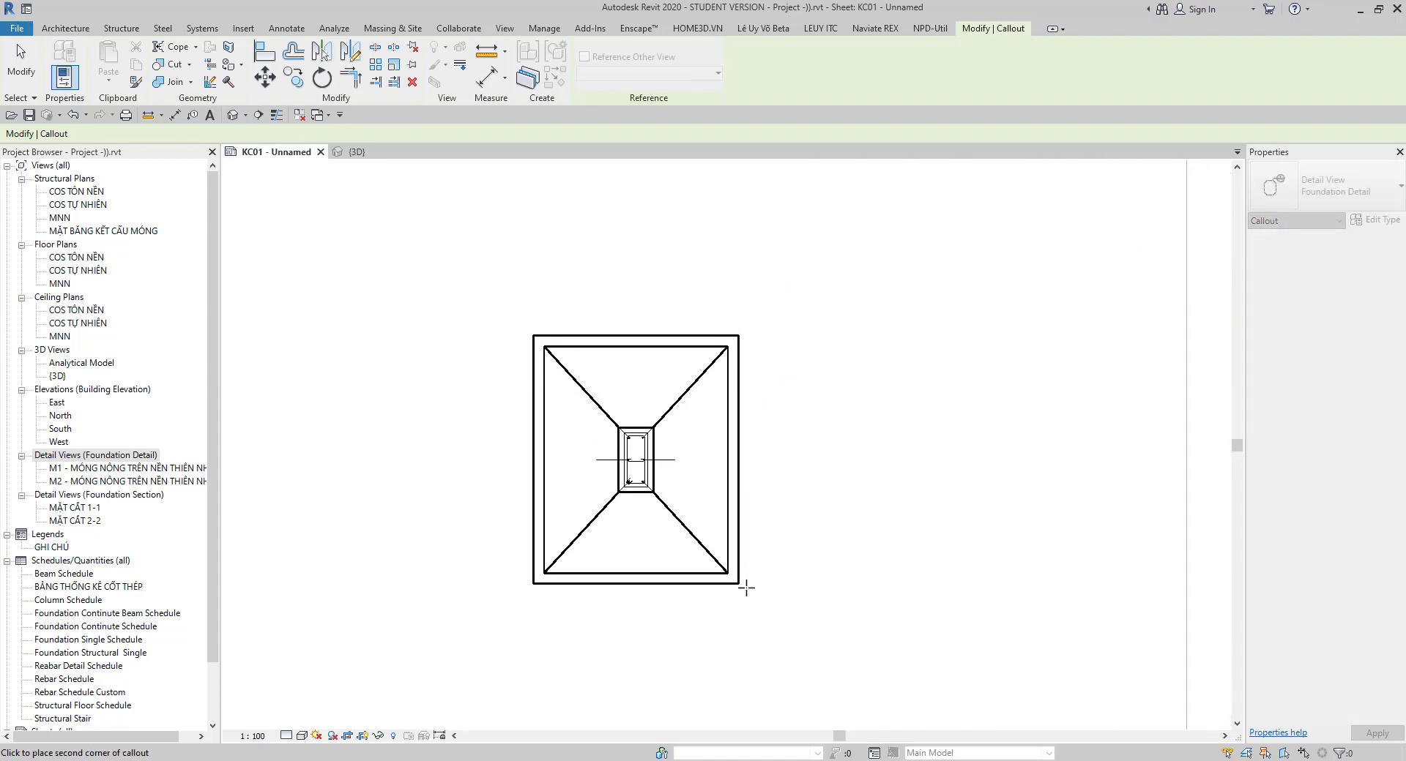
pyautogui.click(718, 583)
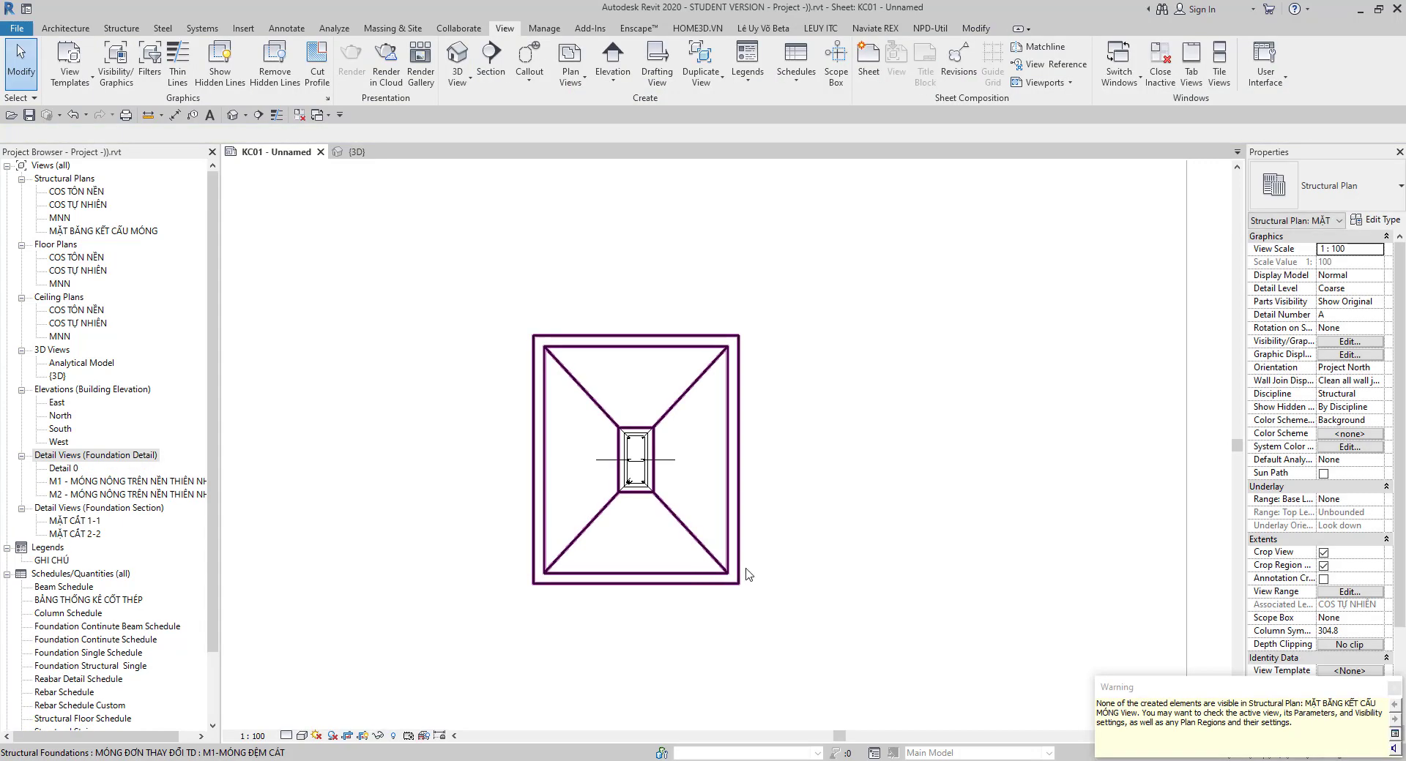
pyautogui.scroll(-3, 762, 535)
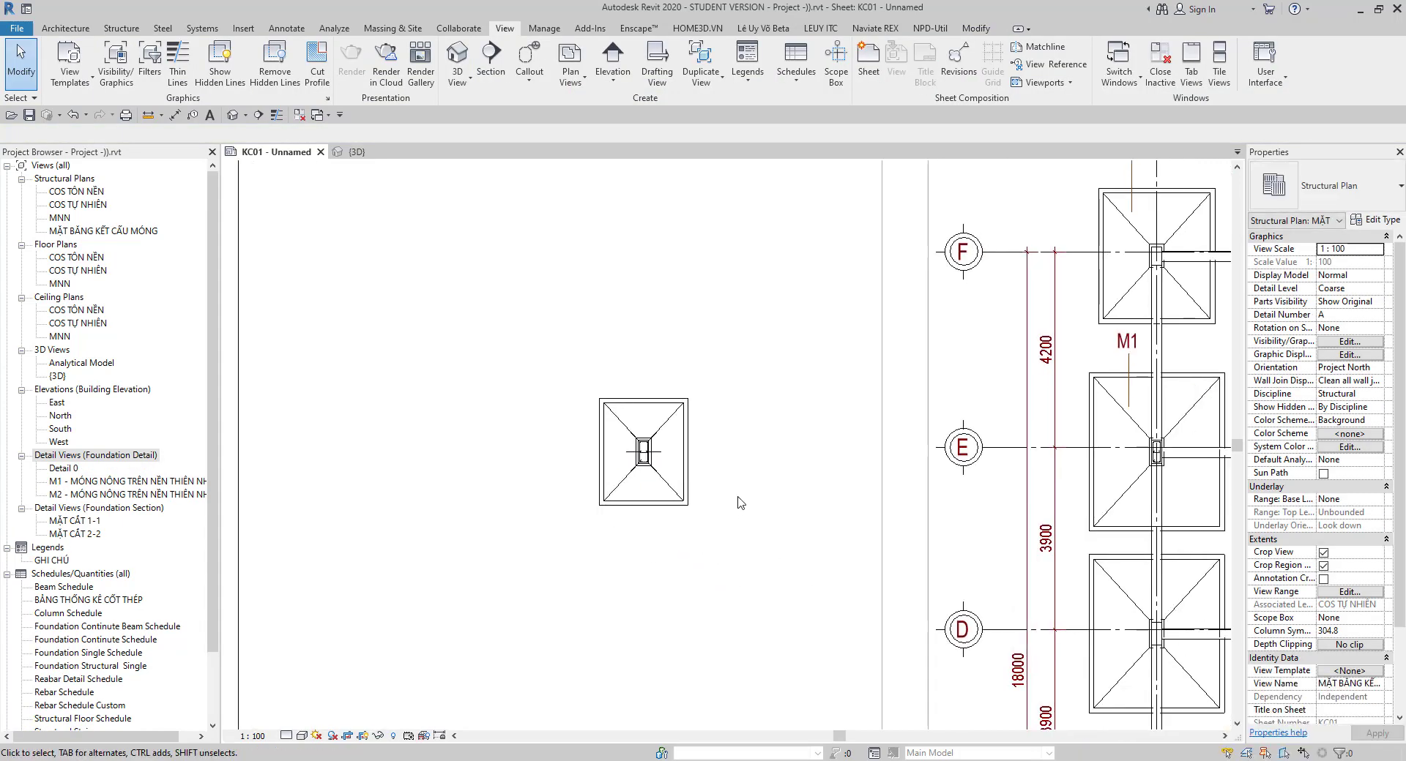
pyautogui.scroll(-1, 732, 484)
pyautogui.scroll(-1, 659, 454)
pyautogui.scroll(-1, 528, 461)
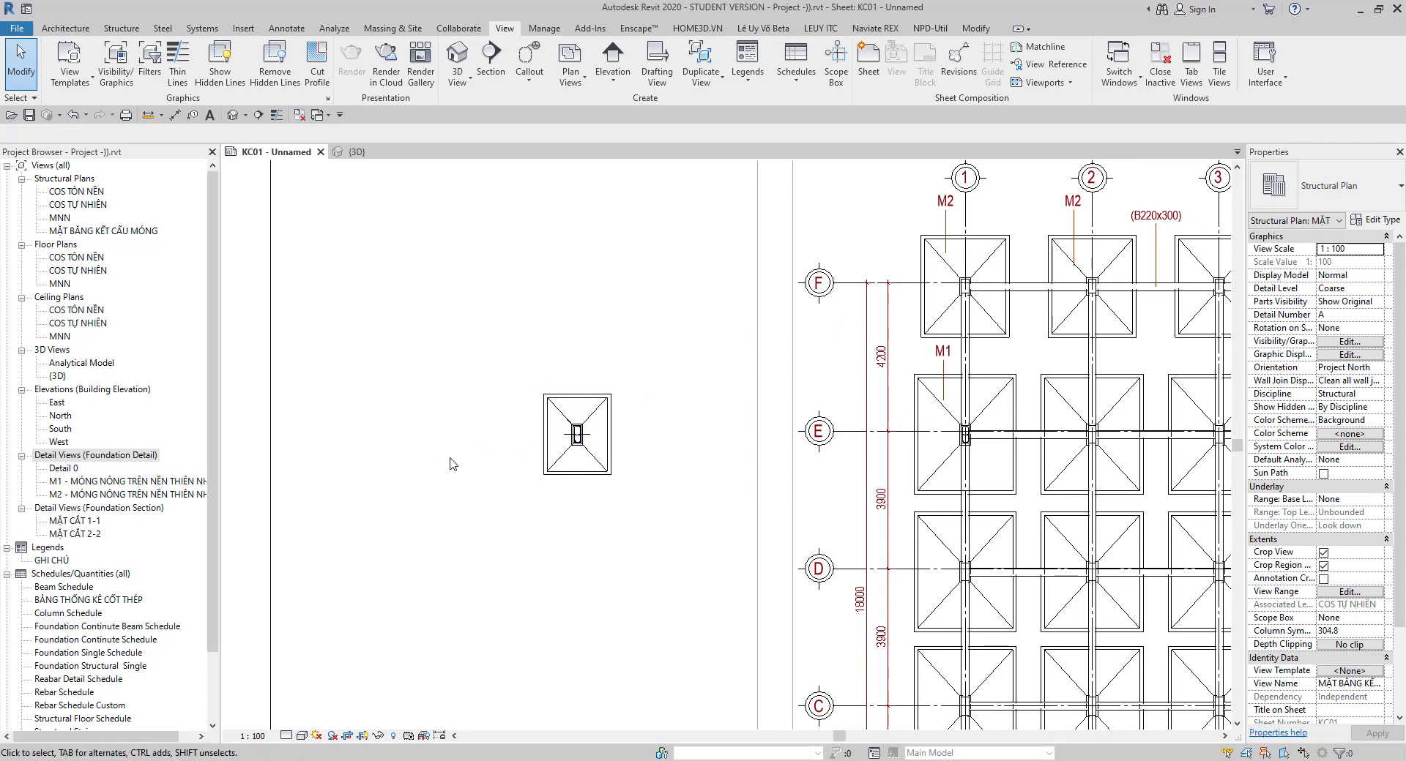
pyautogui.moveTo(659, 520); pyautogui.dragTo(639, 523, button='middle')
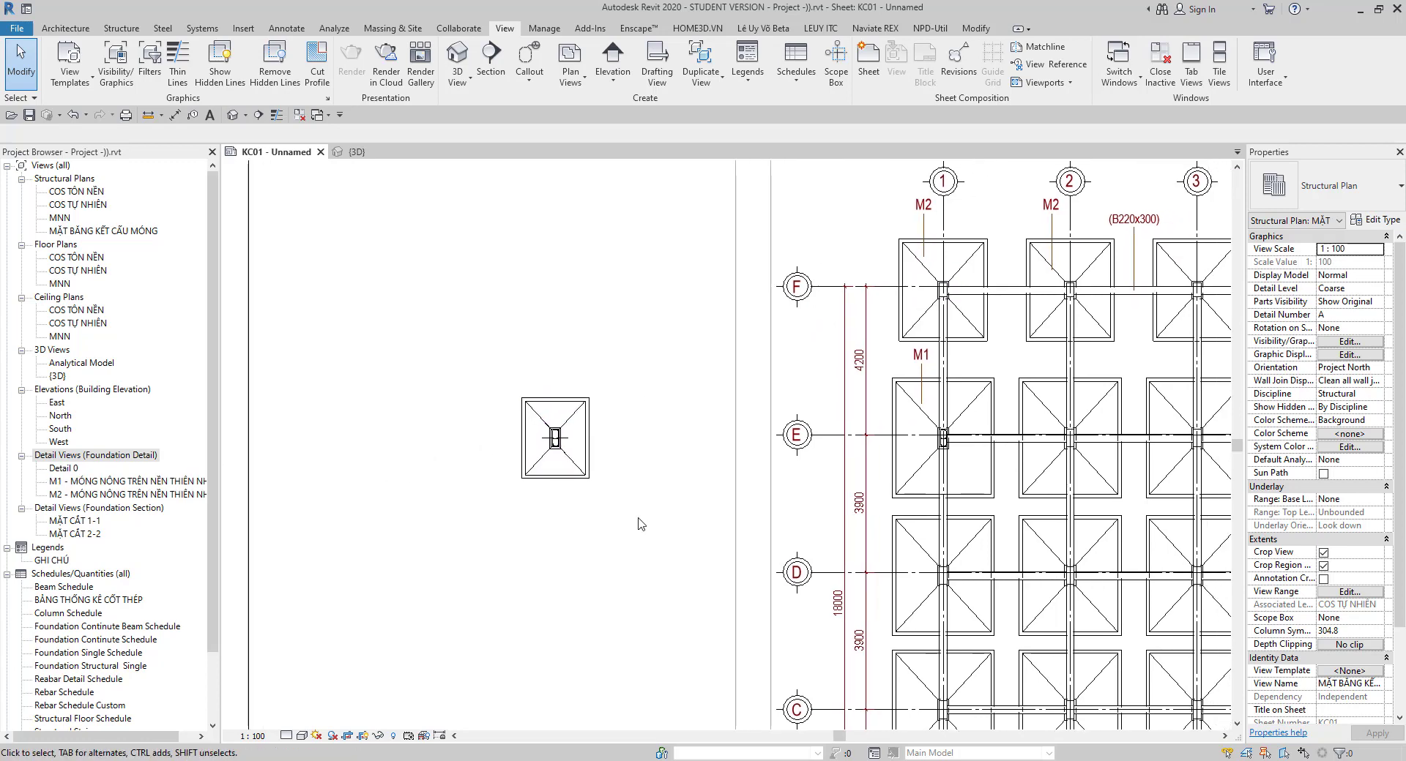
# Turn on Callouts in the plan's Visibility/Graphics annotation categories.
pyautogui.press('v')
pyautogui.press('g')
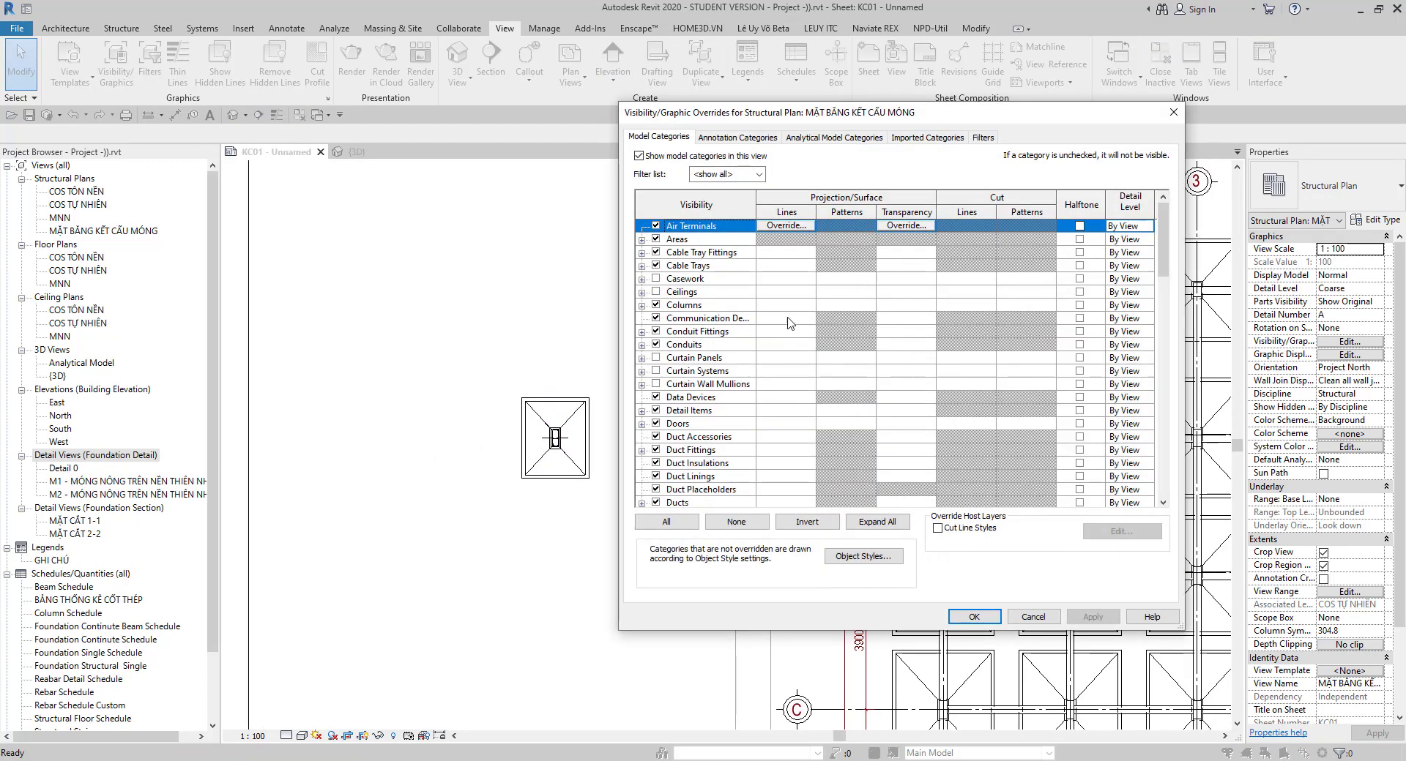
pyautogui.click(736, 137)
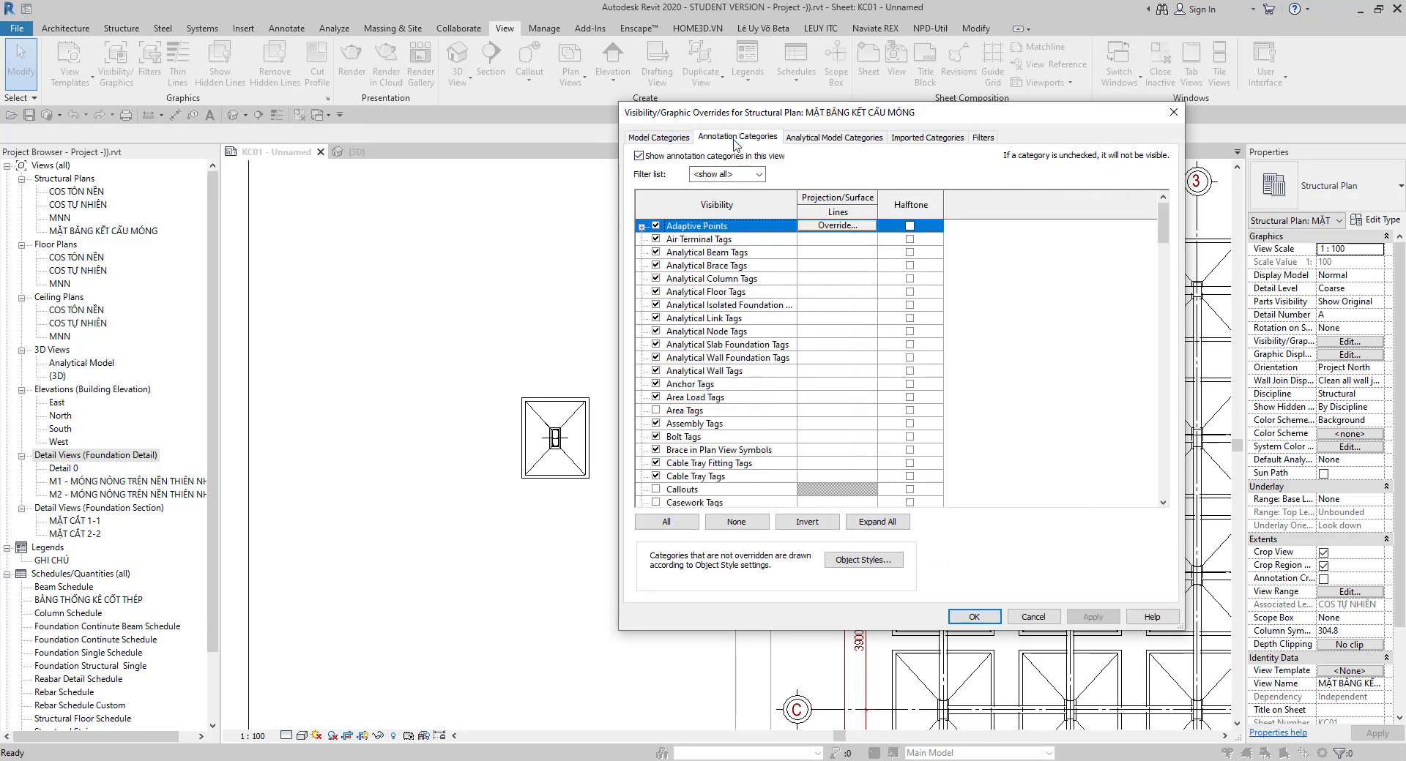
pyautogui.click(656, 490)
pyautogui.click(657, 490)
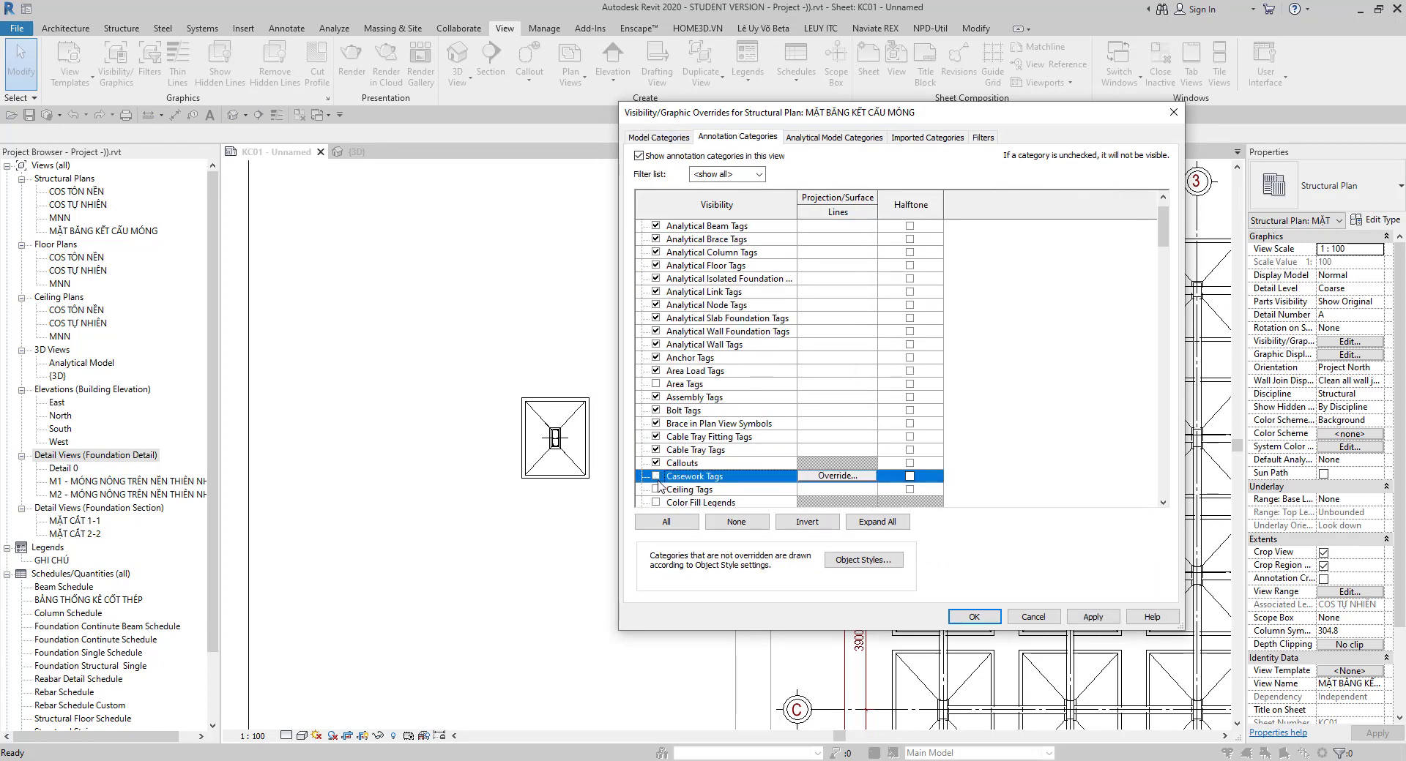
pyautogui.click(671, 466)
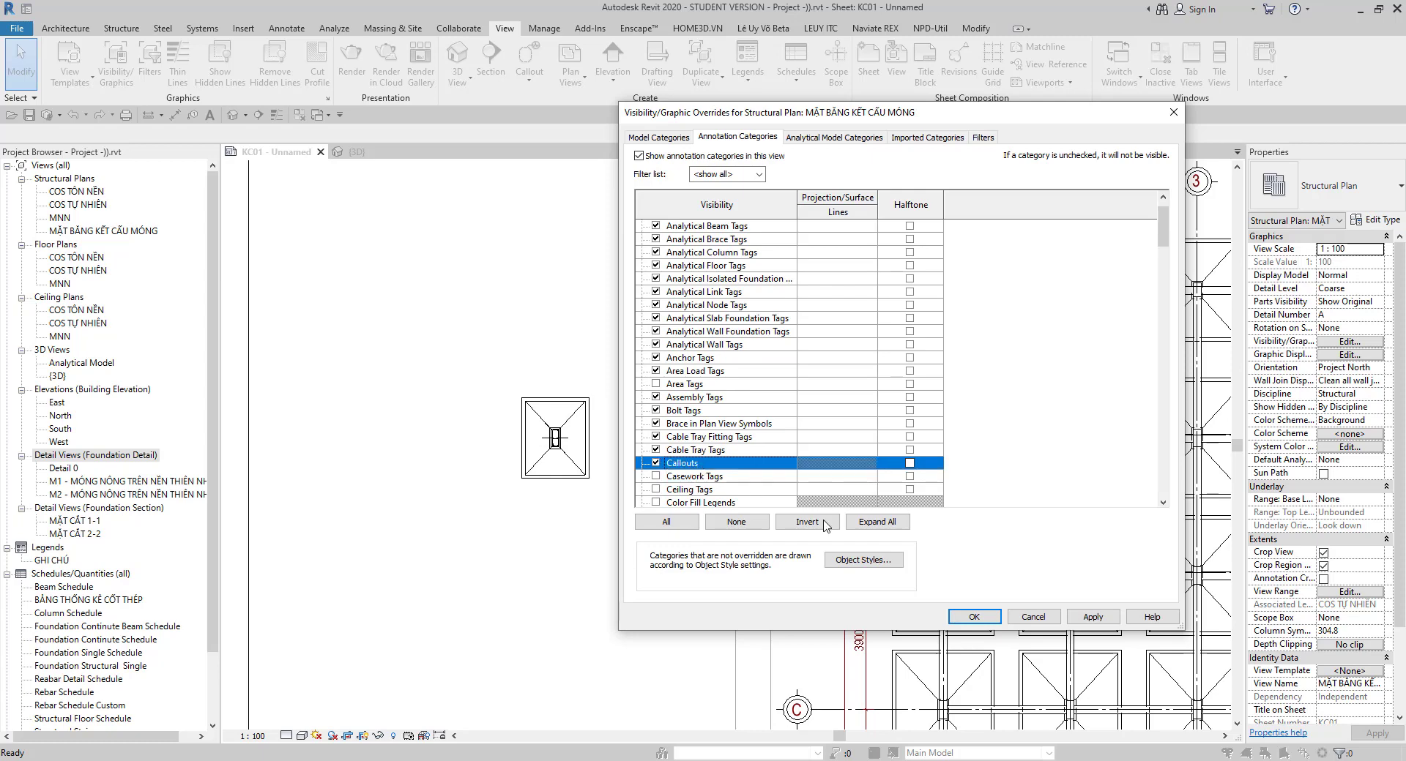
pyautogui.click(988, 618)
# Delete the Detail 0 callout beside the footing along with its view.
pyautogui.scroll(3, 574, 533)
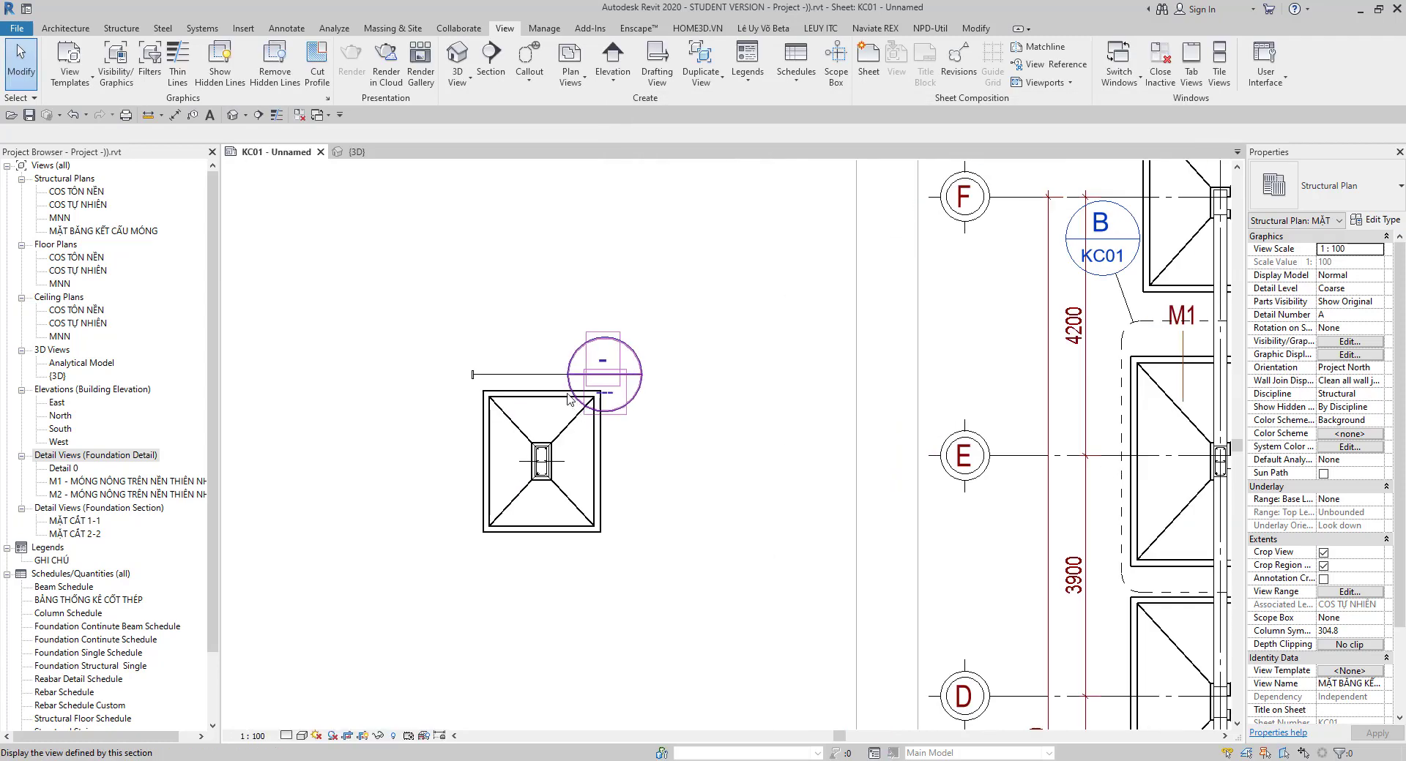
pyautogui.click(523, 377)
pyautogui.press('Delete')
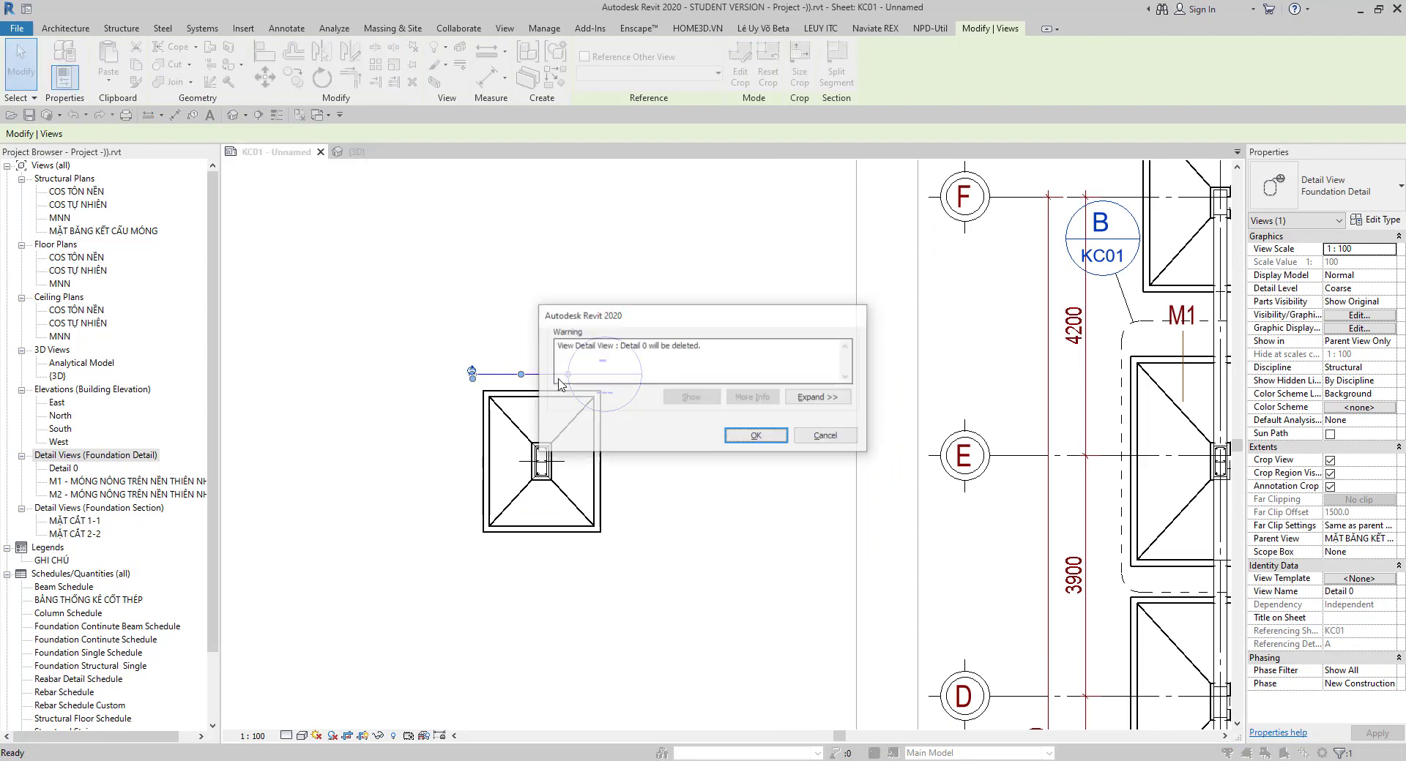
pyautogui.click(757, 438)
pyautogui.moveTo(754, 439); pyautogui.dragTo(667, 414, button='middle')
# Draw a new rectangular callout enclosing the footing on sheet KC01.
pyautogui.scroll(-2, 607, 393)
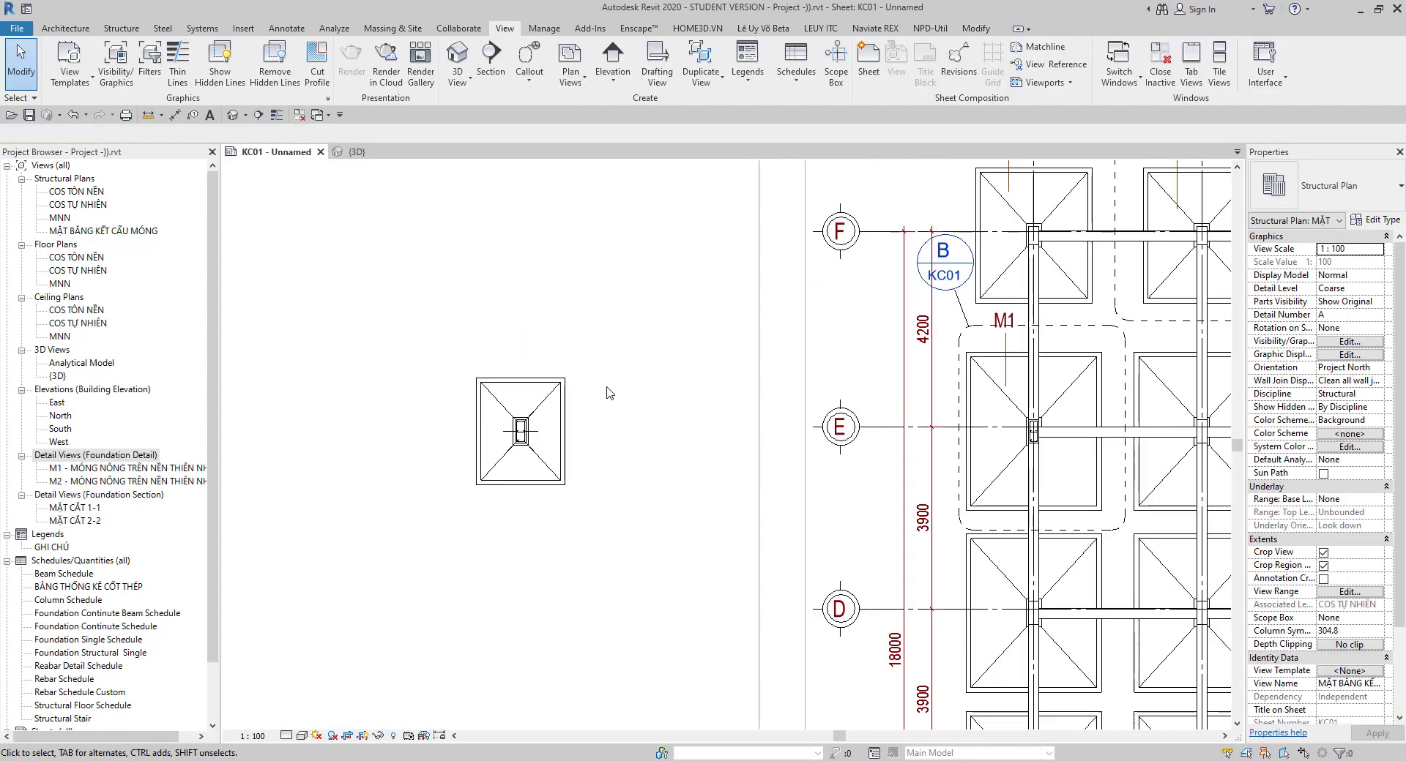
pyautogui.scroll(1, 630, 380)
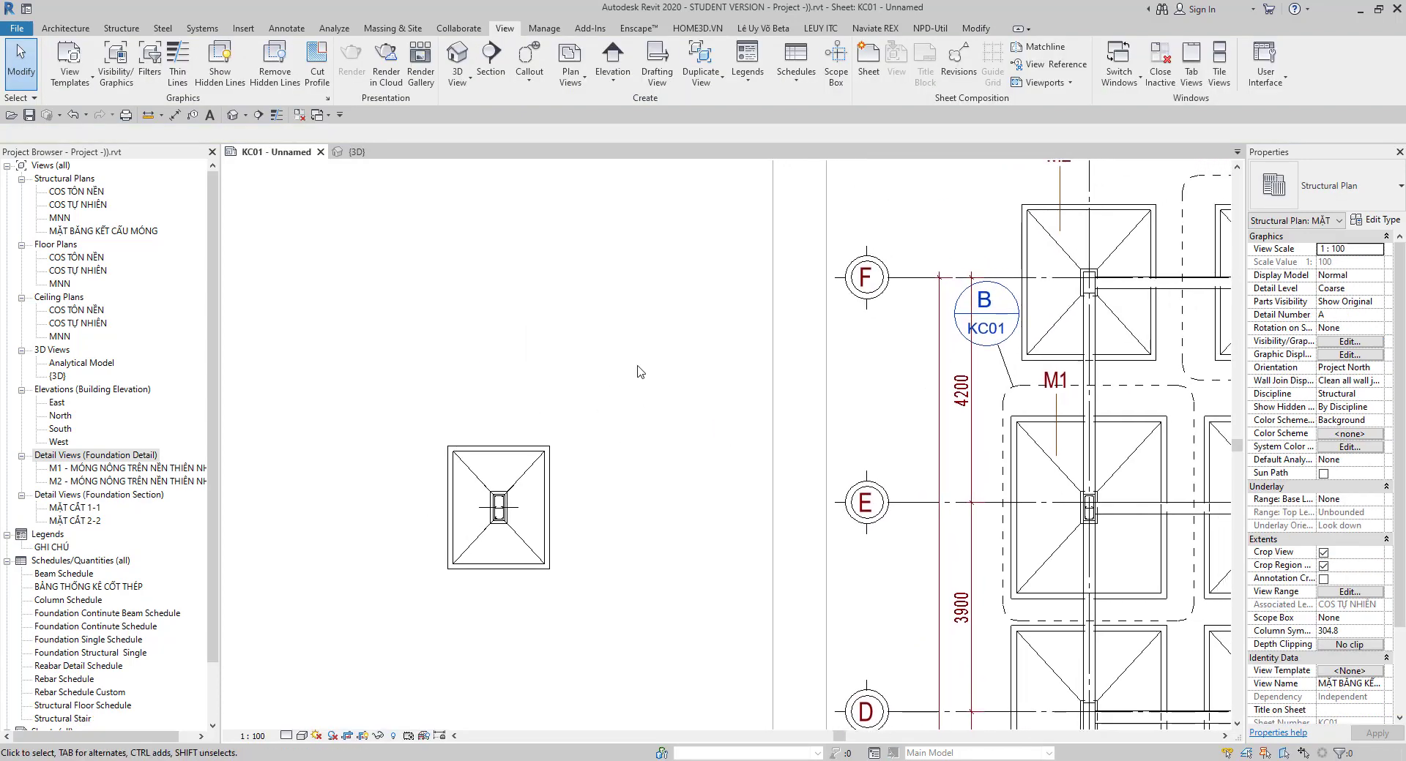
pyautogui.click(528, 59)
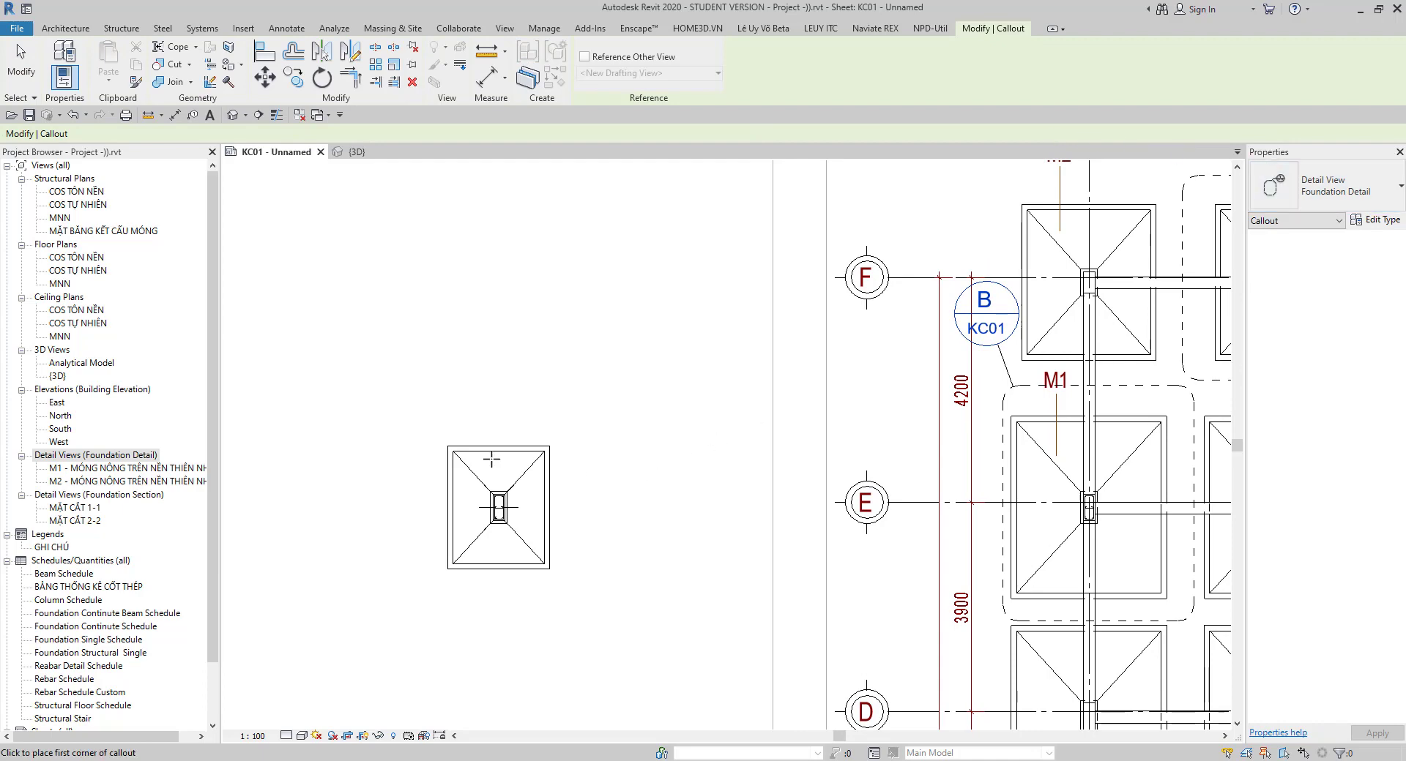
pyautogui.click(439, 434)
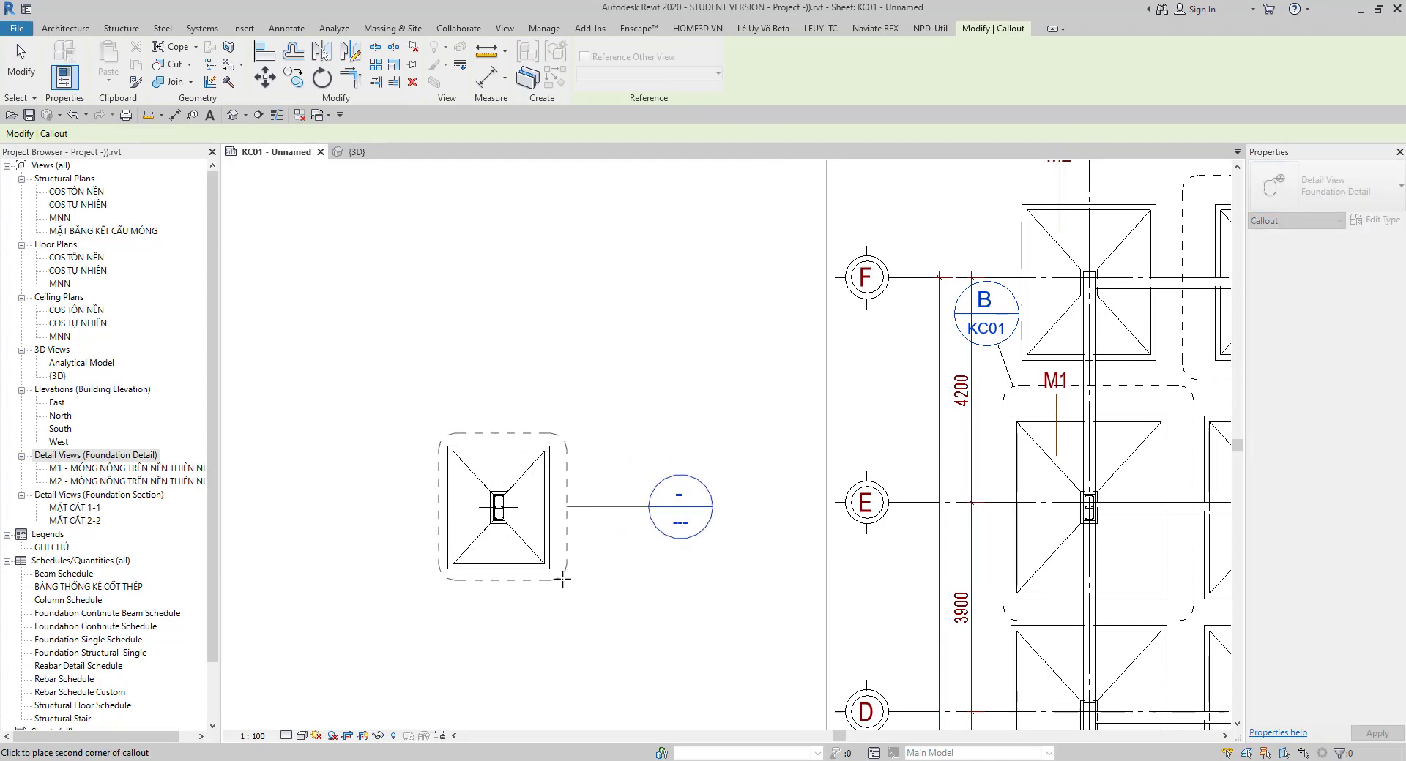
pyautogui.click(560, 578)
pyautogui.press('Escape')
# Move the new callout's bubble above the footing.
pyautogui.scroll(2, 571, 575)
pyautogui.click(628, 485)
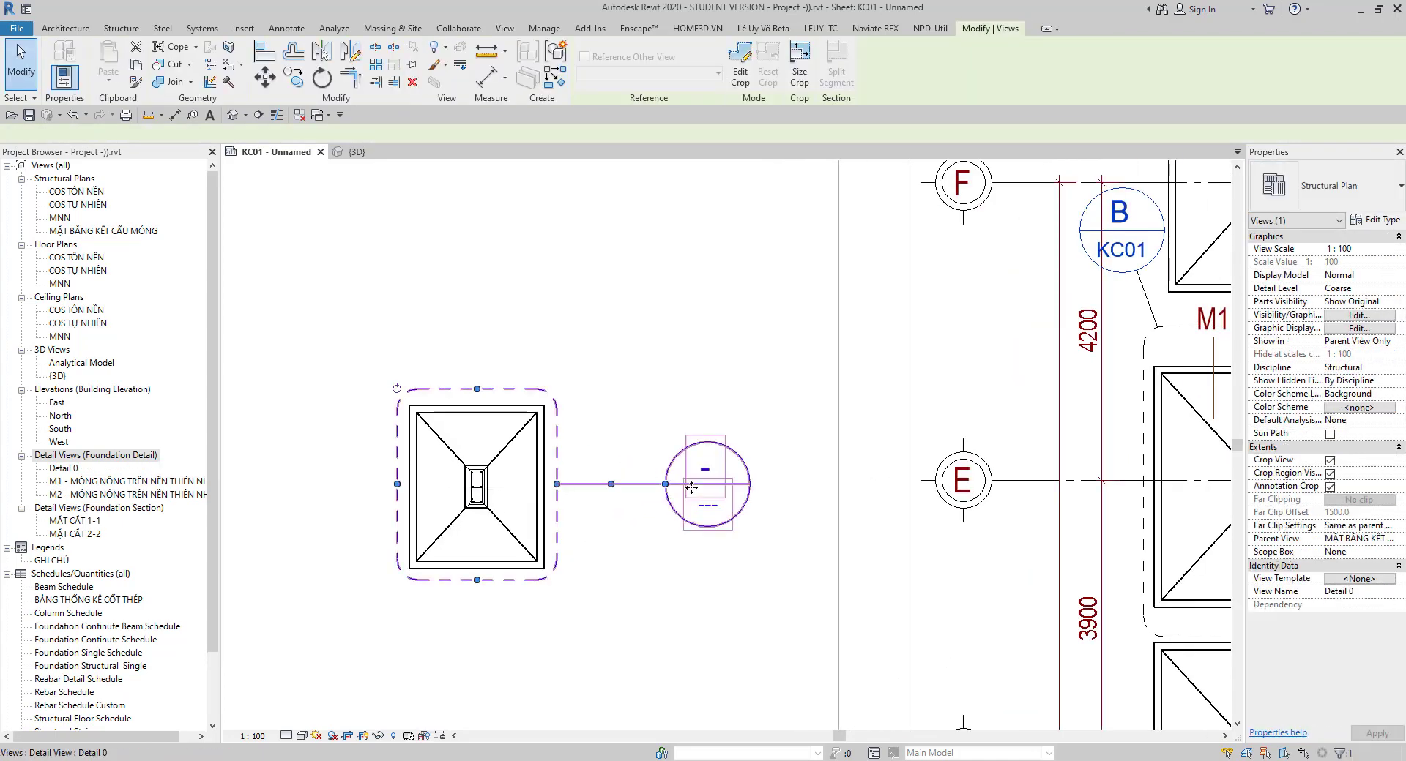
pyautogui.moveTo(657, 466); pyautogui.dragTo(511, 258)
pyautogui.click(689, 499)
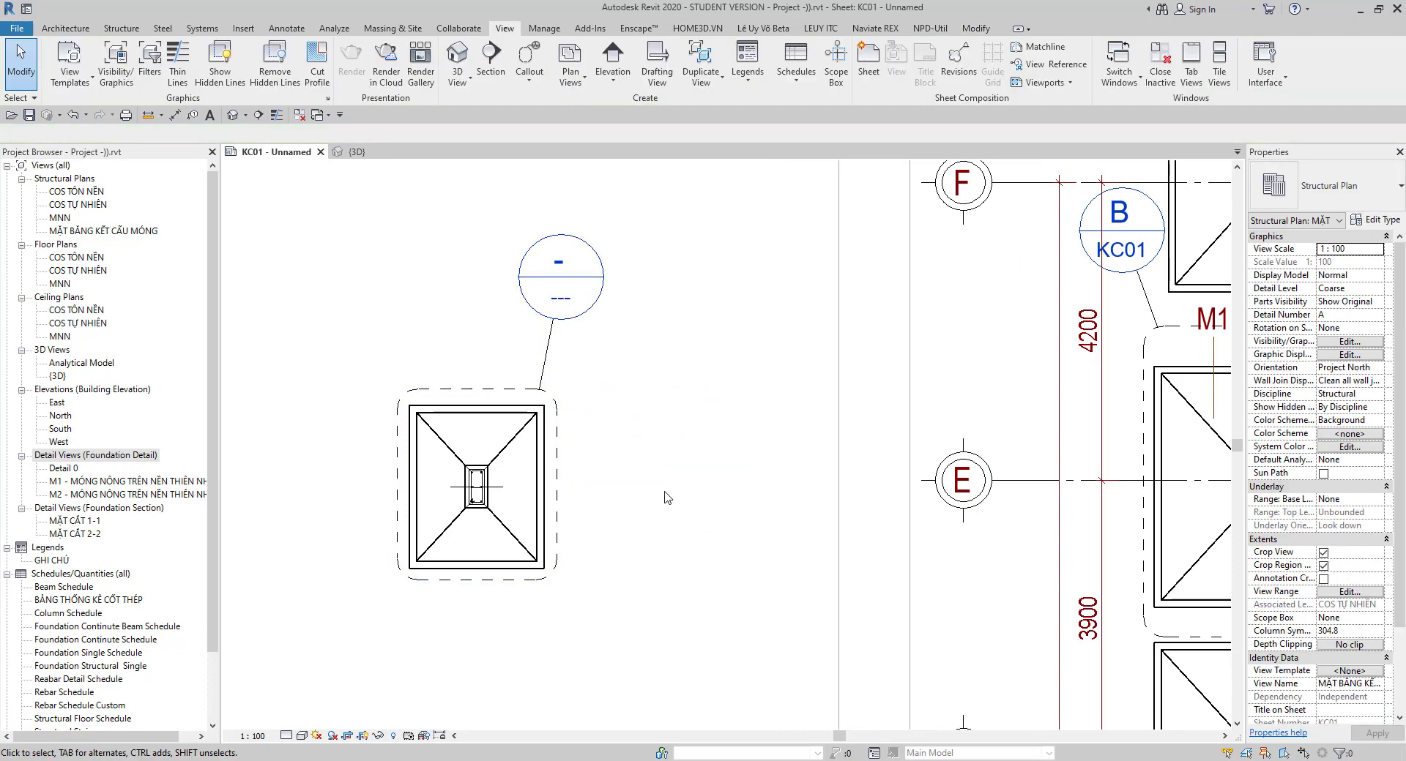
# Open the Detail 0 callout view with Go to View.
pyautogui.scroll(5, 446, 452)
pyautogui.scroll(-4, 629, 425)
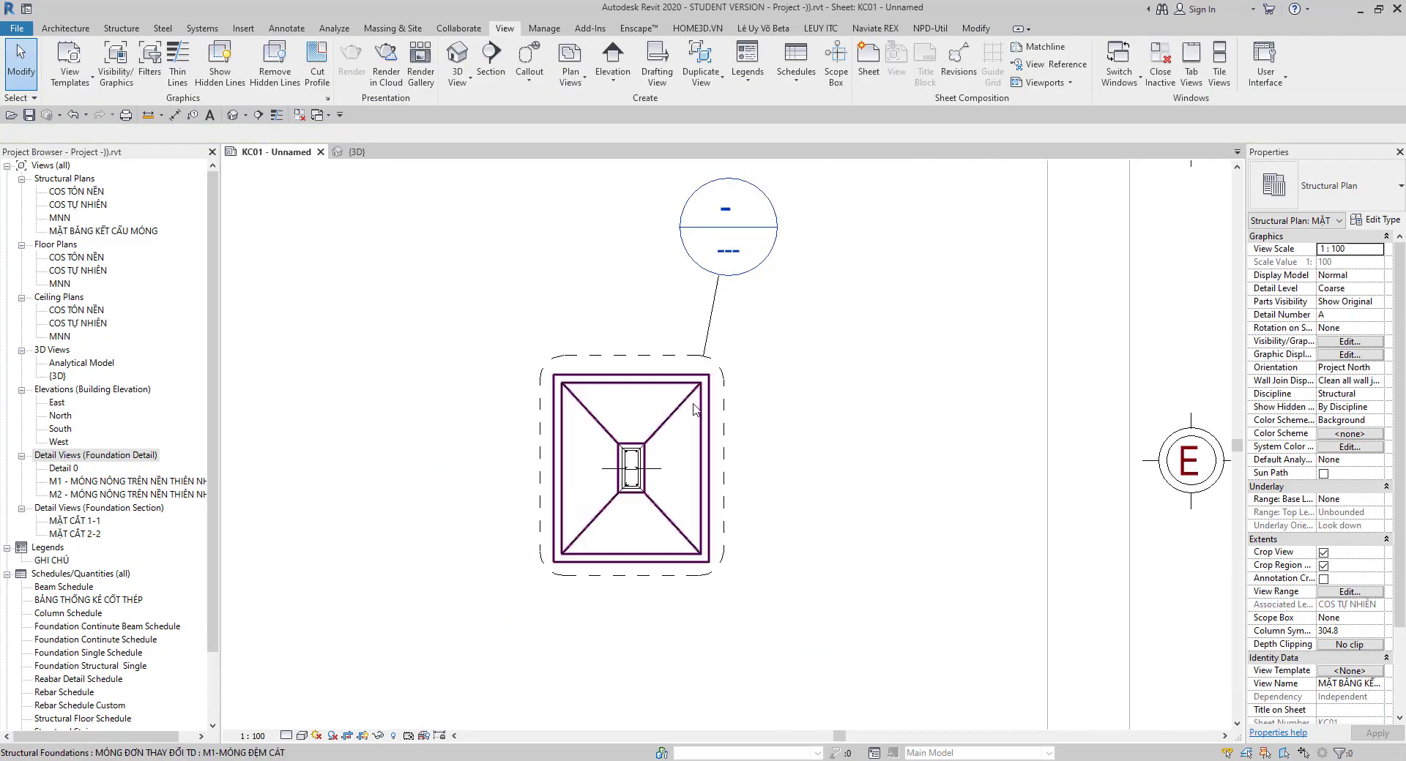
pyautogui.click(715, 303)
pyautogui.rightClick(716, 303)
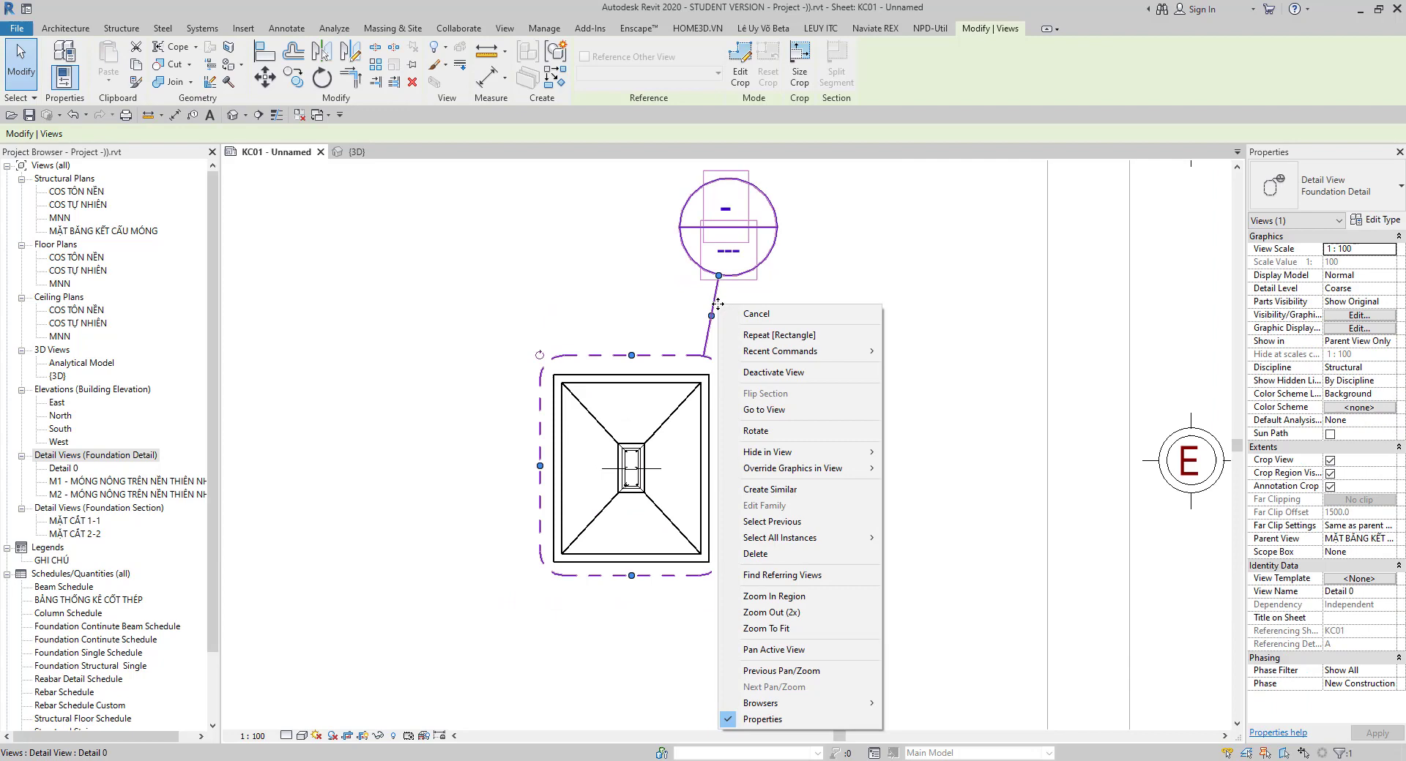
pyautogui.click(763, 410)
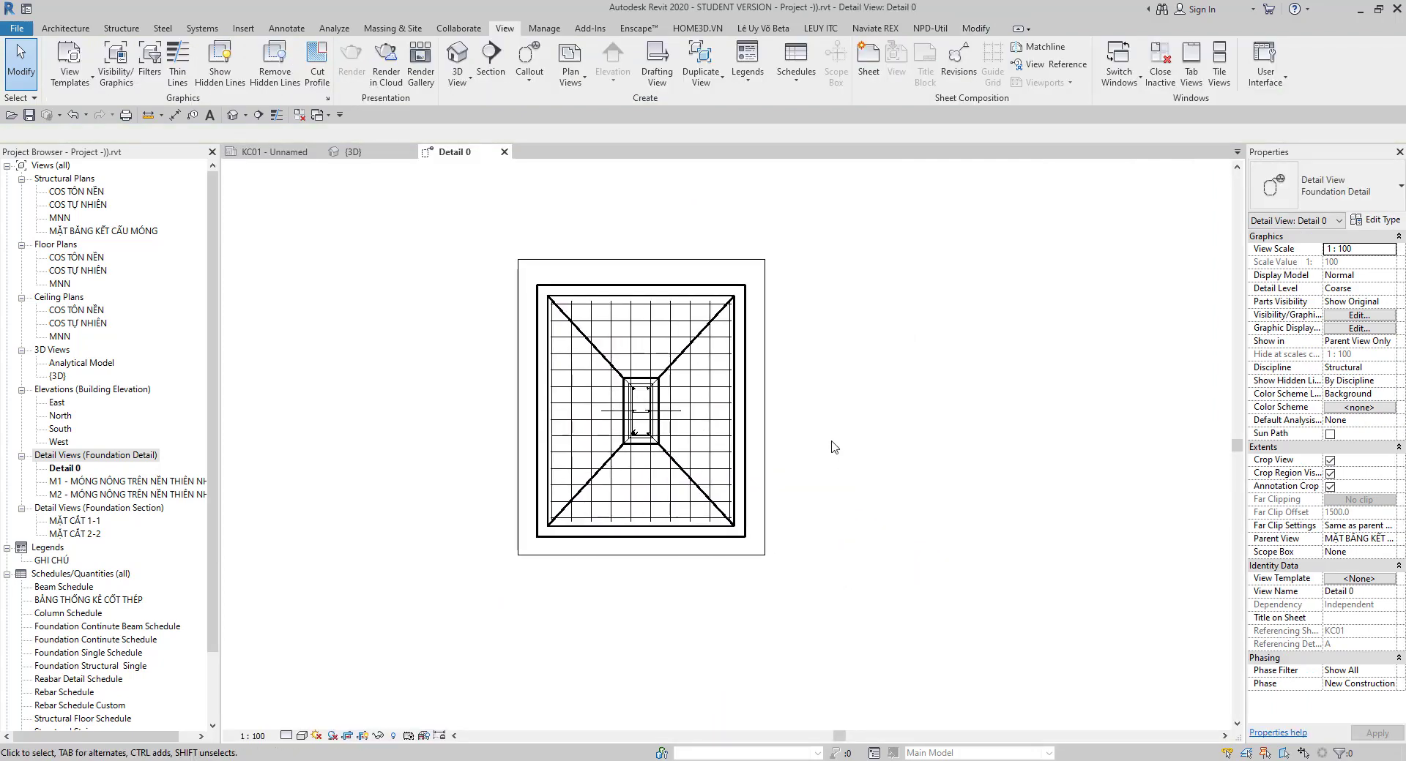
# Open the M1 - MÓNG NÔNG TRÊN NỀN THIÊN NHIÊN detail view.
pyautogui.scroll(-3, 873, 433)
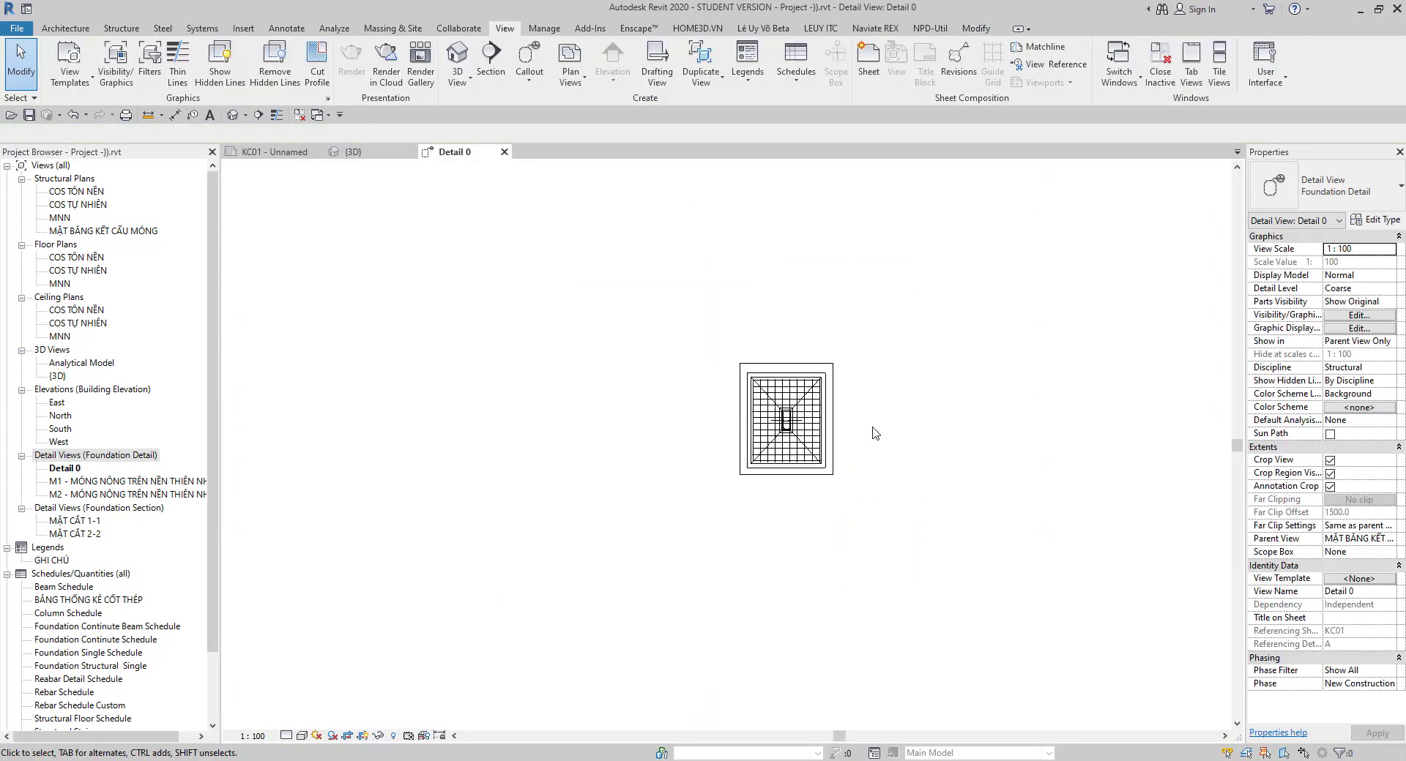
pyautogui.scroll(2, 857, 423)
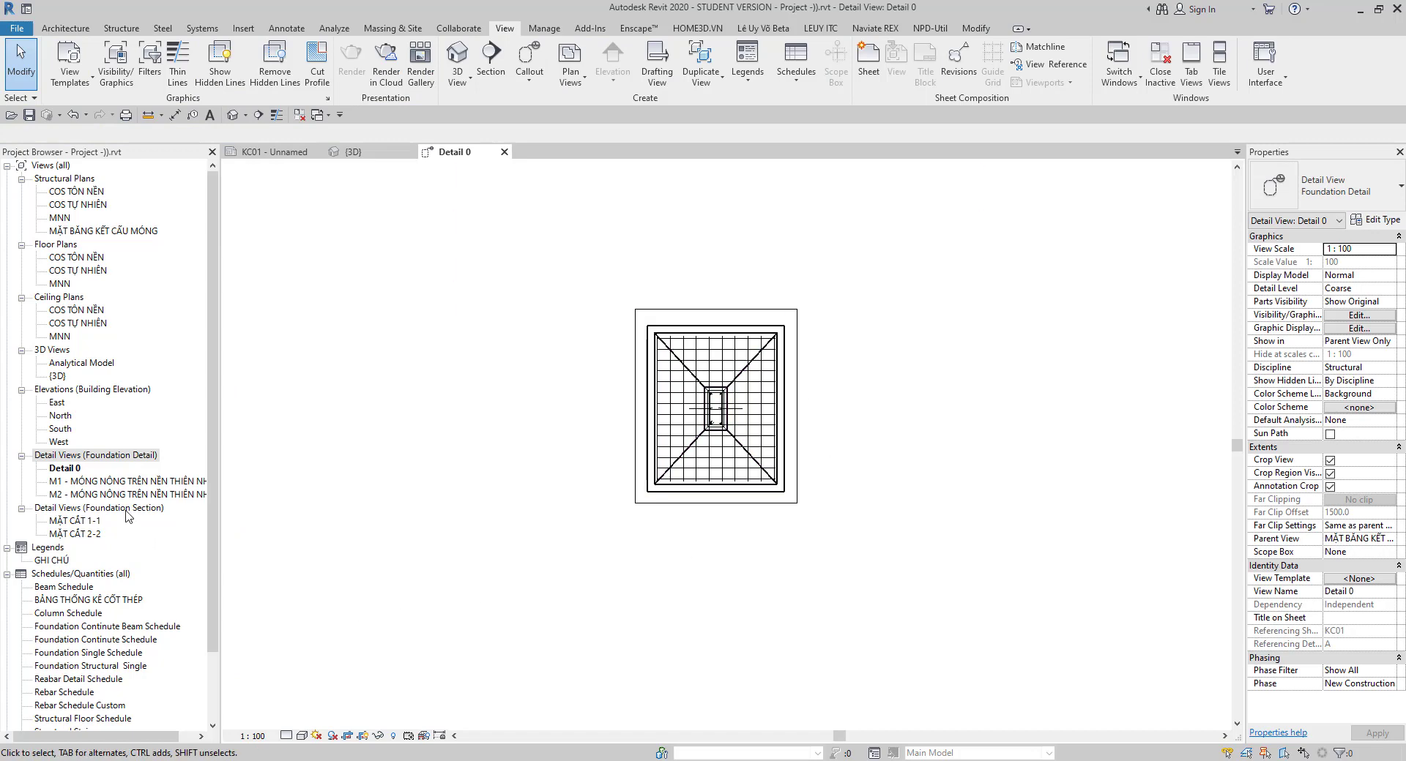
pyautogui.doubleClick(128, 481)
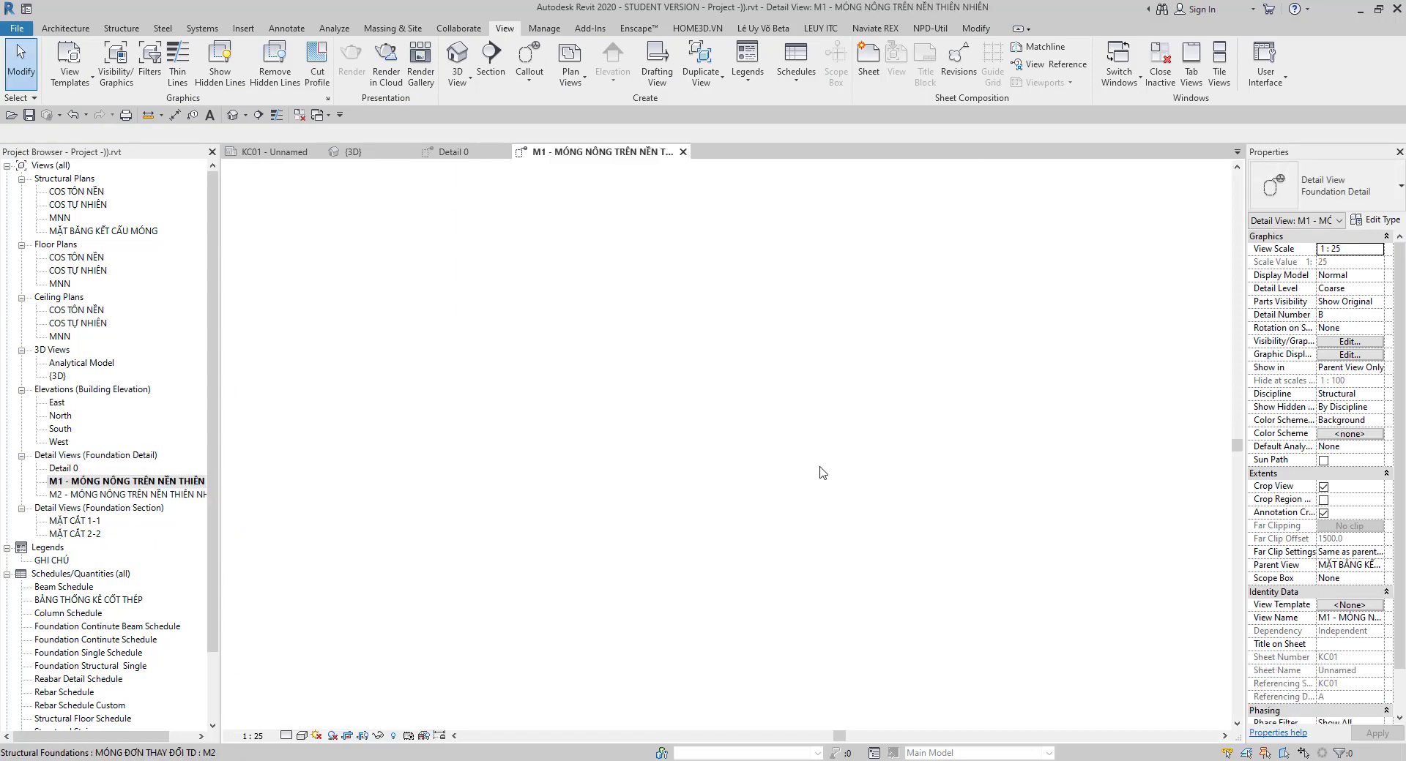
pyautogui.scroll(-1, 821, 473)
pyautogui.scroll(2, 1021, 429)
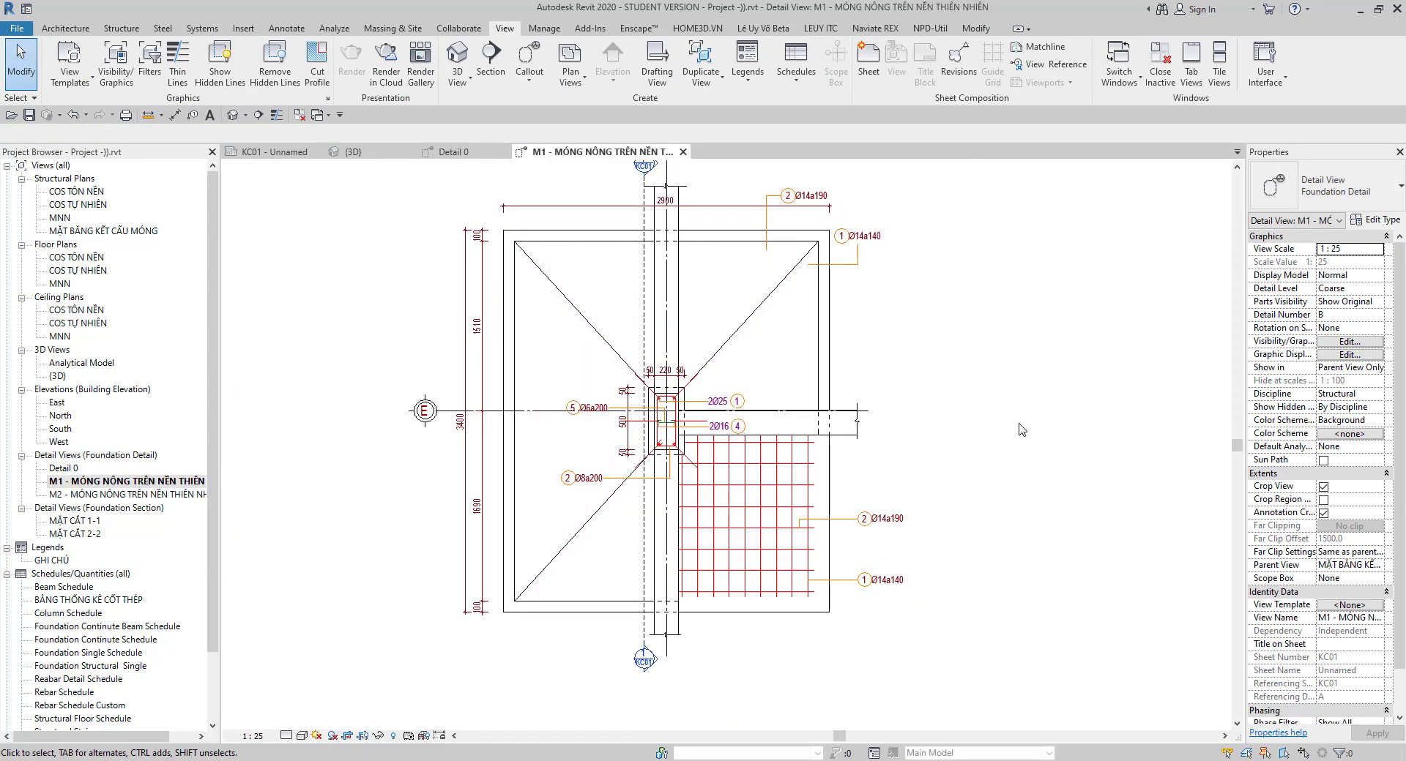
pyautogui.scroll(1, 1022, 430)
pyautogui.scroll(-1, 1019, 407)
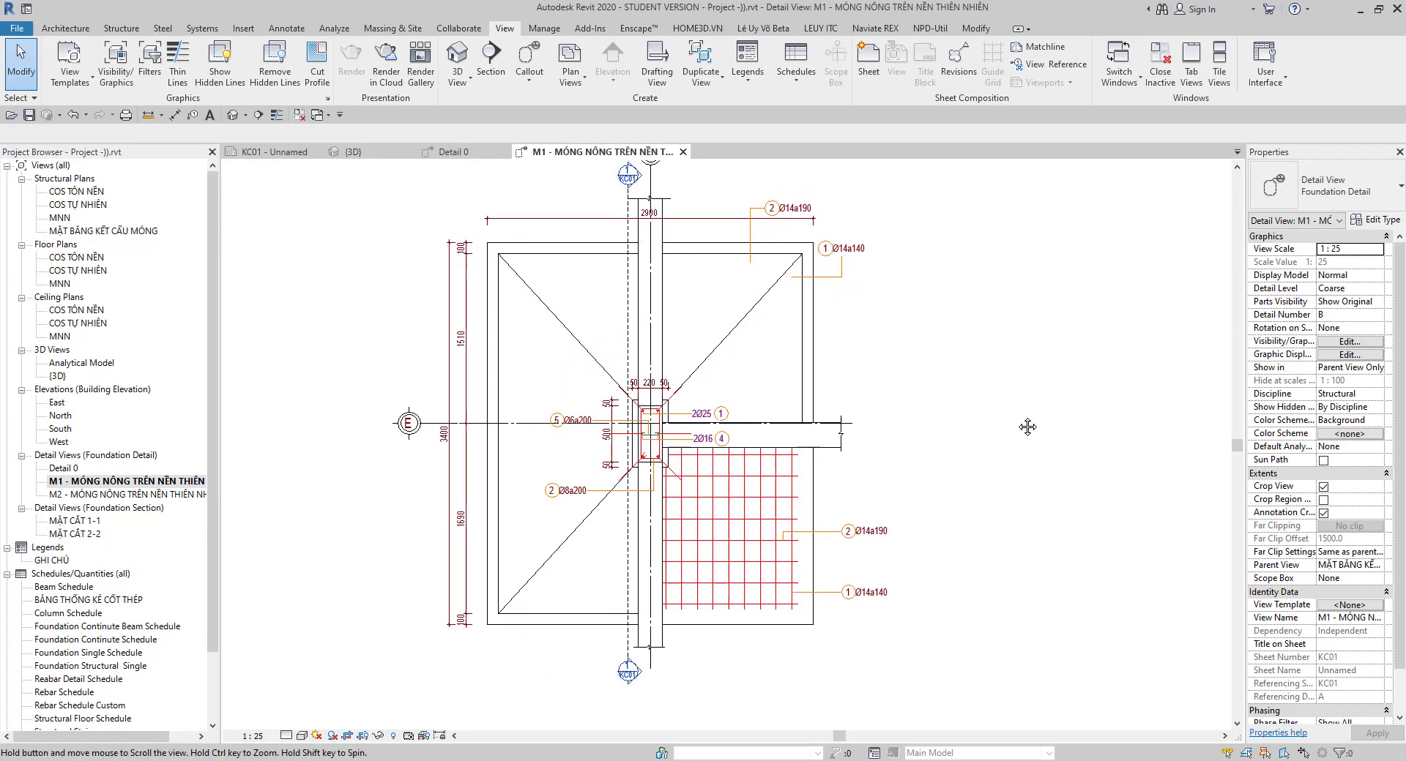
pyautogui.moveTo(1167, 408); pyautogui.dragTo(1168, 423, button='middle')
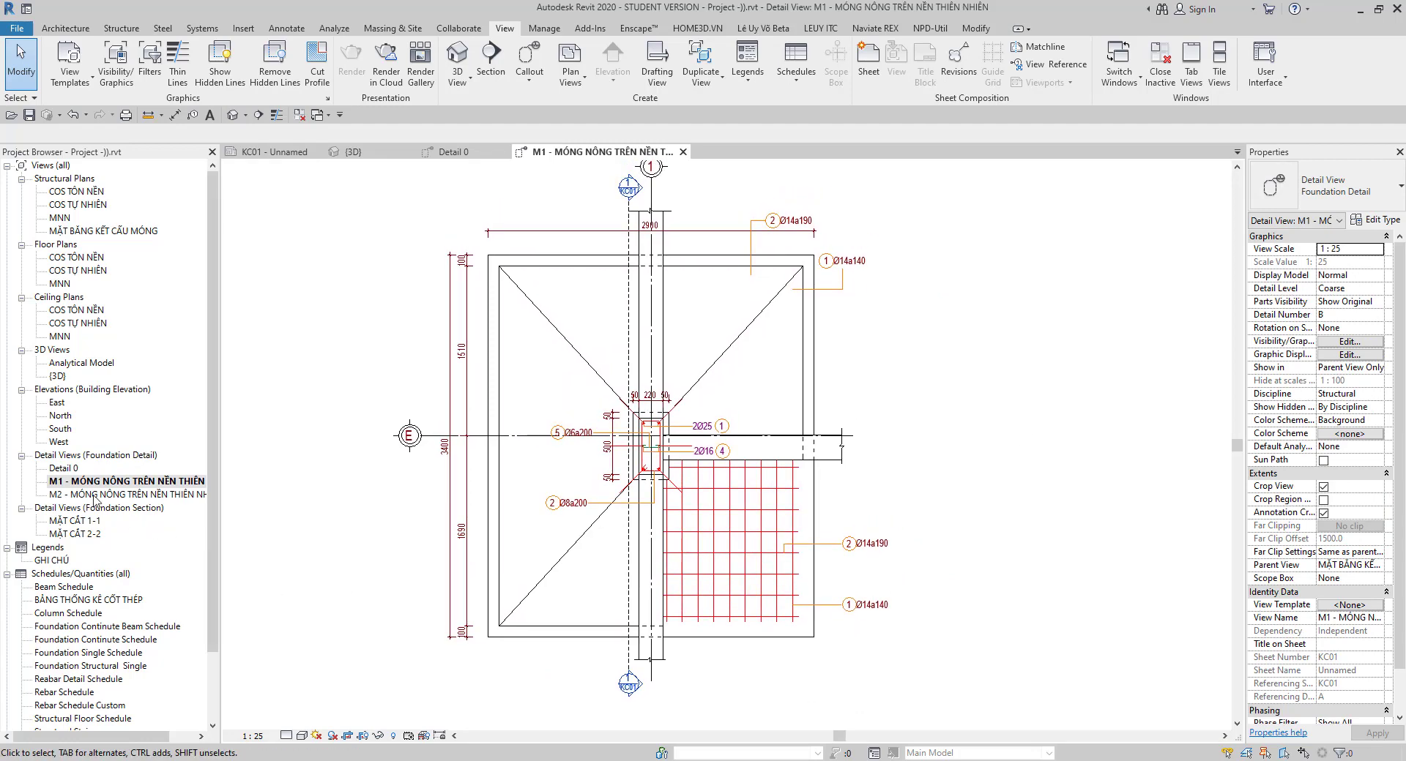
# Rename Detail 0 to 'M1 - MÓNG NÔNG TRÊN NỀN ĐỆM CÁT' and open it.
pyautogui.rightClick(70, 469)
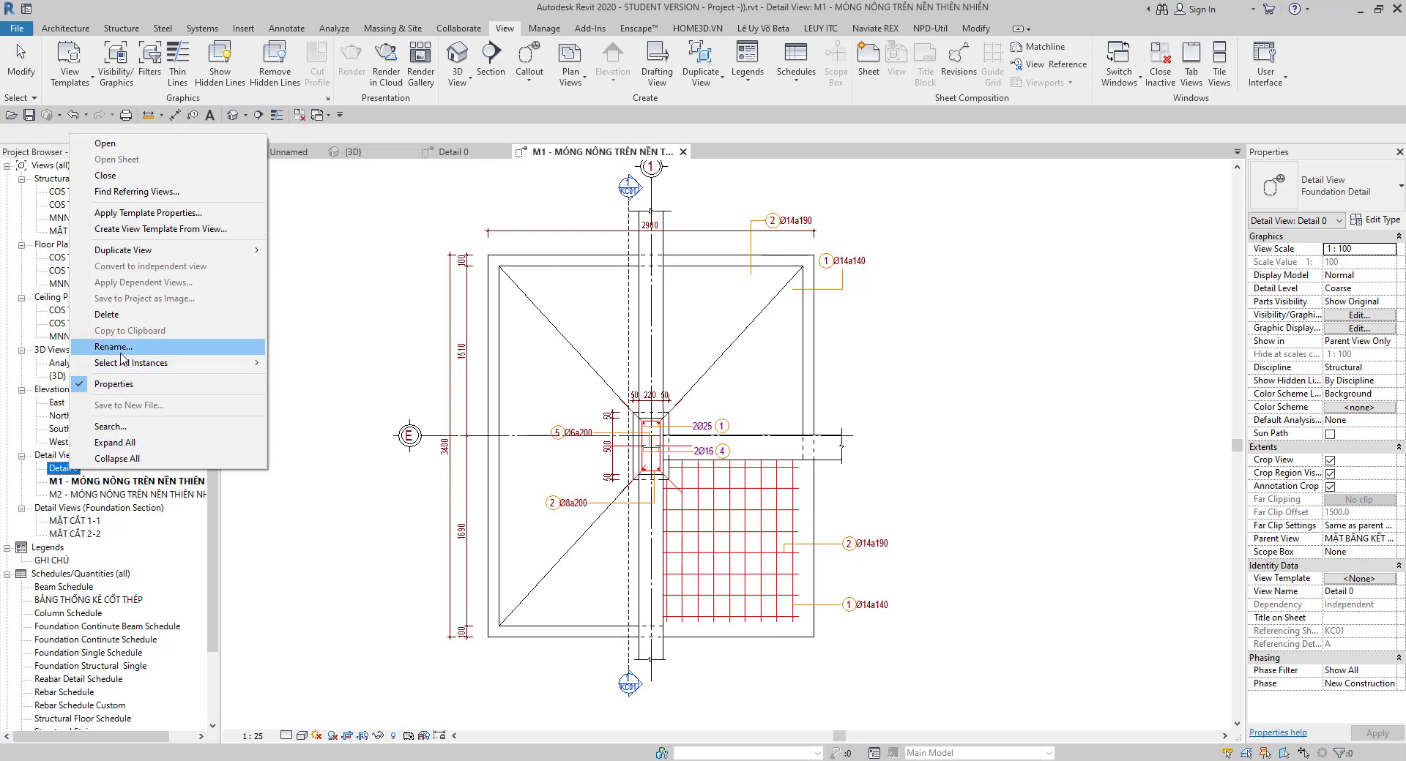
pyautogui.click(122, 352)
pyautogui.write('A1 - MÓNG NÔNG TRÊN NỀN ĐỆM CÁT')
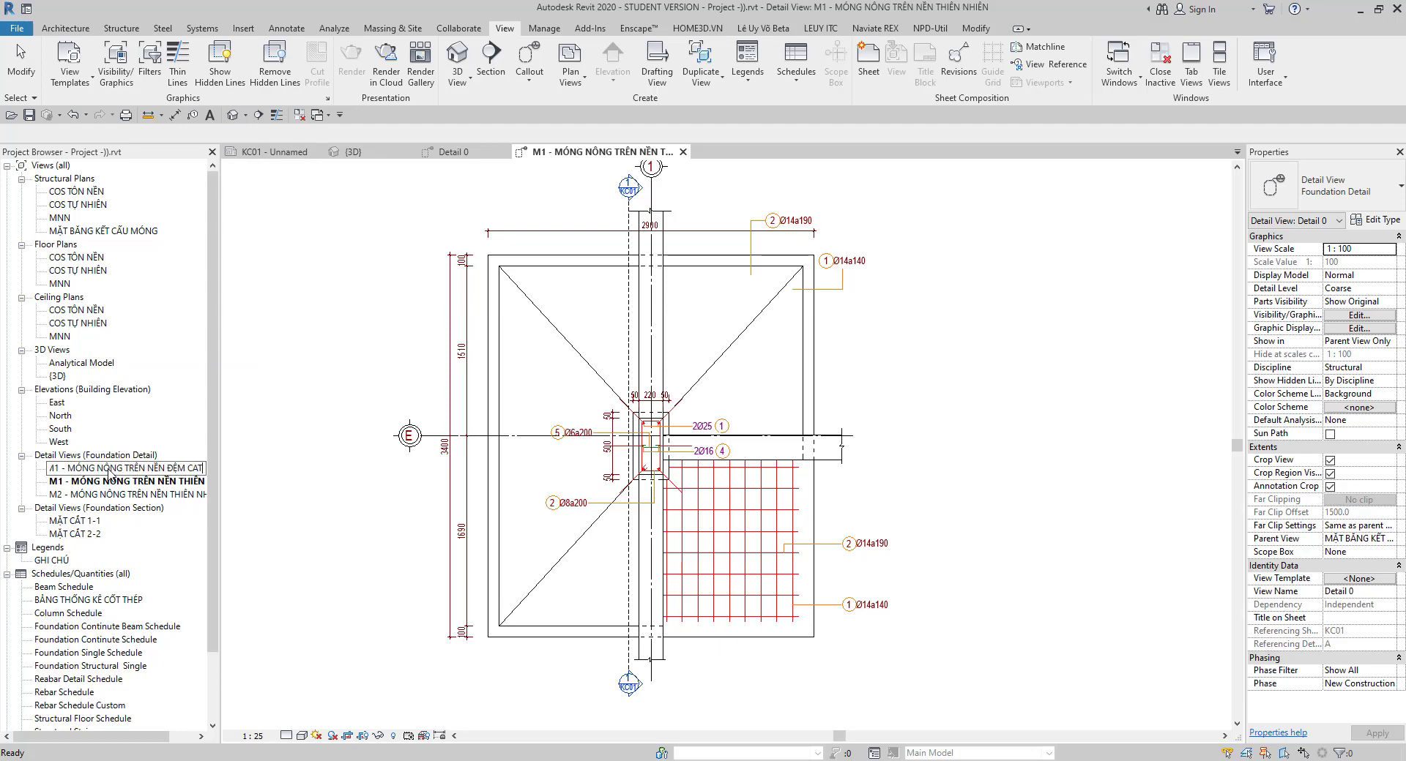
pyautogui.press('Return')
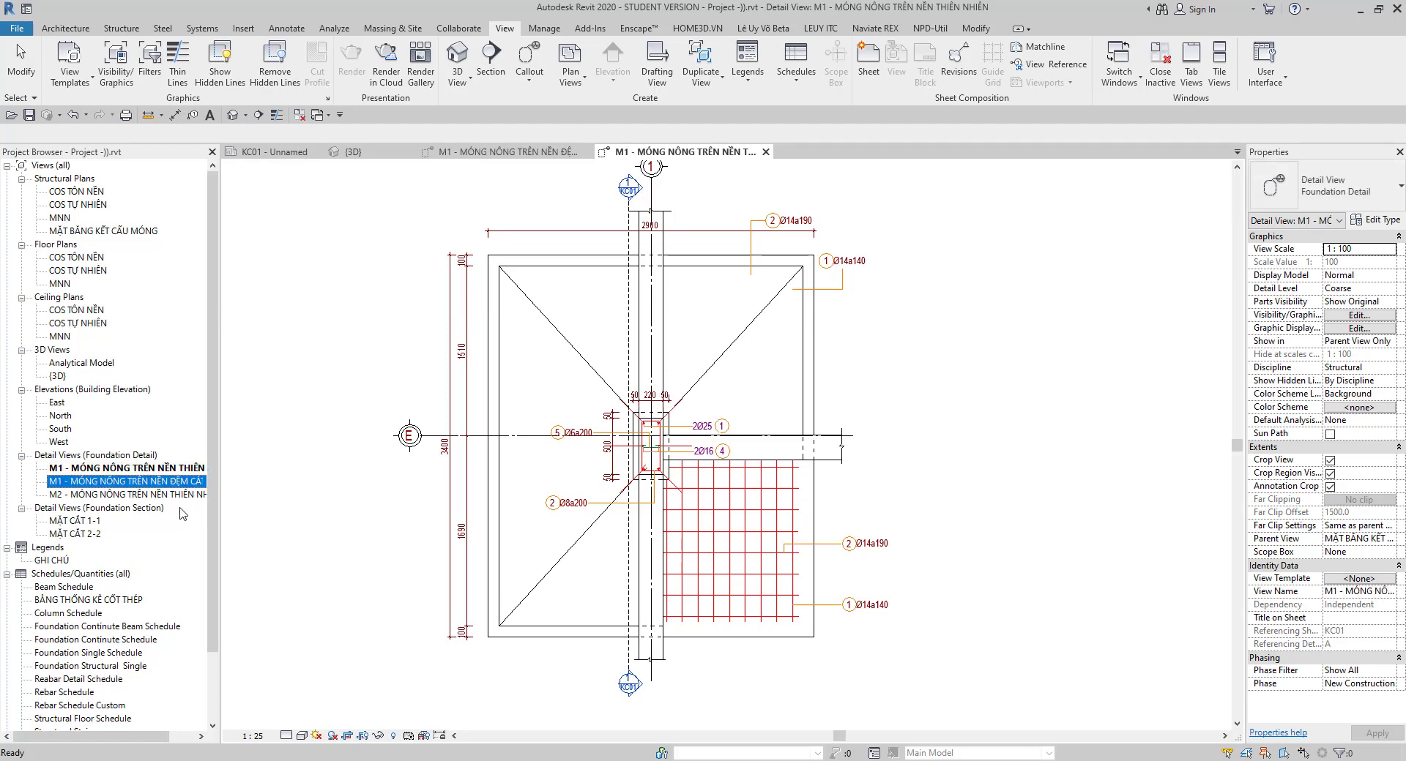
pyautogui.doubleClick(132, 485)
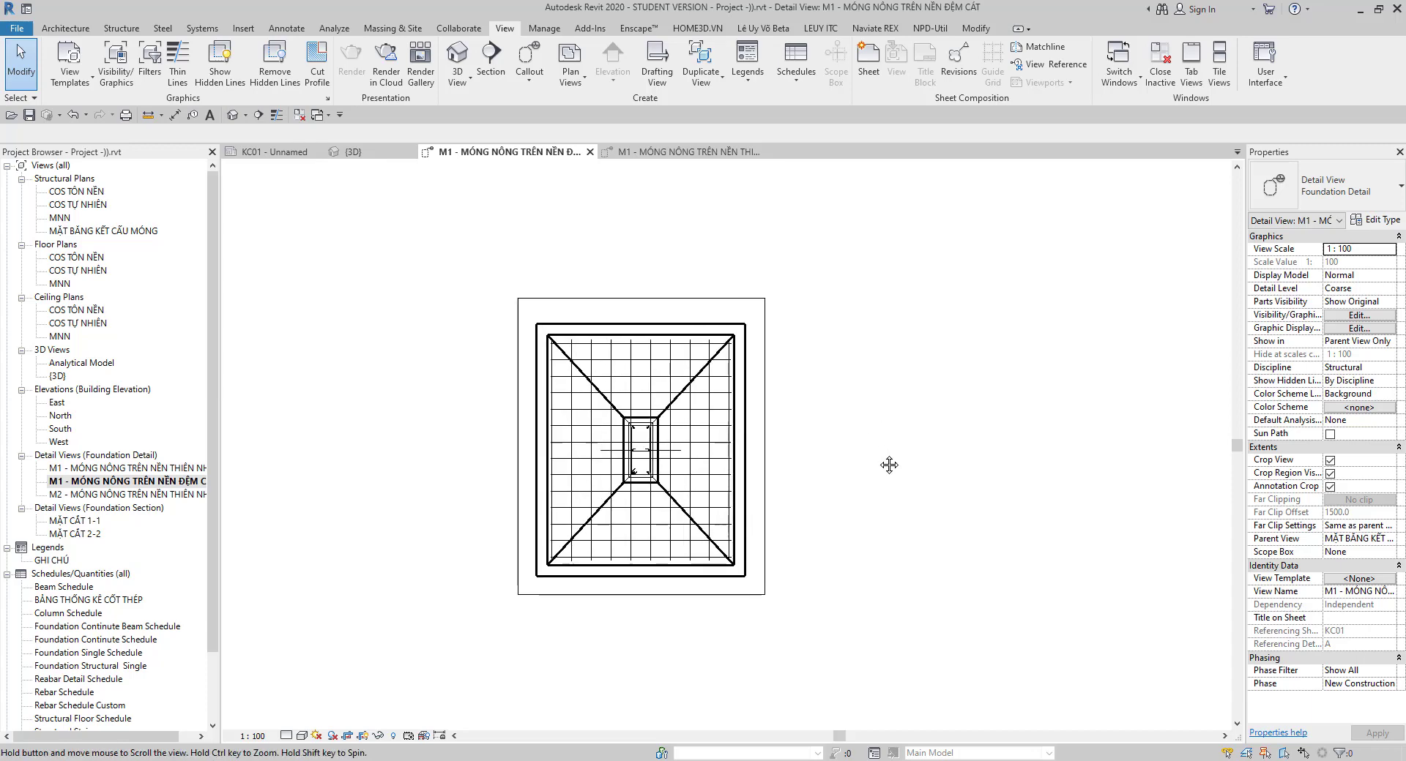
pyautogui.moveTo(844, 385); pyautogui.dragTo(845, 401, button='middle')
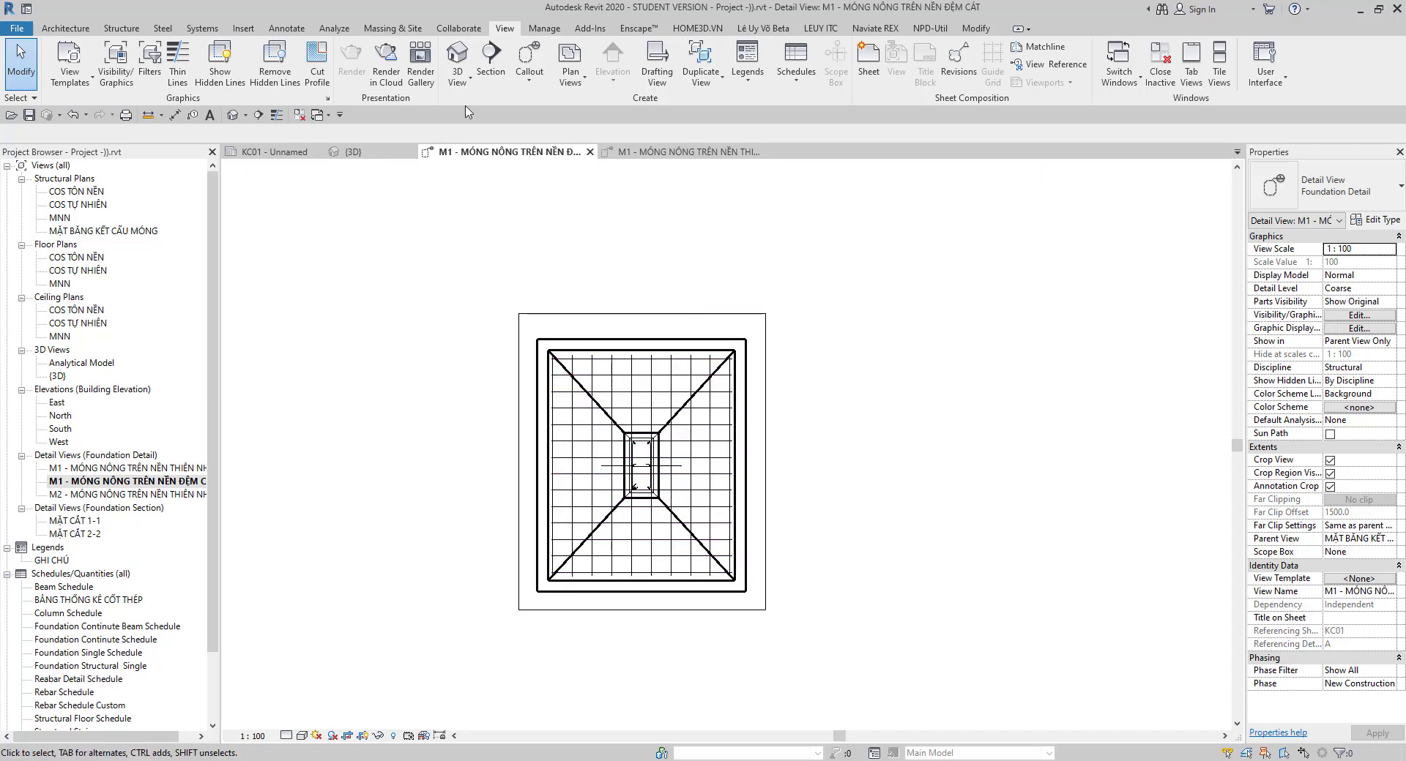
pyautogui.click(490, 59)
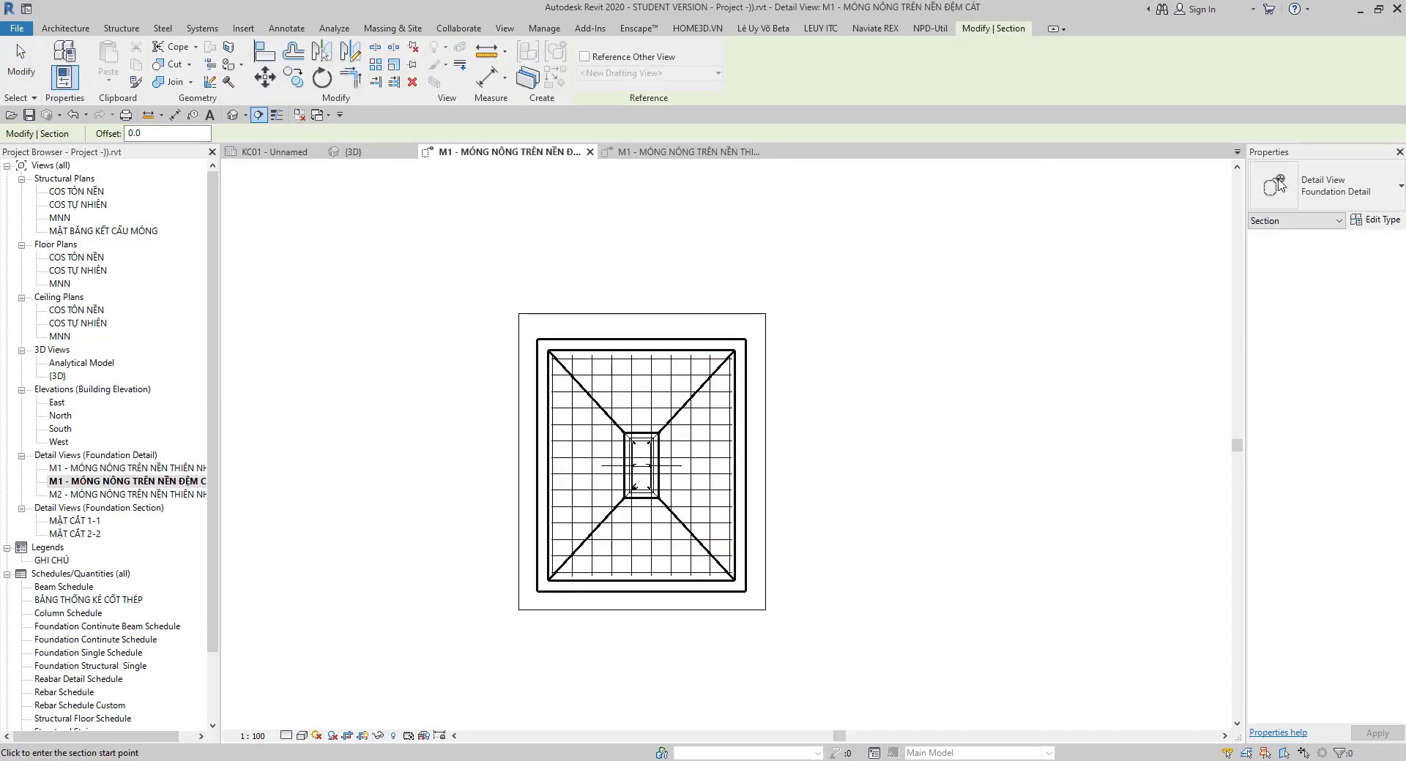
pyautogui.click(1282, 187)
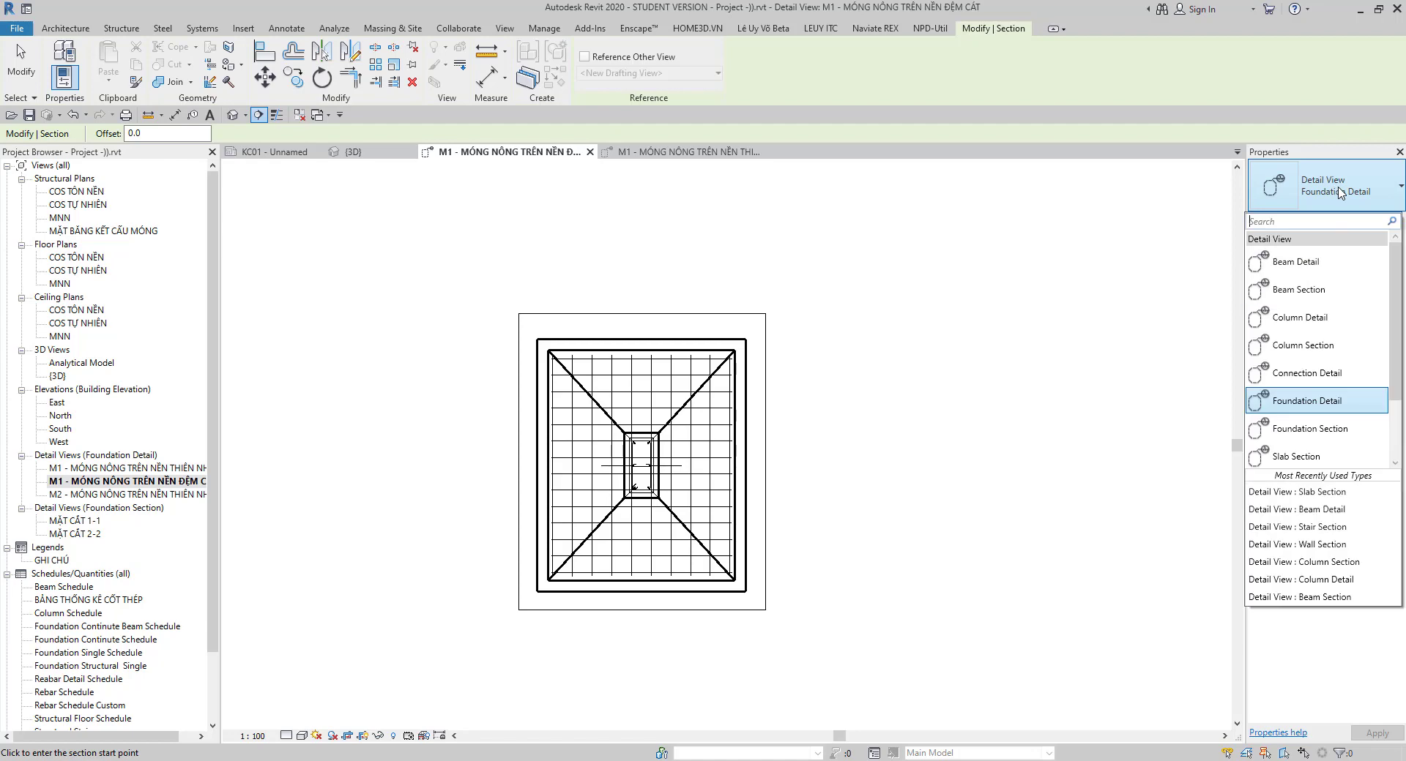
pyautogui.click(1334, 432)
pyautogui.click(650, 285)
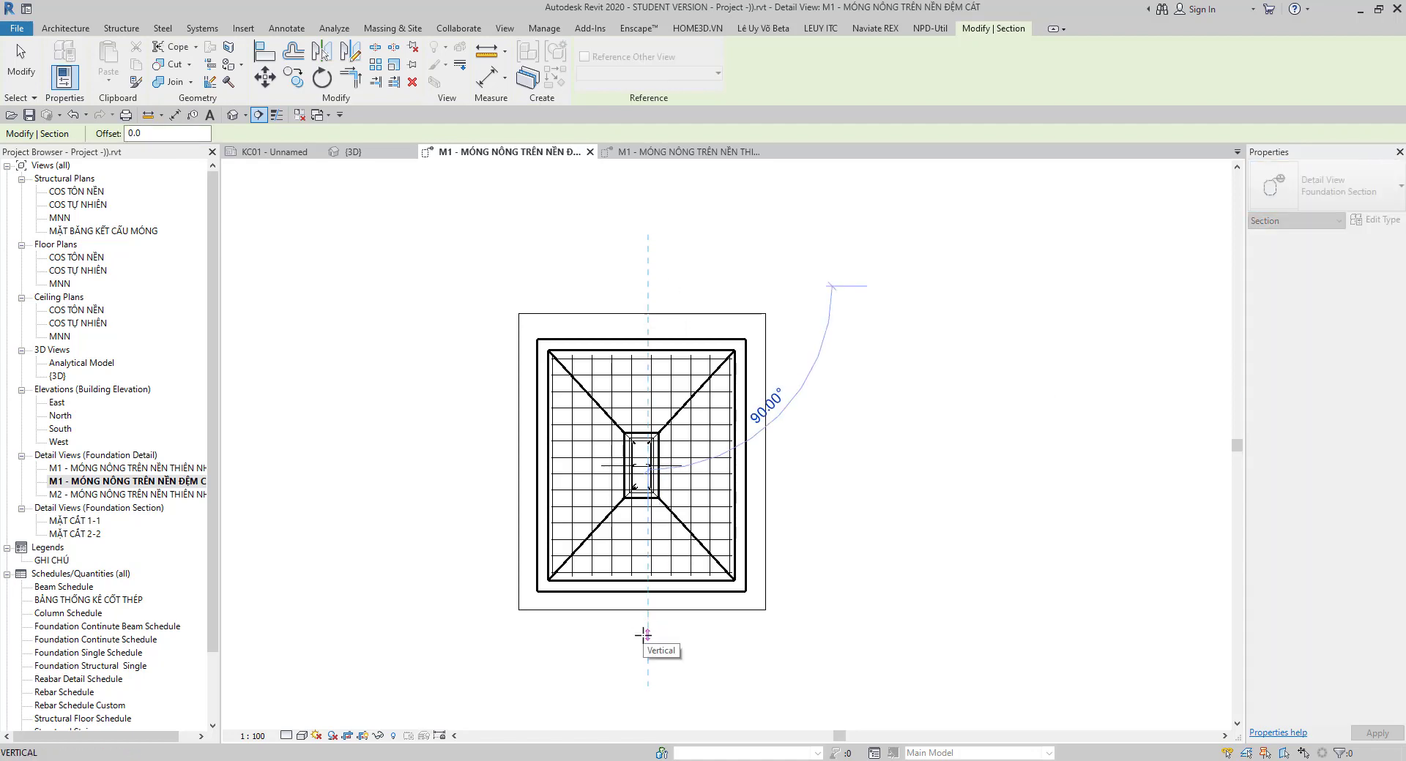
pyautogui.click(644, 634)
pyautogui.press('Escape')
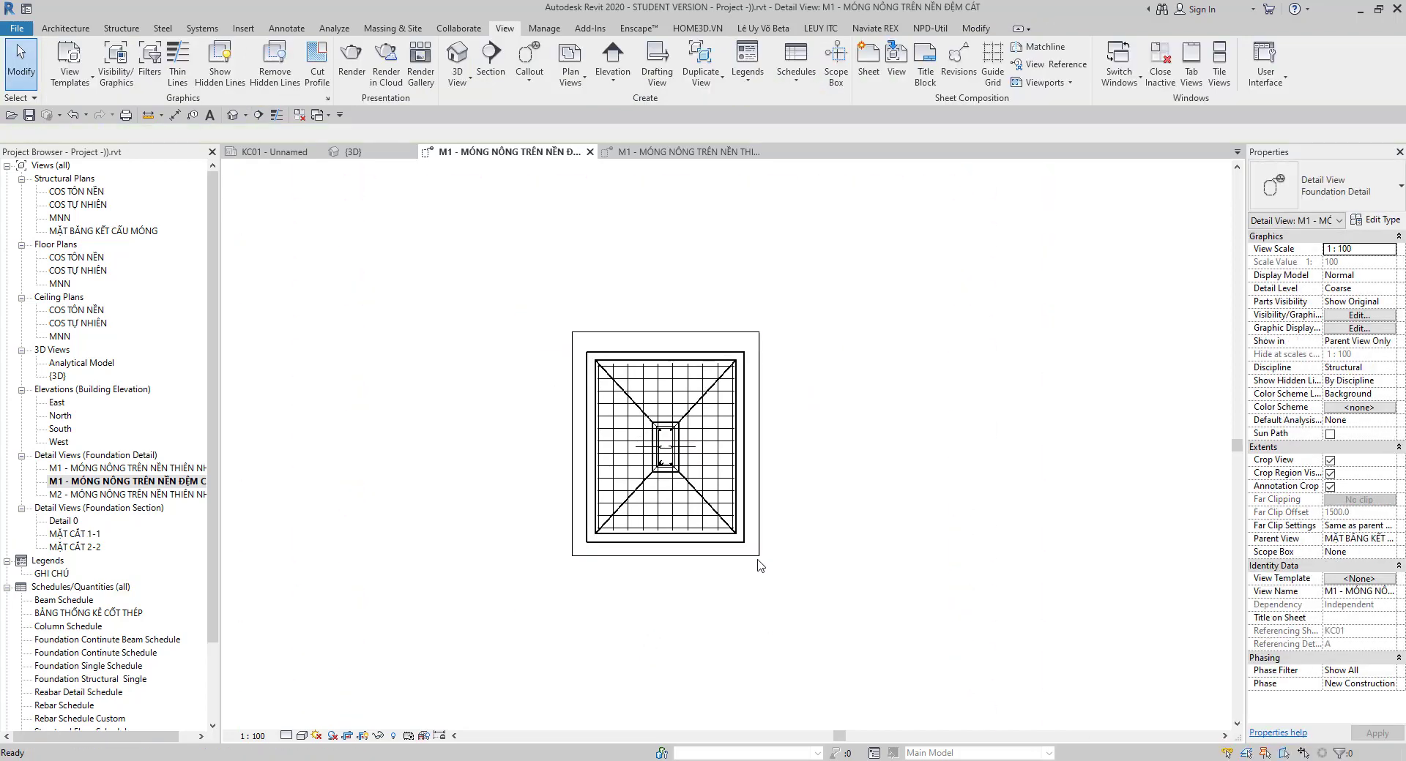
pyautogui.hotkey('ctrl', 'z')
pyautogui.moveTo(322, 581); pyautogui.dragTo(342, 513, button='middle')
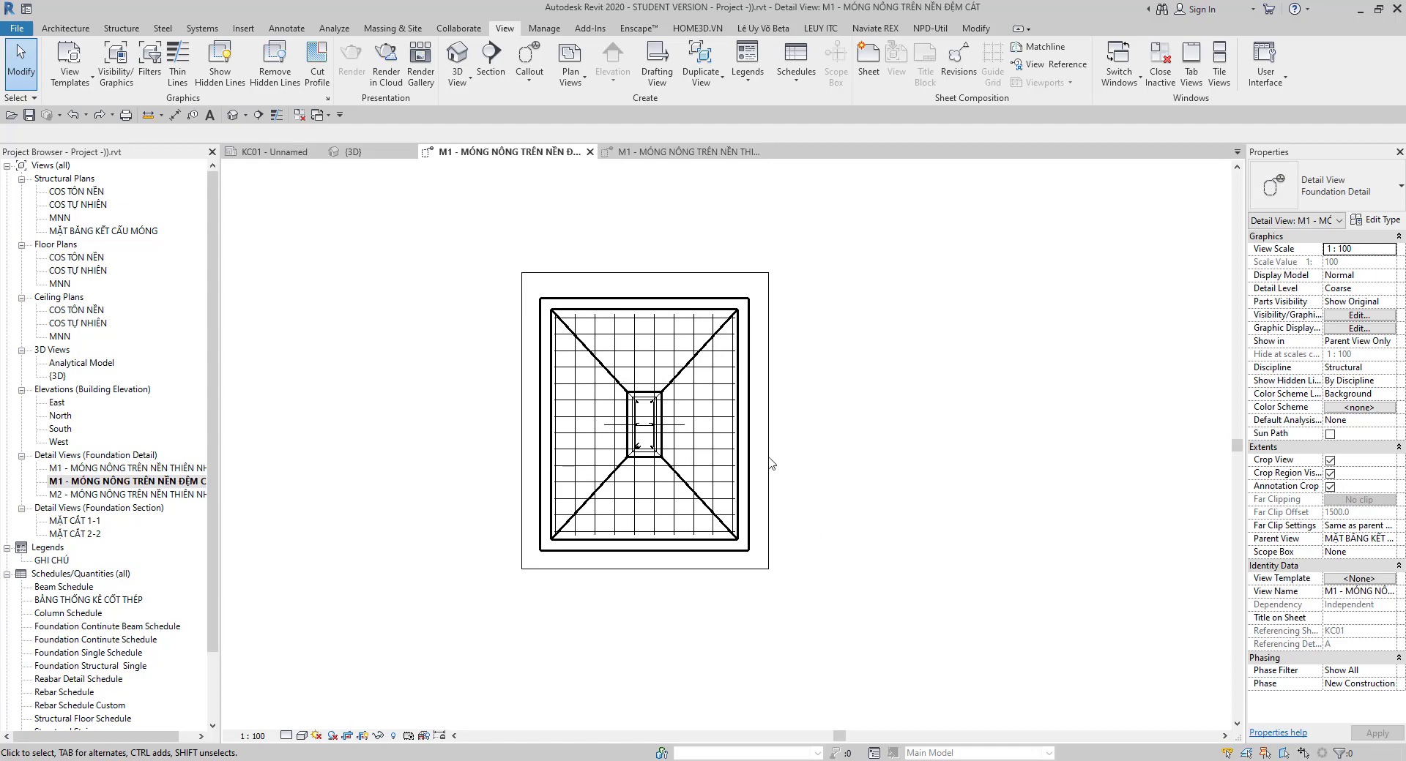
# Apply the Foundation Detail template's settings at 1:25, then set the template to <None>.
pyautogui.click(1353, 579)
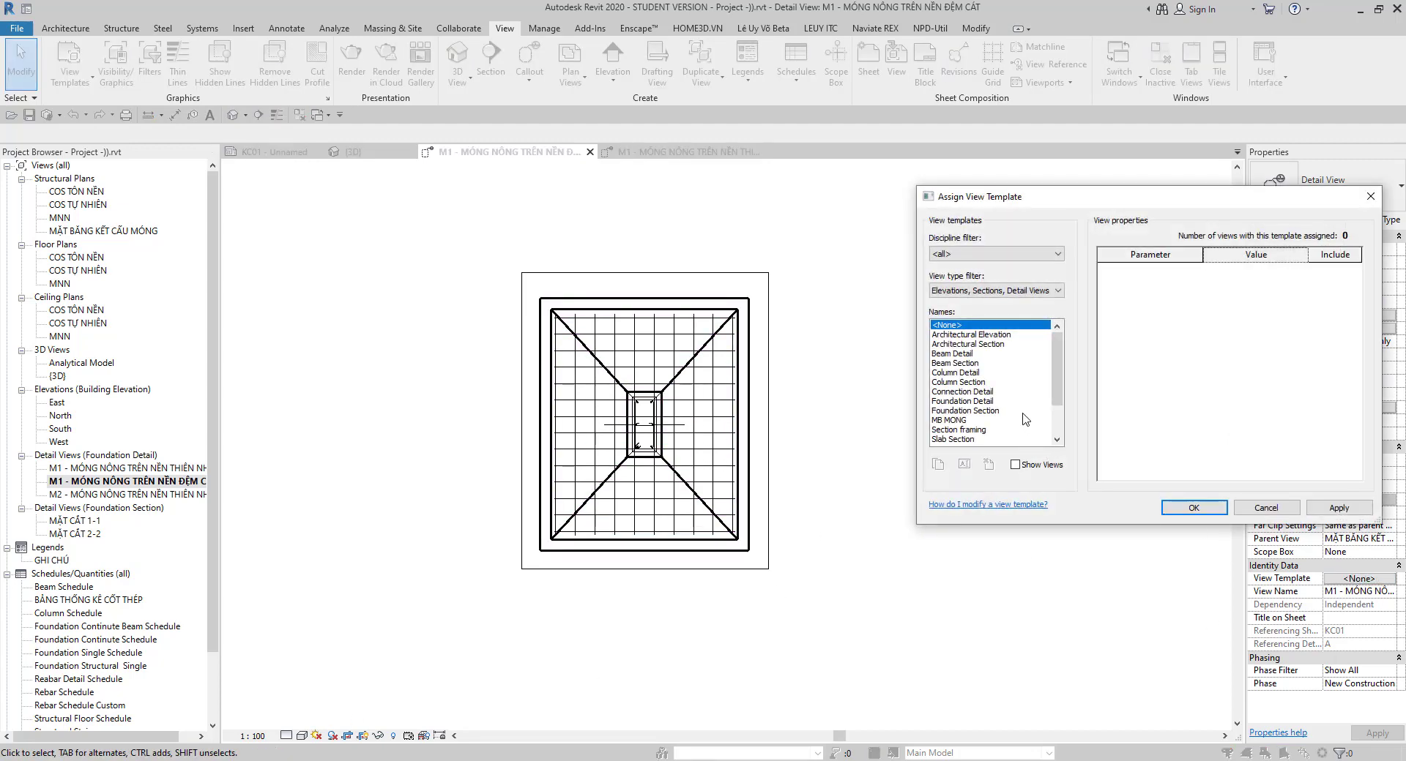
pyautogui.click(974, 401)
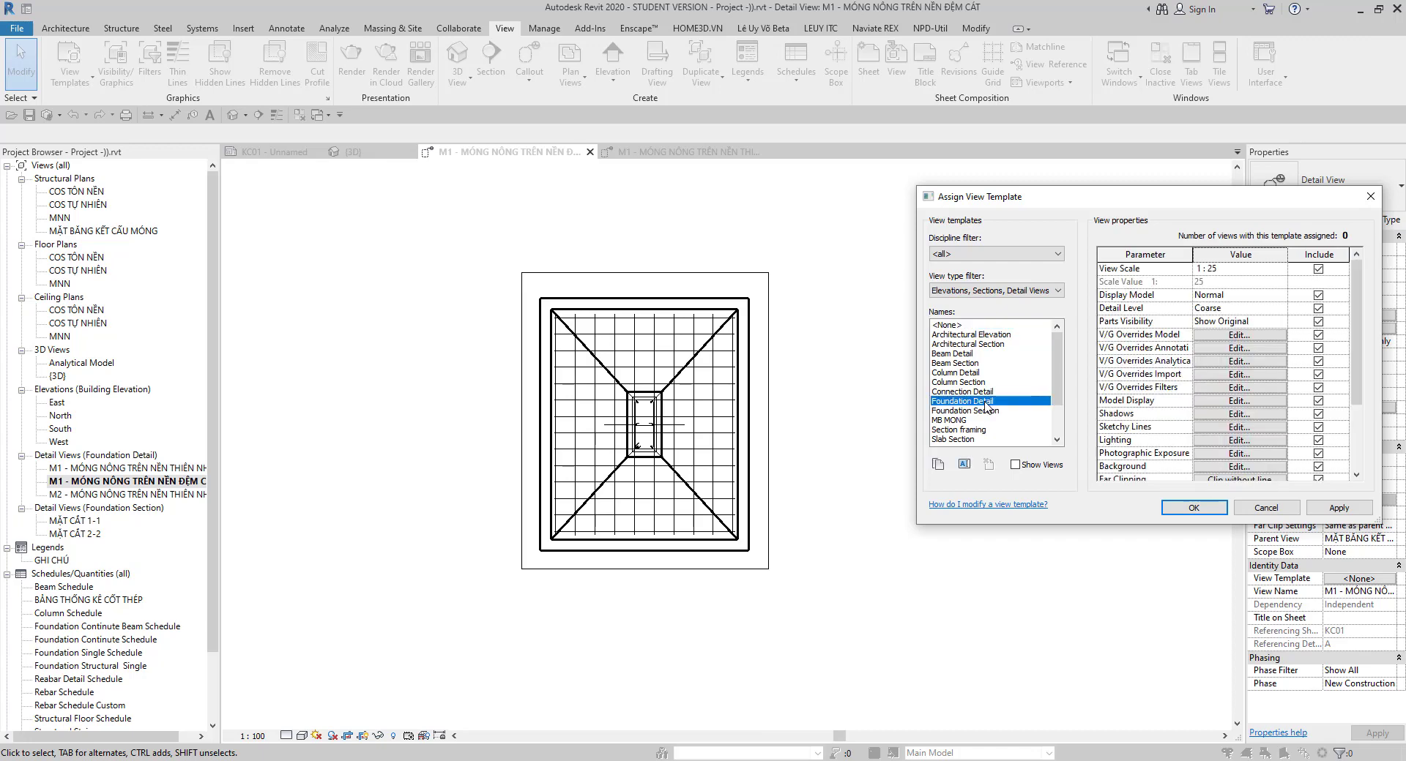
pyautogui.click(1337, 508)
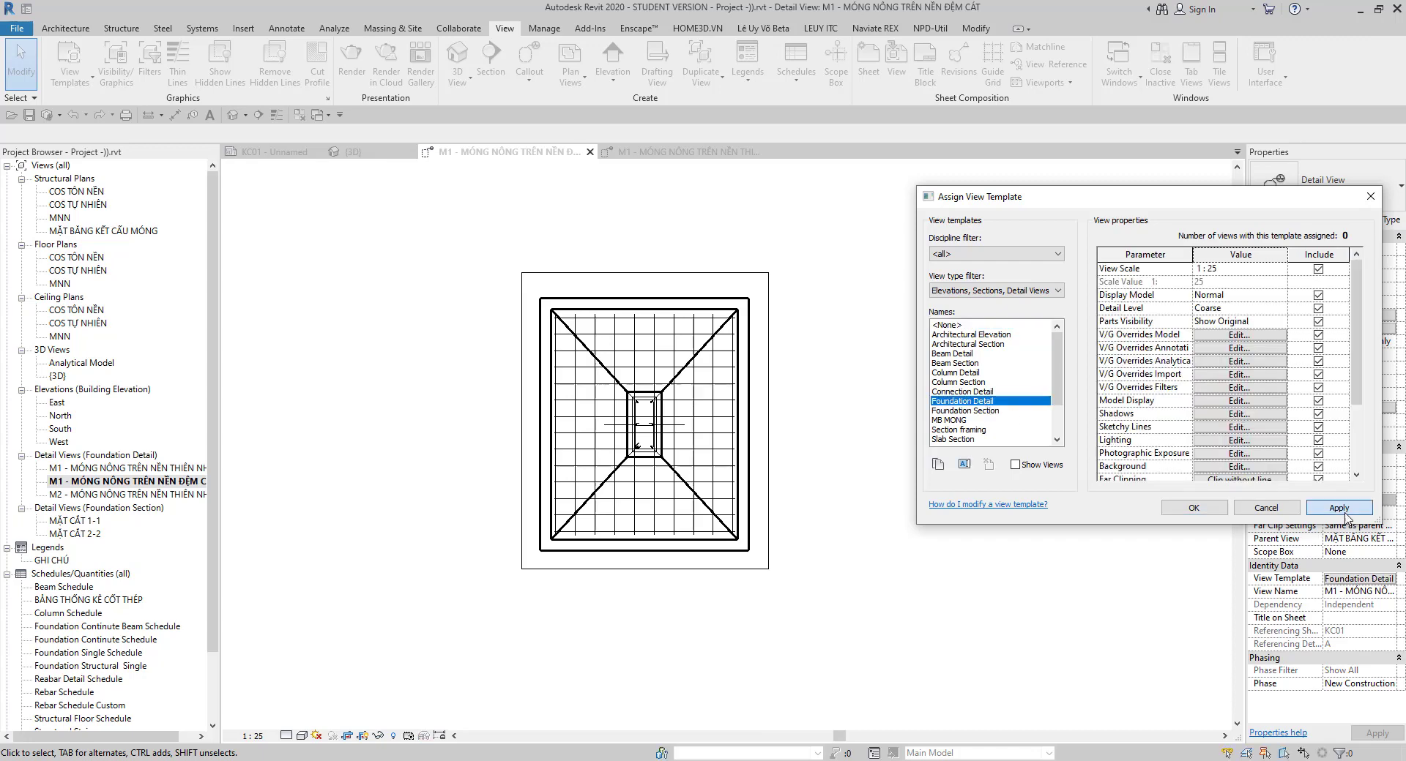
pyautogui.doubleClick(964, 325)
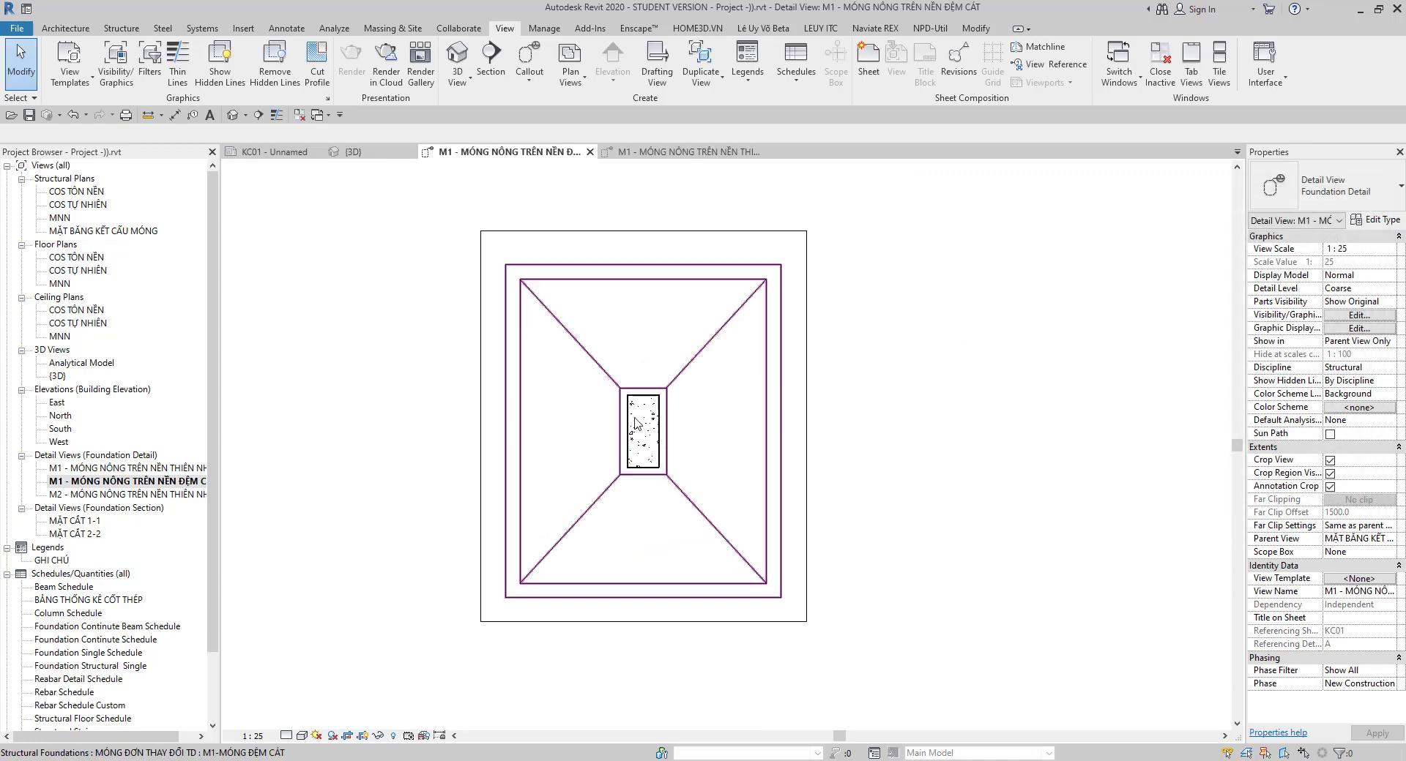
pyautogui.scroll(-1, 761, 512)
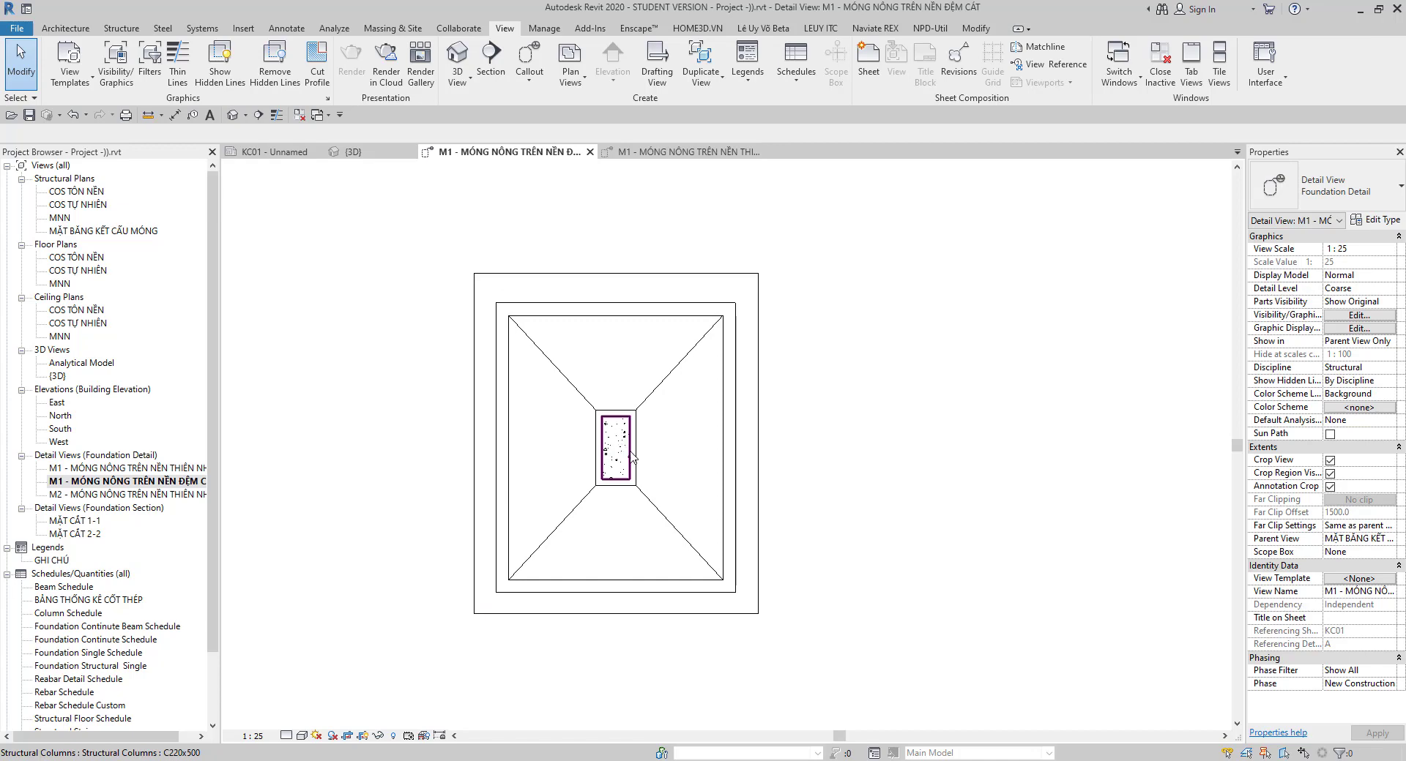
# Check the Structural Columns cut line overrides in Visibility/Graphics, leaving them unchanged.
pyautogui.press('v')
pyautogui.press('g')
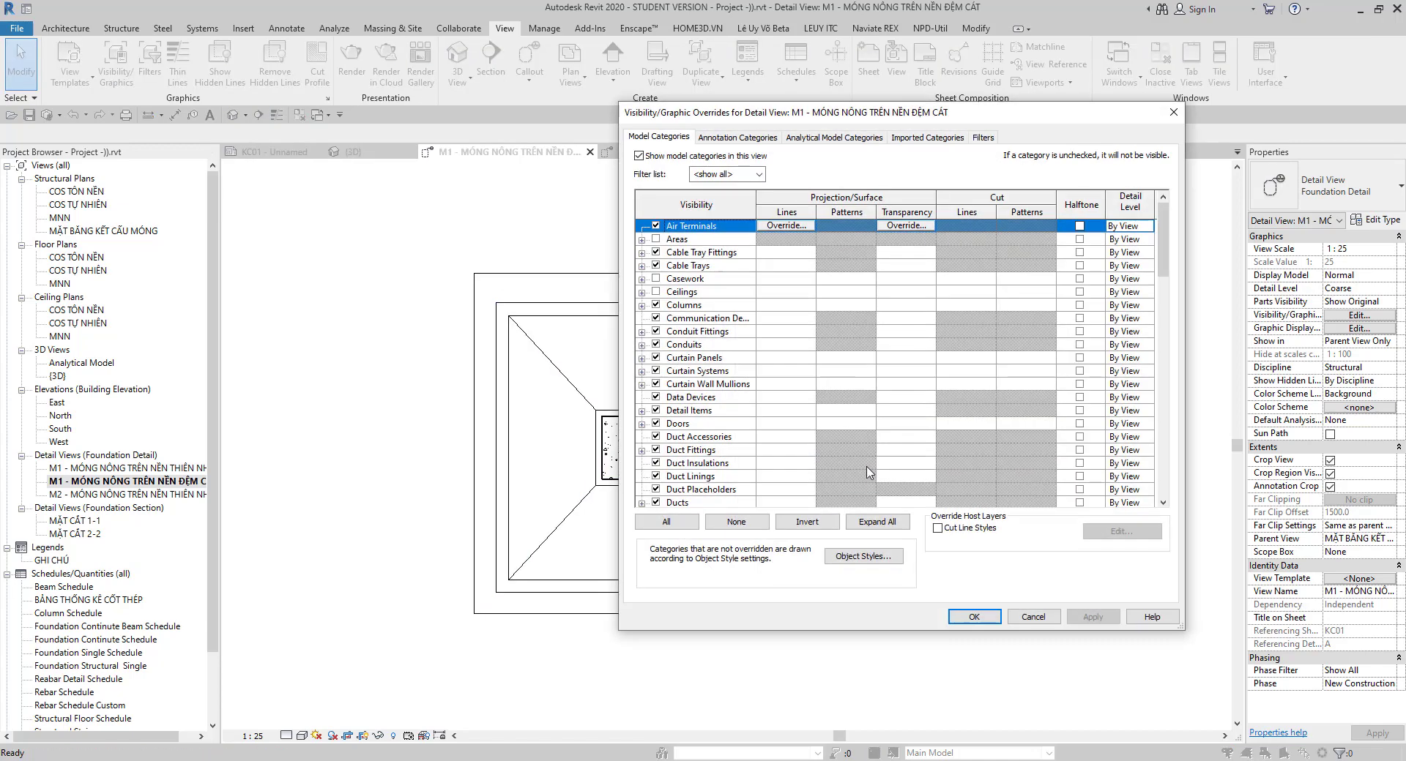
pyautogui.scroll(-2, 930, 352)
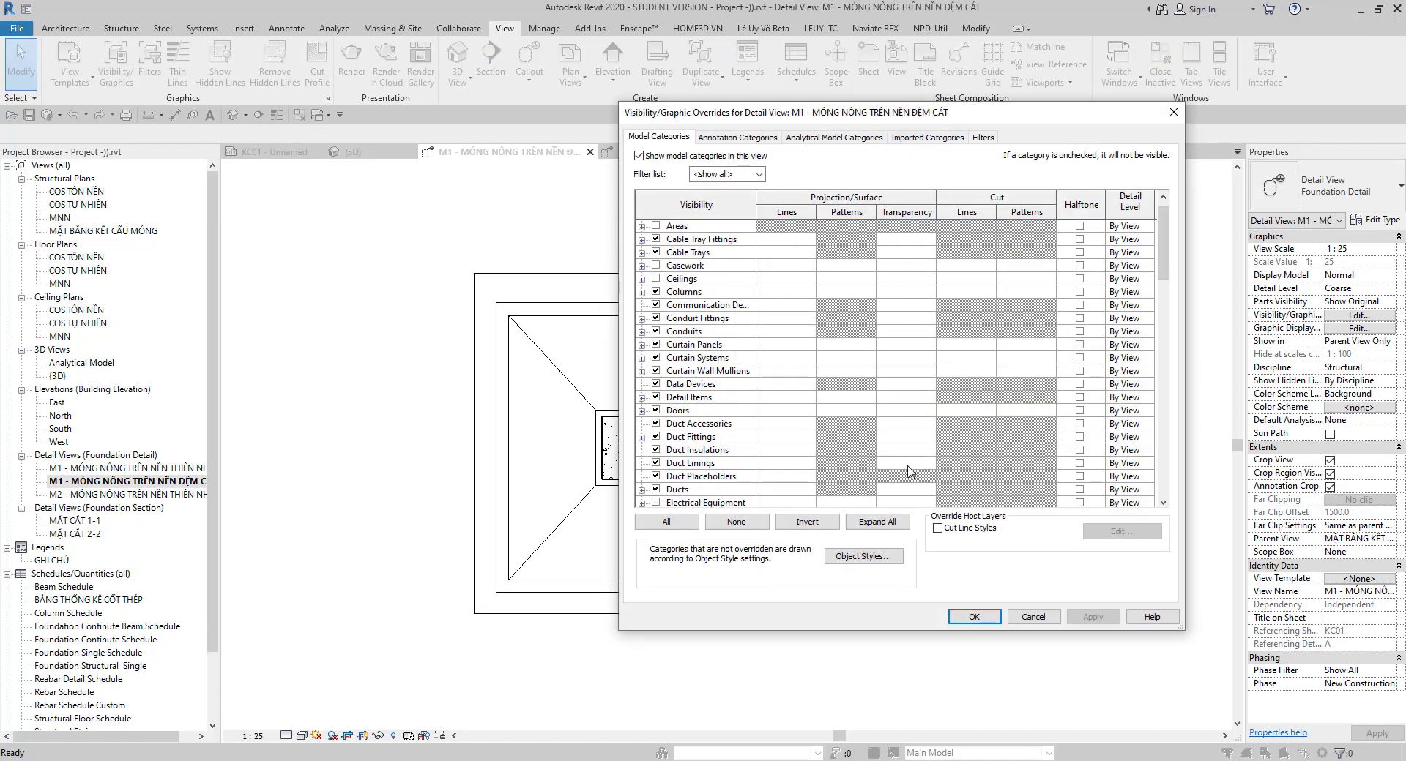
pyautogui.scroll(-4, 930, 403)
pyautogui.scroll(-5, 931, 454)
pyautogui.scroll(-4, 932, 481)
pyautogui.scroll(-3, 933, 476)
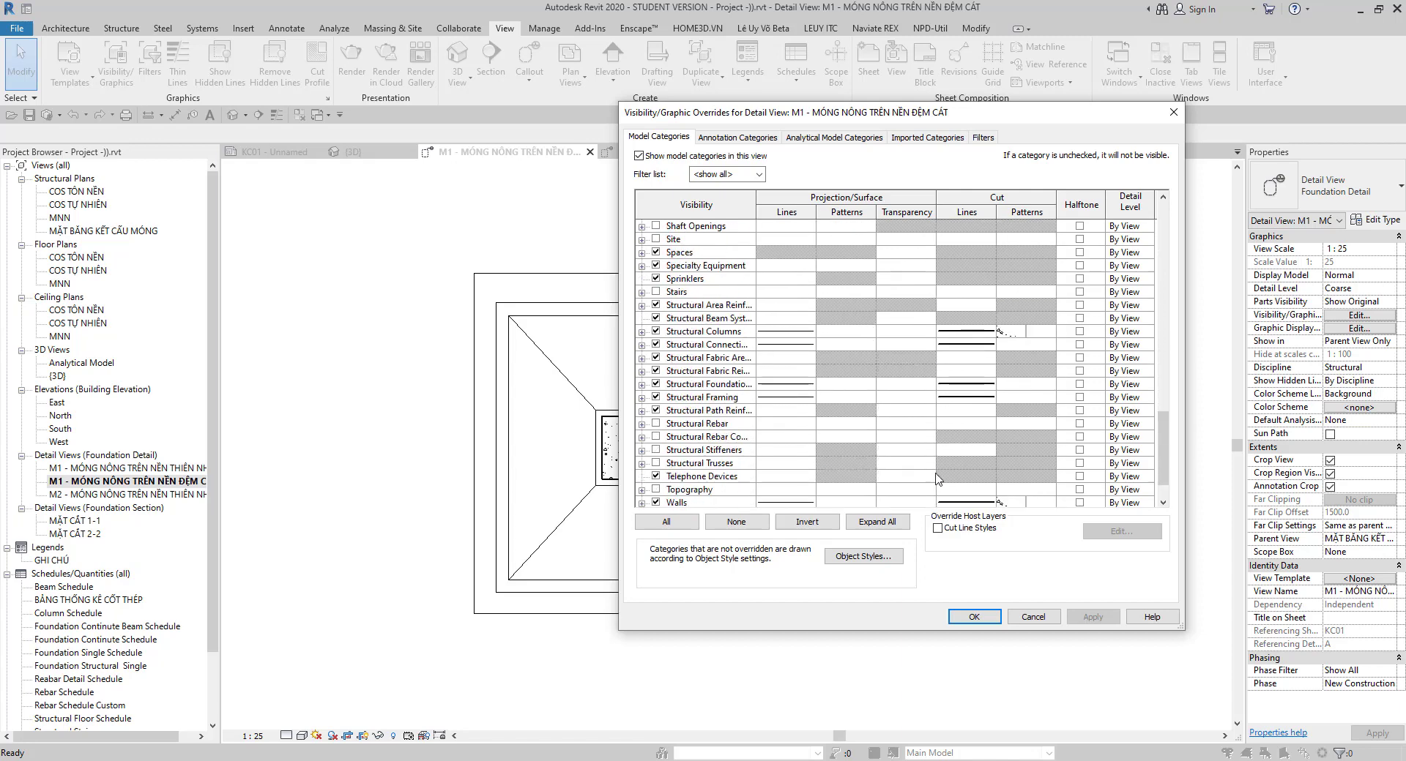
pyautogui.scroll(-2, 949, 448)
pyautogui.click(974, 295)
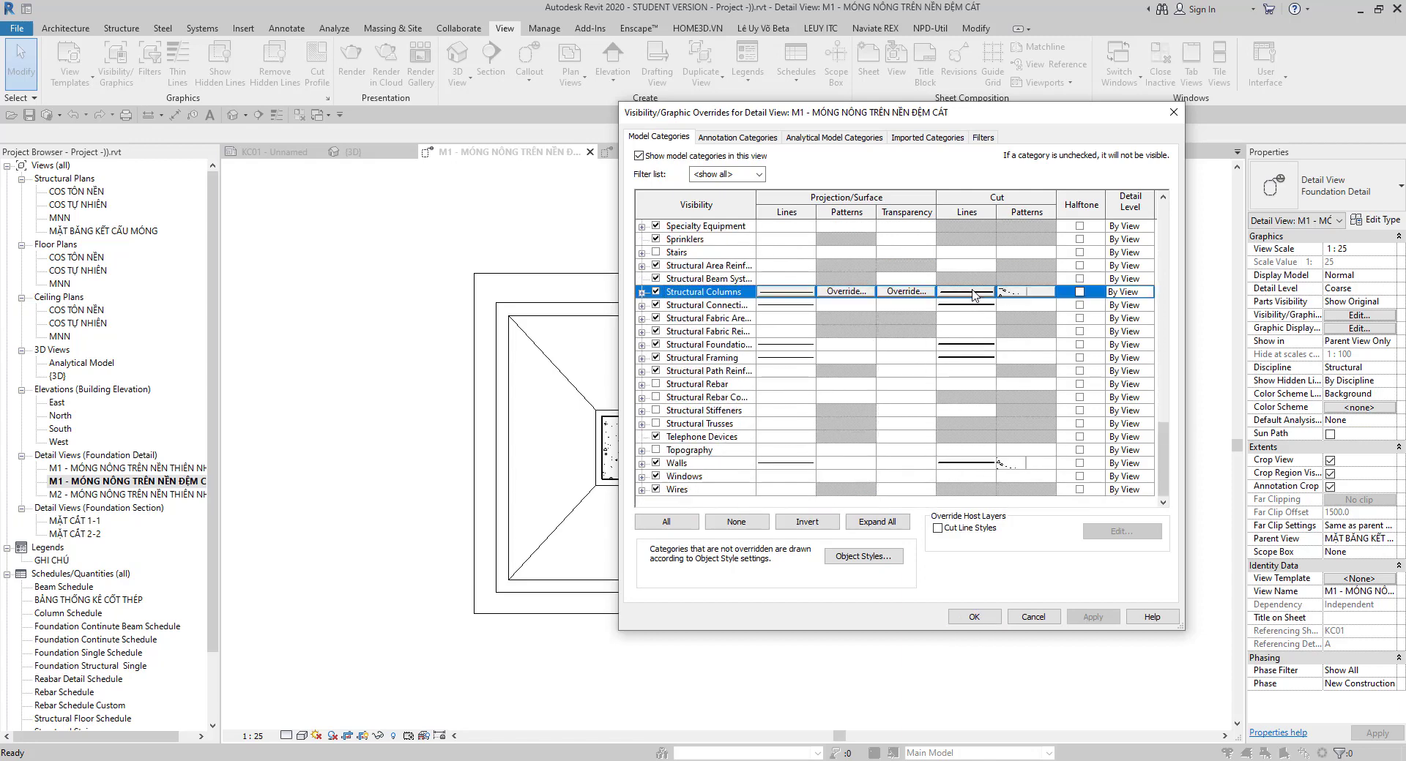
pyautogui.click(974, 295)
pyautogui.press('Escape')
pyautogui.click(1167, 111)
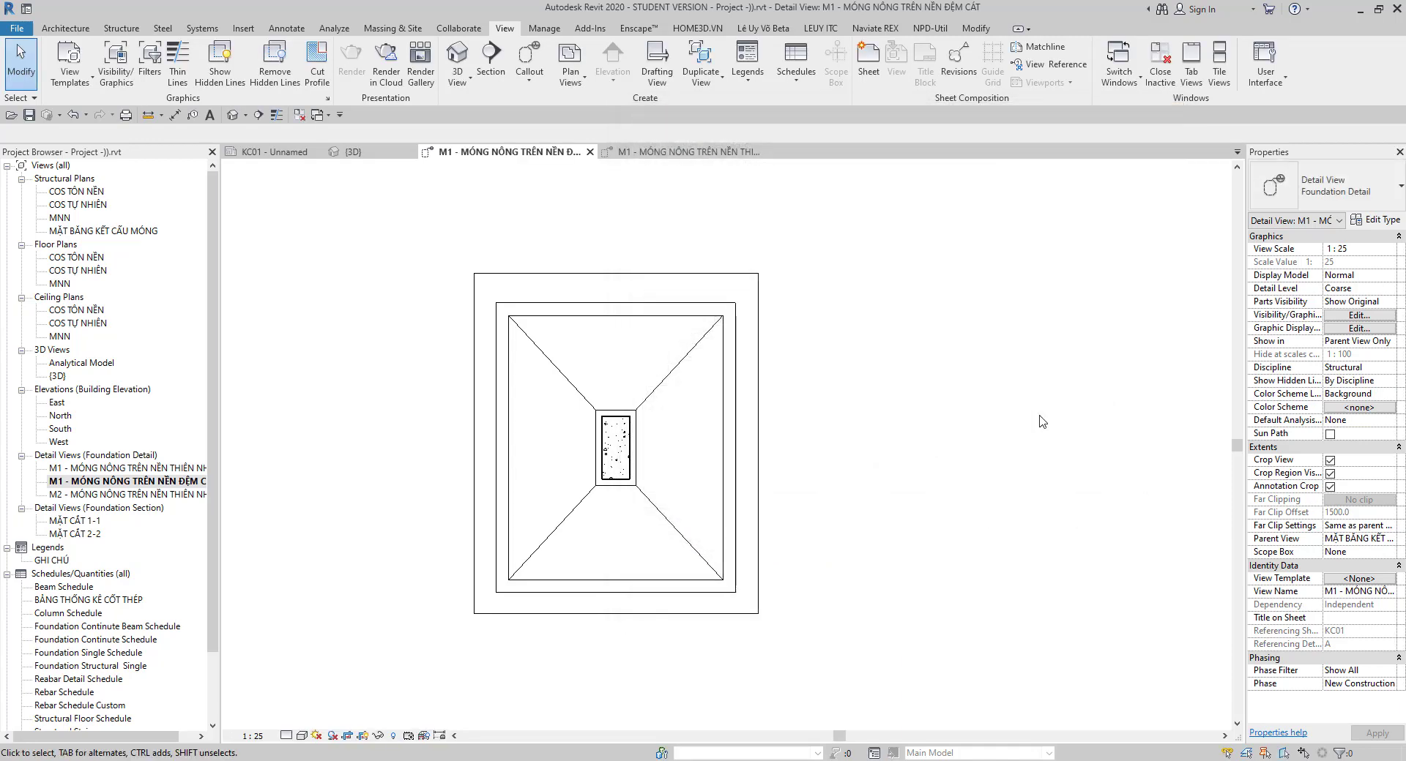
pyautogui.moveTo(806, 418)
pyautogui.mouseDown(button='middle')
pyautogui.moveTo(425, 473)
pyautogui.moveTo(448, 418)
pyautogui.mouseUp(button='middle')
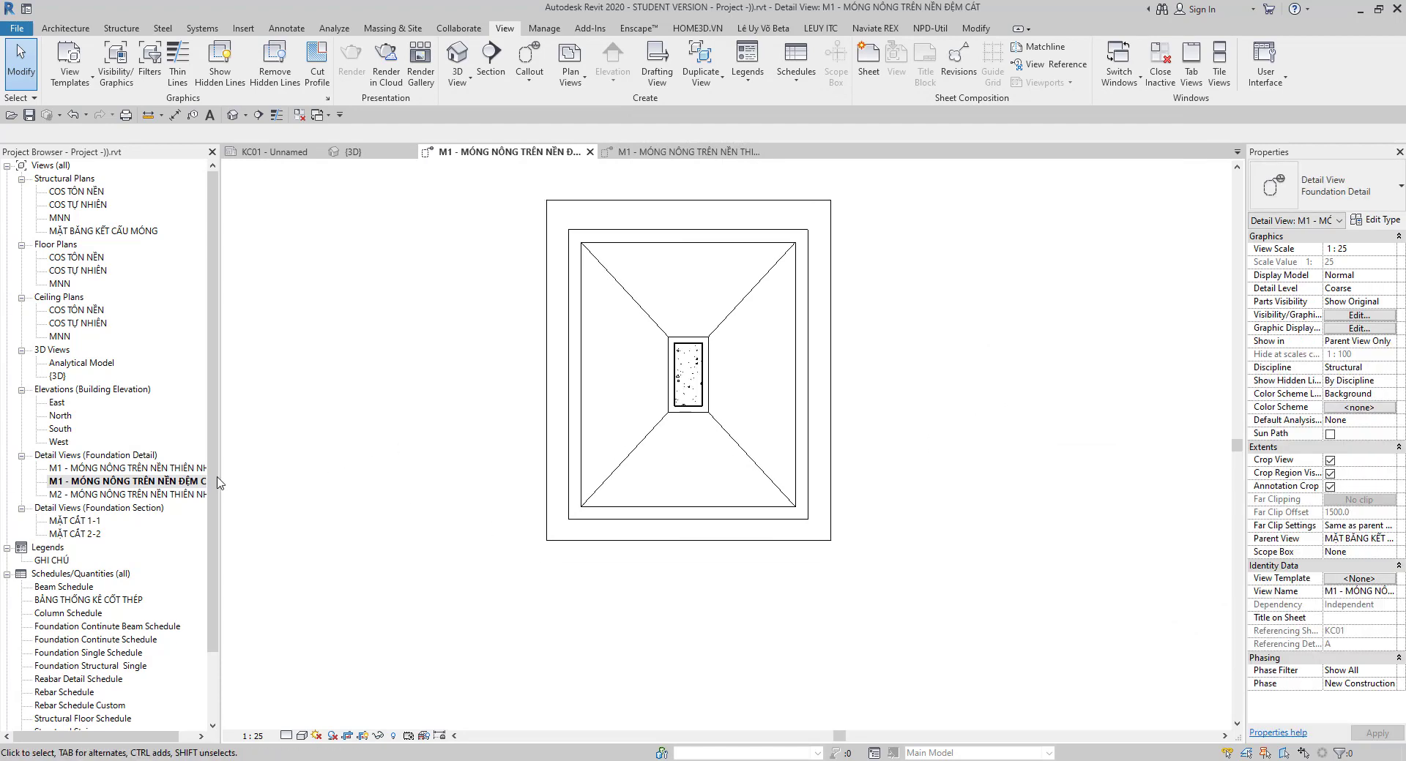
# Create the view template 'MB CHI TIET MONG' from the natural-footing M1 view.
pyautogui.click(121, 469)
pyautogui.rightClick(121, 471)
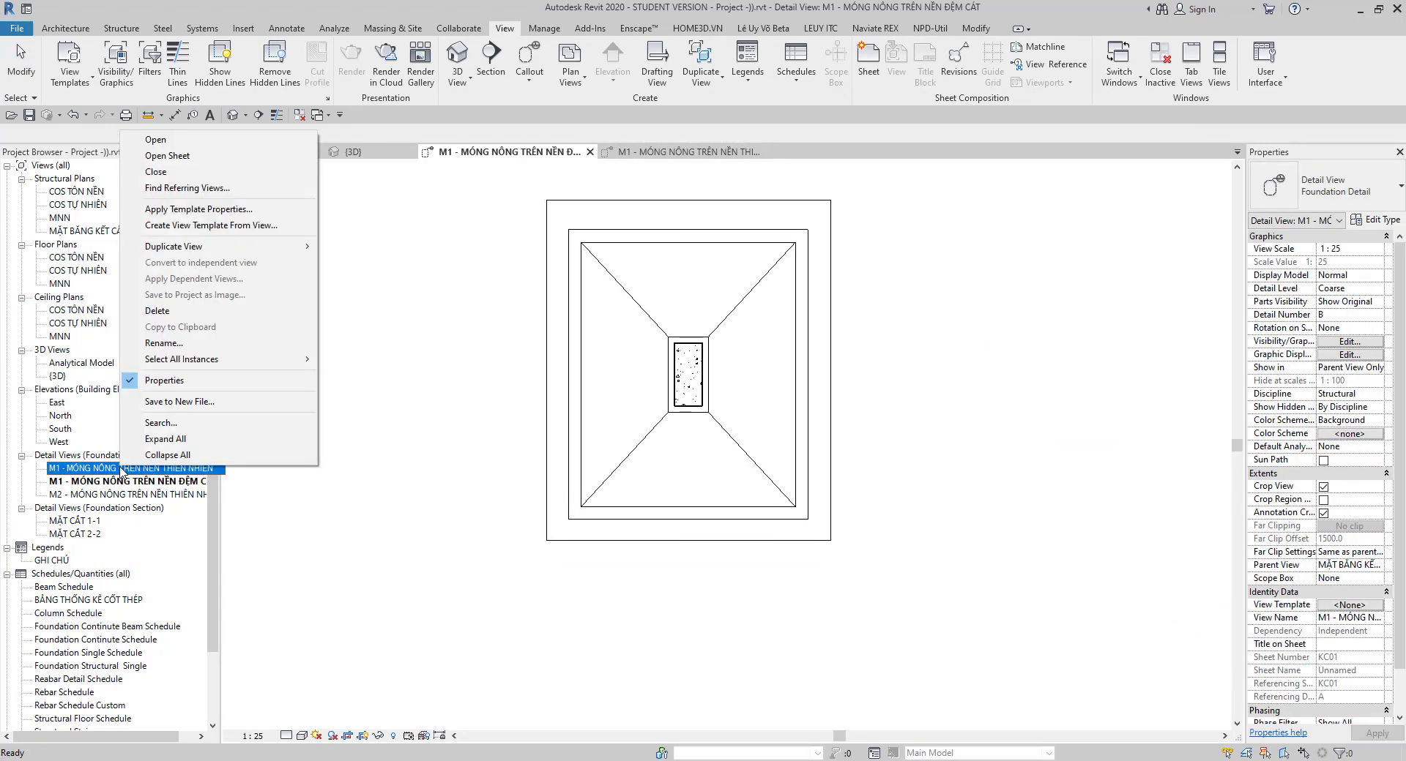
pyautogui.click(211, 226)
pyautogui.write('MB CHI TIET MO')
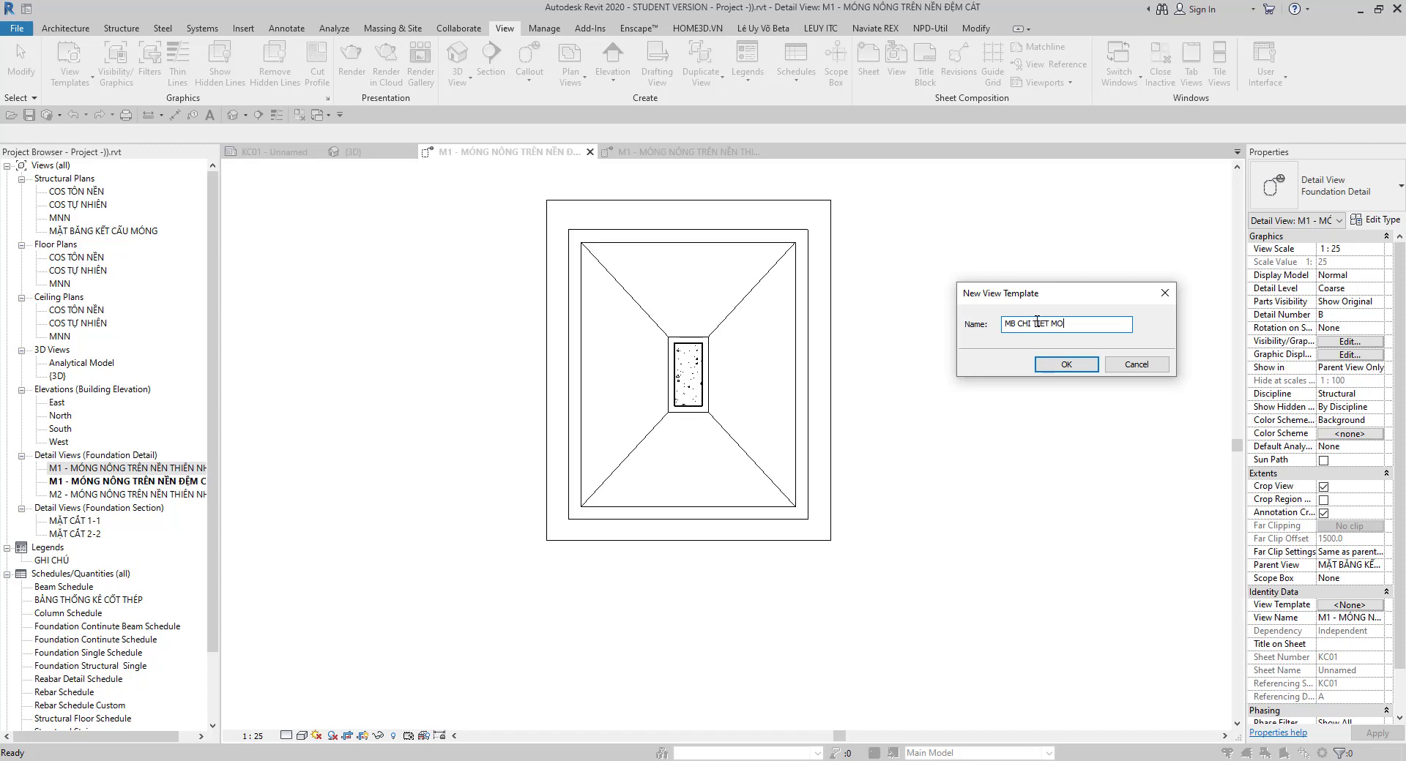
pyautogui.write('NG')
pyautogui.press('Return')
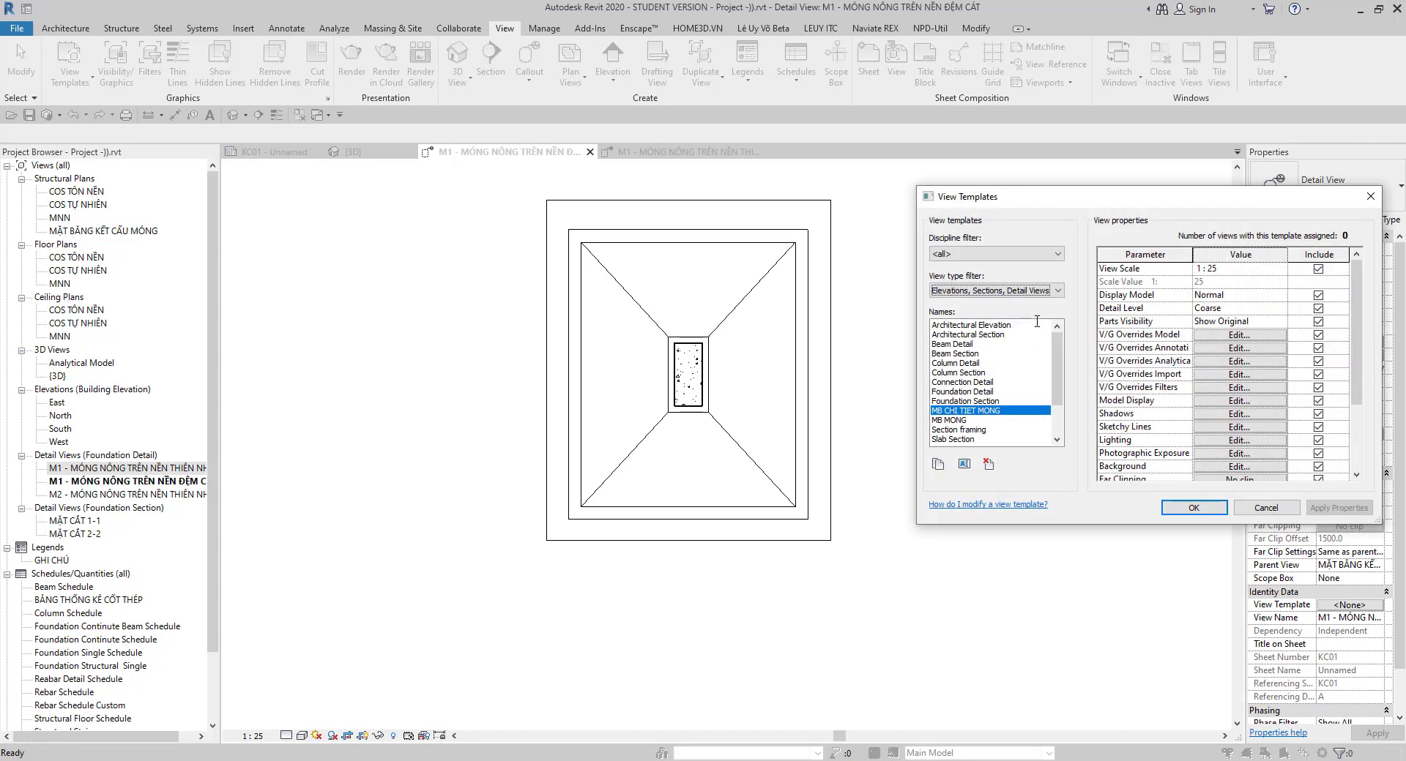
pyautogui.click(1201, 511)
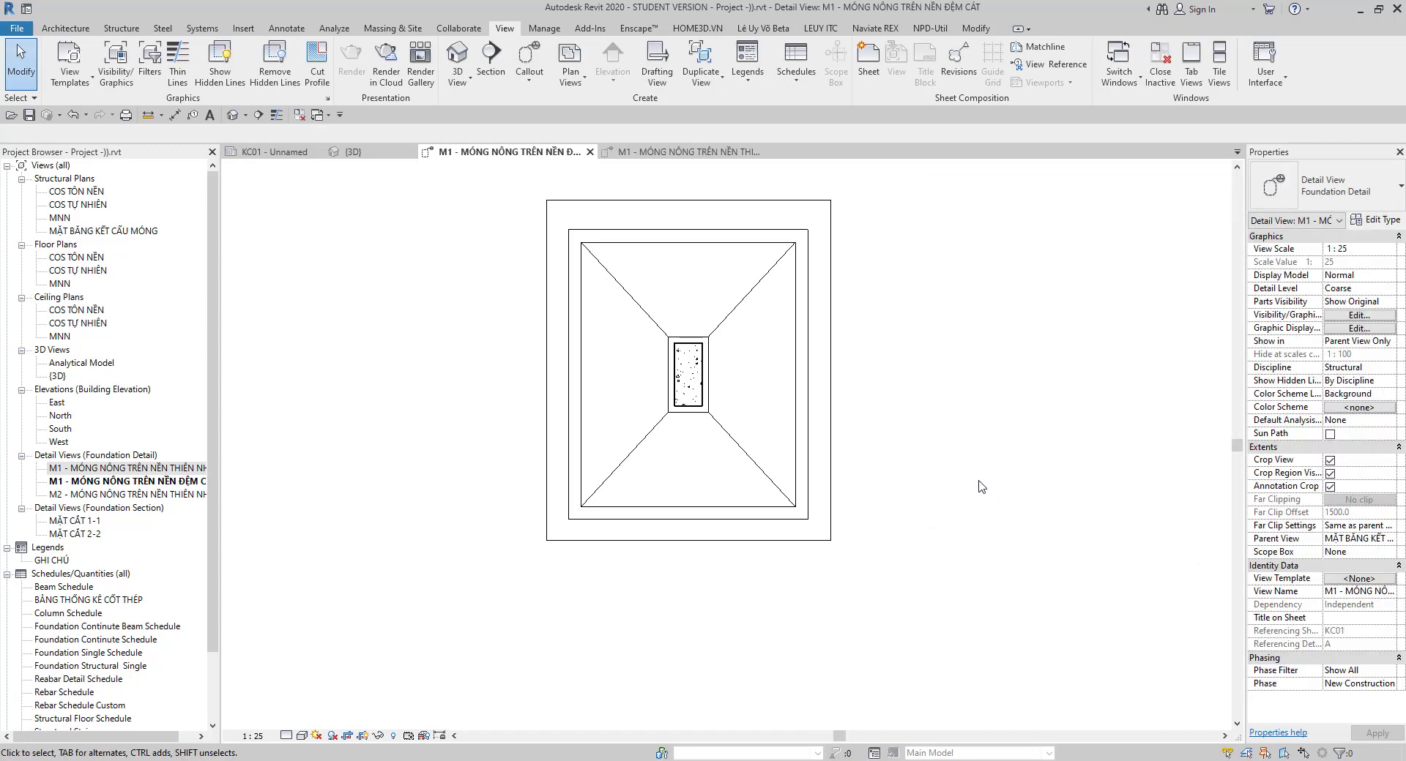
# Apply the MB CHI TIET MONG template properties to the sand-cushion M1 detail view.
pyautogui.moveTo(981, 487); pyautogui.dragTo(959, 521, button='middle')
pyautogui.moveTo(463, 370)
pyautogui.mouseDown(button='middle')
pyautogui.moveTo(464, 389)
pyautogui.moveTo(448, 392)
pyautogui.mouseUp(button='middle')
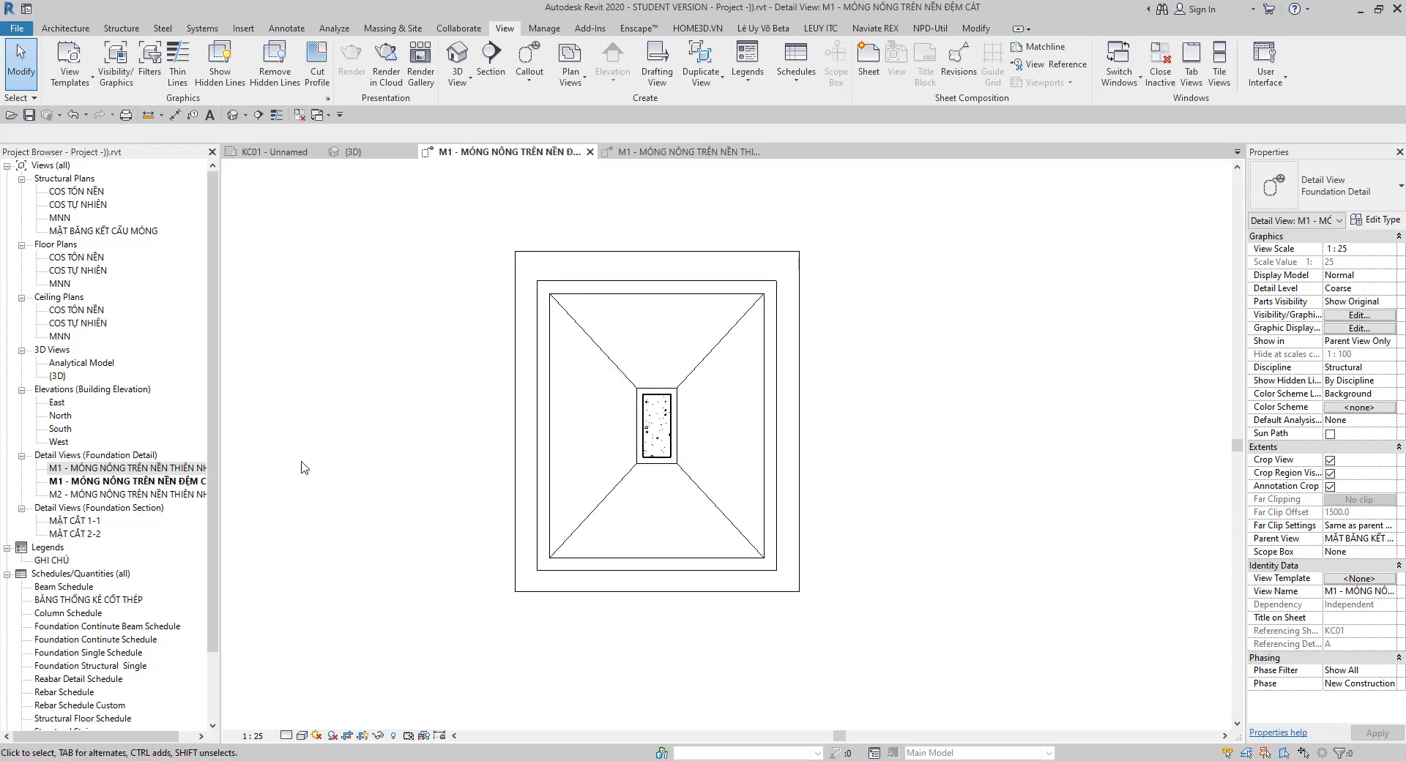
pyautogui.click(140, 483)
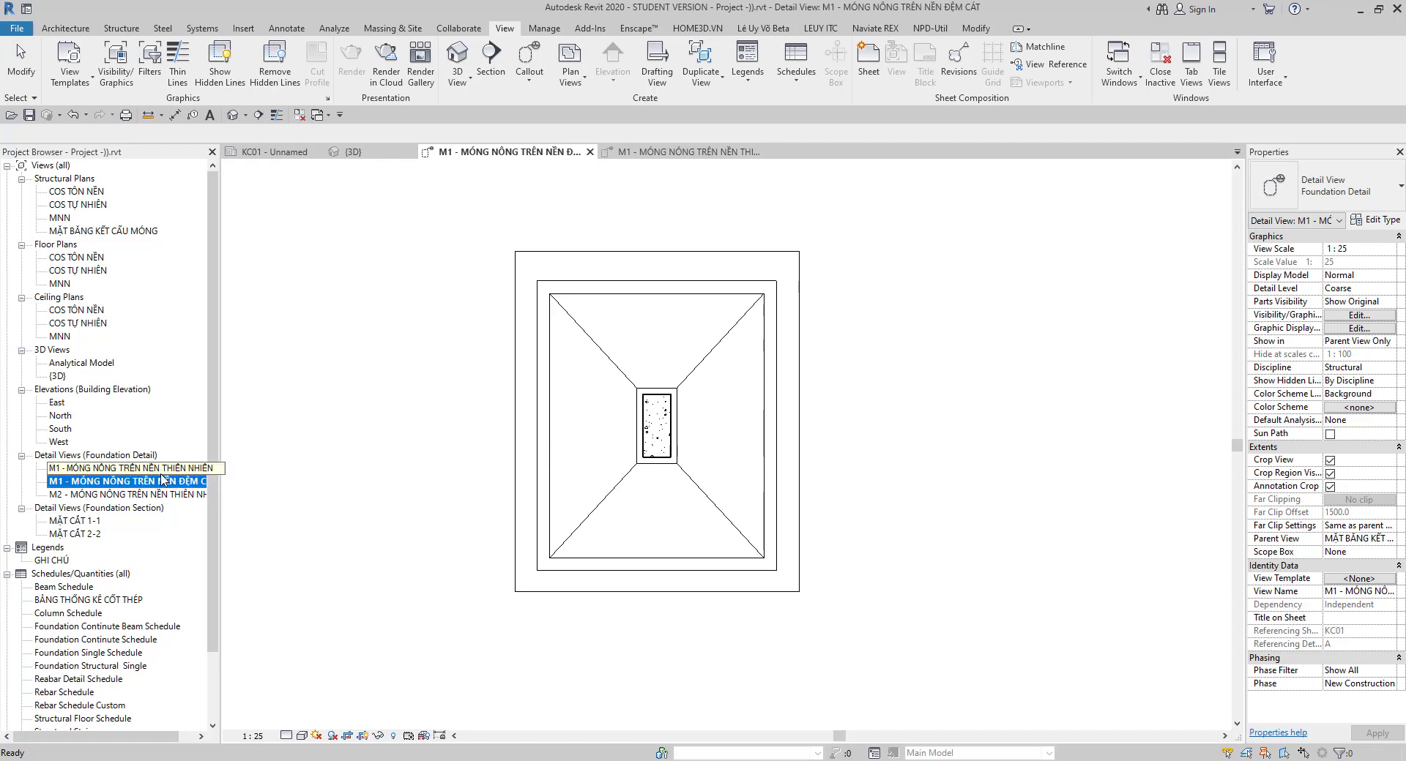
pyautogui.rightClick(146, 486)
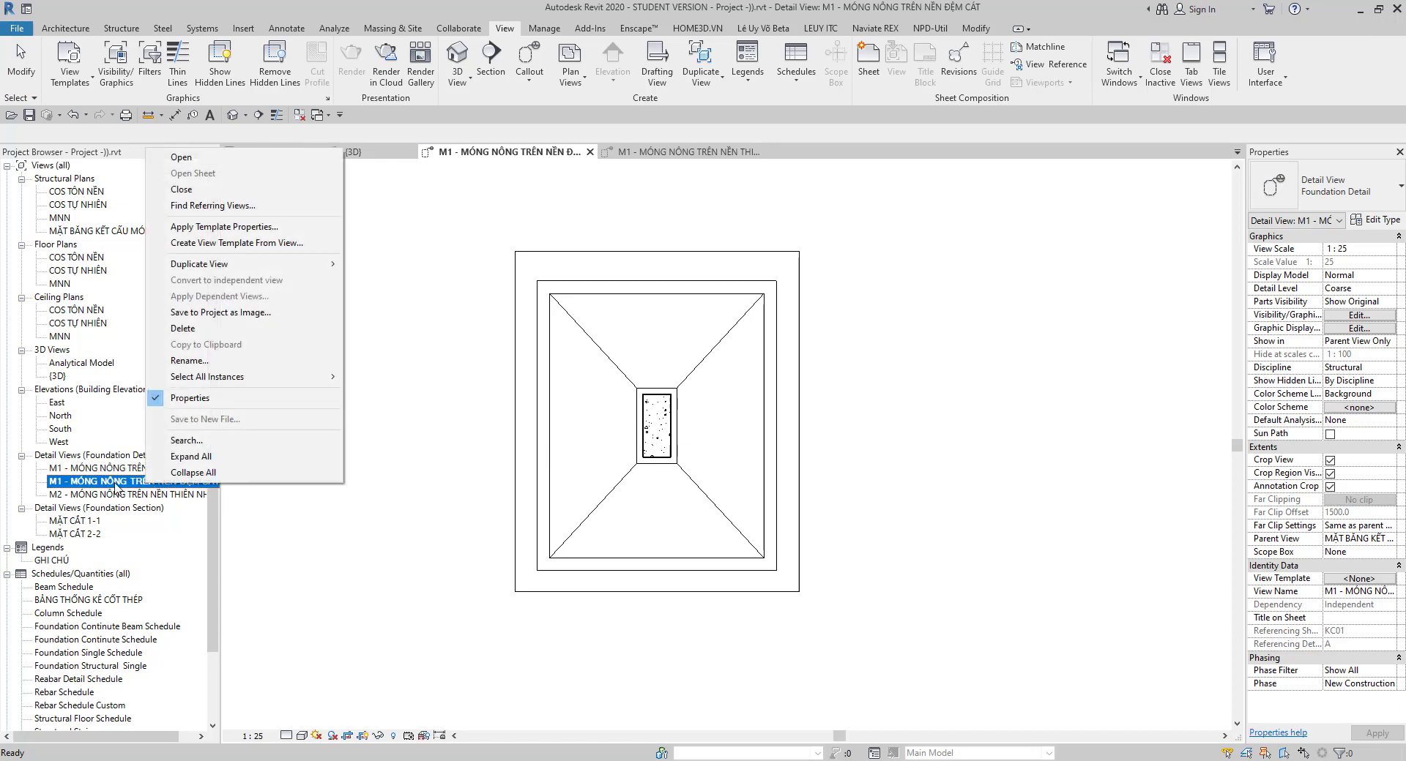
pyautogui.click(235, 233)
pyautogui.scroll(-2, 981, 411)
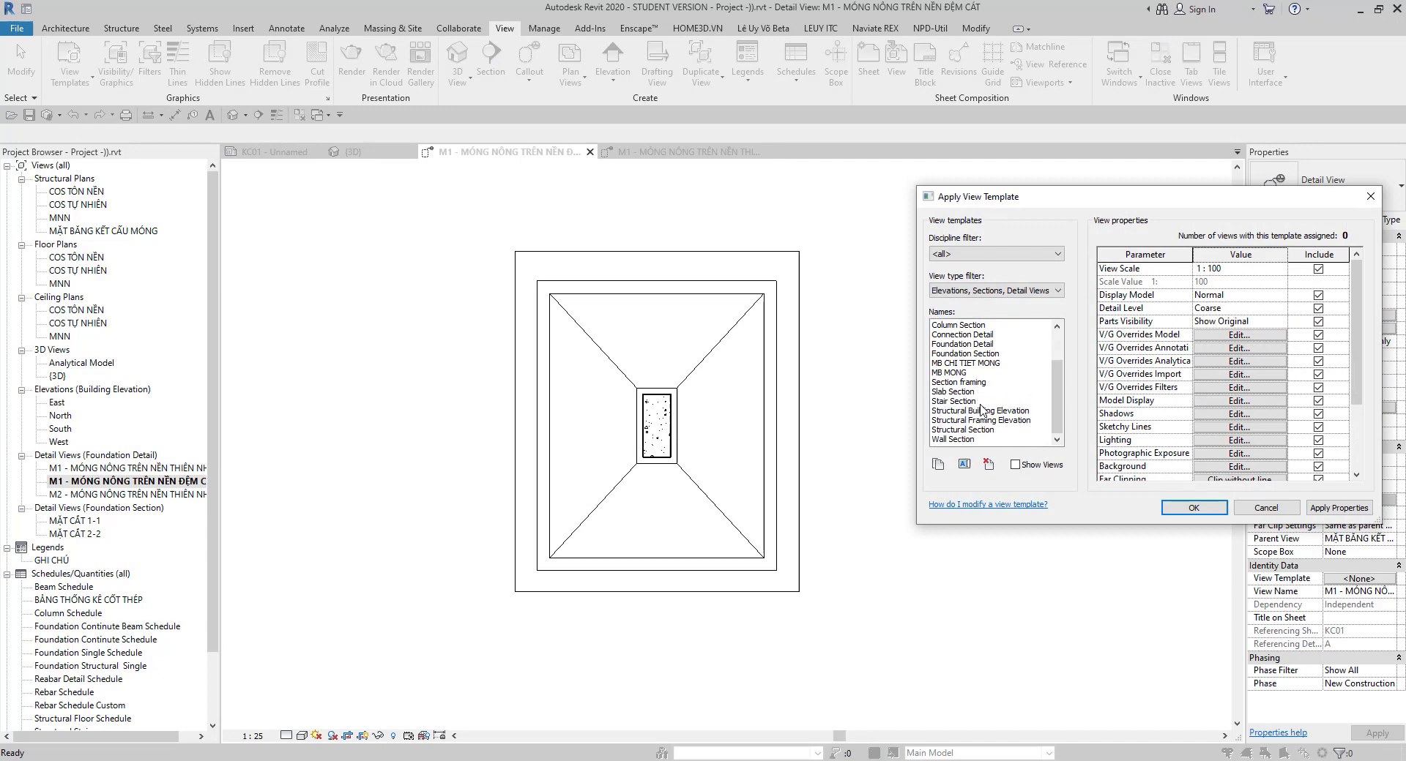
pyautogui.click(966, 364)
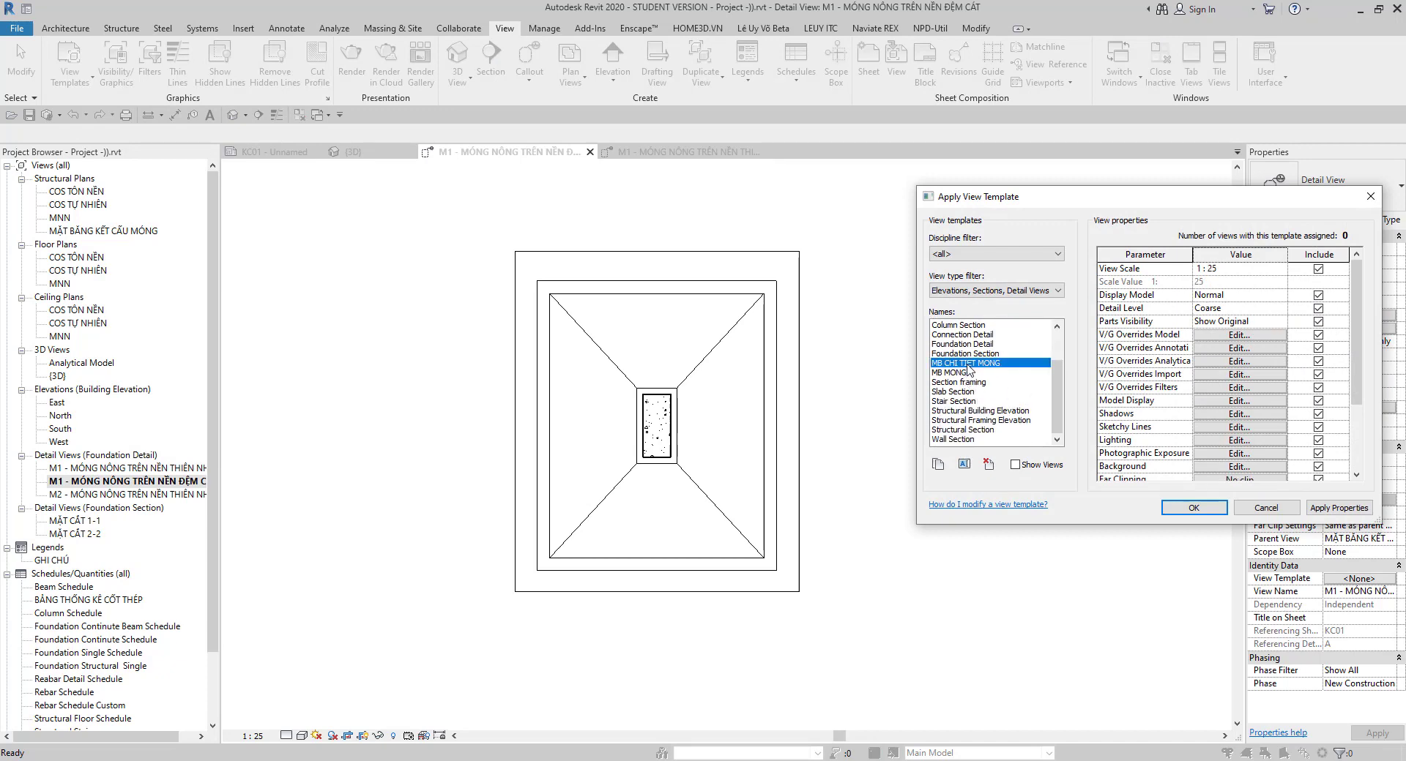
pyautogui.click(1199, 511)
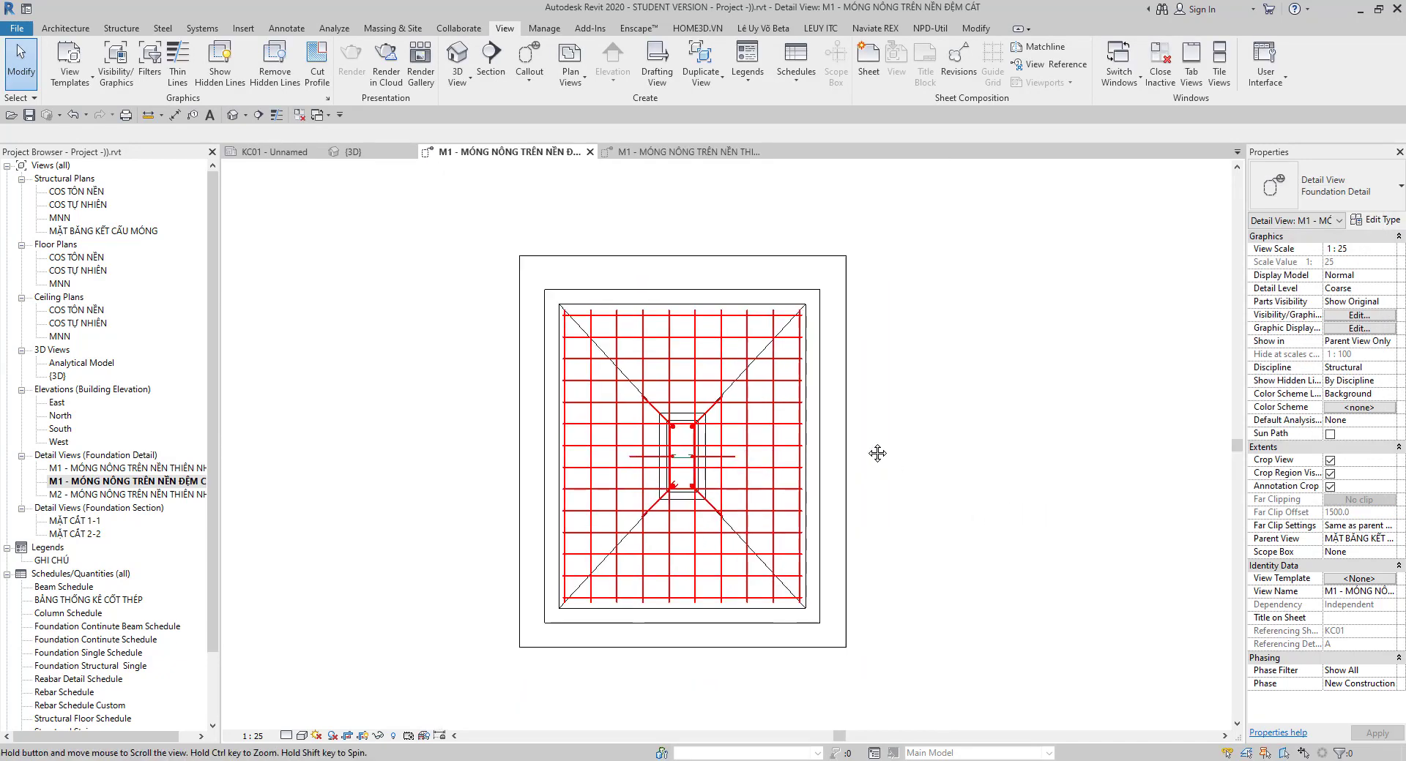
# Select the footing elements and filter the selection to Structural Rebar only.
pyautogui.moveTo(472, 275)
pyautogui.mouseDown()
pyautogui.moveTo(932, 522)
pyautogui.moveTo(675, 210)
pyautogui.mouseUp()
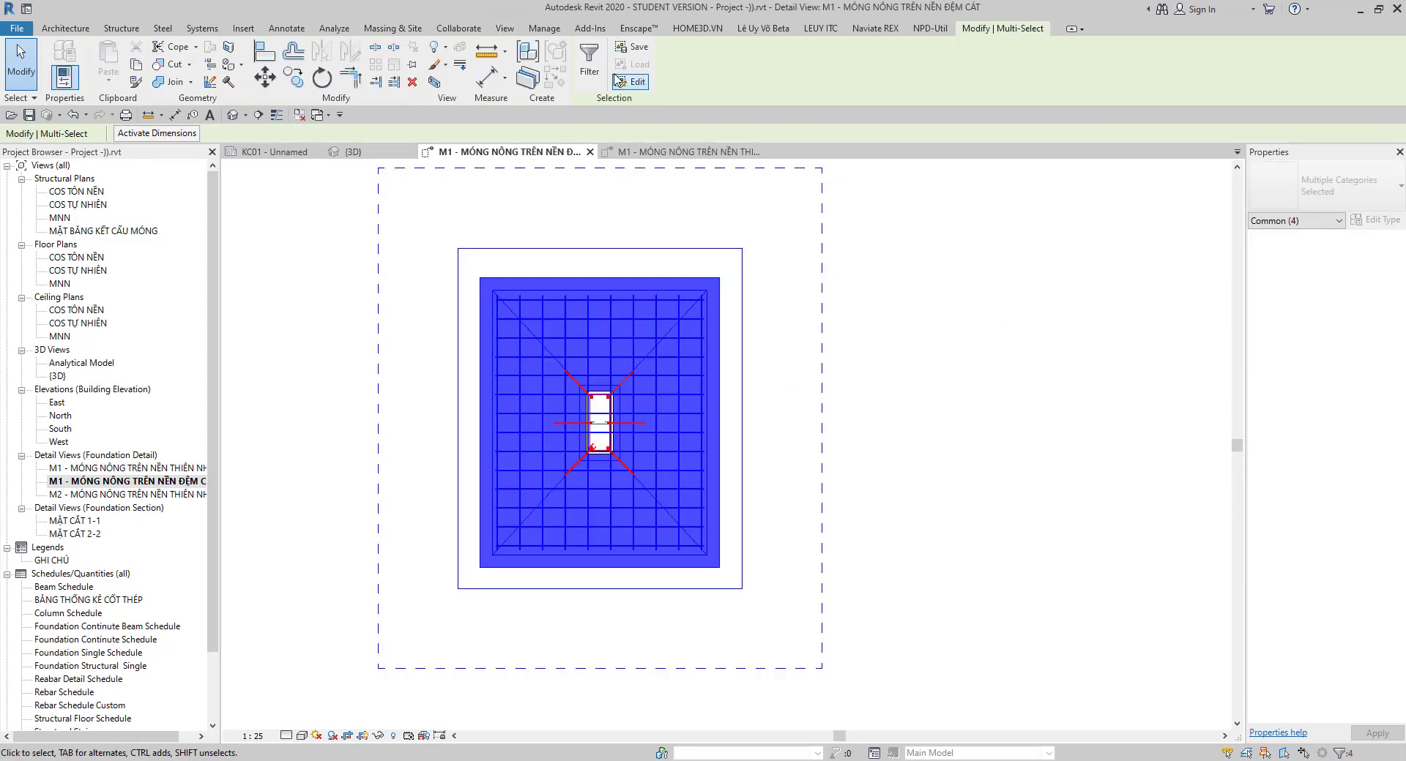
pyautogui.click(590, 62)
pyautogui.click(523, 437)
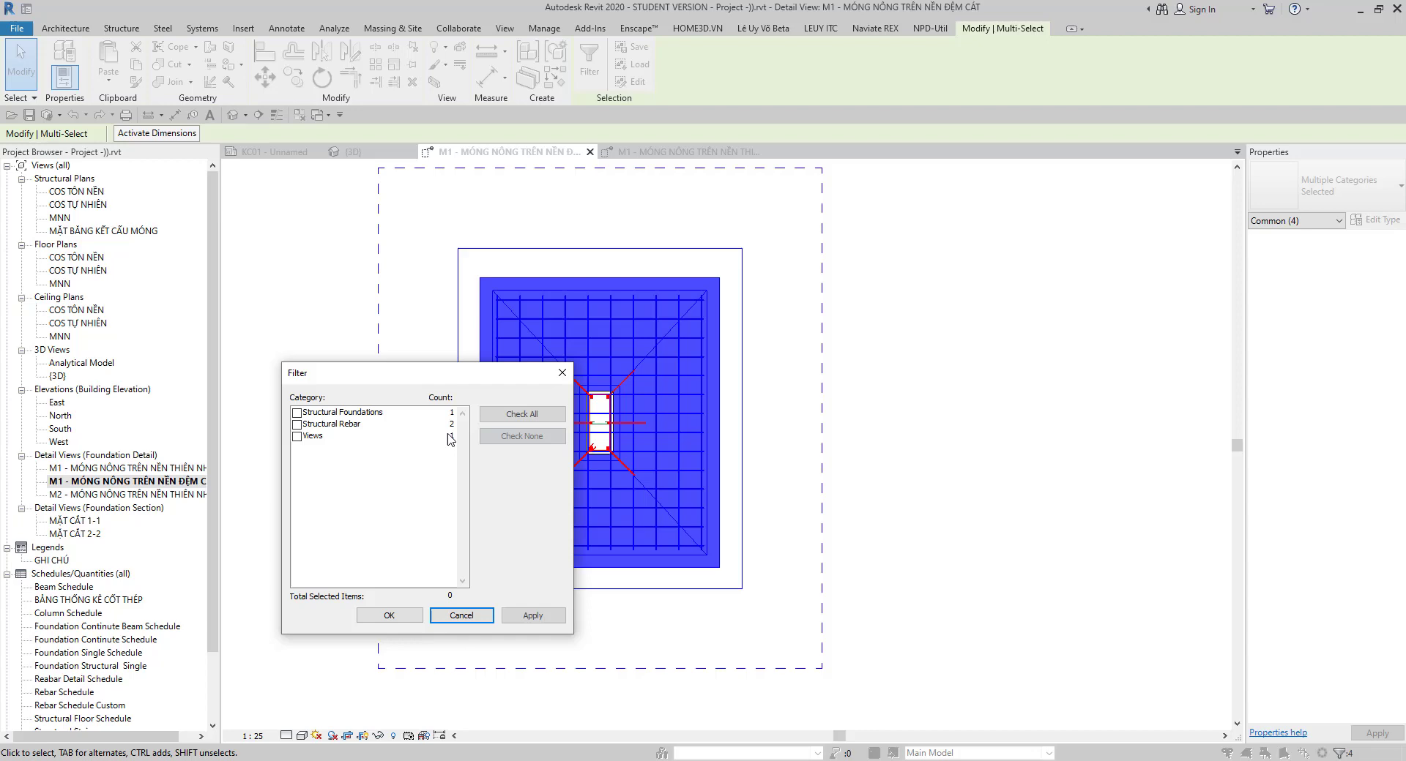
pyautogui.click(297, 425)
pyautogui.click(388, 615)
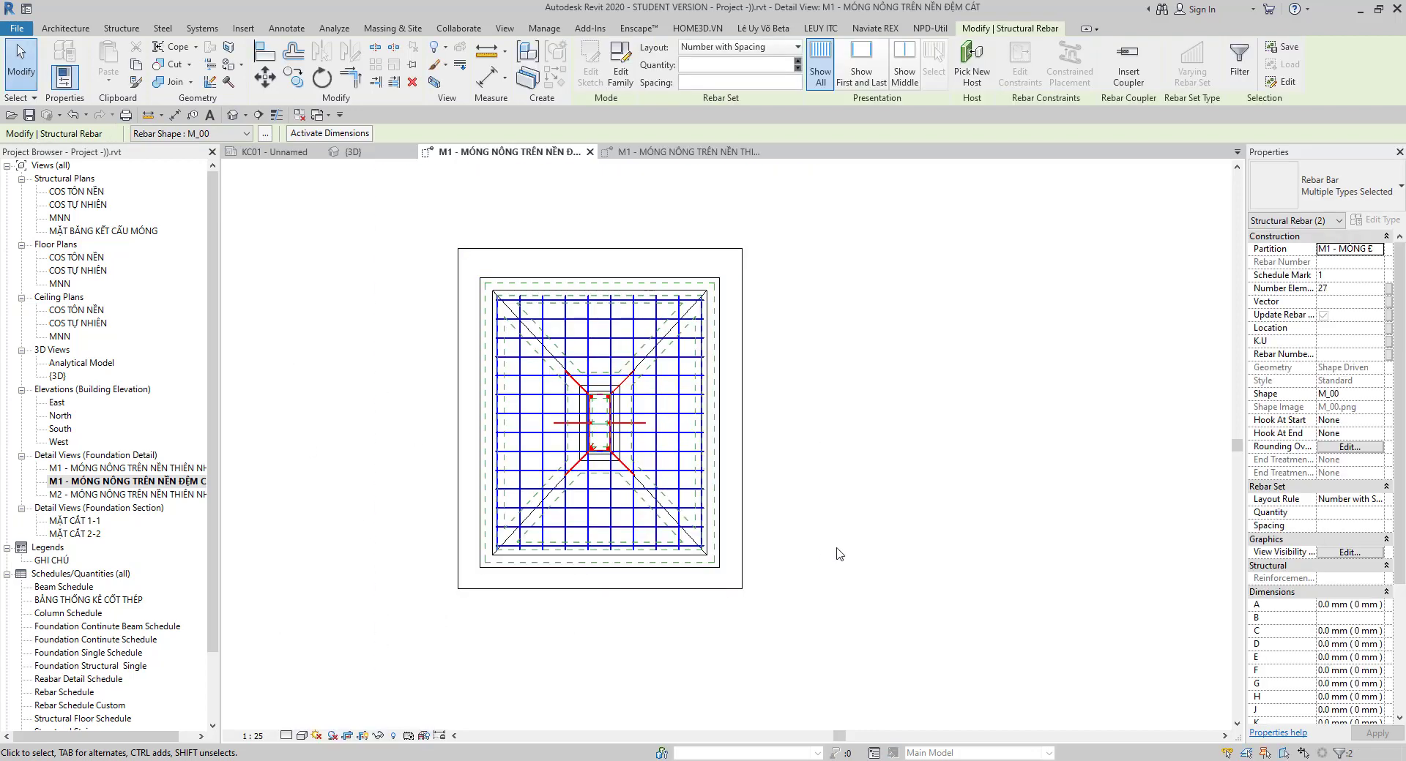
# Set the rebar's View unobscured visibility state for the M1 detail views, then deselect.
pyautogui.click(114, 483)
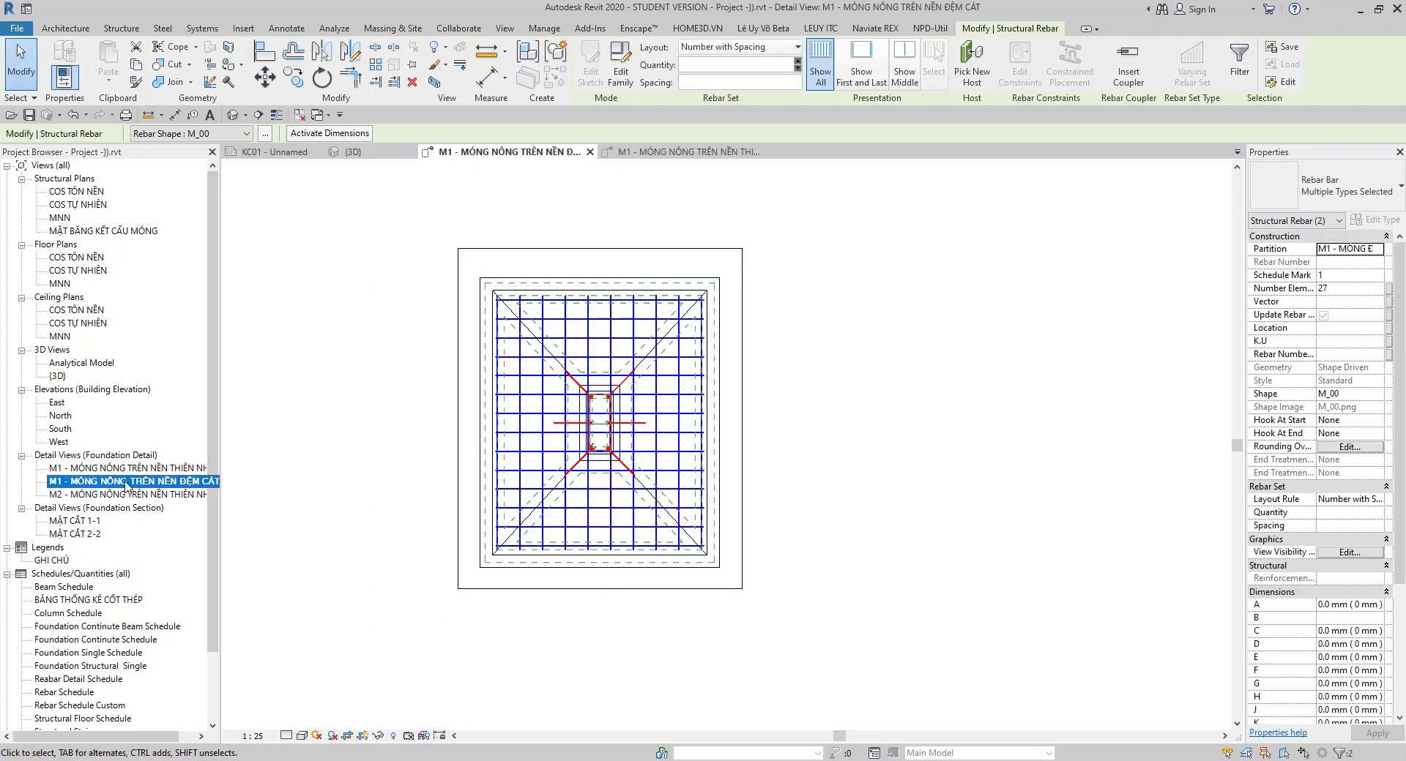
pyautogui.click(1351, 552)
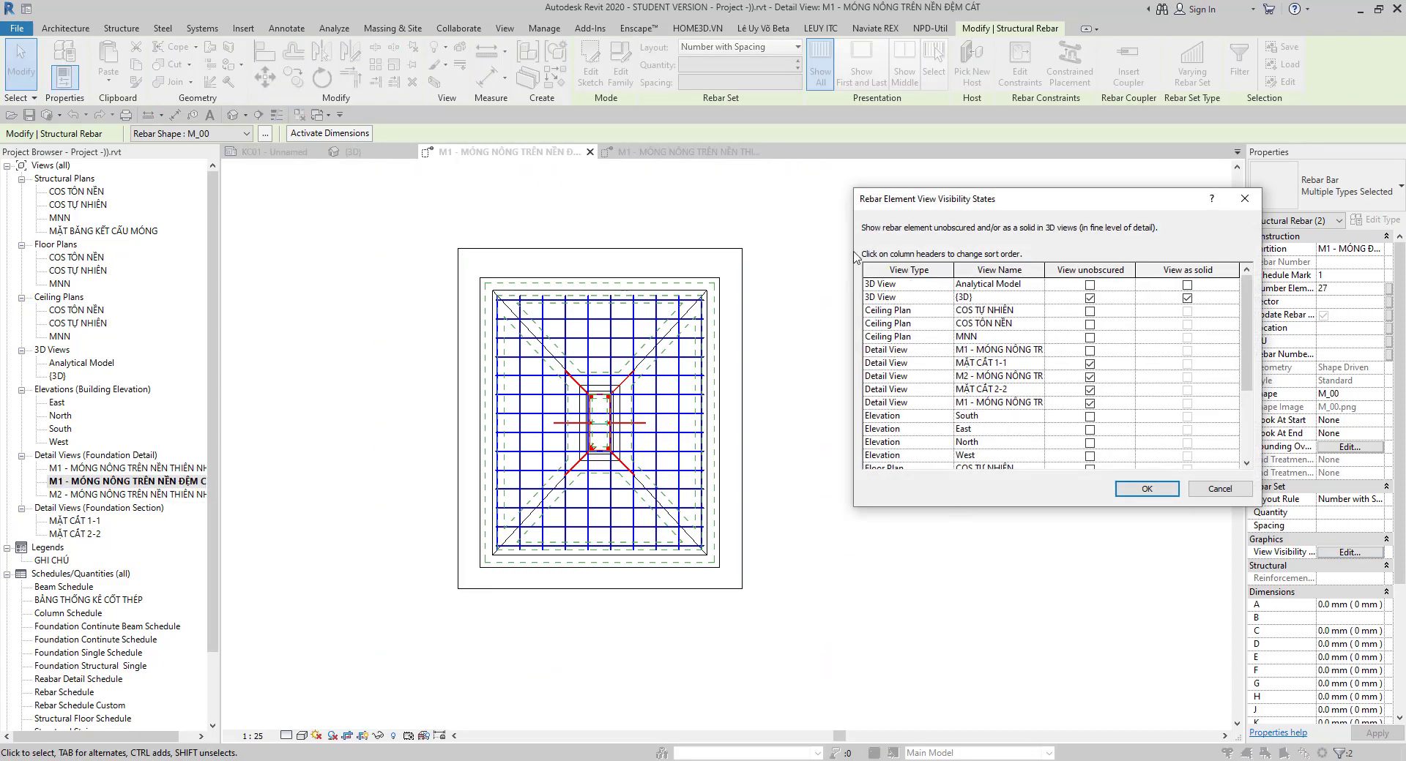
pyautogui.click(1028, 354)
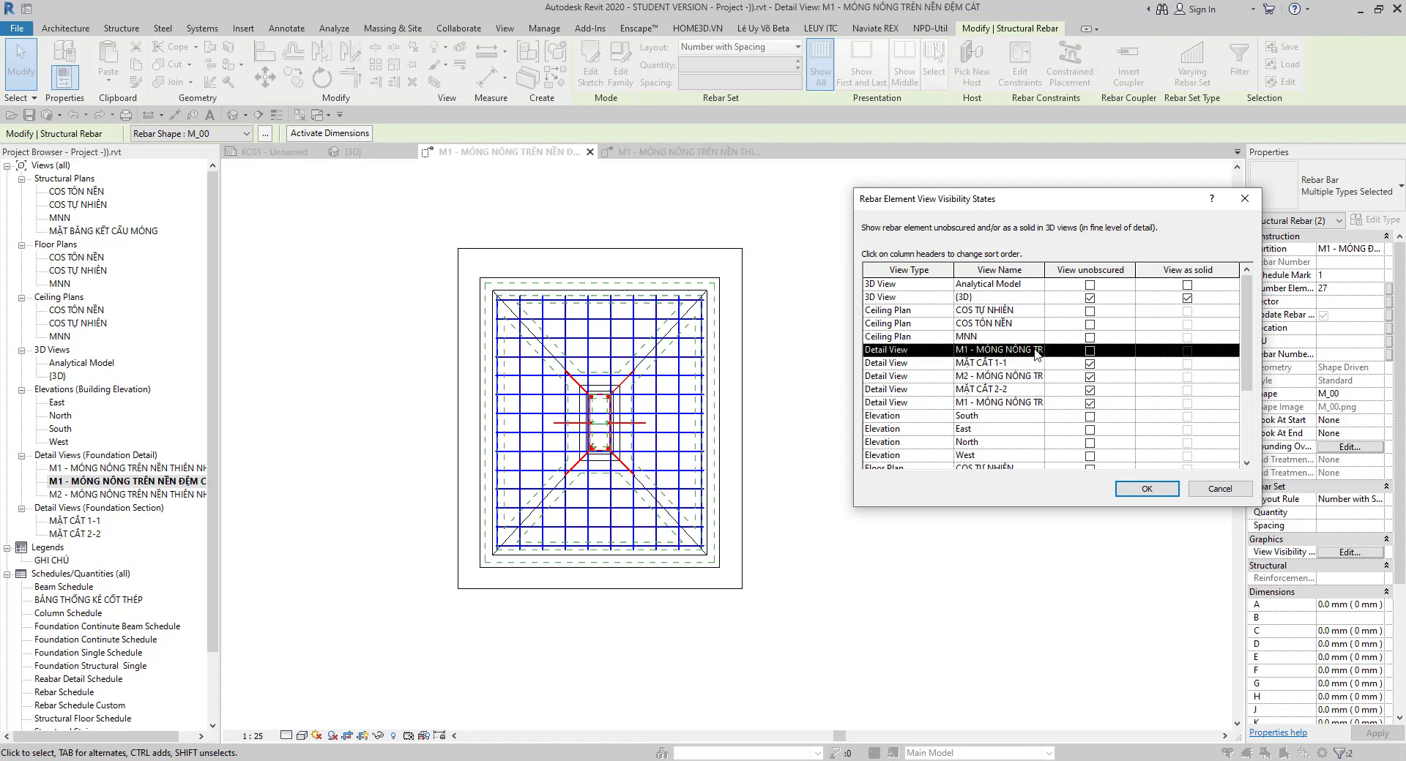
pyautogui.click(1022, 403)
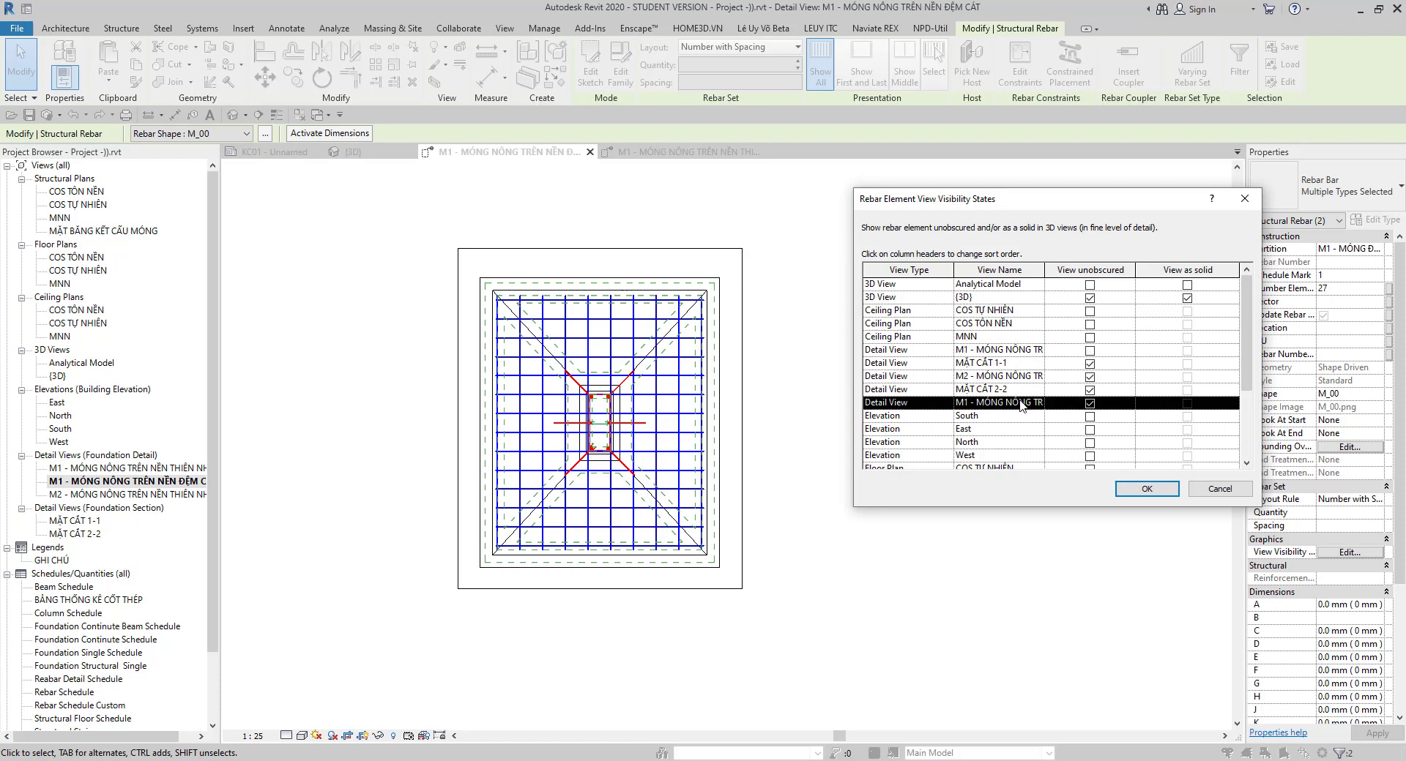
pyautogui.moveTo(1045, 274); pyautogui.dragTo(1129, 274)
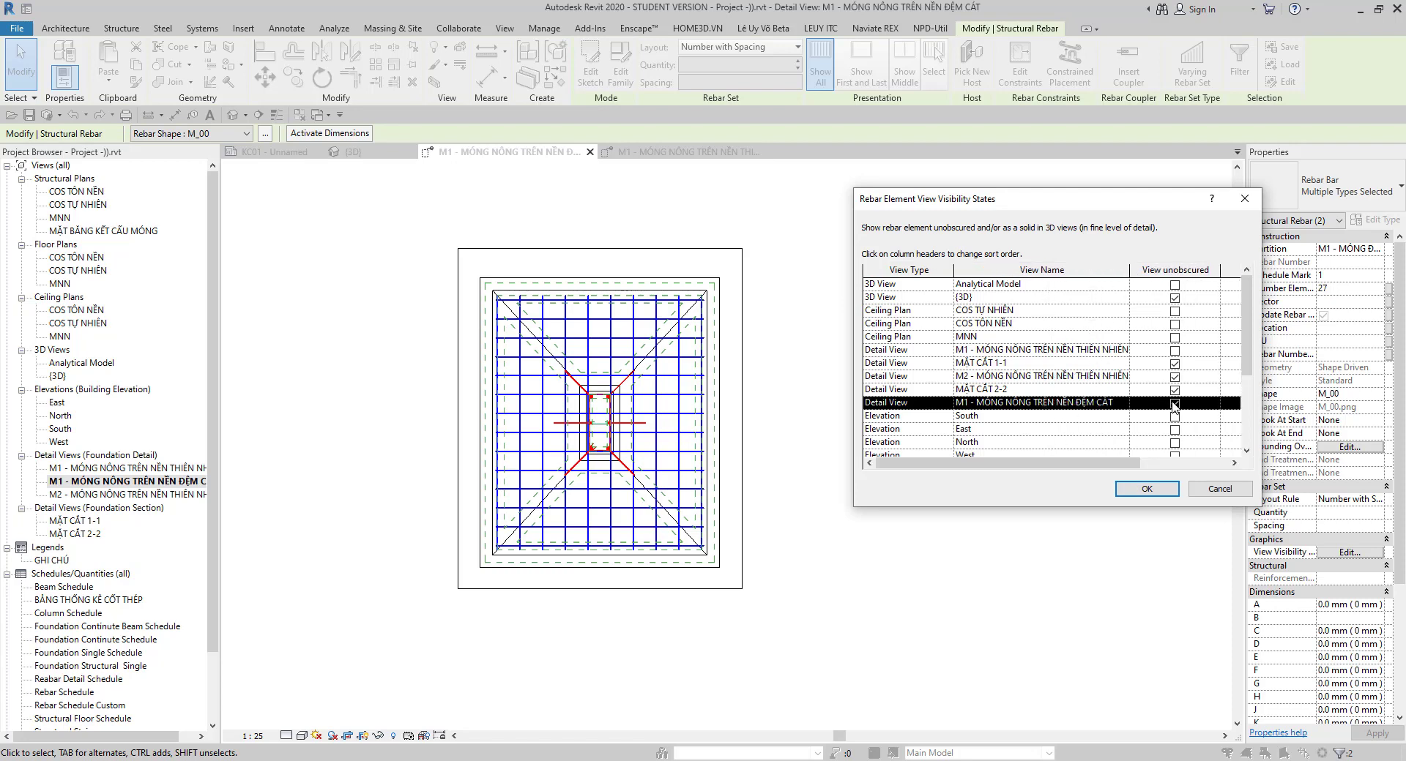
pyautogui.click(1147, 489)
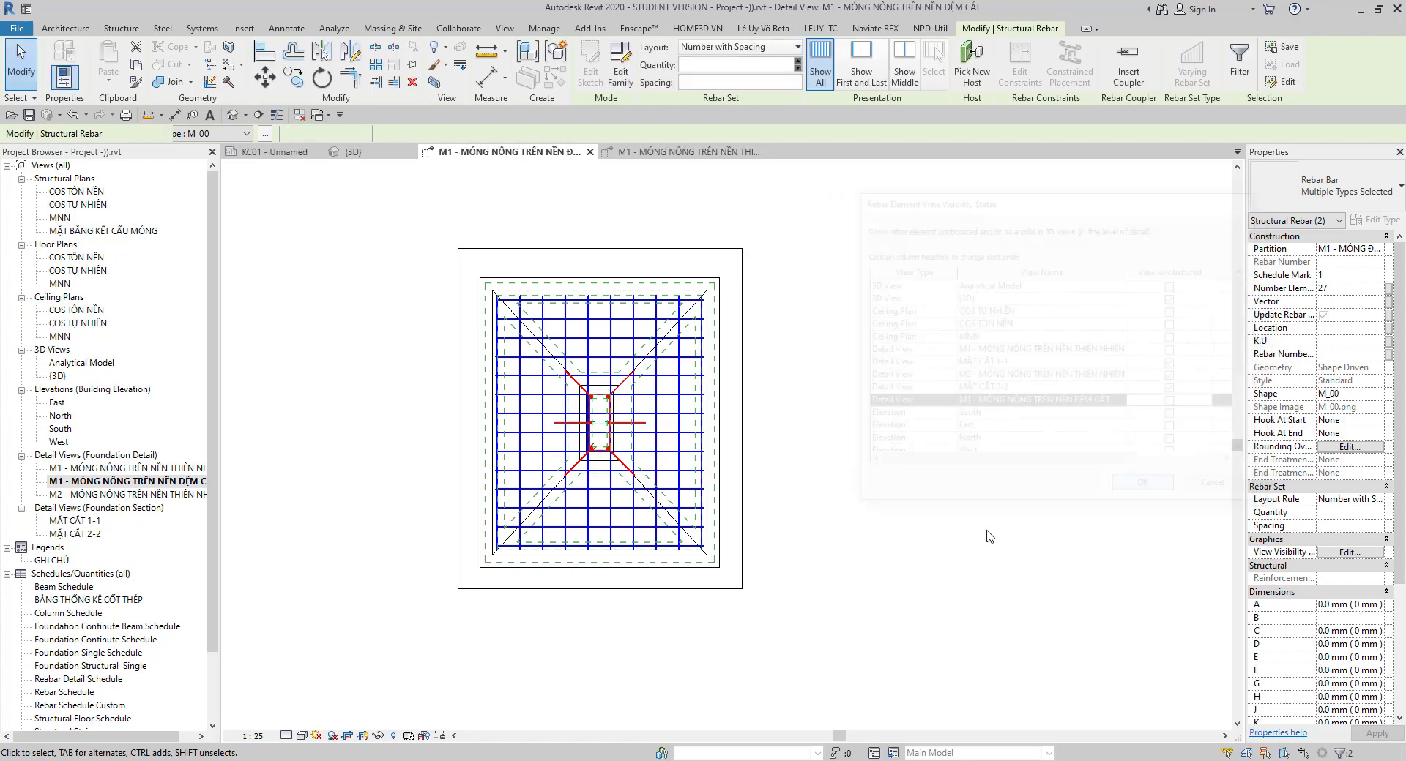
pyautogui.click(982, 532)
# Reframe the footing drawing and close all inactive views with Ctrl+W.
pyautogui.moveTo(732, 464)
pyautogui.mouseDown(button='middle')
pyautogui.moveTo(729, 492)
pyautogui.moveTo(803, 513)
pyautogui.mouseUp(button='middle')
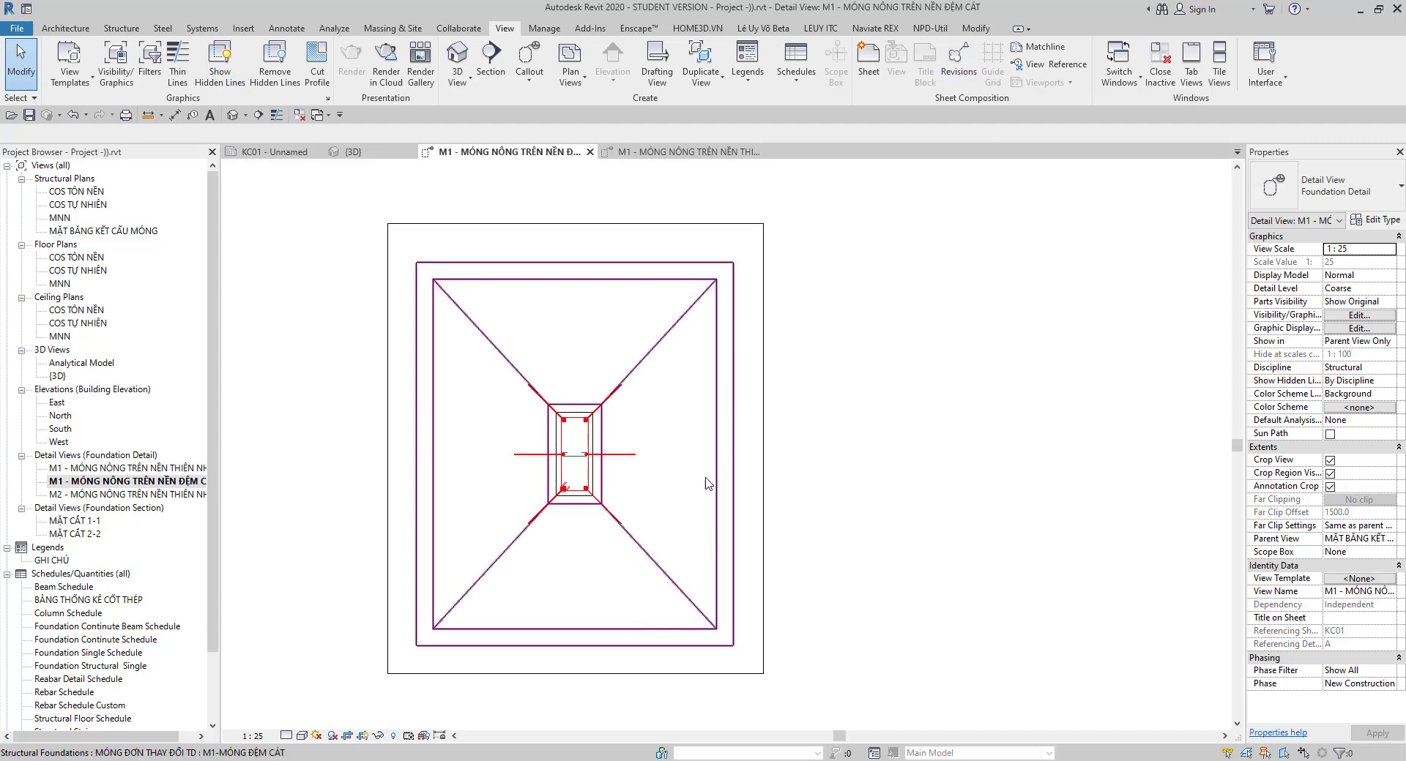
pyautogui.moveTo(776, 491); pyautogui.dragTo(769, 454, button='middle')
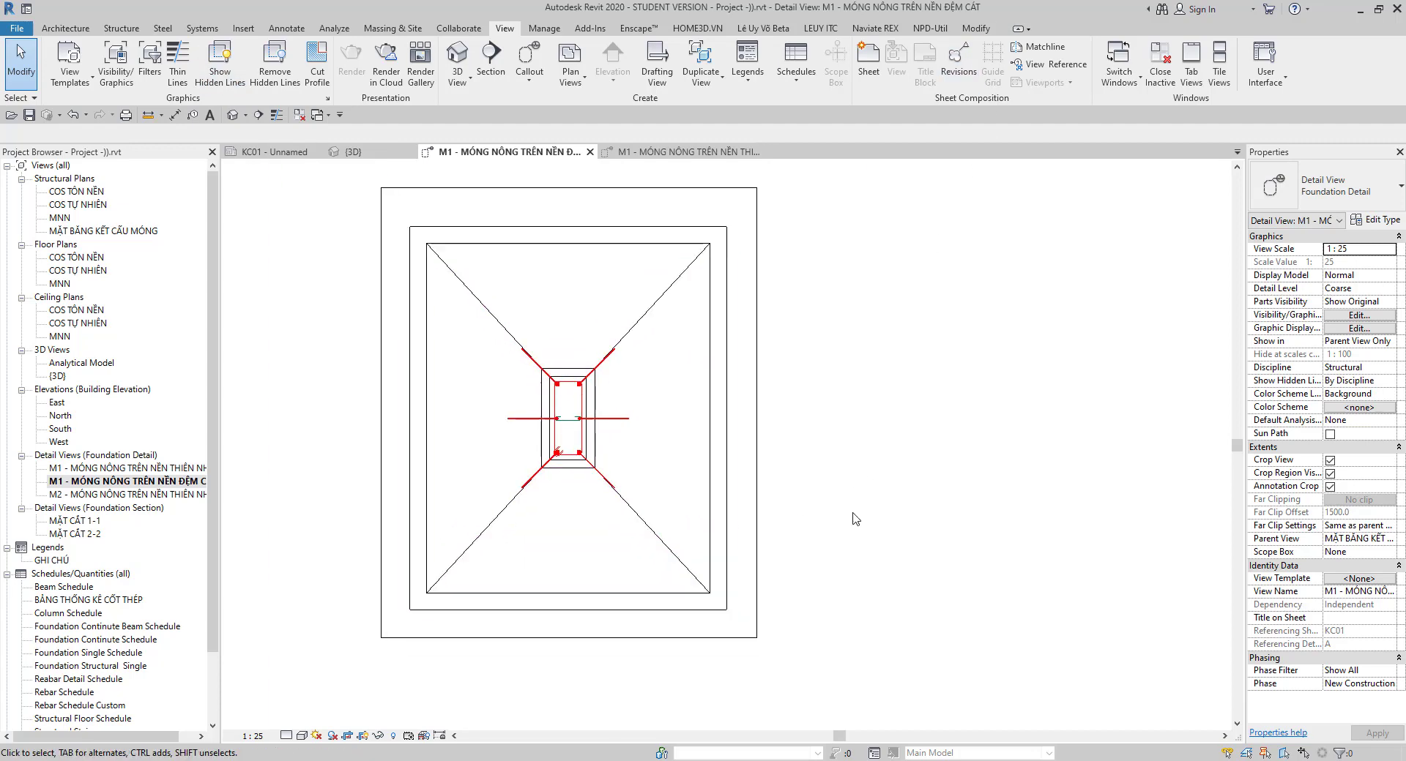
pyautogui.scroll(2, 786, 529)
pyautogui.scroll(-2, 865, 511)
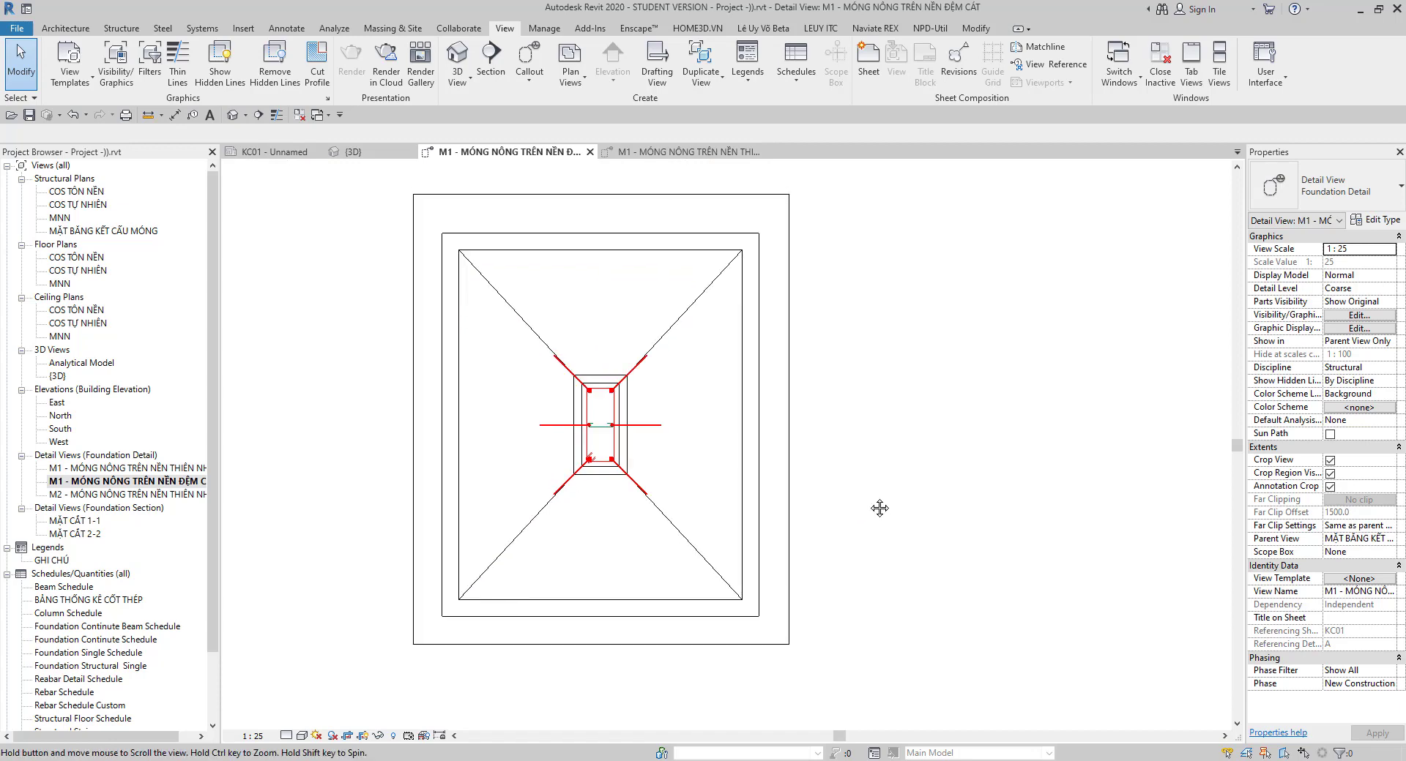
pyautogui.scroll(2, 926, 484)
pyautogui.scroll(-2, 918, 491)
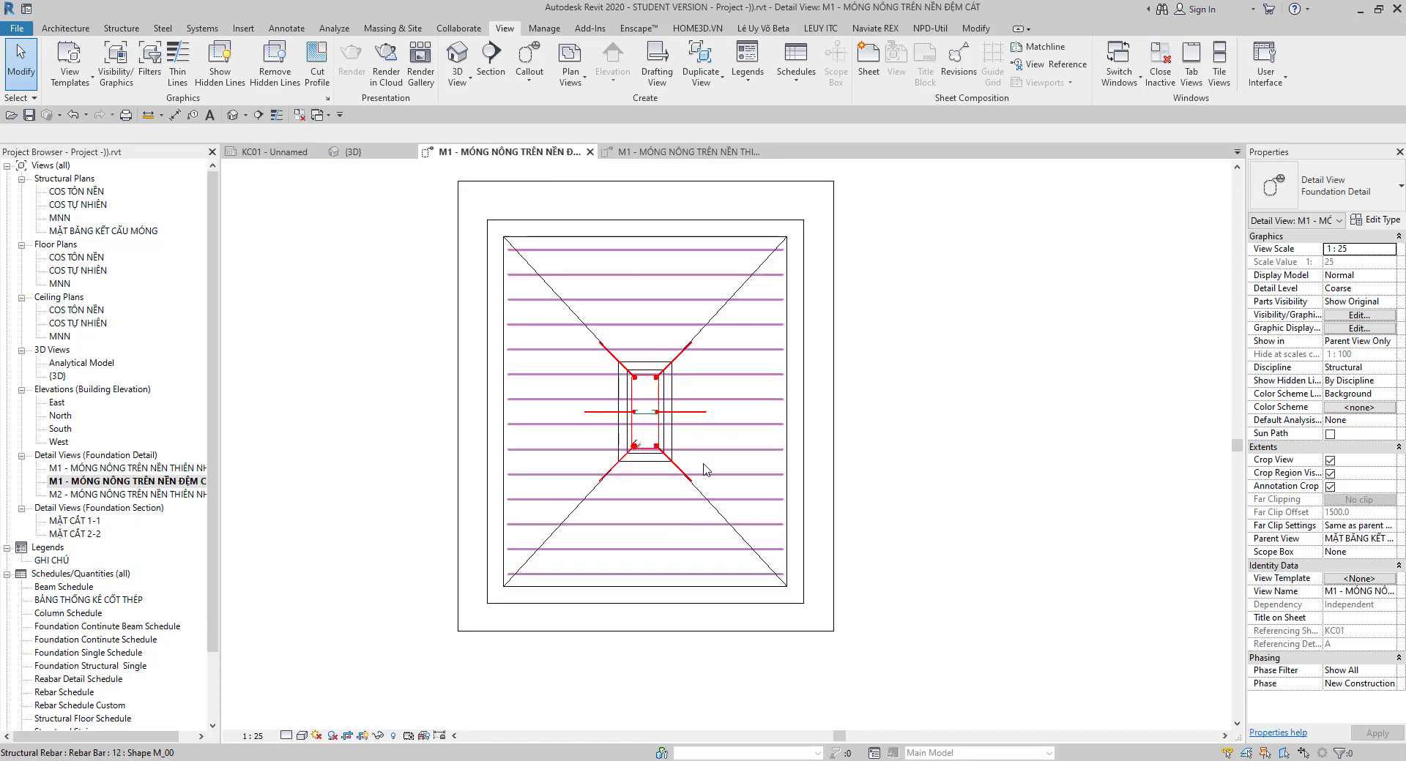
pyautogui.scroll(-1, 703, 479)
pyautogui.hotkey('ctrl', 'w')
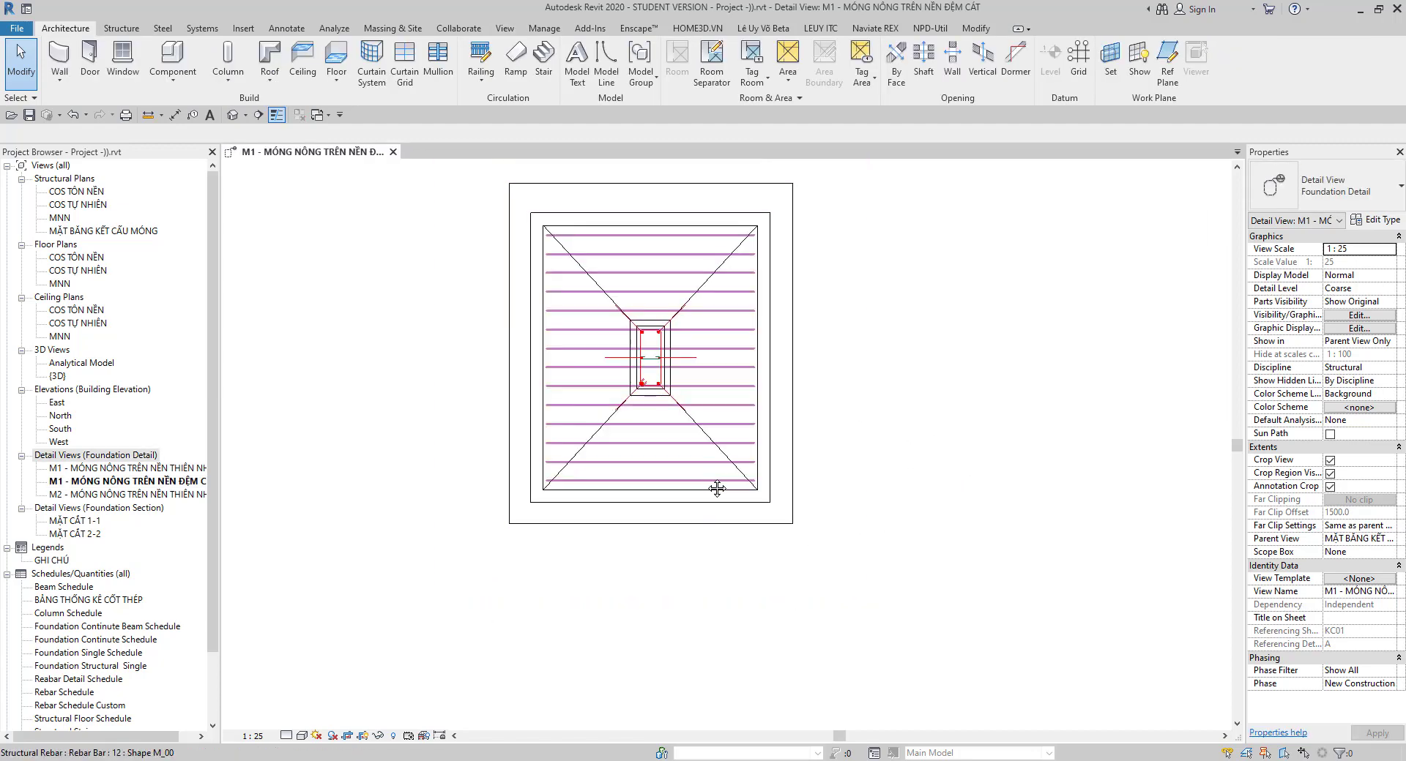
pyautogui.scroll(1, 719, 658)
# Cancel a started section line above the footing and list the available section view types.
pyautogui.click(257, 115)
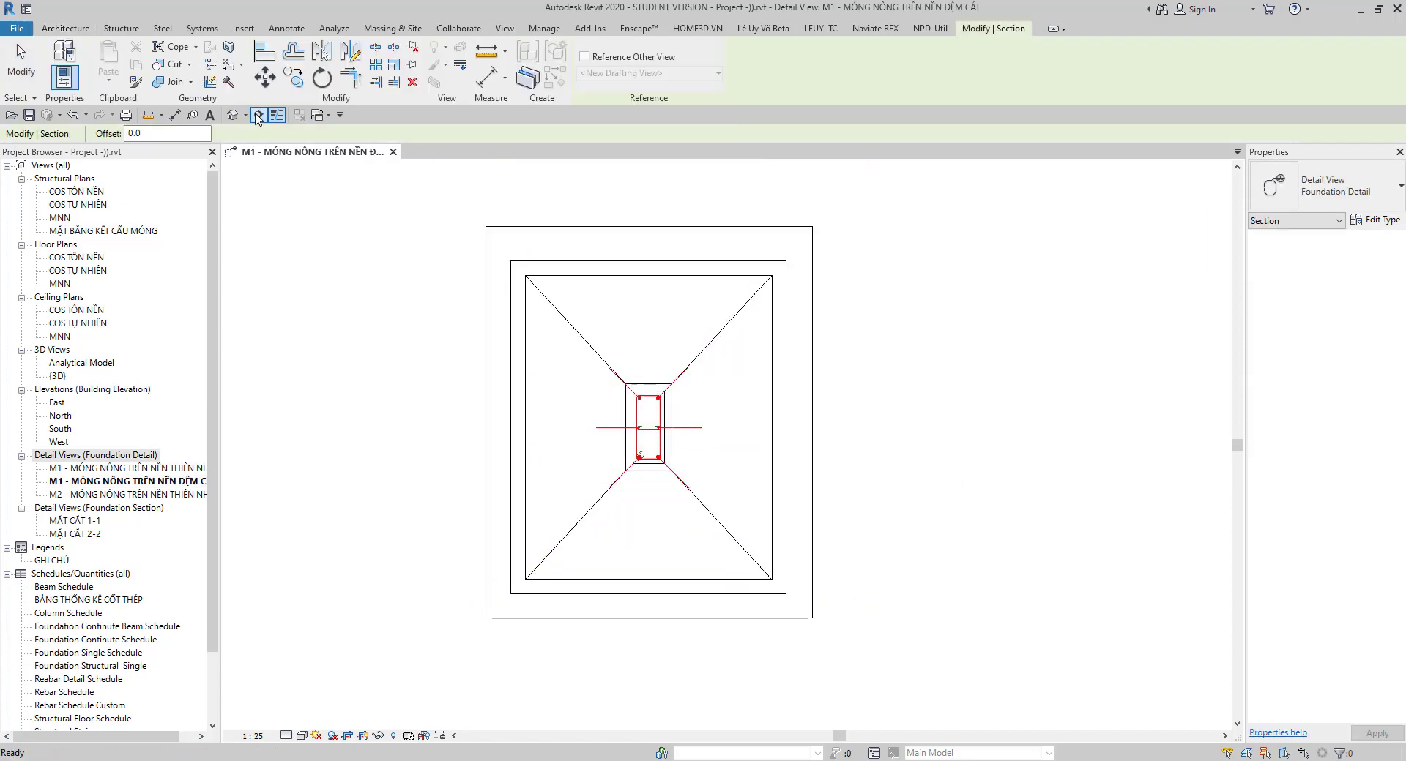
pyautogui.click(636, 200)
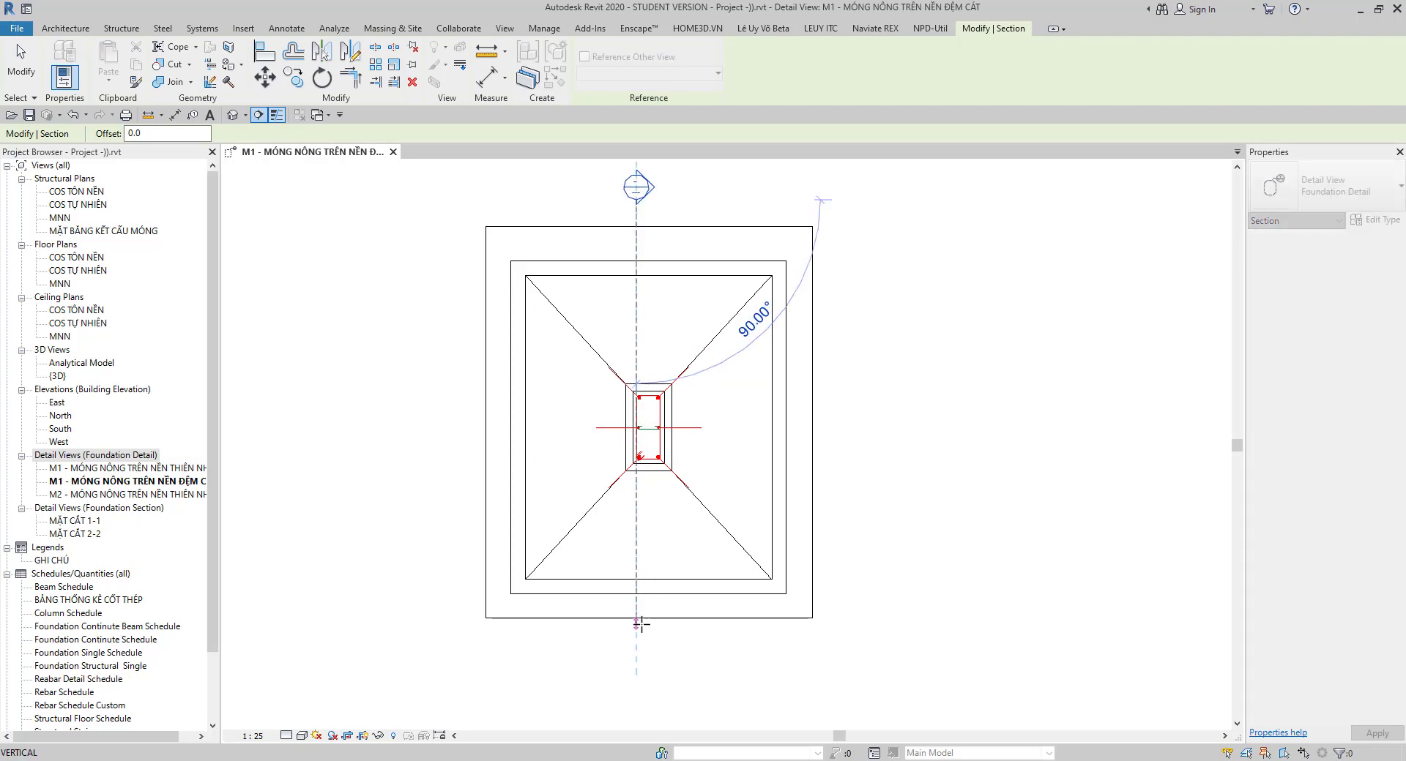
pyautogui.press('Escape')
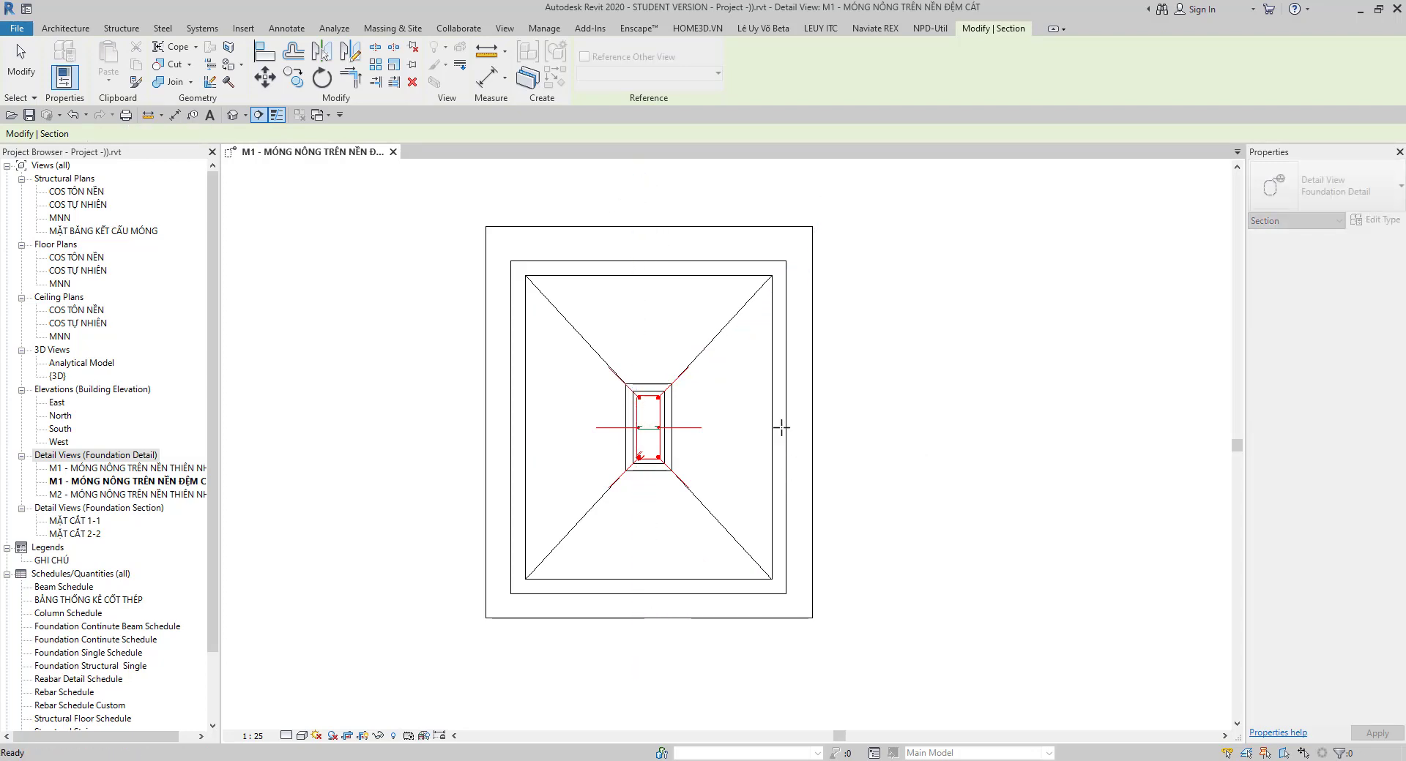
pyautogui.click(1358, 194)
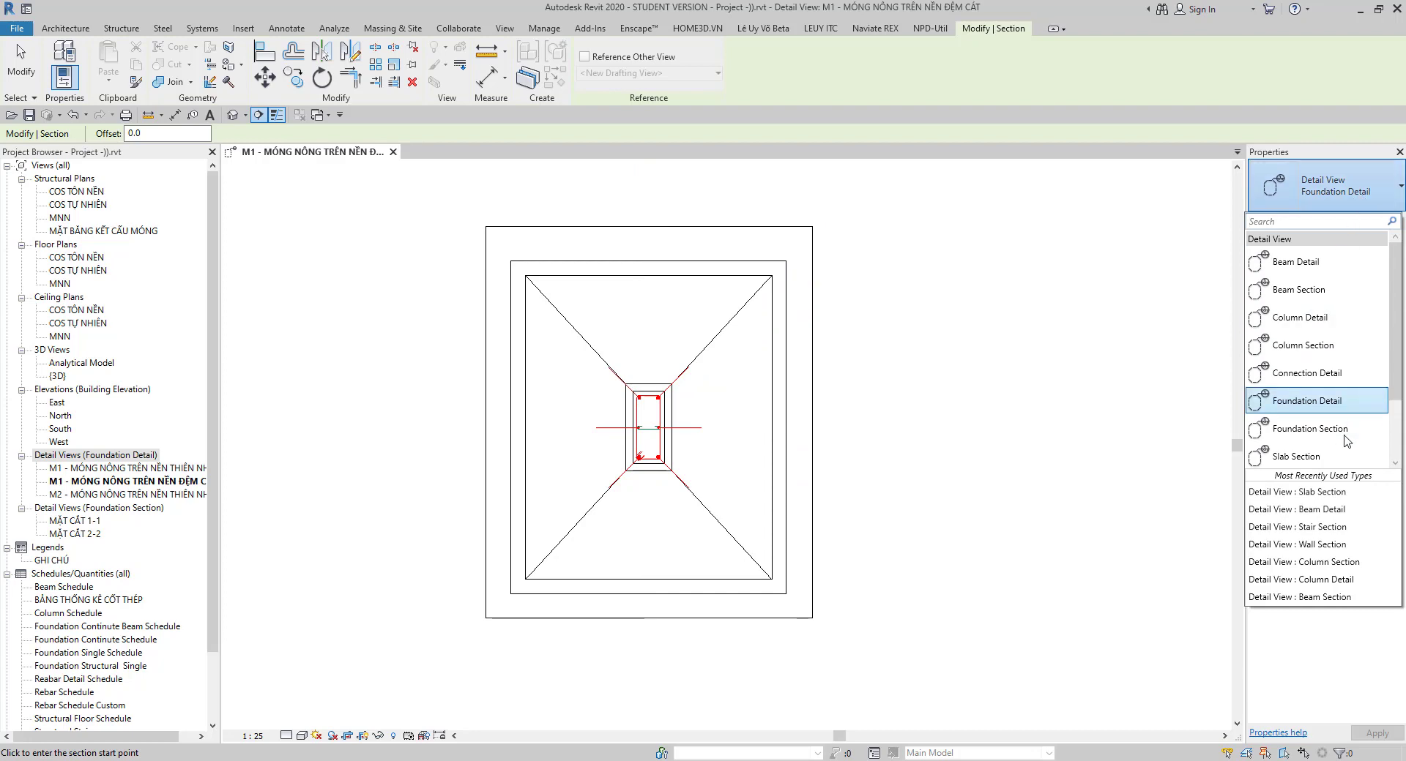
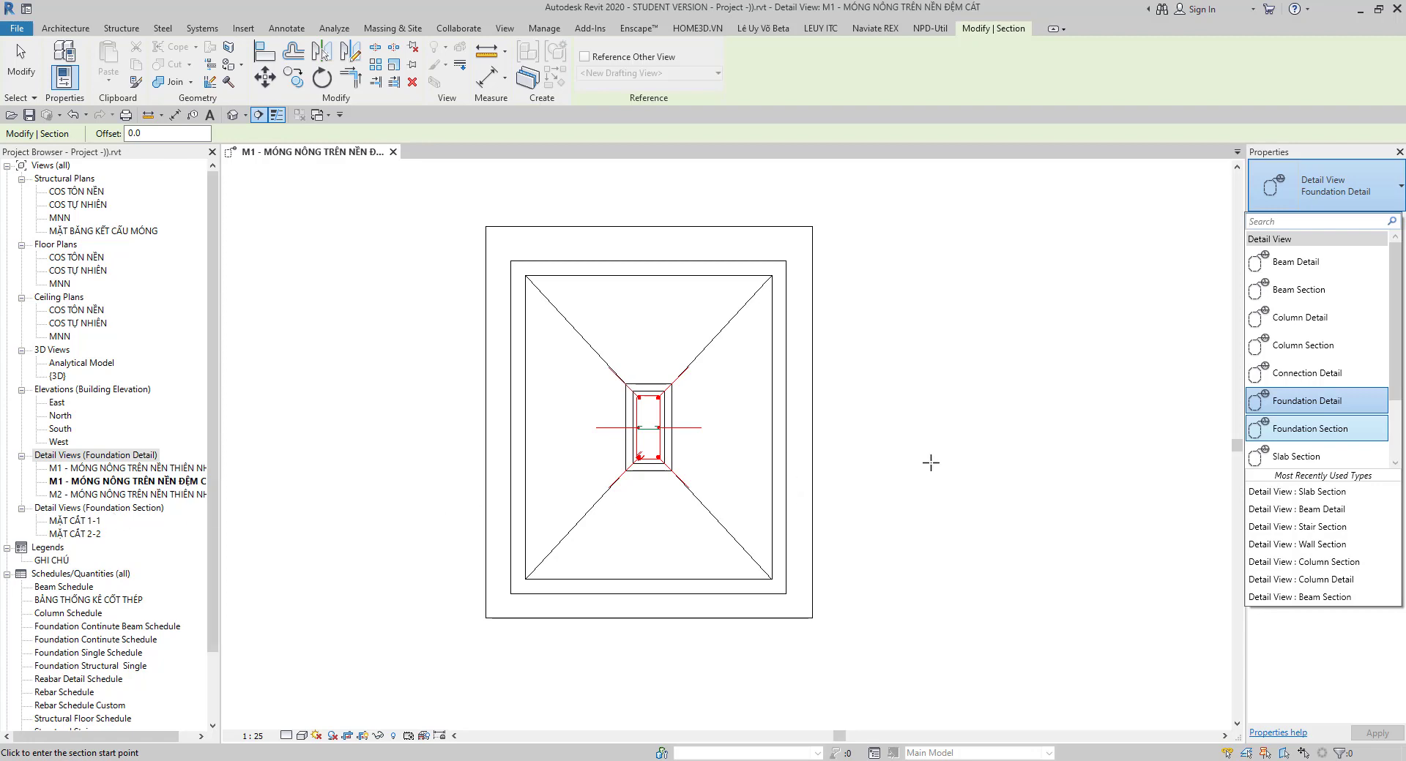
# Cut a vertical Foundation Section through the footing, widen its extent rightward, and go to its view.
pyautogui.click(1362, 429)
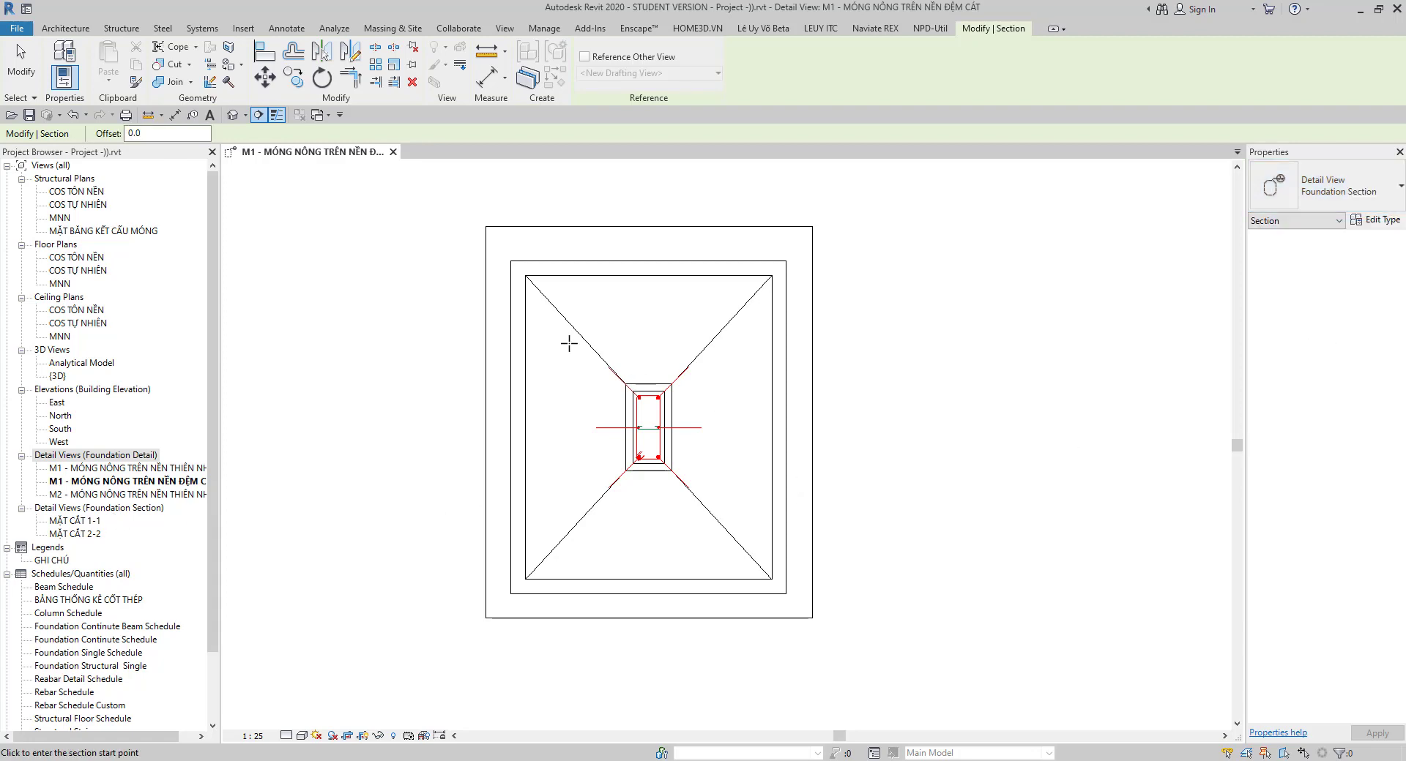
pyautogui.click(627, 205)
pyautogui.click(624, 639)
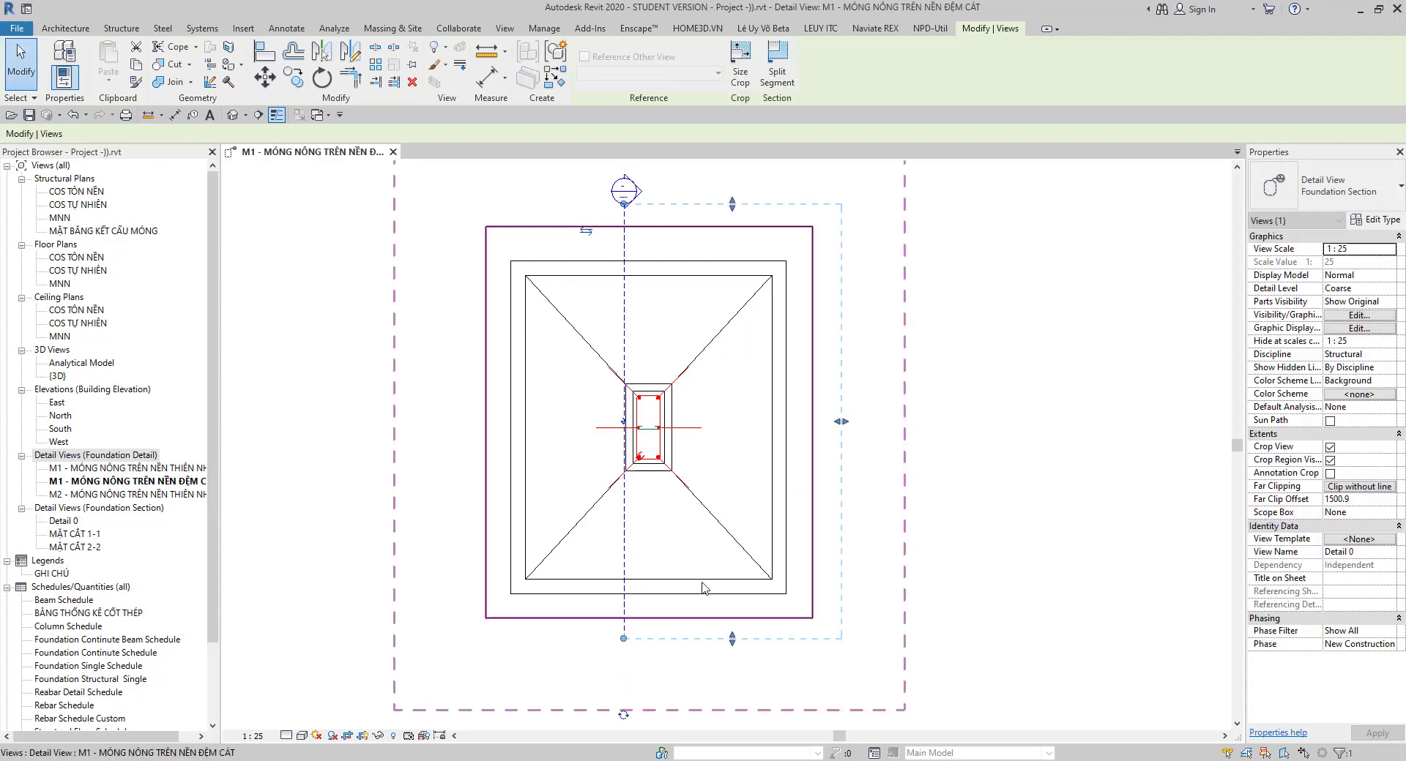
pyautogui.moveTo(842, 422); pyautogui.dragTo(886, 425)
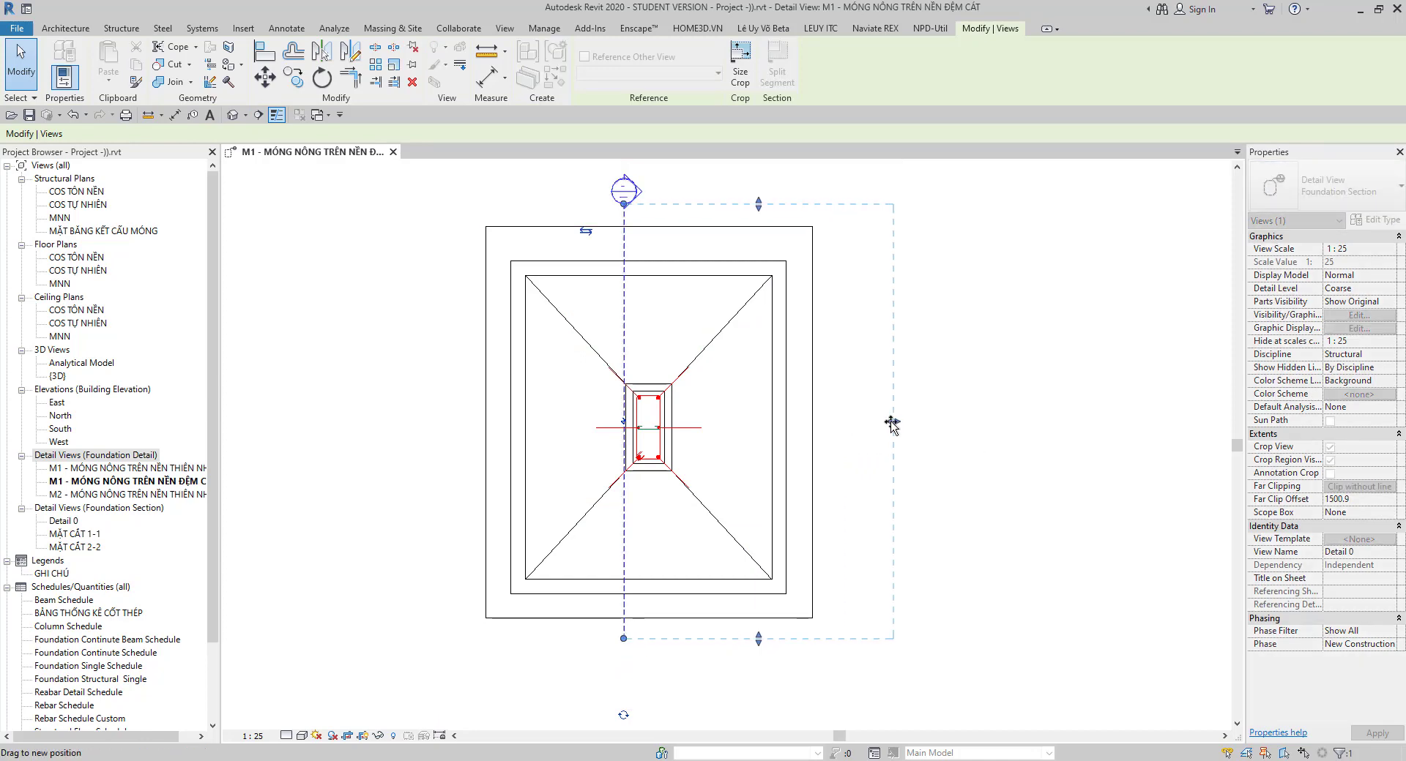
pyautogui.rightClick(624, 241)
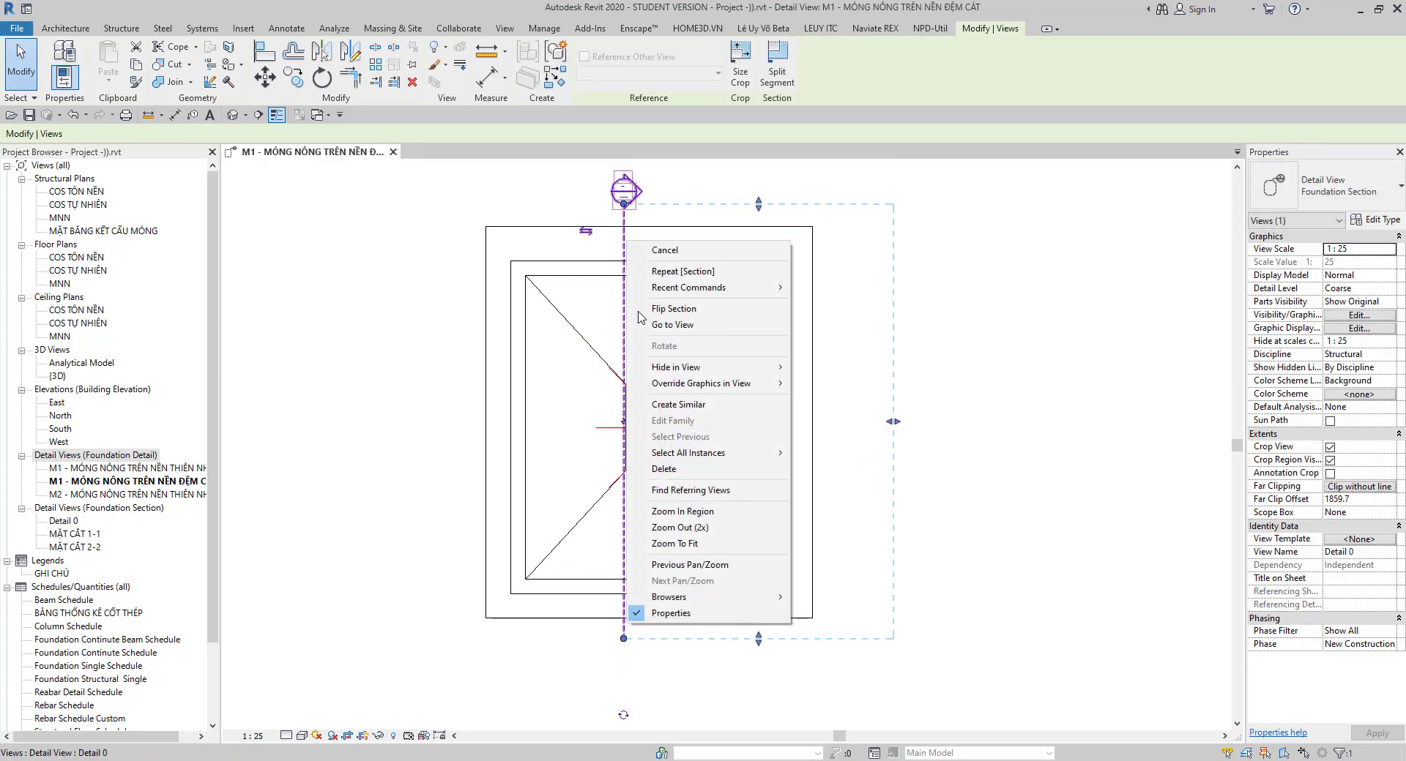
pyautogui.click(645, 325)
# Rename the Detail 0 section view to MẶT CẮT 3-3.
pyautogui.click(66, 521)
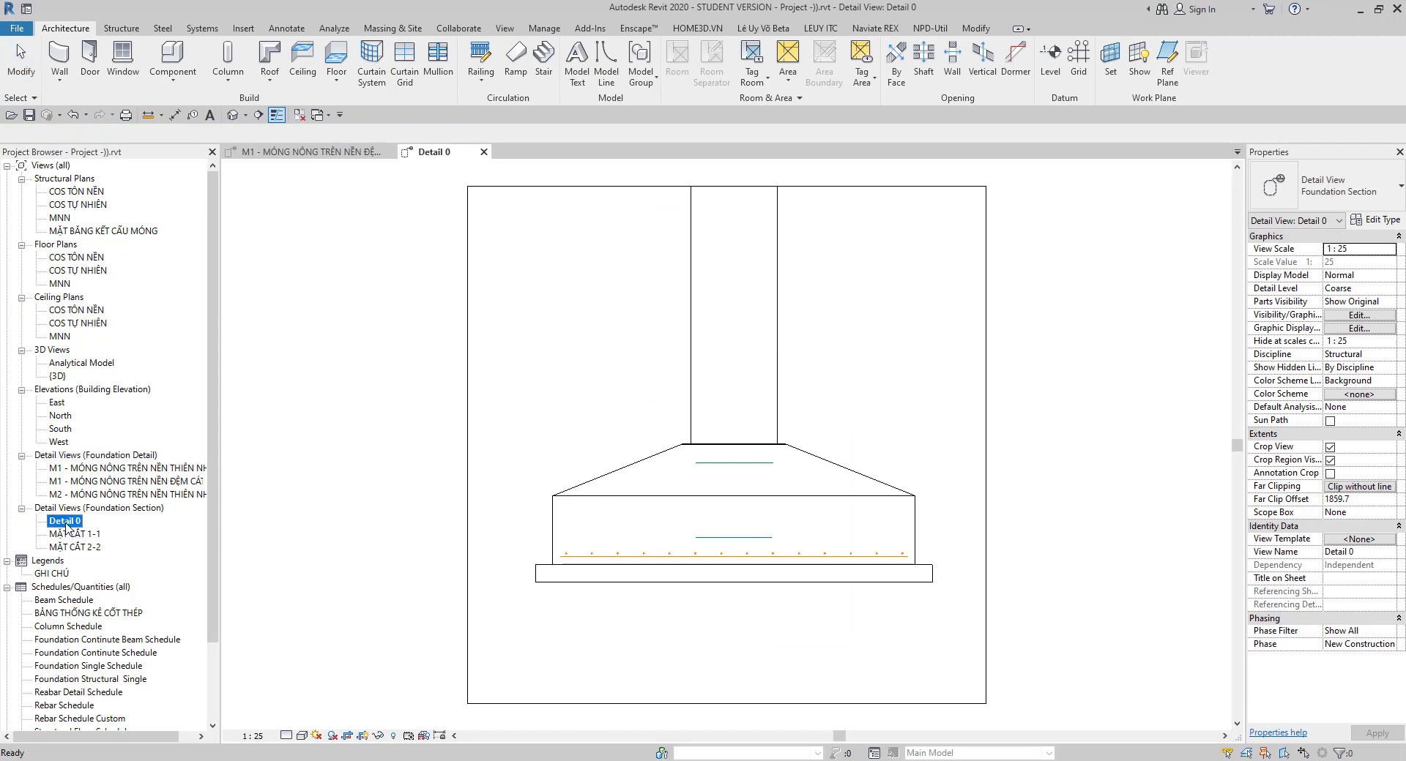
pyautogui.rightClick(66, 522)
pyautogui.click(130, 404)
pyautogui.write('MẶT CẮT 3-3')
pyautogui.press('Return')
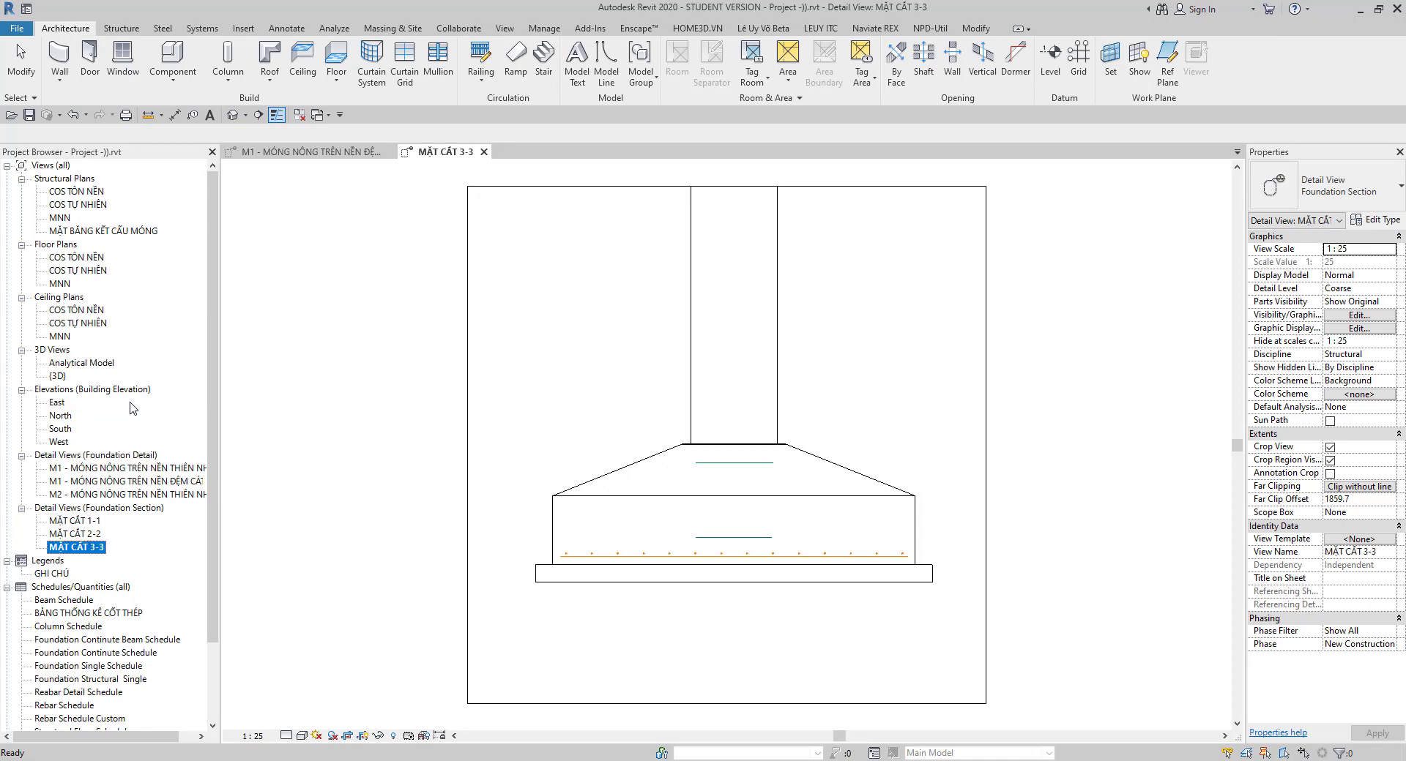
# Raise the top edge of the section's crop boundary.
pyautogui.click(770, 419)
pyautogui.scroll(1, 797, 380)
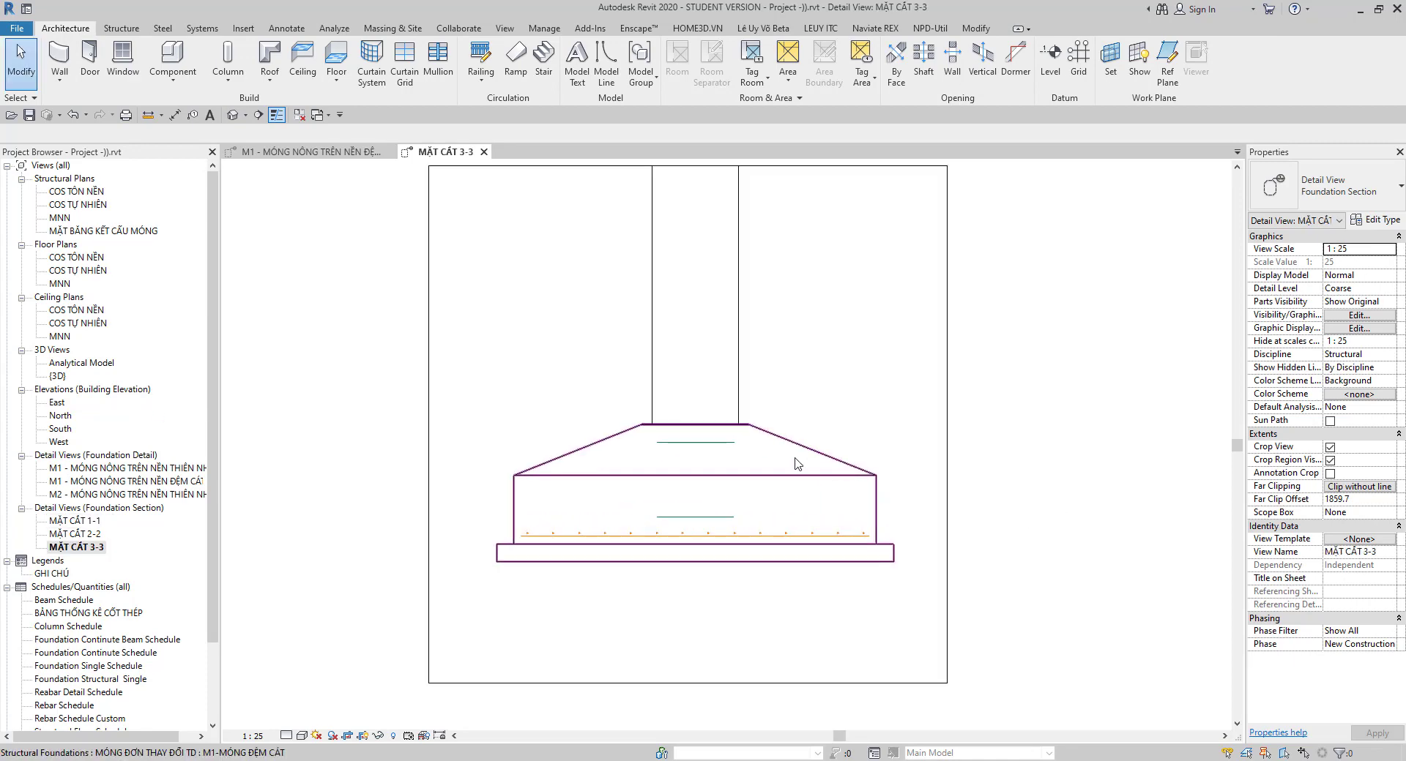
pyautogui.scroll(3, 725, 412)
pyautogui.scroll(-1, 806, 364)
pyautogui.scroll(-4, 907, 442)
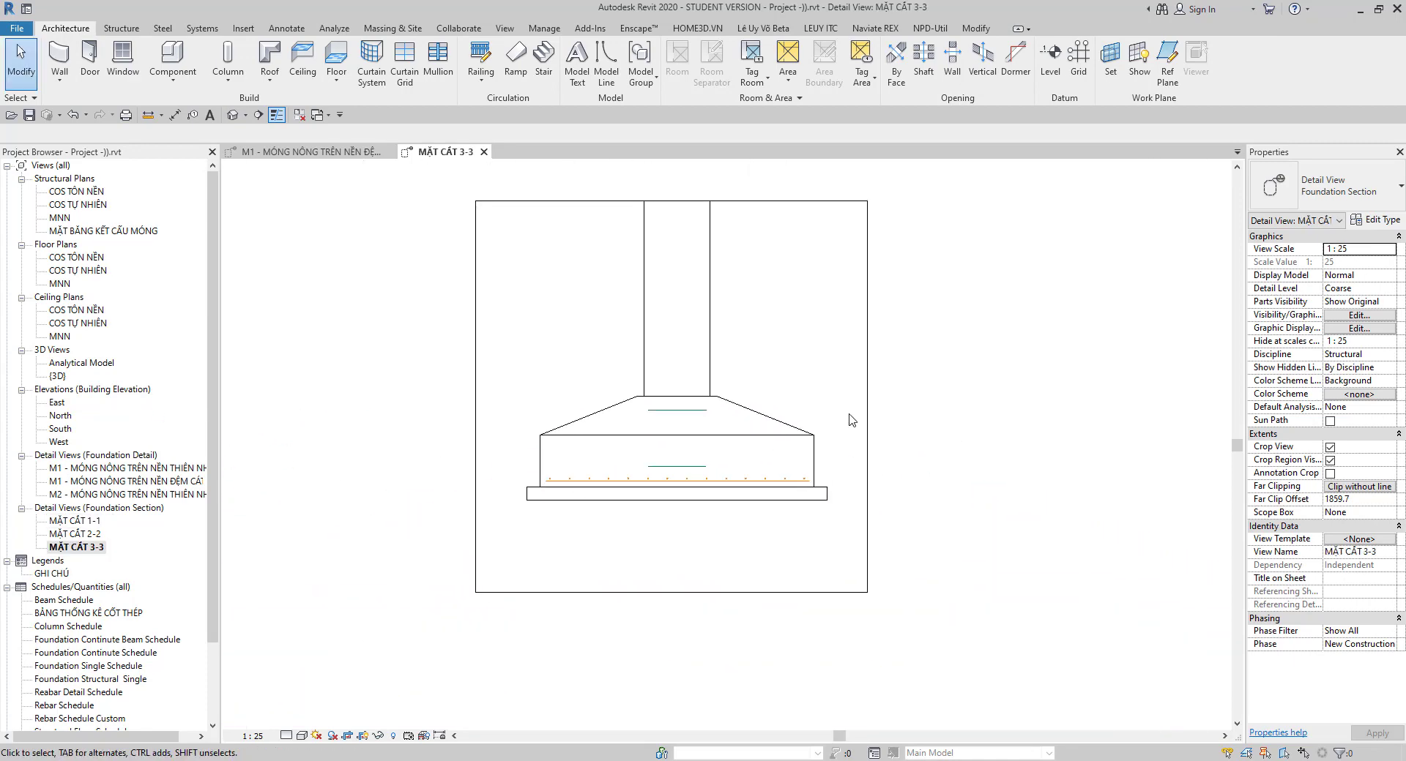
pyautogui.scroll(-1, 810, 436)
pyautogui.click(750, 305)
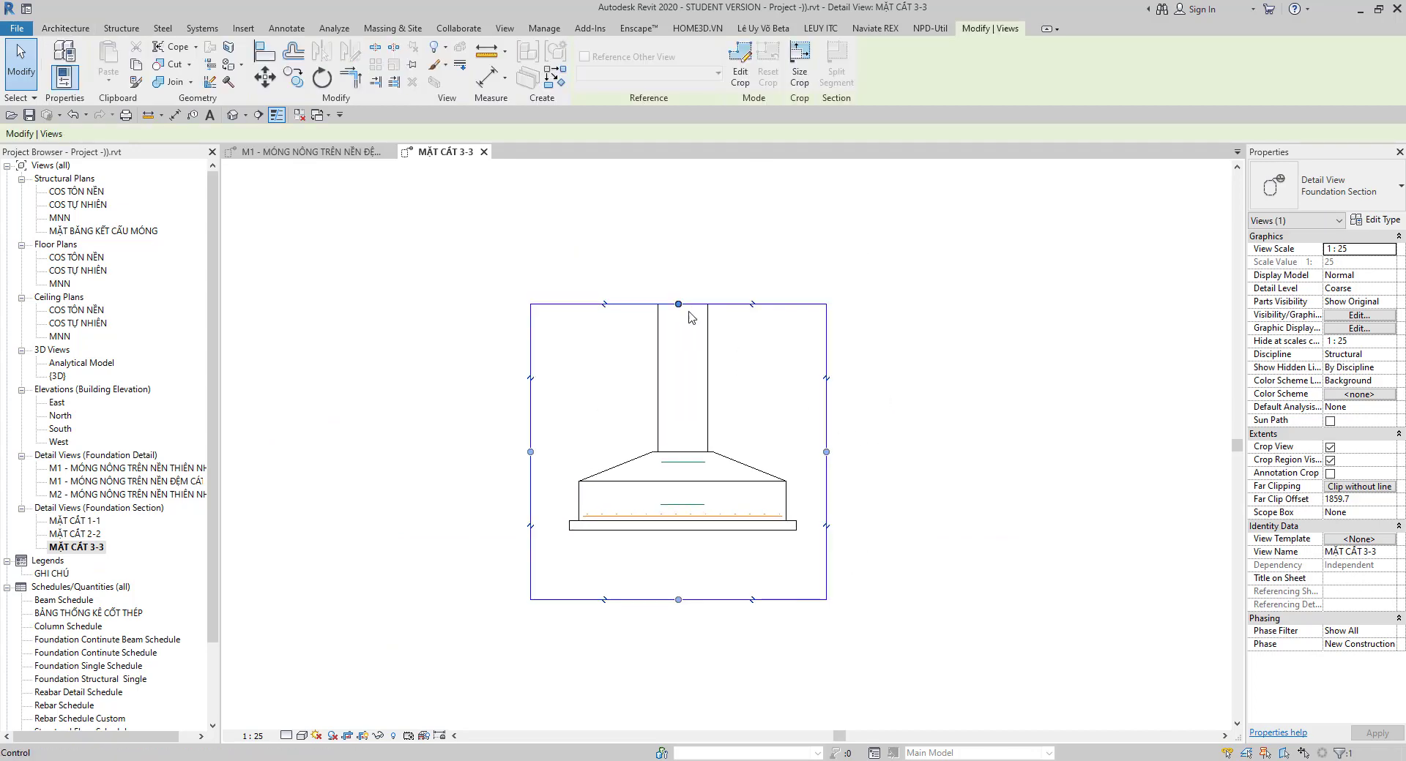
pyautogui.moveTo(678, 303); pyautogui.dragTo(665, 188)
pyautogui.click(810, 389)
pyautogui.moveTo(729, 590); pyautogui.dragTo(754, 541, button='middle')
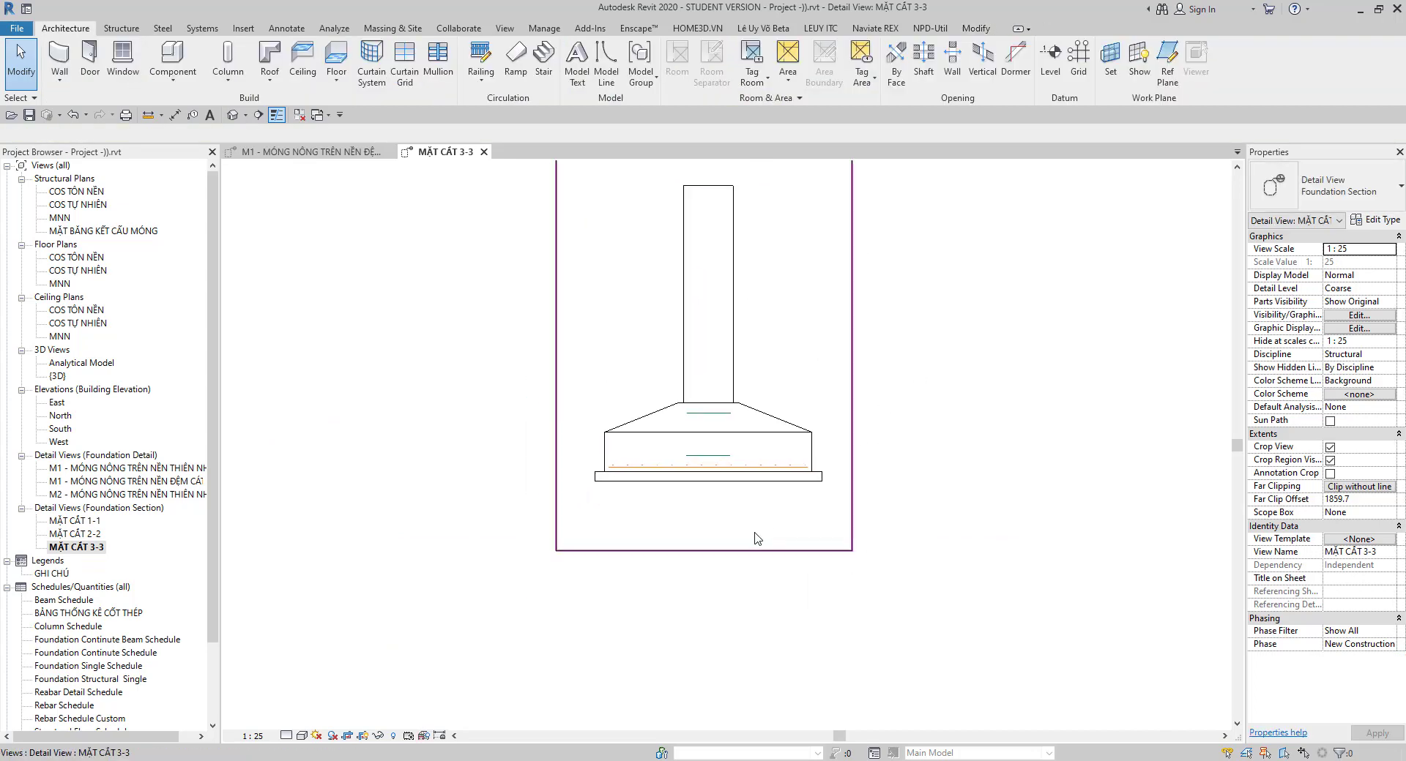
# Hide the crop region, then open section MẶT CẮT 1-1.
pyautogui.click(379, 736)
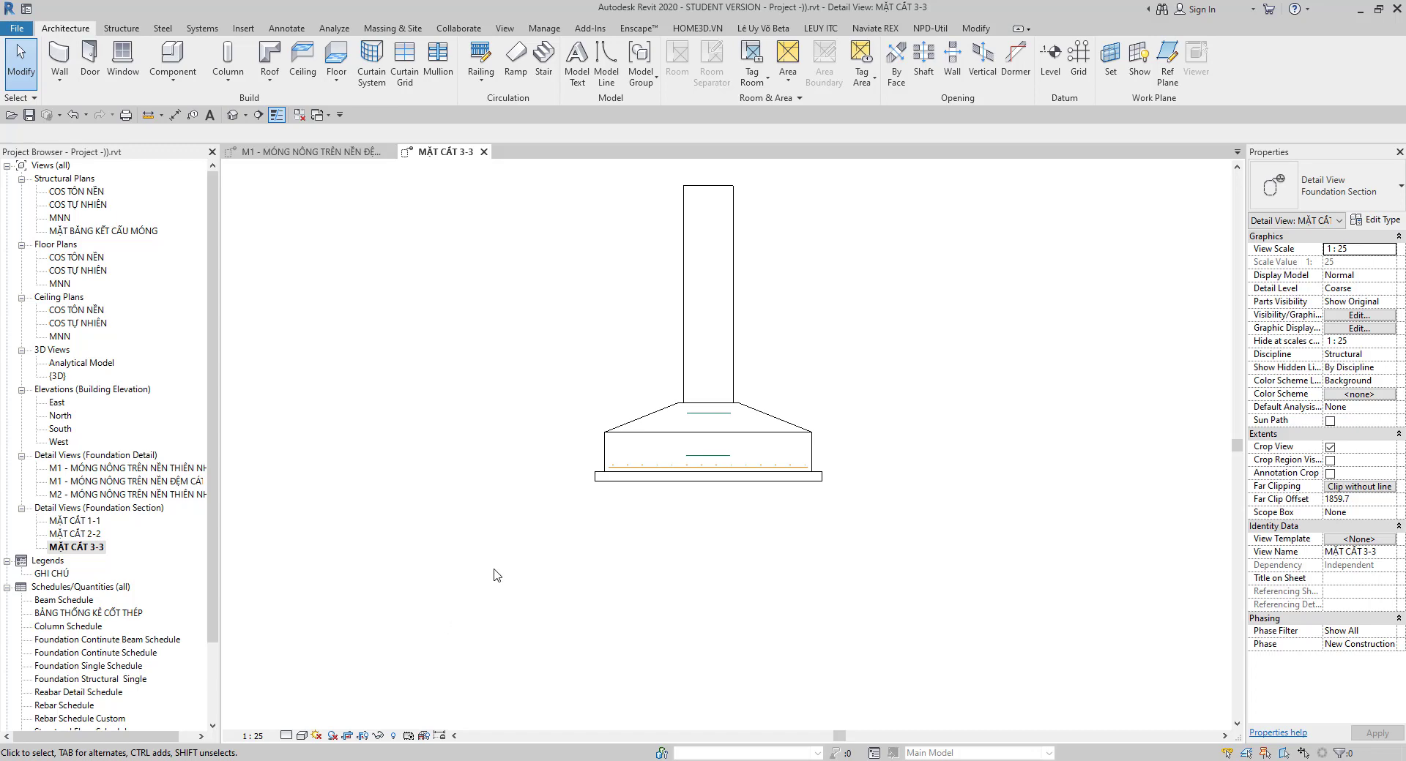
pyautogui.moveTo(495, 575); pyautogui.dragTo(497, 605, button='middle')
pyautogui.doubleClick(86, 521)
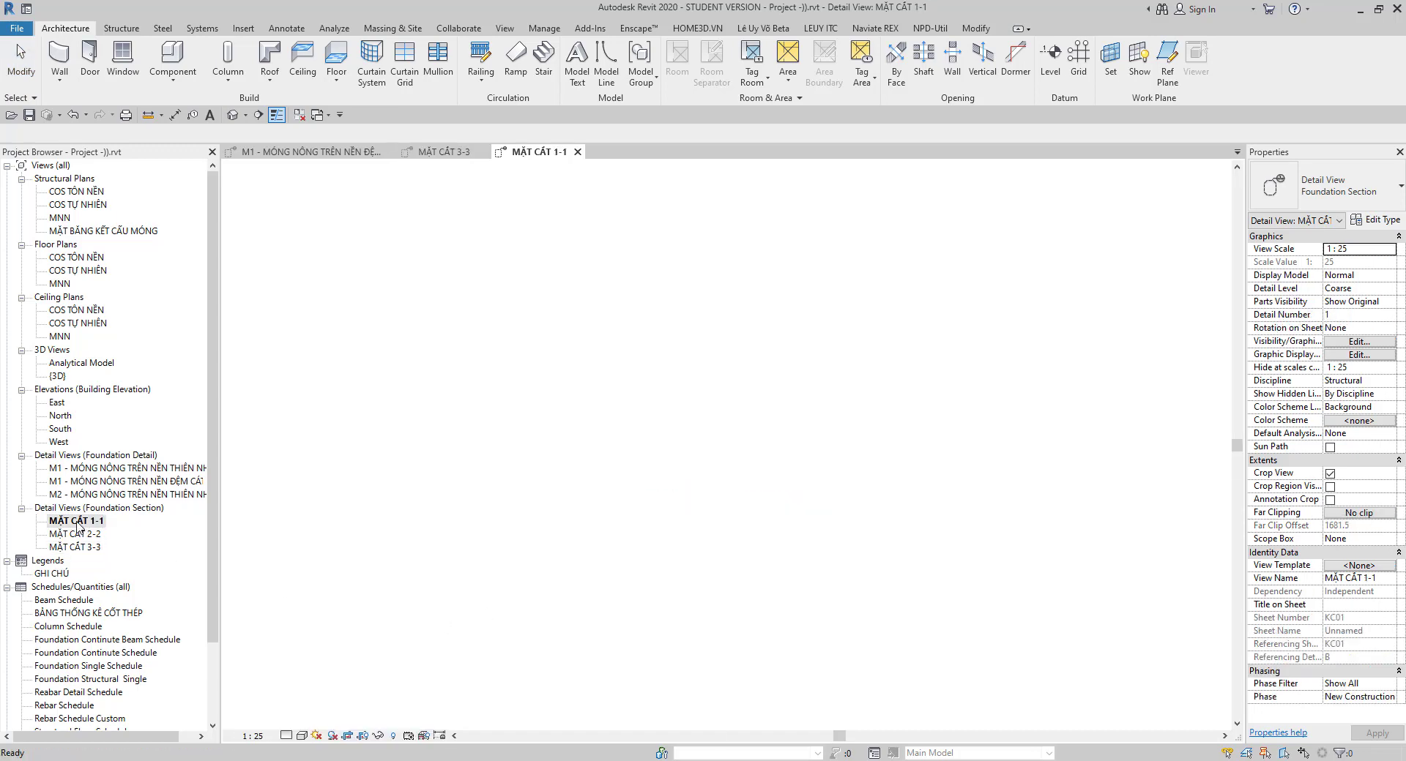
# Show true line weights and zoom into the footing in MẶT CẮT 1-1.
pyautogui.moveTo(735, 509); pyautogui.dragTo(788, 426, button='middle')
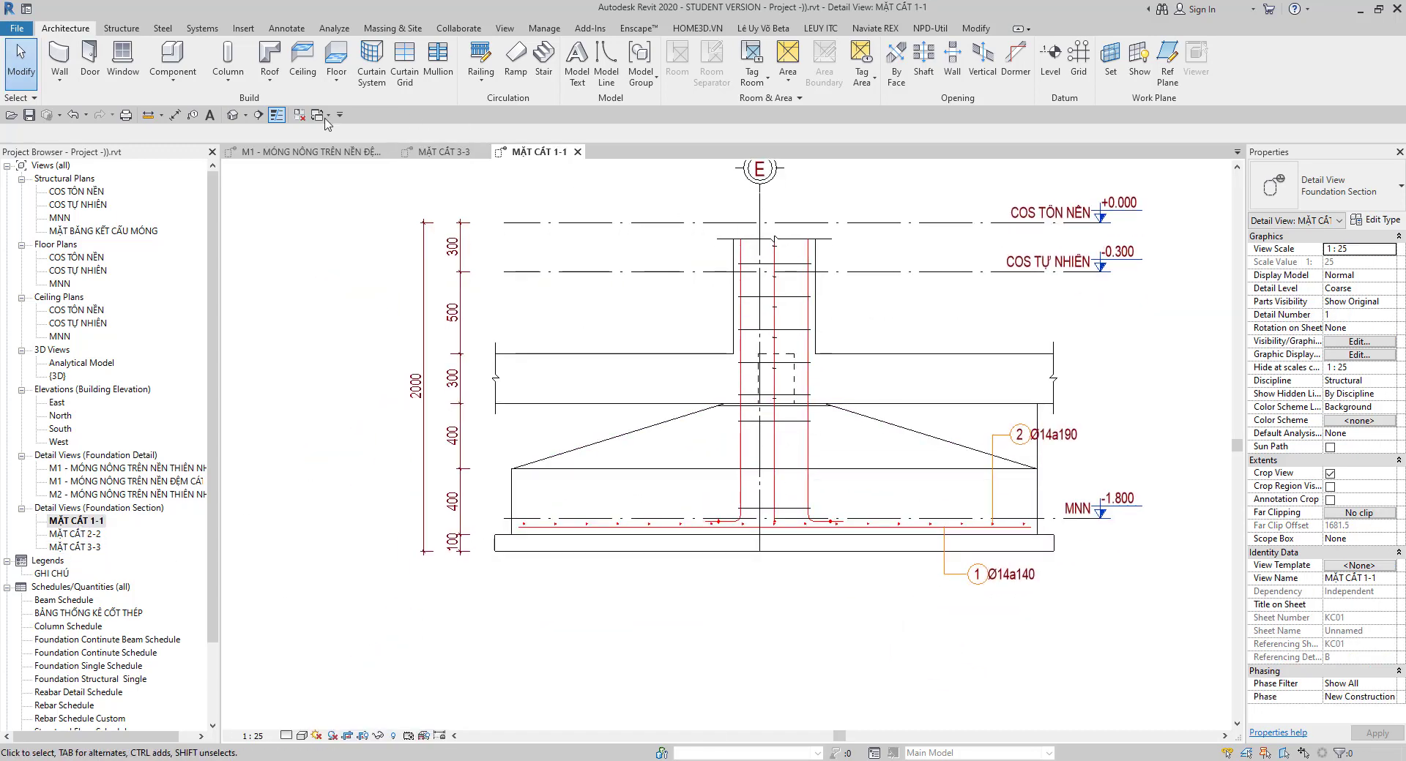
pyautogui.click(276, 115)
pyautogui.scroll(2, 773, 449)
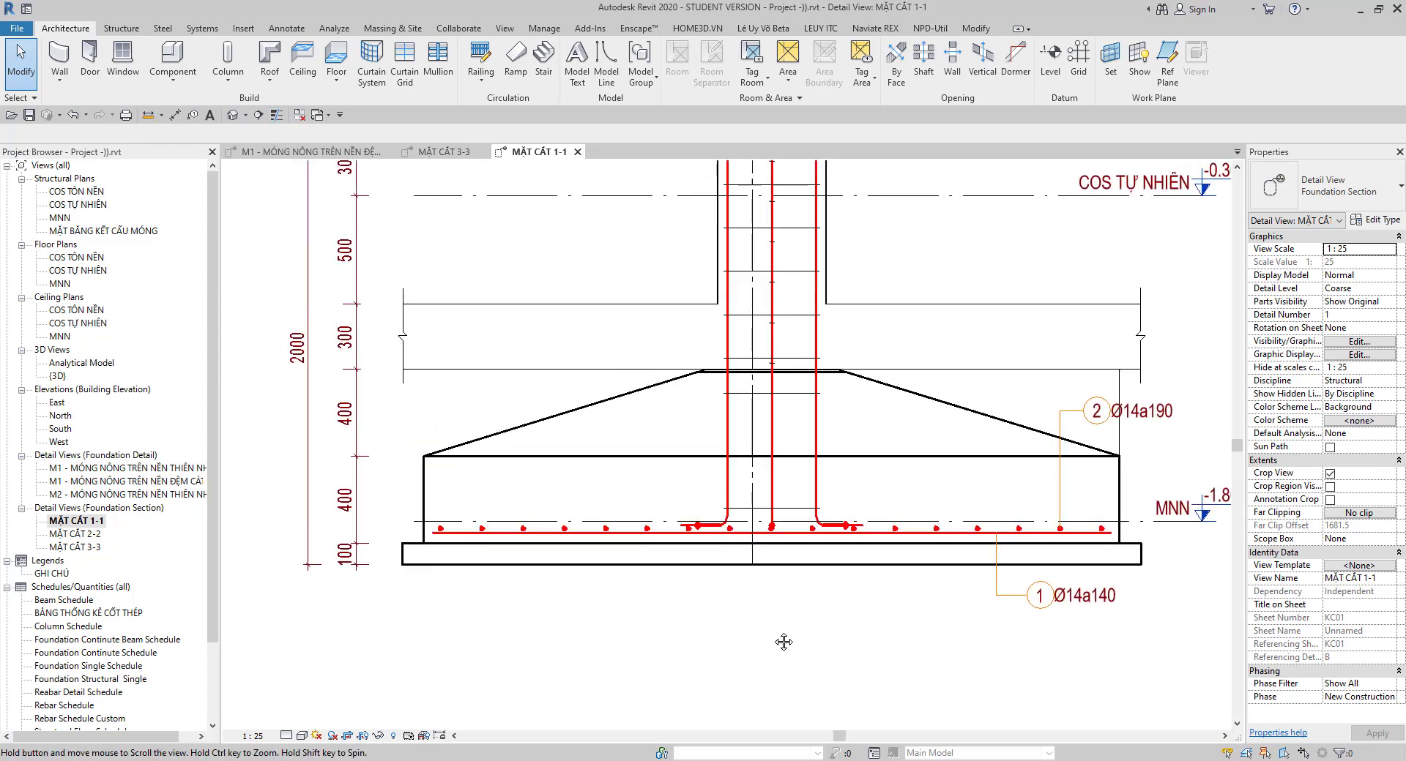
pyautogui.scroll(-2, 715, 534)
pyautogui.moveTo(715, 534); pyautogui.dragTo(767, 481, button='middle')
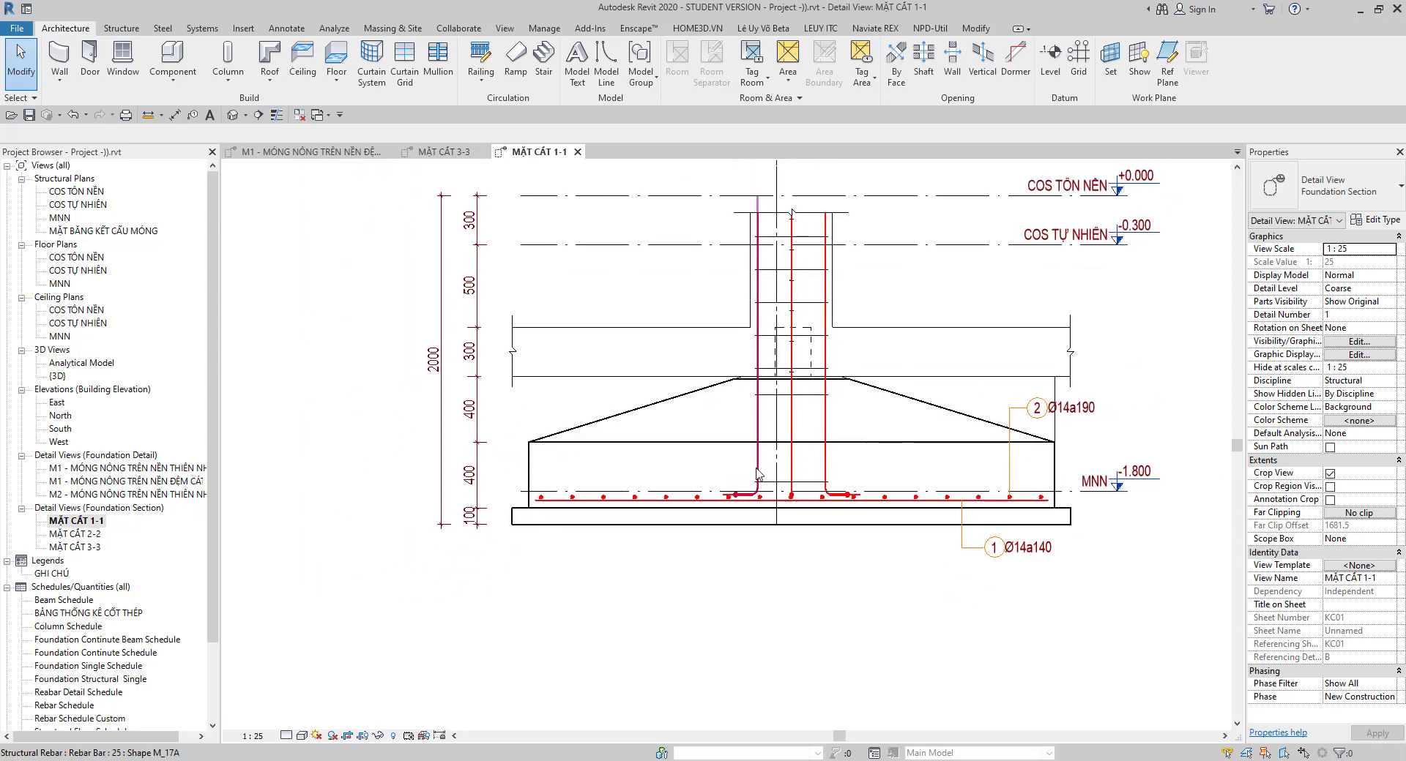
pyautogui.scroll(1, 754, 472)
pyautogui.scroll(2, 755, 472)
pyautogui.scroll(3, 847, 392)
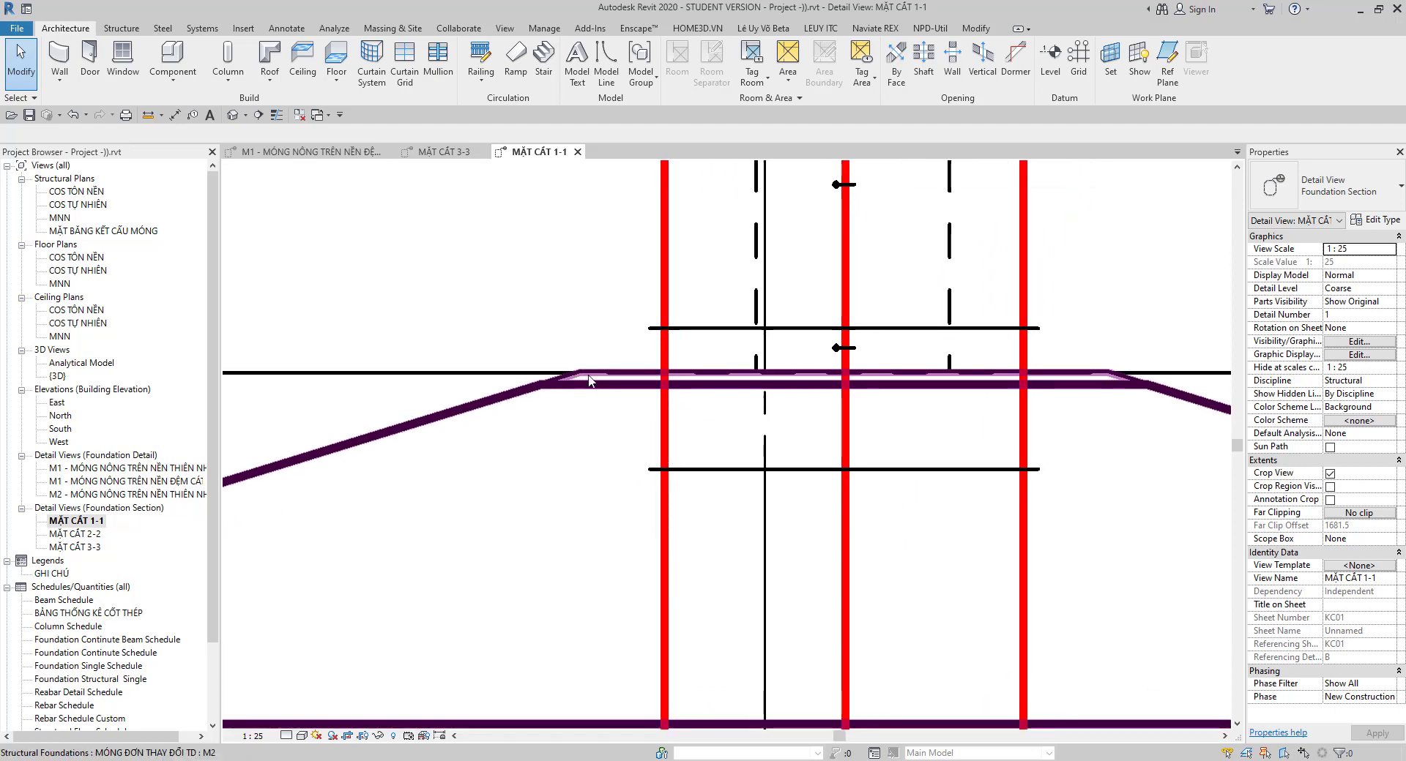
pyautogui.scroll(-3, 560, 437)
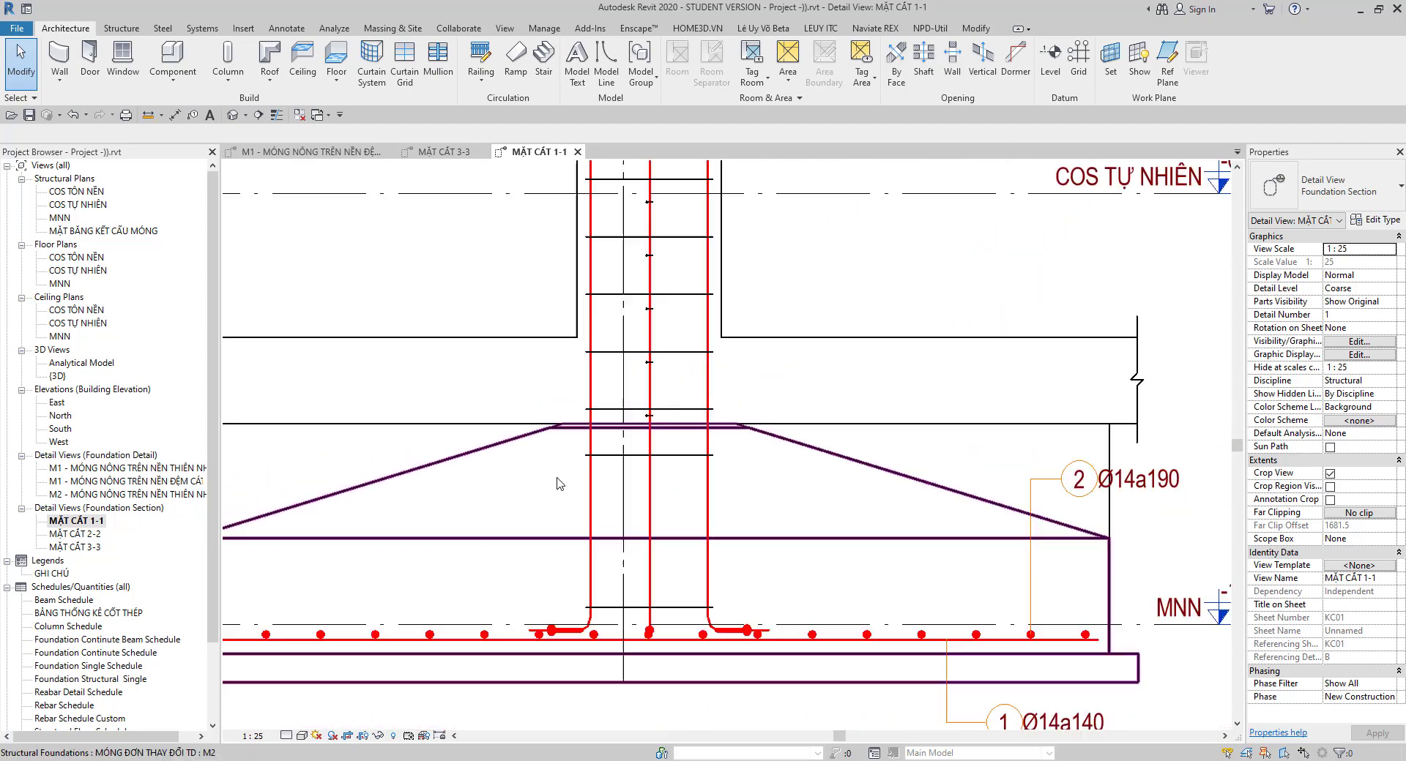
pyautogui.scroll(1, 601, 506)
pyautogui.scroll(2, 615, 524)
pyautogui.scroll(1, 617, 525)
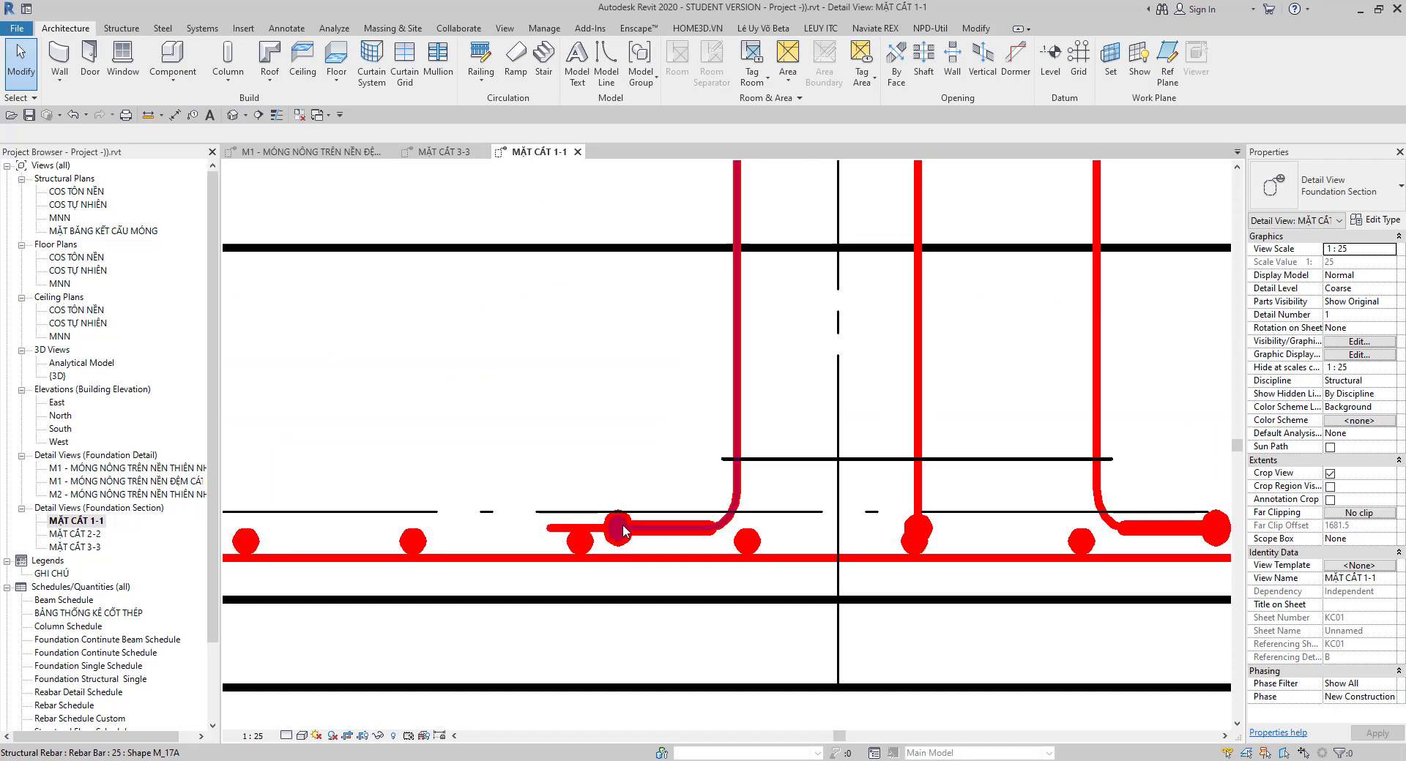
# Inspect a bent bottom rebar, then select the M1 - MÓNG NÔNG TRÊN NỀN THIÊN NHIÊN view.
pyautogui.click(618, 525)
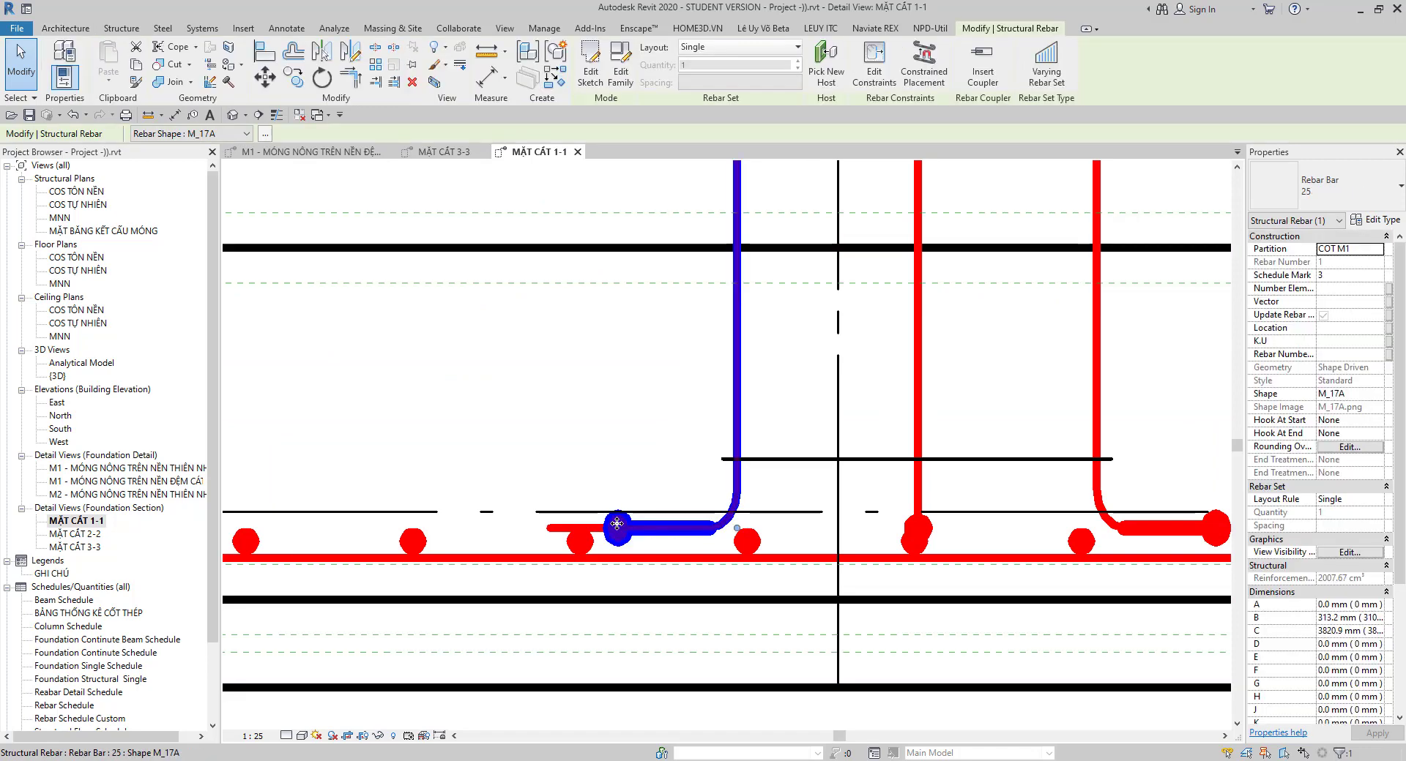
pyautogui.press('Escape')
pyautogui.scroll(-2, 732, 523)
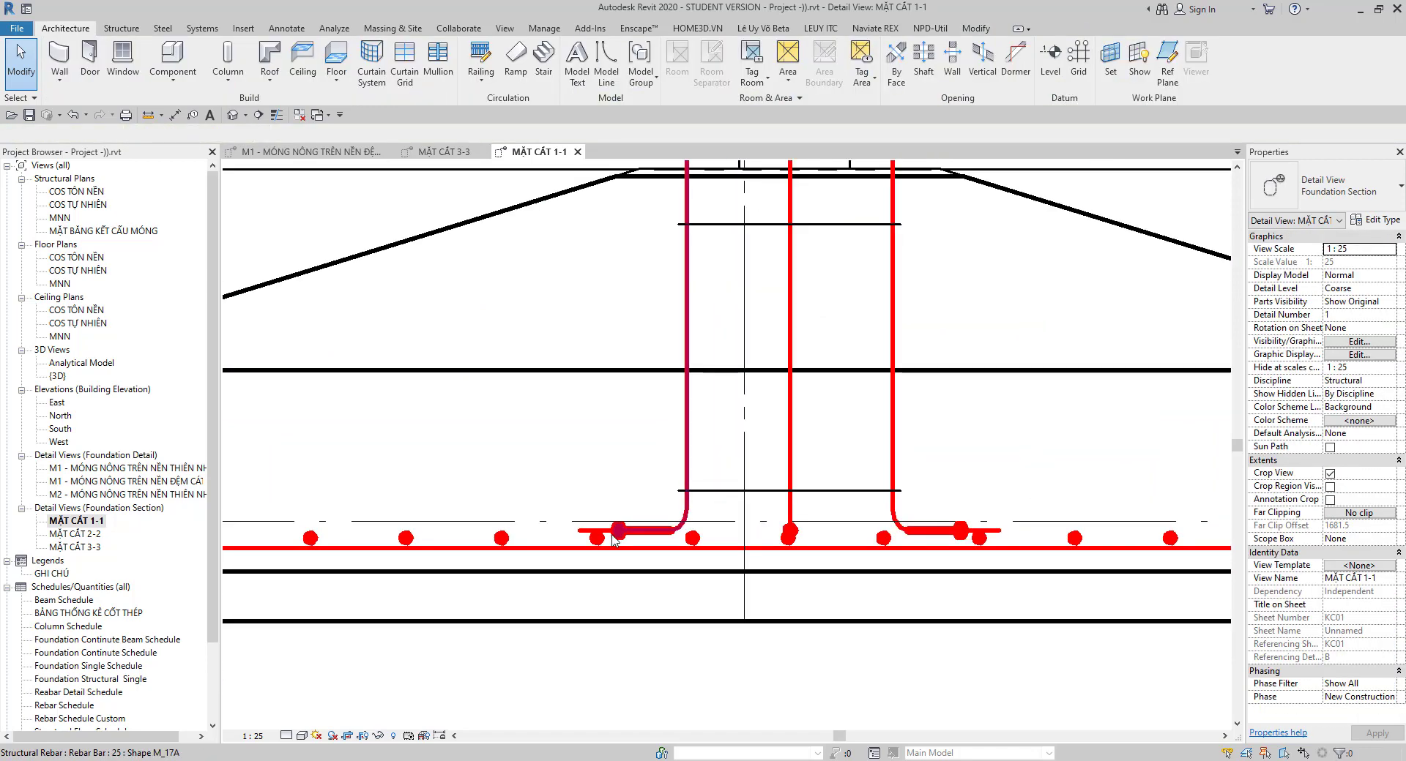
pyautogui.scroll(-1, 762, 522)
pyautogui.scroll(-1, 781, 520)
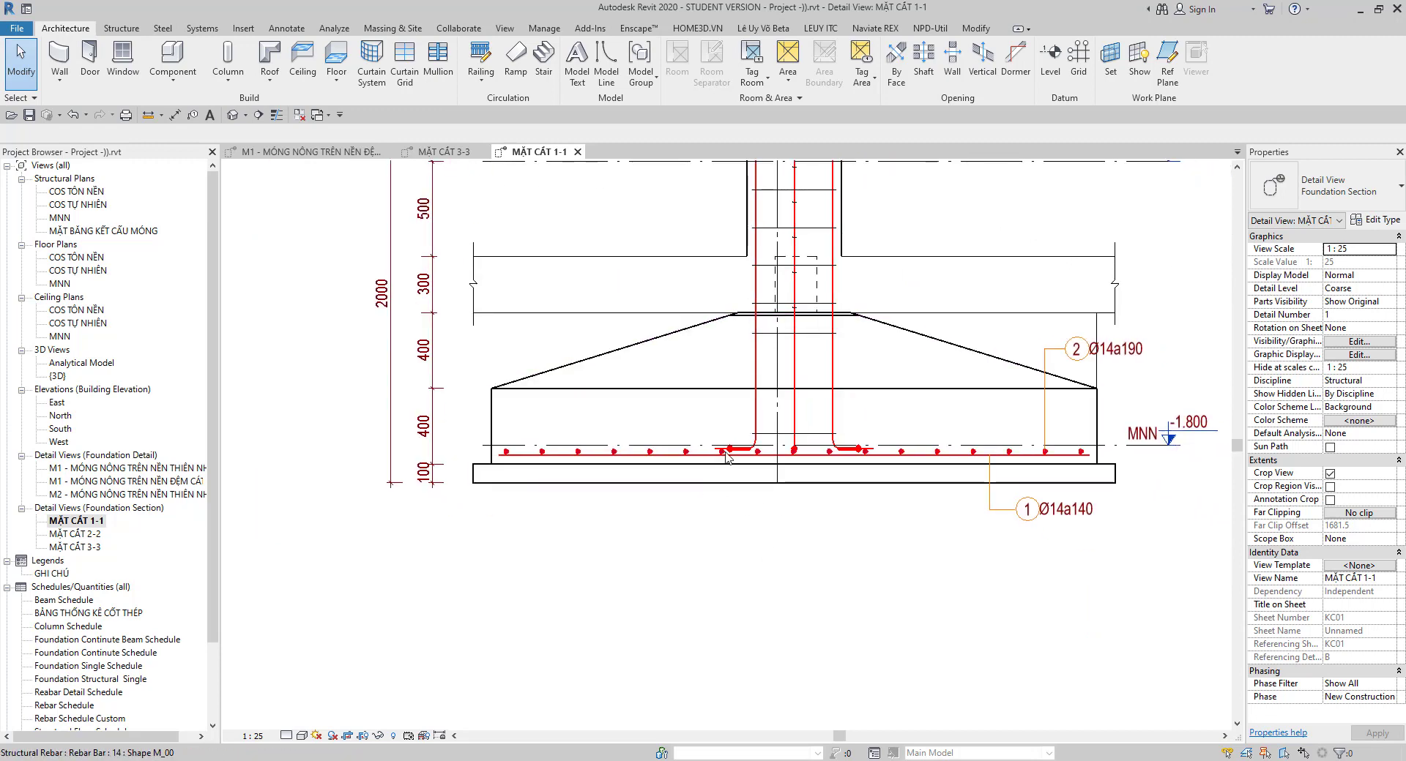
pyautogui.scroll(1, 678, 555)
pyautogui.scroll(1, 693, 582)
pyautogui.scroll(-1, 693, 582)
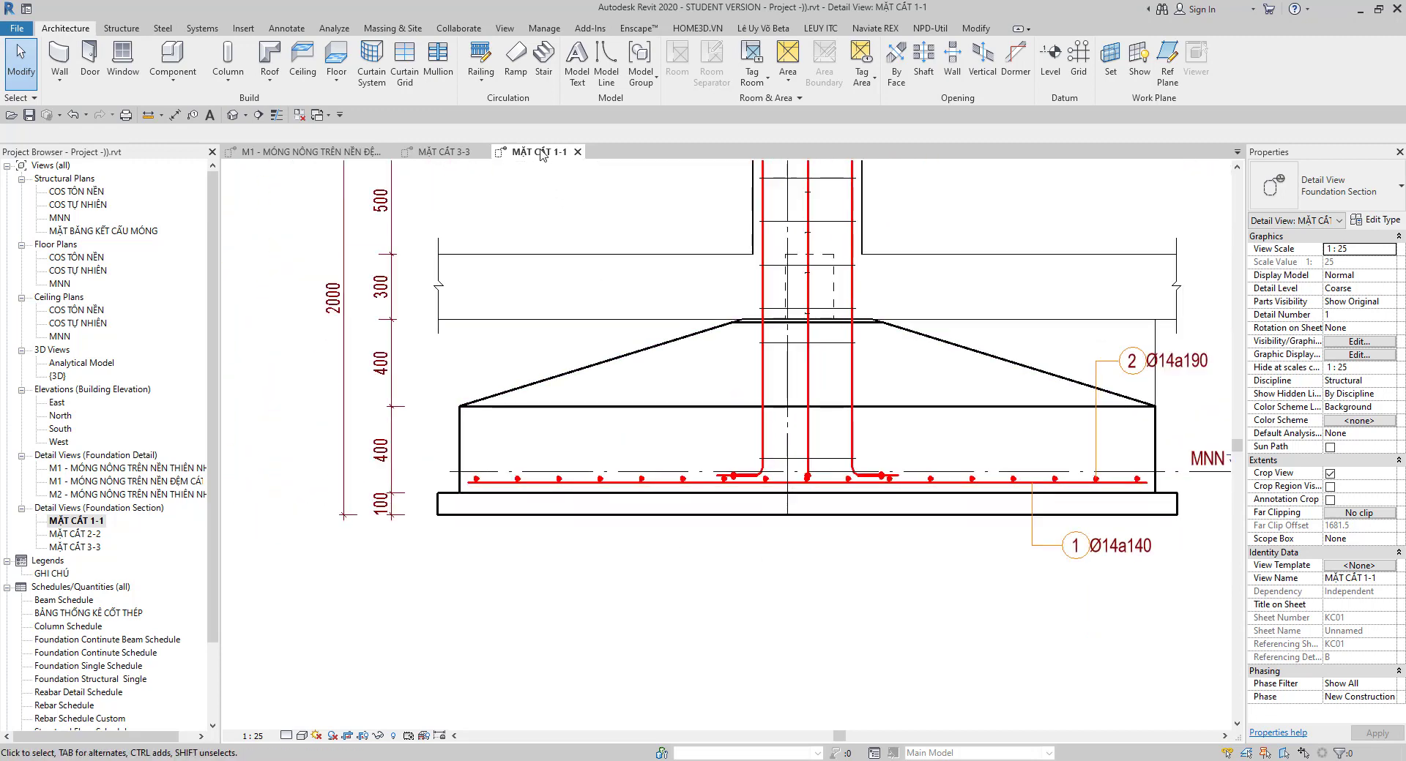
pyautogui.click(113, 469)
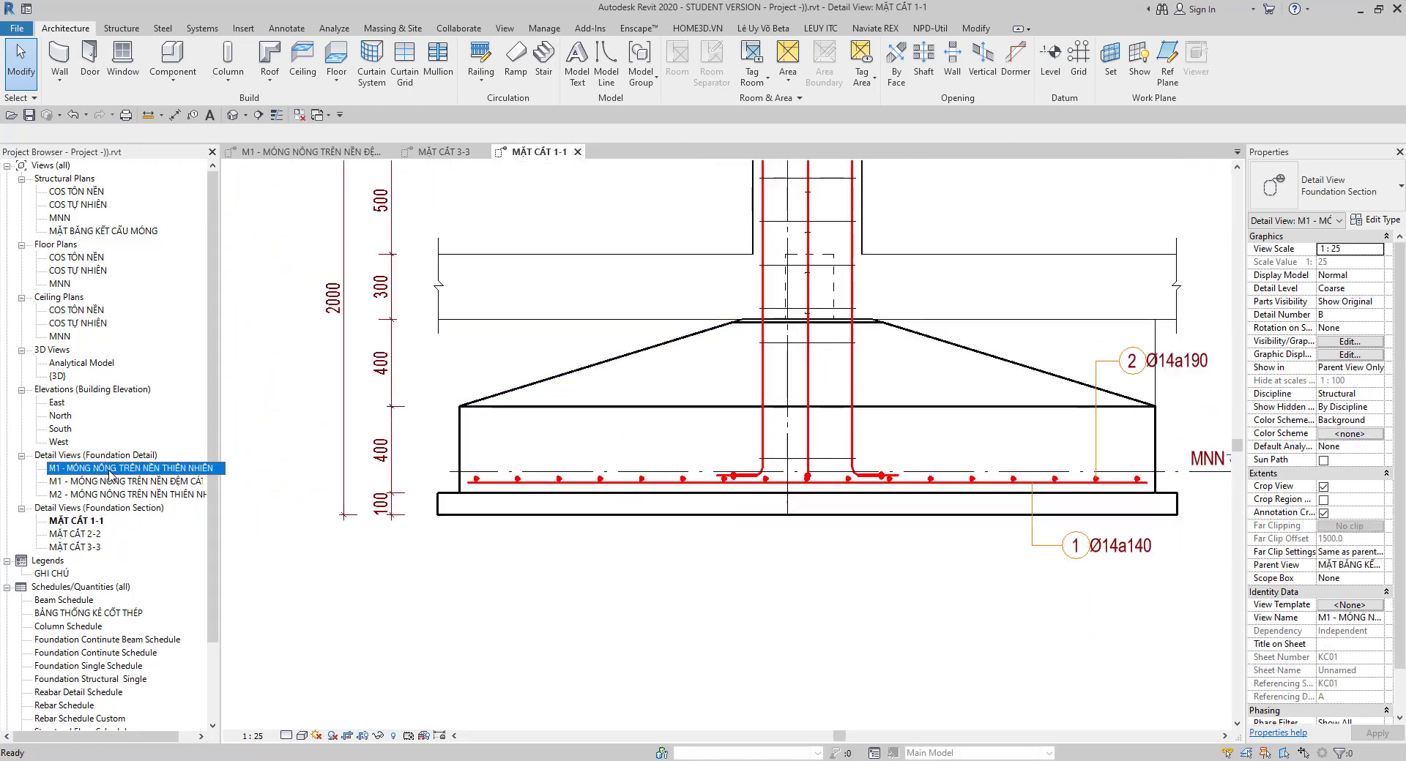
# Open the M1 natural-ground footing plan and frame the footing.
pyautogui.doubleClick(110, 472)
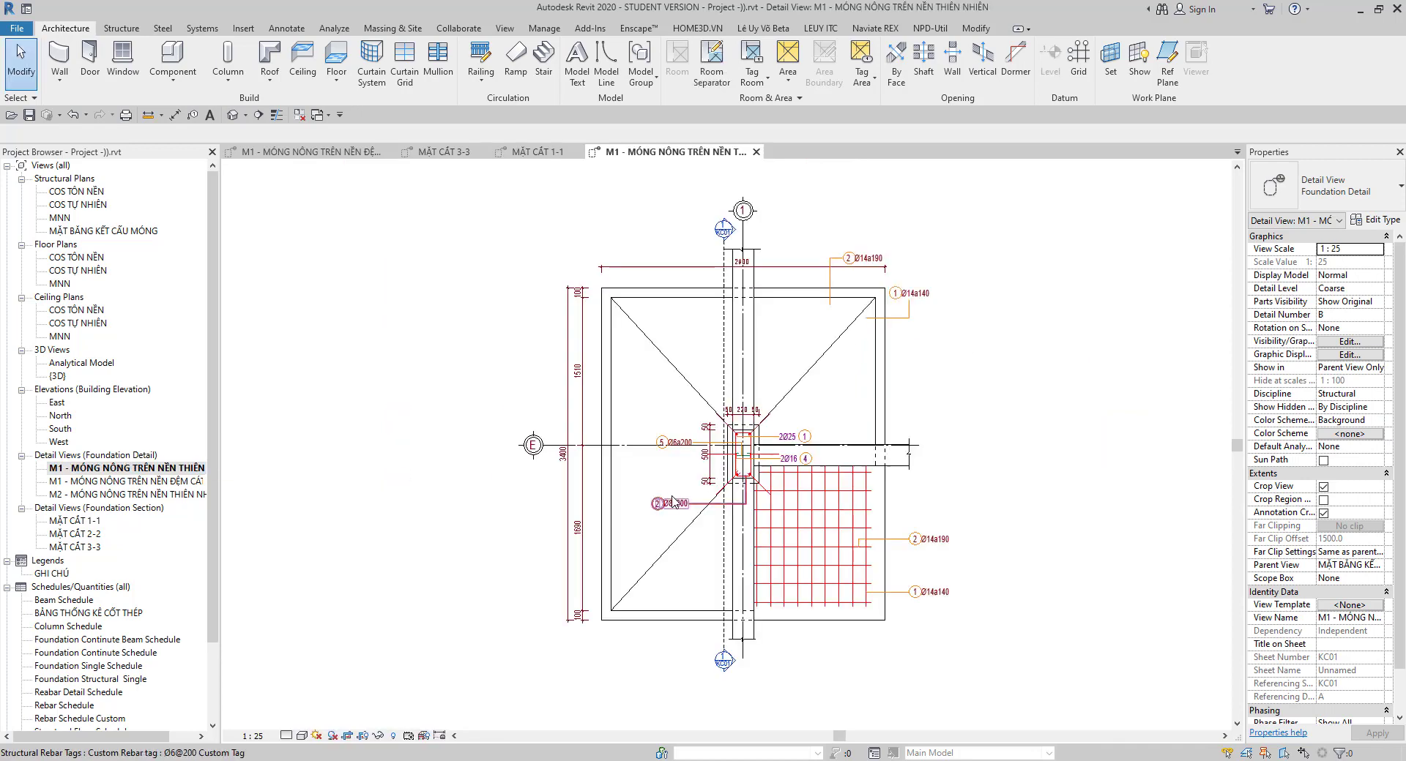
pyautogui.moveTo(908, 480); pyautogui.dragTo(861, 481, button='middle')
pyautogui.scroll(2, 690, 448)
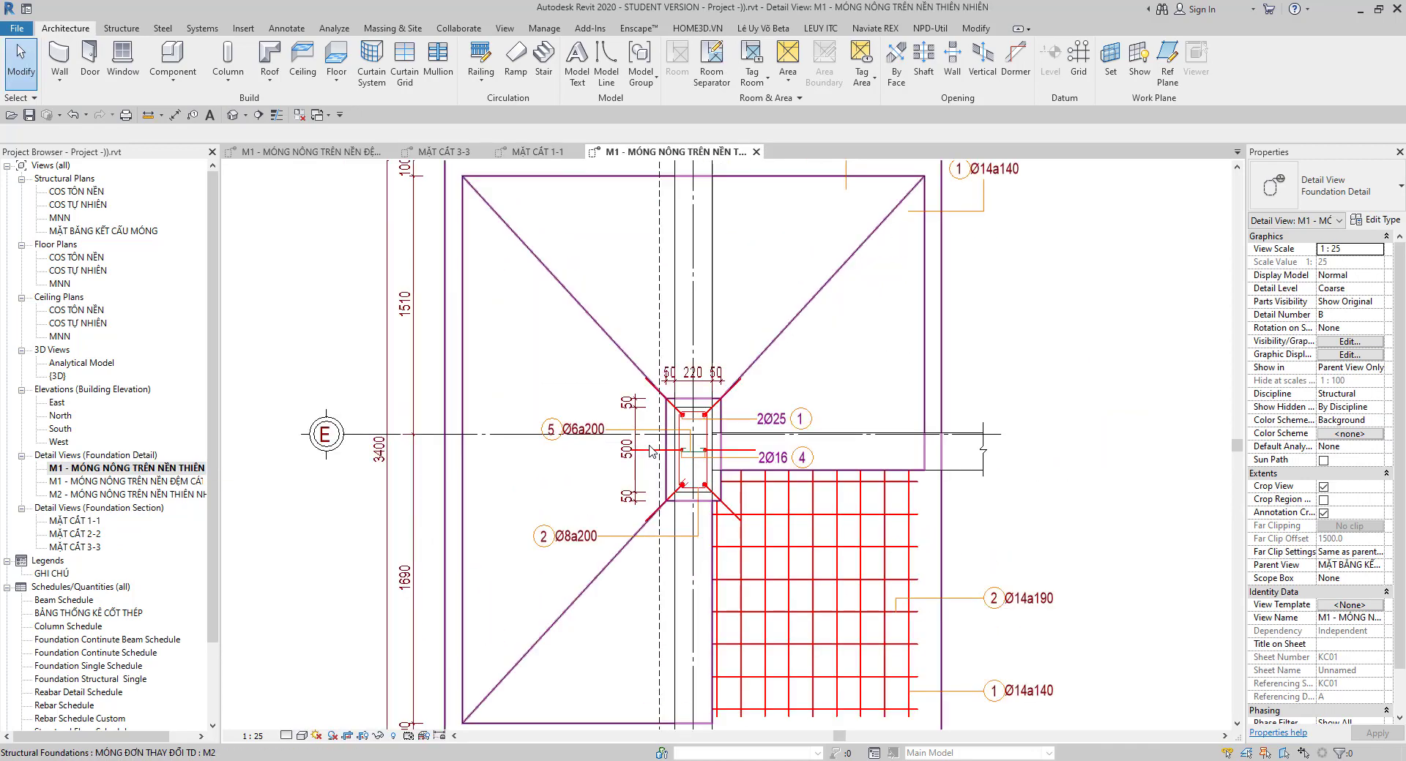
pyautogui.scroll(3, 690, 448)
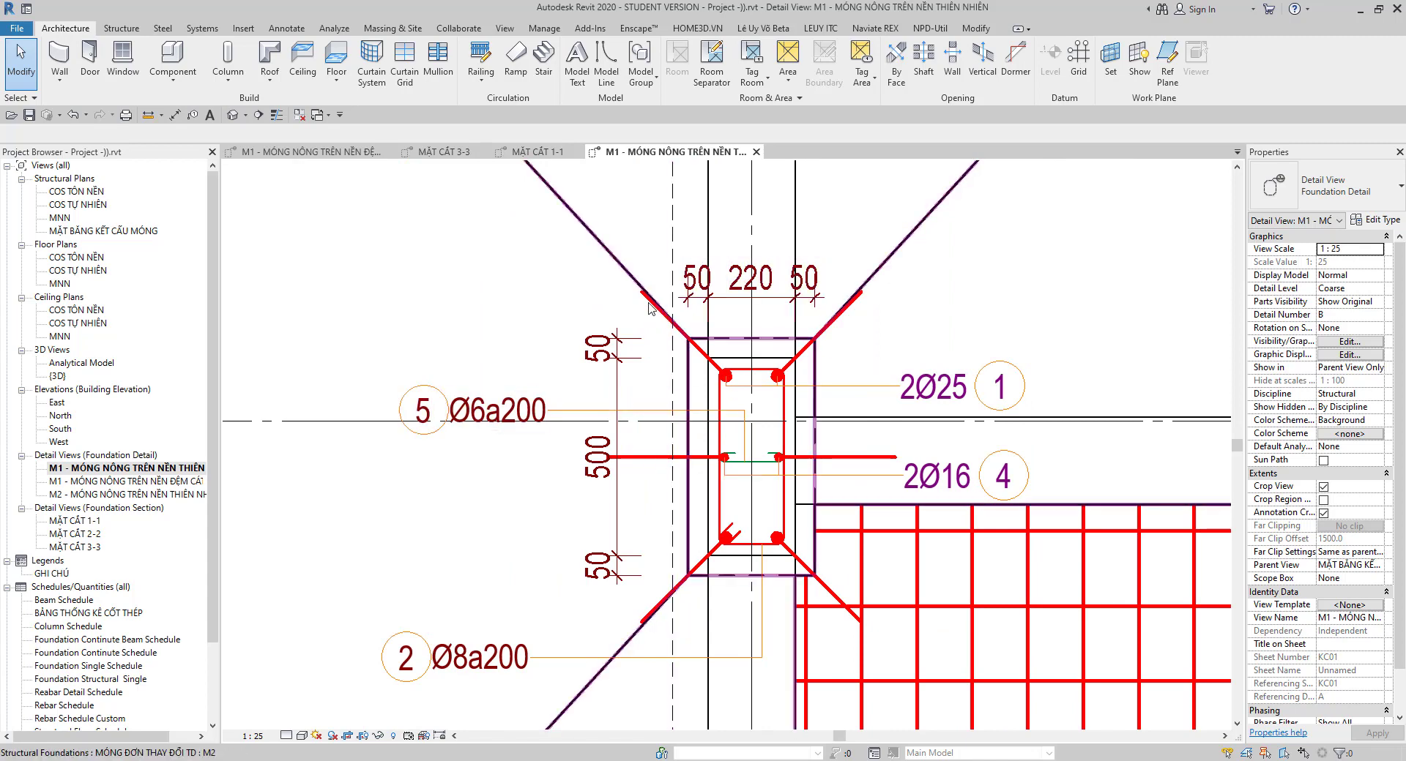
pyautogui.scroll(-2, 648, 308)
pyautogui.scroll(-2, 670, 315)
pyautogui.scroll(-1, 686, 322)
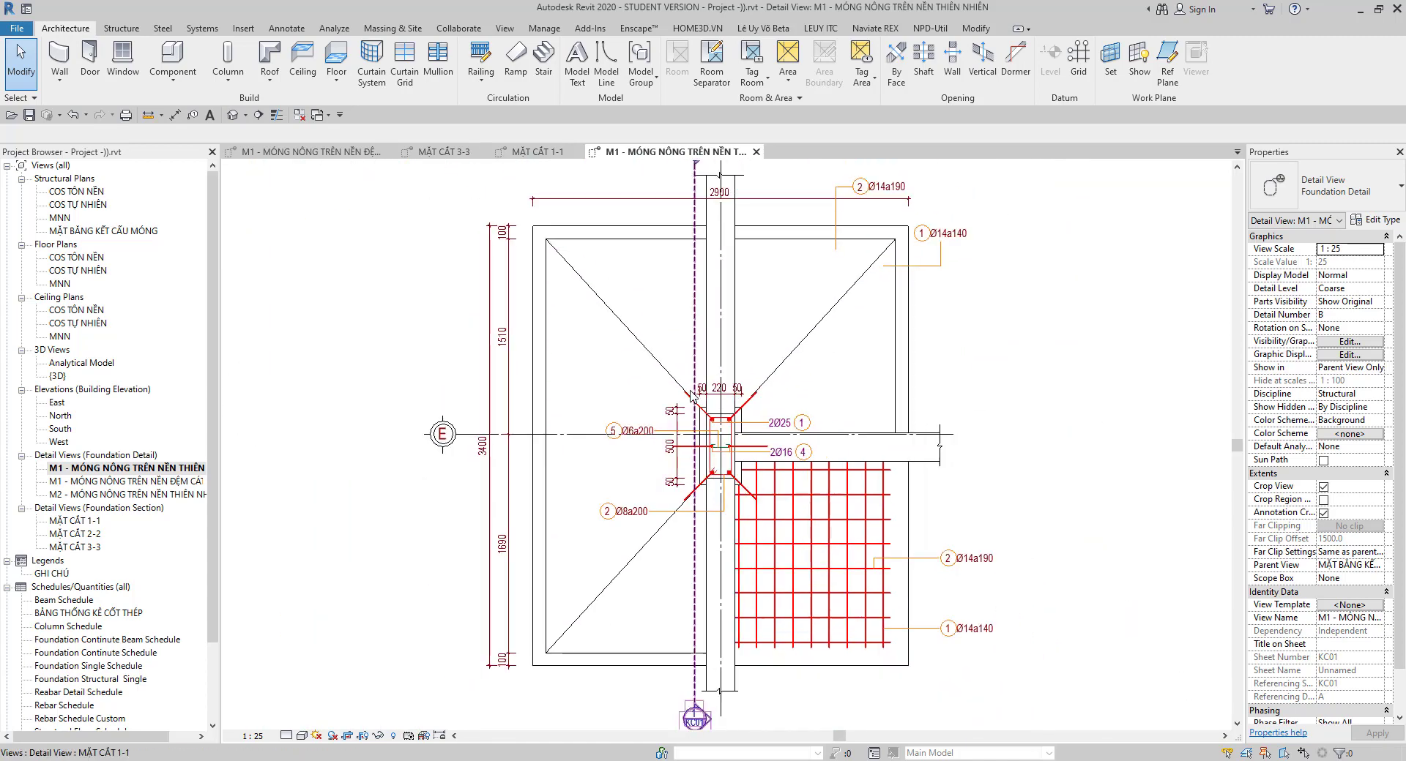
# Nudge the MẶT CẮT 1-1 section line slightly left and go to its view.
pyautogui.click(693, 324)
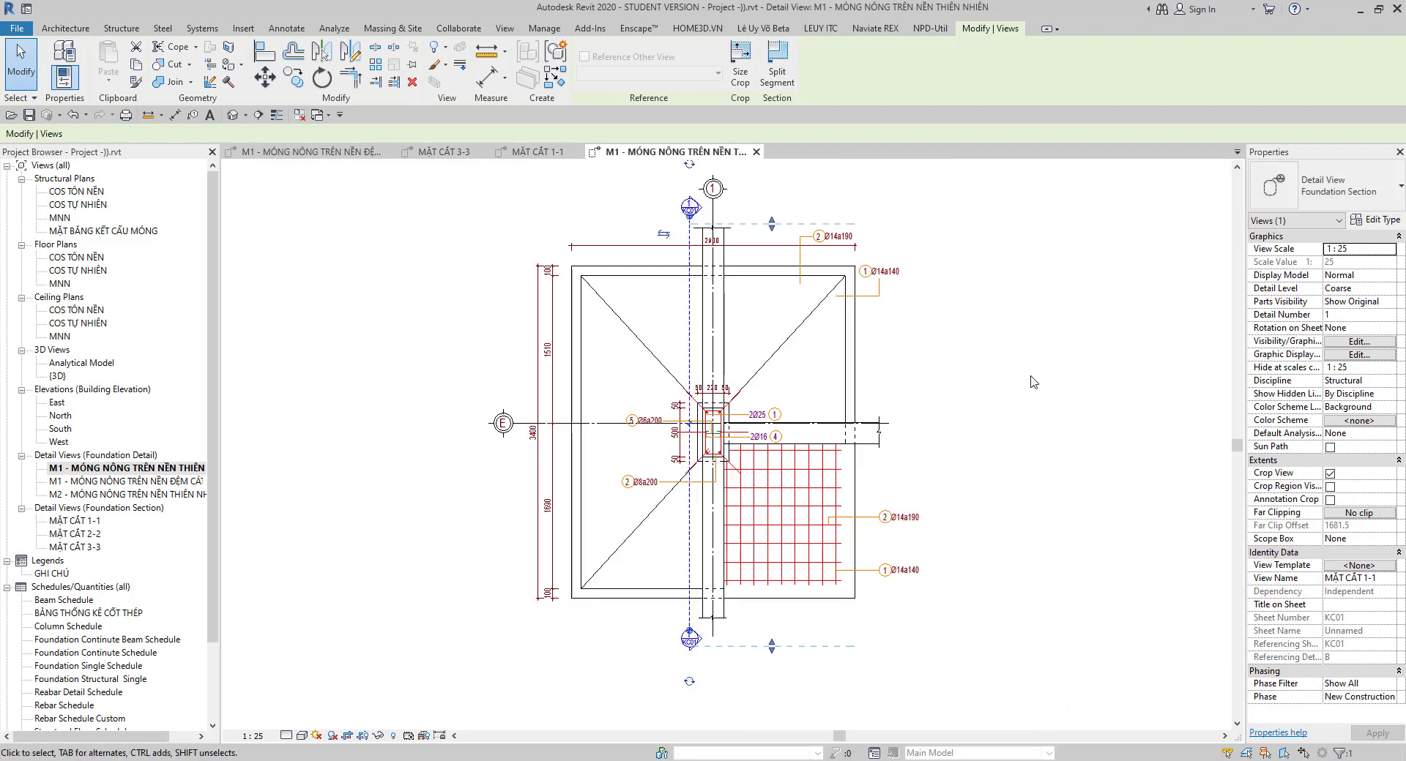
pyautogui.press('Left')
pyautogui.press('Left')
pyautogui.press('Left')
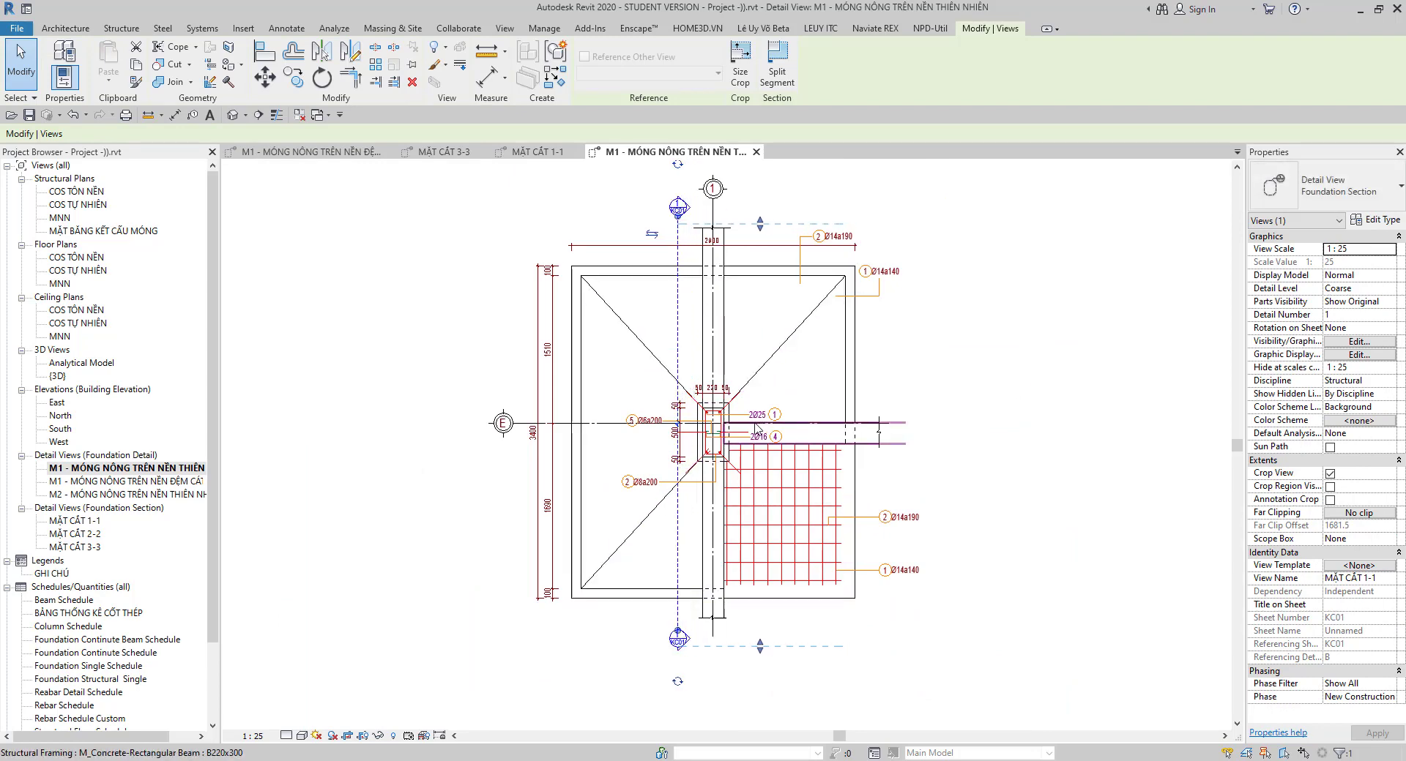
pyautogui.scroll(1, 901, 435)
pyautogui.scroll(2, 568, 462)
pyautogui.scroll(1, 564, 470)
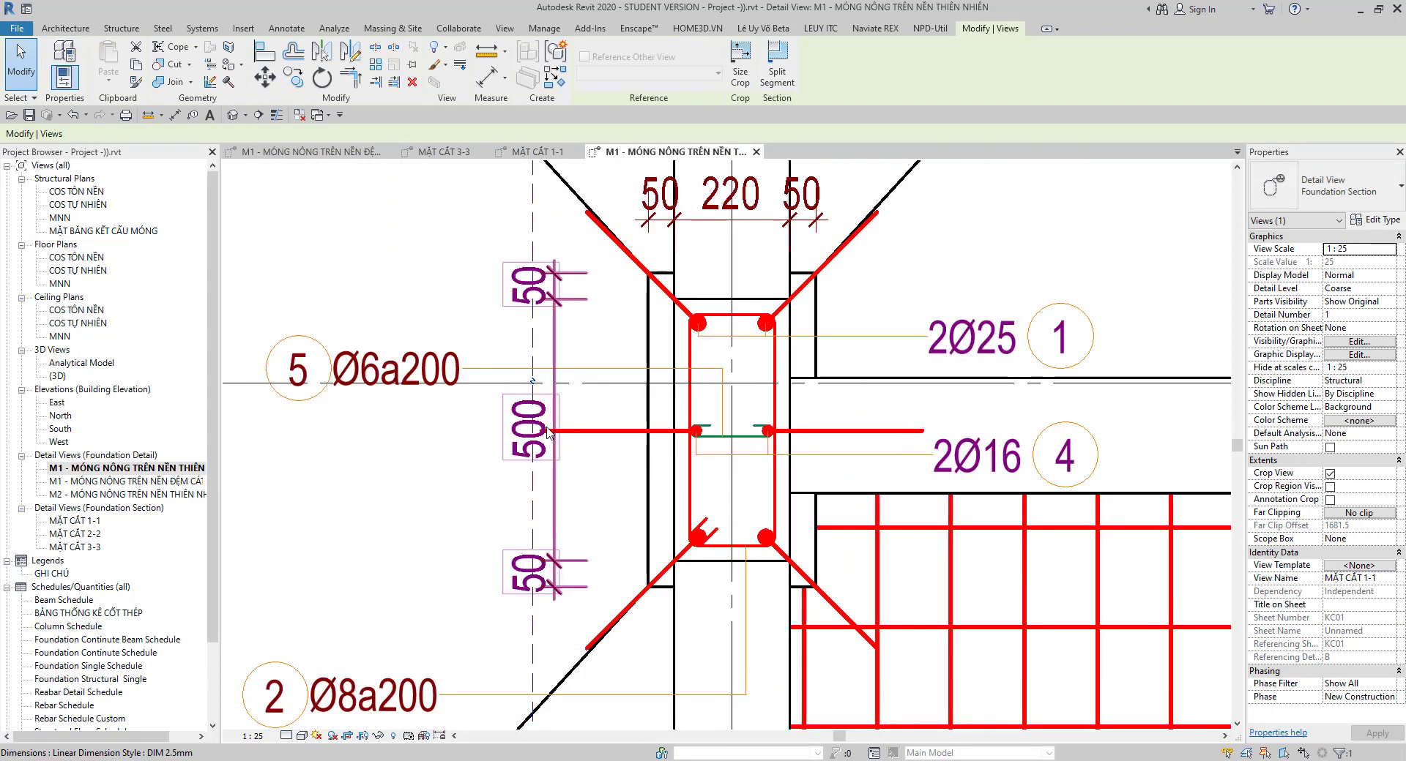
pyautogui.scroll(1, 556, 457)
pyautogui.scroll(1, 542, 439)
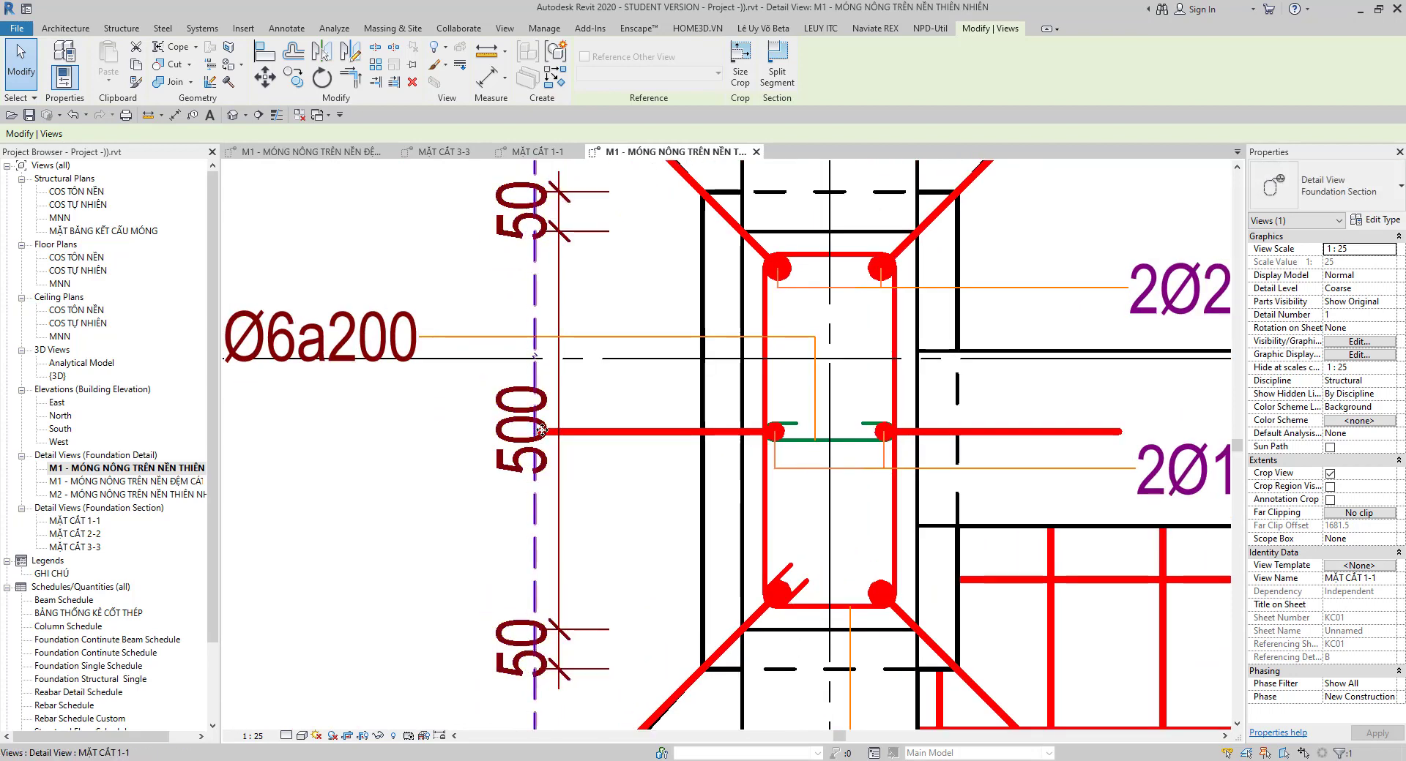
pyautogui.rightClick(541, 428)
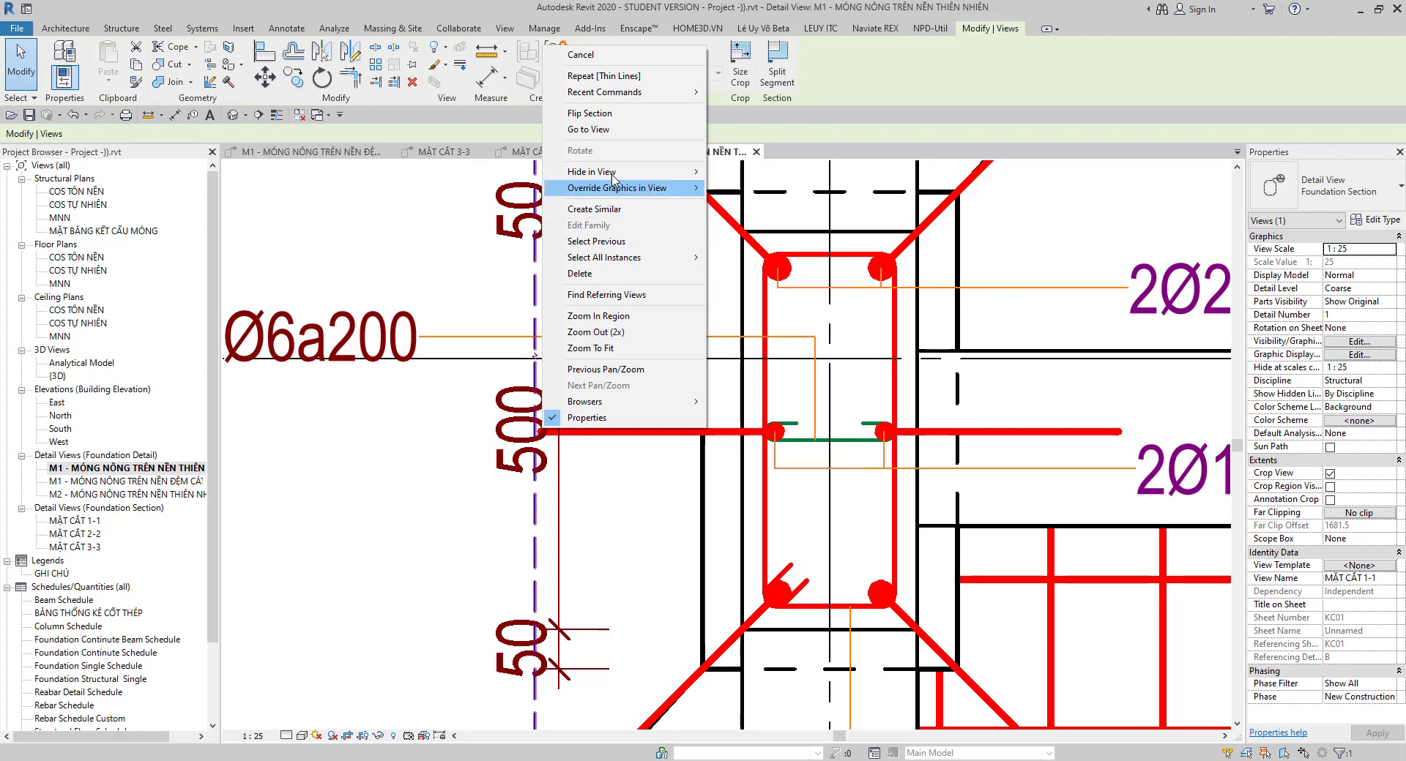
pyautogui.click(618, 131)
# Start an aligned dimension (DI) on the footing's top edge, then cancel it.
pyautogui.scroll(1, 725, 428)
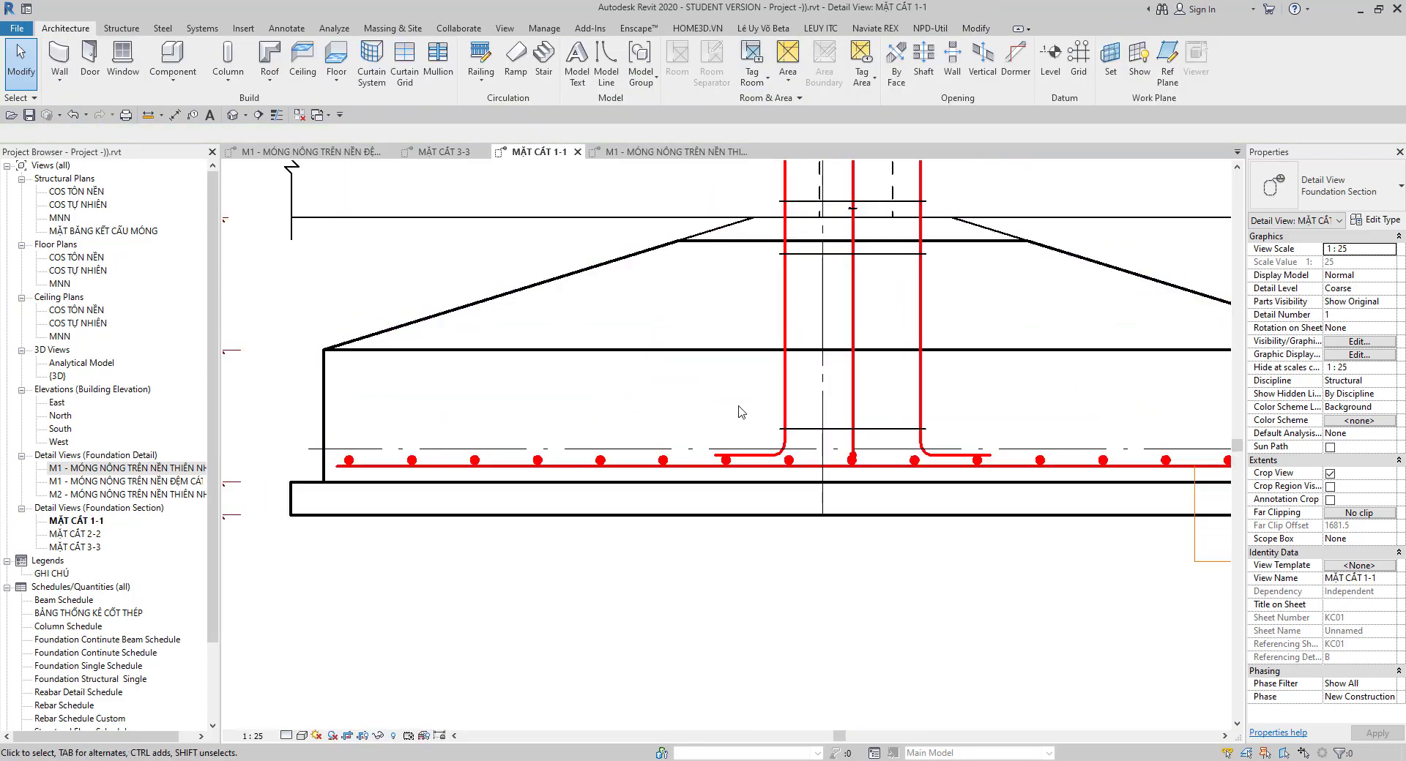
pyautogui.scroll(-2, 761, 454)
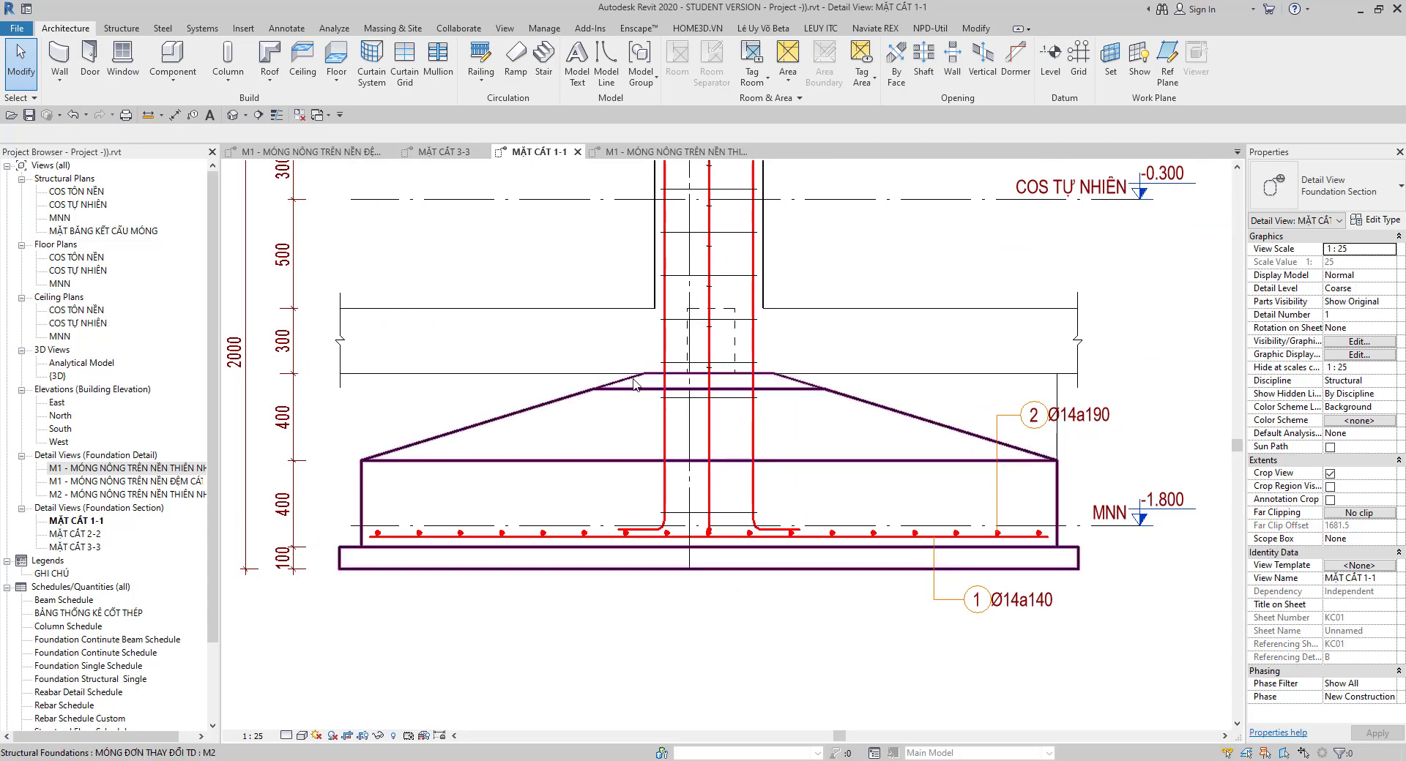
pyautogui.scroll(1, 623, 402)
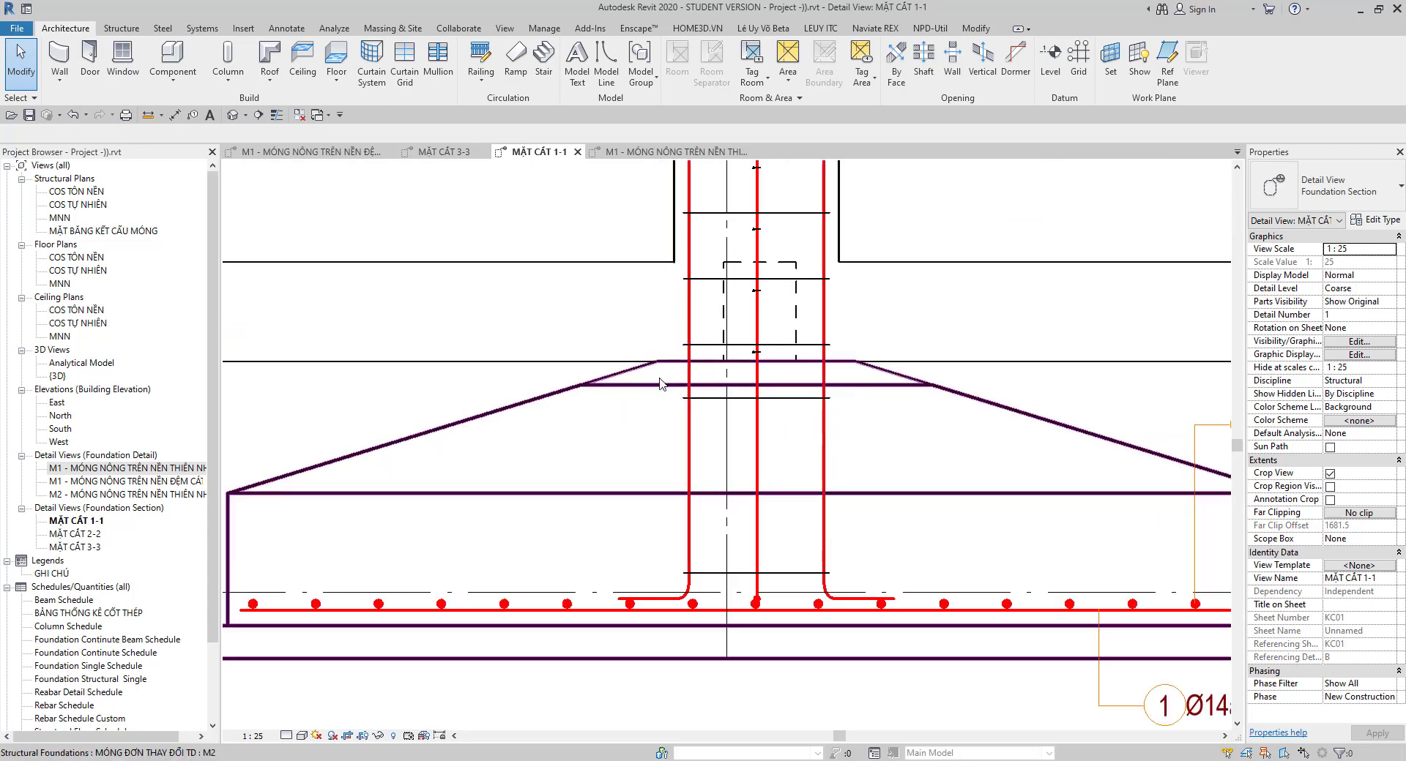
pyautogui.press('d')
pyautogui.press('i')
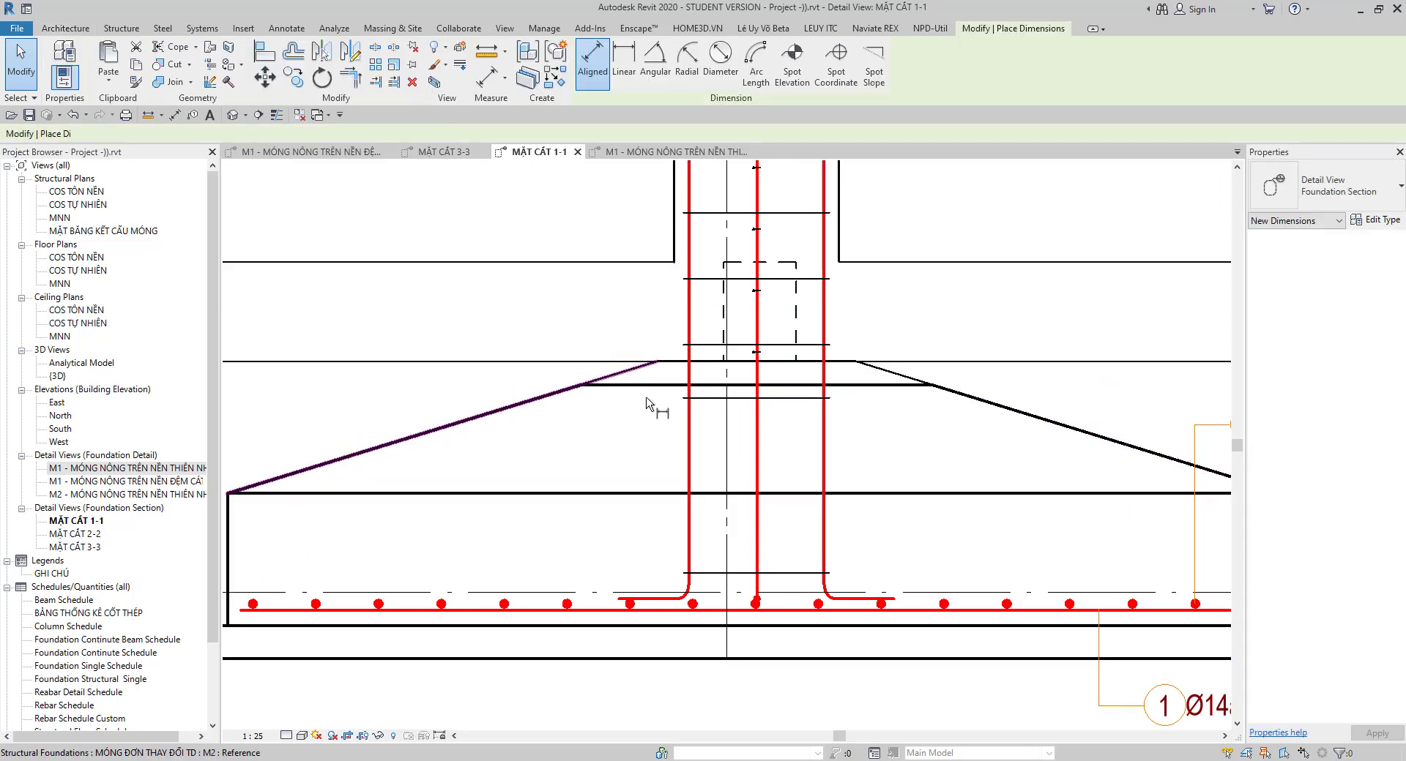
pyautogui.click(659, 362)
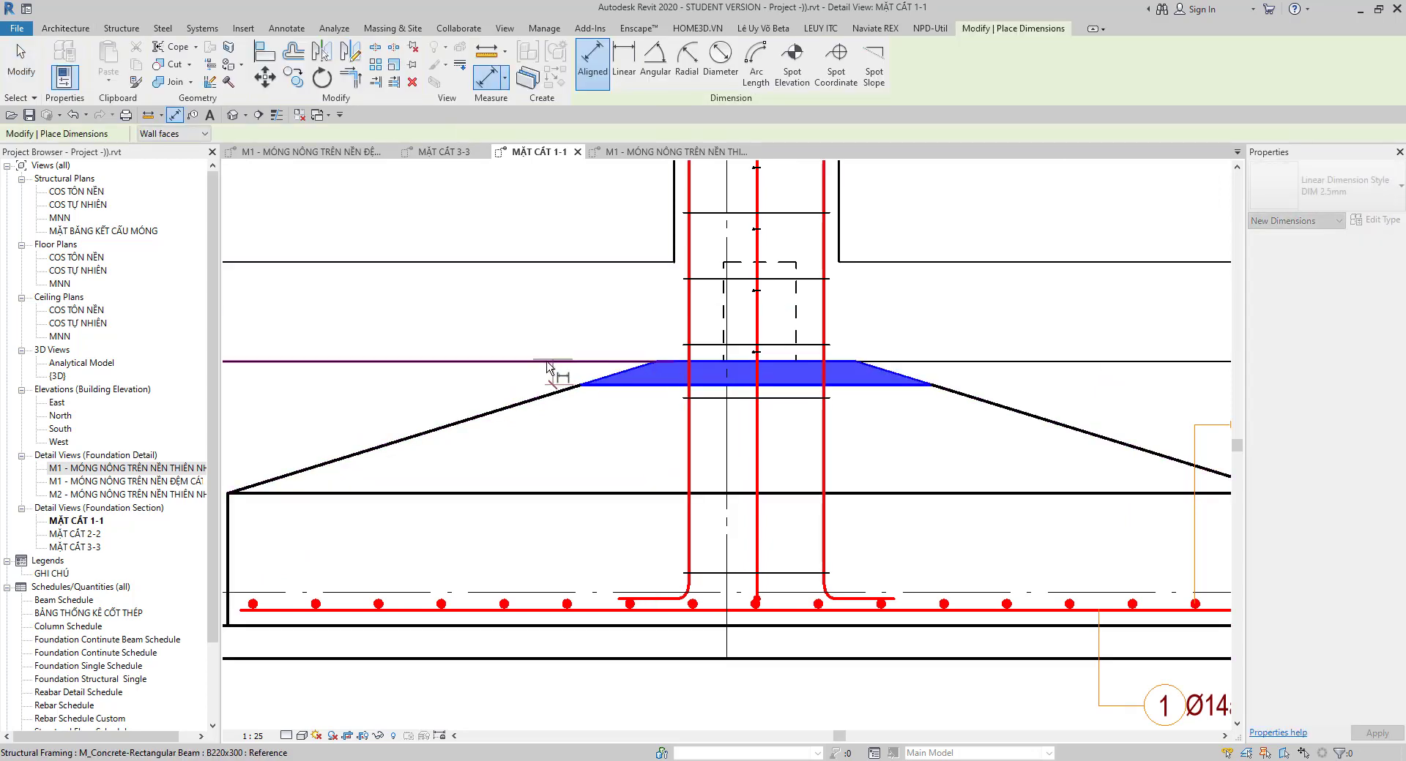
pyautogui.press('Escape')
pyautogui.press('Escape')
# Switch back to the M1 natural-ground footing plan view.
pyautogui.scroll(-2, 339, 384)
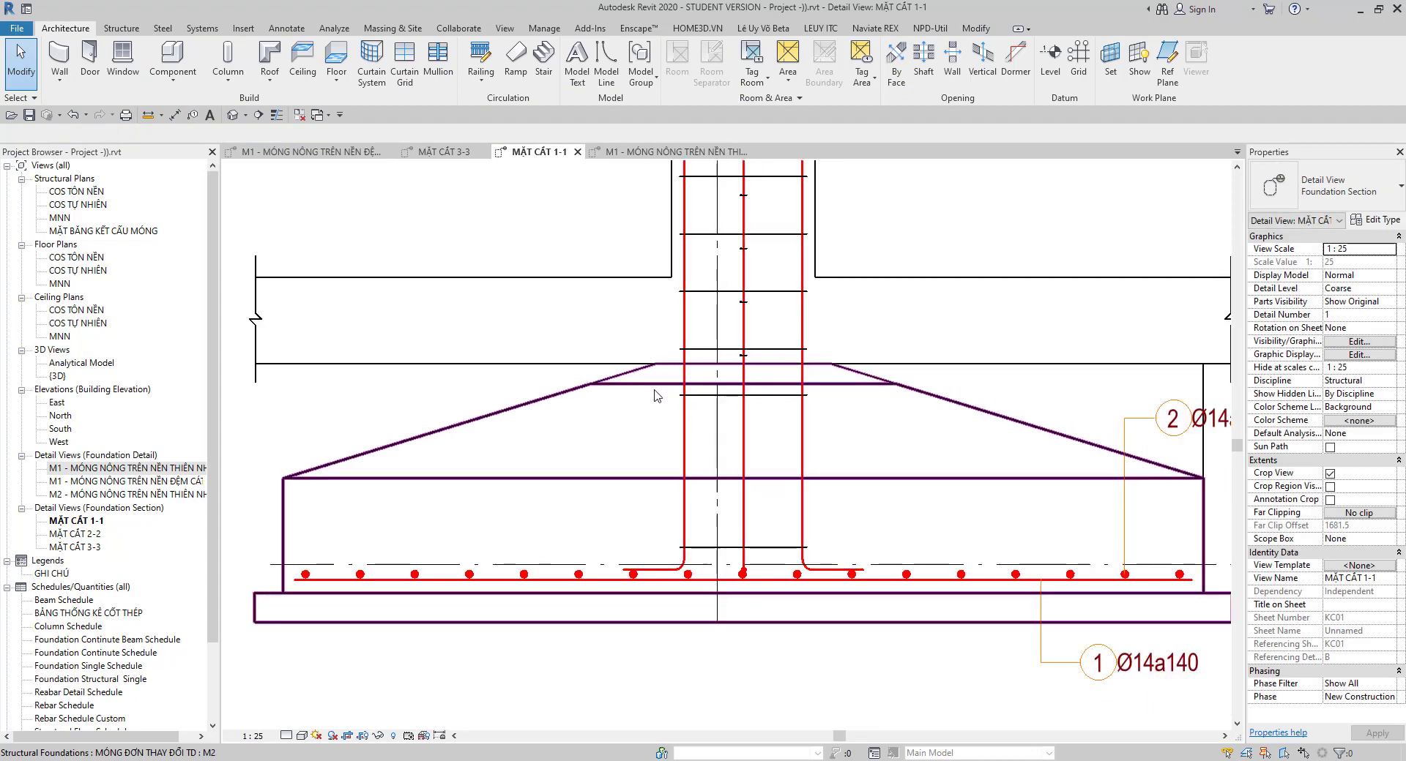
pyautogui.scroll(-3, 339, 384)
pyautogui.scroll(1, 339, 385)
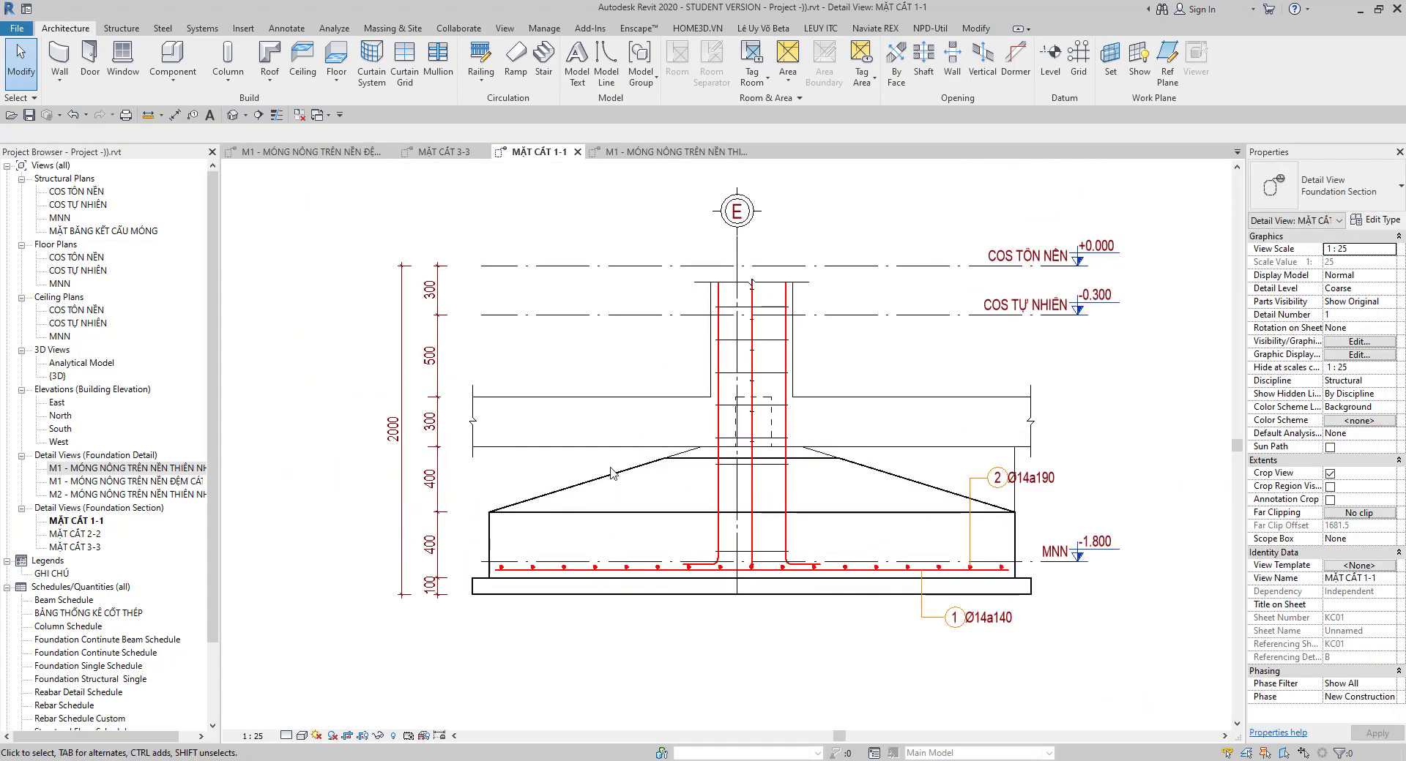
pyautogui.scroll(1, 583, 200)
pyautogui.click(677, 152)
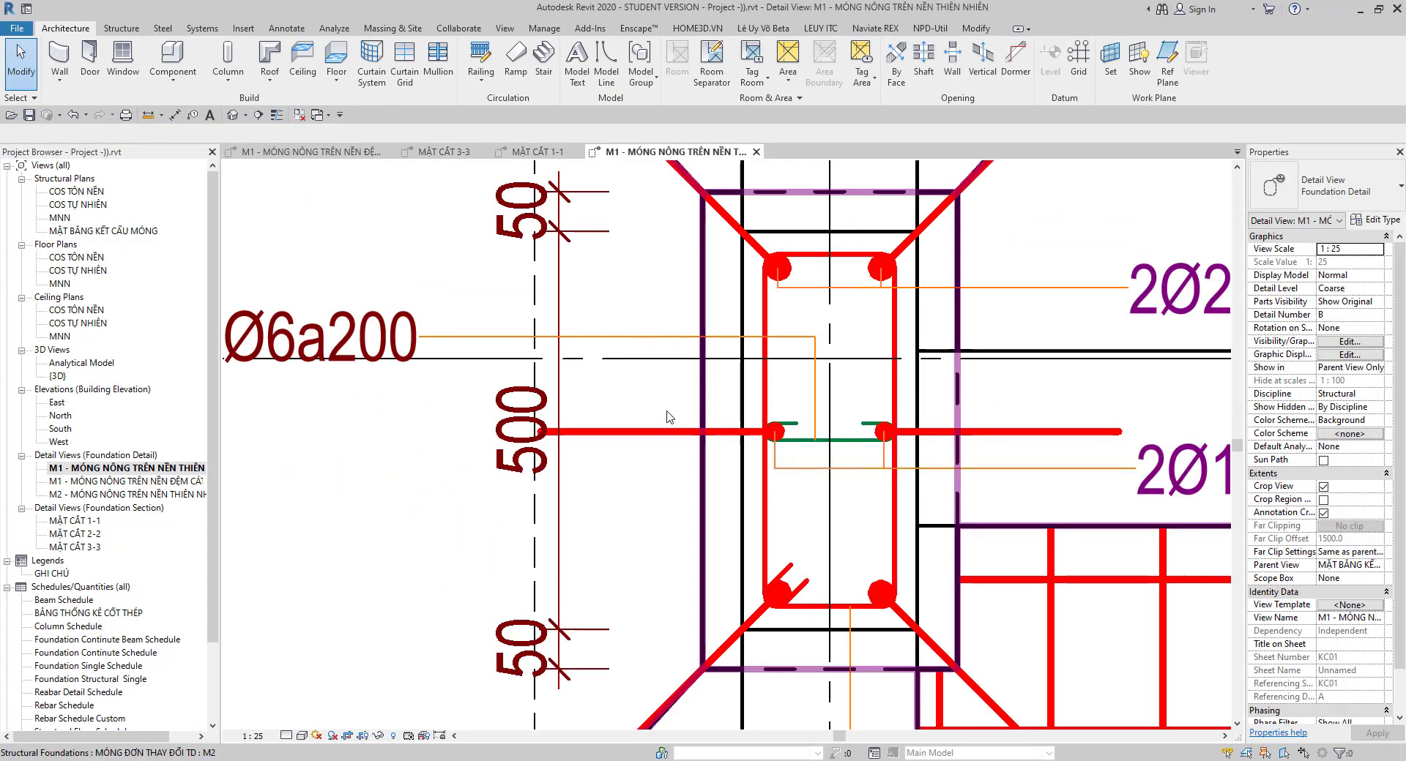
pyautogui.scroll(-1, 600, 339)
pyautogui.scroll(-2, 601, 338)
# Drag the MẶT CẮT 1-1 section line left to the footing's left edge.
pyautogui.click(608, 289)
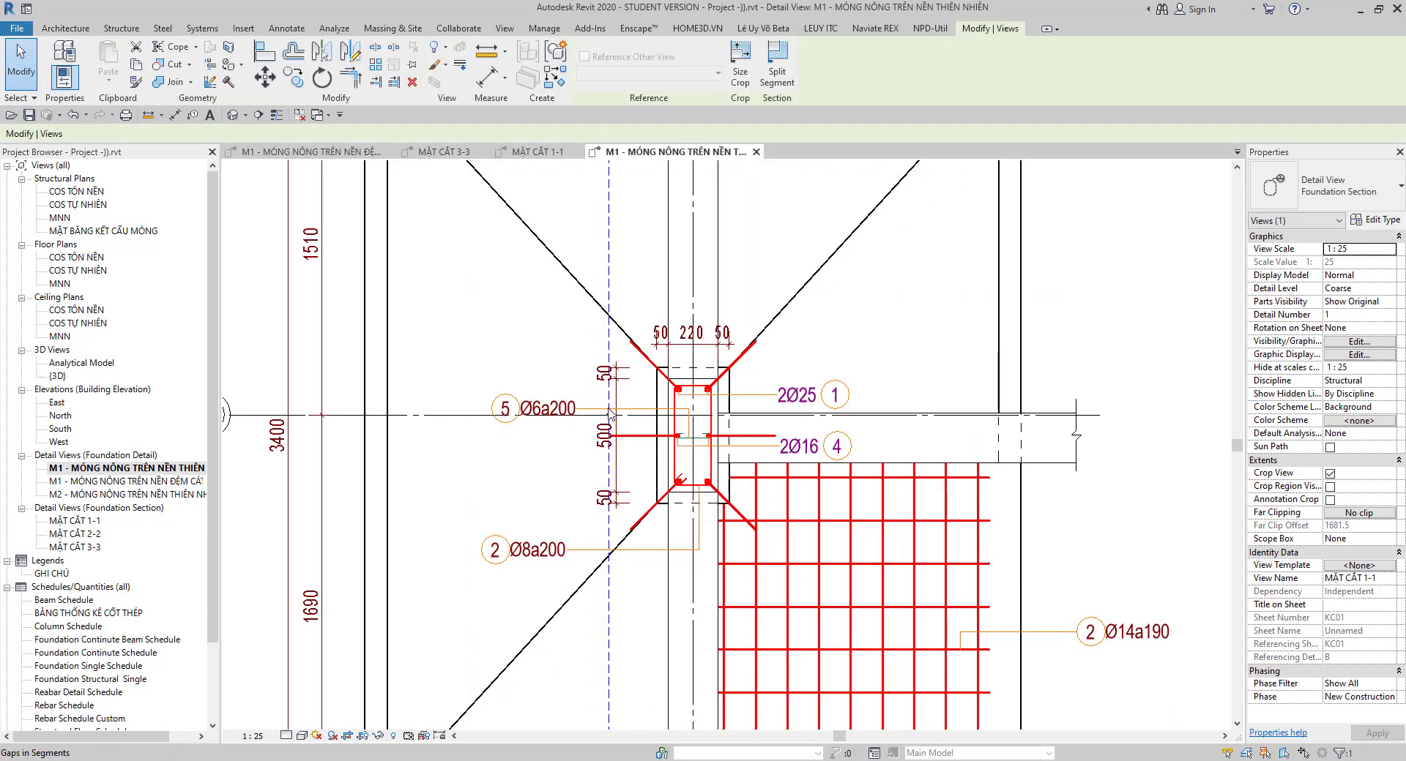
pyautogui.scroll(-2, 608, 412)
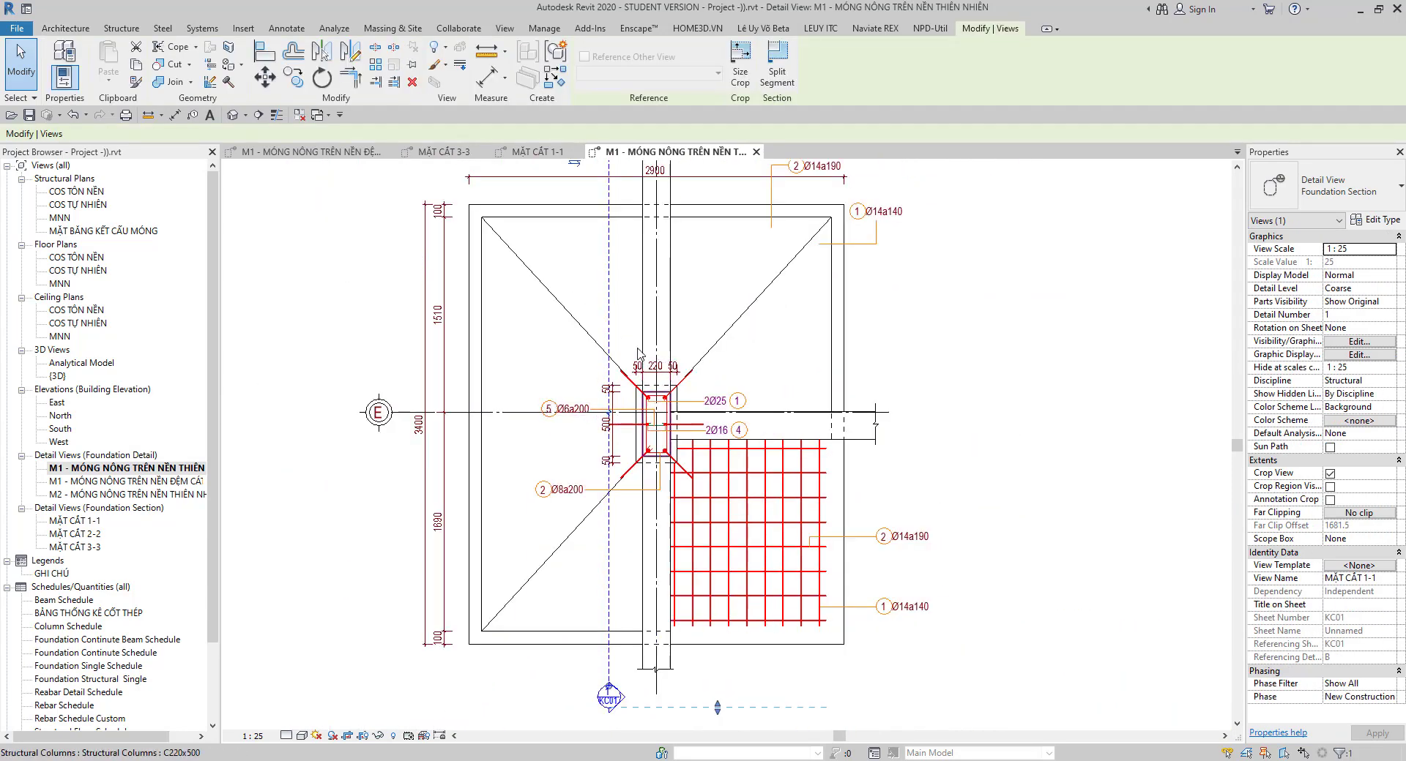
pyautogui.scroll(1, 642, 356)
pyautogui.scroll(1, 642, 356)
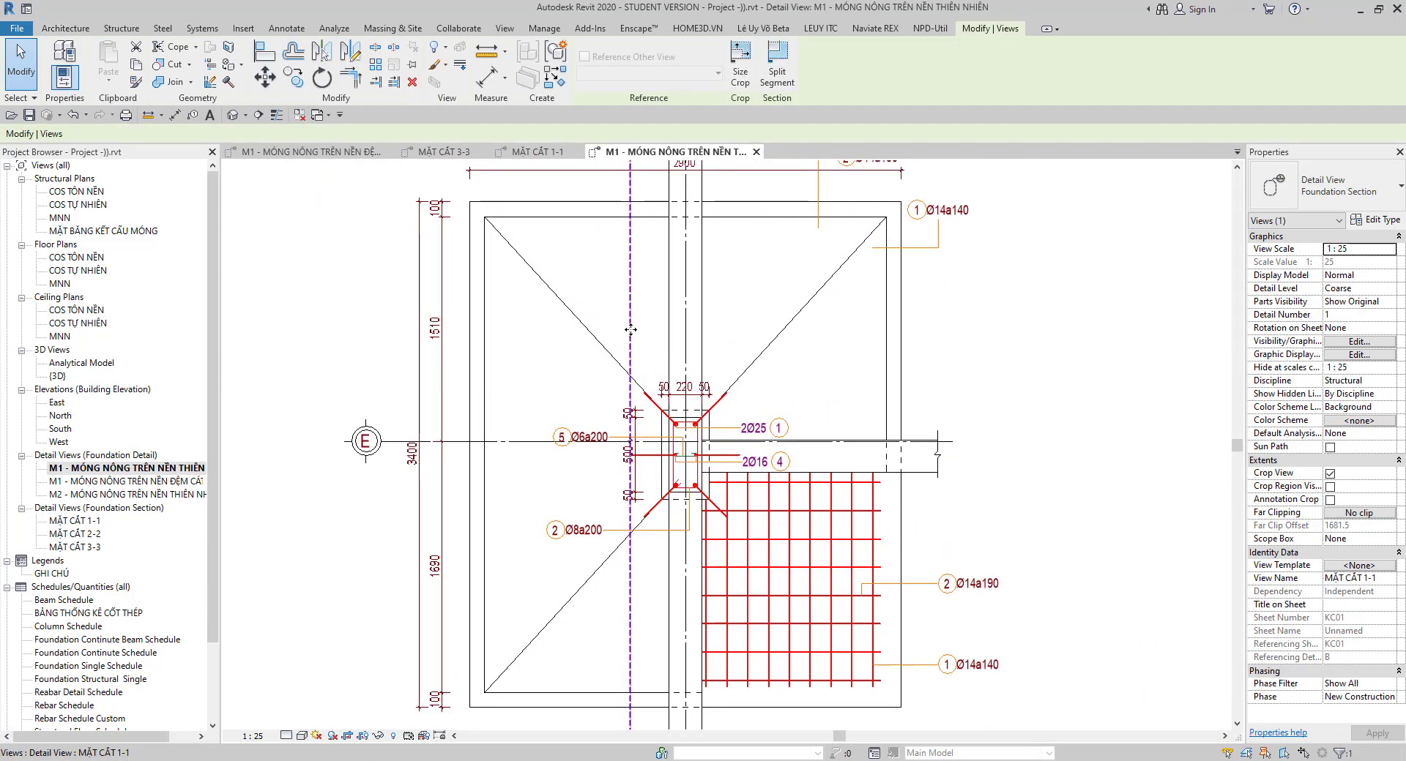
pyautogui.moveTo(630, 329); pyautogui.dragTo(477, 329)
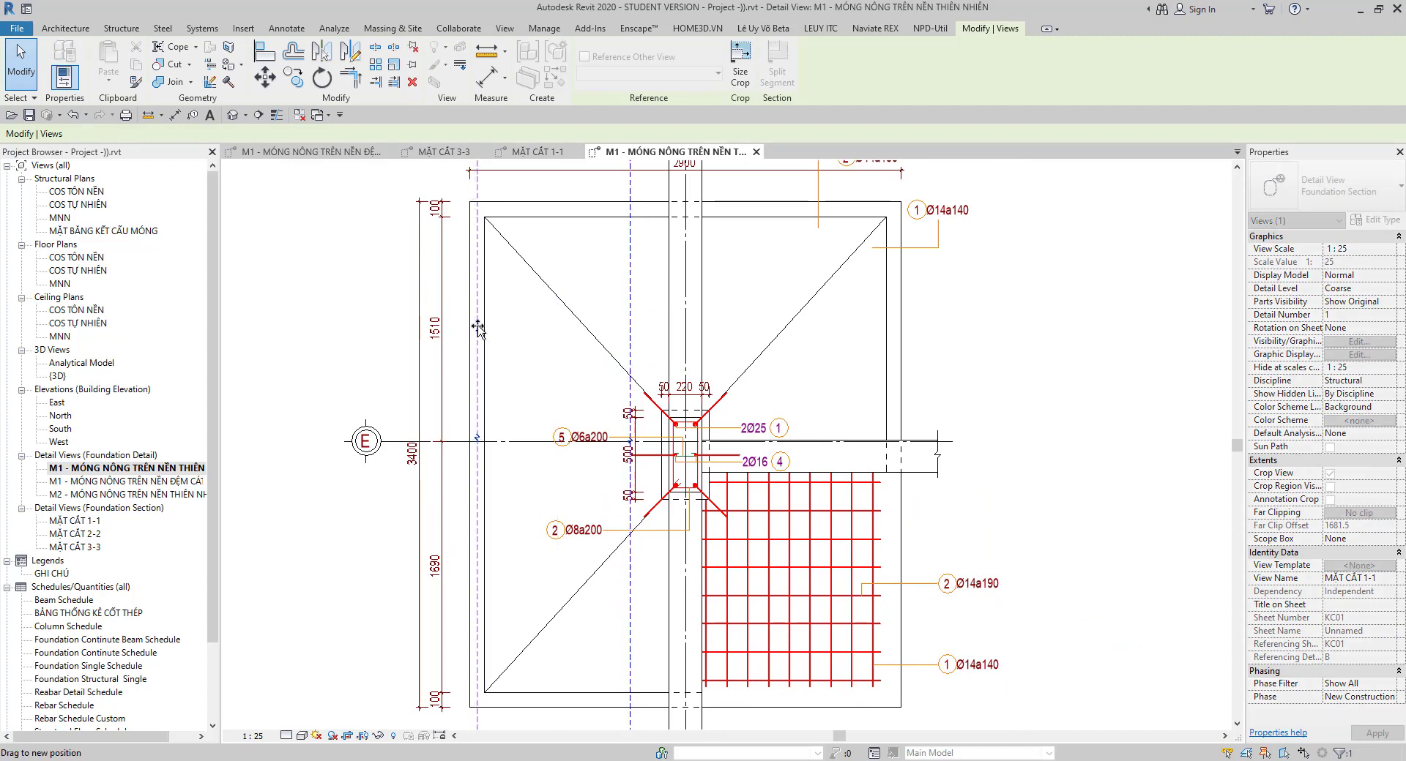
pyautogui.scroll(-2, 554, 363)
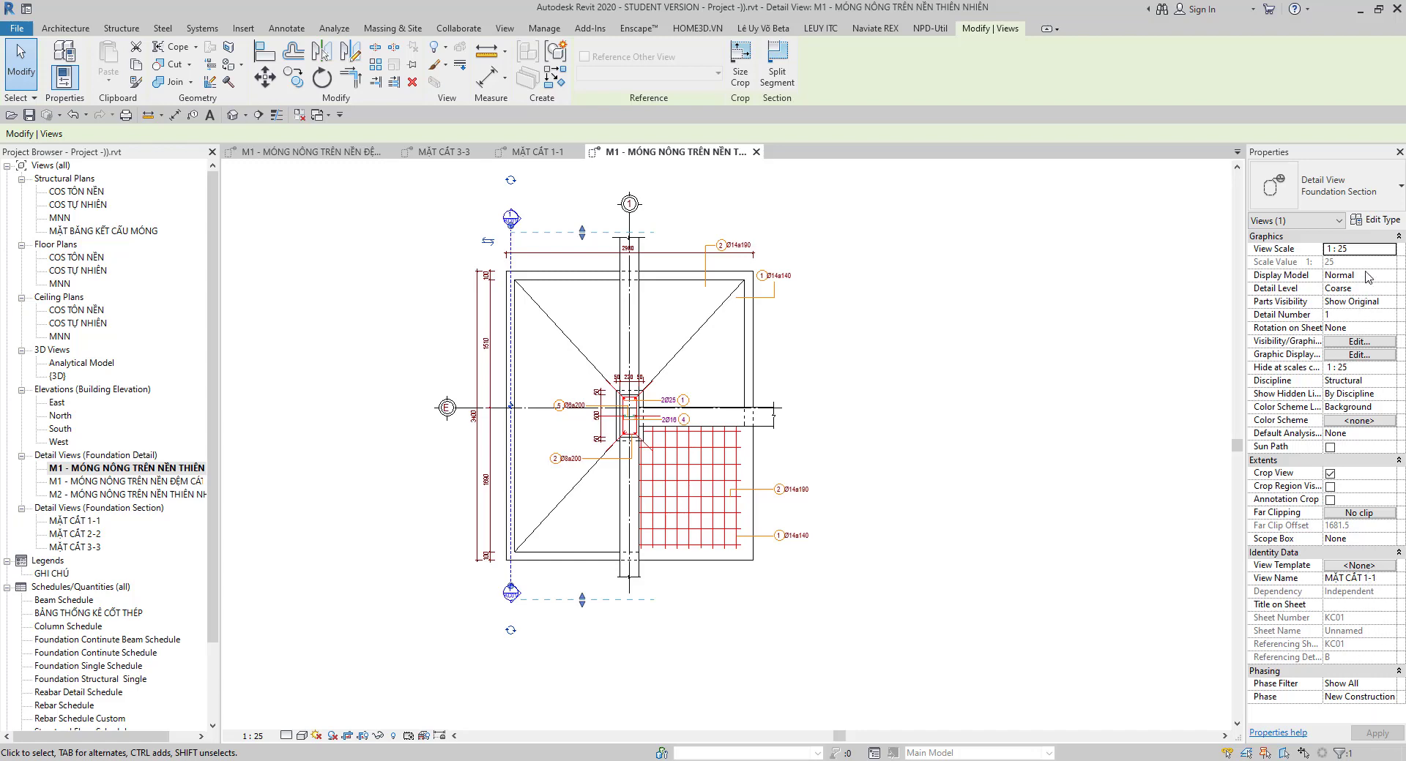
# Check the section's type settings without changes, then go to the MẶT CẮT 1-1 view.
pyautogui.click(1364, 221)
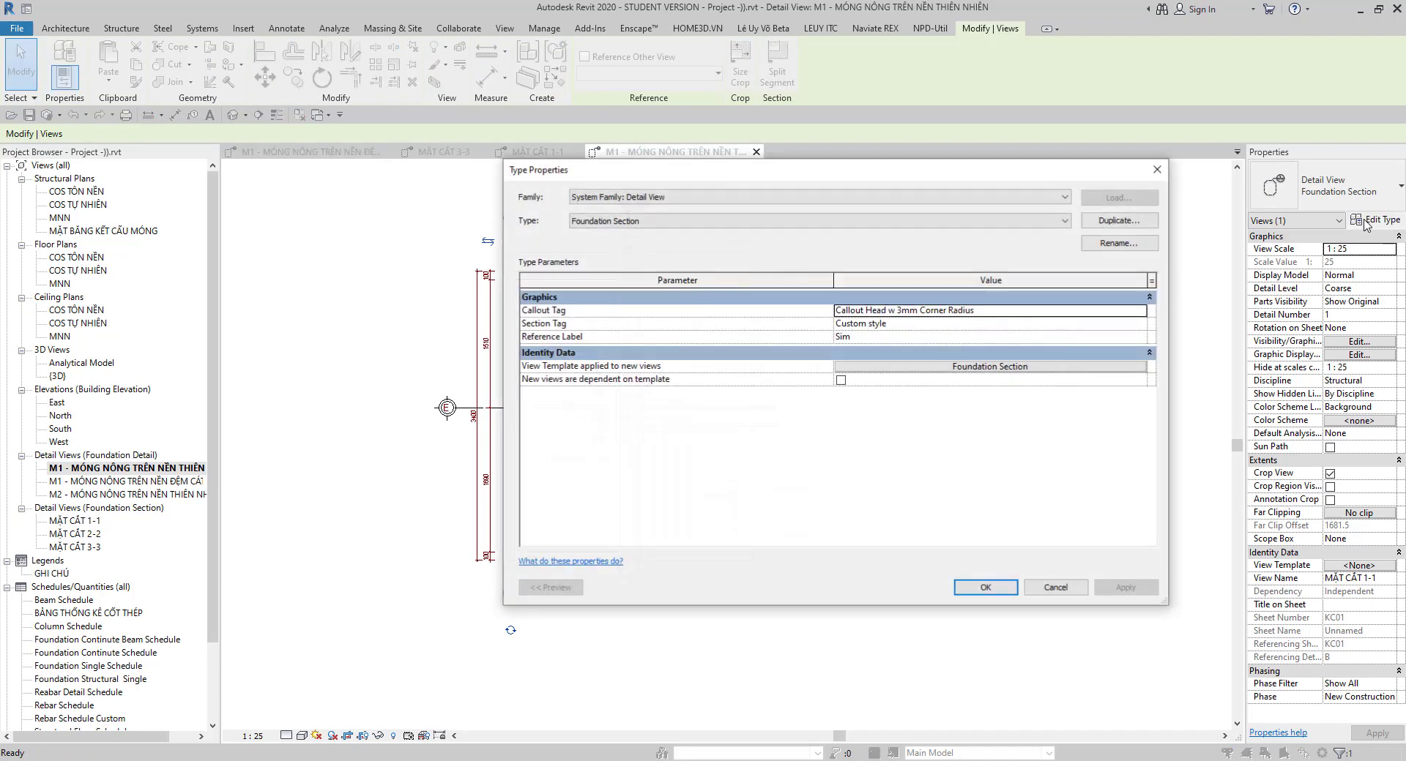
pyautogui.click(1157, 169)
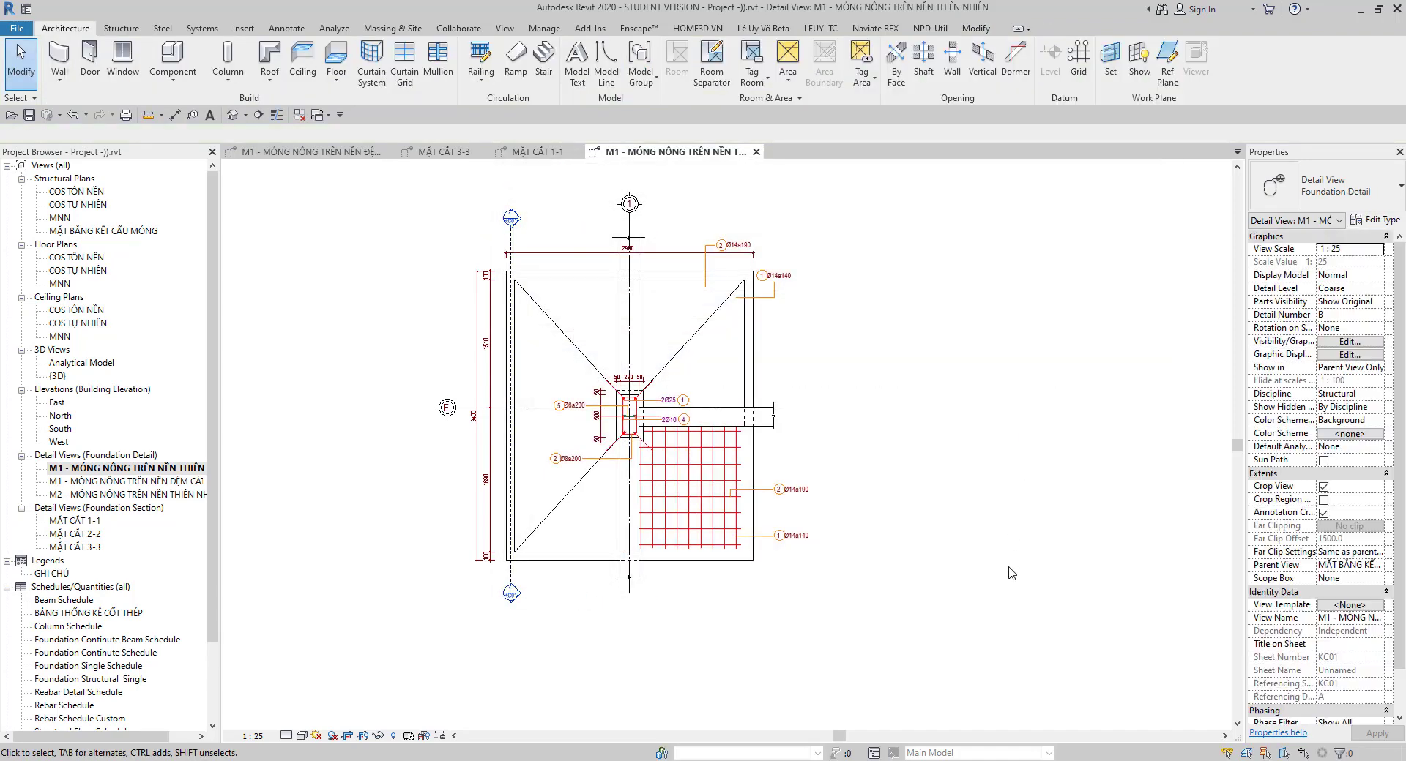
pyautogui.click(502, 235)
pyautogui.rightClick(502, 234)
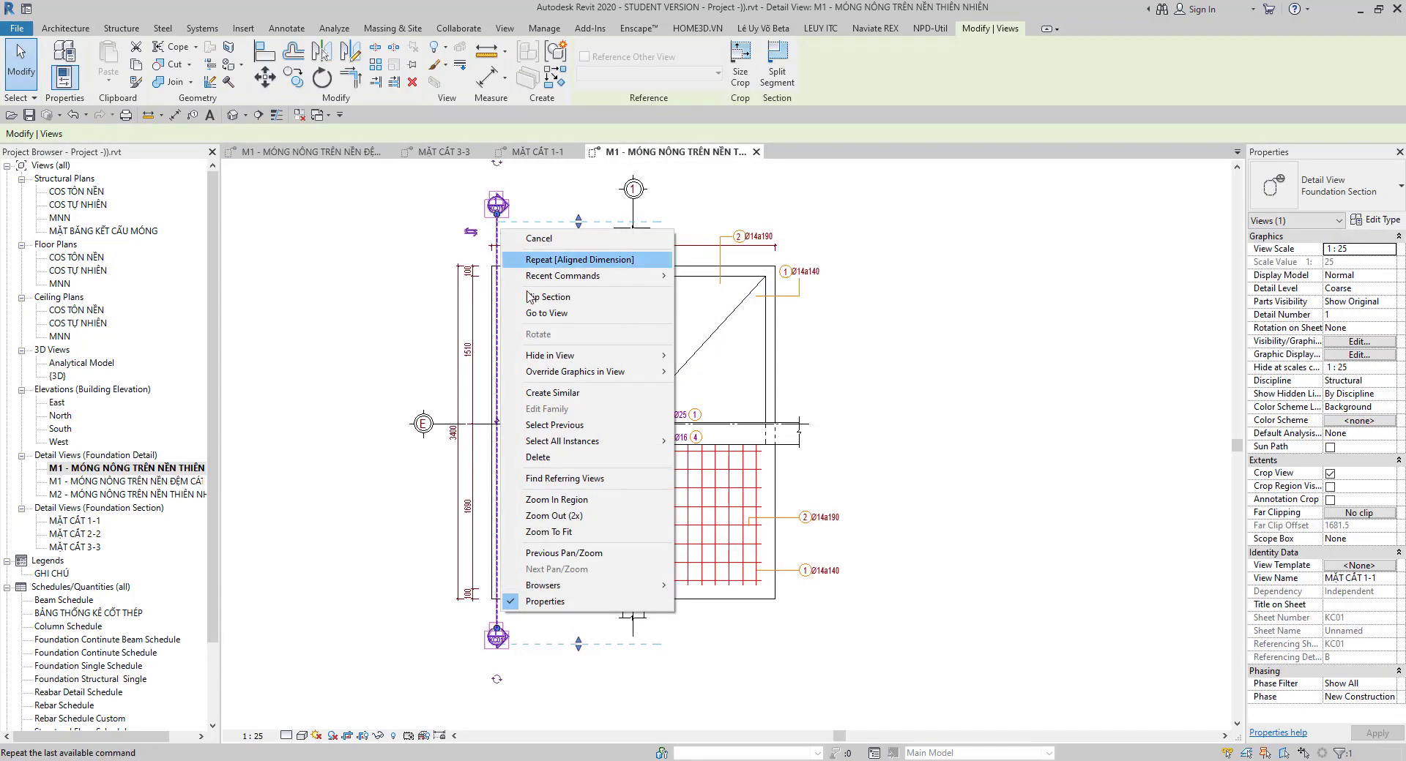
pyautogui.click(535, 313)
pyautogui.scroll(1, 760, 454)
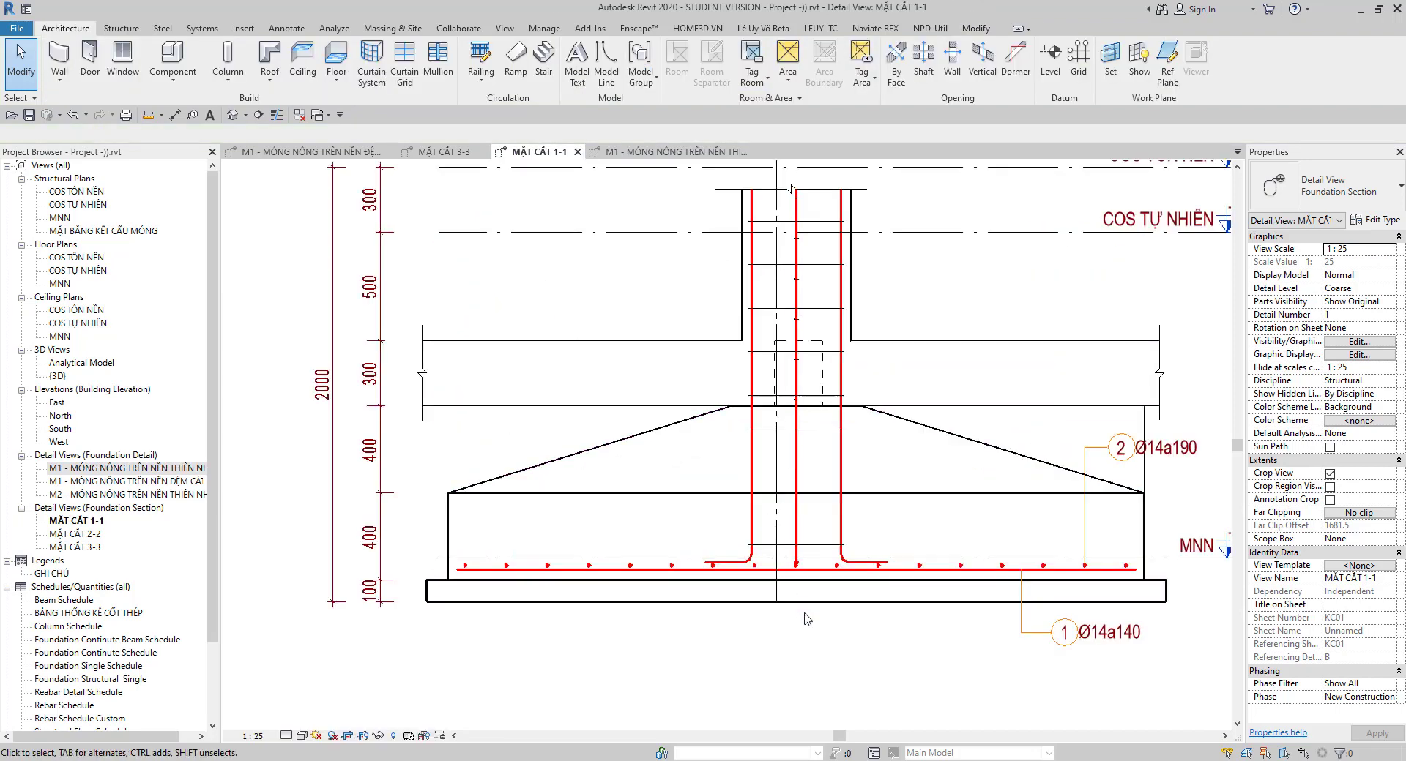
# Fit the whole section drawing in the window with ZF.
pyautogui.scroll(1, 731, 542)
pyautogui.scroll(1, 739, 604)
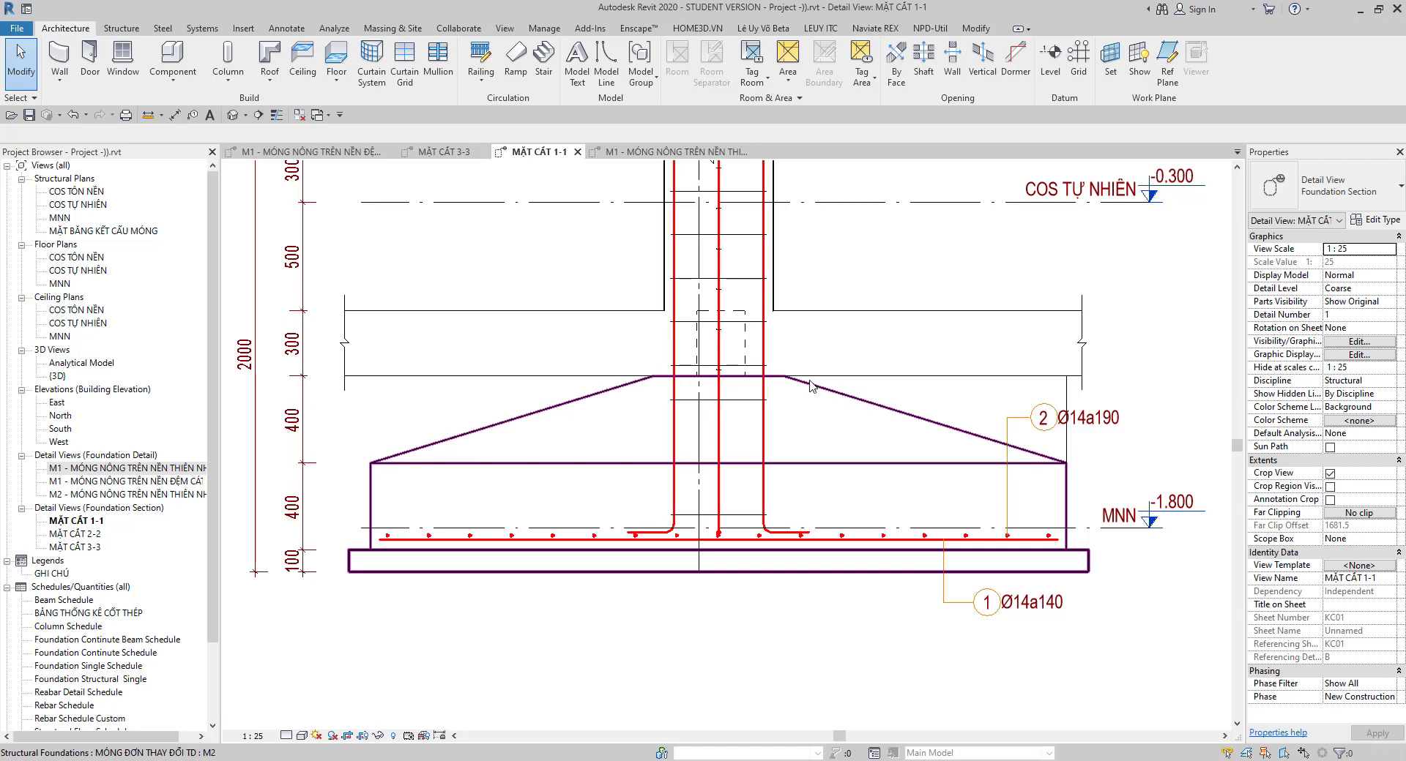
pyautogui.press('z')
pyautogui.press('f')
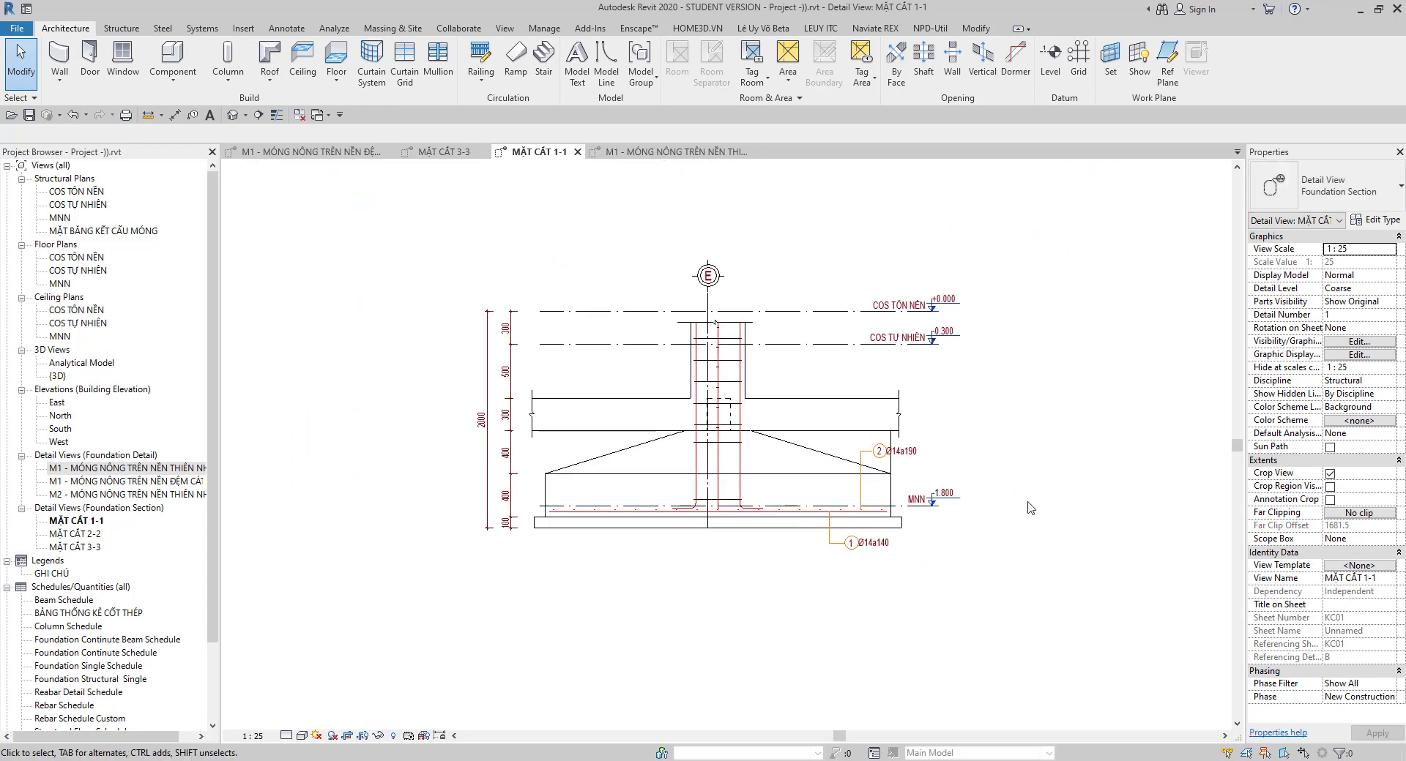
pyautogui.scroll(1, 1030, 507)
pyautogui.scroll(1, 1030, 505)
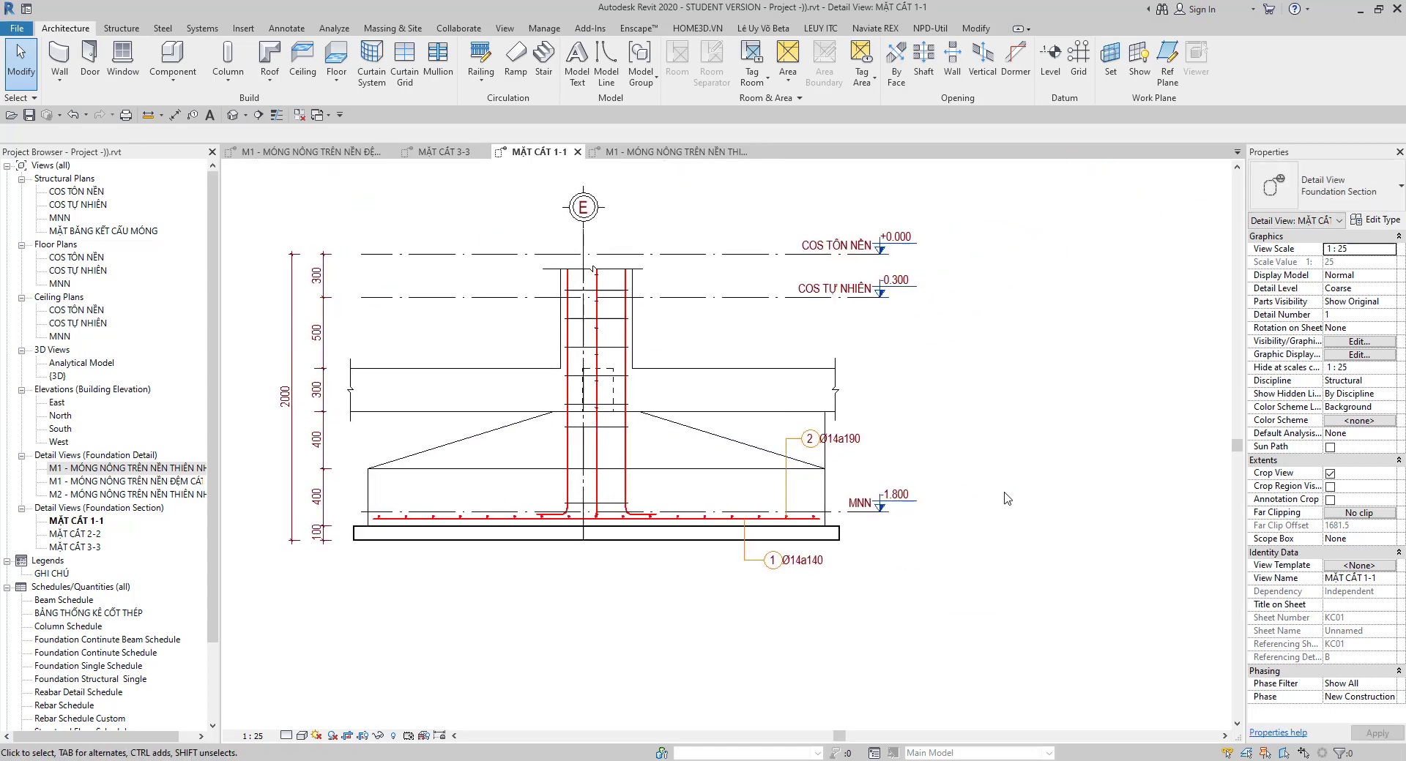
# Open M1 - MÓNG NÔNG TRÊN NỀN ĐỆM CÁT and go to section MẶT CẮT 3-3.
pyautogui.click(665, 151)
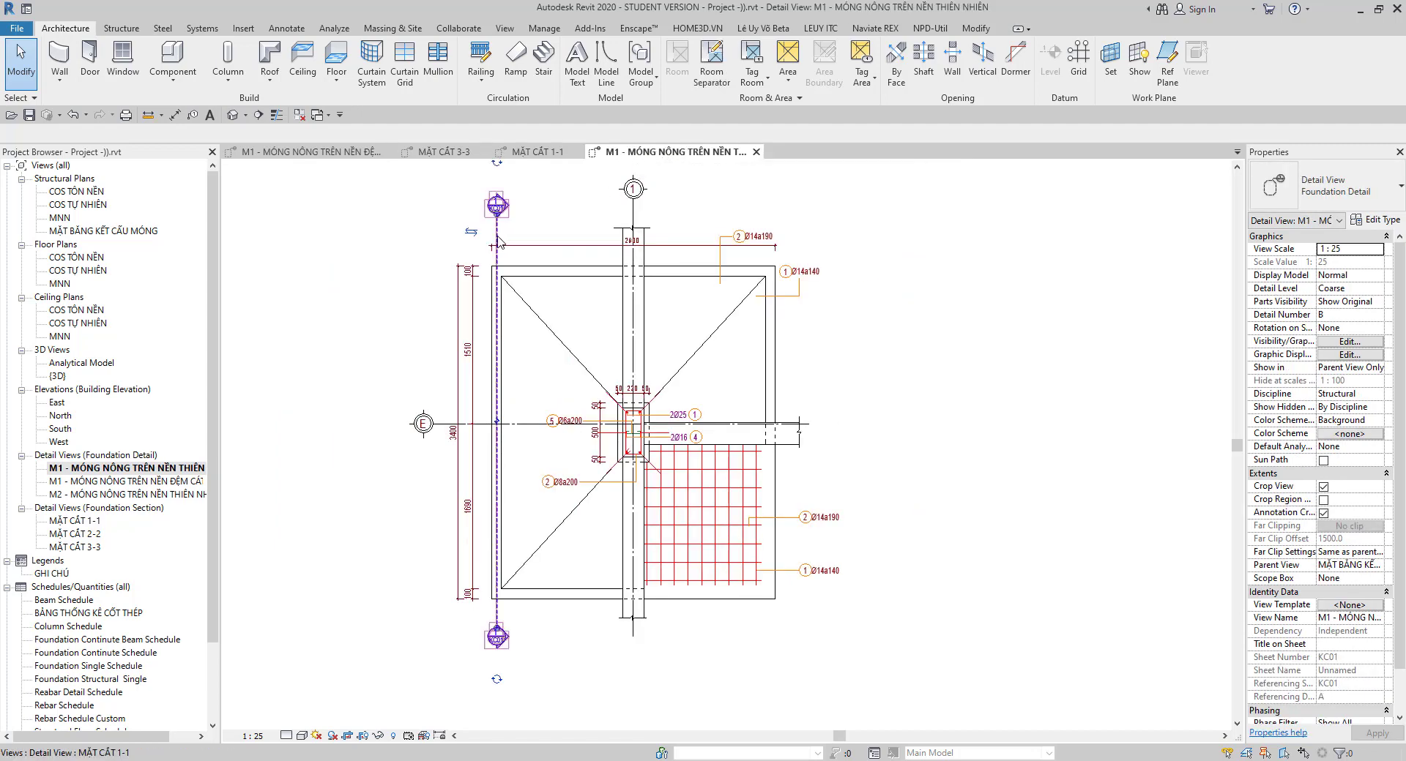
pyautogui.doubleClick(180, 482)
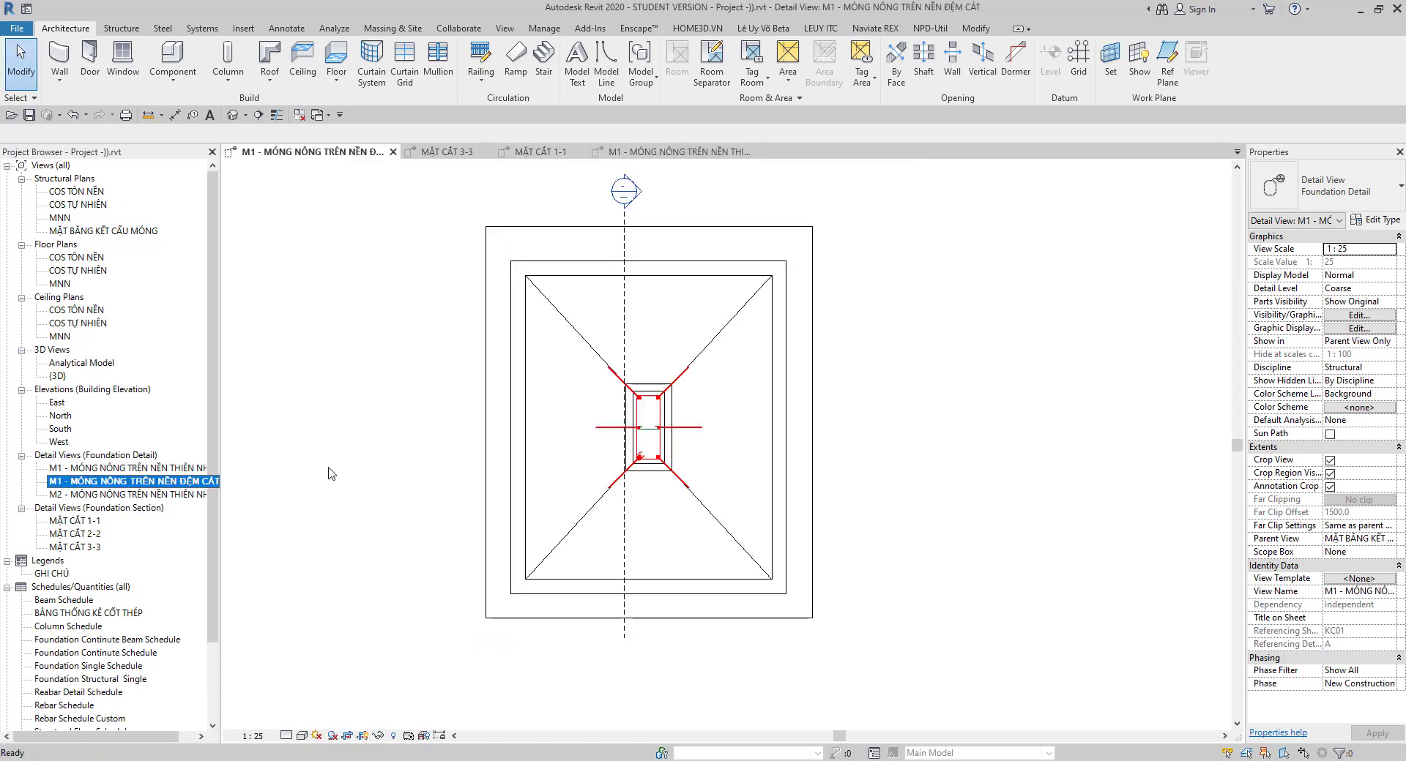
pyautogui.click(610, 263)
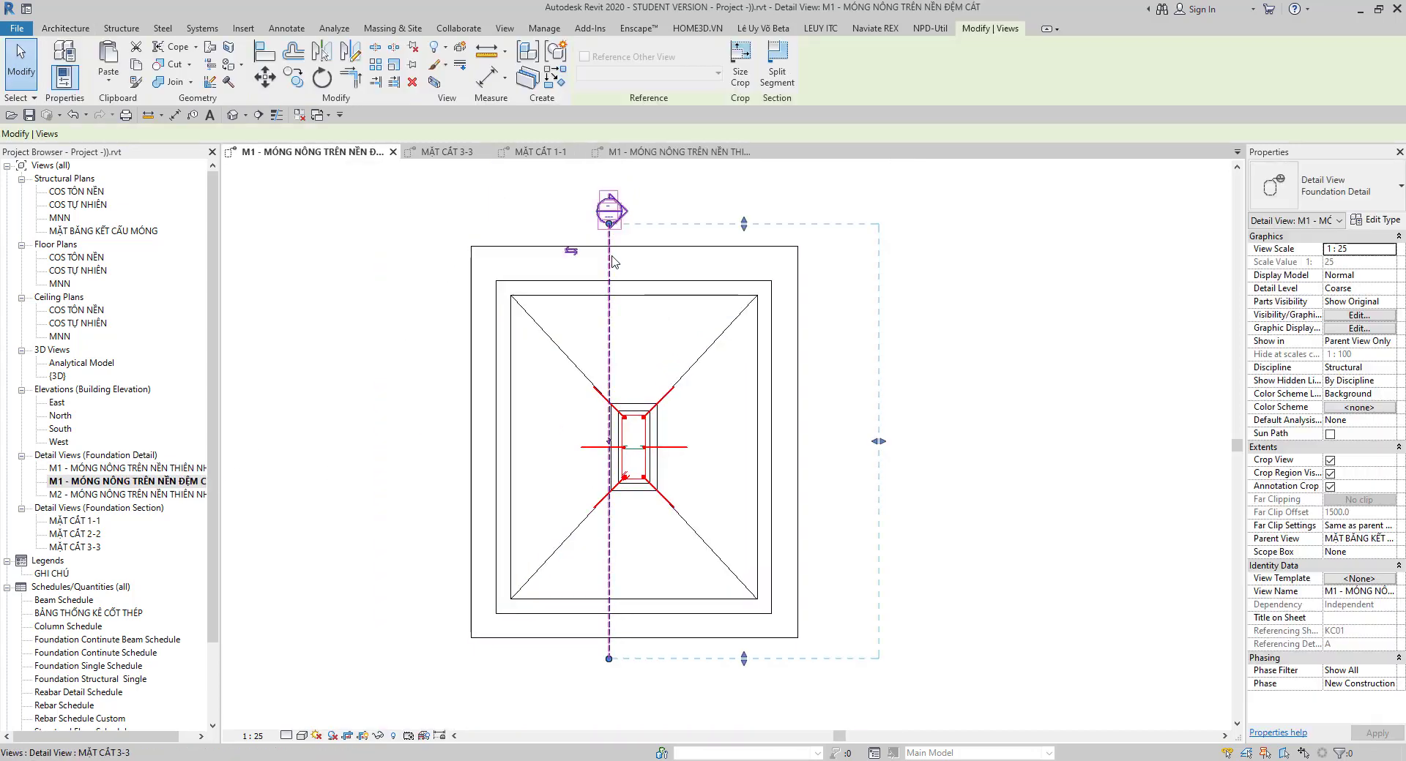
pyautogui.rightClick(609, 260)
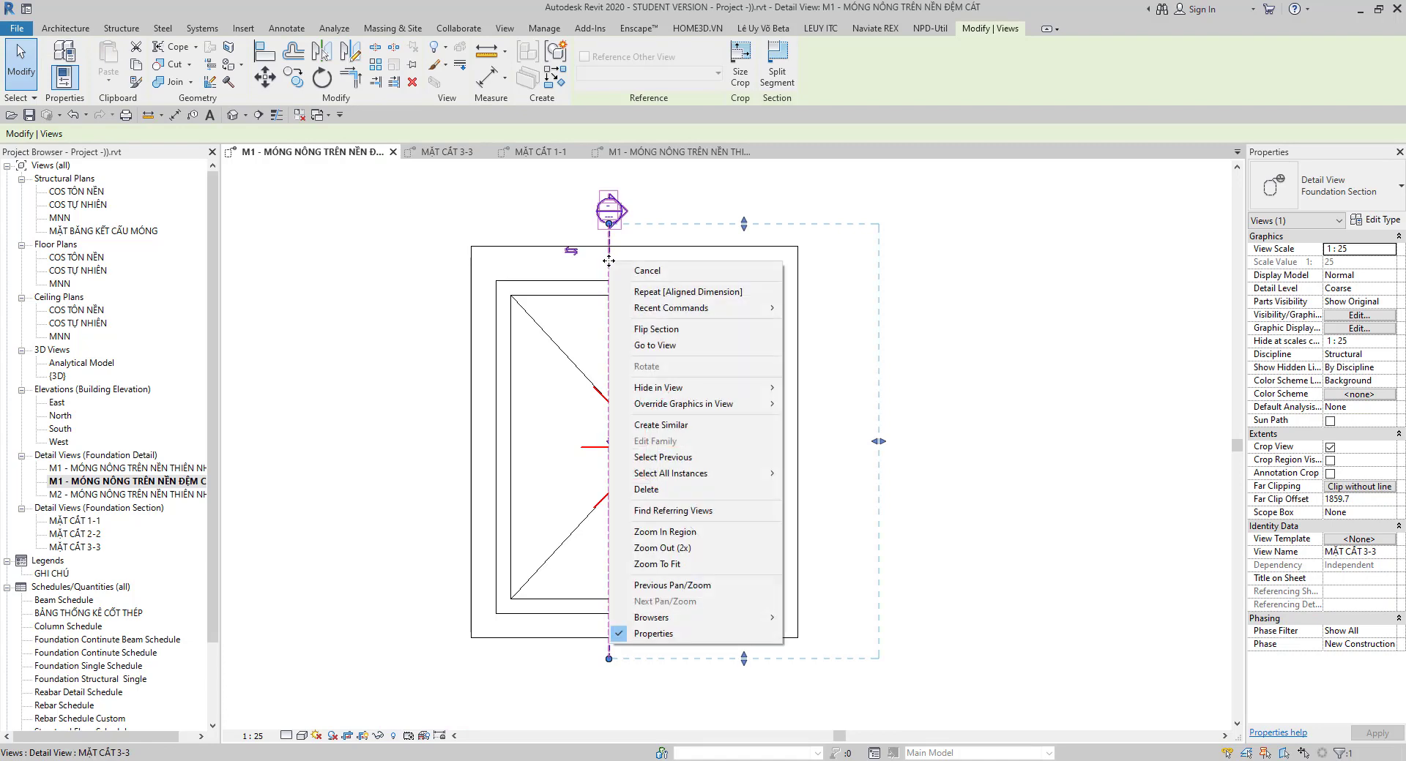
pyautogui.click(655, 344)
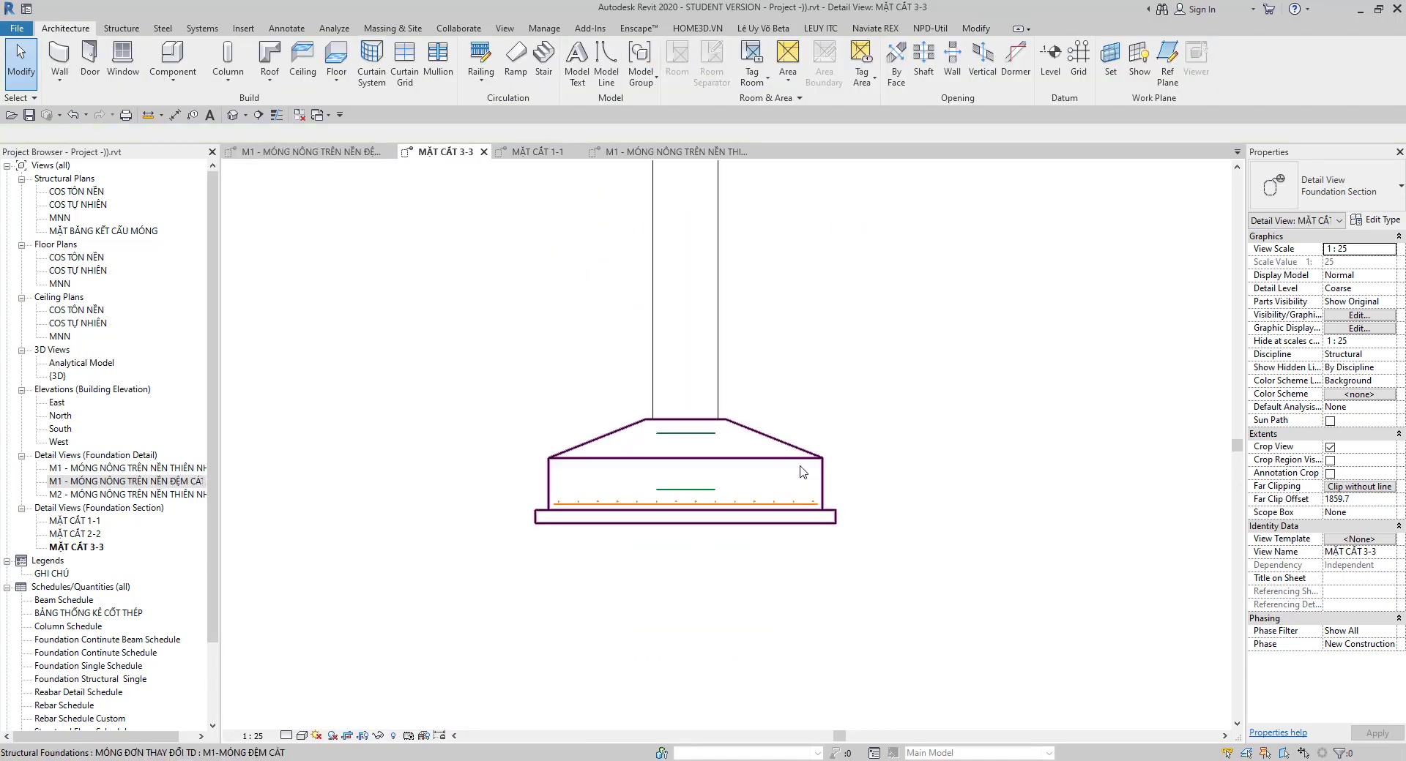
pyautogui.scroll(-2, 865, 446)
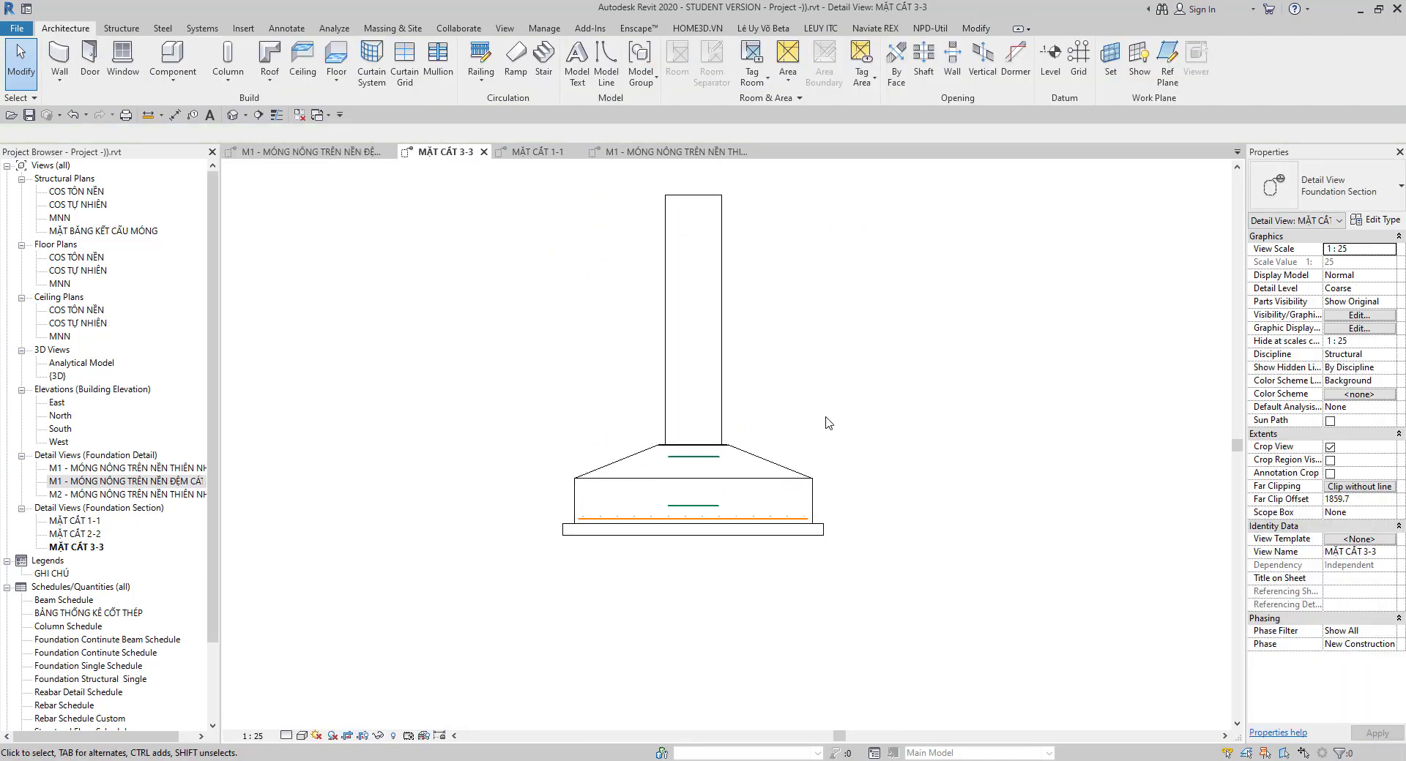
pyautogui.click(92, 524)
# Create the MB CHI TIET MONG view template from section MẶT CẮT 1-1.
pyautogui.rightClick(90, 524)
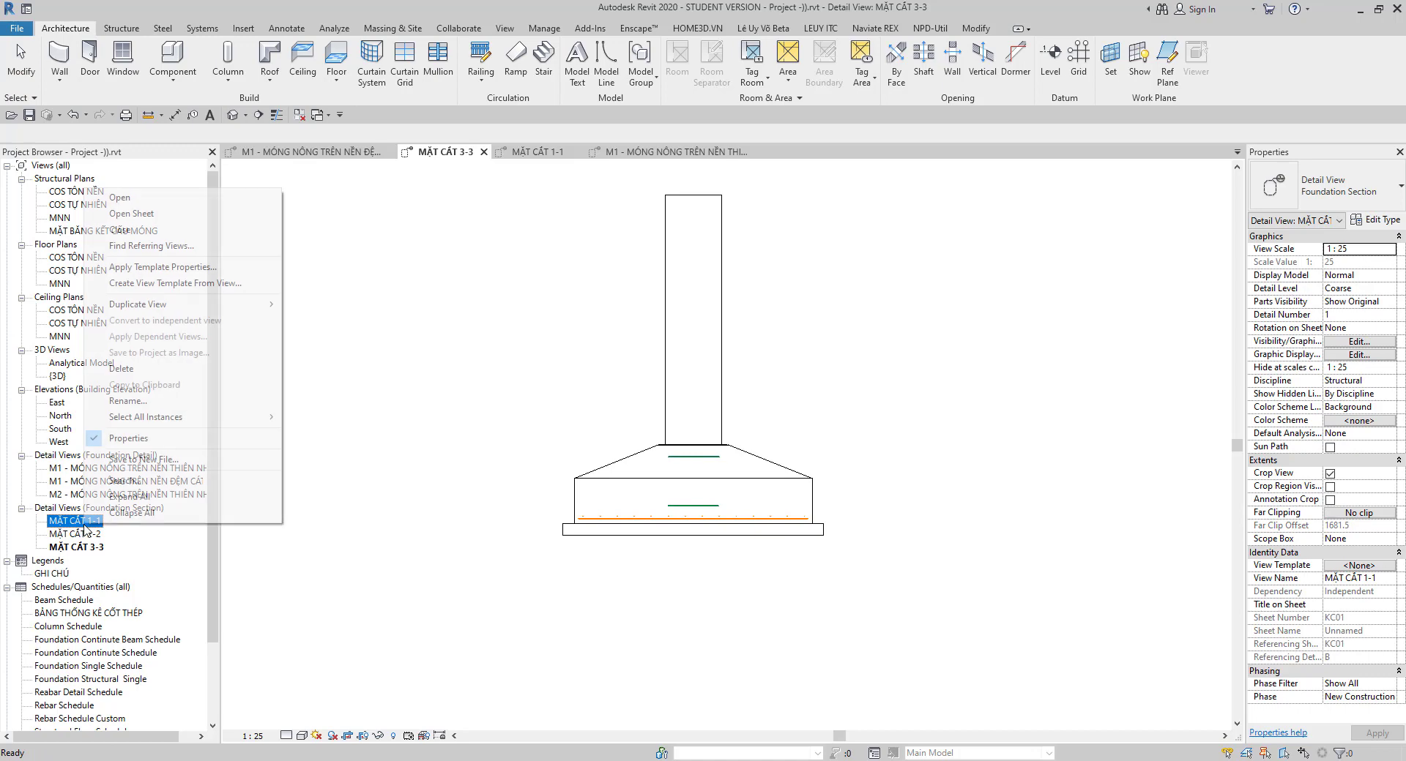
pyautogui.click(201, 287)
pyautogui.write('MB CHI TIẾT MONG')
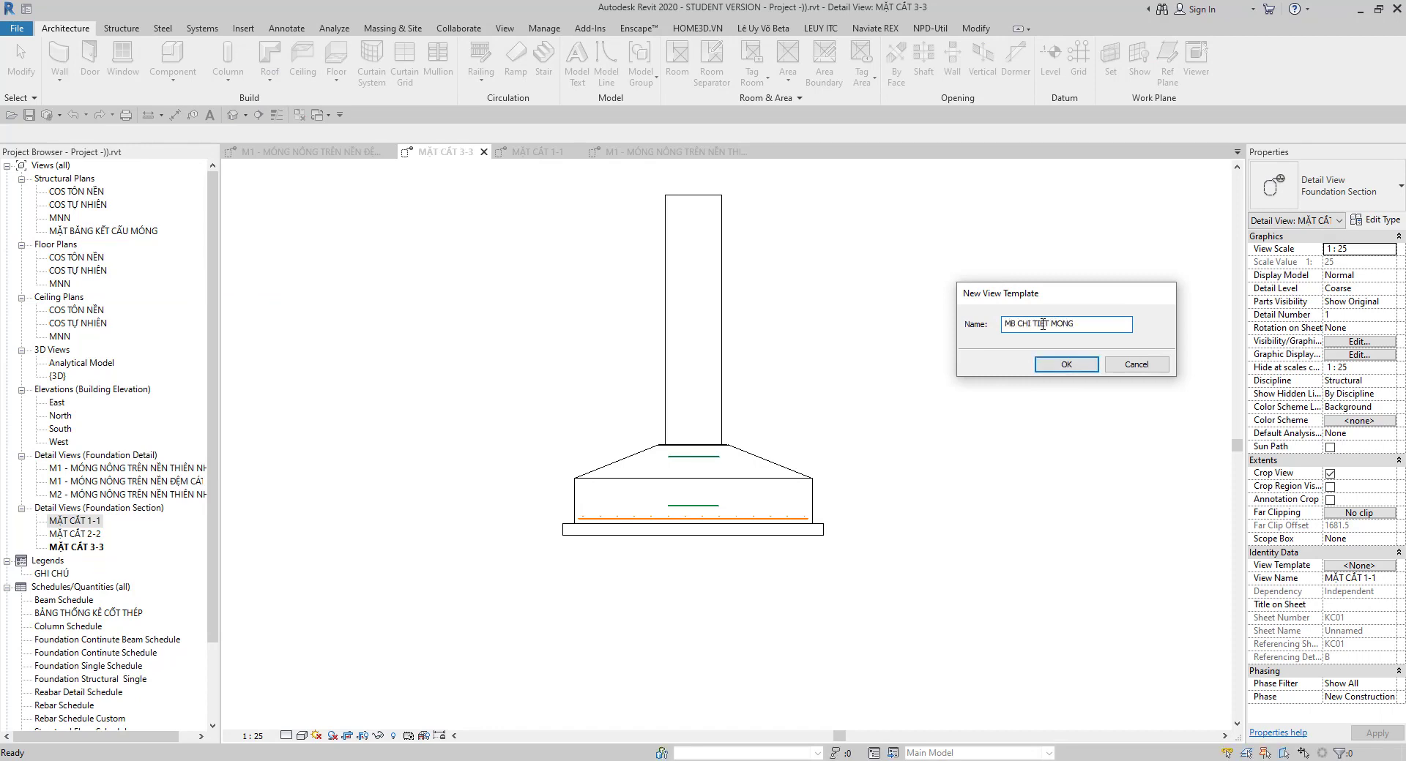
pyautogui.press('Return')
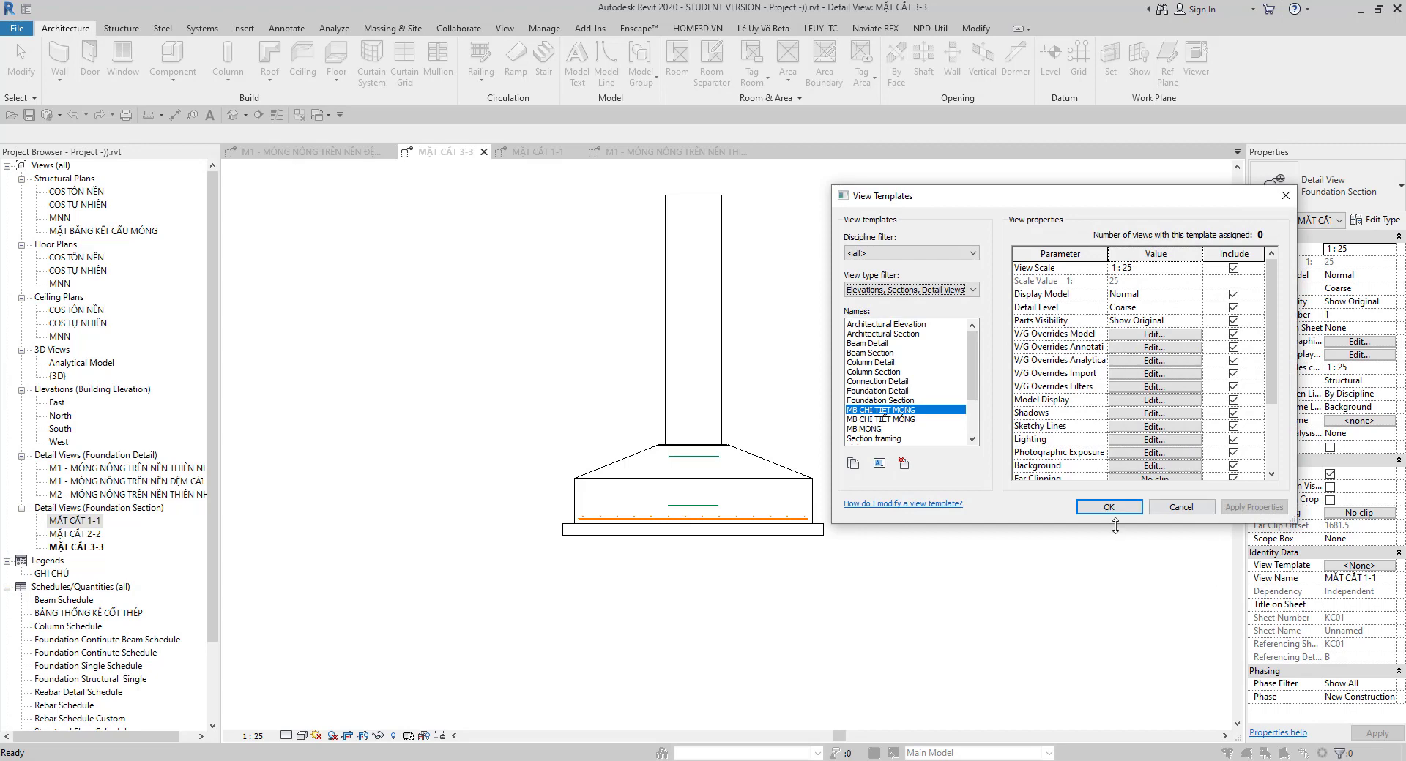
pyautogui.click(889, 419)
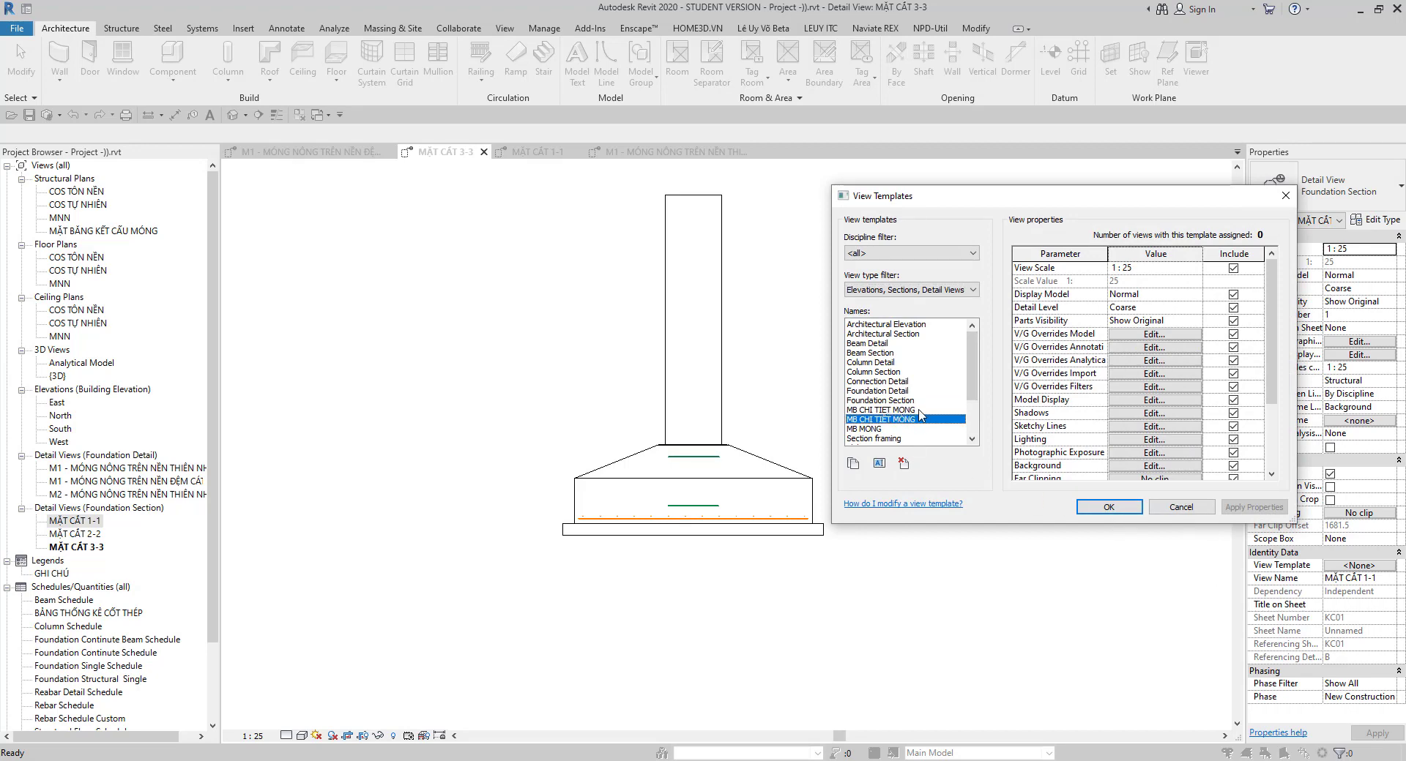
pyautogui.click(916, 410)
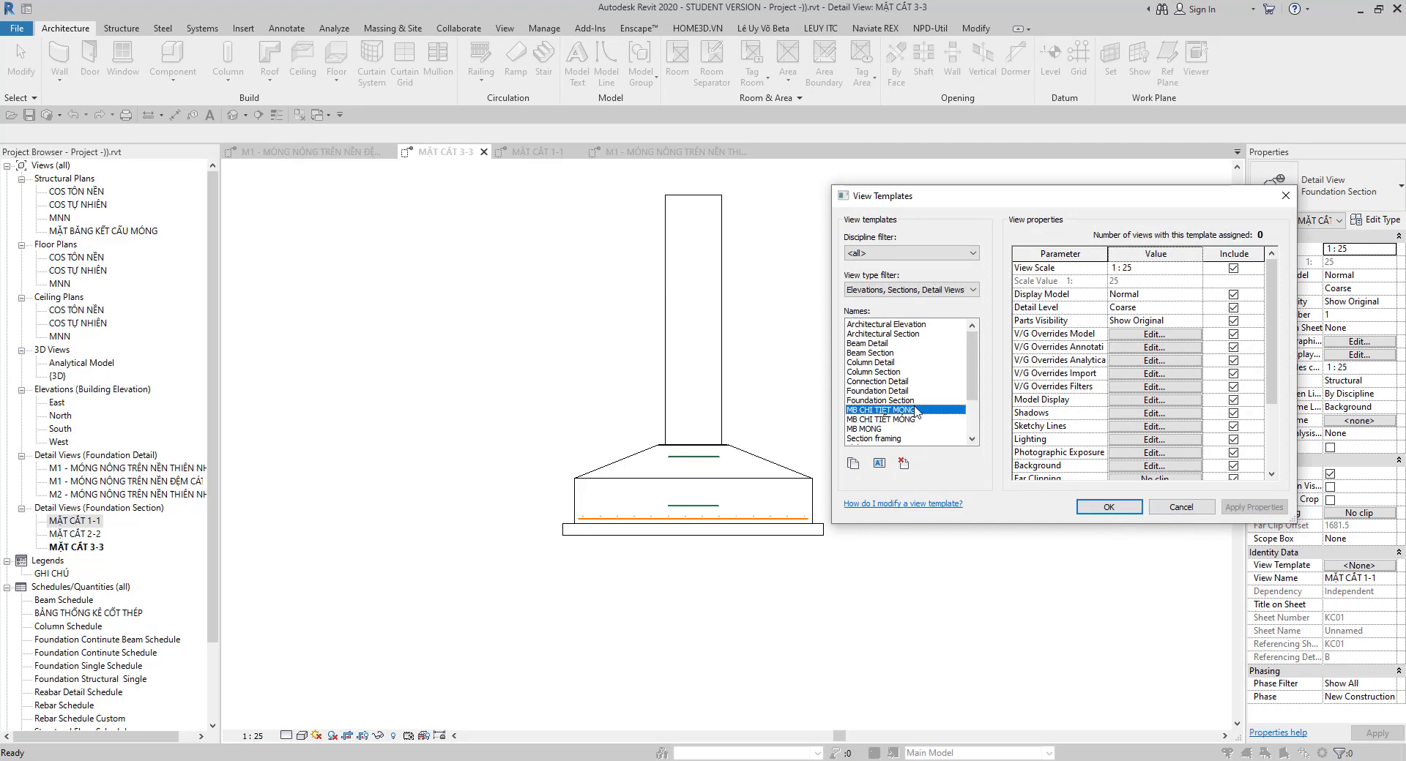
pyautogui.click(1129, 513)
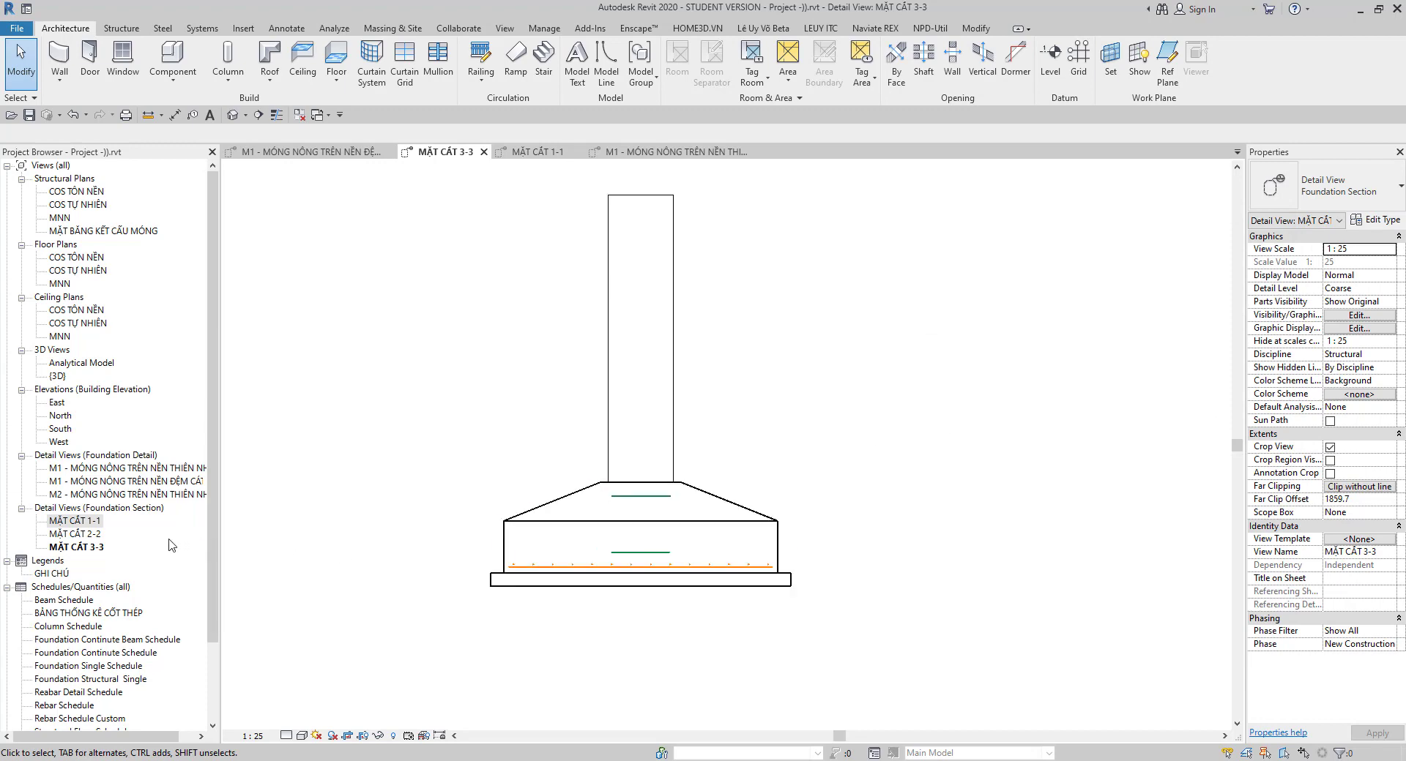
# Apply the MB CHI TIET MONG template properties to MẶT CẮT 3-3.
pyautogui.rightClick(82, 547)
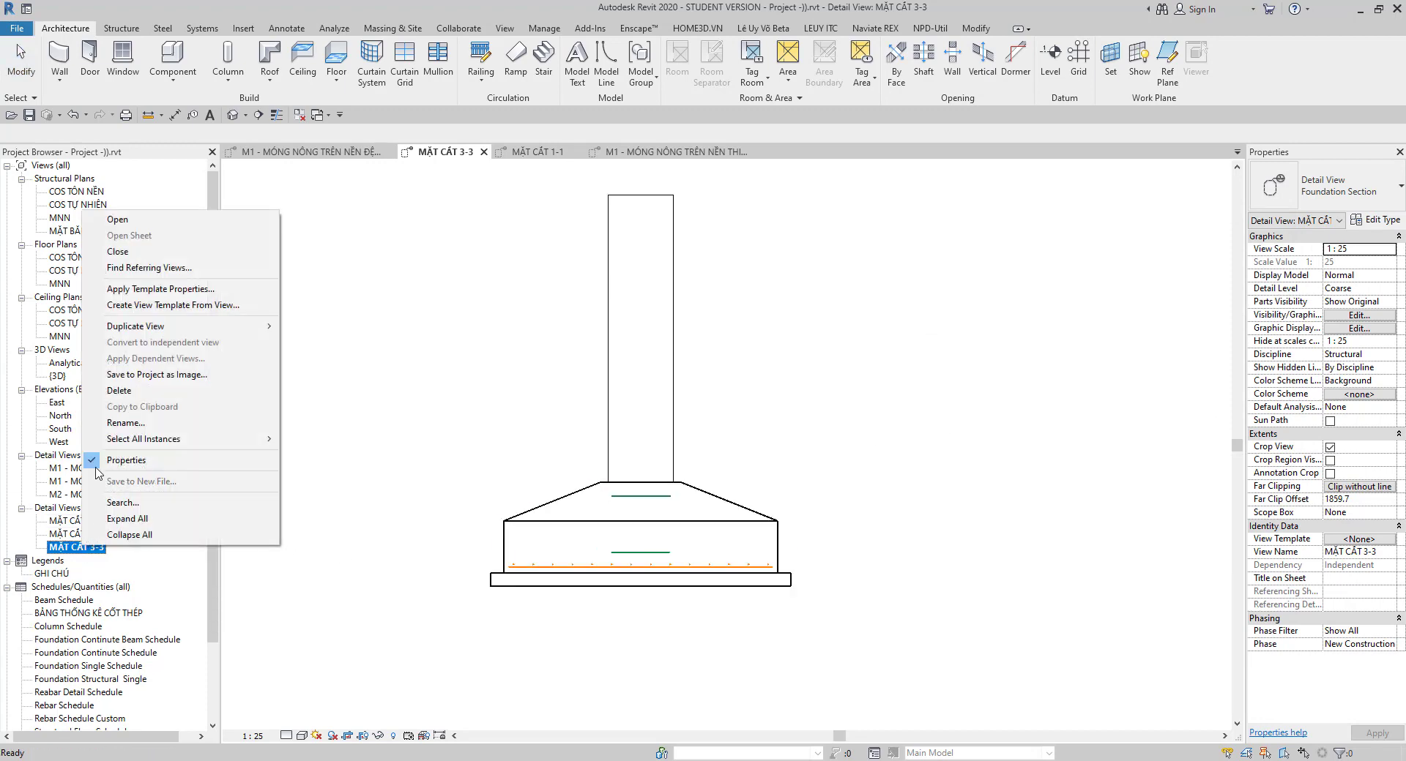
pyautogui.click(146, 289)
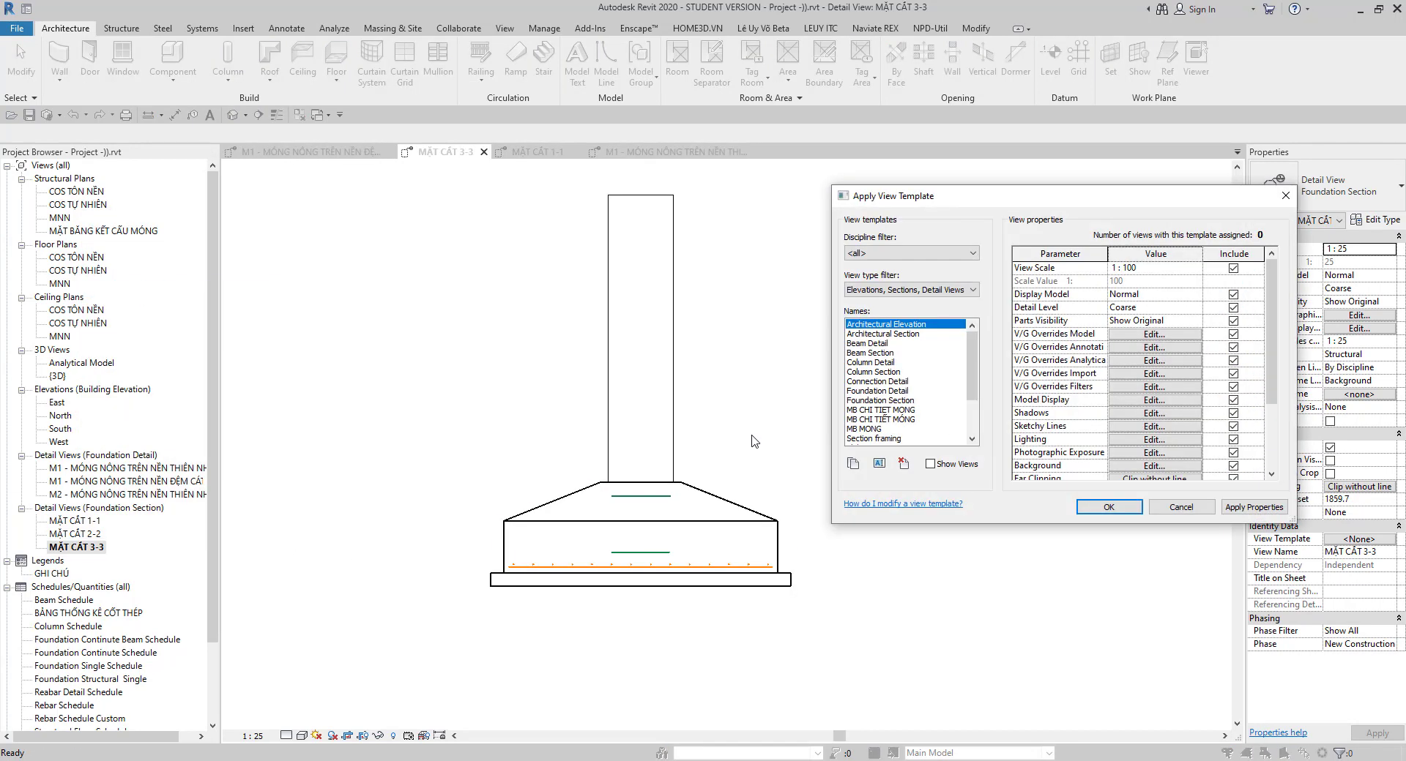
pyautogui.click(888, 411)
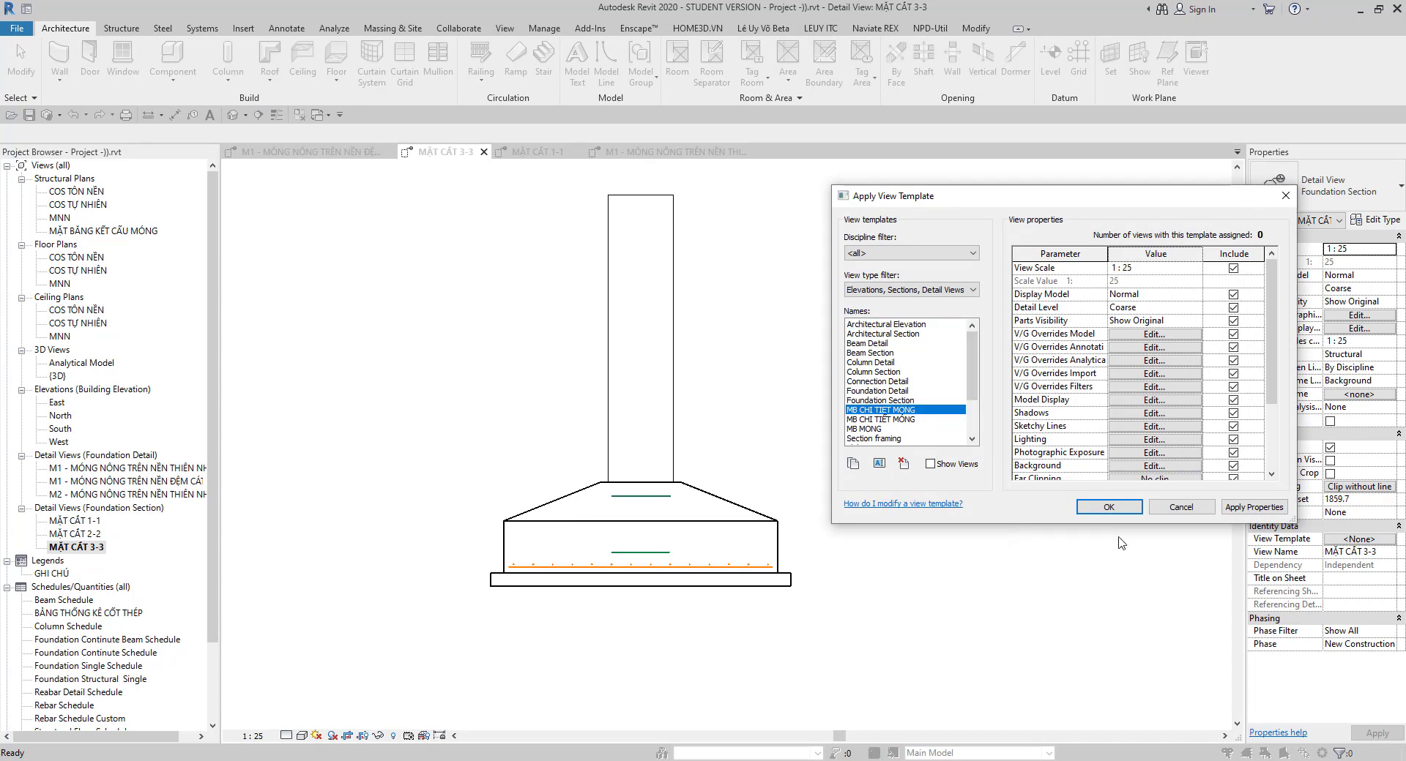
pyautogui.click(1109, 508)
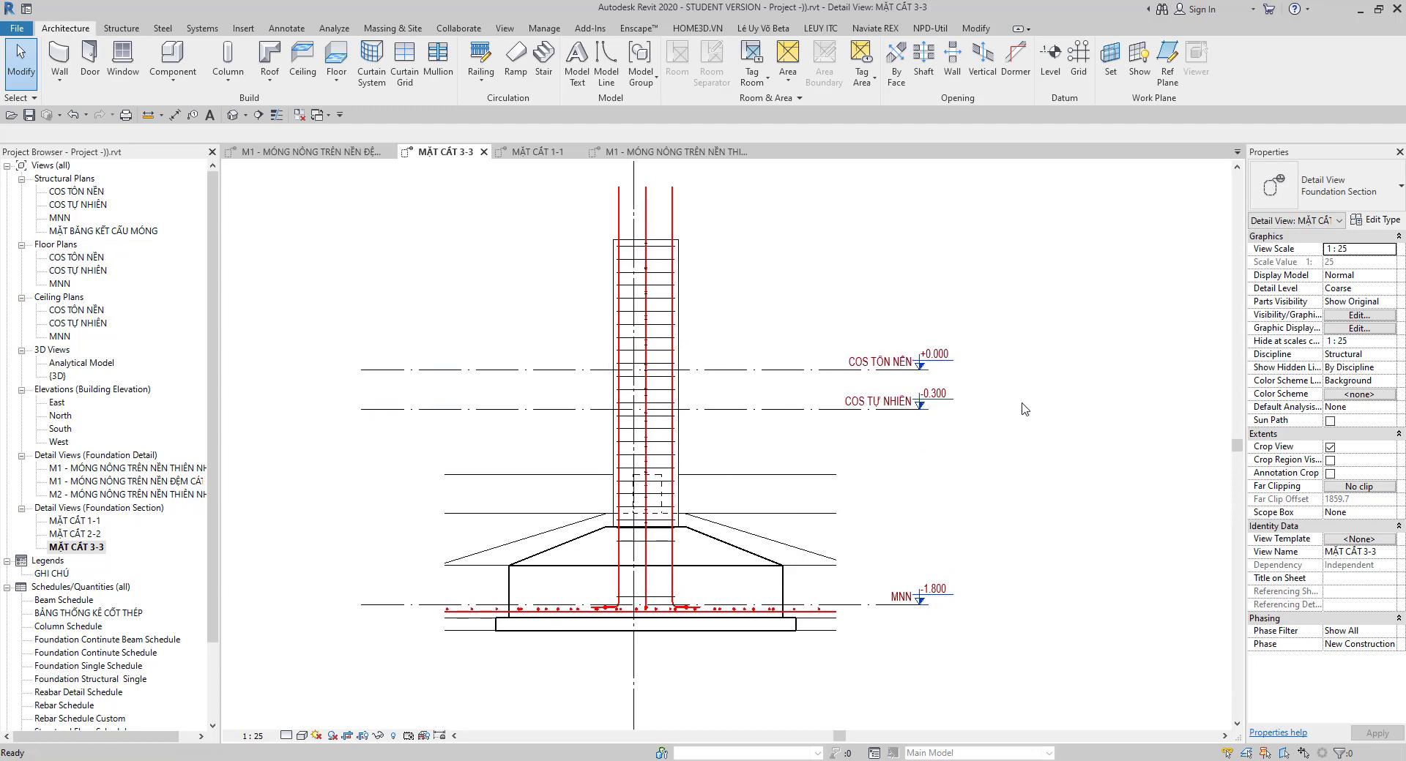
# Place a Break Line across the column and stretch it upward over the pedestal.
pyautogui.press('d')
pyautogui.press('c')
pyautogui.scroll(2, 586, 428)
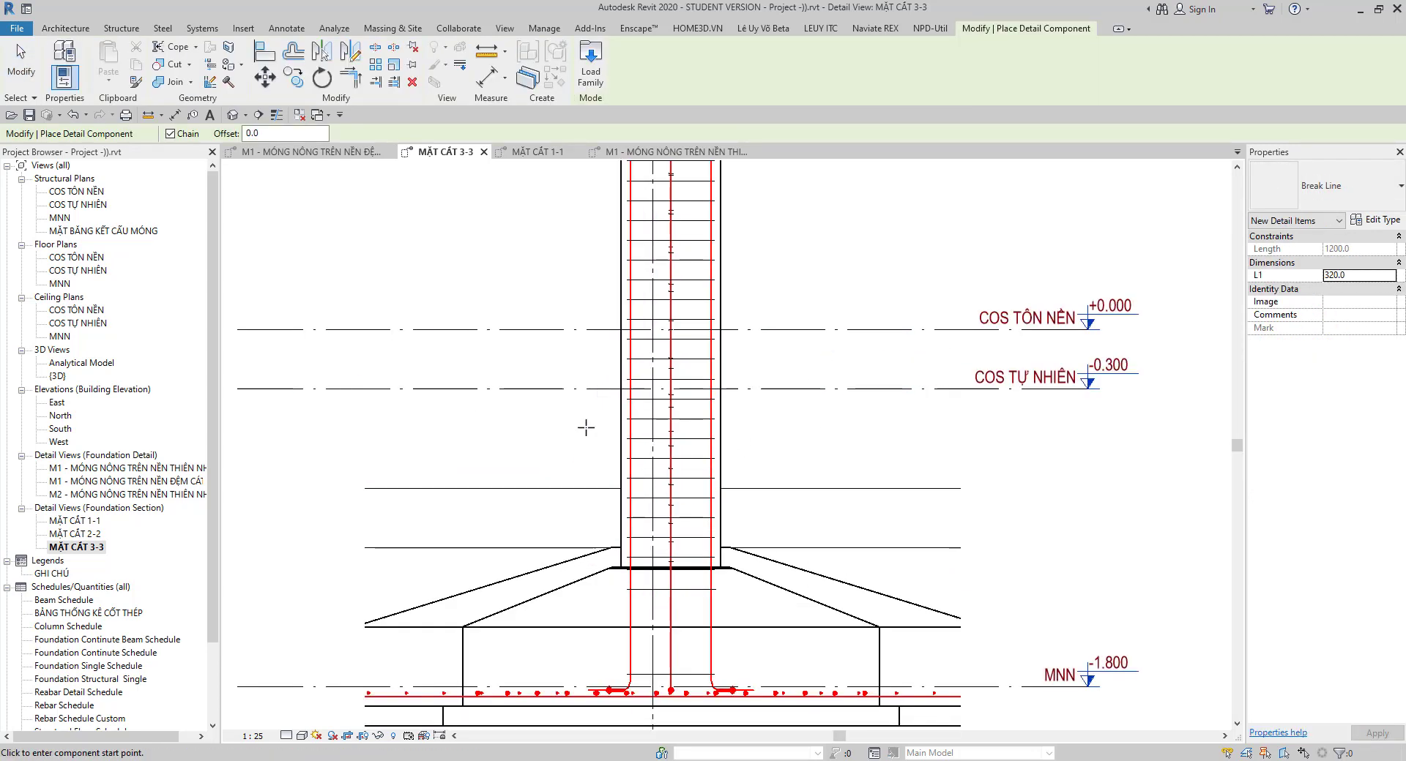
pyautogui.click(581, 427)
pyautogui.click(752, 427)
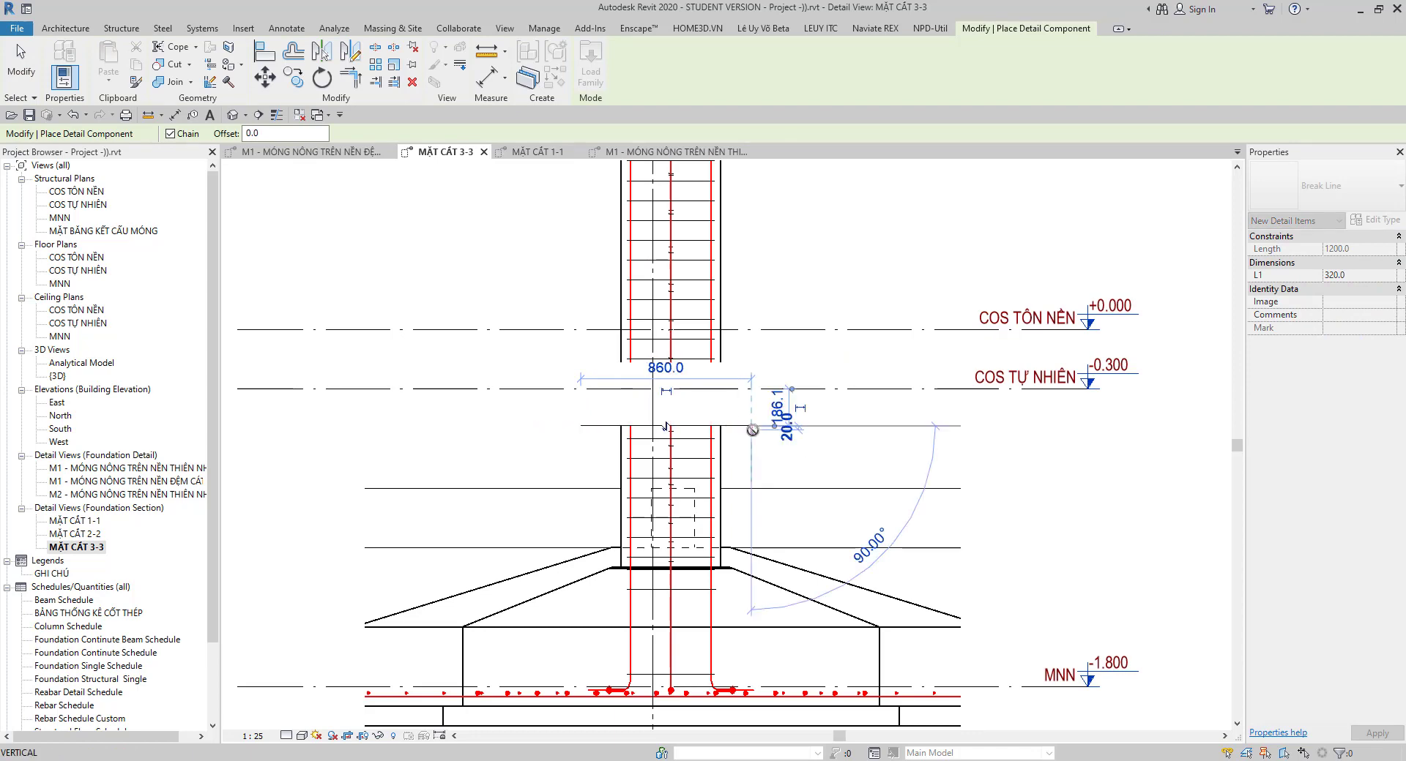
pyautogui.press('Escape')
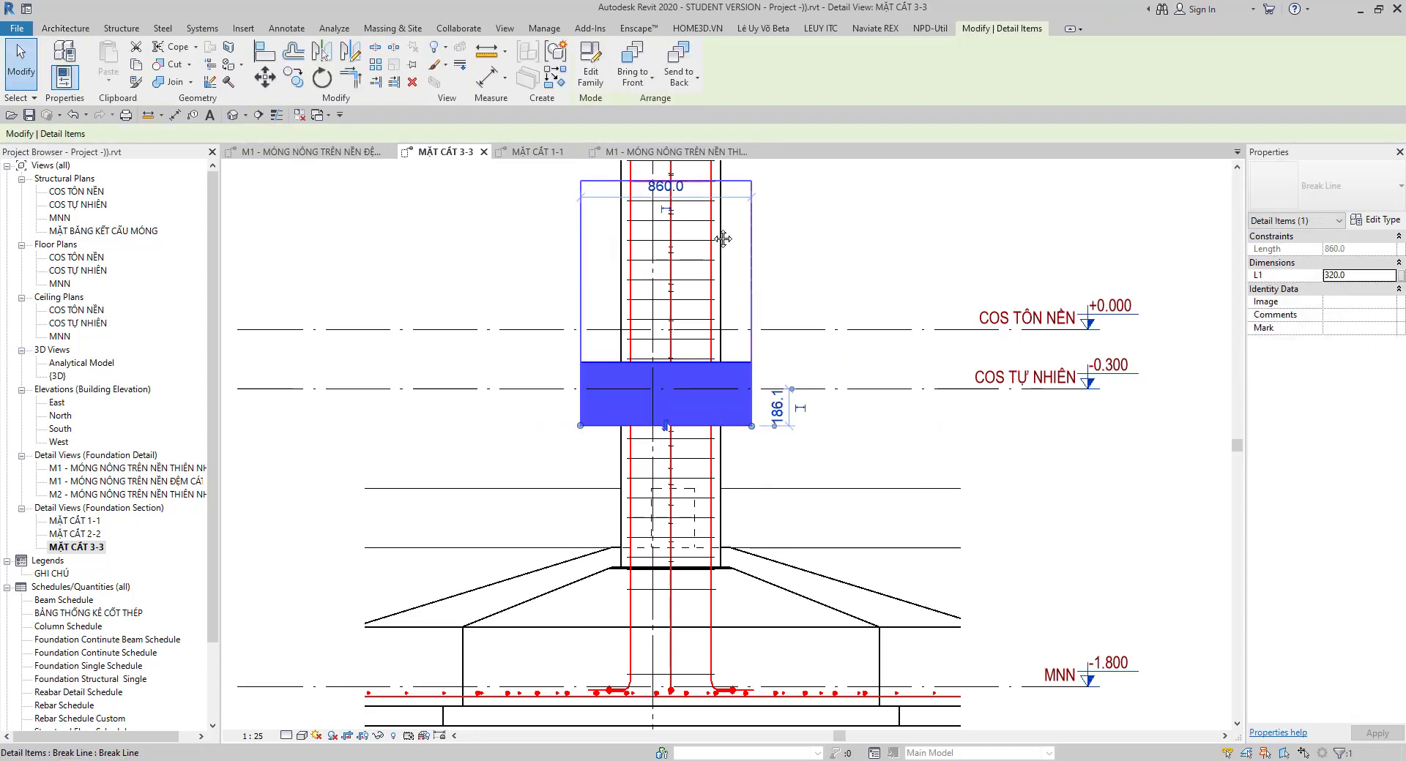
pyautogui.moveTo(667, 361); pyautogui.dragTo(663, 170)
pyautogui.click(963, 346)
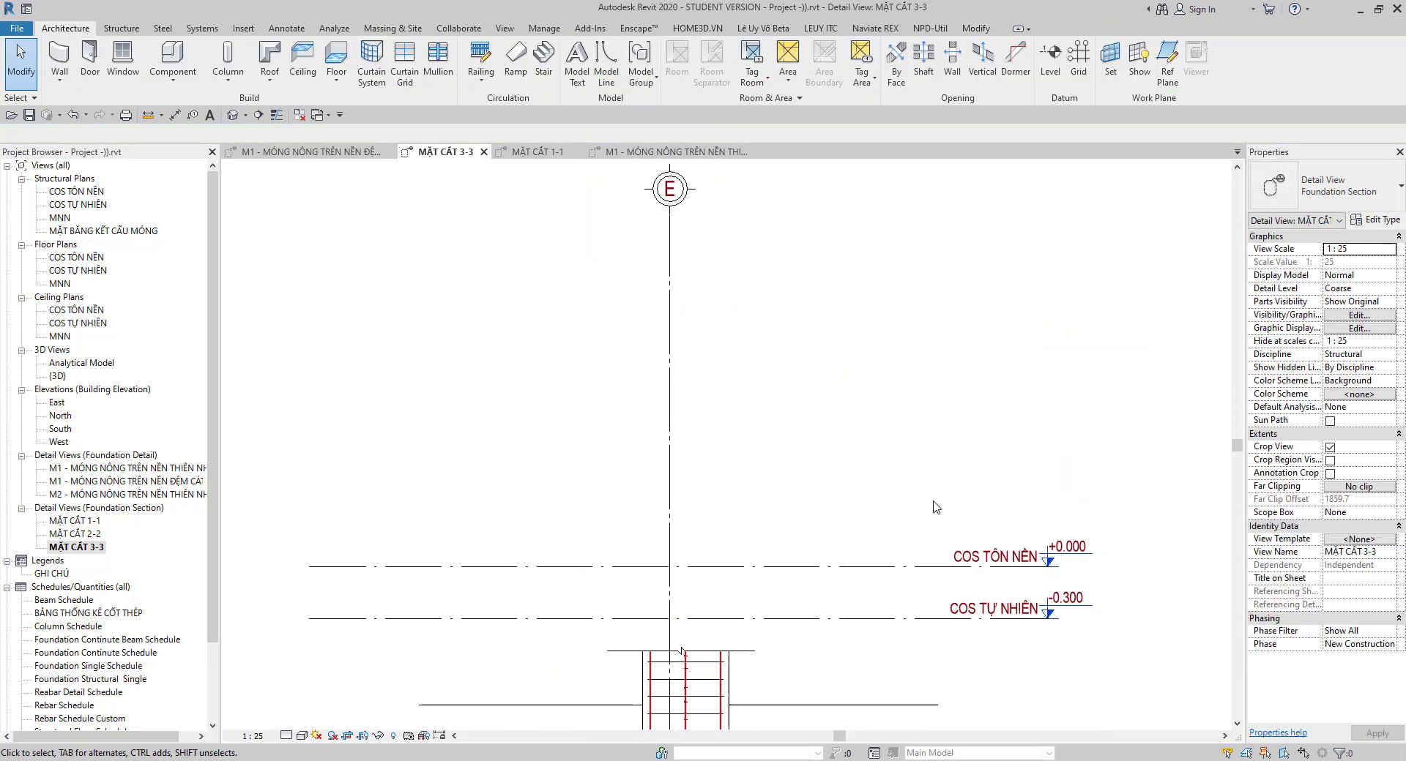
# Crossing-select the elements along the footing's left side.
pyautogui.scroll(-2, 970, 292)
pyautogui.scroll(2, 973, 424)
pyautogui.moveTo(967, 469)
pyautogui.mouseDown(button='middle')
pyautogui.moveTo(906, 428)
pyautogui.moveTo(1032, 428)
pyautogui.mouseUp(button='middle')
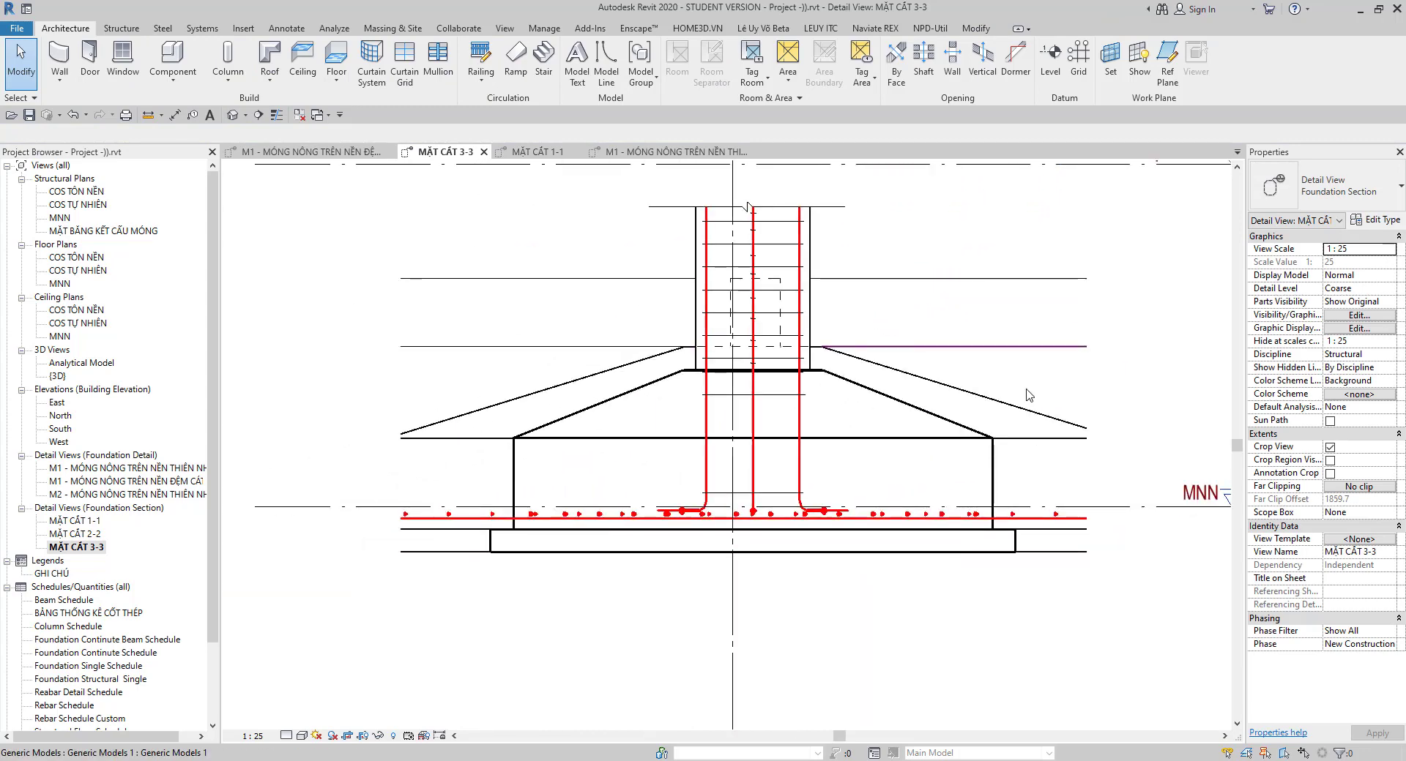
pyautogui.moveTo(936, 439); pyautogui.dragTo(563, 503, button='middle')
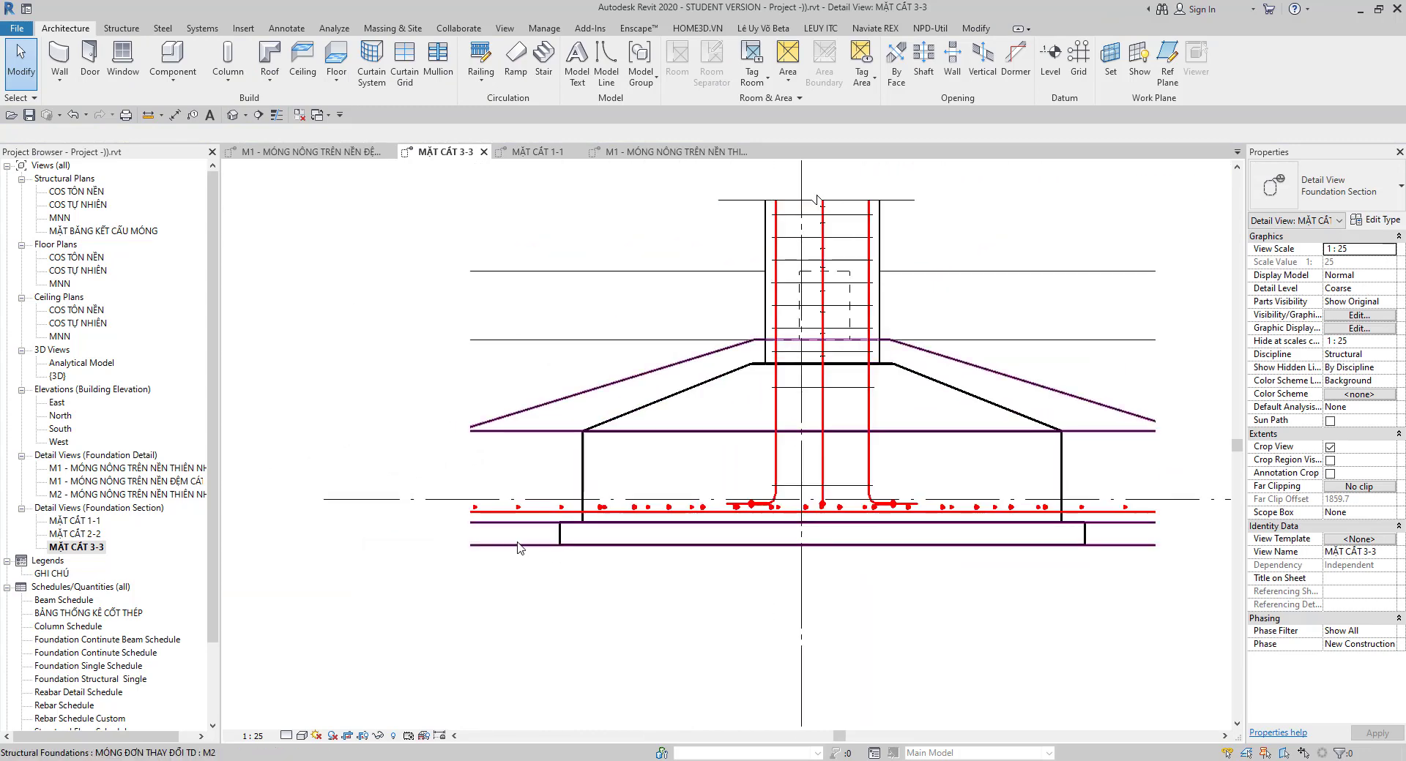
pyautogui.moveTo(546, 602)
pyautogui.mouseDown()
pyautogui.moveTo(468, 354)
pyautogui.moveTo(462, 364)
pyautogui.mouseUp()
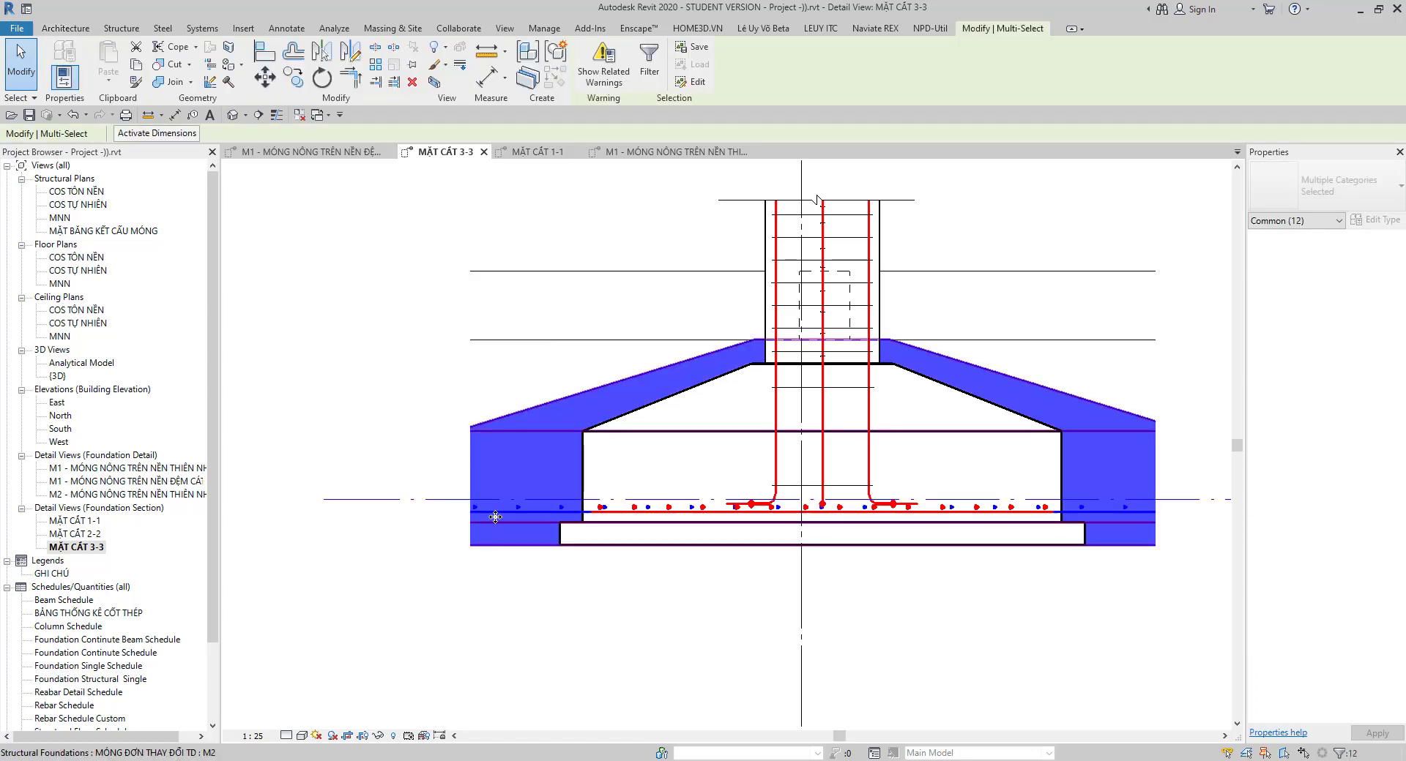
# Select the sloped pieces around the footing, filtered to Structural Foundations and Structural Rebar (11 elements).
pyautogui.click(558, 652)
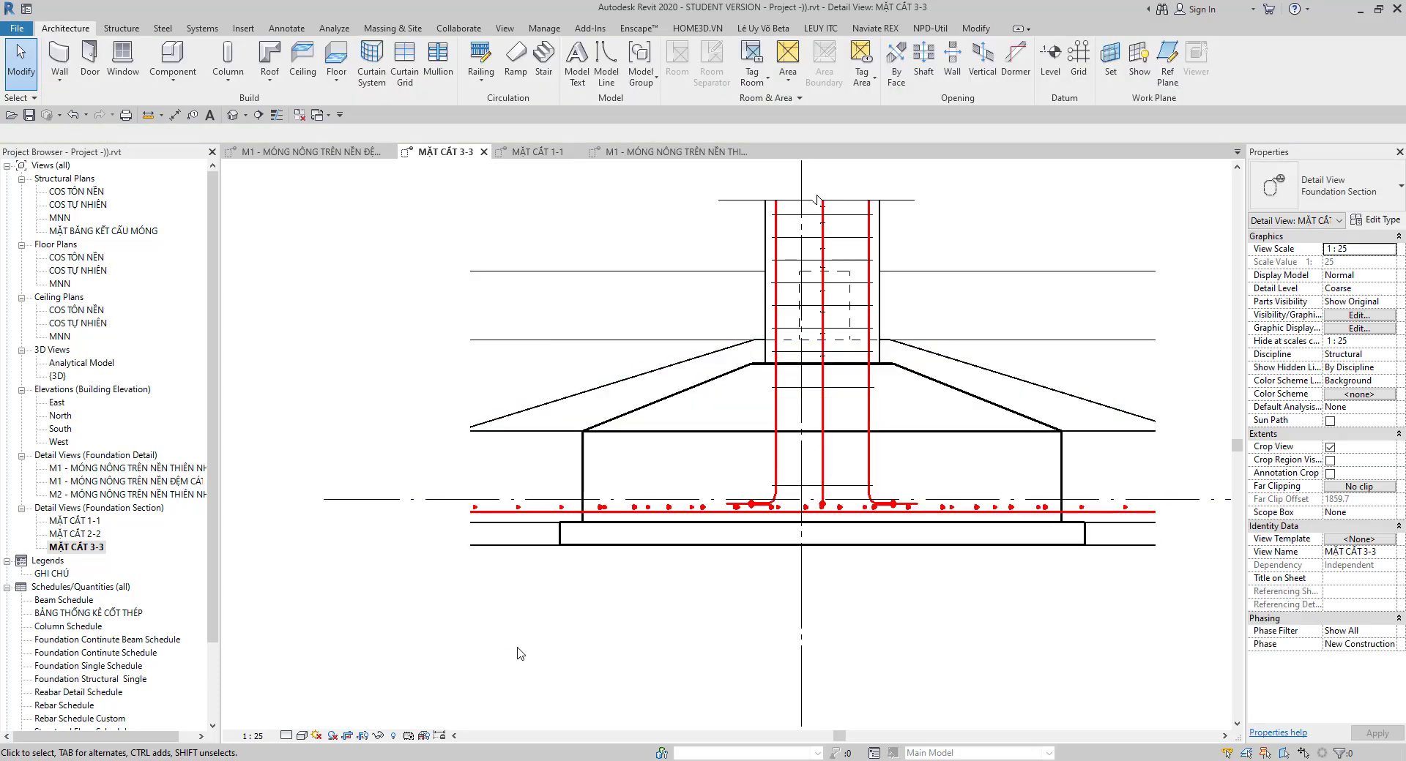
pyautogui.moveTo(517, 646); pyautogui.dragTo(455, 358)
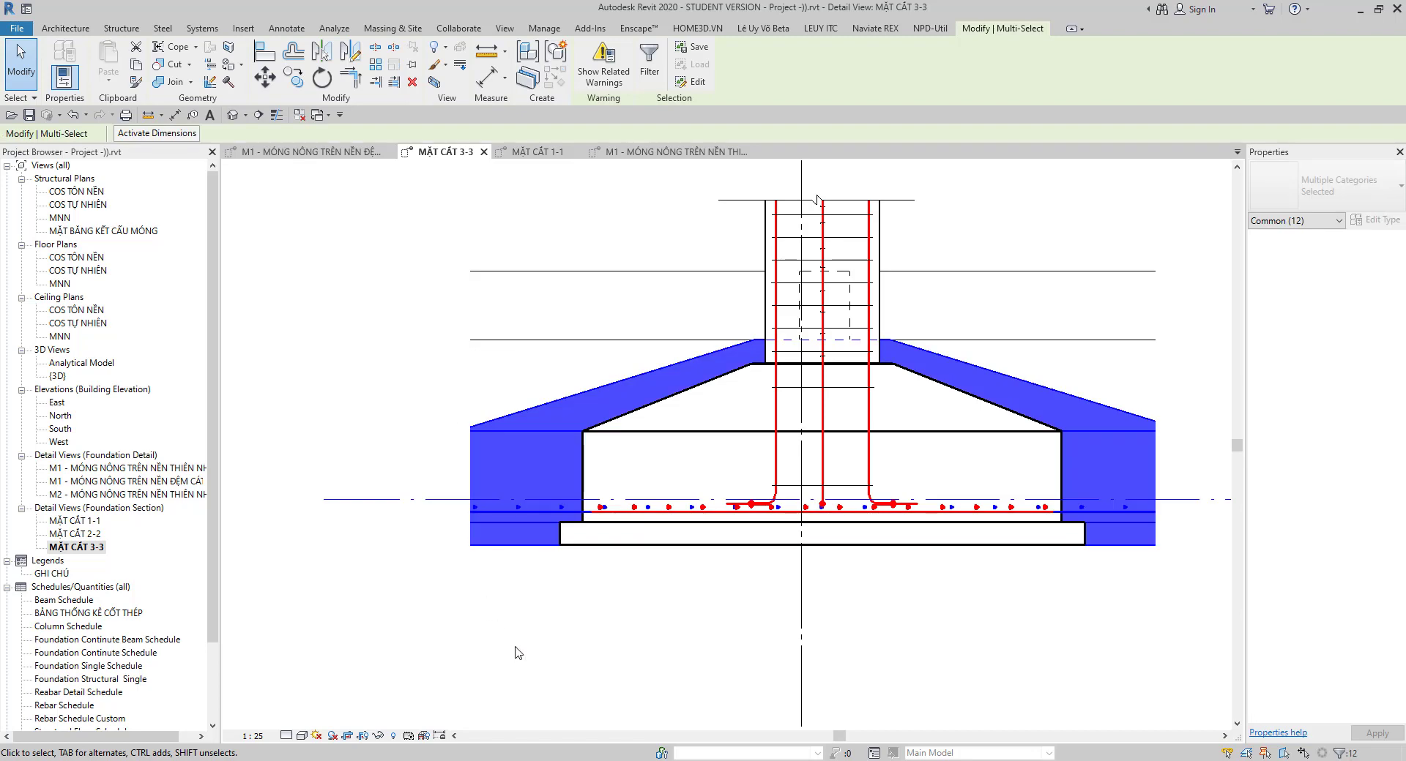
pyautogui.moveTo(529, 648); pyautogui.dragTo(400, 294)
pyautogui.moveTo(529, 646)
pyautogui.mouseDown()
pyautogui.moveTo(409, 303)
pyautogui.moveTo(382, 375)
pyautogui.mouseUp()
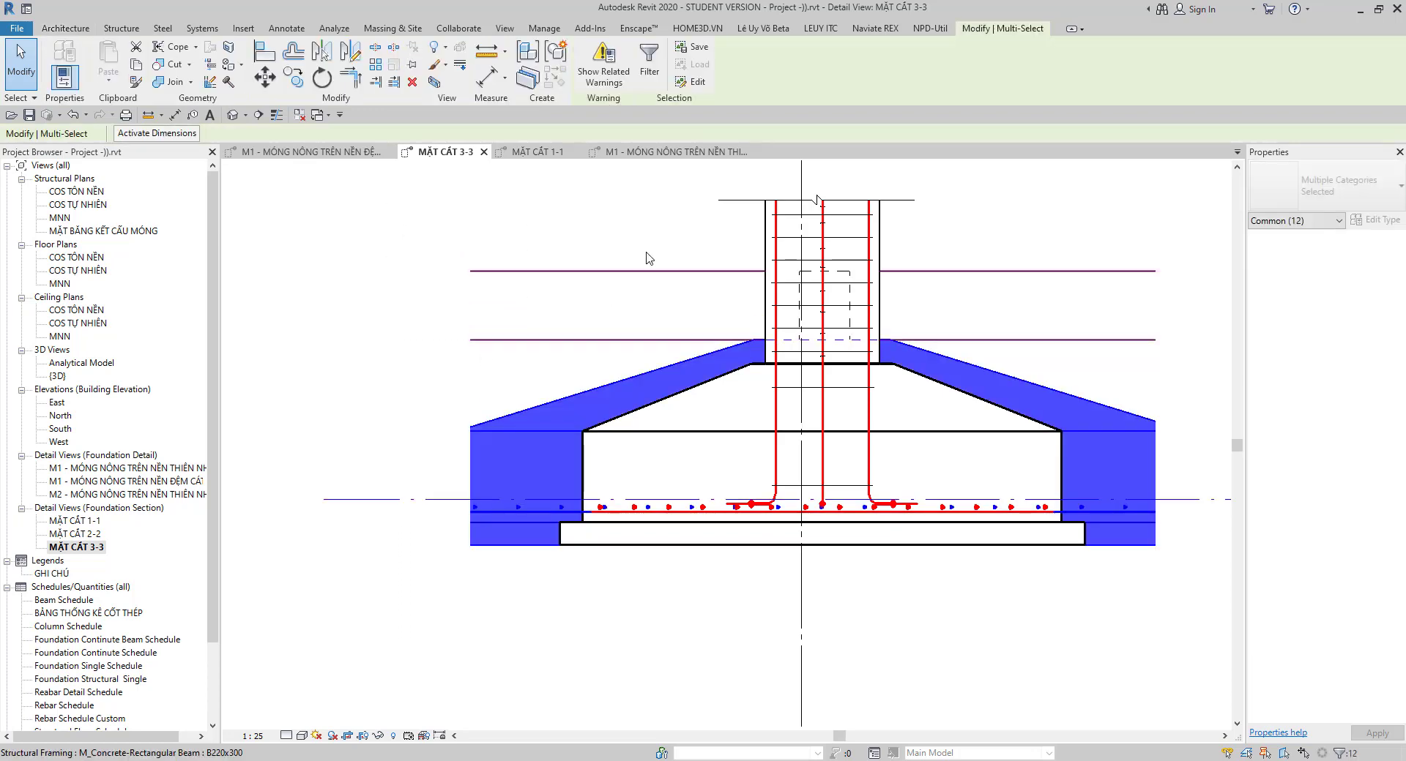
pyautogui.click(649, 62)
pyautogui.click(514, 438)
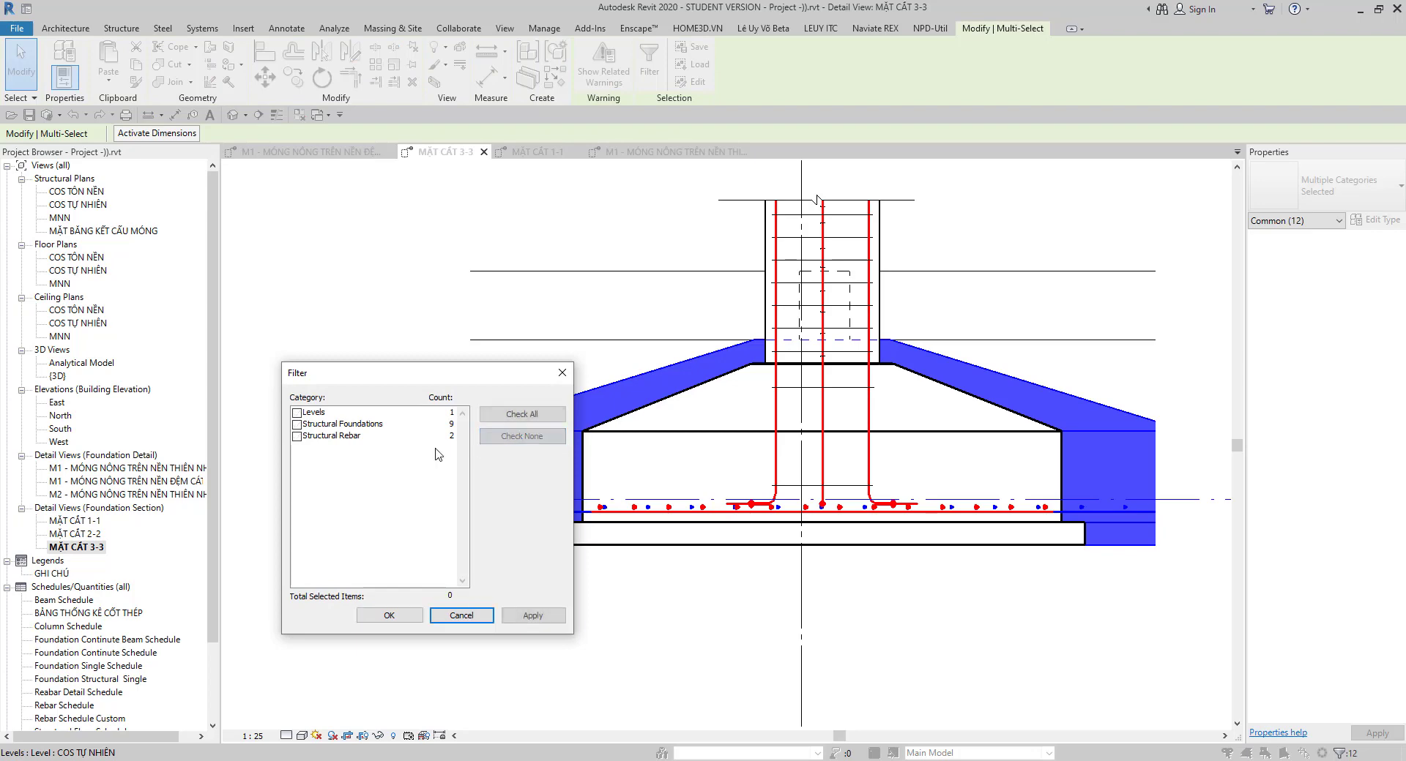
pyautogui.click(297, 424)
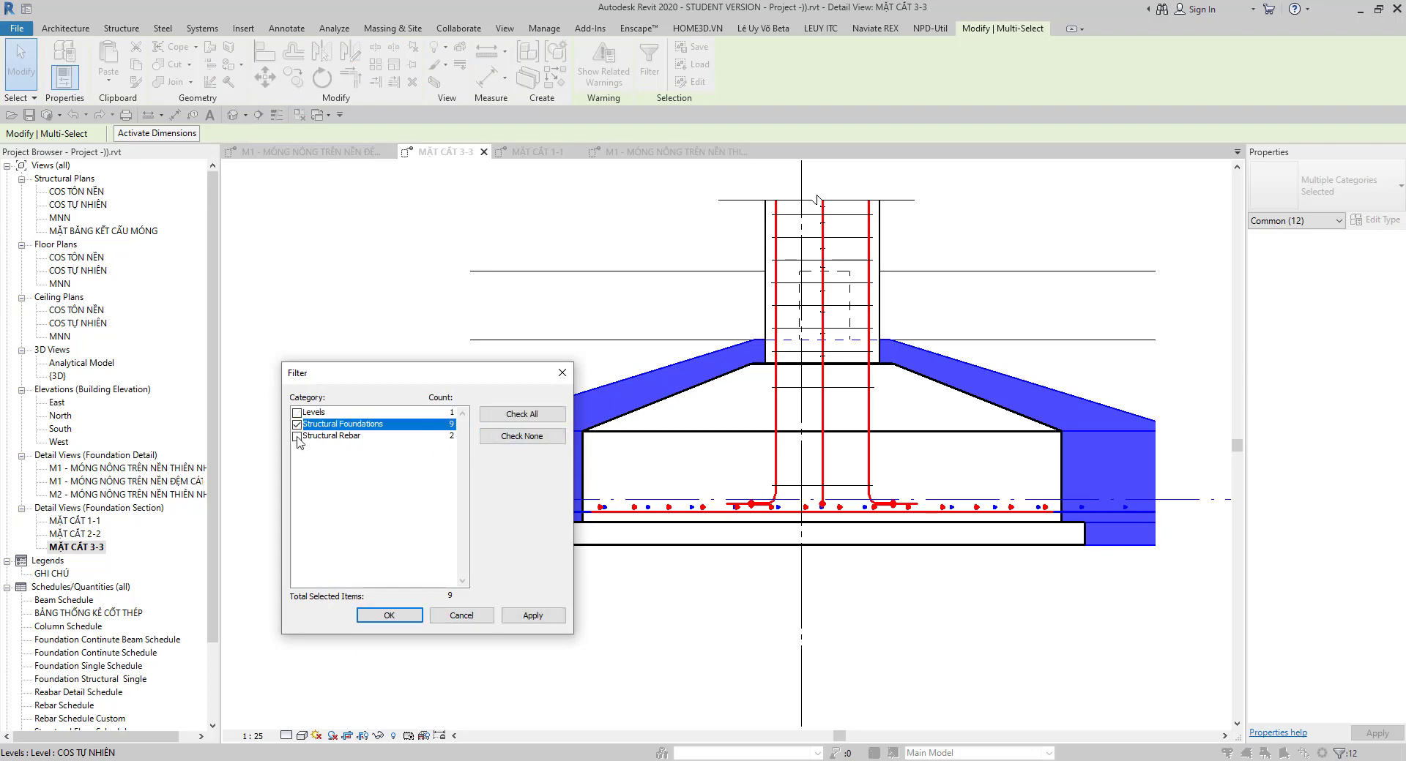
pyautogui.click(296, 437)
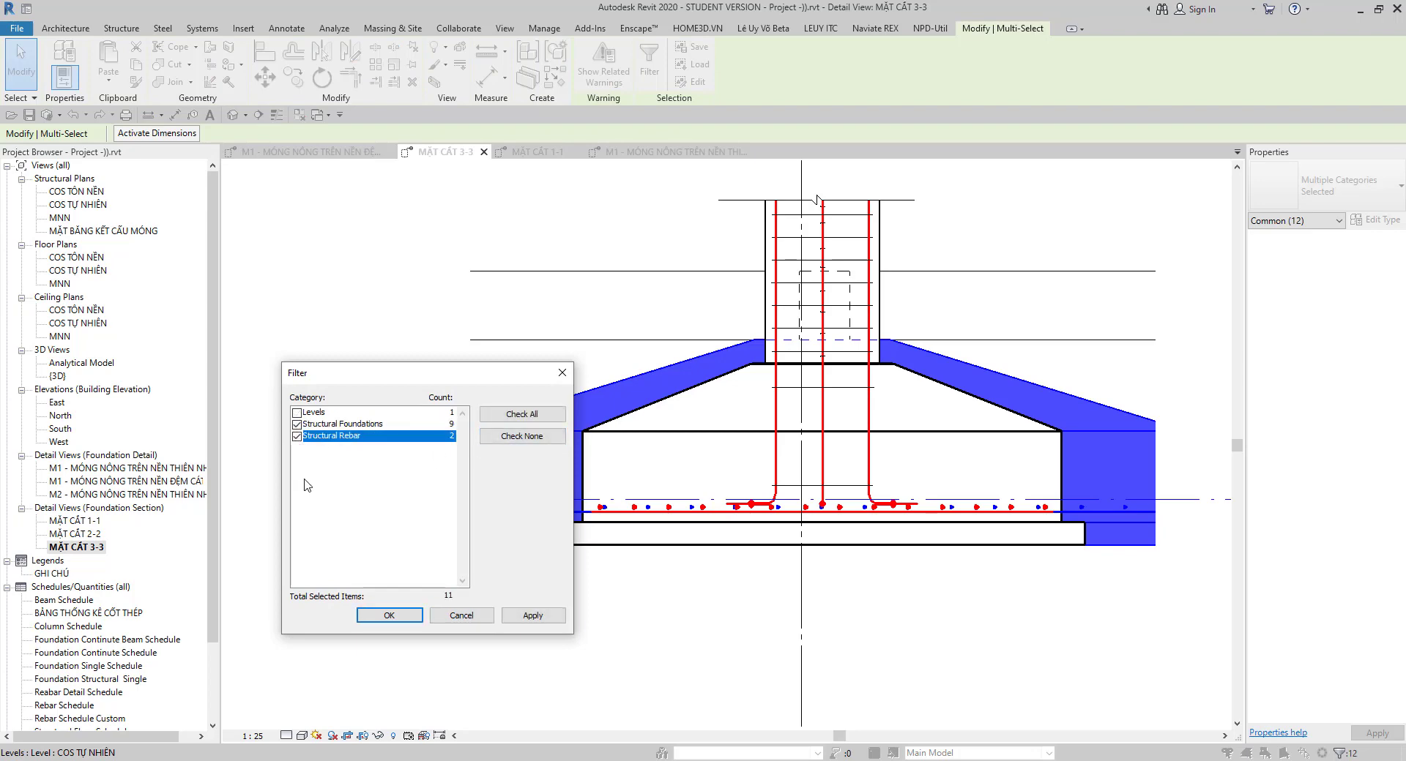
pyautogui.click(378, 621)
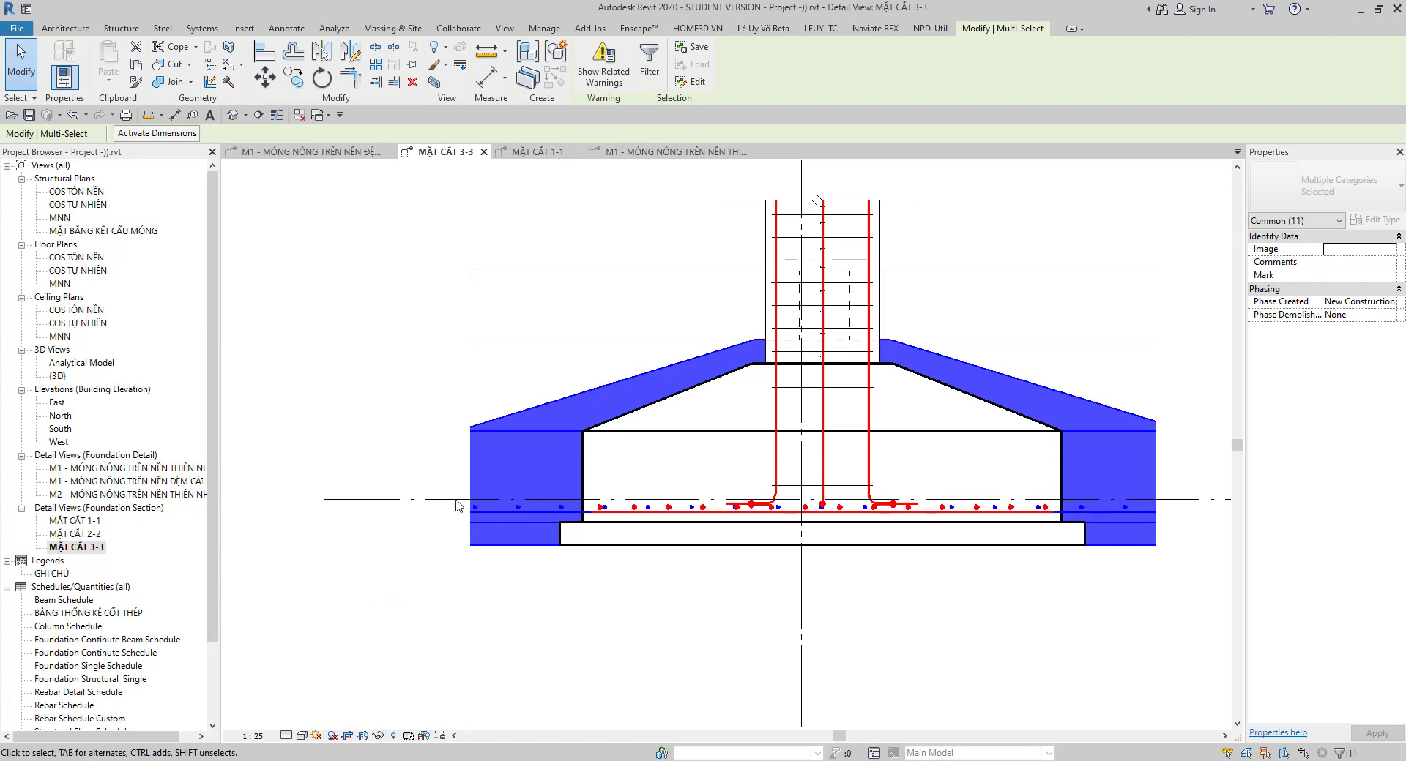
# Hide the selected elements in the MẶT CẮT 3-3 view.
pyautogui.rightClick(495, 447)
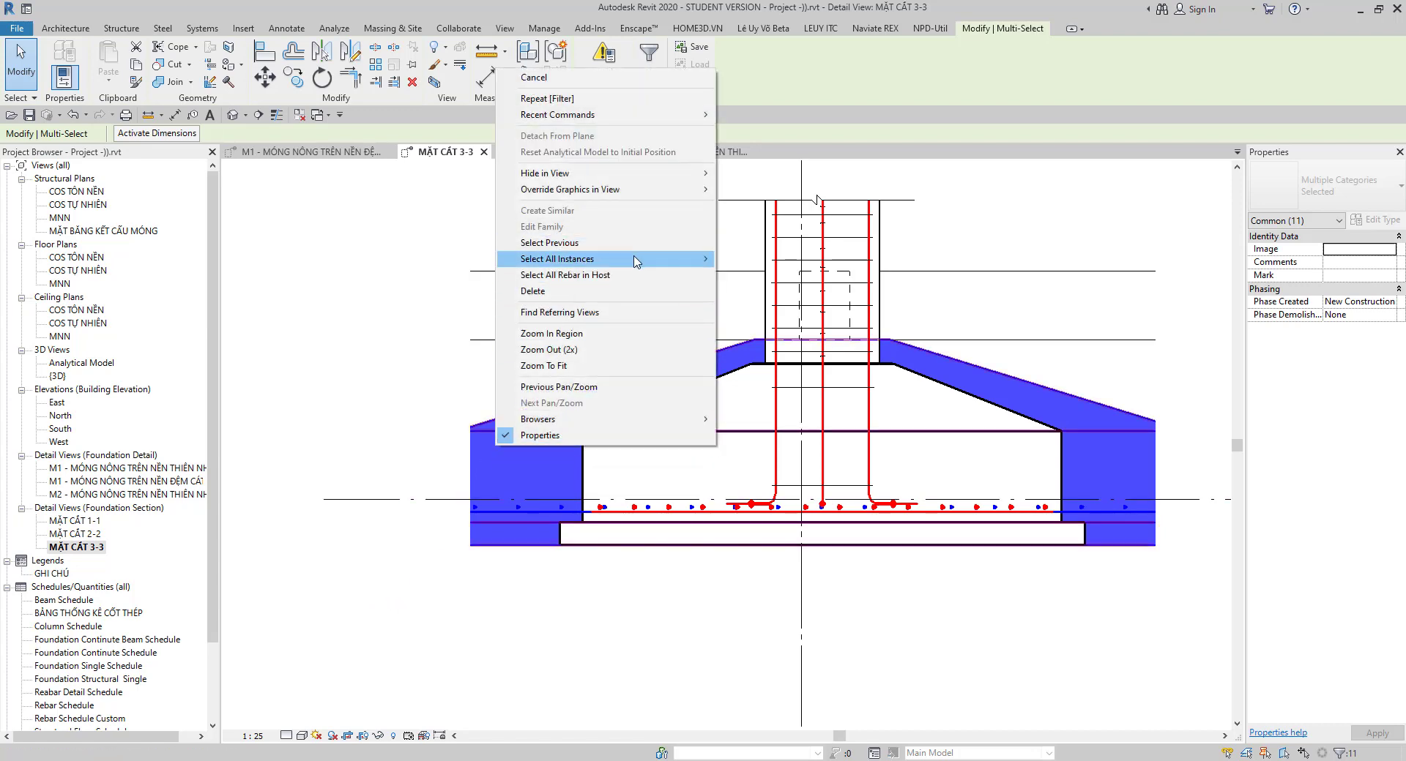
pyautogui.moveTo(599, 172)
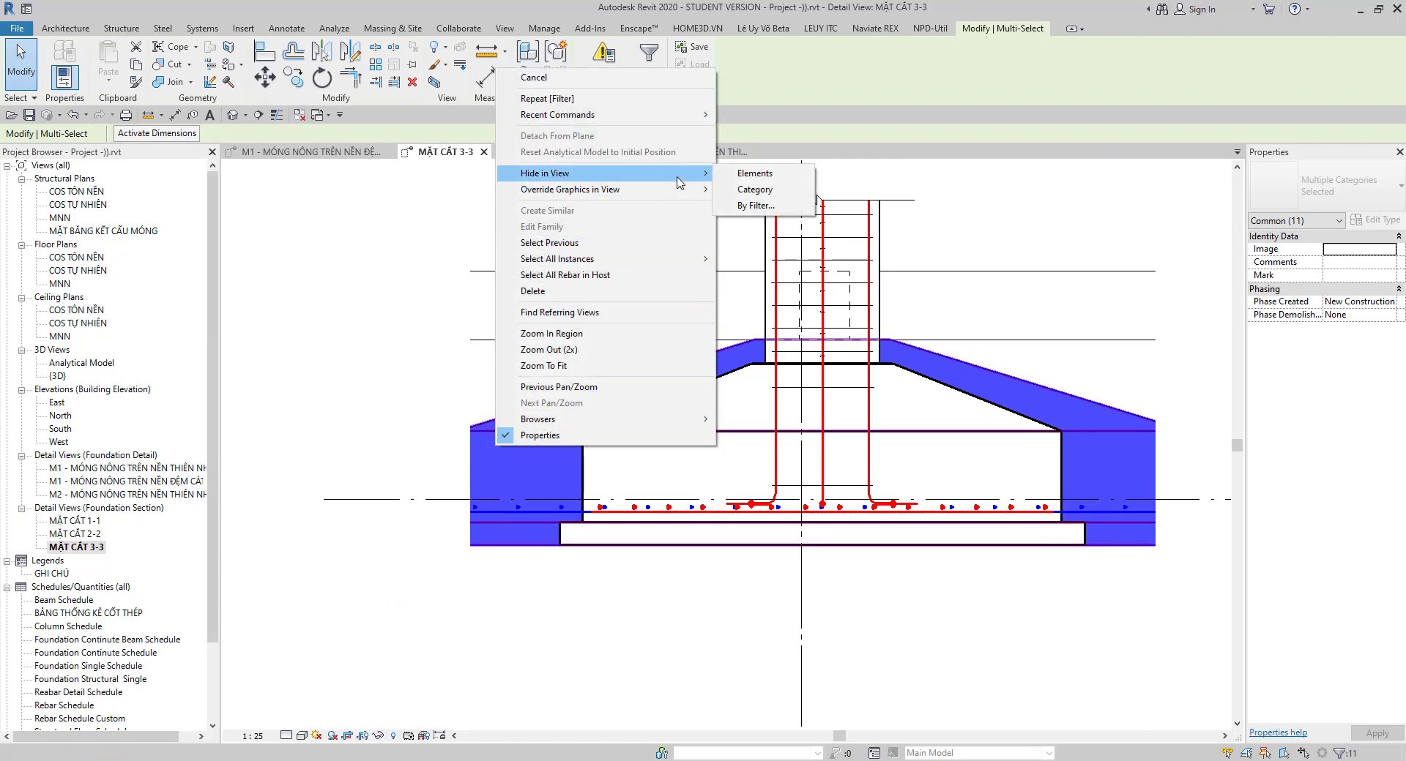
pyautogui.click(755, 173)
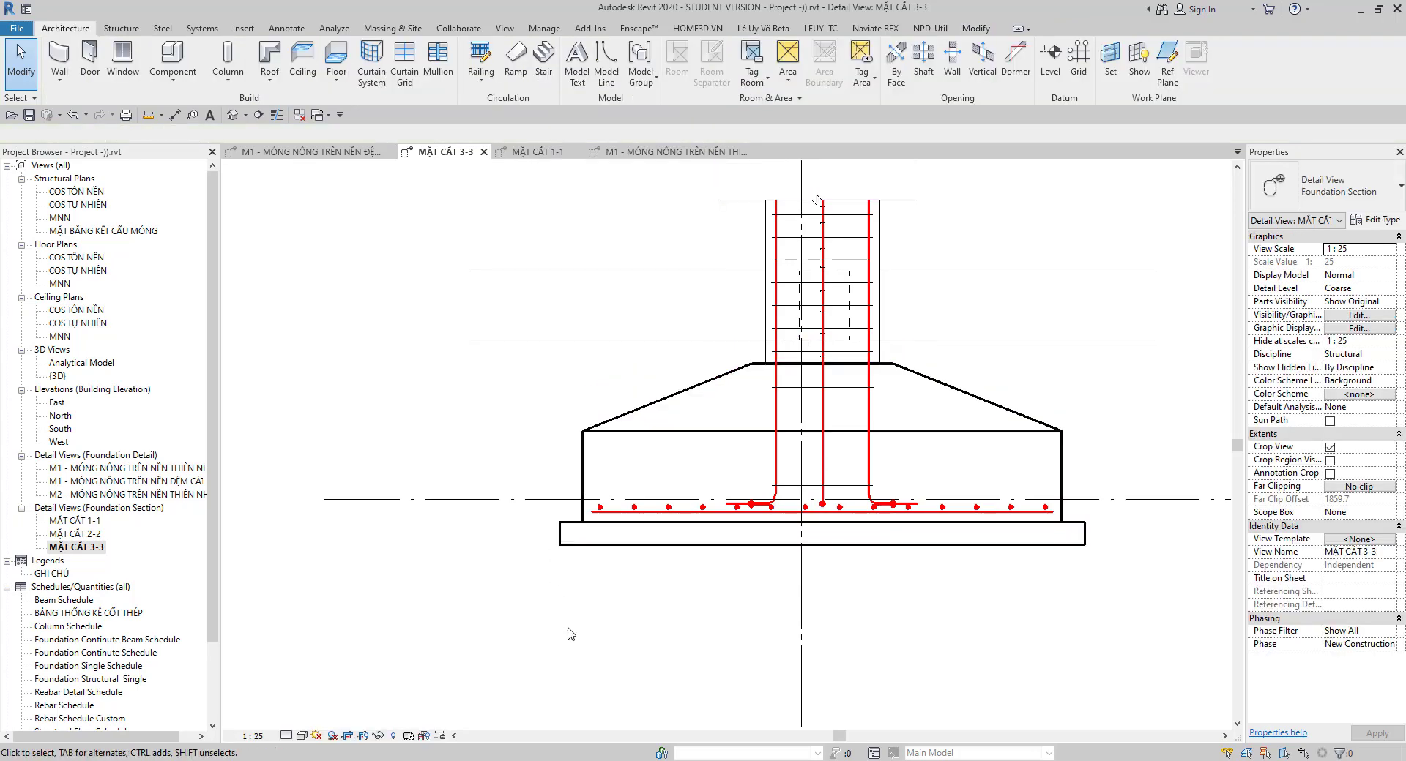
pyautogui.scroll(-2, 637, 586)
pyautogui.scroll(3, 628, 574)
pyautogui.scroll(-1, 596, 637)
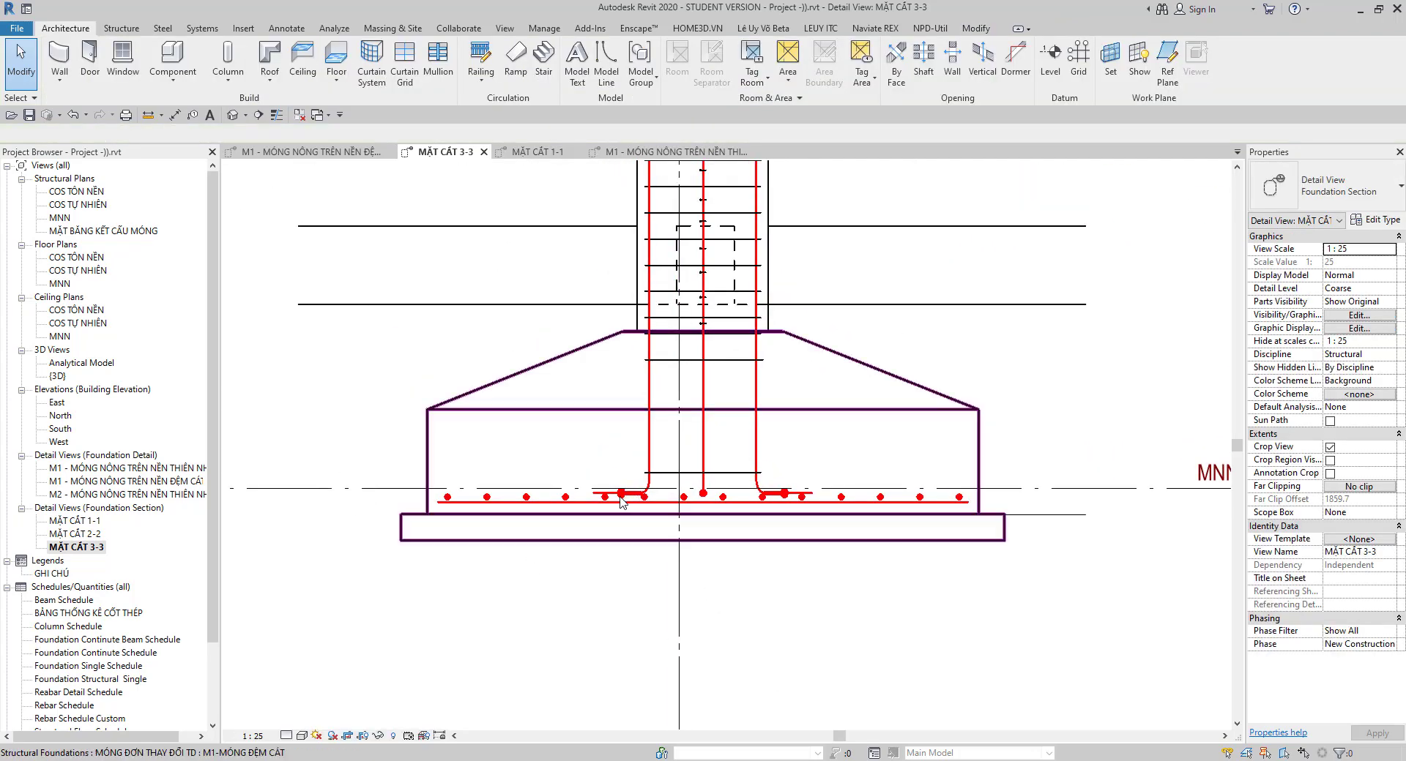
pyautogui.scroll(4, 621, 501)
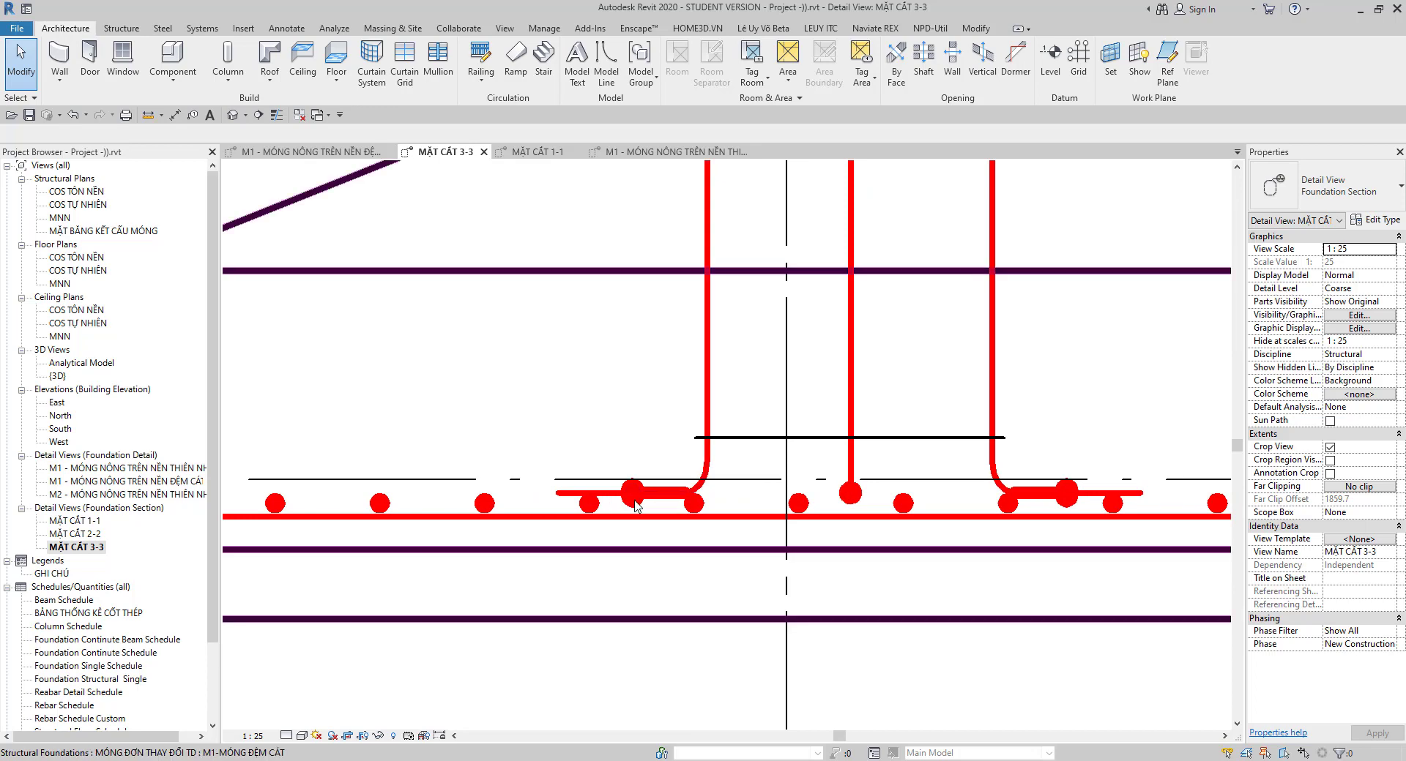
pyautogui.scroll(1, 636, 505)
pyautogui.press('Tab')
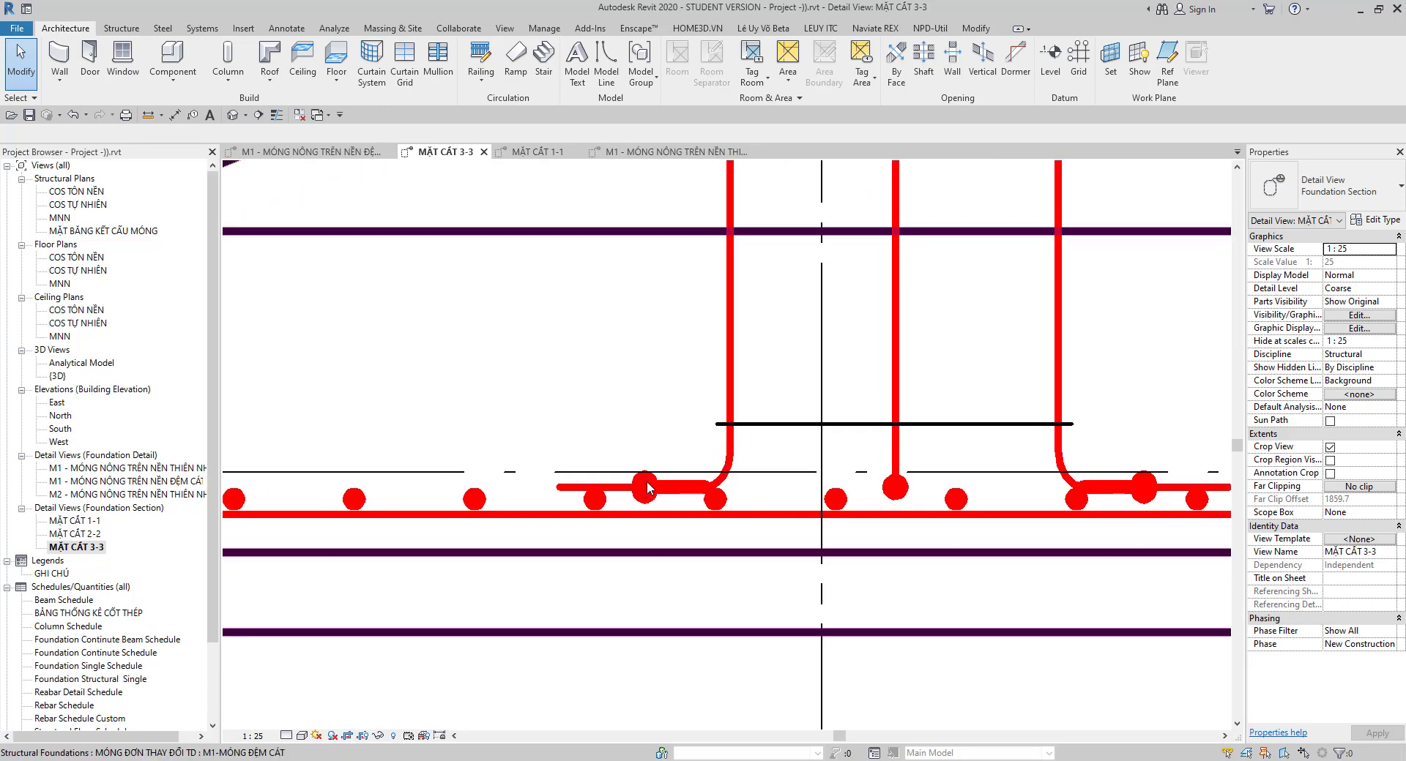
# Close the extra M1 foundation view and nudge the MẶT CẮT 3-3 section line left.
pyautogui.moveTo(675, 152)
pyautogui.click(757, 152)
pyautogui.click(293, 152)
pyautogui.scroll(1, 592, 481)
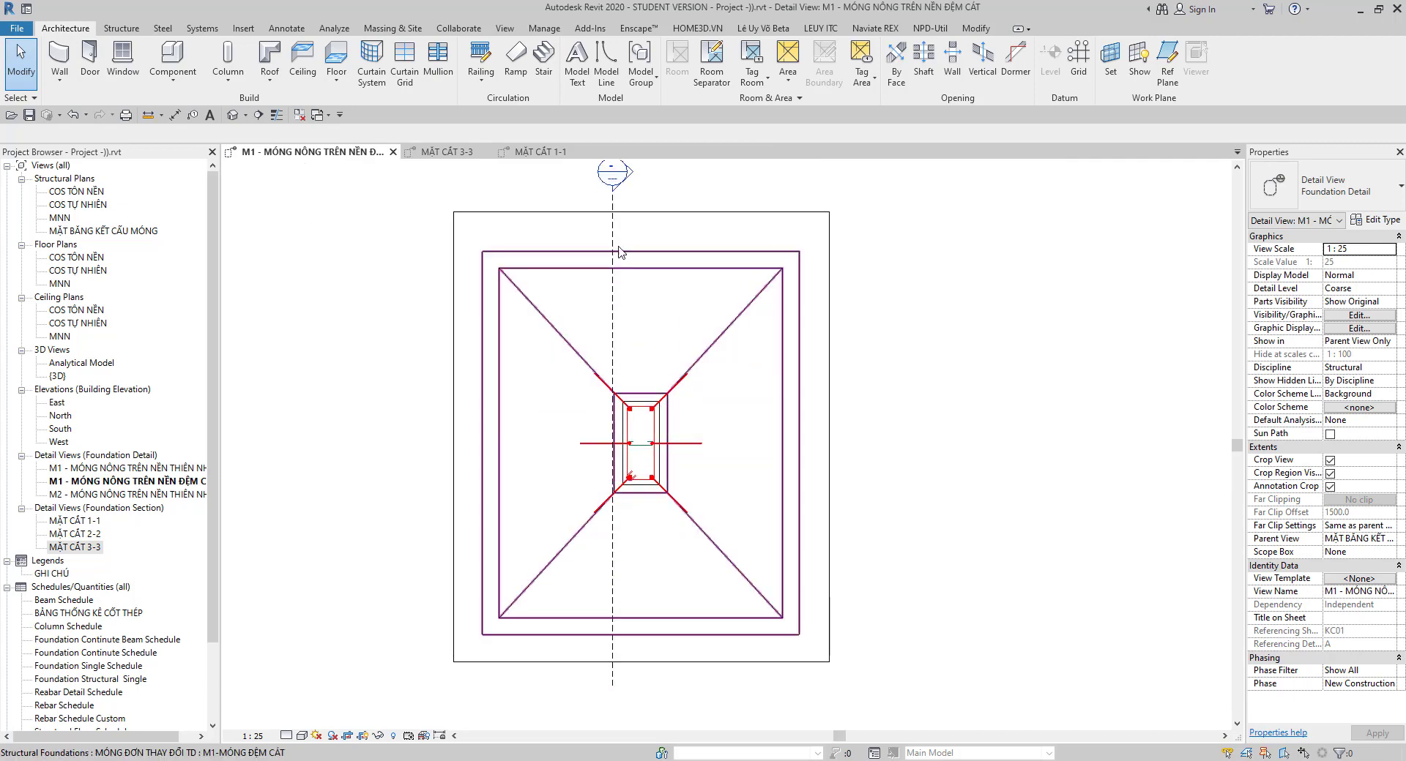
pyautogui.click(612, 212)
pyautogui.press('Left')
pyautogui.press('Left')
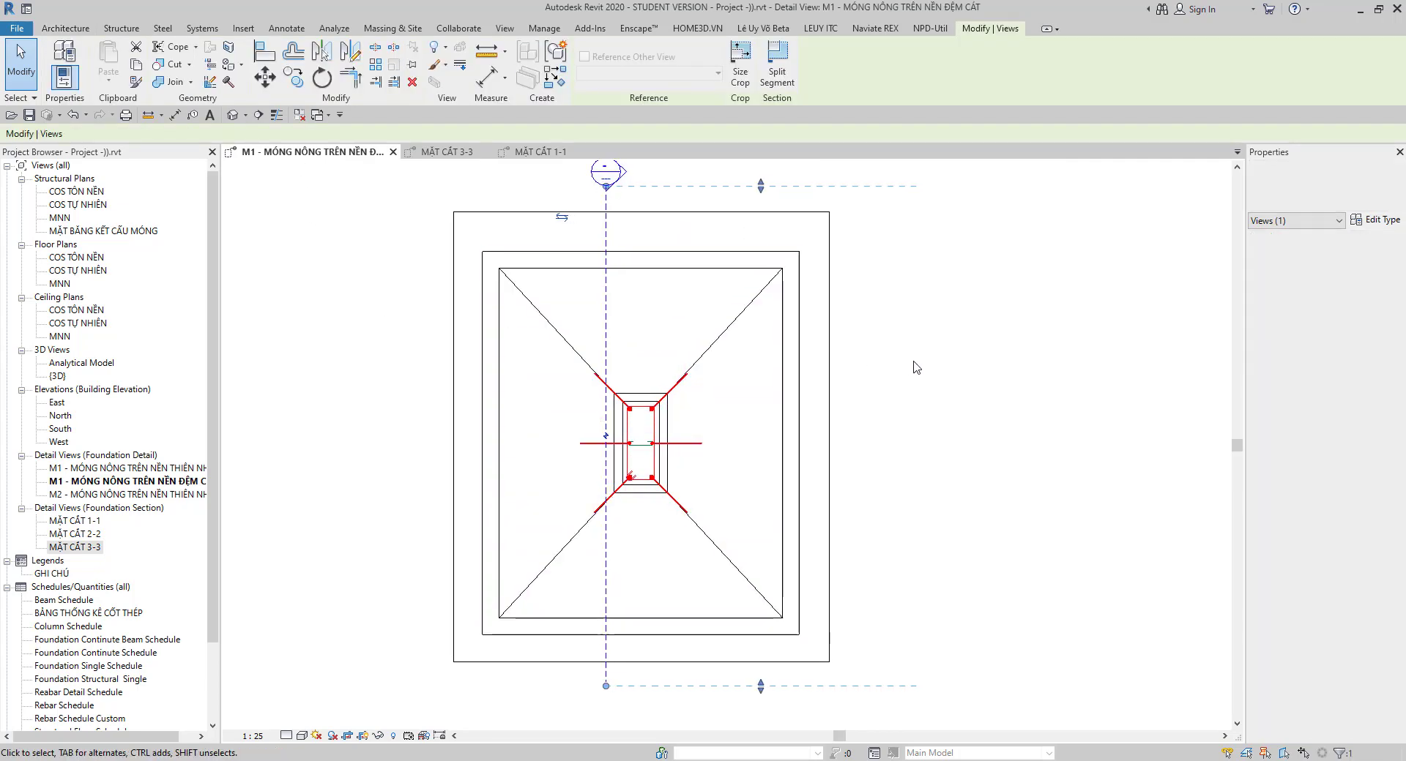
pyautogui.press('Left')
pyautogui.press('Left')
pyautogui.press('Left')
pyautogui.press('Left')
pyautogui.press('Left')
pyautogui.press('Left')
pyautogui.press('Left')
pyautogui.press('Left')
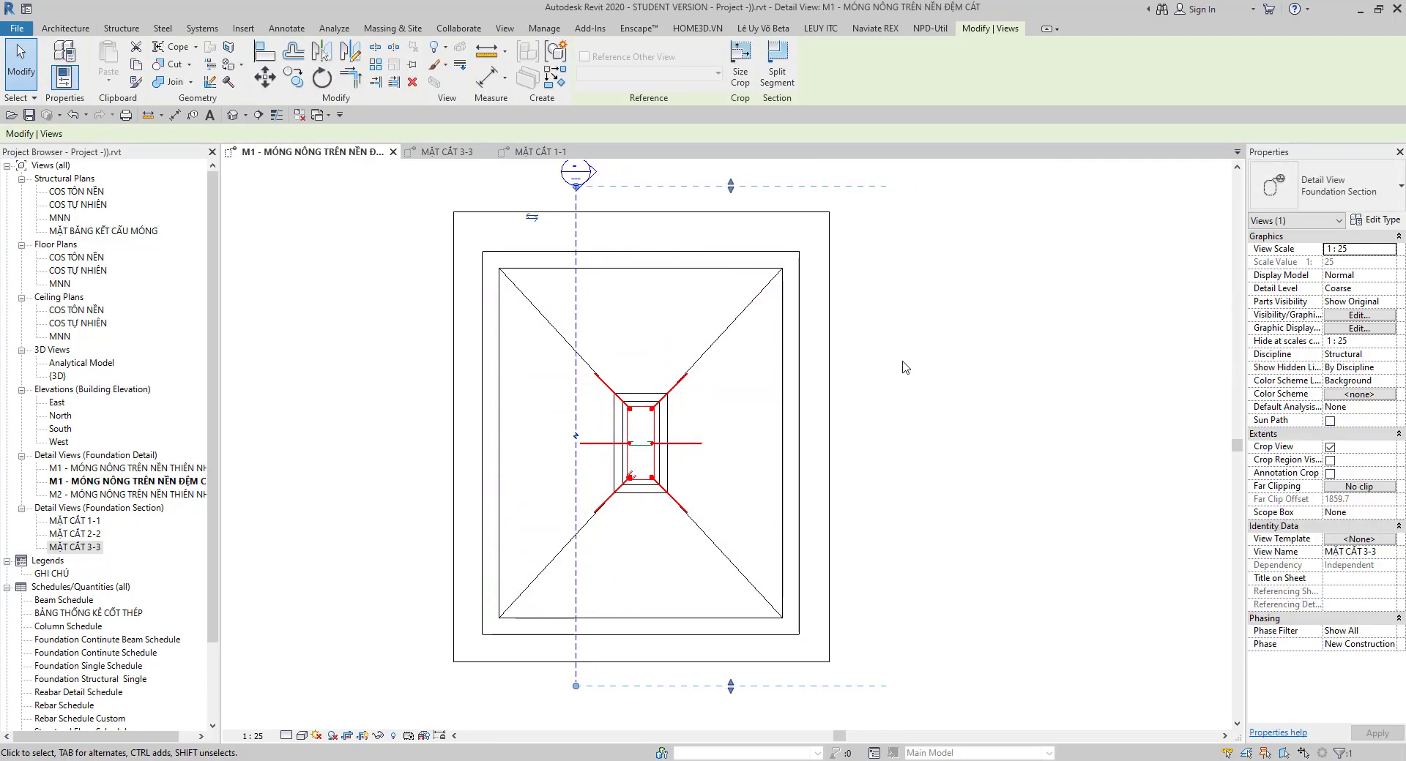
# Close the MẶT CẮT 1-1 view and return to the MẶT CẮT 3-3 section.
pyautogui.click(534, 153)
pyautogui.click(578, 152)
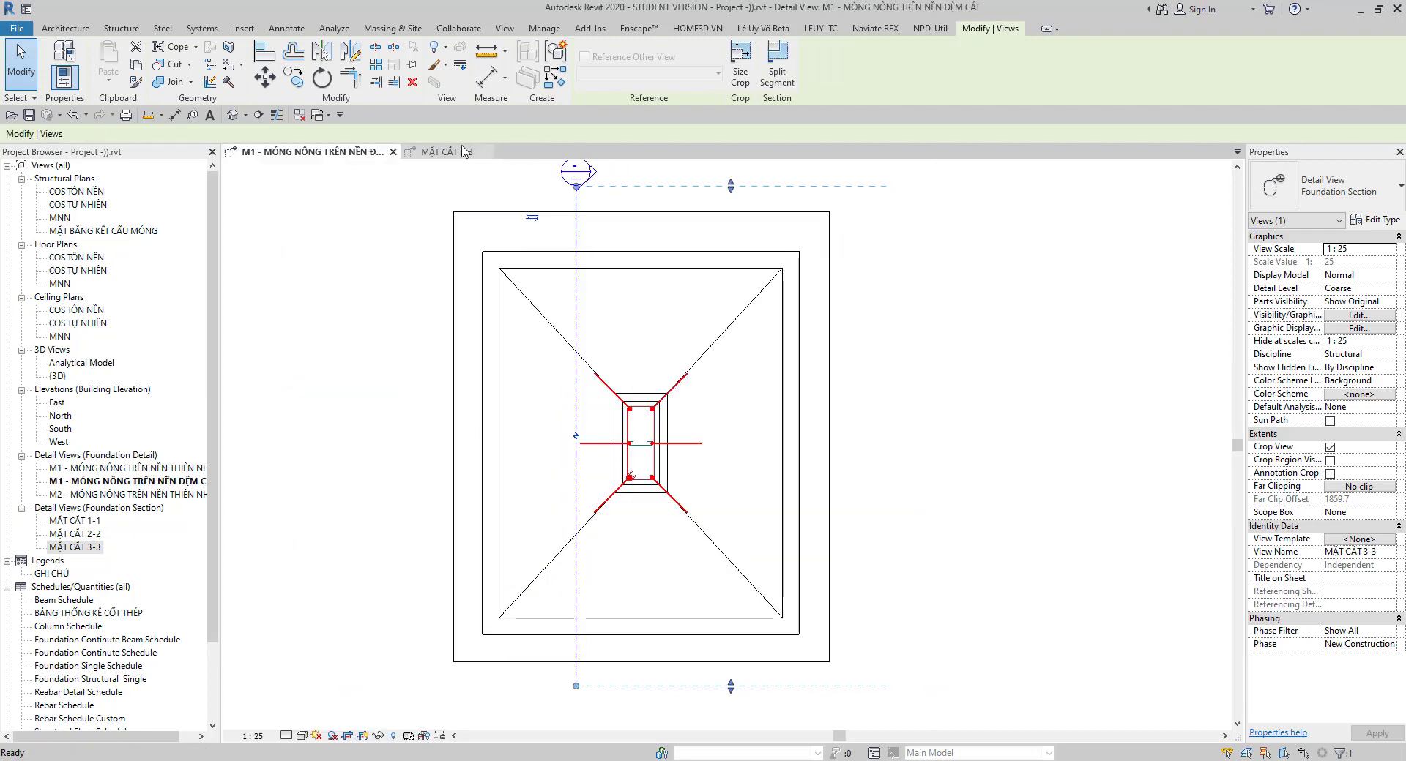
pyautogui.click(463, 154)
pyautogui.scroll(-2, 747, 521)
pyautogui.scroll(-1, 695, 527)
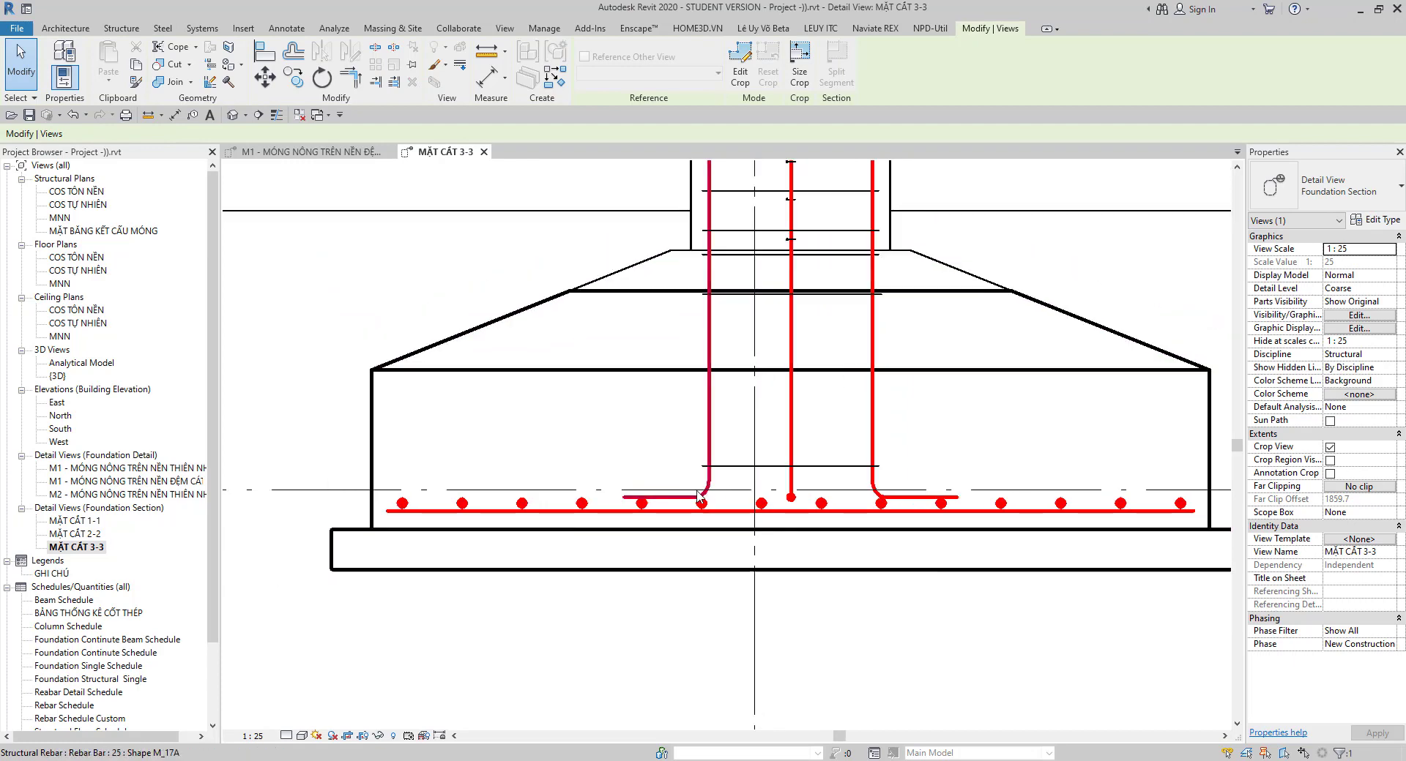
pyautogui.scroll(-1, 632, 535)
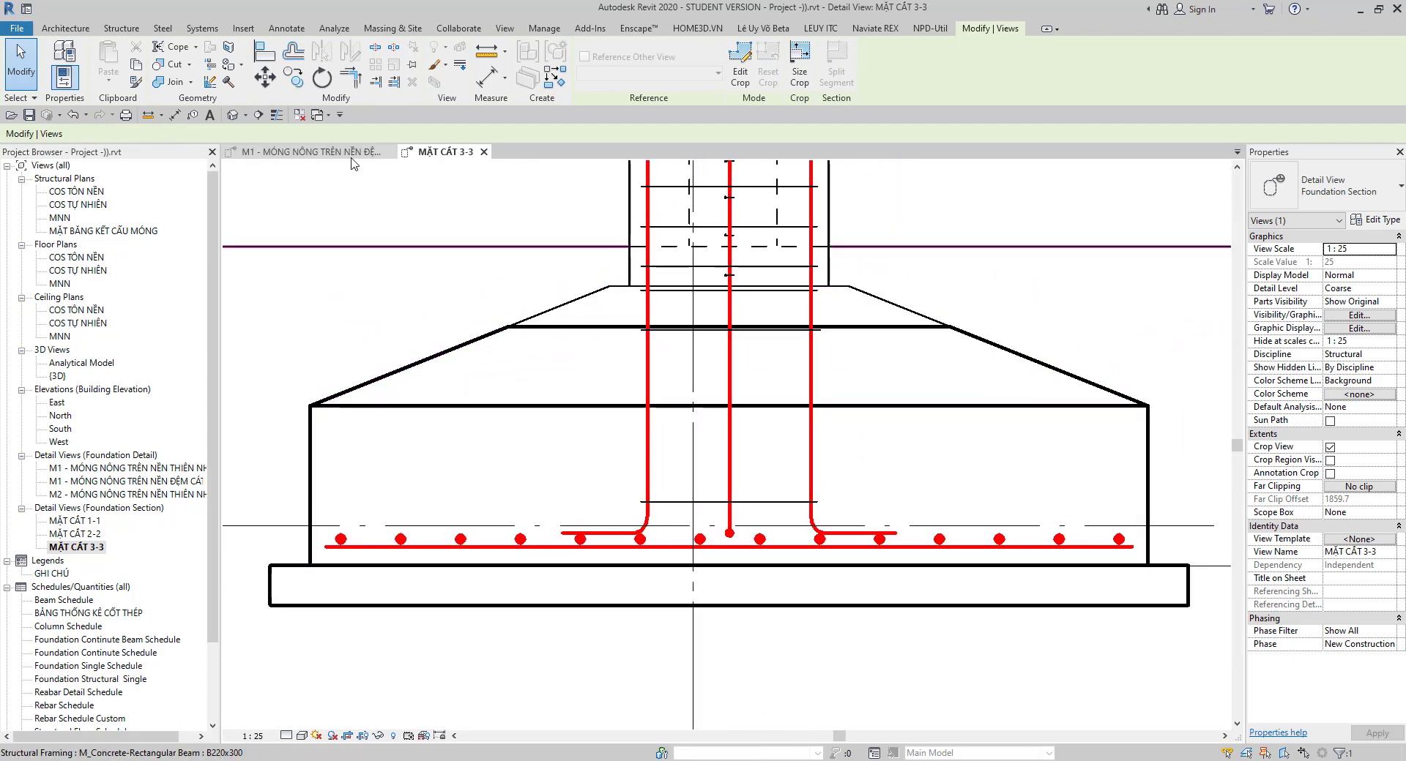
# Drag the MẶT CẮT 3-3 section line left on the M1 footing plan.
pyautogui.click(355, 154)
pyautogui.click(575, 251)
pyautogui.moveTo(548, 238); pyautogui.dragTo(479, 233)
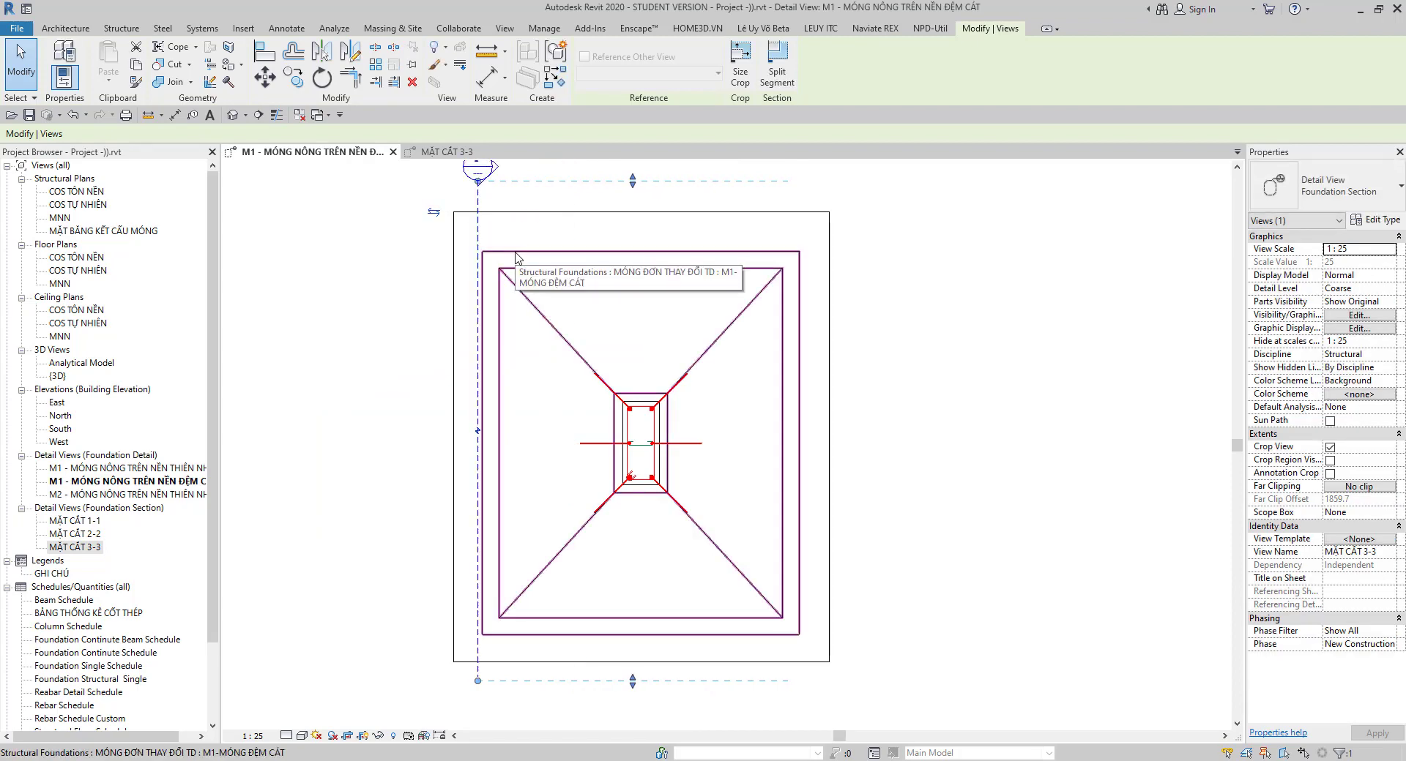
# Open the MẶT CẮT 3-3 section and start, then cancel, a dimension (DI).
pyautogui.doubleClick(91, 547)
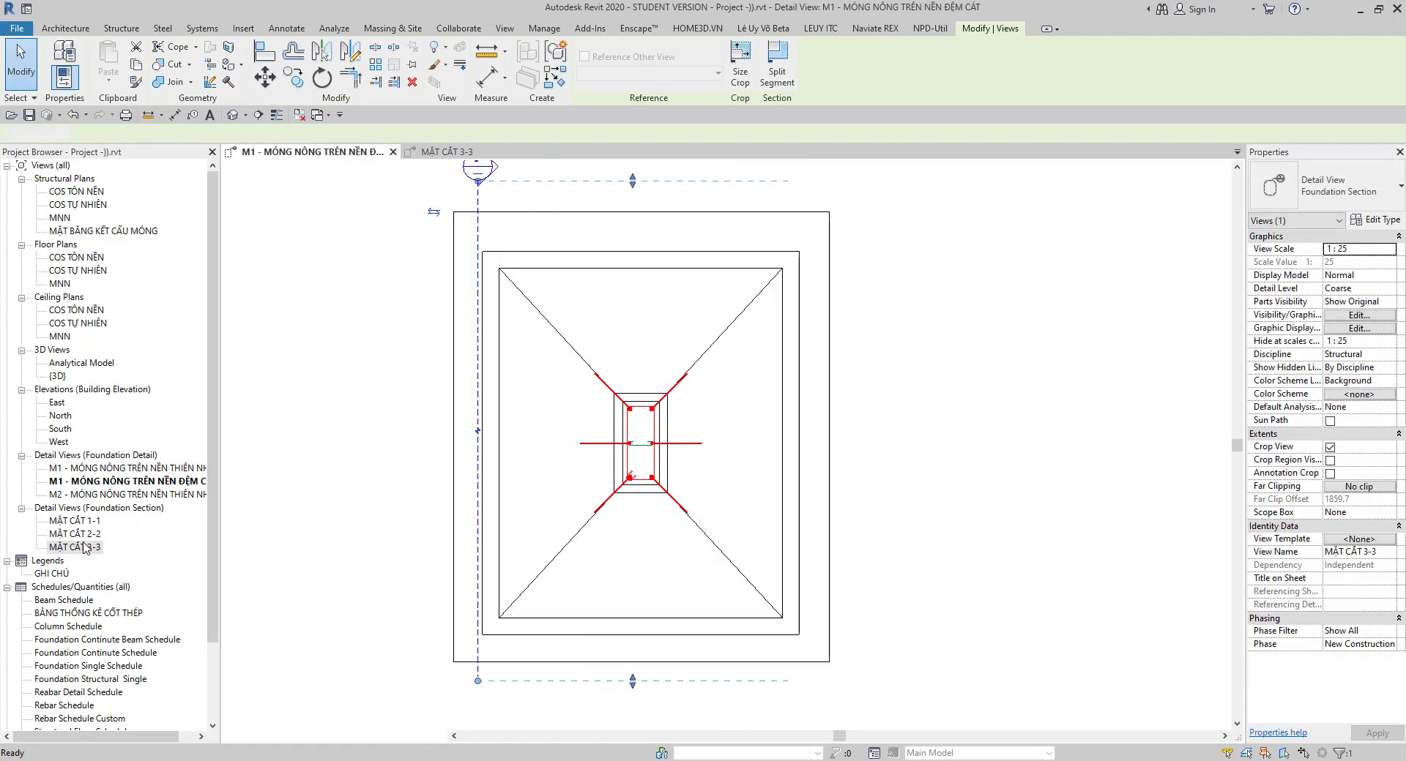
pyautogui.scroll(-1, 556, 459)
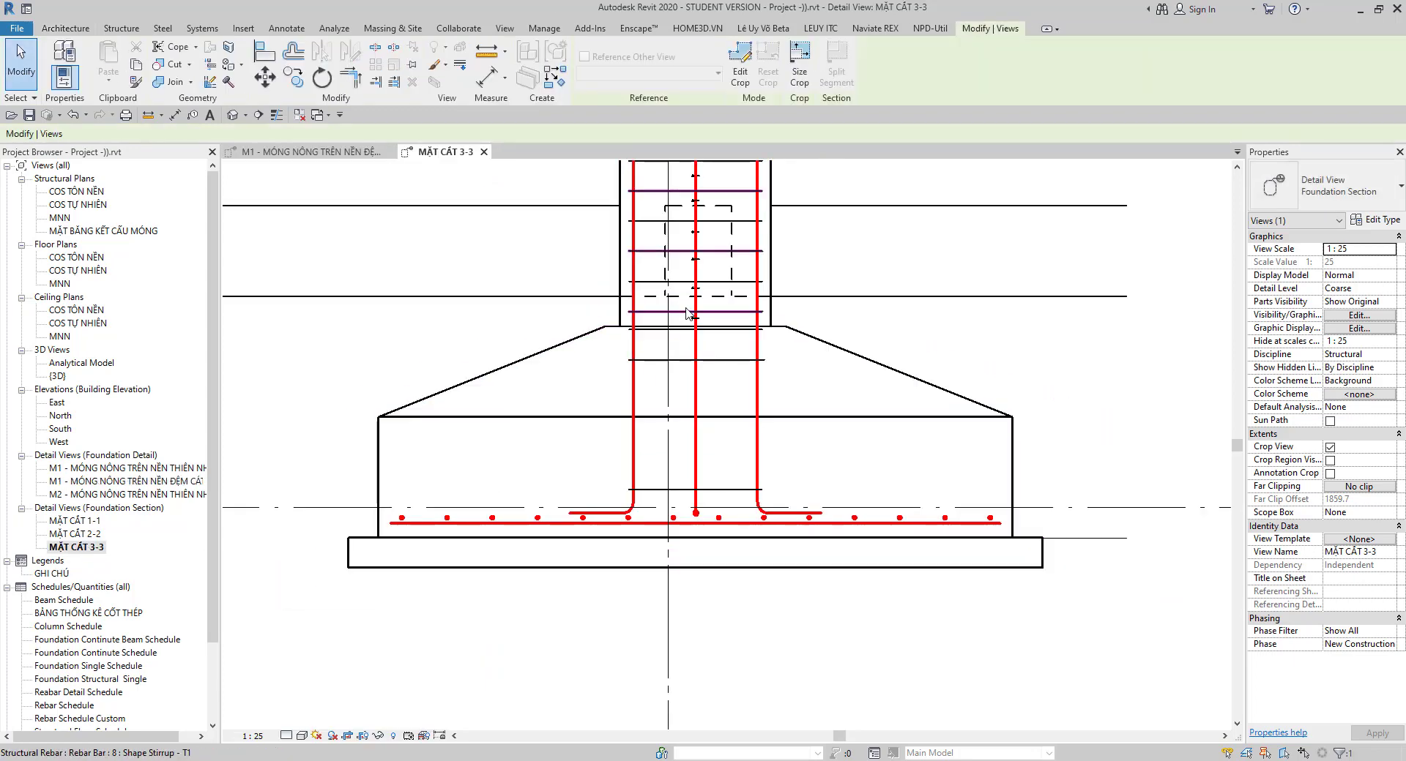
pyautogui.scroll(-1, 534, 410)
pyautogui.scroll(-1, 513, 364)
pyautogui.scroll(1, 512, 364)
pyautogui.scroll(1, 605, 405)
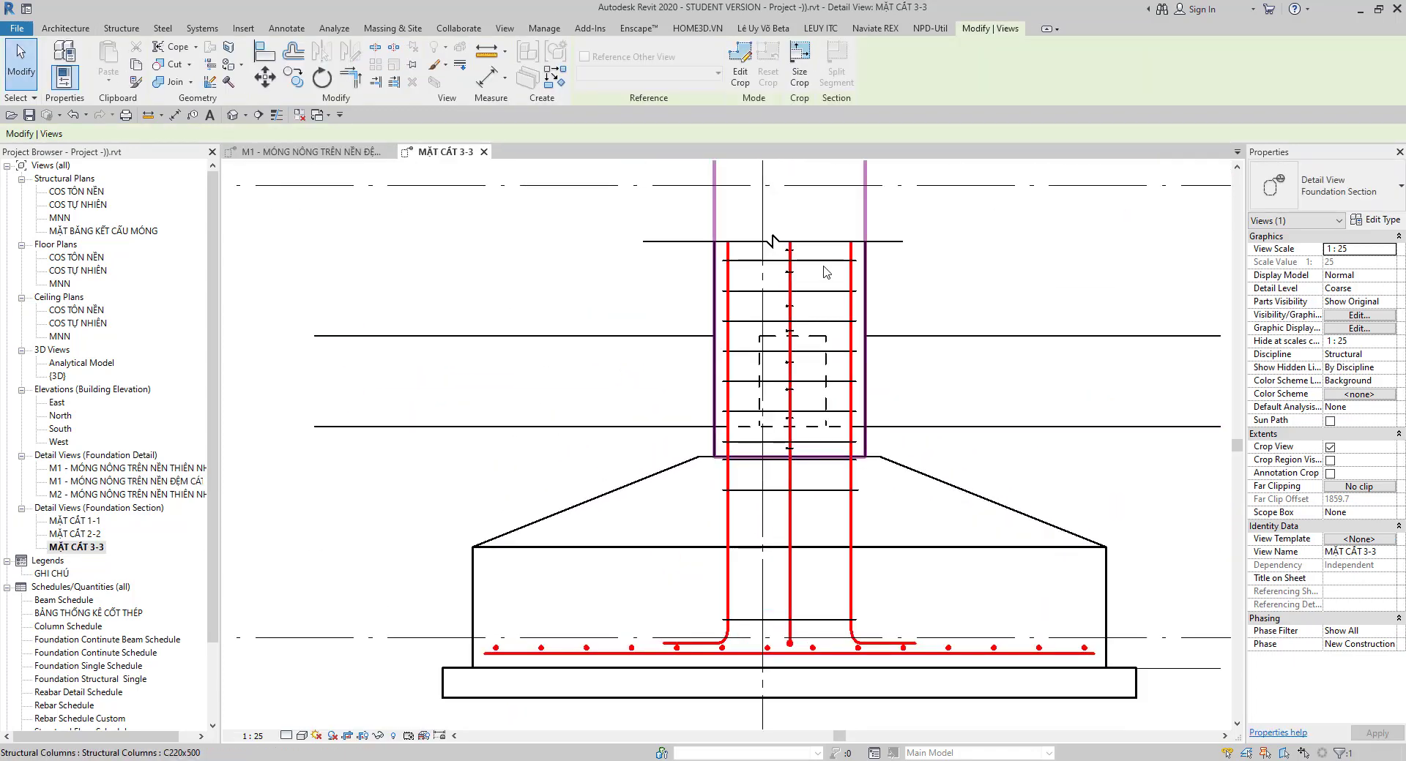
pyautogui.scroll(-1, 593, 402)
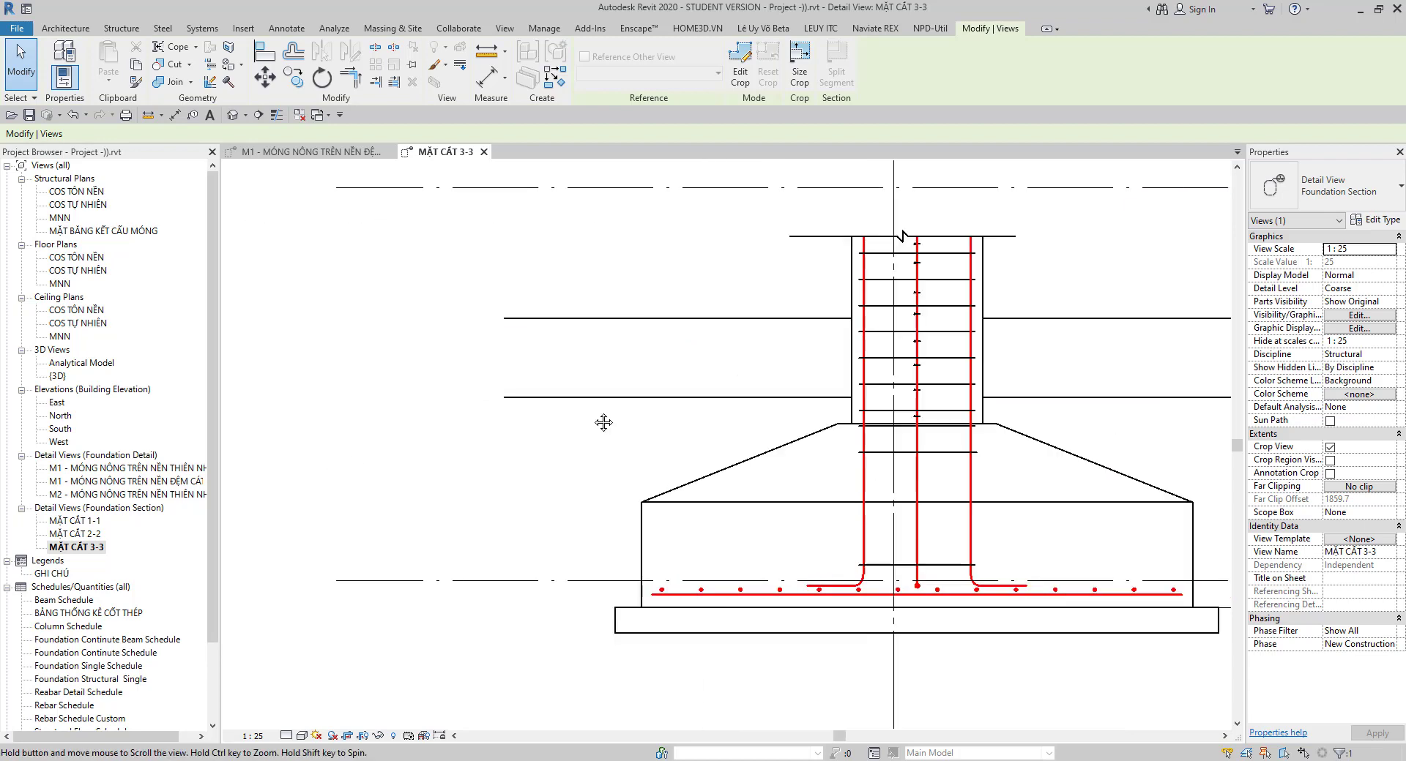
pyautogui.press('d')
pyautogui.press('i')
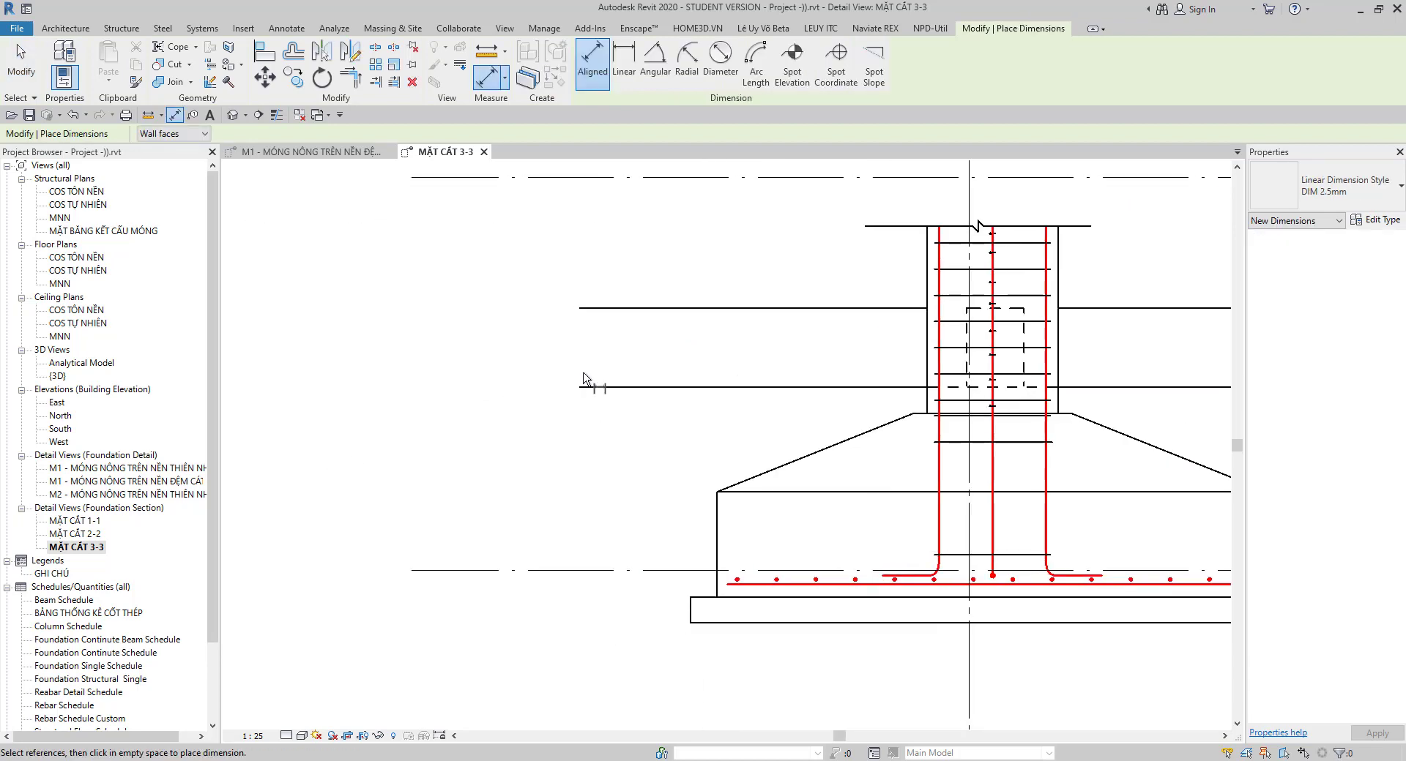
pyautogui.press('Escape')
# Place a break line detail component (DC) vertically across the tie beam end.
pyautogui.press('d')
pyautogui.press('c')
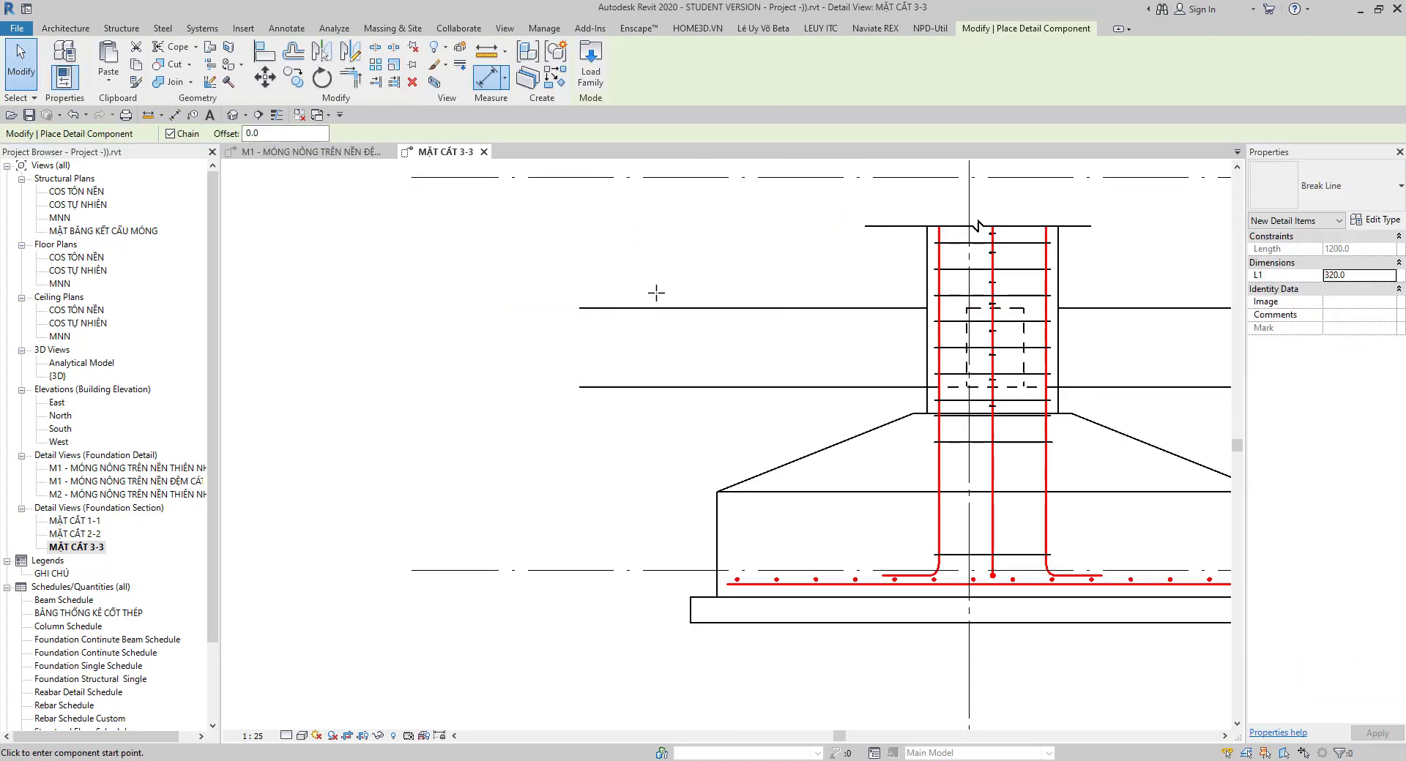
pyautogui.click(658, 292)
pyautogui.click(657, 402)
pyautogui.press('Escape')
pyautogui.press('Escape')
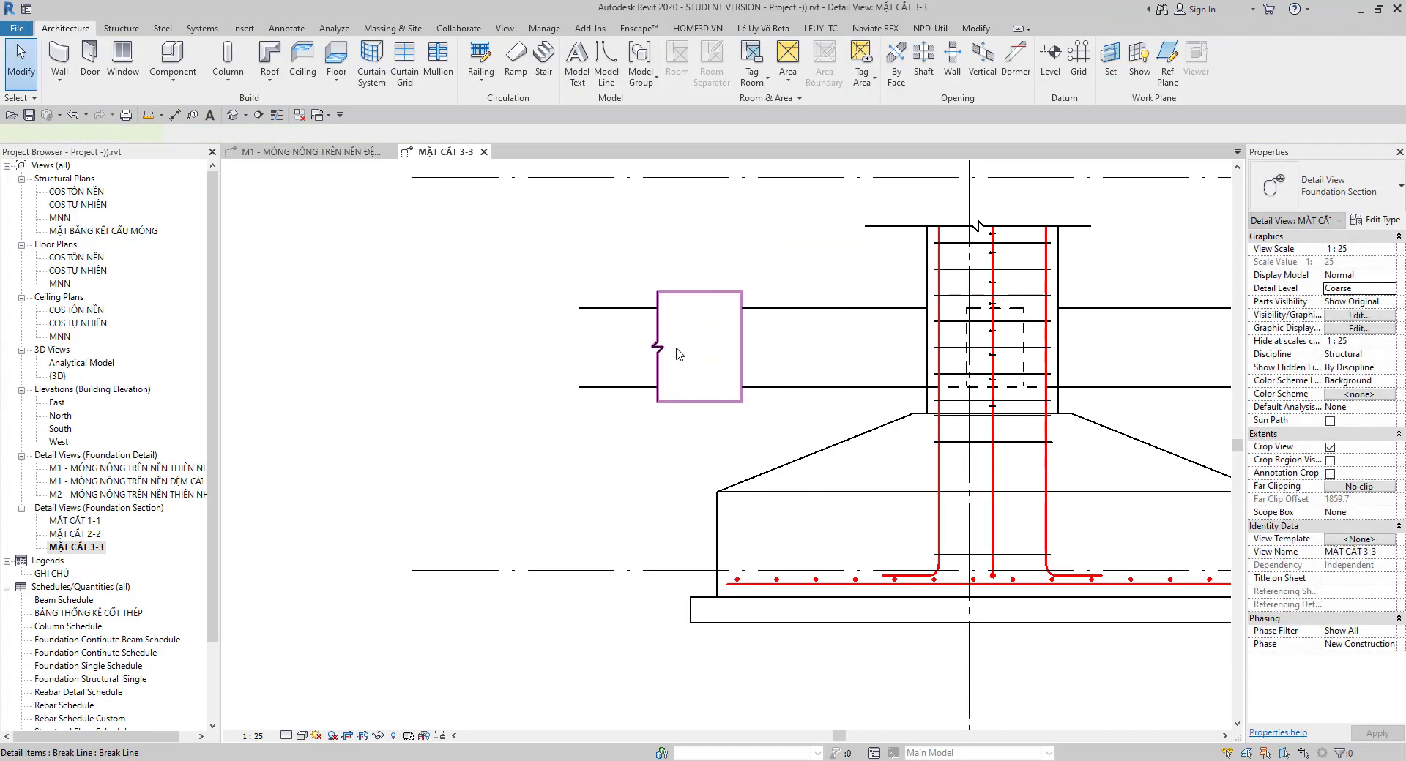
pyautogui.click(658, 344)
pyautogui.press('Escape')
# Check the new break line and the right-hand break line on the beam.
pyautogui.click(657, 358)
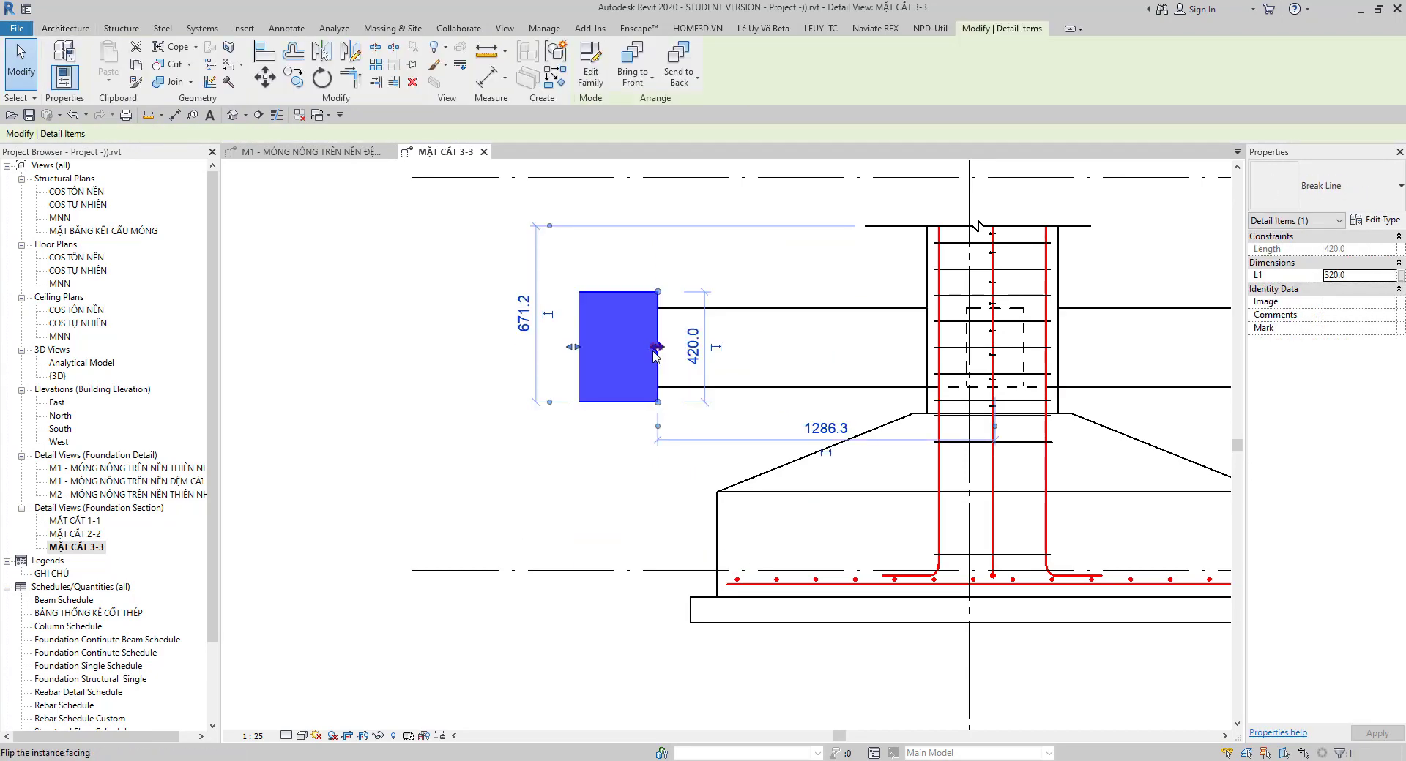
pyautogui.press('Escape')
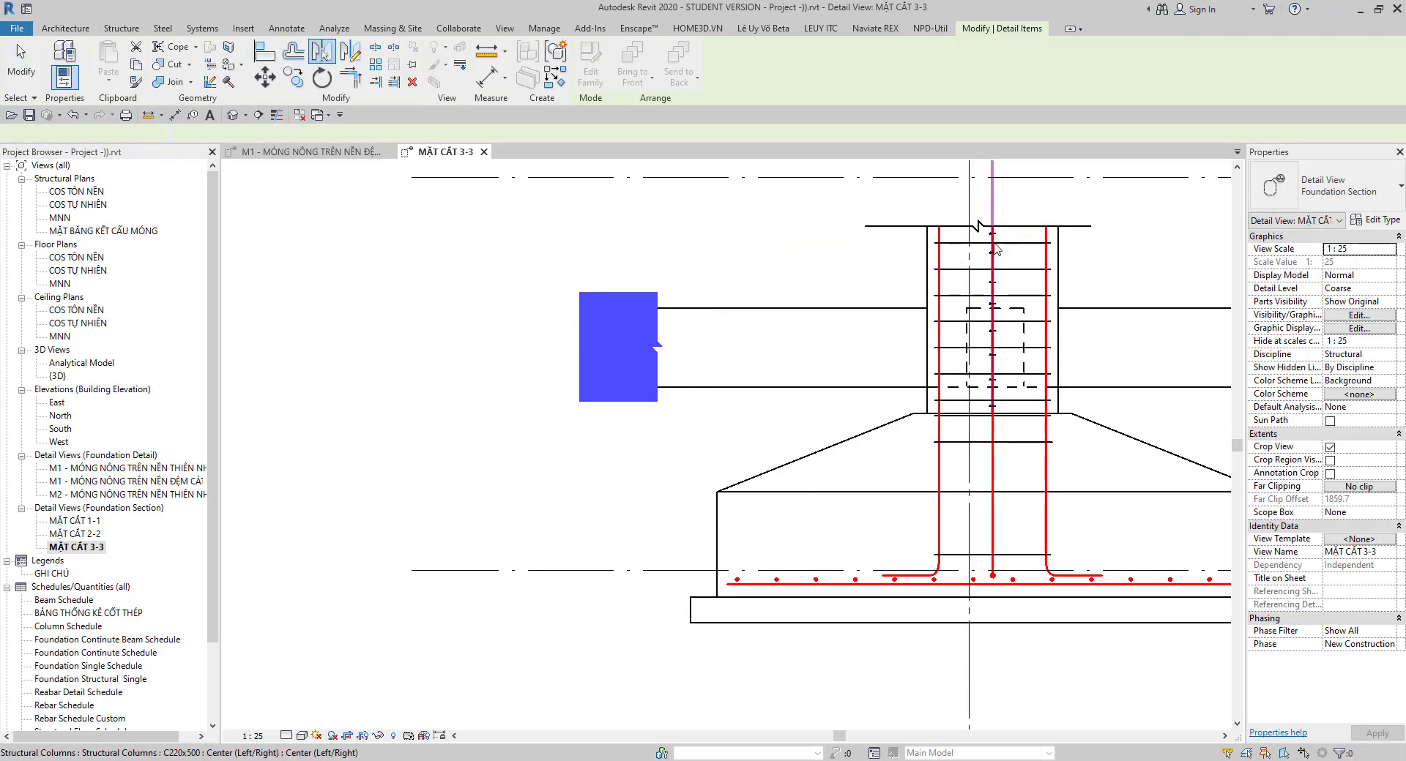
pyautogui.moveTo(1062, 337); pyautogui.dragTo(873, 333, button='middle')
pyautogui.click(952, 327)
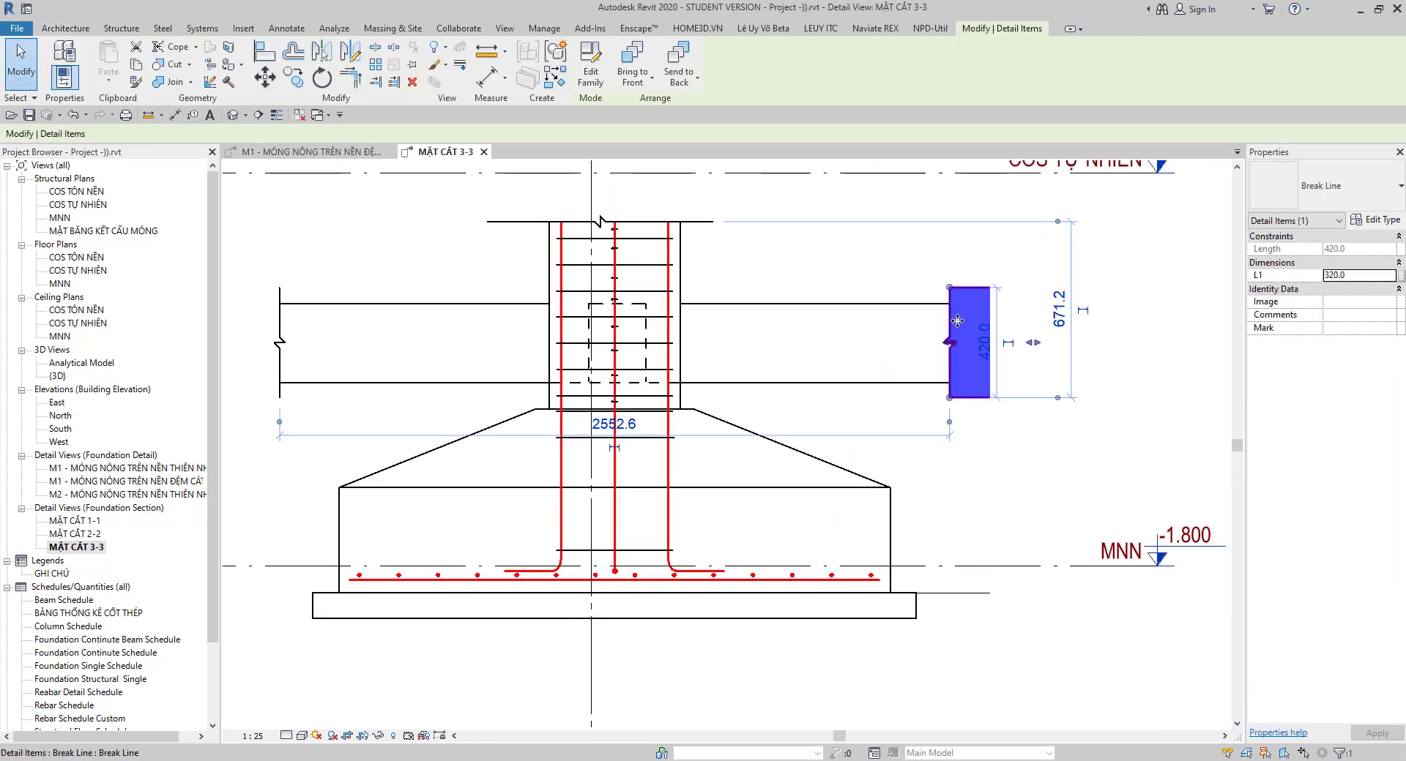
pyautogui.press('Escape')
pyautogui.scroll(-2, 800, 669)
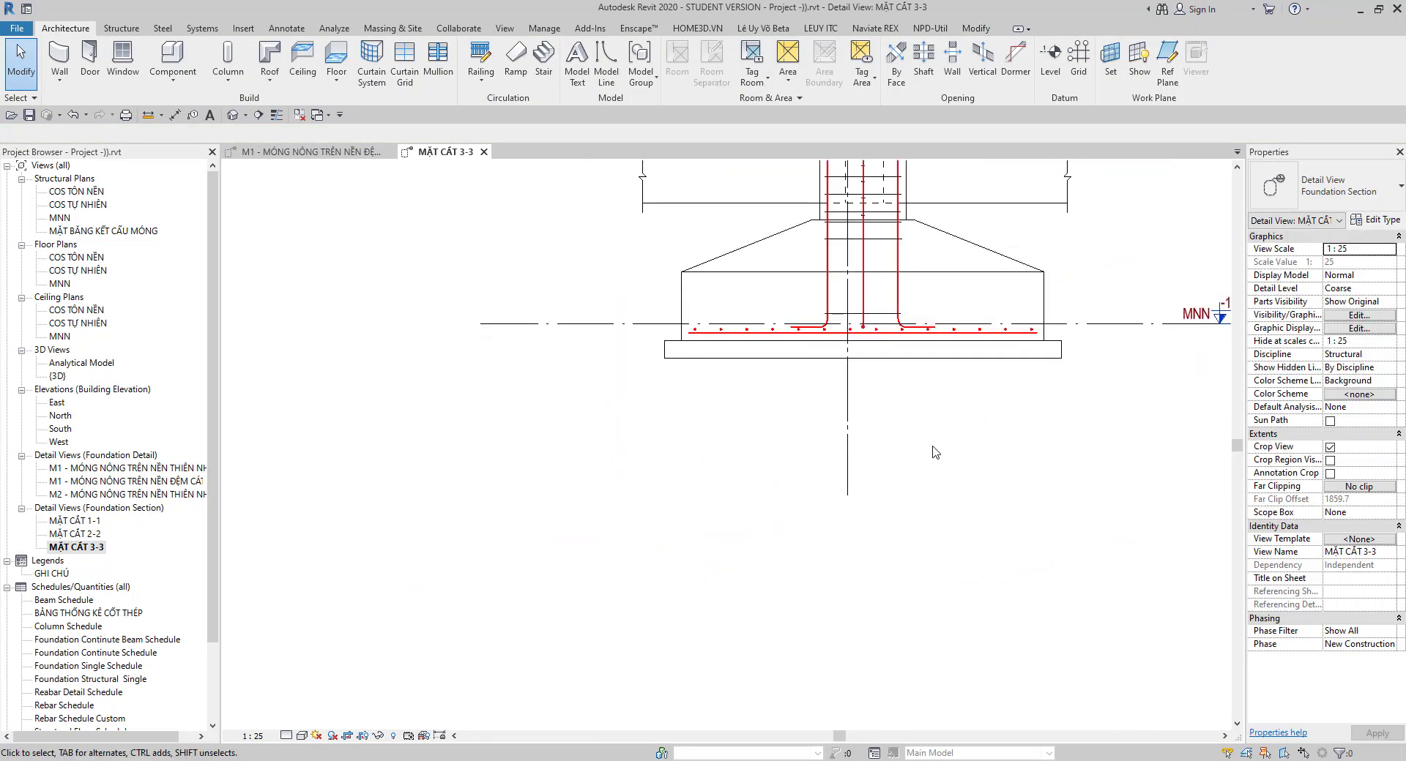
pyautogui.scroll(-2, 744, 556)
# Shorten the level lines' right ends toward the footing.
pyautogui.click(517, 451)
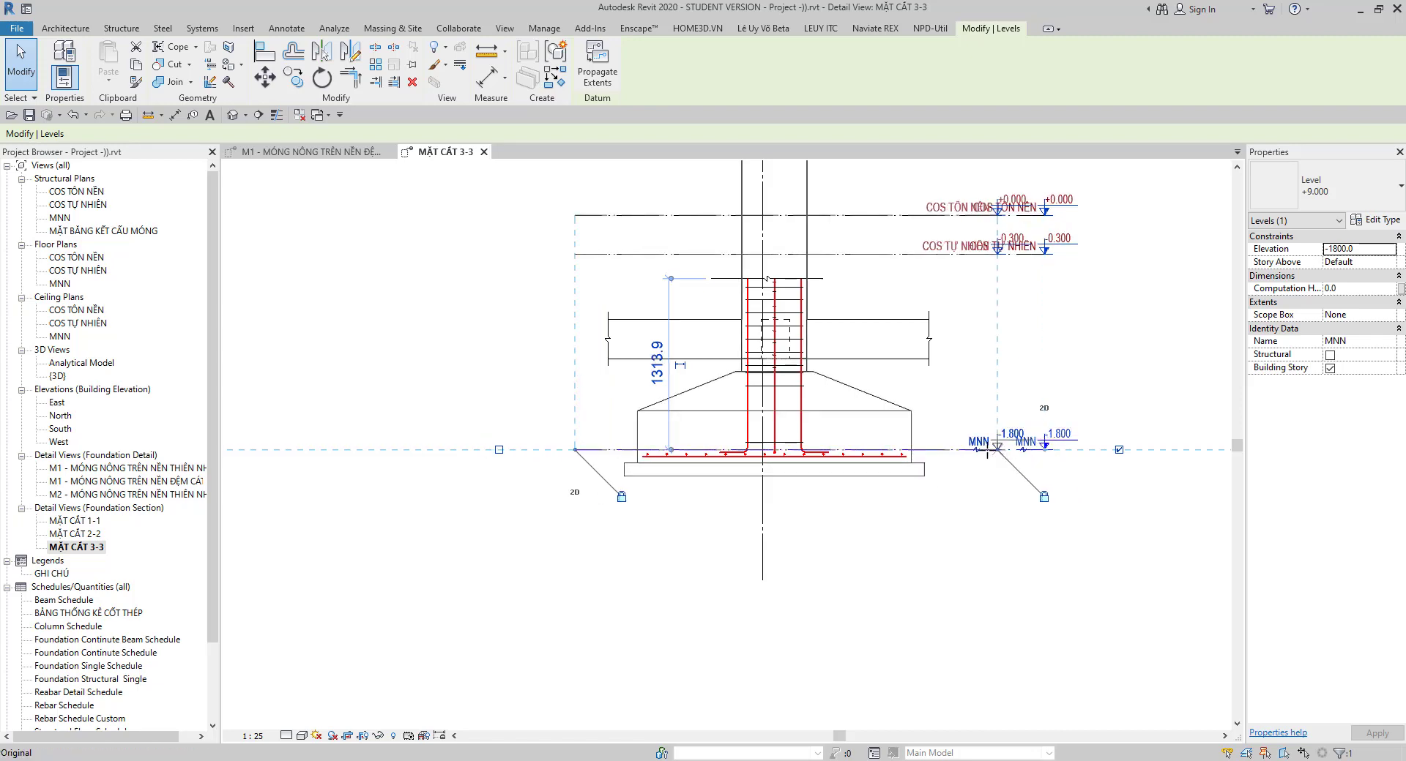
pyautogui.moveTo(1045, 458); pyautogui.dragTo(976, 453)
pyautogui.press('Escape')
# Shorten grid line E by pulling its top end down.
pyautogui.click(762, 518)
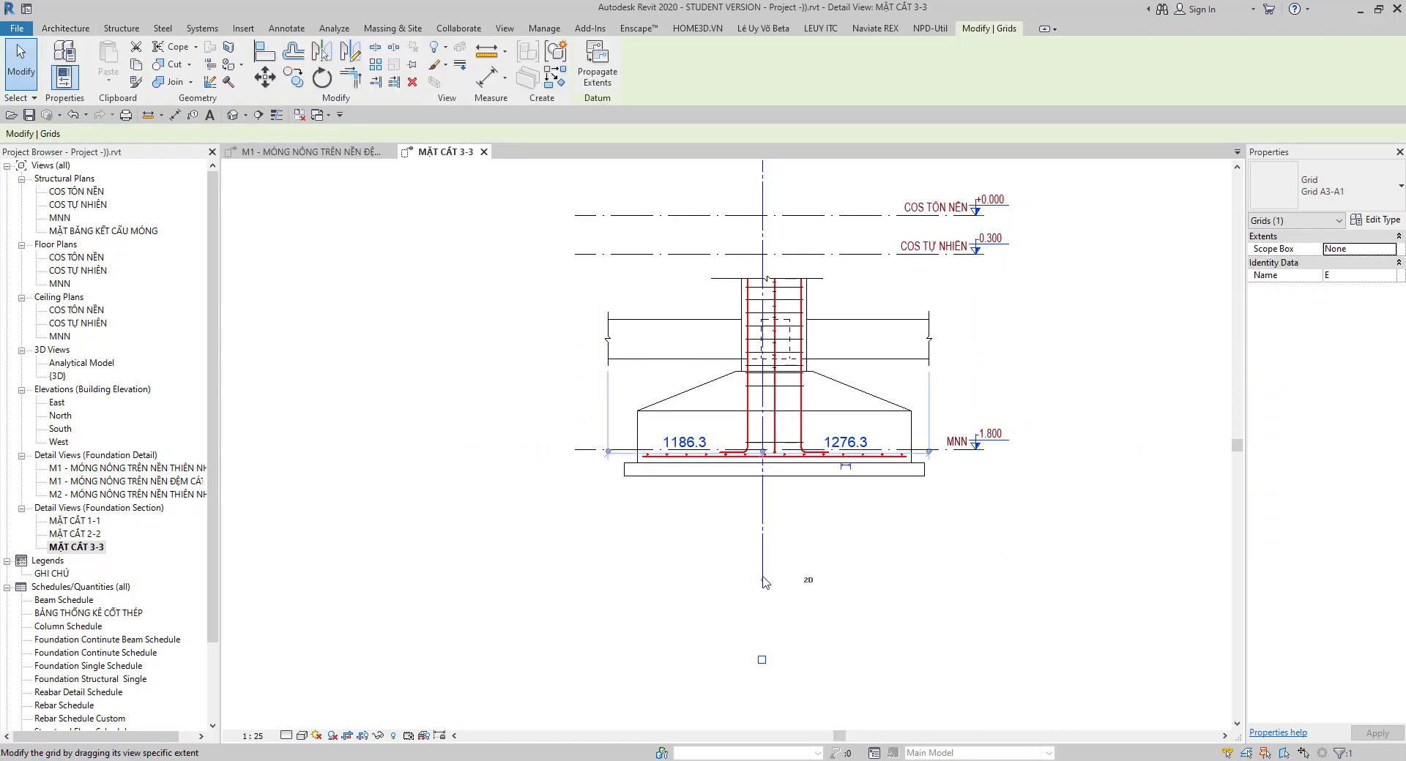
pyautogui.moveTo(862, 467); pyautogui.dragTo(843, 546, button='middle')
pyautogui.scroll(-2, 843, 546)
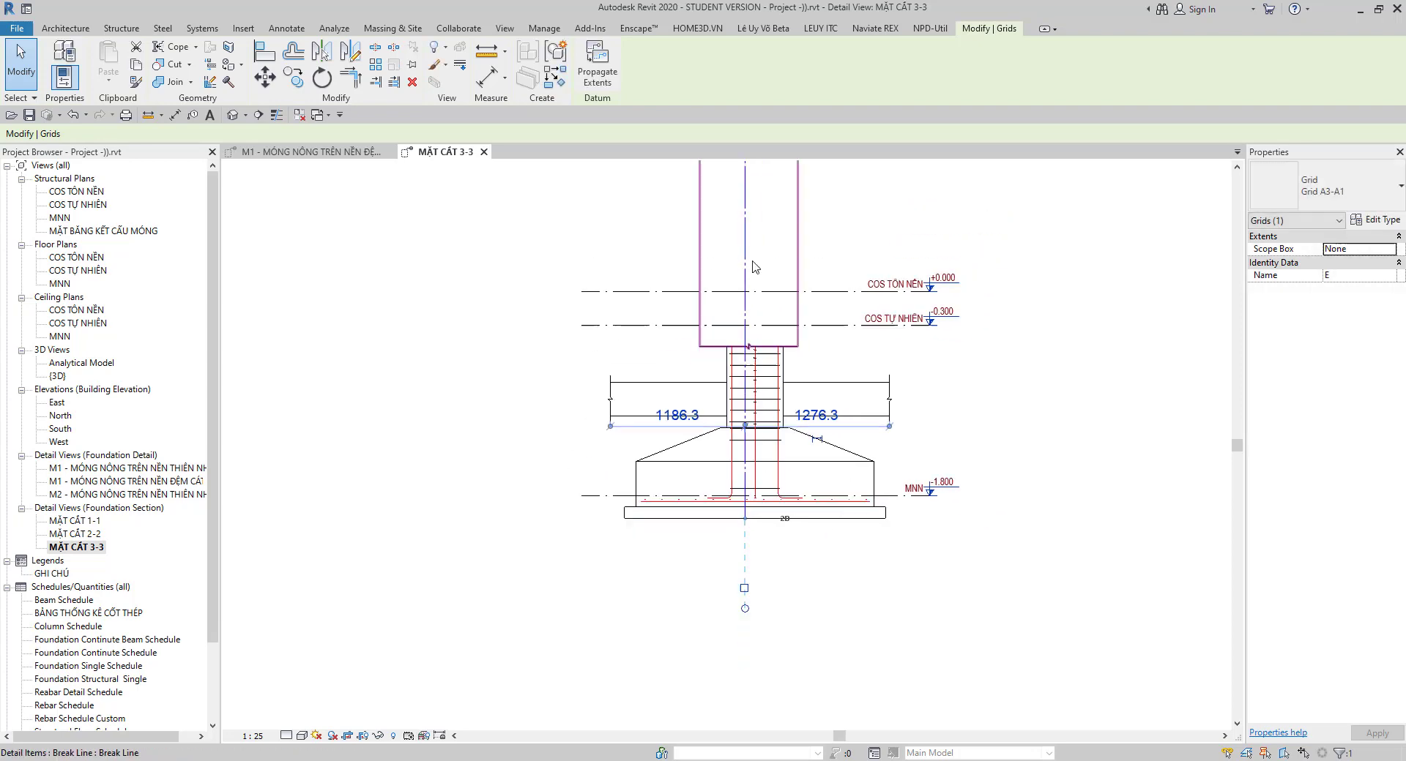
pyautogui.moveTo(740, 212); pyautogui.dragTo(729, 354, button='middle')
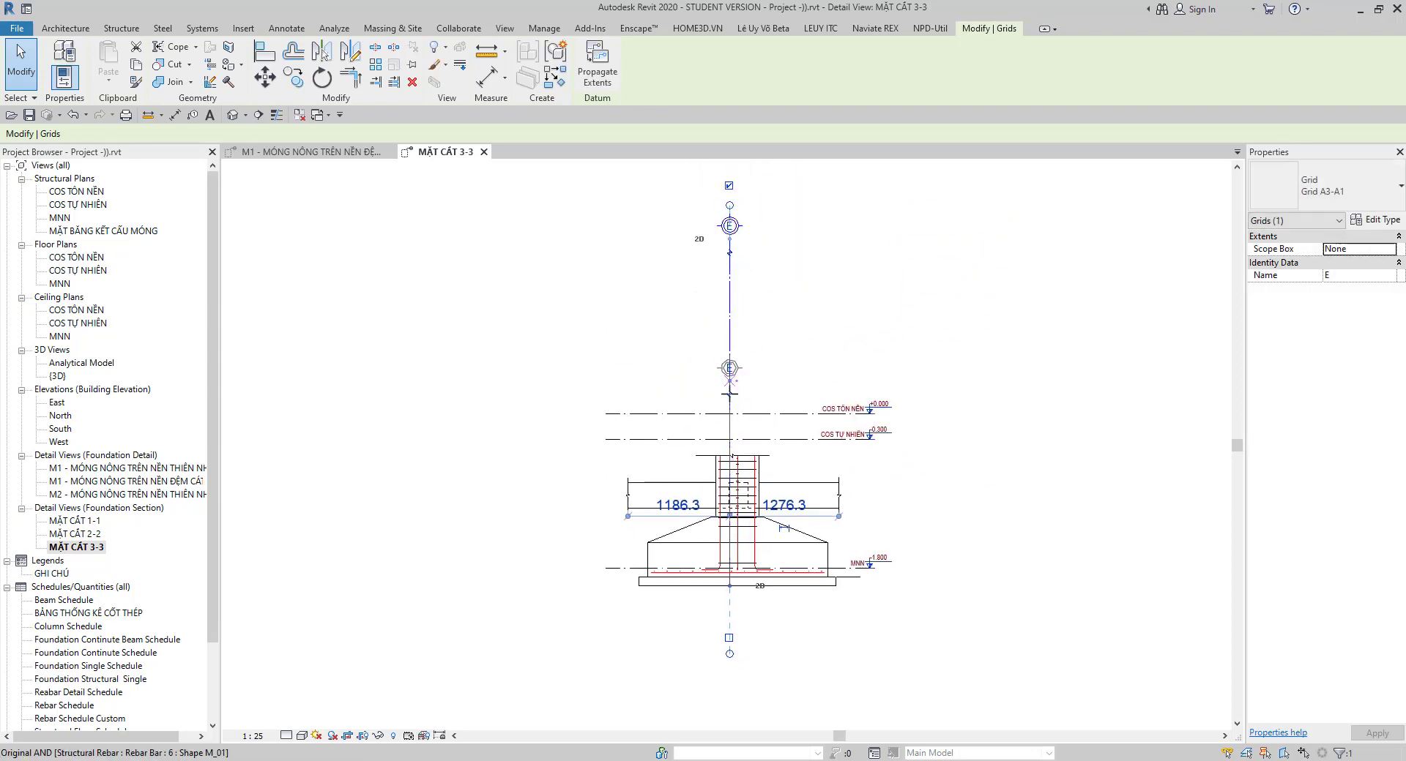
pyautogui.moveTo(728, 354); pyautogui.dragTo(729, 396)
pyautogui.press('Escape')
pyautogui.scroll(3, 911, 464)
# Uncheck Levels under Annotation Categories in Visibility/Graphics (VG) for this section.
pyautogui.click(775, 431)
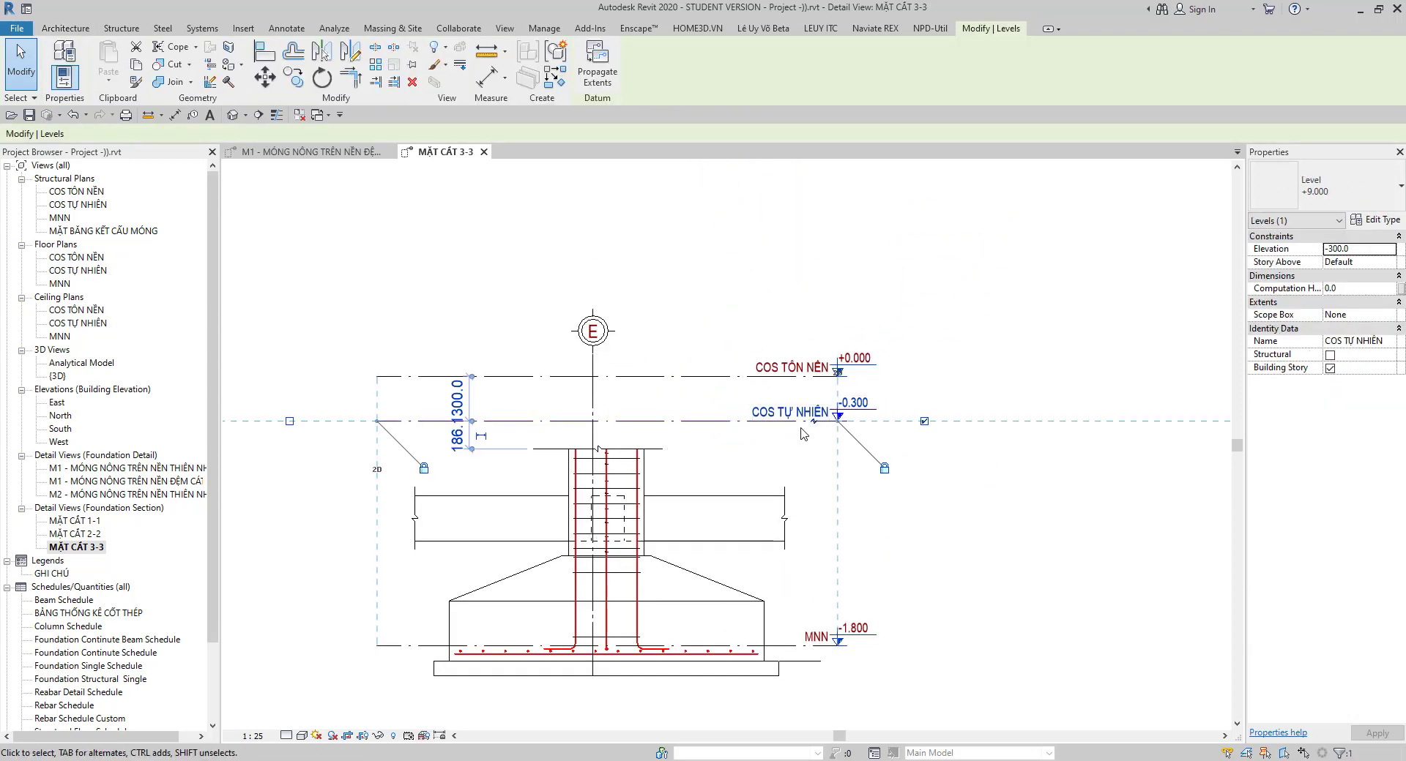
pyautogui.press('v')
pyautogui.press('g')
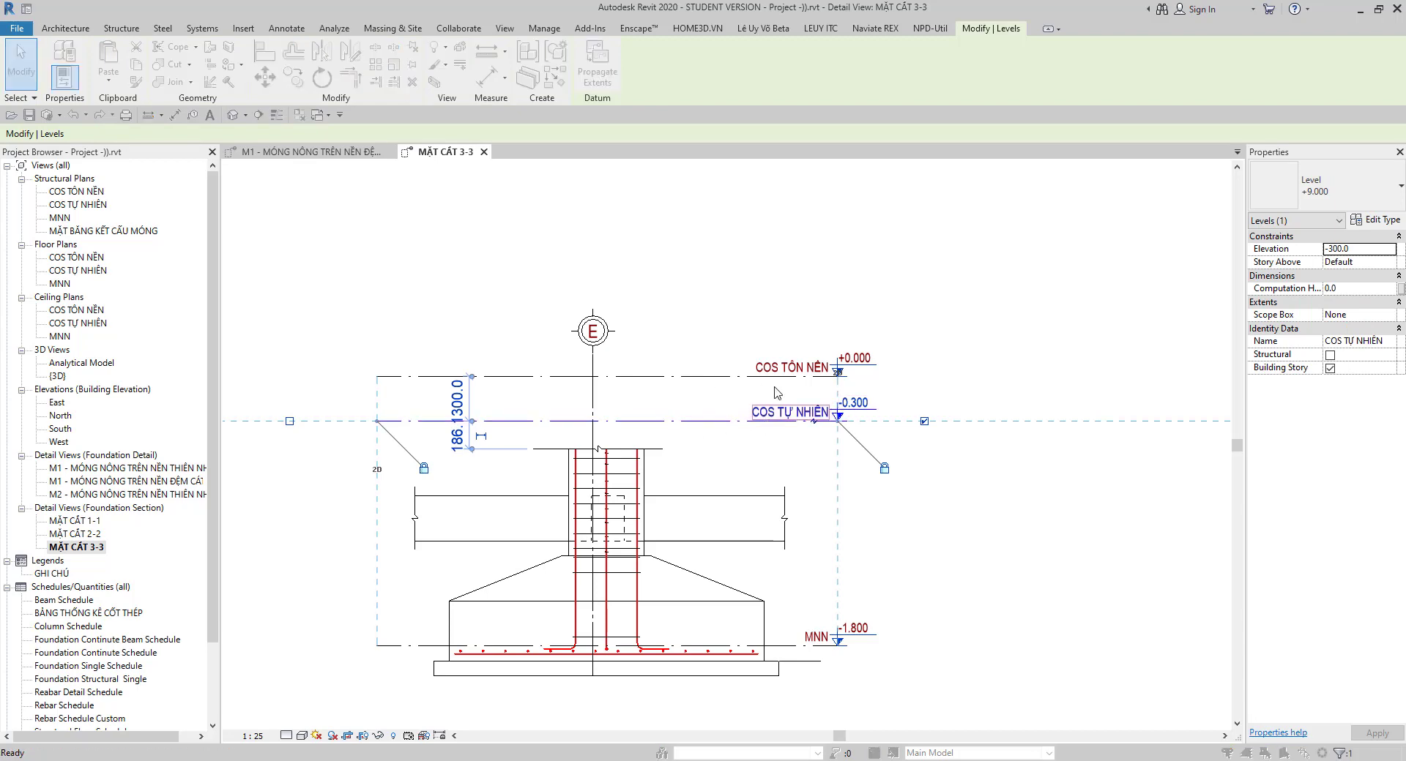
pyautogui.click(737, 139)
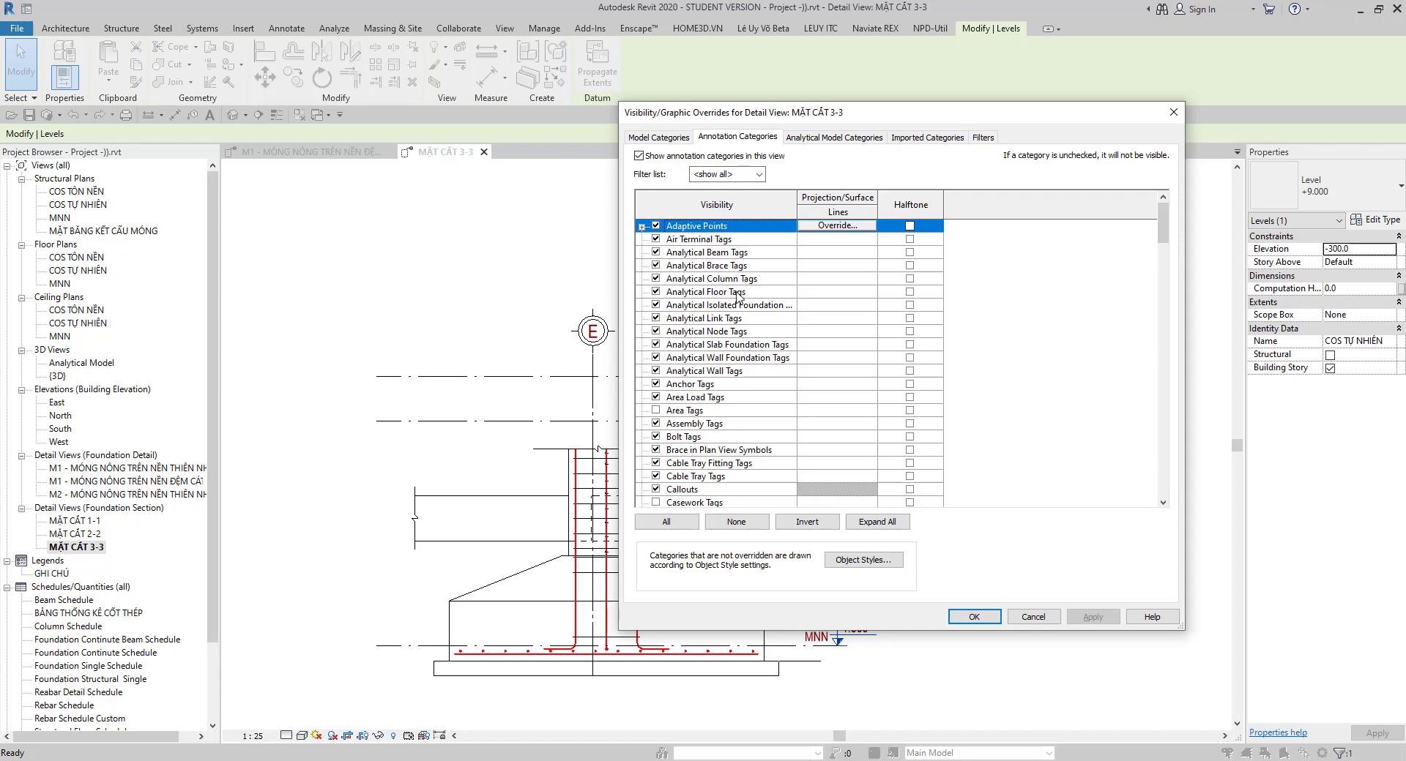
pyautogui.press('l')
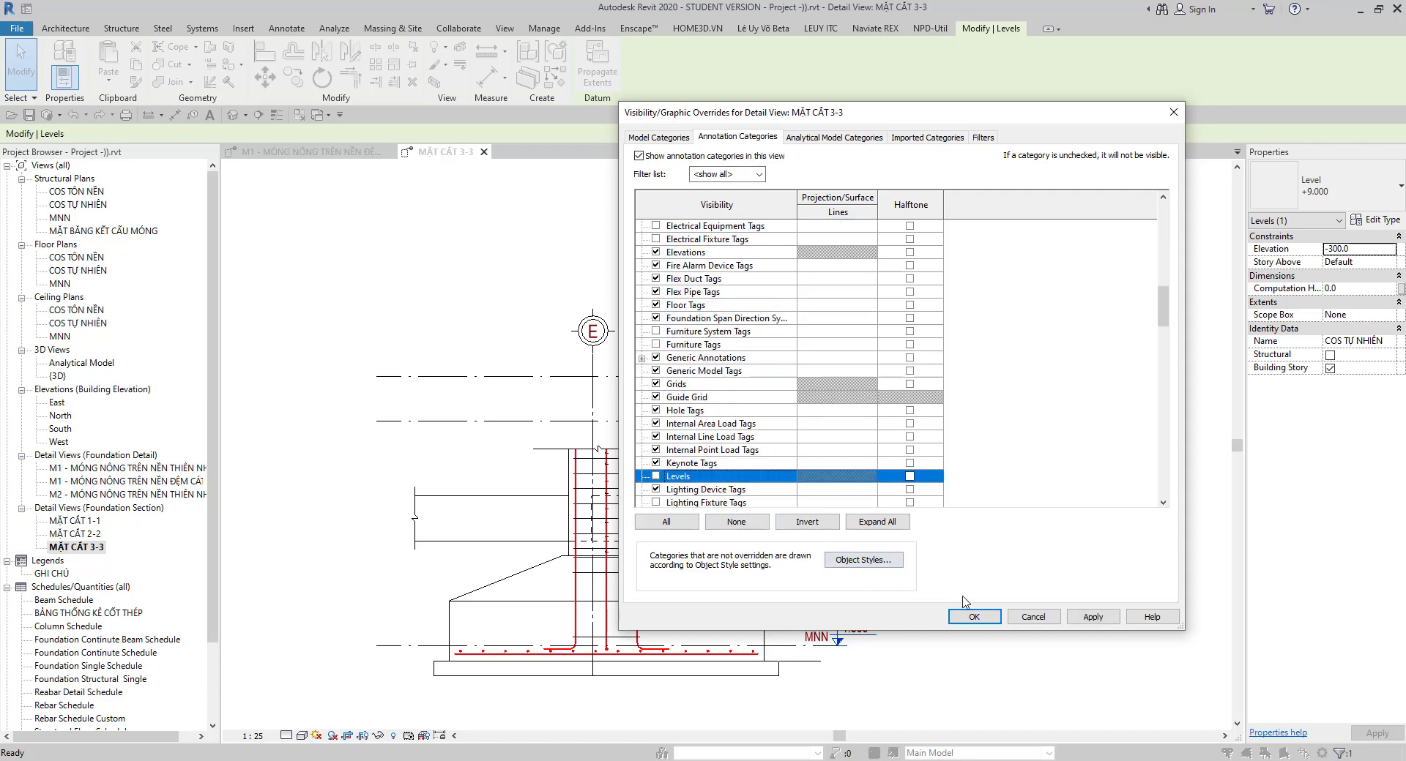
pyautogui.click(973, 617)
pyautogui.scroll(2, 983, 361)
# Shorten both ends of the break line at the column top.
pyautogui.scroll(1, 676, 227)
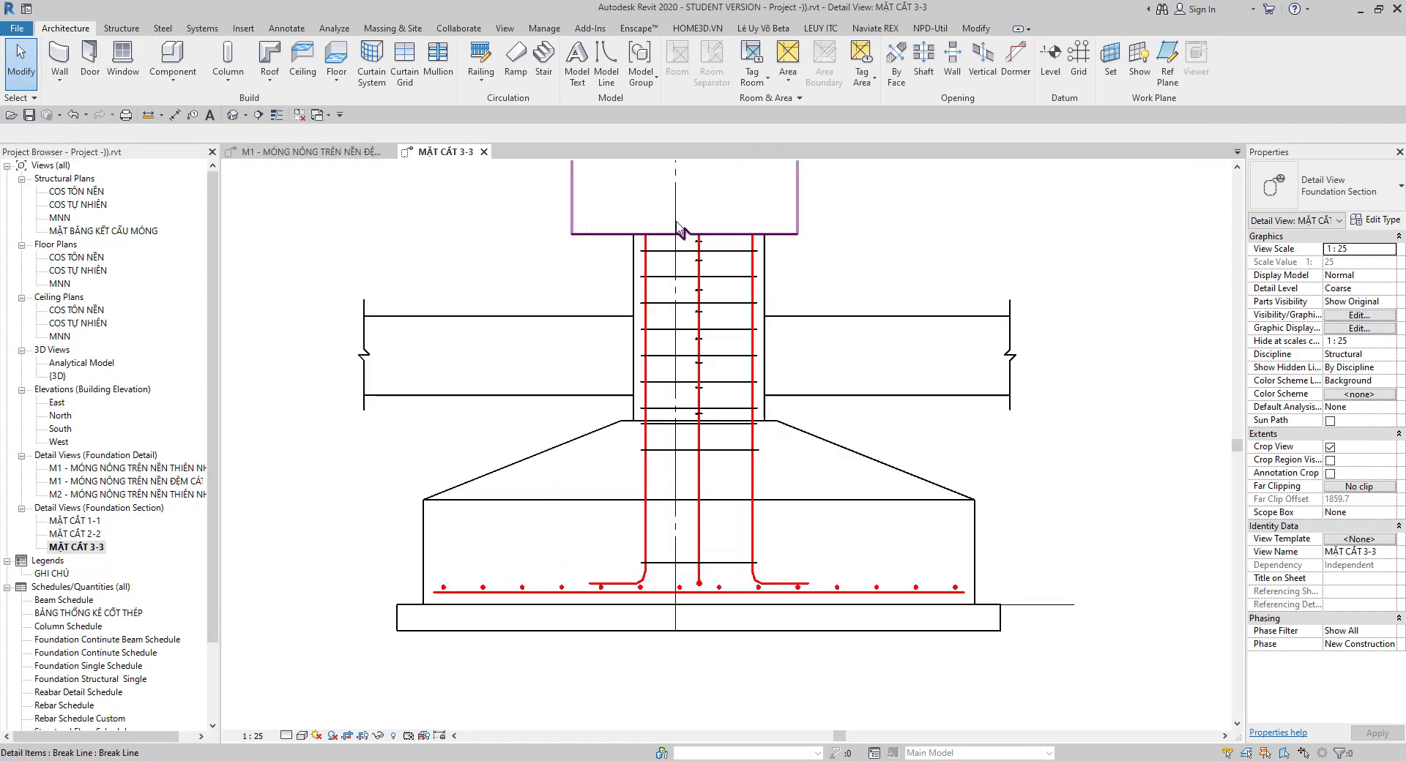
pyautogui.click(585, 233)
pyautogui.moveTo(571, 234); pyautogui.dragTo(612, 233)
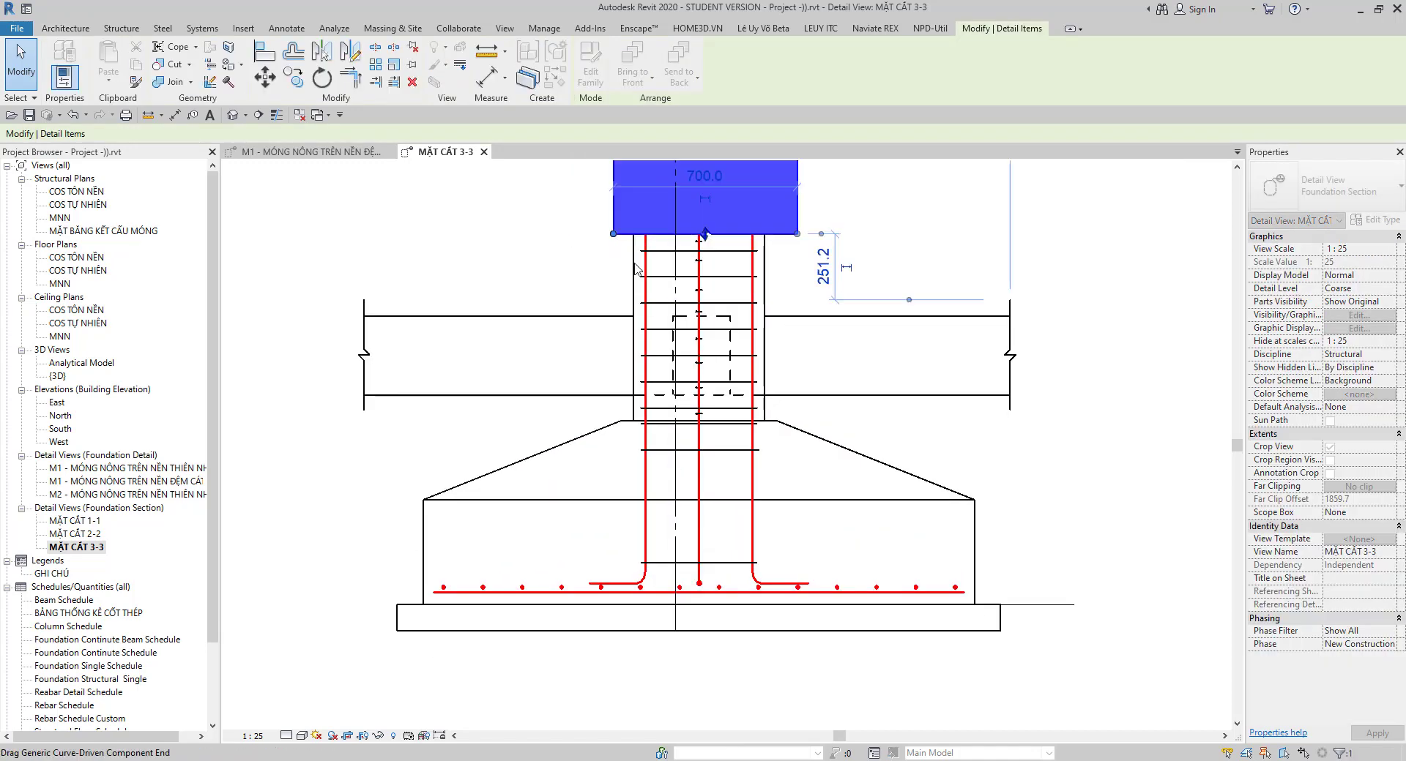
pyautogui.press('Escape')
pyautogui.click(797, 232)
pyautogui.moveTo(798, 233); pyautogui.dragTo(779, 233)
pyautogui.press('Escape')
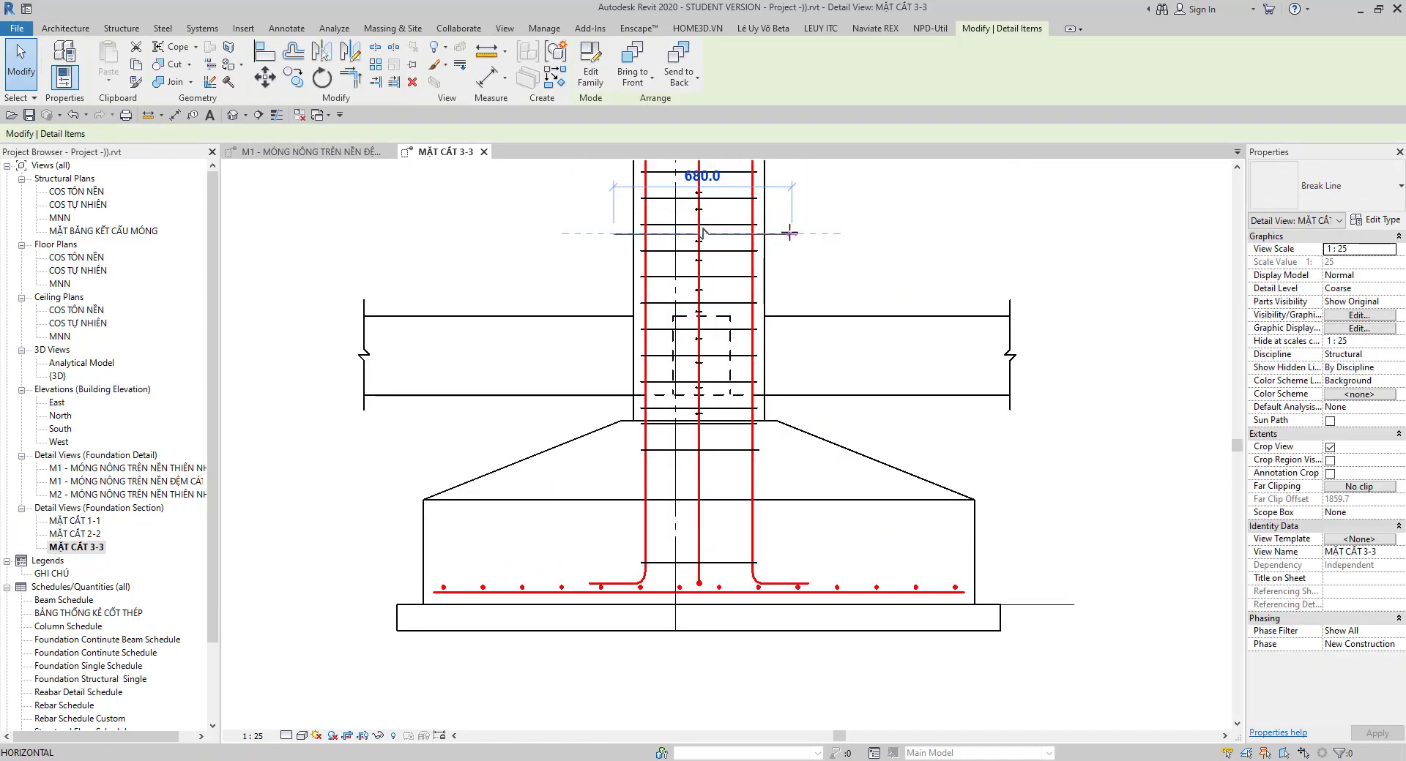
# Recentre the footing and inspect the soil fill generic model.
pyautogui.scroll(-3, 843, 365)
pyautogui.moveTo(844, 365); pyautogui.dragTo(801, 335, button='middle')
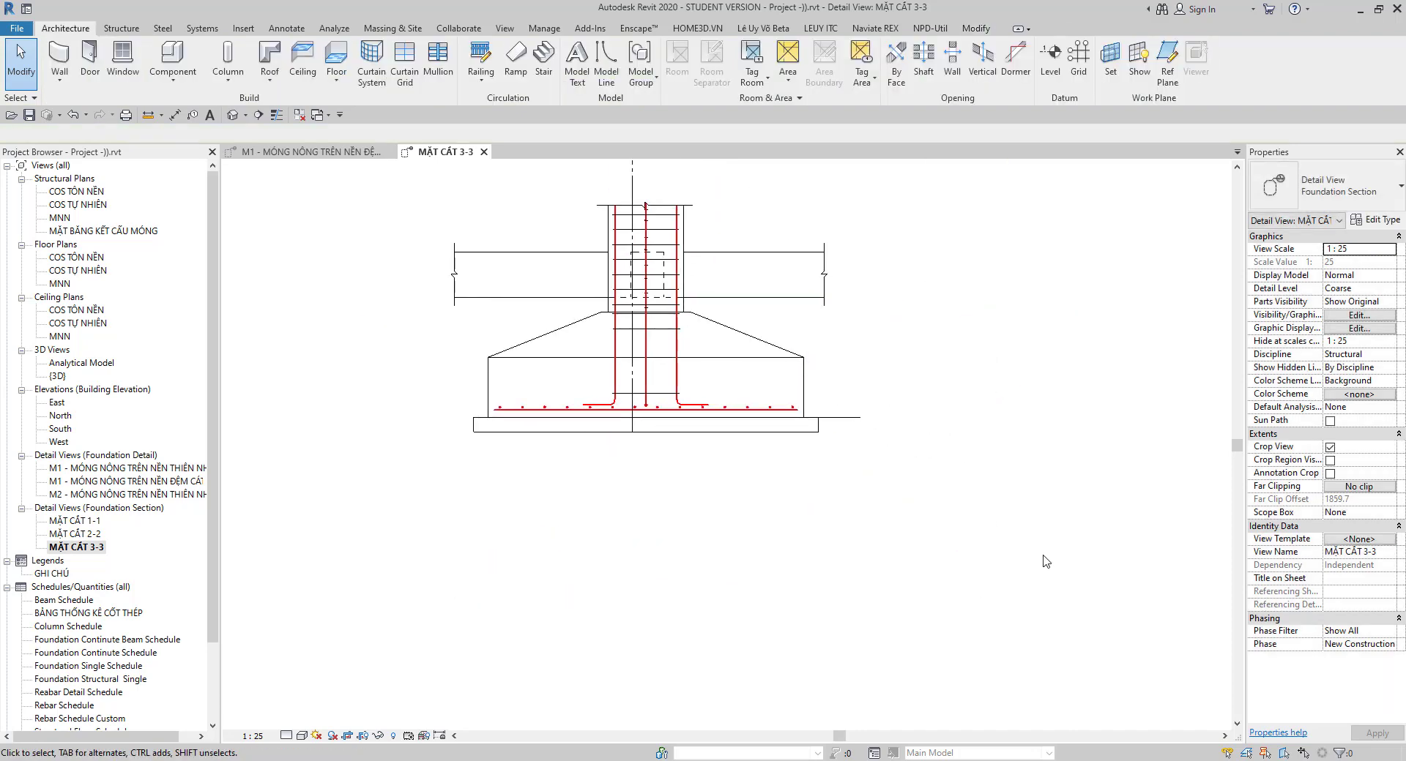
pyautogui.click(852, 425)
pyautogui.press('Escape')
pyautogui.scroll(1, 861, 410)
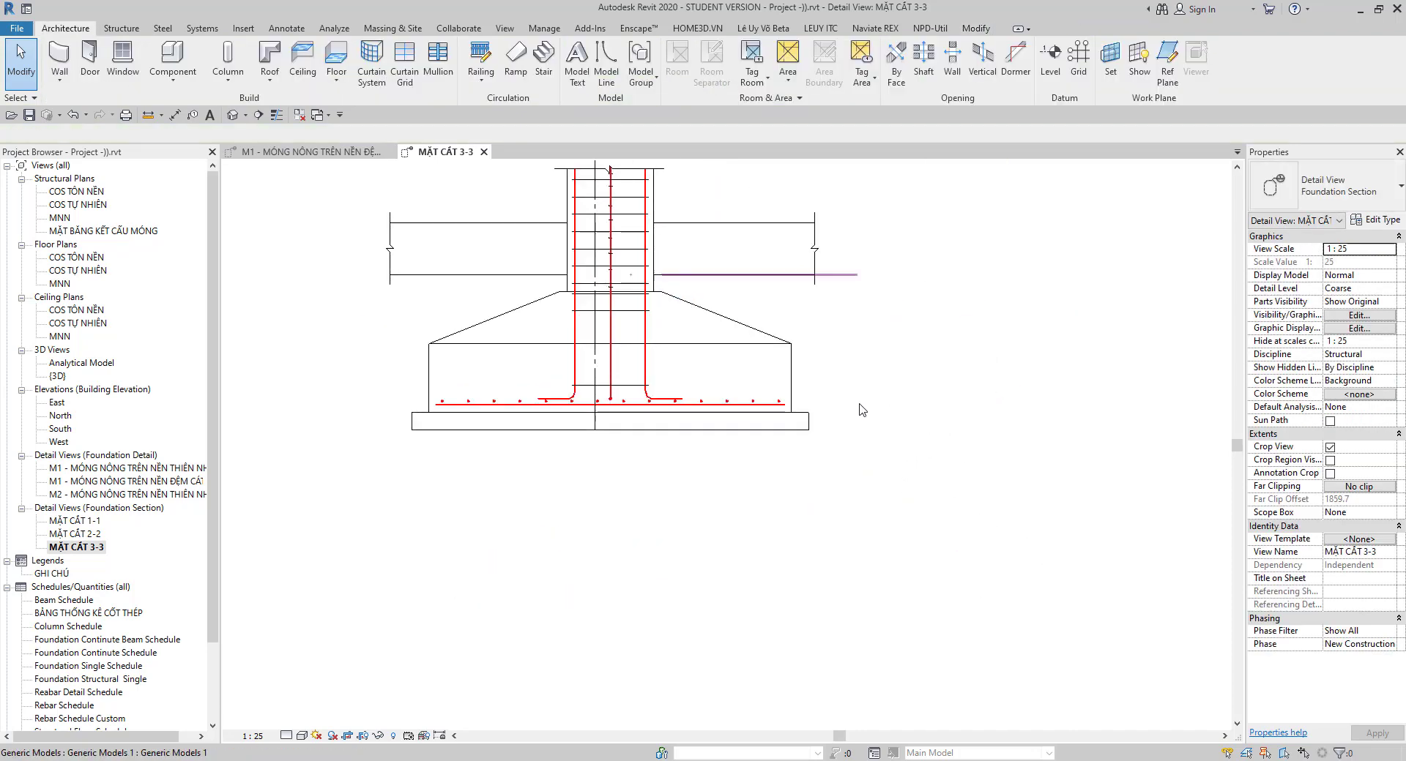
pyautogui.click(846, 355)
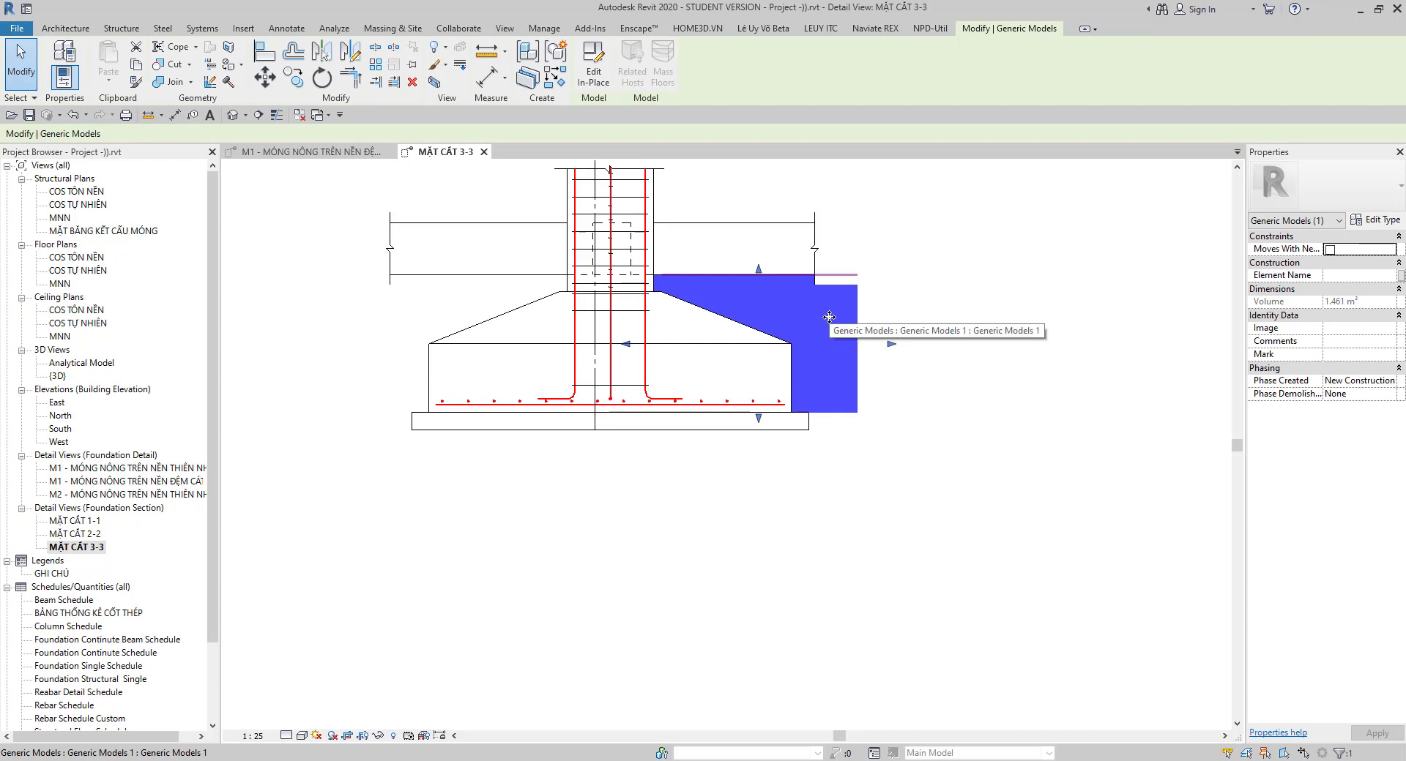
pyautogui.scroll(1, 828, 317)
pyautogui.moveTo(829, 317); pyautogui.dragTo(787, 344, button='middle')
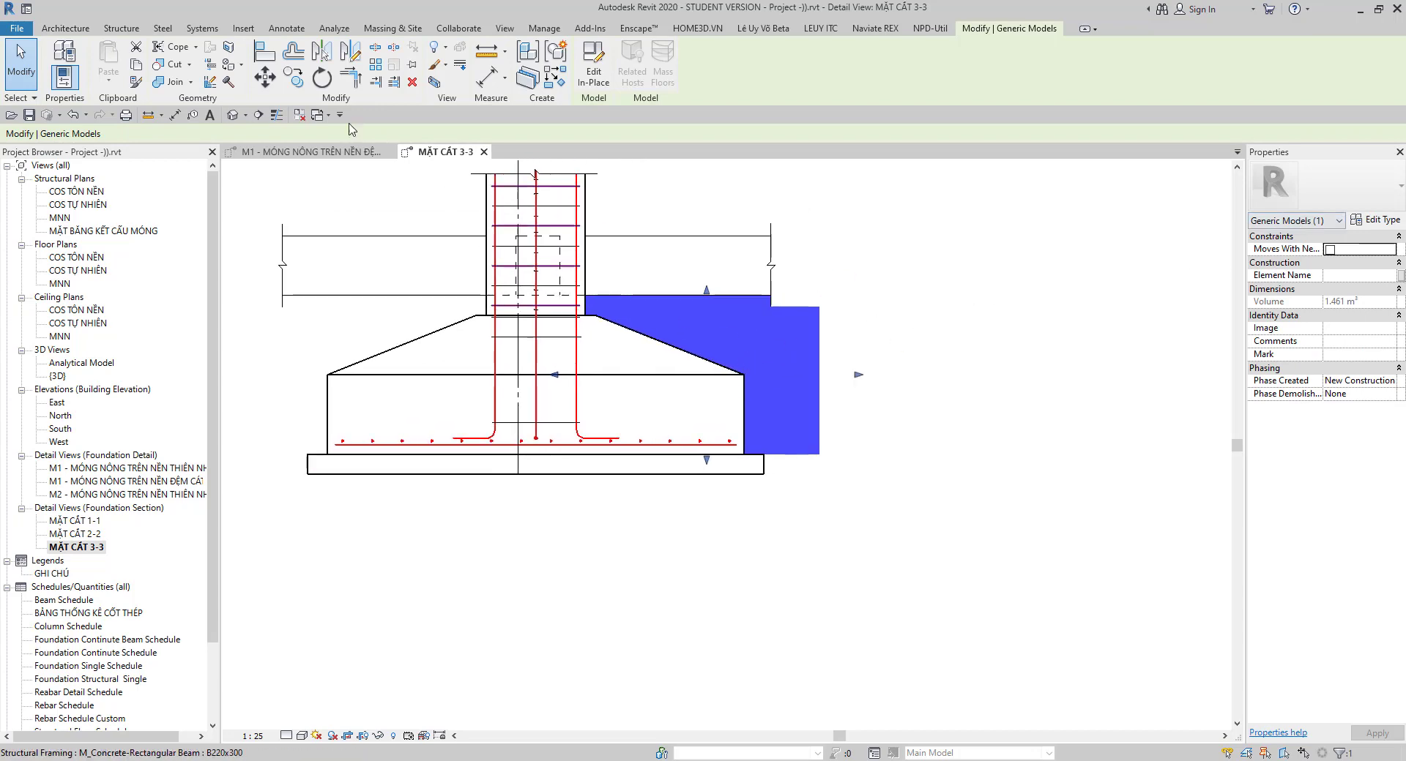
pyautogui.scroll(1, 773, 363)
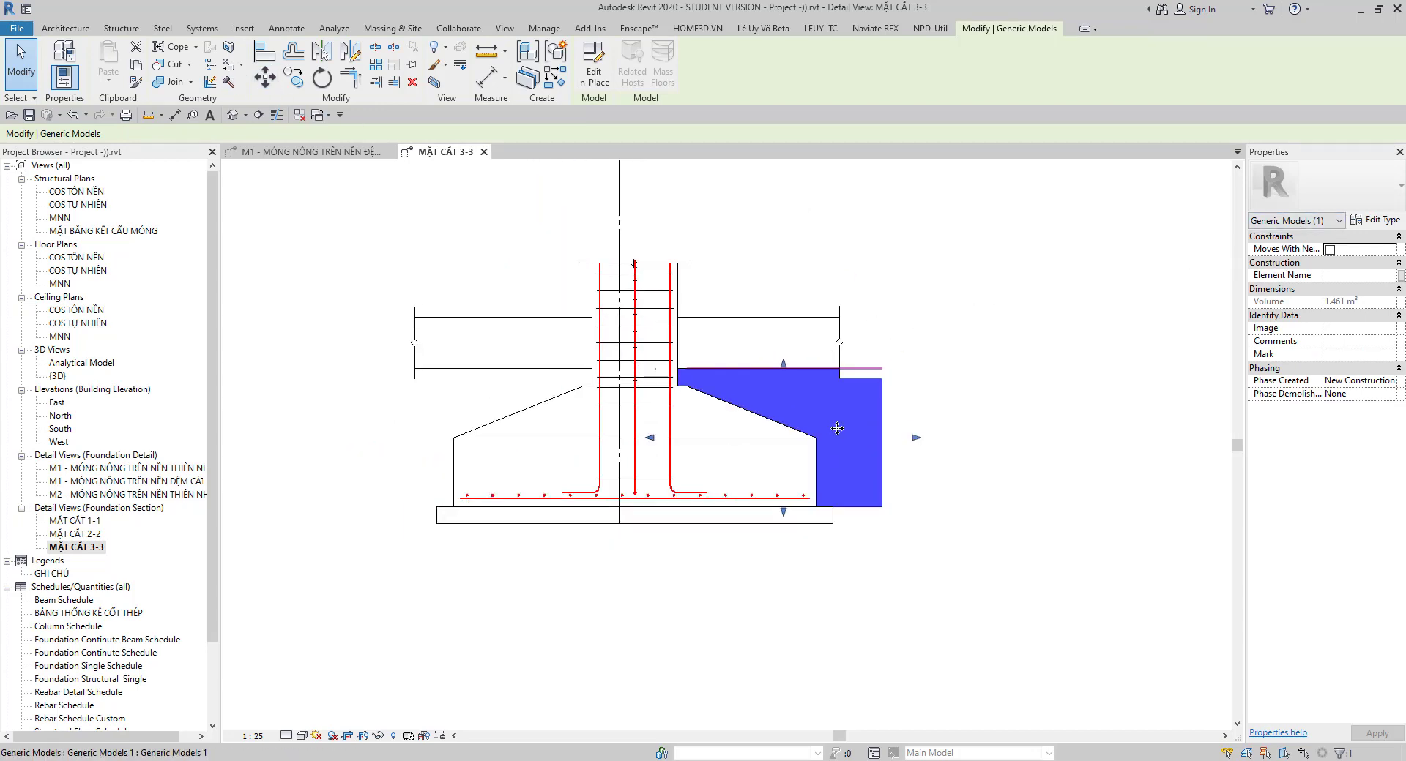
pyautogui.moveTo(773, 363); pyautogui.dragTo(934, 439, button='middle')
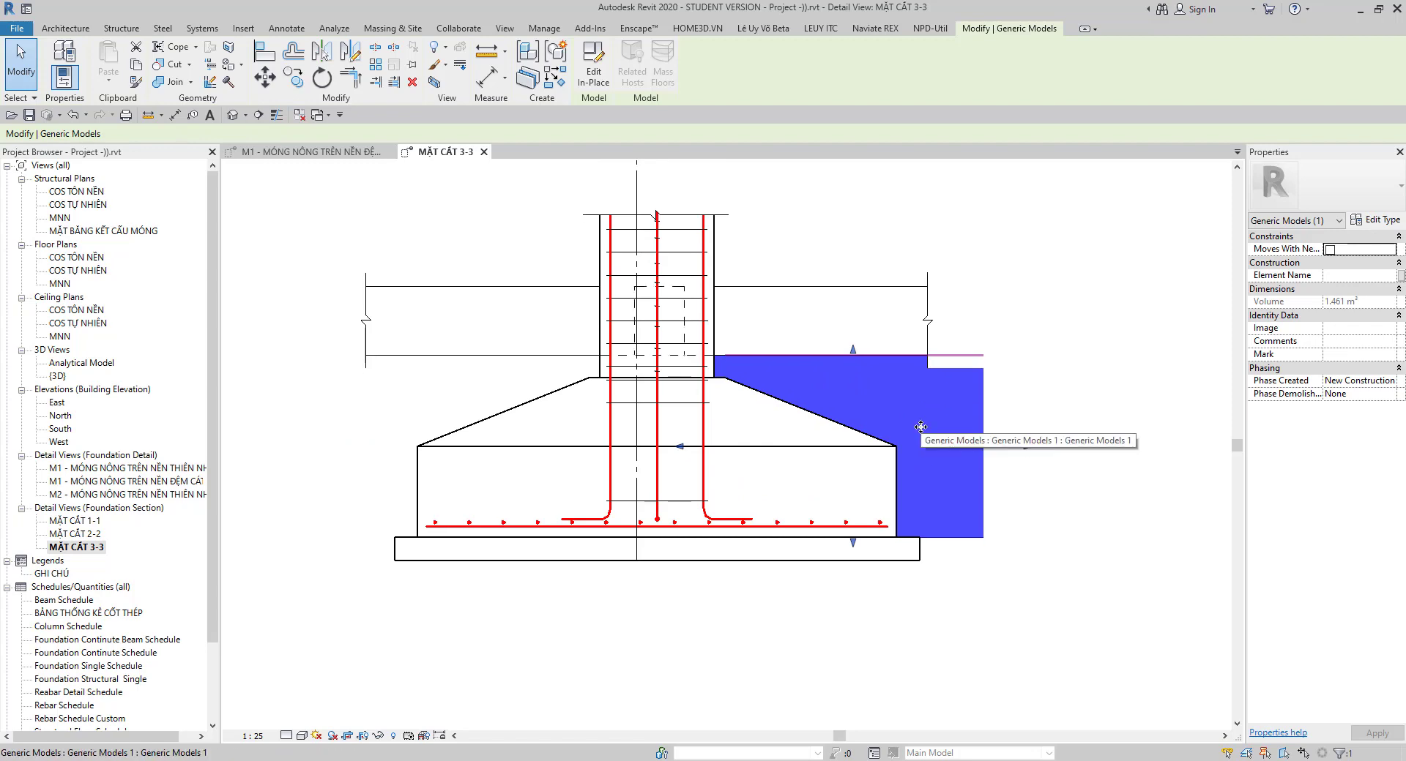
pyautogui.click(1079, 644)
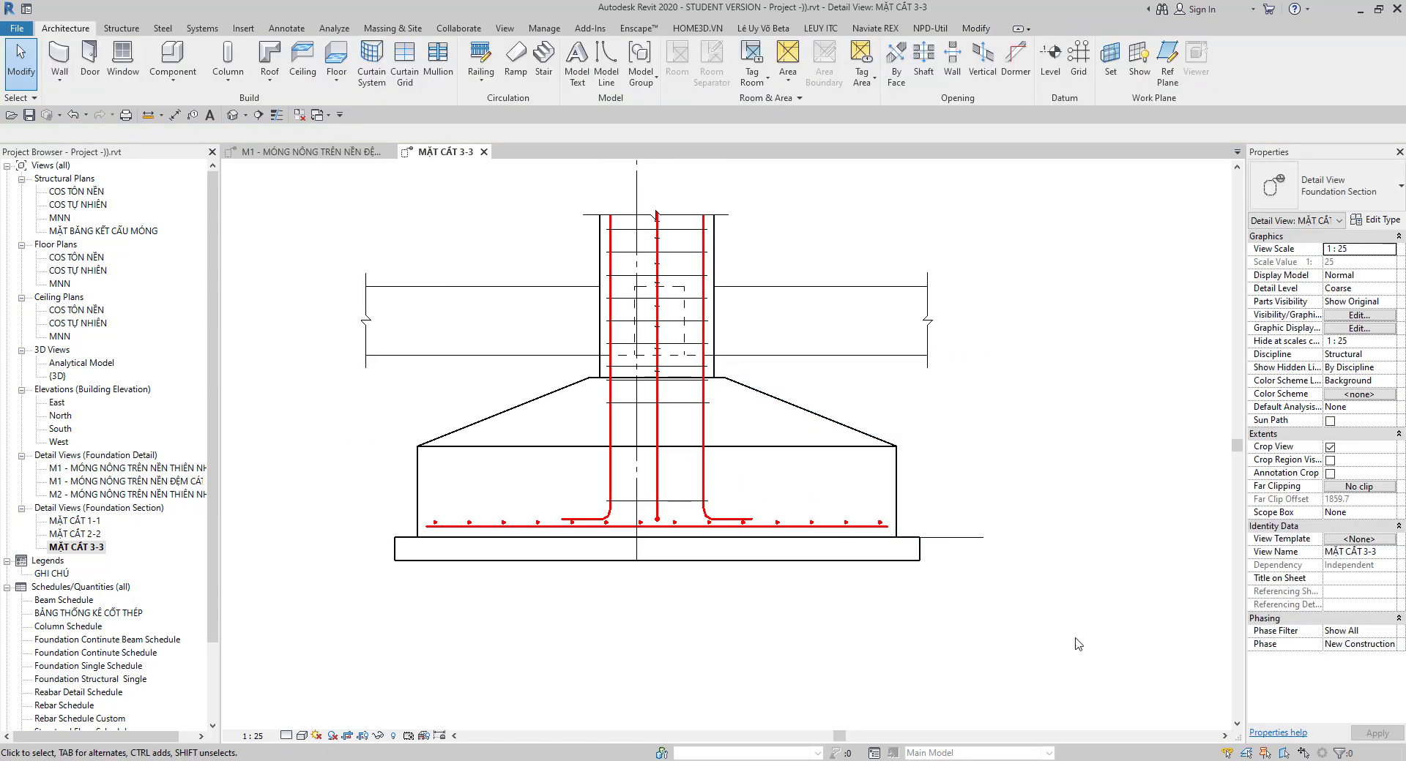
# Delete the blue generic model next to the footing.
pyautogui.click(961, 531)
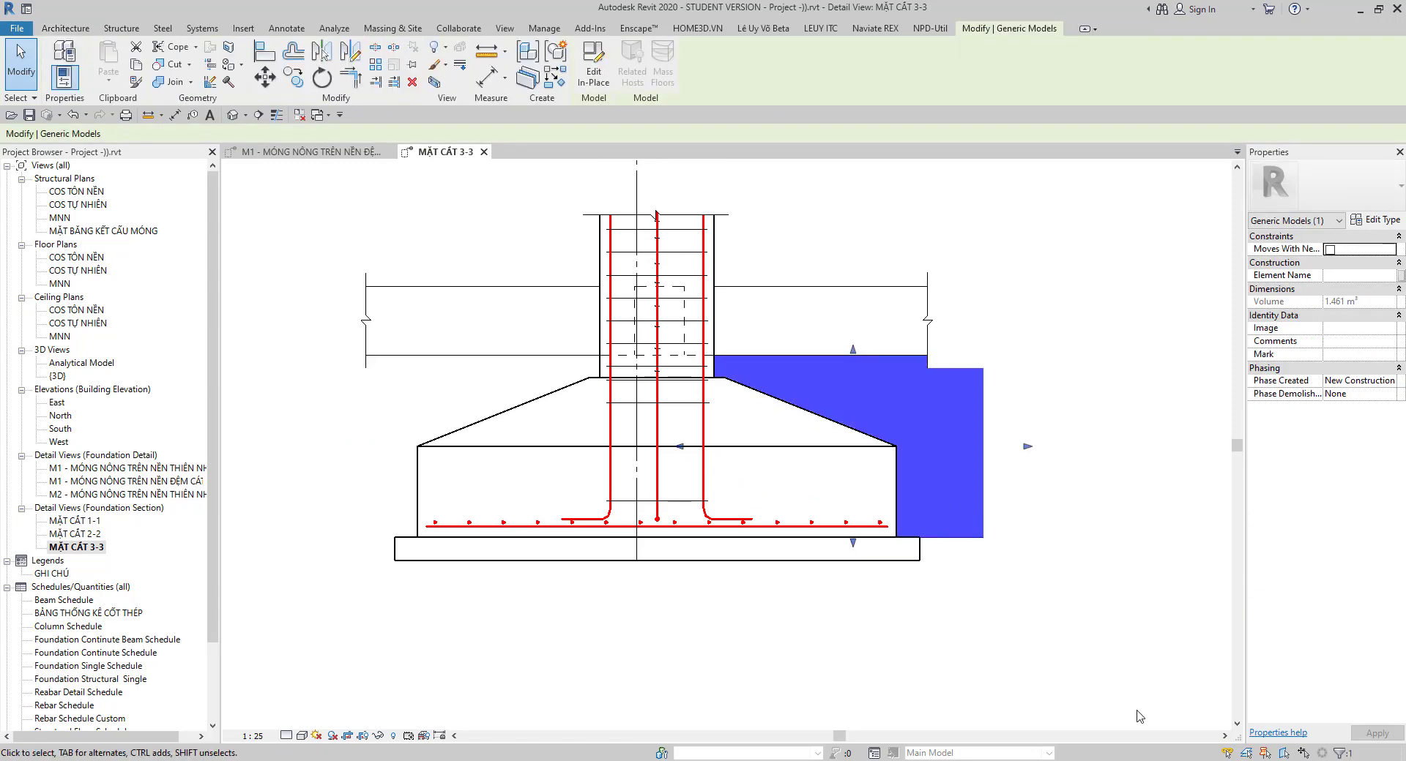
pyautogui.press('Delete')
pyautogui.scroll(-2, 825, 530)
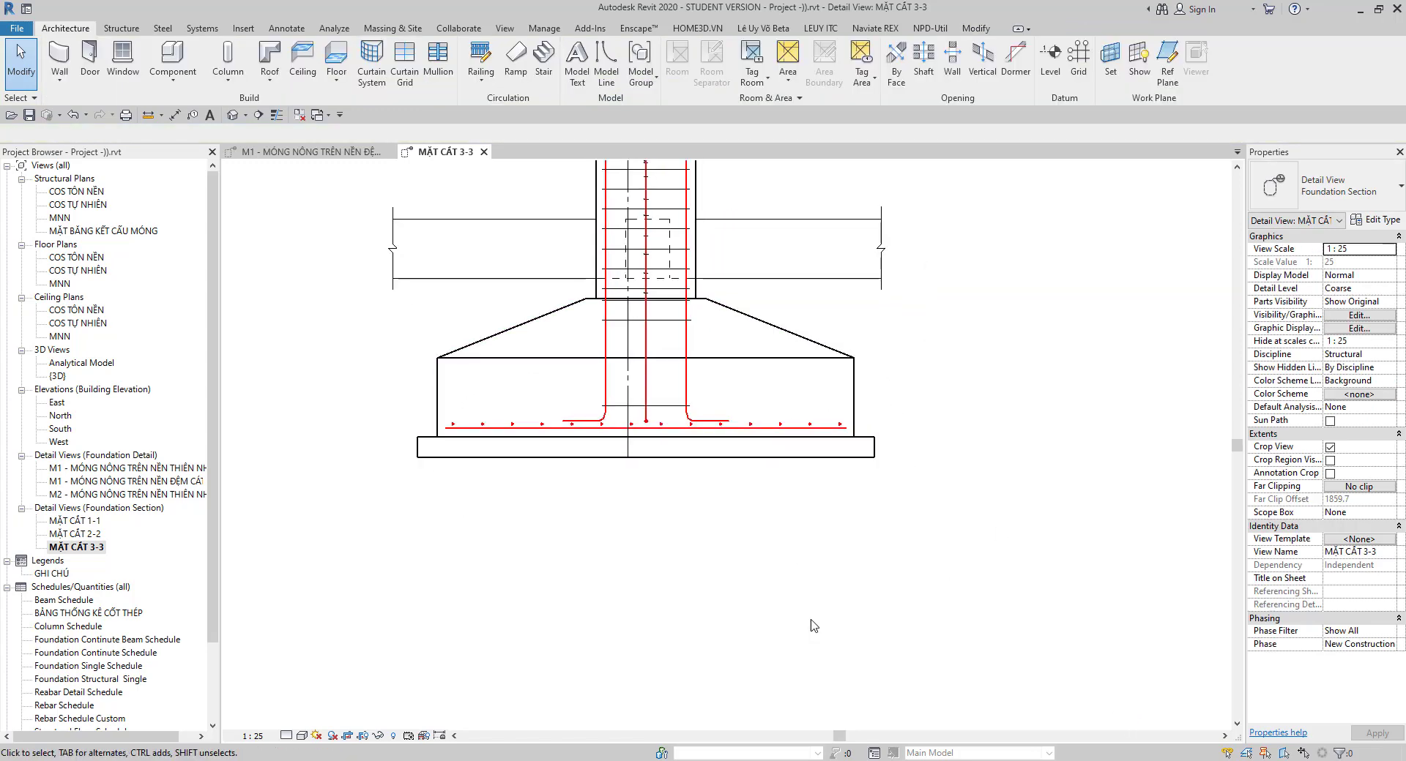
pyautogui.scroll(-2, 984, 468)
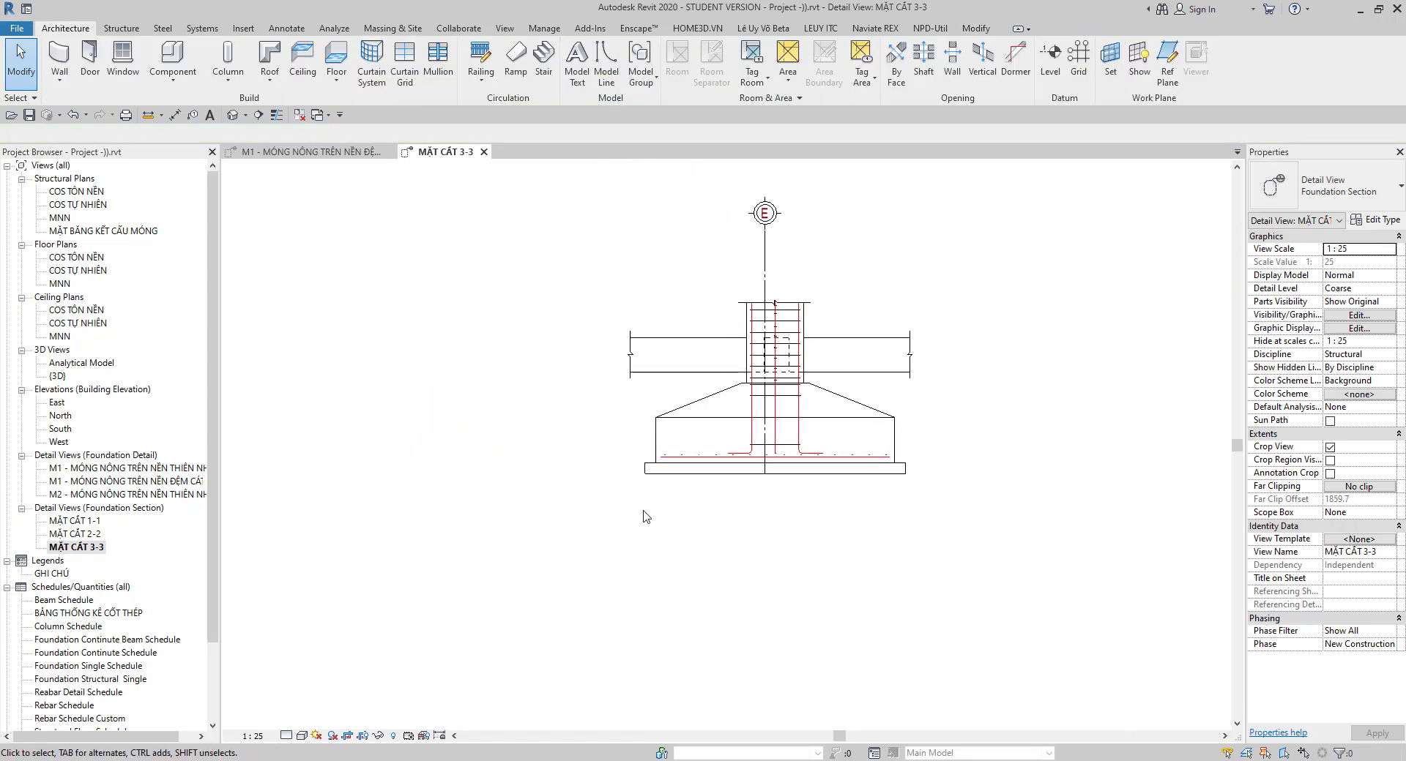
# Open sheet KC01 from the Project Browser.
pyautogui.scroll(-3, 89, 599)
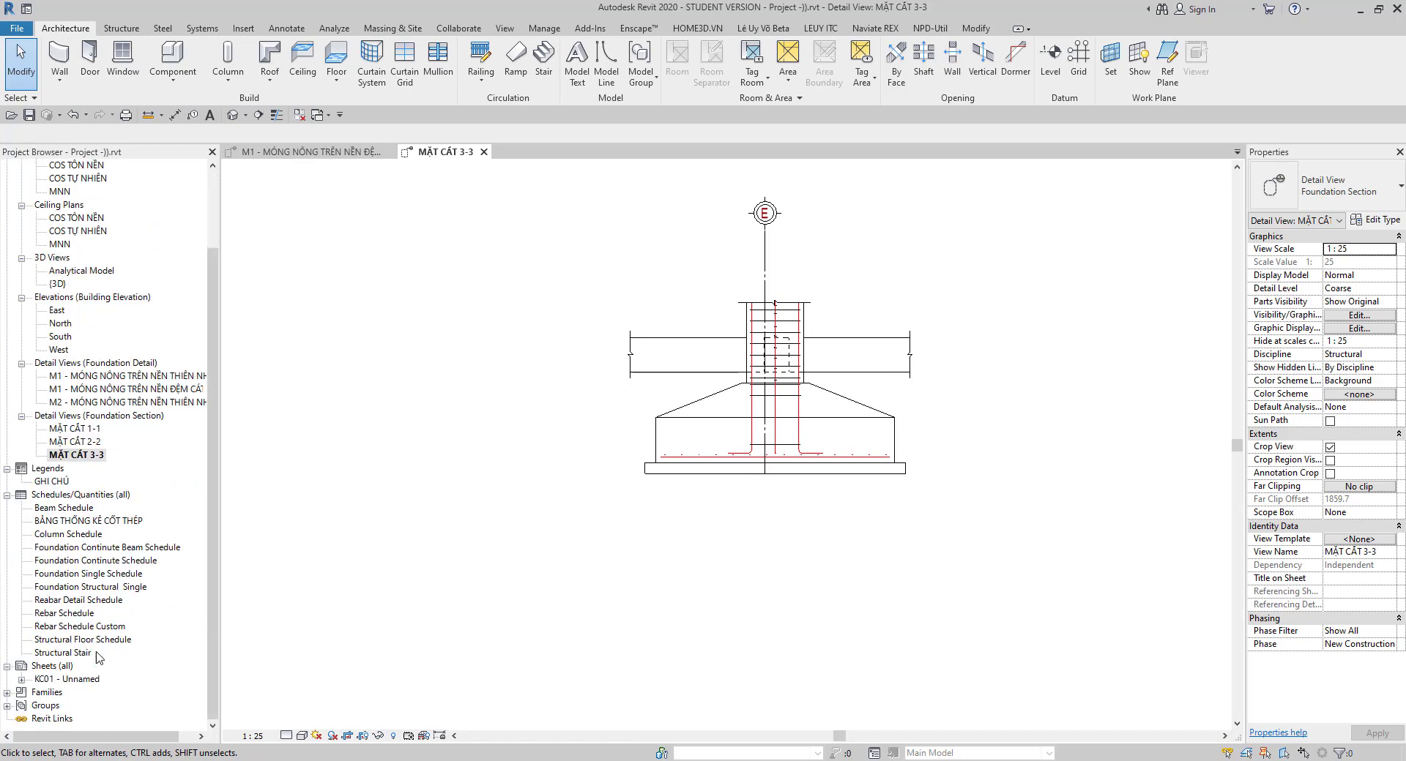
pyautogui.click(76, 681)
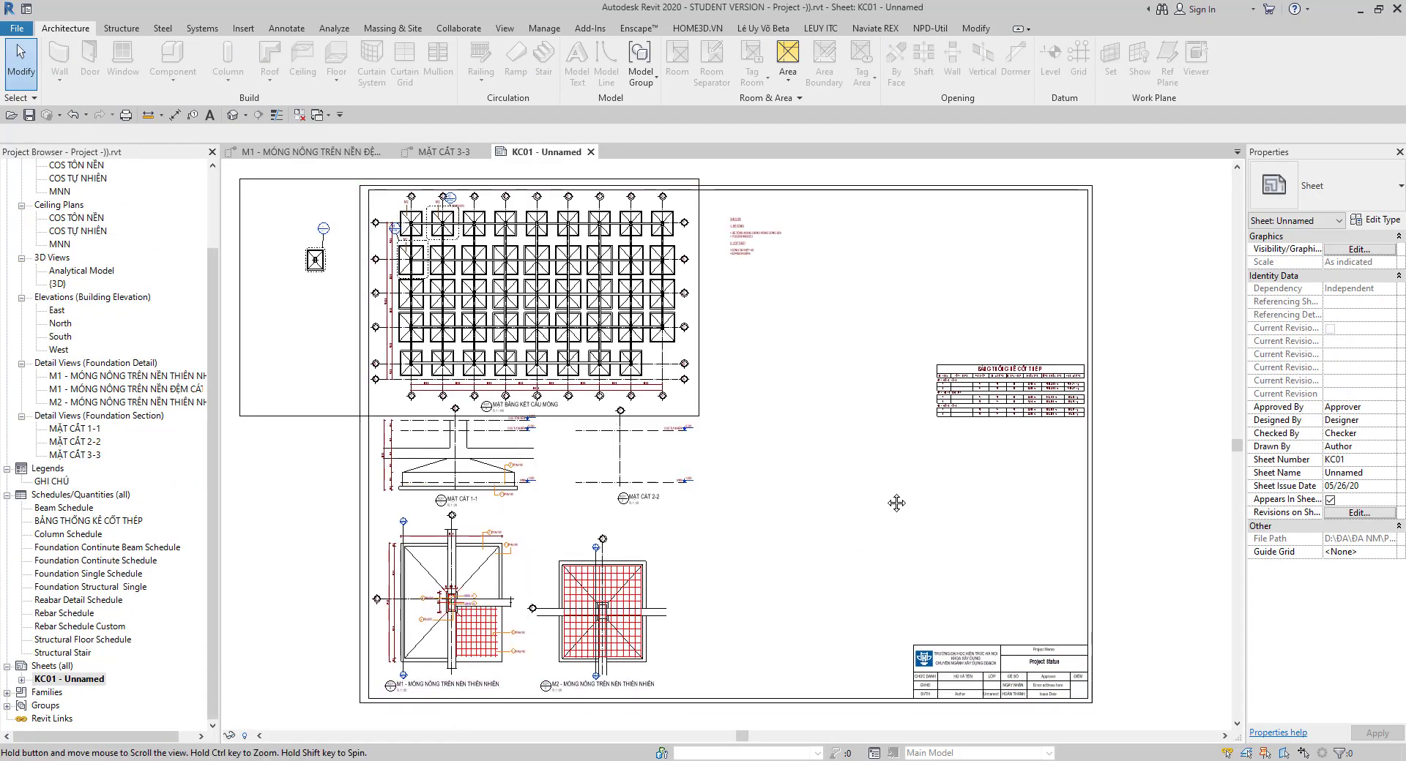
pyautogui.moveTo(847, 544); pyautogui.dragTo(893, 500, button='middle')
# Drag MẶT CẮT 3-3 from the section views onto KC01, right of MẶT CẮT 2-2.
pyautogui.click(110, 391)
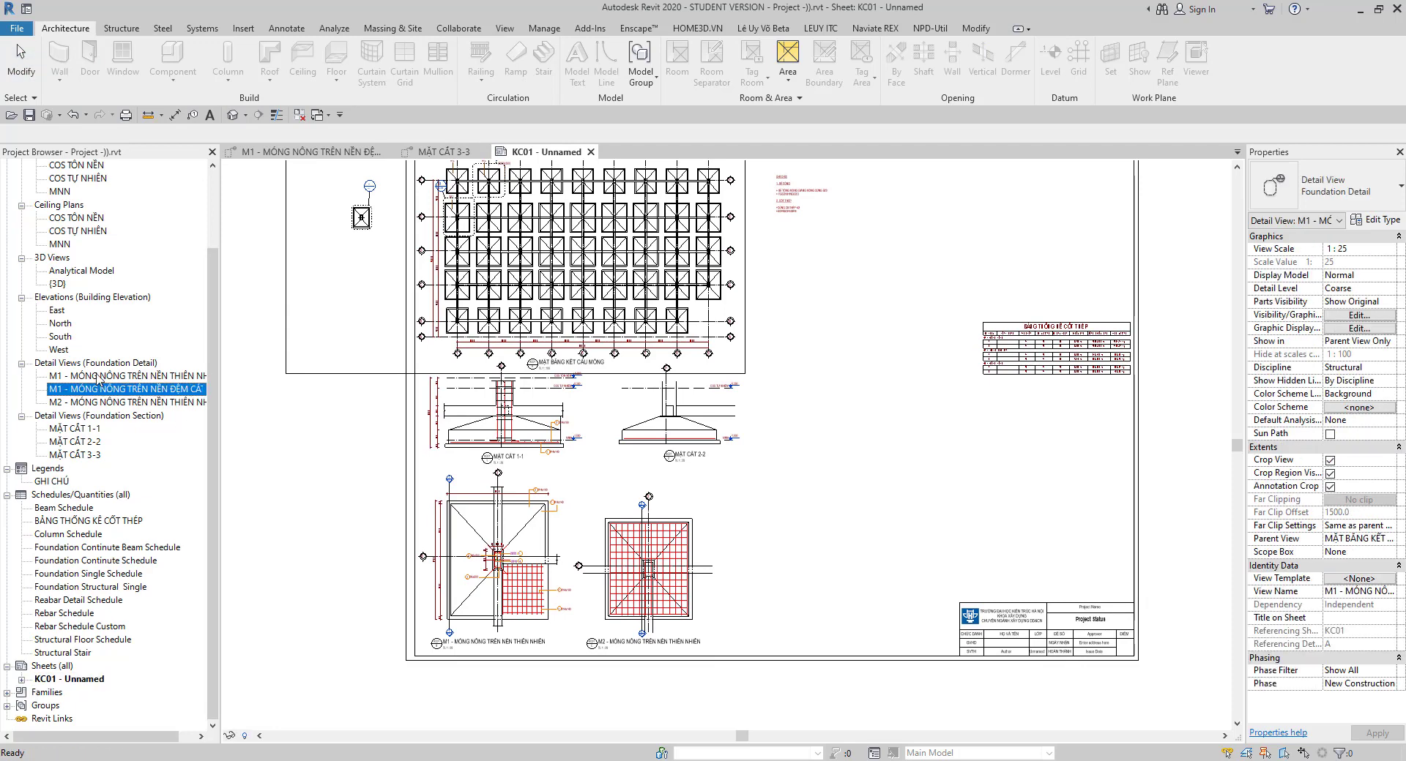
pyautogui.click(77, 429)
pyautogui.click(84, 457)
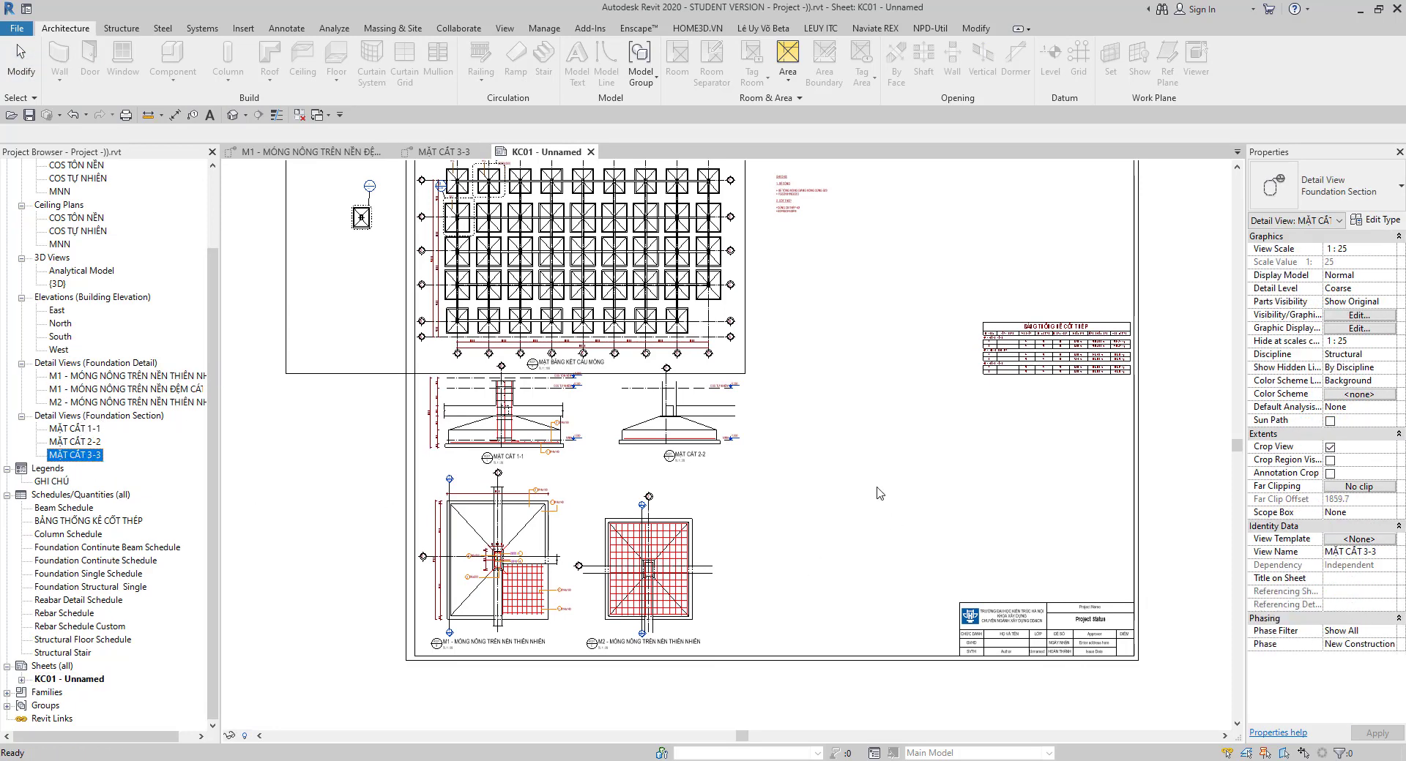
pyautogui.moveTo(880, 493); pyautogui.dragTo(848, 439)
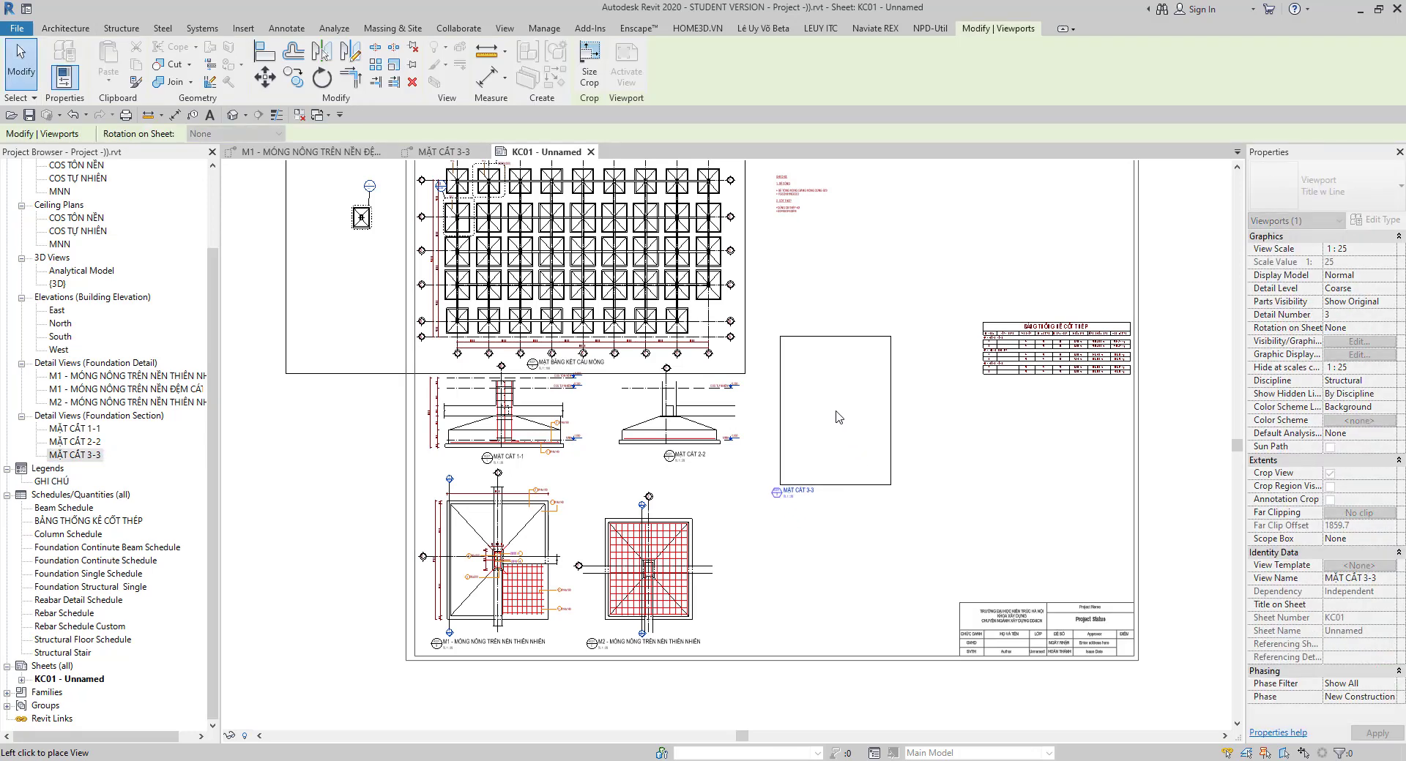
pyautogui.click(838, 417)
pyautogui.scroll(2, 871, 417)
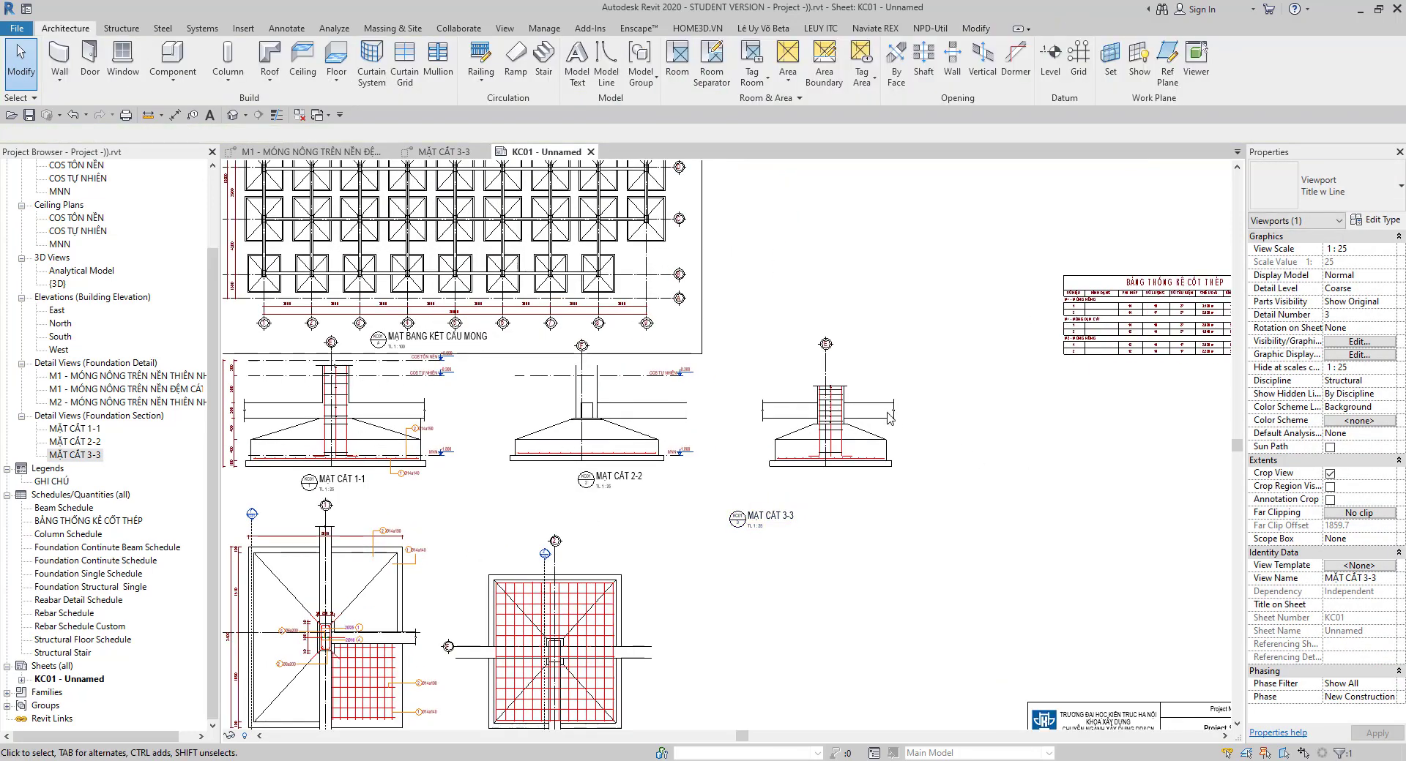
pyautogui.click(888, 418)
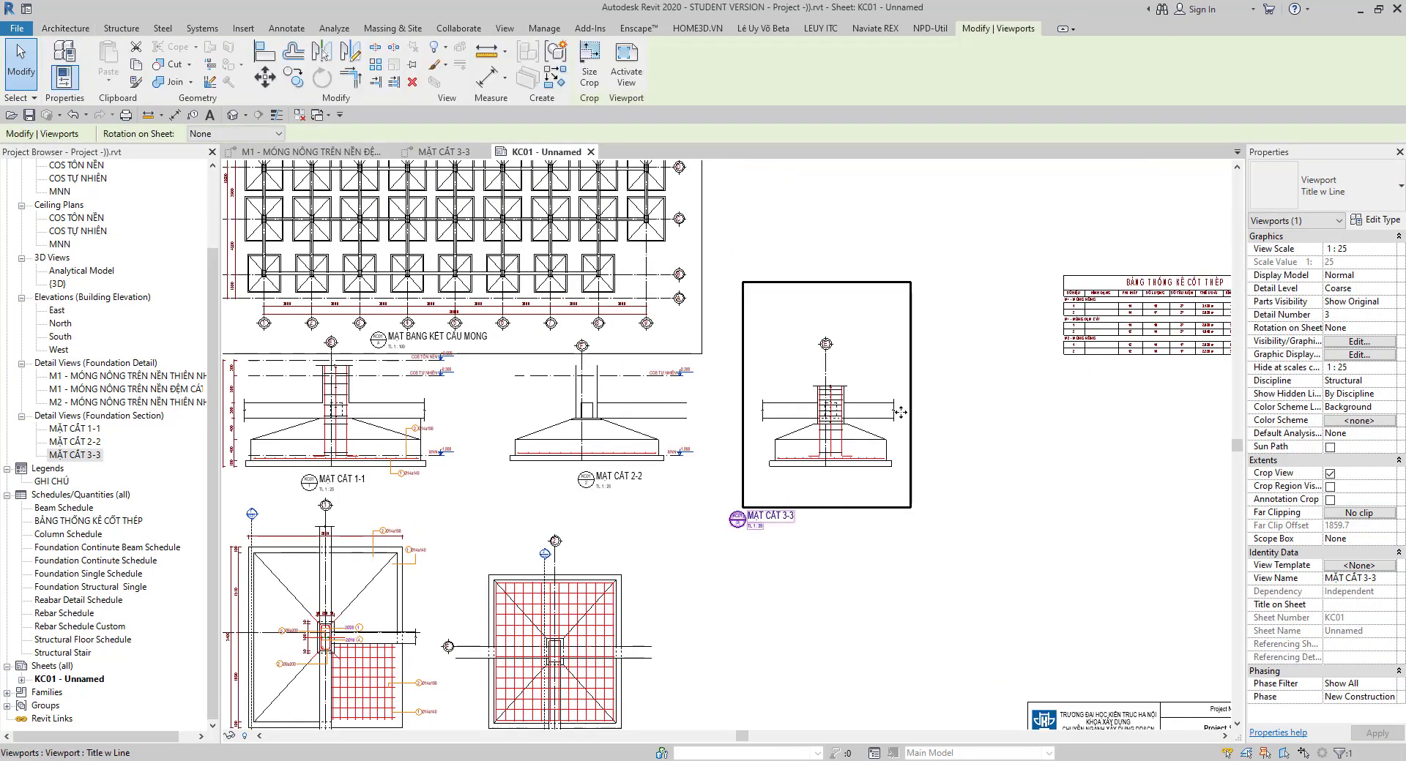
pyautogui.click(967, 521)
# Place the M1 - MÓNG NÔNG TRÊN NỀN ĐỆM CÁT view at the sheet's lower right.
pyautogui.moveTo(826, 408); pyautogui.dragTo(829, 220, button='middle')
pyautogui.click(100, 376)
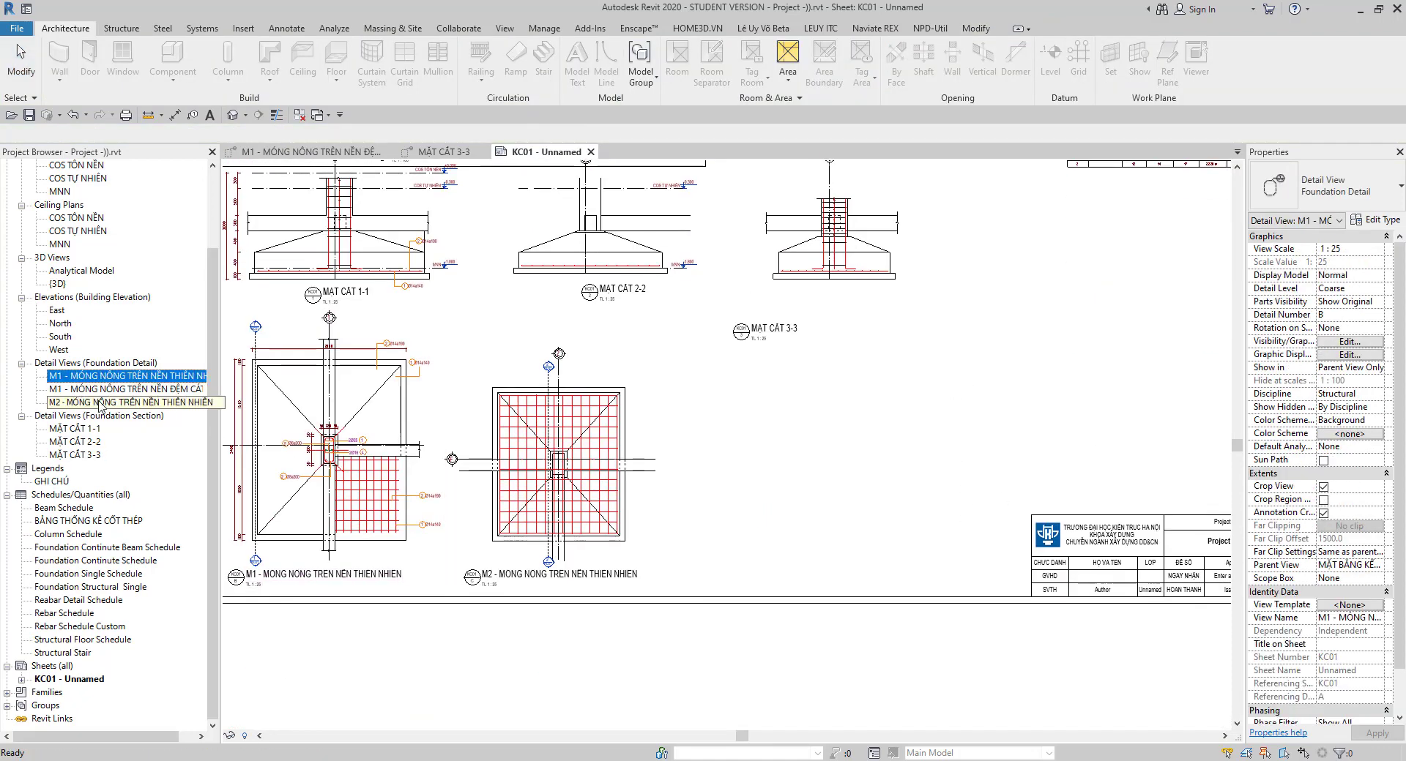
pyautogui.click(105, 389)
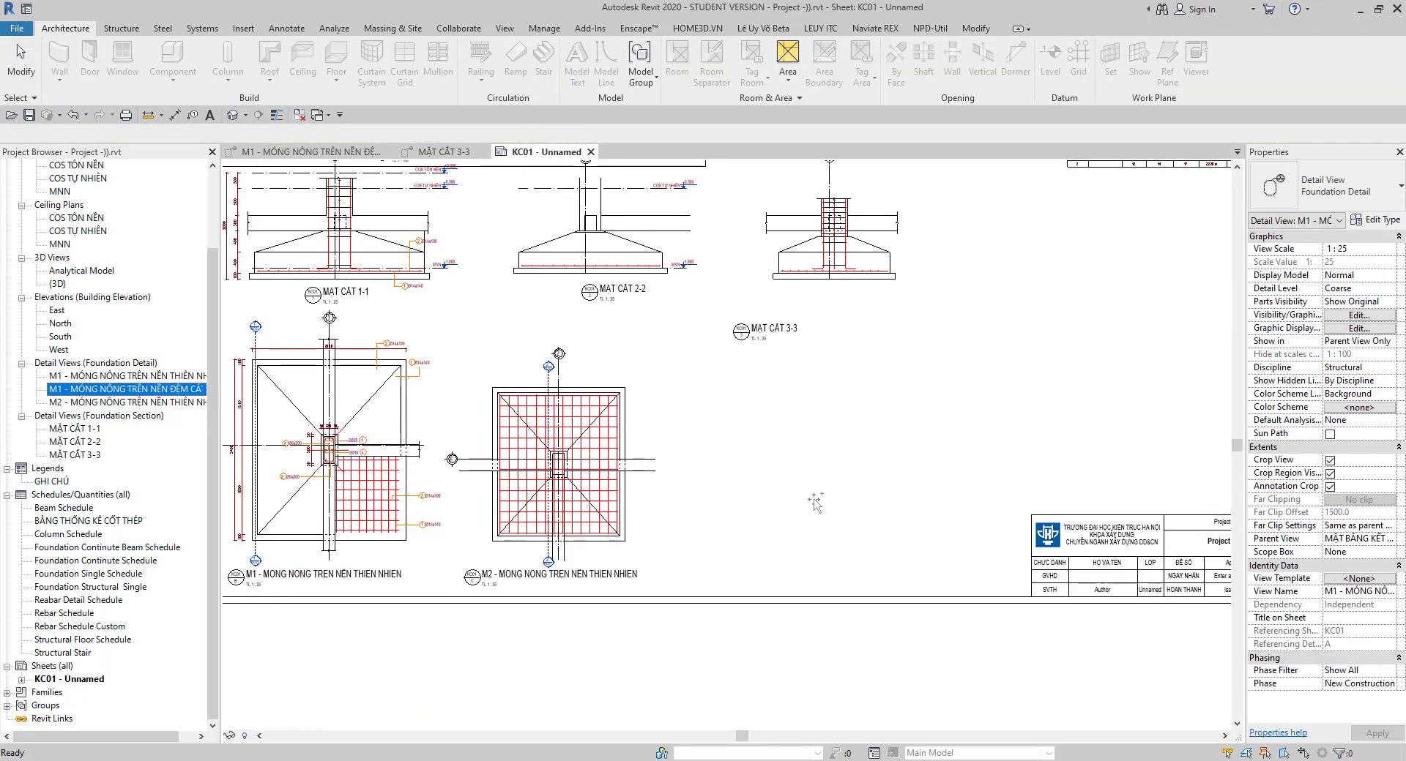
pyautogui.click(805, 466)
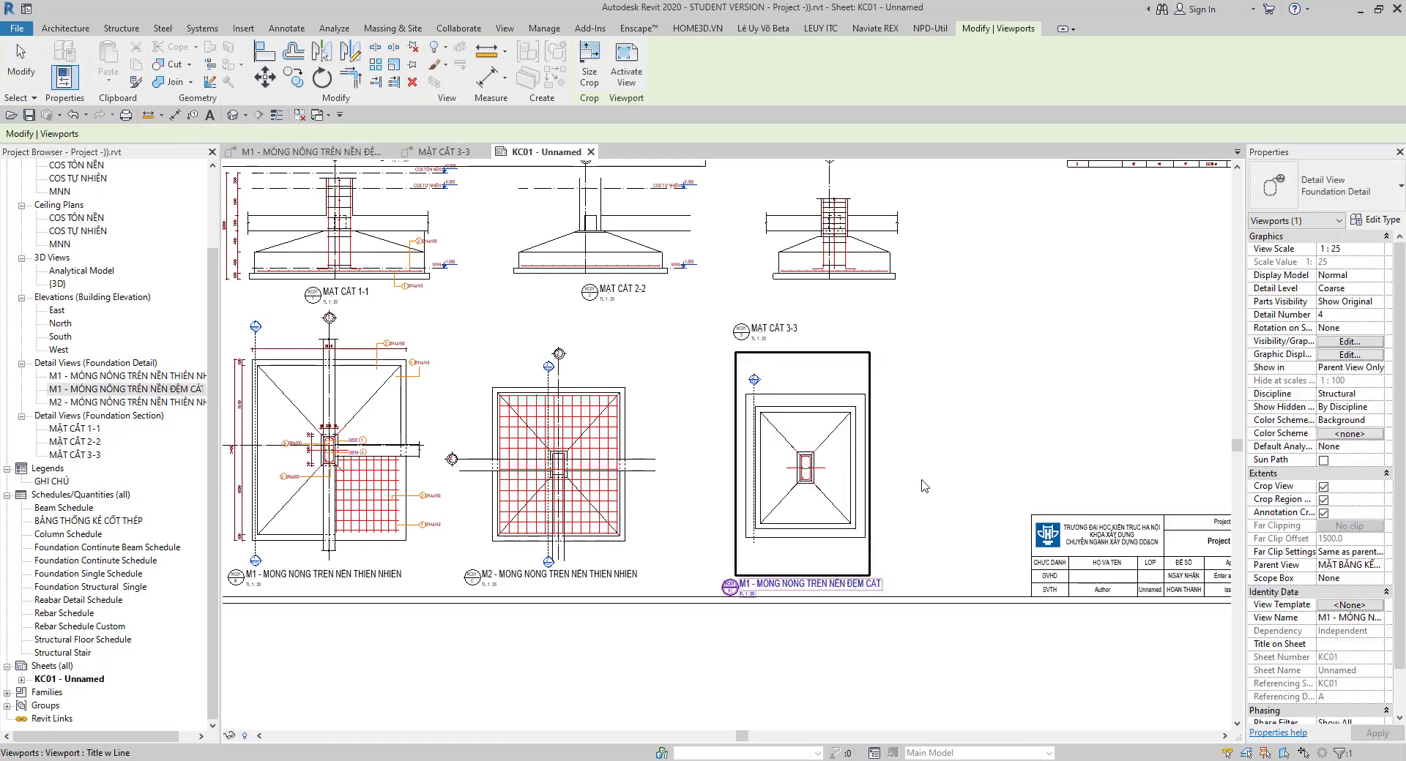
pyautogui.click(929, 485)
pyautogui.scroll(1, 929, 483)
pyautogui.scroll(1, 930, 485)
# Set the M1 sand-cushion viewport's Detail Number to D.
pyautogui.click(774, 449)
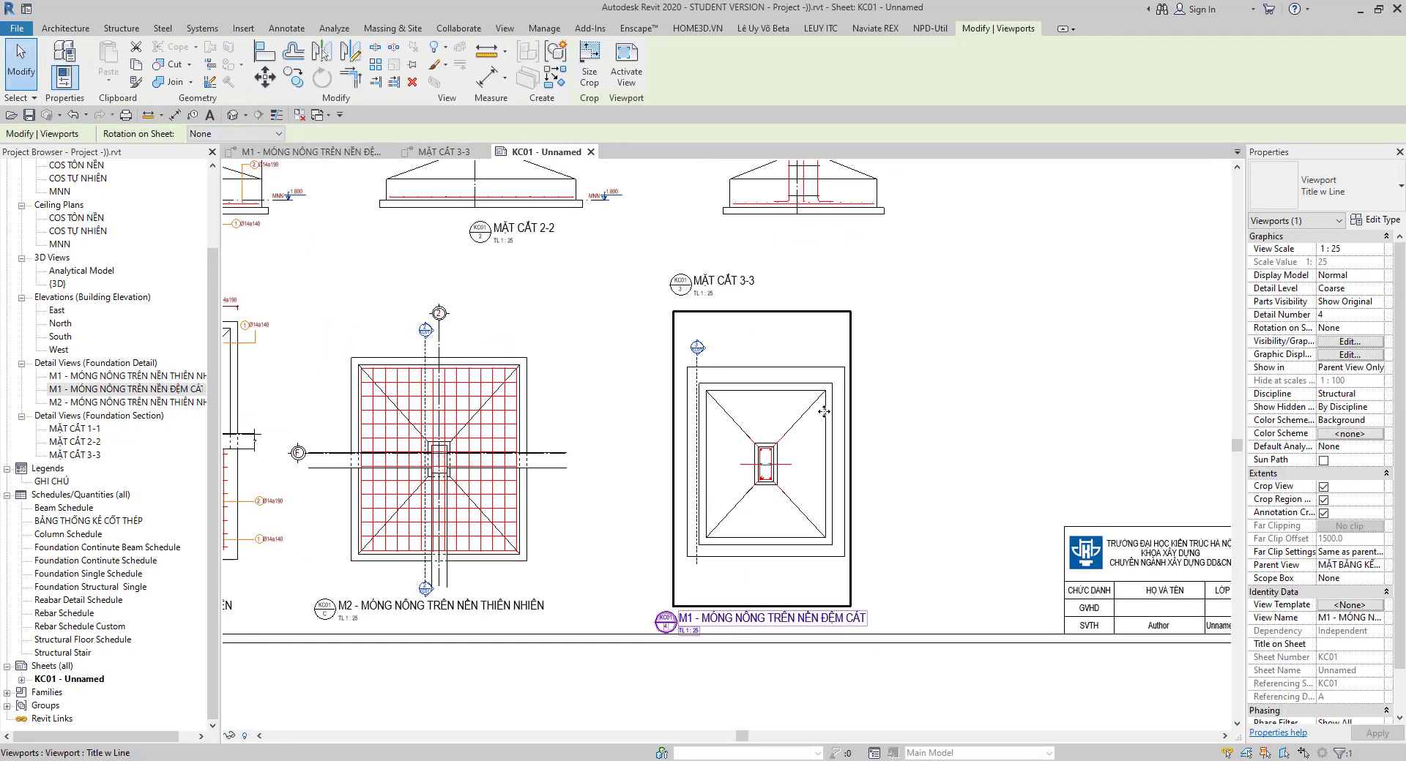
pyautogui.click(424, 460)
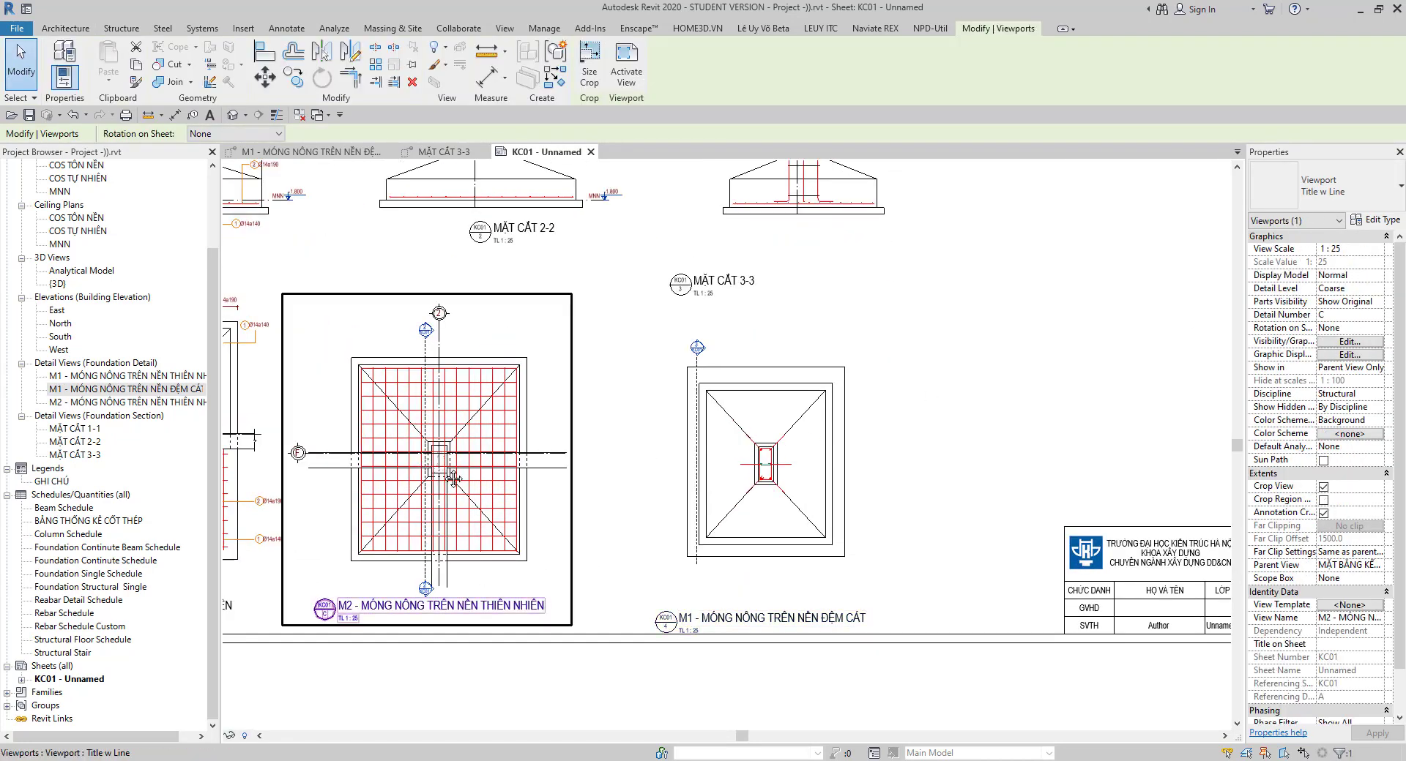
pyautogui.scroll(-2, 454, 479)
pyautogui.click(570, 464)
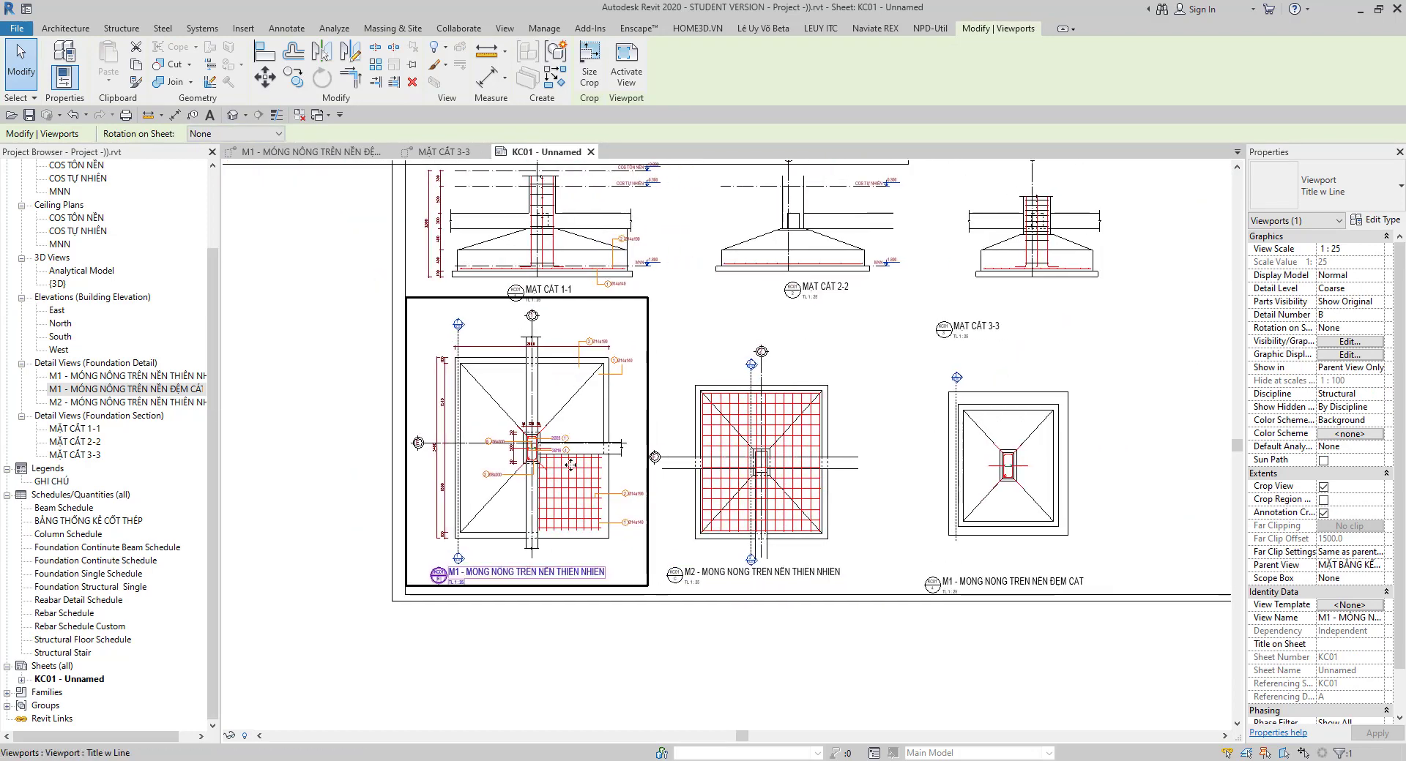
pyautogui.click(703, 461)
pyautogui.click(1004, 444)
pyautogui.moveTo(1003, 444); pyautogui.dragTo(980, 440, button='middle')
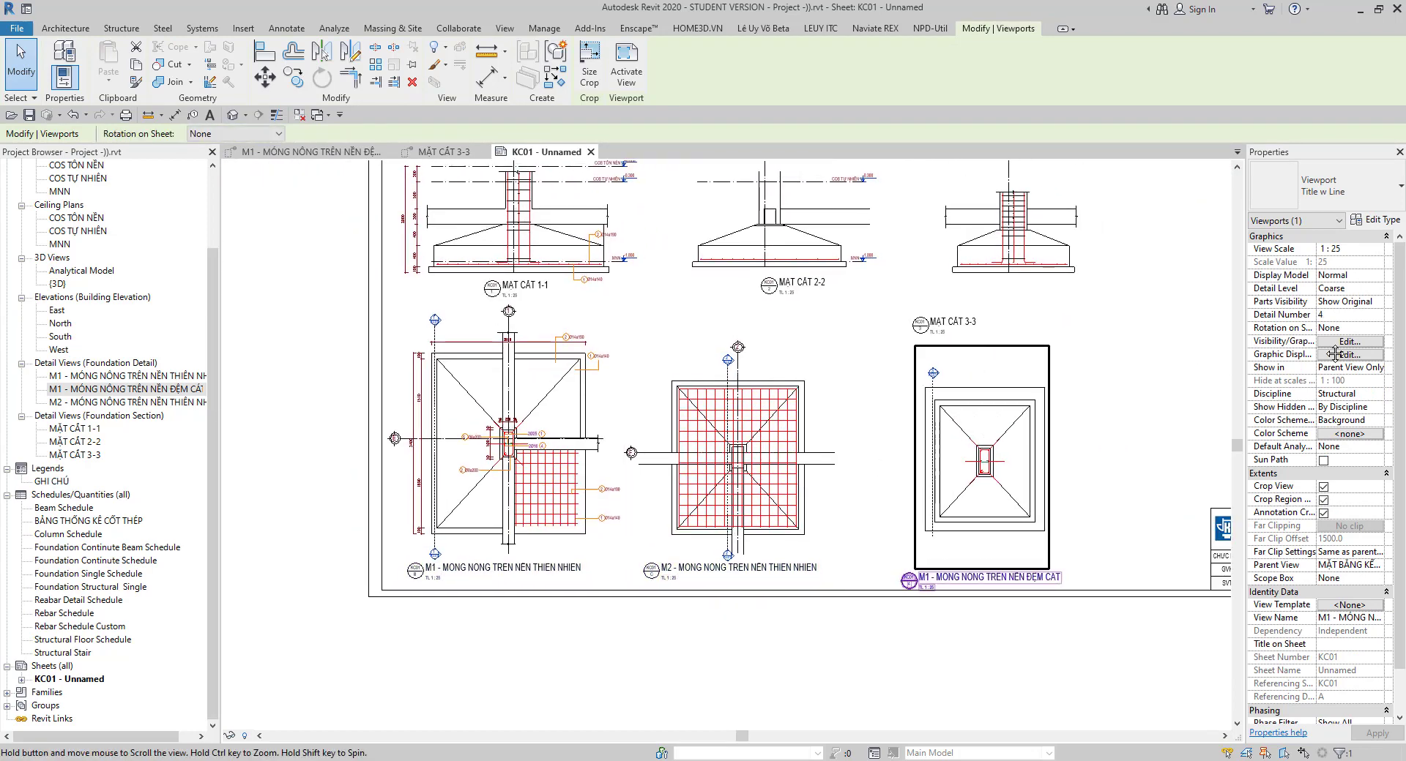
pyautogui.click(1346, 315)
pyautogui.write('D')
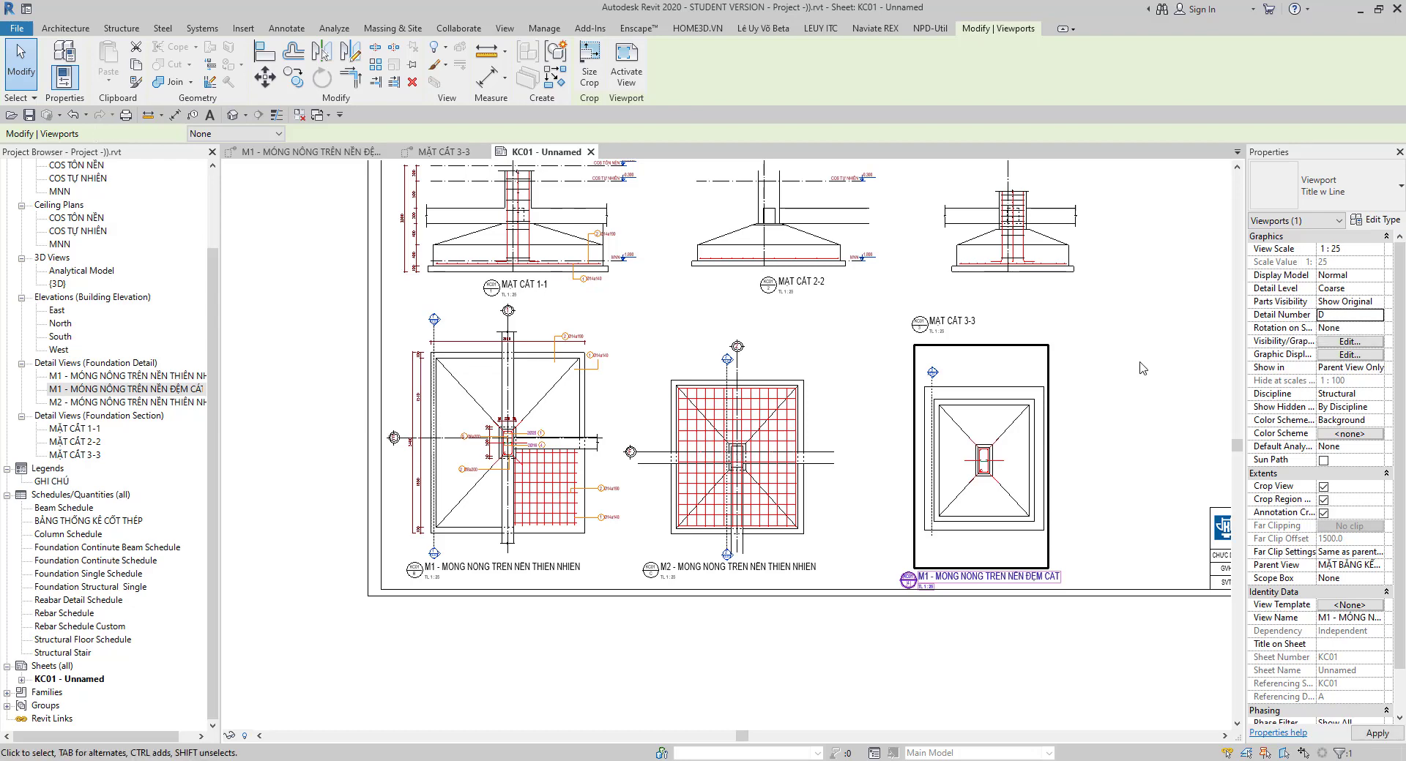
pyautogui.click(878, 307)
# Move the MẶT CẮT 3-3 viewport title to a new spot.
pyautogui.moveTo(1001, 228); pyautogui.dragTo(802, 381, button='middle')
pyautogui.click(802, 381)
pyautogui.scroll(2, 802, 381)
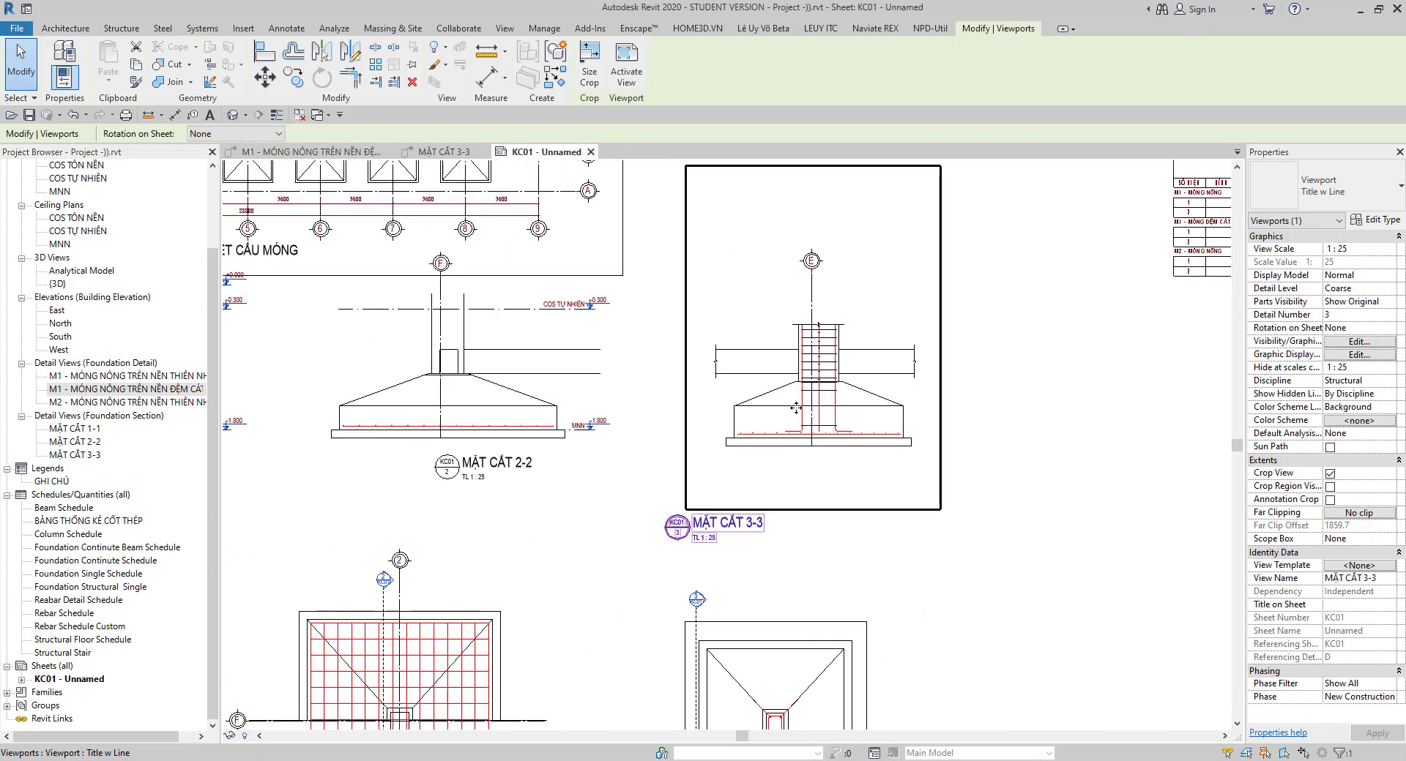
pyautogui.scroll(2, 802, 381)
pyautogui.moveTo(794, 625); pyautogui.dragTo(783, 517)
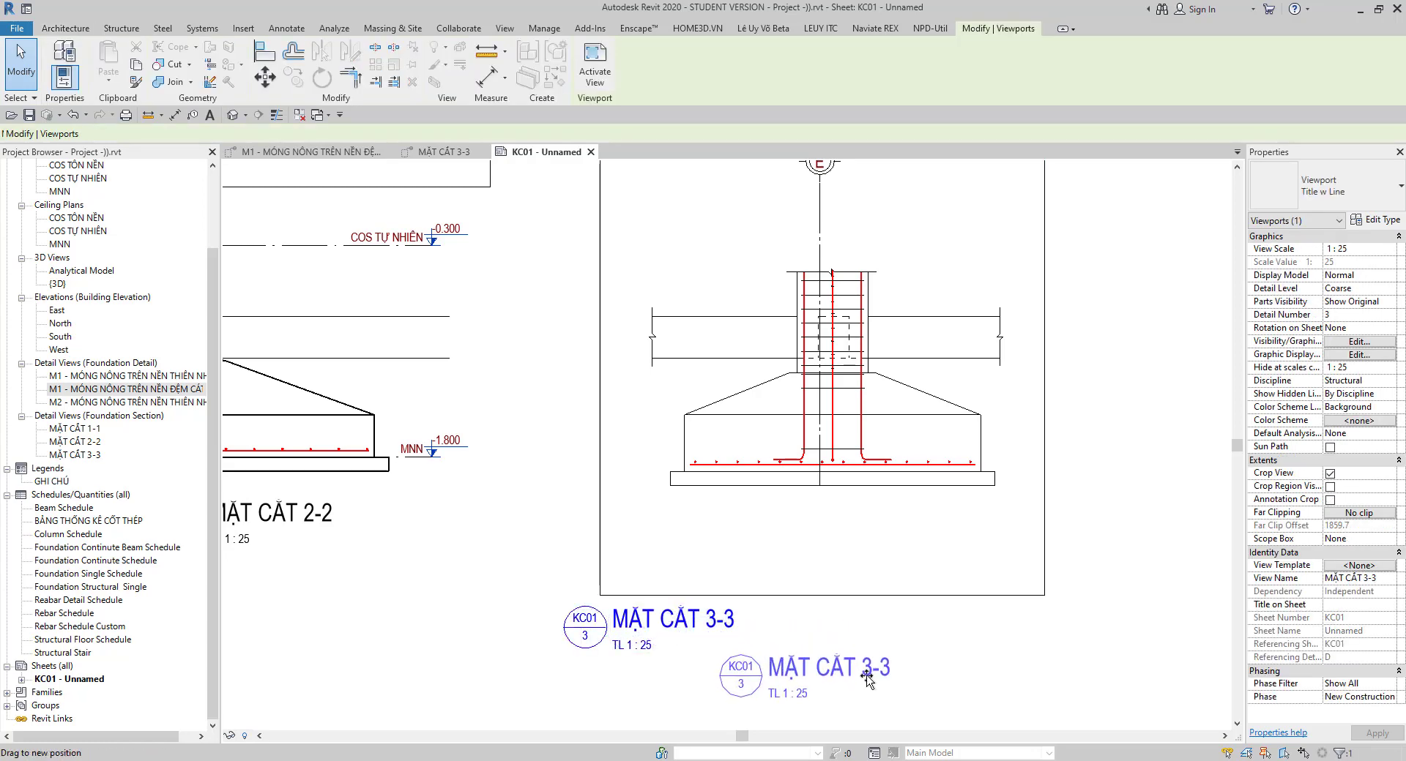
pyautogui.scroll(-2, 790, 600)
pyautogui.scroll(1, 788, 557)
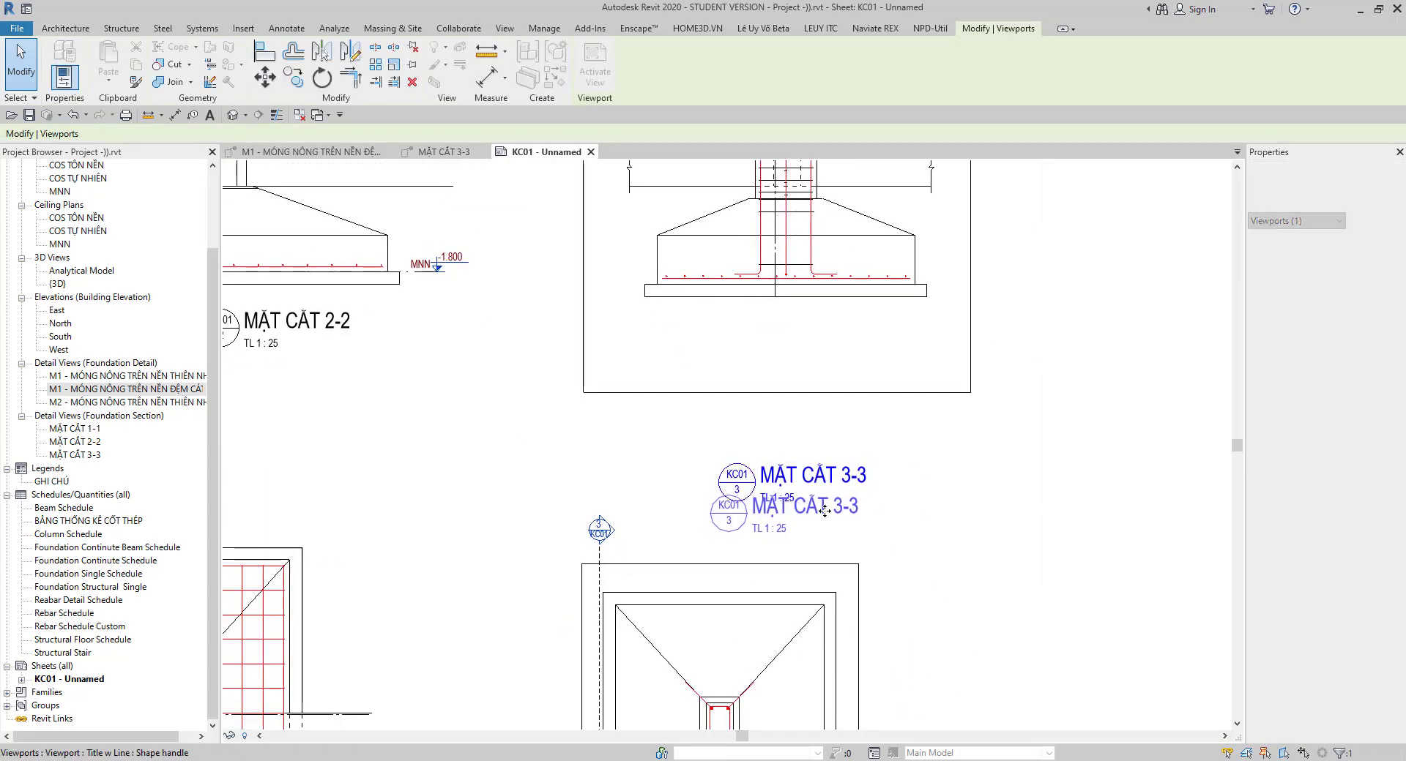
pyautogui.click(958, 399)
pyautogui.scroll(-2, 732, 476)
# Shift the M1 sand-cushion viewport left and down.
pyautogui.click(717, 661)
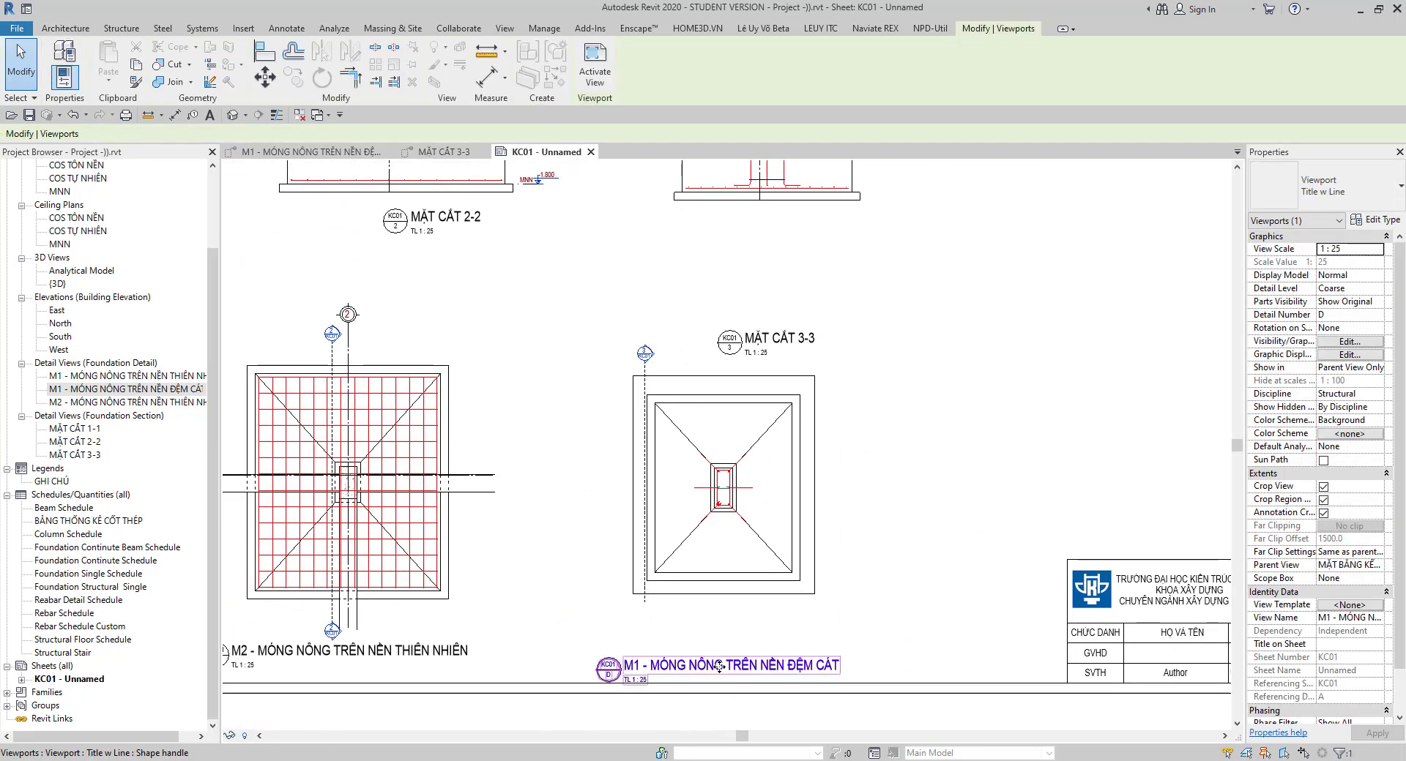
pyautogui.moveTo(717, 661); pyautogui.dragTo(726, 621)
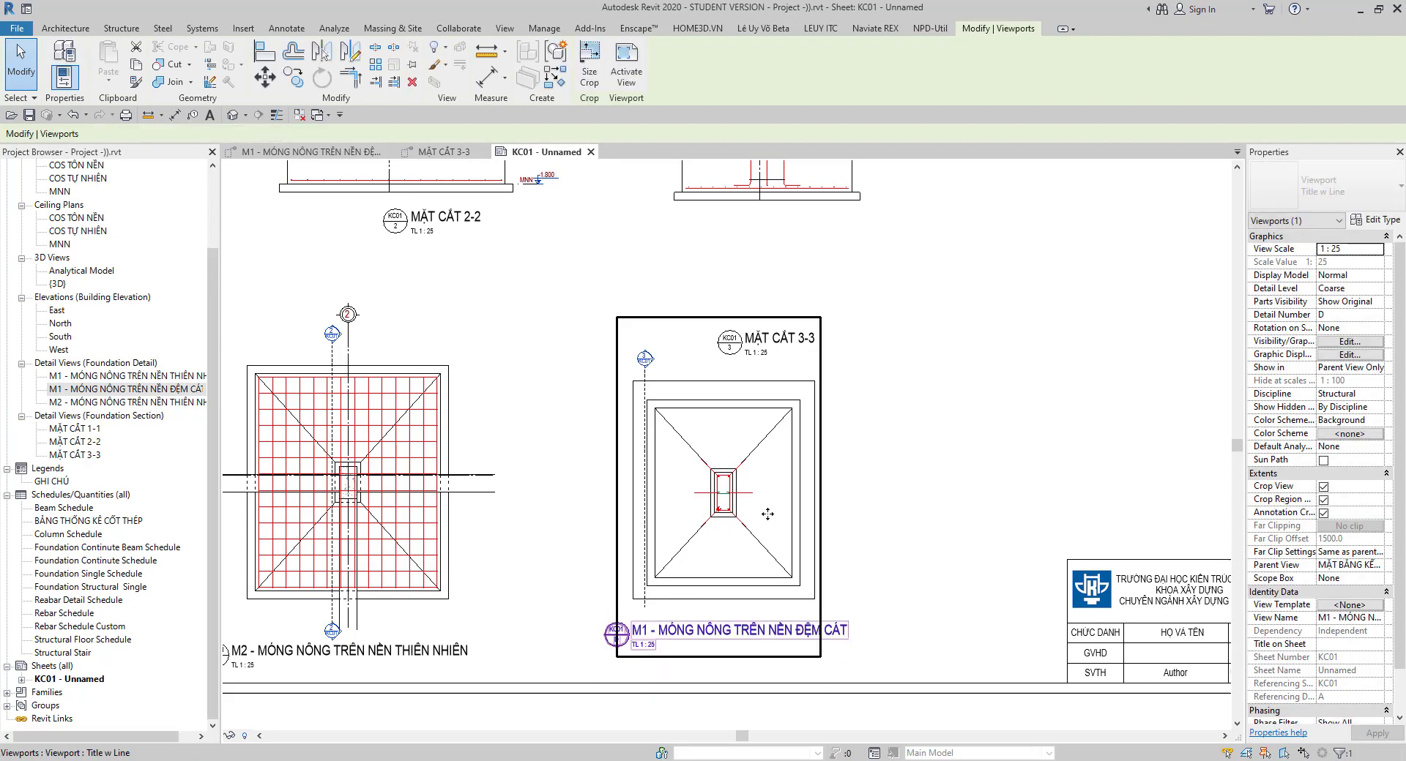
pyautogui.moveTo(751, 521); pyautogui.dragTo(716, 541)
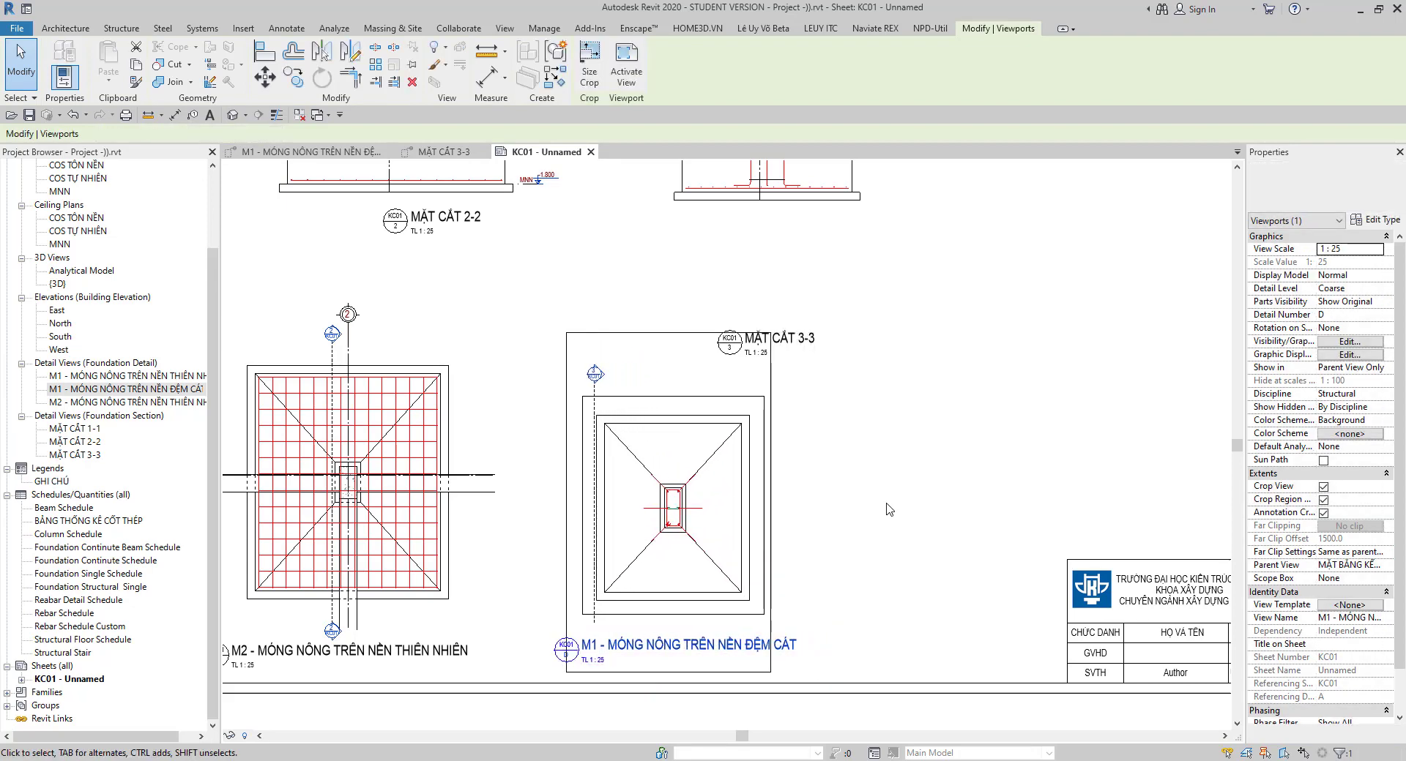
pyautogui.press('Escape')
pyautogui.scroll(1, 667, 492)
pyautogui.scroll(-2, 667, 492)
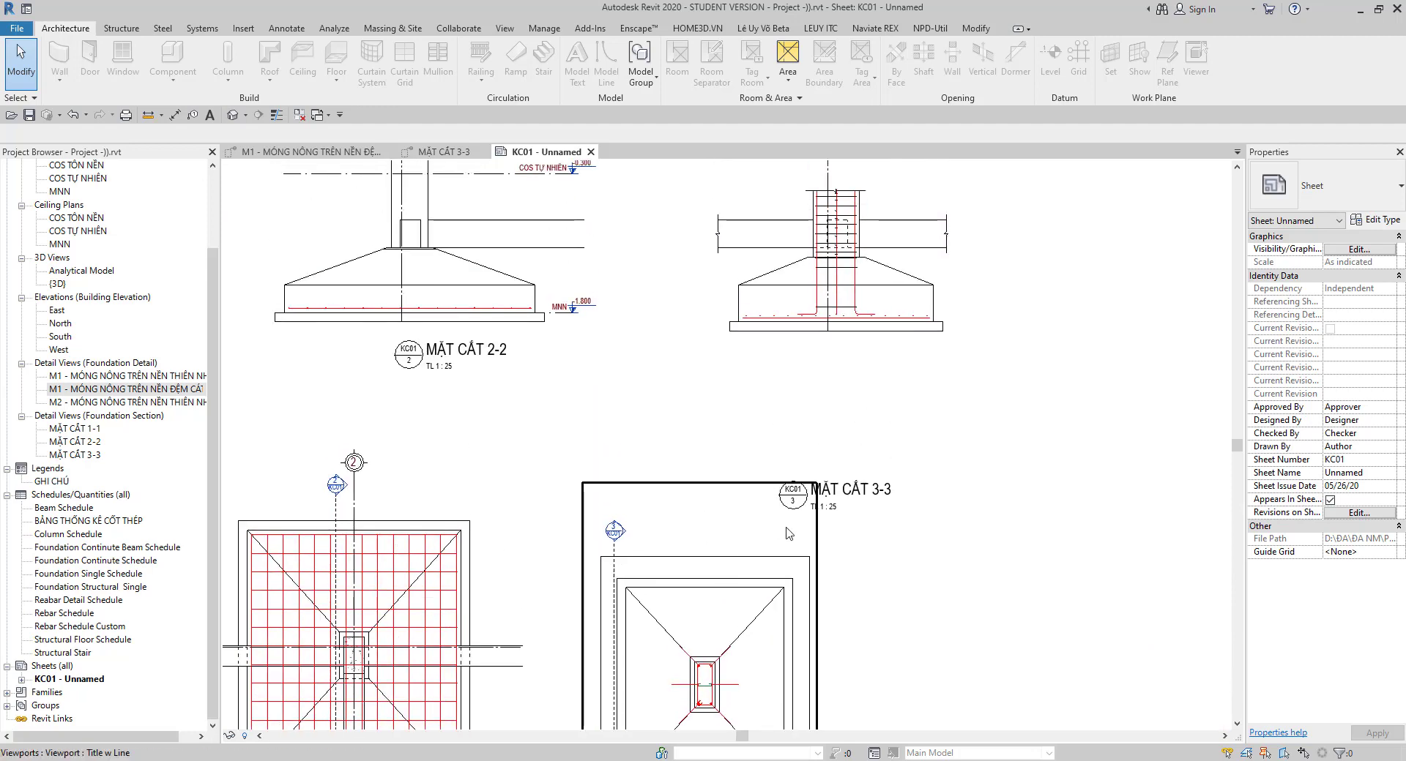
# Nudge the MẶT CẮT 2-2 viewport slightly left.
pyautogui.click(798, 583)
pyautogui.scroll(-1, 1007, 582)
pyautogui.click(1007, 582)
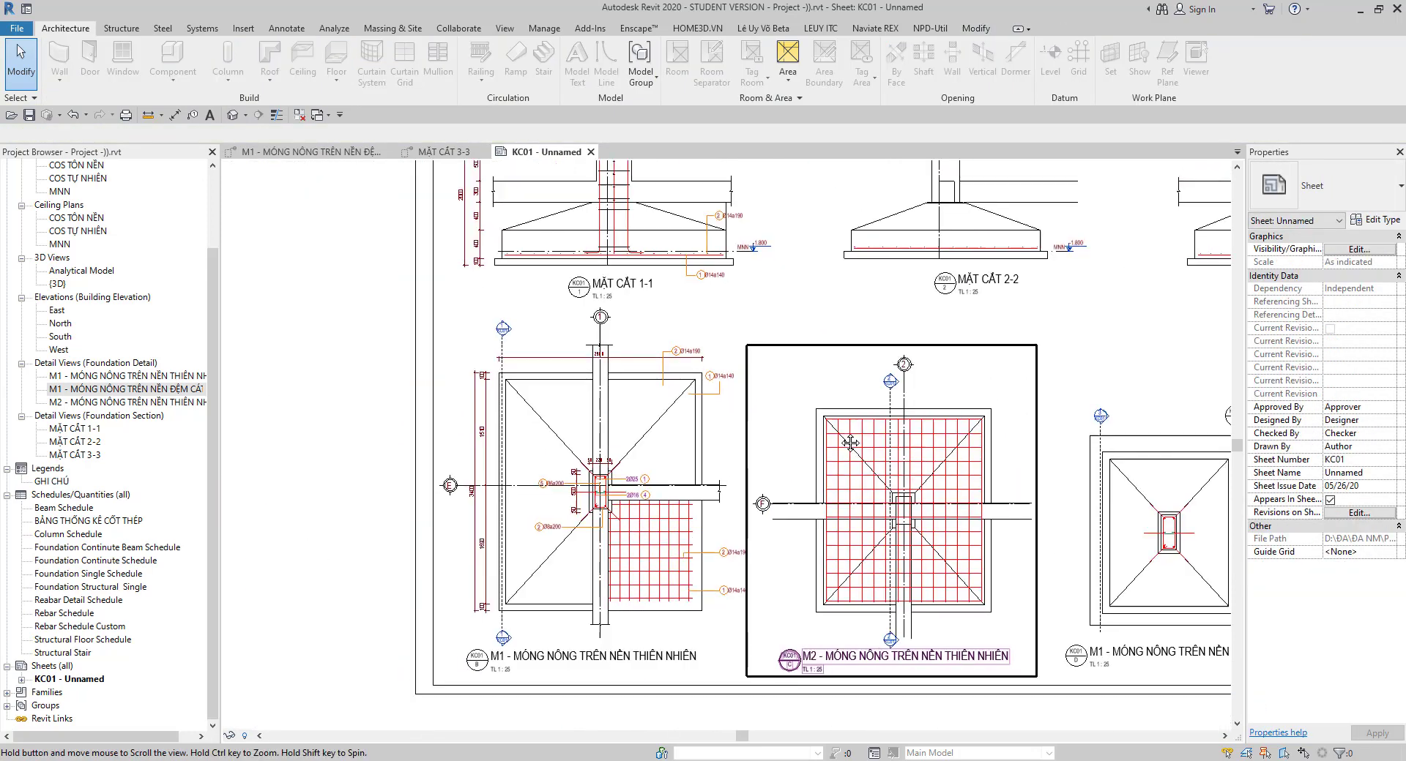
pyautogui.scroll(-2, 795, 320)
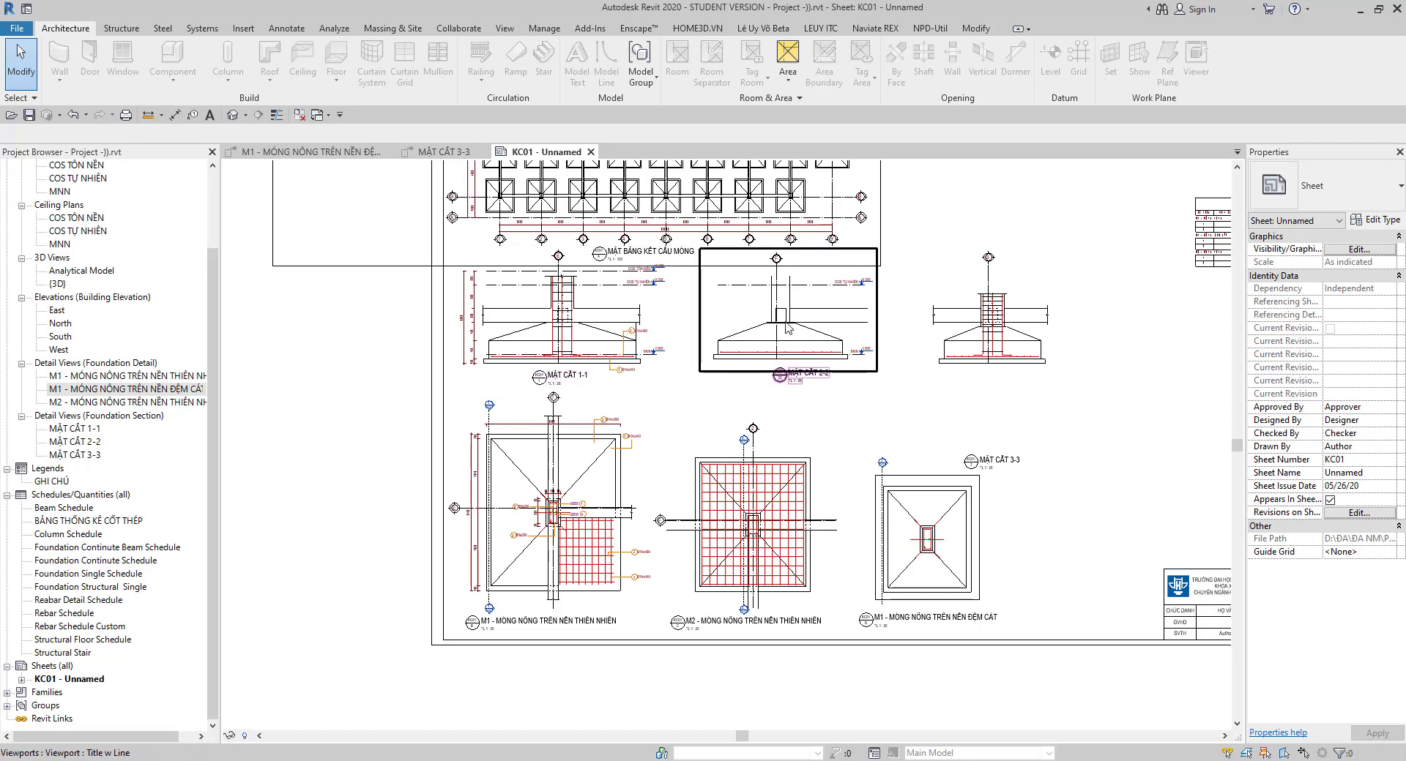
pyautogui.moveTo(806, 333); pyautogui.dragTo(791, 333)
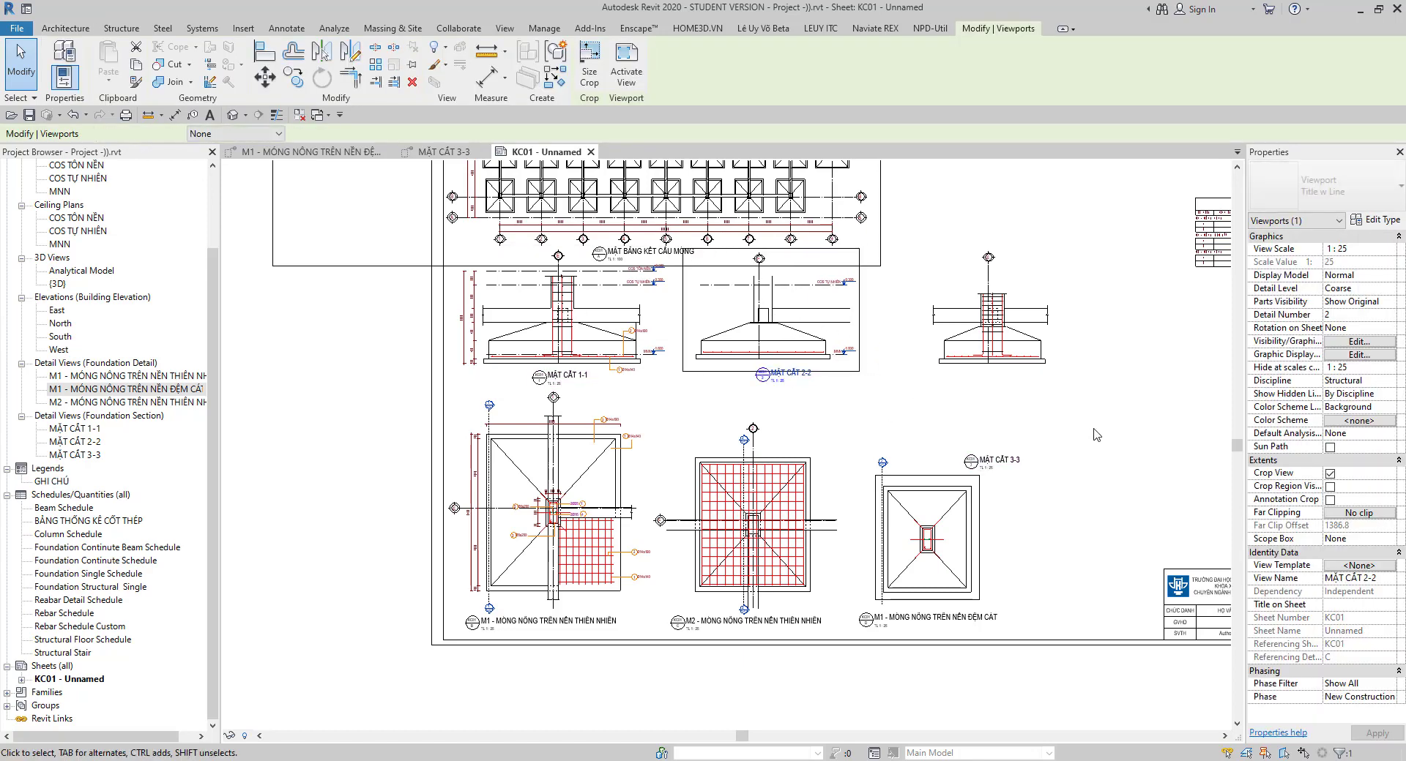
# Move the MẶT CẮT 3-3 viewport up into the sections row and nudge it left.
pyautogui.scroll(1, 905, 375)
pyautogui.scroll(1, 915, 366)
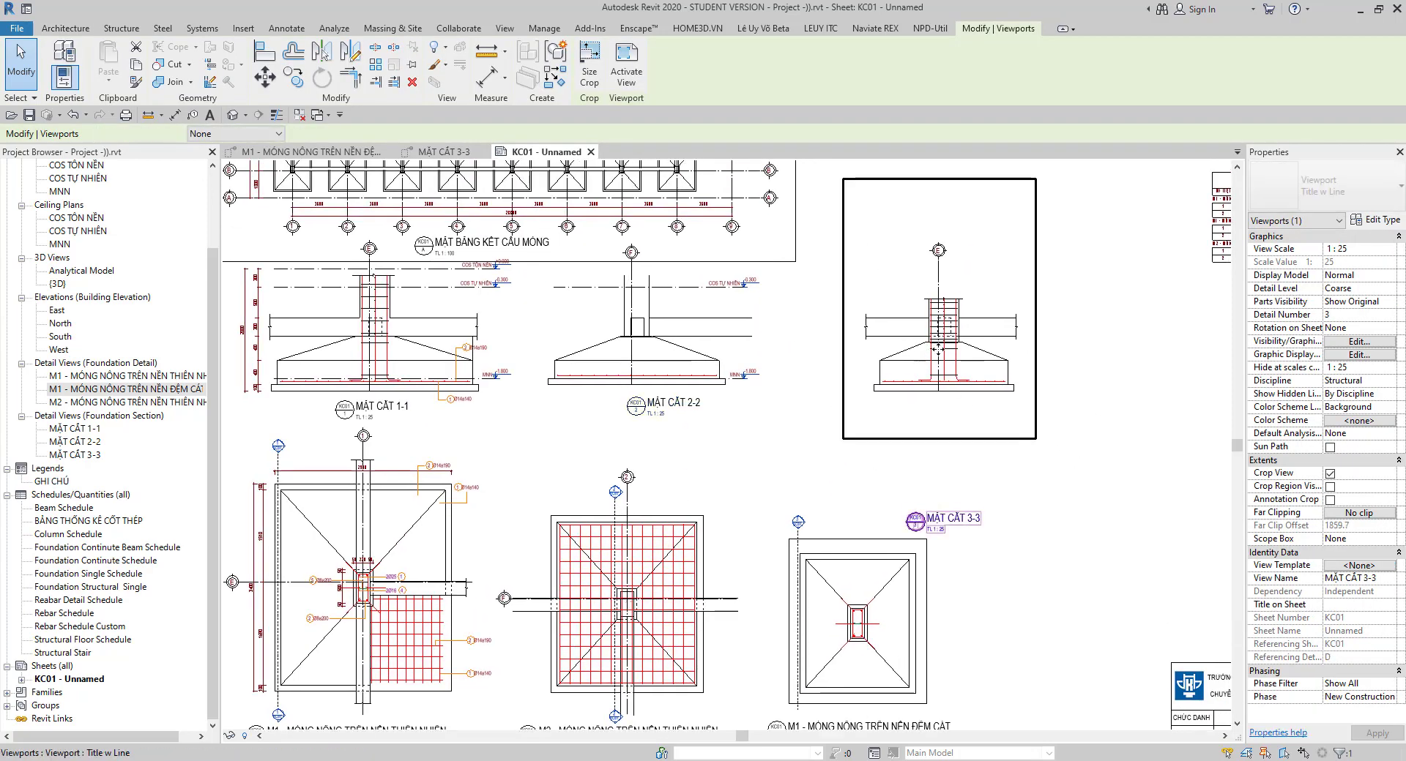
pyautogui.moveTo(925, 356); pyautogui.dragTo(905, 321)
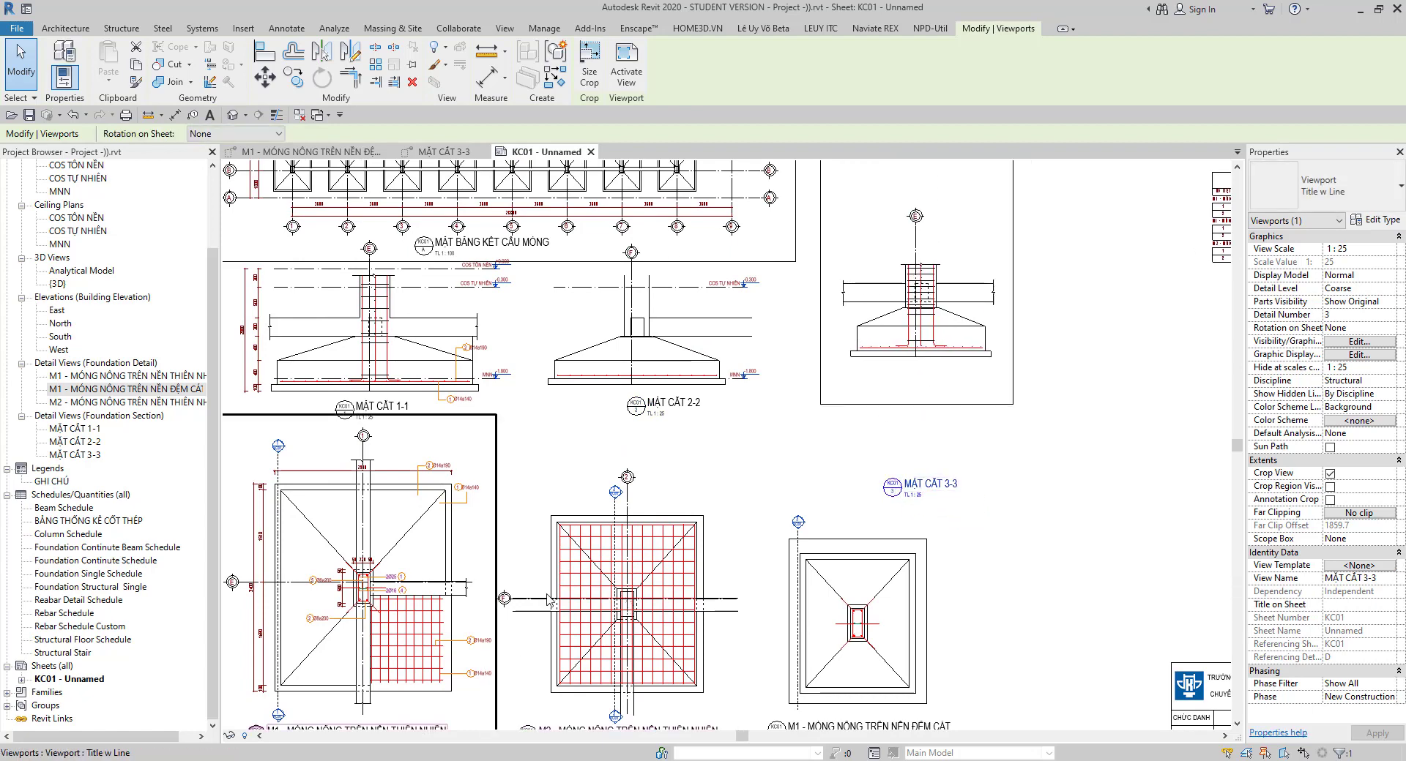
pyautogui.click(1075, 500)
pyautogui.moveTo(933, 486); pyautogui.dragTo(930, 487)
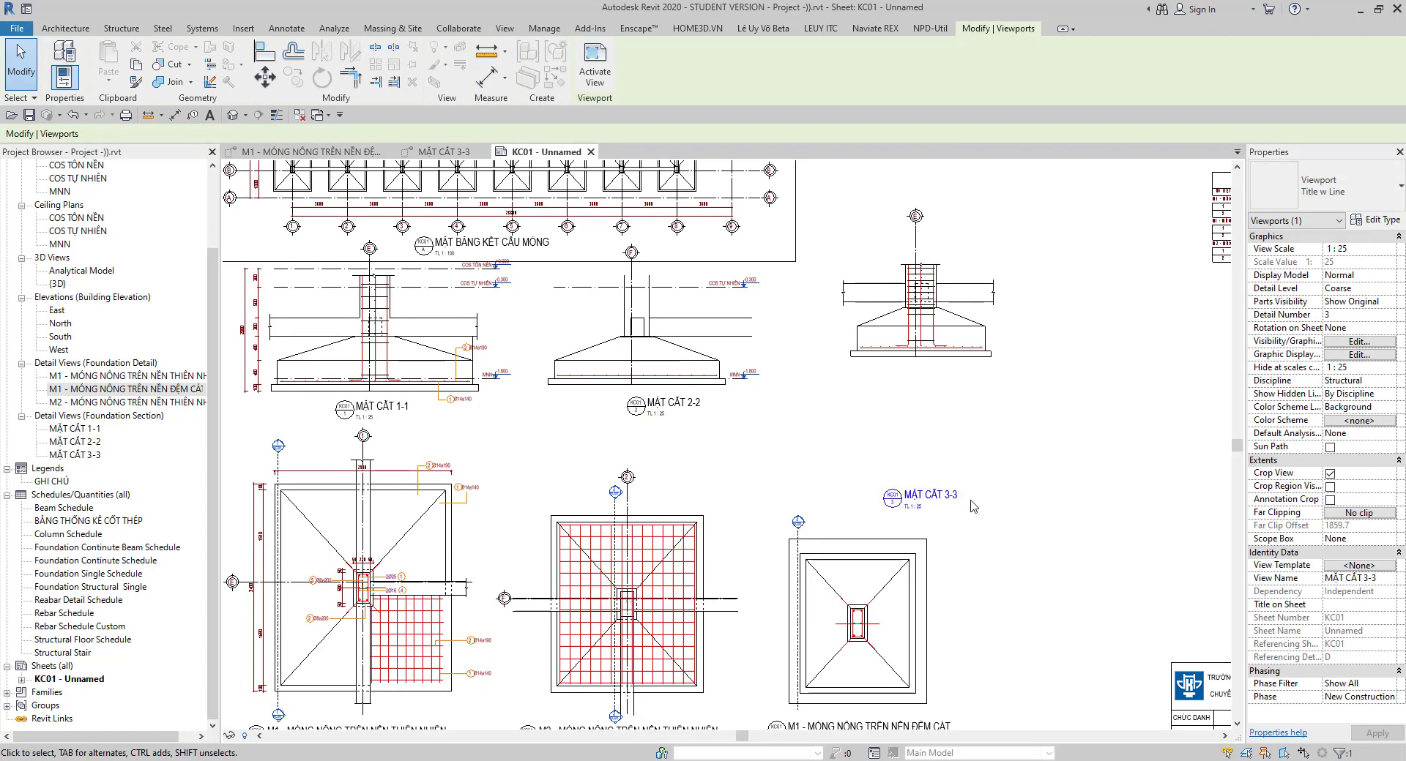
pyautogui.click(932, 505)
pyautogui.scroll(1, 919, 308)
pyautogui.scroll(1, 919, 308)
# Activate the MẶT CẮT 3-3 viewport and drag grid E's bubble end 50 px down.
pyautogui.doubleClick(785, 333)
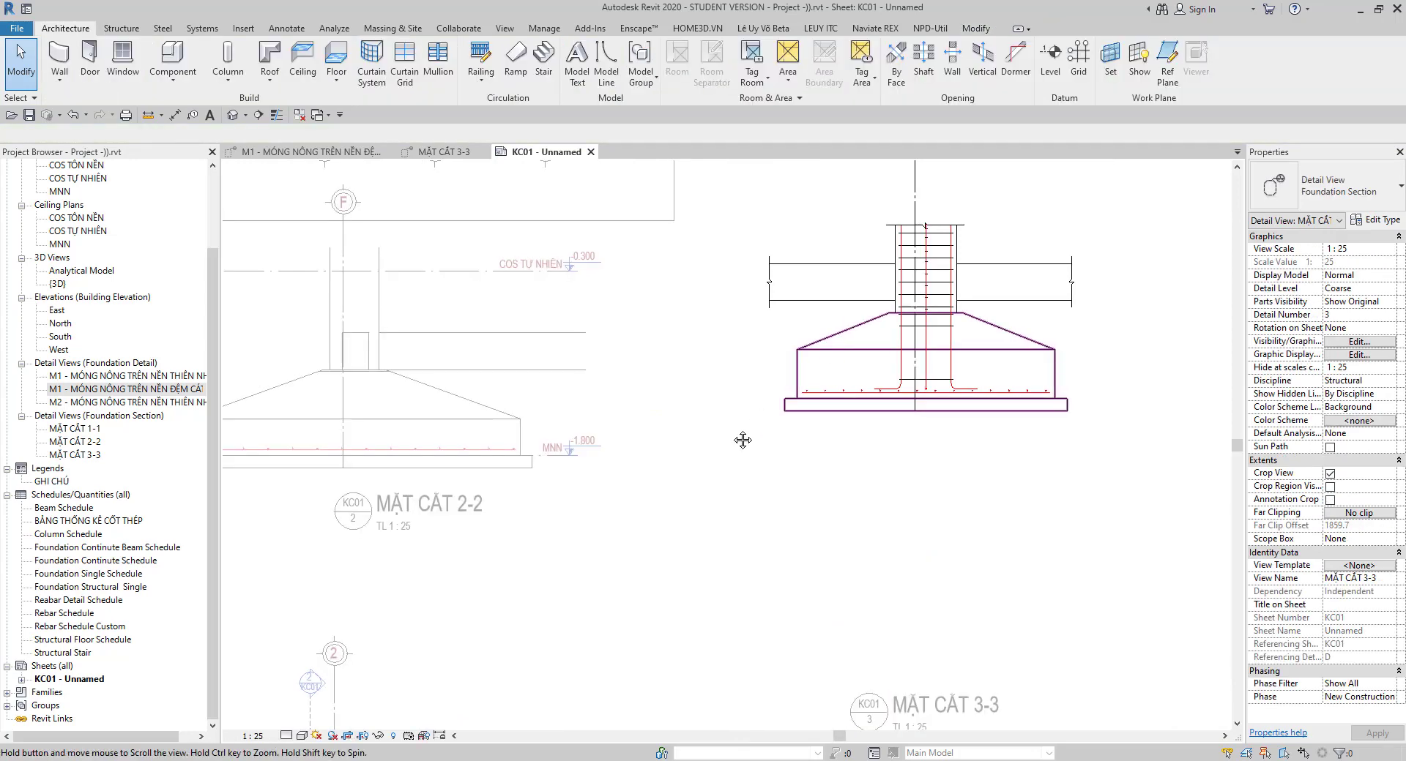
pyautogui.moveTo(786, 333); pyautogui.dragTo(665, 465, button='middle')
pyautogui.click(796, 302)
pyautogui.press('Escape')
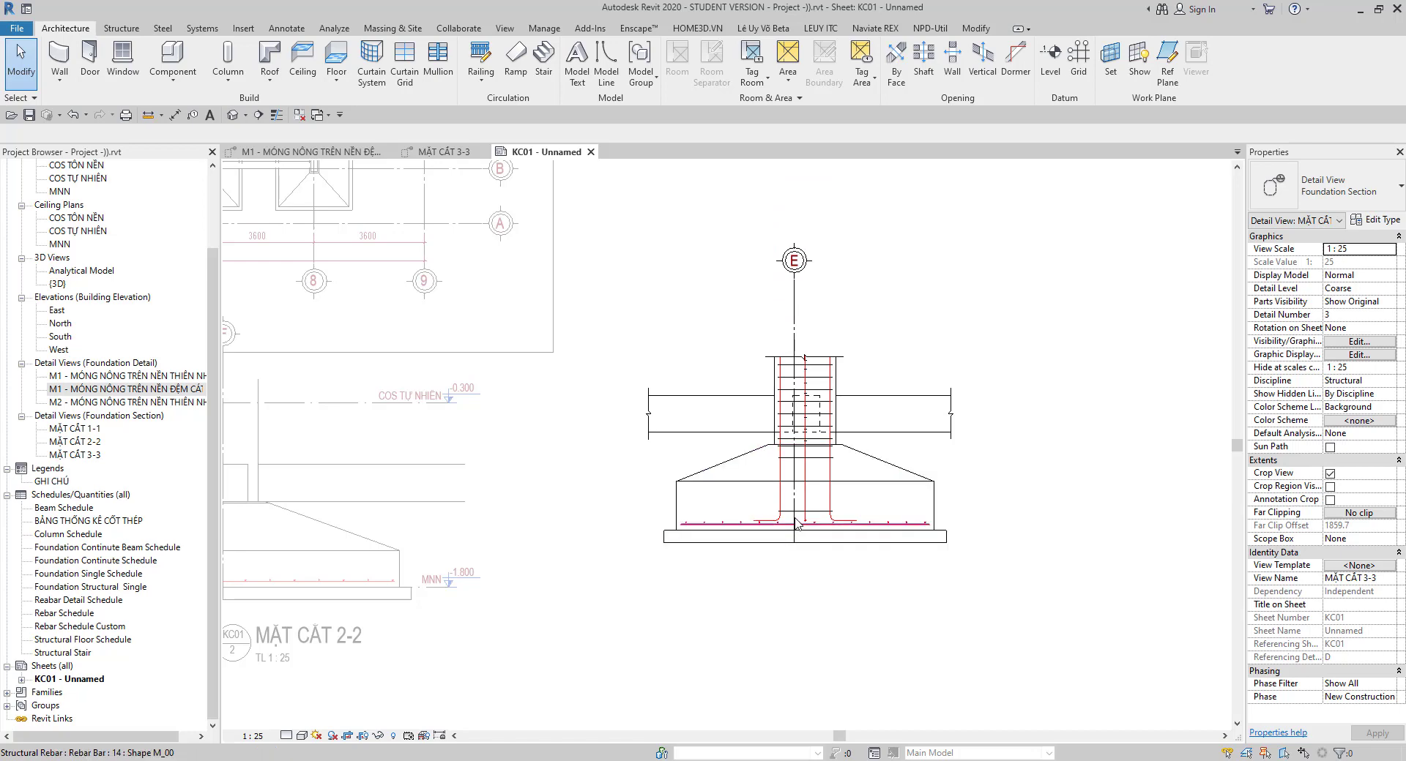
pyautogui.click(799, 379)
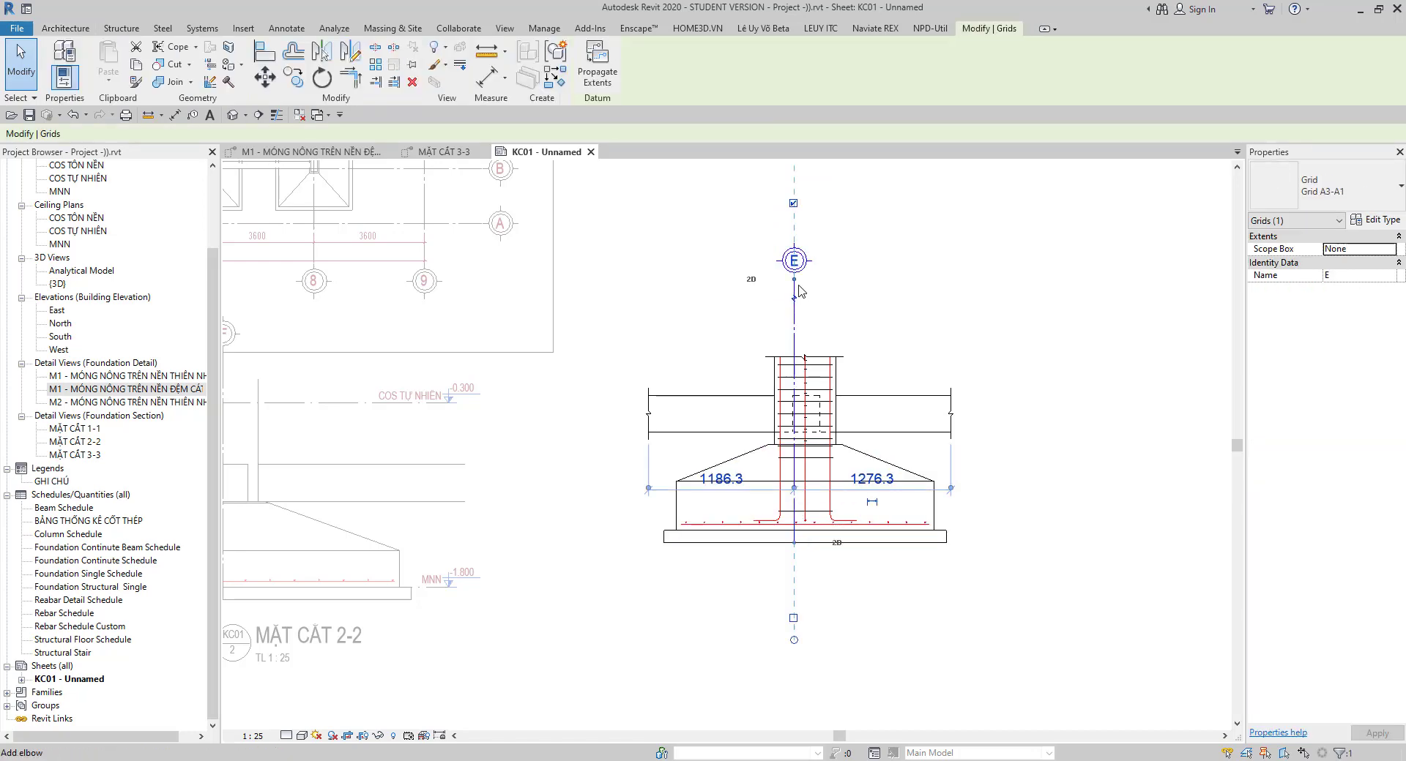
pyautogui.moveTo(800, 292); pyautogui.dragTo(801, 328)
# End the Google Chrome process in Task Manager and look through the process list.
pyautogui.rightClick(556, 760)
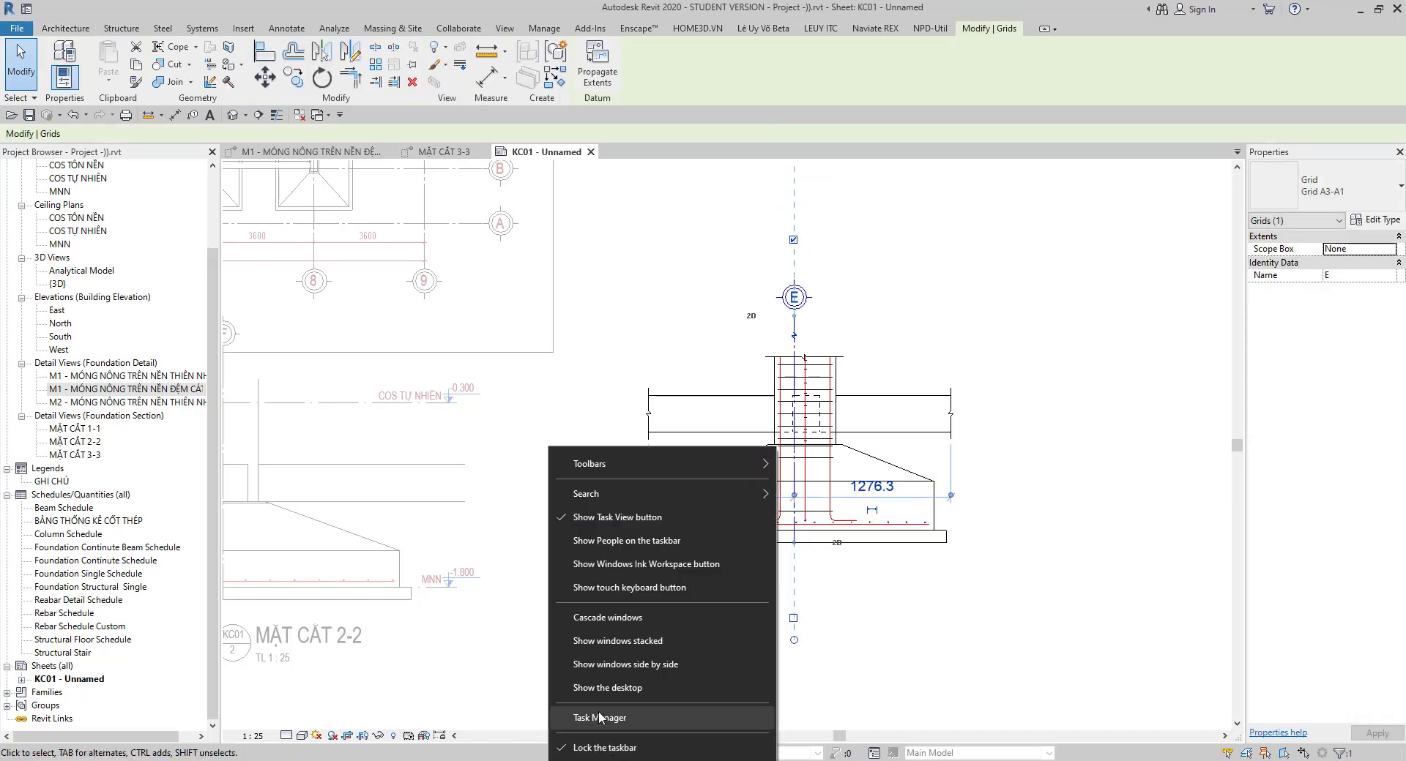
pyautogui.click(599, 718)
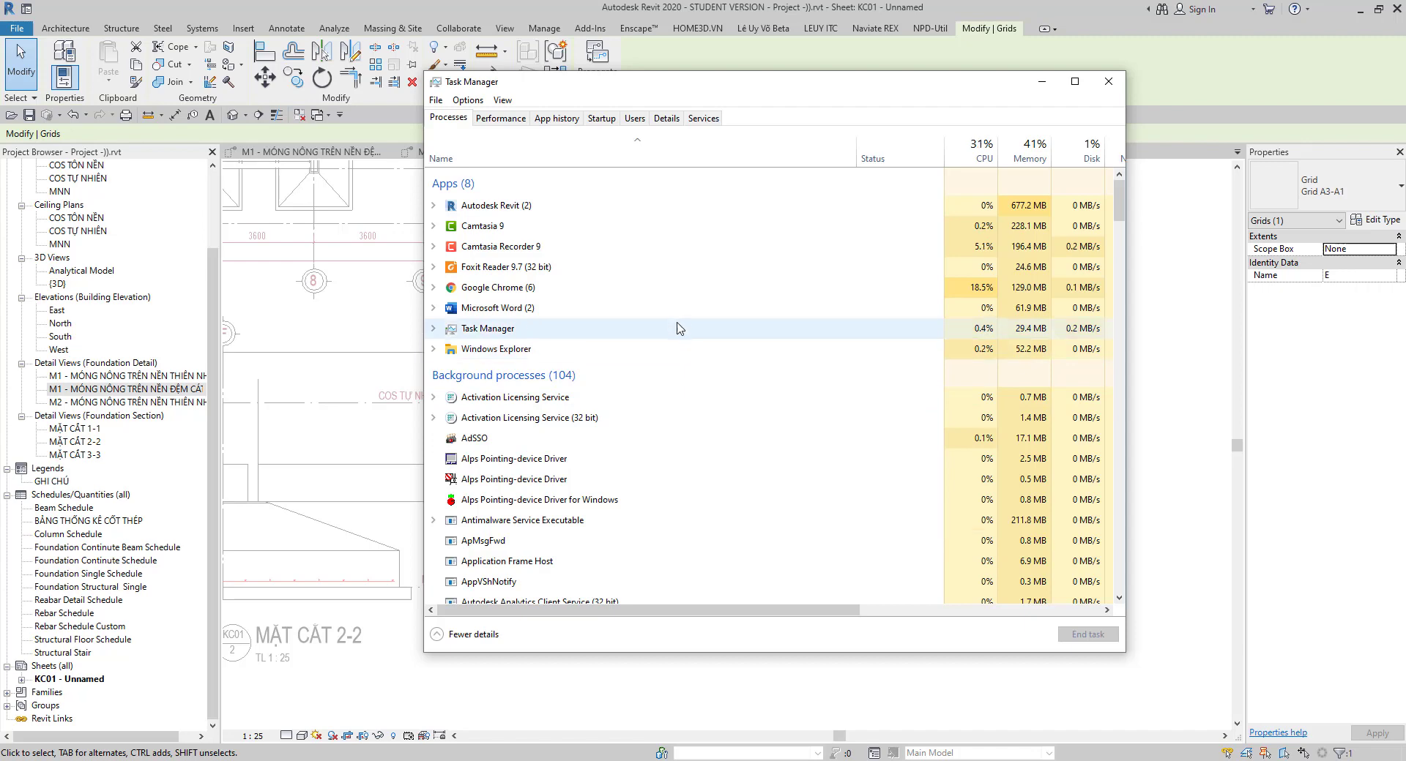
pyautogui.rightClick(686, 286)
pyautogui.click(736, 323)
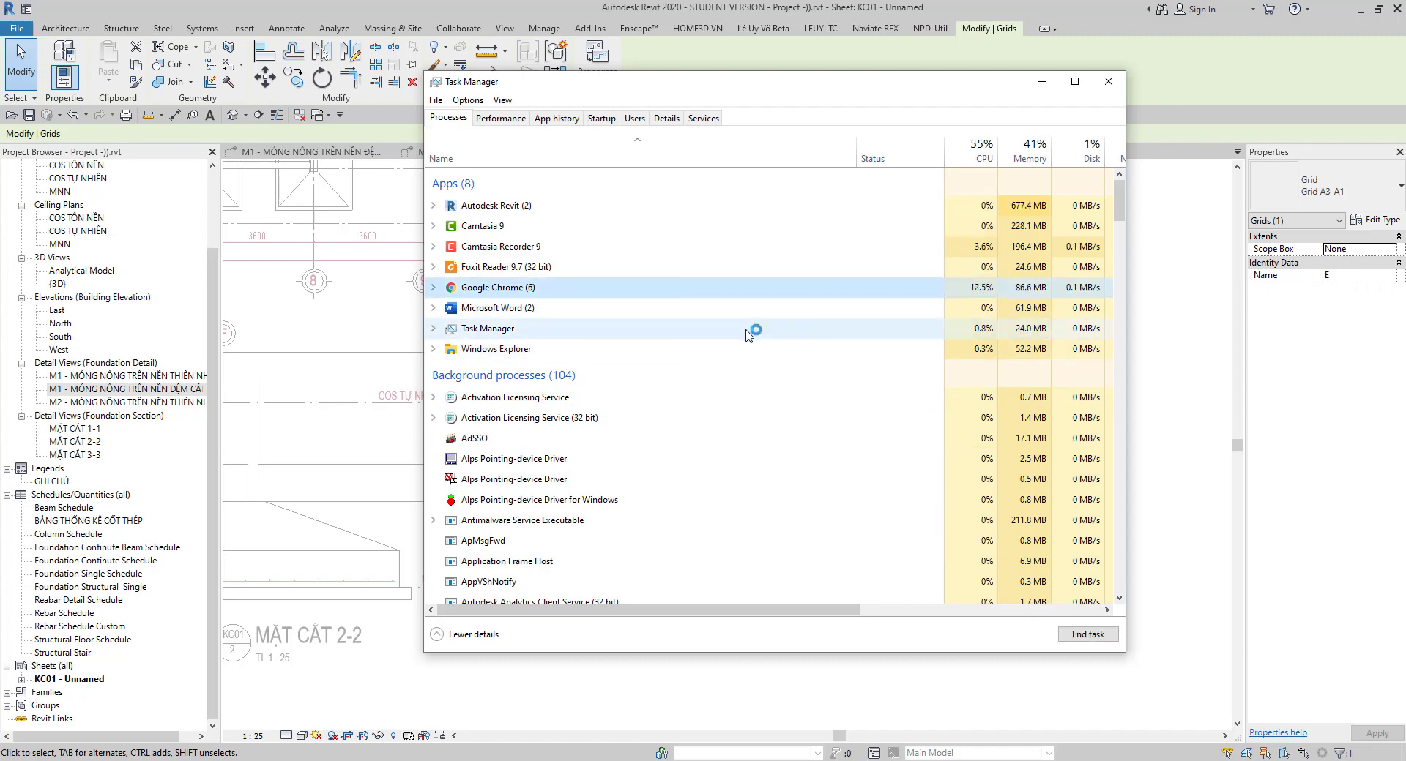
pyautogui.scroll(-3, 675, 368)
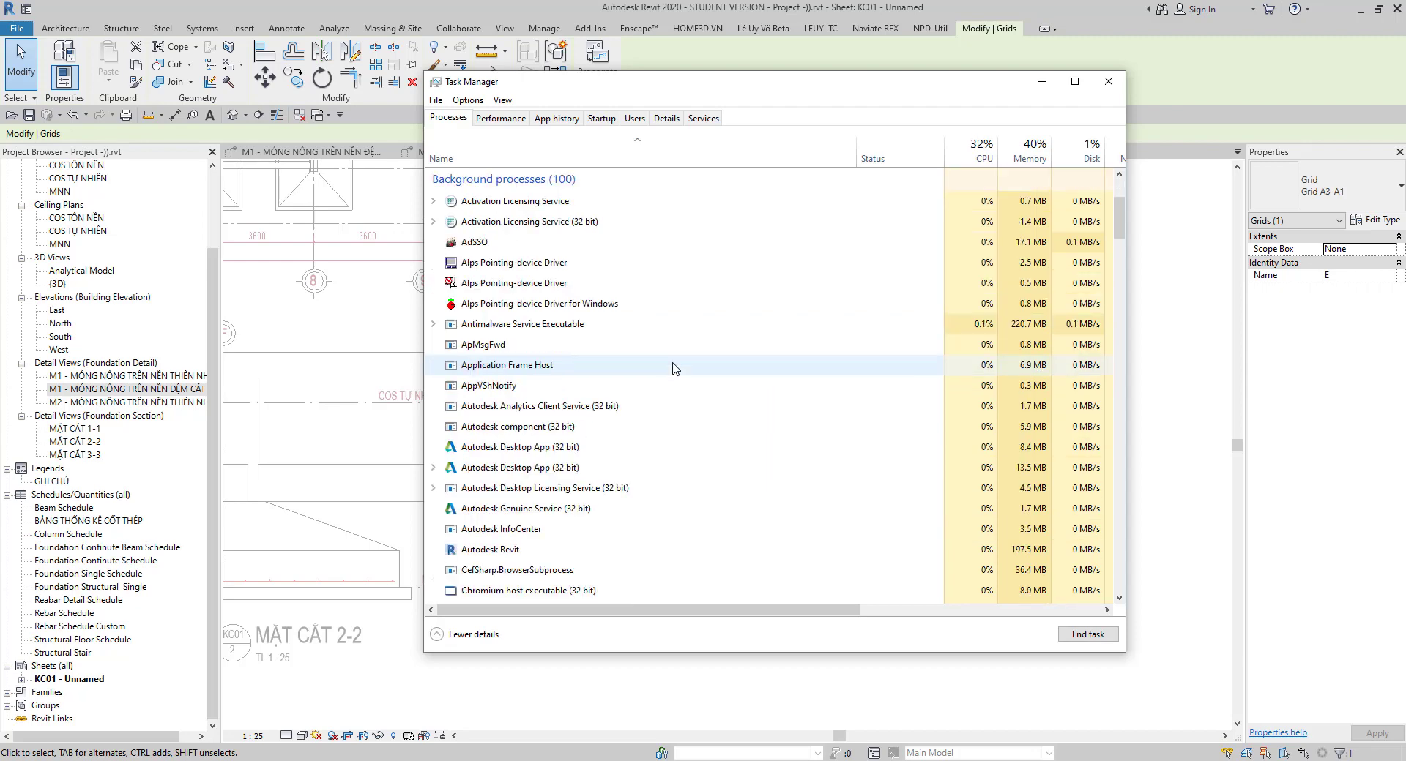
pyautogui.scroll(2, 674, 368)
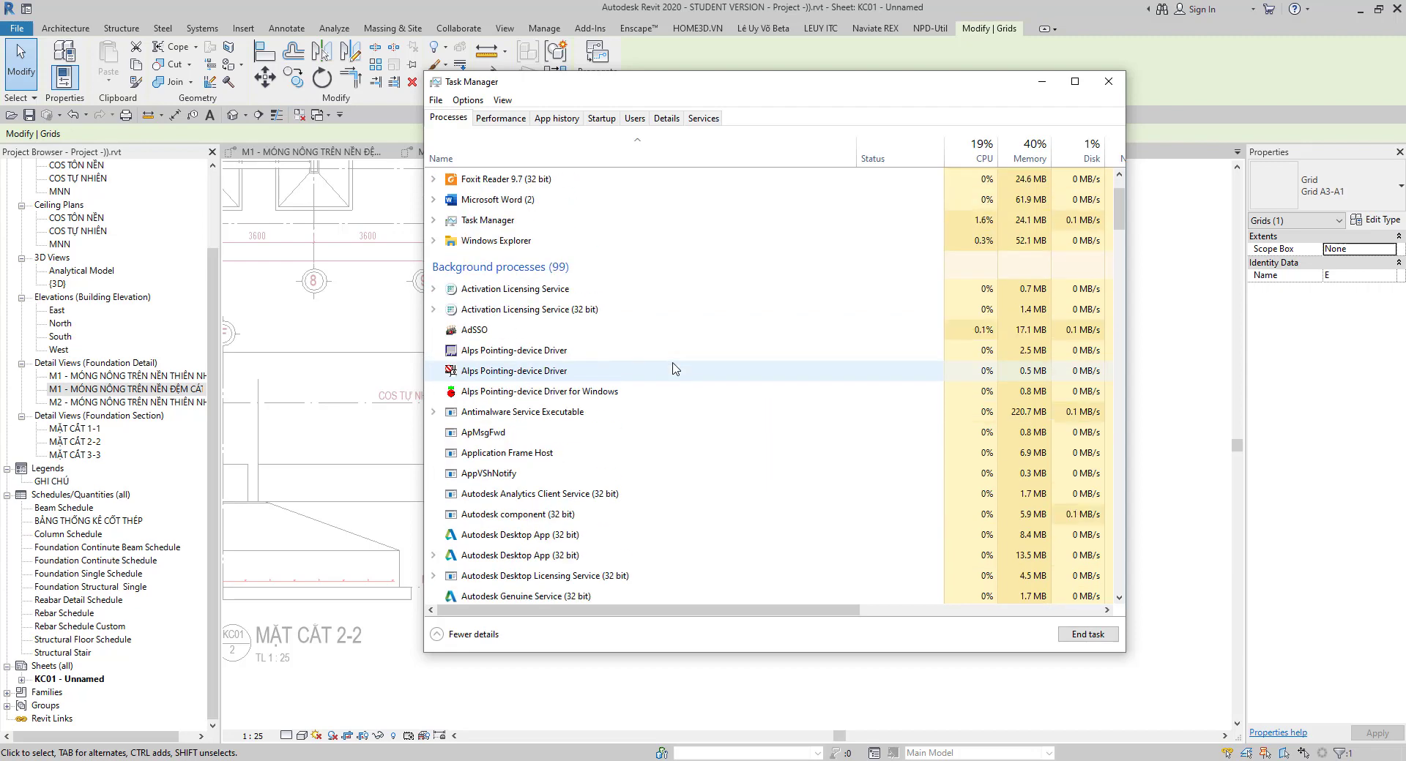
pyautogui.scroll(-1, 675, 368)
pyautogui.scroll(-2, 674, 368)
pyautogui.scroll(-2, 677, 364)
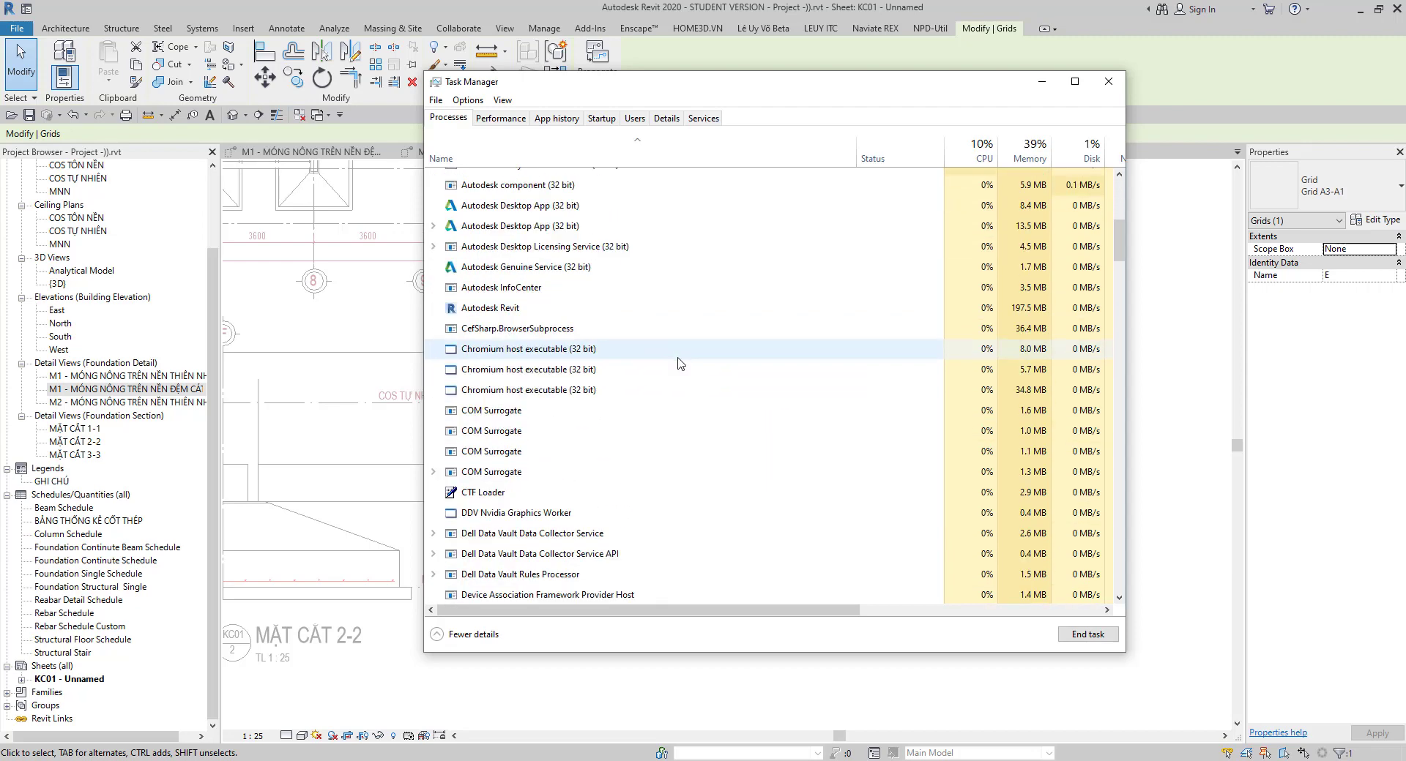
pyautogui.scroll(-4, 680, 366)
pyautogui.scroll(-4, 683, 380)
pyautogui.scroll(-4, 685, 396)
pyautogui.scroll(-3, 687, 415)
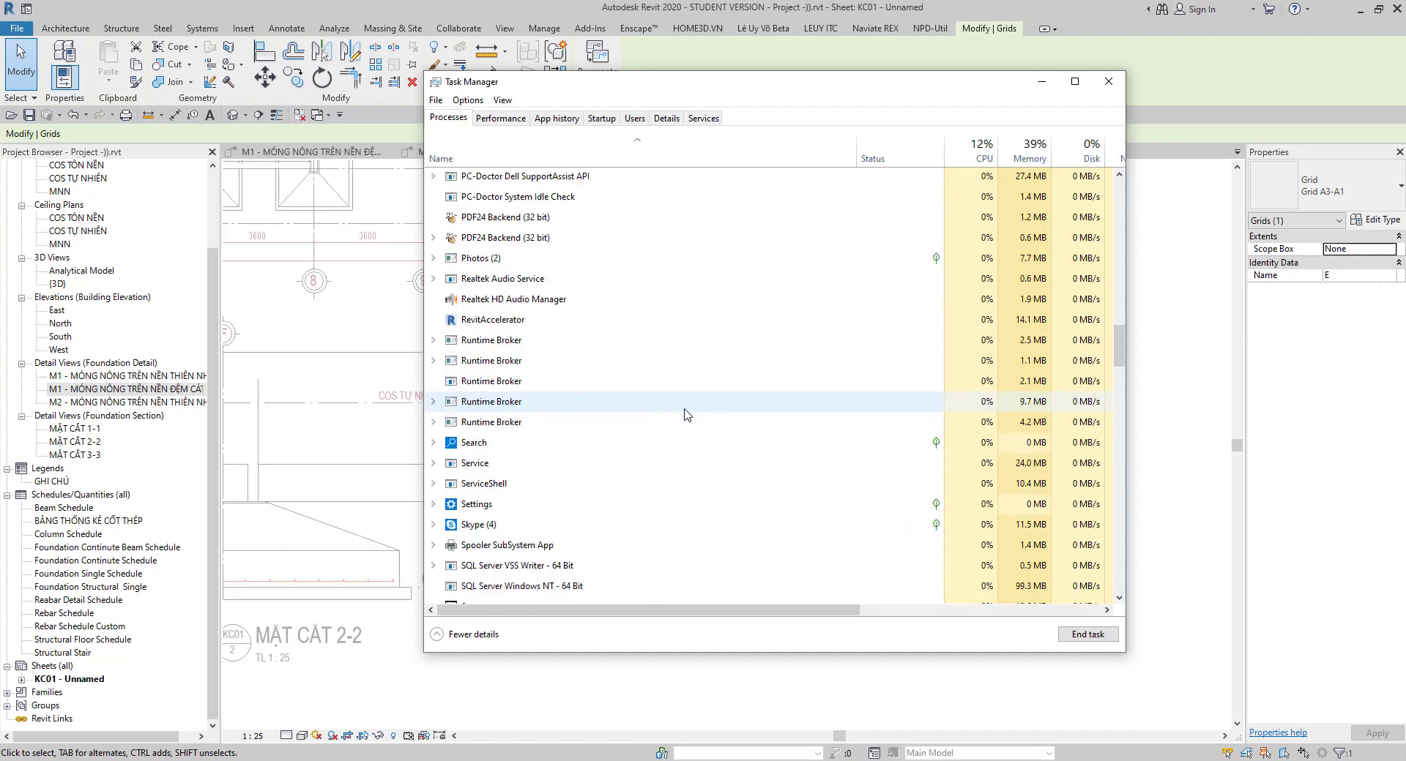
pyautogui.scroll(-3, 686, 414)
pyautogui.scroll(-2, 684, 424)
# Return to Revit and clear the selection of grid E.
pyautogui.hotkey('alt', 'Tab')
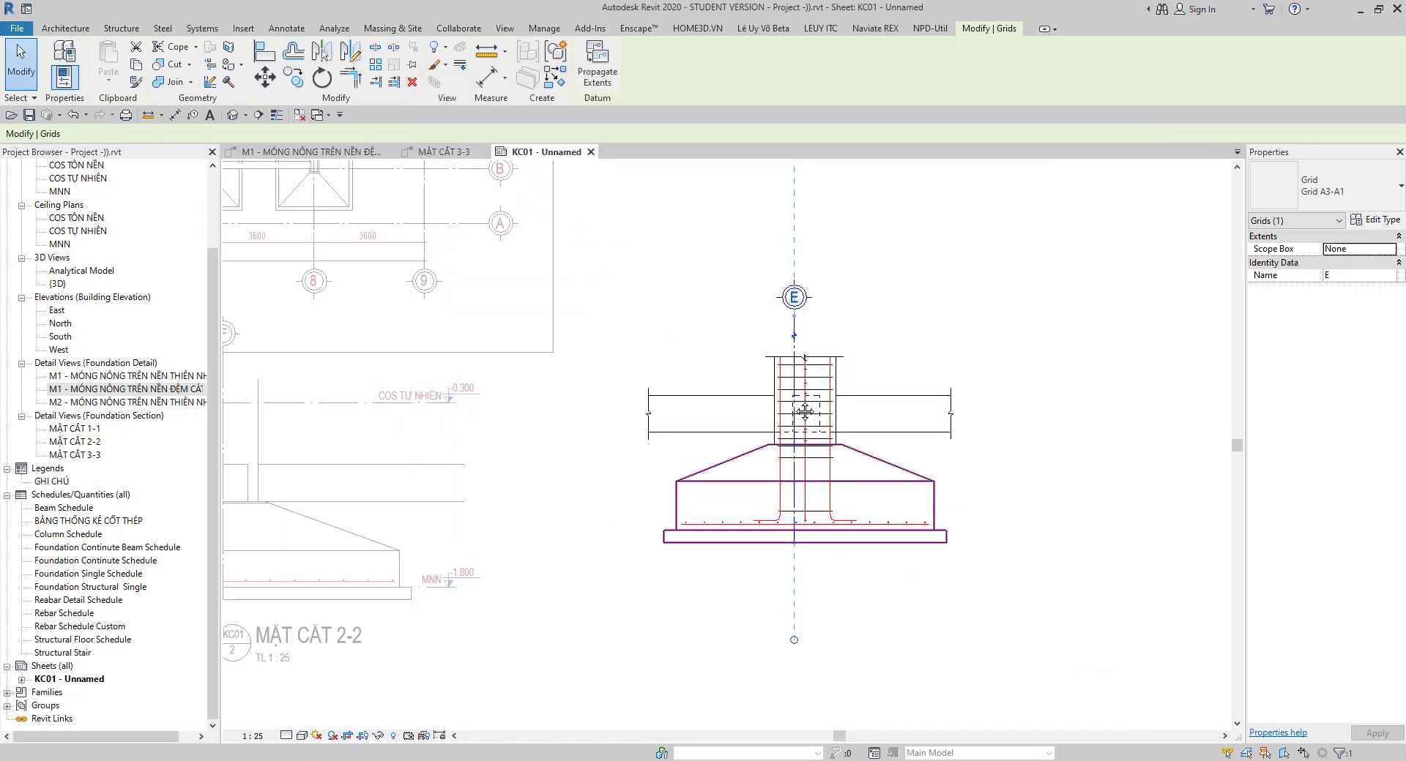
pyautogui.scroll(4, 804, 412)
pyautogui.press('Escape')
pyautogui.scroll(-2, 595, 634)
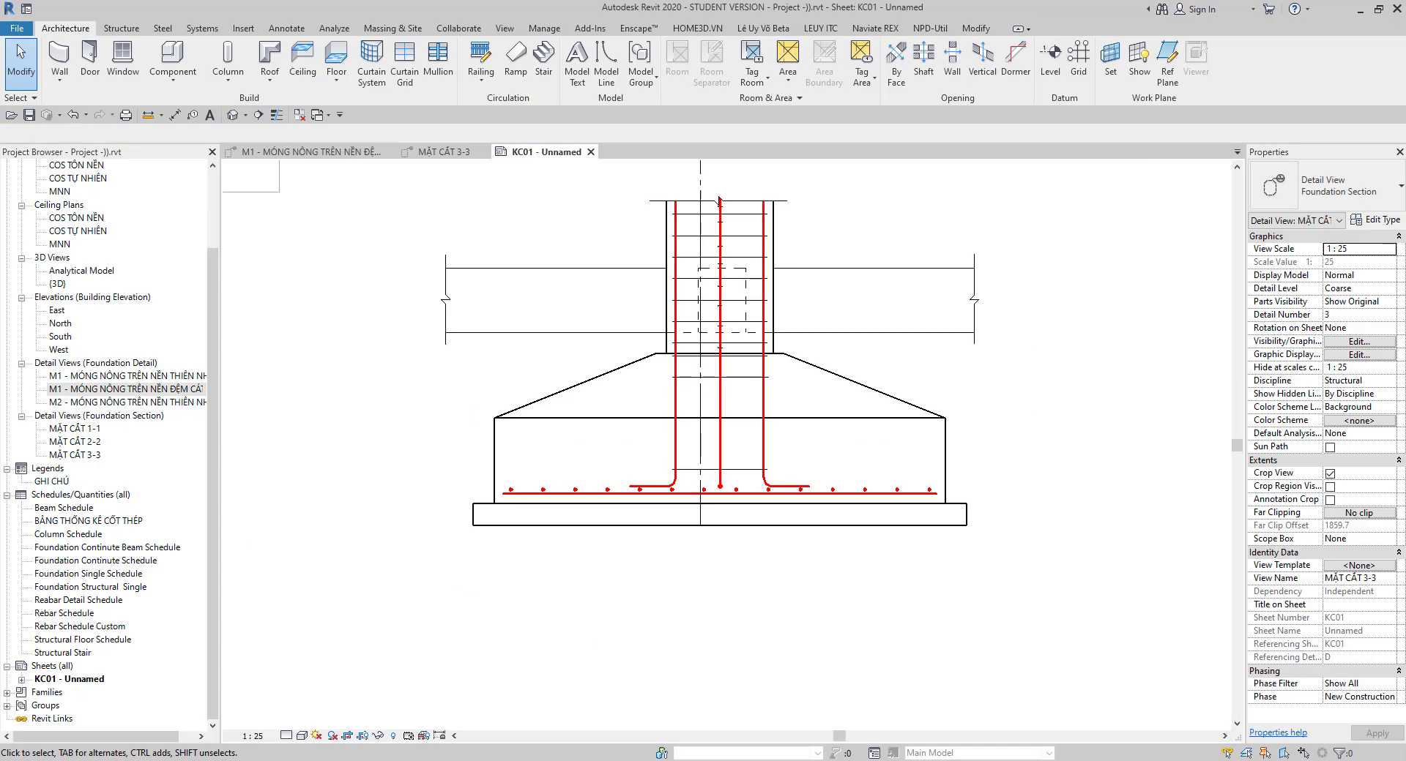
# In the reference PDF, bring section MẶT CẮT 3-3 into view.
pyautogui.hotkey('alt', 'Tab')
pyautogui.moveTo(521, 409); pyautogui.dragTo(555, 448)
pyautogui.keyDown('ctrl'); pyautogui.scroll(2, 554, 449); pyautogui.keyUp('ctrl')
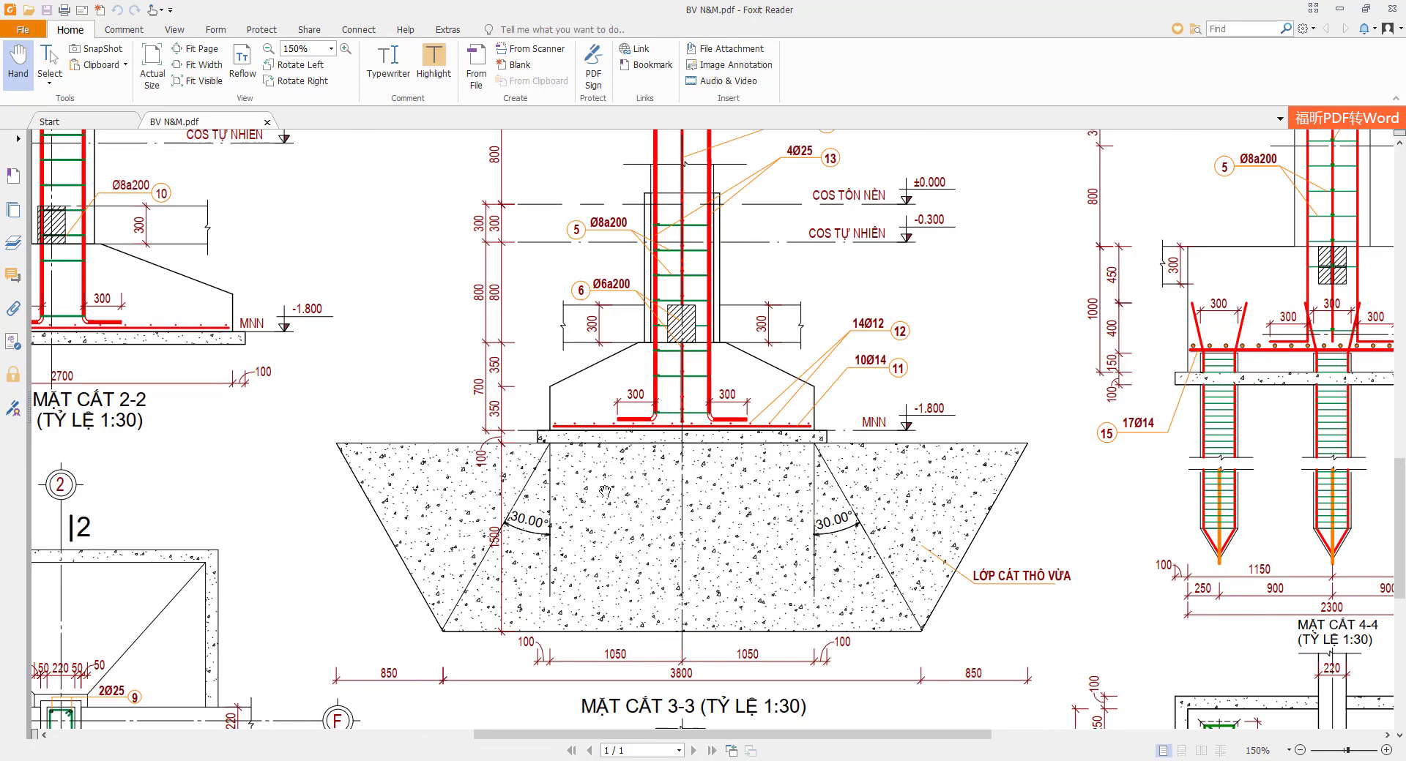
pyautogui.scroll(1, 570, 477)
# Jump the Word report to pages 21–22, with sand-cushion base widths 3,4m and 5,1m.
pyautogui.hotkey('alt', 'Tab')
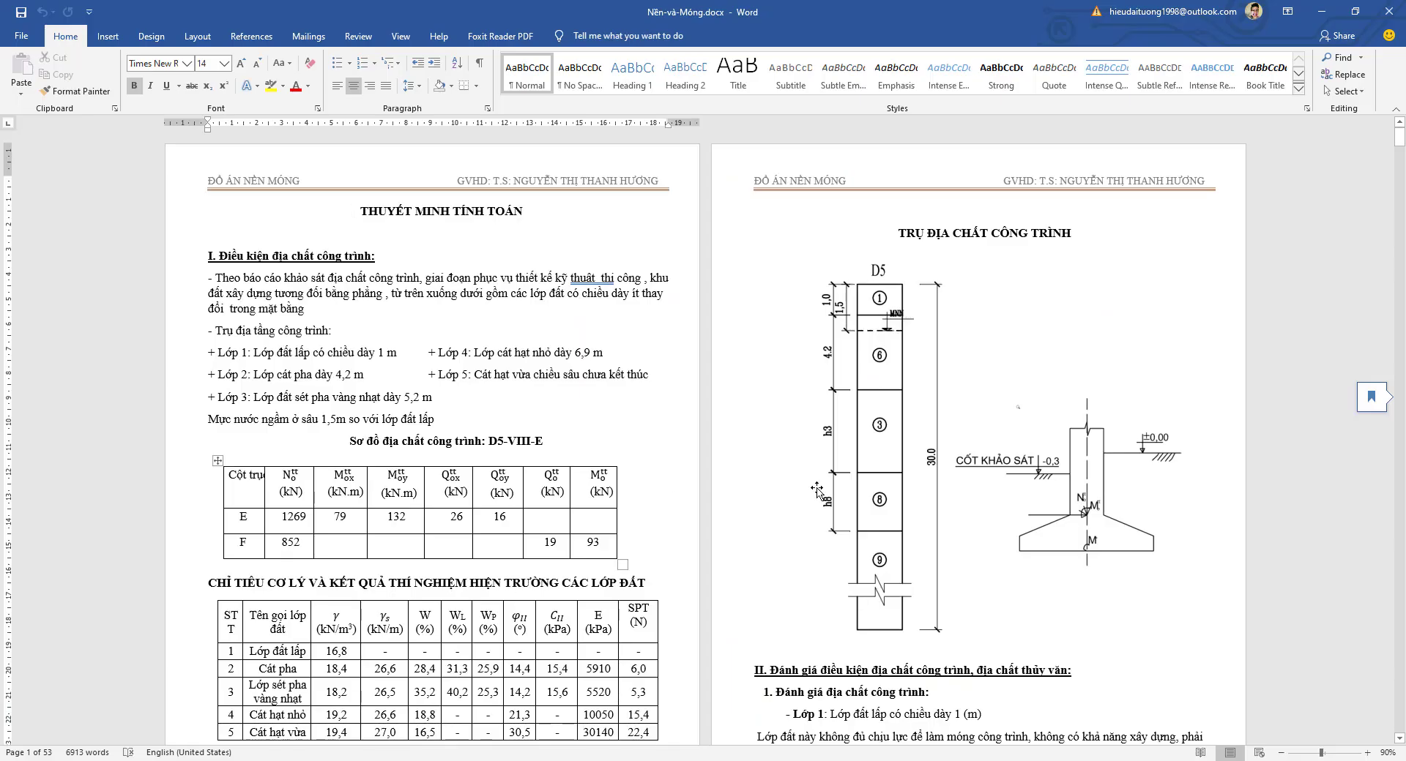
pyautogui.moveTo(1401, 149); pyautogui.dragTo(1402, 366)
pyautogui.click(1125, 478)
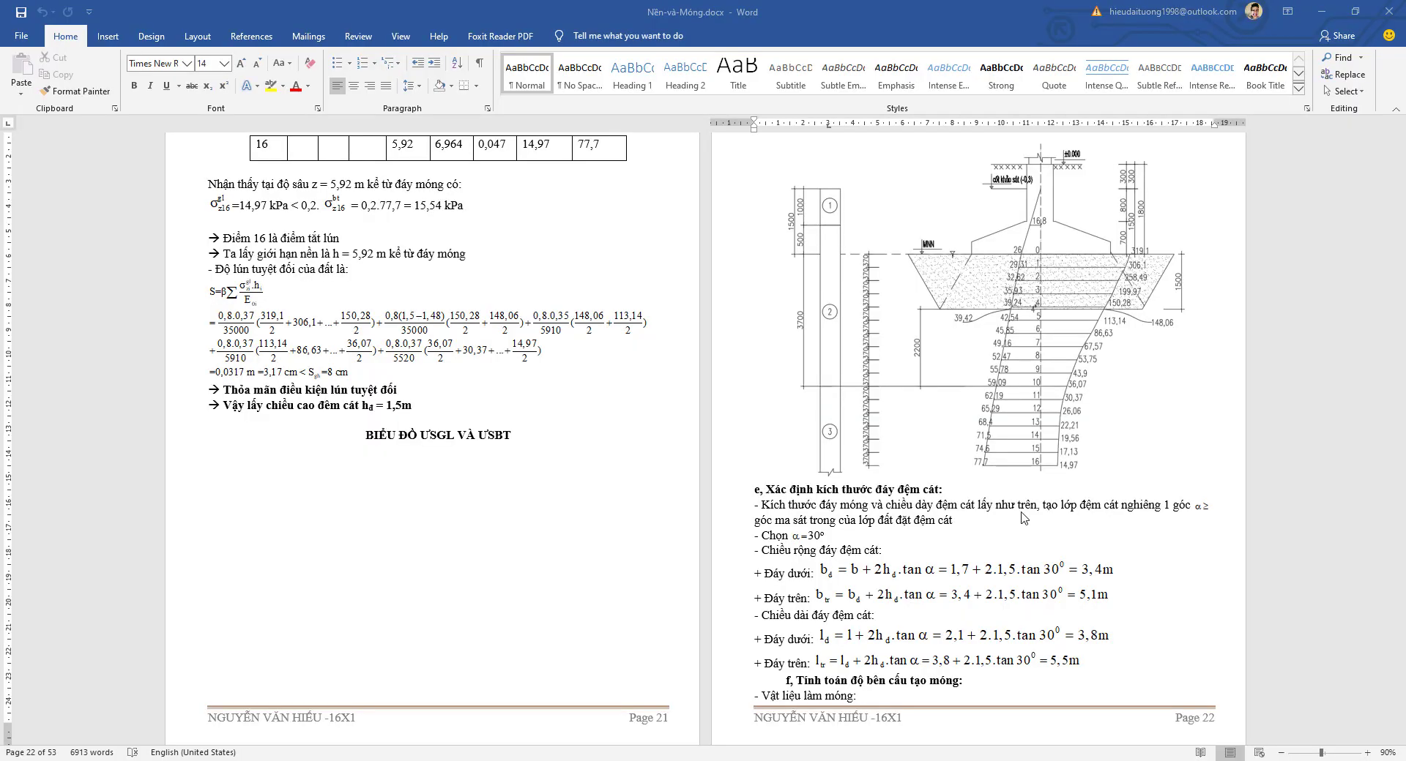
pyautogui.scroll(-1, 823, 566)
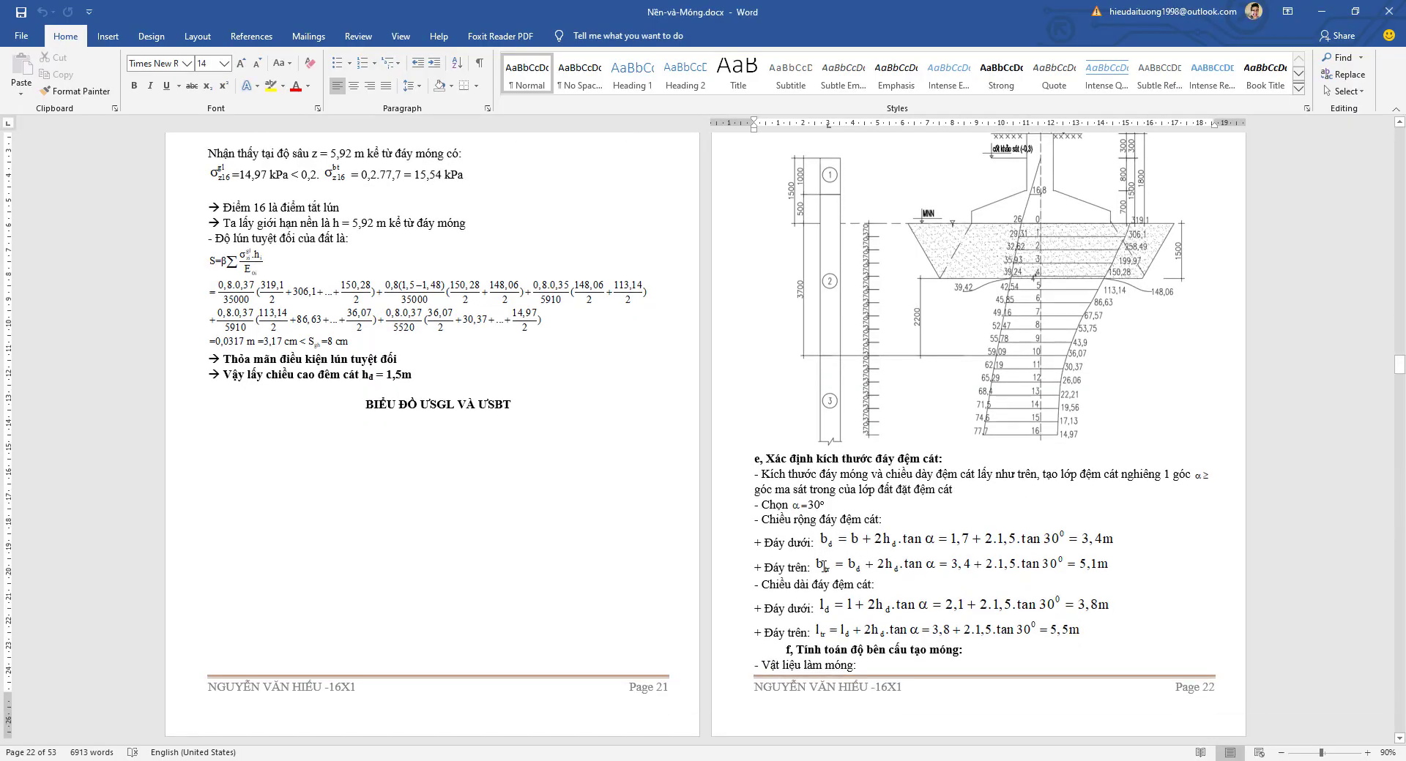
pyautogui.scroll(-2, 810, 564)
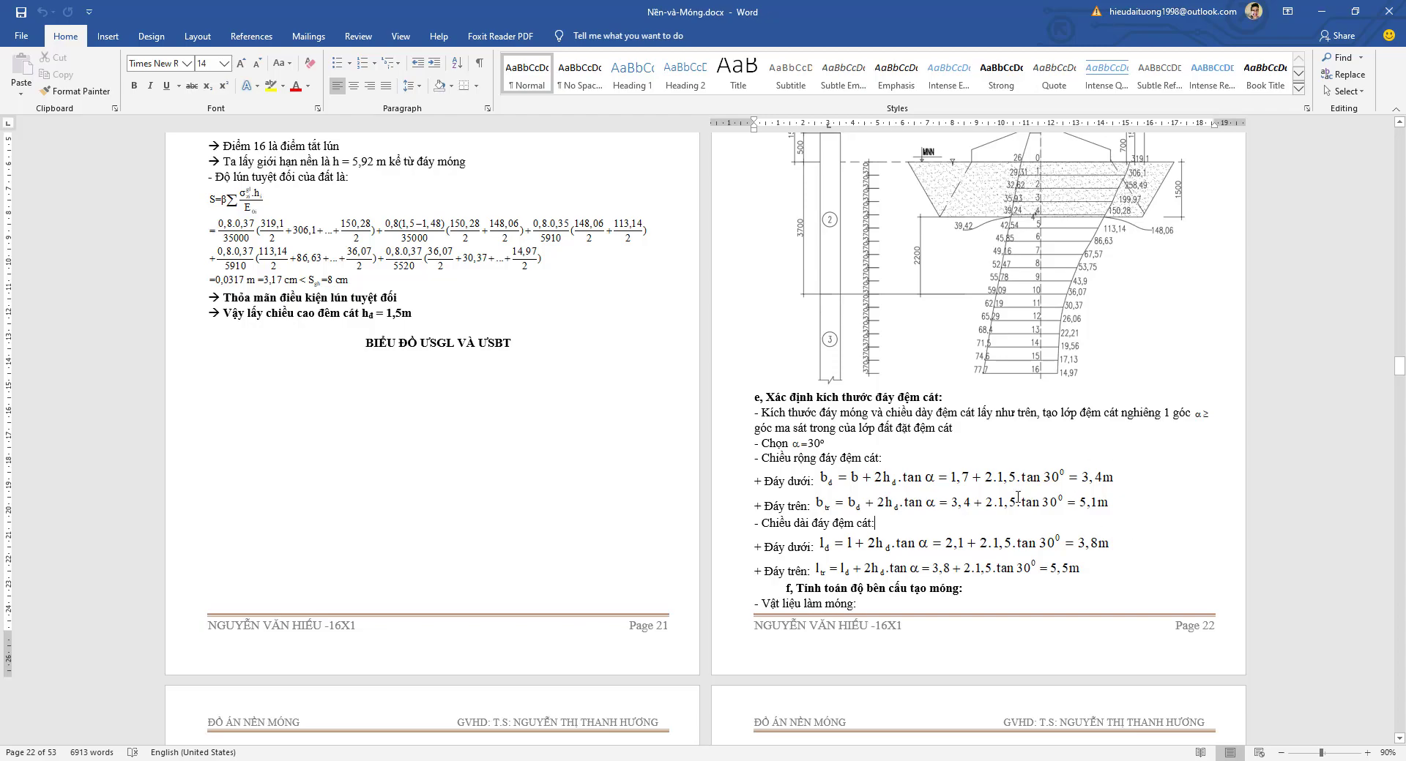
# Survey the KC01 sheet layout, then select Word's 'Chiều dài đáy đệm cát' line.
pyautogui.hotkey('alt', 'Tab')
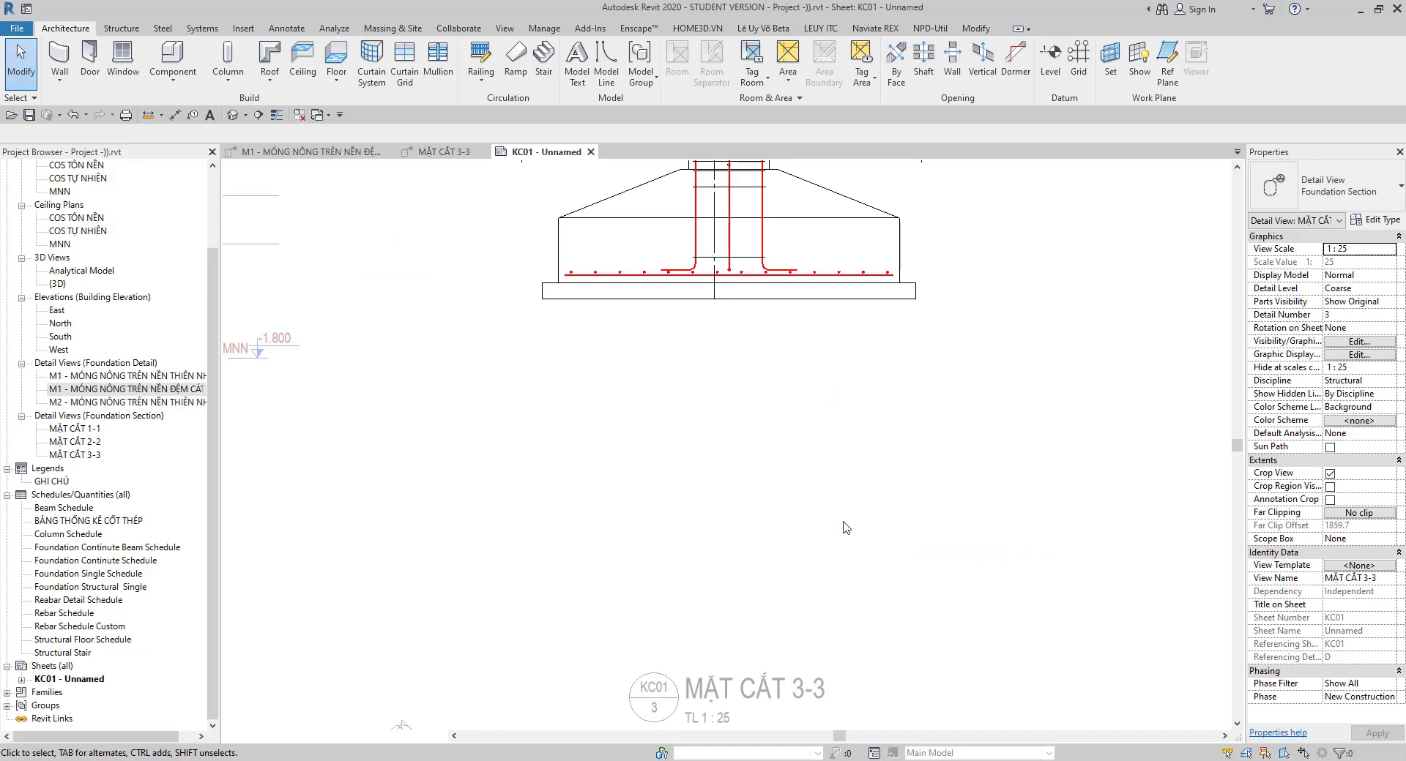
pyautogui.scroll(2, 835, 488)
pyautogui.scroll(-2, 808, 483)
pyautogui.moveTo(808, 470); pyautogui.dragTo(794, 527, button='middle')
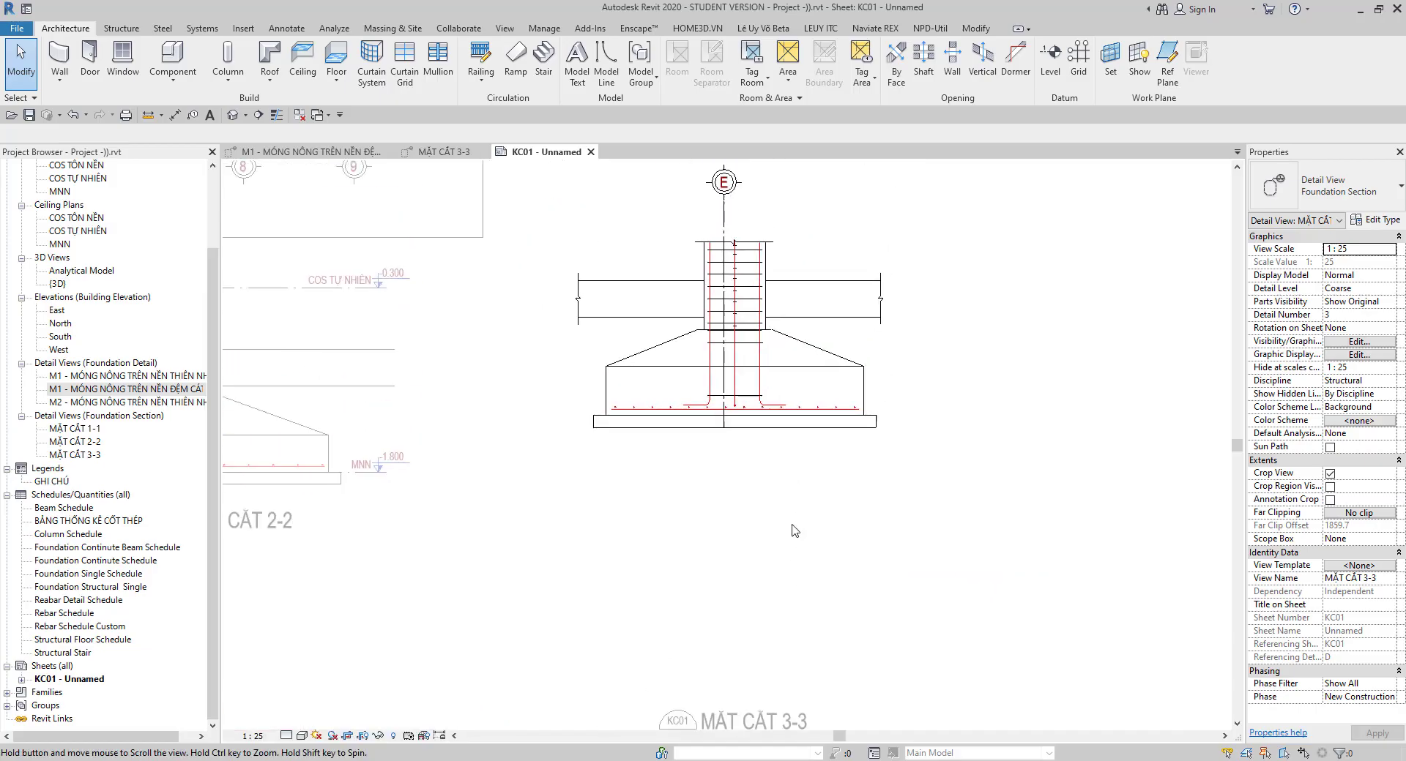
pyautogui.scroll(-2, 793, 527)
pyautogui.scroll(-1, 714, 564)
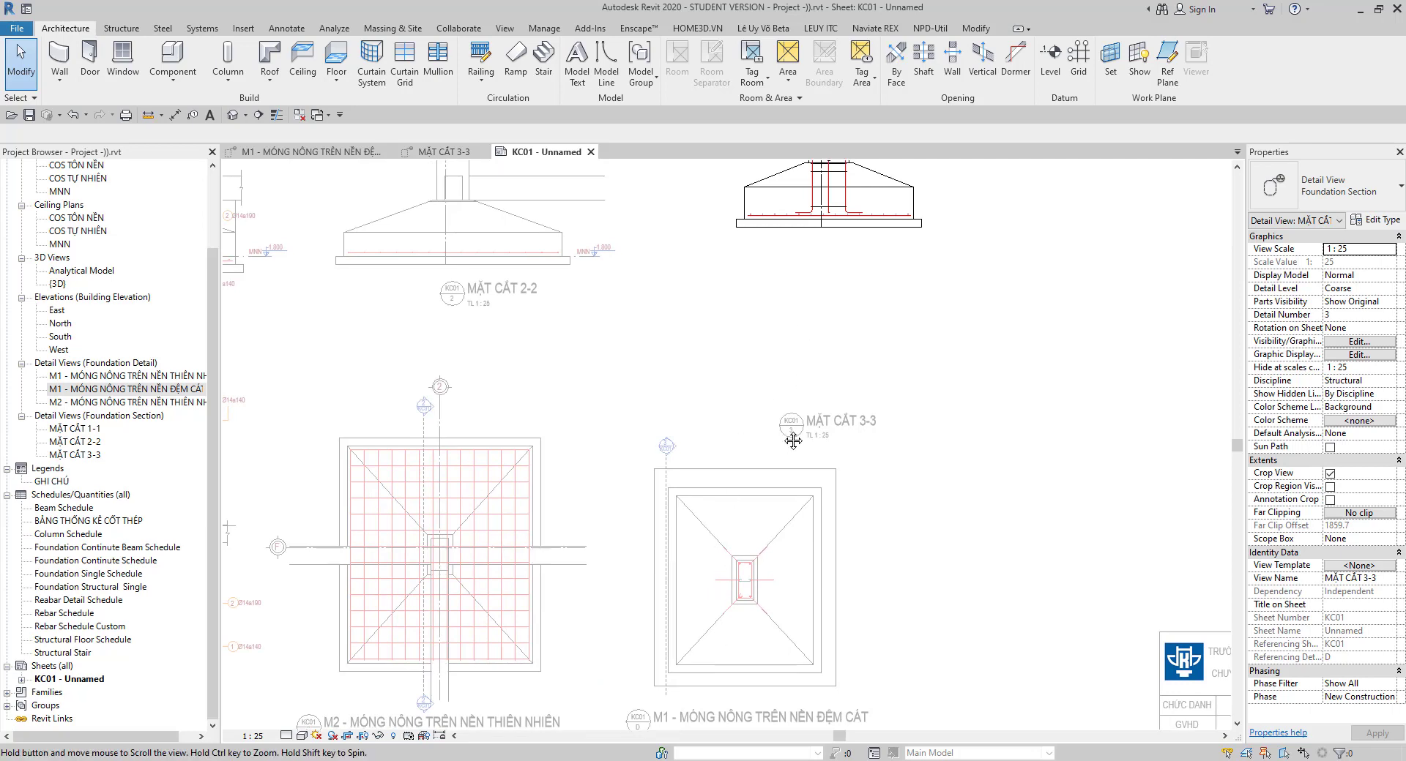
pyautogui.scroll(2, 737, 425)
pyautogui.scroll(1, 745, 477)
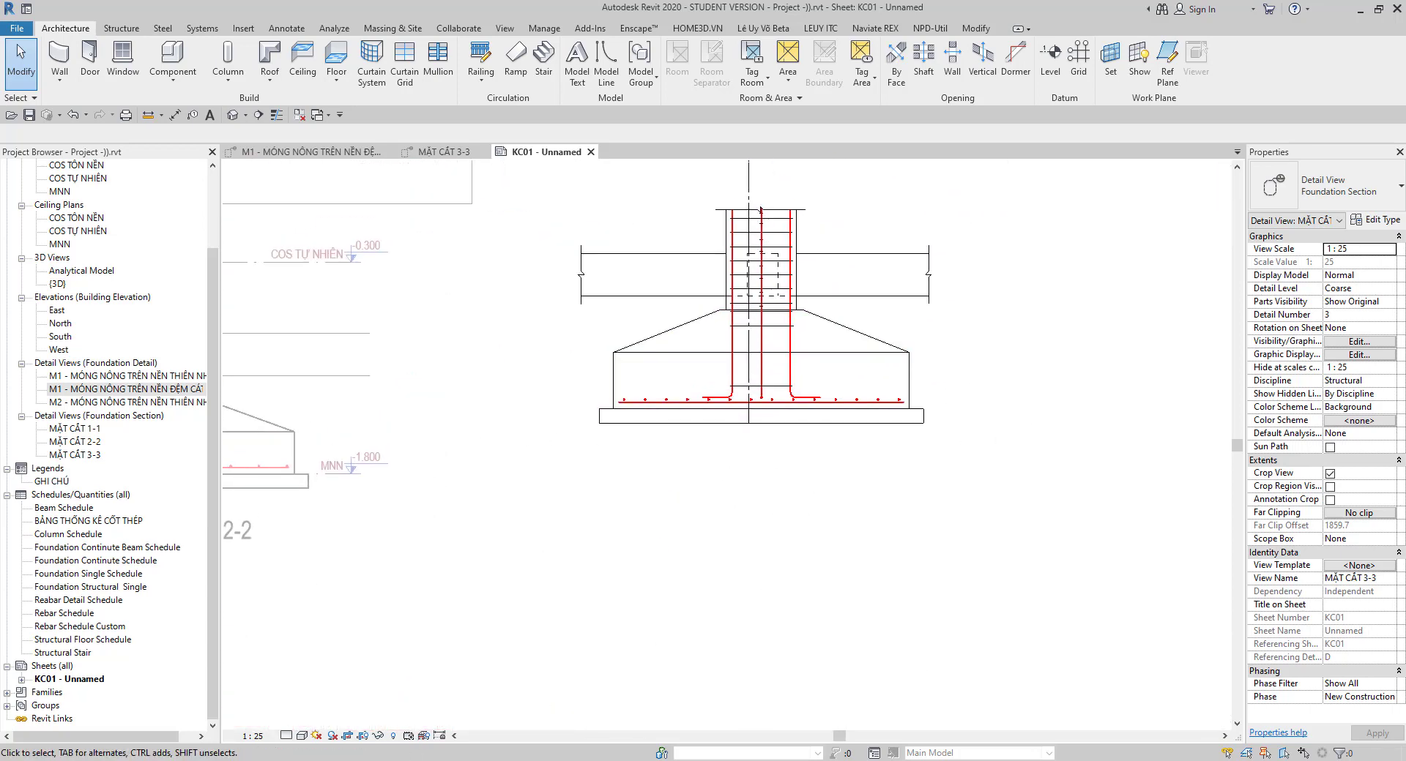
pyautogui.hotkey('alt', 'Tab')
pyautogui.tripleClick(790, 523)
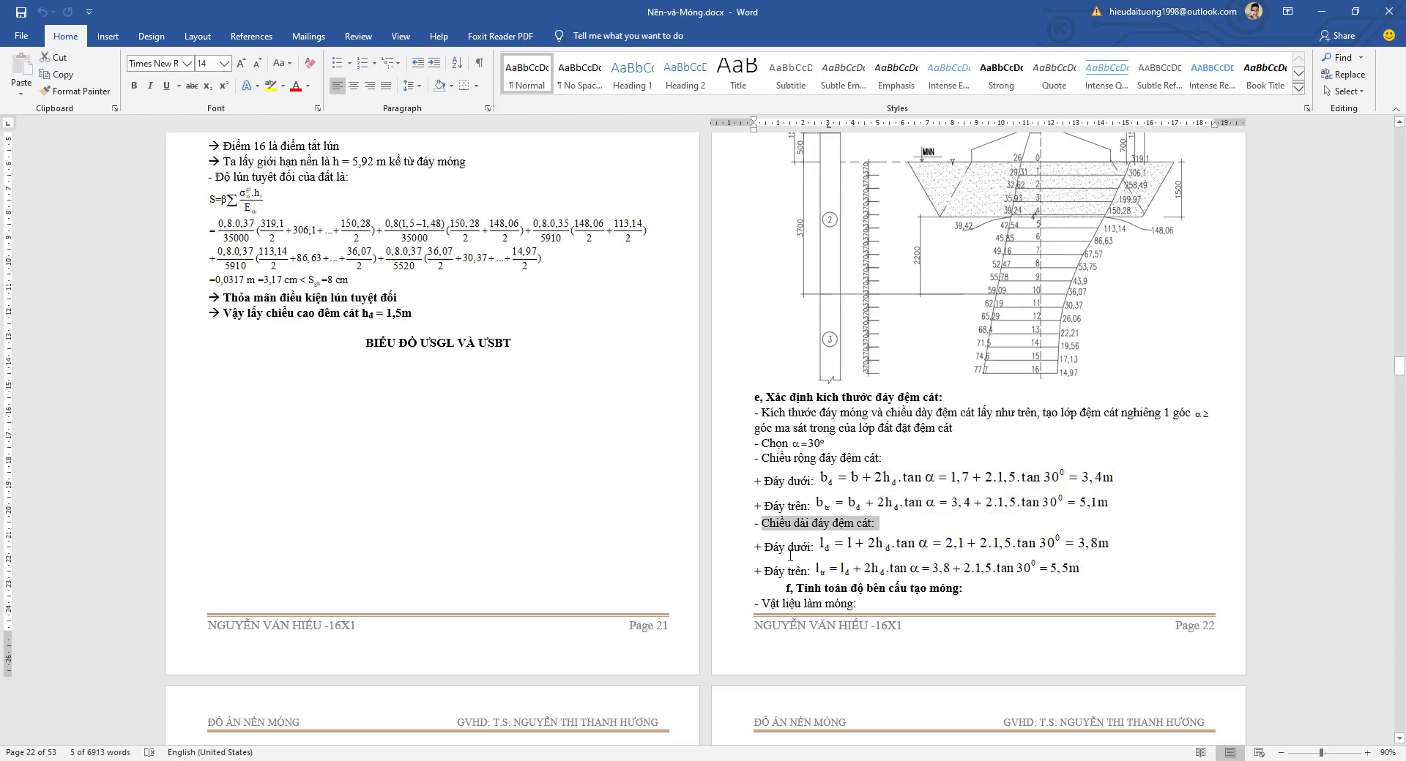
# Check the Đáy dưới (3,8 m) and Đáy trên (5,5 m) length equations, then return to Revit.
pyautogui.click(1098, 553)
pyautogui.click(1051, 573)
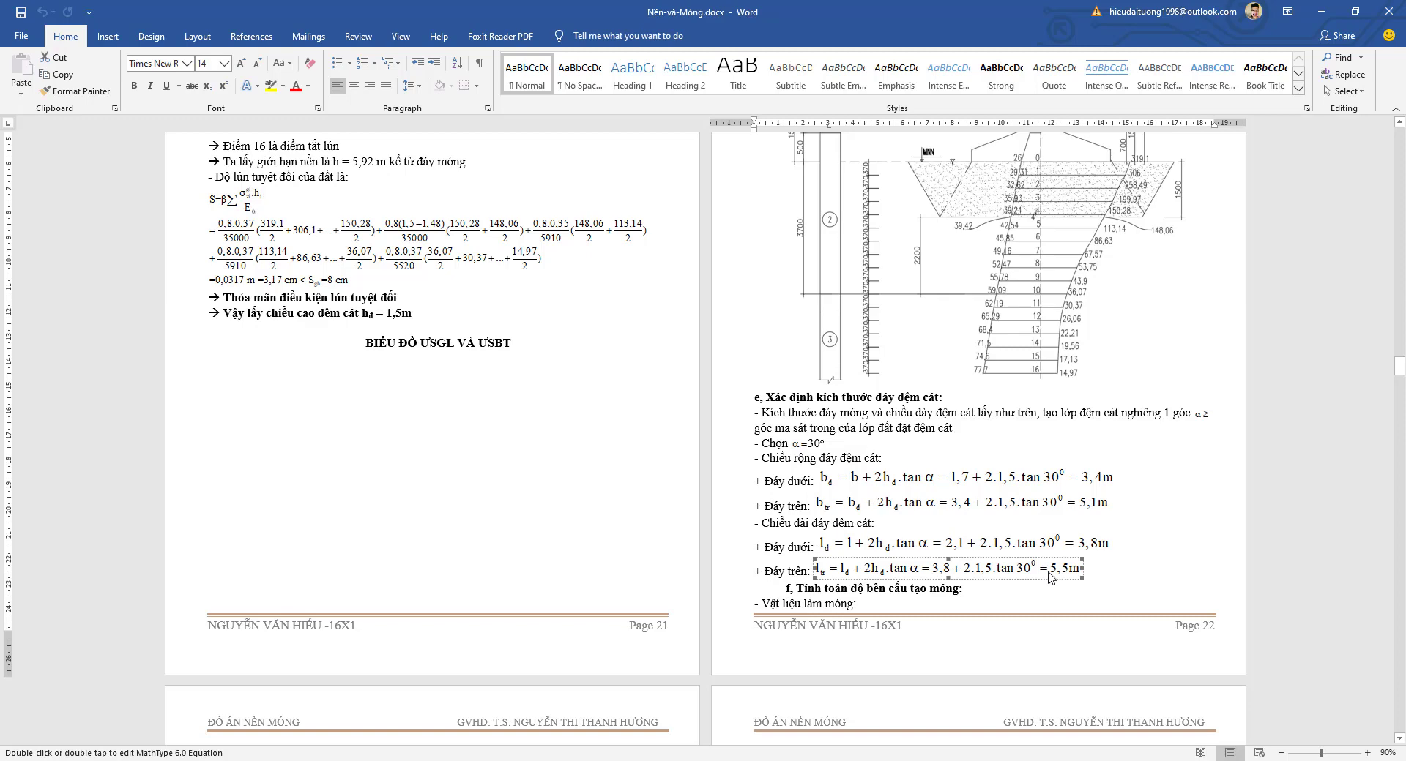
pyautogui.click(949, 552)
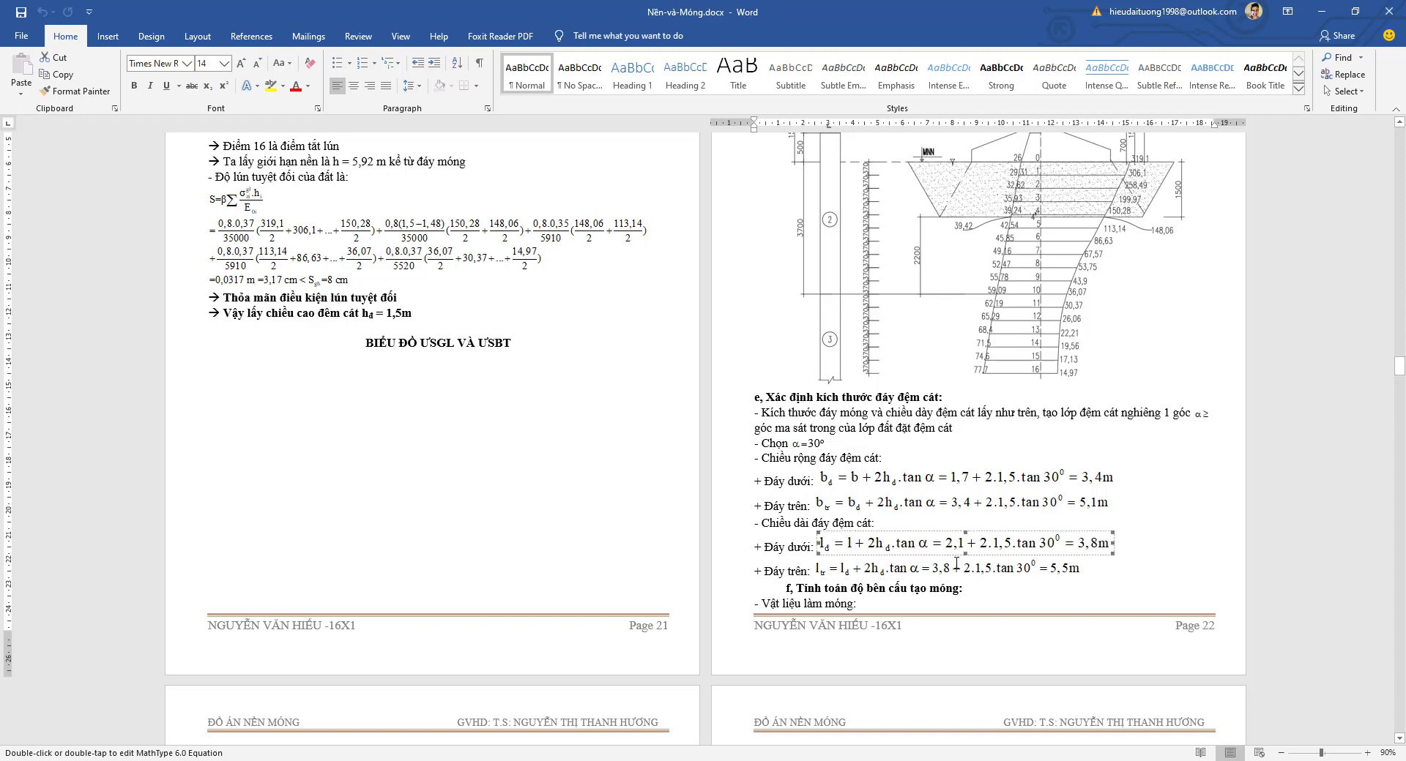
pyautogui.click(957, 567)
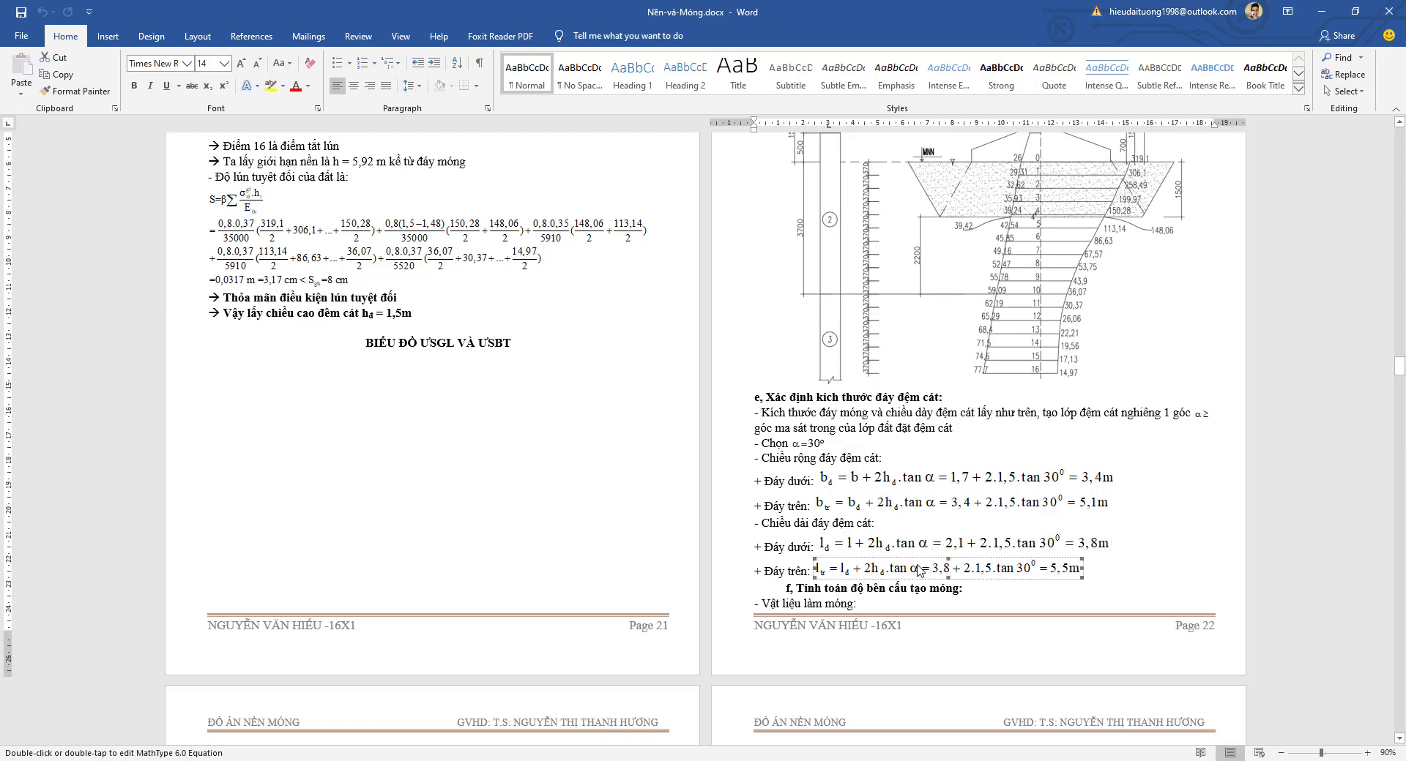
pyautogui.scroll(1, 914, 565)
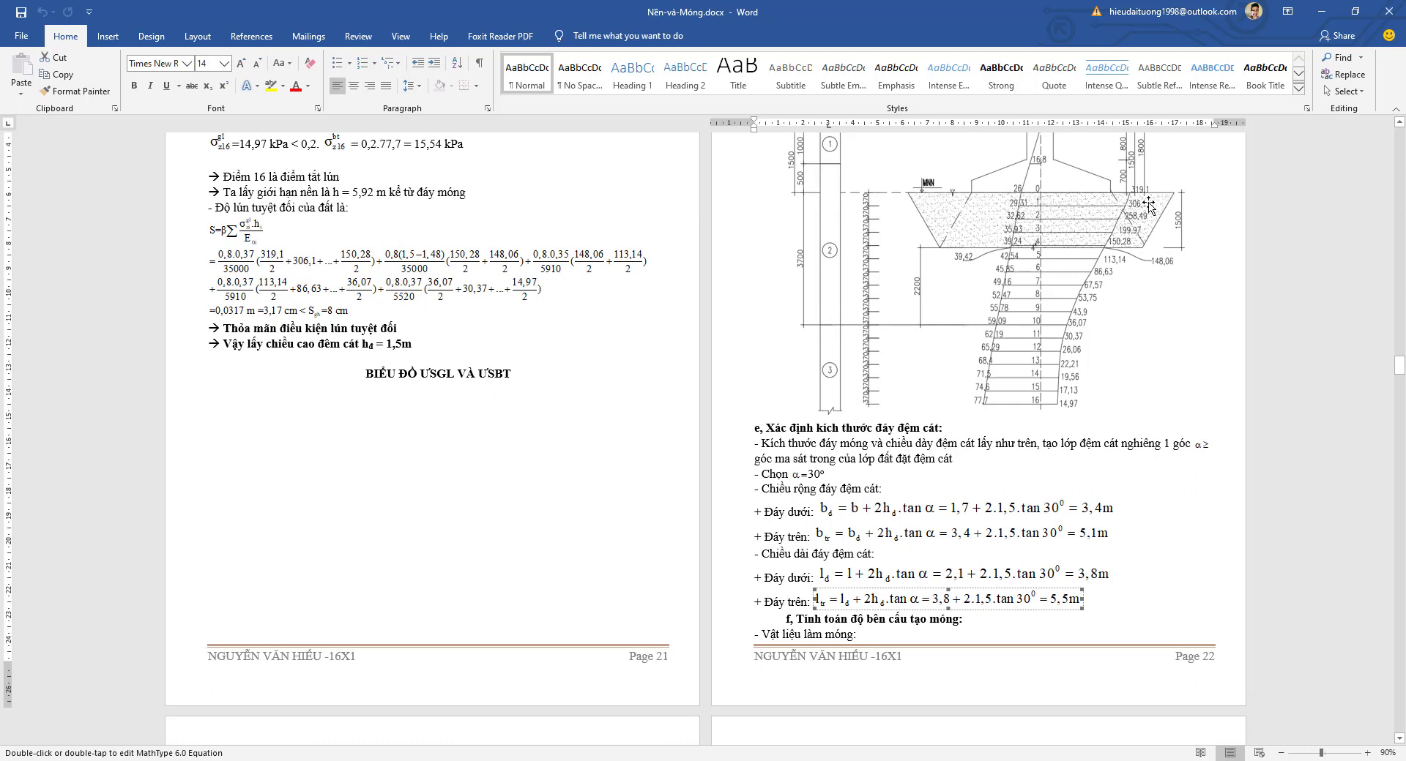
pyautogui.press('Right')
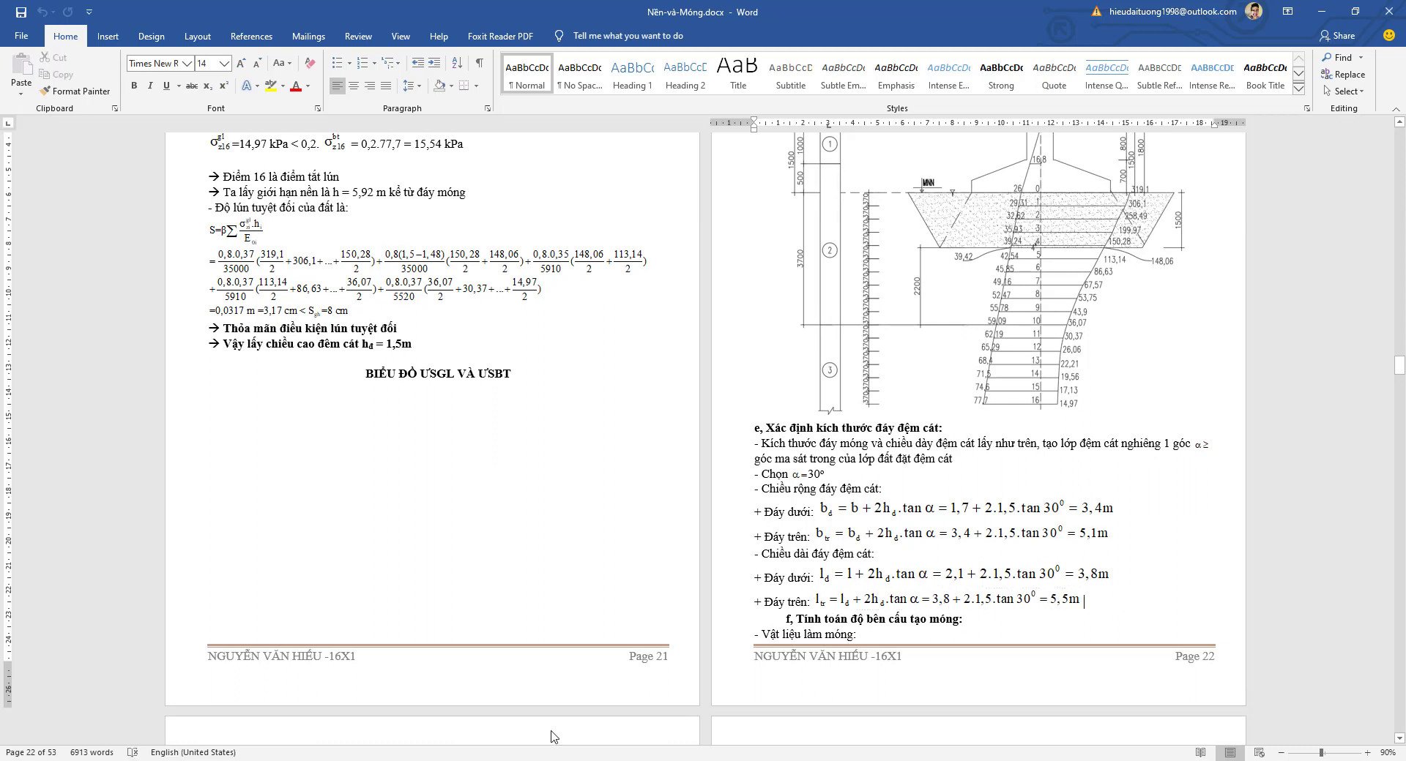
pyautogui.hotkey('alt', 'Tab')
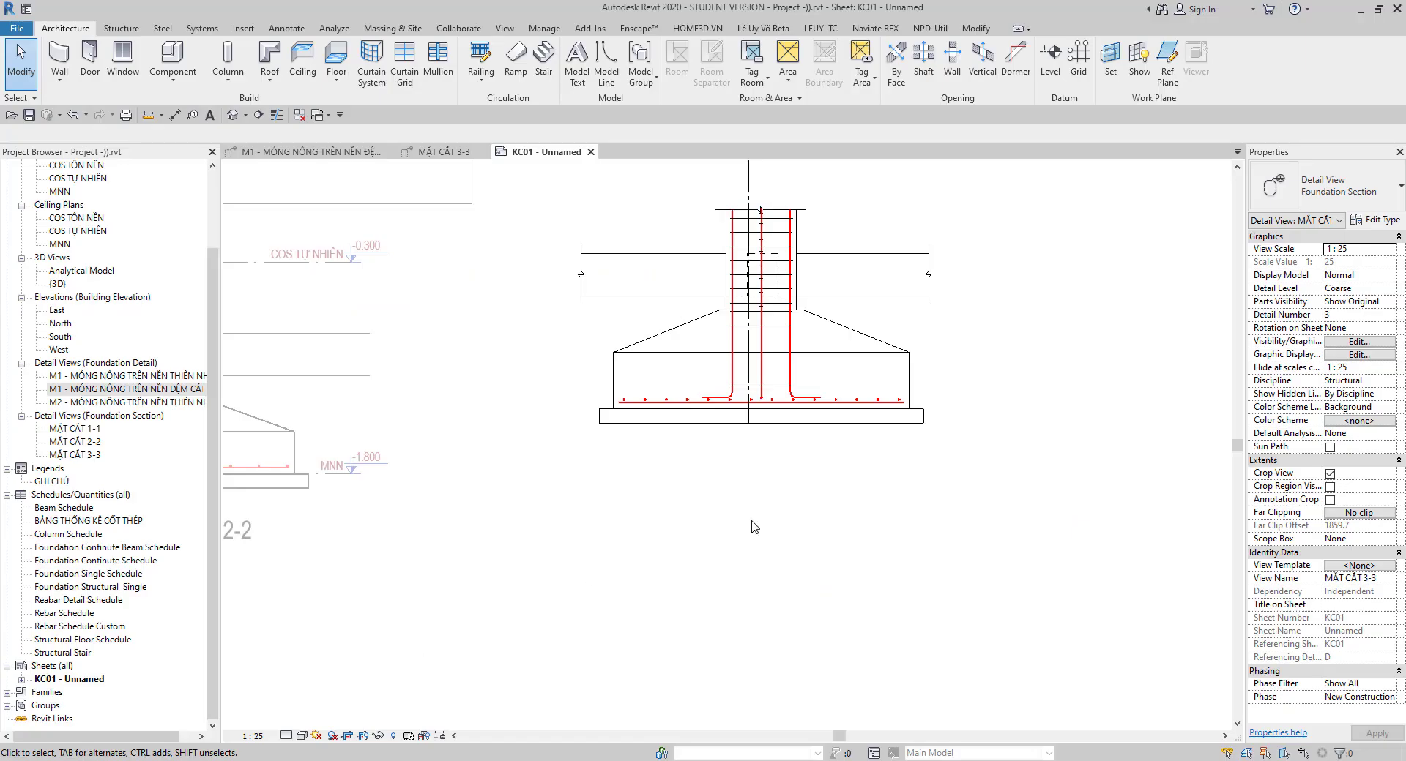
# Zoom in and recentre the view on the MẶT CẮT 3-3 footing.
pyautogui.scroll(1, 755, 527)
pyautogui.scroll(1, 776, 563)
pyautogui.scroll(1, 747, 583)
pyautogui.scroll(1, 736, 576)
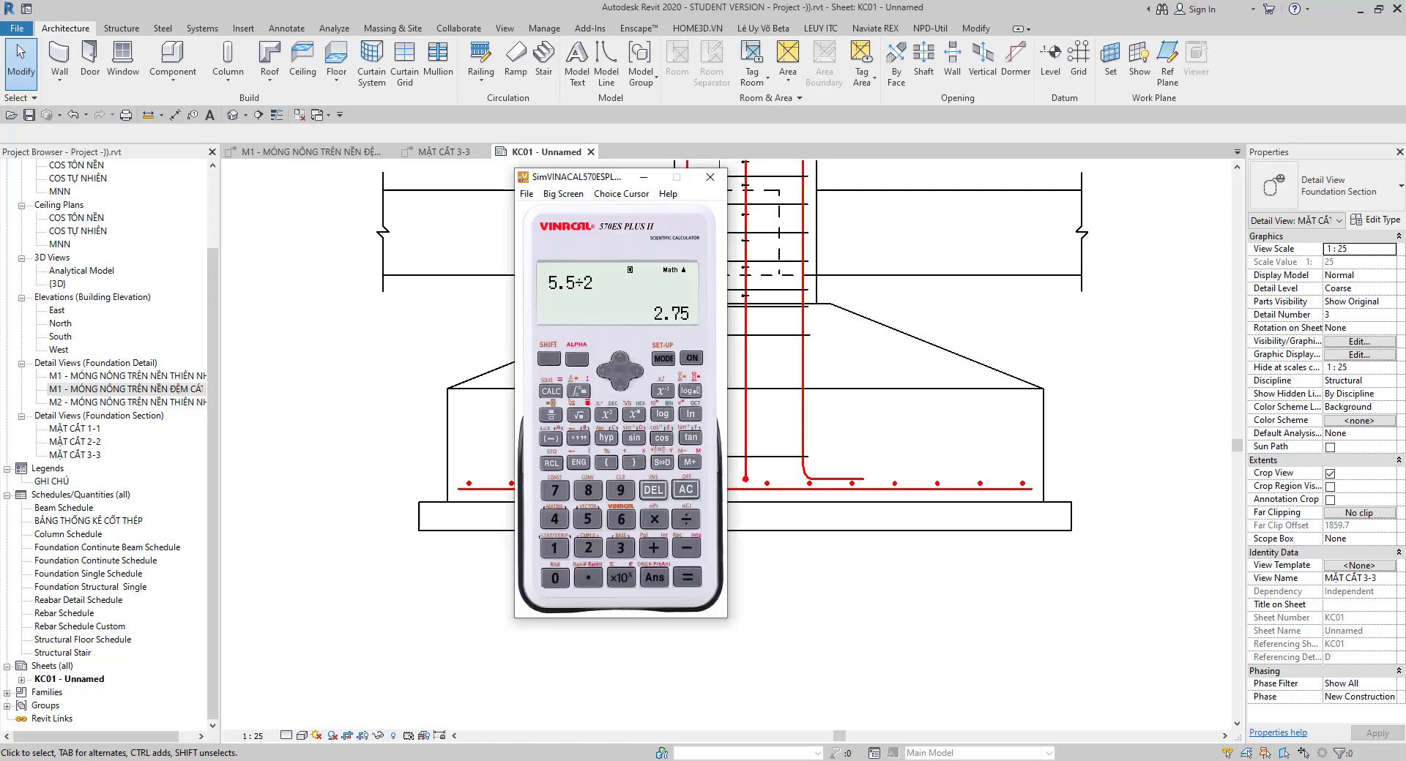
pyautogui.moveTo(683, 558); pyautogui.dragTo(654, 617, button='middle')
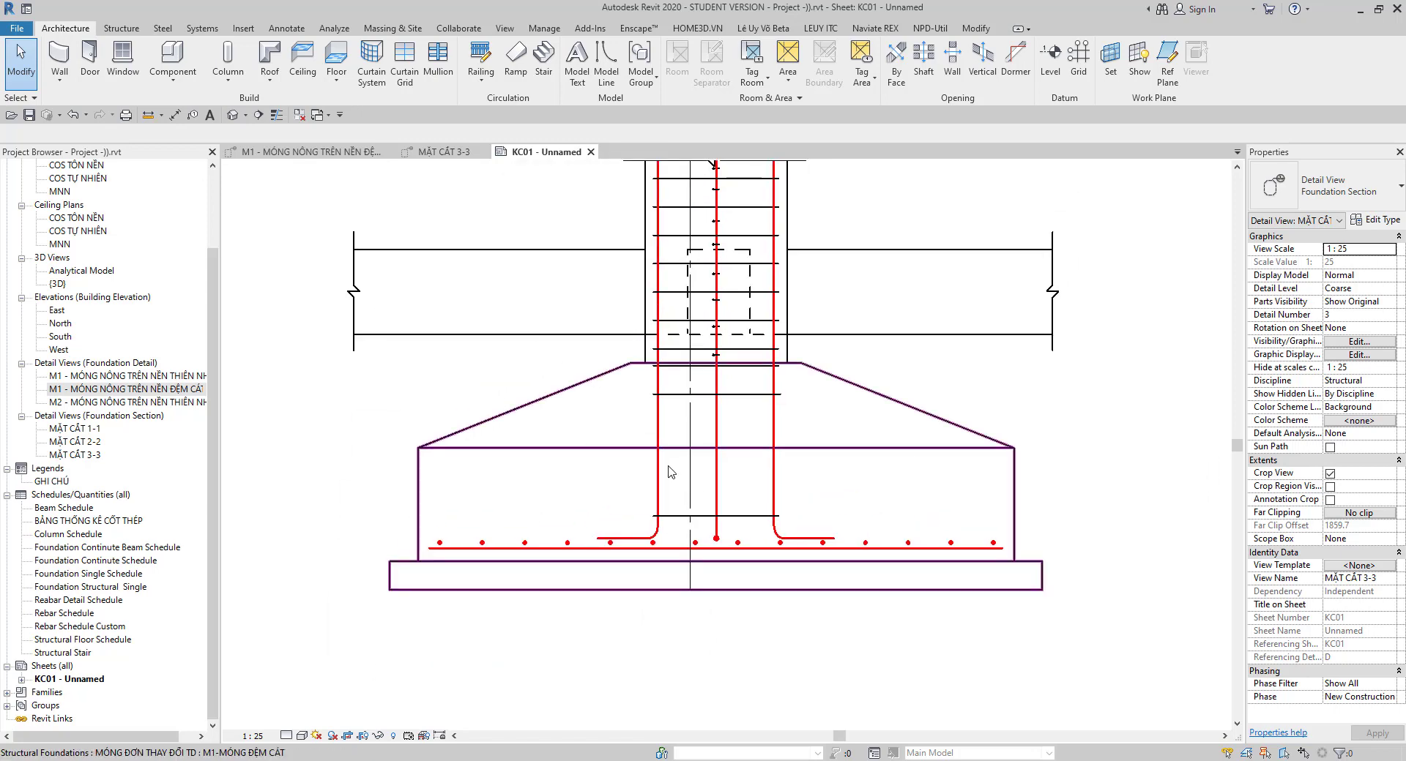
pyautogui.moveTo(615, 542); pyautogui.dragTo(659, 452, button='middle')
pyautogui.press('d')
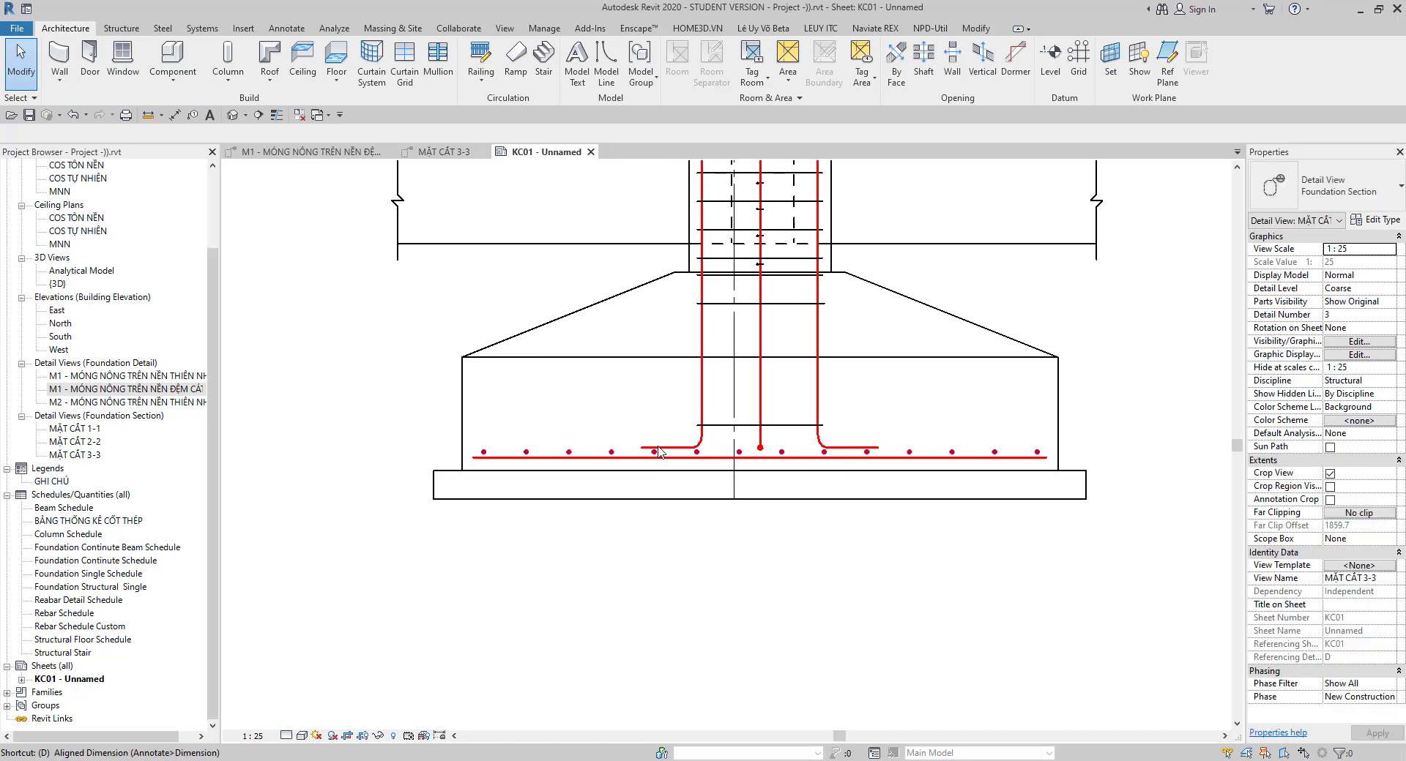
# Draw detail lines down to the footing base, ending with a 2750-long horizontal line.
pyautogui.press('l')
pyautogui.scroll(-2, 744, 548)
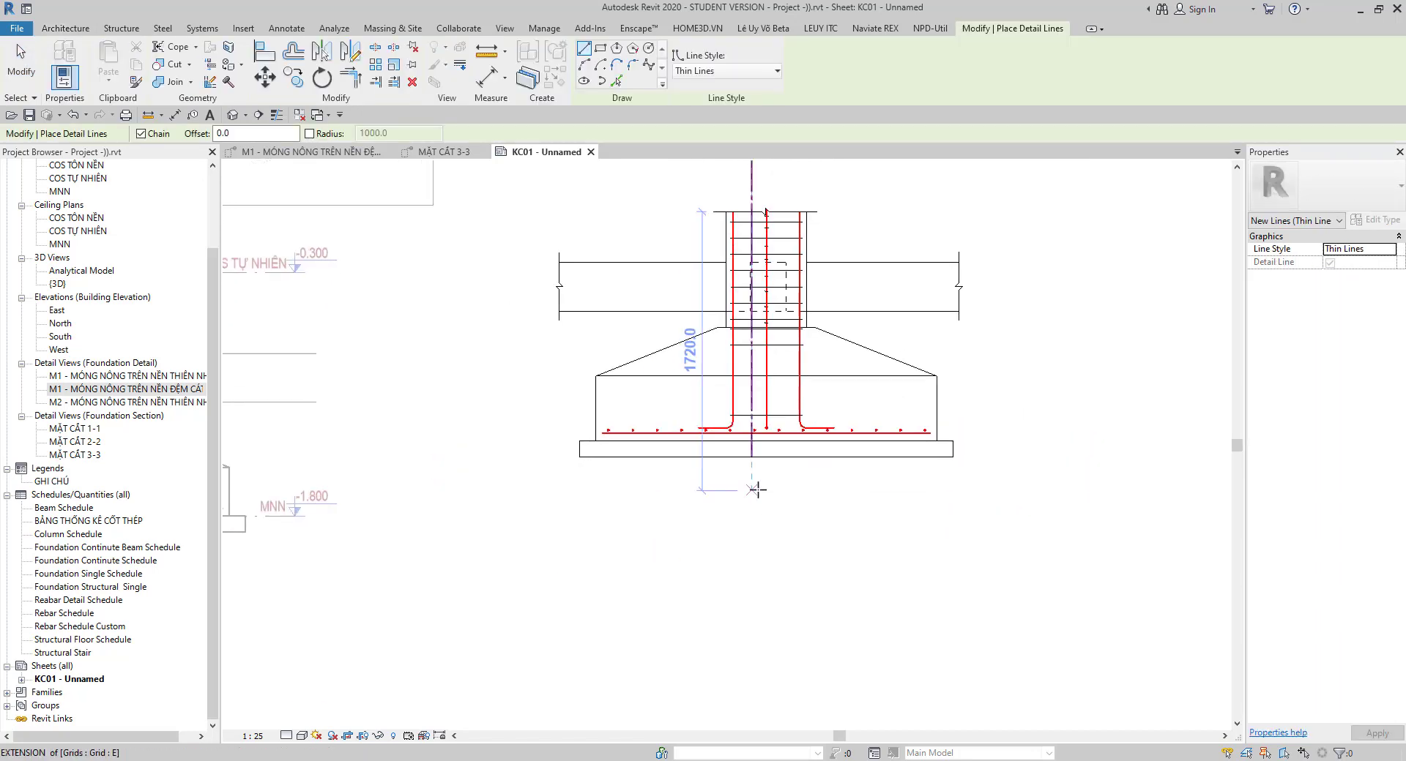
pyautogui.scroll(1, 757, 490)
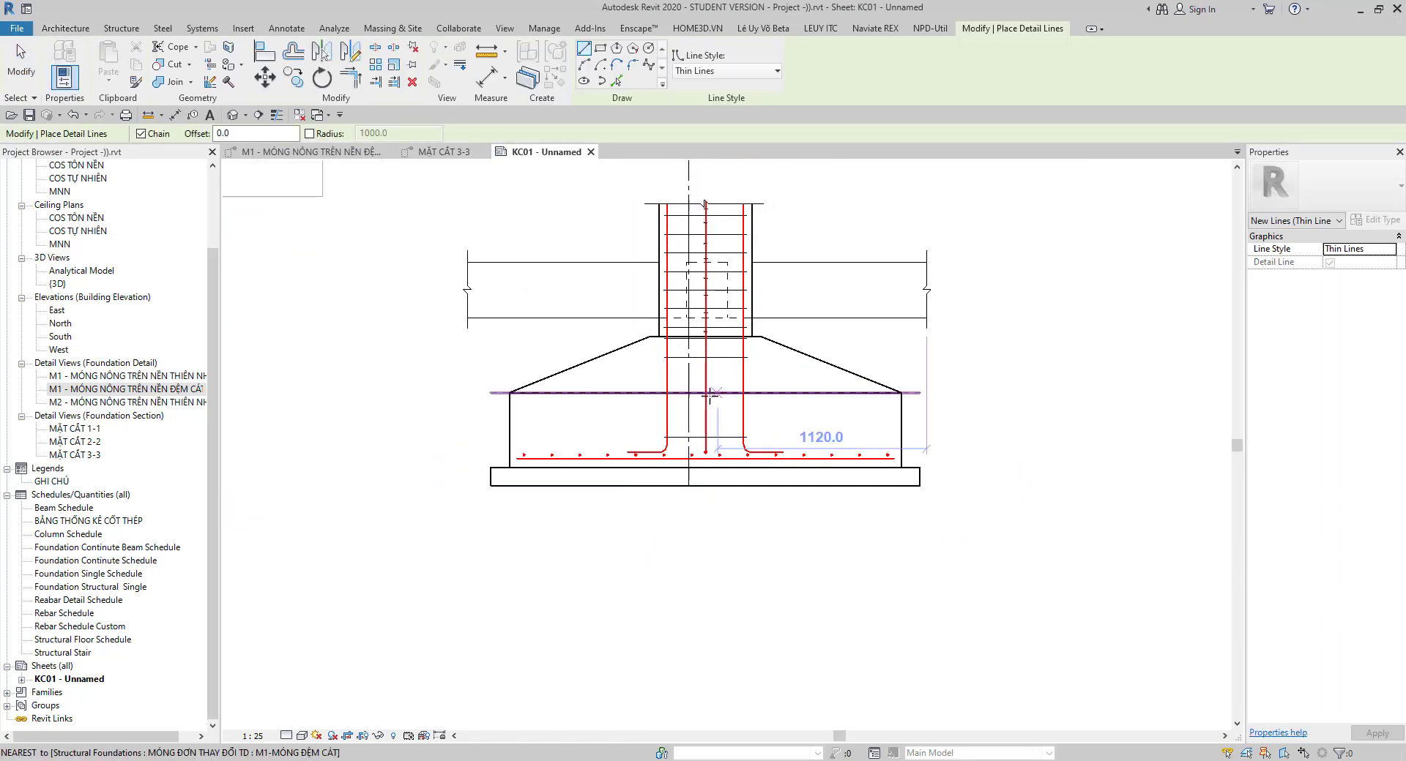
pyautogui.click(705, 337)
pyautogui.click(706, 486)
pyautogui.write('2750')
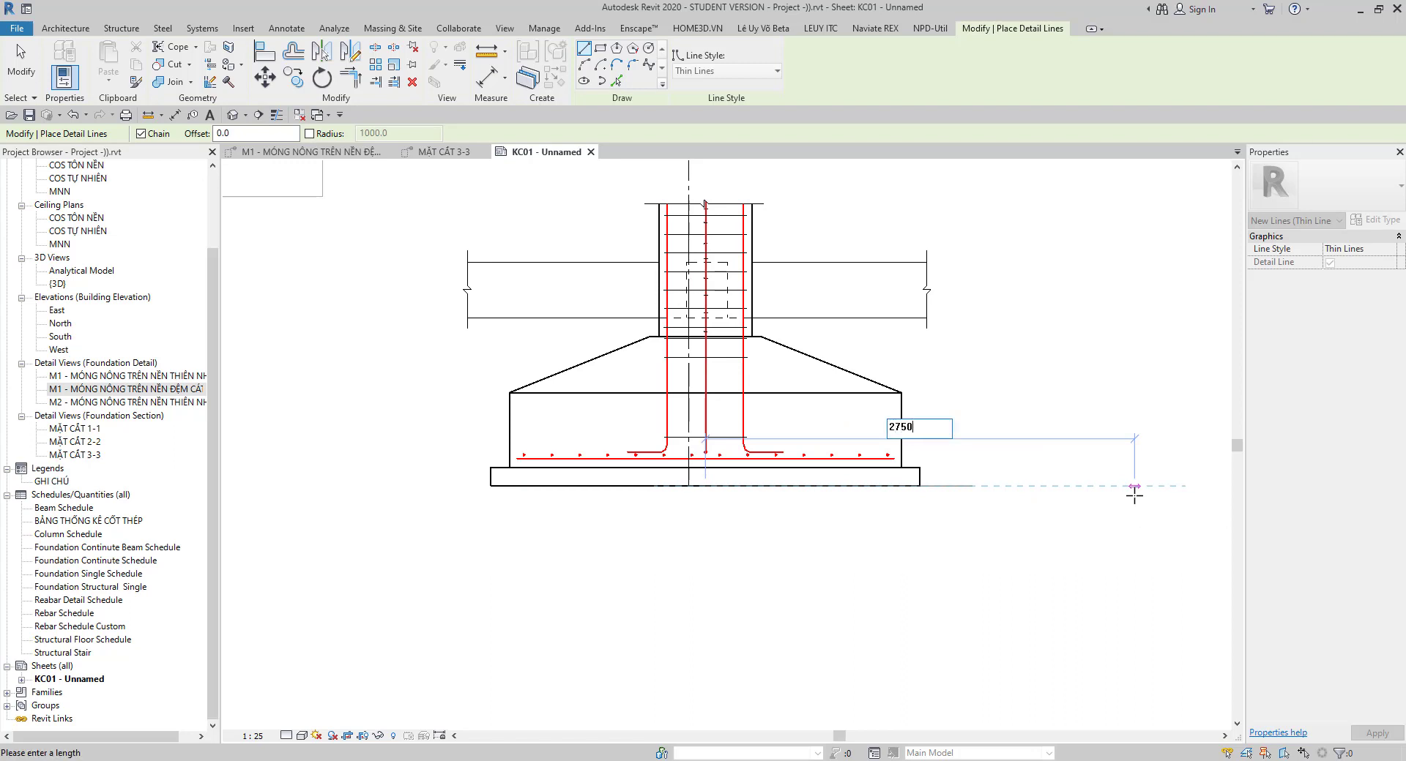
pyautogui.press('Return')
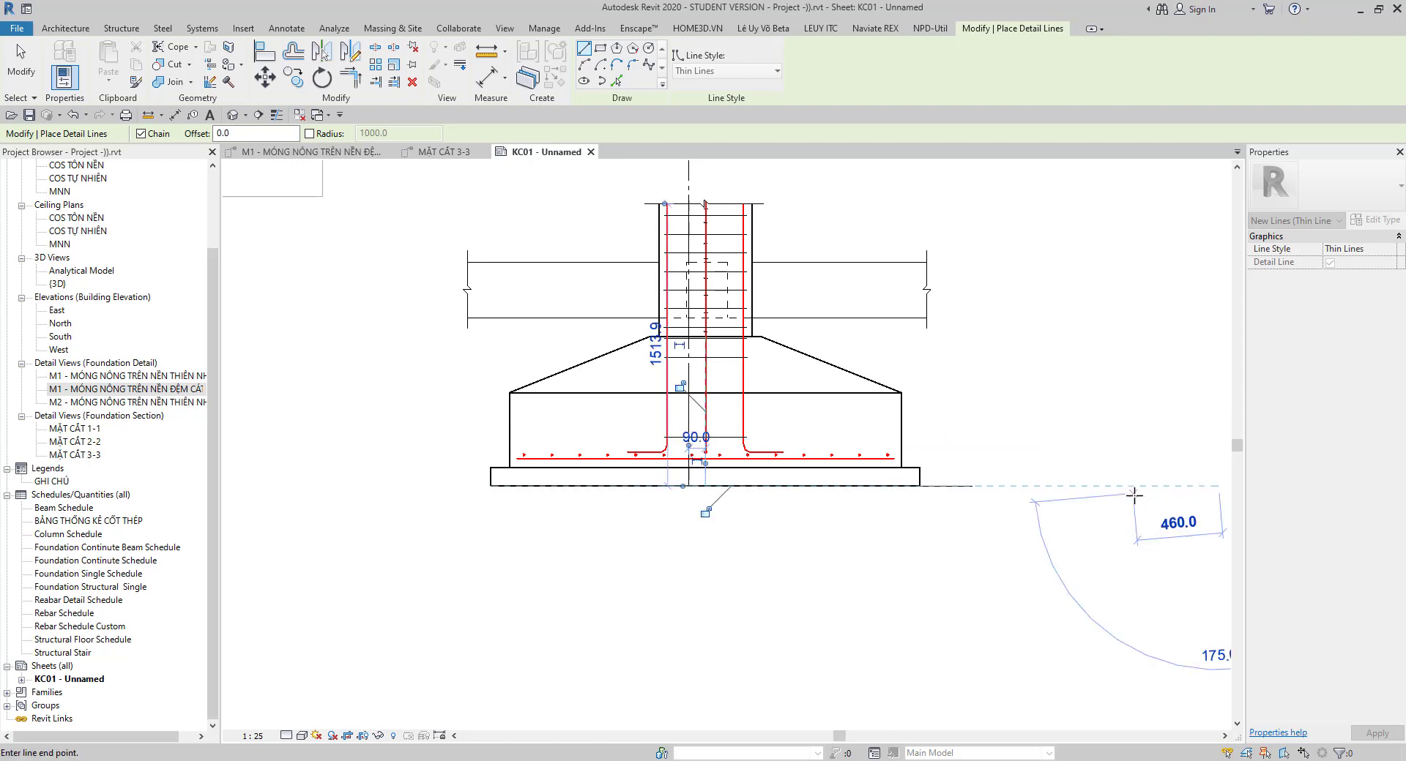
pyautogui.scroll(-2, 765, 486)
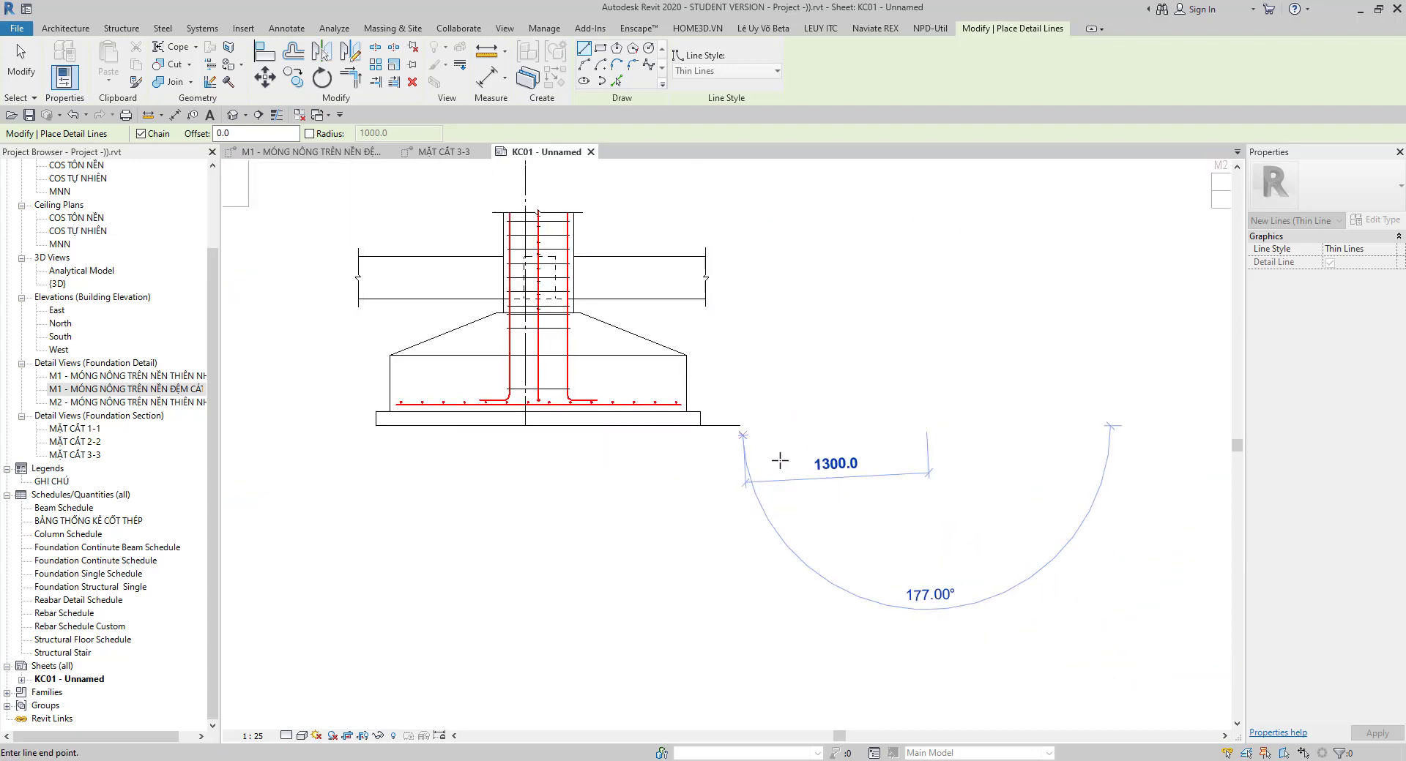
pyautogui.press('Escape')
pyautogui.press('Escape')
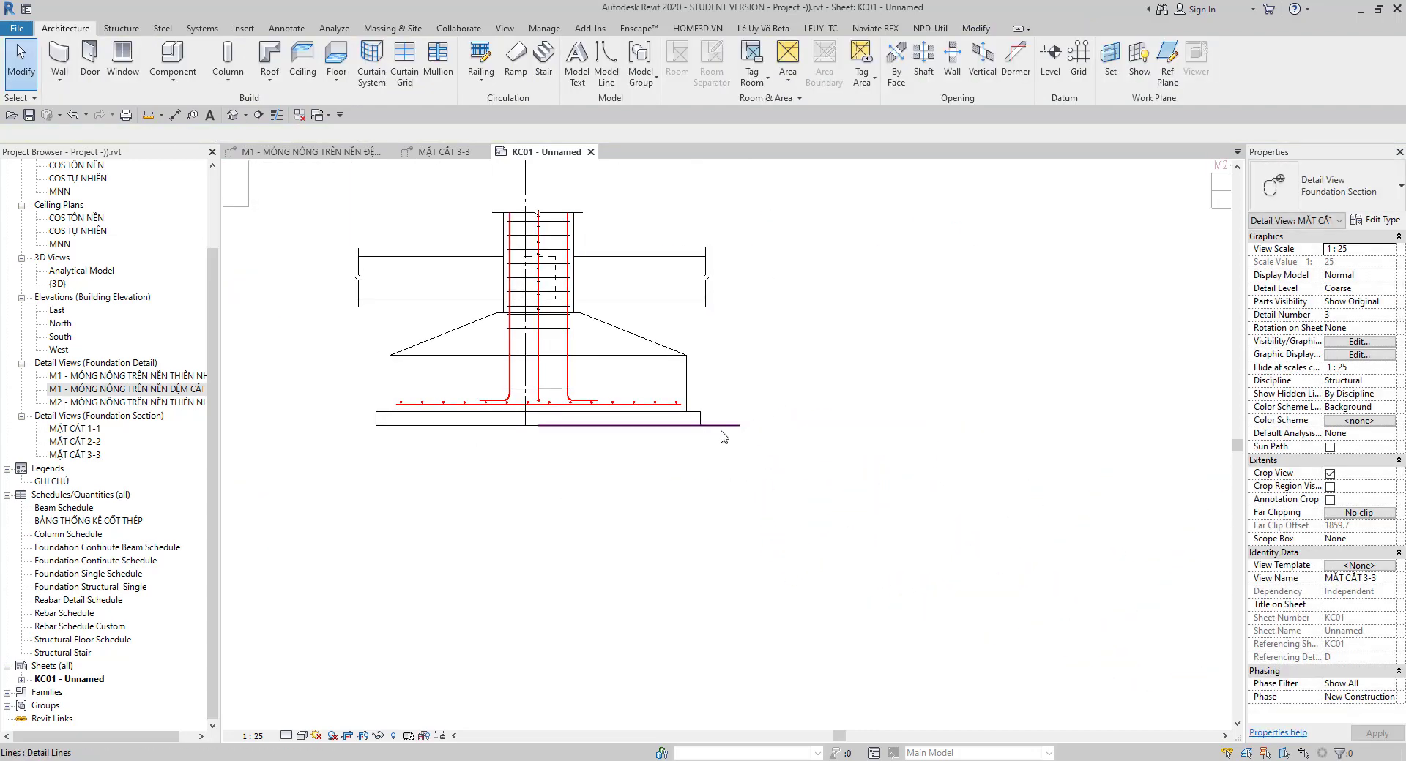
# Make the viewport's crop region visible and select the MẶT CẮT 3-3 crop boundary.
pyautogui.scroll(1, 721, 434)
pyautogui.scroll(-2, 736, 442)
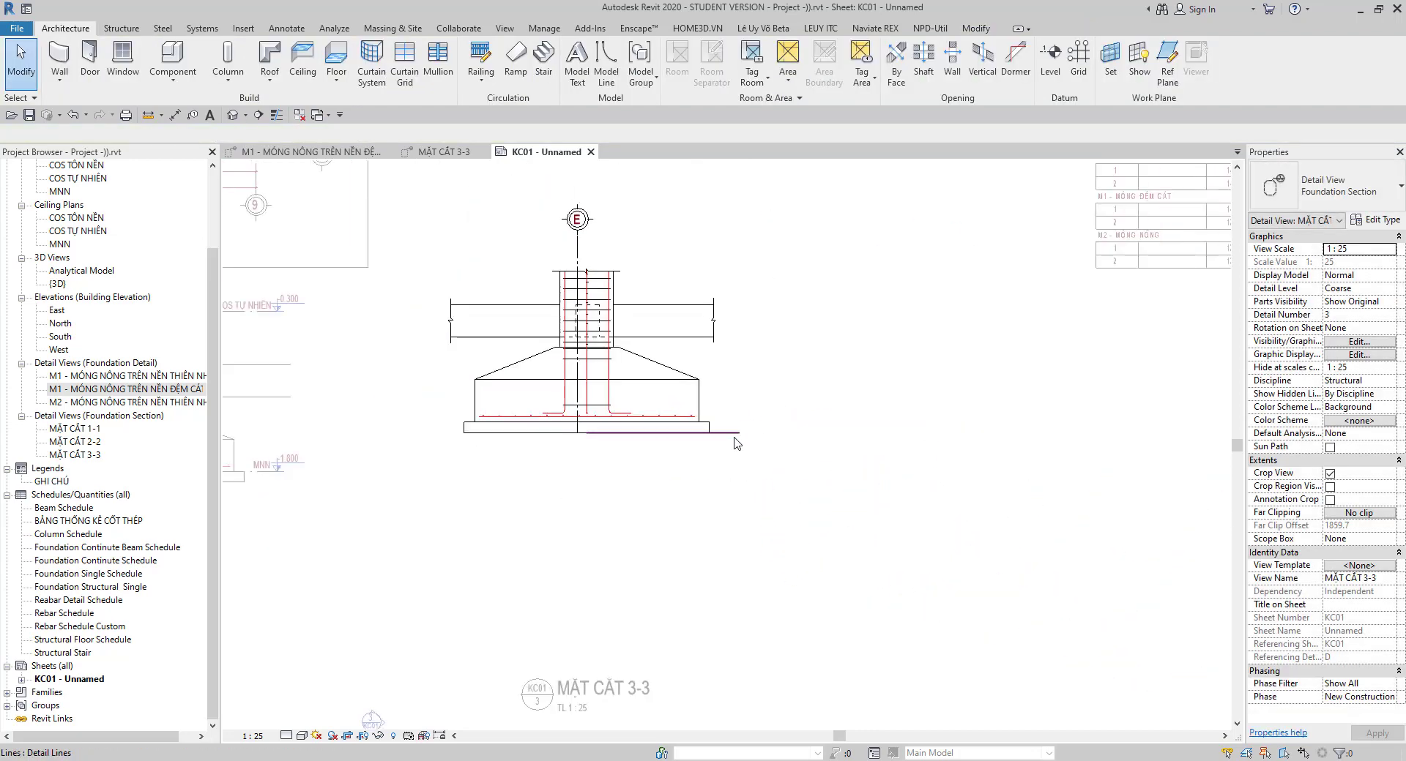
pyautogui.scroll(1, 736, 441)
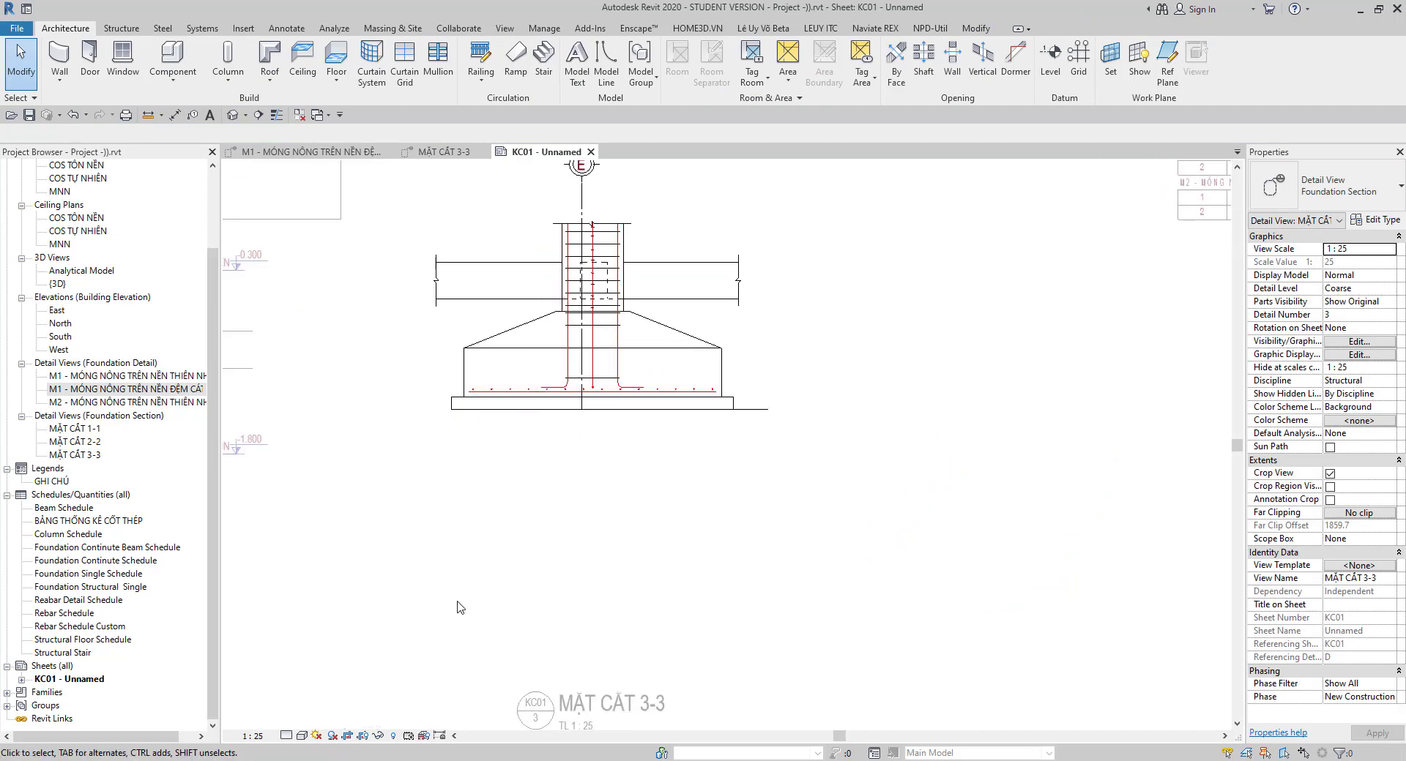
pyautogui.click(364, 736)
pyautogui.click(768, 349)
pyautogui.scroll(-2, 776, 349)
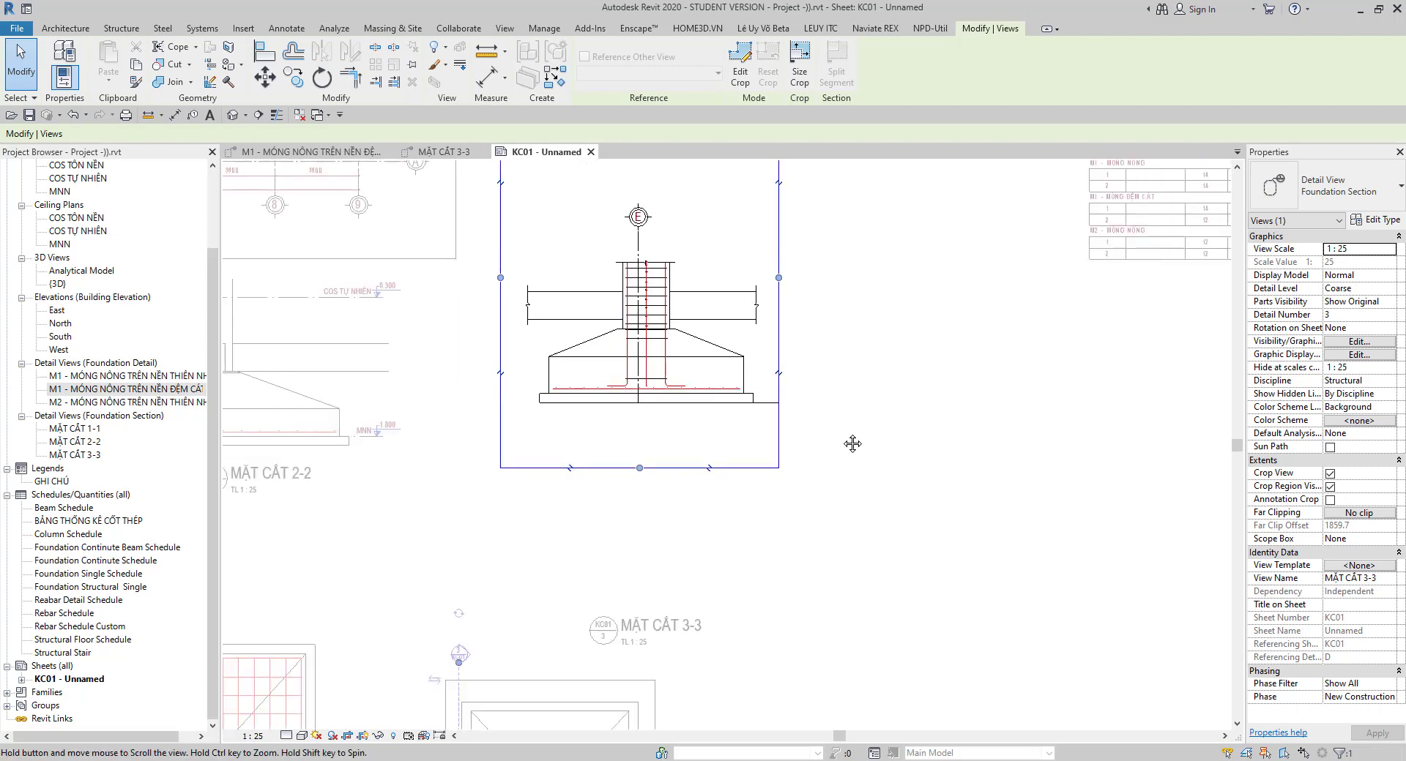
# Resize the crop to exclude the neighbouring footing, extending left and below, then activate the viewport.
pyautogui.moveTo(779, 331); pyautogui.dragTo(939, 331)
pyautogui.scroll(-2, 850, 370)
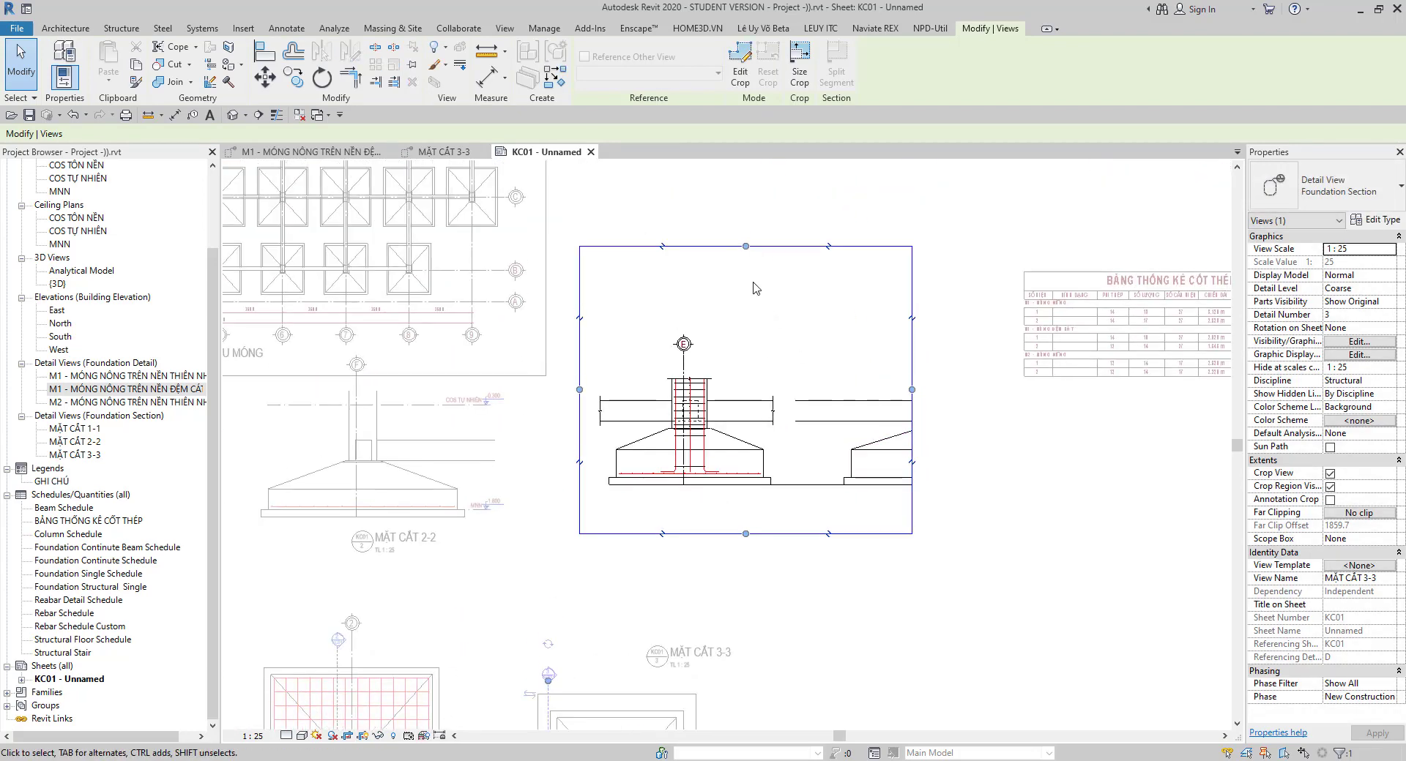
pyautogui.moveTo(746, 246); pyautogui.dragTo(745, 361)
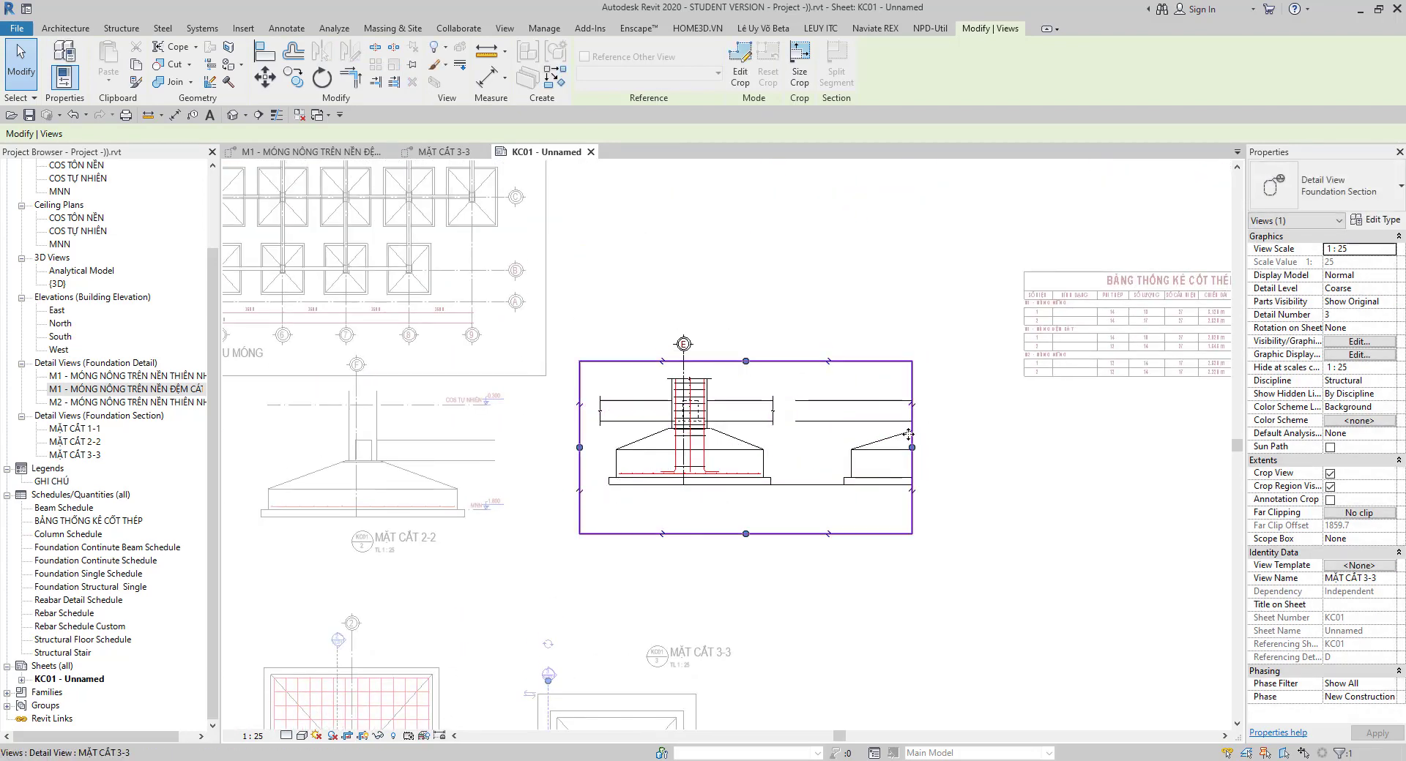
pyautogui.moveTo(912, 447); pyautogui.dragTo(841, 446)
pyautogui.scroll(1, 849, 462)
pyautogui.moveTo(539, 446); pyautogui.dragTo(481, 440)
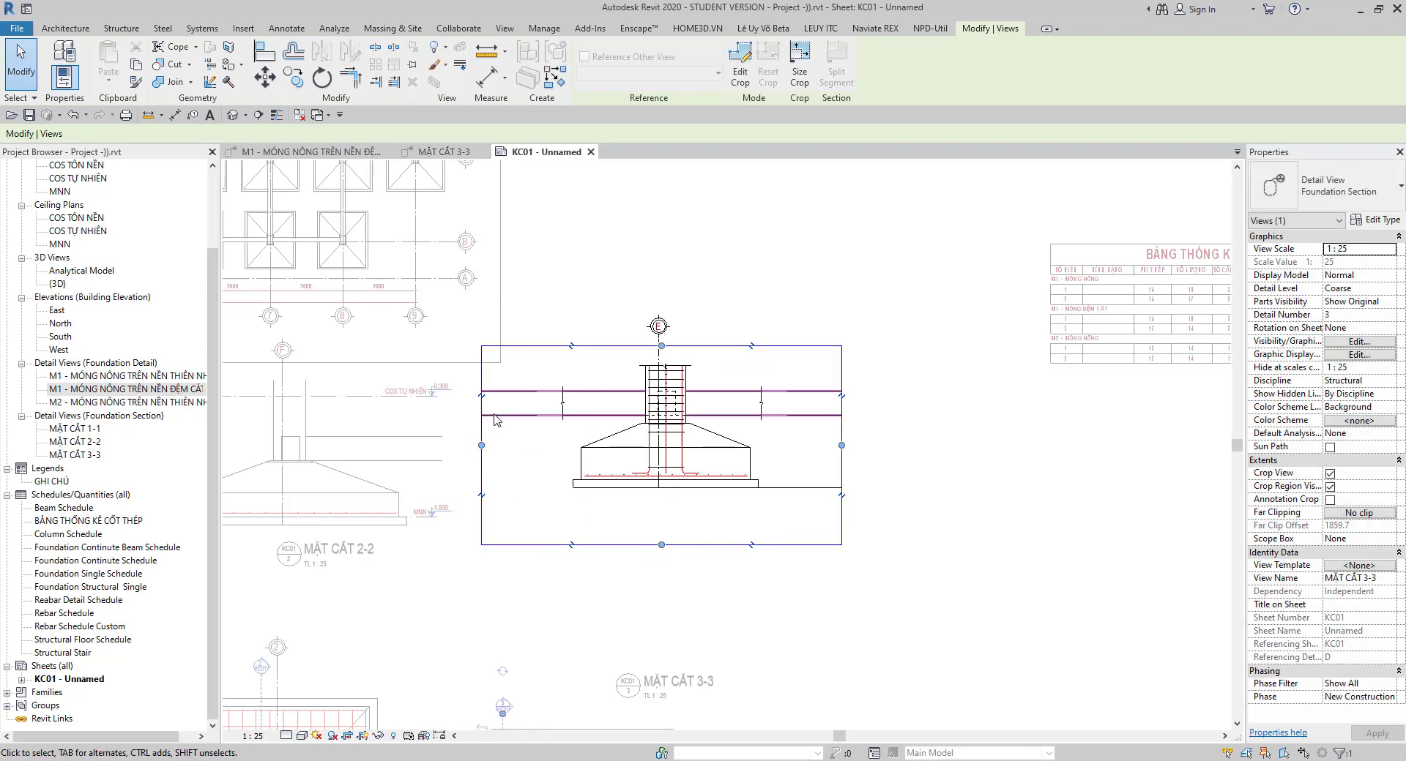
pyautogui.moveTo(661, 545); pyautogui.dragTo(668, 666)
pyautogui.scroll(-1, 562, 613)
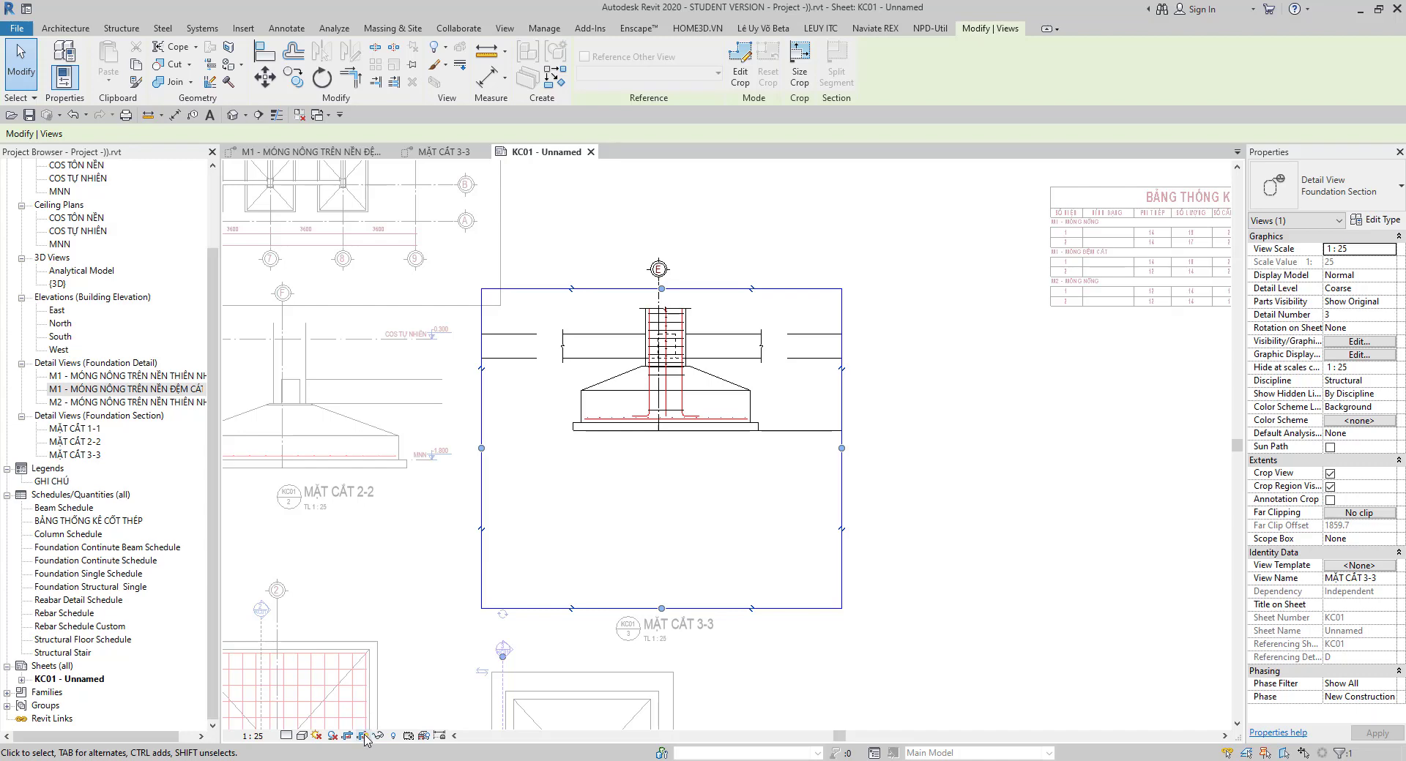
pyautogui.doubleClick(543, 498)
pyautogui.scroll(2, 548, 460)
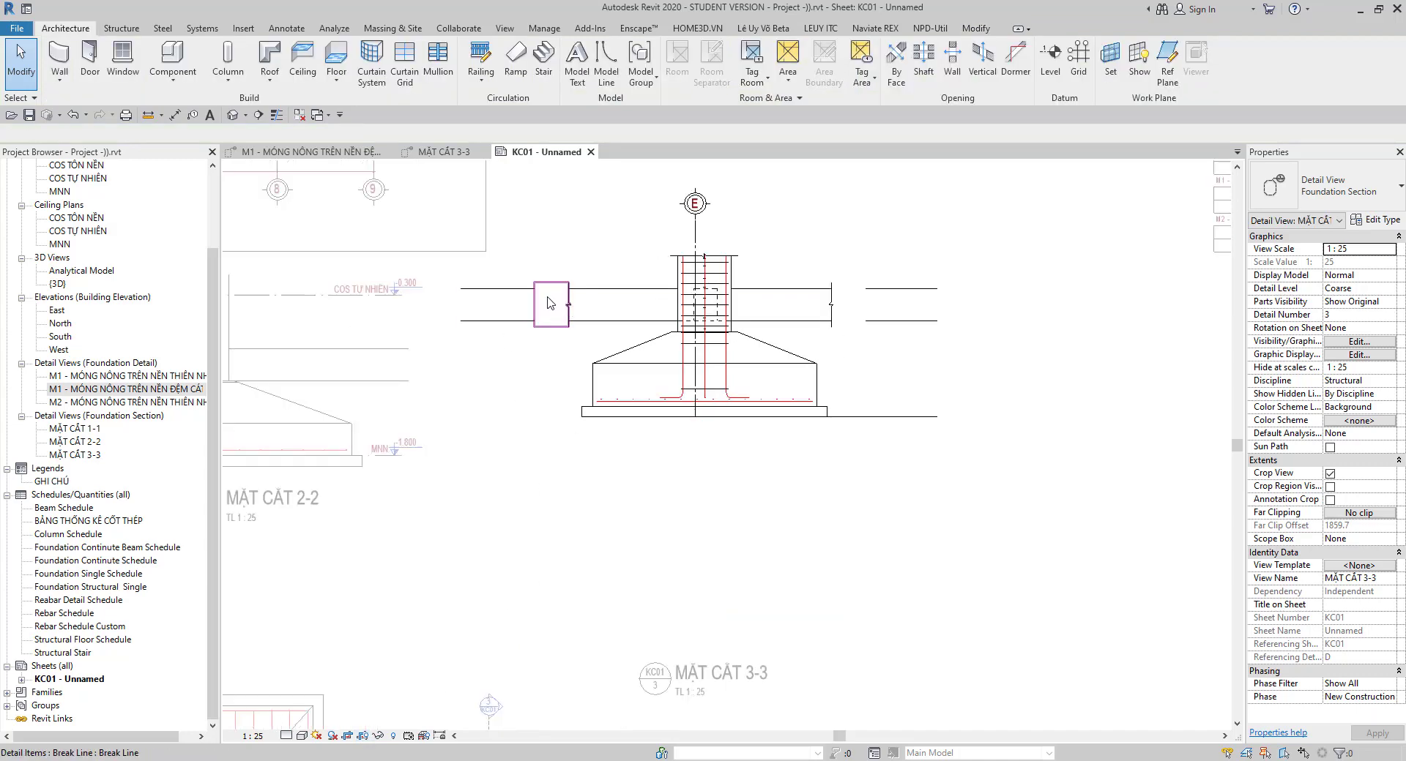
# Lengthen the left and right beam-stub break lines, then check the ground line below the footing.
pyautogui.click(551, 303)
pyautogui.moveTo(521, 304); pyautogui.dragTo(448, 304)
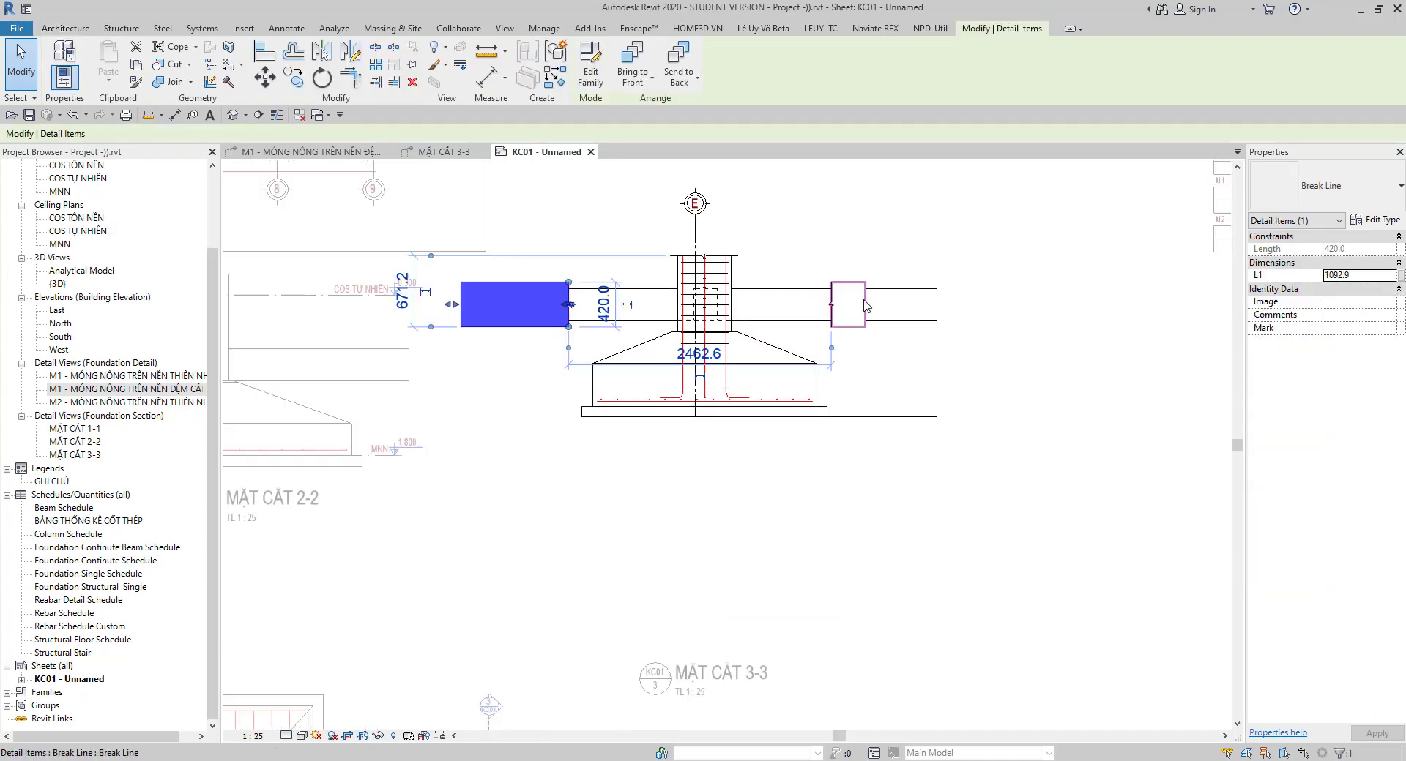
pyautogui.click(866, 306)
pyautogui.click(948, 308)
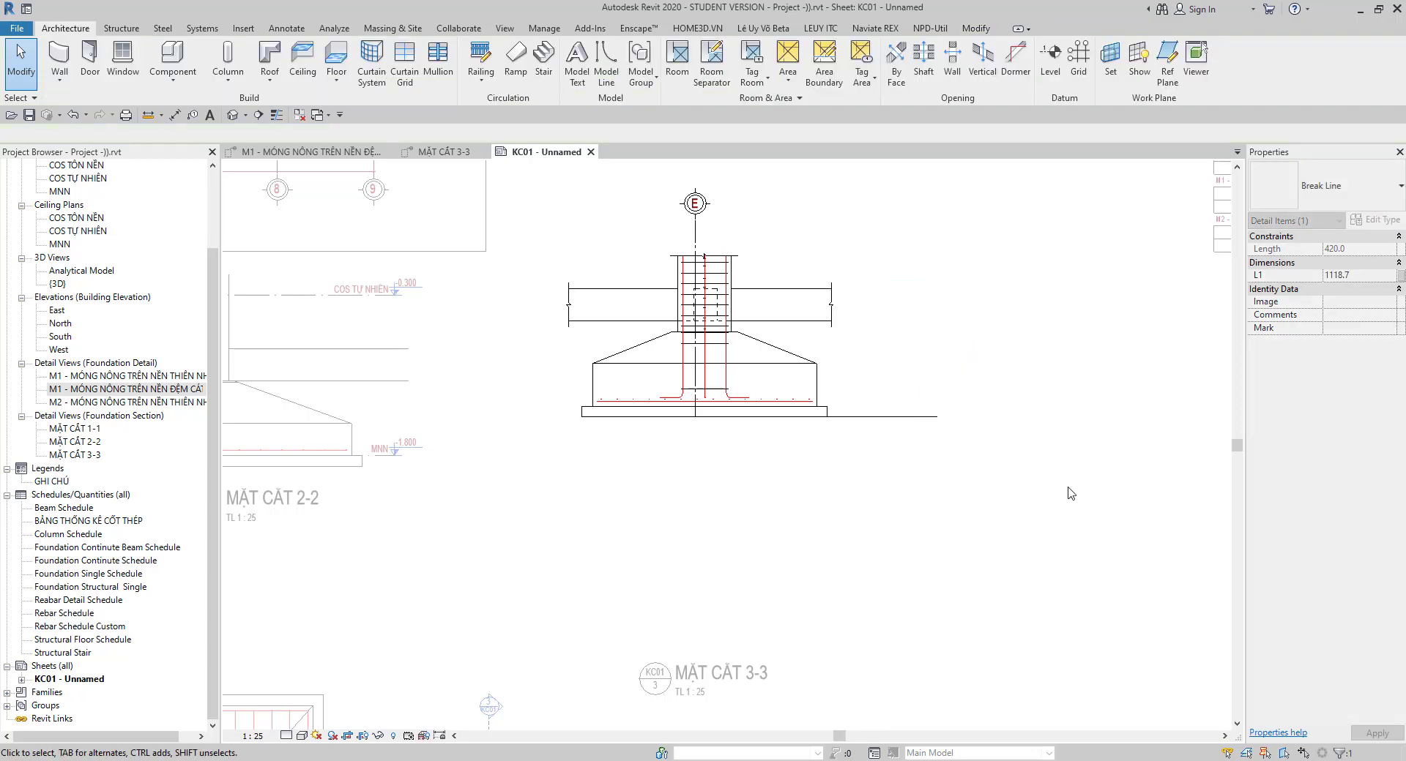
pyautogui.scroll(1, 783, 502)
pyautogui.click(926, 399)
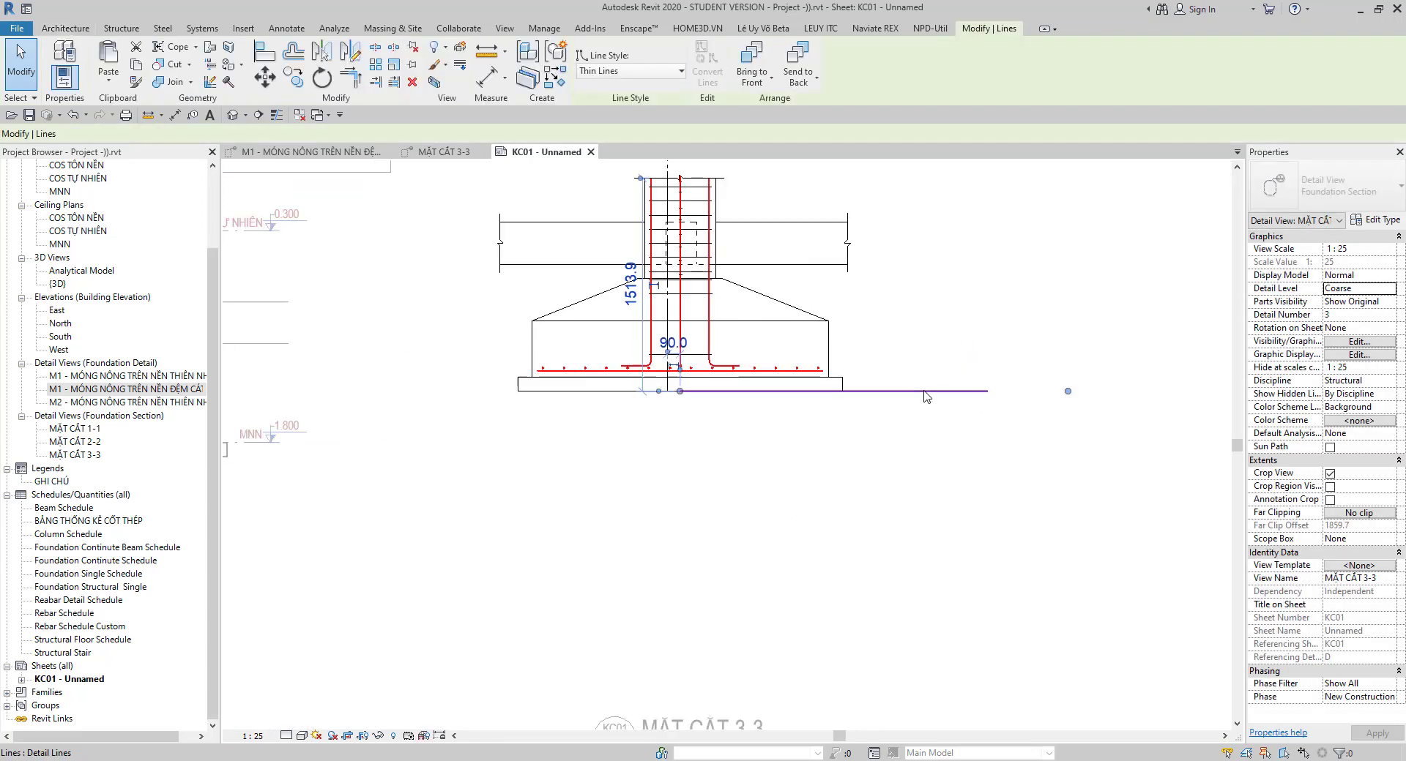
pyautogui.scroll(1, 703, 410)
pyautogui.scroll(-2, 703, 399)
pyautogui.scroll(1, 706, 420)
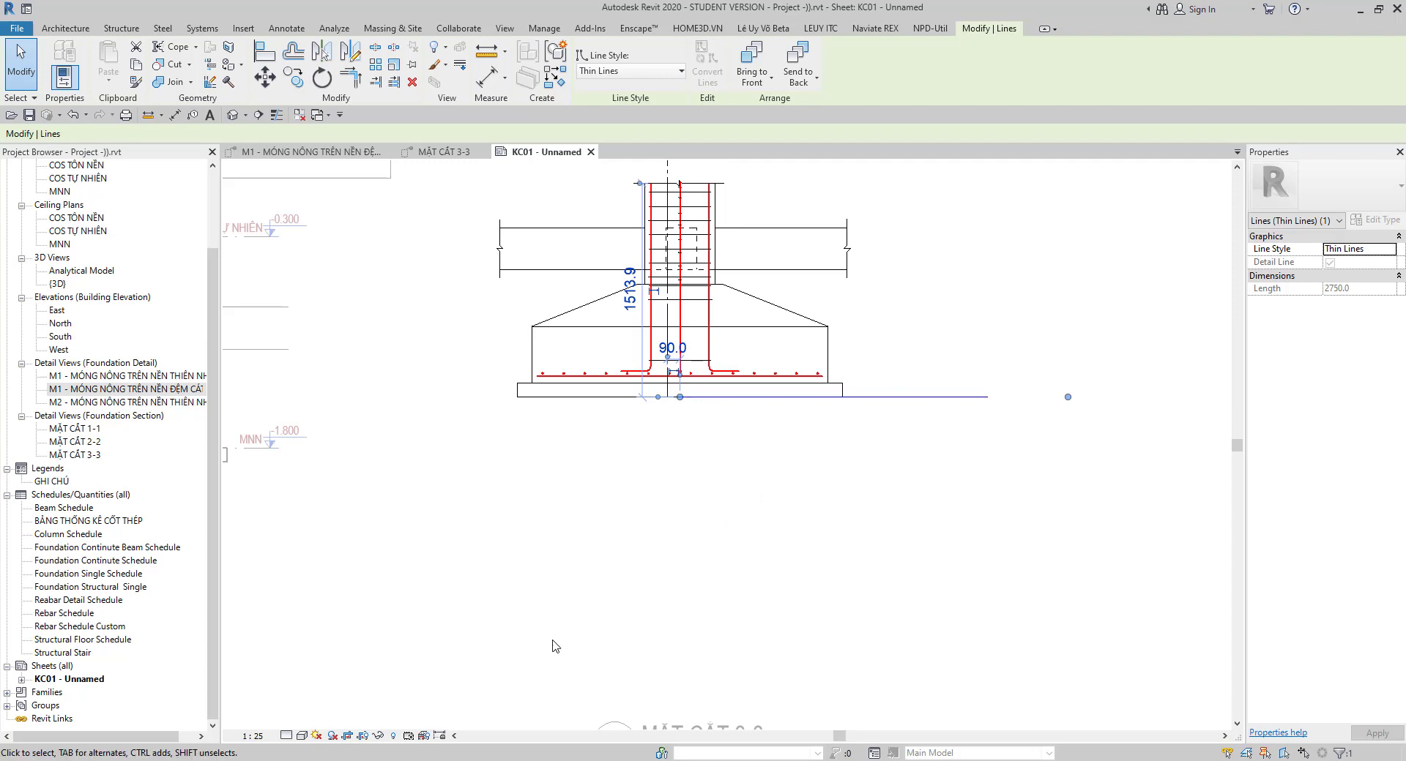
pyautogui.click(730, 509)
# Switch to the Word report and browse back through pages 19 to 17.
pyautogui.hotkey('alt', 'Tab')
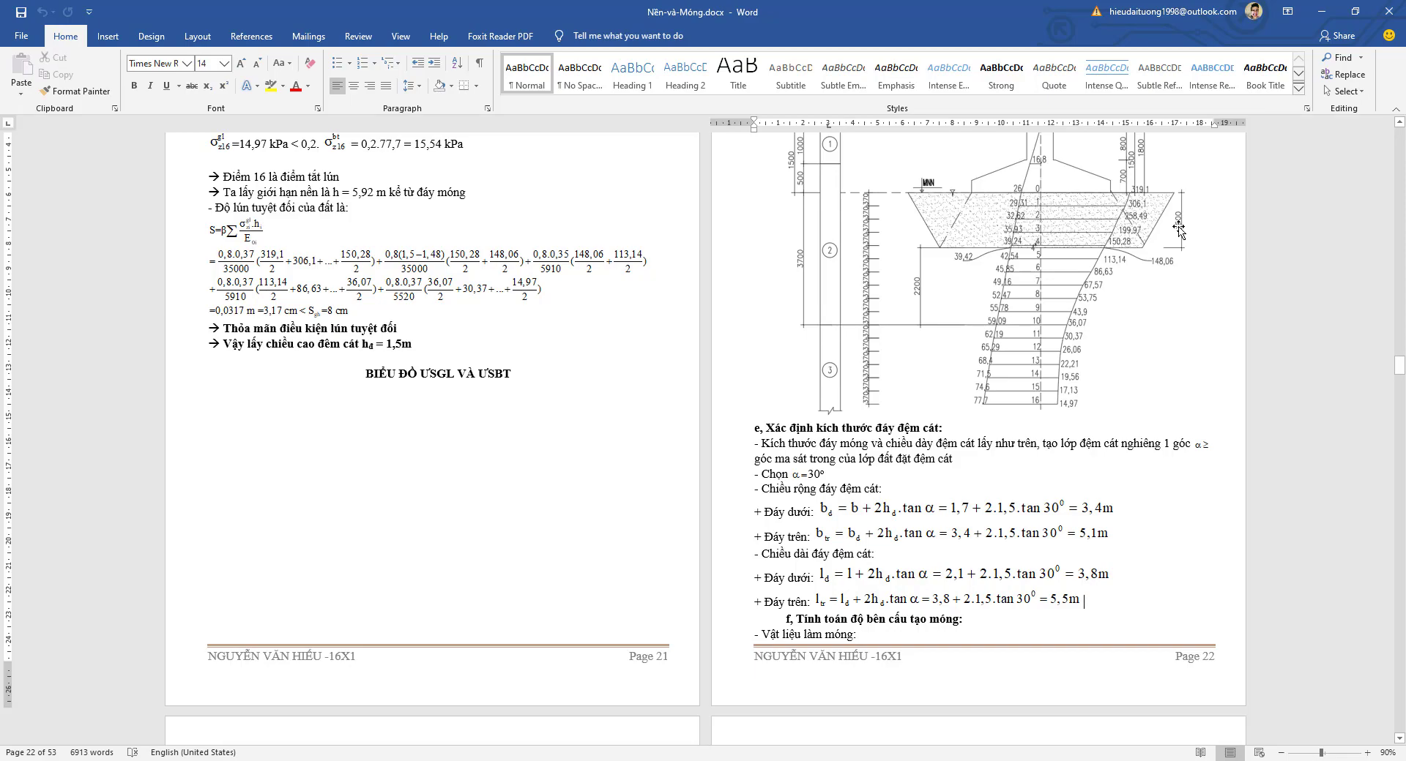
pyautogui.scroll(-2, 1178, 230)
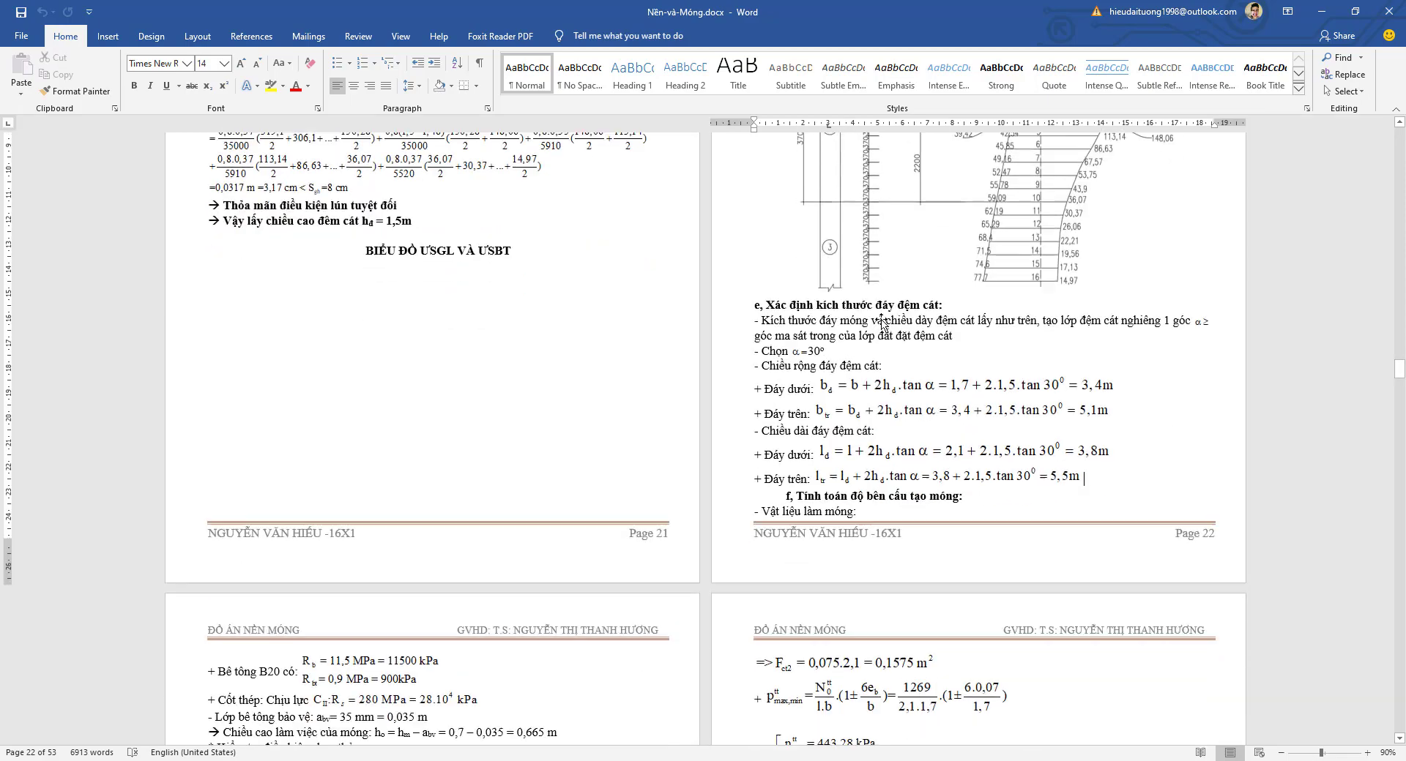
pyautogui.scroll(4, 1025, 278)
pyautogui.scroll(5, 920, 315)
pyautogui.scroll(1, 919, 315)
pyautogui.scroll(3, 920, 314)
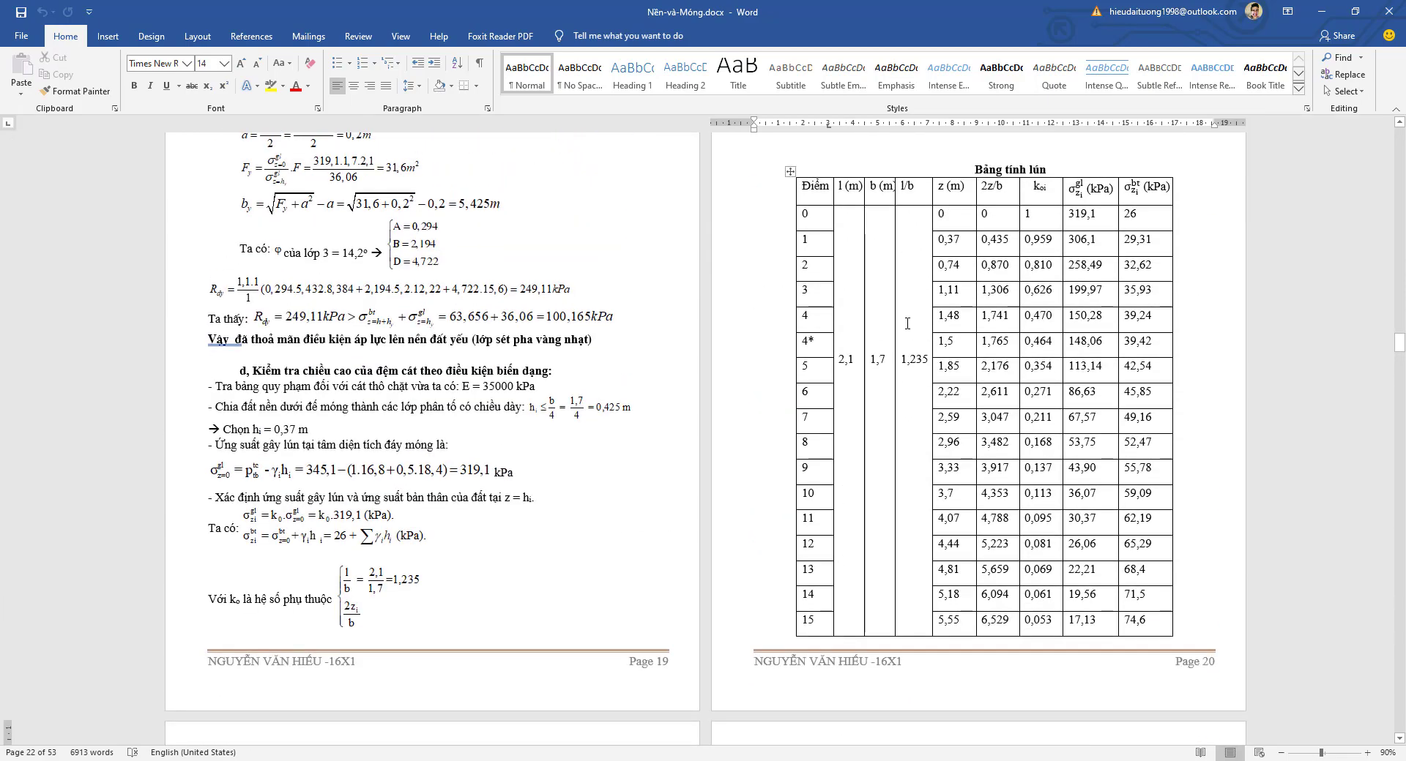
pyautogui.click(315, 386)
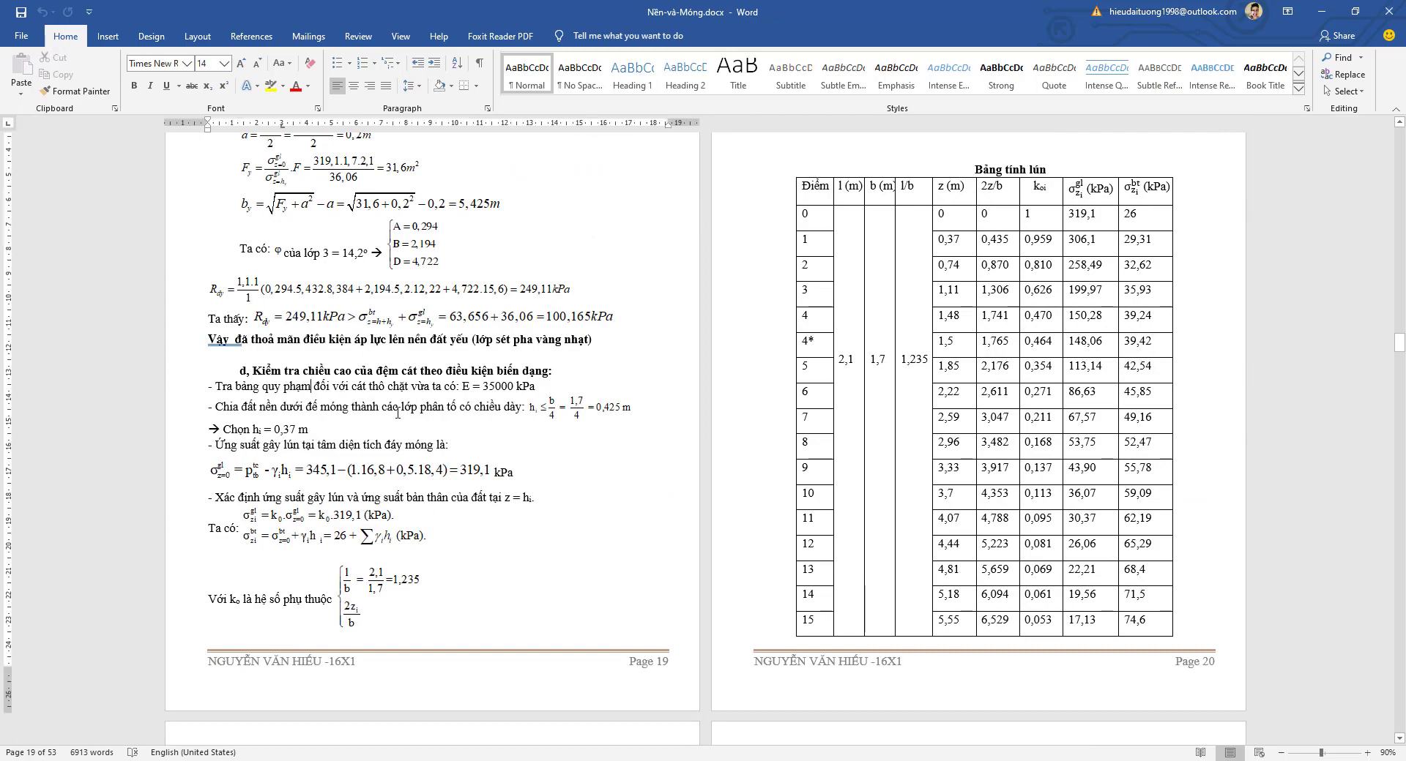
pyautogui.scroll(5, 397, 417)
pyautogui.scroll(1, 395, 417)
pyautogui.scroll(5, 394, 418)
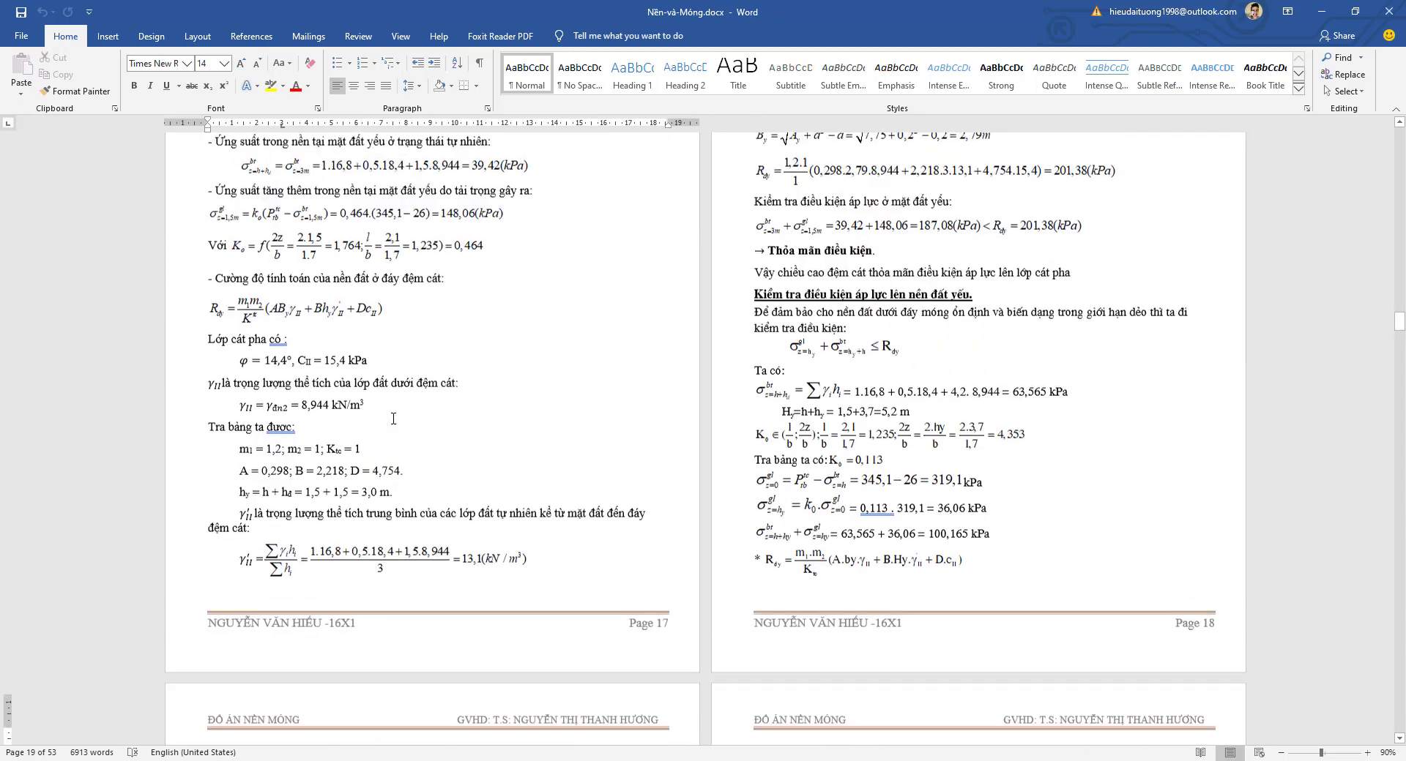
pyautogui.scroll(2, 393, 419)
pyautogui.scroll(2, 394, 421)
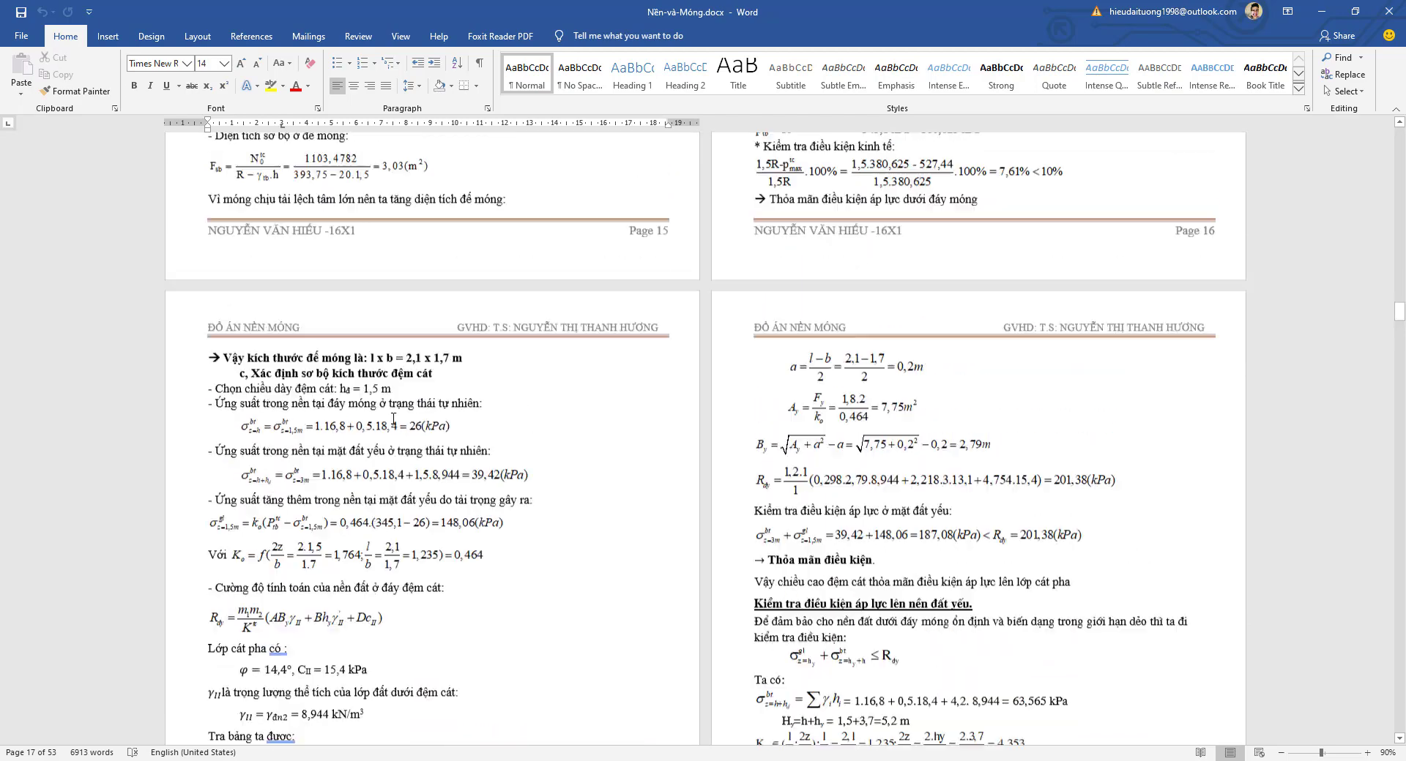
pyautogui.scroll(3, 395, 425)
pyautogui.scroll(1, 394, 423)
pyautogui.scroll(1, 393, 419)
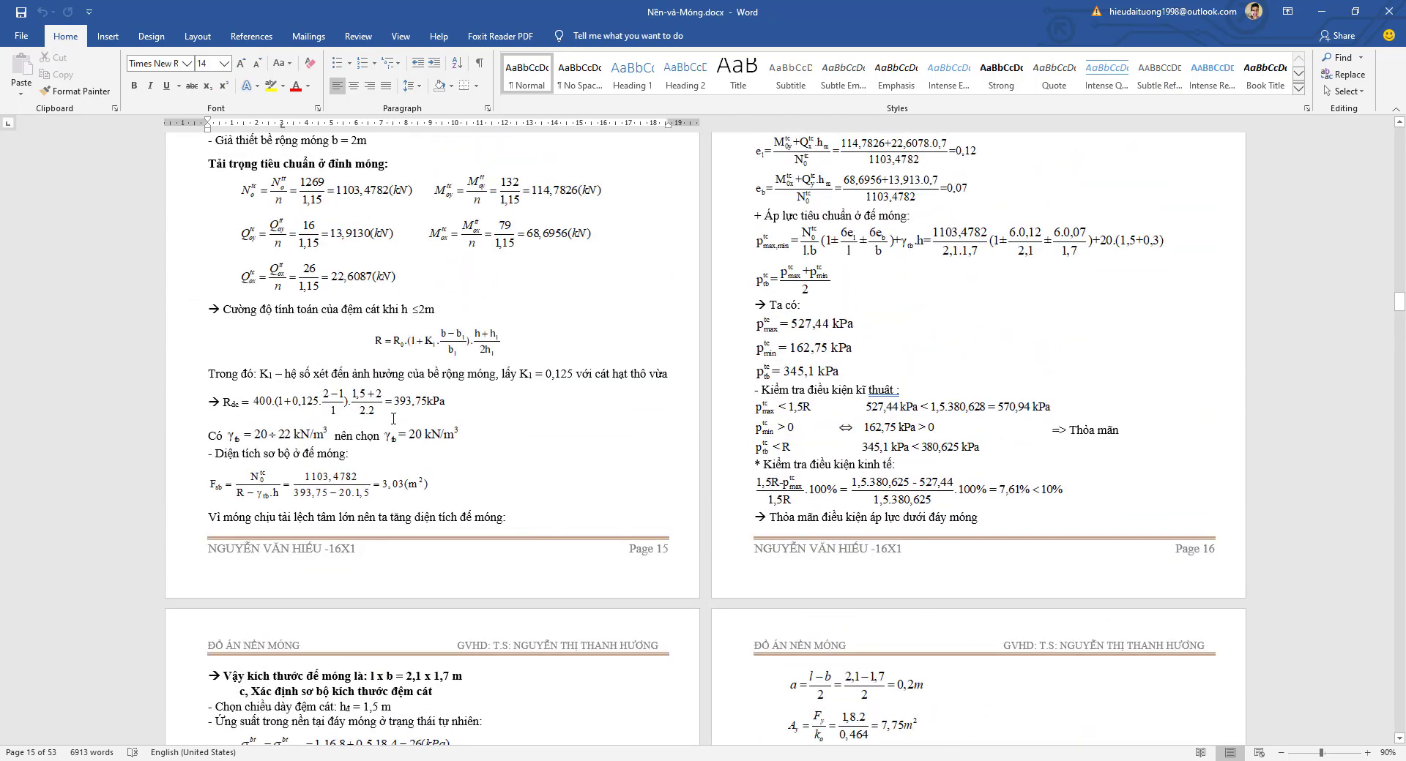
pyautogui.scroll(2, 394, 418)
pyautogui.scroll(-5, 380, 517)
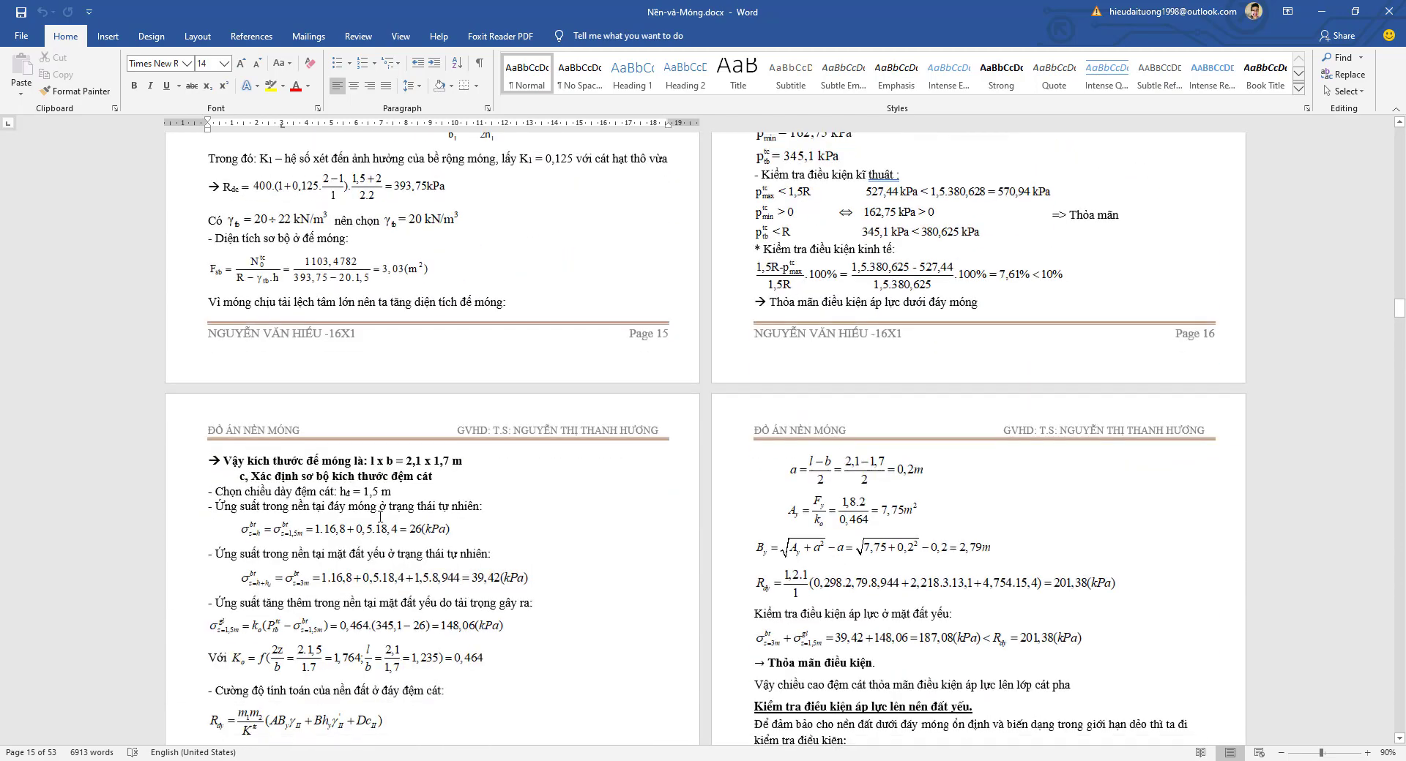
# Move to page 22's sand-cushion dimensions: widths 3,4m/5,1m, lengths 3,8m/5,5m.
pyautogui.click(247, 491)
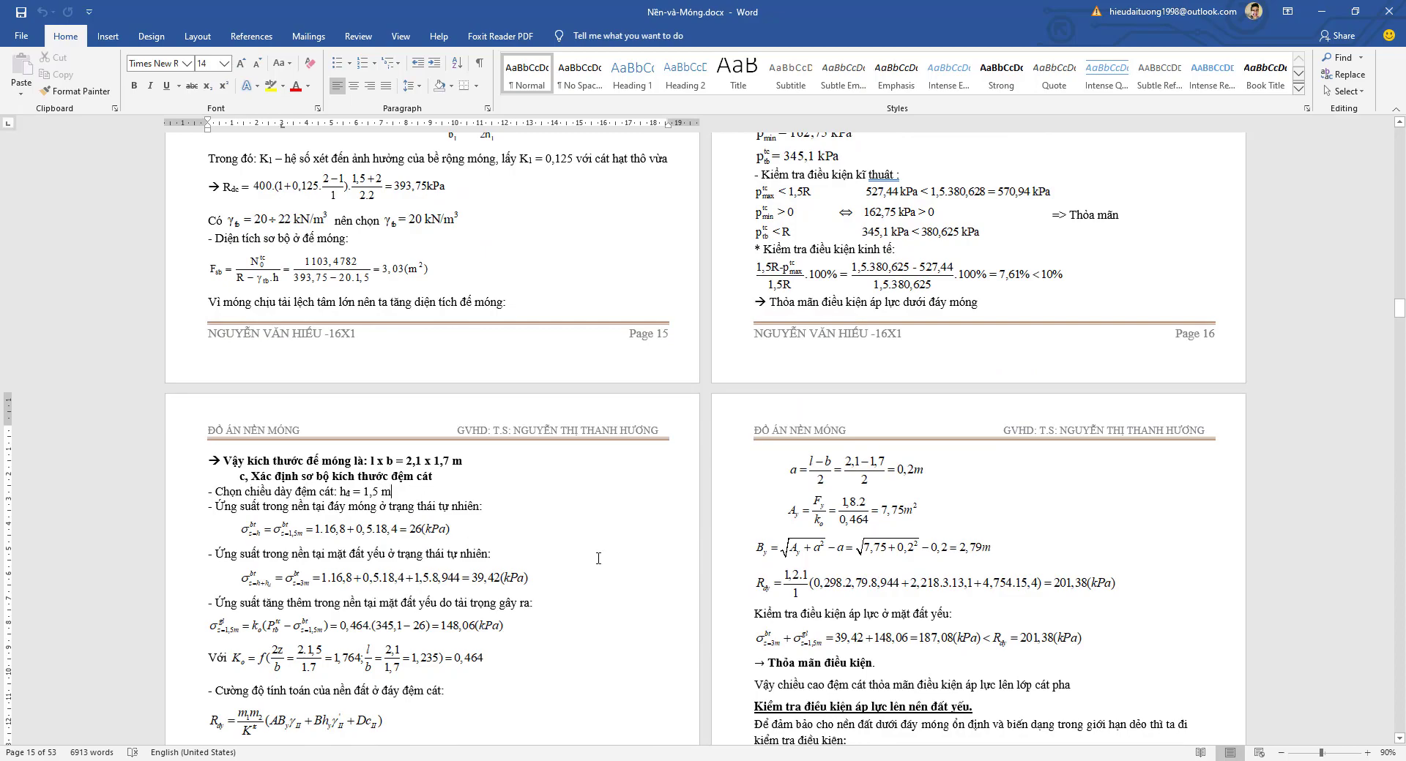
pyautogui.scroll(-5, 600, 559)
pyautogui.scroll(-6, 615, 562)
pyautogui.scroll(-13, 629, 566)
pyautogui.scroll(-7, 645, 569)
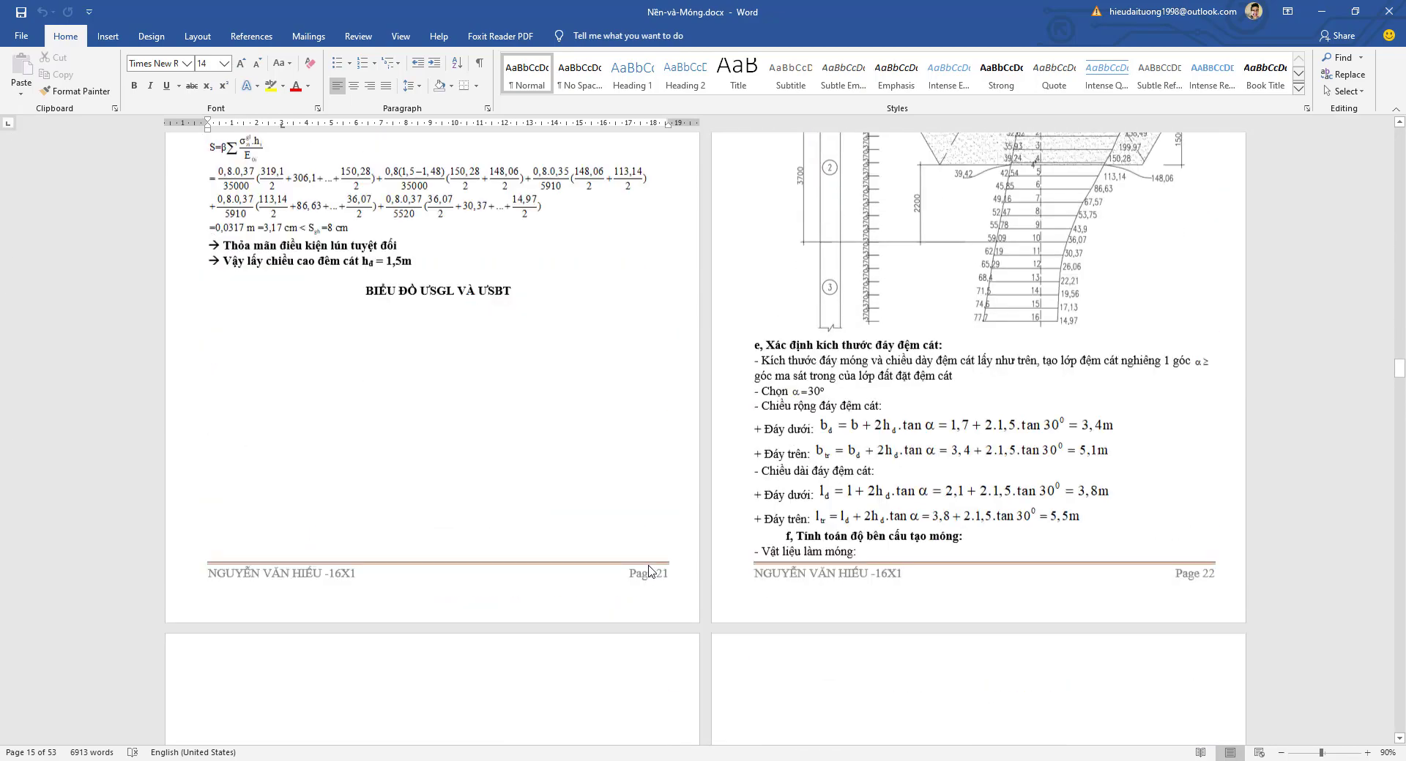
pyautogui.scroll(3, 995, 621)
pyautogui.click(905, 509)
pyautogui.scroll(-2, 905, 510)
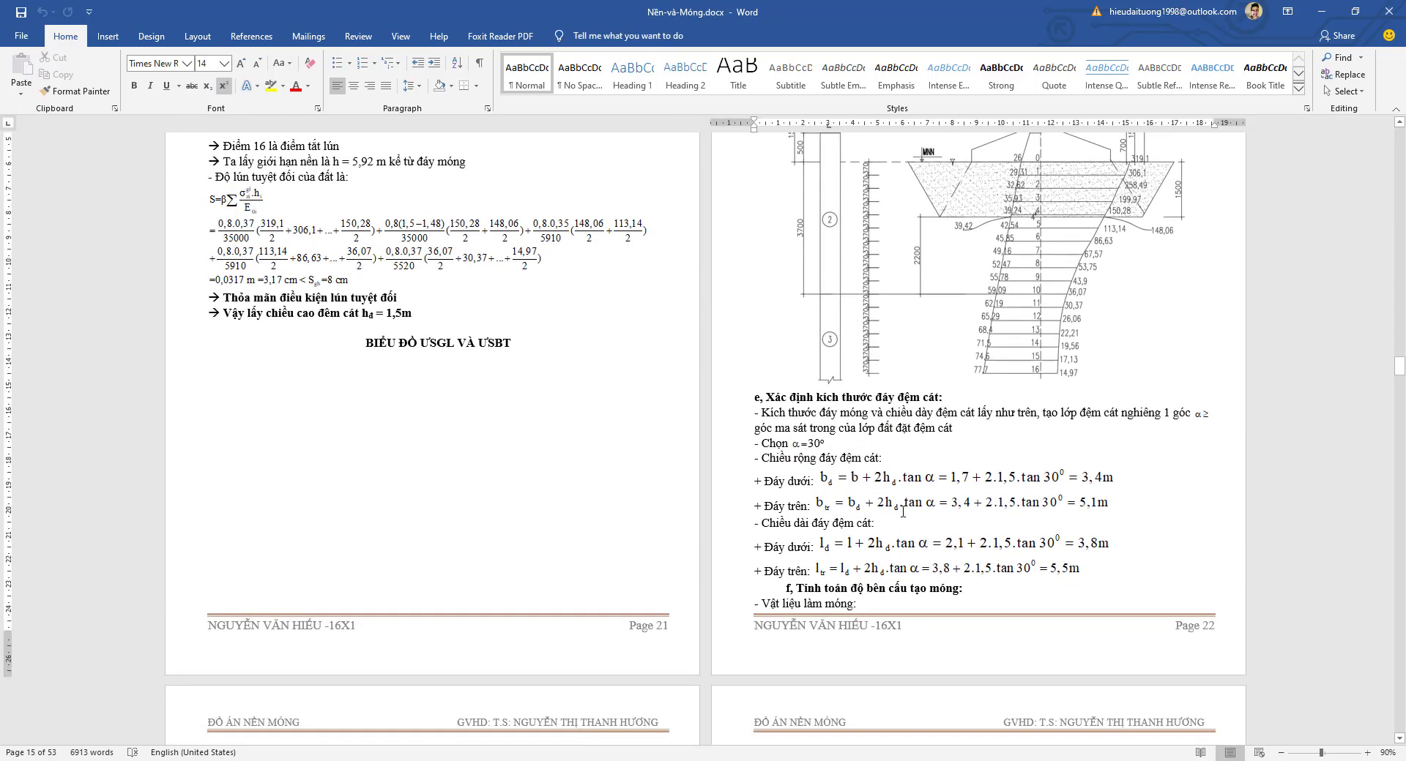
pyautogui.scroll(3, 1128, 310)
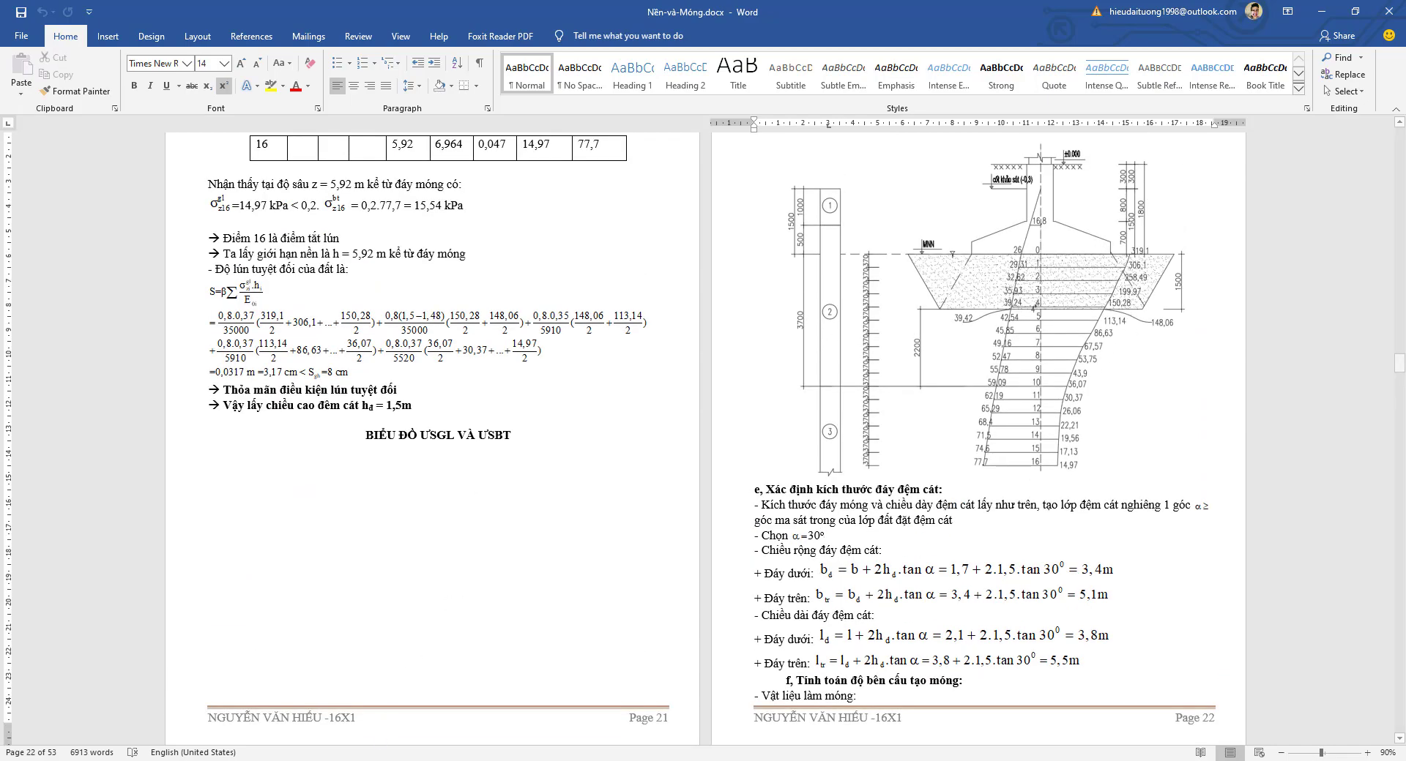
# With DL, draw a 1500-long vertical detail line down from the footing base's right corner.
pyautogui.hotkey('alt', 'Tab')
pyautogui.moveTo(760, 481); pyautogui.dragTo(781, 463, button='middle')
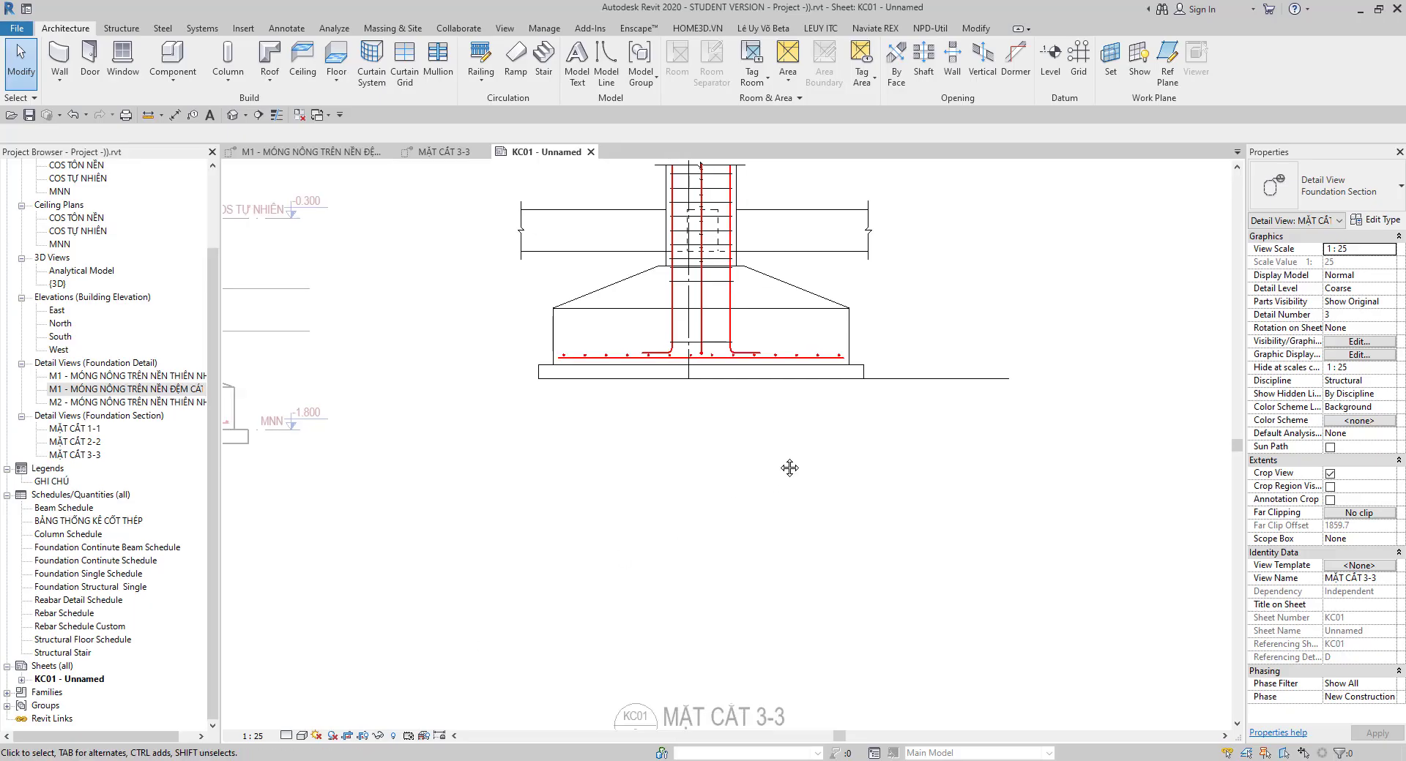
pyautogui.press('d')
pyautogui.press('l')
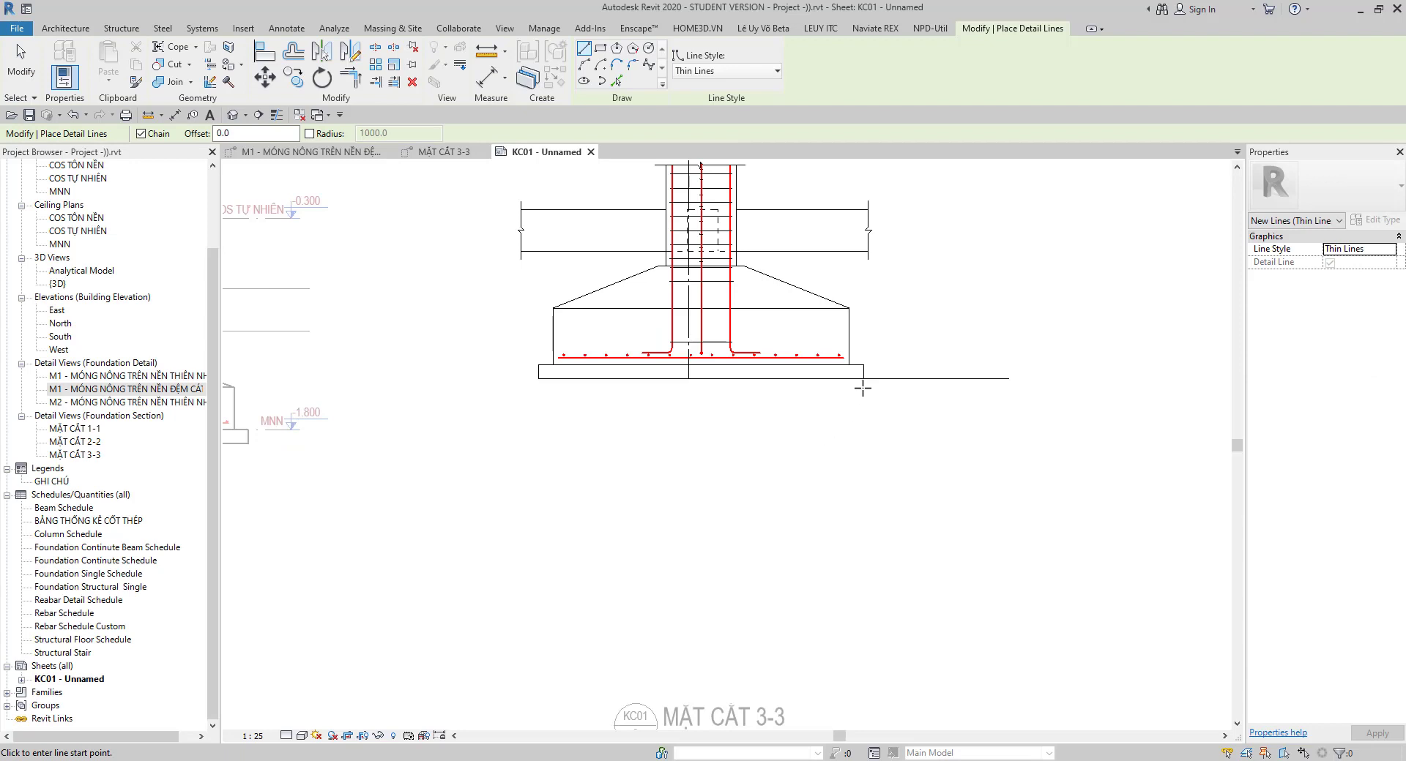
pyautogui.click(848, 379)
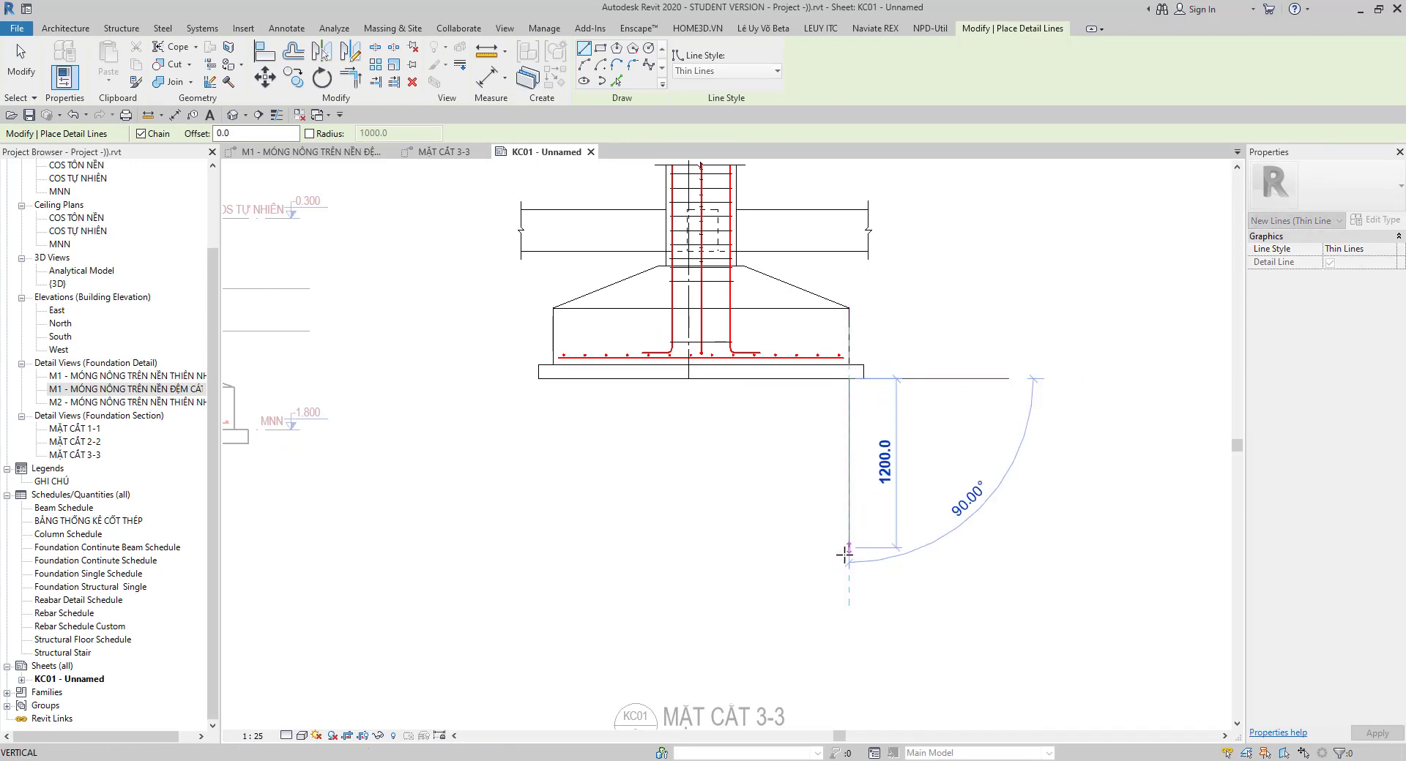
pyautogui.write('1500')
pyautogui.press('Return')
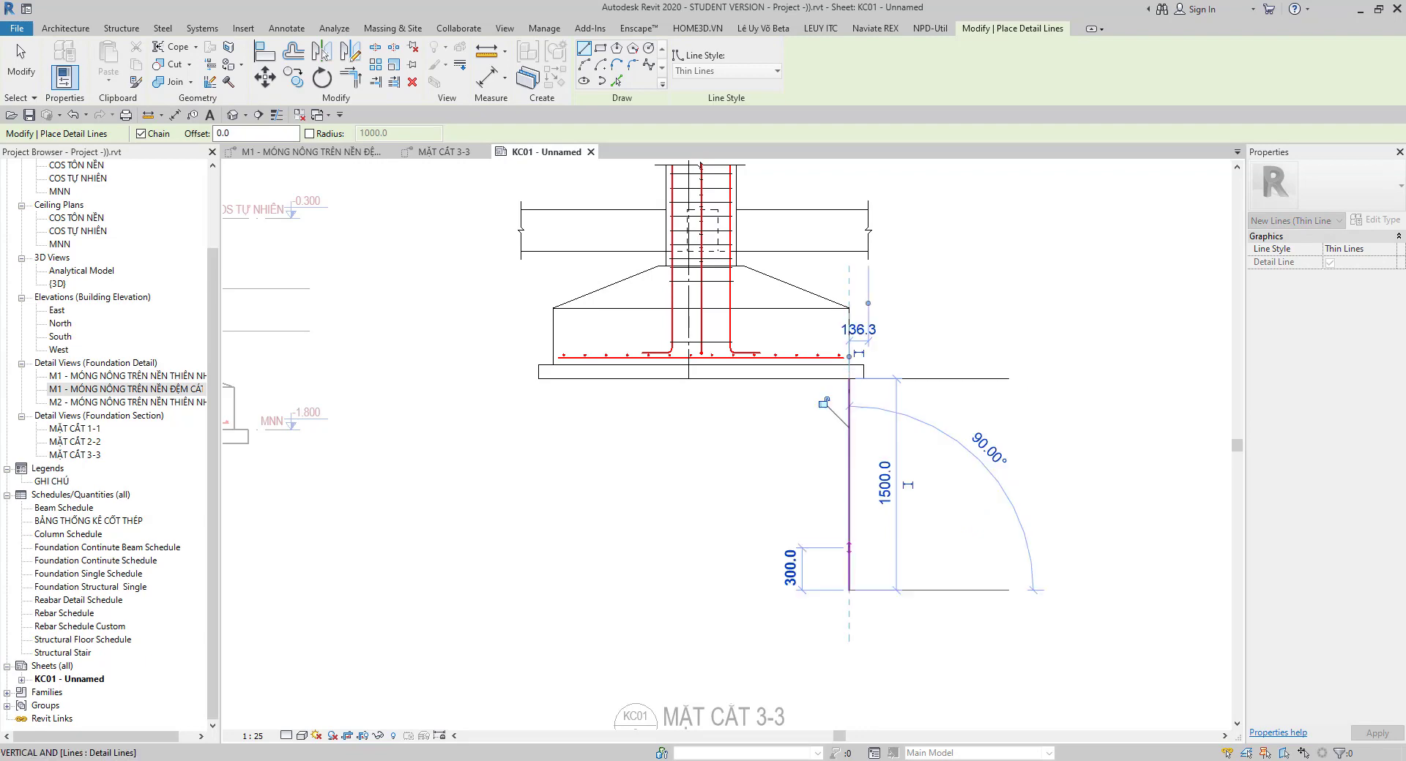
pyautogui.press('Escape')
pyautogui.press('Escape')
pyautogui.hotkey('alt', 'Tab')
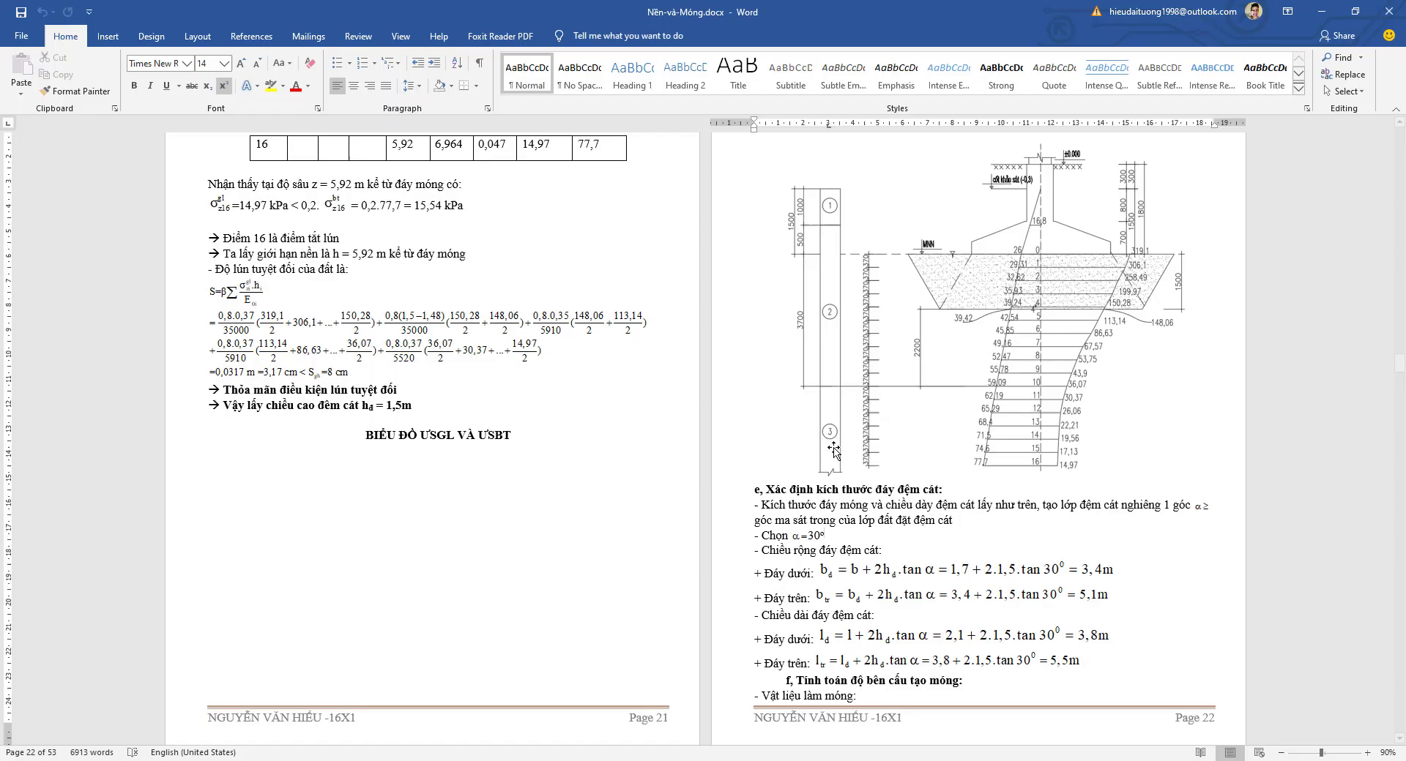
pyautogui.scroll(-1, 952, 462)
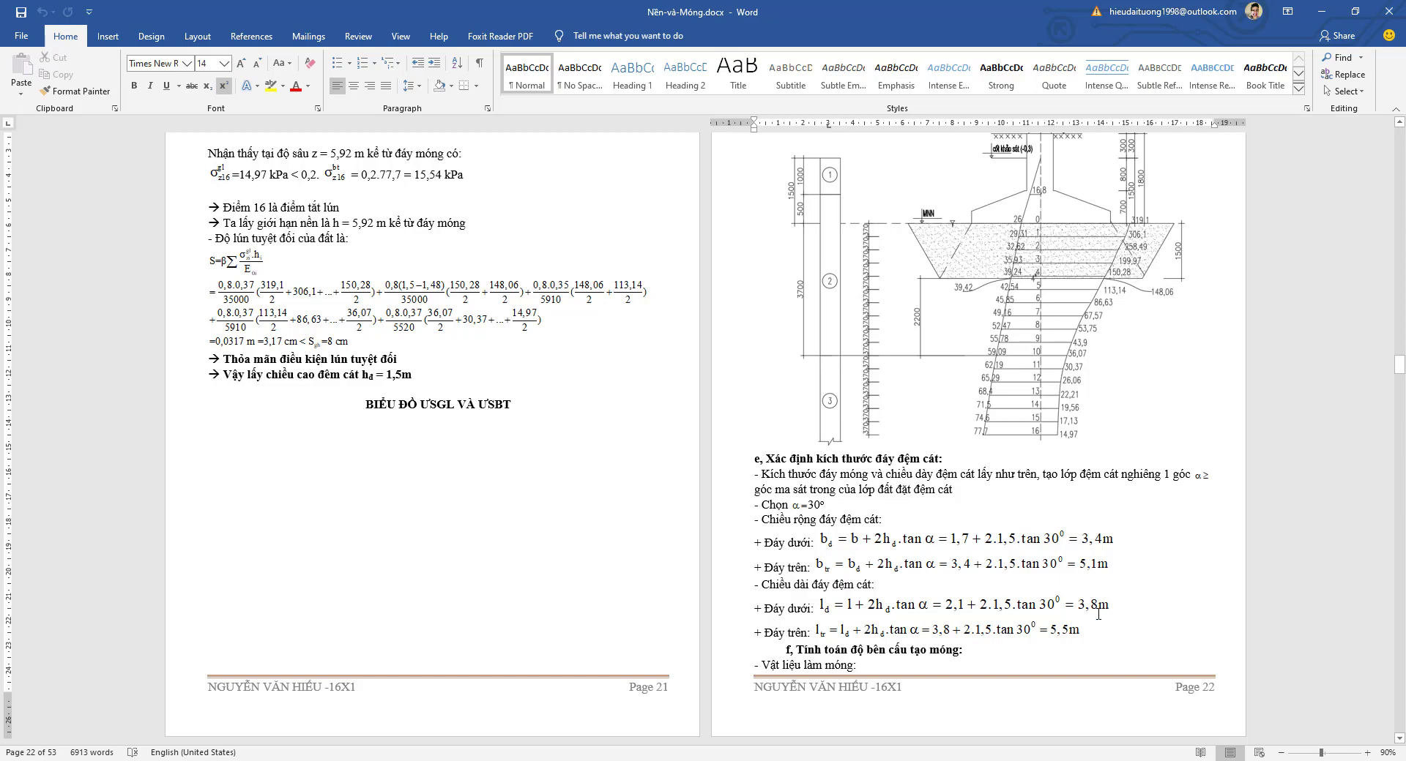
# Compare the Revit footing section against the sand-cushion figures in the Word report.
pyautogui.hotkey('alt', 'Tab')
pyautogui.scroll(2, 787, 452)
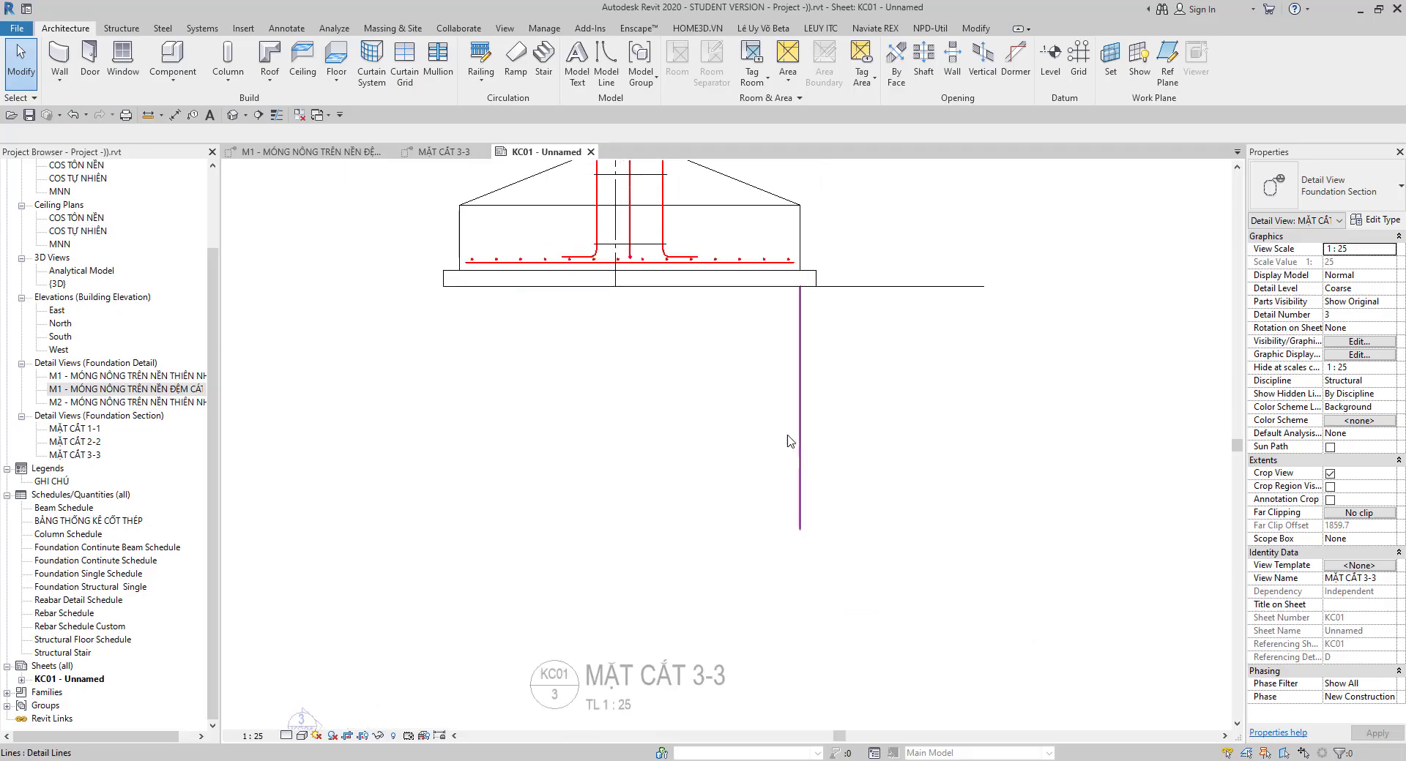
pyautogui.scroll(-2, 835, 345)
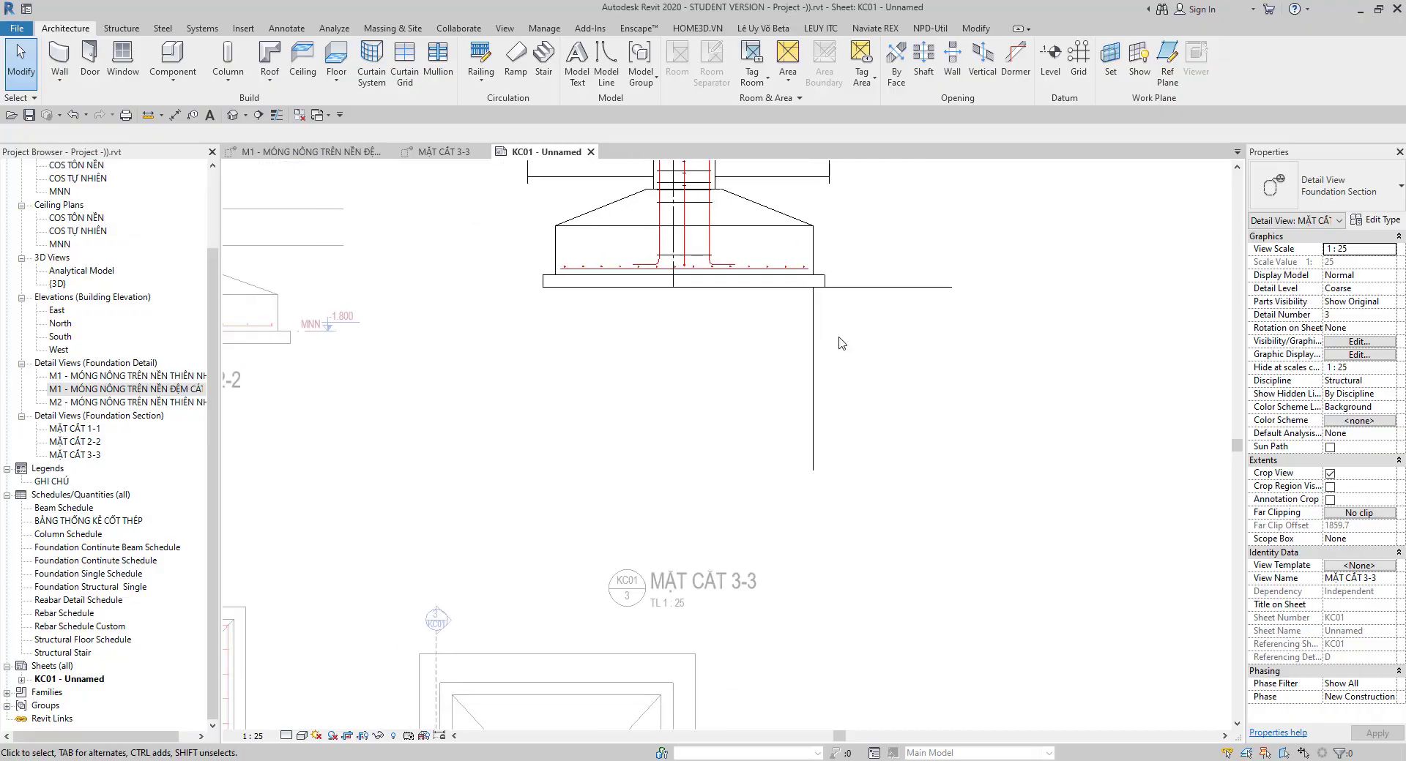
pyautogui.hotkey('alt', 'Tab')
pyautogui.hotkey('alt', 'Tab')
pyautogui.hotkey('alt', 'Tab')
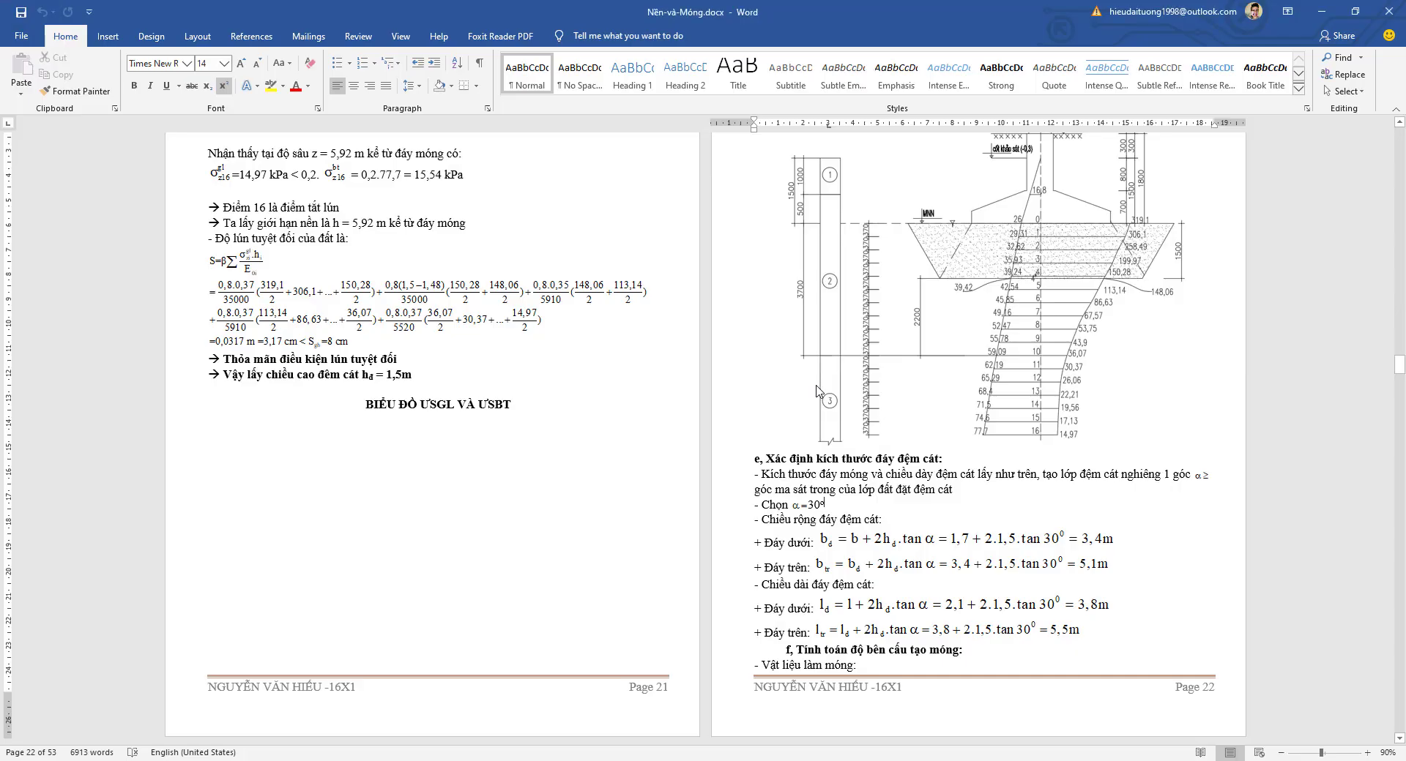
pyautogui.hotkey('alt', 'Tab')
pyautogui.scroll(2, 802, 374)
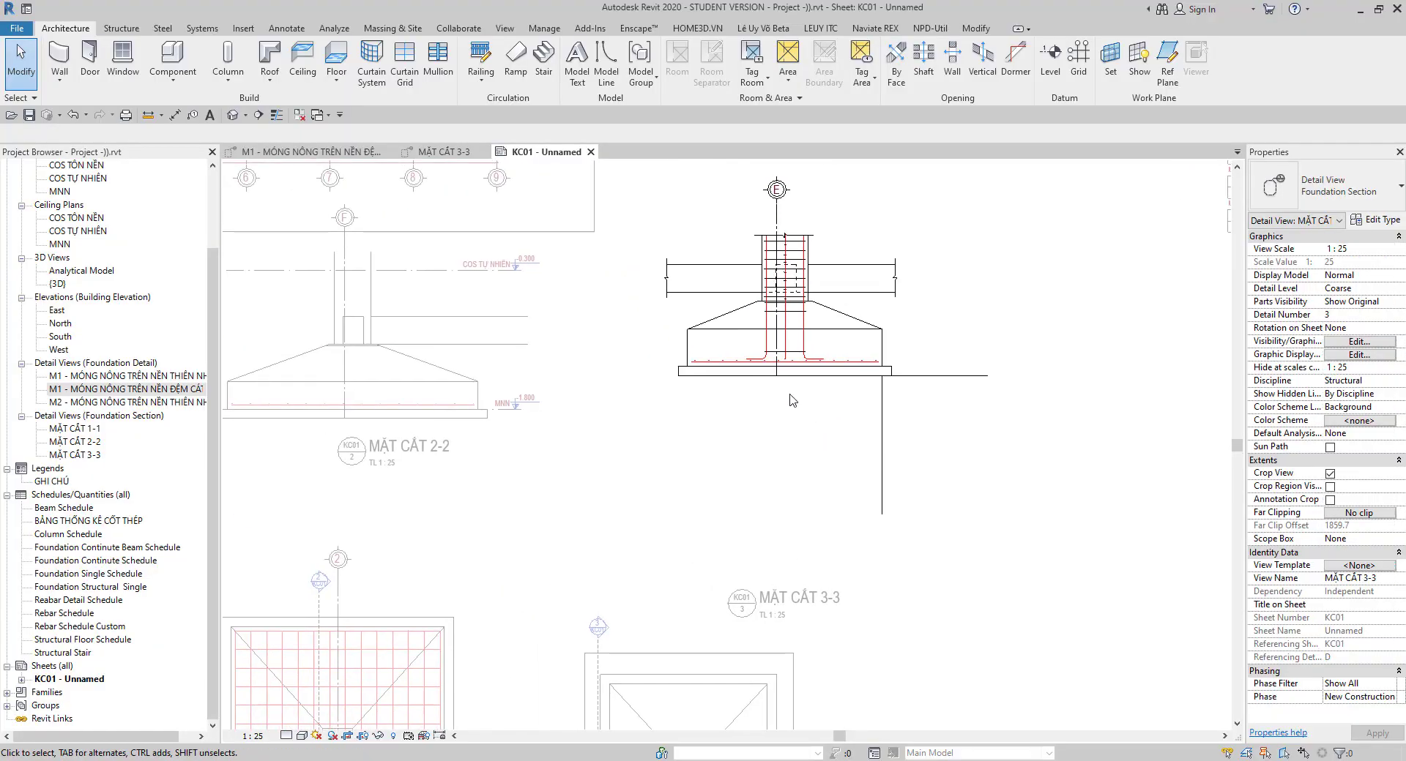
pyautogui.scroll(2, 798, 368)
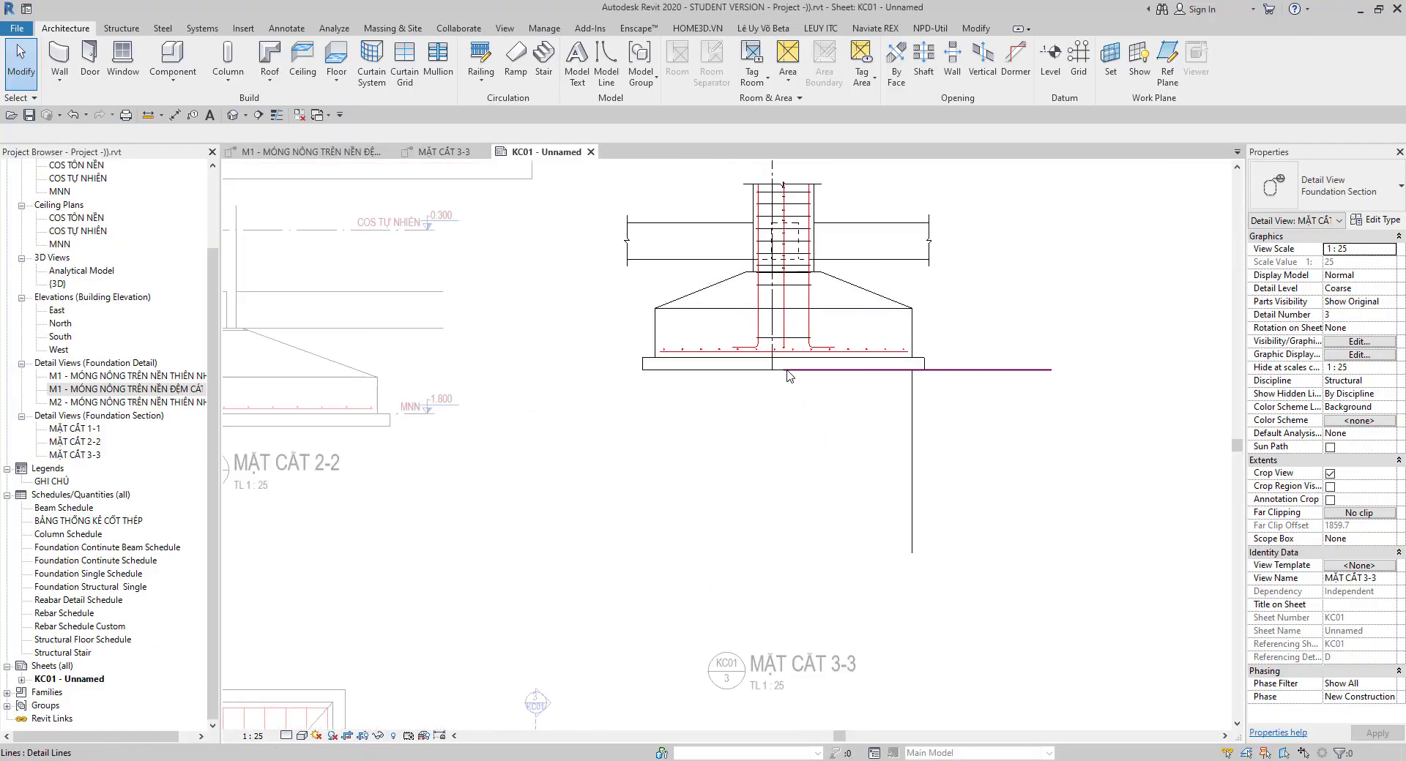
# Draw a second 1500 vertical detail line down from the endpoint under the footing.
pyautogui.press('s')
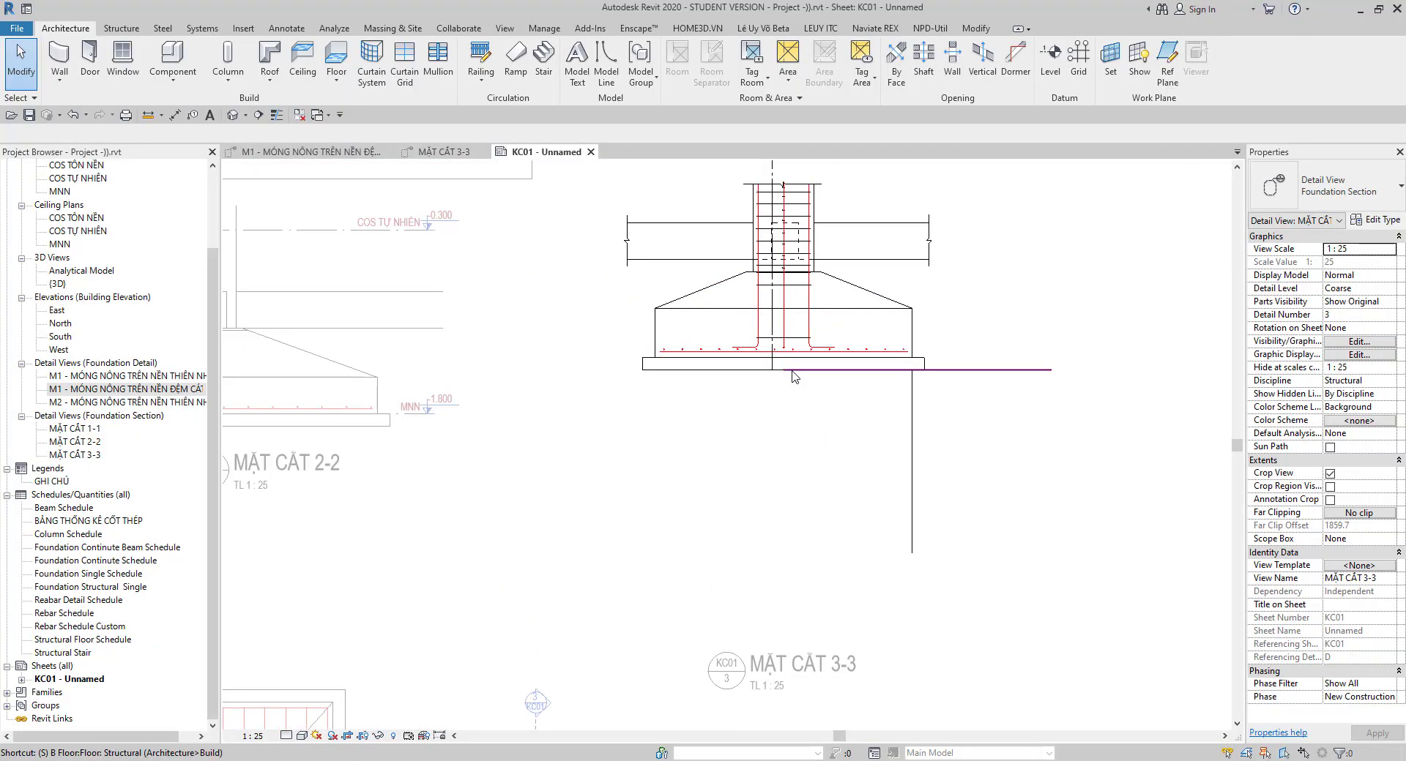
pyautogui.press('d')
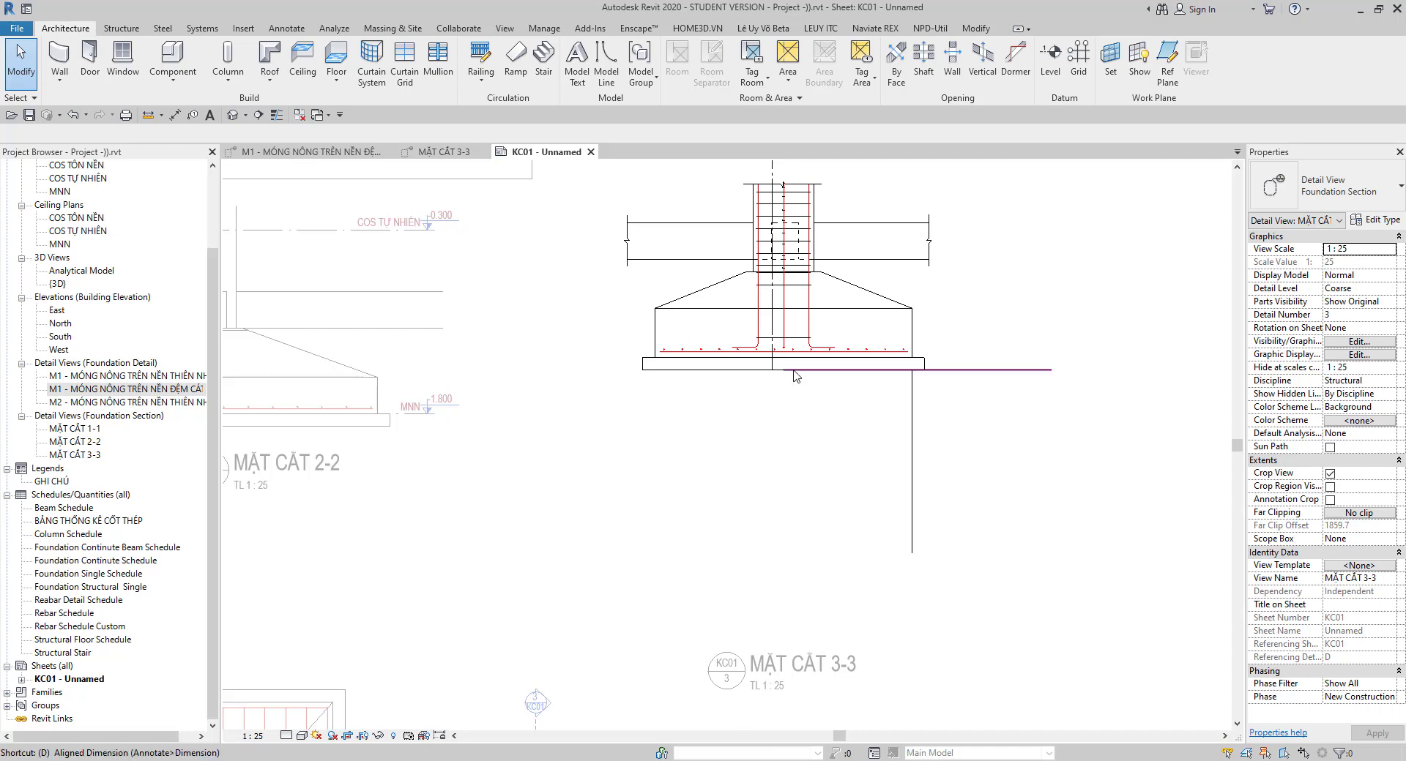
pyautogui.press('l')
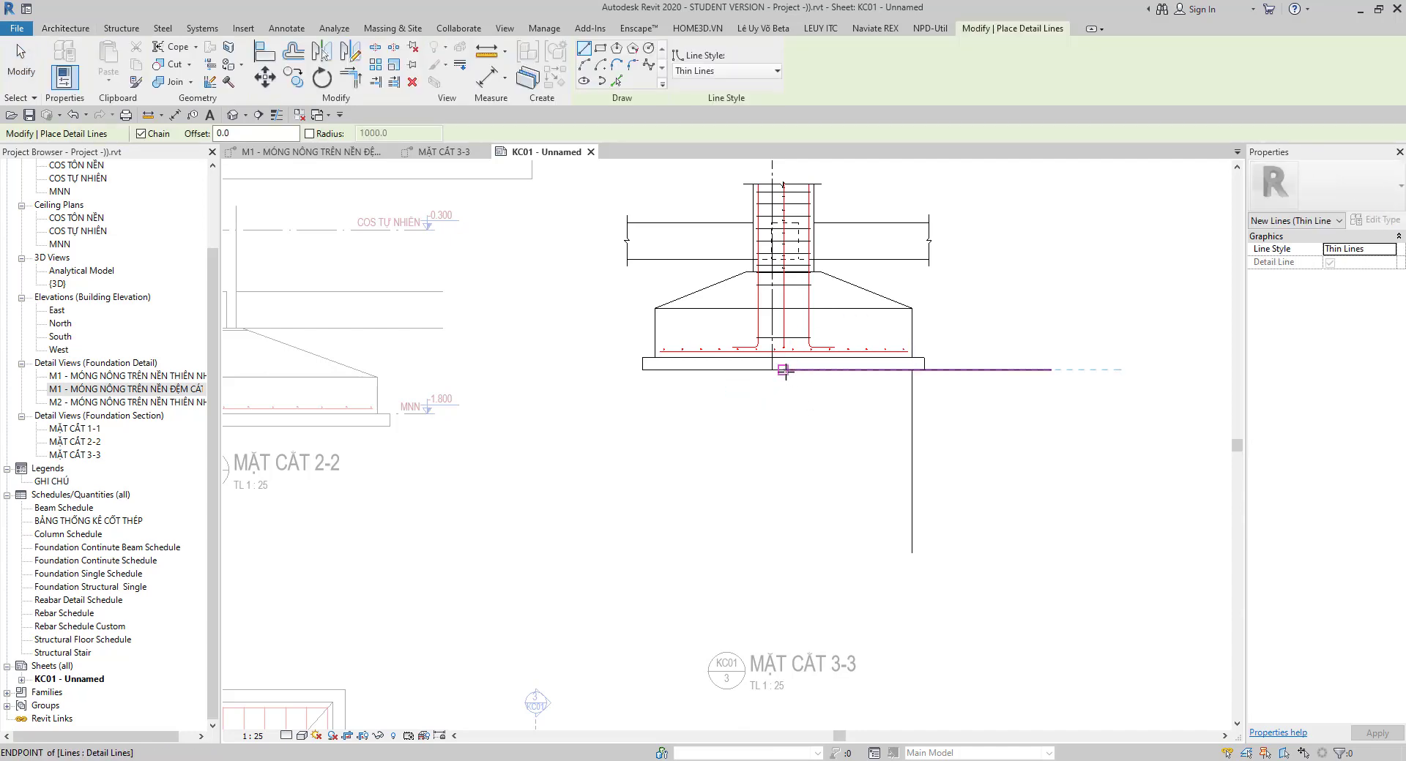
pyautogui.click(782, 369)
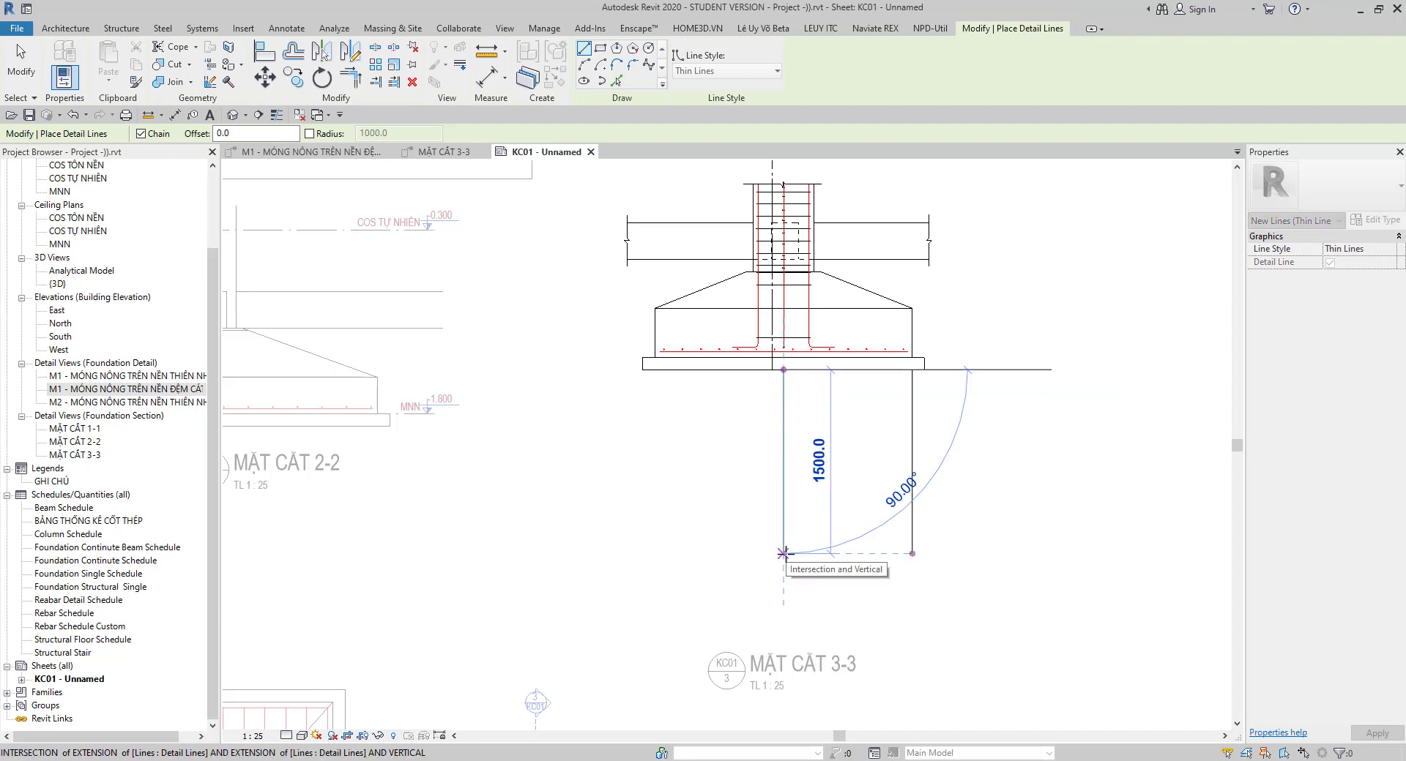
pyautogui.click(783, 553)
pyautogui.press('Escape')
pyautogui.press('Escape')
pyautogui.scroll(1, 854, 563)
pyautogui.moveTo(853, 564)
pyautogui.mouseDown(button='middle')
pyautogui.moveTo(802, 504)
pyautogui.moveTo(752, 491)
pyautogui.mouseUp(button='middle')
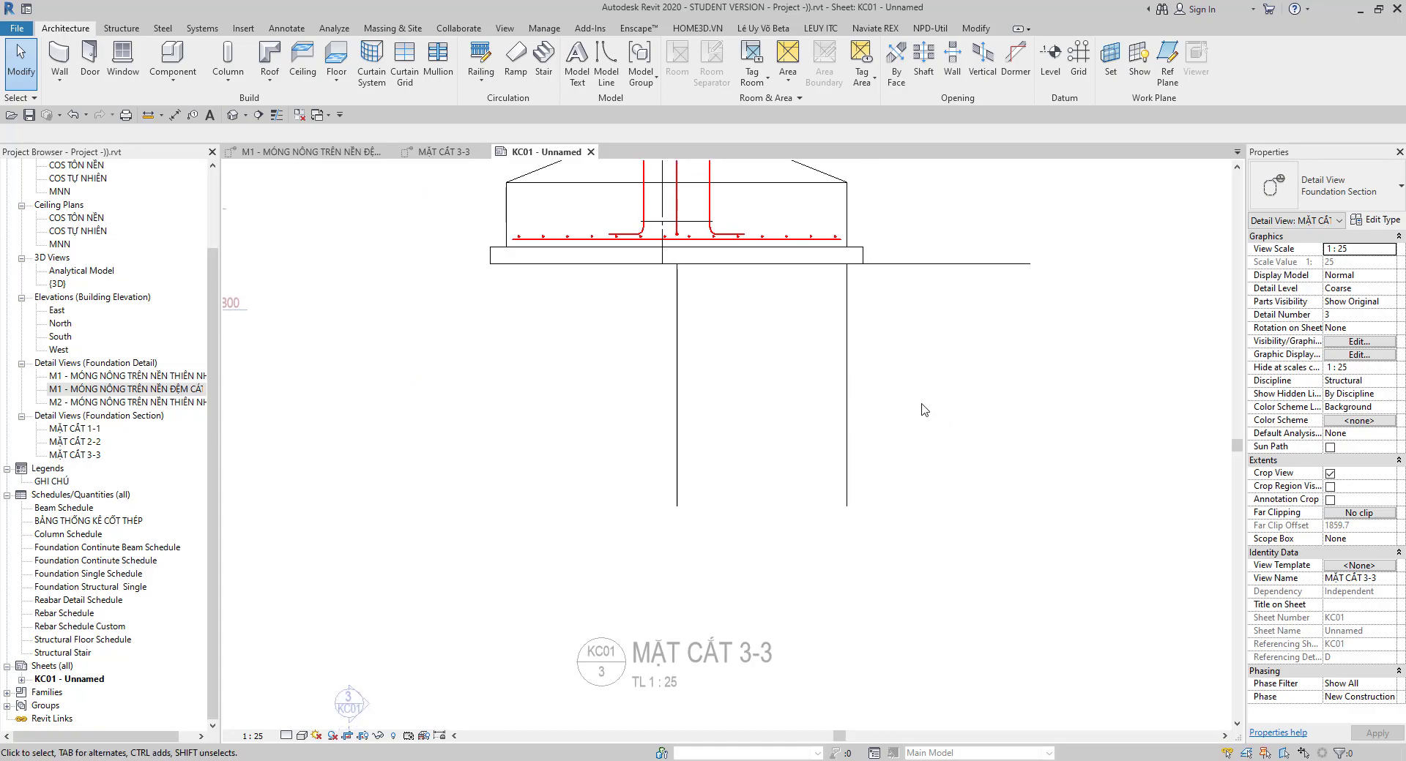
pyautogui.hotkey('alt', 'Tab')
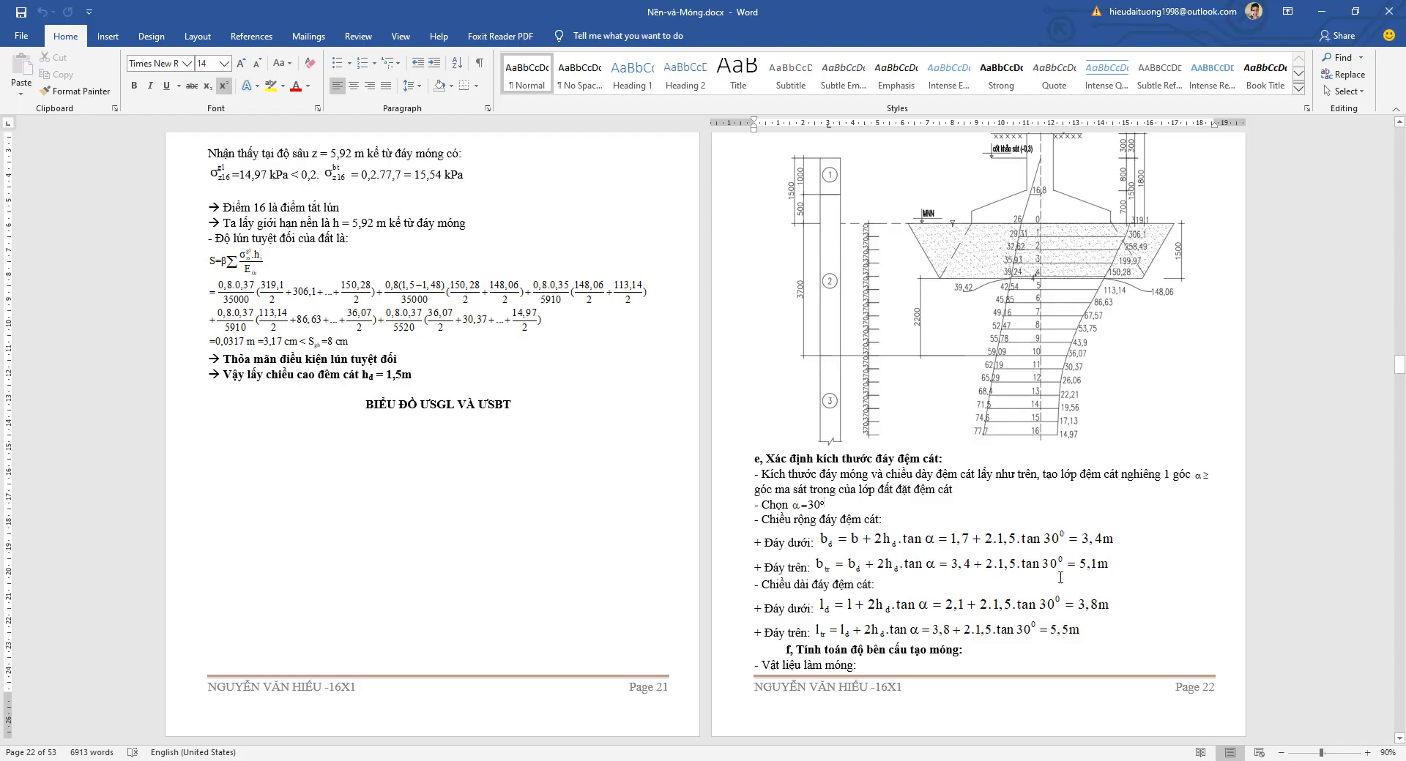
# Halve the 3.8 m bottom cushion length on the calculator to get 1.9.
pyautogui.hotkey('alt', 'Tab')
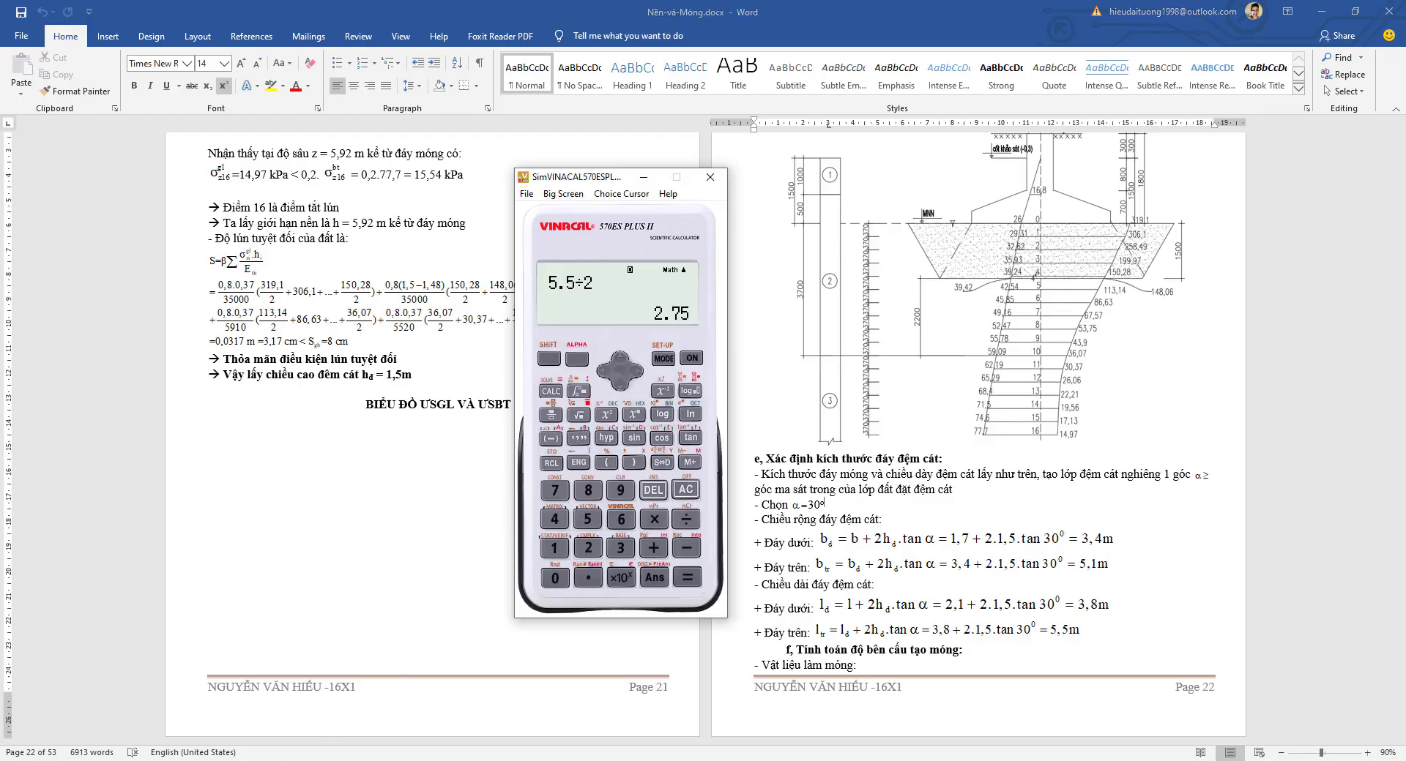
pyautogui.click(685, 489)
pyautogui.click(620, 548)
pyautogui.click(588, 578)
pyautogui.click(588, 490)
pyautogui.click(686, 519)
pyautogui.click(587, 547)
pyautogui.click(686, 578)
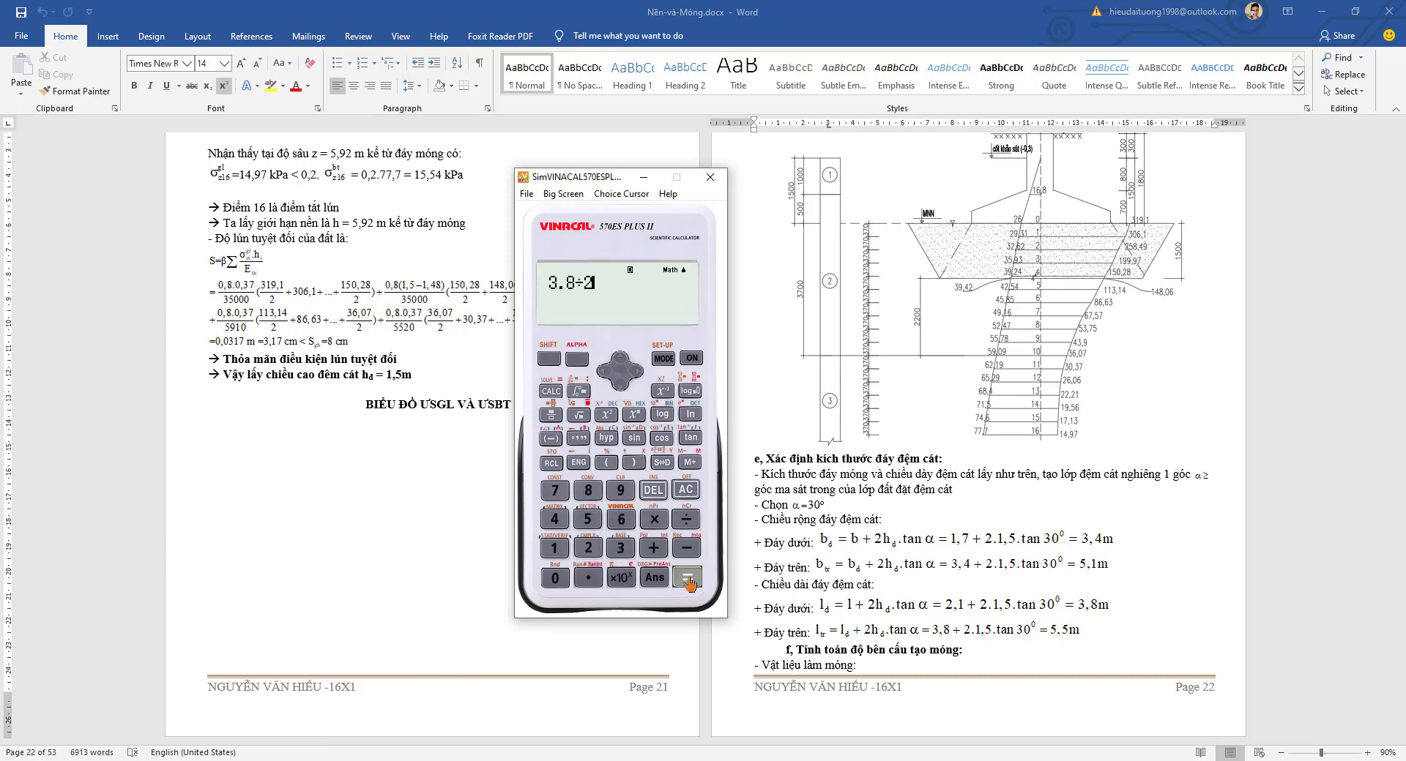
pyautogui.click(661, 462)
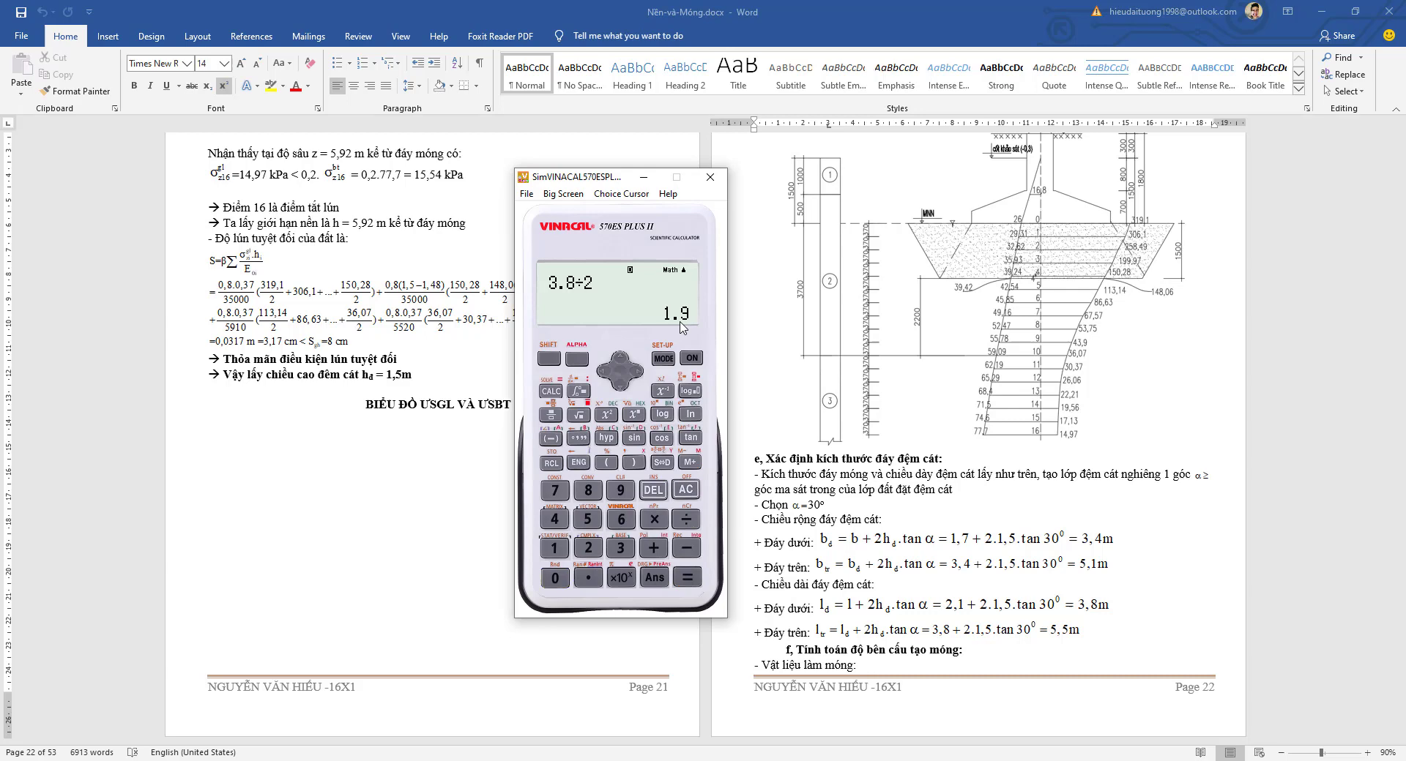
# Mark the cushion length line in the Word report before returning to Revit.
pyautogui.click(954, 516)
pyautogui.click(1023, 582)
pyautogui.scroll(-1, 1023, 582)
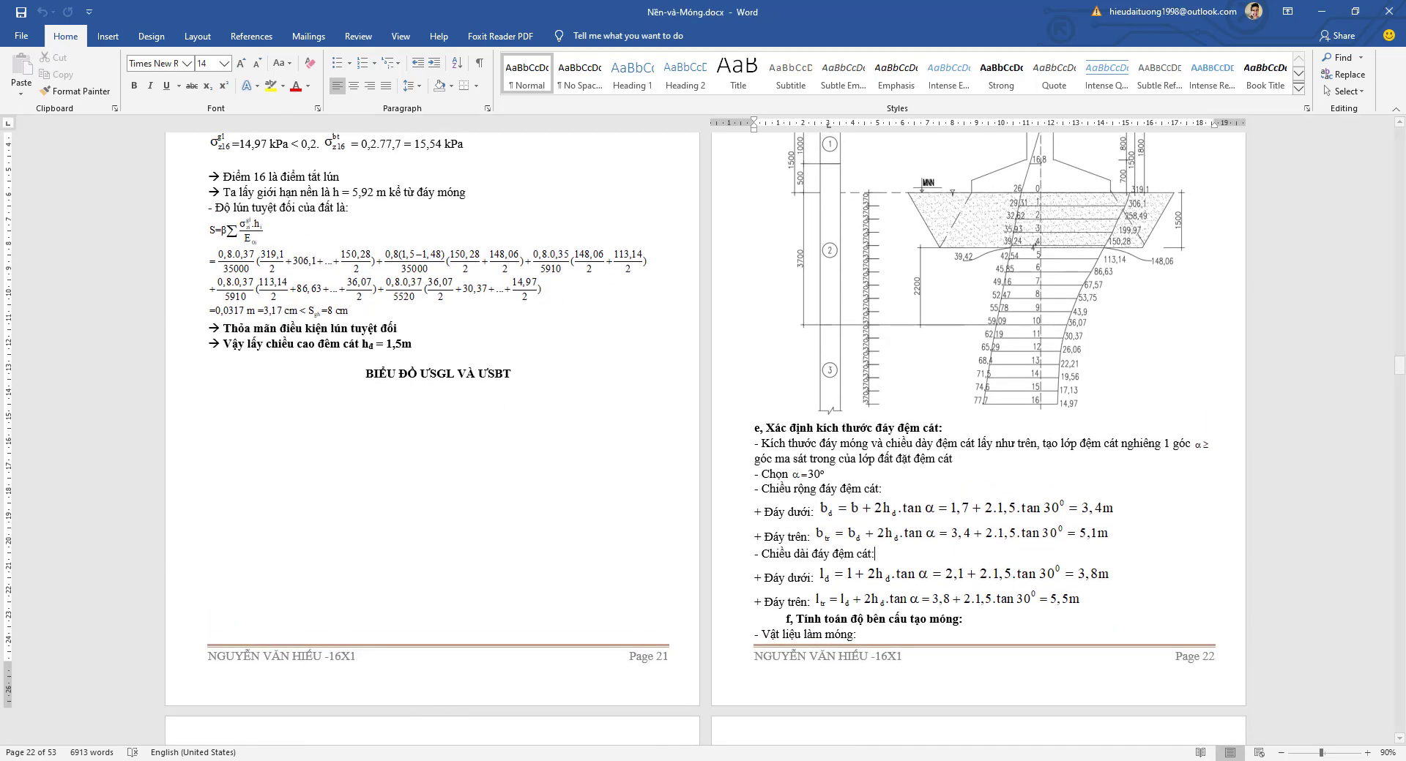
pyautogui.click(369, 760)
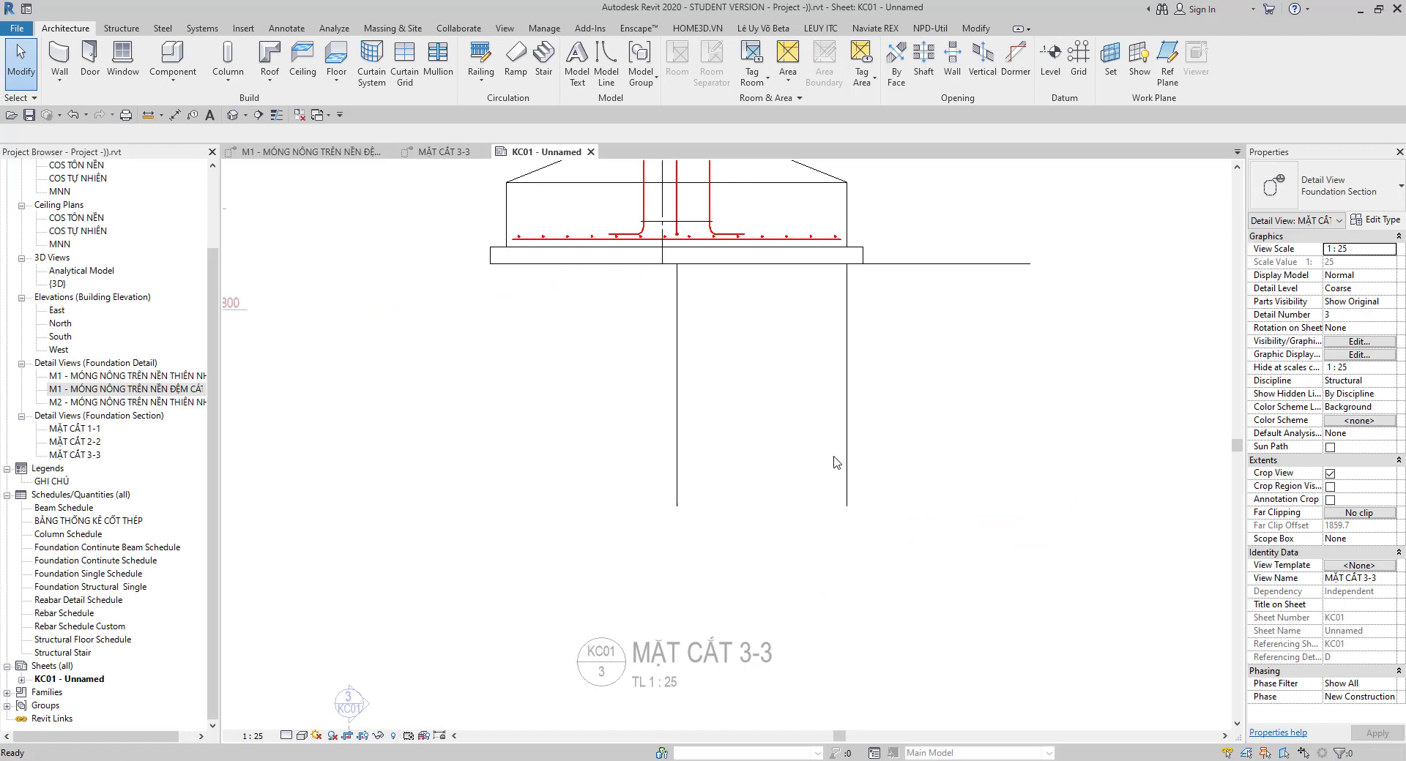
# Draw a 1900 horizontal detail line from the bottom of the left vertical line using DL.
pyautogui.press('d')
pyautogui.press('l')
pyautogui.click(677, 506)
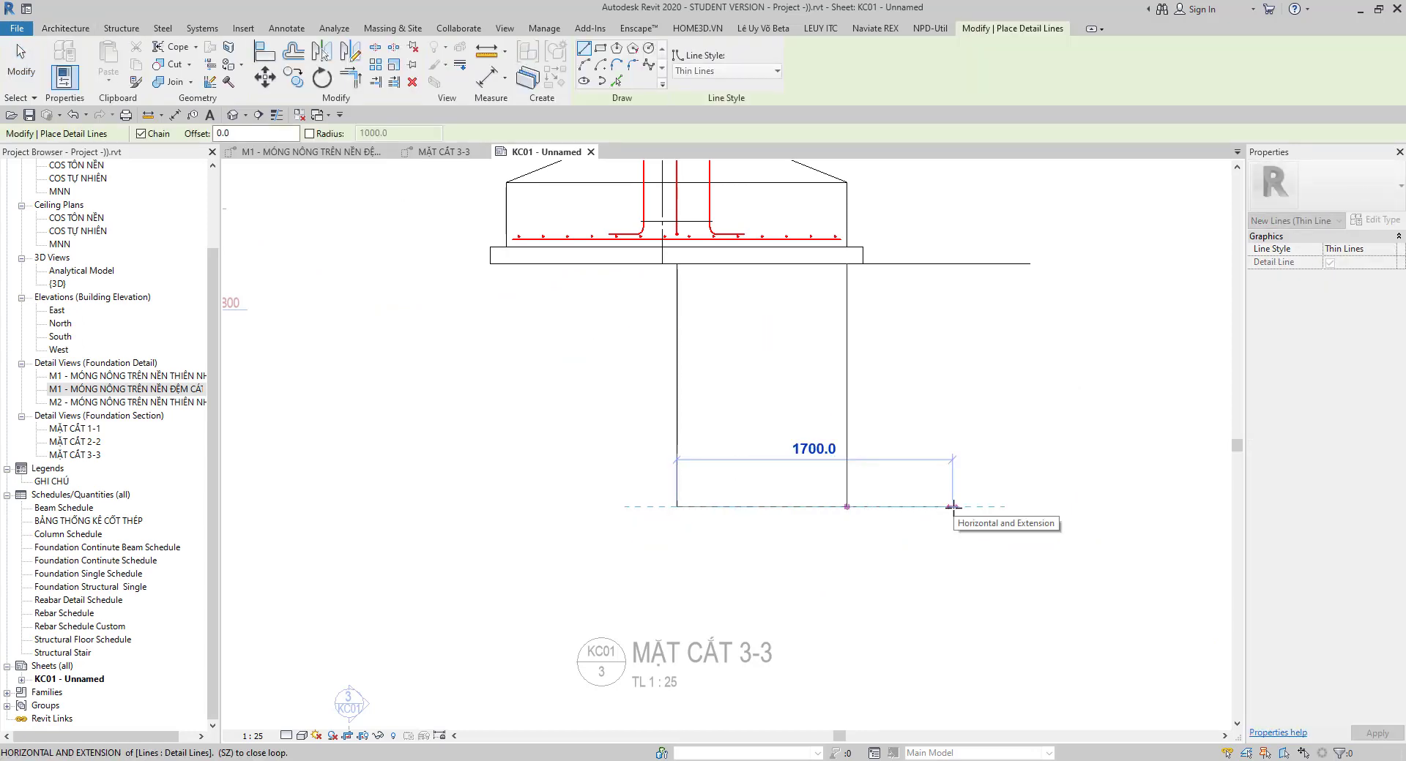
pyautogui.write('1900')
pyautogui.press('Return')
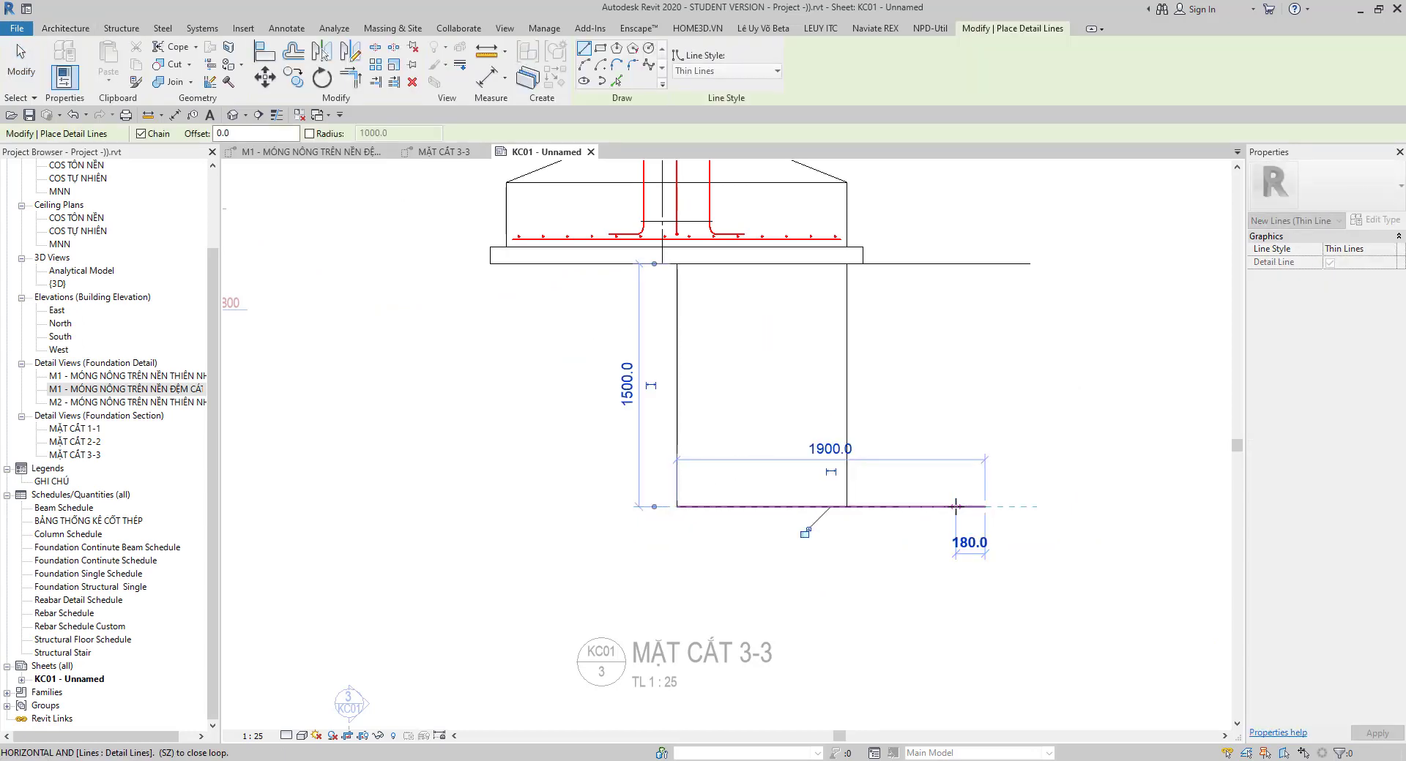
pyautogui.press('Escape')
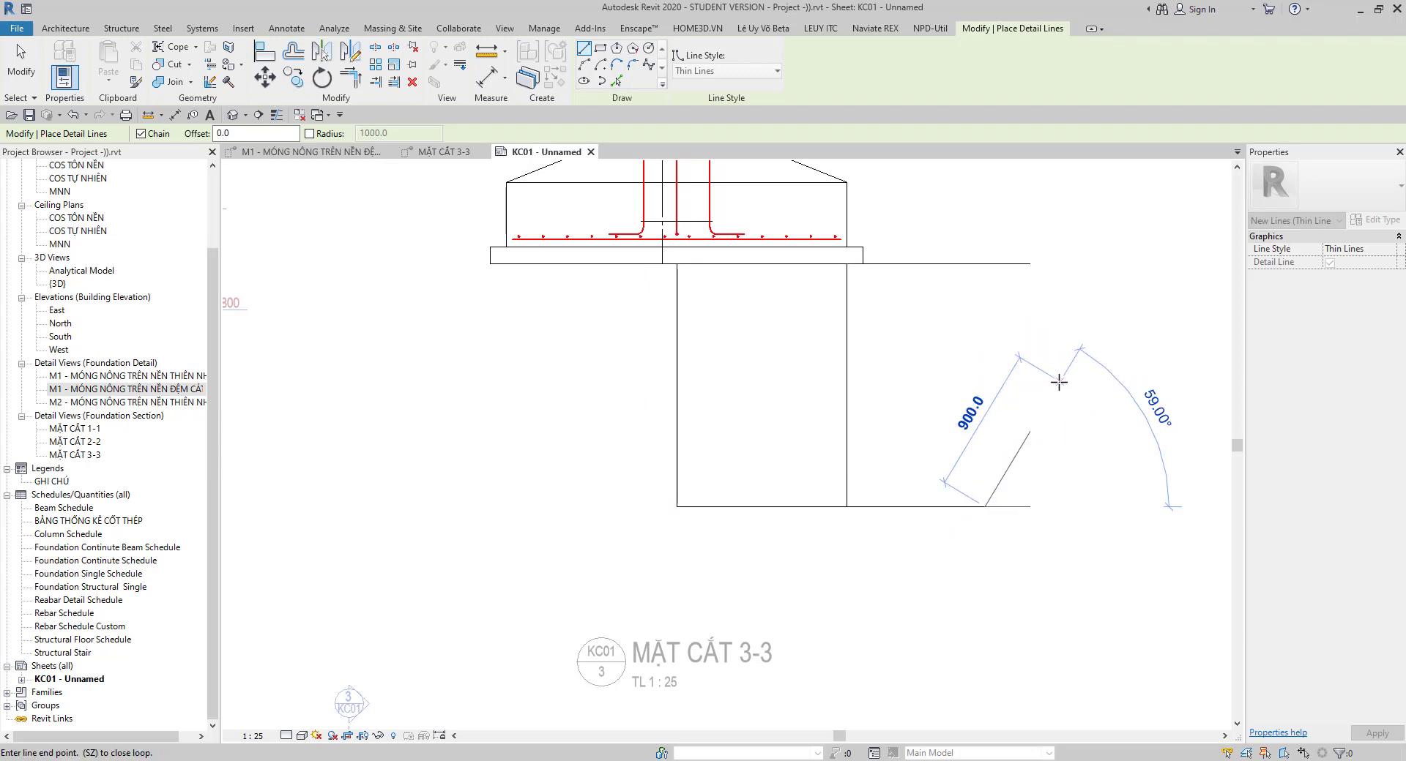
pyautogui.press('Escape')
pyautogui.scroll(-1, 886, 428)
pyautogui.scroll(-1, 887, 428)
pyautogui.hotkey('alt', 'Tab')
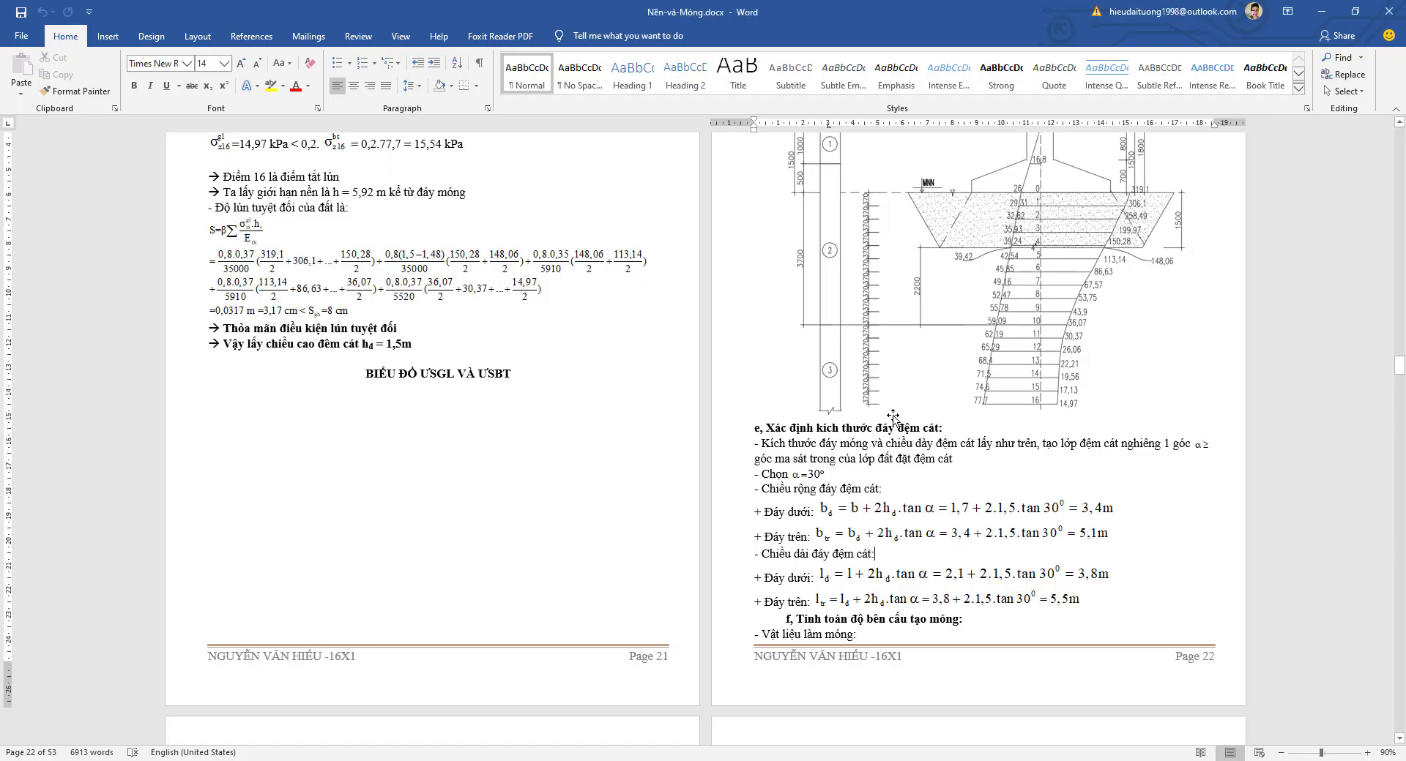
pyautogui.scroll(1, 898, 415)
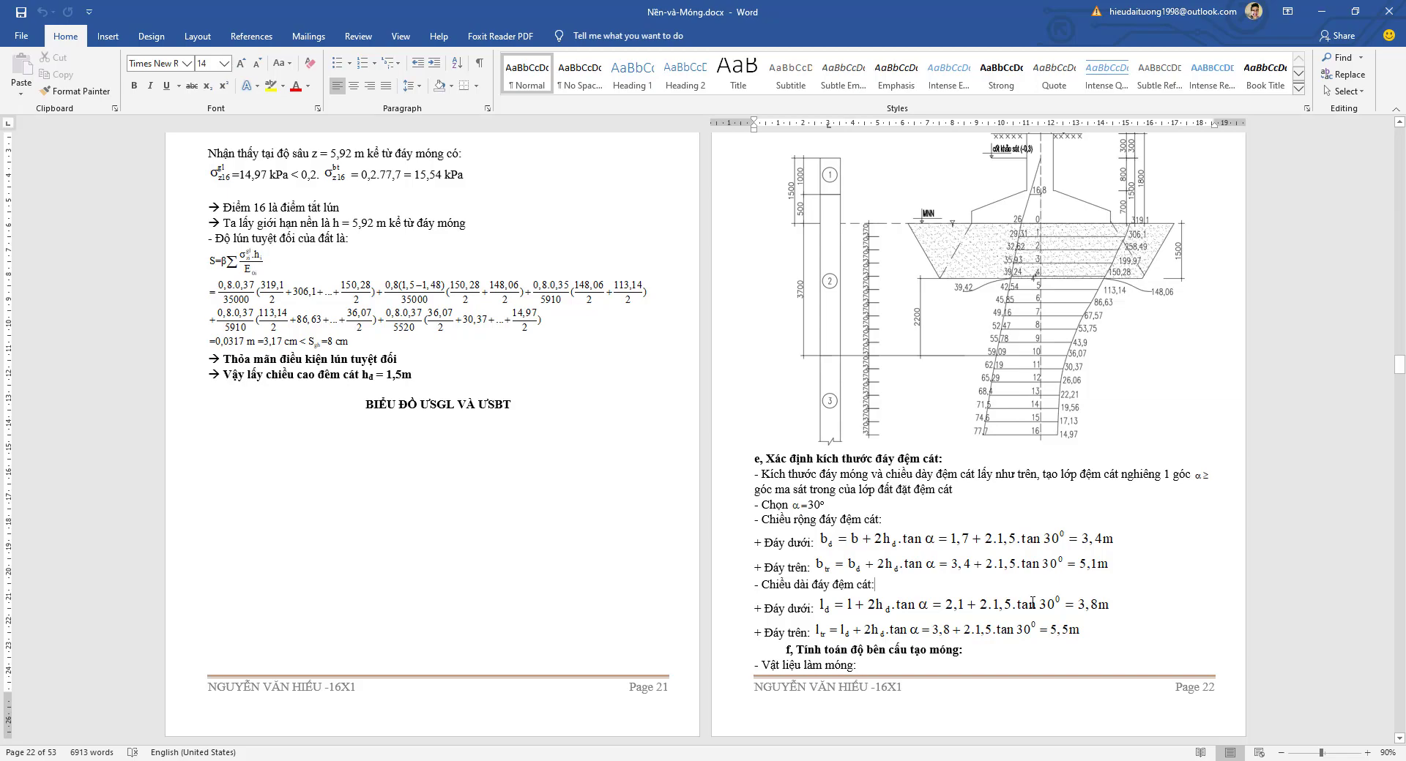
# Switch from the Word foundation report back to Revit sheet KC01.
pyautogui.hotkey('alt', 'Tab')
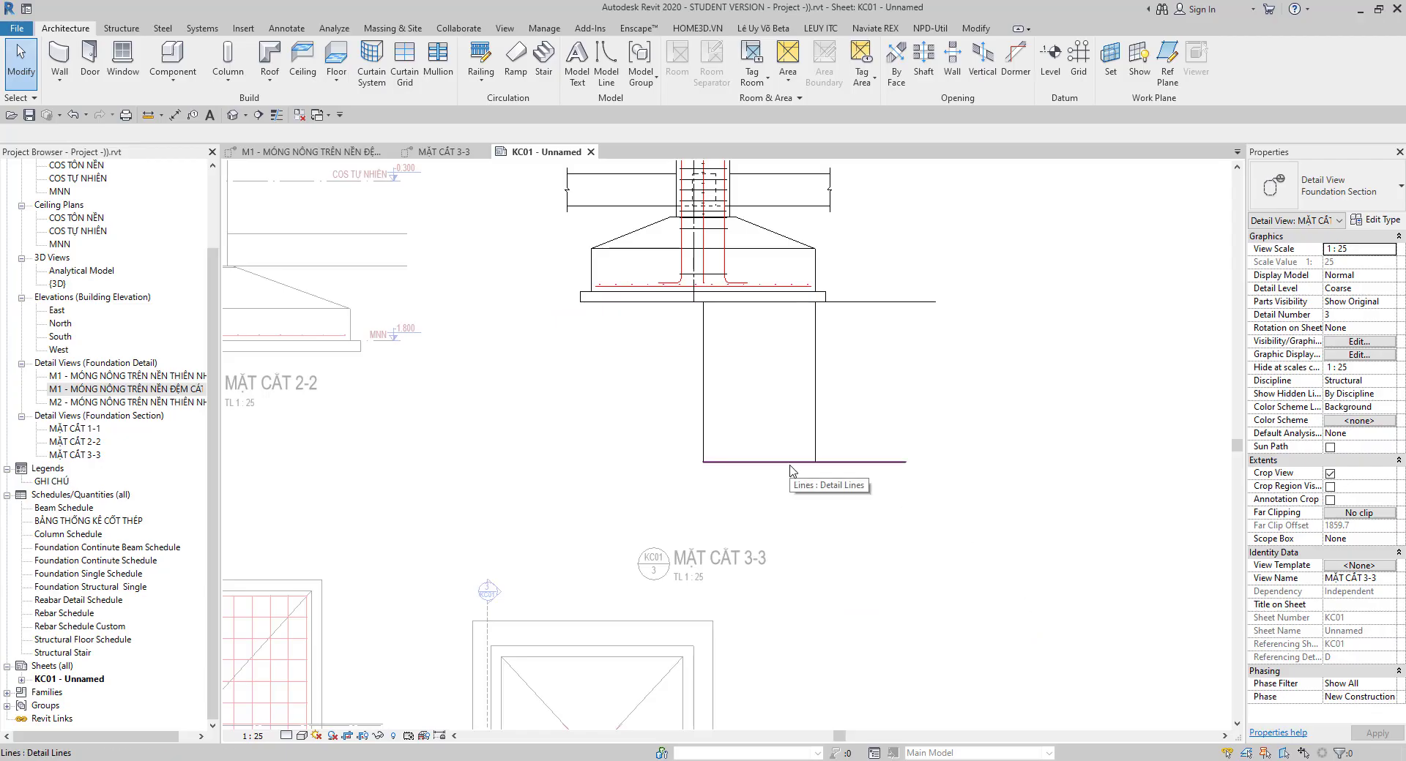
# Delete the vertical detail line on the sand cushion's right side in Section 3-3.
pyautogui.click(794, 462)
pyautogui.moveTo(909, 512); pyautogui.dragTo(872, 546, button='middle')
pyautogui.press('Escape')
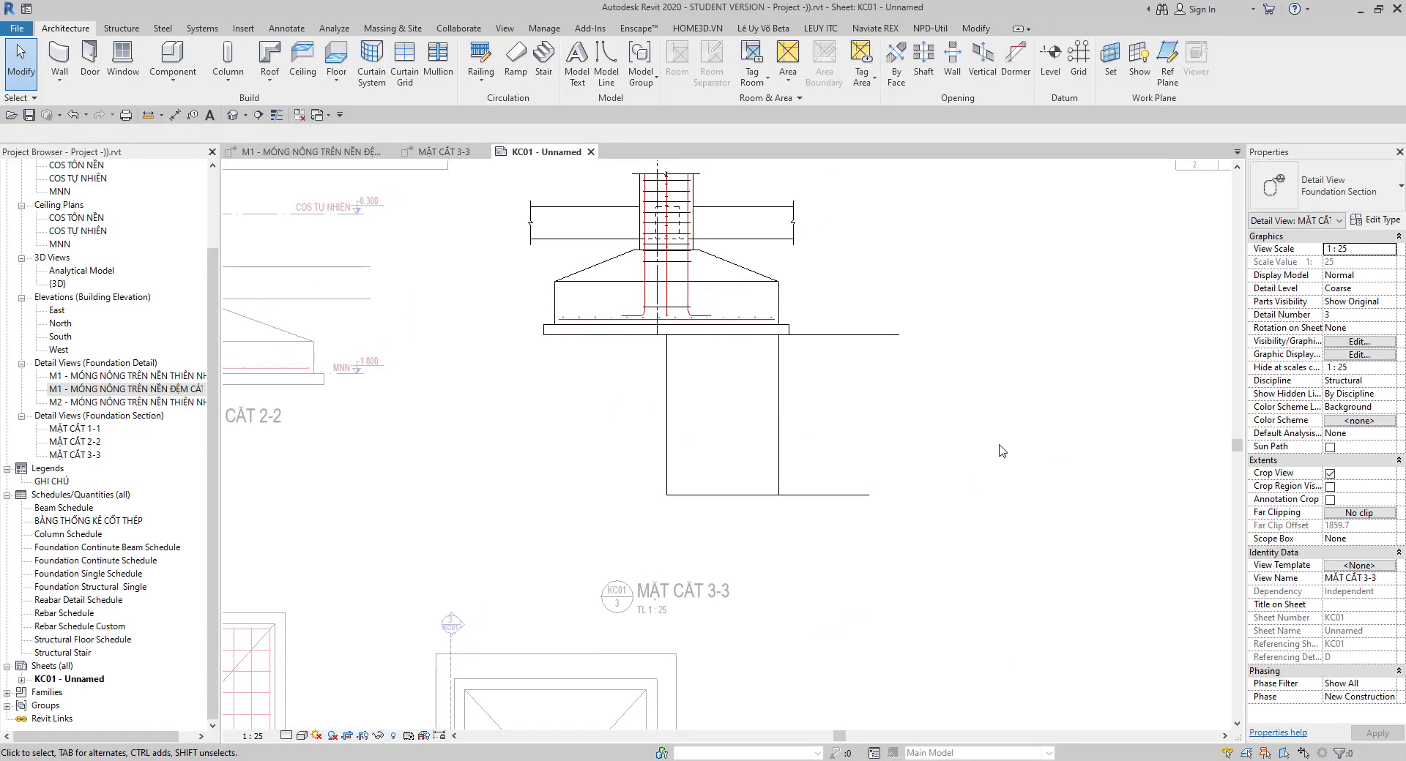
pyautogui.click(779, 412)
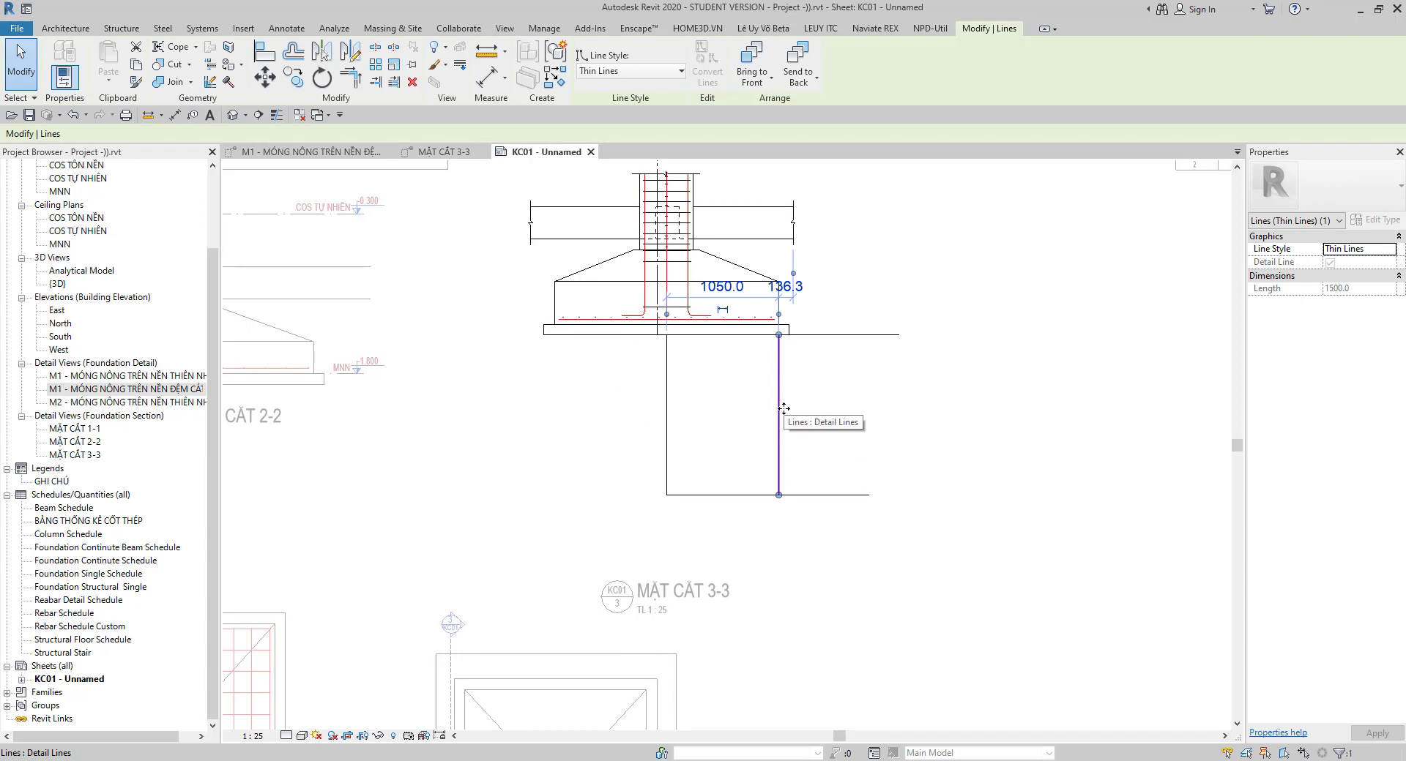
pyautogui.press('Delete')
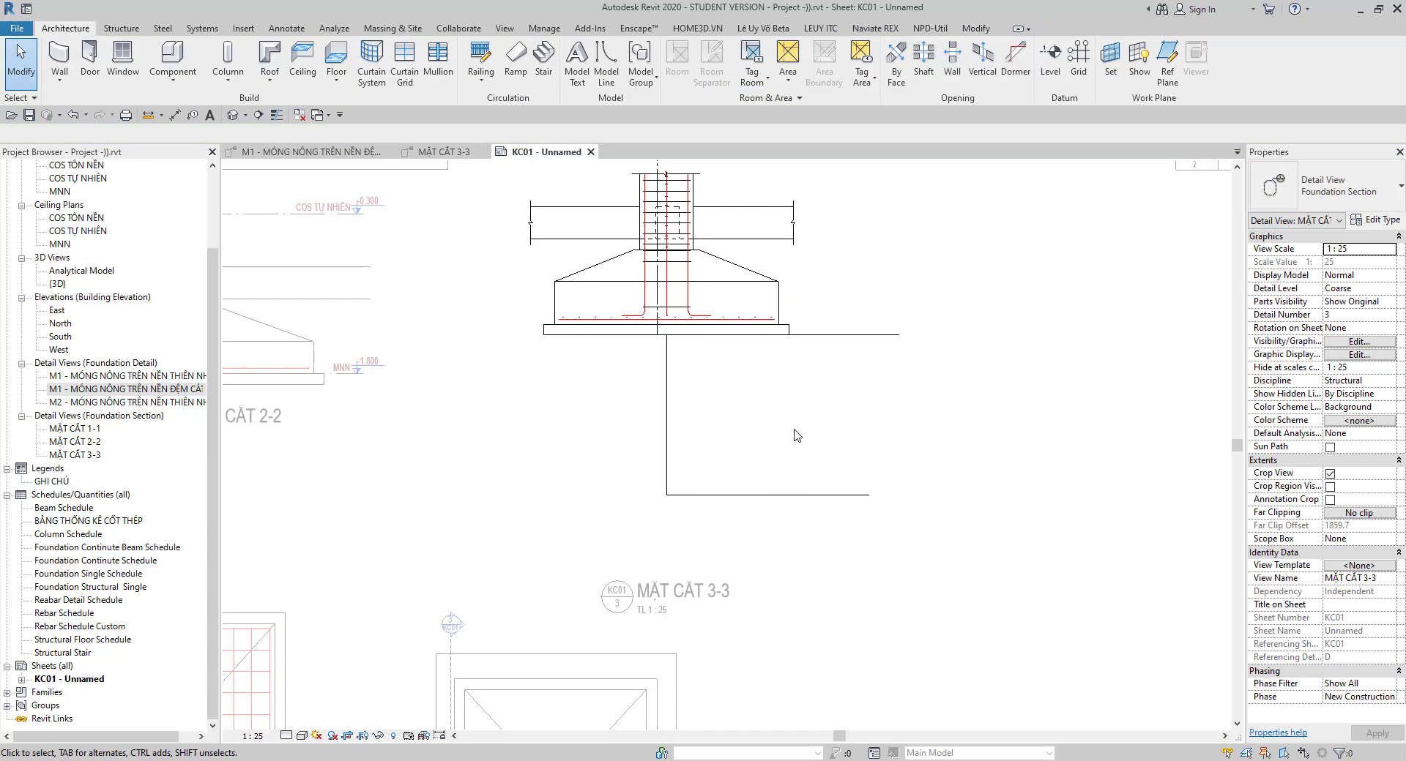
pyautogui.scroll(1, 804, 423)
pyautogui.moveTo(804, 423); pyautogui.dragTo(780, 421, button='middle')
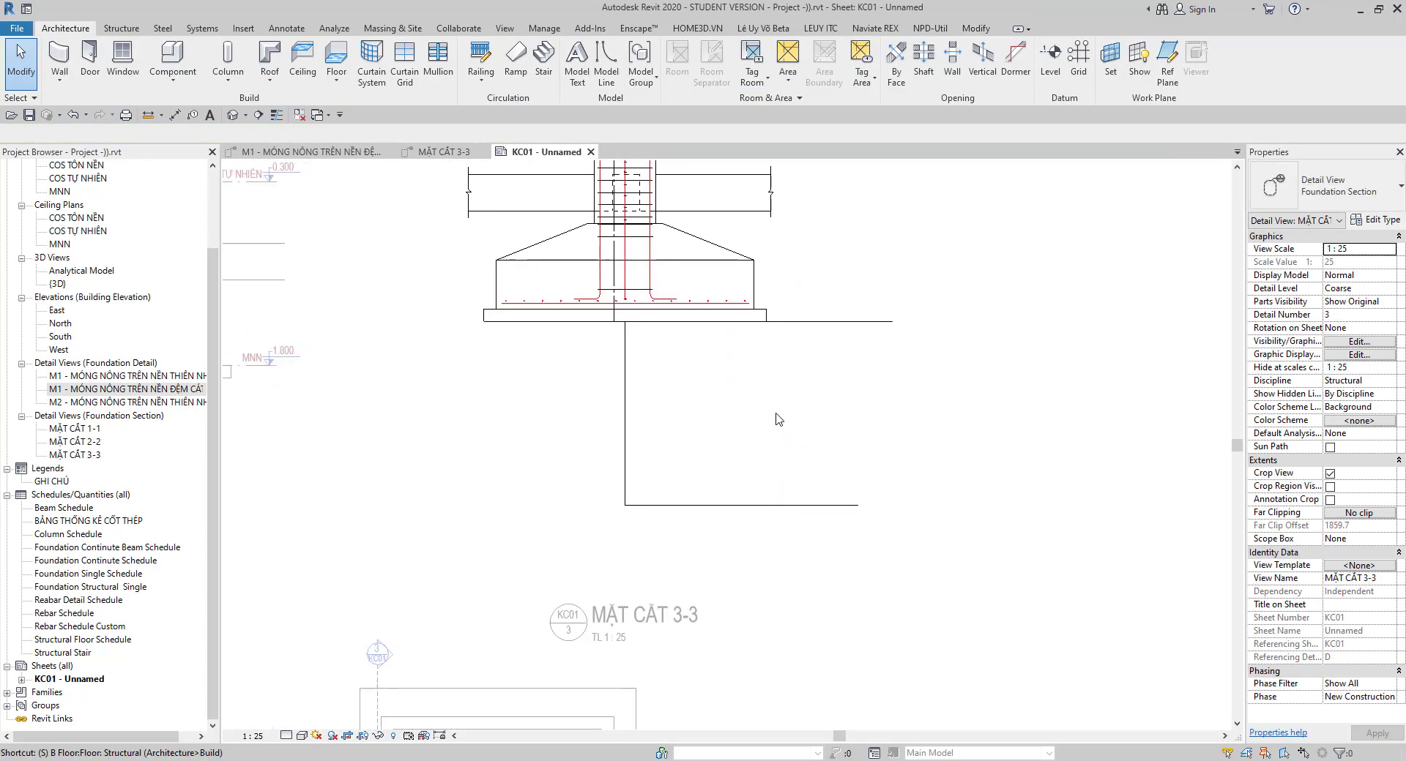
# Draw a sloped detail line from the cushion's bottom-right corner up onto the horizontal line.
pyautogui.press('d')
pyautogui.press('l')
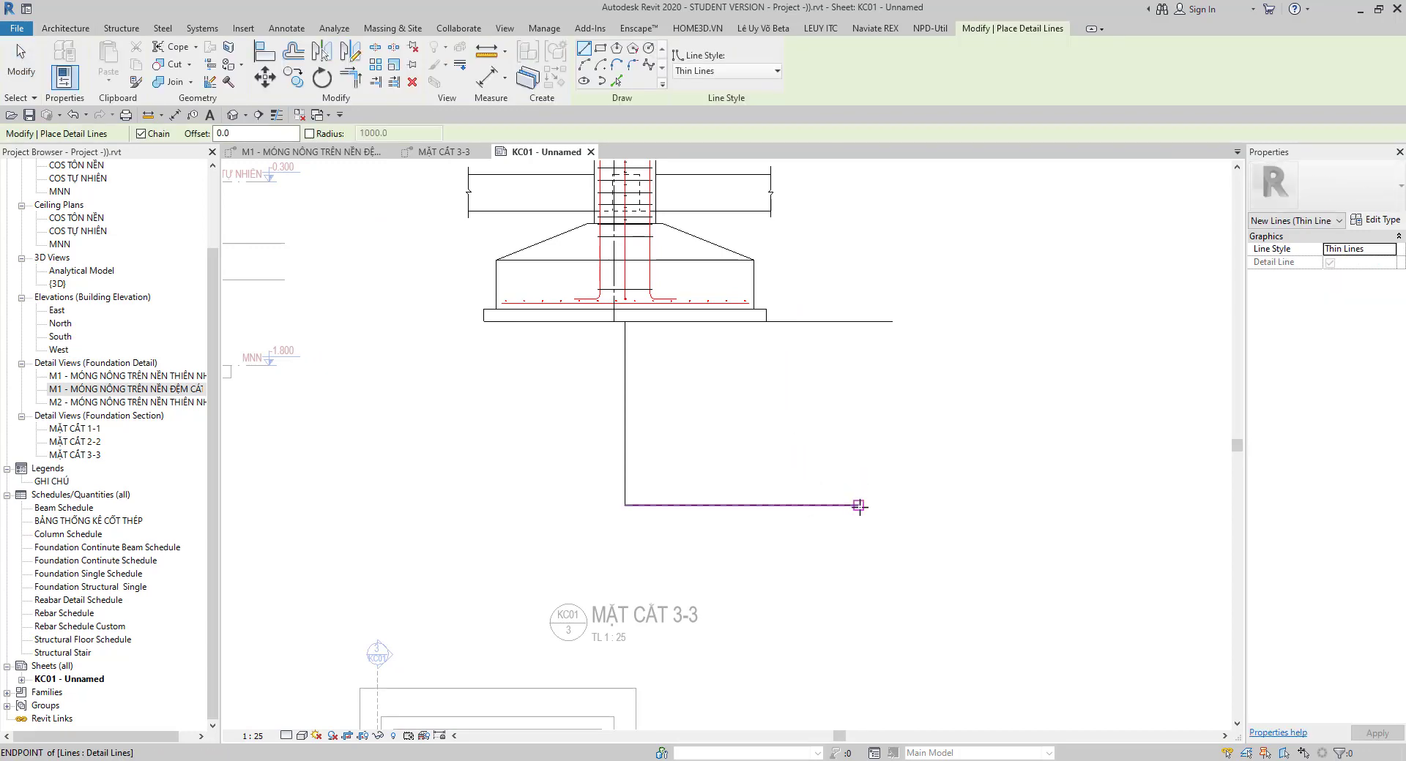
pyautogui.click(858, 505)
pyautogui.click(891, 322)
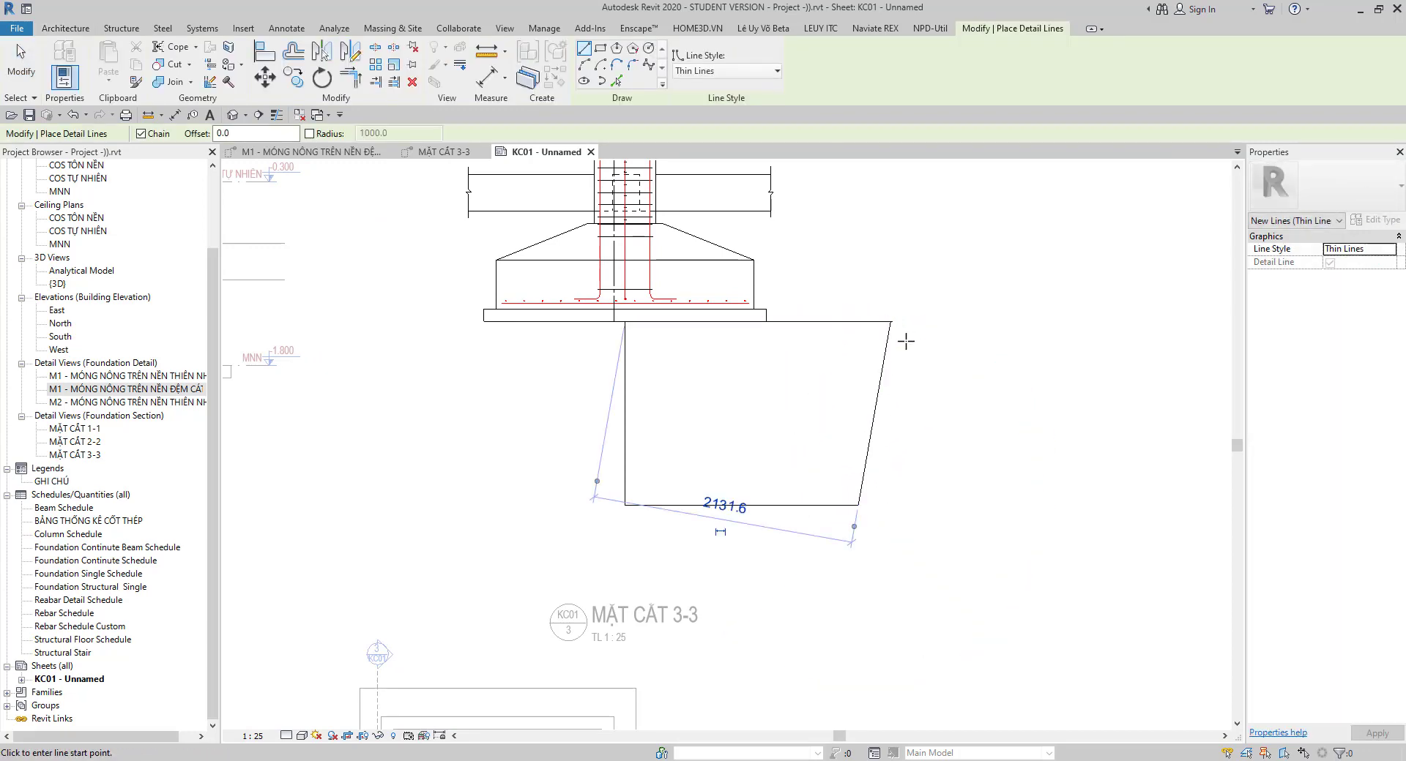
pyautogui.press('Escape')
pyautogui.press('Escape')
pyautogui.scroll(3, 891, 322)
pyautogui.scroll(2, 887, 315)
pyautogui.click(883, 307)
pyautogui.moveTo(883, 307); pyautogui.dragTo(911, 301)
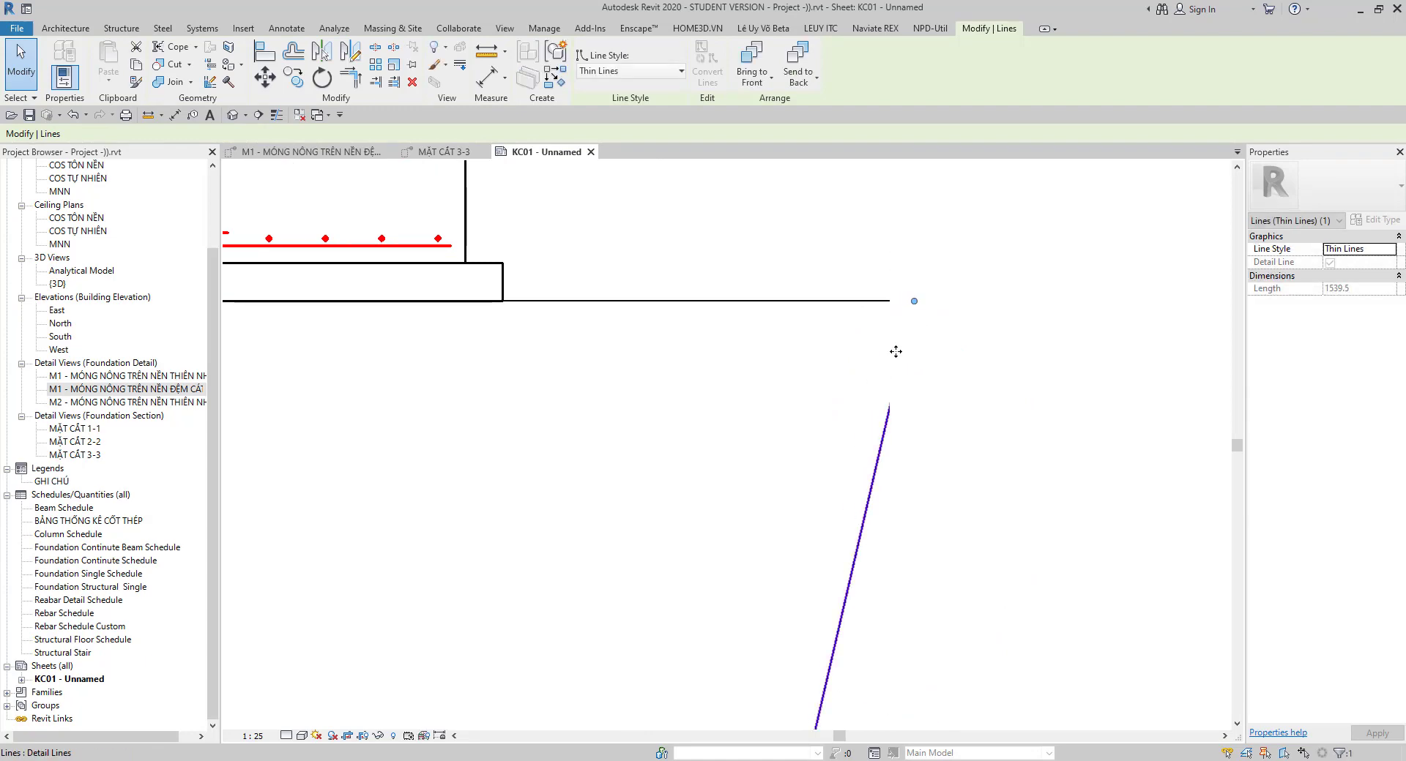
pyautogui.scroll(-3, 894, 348)
pyautogui.scroll(-2, 821, 349)
pyautogui.press('Escape')
pyautogui.moveTo(821, 350); pyautogui.dragTo(607, 366, button='middle')
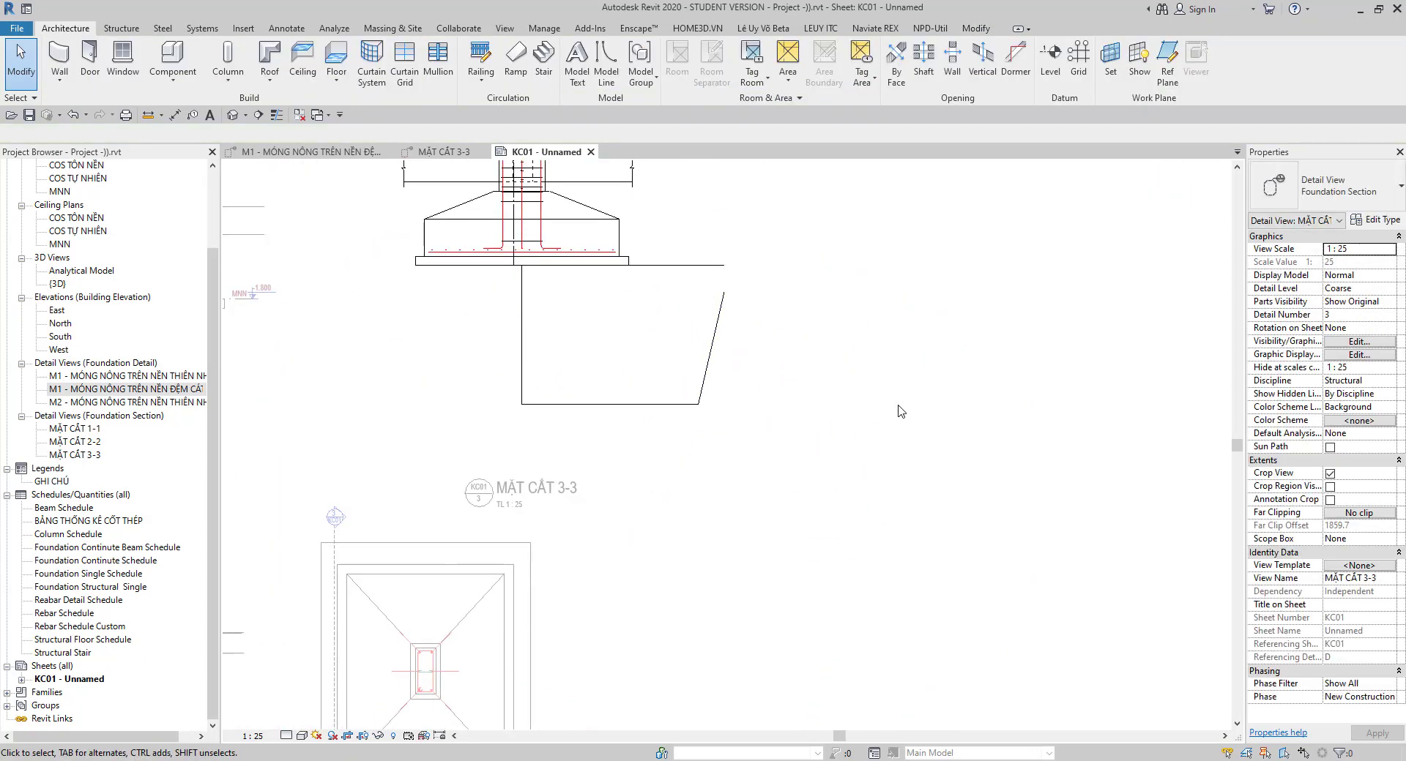
# Show Section 3-3's crop region, widen it to the right, and adjust the cushion's top line.
pyautogui.click(362, 736)
pyautogui.click(692, 351)
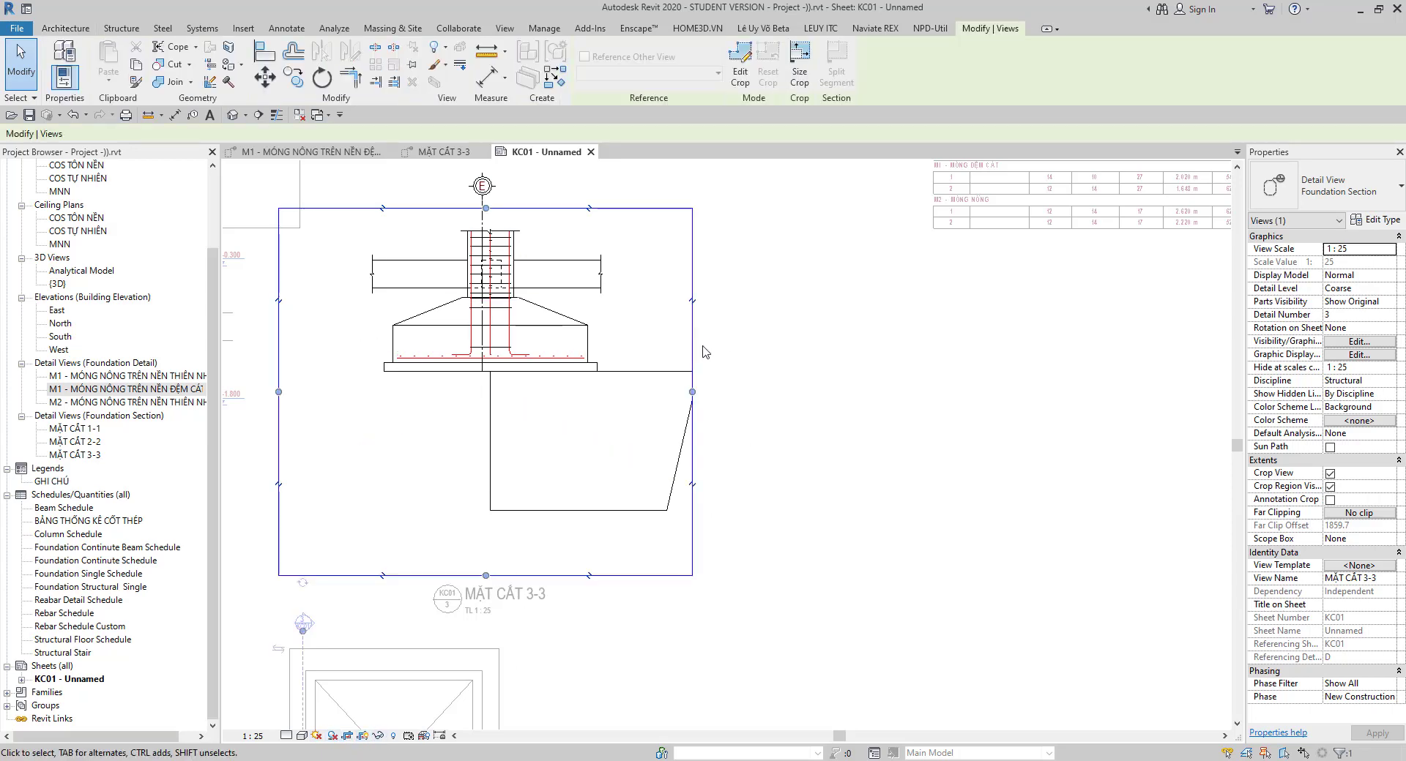
pyautogui.moveTo(693, 393); pyautogui.dragTo(775, 393)
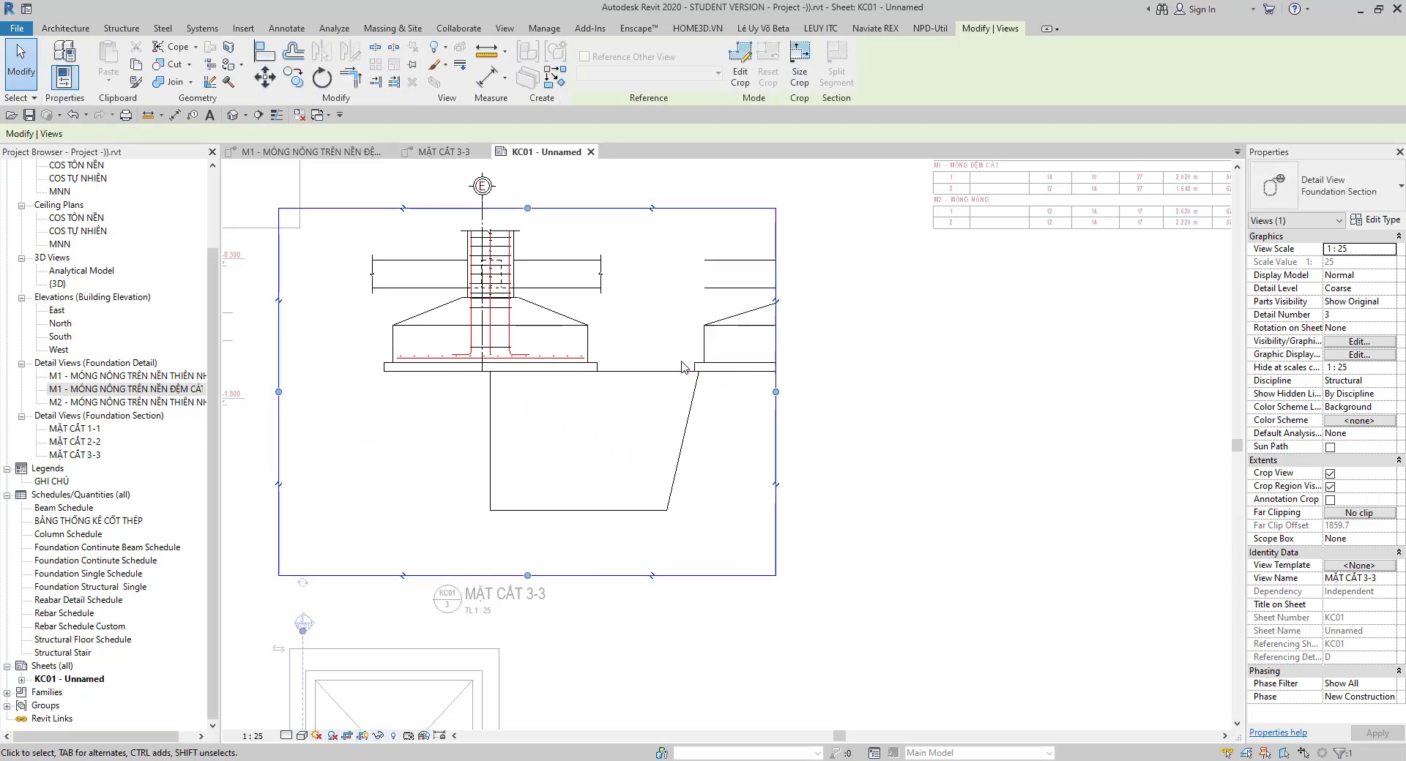
pyautogui.click(662, 372)
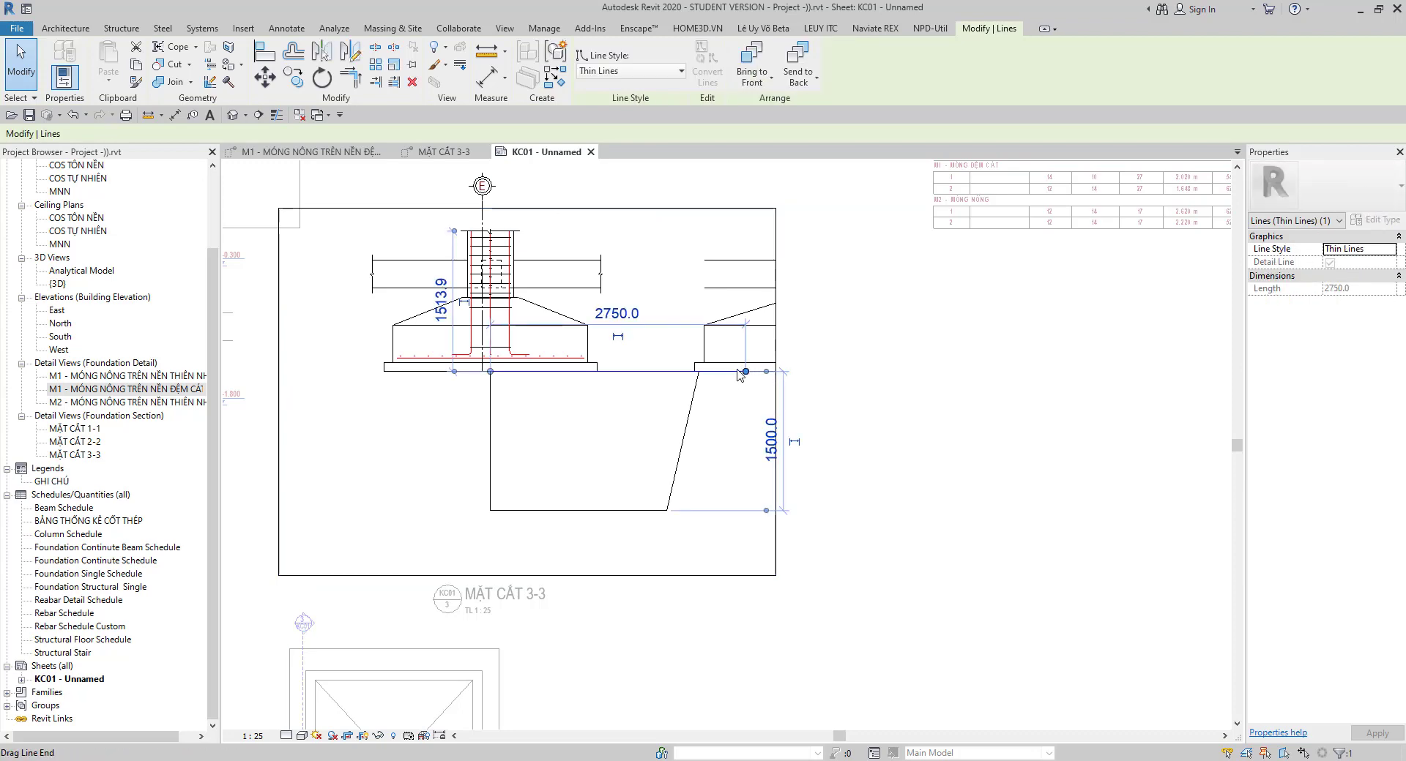
pyautogui.scroll(1, 663, 375)
pyautogui.moveTo(748, 398); pyautogui.dragTo(708, 398, button='middle')
pyautogui.scroll(1, 708, 397)
pyautogui.click(884, 416)
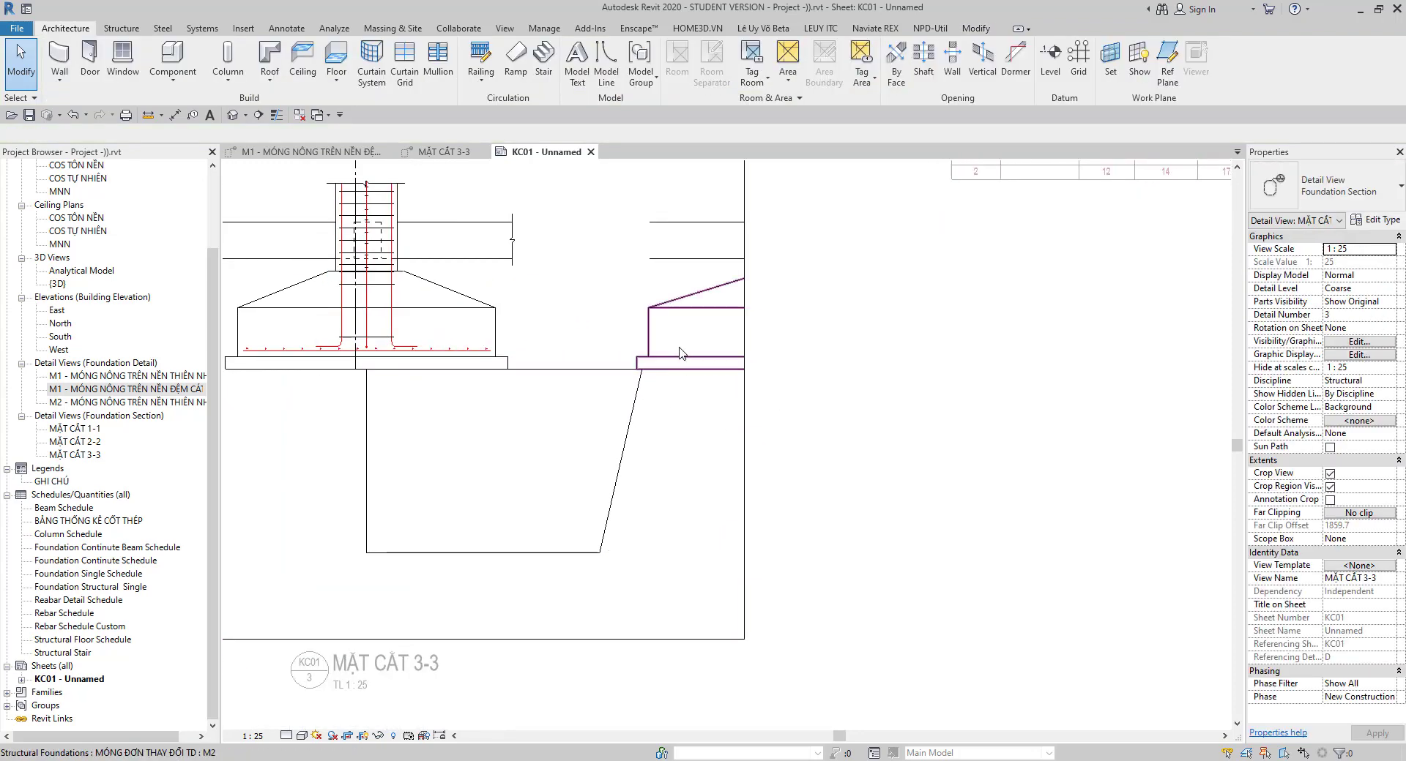
# Select the beams and neighbouring footing, excluding the cushion's top line, and hide them.
pyautogui.click(674, 304)
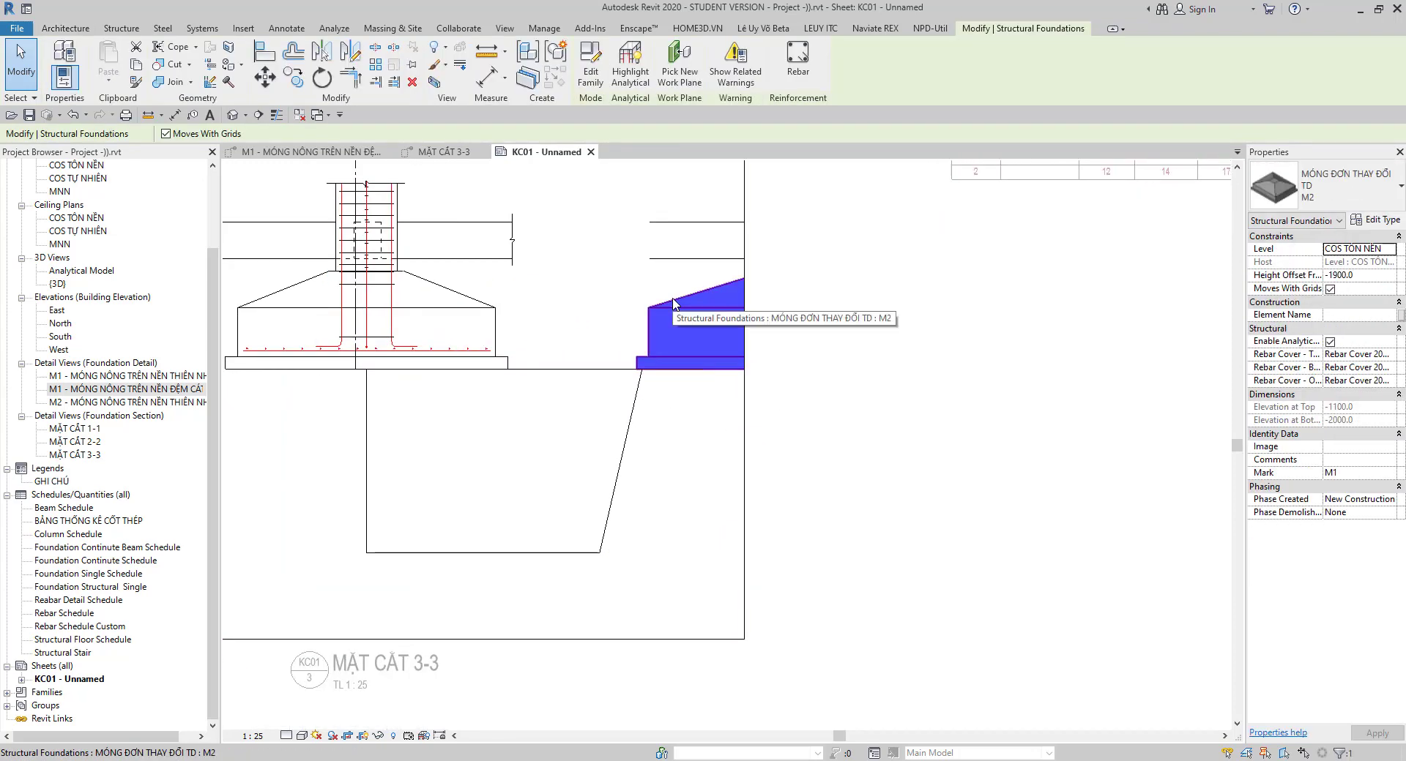
pyautogui.press('Escape')
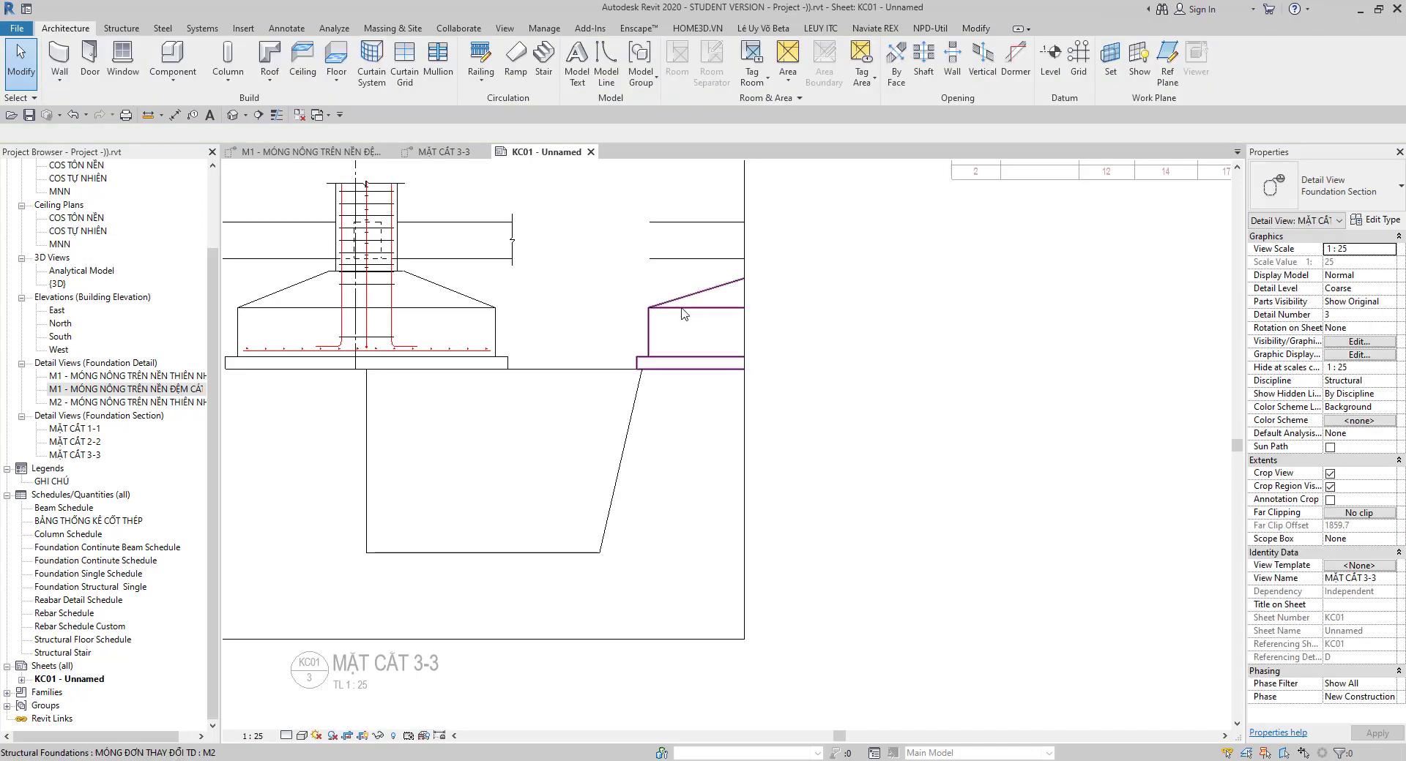
pyautogui.moveTo(700, 411); pyautogui.dragTo(675, 198)
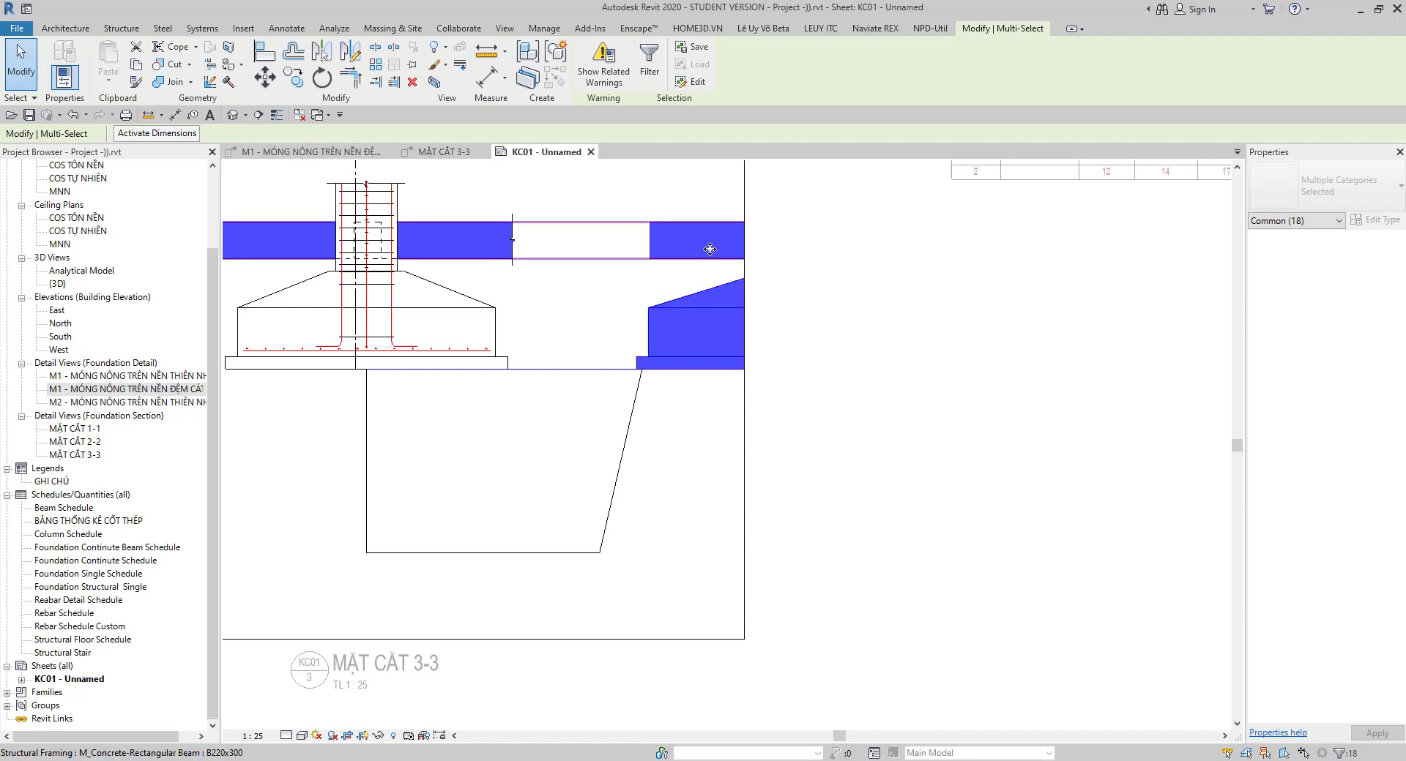
pyautogui.click(738, 454)
pyautogui.moveTo(718, 418); pyautogui.dragTo(688, 178)
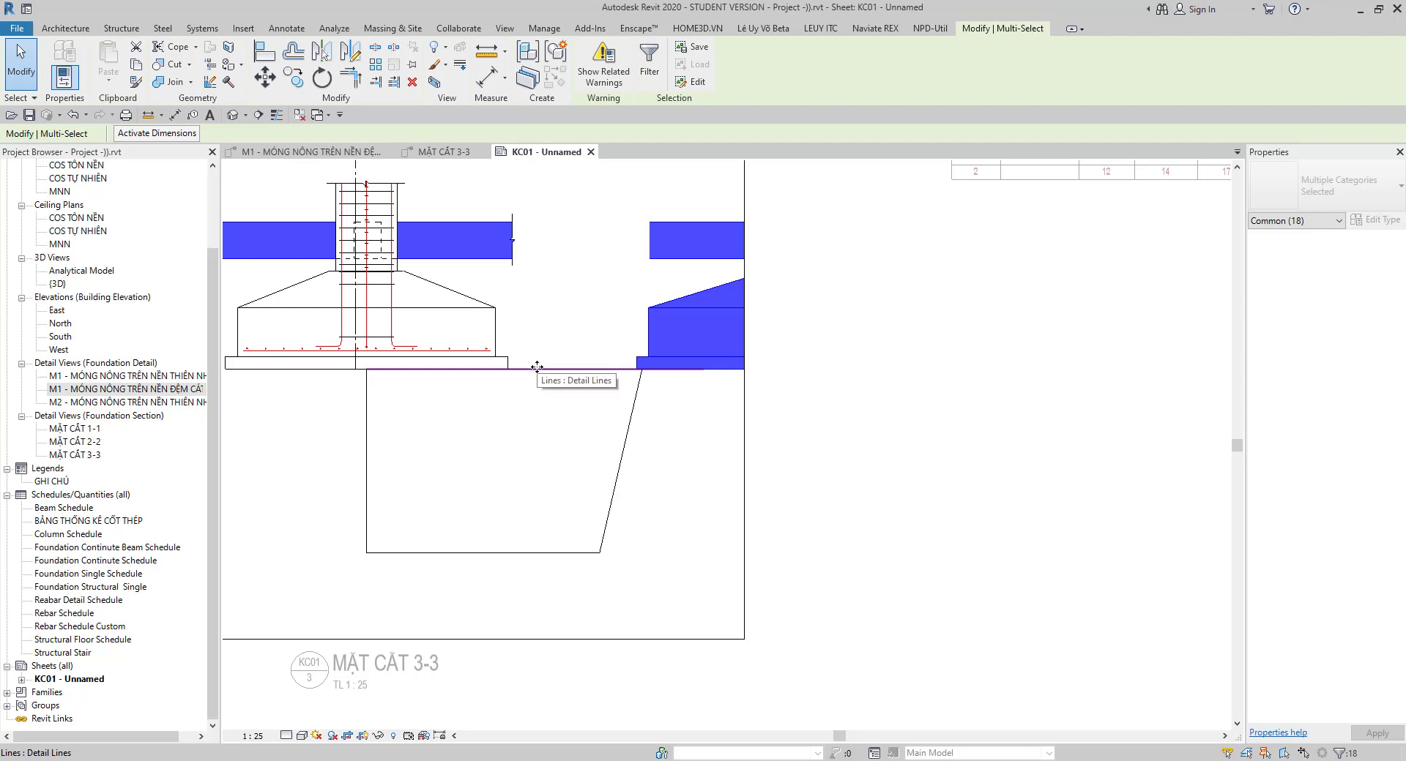
pyautogui.keyDown('shift'); pyautogui.click(537, 367); pyautogui.keyUp('shift')
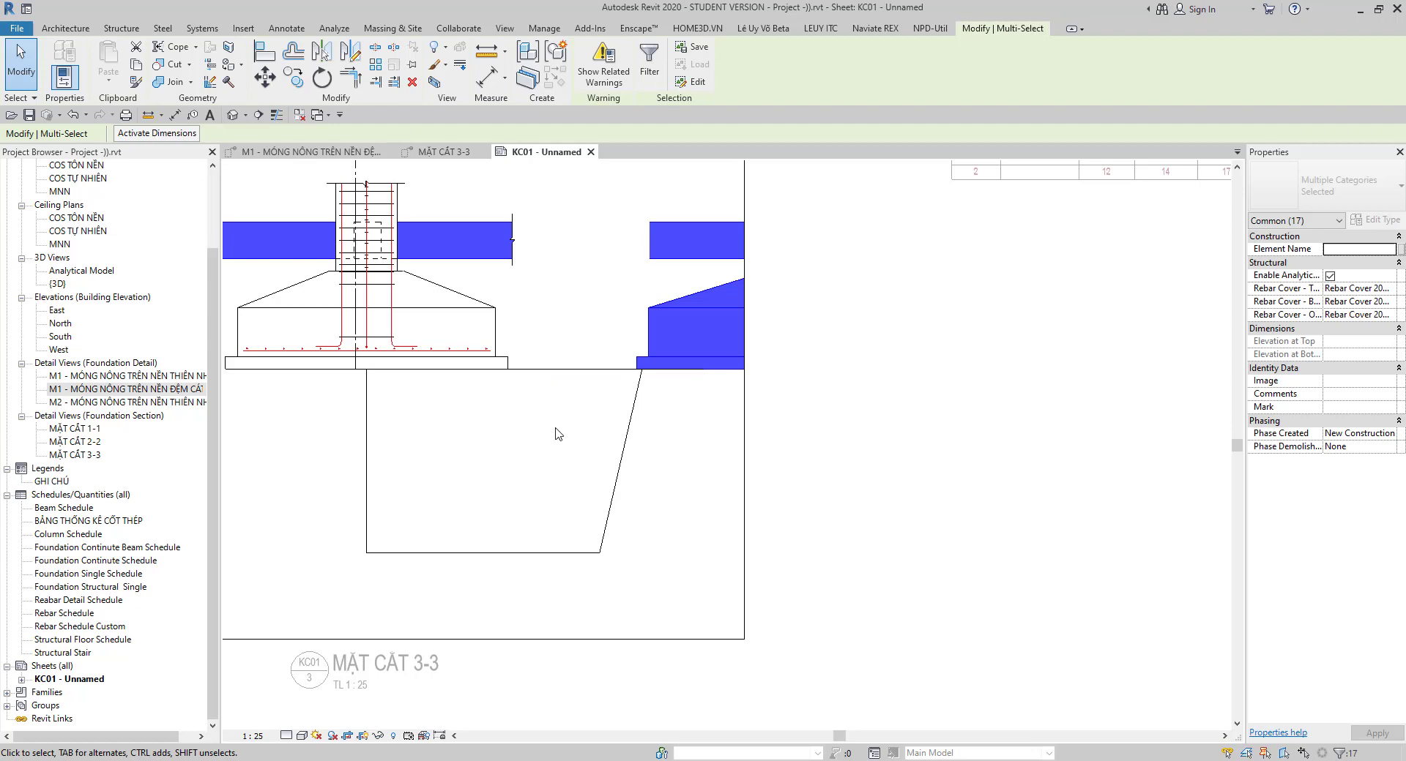
pyautogui.press('Delete')
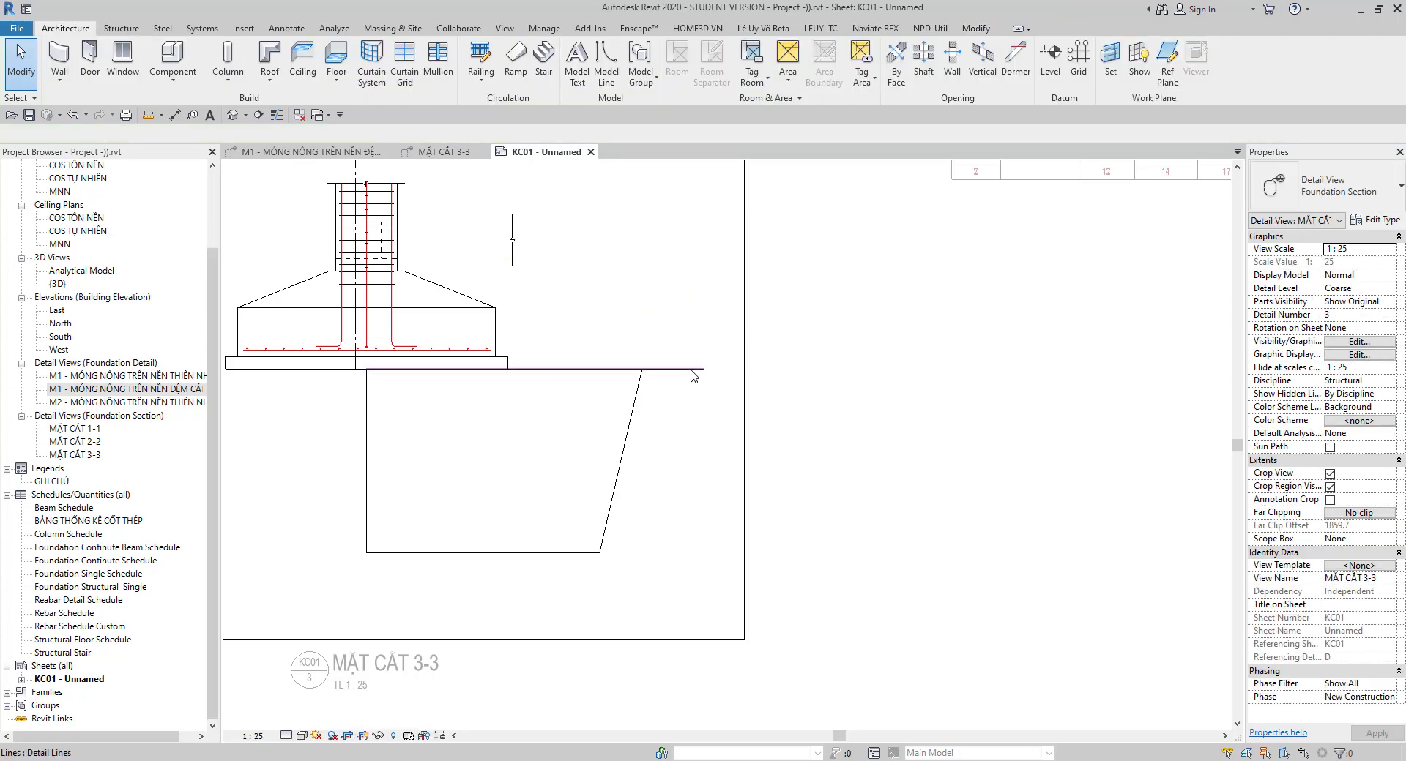
pyautogui.moveTo(637, 418); pyautogui.dragTo(818, 432, button='middle')
pyautogui.scroll(-1, 818, 432)
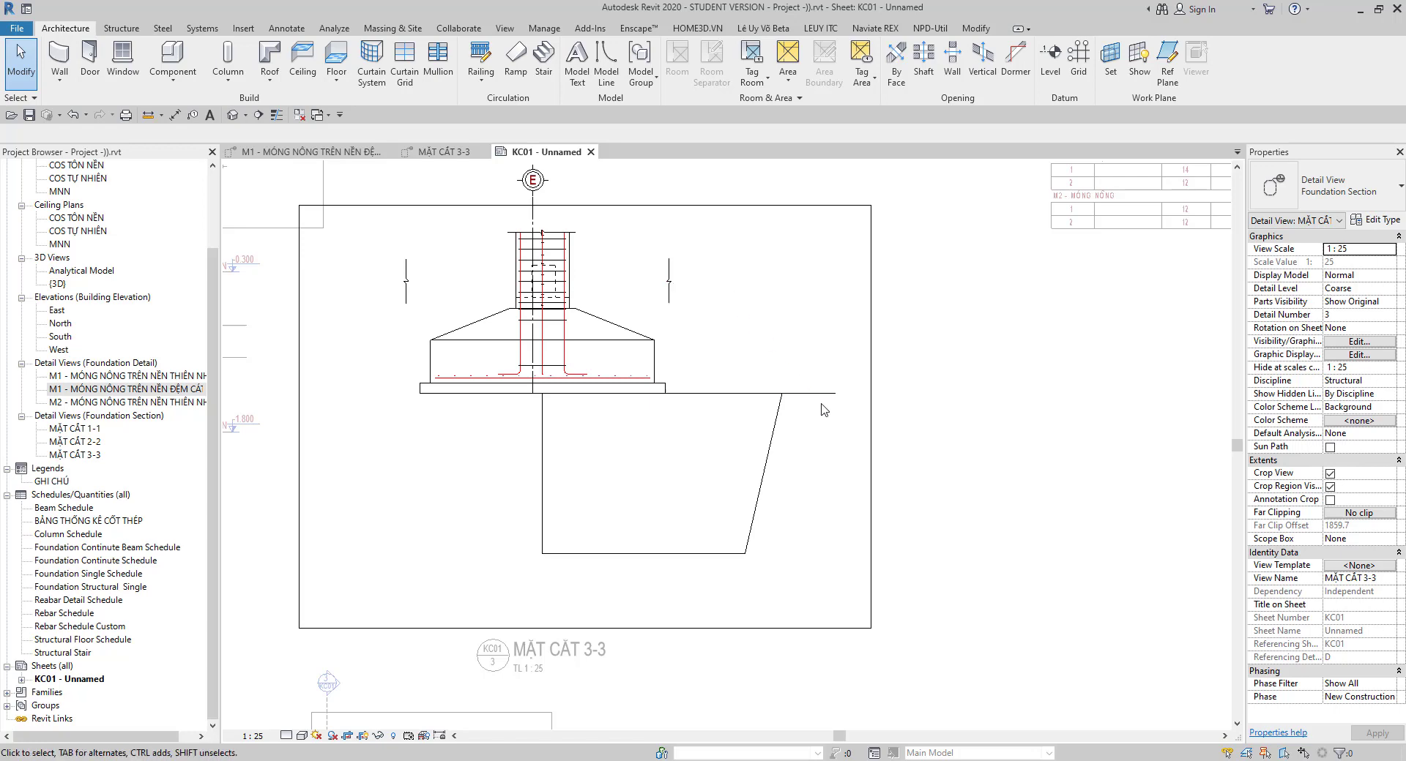
pyautogui.scroll(2, 826, 408)
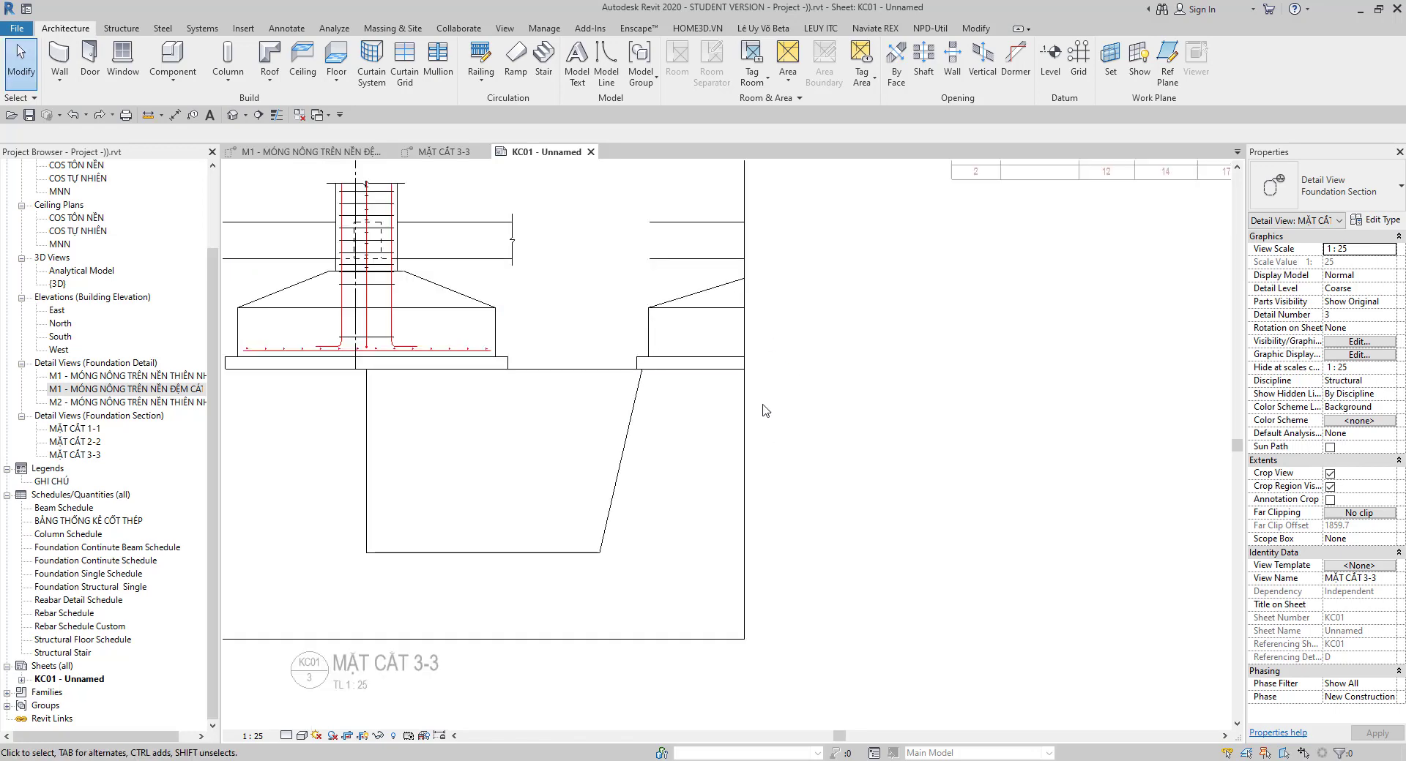
pyautogui.moveTo(745, 414); pyautogui.dragTo(865, 420, button='middle')
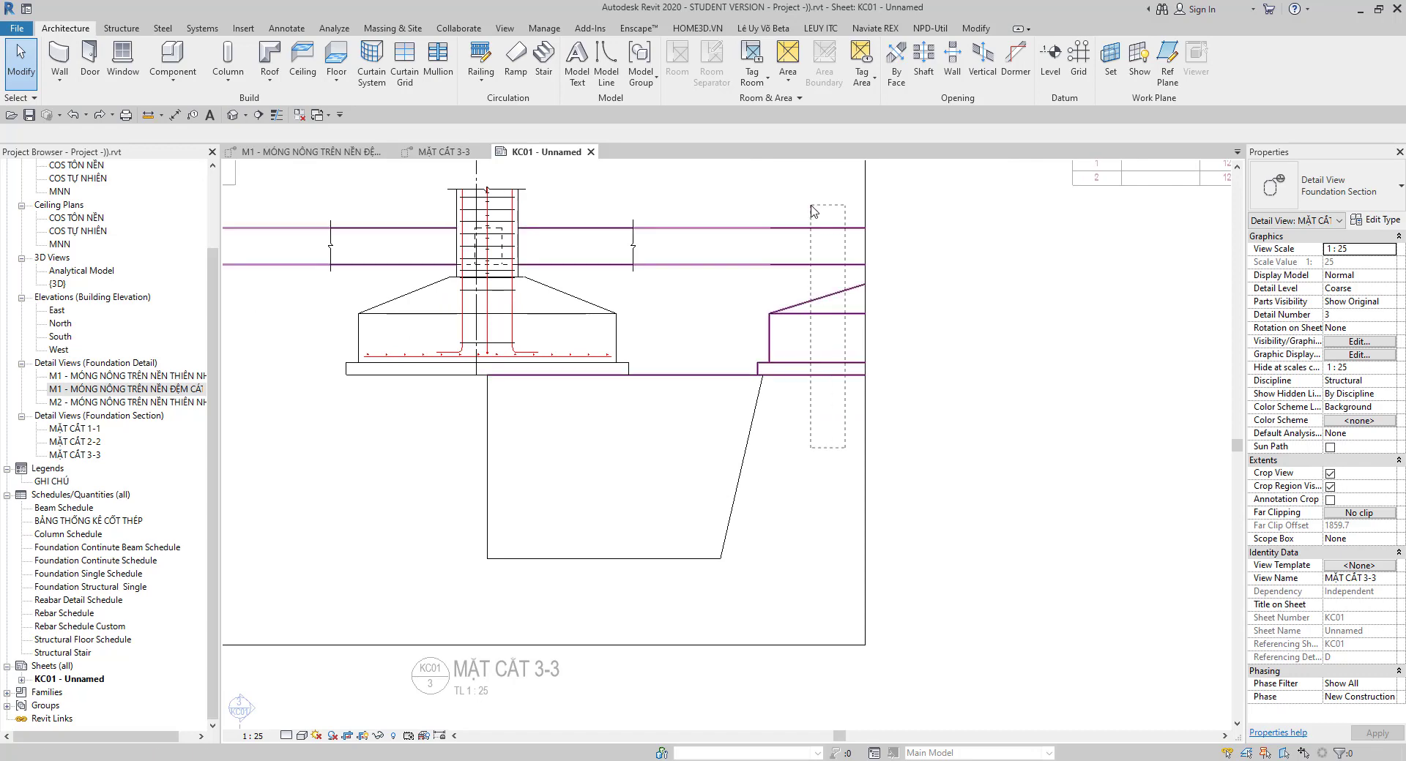
pyautogui.moveTo(811, 212); pyautogui.dragTo(810, 212)
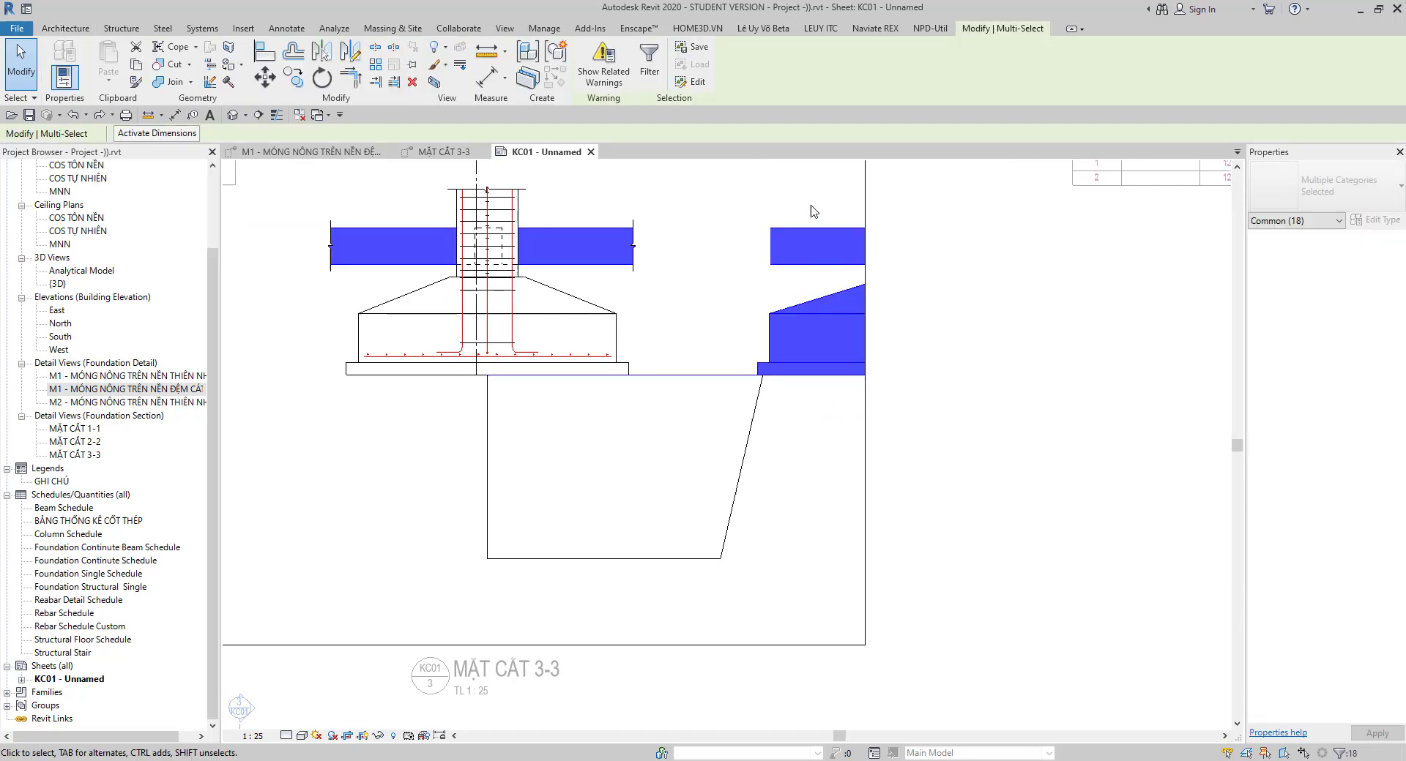
pyautogui.keyDown('shift'); pyautogui.click(687, 376); pyautogui.keyUp('shift')
pyautogui.keyDown('shift'); pyautogui.click(604, 254); pyautogui.keyUp('shift')
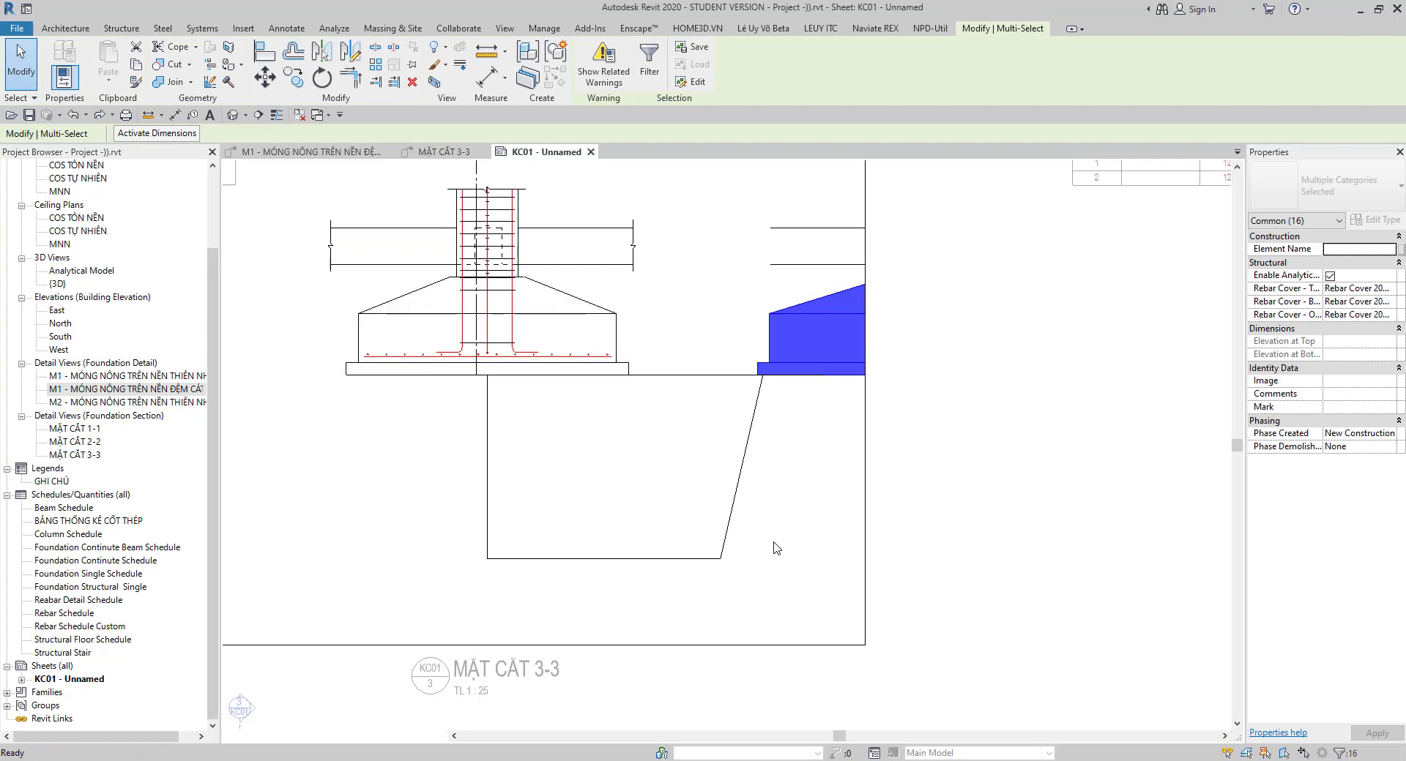
pyautogui.click(779, 546)
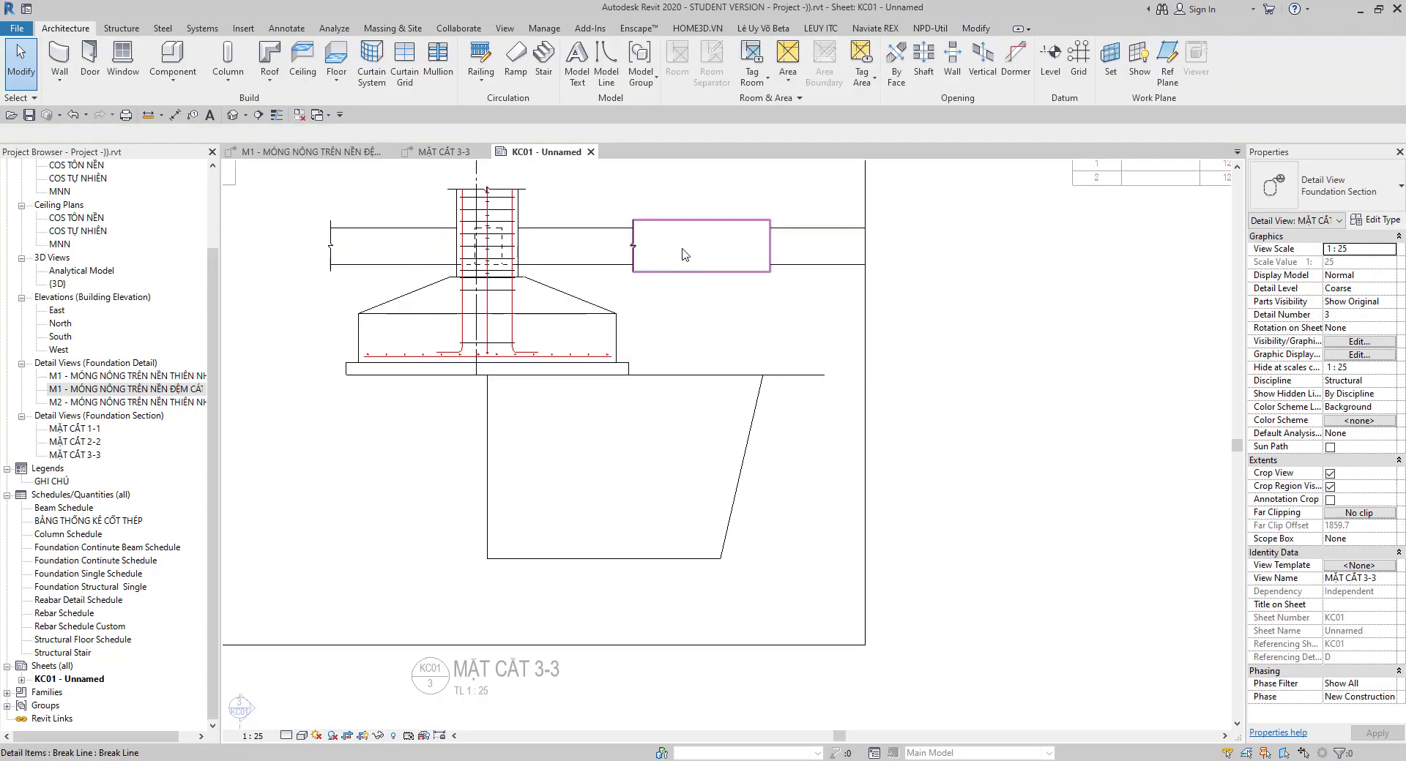
pyautogui.click(684, 257)
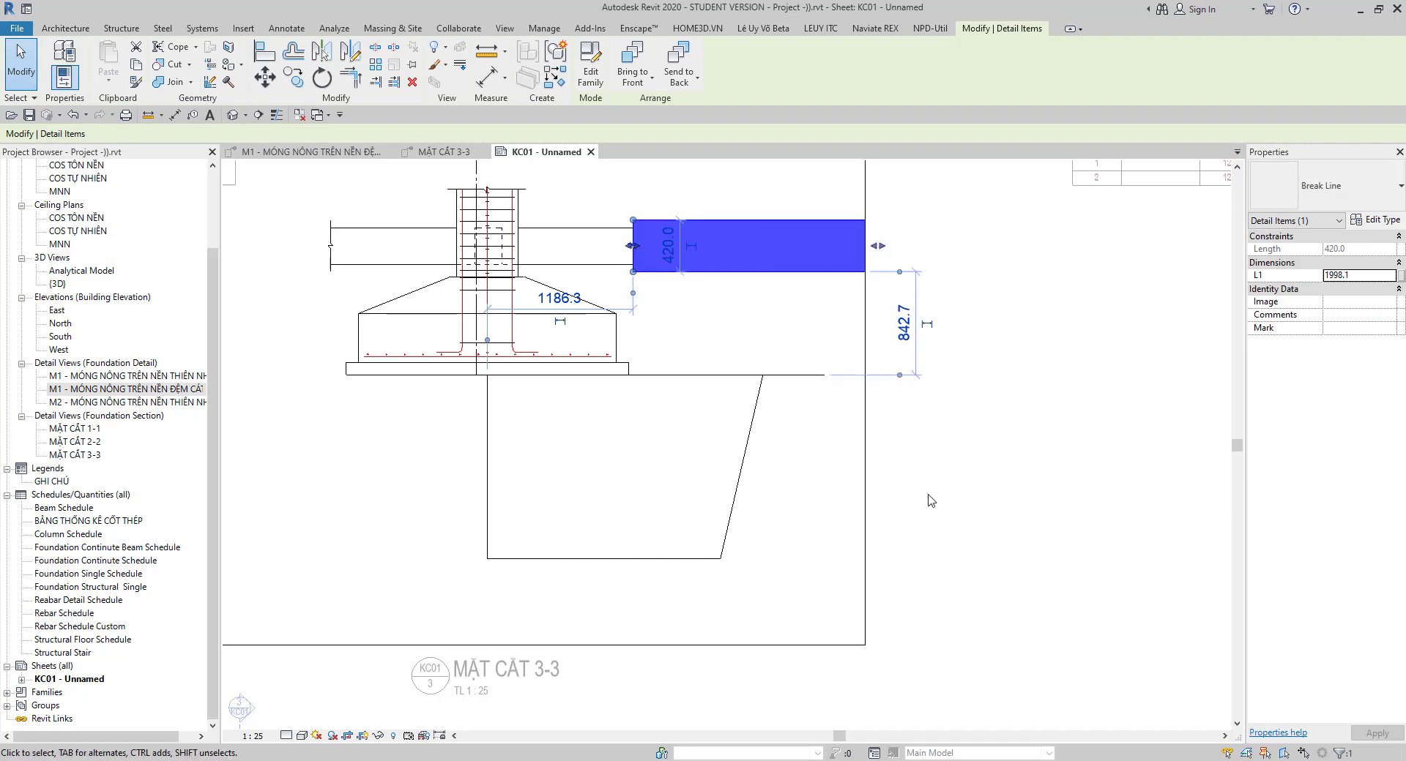
pyautogui.click(872, 437)
pyautogui.scroll(-2, 872, 437)
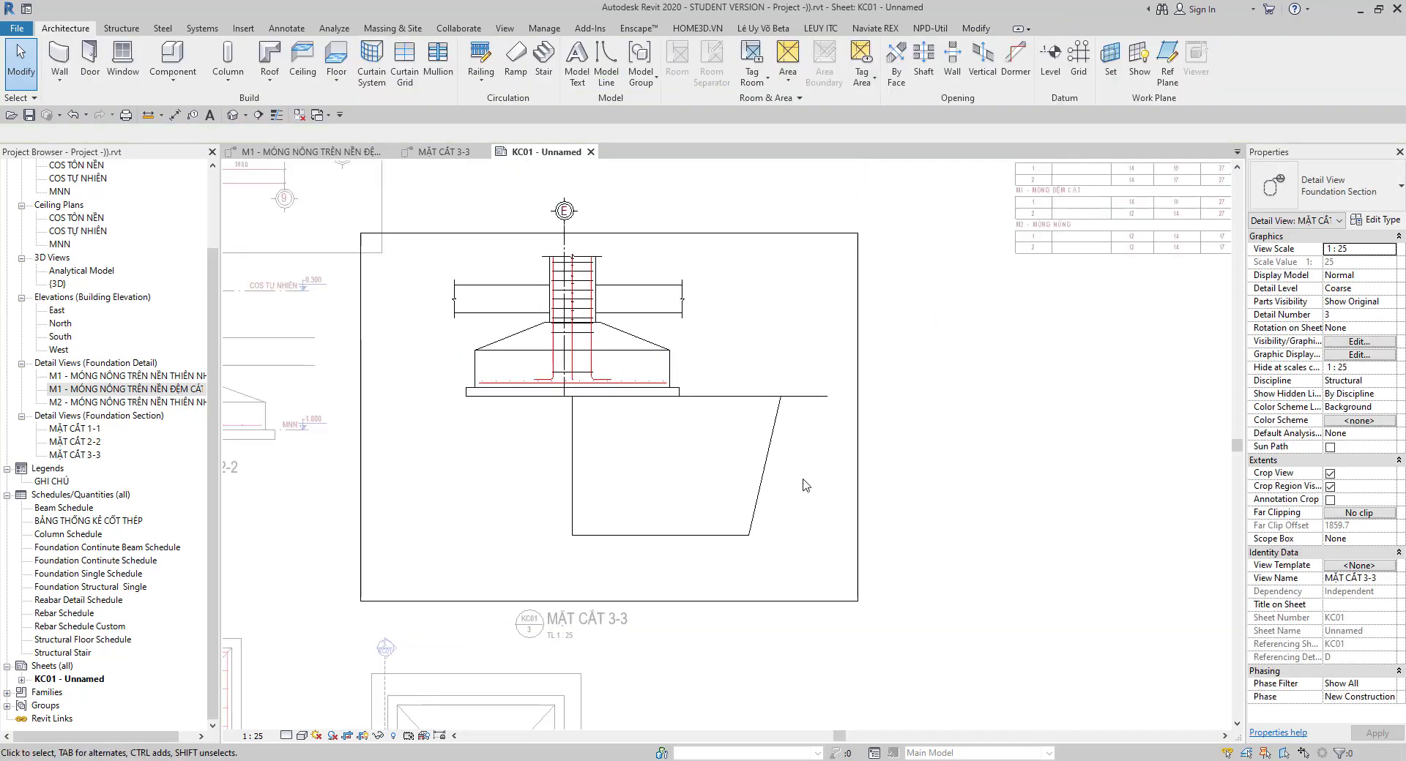
pyautogui.click(492, 587)
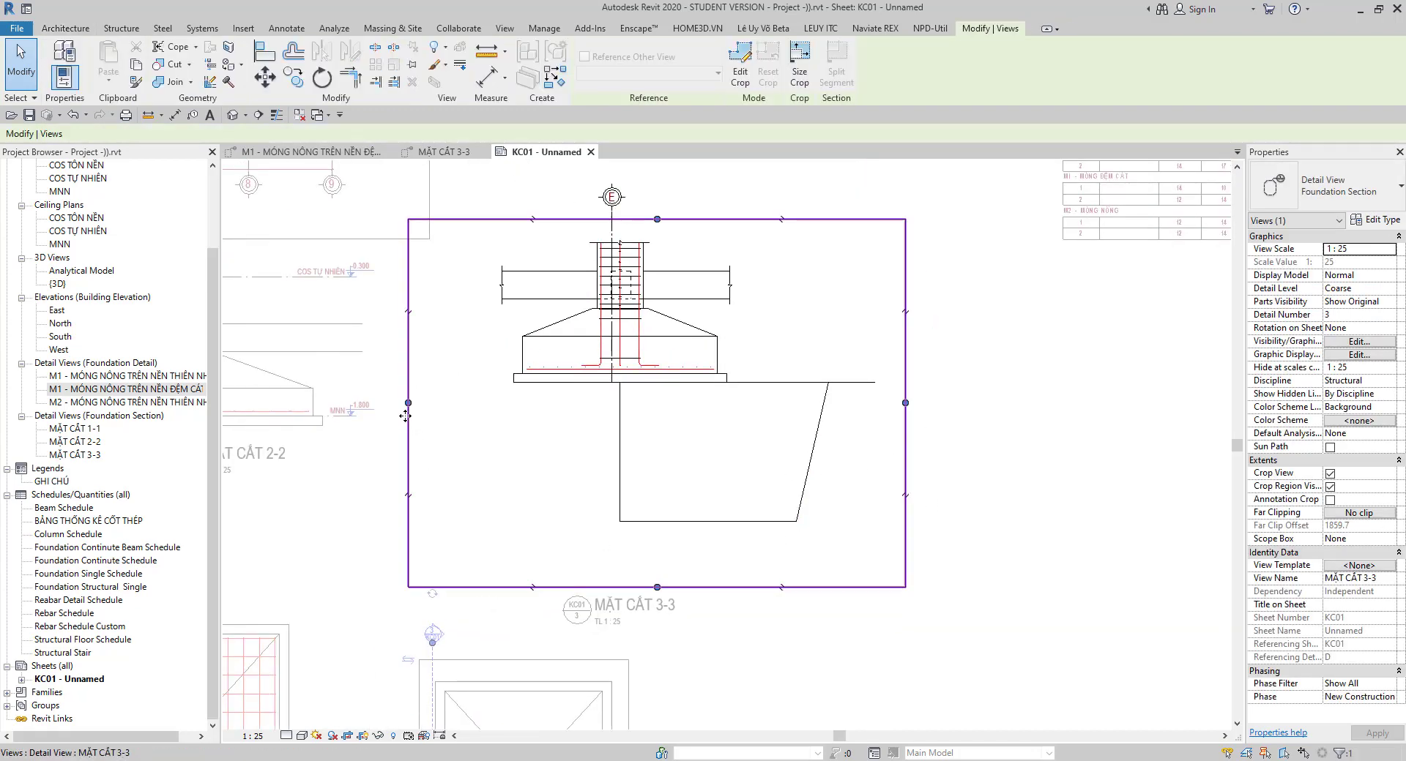
pyautogui.moveTo(408, 403); pyautogui.dragTo(353, 403)
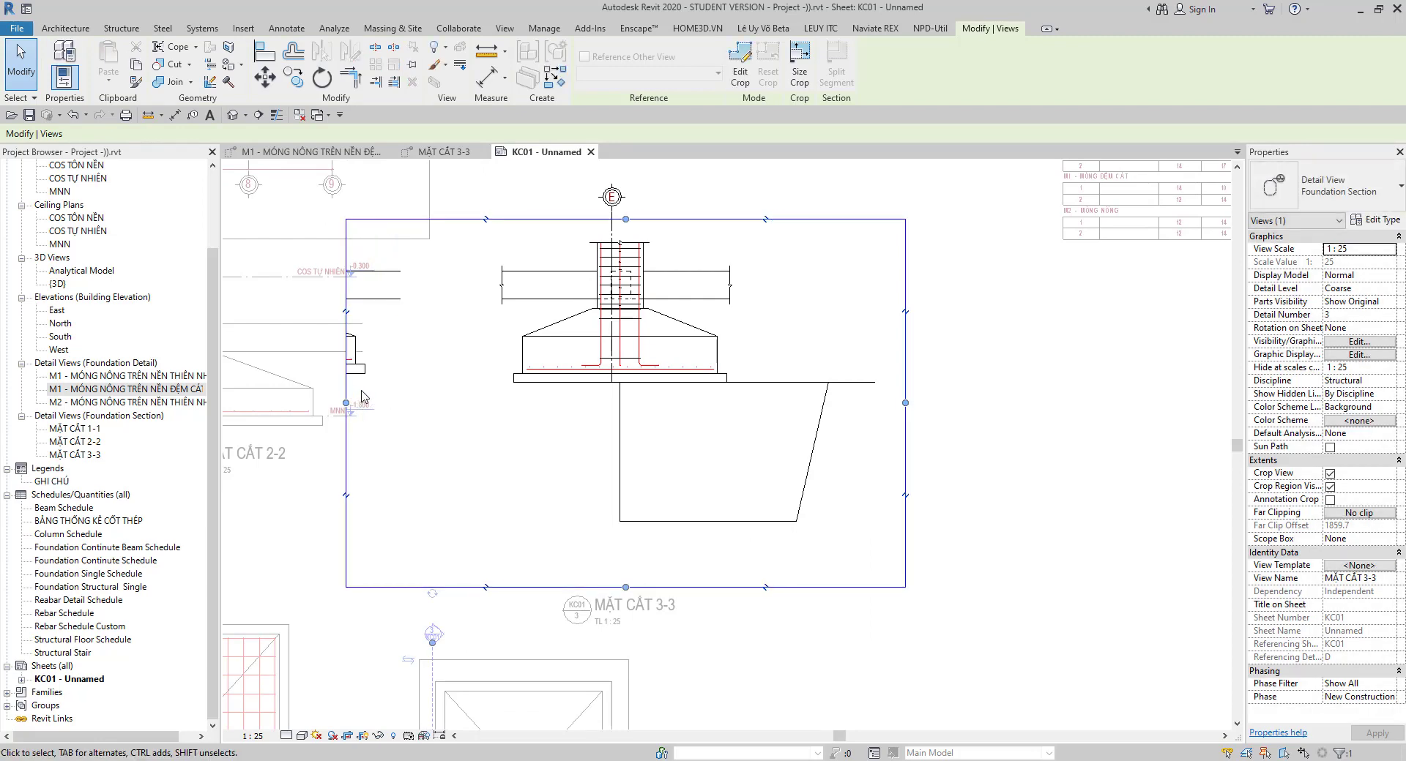
pyautogui.scroll(1, 401, 375)
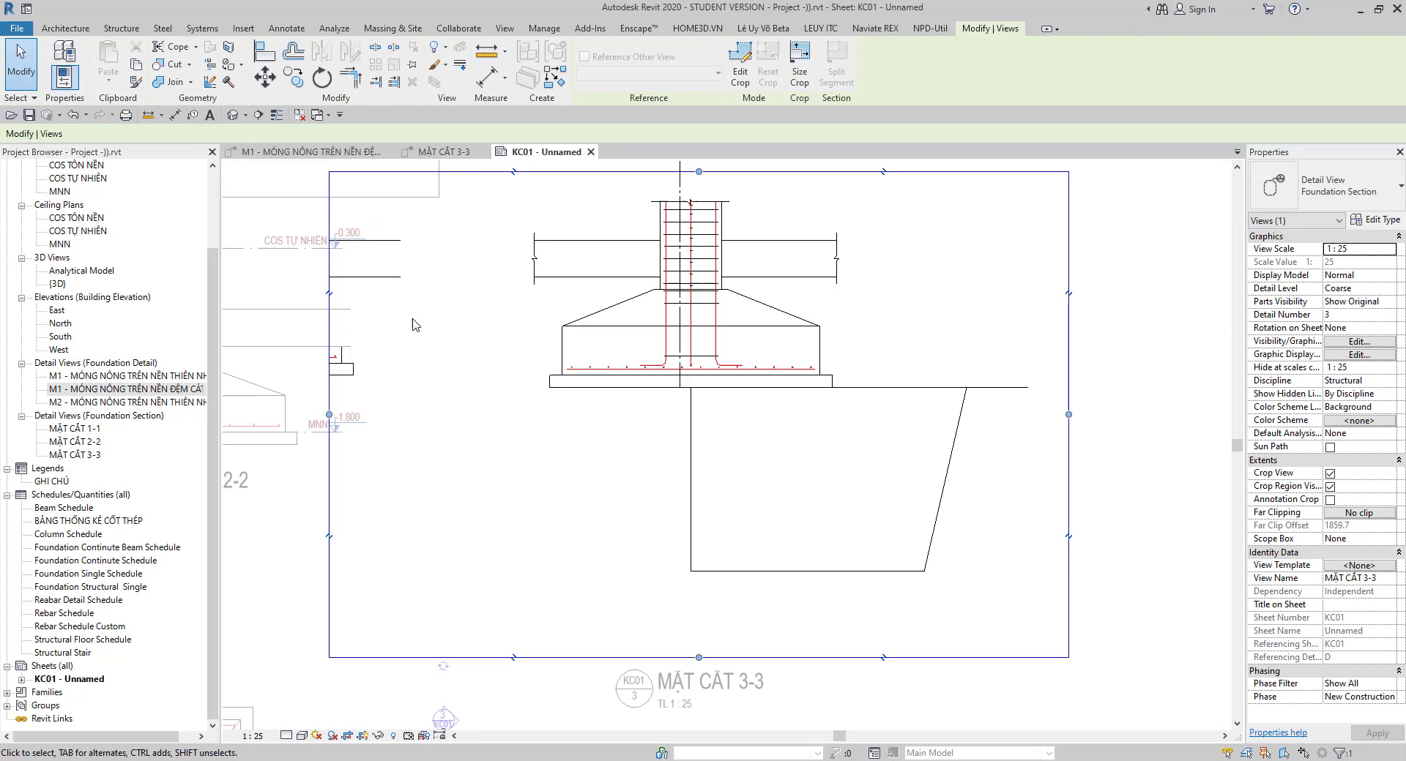
pyautogui.click(417, 249)
pyautogui.press('Escape')
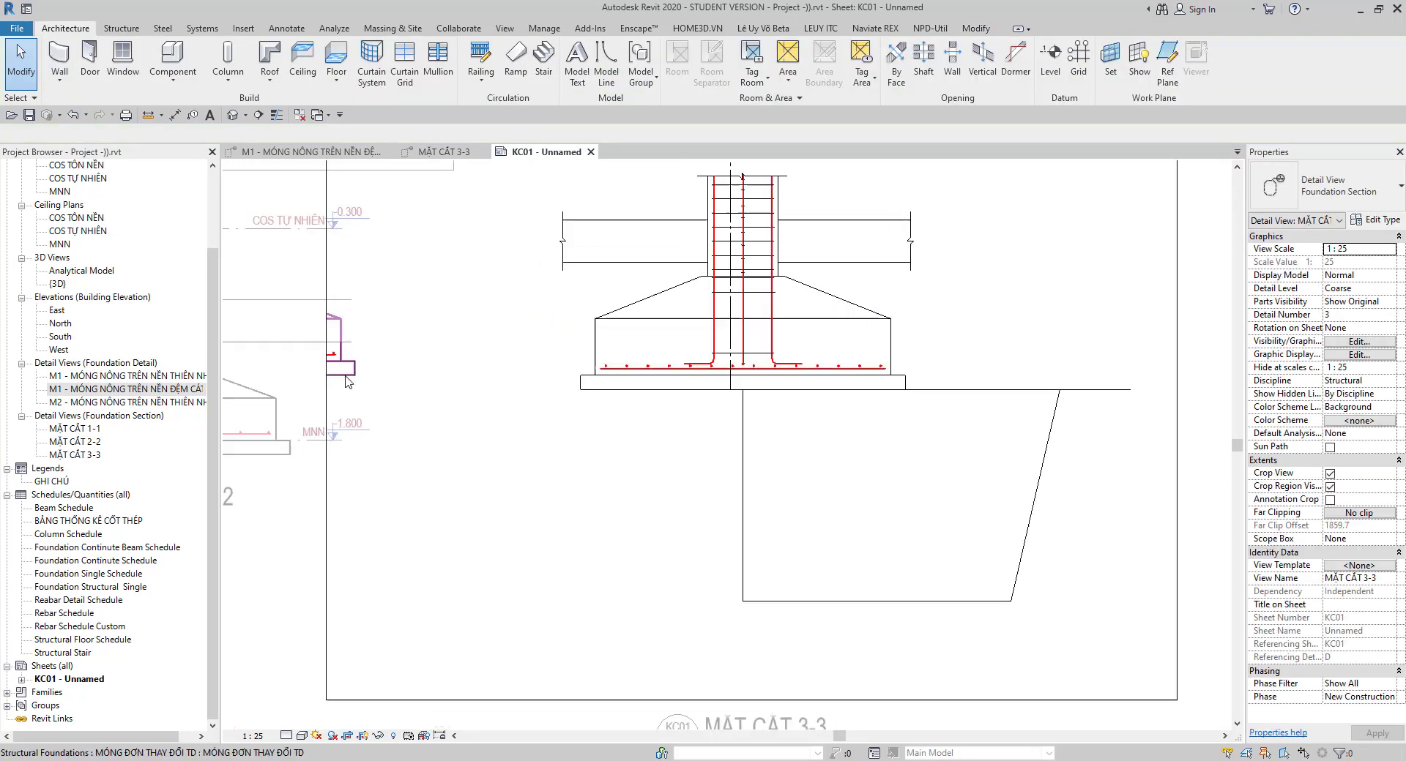
pyautogui.scroll(1, 341, 378)
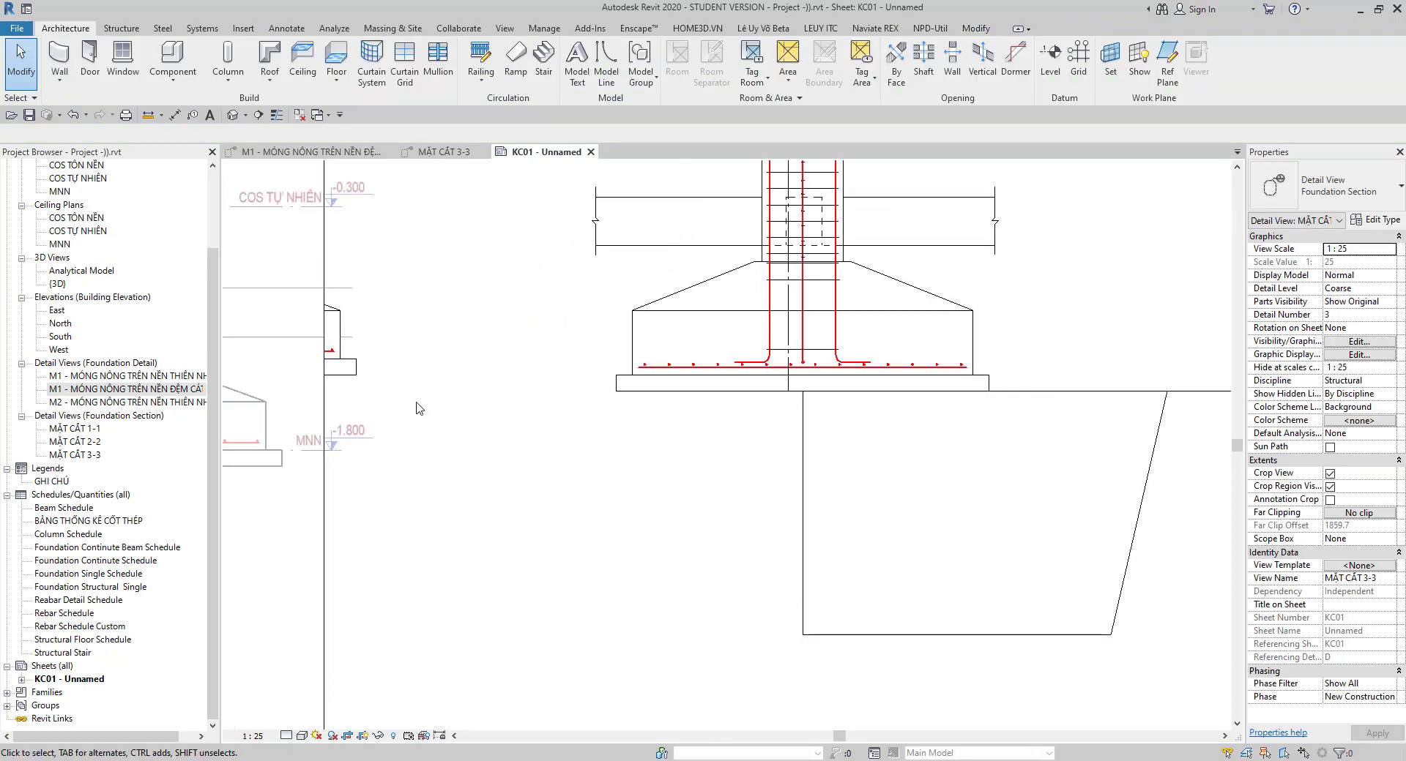
pyautogui.click(333, 286)
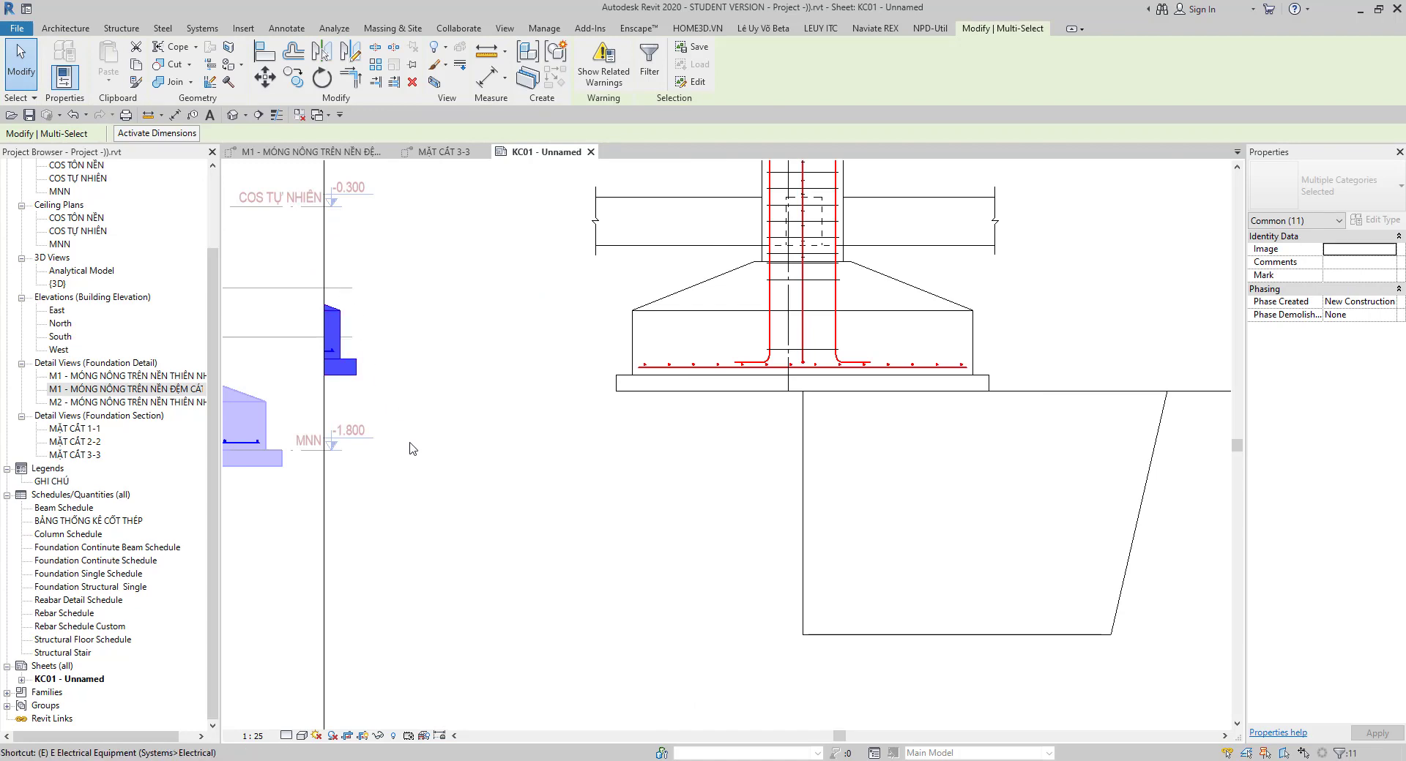
pyautogui.press('Escape')
pyautogui.scroll(-1, 575, 354)
# Drag the right end of the sand layer's top detail line outward in section 3-3.
pyautogui.scroll(-1, 605, 419)
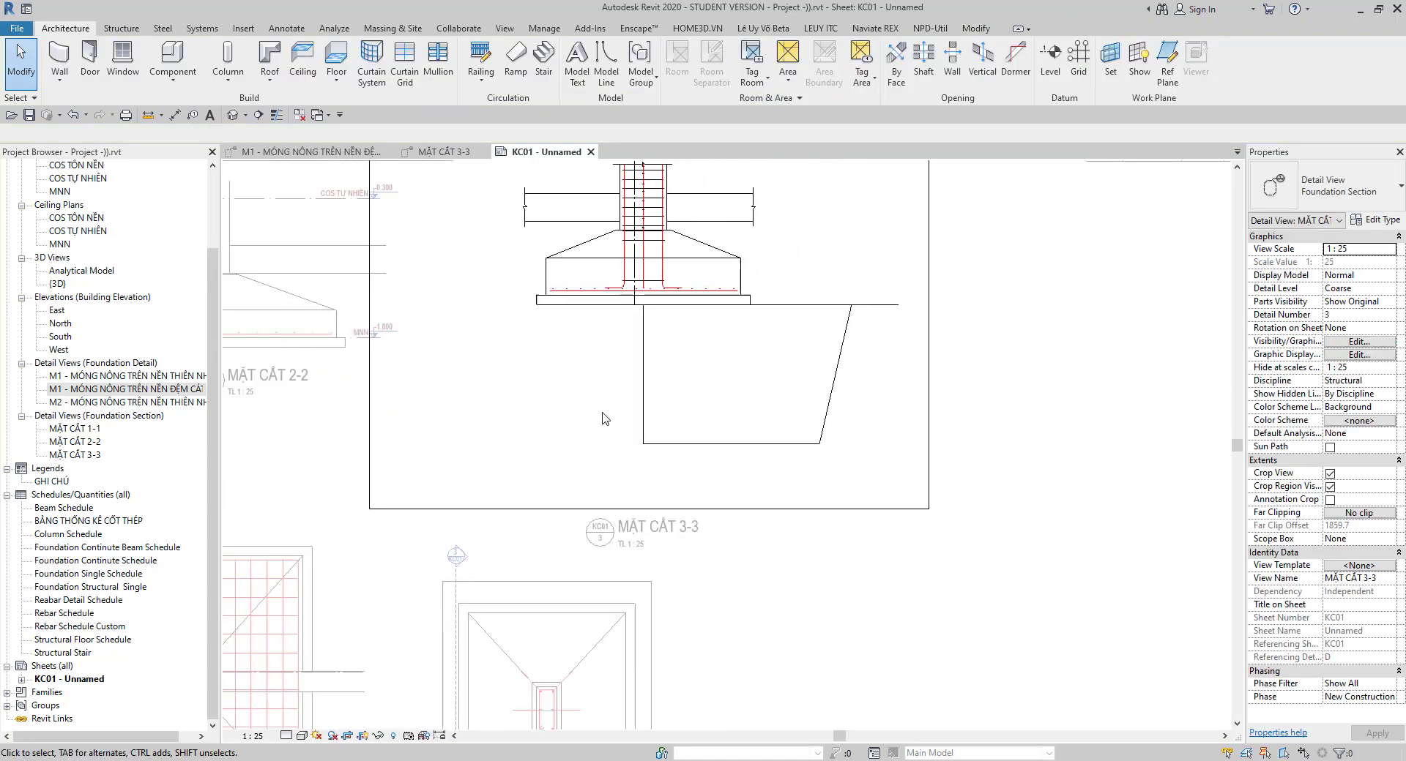
pyautogui.moveTo(605, 419); pyautogui.dragTo(688, 511, button='middle')
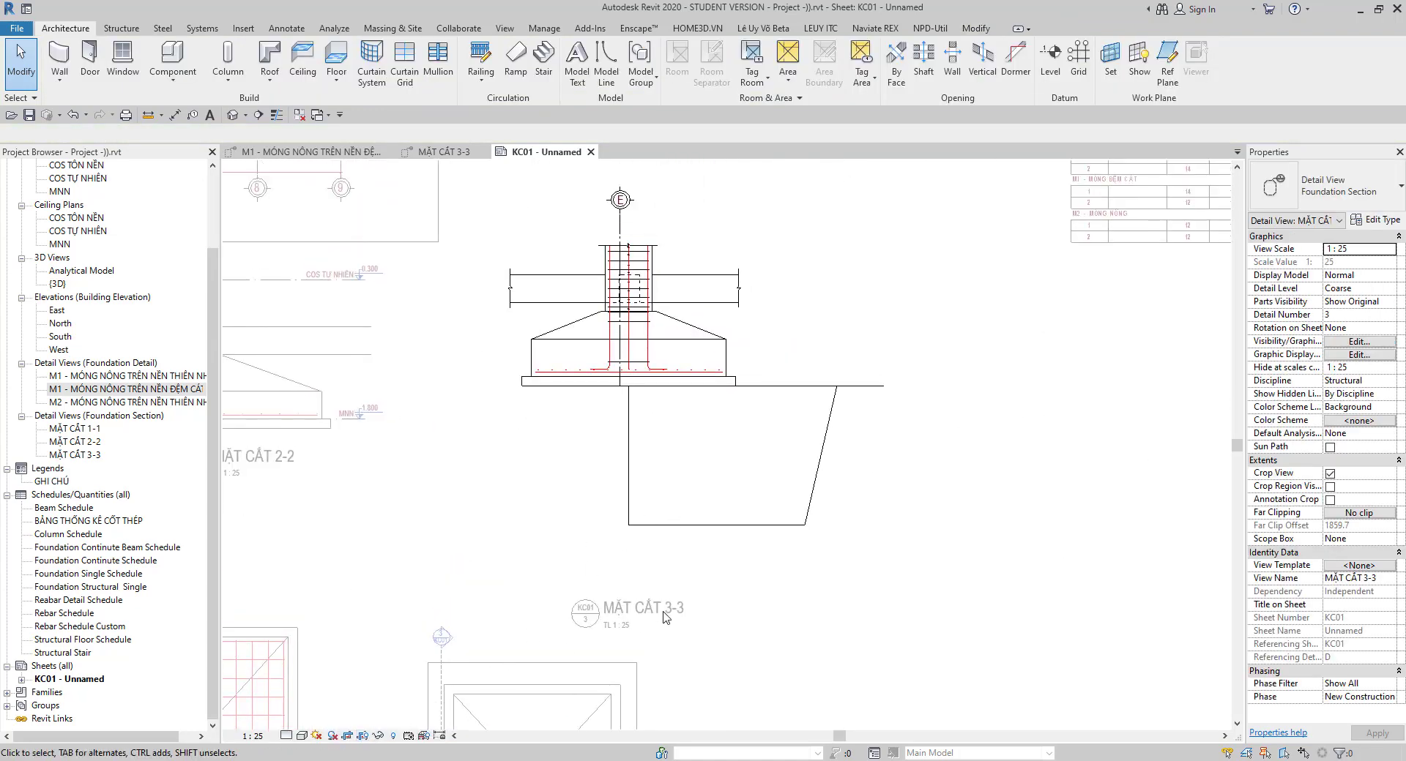
pyautogui.click(829, 405)
pyautogui.moveTo(839, 385); pyautogui.dragTo(881, 386)
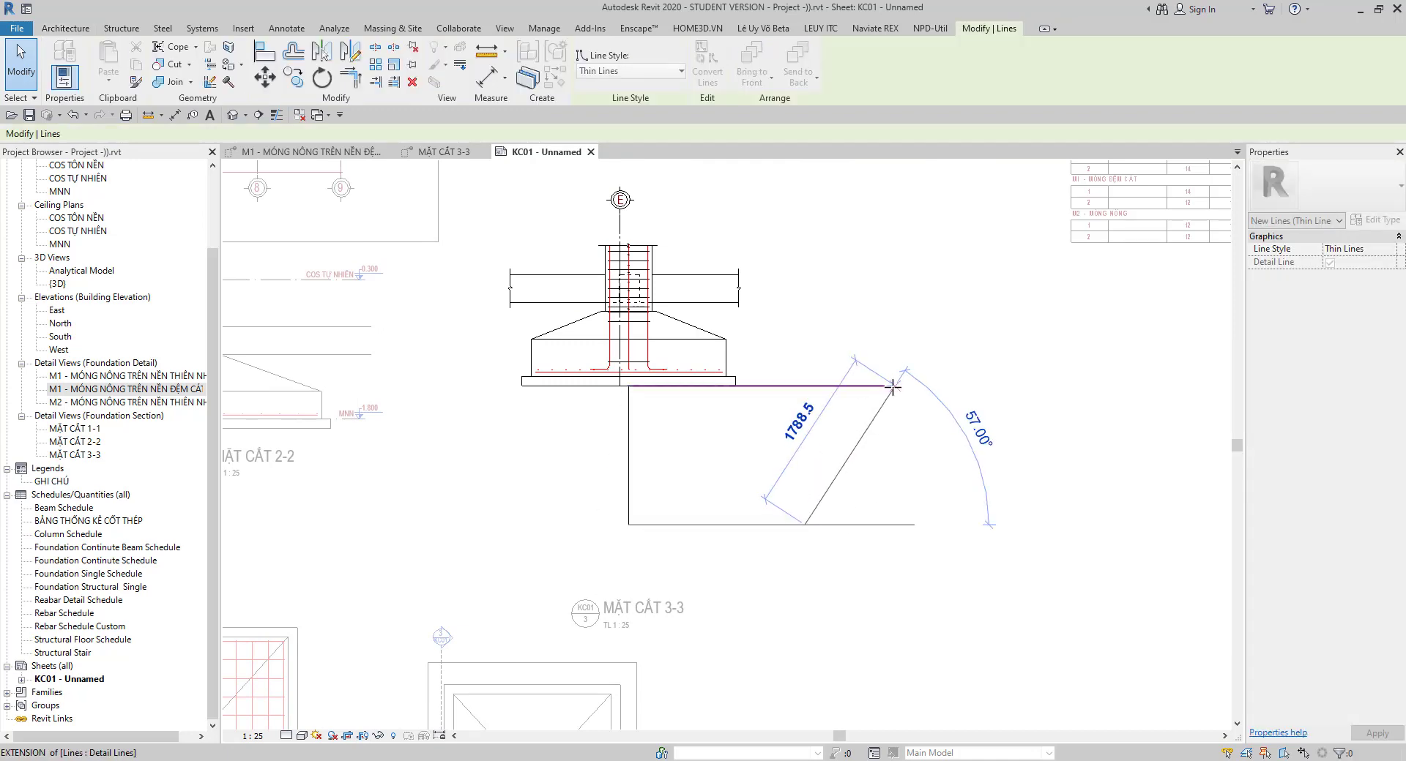
pyautogui.press('Escape')
pyautogui.moveTo(840, 587); pyautogui.dragTo(896, 558, button='middle')
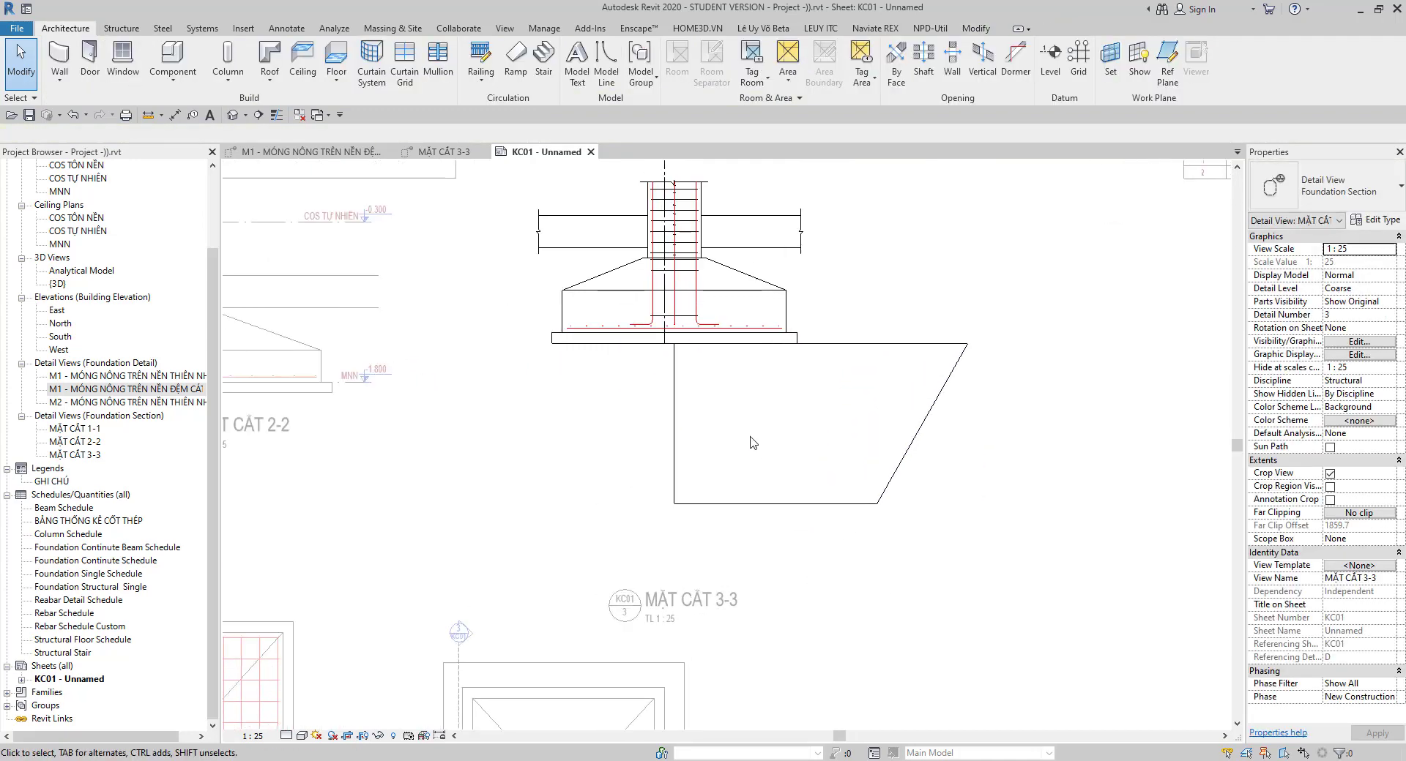
pyautogui.scroll(1, 820, 427)
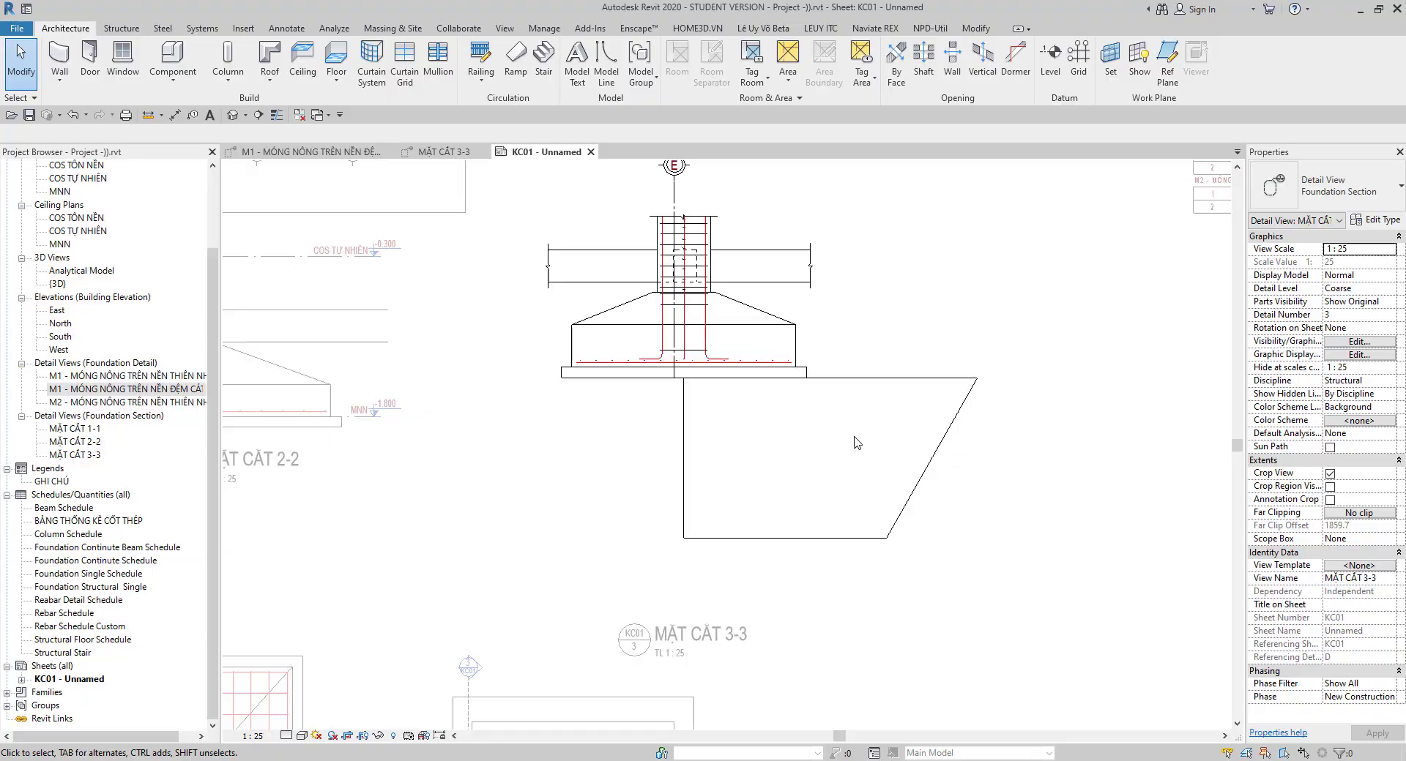
pyautogui.scroll(2, 894, 437)
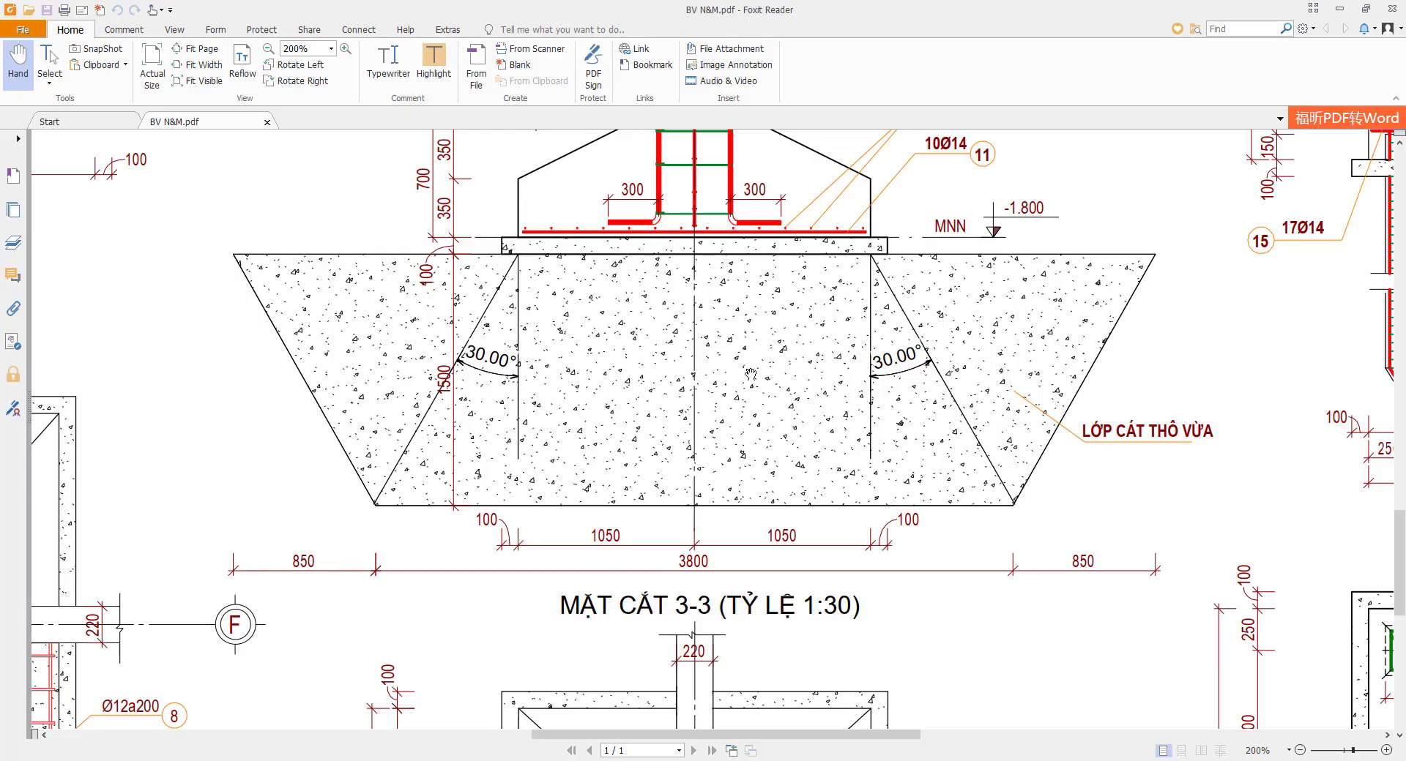
# Review the reference drawing, then switch back through Word to Revit sheet KC01.
pyautogui.scroll(1, 712, 458)
pyautogui.scroll(1, 711, 456)
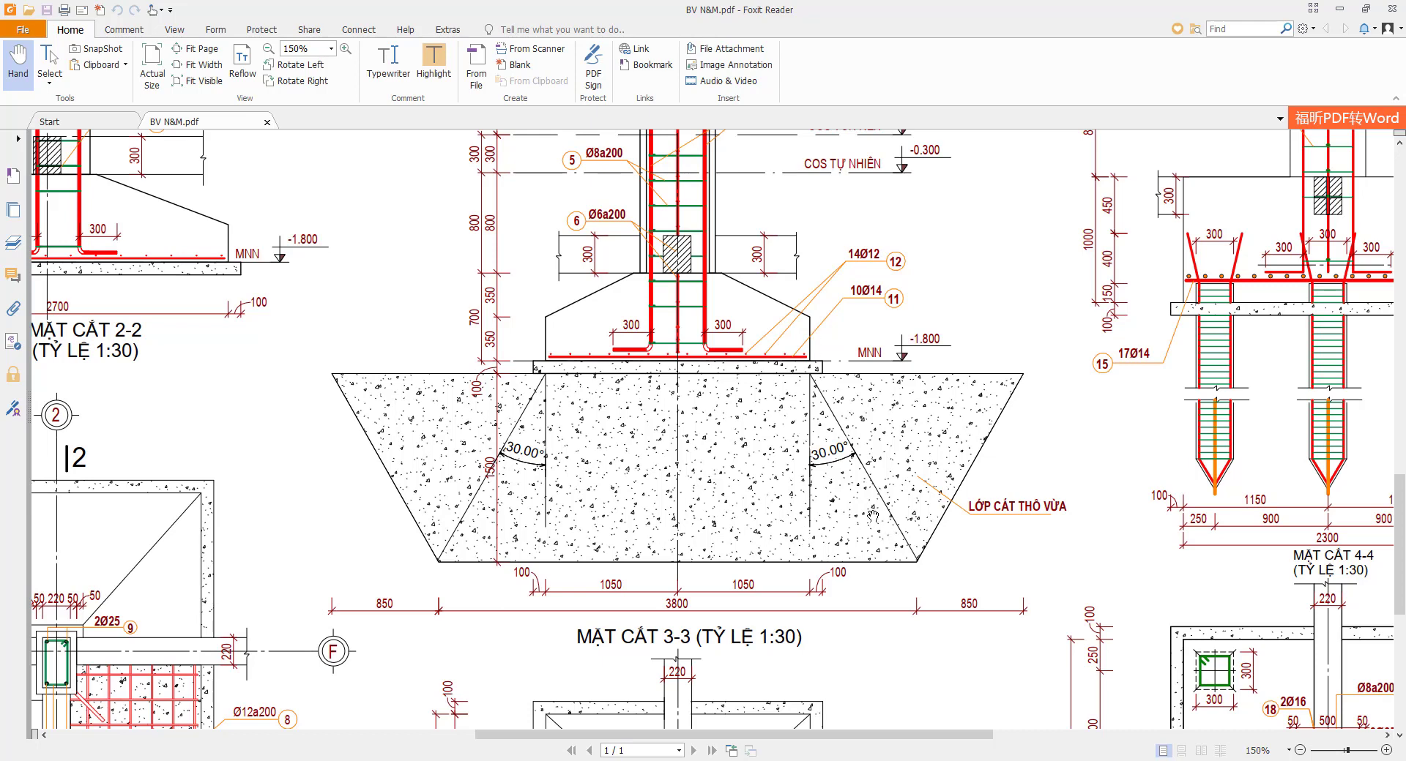
pyautogui.hotkey('alt', 'Tab')
pyautogui.hotkey('alt', 'Tab')
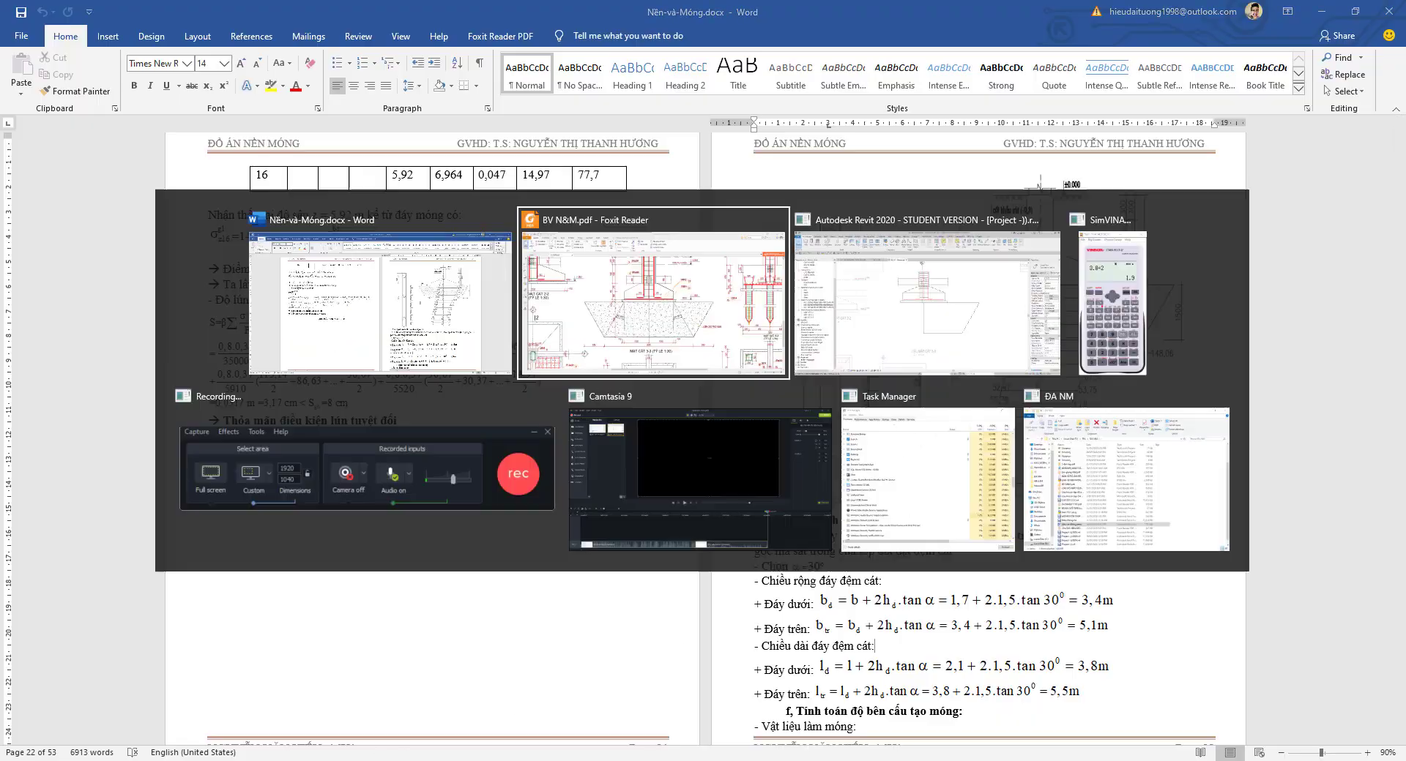
pyautogui.hotkey('alt', 'Tab')
# Draw a vertical detail line down from the footing's edge into the sand layer.
pyautogui.scroll(2, 762, 430)
pyautogui.moveTo(761, 430); pyautogui.dragTo(772, 411, button='middle')
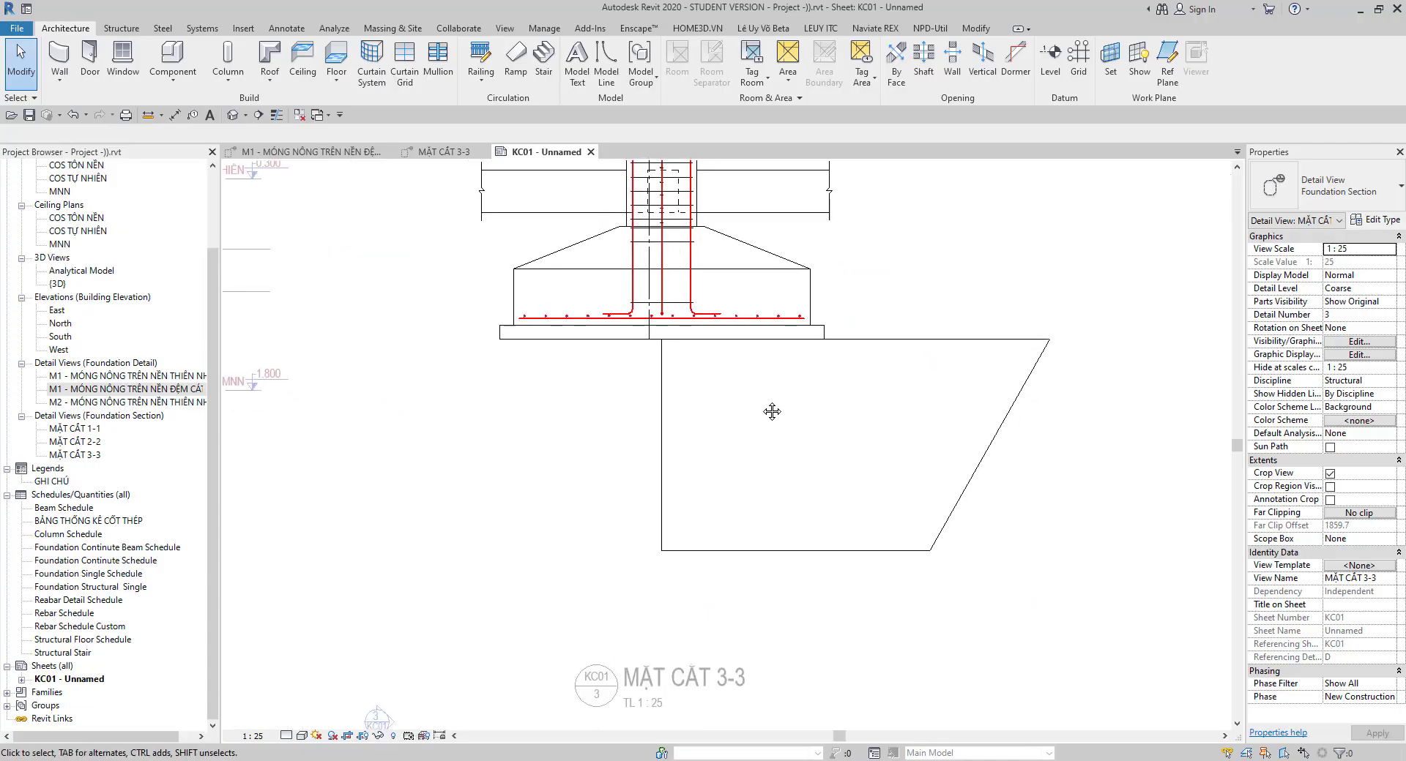
pyautogui.press('d')
pyautogui.press('l')
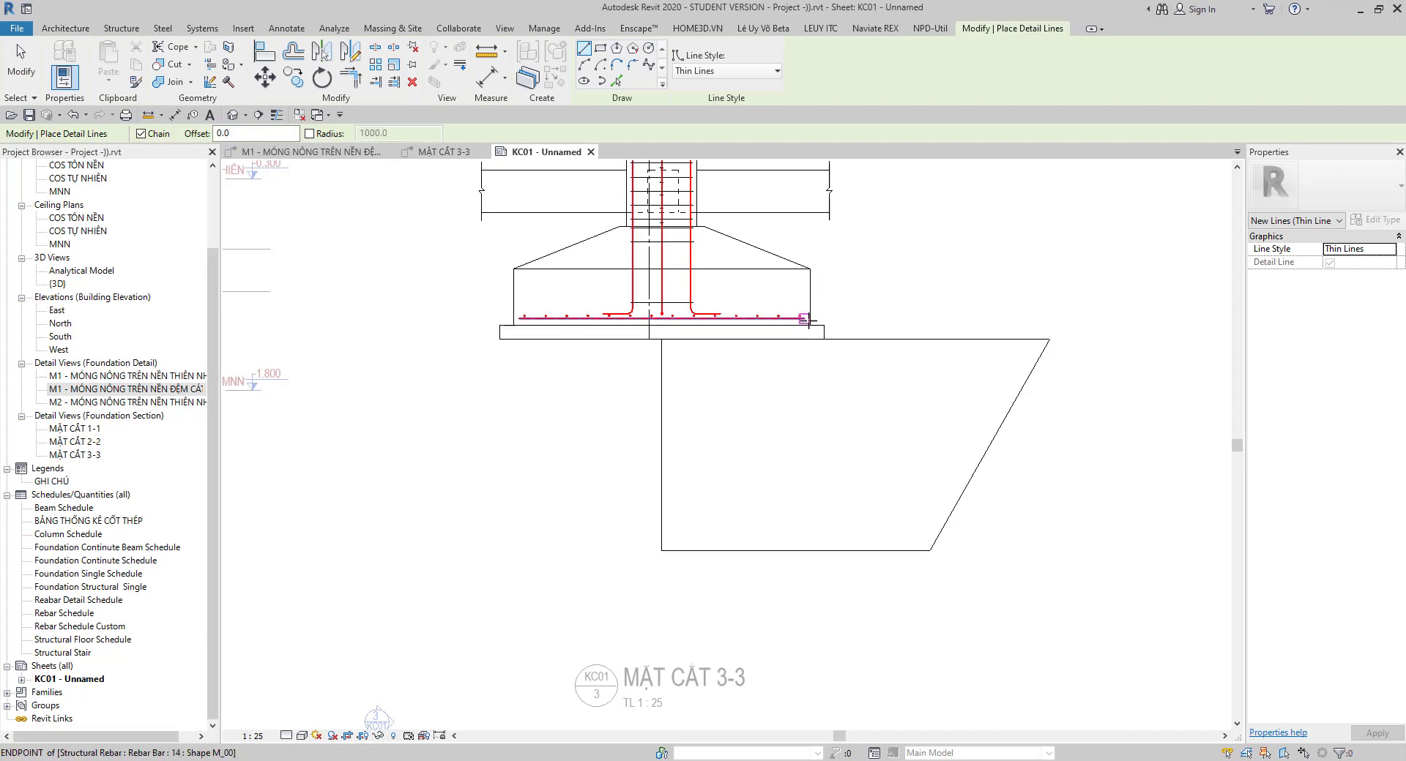
pyautogui.click(810, 340)
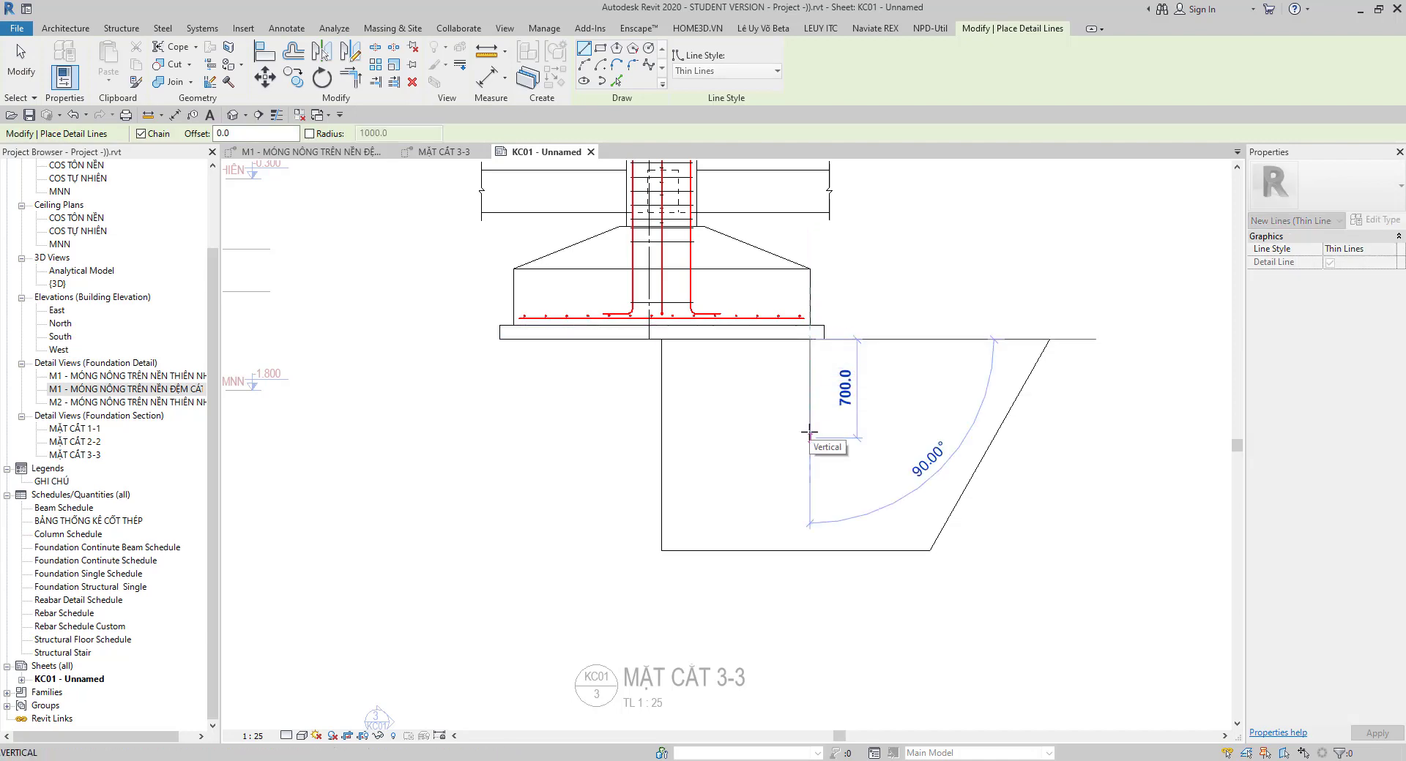
pyautogui.click(809, 438)
pyautogui.press('Escape')
pyautogui.press('Escape')
pyautogui.scroll(-1, 809, 438)
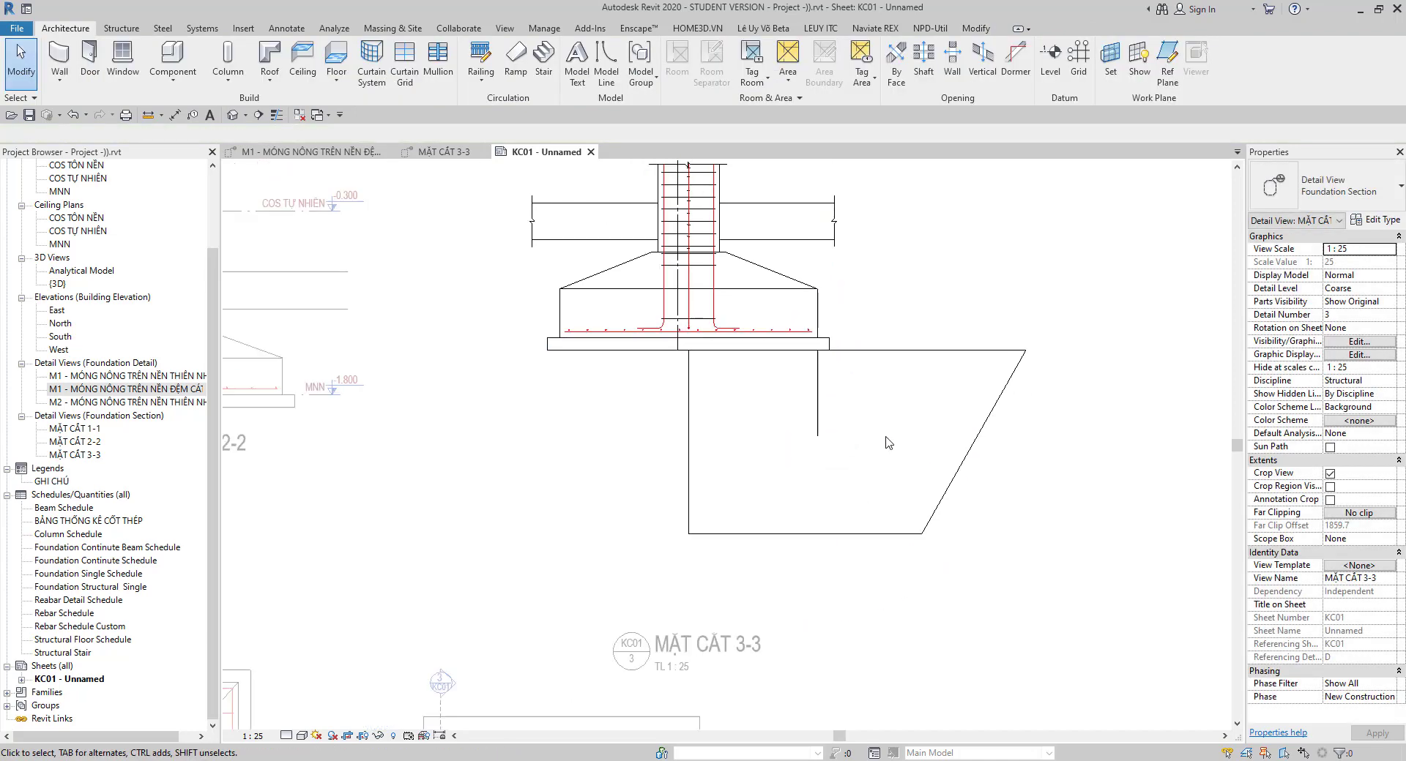
pyautogui.moveTo(842, 432); pyautogui.dragTo(870, 411, button='middle')
# Mirror a copy of the sand layer's right-hand lines across the section's centre line.
pyautogui.moveTo(1007, 545); pyautogui.dragTo(776, 375)
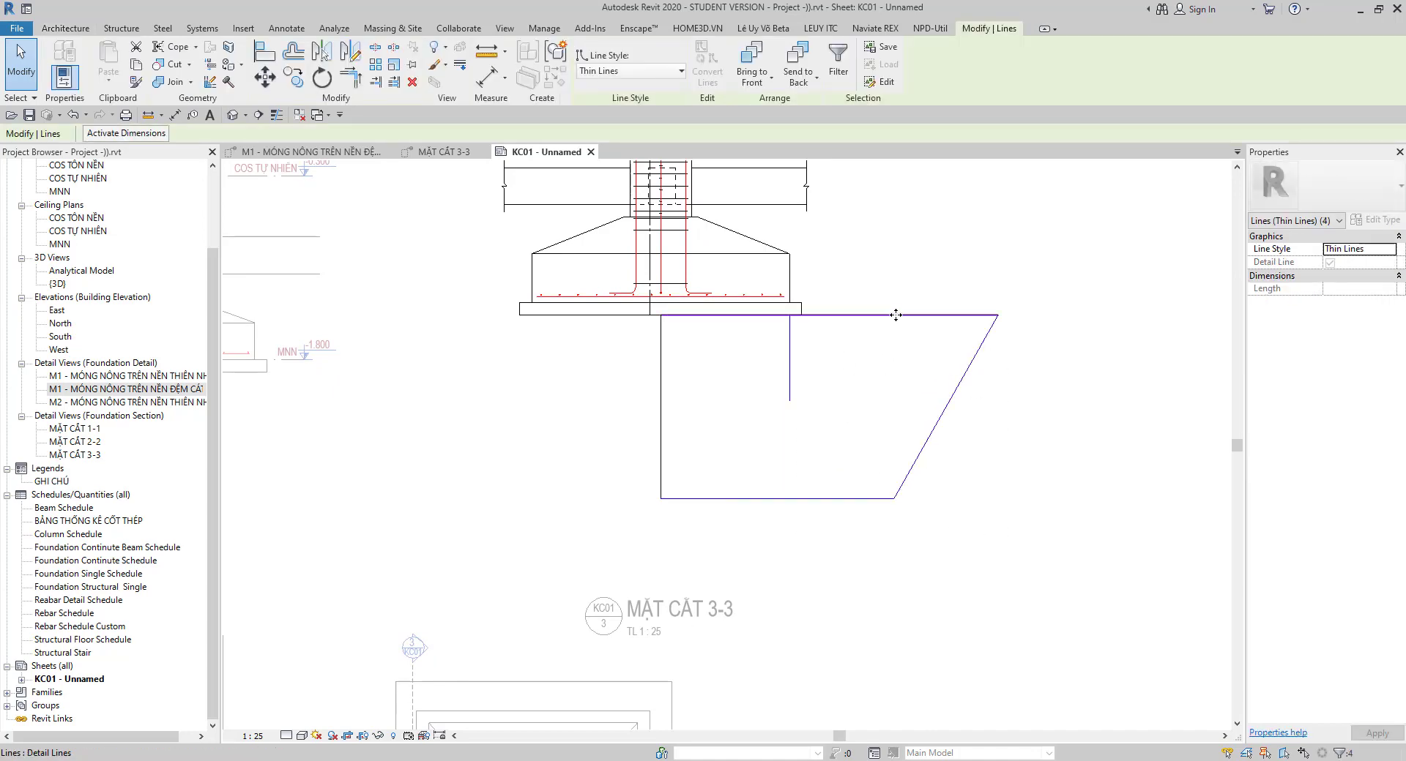
pyautogui.press('m')
pyautogui.press('m')
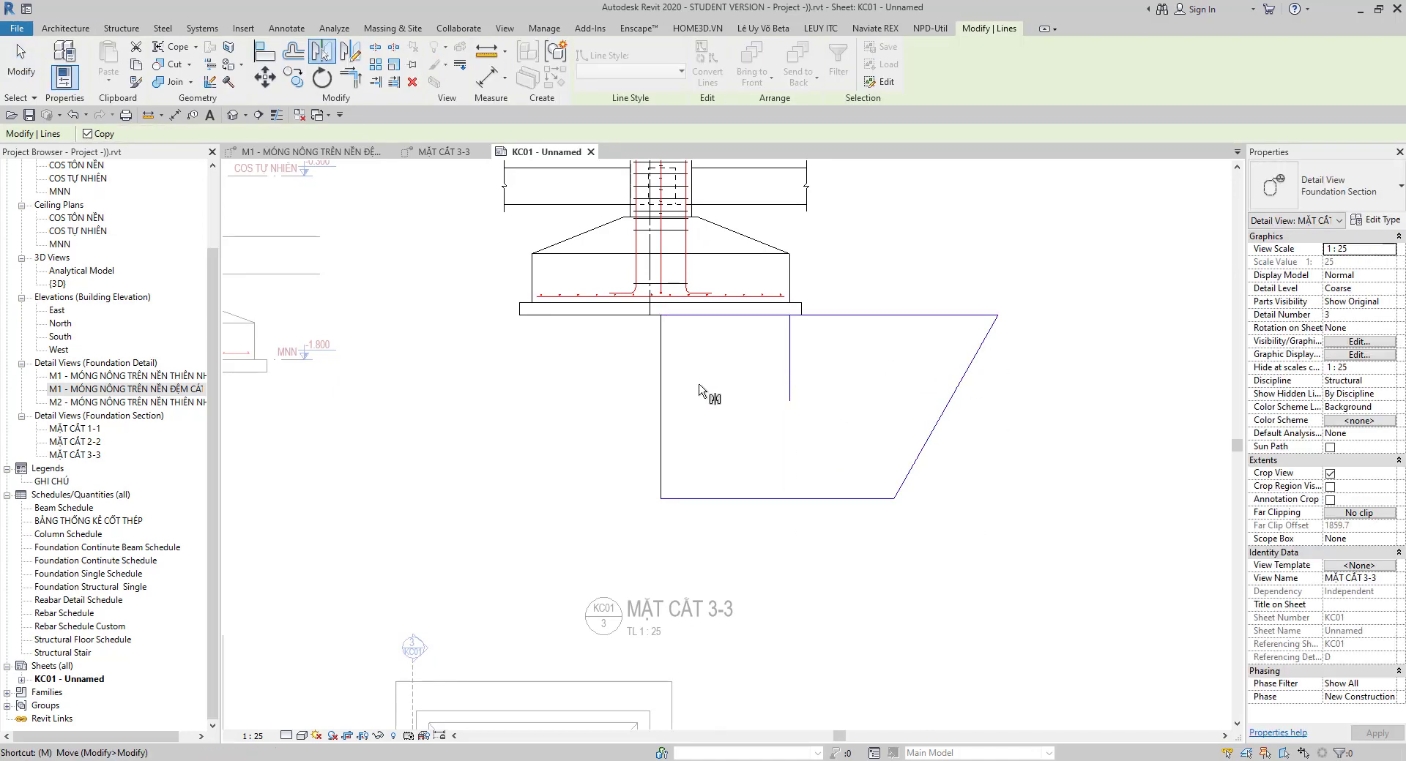
pyautogui.click(661, 378)
pyautogui.press('Escape')
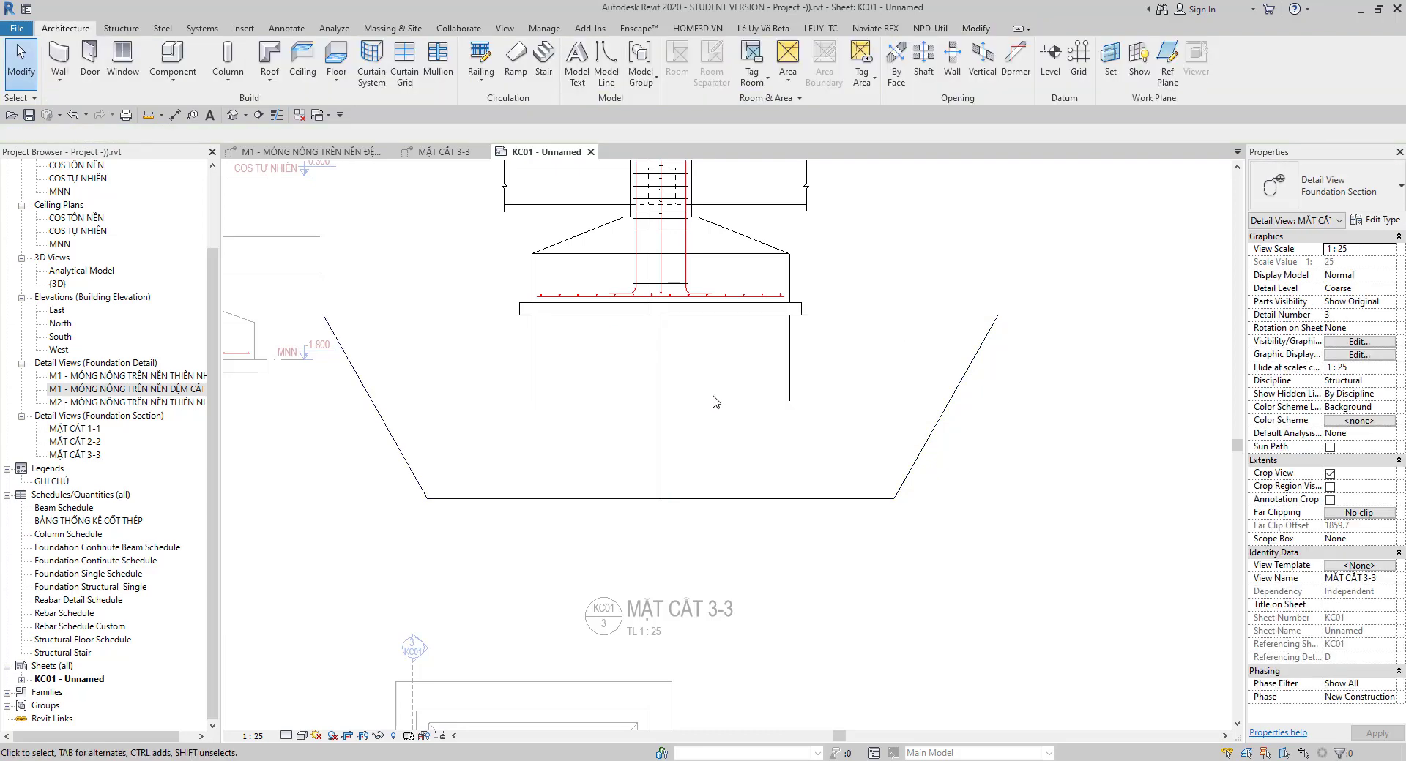
# Draw left and right diagonal lines from the inner verticals' tops to the bottom corners.
pyautogui.press('l')
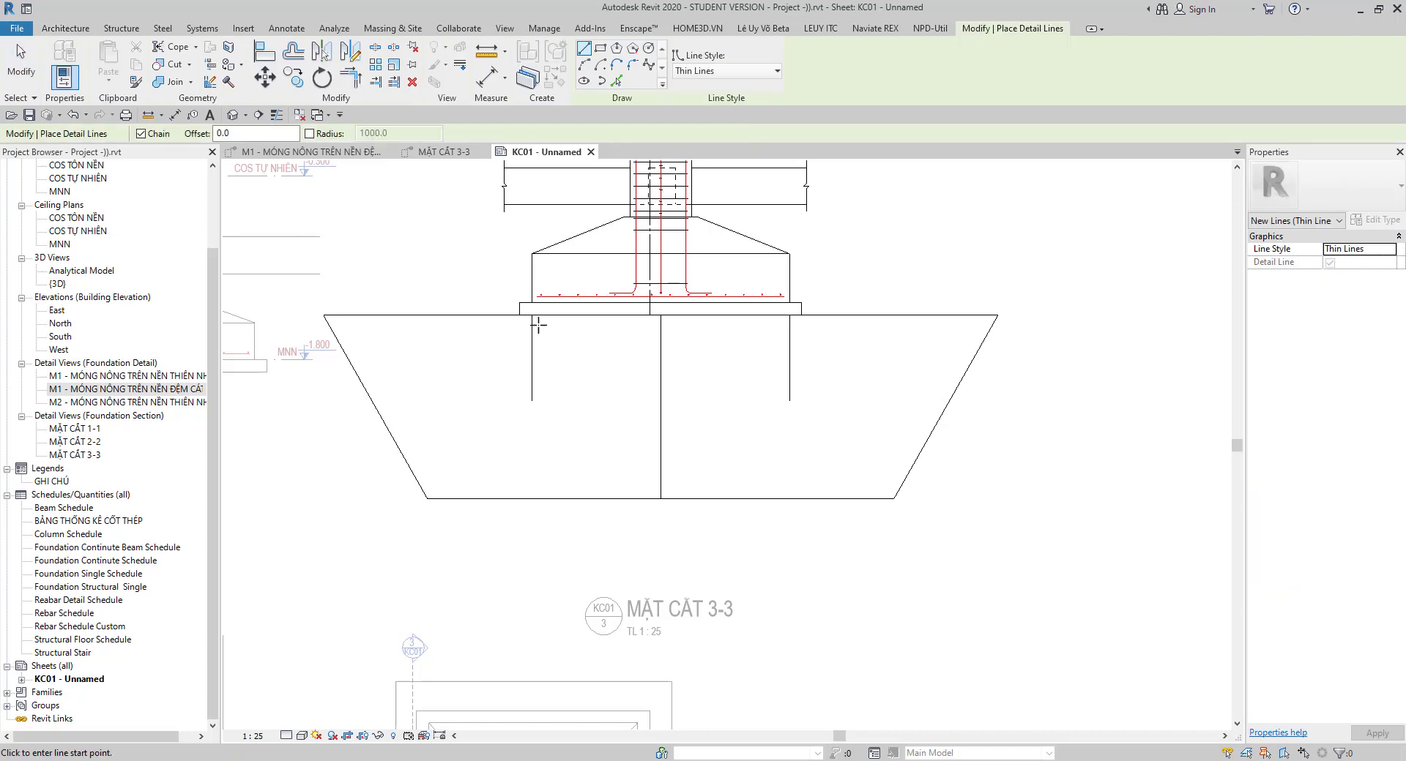
pyautogui.click(532, 316)
pyautogui.click(427, 499)
pyautogui.press('Escape')
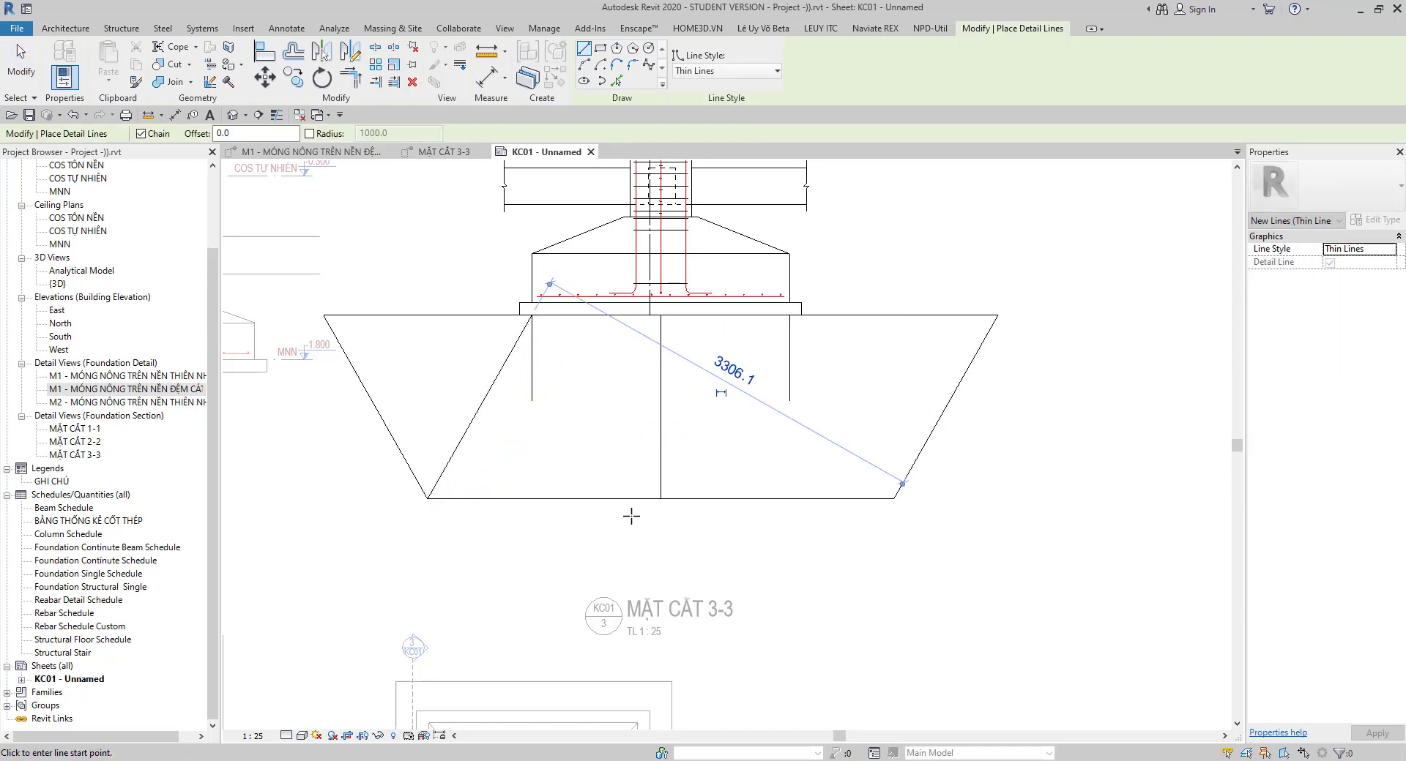
pyautogui.click(790, 316)
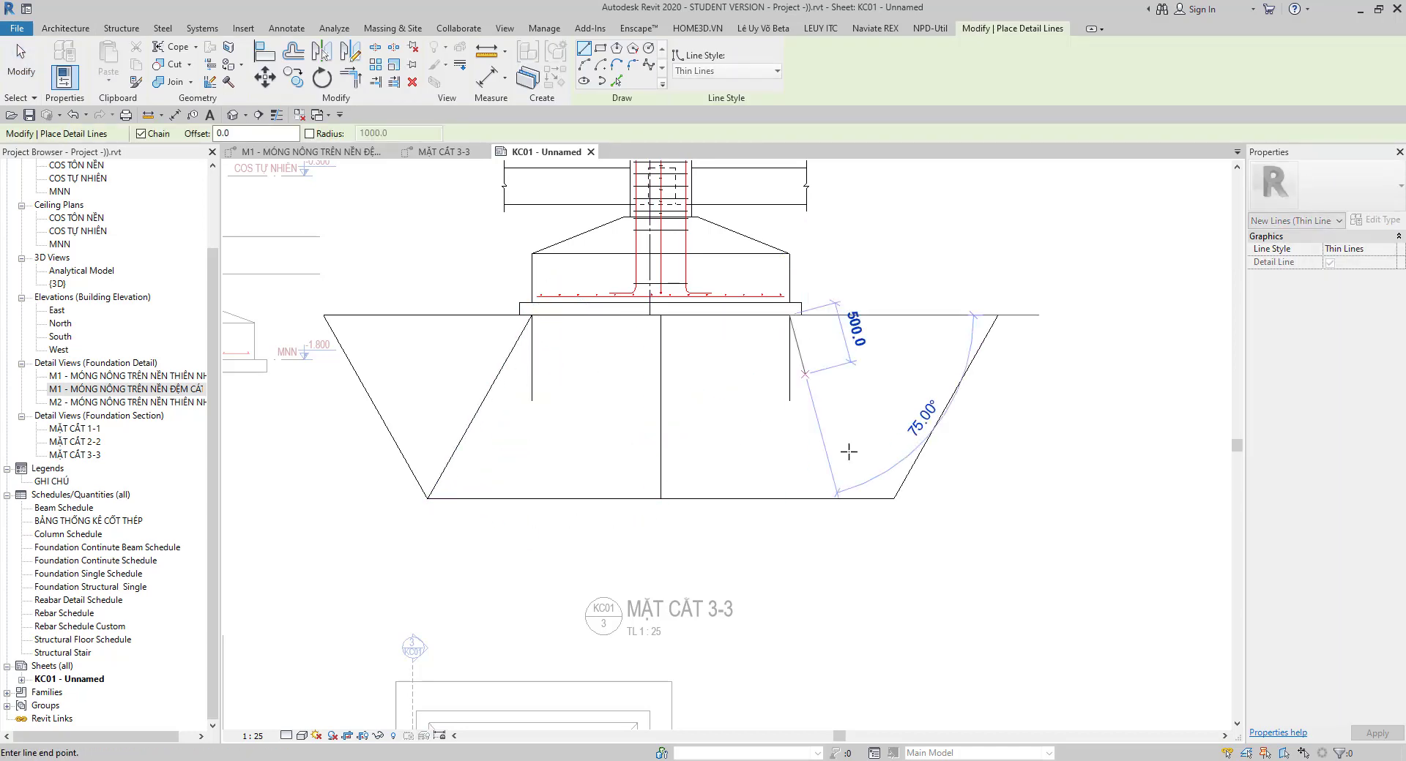
pyautogui.click(893, 499)
pyautogui.press('Escape')
pyautogui.press('Escape')
pyautogui.scroll(-2, 800, 517)
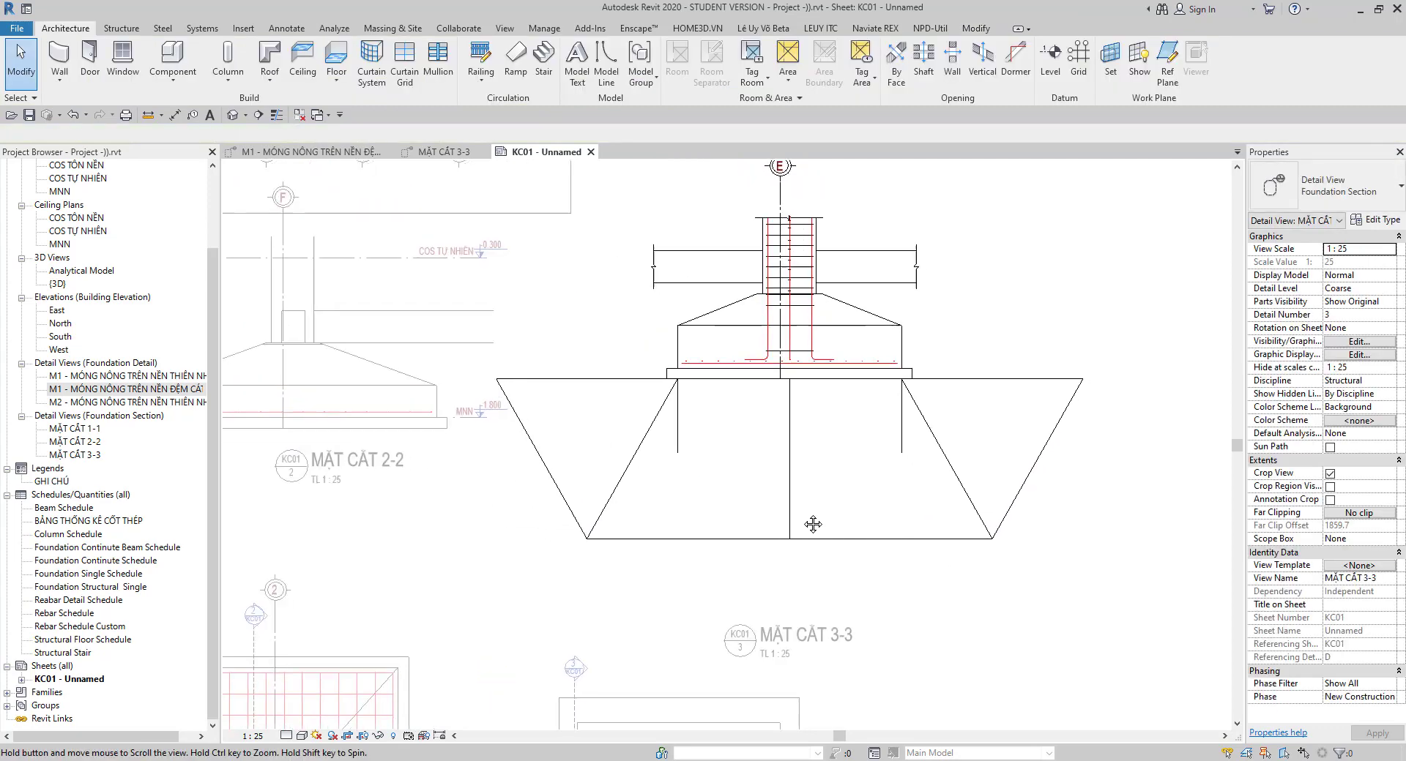
pyautogui.scroll(2, 794, 557)
pyautogui.scroll(-1, 778, 599)
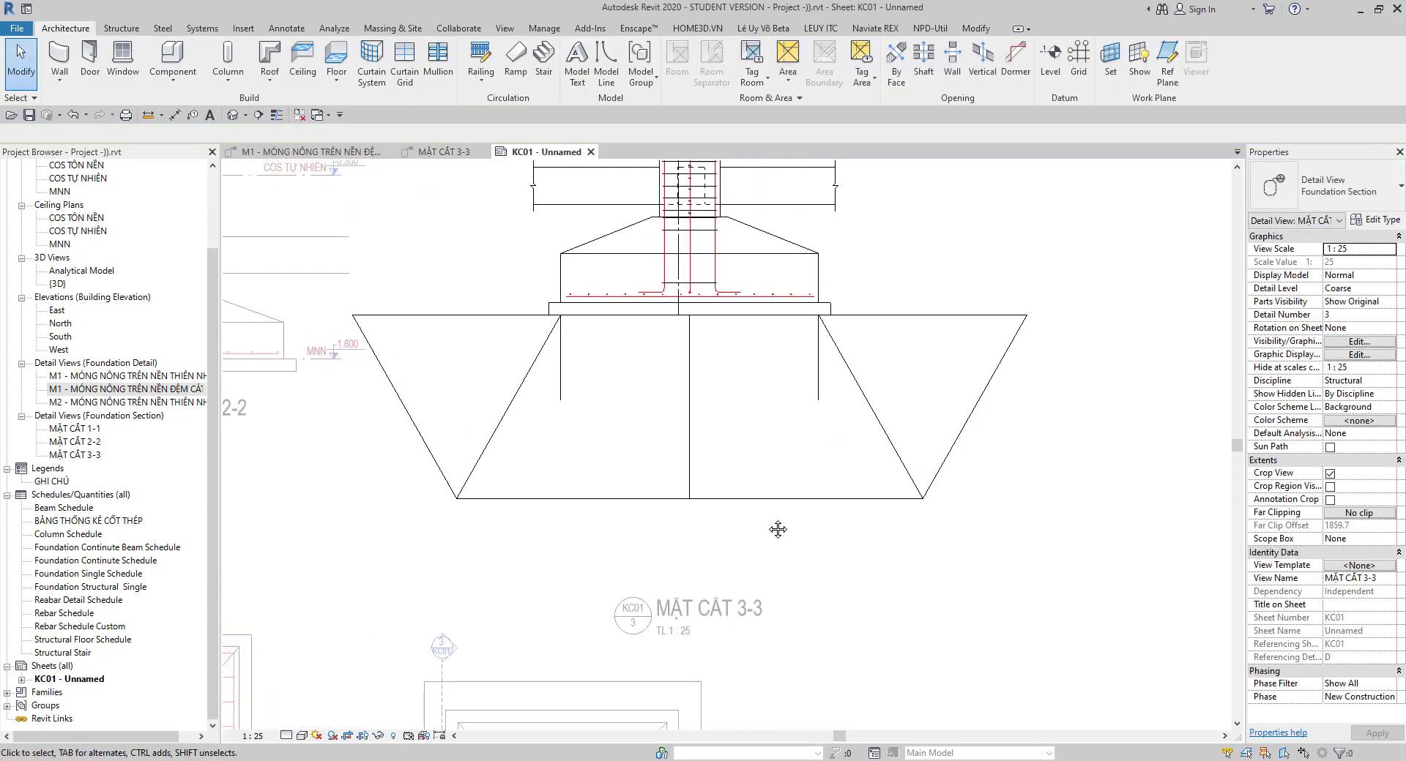
pyautogui.hscroll(1, 579, 429)
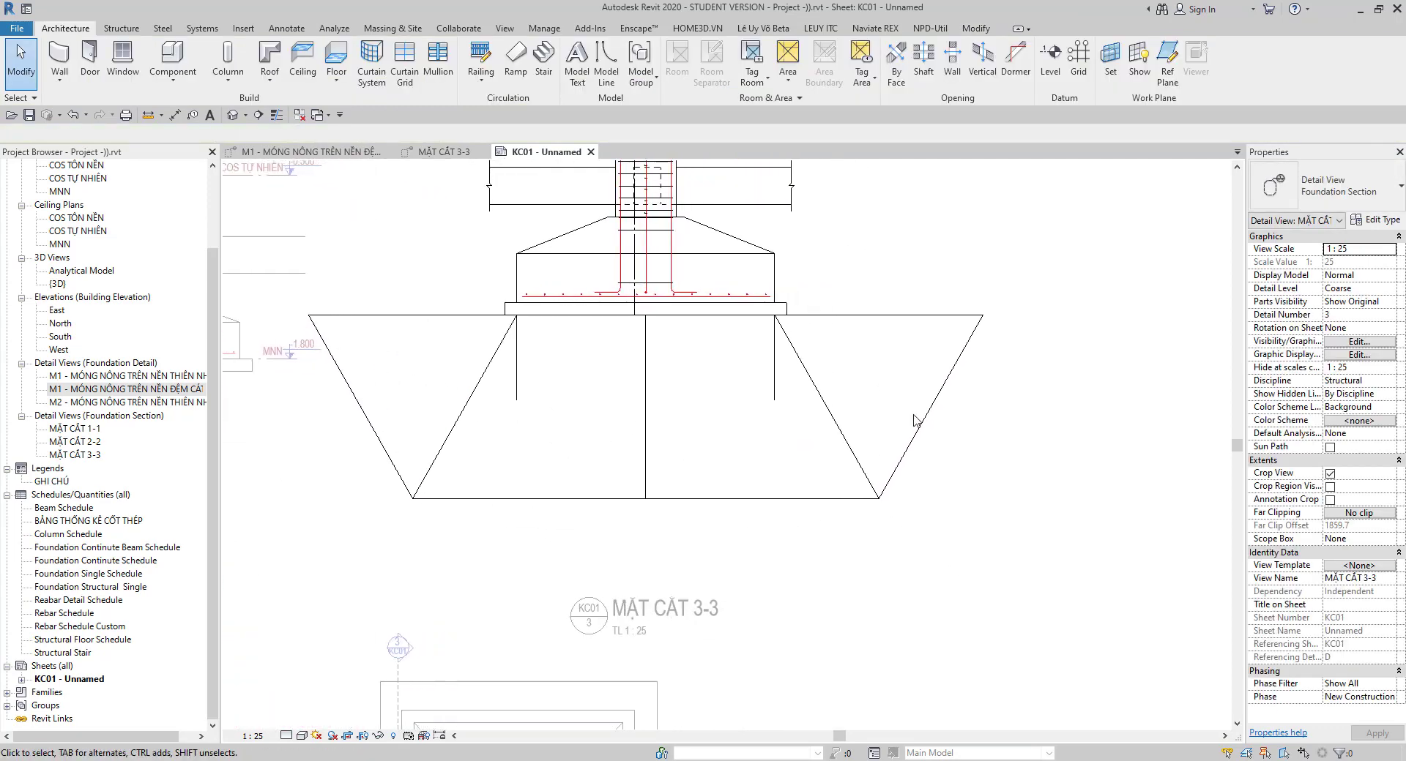
pyautogui.scroll(1, 669, 405)
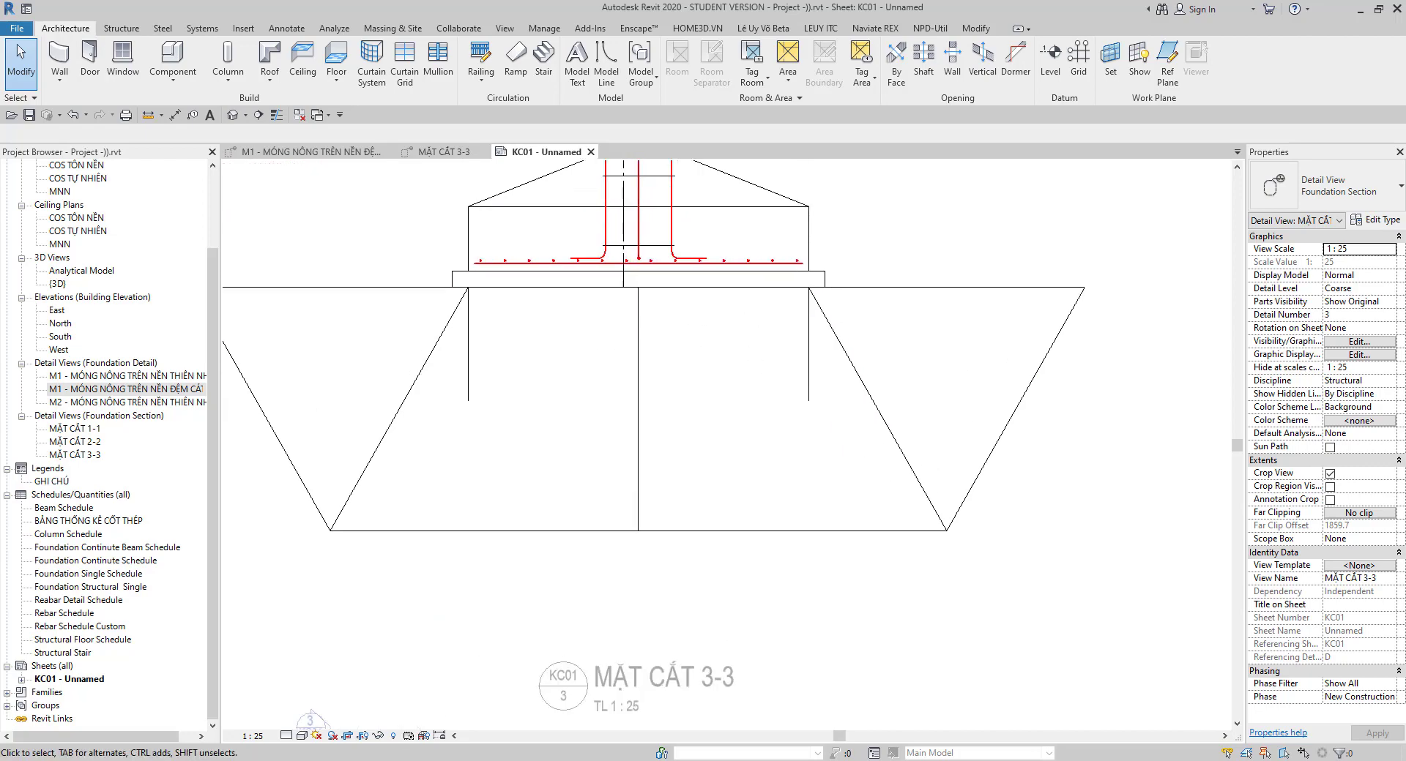
# Compare against section 3-3 in the reference PDF, then return to Revit.
pyautogui.hotkey('alt', 'Tab')
pyautogui.scroll(1, 648, 483)
pyautogui.keyDown('ctrl'); pyautogui.scroll(2, 648, 461); pyautogui.keyUp('ctrl')
pyautogui.keyDown('ctrl'); pyautogui.scroll(1, 517, 560); pyautogui.keyUp('ctrl')
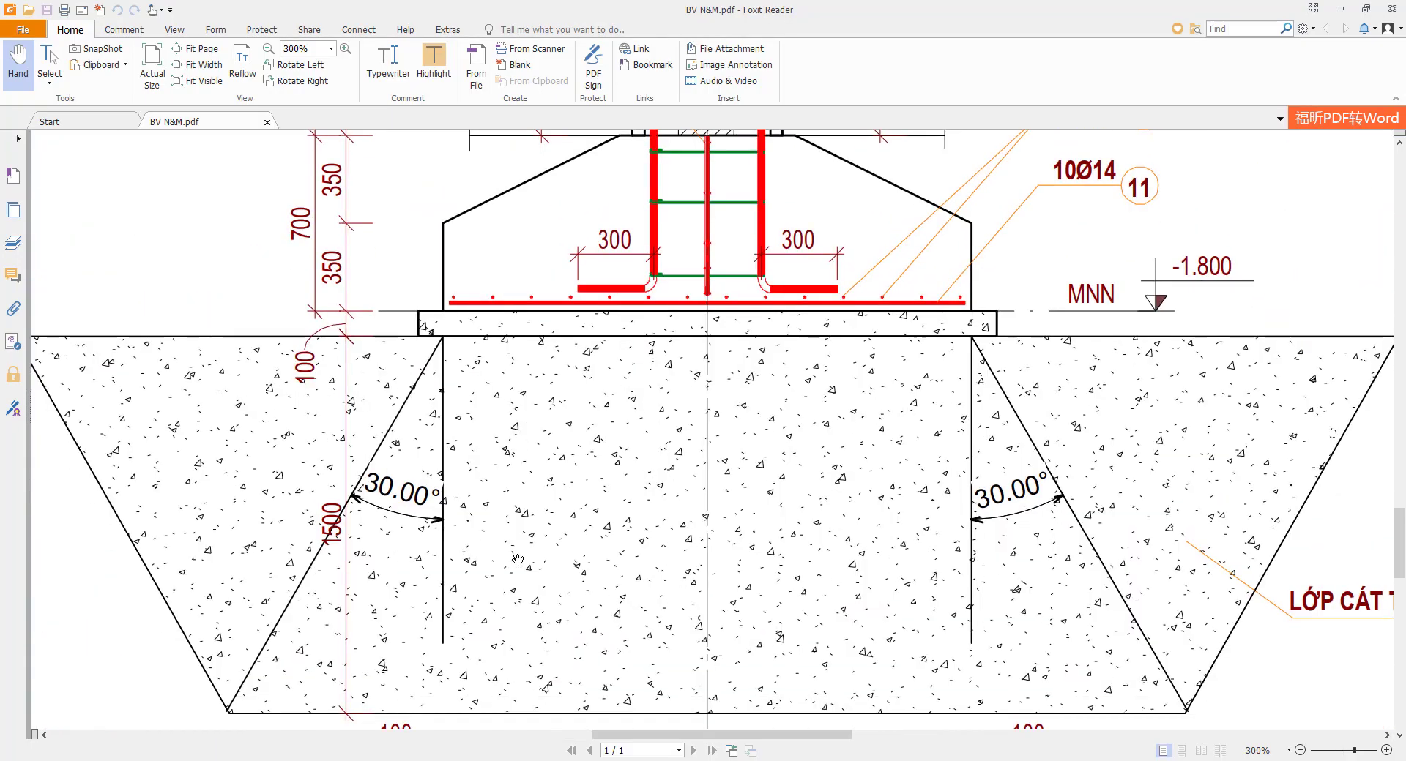
pyautogui.keyDown('ctrl'); pyautogui.scroll(-2, 518, 560); pyautogui.keyUp('ctrl')
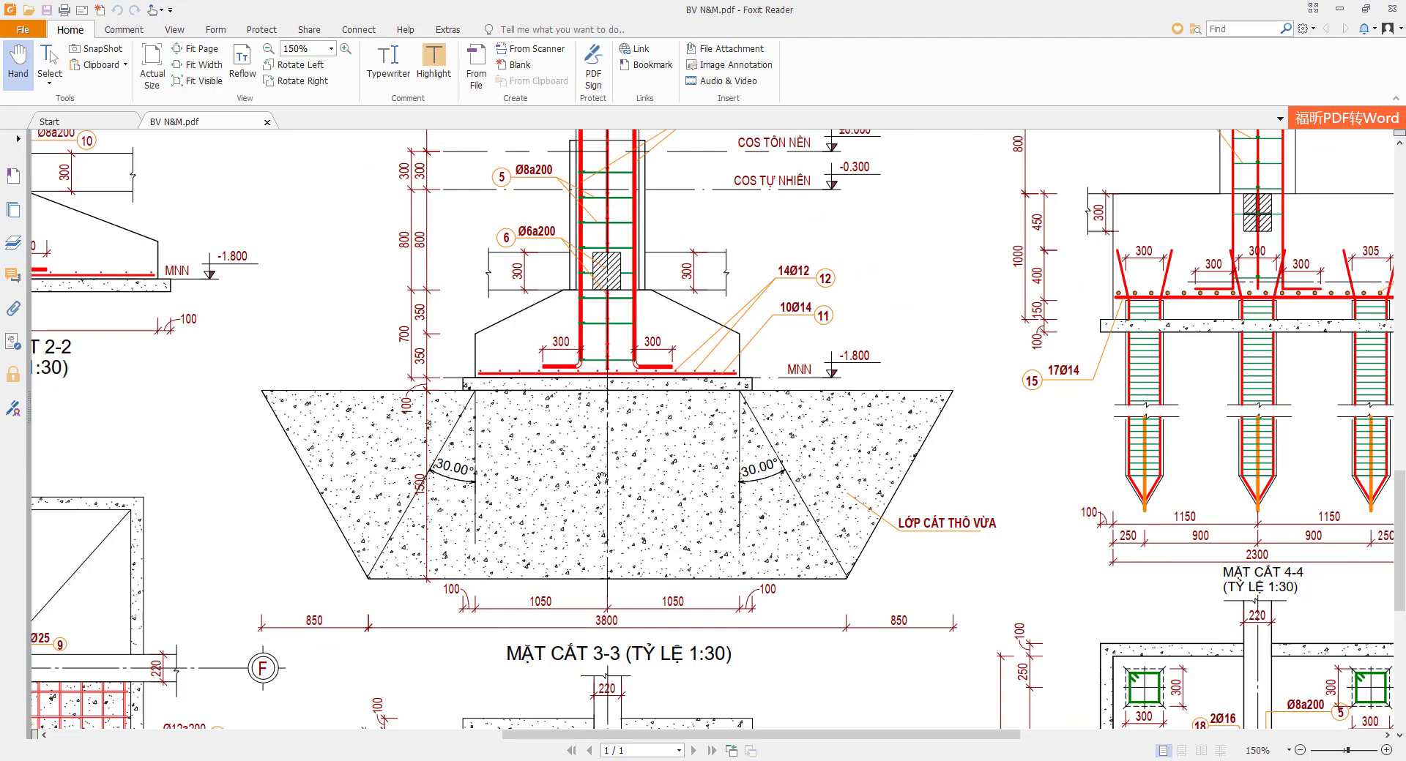
pyautogui.moveTo(601, 478); pyautogui.dragTo(607, 446)
pyautogui.hotkey('alt', 'Tab')
# Start a filled region of type Concrete Top Column.
pyautogui.scroll(2, 810, 527)
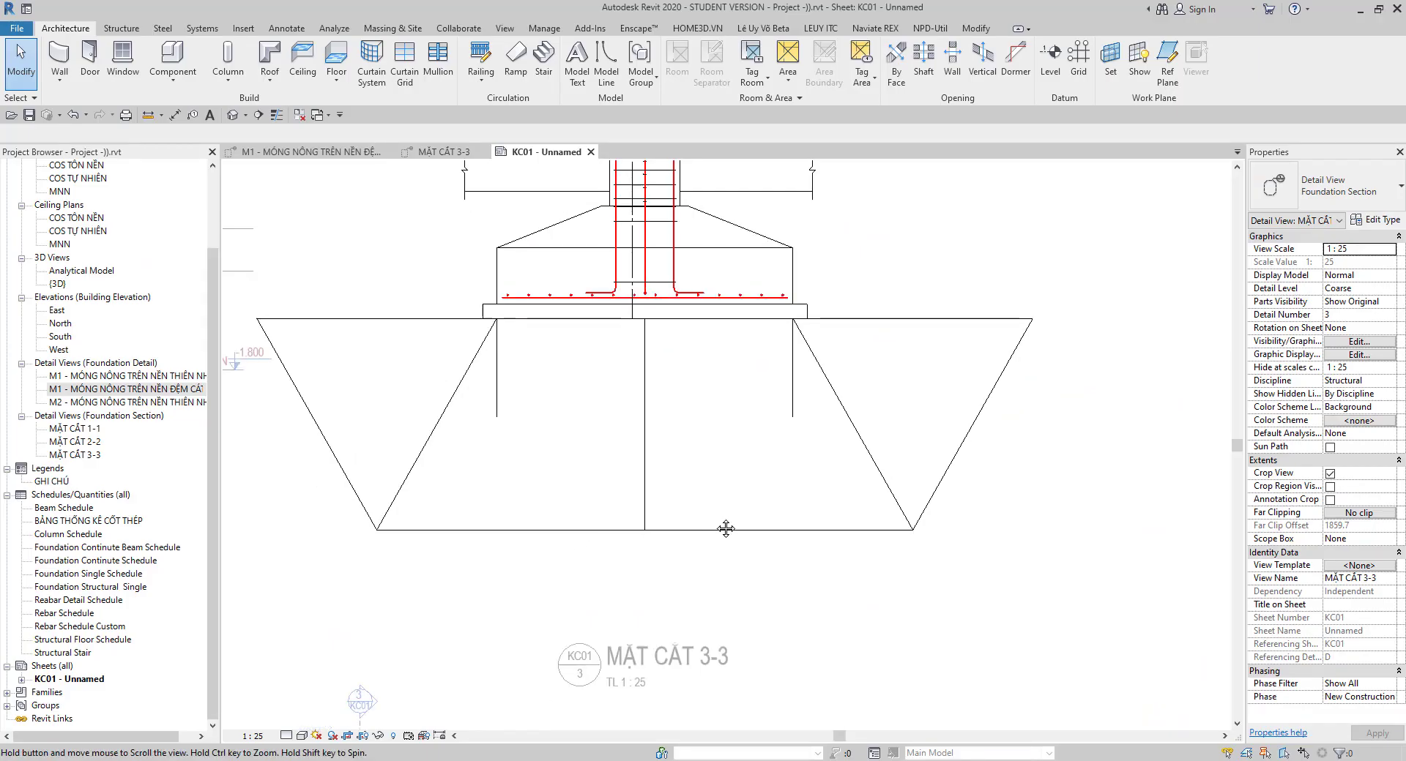
pyautogui.scroll(2, 627, 371)
pyautogui.scroll(1, 513, 242)
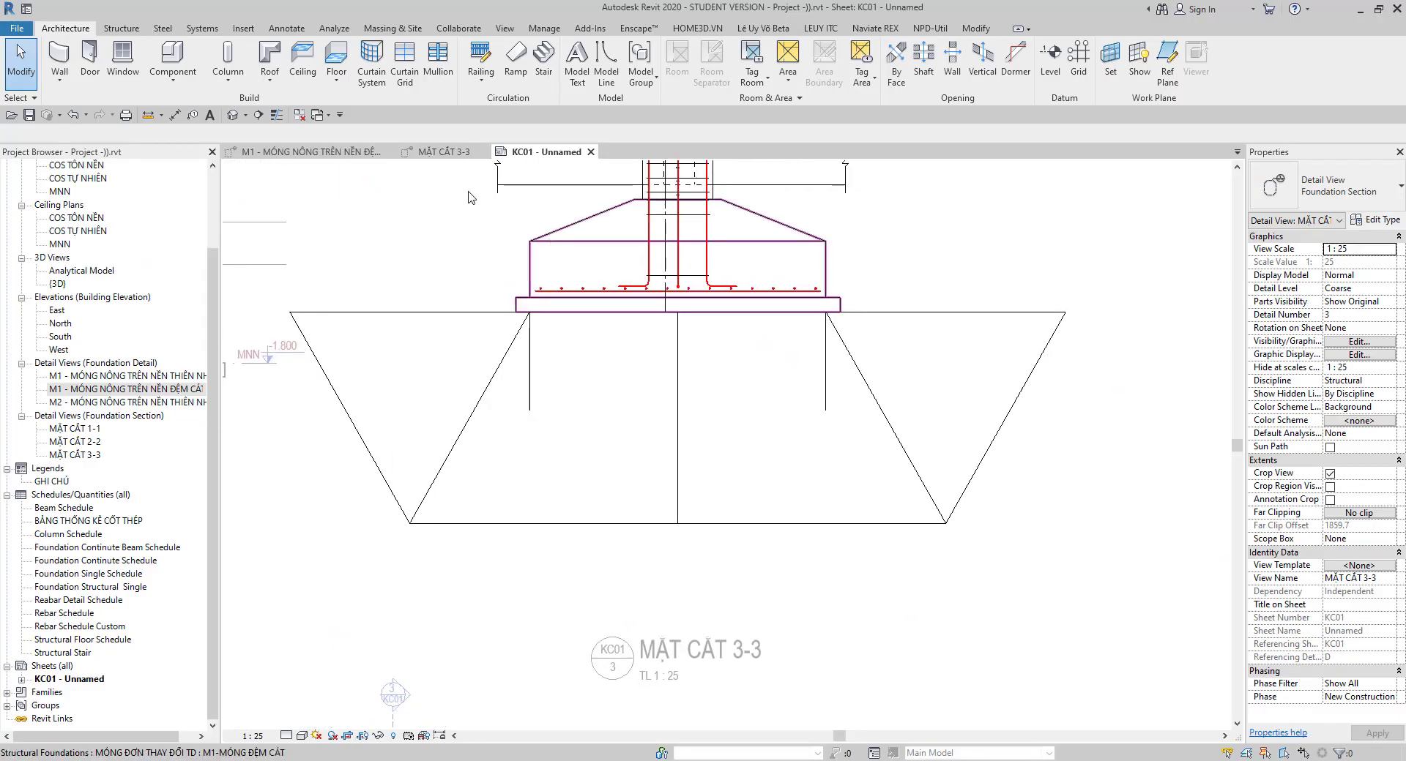
pyautogui.click(285, 28)
pyautogui.click(410, 62)
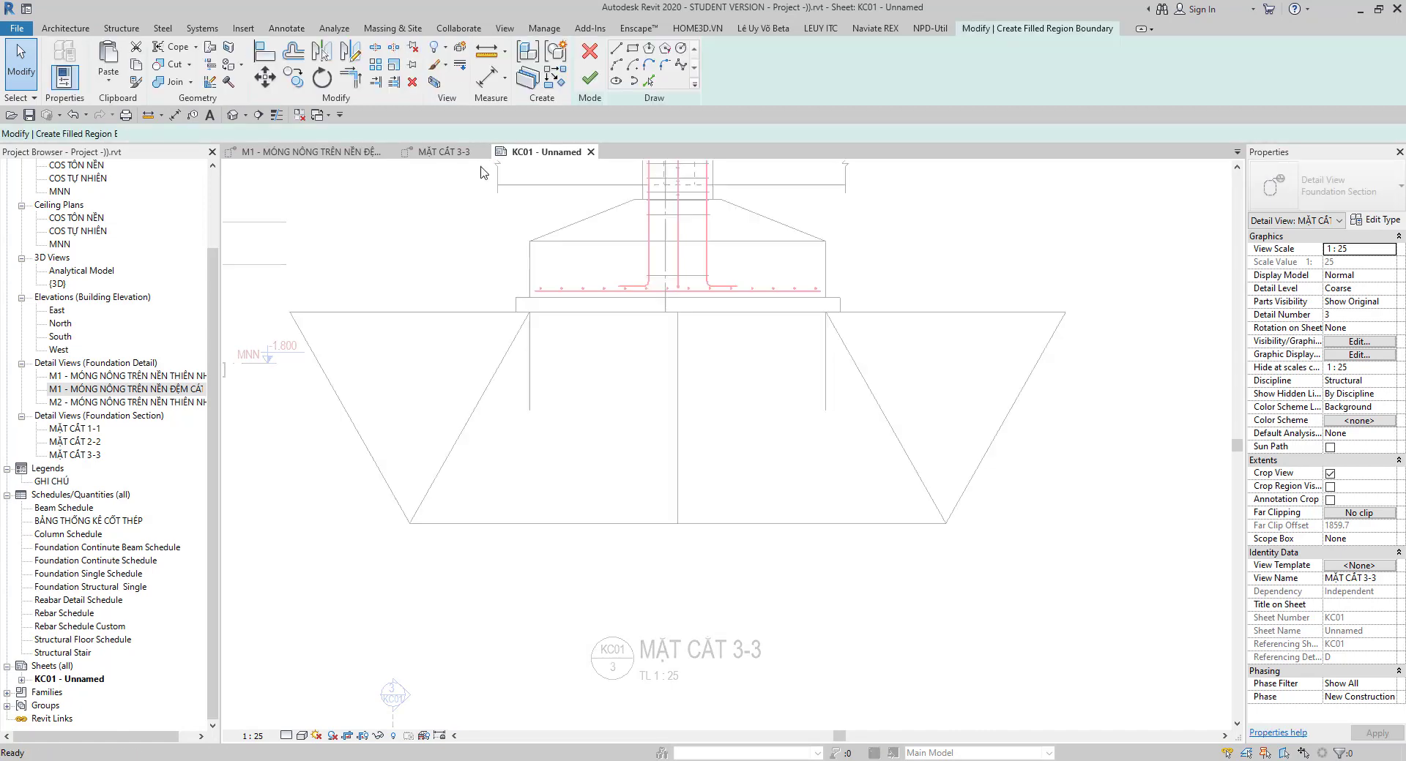
pyautogui.click(1316, 202)
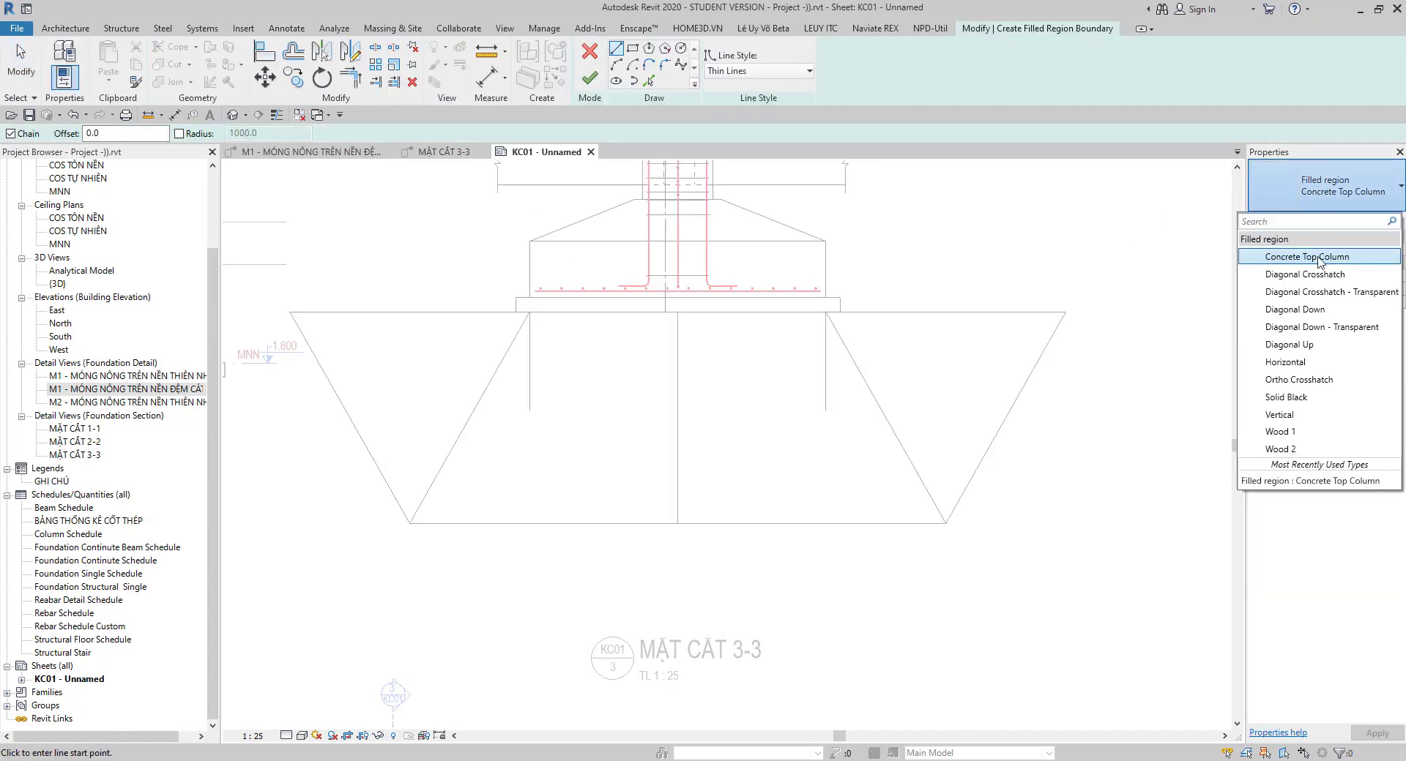
pyautogui.click(1342, 262)
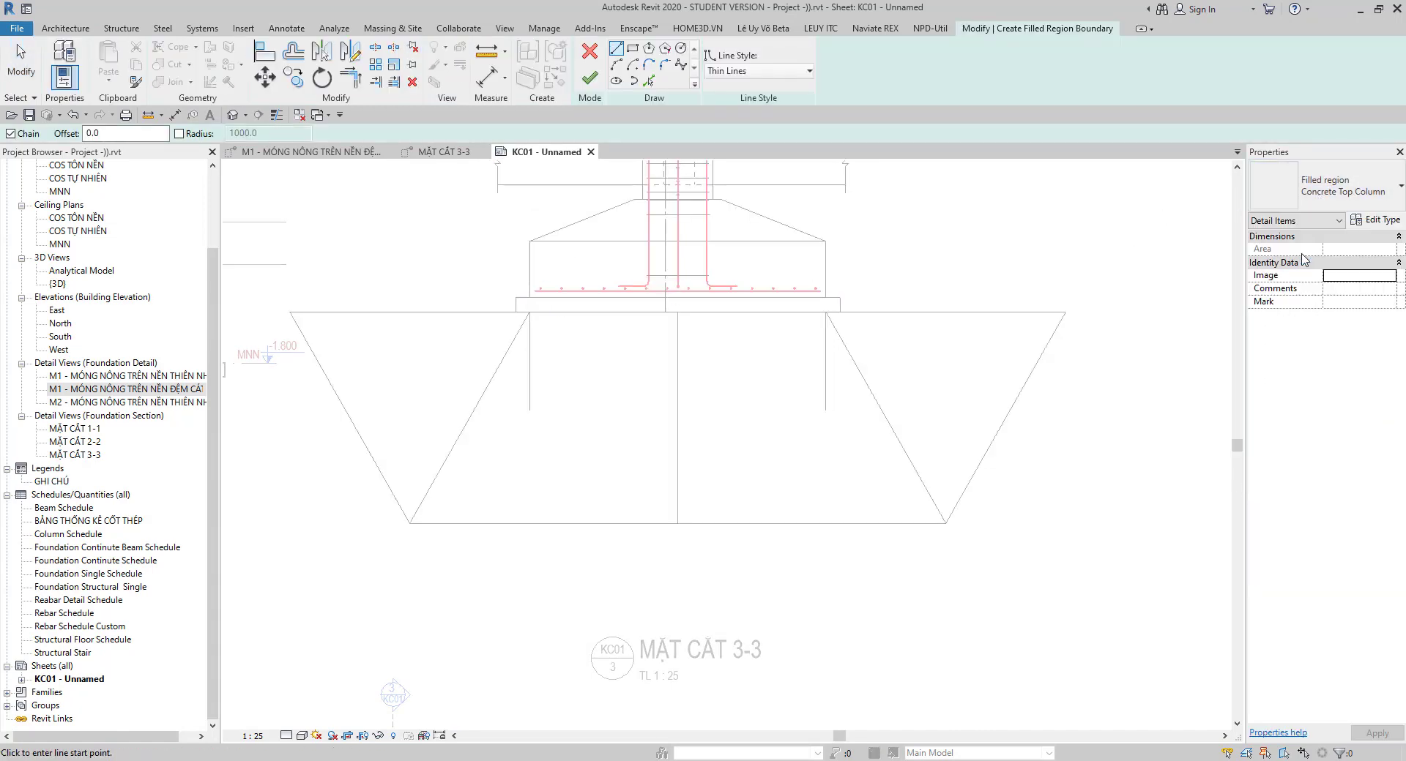
# Pick the trapezoid's edges as the region boundary and finish the filled region.
pyautogui.click(652, 83)
pyautogui.click(343, 395)
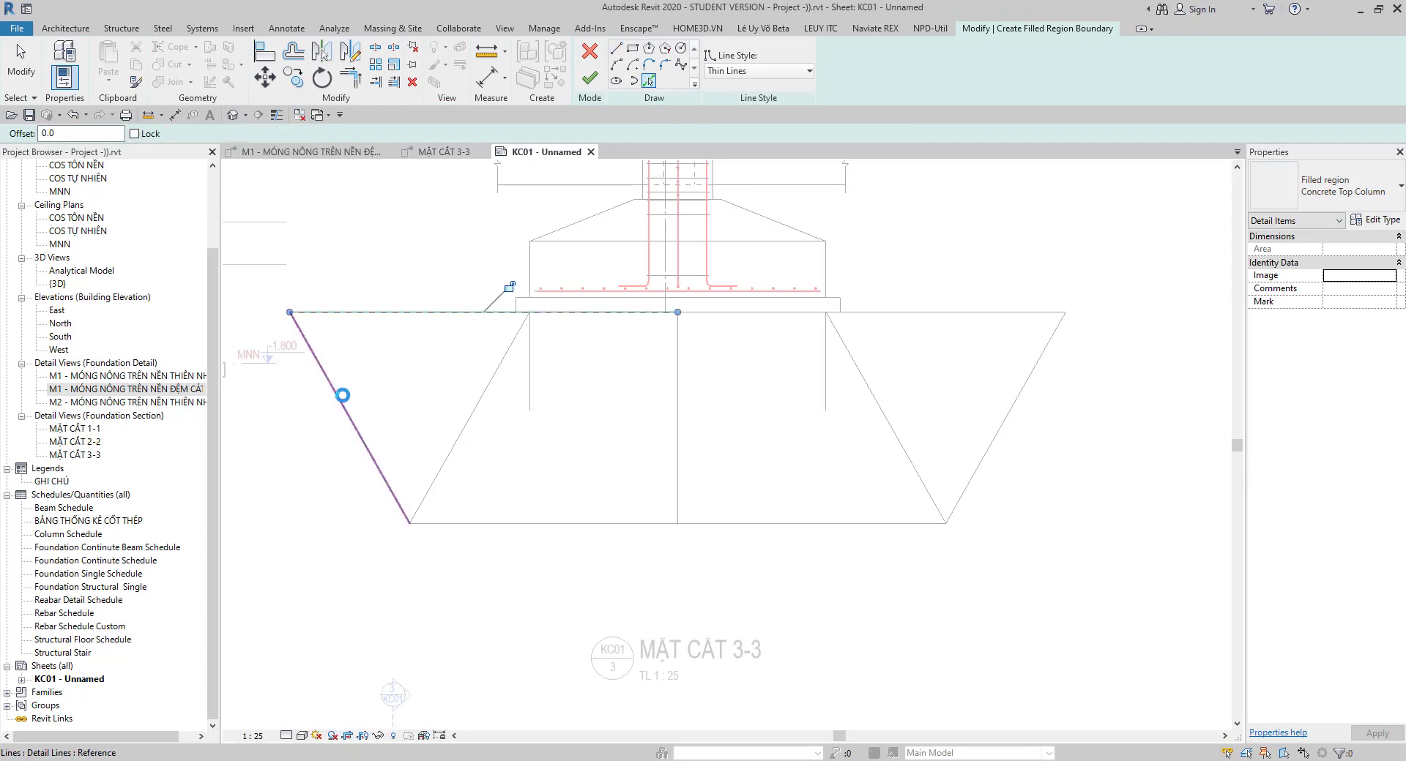
pyautogui.click(342, 395)
pyautogui.click(596, 523)
pyautogui.click(978, 465)
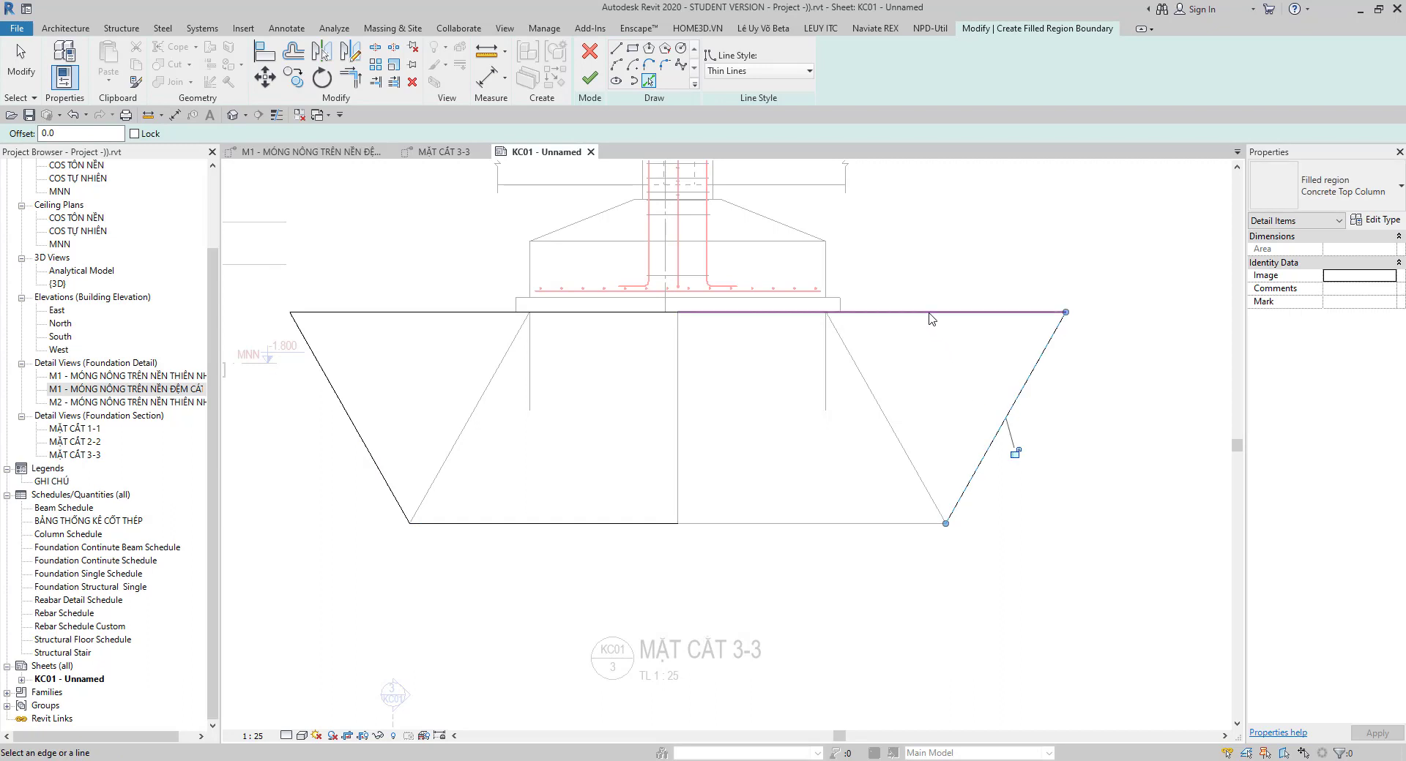
pyautogui.click(929, 316)
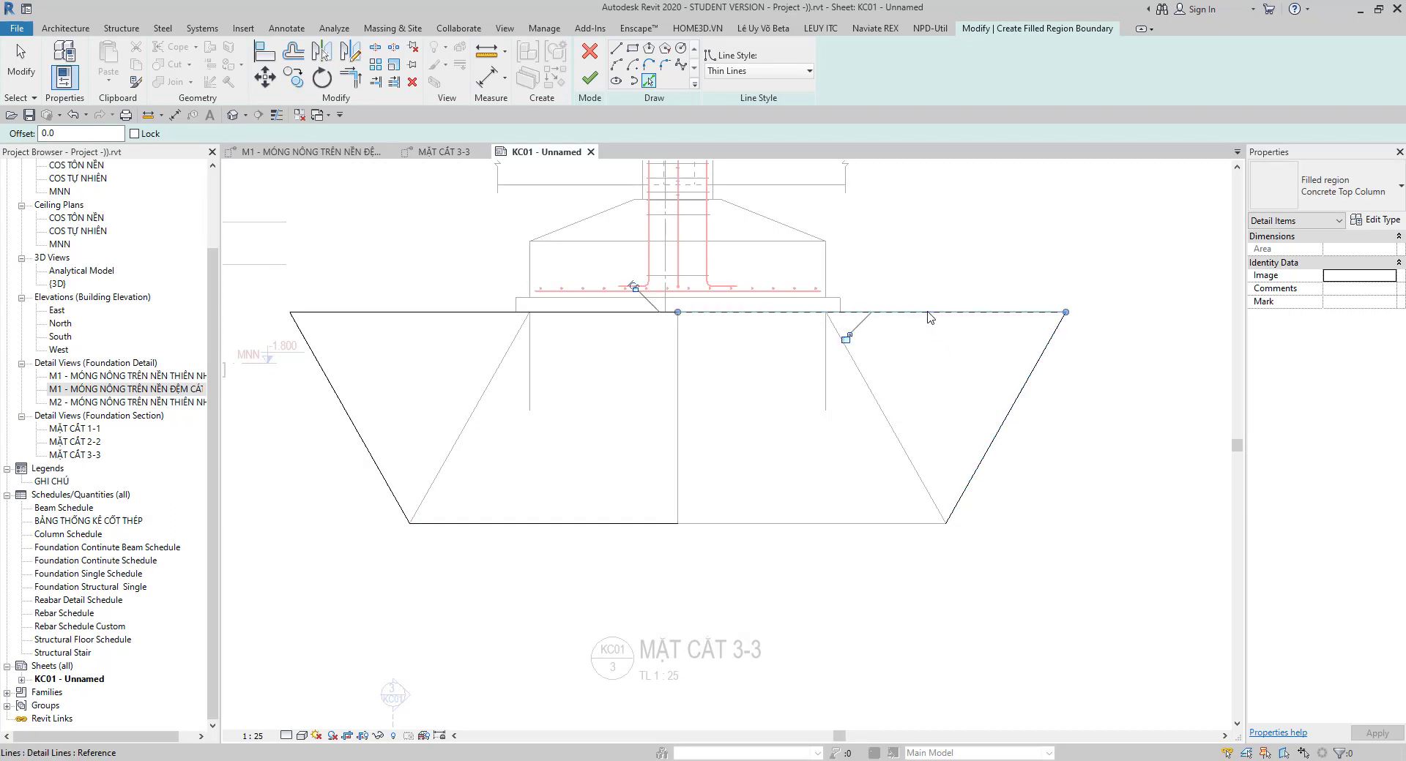
pyautogui.click(754, 531)
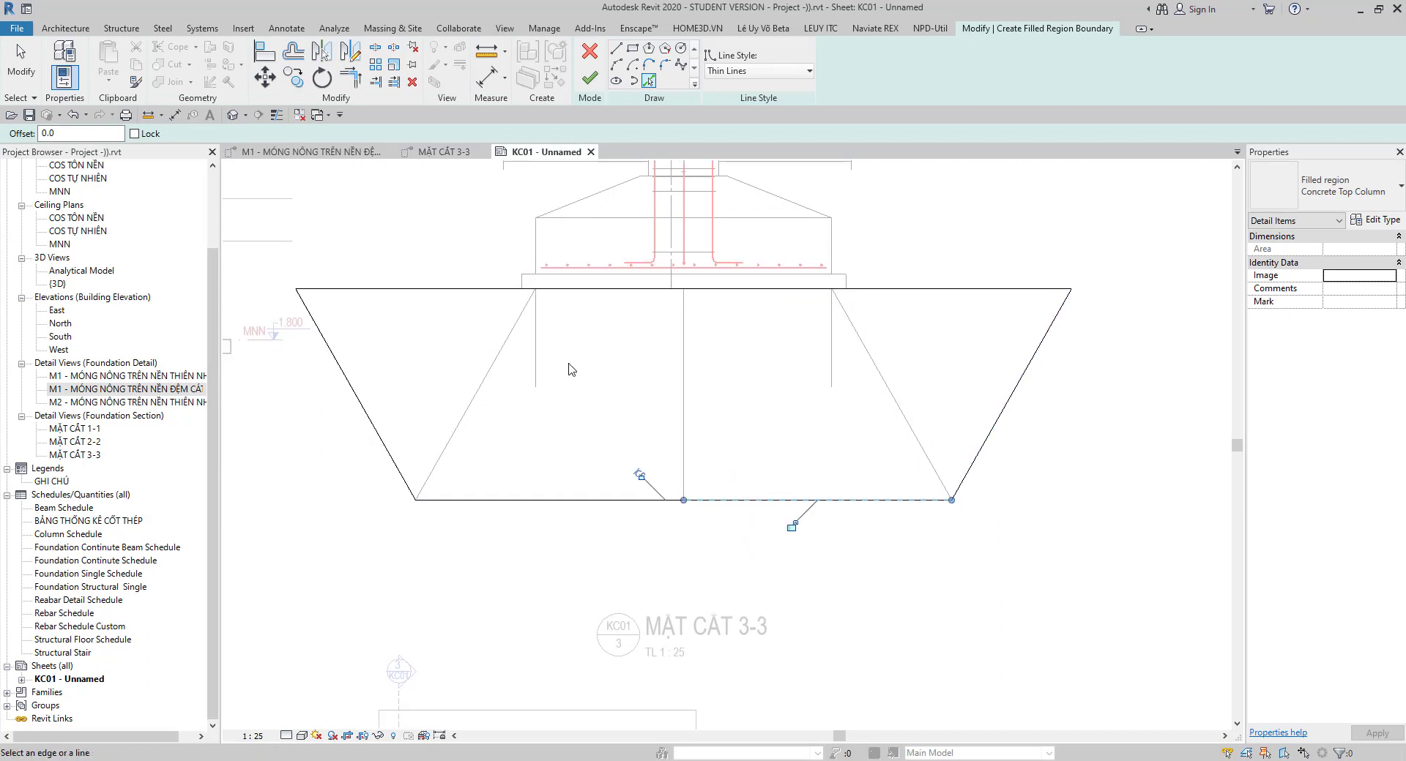
pyautogui.click(602, 78)
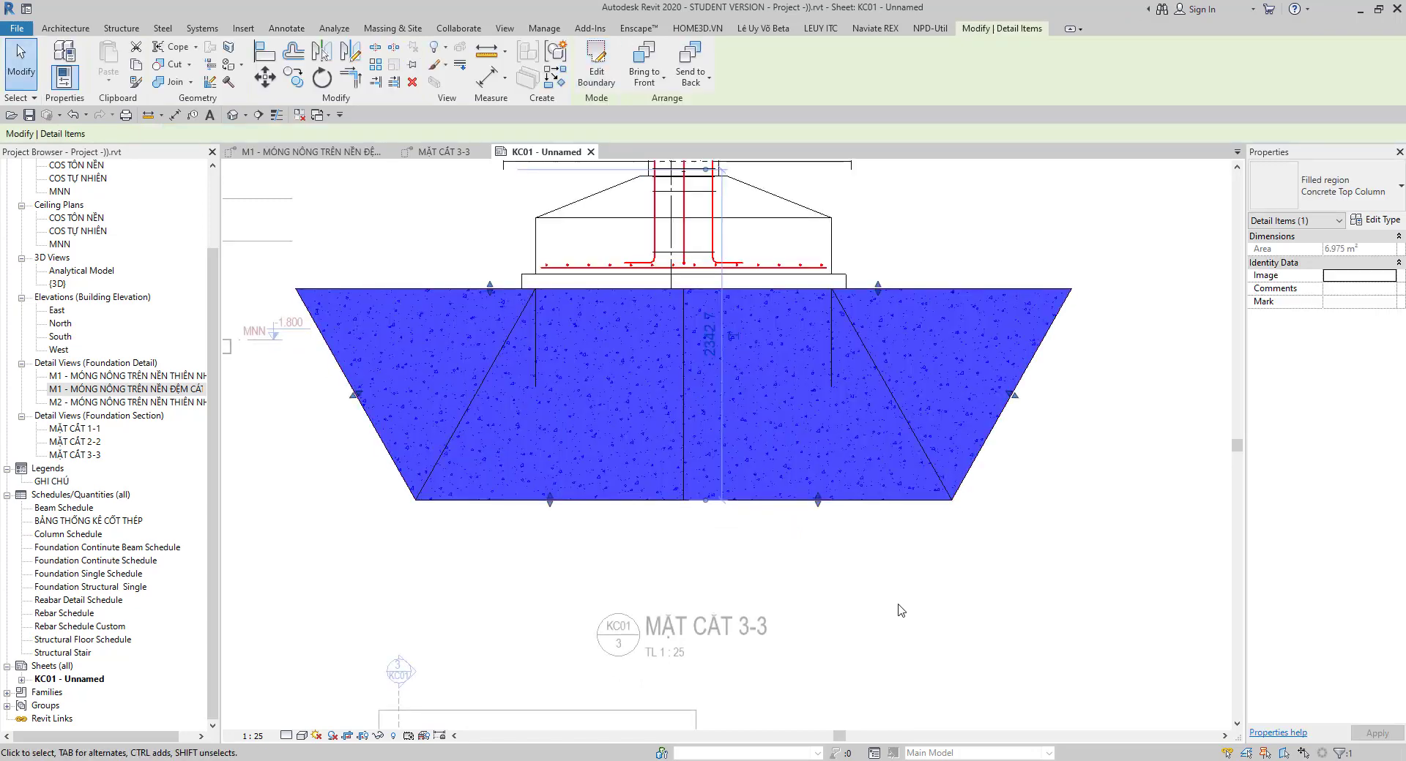
pyautogui.click(900, 609)
# Place the 850/1900/1900/850 dimension string across the bed corners and centre line.
pyautogui.scroll(2, 897, 645)
pyautogui.scroll(-2, 916, 629)
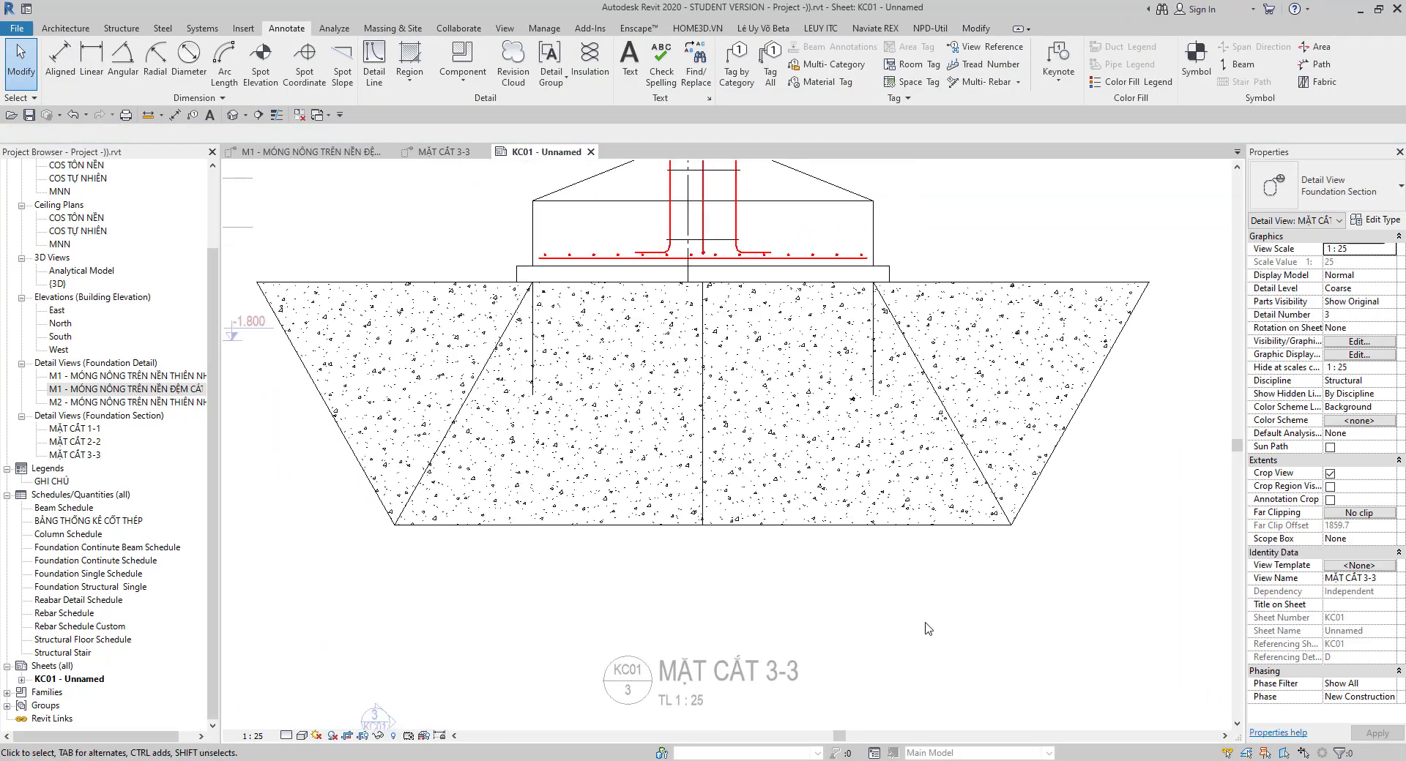
pyautogui.scroll(-2, 922, 622)
pyautogui.scroll(-1, 911, 600)
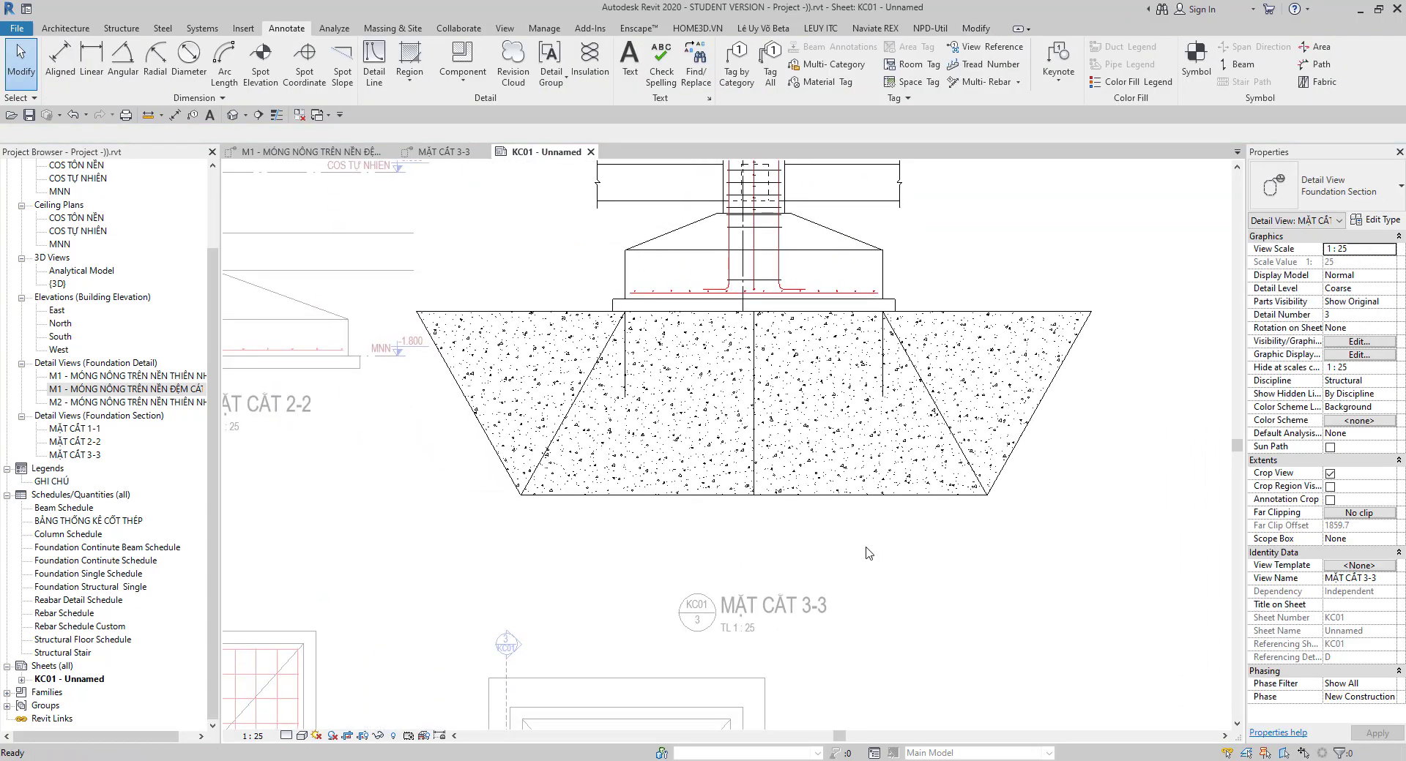
pyautogui.press('d')
pyautogui.press('i')
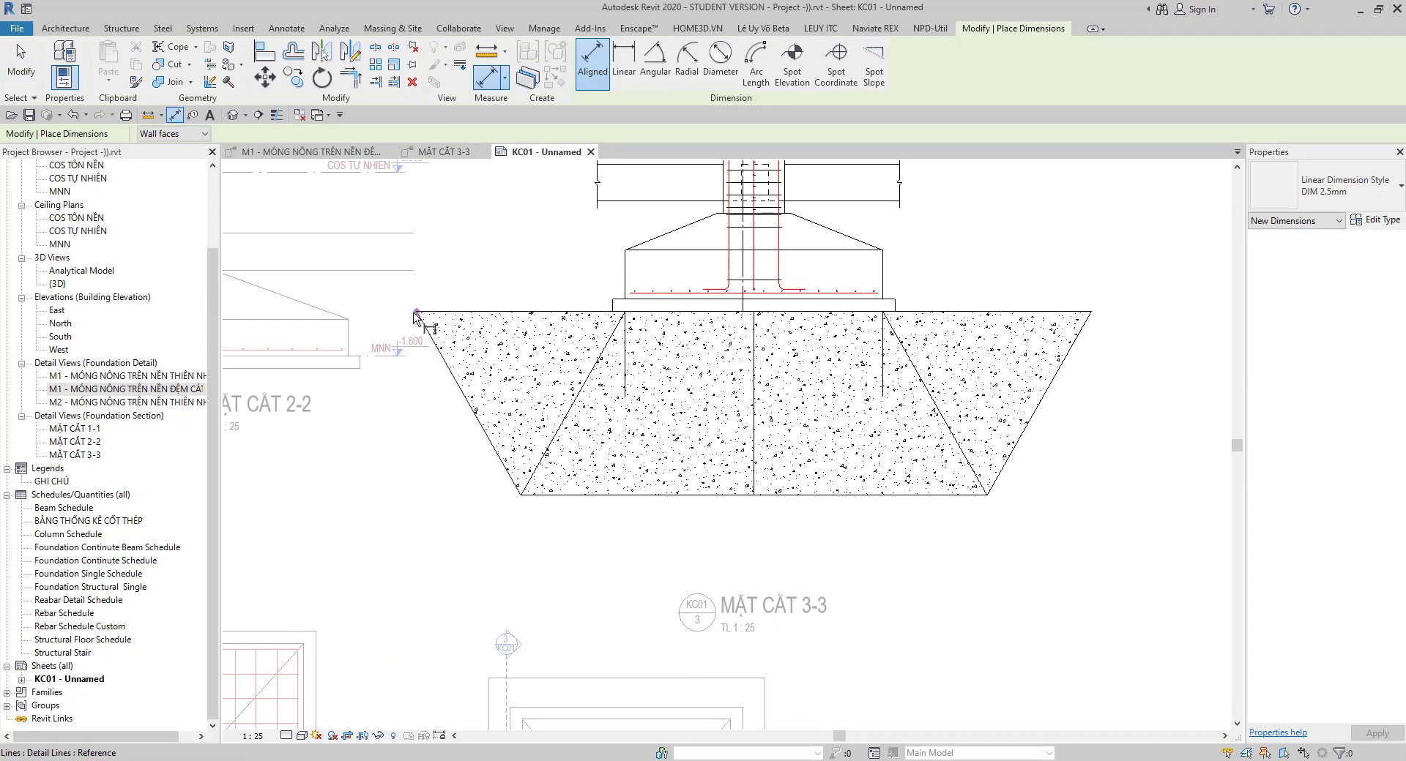
pyautogui.click(416, 312)
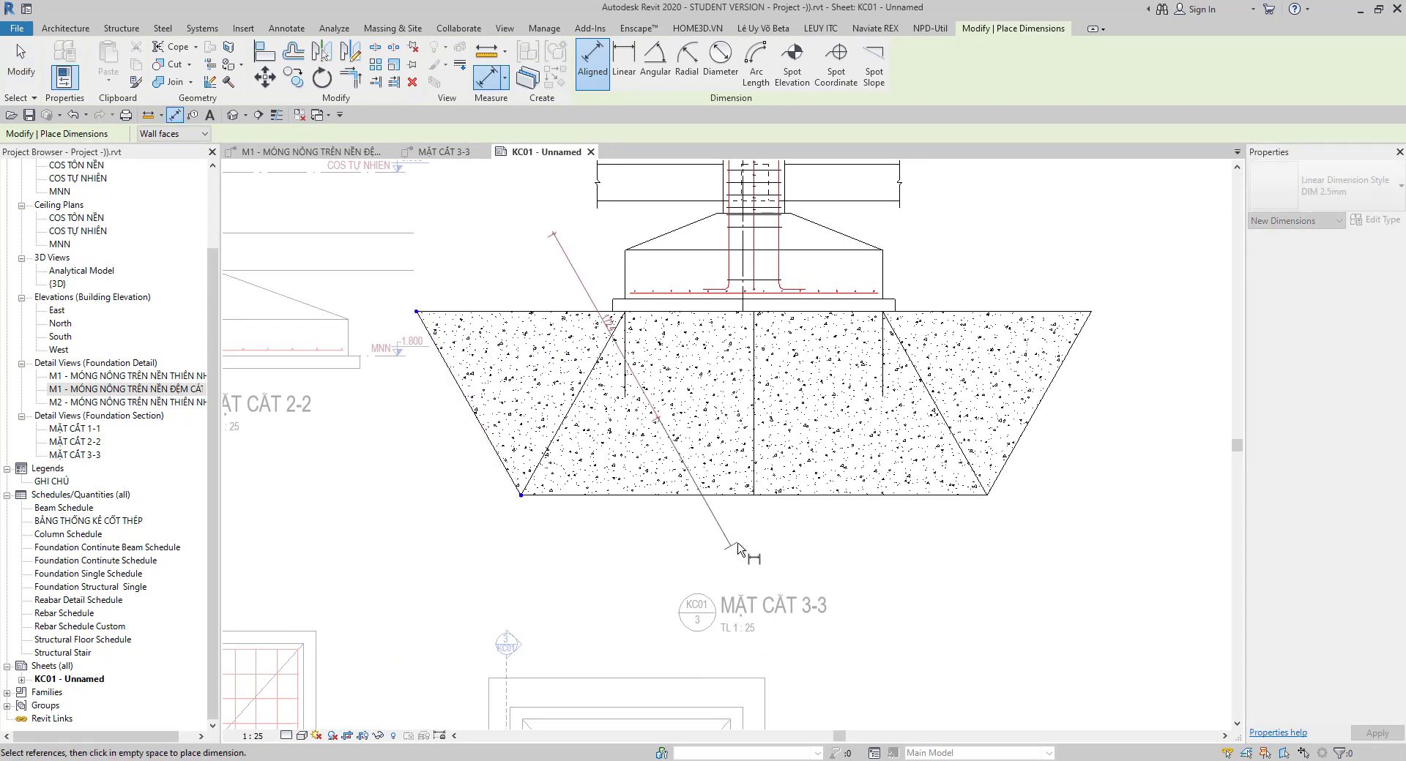
pyautogui.press('Escape')
pyautogui.moveTo(768, 518); pyautogui.dragTo(712, 526, button='middle')
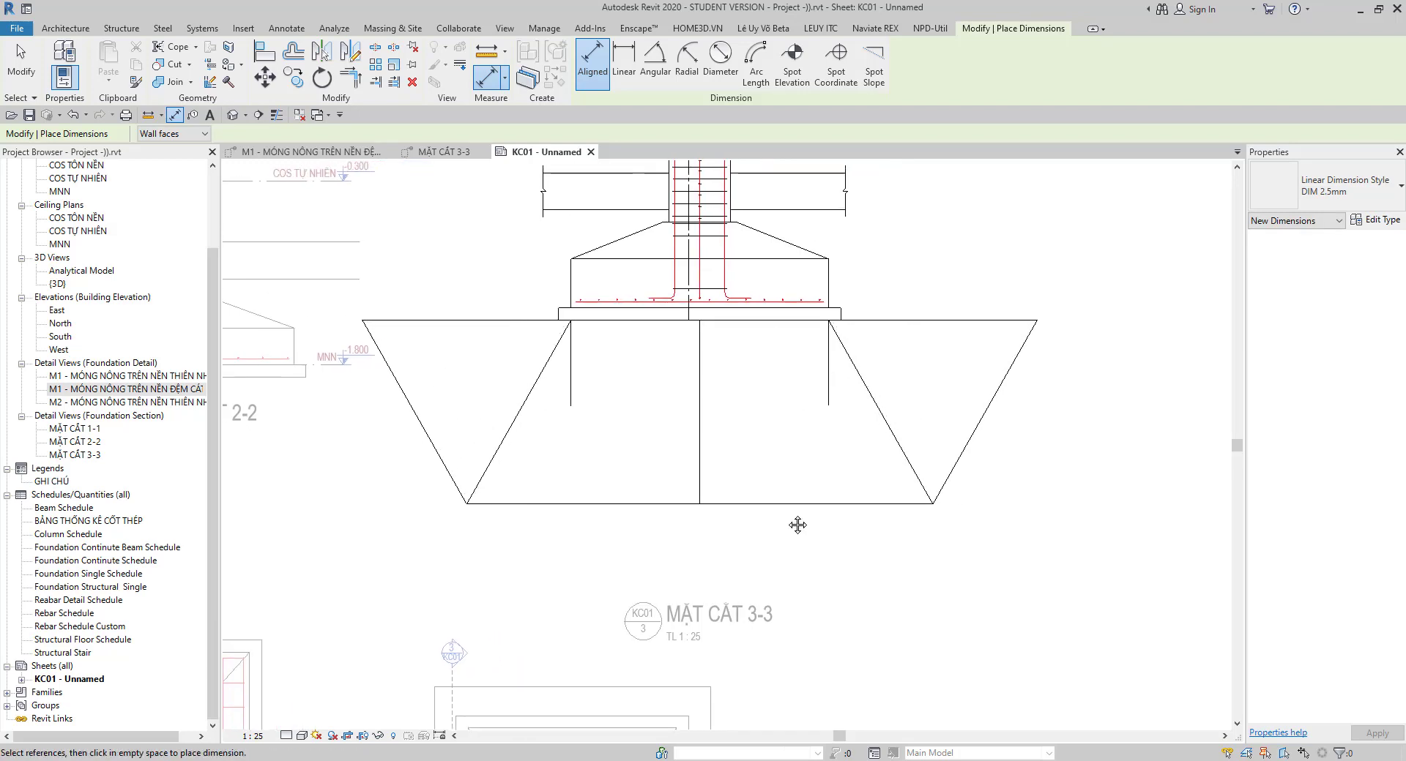
pyautogui.click(699, 448)
pyautogui.click(931, 504)
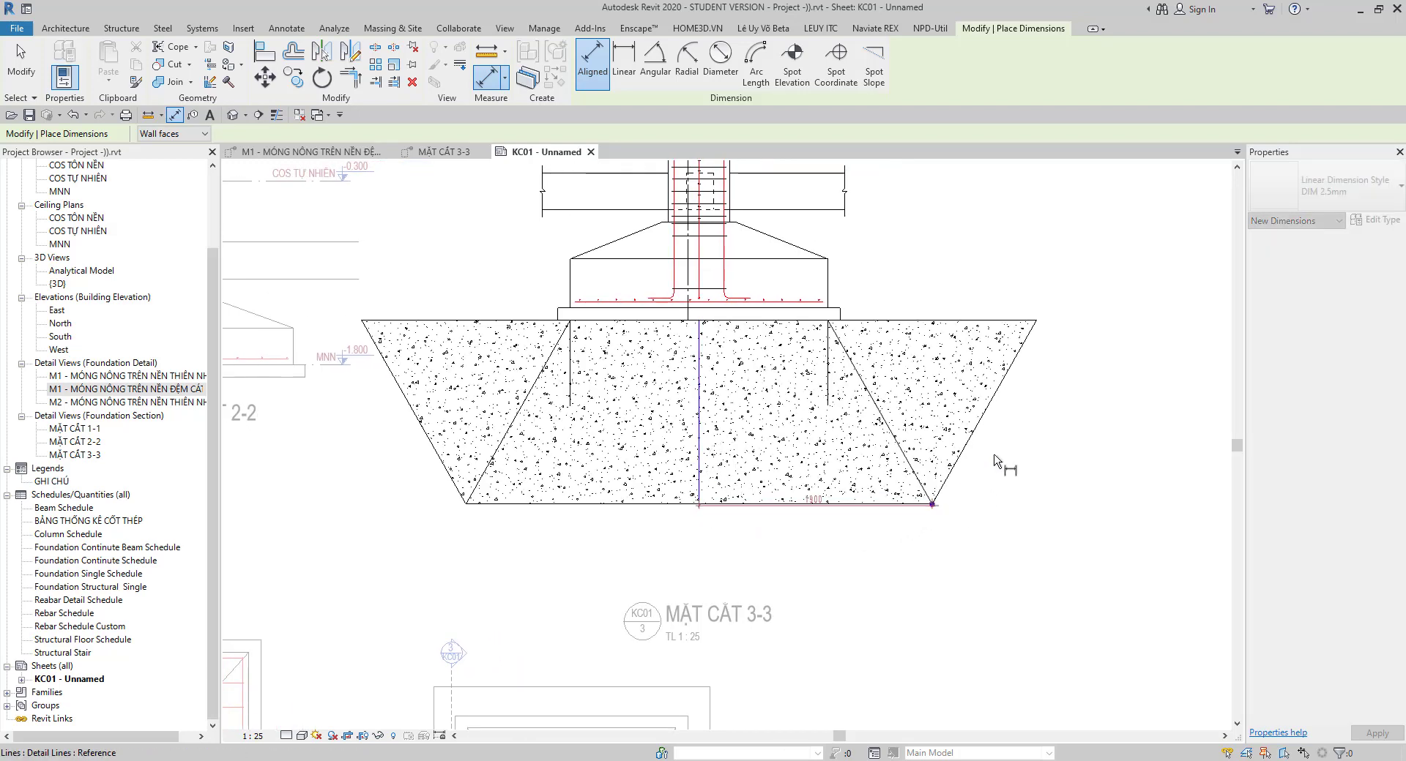
pyautogui.click(1036, 320)
pyautogui.click(465, 504)
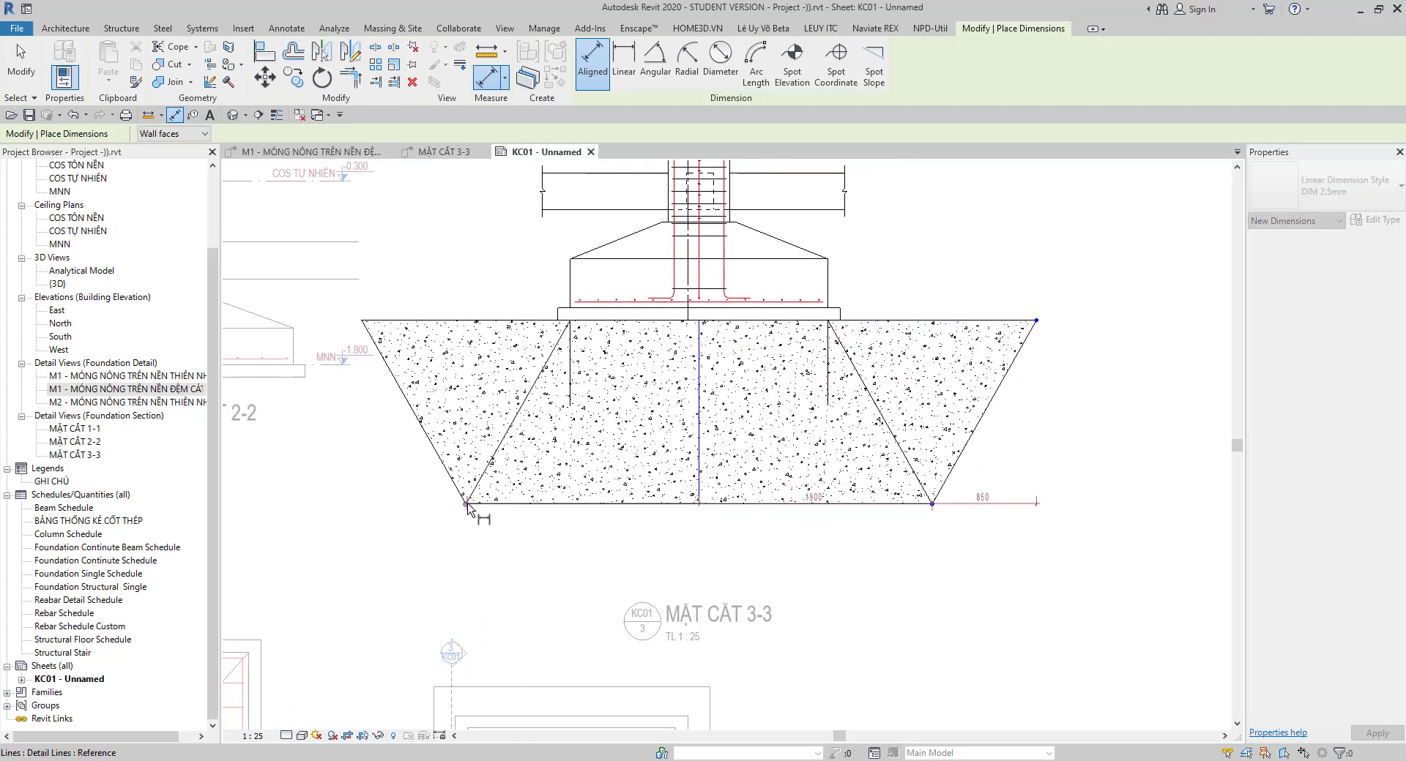
pyautogui.click(361, 320)
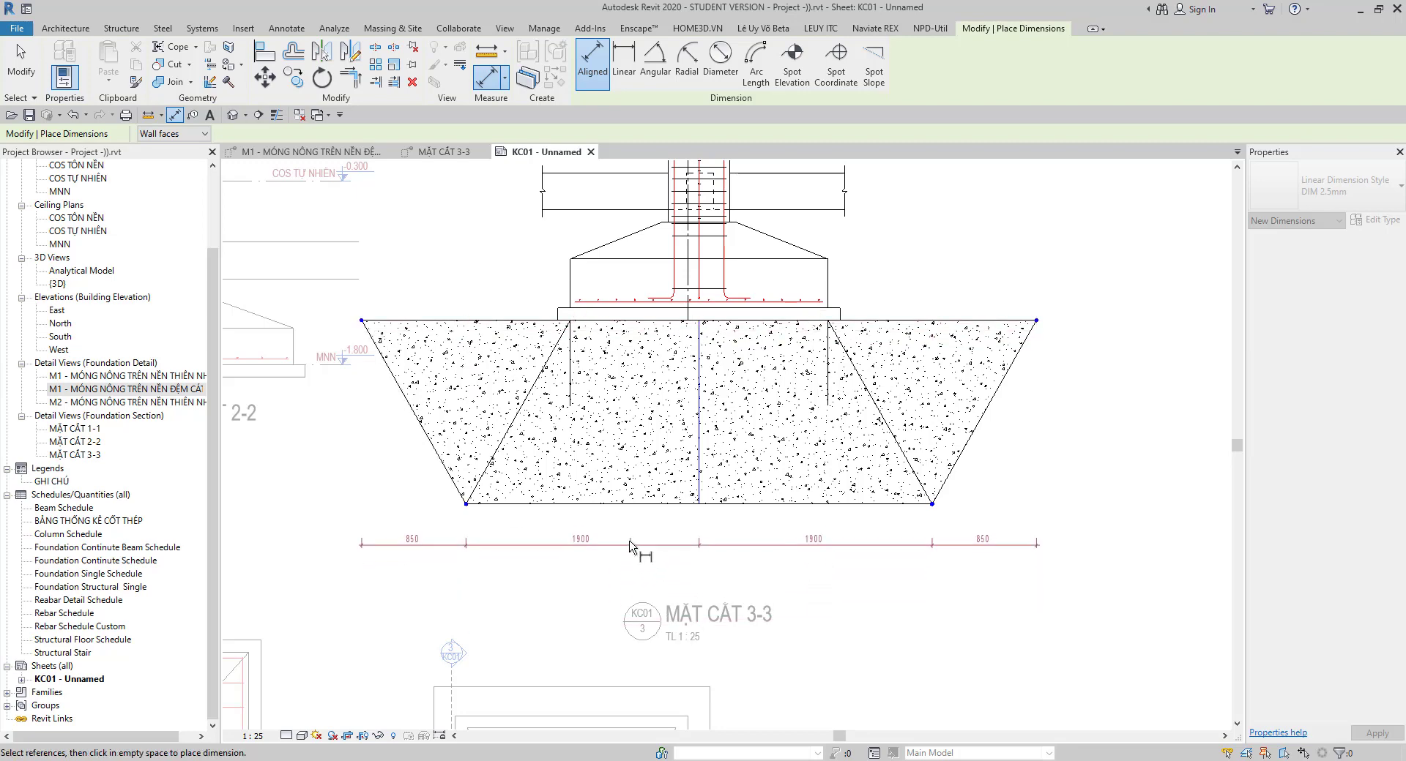
pyautogui.click(641, 534)
# Add the 3800 base-width dimension and the 5500 overall top-width dimension.
pyautogui.moveTo(641, 538); pyautogui.dragTo(648, 516, button='middle')
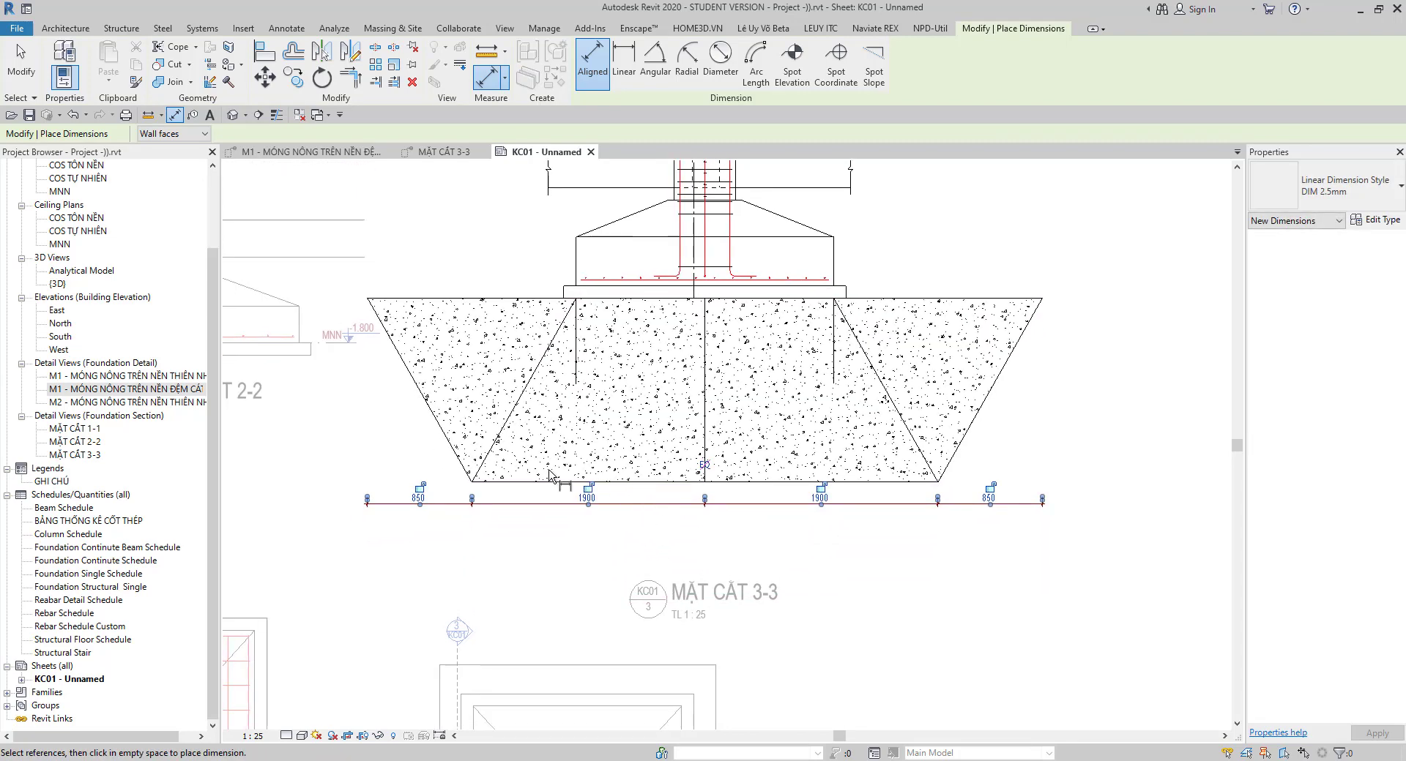
pyautogui.click(471, 482)
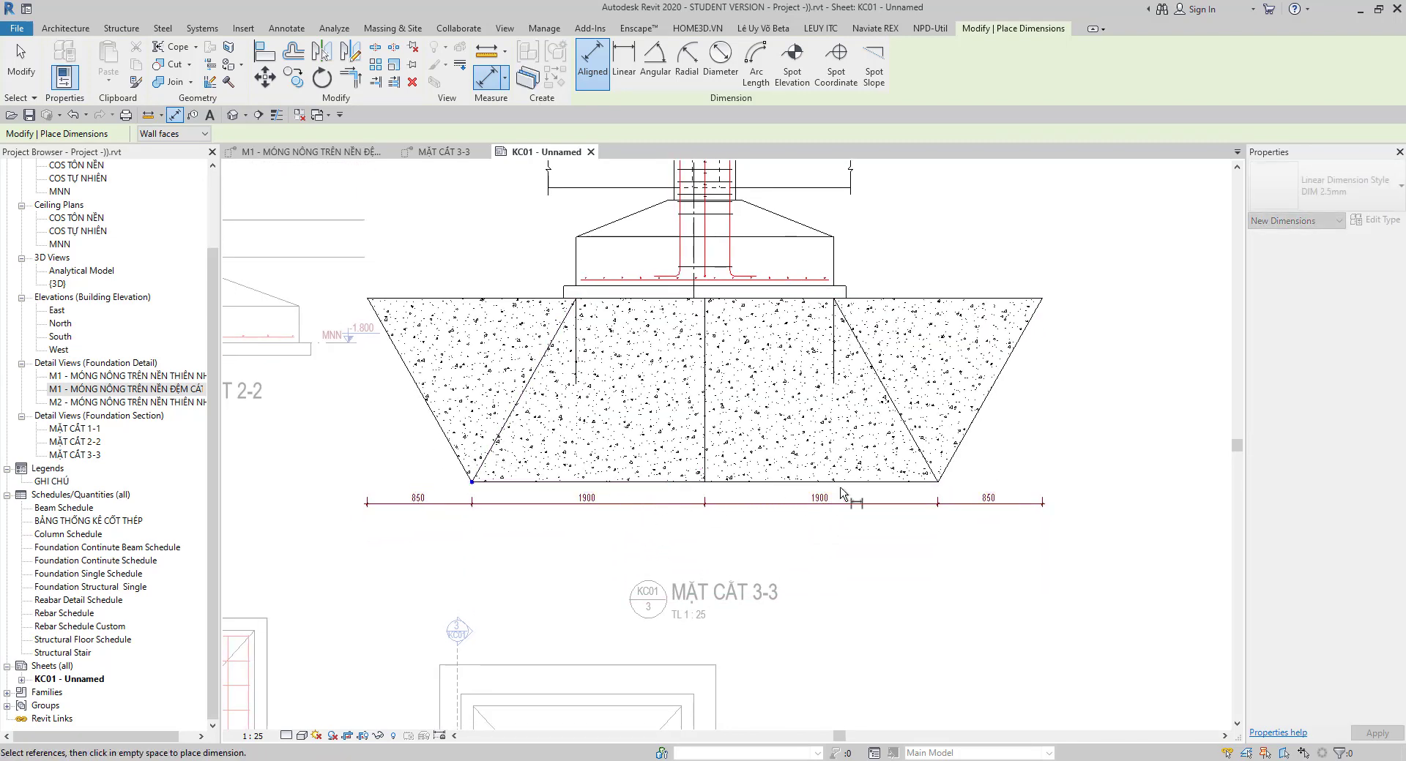
pyautogui.click(938, 482)
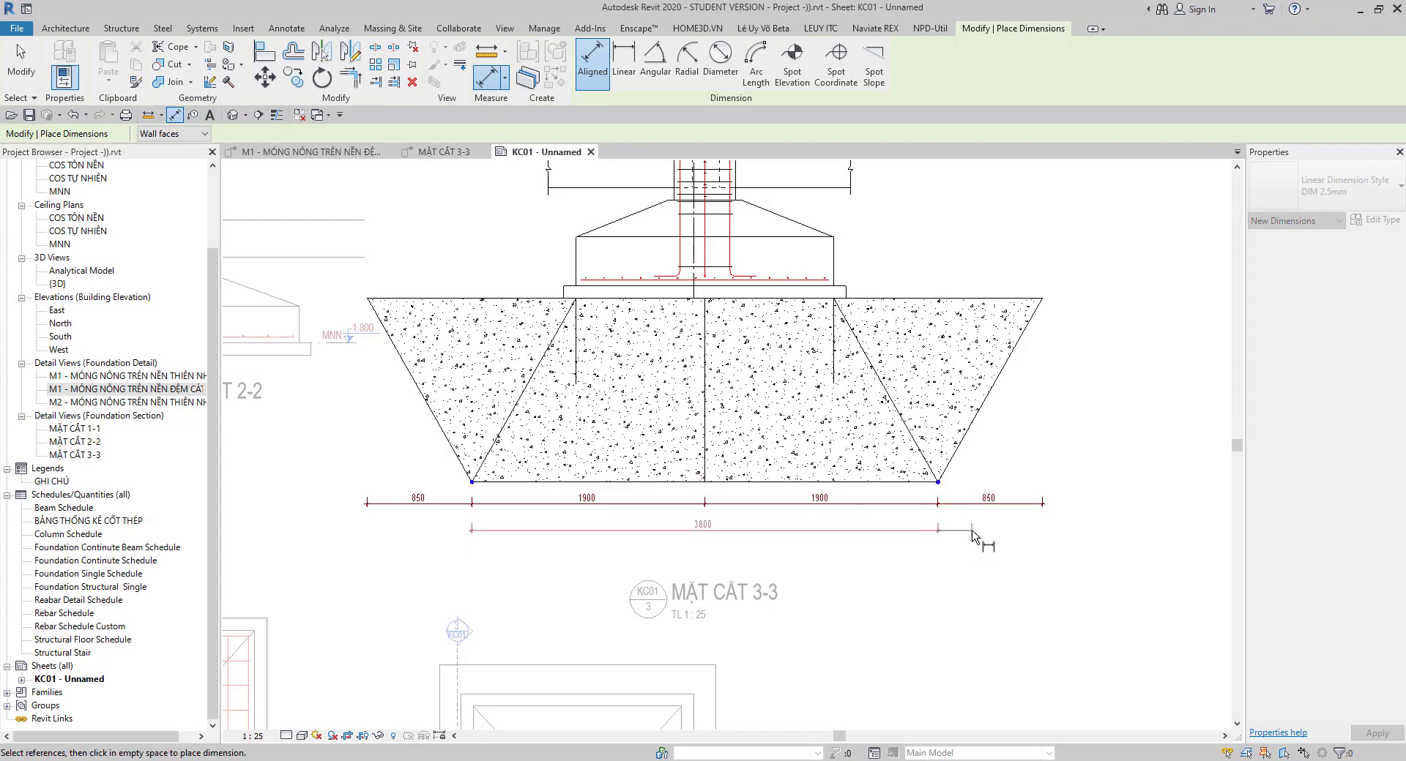
pyautogui.click(977, 521)
pyautogui.moveTo(594, 412); pyautogui.dragTo(599, 400, button='middle')
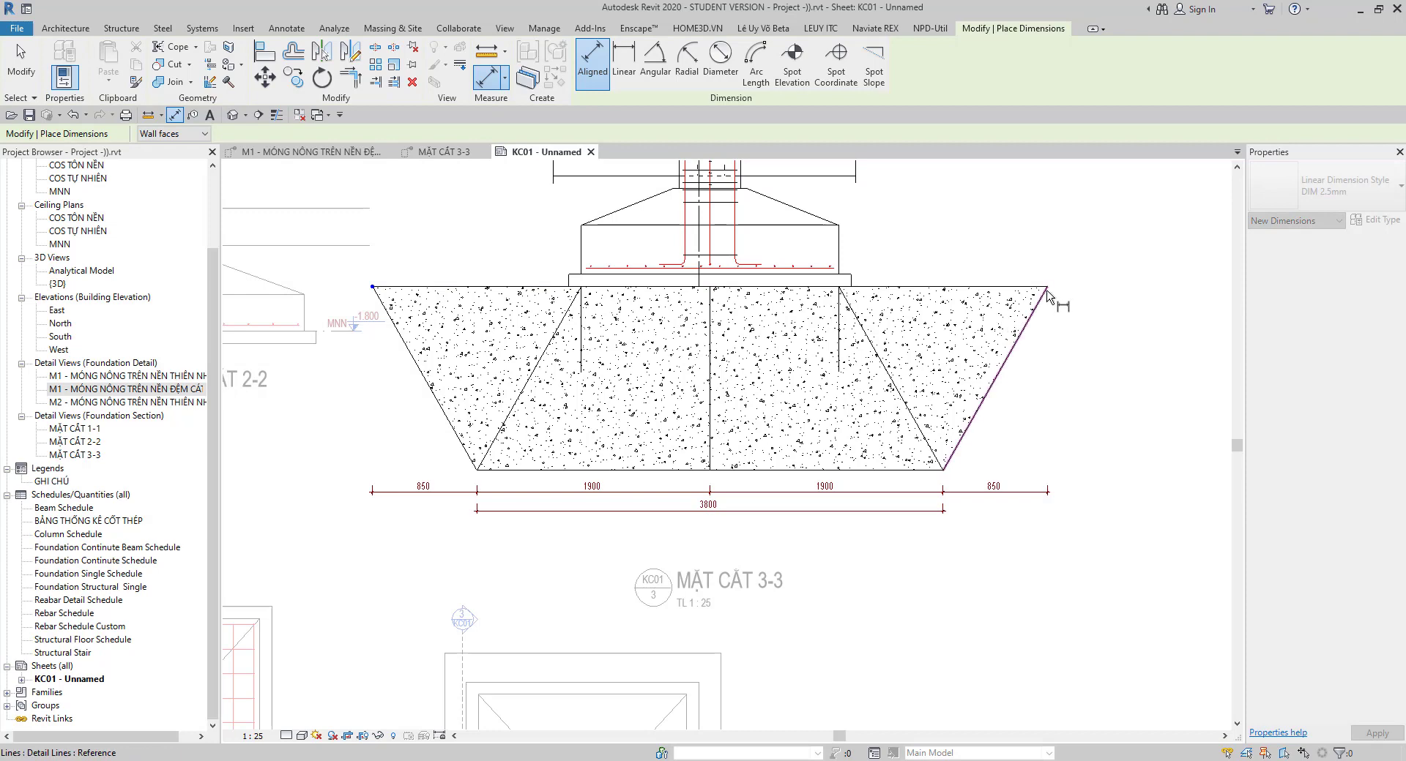
pyautogui.click(1057, 353)
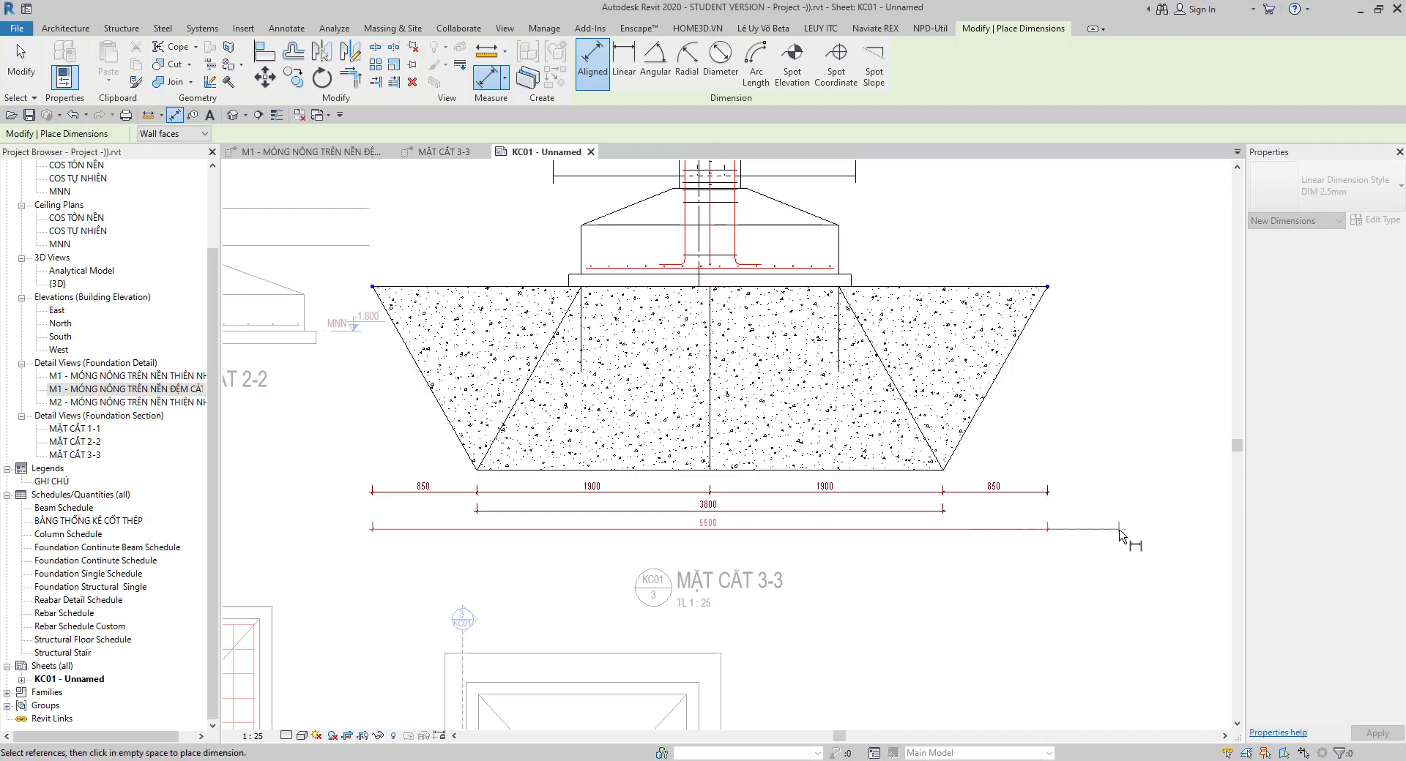
pyautogui.click(1120, 528)
pyautogui.press('Escape')
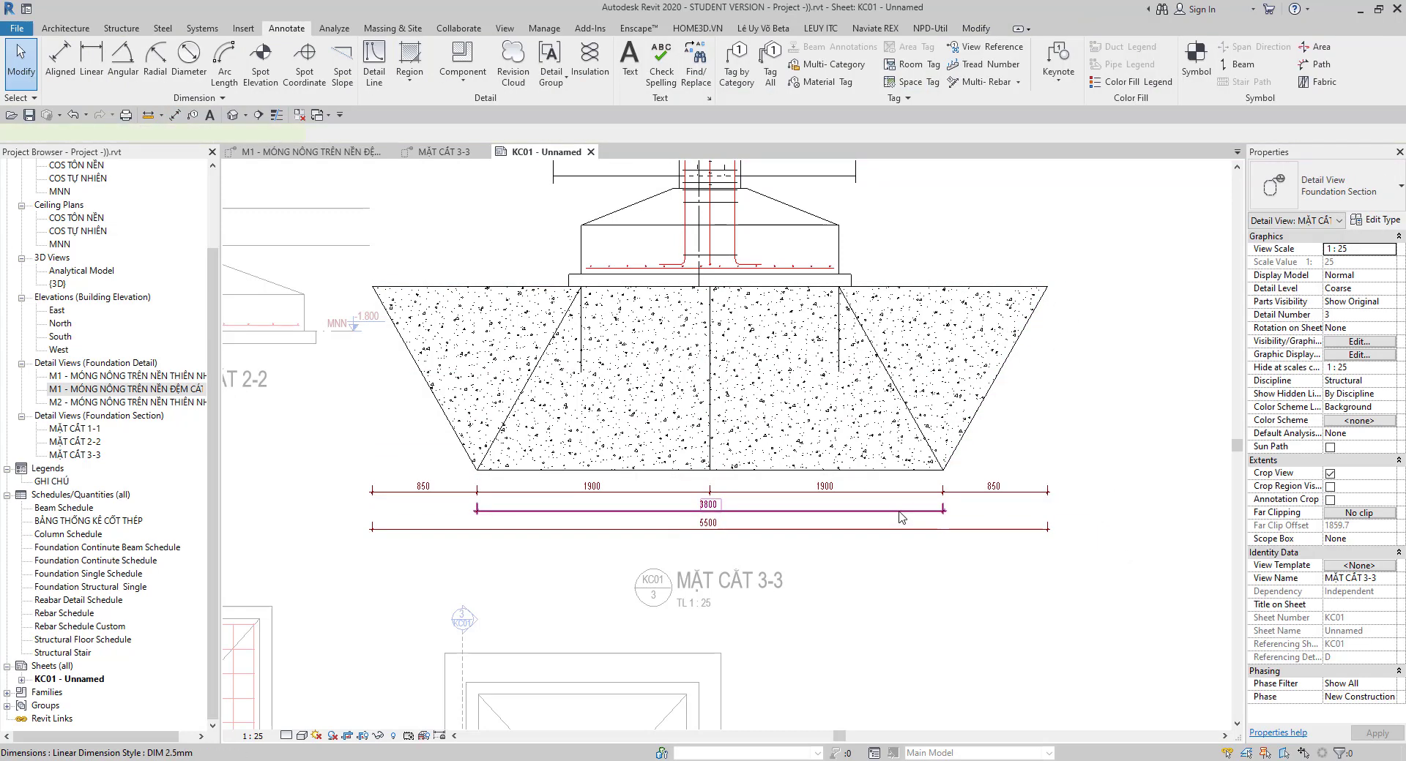
# Add witness lines at the top corners to split the 3800 dimension into 850/3800/850.
pyautogui.click(902, 524)
pyautogui.click(772, 62)
pyautogui.click(1047, 287)
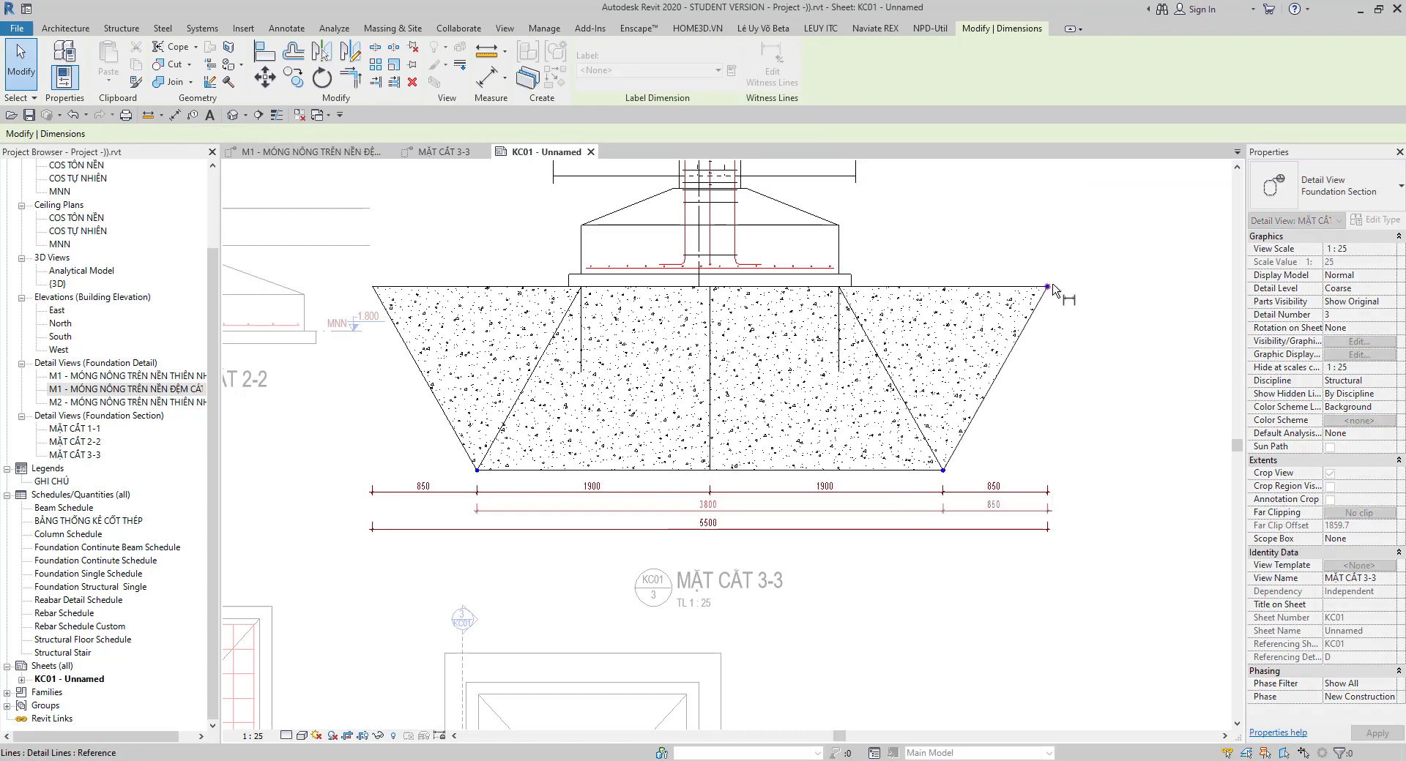
pyautogui.click(372, 287)
pyautogui.click(425, 227)
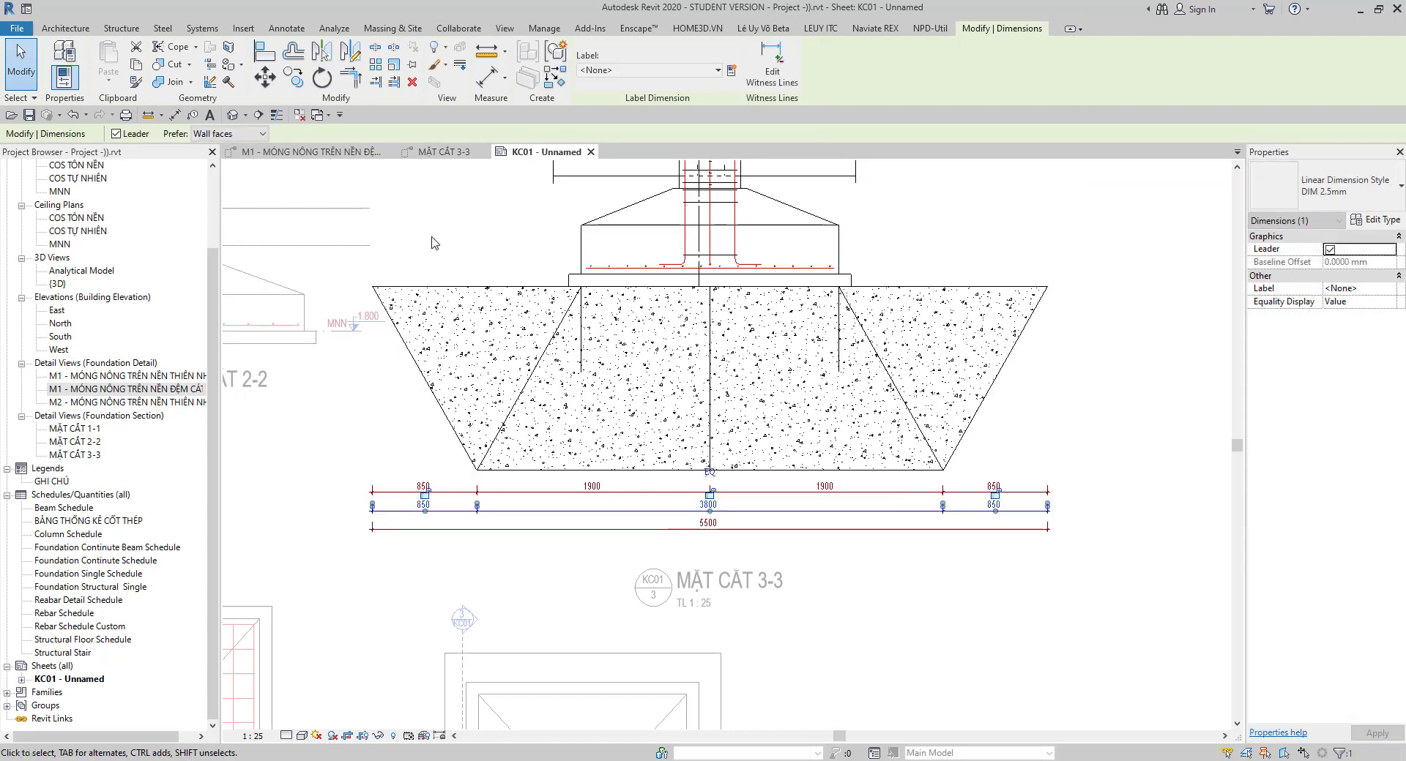
pyautogui.press('Escape')
pyautogui.scroll(2, 648, 554)
pyautogui.moveTo(648, 554); pyautogui.dragTo(684, 544, button='middle')
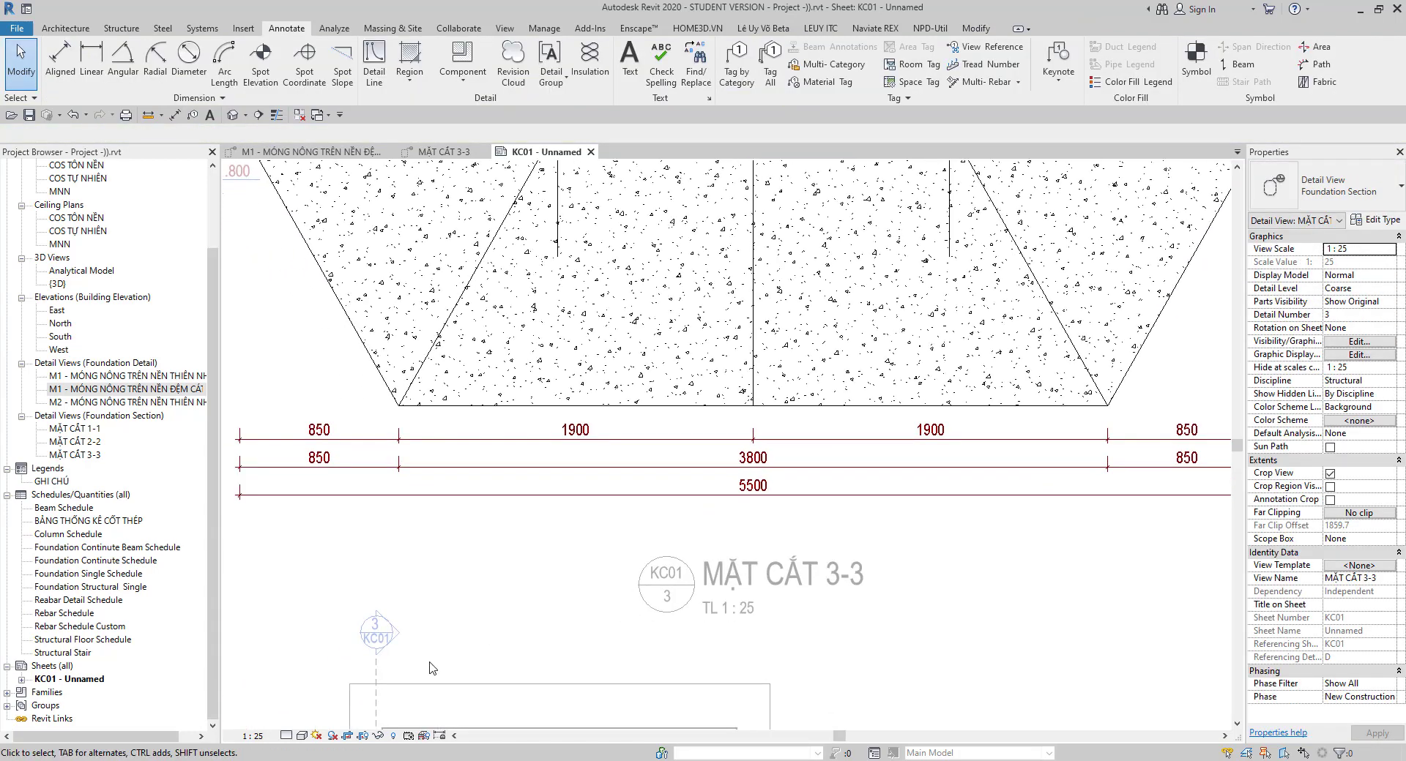
# Check the dimensions against section 3-3 in the reference PDF, then return to Revit.
pyautogui.hotkey('alt', 'Tab')
pyautogui.moveTo(762, 558); pyautogui.dragTo(804, 536)
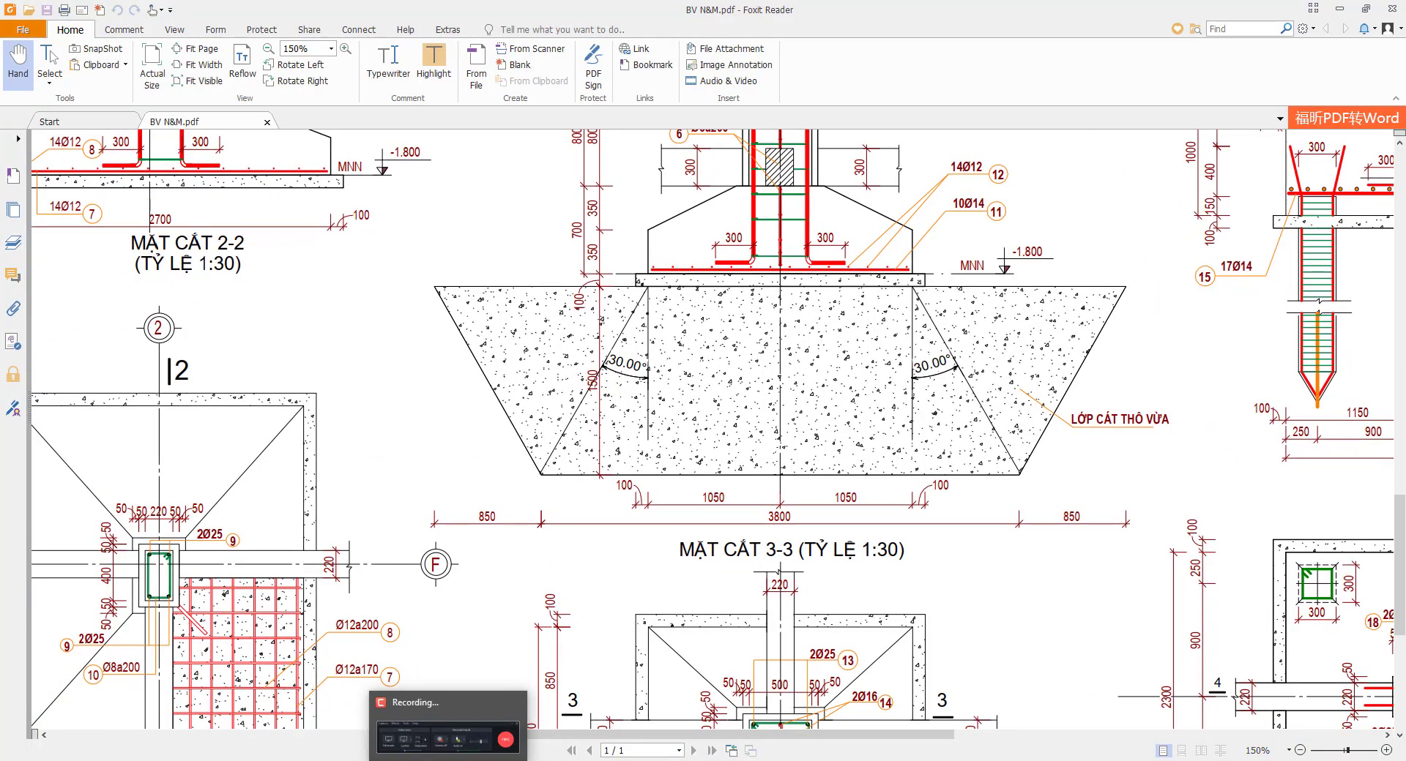
pyautogui.hotkey('alt', 'Tab')
# Add a 29.54° angular dimension between the left sloped line and the vertical line of section 3-3's footing.
pyautogui.scroll(-2, 776, 489)
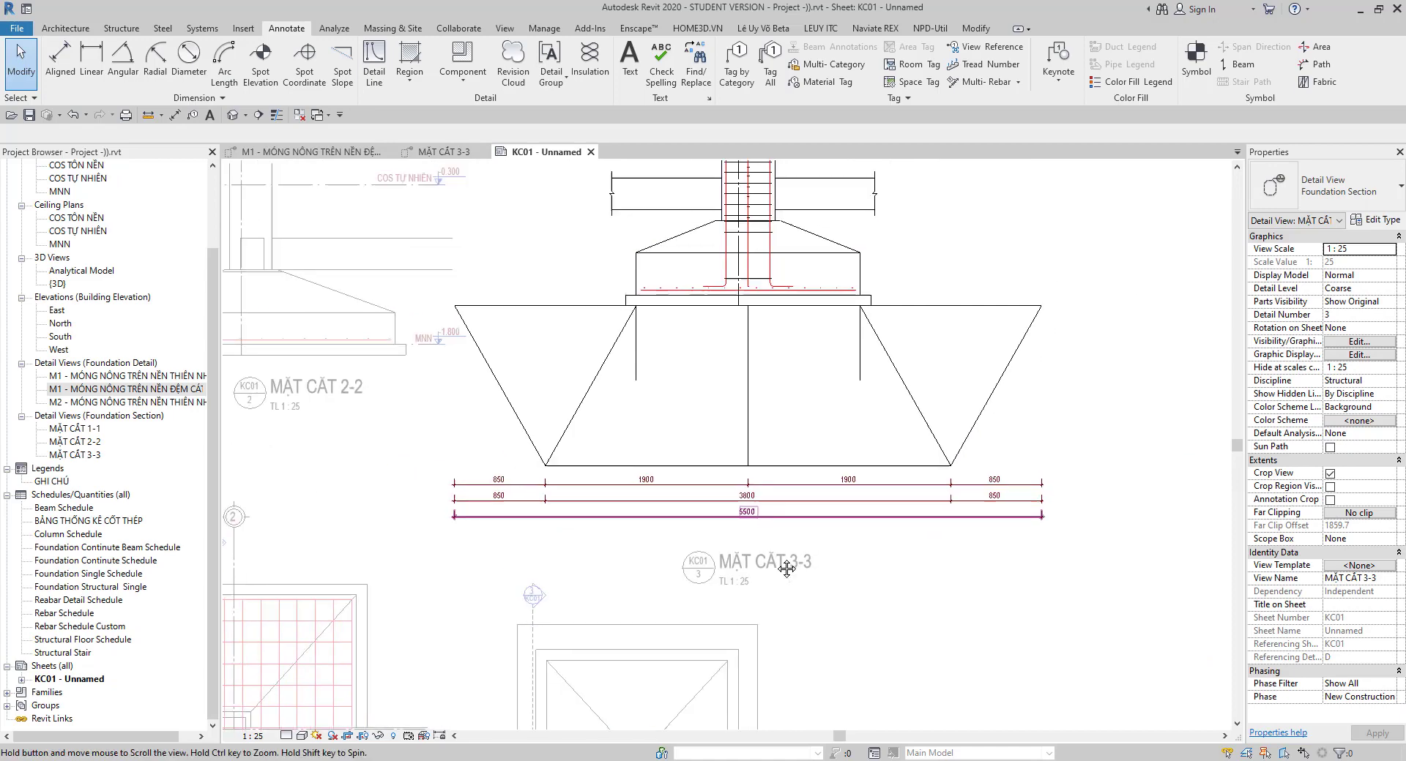
pyautogui.scroll(1, 594, 415)
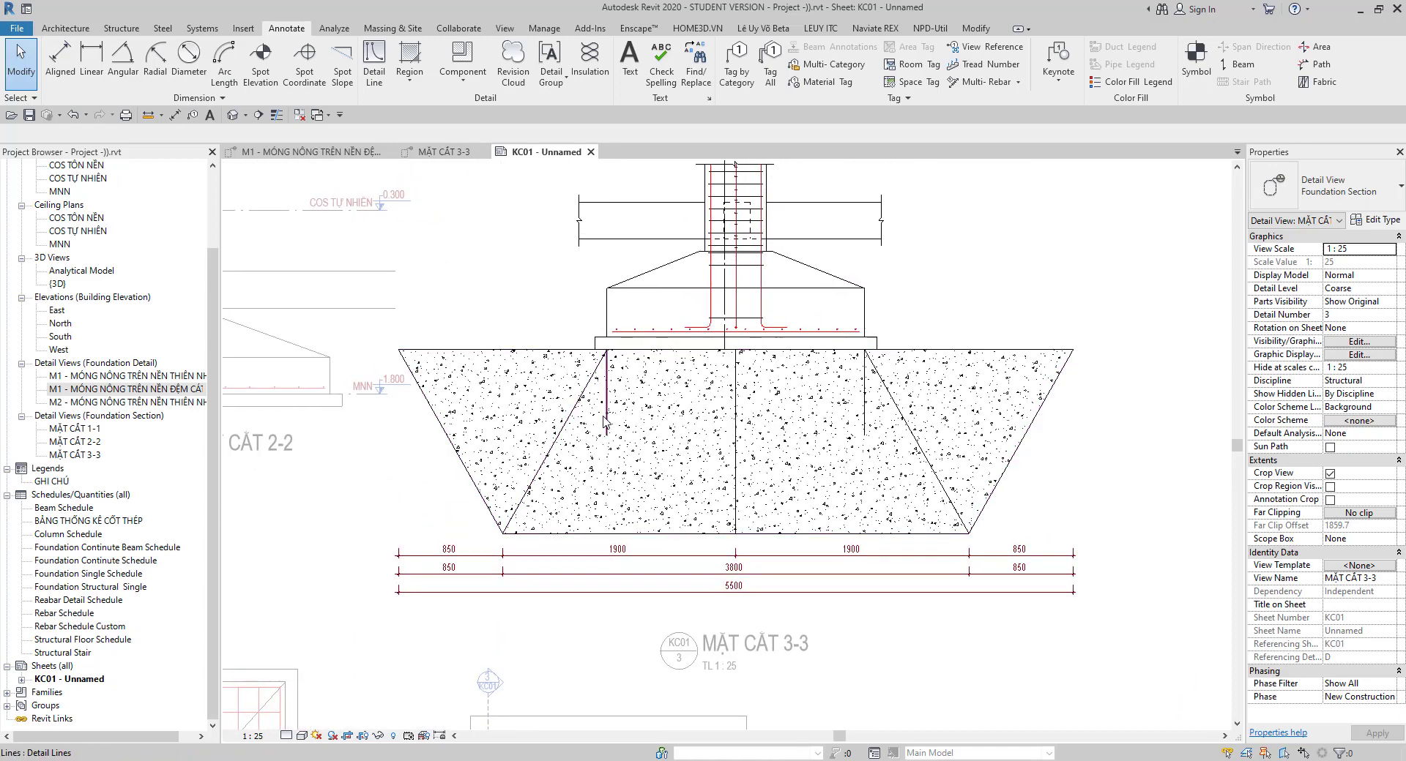
pyautogui.scroll(1, 594, 415)
pyautogui.moveTo(596, 415); pyautogui.dragTo(597, 410, button='middle')
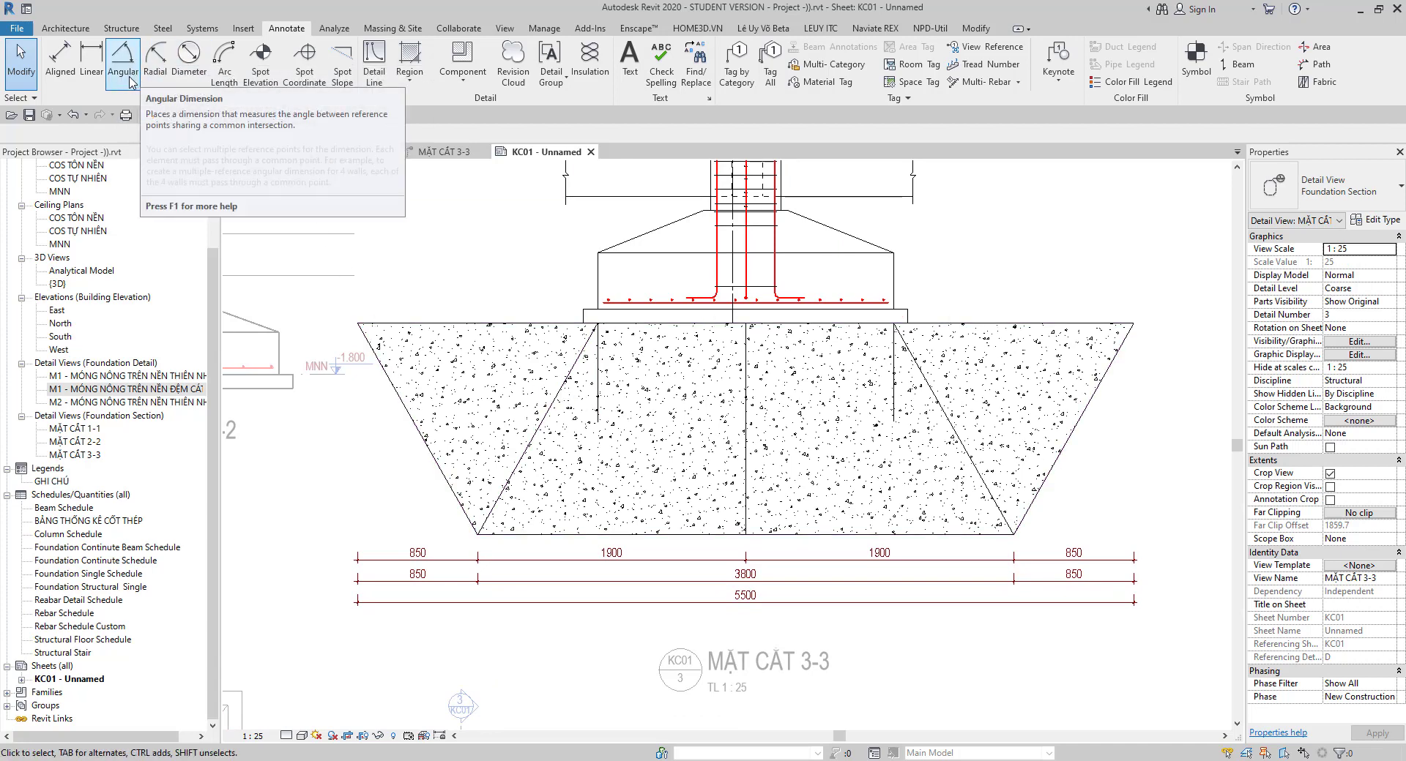
pyautogui.click(130, 79)
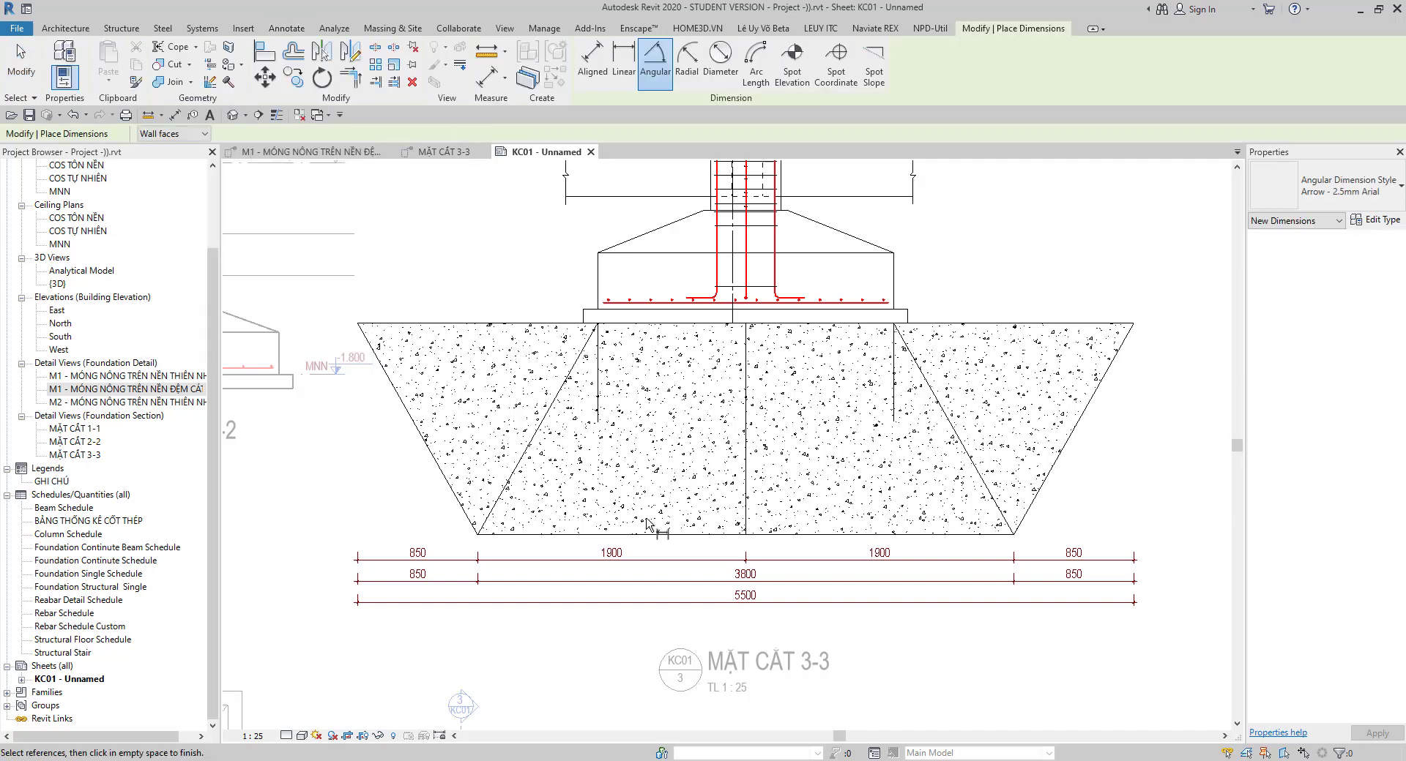
pyautogui.click(529, 444)
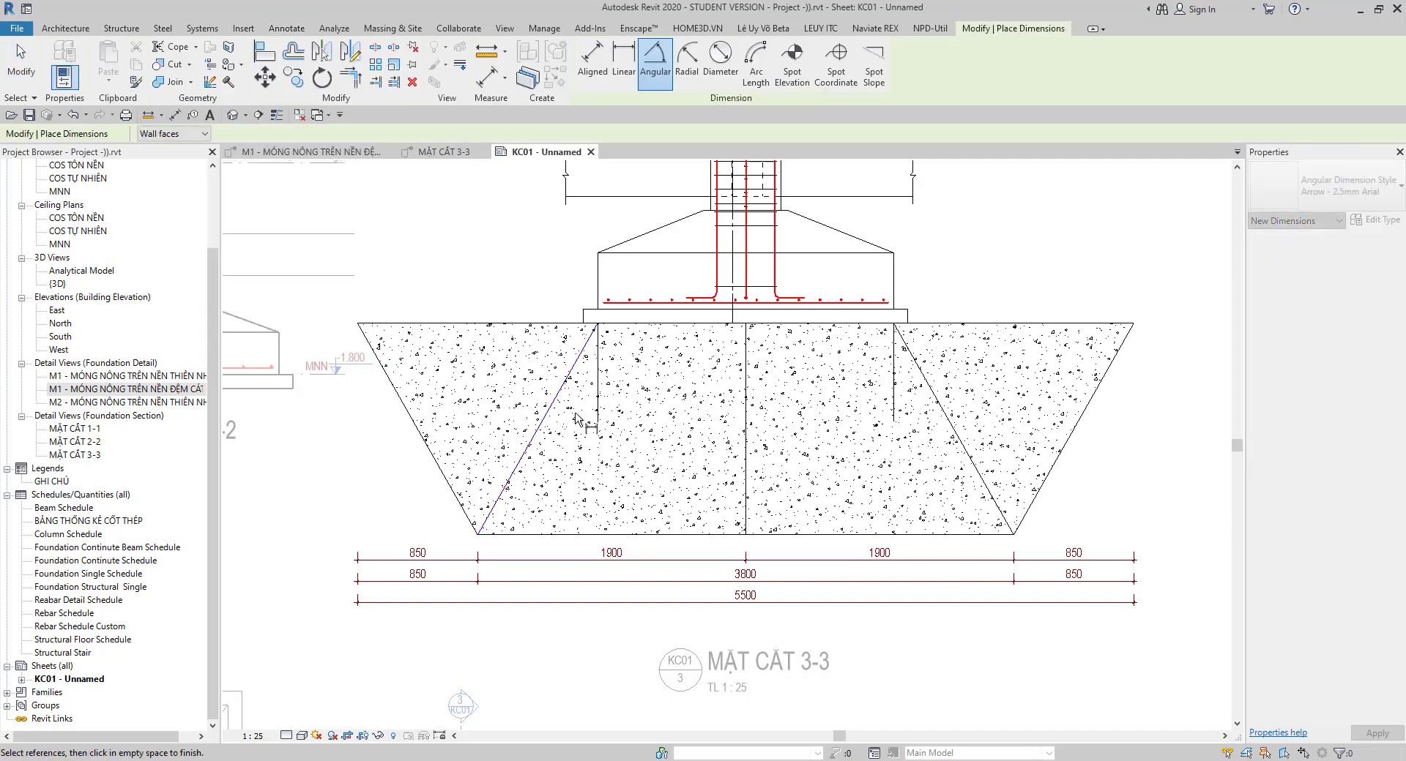
pyautogui.click(595, 417)
pyautogui.click(575, 438)
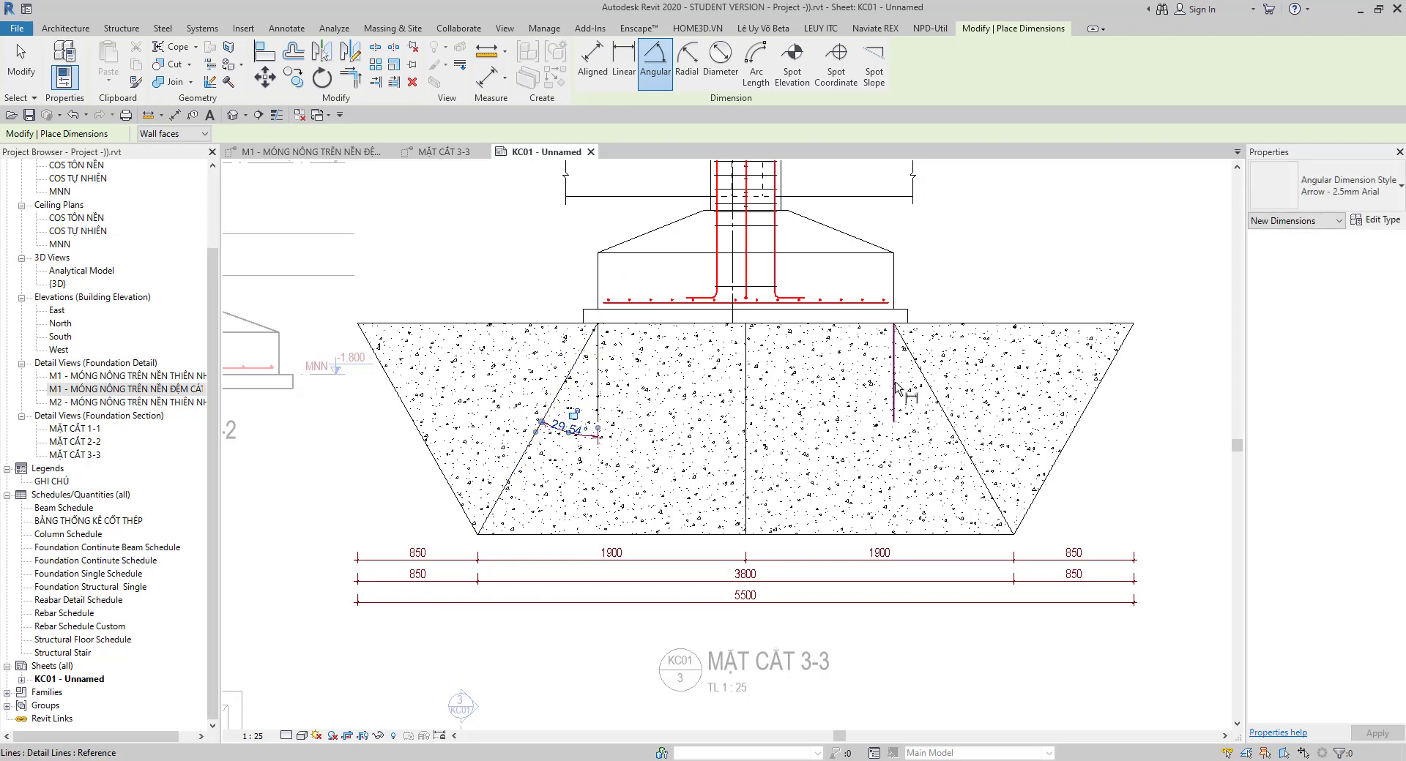
# Add the matching 29.54° angular dimension on the right side, then select the left one.
pyautogui.click(929, 380)
pyautogui.click(922, 423)
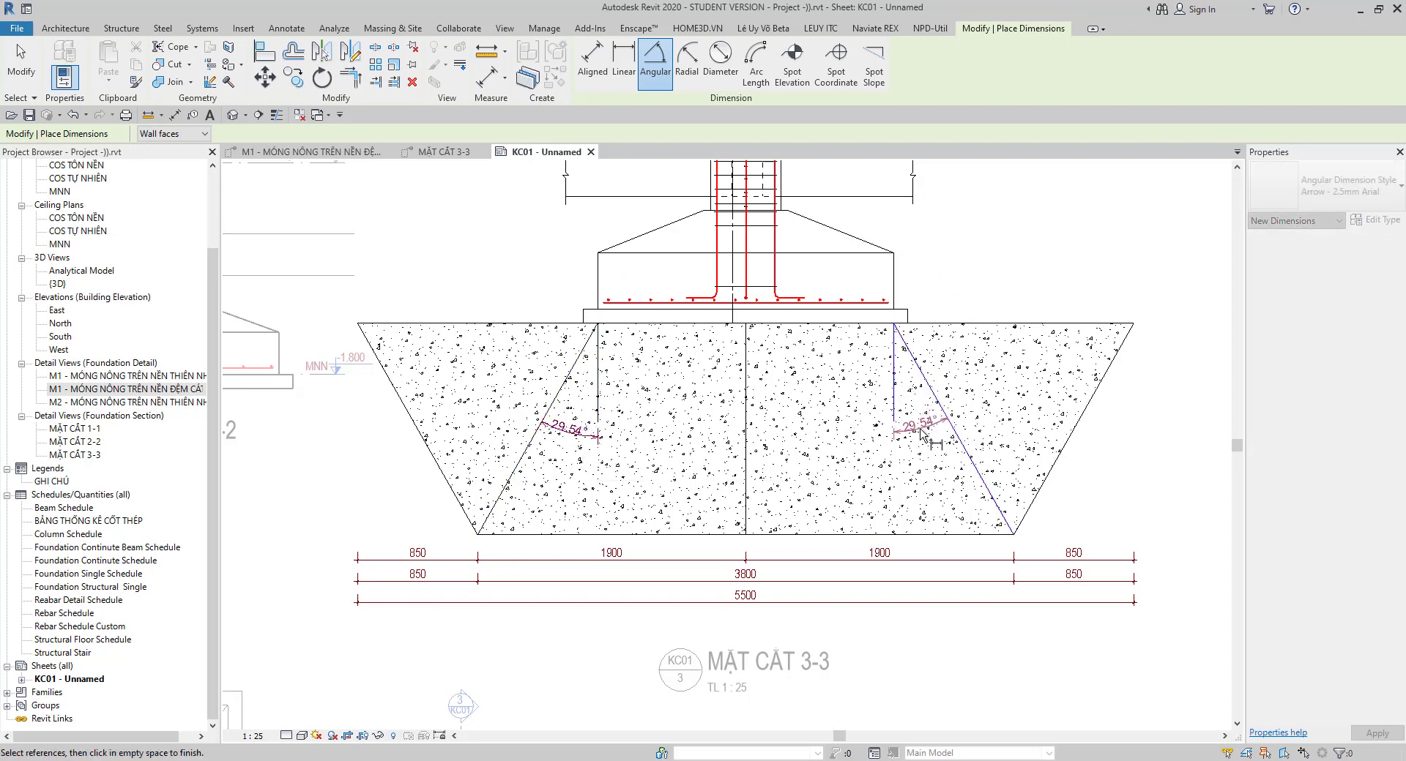
pyautogui.press('Escape')
pyautogui.scroll(2, 576, 415)
pyautogui.scroll(5, 576, 416)
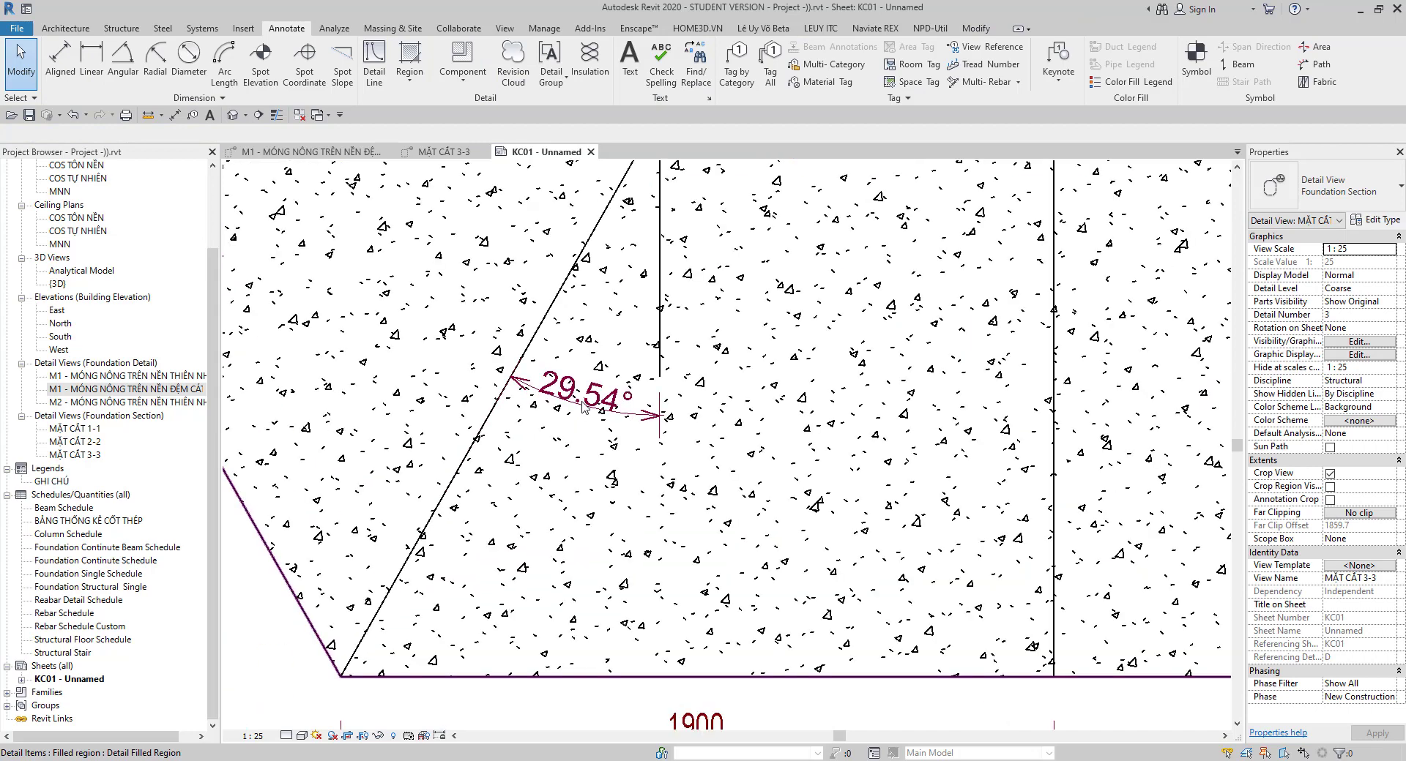
pyautogui.scroll(-3, 557, 411)
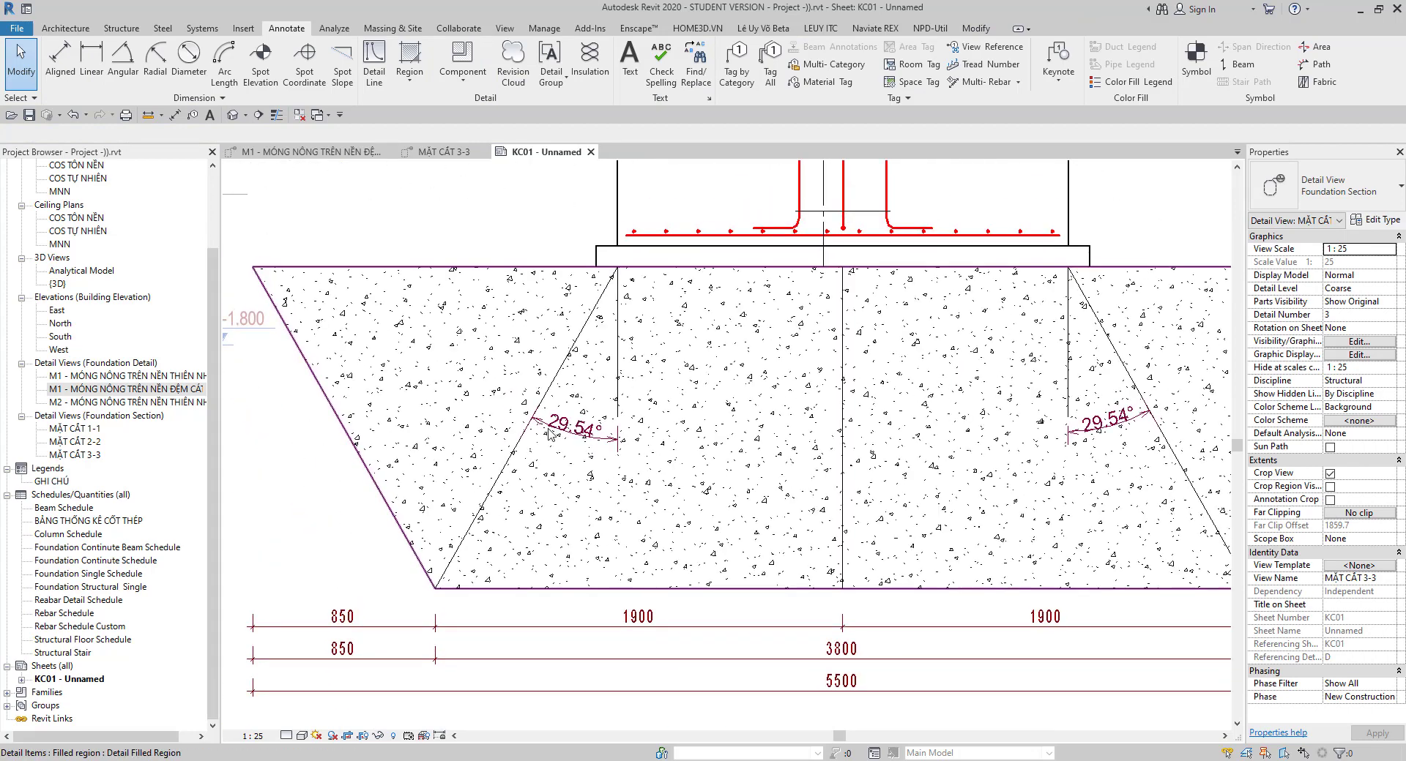
pyautogui.scroll(1, 498, 467)
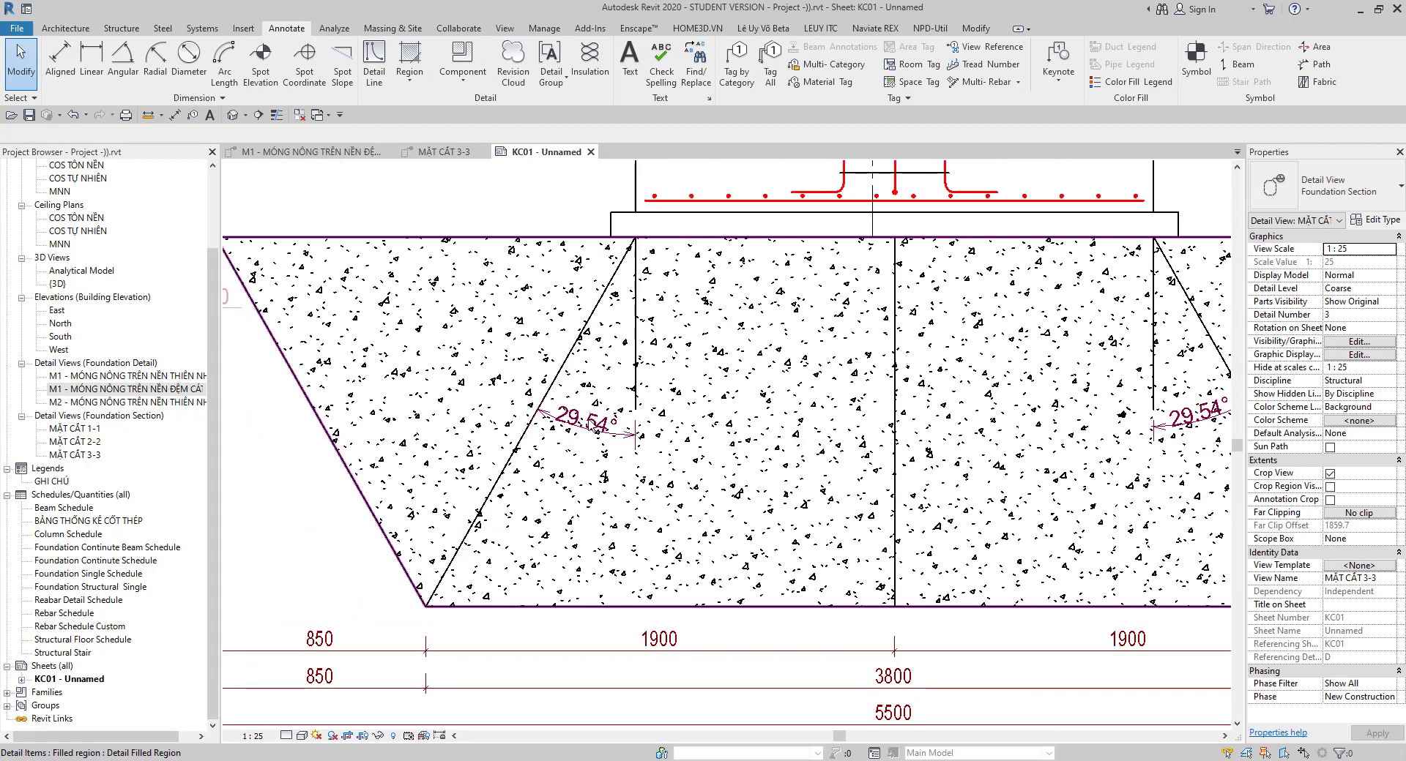
pyautogui.scroll(1, 586, 428)
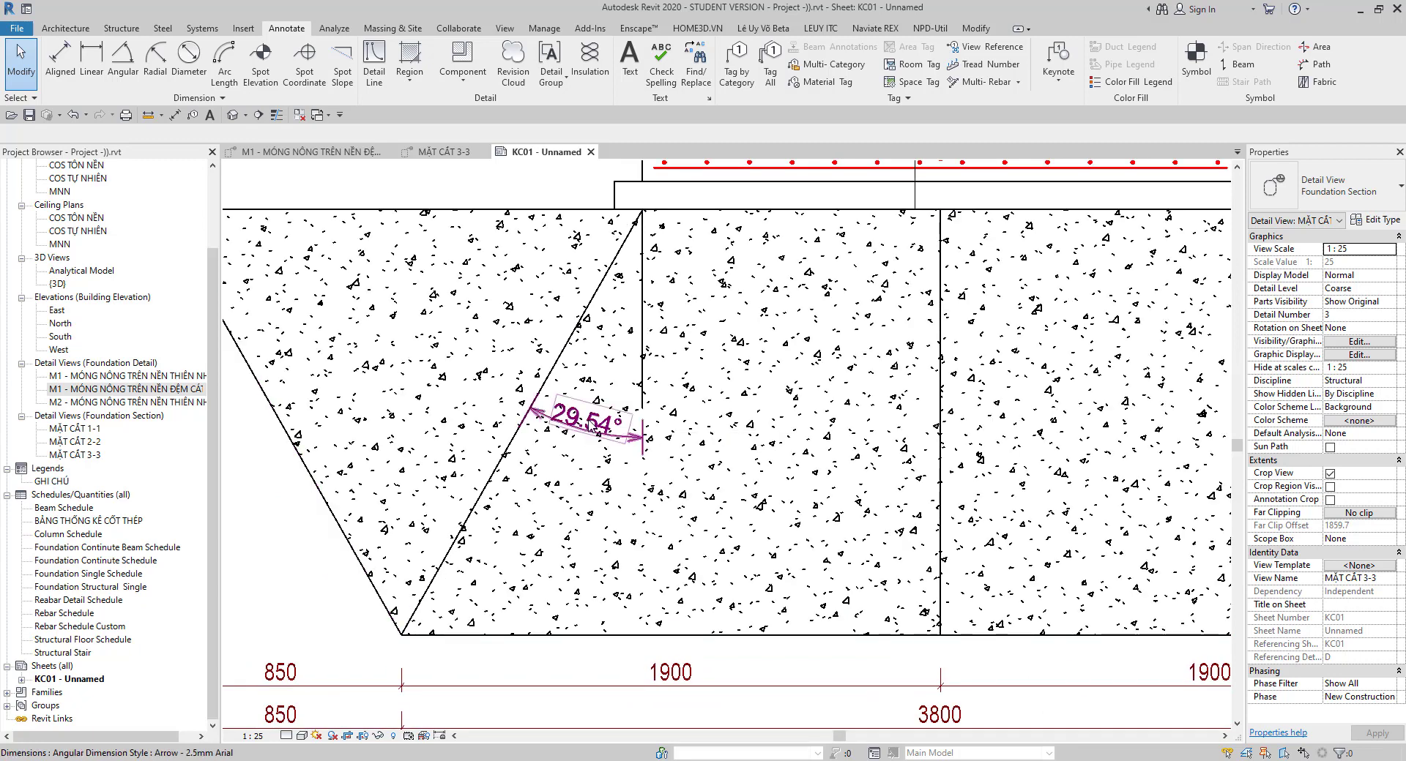
pyautogui.click(568, 425)
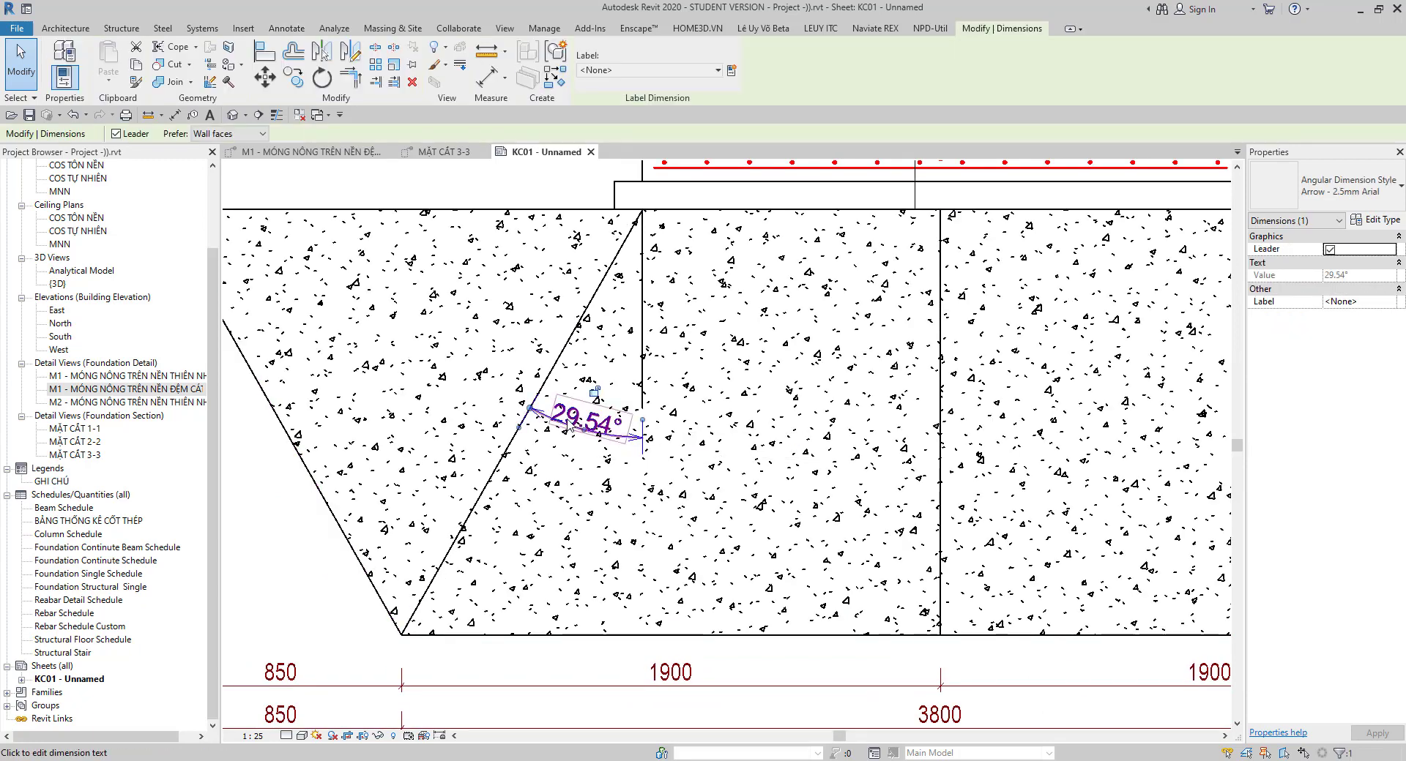
pyautogui.scroll(3, 571, 421)
pyautogui.scroll(3, 571, 421)
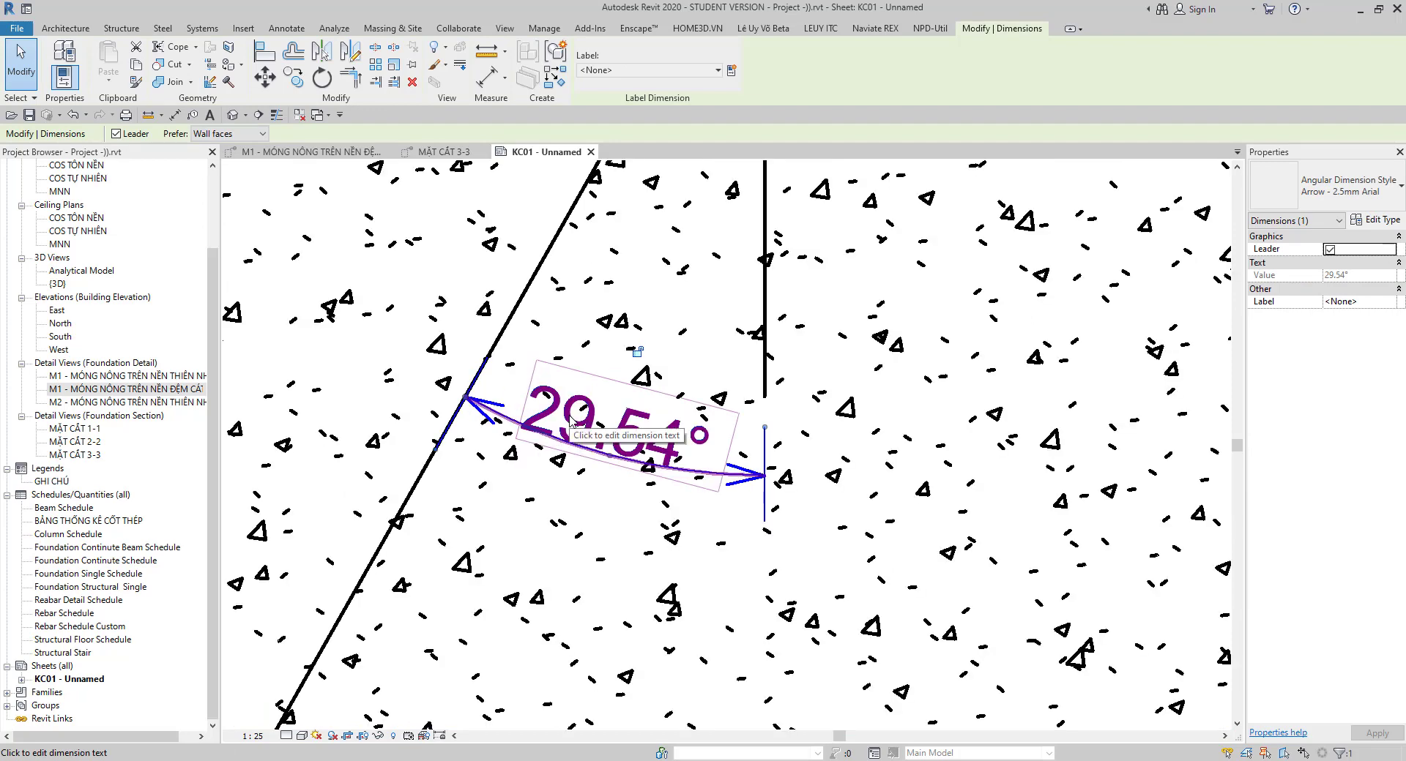
# Replace the left angle dimension's 29.54° value with the text 30°.
pyautogui.click(571, 421)
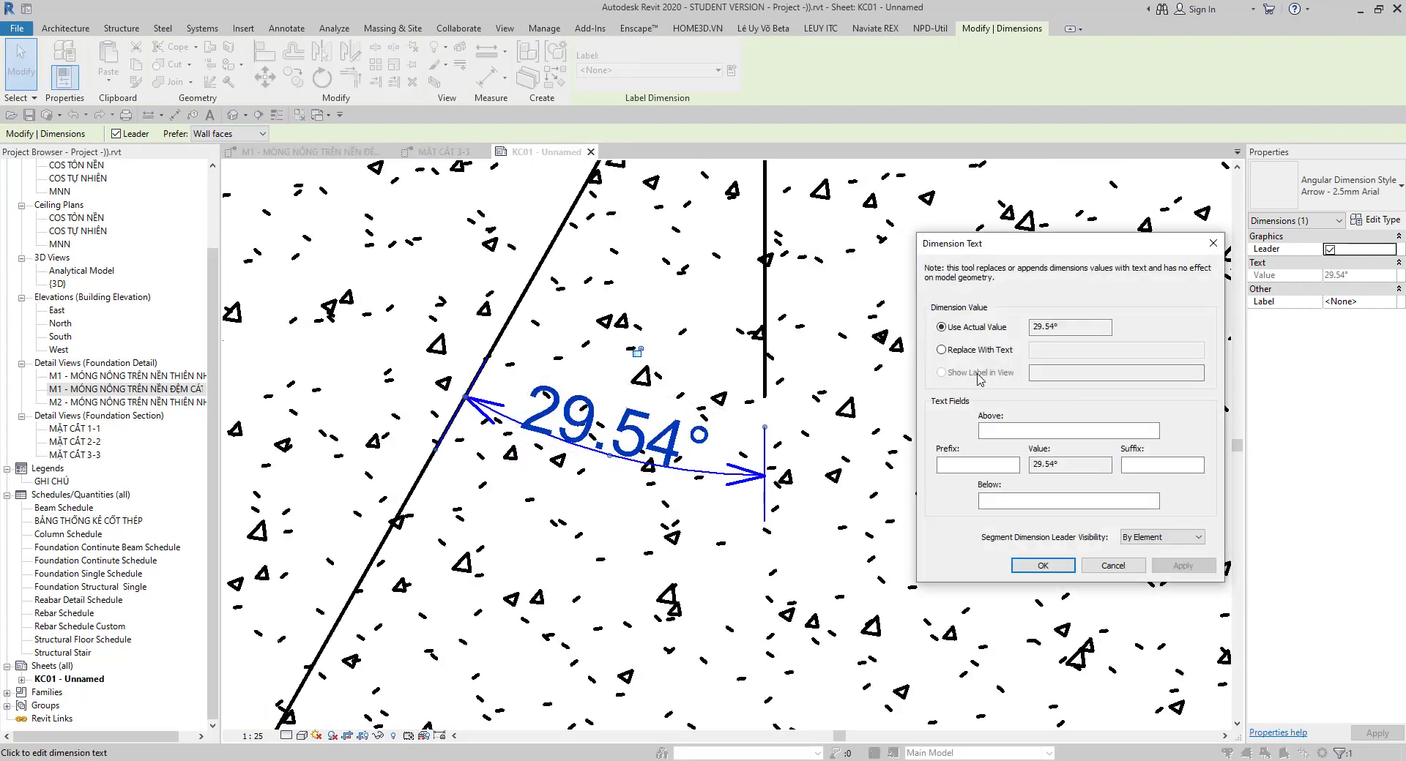
pyautogui.click(961, 353)
pyautogui.write('30')
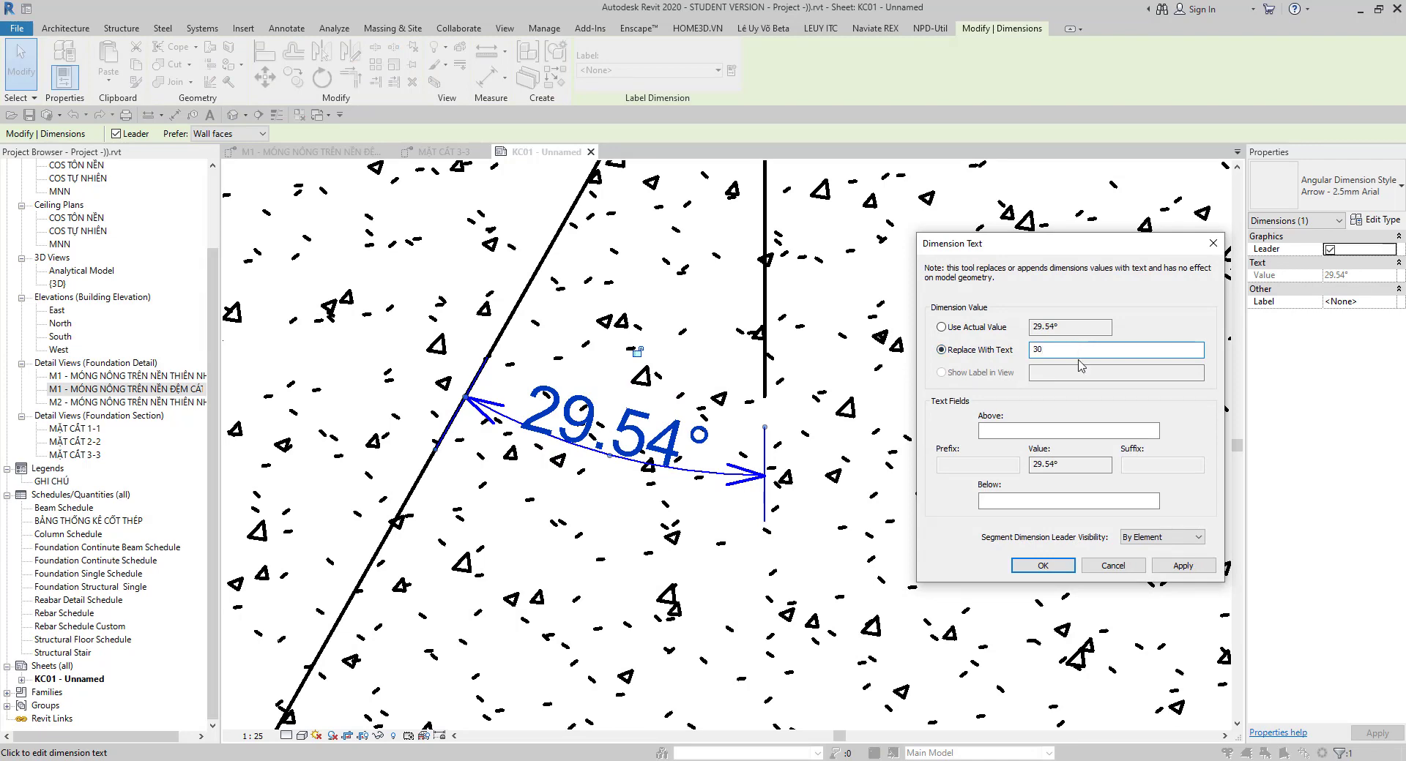
pyautogui.rightClick(1080, 362)
pyautogui.moveTo(1166, 501)
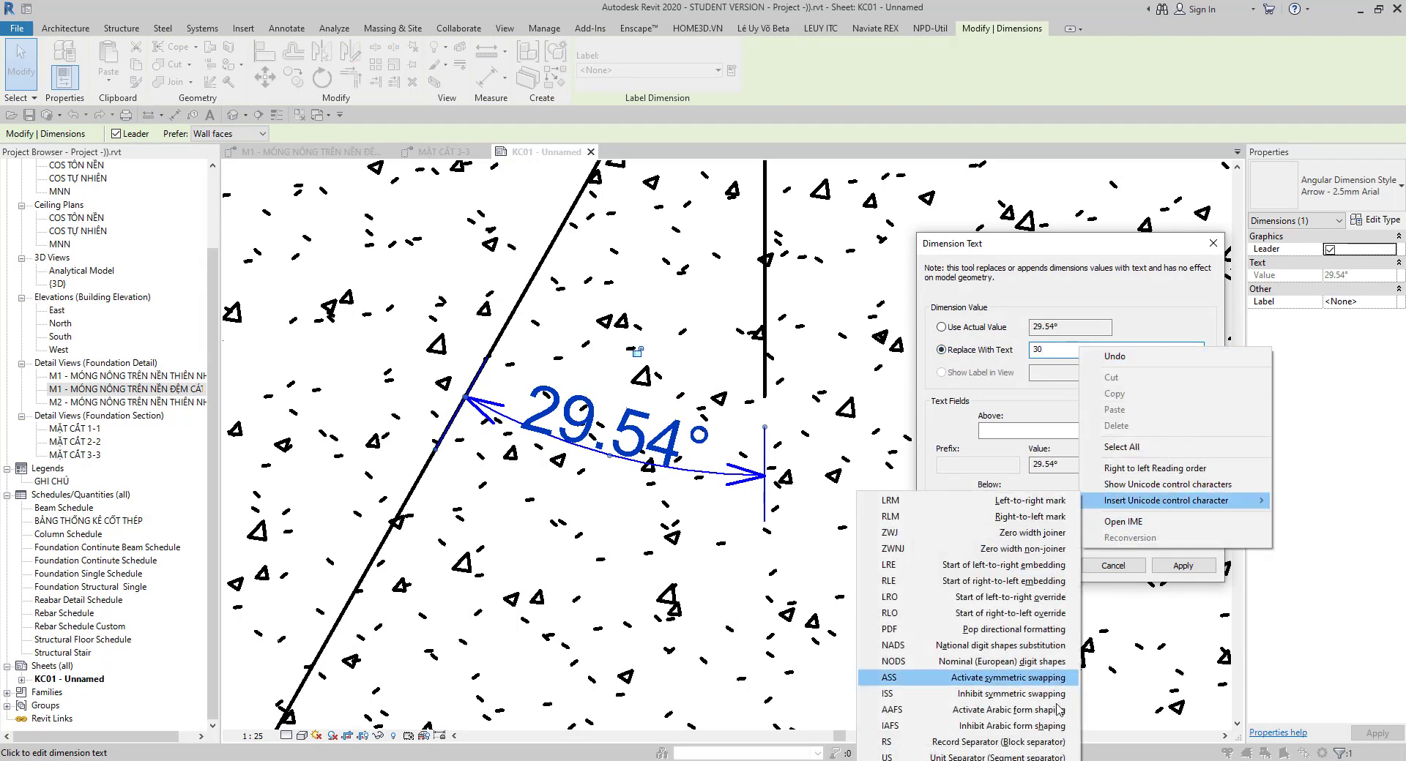
pyautogui.click(952, 757)
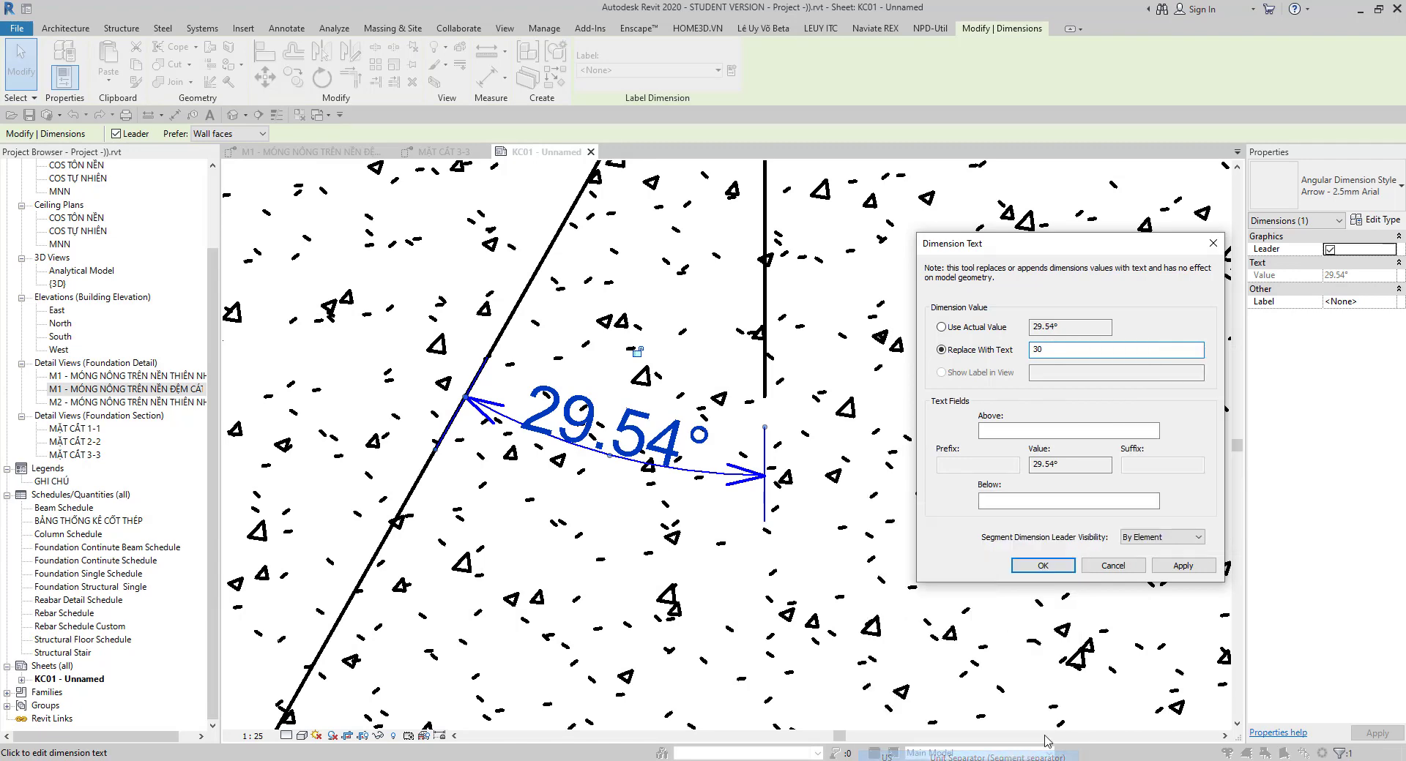
pyautogui.click(1043, 565)
pyautogui.press('Escape')
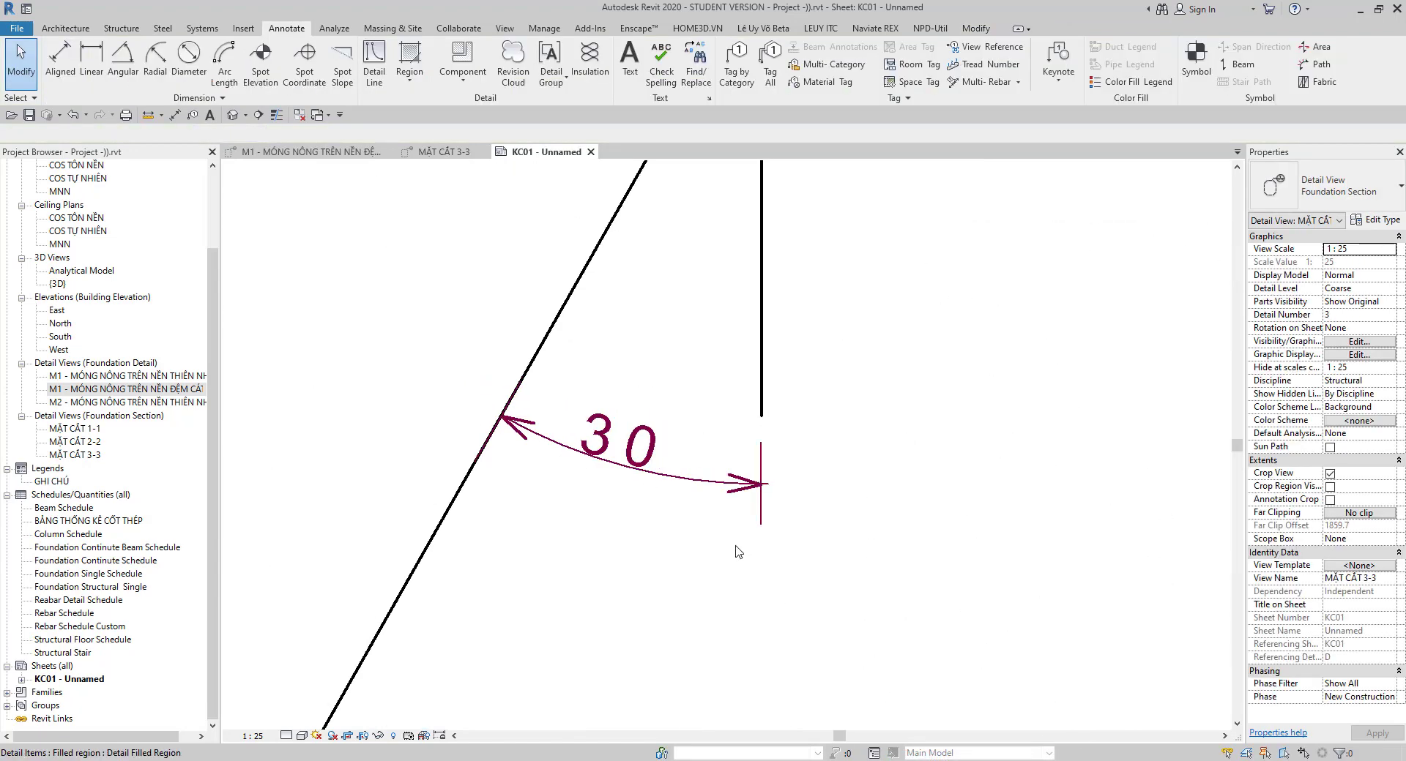
pyautogui.scroll(-2, 738, 549)
pyautogui.scroll(-1, 602, 476)
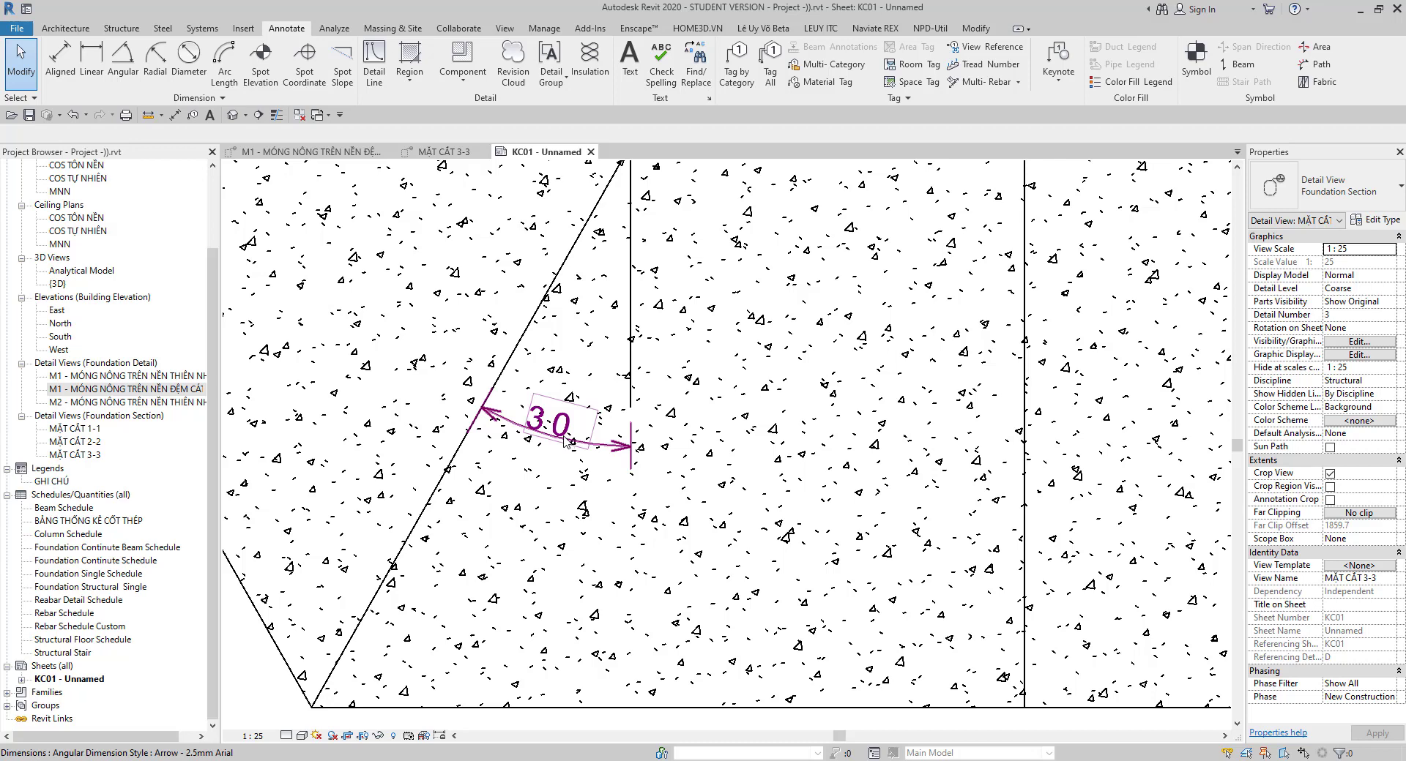
pyautogui.click(565, 441)
pyautogui.click(564, 438)
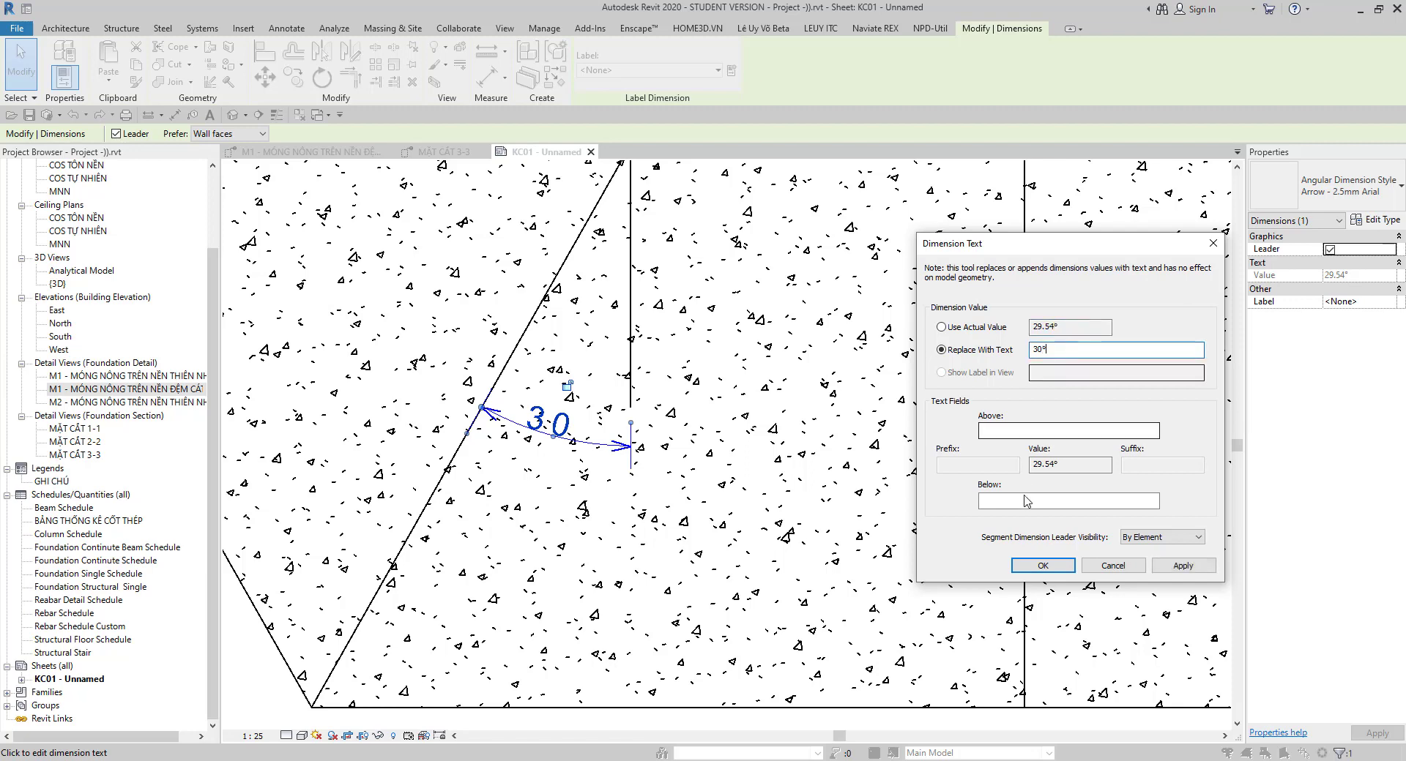
pyautogui.click(1043, 565)
pyautogui.scroll(-3, 686, 502)
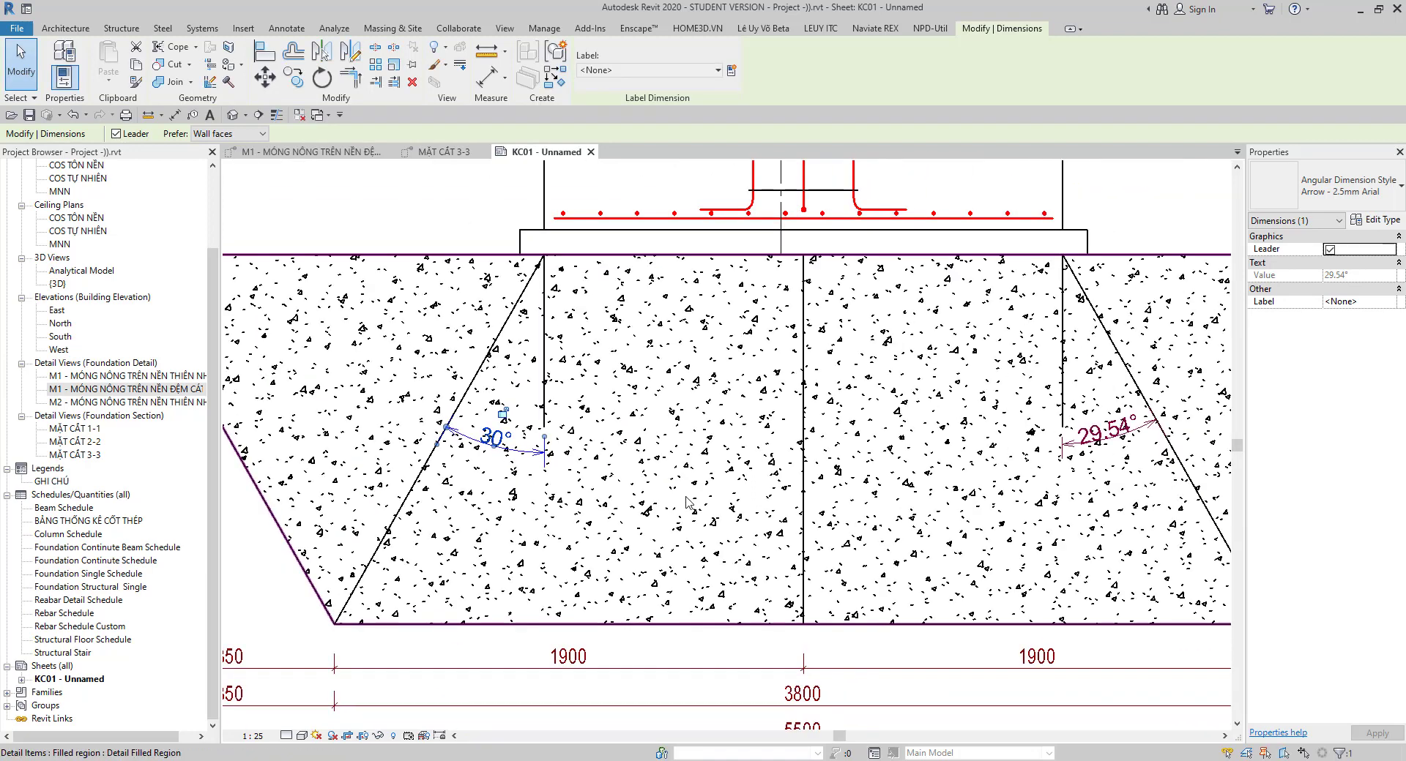
pyautogui.press('Escape')
# Delete the right 29.54° dimension and mirror the left 30° one across the footing's centre line.
pyautogui.click(1139, 432)
pyautogui.press('Delete')
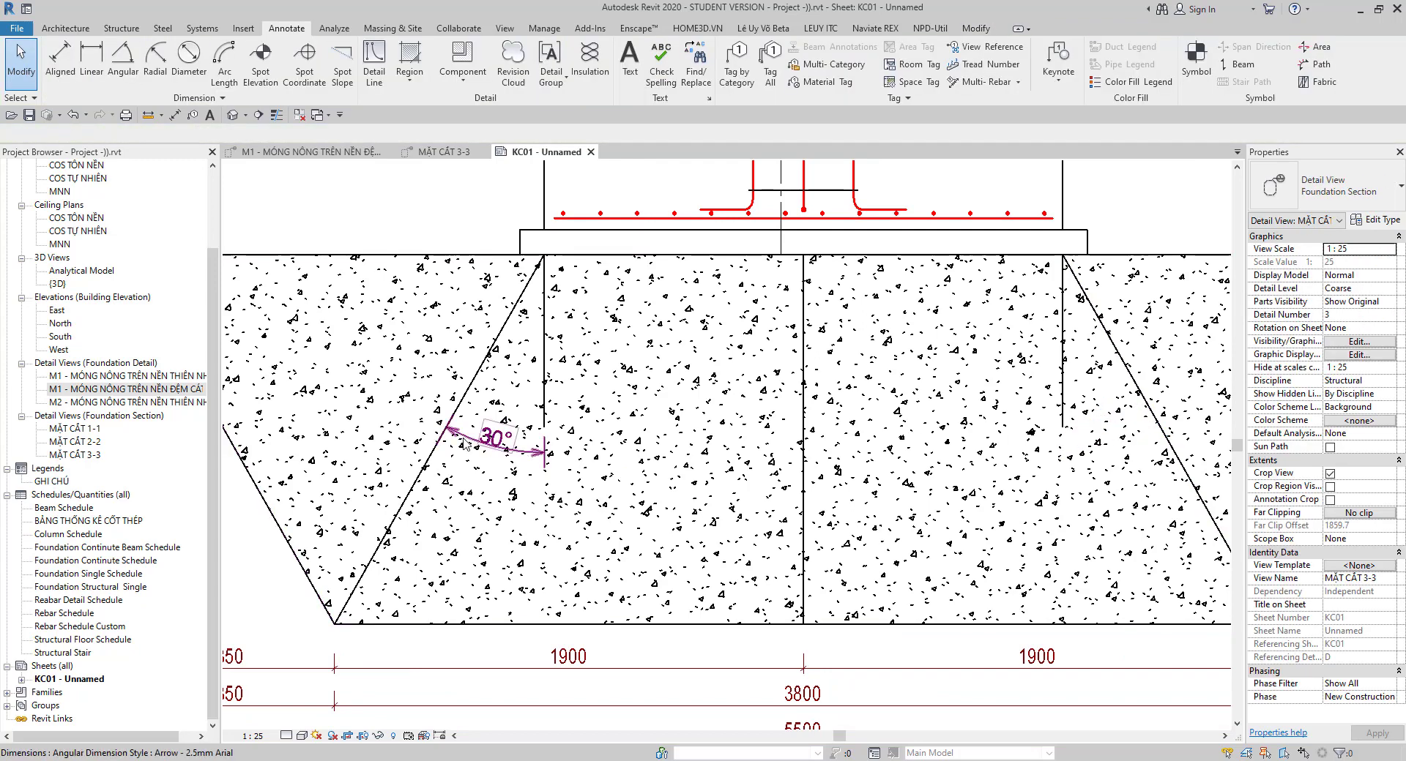
pyautogui.click(480, 440)
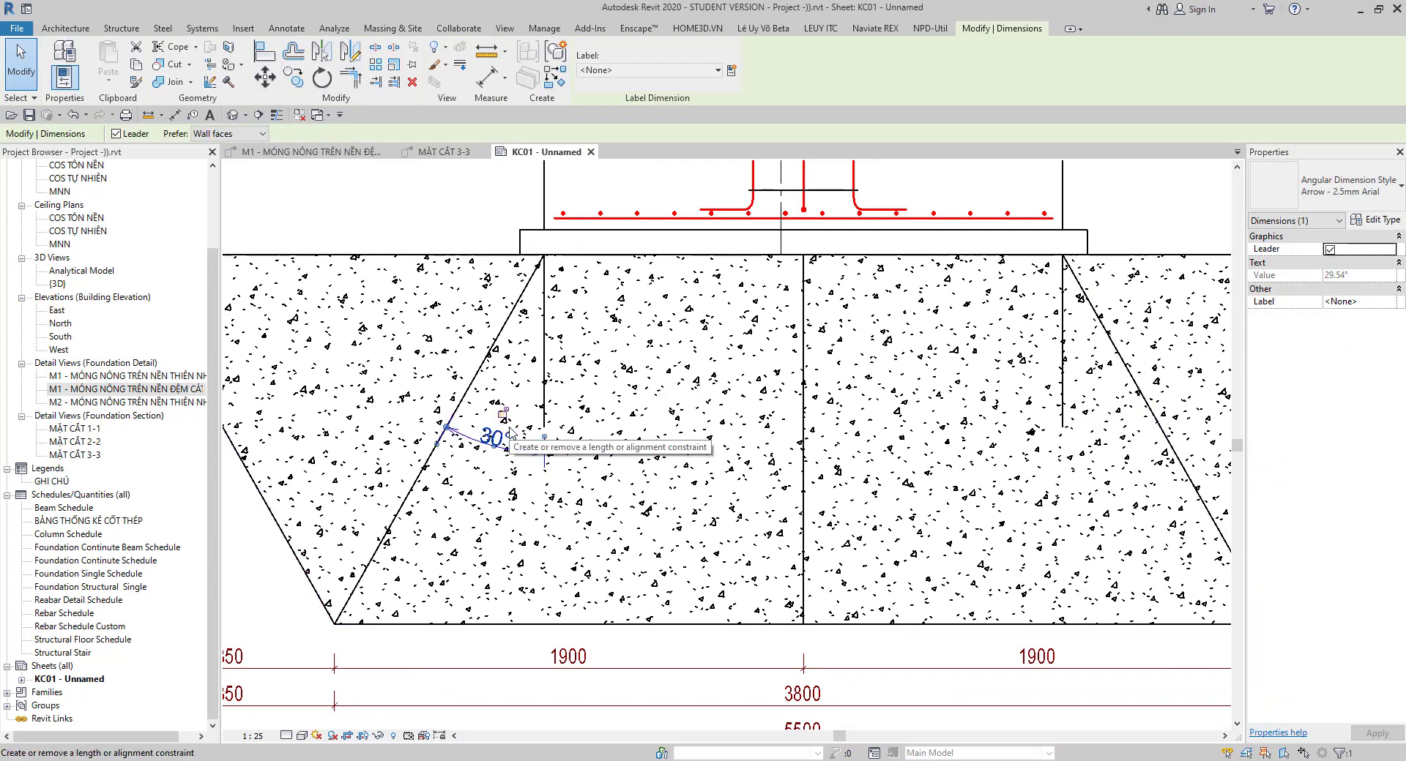
pyautogui.press('m')
pyautogui.press('m')
pyautogui.click(810, 360)
pyautogui.press('Escape')
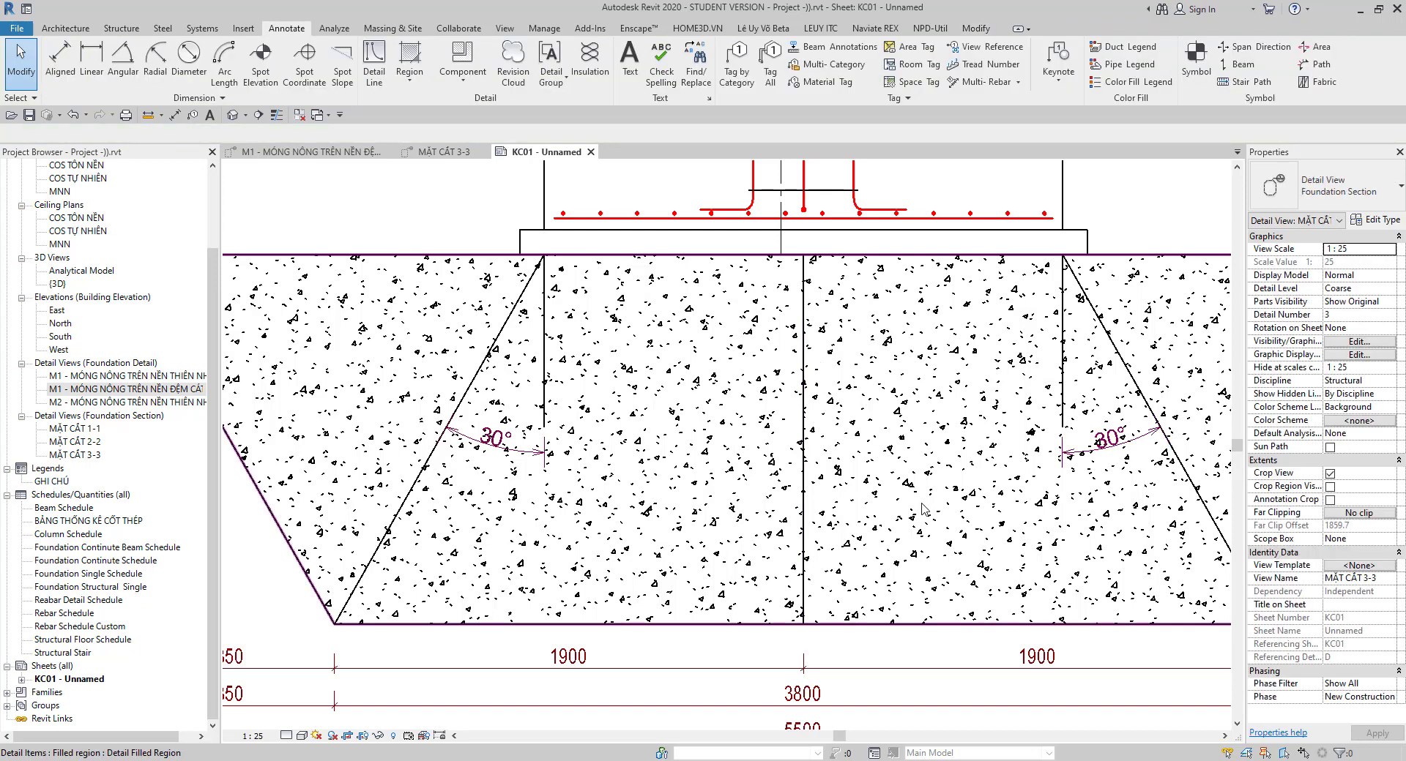
pyautogui.scroll(-2, 966, 406)
pyautogui.scroll(-1, 969, 399)
pyautogui.click(972, 379)
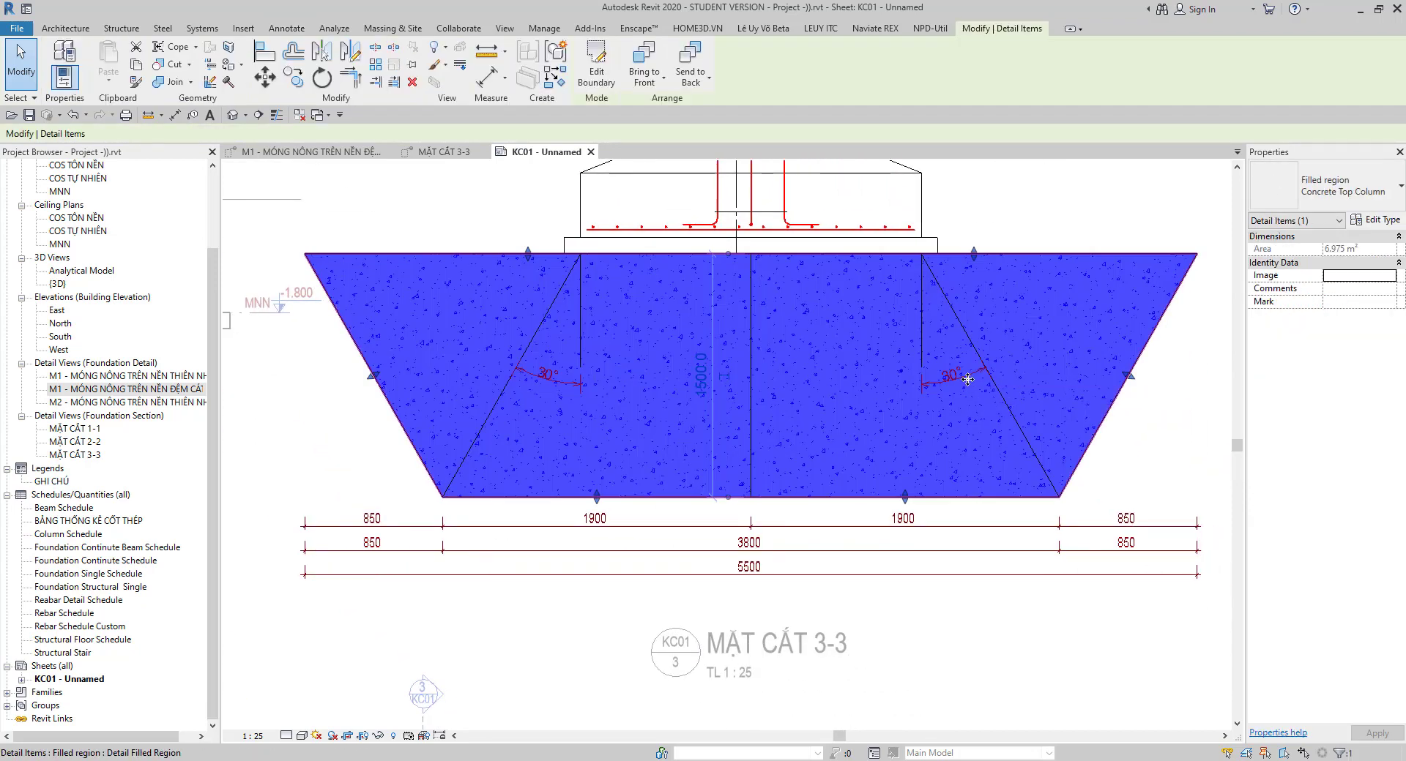
pyautogui.press('Escape')
pyautogui.click(958, 377)
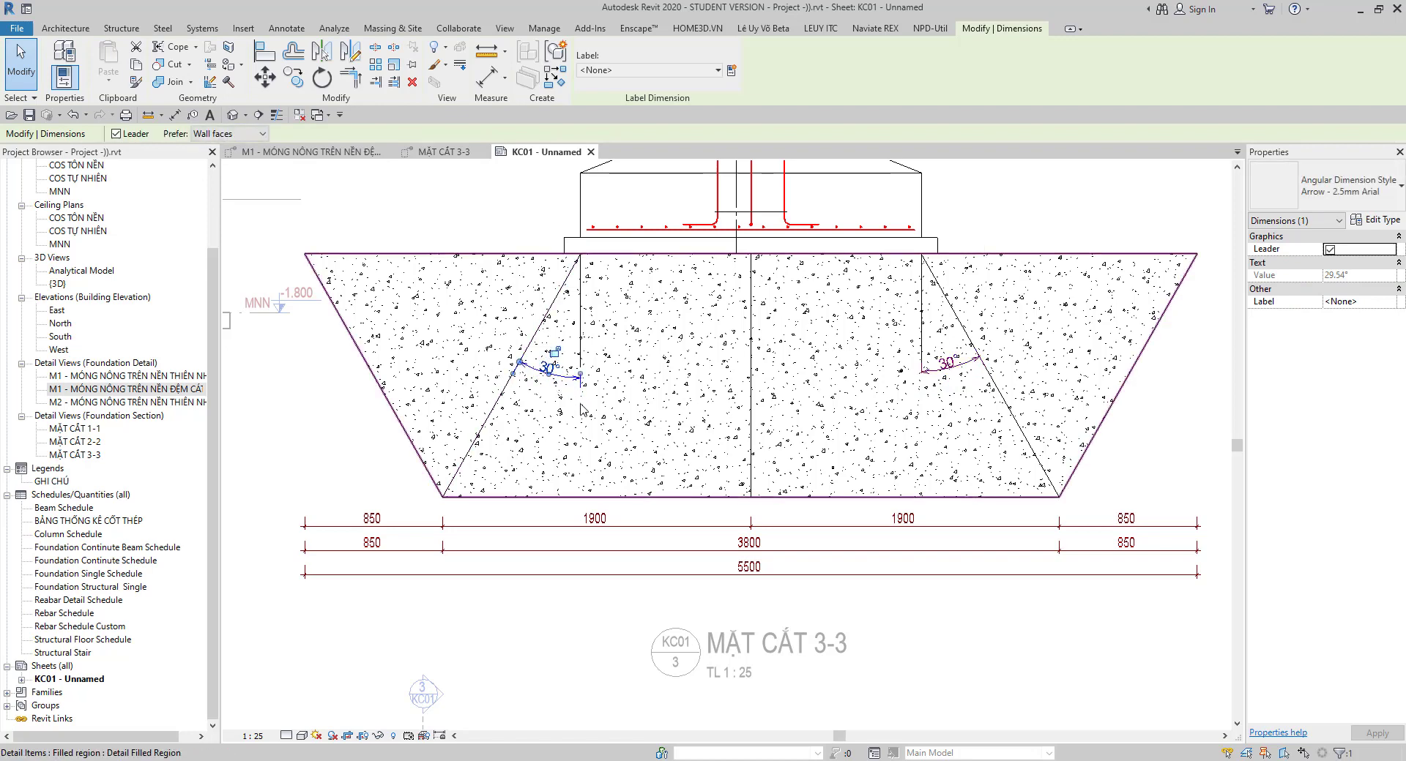
pyautogui.press('Escape')
pyautogui.scroll(-2, 857, 581)
pyautogui.scroll(1, 857, 581)
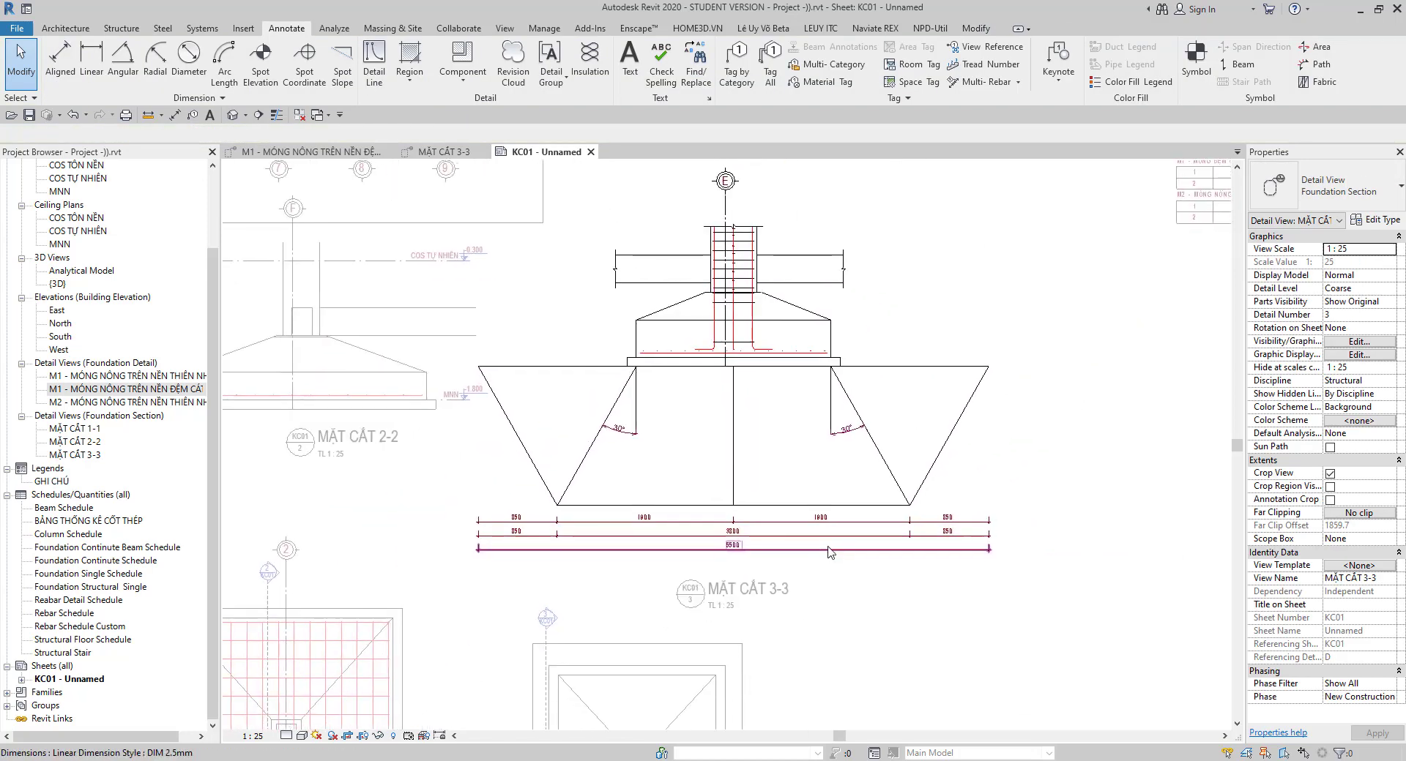
pyautogui.scroll(1, 772, 473)
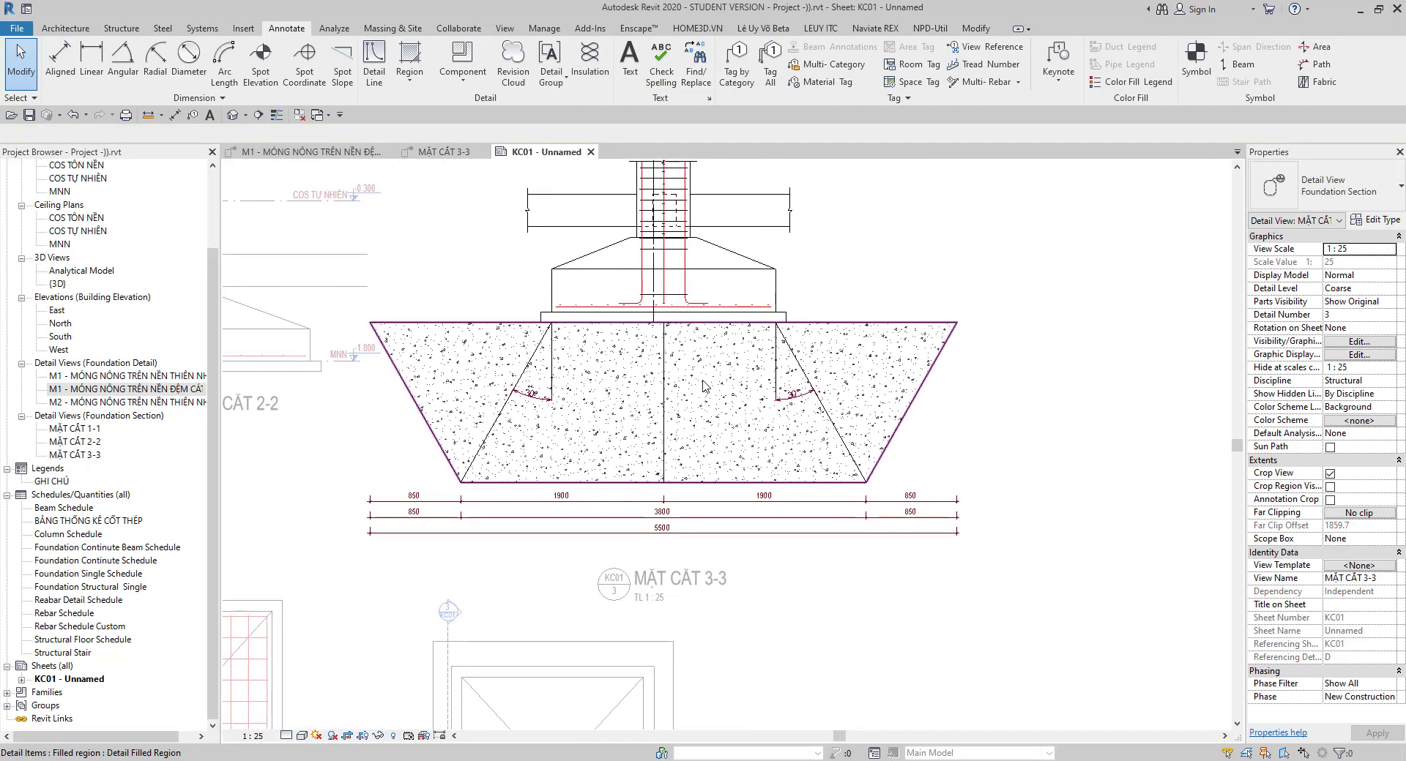
pyautogui.scroll(1, 773, 473)
pyautogui.scroll(-1, 710, 356)
pyautogui.scroll(1, 710, 356)
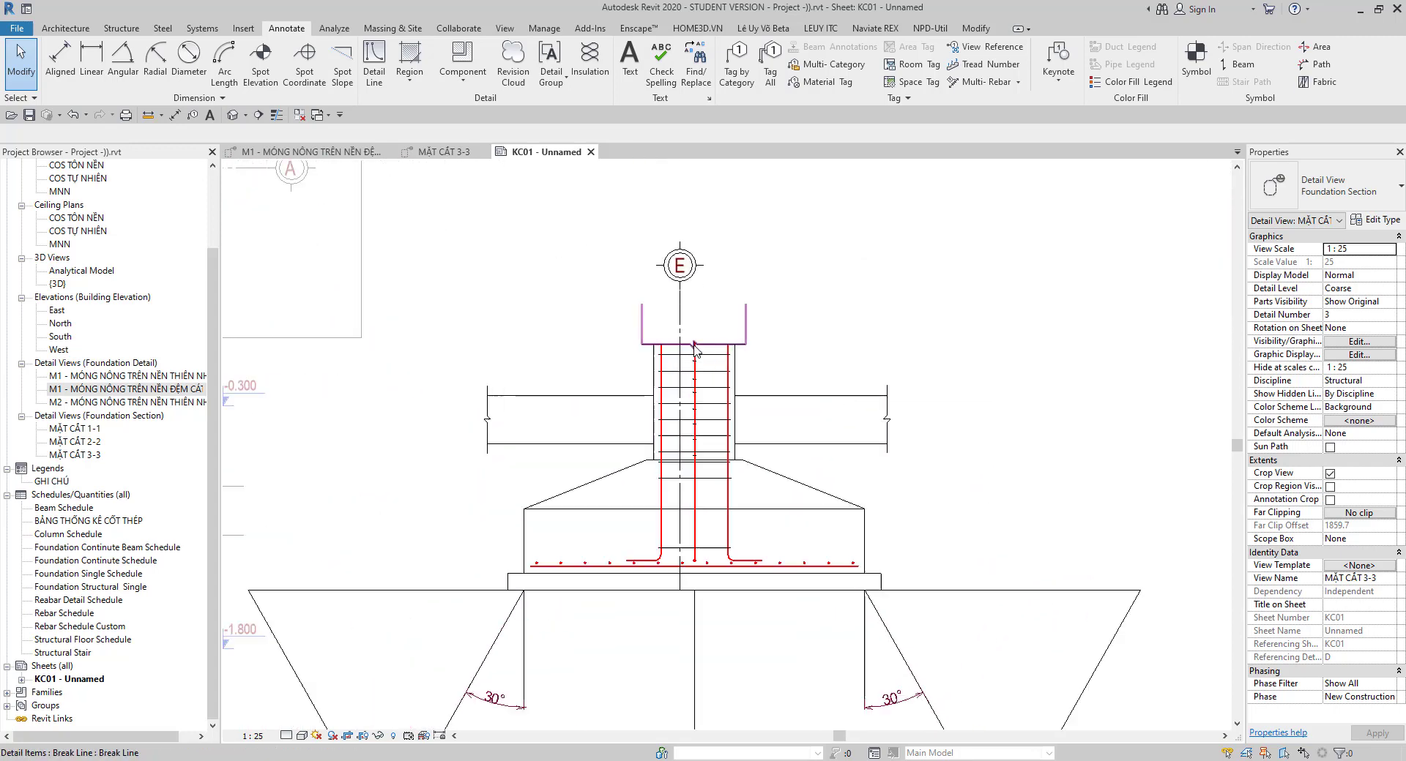
pyautogui.scroll(-2, 769, 532)
pyautogui.scroll(1, 795, 565)
pyautogui.scroll(1, 749, 541)
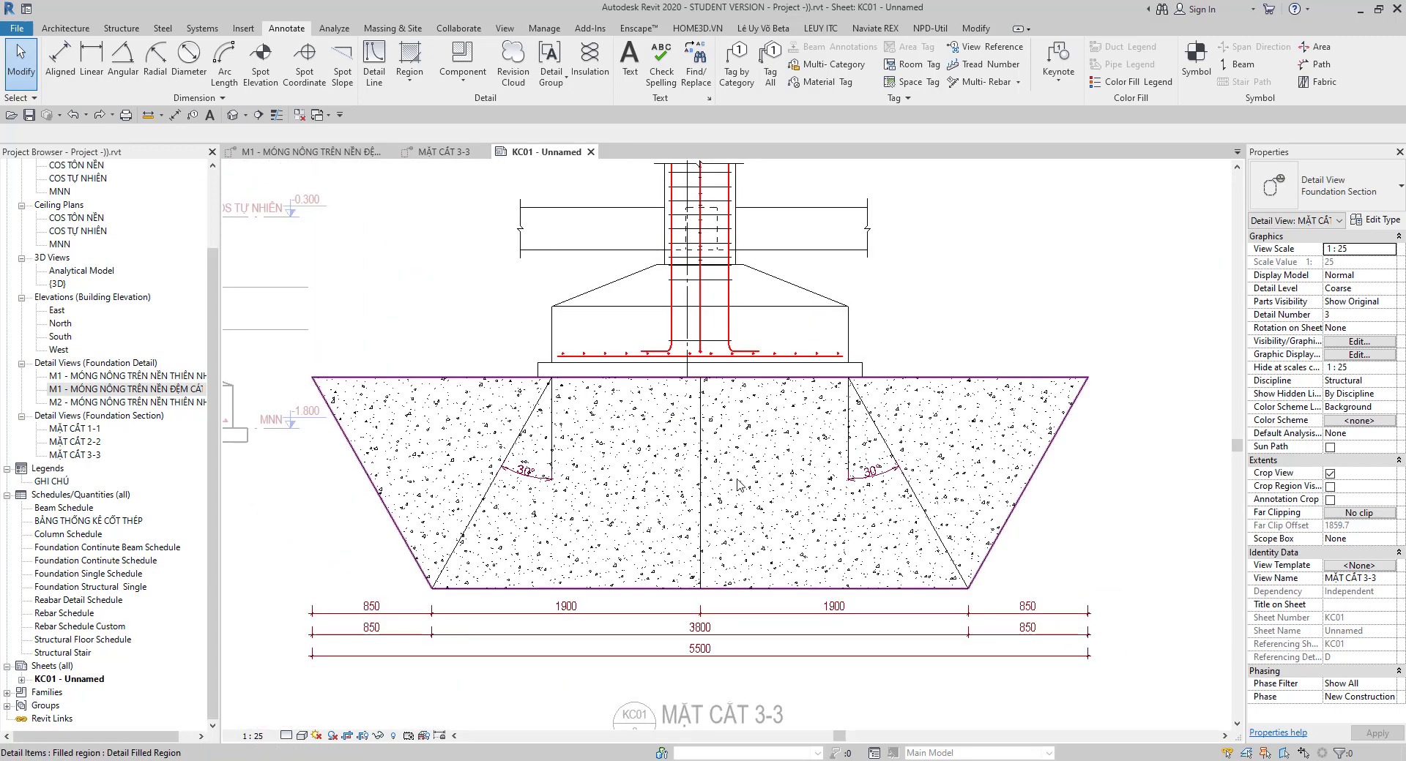
pyautogui.scroll(-1, 738, 483)
pyautogui.scroll(-1, 738, 483)
# Zoom in and out on section 1-1's column rebar in BV N&M.pdf, then return to Revit.
pyautogui.click(341, 760)
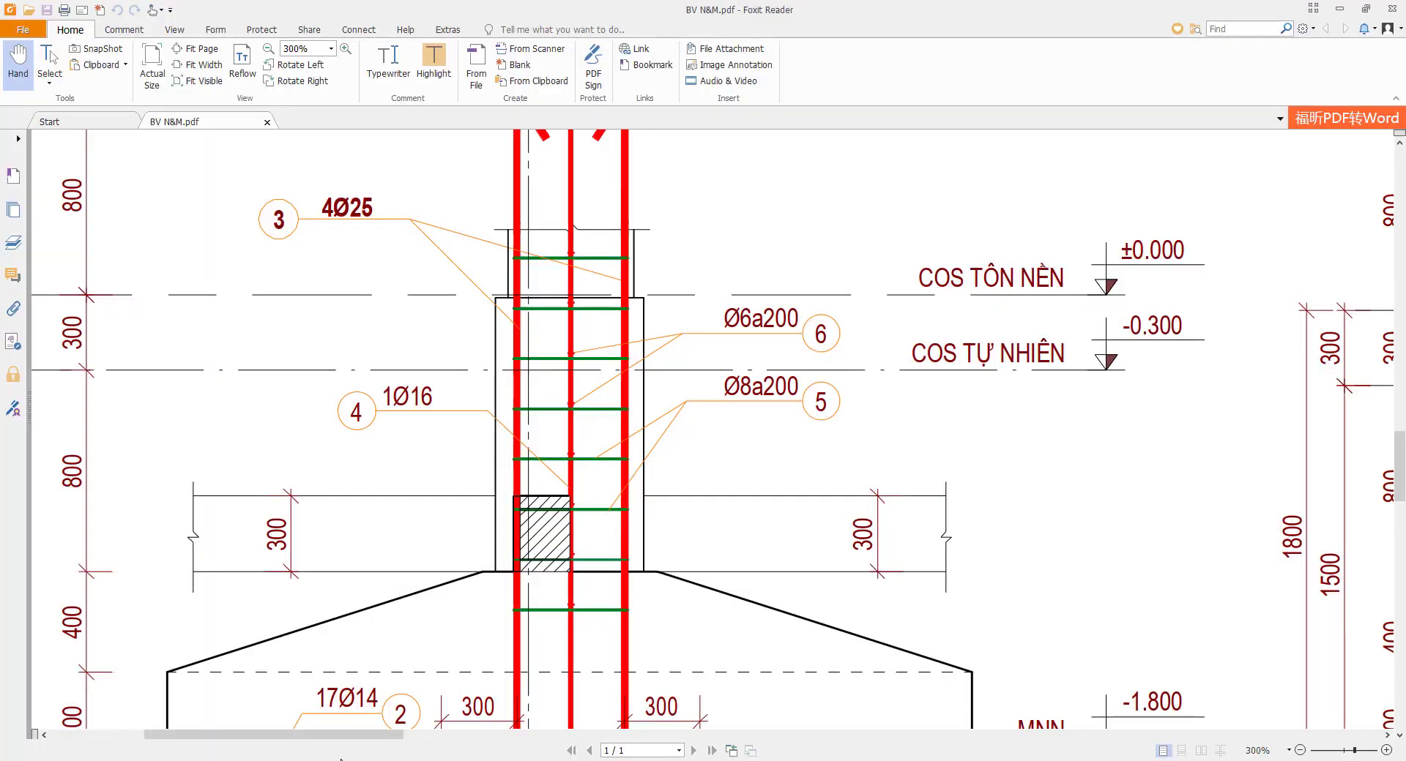
pyautogui.keyDown('ctrl'); pyautogui.scroll(-1, 577, 450); pyautogui.keyUp('ctrl')
pyautogui.keyDown('ctrl'); pyautogui.scroll(-1, 577, 386); pyautogui.keyUp('ctrl')
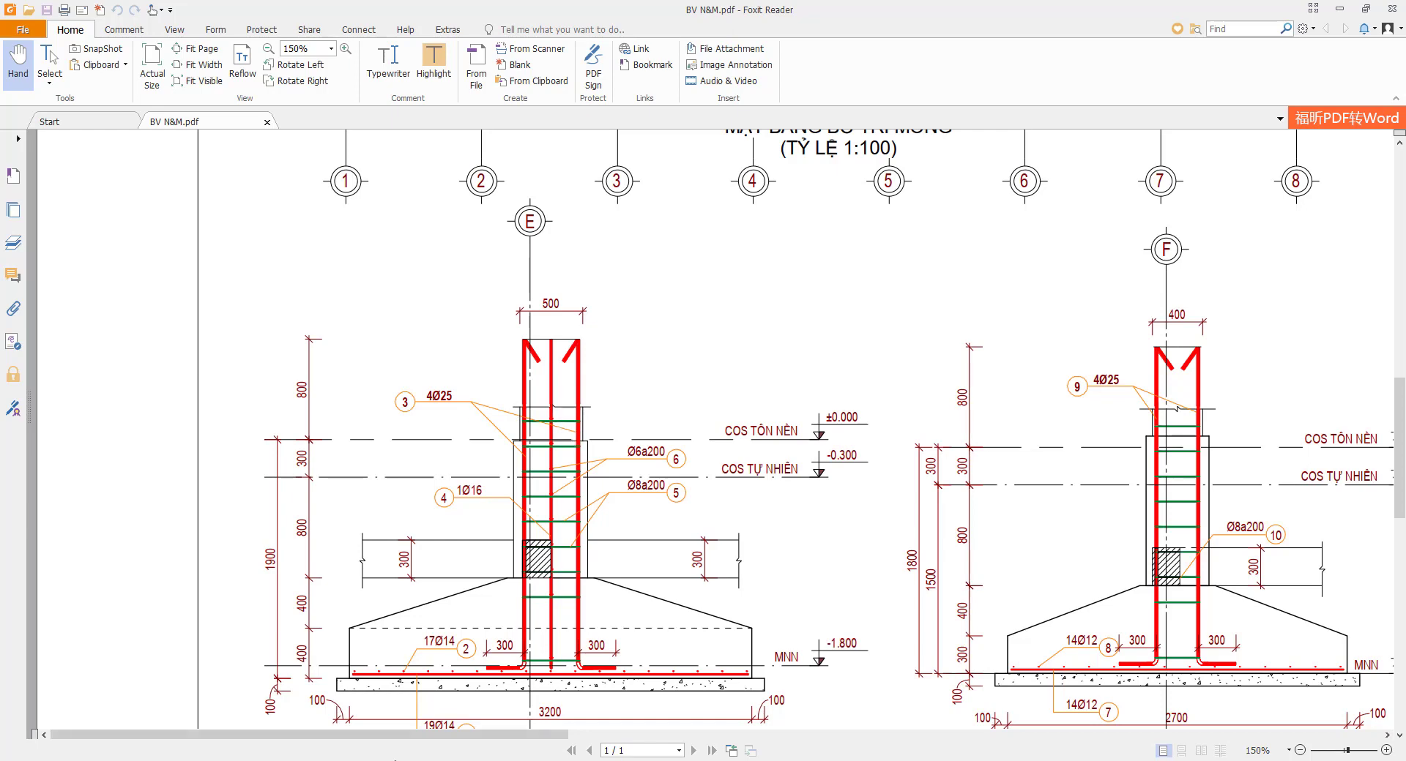
pyautogui.scroll(-1, 571, 450)
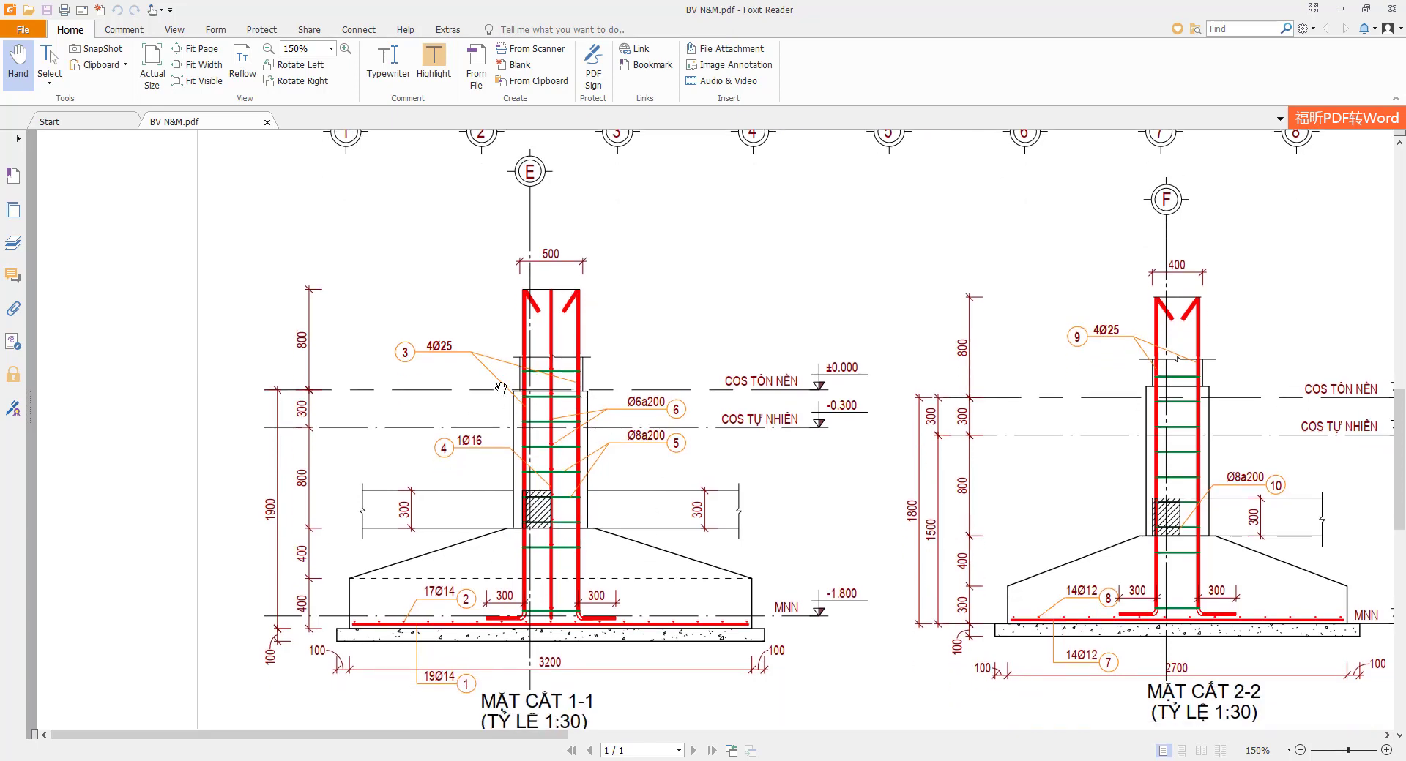
pyautogui.keyDown('ctrl'); pyautogui.scroll(1, 501, 388); pyautogui.keyUp('ctrl')
pyautogui.keyDown('ctrl'); pyautogui.scroll(1, 502, 386); pyautogui.keyUp('ctrl')
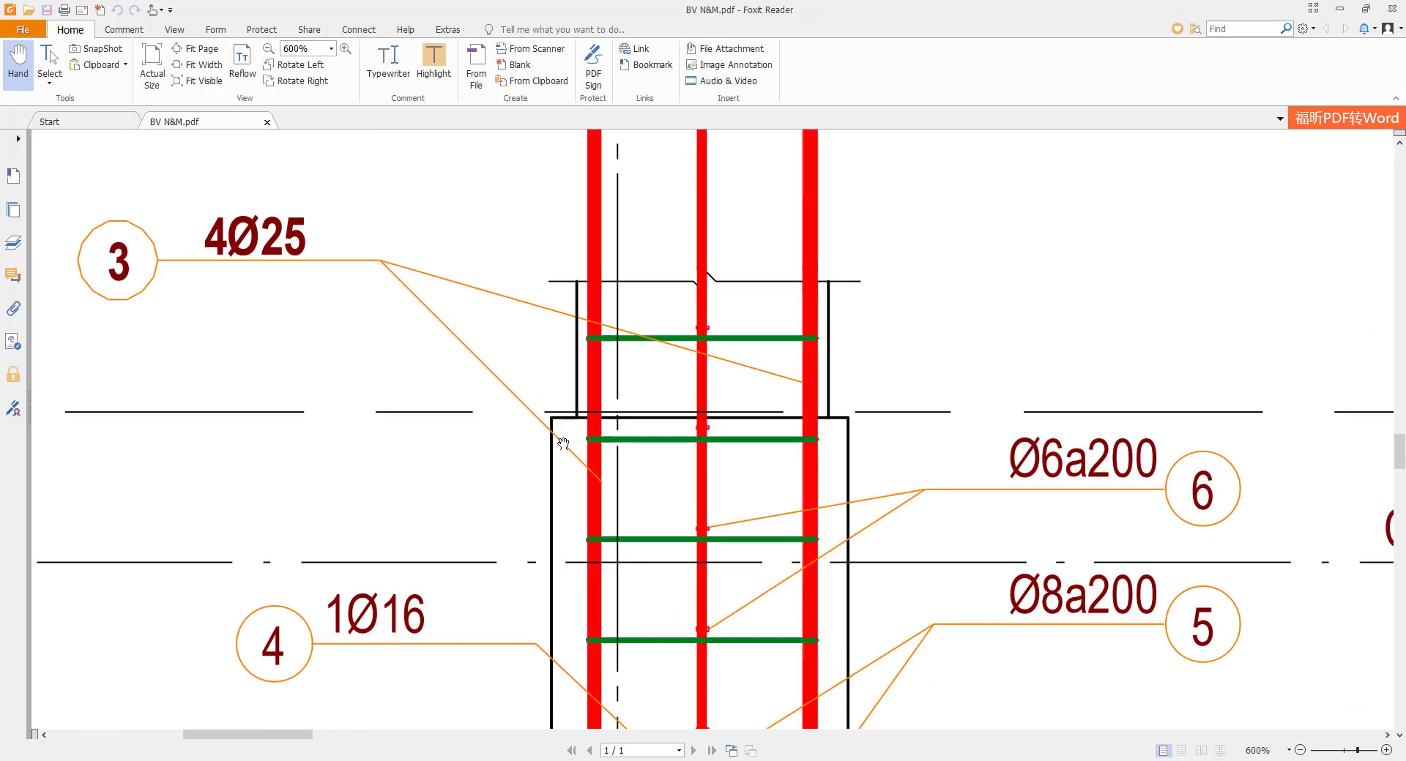
pyautogui.keyDown('ctrl'); pyautogui.scroll(-2, 551, 457); pyautogui.keyUp('ctrl')
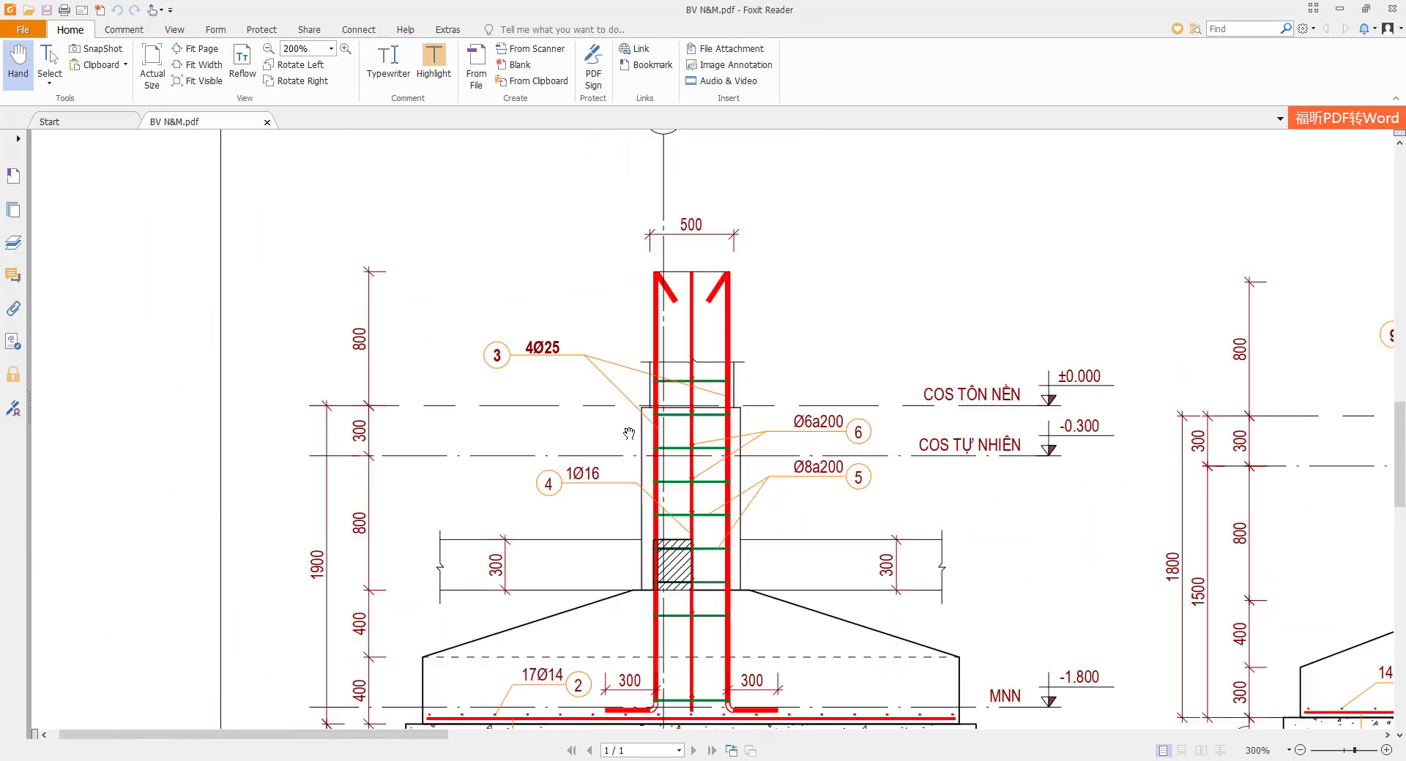
pyautogui.keyDown('ctrl'); pyautogui.scroll(1, 502, 426); pyautogui.keyUp('ctrl')
pyautogui.keyDown('ctrl'); pyautogui.scroll(-2, 549, 410); pyautogui.keyUp('ctrl')
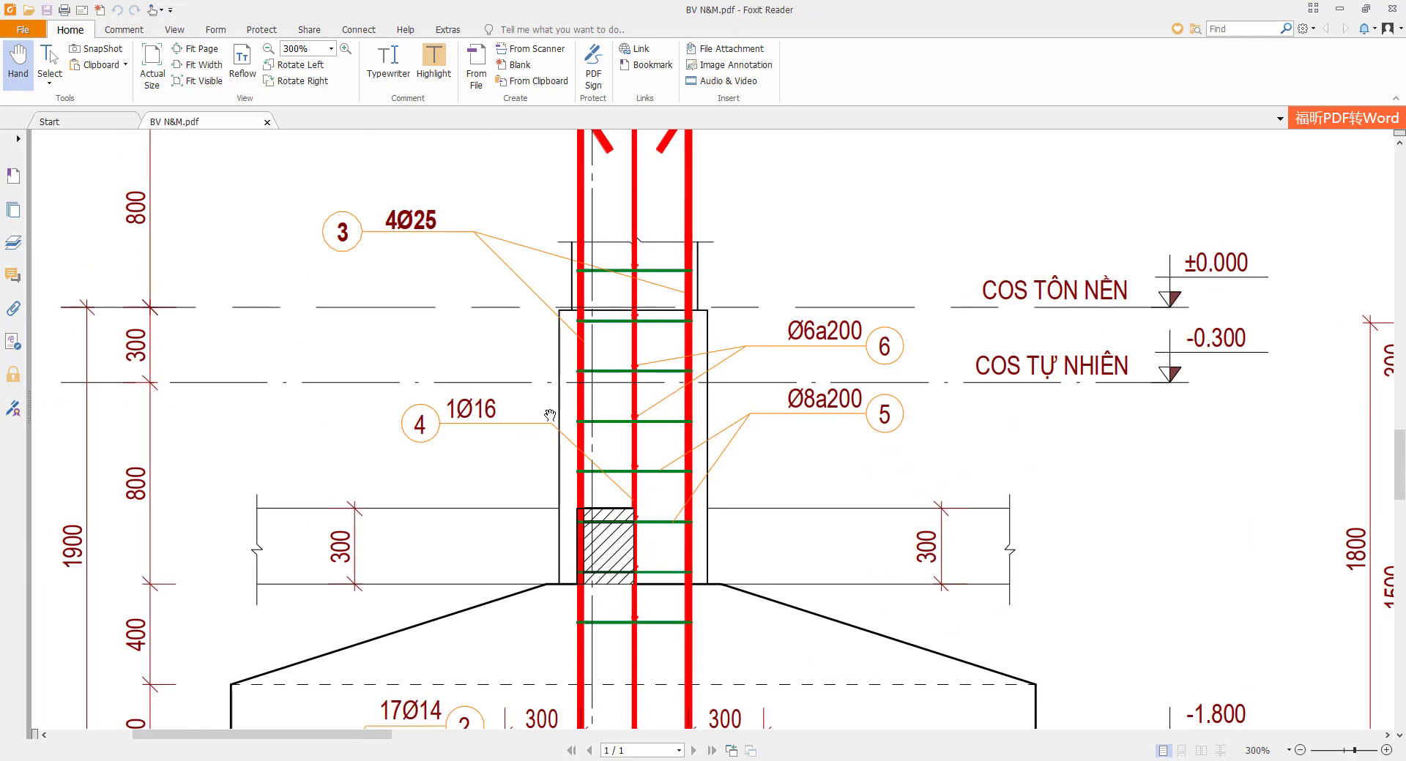
pyautogui.keyDown('ctrl'); pyautogui.scroll(1, 593, 434); pyautogui.keyUp('ctrl')
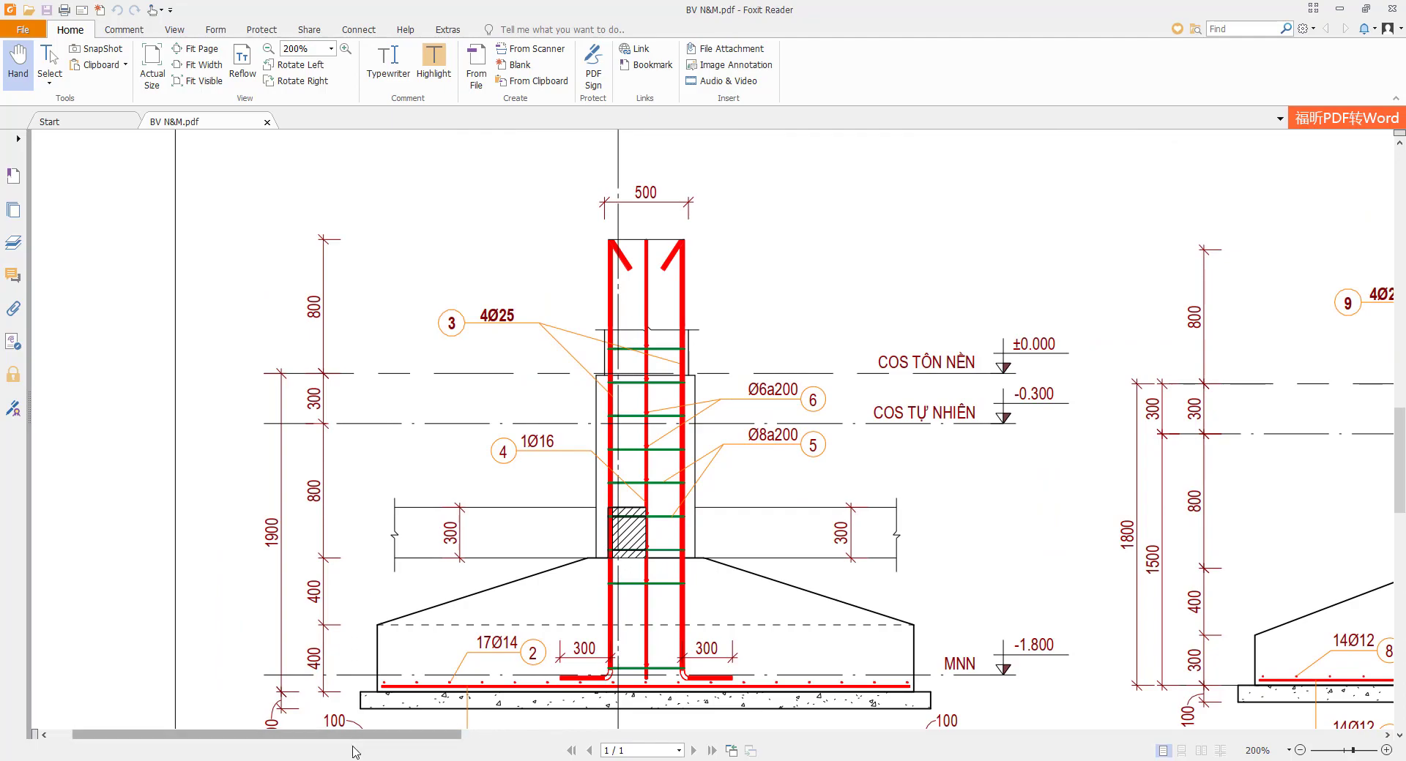
pyautogui.hotkey('alt', 'Tab')
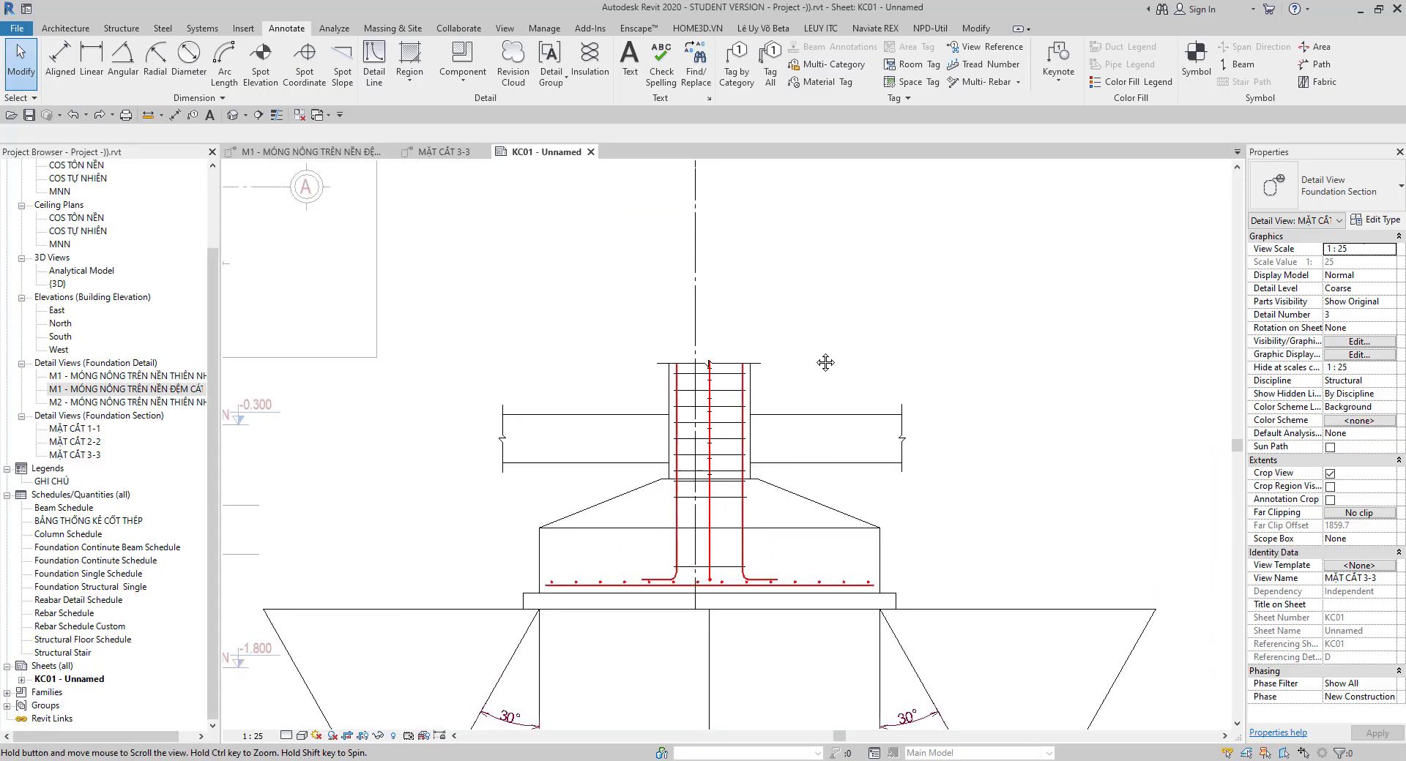
# Delete the old break line across the column top and dismiss the save reminder.
pyautogui.scroll(1, 825, 350)
pyautogui.moveTo(790, 322)
pyautogui.mouseDown(button='middle')
pyautogui.moveTo(910, 394)
pyautogui.moveTo(817, 391)
pyautogui.mouseUp(button='middle')
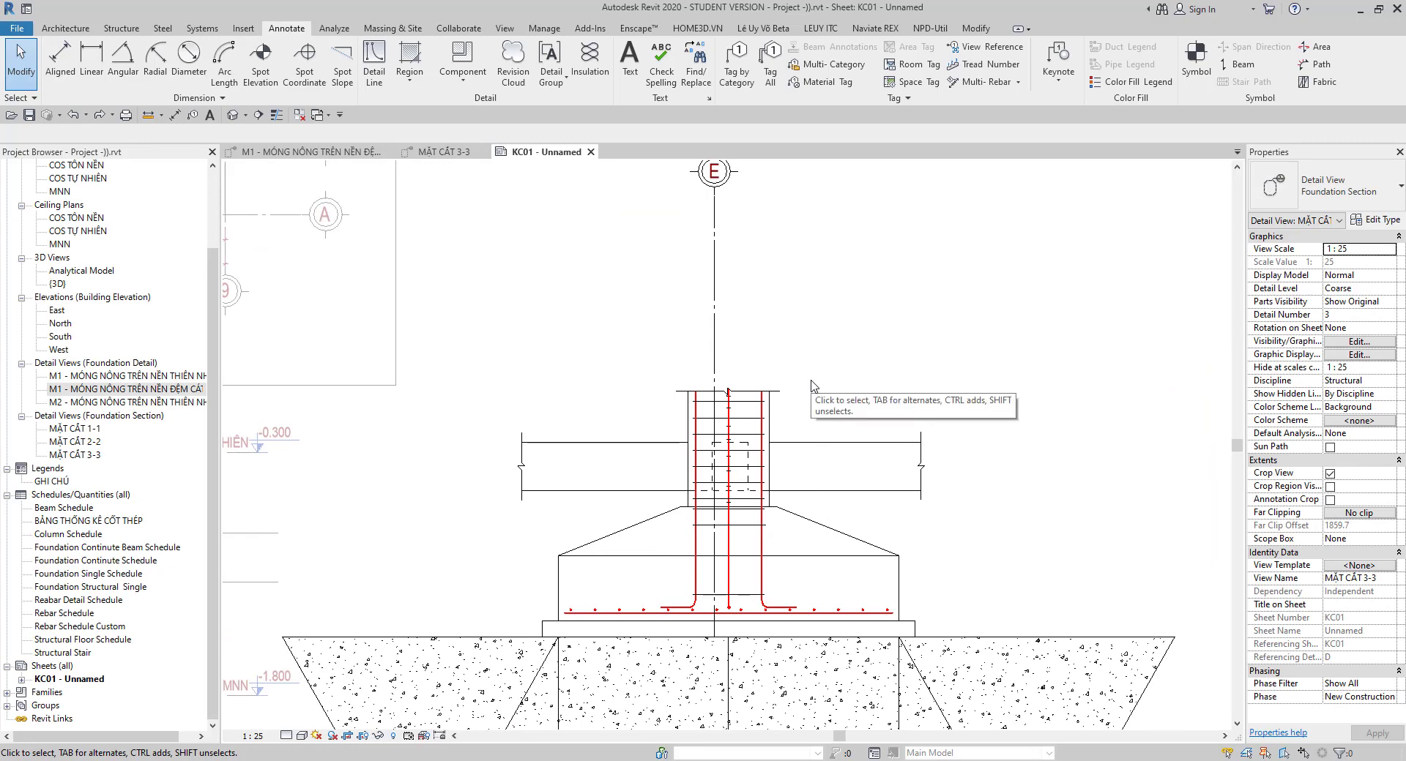
pyautogui.click(757, 387)
pyautogui.press('Delete')
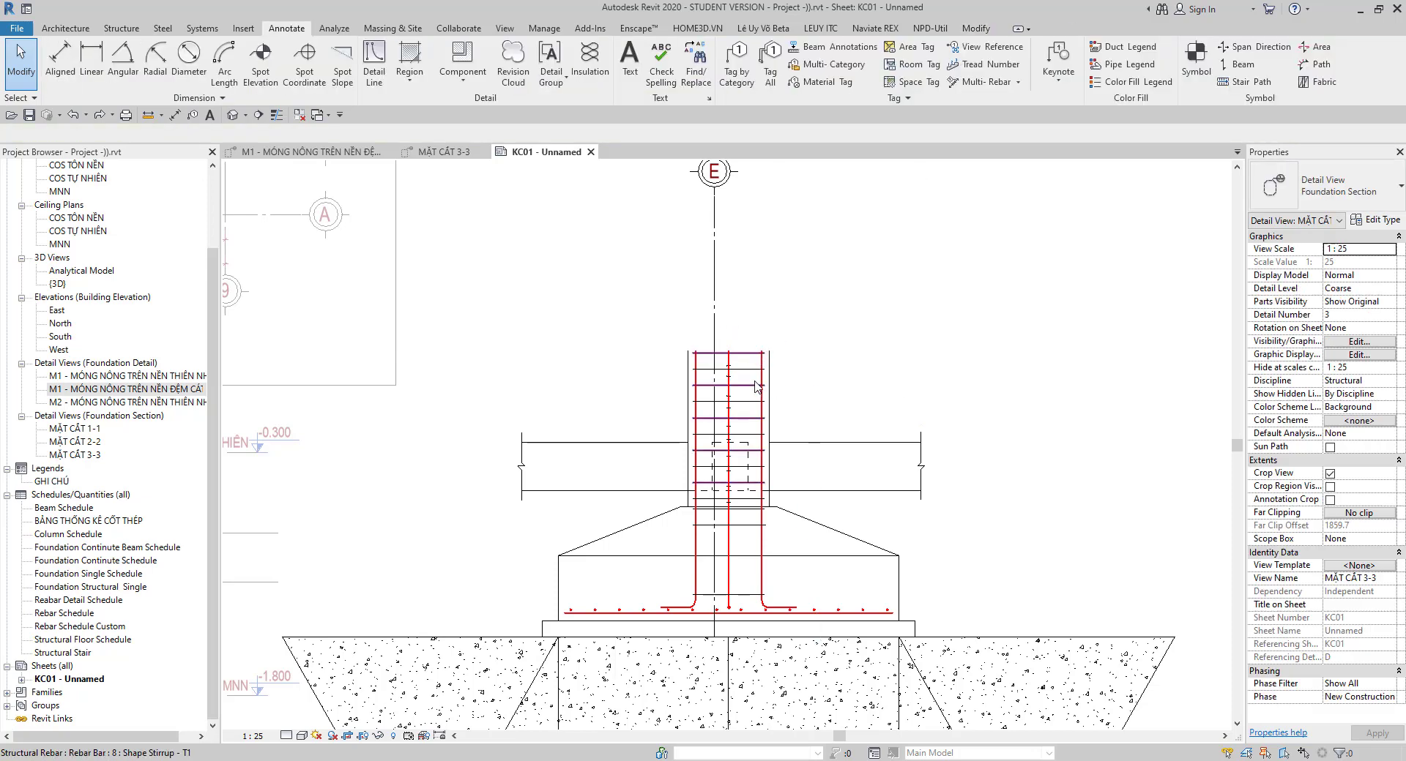
pyautogui.scroll(-2, 539, 622)
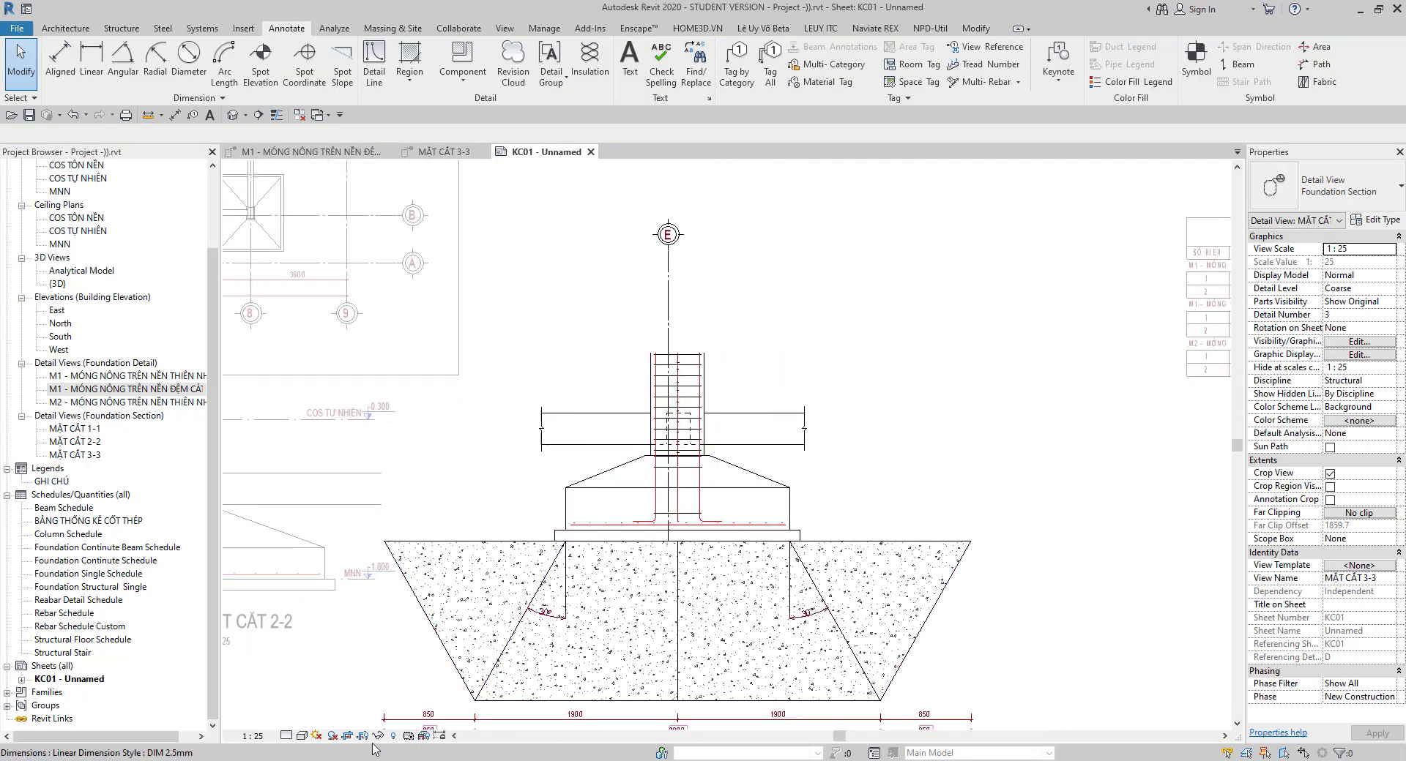
pyautogui.click(808, 448)
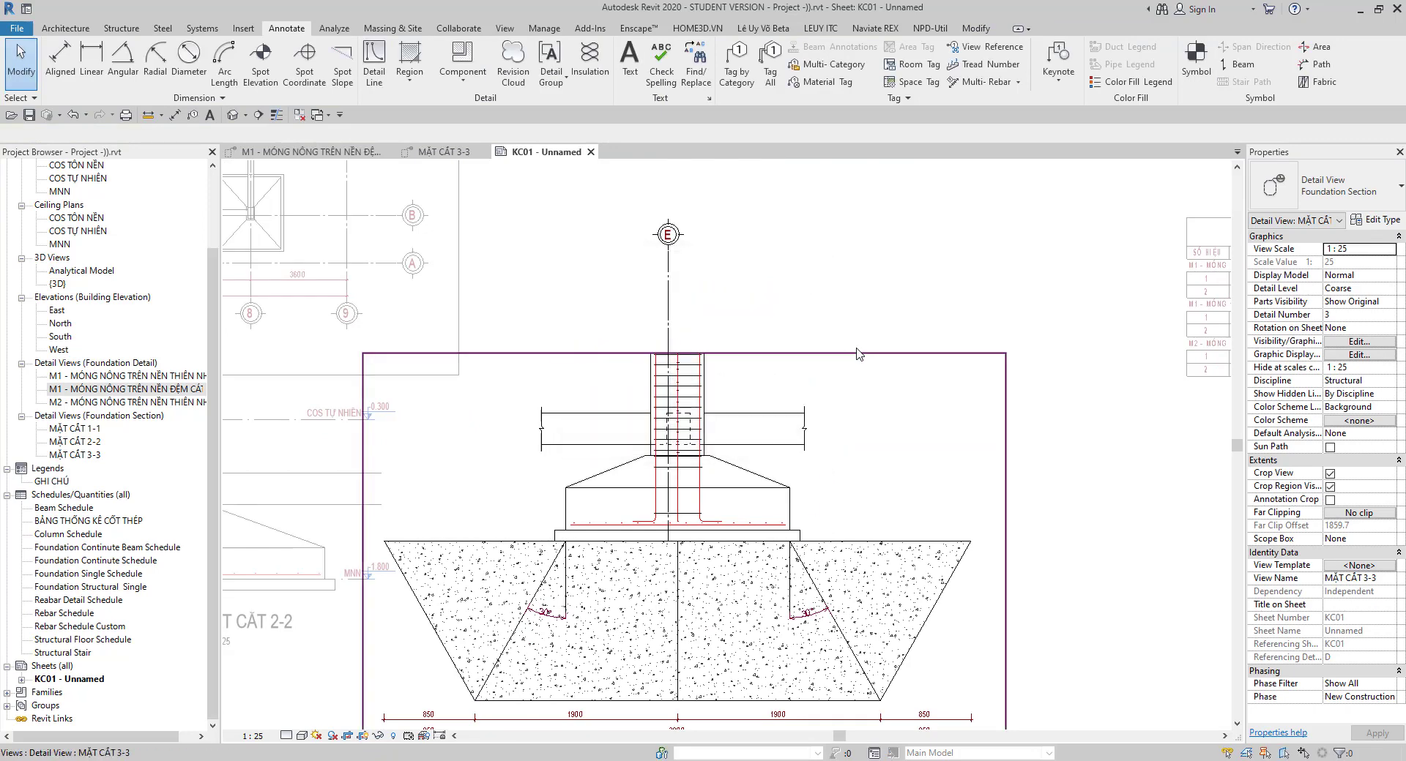
# Extend section 3-3's crop upward to show the full column, then recentre the sheet.
pyautogui.click(711, 359)
pyautogui.scroll(-1, 712, 359)
pyautogui.moveTo(709, 354); pyautogui.dragTo(709, 183)
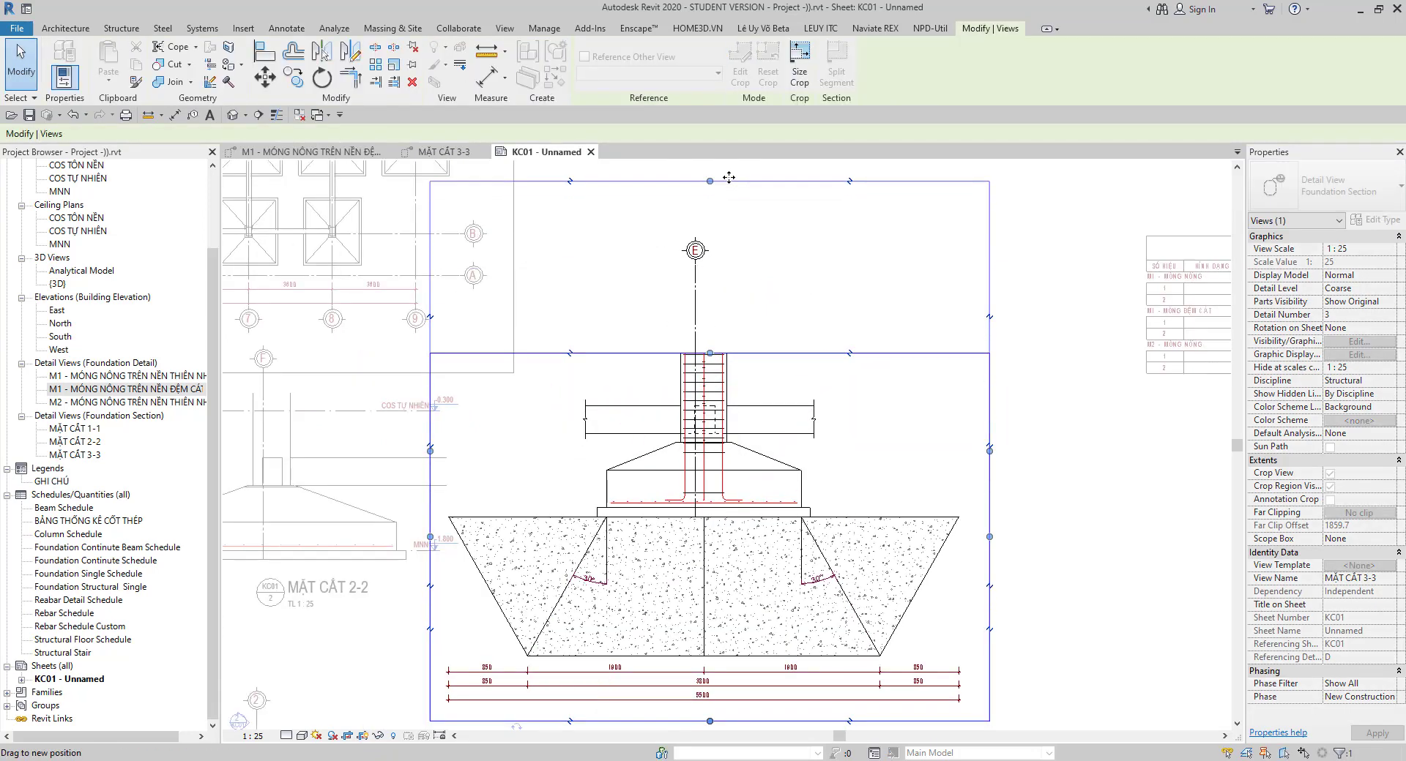
pyautogui.scroll(-1, 710, 220)
pyautogui.moveTo(710, 312); pyautogui.dragTo(711, 270)
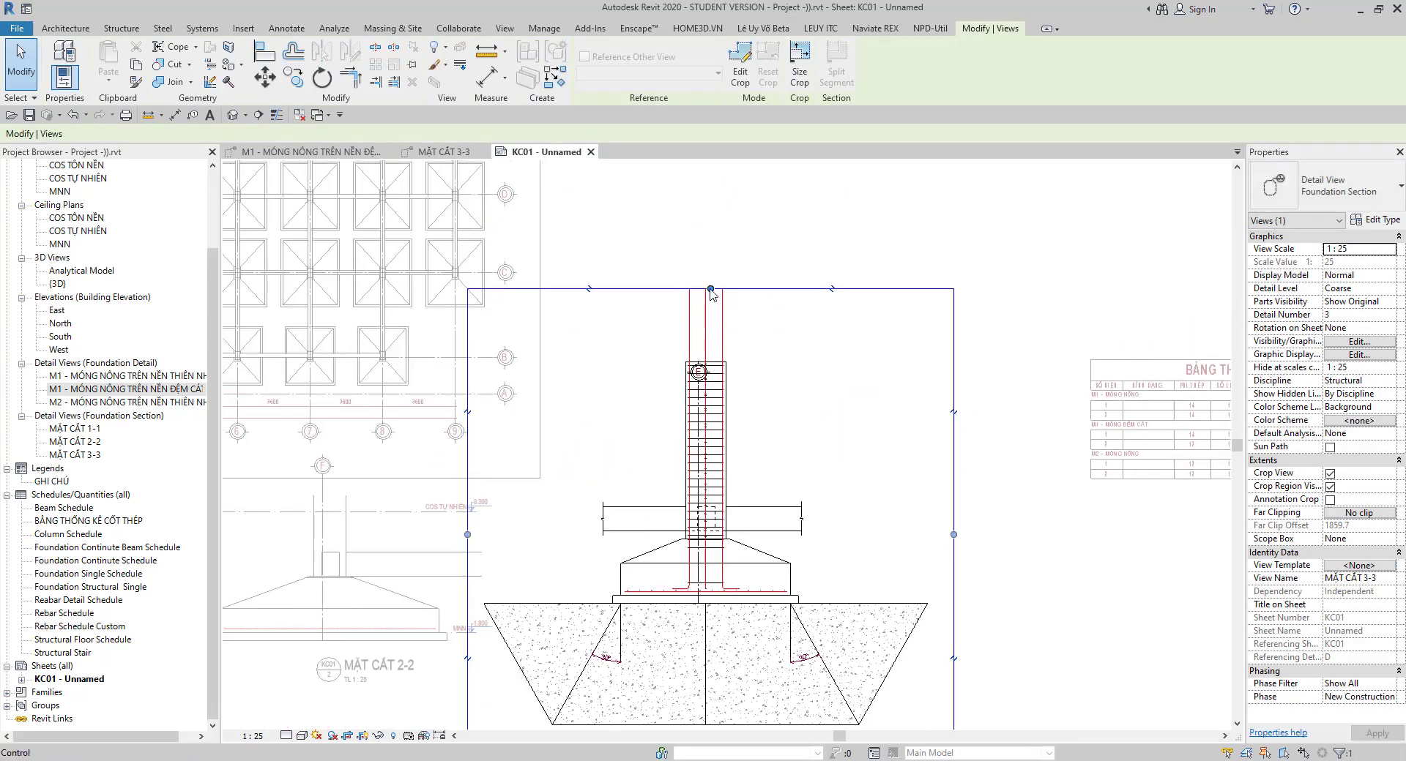
pyautogui.scroll(1, 711, 271)
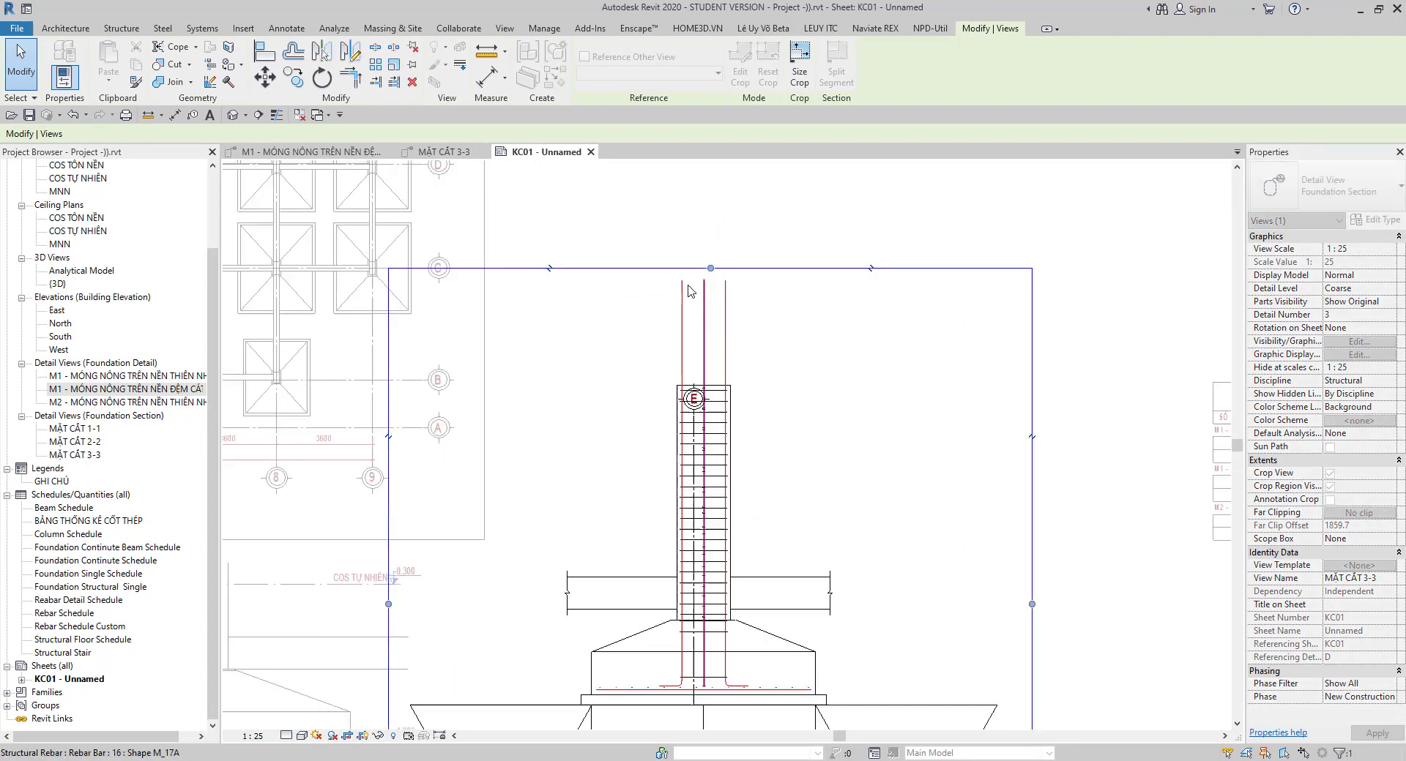
pyautogui.scroll(1, 732, 476)
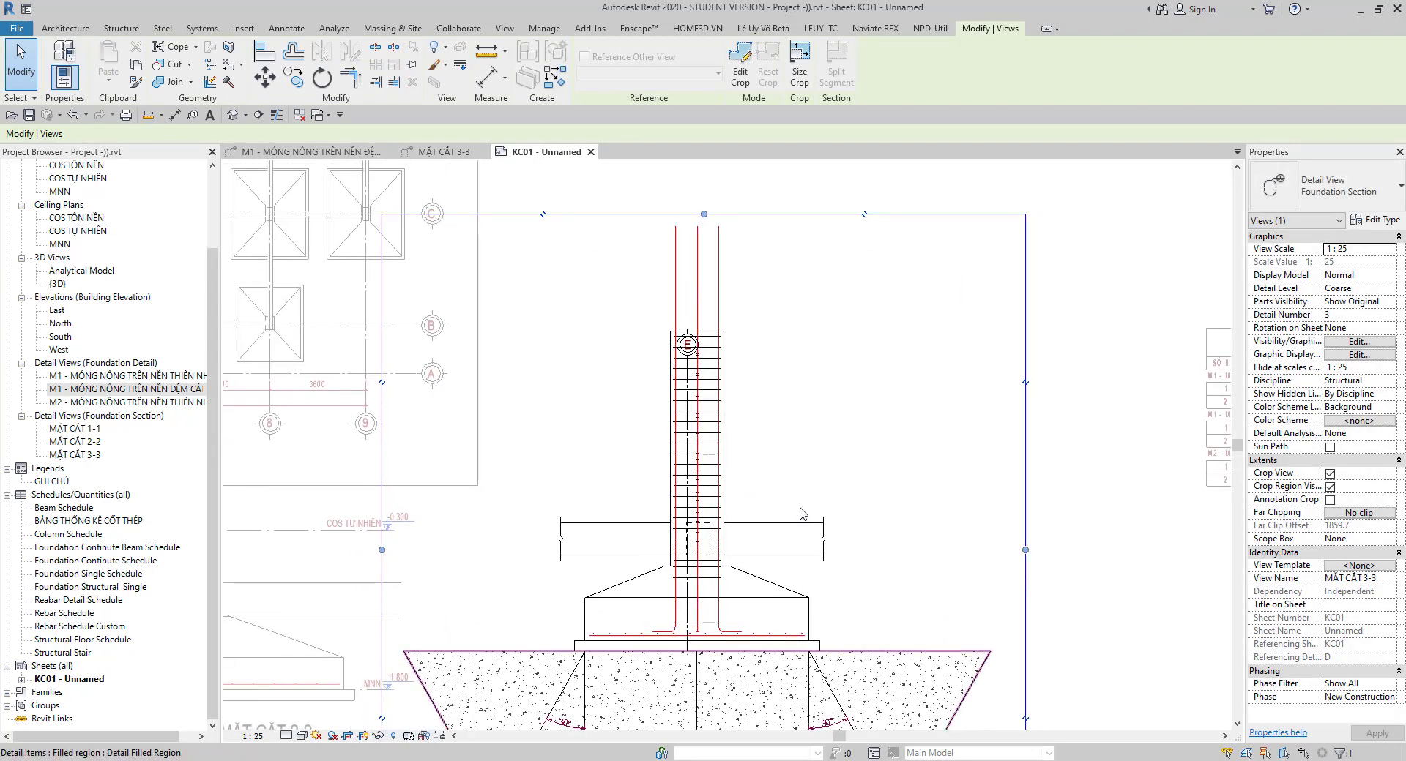
pyautogui.scroll(-3, 893, 307)
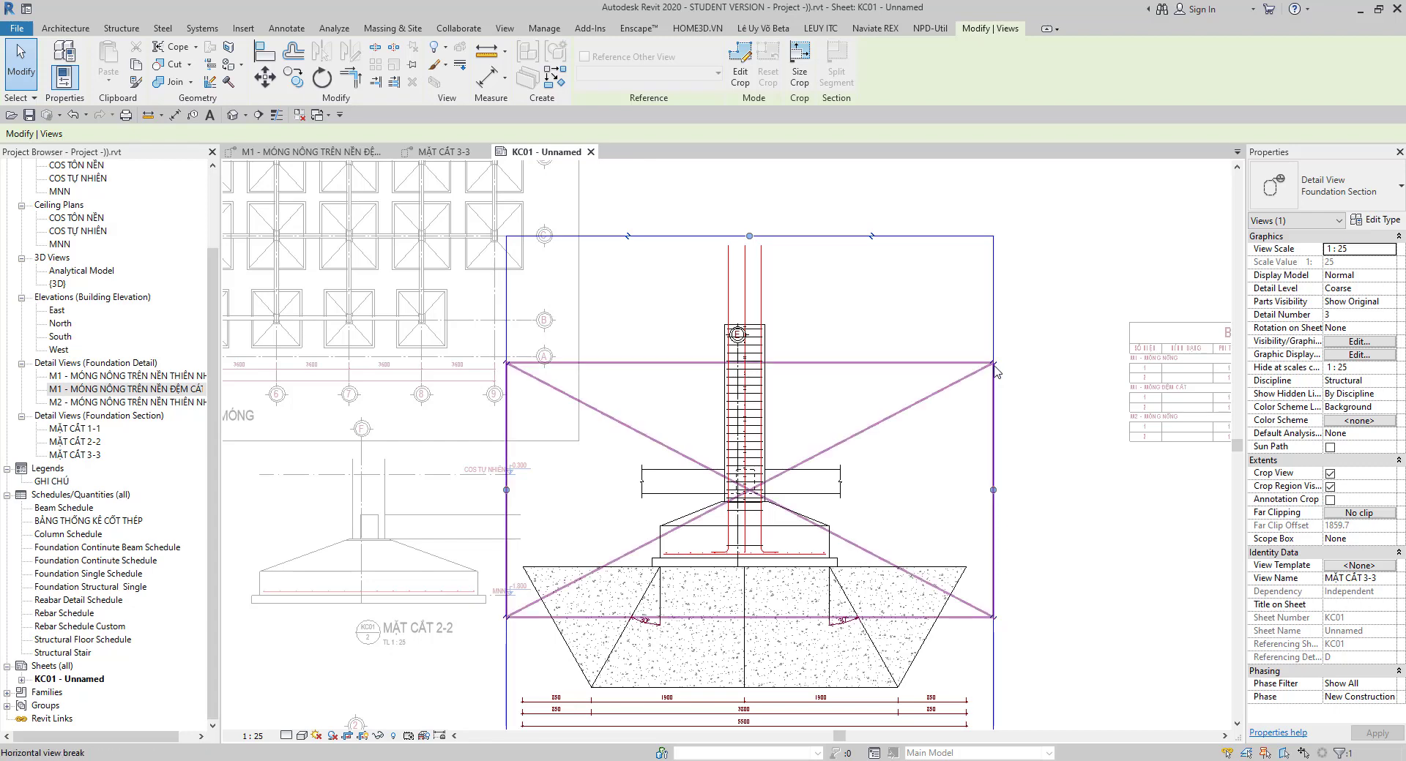
pyautogui.scroll(-1, 902, 370)
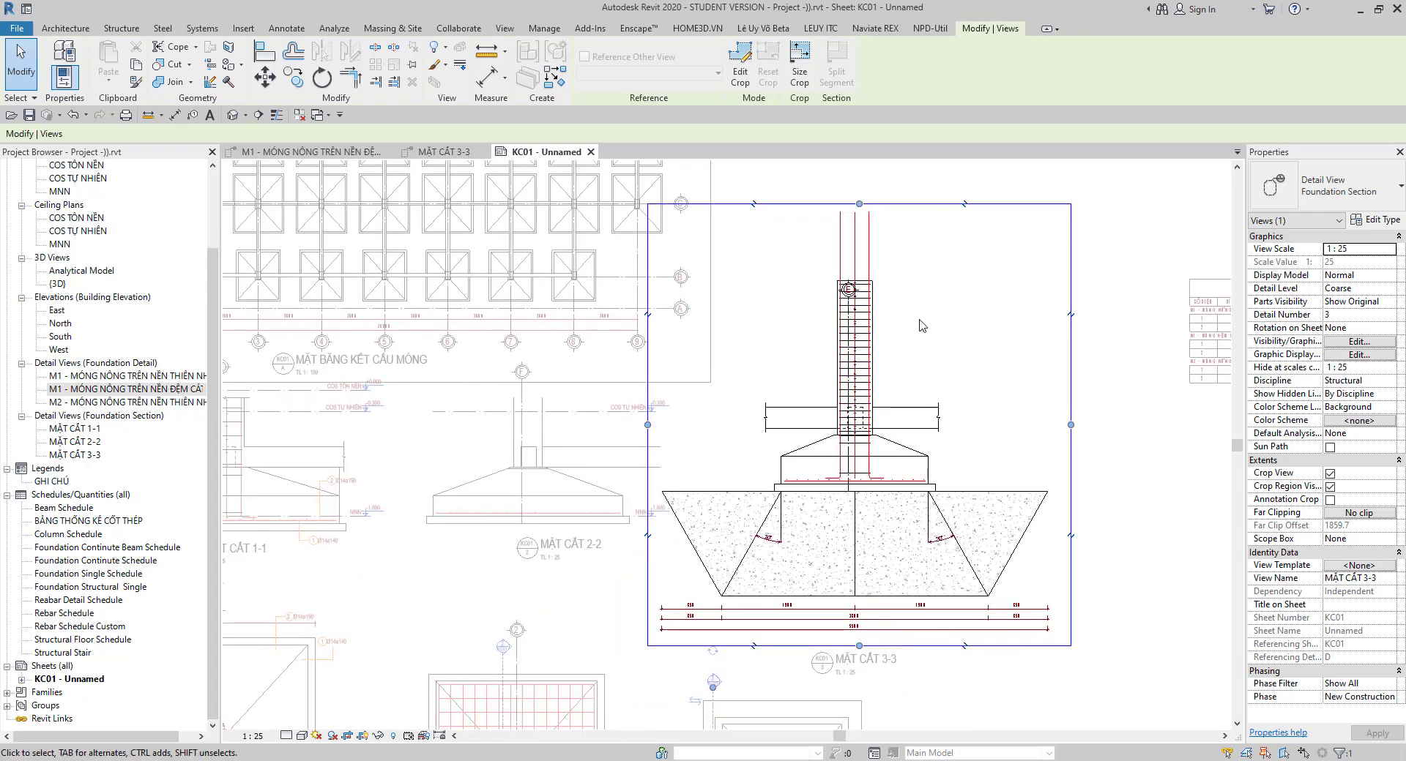
pyautogui.moveTo(921, 326); pyautogui.dragTo(965, 315, button='middle')
pyautogui.moveTo(301, 433); pyautogui.dragTo(520, 413, button='middle')
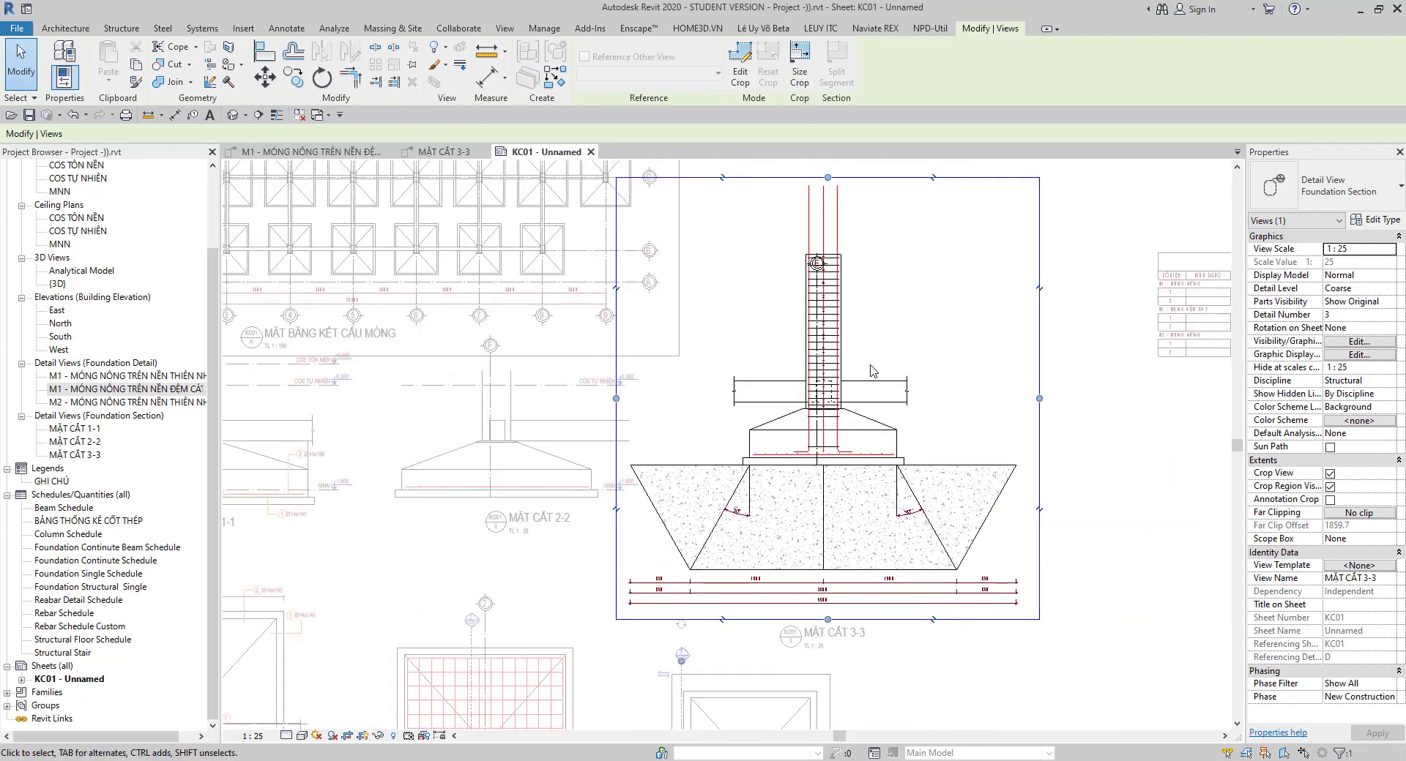
pyautogui.moveTo(879, 381); pyautogui.dragTo(487, 429, button='middle')
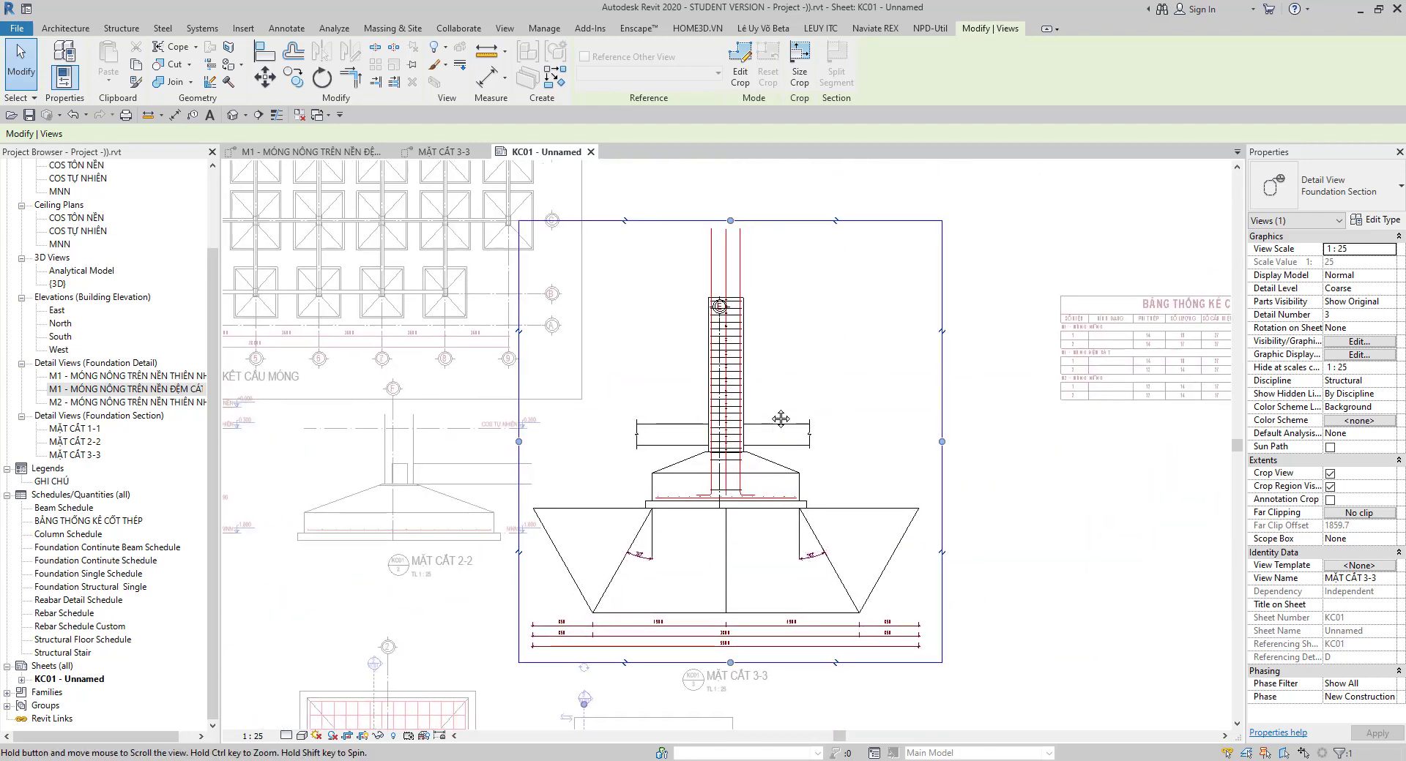
# Split section 3-3 into two view regions with a horizontal view break.
pyautogui.click(942, 334)
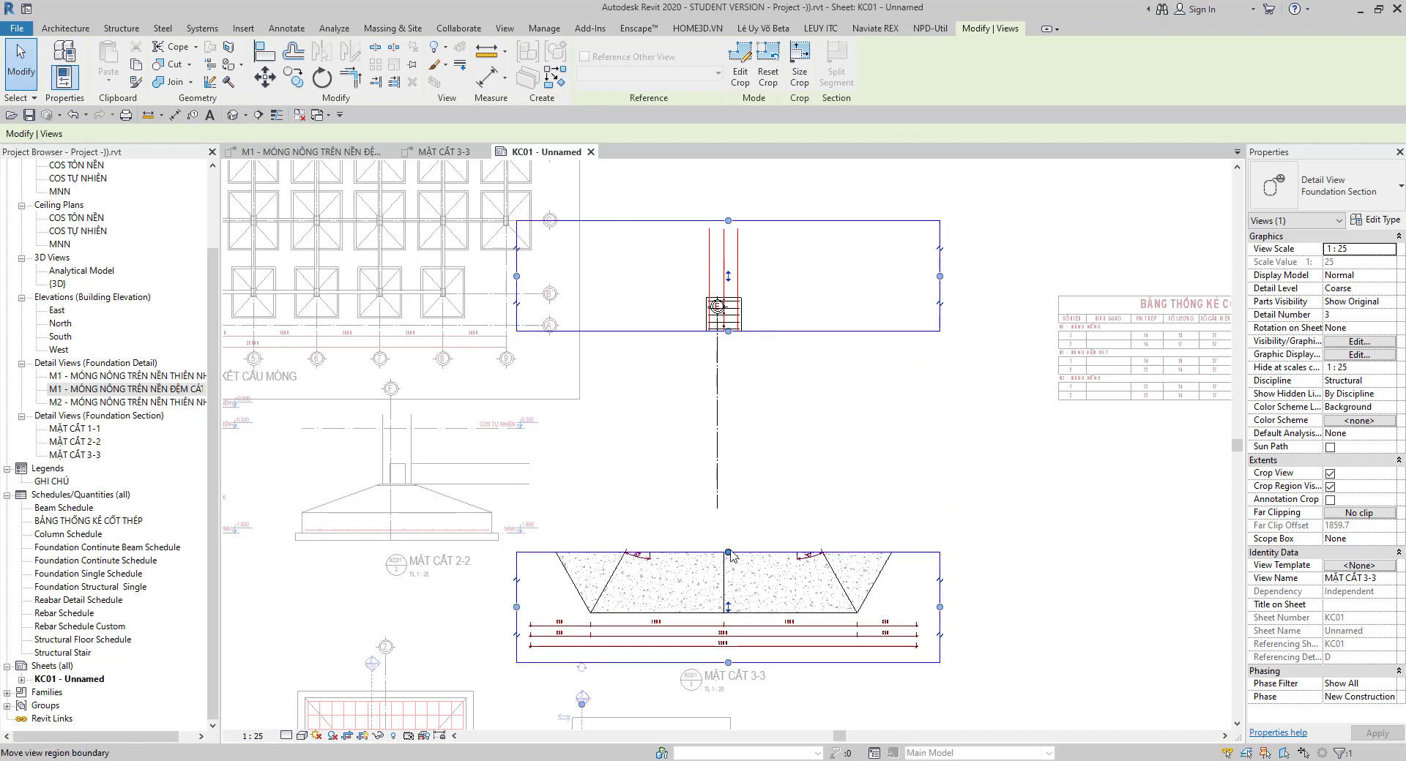
pyautogui.moveTo(727, 554); pyautogui.dragTo(758, 379)
pyautogui.scroll(2, 743, 384)
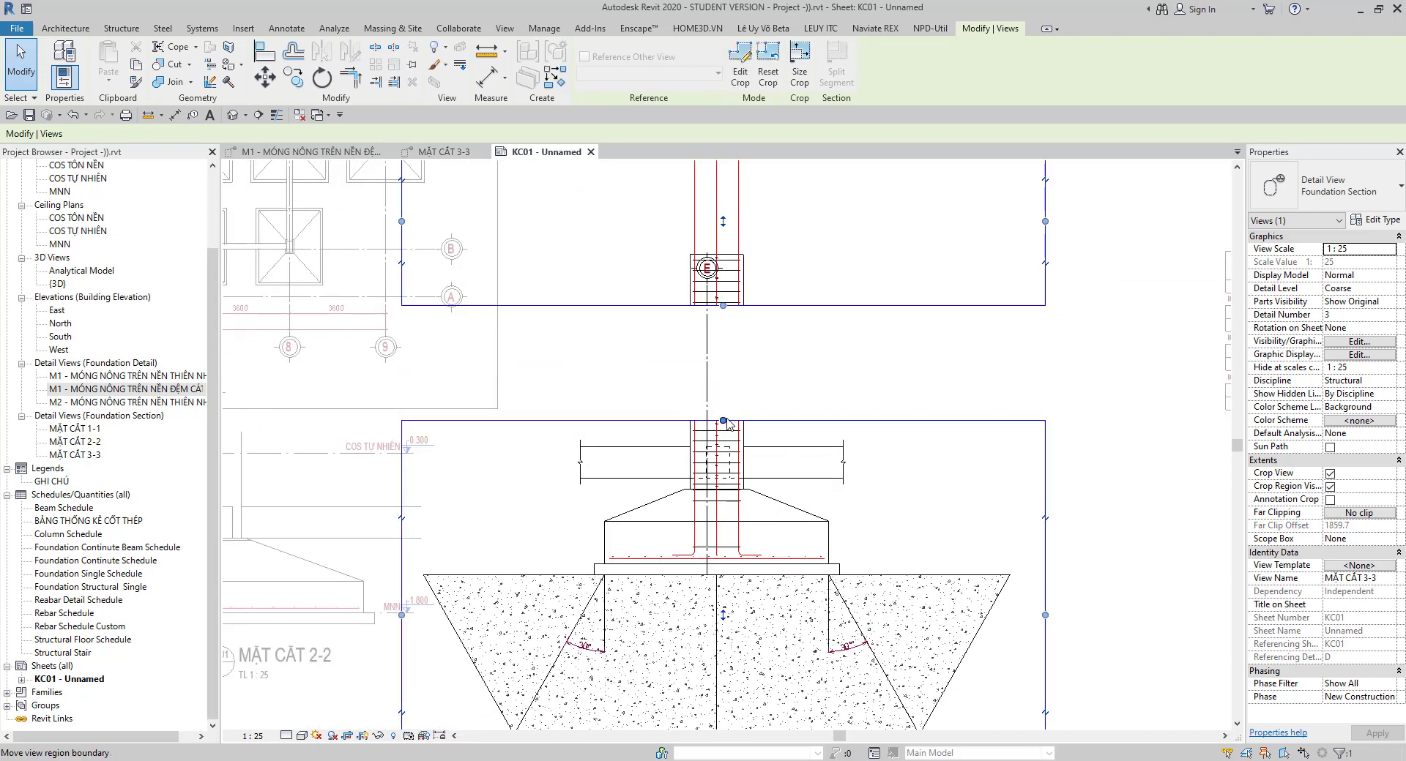
pyautogui.scroll(-2, 782, 399)
pyautogui.moveTo(782, 399); pyautogui.dragTo(827, 401, button='middle')
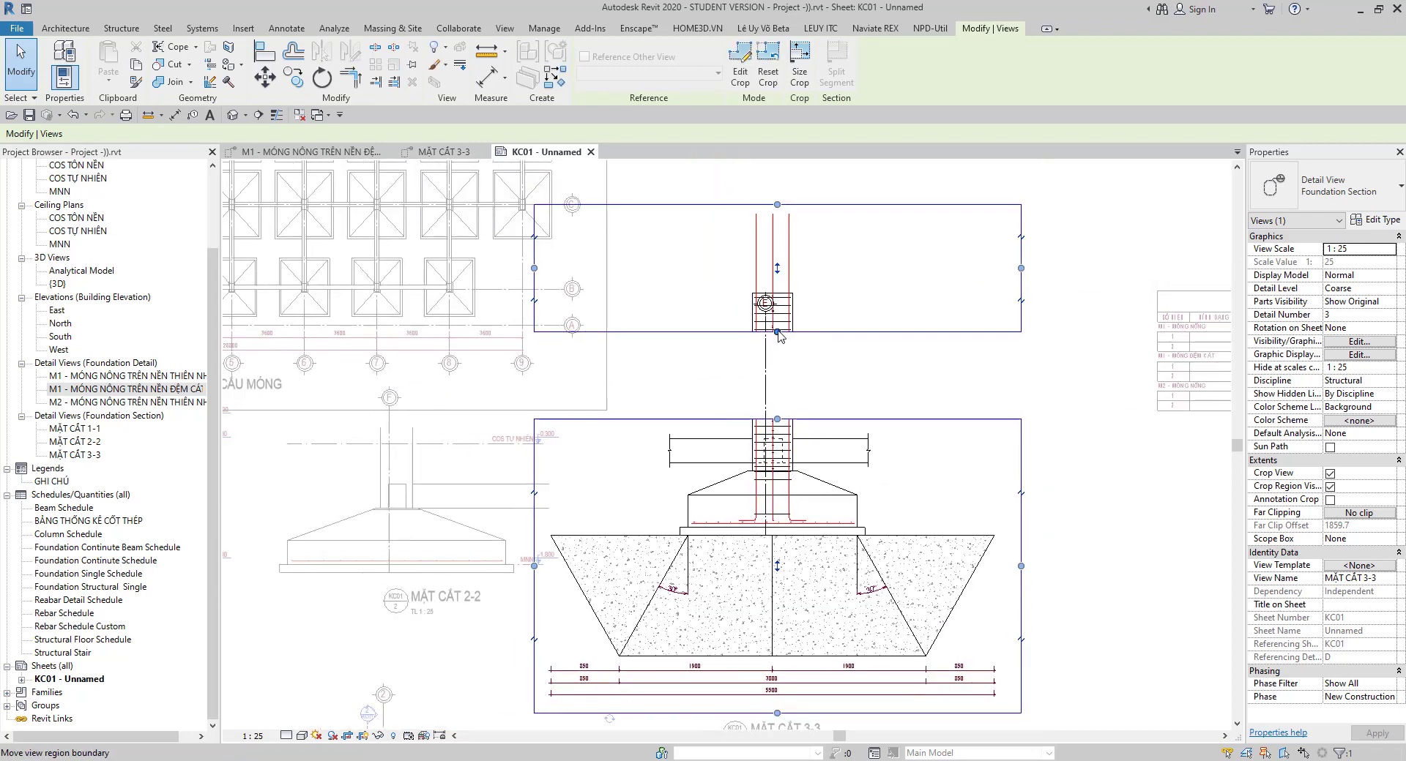
pyautogui.moveTo(778, 336); pyautogui.dragTo(782, 302)
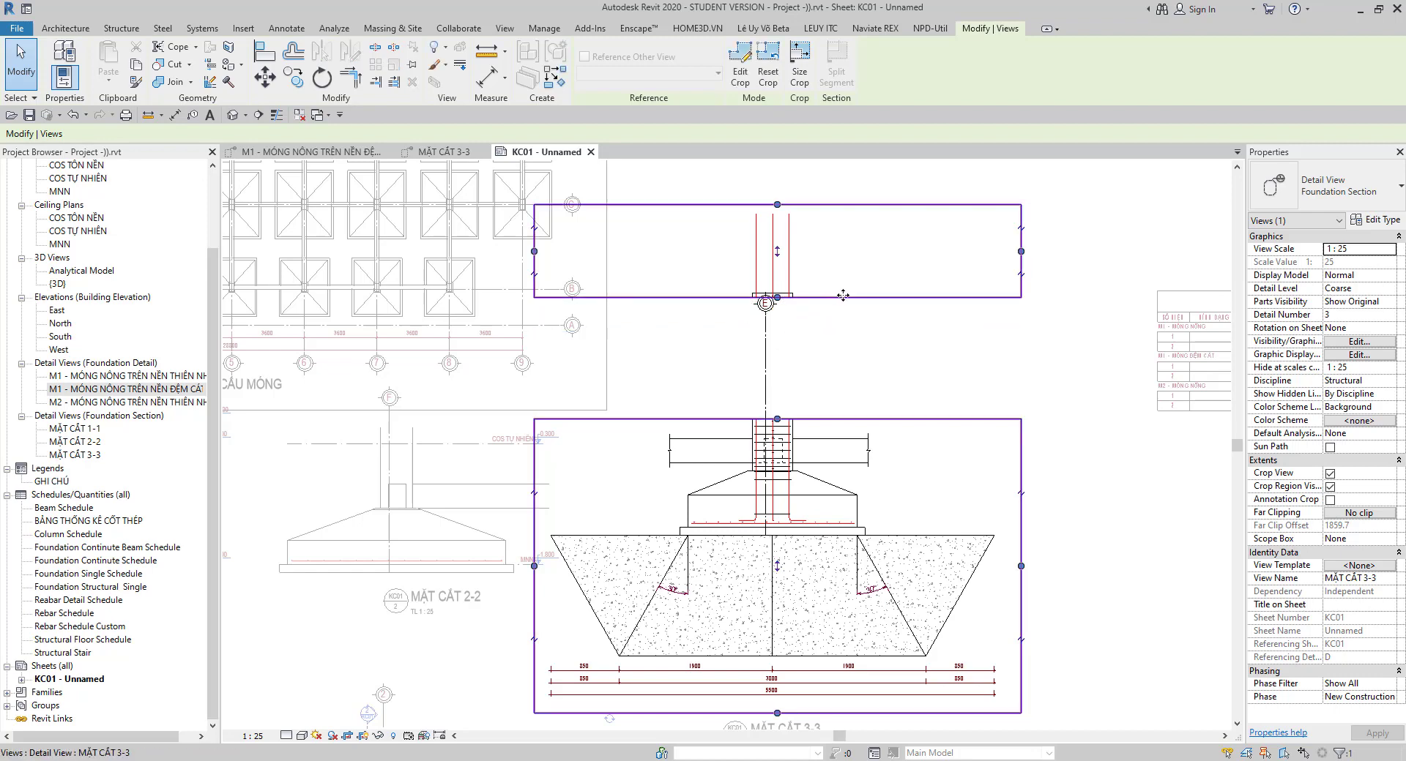
pyautogui.press('Escape')
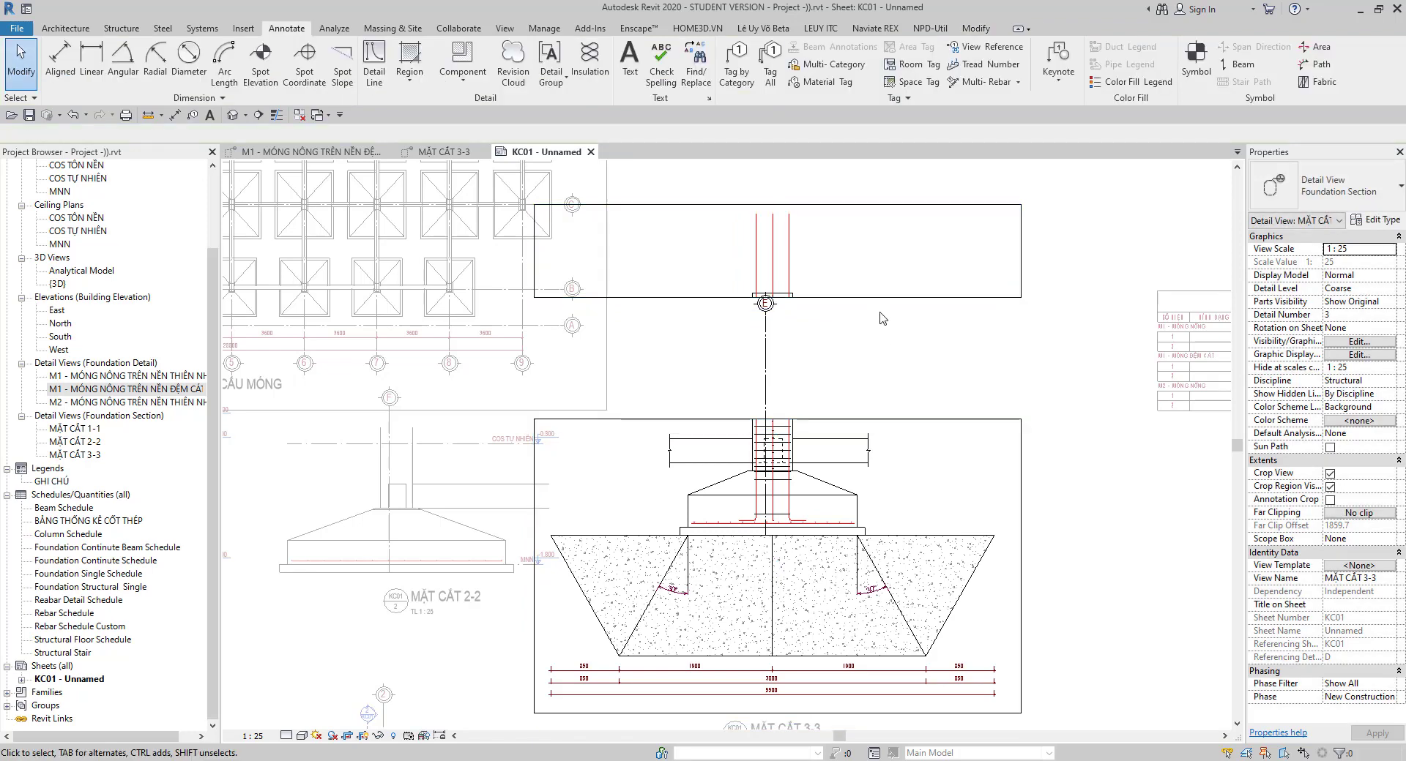
# Move the upper view region down toward the footing.
pyautogui.click(882, 306)
pyautogui.scroll(-2, 903, 336)
pyautogui.moveTo(903, 335); pyautogui.dragTo(905, 314, button='middle')
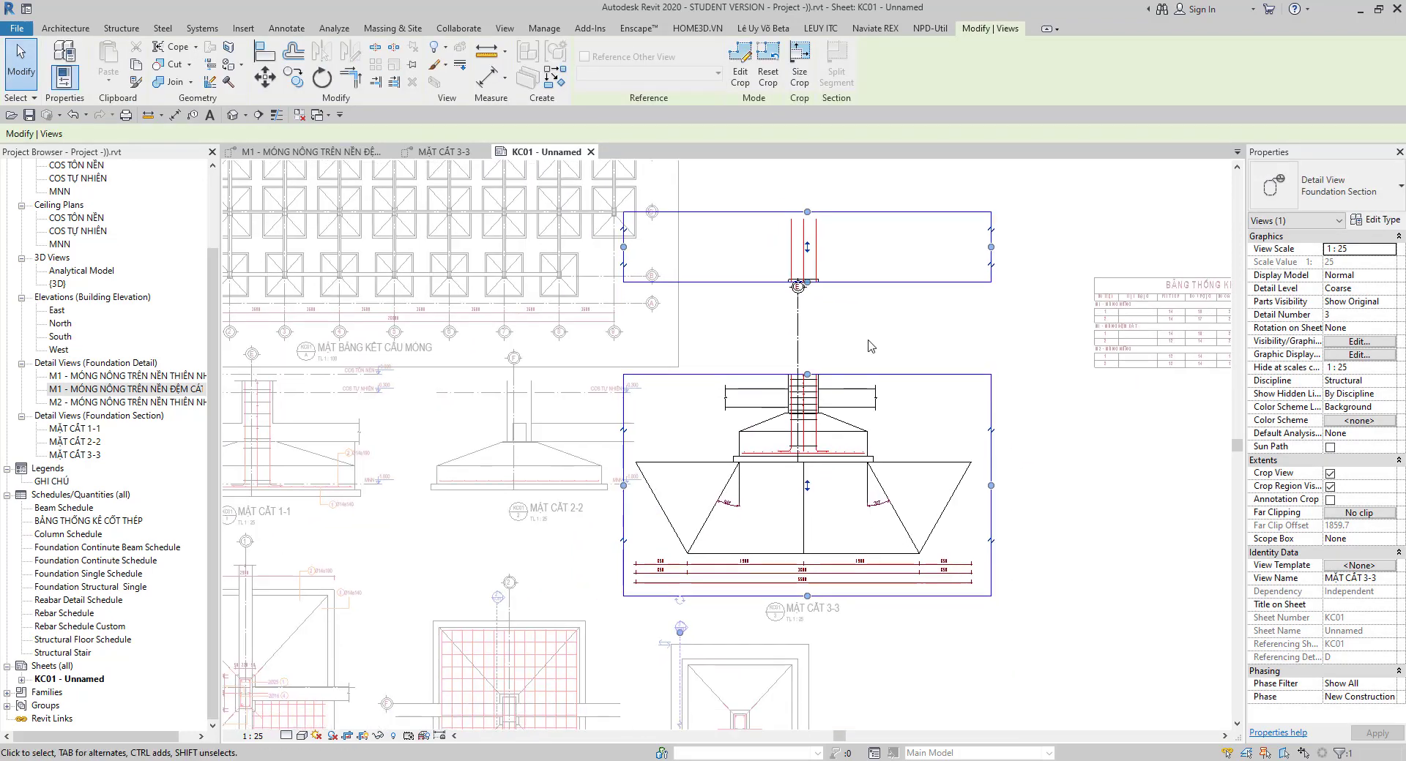
pyautogui.press('Escape')
pyautogui.scroll(1, 892, 331)
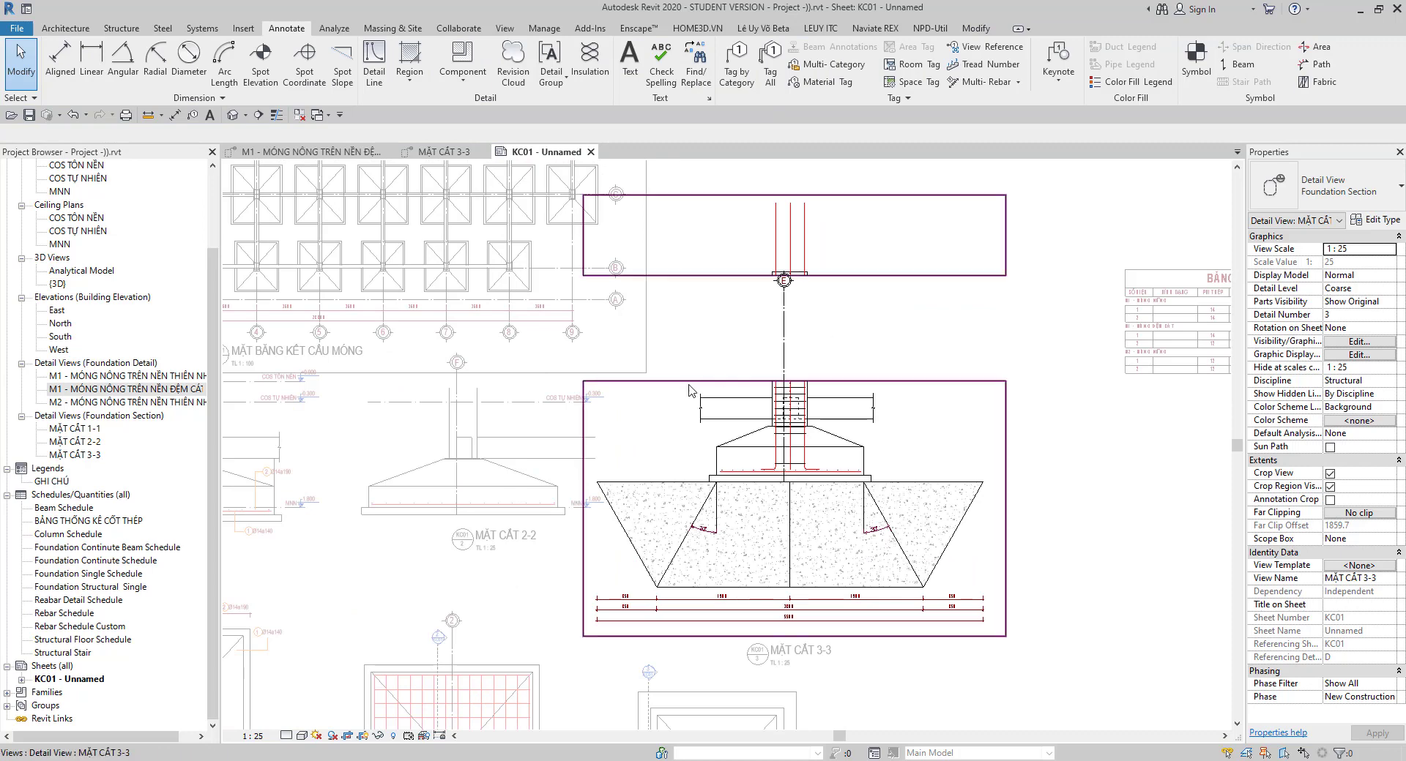
pyautogui.click(687, 277)
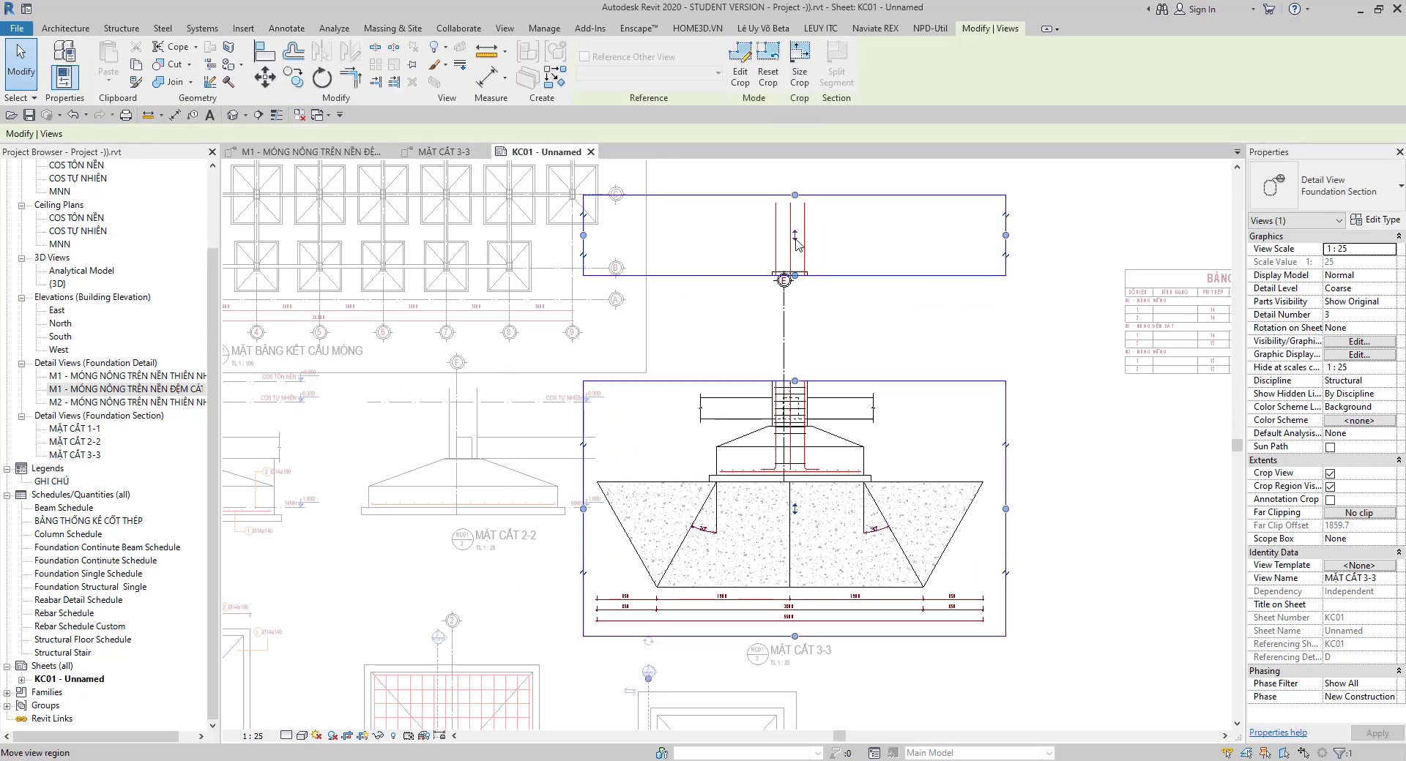
pyautogui.moveTo(796, 237); pyautogui.dragTo(792, 332)
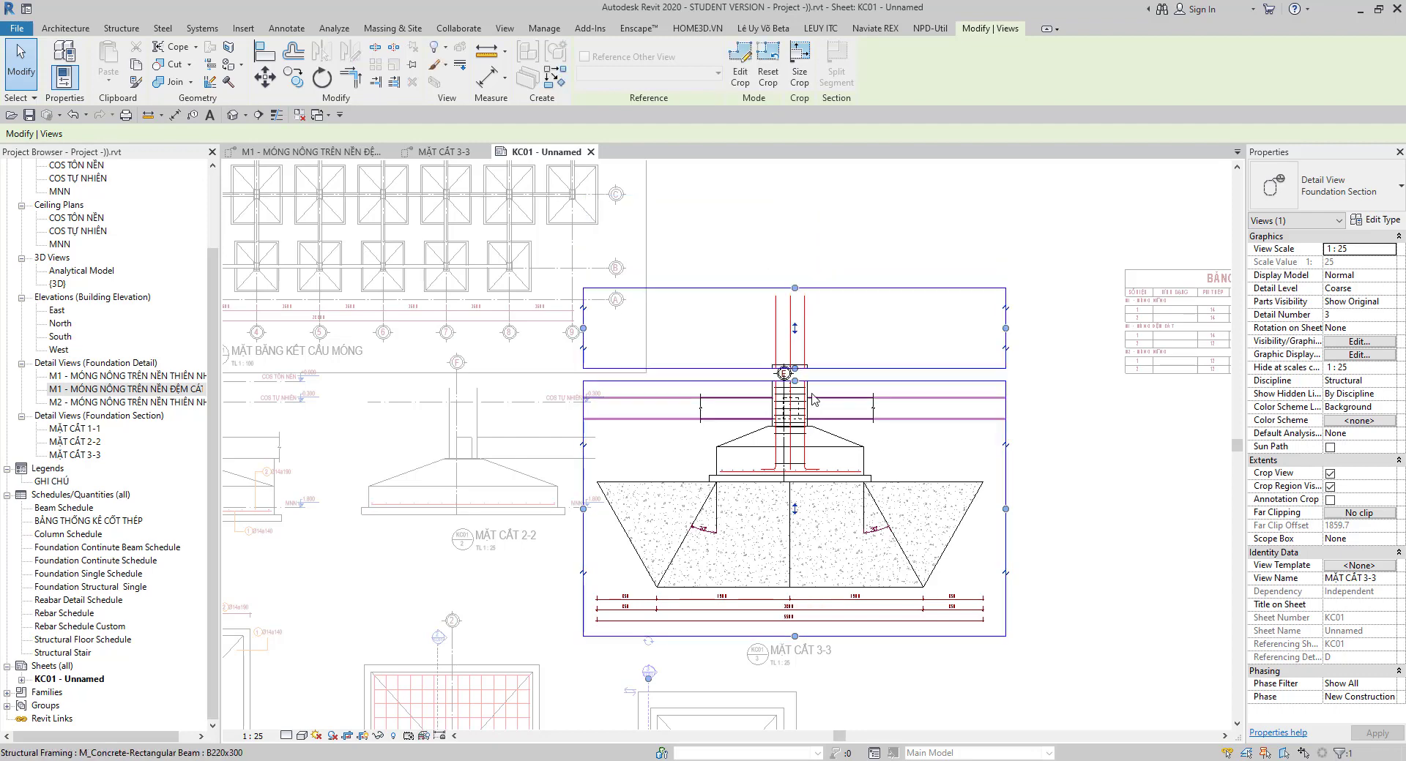
# Activate section 3-3 on the sheet and undo an accidental merge of the view regions.
pyautogui.doubleClick(792, 332)
pyautogui.scroll(-1, 812, 376)
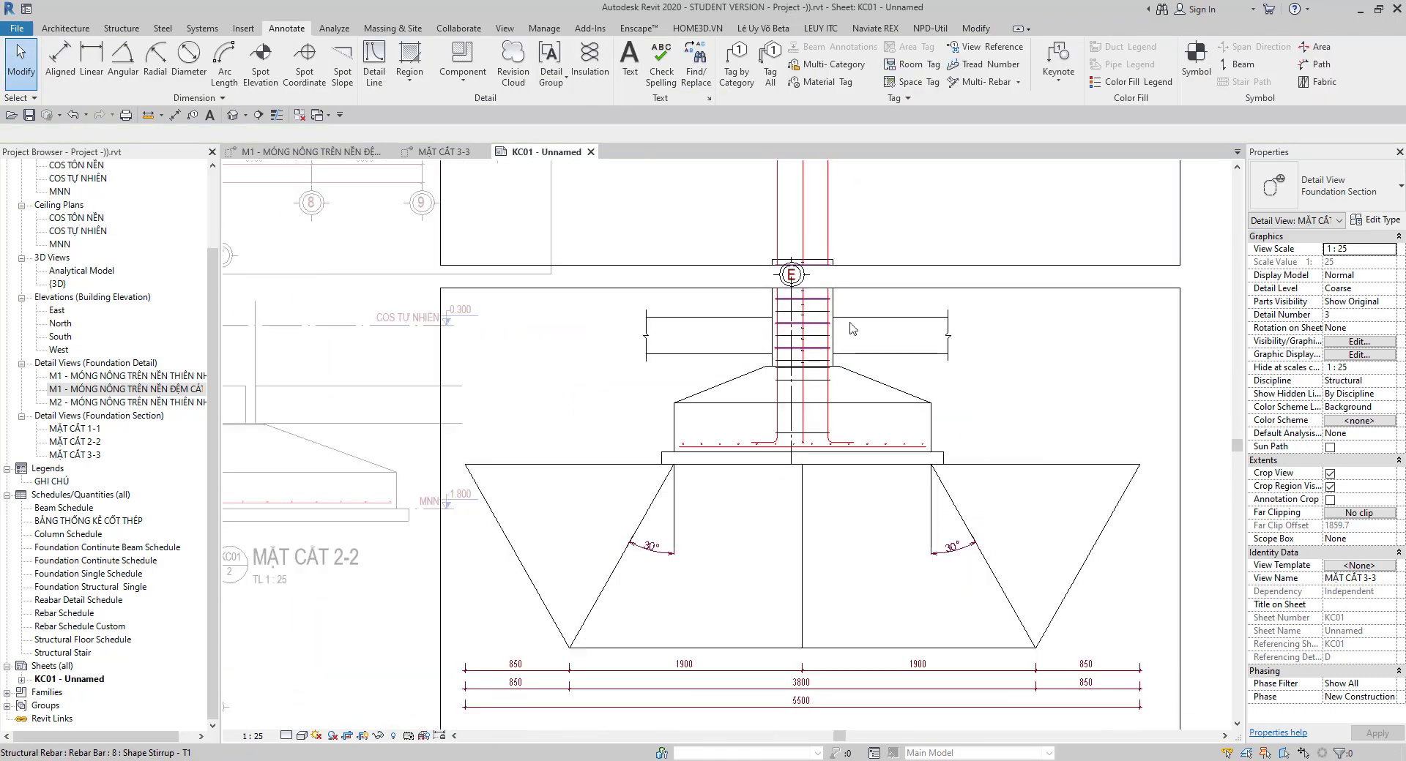
pyautogui.scroll(-1, 814, 369)
pyautogui.click(818, 364)
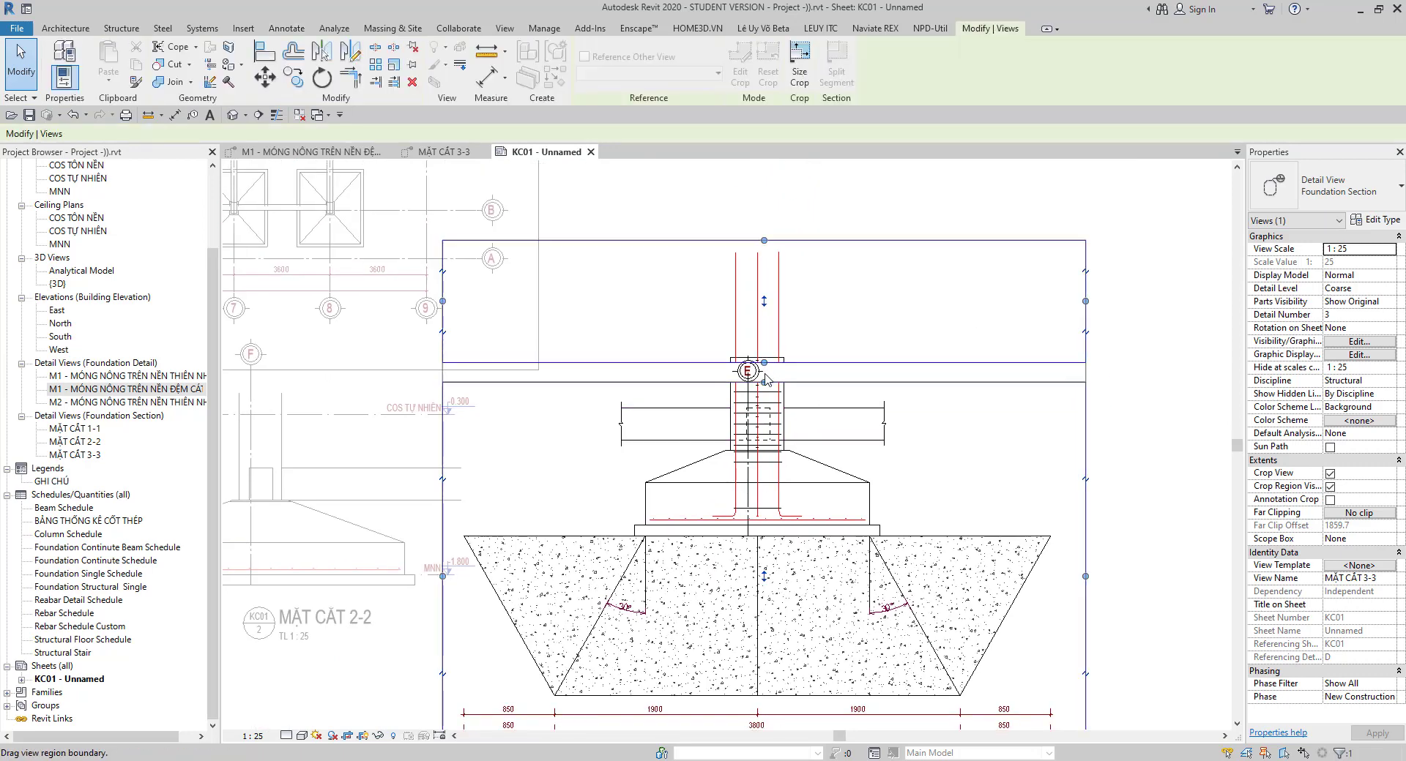
pyautogui.moveTo(819, 362); pyautogui.dragTo(817, 383)
pyautogui.hotkey('ctrl', 'z')
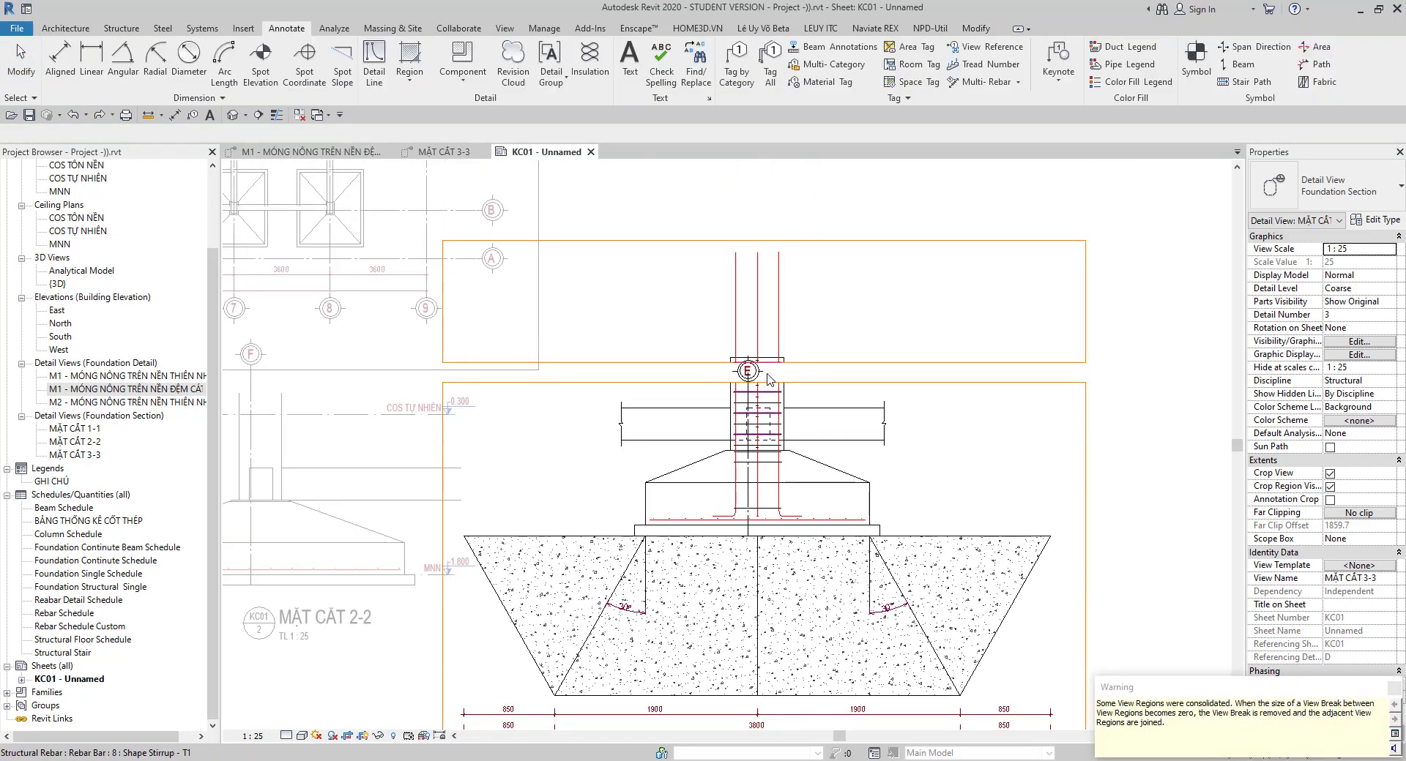
# Raise the upper view region's bottom boundary to leave a short column stub.
pyautogui.click(770, 363)
pyautogui.scroll(2, 782, 352)
pyautogui.scroll(-1, 782, 352)
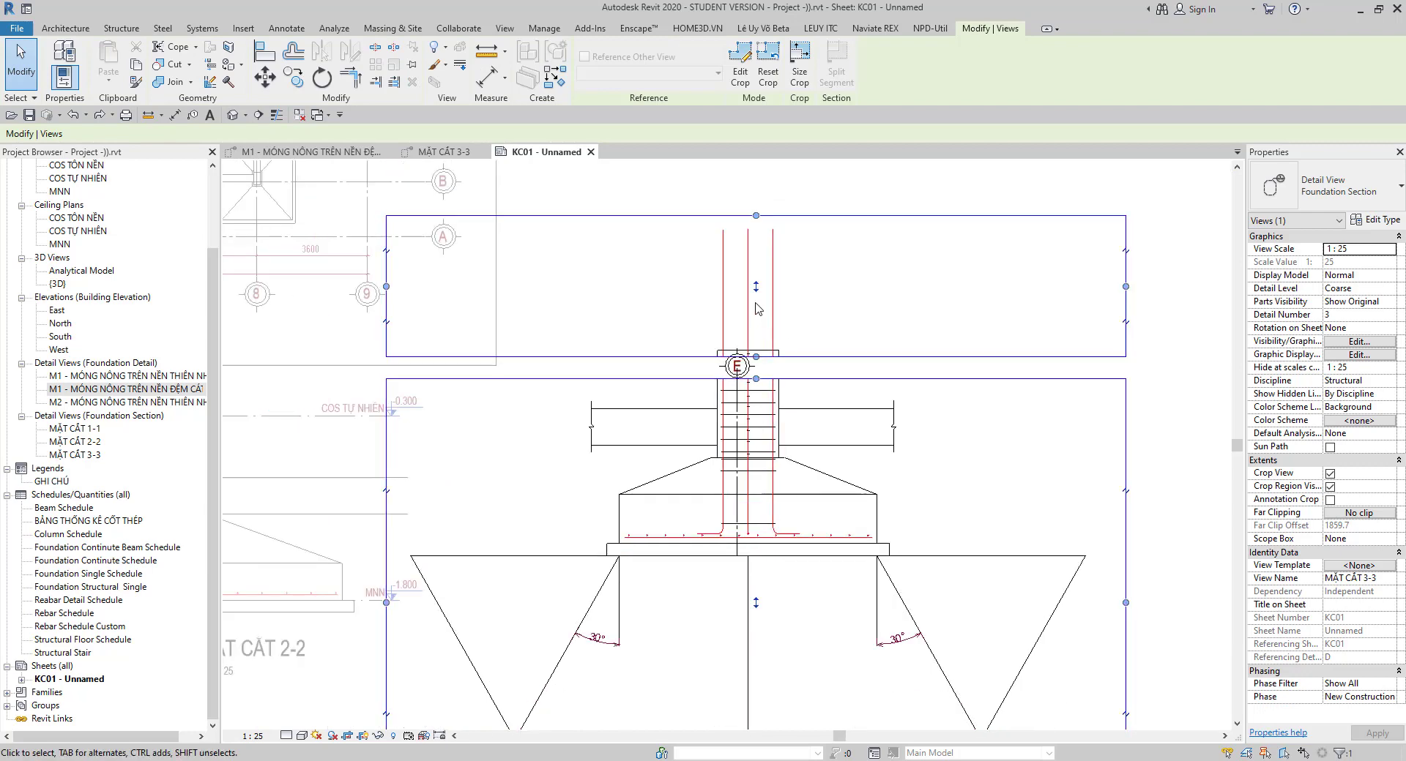
pyautogui.moveTo(782, 355)
pyautogui.mouseDown()
pyautogui.moveTo(754, 321)
pyautogui.moveTo(758, 374)
pyautogui.mouseUp()
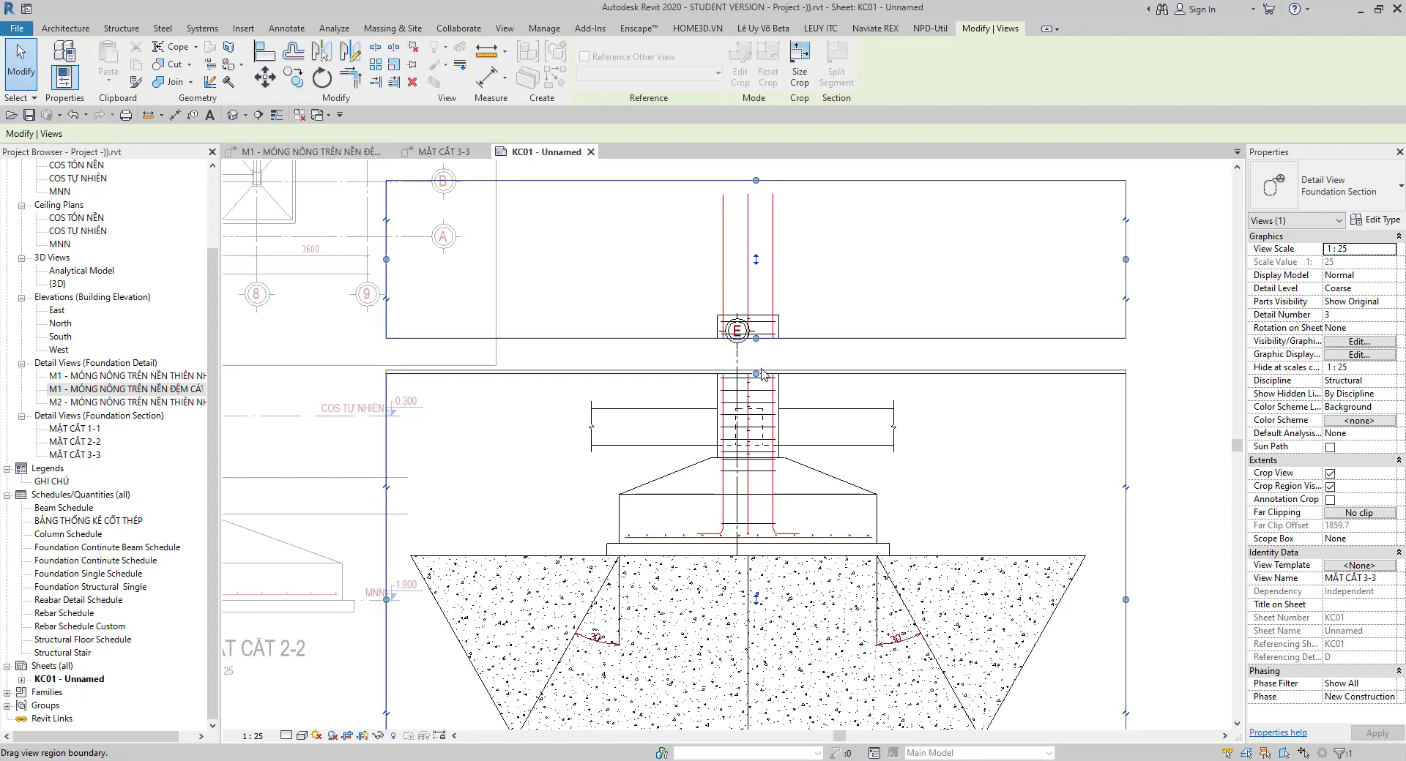
pyautogui.scroll(-1, 841, 452)
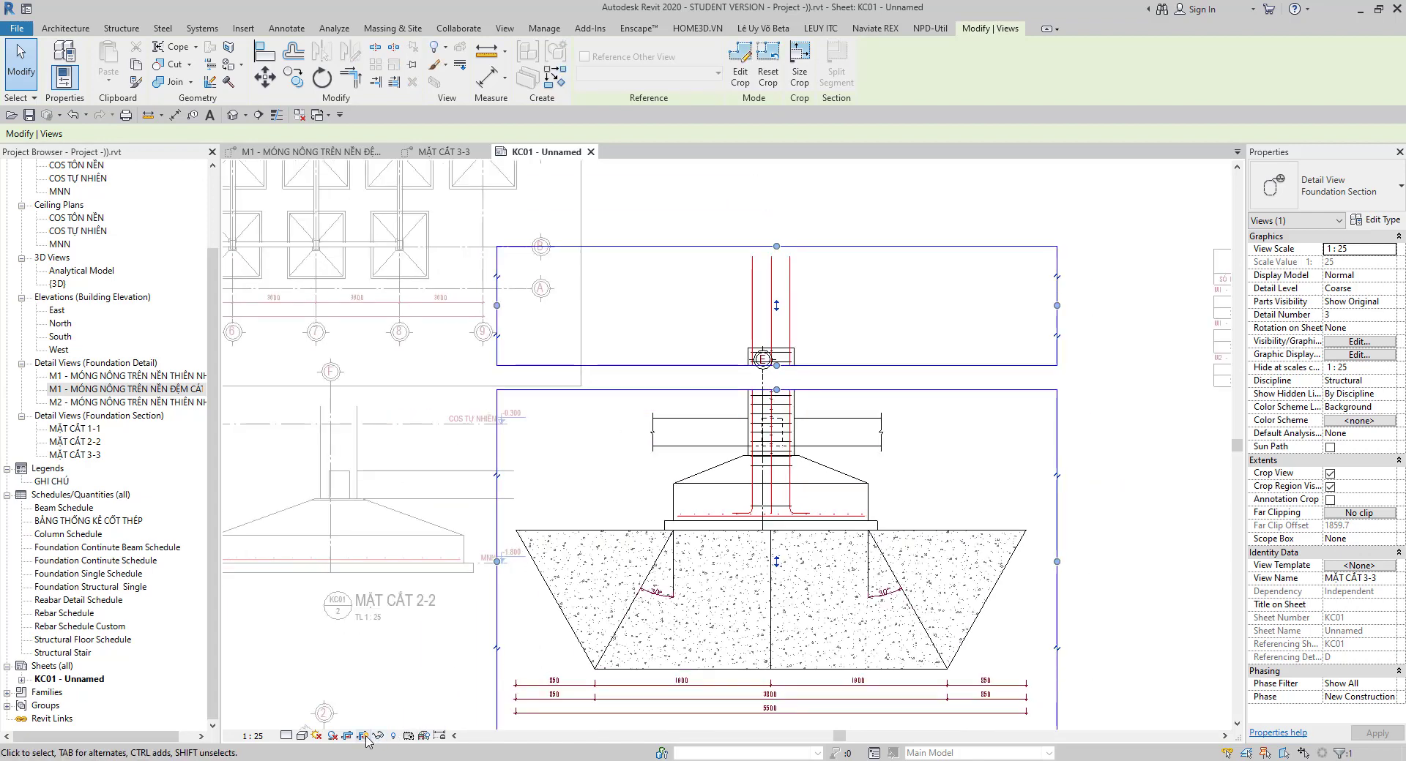
pyautogui.press('Escape')
pyautogui.scroll(2, 828, 384)
pyautogui.moveTo(824, 397); pyautogui.dragTo(830, 388, button='middle')
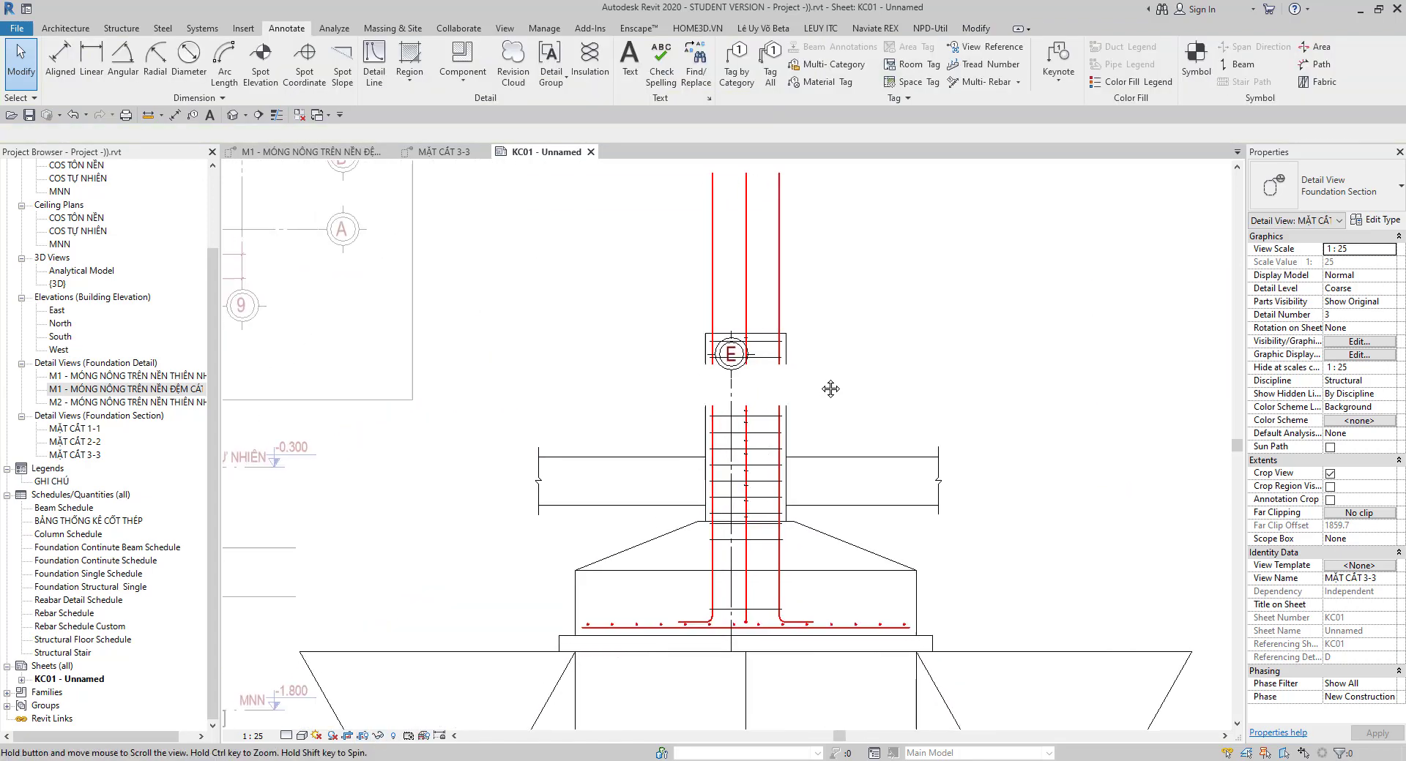
# Draw a break line detail component (CM) across the cut column stub.
pyautogui.press('c')
pyautogui.press('m')
pyautogui.scroll(1, 699, 352)
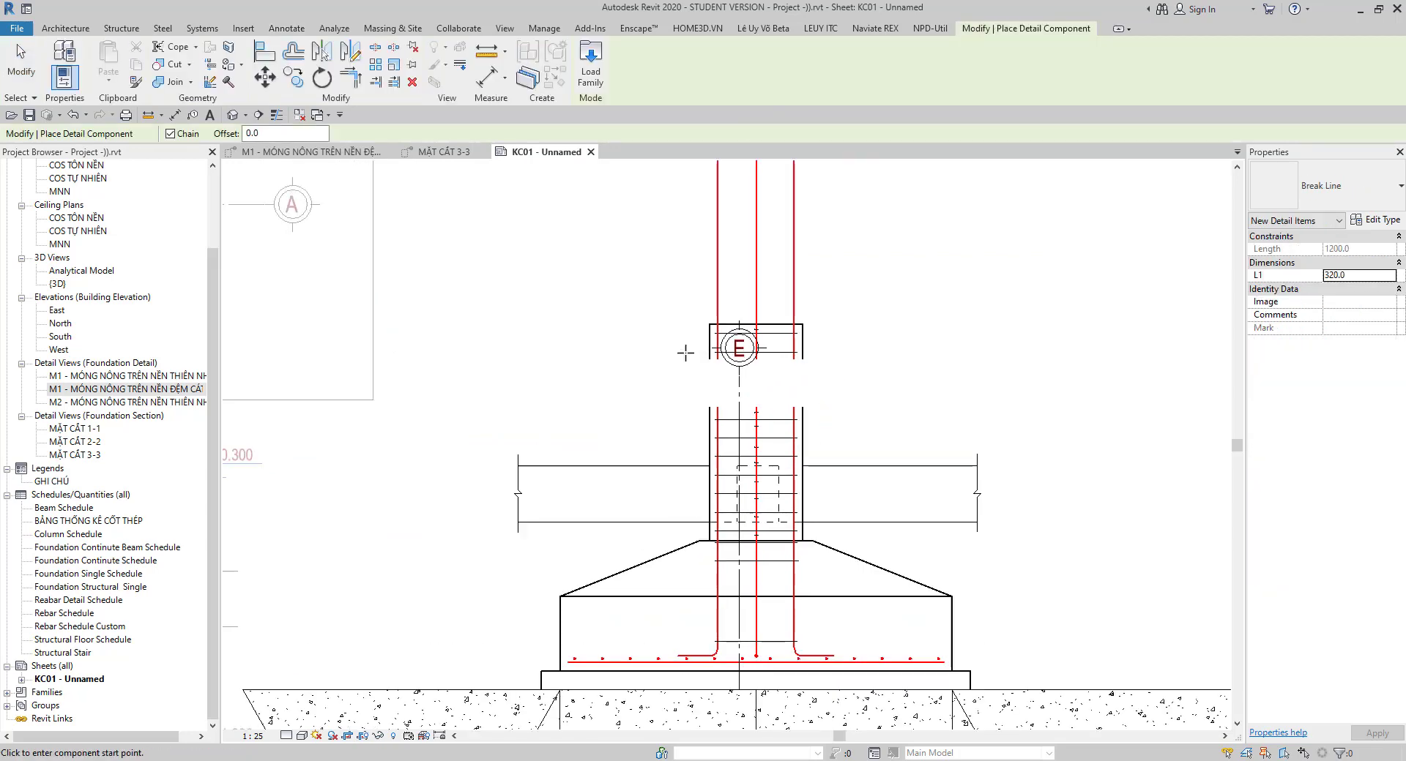
pyautogui.click(686, 352)
pyautogui.click(815, 353)
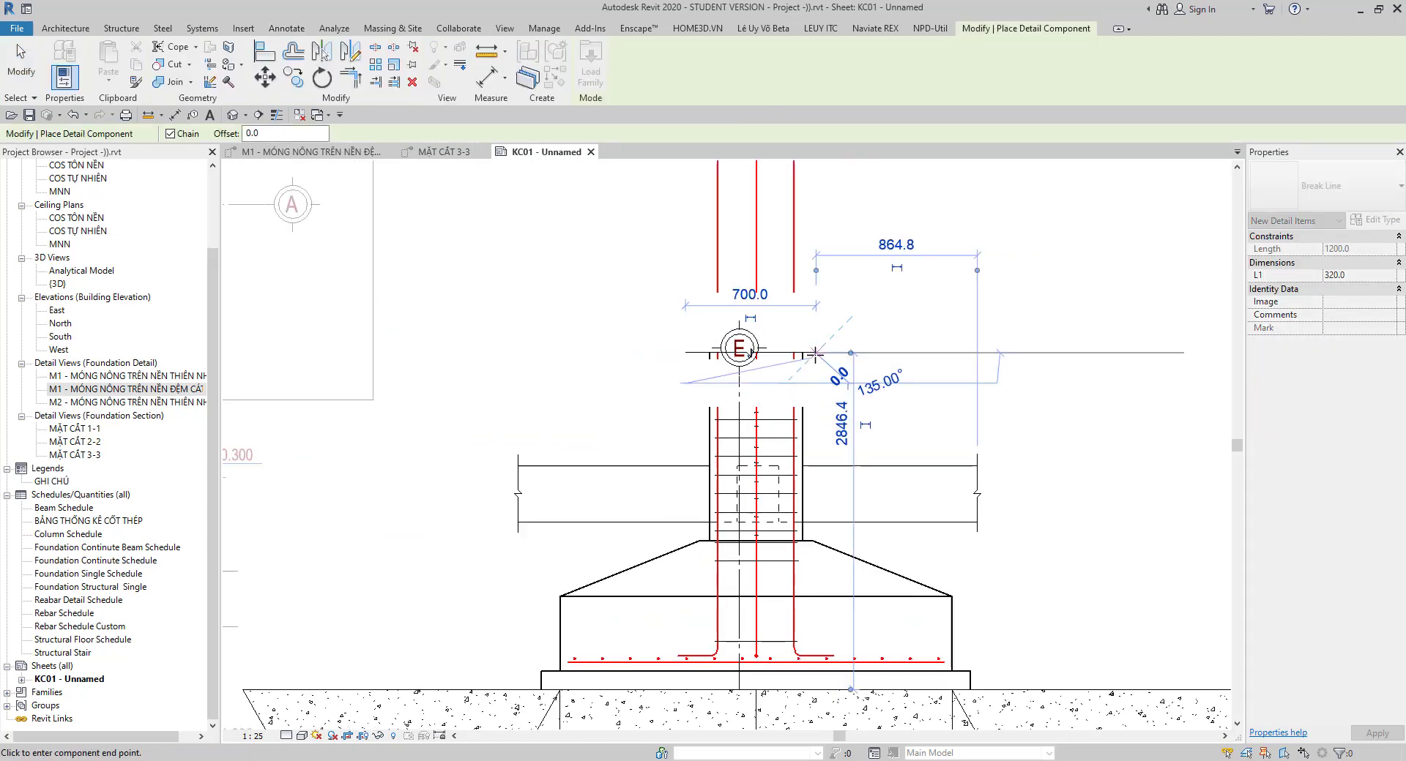
pyautogui.press('Escape')
pyautogui.press('Escape')
pyautogui.scroll(1, 803, 372)
pyautogui.click(791, 316)
pyautogui.press('Escape')
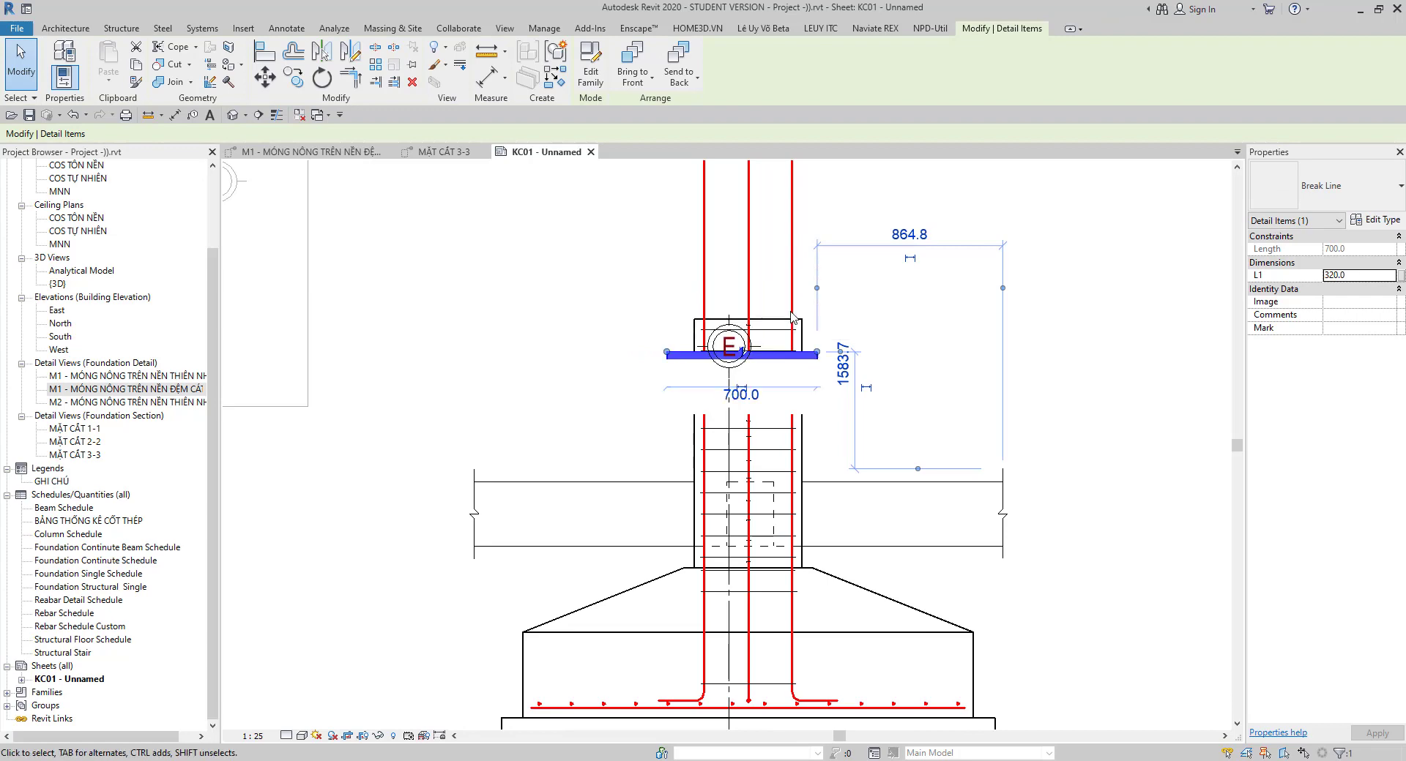
pyautogui.scroll(2, 807, 378)
pyautogui.click(840, 374)
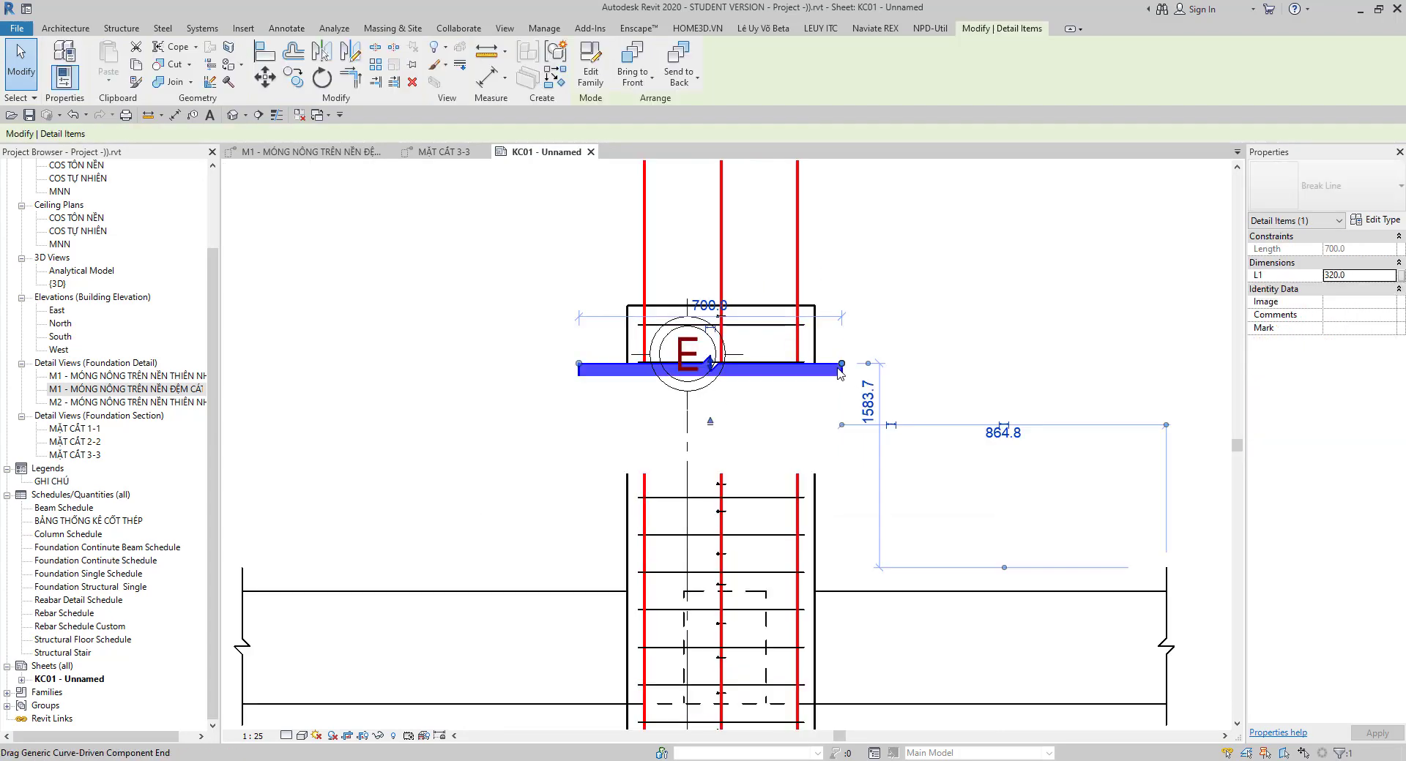
pyautogui.click(688, 449)
pyautogui.press('Escape')
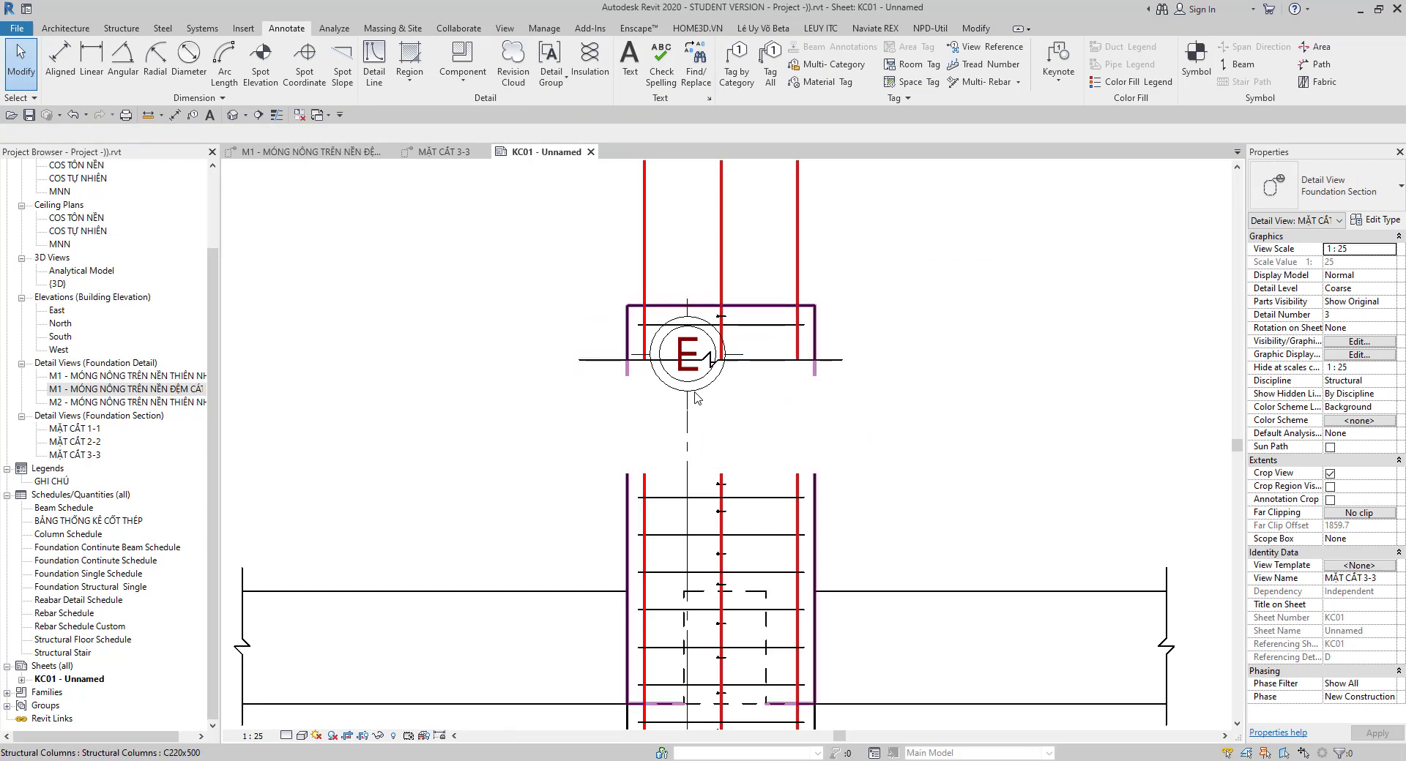
# Drag grid E's bubble up so it sits above the column stub.
pyautogui.scroll(-2, 692, 399)
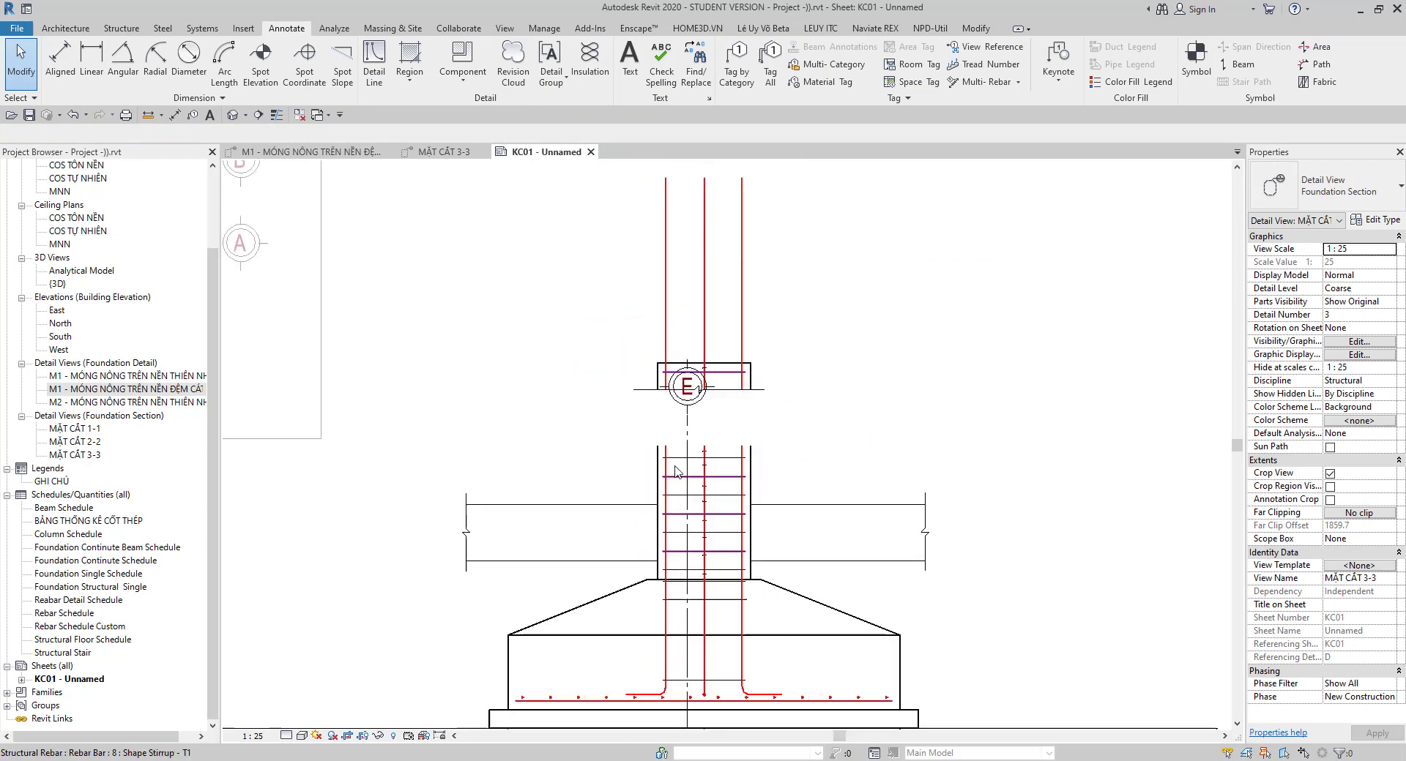
pyautogui.scroll(2, 714, 330)
pyautogui.scroll(1, 716, 319)
pyautogui.scroll(1, 718, 311)
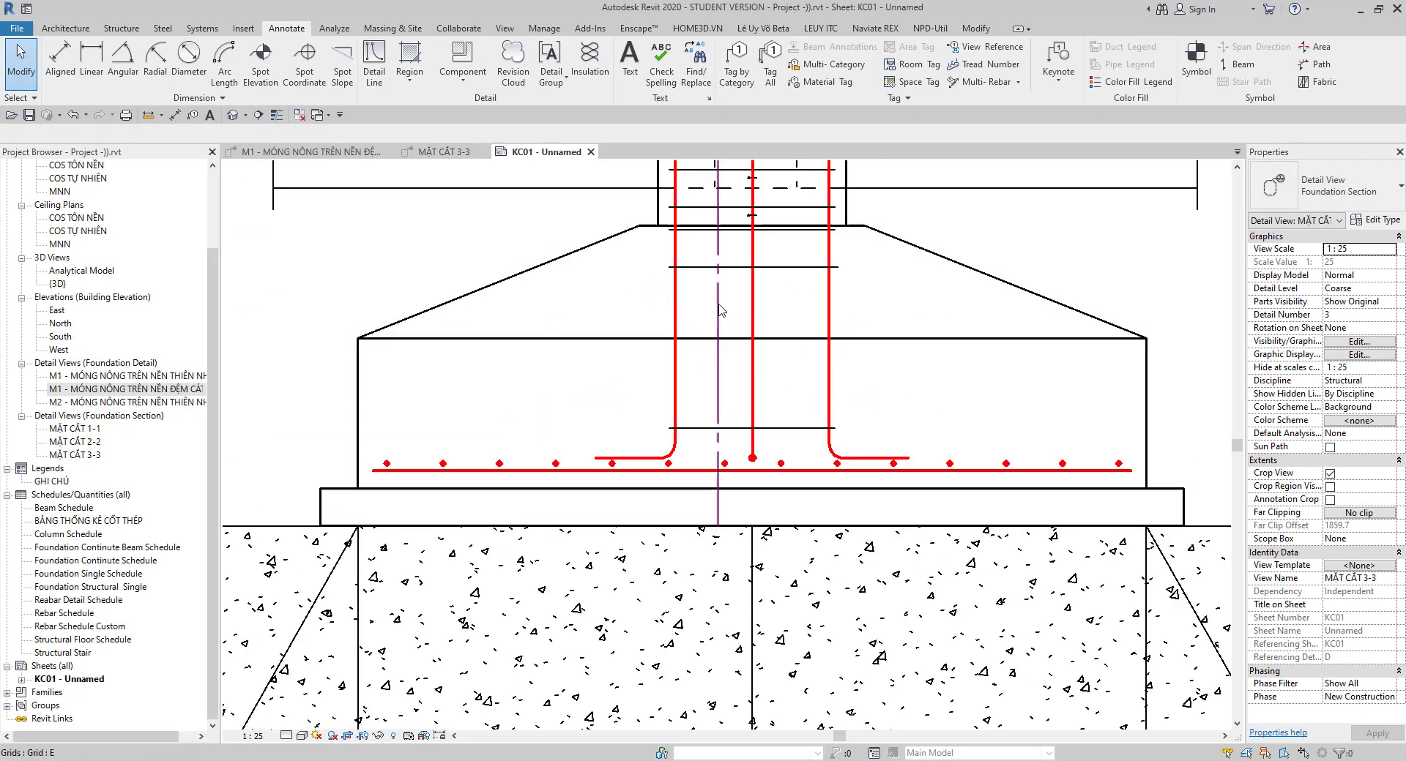
pyautogui.click(719, 310)
pyautogui.scroll(-2, 710, 242)
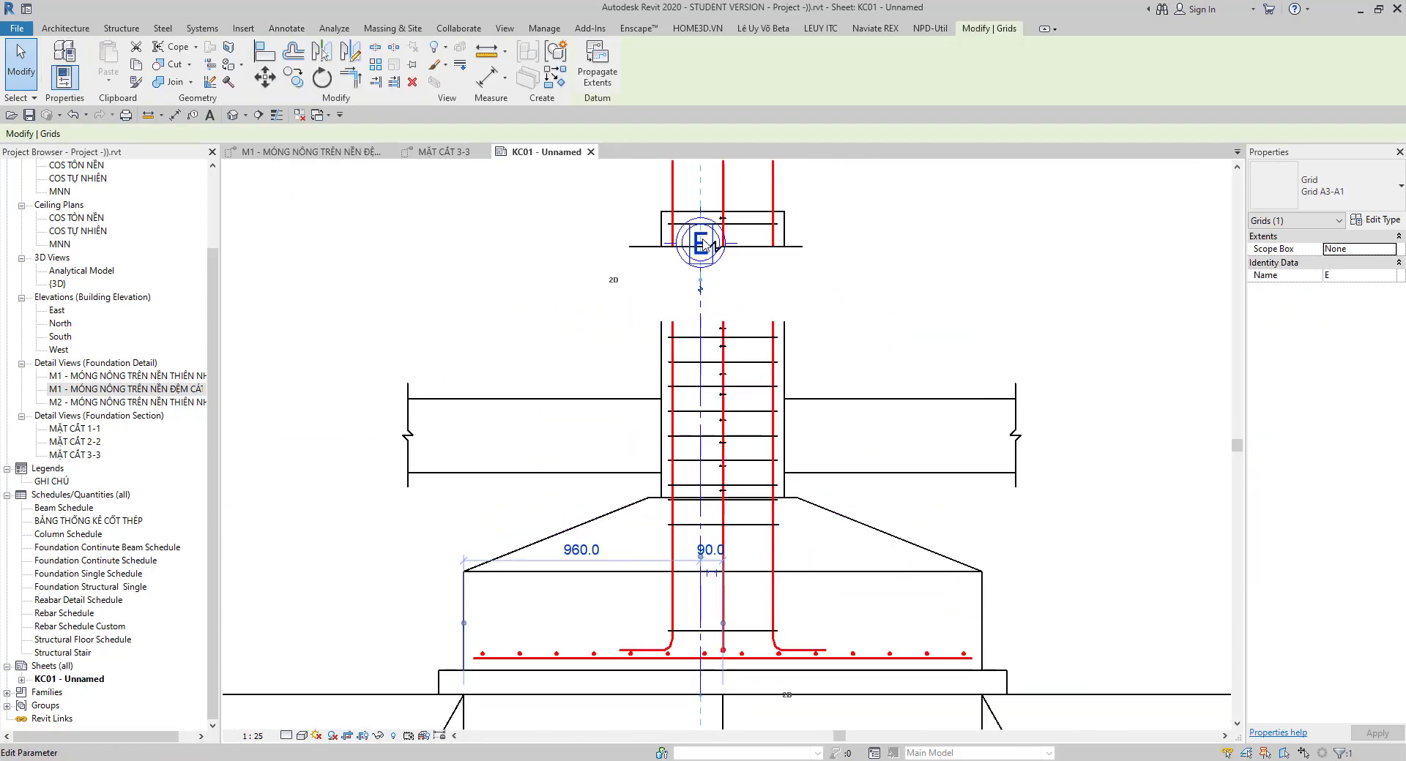
pyautogui.scroll(2, 689, 410)
pyautogui.moveTo(689, 419); pyautogui.dragTo(725, 316)
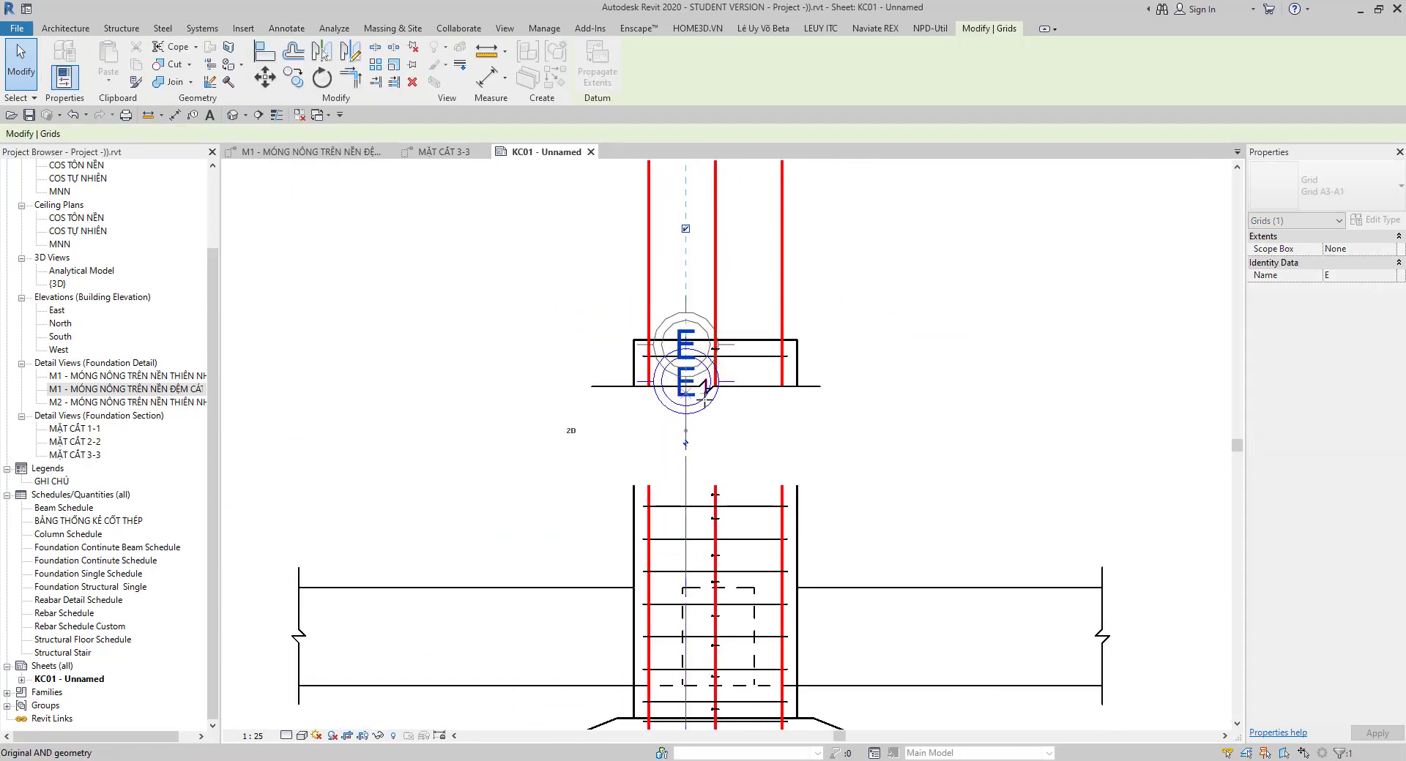
pyautogui.scroll(-2, 723, 306)
pyautogui.moveTo(723, 307); pyautogui.dragTo(710, 417, button='middle')
pyautogui.moveTo(681, 407); pyautogui.dragTo(667, 274)
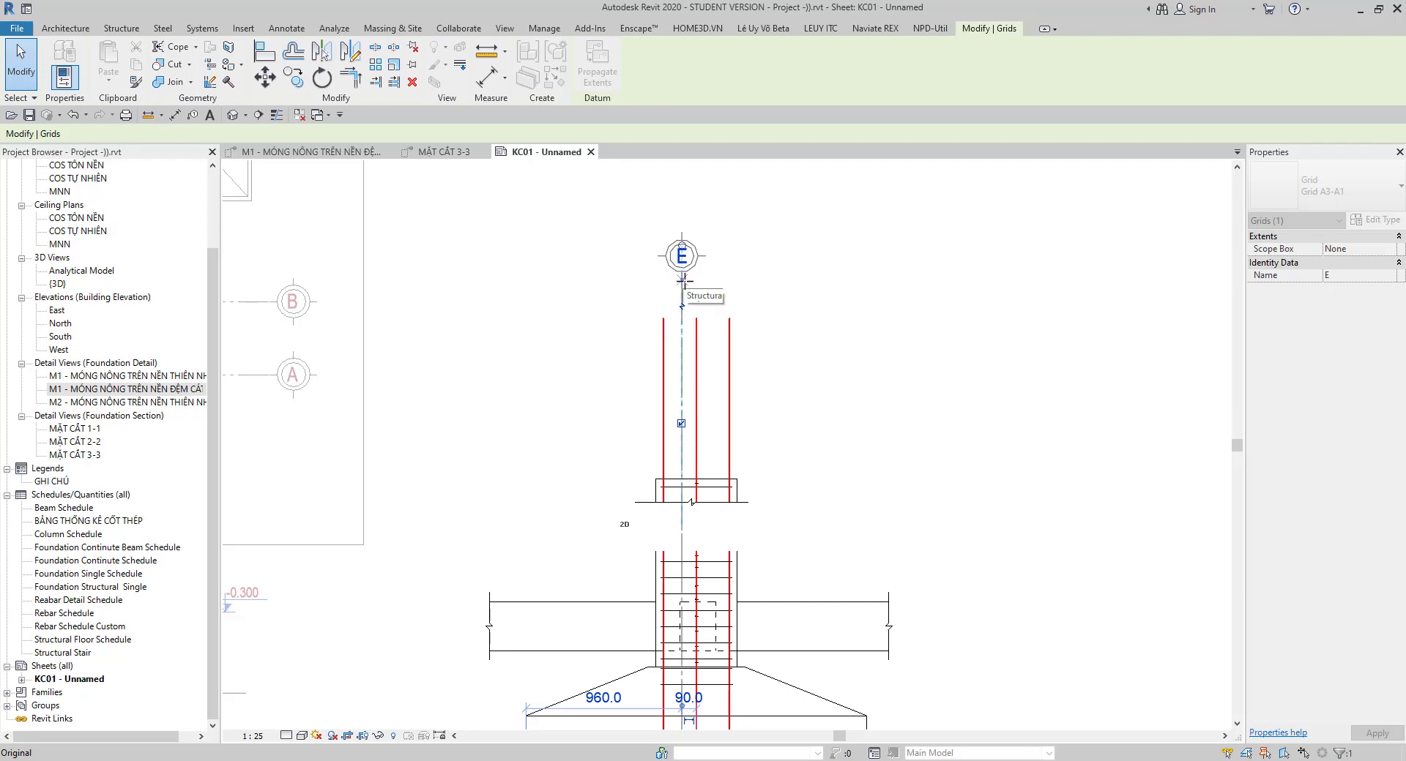
pyautogui.moveTo(703, 410); pyautogui.dragTo(703, 351, button='middle')
pyautogui.press('Escape')
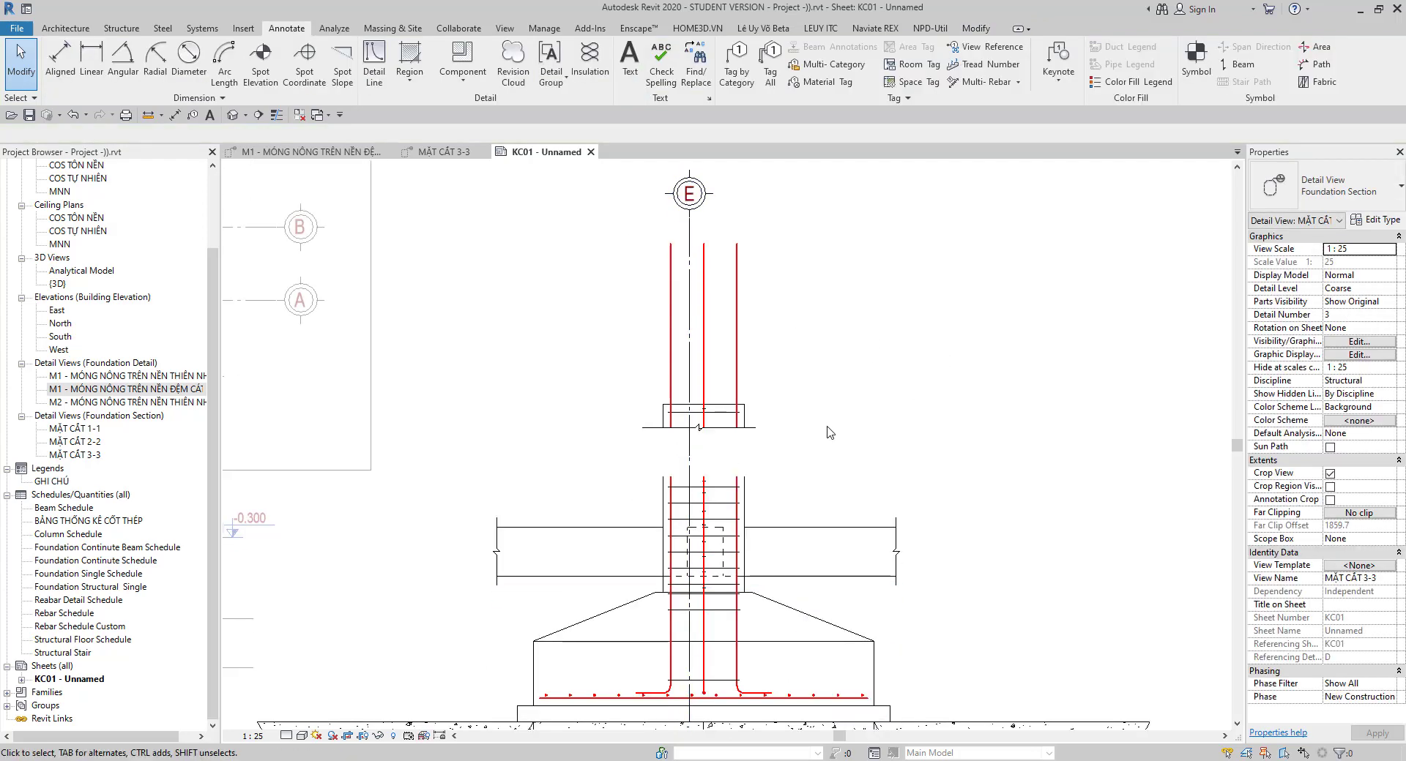
pyautogui.scroll(1, 716, 456)
pyautogui.click(707, 437)
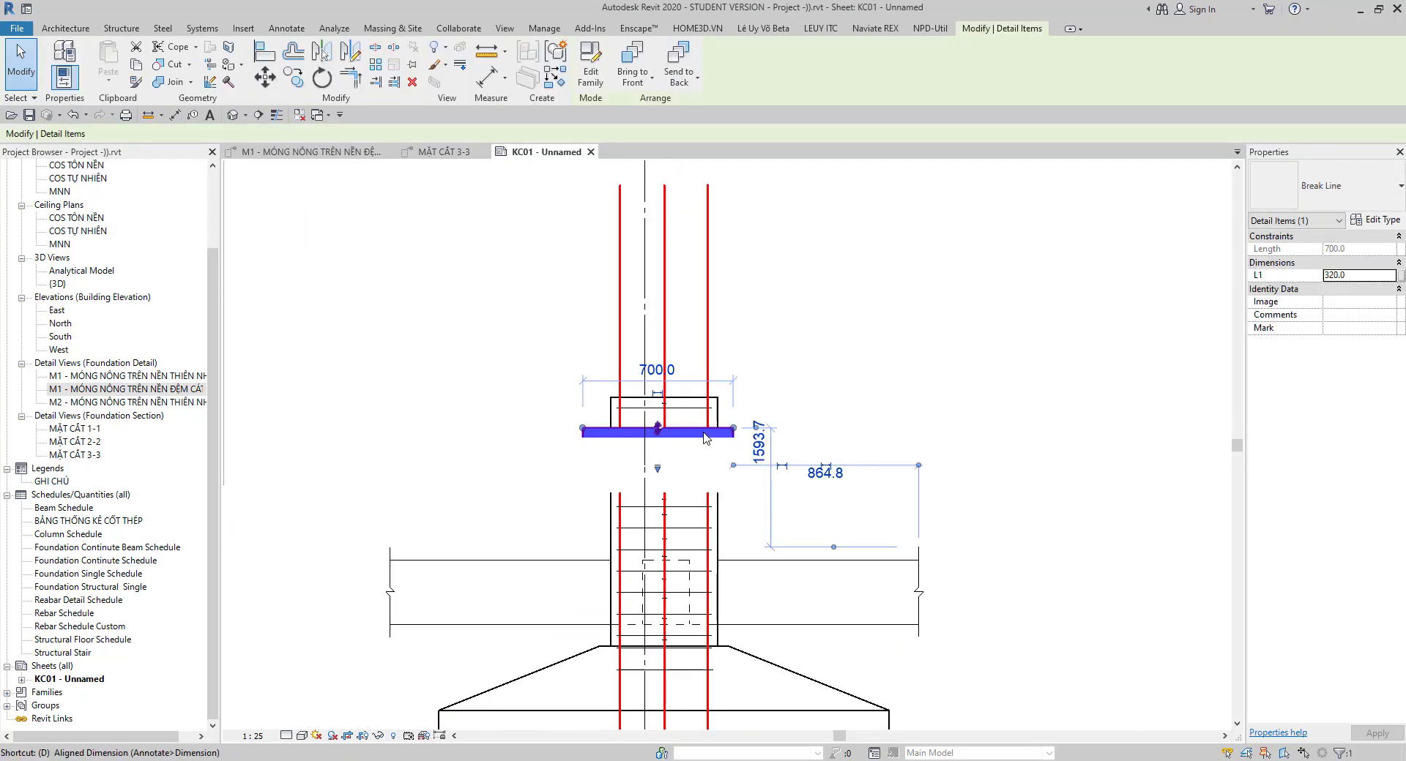
# Mirror a copy of the break line in section 3-3 and move it up the column.
pyautogui.press('m')
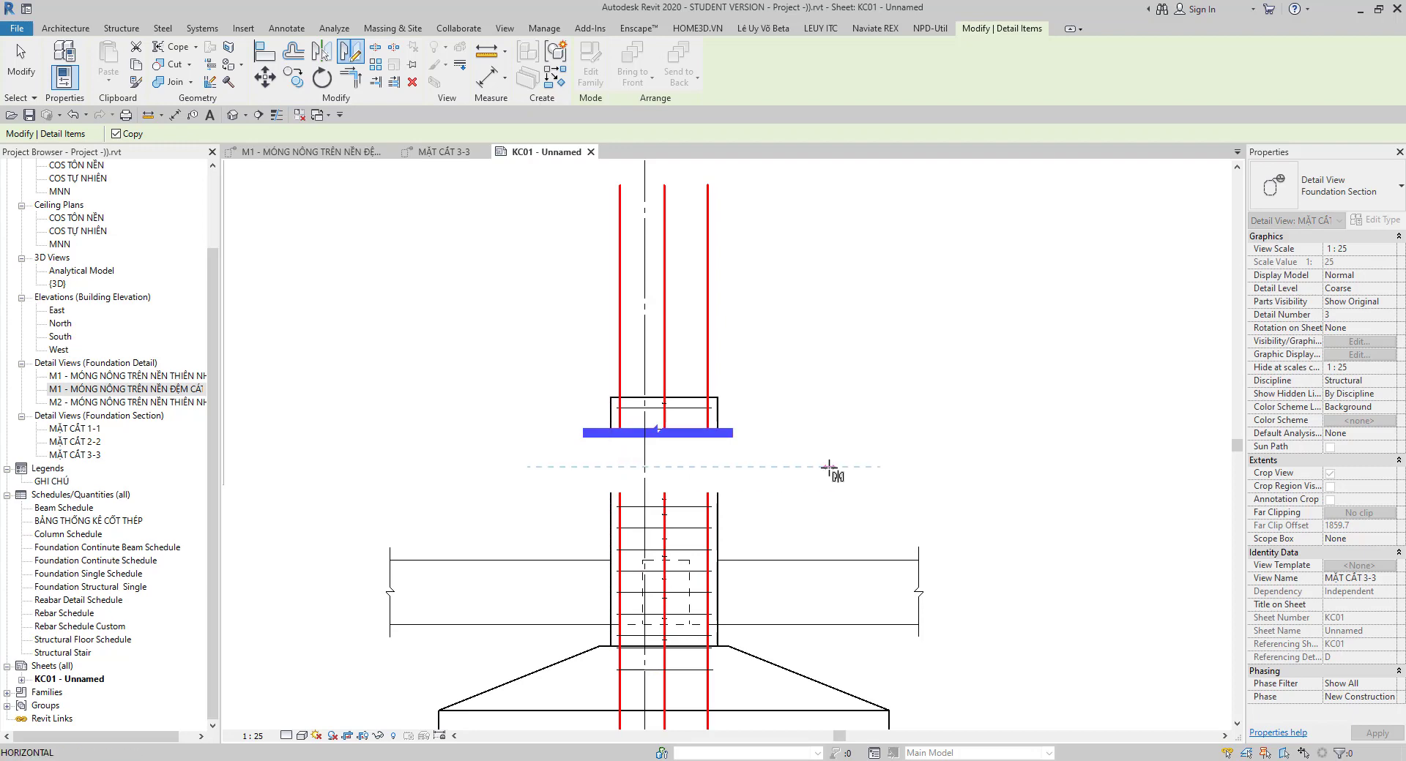
pyautogui.click(830, 466)
pyautogui.moveTo(829, 512); pyautogui.dragTo(815, 405, button='middle')
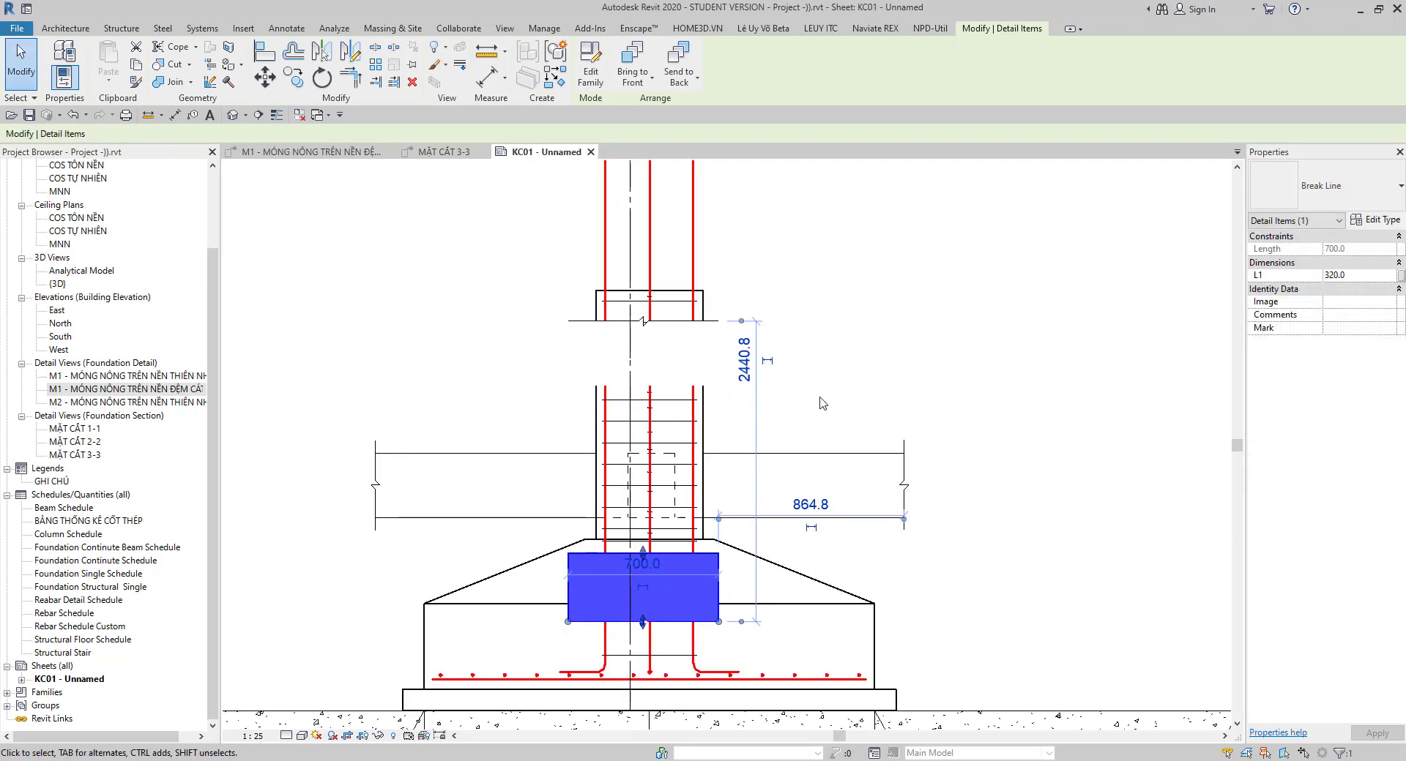
pyautogui.moveTo(675, 556); pyautogui.dragTo(688, 325)
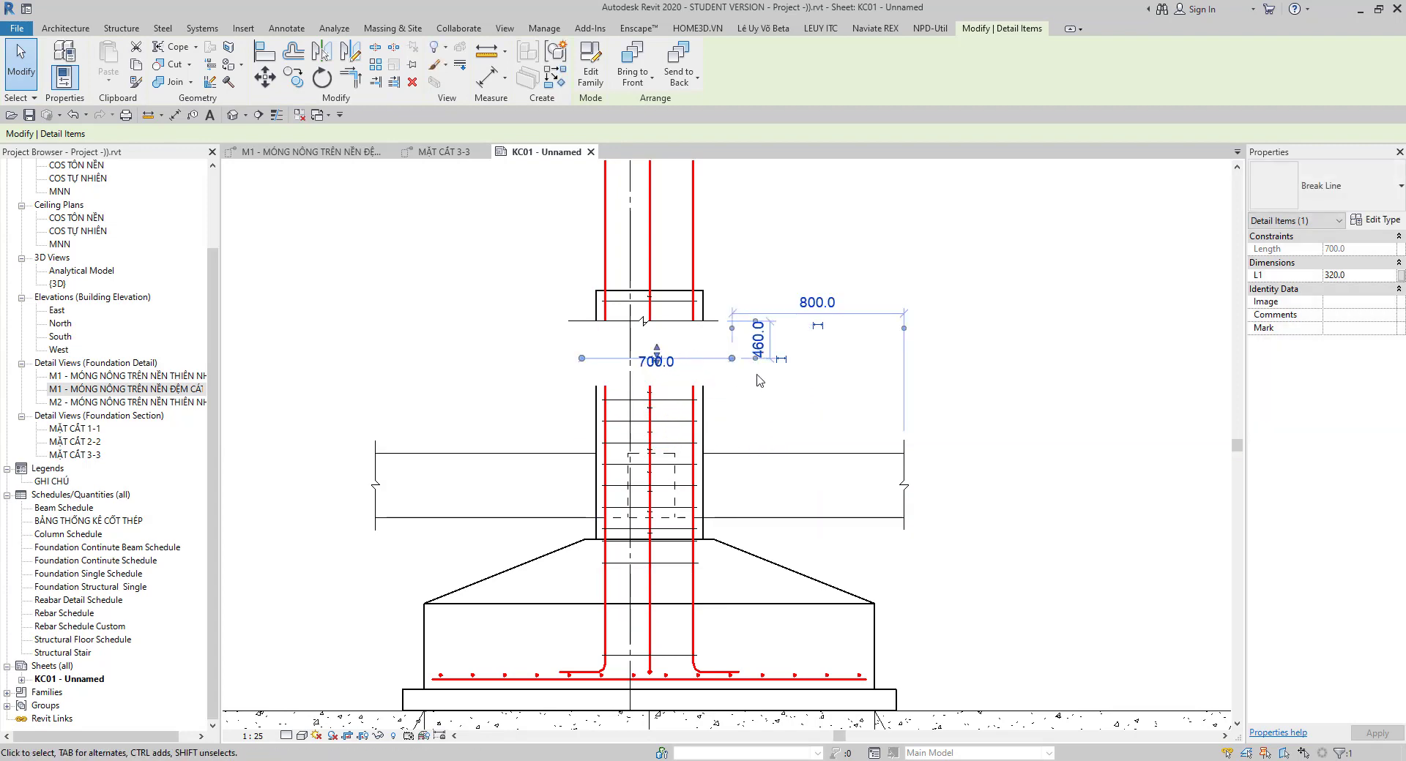
pyautogui.click(760, 386)
pyautogui.click(694, 327)
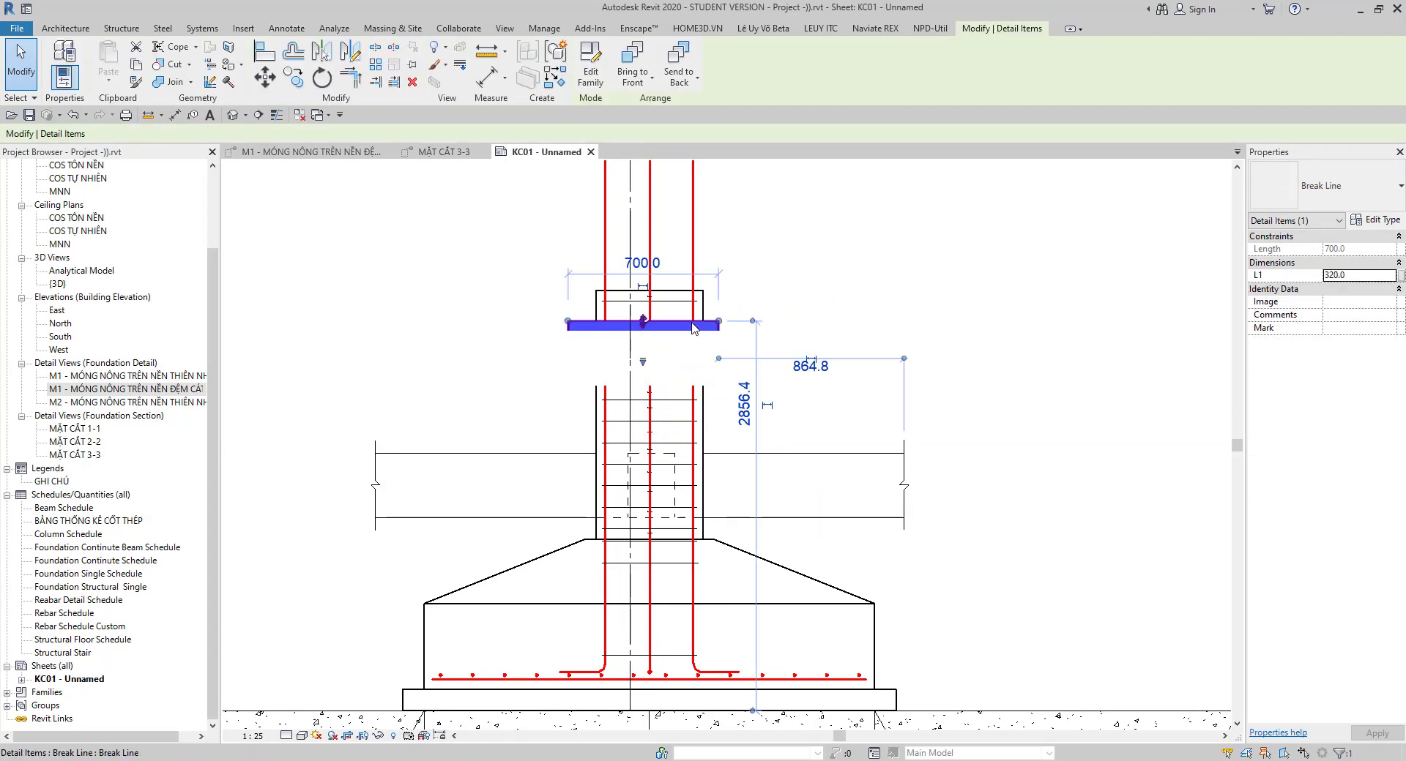
pyautogui.scroll(1, 695, 343)
pyautogui.click(699, 362)
# Draw a new break line (CS) across the column at the lower cut.
pyautogui.click(699, 319)
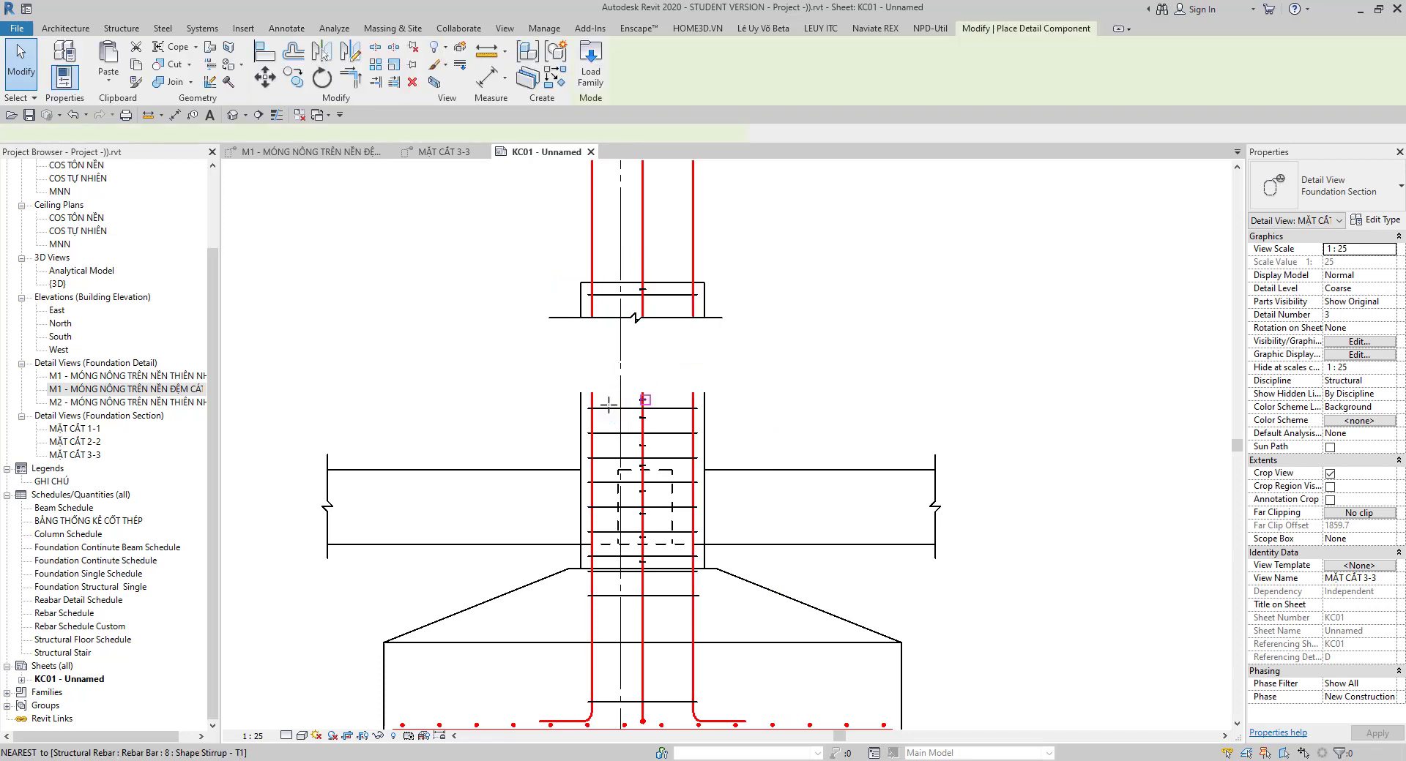
pyautogui.press('c')
pyautogui.press('s')
pyautogui.click(549, 402)
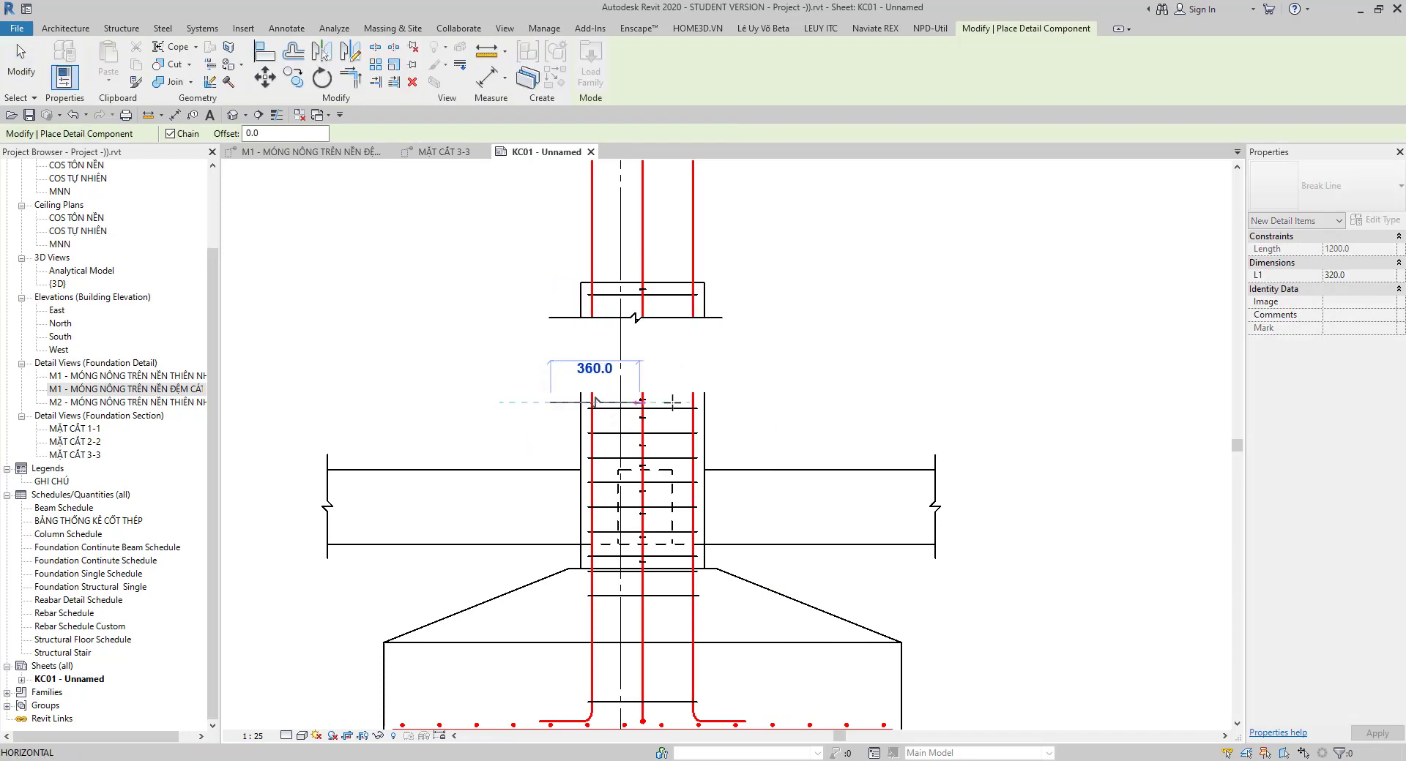
pyautogui.click(727, 402)
pyautogui.press('Escape')
pyautogui.press('Escape')
pyautogui.scroll(1, 762, 414)
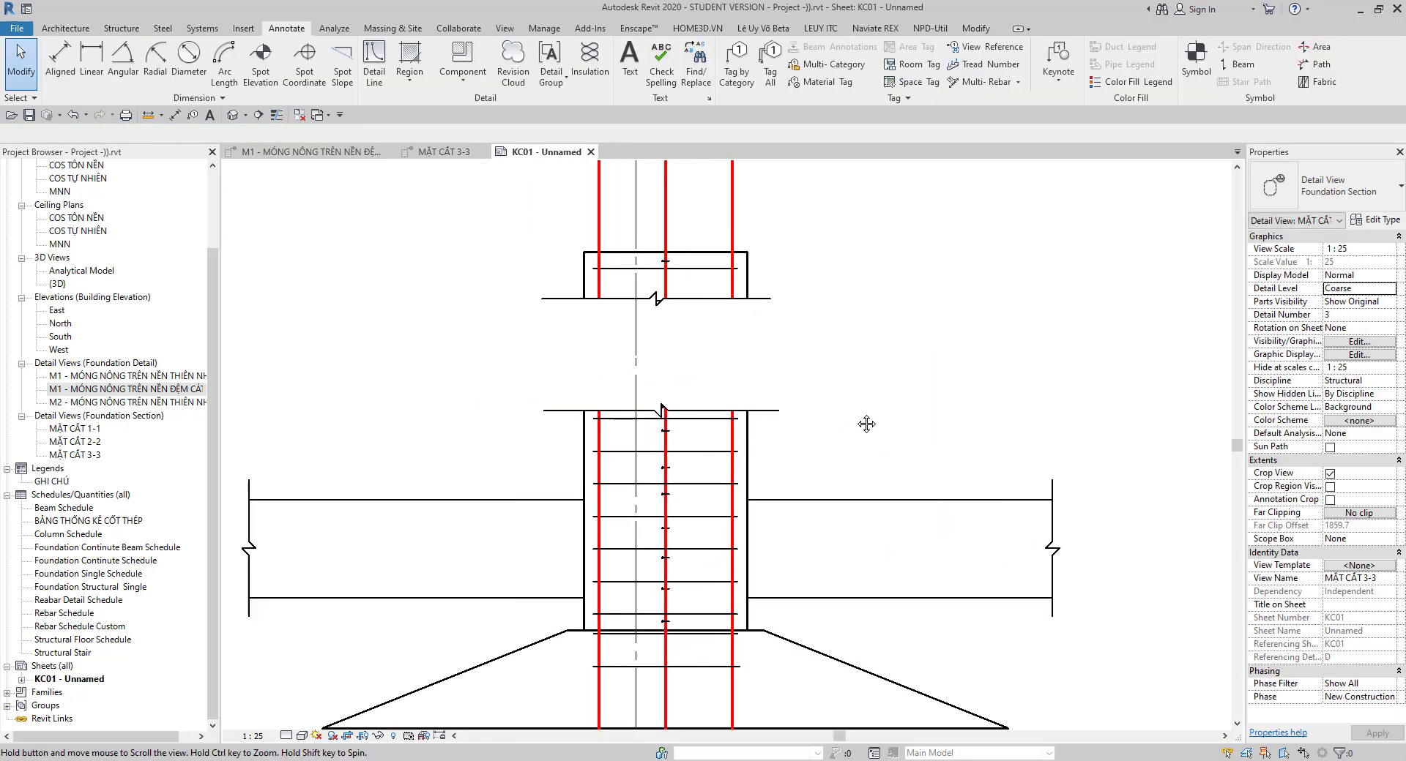
pyautogui.click(823, 413)
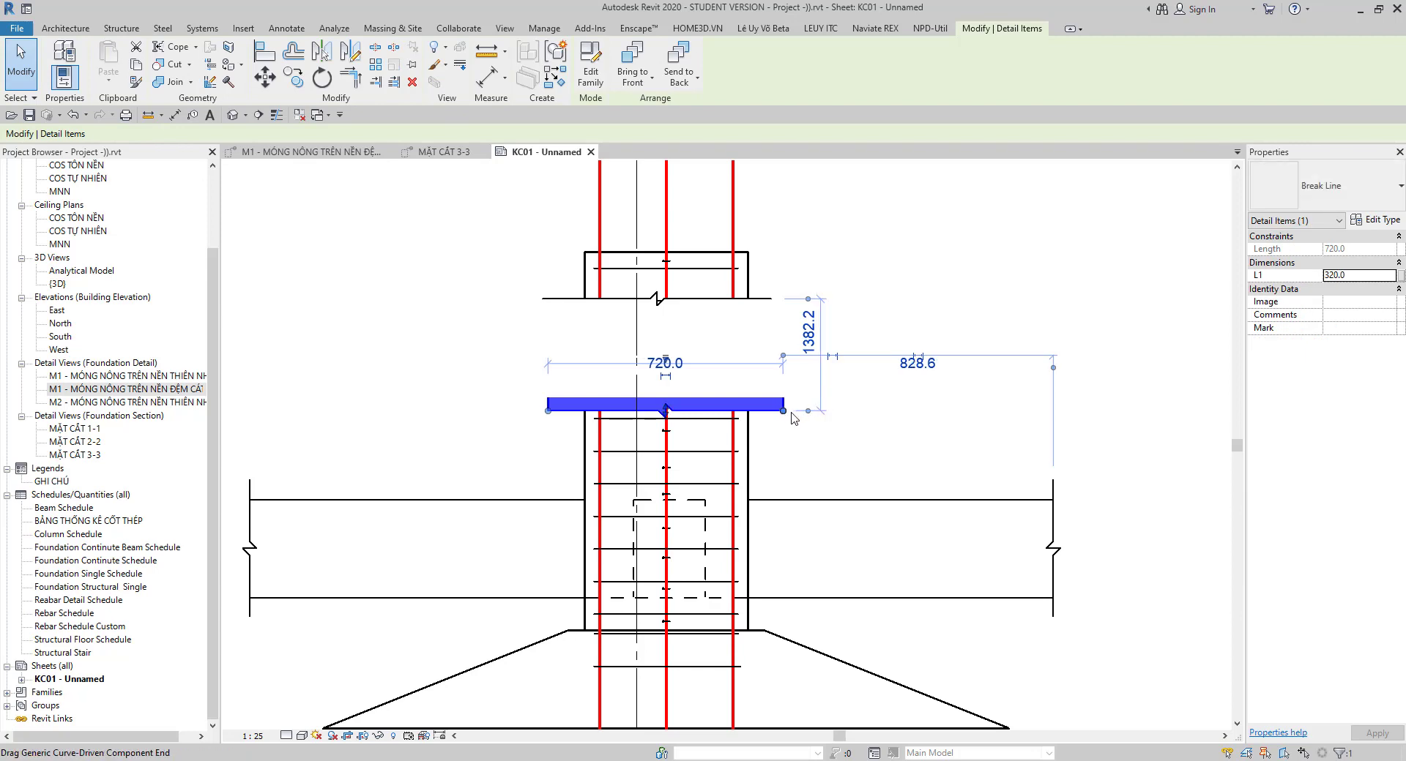
# Shorten the upper and lower break lines from their left ends to a length of 620.
pyautogui.click(545, 306)
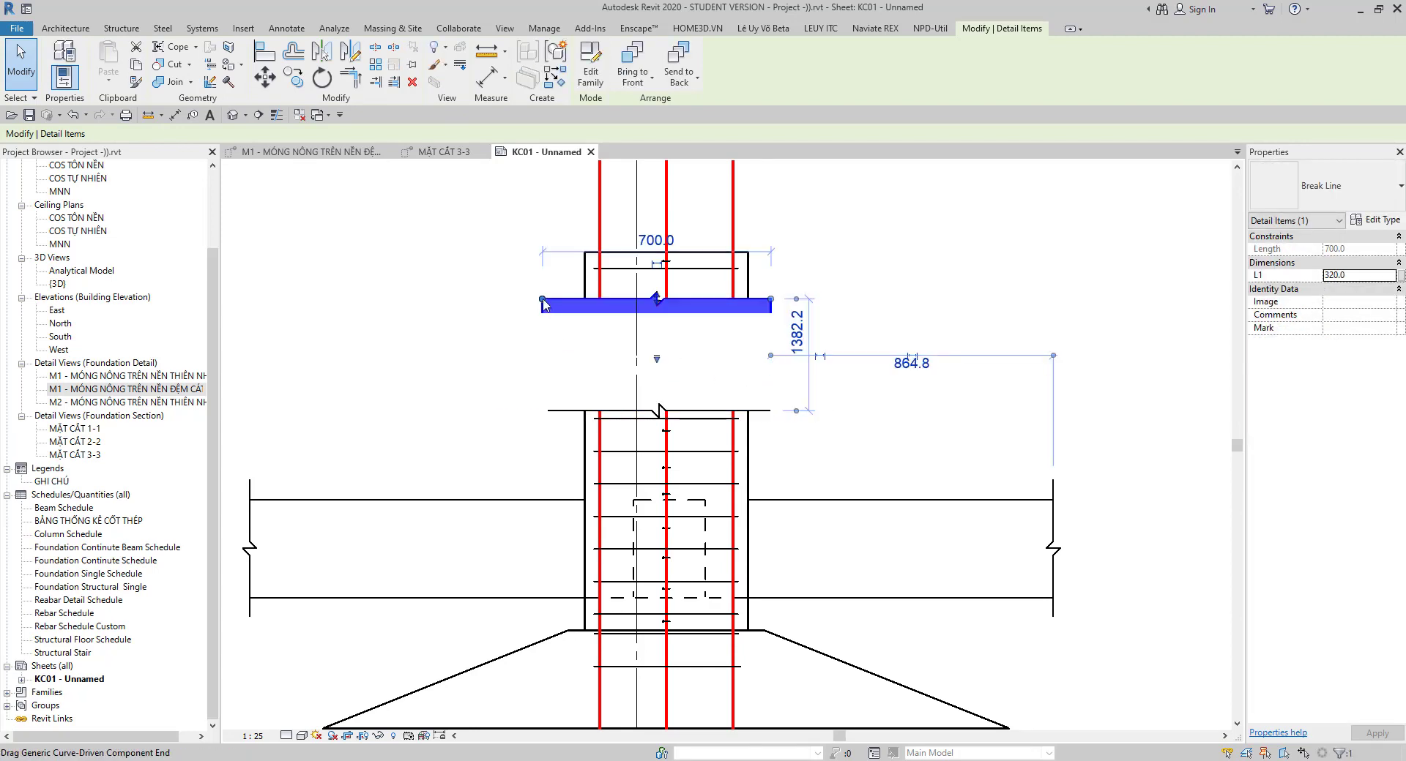
pyautogui.moveTo(543, 305); pyautogui.dragTo(561, 301)
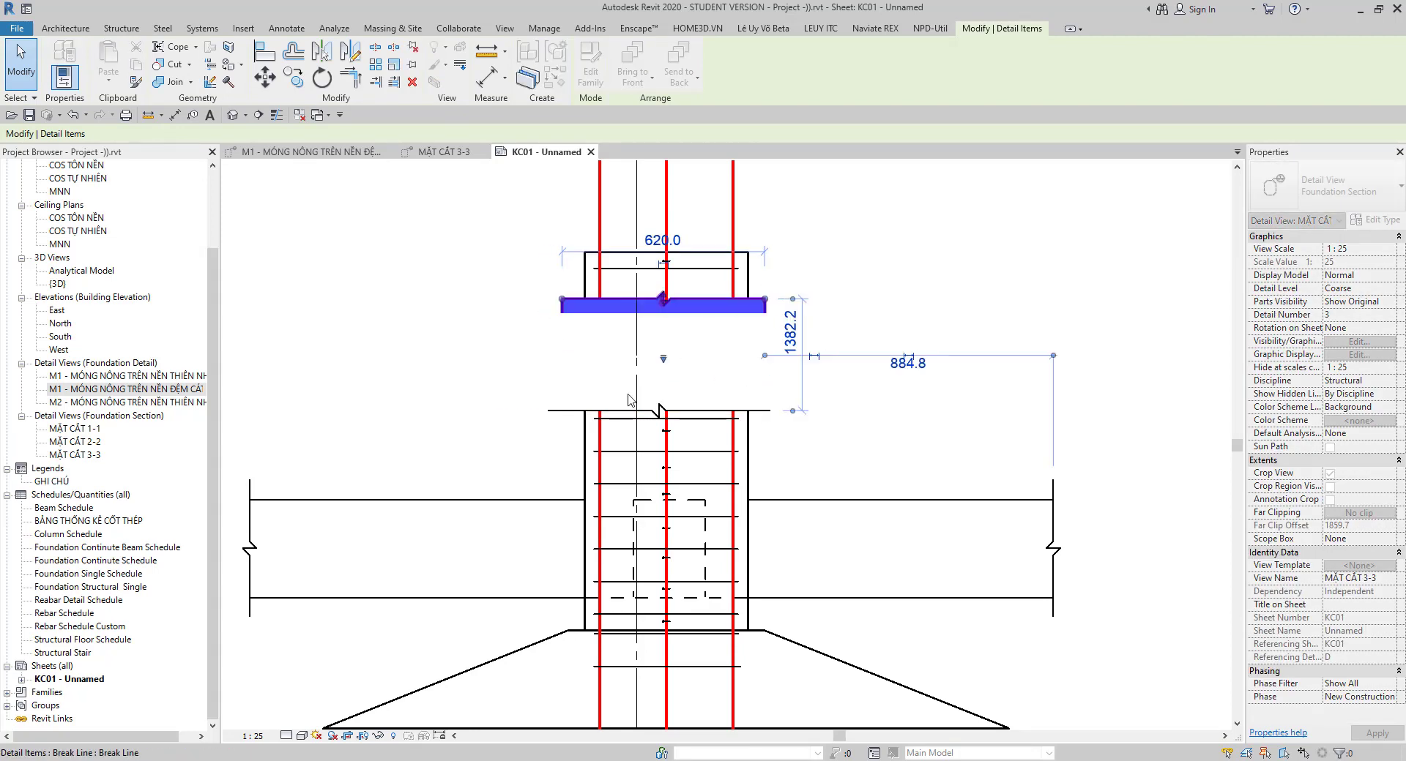
pyautogui.click(557, 411)
pyautogui.moveTo(549, 410); pyautogui.dragTo(565, 410)
pyautogui.click(850, 410)
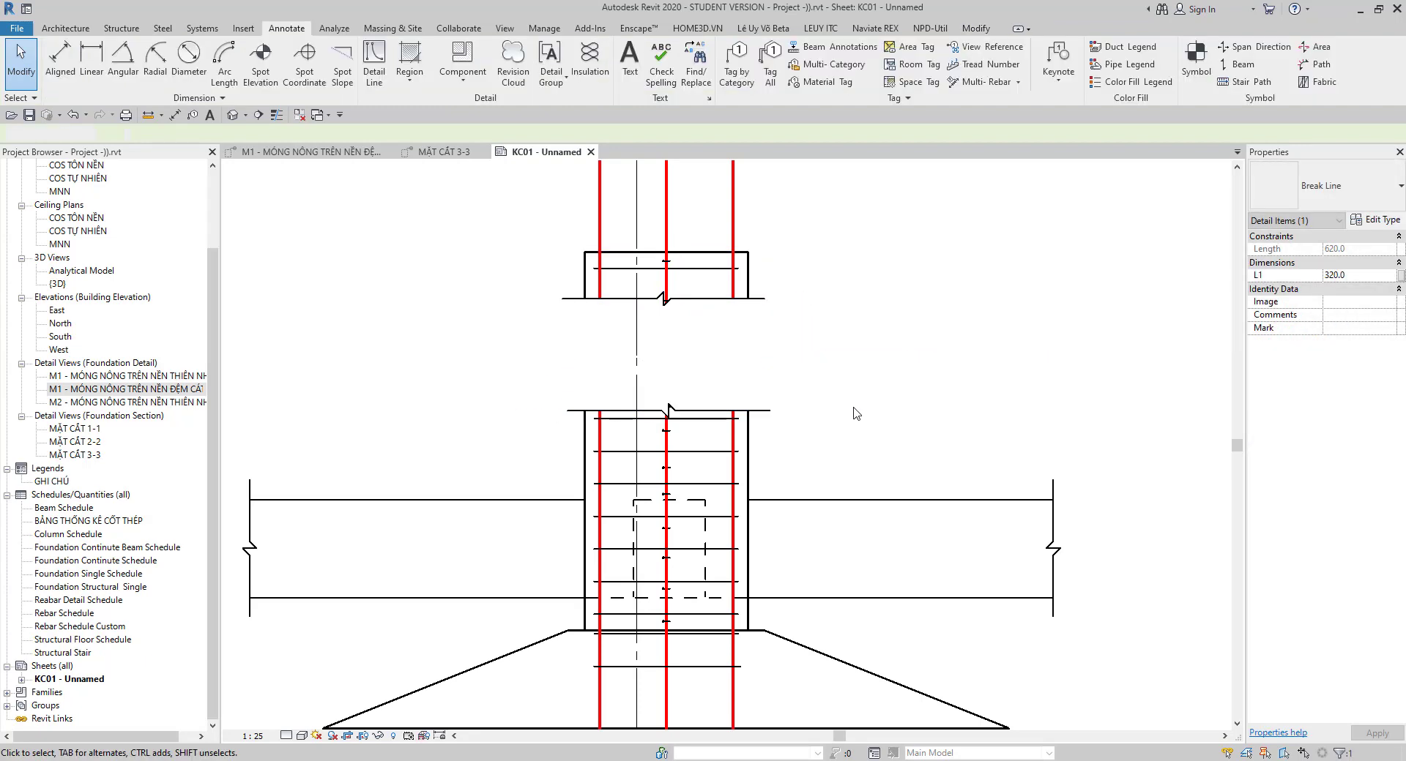
pyautogui.scroll(-3, 850, 411)
pyautogui.moveTo(776, 345)
pyautogui.mouseDown(button='middle')
pyautogui.moveTo(902, 411)
pyautogui.moveTo(743, 343)
pyautogui.mouseUp(button='middle')
pyautogui.scroll(-1, 831, 430)
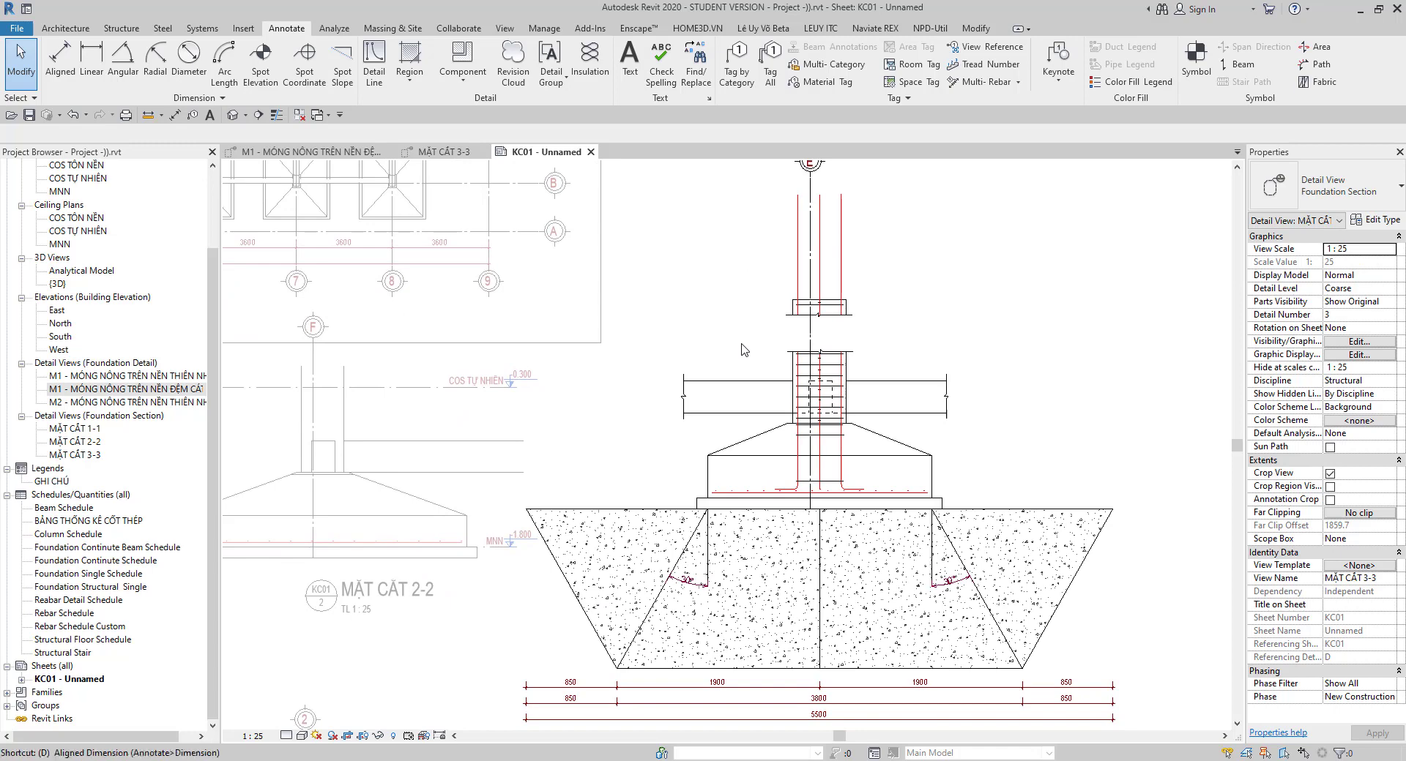
# Dimension the column from footing base to rebar top: 990, 1800, 300, 100, 300, 400, placed left of the column.
pyautogui.press('space')
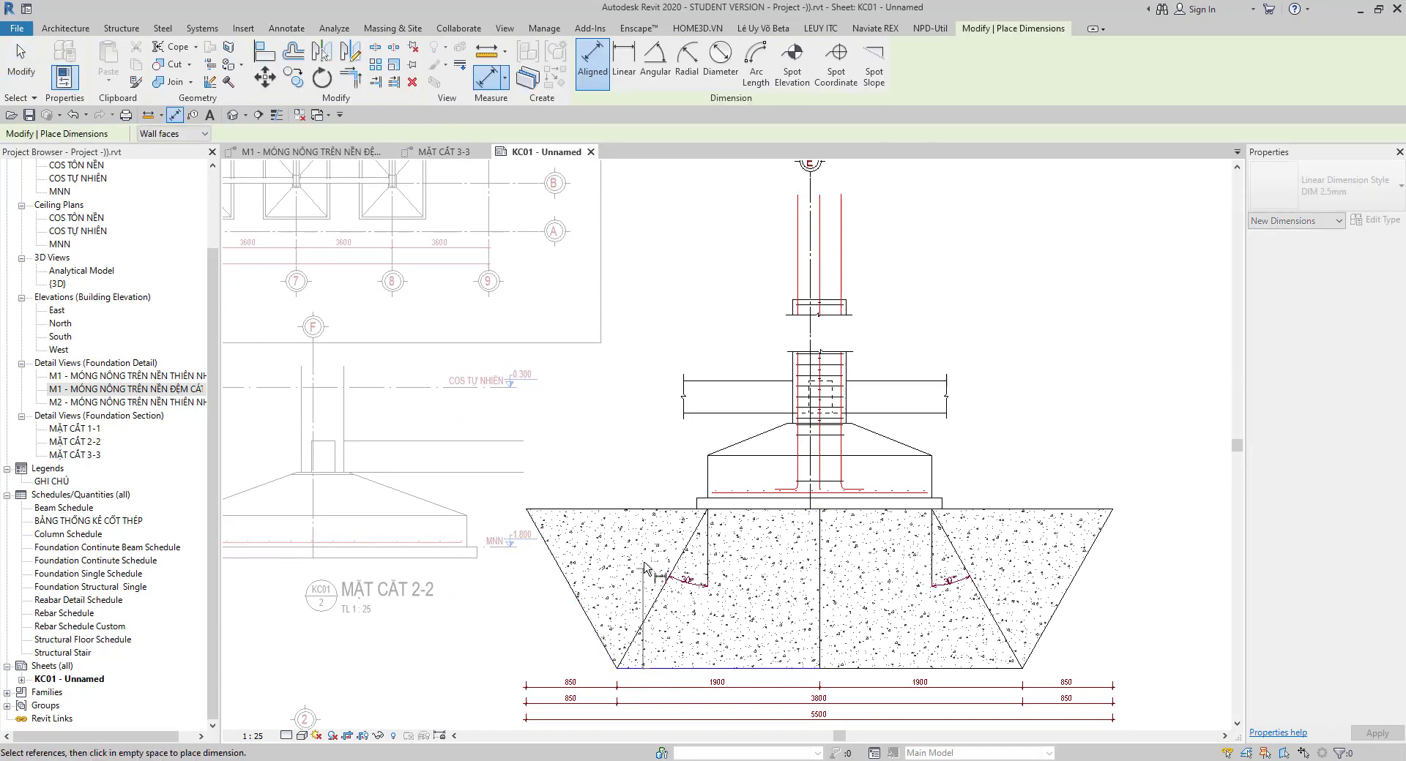
pyautogui.click(716, 509)
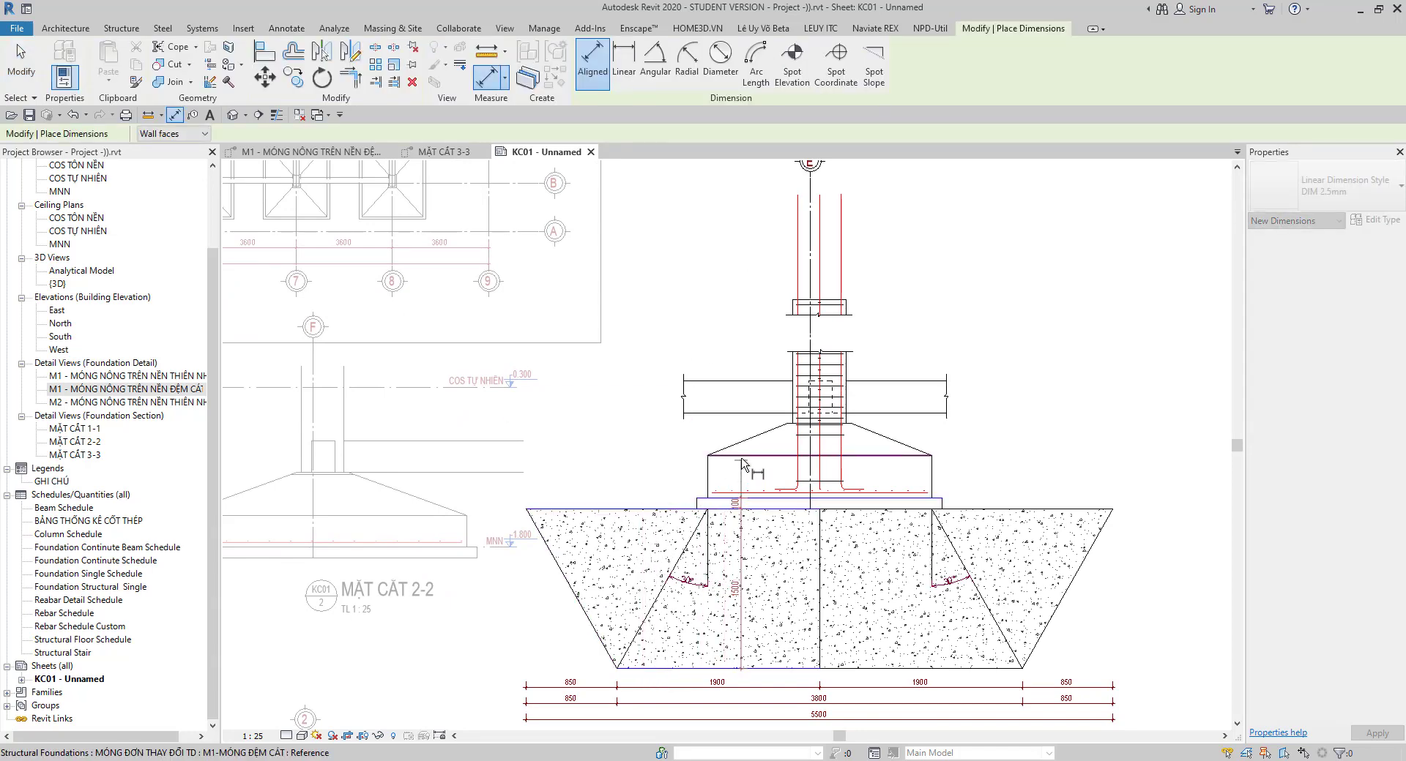
pyautogui.click(724, 501)
pyautogui.click(730, 455)
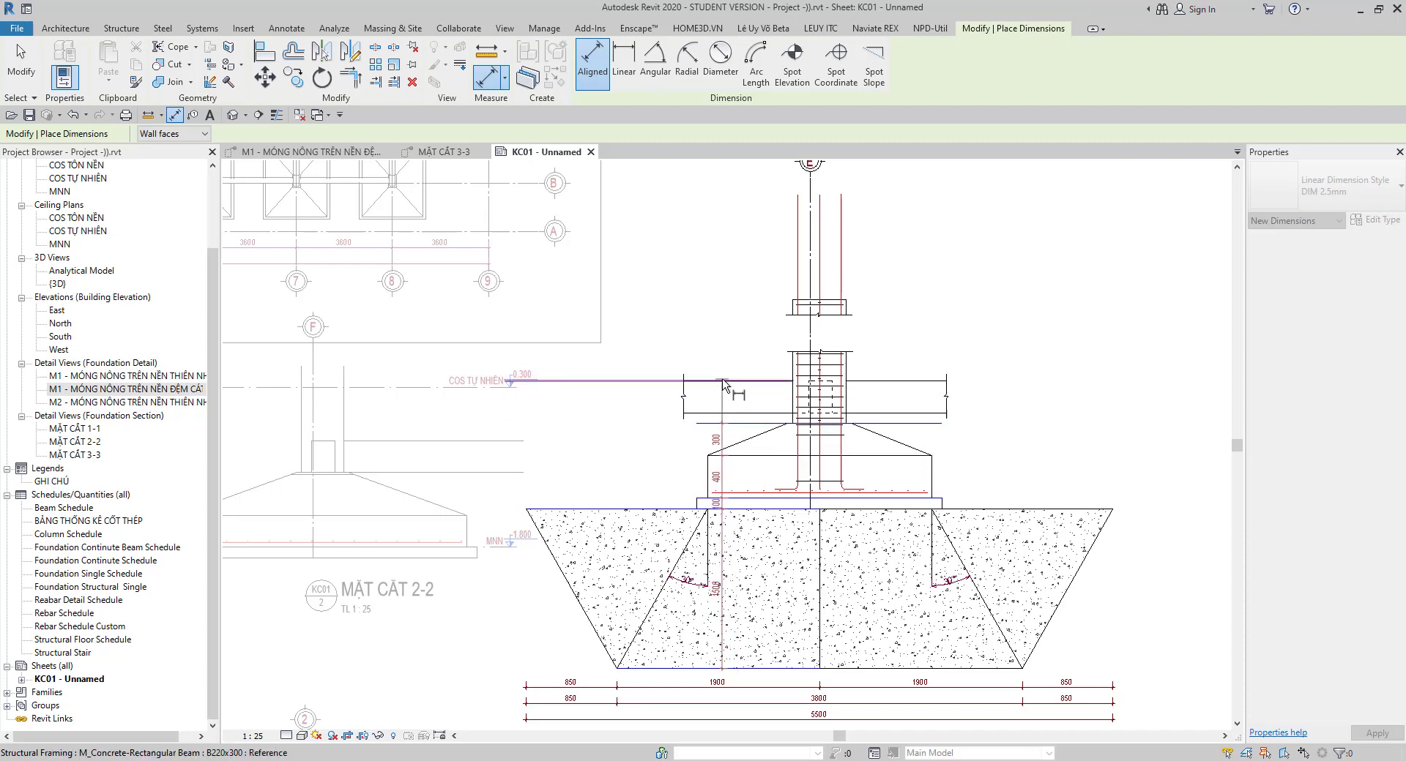
pyautogui.click(721, 404)
pyautogui.click(718, 382)
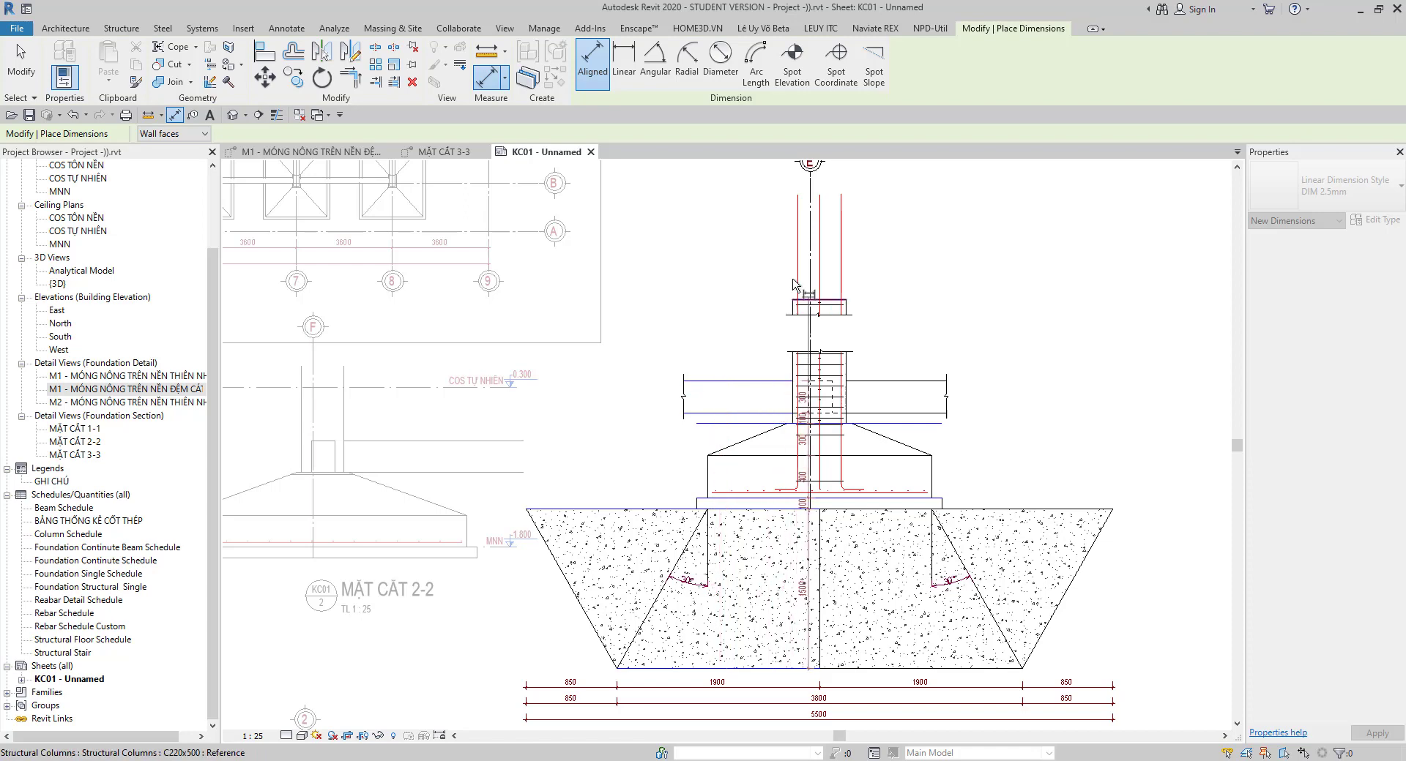
pyautogui.click(797, 196)
pyautogui.click(797, 198)
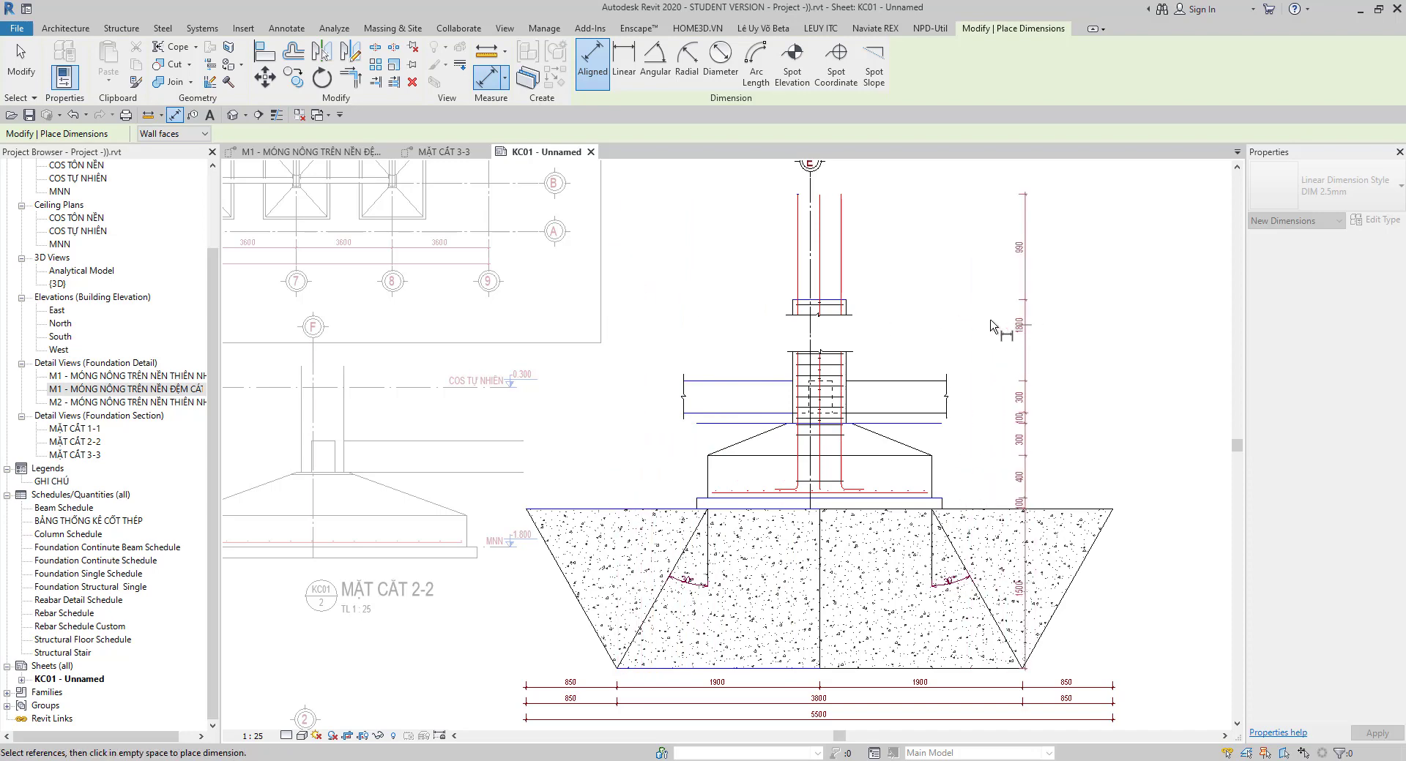
pyautogui.click(663, 279)
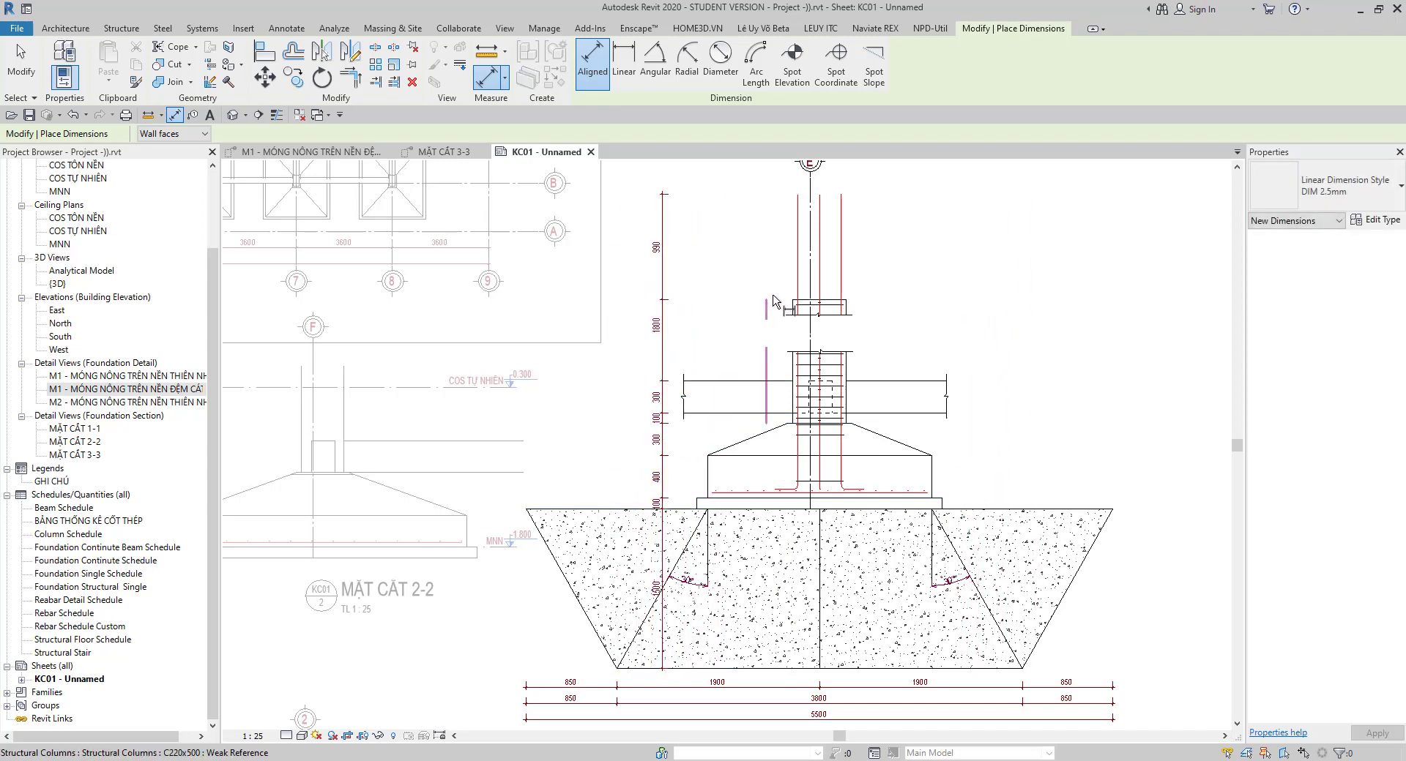
pyautogui.press('Escape')
pyautogui.press('Escape')
pyautogui.scroll(5, 681, 197)
pyautogui.scroll(-2, 637, 351)
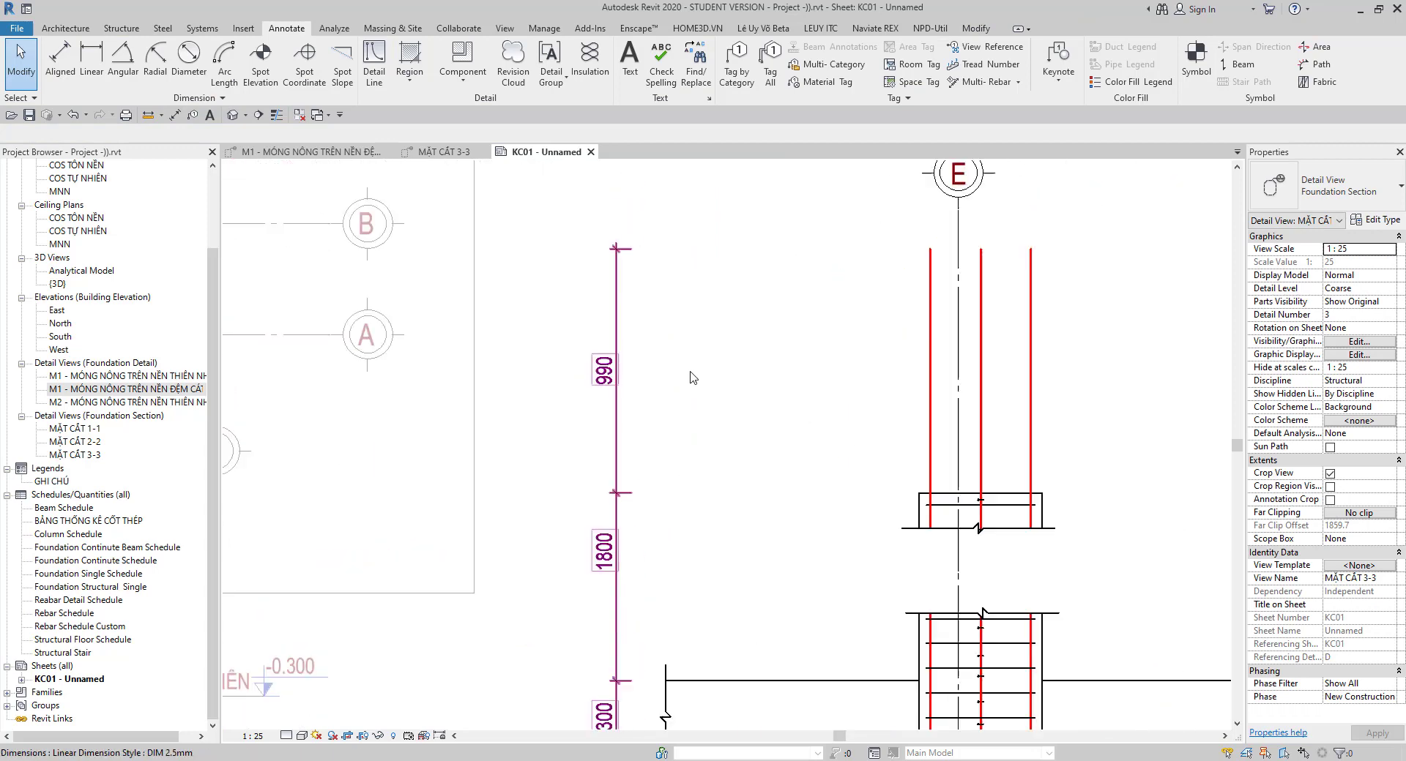
pyautogui.scroll(-1, 673, 370)
pyautogui.scroll(1, 668, 377)
pyautogui.scroll(-1, 689, 336)
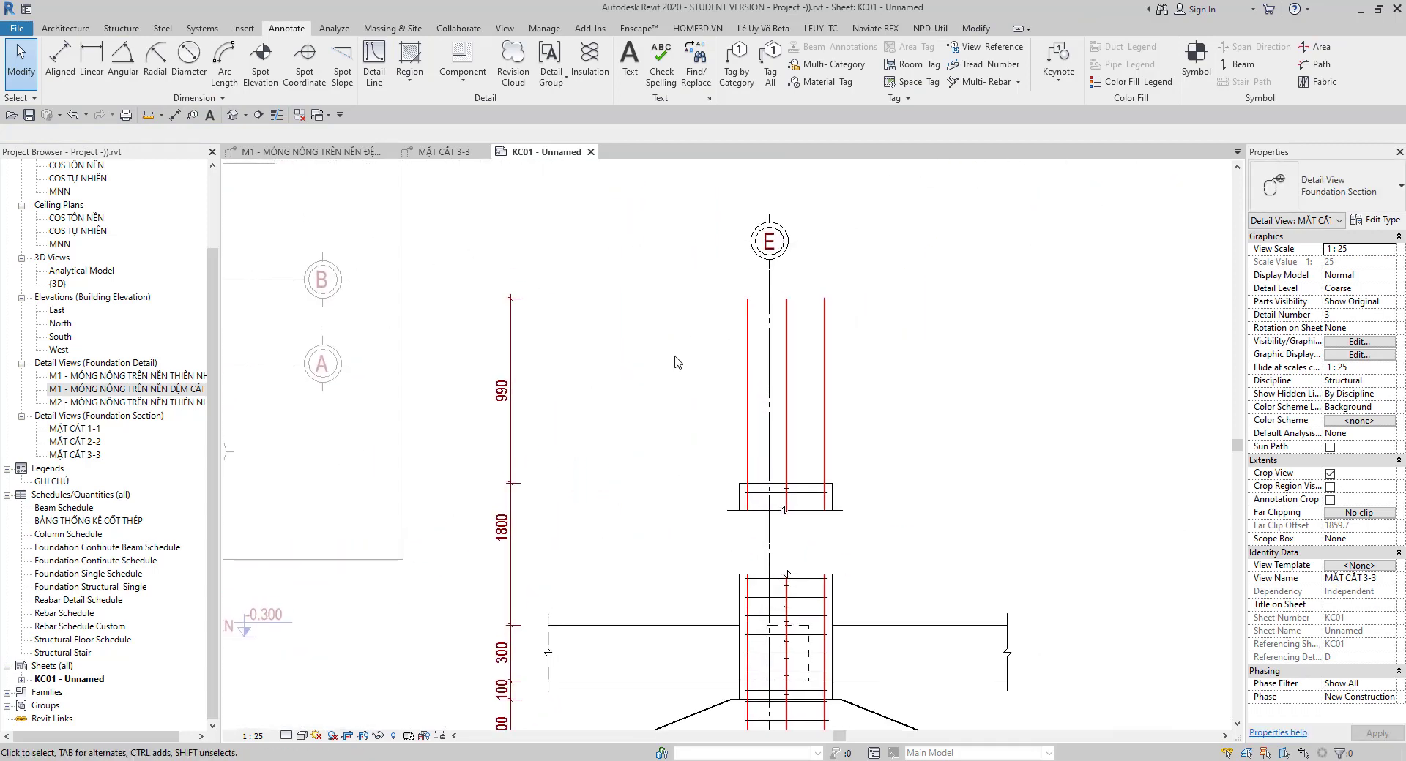
pyautogui.moveTo(703, 330); pyautogui.dragTo(777, 333, button='middle')
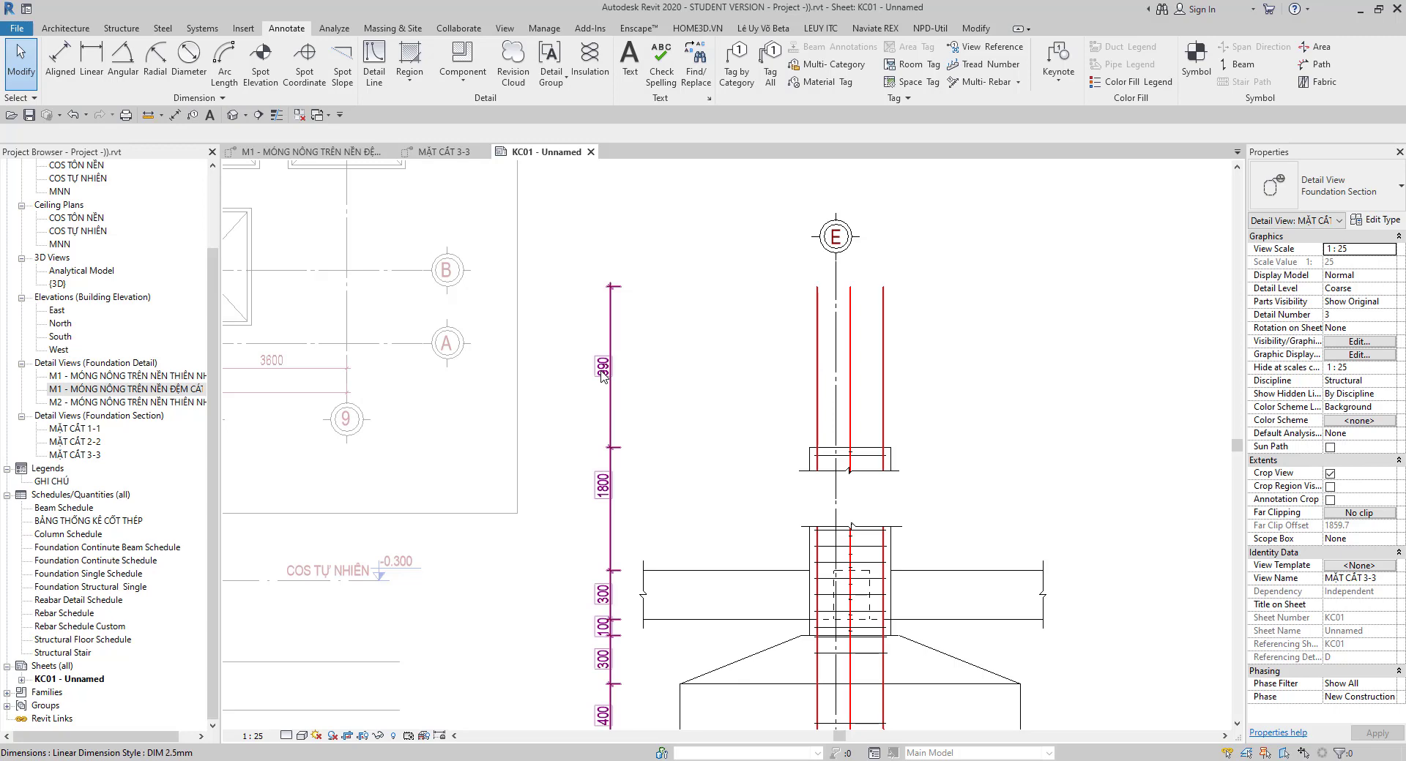
# Replace the 990 dimension value in section 3-3 with the text 800.
pyautogui.click(601, 376)
pyautogui.click(598, 388)
pyautogui.scroll(2, 598, 388)
pyautogui.click(600, 359)
pyautogui.click(601, 359)
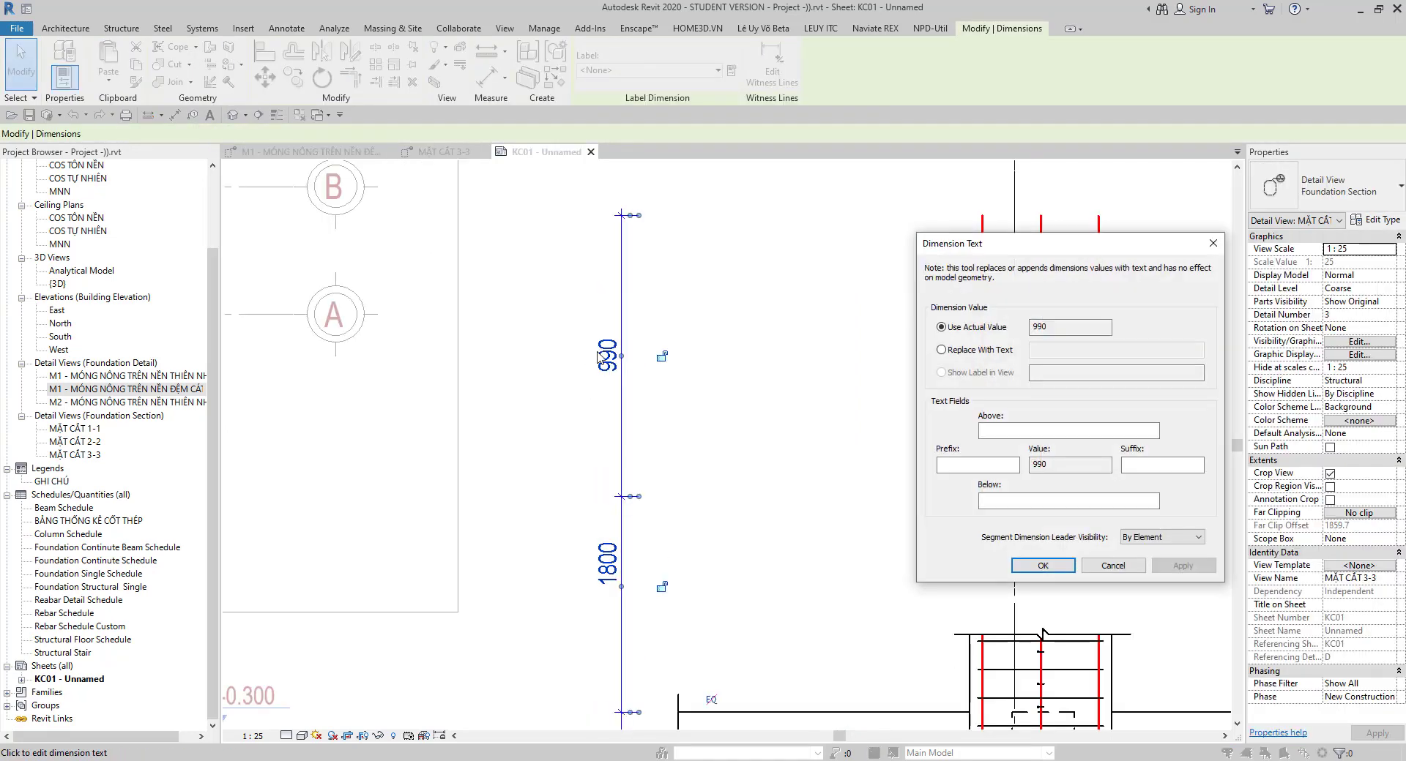
pyautogui.click(985, 351)
pyautogui.write('800')
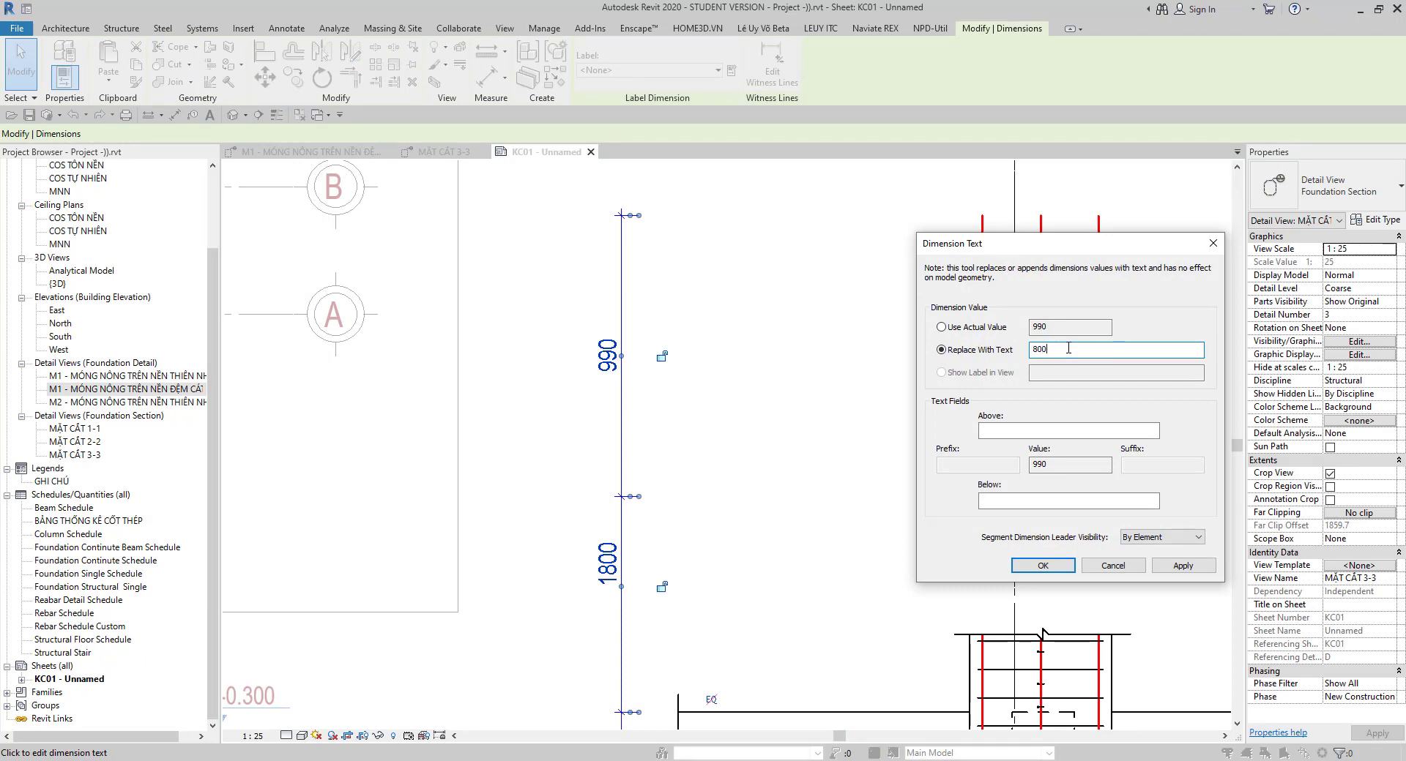
pyautogui.rightClick(1068, 348)
pyautogui.moveTo(1153, 502)
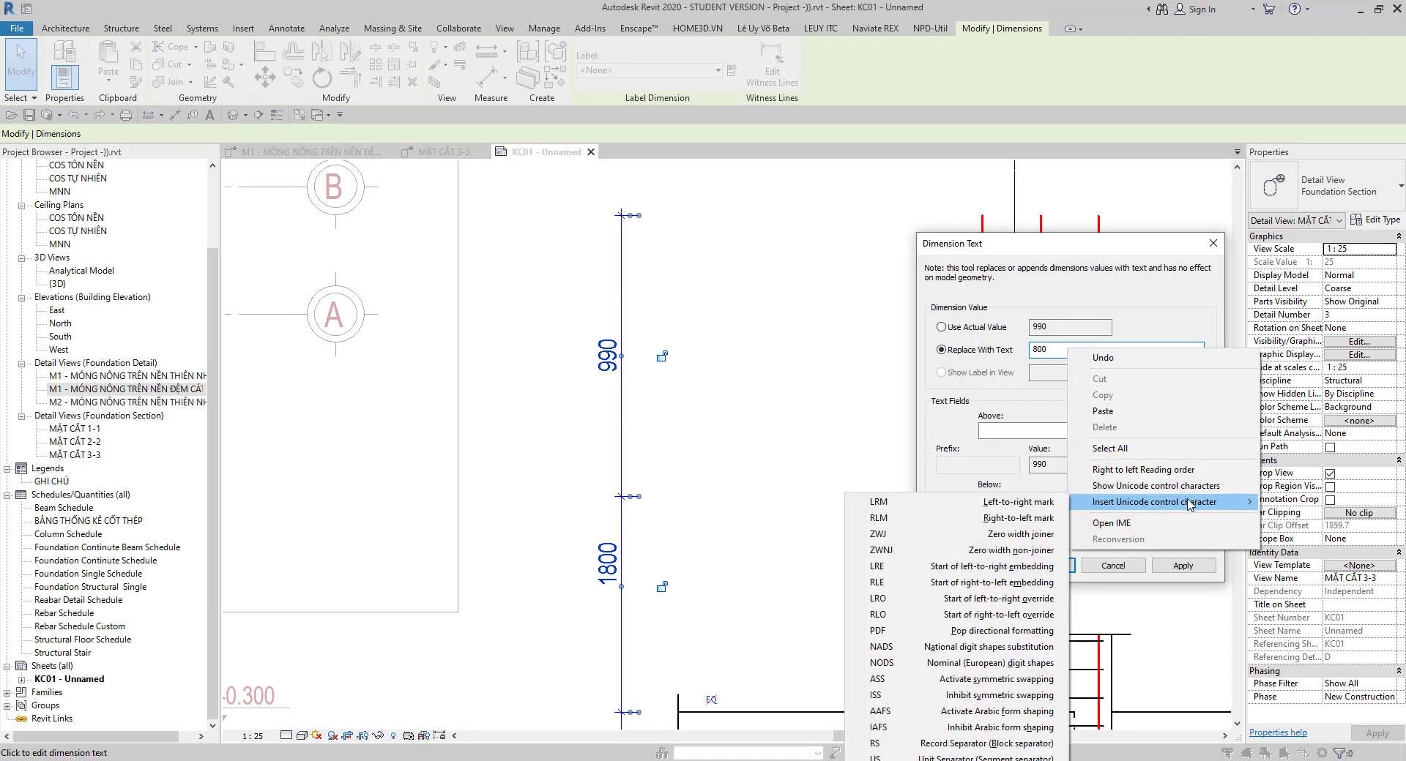
pyautogui.click(917, 757)
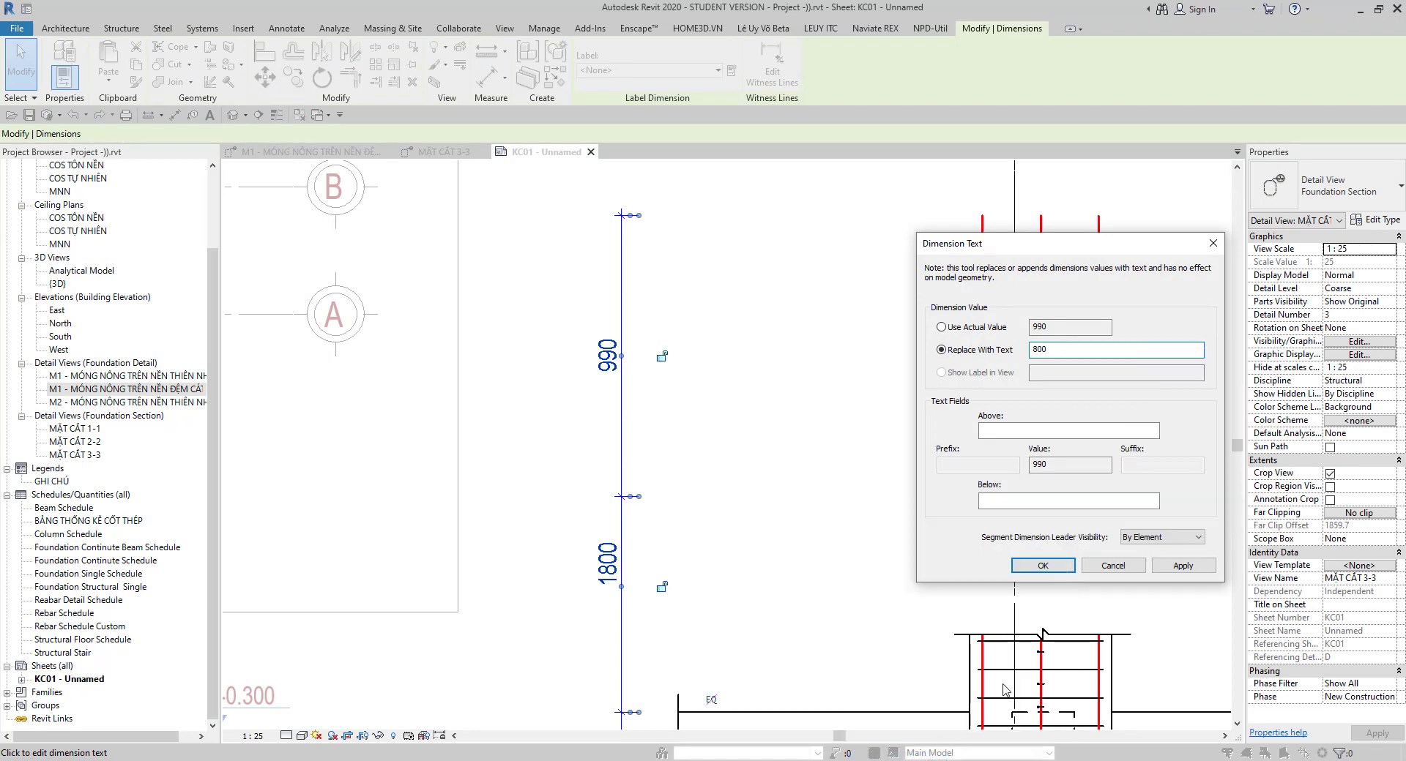
pyautogui.click(1040, 566)
# Finish the dimension edit and deactivate the section 3-3 viewport to view the whole KC01 sheet.
pyautogui.click(816, 502)
pyautogui.scroll(-5, 816, 502)
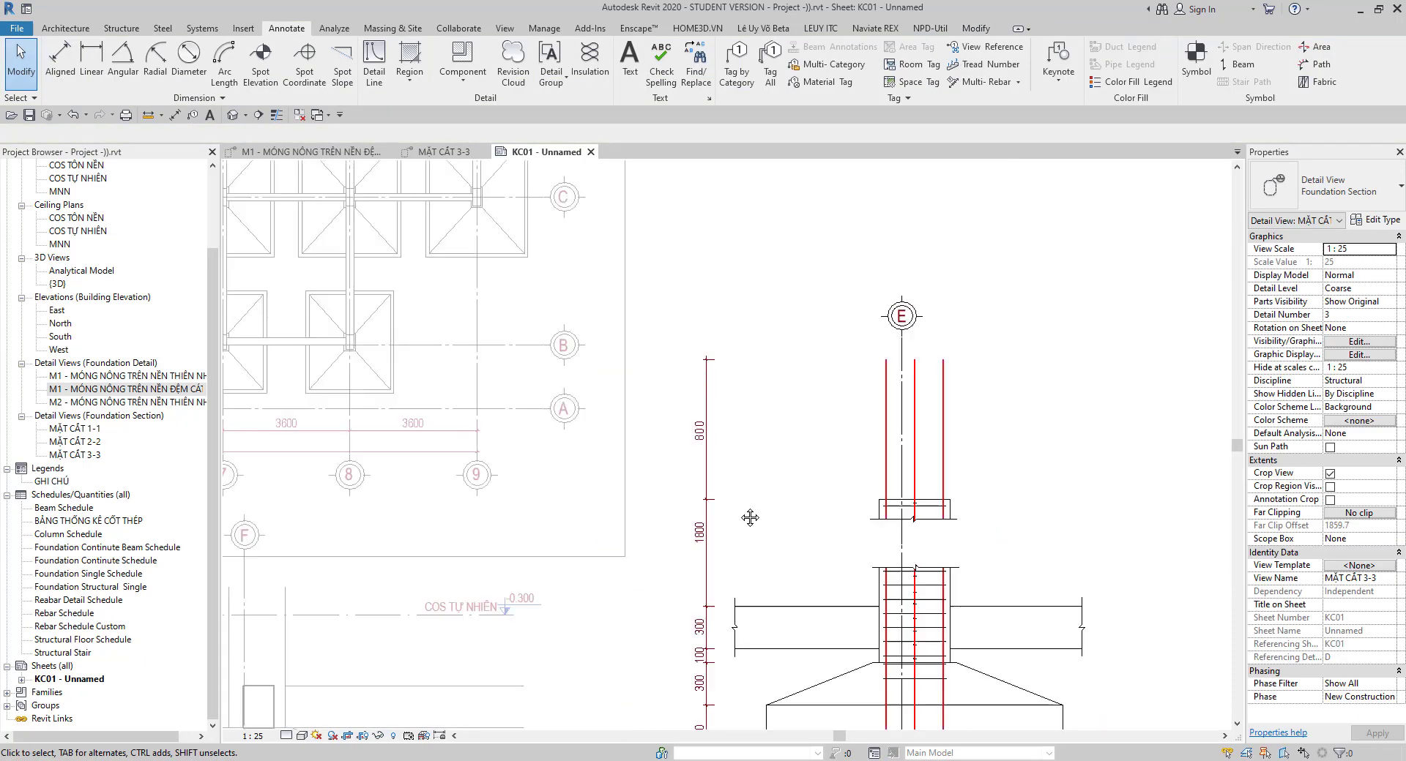
pyautogui.doubleClick(931, 508)
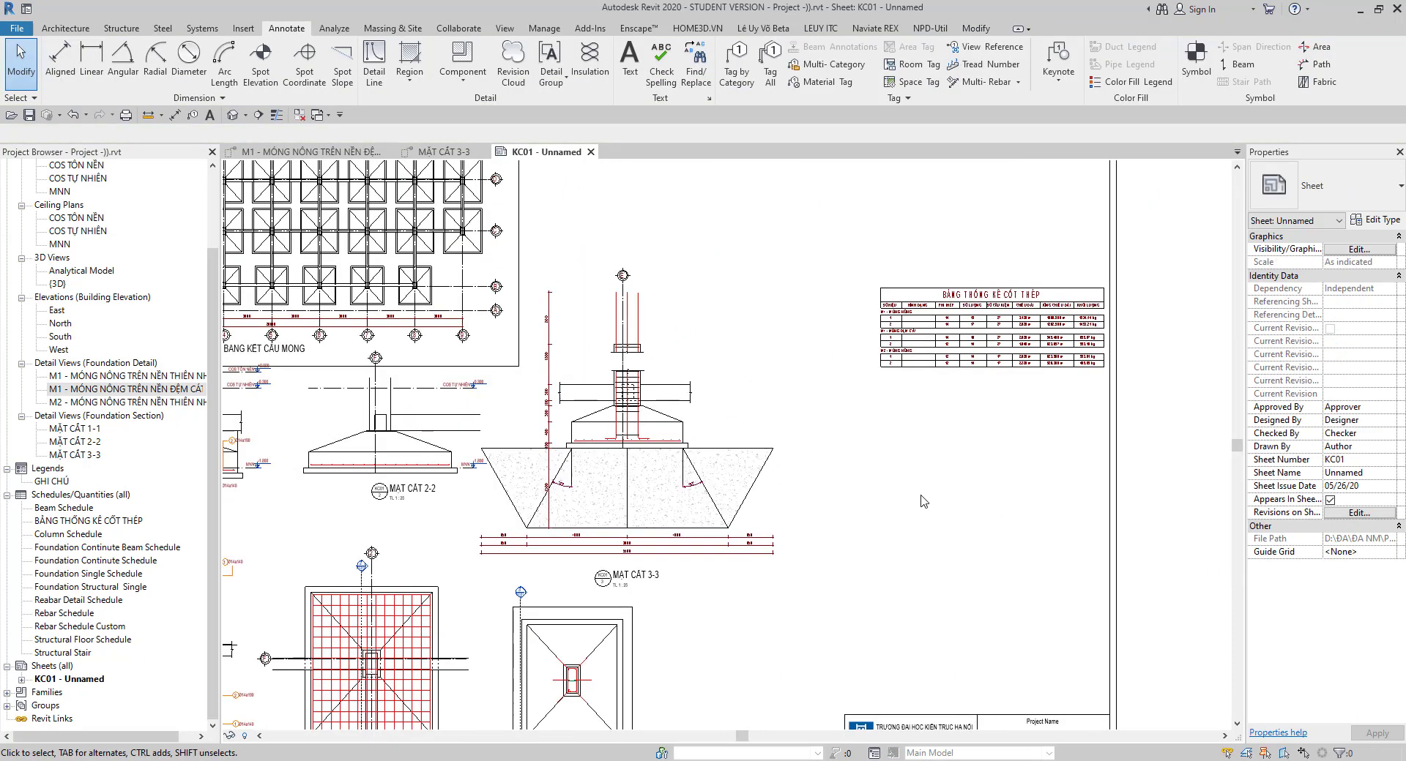
pyautogui.scroll(-2, 908, 495)
pyautogui.scroll(1, 871, 485)
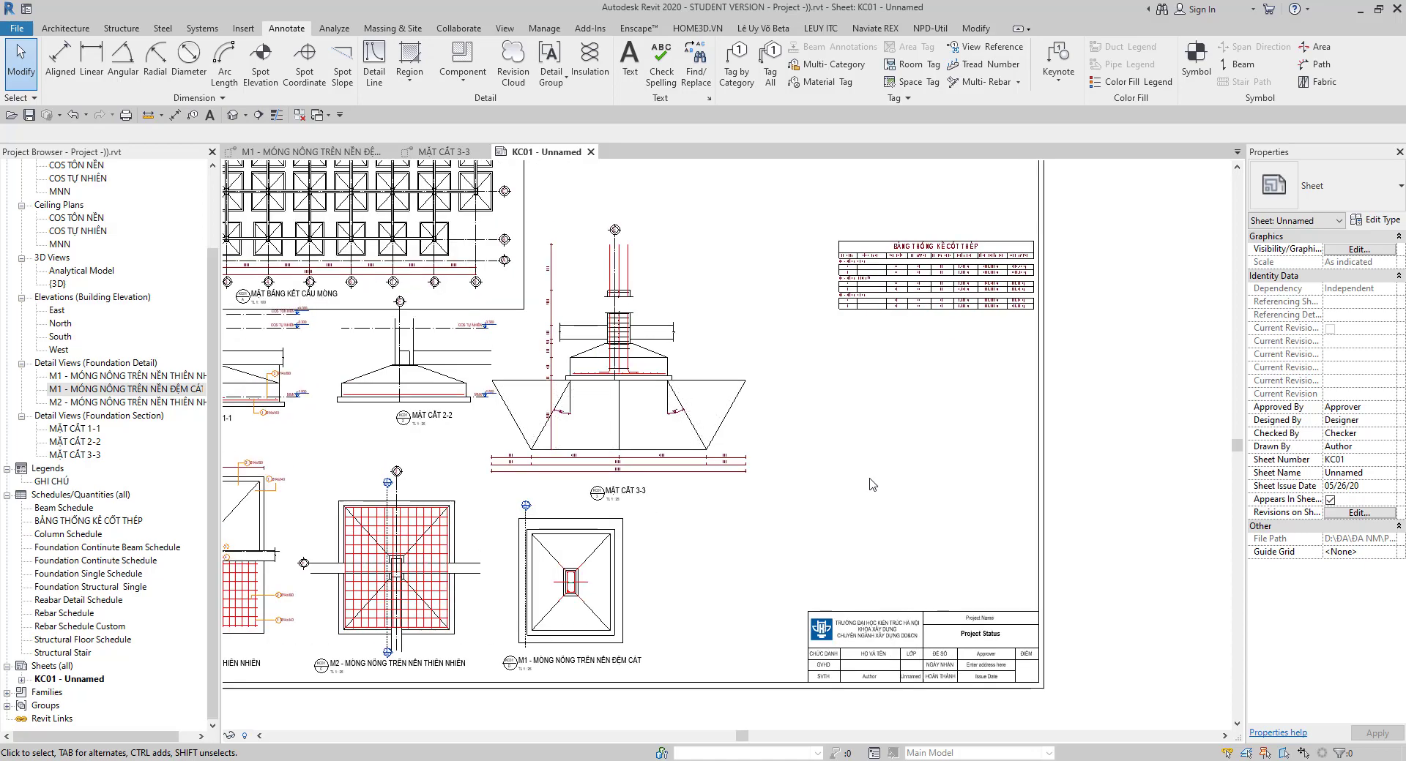
pyautogui.scroll(1, 873, 483)
pyautogui.scroll(1, 858, 475)
pyautogui.scroll(-1, 832, 477)
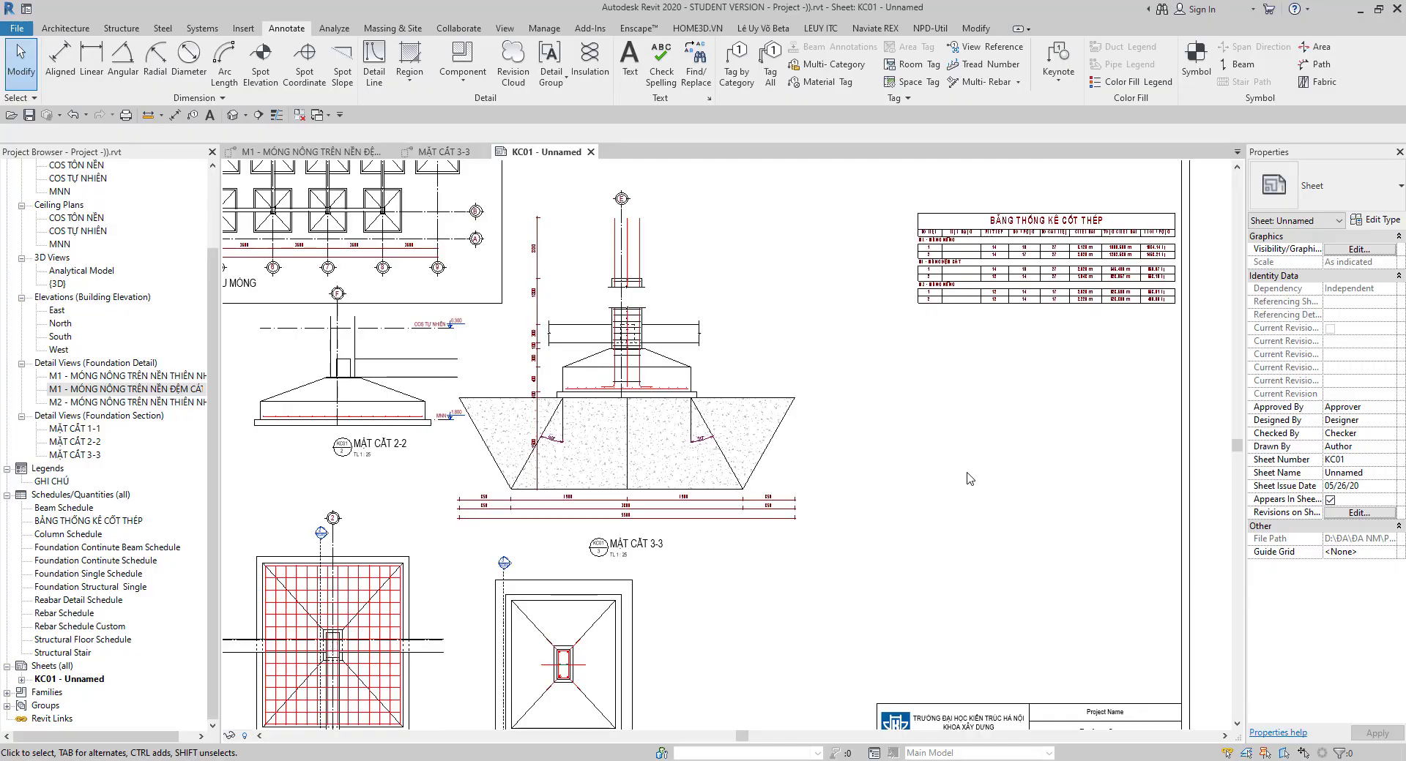
pyautogui.scroll(-1, 966, 481)
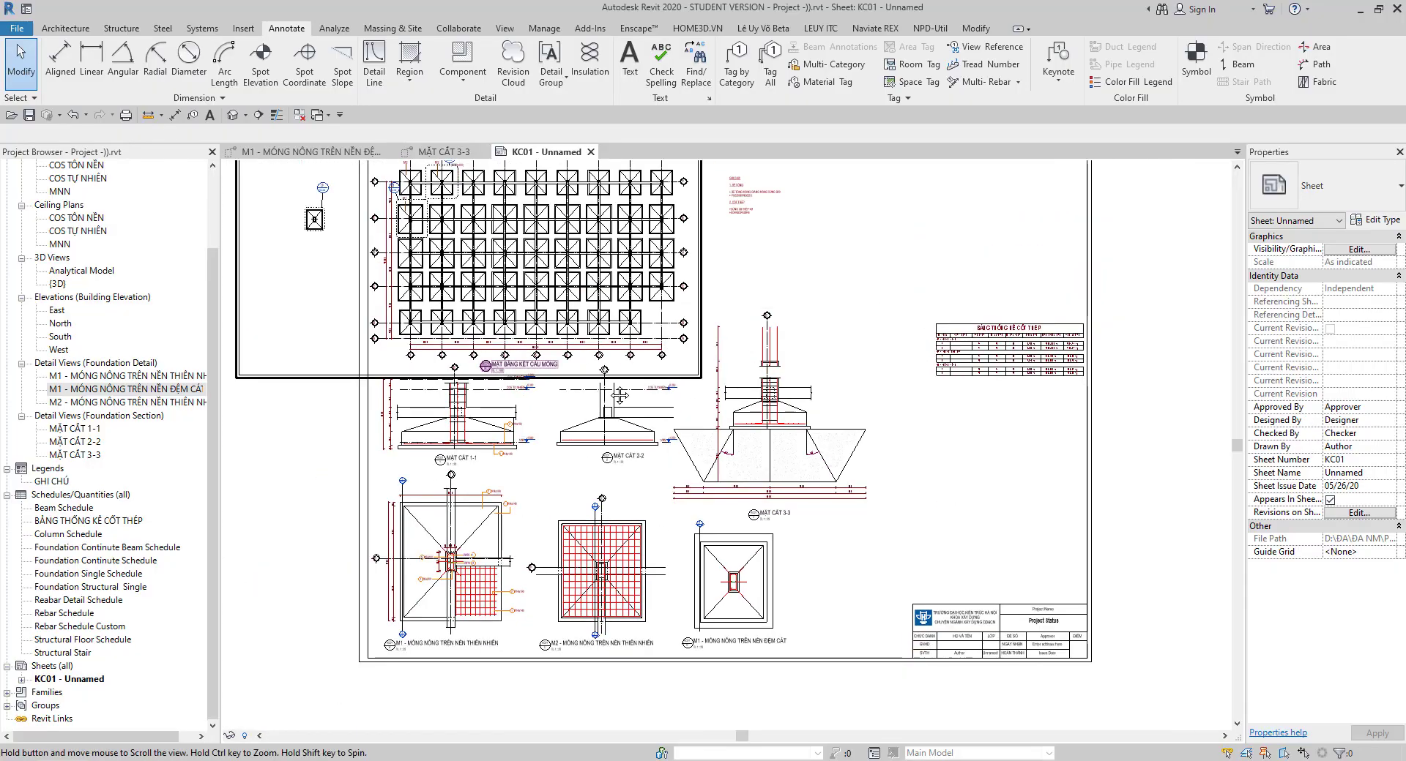
pyautogui.scroll(1, 440, 366)
pyautogui.scroll(1, 468, 385)
pyautogui.scroll(1, 505, 406)
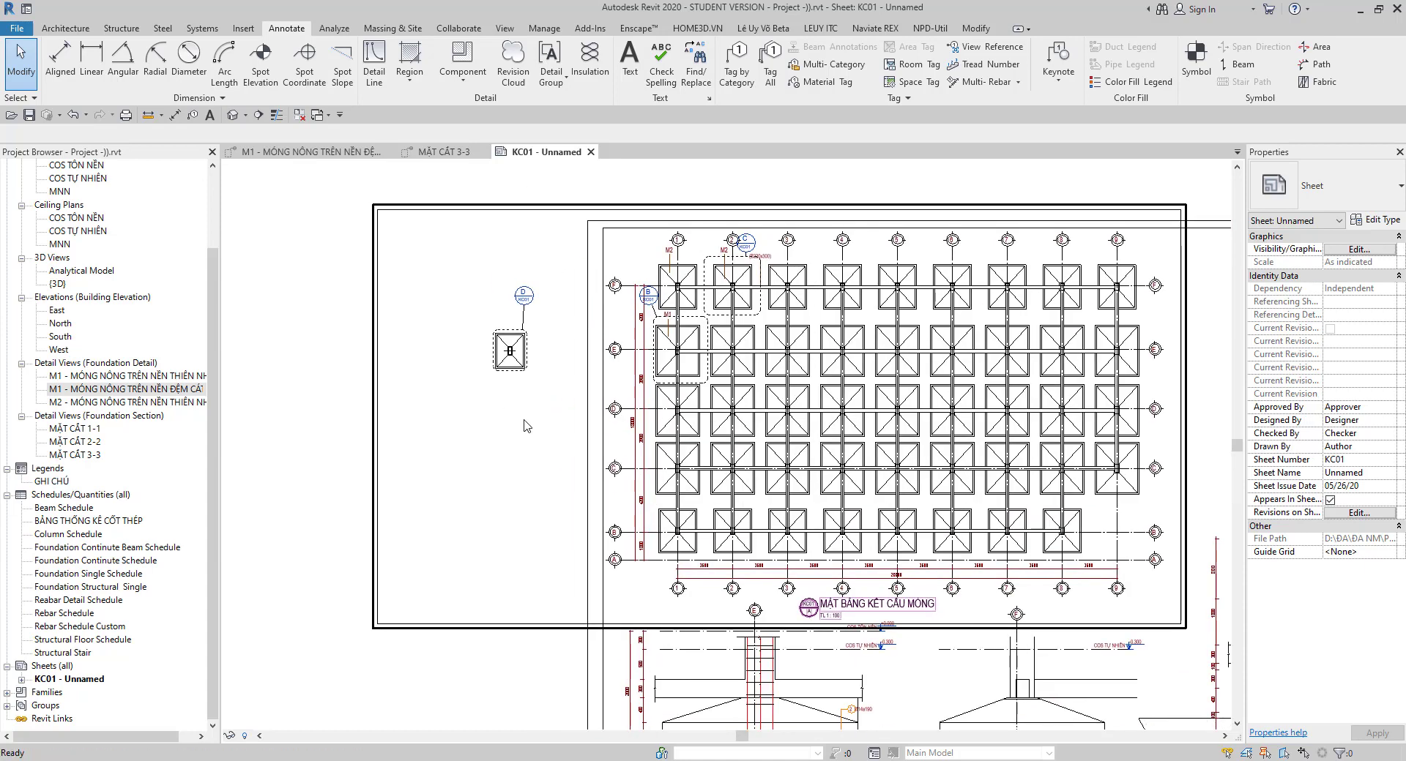
pyautogui.scroll(1, 523, 407)
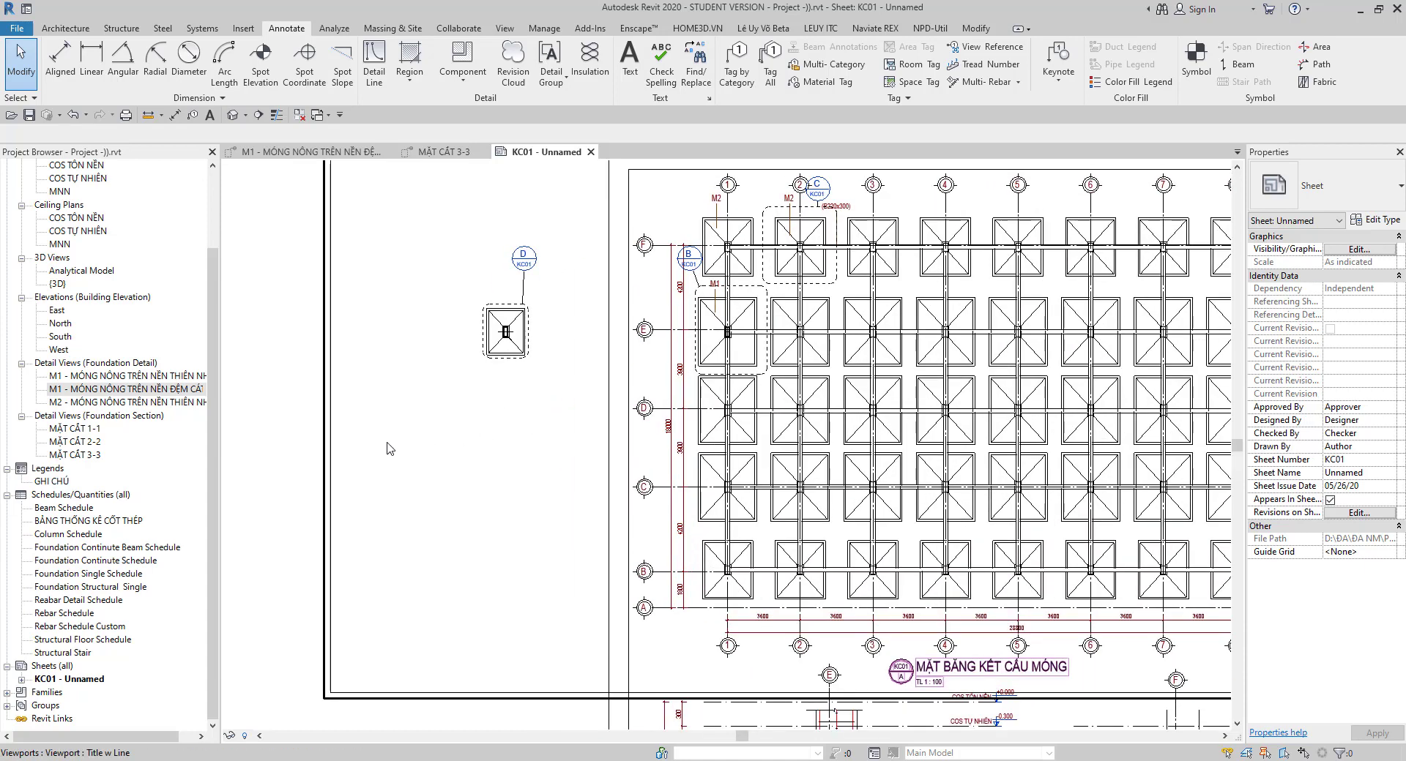
pyautogui.scroll(-1, 406, 410)
pyautogui.scroll(-1, 429, 359)
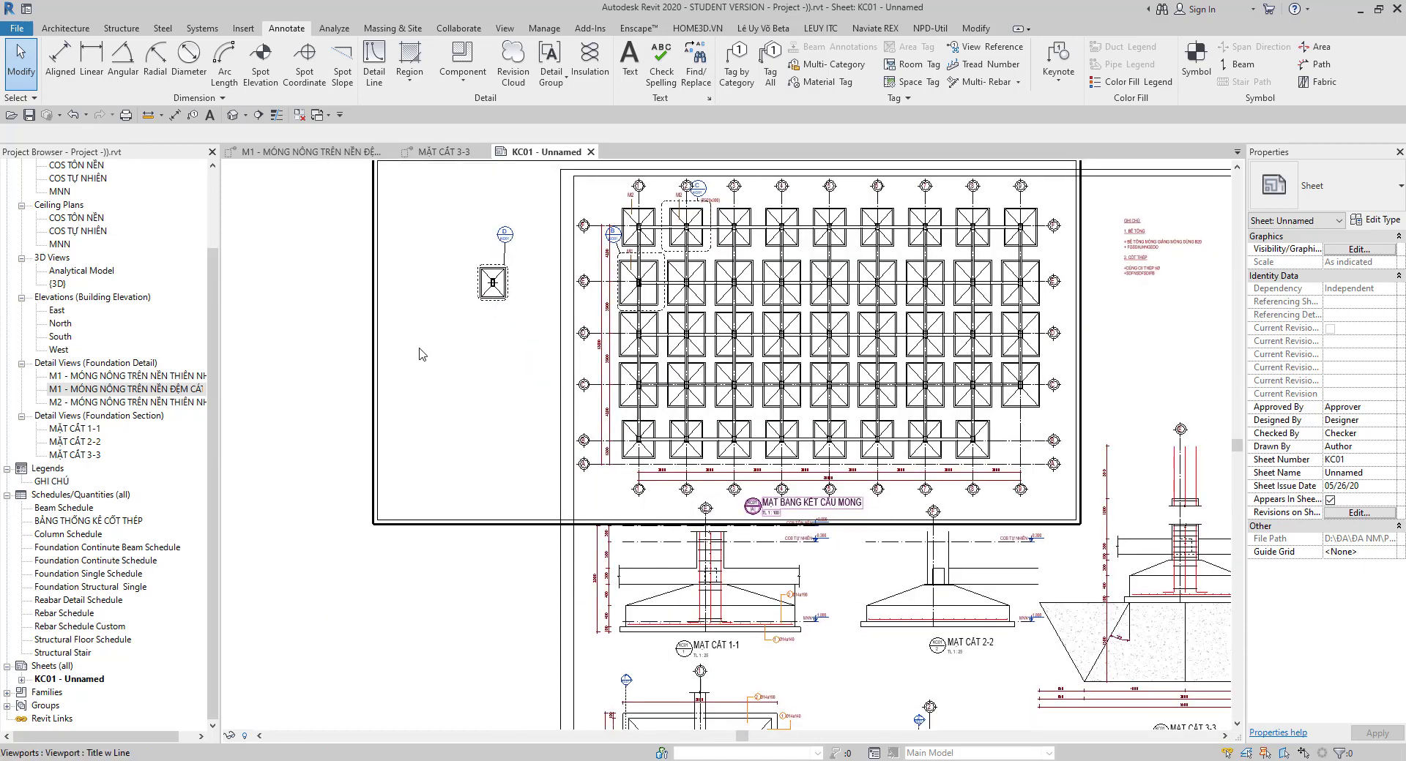
pyautogui.scroll(1, 422, 355)
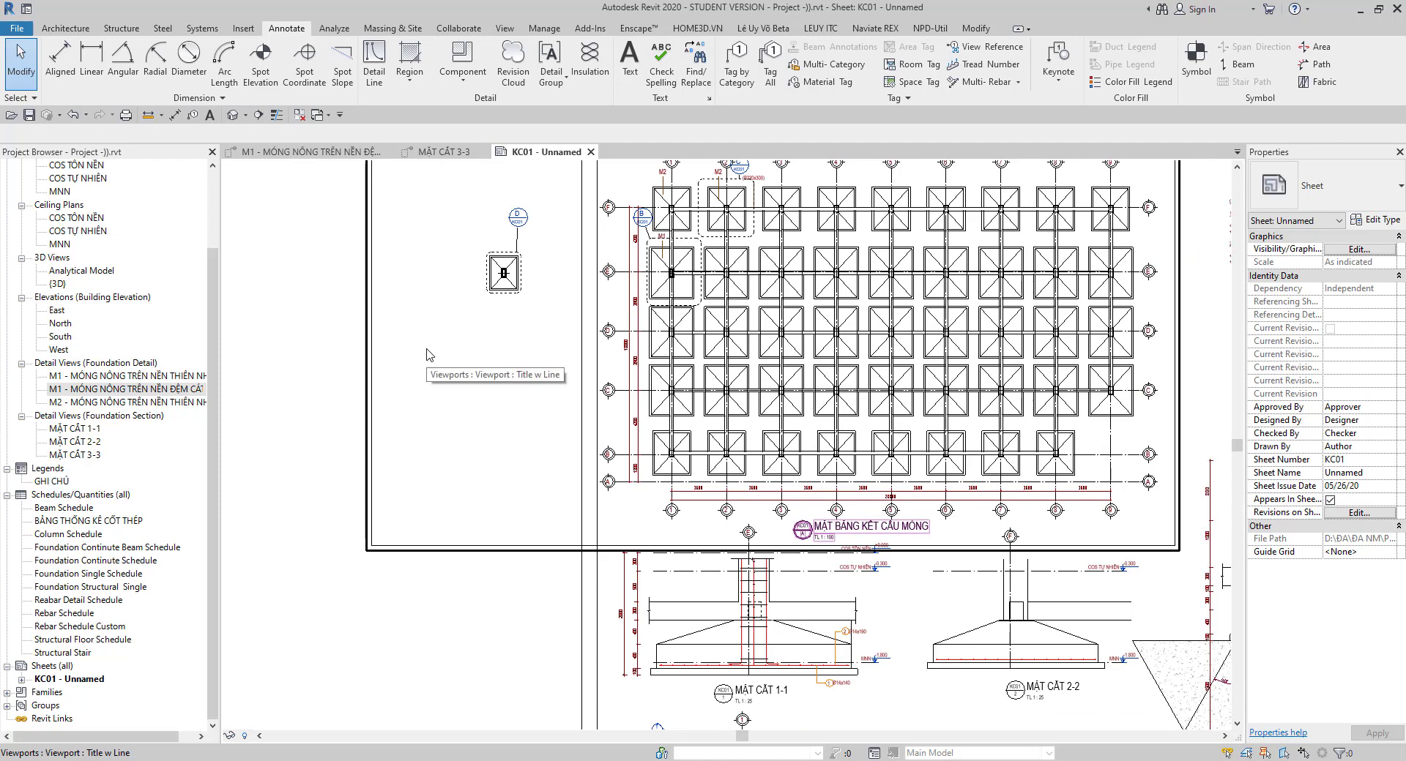
pyautogui.scroll(-2, 469, 382)
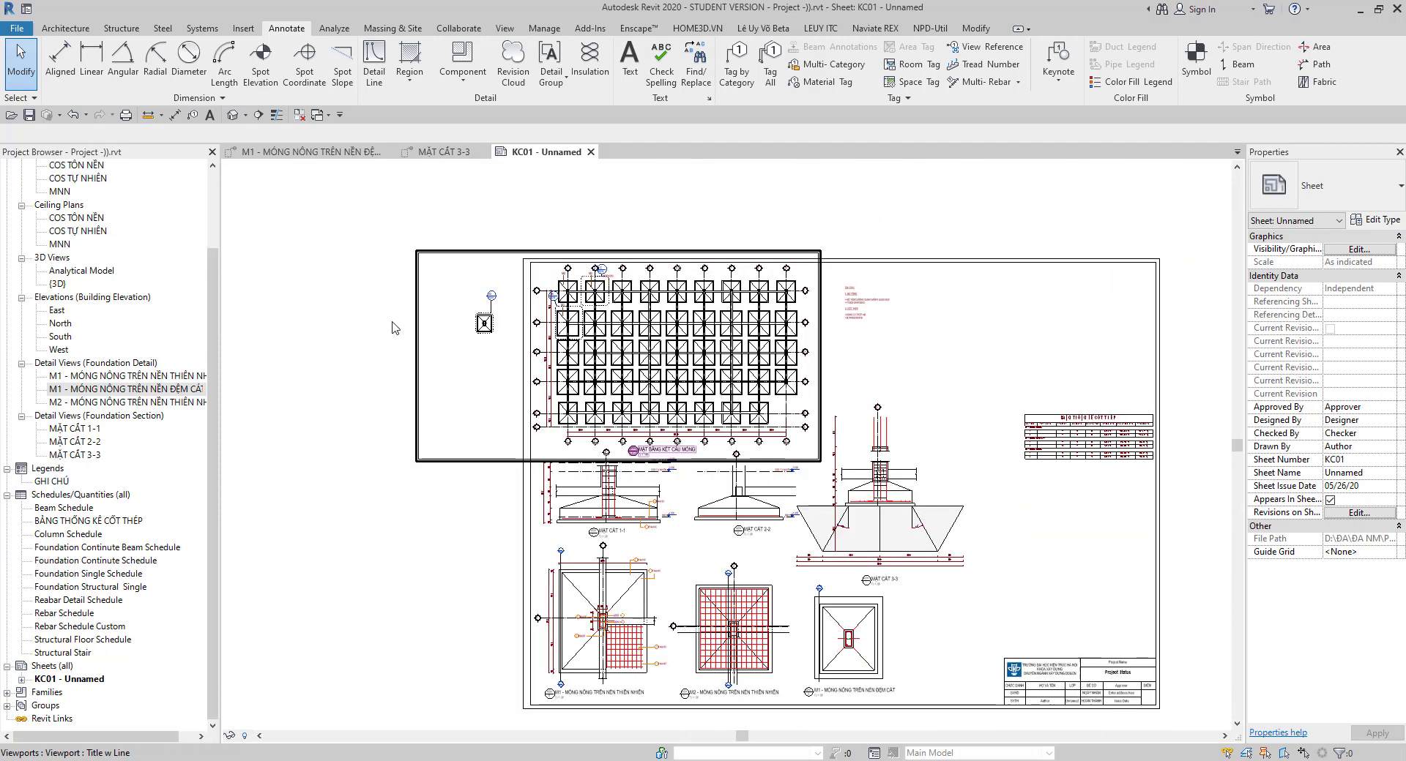
# Activate the foundation plan viewport on sheet KC01 and pan it into position.
pyautogui.doubleClick(417, 337)
pyautogui.scroll(3, 440, 326)
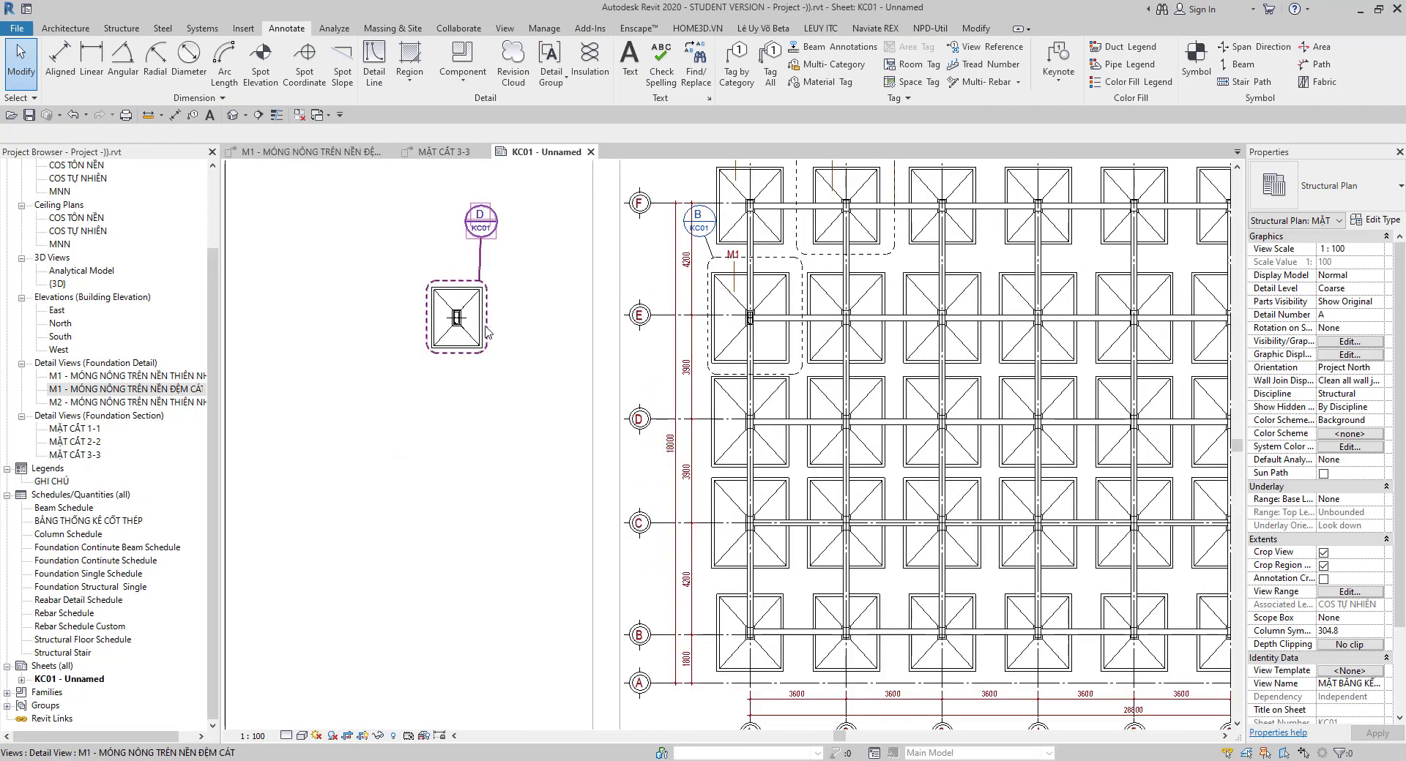
pyautogui.moveTo(486, 331); pyautogui.dragTo(468, 371, button='middle')
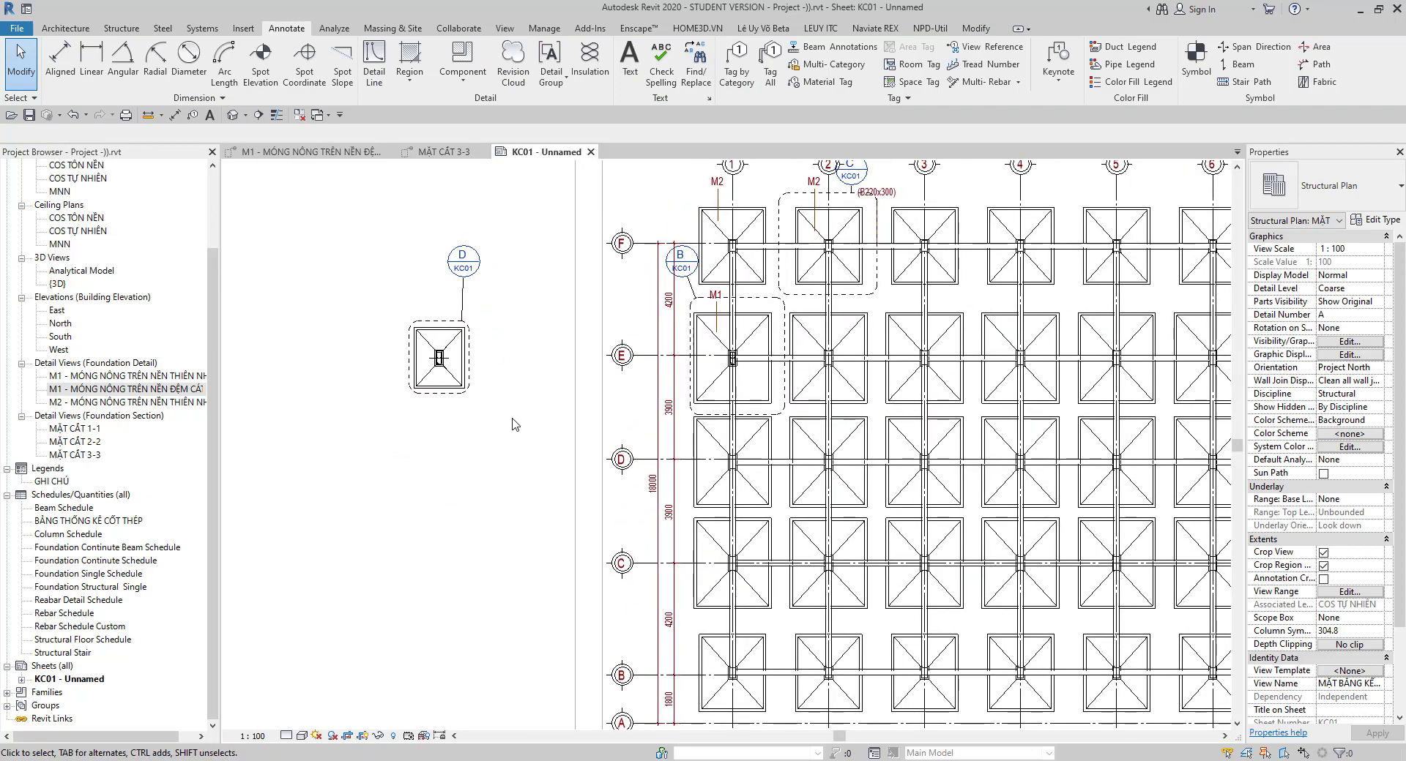
pyautogui.moveTo(515, 423)
pyautogui.mouseDown(button='middle')
pyautogui.moveTo(540, 372)
pyautogui.moveTo(508, 376)
pyautogui.moveTo(549, 376)
pyautogui.mouseUp(button='middle')
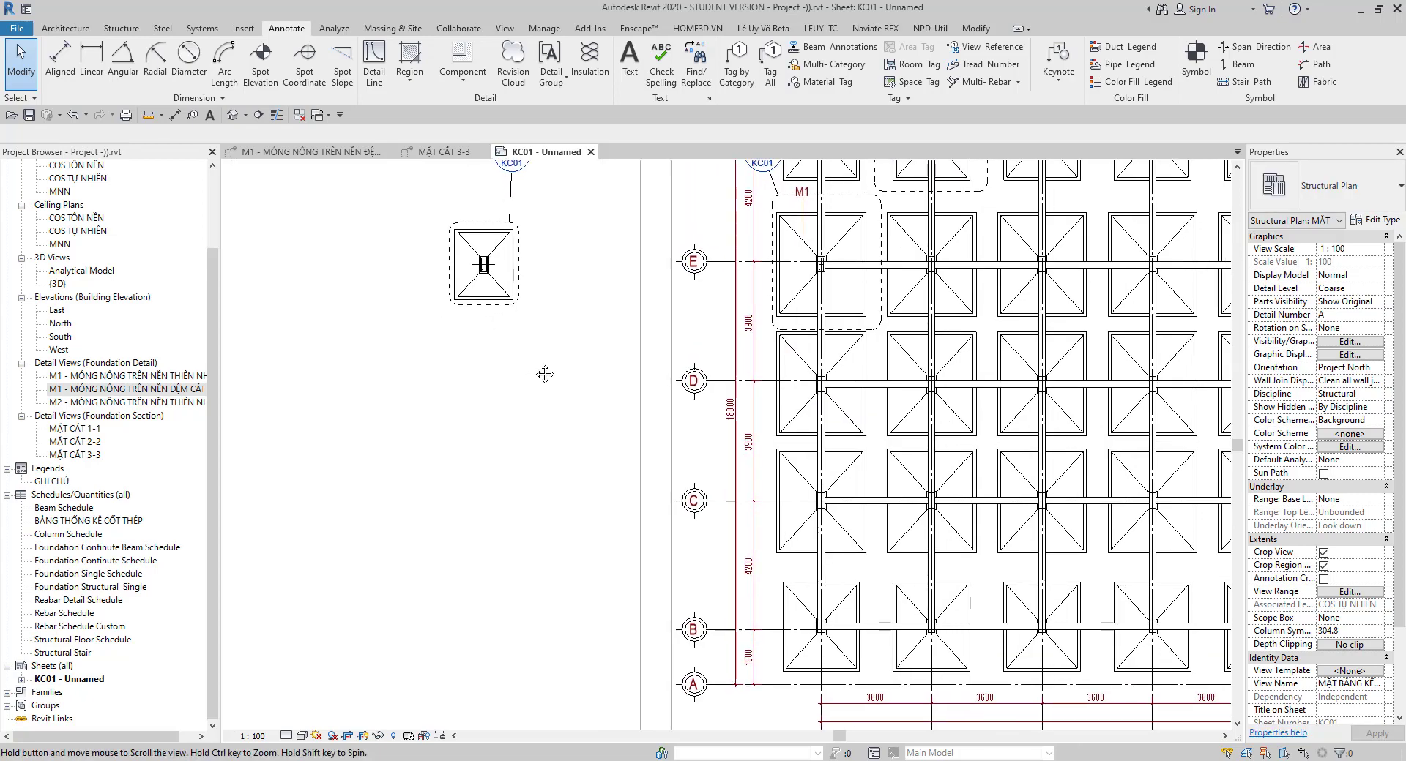
pyautogui.scroll(-3, 549, 376)
# Review sections 3-3, 4-4 and the rebar schedule in BV N&M.pdf, then return to Revit.
pyautogui.hotkey('alt', 'Tab')
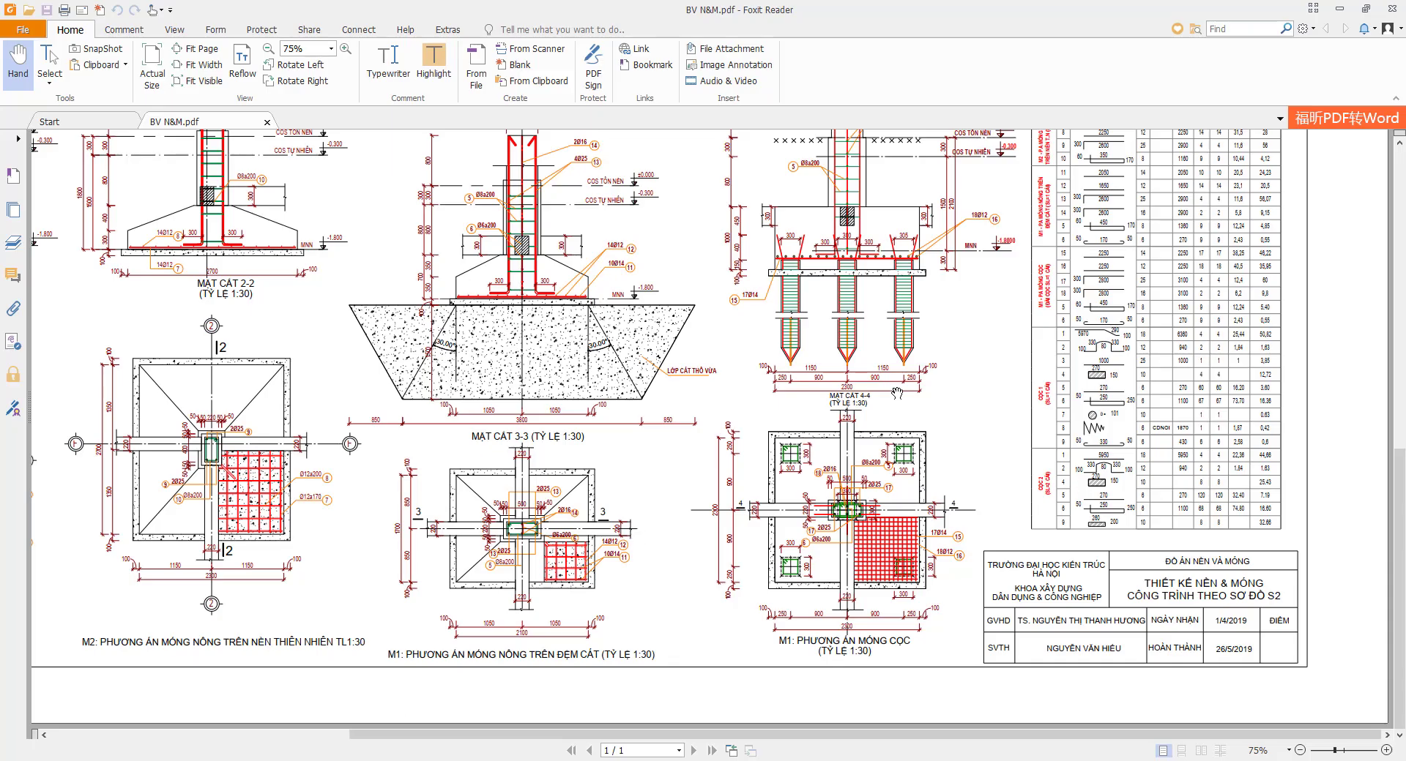
pyautogui.keyDown('ctrl'); pyautogui.scroll(2, 797, 355); pyautogui.keyUp('ctrl')
pyautogui.keyDown('ctrl'); pyautogui.scroll(1, 797, 354); pyautogui.keyUp('ctrl')
pyautogui.keyDown('ctrl'); pyautogui.scroll(1, 797, 354); pyautogui.keyUp('ctrl')
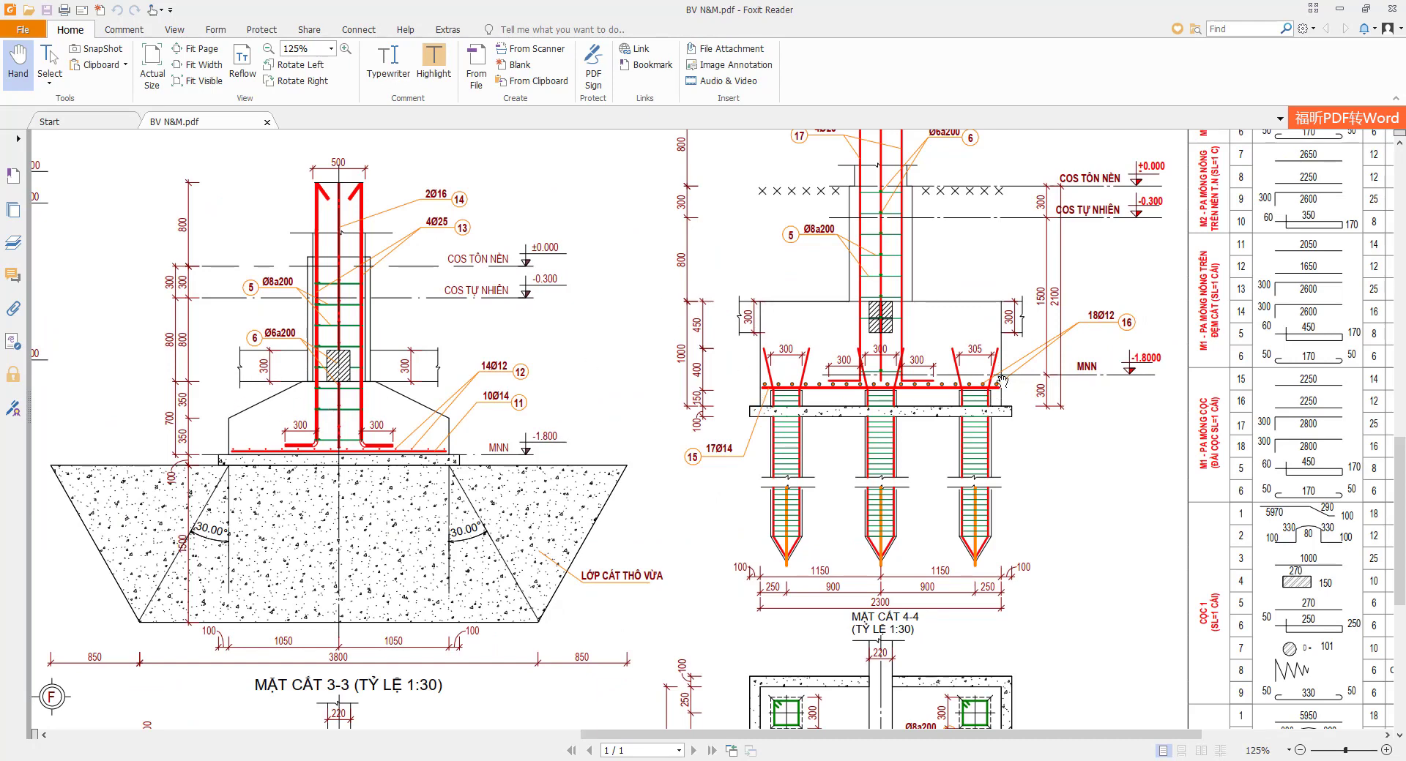
pyautogui.hotkey('alt', 'Tab')
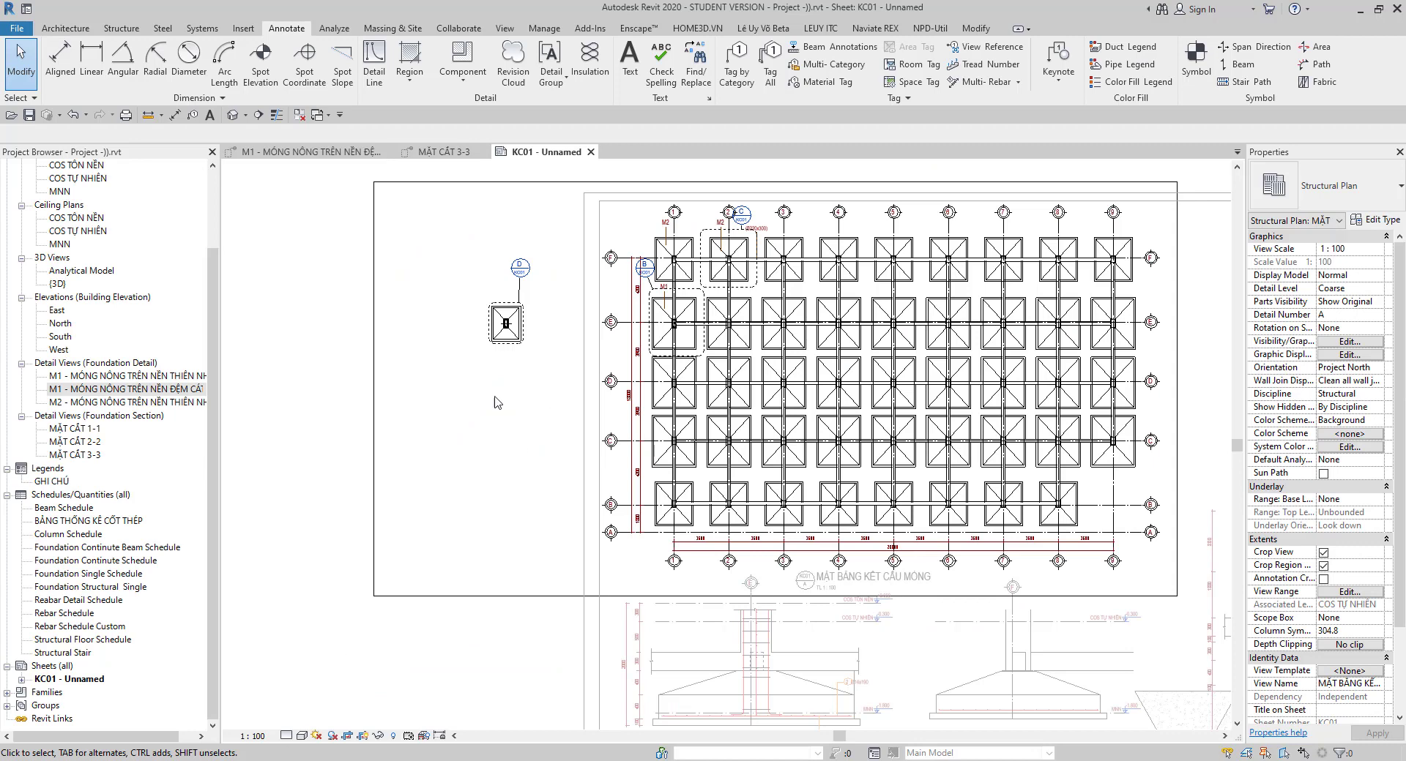
# Place a Family Foundation component (CM) on the KC01 foundation plan.
pyautogui.moveTo(483, 420); pyautogui.dragTo(478, 399, button='middle')
pyautogui.press('c')
pyautogui.press('m')
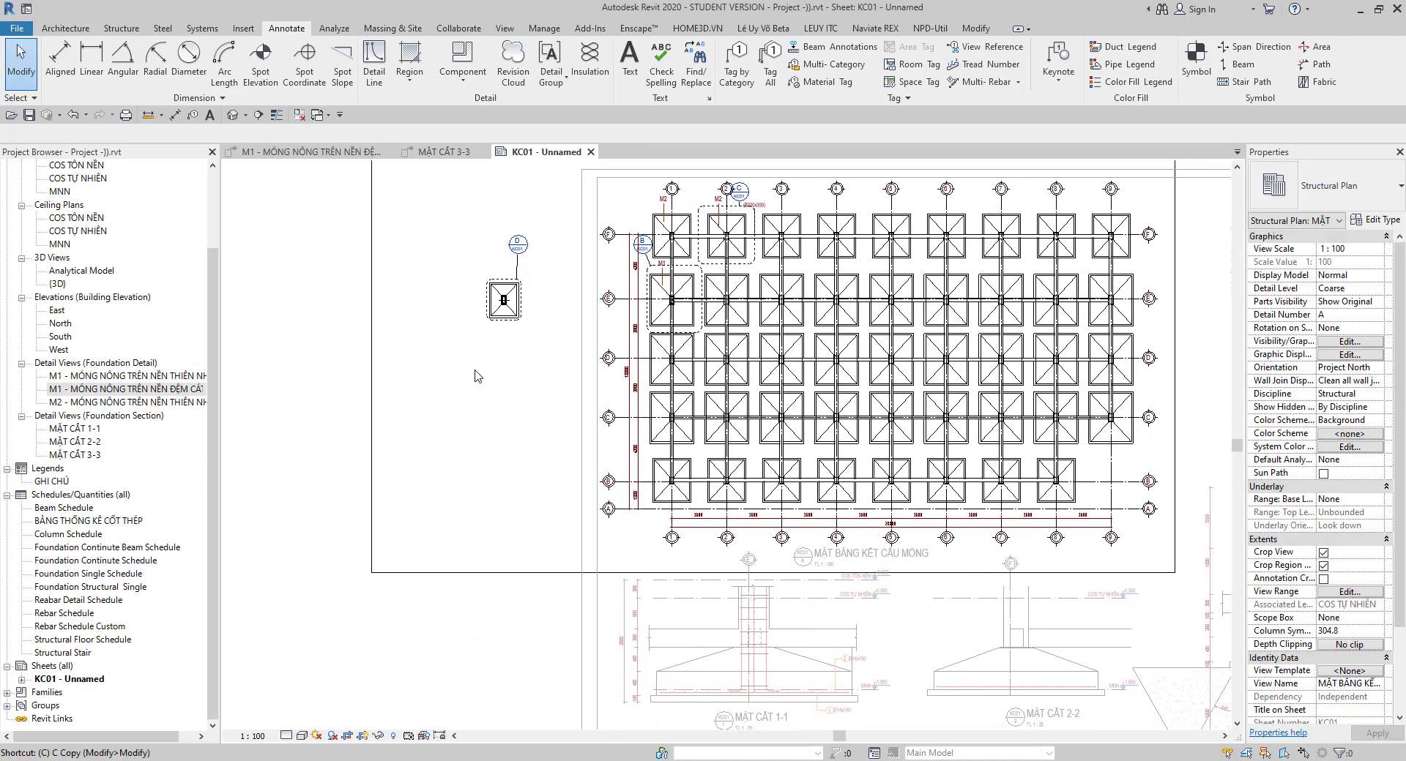
pyautogui.click(1326, 189)
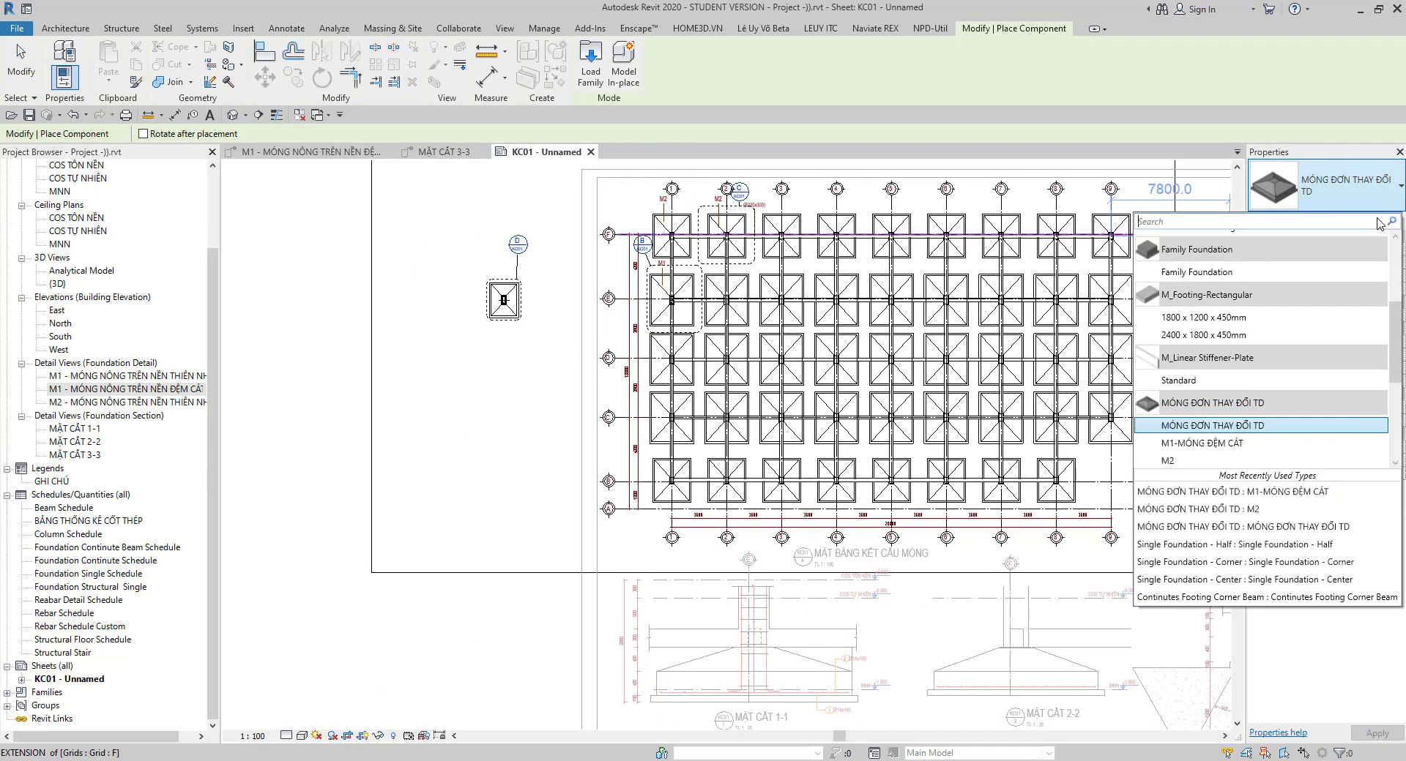
pyautogui.scroll(-1, 1323, 319)
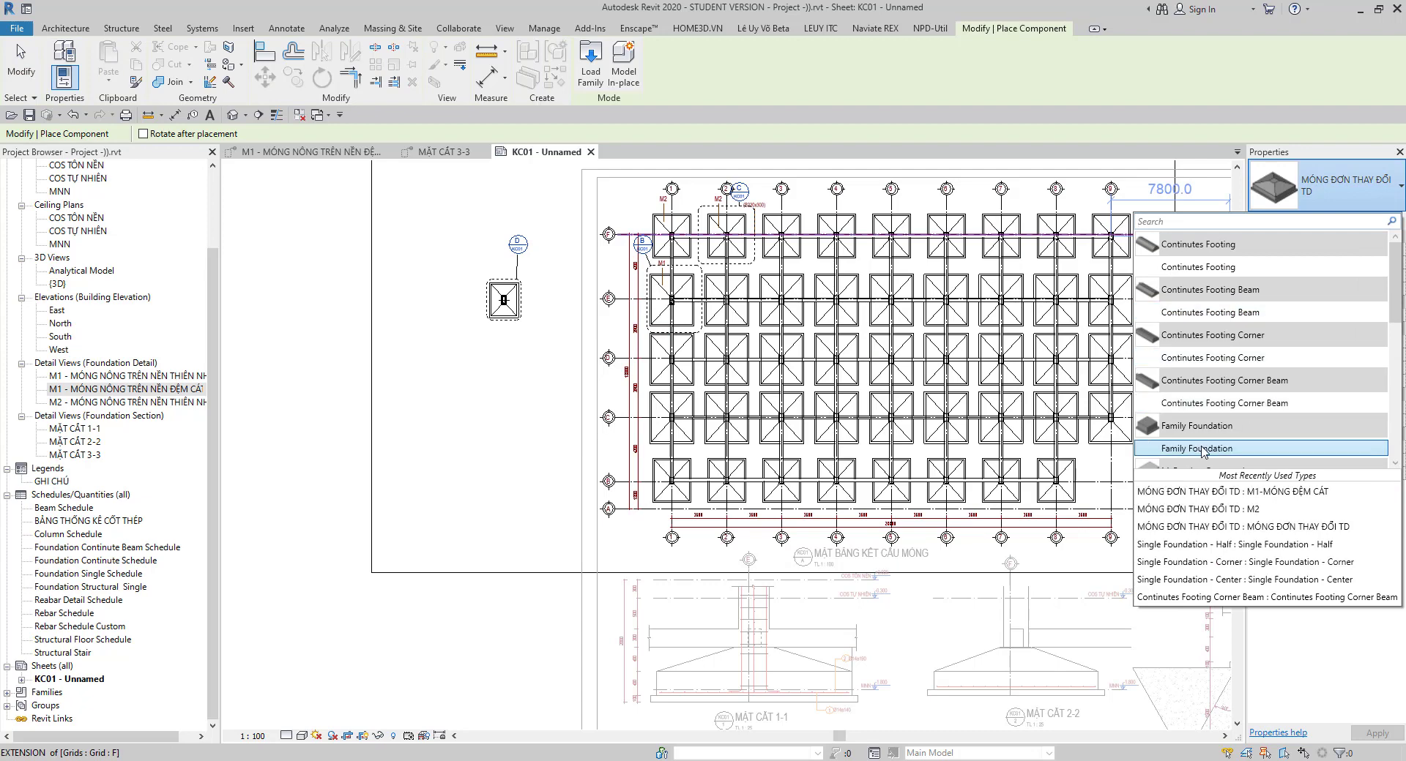
pyautogui.scroll(-3, 1212, 445)
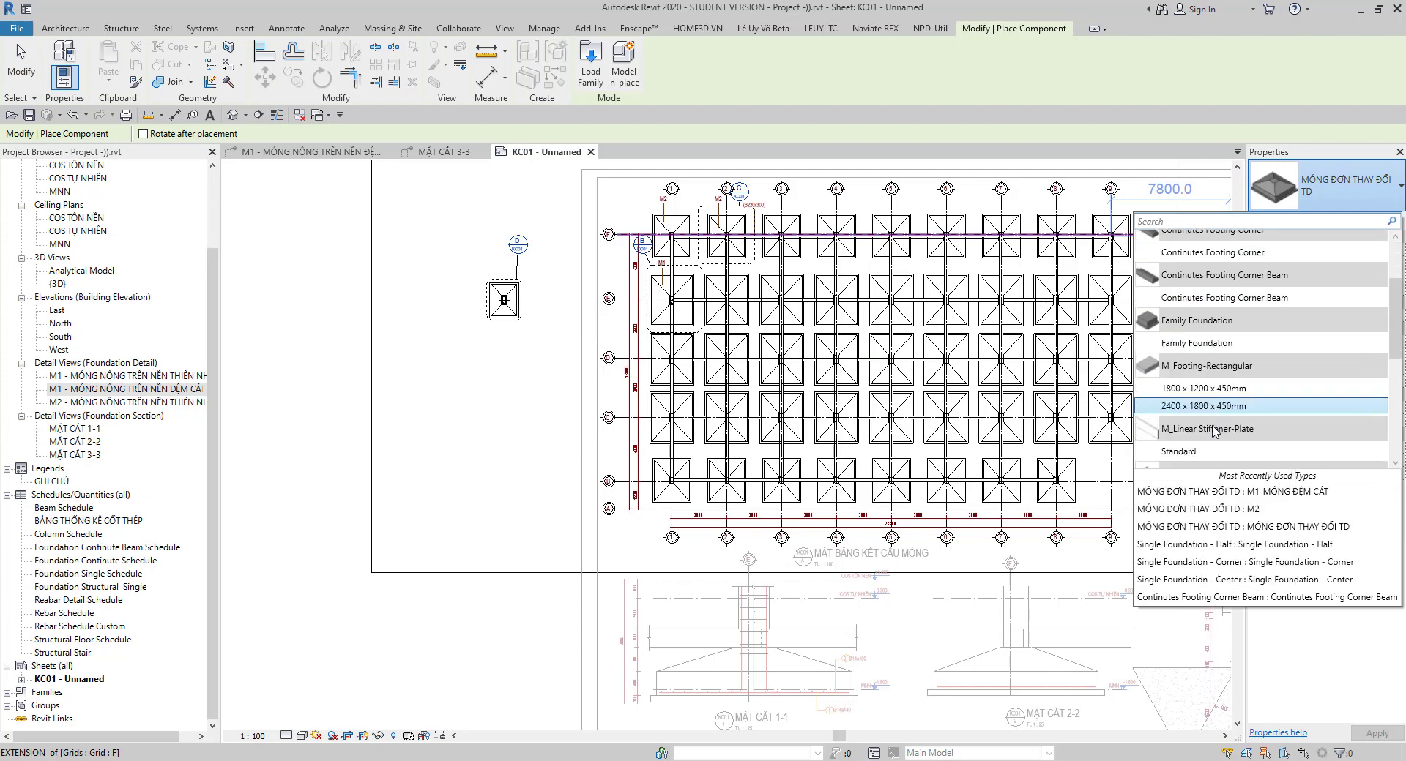
pyautogui.click(1211, 344)
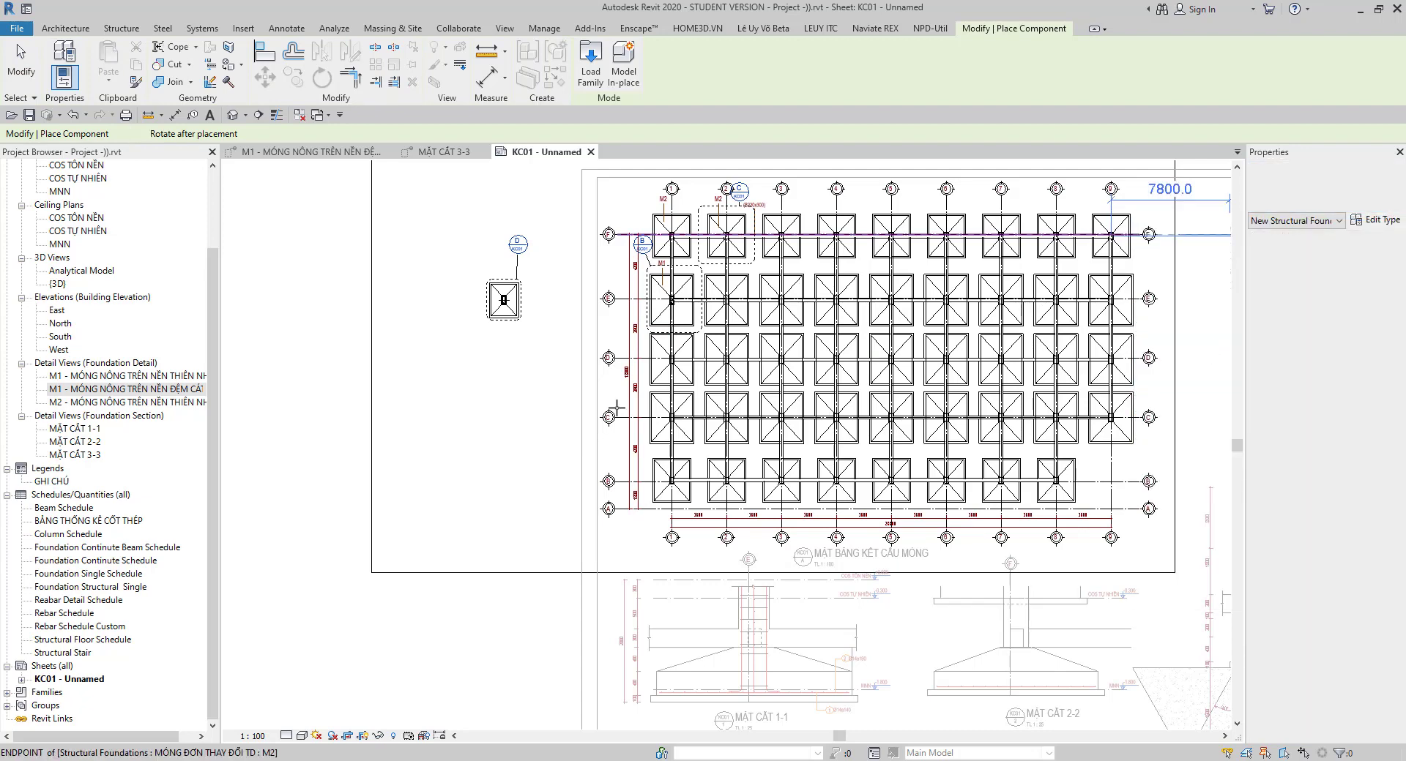
pyautogui.click(506, 407)
pyautogui.scroll(2, 504, 410)
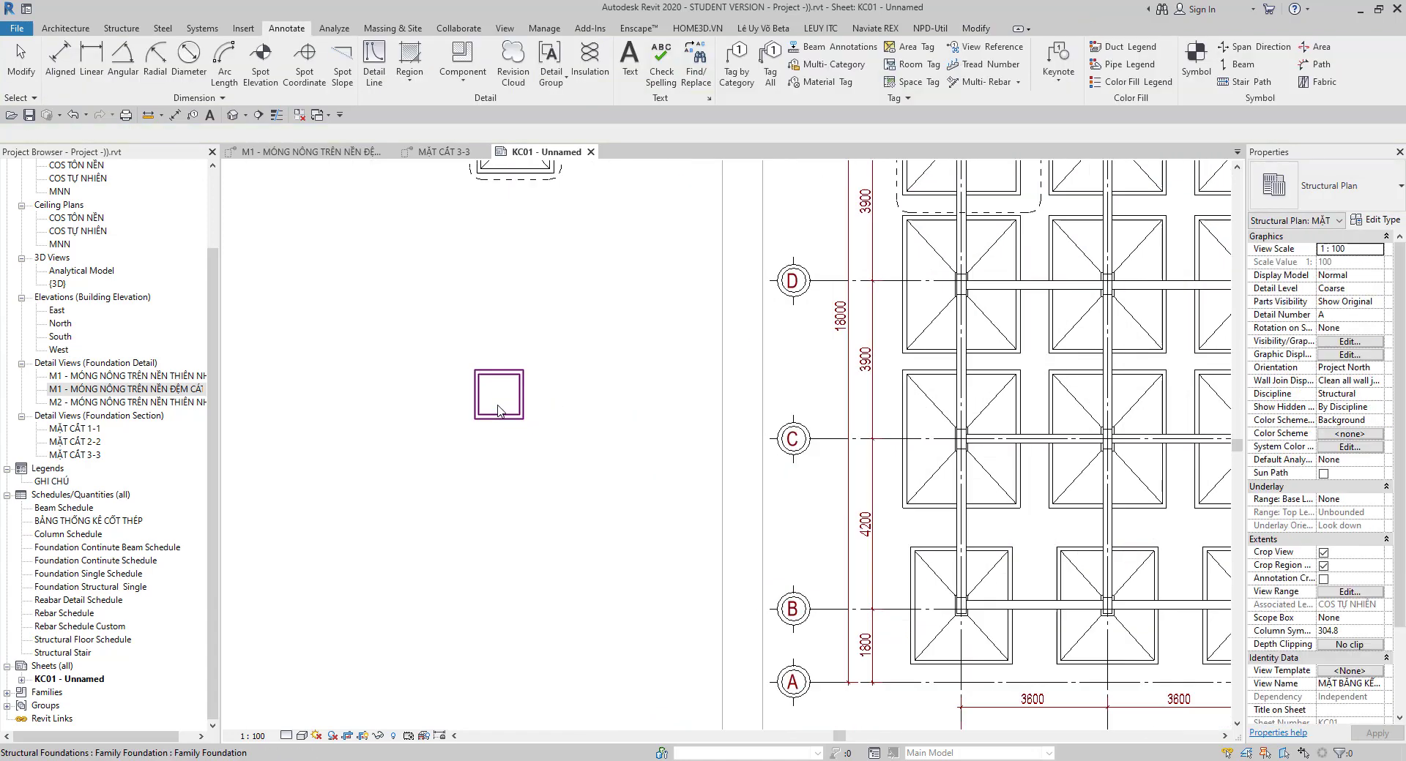
pyautogui.click(503, 411)
pyautogui.moveTo(582, 476)
pyautogui.mouseDown(button='middle')
pyautogui.moveTo(555, 432)
pyautogui.moveTo(586, 460)
pyautogui.mouseUp(button='middle')
pyautogui.scroll(-1, 541, 450)
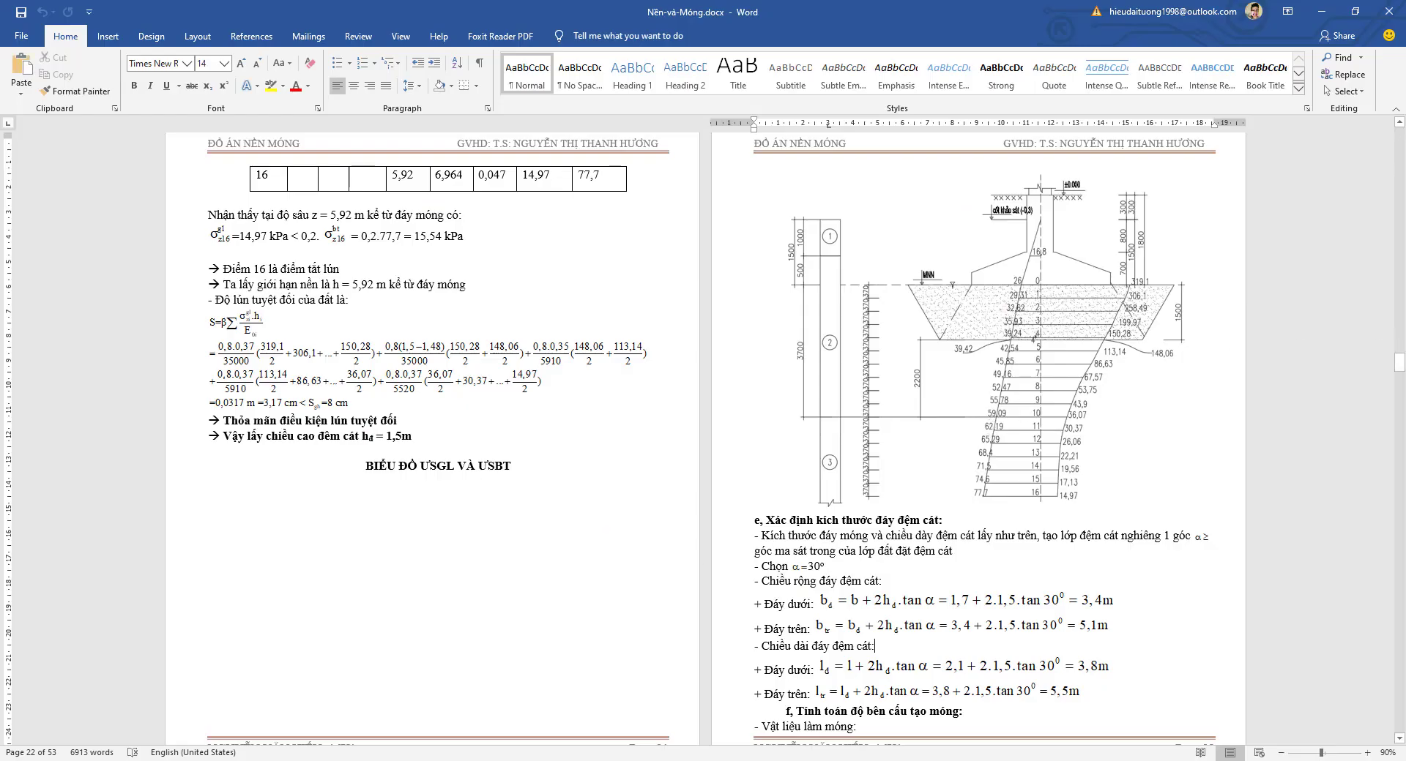
# Scroll through Nền-và-Móng.docx and place the cursor in the page 26 text.
pyautogui.moveTo(1400, 364); pyautogui.dragTo(1398, 516)
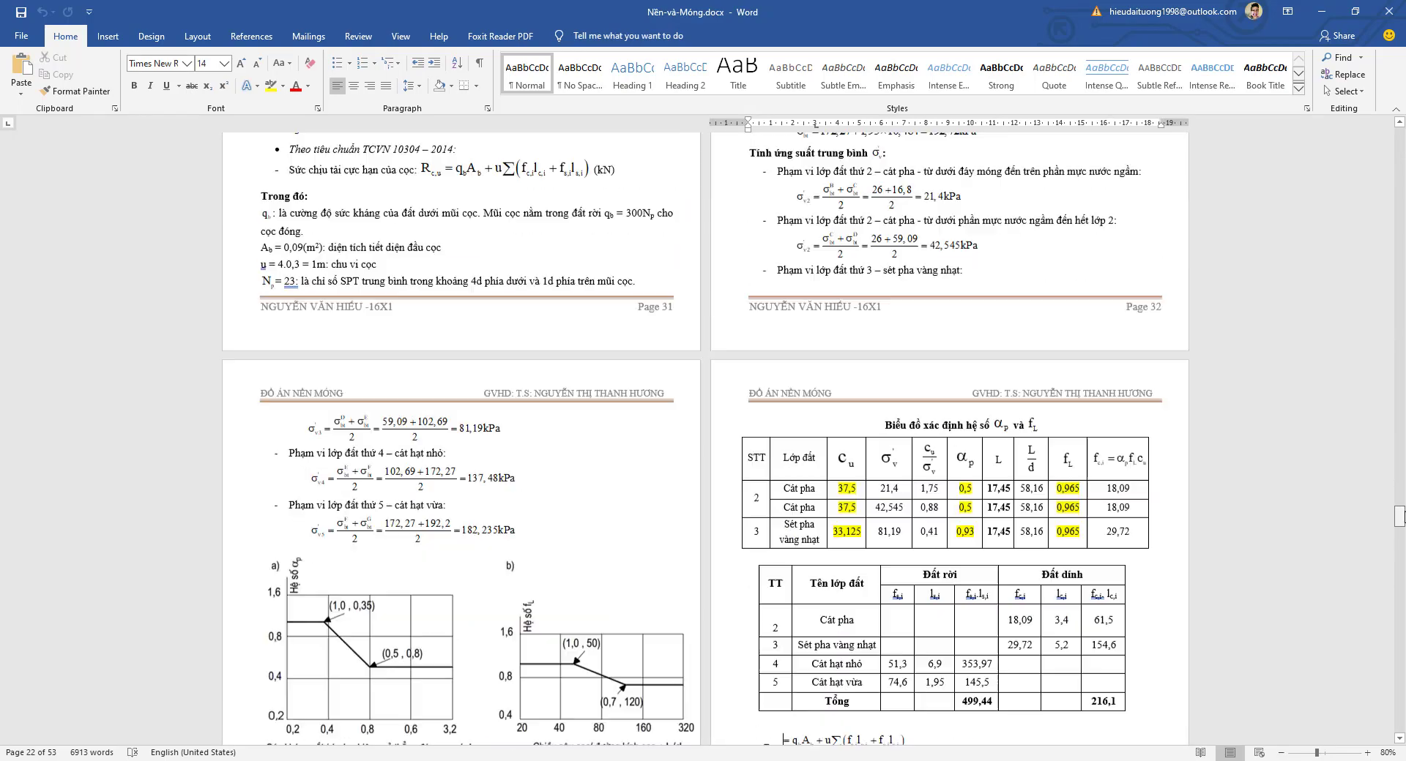
pyautogui.moveTo(1399, 516); pyautogui.dragTo(1398, 405)
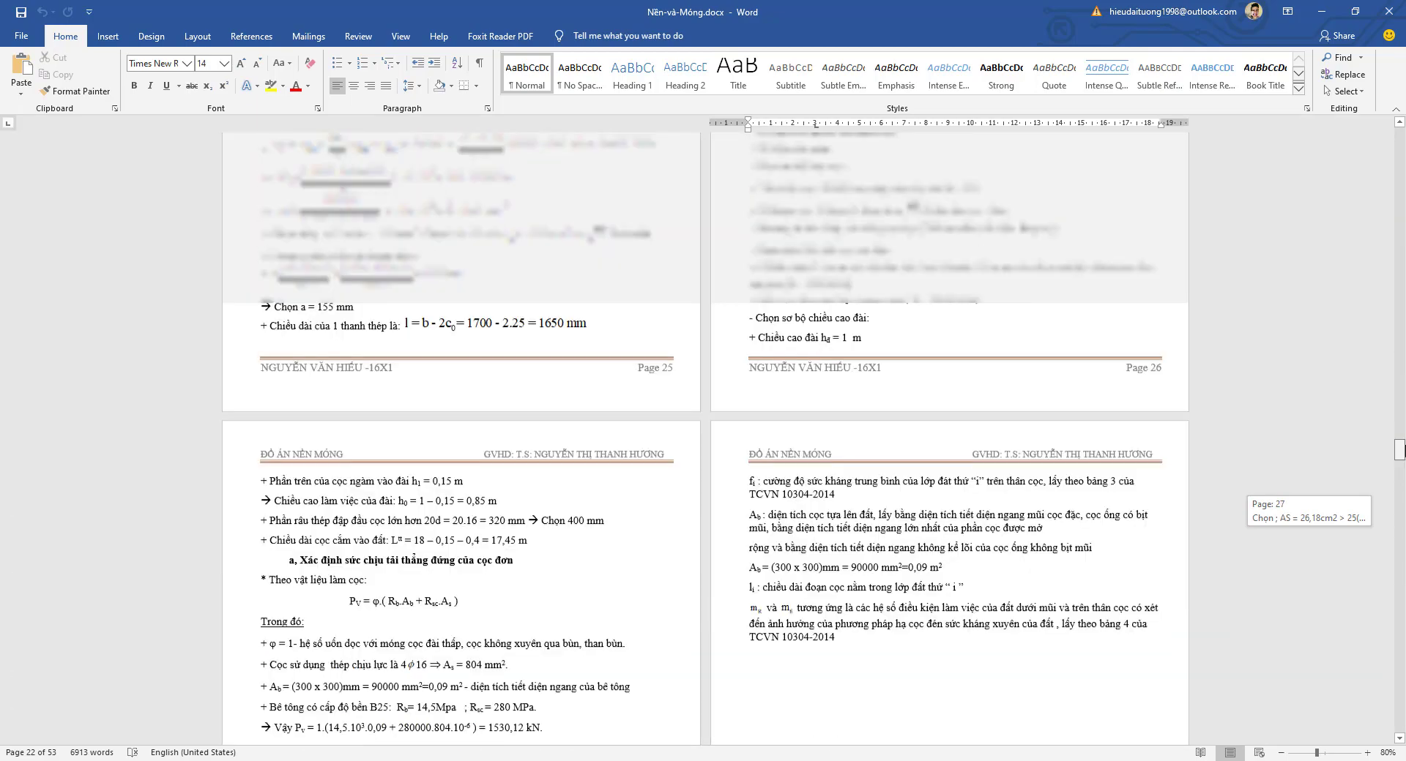
pyautogui.moveTo(1398, 405); pyautogui.dragTo(1398, 452)
pyautogui.scroll(3, 1331, 450)
pyautogui.scroll(4, 1025, 469)
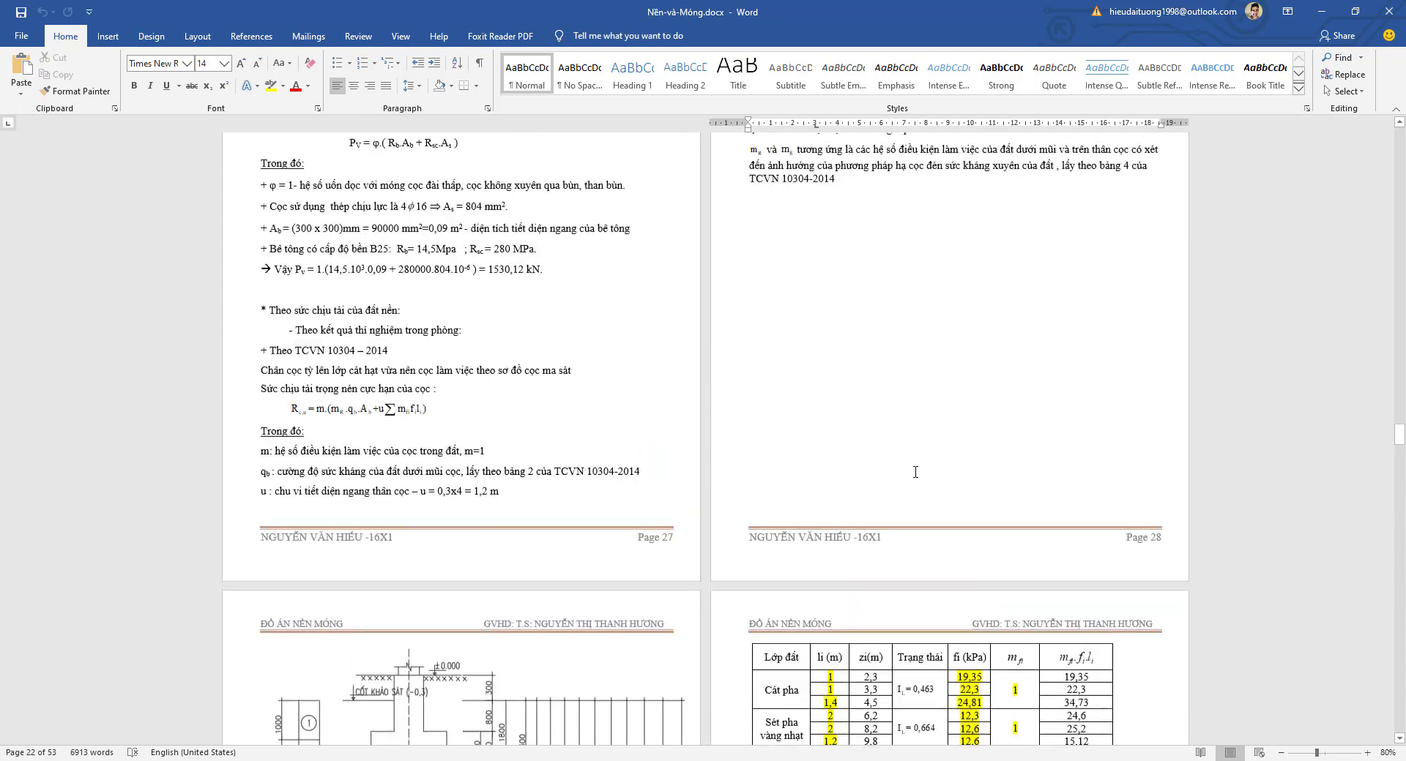
pyautogui.scroll(3, 810, 493)
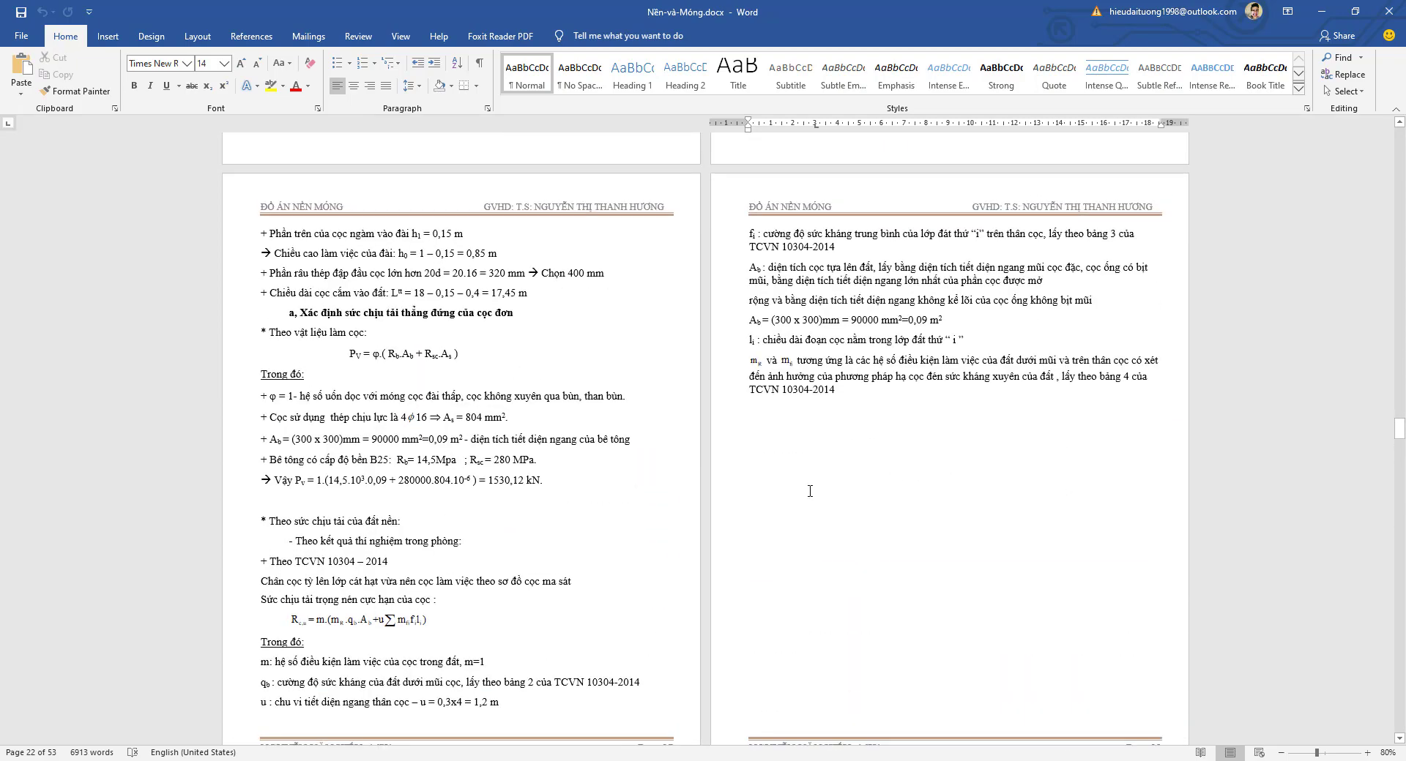
pyautogui.scroll(2, 809, 491)
pyautogui.scroll(5, 718, 496)
pyautogui.scroll(4, 625, 501)
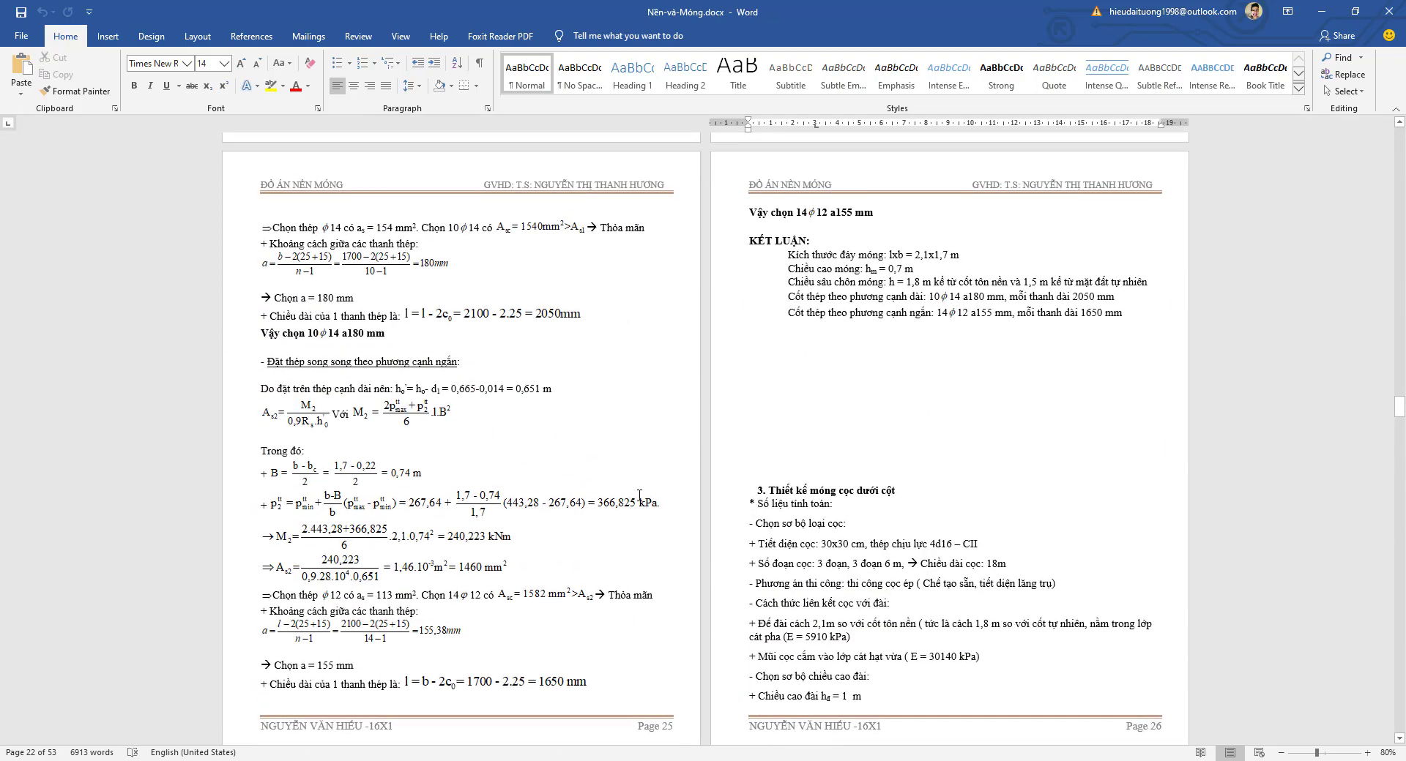
pyautogui.scroll(-4, 806, 476)
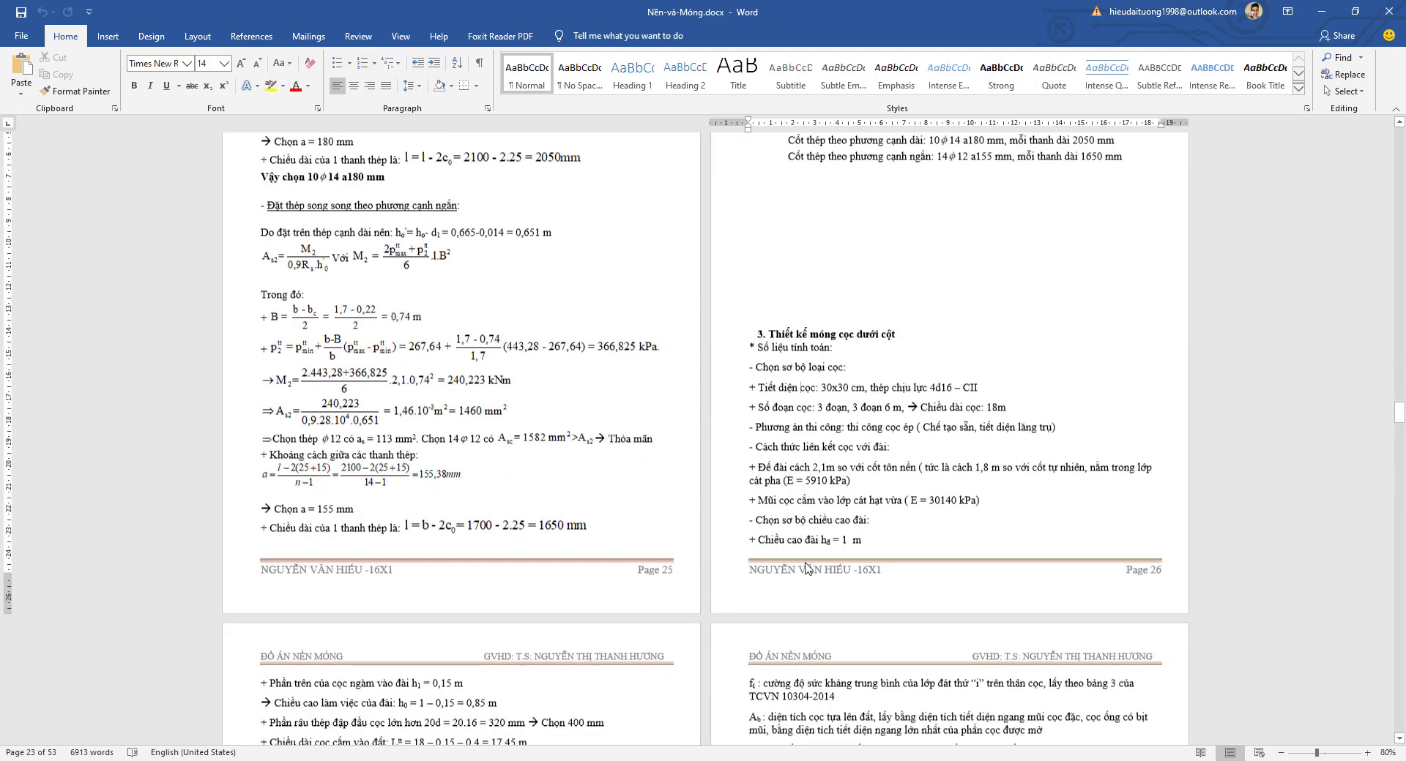
pyautogui.scroll(-3, 800, 366)
pyautogui.click(791, 285)
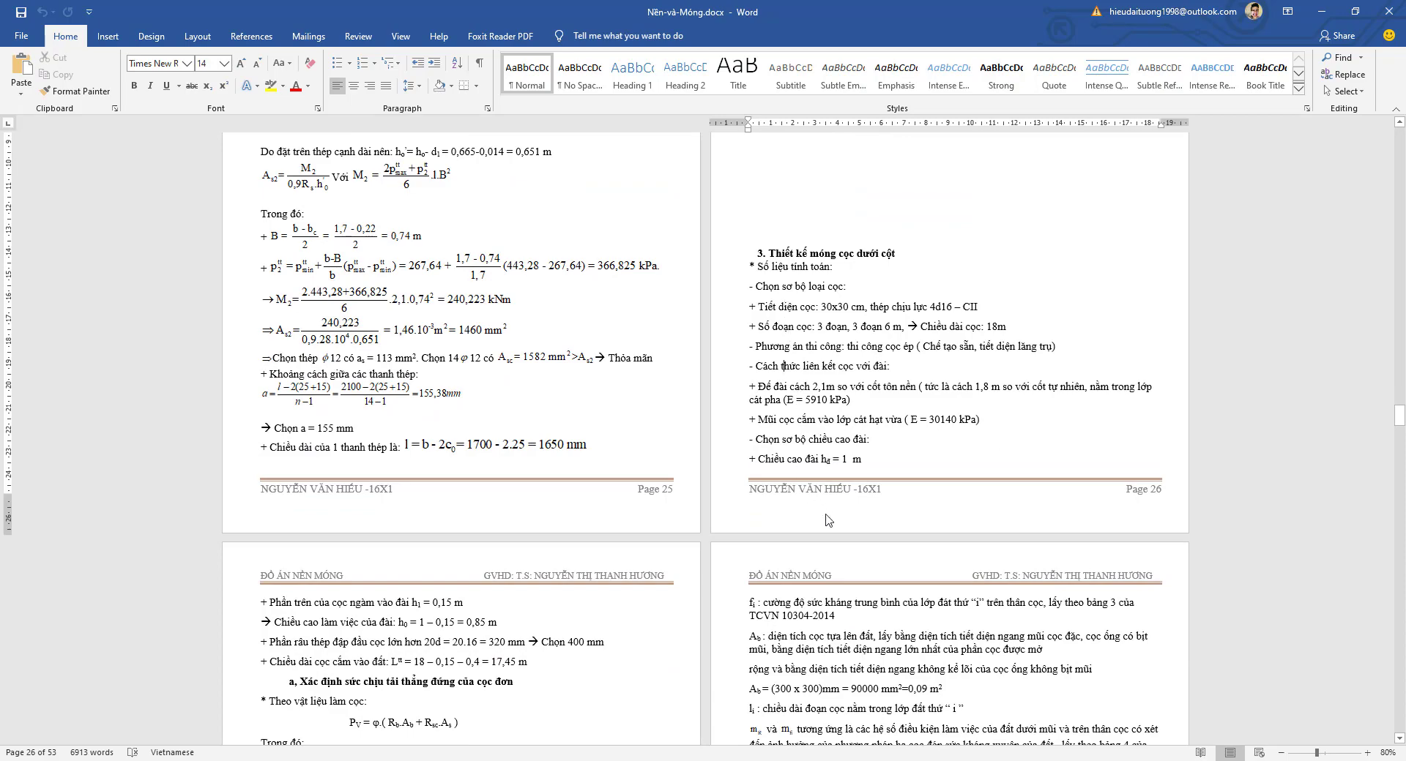
# Scroll down to the pile-foundation KẾT LUẬN conclusion and click into that paragraph.
pyautogui.scroll(-9, 805, 523)
pyautogui.scroll(-5, 718, 531)
pyautogui.scroll(-3, 601, 542)
pyautogui.scroll(-5, 476, 557)
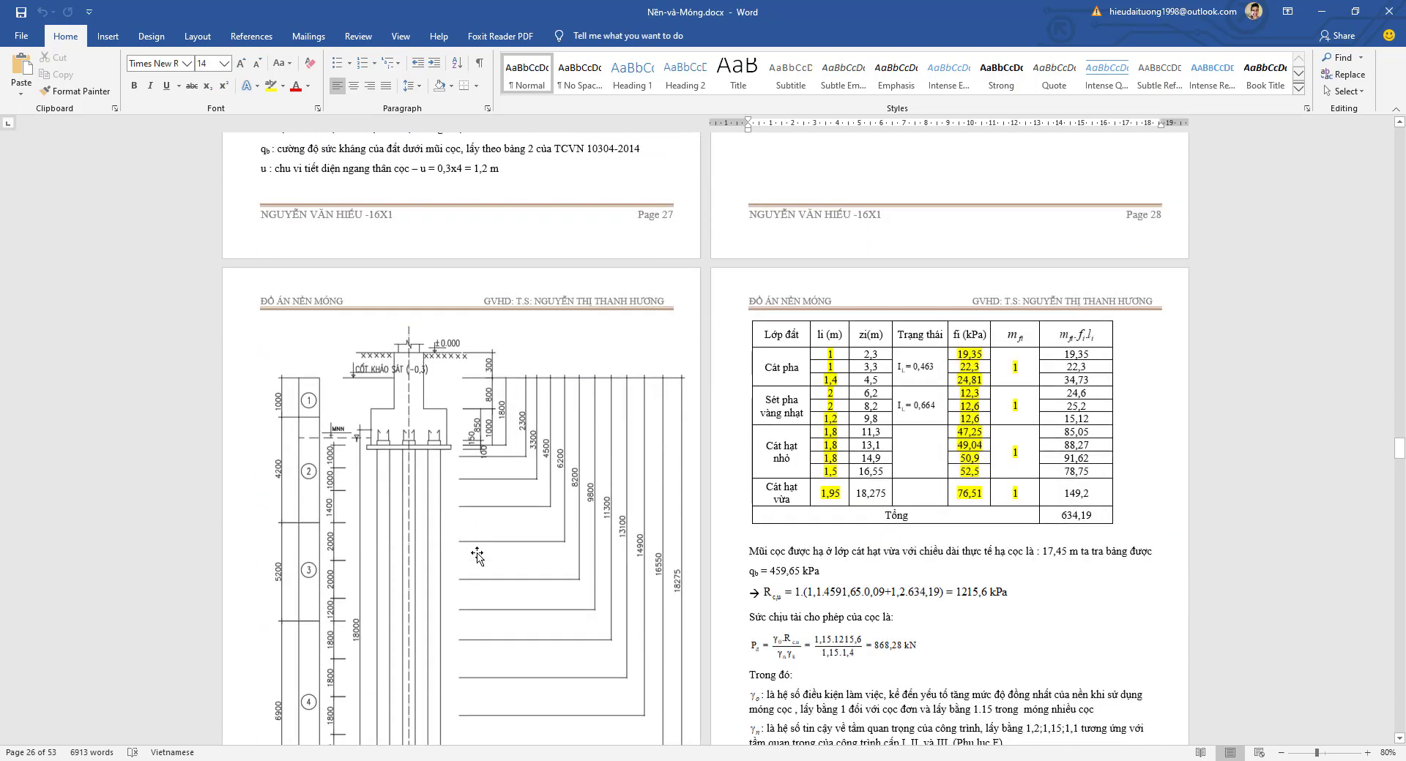
pyautogui.scroll(-5, 477, 556)
pyautogui.scroll(-13, 477, 554)
pyautogui.scroll(-2, 480, 550)
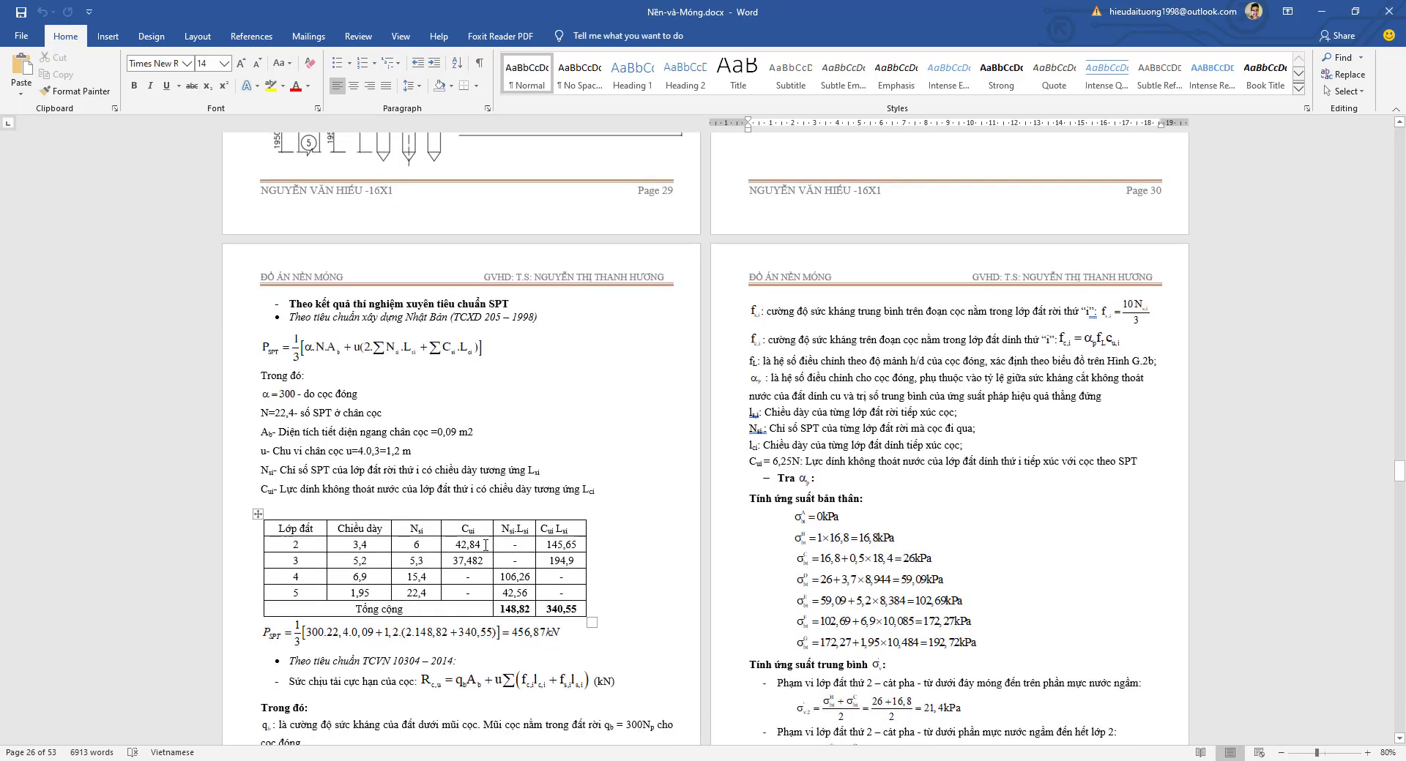
pyautogui.scroll(-2, 483, 546)
pyautogui.scroll(-3, 487, 541)
pyautogui.scroll(-5, 487, 540)
pyautogui.scroll(-6, 489, 542)
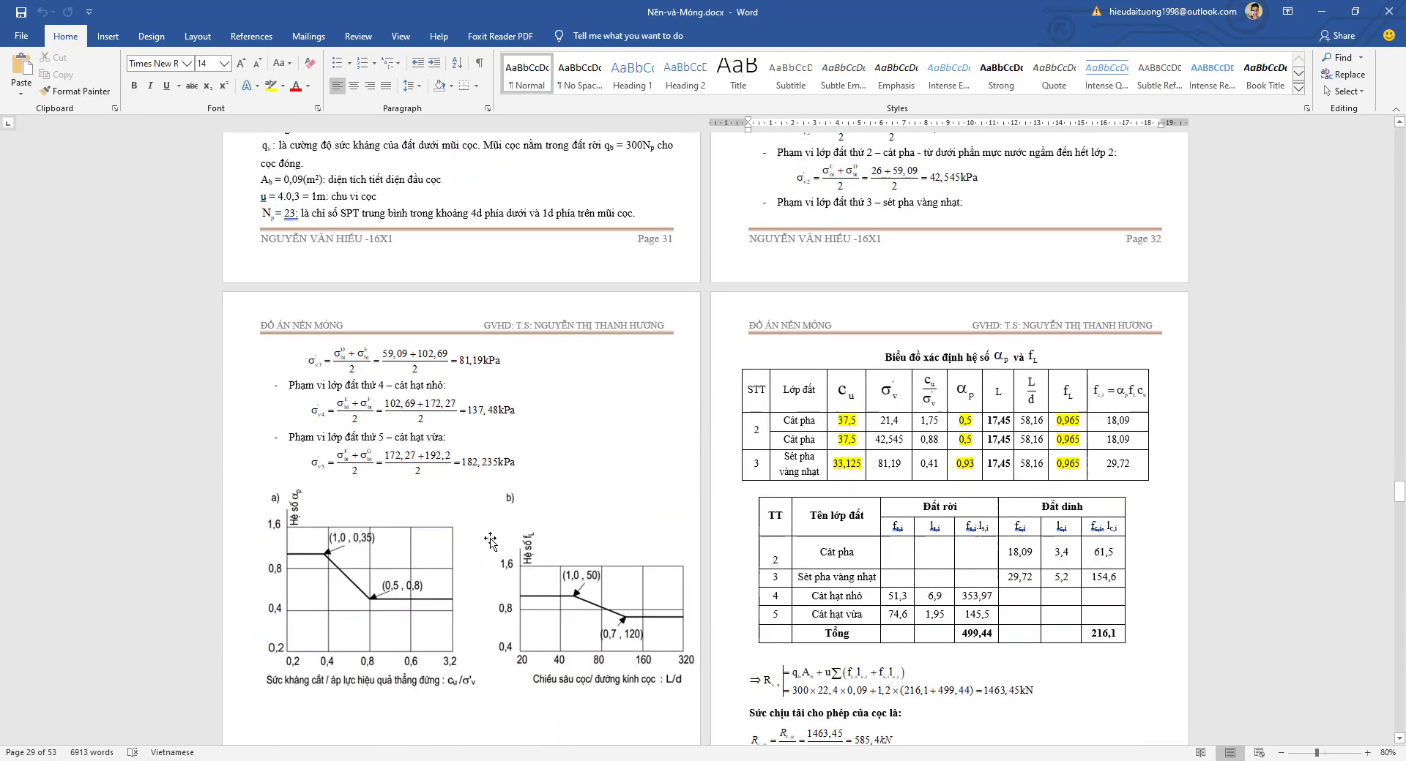
pyautogui.scroll(-8, 492, 538)
pyautogui.scroll(-6, 493, 536)
pyautogui.scroll(-6, 494, 536)
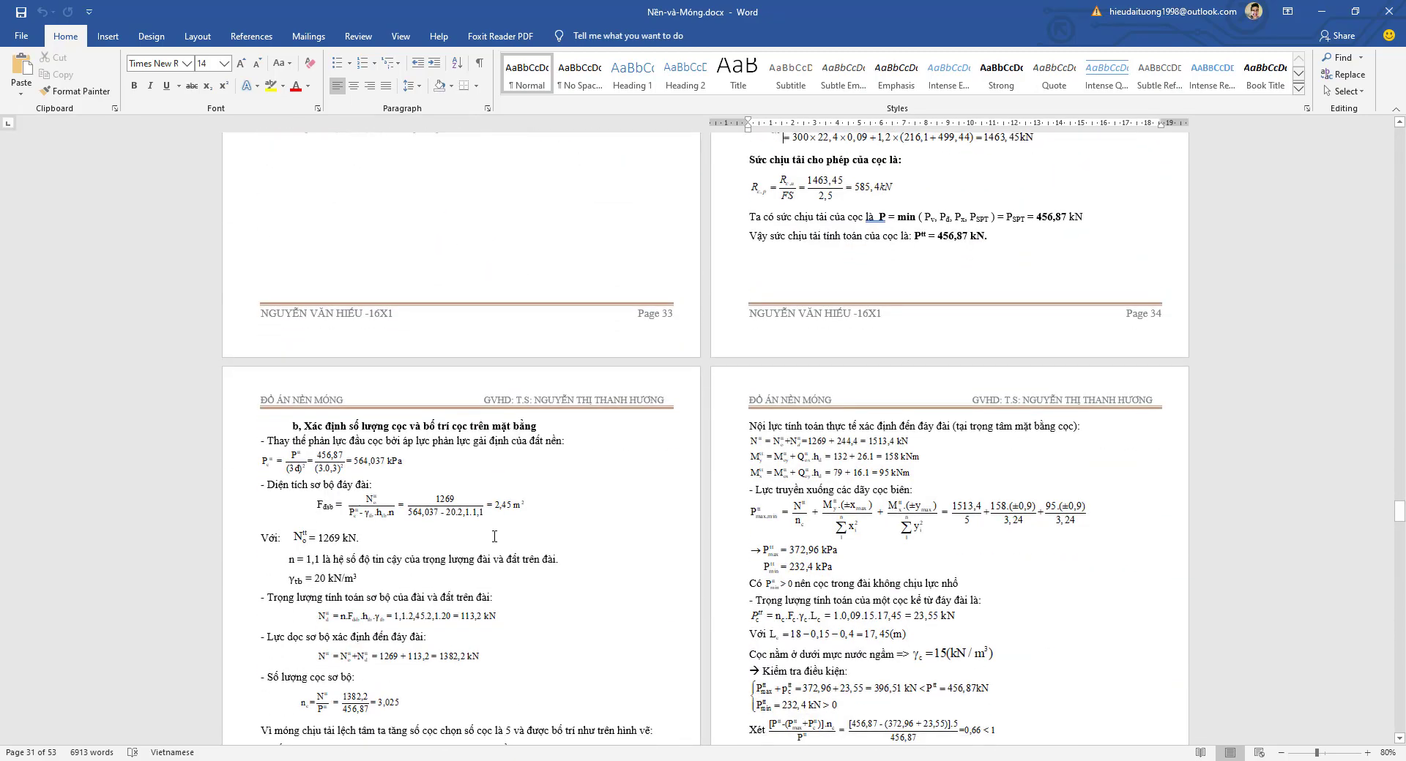
pyautogui.scroll(-4, 496, 534)
pyautogui.scroll(-7, 496, 534)
pyautogui.scroll(-1, 496, 535)
pyautogui.scroll(-5, 498, 534)
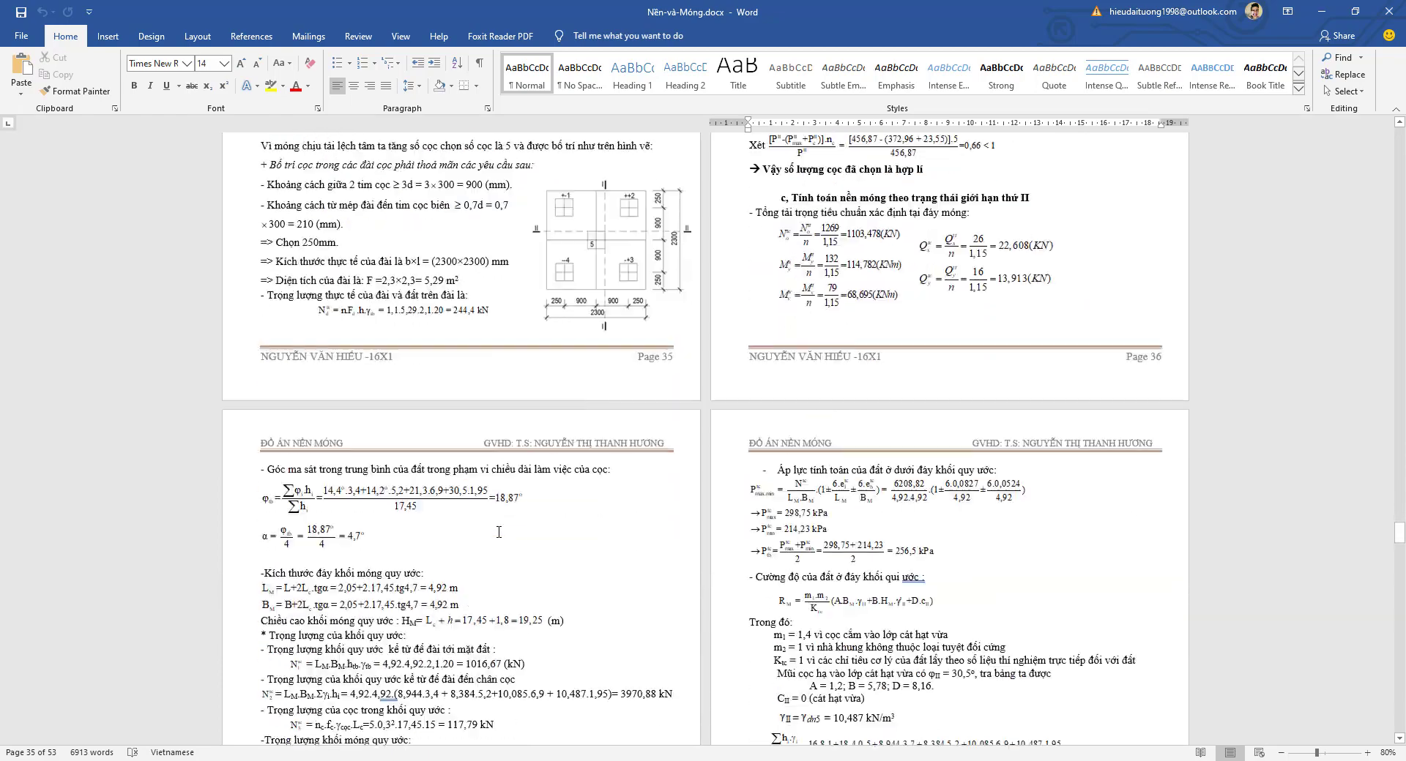
pyautogui.scroll(-1, 499, 534)
pyautogui.scroll(-9, 499, 534)
pyautogui.scroll(-9, 501, 532)
pyautogui.scroll(-3, 503, 531)
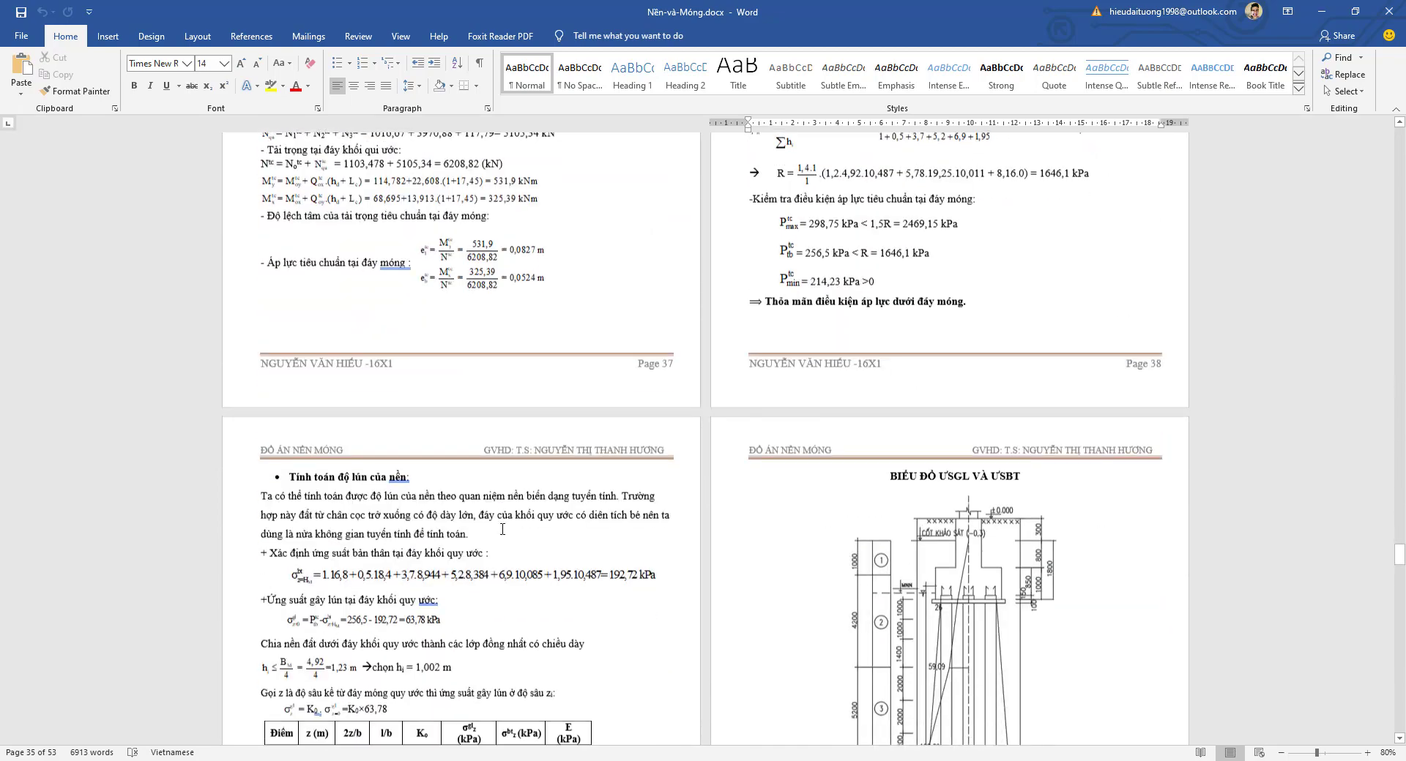
pyautogui.scroll(-10, 504, 530)
pyautogui.scroll(-12, 504, 529)
pyautogui.scroll(-3, 504, 530)
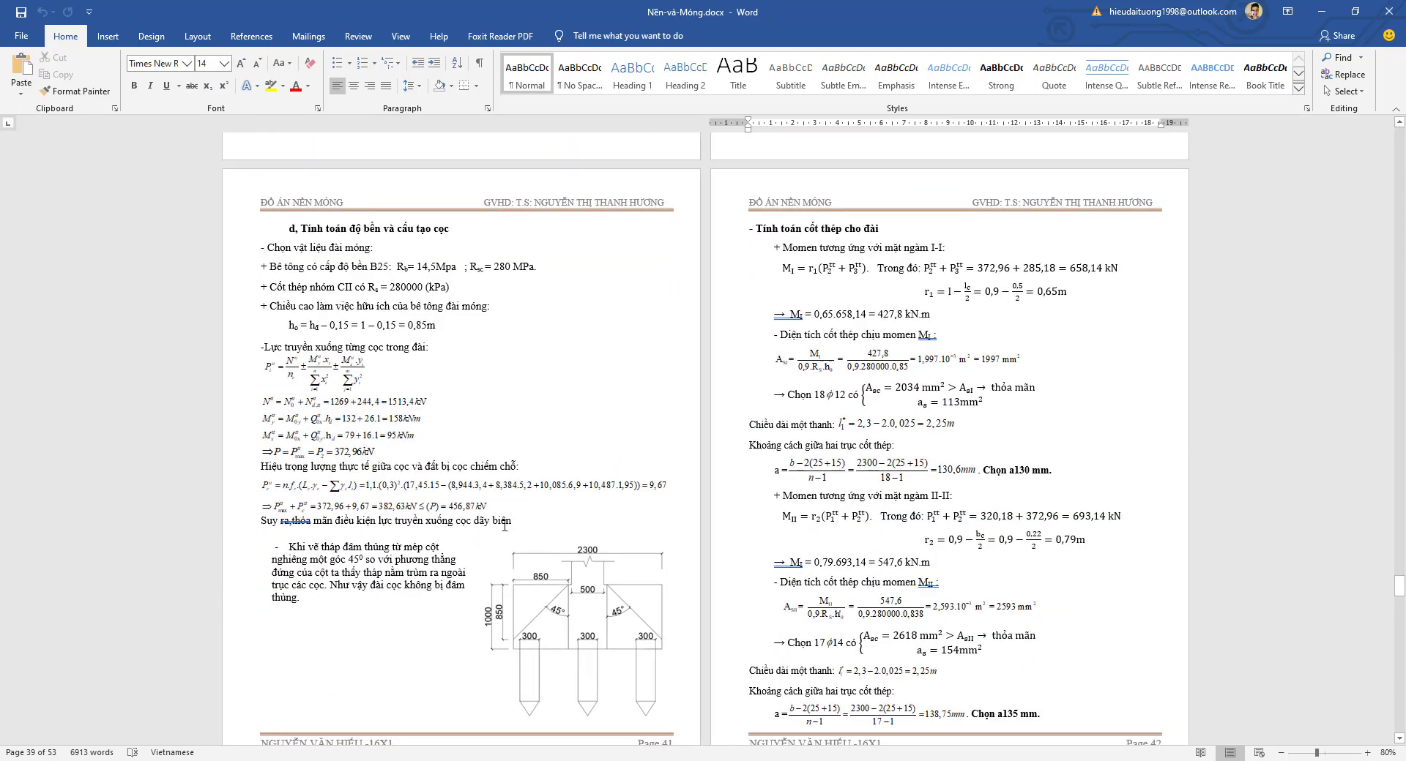
pyautogui.scroll(-12, 505, 526)
pyautogui.scroll(-5, 505, 527)
pyautogui.scroll(-8, 505, 527)
pyautogui.scroll(-3, 506, 529)
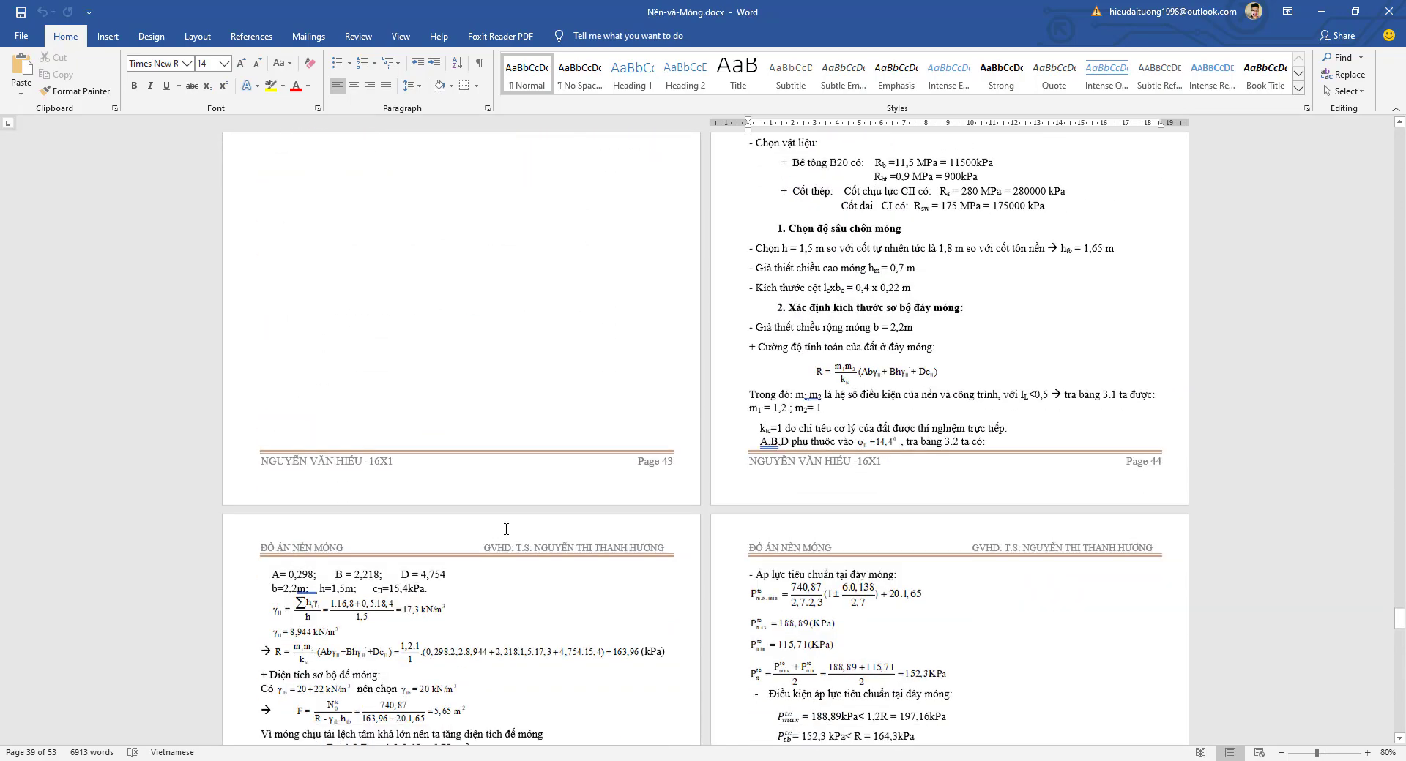
pyautogui.scroll(4, 506, 529)
pyautogui.scroll(-7, 505, 535)
pyautogui.scroll(8, 513, 535)
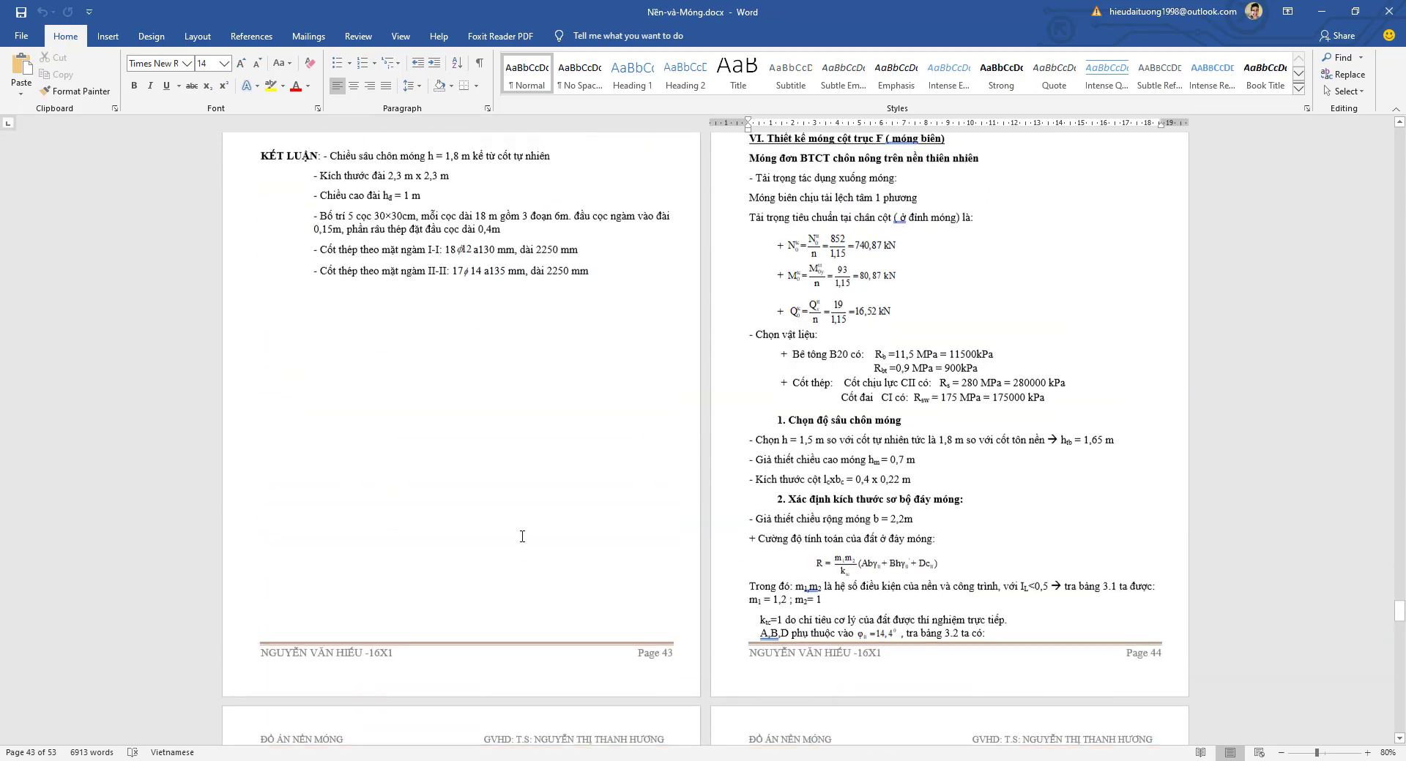
pyautogui.scroll(4, 520, 536)
pyautogui.click(497, 297)
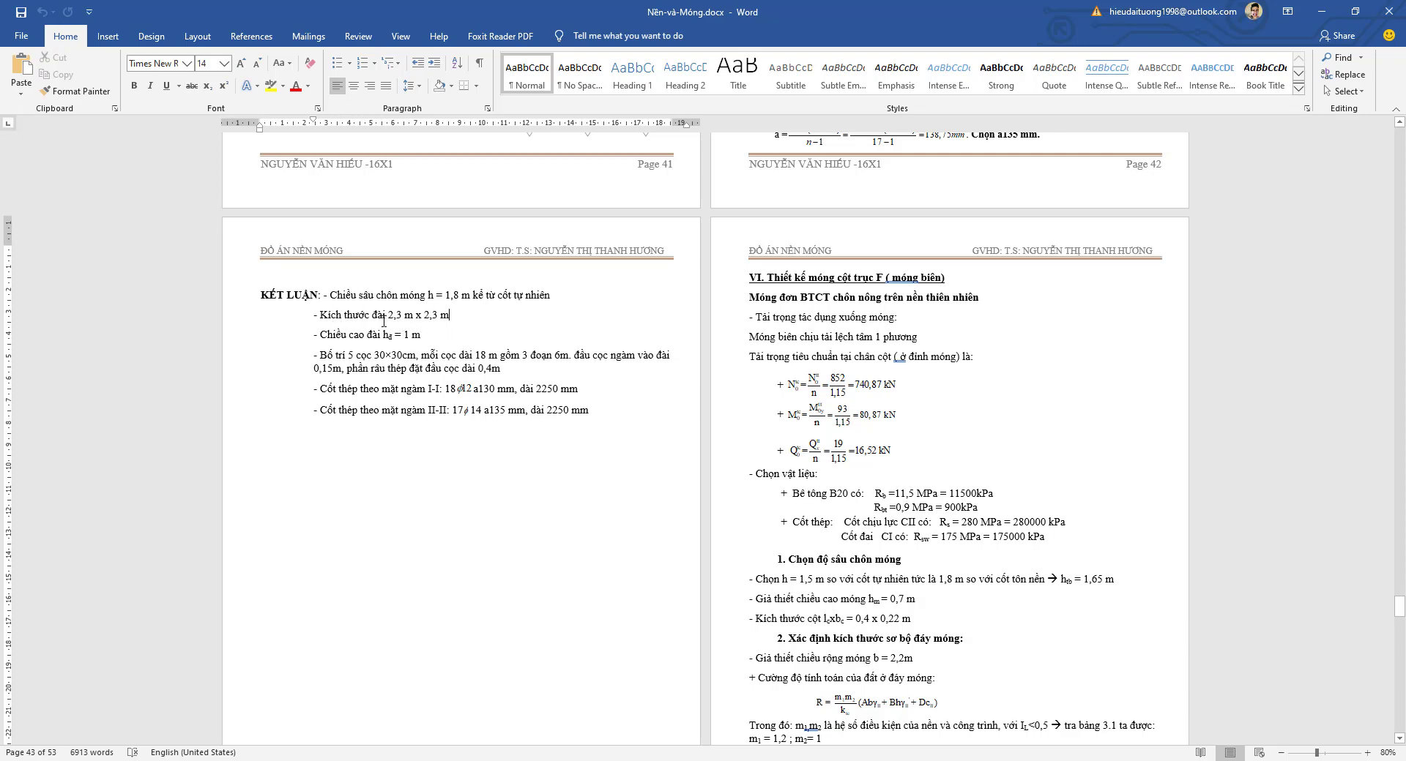
# Scroll back through the footing conclusions in the Word report.
pyautogui.scroll(1, 440, 316)
pyautogui.scroll(1, 440, 316)
pyautogui.scroll(1, 440, 316)
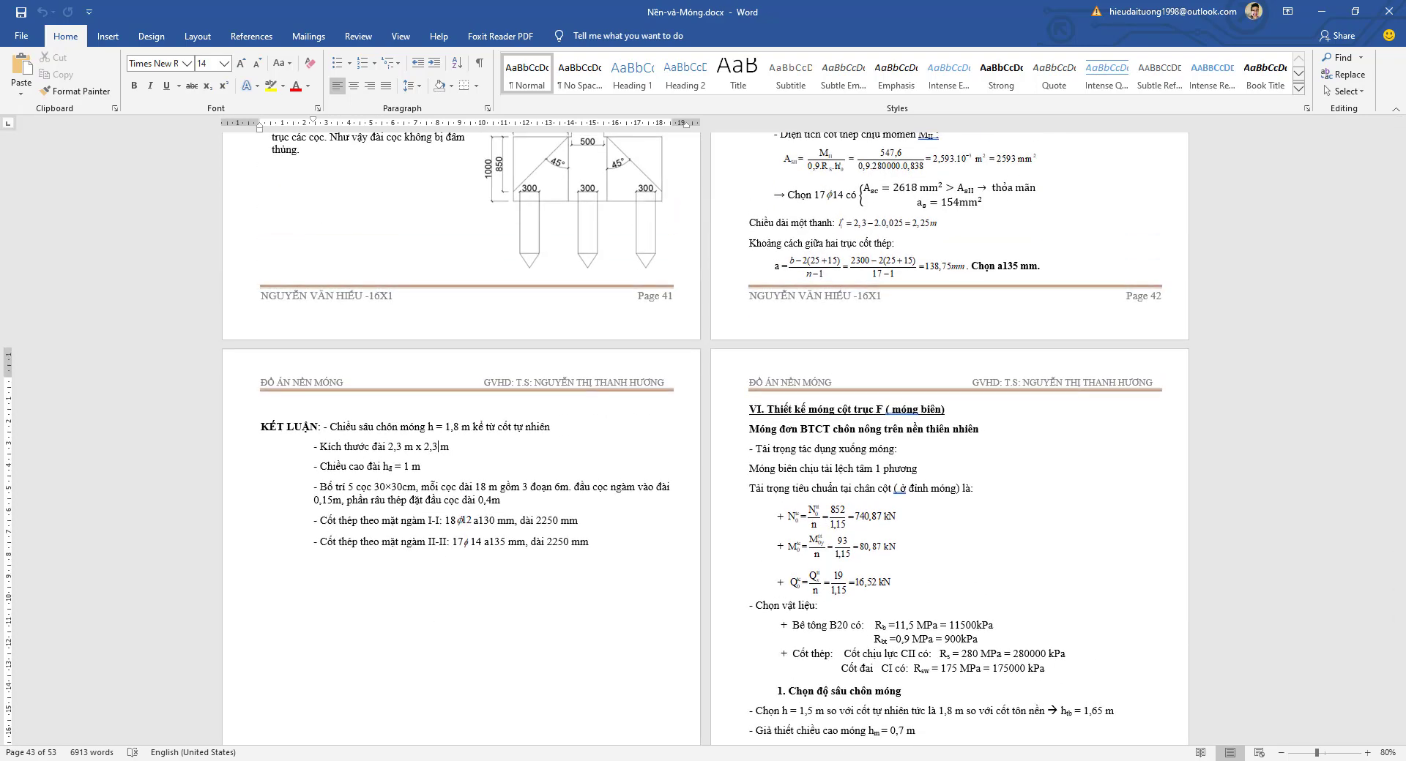
# Bring up the BV N&M.pdf pile-cap drawing in Foxit Reader and scroll through it.
pyautogui.hotkey('alt', 'Tab')
pyautogui.scroll(-3, 802, 411)
pyautogui.scroll(-2, 802, 412)
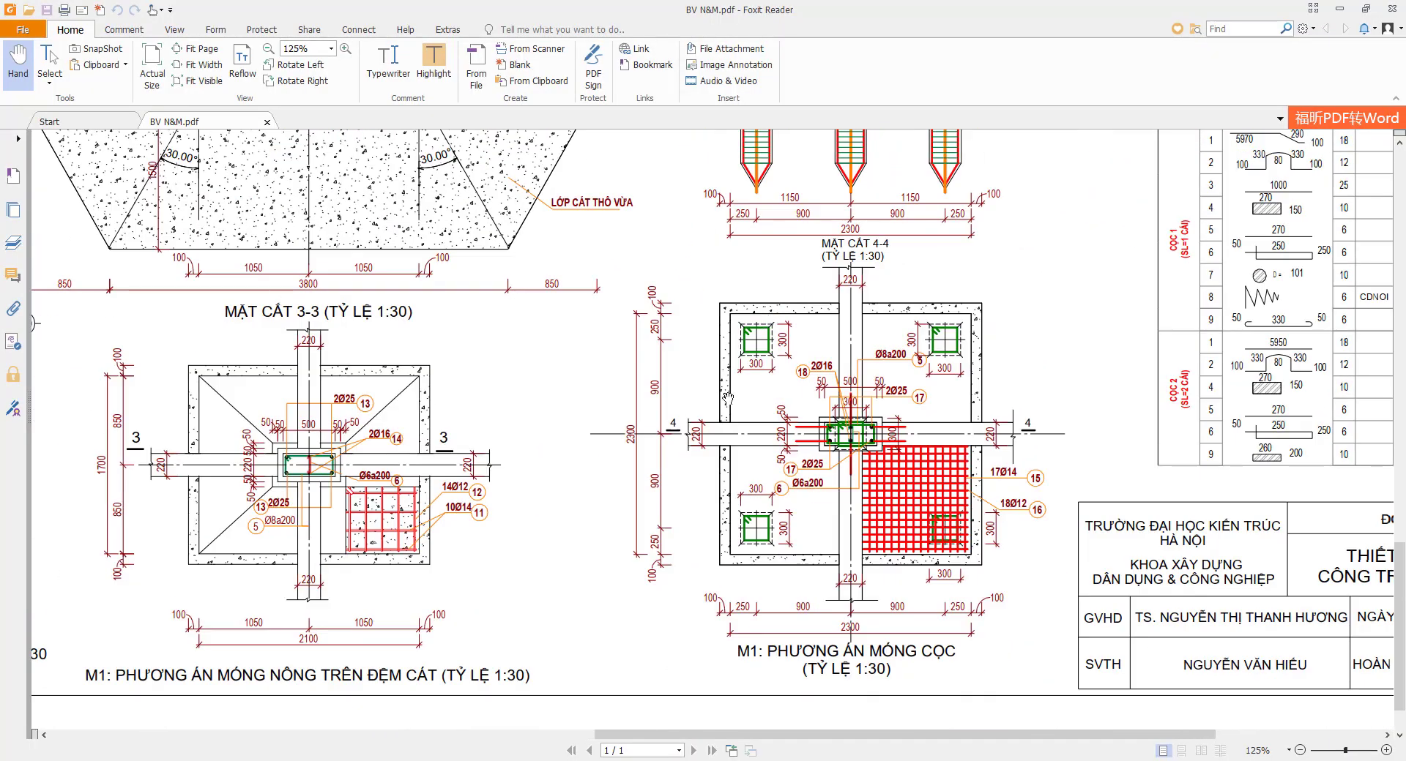
# Back in Revit, set the Family Foundation type's Width and Length to 2300.
pyautogui.hotkey('alt', 'Tab')
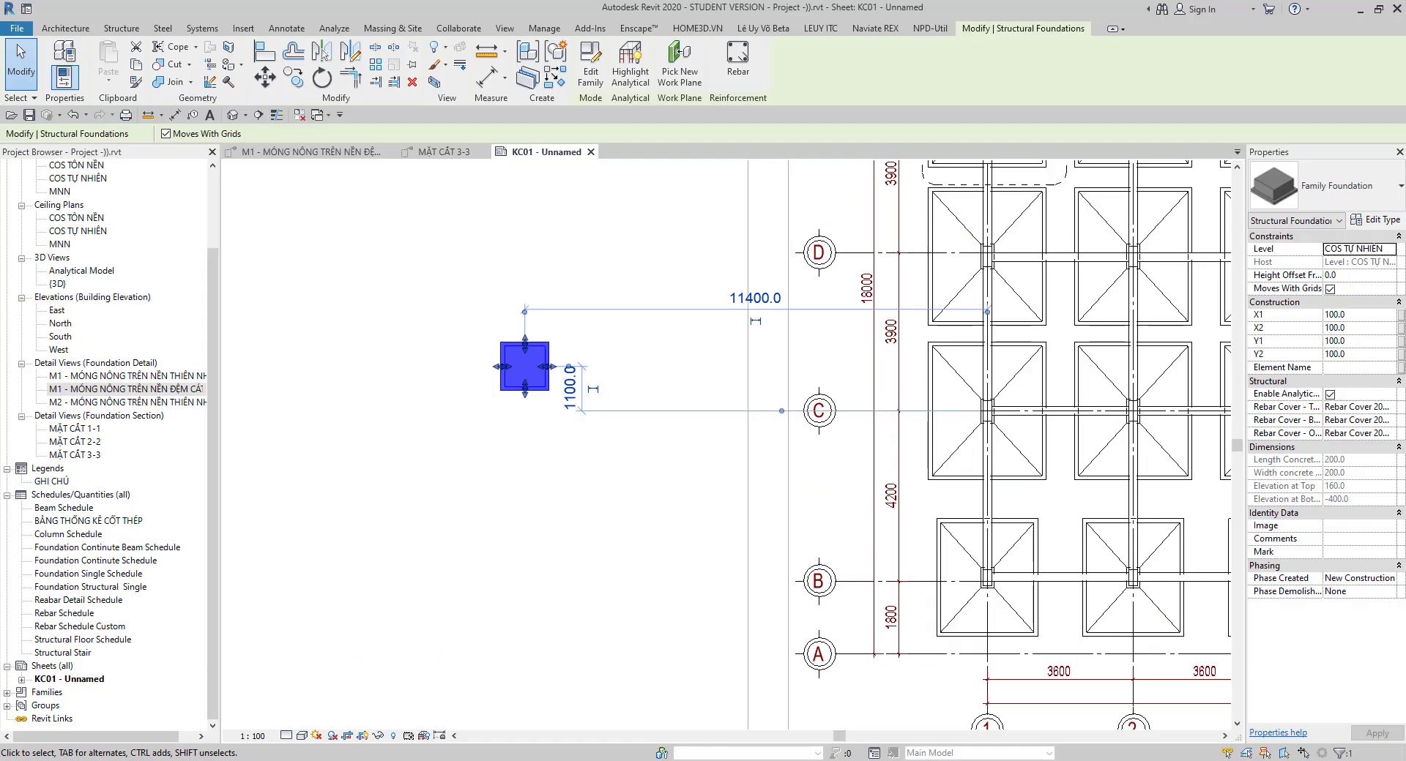
pyautogui.scroll(1, 510, 493)
pyautogui.scroll(1, 510, 439)
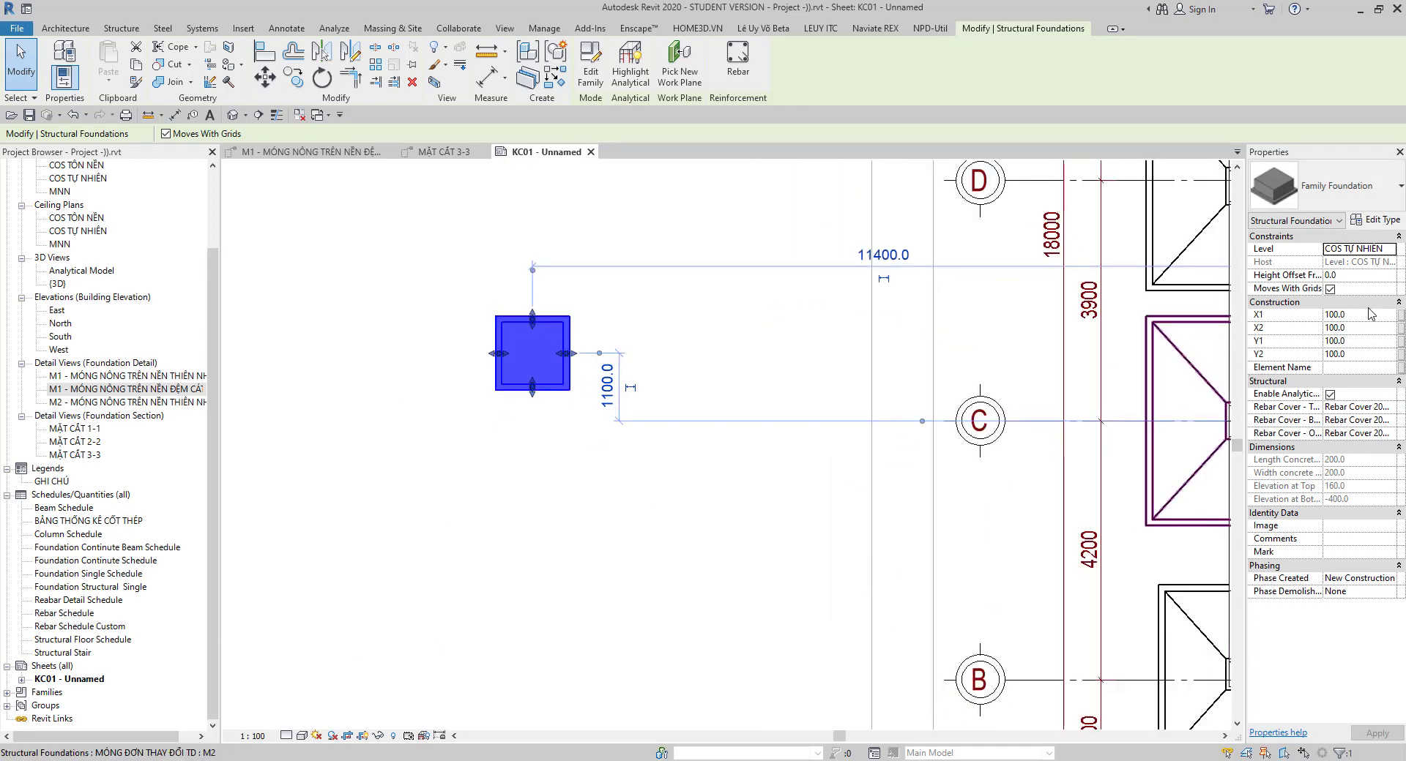
pyautogui.click(1363, 222)
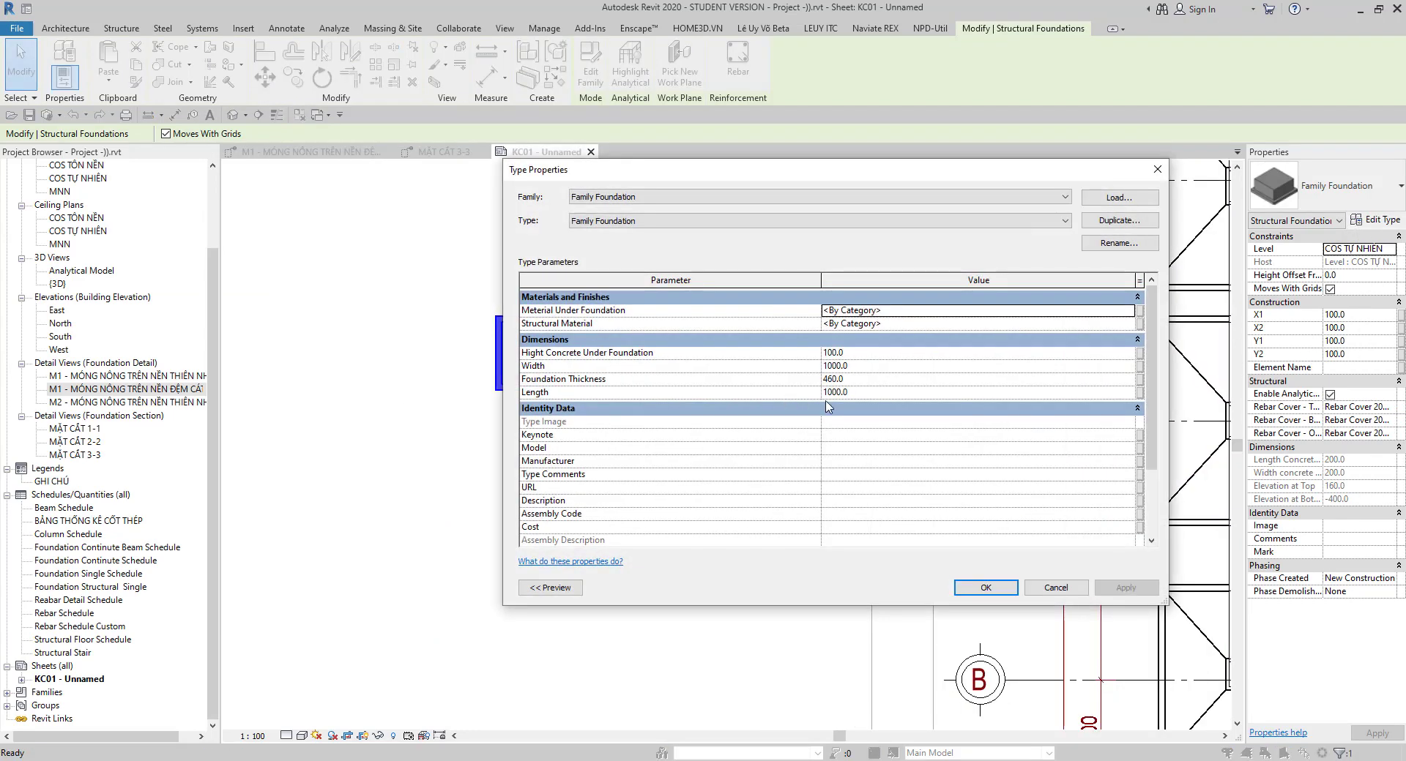
pyautogui.click(873, 365)
pyautogui.click(866, 392)
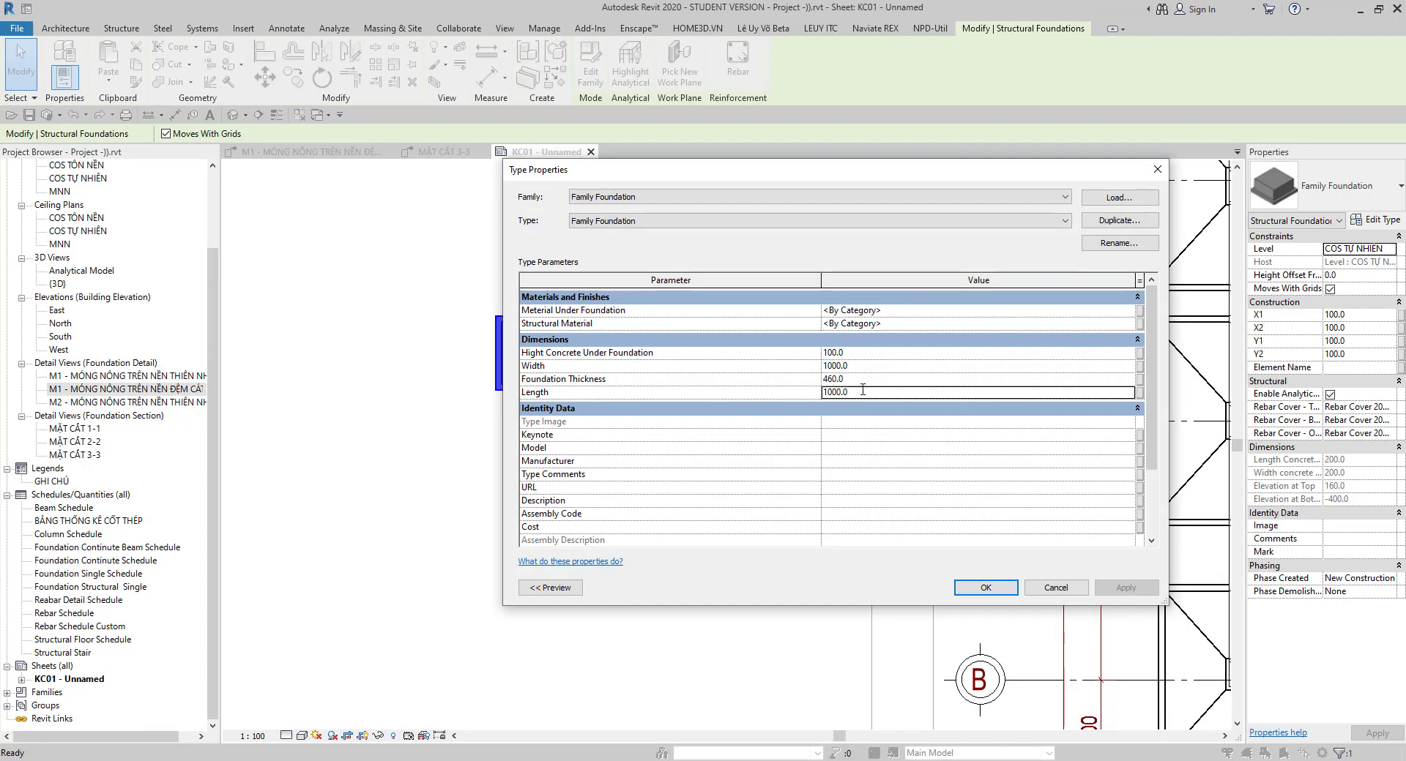
pyautogui.click(870, 367)
pyautogui.click(865, 388)
pyautogui.click(864, 366)
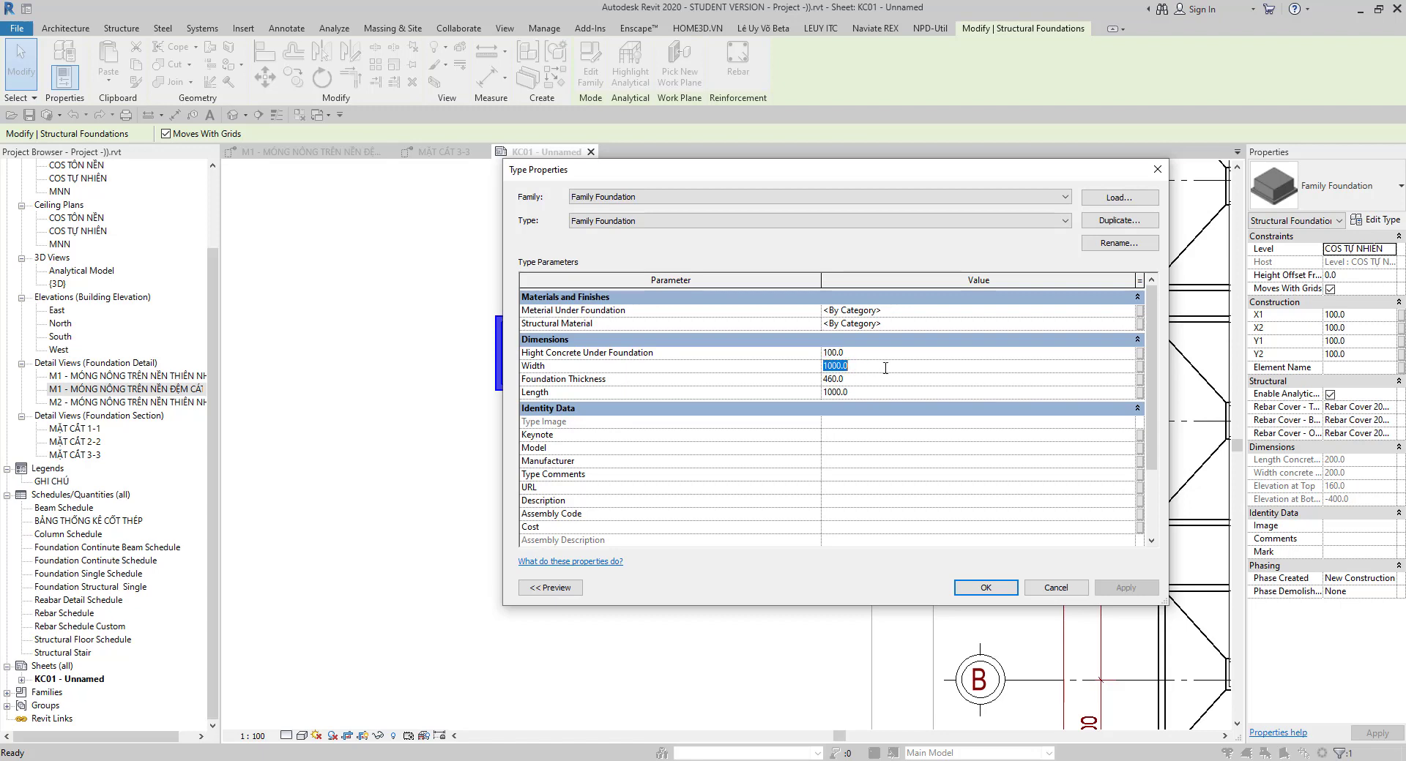
pyautogui.write('2300')
pyautogui.click(873, 393)
pyautogui.write('2300')
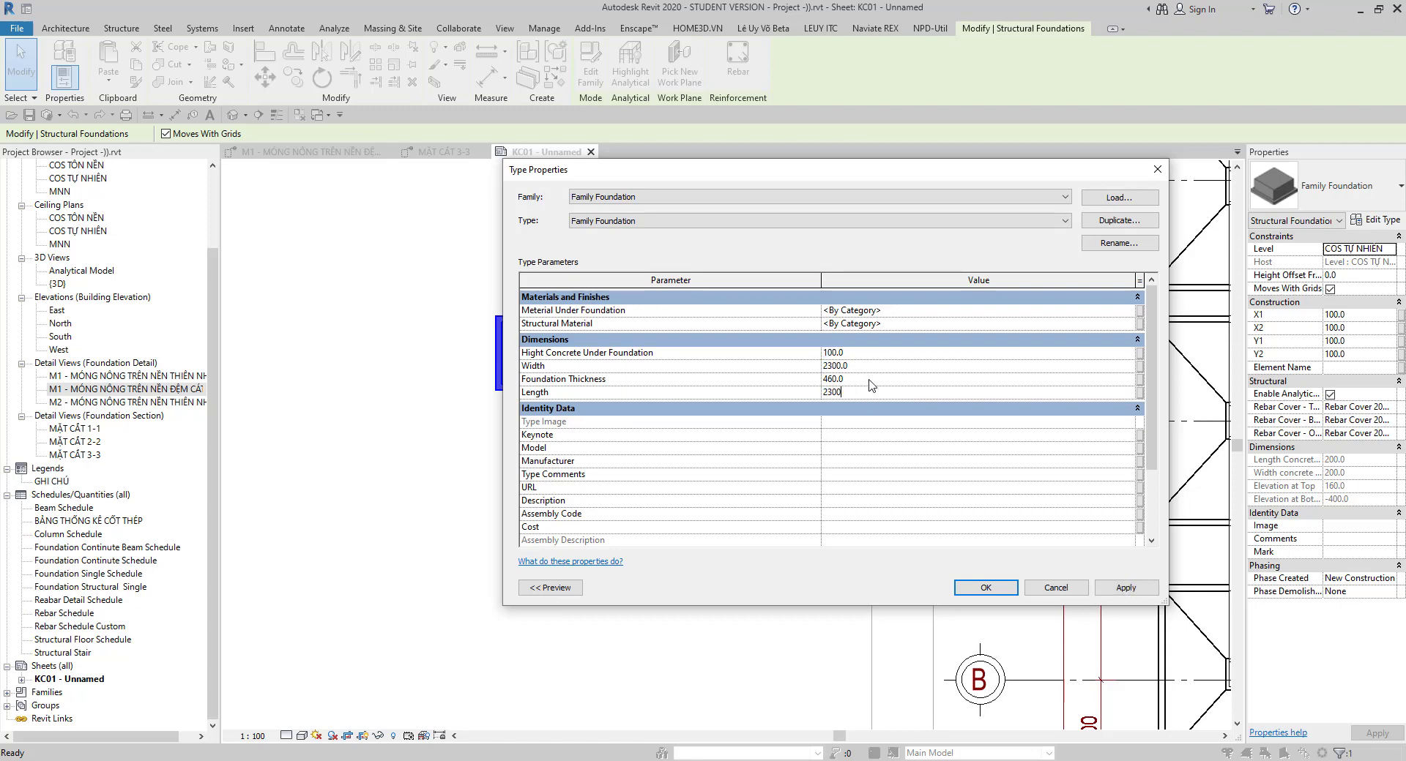
pyautogui.click(864, 354)
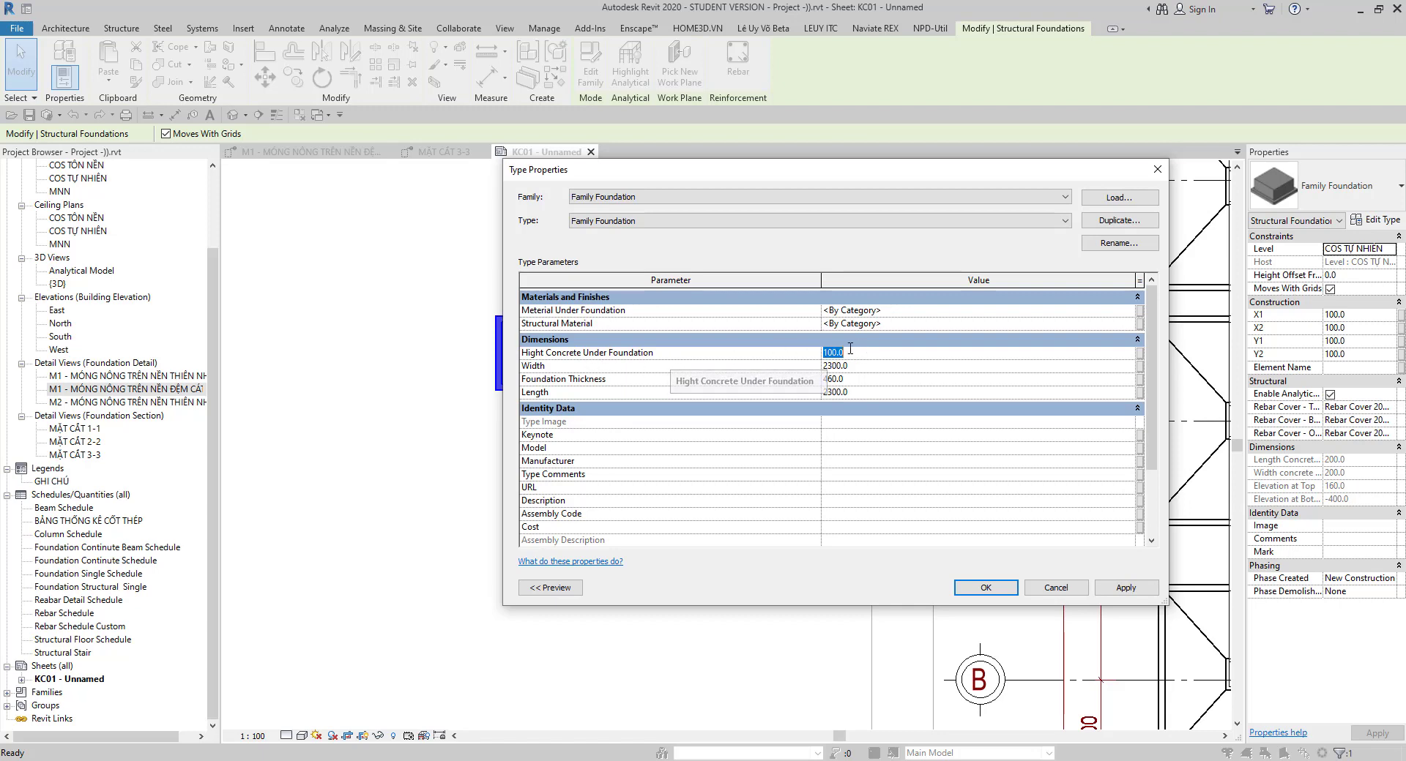
# Set Foundation Thickness to 1000 and apply the new type dimensions.
pyautogui.click(864, 380)
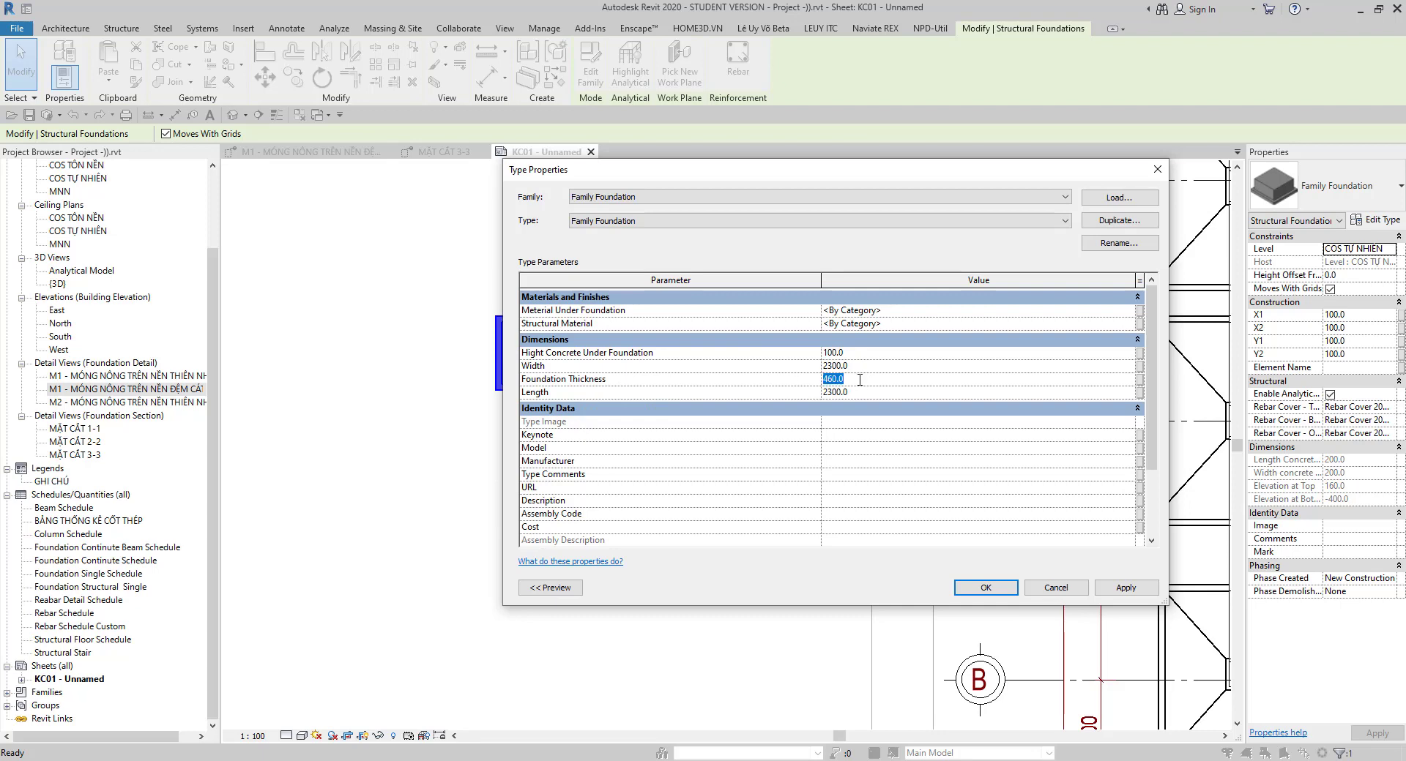
pyautogui.write('1000')
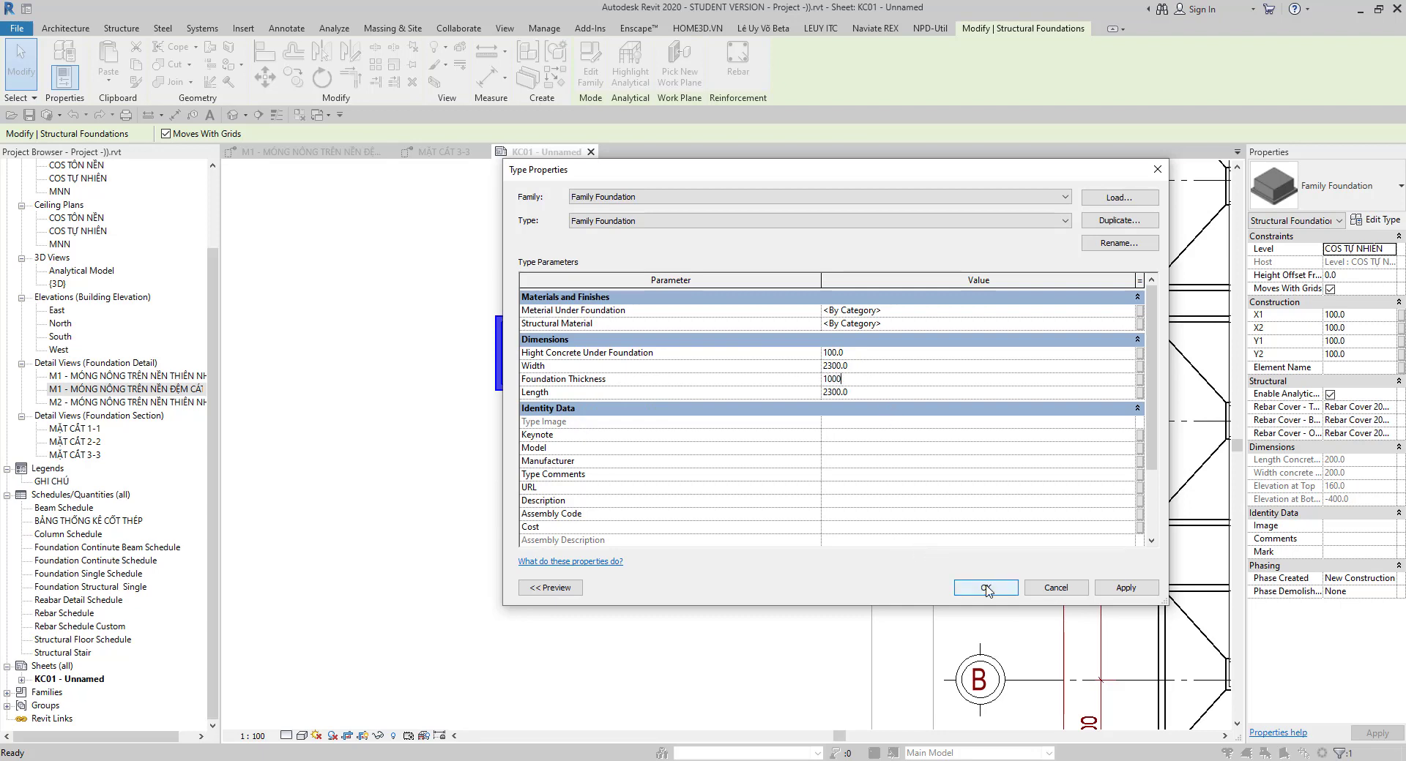
pyautogui.click(984, 588)
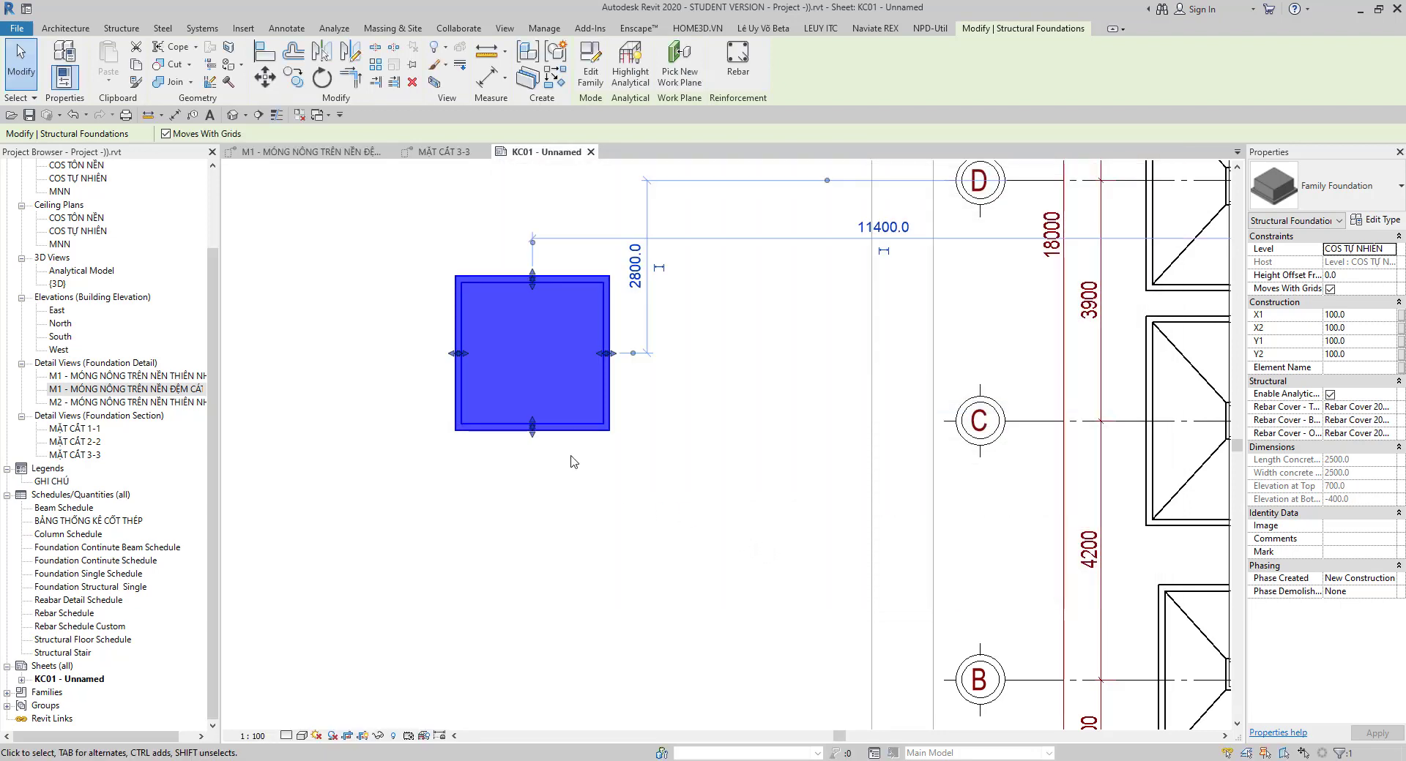
pyautogui.click(495, 511)
# Switch to the {3D} view and orbit to the footings.
pyautogui.scroll(2, 659, 556)
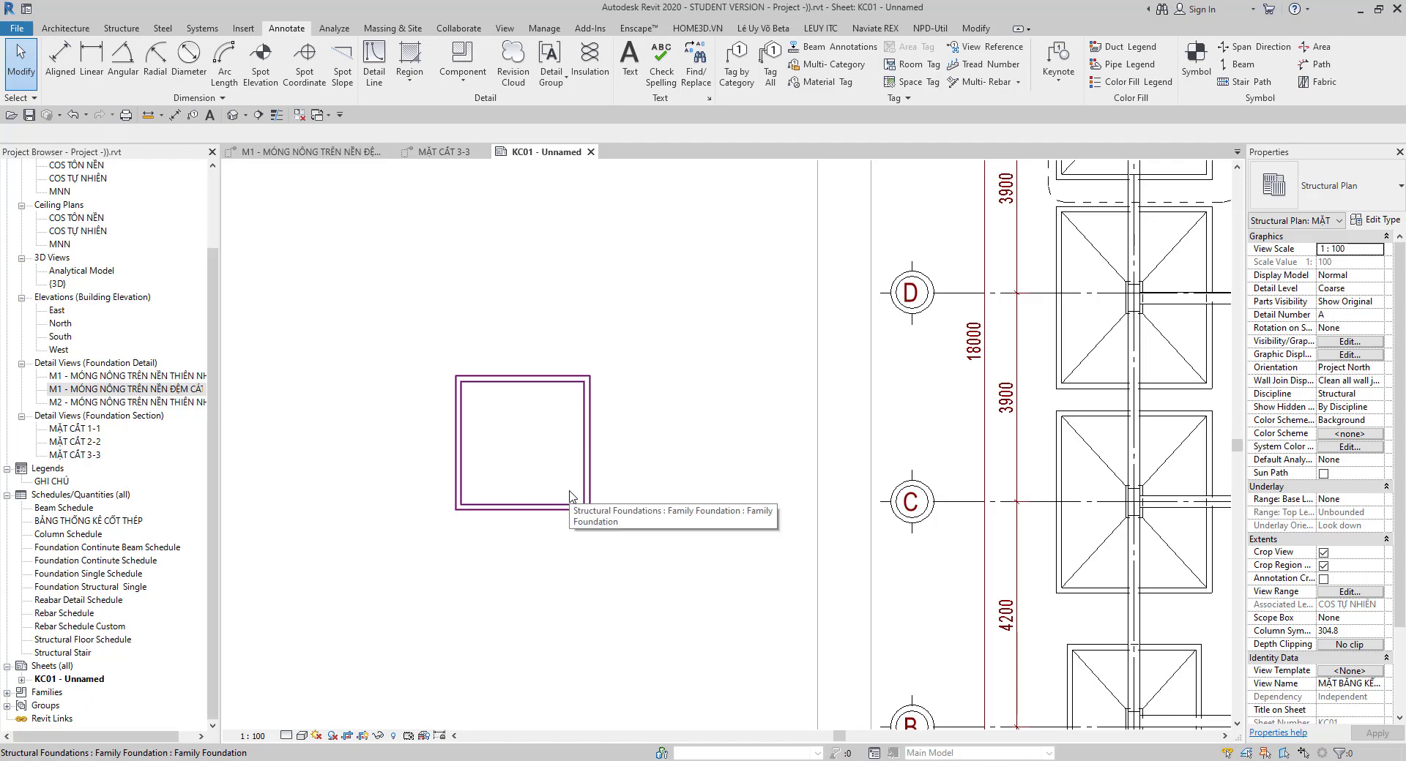
pyautogui.press('3')
pyautogui.press('d')
pyautogui.moveTo(572, 498)
pyautogui.keyDown('shift'); pyautogui.mouseDown(button='middle')
pyautogui.moveTo(553, 546)
pyautogui.moveTo(649, 395)
pyautogui.moveTo(584, 408)
pyautogui.moveTo(816, 394)
pyautogui.moveTo(768, 457)
pyautogui.mouseUp(button='middle'); pyautogui.keyUp('shift')
pyautogui.scroll(3, 575, 506)
# Place the new isolated footing on level COS TÔN NỀN with a -1900 height offset.
pyautogui.click(585, 408)
pyautogui.click(392, 533)
pyautogui.click(370, 450)
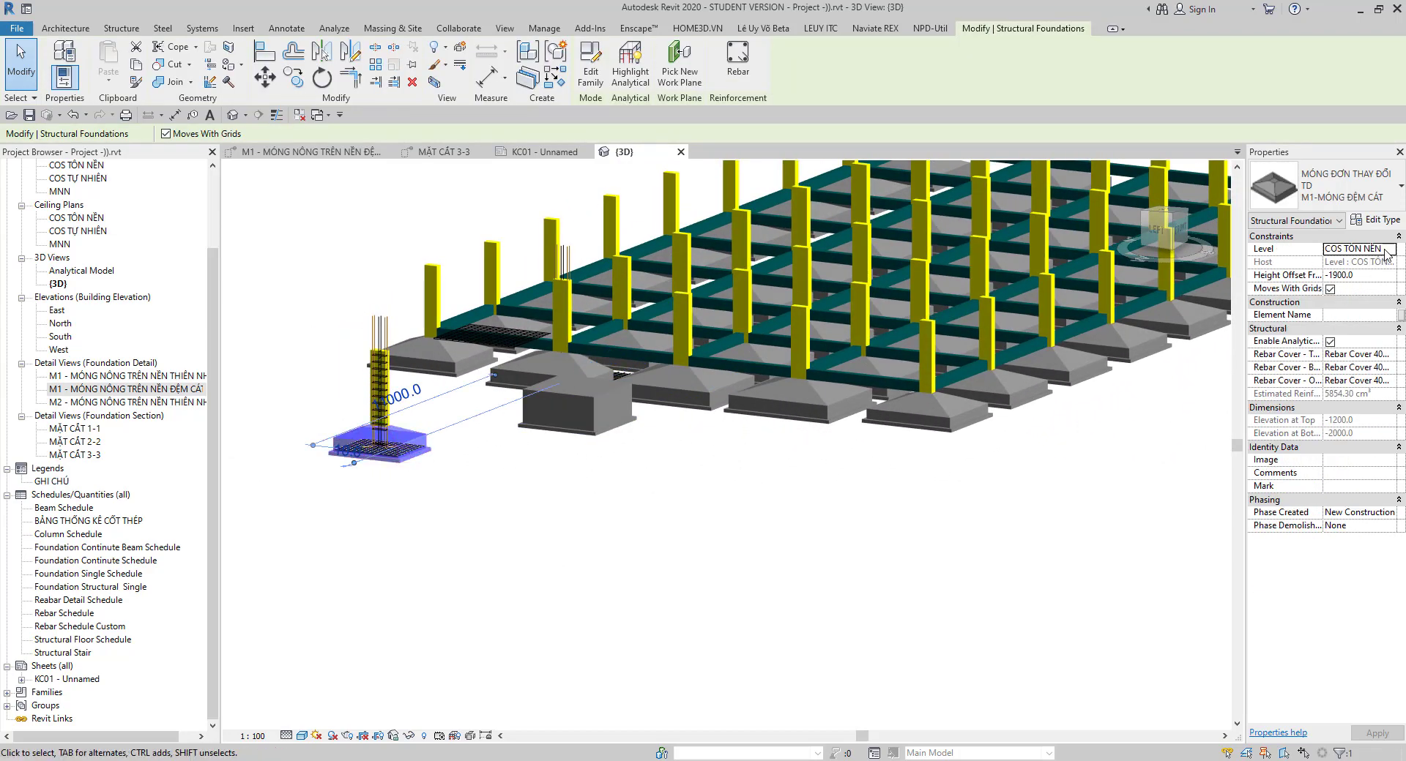
pyautogui.click(607, 410)
pyautogui.click(1395, 256)
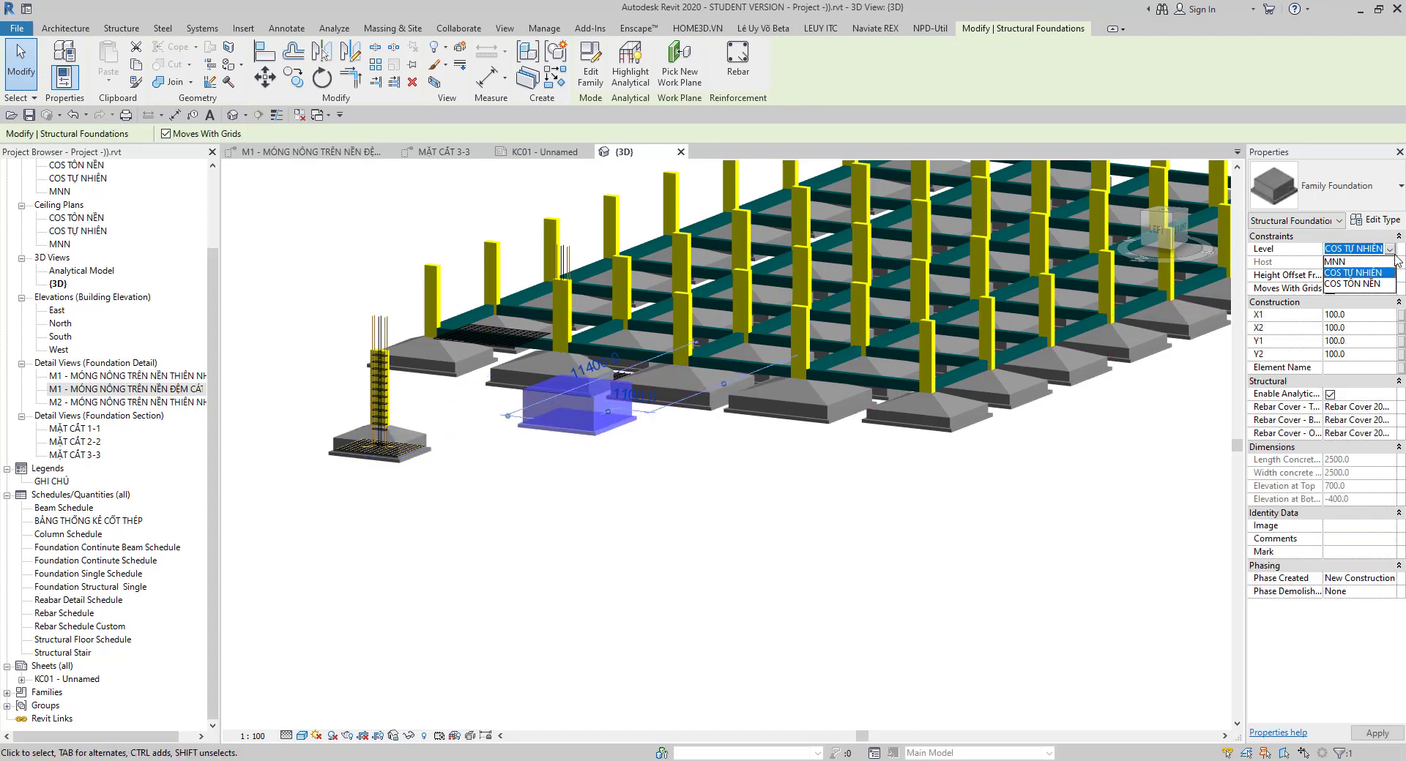
pyautogui.click(1354, 284)
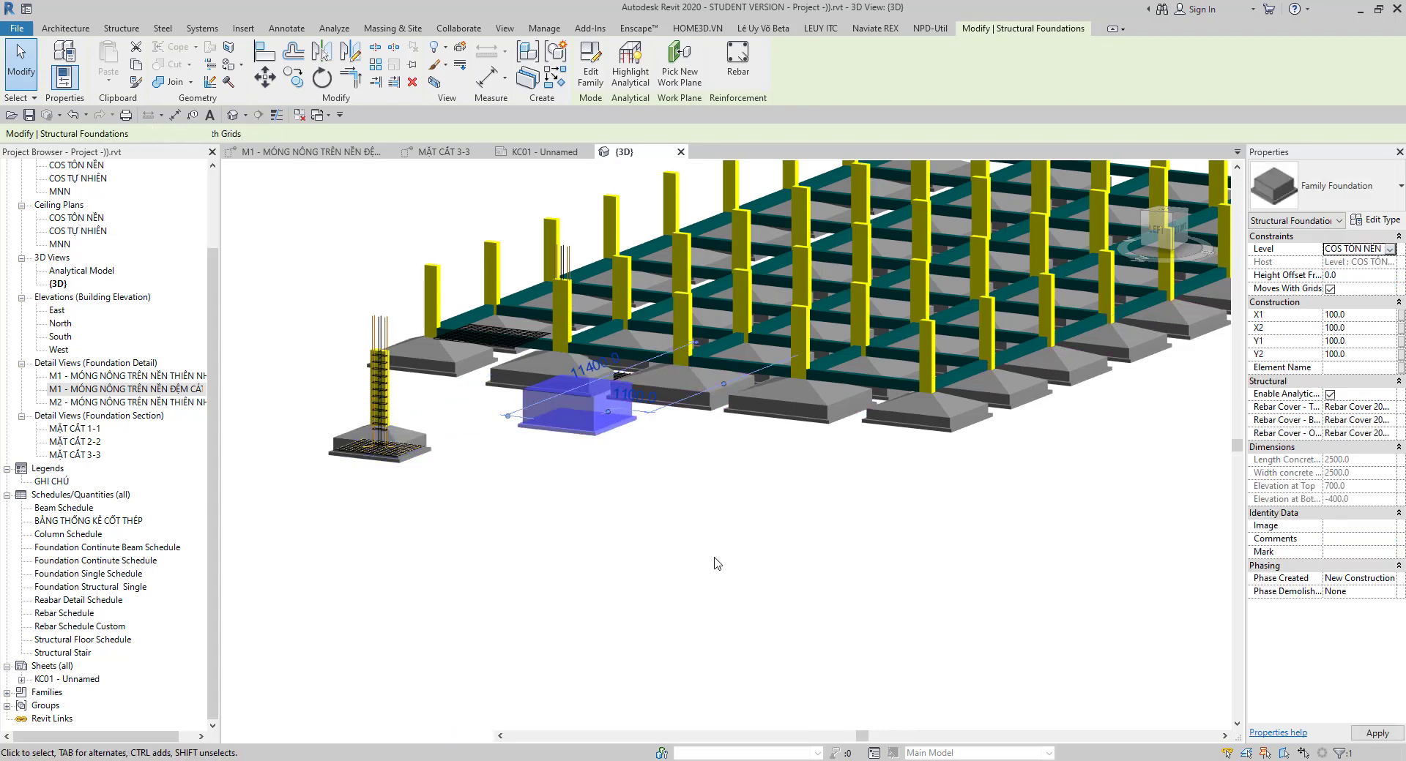
pyautogui.click(1373, 274)
pyautogui.write('-1900')
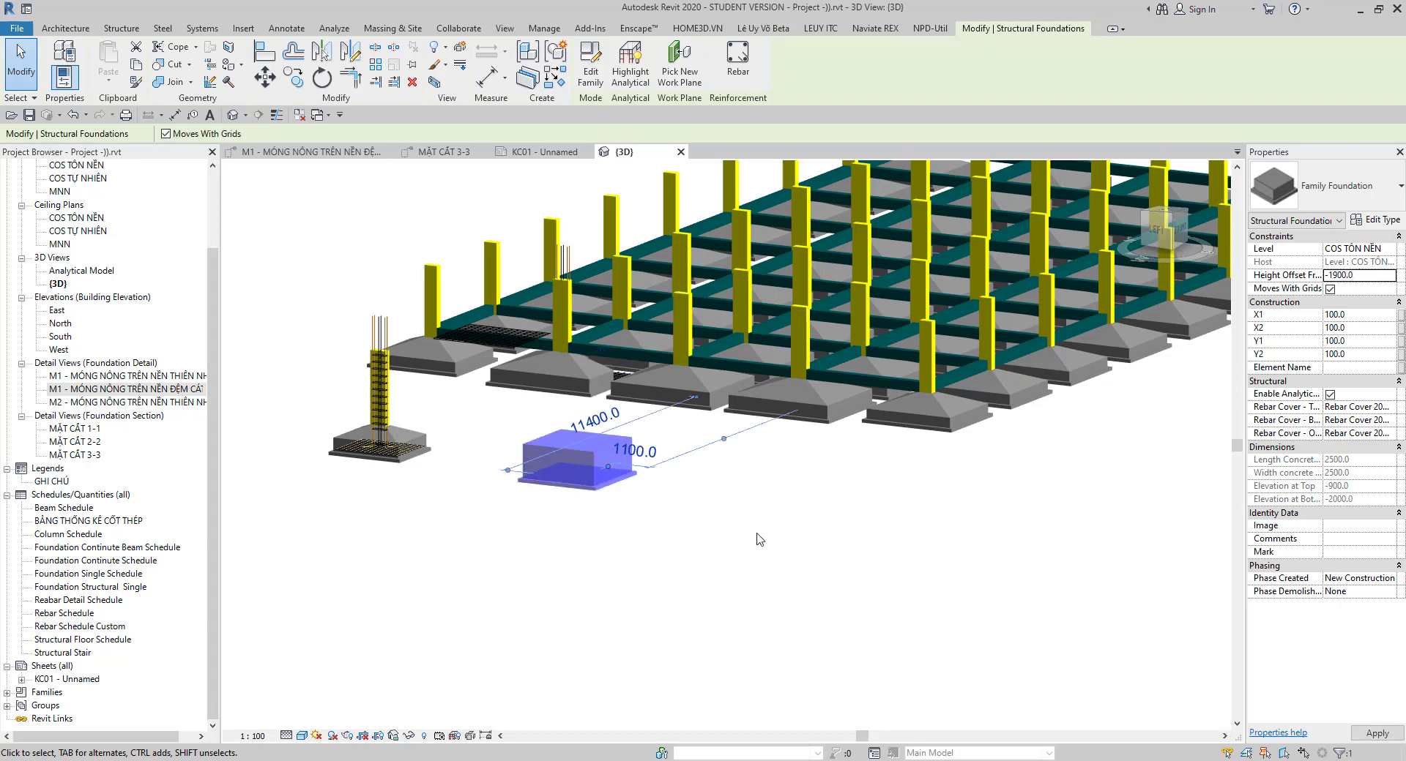
pyautogui.click(758, 540)
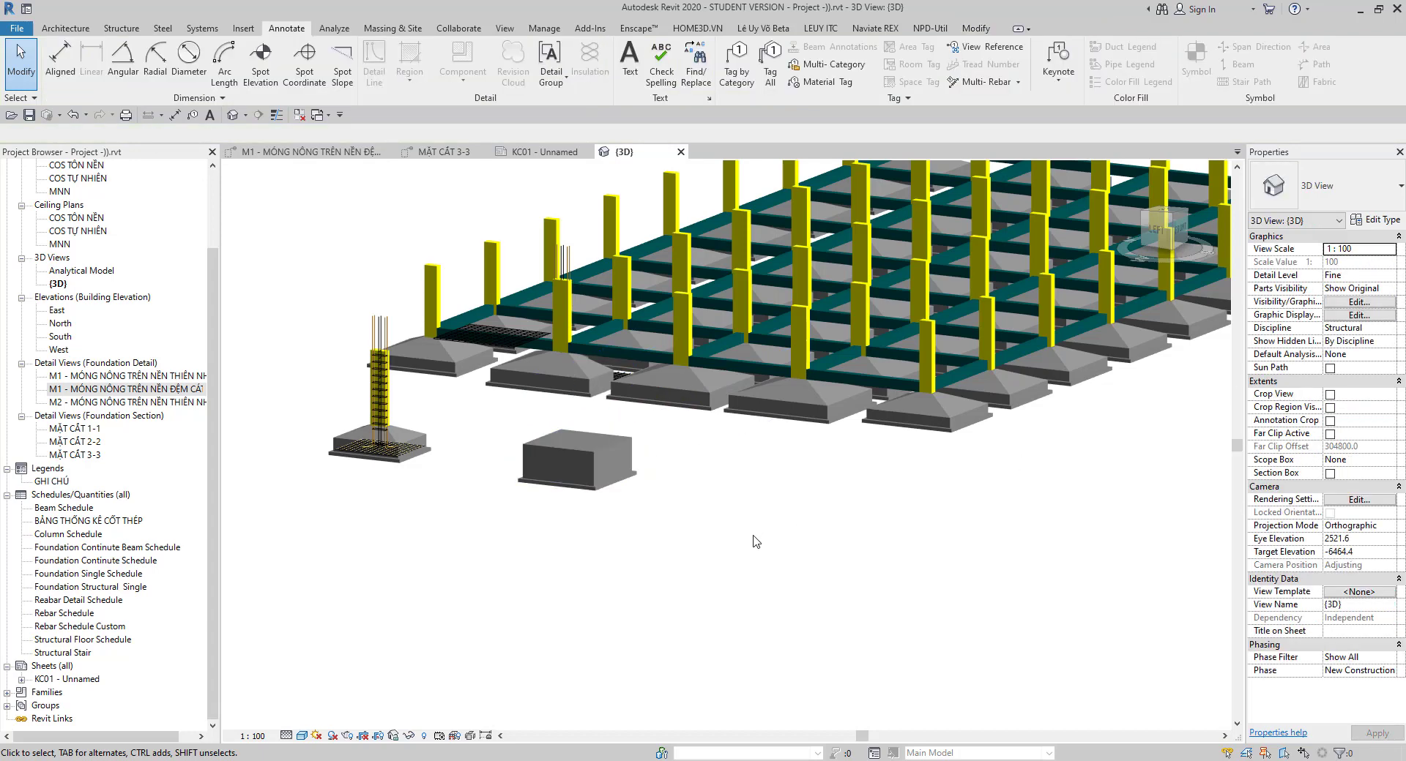
# Orbit around and select the footing to check its -900 top and -2000 bottom elevations.
pyautogui.moveTo(758, 541)
pyautogui.keyDown('shift'); pyautogui.mouseDown(button='middle')
pyautogui.moveTo(853, 471)
pyautogui.moveTo(609, 481)
pyautogui.mouseUp(button='middle'); pyautogui.keyUp('shift')
pyautogui.click(608, 481)
pyautogui.keyDown('shift'); pyautogui.moveTo(708, 548); pyautogui.dragTo(642, 537, button='middle'); pyautogui.keyUp('shift')
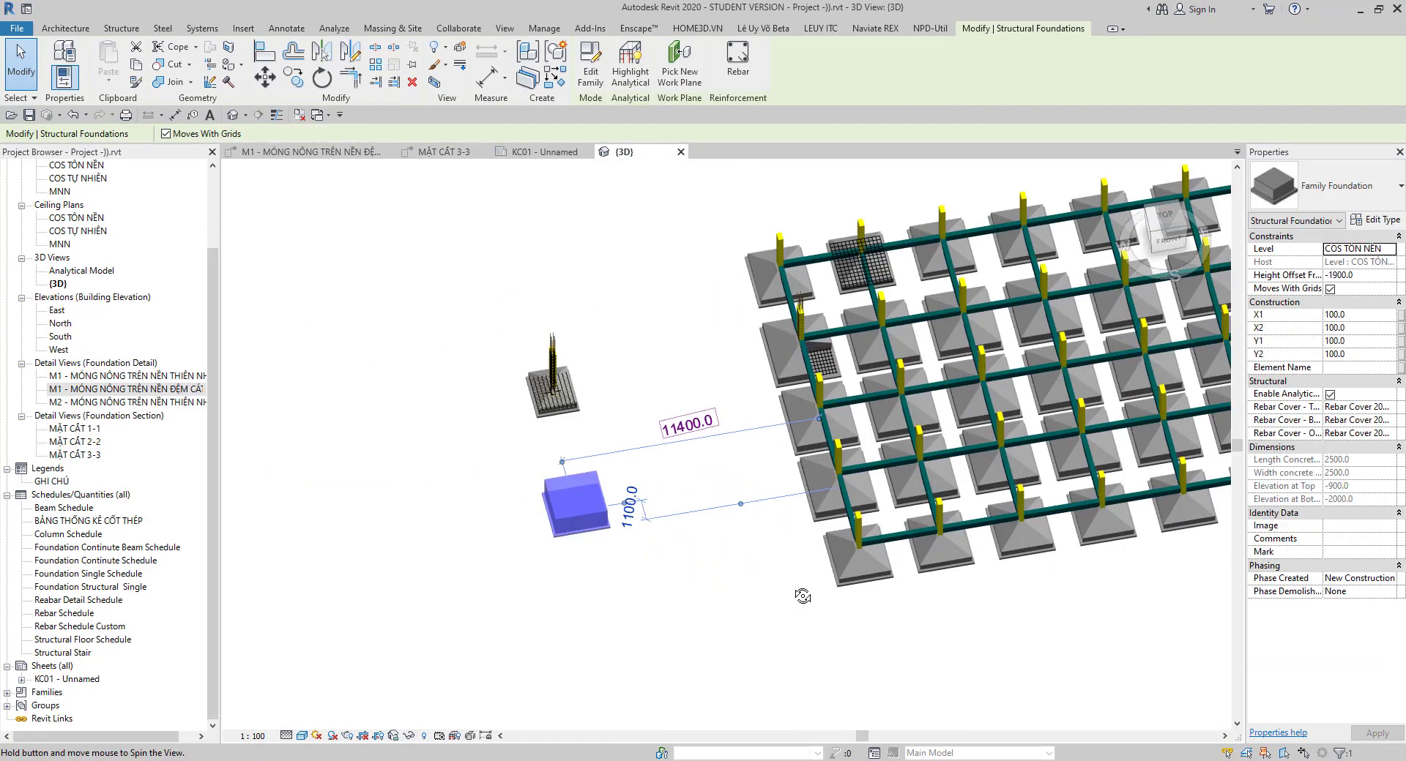
pyautogui.click(641, 537)
pyautogui.scroll(2, 641, 536)
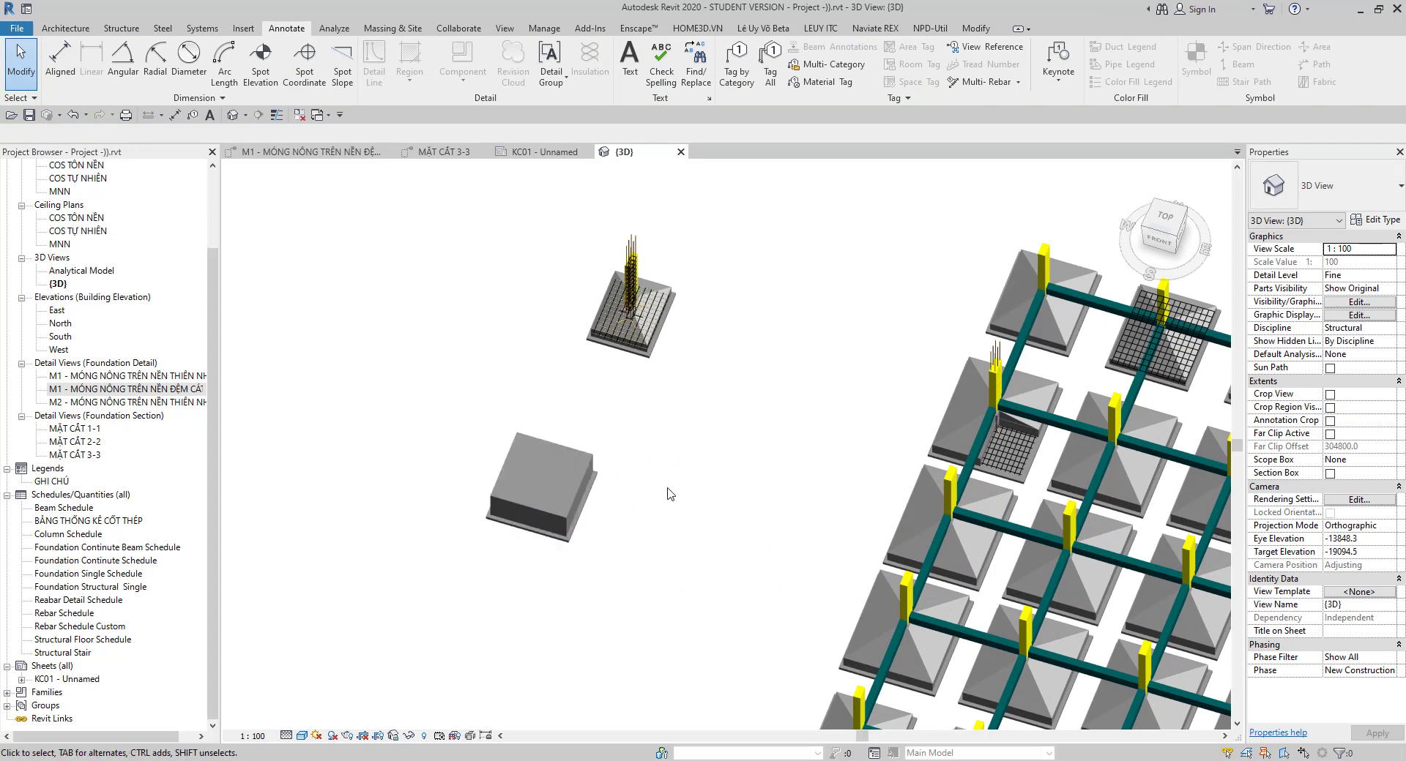
pyautogui.moveTo(668, 491)
pyautogui.keyDown('shift'); pyautogui.mouseDown(button='middle')
pyautogui.moveTo(703, 399)
pyautogui.moveTo(847, 317)
pyautogui.moveTo(913, 364)
pyautogui.mouseUp(button='middle'); pyautogui.keyUp('shift')
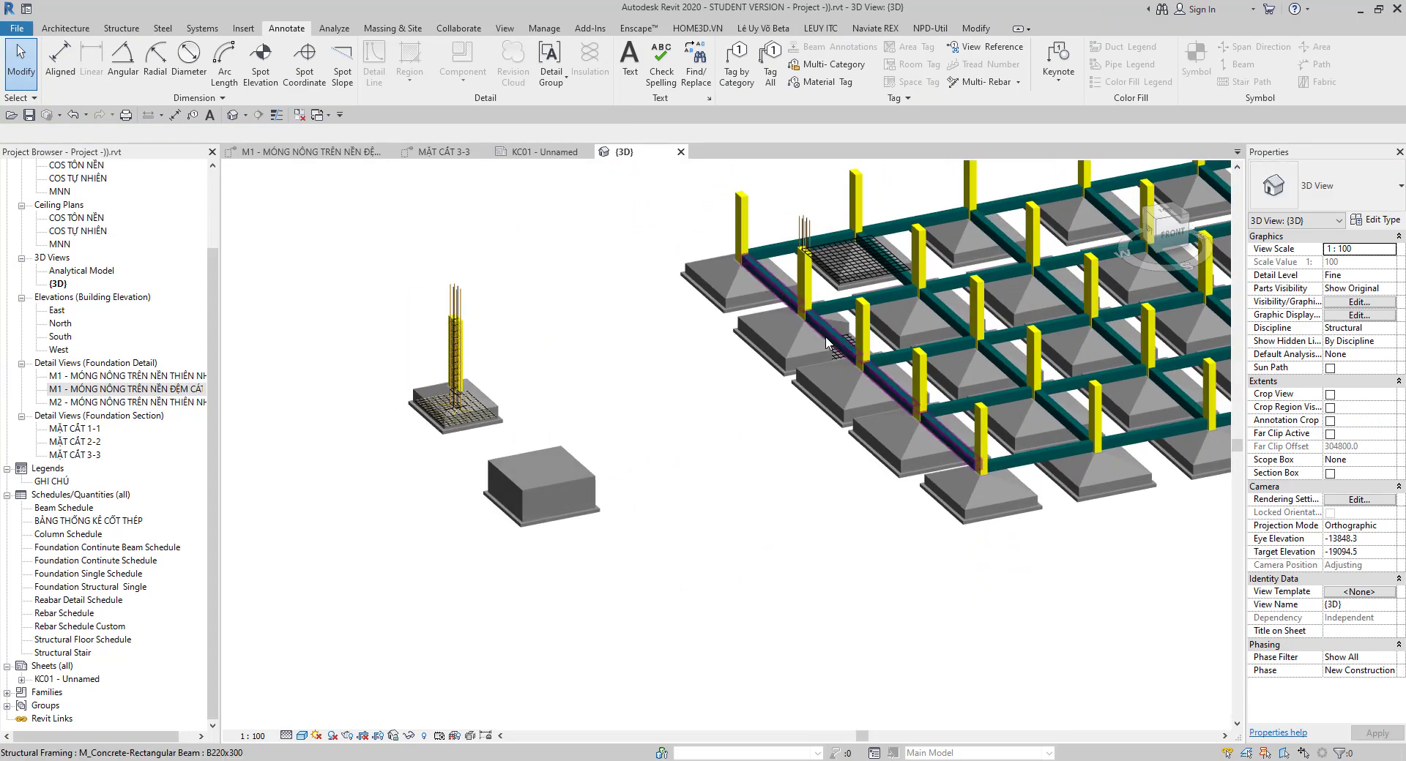
pyautogui.click(914, 364)
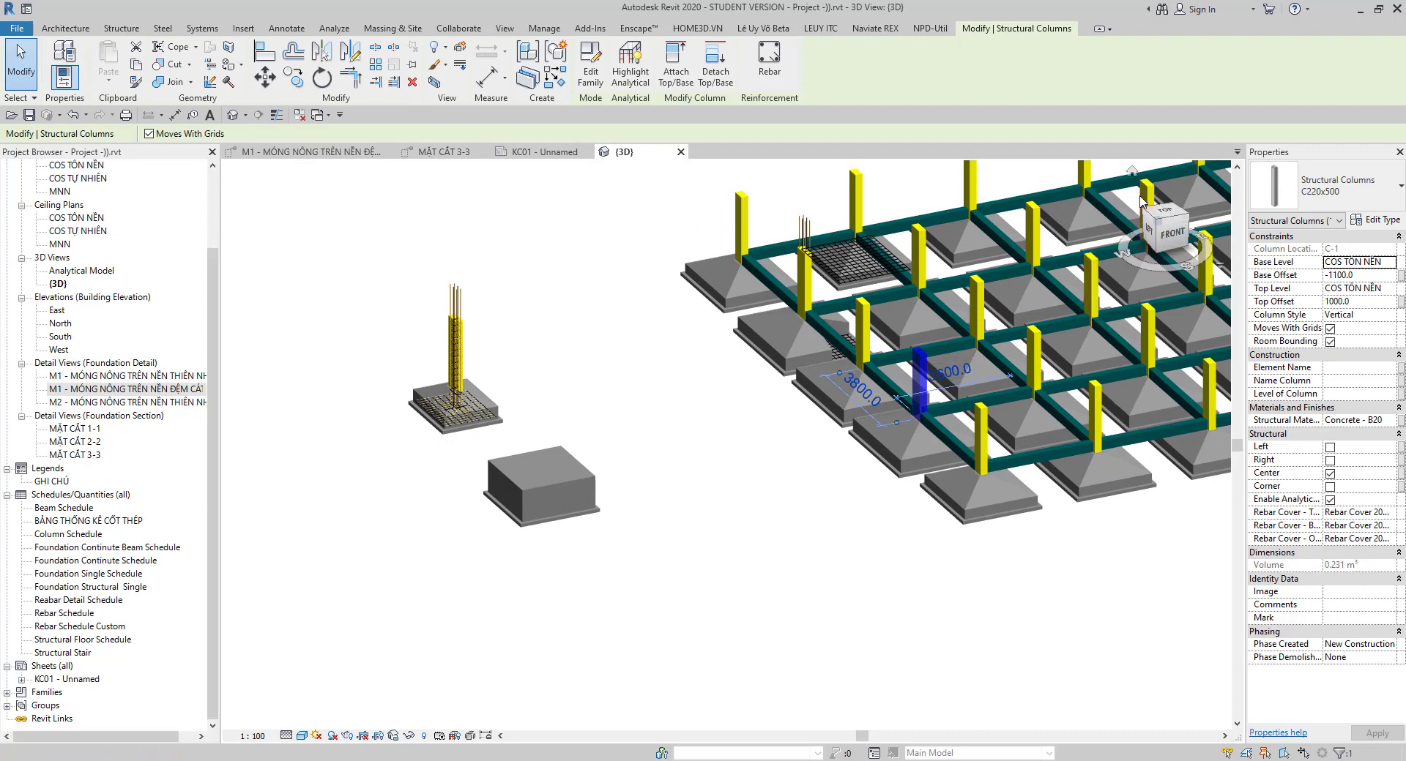
pyautogui.click(541, 485)
pyautogui.scroll(2, 524, 341)
pyautogui.click(438, 339)
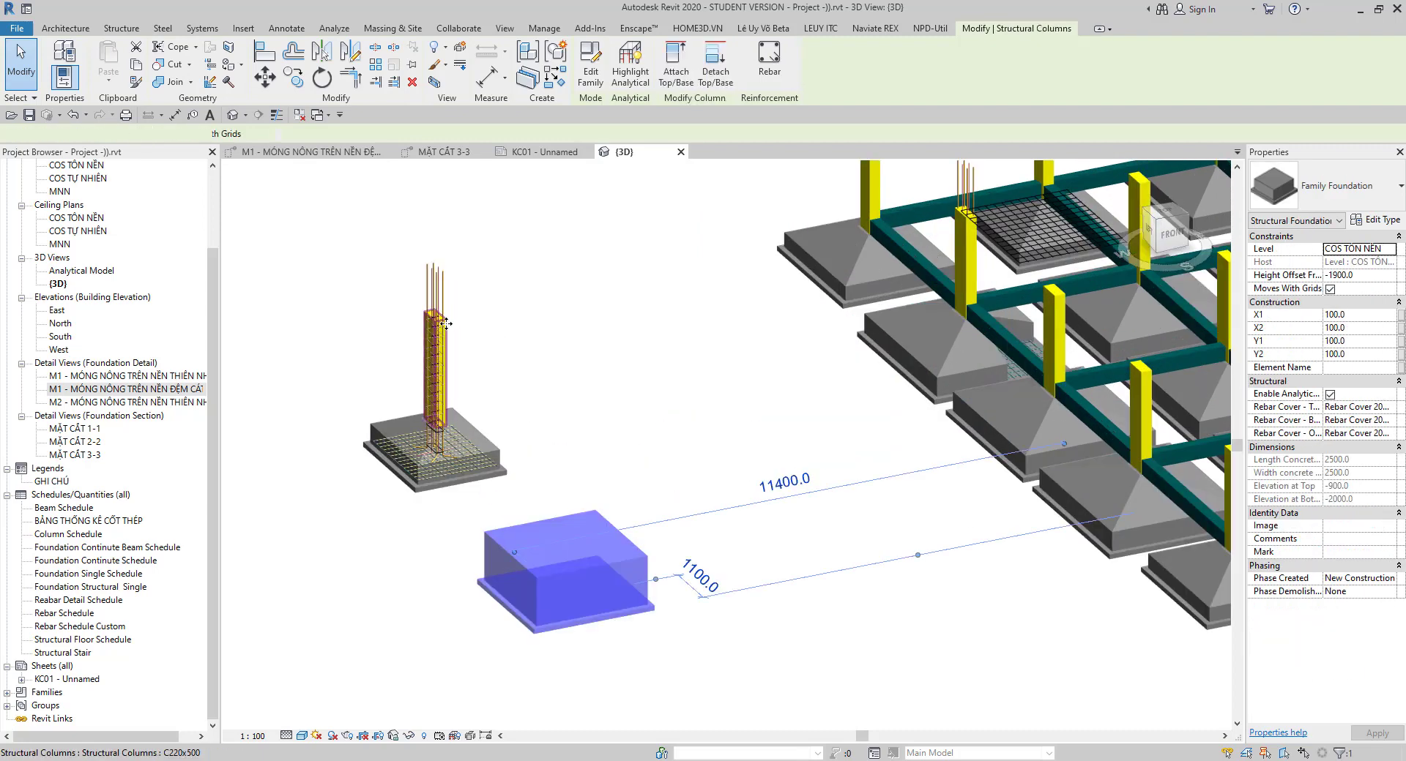
# From the top view, move the reinforced column onto the centre of the new footing.
pyautogui.click(1170, 217)
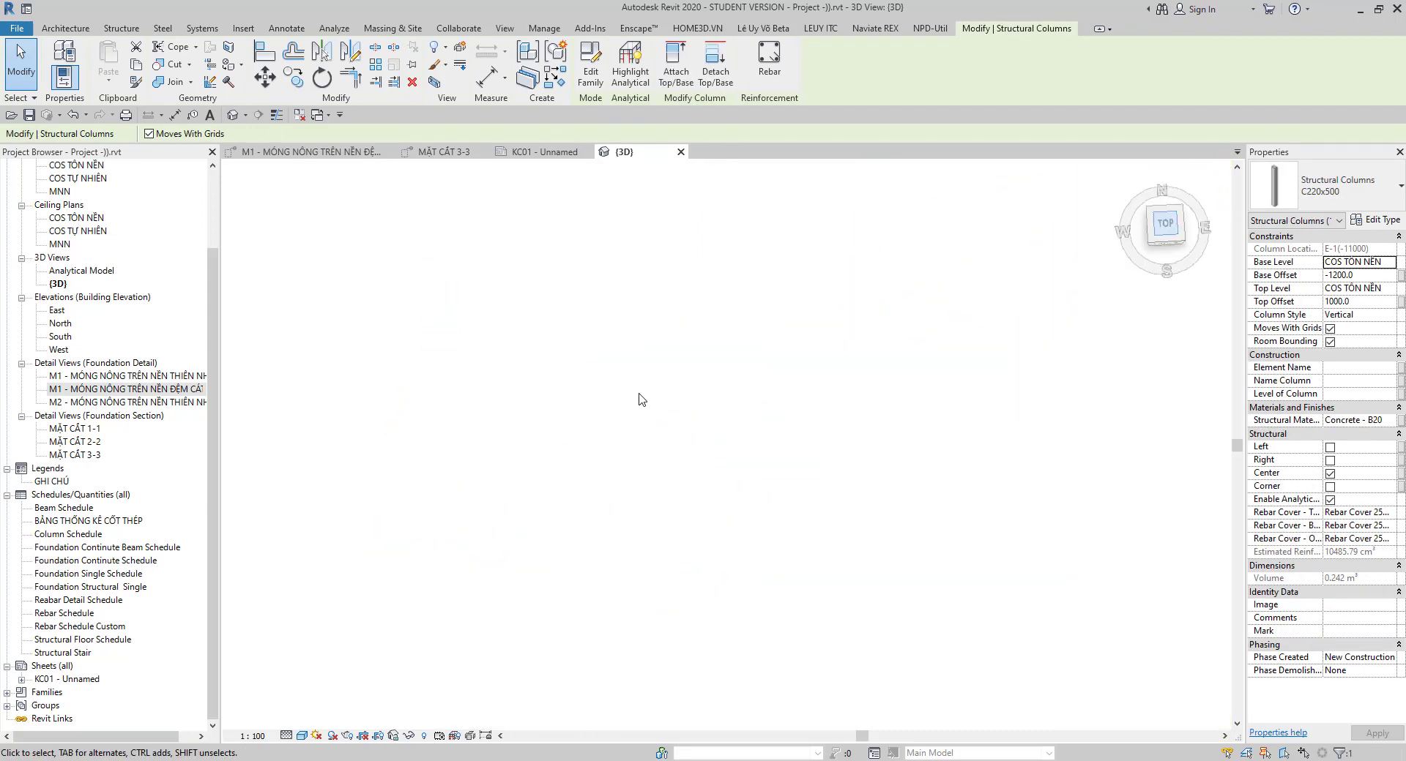
pyautogui.moveTo(631, 464)
pyautogui.mouseDown(button='middle')
pyautogui.moveTo(787, 549)
pyautogui.moveTo(762, 282)
pyautogui.mouseUp(button='middle')
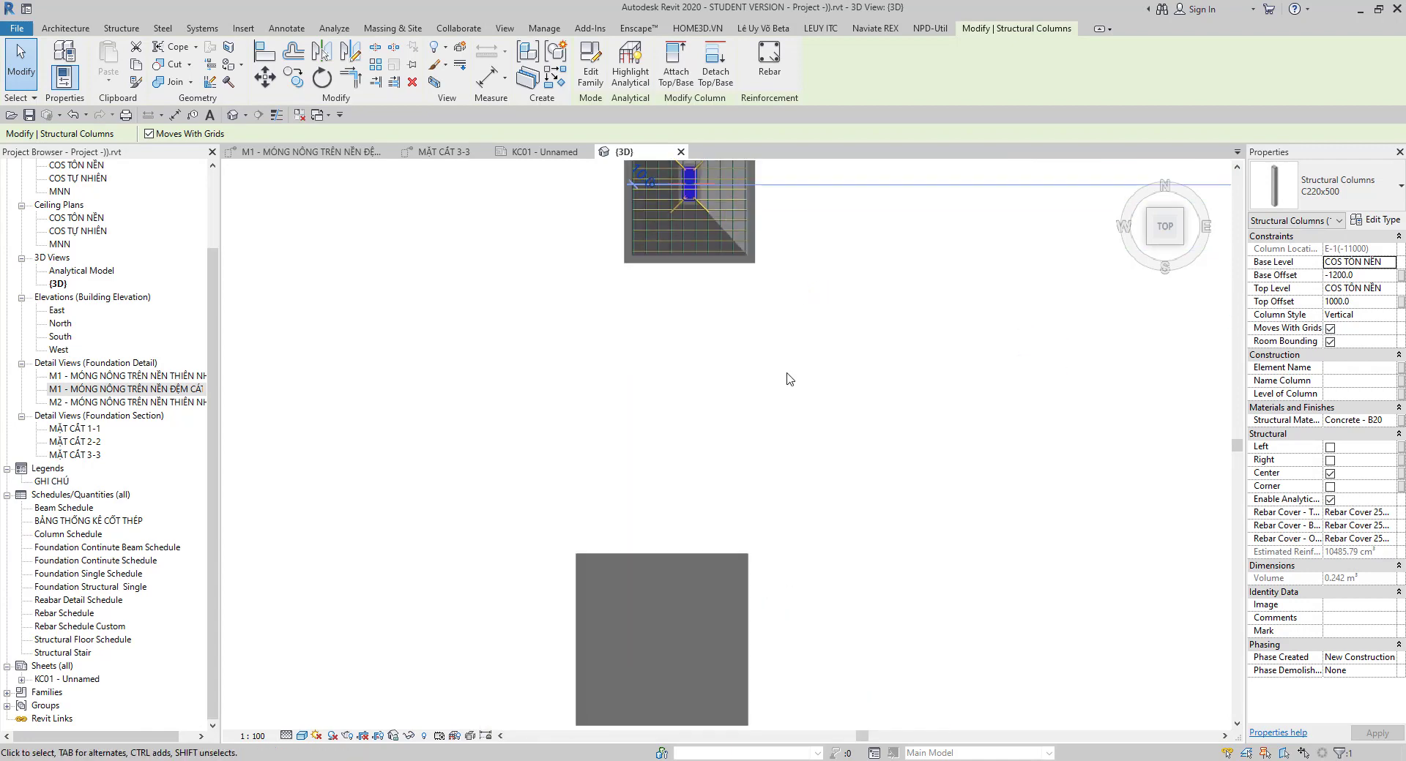
pyautogui.scroll(-2, 767, 399)
pyautogui.press('m')
pyautogui.press('v')
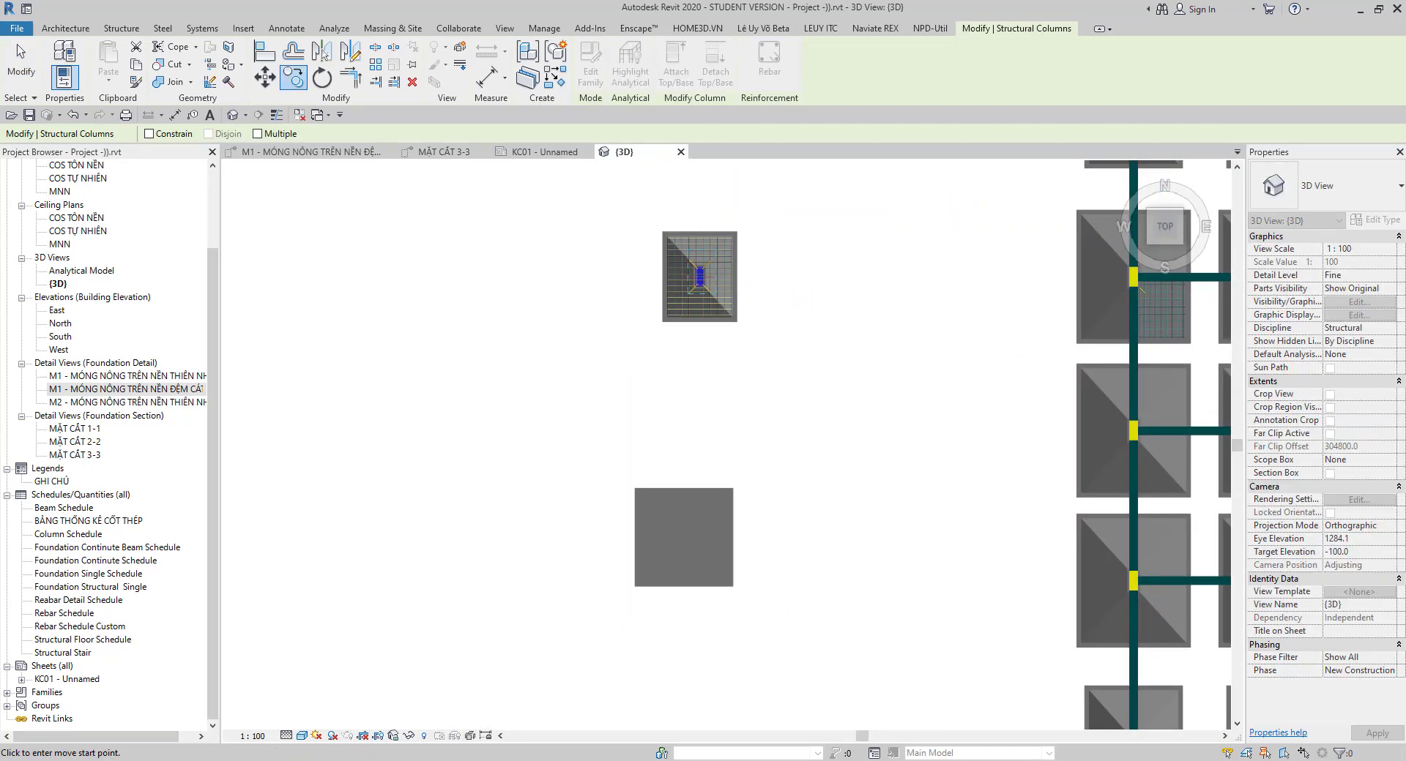
pyautogui.scroll(2, 701, 279)
pyautogui.scroll(1, 702, 278)
pyautogui.scroll(1, 703, 271)
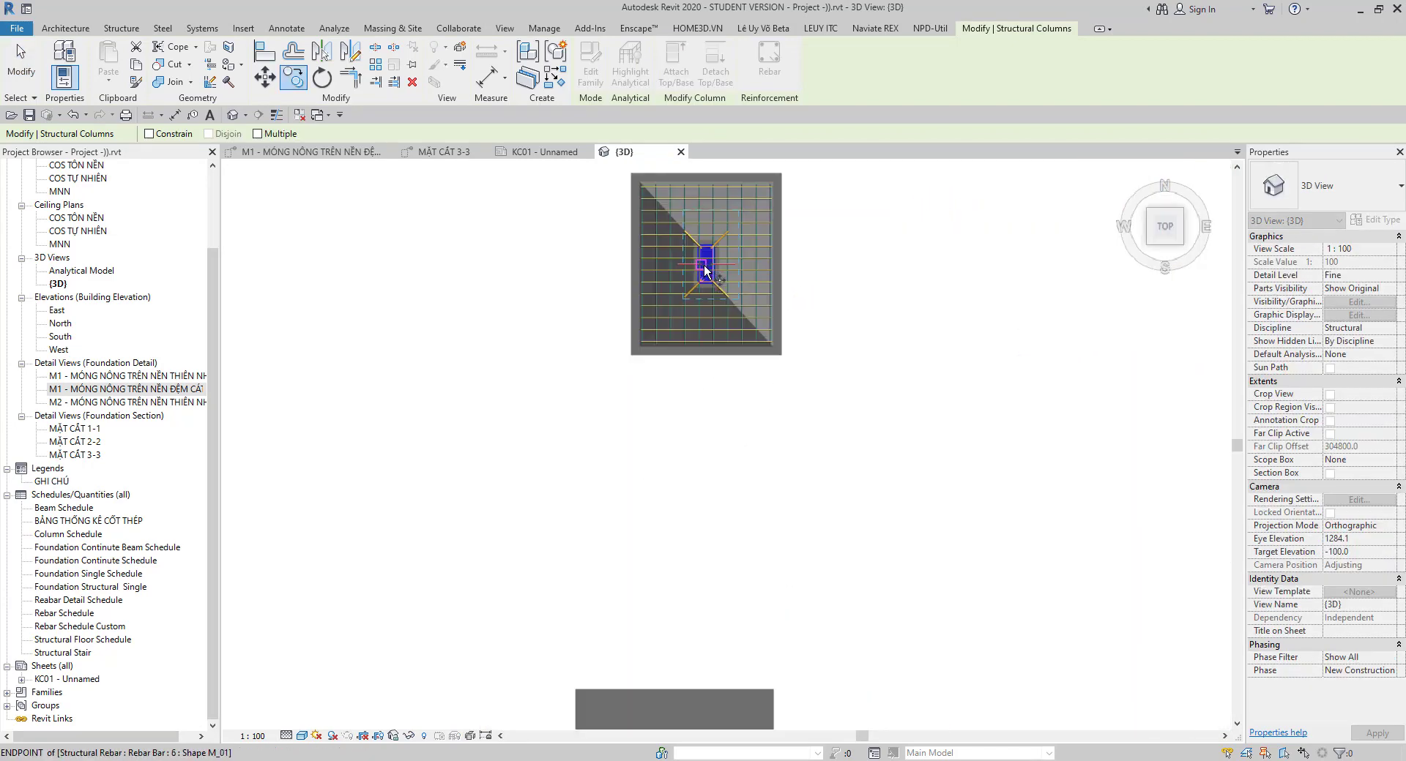
pyautogui.click(705, 265)
pyautogui.moveTo(707, 531); pyautogui.dragTo(718, 229, button='middle')
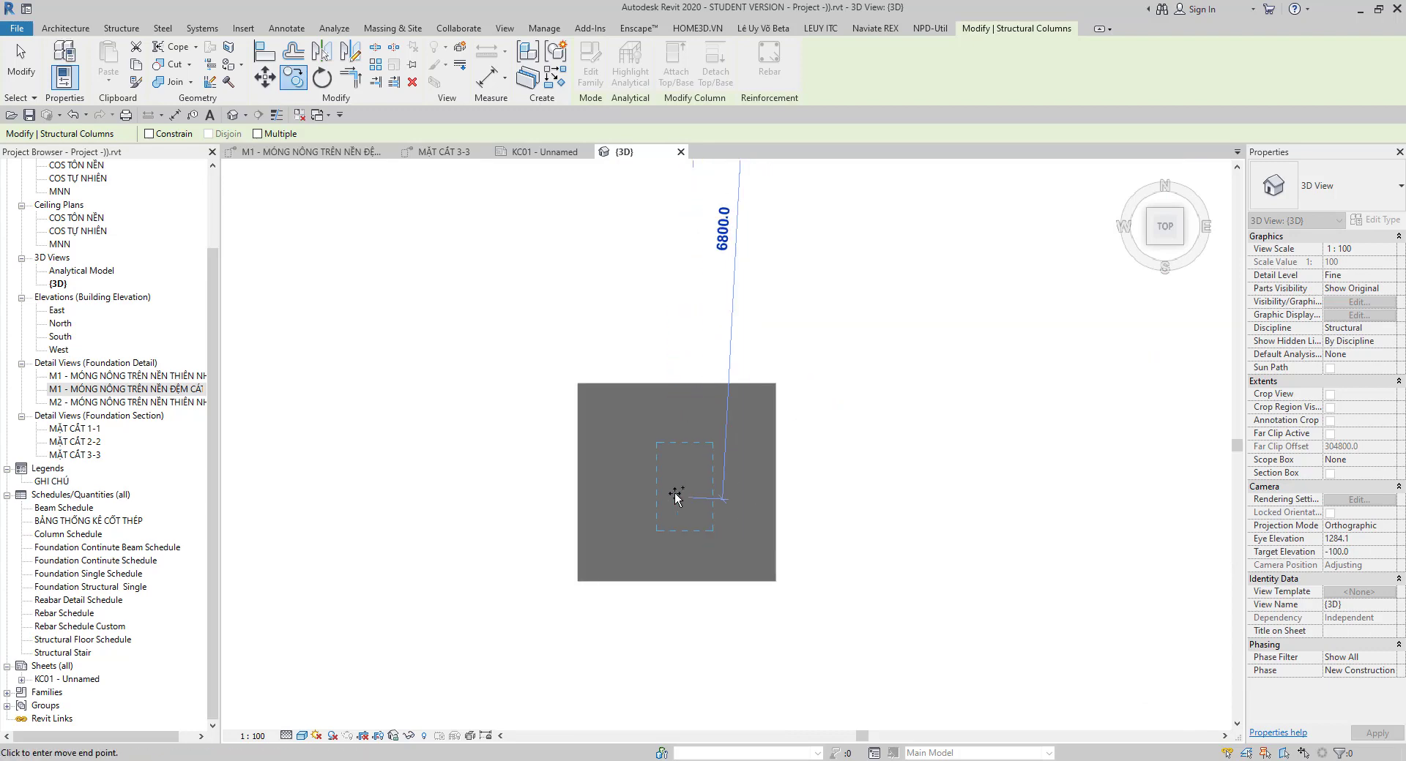
pyautogui.click(723, 500)
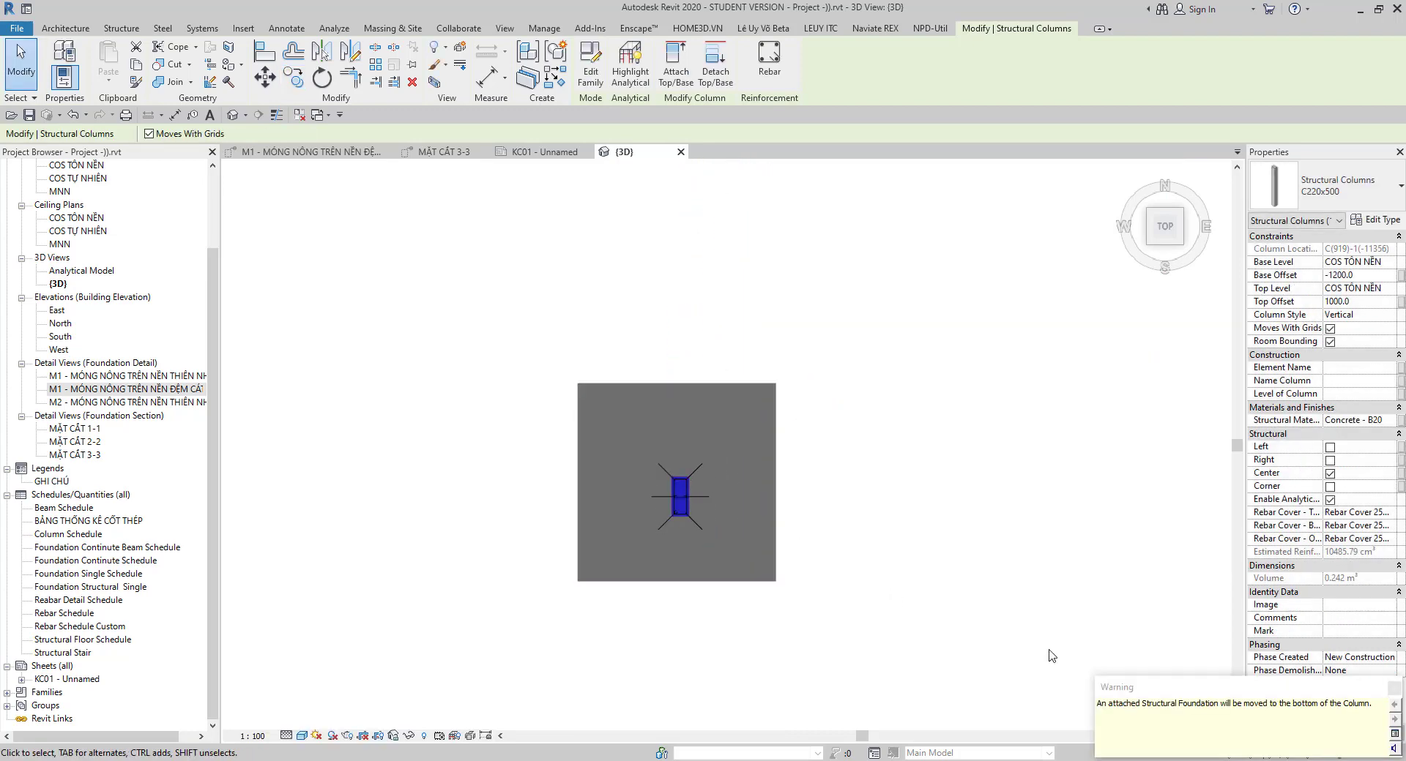
pyautogui.click(882, 575)
# Orbit to an isometric view to check the column sitting on the new footing.
pyautogui.moveTo(788, 530)
pyautogui.keyDown('shift'); pyautogui.mouseDown(button='middle')
pyautogui.moveTo(697, 570)
pyautogui.moveTo(821, 267)
pyautogui.moveTo(822, 569)
pyautogui.moveTo(769, 641)
pyautogui.mouseUp(button='middle'); pyautogui.keyUp('shift')
pyautogui.click(821, 267)
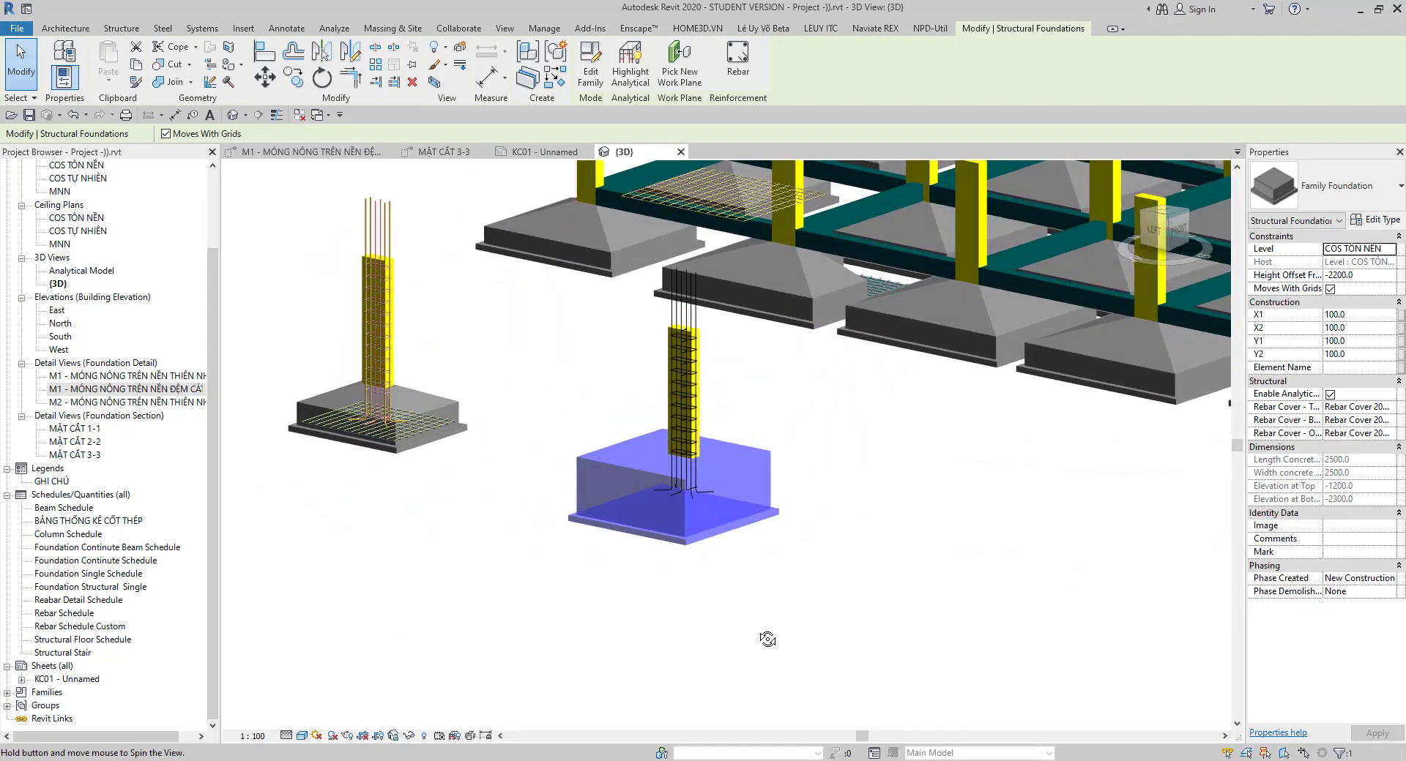
pyautogui.scroll(5, 769, 641)
pyautogui.click(714, 326)
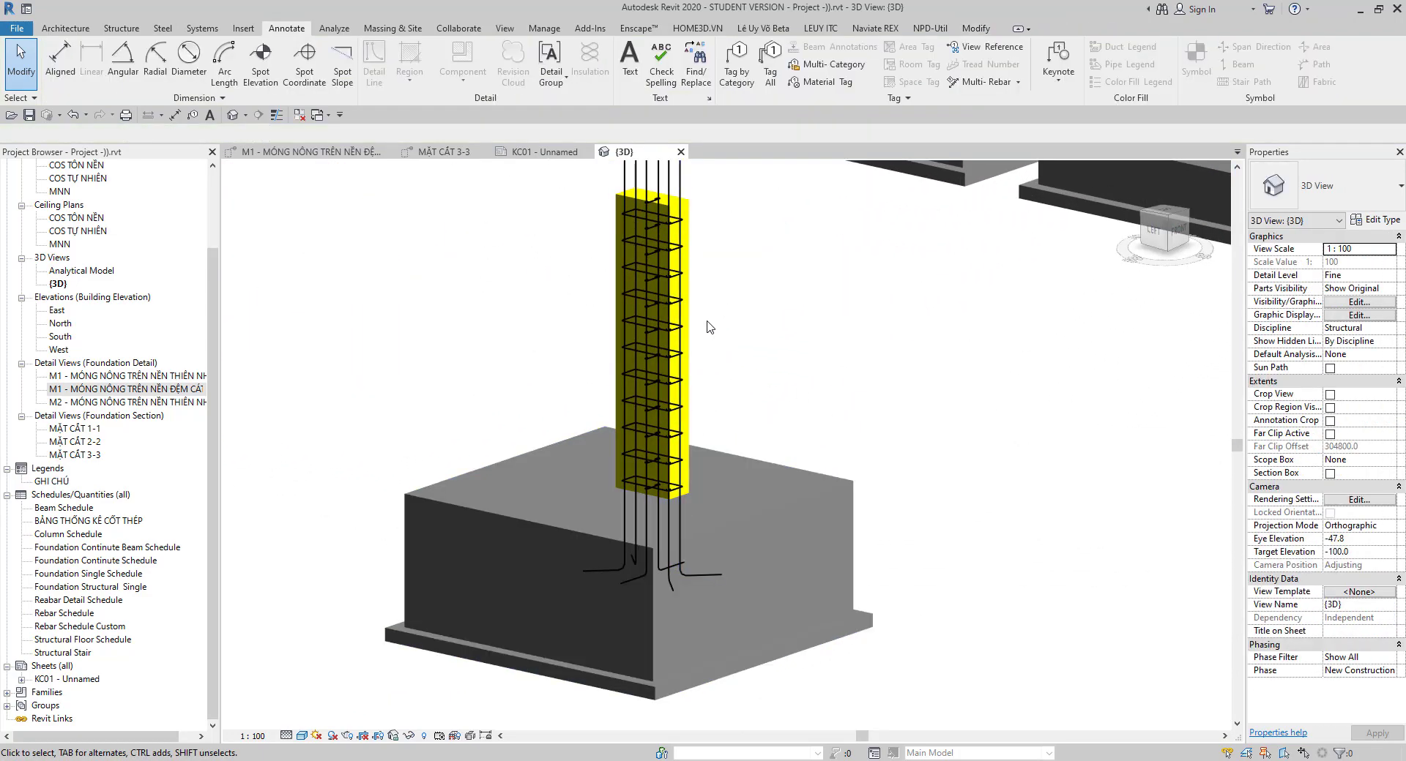
pyautogui.scroll(-3, 666, 425)
pyautogui.keyDown('shift'); pyautogui.moveTo(678, 456); pyautogui.dragTo(715, 413, button='middle'); pyautogui.keyUp('shift')
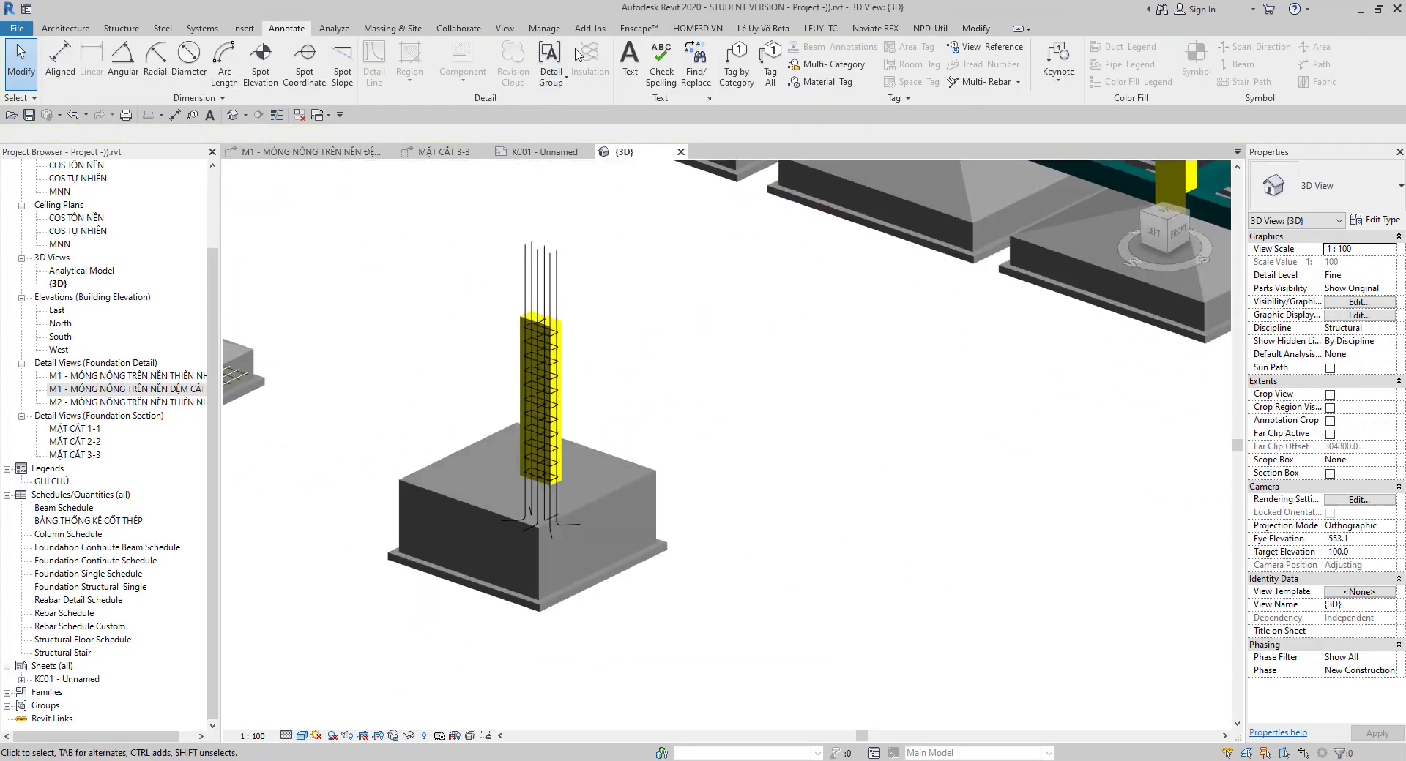
# Make the column's rebar cage display as solid with Rebar SetSolid, then view from the front.
pyautogui.click(589, 28)
pyautogui.click(725, 62)
pyautogui.moveTo(800, 606); pyautogui.dragTo(390, 181)
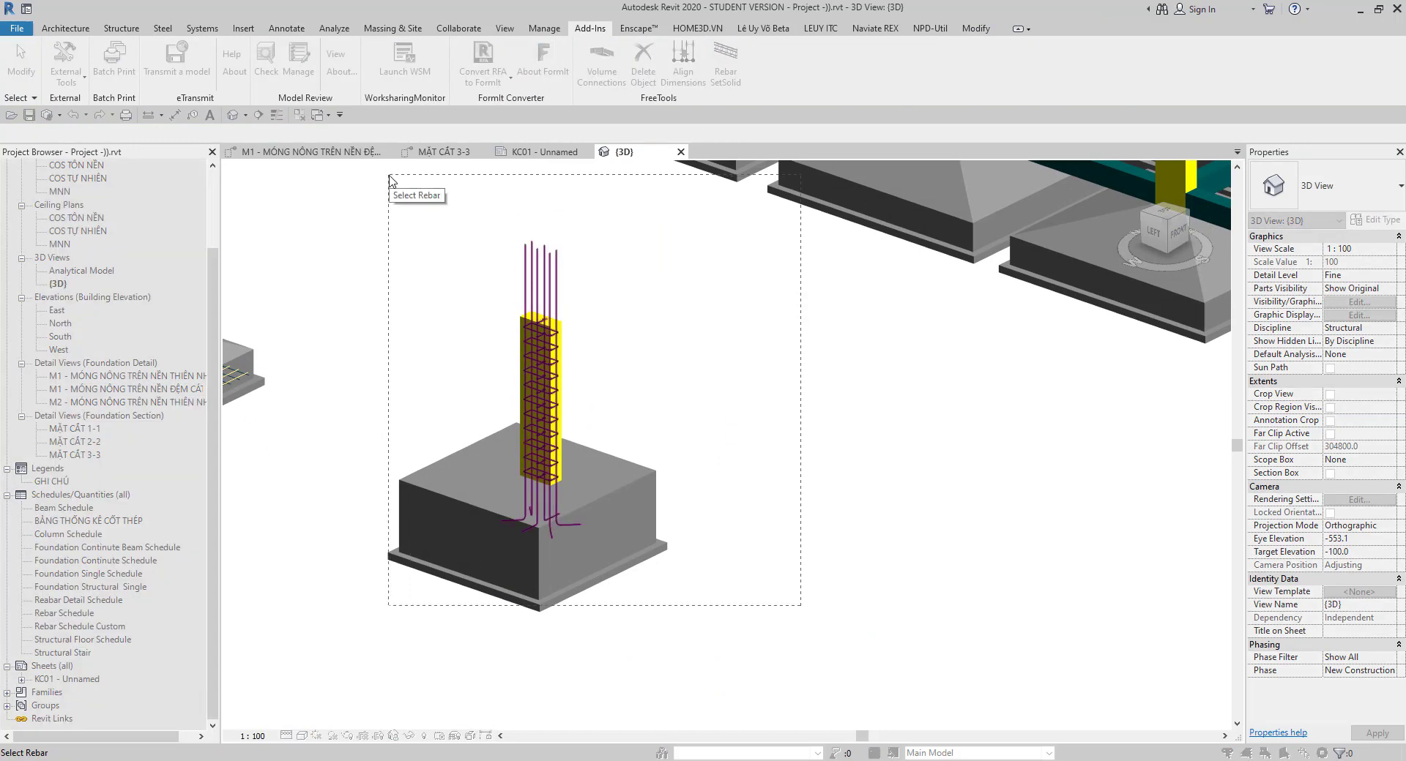
pyautogui.moveTo(697, 458)
pyautogui.keyDown('shift'); pyautogui.mouseDown(button='middle')
pyautogui.moveTo(777, 342)
pyautogui.moveTo(493, 276)
pyautogui.moveTo(681, 380)
pyautogui.moveTo(512, 520)
pyautogui.mouseUp(button='middle'); pyautogui.keyUp('shift')
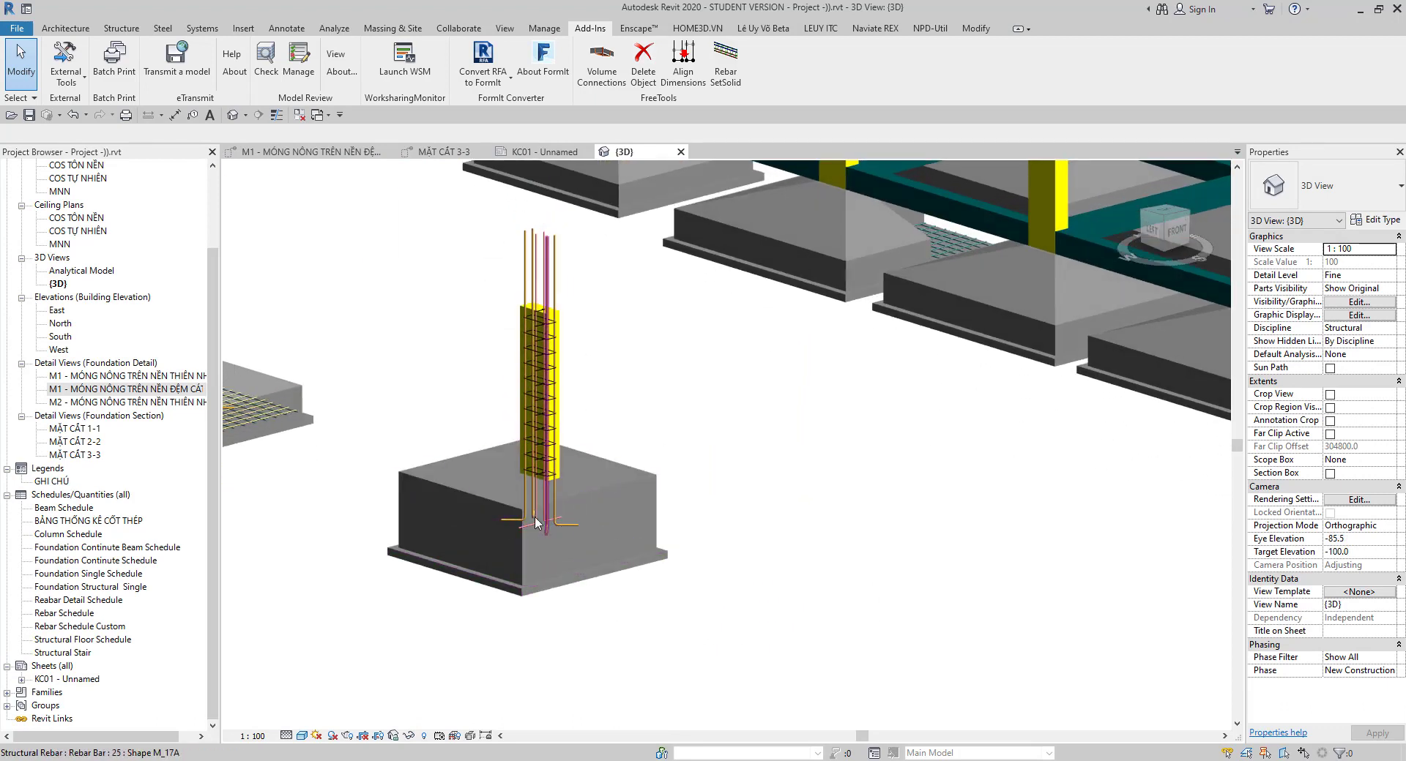
pyautogui.scroll(1, 538, 521)
# In Foxit Reader, zoom to footing section 4-4 and its rebar table.
pyautogui.hotkey('alt', 'Tab')
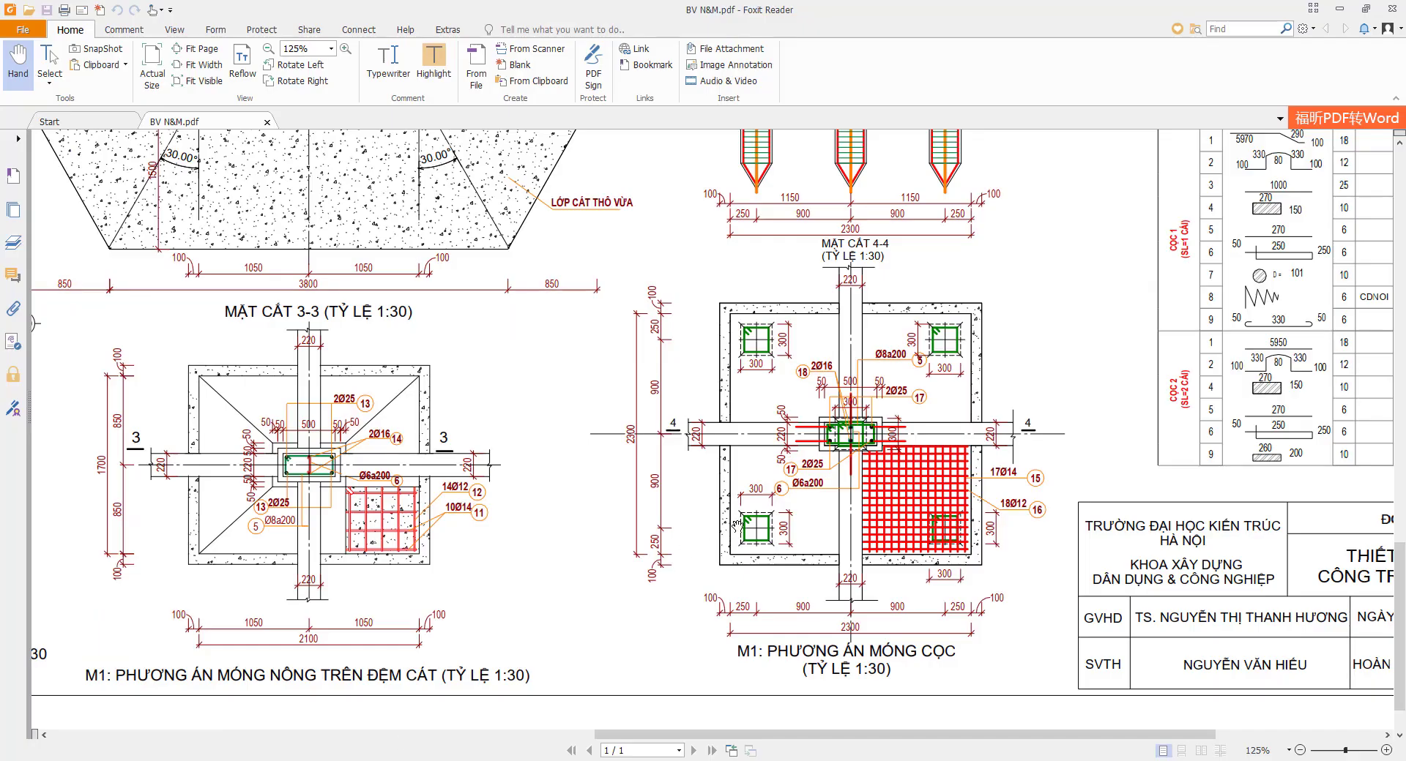
pyautogui.scroll(5, 736, 526)
pyautogui.keyDown('ctrl'); pyautogui.scroll(2, 751, 361); pyautogui.keyUp('ctrl')
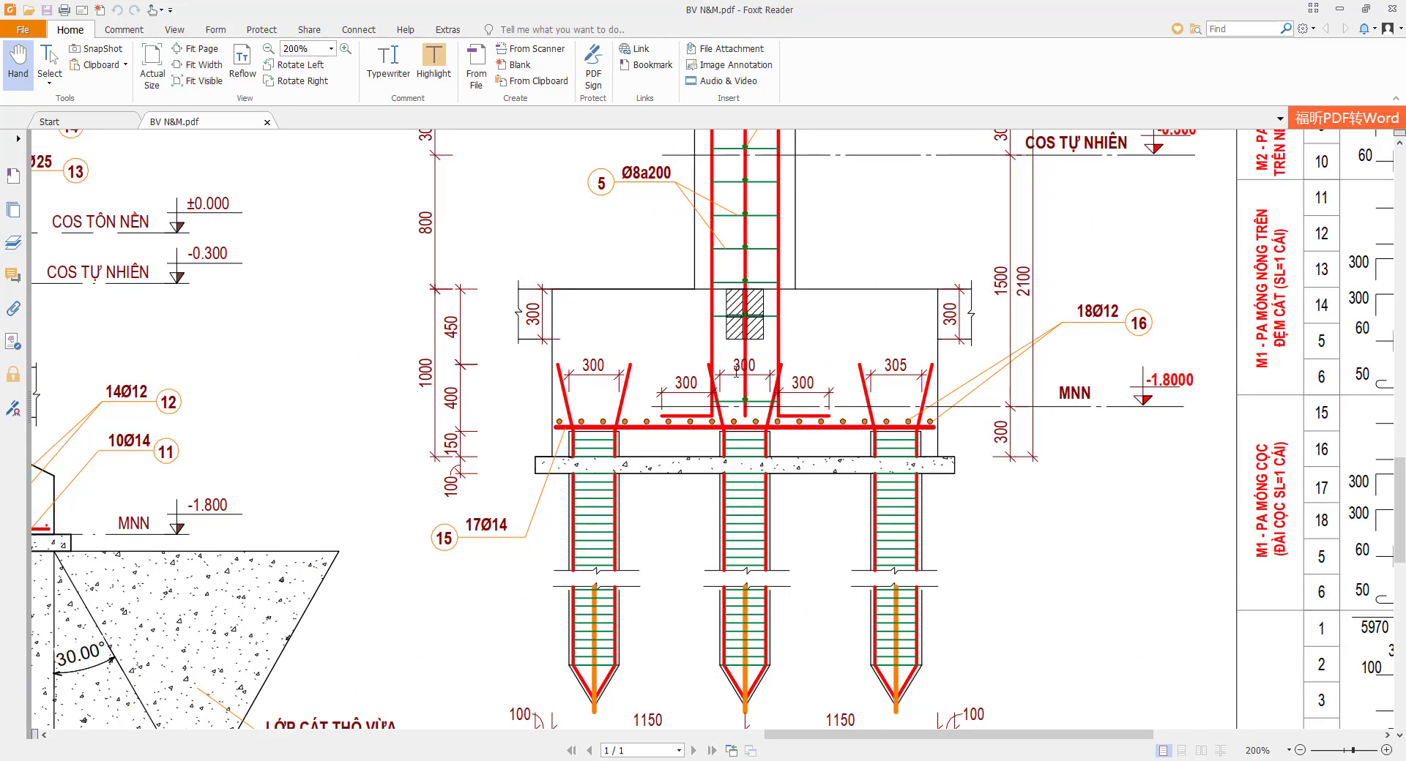
pyautogui.moveTo(736, 372); pyautogui.dragTo(674, 388)
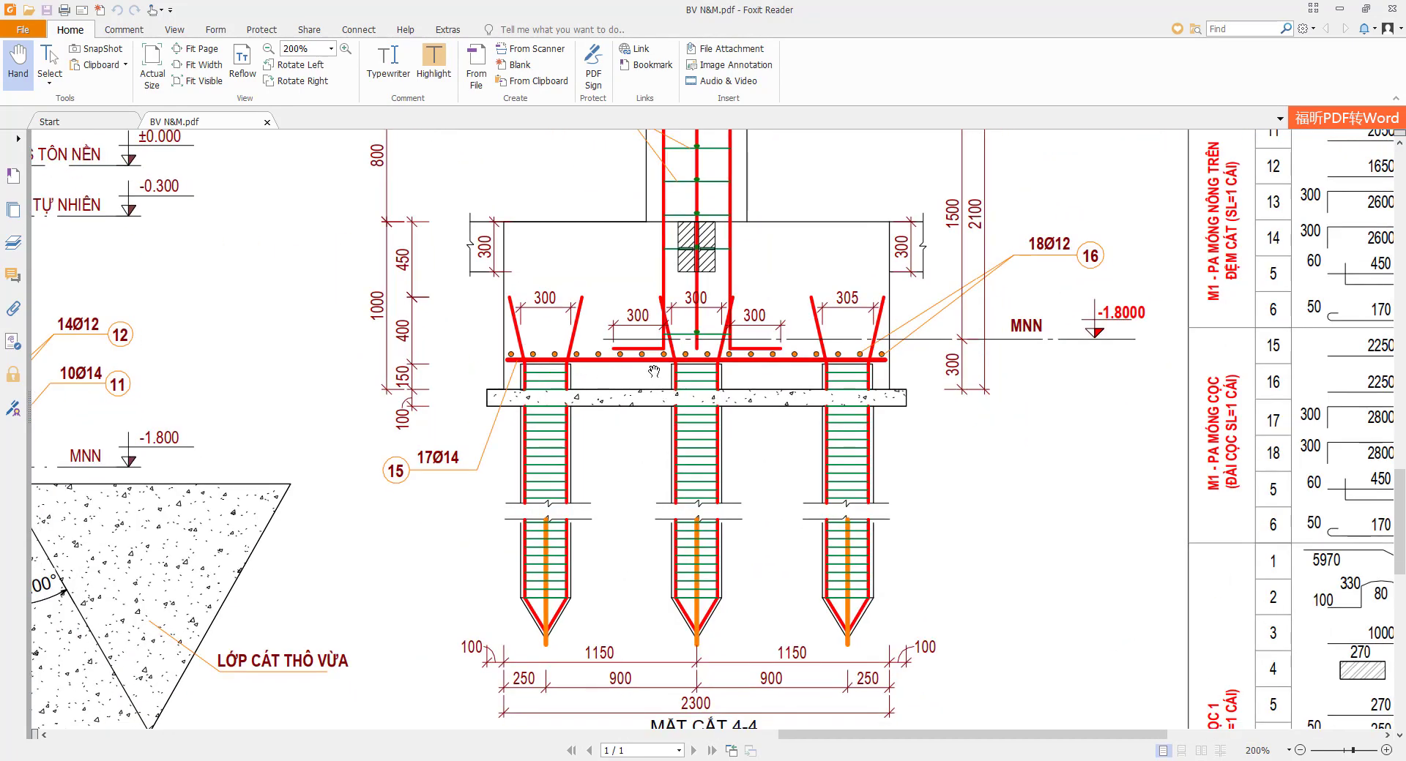
pyautogui.keyDown('ctrl'); pyautogui.scroll(-1, 653, 371); pyautogui.keyUp('ctrl')
pyautogui.moveTo(642, 356); pyautogui.dragTo(614, 357)
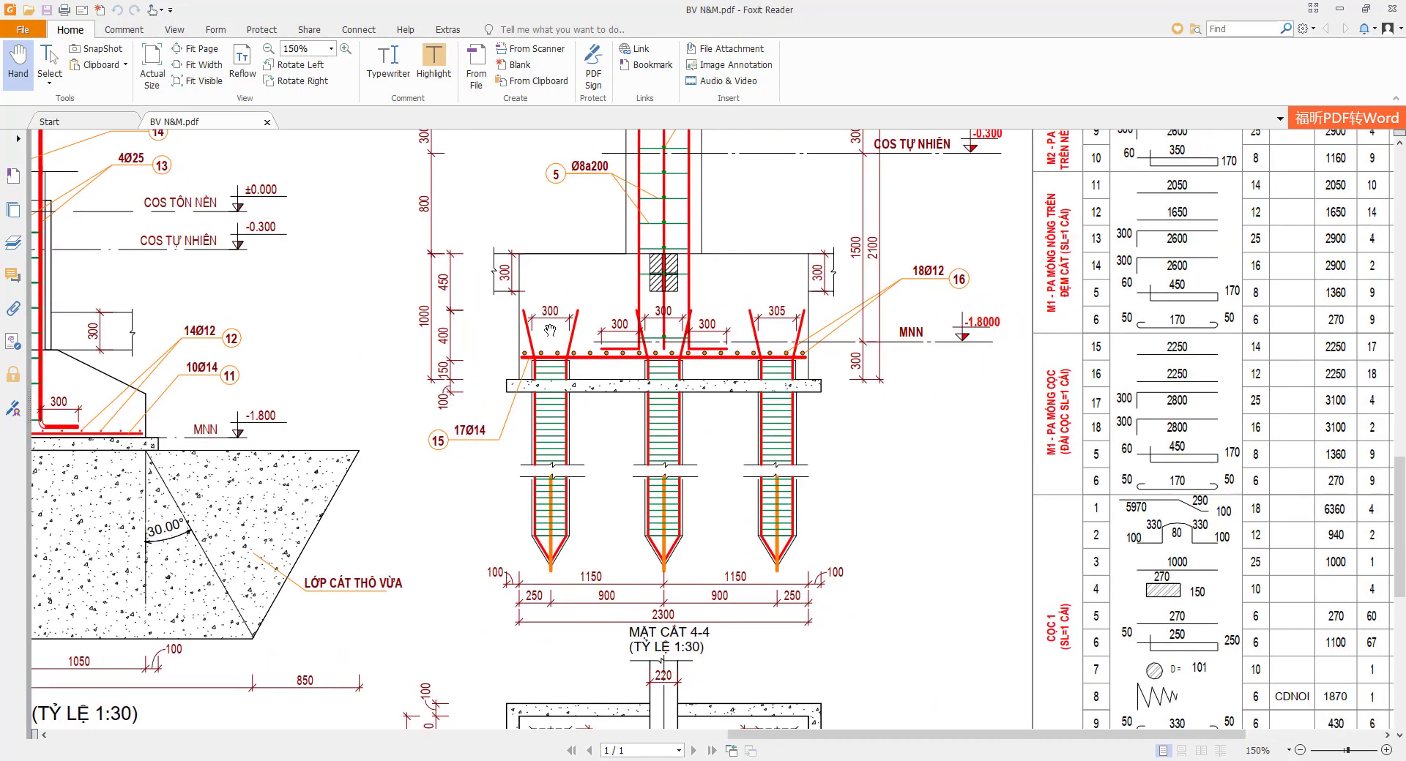
pyautogui.keyDown('ctrl'); pyautogui.scroll(3, 558, 357); pyautogui.keyUp('ctrl')
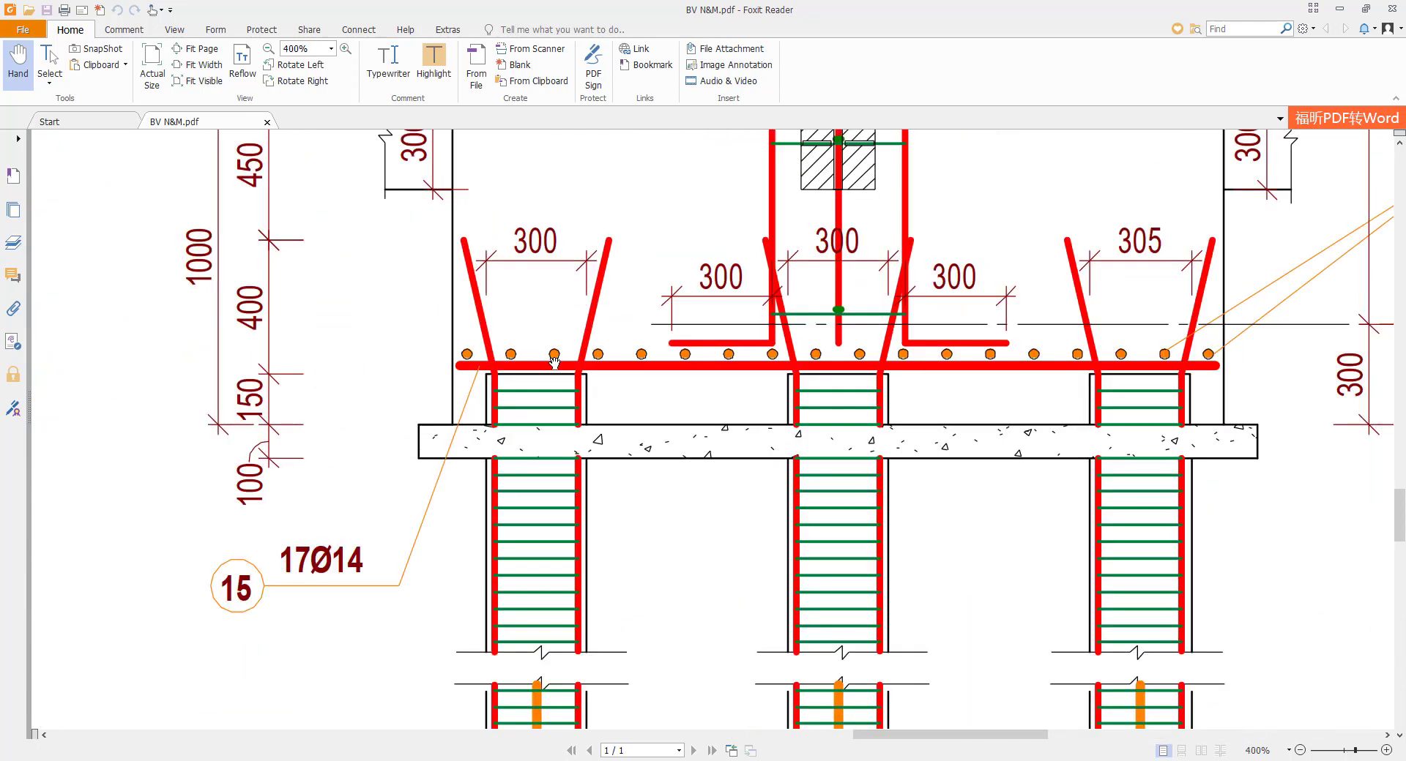
# Study the pile-cap's 17Ø14 and 18Ø12 bottom bars and dimension row, then bring up Word.
pyautogui.keyDown('ctrl'); pyautogui.scroll(-1, 546, 383); pyautogui.keyUp('ctrl')
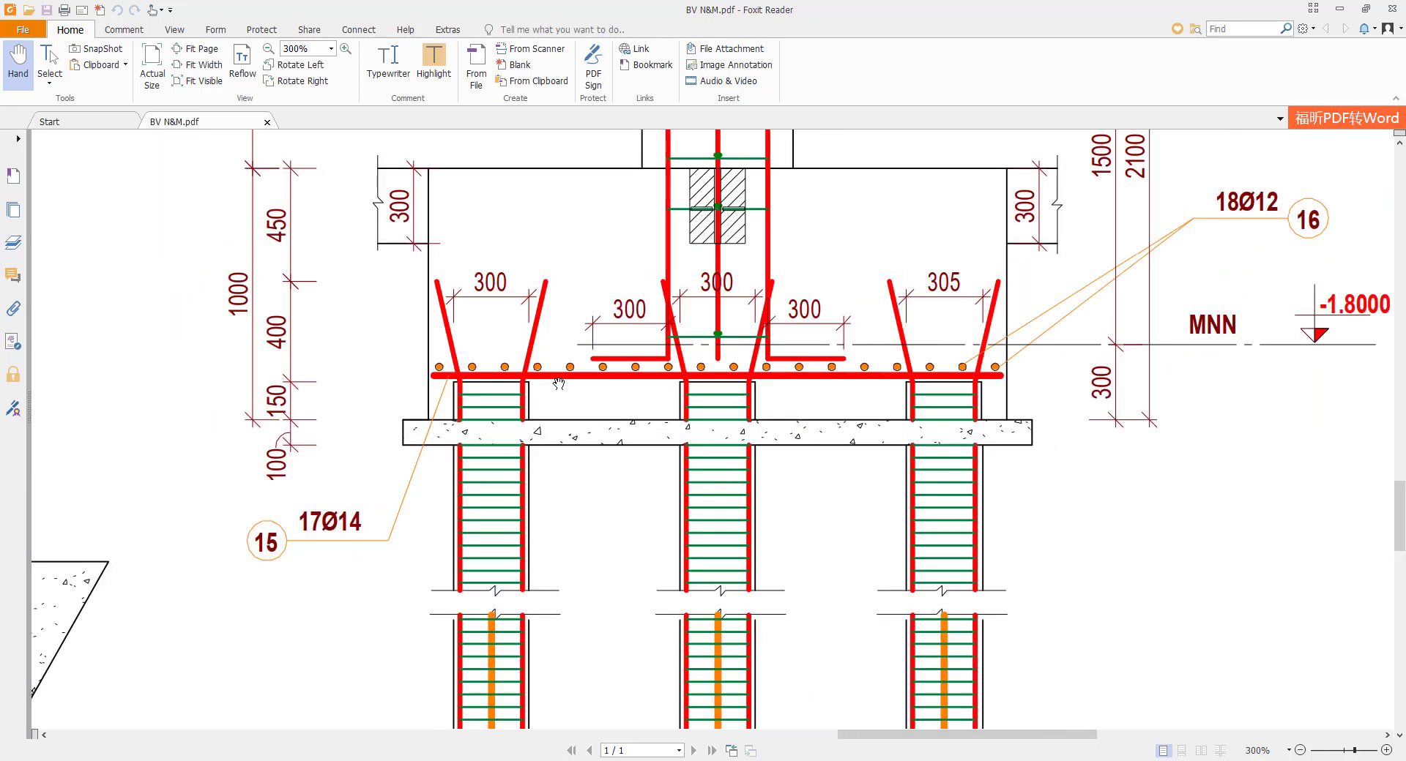
pyautogui.keyDown('ctrl'); pyautogui.scroll(-1, 531, 377); pyautogui.keyUp('ctrl')
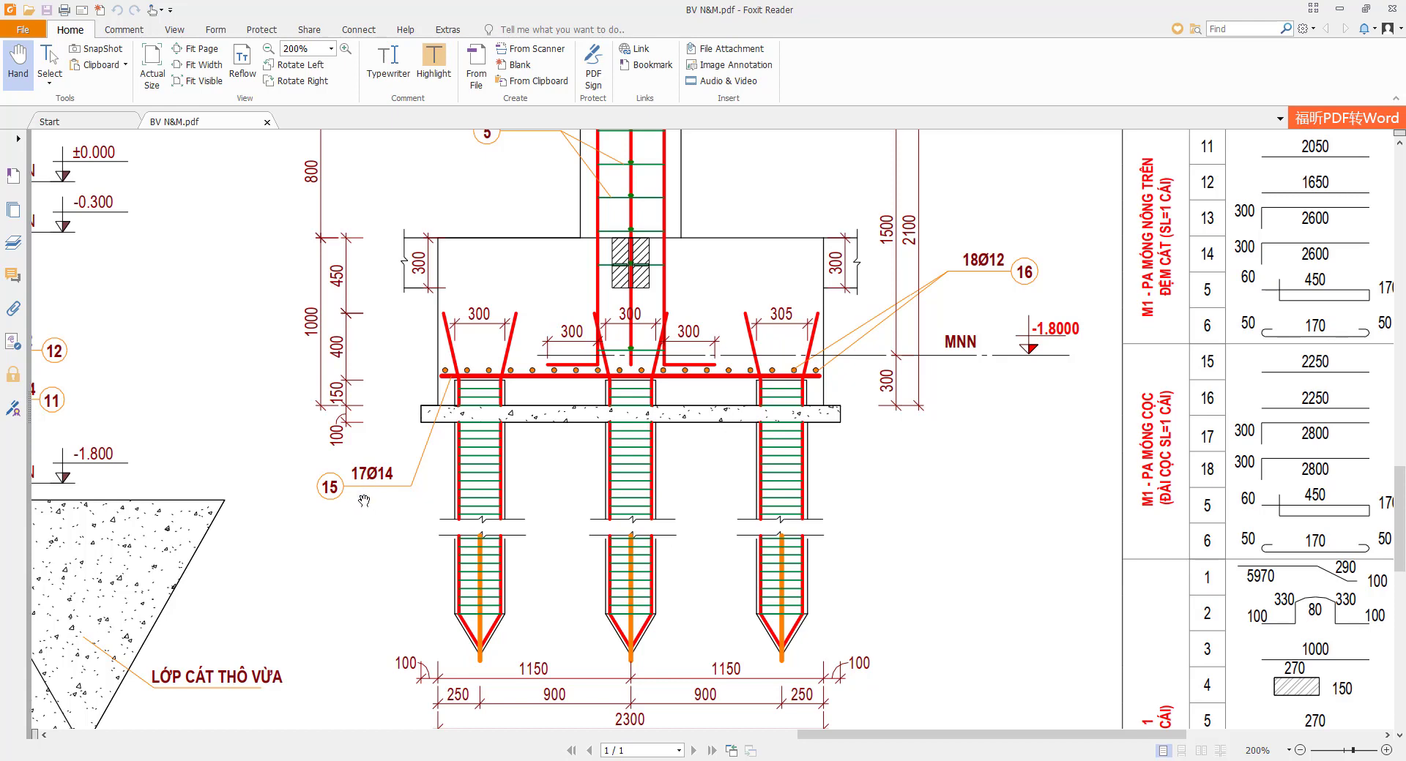
pyautogui.keyDown('ctrl'); pyautogui.scroll(2, 364, 501); pyautogui.keyUp('ctrl')
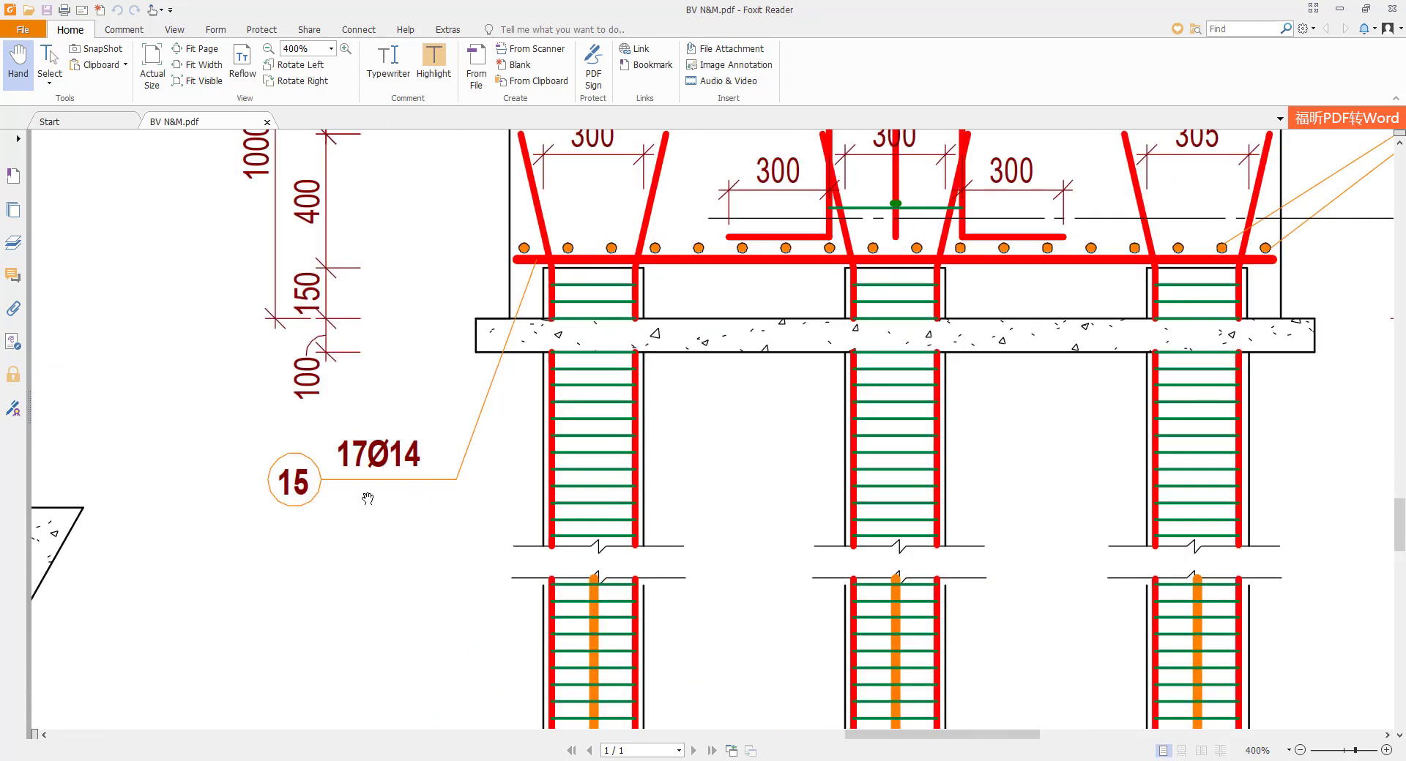
pyautogui.keyDown('ctrl'); pyautogui.scroll(-1, 368, 496); pyautogui.keyUp('ctrl')
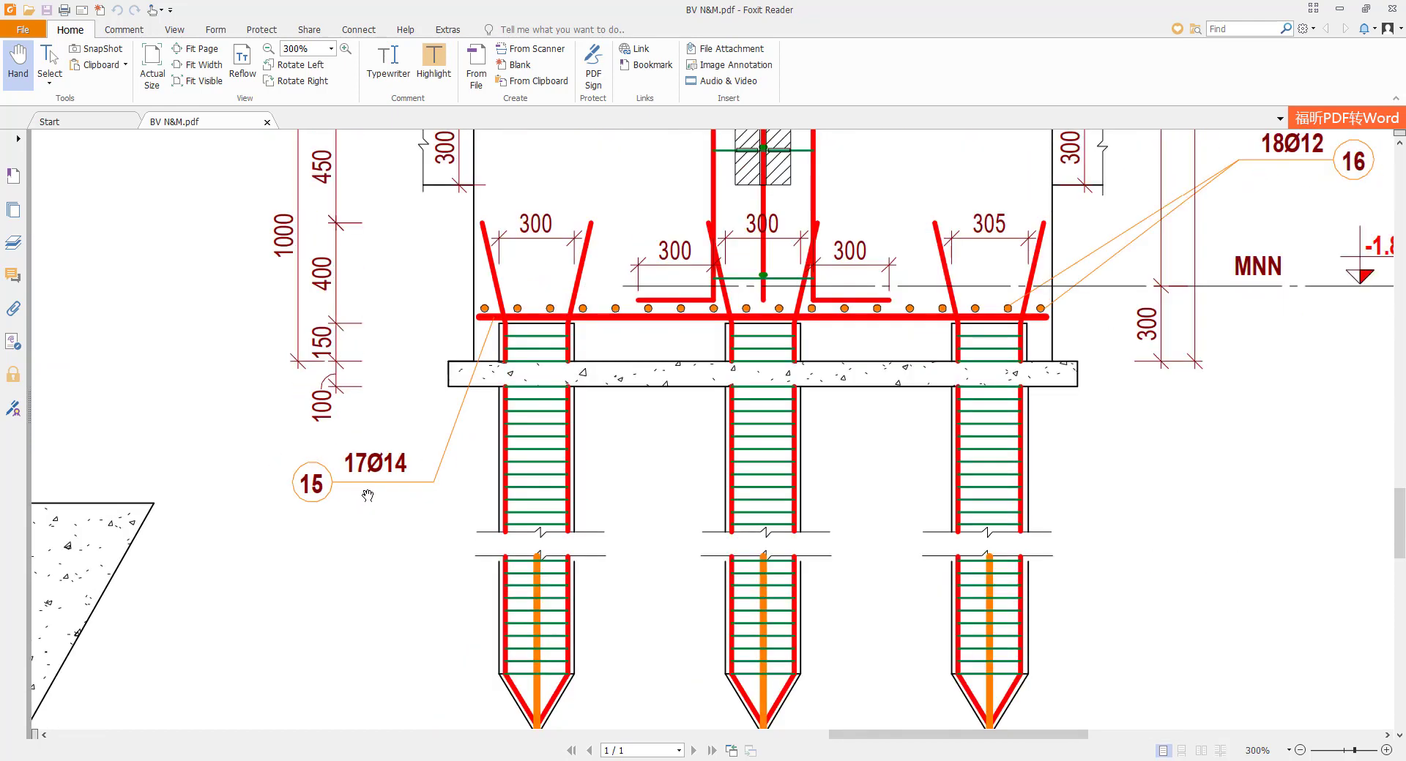
pyautogui.moveTo(390, 480); pyautogui.dragTo(386, 418)
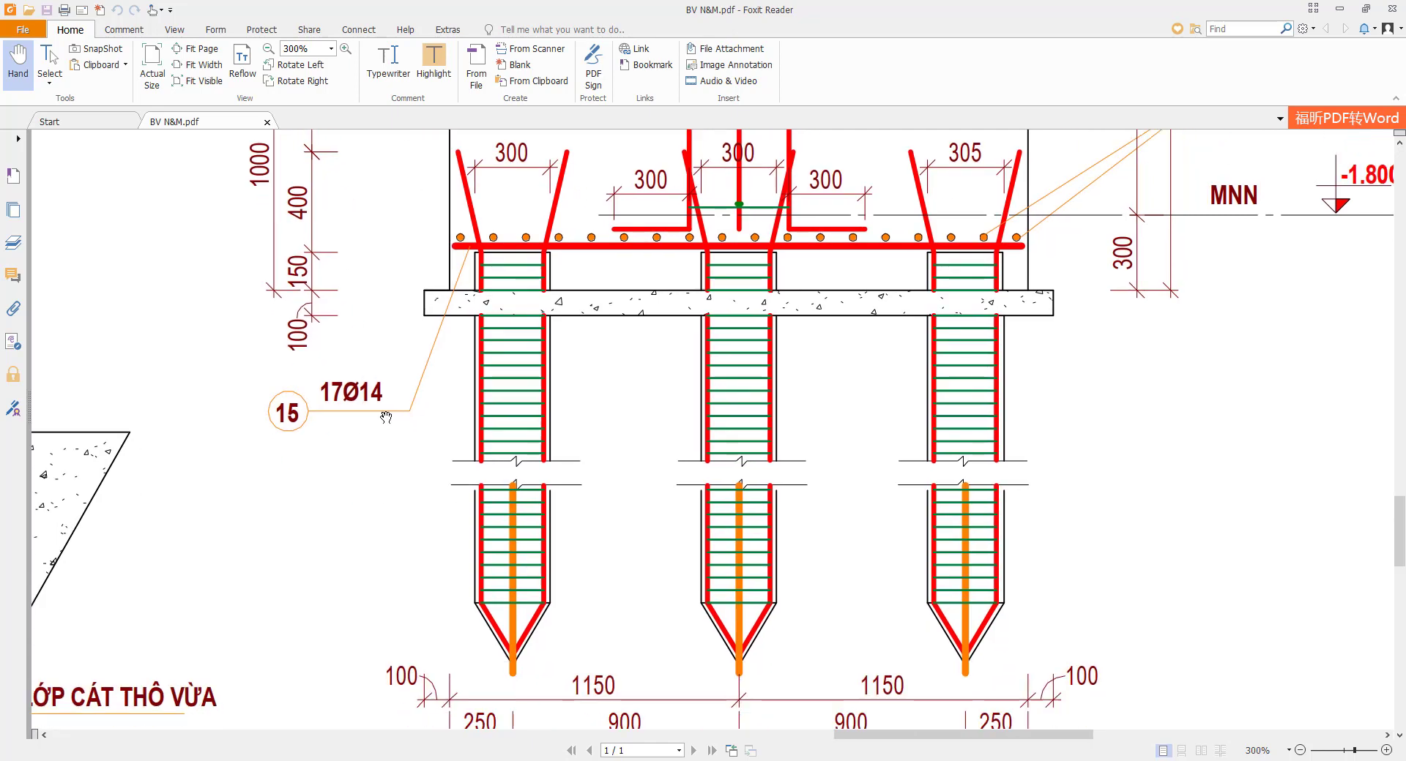
pyautogui.moveTo(523, 376); pyautogui.dragTo(496, 408)
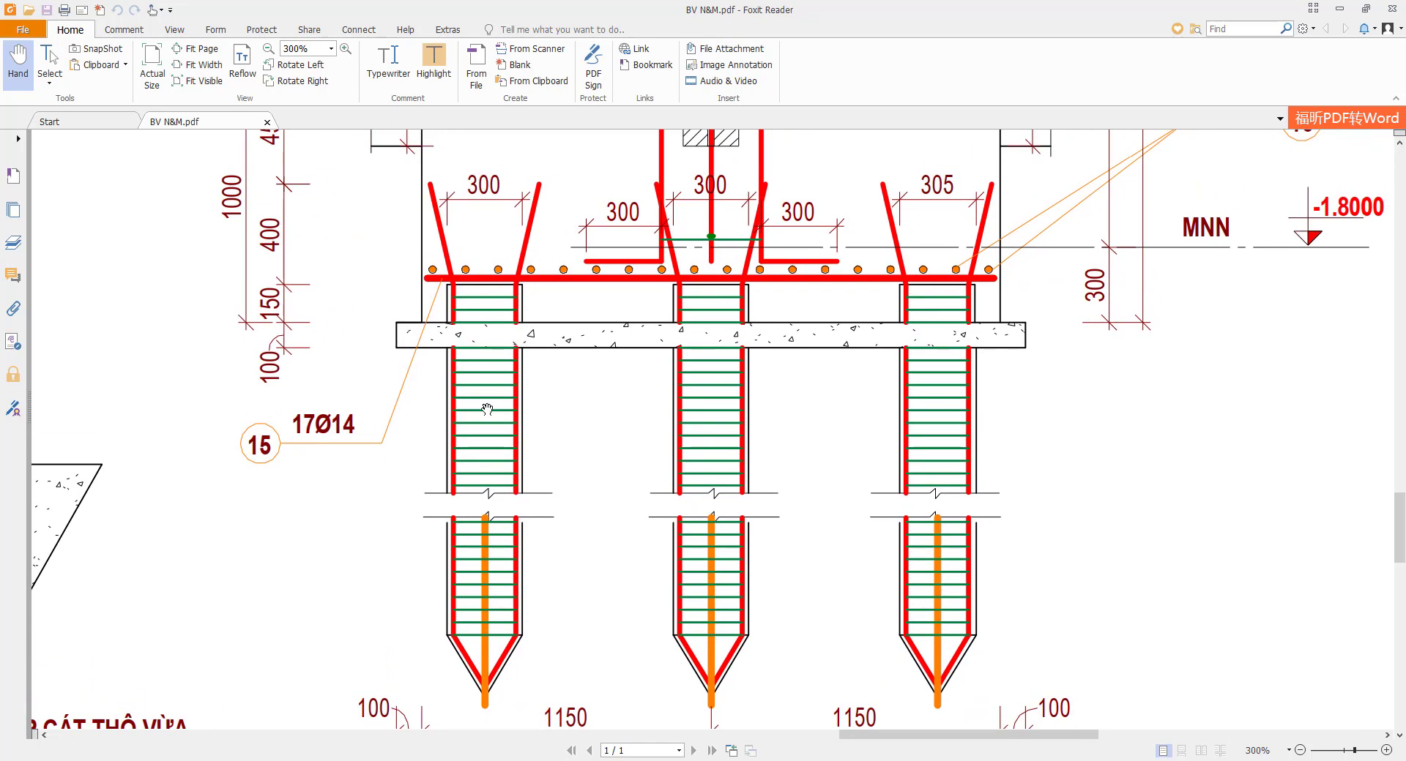
pyautogui.scroll(2, 396, 407)
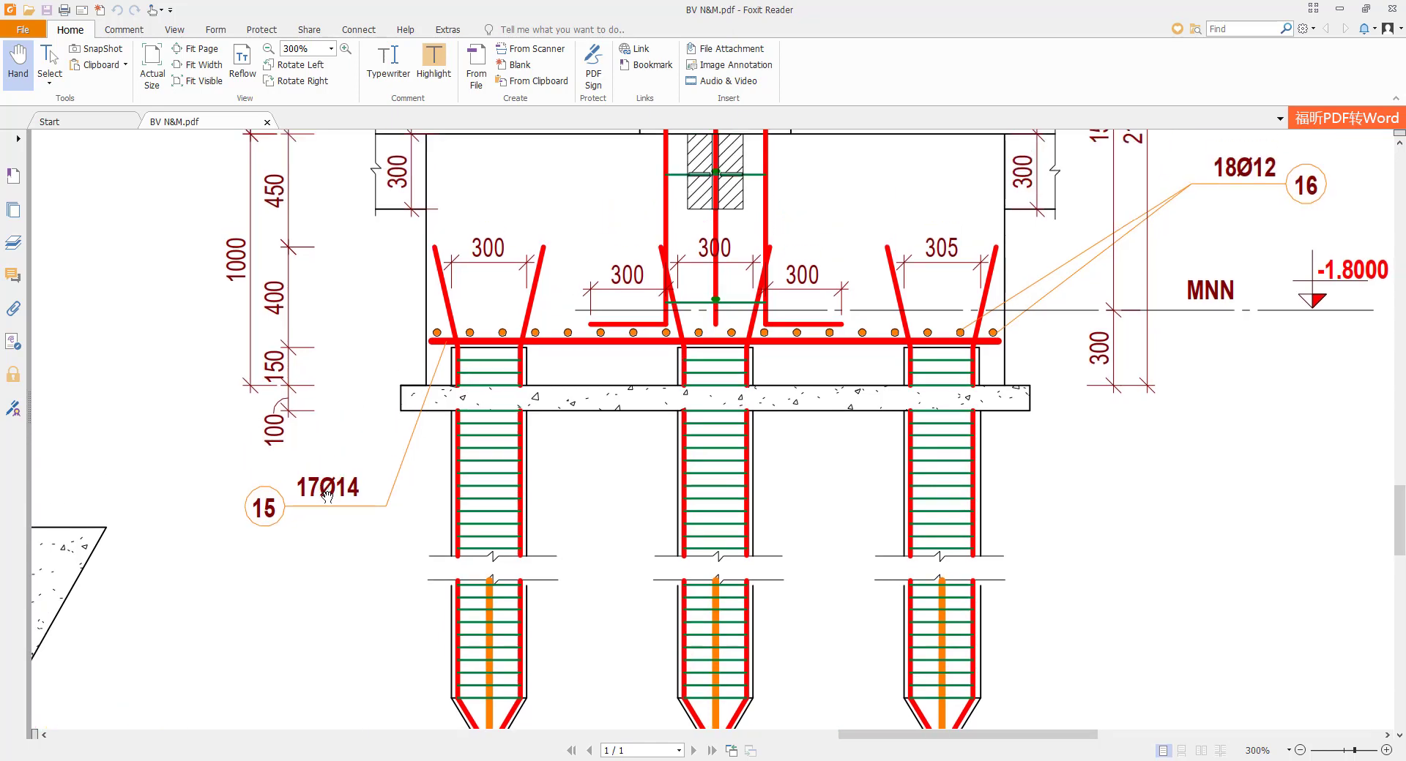
pyautogui.keyDown('ctrl'); pyautogui.scroll(-2, 358, 483); pyautogui.keyUp('ctrl')
pyautogui.hotkey('alt', 'Tab')
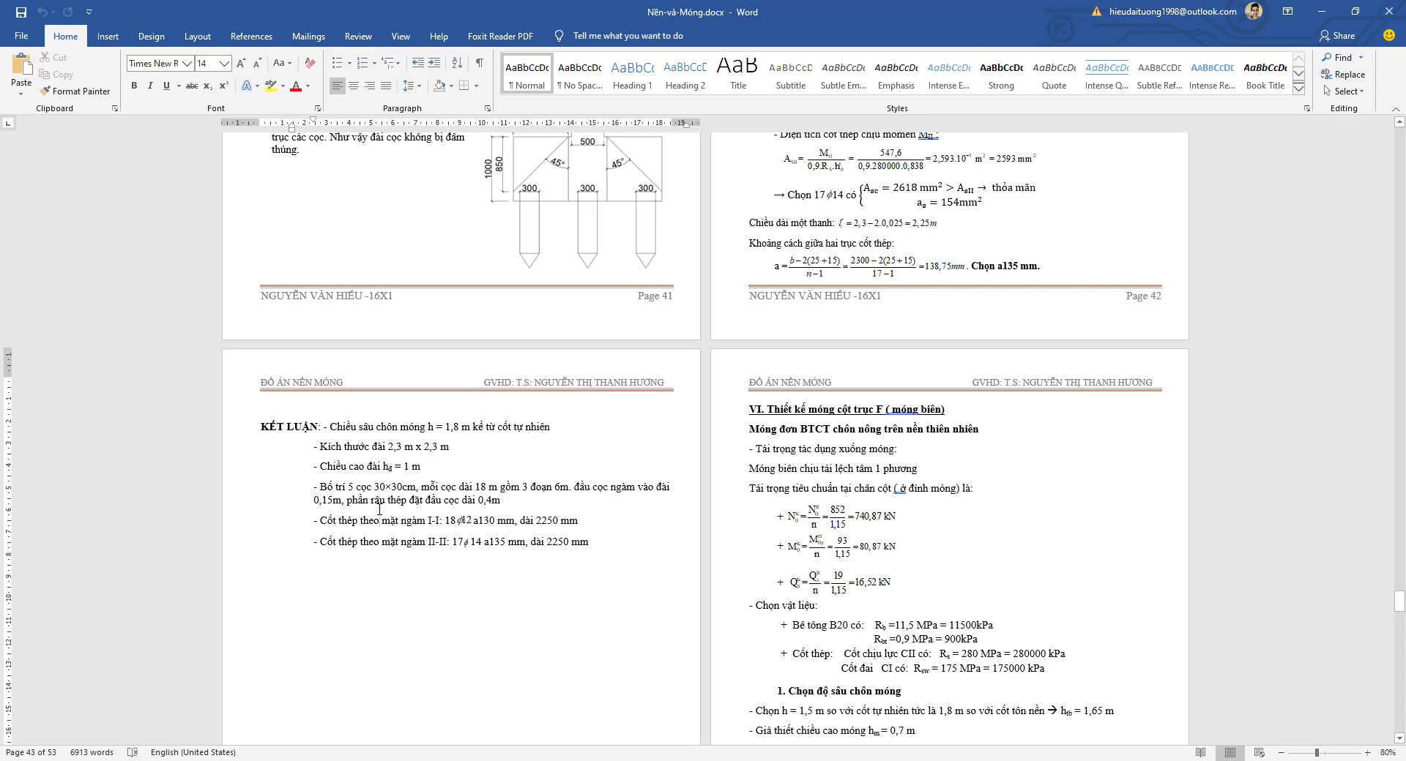
# Review the Word conclusions: 18Ø12 a130 and 17Ø14 a135 bars, 2250 mm long.
pyautogui.scroll(3, 380, 510)
pyautogui.scroll(2, 381, 511)
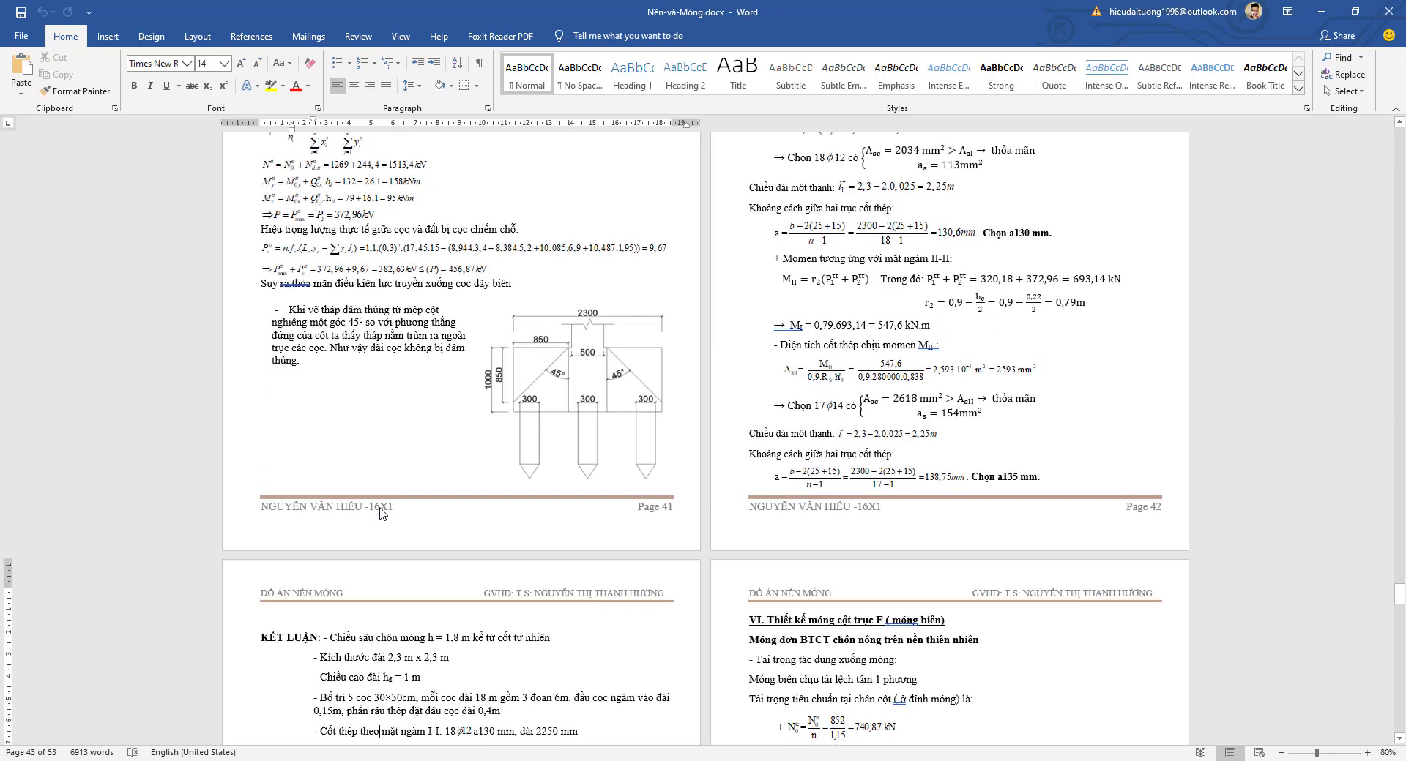
pyautogui.scroll(2, 383, 516)
pyautogui.scroll(2, 392, 535)
pyautogui.scroll(-6, 410, 553)
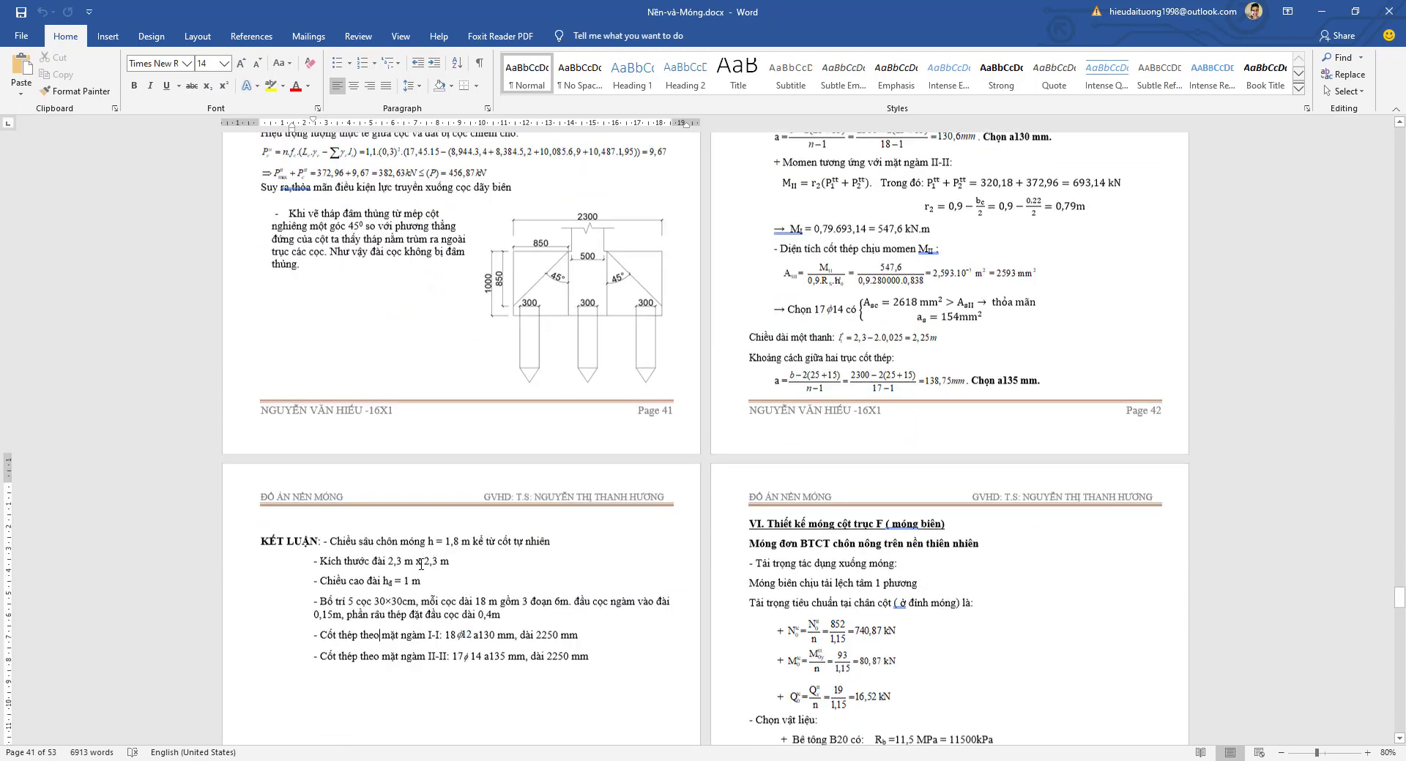
pyautogui.scroll(-3, 421, 564)
# Compare with the Foxit drawing, then return to the Revit 3D model of the footings.
pyautogui.hotkey('alt', 'Tab')
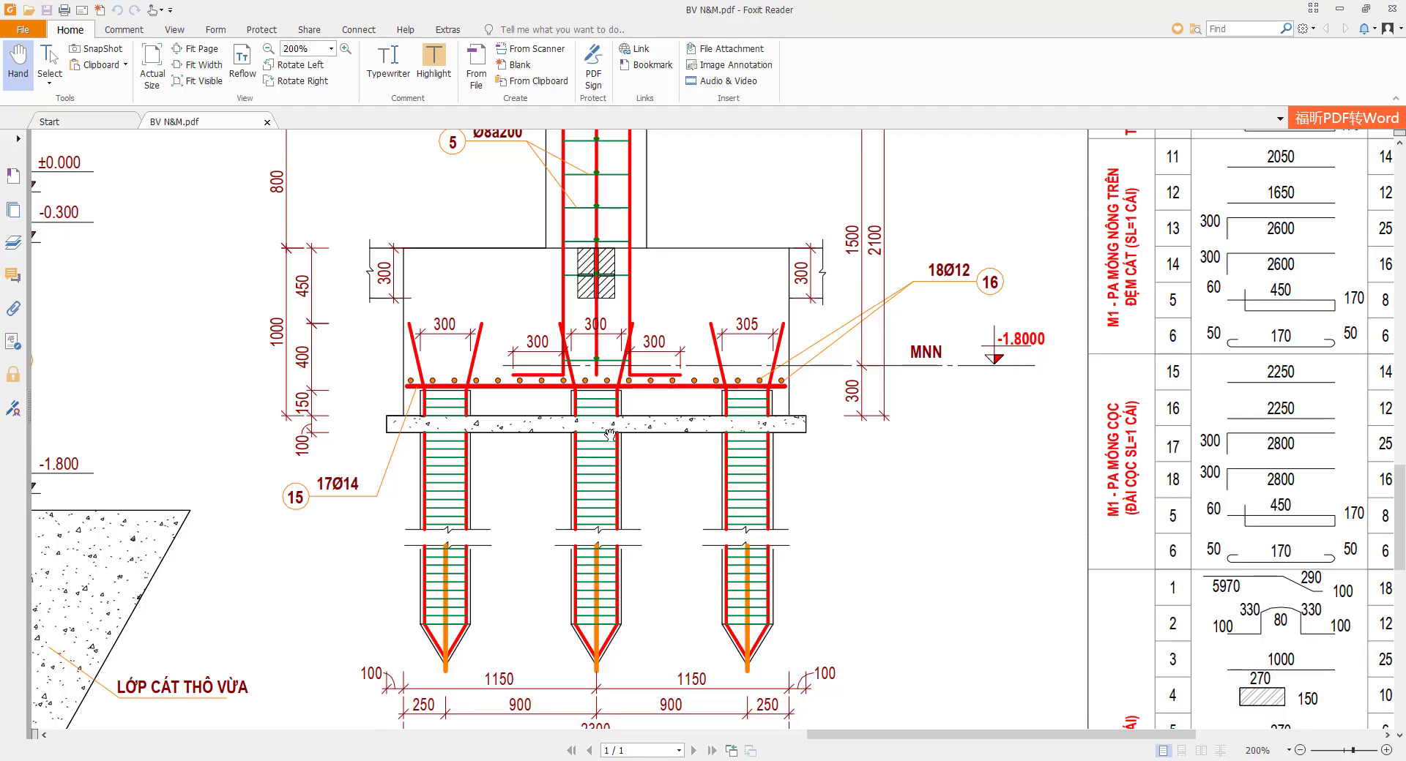
pyautogui.keyDown('ctrl'); pyautogui.scroll(-1, 629, 418); pyautogui.keyUp('ctrl')
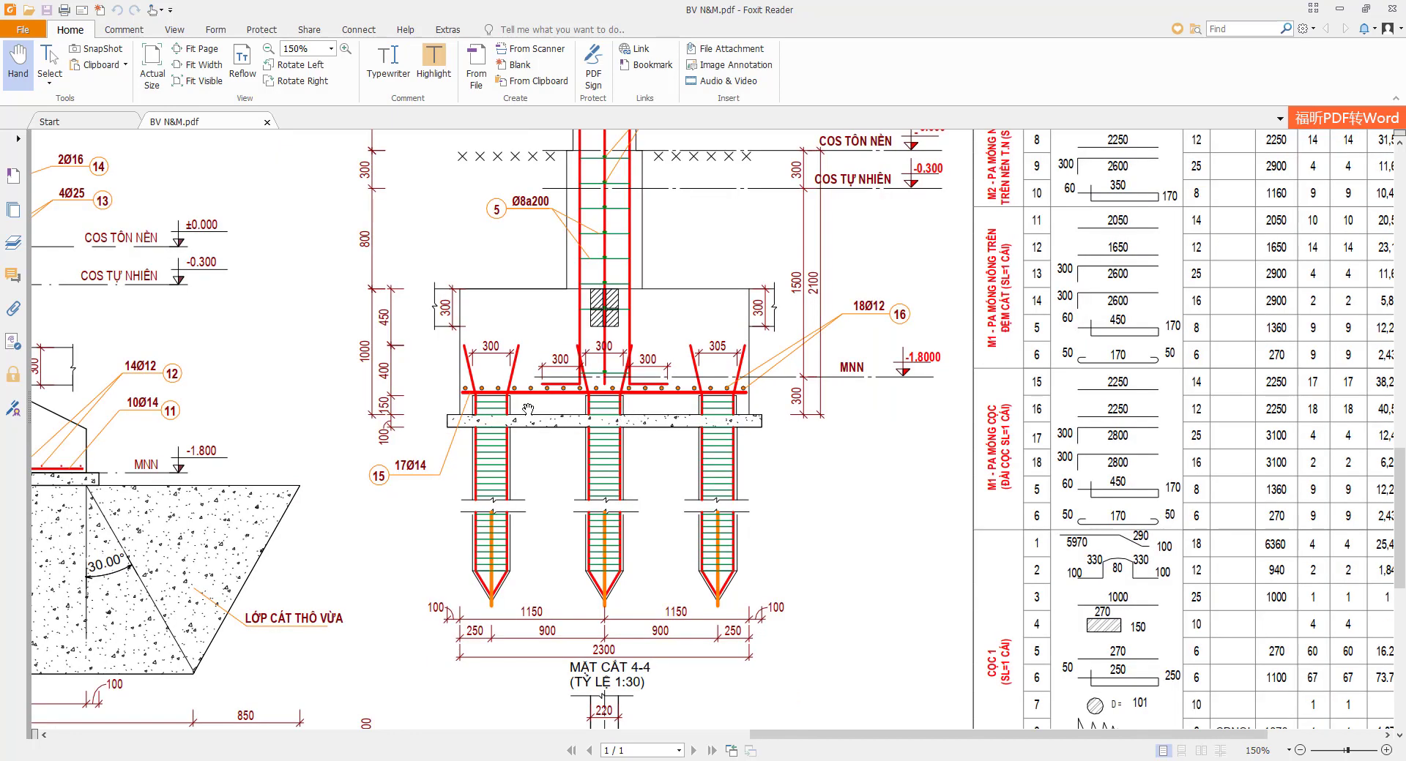
pyautogui.keyDown('ctrl'); pyautogui.scroll(3, 476, 401); pyautogui.keyUp('ctrl')
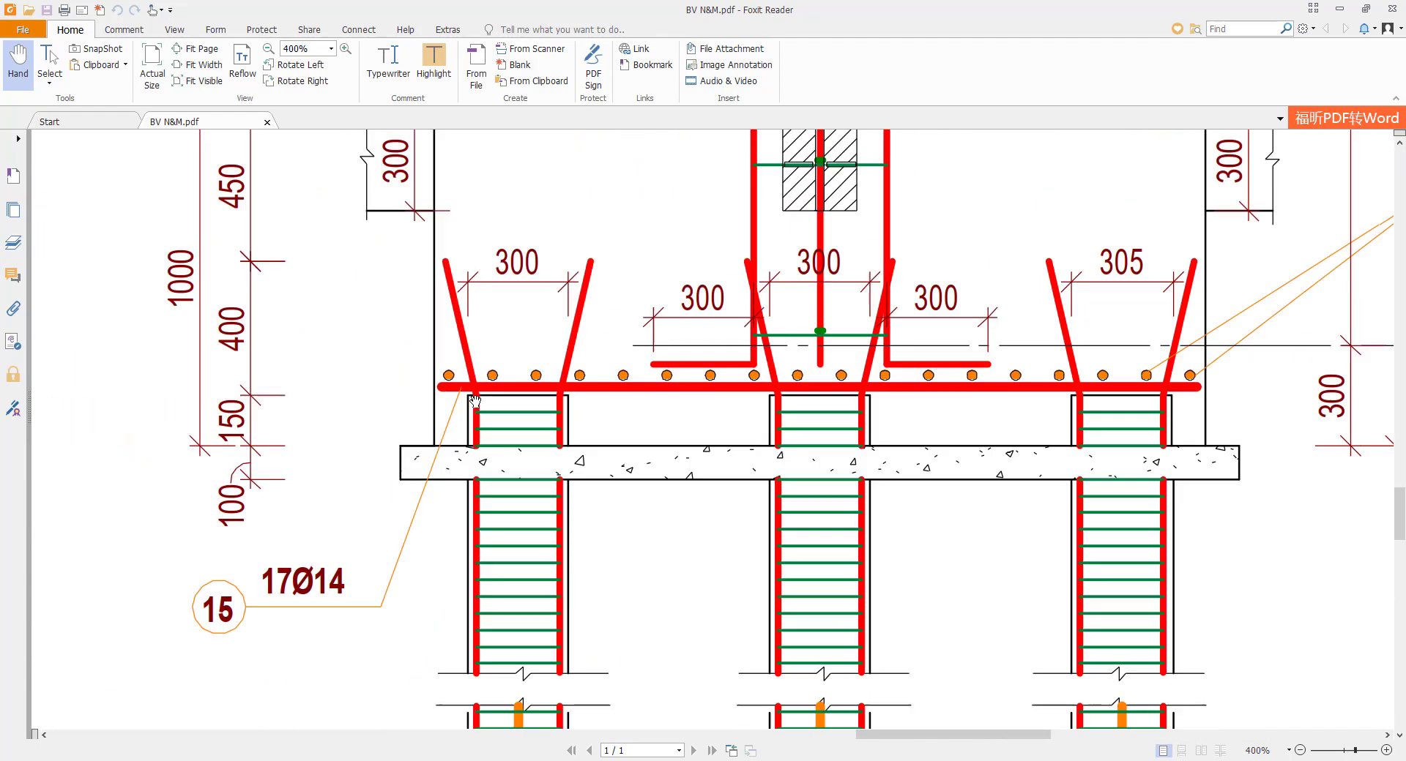
pyautogui.click(275, 760)
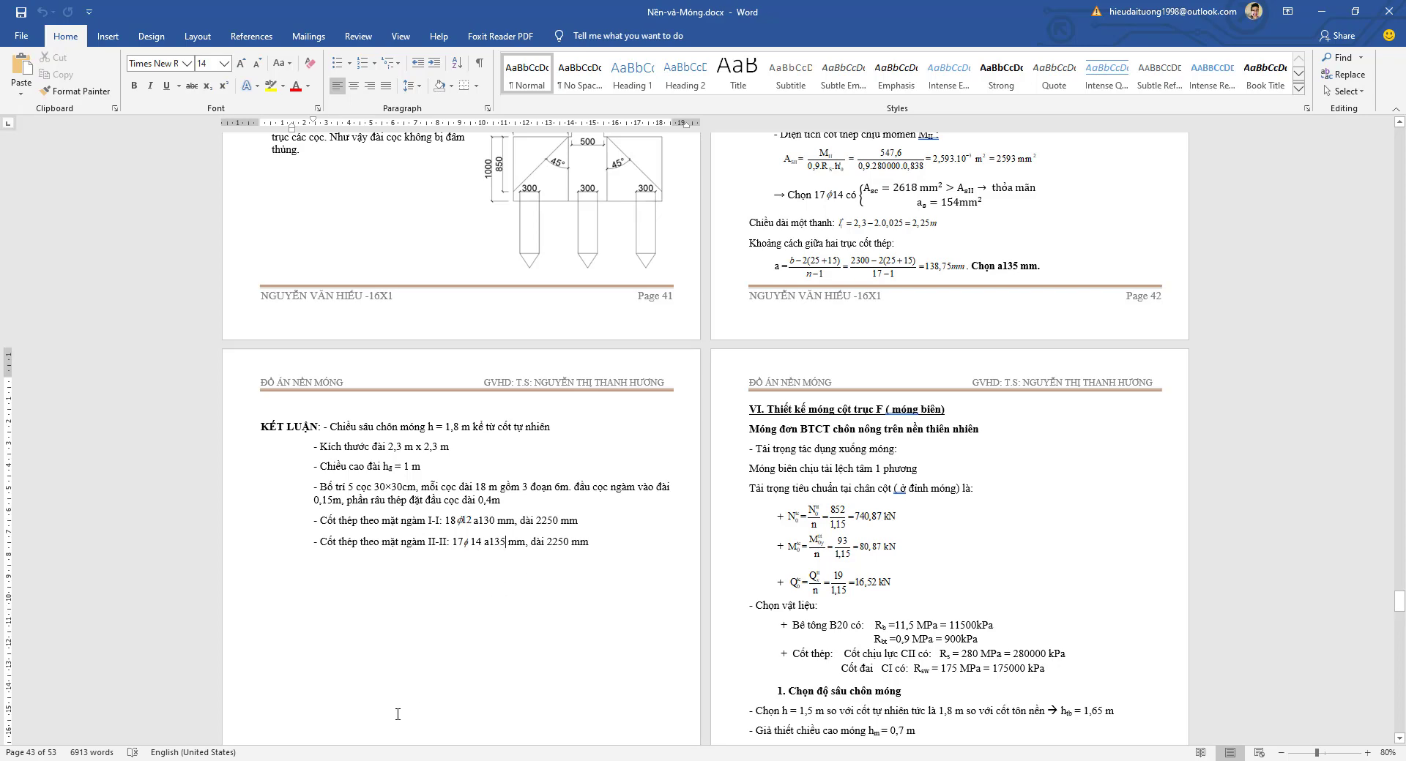
pyautogui.hotkey('alt', 'Tab')
pyautogui.keyDown('shift'); pyautogui.moveTo(792, 501); pyautogui.dragTo(760, 564, button='middle'); pyautogui.keyUp('shift')
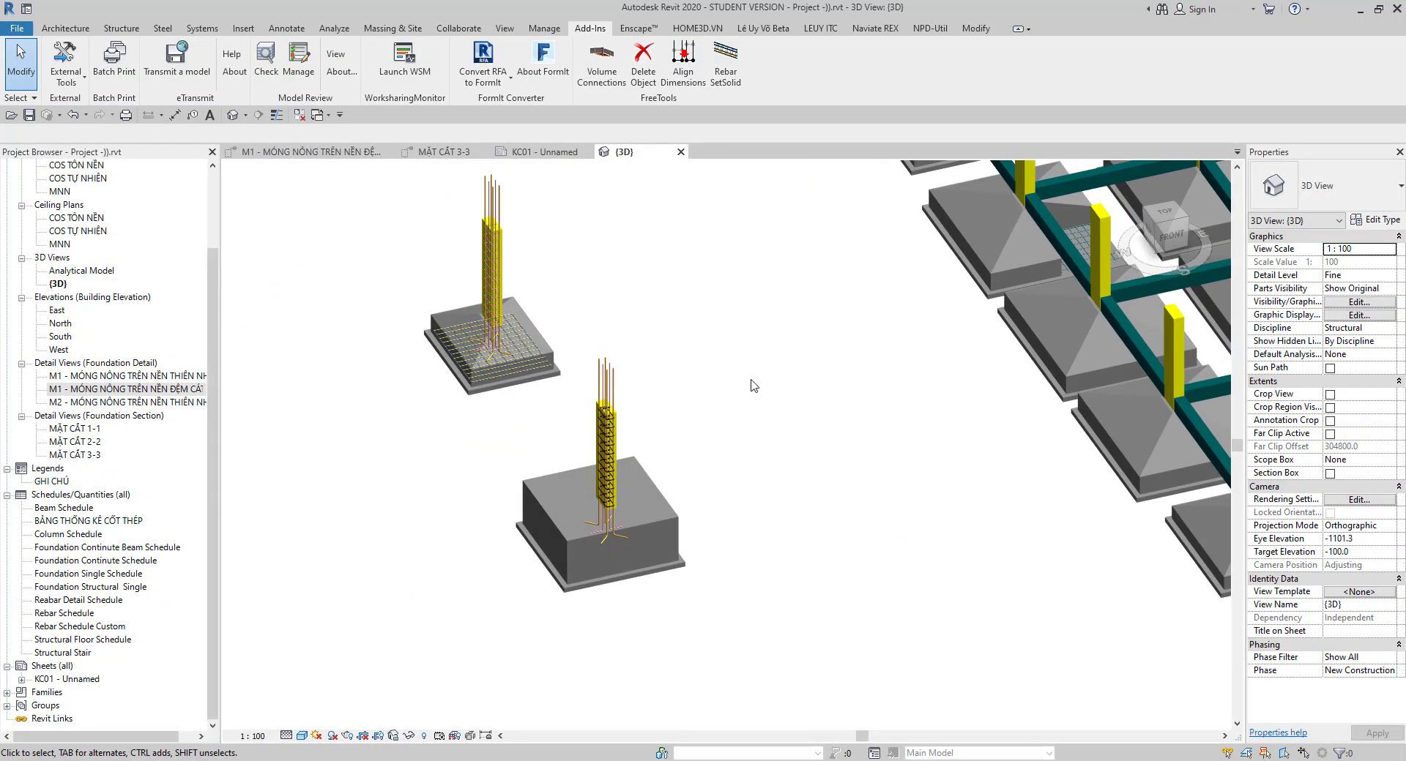
# Open the MẶT BẰNG KẾT CẤU MÓNG foundation plan and pan to the left-hand foundations.
pyautogui.moveTo(754, 386); pyautogui.dragTo(712, 382, button='middle')
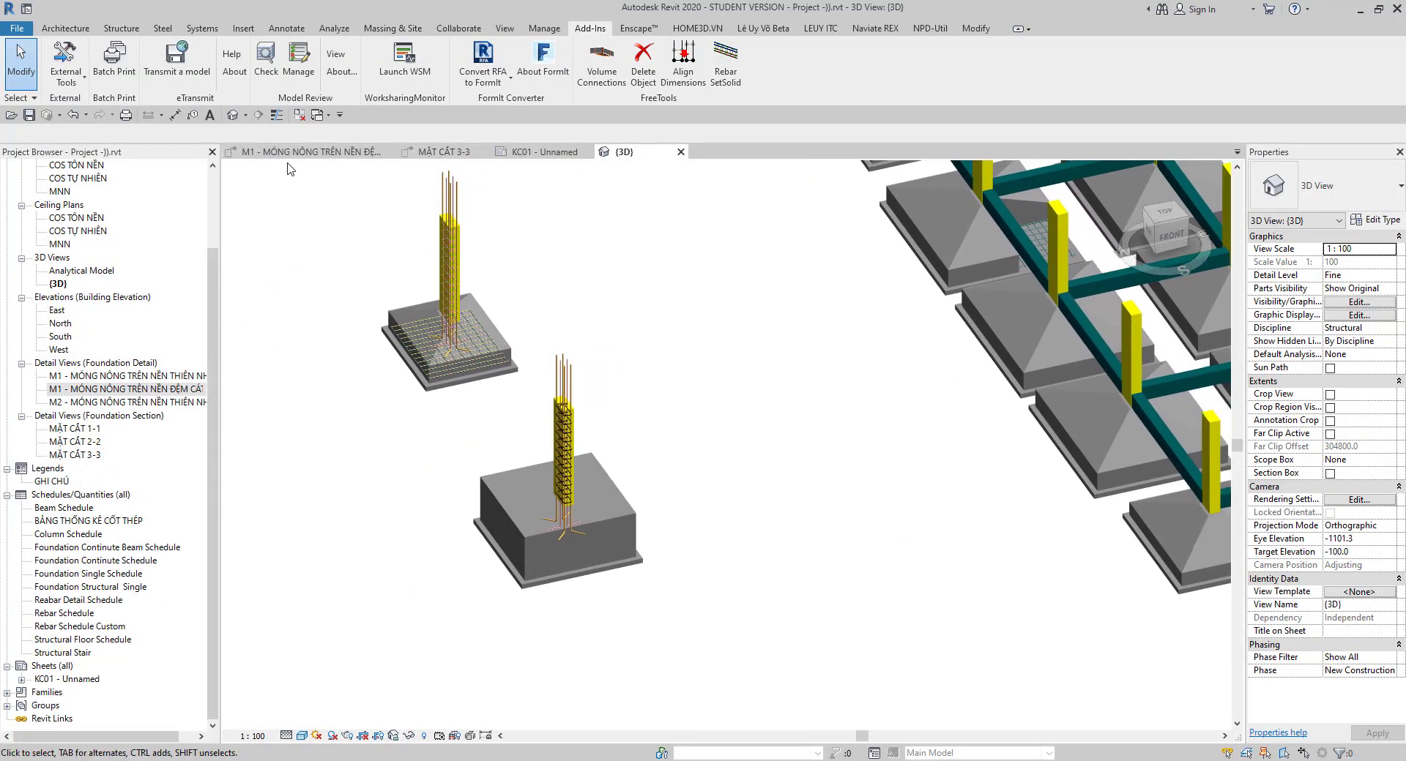
pyautogui.scroll(5, 100, 221)
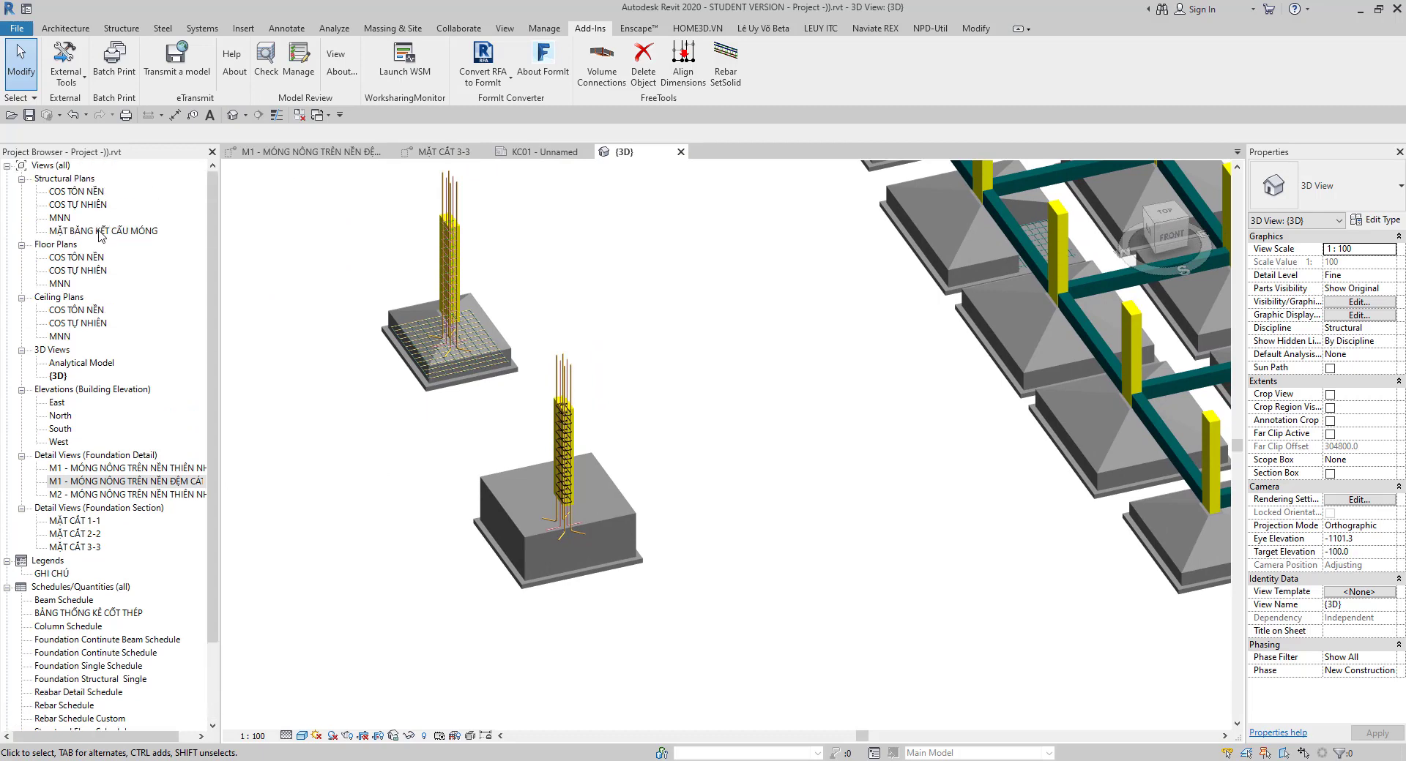
pyautogui.doubleClick(100, 231)
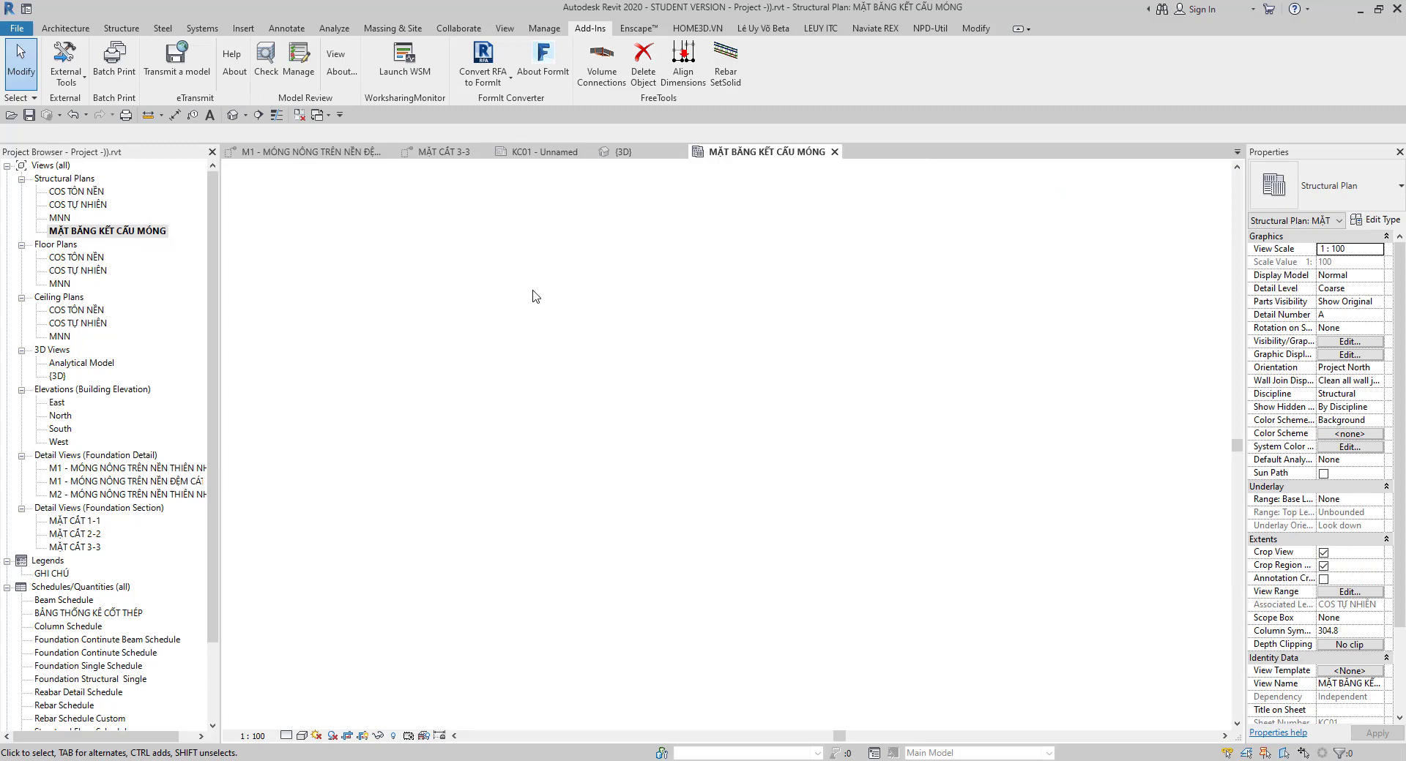
pyautogui.moveTo(398, 351)
pyautogui.mouseDown(button='middle')
pyautogui.moveTo(492, 412)
pyautogui.moveTo(518, 381)
pyautogui.mouseUp(button='middle')
pyautogui.scroll(5, 518, 463)
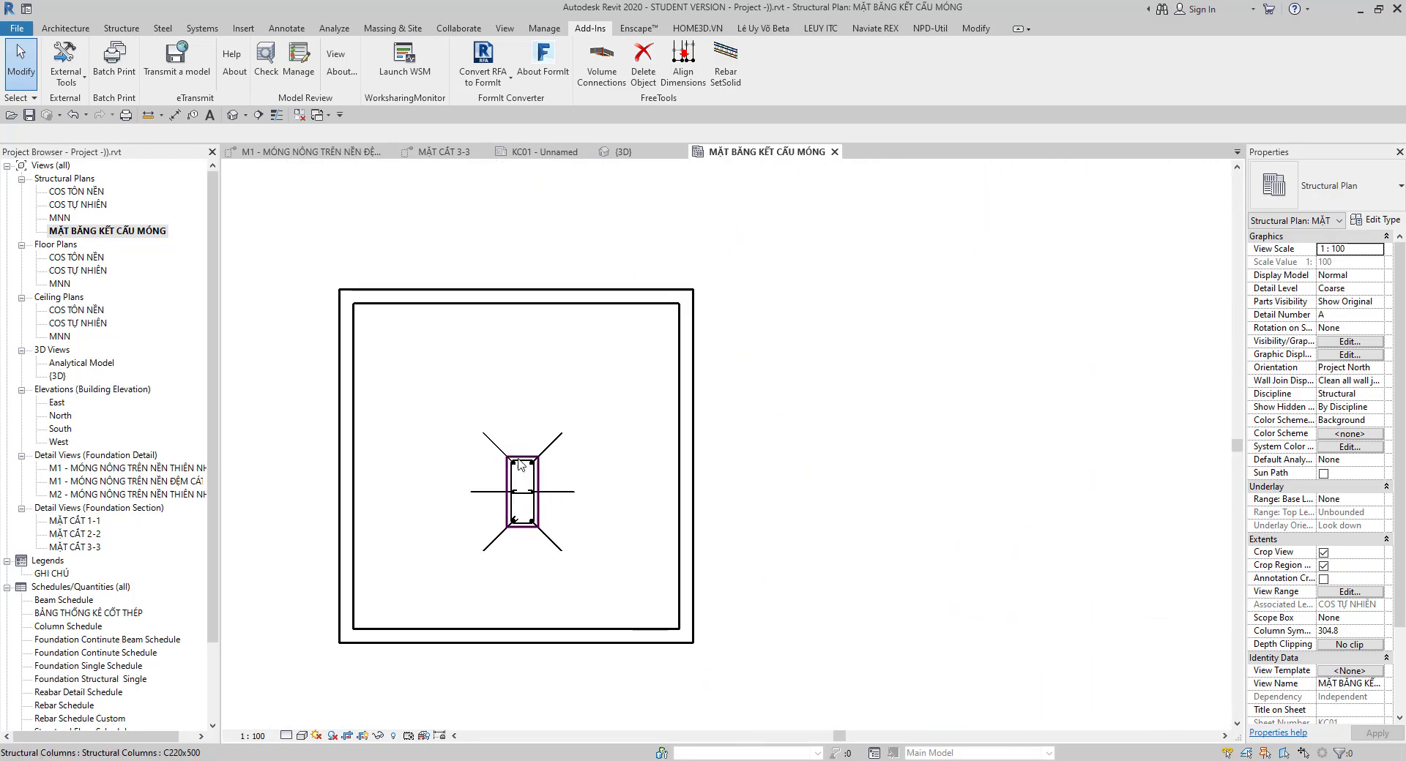
pyautogui.scroll(-2, 395, 410)
# Select the column and nudge it upward within its footing.
pyautogui.moveTo(292, 386); pyautogui.dragTo(652, 547)
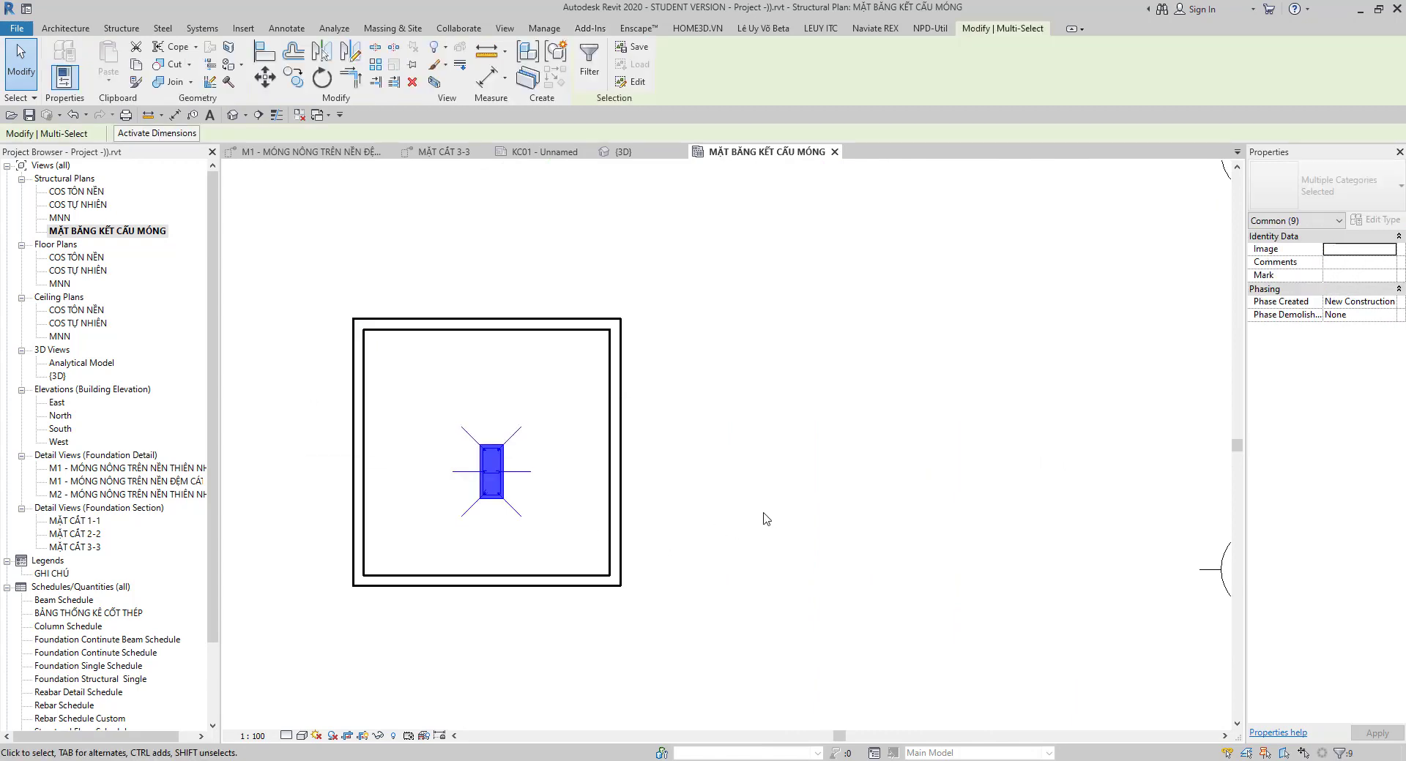
pyautogui.moveTo(490, 451); pyautogui.dragTo(481, 425)
pyautogui.click(734, 464)
pyautogui.scroll(2, 486, 398)
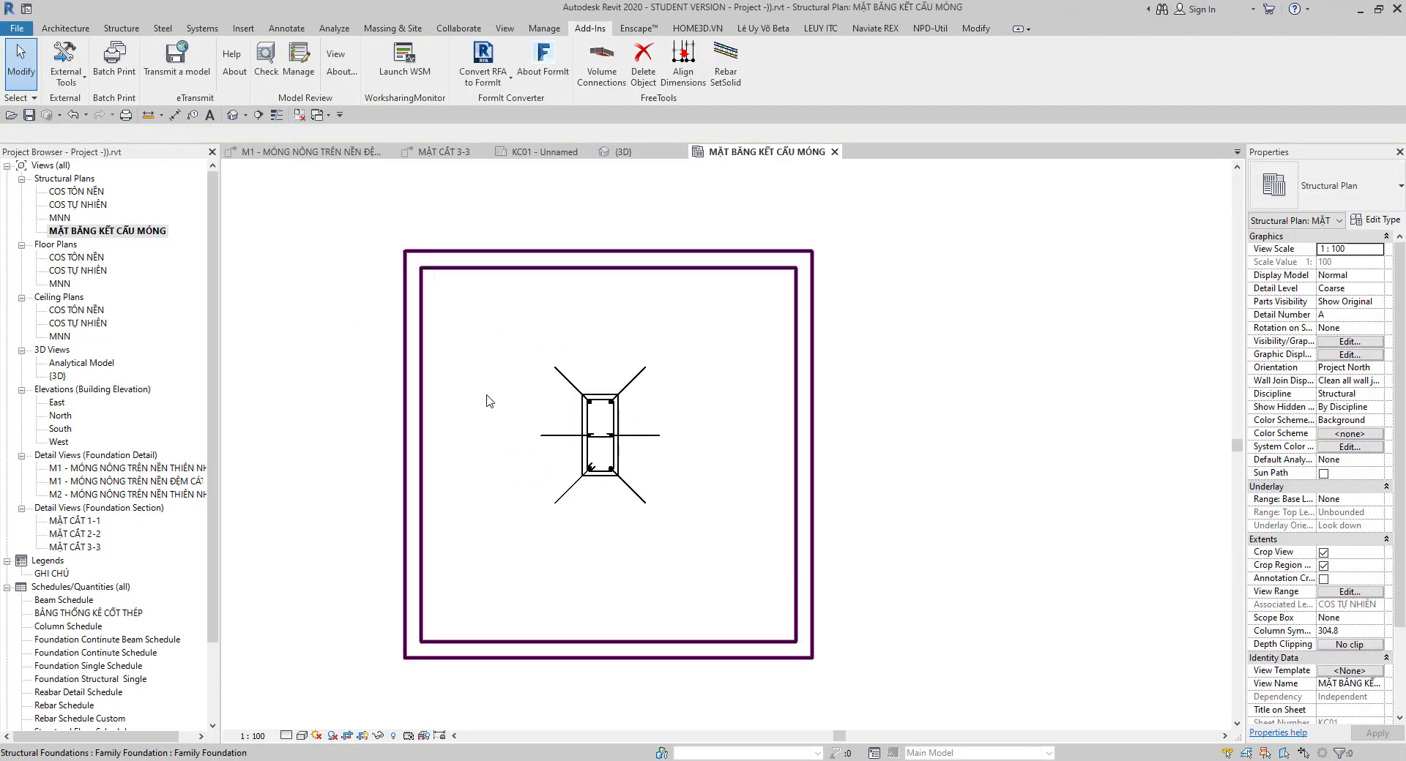
# Move the column and dowel bars with MV from the rebar midpoint to a new spot.
pyautogui.moveTo(356, 338); pyautogui.dragTo(927, 613)
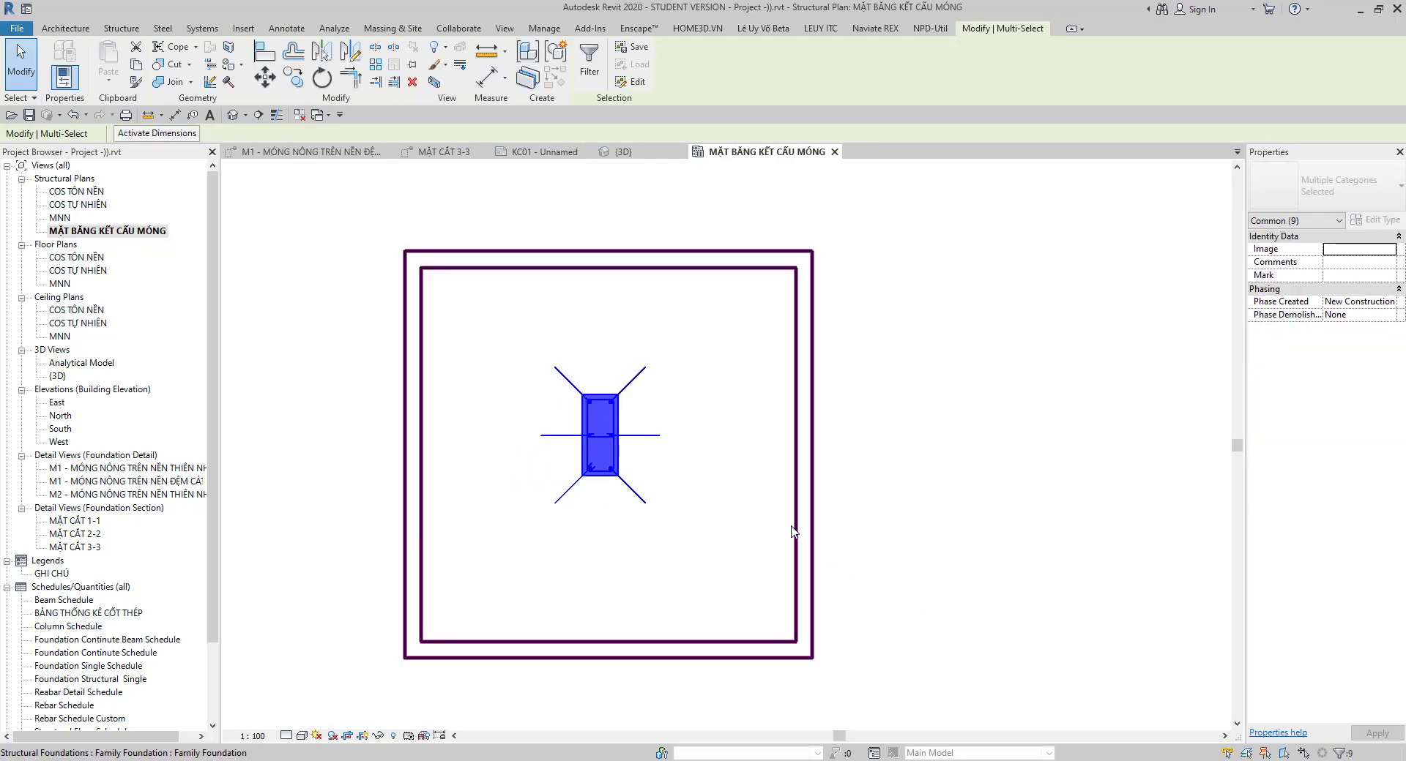
pyautogui.press('m')
pyautogui.press('v')
pyautogui.scroll(3, 612, 425)
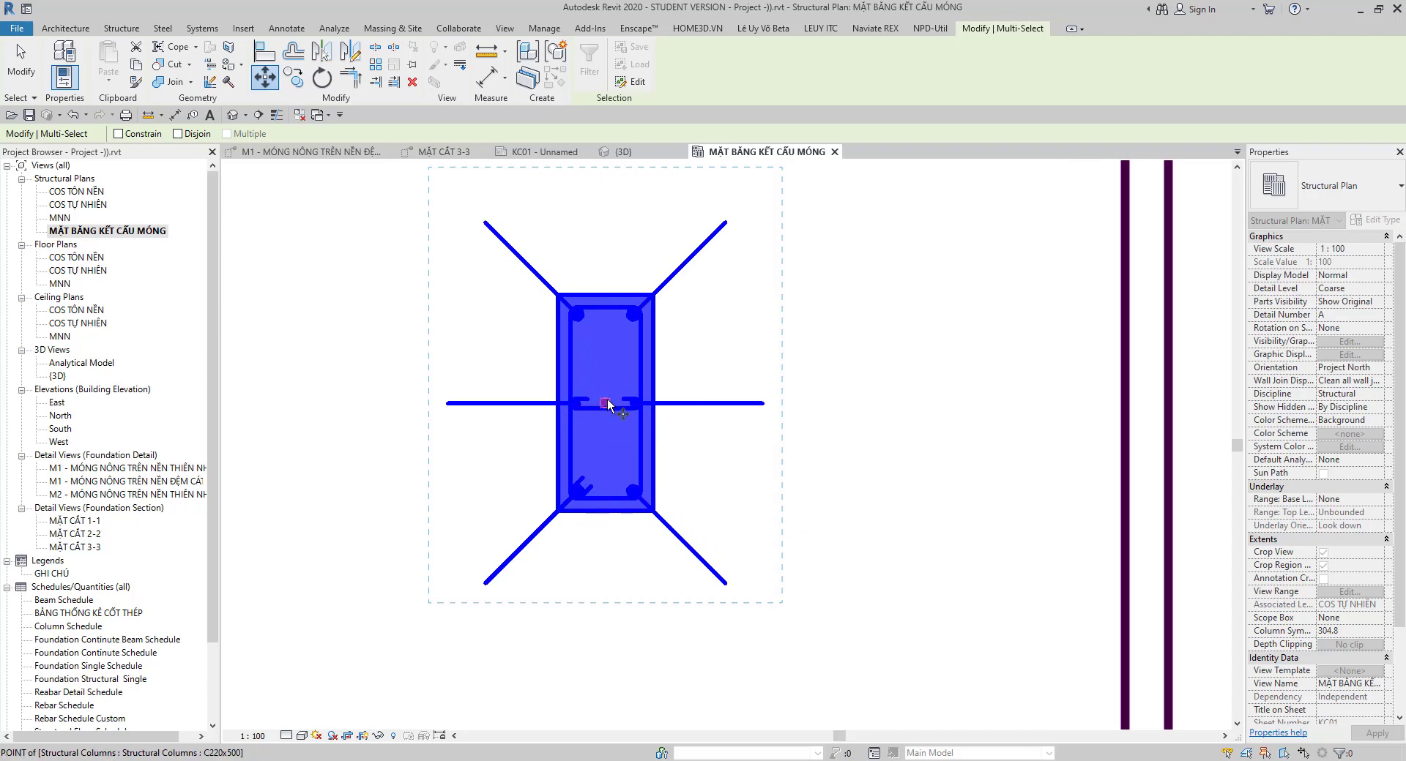
pyautogui.click(604, 405)
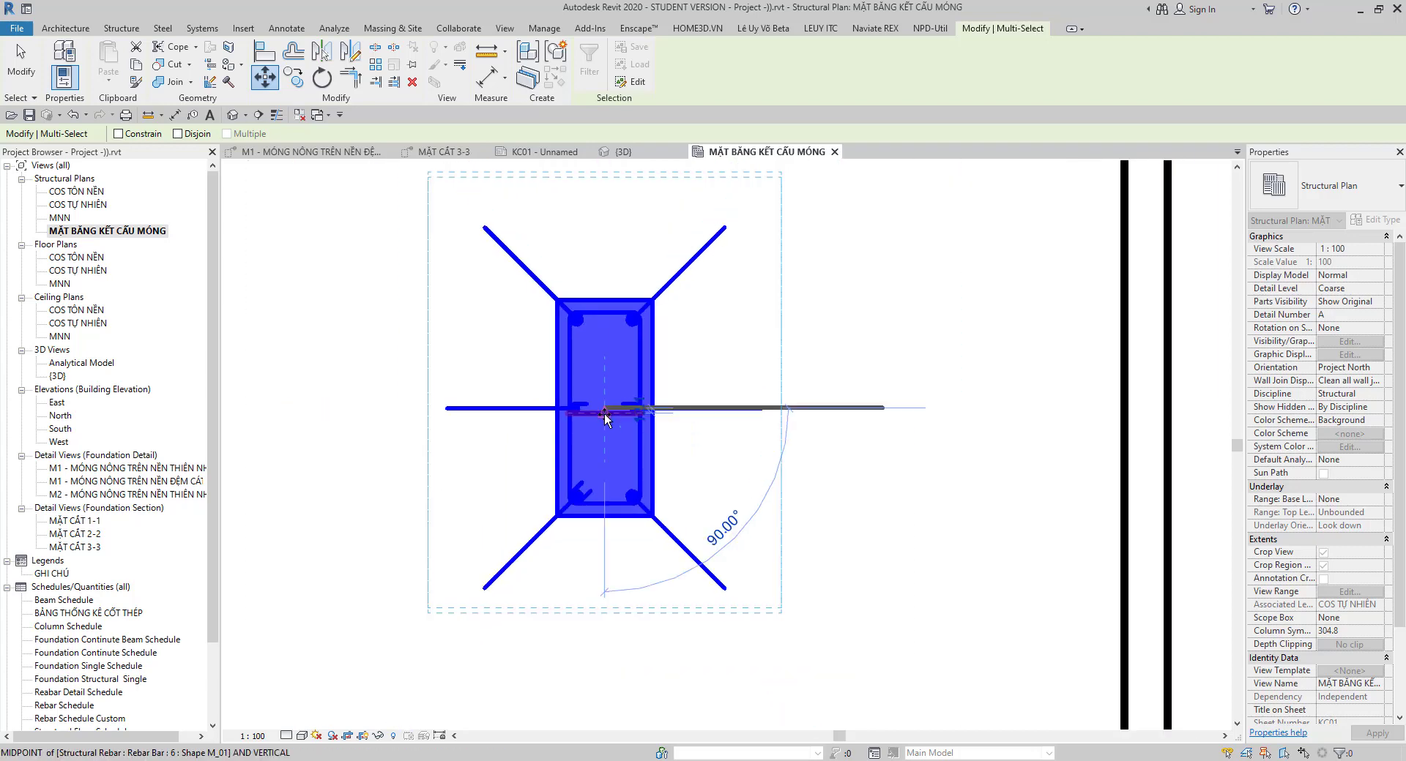
pyautogui.scroll(-2, 604, 415)
pyautogui.scroll(-2, 604, 425)
pyautogui.scroll(-1, 605, 446)
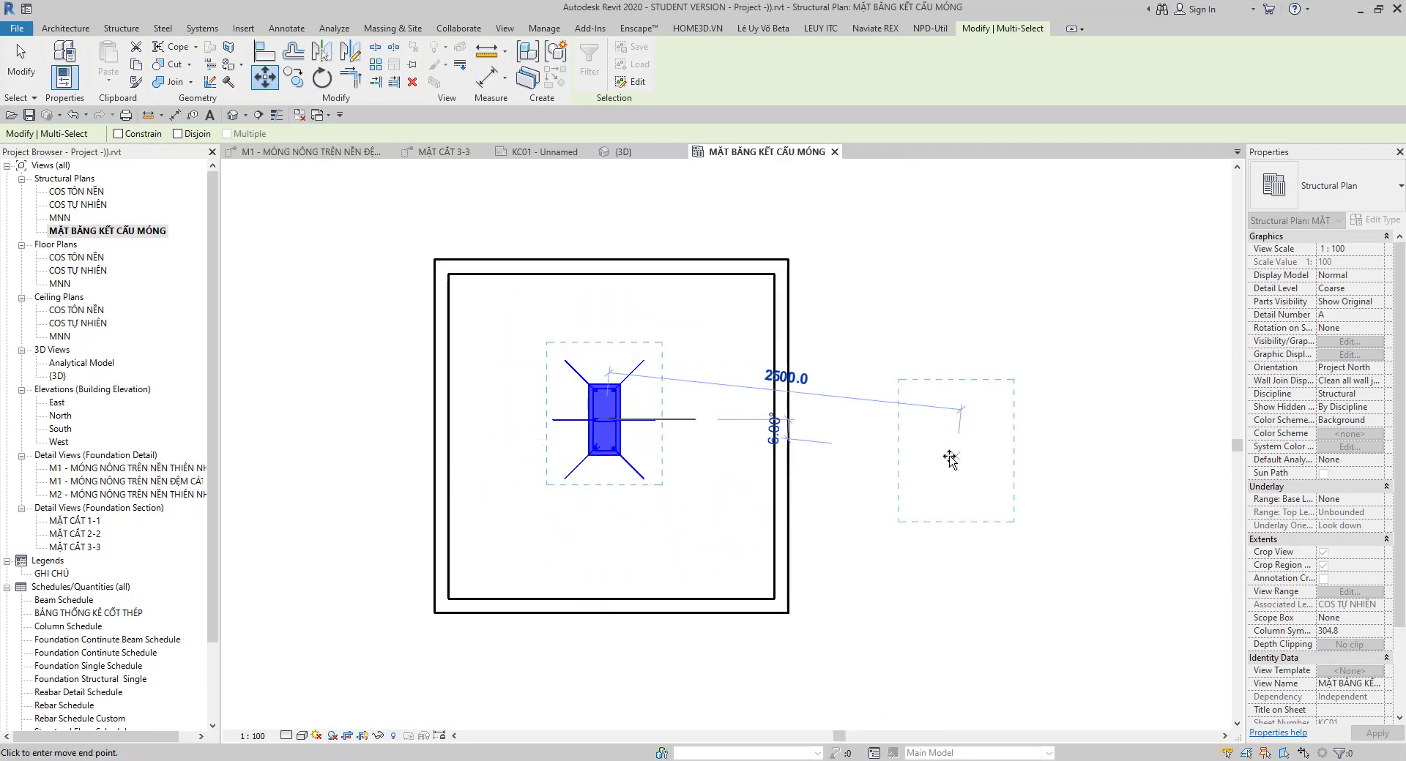
pyautogui.click(950, 459)
# Pan to the standalone footing beside the grid and clear the selection.
pyautogui.scroll(-2, 901, 540)
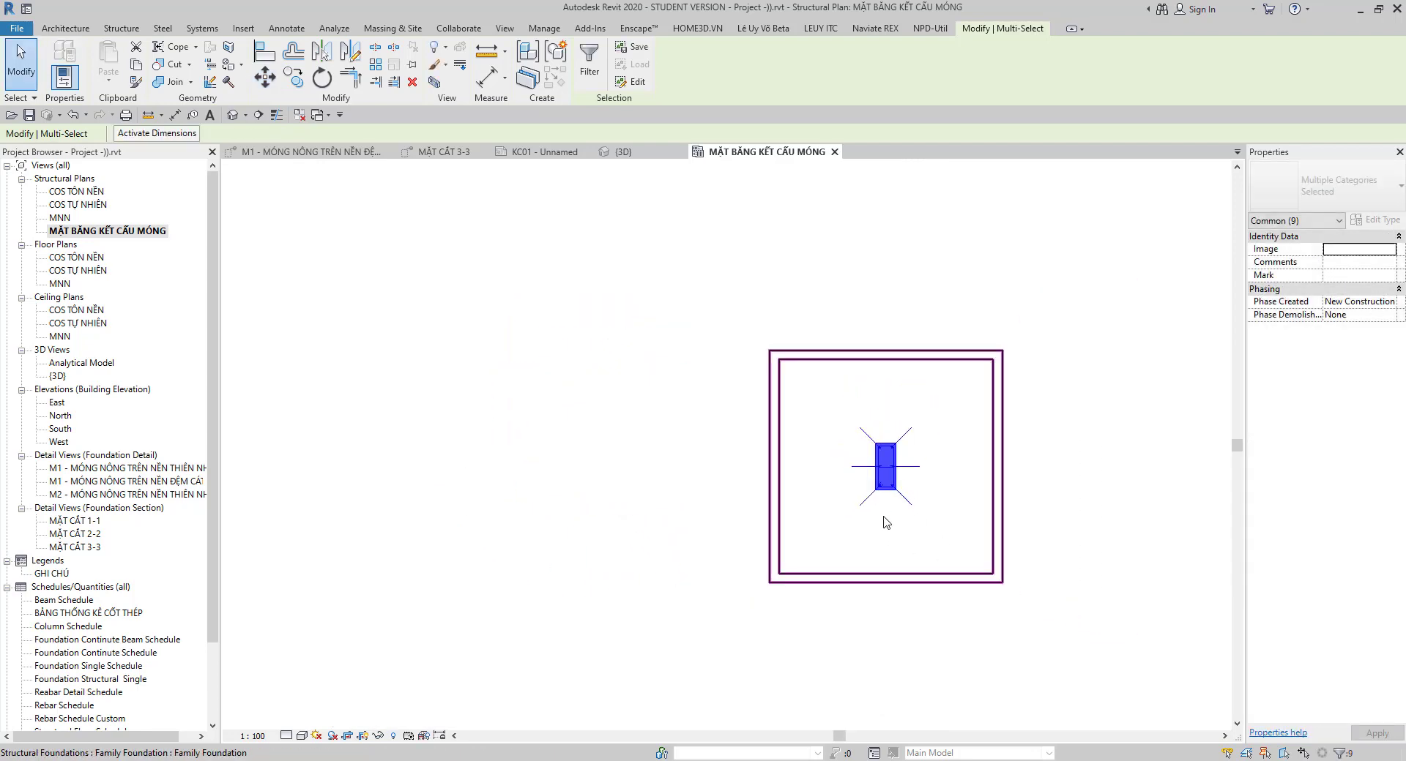
pyautogui.moveTo(886, 522); pyautogui.dragTo(710, 452, button='middle')
pyautogui.scroll(-4, 424, 407)
pyautogui.scroll(-2, 699, 446)
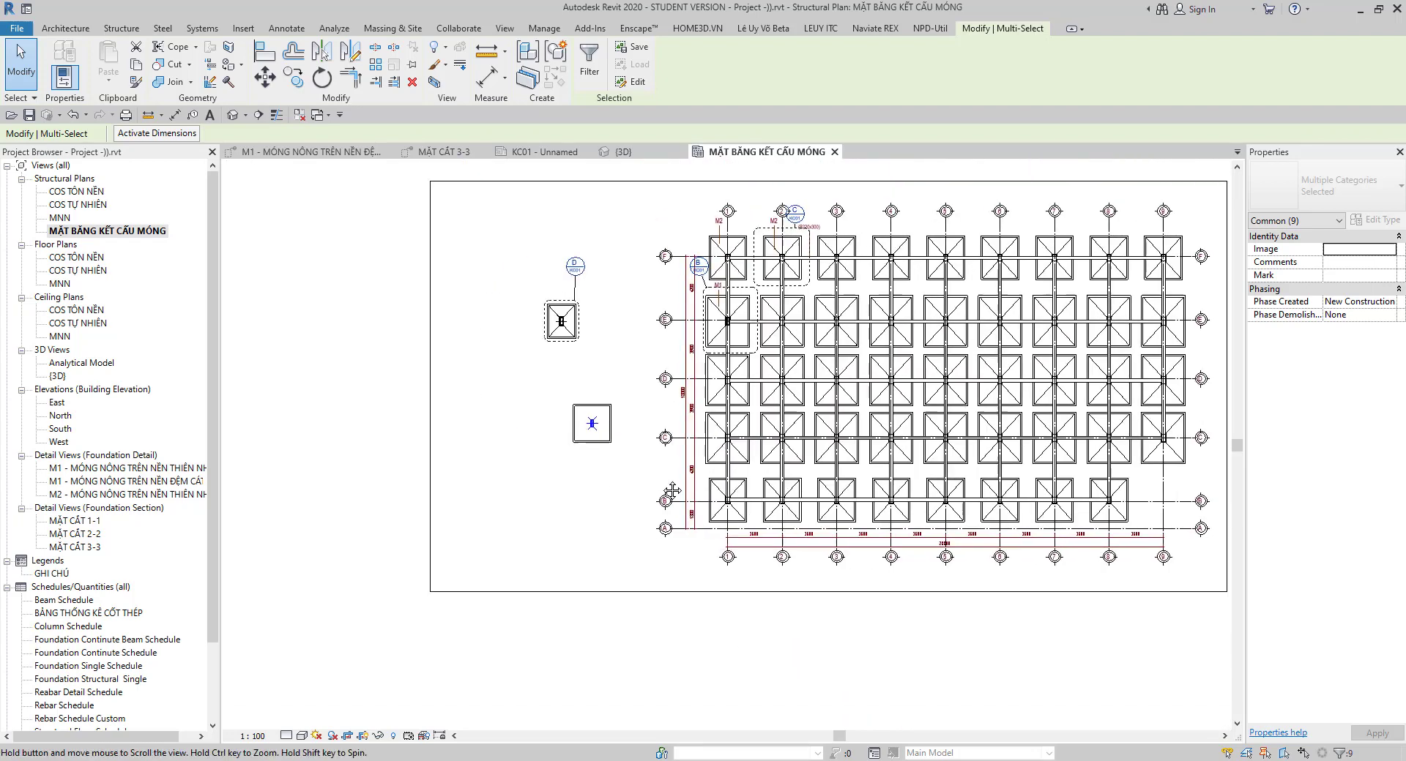
pyautogui.moveTo(586, 421); pyautogui.dragTo(642, 424, button='middle')
pyautogui.press('Escape')
pyautogui.scroll(6, 642, 423)
pyautogui.scroll(-4, 687, 510)
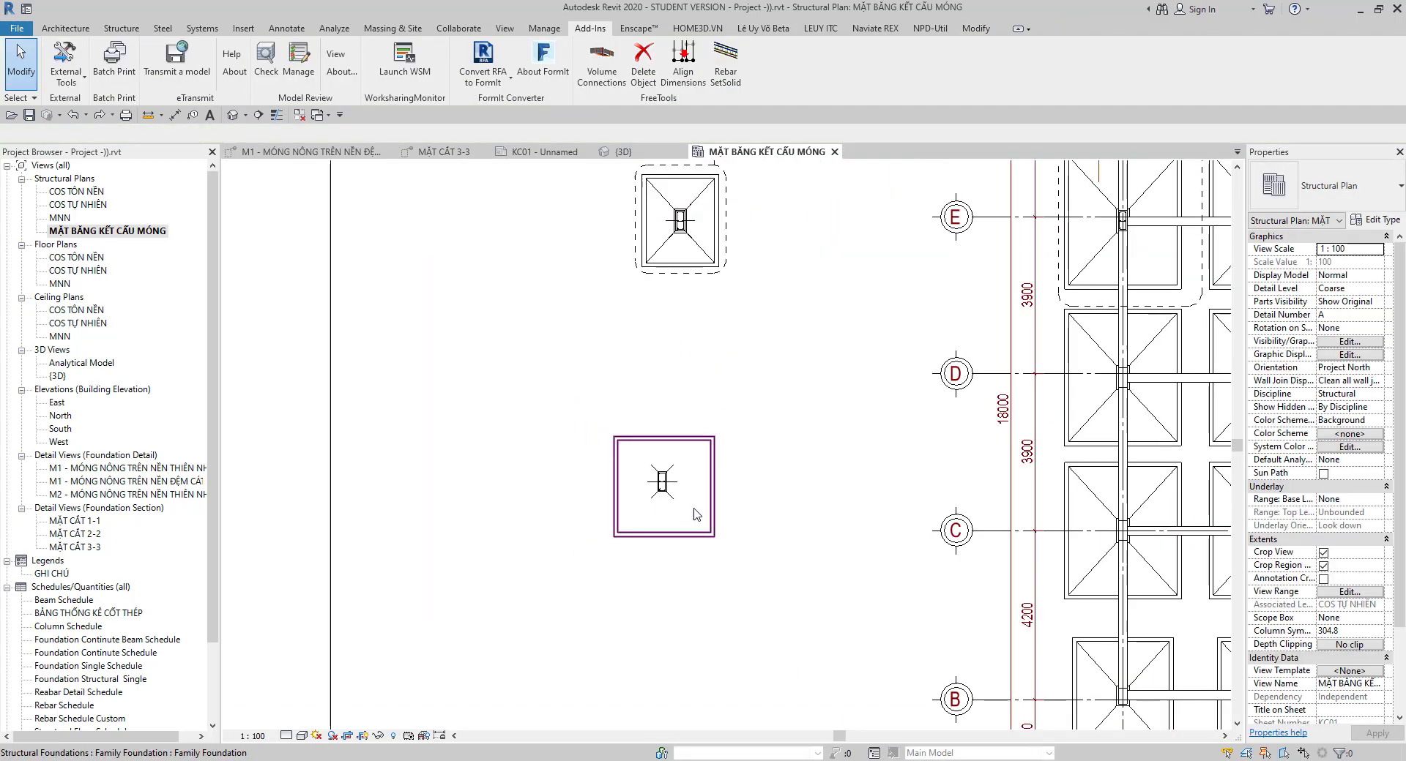
pyautogui.scroll(-3, 659, 469)
pyautogui.scroll(5, 524, 479)
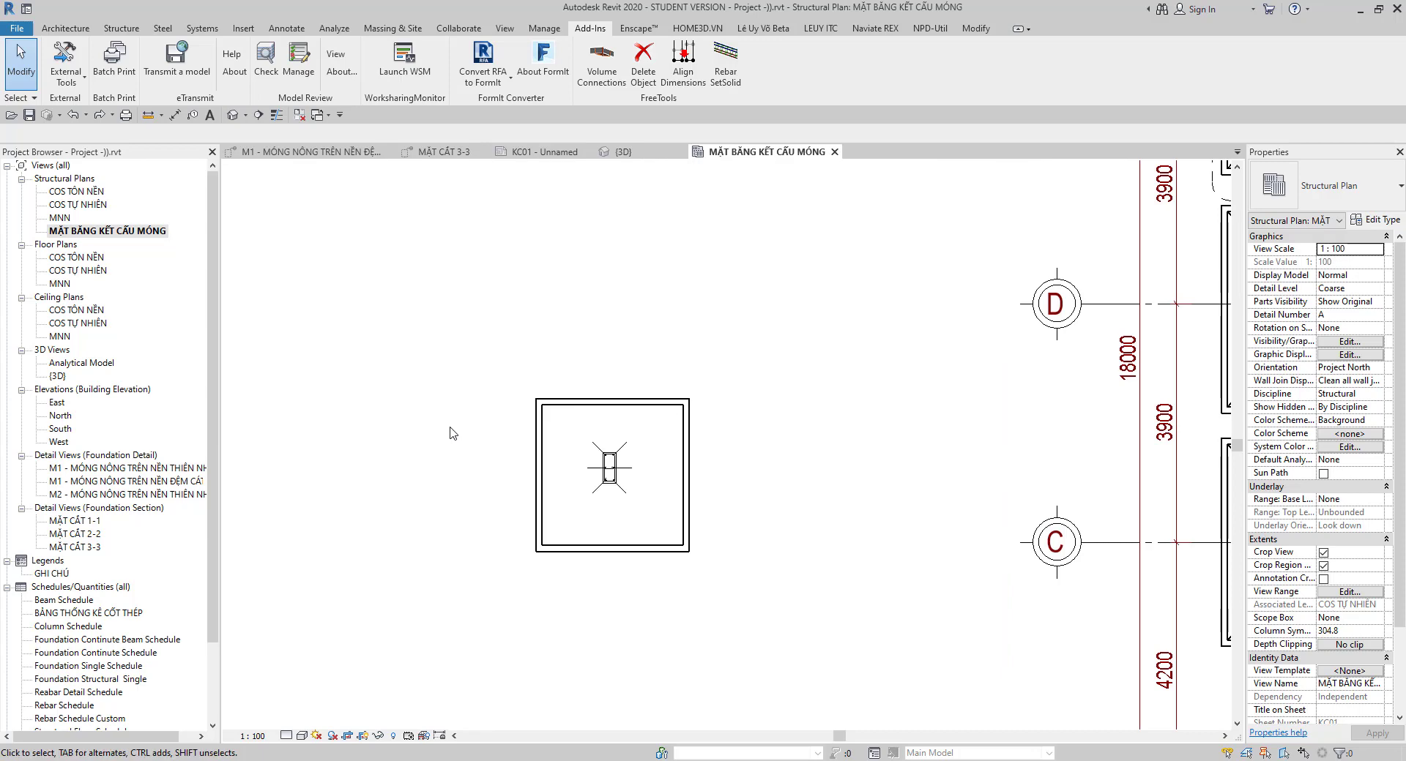
# Move the column and rebar from the column midpoint to the standalone footing's centre.
pyautogui.moveTo(452, 429); pyautogui.dragTo(762, 546)
pyautogui.moveTo(761, 523); pyautogui.dragTo(820, 503, button='middle')
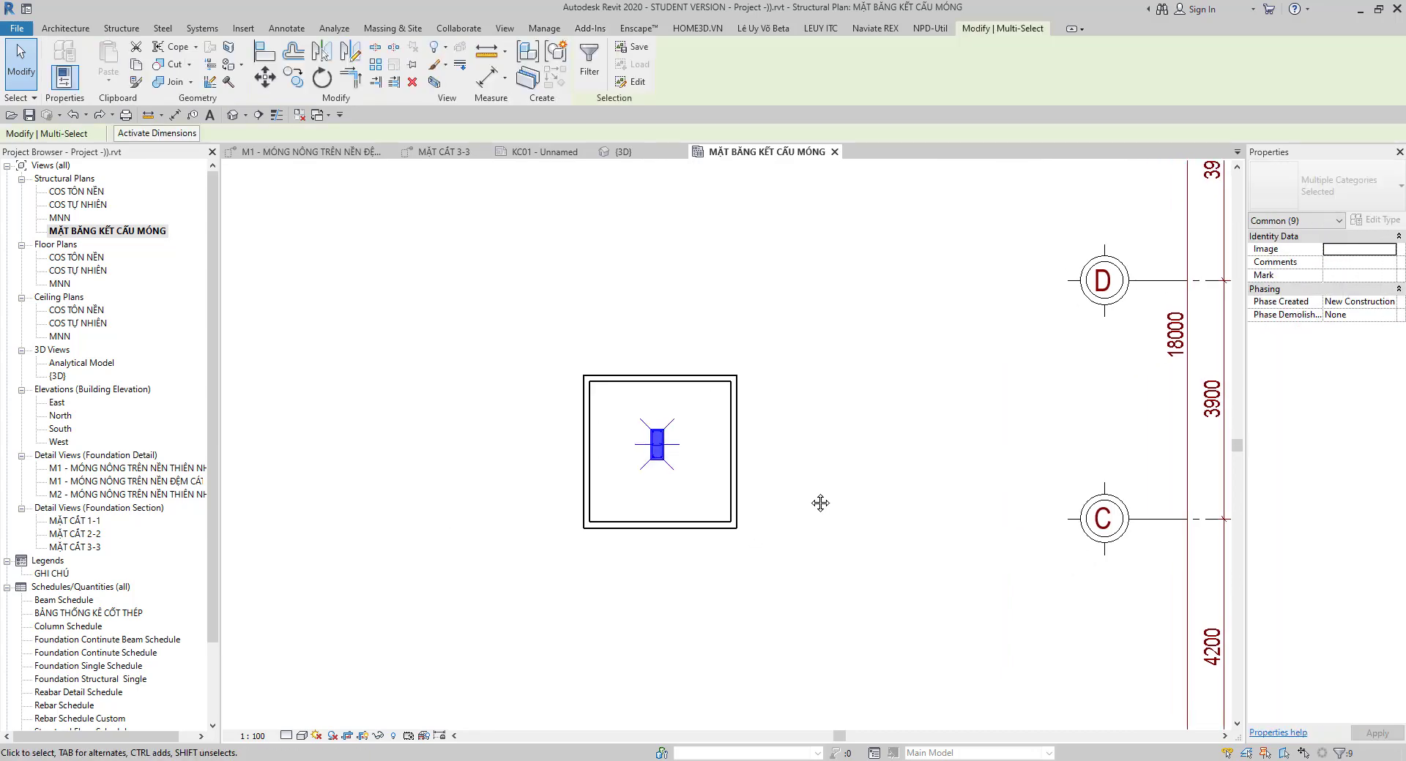
pyautogui.press('m')
pyautogui.press('v')
pyautogui.scroll(4, 677, 468)
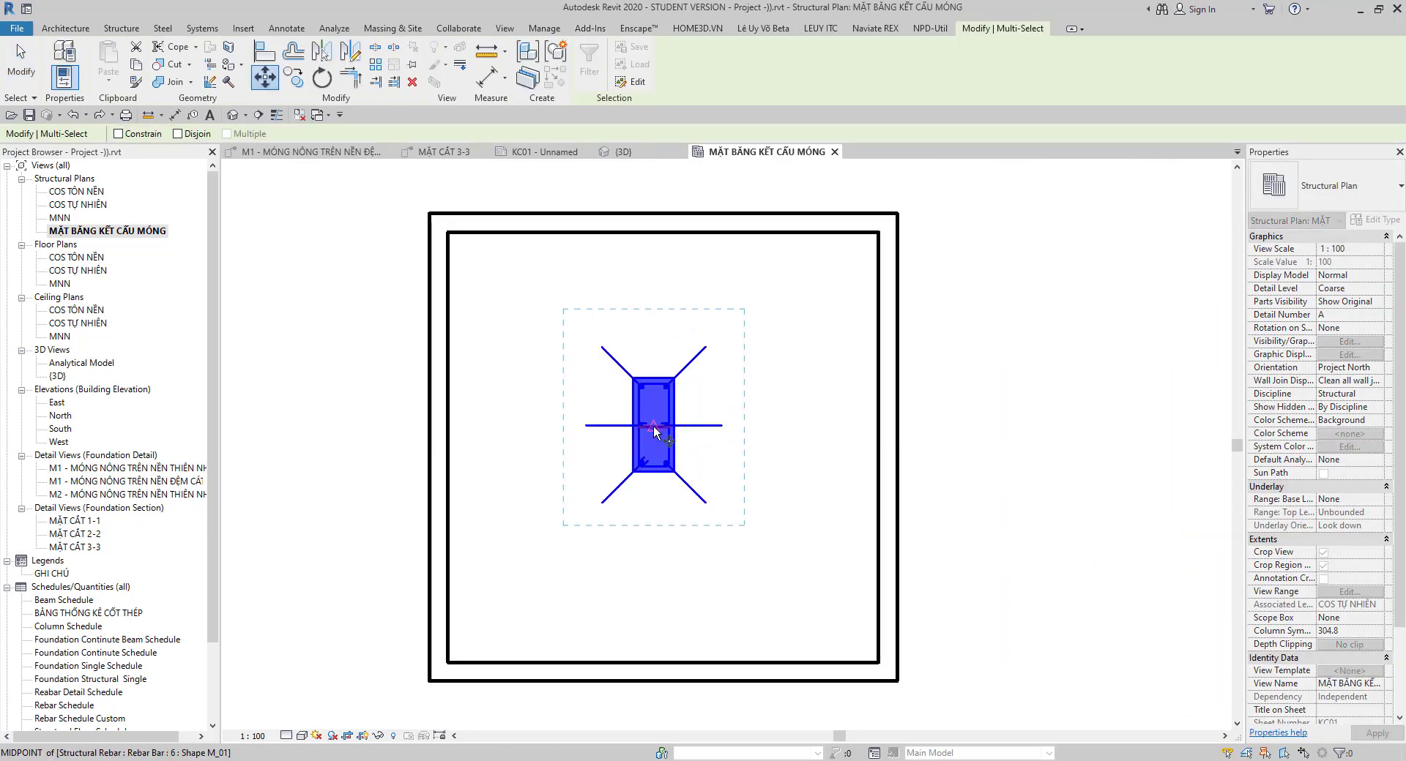
pyautogui.scroll(2, 653, 427)
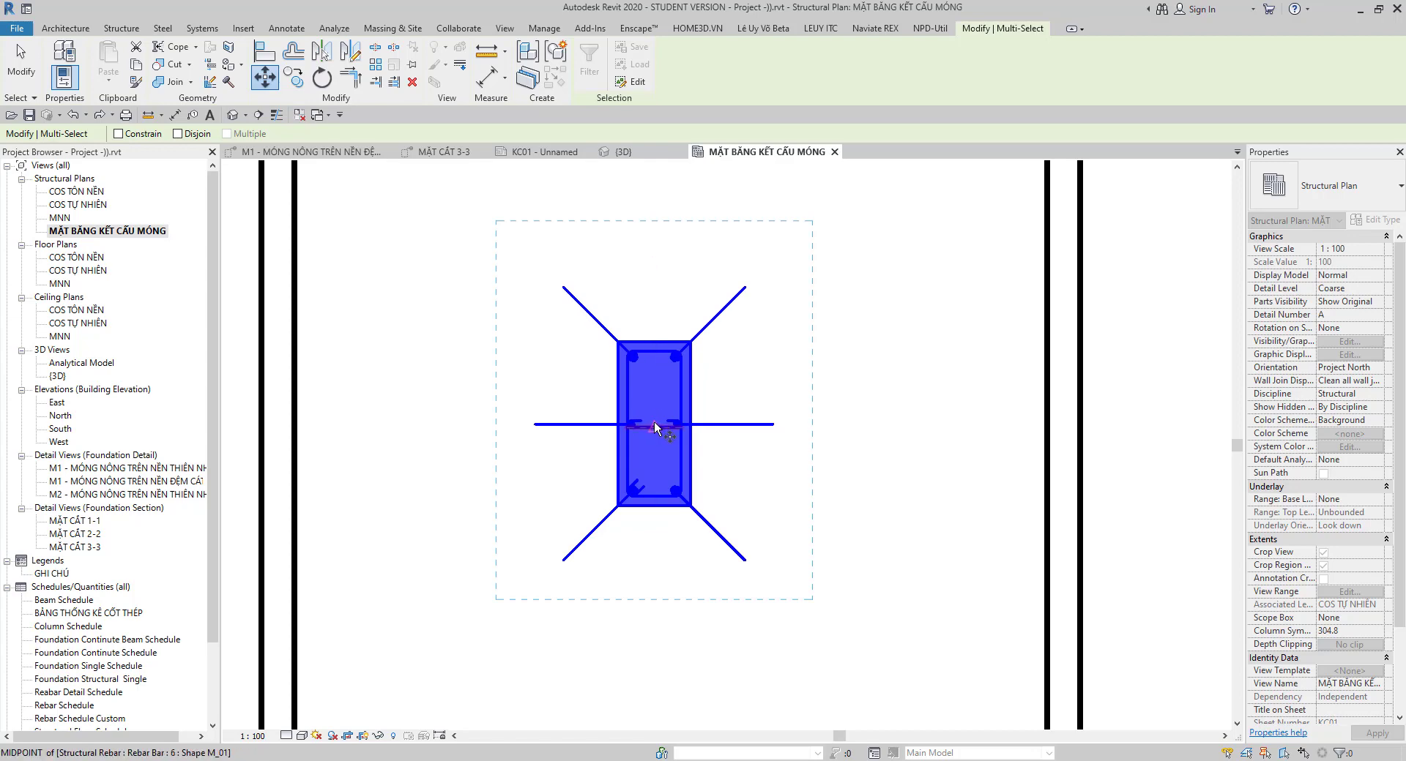
pyautogui.click(653, 424)
pyautogui.scroll(-3, 936, 454)
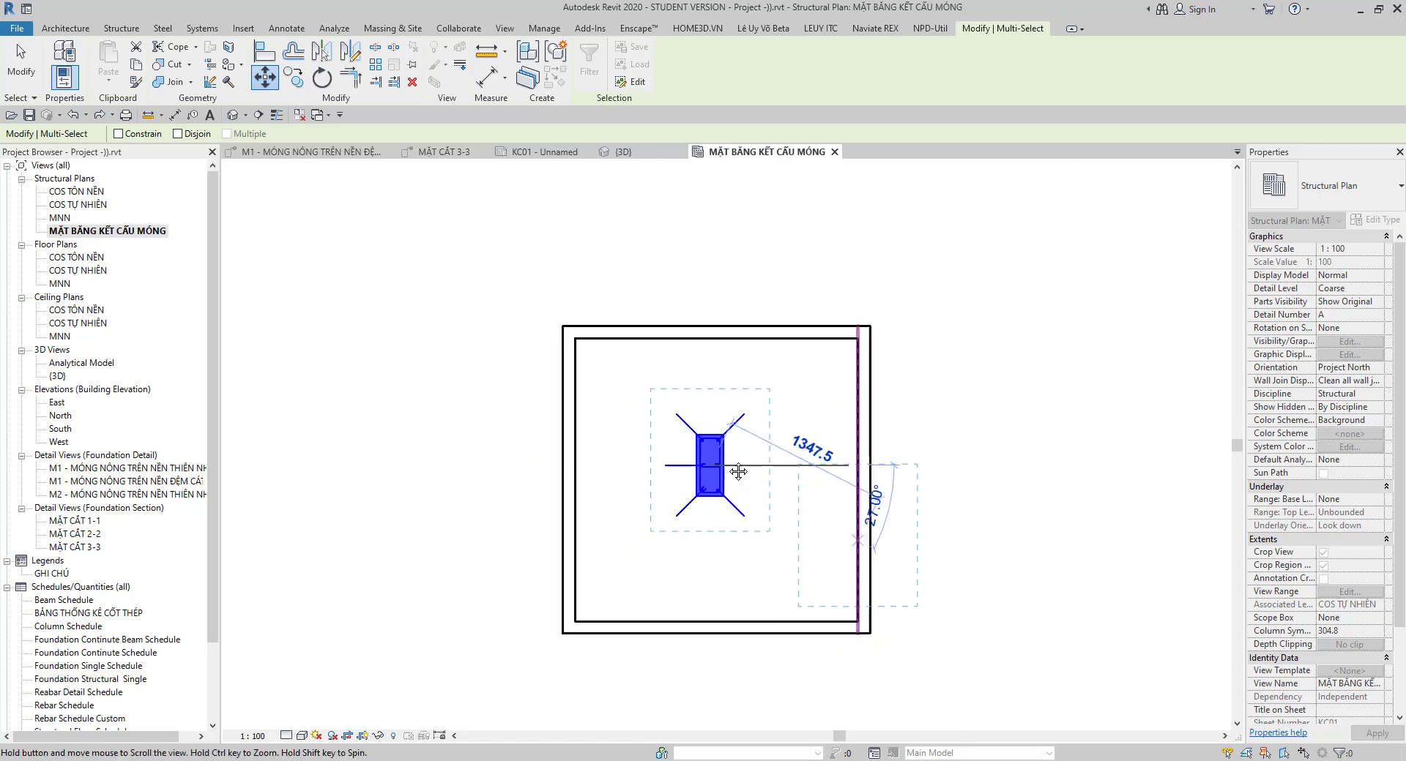
pyautogui.click(916, 498)
pyautogui.scroll(-1, 805, 506)
pyautogui.scroll(-2, 724, 438)
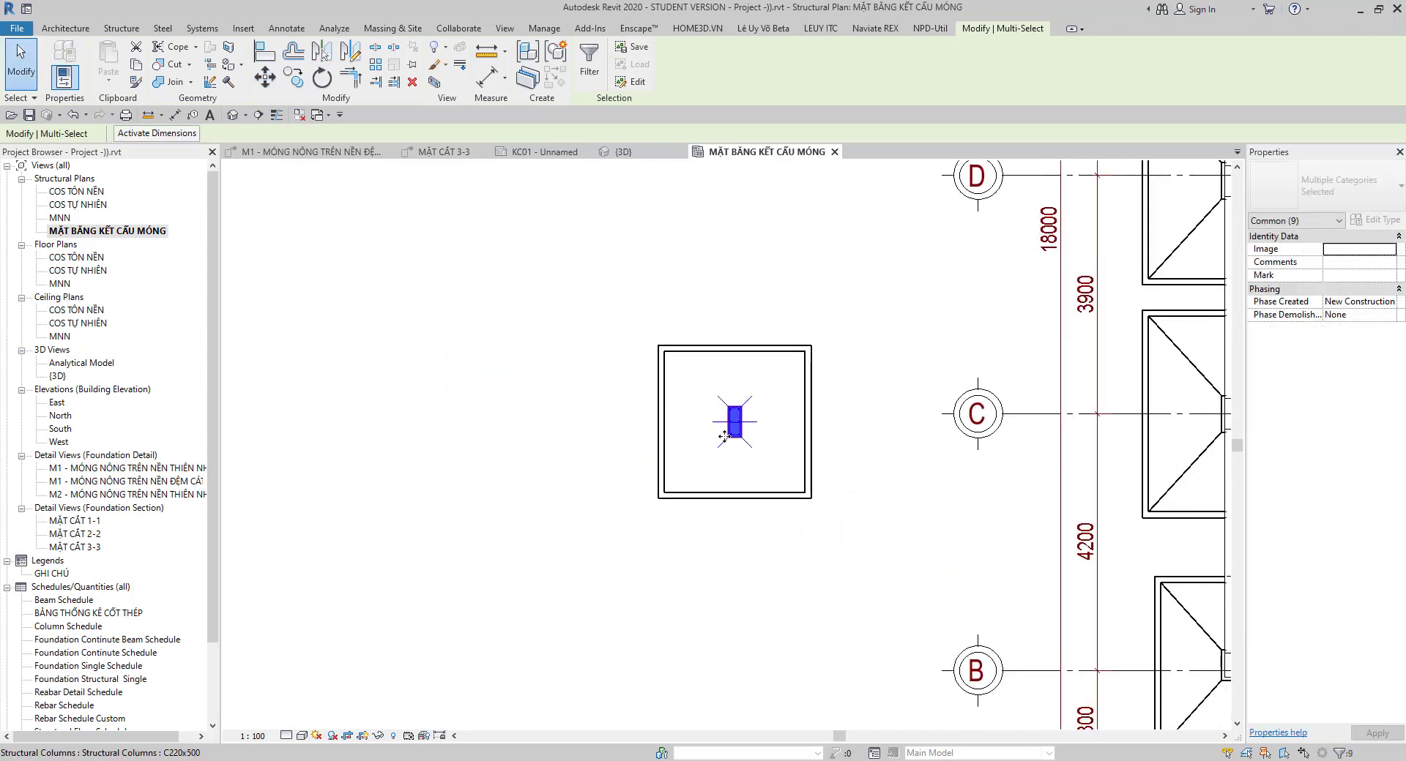
pyautogui.press('Escape')
# Check the centred column by selecting it inside the footing, then deselect.
pyautogui.scroll(2, 669, 418)
pyautogui.scroll(-3, 668, 417)
pyautogui.scroll(-2, 534, 457)
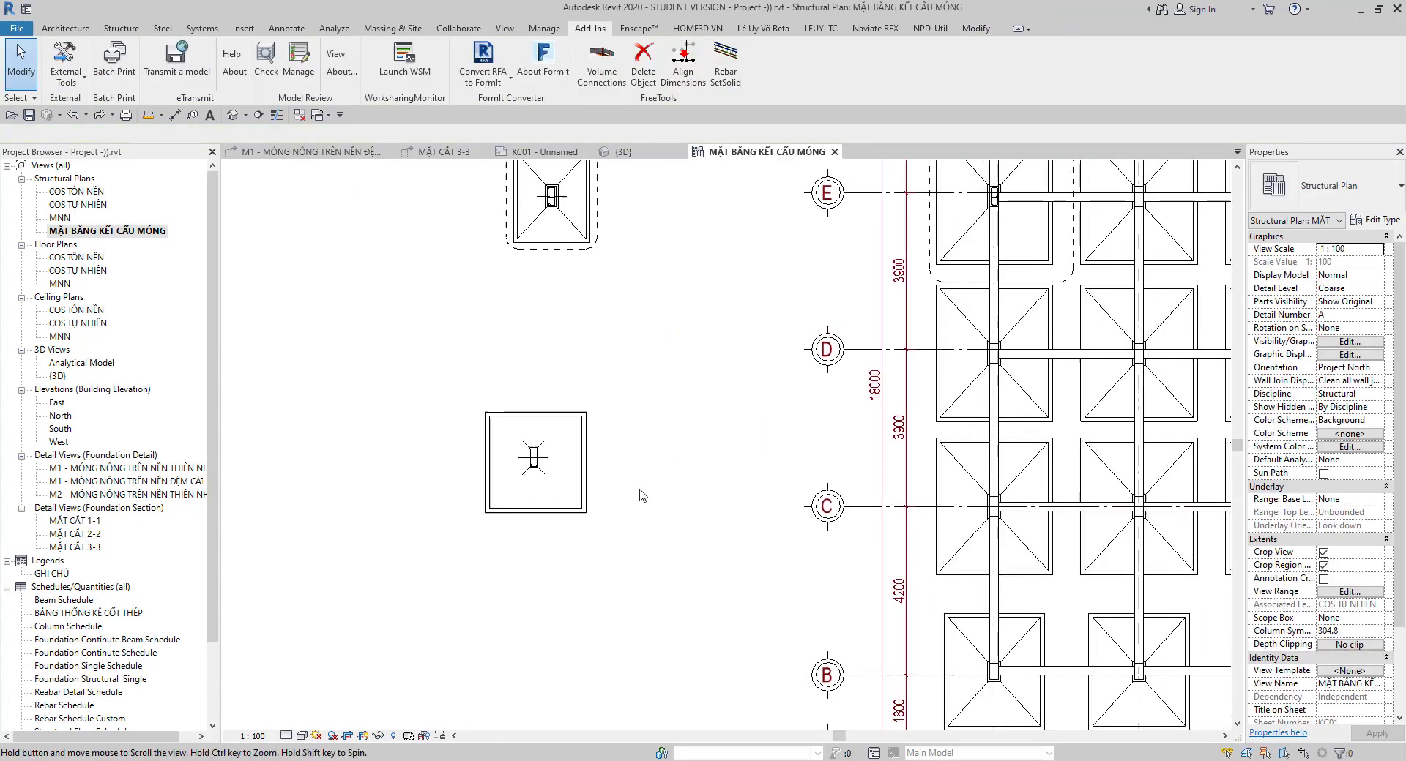
pyautogui.scroll(3, 534, 457)
pyautogui.scroll(2, 534, 457)
pyautogui.scroll(-3, 533, 457)
pyautogui.moveTo(459, 426); pyautogui.dragTo(715, 509)
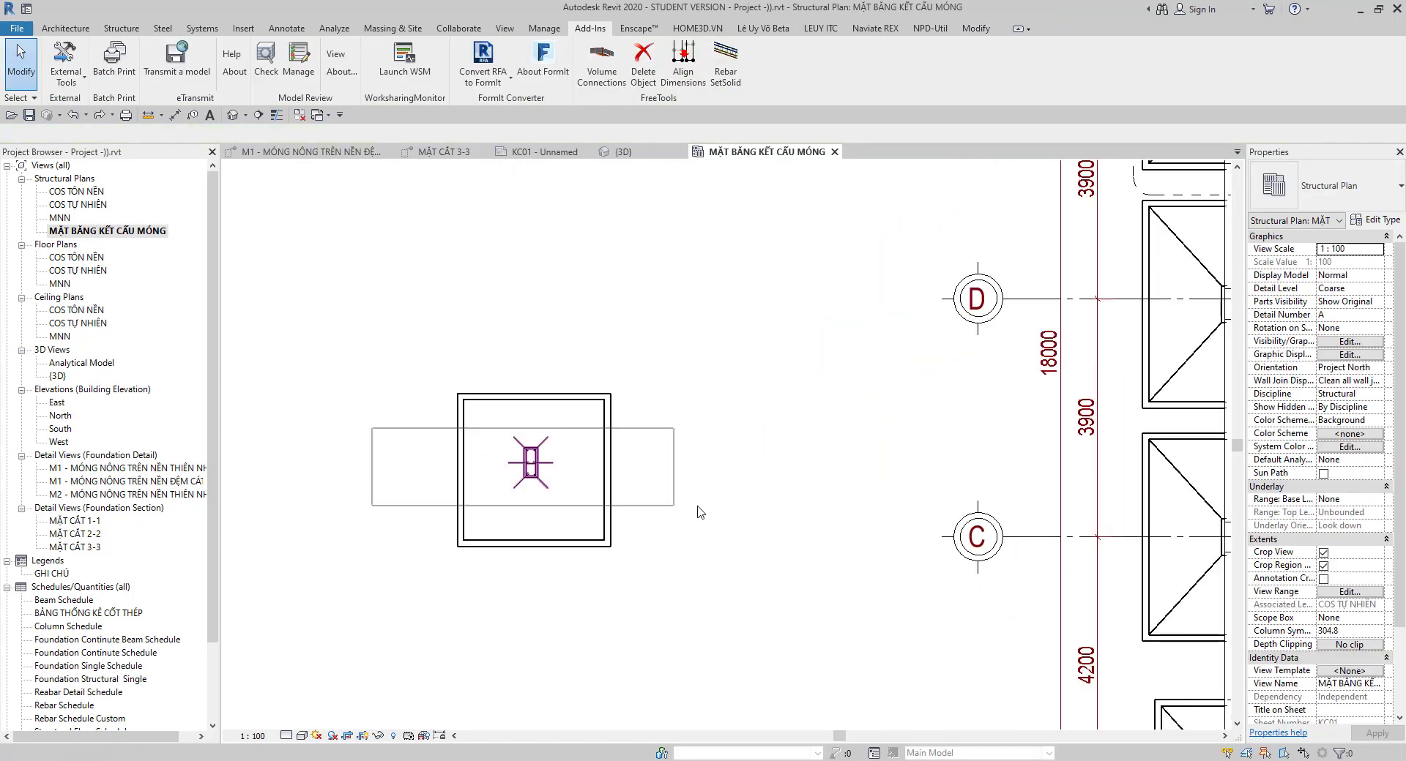
pyautogui.press('Escape')
# In the 3D view, orbit around both footings and window-select the column rebar.
pyautogui.click(623, 151)
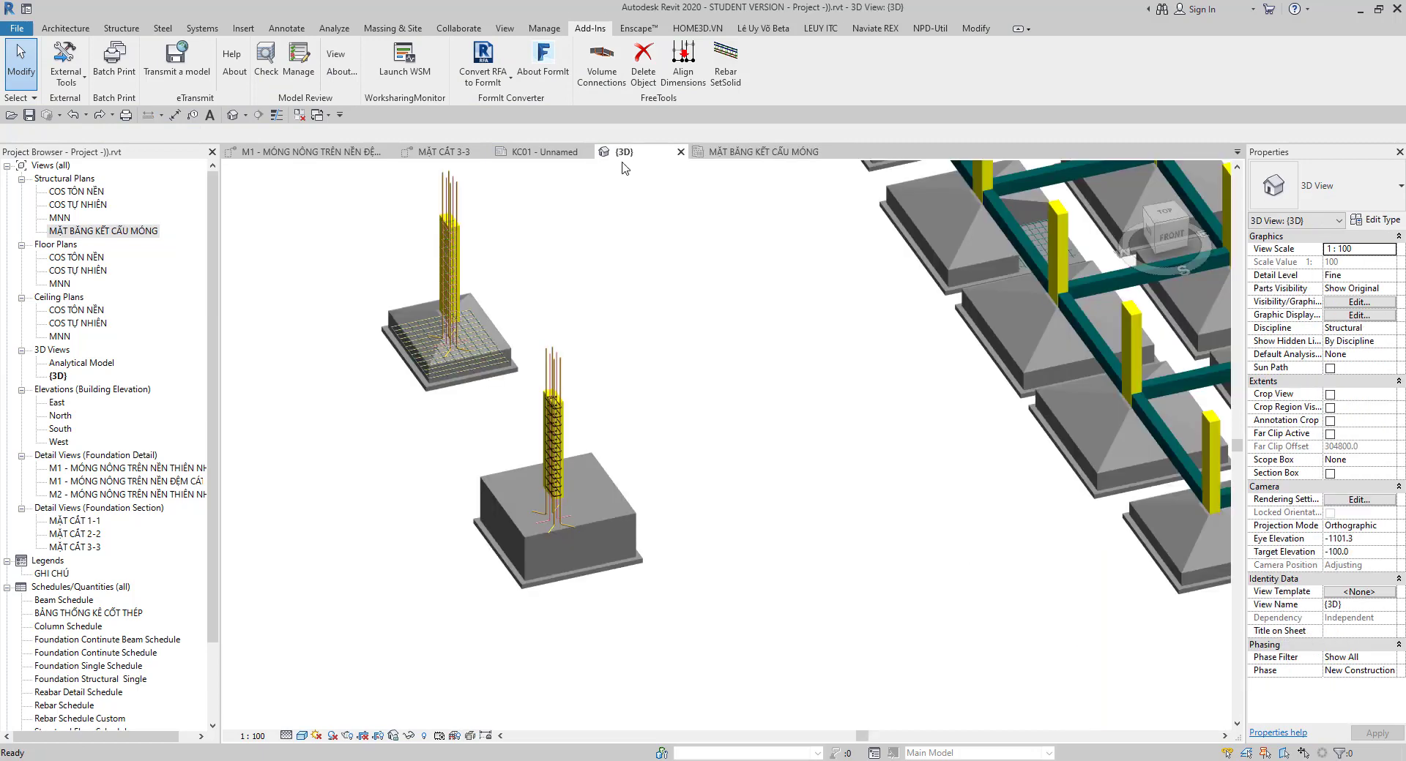
pyautogui.keyDown('shift'); pyautogui.moveTo(617, 449); pyautogui.dragTo(571, 417, button='middle'); pyautogui.keyUp('shift')
pyautogui.moveTo(457, 355); pyautogui.dragTo(532, 393)
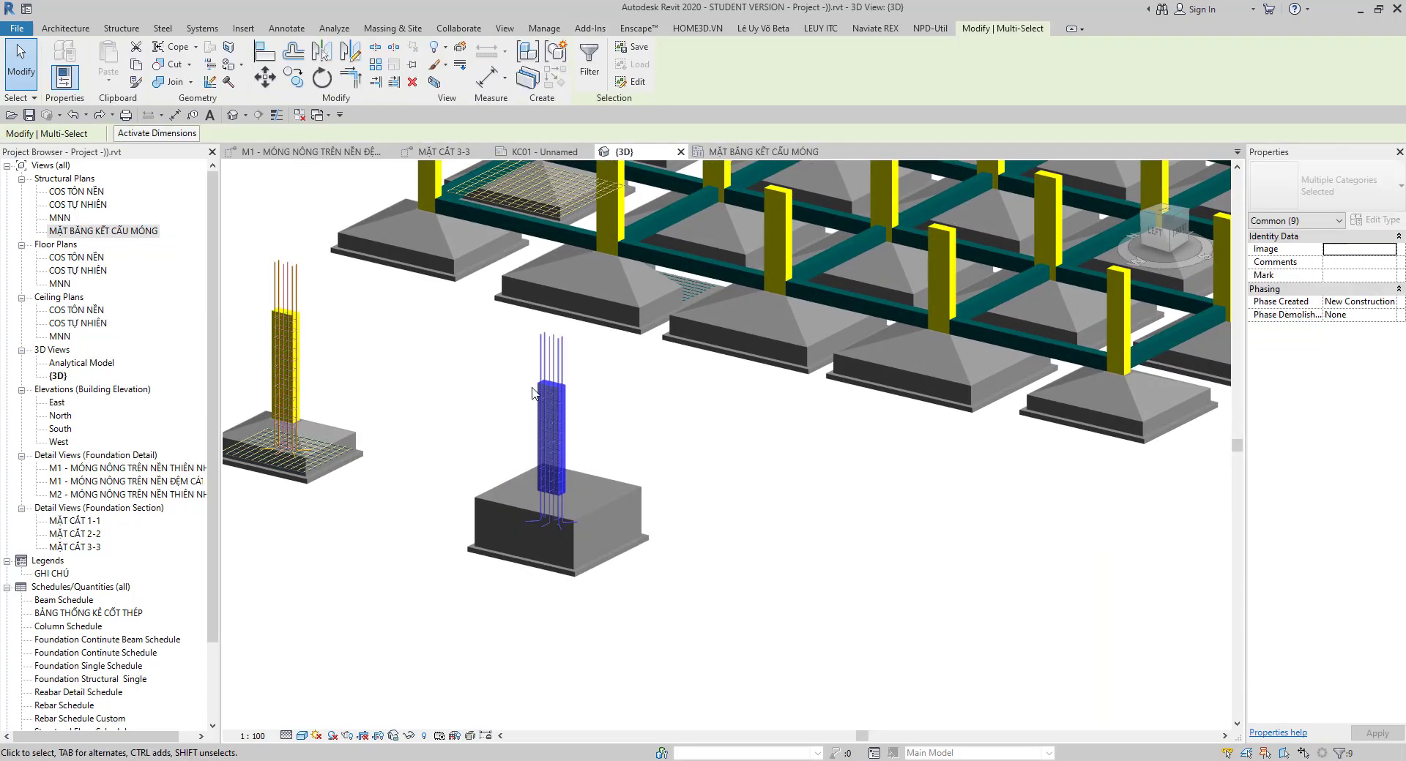
pyautogui.press('Escape')
pyautogui.moveTo(599, 410)
pyautogui.keyDown('shift'); pyautogui.mouseDown(button='middle')
pyautogui.moveTo(580, 401)
pyautogui.moveTo(637, 304)
pyautogui.moveTo(449, 317)
pyautogui.mouseUp(button='middle'); pyautogui.keyUp('shift')
pyautogui.moveTo(449, 317); pyautogui.dragTo(305, 242)
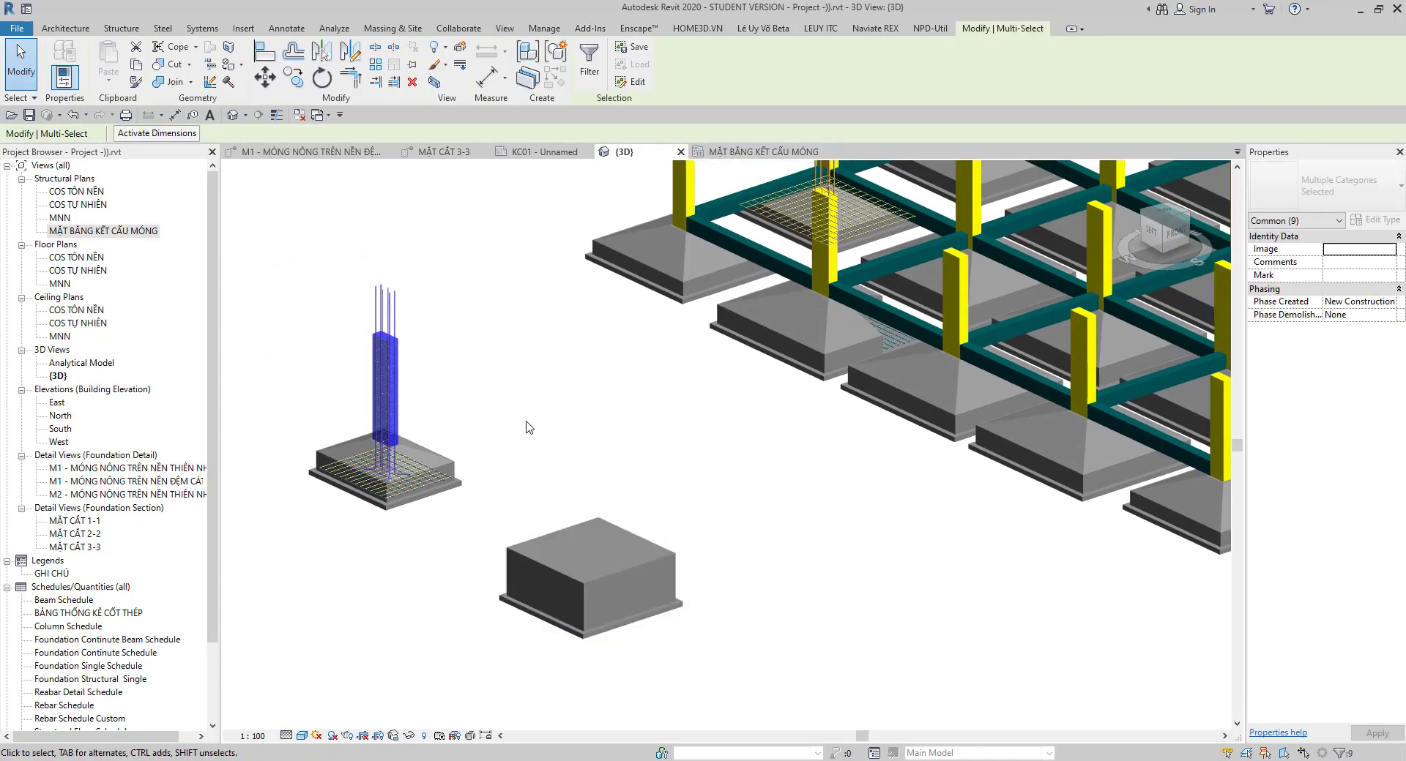
pyautogui.moveTo(574, 518); pyautogui.dragTo(334, 257)
# Add the bottom mesh layer to the selection, then open the M1 detail view.
pyautogui.scroll(3, 396, 432)
pyautogui.scroll(3, 408, 405)
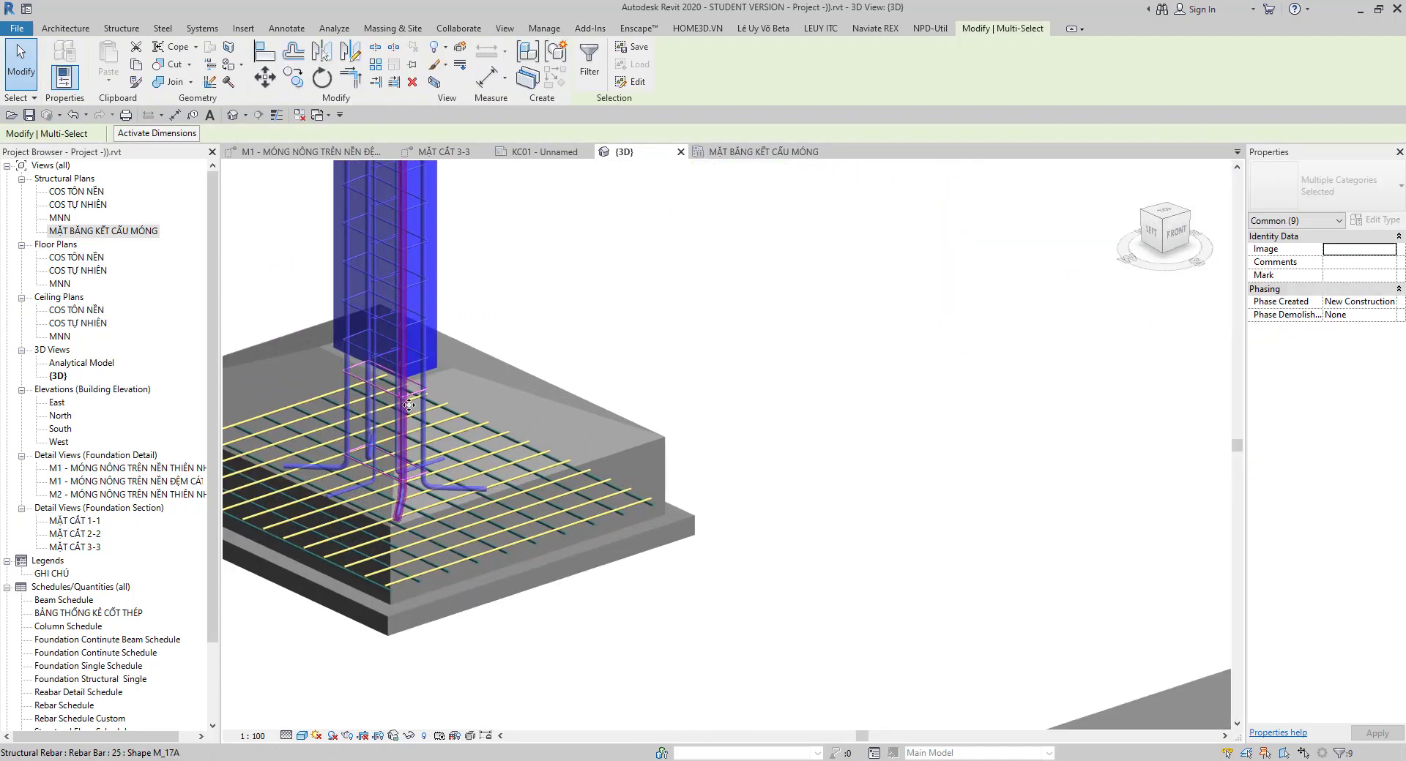
pyautogui.scroll(2, 399, 388)
pyautogui.scroll(2, 384, 366)
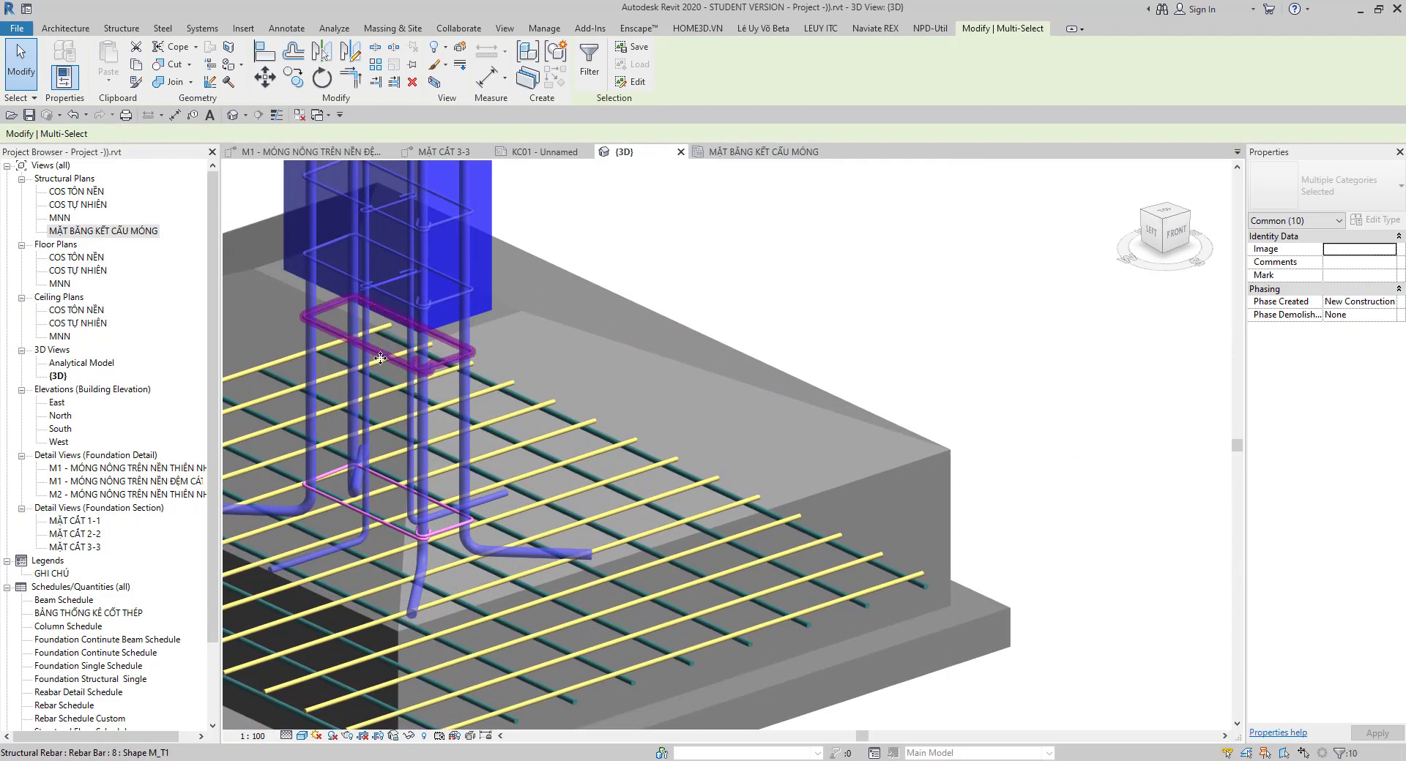
pyautogui.keyDown('ctrl'); pyautogui.click(385, 522); pyautogui.keyUp('ctrl')
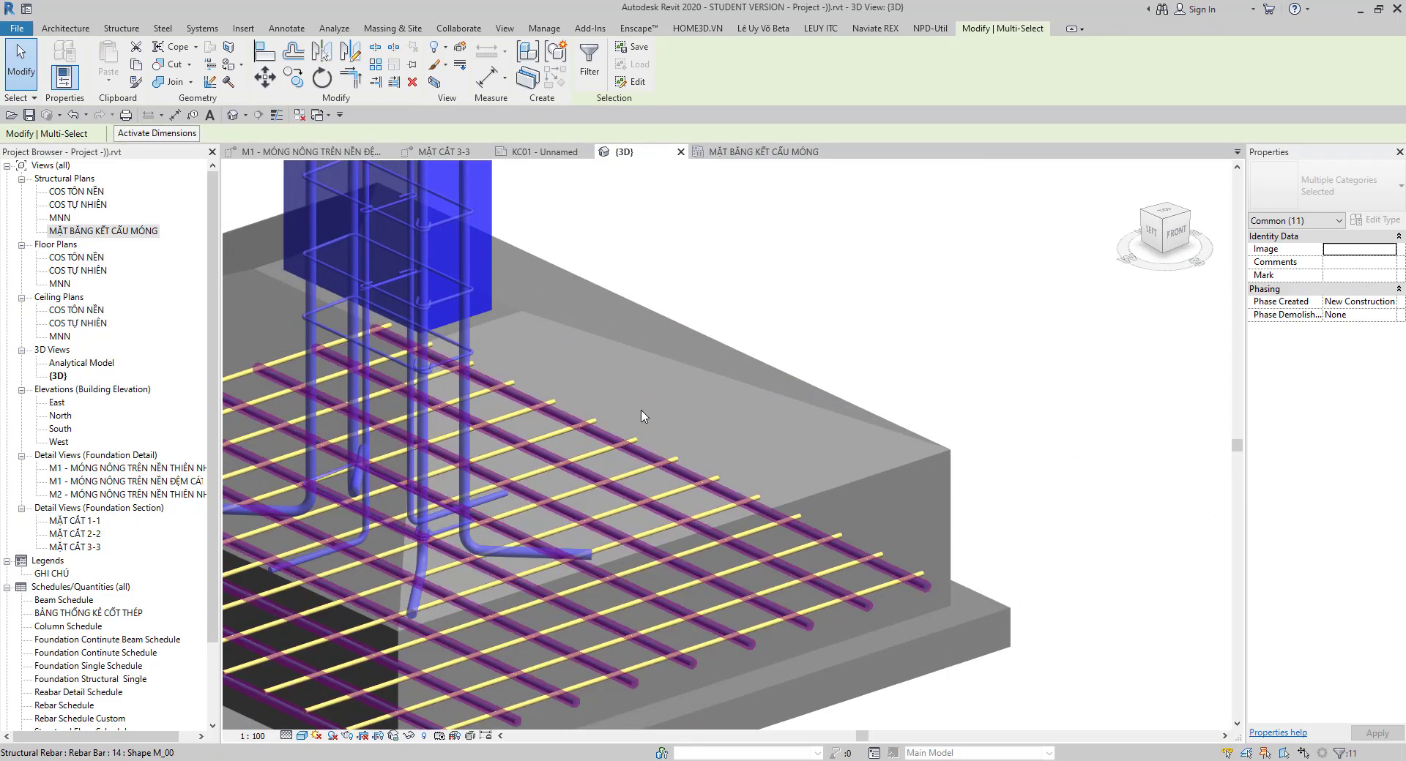
pyautogui.scroll(-5, 641, 416)
pyautogui.keyDown('shift'); pyautogui.moveTo(869, 339); pyautogui.dragTo(712, 464, button='middle'); pyautogui.keyUp('shift')
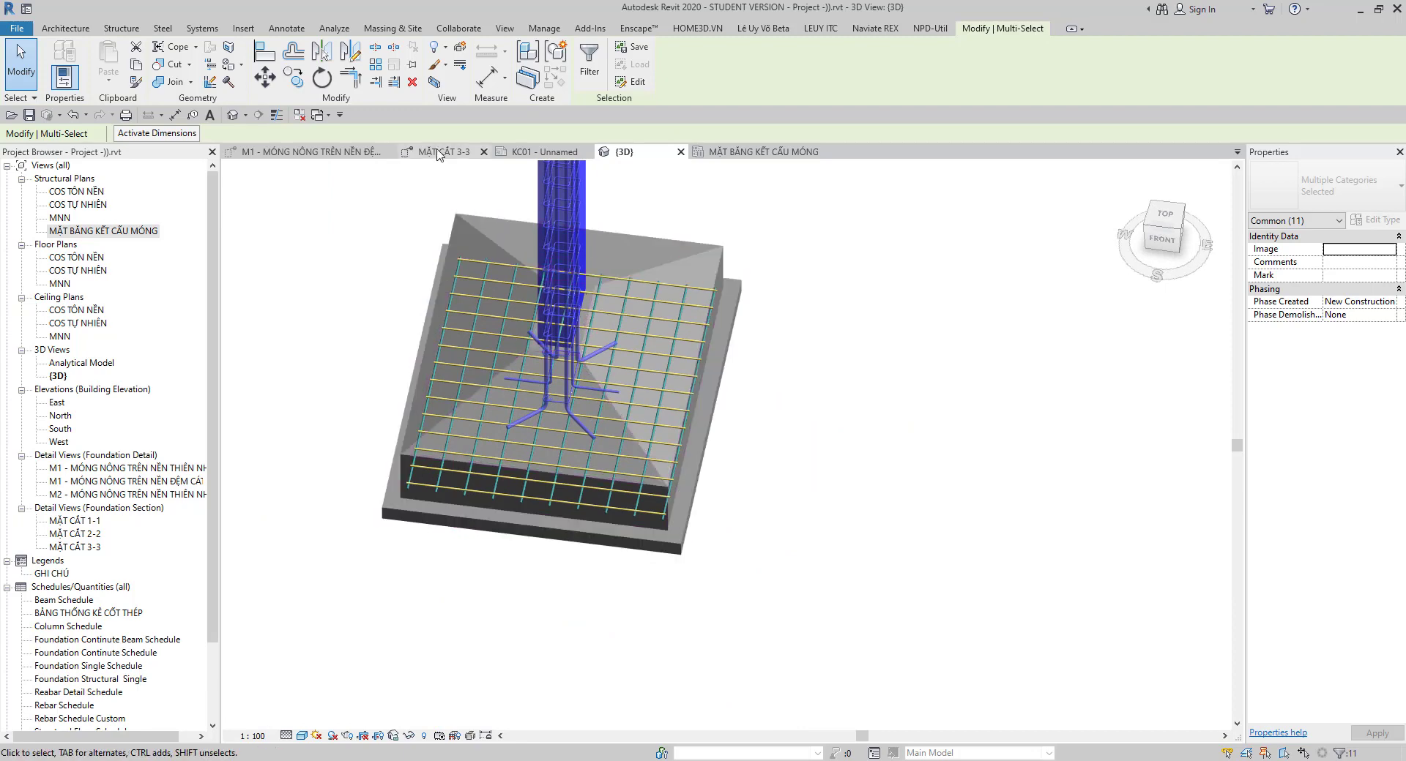
pyautogui.click(320, 158)
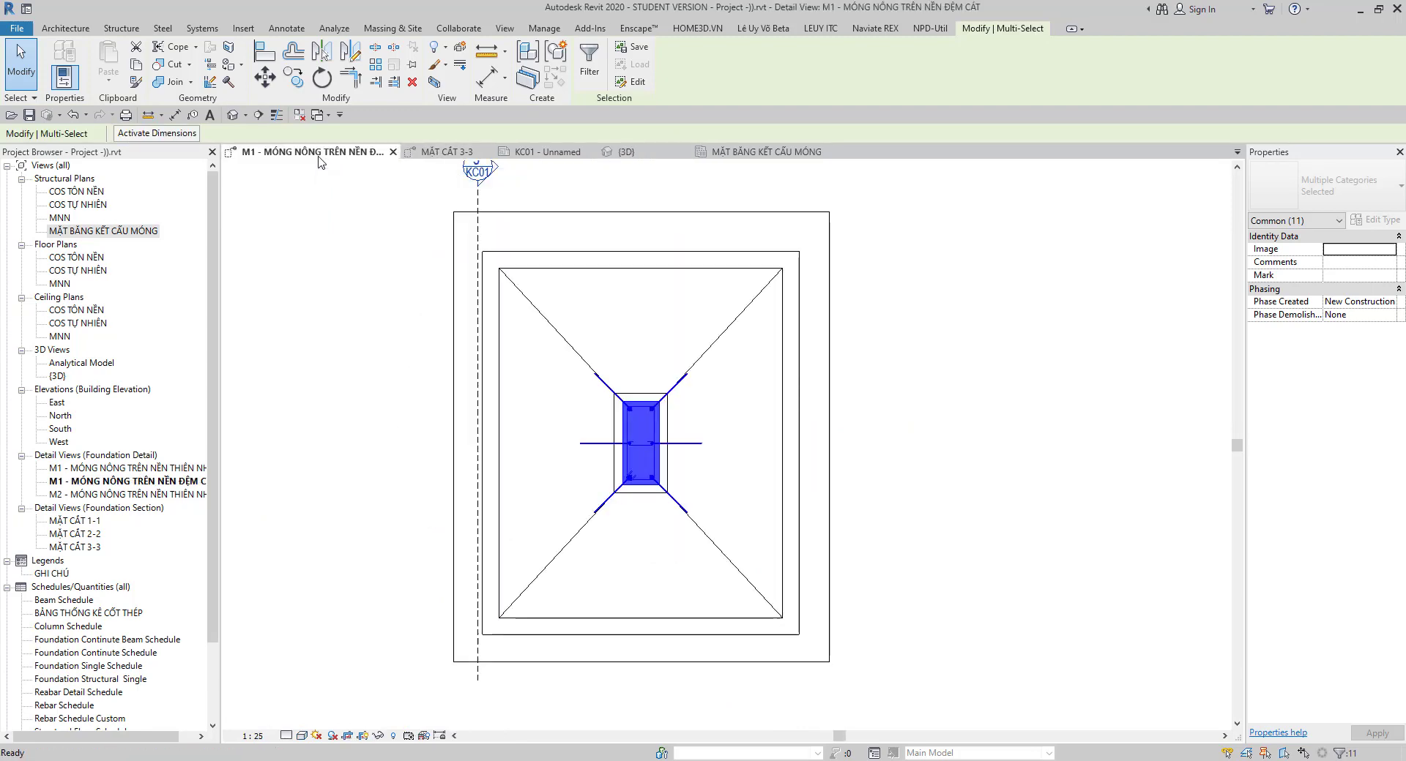
# Return to the foundation structural plan and pan slightly left.
pyautogui.scroll(-3, 542, 469)
pyautogui.scroll(-2, 557, 447)
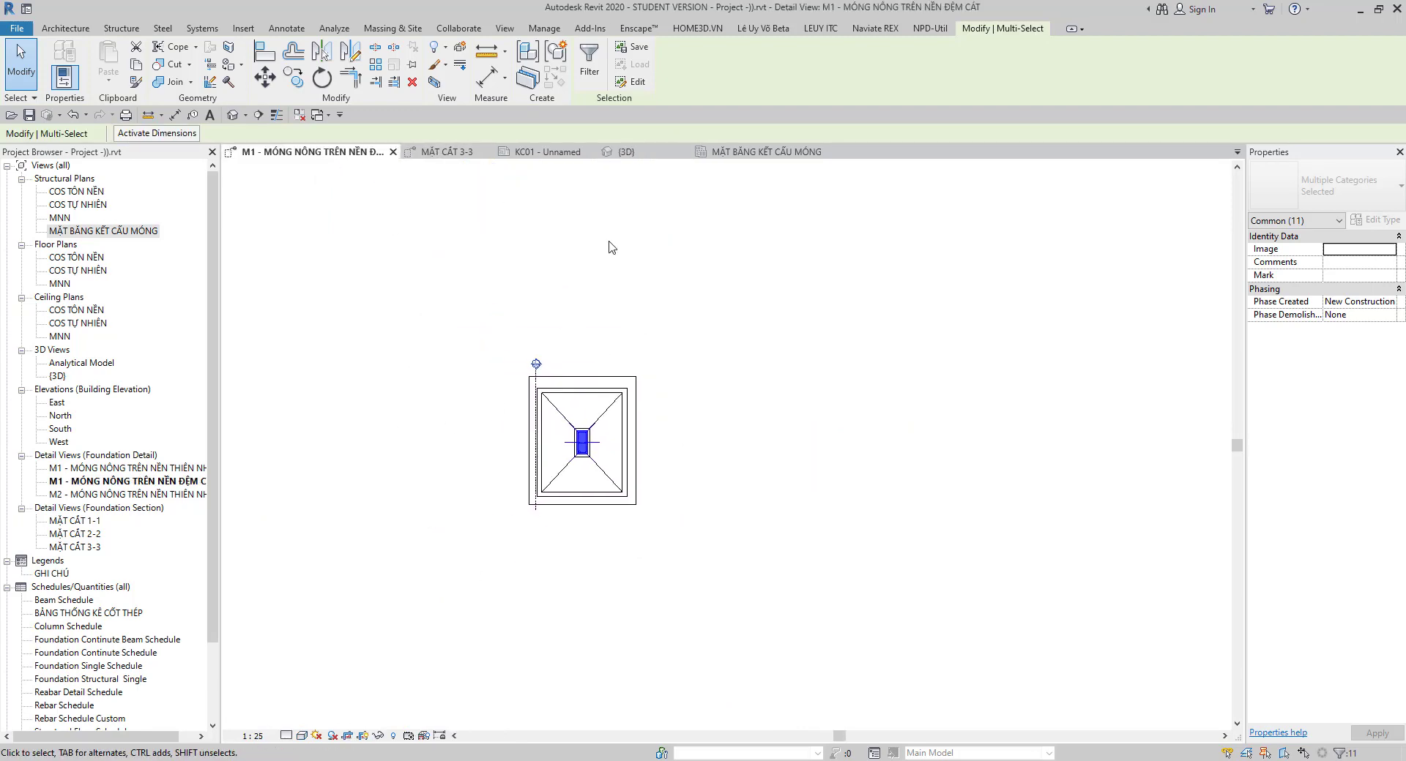
pyautogui.scroll(1, 653, 379)
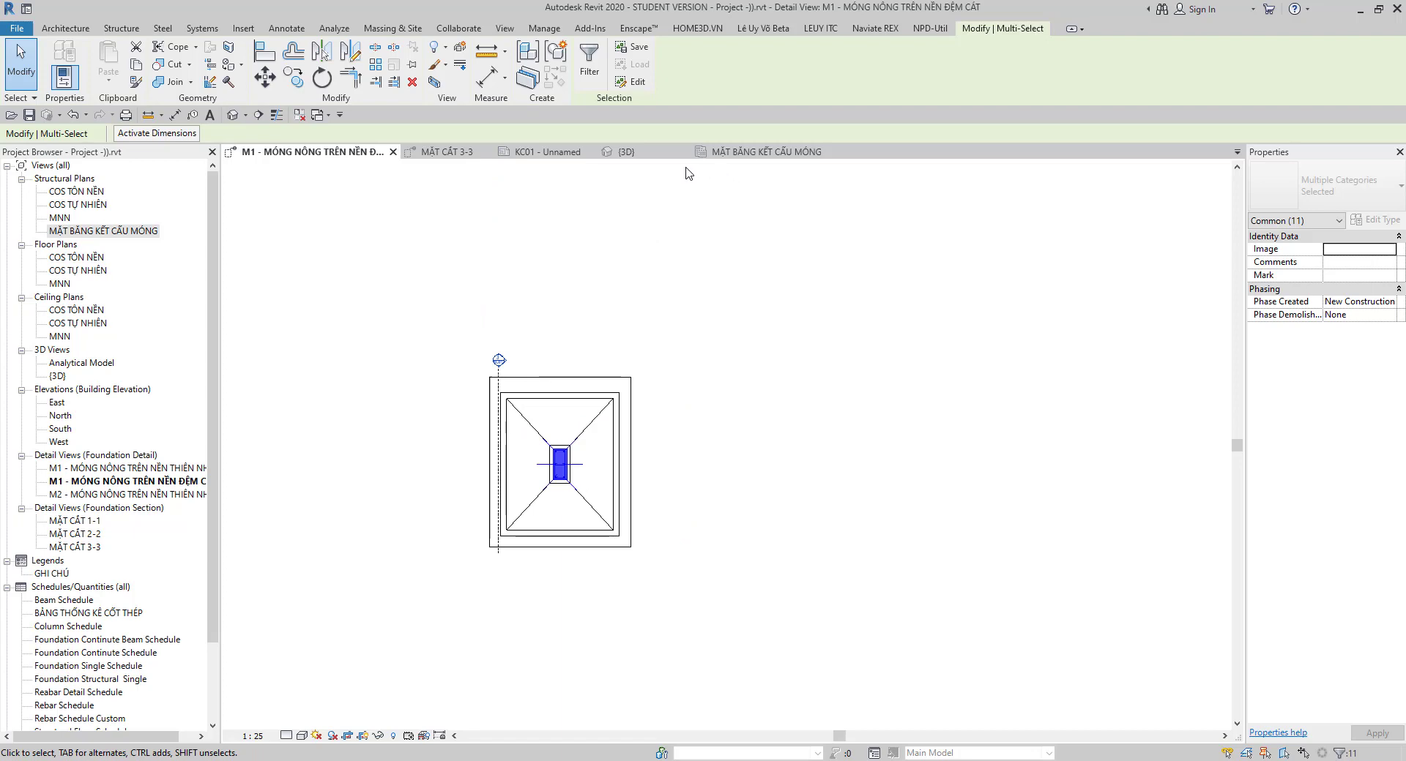
pyautogui.click(766, 153)
pyautogui.scroll(-3, 634, 374)
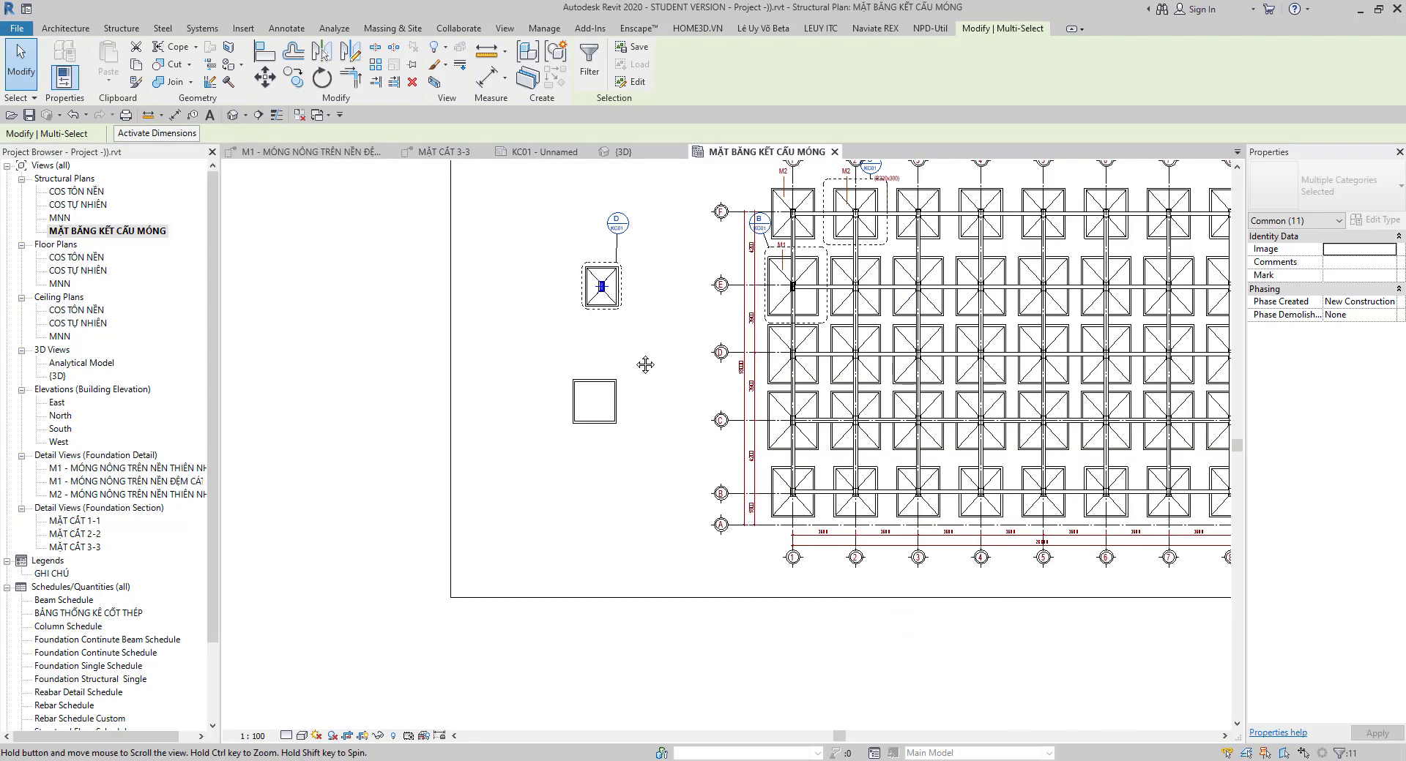
pyautogui.scroll(2, 608, 329)
pyautogui.scroll(3, 659, 352)
pyautogui.moveTo(619, 360); pyautogui.dragTo(568, 360, button='middle')
pyautogui.press('Escape')
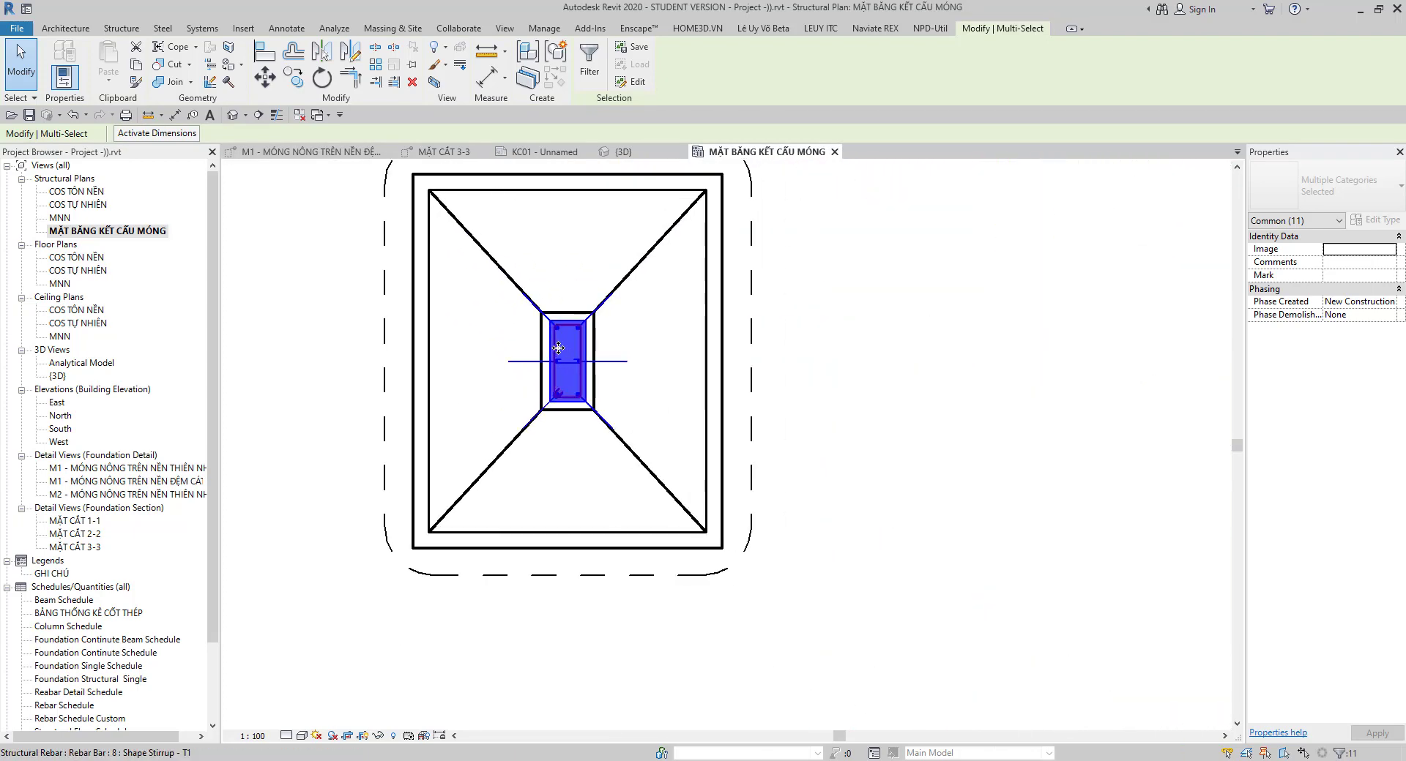
# Rotate the column and its rebar about the column midpoint, then shift the plan down.
pyautogui.click(293, 81)
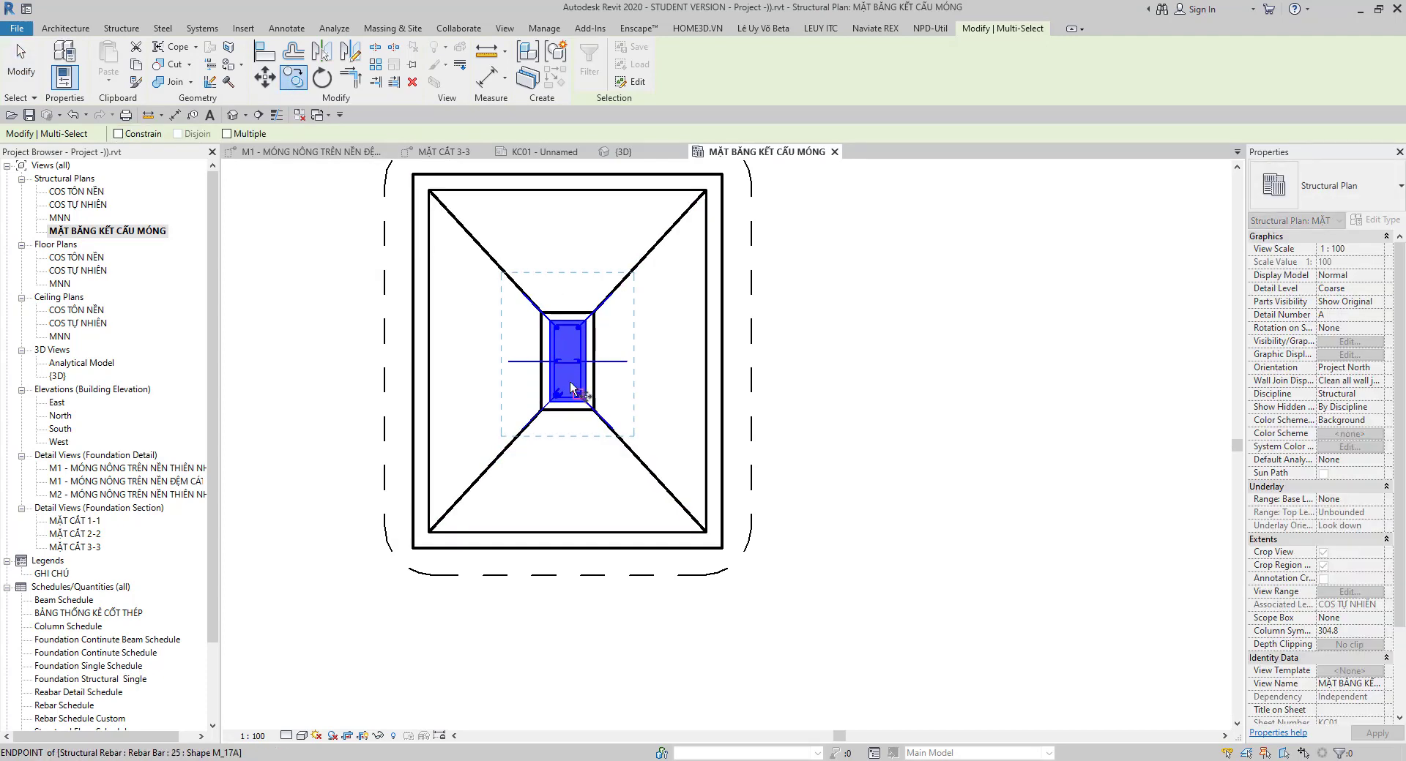
pyautogui.scroll(2, 565, 363)
pyautogui.scroll(2, 567, 358)
pyautogui.scroll(2, 576, 351)
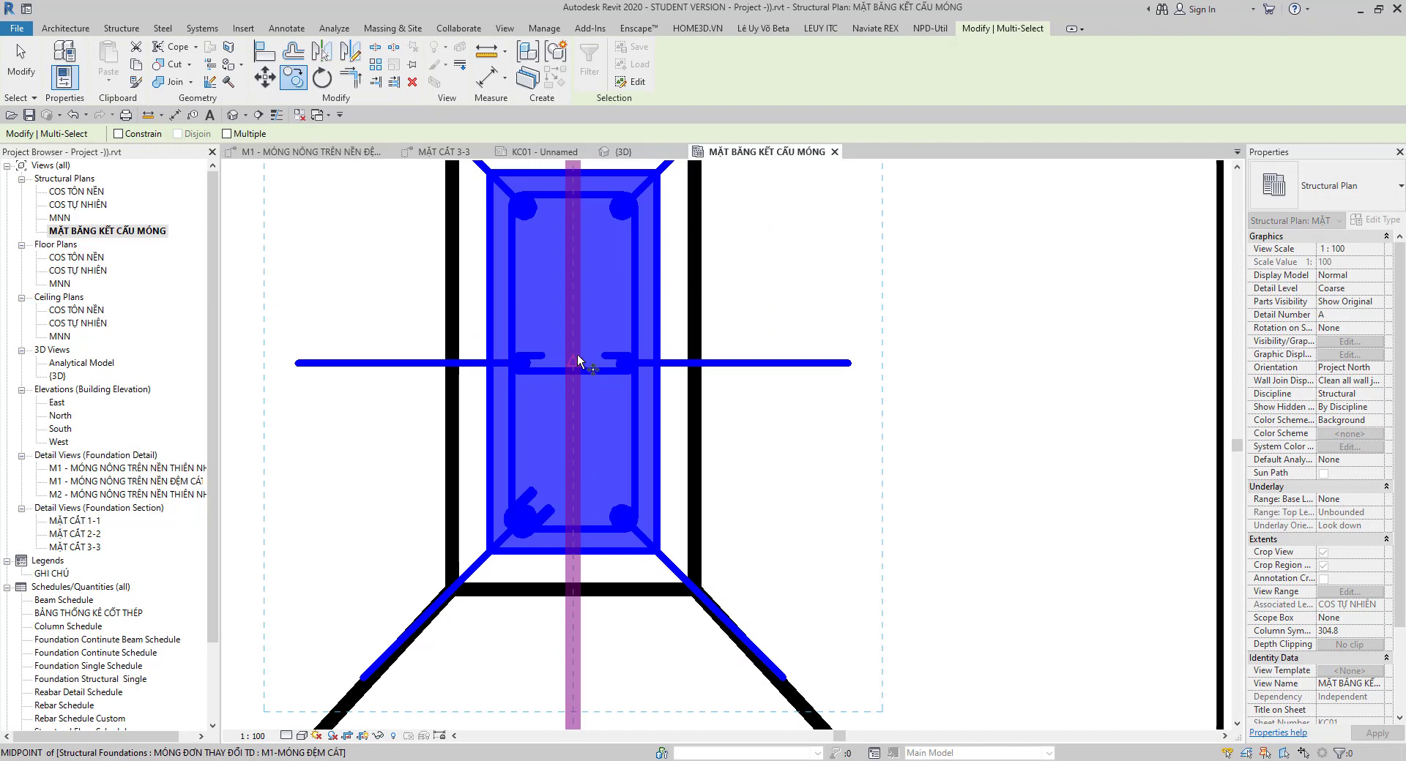
pyautogui.scroll(-2, 577, 353)
pyautogui.scroll(-3, 577, 354)
pyautogui.scroll(-2, 577, 354)
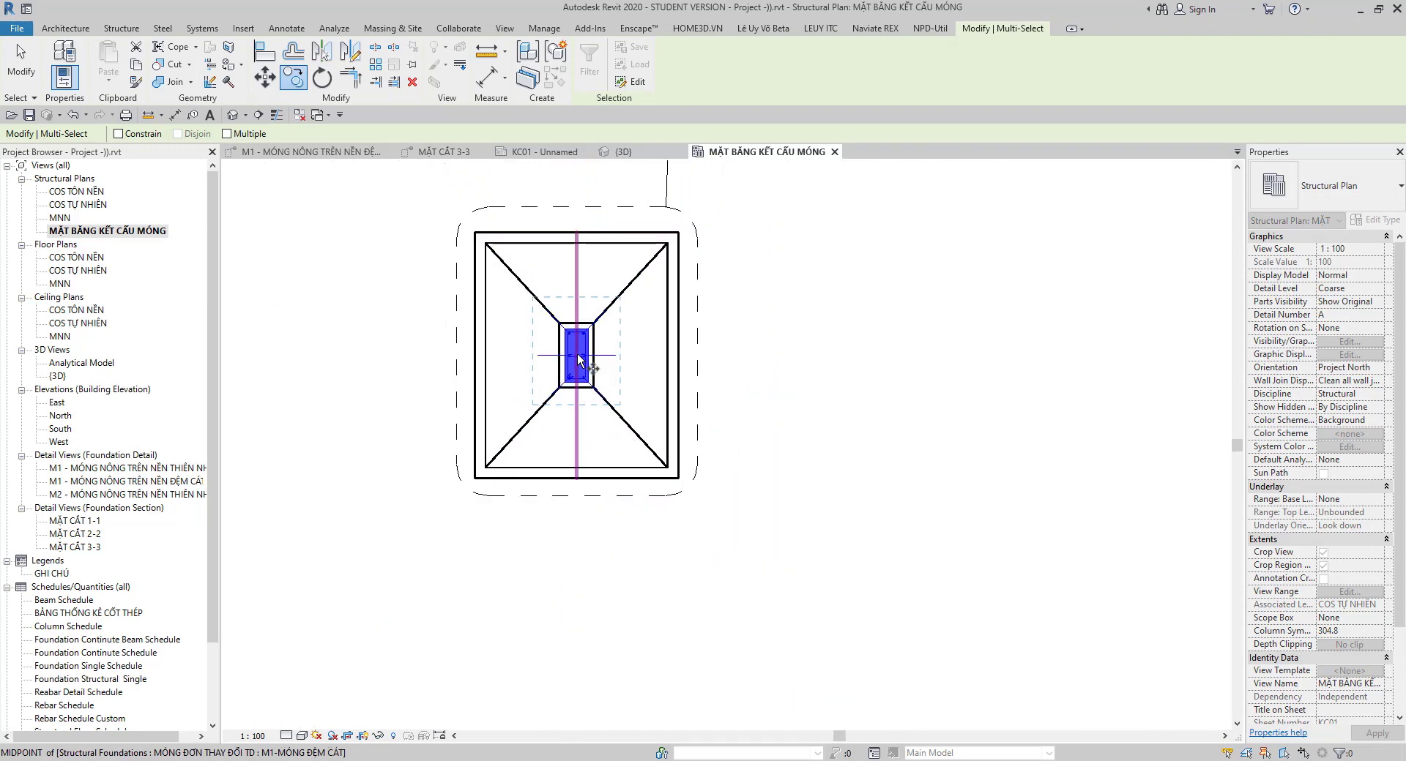
pyautogui.scroll(1, 577, 350)
pyautogui.scroll(4, 577, 344)
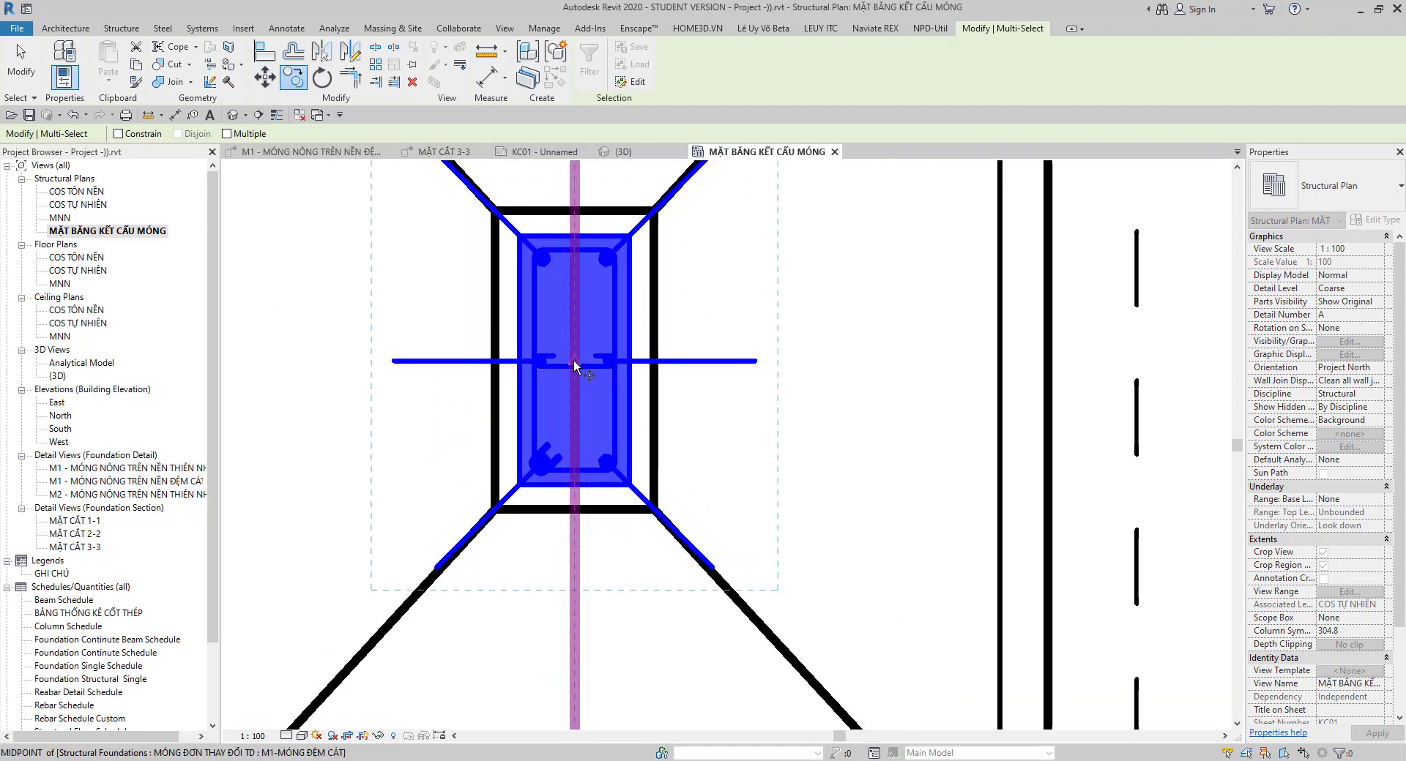
pyautogui.click(574, 359)
pyautogui.scroll(-2, 578, 393)
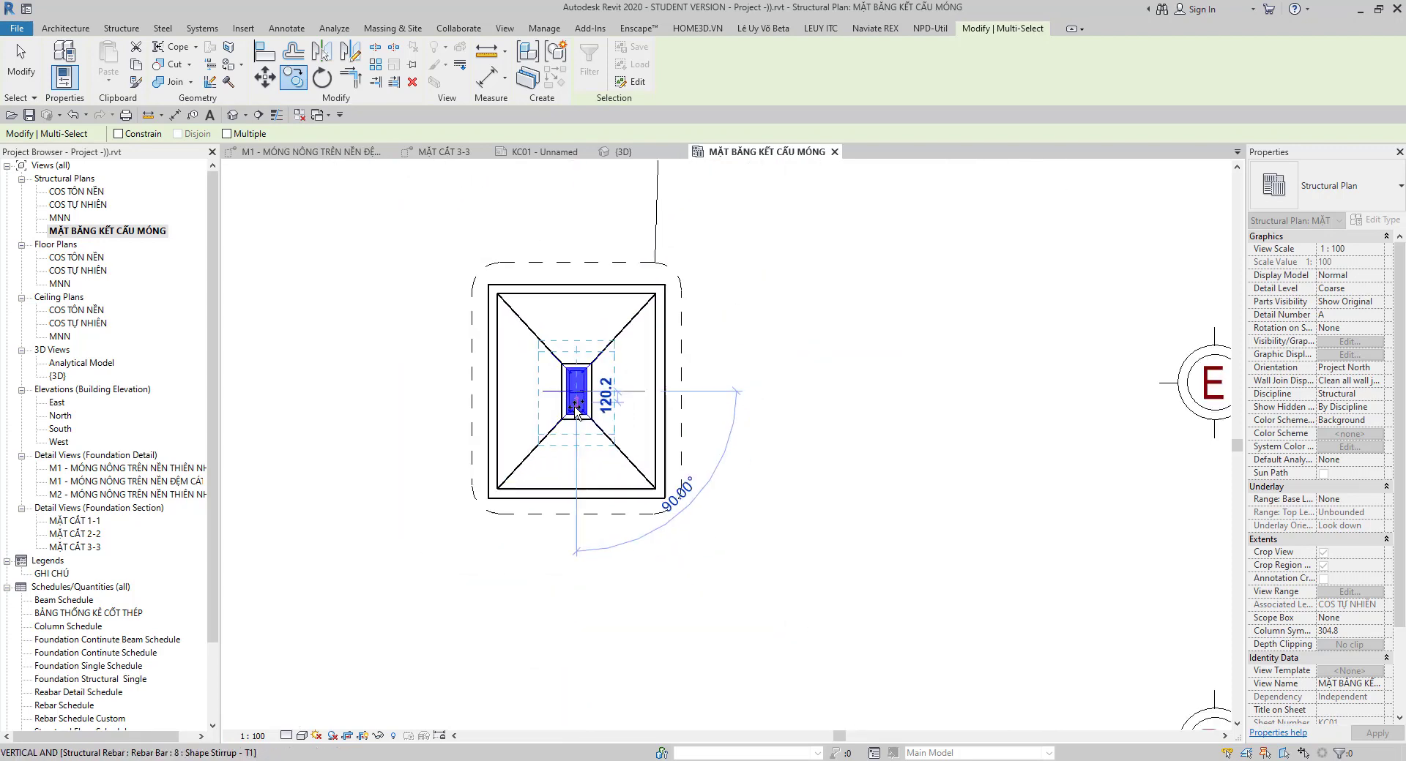
pyautogui.scroll(-2, 579, 394)
pyautogui.scroll(4, 560, 352)
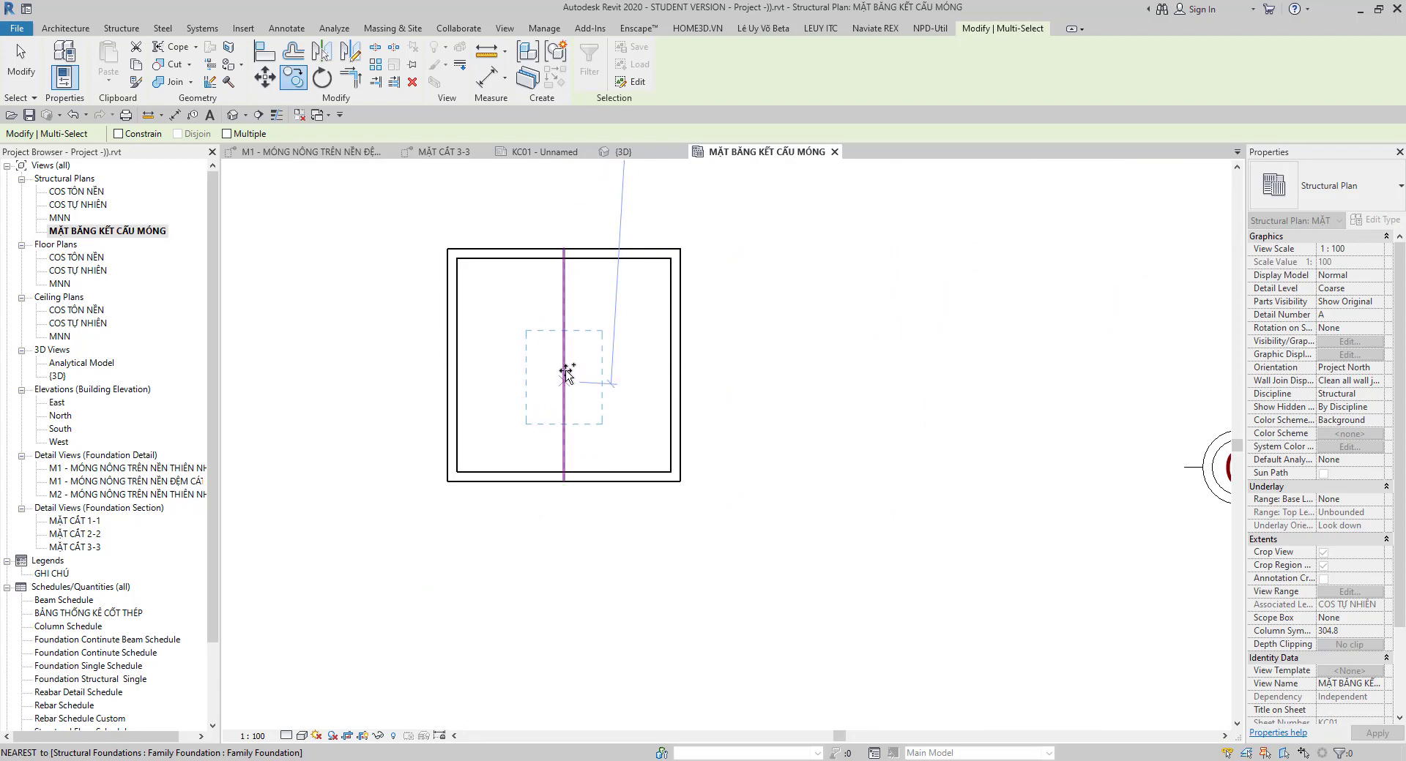
pyautogui.scroll(-5, 654, 380)
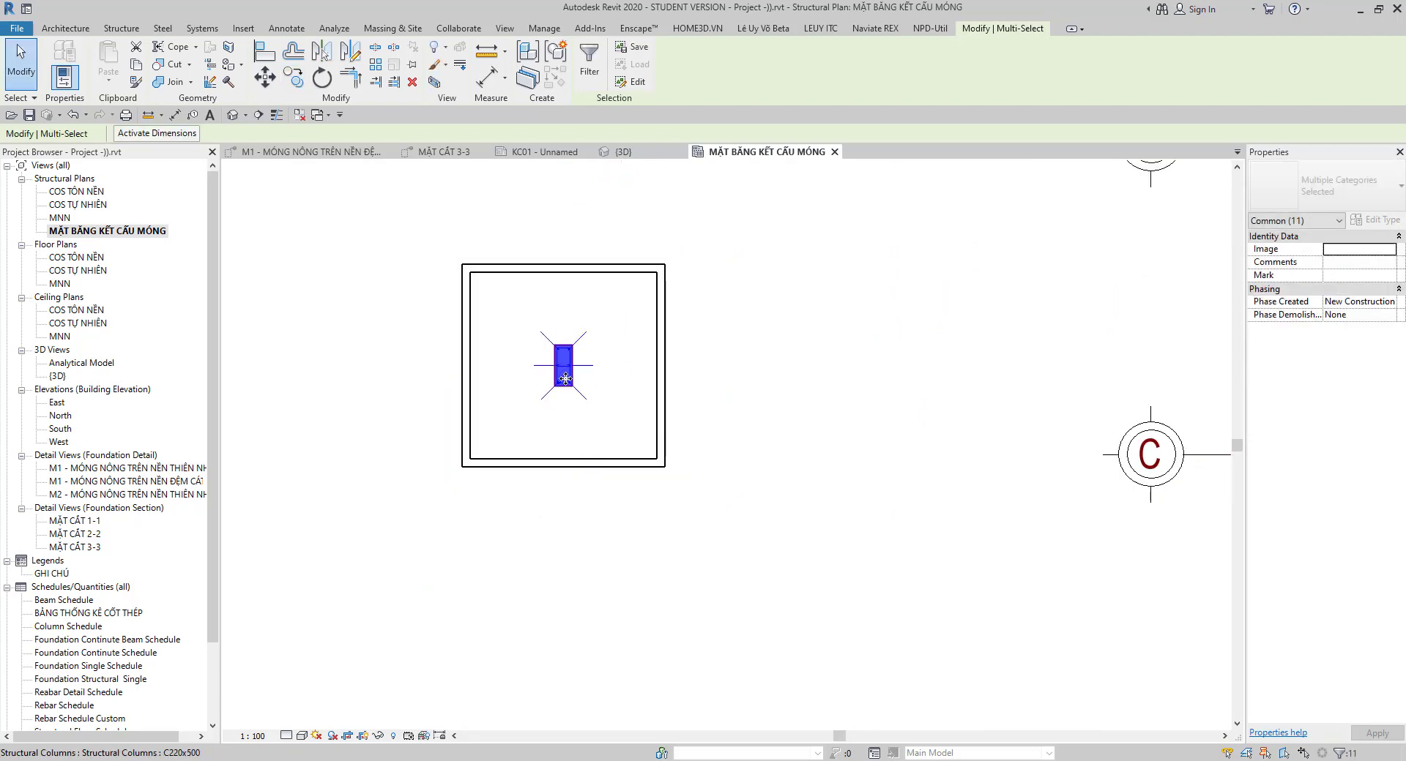
pyautogui.press('Escape')
pyautogui.moveTo(549, 190); pyautogui.dragTo(549, 238, button='middle')
# Make the right column's rebar solid in 3D with Rebar SetSolid, then return to the foundation plan.
pyautogui.hotkey('ctrl', 'Tab')
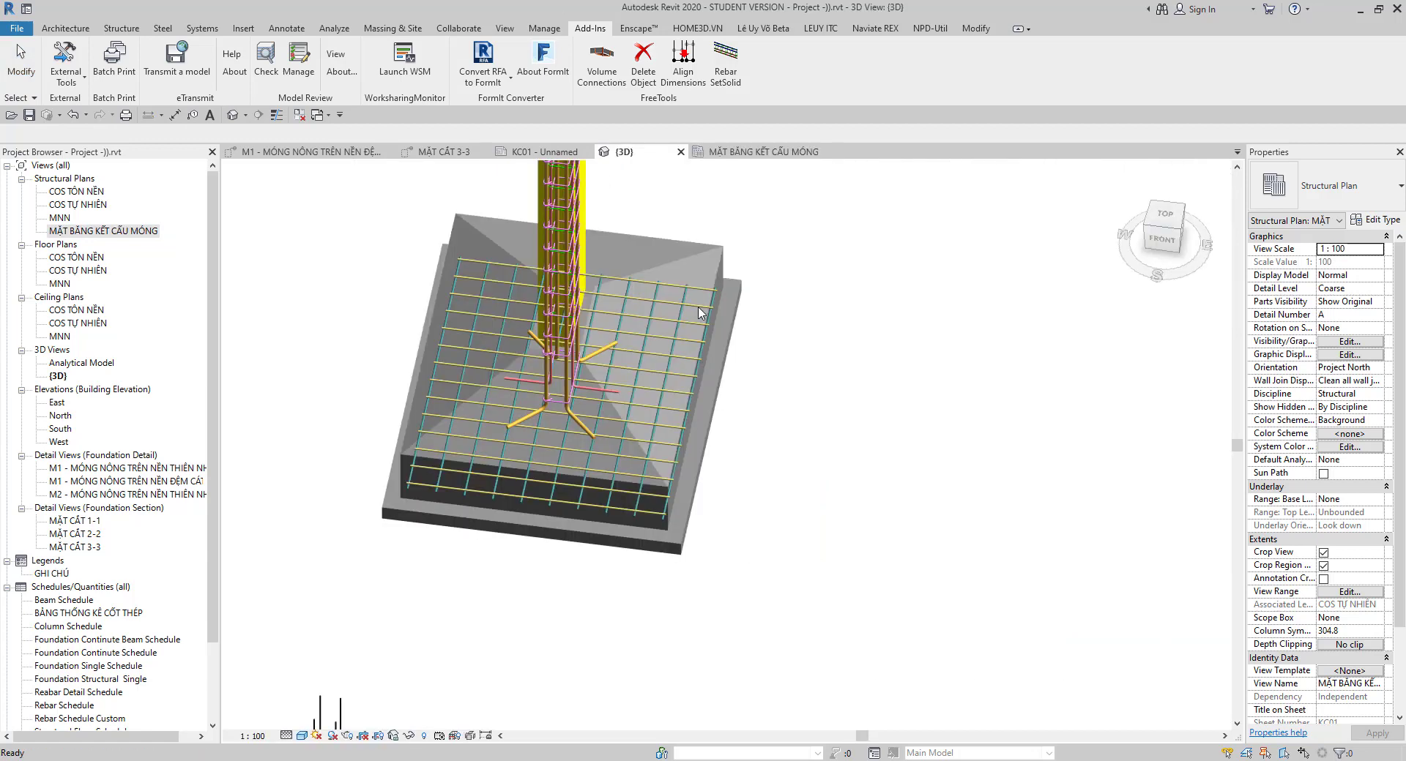
pyautogui.scroll(-3, 805, 410)
pyautogui.moveTo(806, 410)
pyautogui.keyDown('shift'); pyautogui.mouseDown(button='middle')
pyautogui.moveTo(832, 441)
pyautogui.moveTo(929, 360)
pyautogui.mouseUp(button='middle'); pyautogui.keyUp('shift')
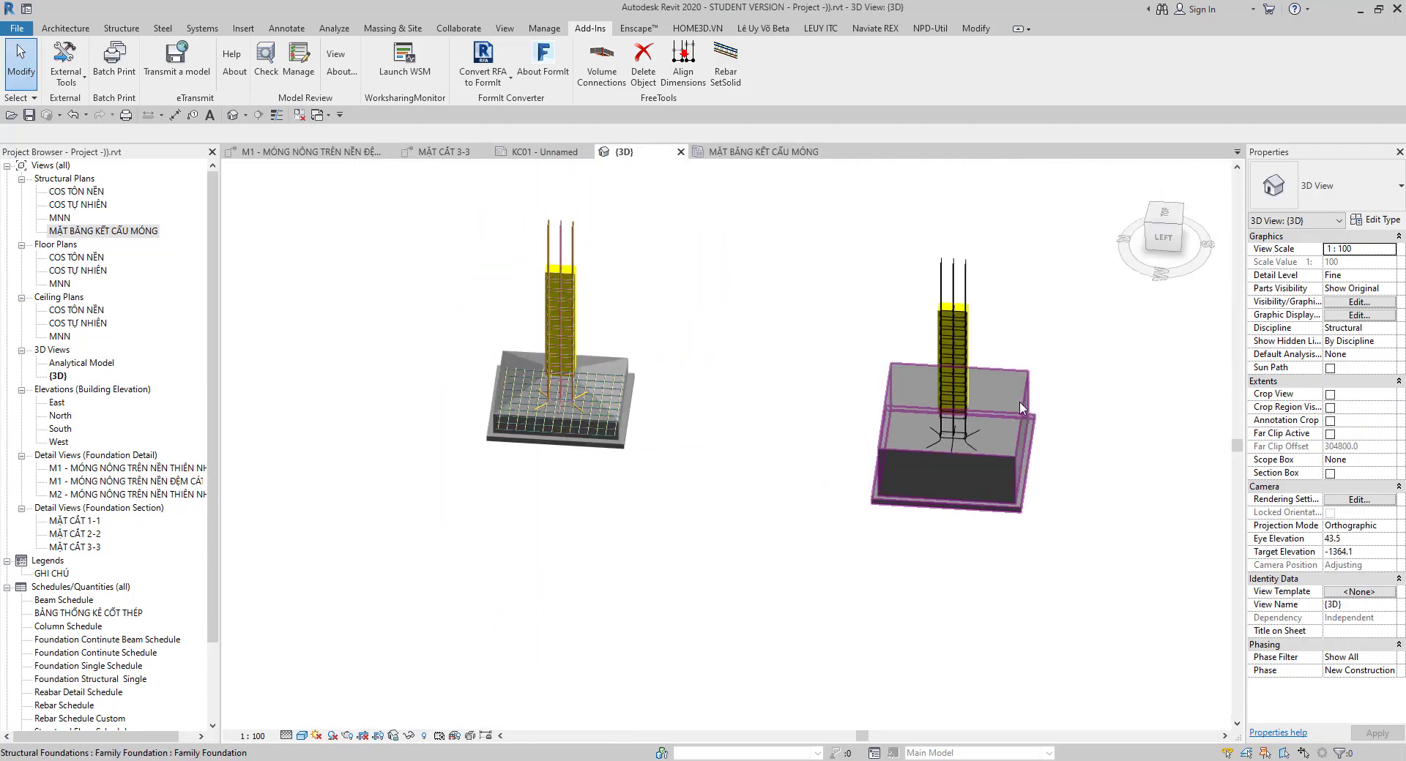
pyautogui.click(683, 63)
pyautogui.click(723, 67)
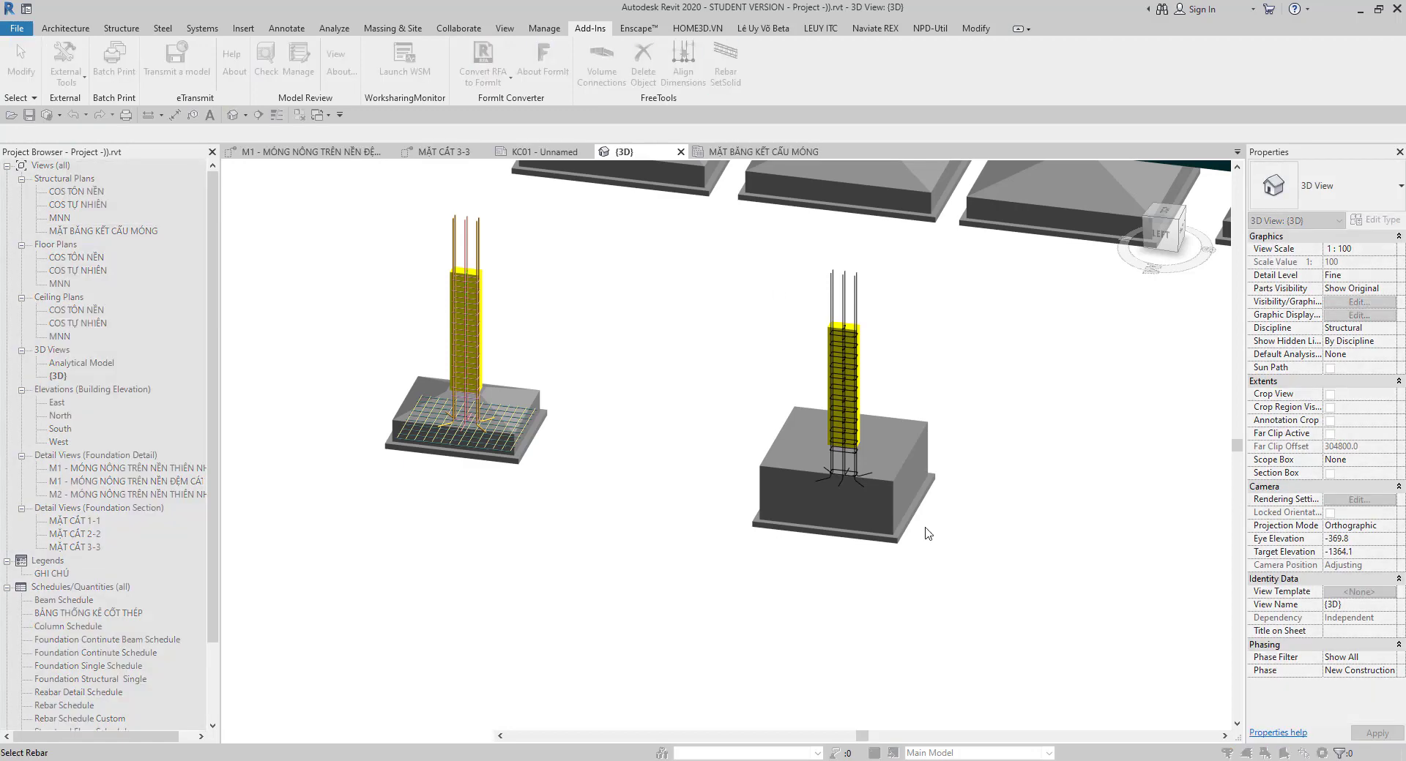
pyautogui.moveTo(917, 503); pyautogui.dragTo(683, 257)
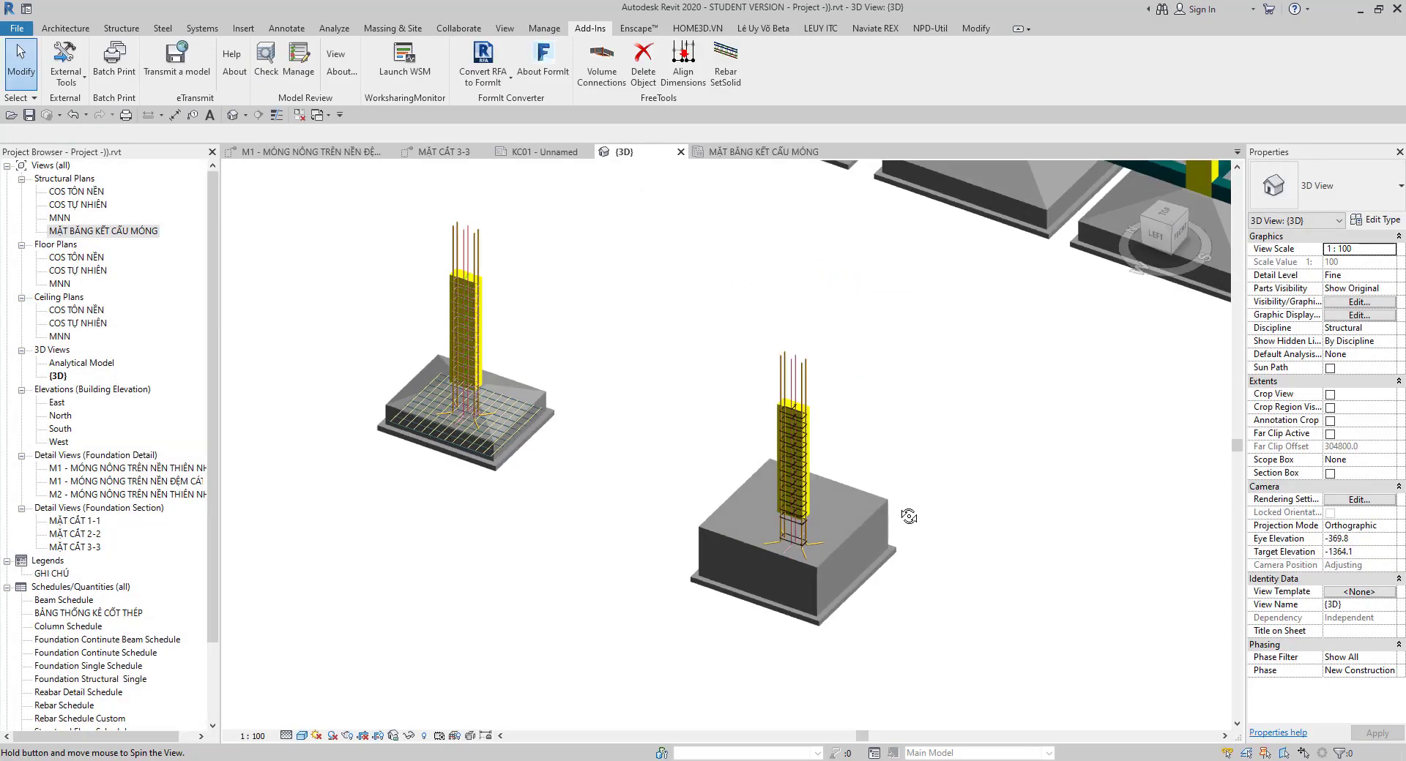
pyautogui.scroll(3, 842, 586)
pyautogui.scroll(3, 787, 582)
pyautogui.scroll(-5, 787, 582)
pyautogui.scroll(2, 837, 492)
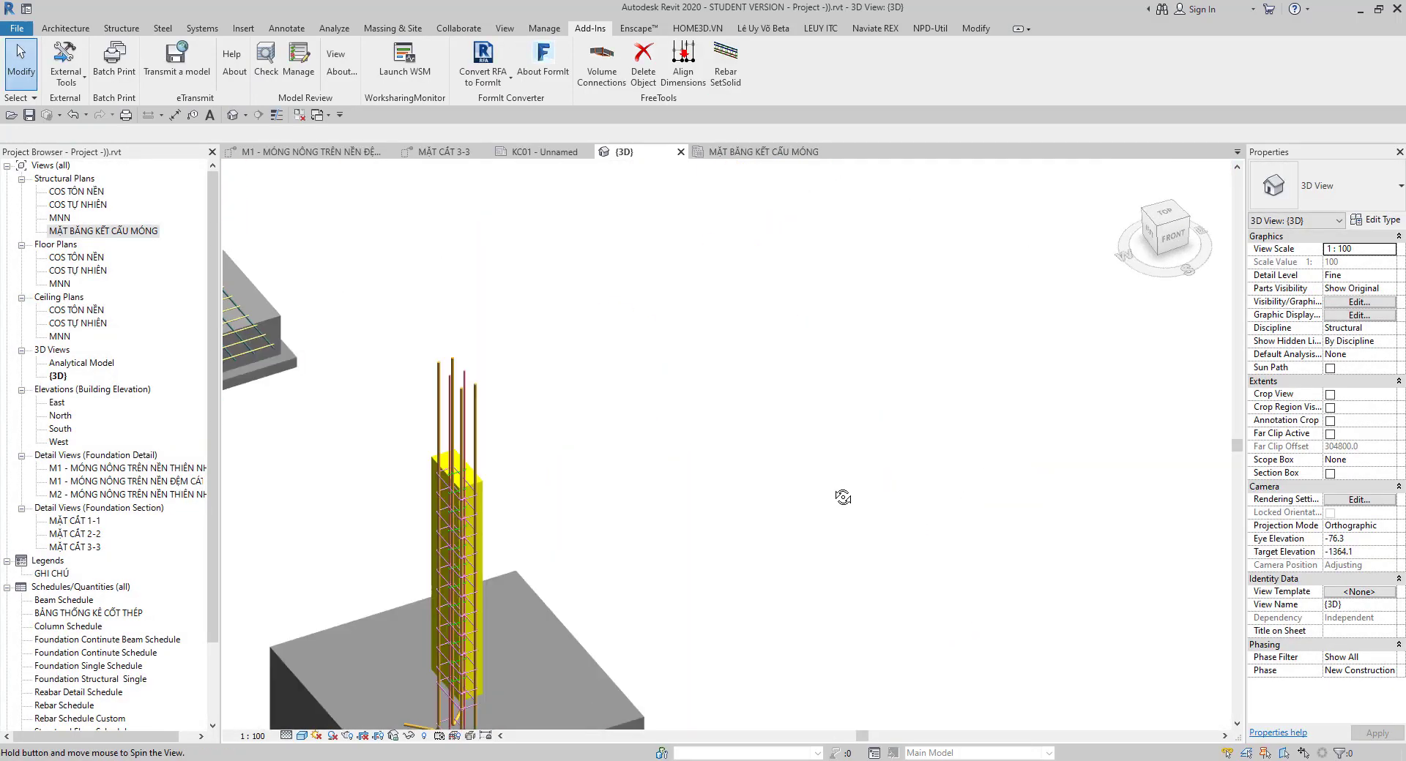
pyautogui.scroll(-3, 586, 245)
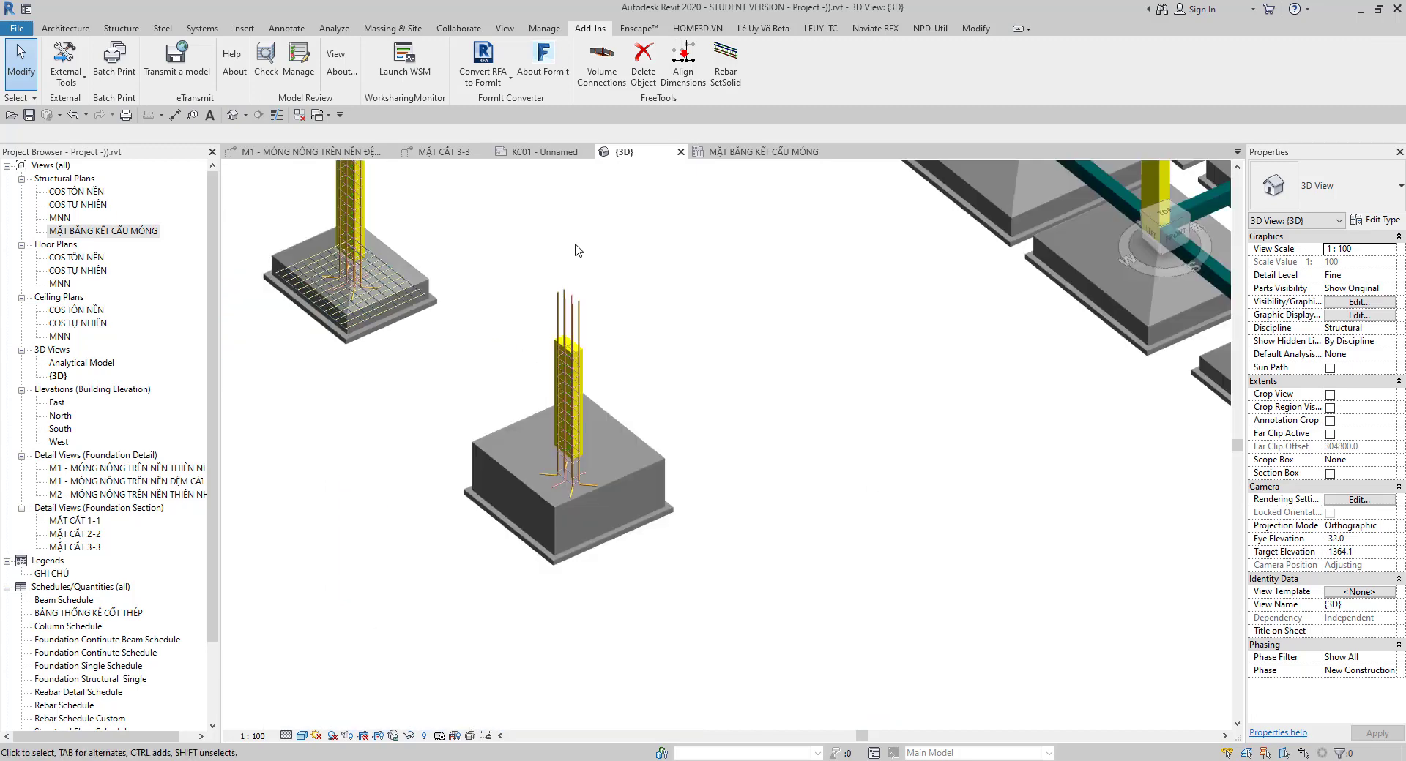
pyautogui.click(763, 152)
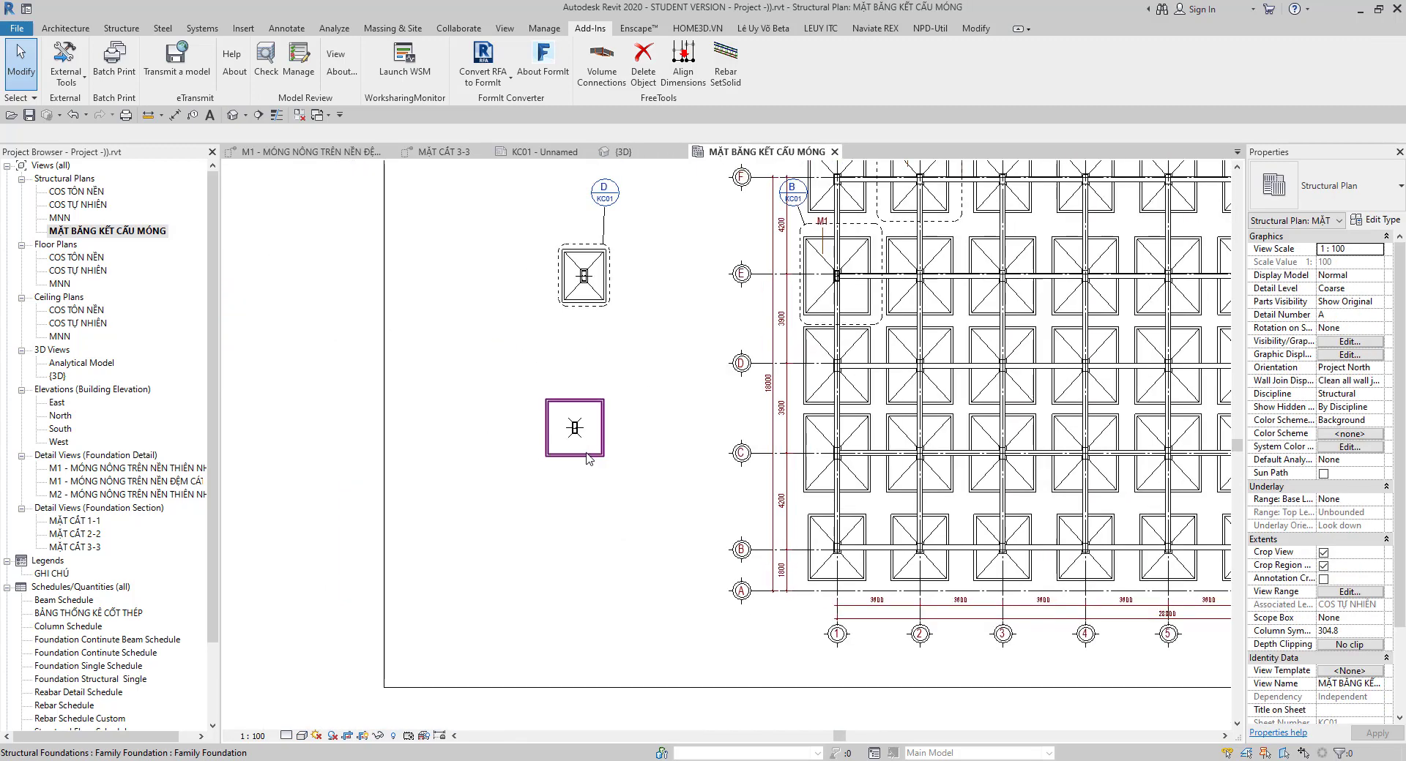
# Start a callout view using the Foundation Detail type.
pyautogui.scroll(-2, 648, 423)
pyautogui.scroll(3, 639, 424)
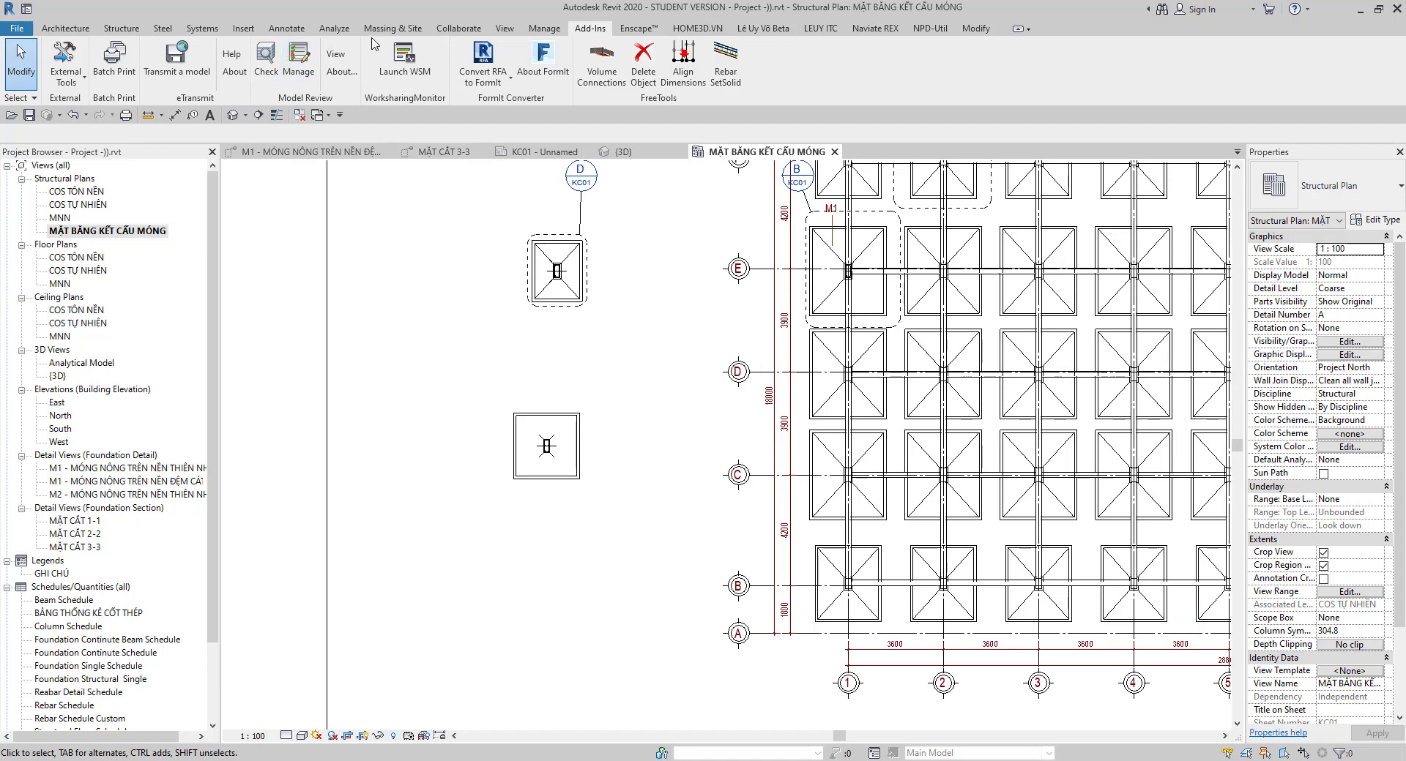
pyautogui.click(498, 30)
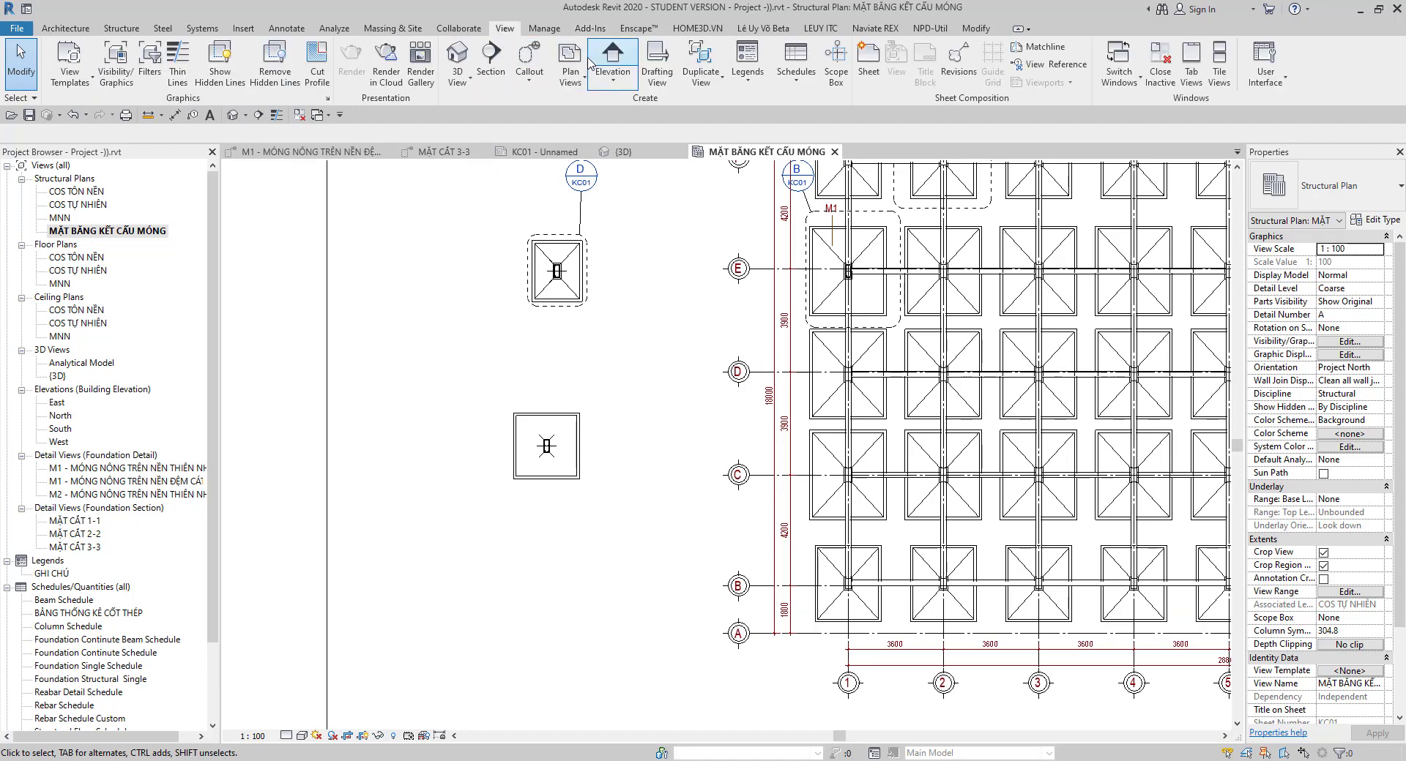
pyautogui.click(538, 63)
pyautogui.scroll(2, 612, 450)
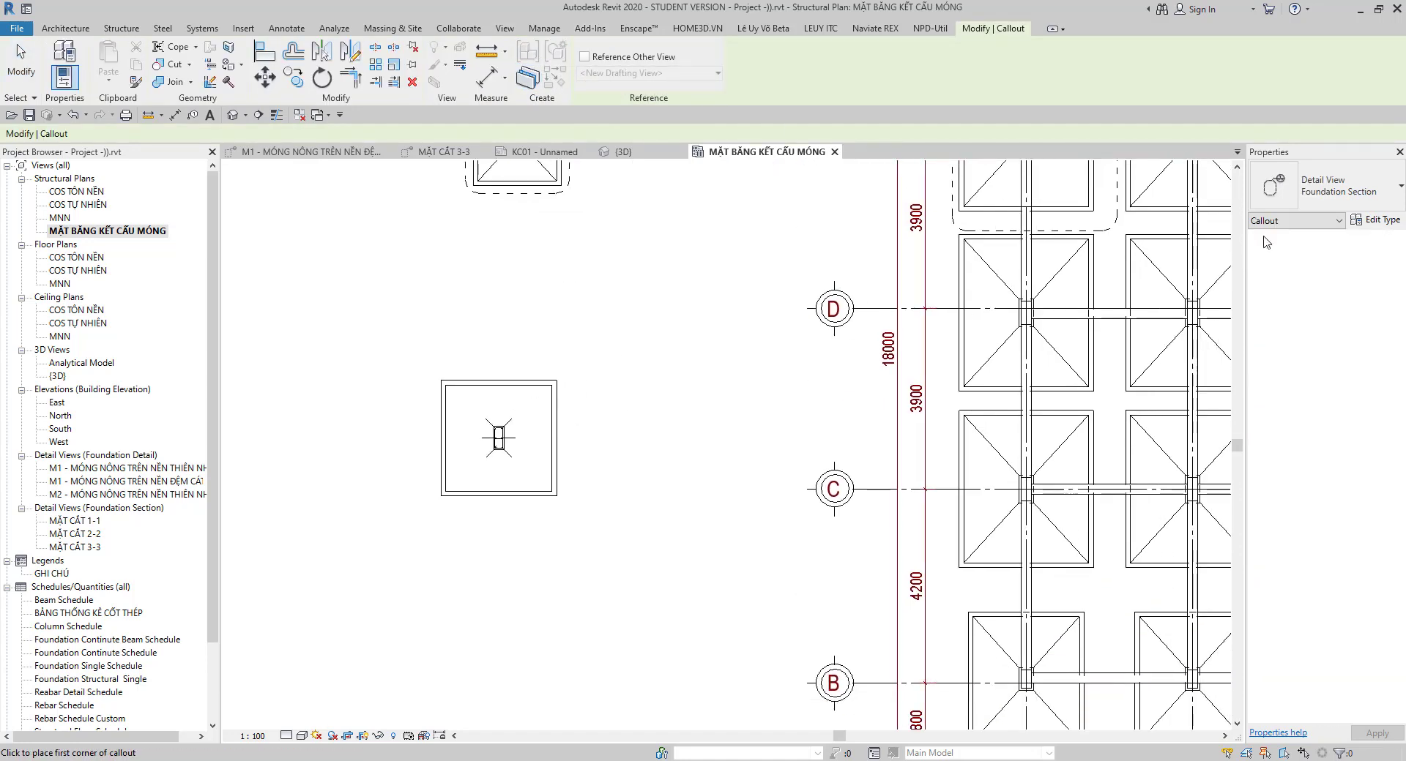
pyautogui.click(1326, 186)
pyautogui.click(1307, 270)
# Draw the callout rectangle around the new footing and go to its Detail 0 view.
pyautogui.click(429, 364)
pyautogui.click(568, 511)
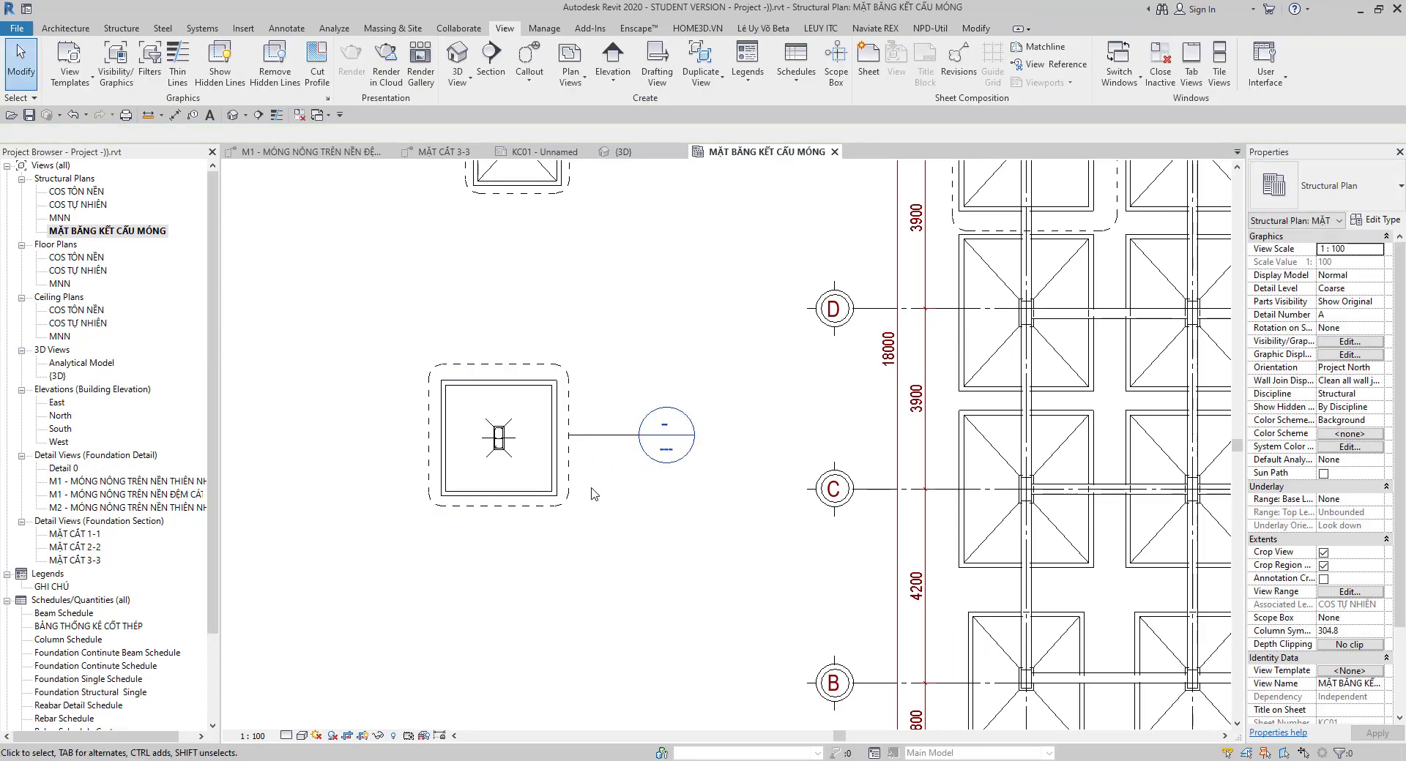
pyautogui.rightClick(585, 440)
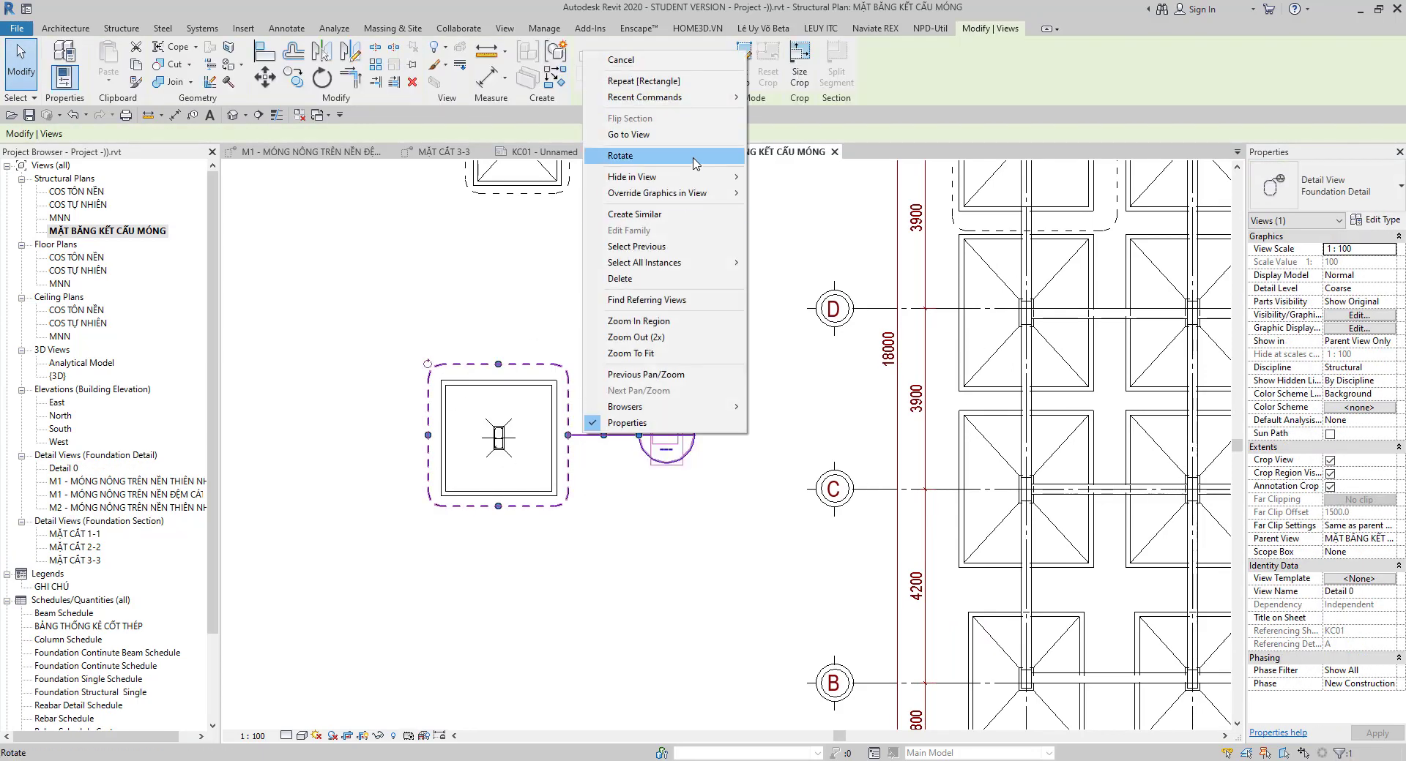
pyautogui.click(684, 138)
# Rename the Detail 0 view to M1 - MÓNG CỌC.
pyautogui.scroll(-2, 644, 454)
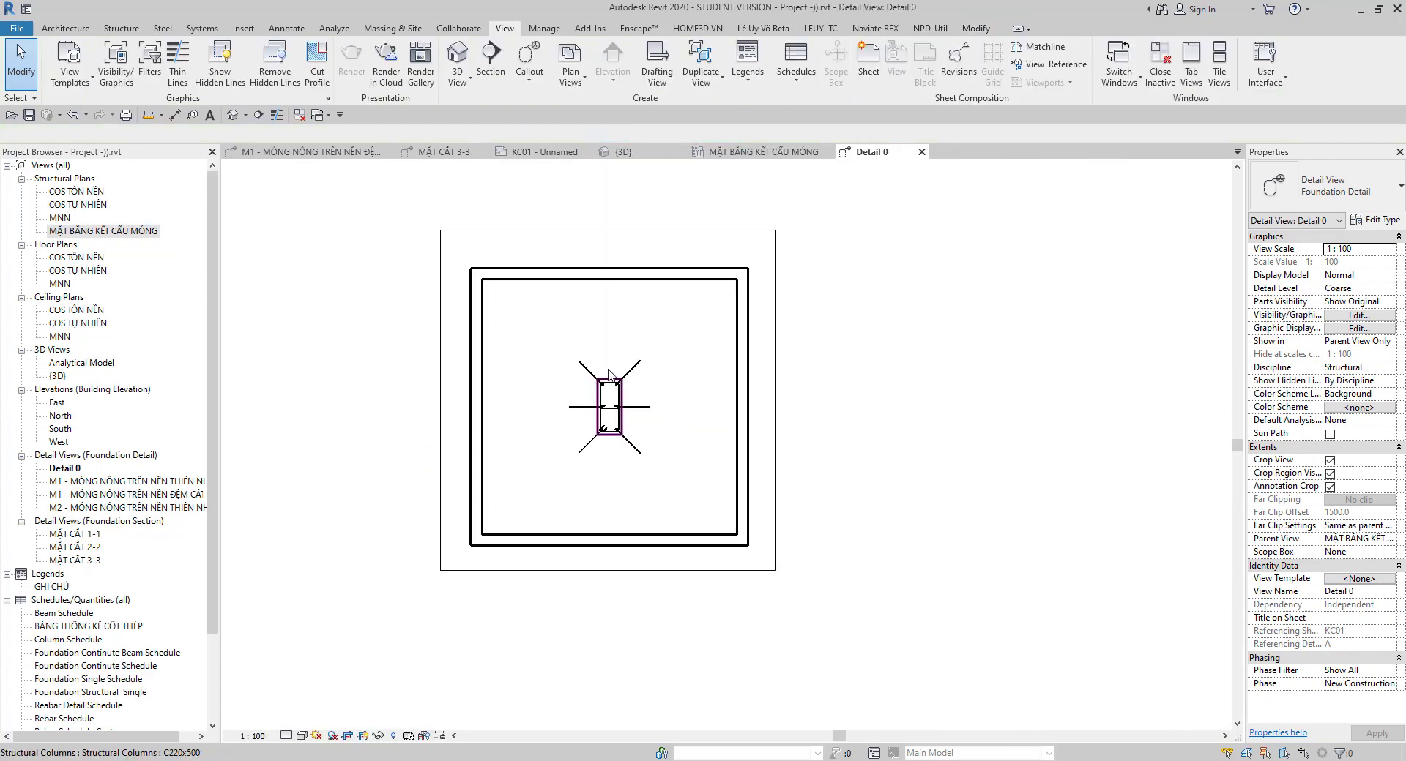
pyautogui.click(65, 467)
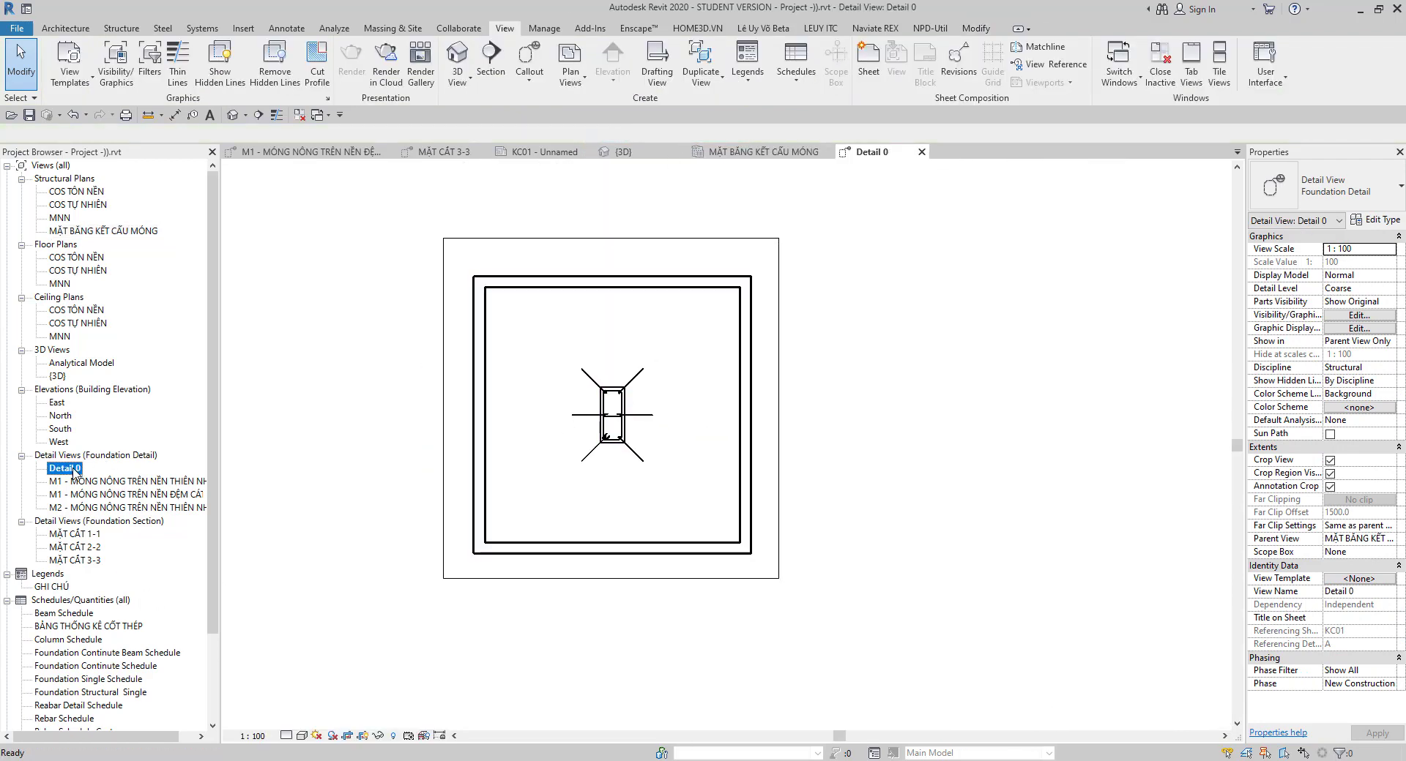
pyautogui.rightClick(65, 468)
pyautogui.click(148, 346)
pyautogui.write('M1 - MÓNG CO')
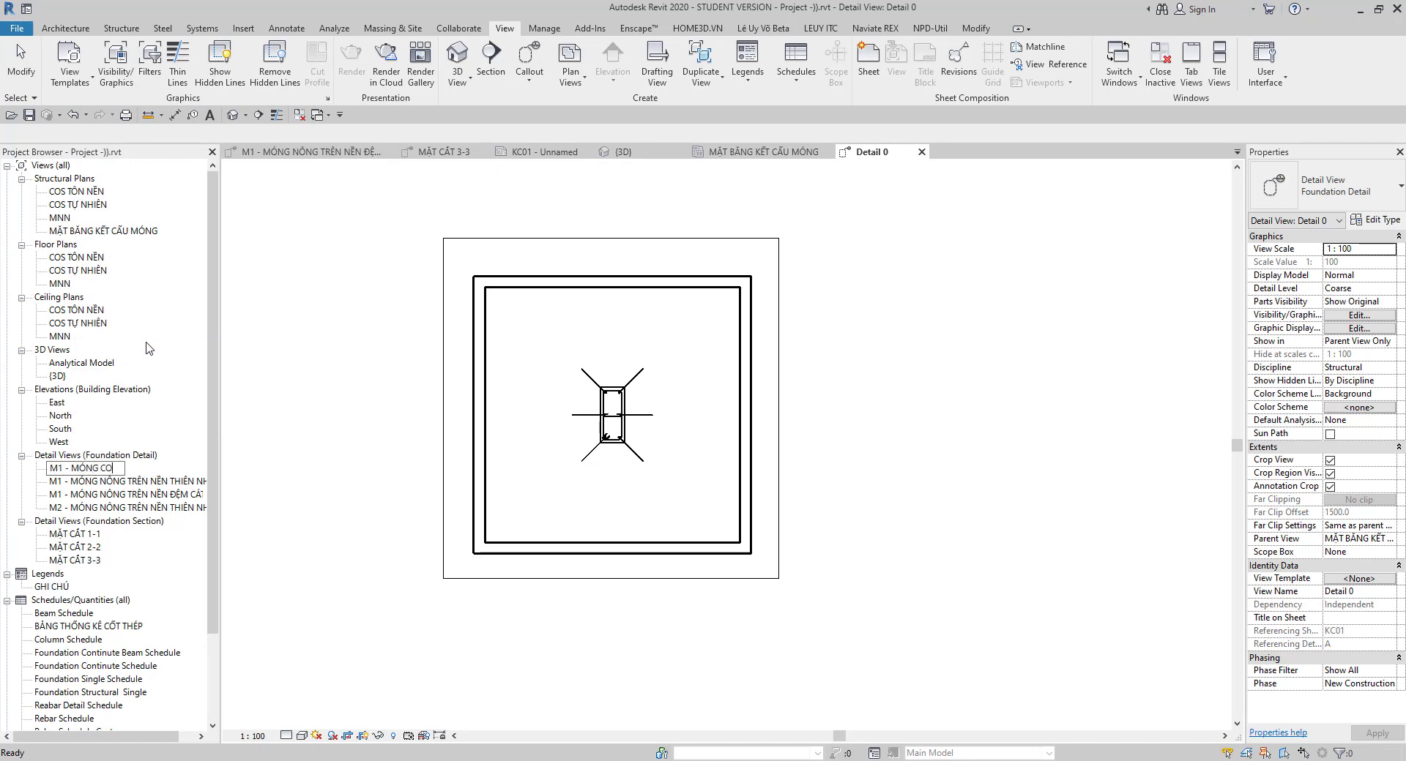
pyautogui.write('Cj')
pyautogui.press('Return')
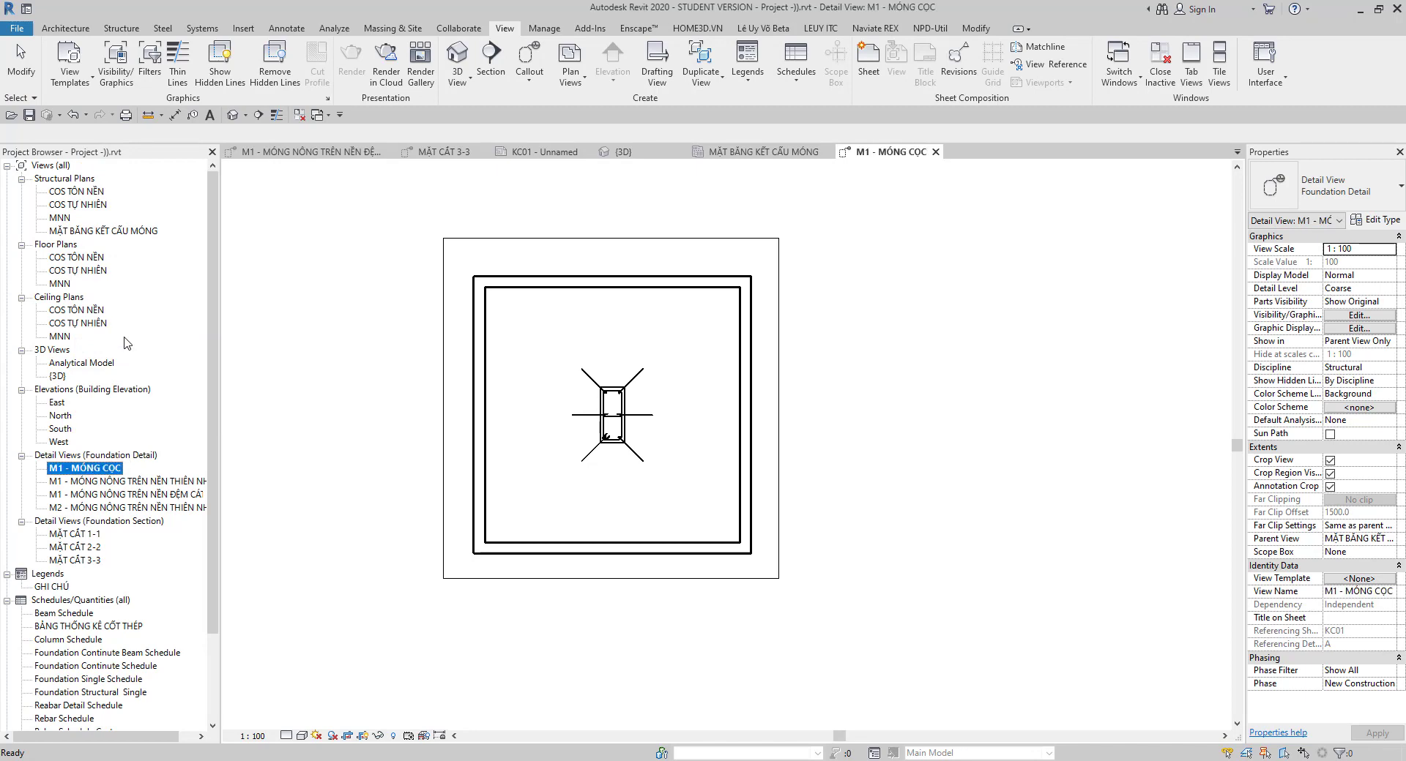
# Apply the MB MÓNG view template properties to the M1 - MÓNG CỌC view.
pyautogui.scroll(-2, 377, 406)
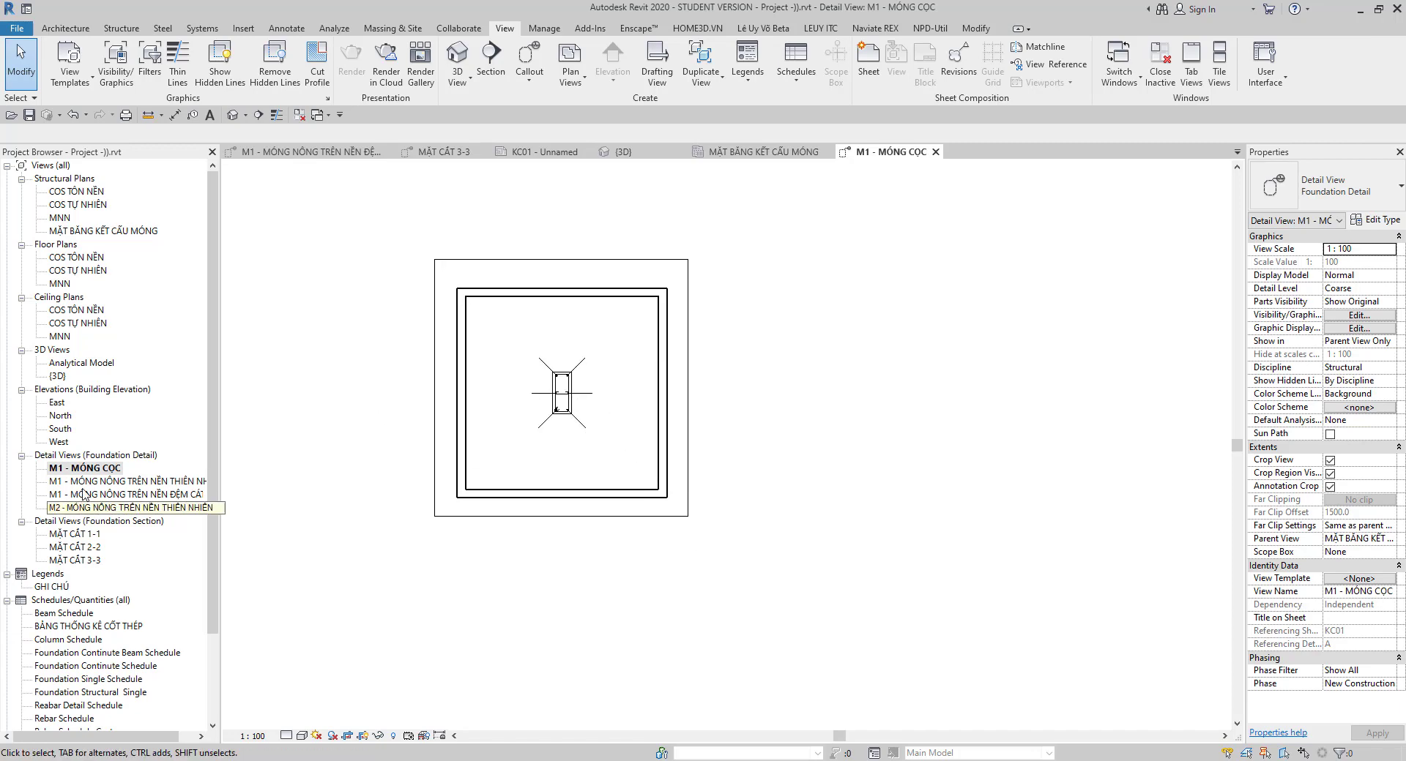
pyautogui.rightClick(77, 472)
pyautogui.click(154, 211)
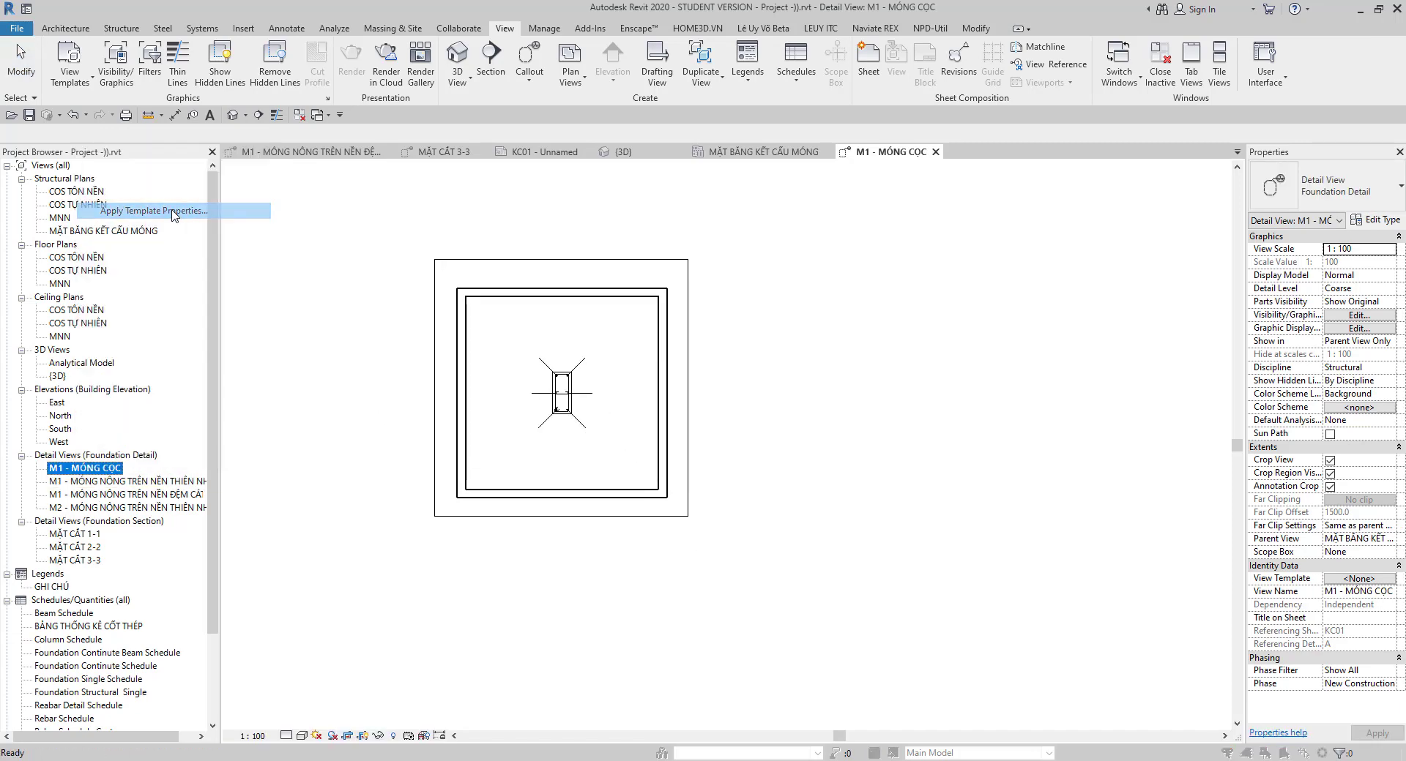
pyautogui.scroll(-2, 915, 401)
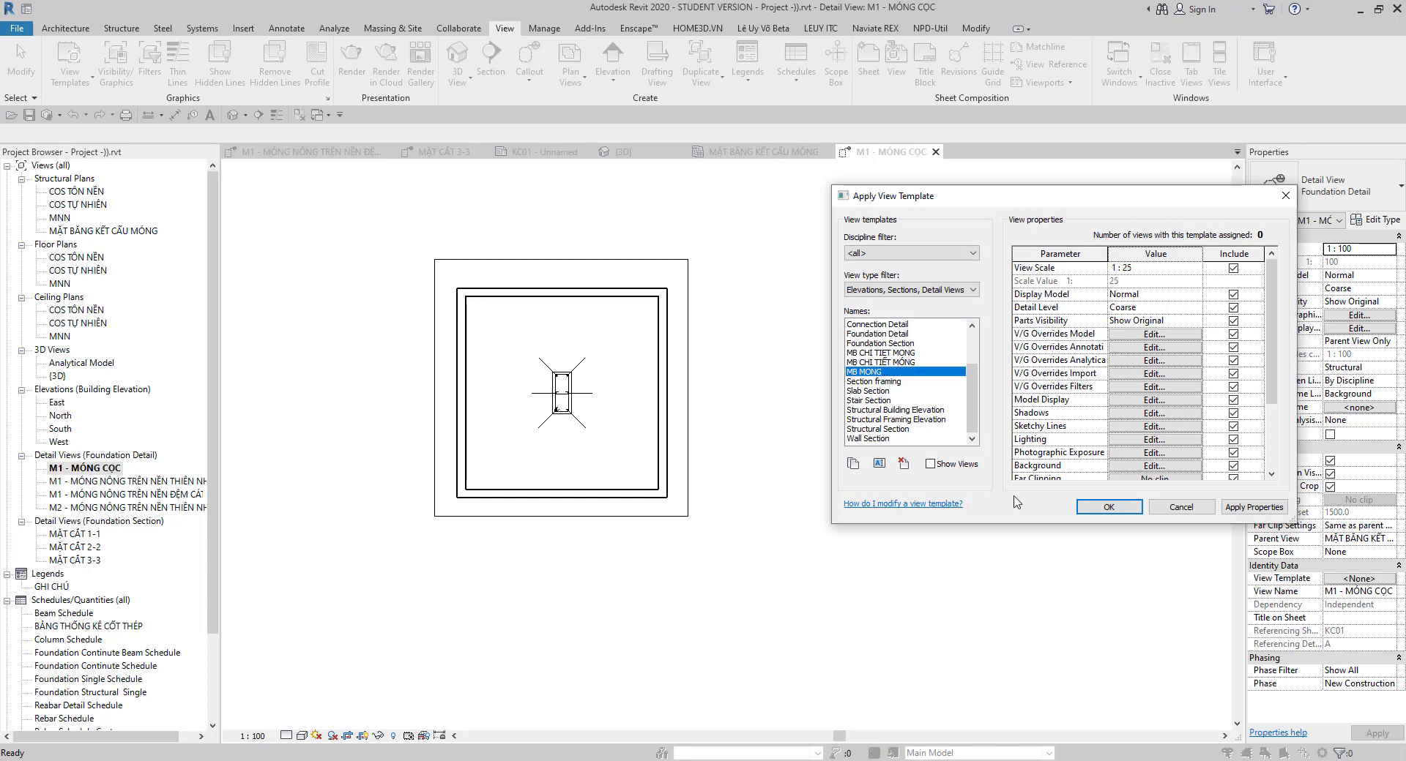
pyautogui.click(1125, 509)
# Override the cut fill pattern of Structural Columns in the view's Visibility/Graphics settings.
pyautogui.scroll(1, 628, 368)
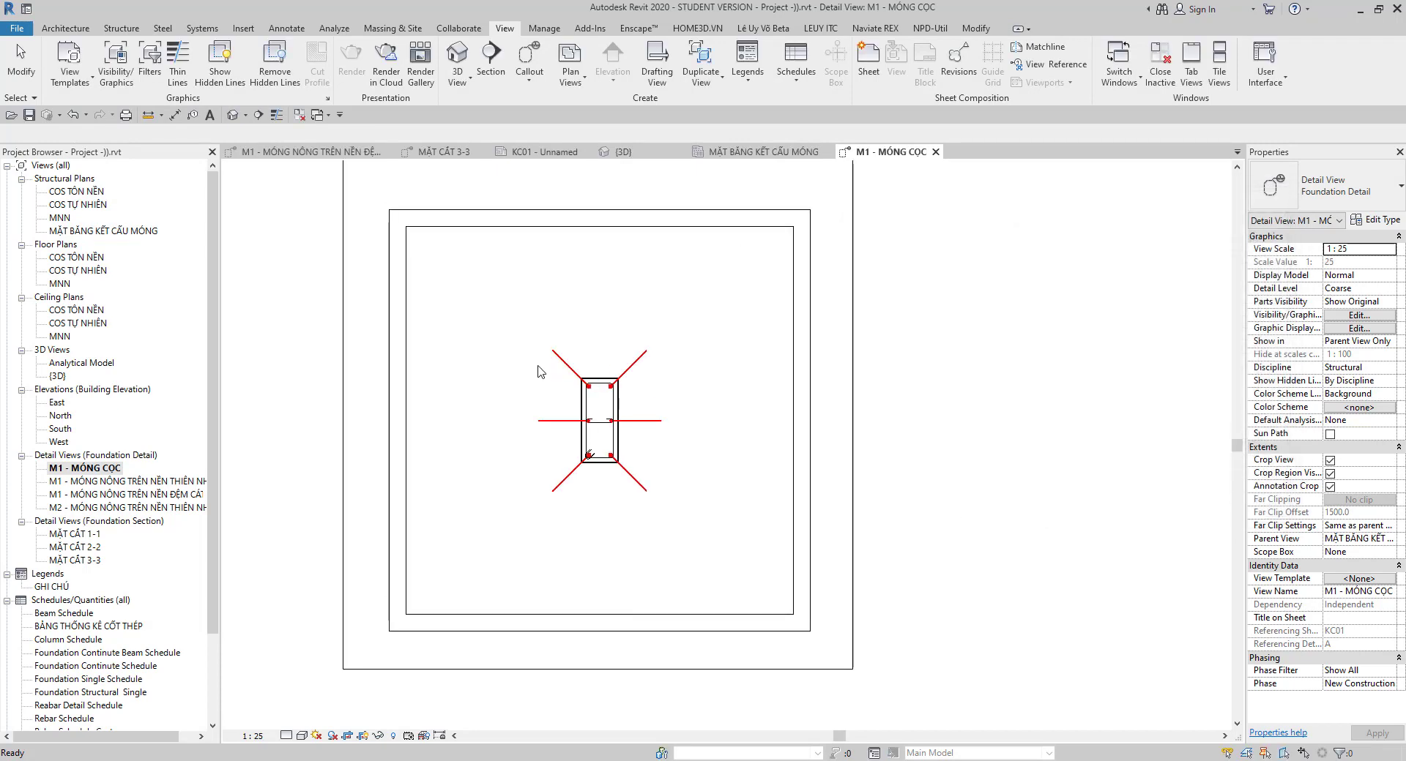
pyautogui.scroll(1, 659, 410)
pyautogui.scroll(1, 707, 469)
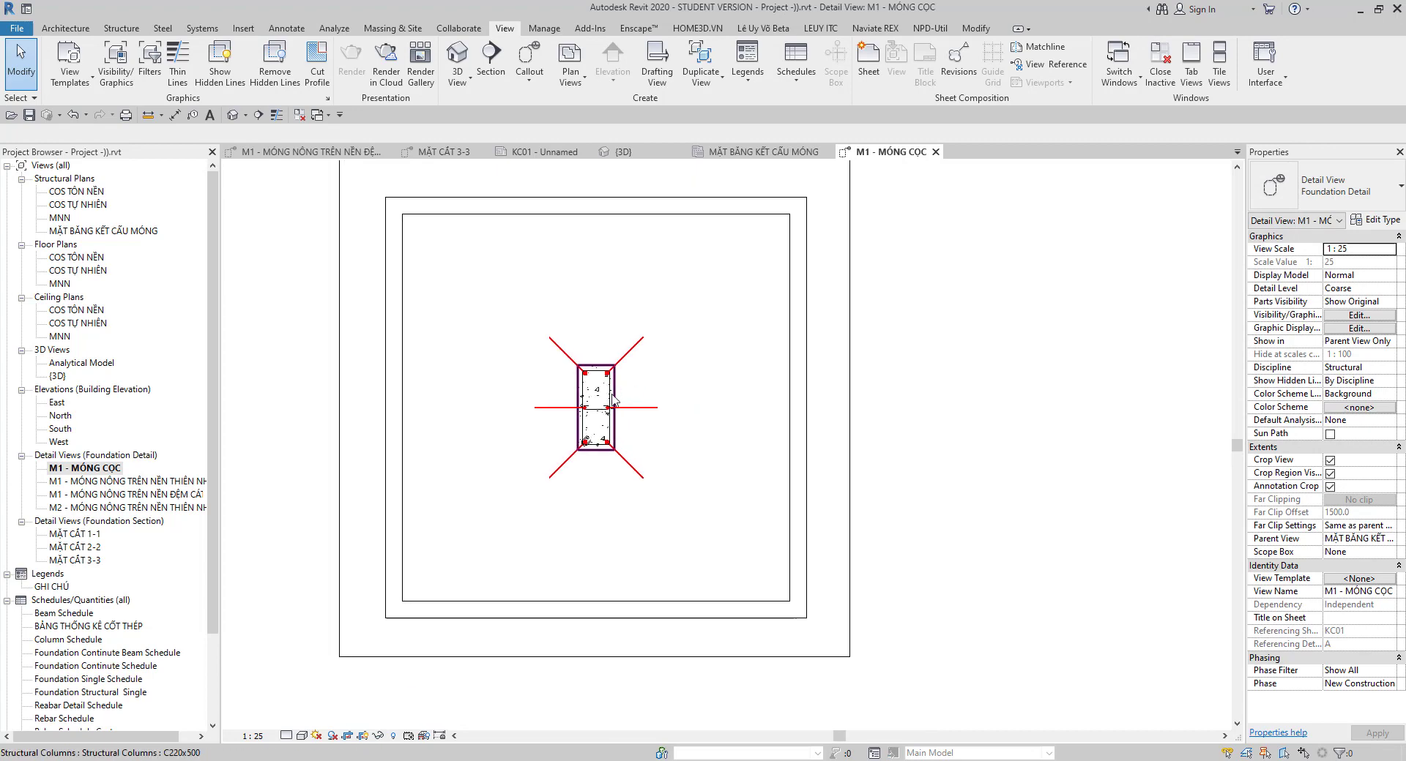
pyautogui.scroll(1, 714, 475)
pyautogui.press('v')
pyautogui.press('v')
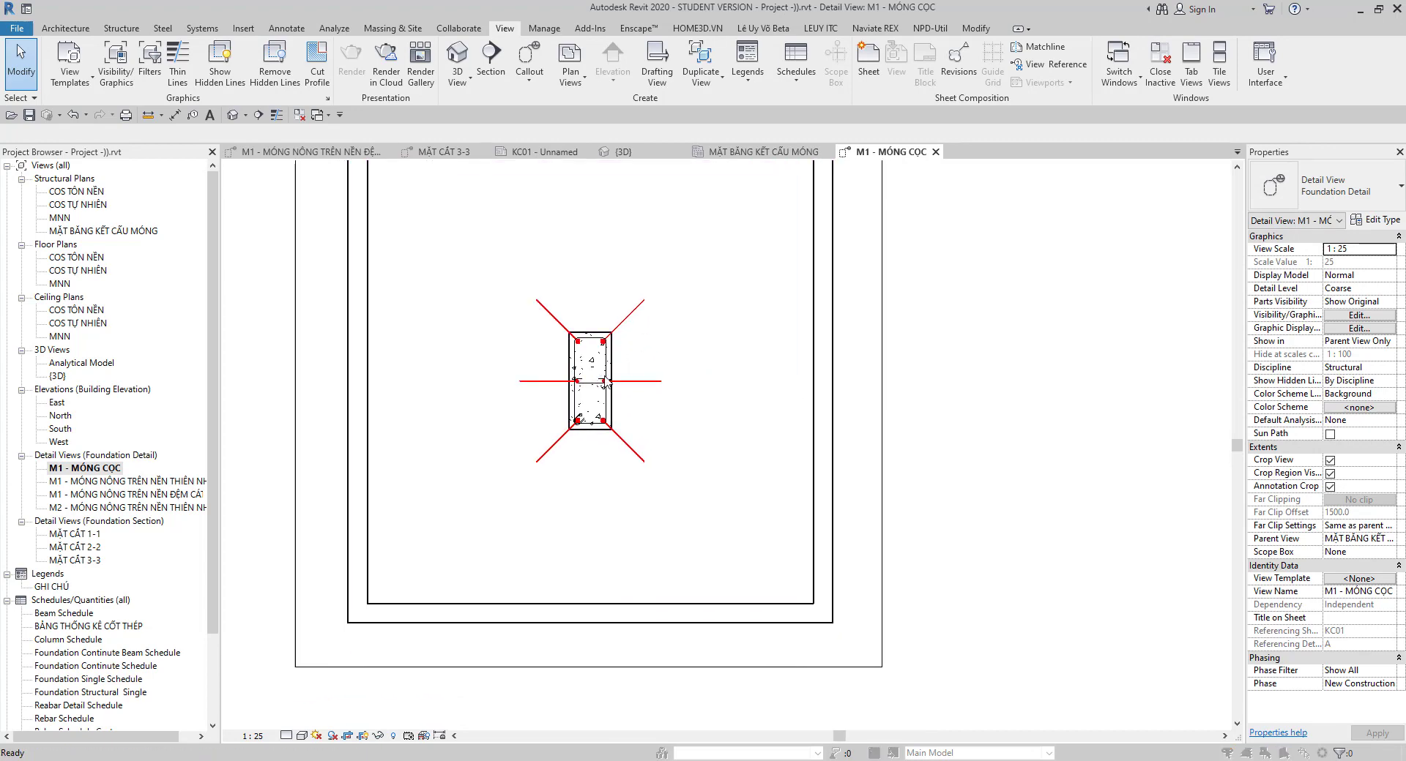
pyautogui.scroll(-5, 974, 452)
pyautogui.scroll(-5, 996, 436)
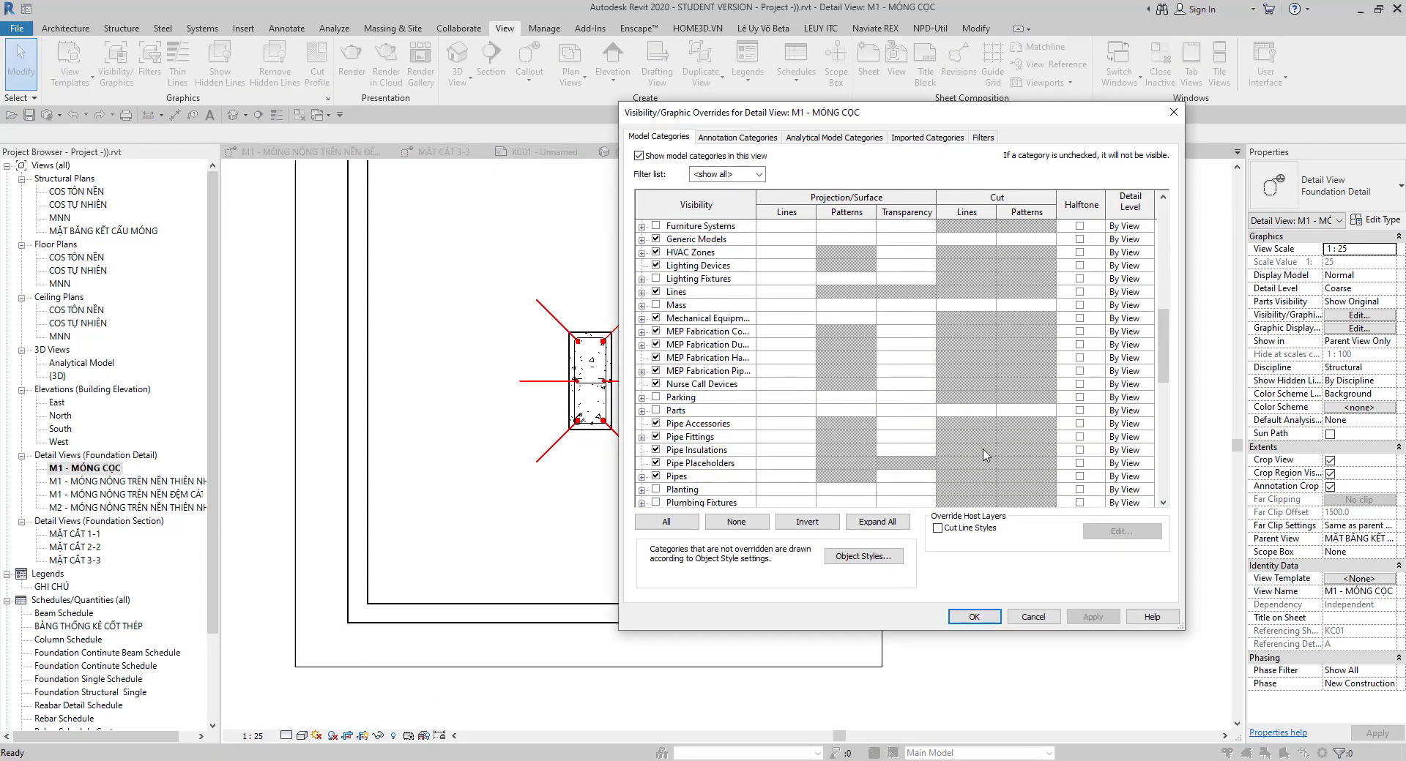
pyautogui.scroll(-5, 1021, 417)
pyautogui.scroll(-5, 1040, 403)
pyautogui.click(1039, 345)
pyautogui.click(1040, 345)
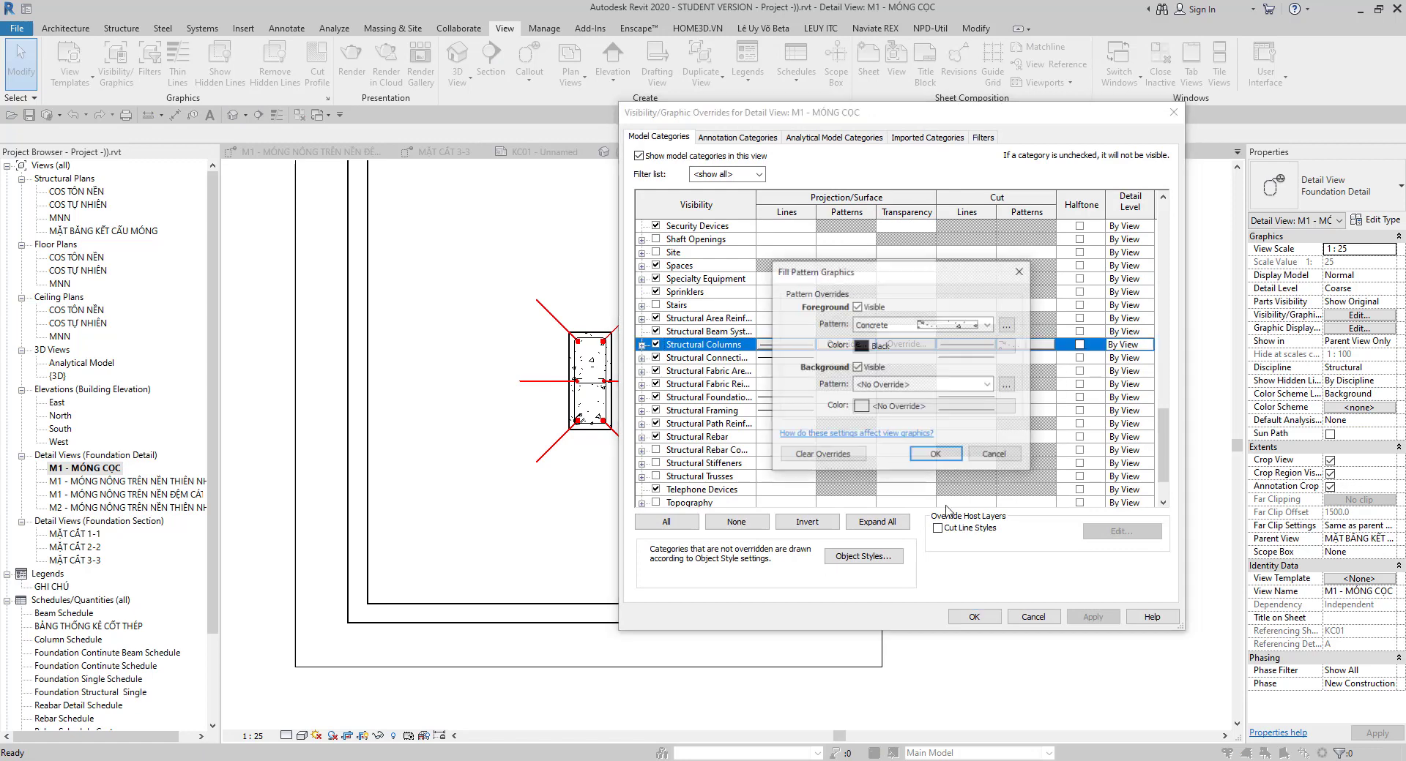
pyautogui.click(935, 454)
pyautogui.click(974, 617)
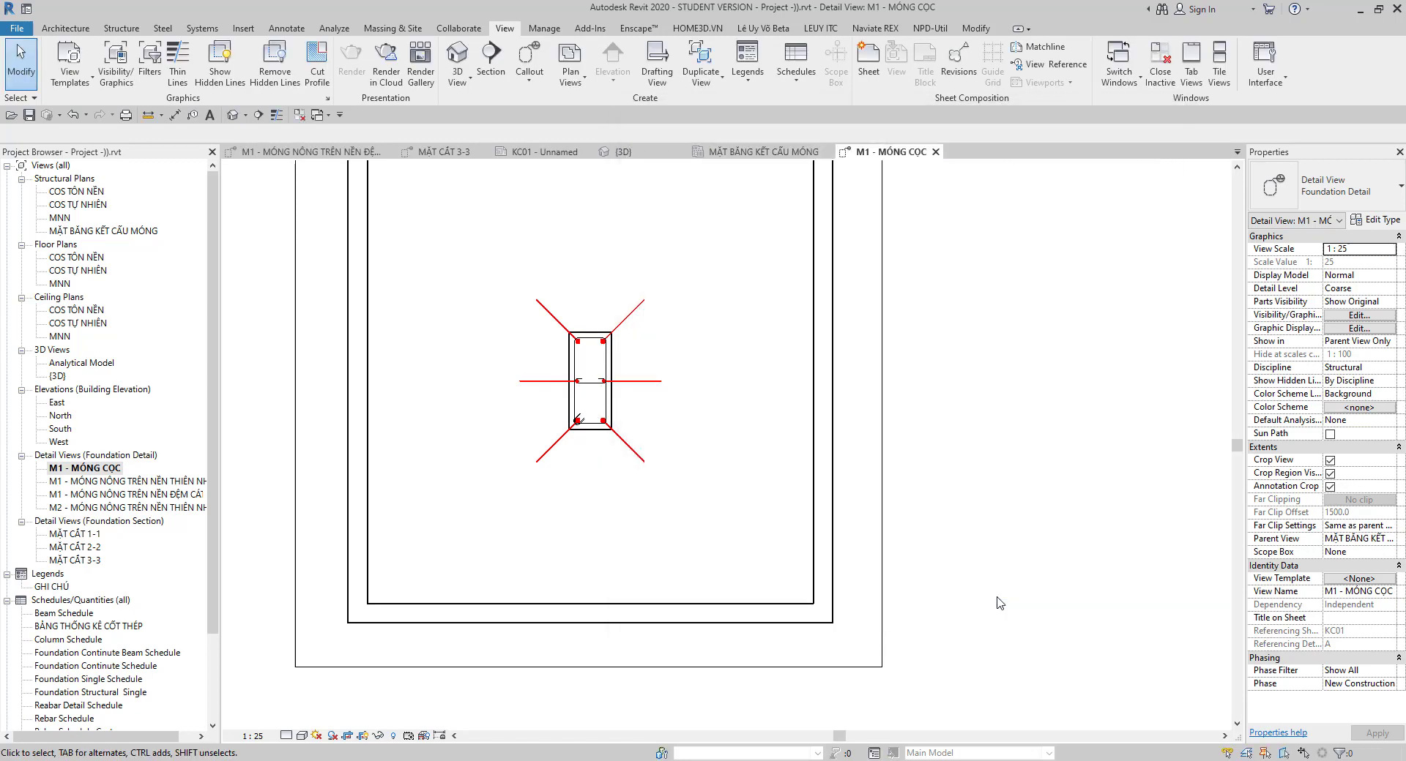
# Reshape the M_T1 column stirrup's hook end to B 170.5 mm, E 452.2 mm.
pyautogui.scroll(2, 642, 454)
pyautogui.scroll(4, 637, 447)
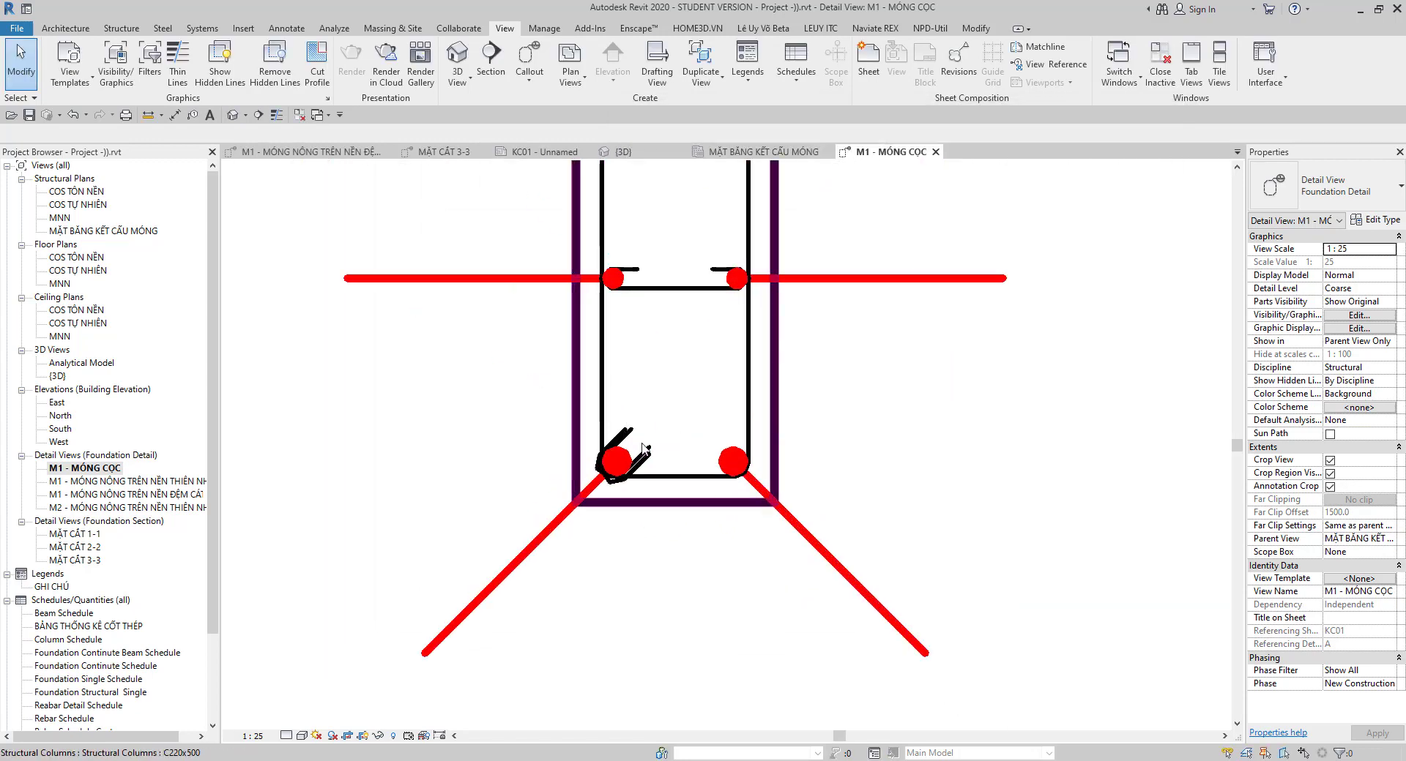
pyautogui.scroll(1, 599, 423)
pyautogui.scroll(1, 633, 443)
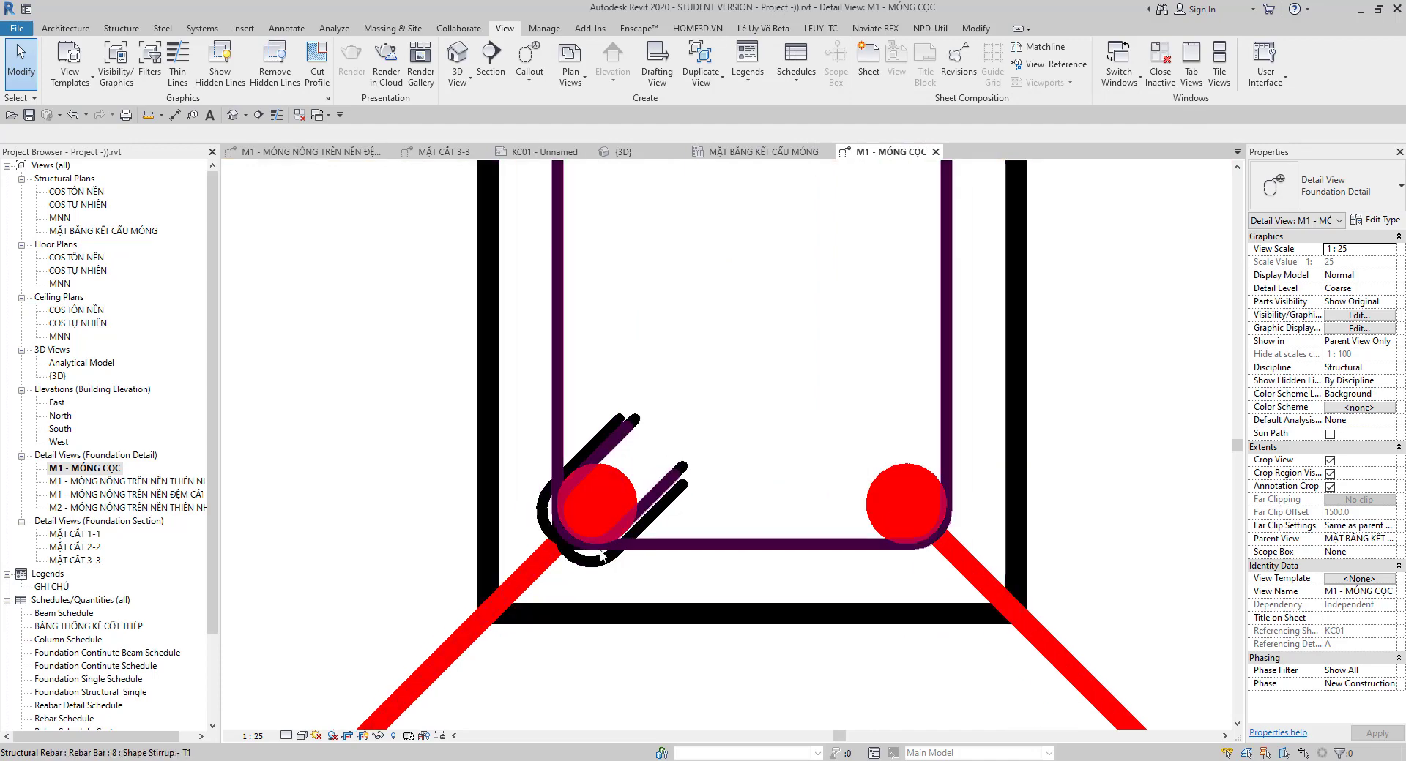
pyautogui.click(537, 505)
pyautogui.scroll(1, 537, 498)
pyautogui.scroll(1, 567, 478)
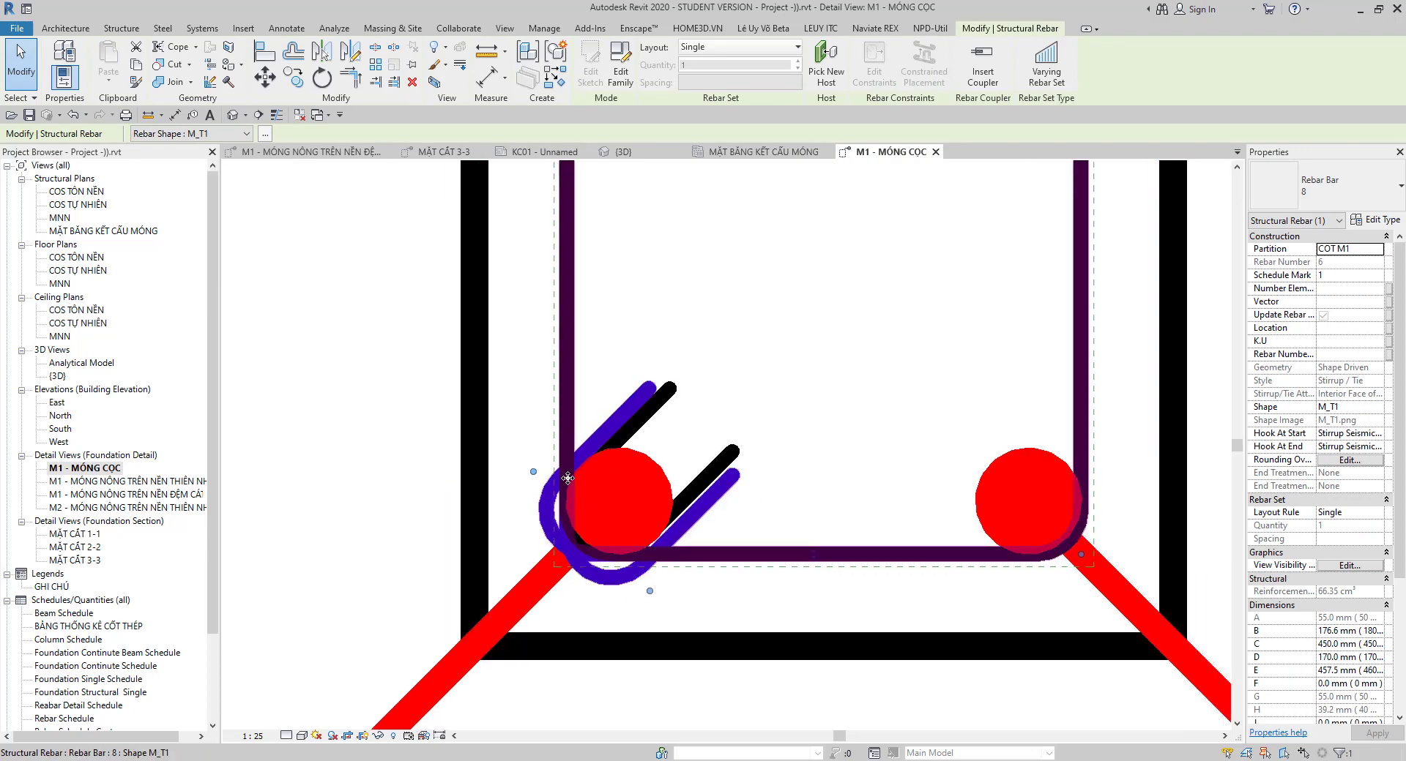
pyautogui.scroll(-5, 568, 478)
pyautogui.scroll(3, 577, 480)
pyautogui.scroll(2, 576, 480)
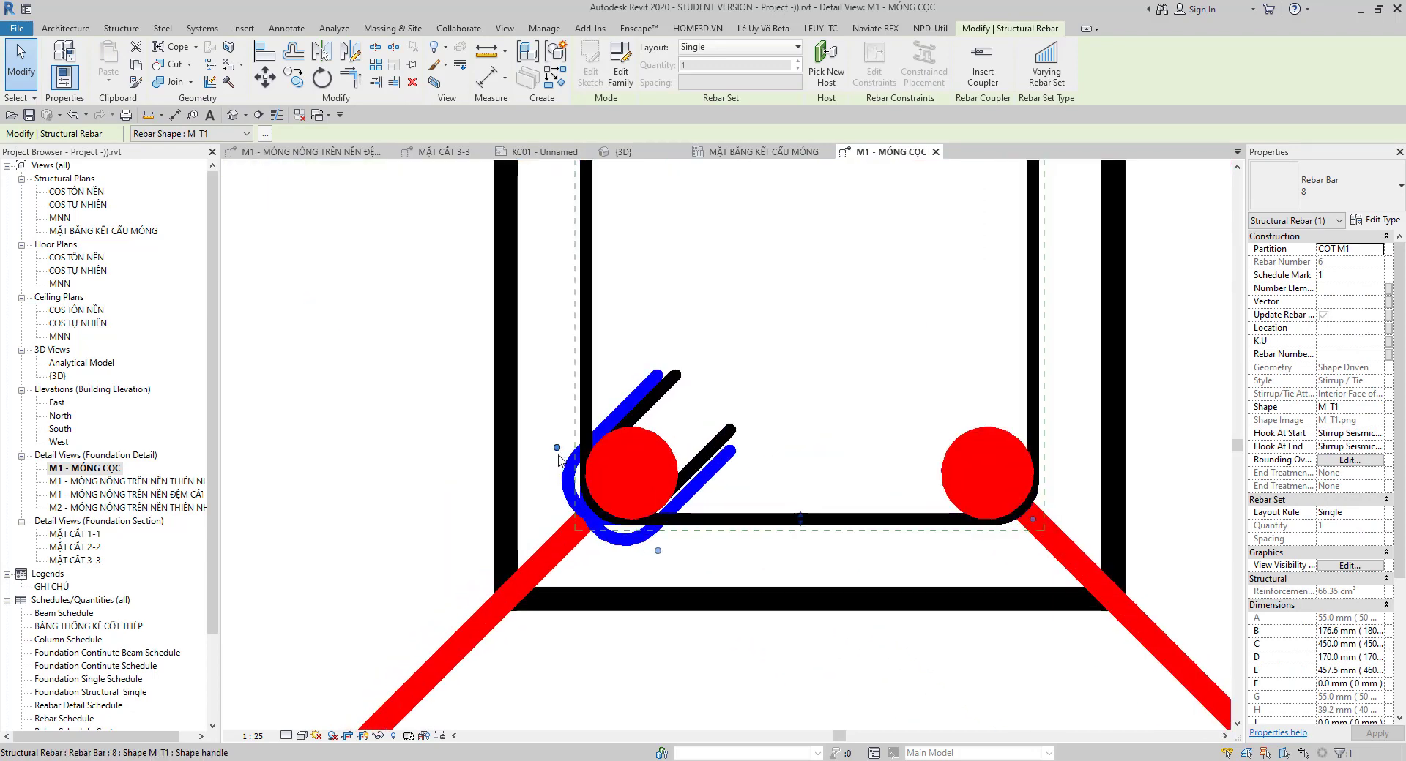
pyautogui.moveTo(562, 460); pyautogui.dragTo(574, 451)
pyautogui.moveTo(658, 550); pyautogui.dragTo(663, 535)
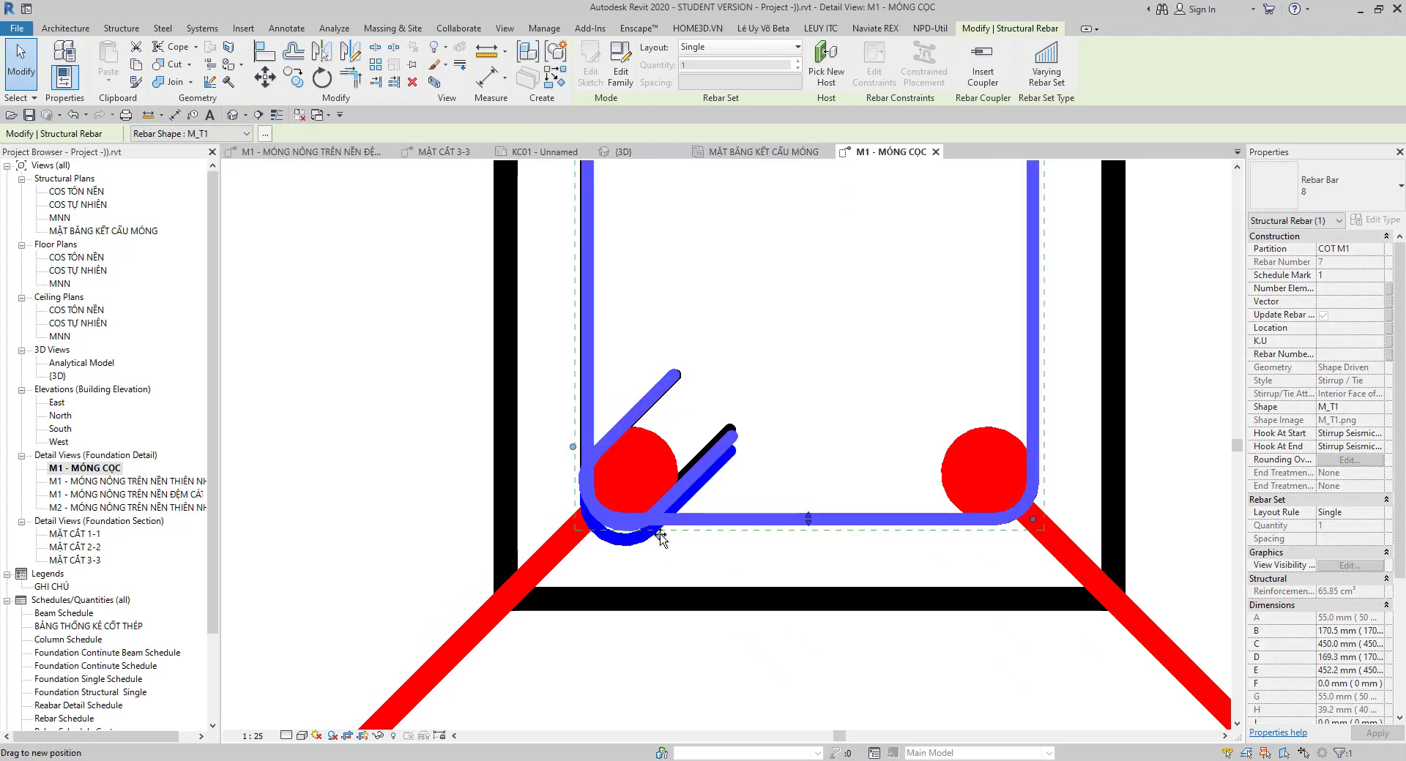
pyautogui.scroll(-2, 663, 535)
# Hide the crop region boundary of the M1 - MÓNG CỌC view and pan slightly left.
pyautogui.press('Escape')
pyautogui.scroll(-2, 662, 535)
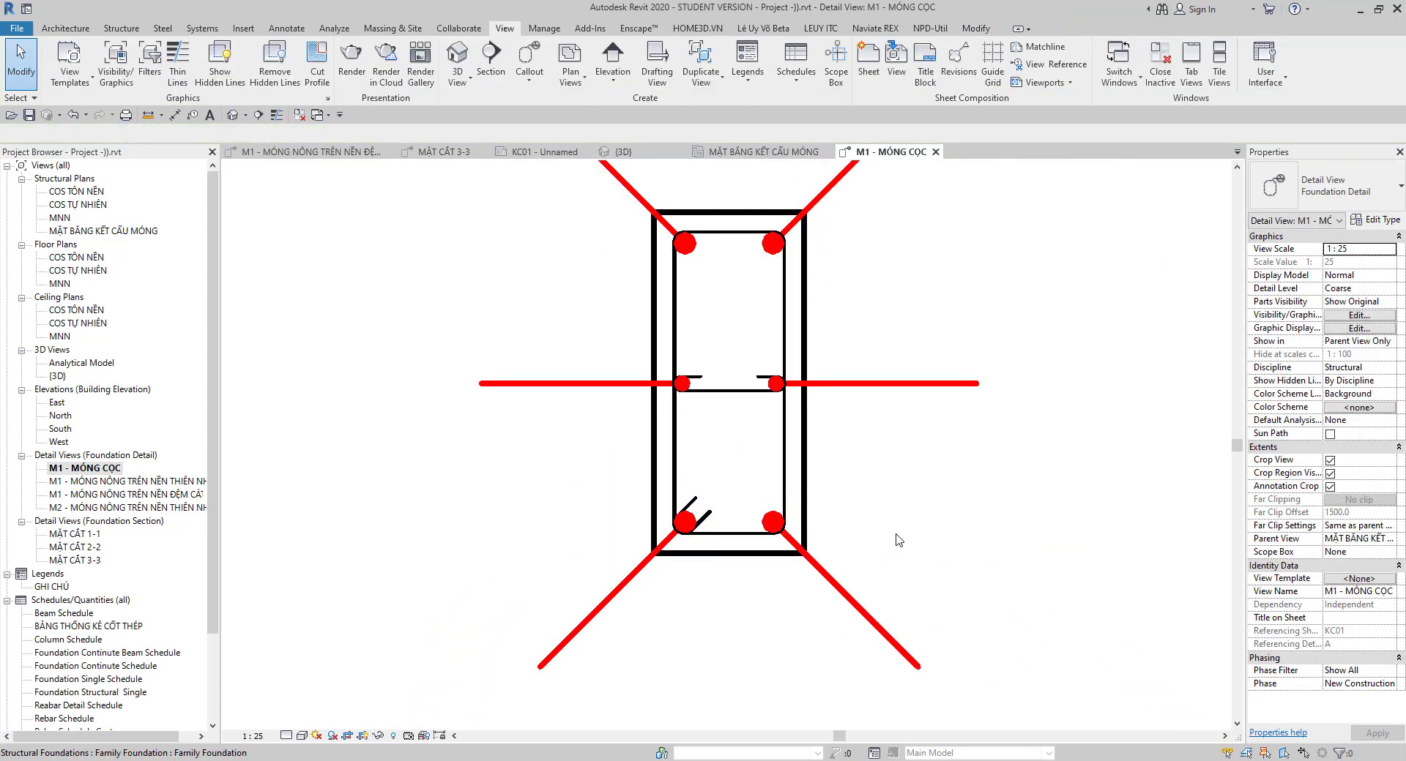
pyautogui.scroll(-2, 732, 476)
pyautogui.scroll(2, 787, 389)
pyautogui.scroll(-2, 787, 389)
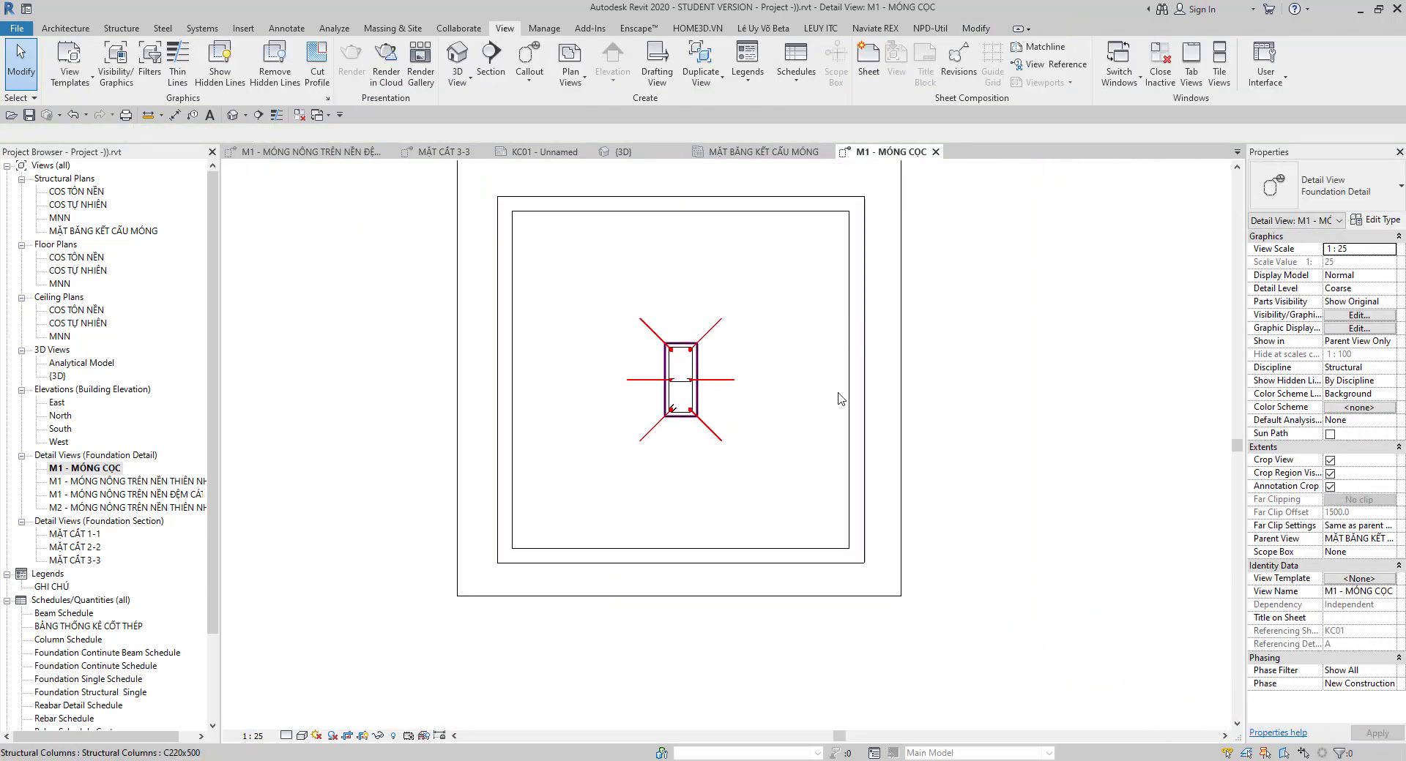
pyautogui.scroll(-2, 948, 437)
pyautogui.scroll(-1, 805, 513)
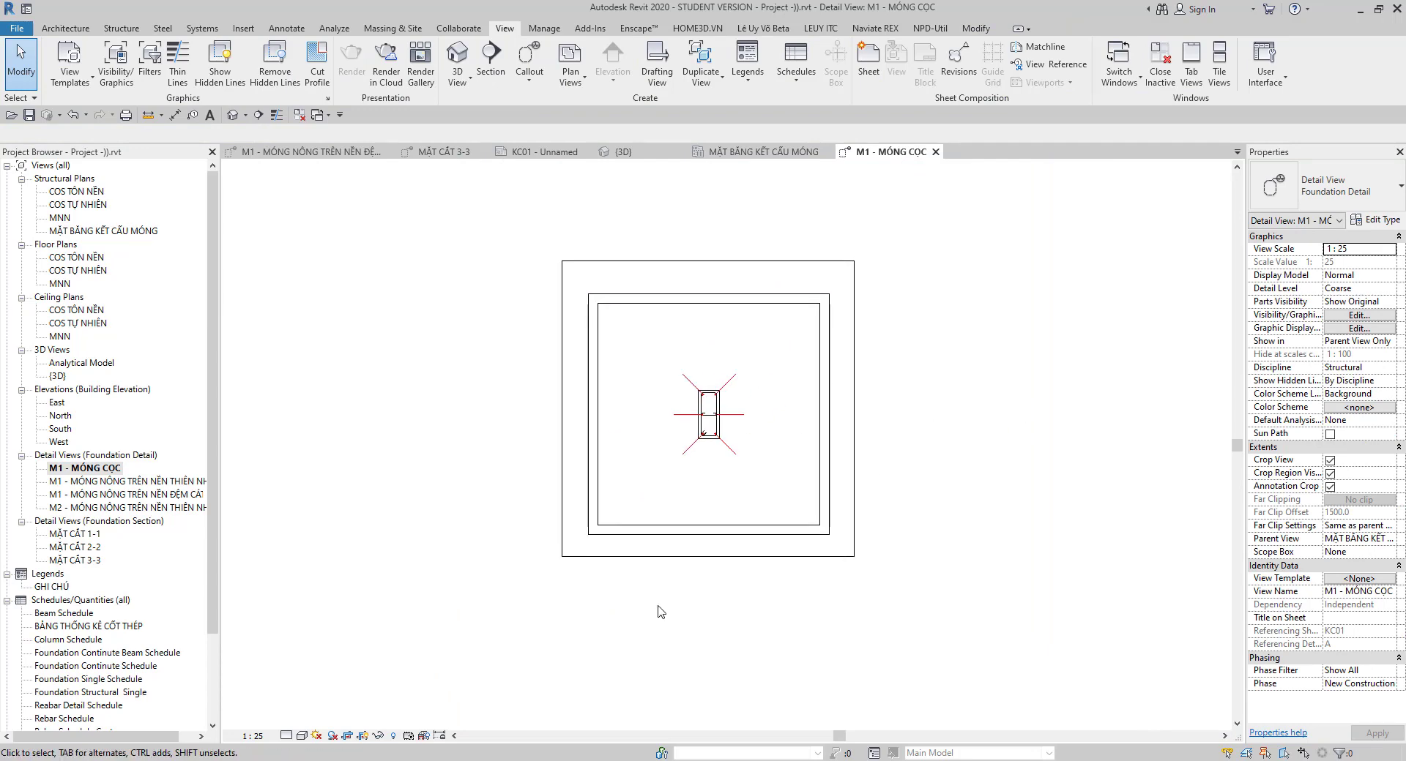
pyautogui.click(366, 741)
pyautogui.moveTo(818, 597); pyautogui.dragTo(765, 608, button='middle')
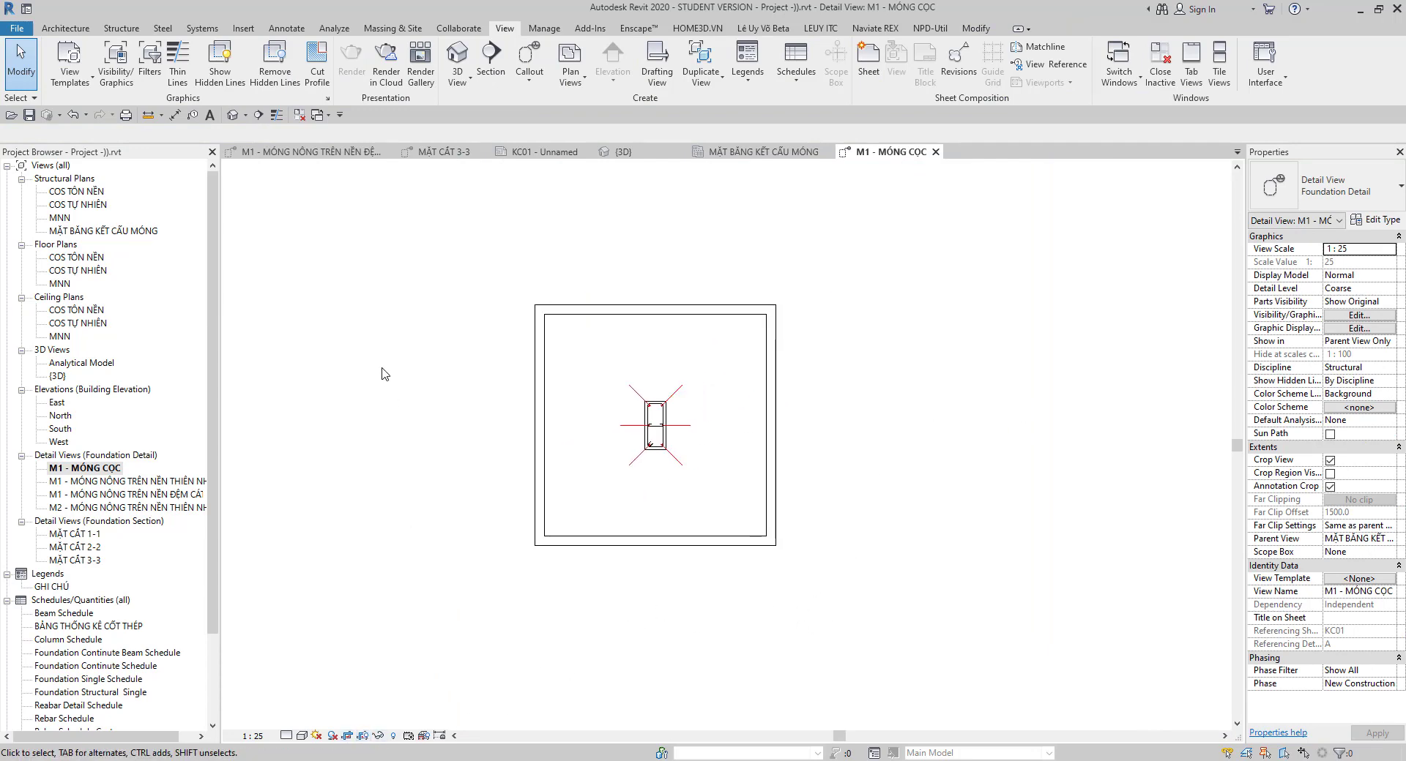
# Draw a section line across the pile-cap footing and open its Detail 0 view.
pyautogui.click(492, 73)
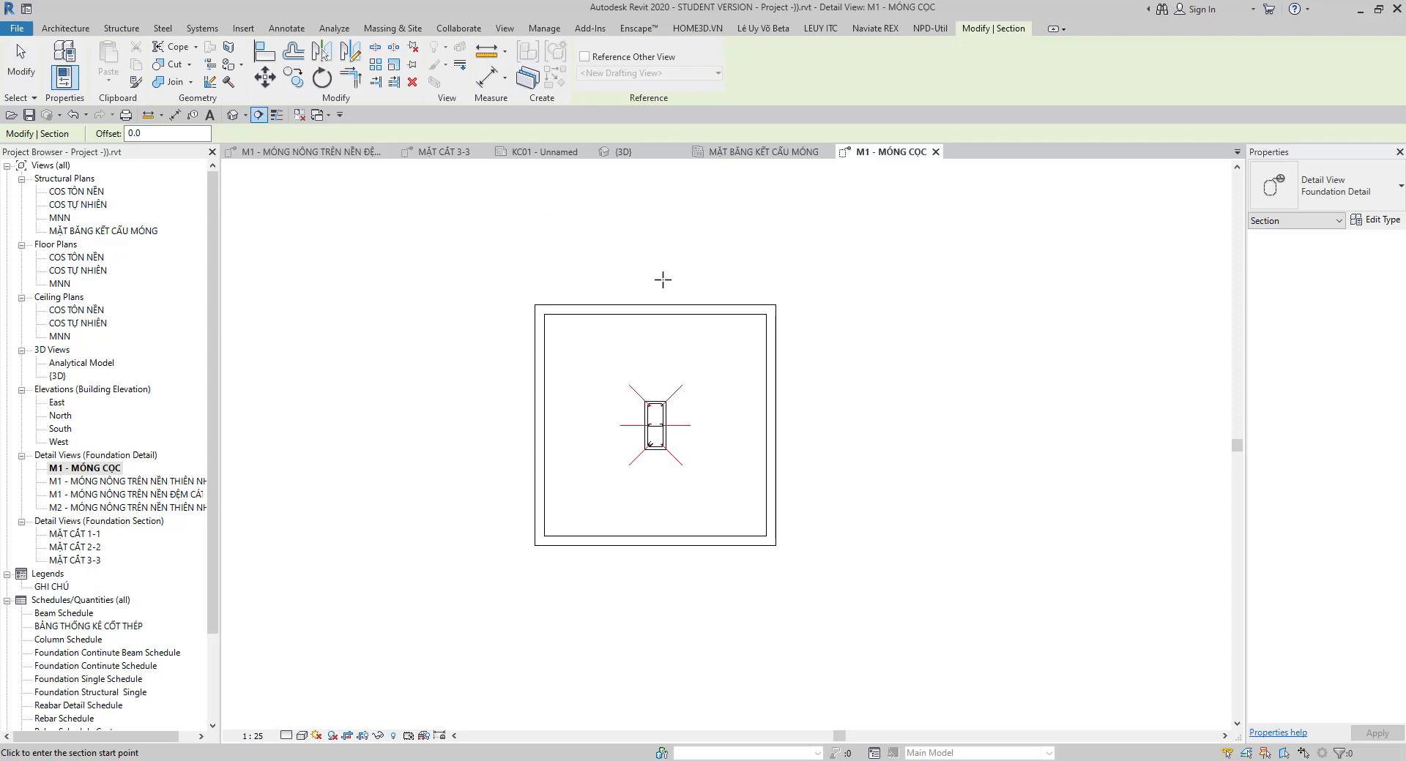
pyautogui.click(618, 256)
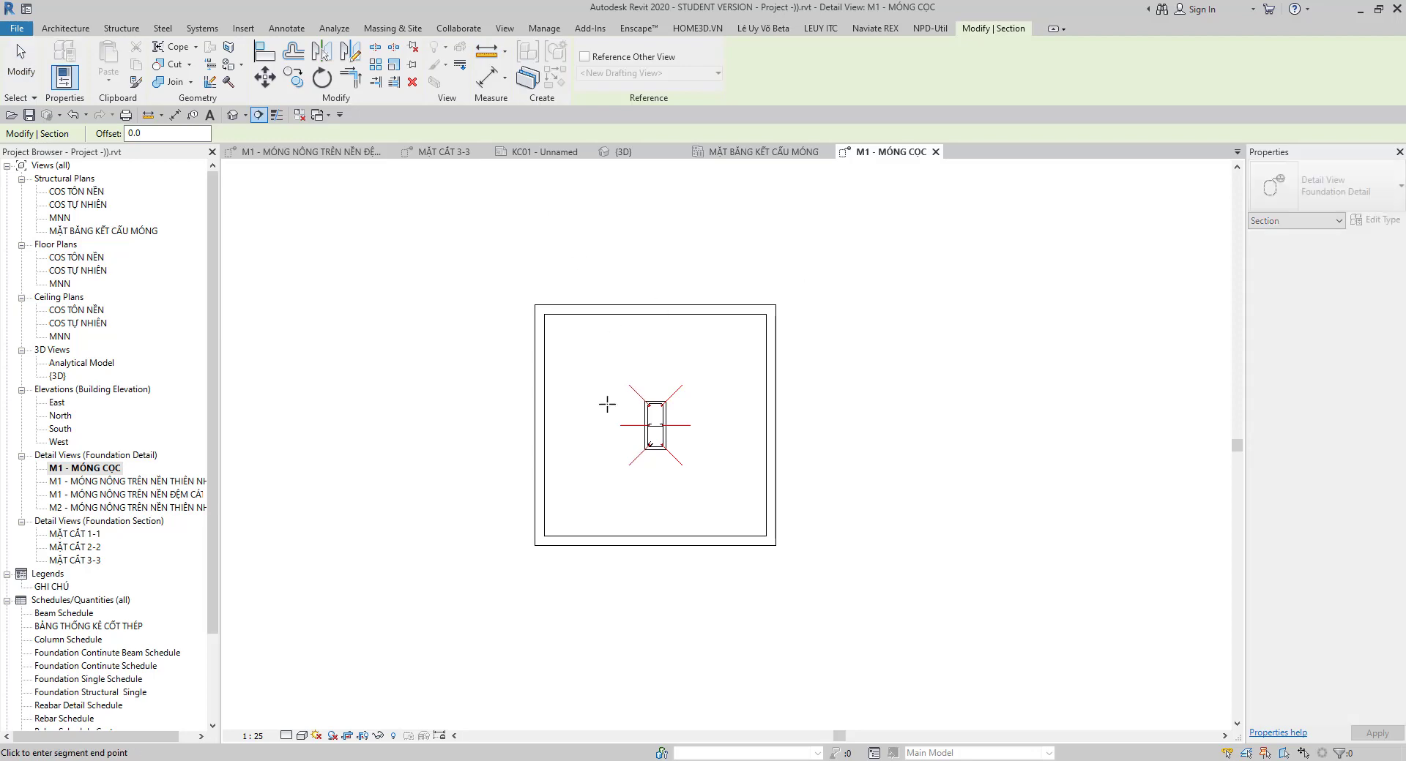
pyautogui.click(615, 560)
pyautogui.press('Escape')
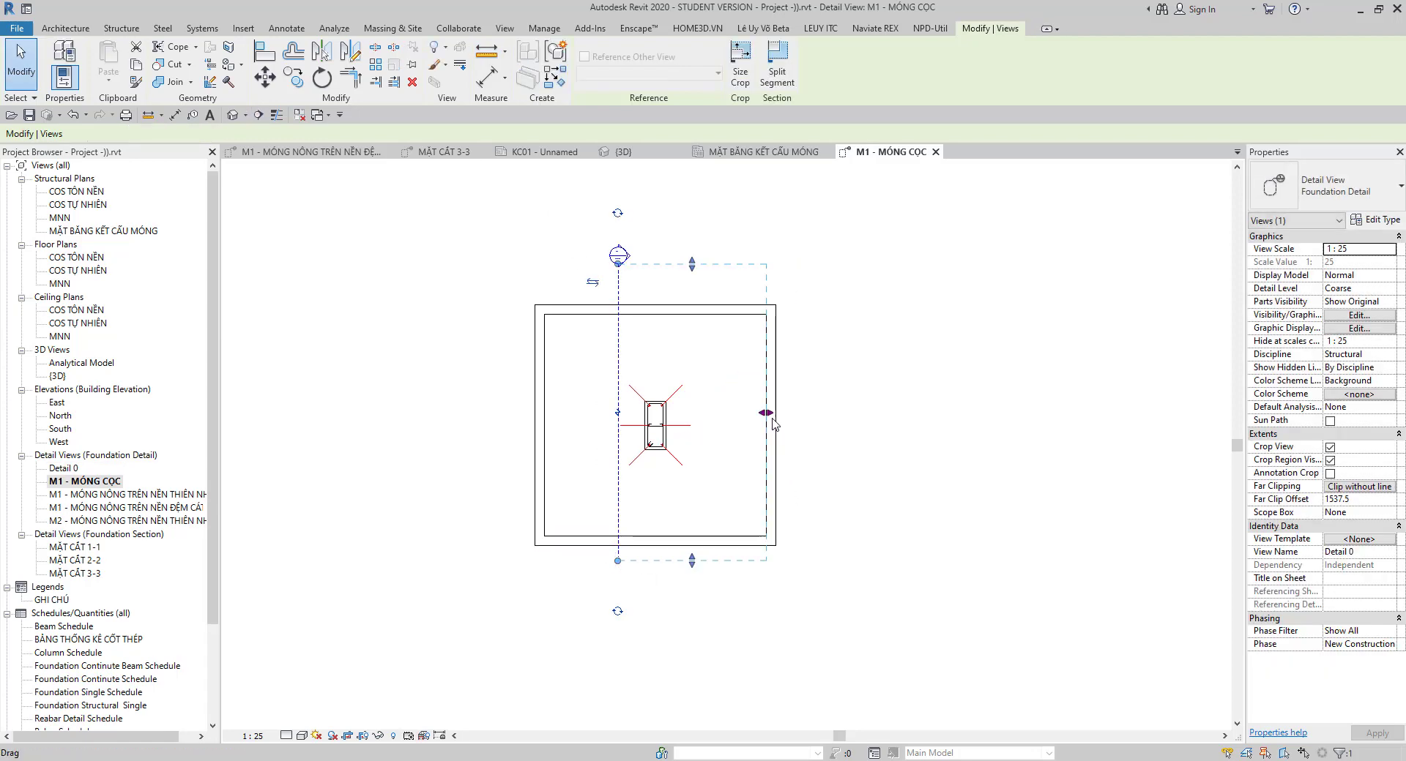
pyautogui.moveTo(774, 416); pyautogui.dragTo(775, 415)
pyautogui.rightClick(619, 288)
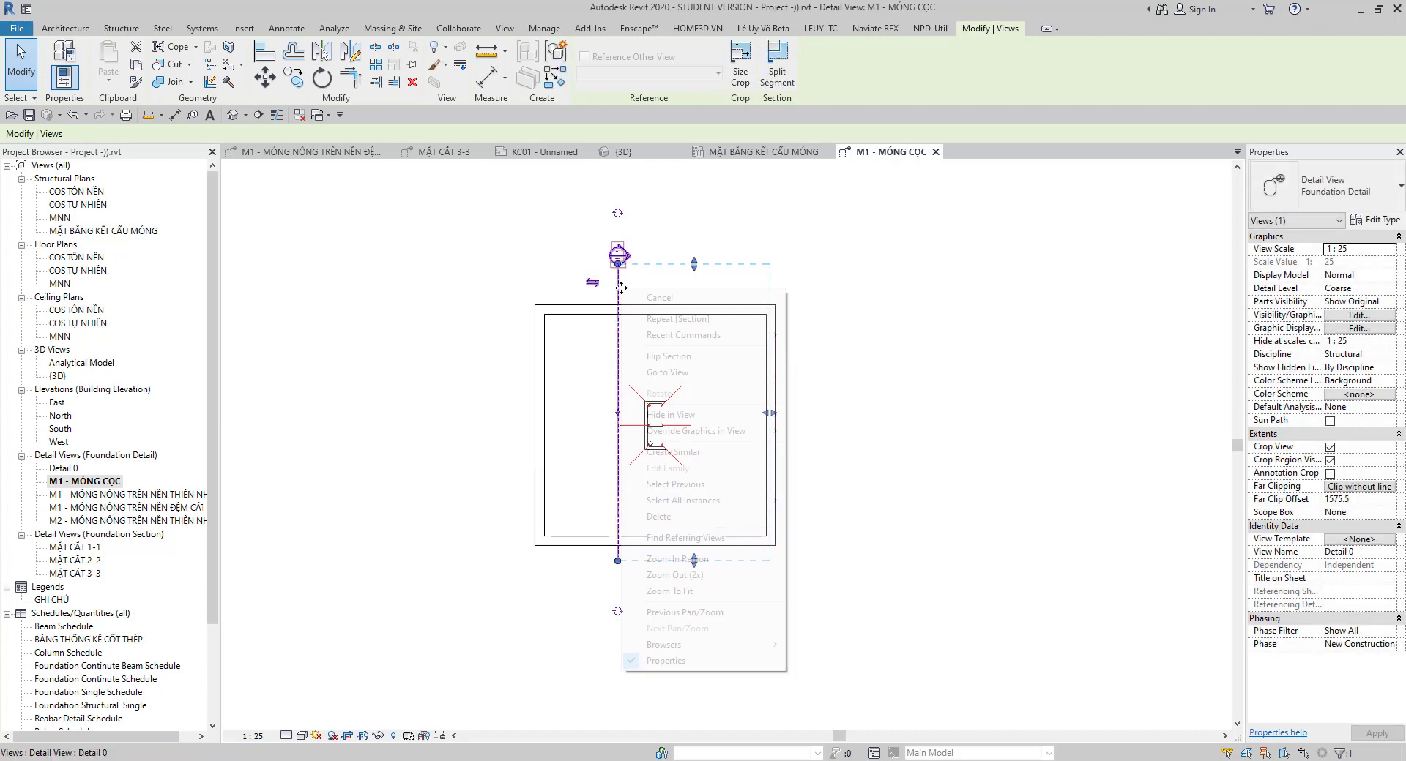
pyautogui.click(691, 373)
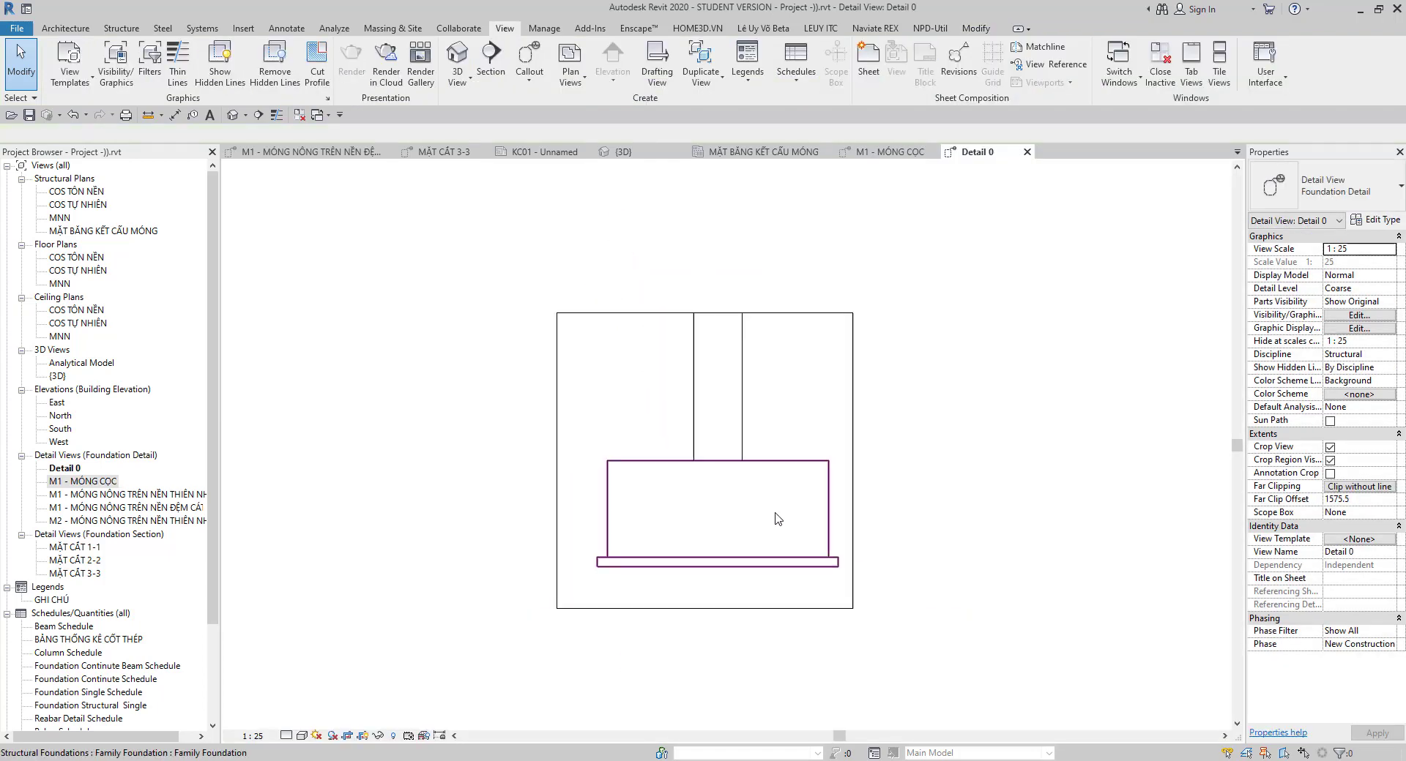
# Pull the Detail 0 crop region's top edge up to include the column.
pyautogui.click(760, 314)
pyautogui.scroll(-2, 782, 331)
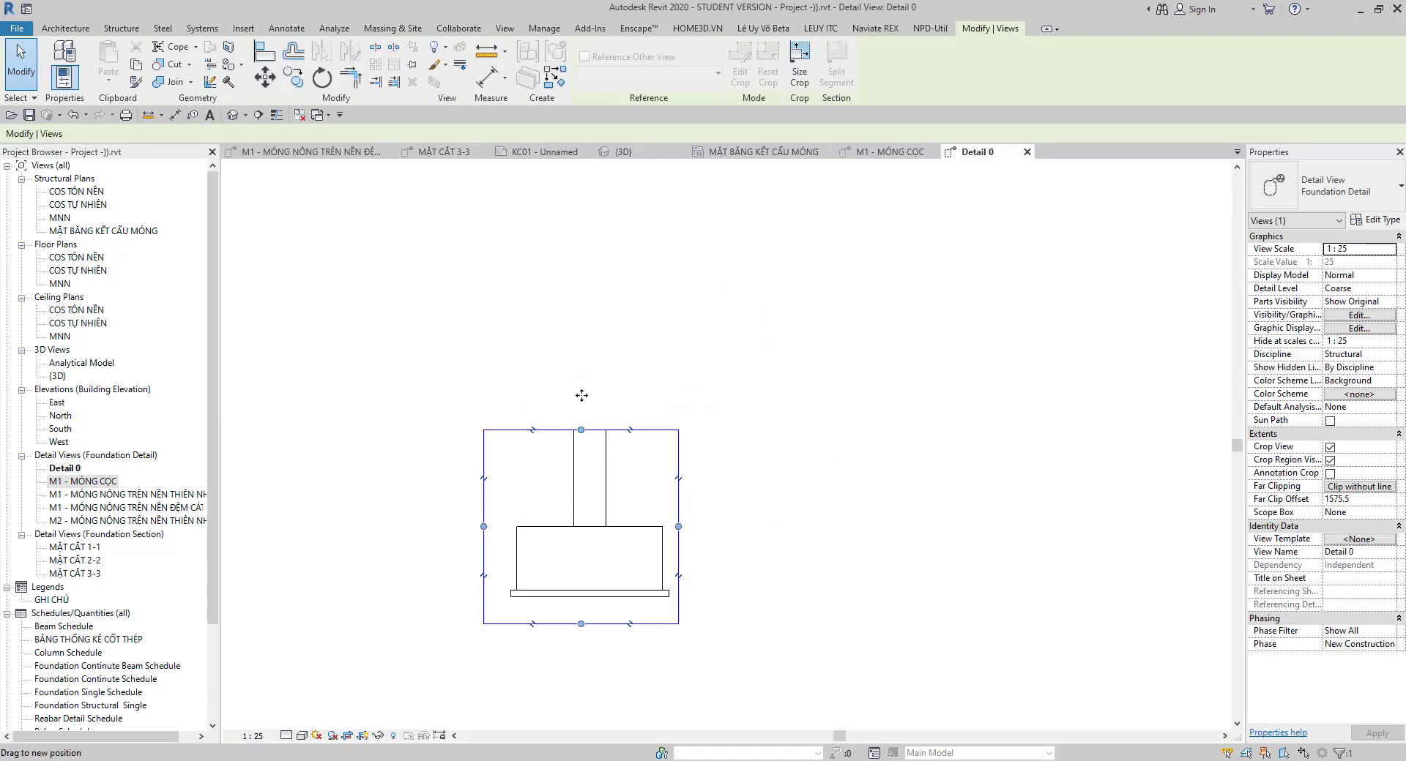
pyautogui.moveTo(580, 429); pyautogui.dragTo(581, 286)
pyautogui.click(810, 510)
pyautogui.scroll(1, 618, 417)
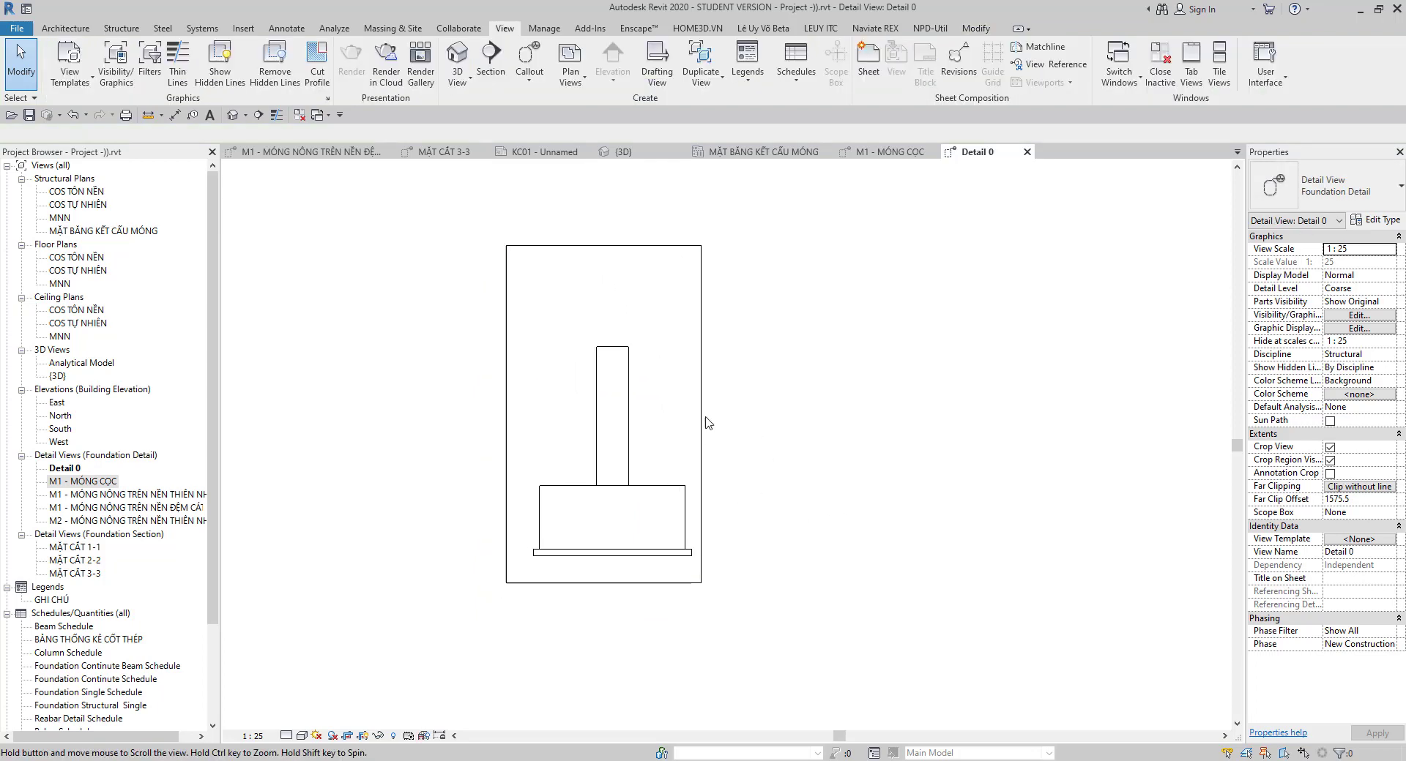
pyautogui.scroll(1, 596, 495)
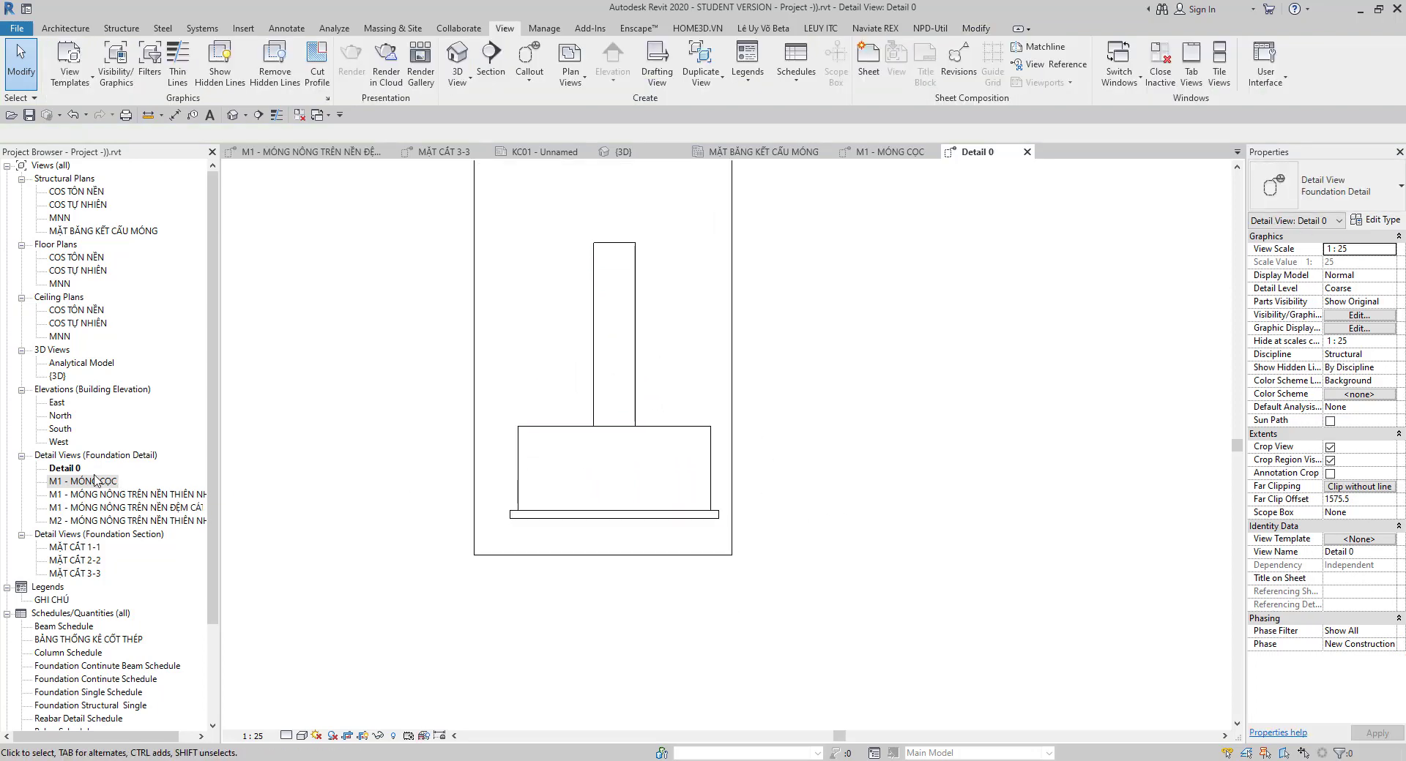
pyautogui.rightClick(72, 469)
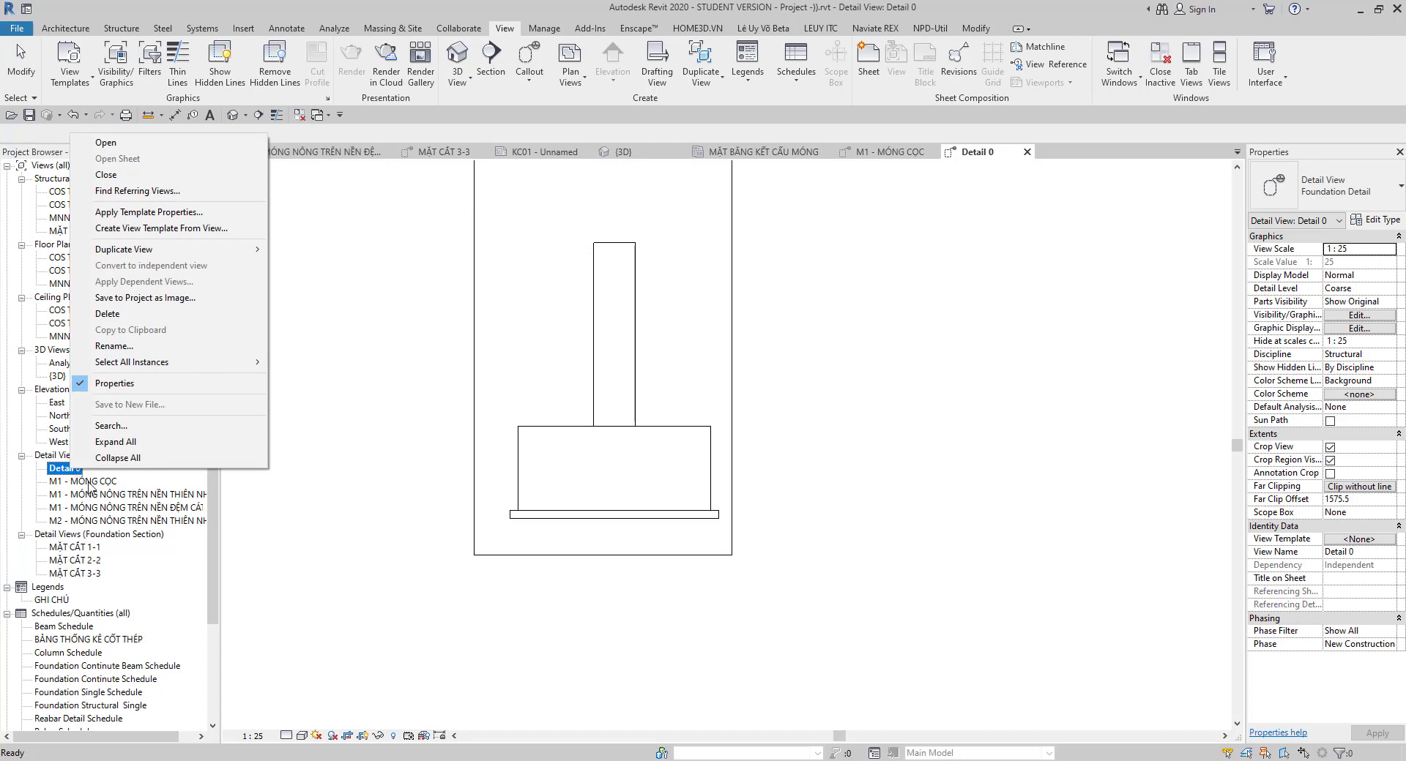
pyautogui.click(388, 542)
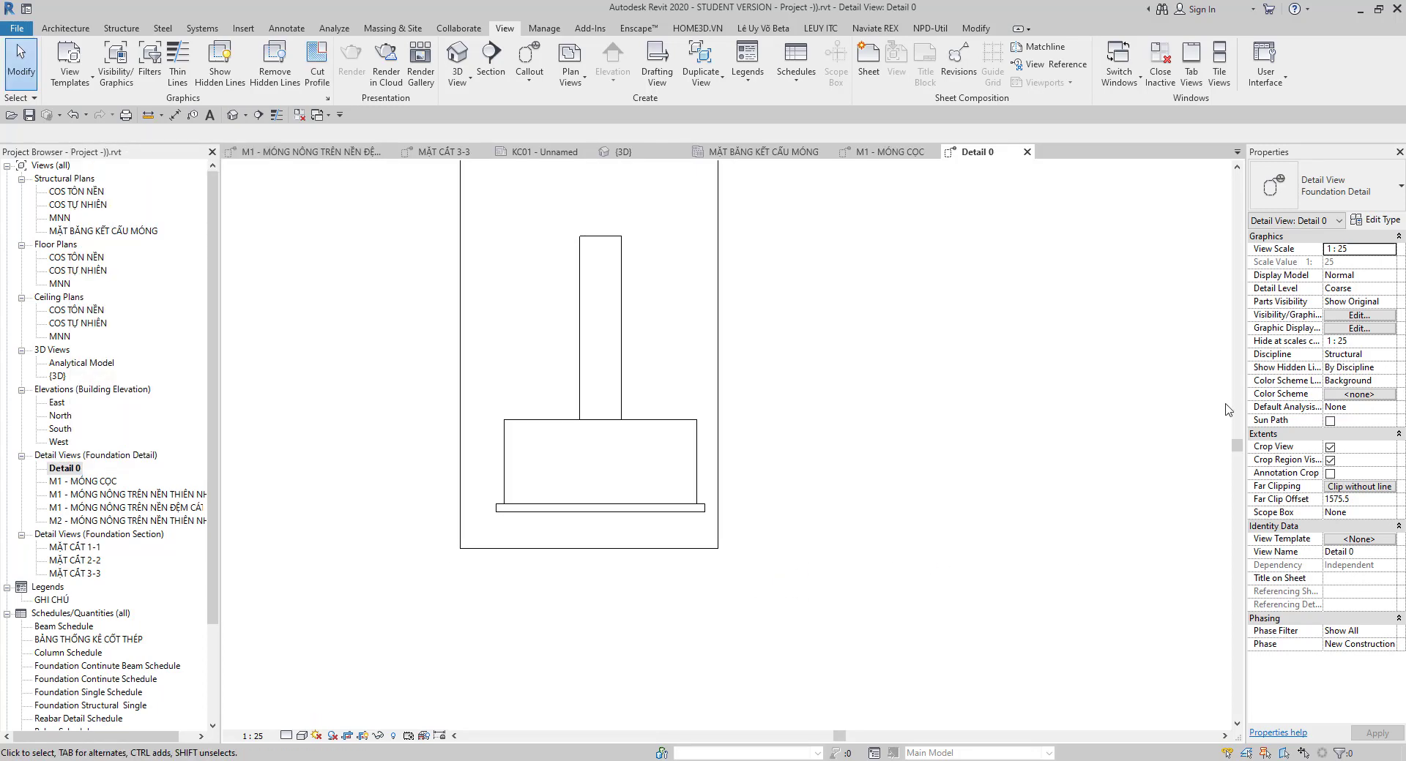
# Change Detail 0 to the Foundation Section type and rename it MẶT CẮT 4-4.
pyautogui.click(1325, 191)
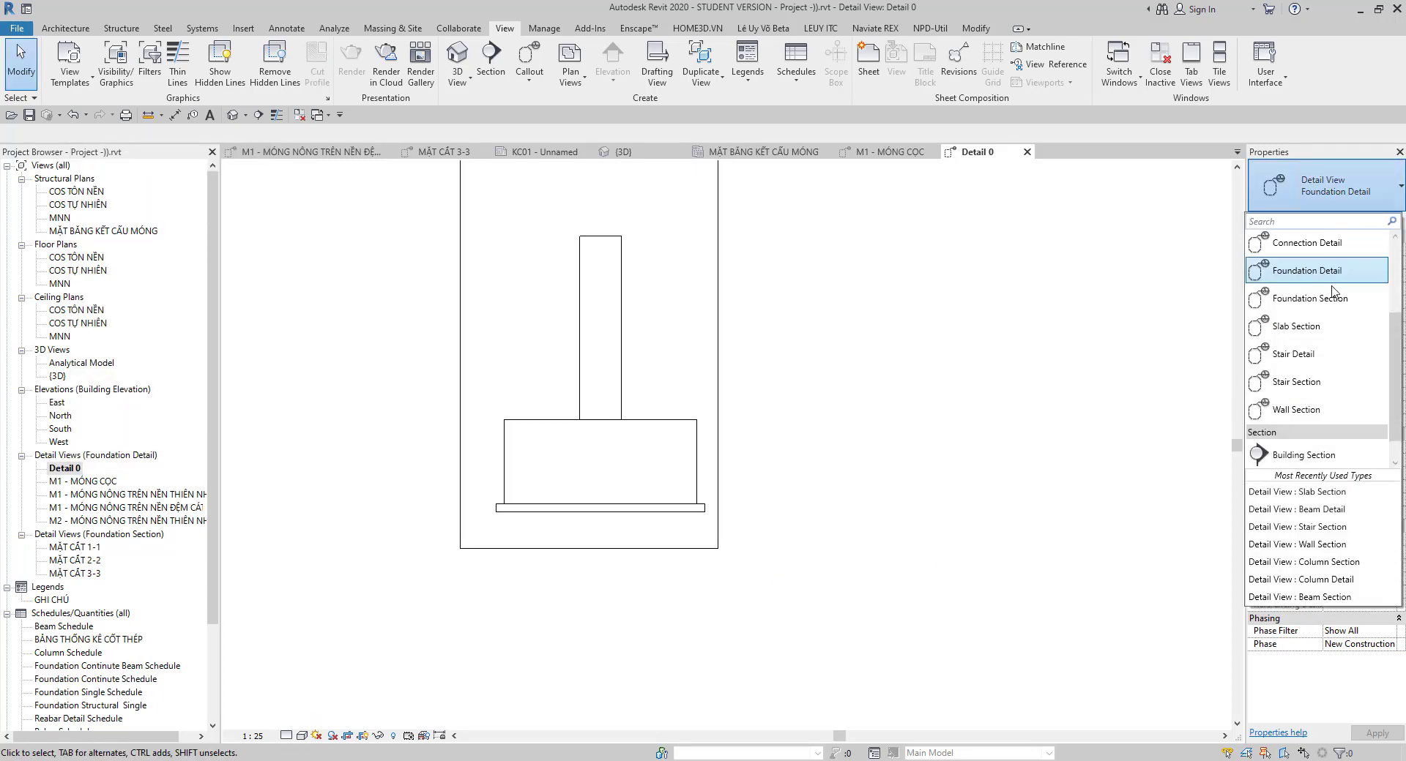
pyautogui.click(1309, 306)
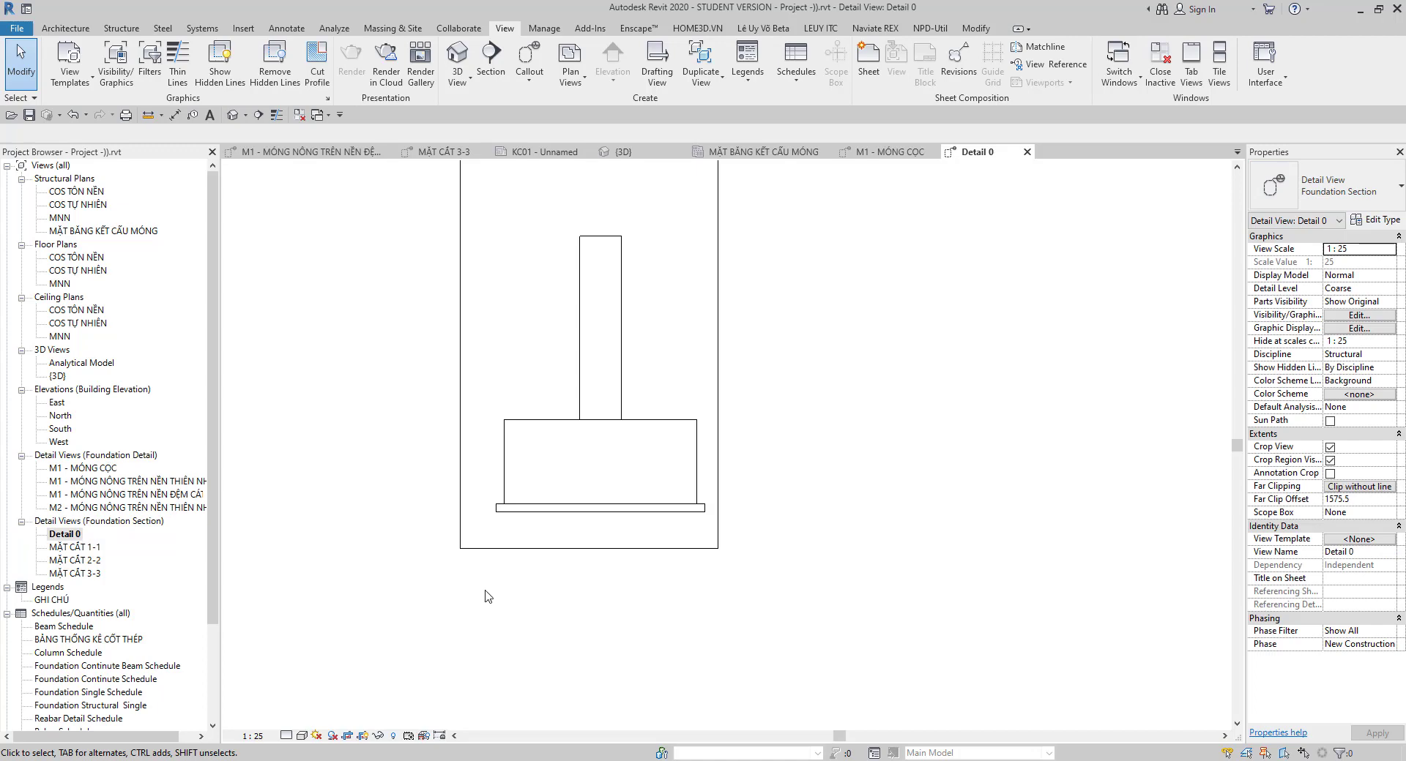
pyautogui.rightClick(73, 535)
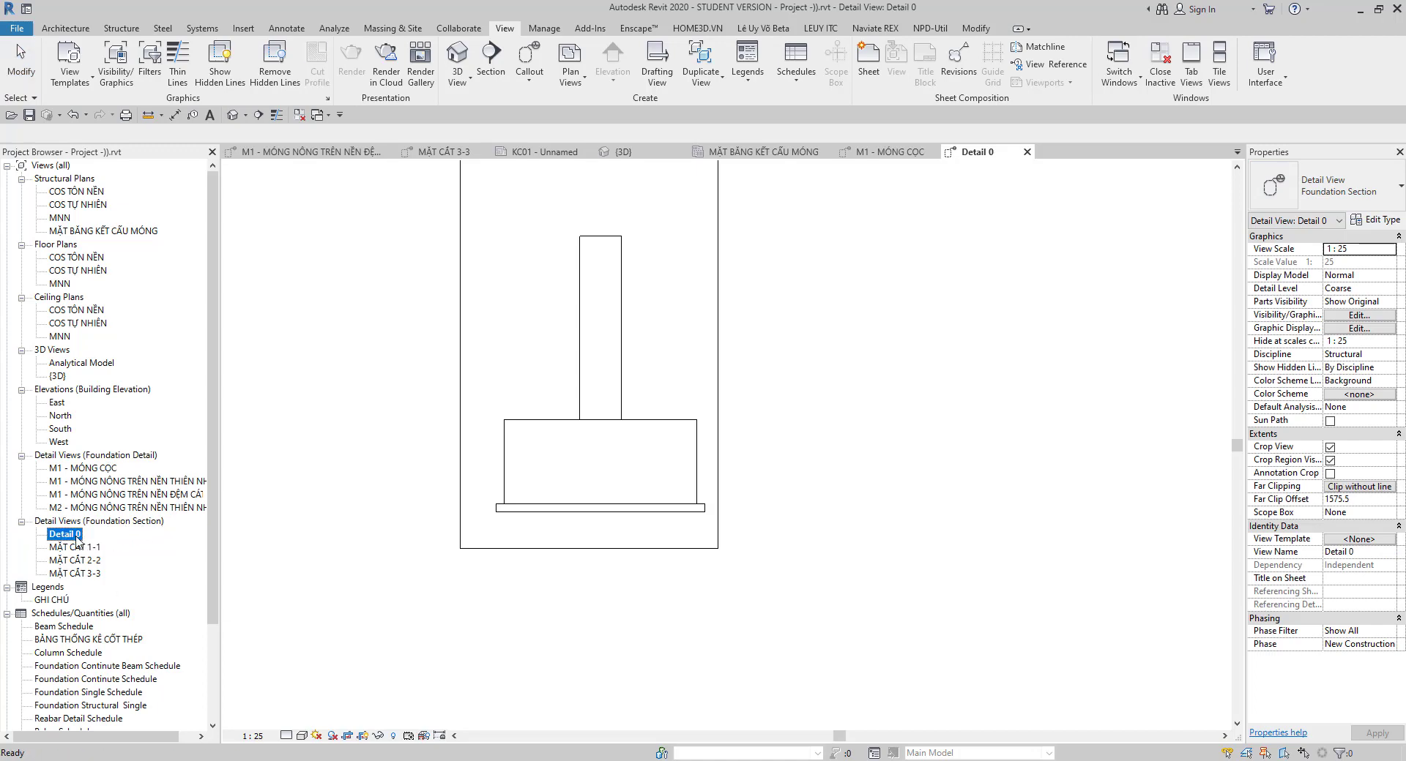
pyautogui.click(145, 418)
pyautogui.write('MẶT CẮT 4-4')
pyautogui.press('Return')
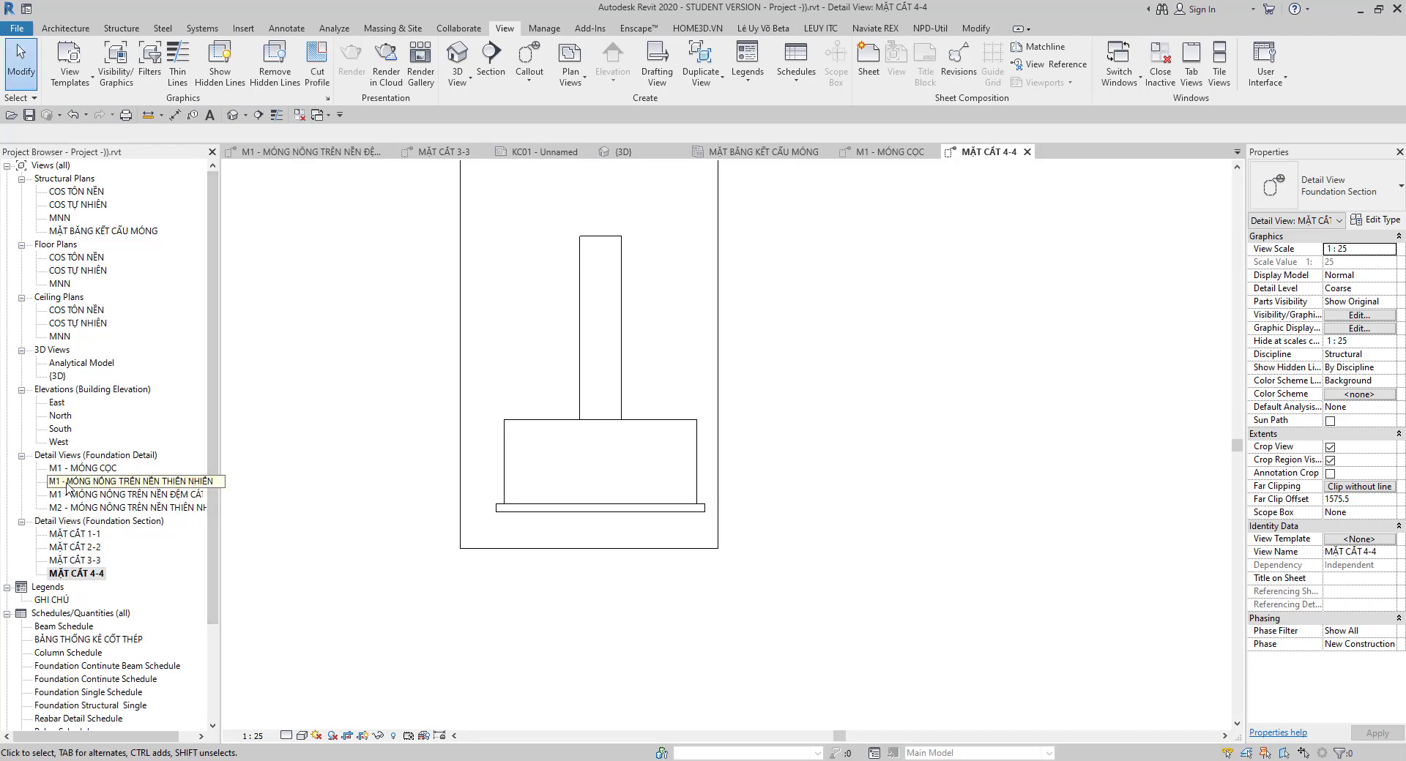
pyautogui.scroll(-2, 386, 612)
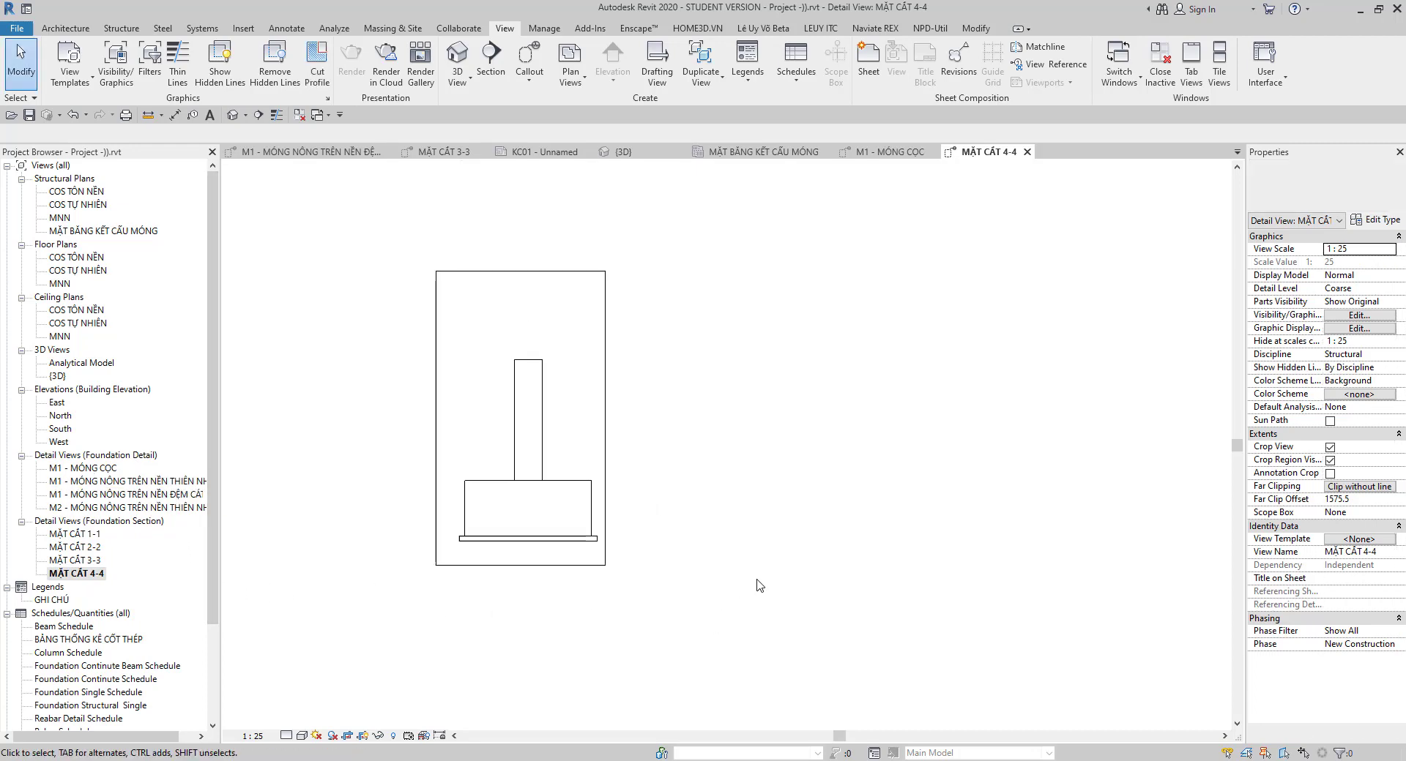
pyautogui.moveTo(668, 581); pyautogui.dragTo(746, 575, button='middle')
pyautogui.scroll(1, 741, 582)
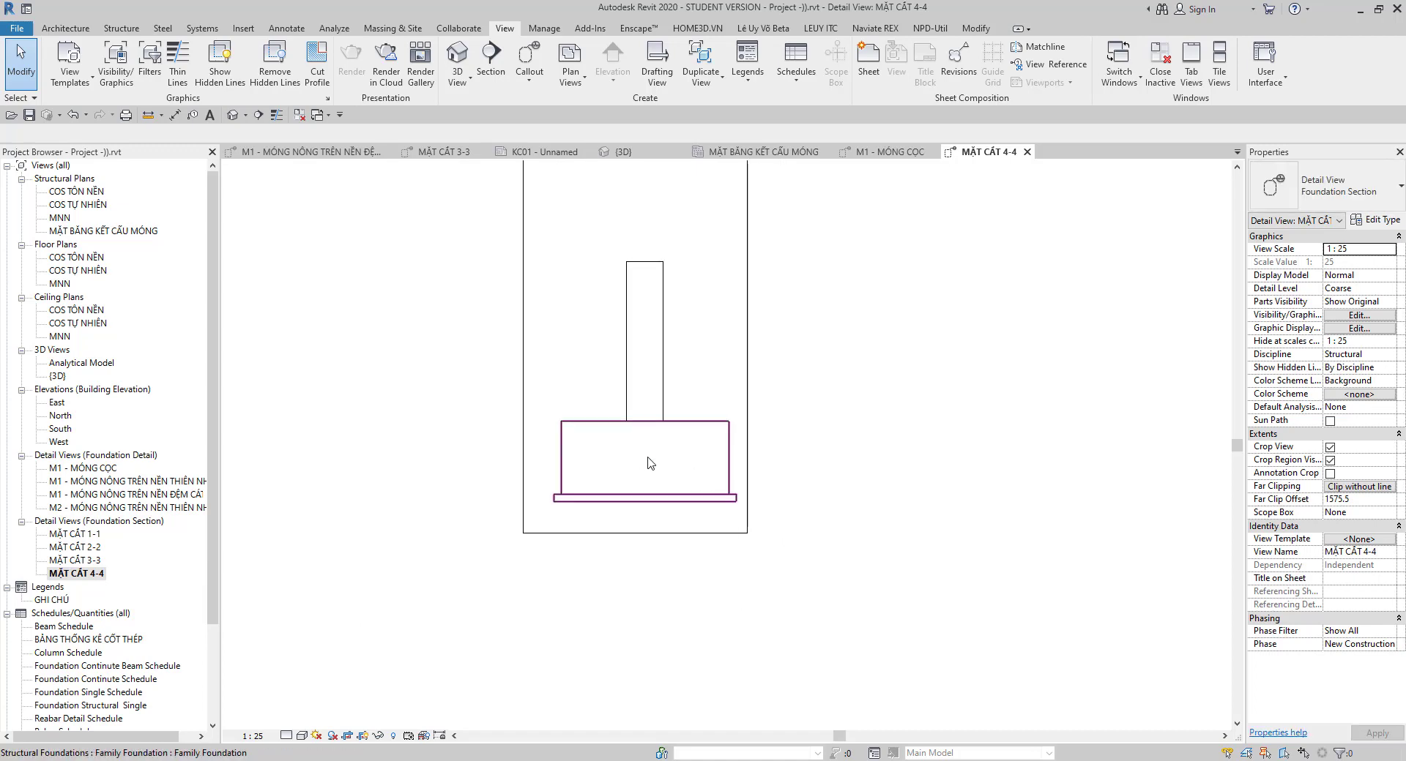
pyautogui.rightClick(91, 574)
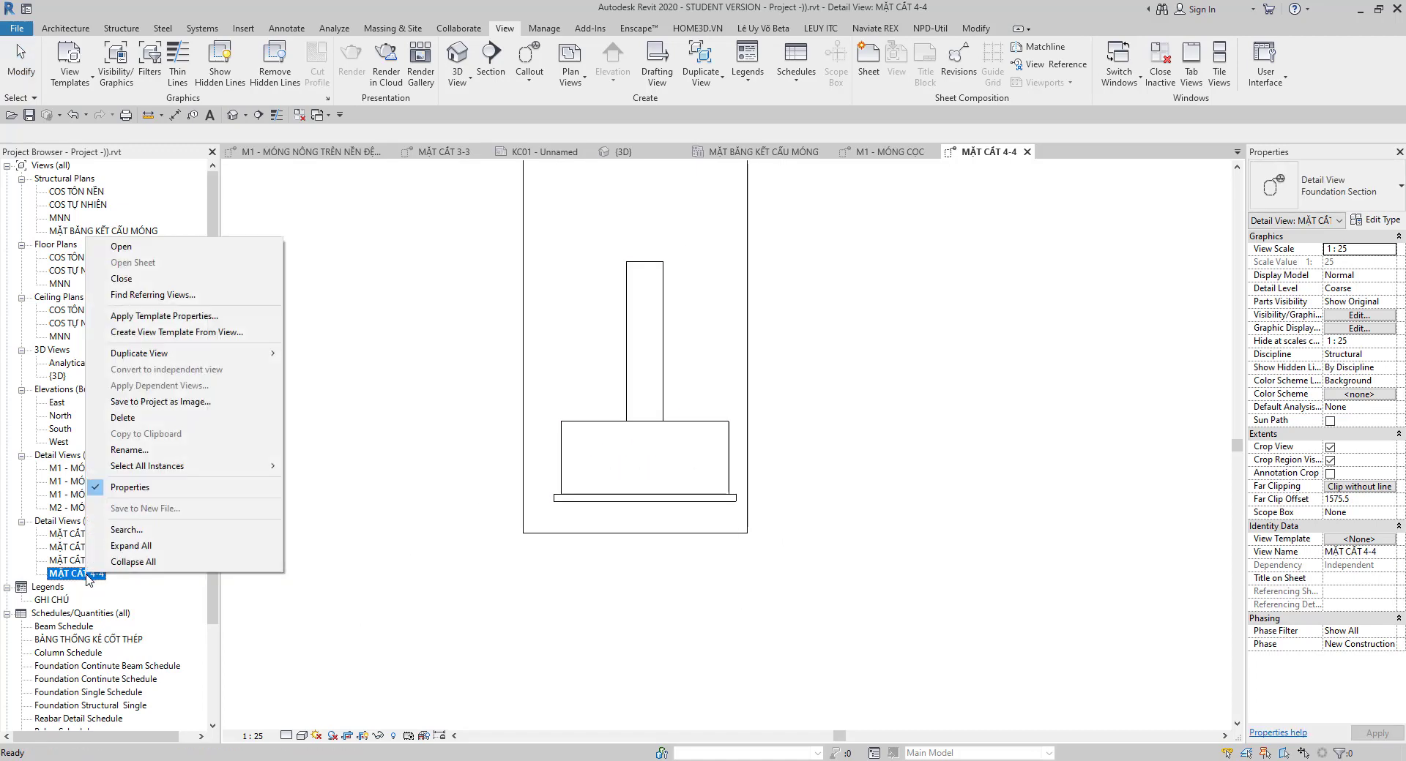
pyautogui.click(163, 315)
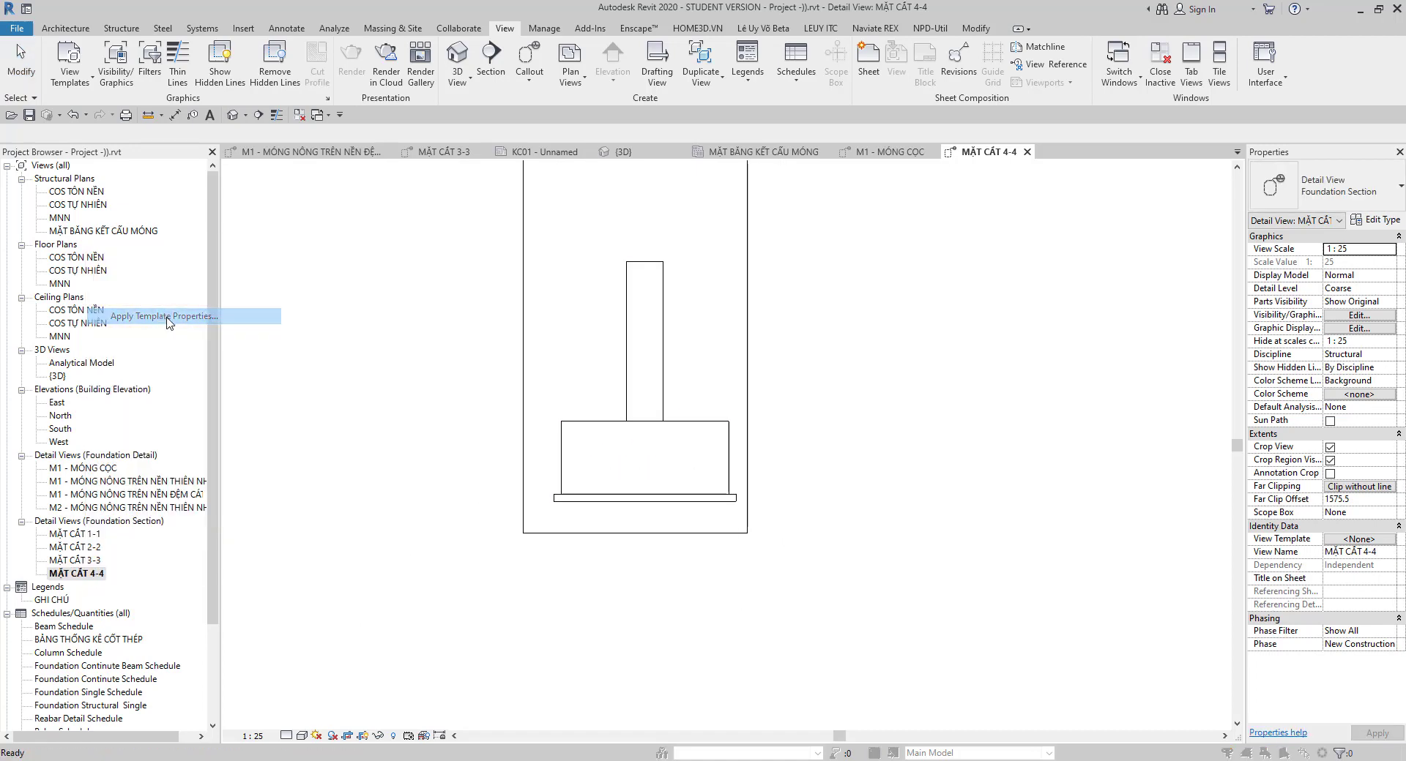
pyautogui.click(895, 410)
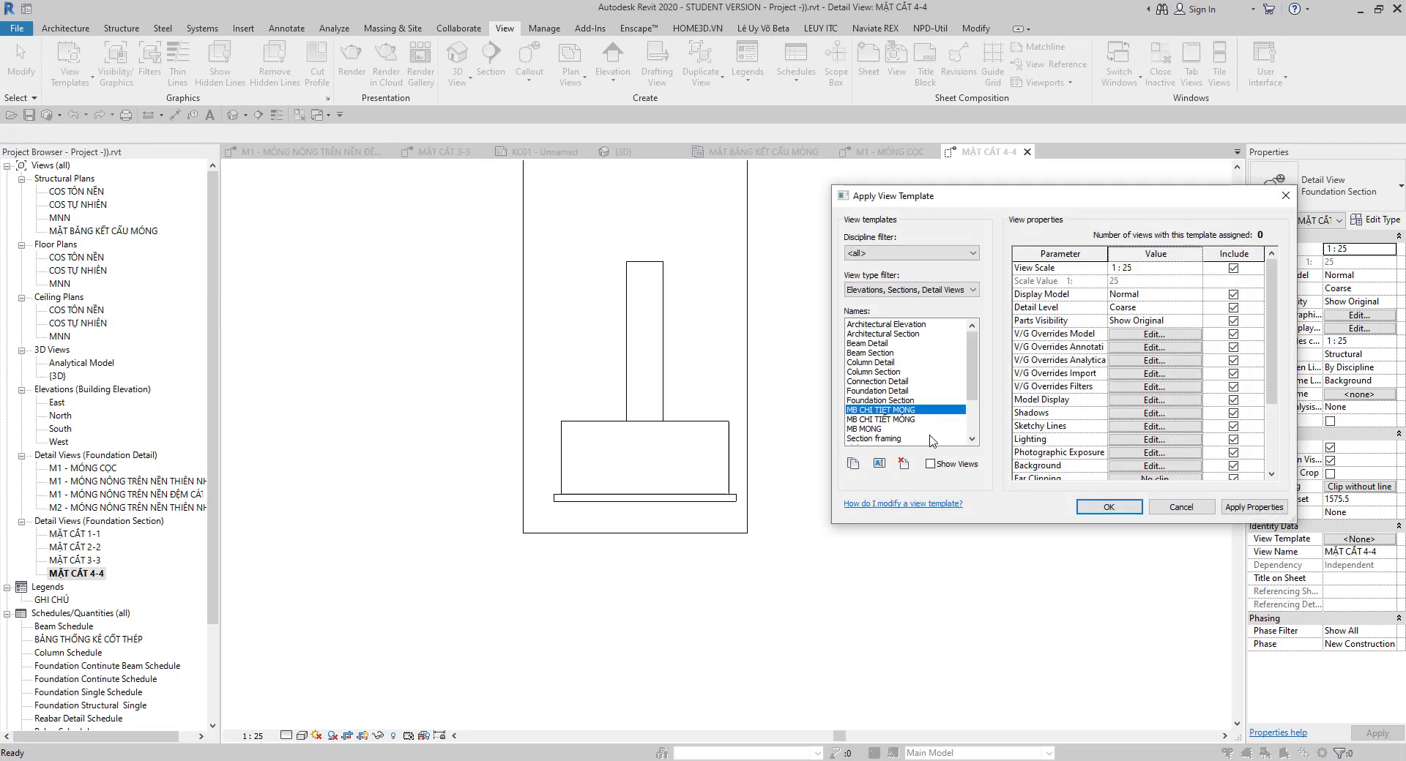
pyautogui.click(879, 431)
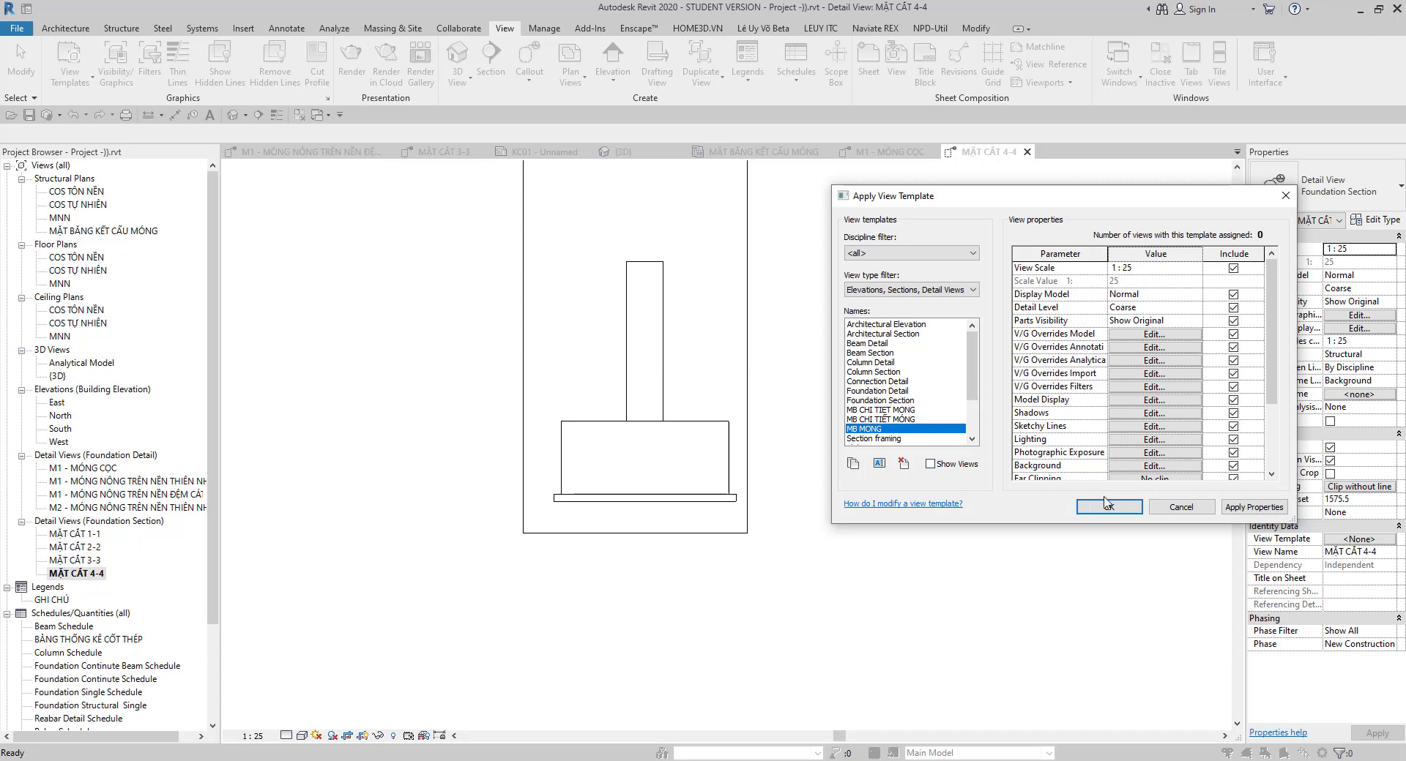
pyautogui.click(882, 411)
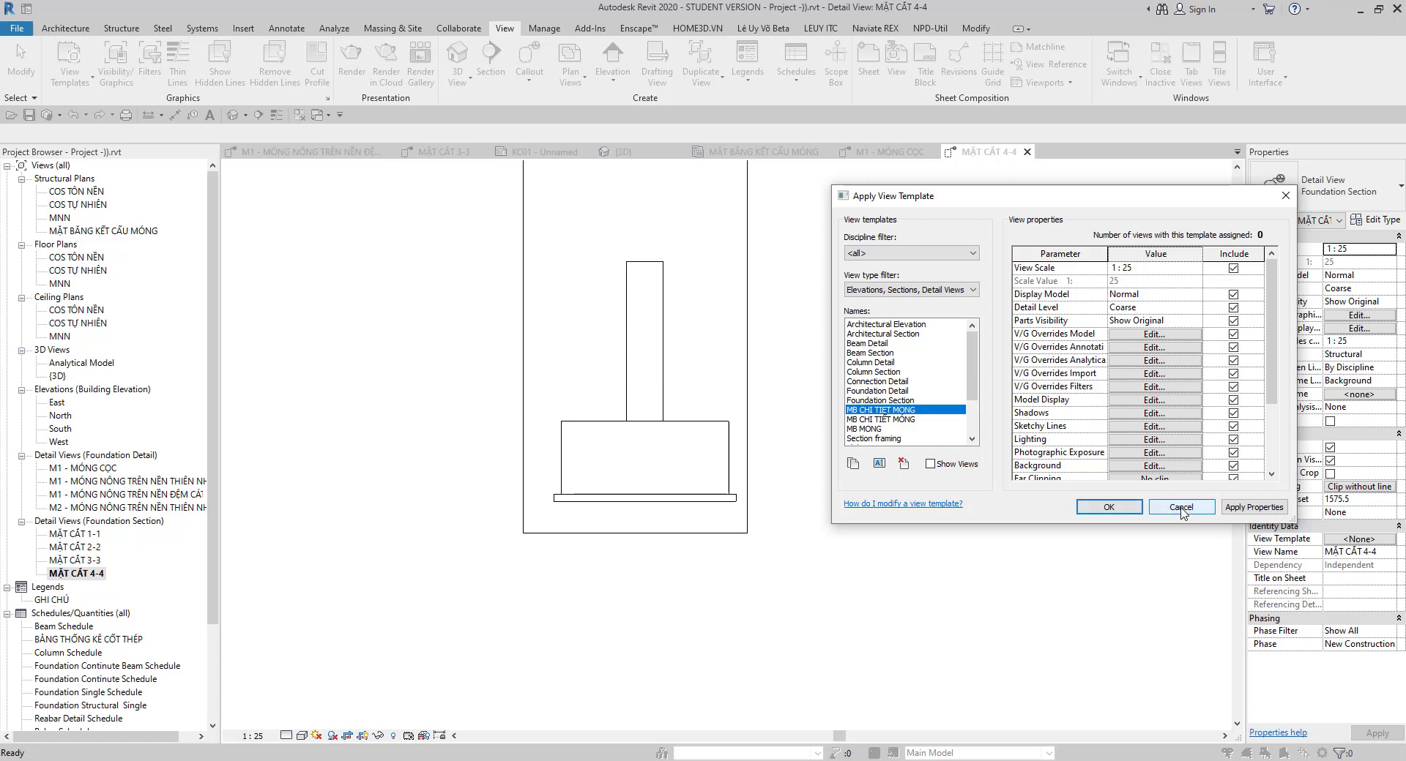
pyautogui.click(1095, 505)
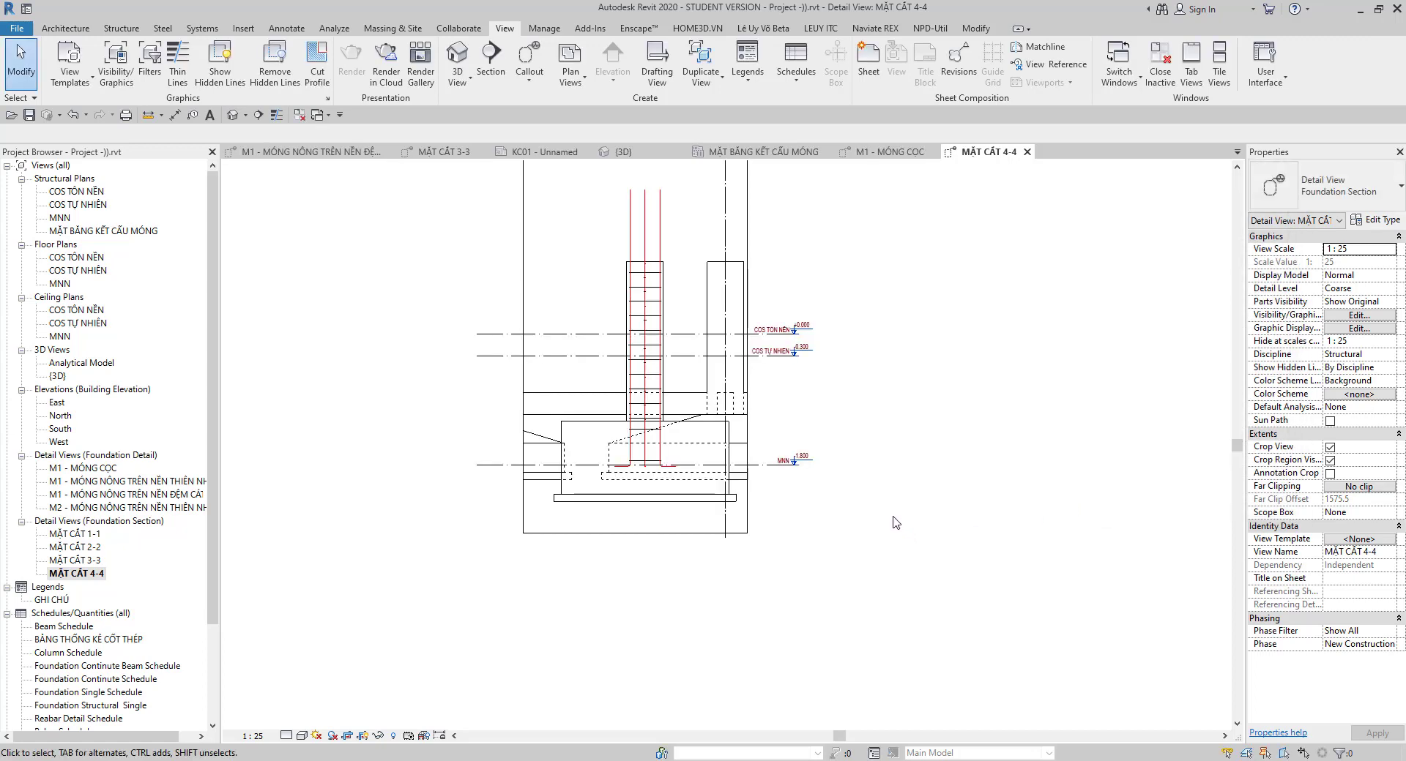
pyautogui.hotkey('ctrl', 'z')
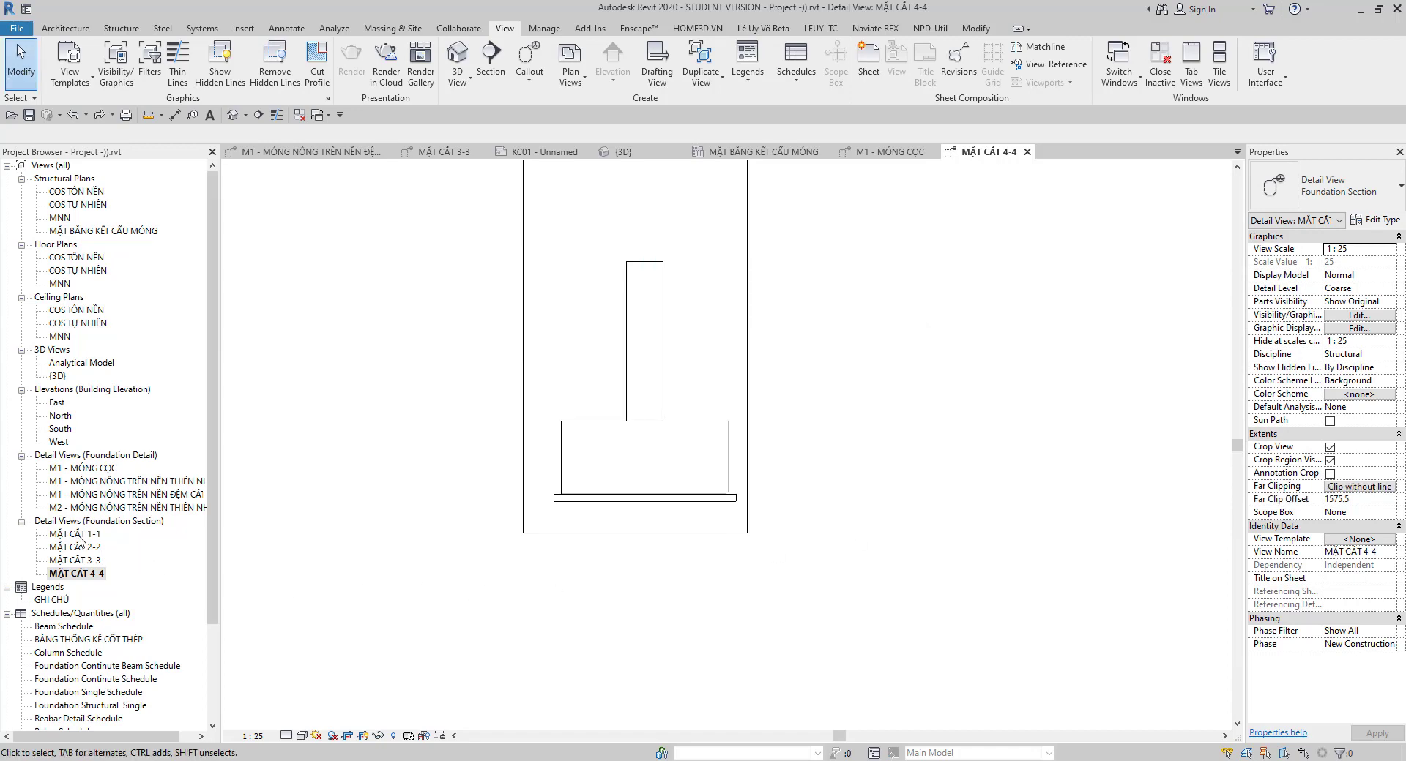
# Create the 1:25 view template MẶT DỰNG CHI TIẾT MÓNG from section MẶT CẮT 1-1.
pyautogui.click(79, 540)
pyautogui.rightClick(78, 538)
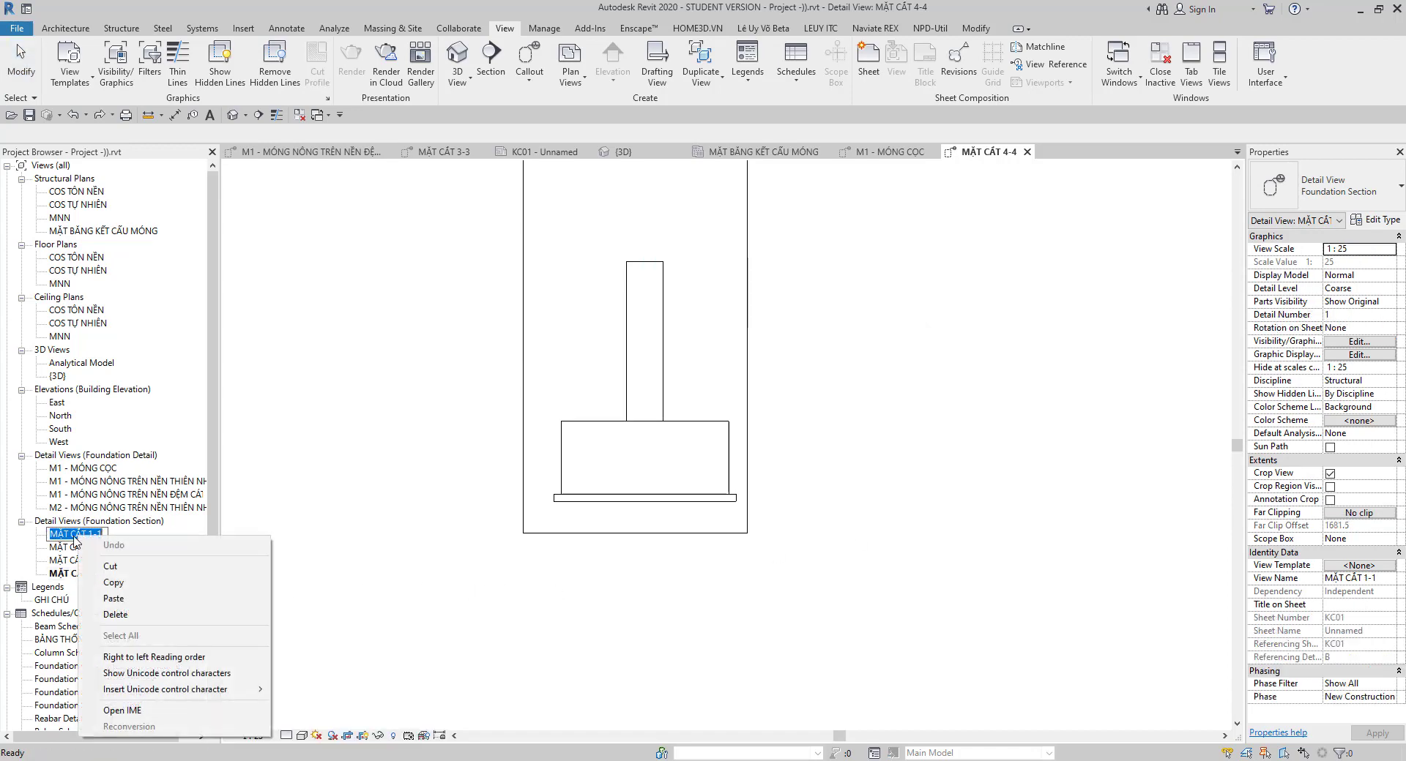
pyautogui.click(73, 536)
pyautogui.rightClick(71, 535)
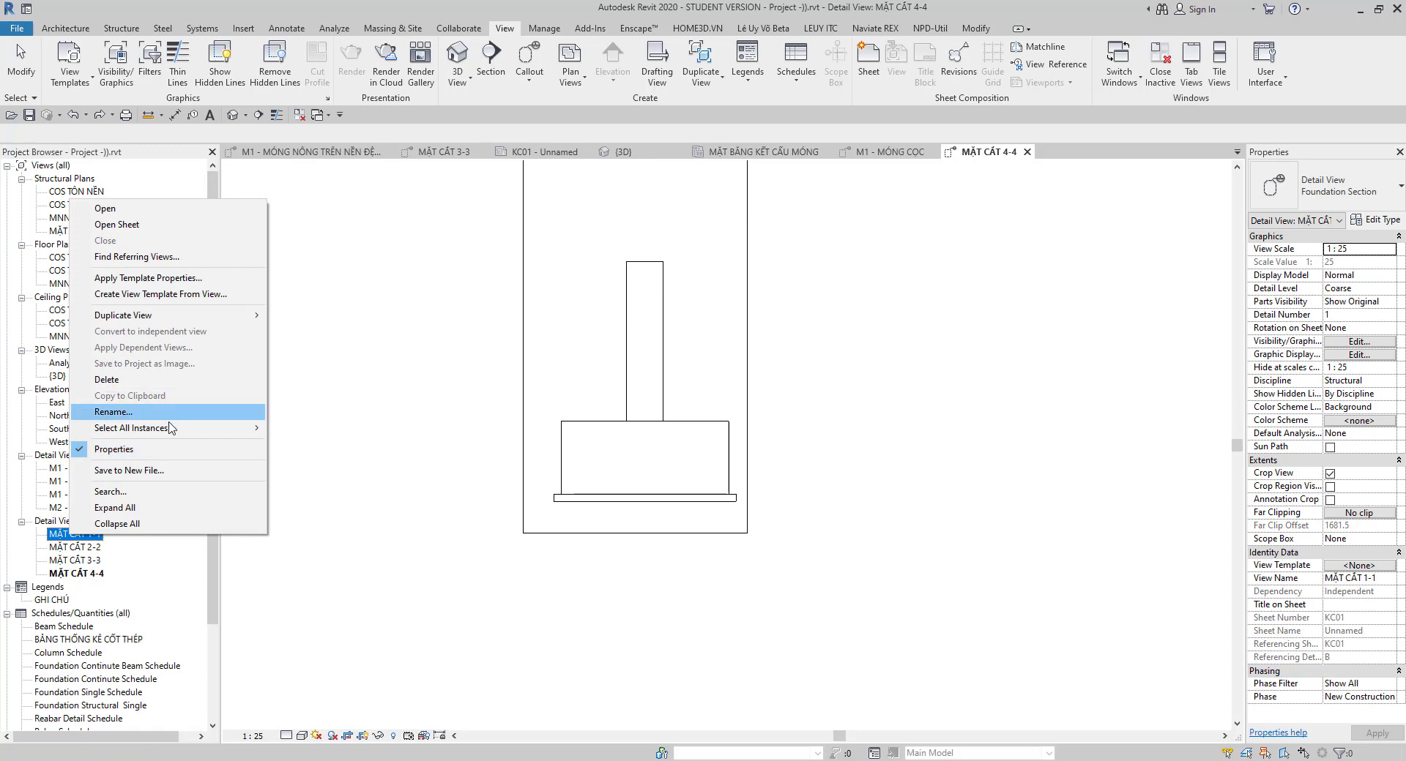
pyautogui.click(158, 295)
pyautogui.write('MẶT DỨNG CHI TIẾT MONG')
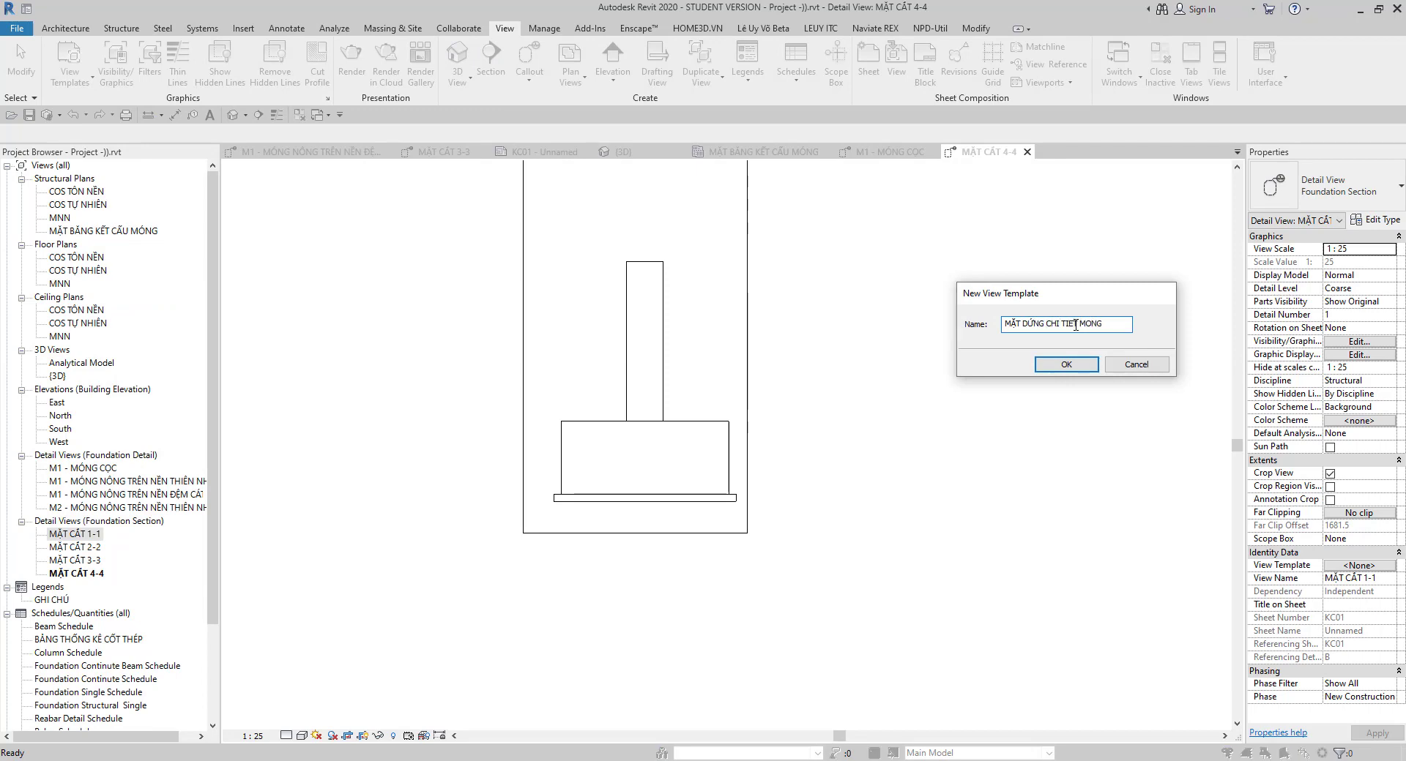
pyautogui.press('Return')
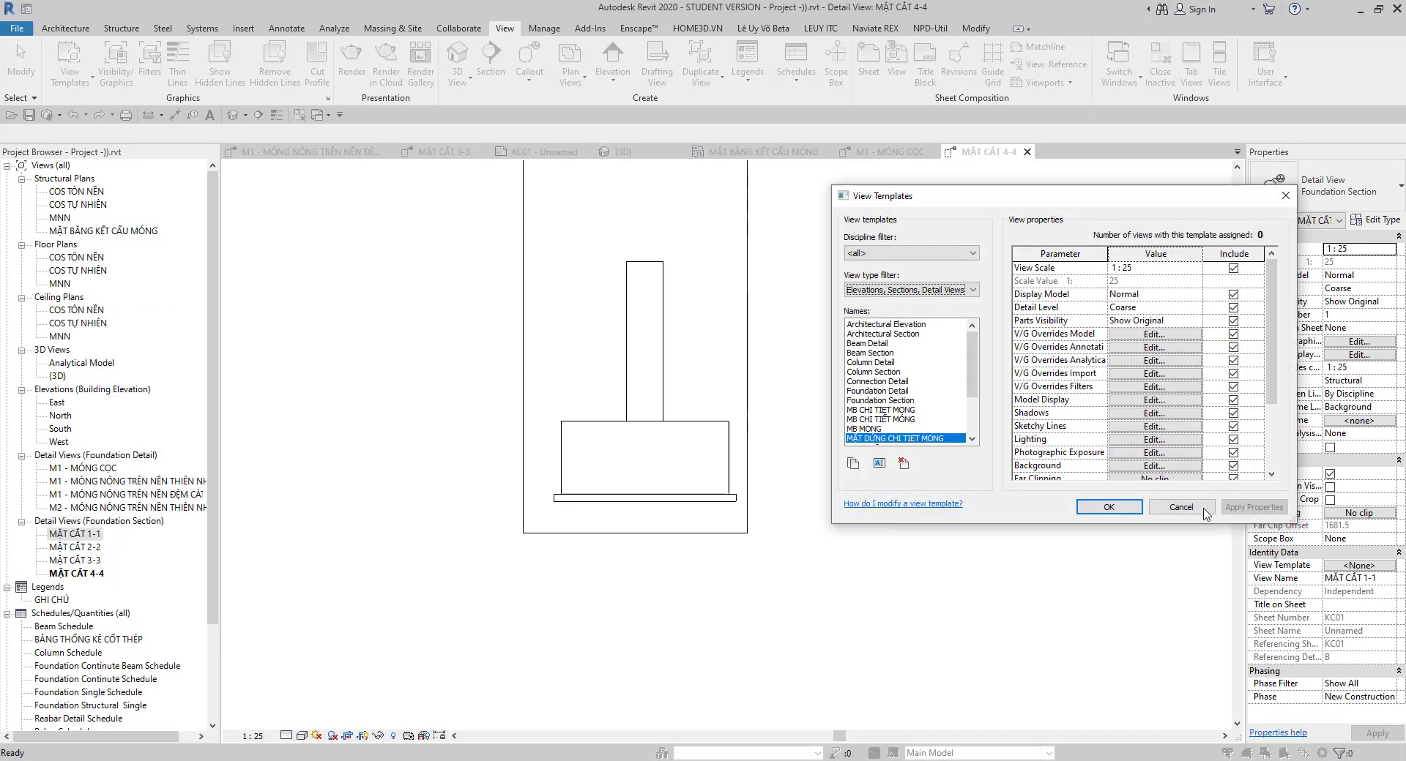
pyautogui.click(1201, 512)
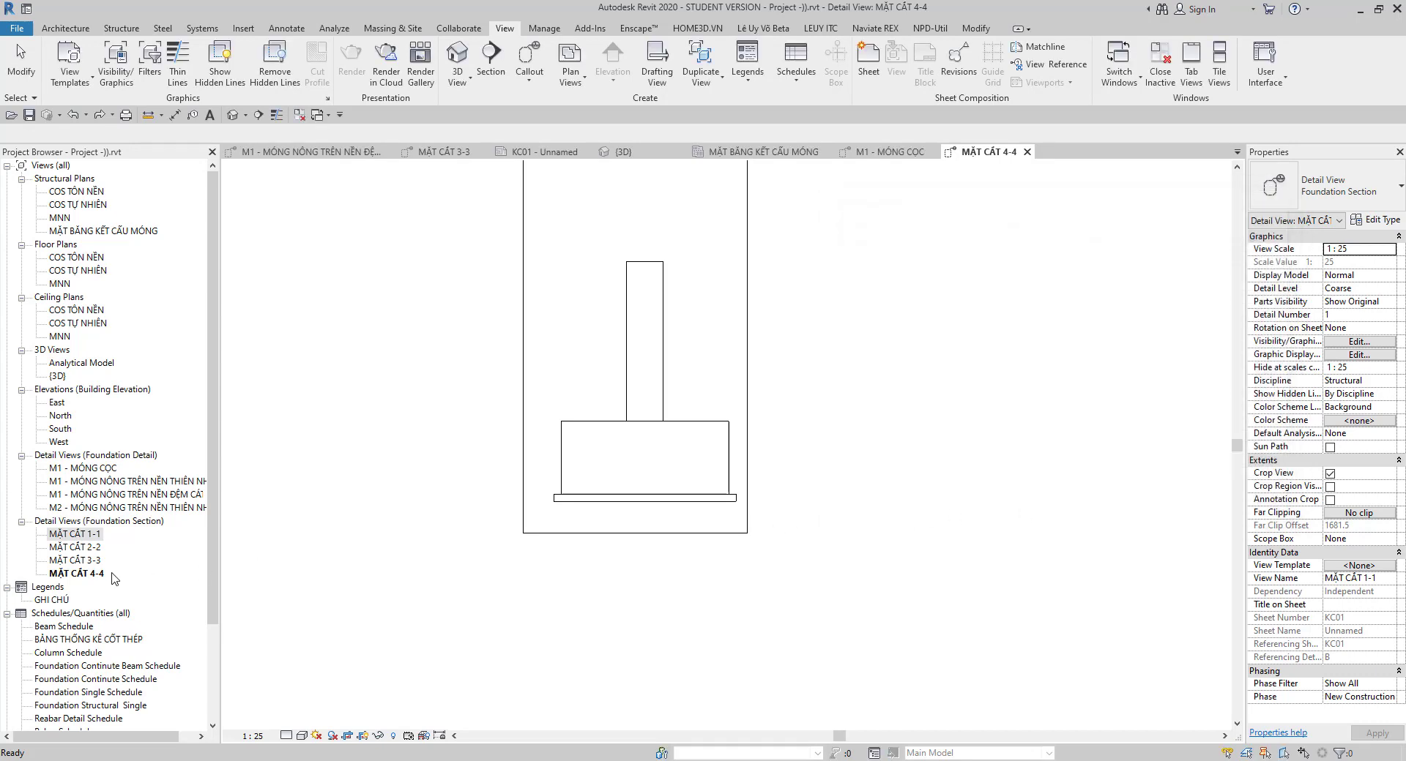
pyautogui.rightClick(78, 576)
# Apply the MẶT DỰNG CHI TIẾT MÓNG template properties to section MẶT CẮT 4-4.
pyautogui.click(159, 322)
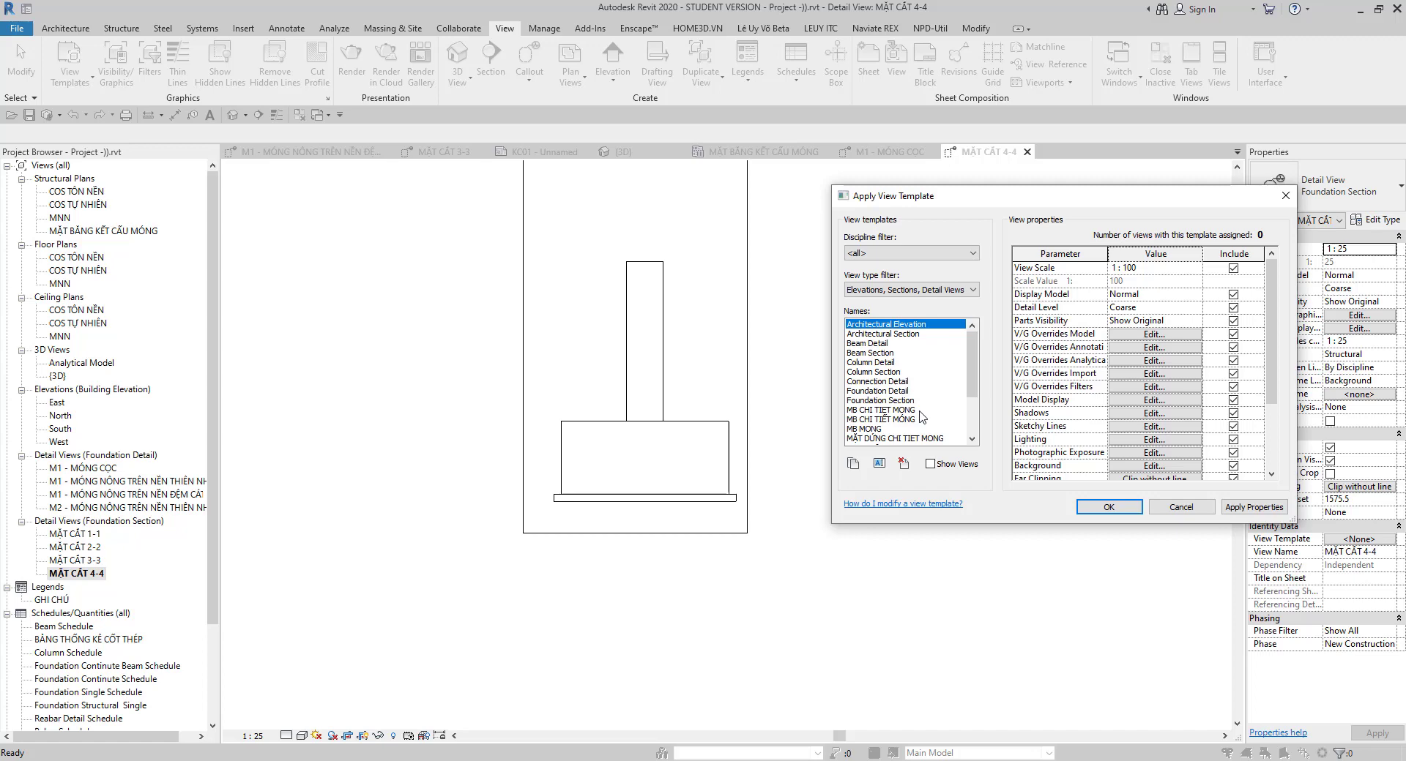
pyautogui.scroll(-1, 922, 417)
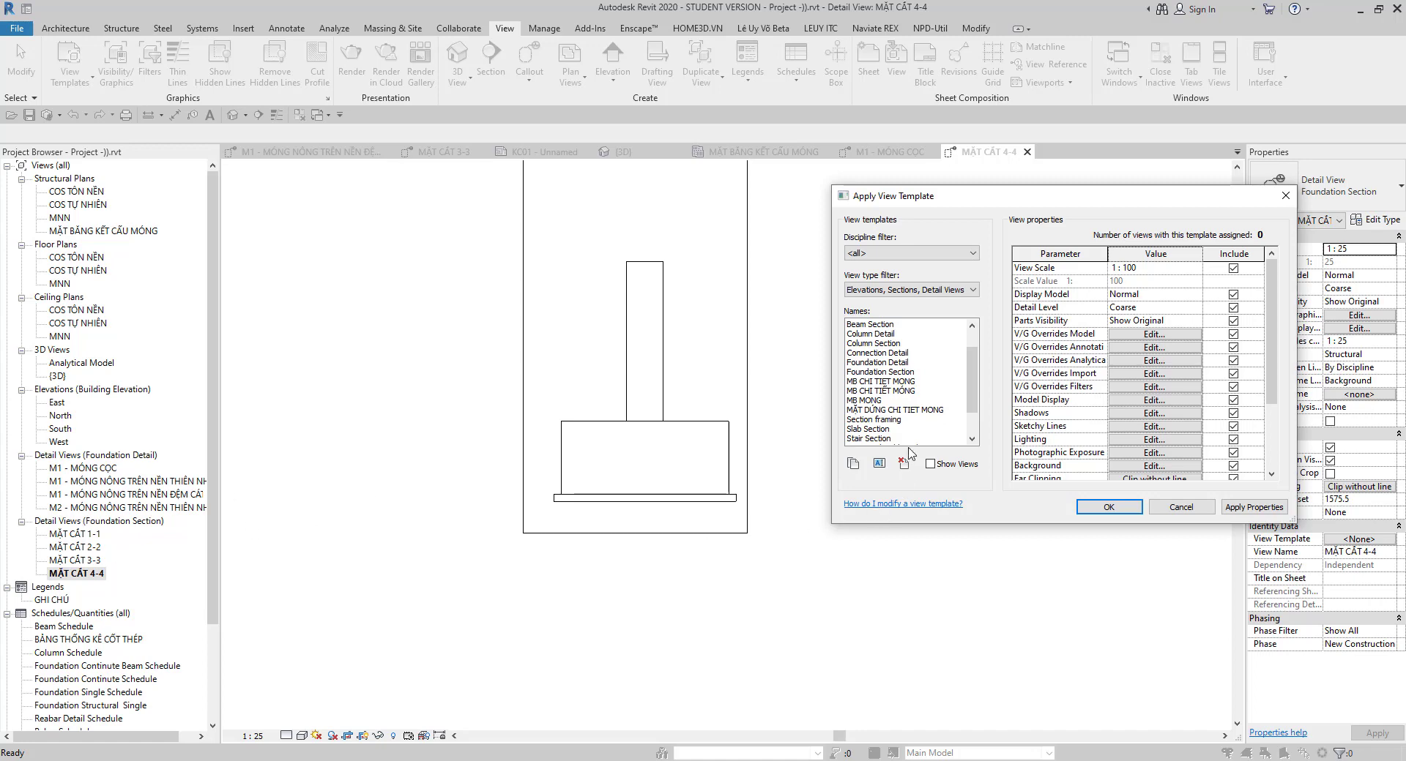
pyautogui.click(881, 401)
pyautogui.click(889, 410)
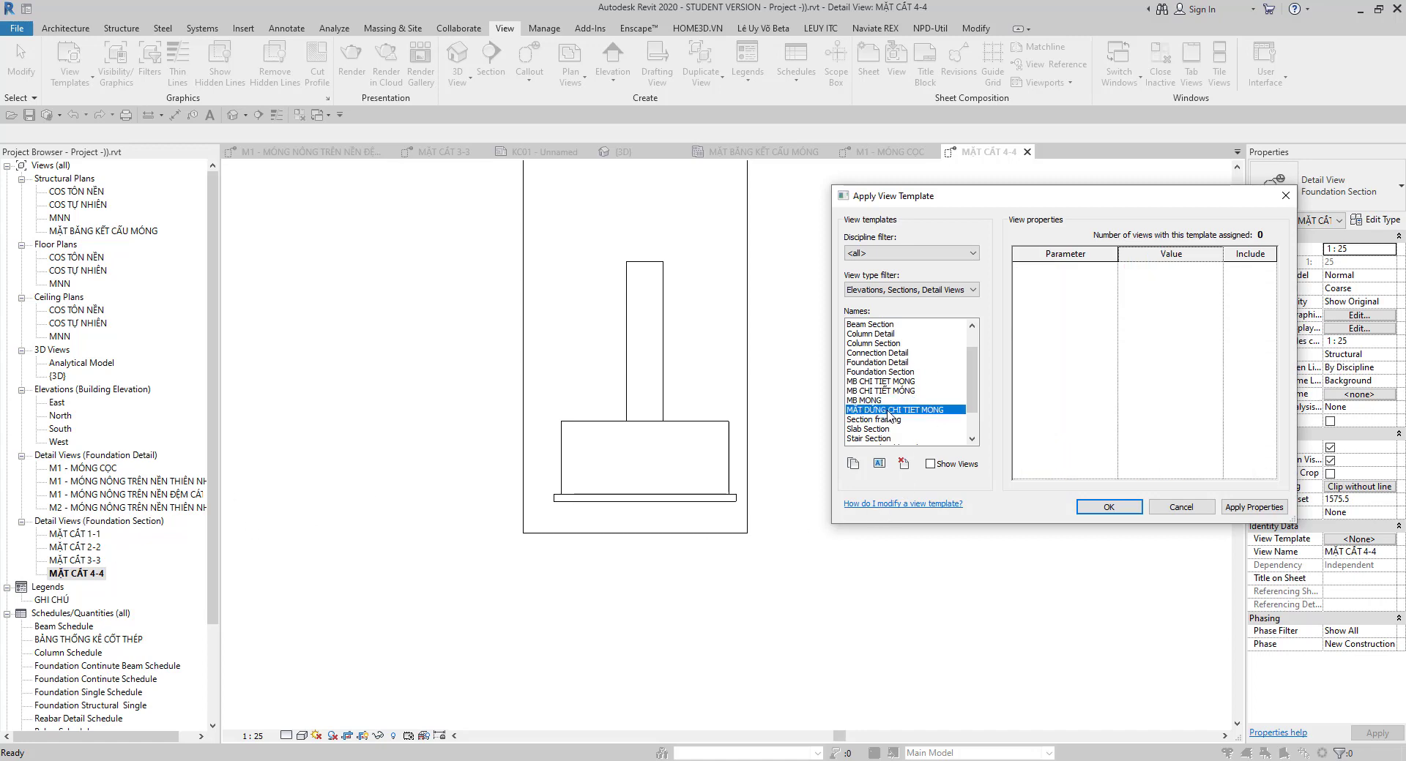
pyautogui.scroll(-3, 911, 416)
pyautogui.scroll(2, 916, 417)
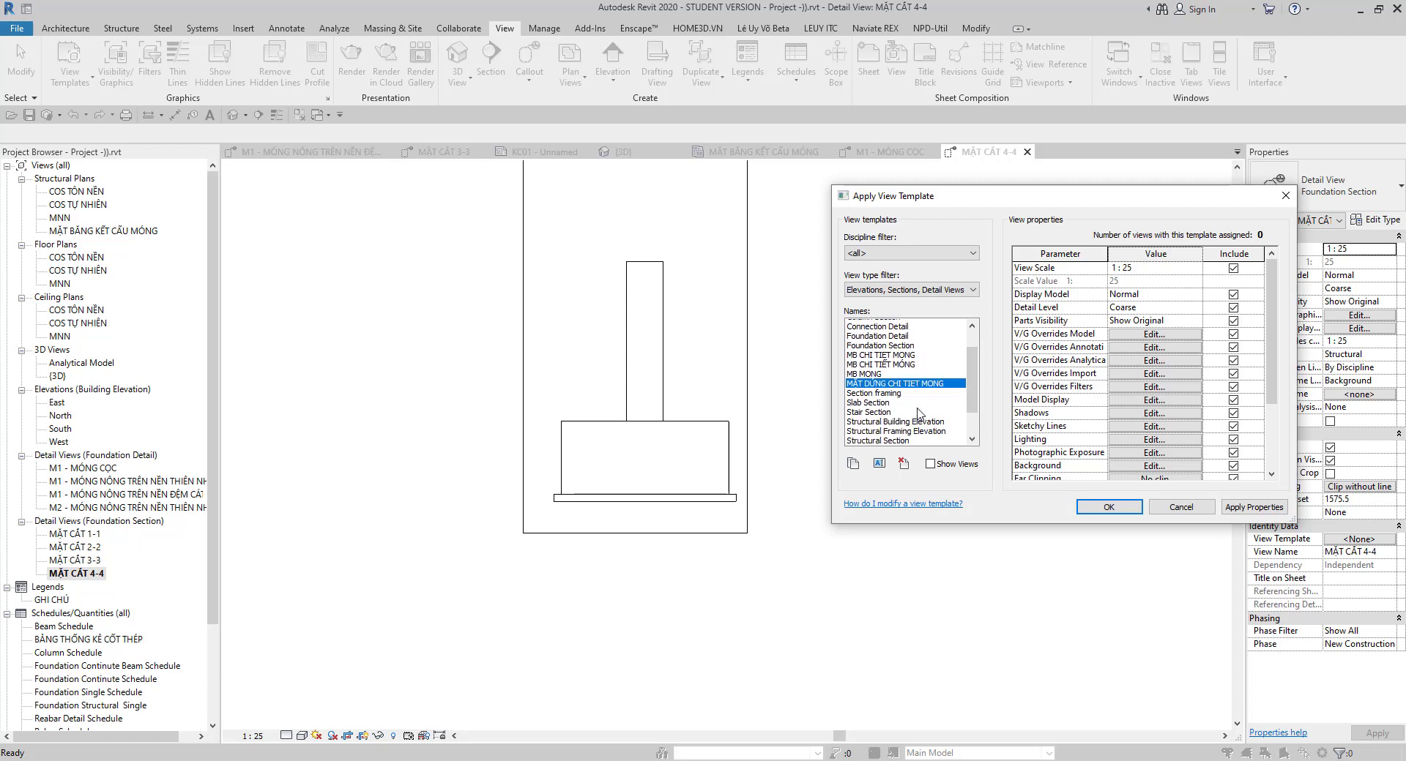
pyautogui.scroll(1, 919, 420)
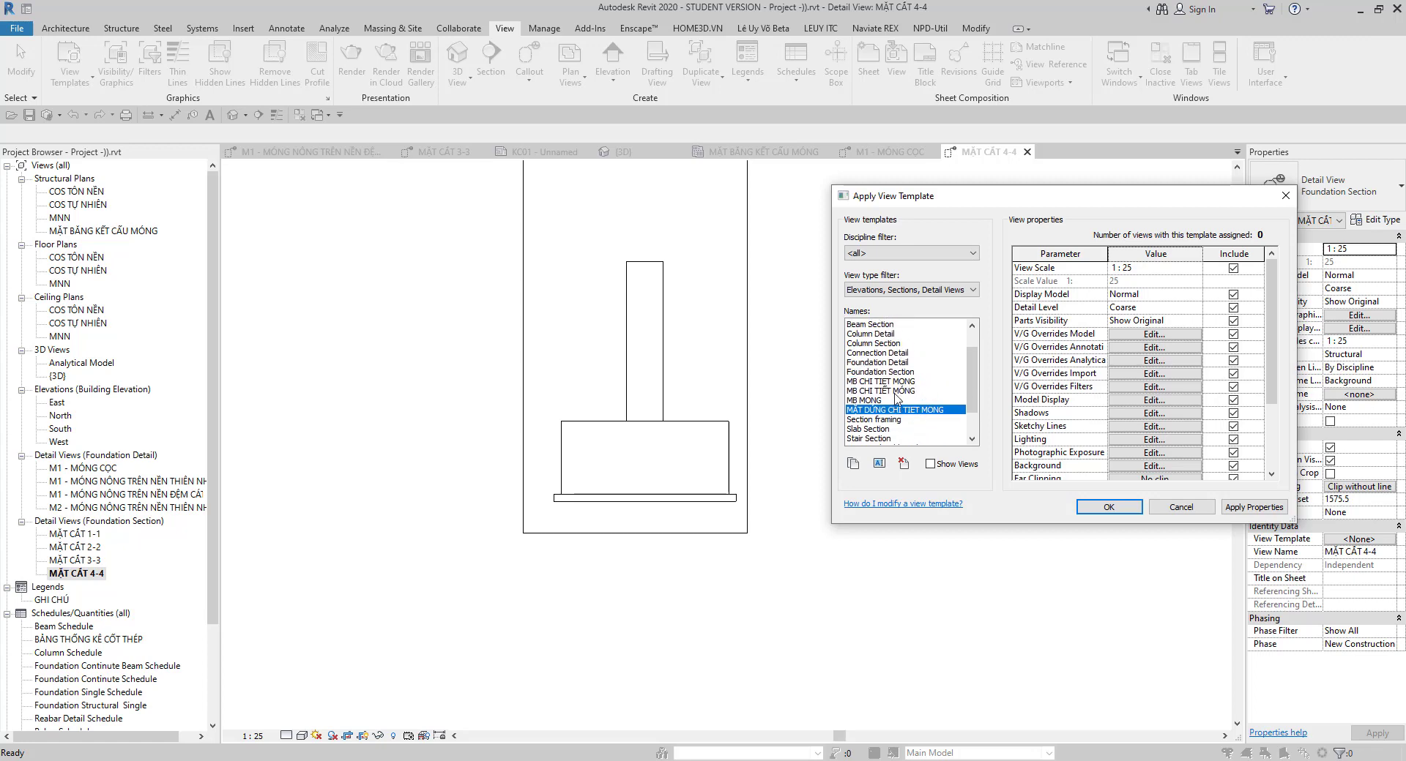
pyautogui.click(1107, 508)
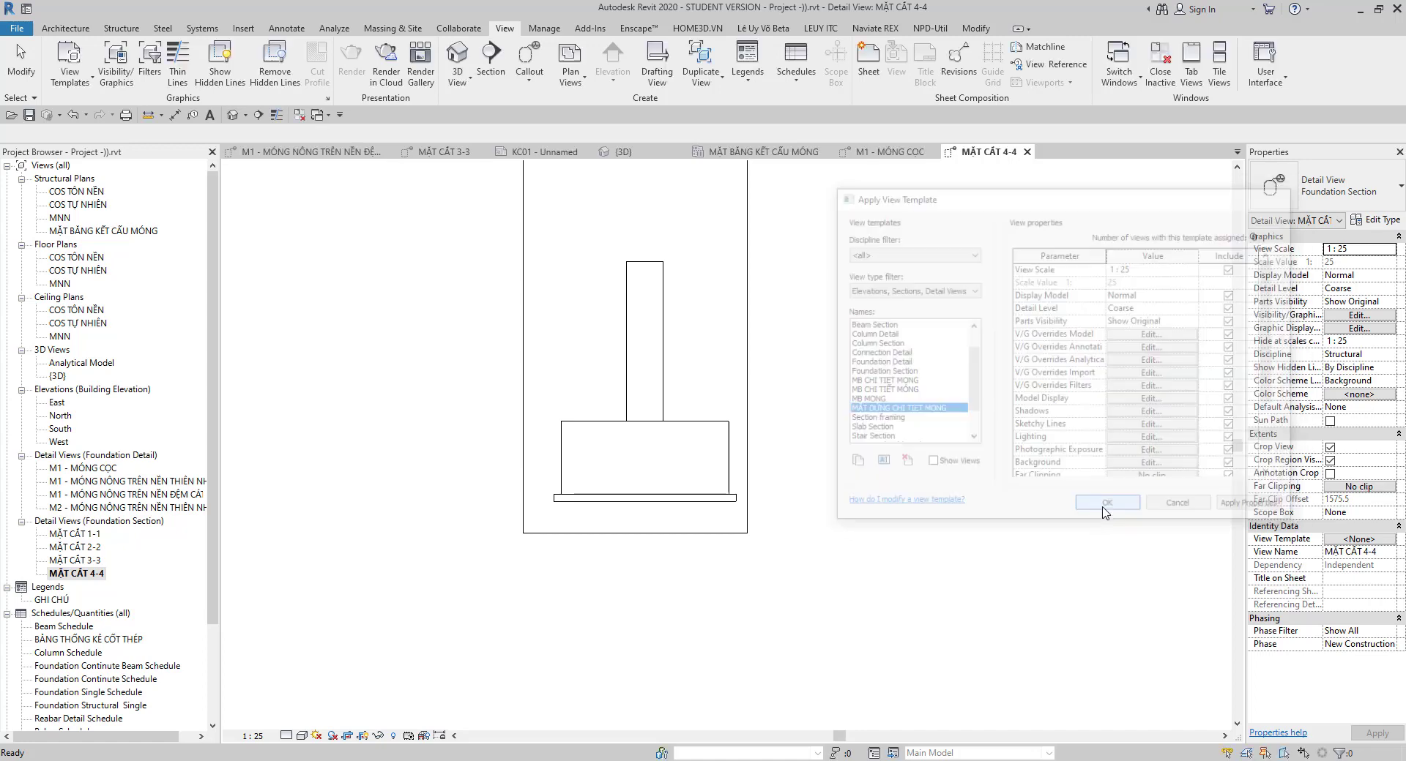
pyautogui.scroll(2, 669, 454)
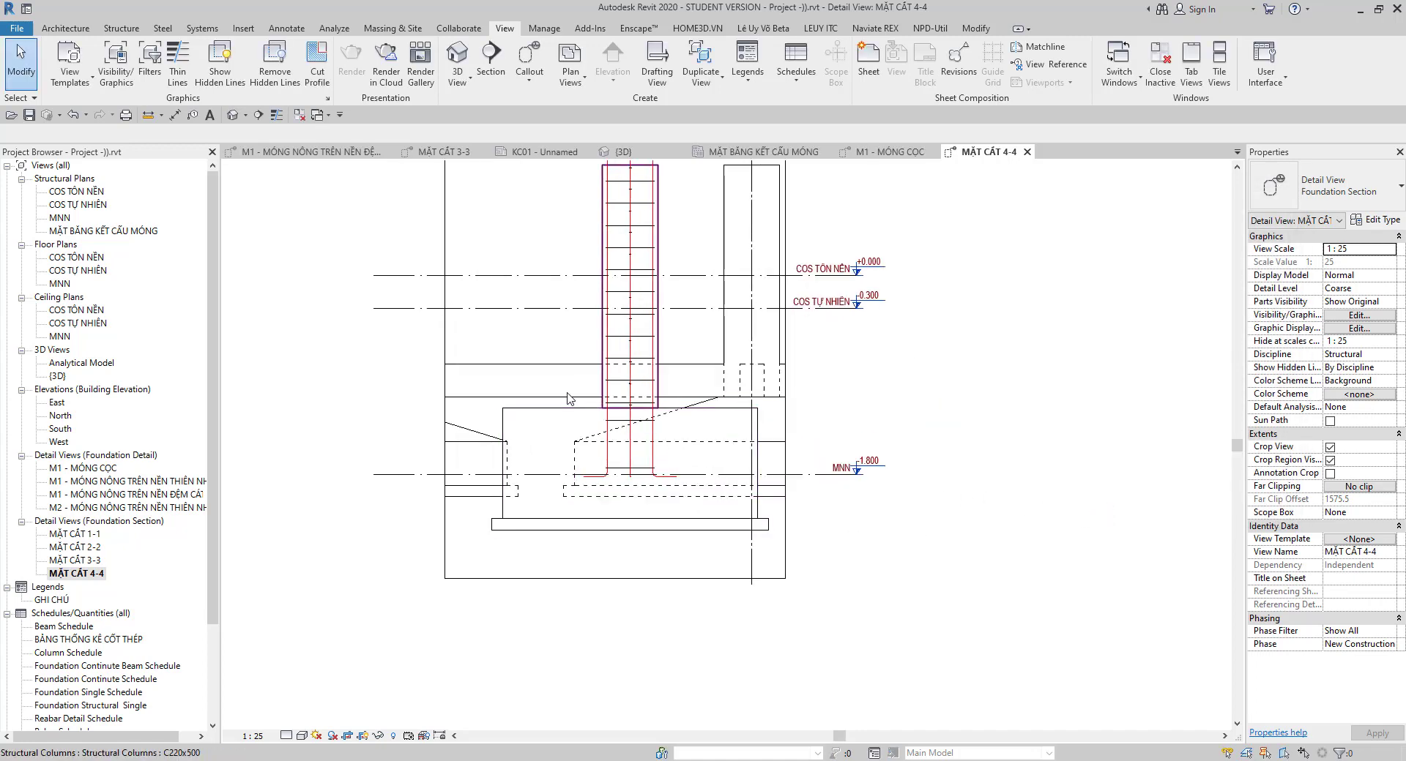
# Center the column base and inspect the left foundation by selecting it.
pyautogui.moveTo(594, 353); pyautogui.dragTo(620, 467, button='middle')
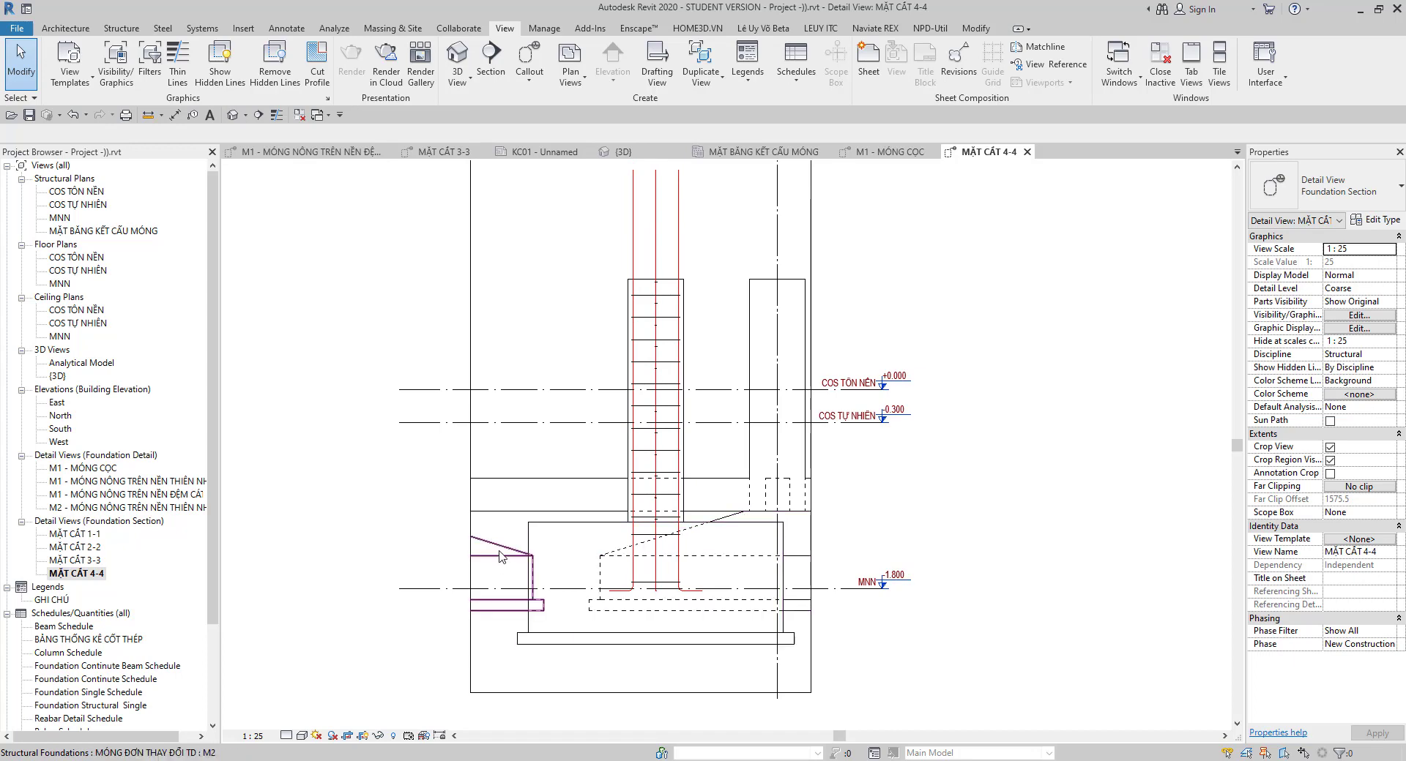
pyautogui.scroll(-1, 500, 556)
pyautogui.scroll(-1, 500, 556)
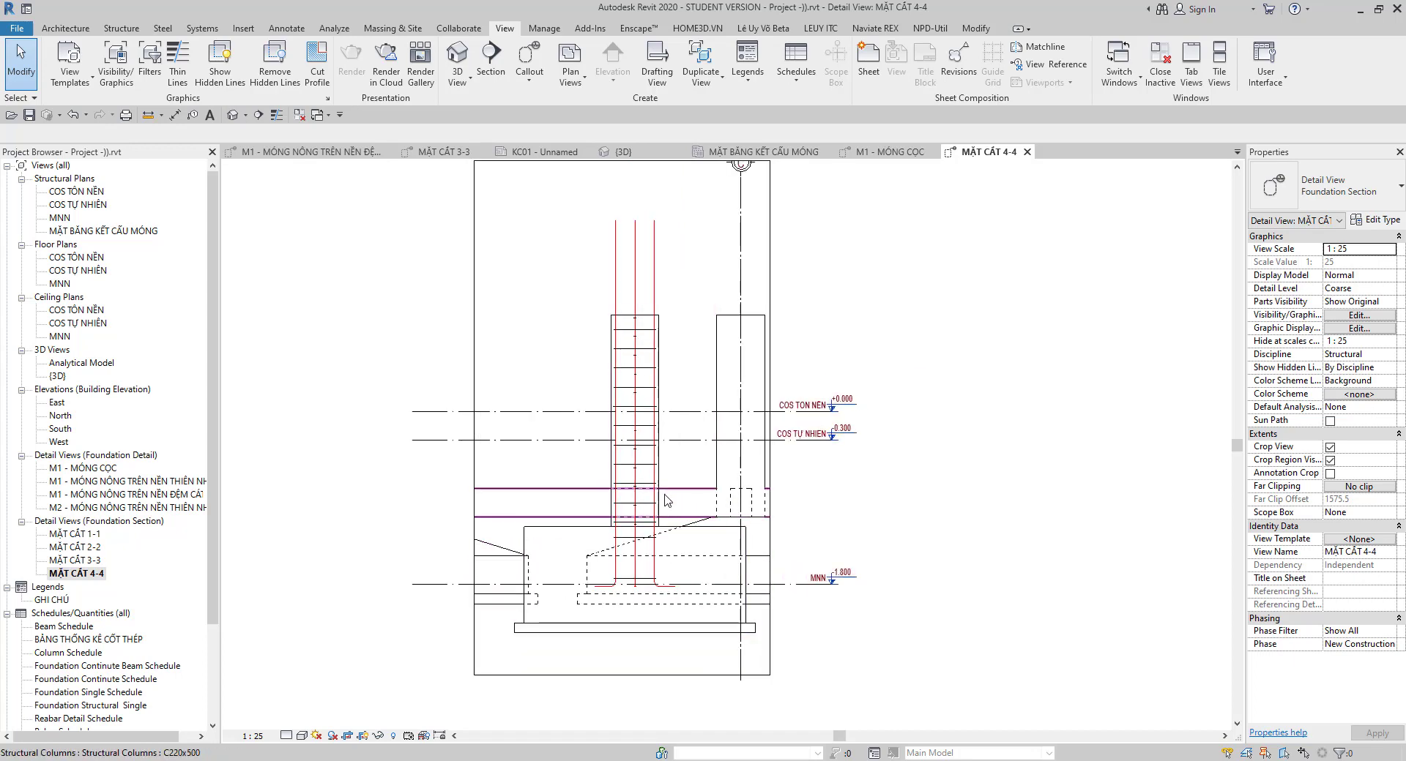
pyautogui.click(501, 561)
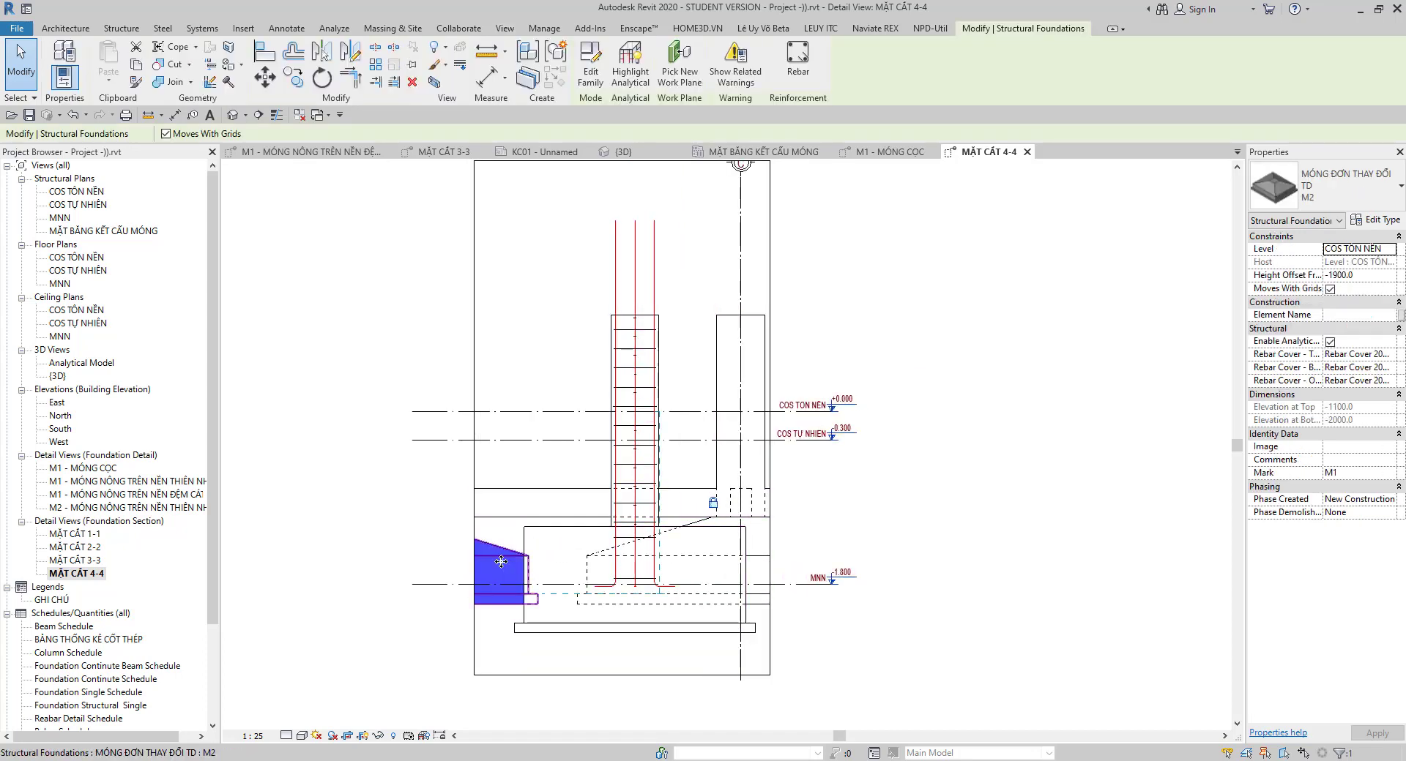
pyautogui.press('Escape')
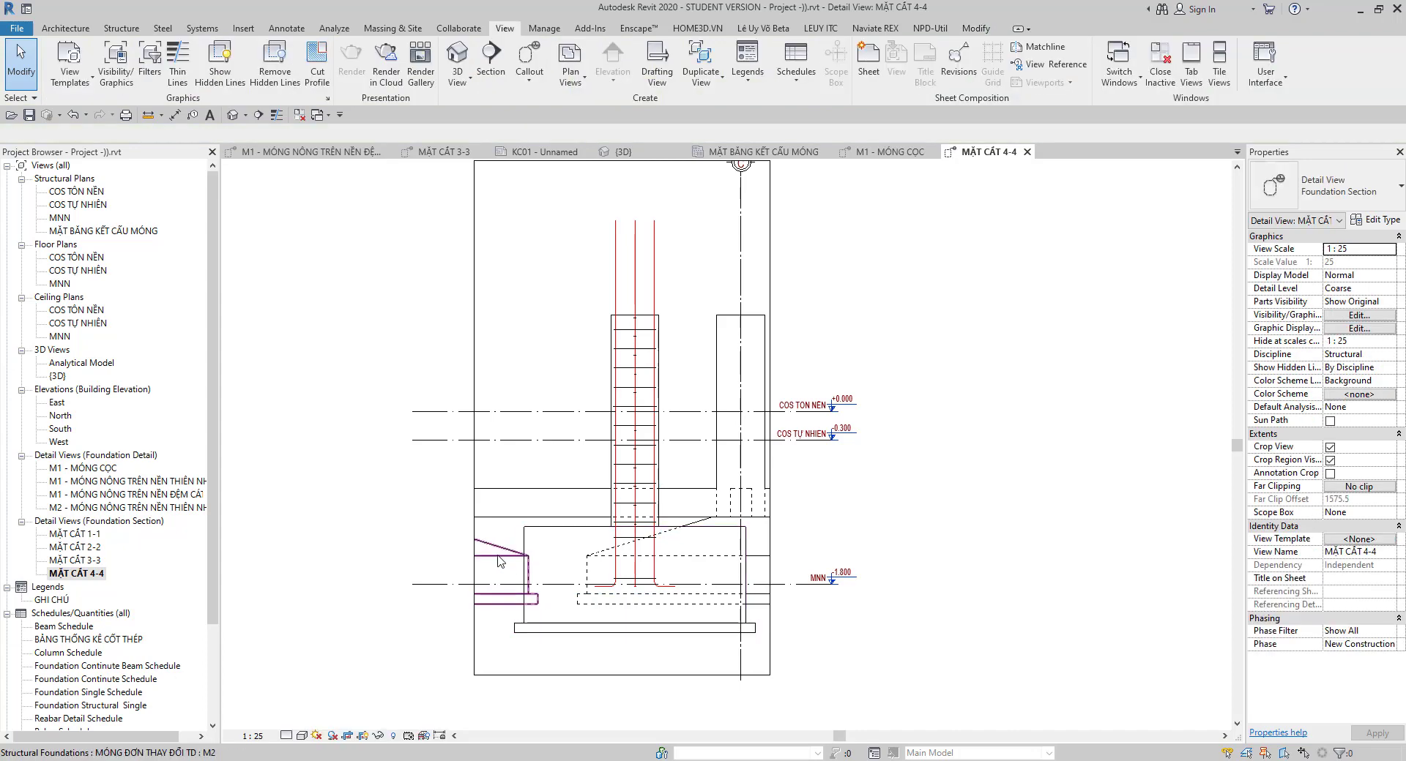
pyautogui.click(499, 562)
pyautogui.press('Escape')
pyautogui.scroll(3, 502, 614)
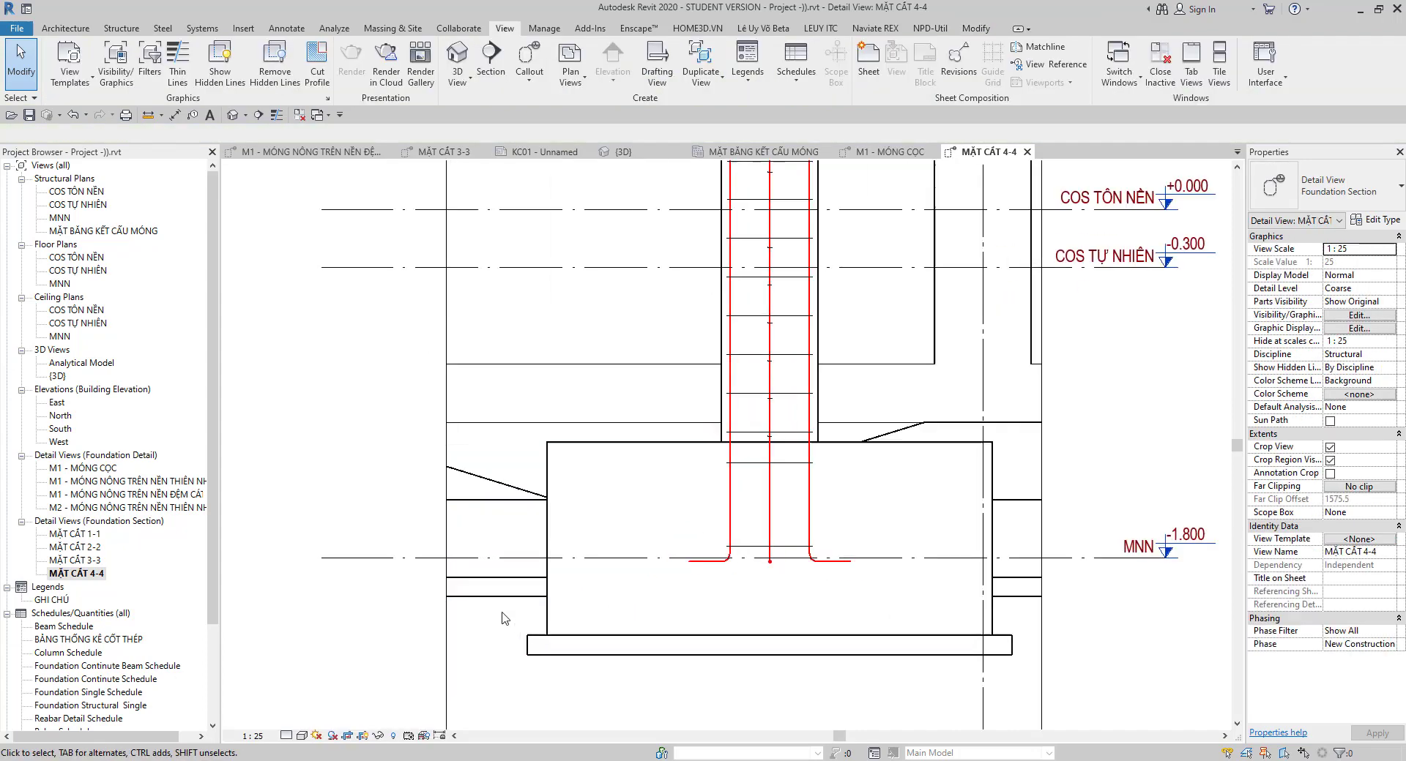
pyautogui.click(484, 581)
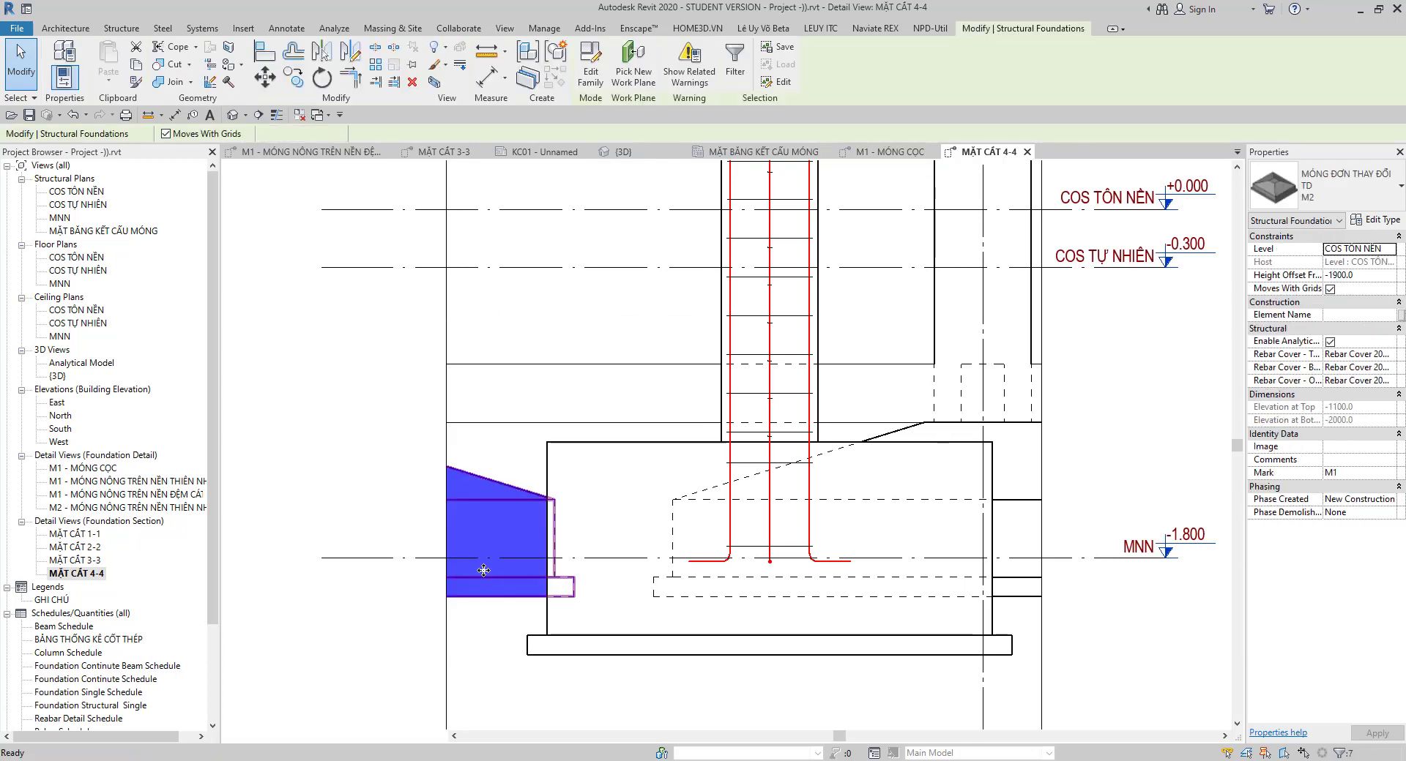
pyautogui.press('Escape')
# Pan to the footing and window-select its edges and the elements above it.
pyautogui.moveTo(990, 435); pyautogui.dragTo(826, 436, button='middle')
pyautogui.scroll(-1, 825, 434)
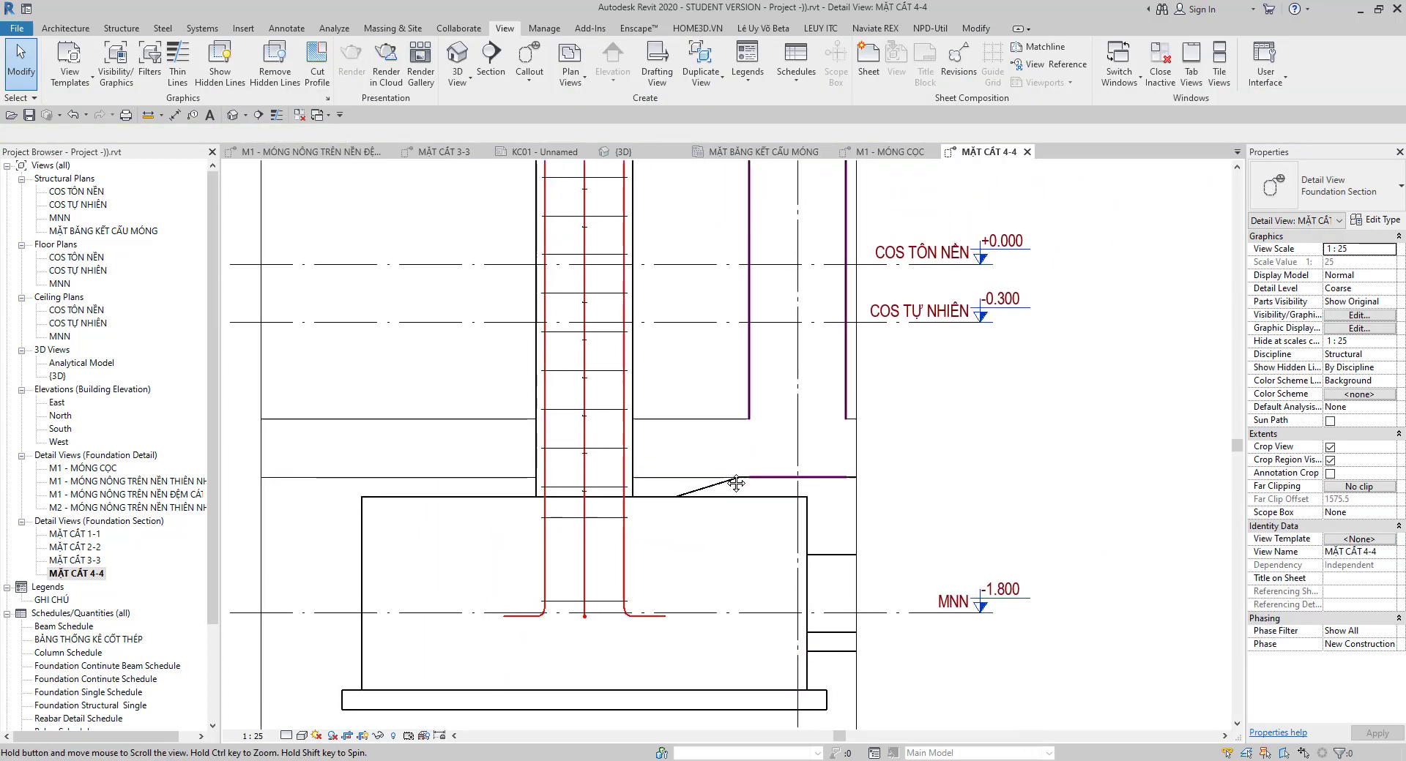
pyautogui.moveTo(737, 379)
pyautogui.mouseDown(button='middle')
pyautogui.moveTo(659, 441)
pyautogui.moveTo(653, 489)
pyautogui.mouseUp(button='middle')
pyautogui.scroll(-1, 653, 489)
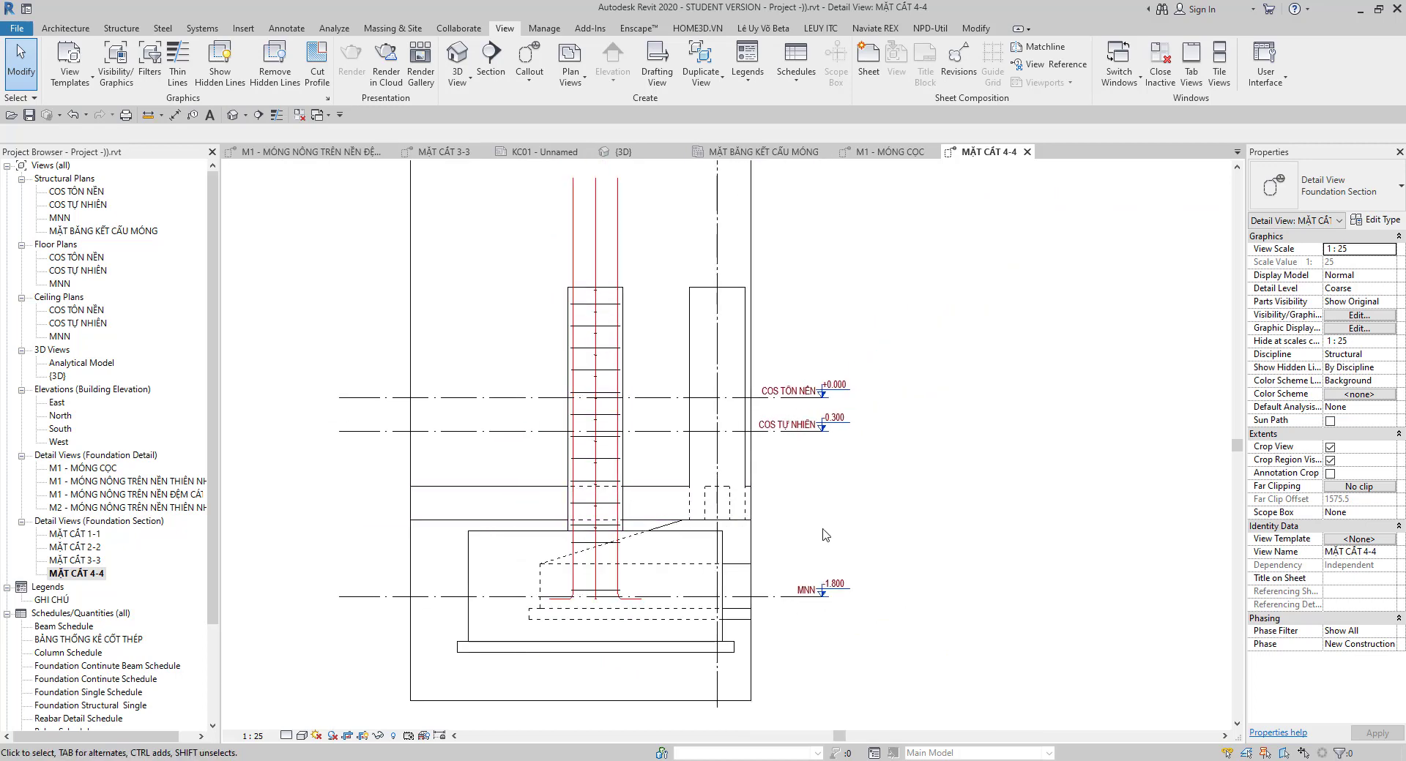
pyautogui.scroll(1, 659, 486)
pyautogui.scroll(1, 659, 486)
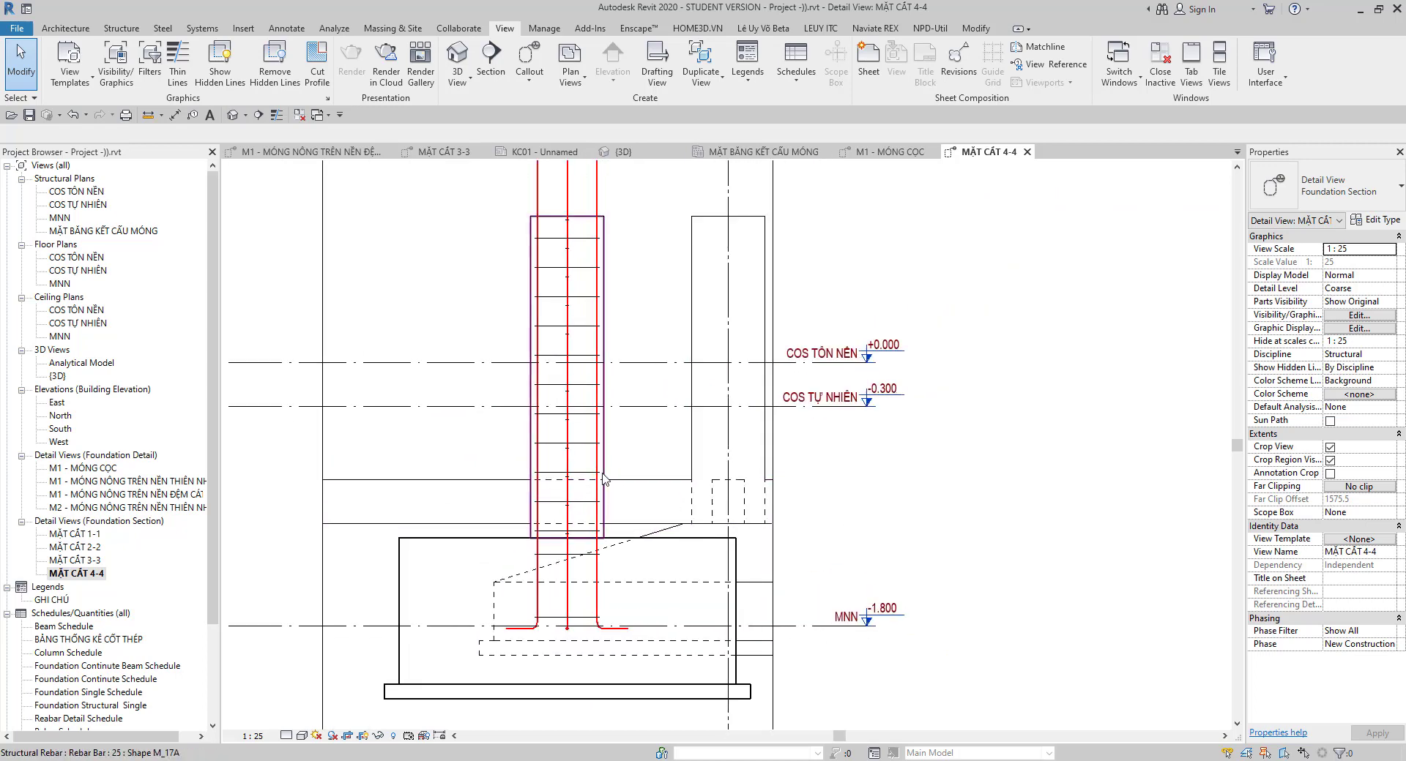
pyautogui.scroll(-1, 462, 351)
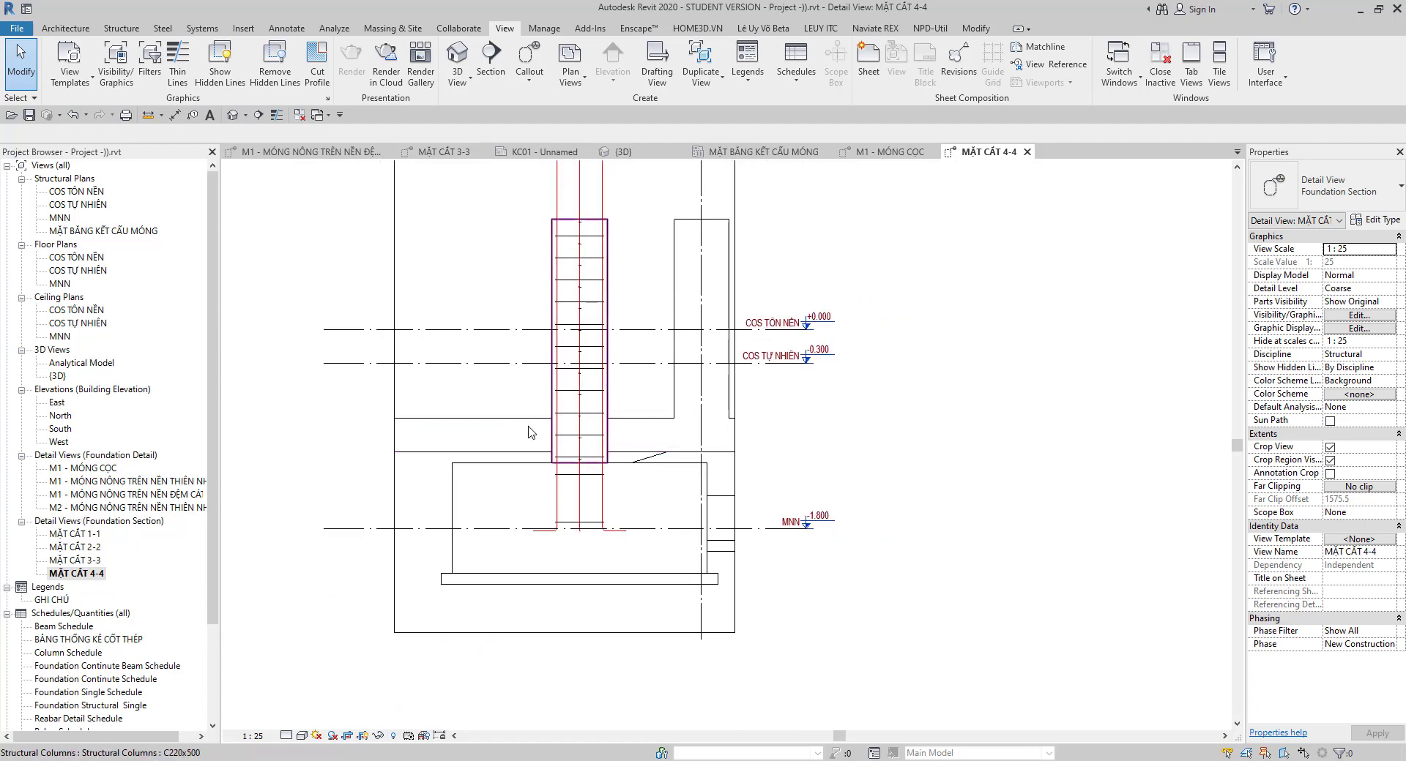
pyautogui.scroll(1, 696, 586)
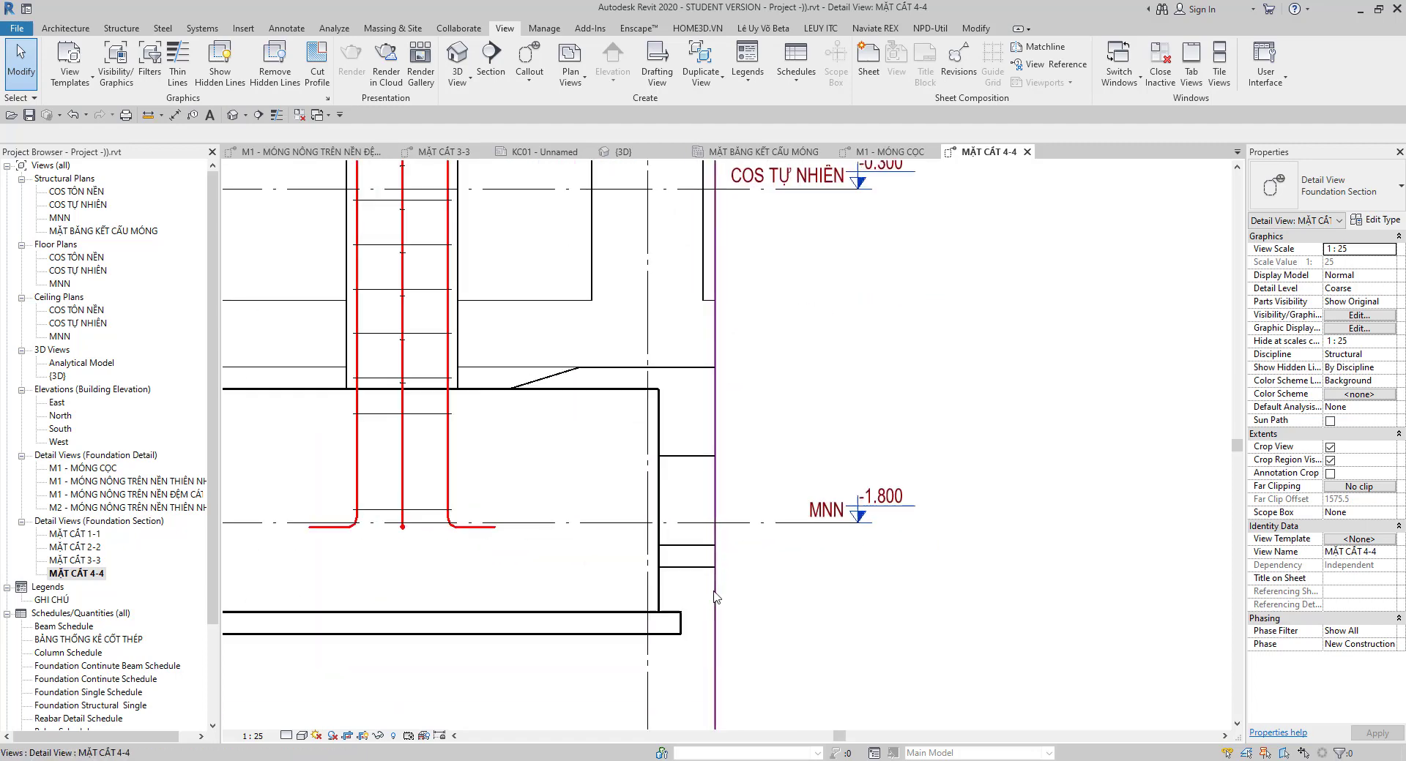
pyautogui.scroll(1, 695, 586)
pyautogui.moveTo(697, 581); pyautogui.dragTo(679, 522)
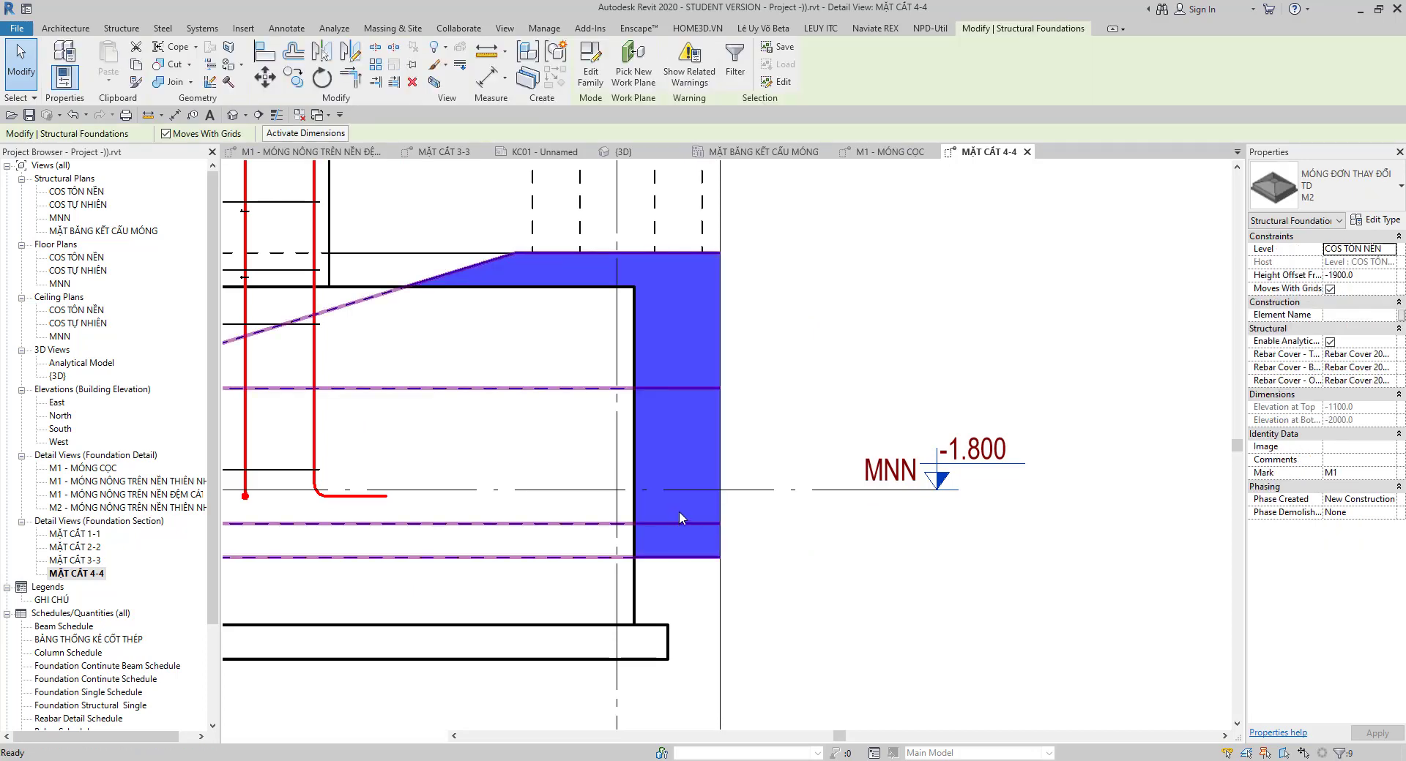
pyautogui.press('Escape')
pyautogui.scroll(-3, 732, 434)
pyautogui.scroll(2, 732, 435)
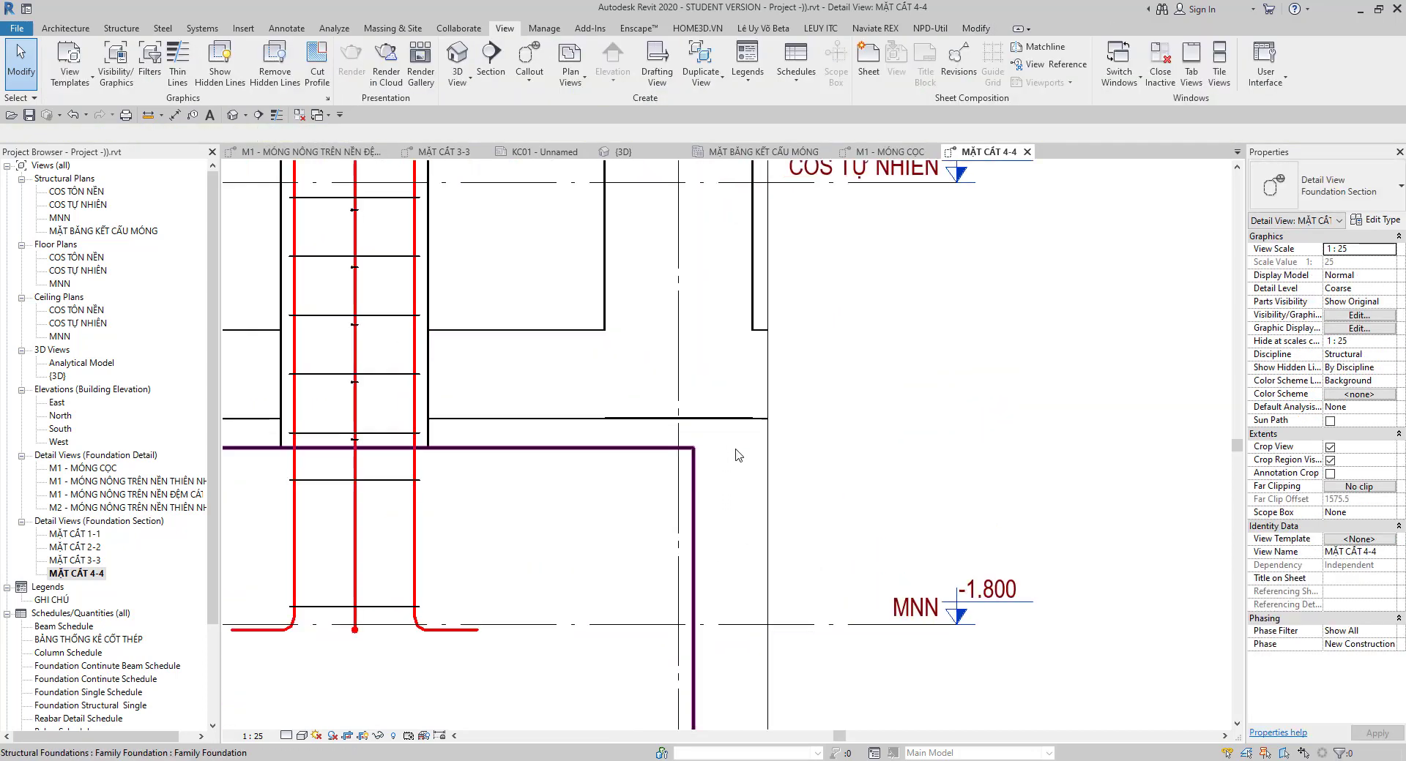
pyautogui.moveTo(753, 455)
pyautogui.mouseDown()
pyautogui.moveTo(738, 364)
pyautogui.moveTo(712, 318)
pyautogui.moveTo(751, 321)
pyautogui.moveTo(735, 309)
pyautogui.mouseUp()
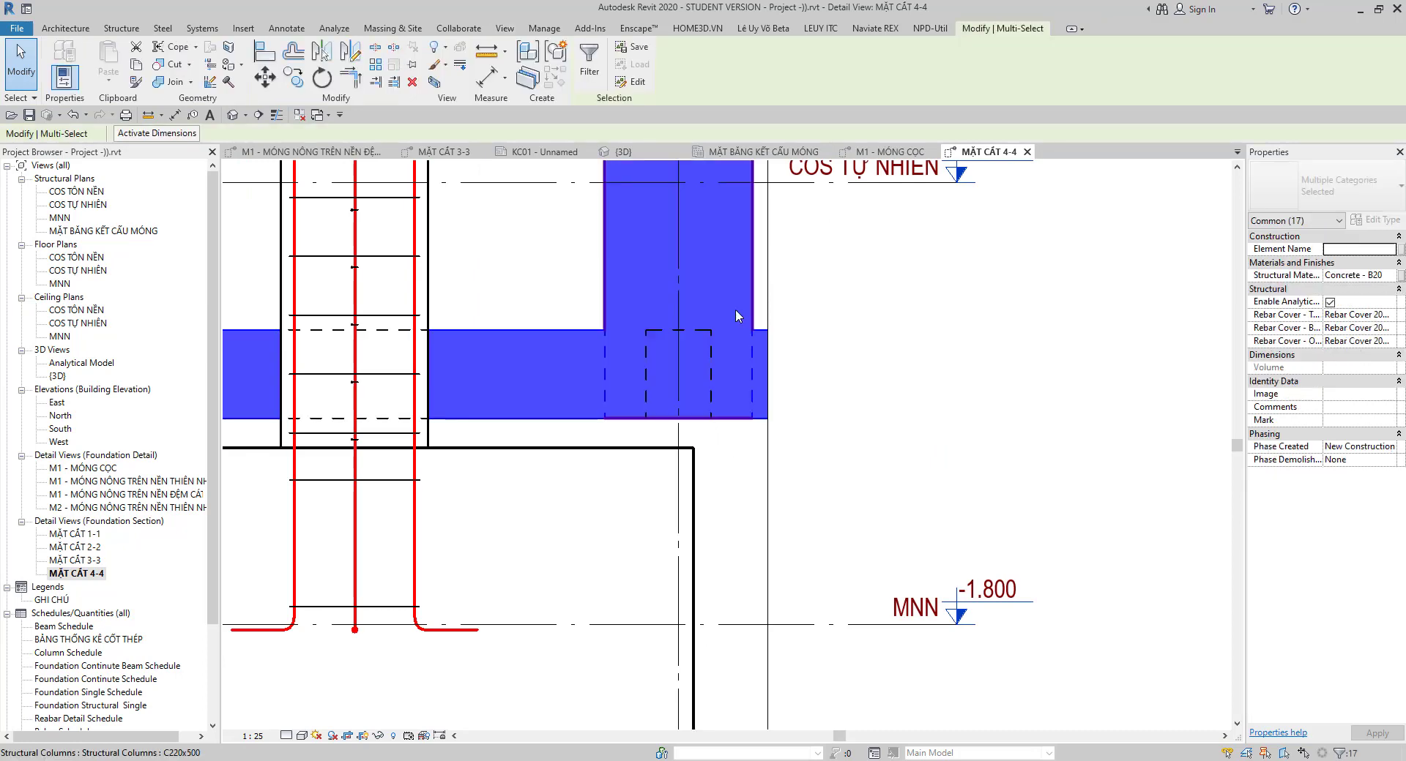
pyautogui.click(736, 309)
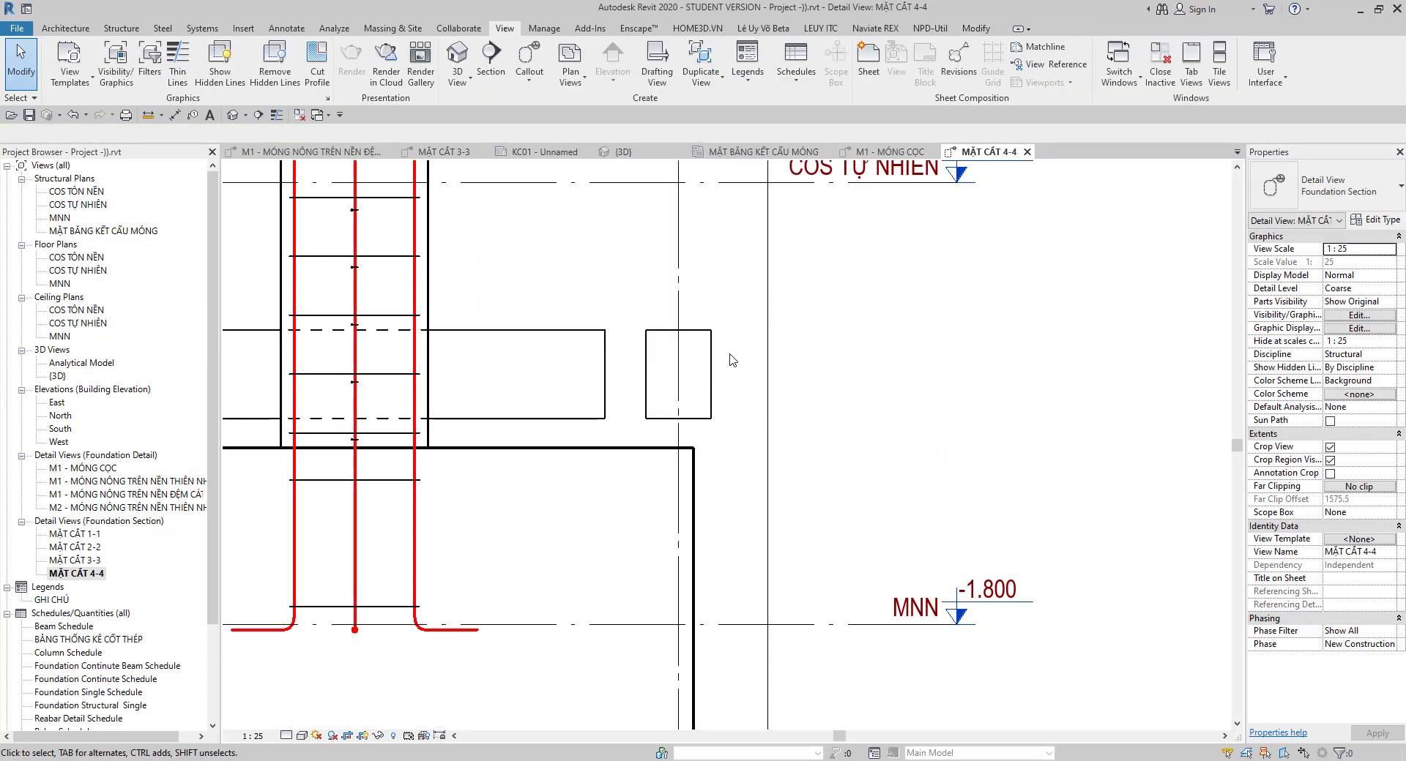
# Delete the B220x300 beam cross-section and the lengthwise beam above the footing.
pyautogui.click(711, 359)
pyautogui.press('Delete')
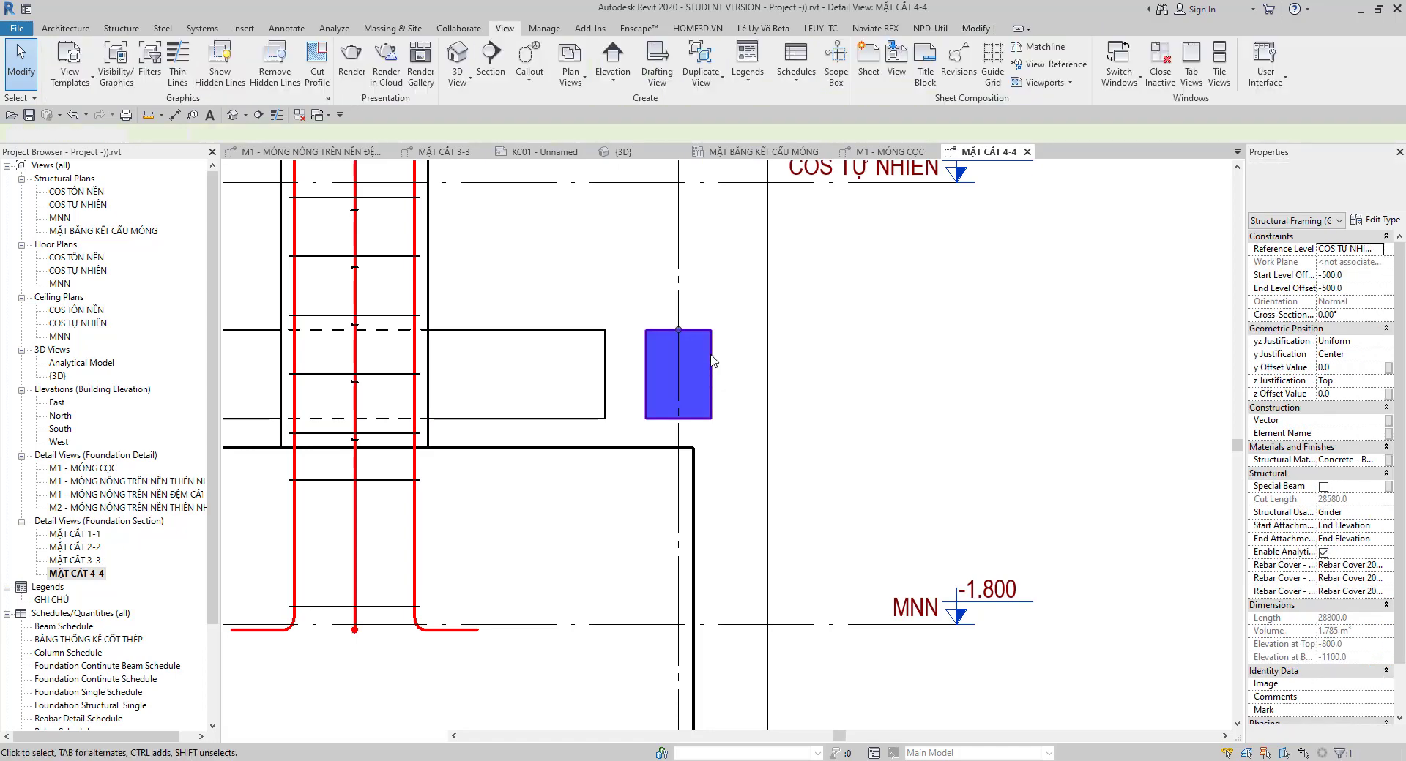
pyautogui.scroll(-1, 681, 403)
pyautogui.scroll(-1, 703, 410)
pyautogui.click(725, 405)
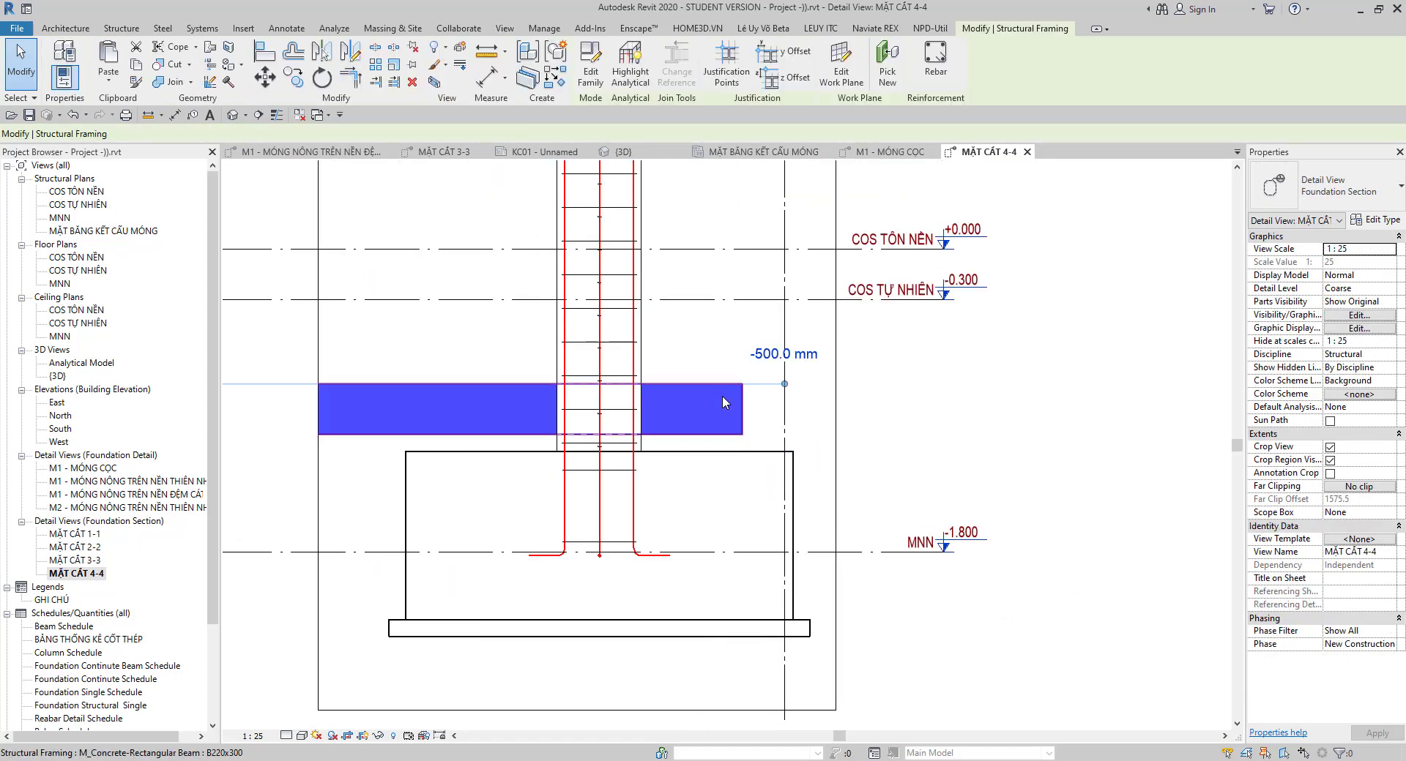
pyautogui.press('Delete')
pyautogui.scroll(-1, 722, 402)
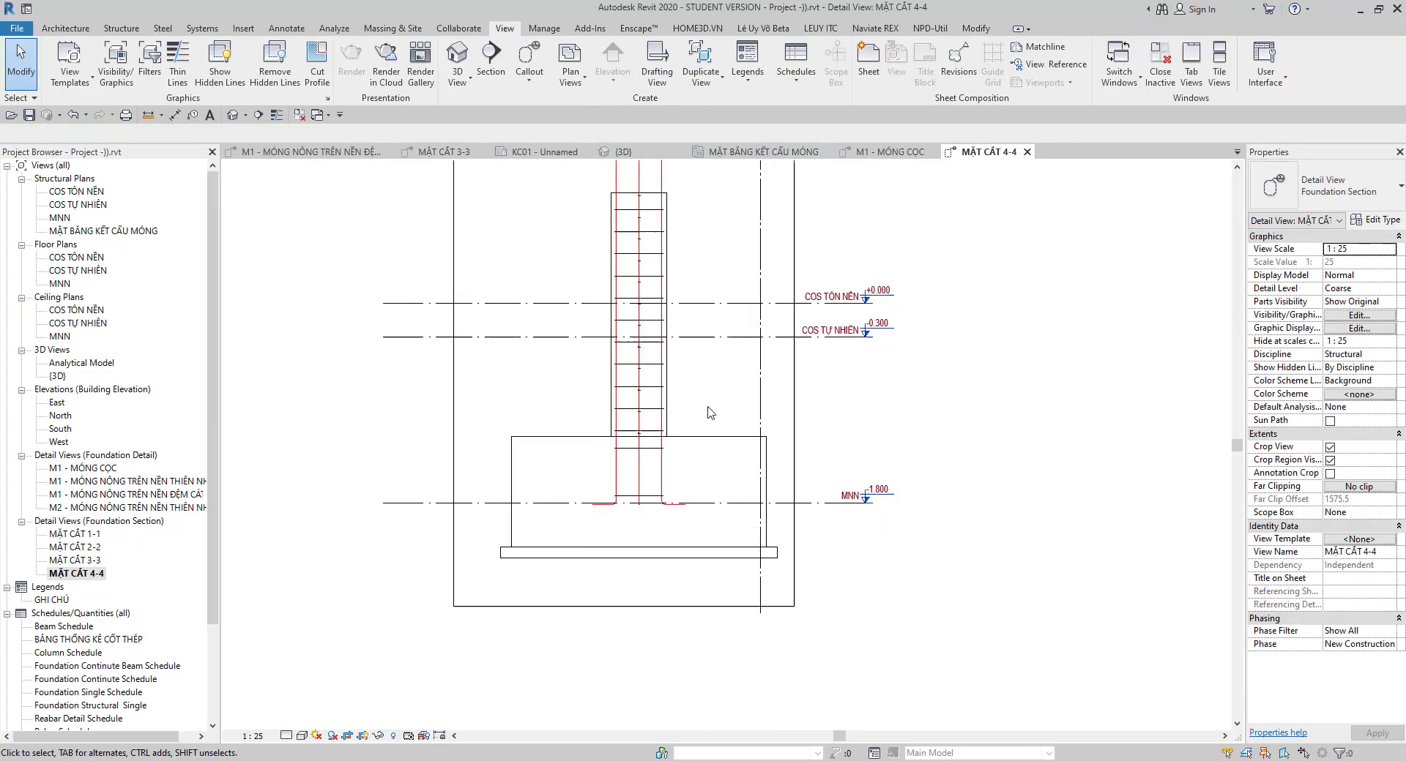
pyautogui.scroll(-1, 732, 403)
pyautogui.scroll(-1, 761, 395)
pyautogui.scroll(-1, 763, 412)
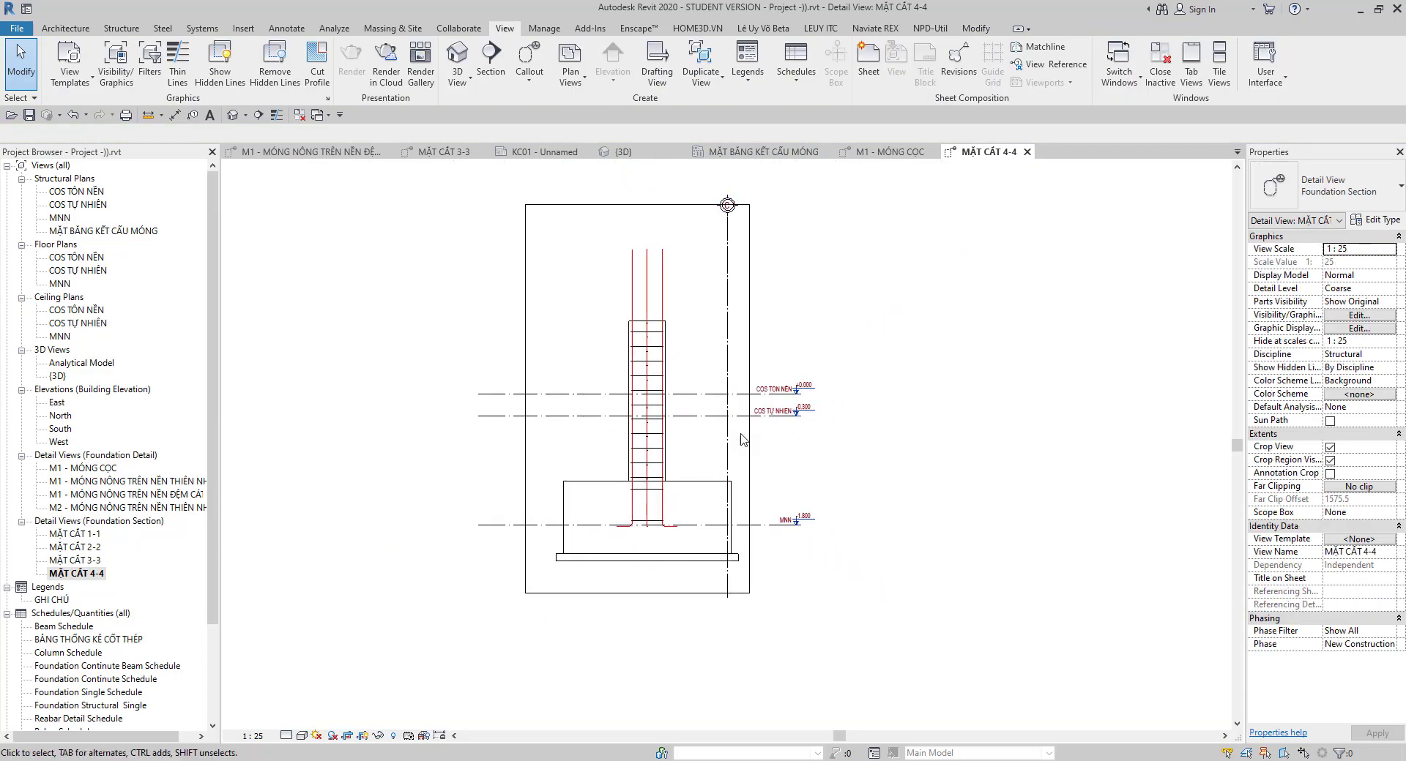
# Uncheck Levels under Annotation Categories in Visibility/Graphics for MẶT CẮT 4-4.
pyautogui.scroll(2, 816, 450)
pyautogui.press('v')
pyautogui.press('v')
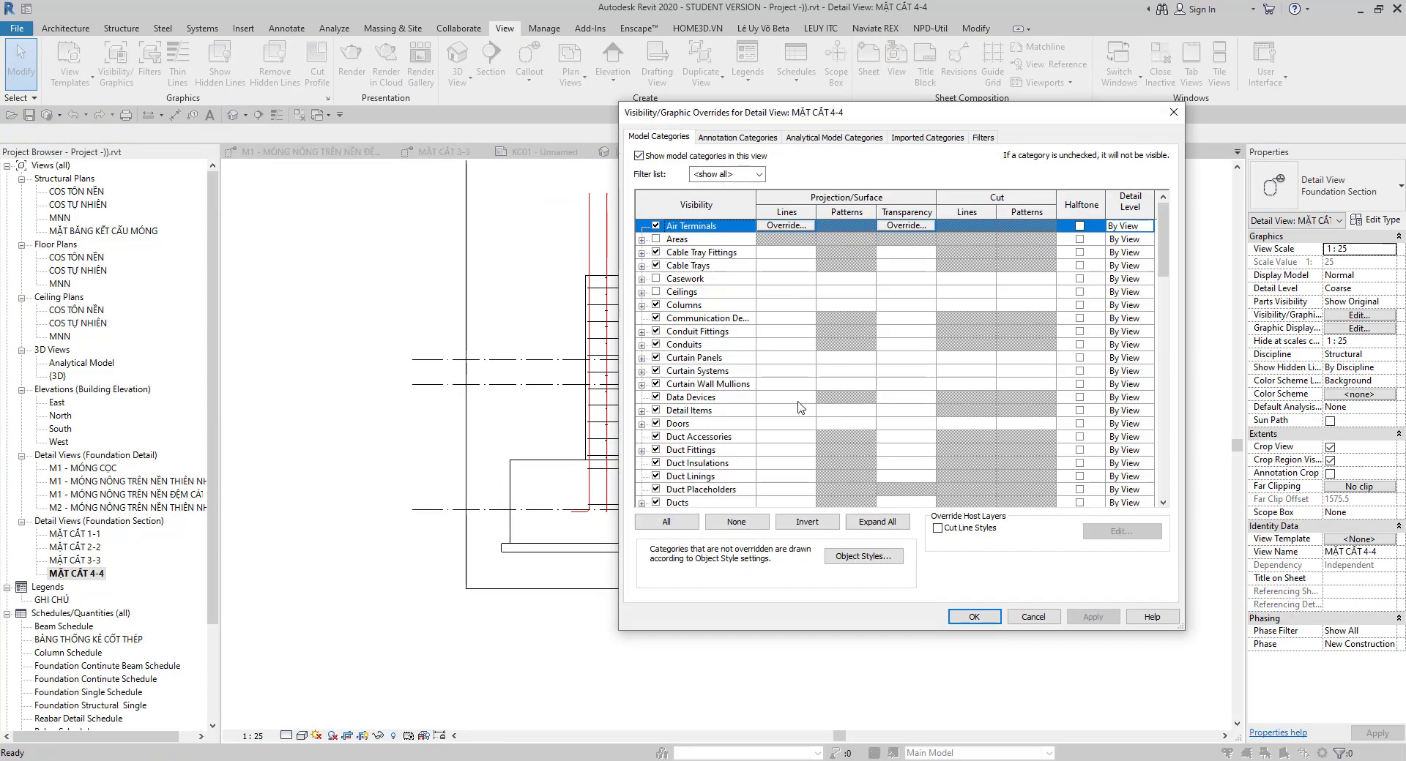
pyautogui.click(724, 139)
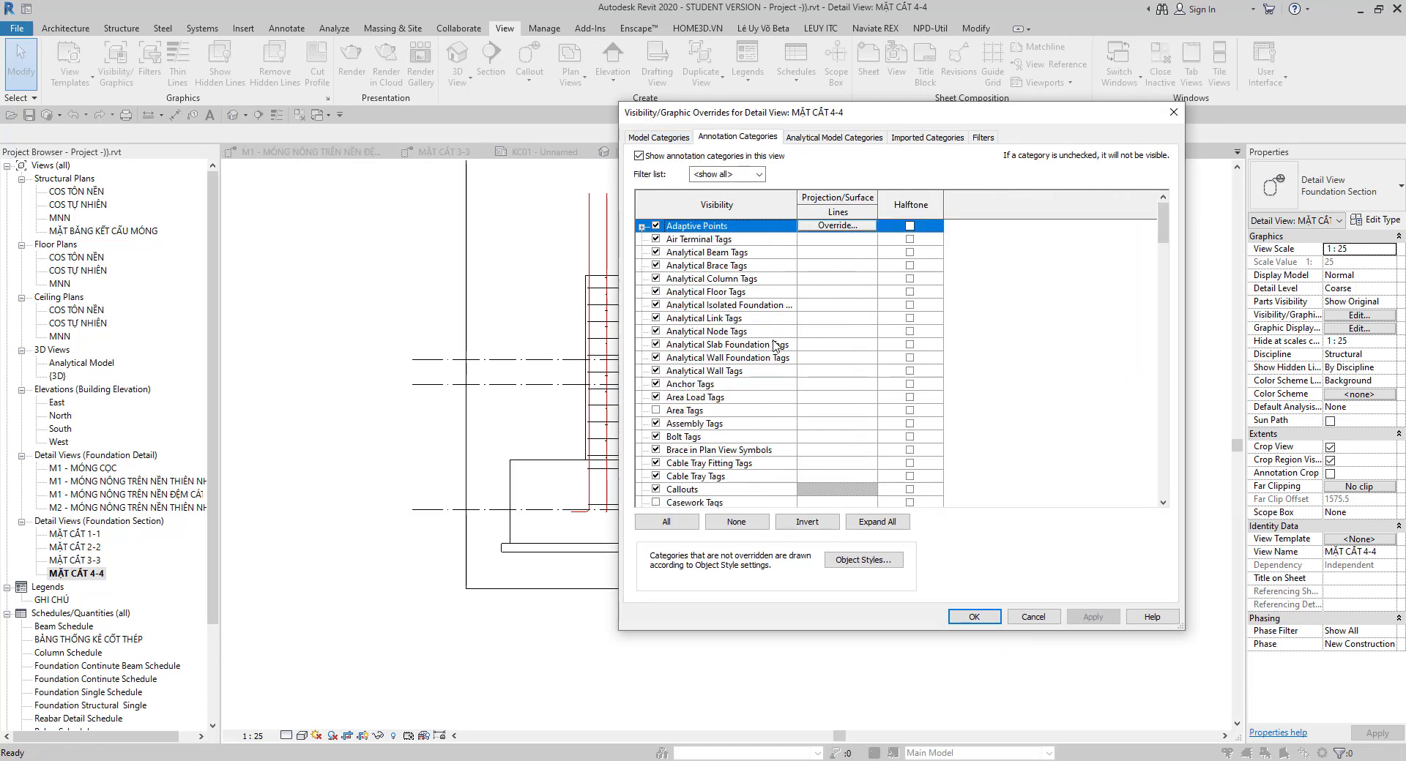
pyautogui.scroll(-2, 737, 379)
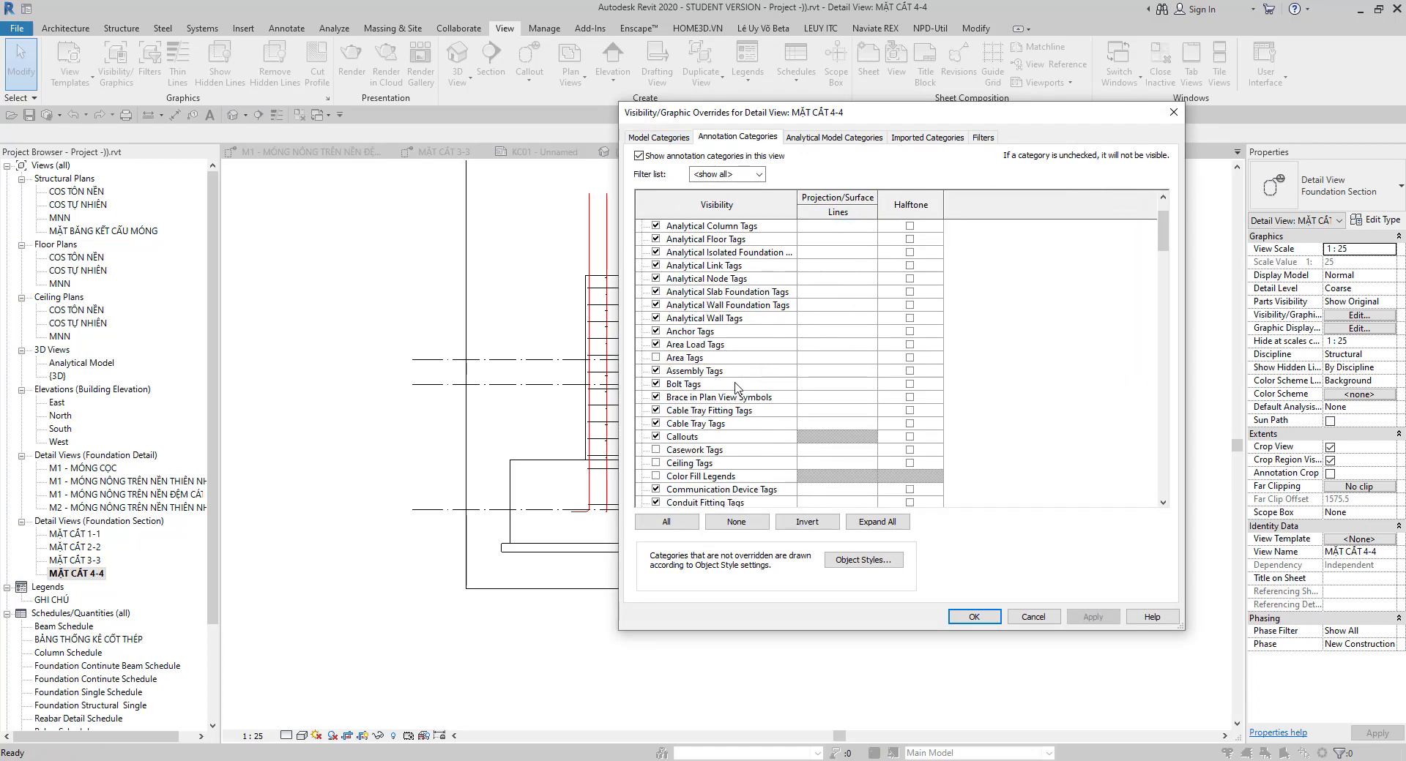
pyautogui.press('l')
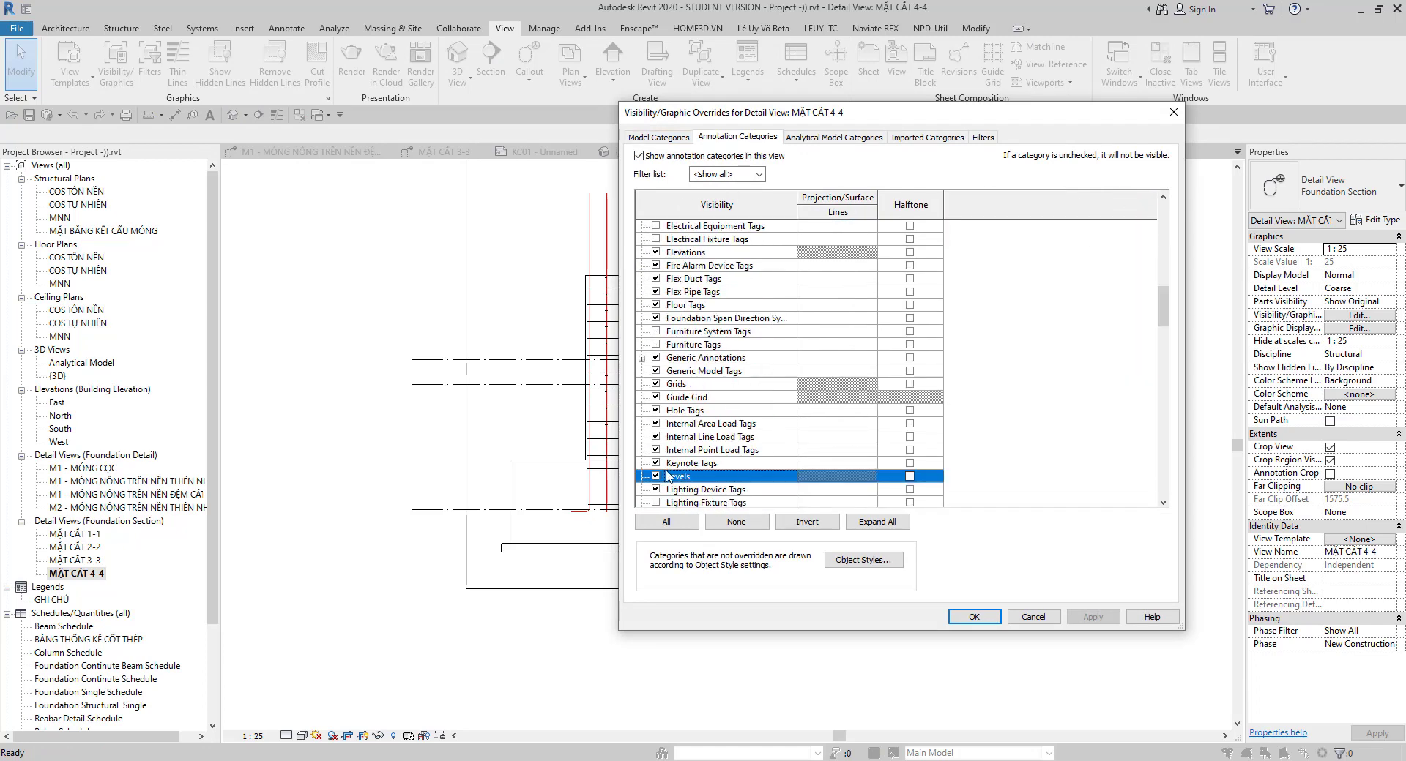
pyautogui.click(974, 616)
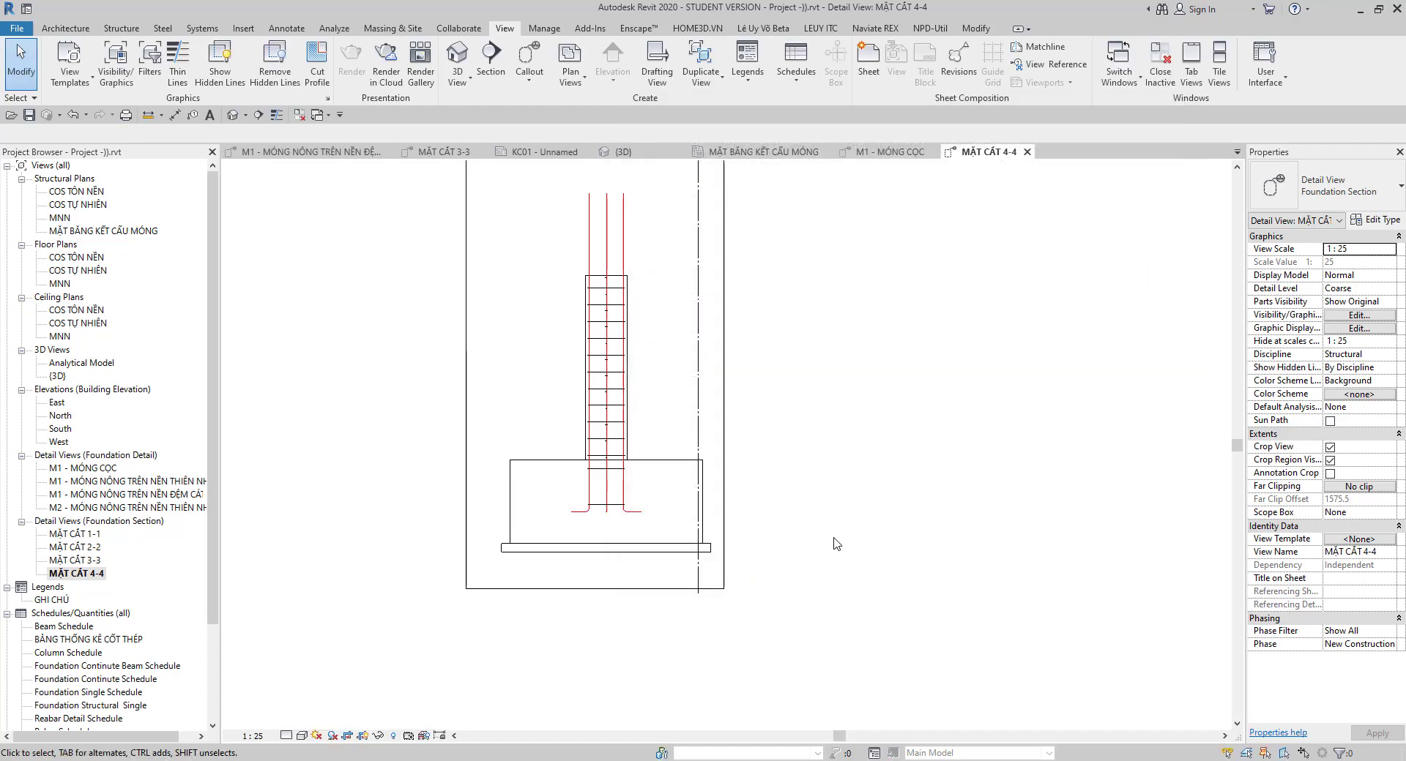
# Hide grid line C in the MẶT CẮT 4-4 section using EH.
pyautogui.scroll(-2, 876, 528)
pyautogui.scroll(-1, 759, 463)
pyautogui.click(748, 410)
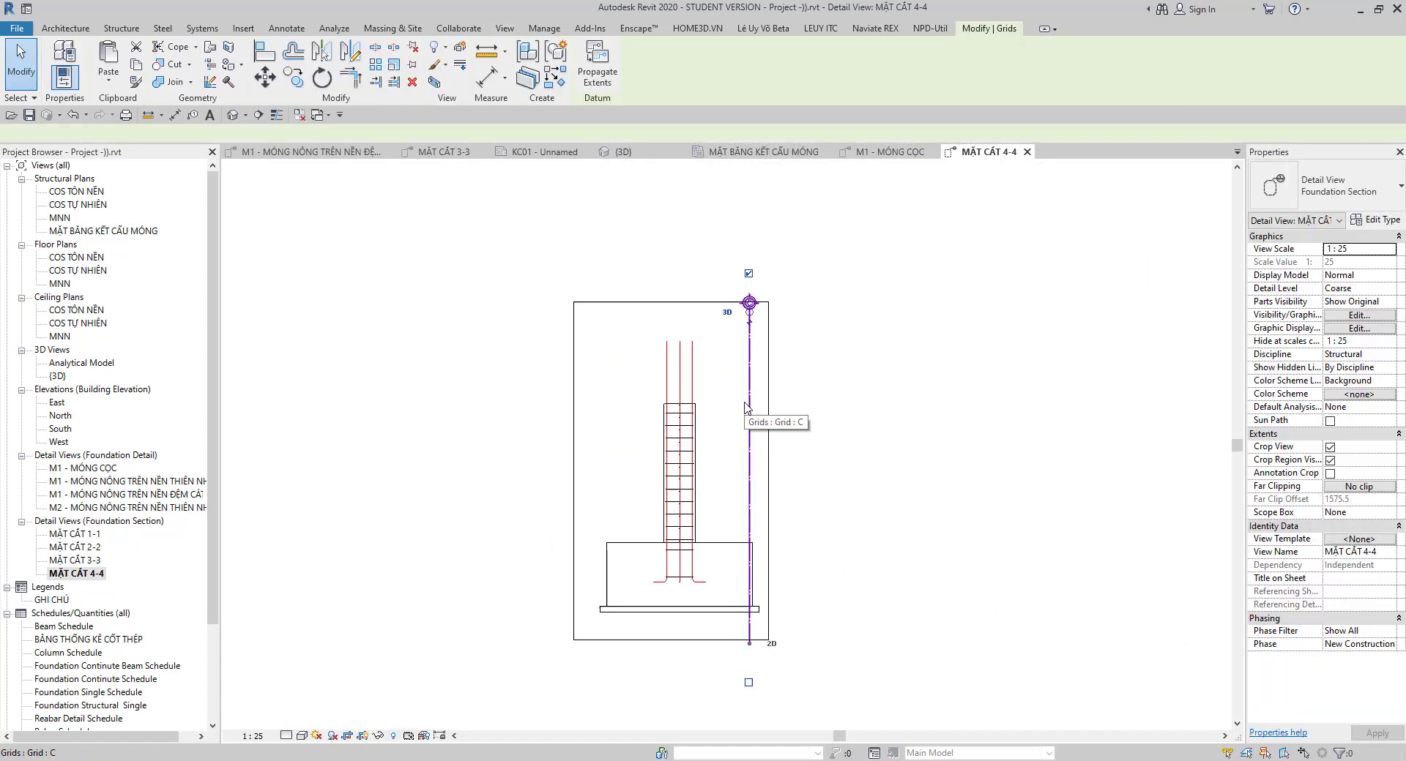
pyautogui.scroll(1, 746, 408)
pyautogui.moveTo(825, 453); pyautogui.dragTo(826, 424, button='middle')
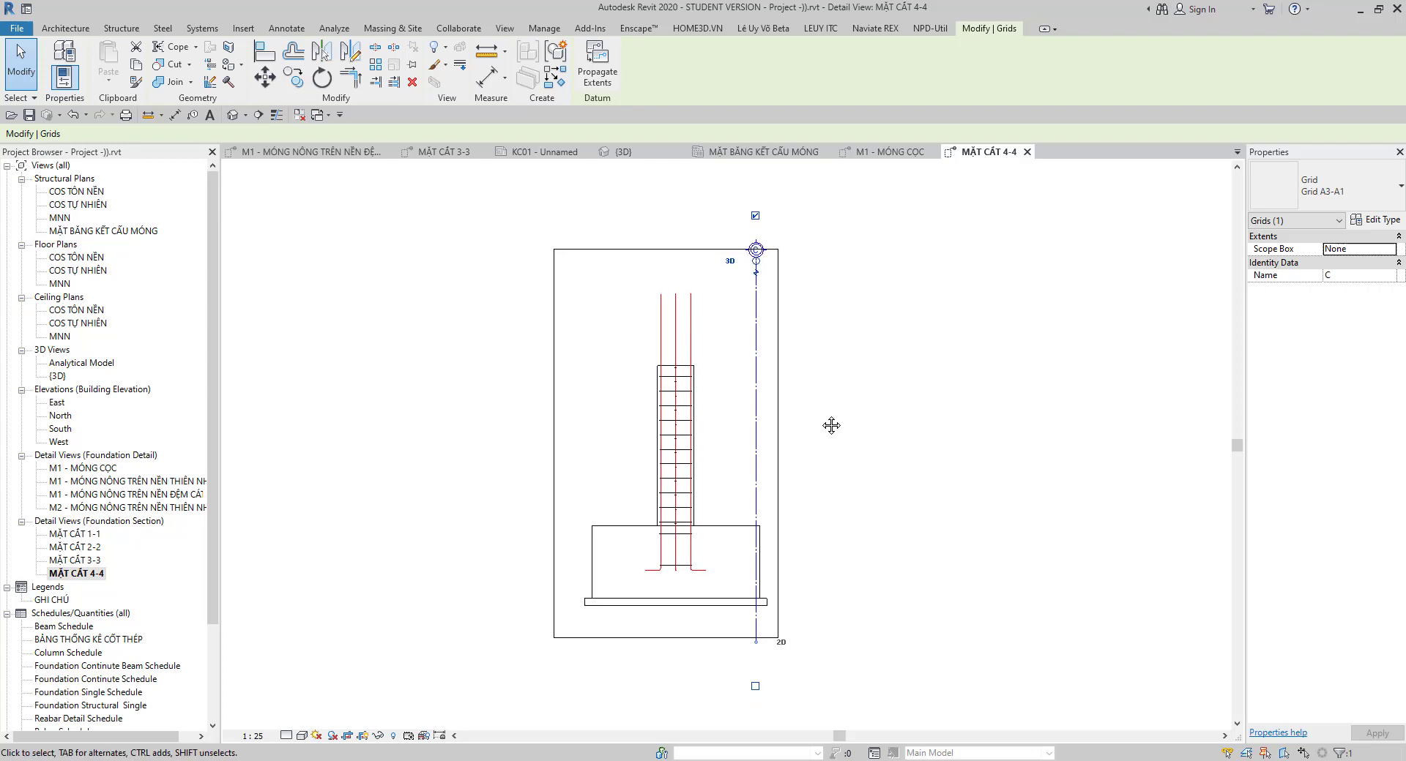
pyautogui.press('e')
pyautogui.press('h')
# Recentre the footing in the view and bring up the Structure tab's rebar tools.
pyautogui.scroll(2, 768, 484)
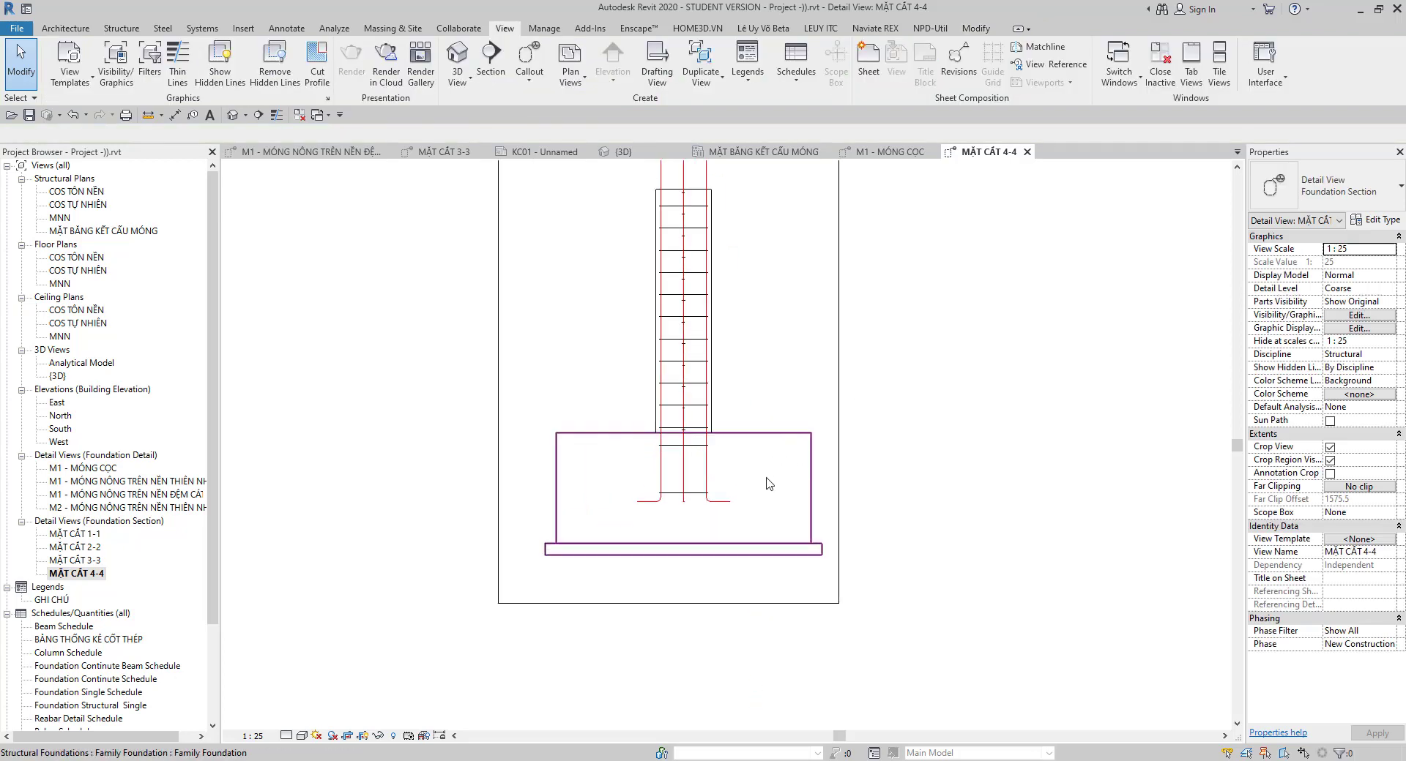
pyautogui.scroll(-2, 787, 390)
pyautogui.scroll(-1, 979, 505)
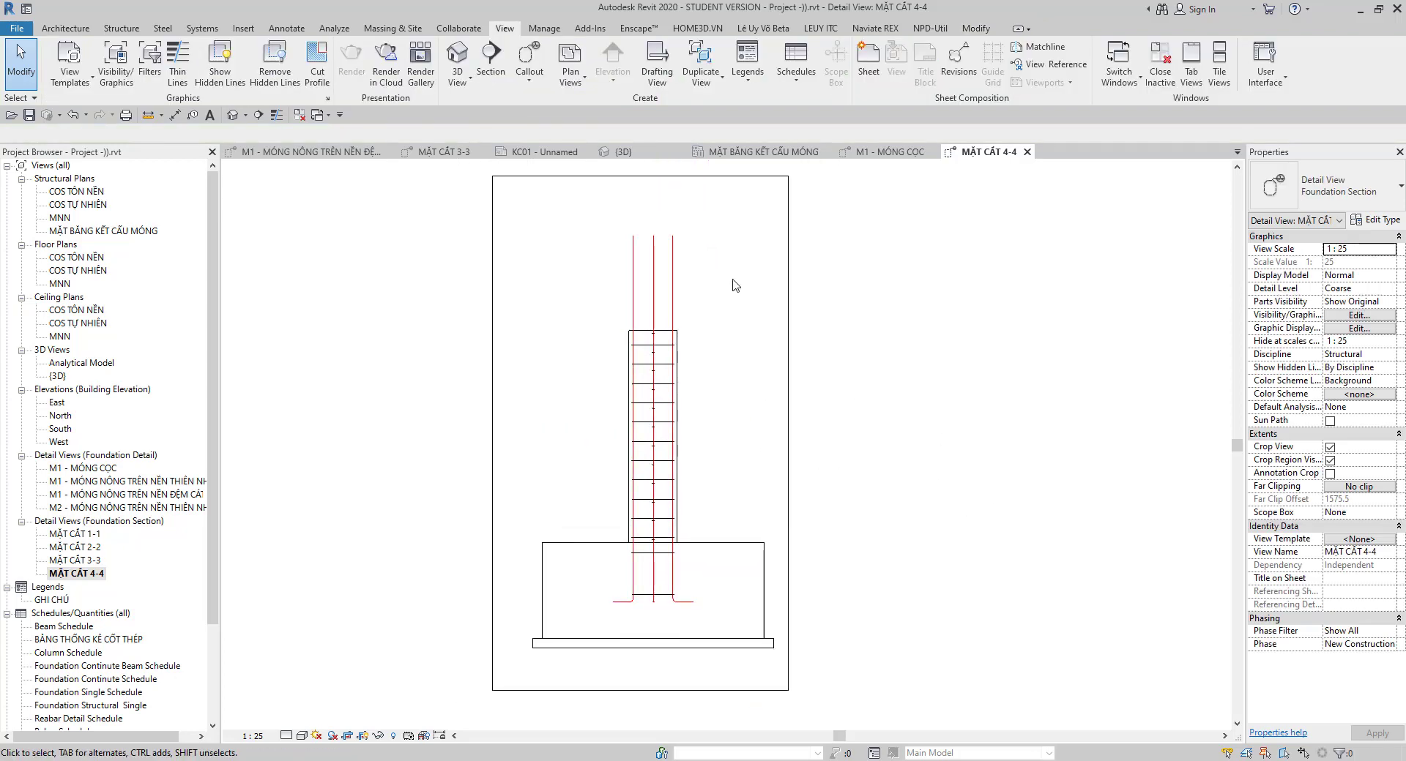
pyautogui.scroll(1, 732, 559)
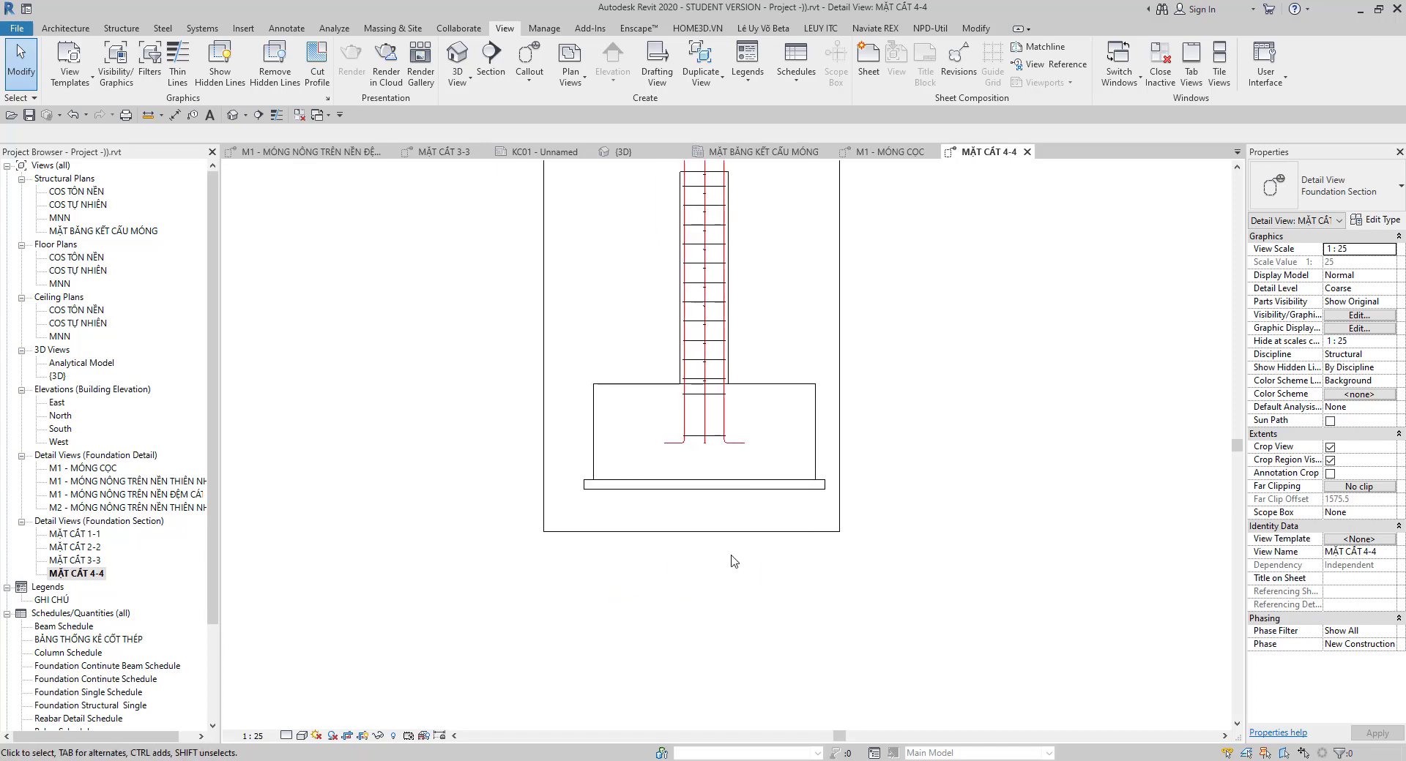
pyautogui.scroll(1, 703, 546)
pyautogui.scroll(1, 552, 521)
pyautogui.scroll(-1, 575, 518)
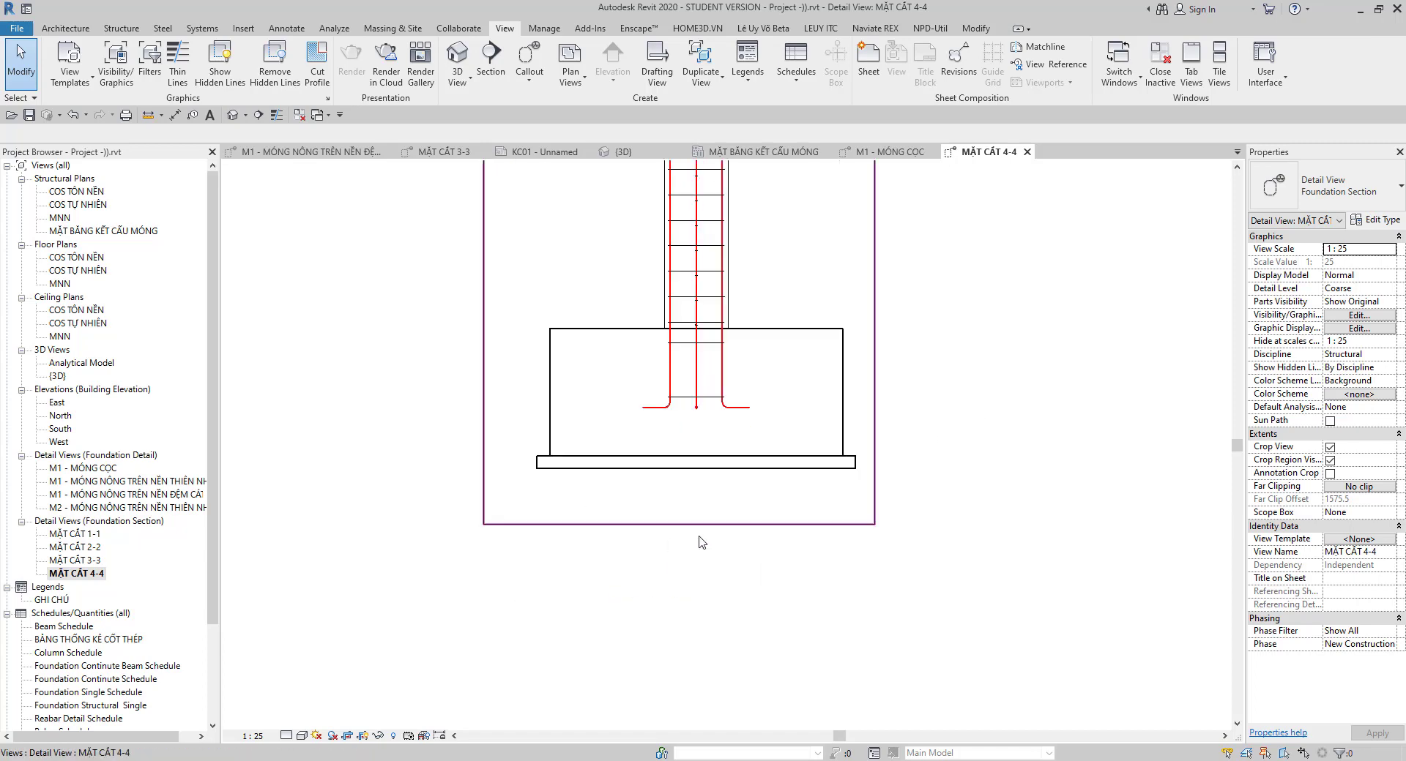
pyautogui.scroll(-1, 700, 540)
pyautogui.scroll(-1, 938, 533)
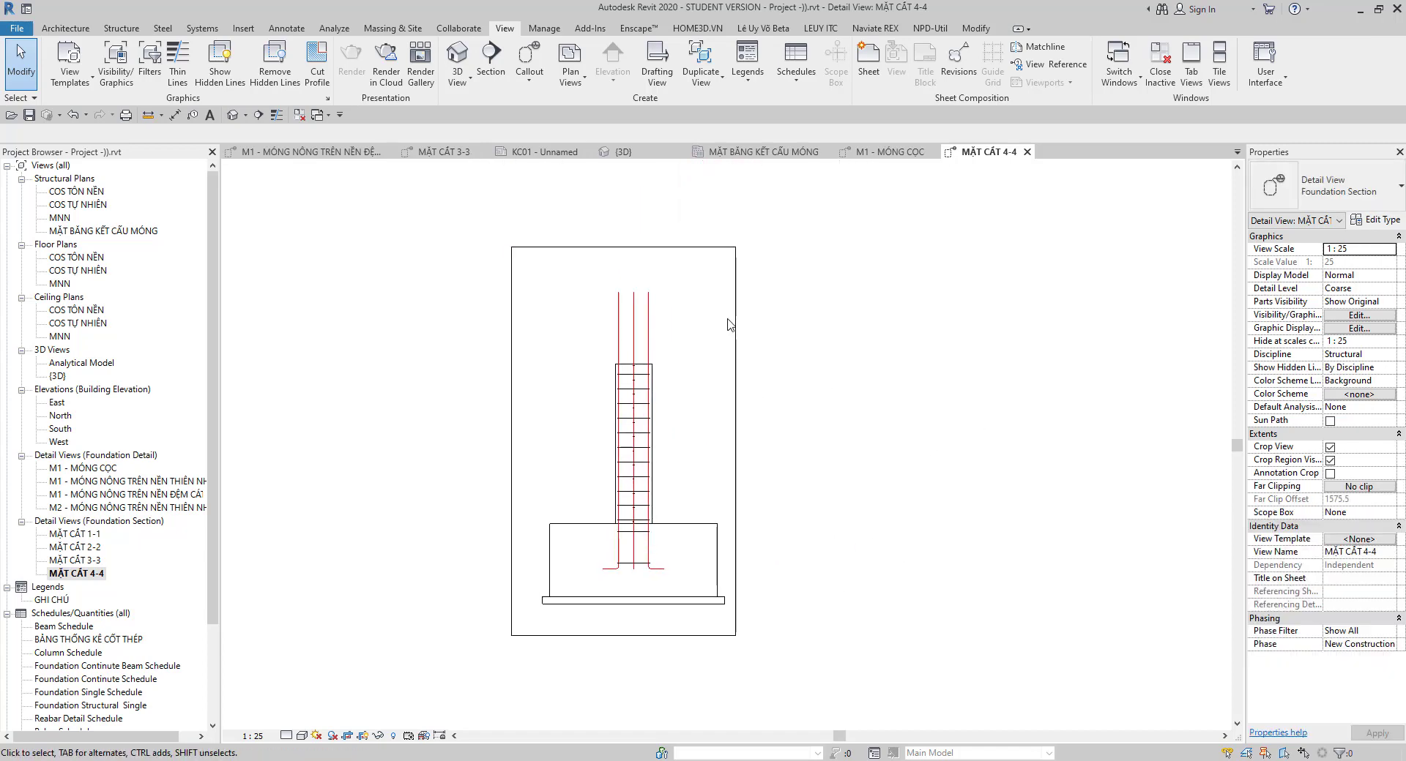
pyautogui.scroll(1, 730, 325)
pyautogui.scroll(1, 744, 367)
pyautogui.scroll(1, 648, 558)
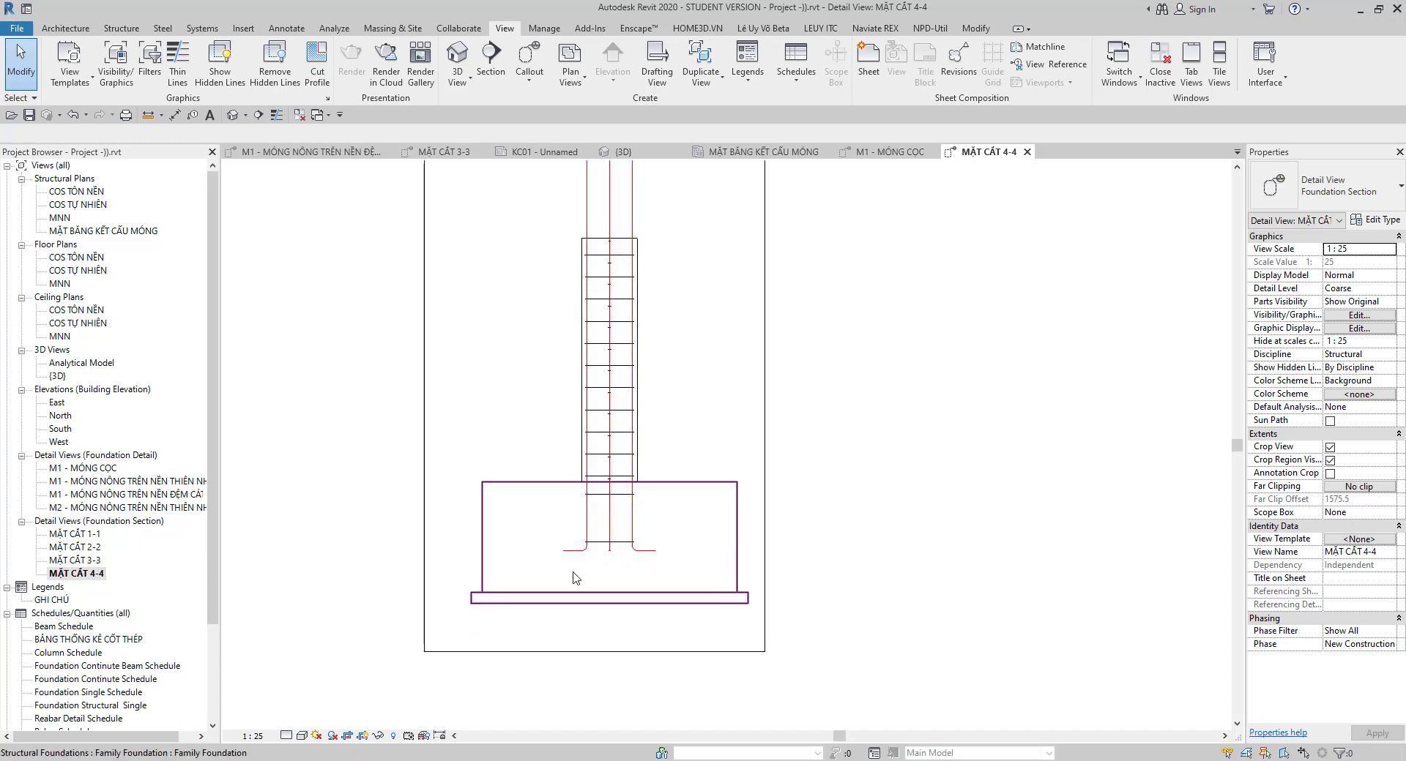
pyautogui.moveTo(574, 578); pyautogui.dragTo(586, 555, button='middle')
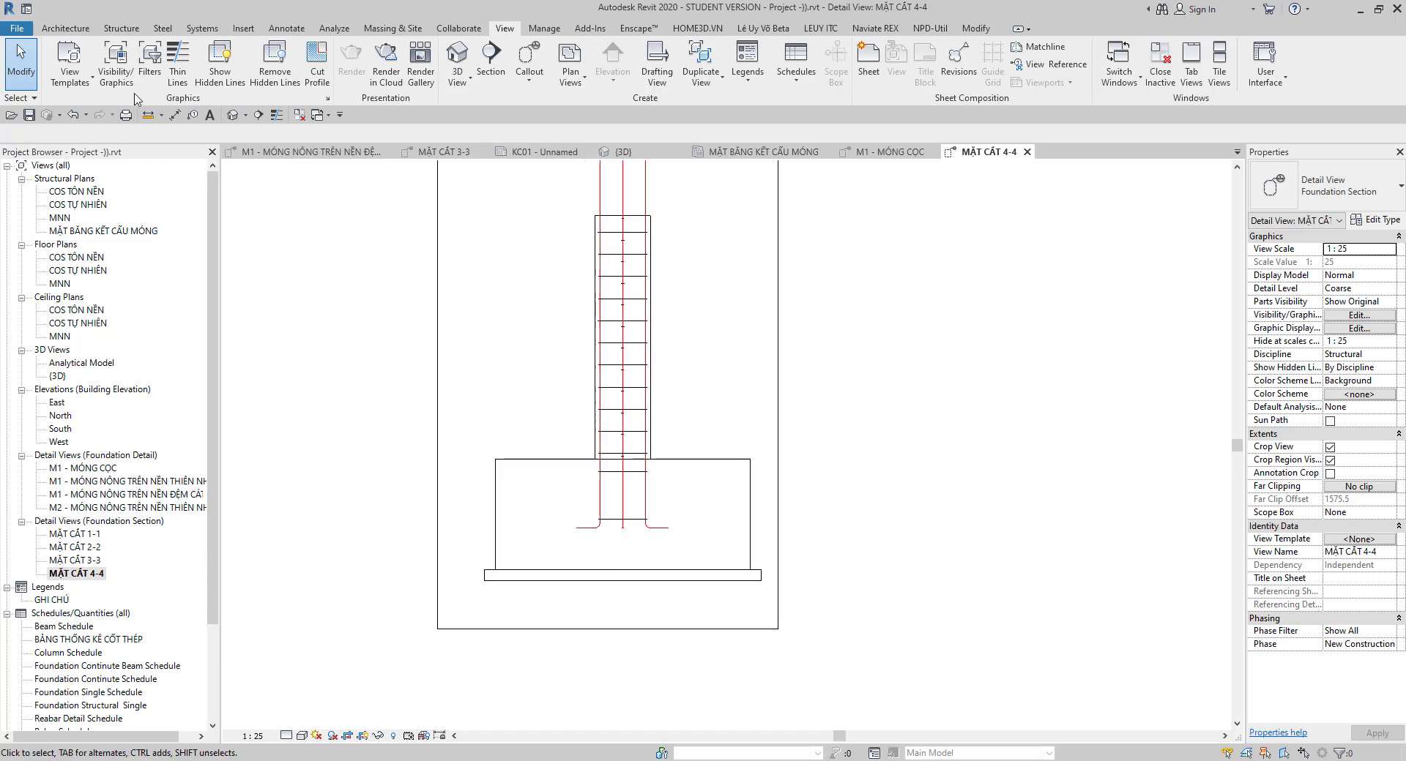
pyautogui.click(138, 32)
# Place a straight M_00 Rebar Bar 14 along the bottom of the footing.
pyautogui.click(448, 60)
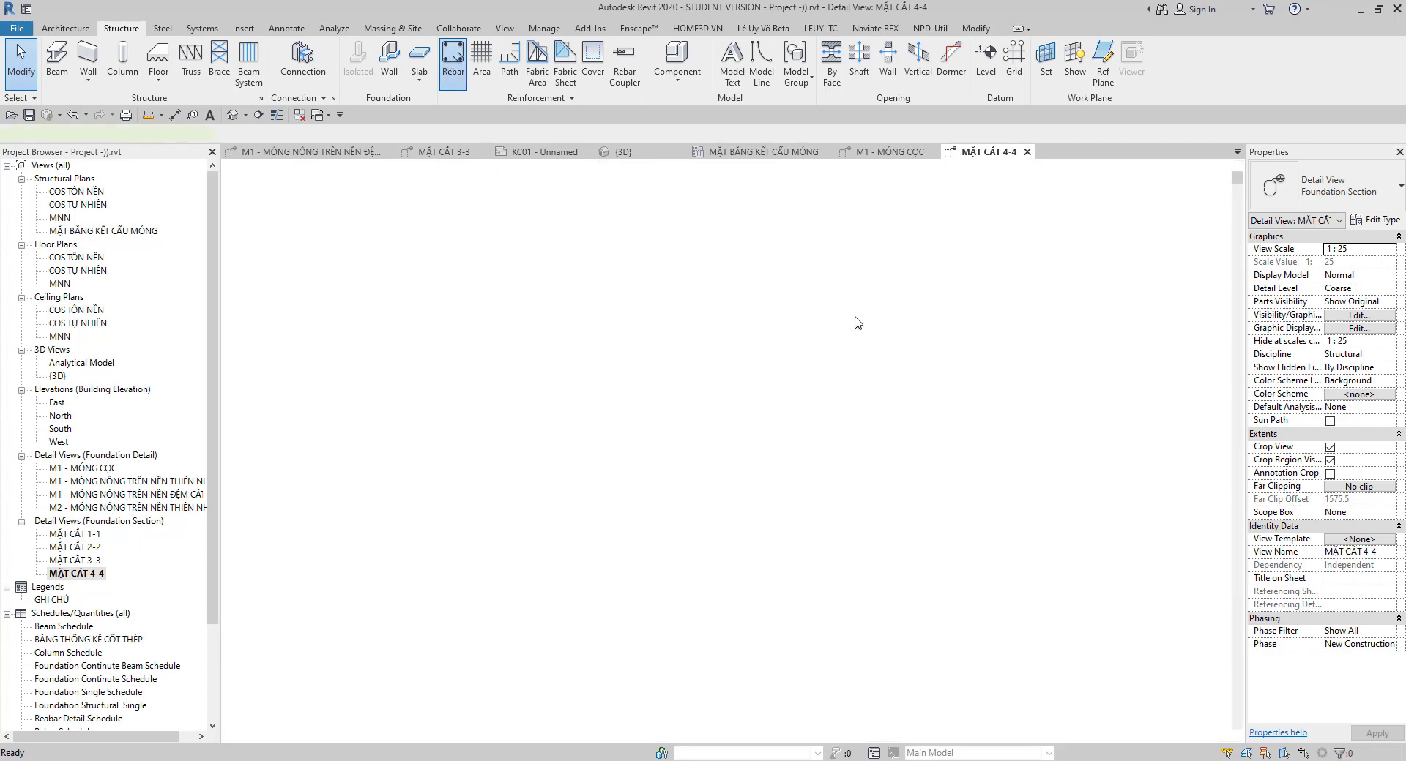
pyautogui.click(1201, 183)
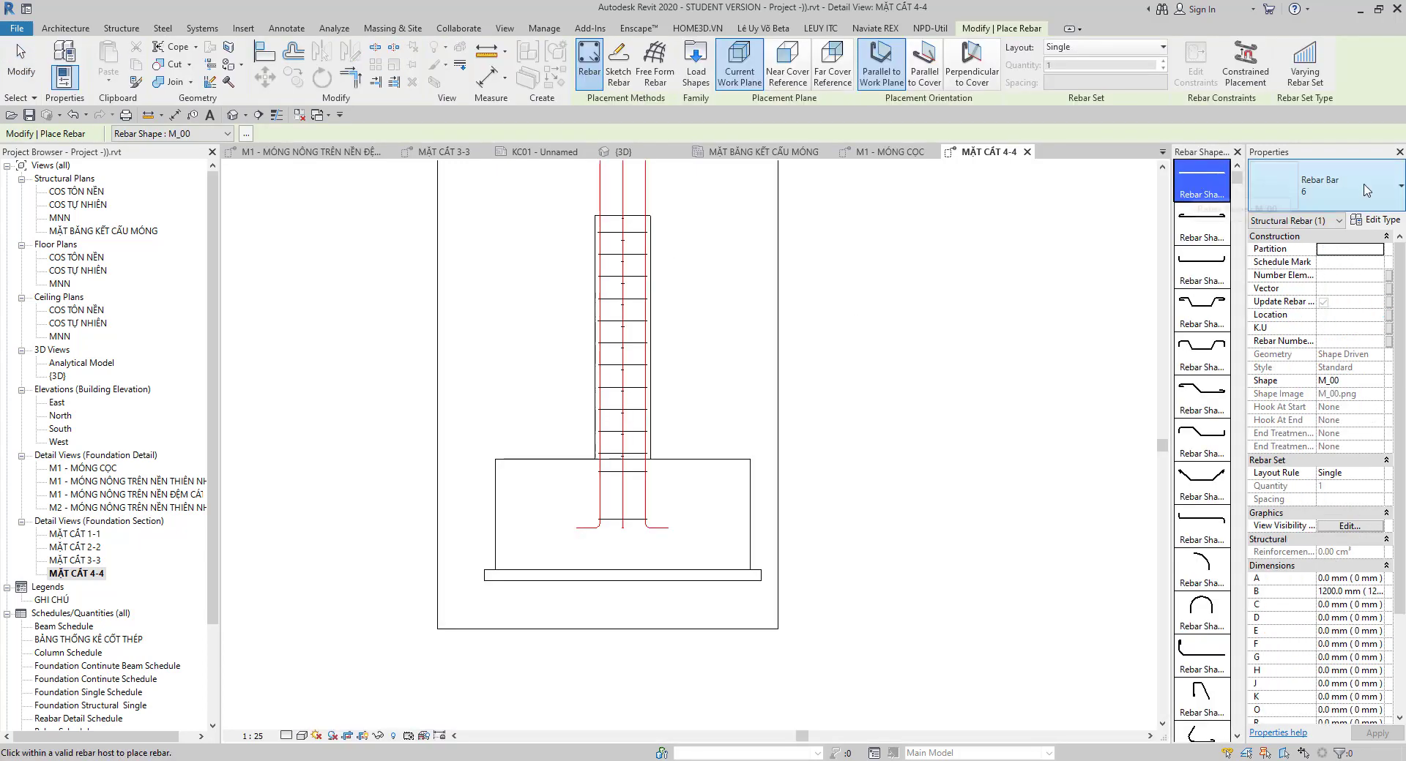
pyautogui.click(1325, 187)
pyautogui.click(1340, 308)
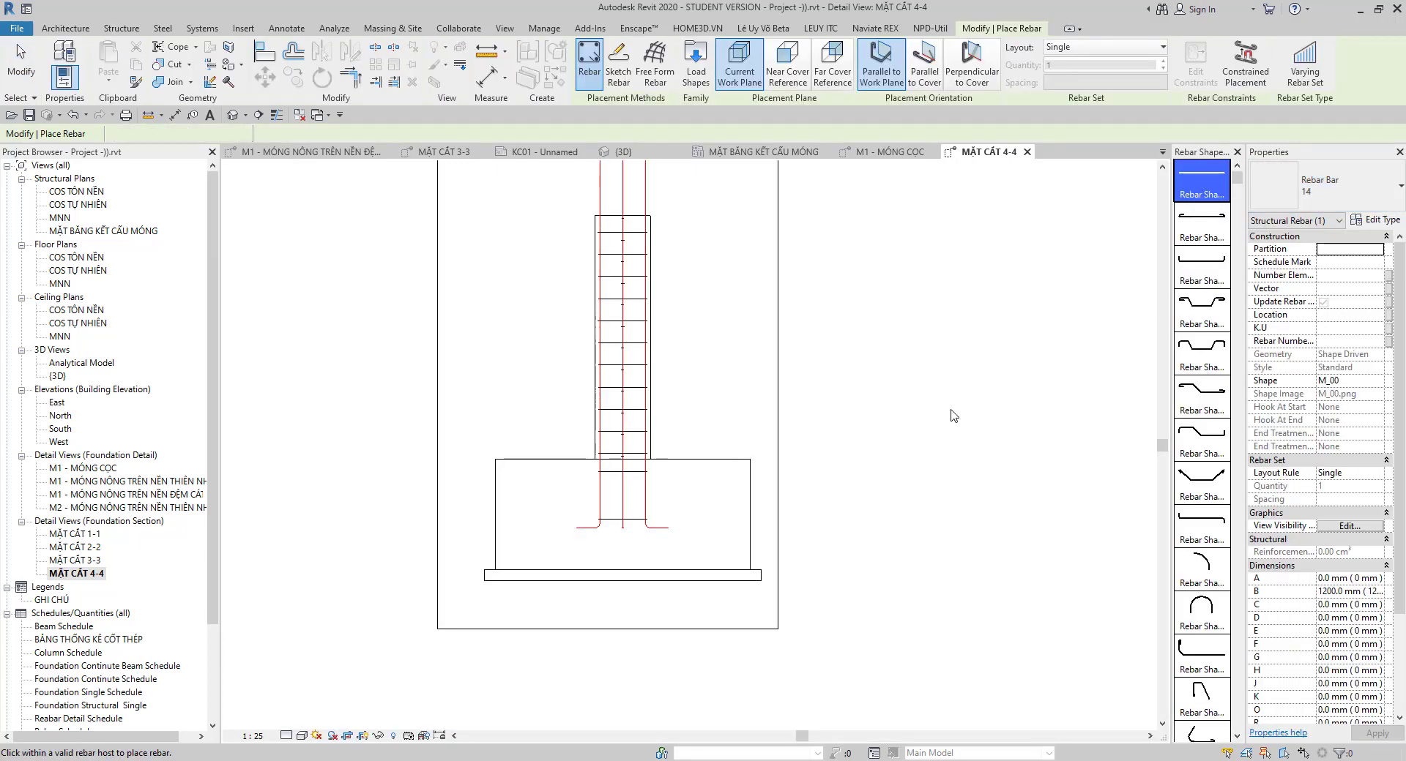
pyautogui.scroll(2, 612, 565)
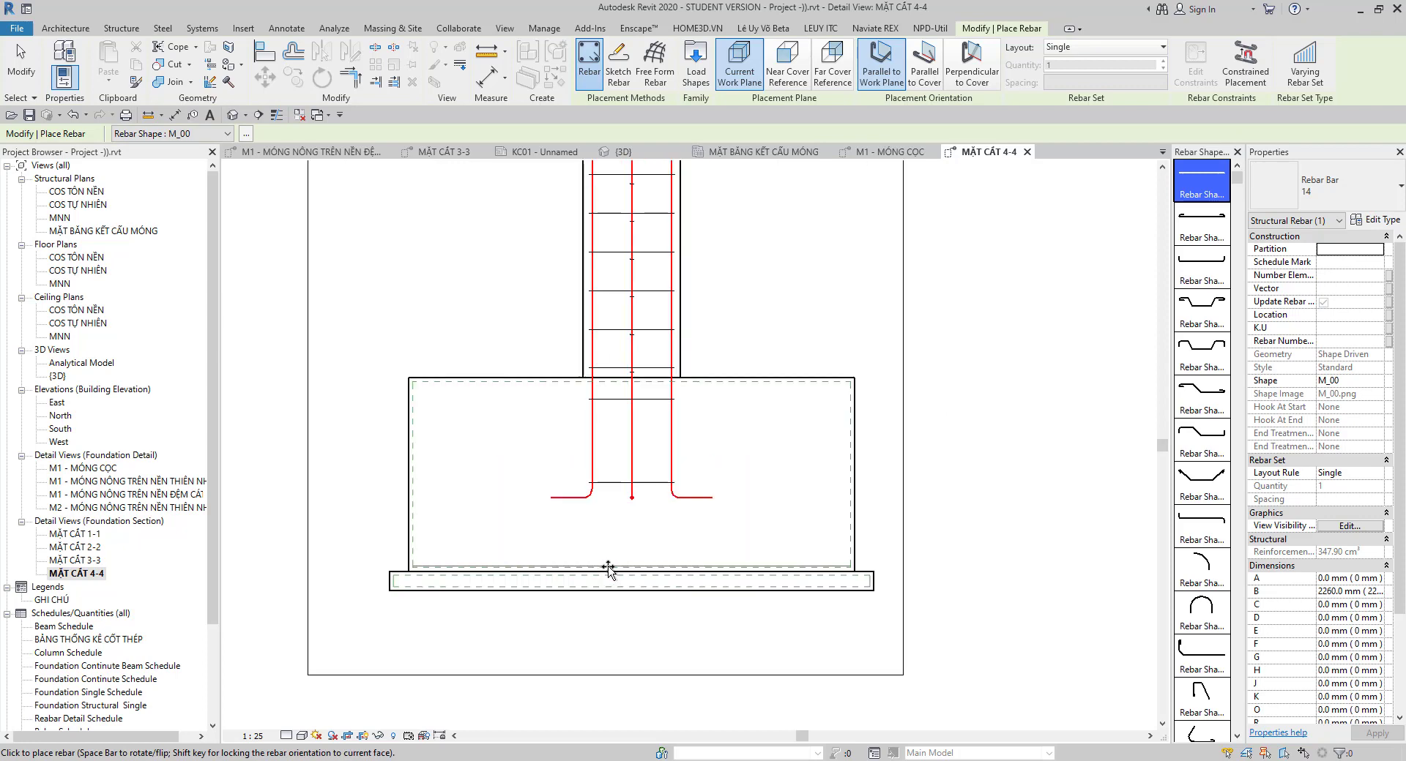
pyautogui.scroll(1, 613, 567)
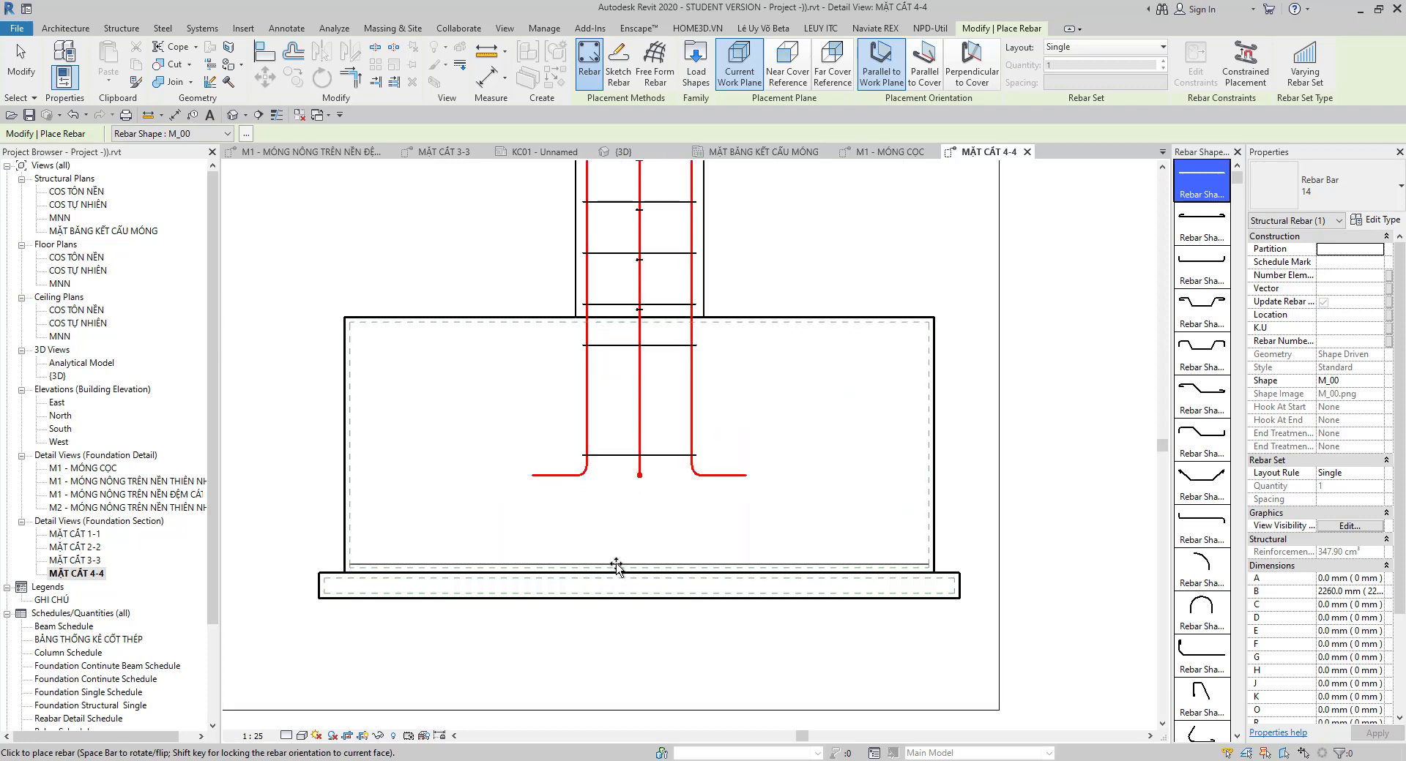
pyautogui.click(616, 575)
# Finish the bar and pick the footing to edit its rebar cover.
pyautogui.press('Escape')
pyautogui.click(593, 66)
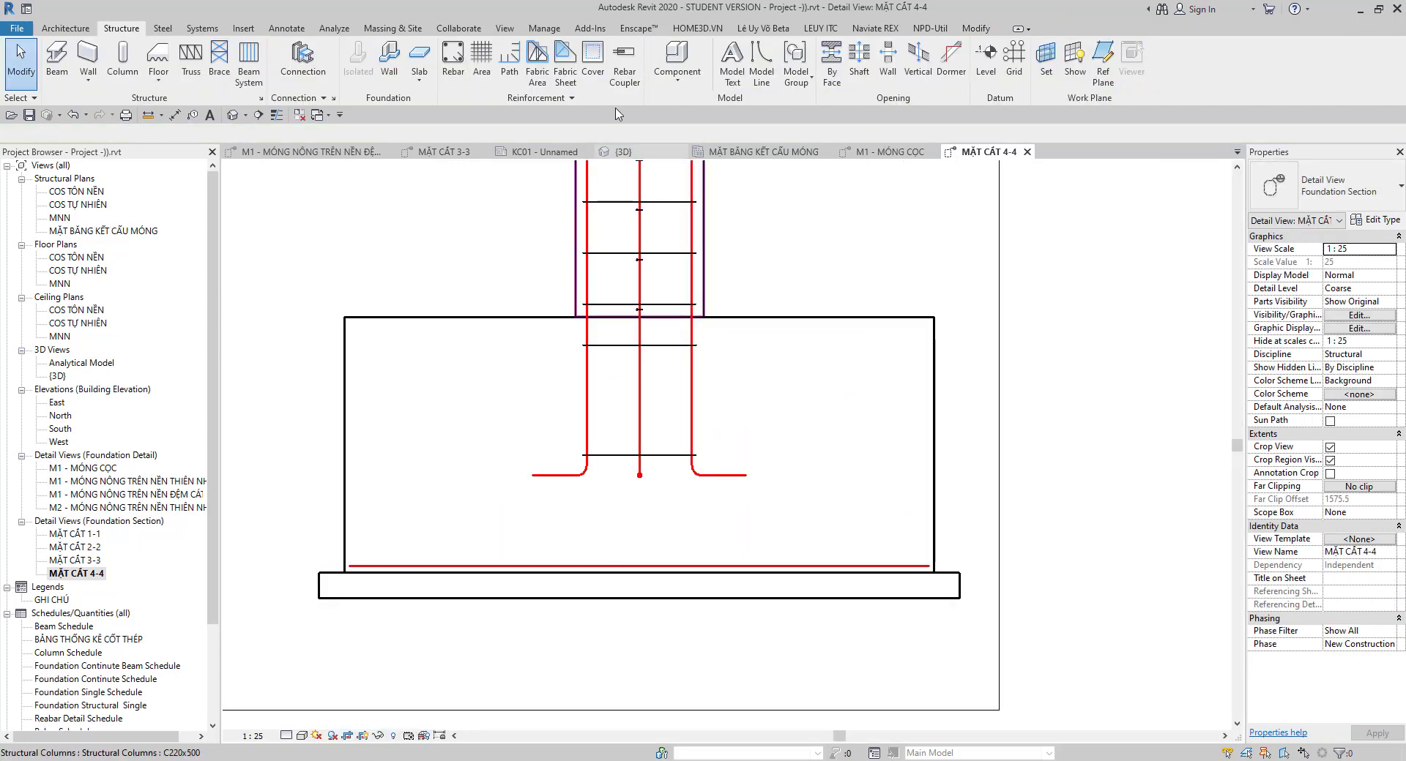
pyautogui.click(466, 419)
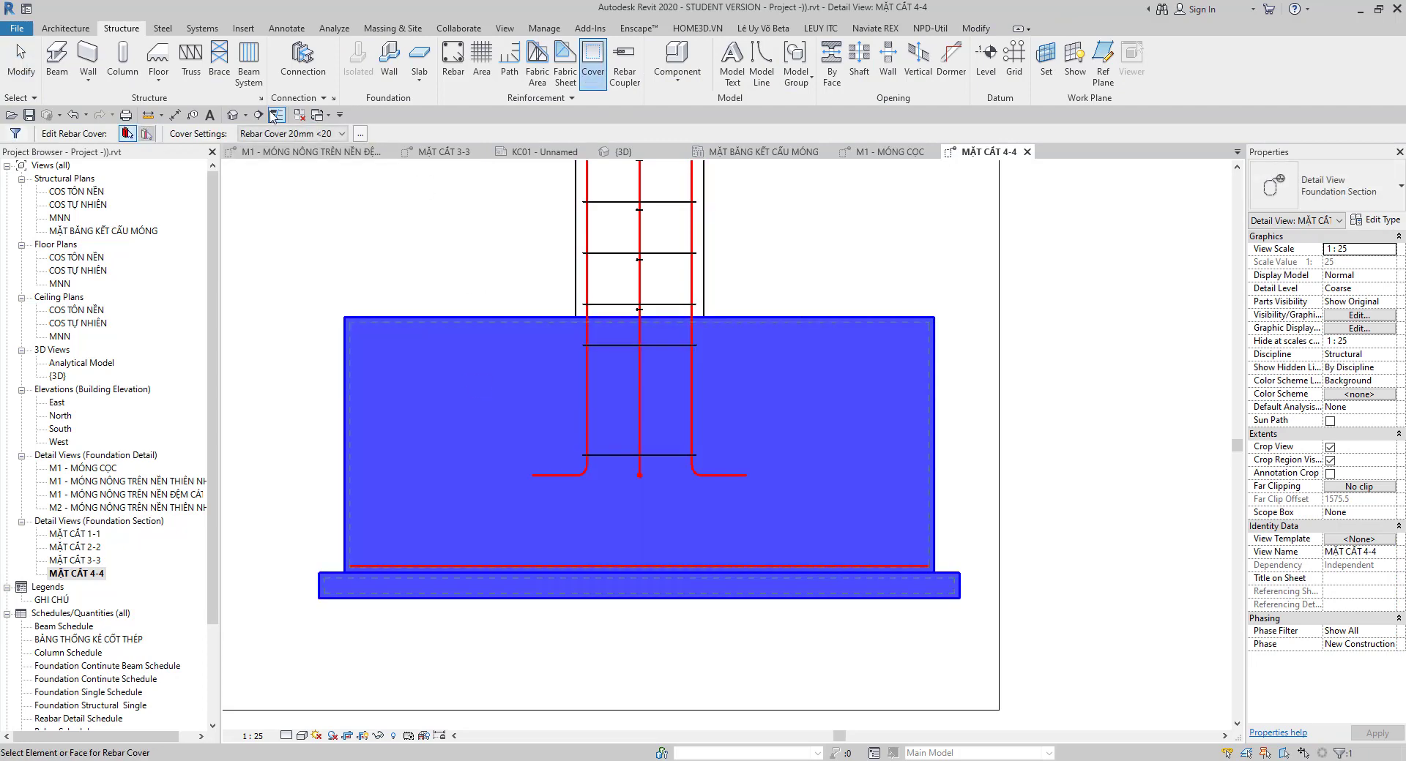
# Set the footing's rebar cover to Rebar Cover 40mm.
pyautogui.click(291, 138)
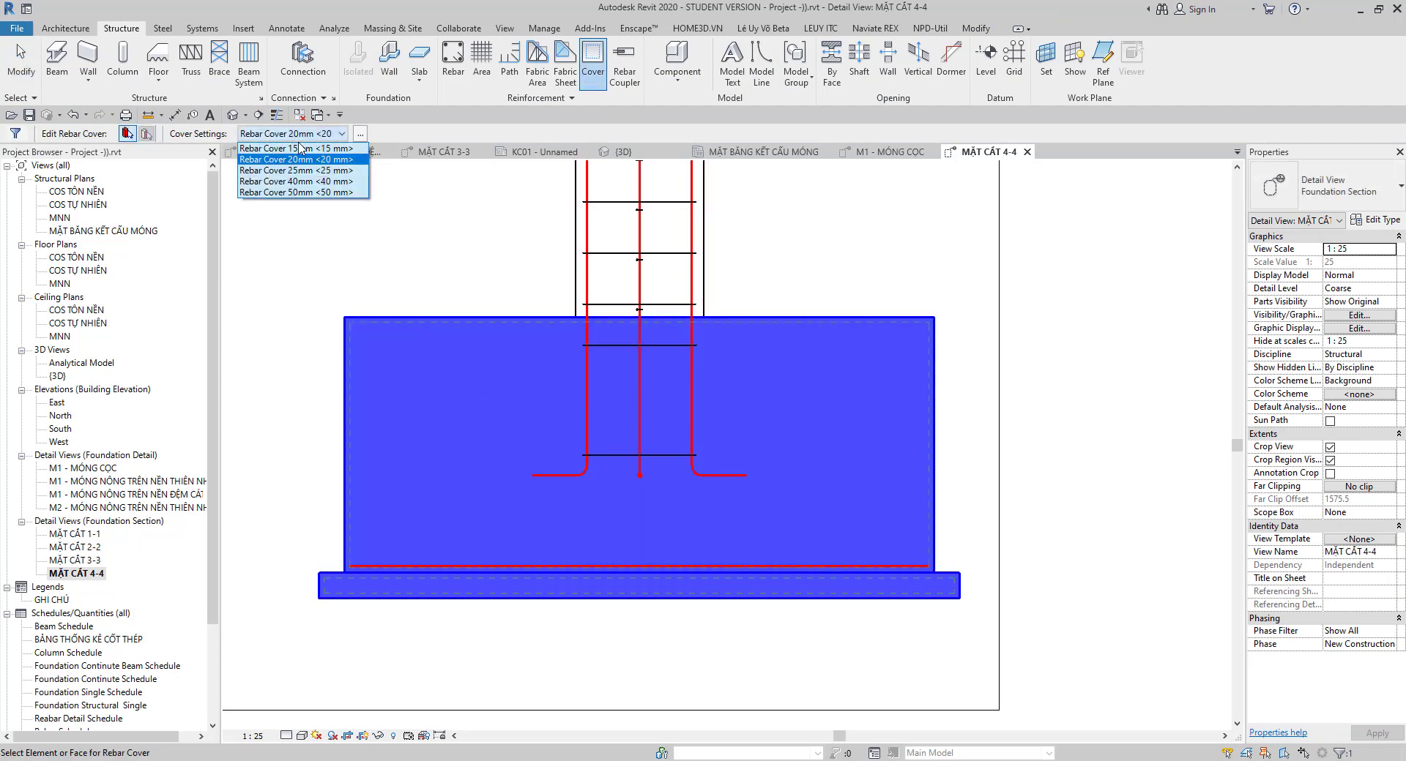
pyautogui.click(317, 181)
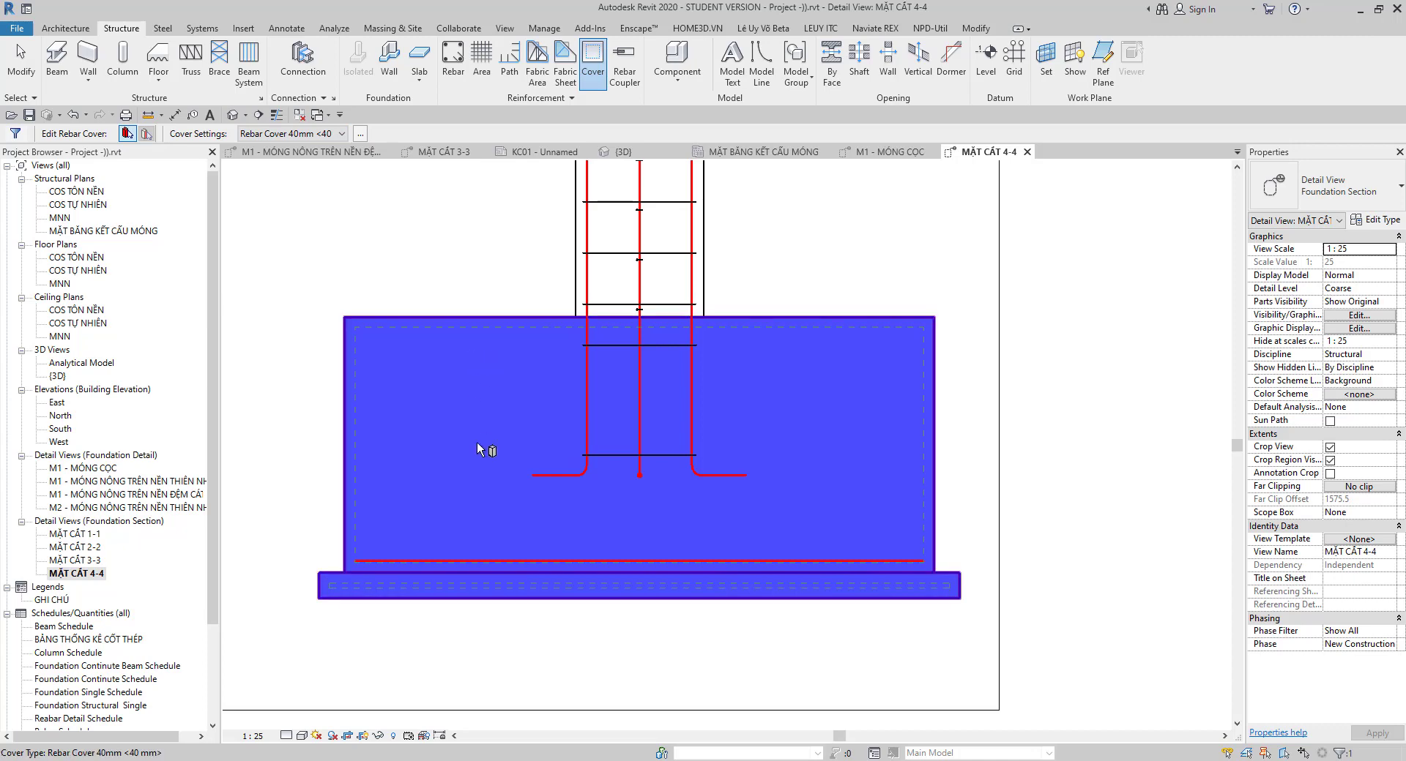
pyautogui.press('Escape')
pyautogui.press('Escape')
# Check the shortened bottom bar, then switch to the {3D} view.
pyautogui.scroll(2, 373, 557)
pyautogui.moveTo(503, 542)
pyautogui.mouseDown(button='middle')
pyautogui.moveTo(542, 517)
pyautogui.moveTo(519, 467)
pyautogui.mouseUp(button='middle')
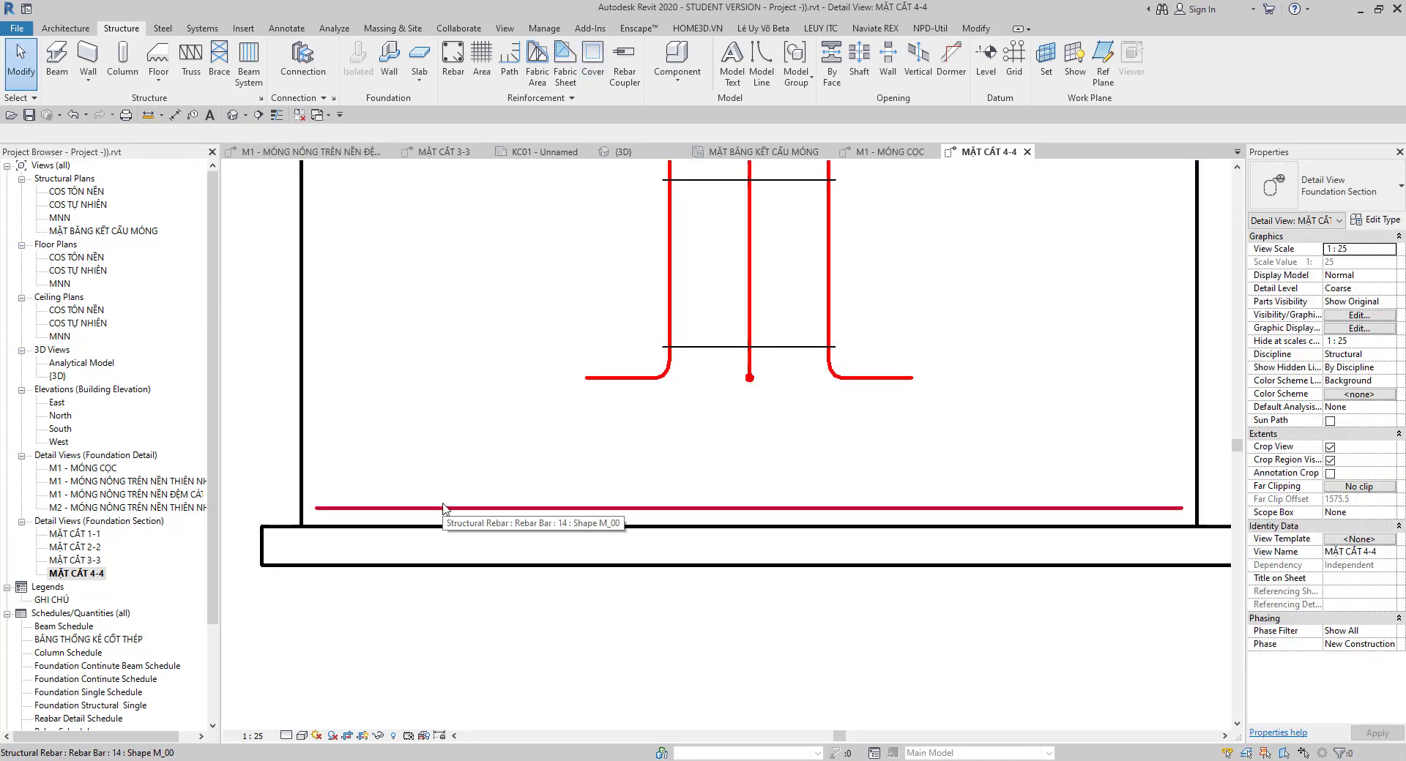
pyautogui.press('3')
pyautogui.press('d')
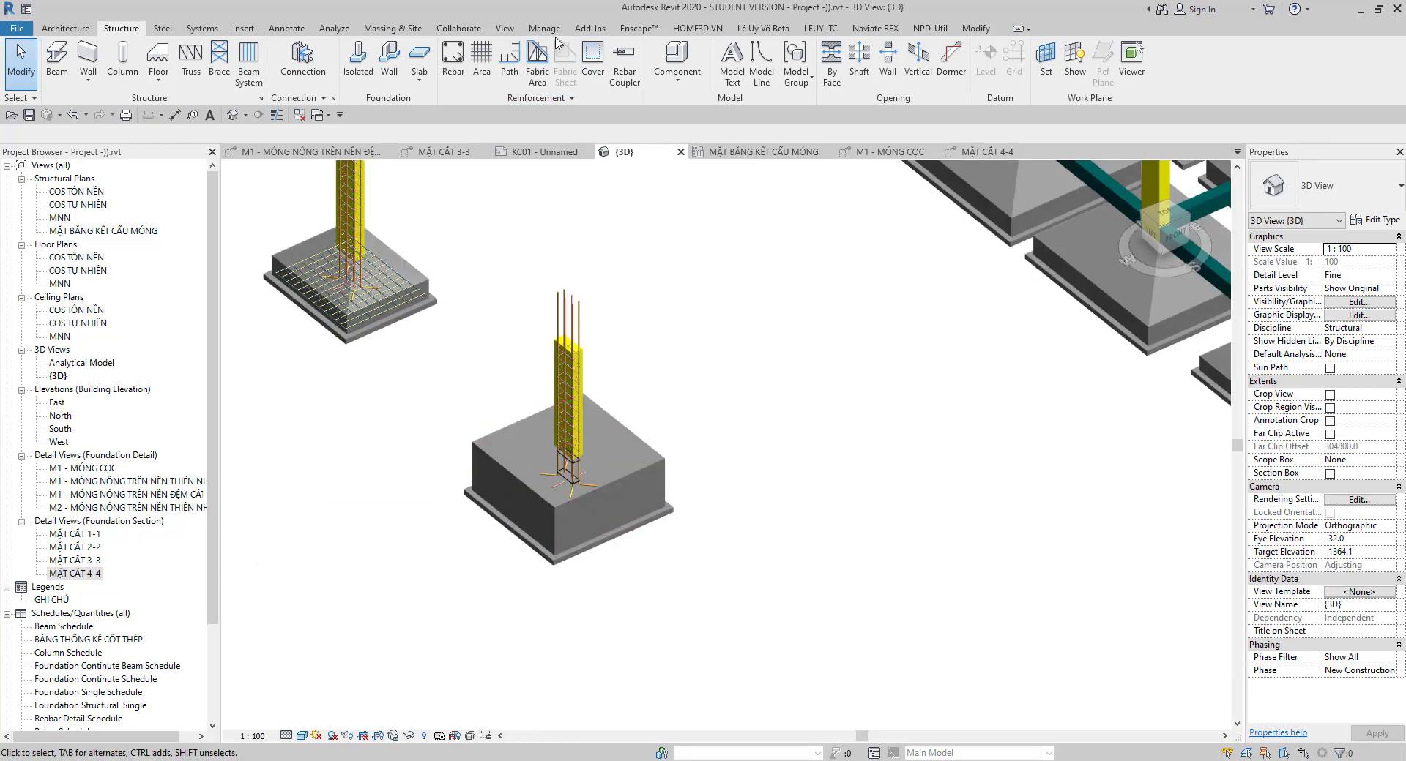
# Make the bottom bar a Maximum Spacing set at 150 mm, then compare with the Word calculation.
pyautogui.click(590, 29)
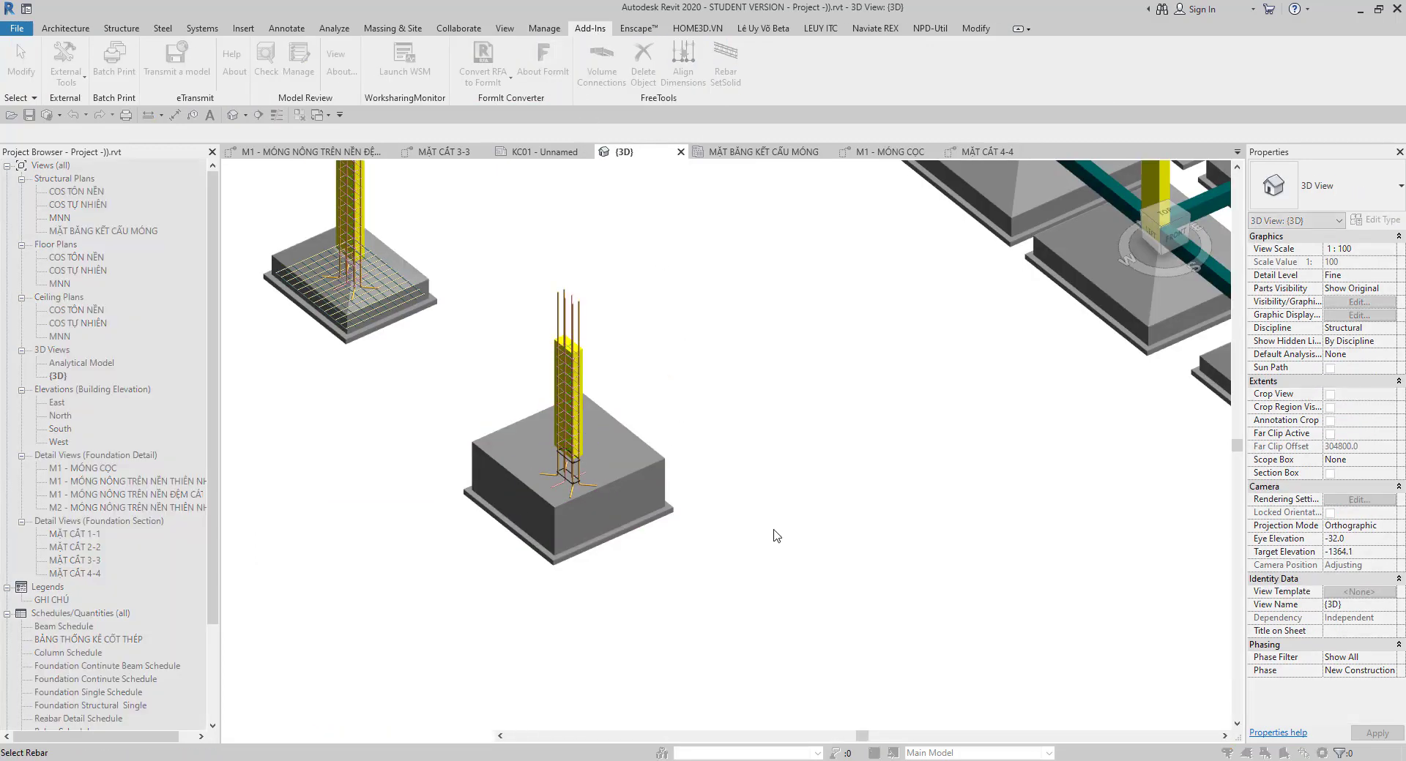
pyautogui.moveTo(833, 602); pyautogui.dragTo(428, 374)
pyautogui.scroll(3, 588, 538)
pyautogui.scroll(3, 533, 502)
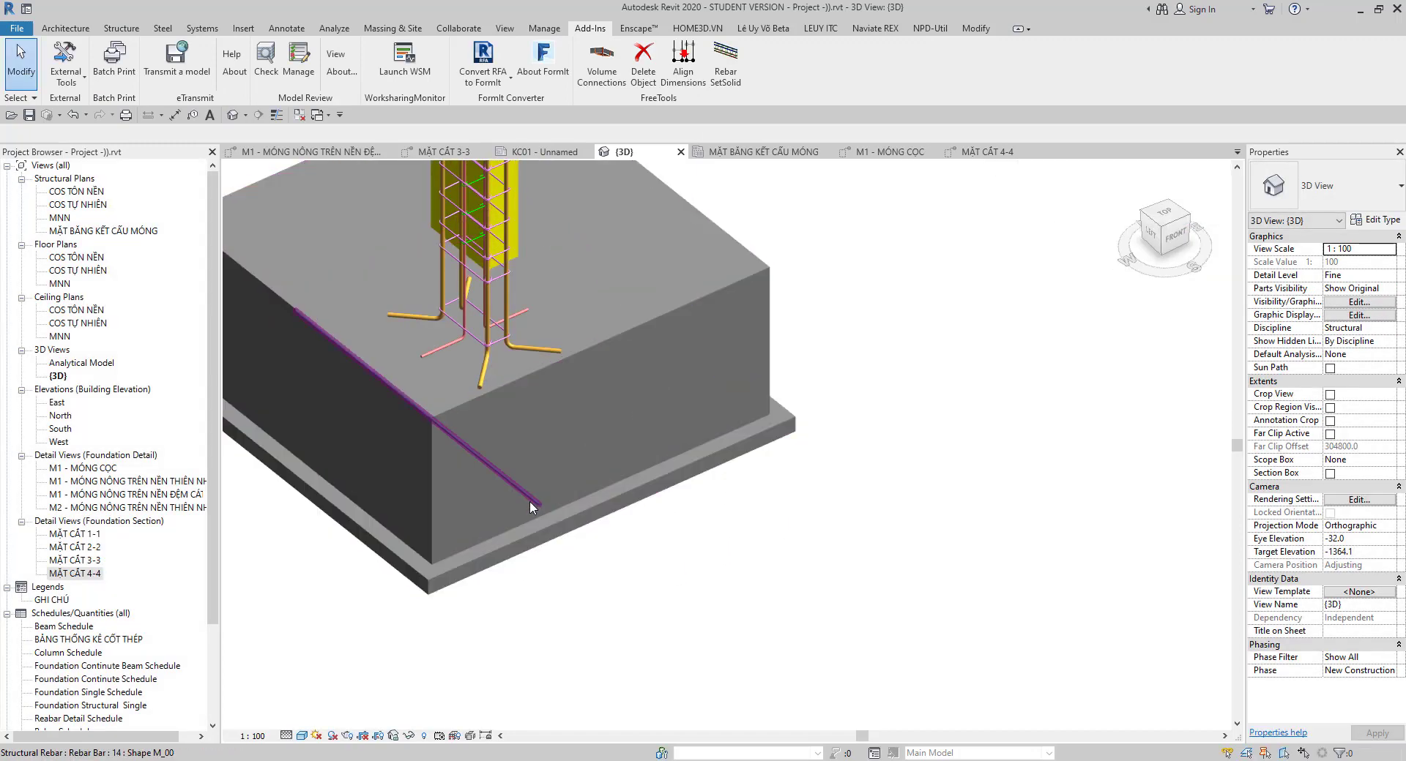
pyautogui.click(1322, 187)
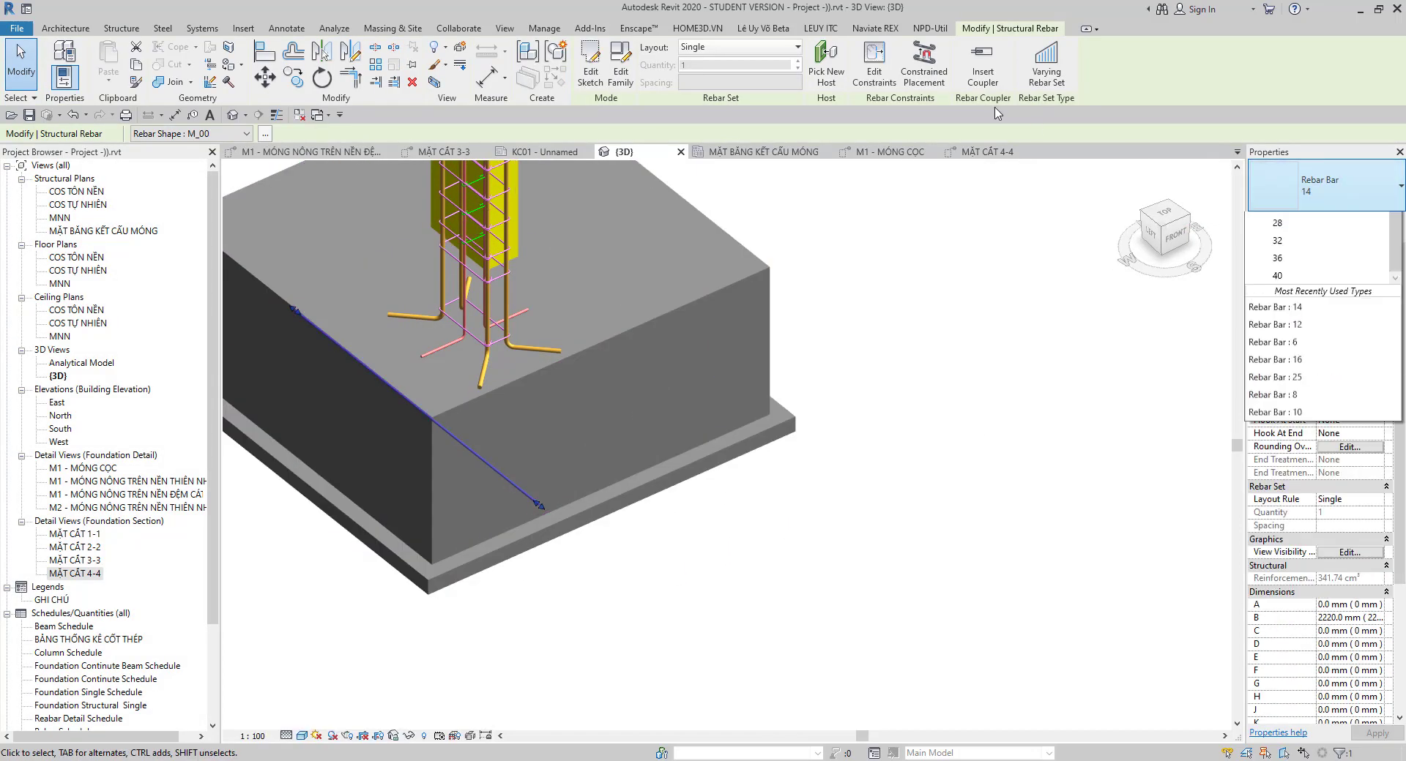
pyautogui.click(790, 51)
pyautogui.click(792, 48)
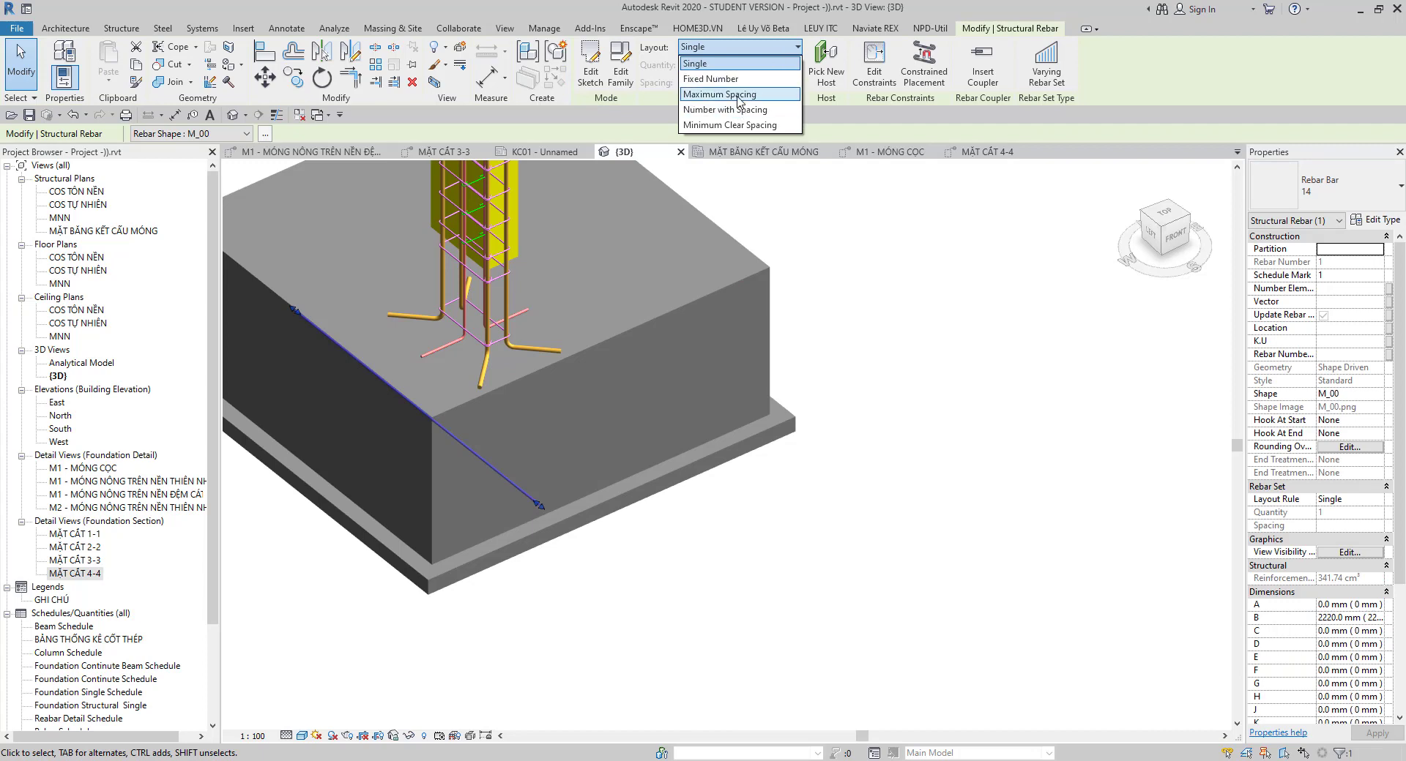
pyautogui.click(732, 94)
pyautogui.write('150')
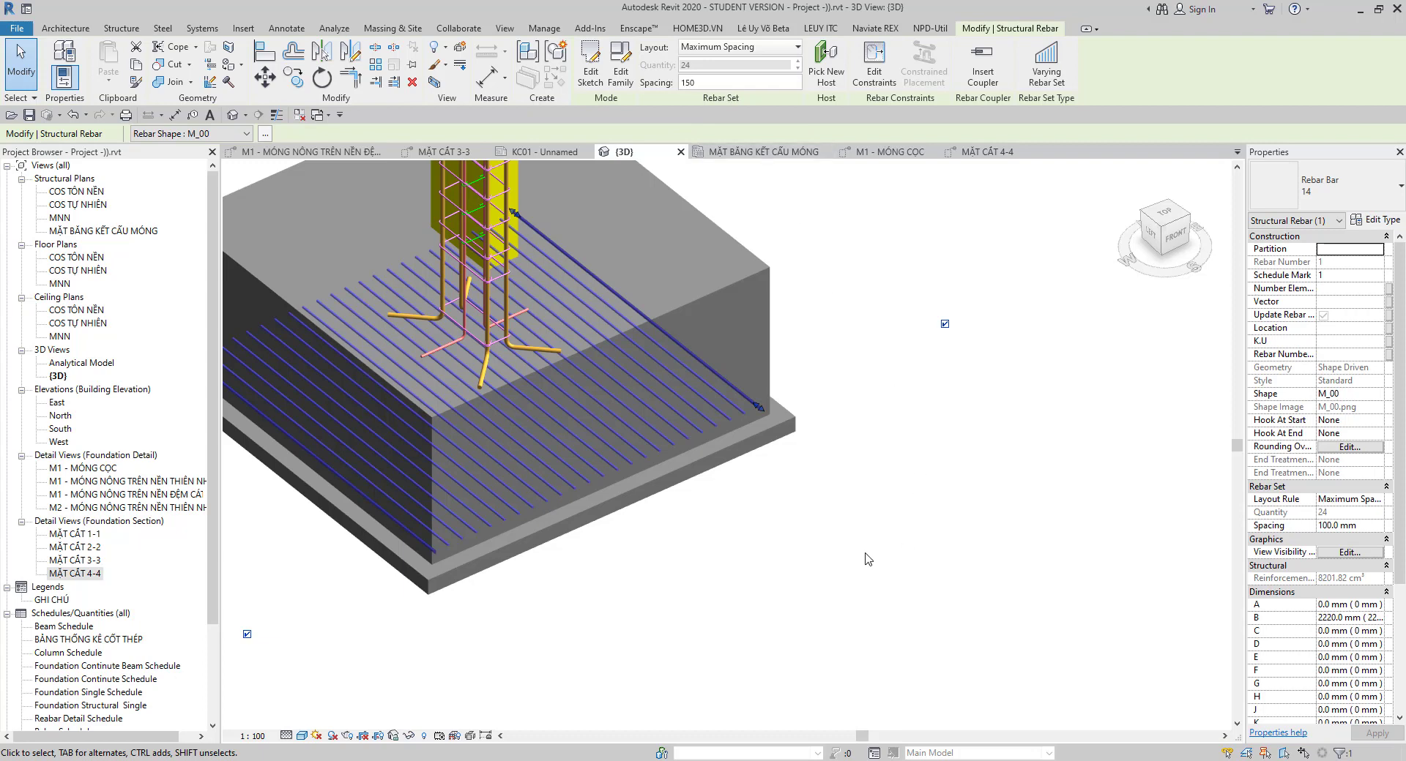
pyautogui.click(786, 566)
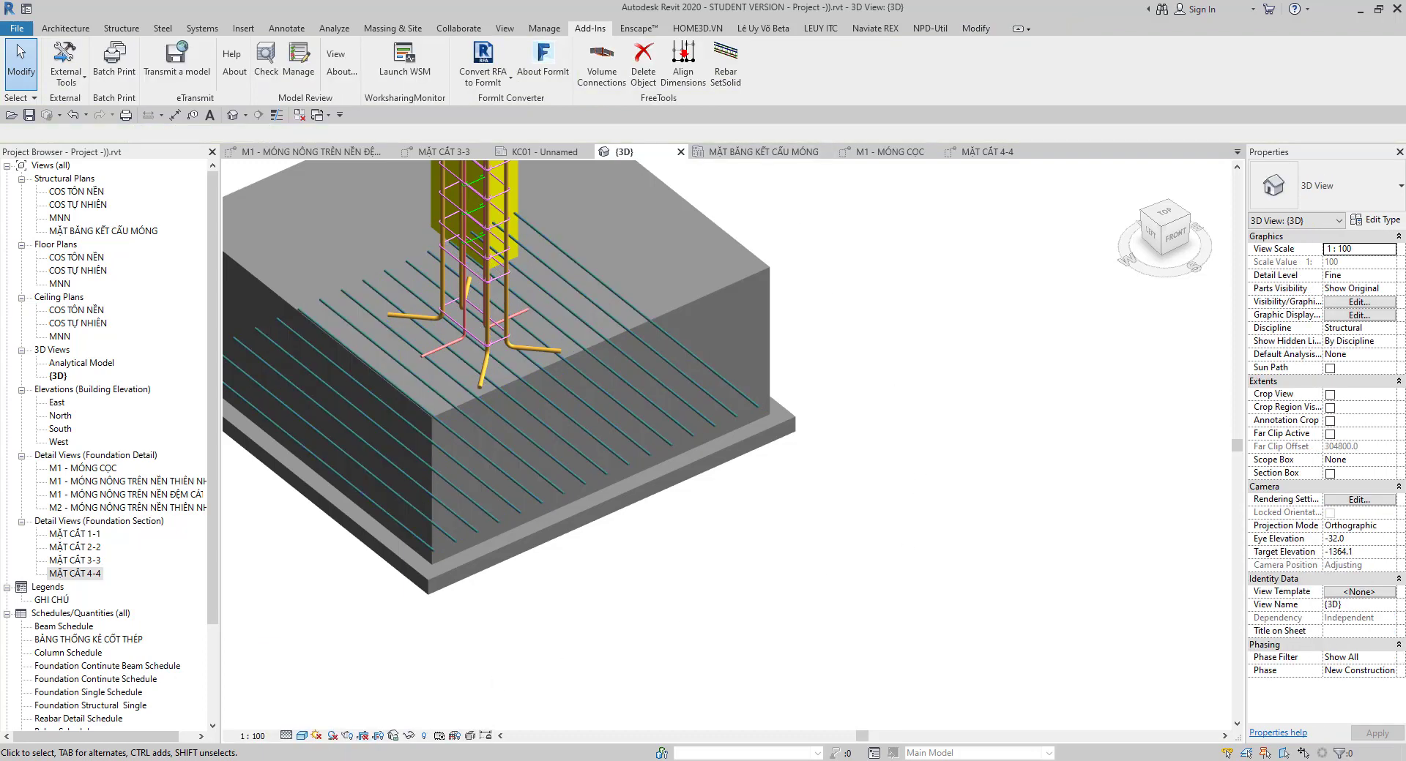
pyautogui.hotkey('alt', 'Tab')
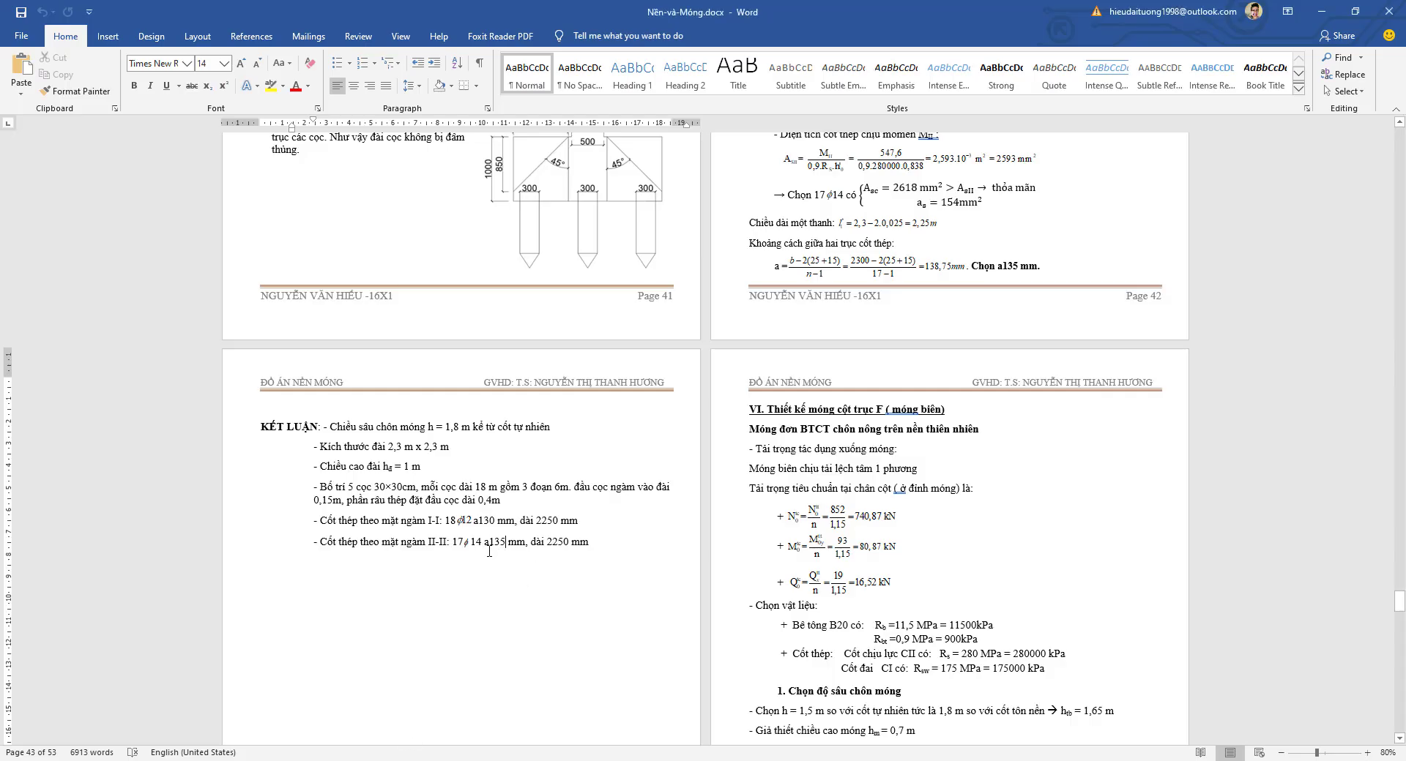
# Back in Revit, clear the rebar set selection and orbit around the footing.
pyautogui.hotkey('alt', 'Tab')
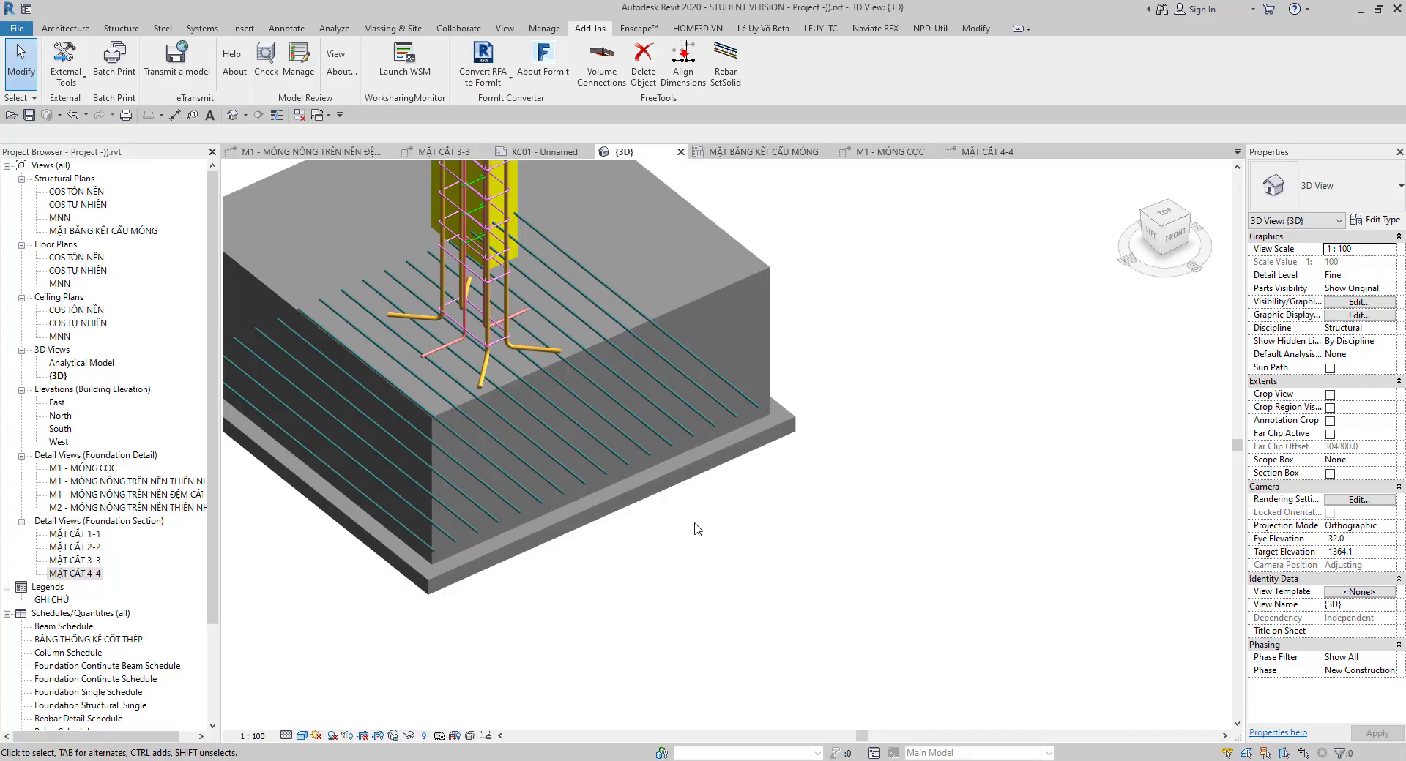
pyautogui.click(692, 432)
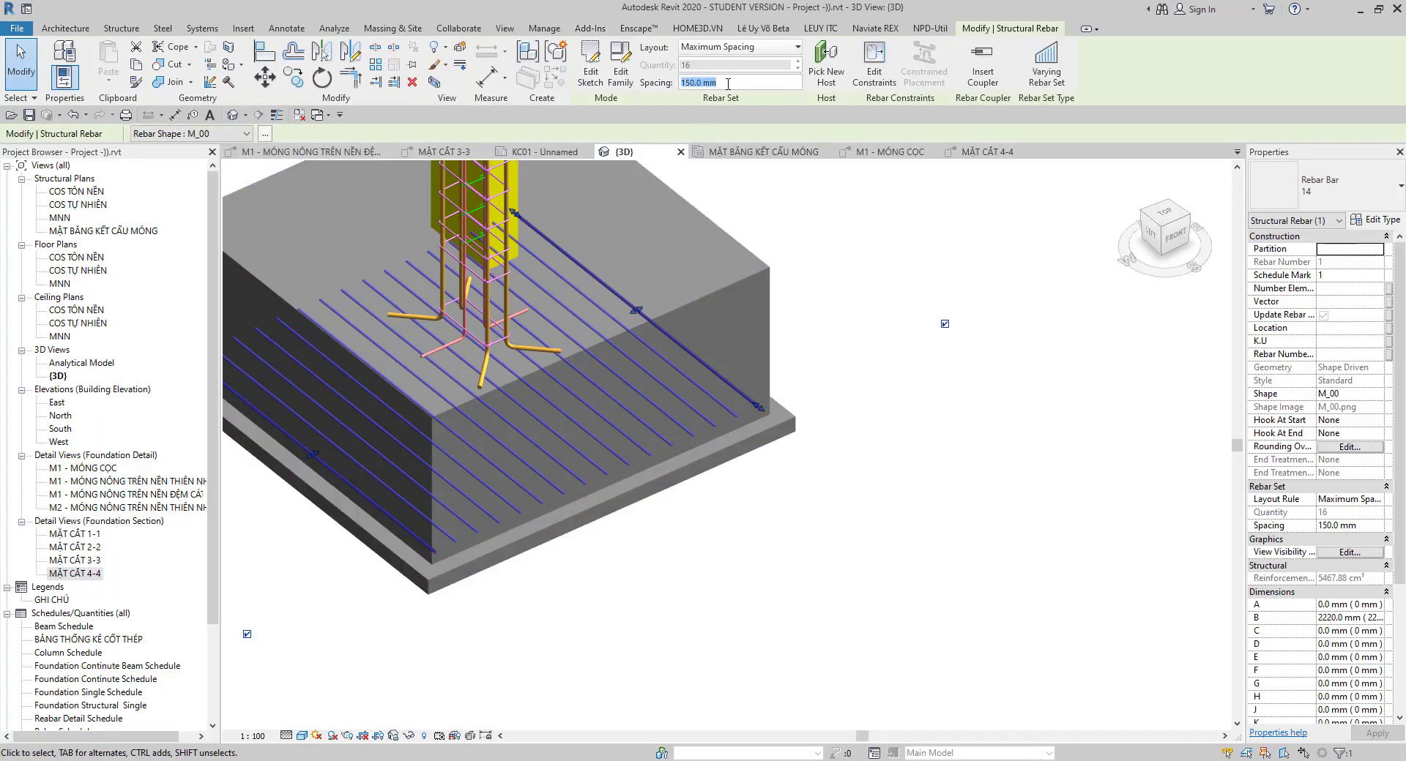
pyautogui.click(905, 513)
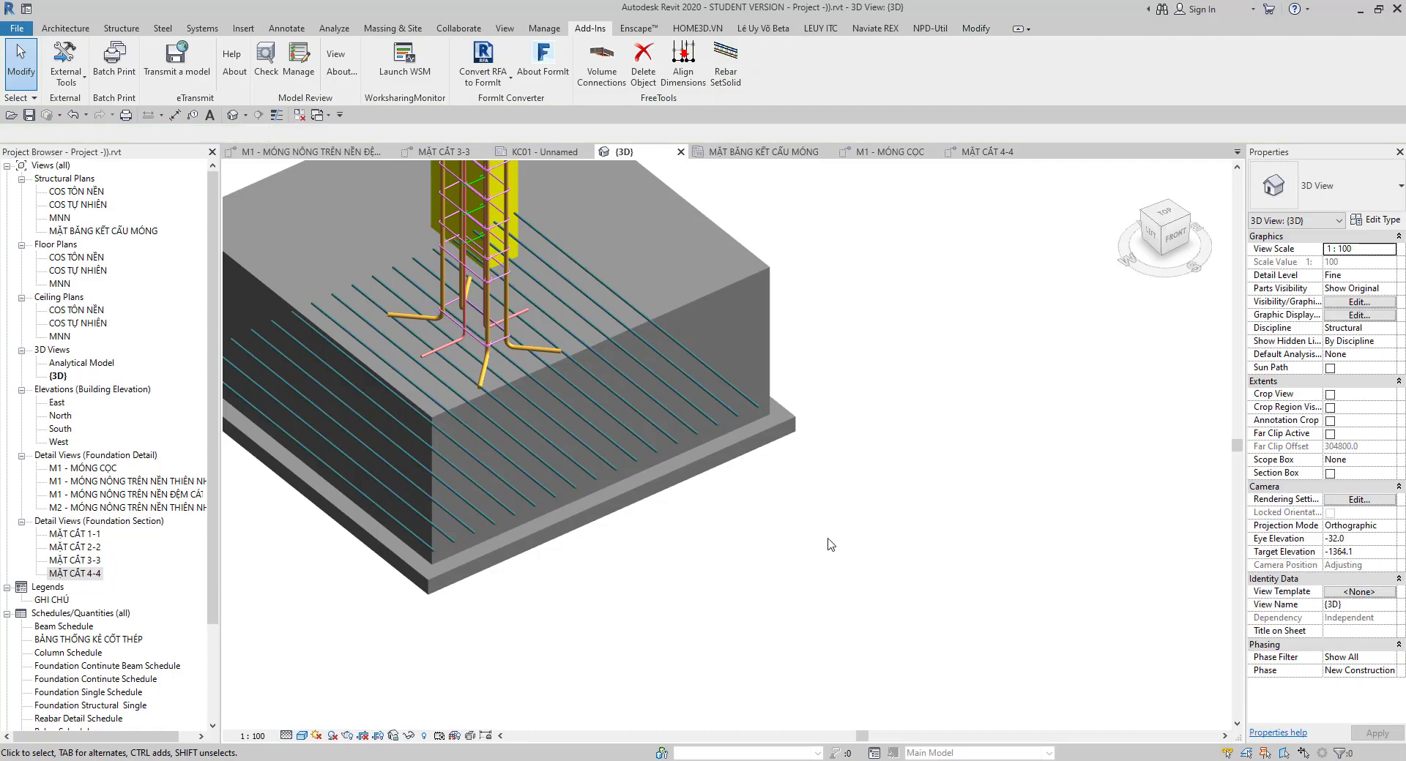
pyautogui.moveTo(769, 559)
pyautogui.keyDown('shift'); pyautogui.mouseDown(button='middle')
pyautogui.moveTo(731, 471)
pyautogui.moveTo(986, 602)
pyautogui.moveTo(825, 572)
pyautogui.mouseUp(button='middle'); pyautogui.keyUp('shift')
pyautogui.scroll(-3, 740, 476)
pyautogui.moveTo(825, 572); pyautogui.dragTo(744, 382)
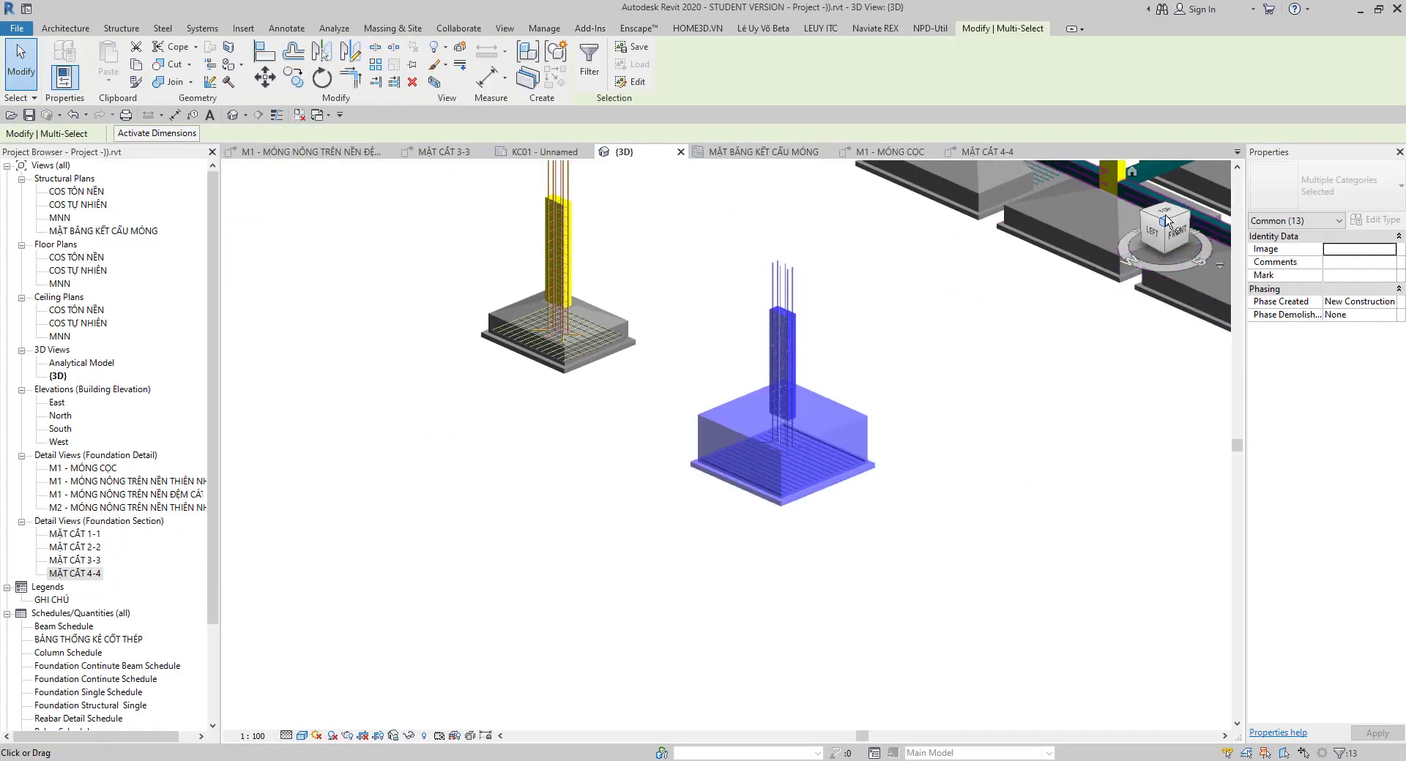
# View the footing from TOP and select the bottom rebar set to rotate it.
pyautogui.click(1170, 216)
pyautogui.click(935, 385)
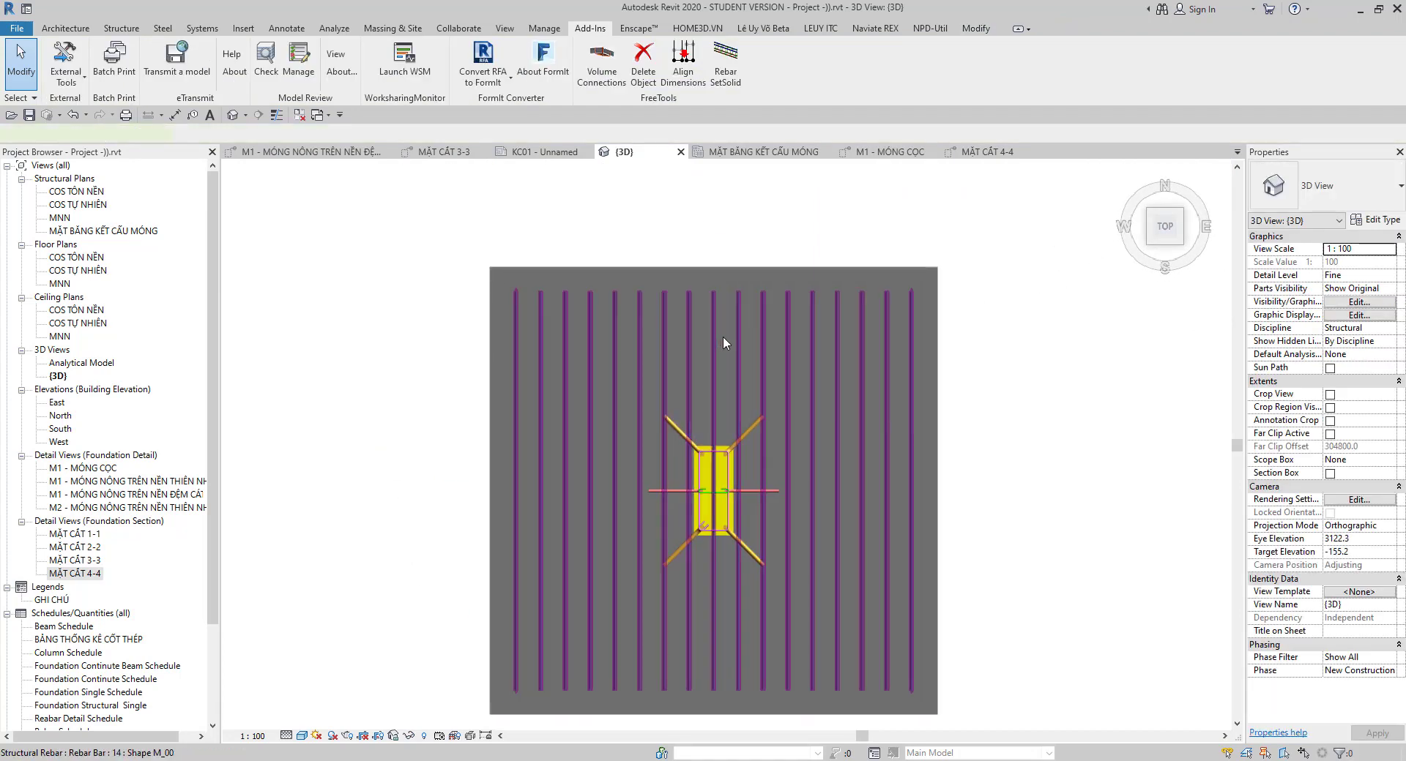
pyautogui.click(723, 336)
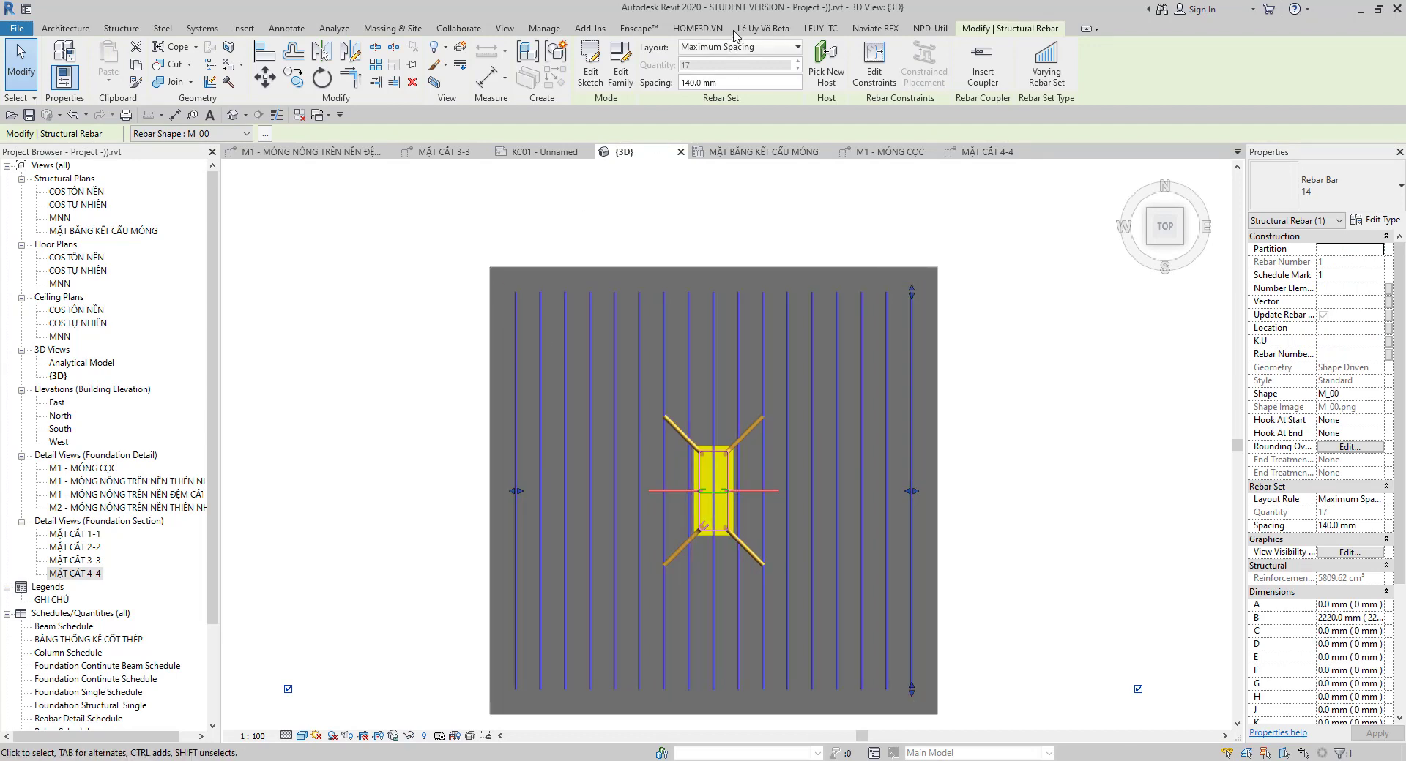
pyautogui.scroll(-1, 335, 428)
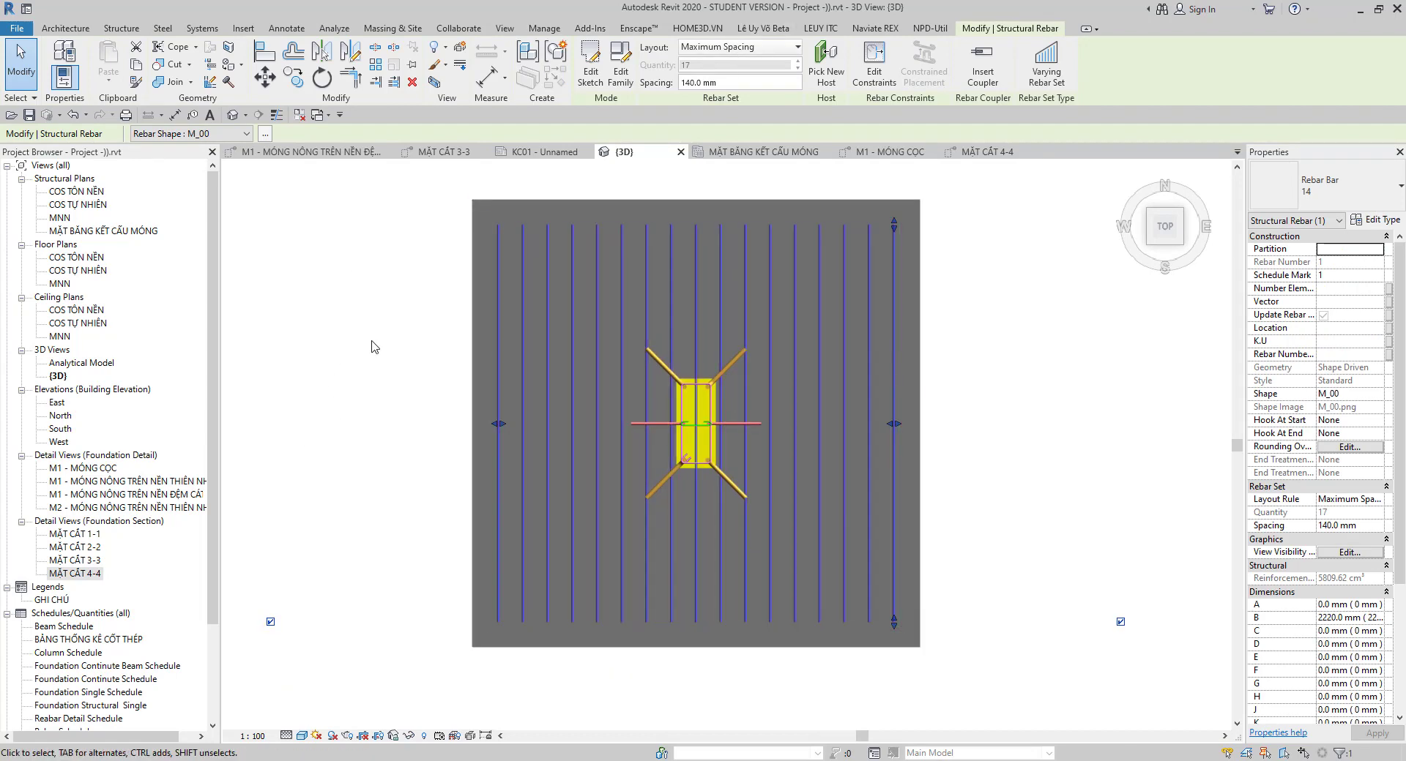
pyautogui.click(370, 345)
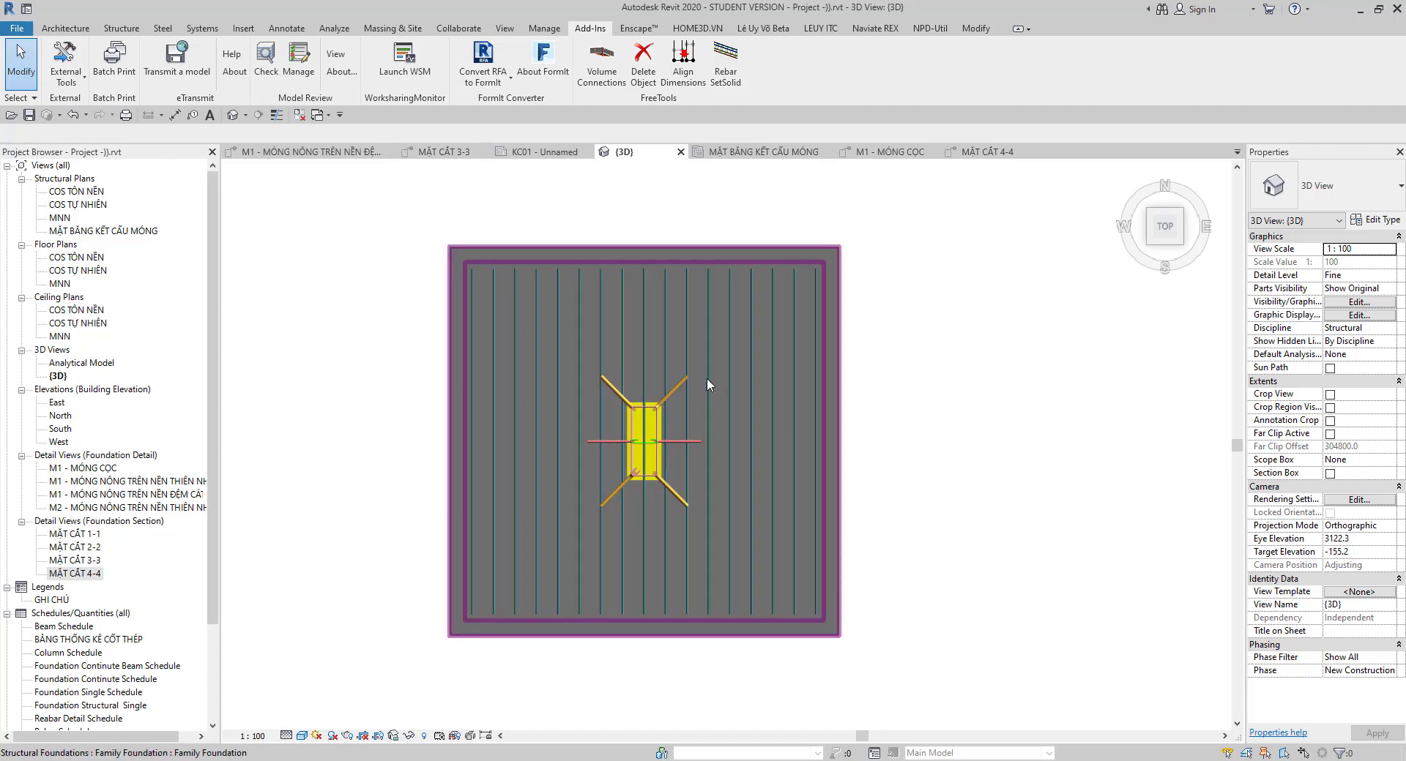
pyautogui.click(649, 321)
pyautogui.scroll(-1, 384, 300)
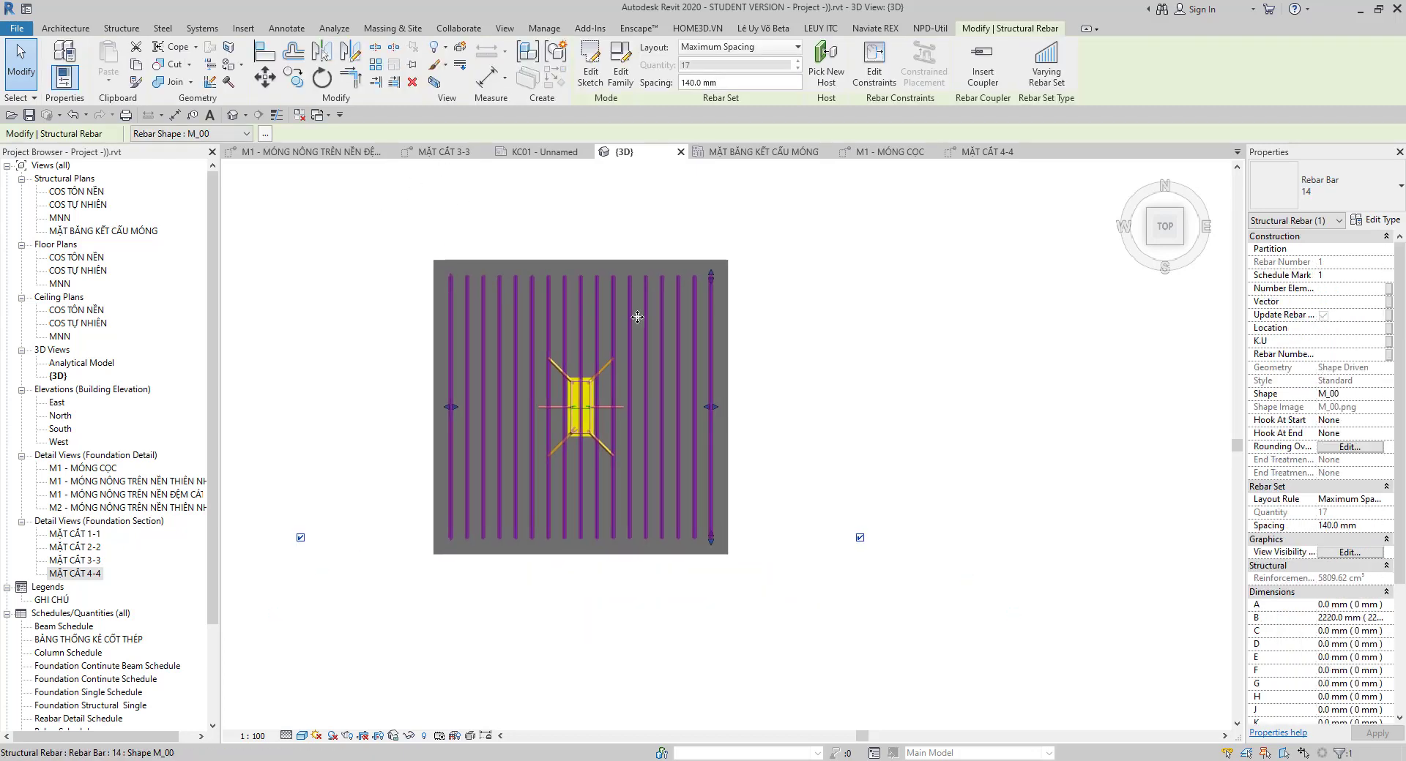
pyautogui.click(324, 80)
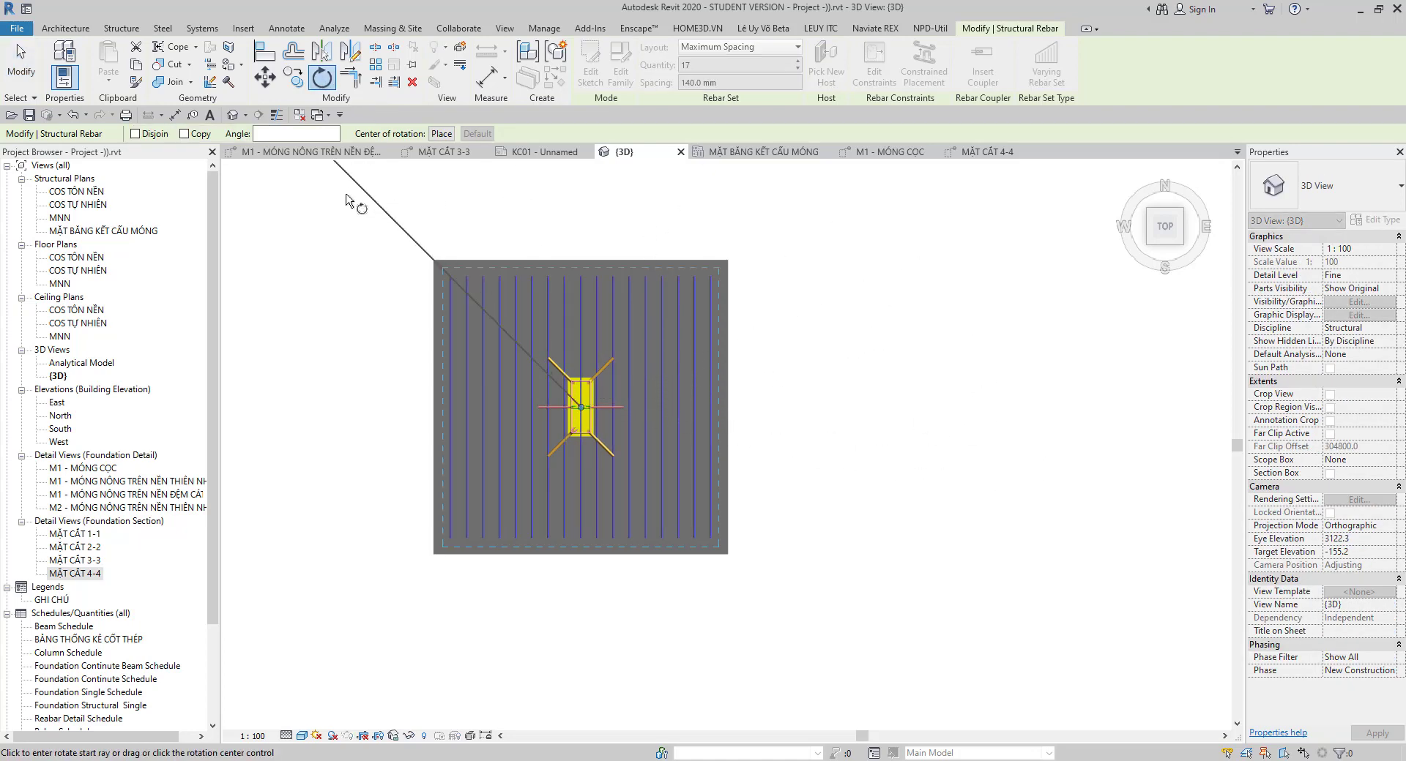
# Rotate a copy of the bottom bar set by 90° to form the crossing layer.
pyautogui.click(185, 134)
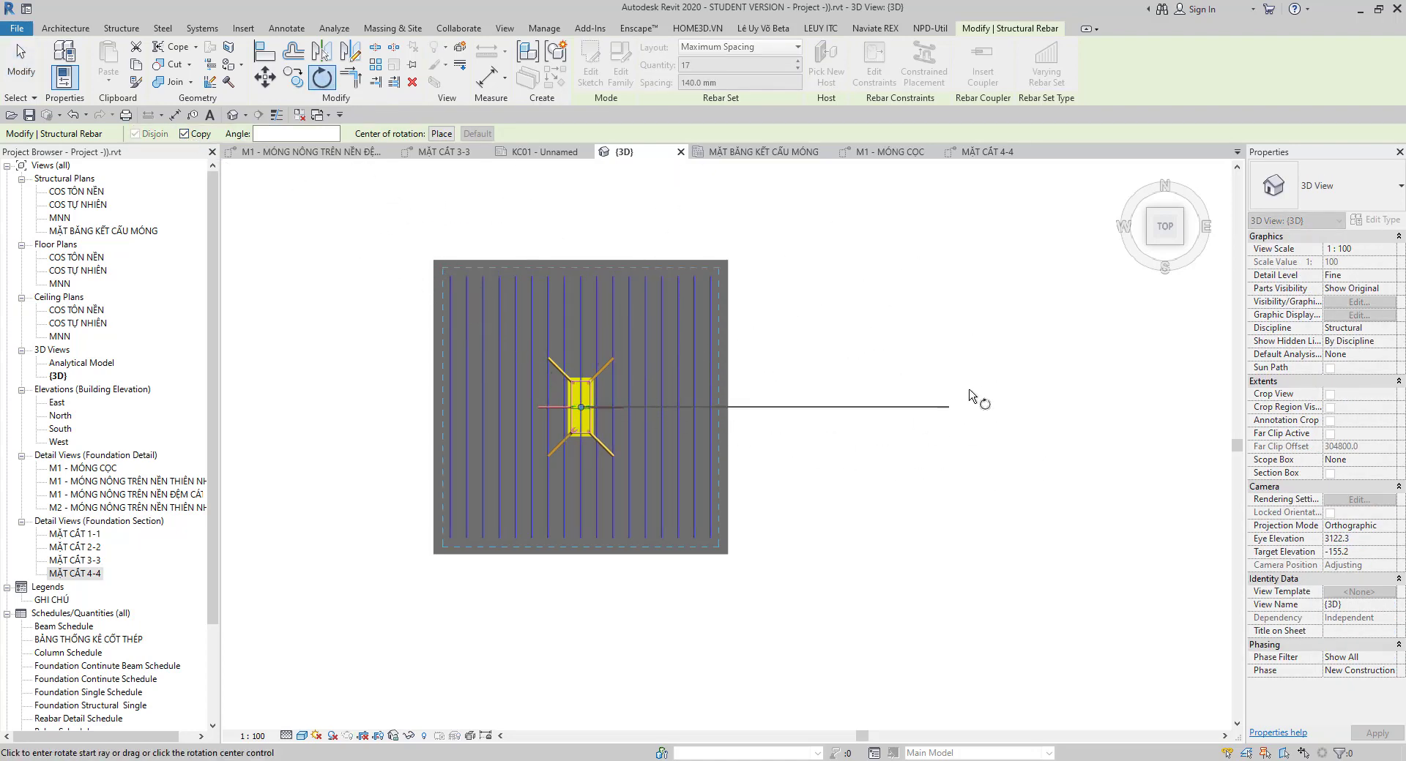
pyautogui.click(1025, 443)
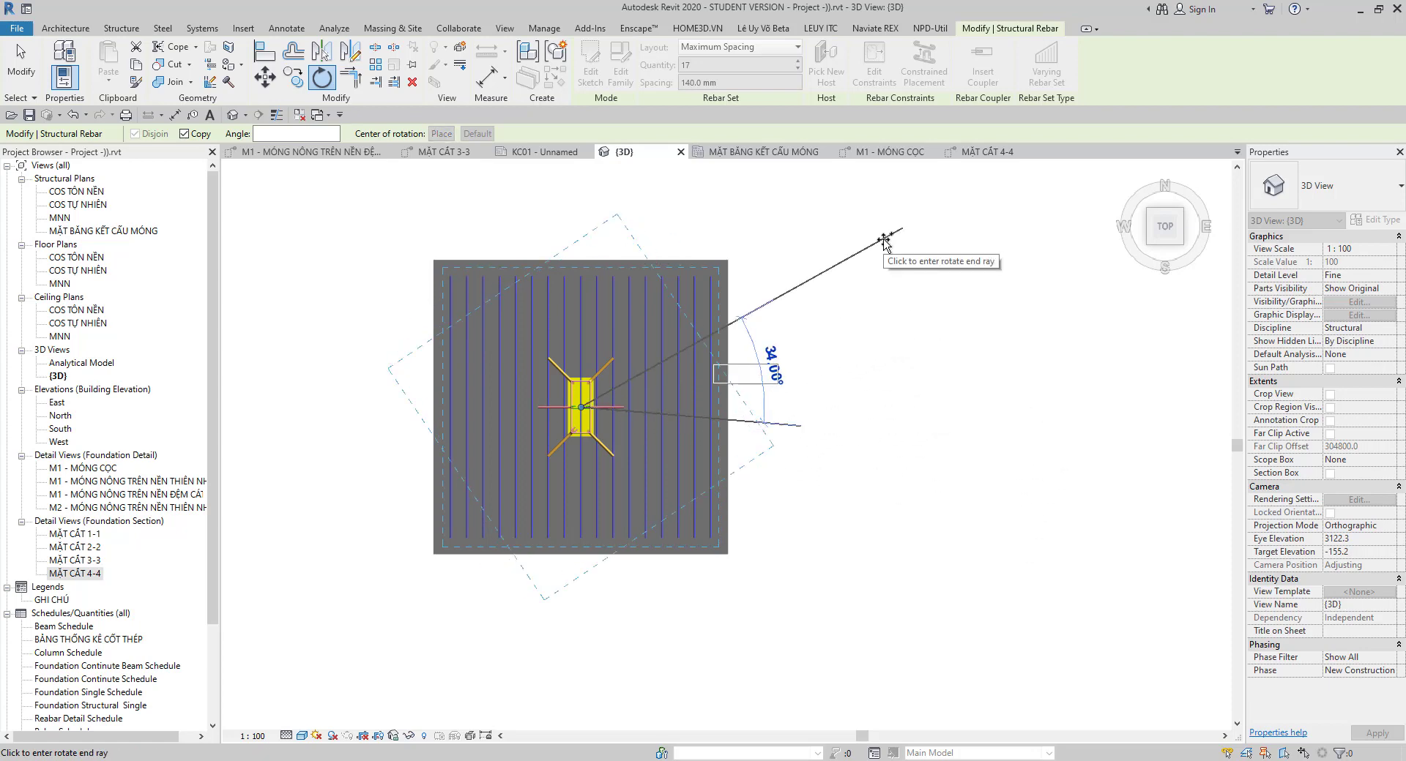
pyautogui.write('90')
pyautogui.press('Return')
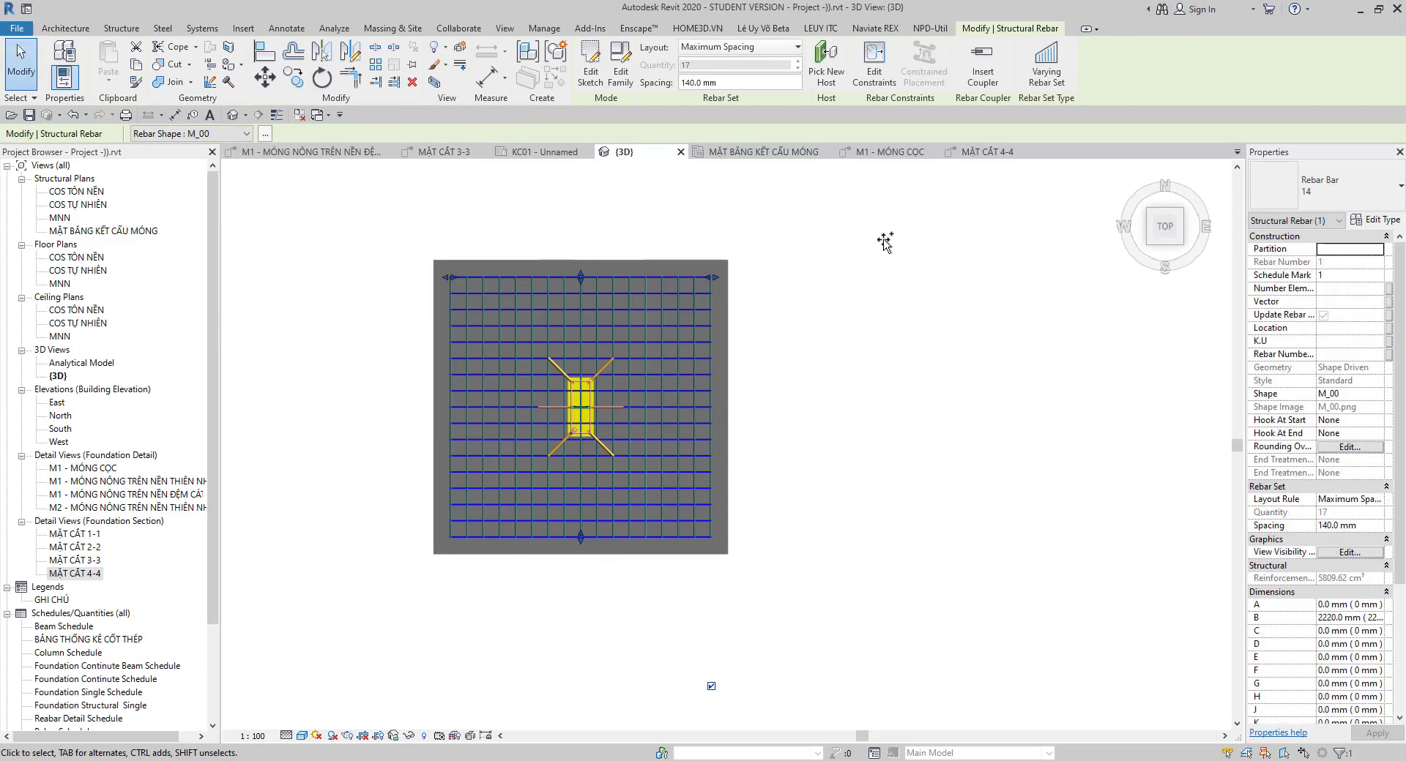
pyautogui.moveTo(837, 297); pyautogui.dragTo(770, 314, button='middle')
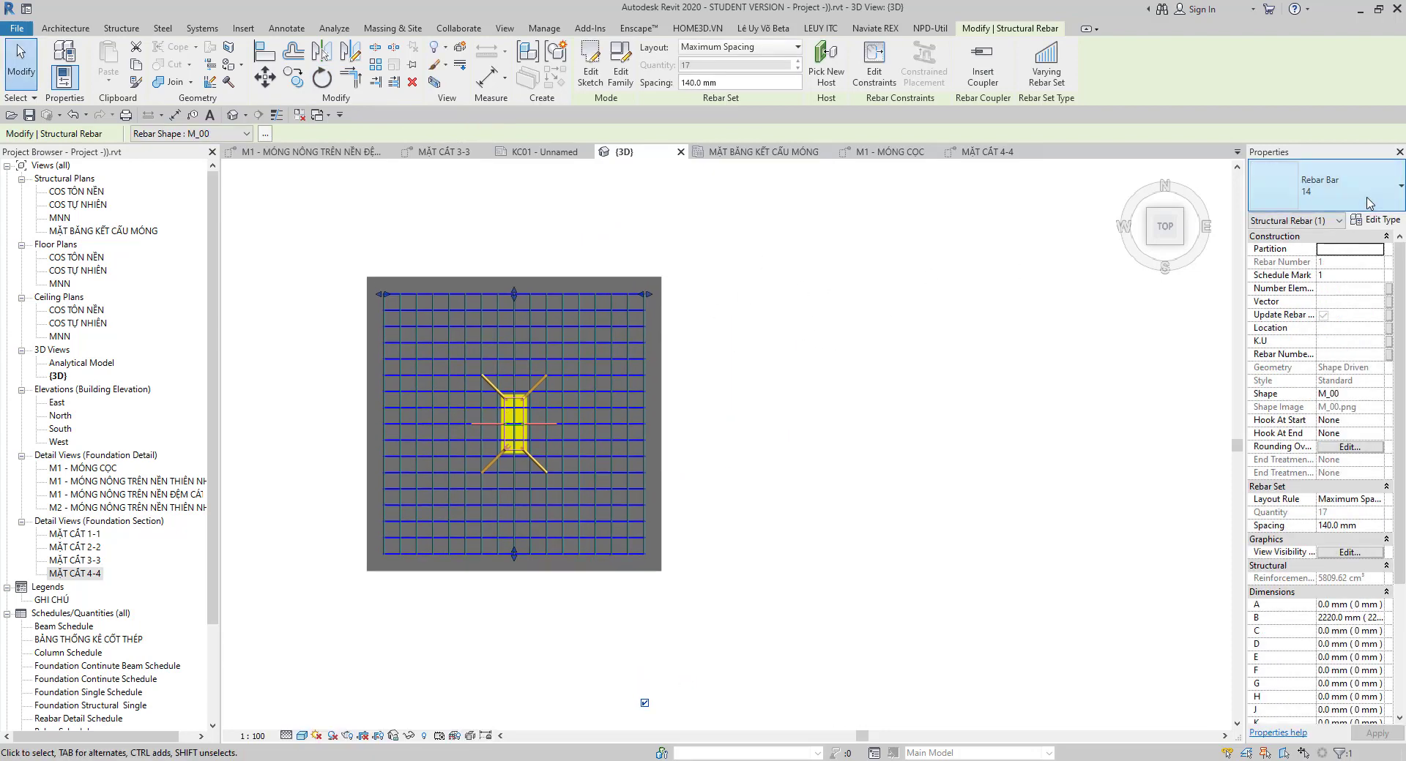
# Change the copied bars to Rebar Bar 12.
pyautogui.click(1340, 186)
pyautogui.click(1274, 297)
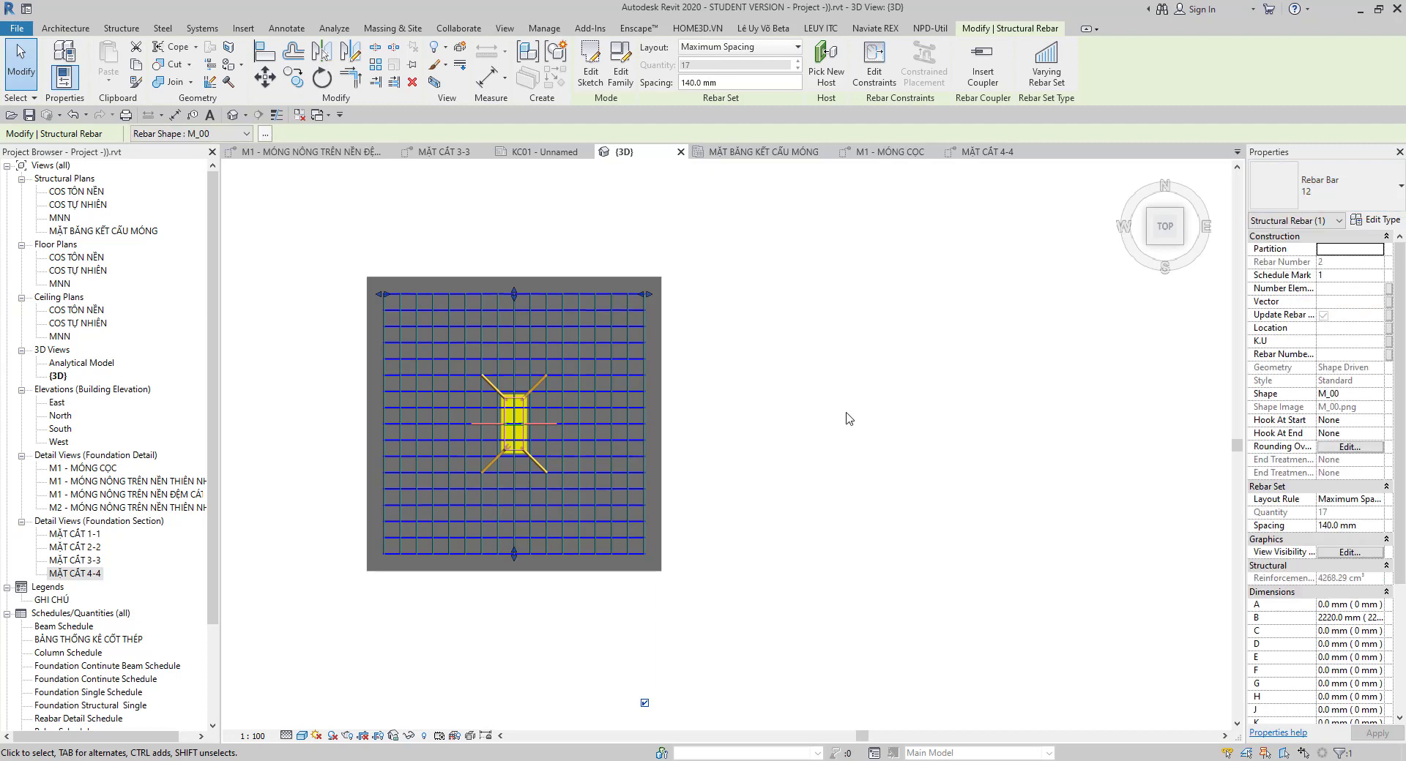
pyautogui.moveTo(820, 422); pyautogui.dragTo(927, 406, button='middle')
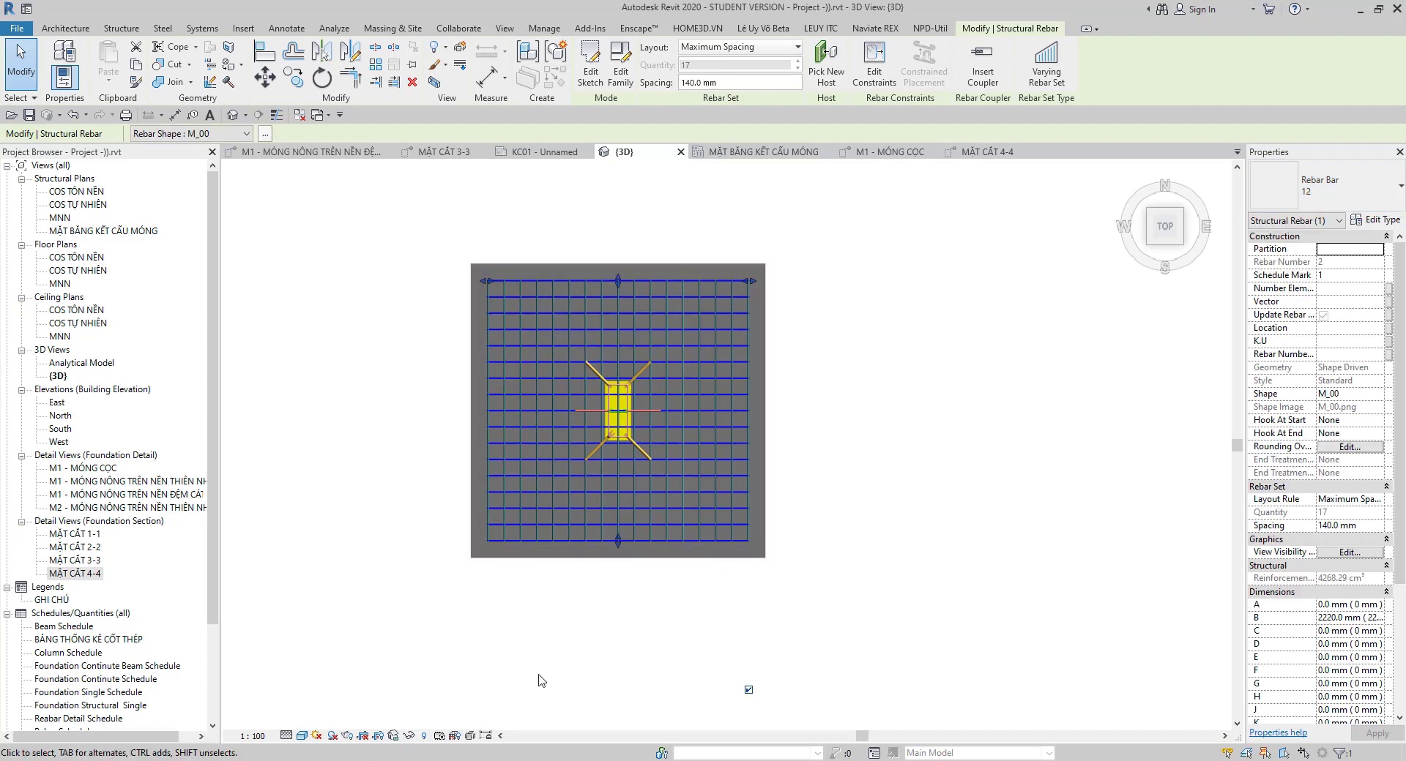
pyautogui.moveTo(1166, 227)
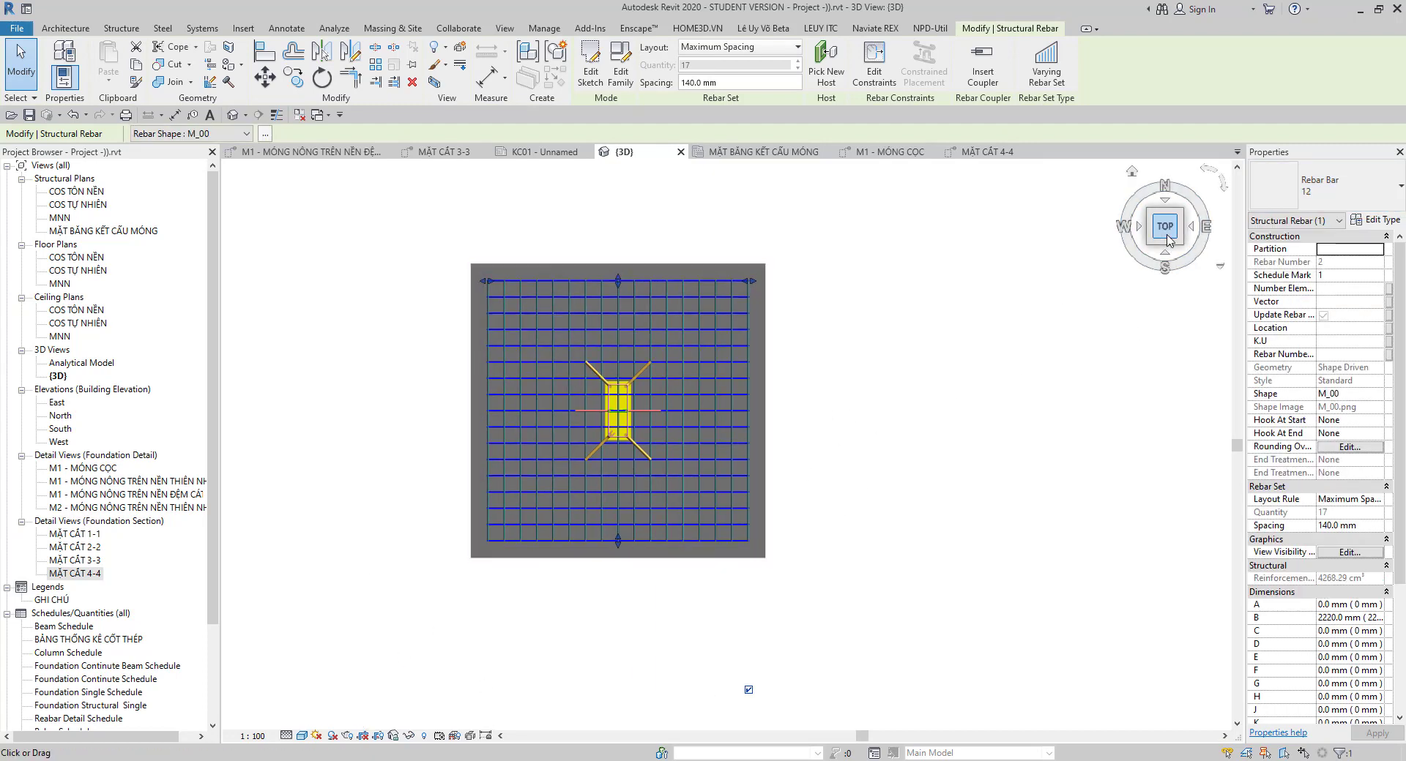
# Inspect the two bottom bar layers from the FRONT view.
pyautogui.click(1169, 253)
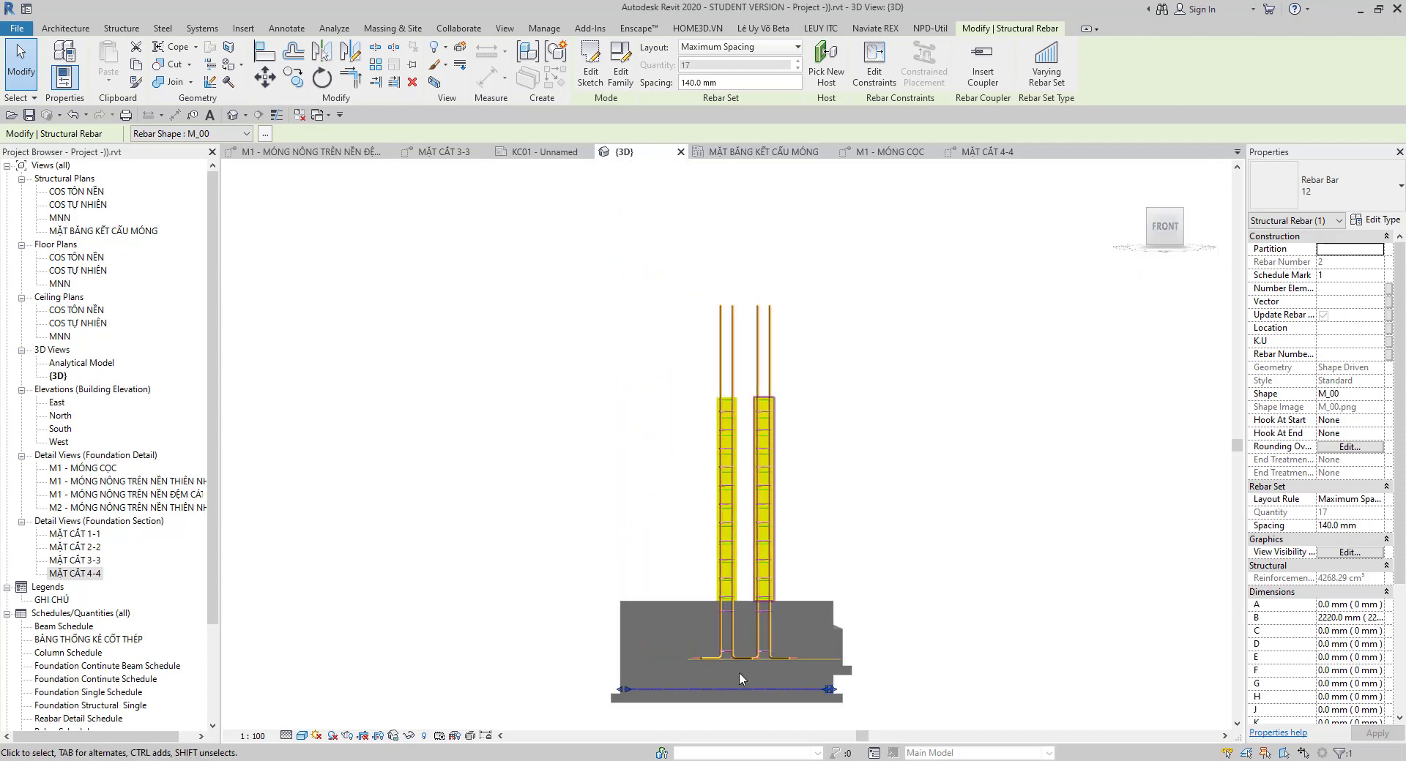
pyautogui.scroll(5, 692, 678)
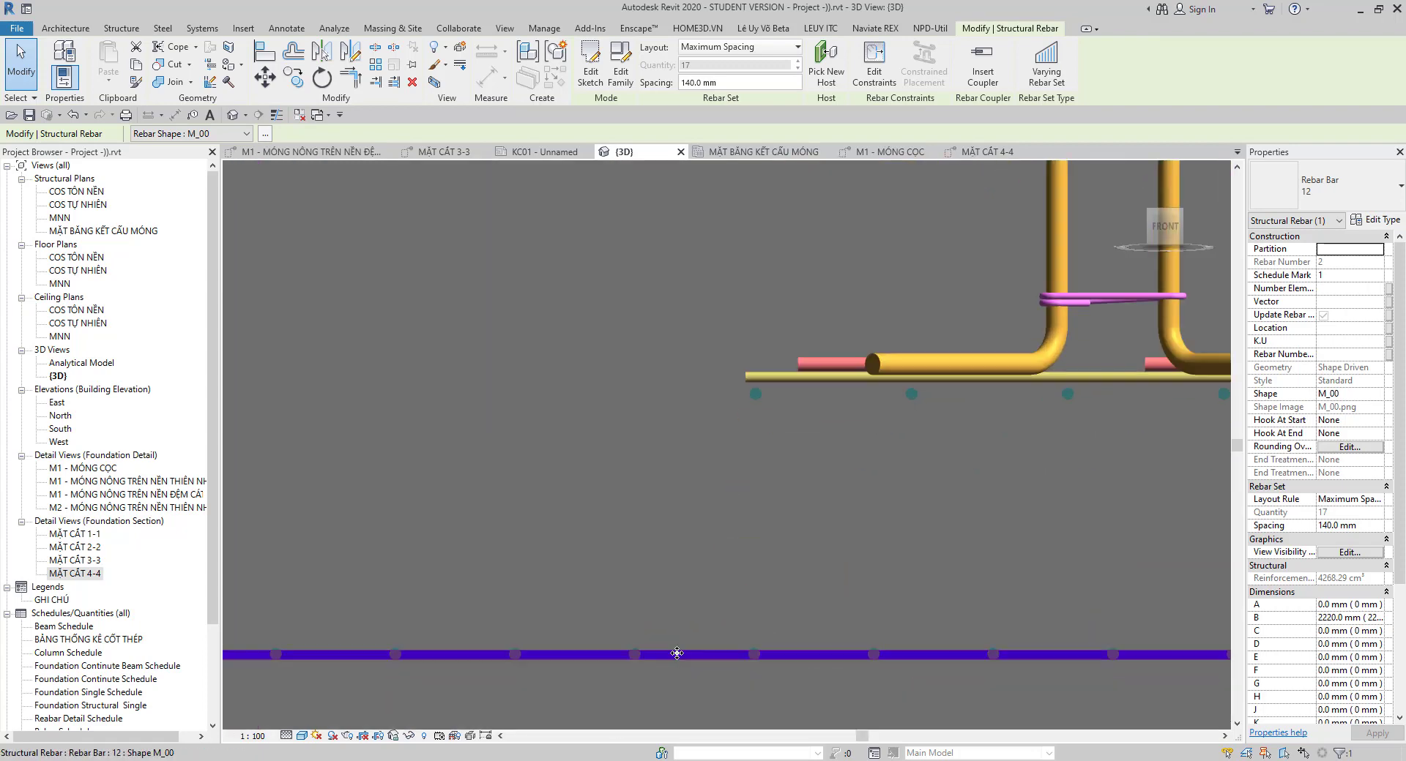
pyautogui.moveTo(691, 675); pyautogui.dragTo(745, 468, button='middle')
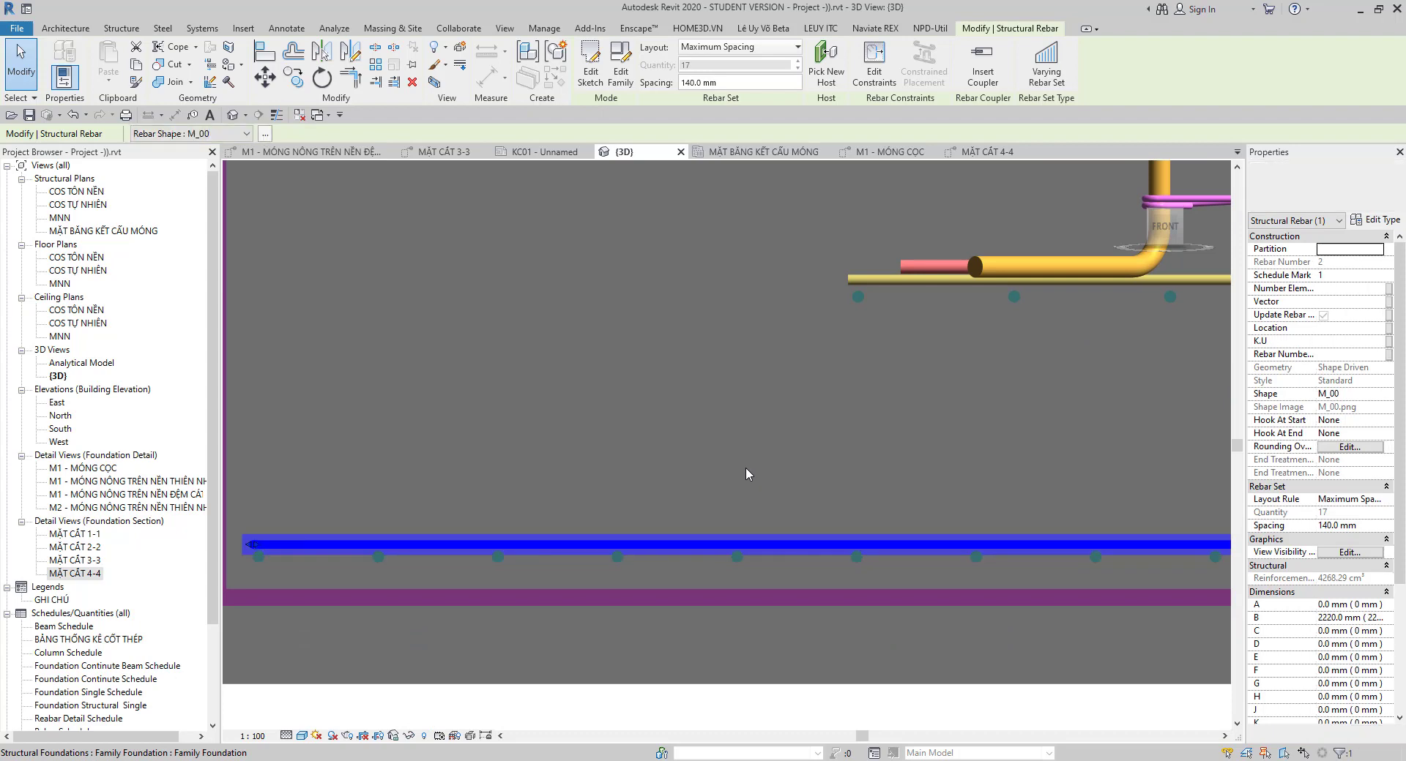
pyautogui.scroll(3, 634, 472)
pyautogui.scroll(3, 493, 508)
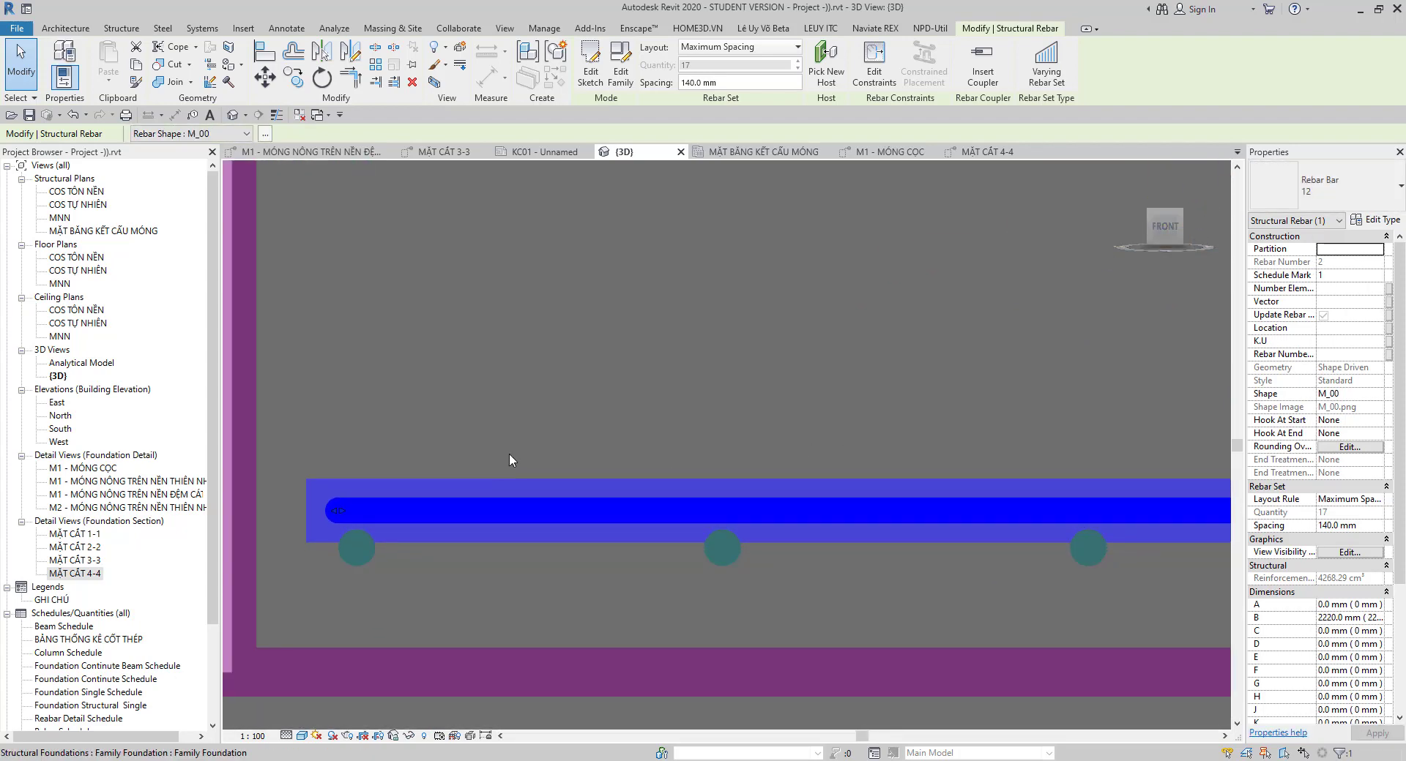
pyautogui.press('Escape')
# Orbit to an isometric view of the two-way mesh, then bring up the Word report.
pyautogui.scroll(-3, 535, 469)
pyautogui.scroll(-3, 586, 499)
pyautogui.scroll(-3, 703, 520)
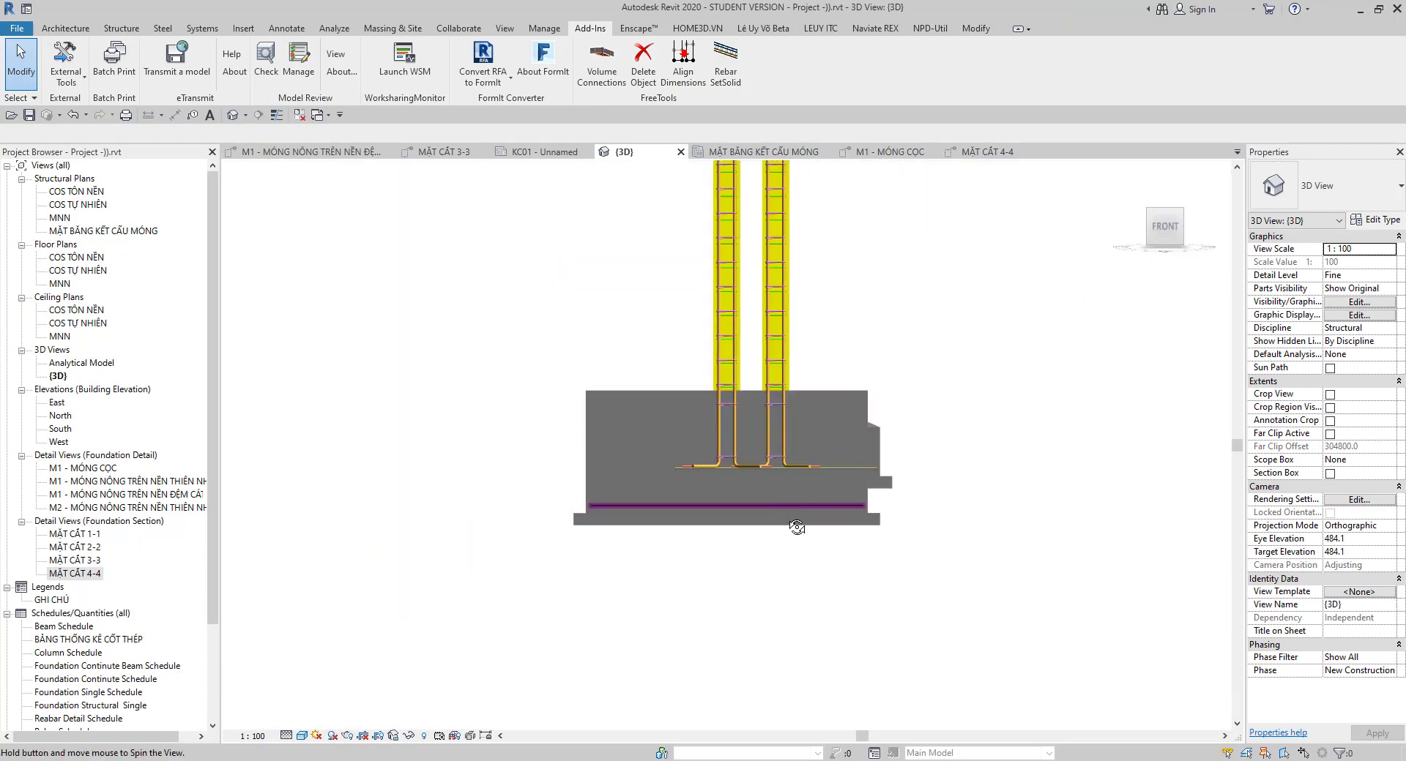
pyautogui.keyDown('shift'); pyautogui.moveTo(797, 527); pyautogui.dragTo(752, 231, button='middle'); pyautogui.keyUp('shift')
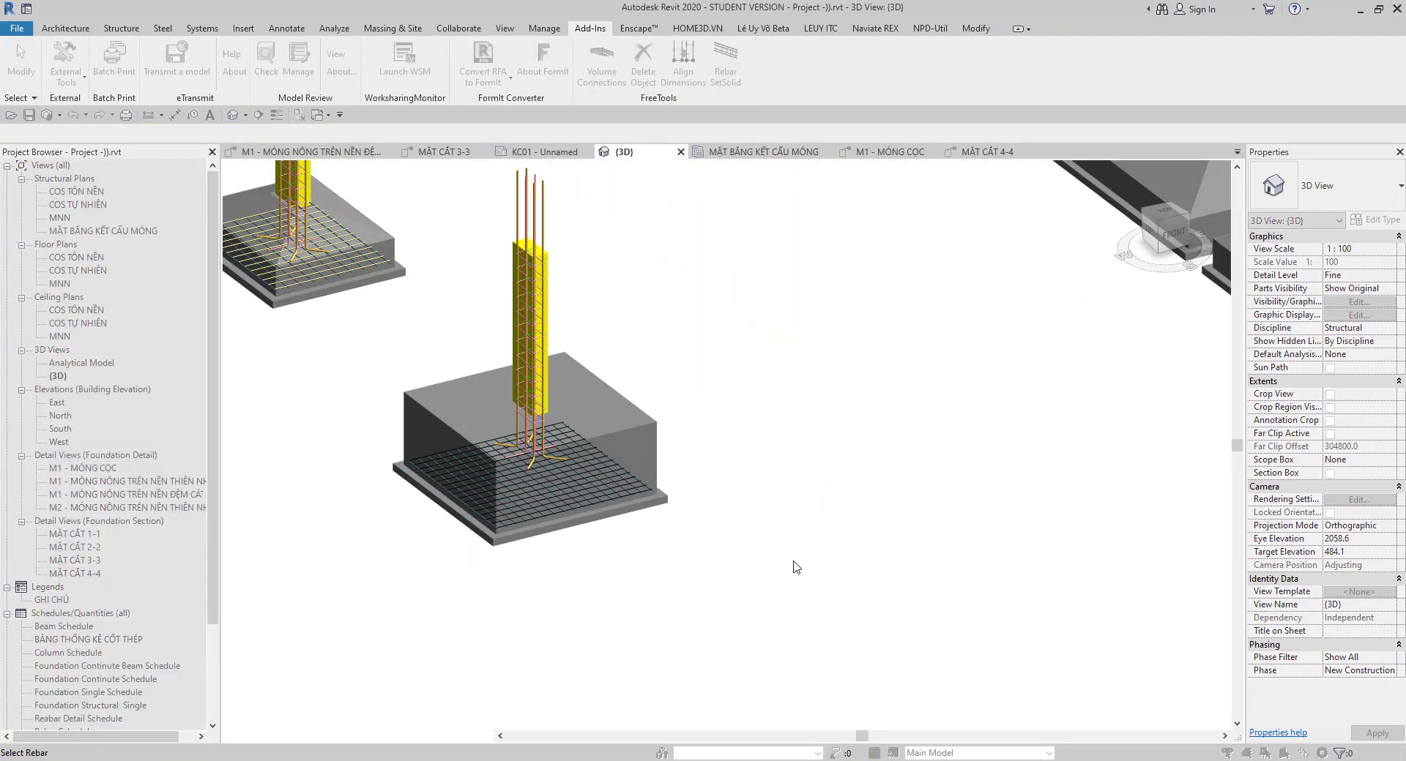
pyautogui.scroll(3, 661, 581)
pyautogui.scroll(3, 661, 581)
pyautogui.scroll(-2, 924, 604)
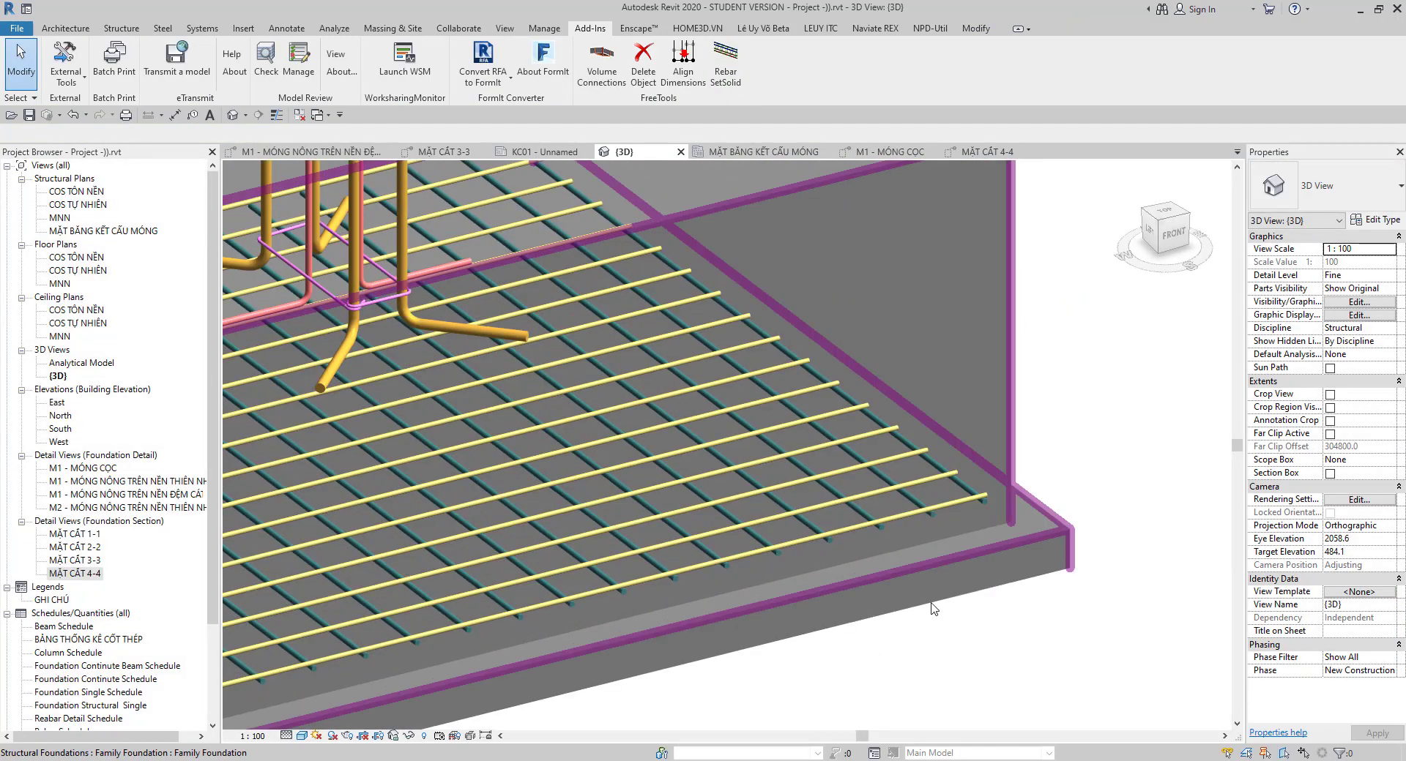
pyautogui.scroll(-4, 924, 604)
pyautogui.hotkey('alt', 'Tab')
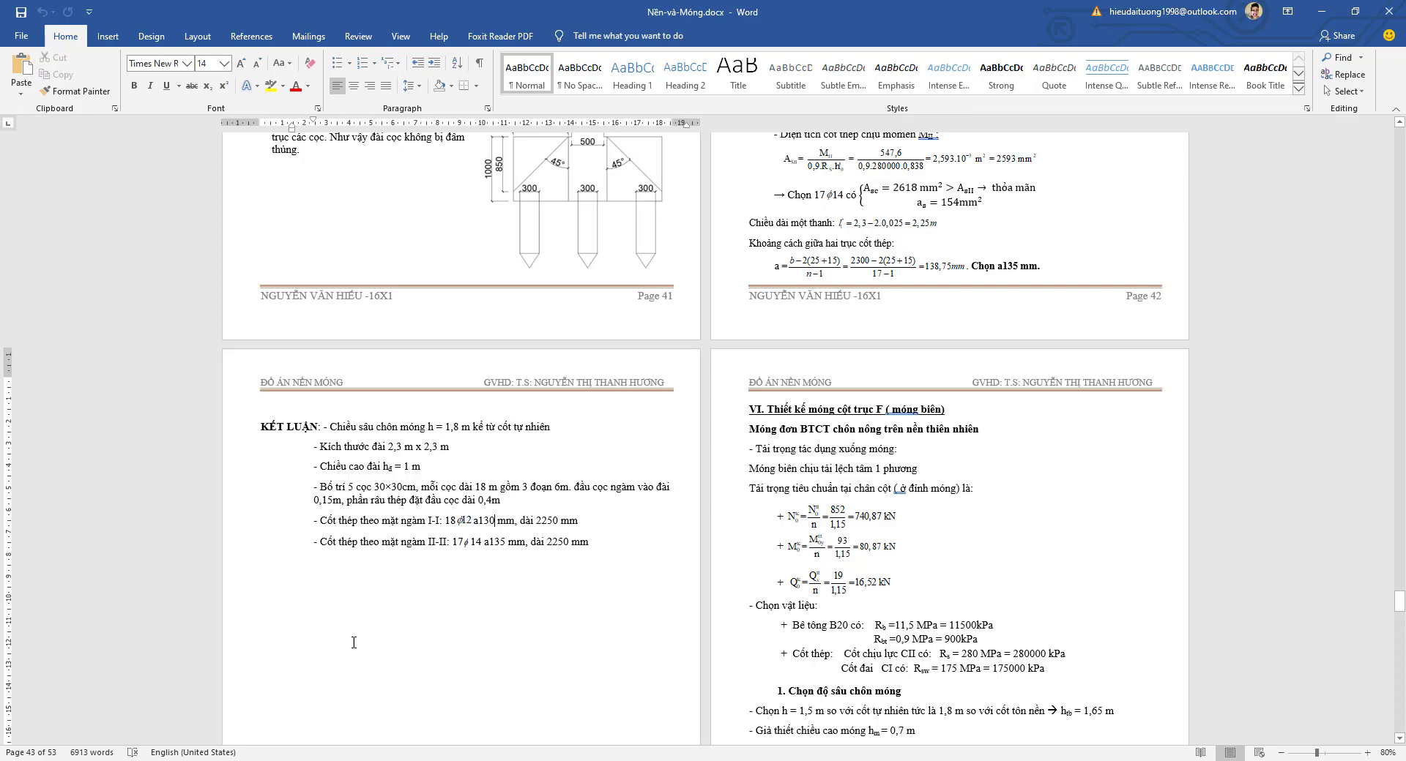
pyautogui.hotkey('alt', 'Tab')
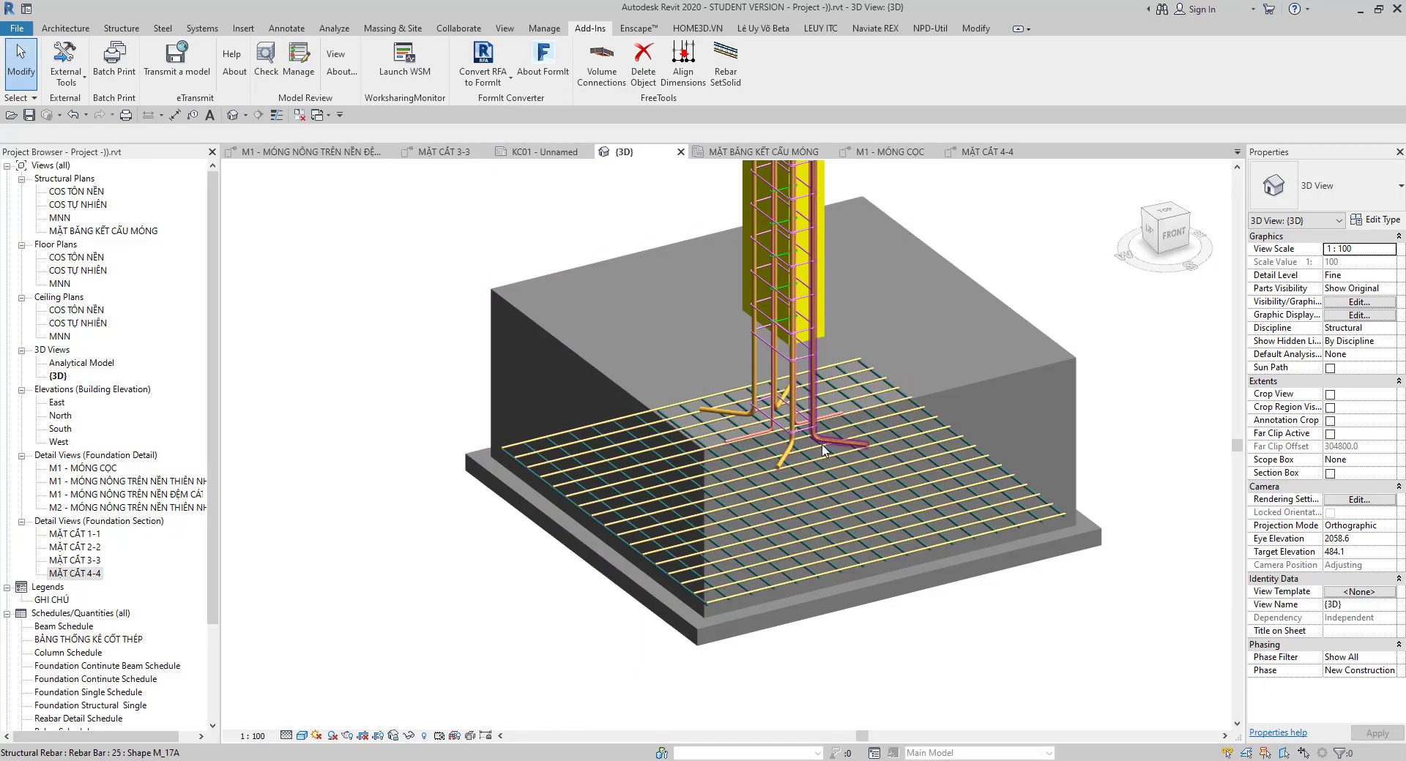
pyautogui.click(880, 469)
pyautogui.write('130')
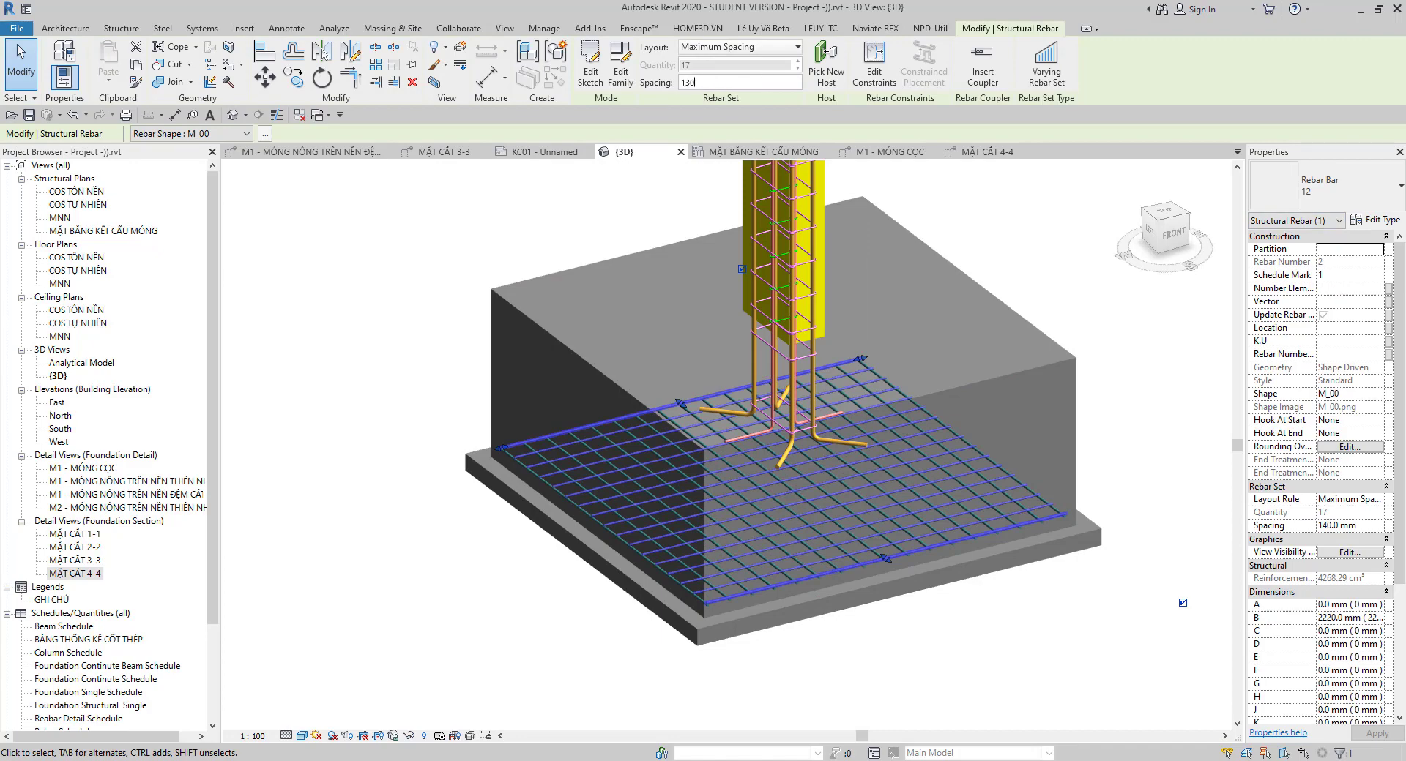
pyautogui.press('Return')
pyautogui.press('Escape')
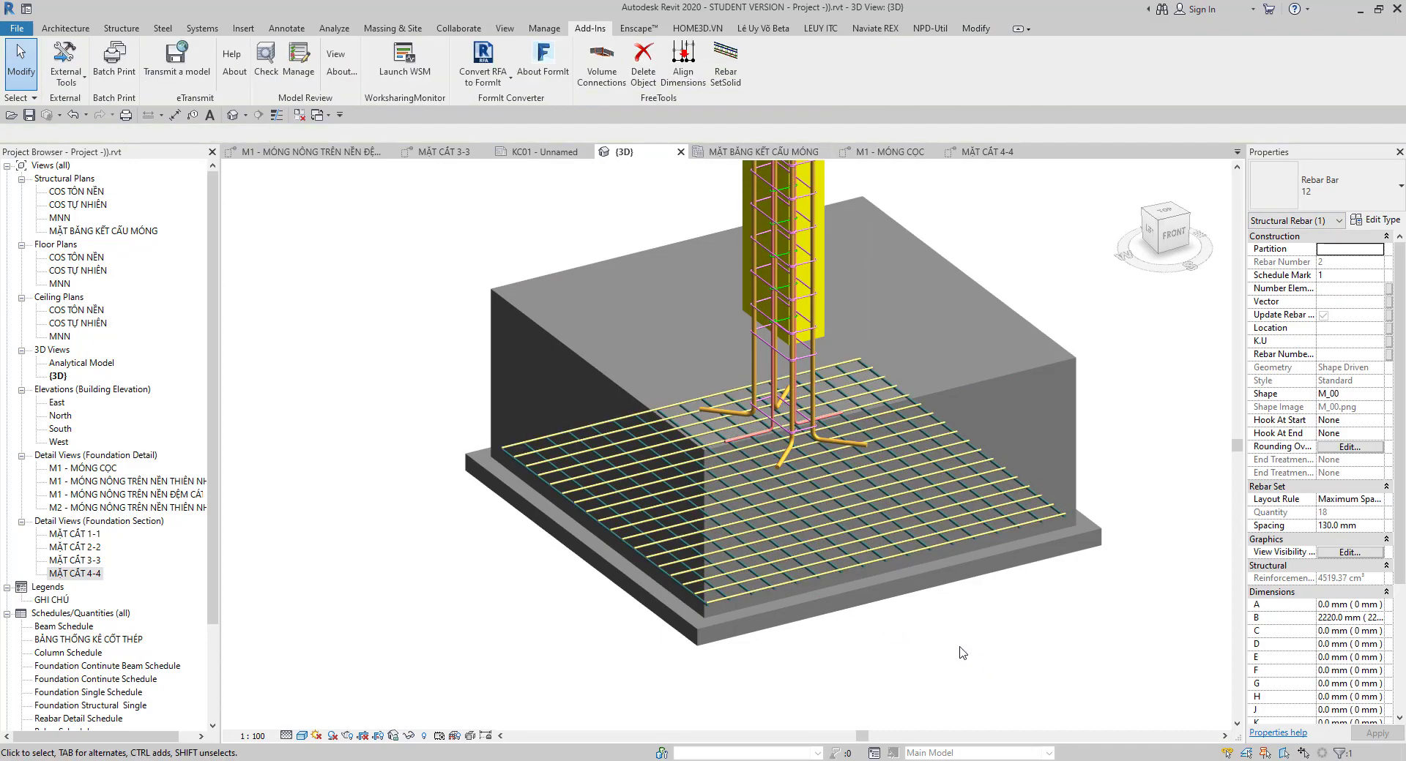
pyautogui.moveTo(981, 714)
pyautogui.keyDown('shift'); pyautogui.mouseDown(button='middle')
pyautogui.moveTo(1009, 714)
pyautogui.moveTo(973, 505)
pyautogui.moveTo(1052, 356)
pyautogui.mouseUp(button='middle'); pyautogui.keyUp('shift')
pyautogui.scroll(4, 973, 505)
pyautogui.click(975, 491)
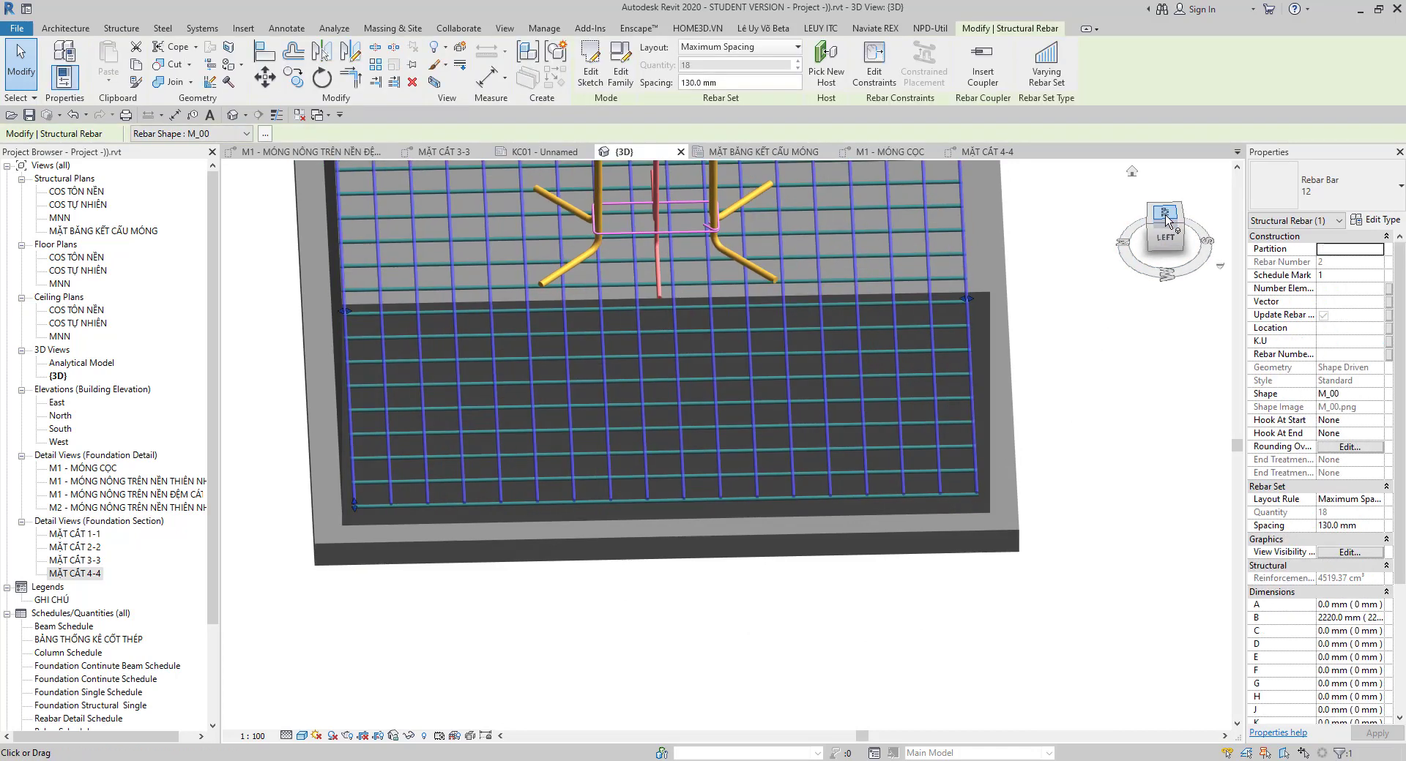
pyautogui.scroll(2, 911, 329)
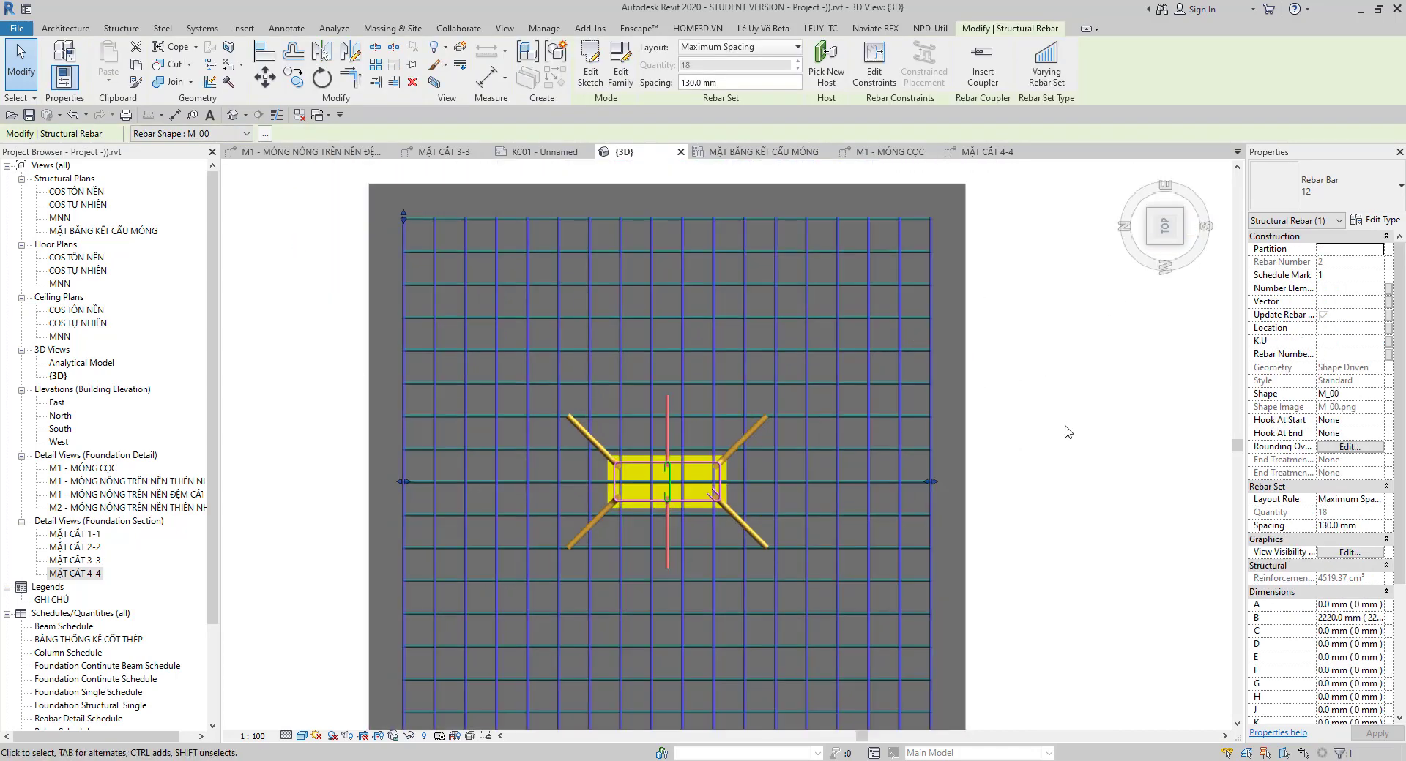
pyautogui.moveTo(1069, 423)
pyautogui.mouseDown(button='middle')
pyautogui.moveTo(1077, 405)
pyautogui.moveTo(1022, 352)
pyautogui.mouseUp(button='middle')
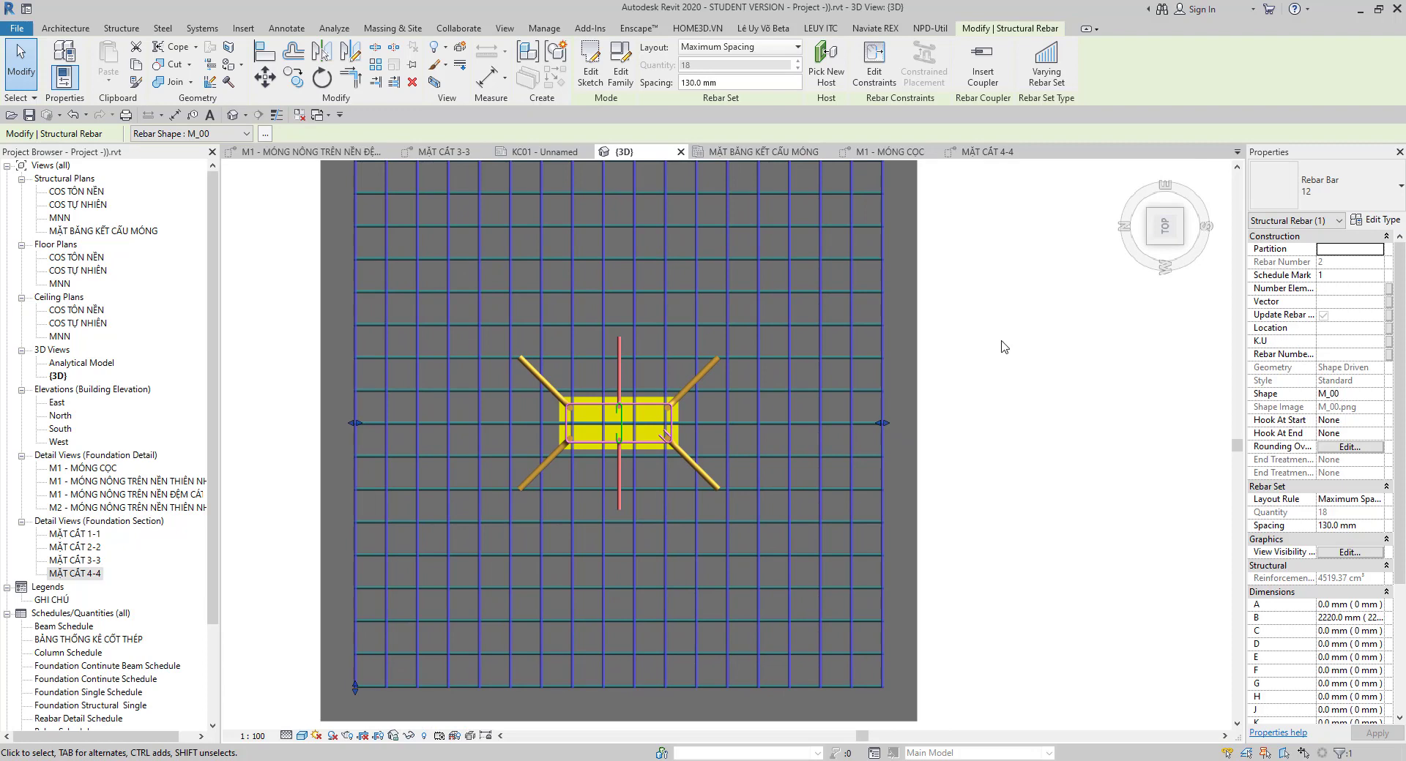
pyautogui.scroll(-2, 983, 337)
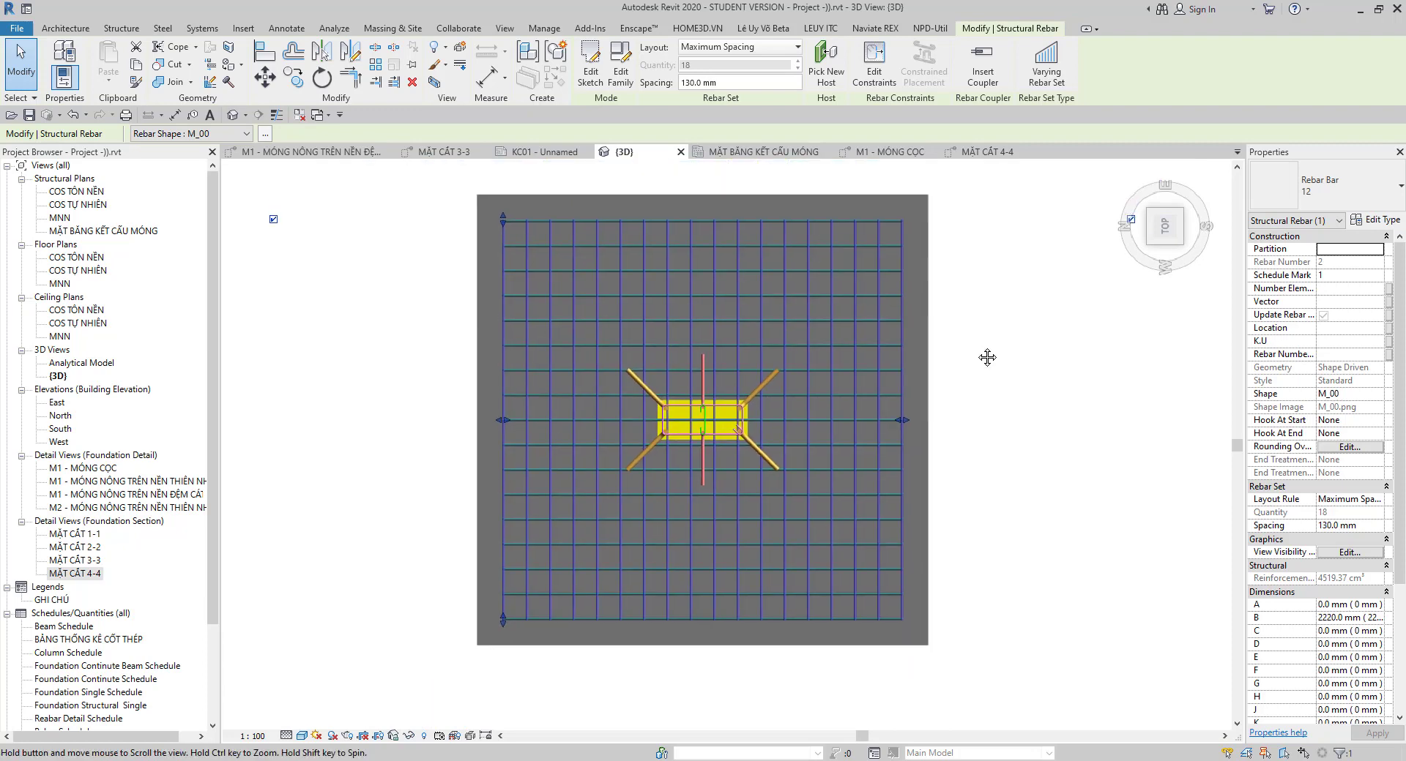
pyautogui.scroll(2, 977, 348)
pyautogui.click(776, 47)
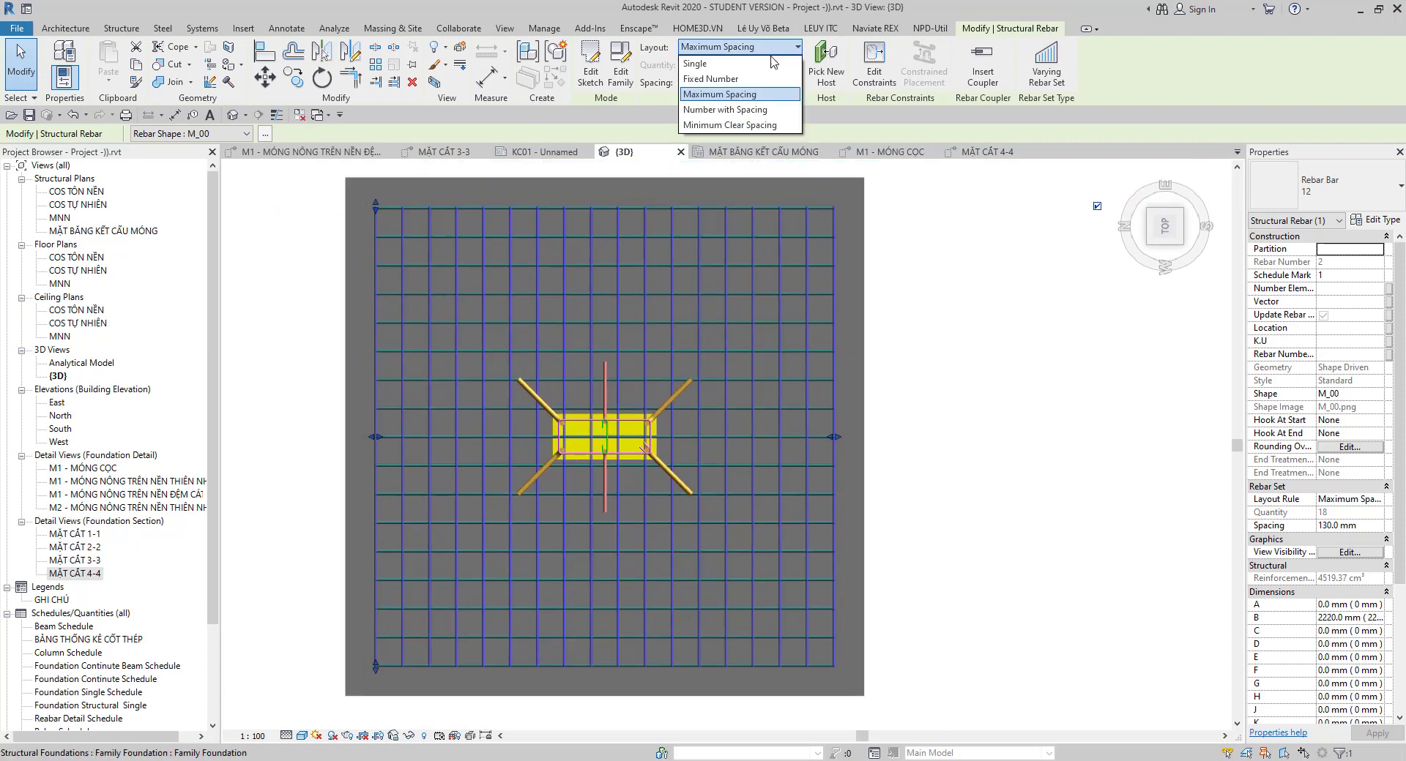
pyautogui.click(745, 112)
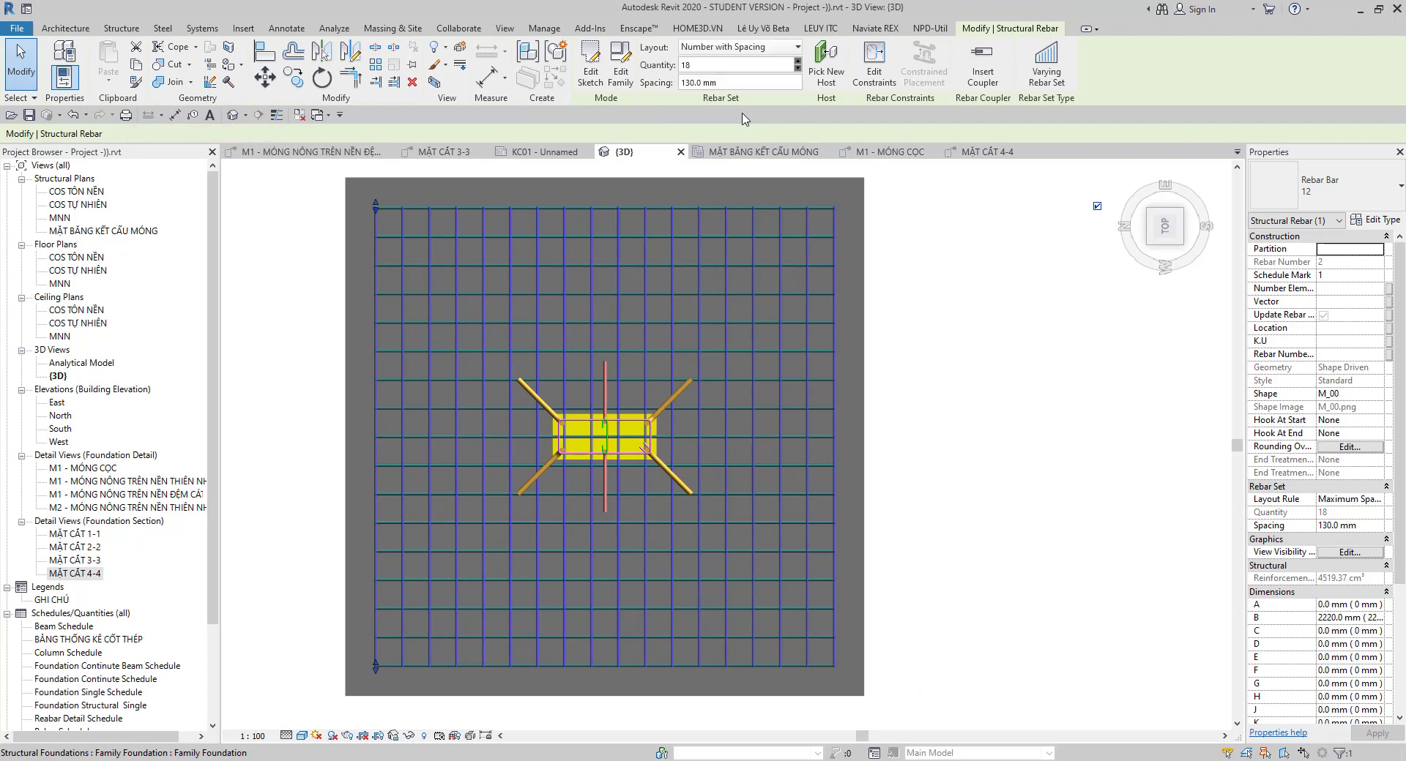
pyautogui.click(797, 68)
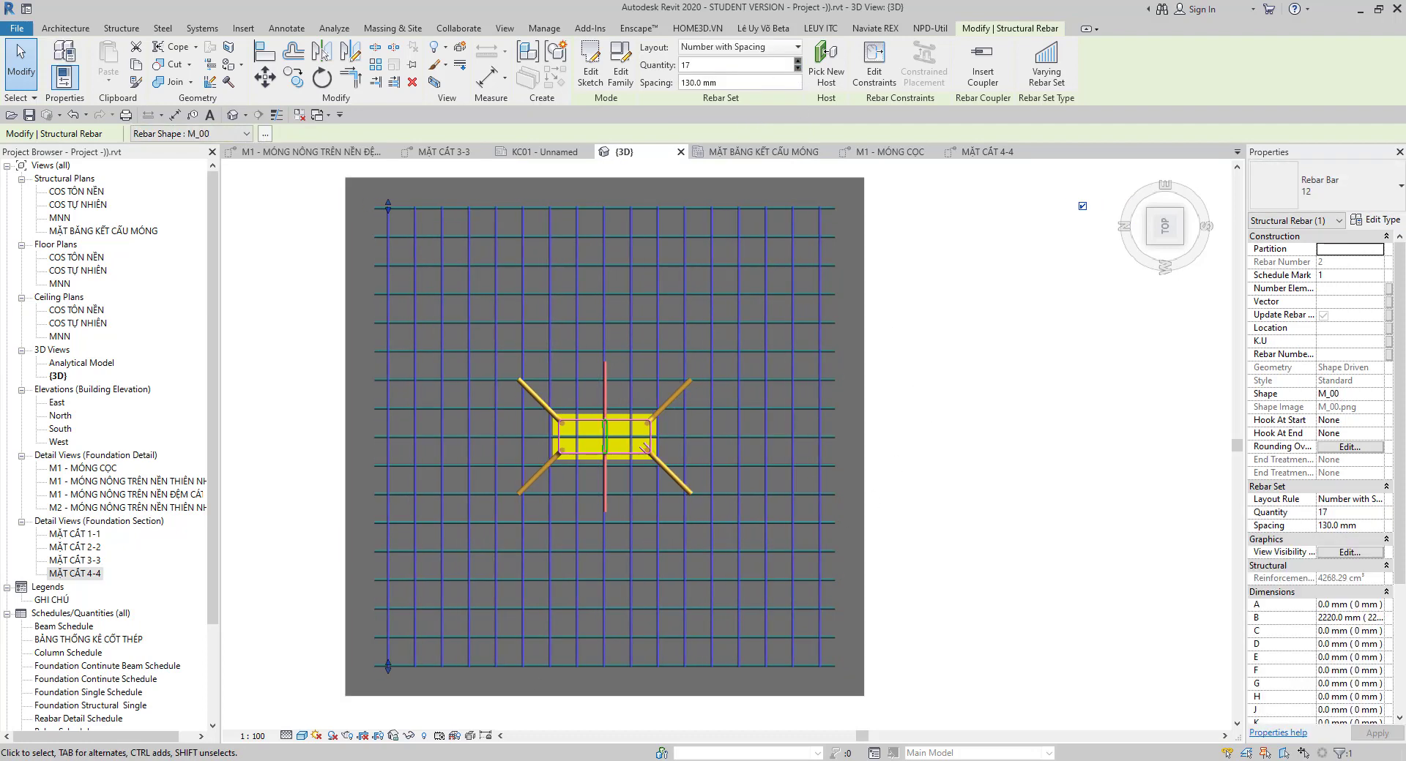
pyautogui.hotkey('alt', 'Tab')
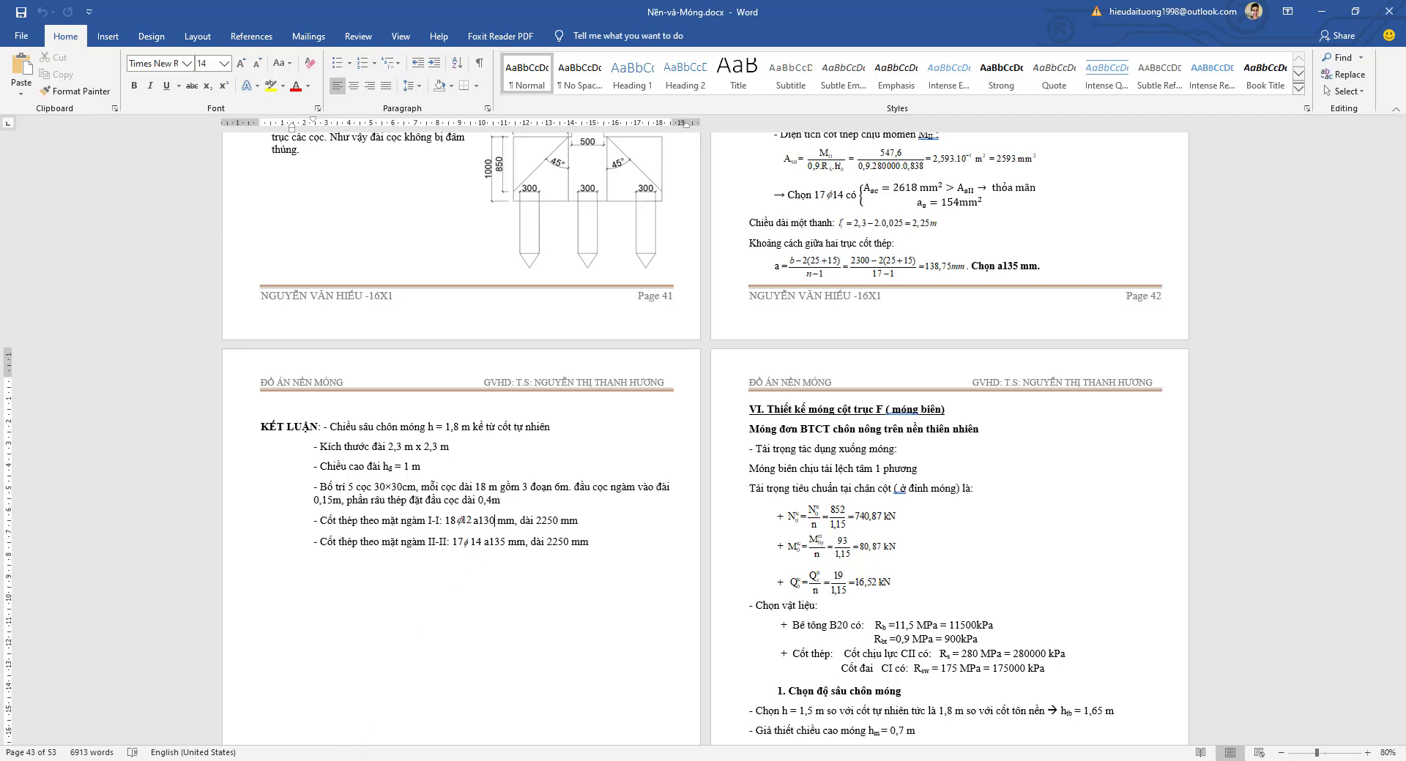
pyautogui.hotkey('alt', 'Tab')
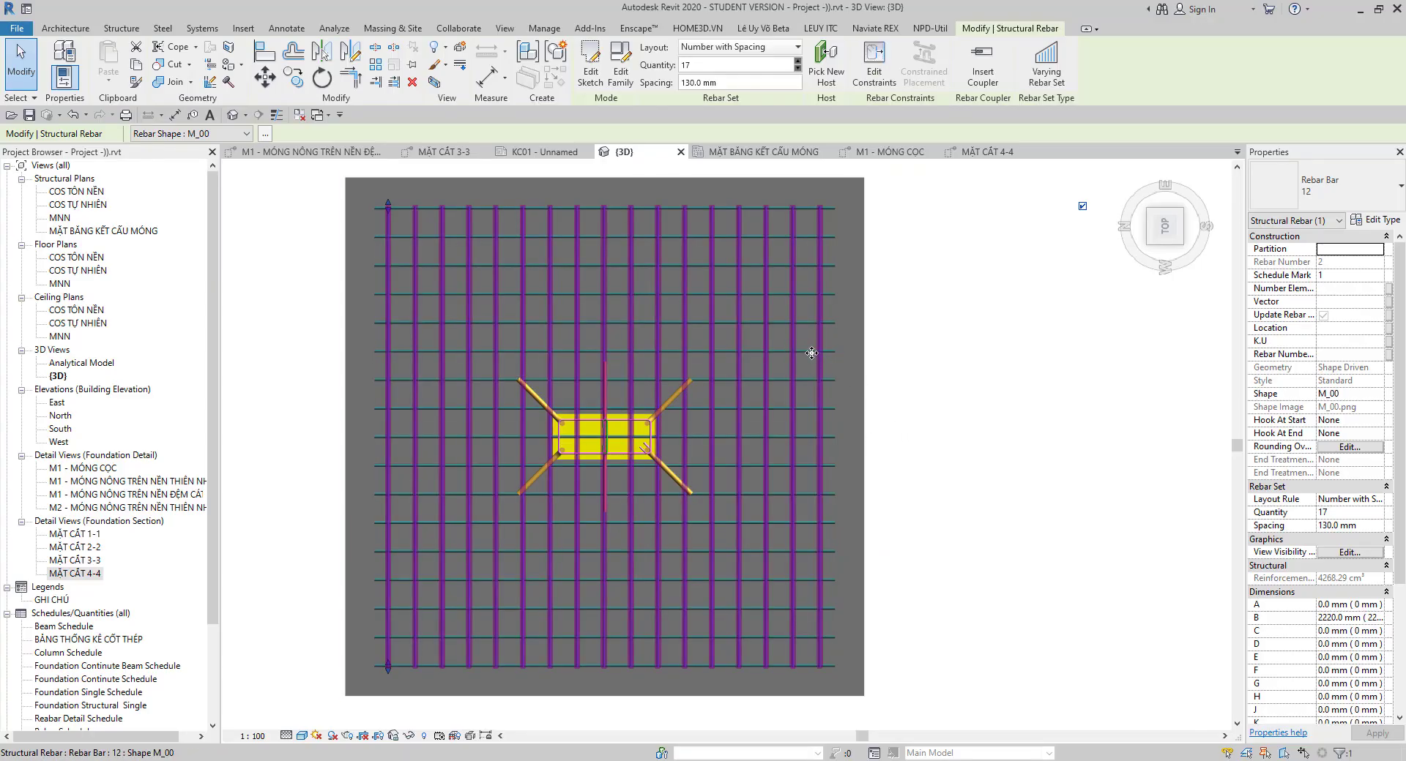
# Select the Rebar Bar 14 set and compare it with the bar calculations in Word.
pyautogui.press('Tab')
pyautogui.click(807, 350)
pyautogui.press('Escape')
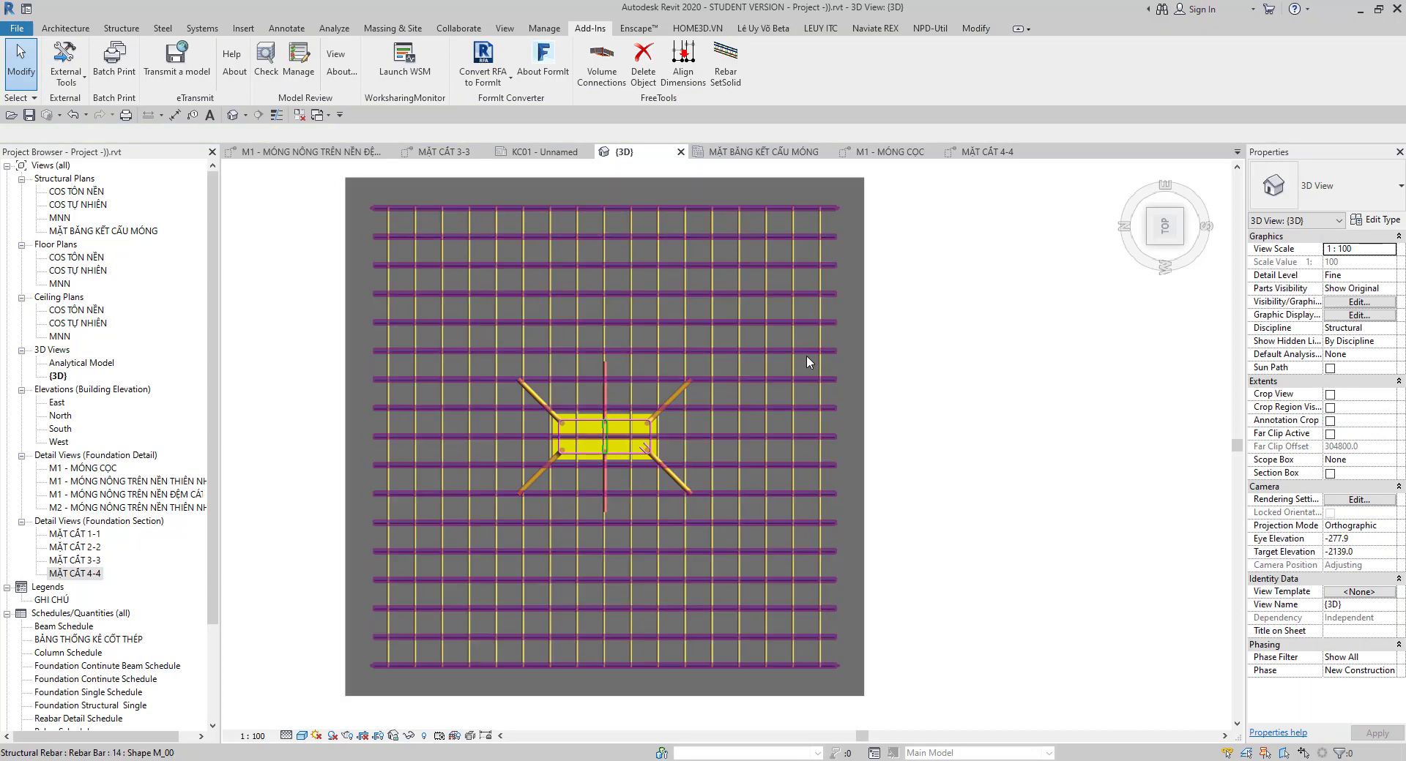
pyautogui.click(807, 354)
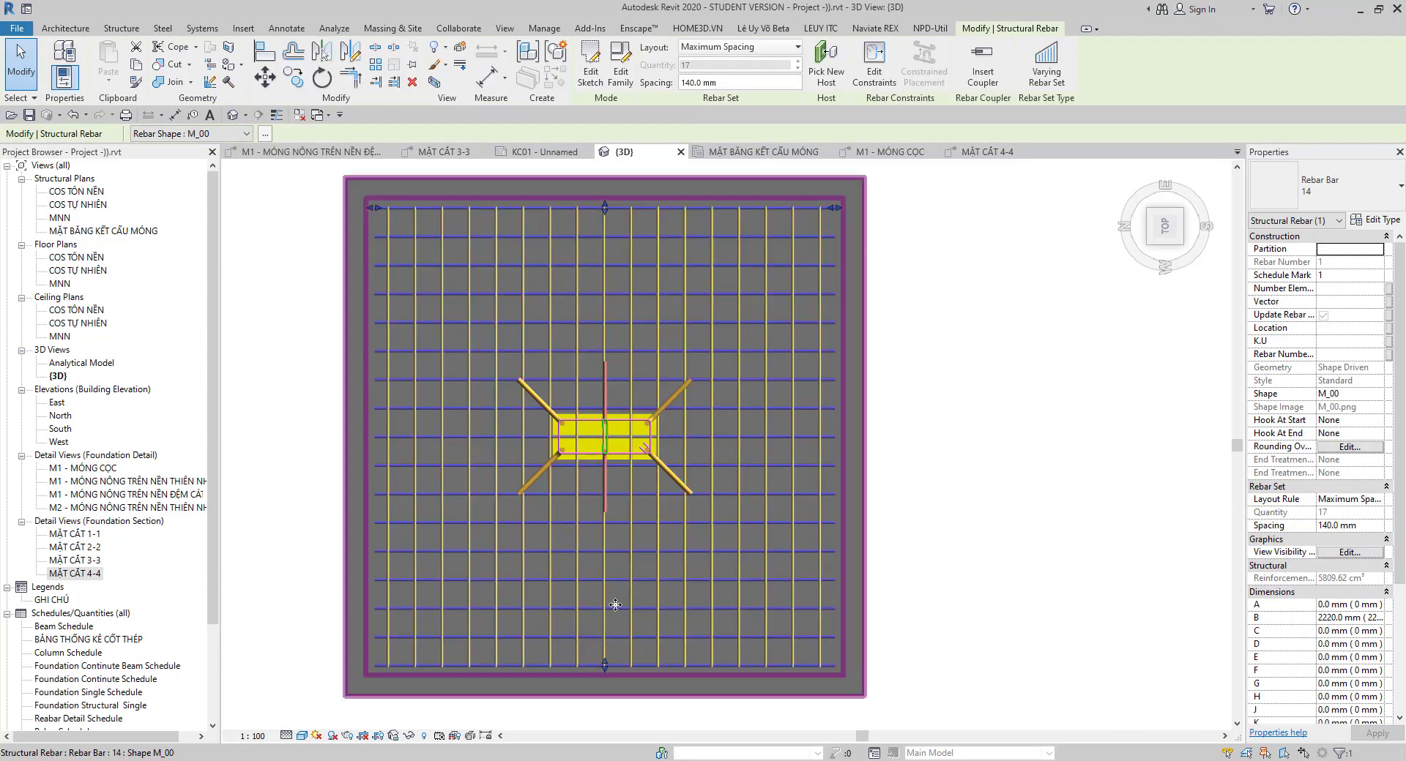
pyautogui.scroll(-1, 433, 519)
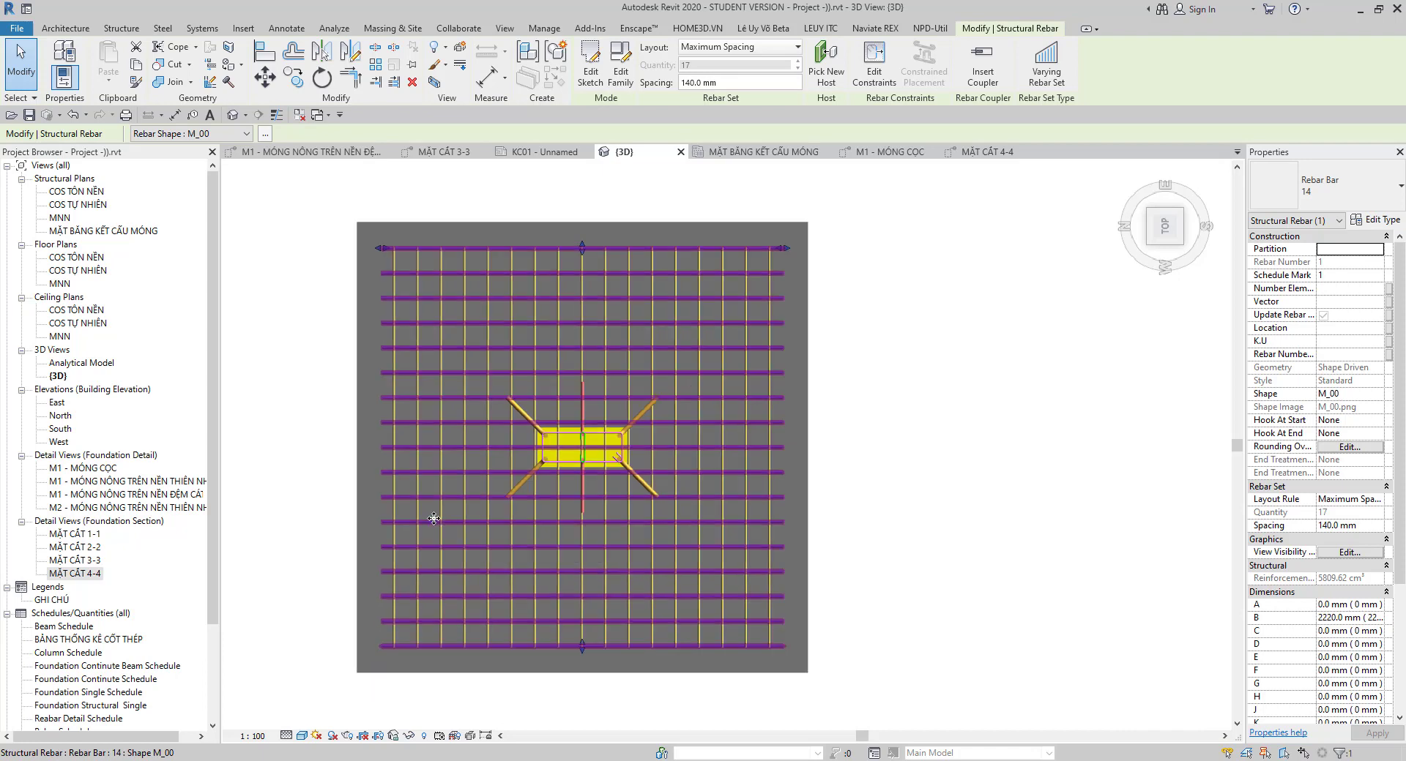
pyautogui.scroll(-1, 453, 522)
pyautogui.scroll(-1, 485, 489)
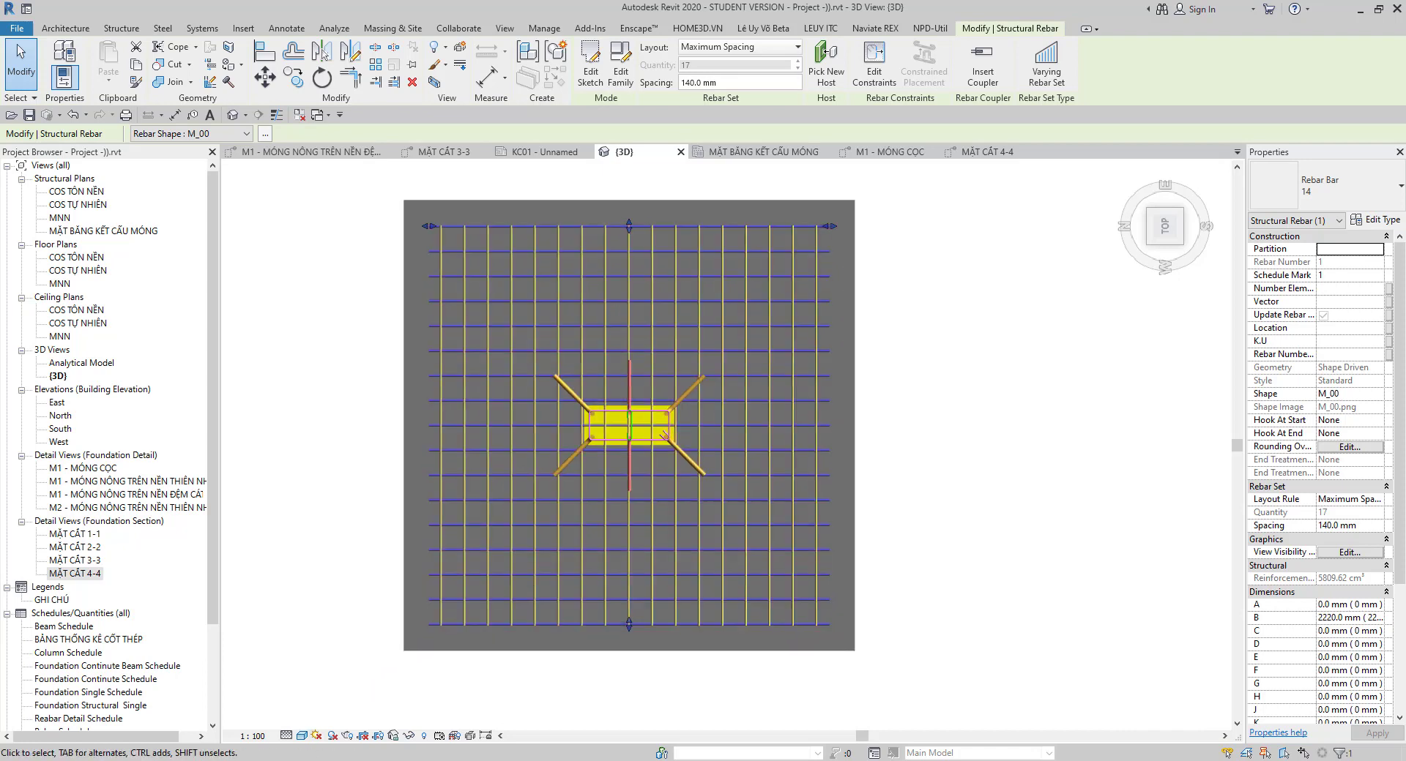
pyautogui.hotkey('alt', 'Tab')
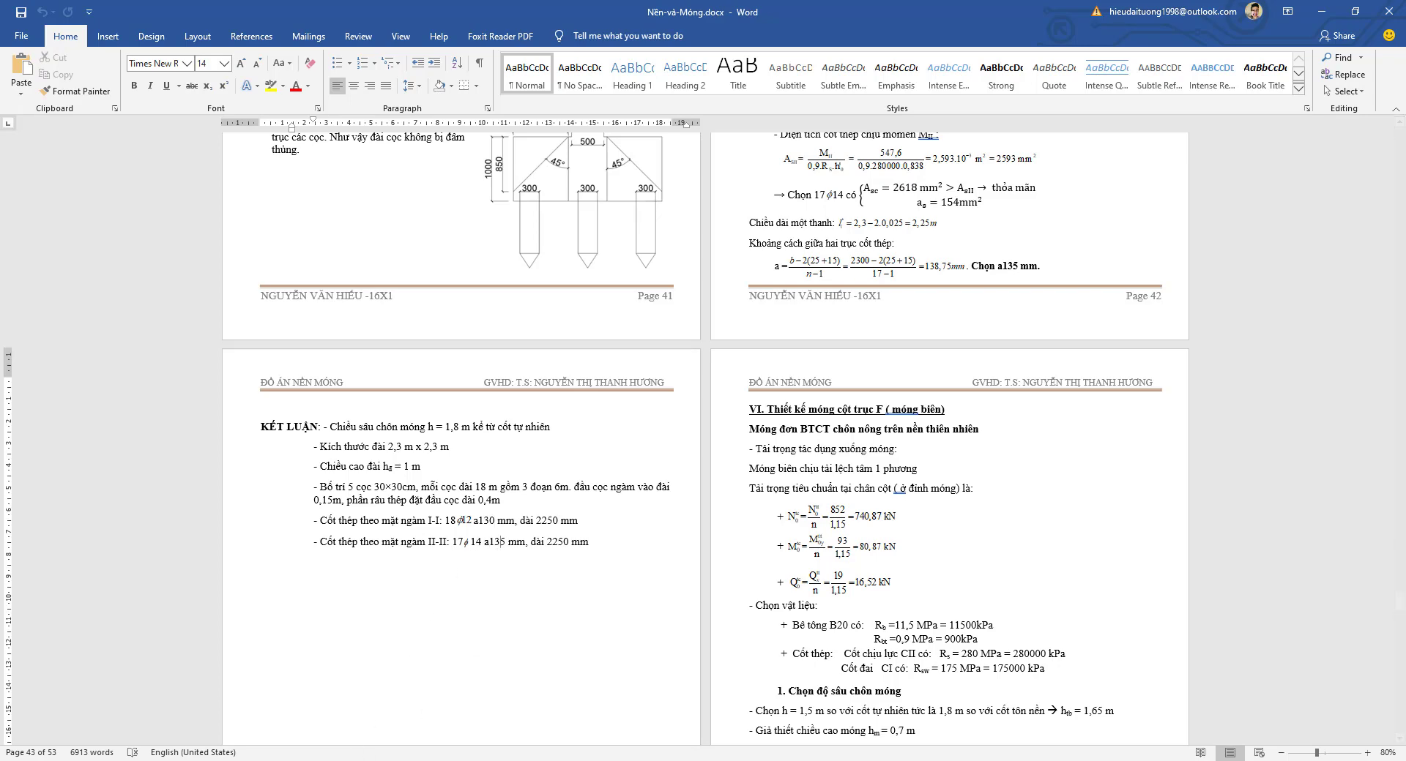
pyautogui.hotkey('alt', 'Tab')
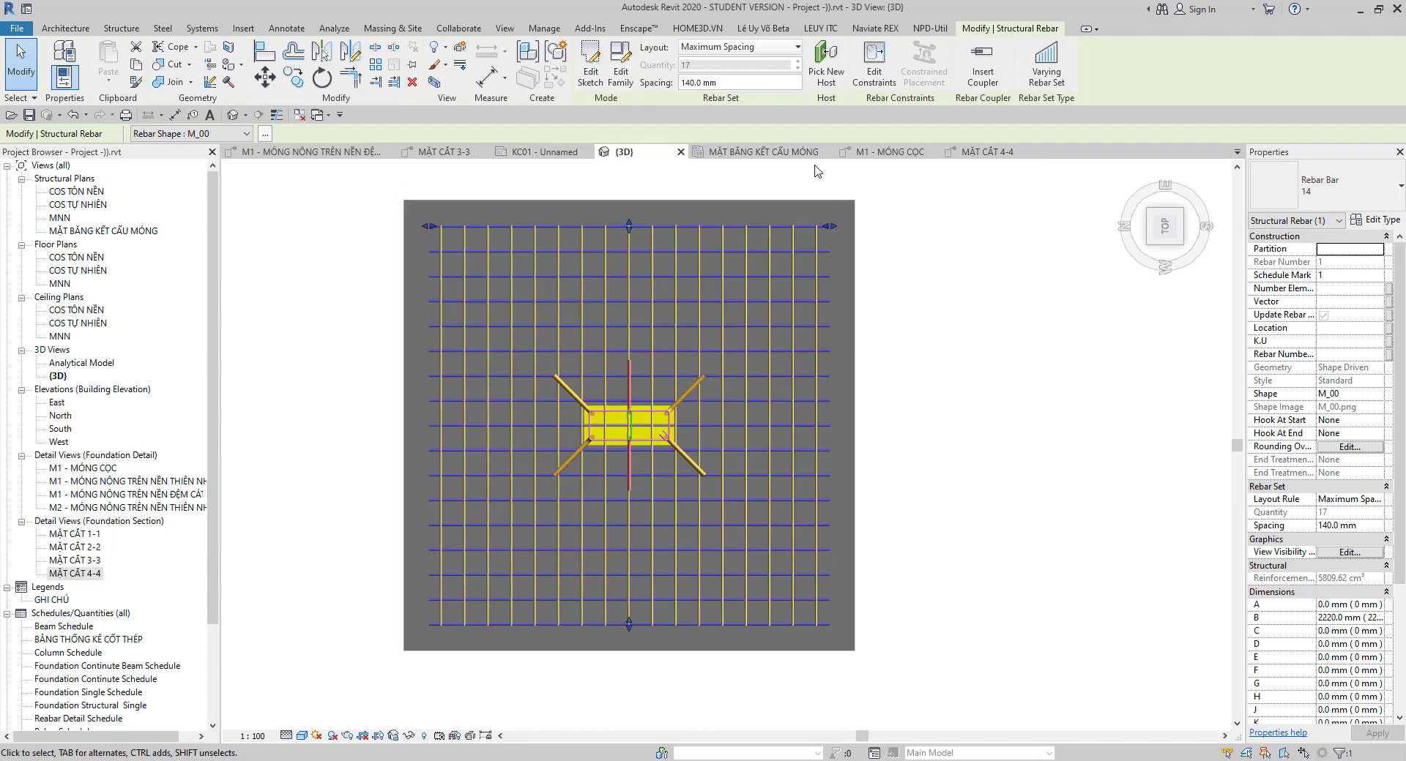
# Raise the Rebar Bar 12 set's quantity from 17 to 18 bars and orbit to review.
pyautogui.click(981, 354)
pyautogui.click(815, 293)
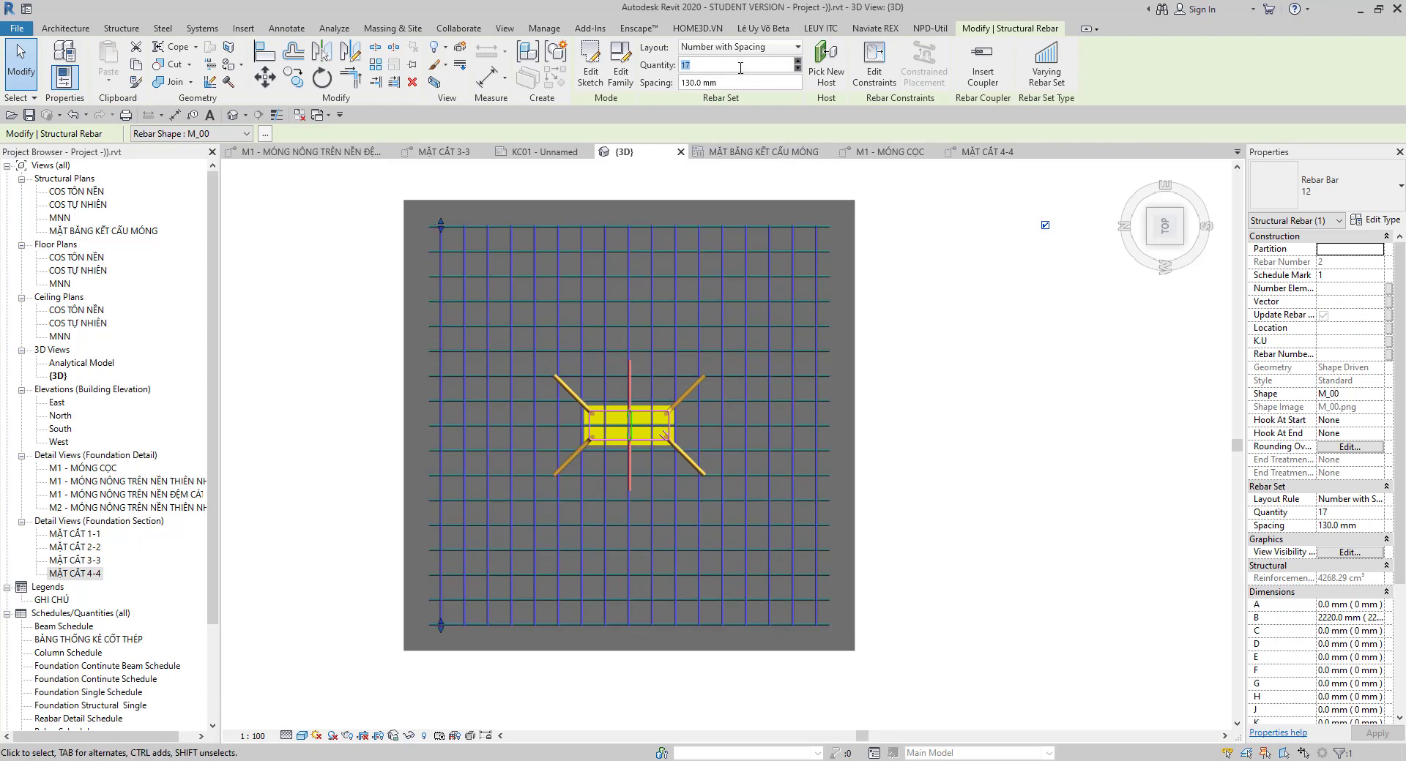
pyautogui.press('Return')
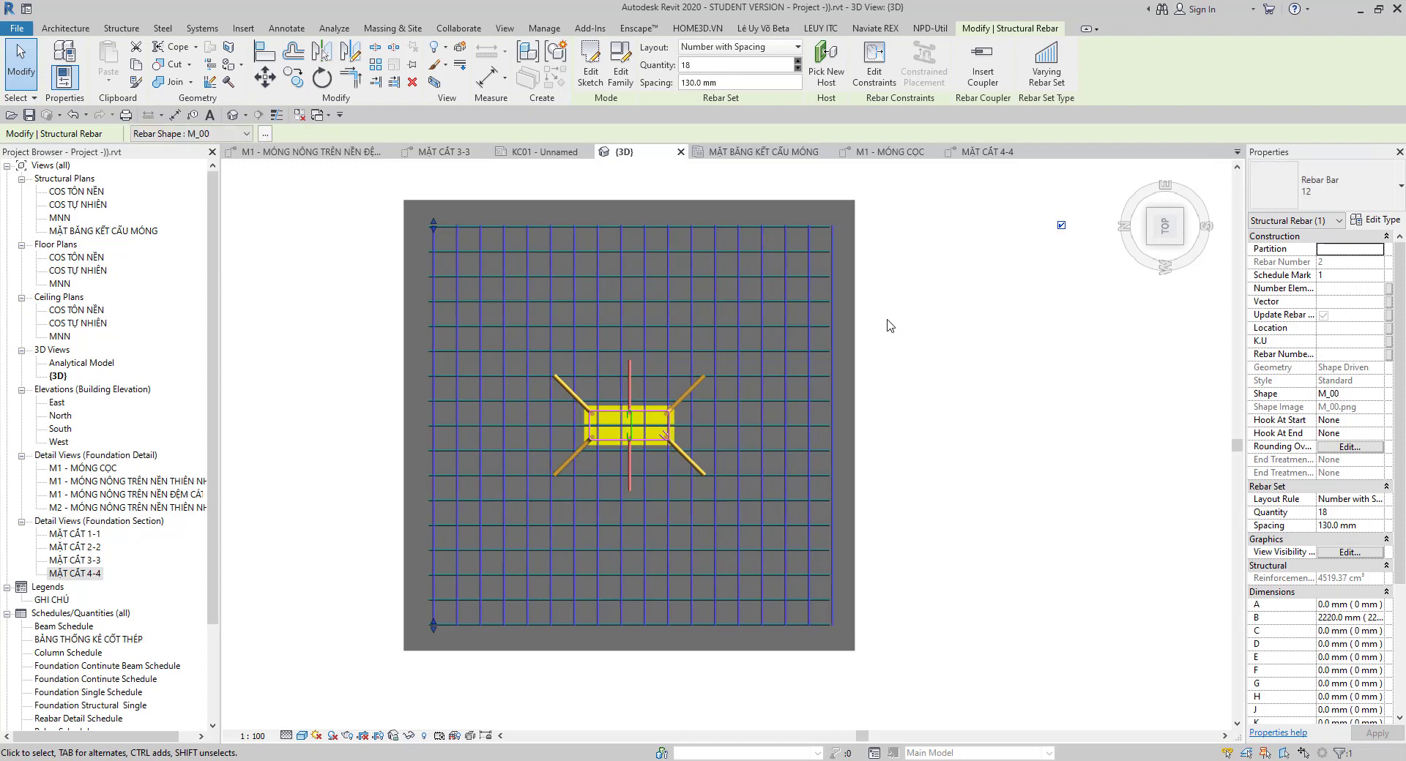
pyautogui.scroll(2, 670, 243)
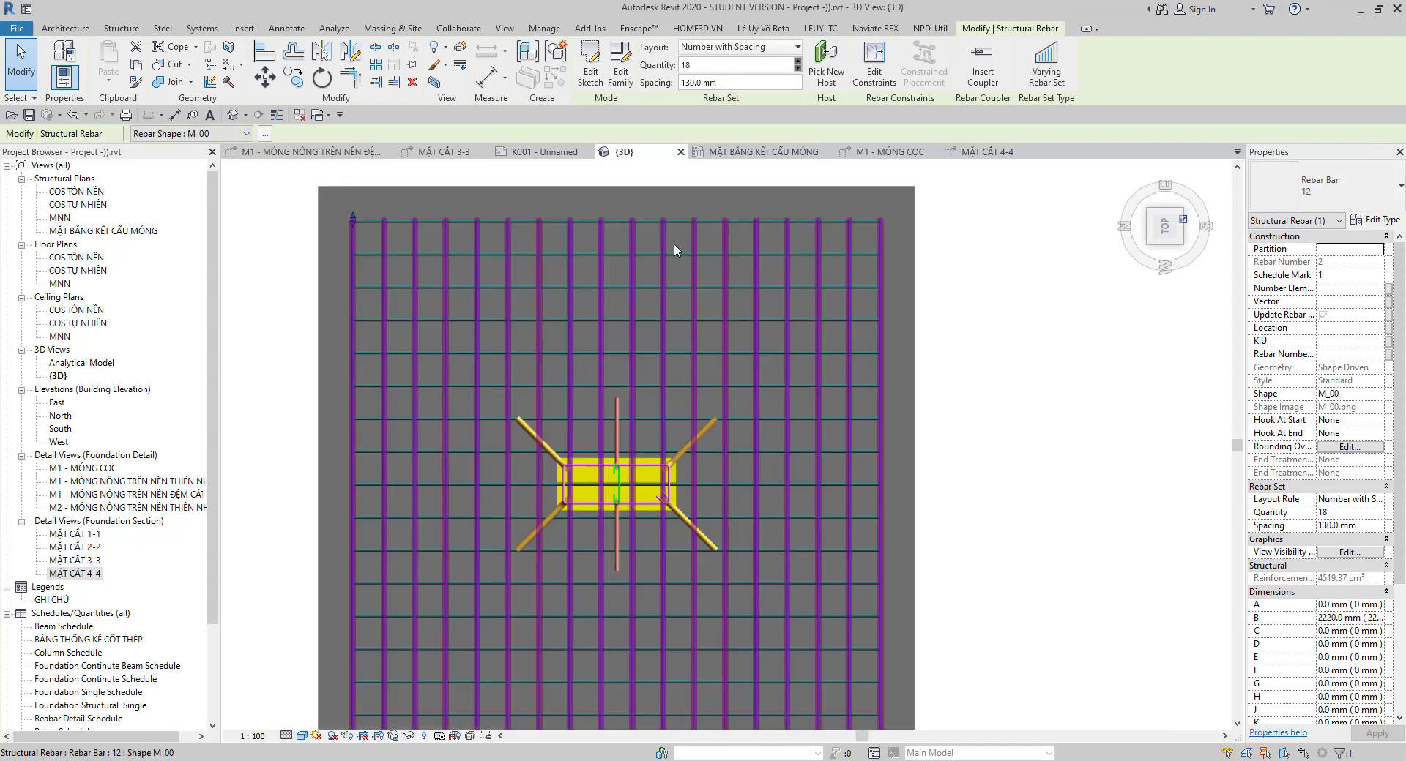
pyautogui.scroll(-2, 703, 265)
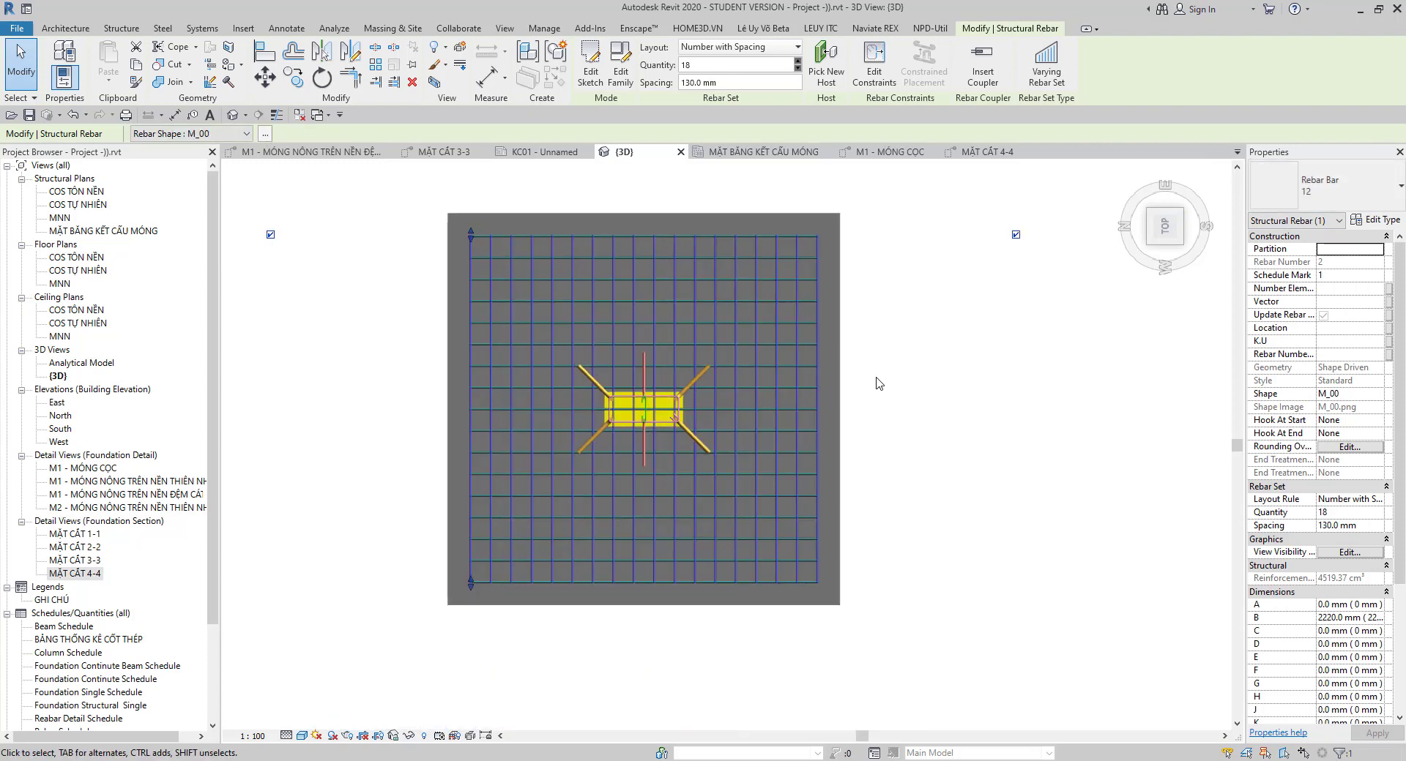
pyautogui.keyDown('shift'); pyautogui.moveTo(878, 384); pyautogui.dragTo(939, 418, button='middle'); pyautogui.keyUp('shift')
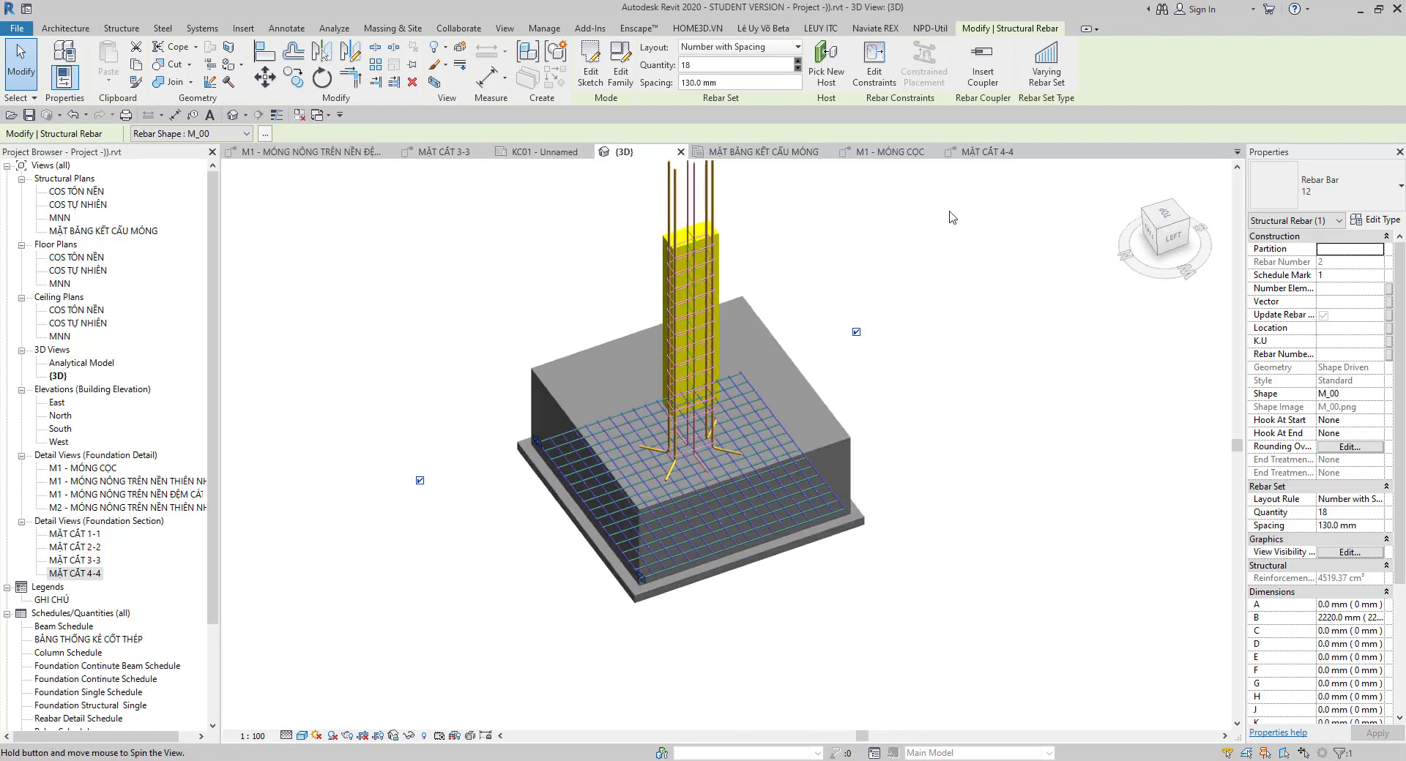
pyautogui.click(939, 418)
pyautogui.scroll(5, 747, 547)
pyautogui.moveTo(991, 552)
pyautogui.keyDown('shift'); pyautogui.mouseDown(button='middle')
pyautogui.moveTo(892, 605)
pyautogui.moveTo(997, 505)
pyautogui.moveTo(834, 572)
pyautogui.mouseUp(button='middle'); pyautogui.keyUp('shift')
# Filter the selection to Structural Rebar and set its Partition to 'M1 - MÓNG CỌC'.
pyautogui.moveTo(962, 653); pyautogui.dragTo(864, 473)
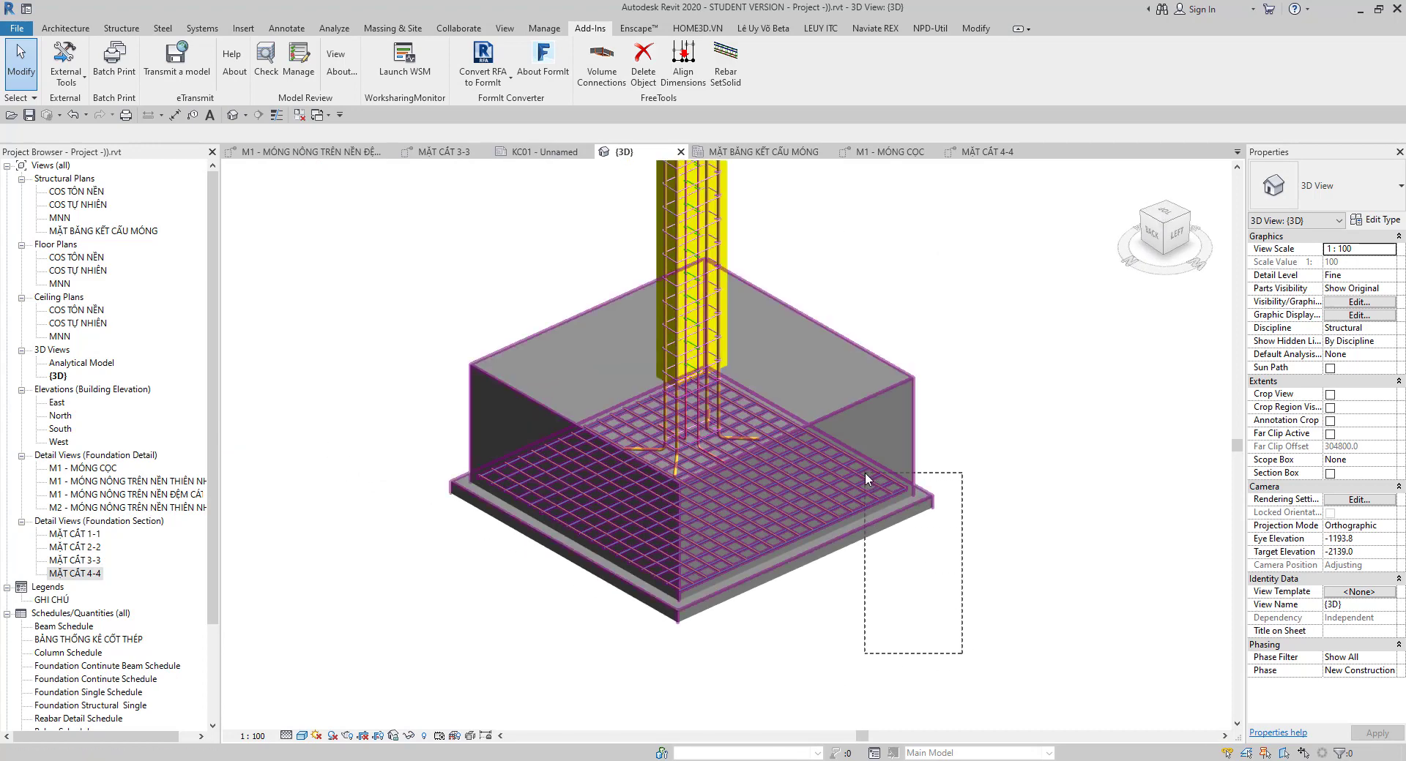
pyautogui.click(589, 60)
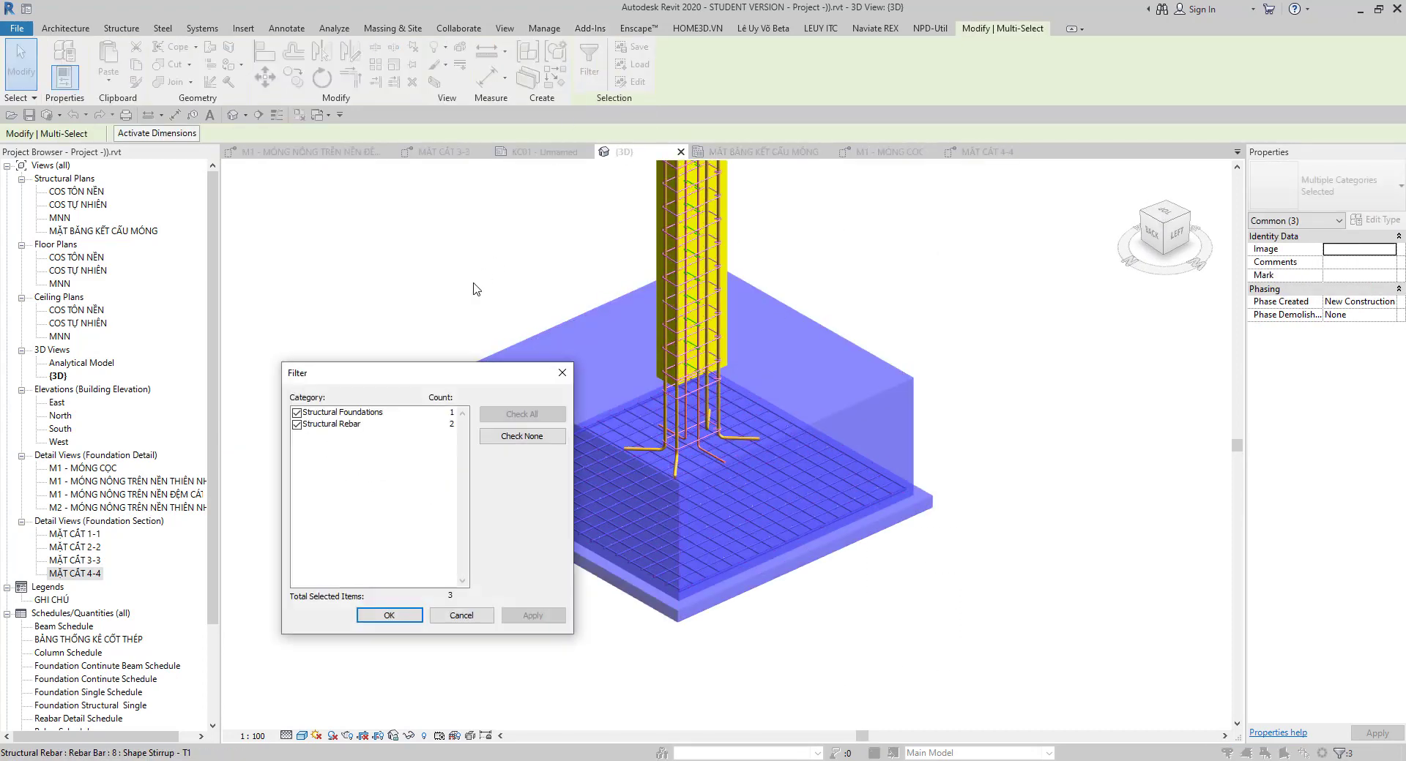
pyautogui.click(297, 413)
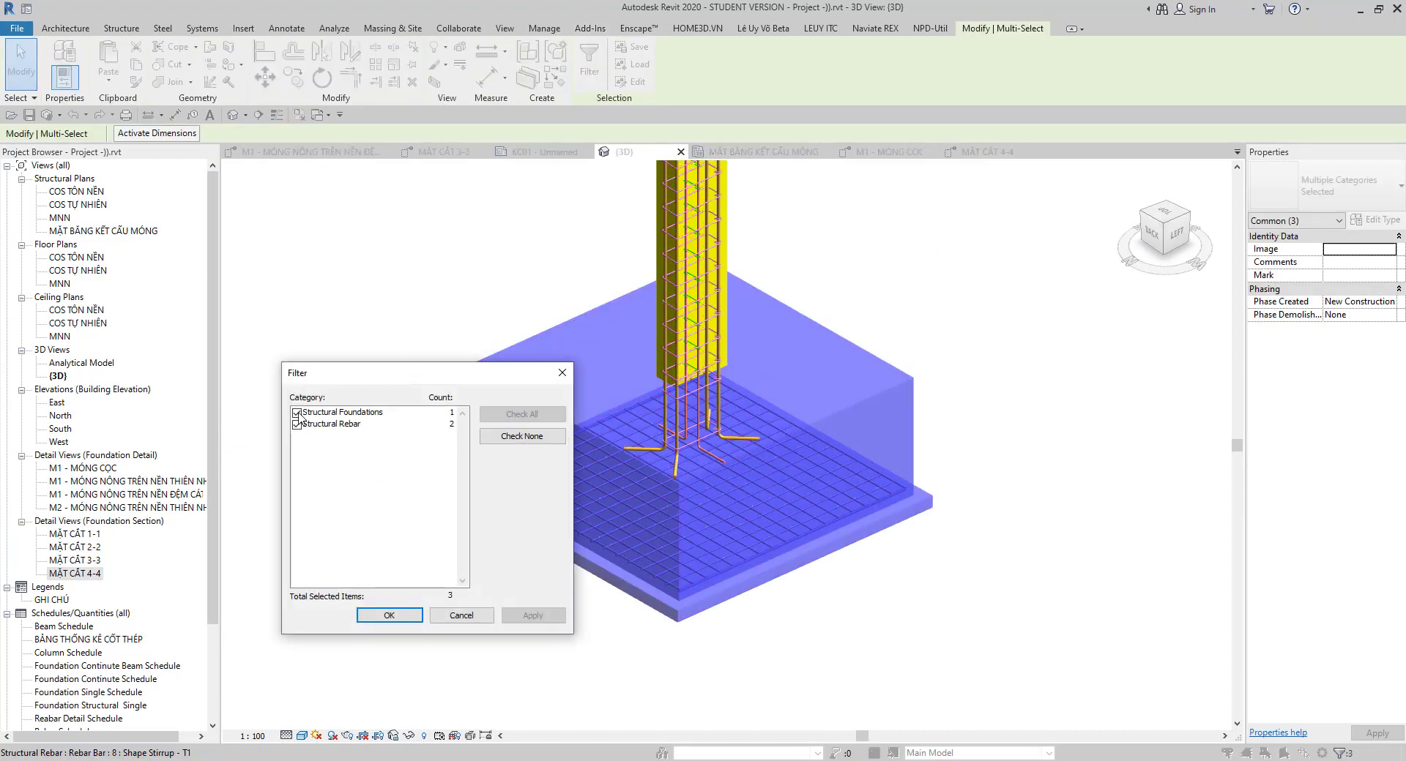
pyautogui.click(388, 616)
pyautogui.click(1351, 249)
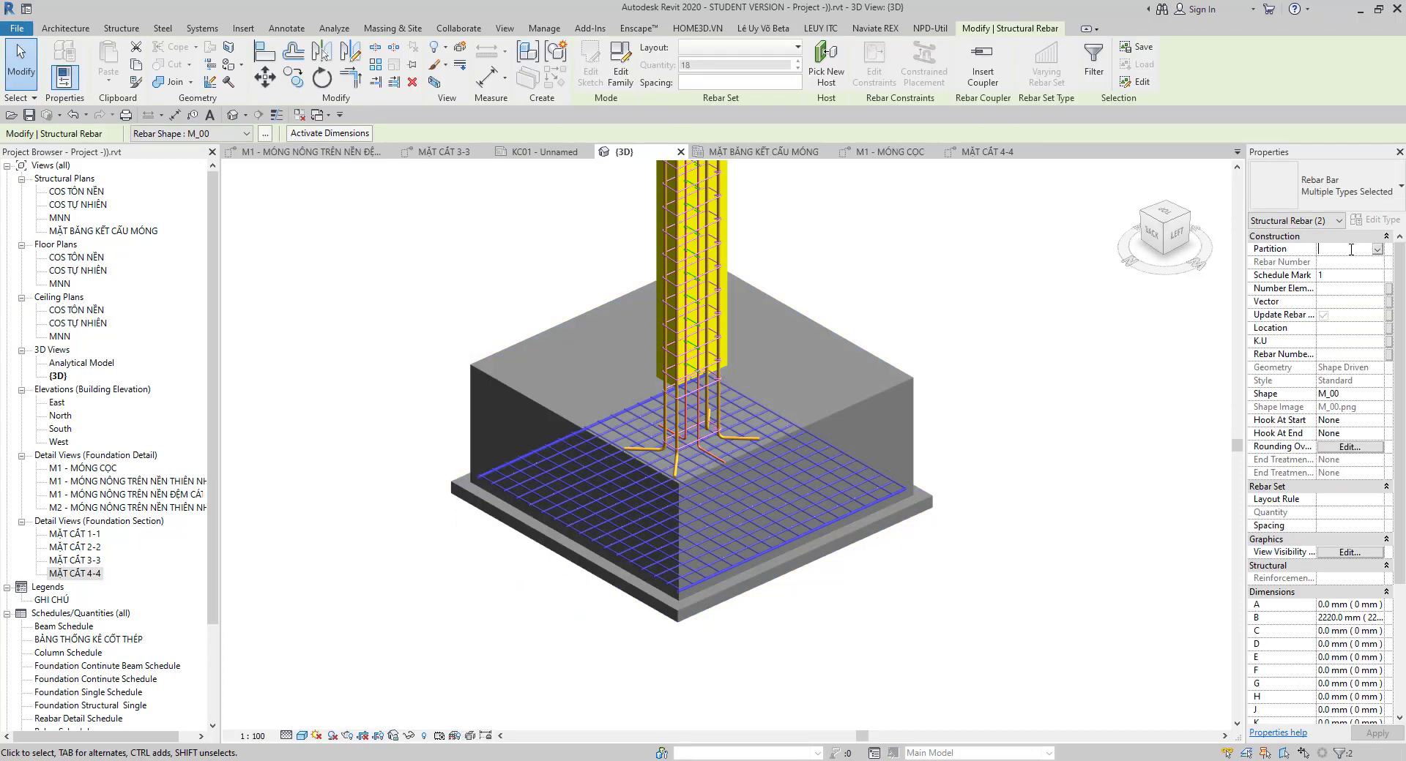
pyautogui.write('M1-')
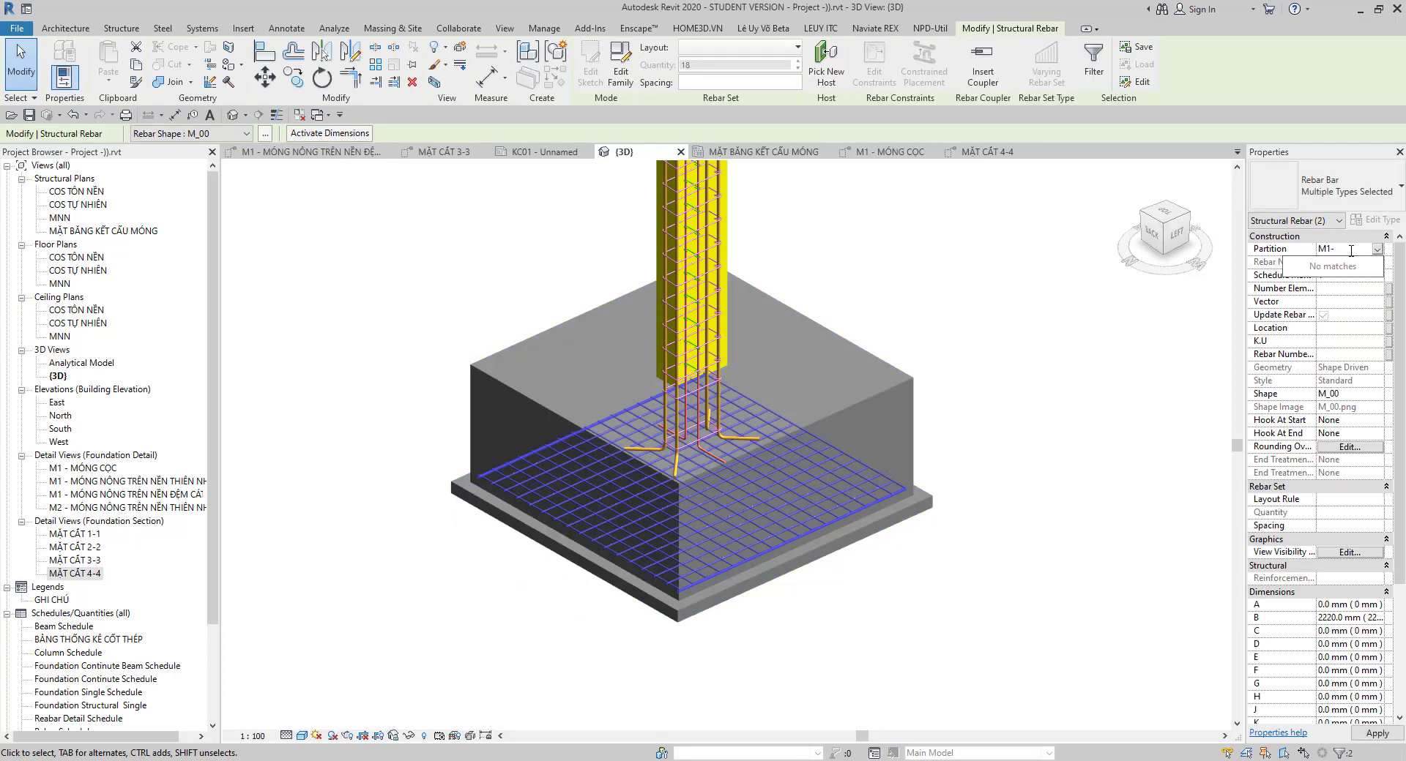
pyautogui.press('BackSpace')
pyautogui.write('- MONG')
pyautogui.write(' COC')
pyautogui.press('Return')
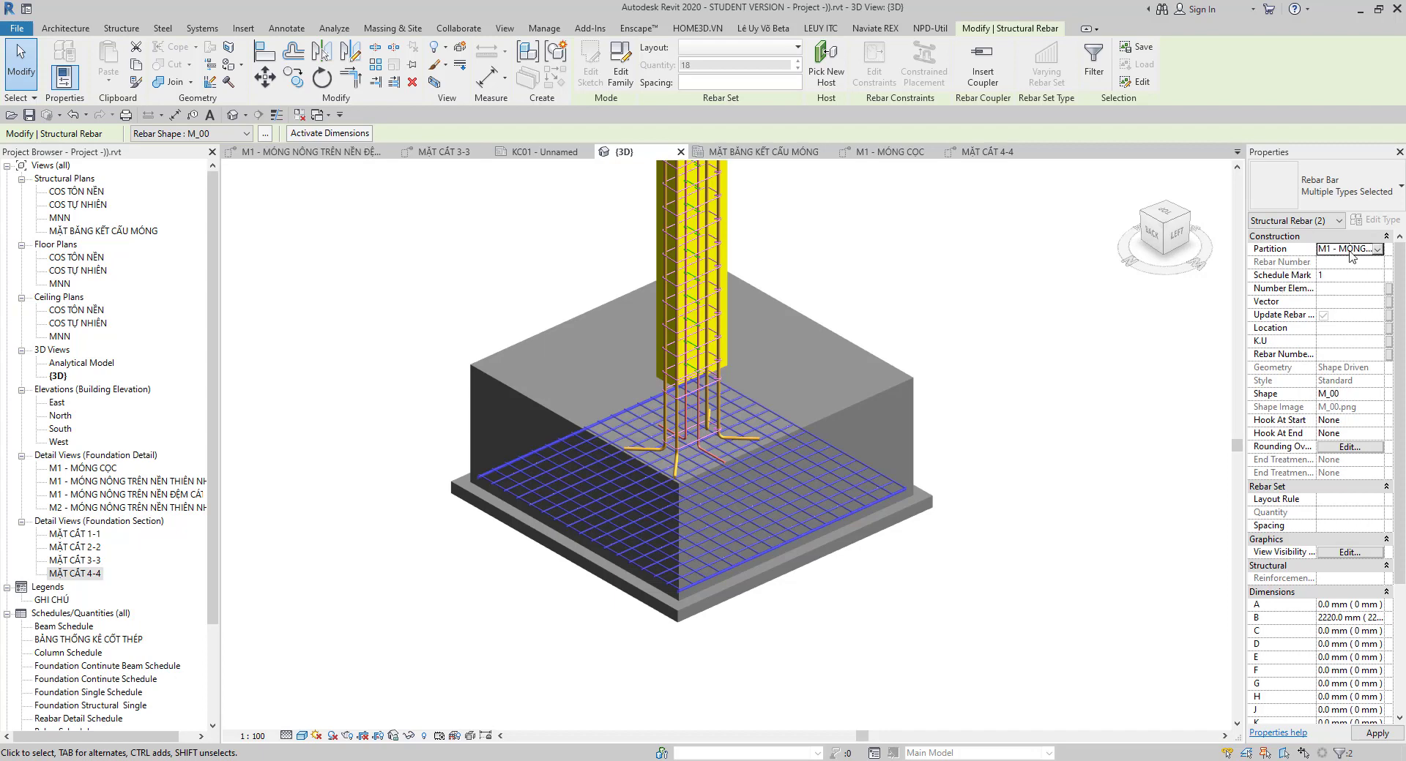
pyautogui.click(1029, 340)
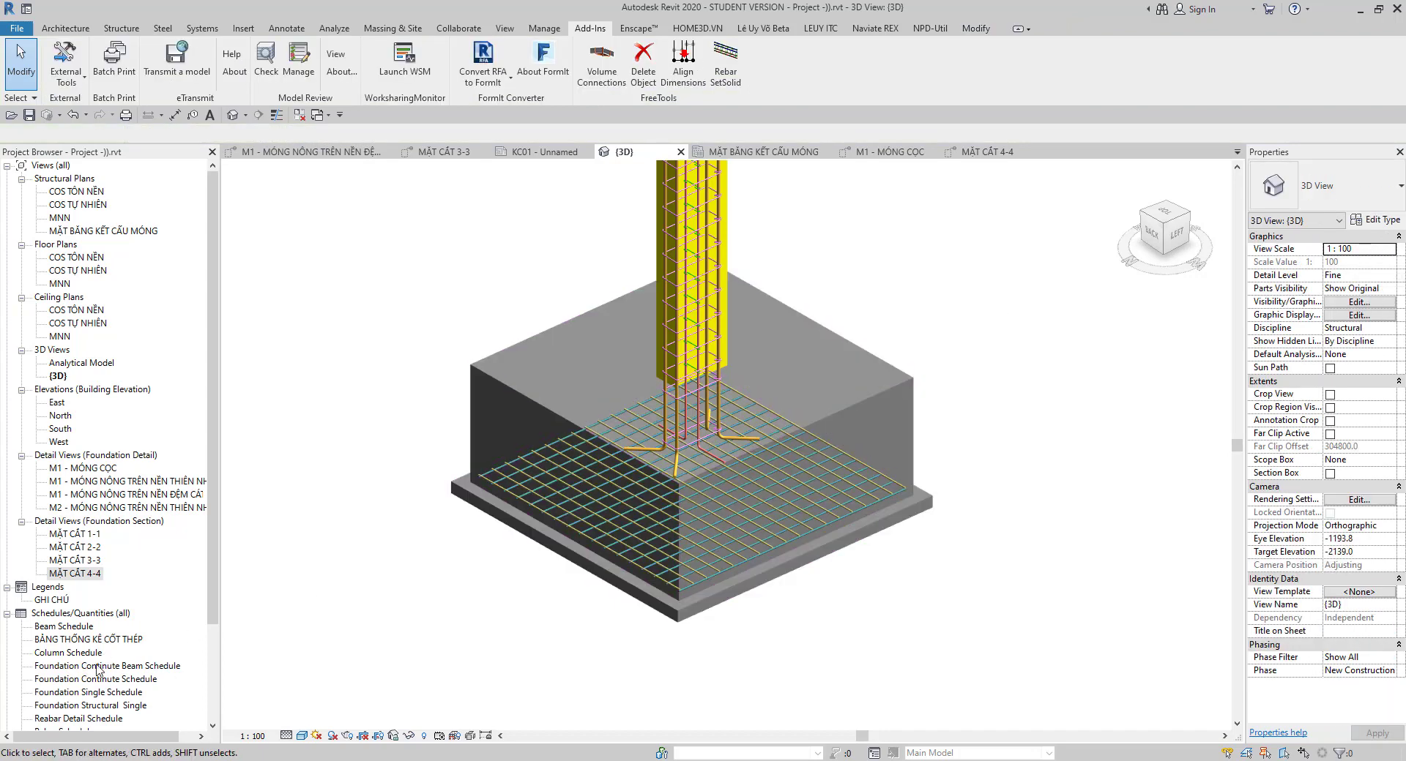
# Open the BẢNG THỐNG KÊ CỐT THÉP schedule from the Project Browser.
pyautogui.scroll(-2, 98, 670)
pyautogui.scroll(-1, 108, 695)
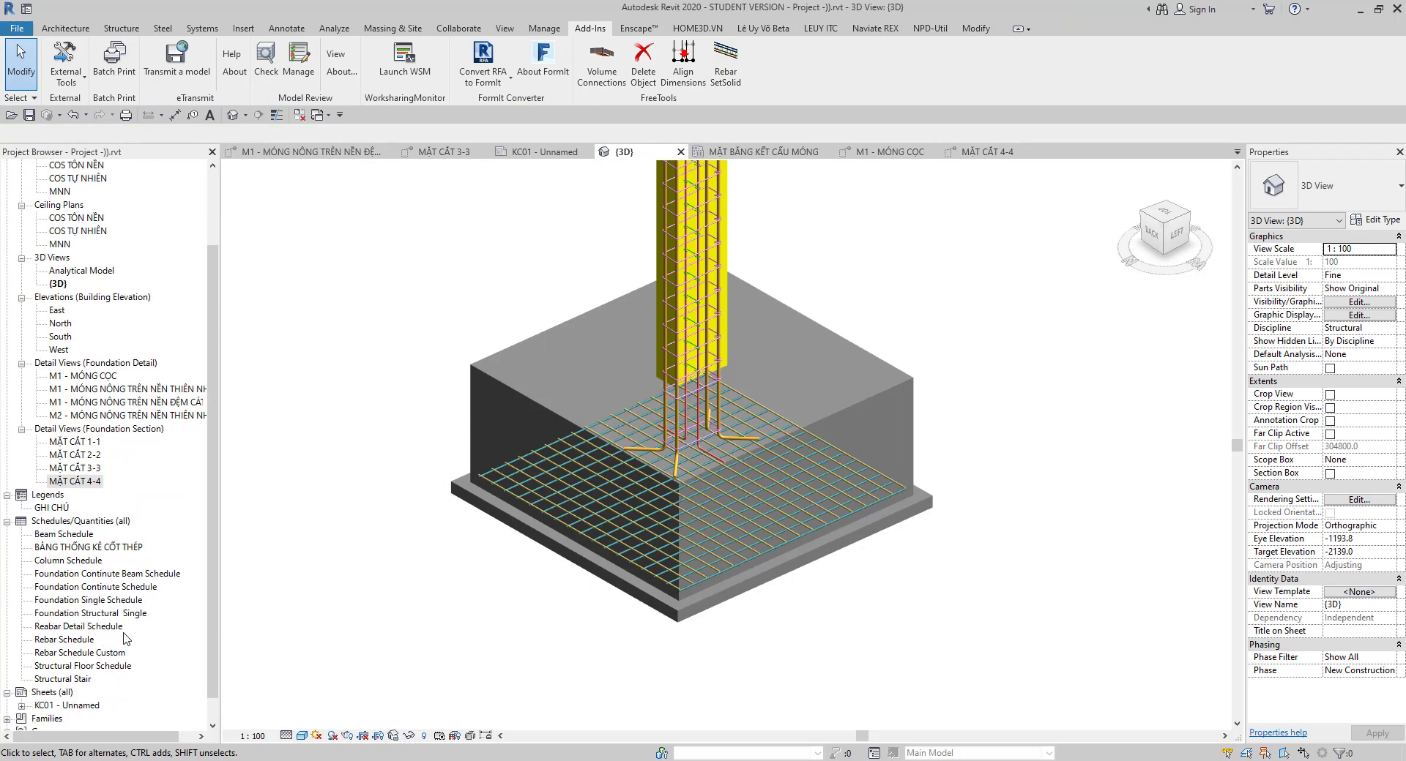
pyautogui.doubleClick(94, 548)
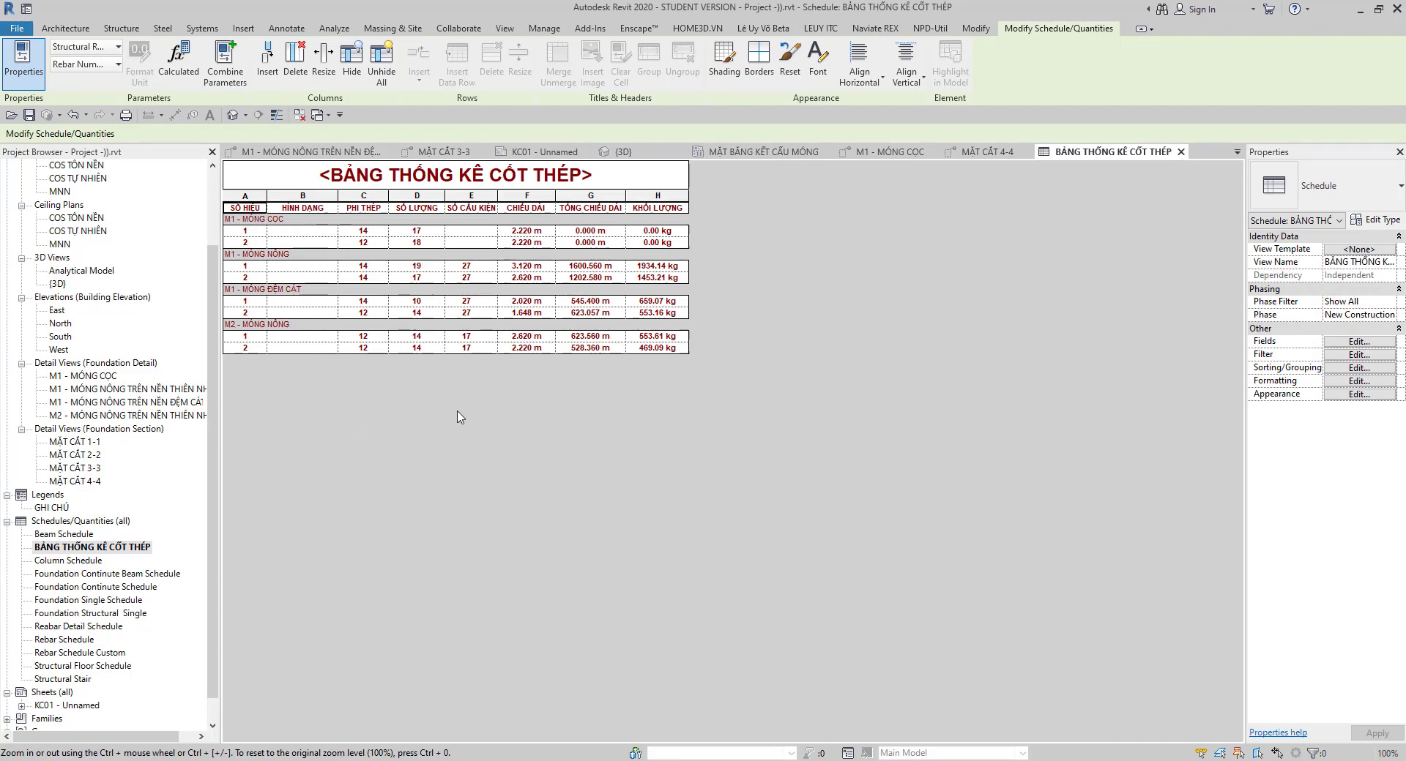
# Enter SỐ CẤU KIỆN 1 for the M1 - MÓNG ĐỆM CÁT and M1 - MÓNG CỌC rows.
pyautogui.click(481, 233)
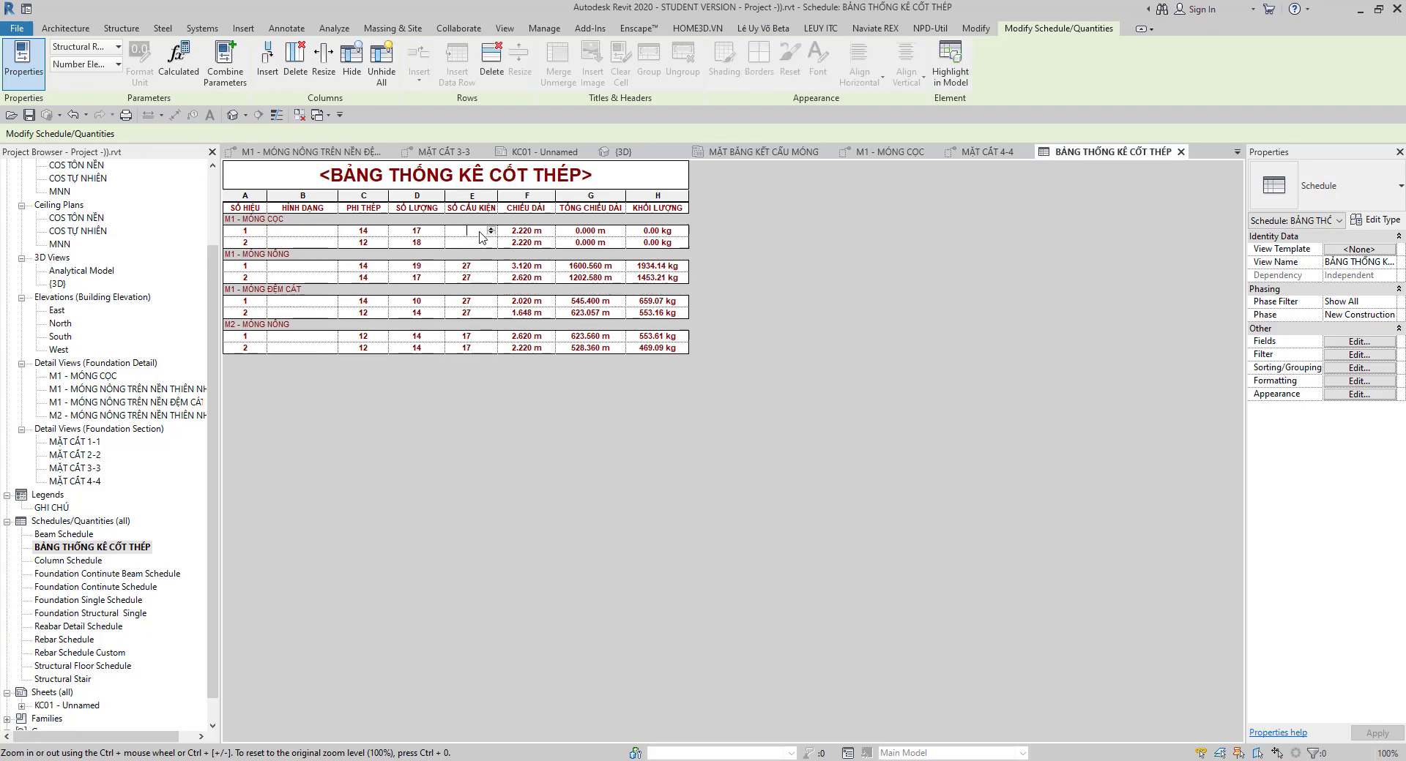
pyautogui.click(481, 337)
pyautogui.click(479, 350)
pyautogui.click(480, 346)
pyautogui.click(481, 302)
pyautogui.click(477, 315)
pyautogui.write('1')
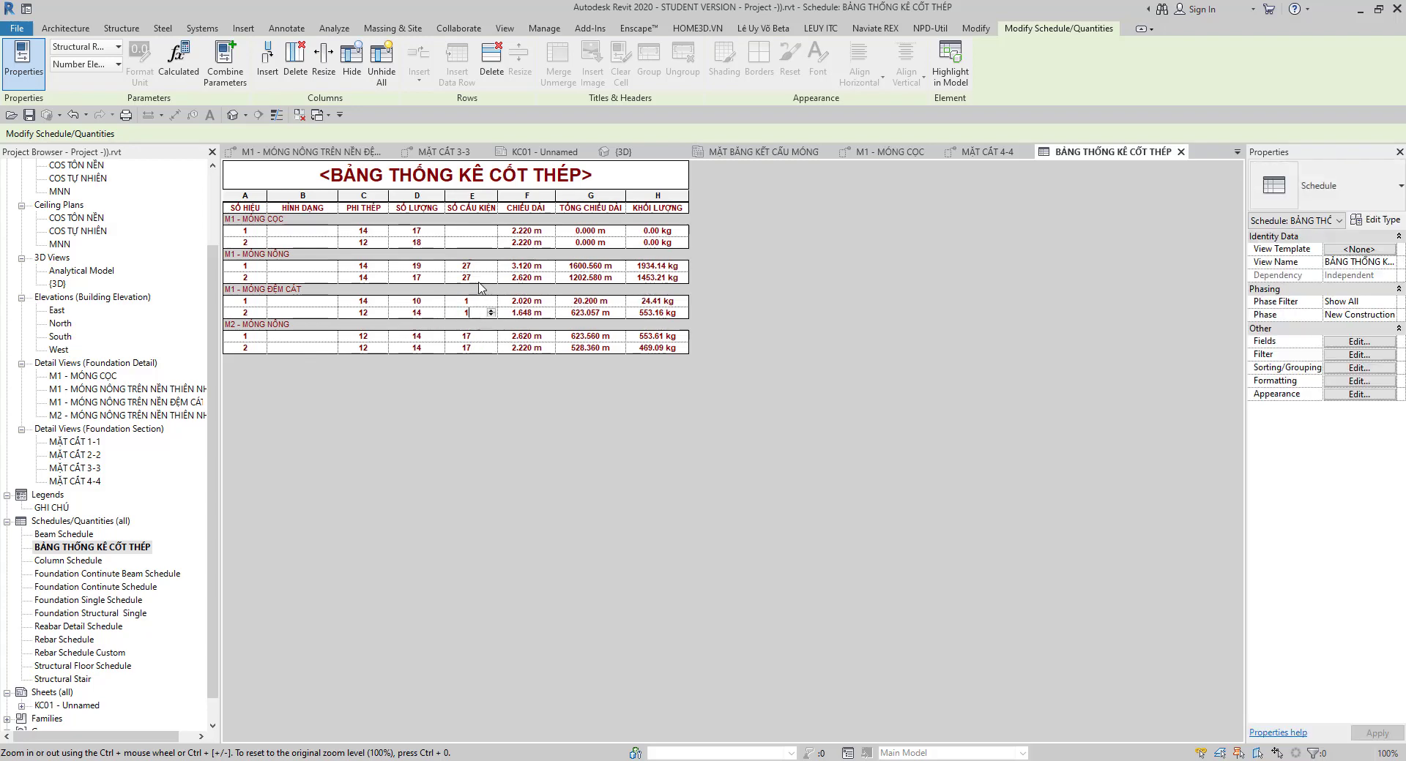
pyautogui.click(467, 243)
pyautogui.write('1')
pyautogui.click(469, 232)
pyautogui.write('1')
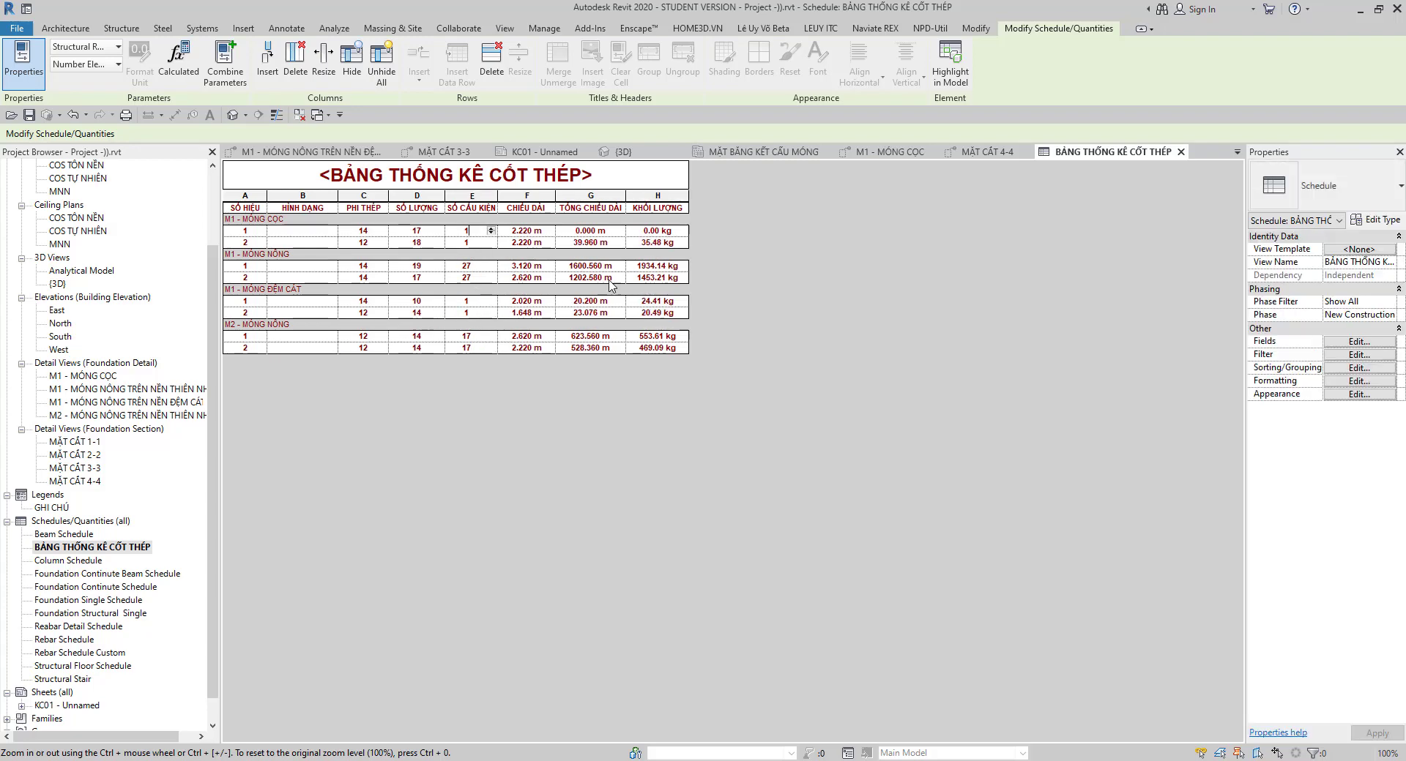
pyautogui.press('Return')
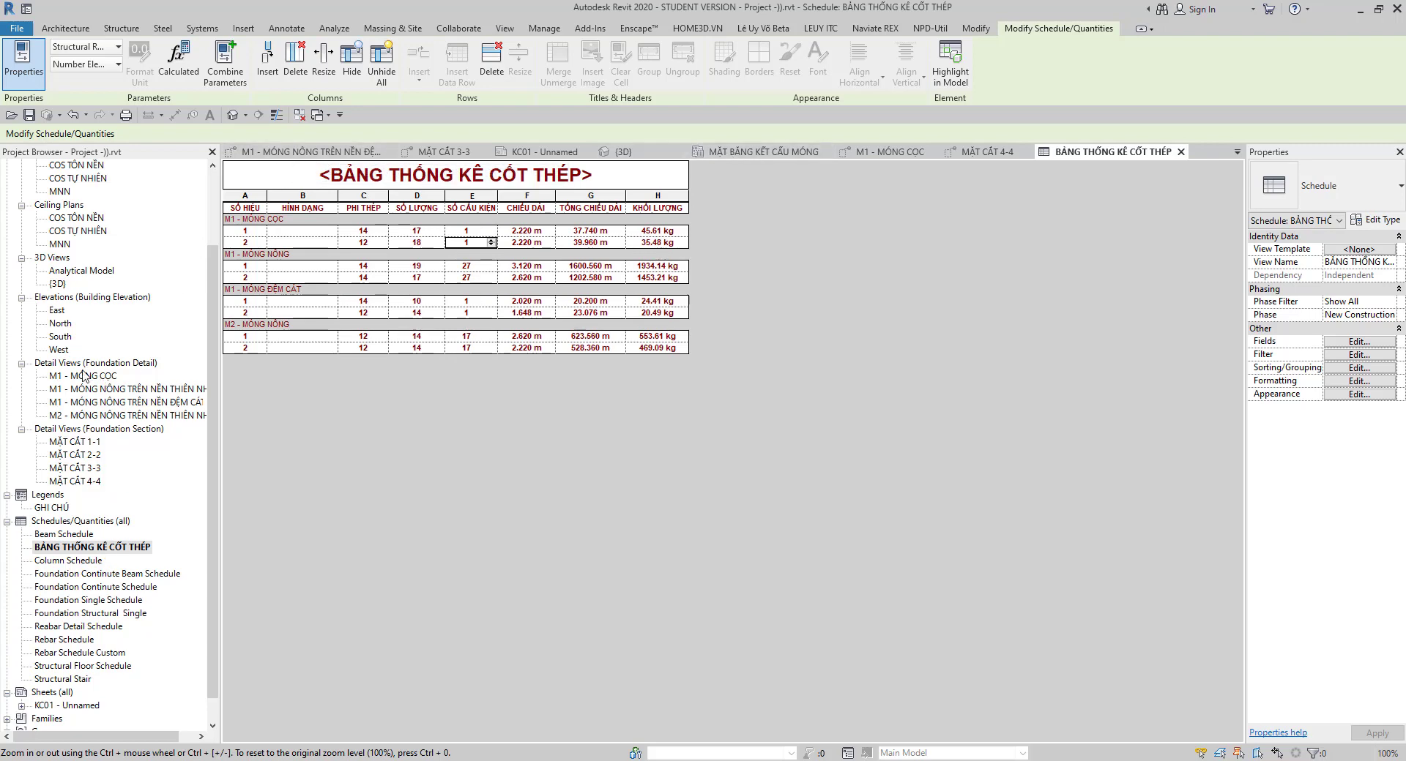
# Open sheet KC01 - Unnamed from the Project Browser's Sheets list.
pyautogui.scroll(2, 82, 476)
pyautogui.scroll(2, 82, 513)
pyautogui.scroll(-3, 81, 585)
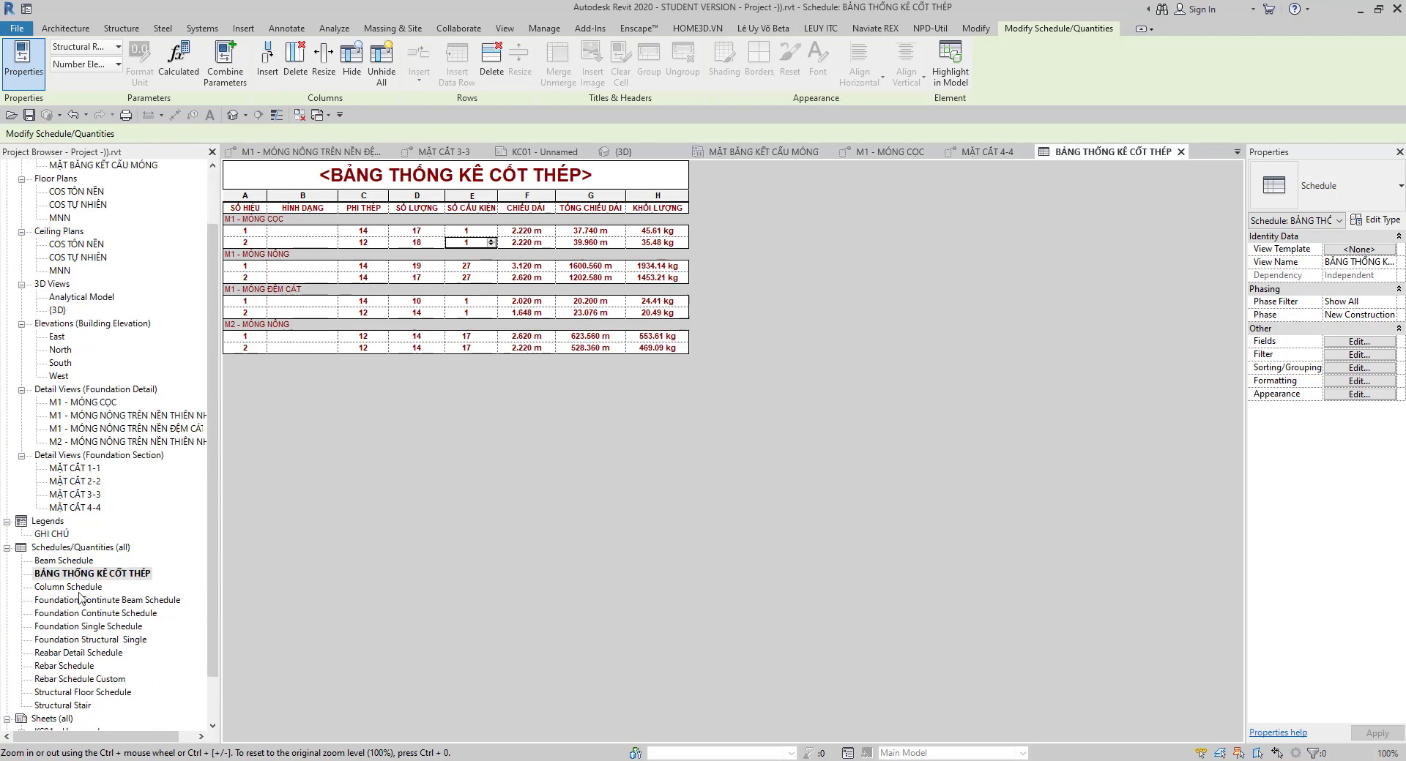
pyautogui.scroll(-4, 79, 598)
pyautogui.doubleClick(69, 679)
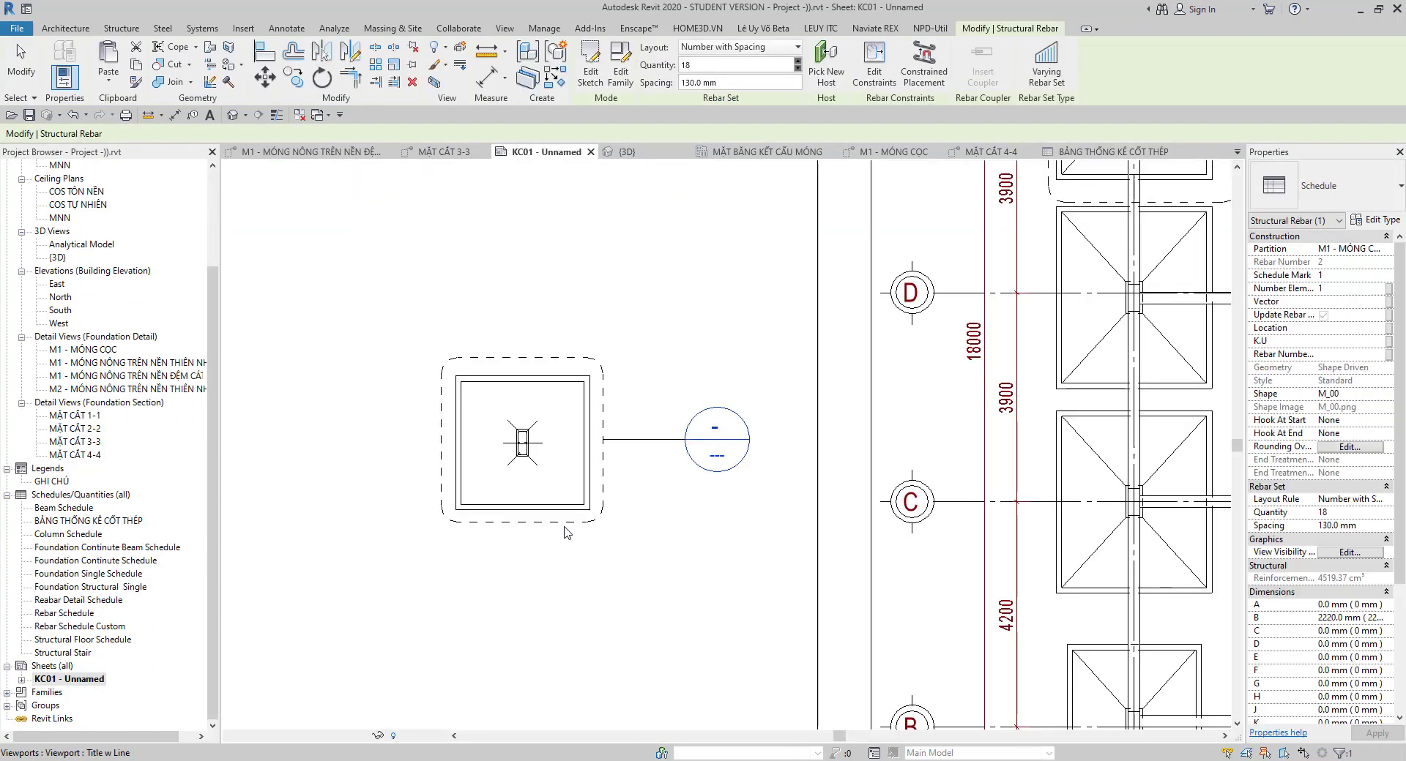
# Zoom out to see the whole sheet, clear the rebar selection, and select the foundation plan viewport.
pyautogui.scroll(-2, 567, 533)
pyautogui.scroll(-2, 527, 439)
pyautogui.scroll(-2, 483, 352)
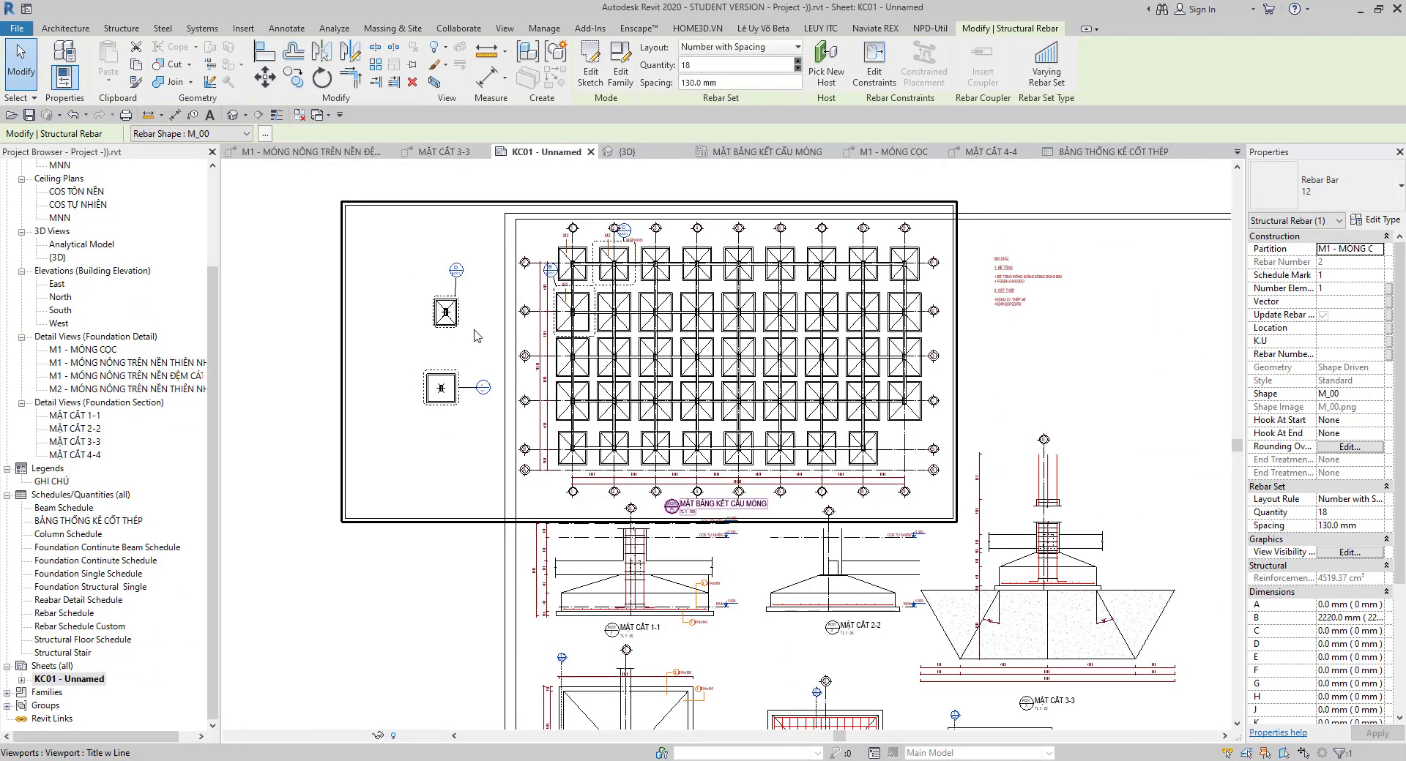
pyautogui.click(388, 568)
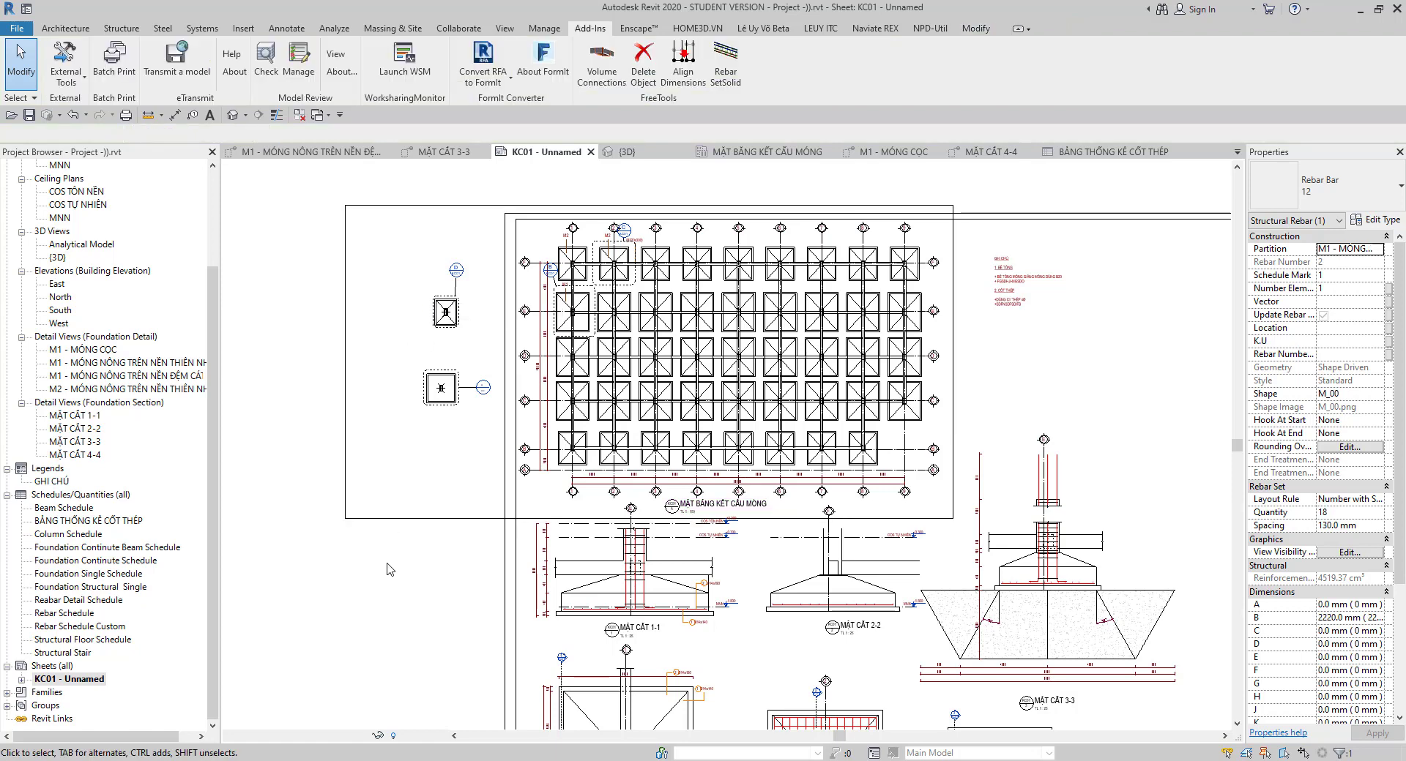
pyautogui.scroll(-1, 396, 562)
pyautogui.scroll(-1, 396, 562)
pyautogui.click(449, 352)
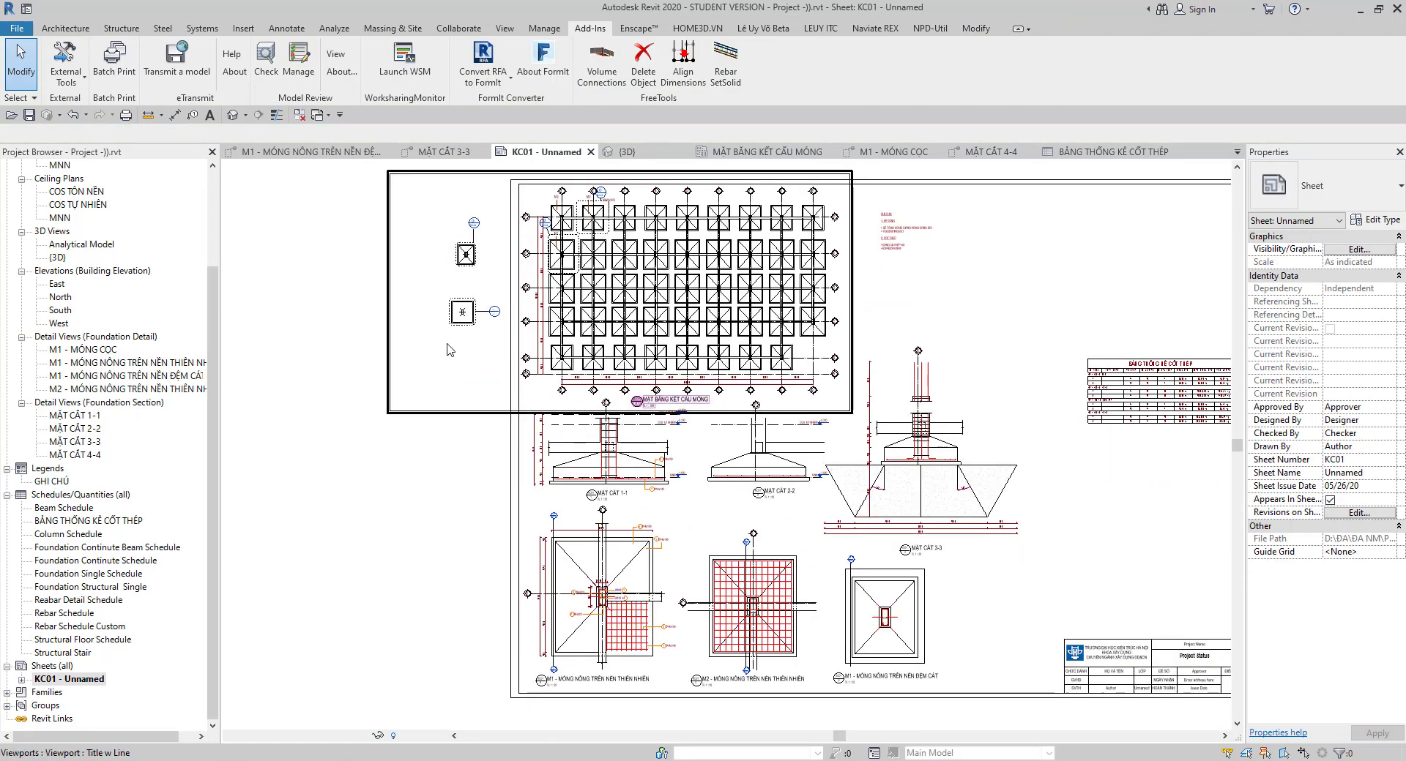
# Pull in the foundation plan's crop boundary and turn off Crop Region Visible.
pyautogui.doubleClick(449, 352)
pyautogui.moveTo(449, 353); pyautogui.dragTo(419, 413, button='middle')
pyautogui.click(360, 352)
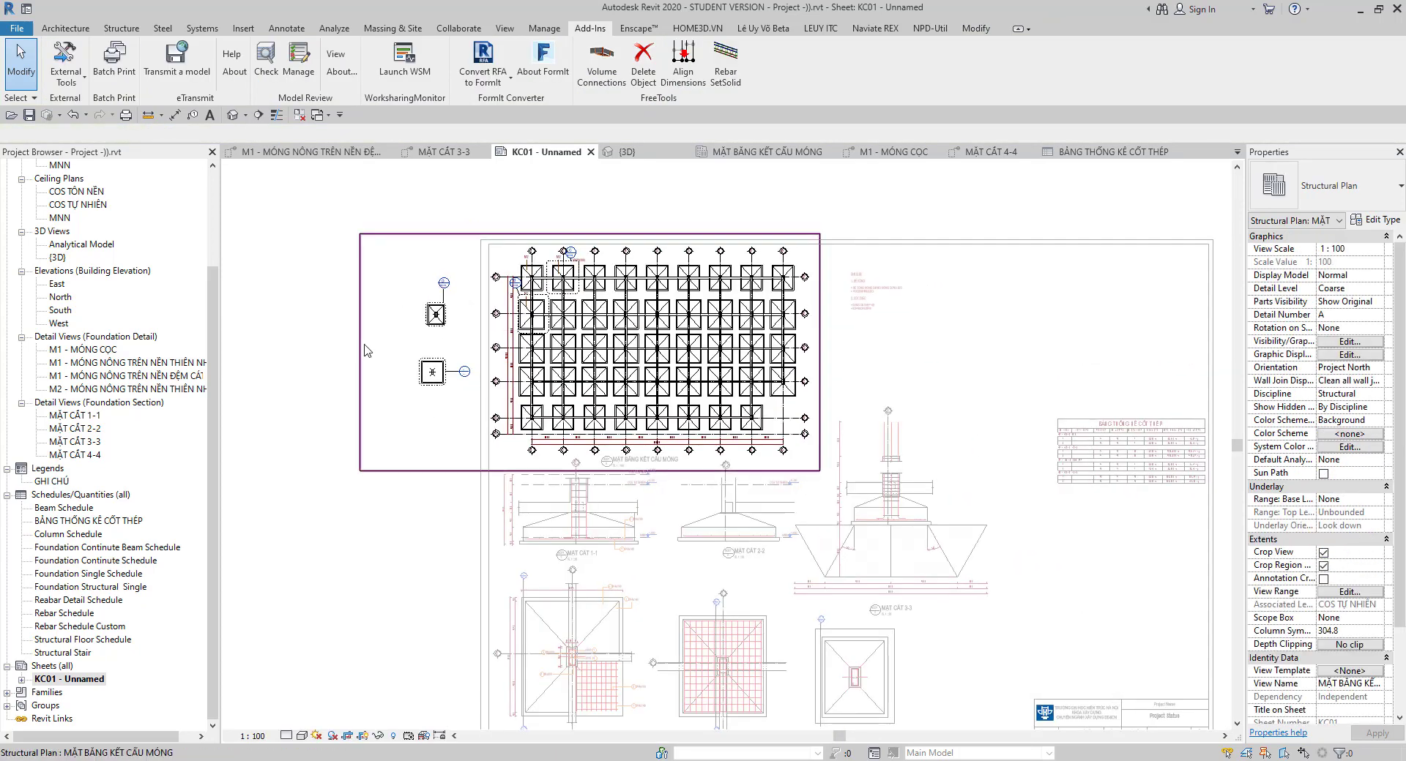
pyautogui.moveTo(360, 352); pyautogui.dragTo(499, 350)
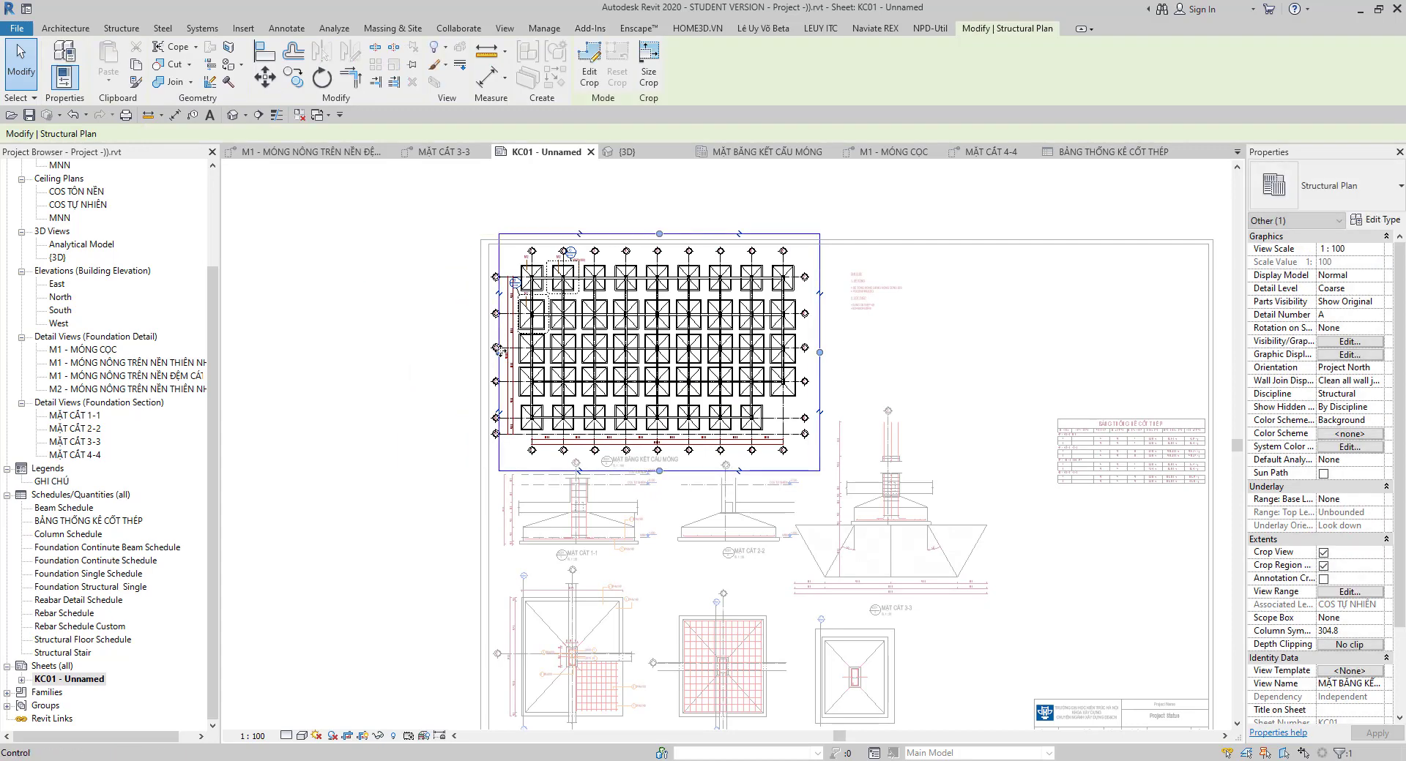
pyautogui.click(366, 737)
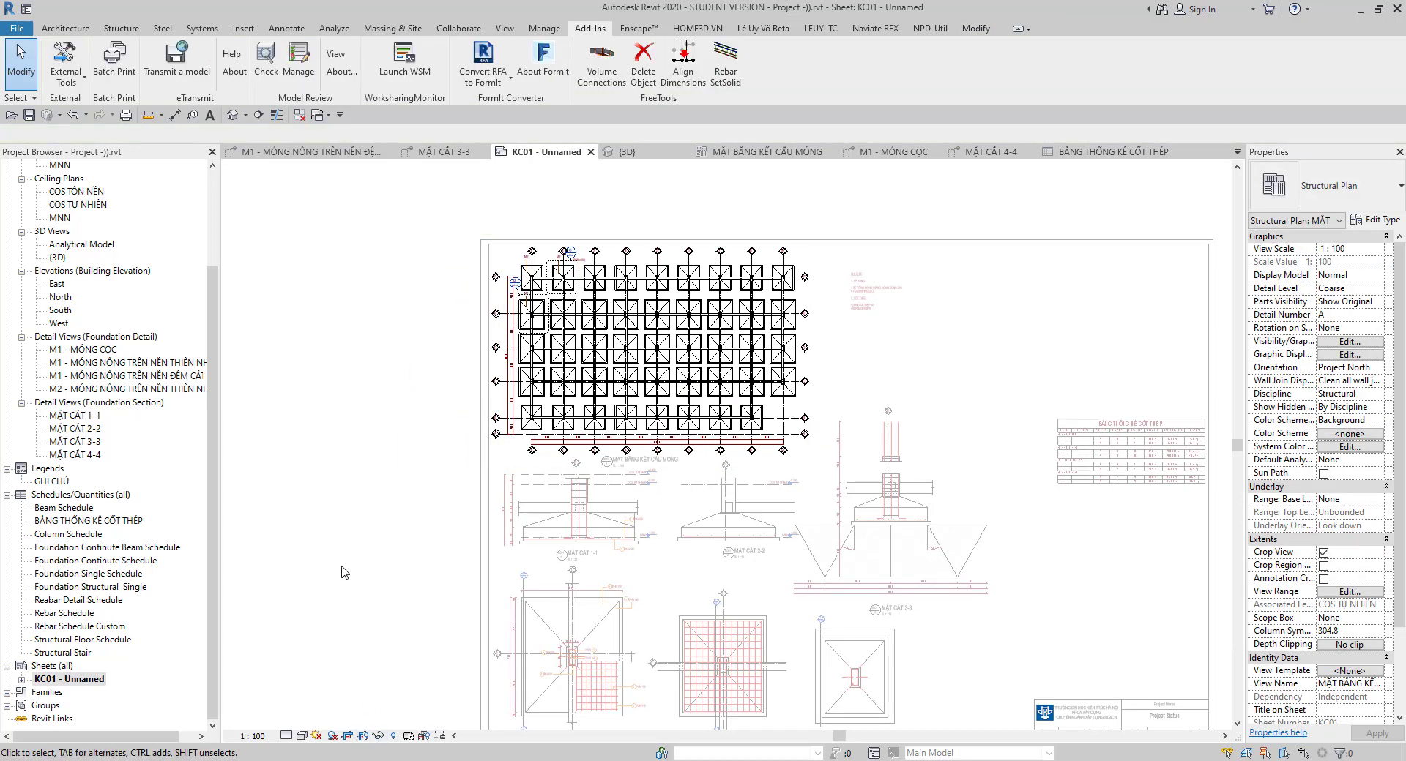
pyautogui.doubleClick(314, 517)
pyautogui.scroll(2, 508, 298)
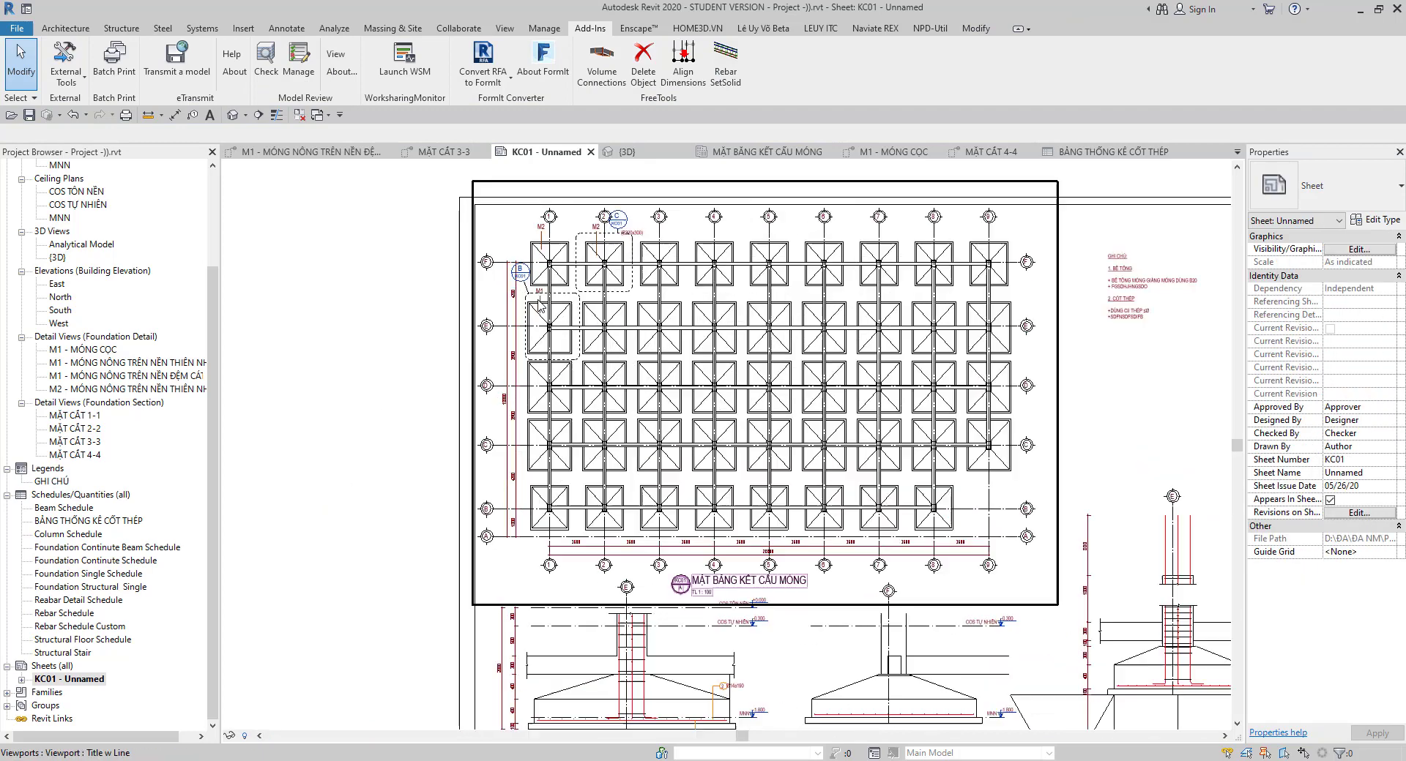
# Hide the Callouts annotation category in the foundation plan's Visibility/Graphics settings.
pyautogui.doubleClick(699, 356)
pyautogui.scroll(2, 656, 271)
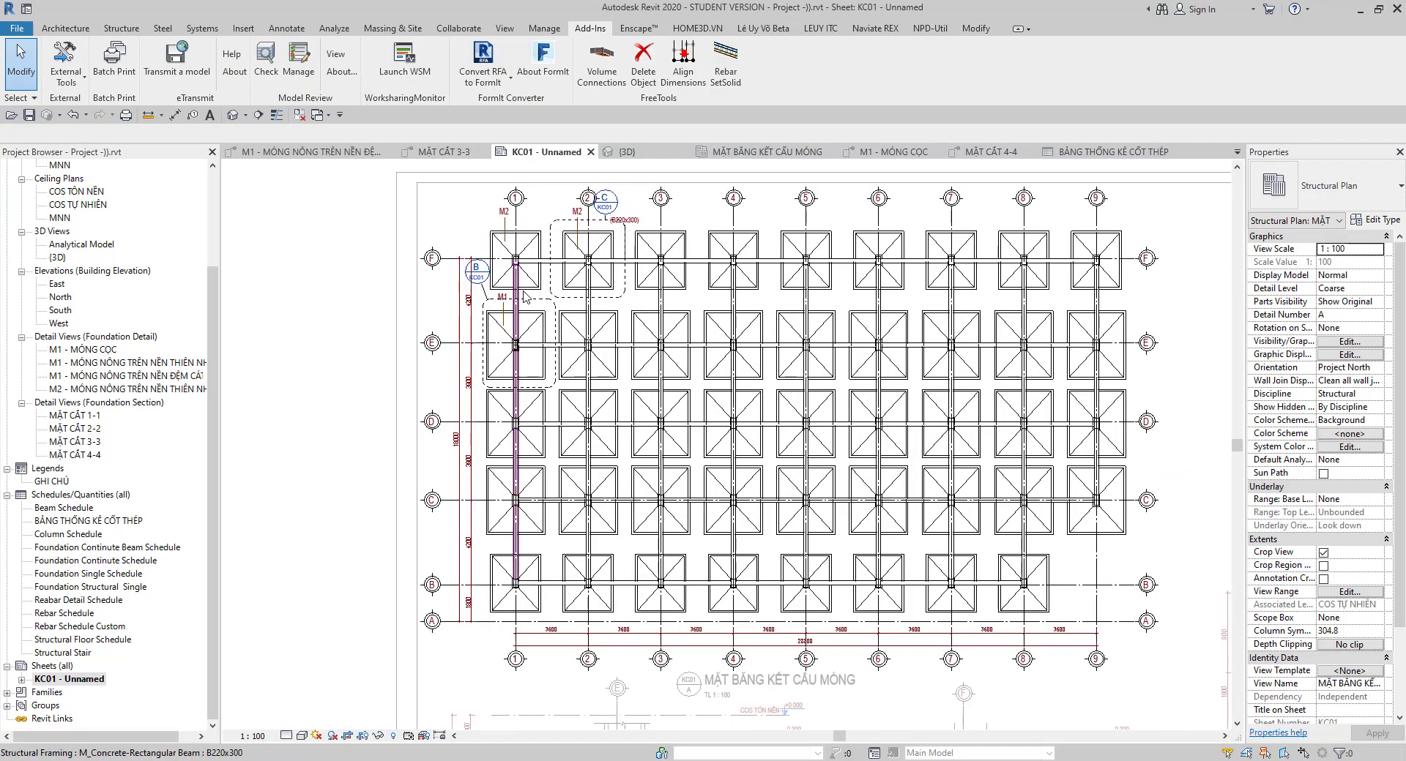
pyautogui.press('v')
pyautogui.press('g')
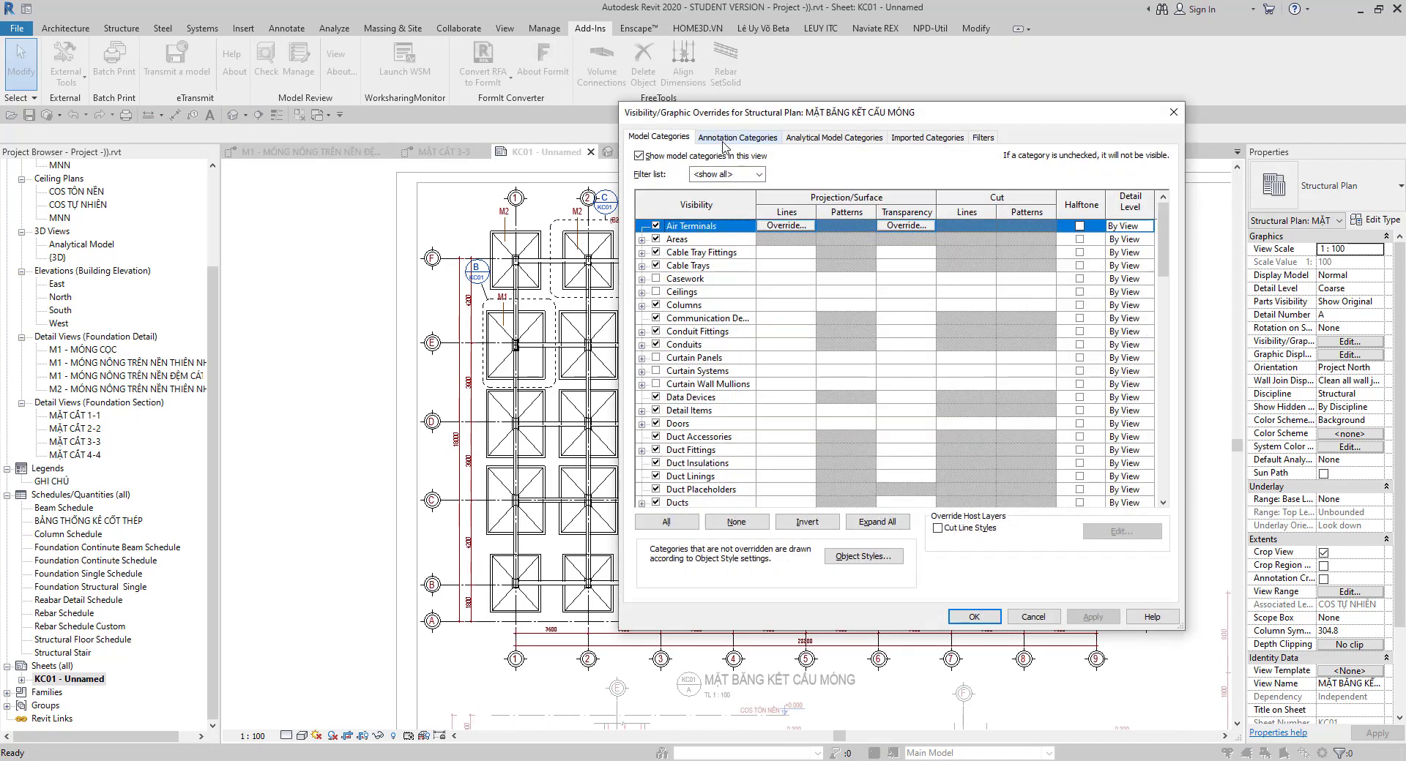
pyautogui.click(723, 140)
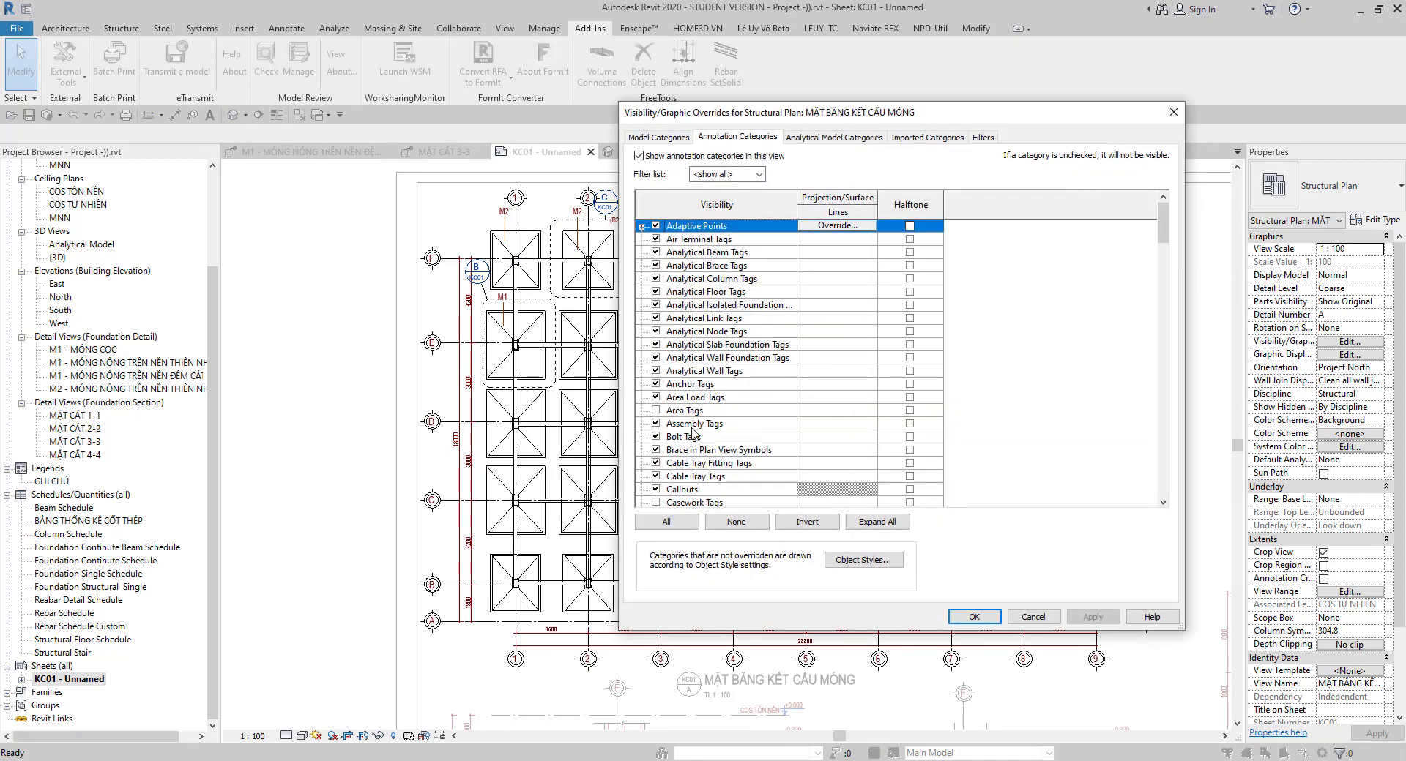
pyautogui.click(656, 489)
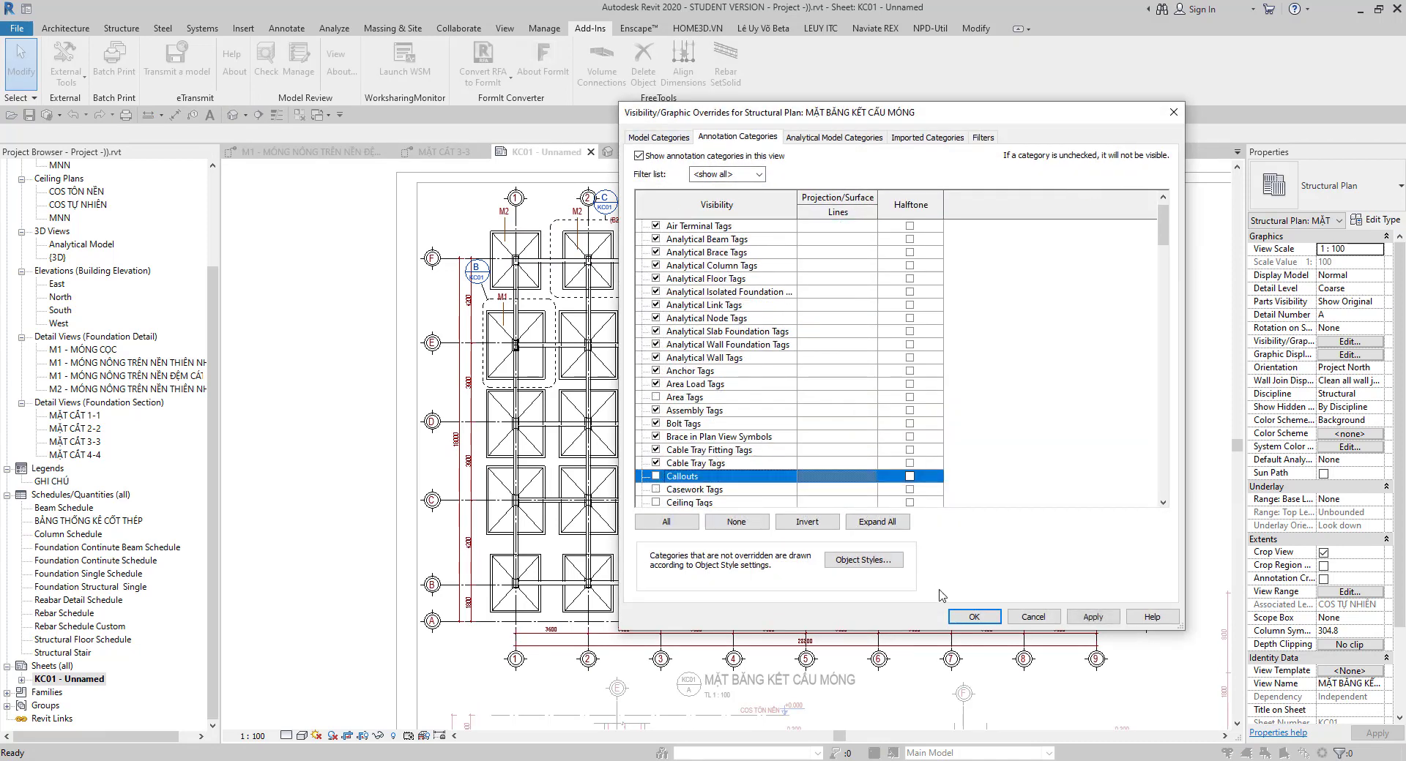
pyautogui.click(974, 616)
pyautogui.scroll(-2, 304, 480)
# Shift the section 2-2 viewport slightly left on the sheet.
pyautogui.scroll(-2, 304, 479)
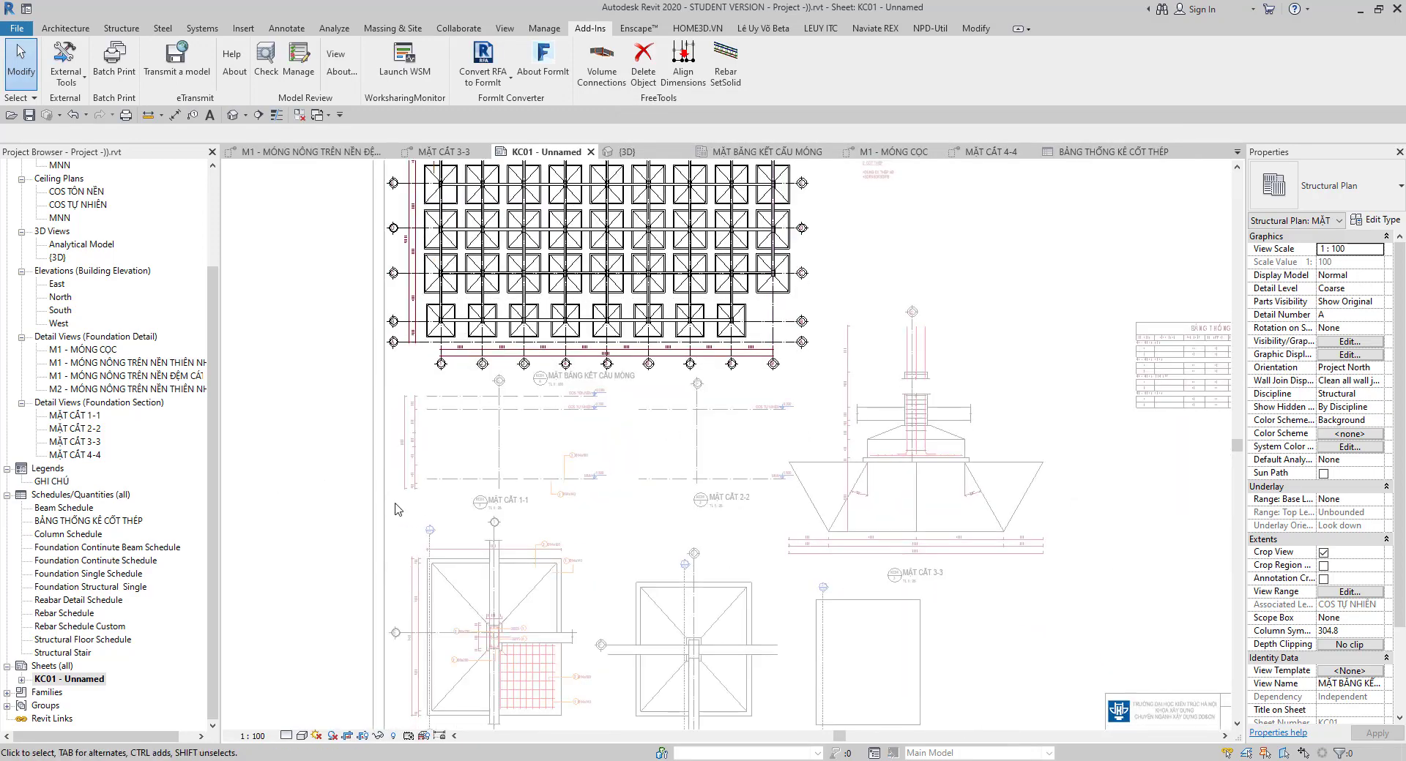
pyautogui.scroll(-2, 913, 564)
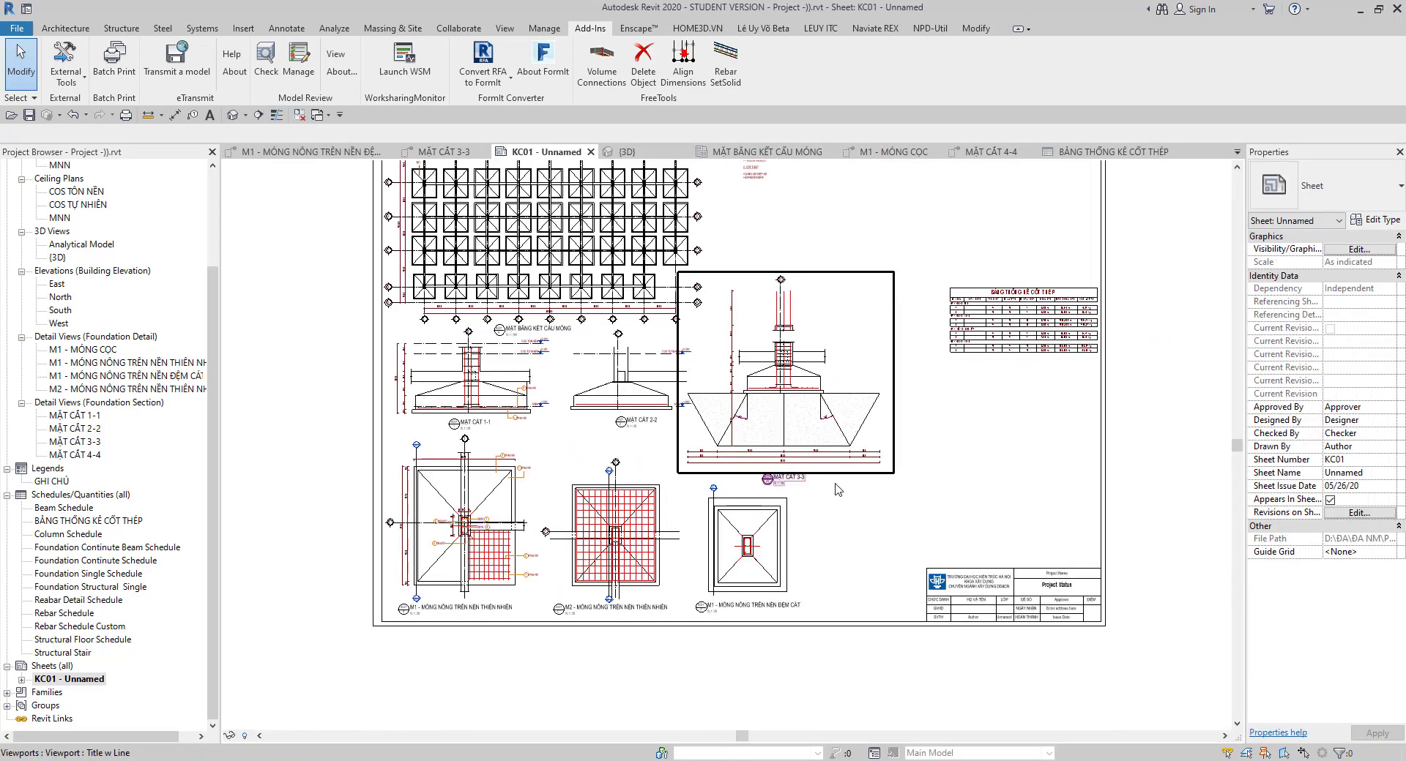
pyautogui.moveTo(913, 564); pyautogui.dragTo(884, 519, button='middle')
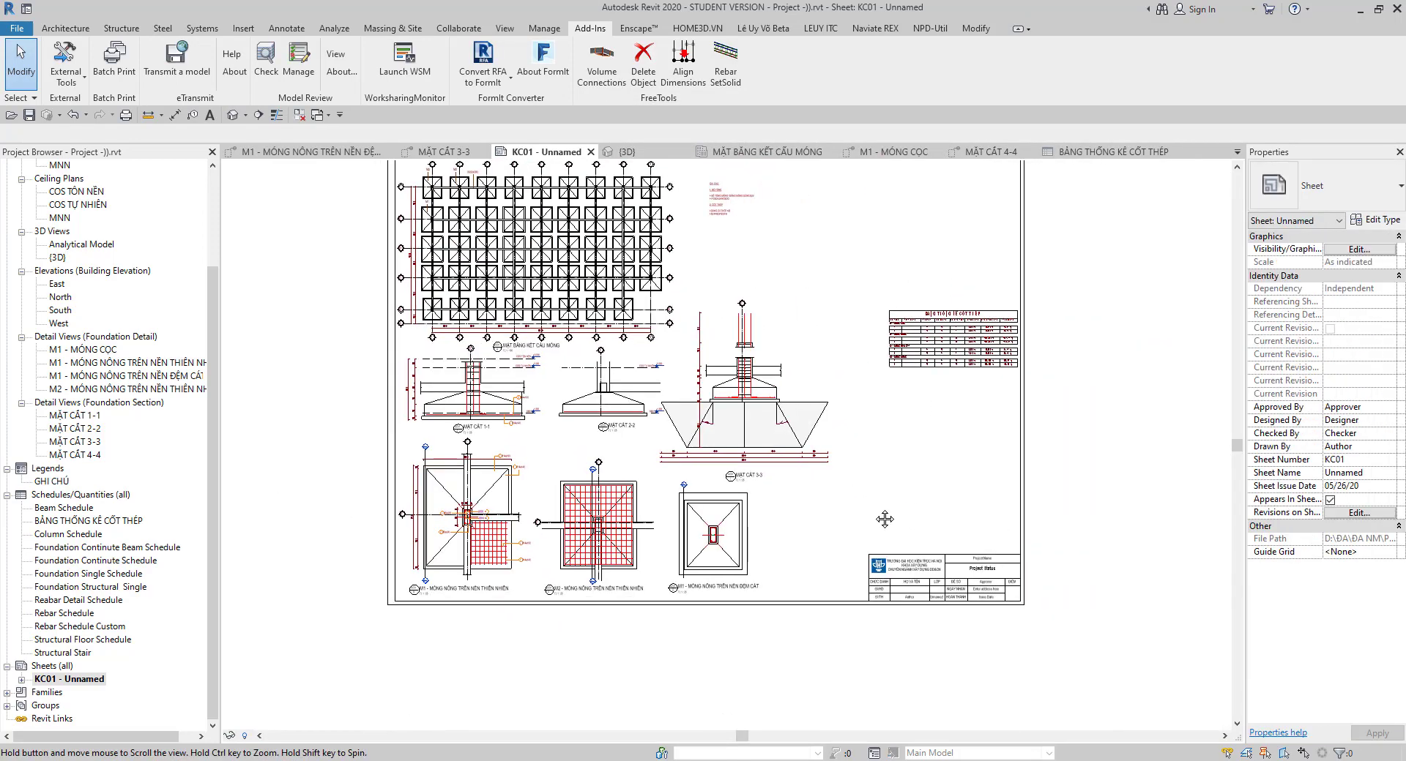
pyautogui.click(941, 355)
pyautogui.click(593, 395)
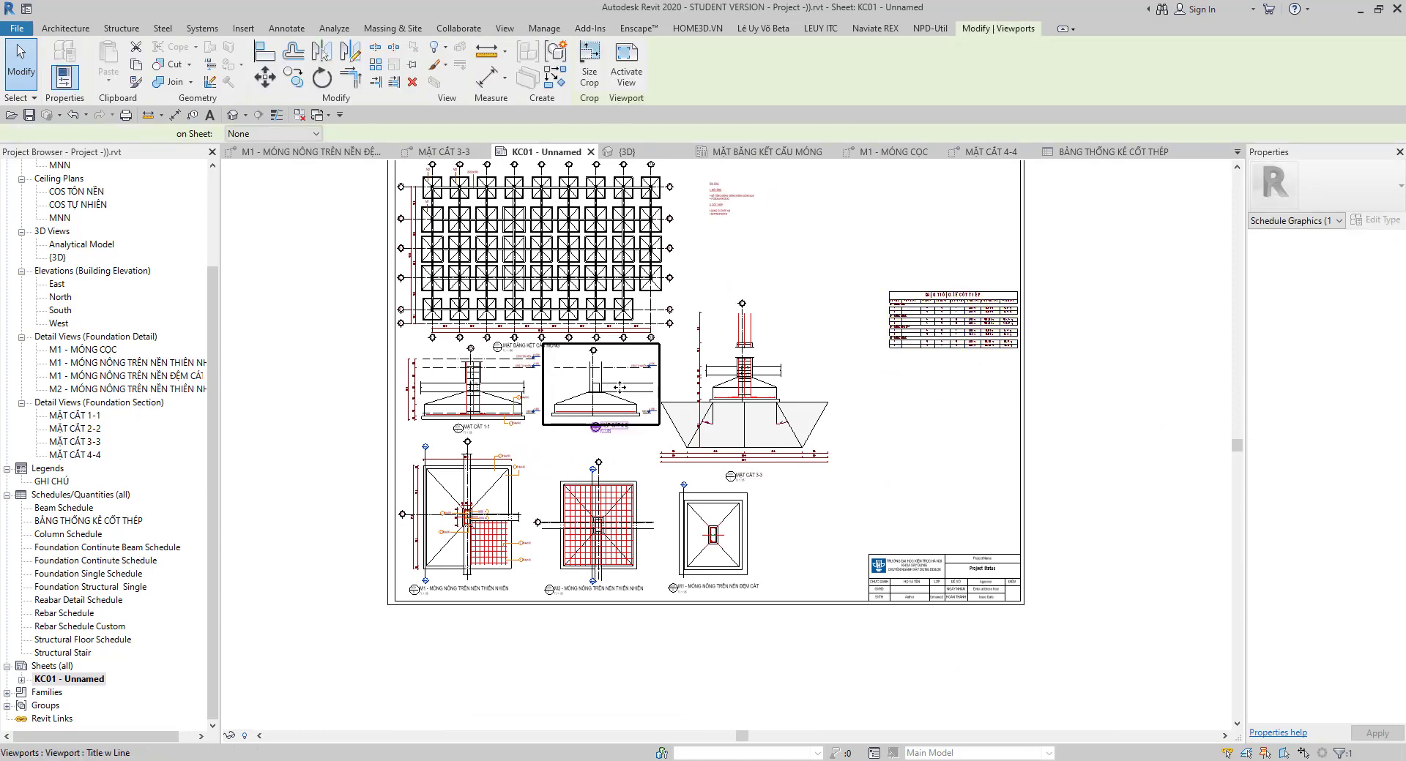
pyautogui.keyDown('ctrl'); pyautogui.click(414, 599); pyautogui.keyUp('ctrl')
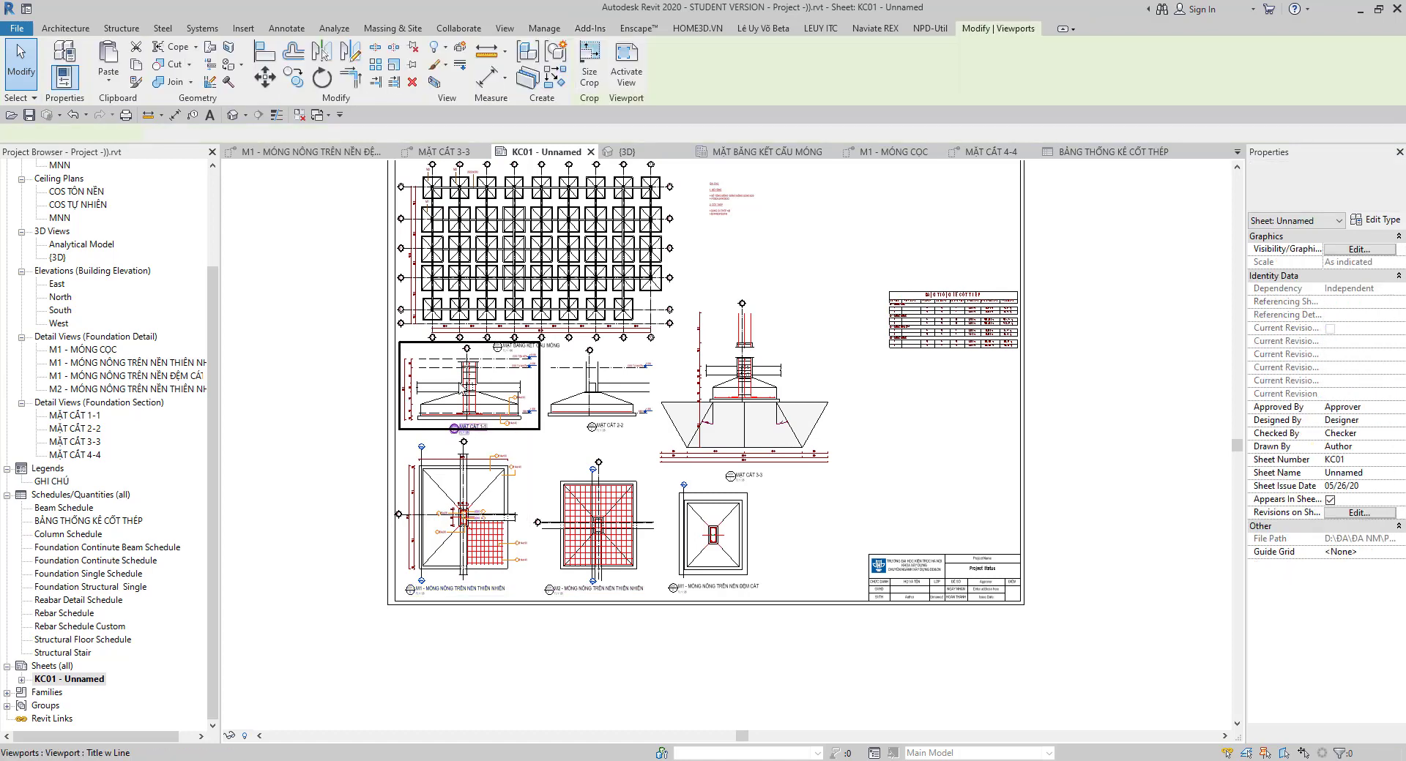
pyautogui.moveTo(590, 388); pyautogui.dragTo(583, 389)
# Shift the M2, lower M1 and section 3-3 viewports slightly left as well.
pyautogui.moveTo(606, 531); pyautogui.dragTo(596, 531)
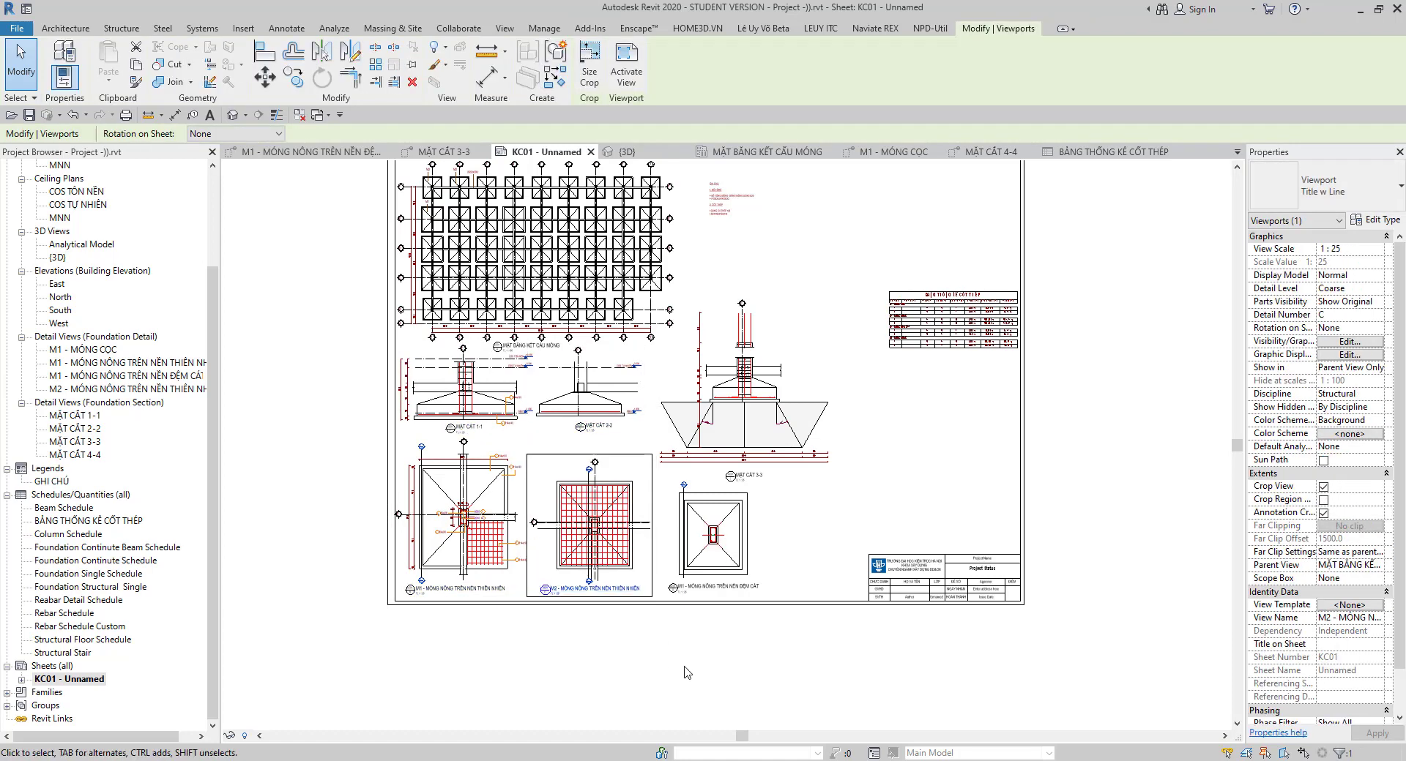
pyautogui.click(705, 626)
pyautogui.moveTo(714, 534); pyautogui.dragTo(695, 534)
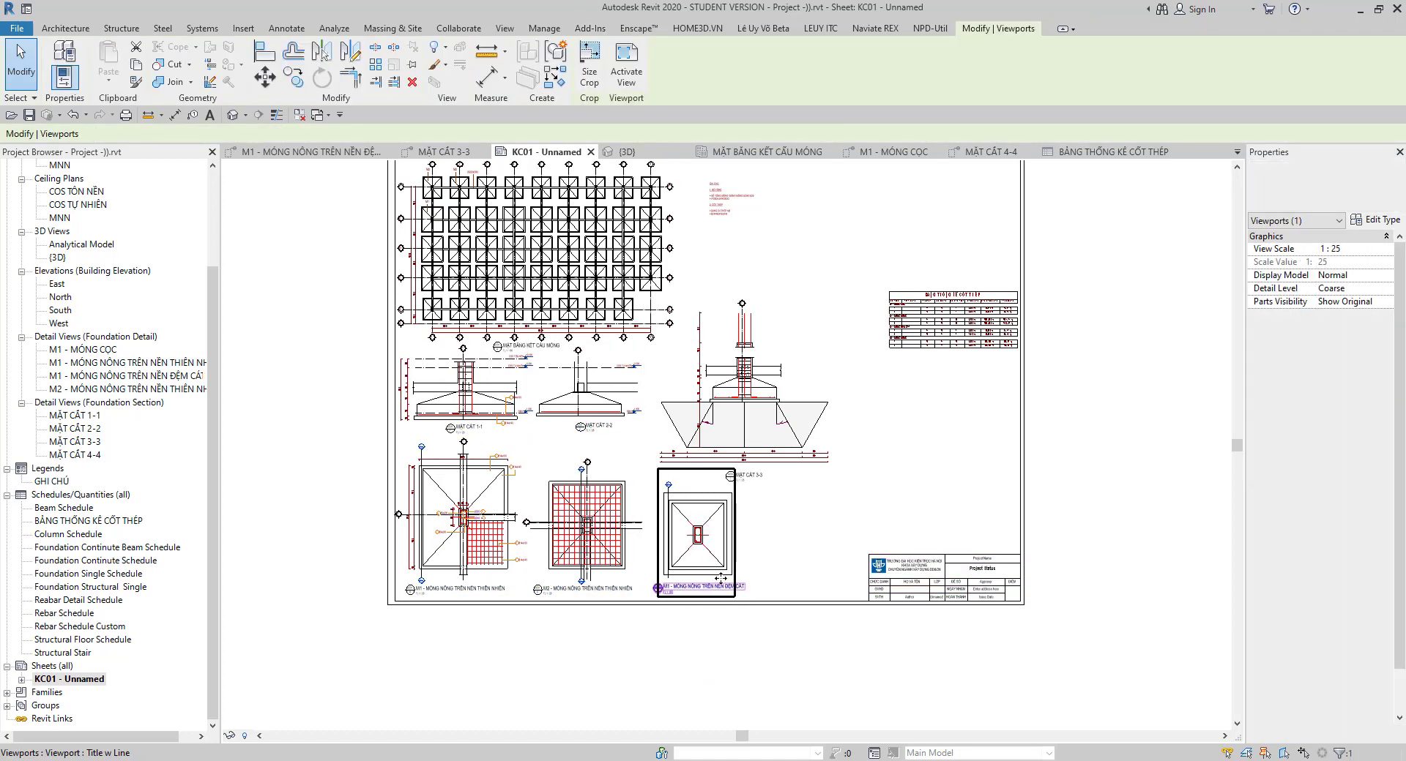
pyautogui.press('Escape')
pyautogui.moveTo(748, 399); pyautogui.dragTo(728, 400)
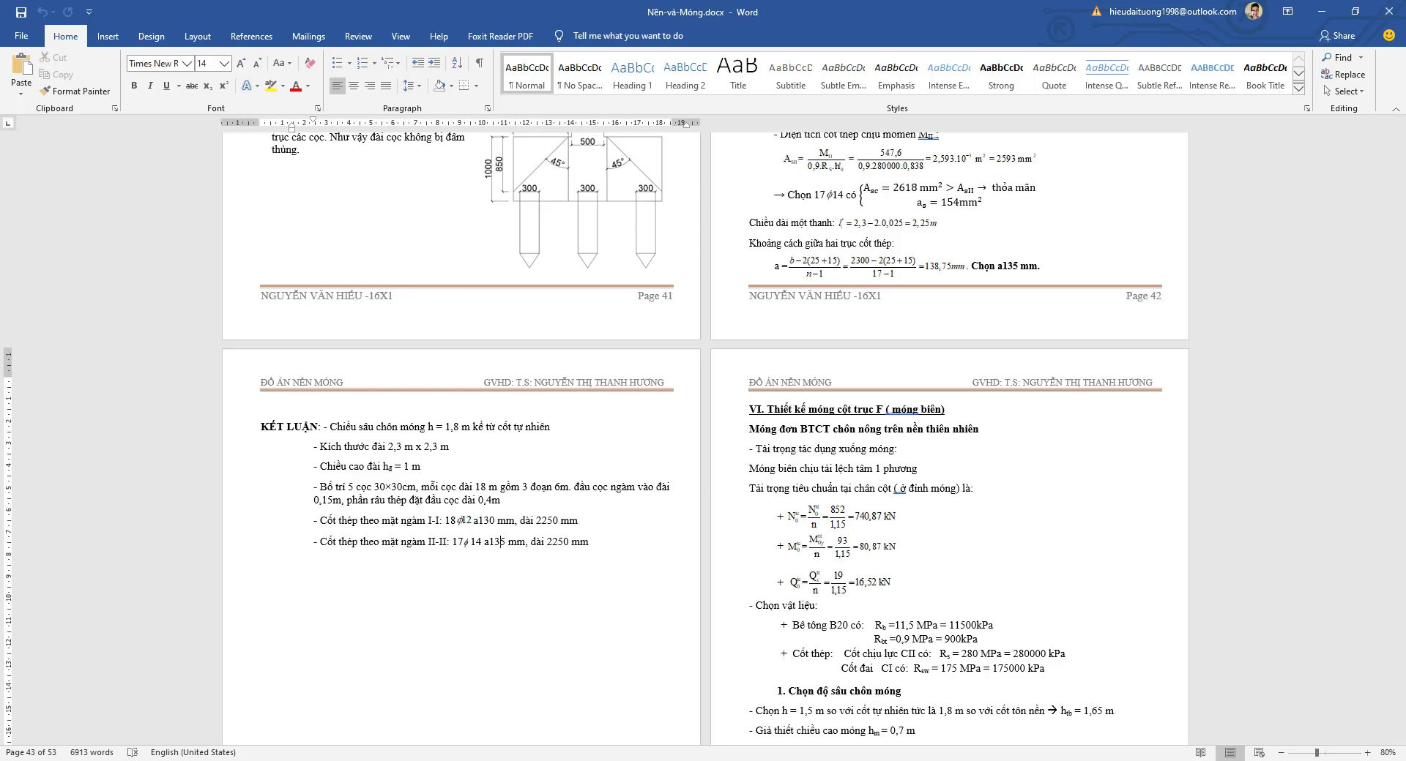
# Zoom out to 66.67% on BV N&M.pdf in Foxit Reader, then return to sheet KC01.
pyautogui.hotkey('alt', 'Tab')
pyautogui.moveTo(906, 410); pyautogui.dragTo(657, 410)
pyautogui.keyDown('ctrl'); pyautogui.scroll(-3, 657, 410); pyautogui.keyUp('ctrl')
pyautogui.keyDown('ctrl'); pyautogui.scroll(-1, 657, 410); pyautogui.keyUp('ctrl')
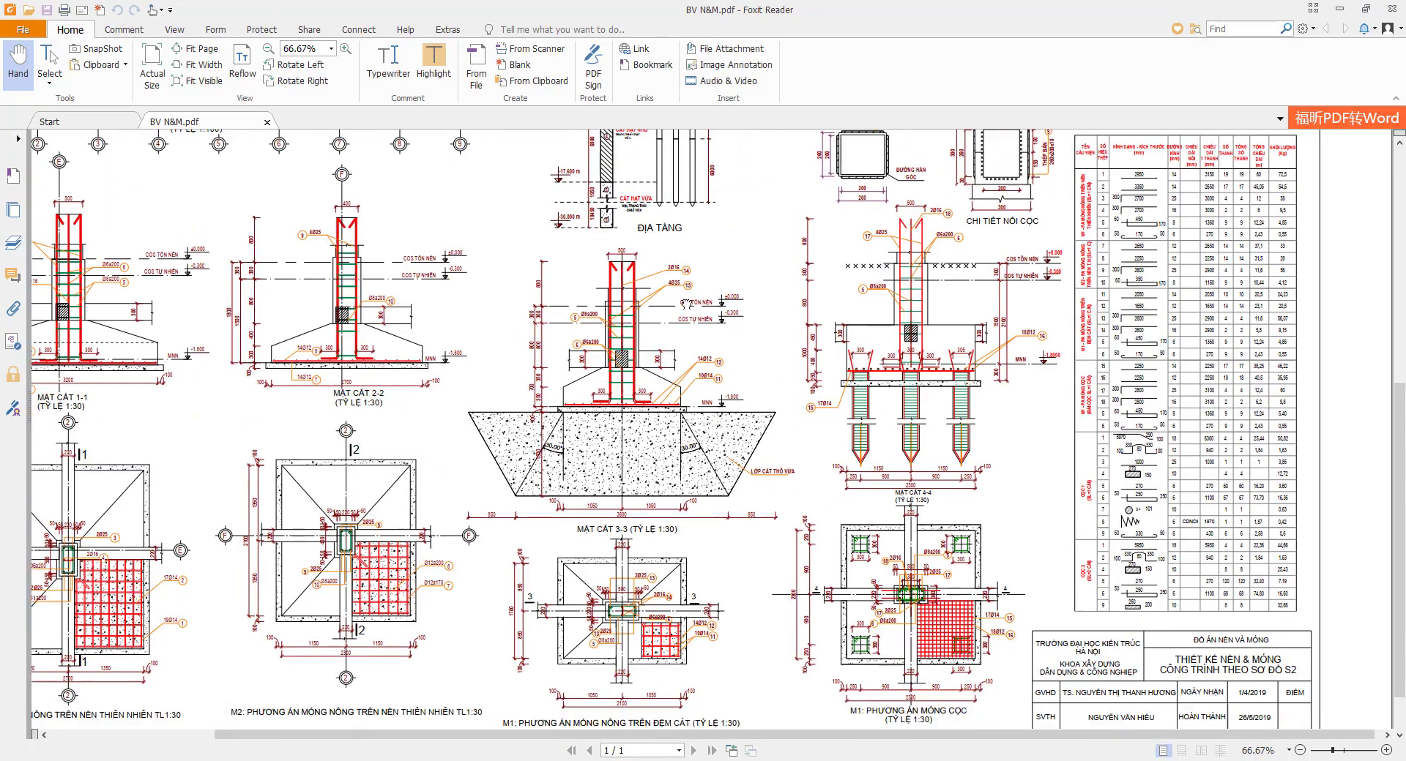
pyautogui.scroll(-3, 805, 439)
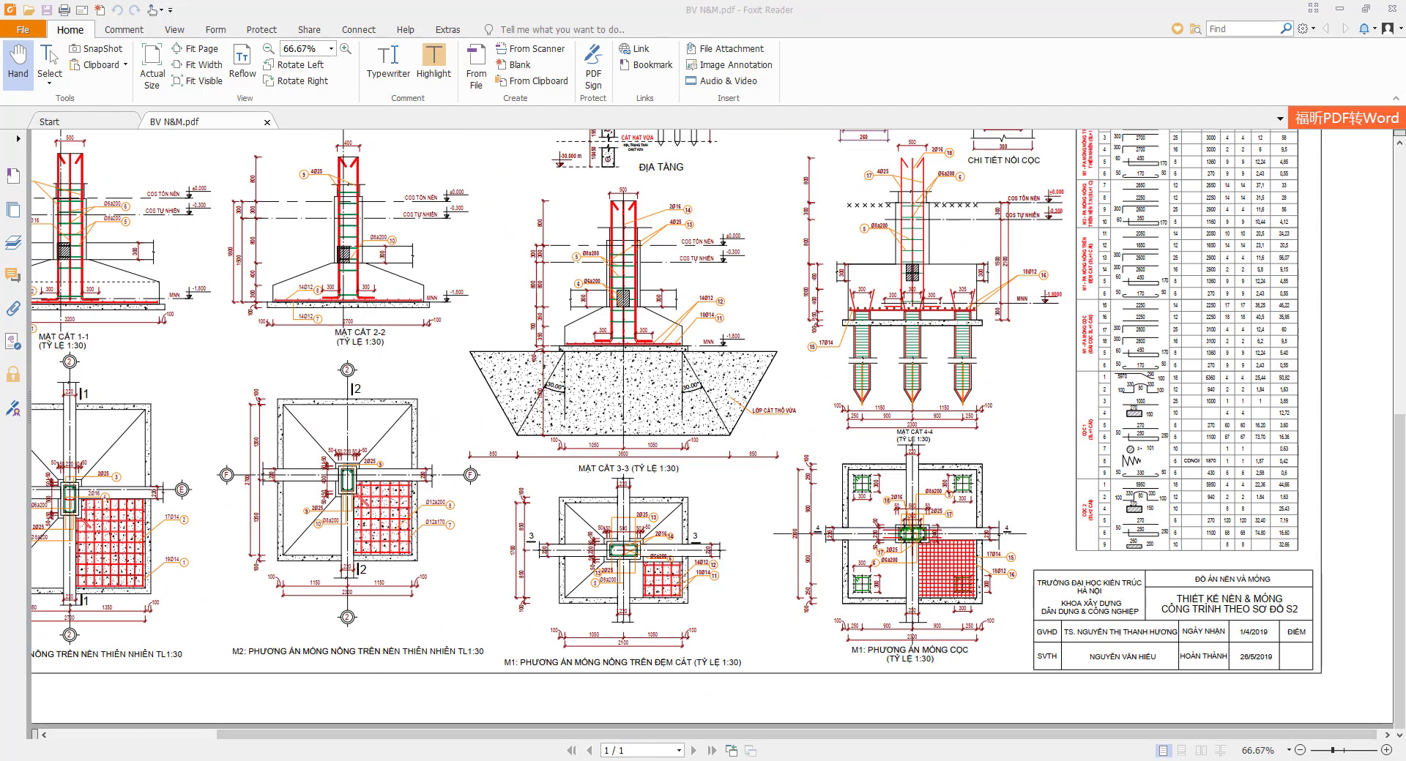
pyautogui.hotkey('alt', 'Tab')
pyautogui.hotkey('alt', 'Tab')
pyautogui.moveTo(802, 459); pyautogui.dragTo(809, 429, button='middle')
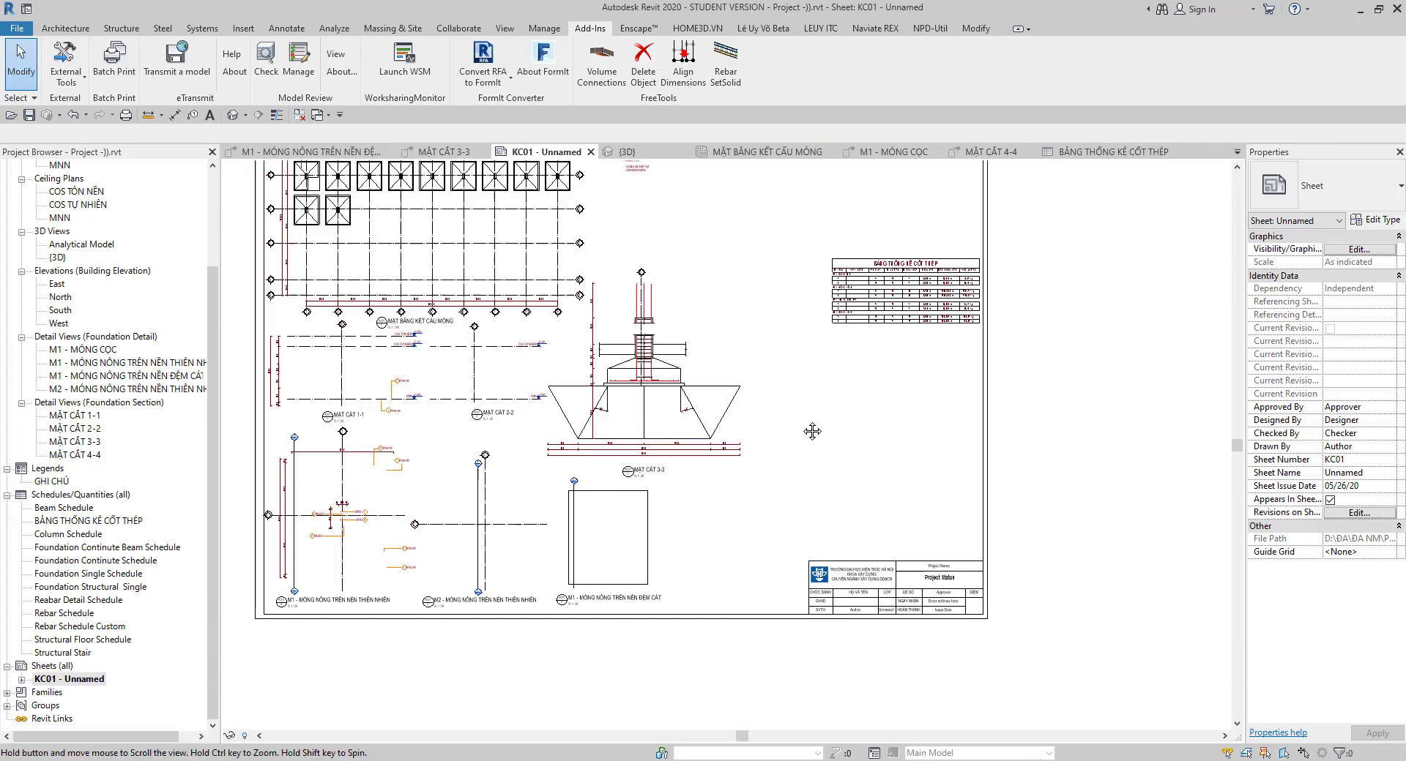
# Place section MẶT CẮT 4-4 on sheet KC01 to the right of section 3-3.
pyautogui.click(81, 454)
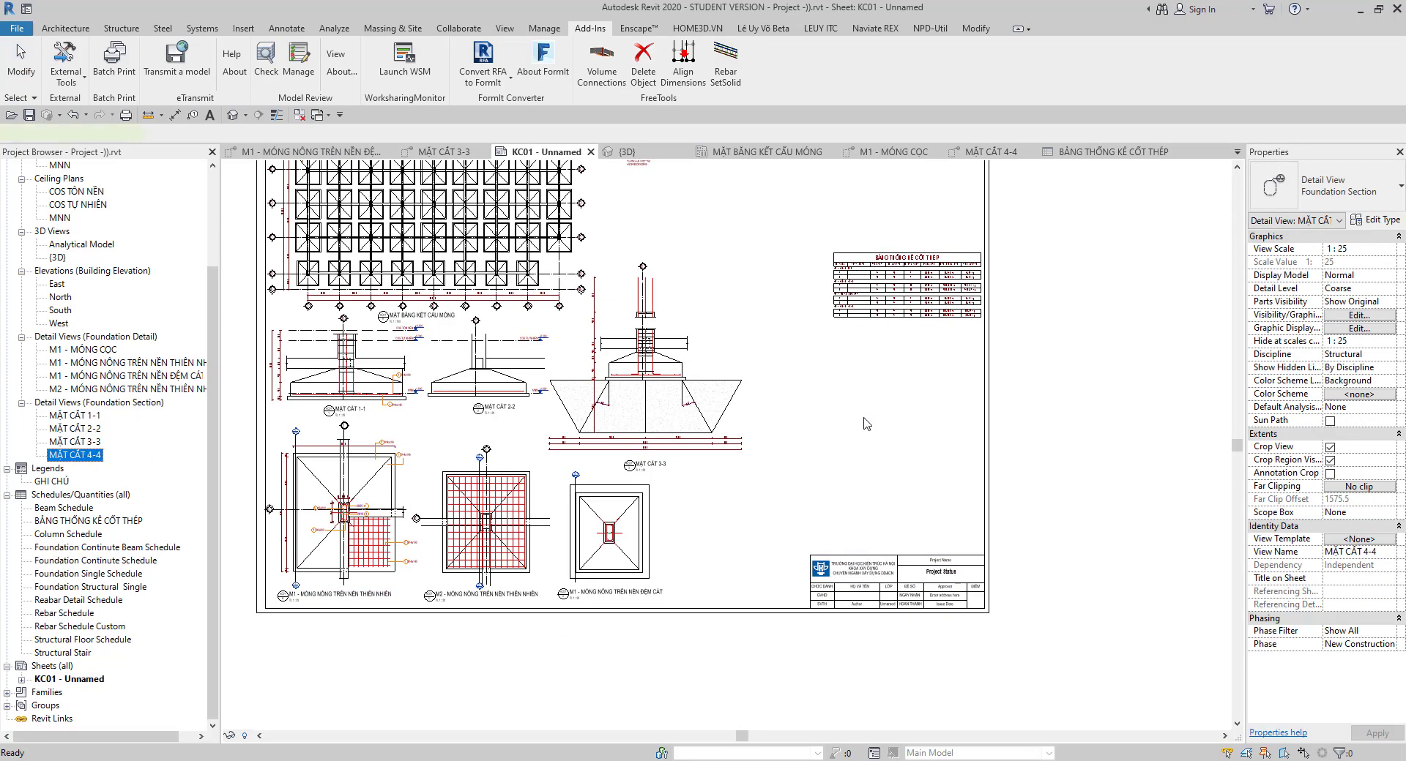
pyautogui.moveTo(866, 424); pyautogui.dragTo(855, 416)
pyautogui.scroll(1, 854, 415)
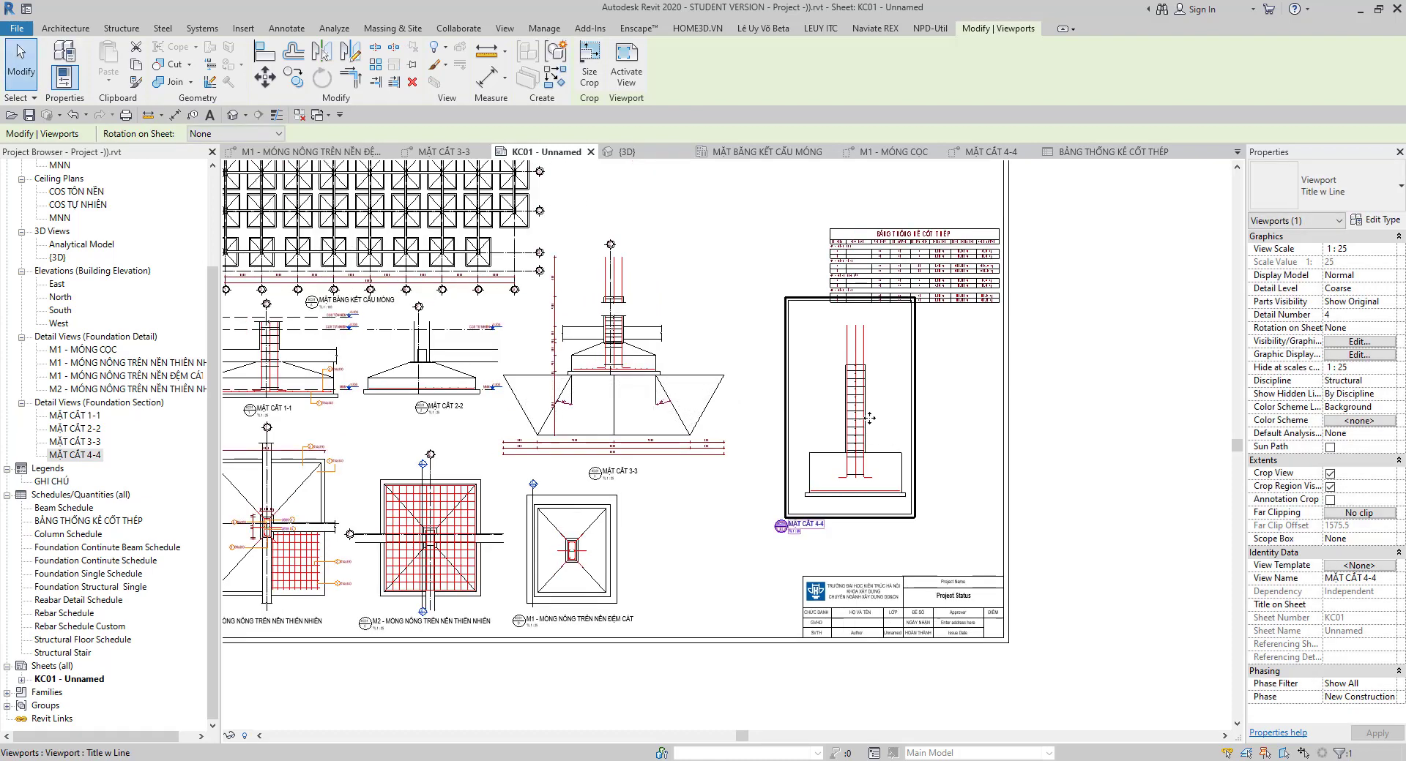
pyautogui.scroll(1, 983, 459)
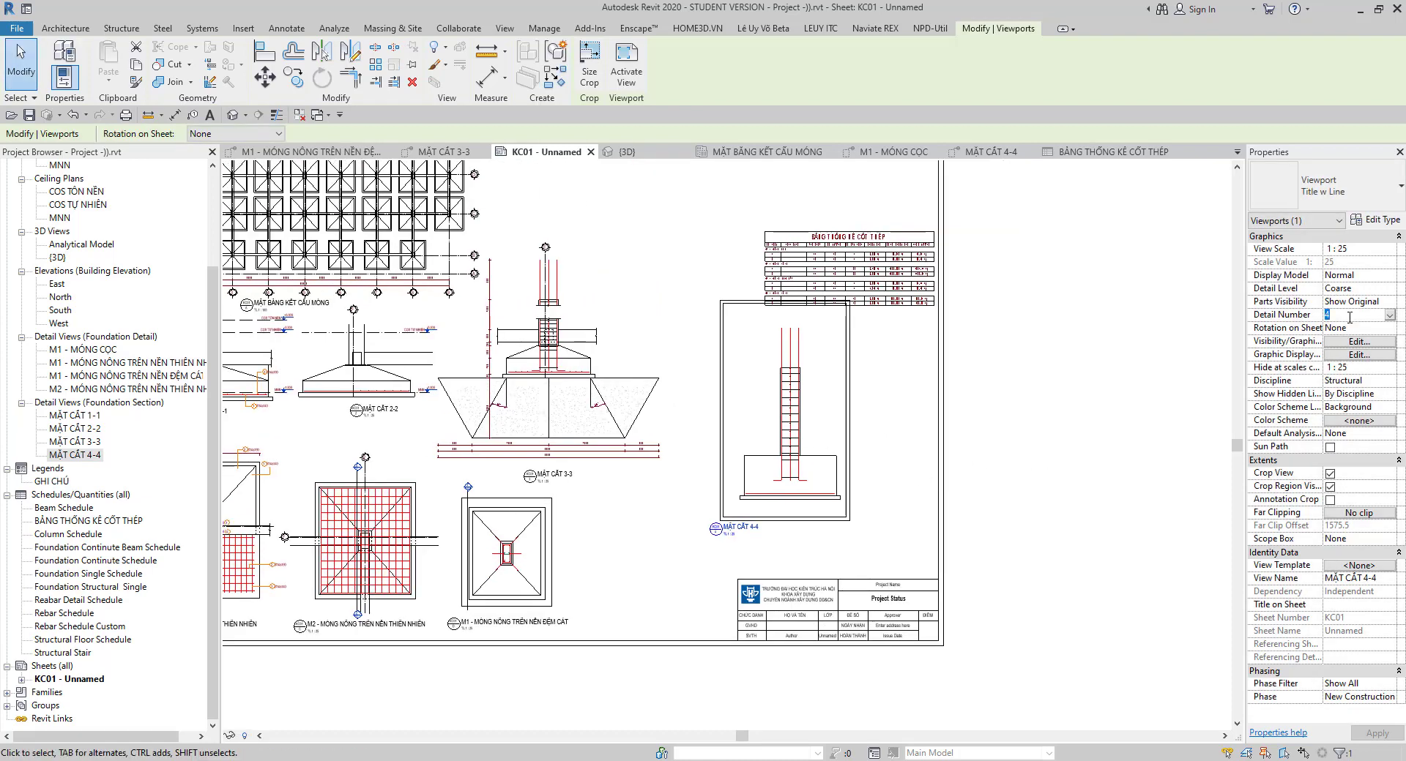
# Activate the section 4-4 viewport and select its crop region.
pyautogui.click(1025, 410)
pyautogui.moveTo(837, 388); pyautogui.dragTo(836, 354, button='middle')
pyautogui.click(836, 353)
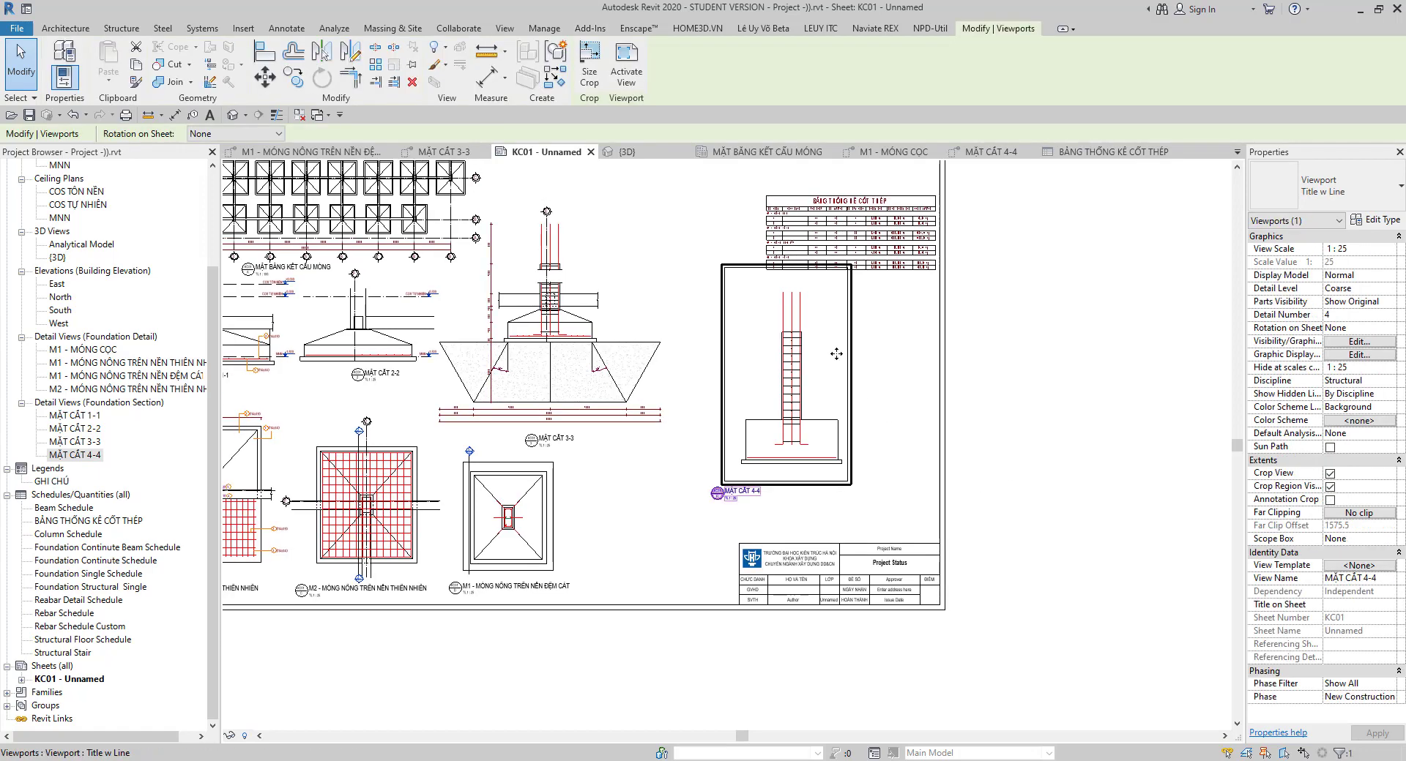
pyautogui.doubleClick(836, 353)
pyautogui.scroll(1, 836, 354)
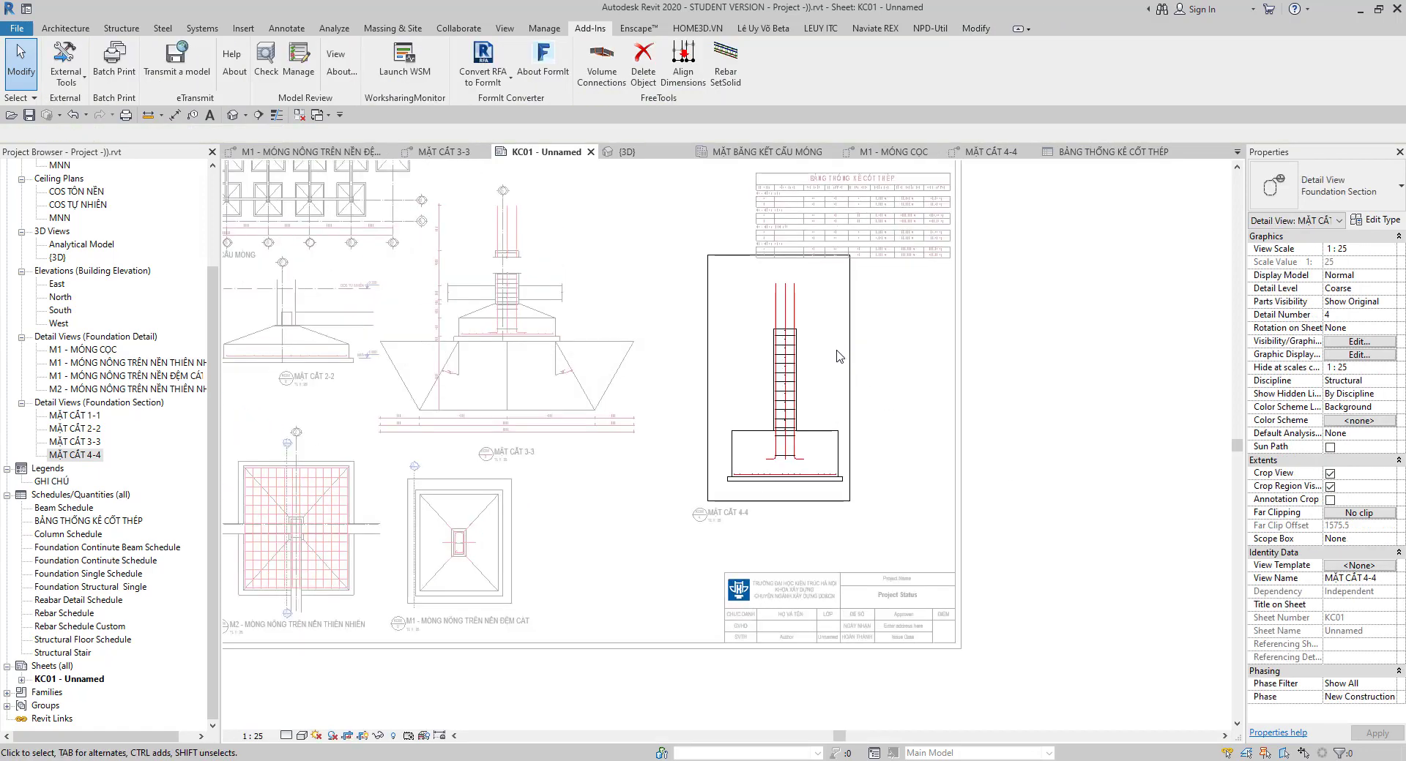
pyautogui.scroll(1, 839, 356)
pyautogui.click(852, 358)
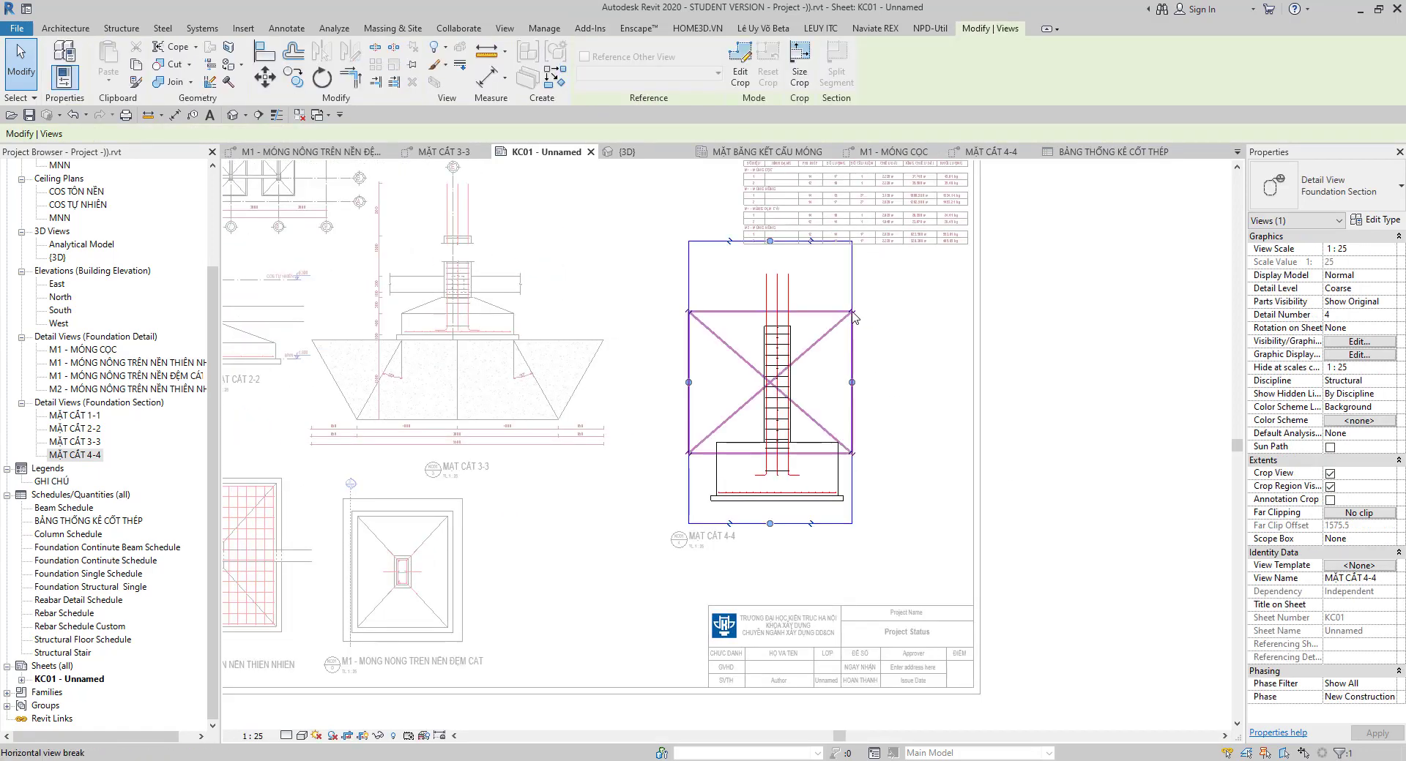
# Split section 4-4 with a horizontal view break and adjust both crop regions around the column.
pyautogui.click(853, 315)
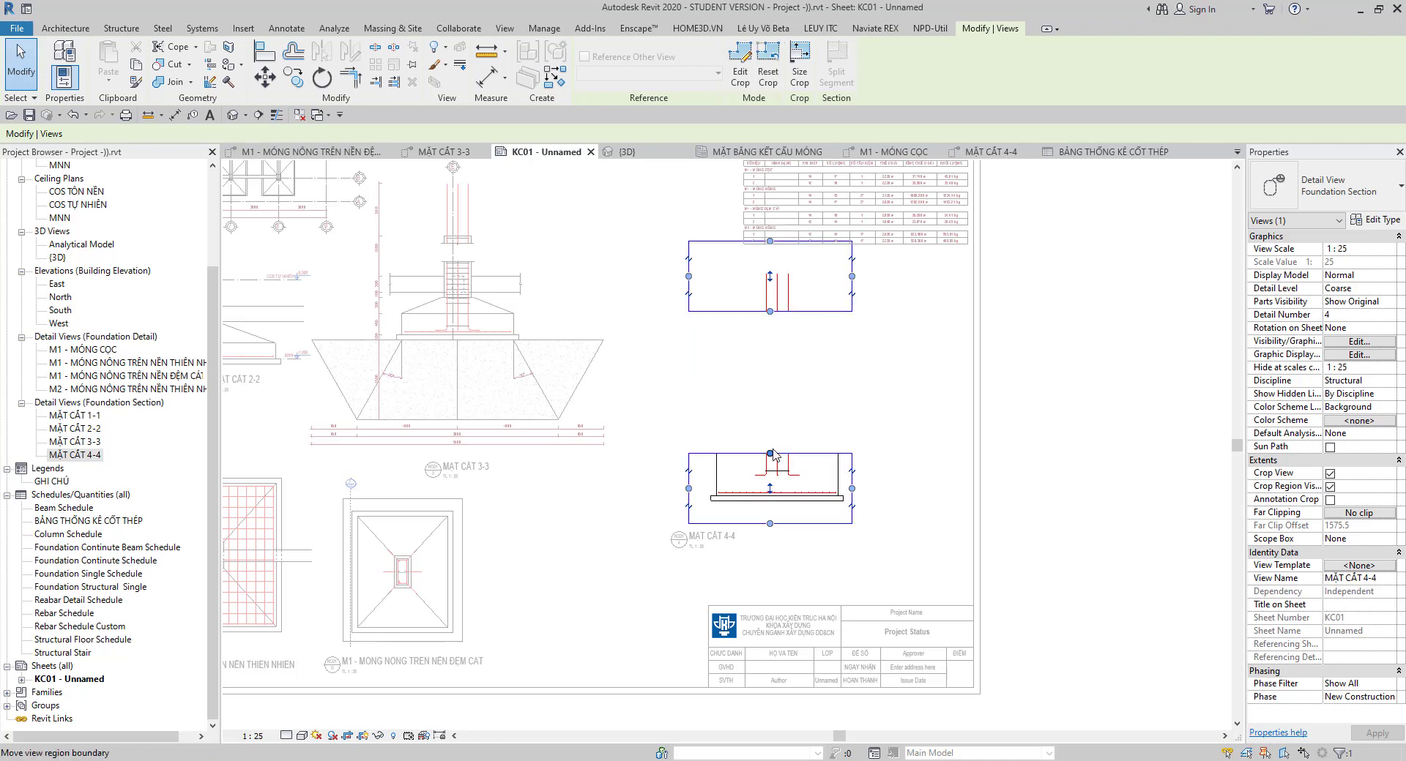
pyautogui.moveTo(772, 451)
pyautogui.mouseDown()
pyautogui.moveTo(772, 422)
pyautogui.moveTo(775, 445)
pyautogui.mouseUp()
pyautogui.moveTo(778, 314); pyautogui.dragTo(772, 346)
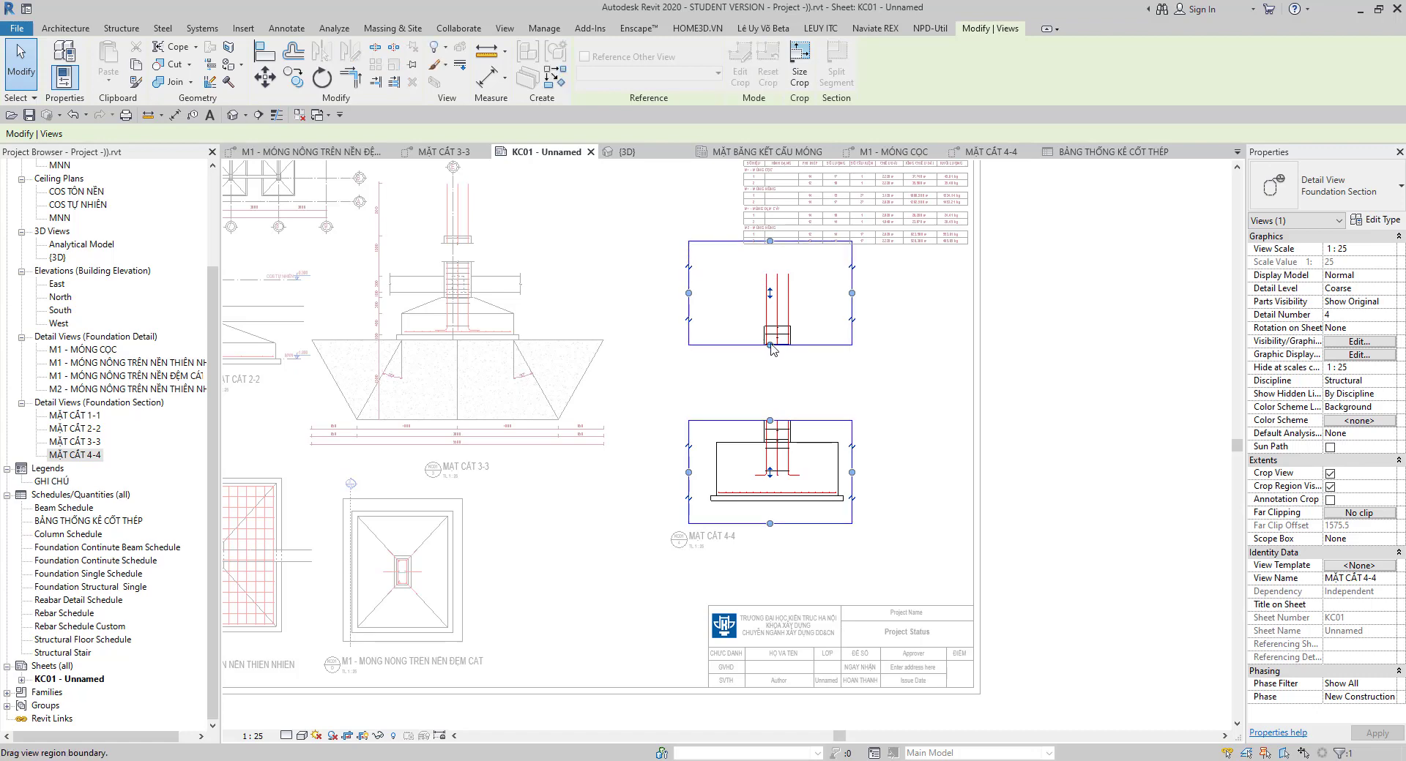
pyautogui.moveTo(773, 350); pyautogui.dragTo(772, 344)
pyautogui.moveTo(772, 296); pyautogui.dragTo(772, 354)
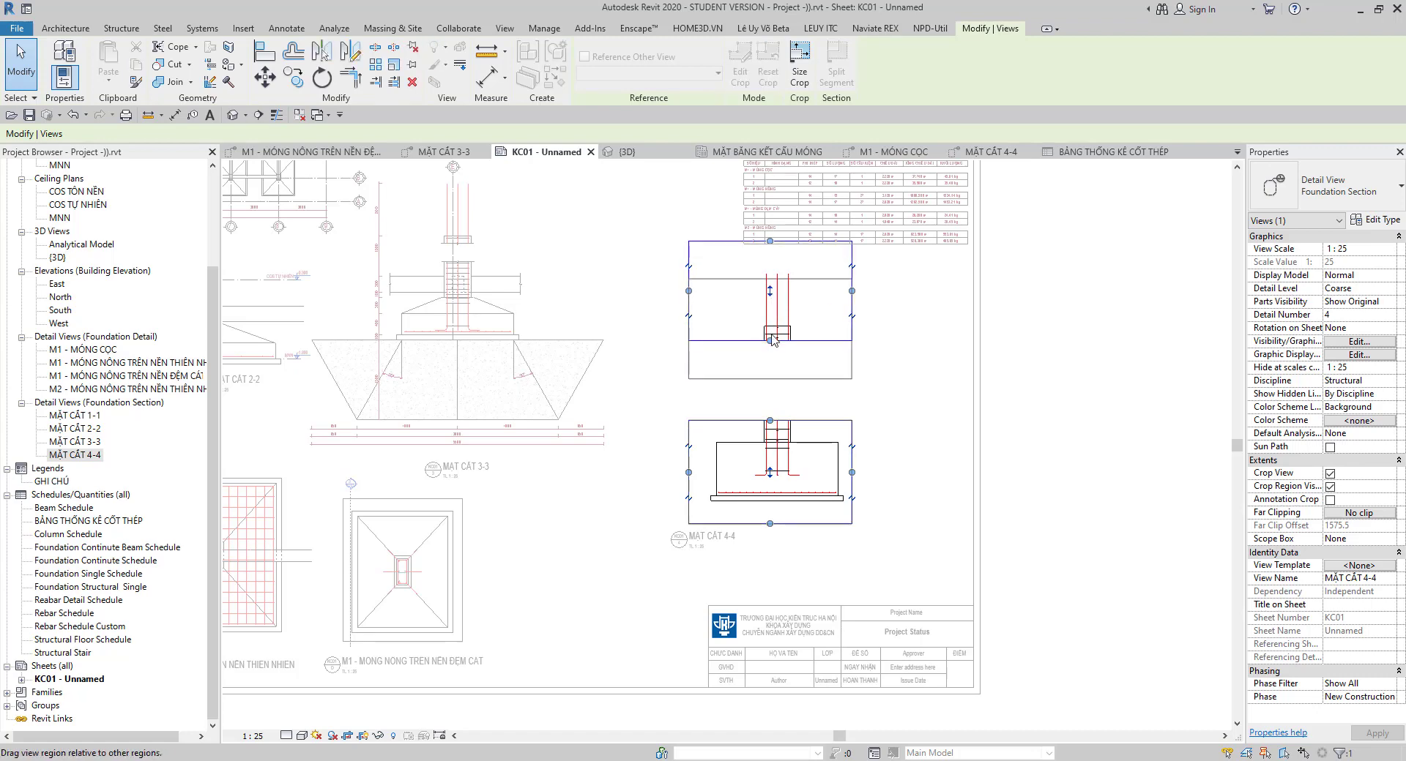
# Activate section 4-4 and stretch the bottom rebar set's left end to the footing edge.
pyautogui.doubleClick(805, 469)
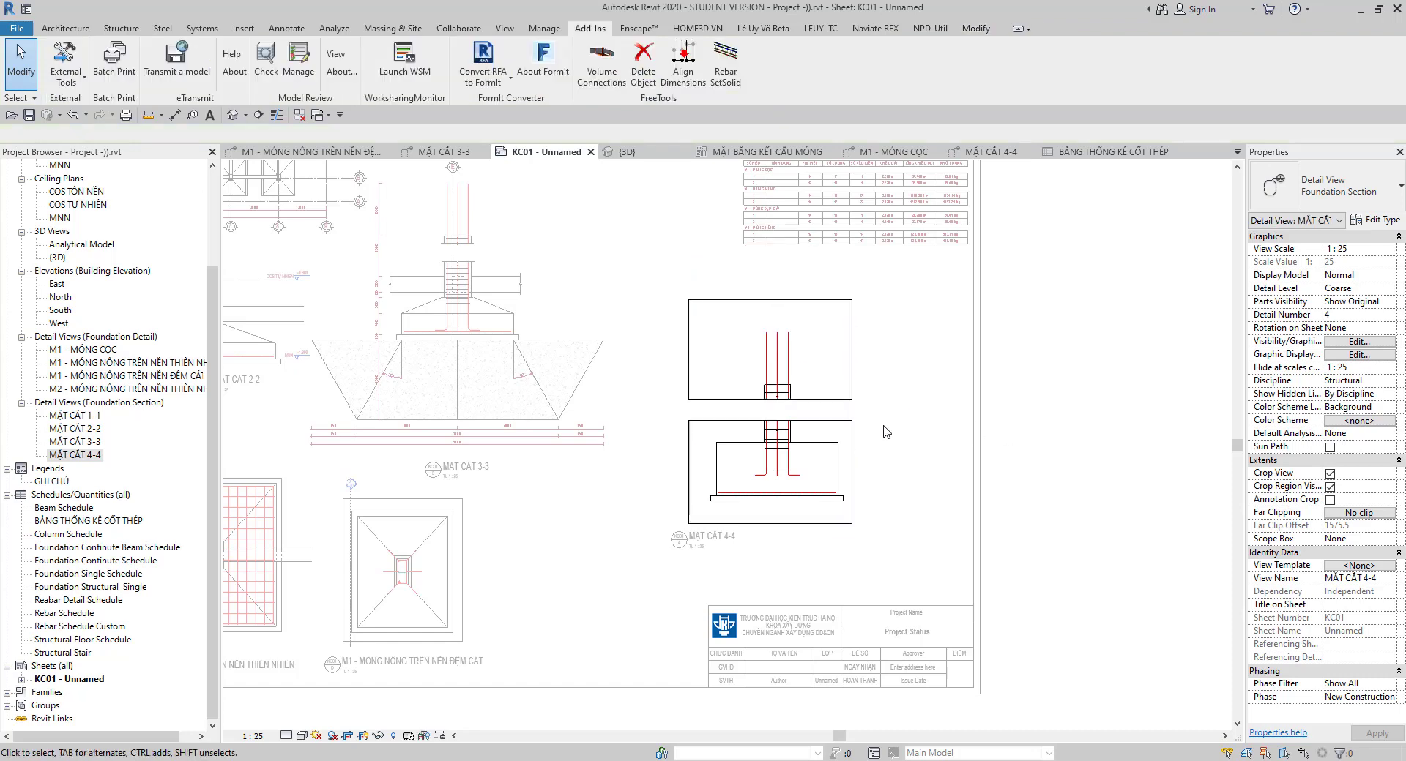
pyautogui.scroll(2, 899, 464)
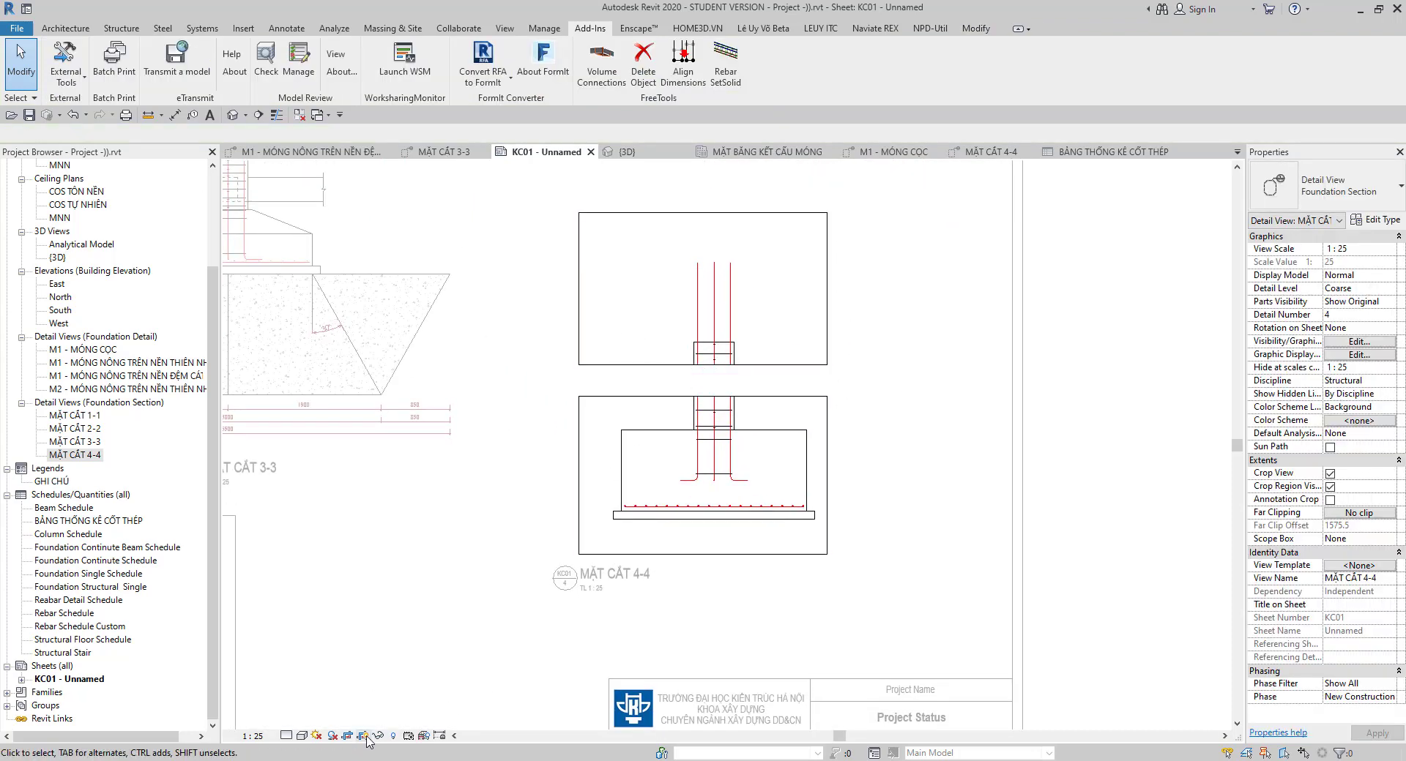
pyautogui.scroll(2, 559, 471)
pyautogui.scroll(1, 608, 430)
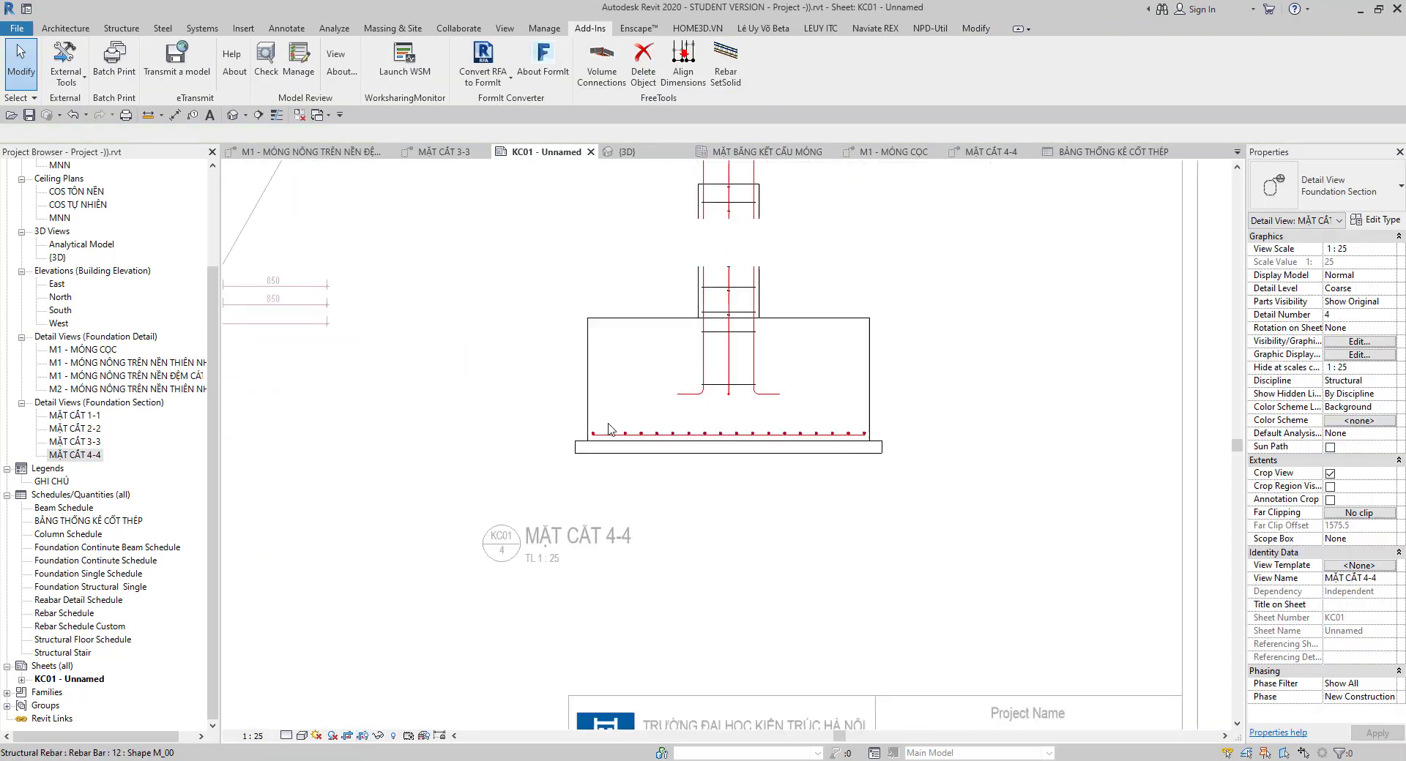
pyautogui.scroll(4, 608, 430)
pyautogui.click(607, 461)
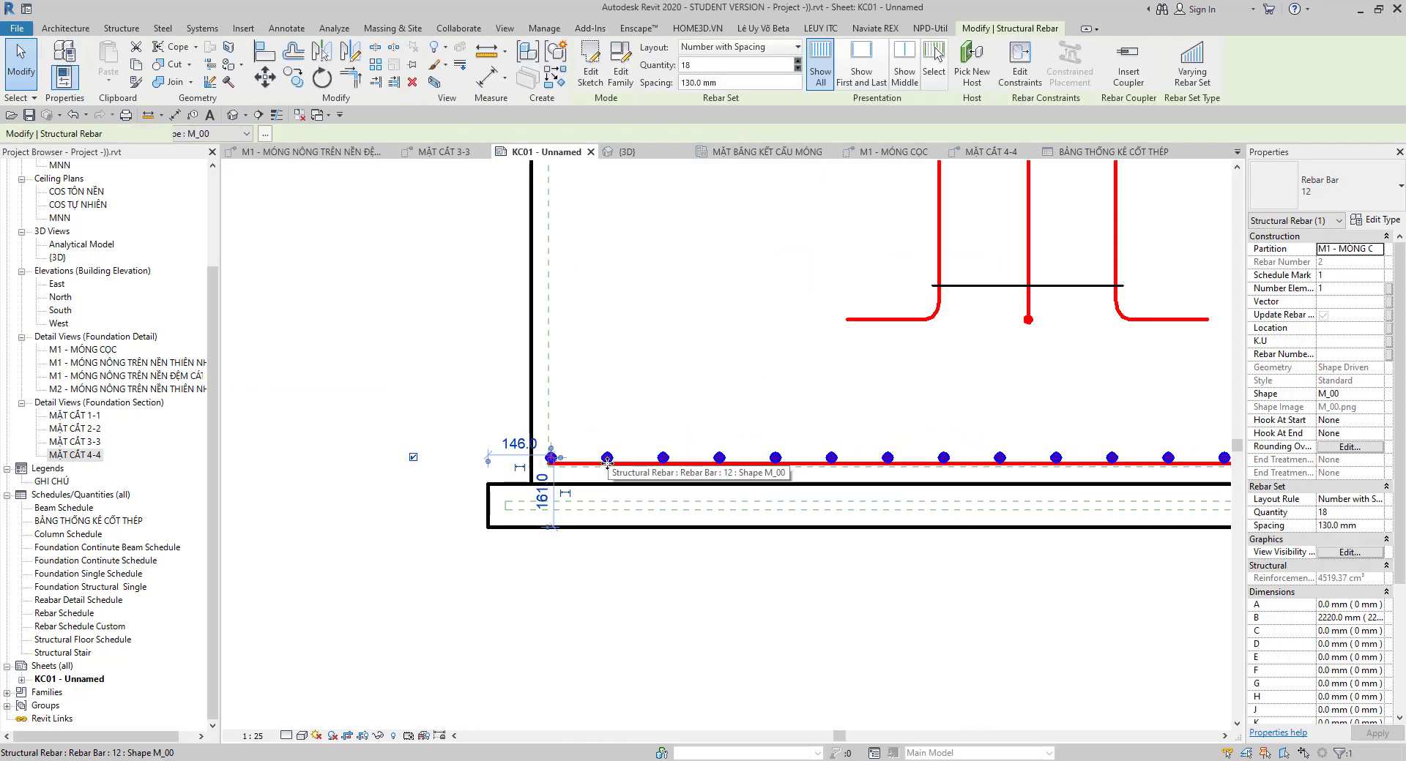
pyautogui.moveTo(607, 463); pyautogui.dragTo(454, 435, button='middle')
pyautogui.press('Escape')
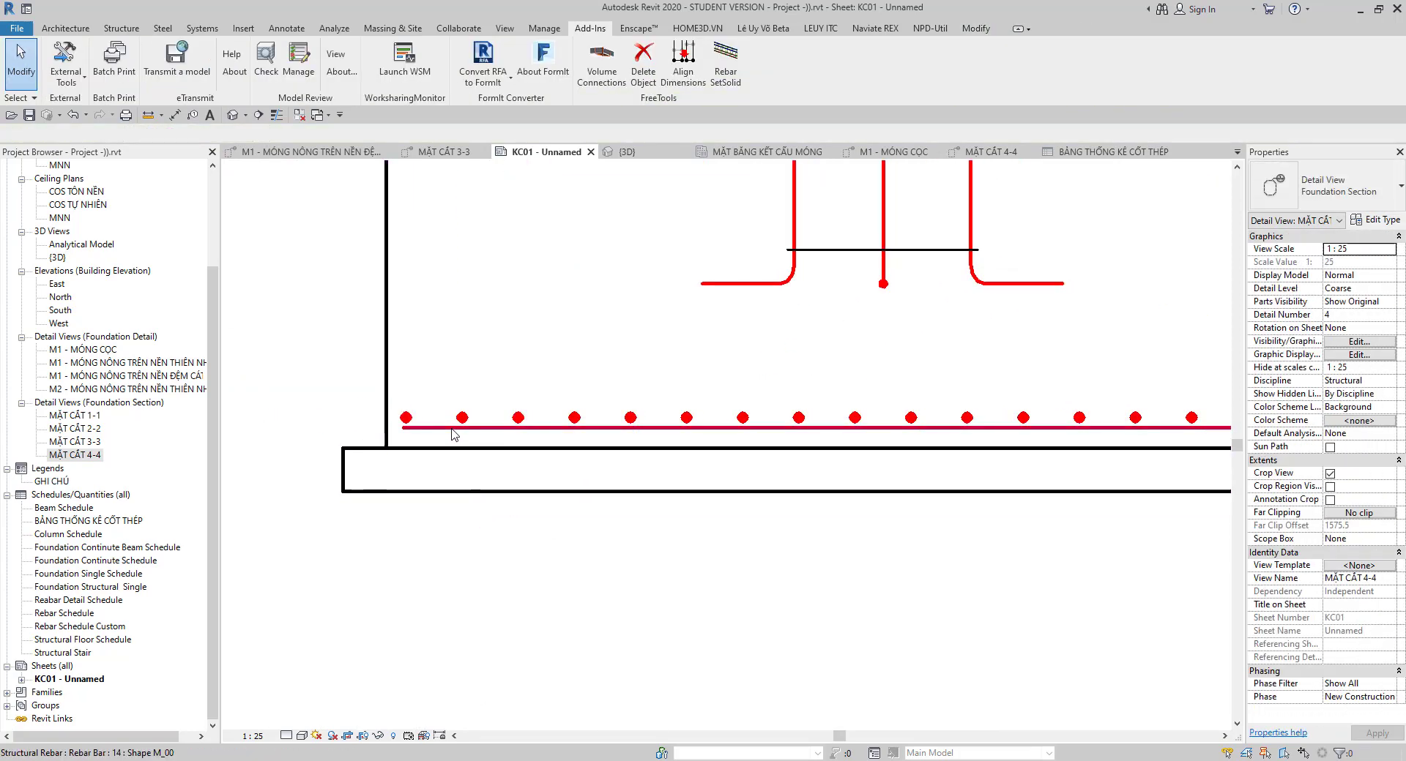
pyautogui.click(454, 432)
pyautogui.scroll(2, 401, 439)
pyautogui.scroll(1, 390, 427)
pyautogui.scroll(2, 381, 425)
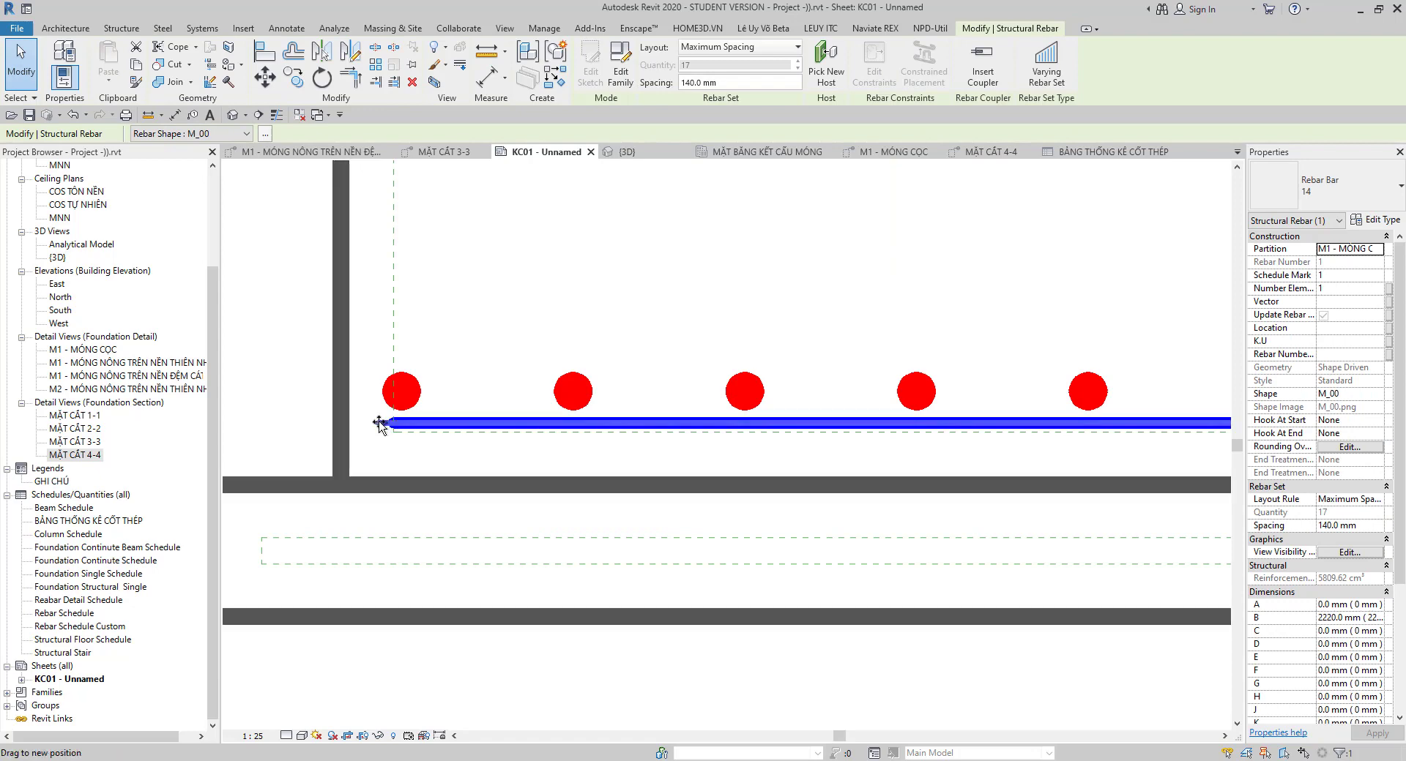
pyautogui.moveTo(380, 424); pyautogui.dragTo(388, 424)
# Stretch the bottom rebar set's right end to the opposite footing edge.
pyautogui.scroll(-3, 606, 358)
pyautogui.scroll(2, 580, 461)
pyautogui.scroll(-1, 606, 423)
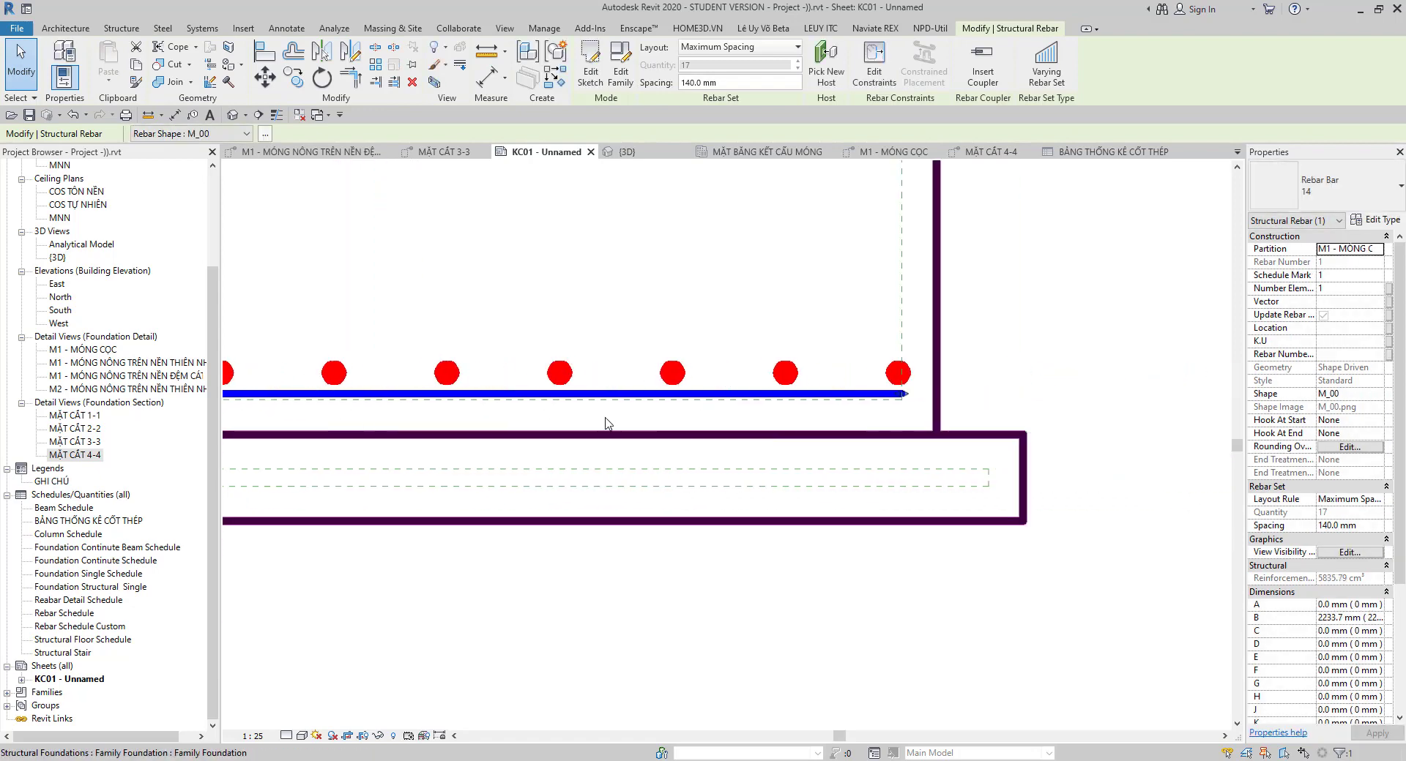
pyautogui.scroll(2, 706, 418)
pyautogui.moveTo(705, 403); pyautogui.dragTo(715, 401)
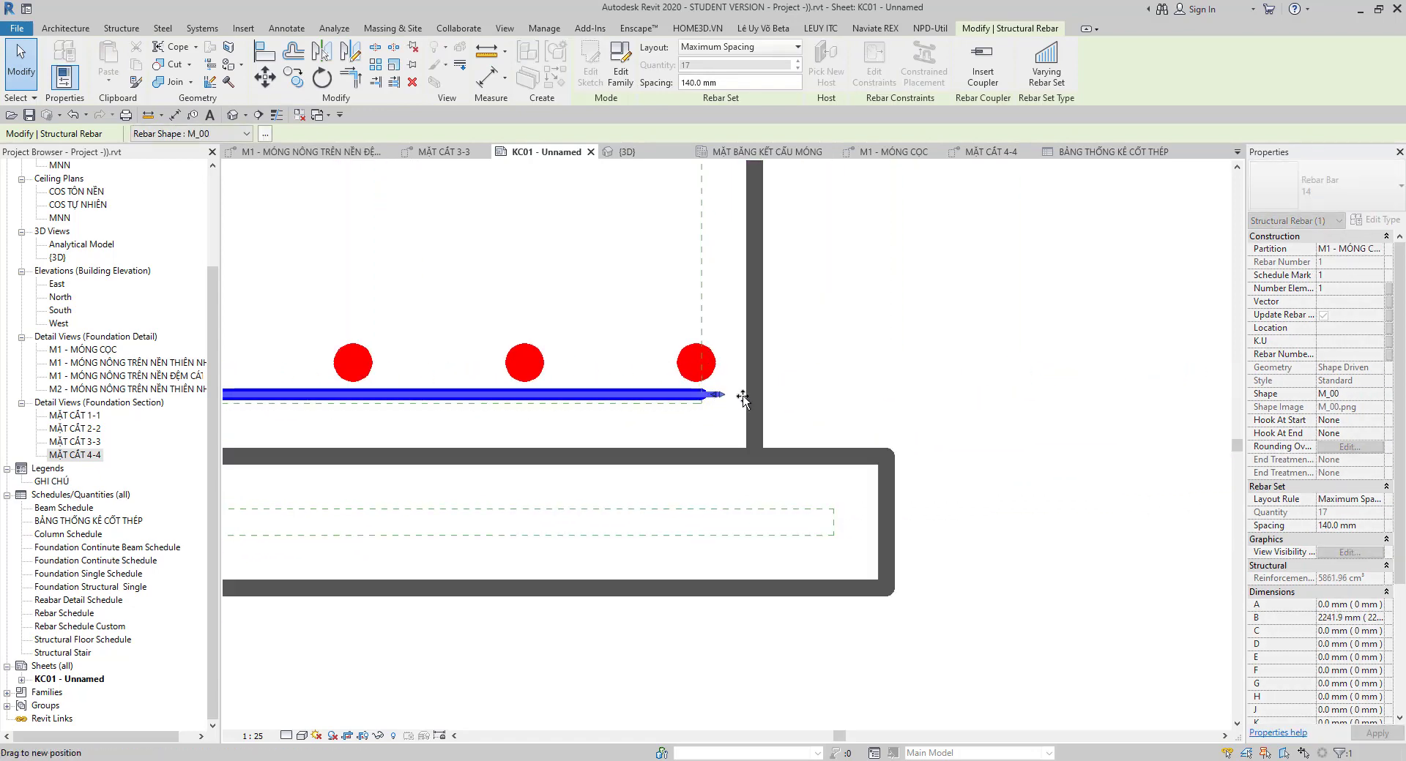
pyautogui.click(1067, 371)
# Return to the sheet and move the MẶT CẮT 4-4 title below the drawing.
pyautogui.scroll(-3, 973, 460)
pyautogui.scroll(-1, 974, 460)
pyautogui.scroll(-2, 974, 460)
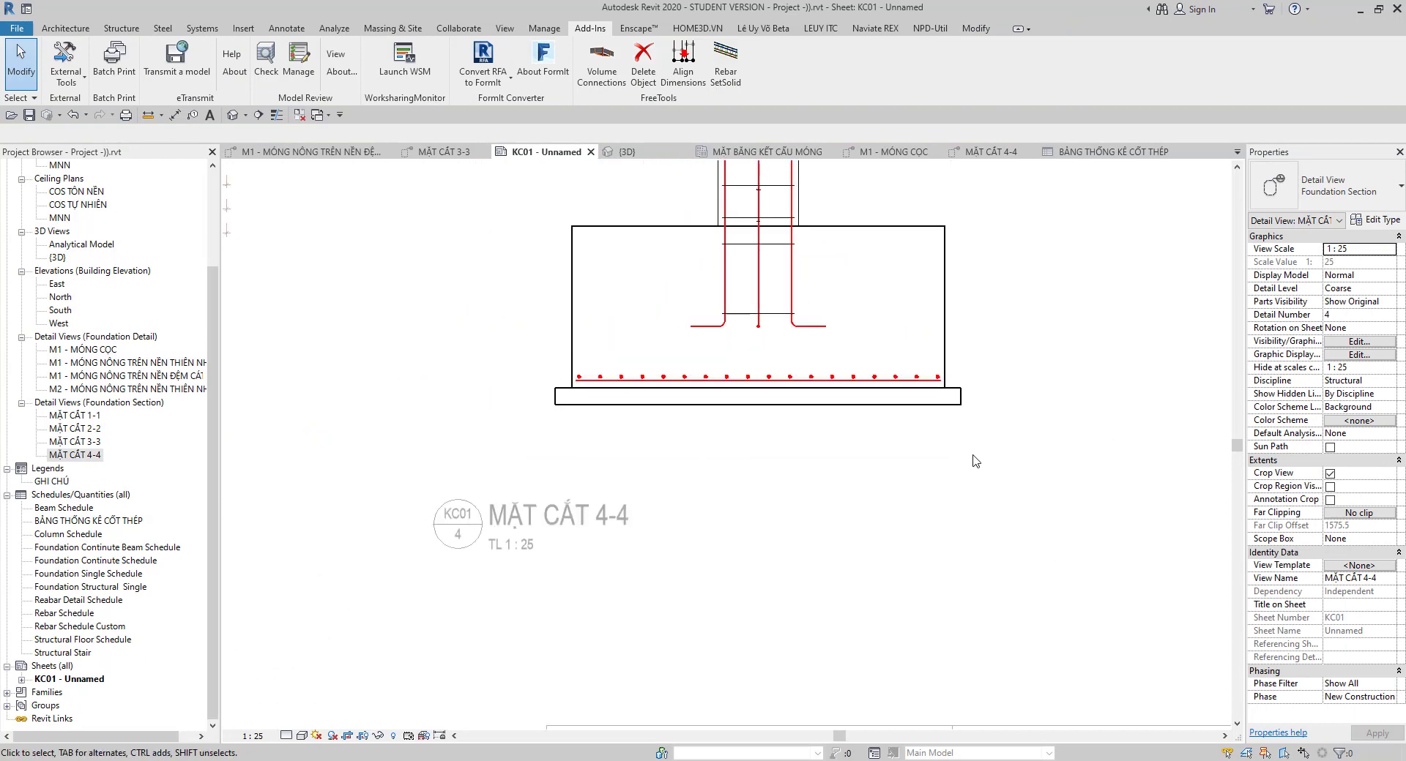
pyautogui.scroll(-2, 974, 459)
pyautogui.scroll(-2, 974, 460)
pyautogui.scroll(-1, 973, 460)
pyautogui.doubleClick(721, 432)
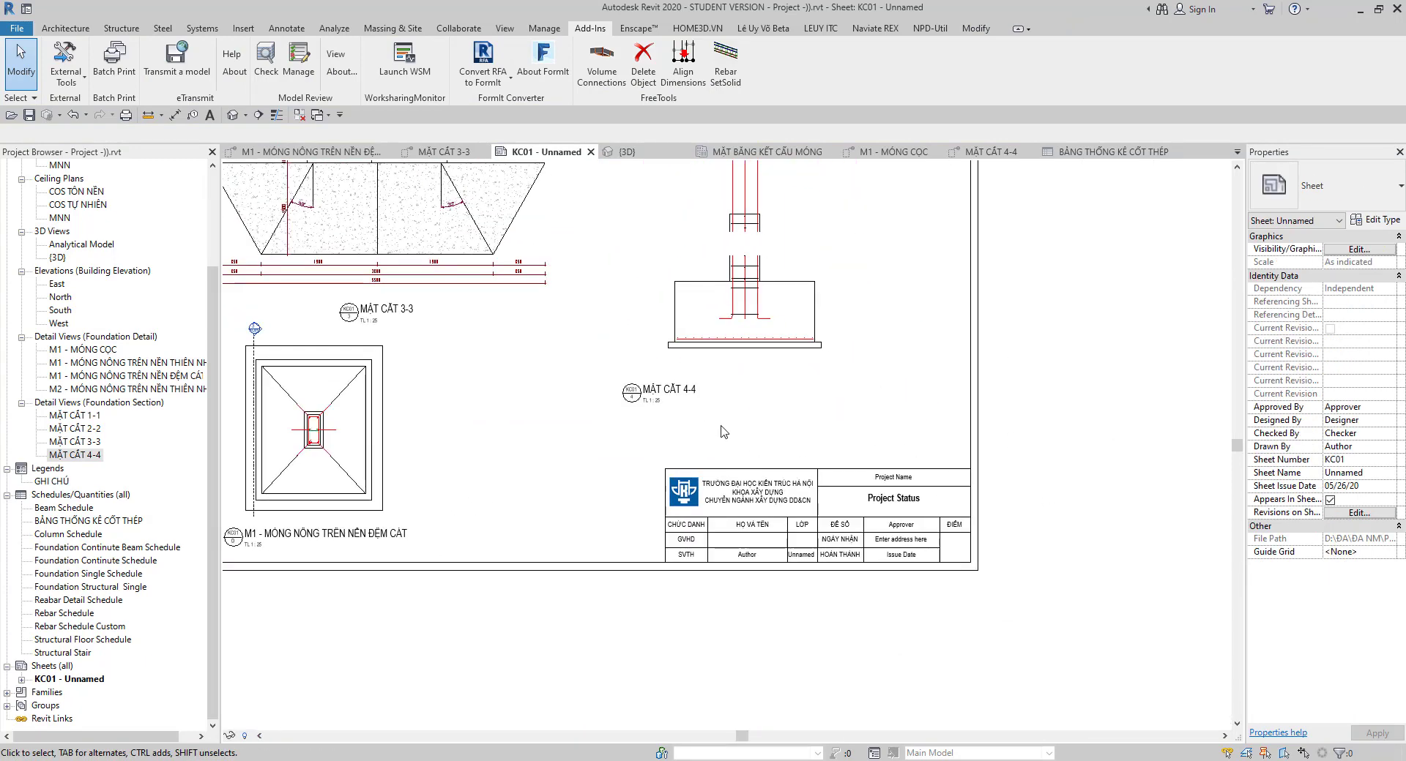
pyautogui.click(659, 390)
pyautogui.moveTo(659, 389); pyautogui.dragTo(756, 449)
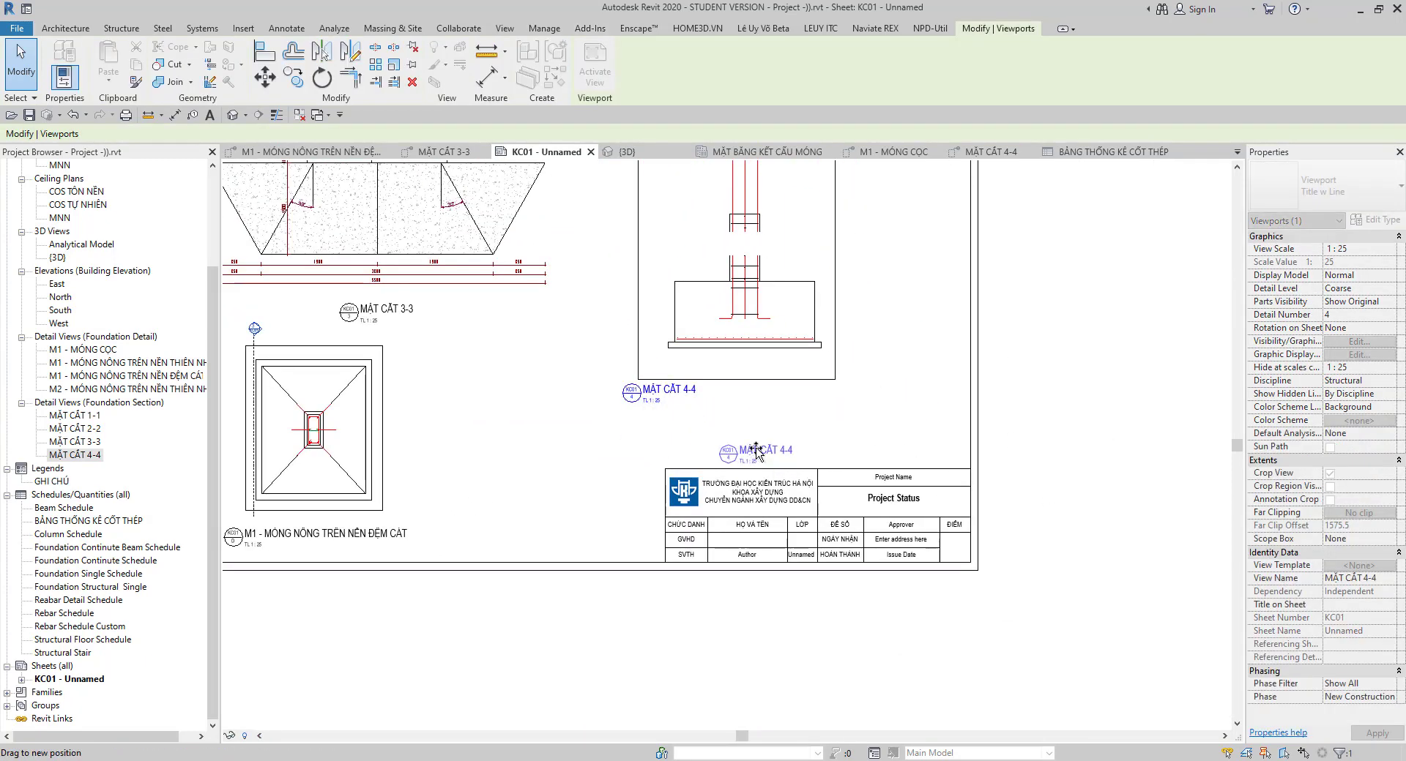
pyautogui.press('Escape')
pyautogui.moveTo(877, 270); pyautogui.dragTo(836, 384, button='middle')
pyautogui.click(835, 385)
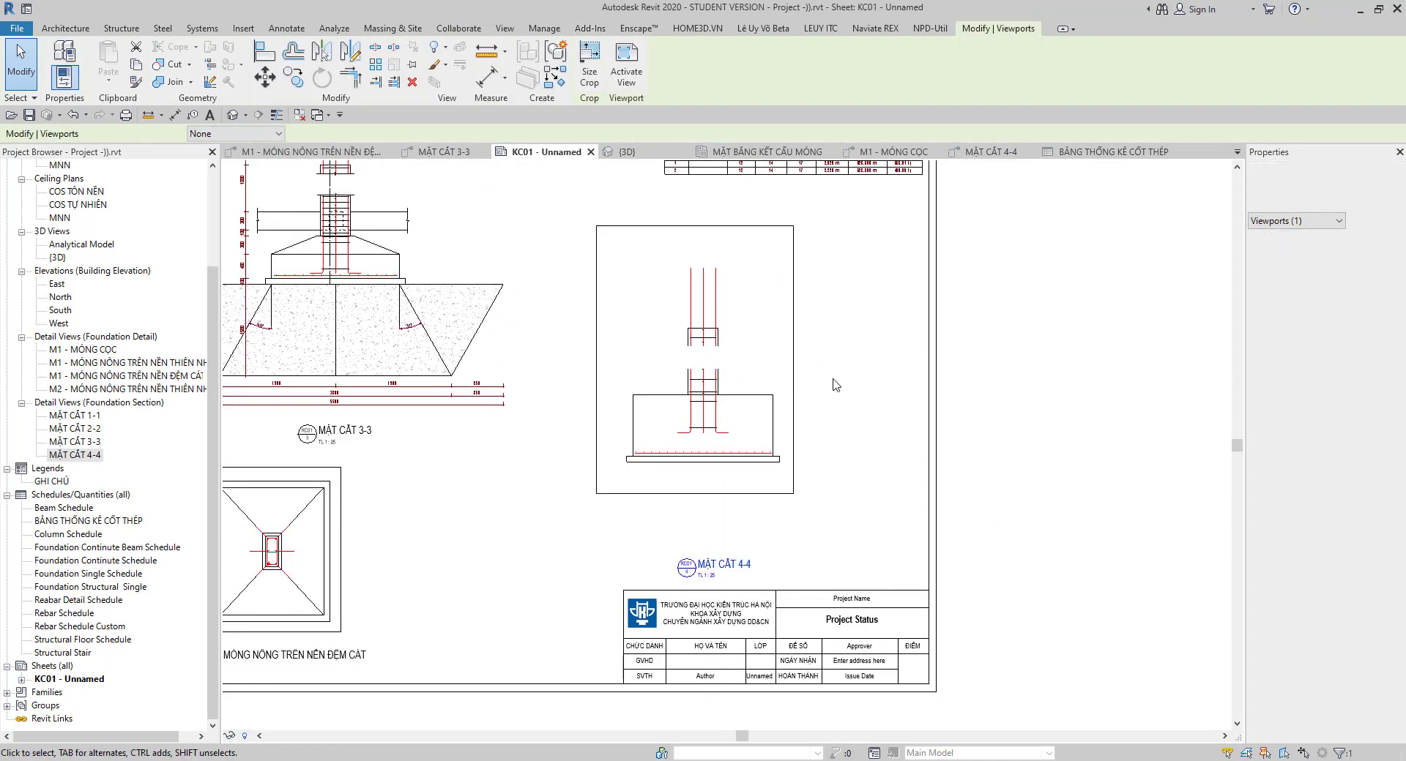
pyautogui.press('Escape')
pyautogui.scroll(-1, 1177, 536)
pyautogui.moveTo(1177, 536); pyautogui.dragTo(1011, 525, button='middle')
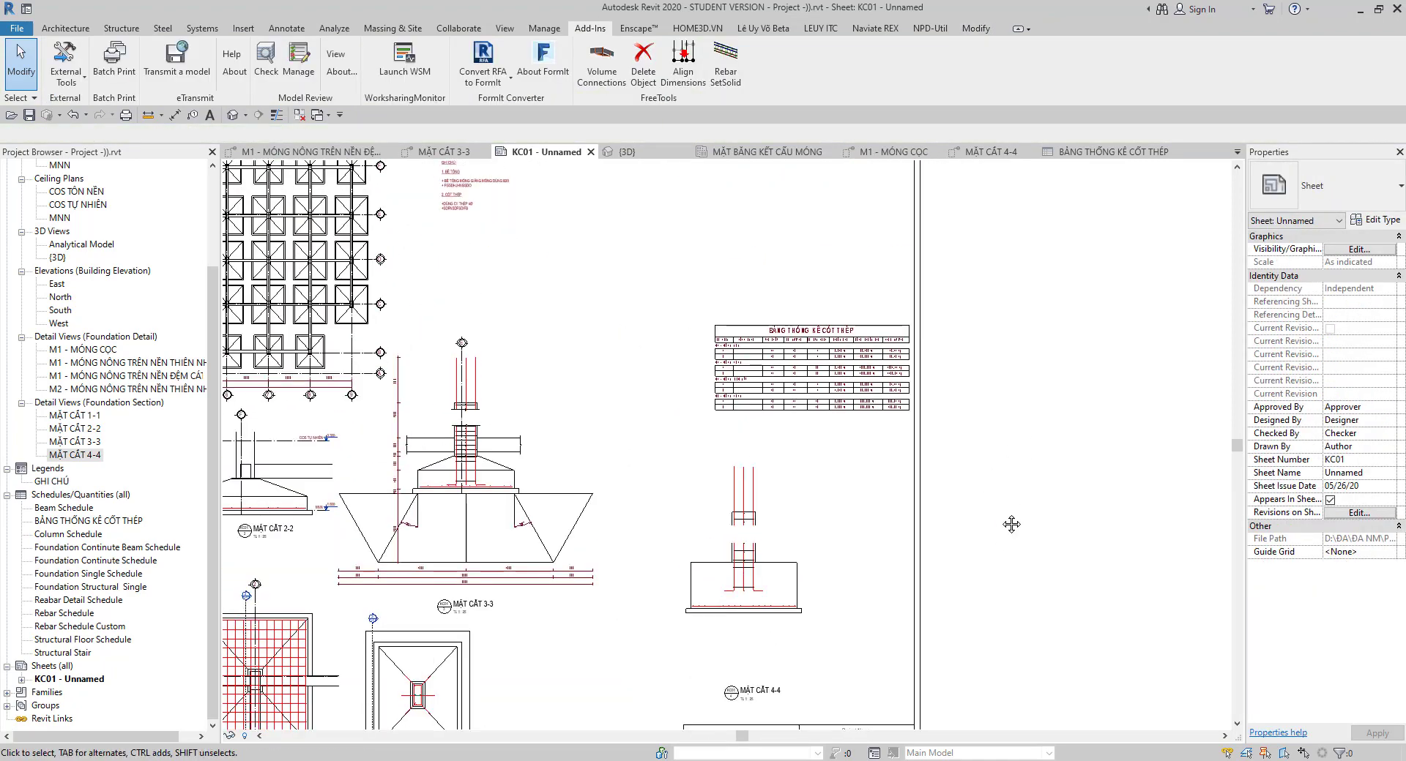
pyautogui.scroll(-2, 1026, 345)
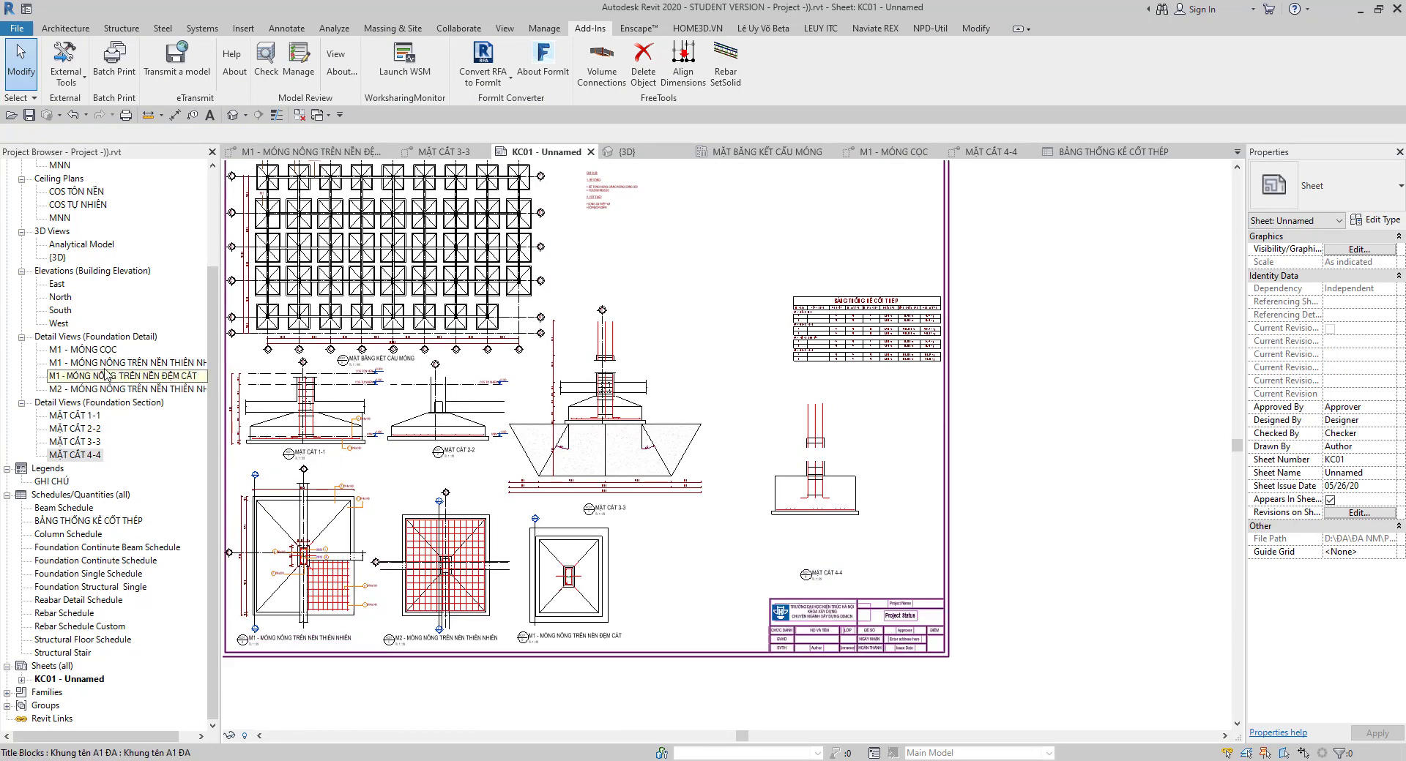
# Open the M1 - MÓNG CỌC view, then close all views except sheet KC01.
pyautogui.doubleClick(95, 350)
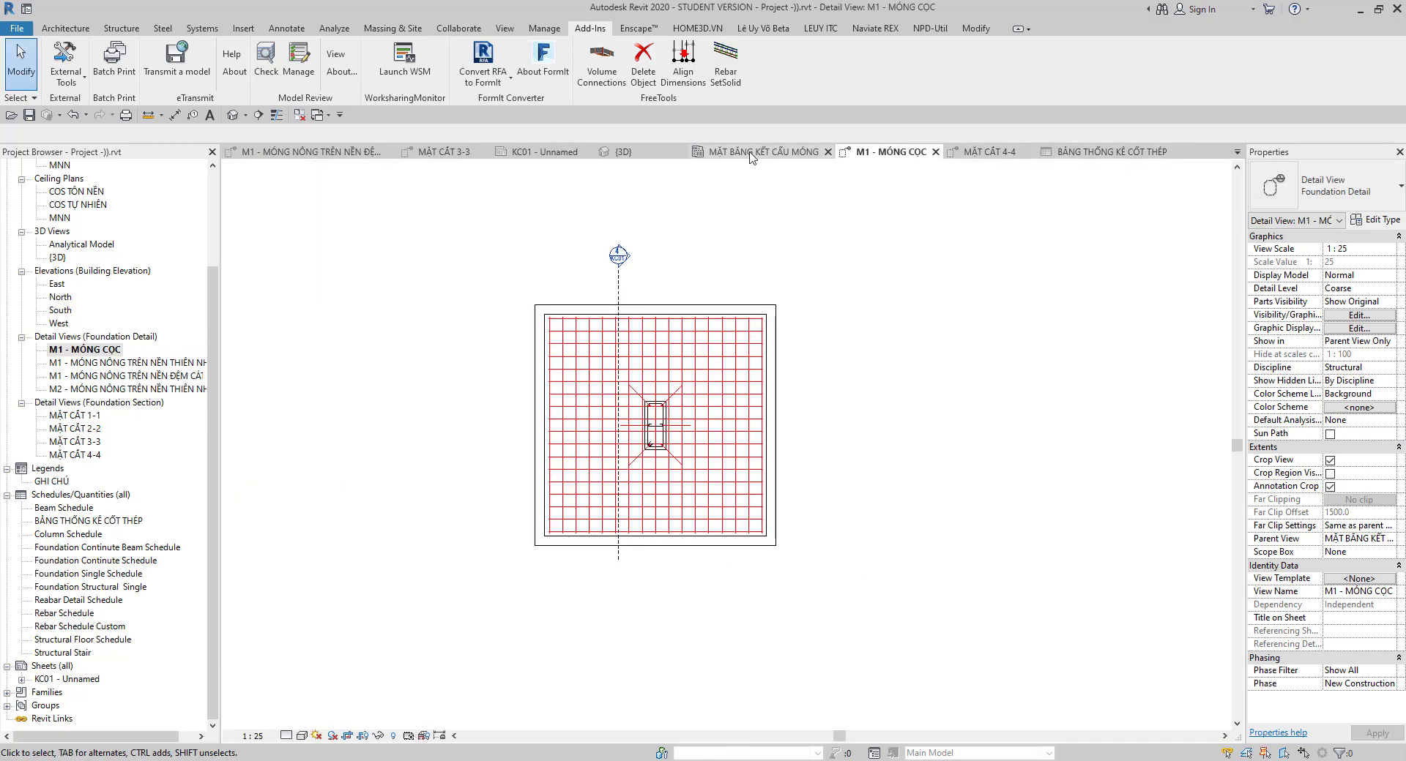
pyautogui.click(542, 151)
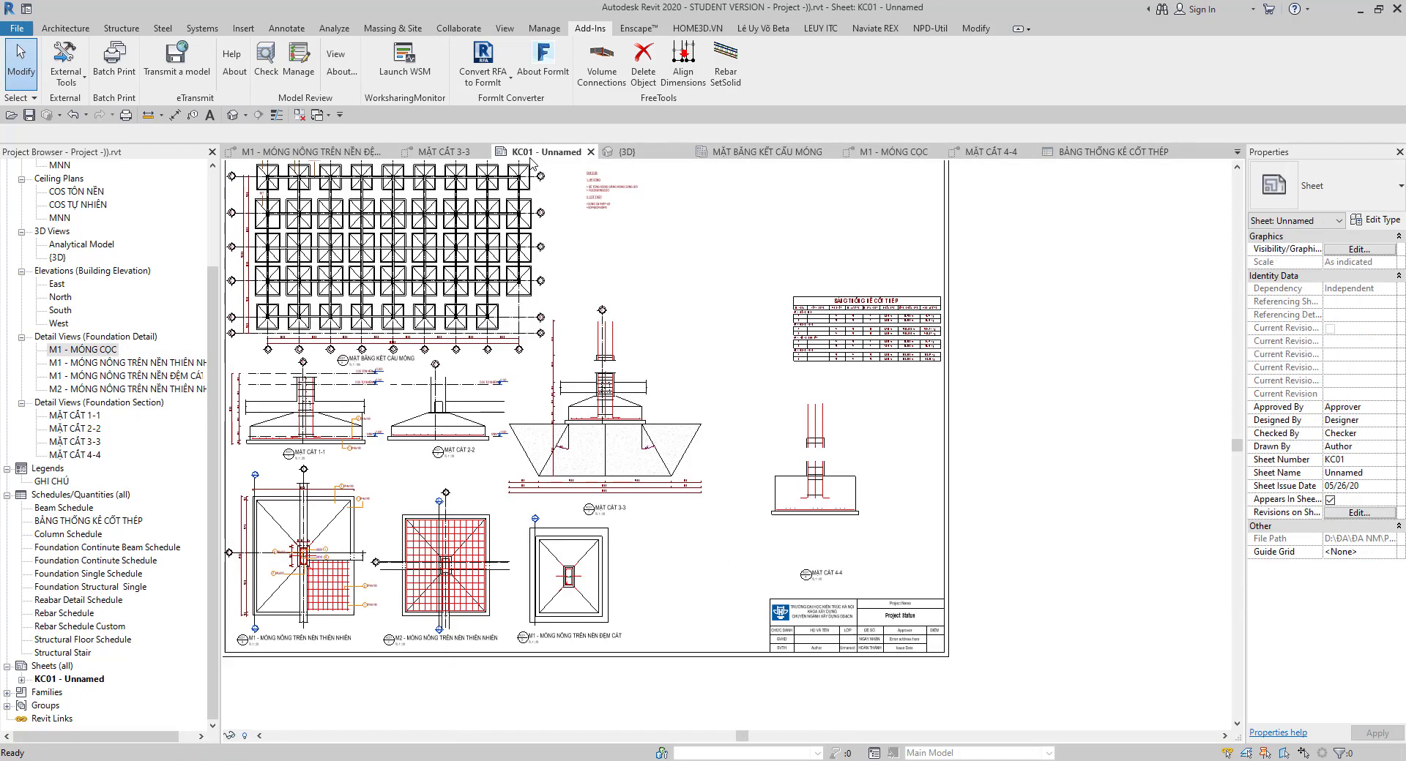
pyautogui.click(292, 117)
# Place the M1 - MÓNG CỌC pile cap plan on the sheet beside section 4-4.
pyautogui.moveTo(89, 359); pyautogui.dragTo(708, 580)
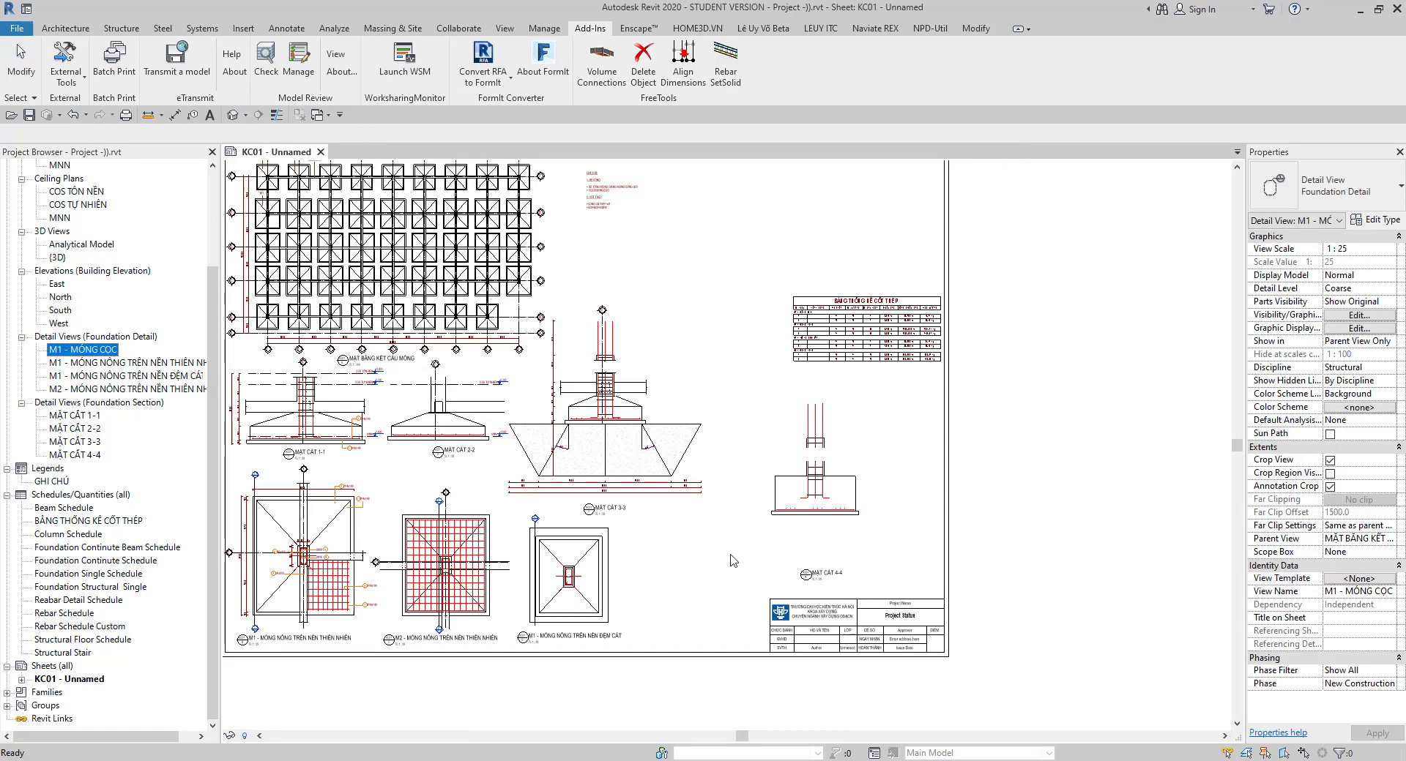
pyautogui.click(709, 580)
pyautogui.scroll(3, 708, 580)
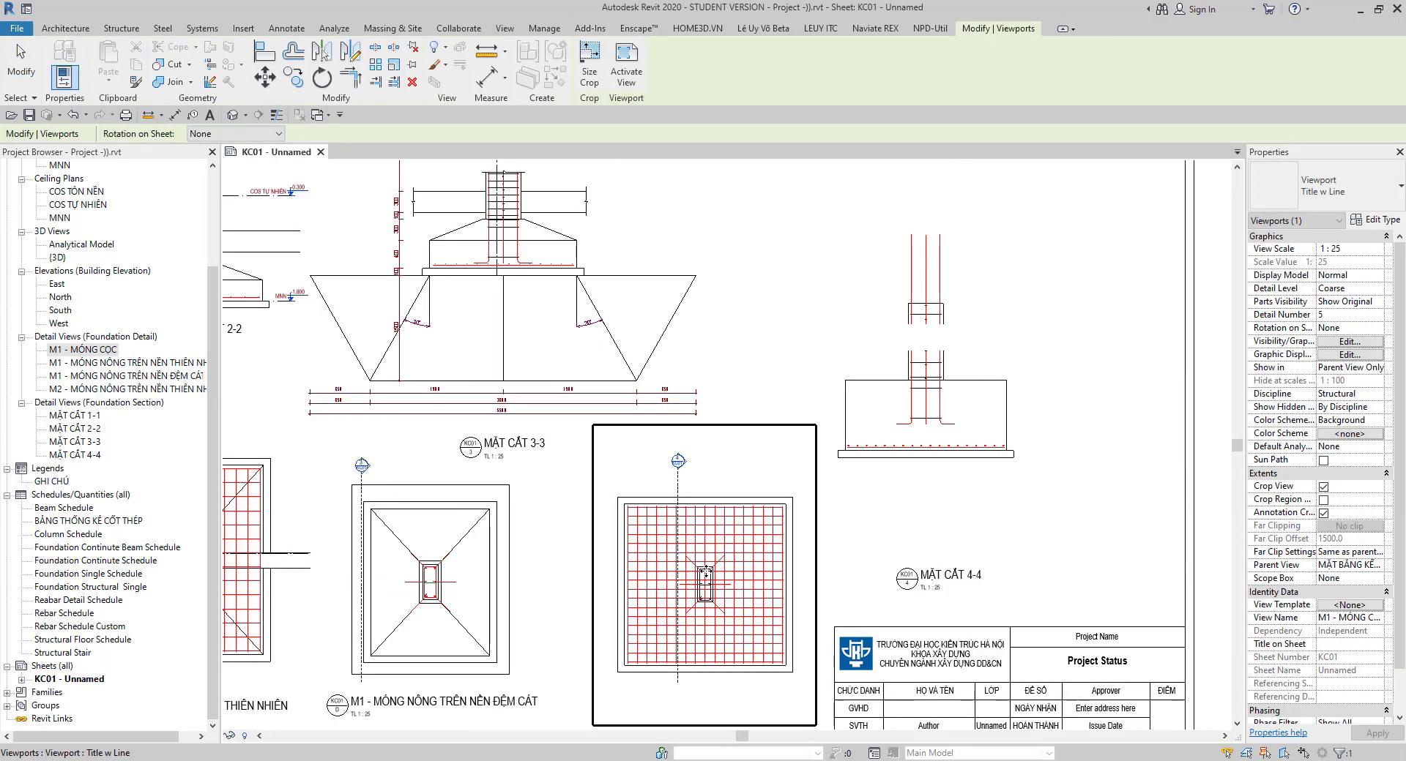
pyautogui.scroll(2, 682, 559)
# Move the M1 - MÓNG CỌC viewport title under the plan.
pyautogui.click(659, 637)
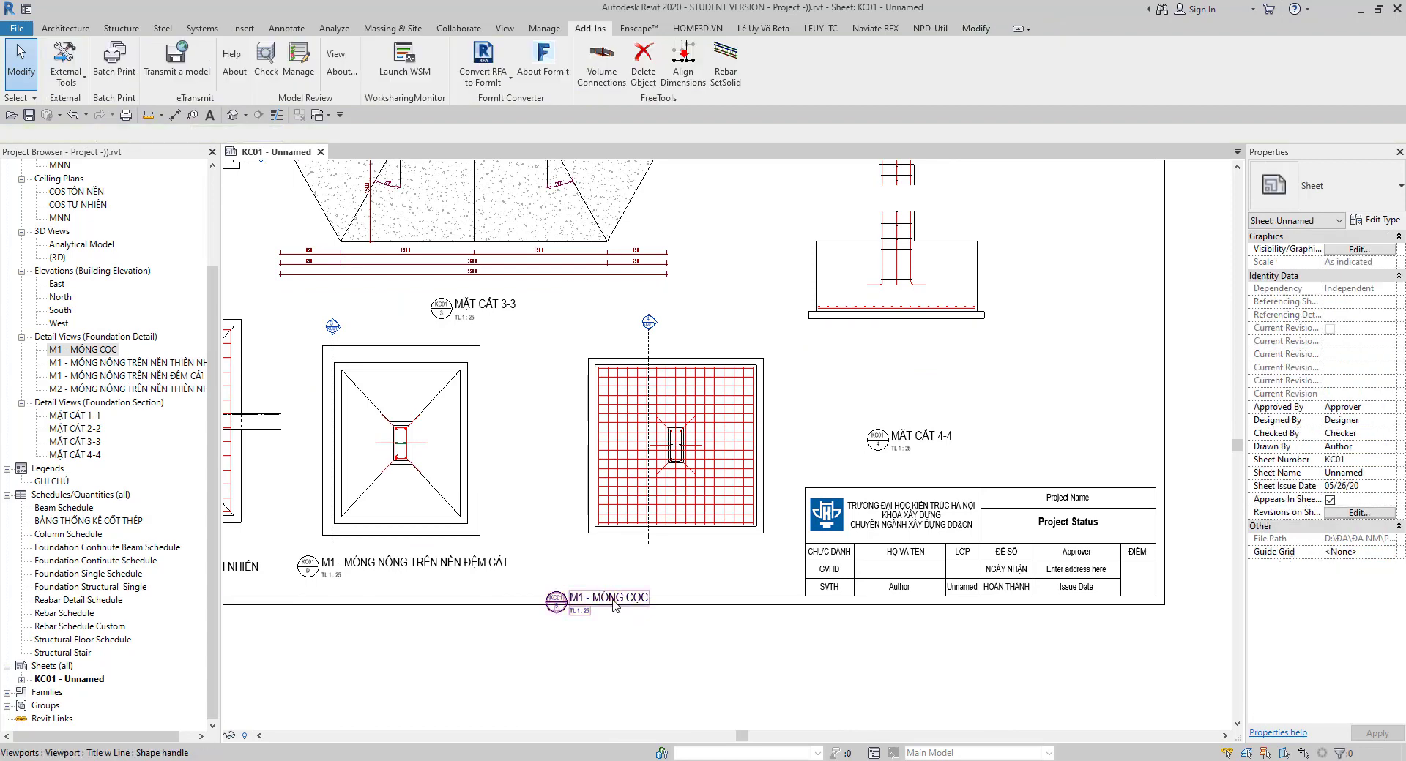
pyautogui.click(635, 599)
pyautogui.moveTo(635, 599); pyautogui.dragTo(693, 563)
pyautogui.press('Escape')
pyautogui.click(675, 441)
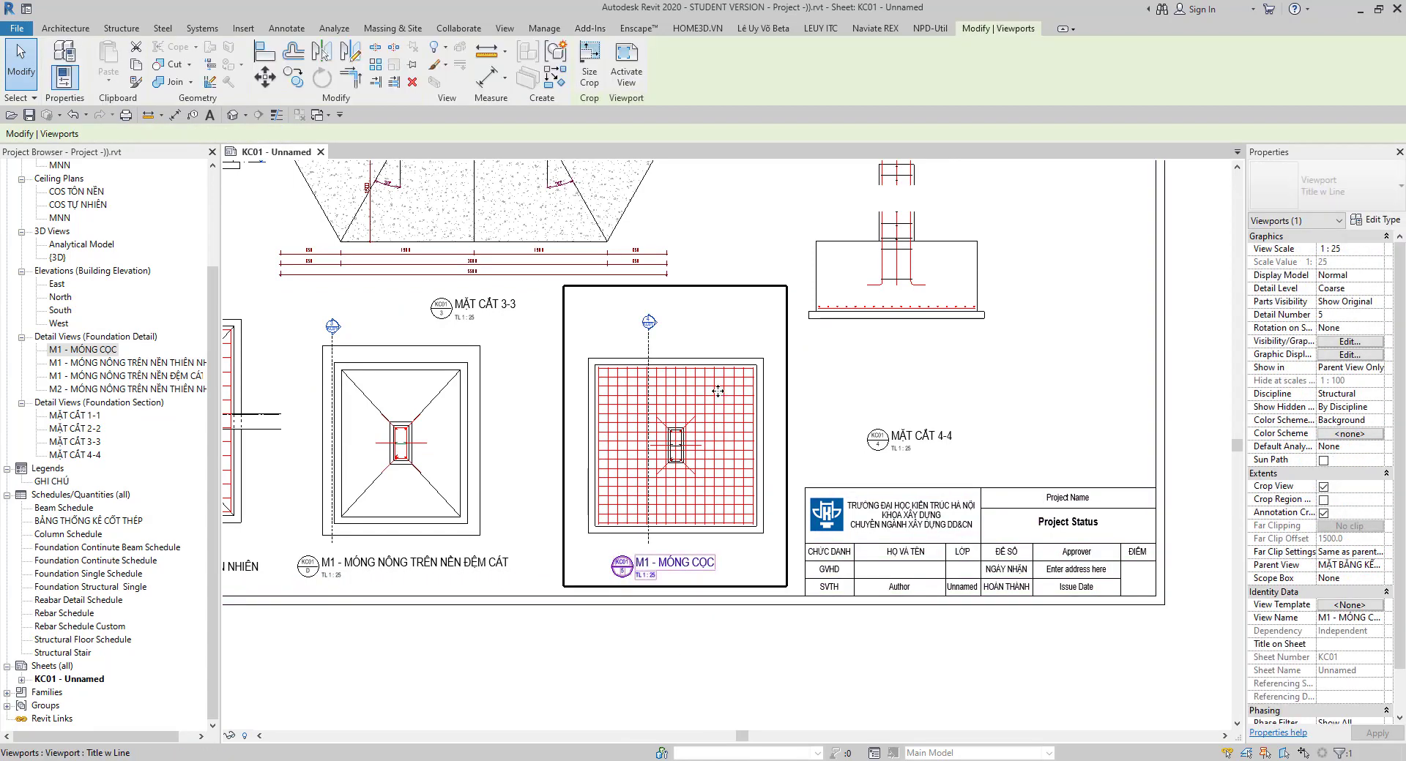
pyautogui.scroll(3, 677, 439)
# Box-select the pile cap plan contents and filter the selection to Structural Rebar only.
pyautogui.moveTo(679, 437); pyautogui.dragTo(637, 391, button='middle')
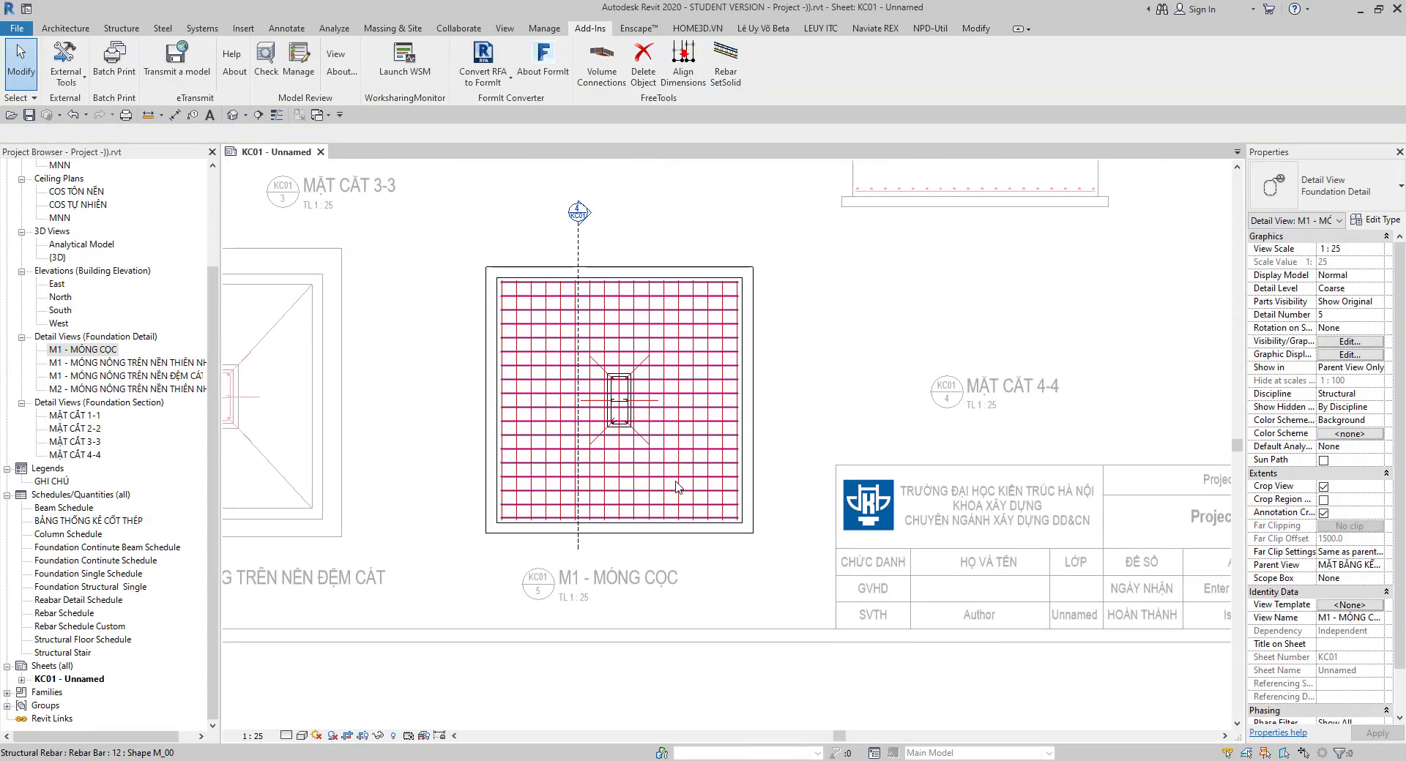
pyautogui.moveTo(760, 563); pyautogui.dragTo(666, 329)
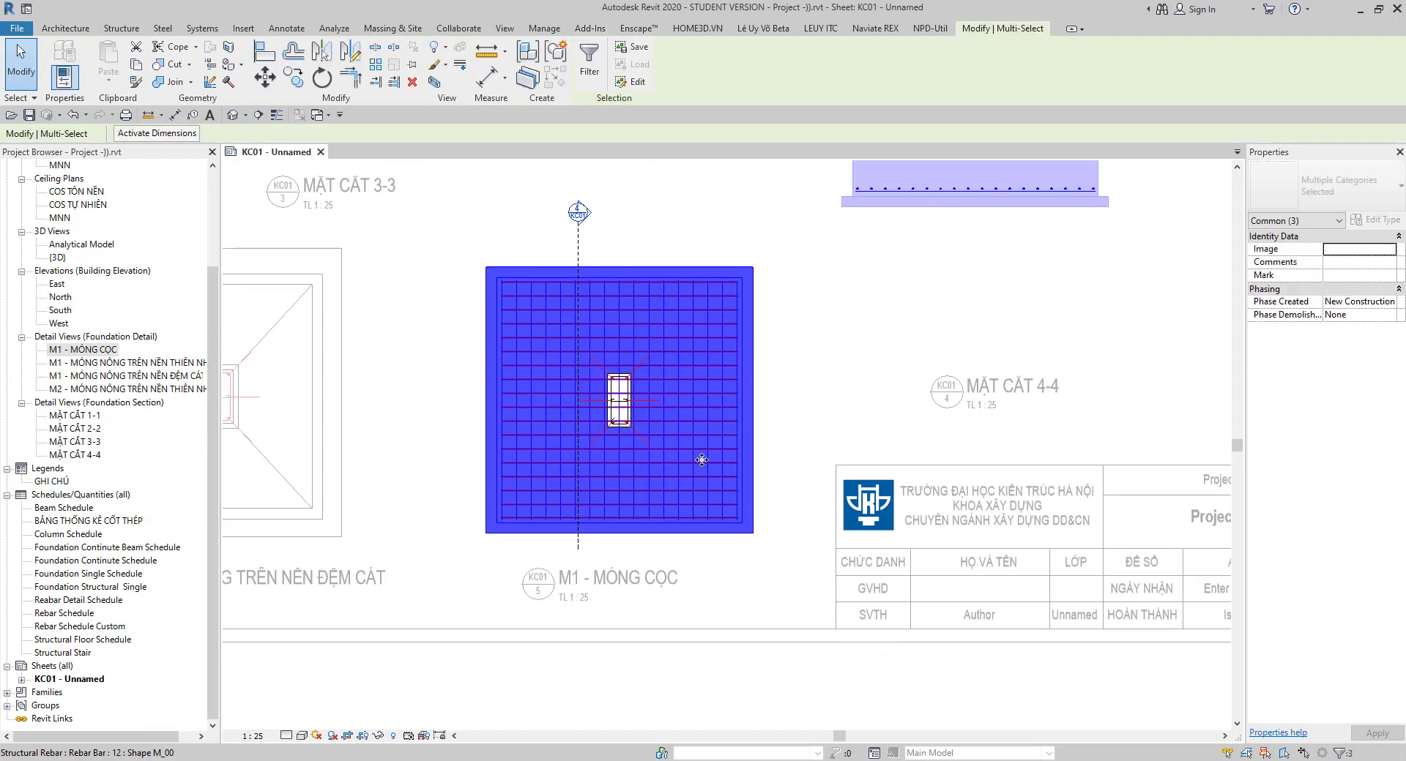
pyautogui.moveTo(770, 580); pyautogui.dragTo(719, 320)
pyautogui.moveTo(696, 256); pyautogui.dragTo(696, 256)
pyautogui.scroll(-2, 706, 366)
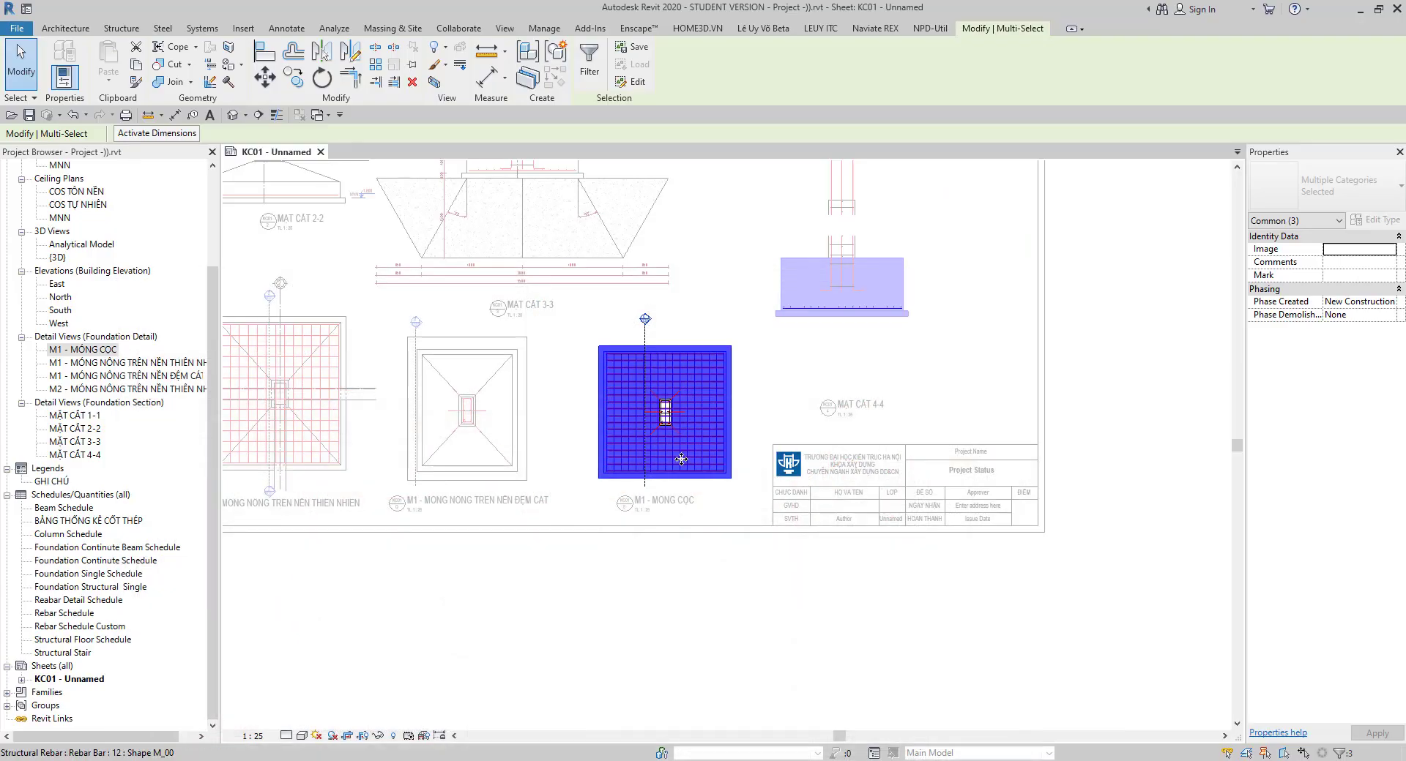
pyautogui.scroll(2, 681, 459)
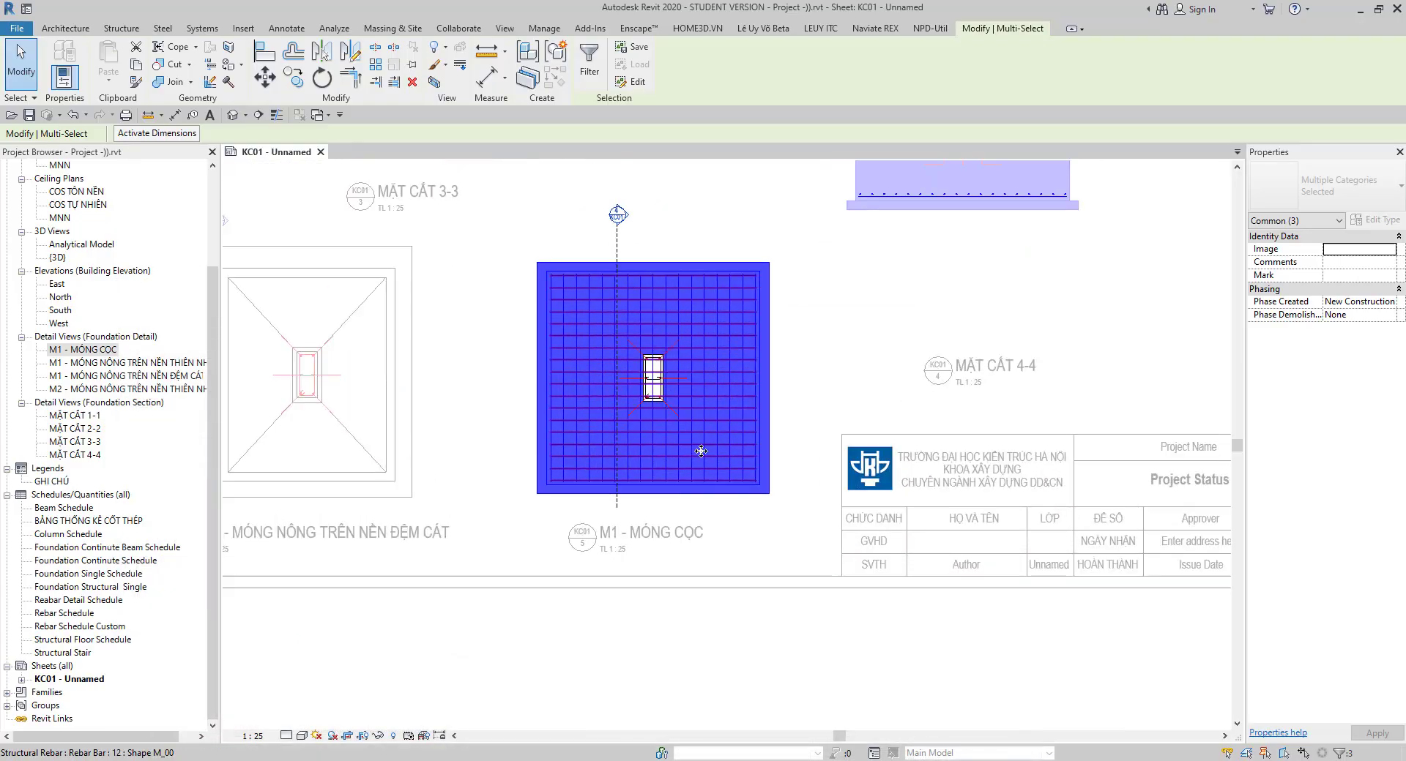
pyautogui.scroll(1, 645, 481)
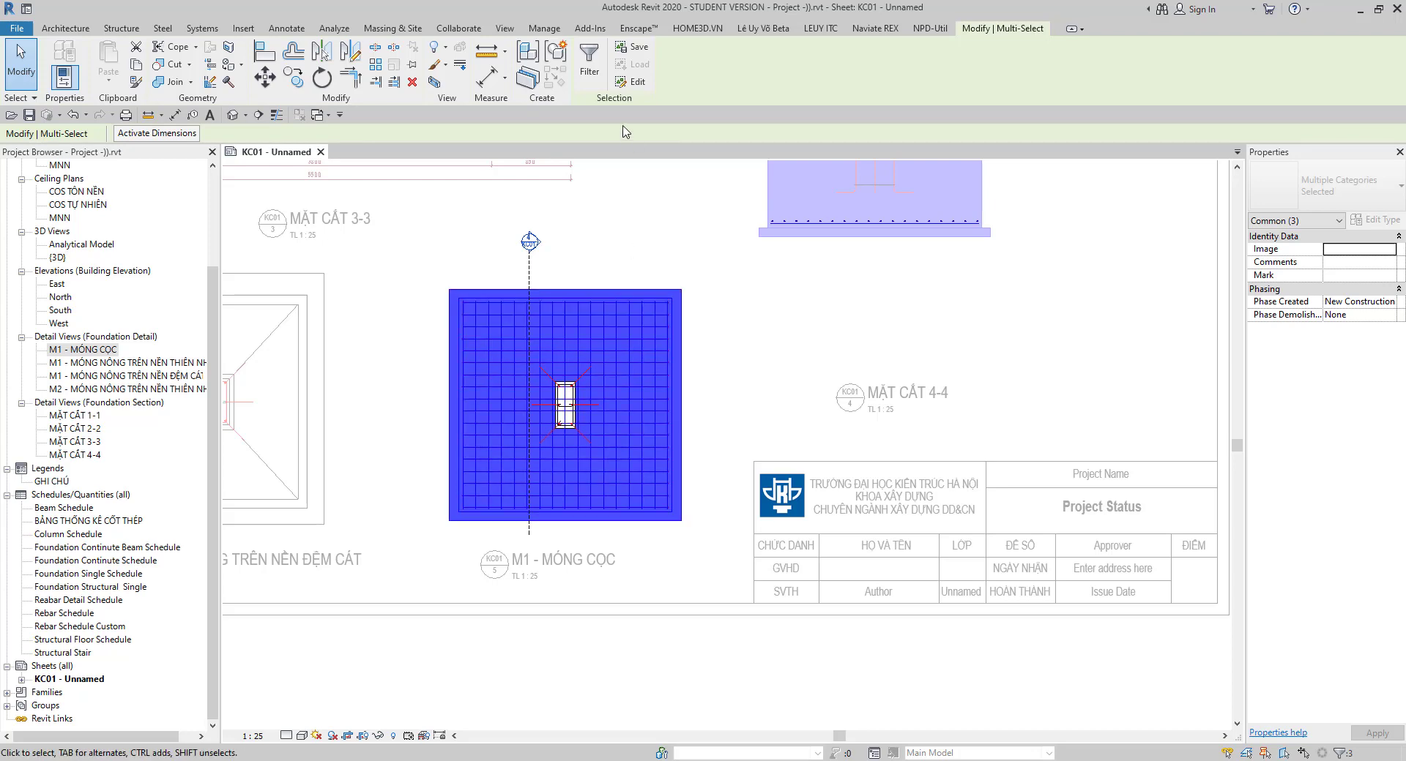
pyautogui.click(589, 59)
pyautogui.click(297, 413)
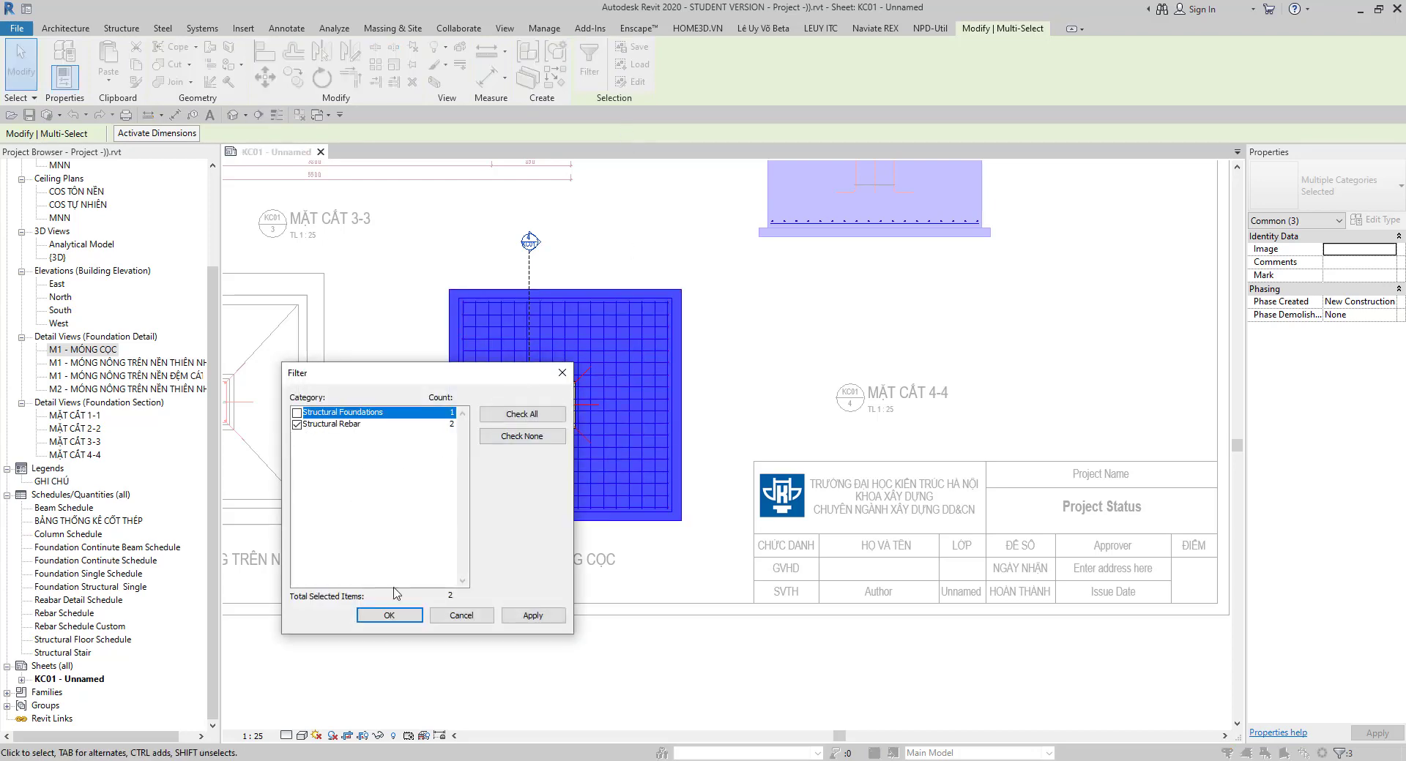
pyautogui.click(390, 617)
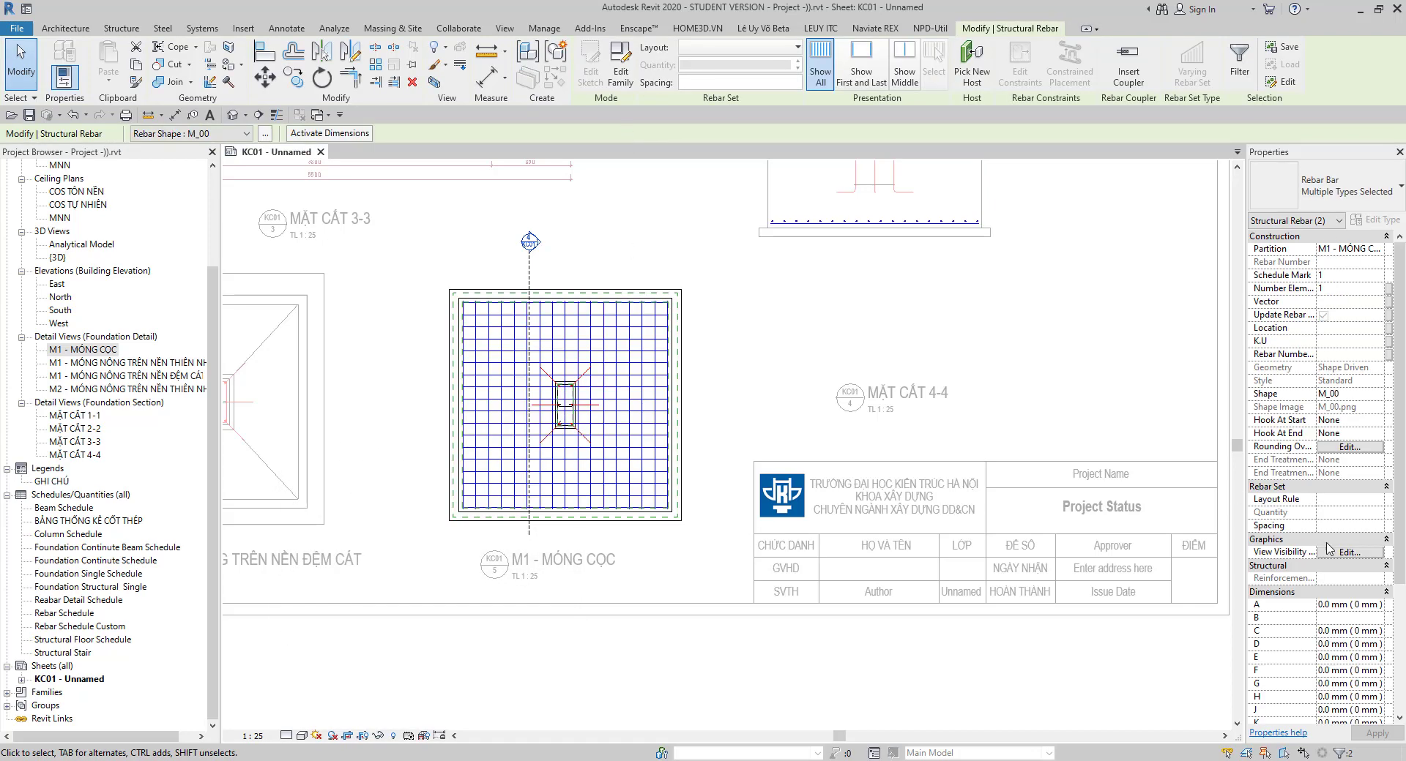
# Turn off View unobscured for the rebar in the M1 - MÓNG CỌC view.
pyautogui.click(1349, 553)
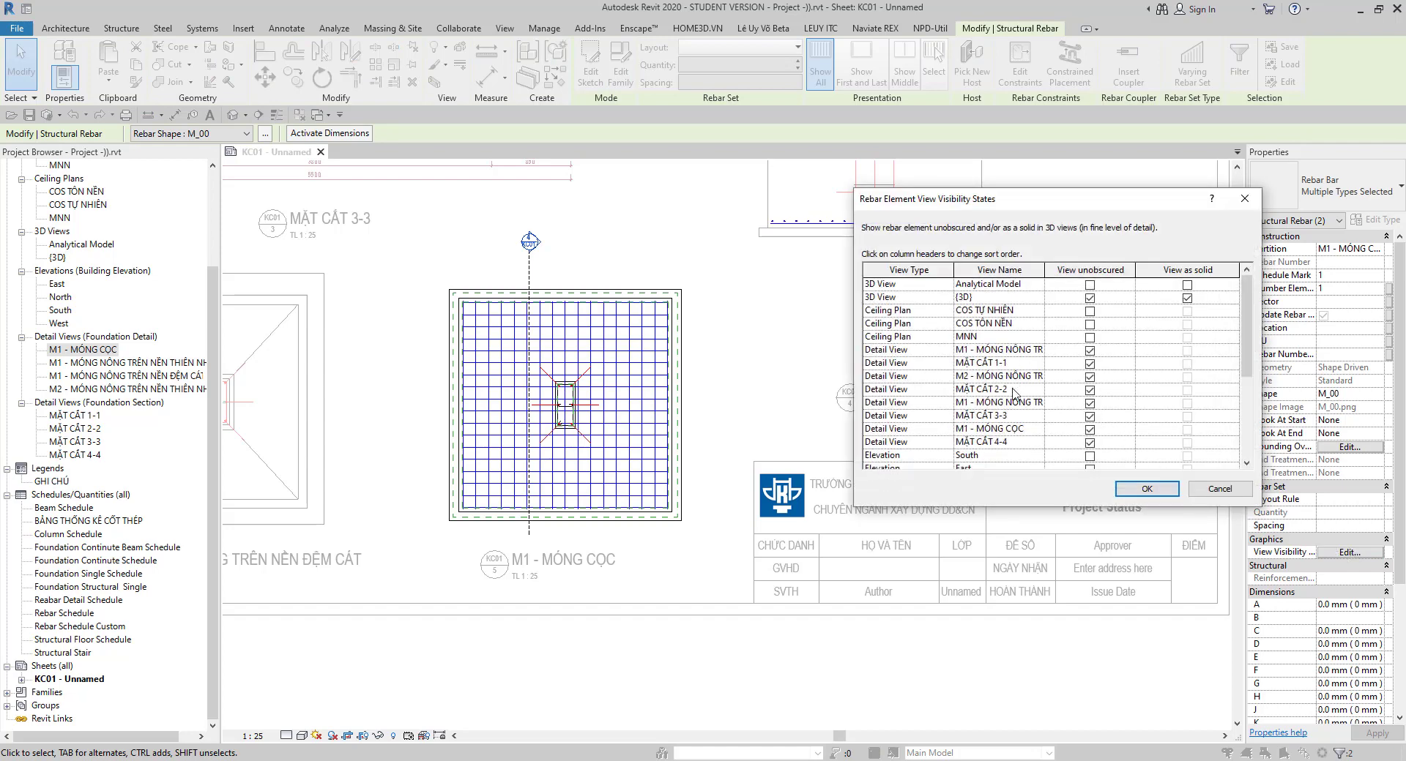
pyautogui.click(1096, 433)
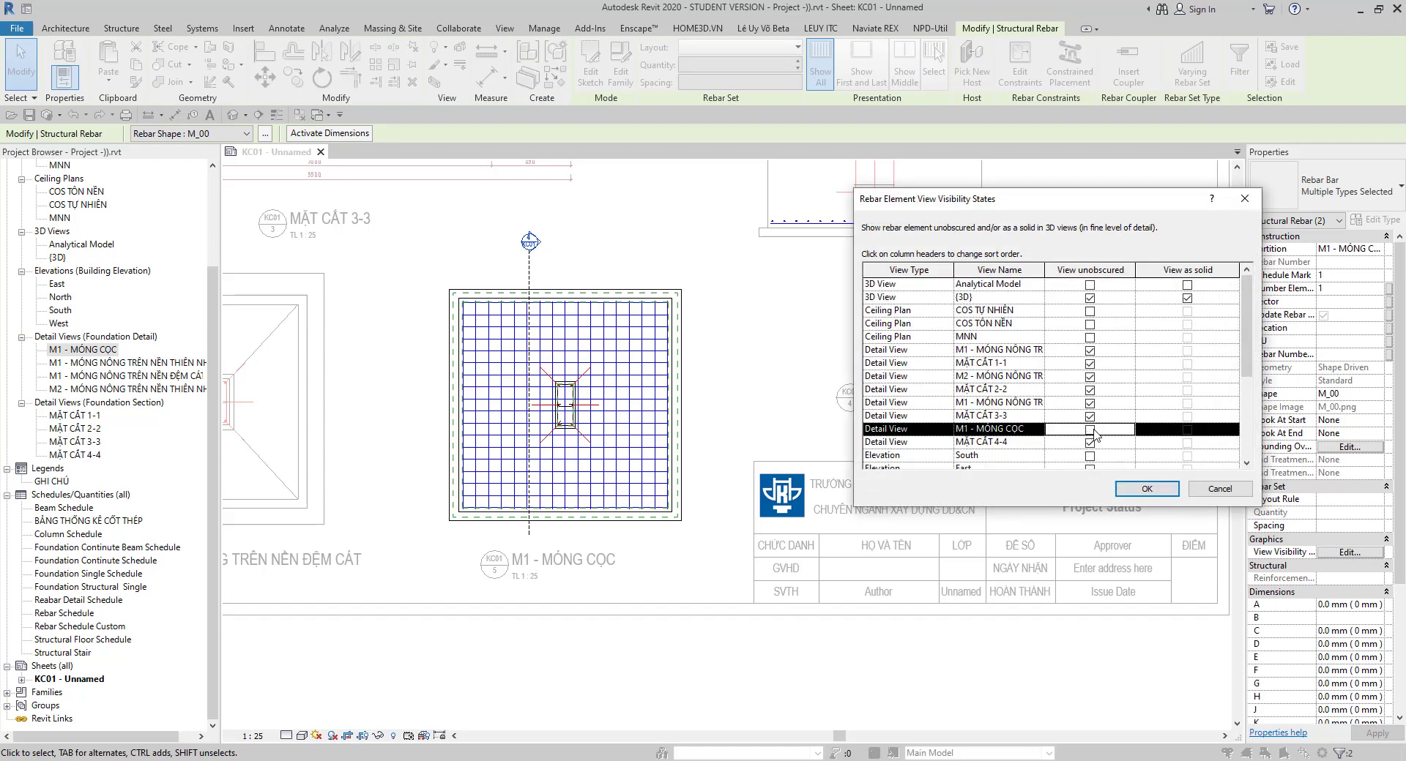
pyautogui.click(1146, 490)
pyautogui.press('Escape')
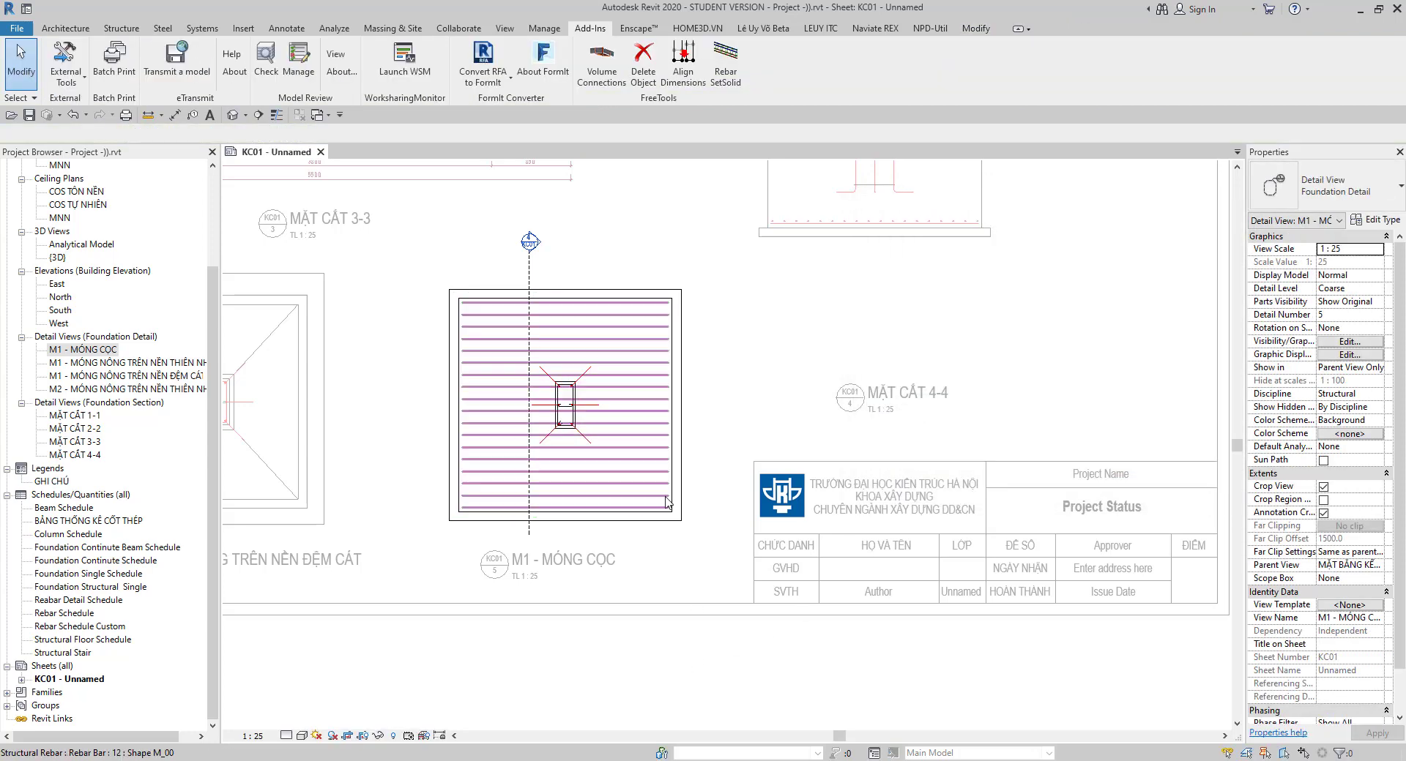
pyautogui.scroll(1, 665, 502)
pyautogui.scroll(-1, 705, 521)
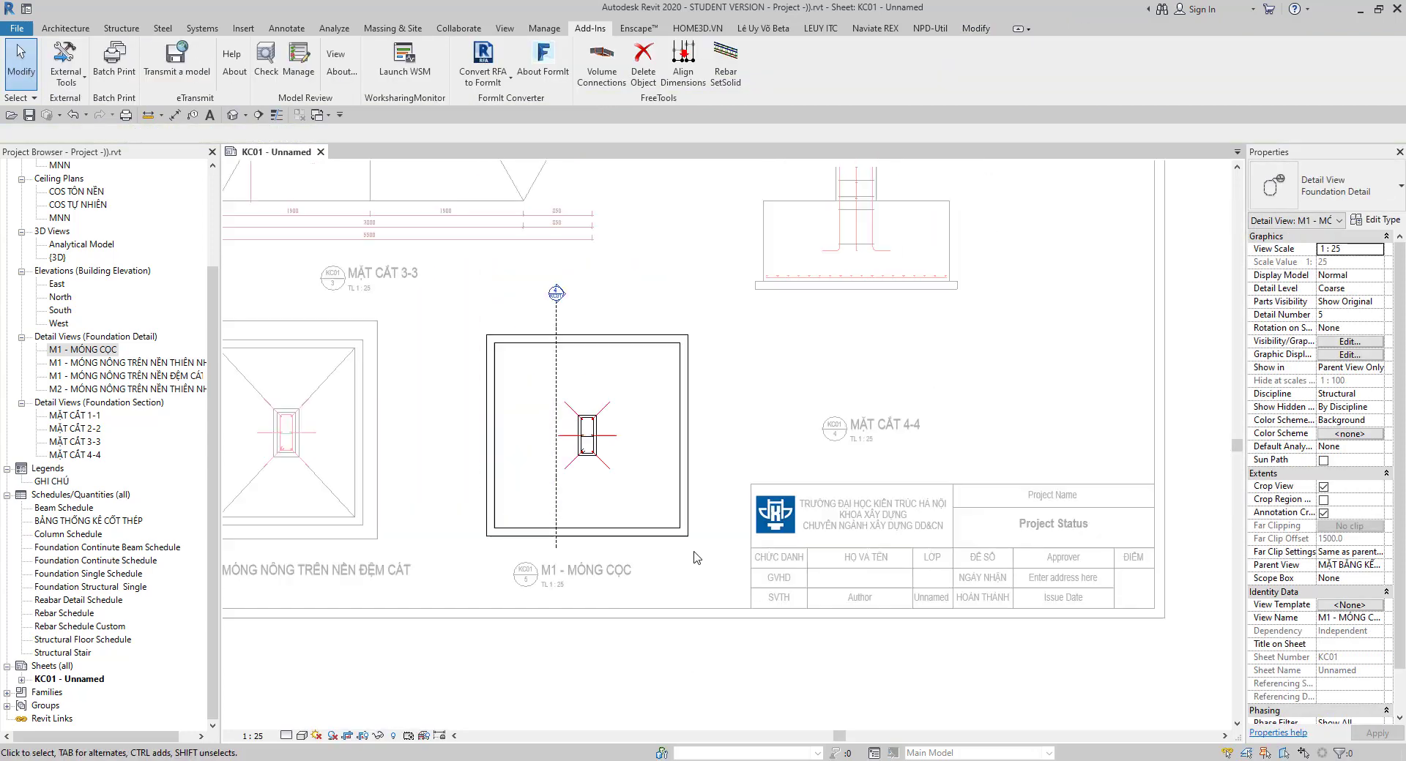
pyautogui.scroll(-1, 659, 513)
pyautogui.scroll(-1, 586, 512)
pyautogui.scroll(-1, 440, 500)
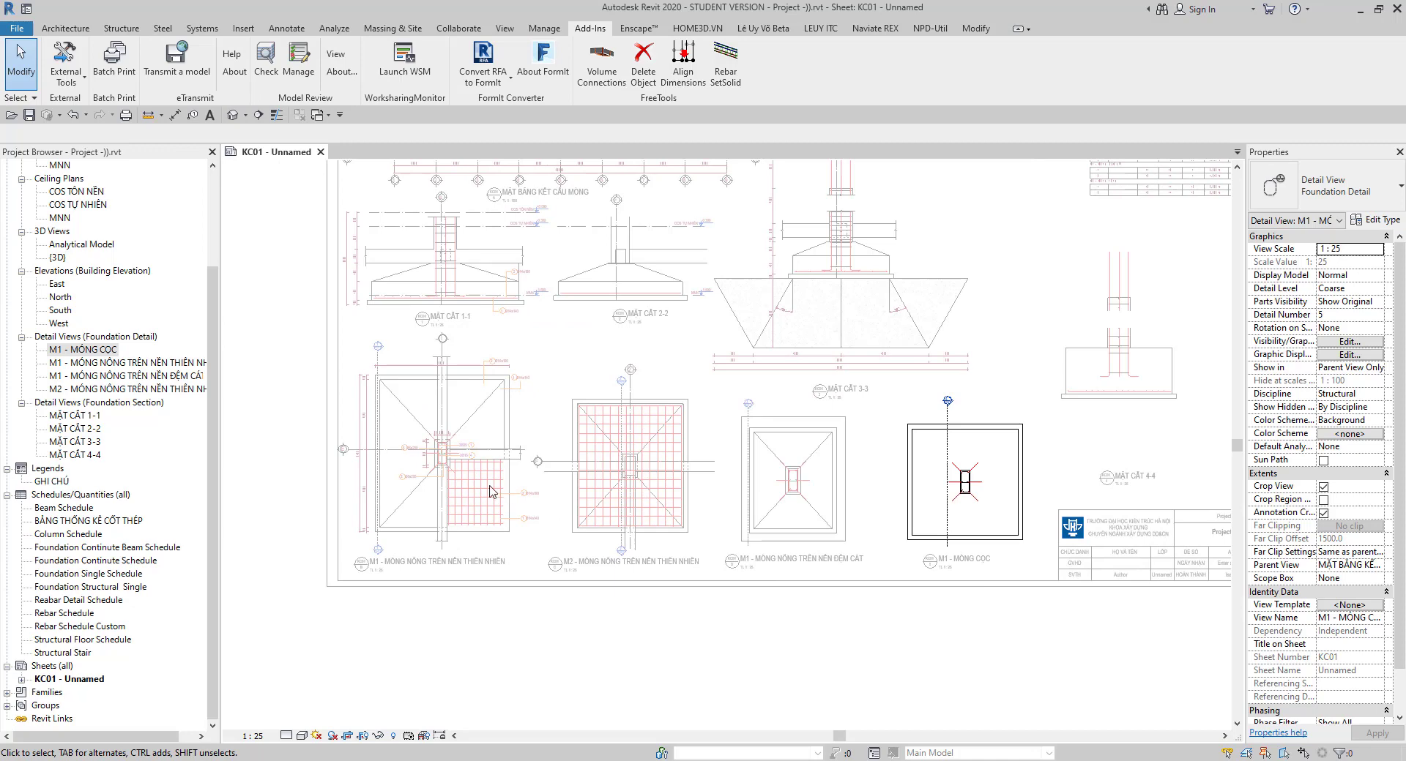
pyautogui.scroll(1, 967, 574)
pyautogui.scroll(1, 879, 527)
pyautogui.scroll(2, 832, 500)
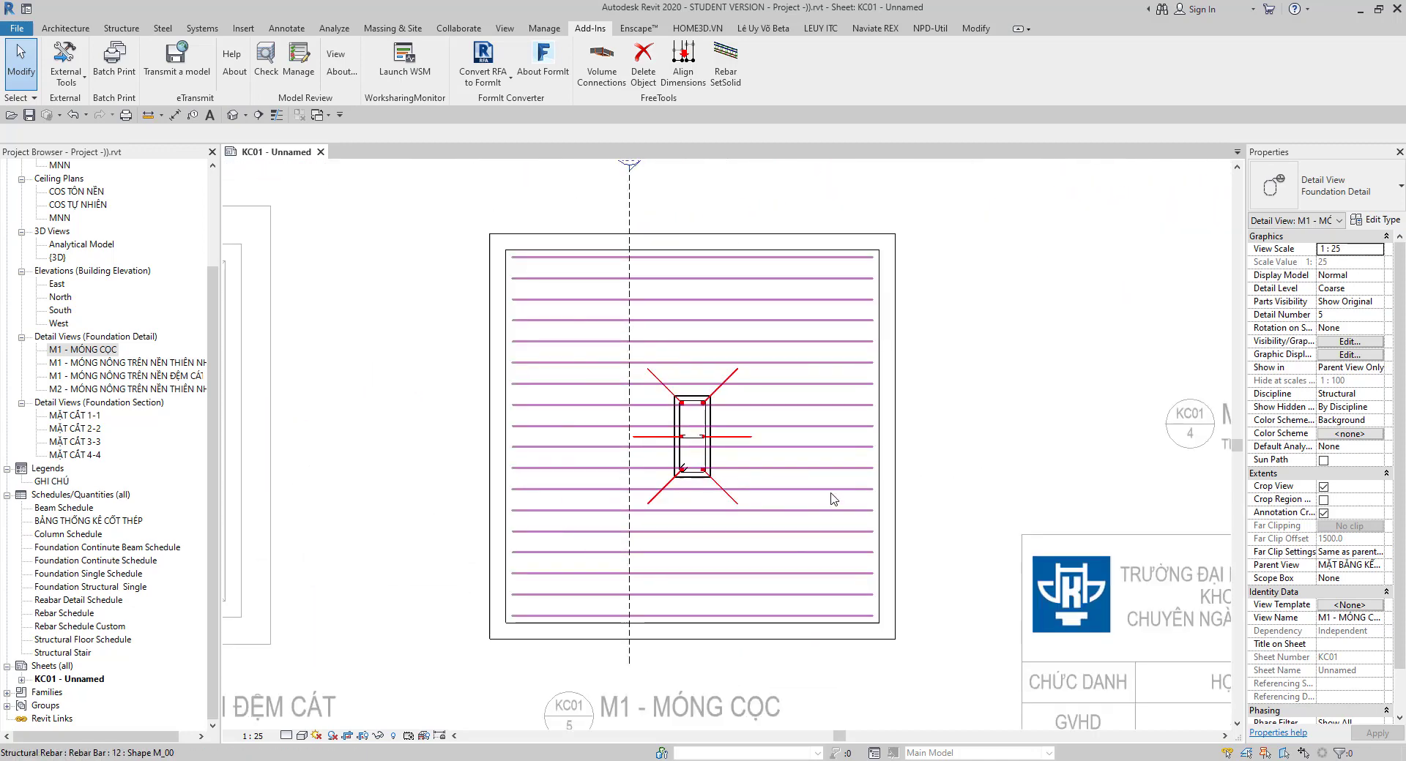
pyautogui.scroll(1, 832, 500)
pyautogui.scroll(1, 715, 371)
pyautogui.scroll(1, 659, 381)
pyautogui.scroll(1, 531, 484)
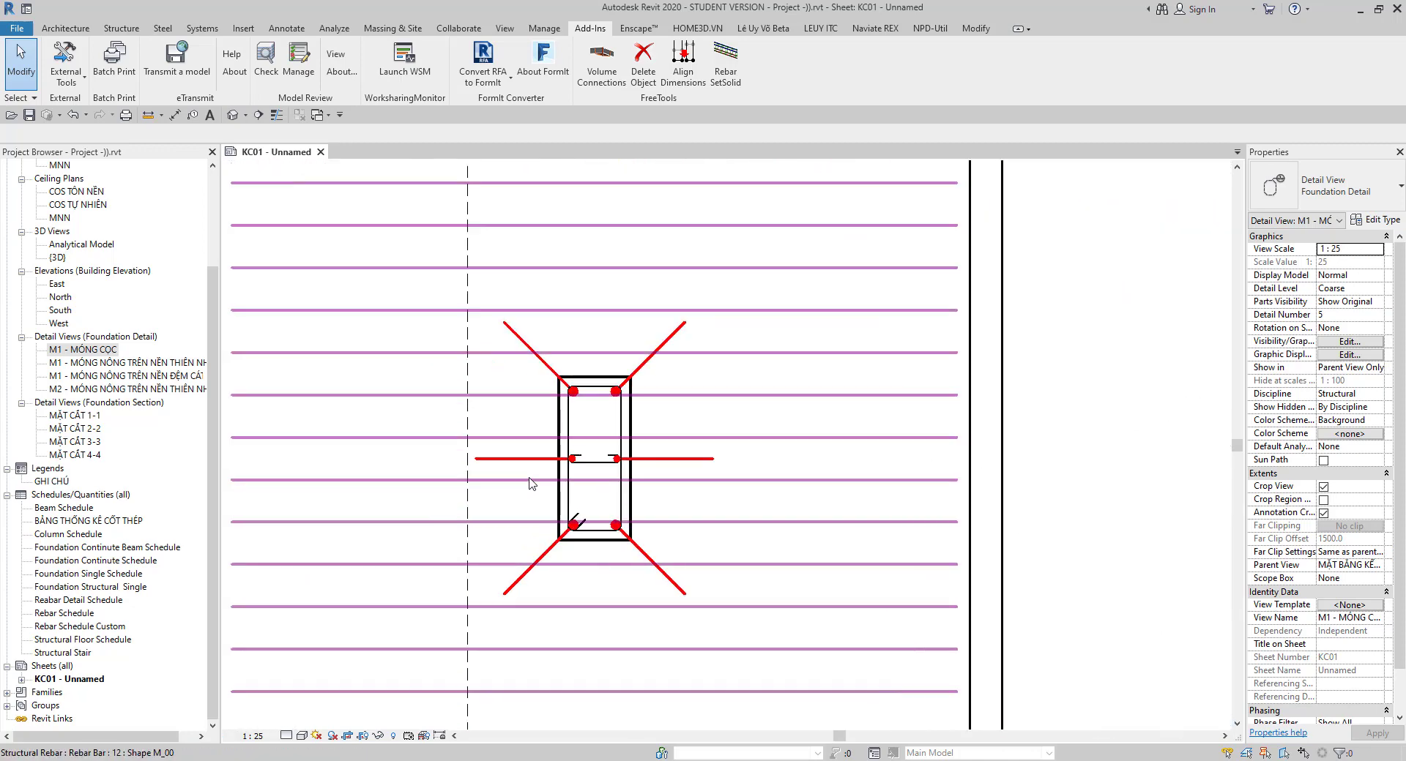
pyautogui.scroll(-5, 531, 483)
pyautogui.moveTo(674, 512); pyautogui.dragTo(1391, 513, button='middle')
pyautogui.scroll(2, 481, 447)
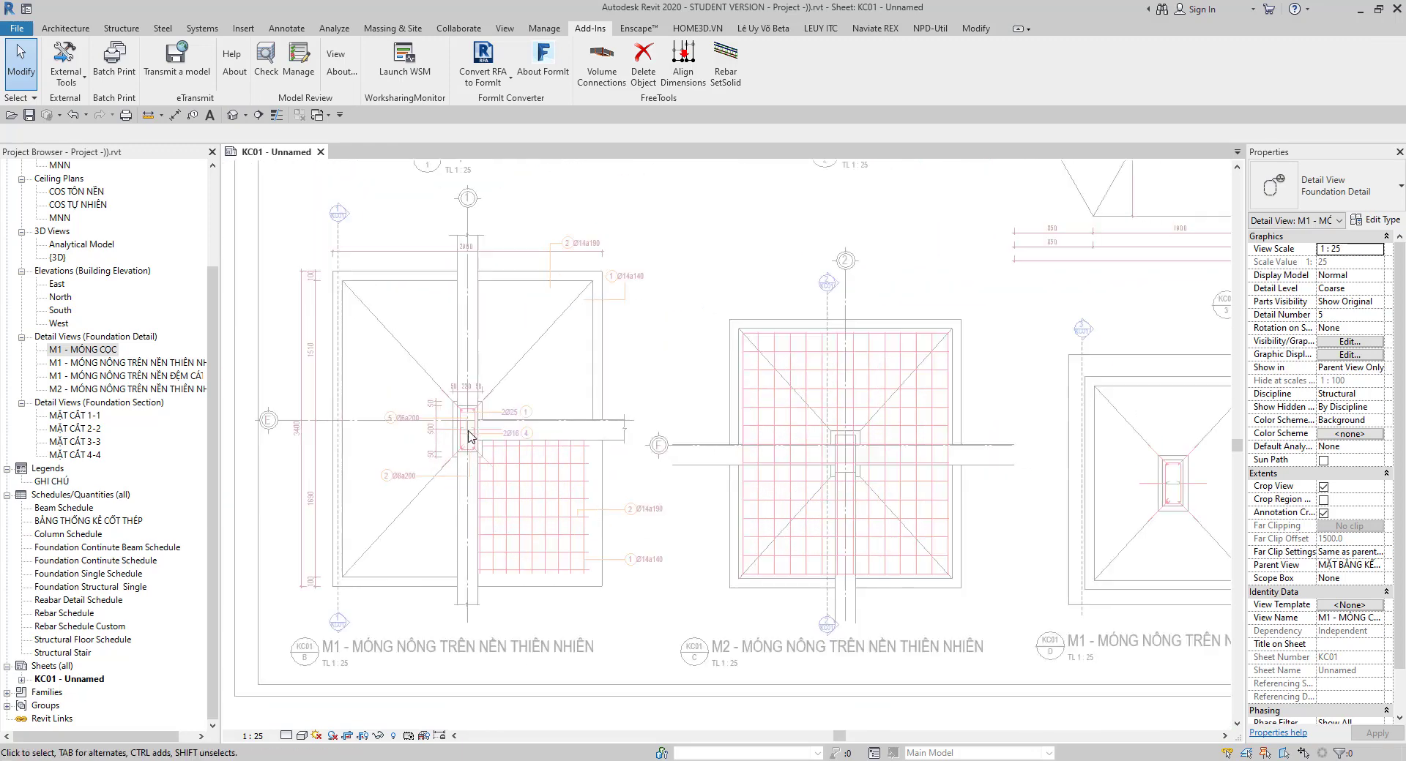
pyautogui.scroll(3, 430, 382)
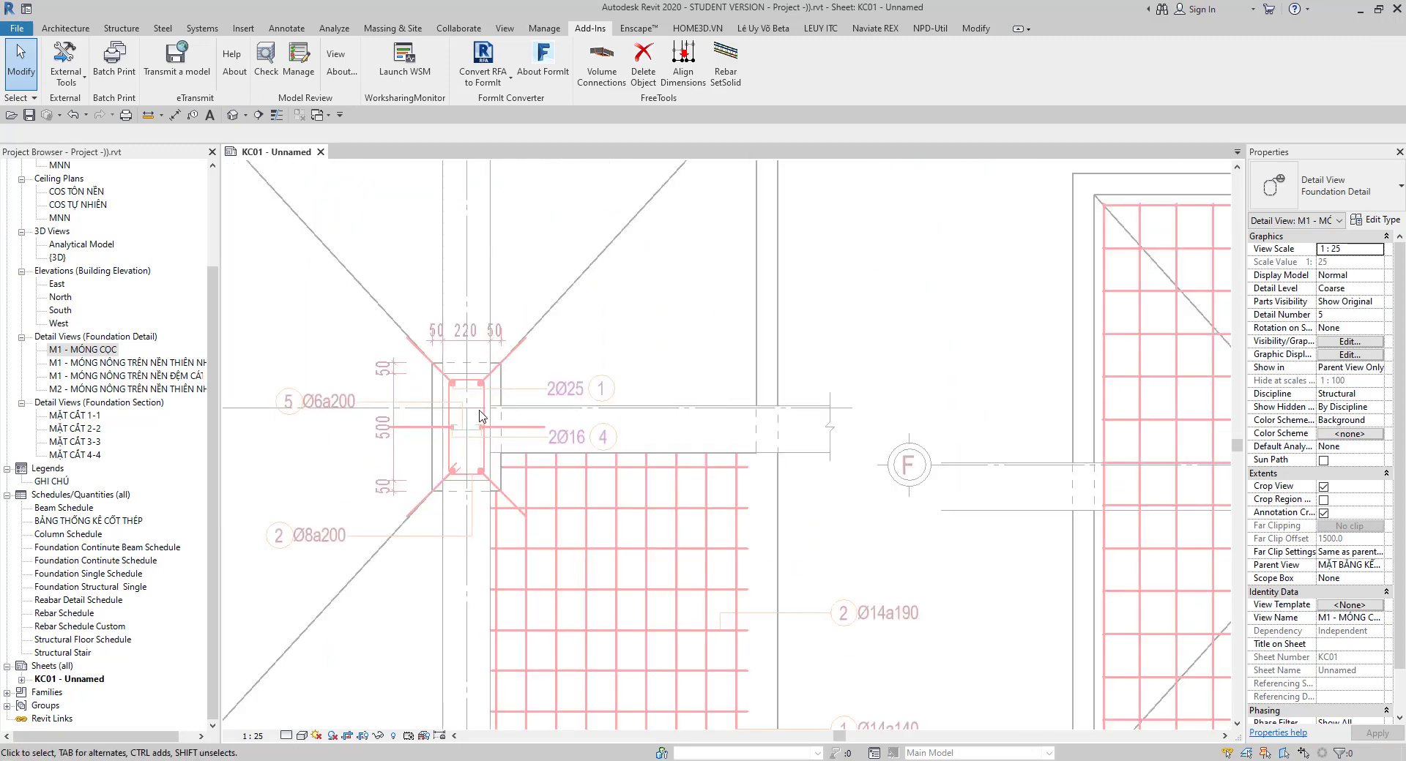
pyautogui.scroll(-1, 489, 428)
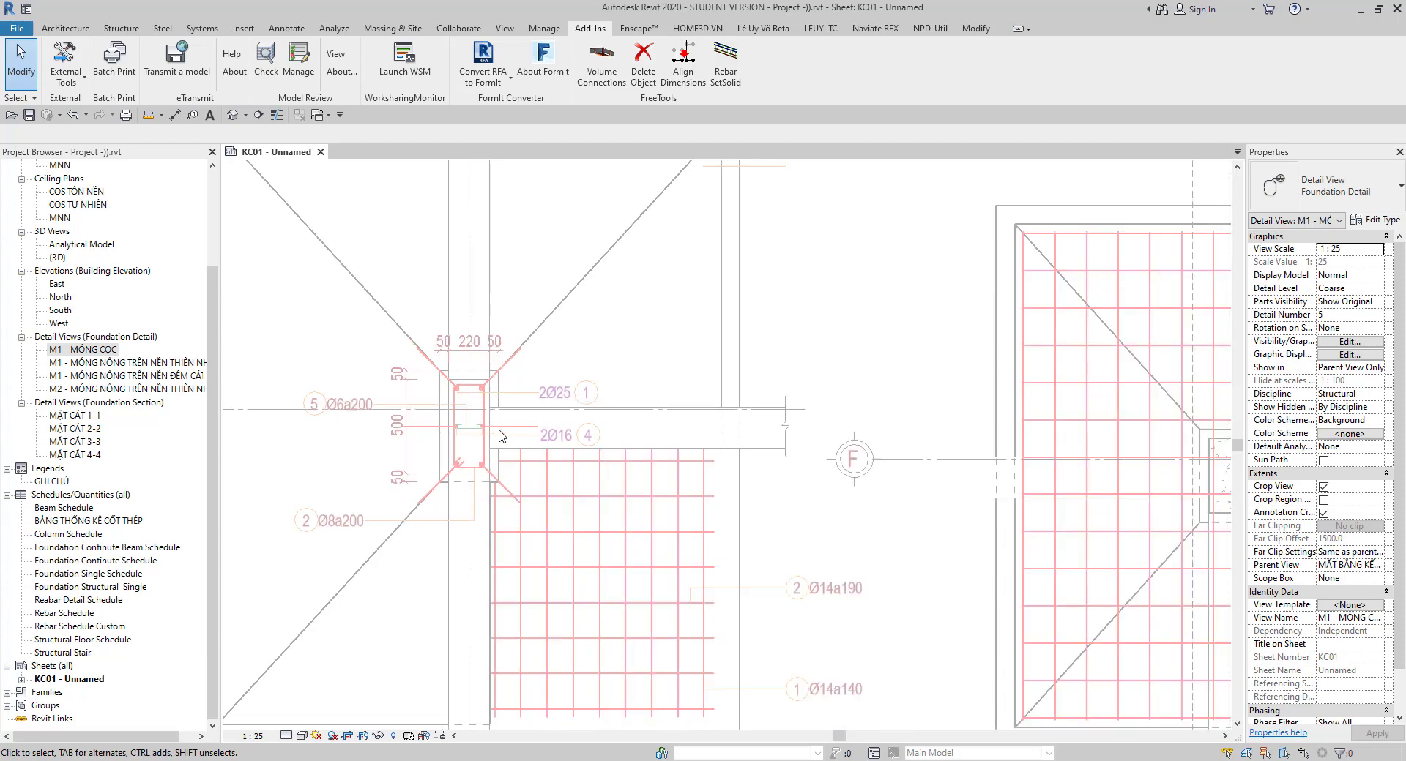
pyautogui.scroll(-4, 1011, 540)
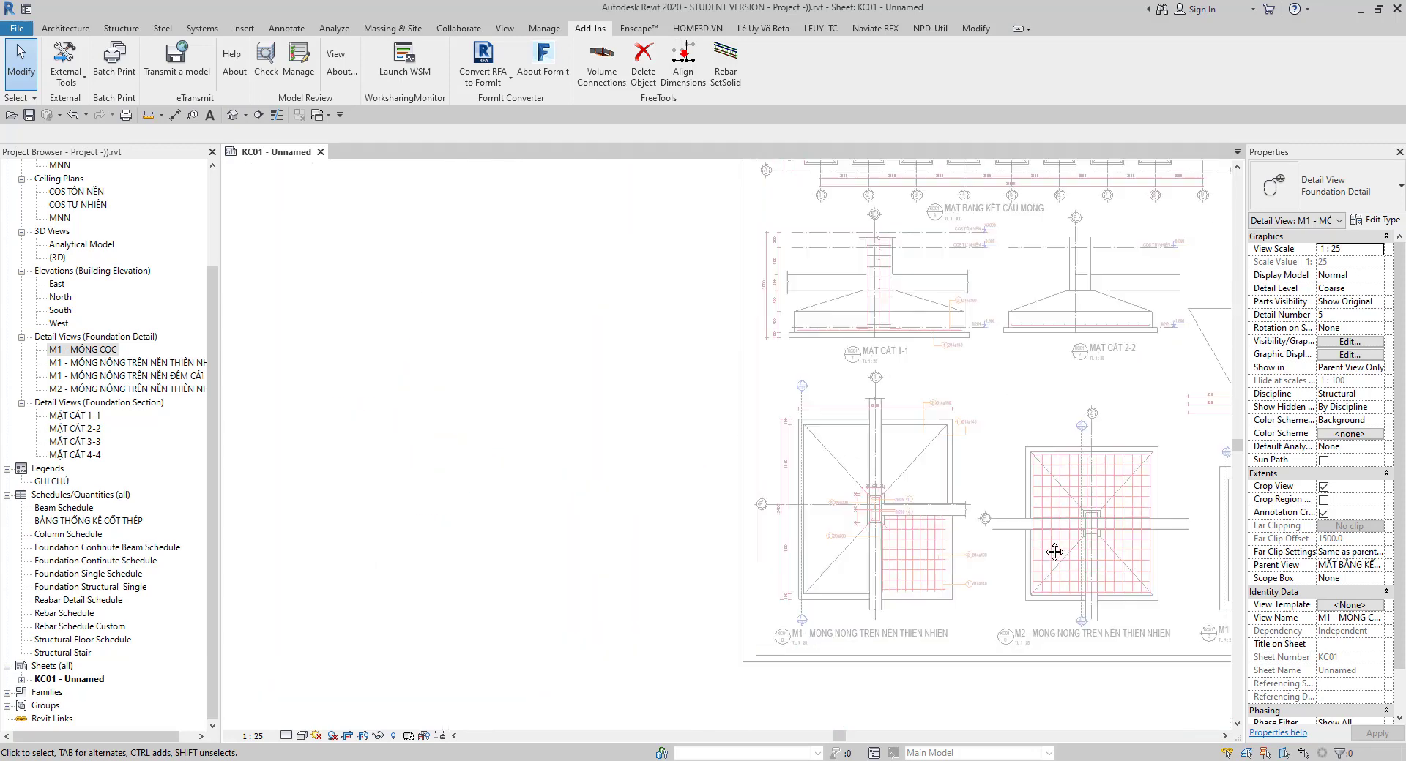
pyautogui.scroll(-1, 945, 476)
pyautogui.moveTo(862, 229); pyautogui.dragTo(827, 337, button='middle')
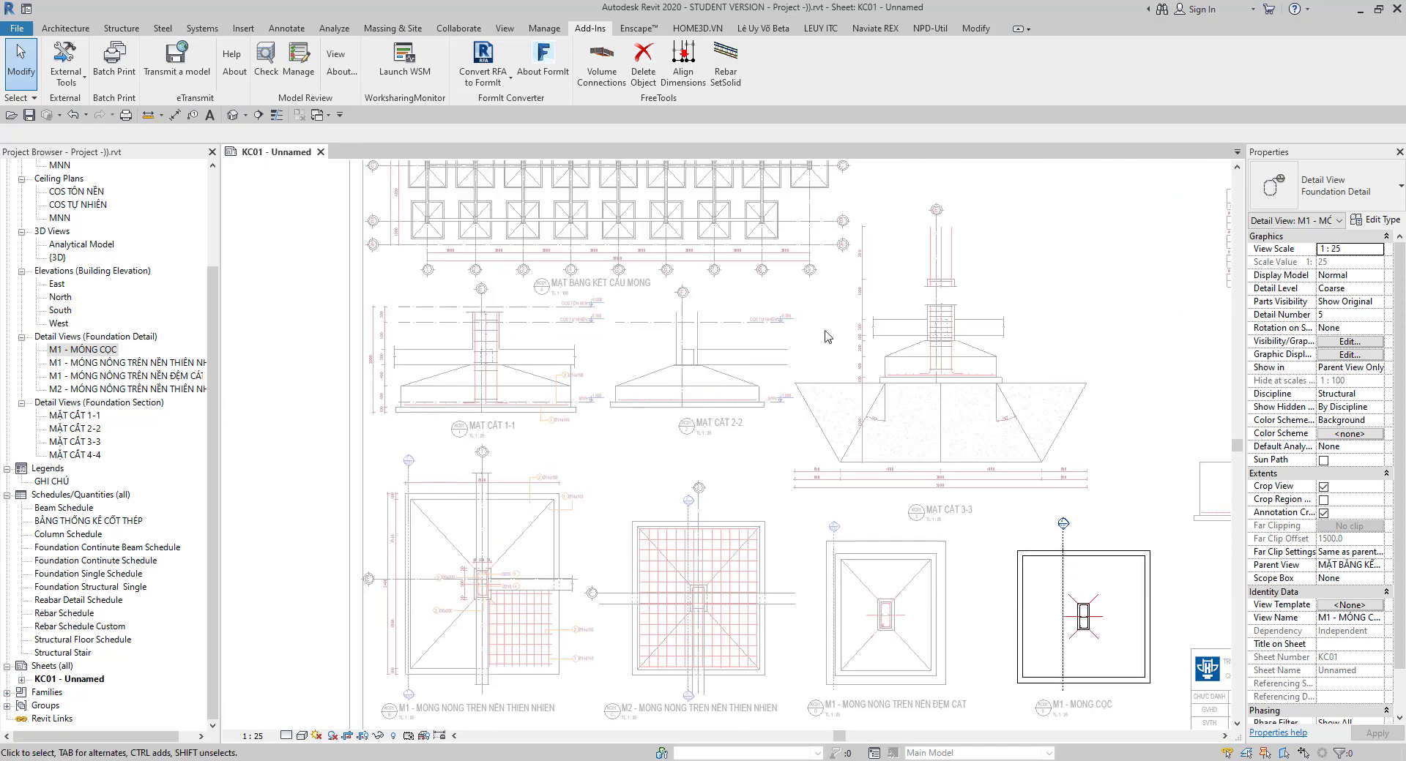
pyautogui.scroll(2, 974, 410)
pyautogui.scroll(2, 952, 366)
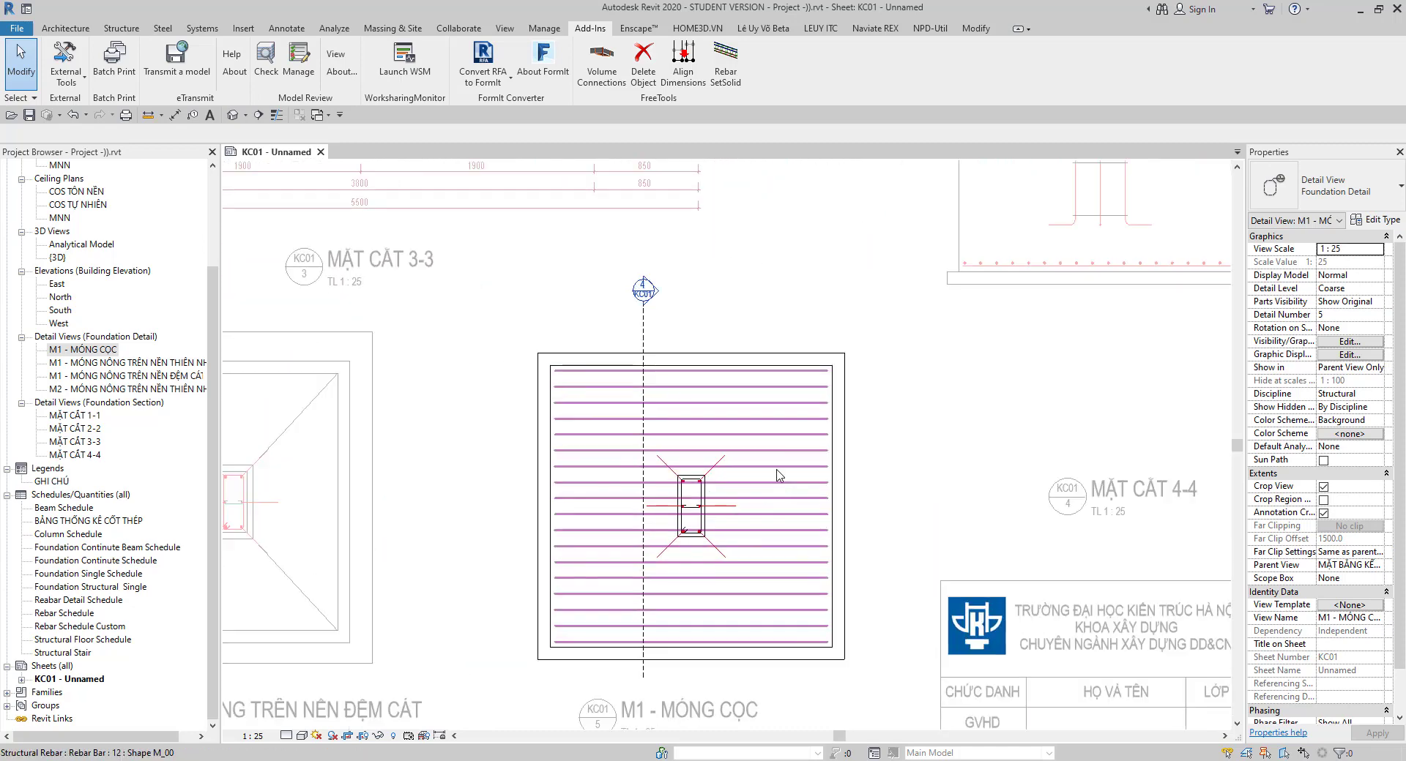
pyautogui.moveTo(926, 386); pyautogui.dragTo(917, 373, button='middle')
pyautogui.scroll(2, 917, 373)
pyautogui.scroll(-1, 894, 298)
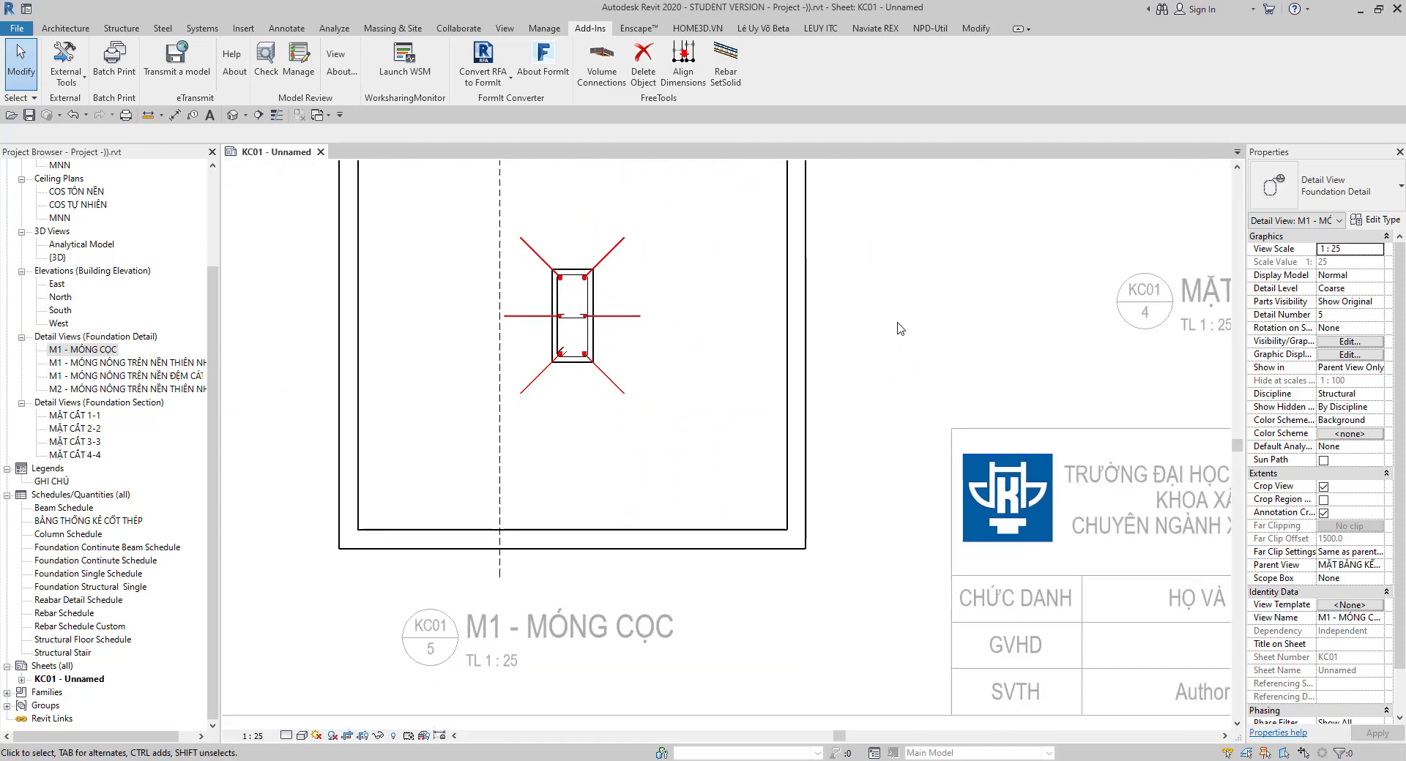
pyautogui.scroll(-1, 708, 551)
pyautogui.scroll(-2, 709, 552)
pyautogui.scroll(2, 769, 502)
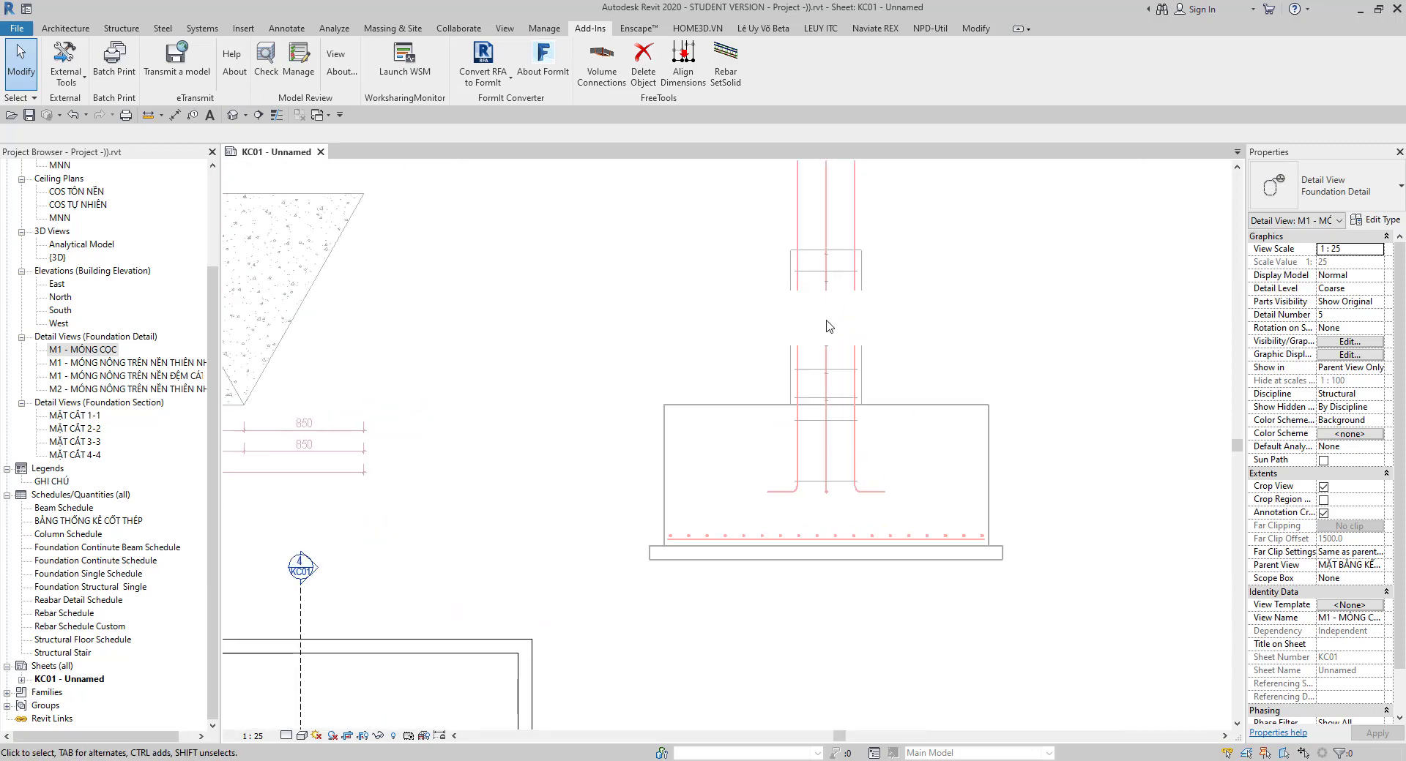
pyautogui.scroll(-1, 913, 323)
pyautogui.scroll(-2, 712, 552)
pyautogui.scroll(-1, 825, 380)
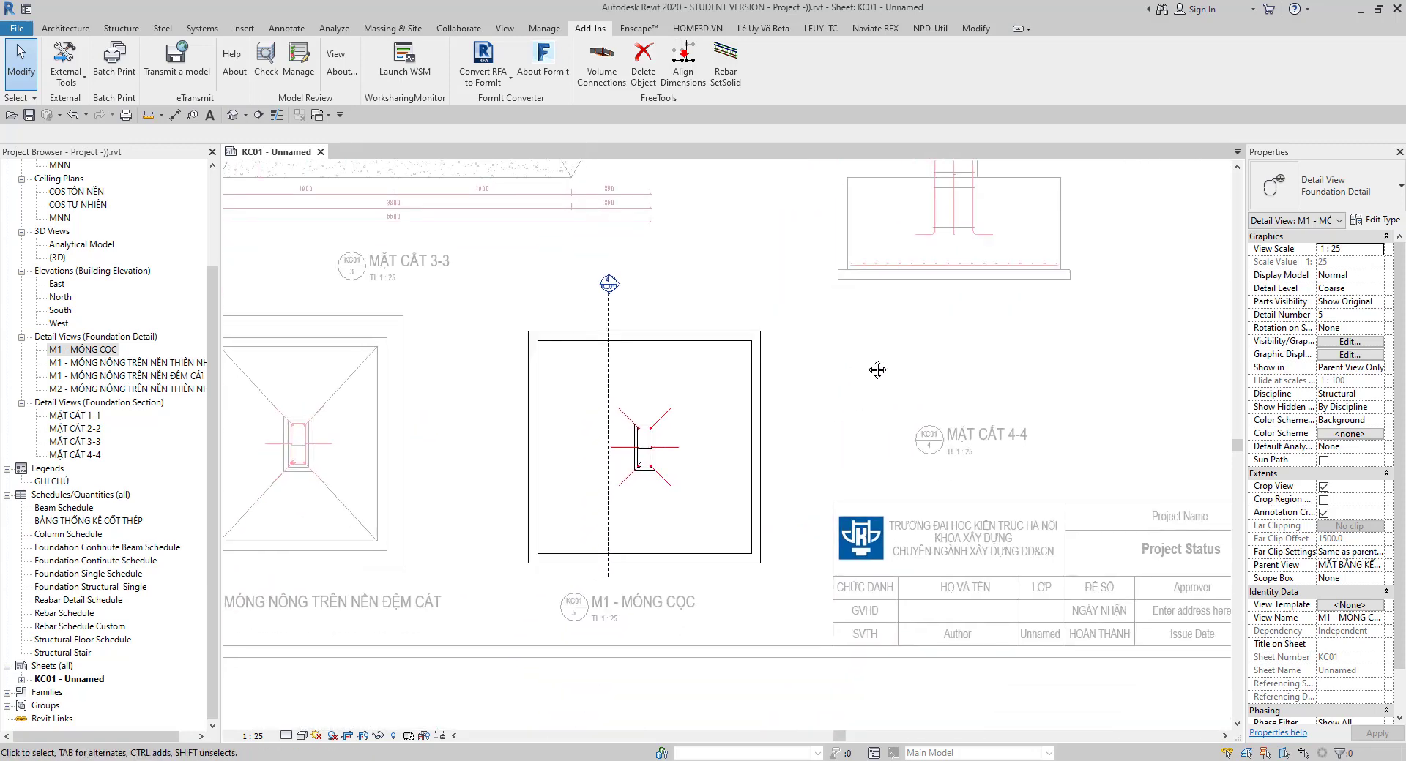
pyautogui.scroll(1, 878, 370)
pyautogui.moveTo(855, 403); pyautogui.dragTo(780, 470, button='middle')
pyautogui.doubleClick(869, 319)
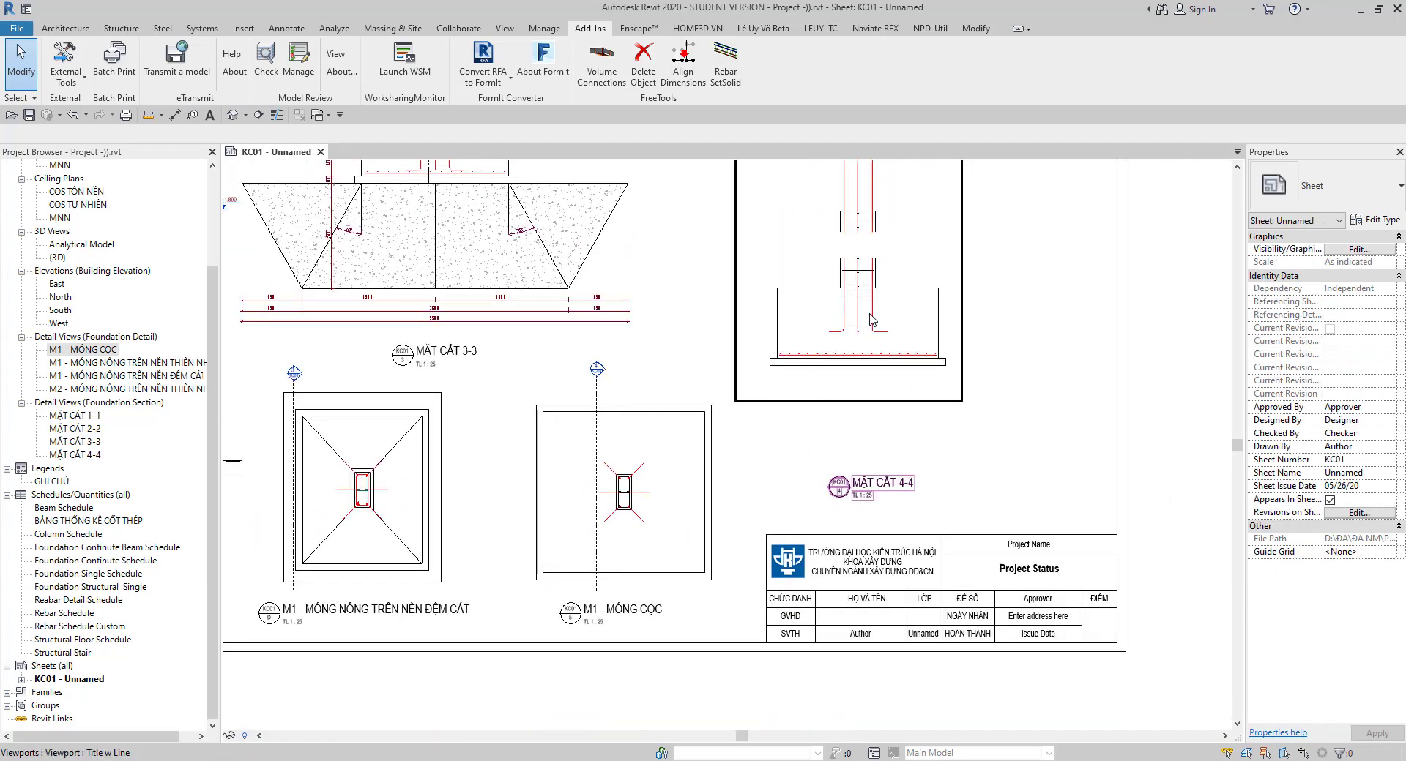
pyautogui.doubleClick(764, 266)
pyautogui.scroll(2, 796, 371)
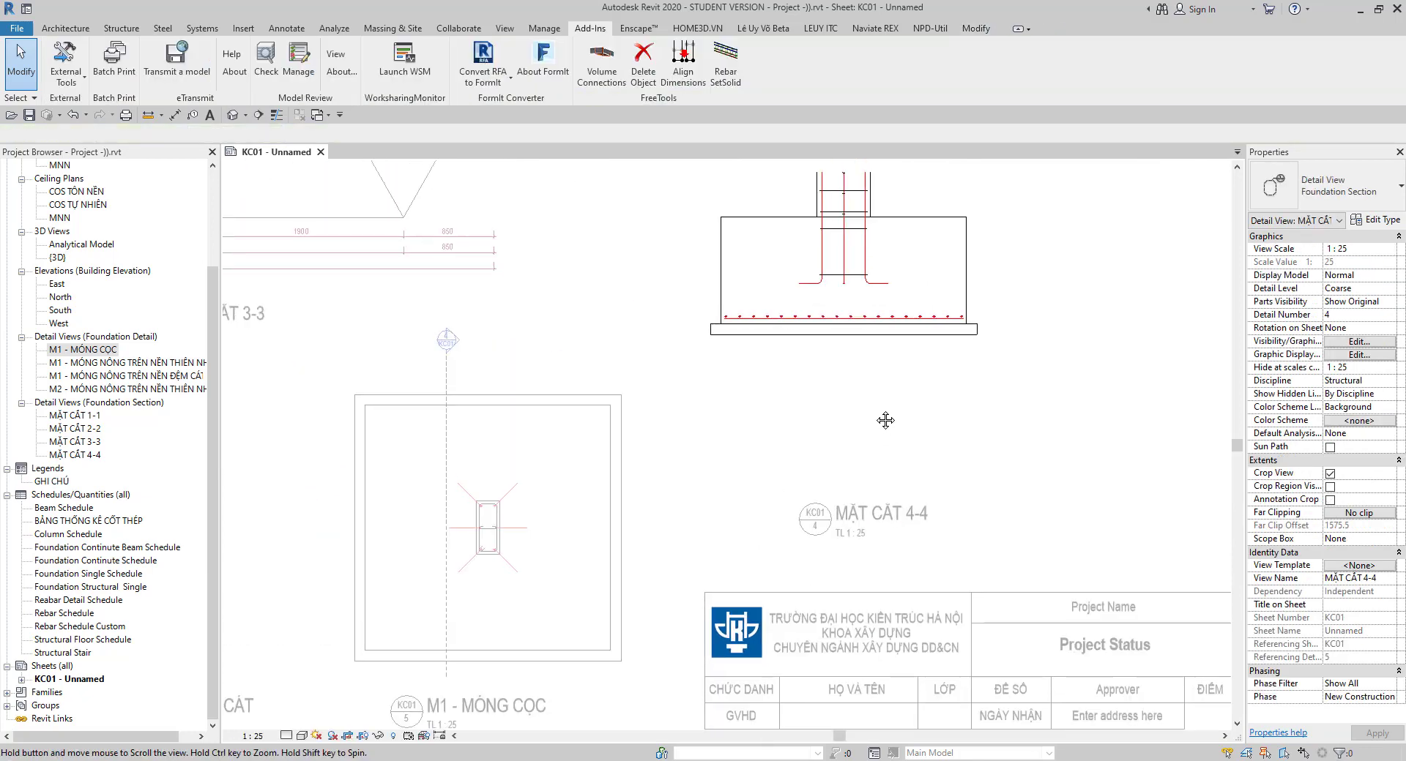
pyautogui.moveTo(888, 418); pyautogui.dragTo(846, 350, button='middle')
pyautogui.doubleClick(628, 402)
pyautogui.doubleClick(597, 383)
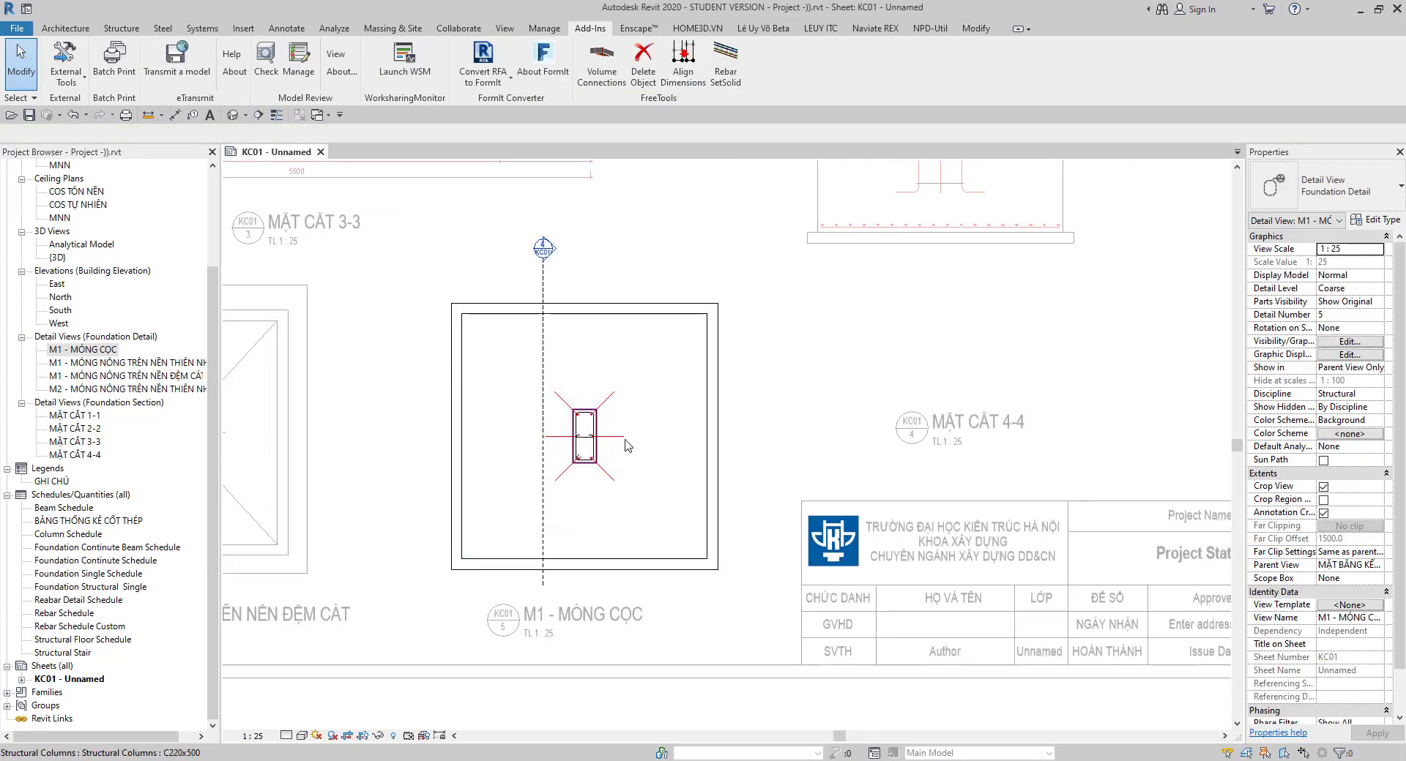
pyautogui.scroll(1, 608, 410)
pyautogui.scroll(1, 590, 374)
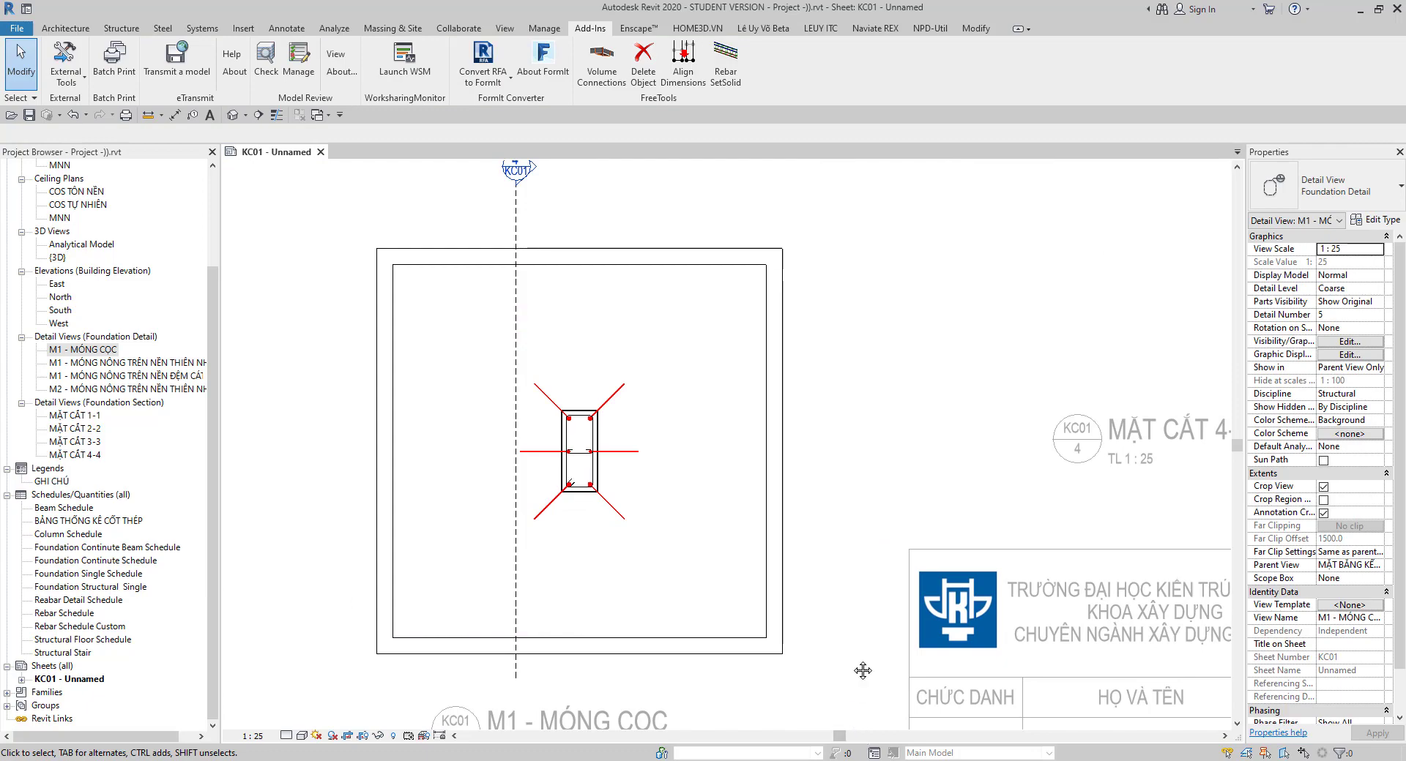
pyautogui.moveTo(863, 670); pyautogui.dragTo(869, 623, button='middle')
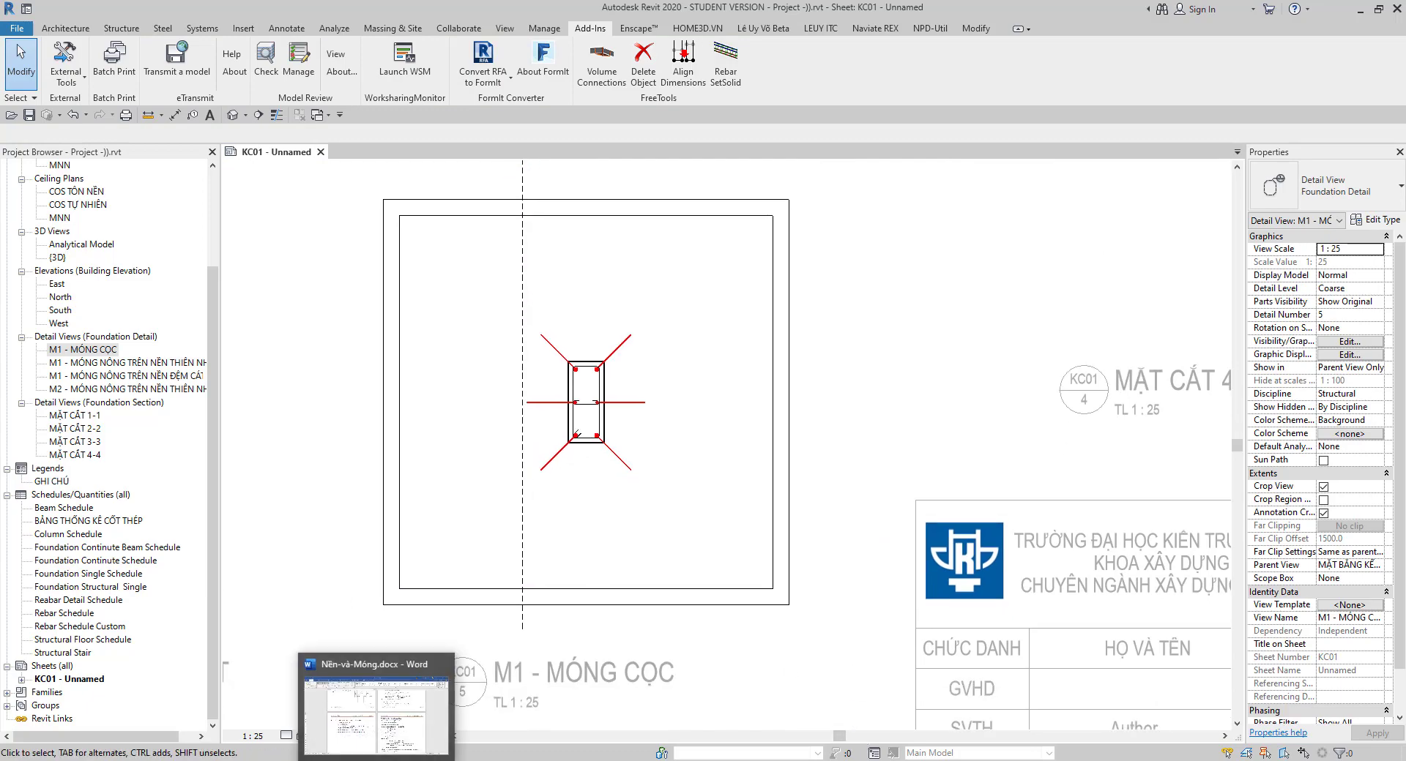
# Zoom into the MẶT CẮT 4-4 detail in BV N&M.pdf to read the pile sizes and edge offsets.
pyautogui.hotkey('alt', 'Tab')
pyautogui.scroll(1, 644, 560)
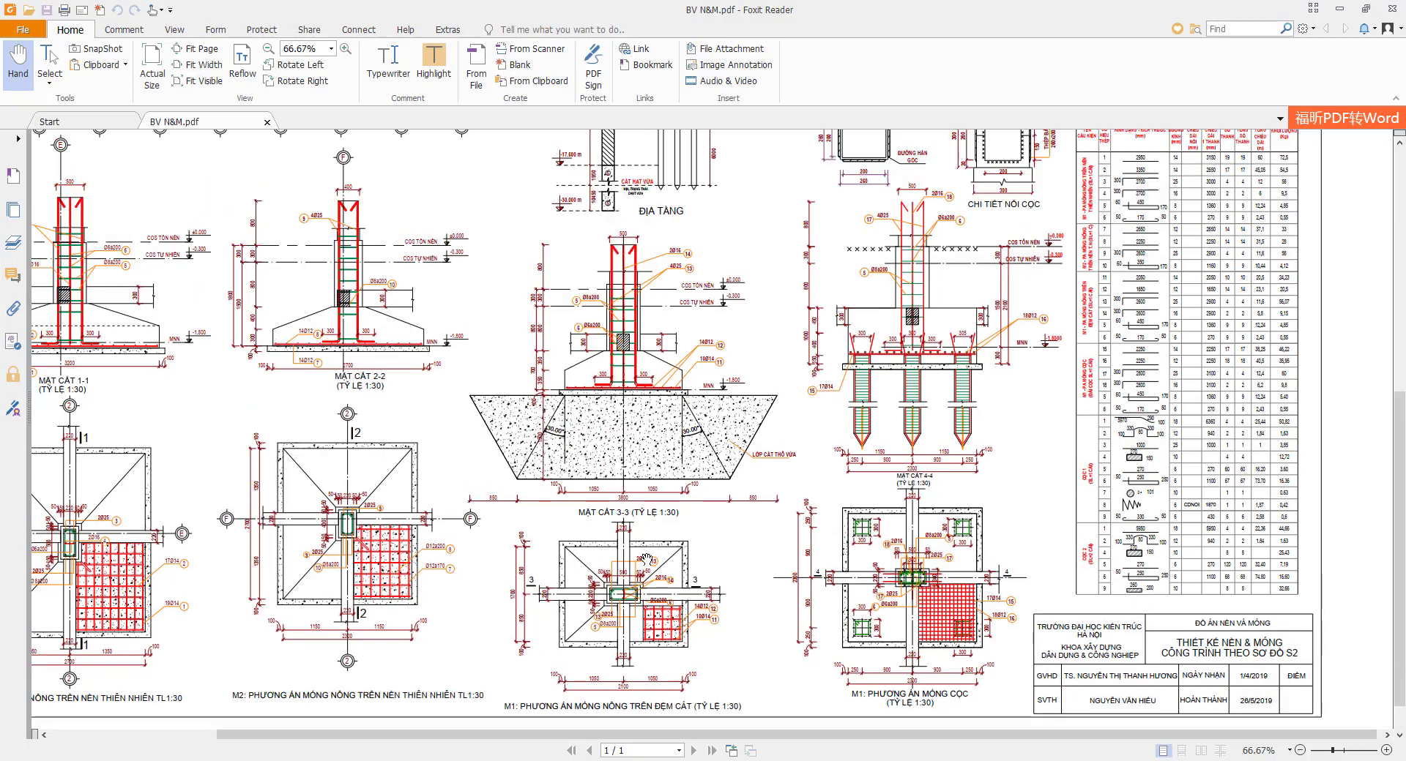
pyautogui.keyDown('ctrl'); pyautogui.scroll(3, 945, 576); pyautogui.keyUp('ctrl')
pyautogui.keyDown('ctrl'); pyautogui.scroll(2, 945, 577); pyautogui.keyUp('ctrl')
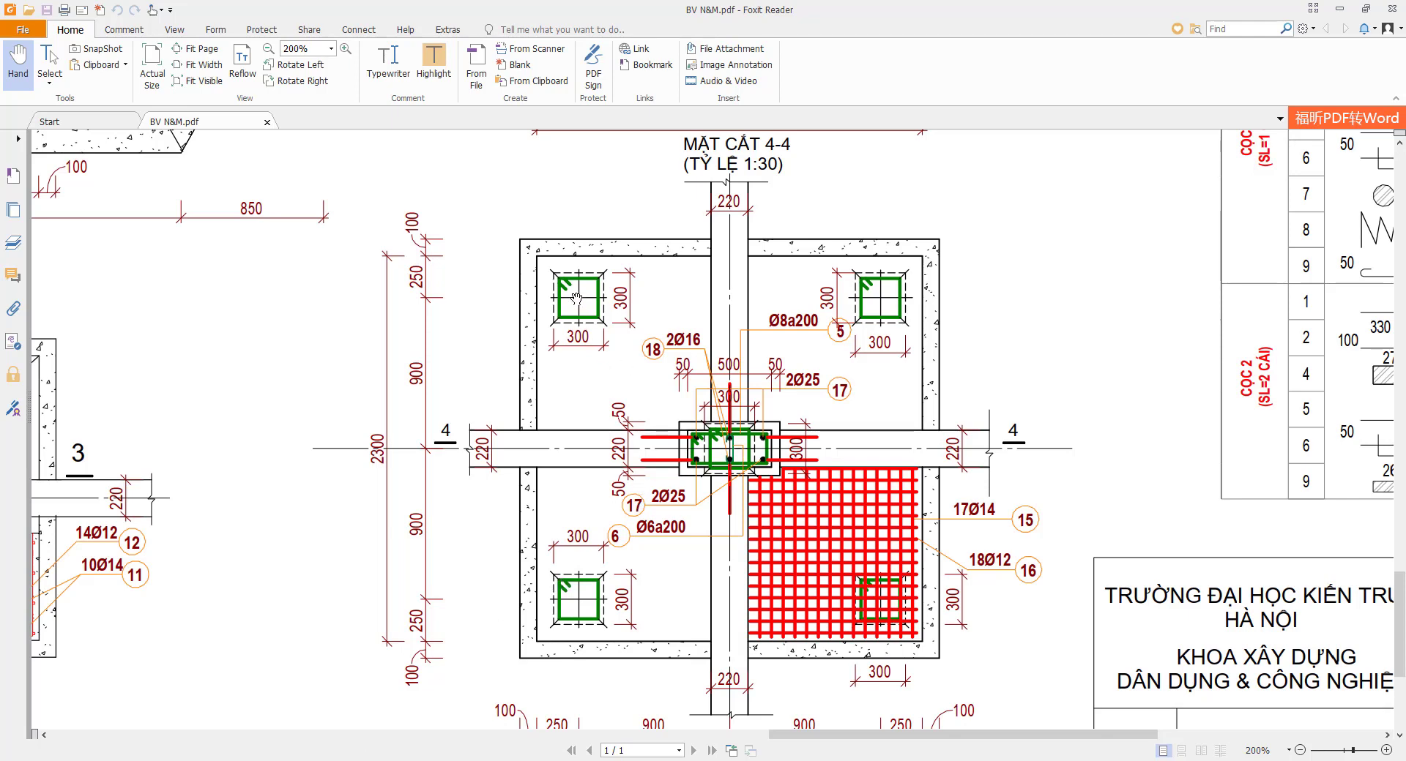
pyautogui.keyDown('ctrl'); pyautogui.scroll(1, 577, 298); pyautogui.keyUp('ctrl')
pyautogui.keyDown('ctrl'); pyautogui.scroll(2, 576, 298); pyautogui.keyUp('ctrl')
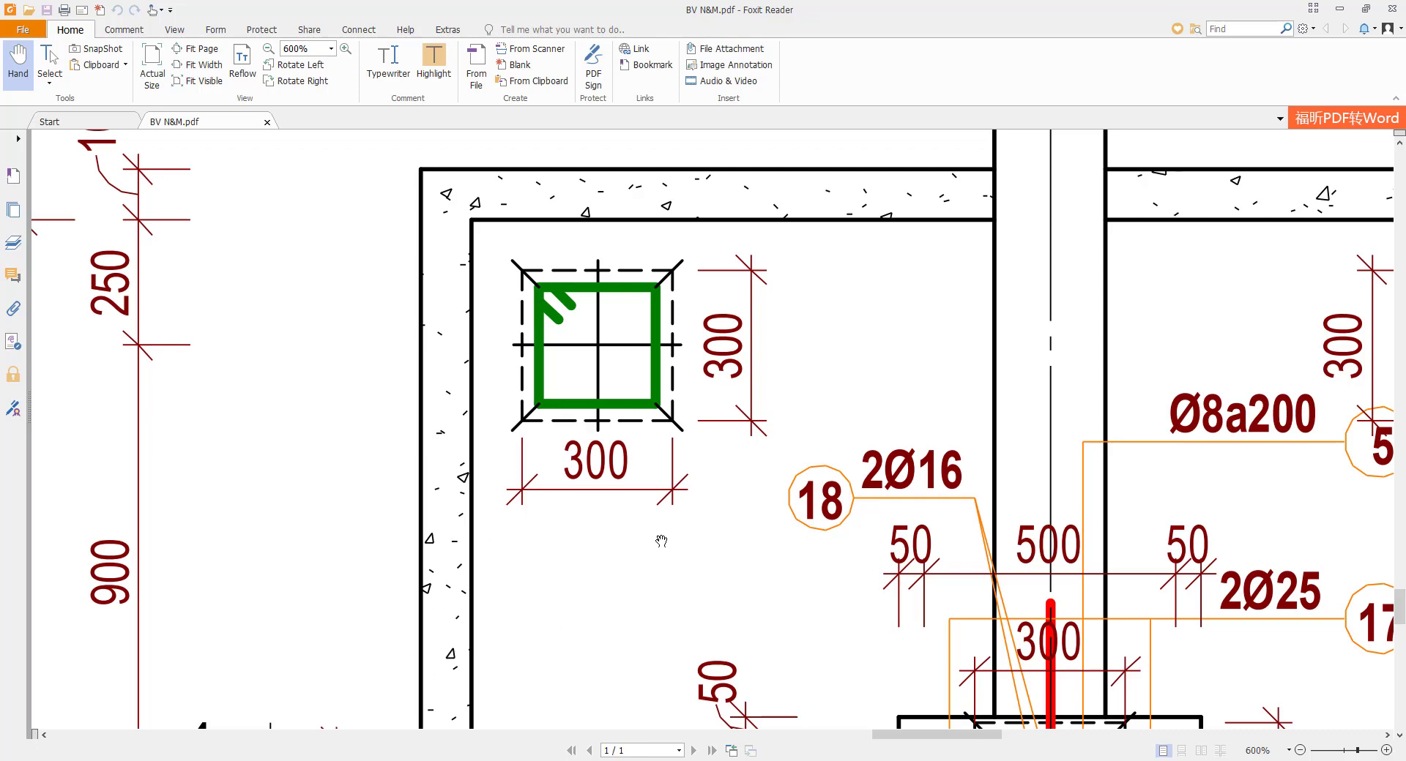
pyautogui.keyDown('ctrl'); pyautogui.scroll(-3, 661, 541); pyautogui.keyUp('ctrl')
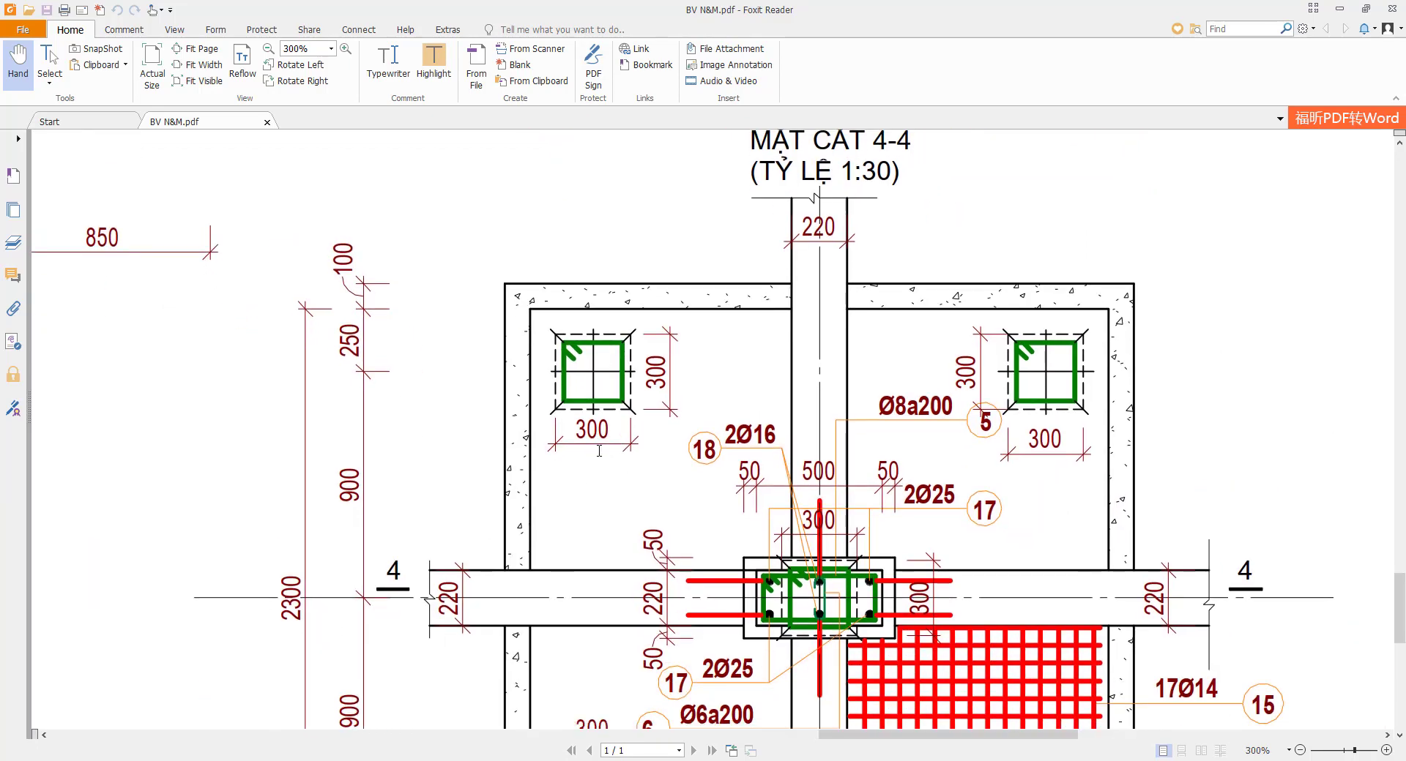
pyautogui.moveTo(624, 495); pyautogui.dragTo(612, 397)
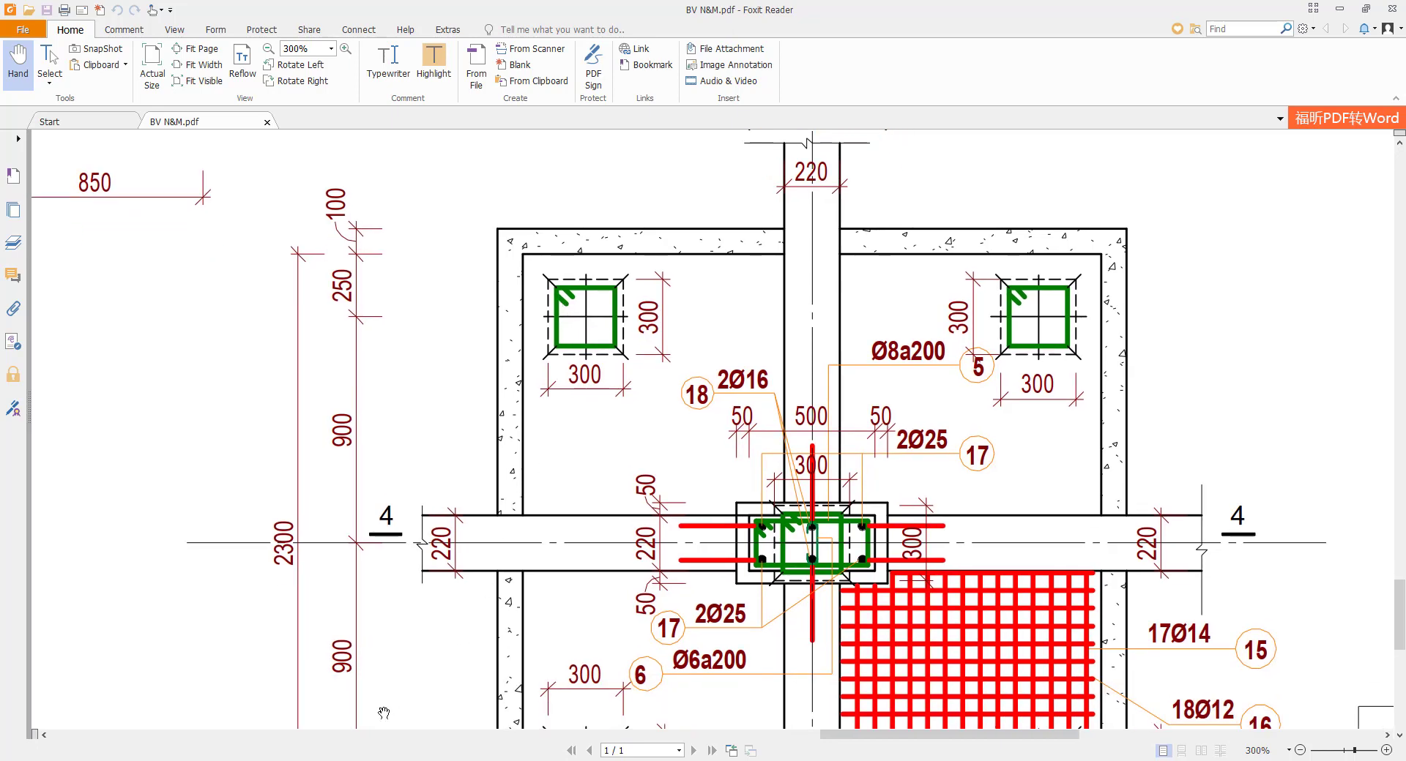
pyautogui.scroll(1, 569, 329)
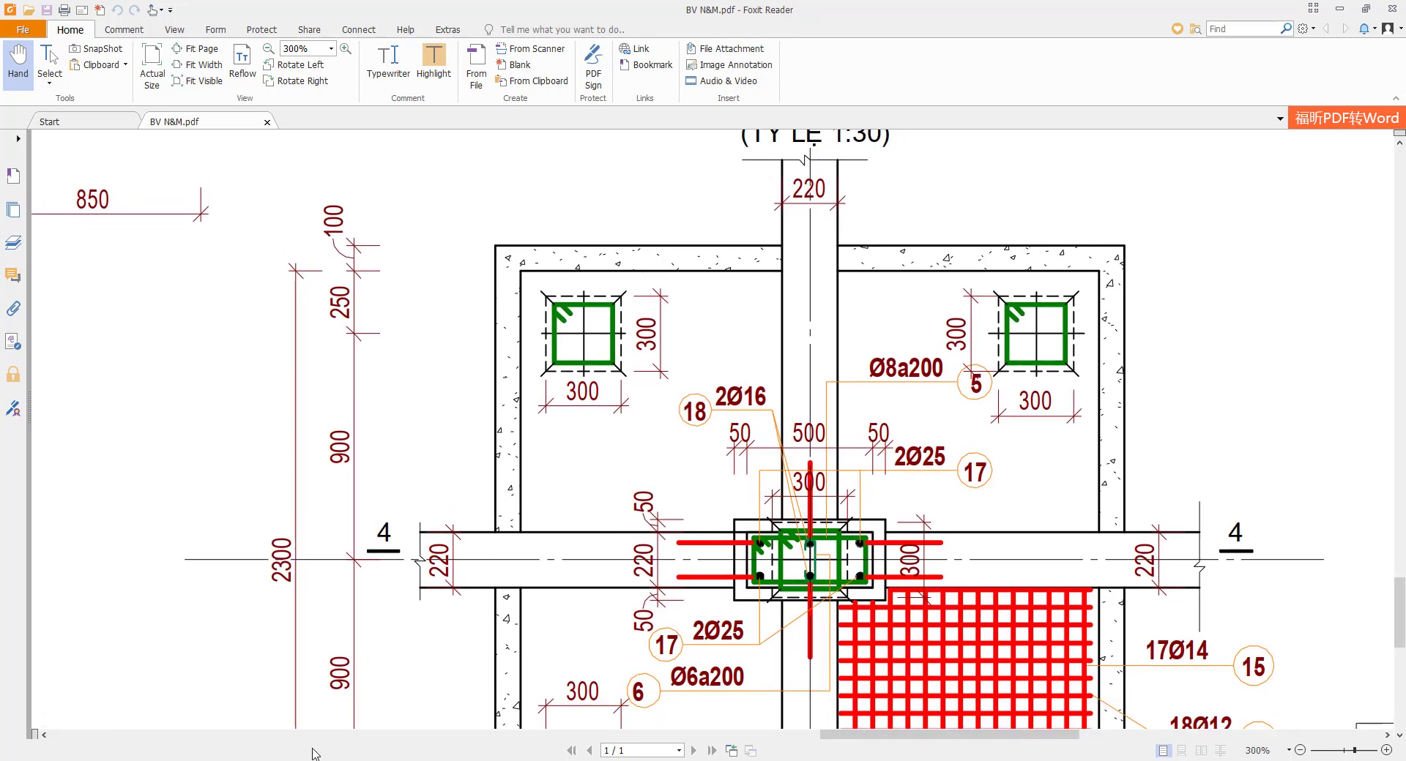
# Turn on Crop Region Visible for the M1 - MÓNG CỌC view and select its crop boundary to adjust it.
pyautogui.scroll(3, 482, 355)
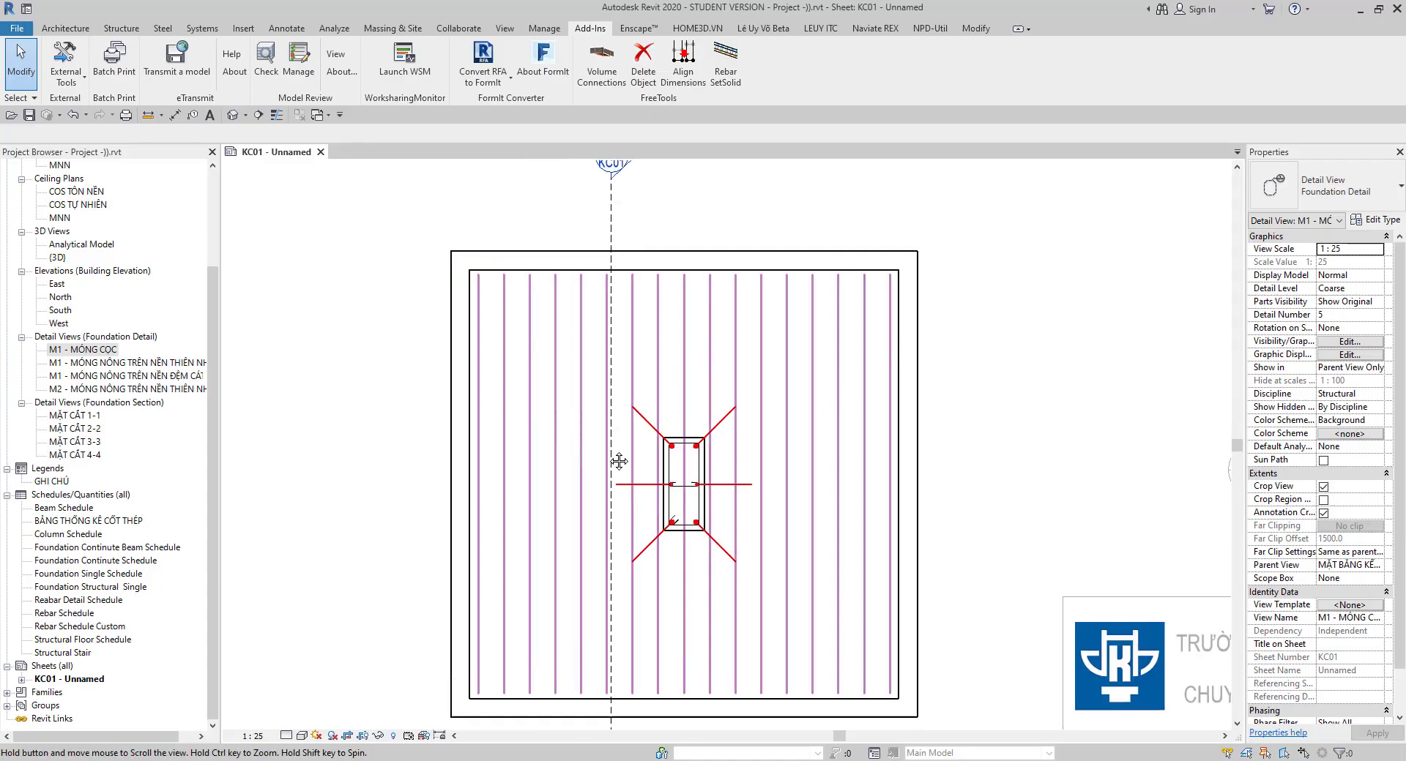
pyautogui.scroll(-3, 618, 464)
pyautogui.scroll(-2, 513, 366)
pyautogui.moveTo(431, 335); pyautogui.dragTo(503, 277, button='middle')
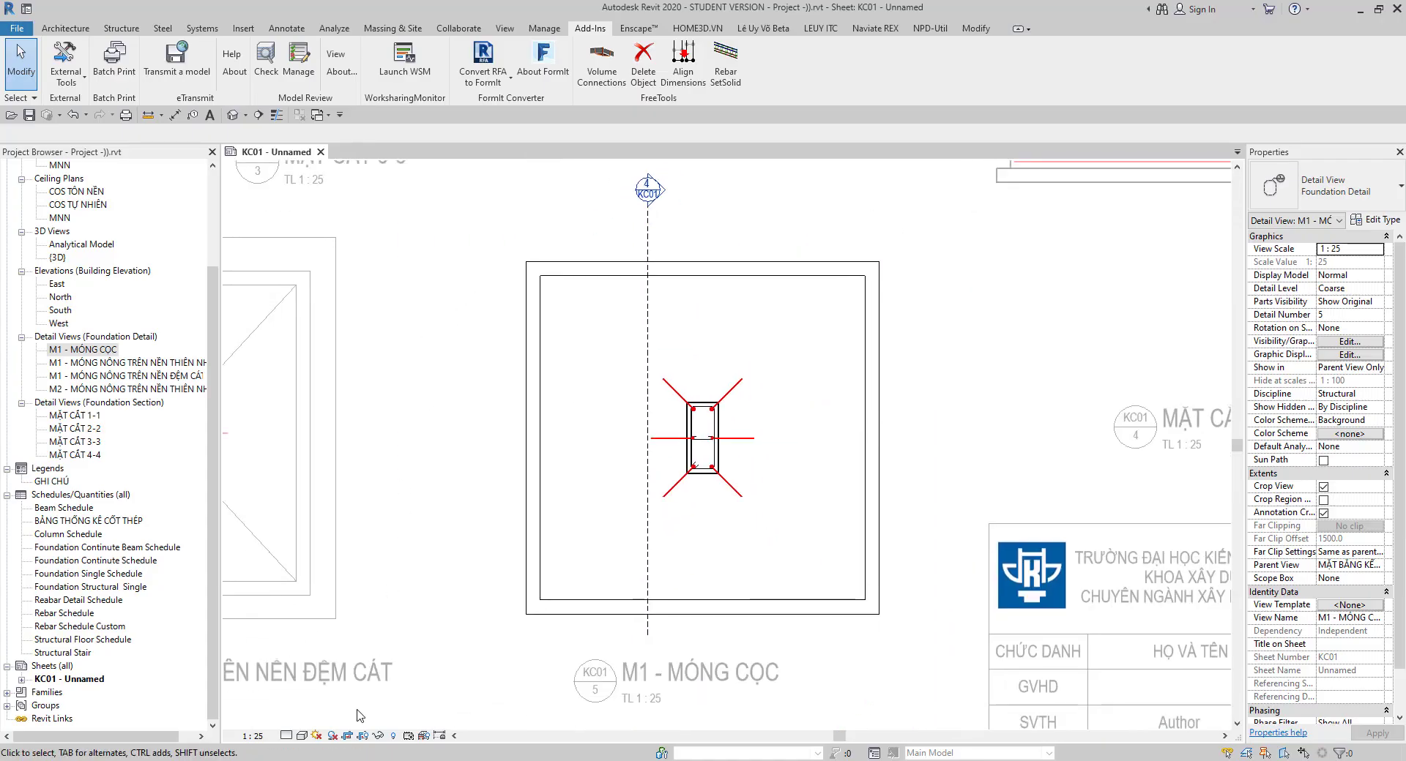
pyautogui.click(364, 737)
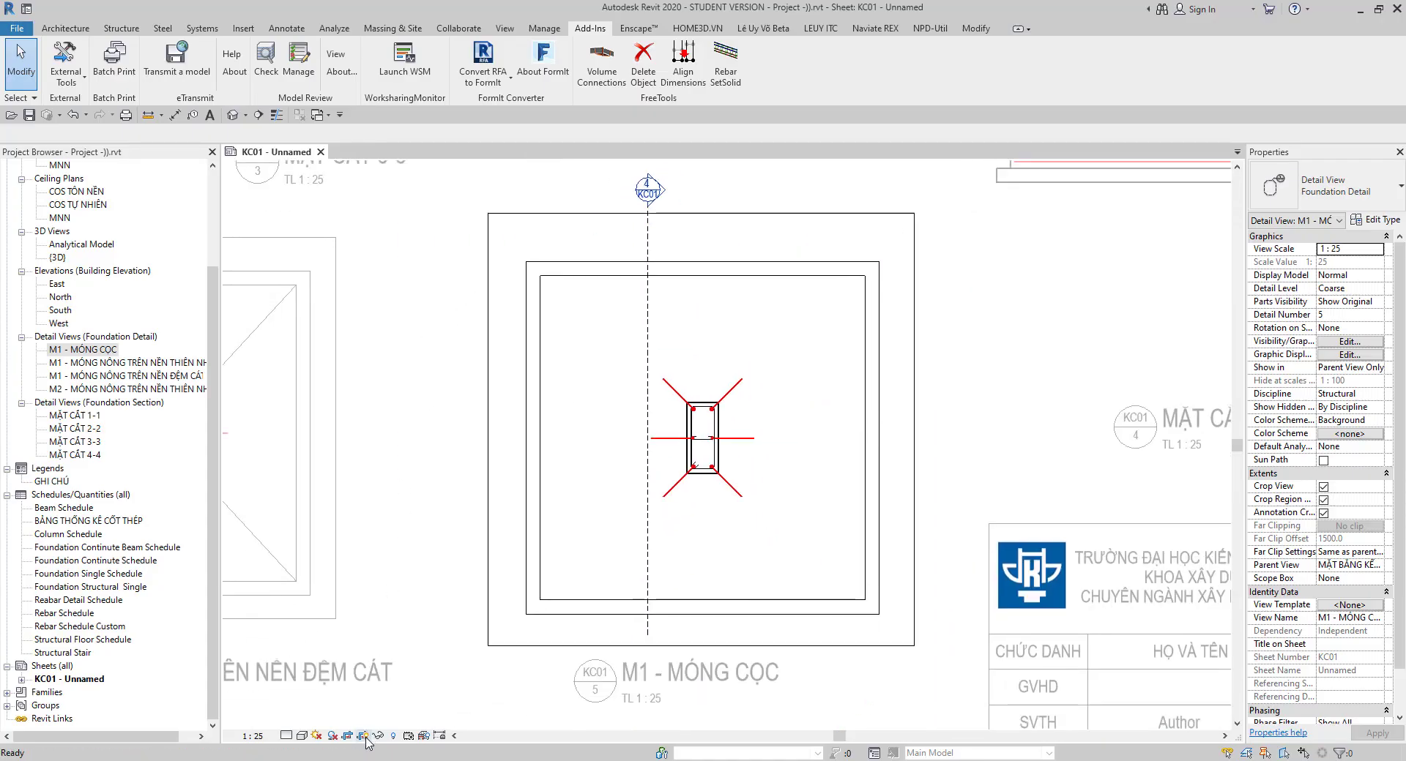
pyautogui.click(497, 358)
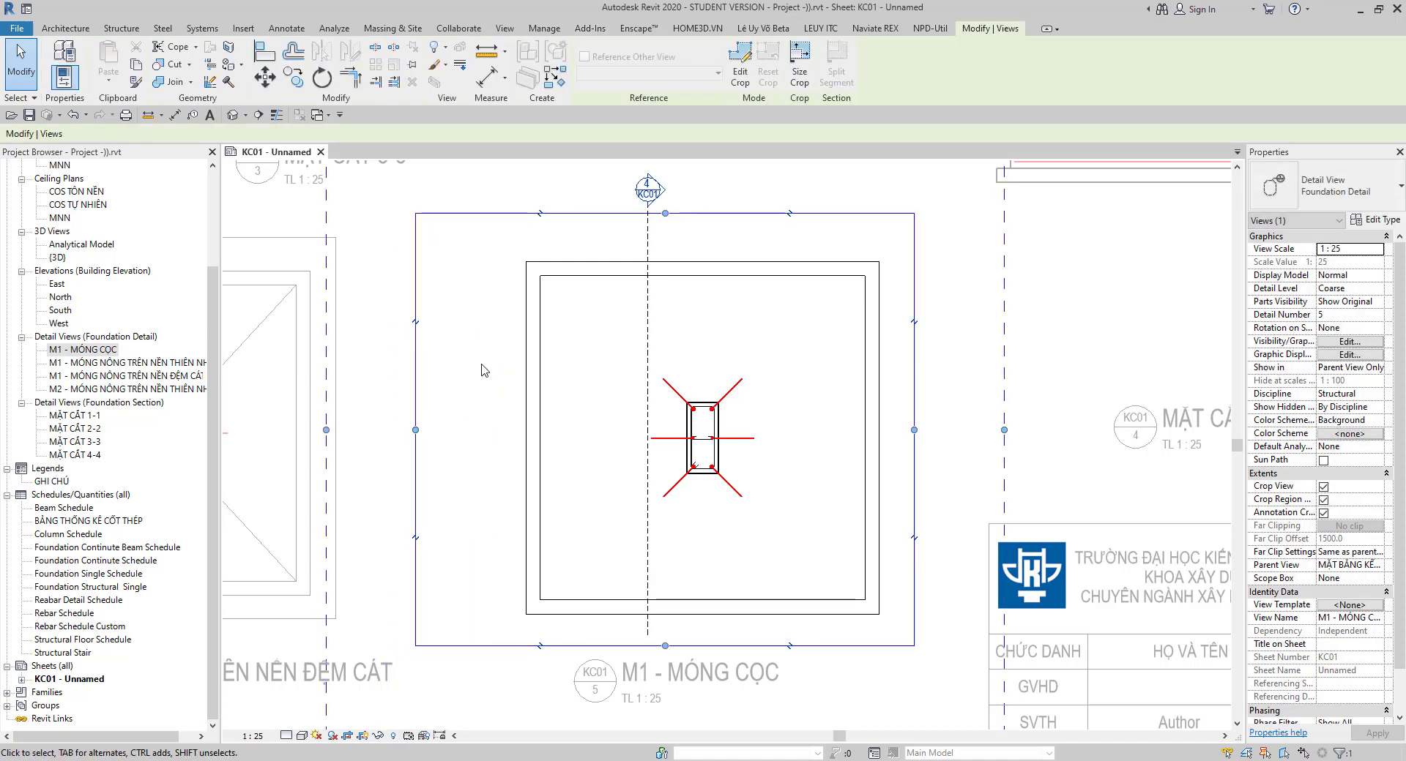
# Hide the crop boundary again and reframe the sheet on the pile cap.
pyautogui.click(363, 737)
pyautogui.scroll(2, 550, 373)
pyautogui.scroll(1, 491, 373)
pyautogui.moveTo(467, 361); pyautogui.dragTo(497, 350, button='middle')
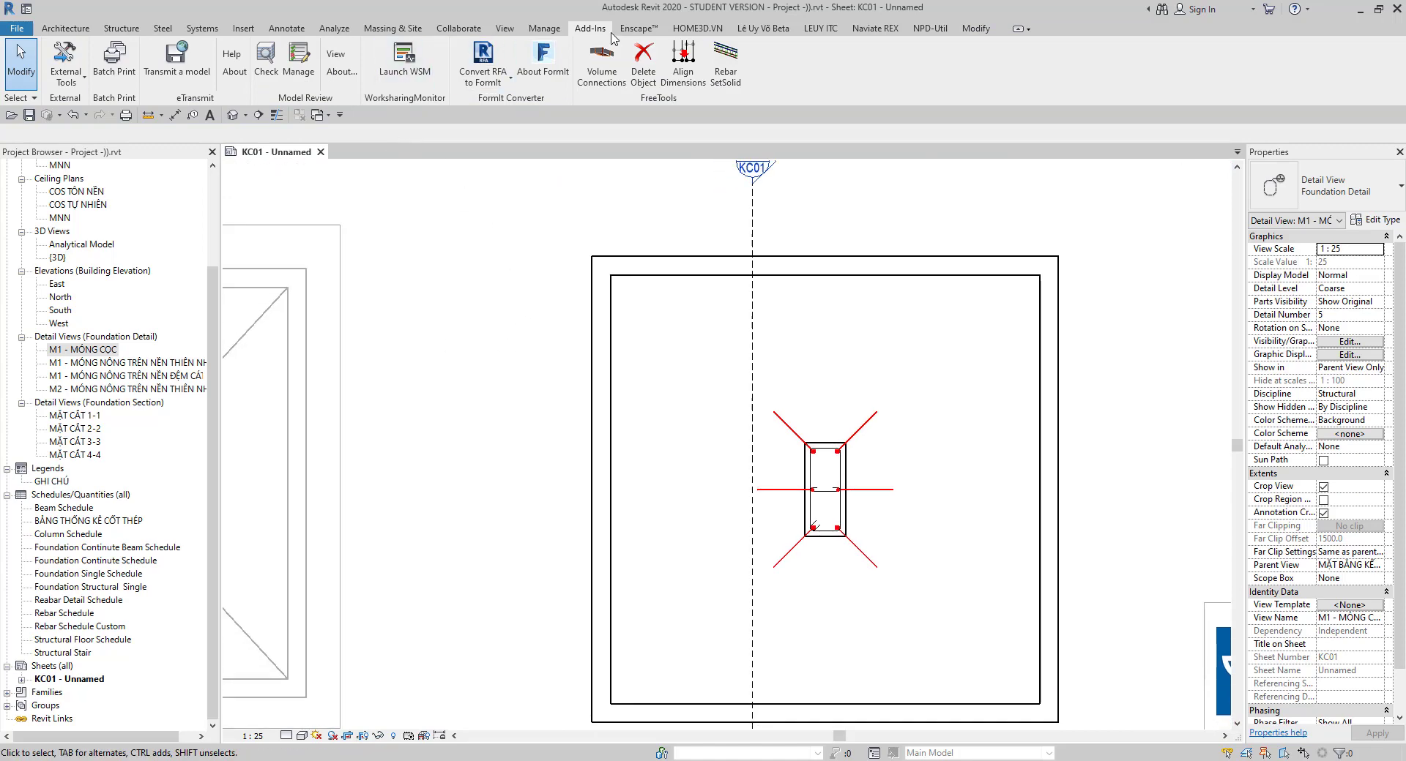
# Add a new line style subcategory named NET THEP DAI under Line Styles.
pyautogui.click(545, 29)
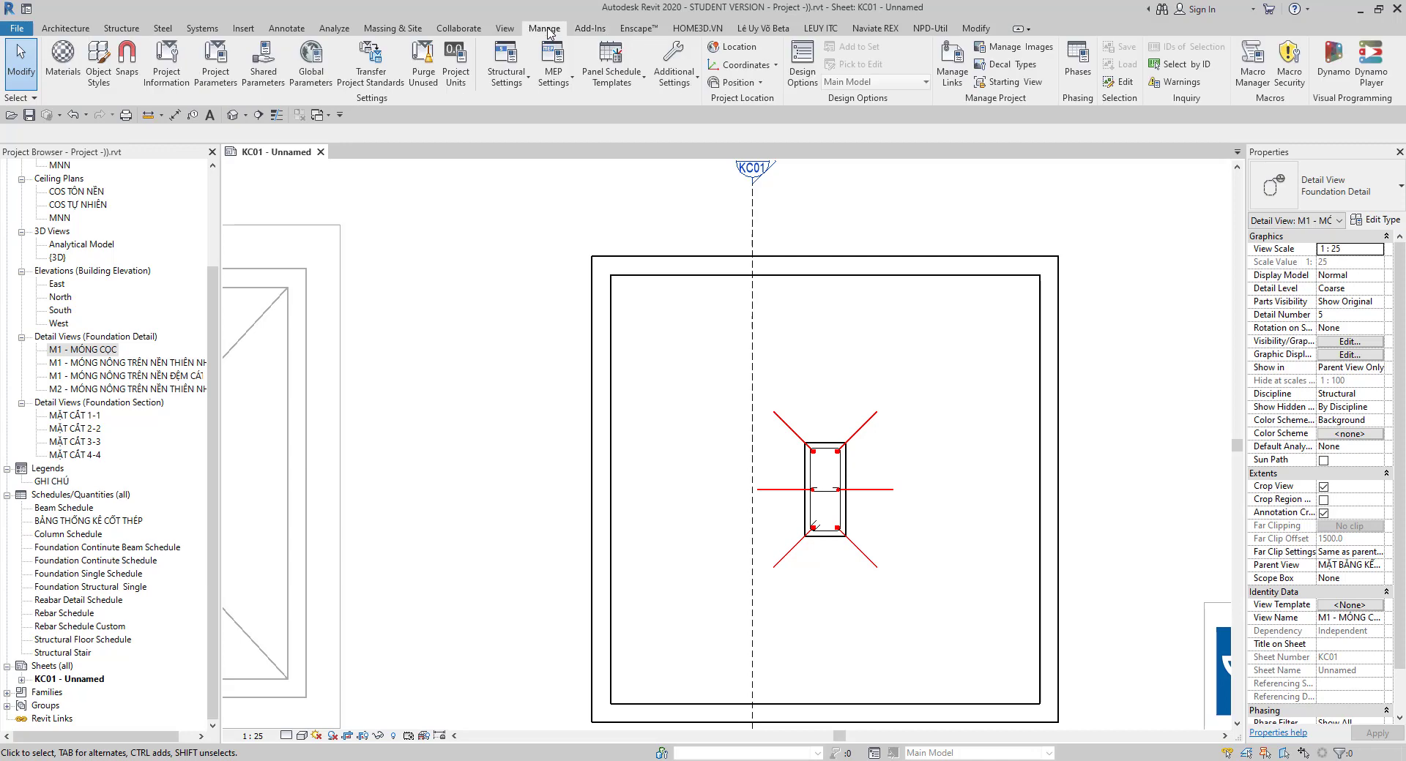
pyautogui.click(679, 68)
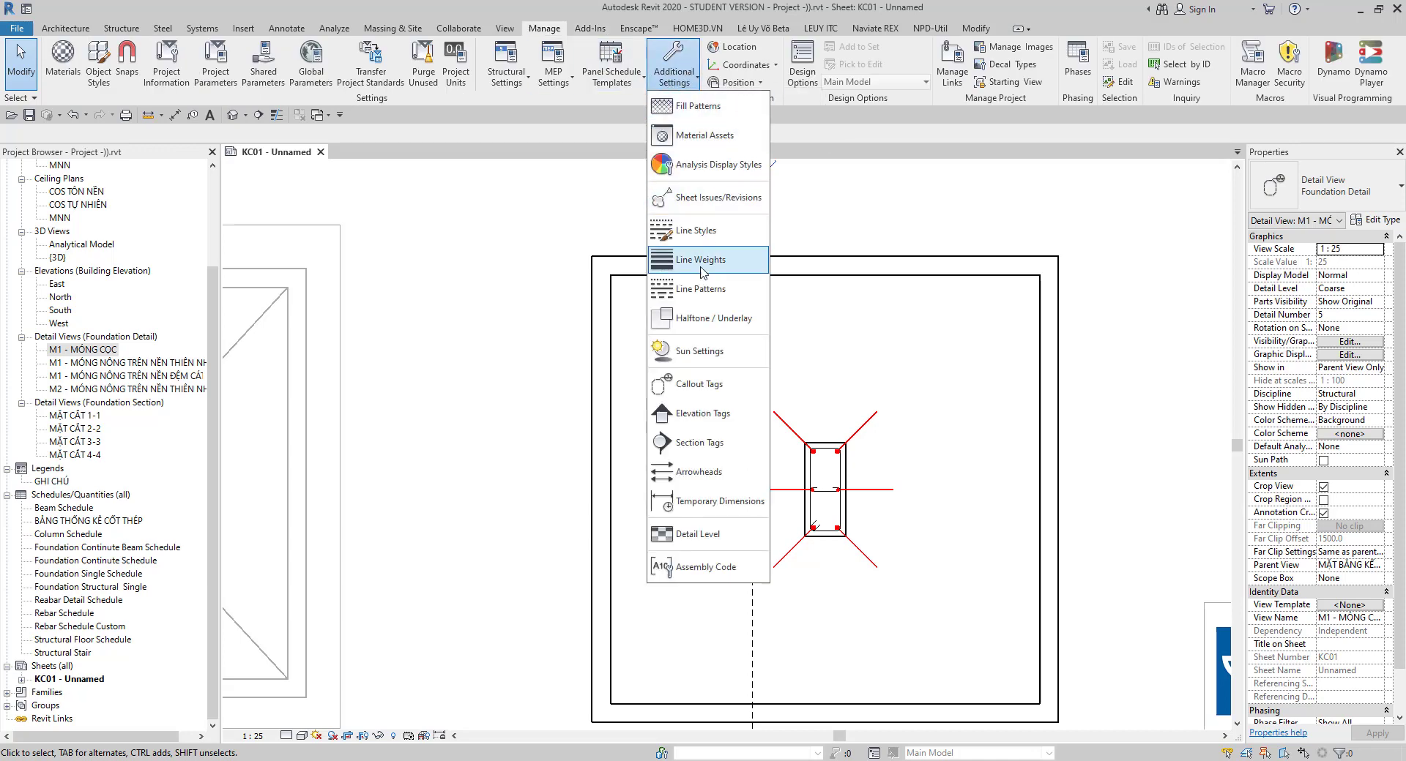
pyautogui.click(715, 234)
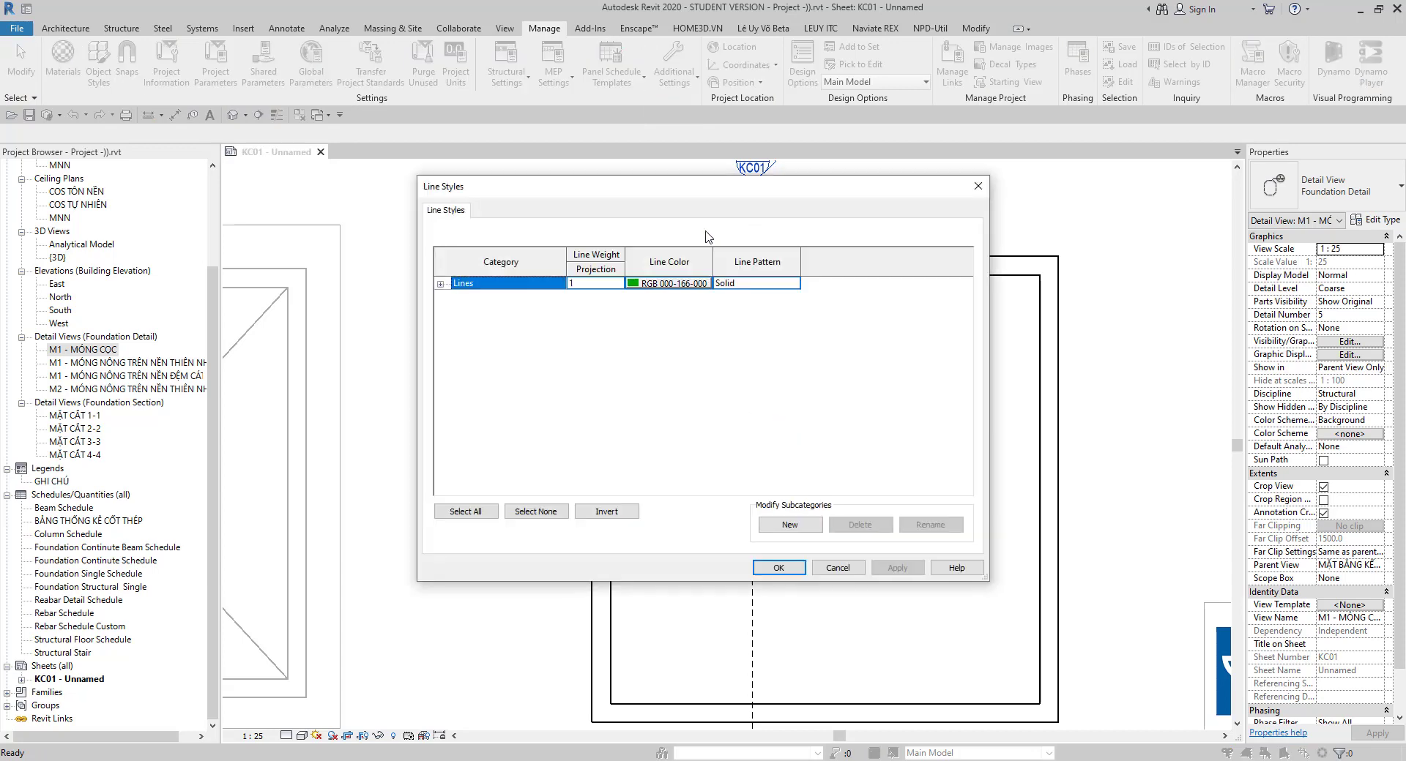
pyautogui.click(791, 526)
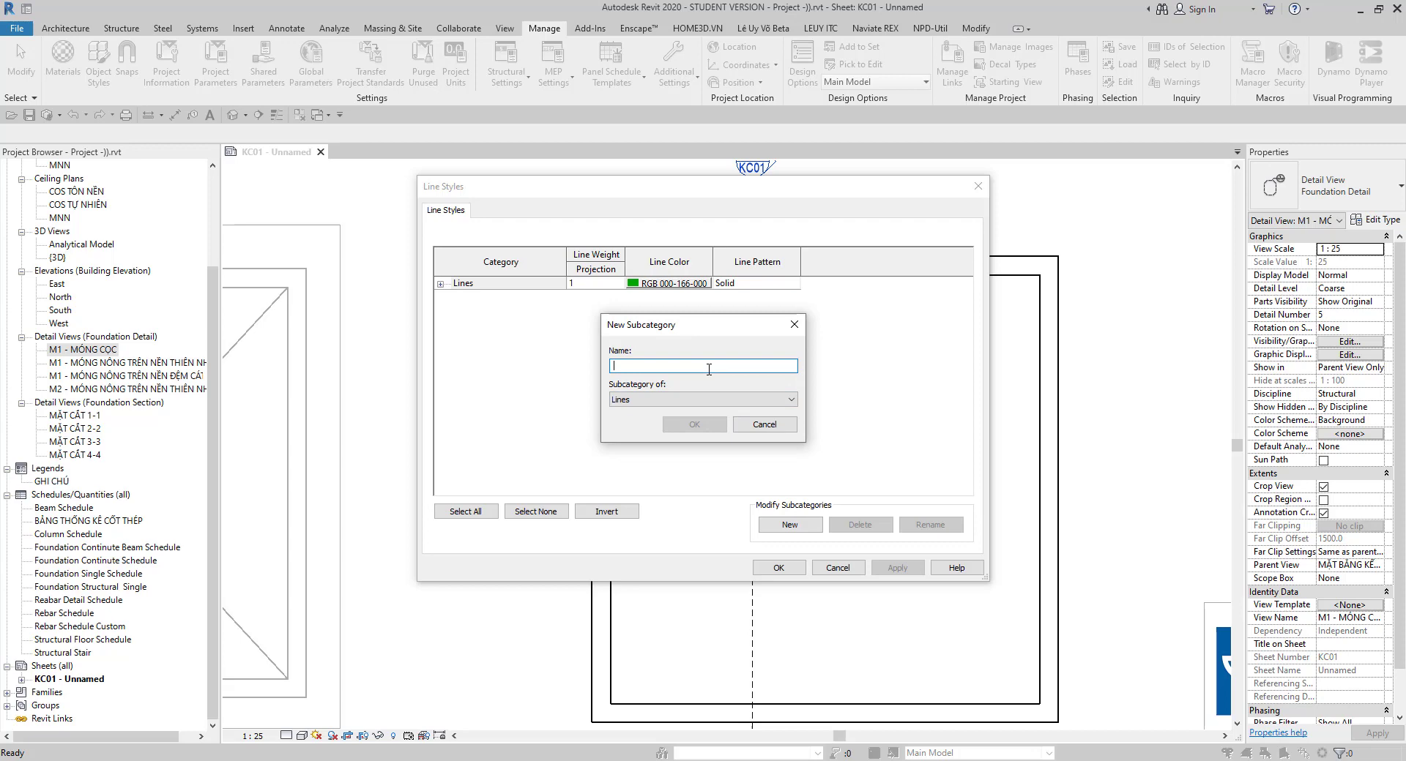
pyautogui.write('NE')
pyautogui.write('P DAI')
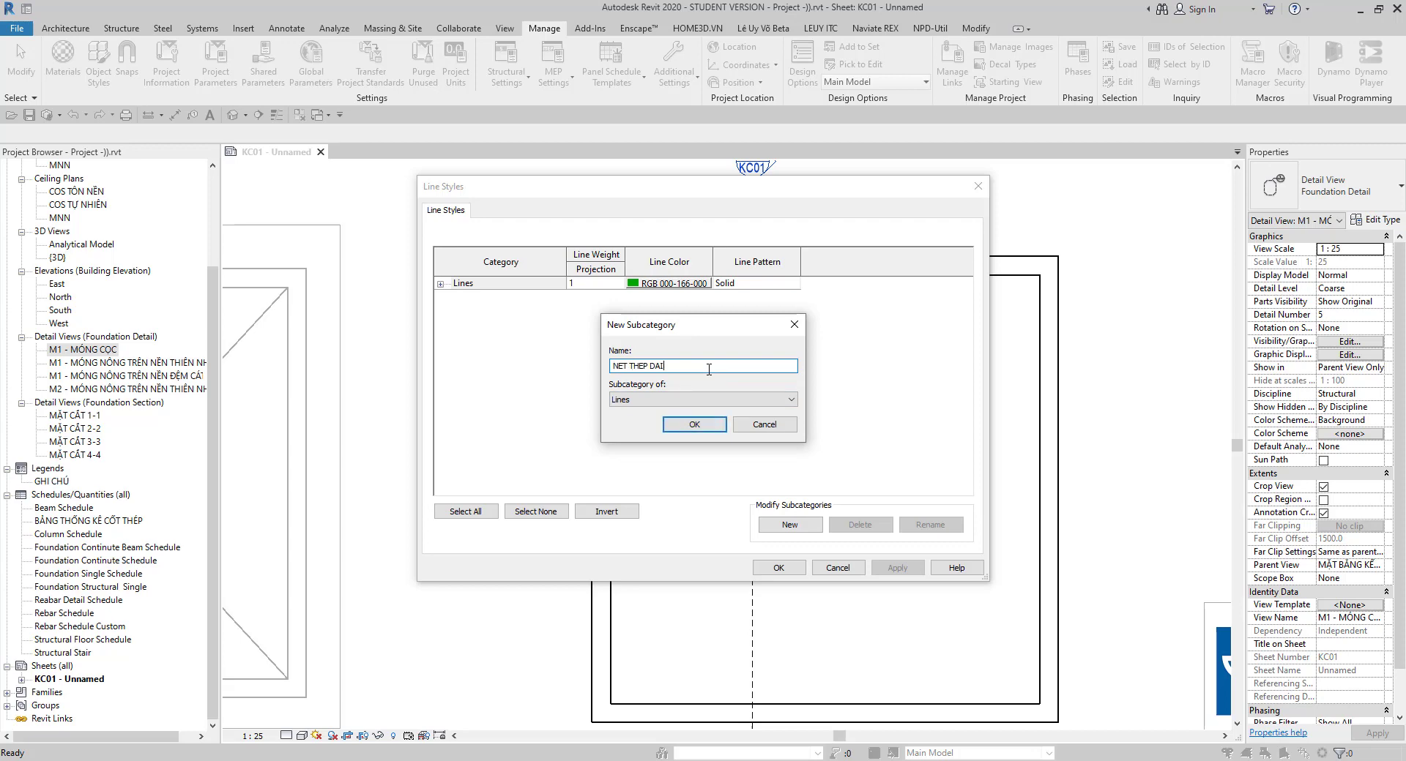
pyautogui.press('Return')
# Give NET THEP DAI line weight 3 and red colour, then apply the settings.
pyautogui.click(614, 467)
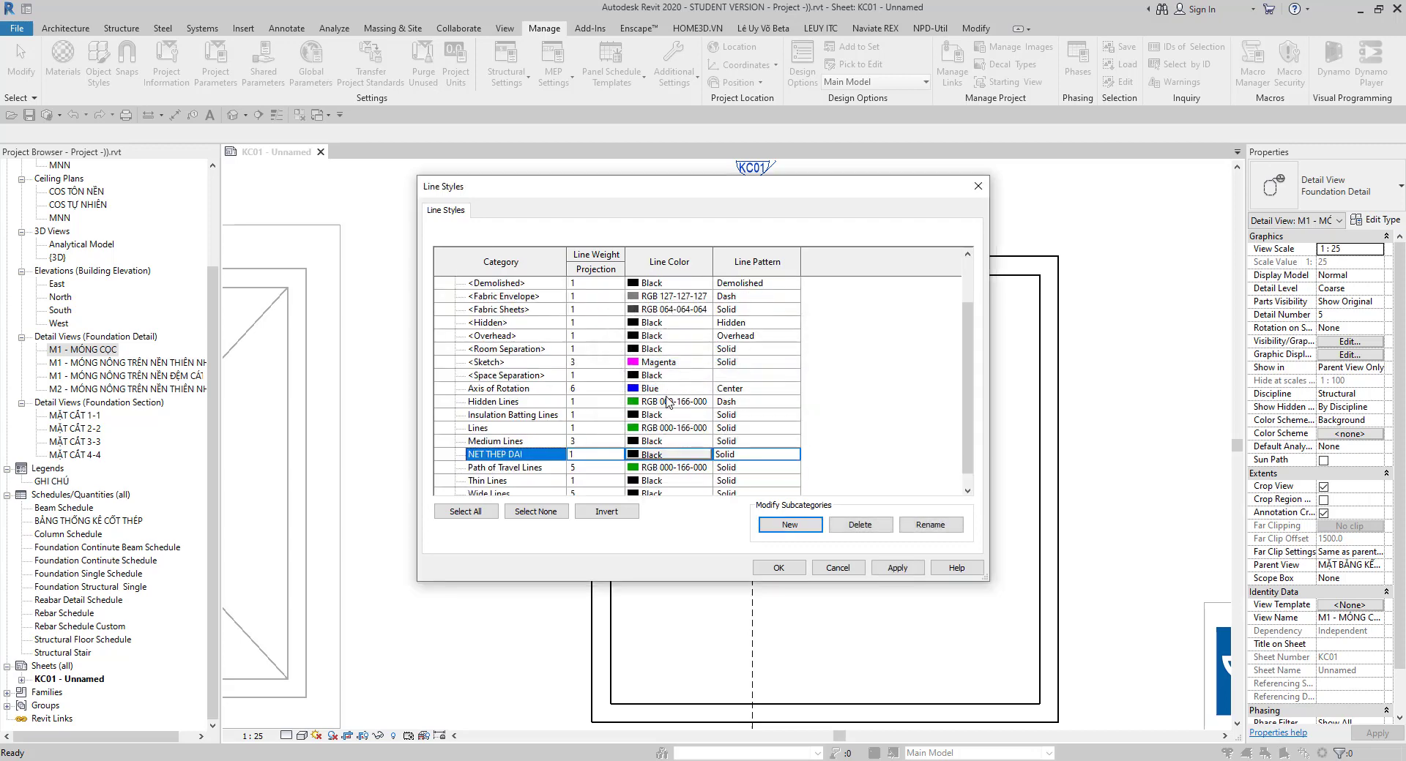
pyautogui.click(615, 455)
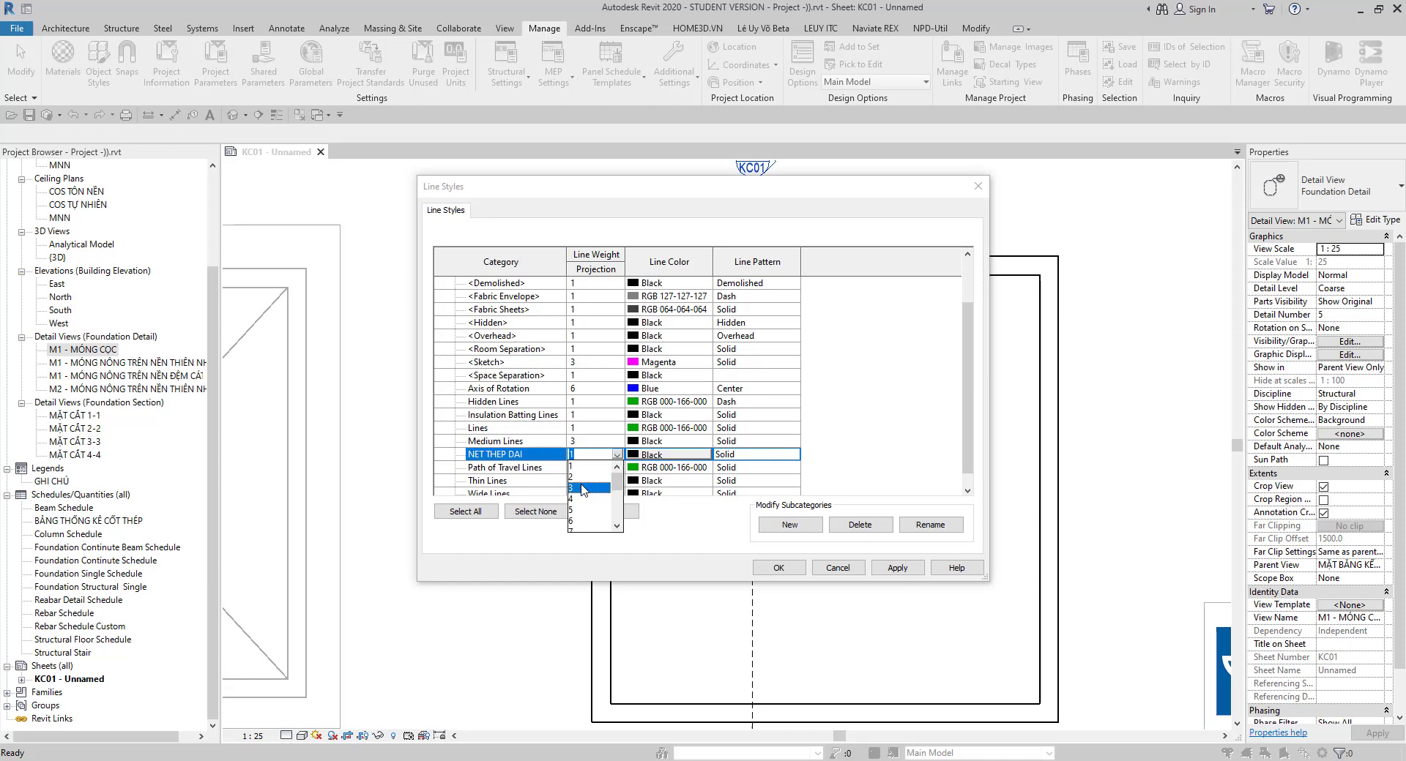
pyautogui.click(582, 477)
pyautogui.click(615, 455)
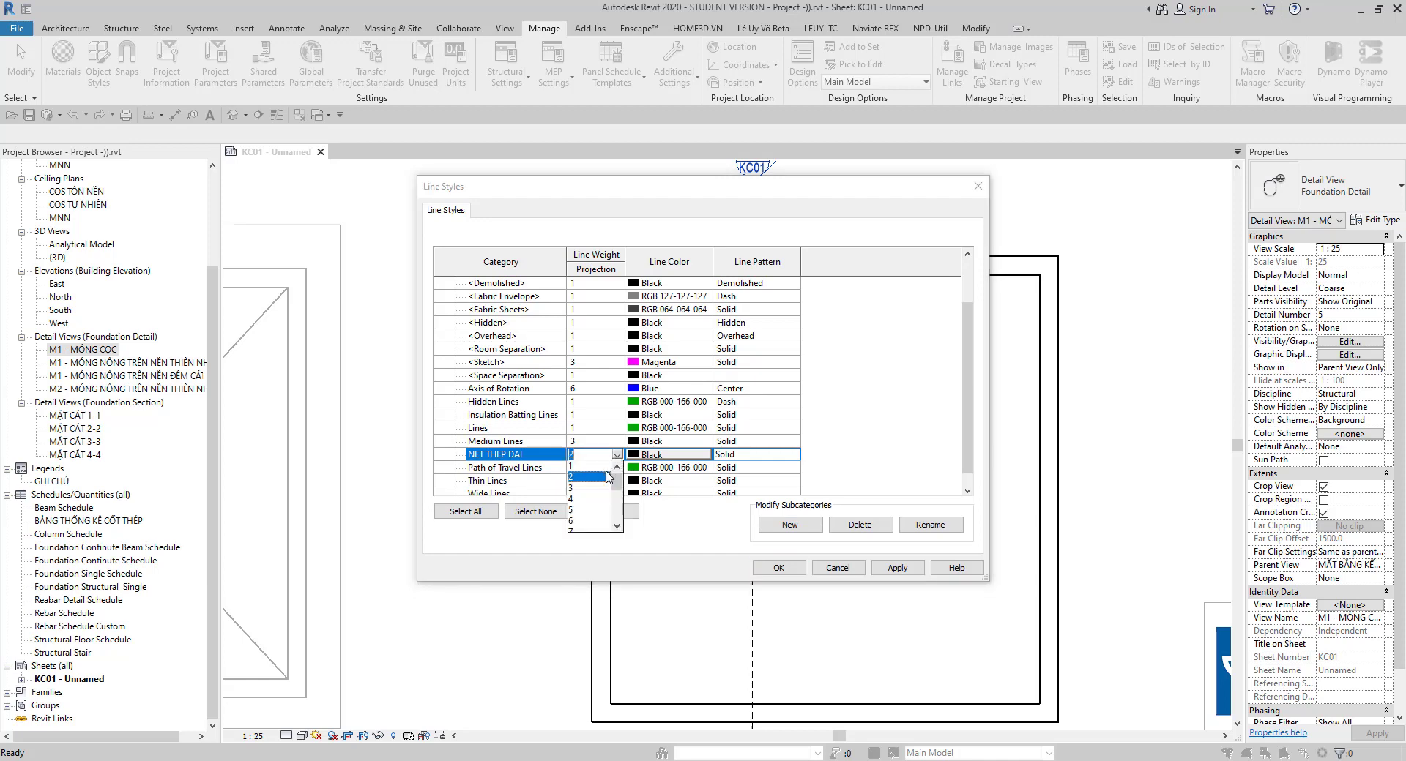
pyautogui.click(586, 487)
pyautogui.click(689, 454)
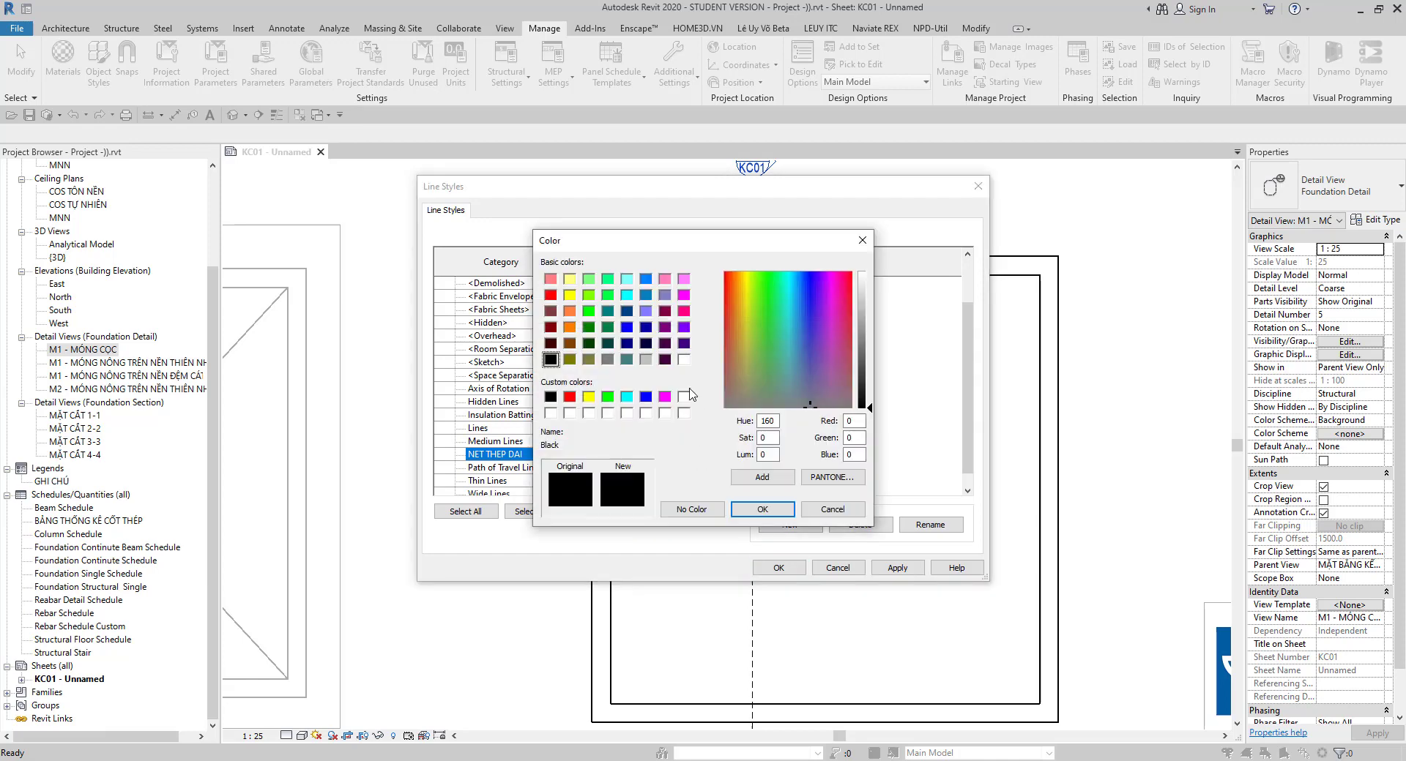
pyautogui.click(549, 295)
pyautogui.click(762, 509)
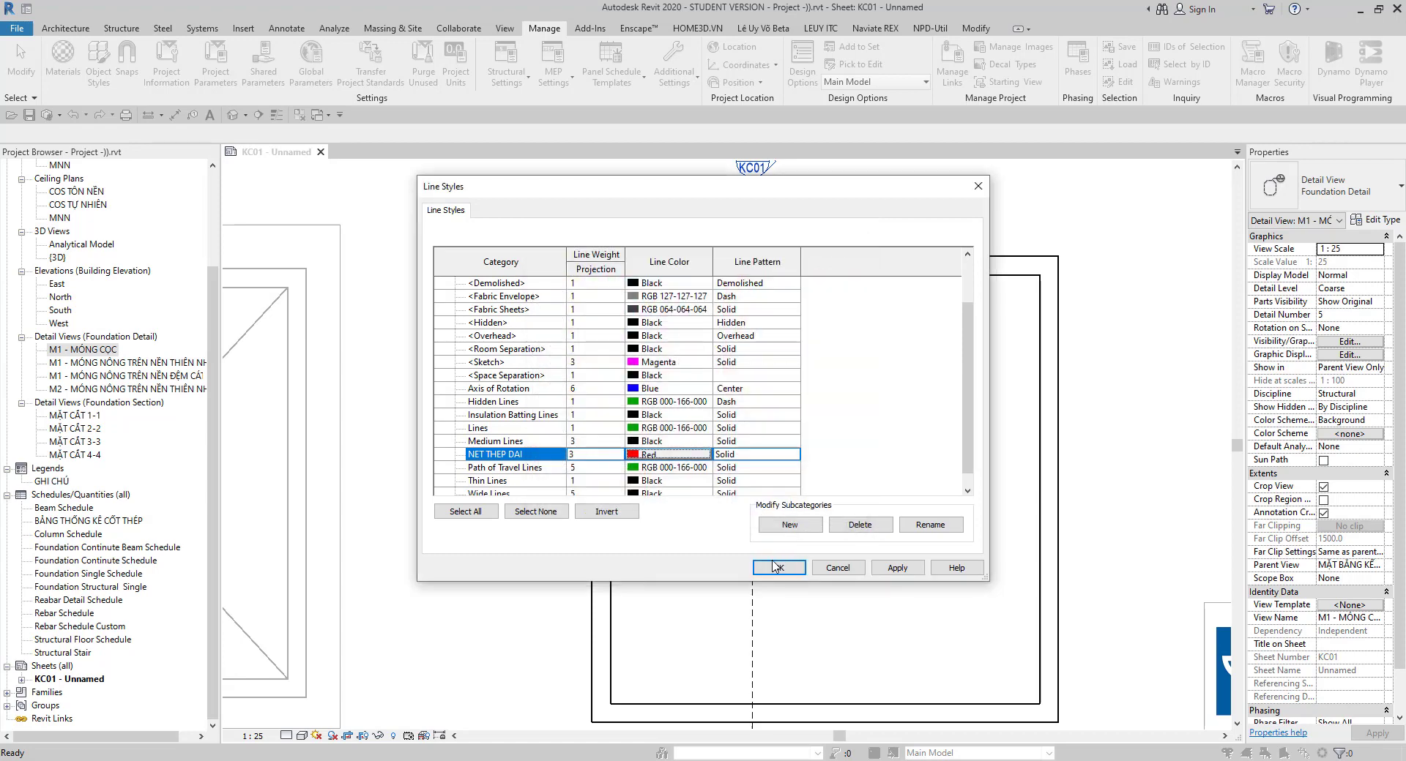
pyautogui.click(779, 568)
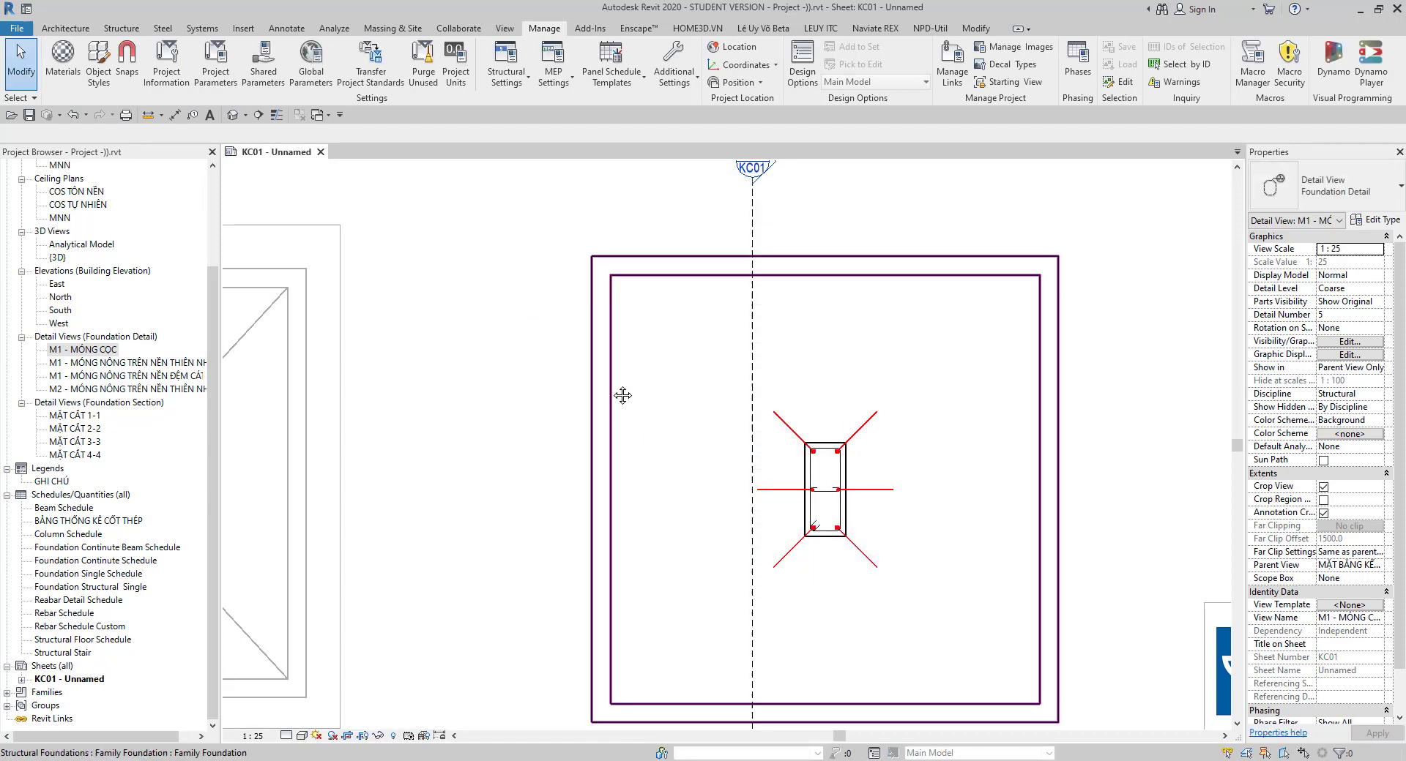
pyautogui.moveTo(625, 398); pyautogui.dragTo(643, 355, button='middle')
# After checking the reference PDF, start a DL detail line with the dashed <Hidden> style.
pyautogui.hotkey('alt', 'Tab')
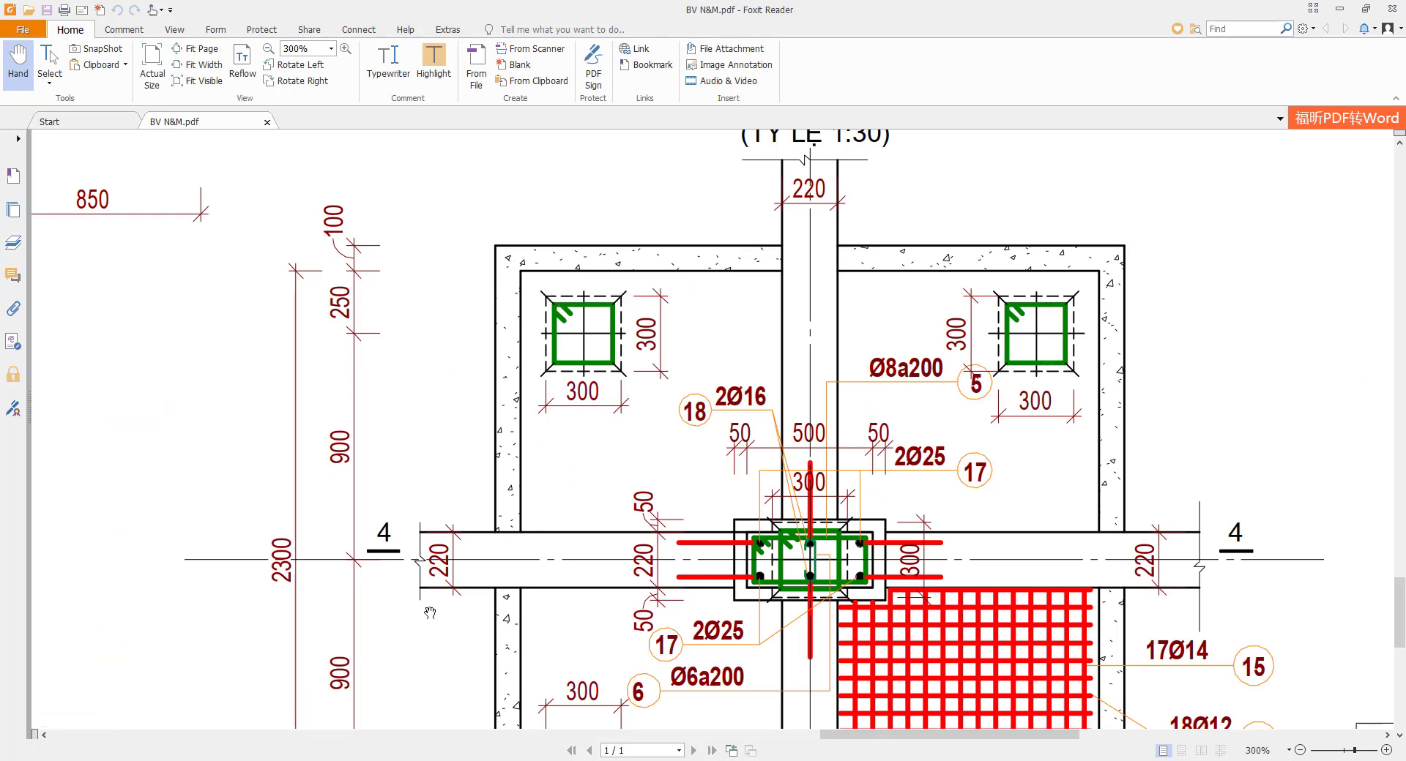
pyautogui.hotkey('alt', 'Tab')
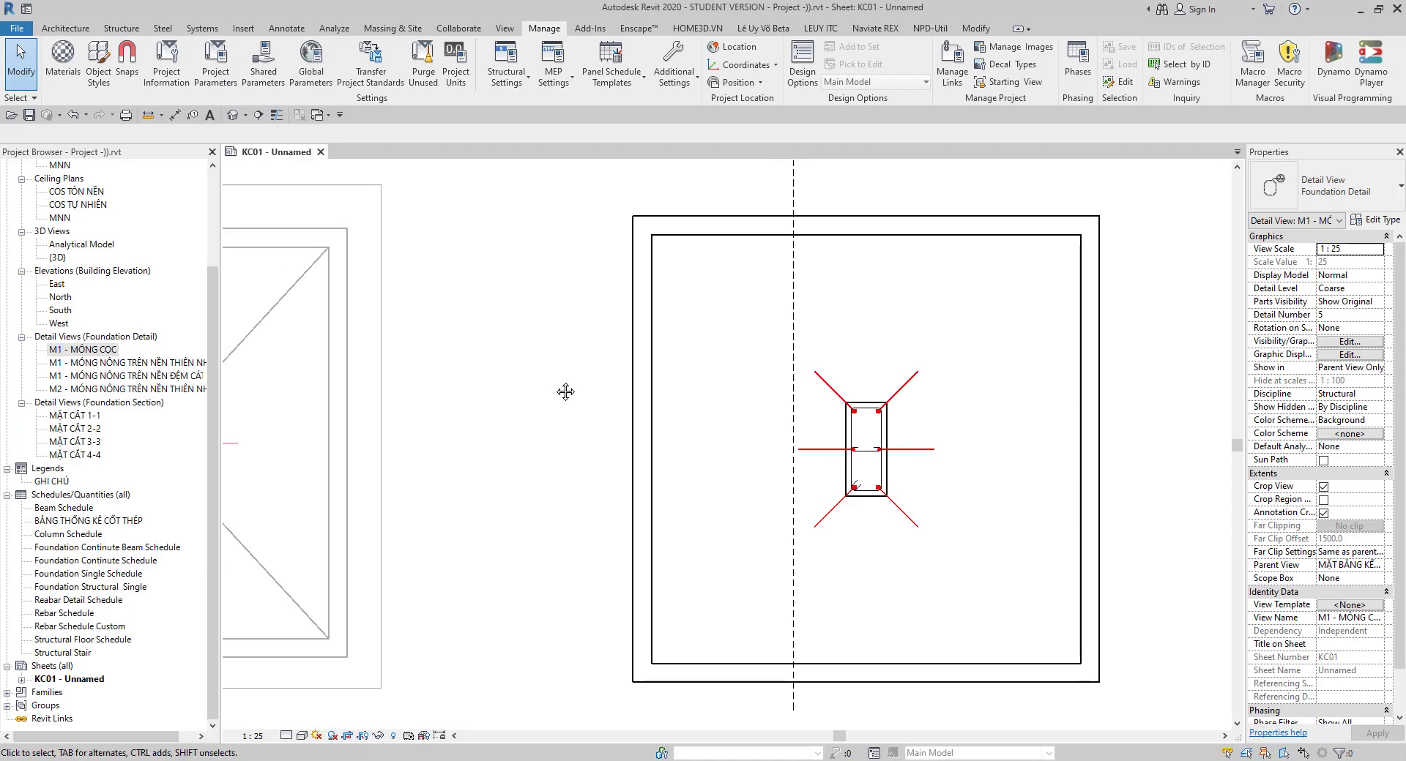
pyautogui.press('d')
pyautogui.press('l')
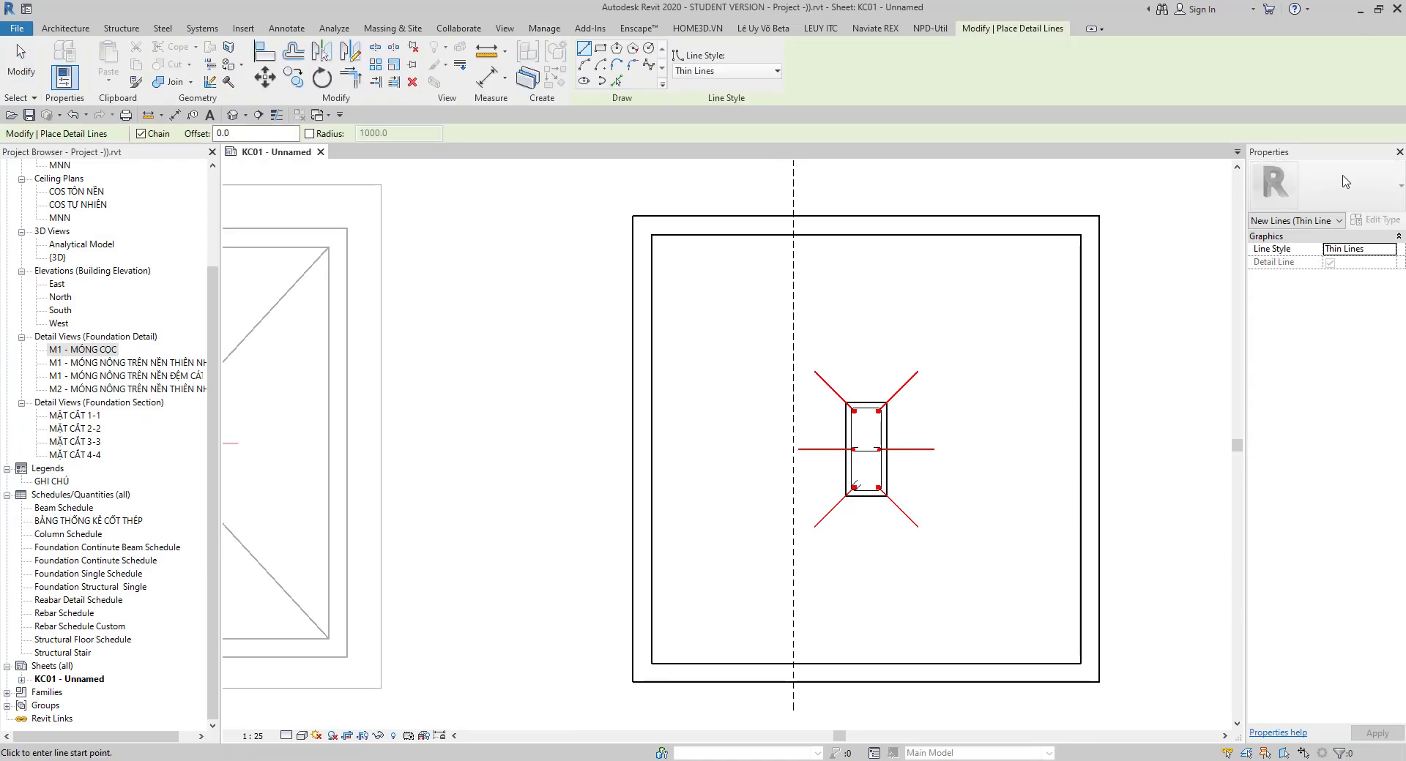
pyautogui.scroll(-2, 560, 413)
pyautogui.scroll(2, 597, 427)
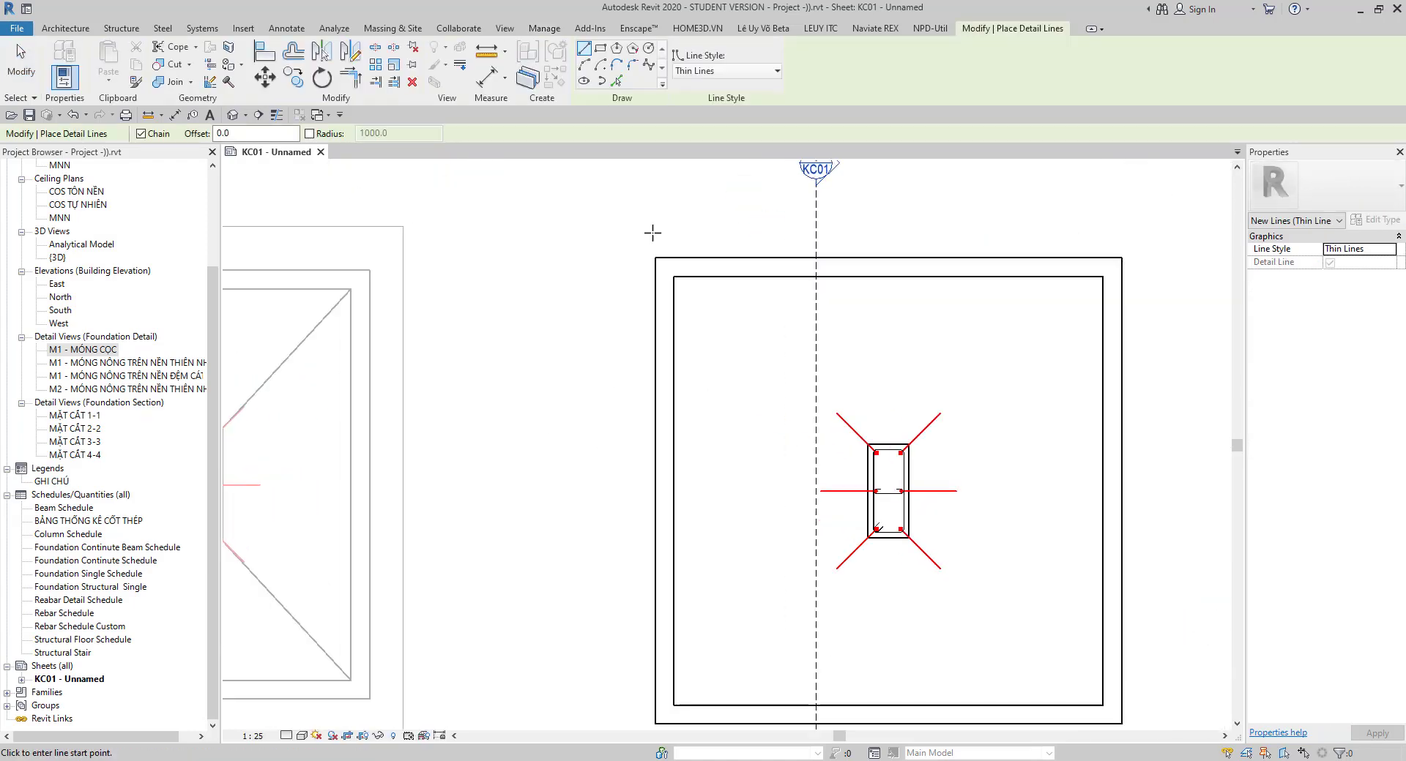
pyautogui.click(714, 71)
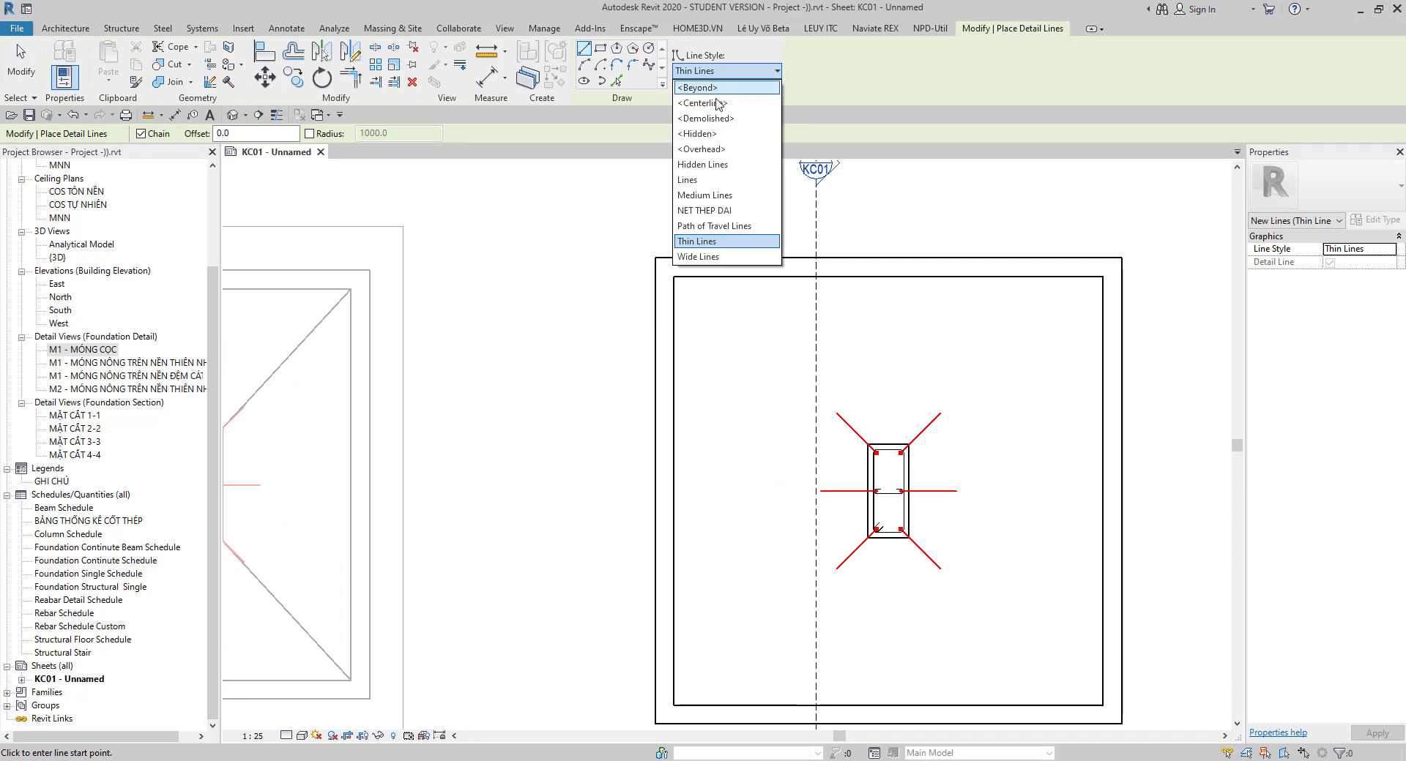
pyautogui.click(718, 134)
pyautogui.scroll(2, 554, 476)
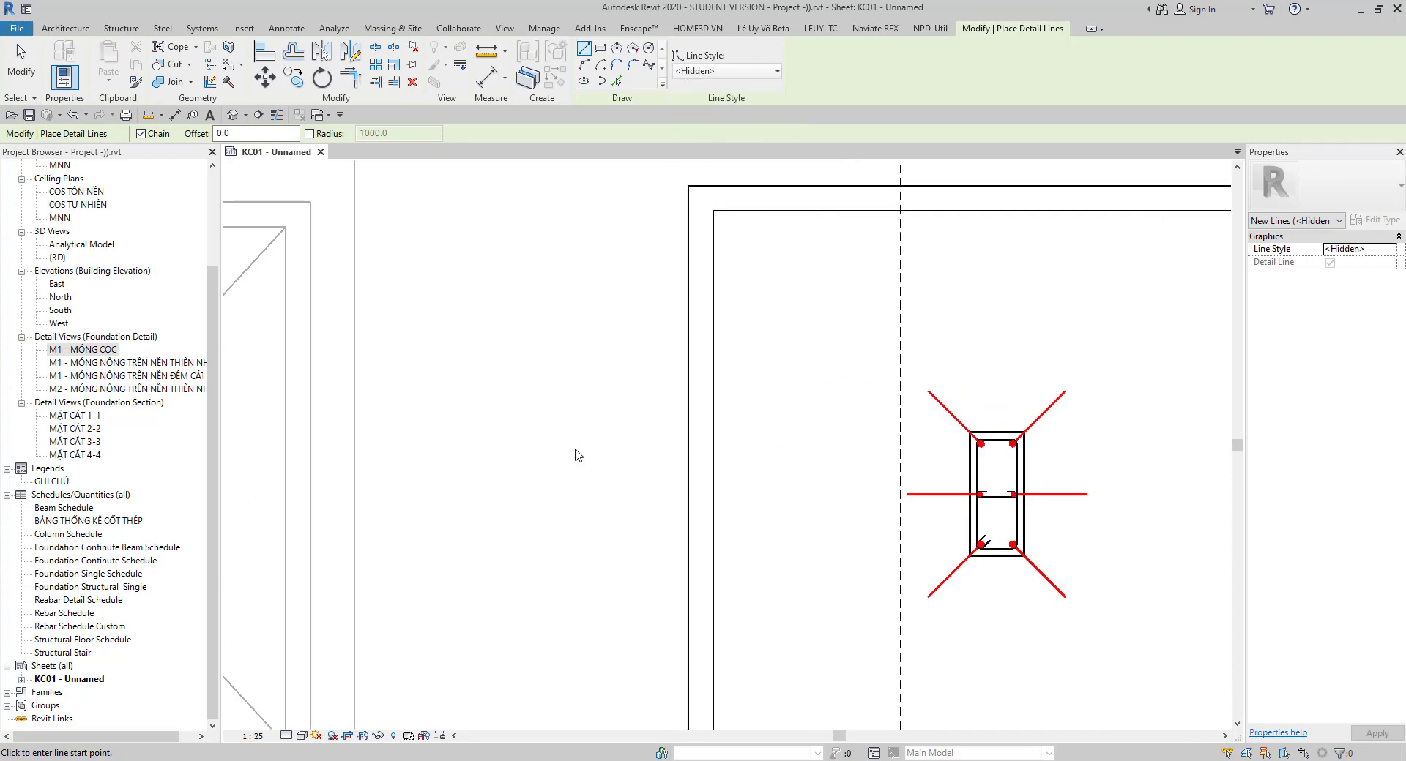
pyautogui.hotkey('alt', 'Tab')
pyautogui.hotkey('alt', 'Tab')
# Draw a 300 × 300 hidden-line square left of the pile cap, then view the PDF.
pyautogui.click(573, 379)
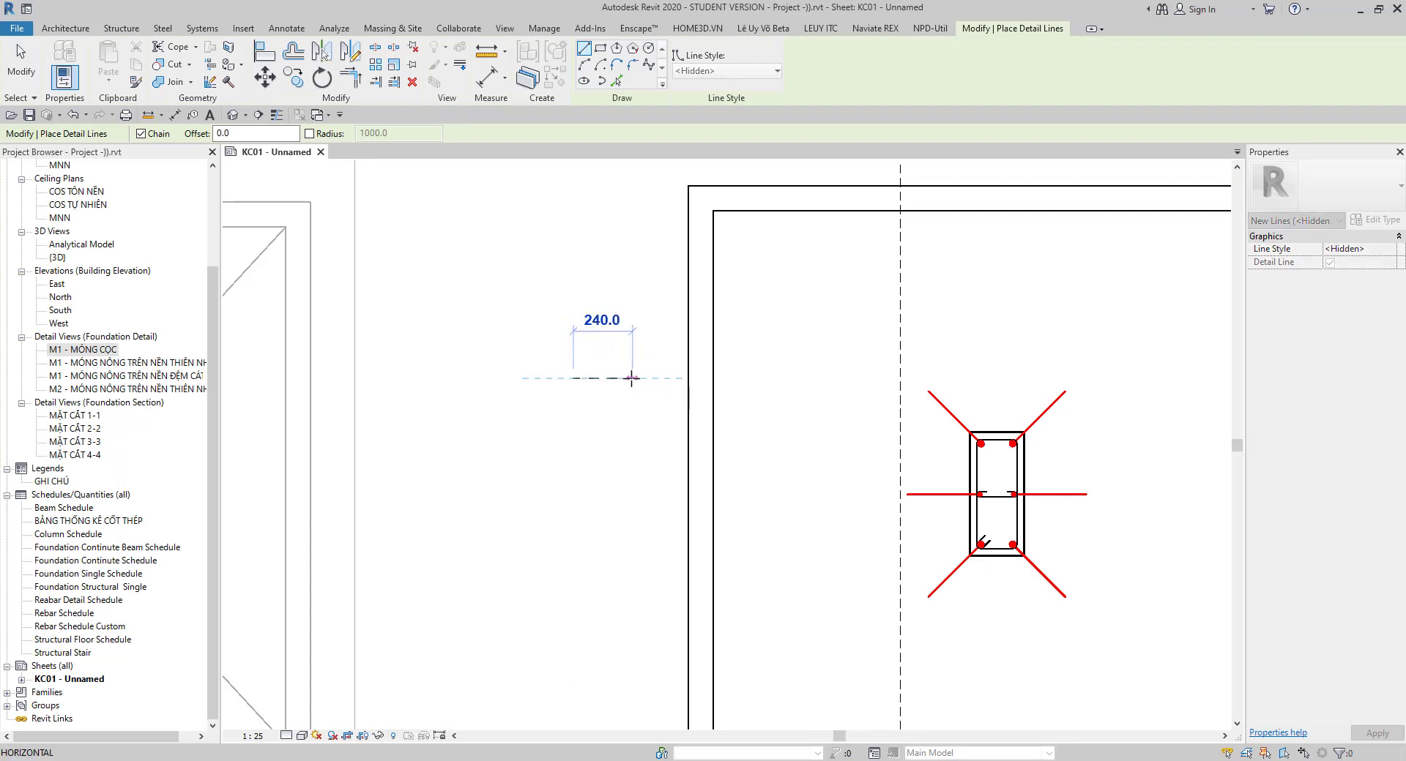
pyautogui.write('300')
pyautogui.press('Return')
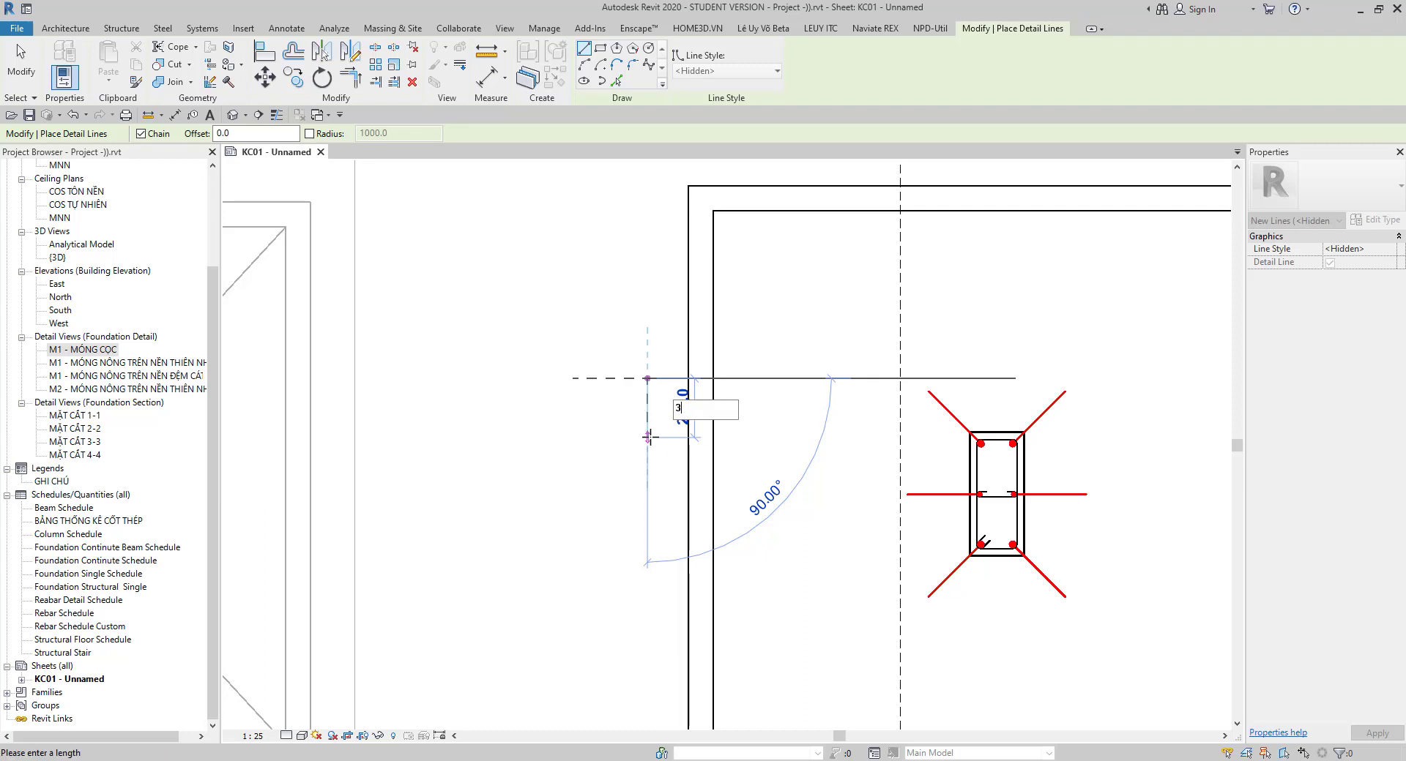
pyautogui.write('300')
pyautogui.press('Return')
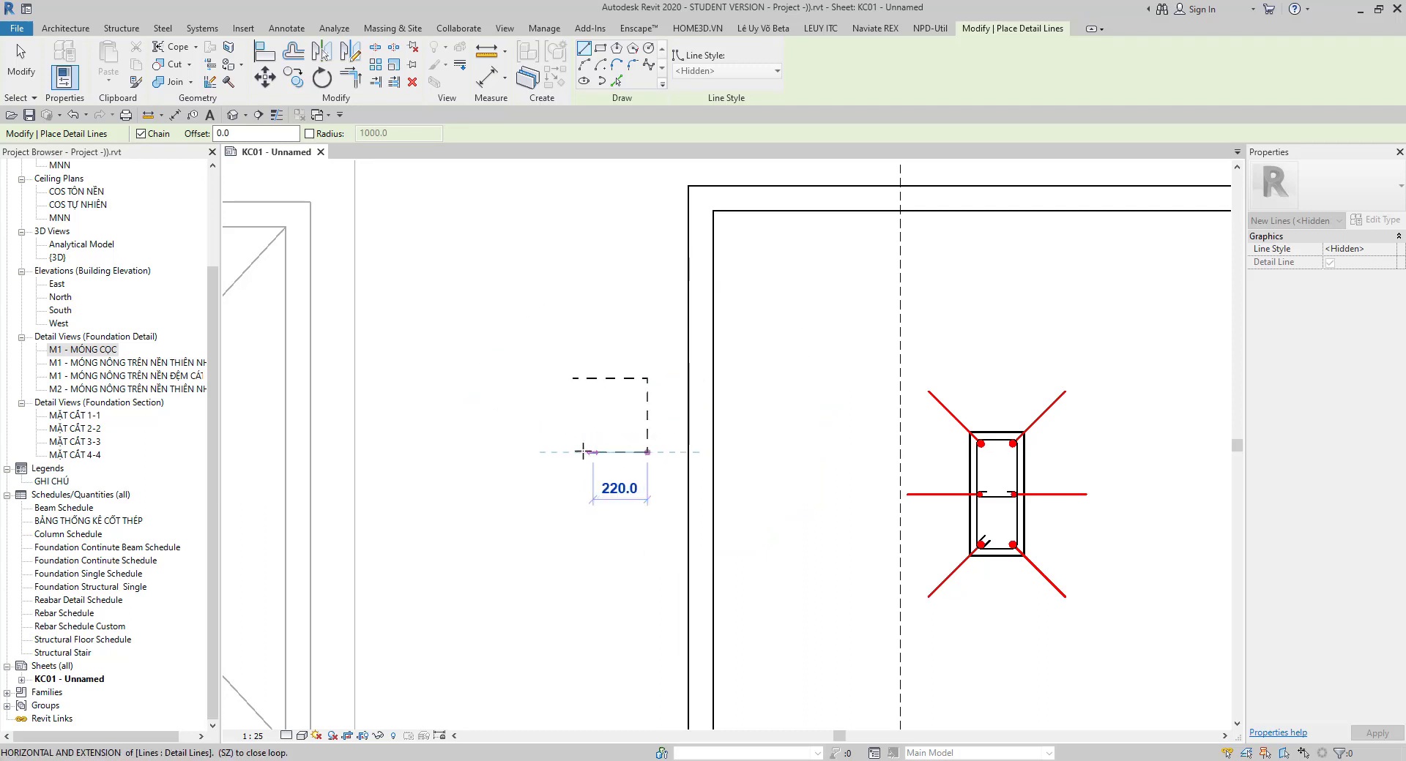
pyautogui.click(573, 452)
pyautogui.click(573, 379)
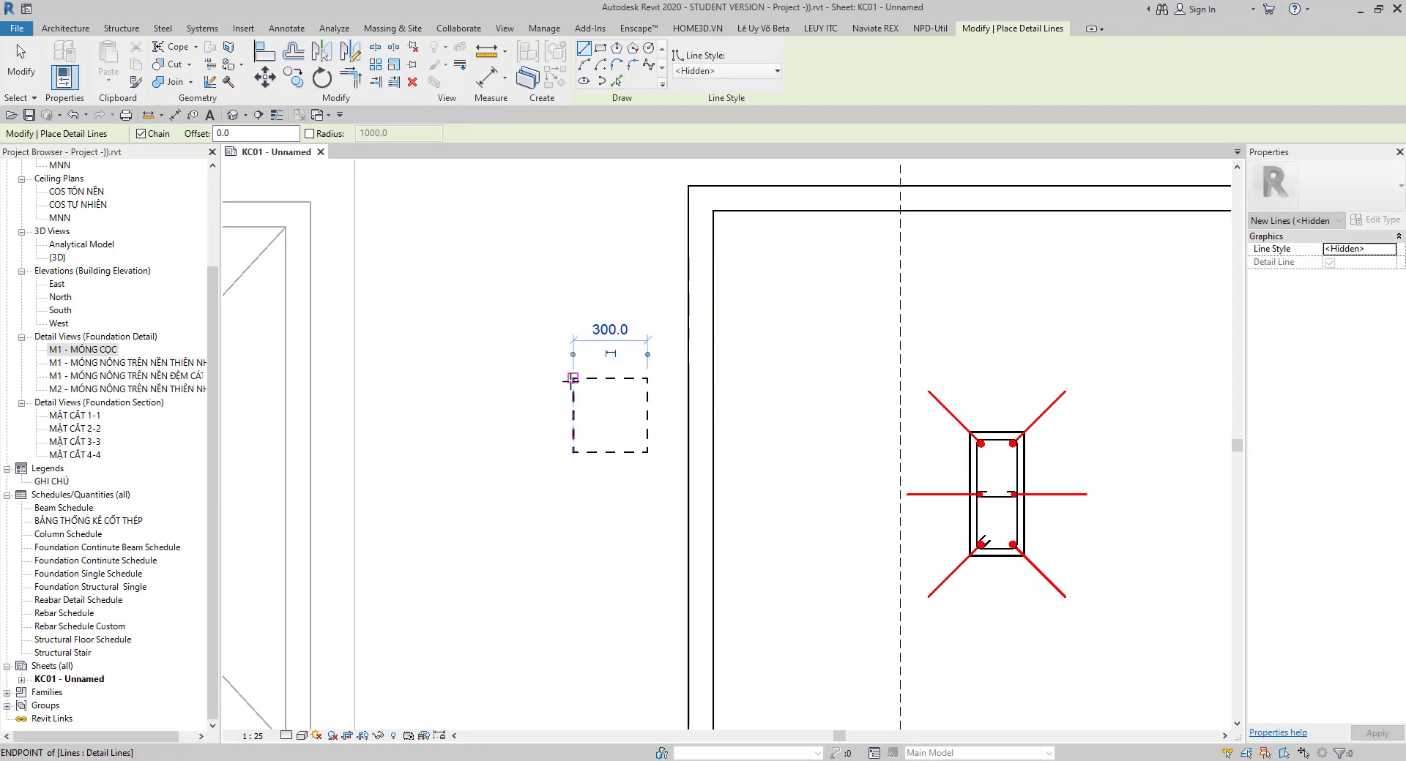
pyautogui.scroll(2, 590, 407)
pyautogui.scroll(1, 586, 407)
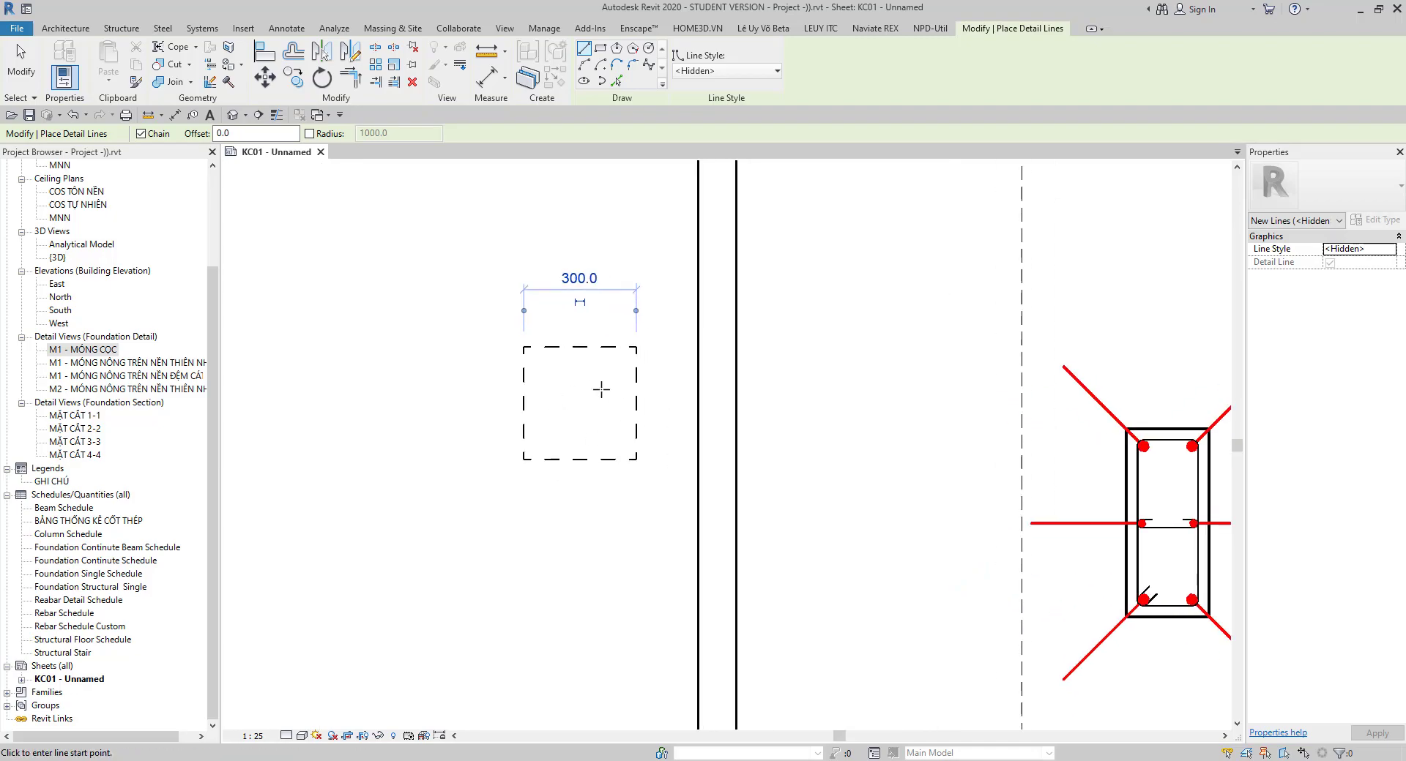
pyautogui.hotkey('alt', 'Tab')
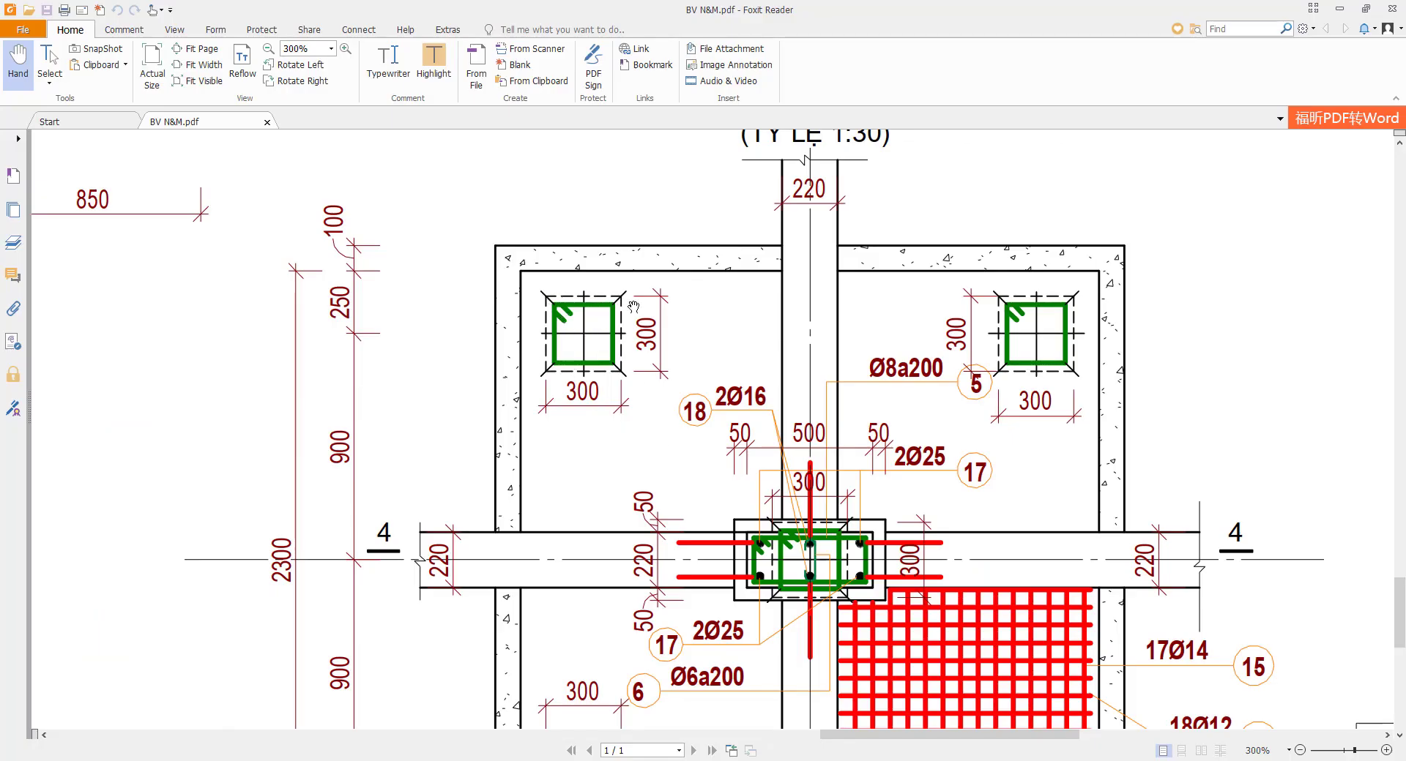
# Draw a 360-long vertical Medium Lines detail line from the square's top midpoint.
pyautogui.hotkey('alt', 'Tab')
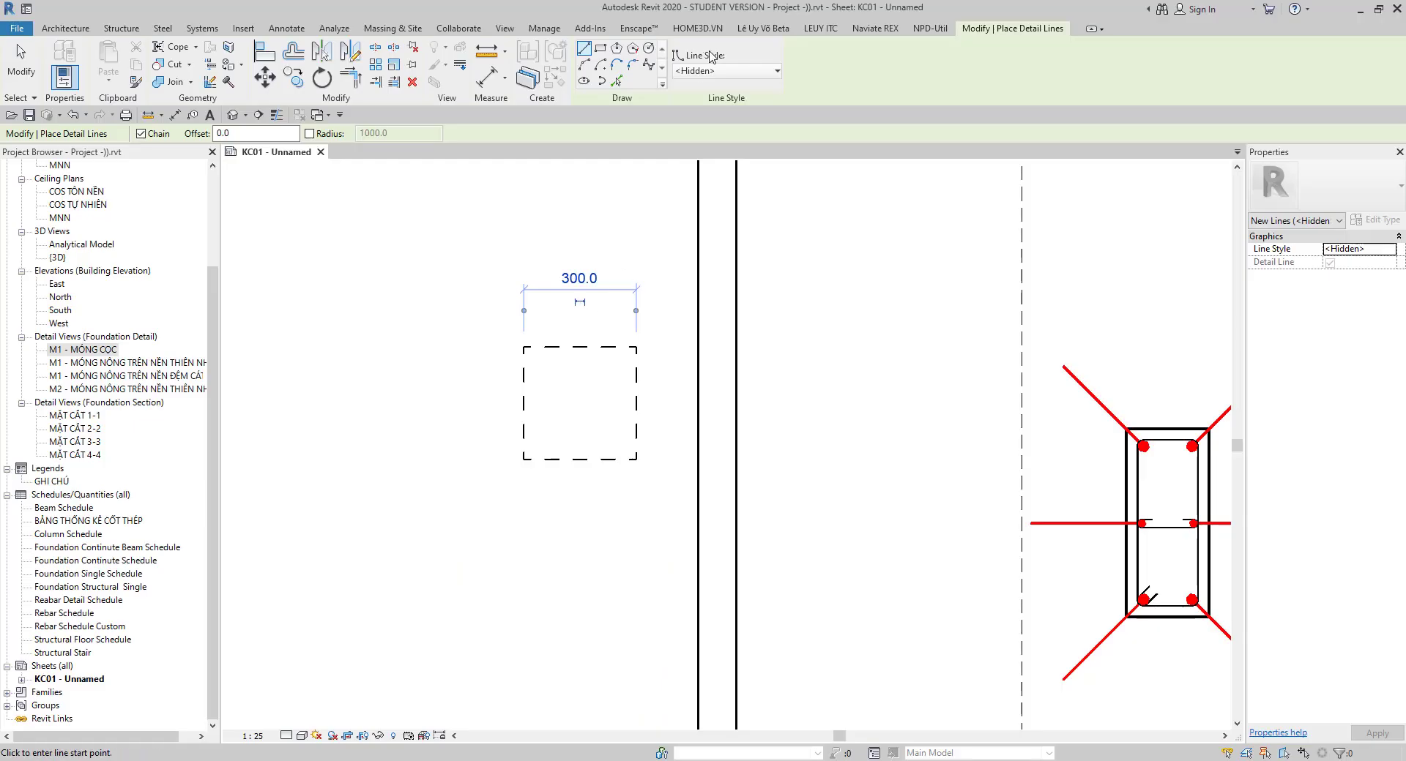
pyautogui.click(712, 71)
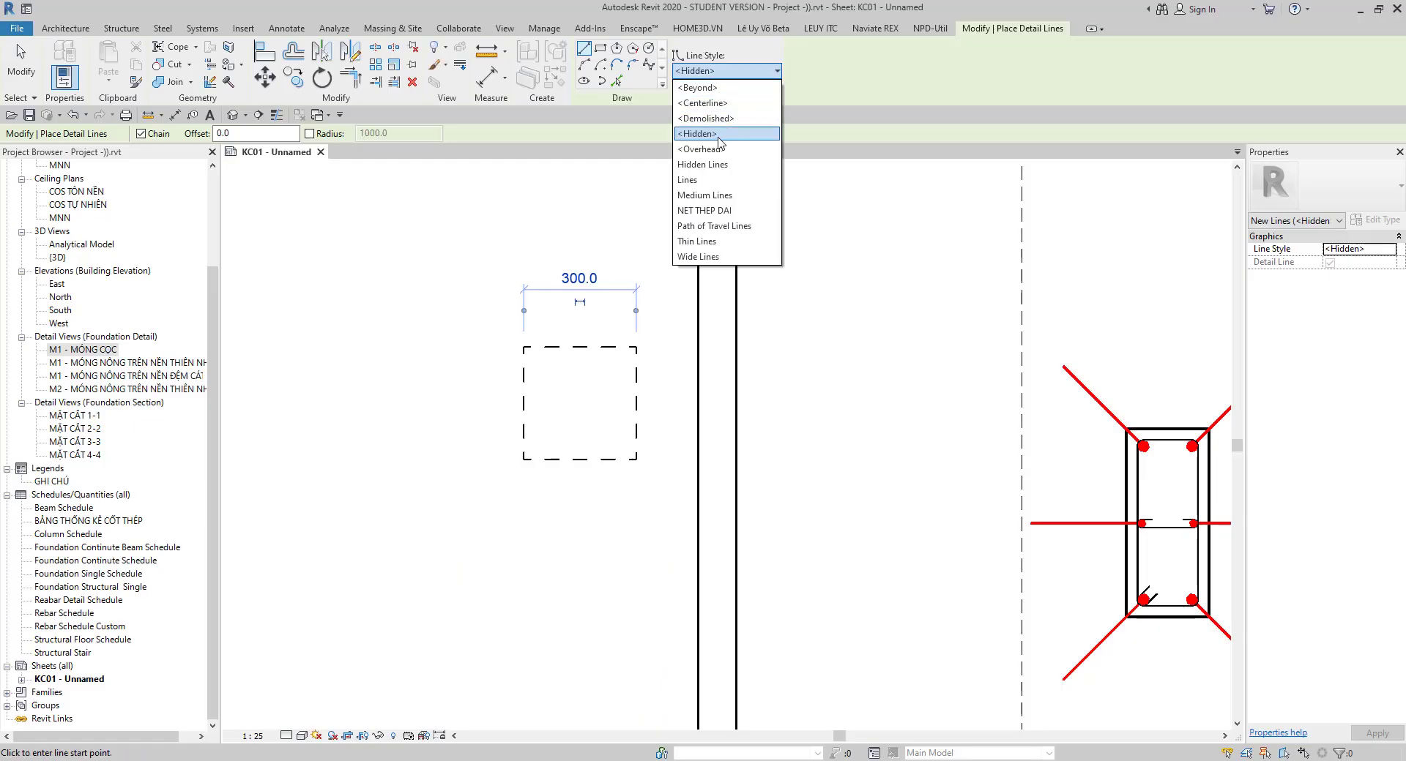
pyautogui.click(736, 196)
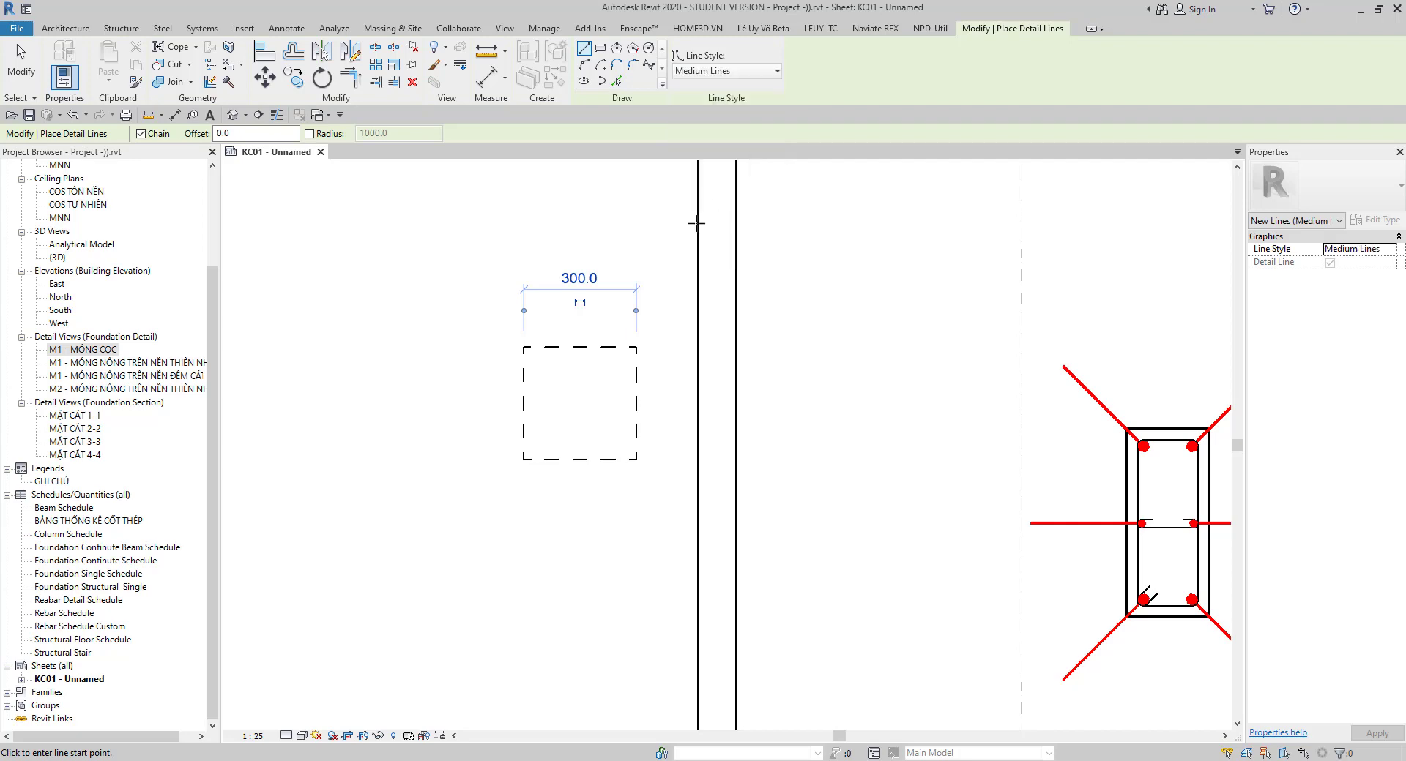
pyautogui.click(580, 347)
pyautogui.write('360')
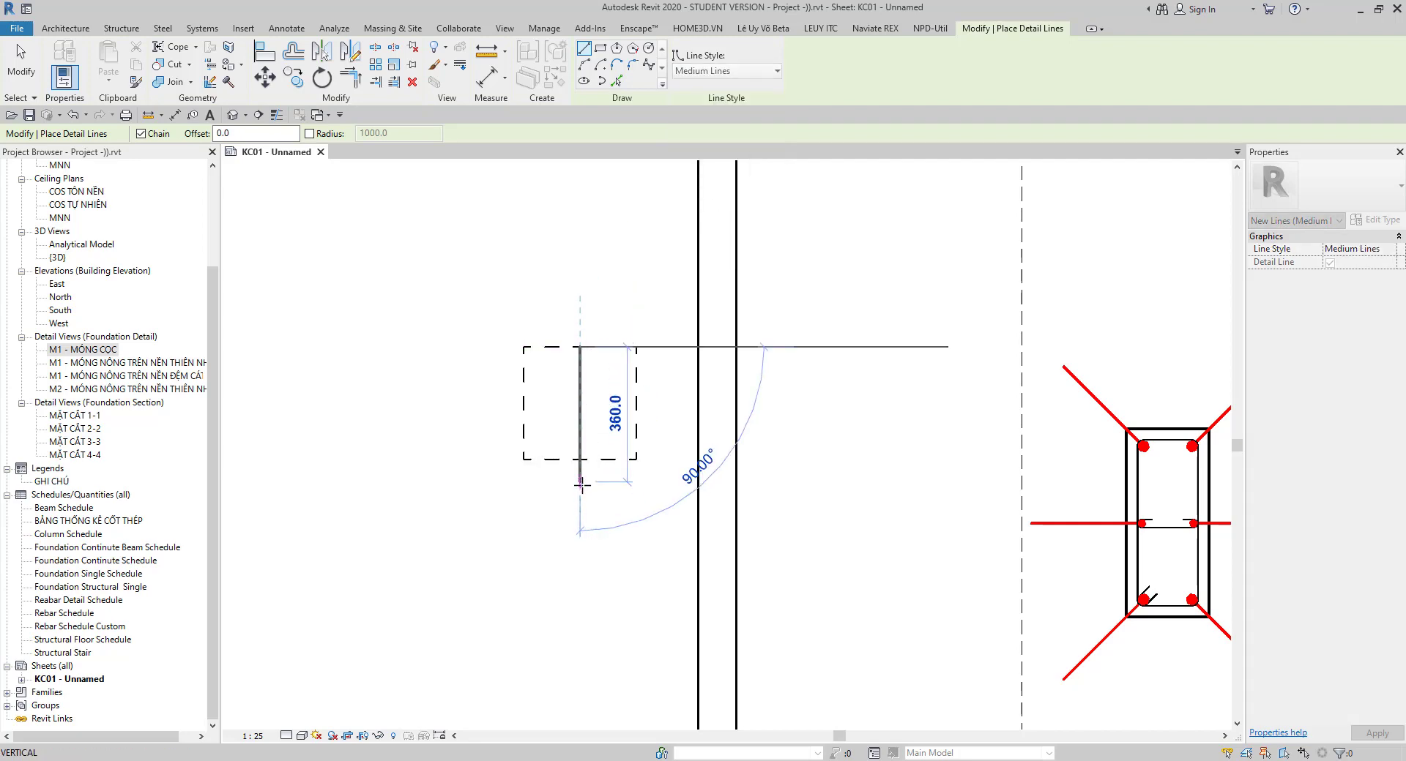
pyautogui.press('Return')
pyautogui.press('Escape')
pyautogui.press('Escape')
# Lengthen the vertical detail line upward to 440.
pyautogui.click(579, 403)
pyautogui.moveTo(580, 347); pyautogui.dragTo(580, 319)
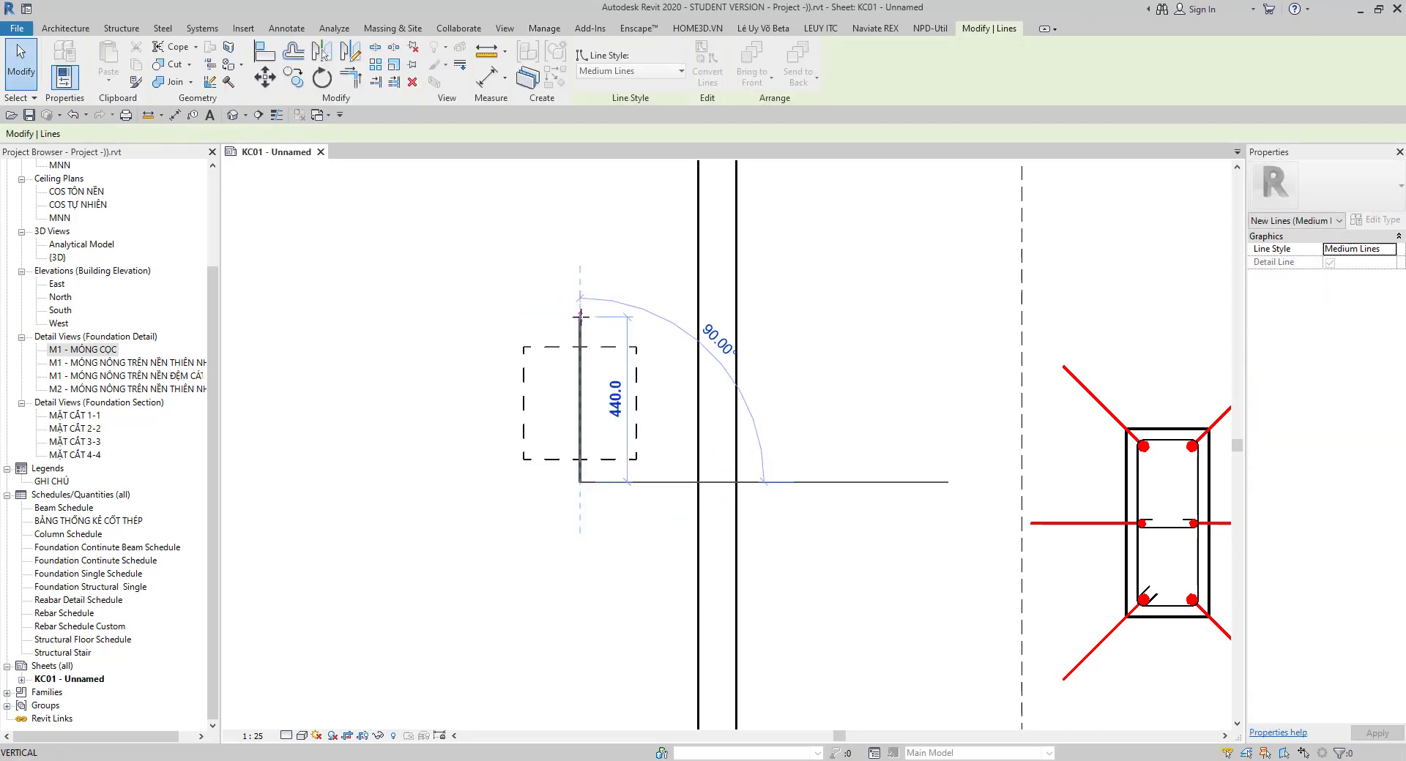
pyautogui.scroll(2, 553, 315)
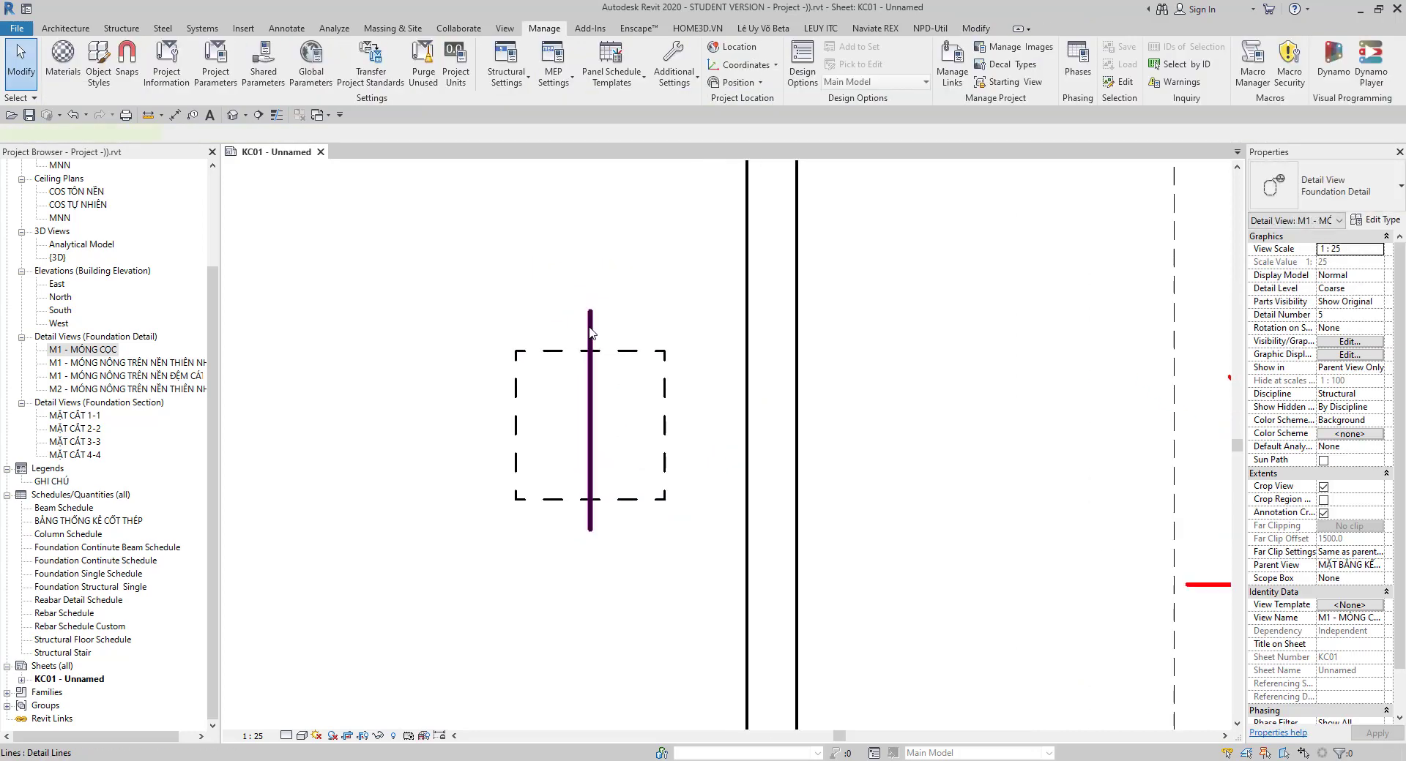
pyautogui.scroll(1, 552, 315)
pyautogui.scroll(-1, 552, 315)
pyautogui.click(590, 593)
pyautogui.scroll(-1, 599, 568)
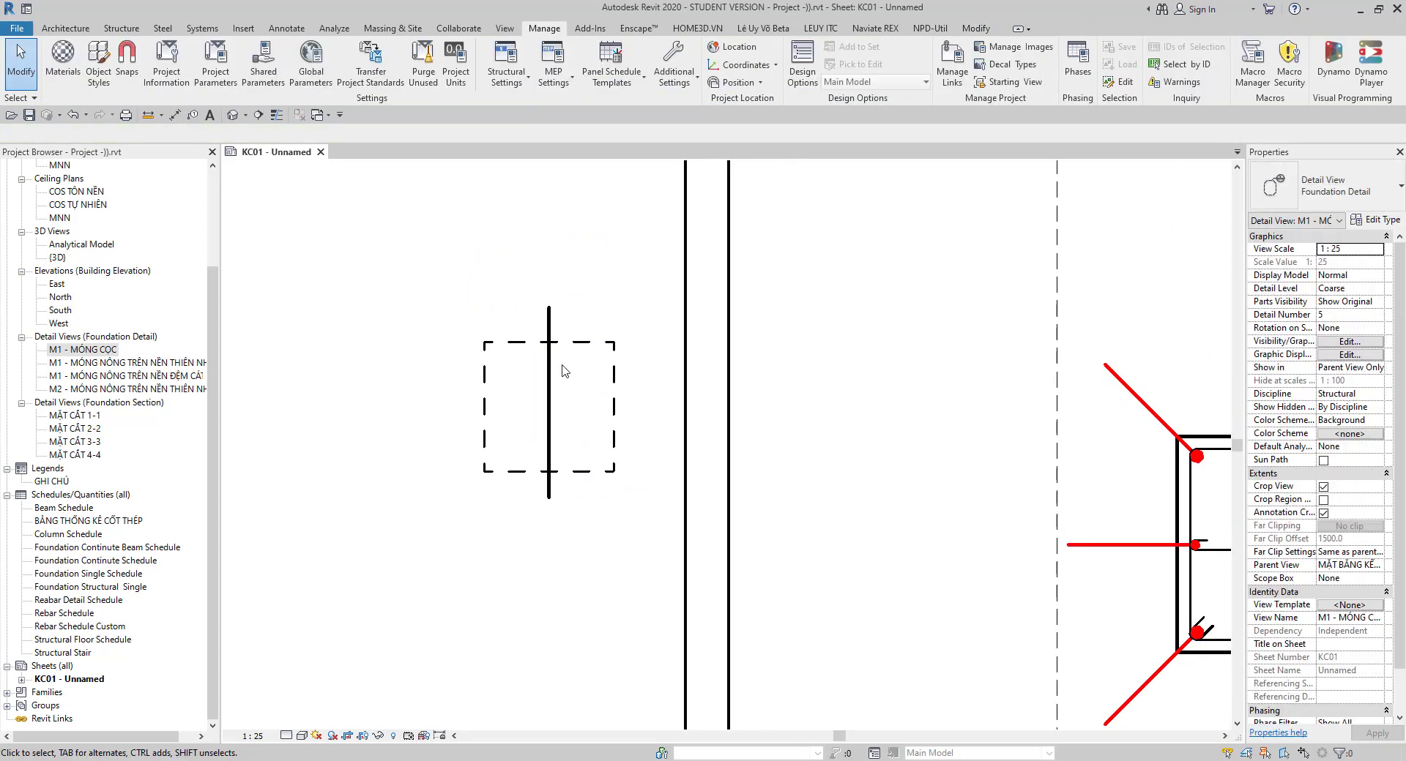
pyautogui.scroll(1, 554, 376)
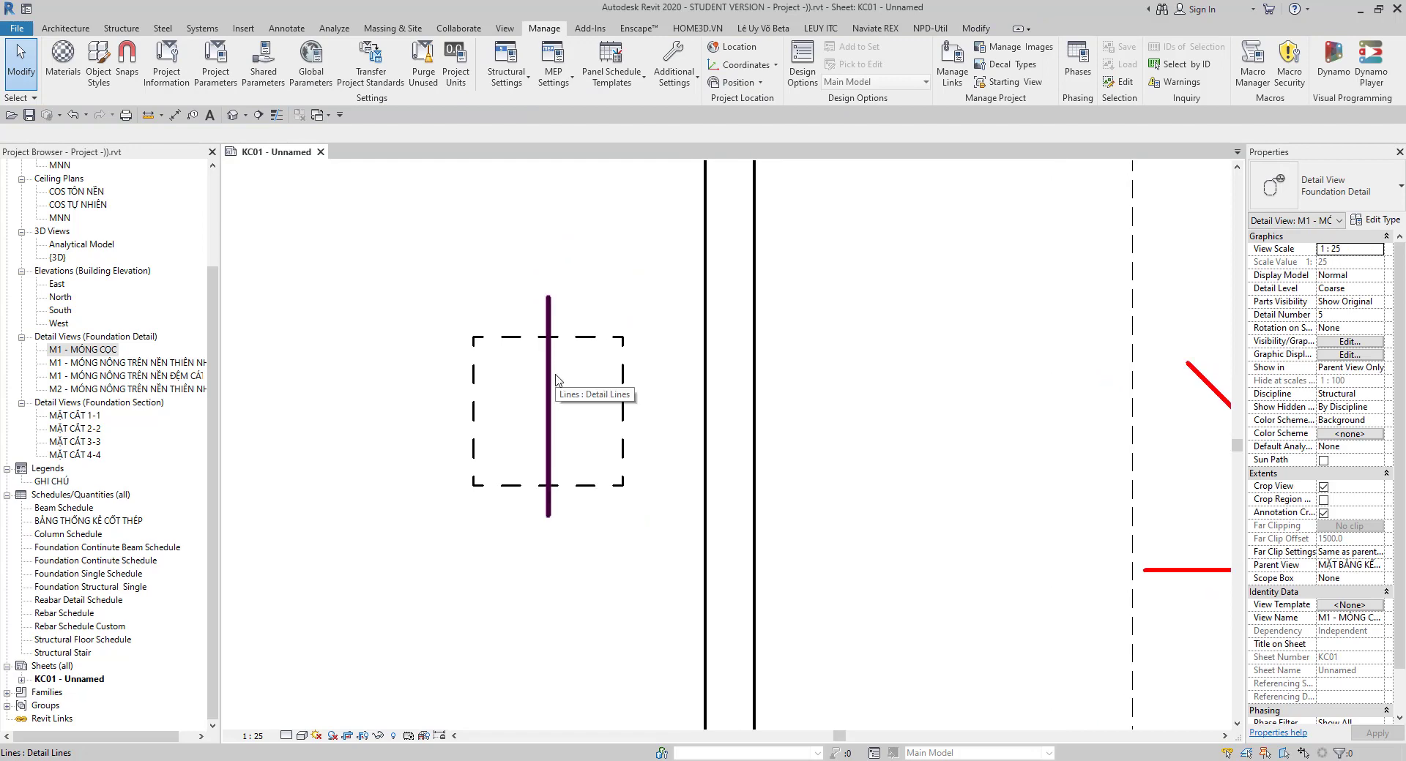
# Rotate a copy of the vertical line by 90° to form a horizontal centre line.
pyautogui.click(551, 379)
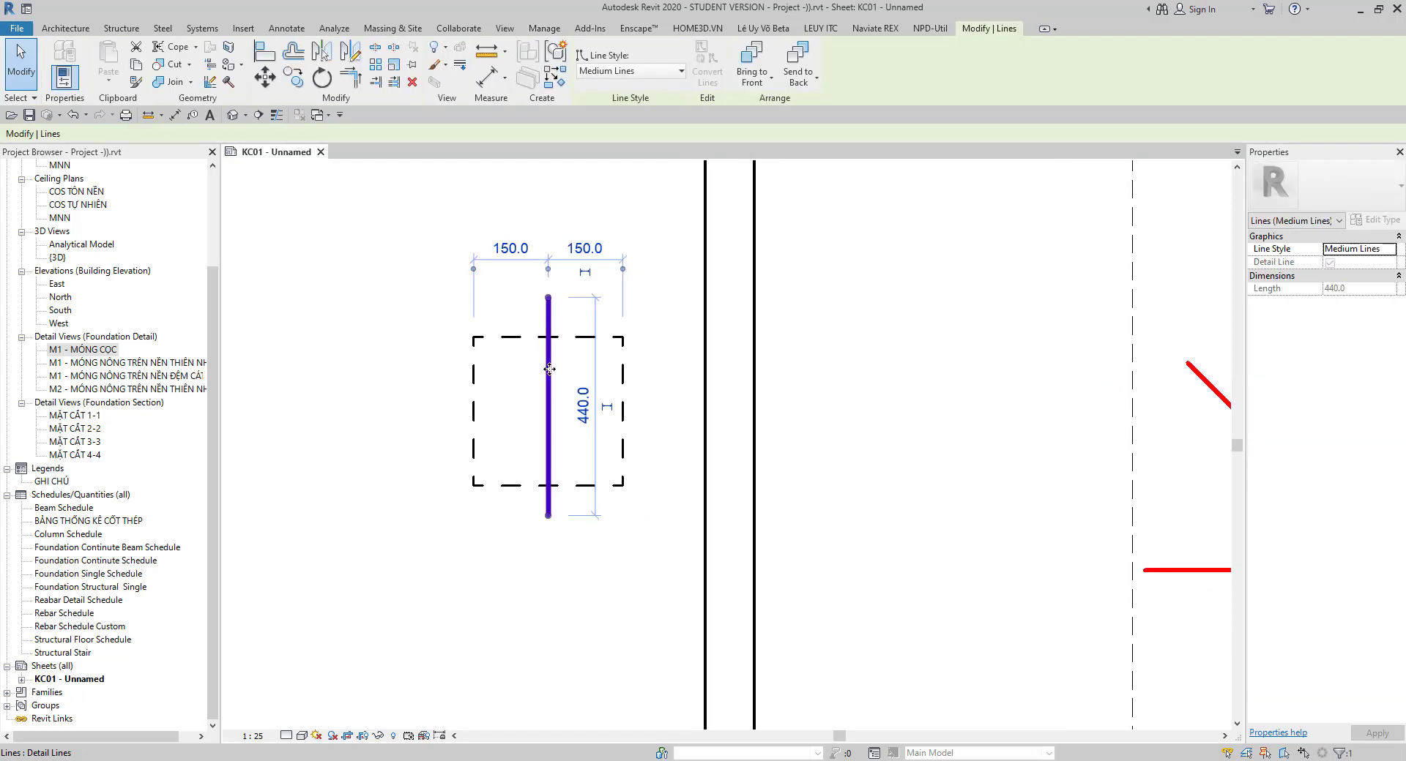
pyautogui.click(321, 77)
pyautogui.click(136, 133)
pyautogui.click(653, 408)
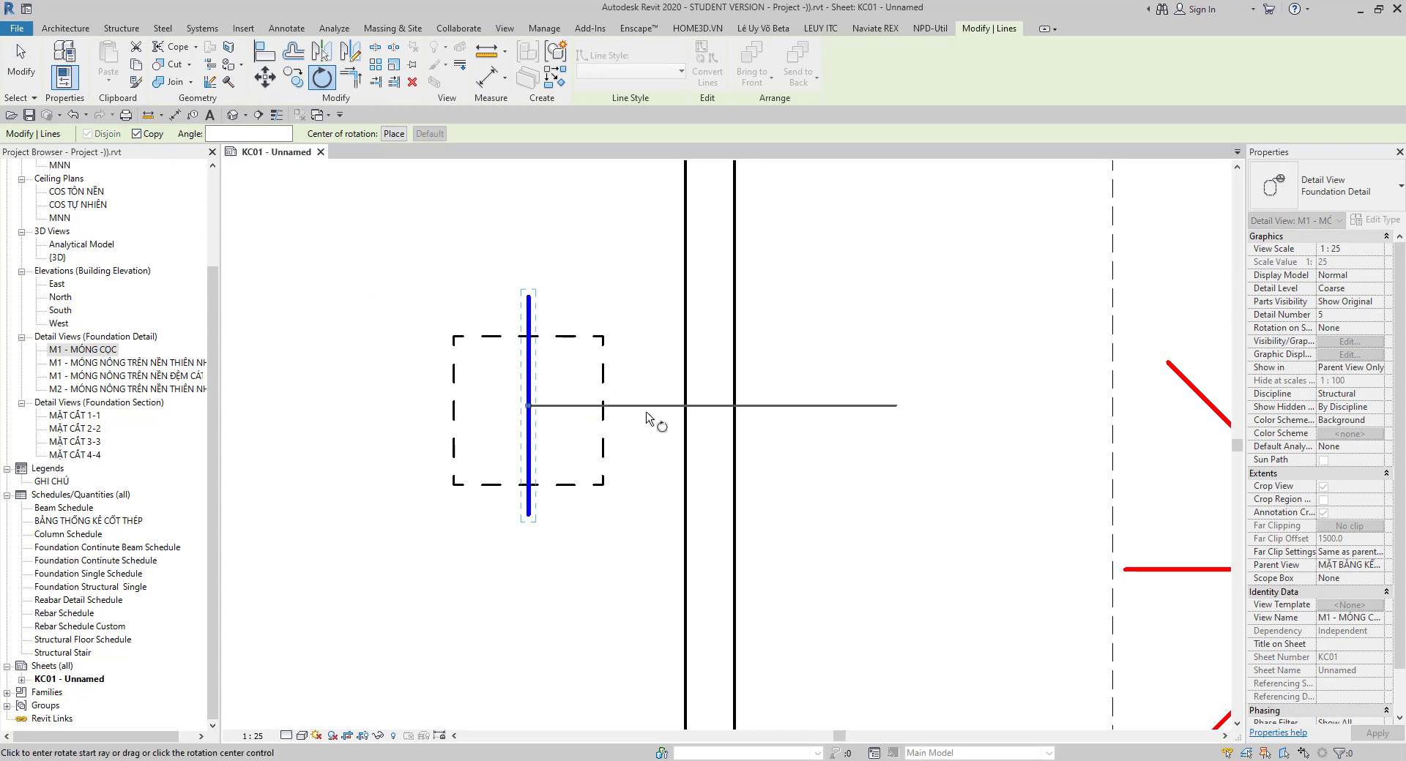
pyautogui.write('90')
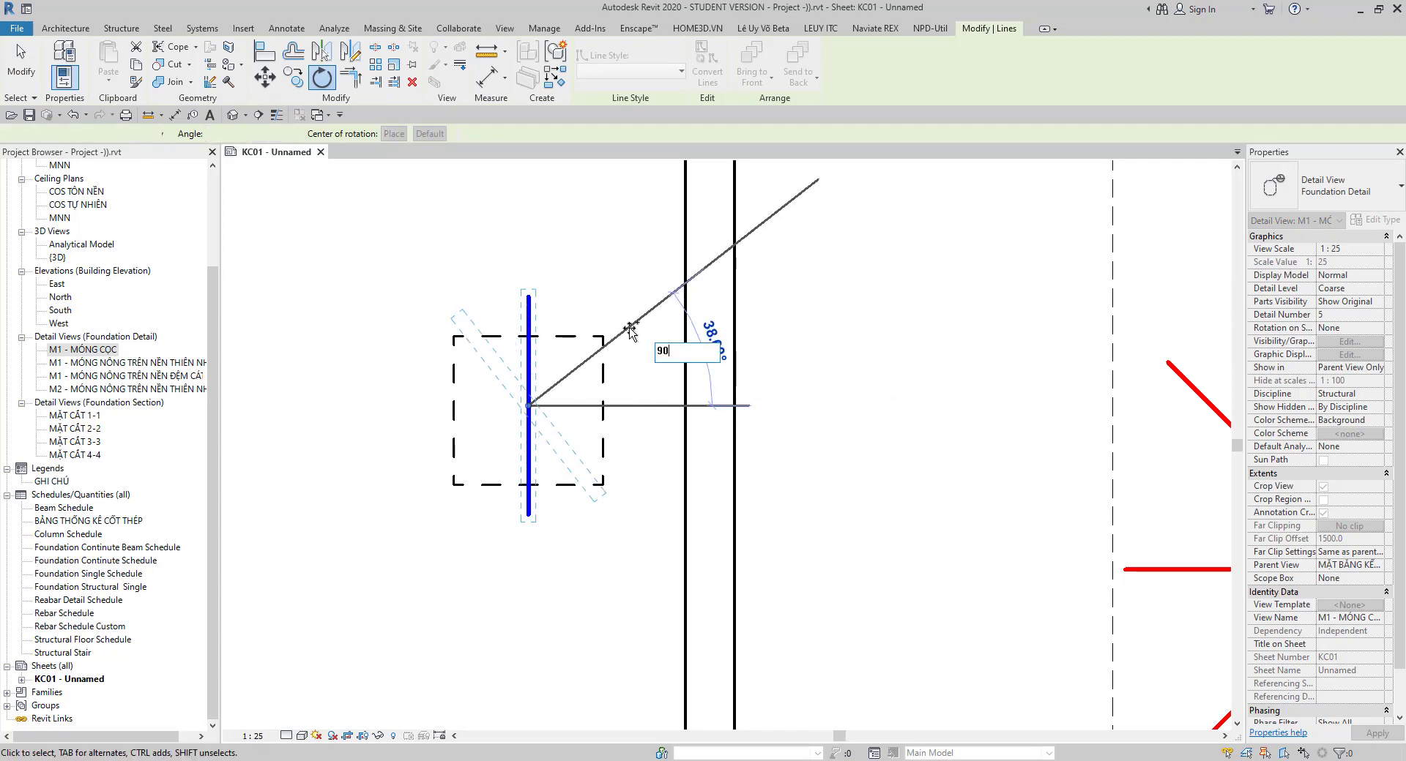
pyautogui.press('Return')
pyautogui.press('Escape')
pyautogui.scroll(-2, 556, 512)
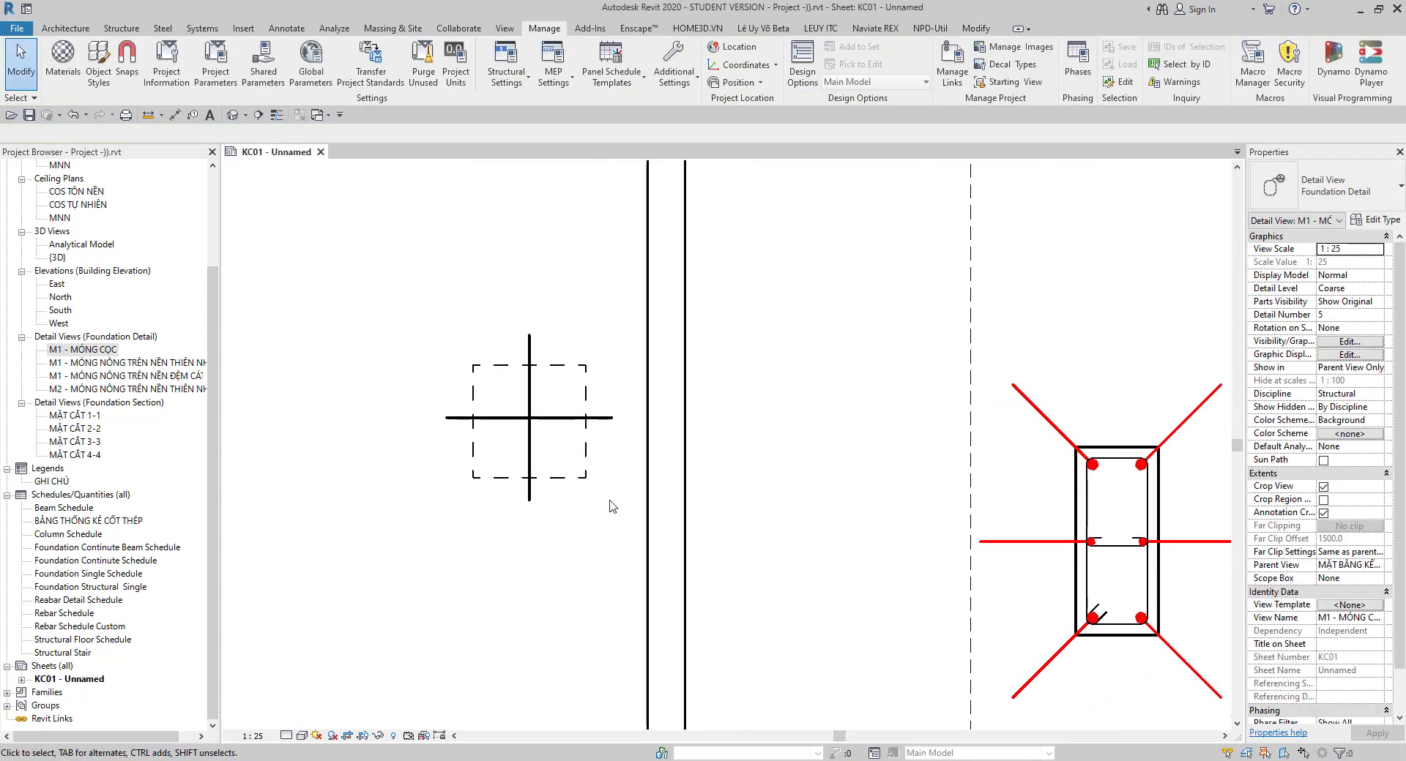
pyautogui.scroll(2, 526, 402)
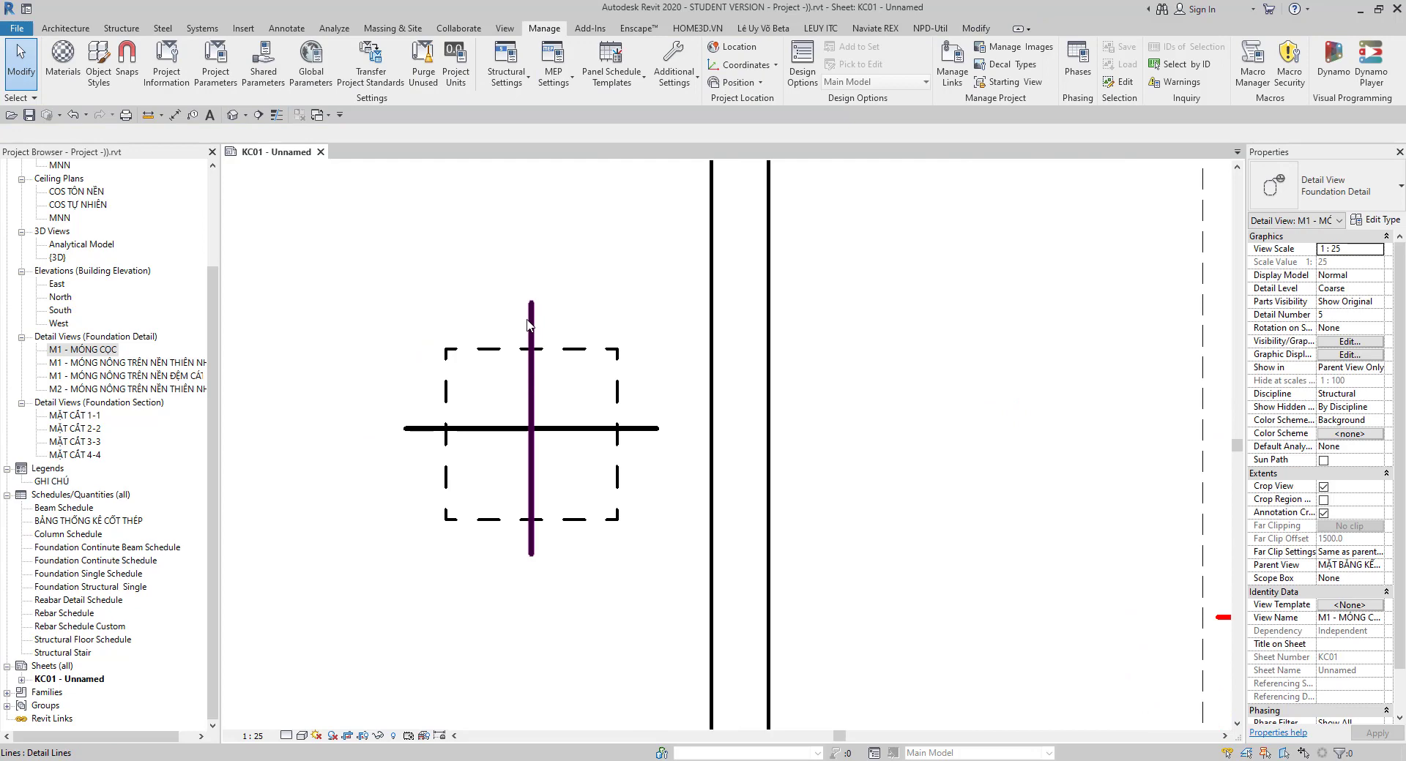
# Check the horizontal and vertical centre lines and reframe the drawing around the pile square.
pyautogui.click(586, 430)
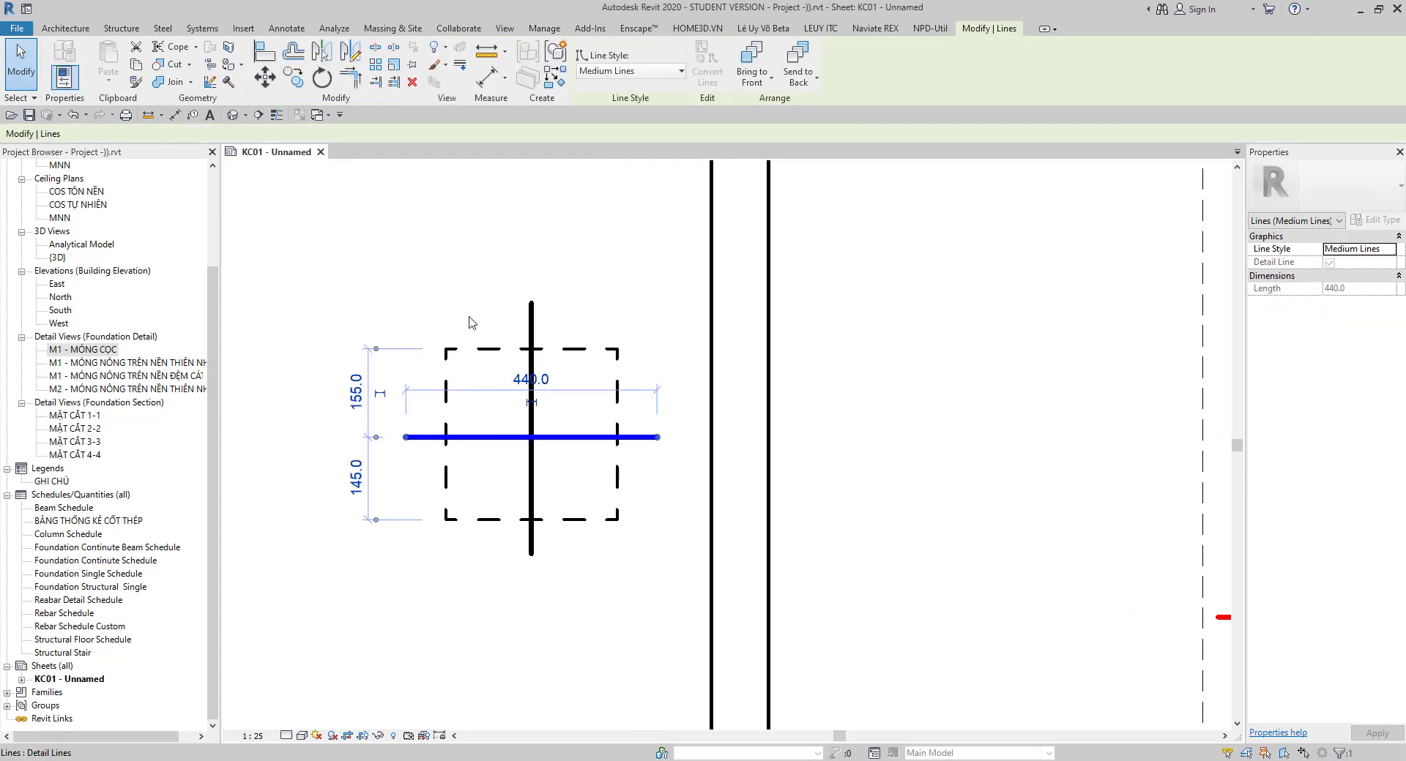
pyautogui.press('Escape')
pyautogui.scroll(-1, 586, 391)
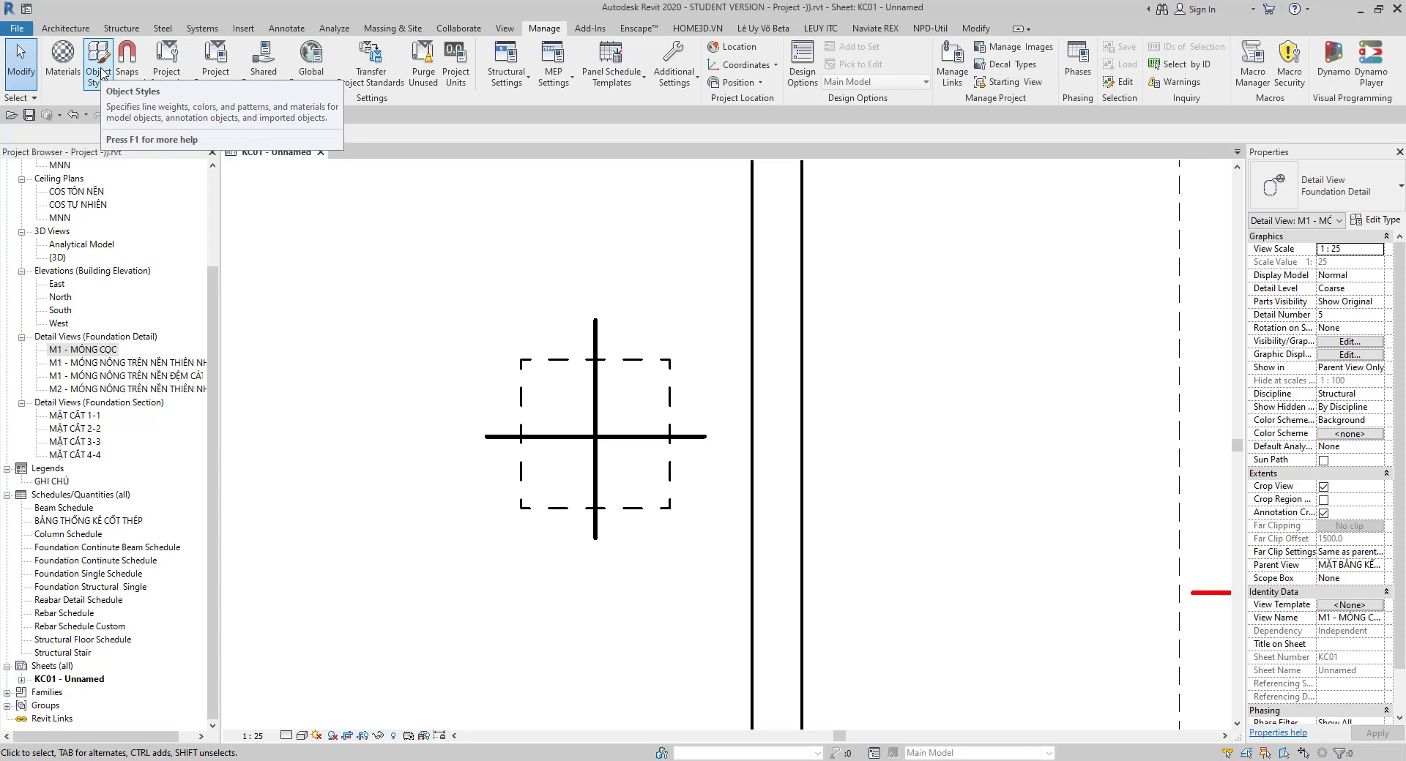
pyautogui.moveTo(615, 302); pyautogui.dragTo(608, 286, button='middle')
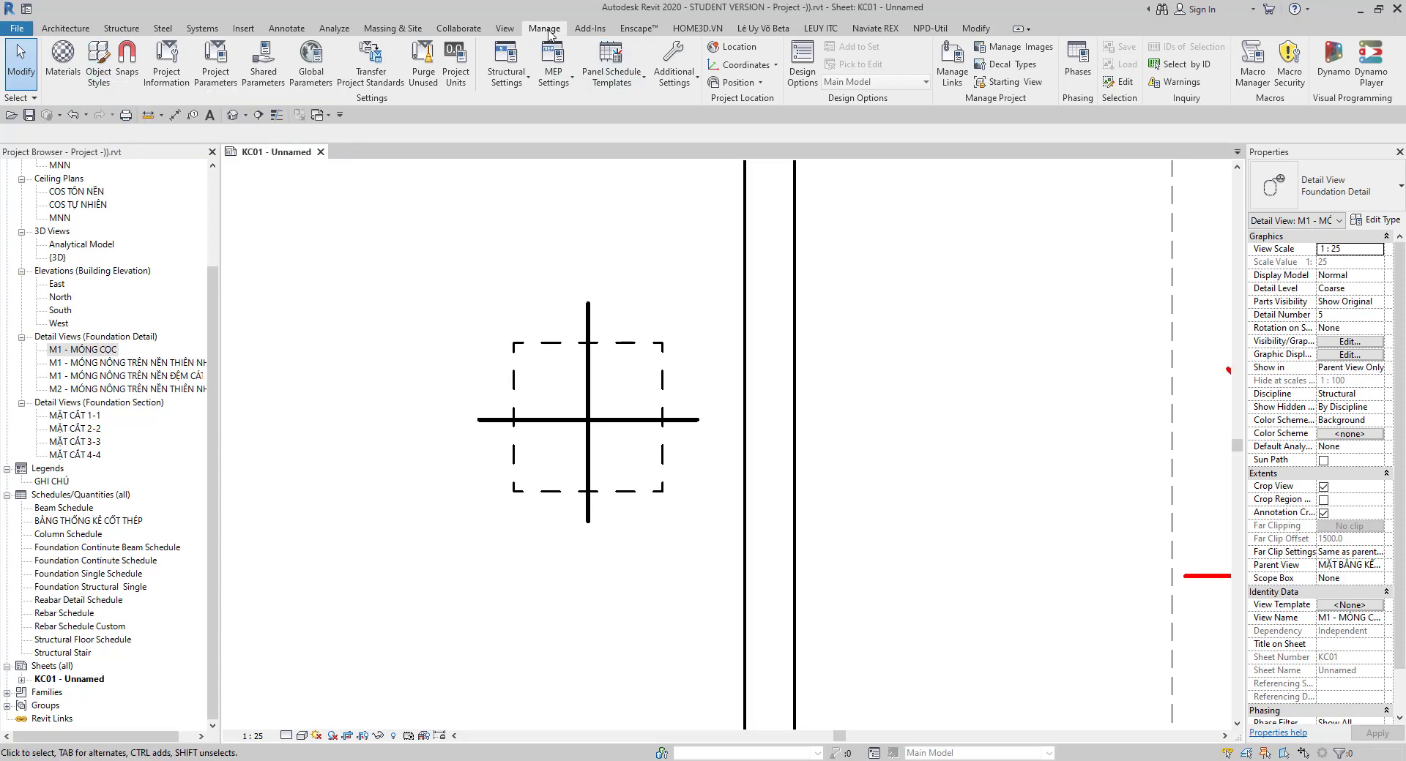
pyautogui.click(589, 320)
pyautogui.moveTo(589, 320); pyautogui.dragTo(580, 319, button='middle')
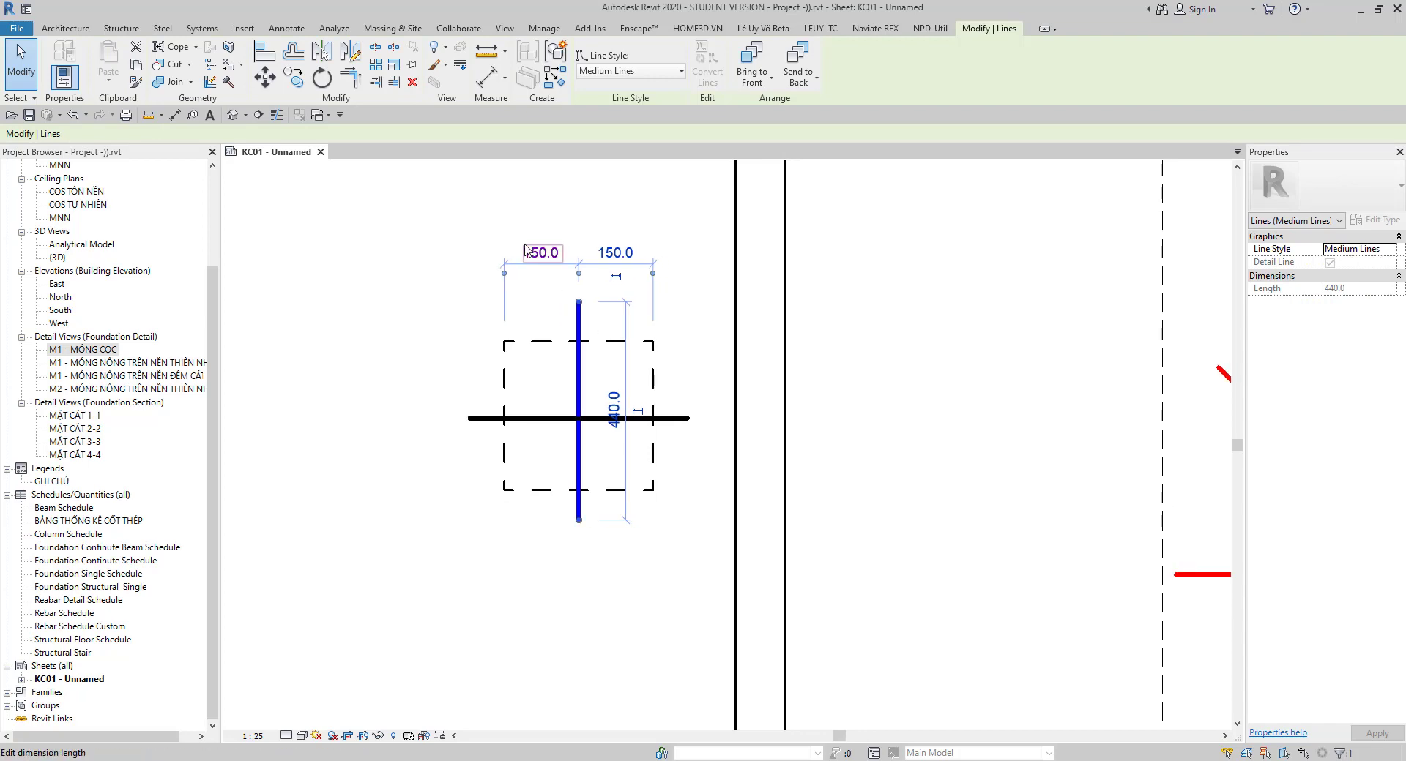
pyautogui.click(478, 221)
pyautogui.scroll(2, 574, 314)
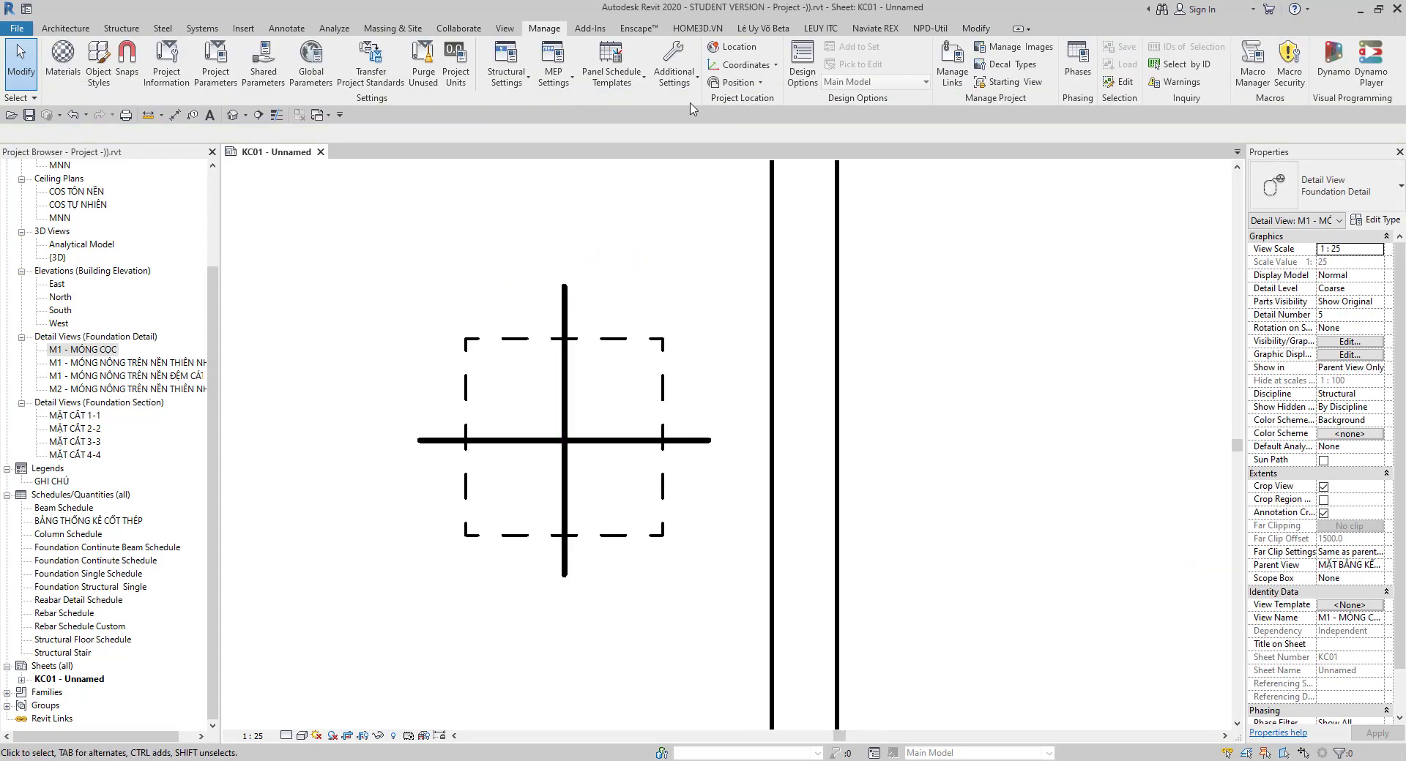
pyautogui.click(675, 73)
# In Line Styles, set the Medium Lines line weight to 16 and apply it.
pyautogui.click(713, 228)
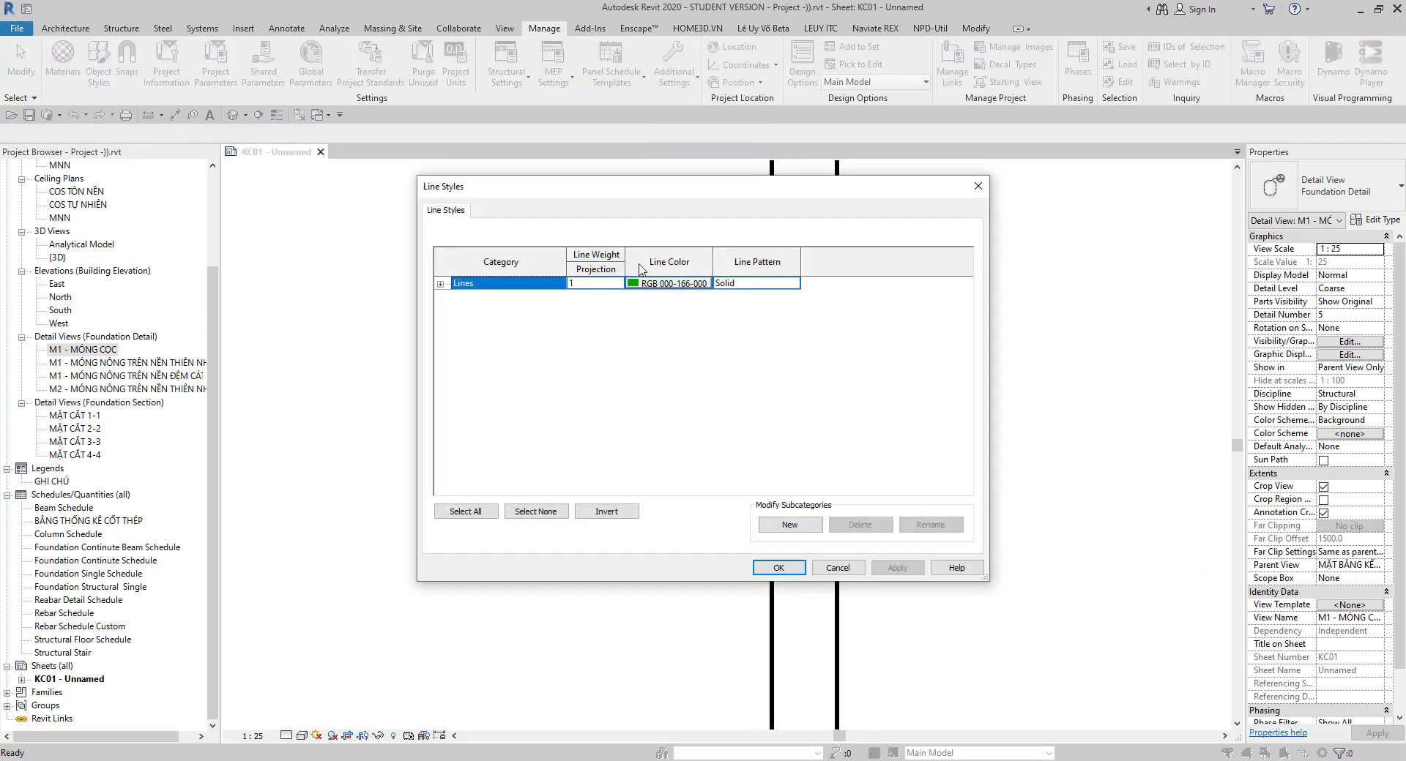
pyautogui.click(440, 284)
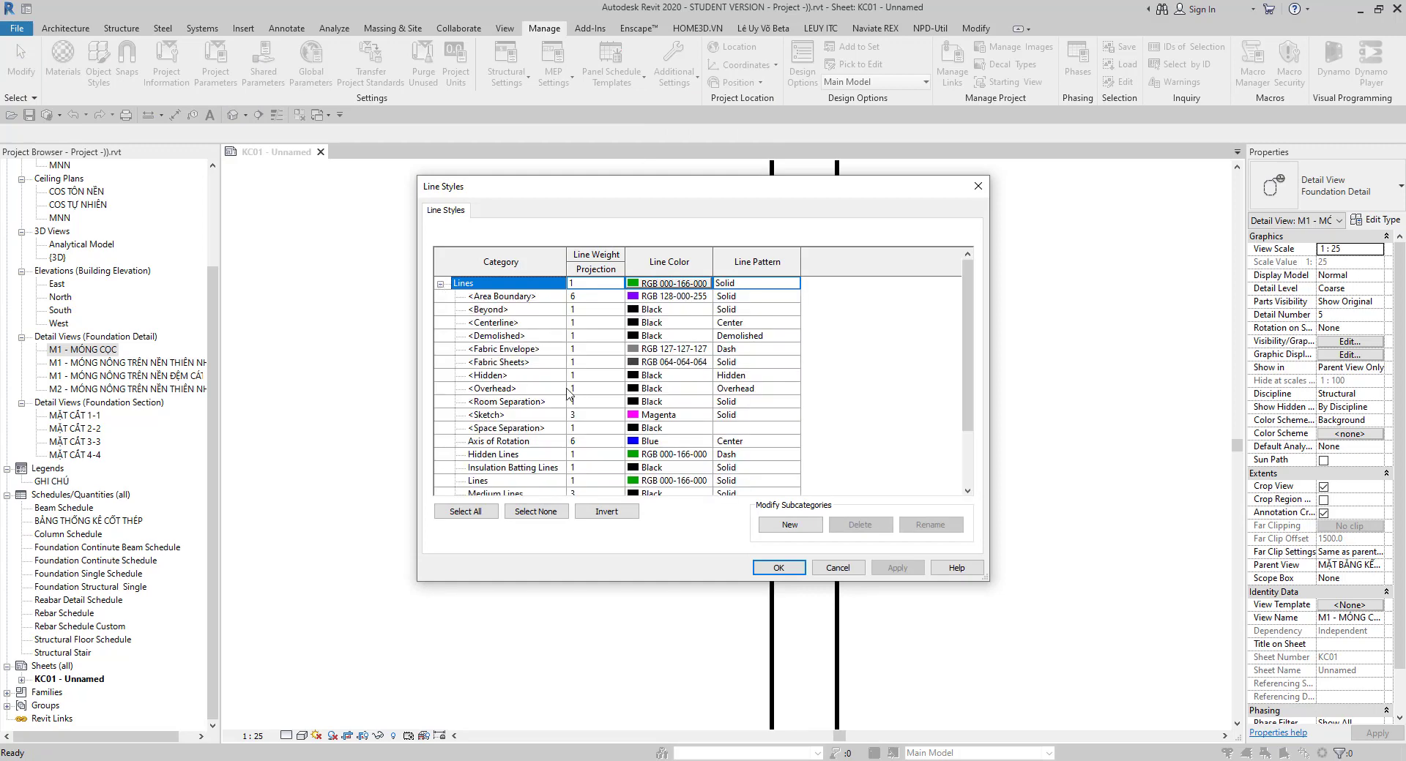
pyautogui.scroll(-2, 567, 395)
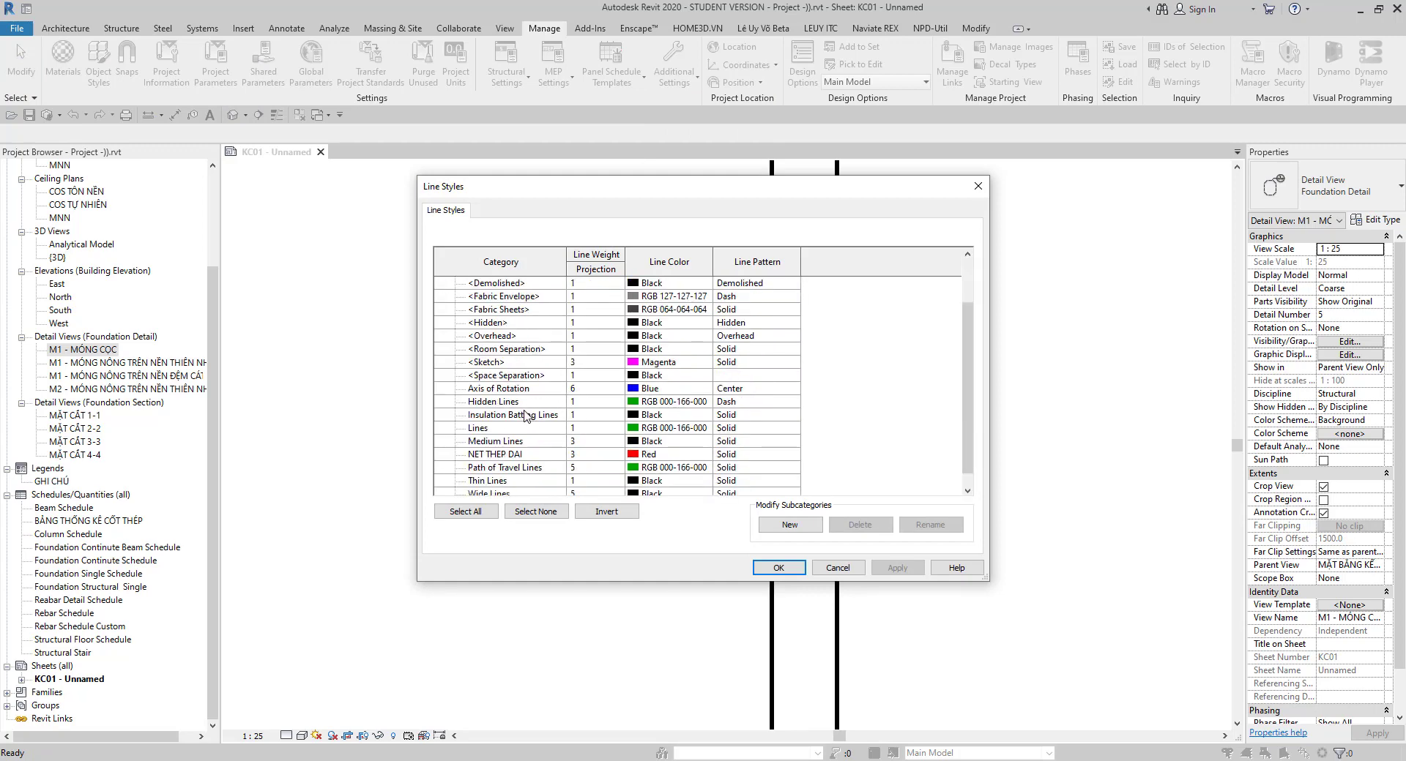
pyautogui.click(538, 442)
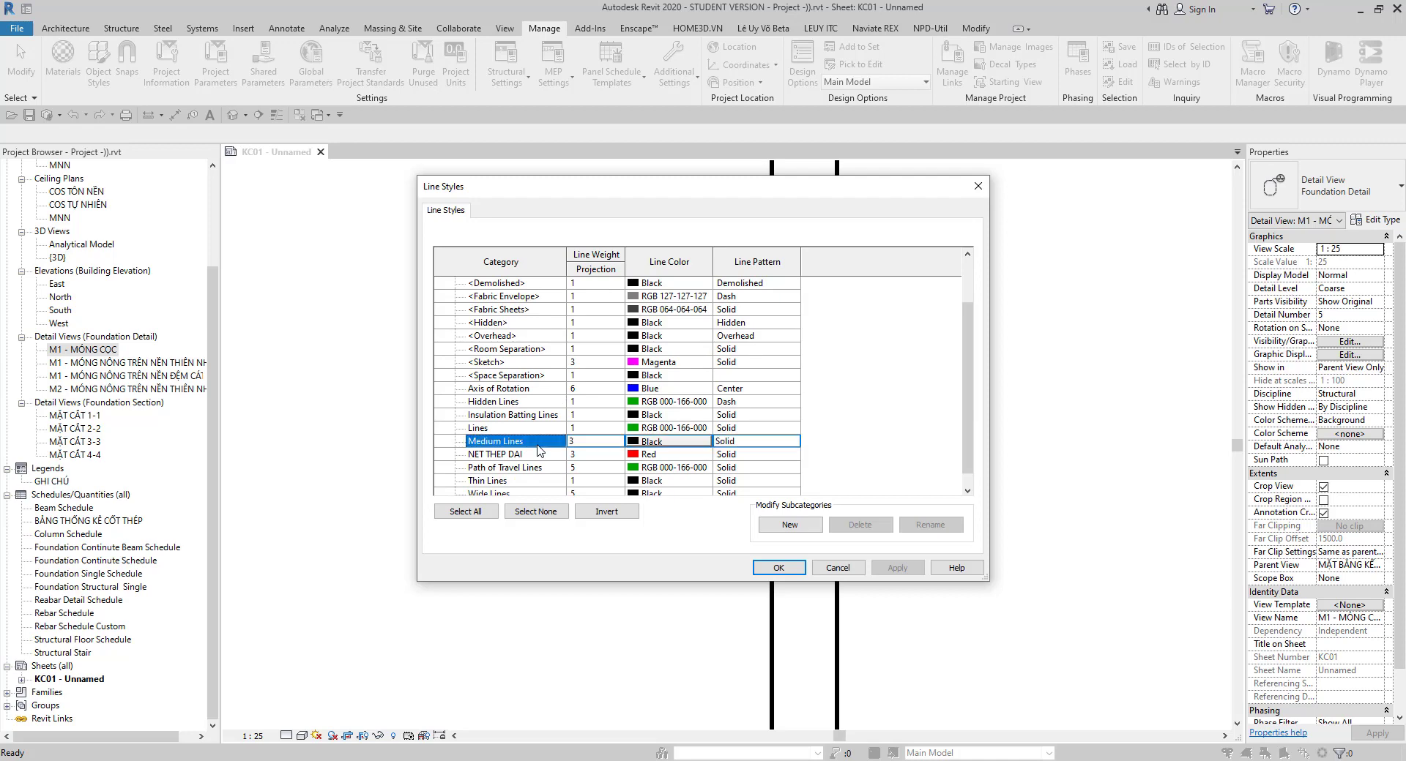
pyautogui.click(621, 442)
pyautogui.click(621, 443)
pyautogui.scroll(-3, 605, 489)
pyautogui.click(585, 507)
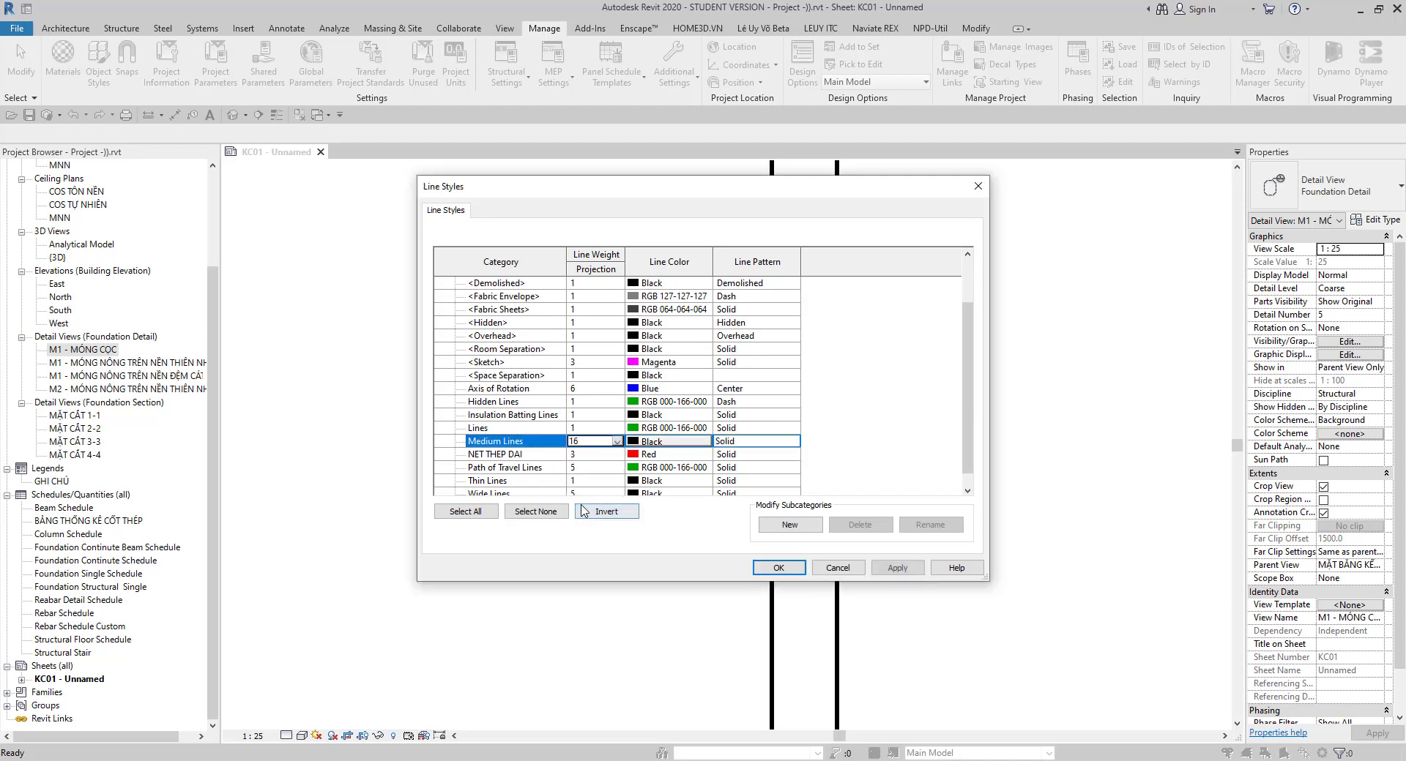
pyautogui.click(778, 568)
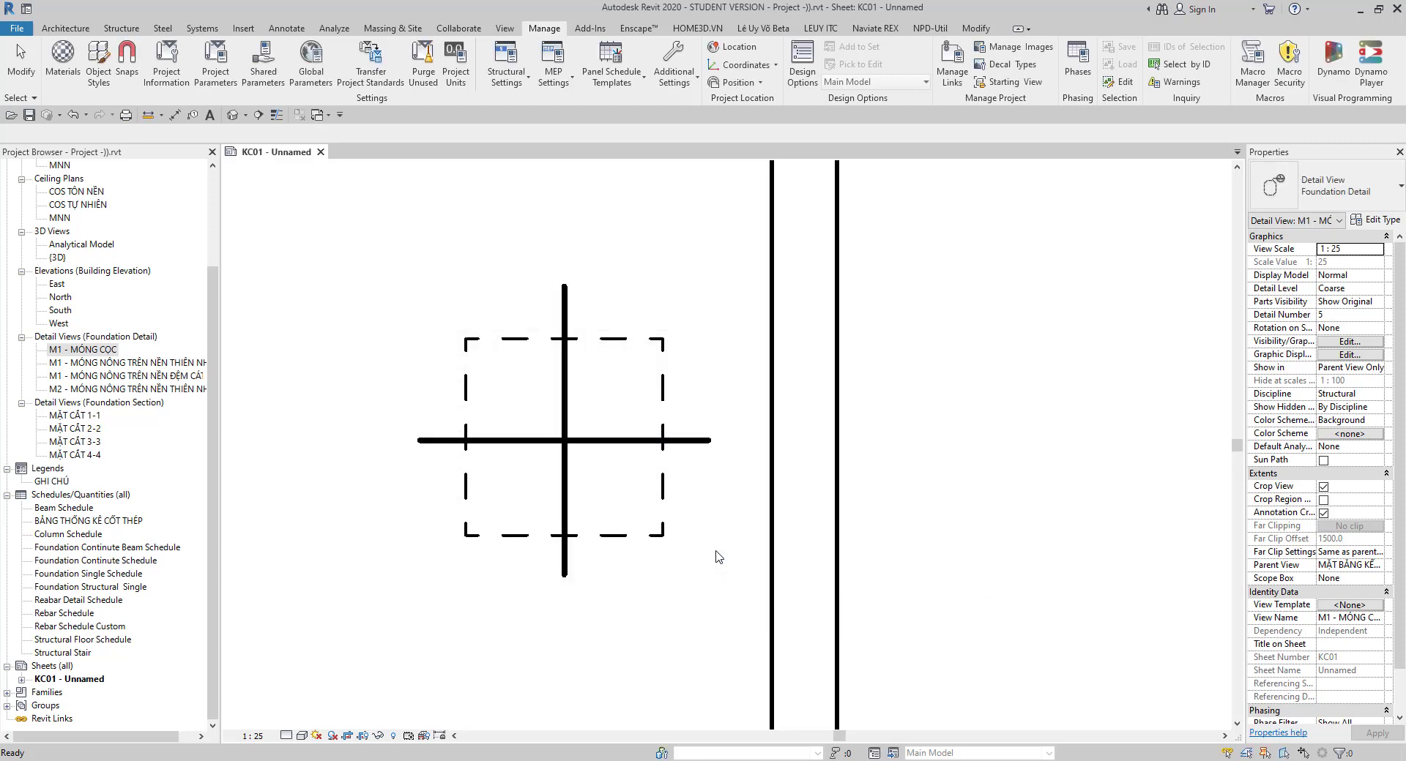
pyautogui.scroll(-2, 549, 435)
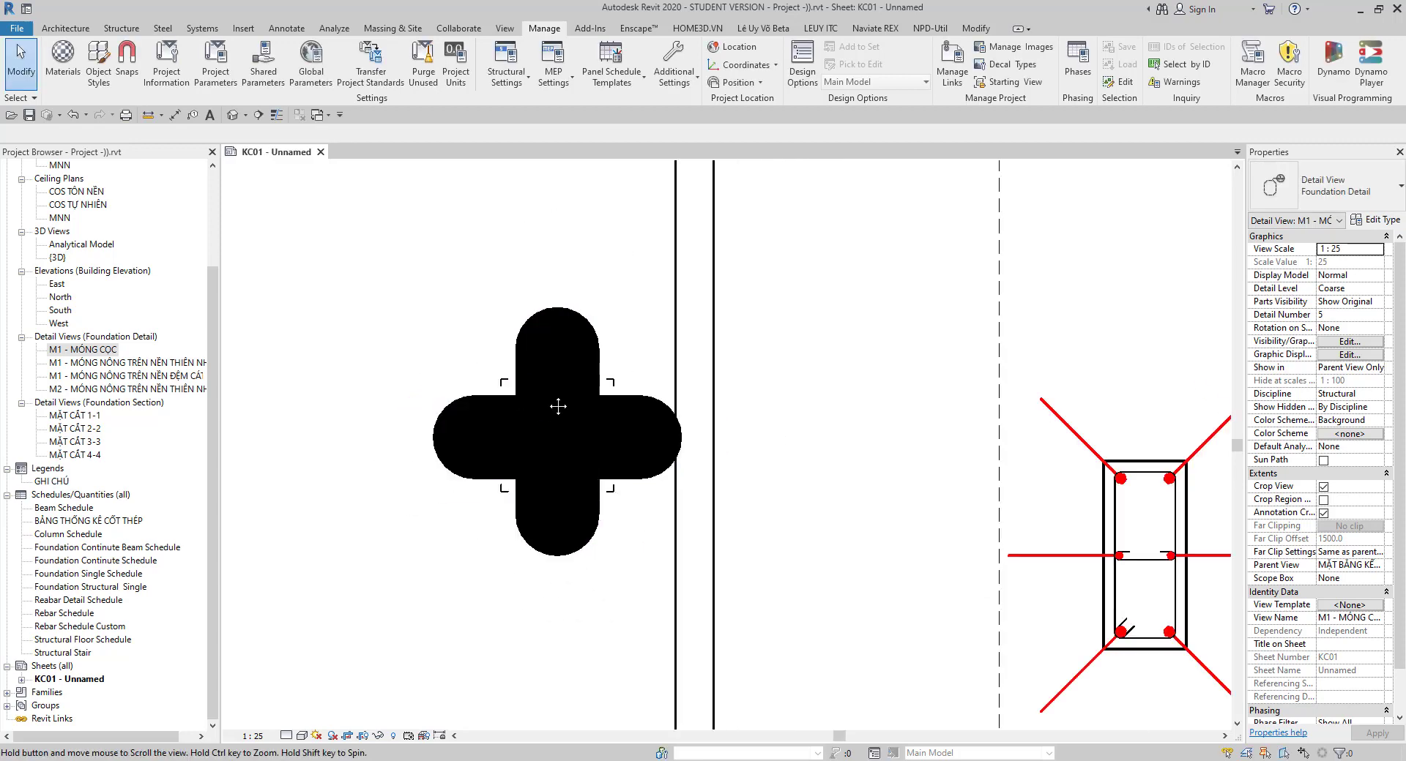
pyautogui.scroll(1, 530, 369)
pyautogui.moveTo(513, 293); pyautogui.dragTo(511, 301, button='middle')
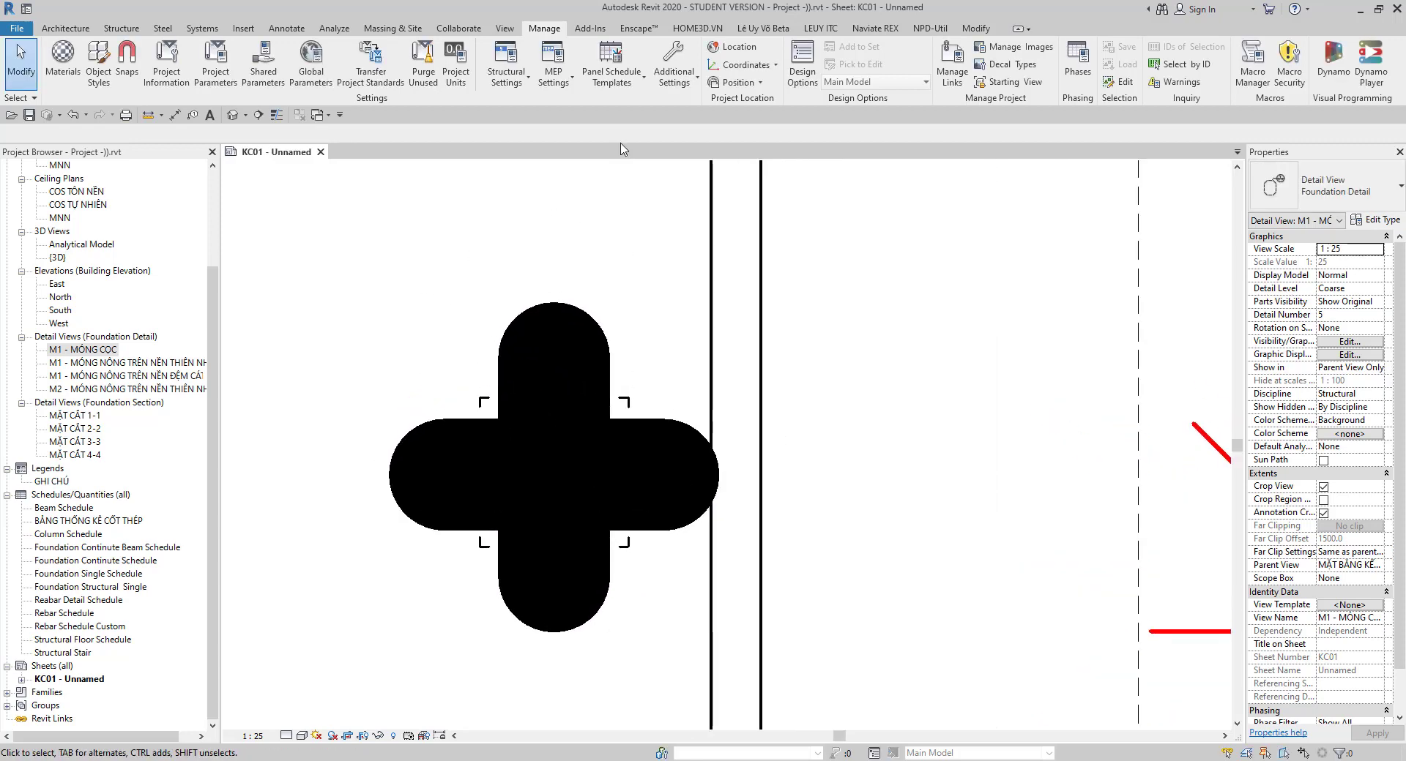
pyautogui.click(677, 73)
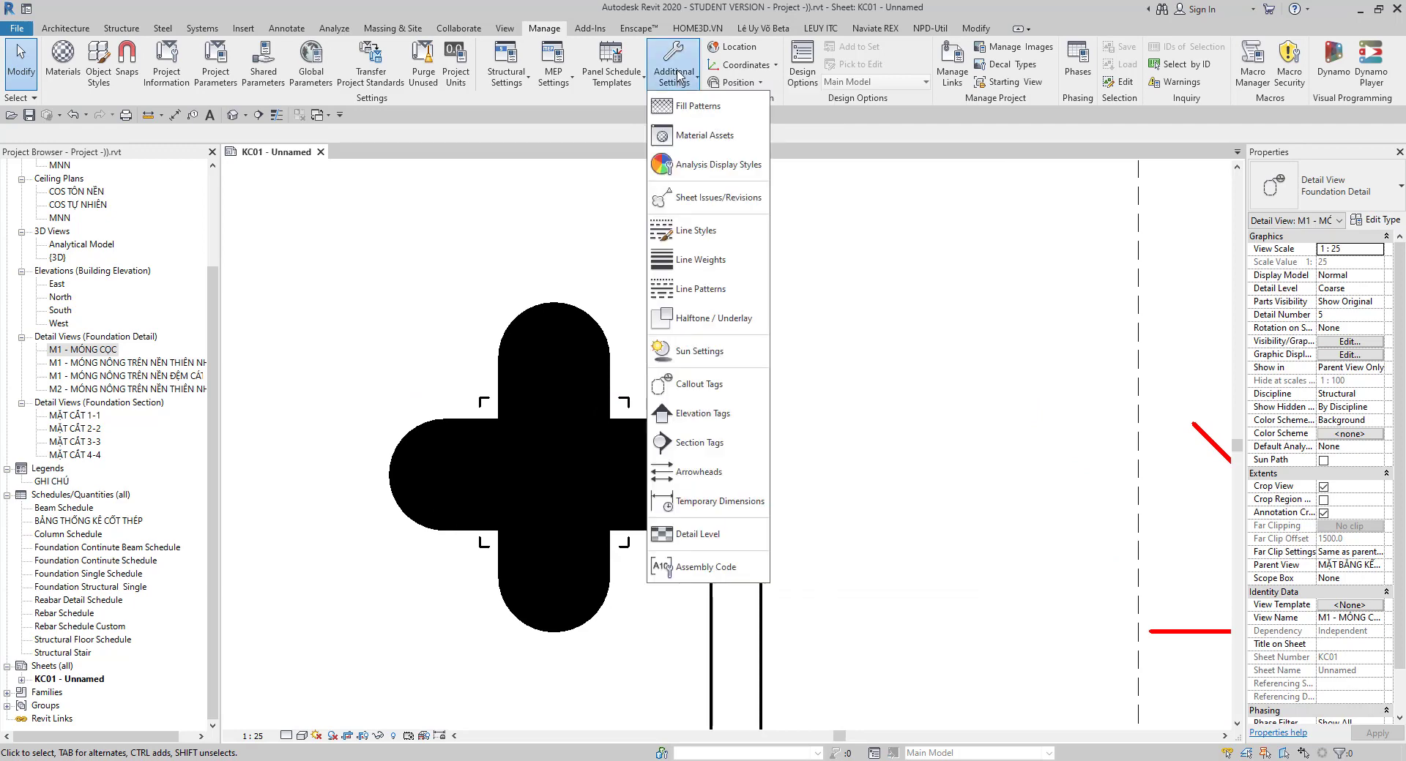
# In Line Weights, replace row 16's 9.0000 mm width at 1:20 and confirm.
pyautogui.click(708, 267)
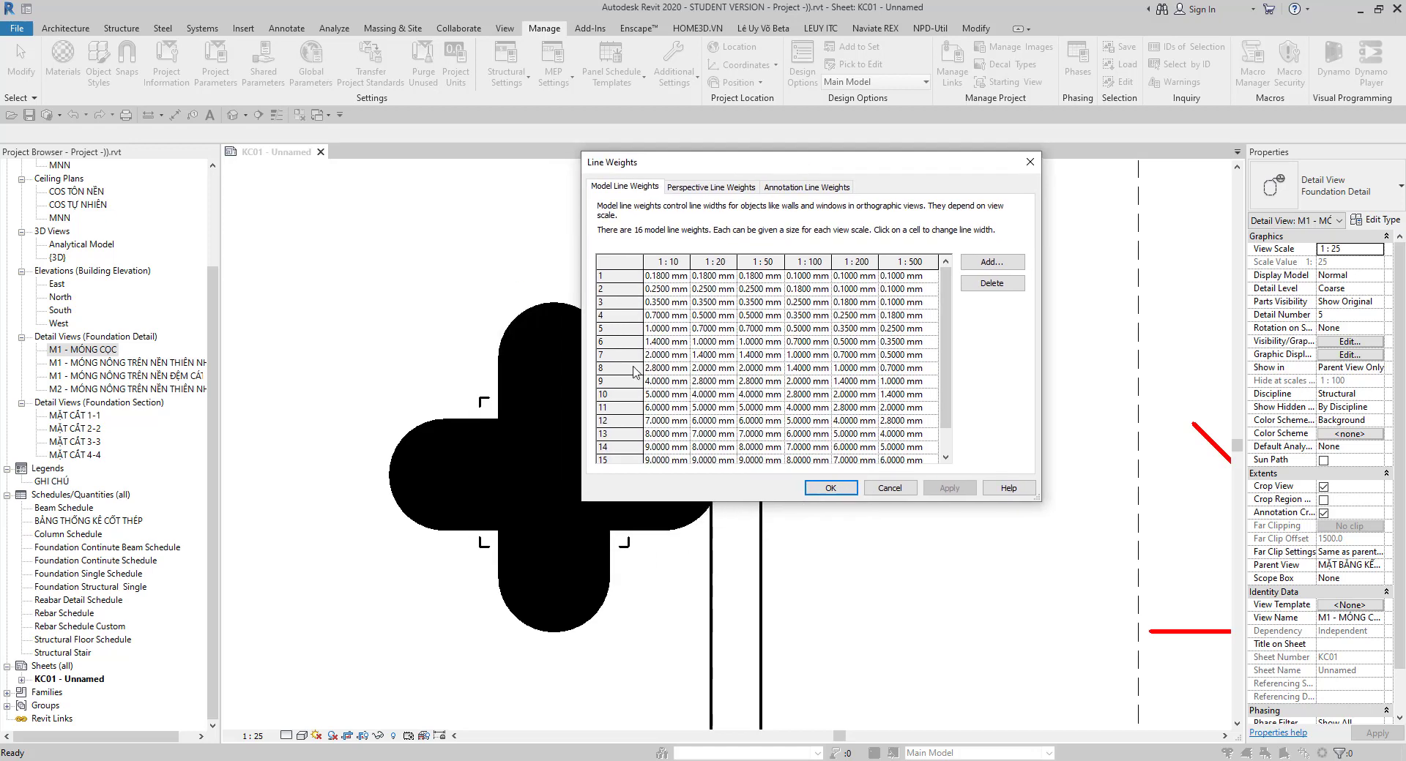
pyautogui.click(634, 454)
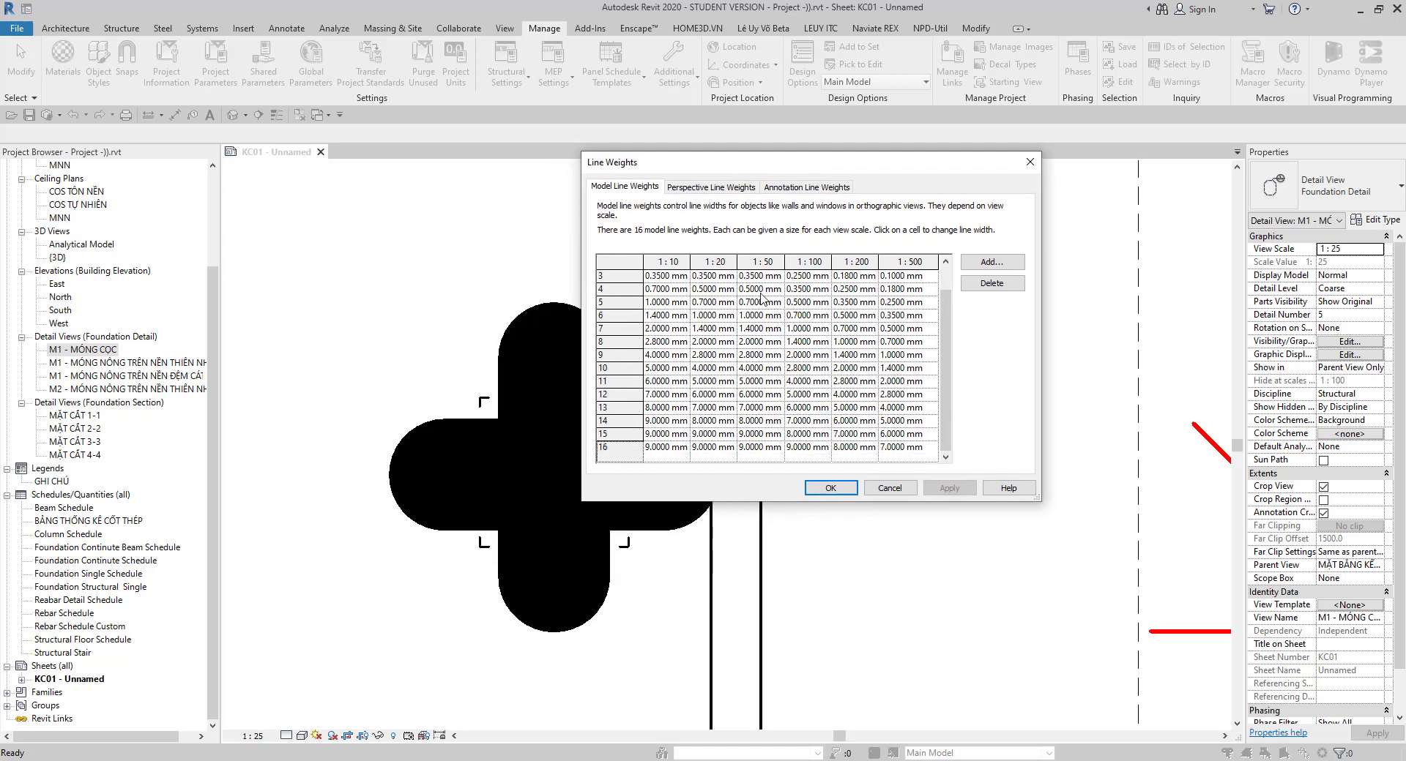
pyautogui.scroll(1, 729, 299)
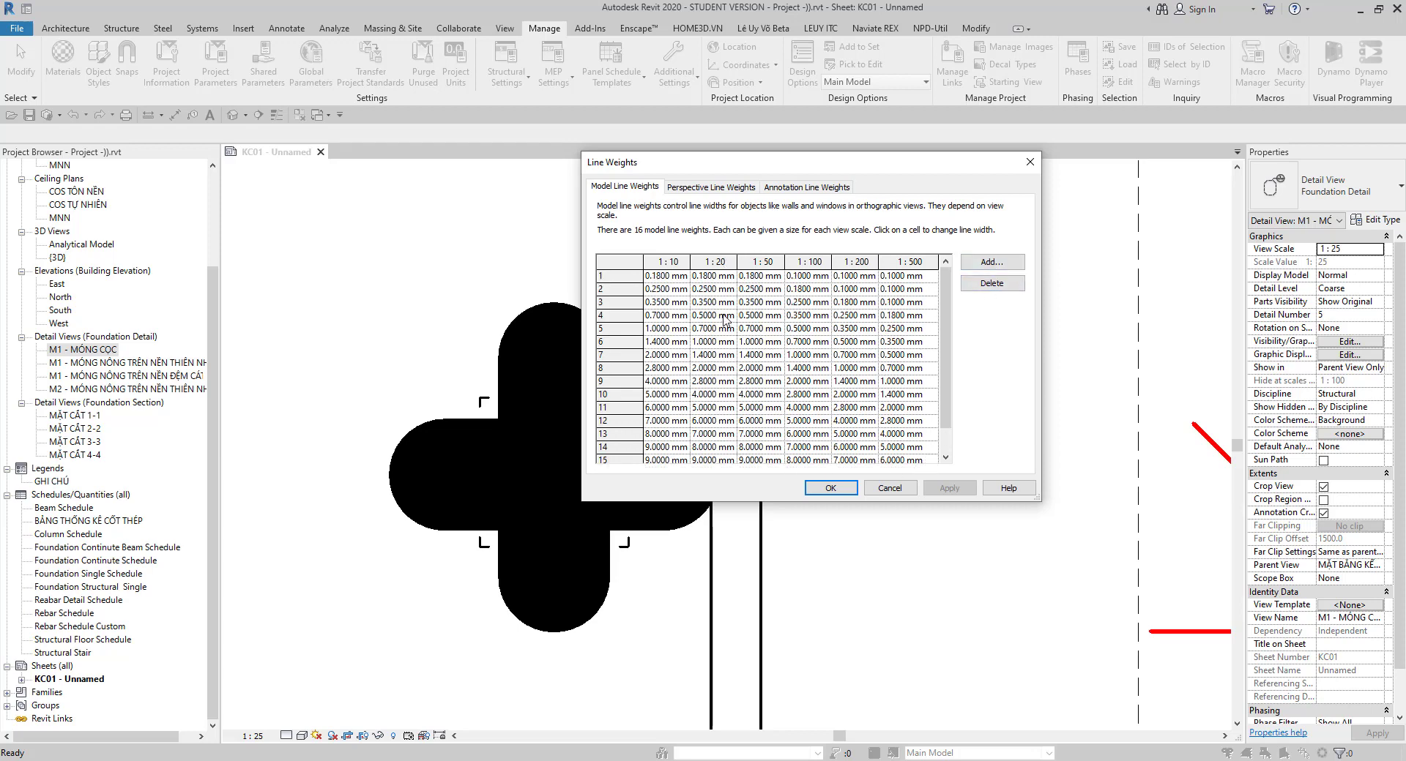
pyautogui.click(725, 460)
pyautogui.scroll(-1, 713, 466)
pyautogui.scroll(2, 712, 460)
pyautogui.scroll(-1, 720, 439)
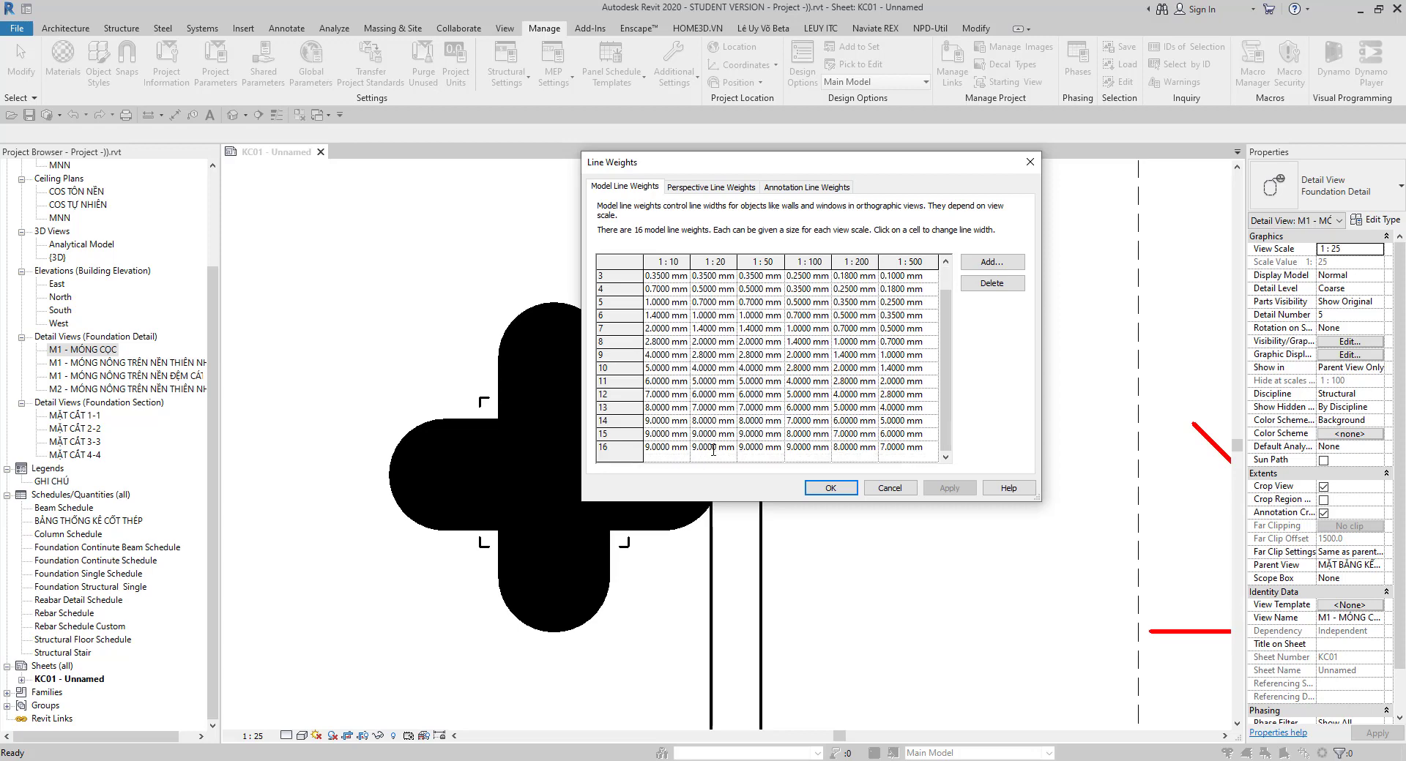
pyautogui.click(713, 450)
pyautogui.click(713, 449)
pyautogui.moveTo(717, 448); pyautogui.dragTo(700, 447)
pyautogui.write('0.15')
pyautogui.click(820, 492)
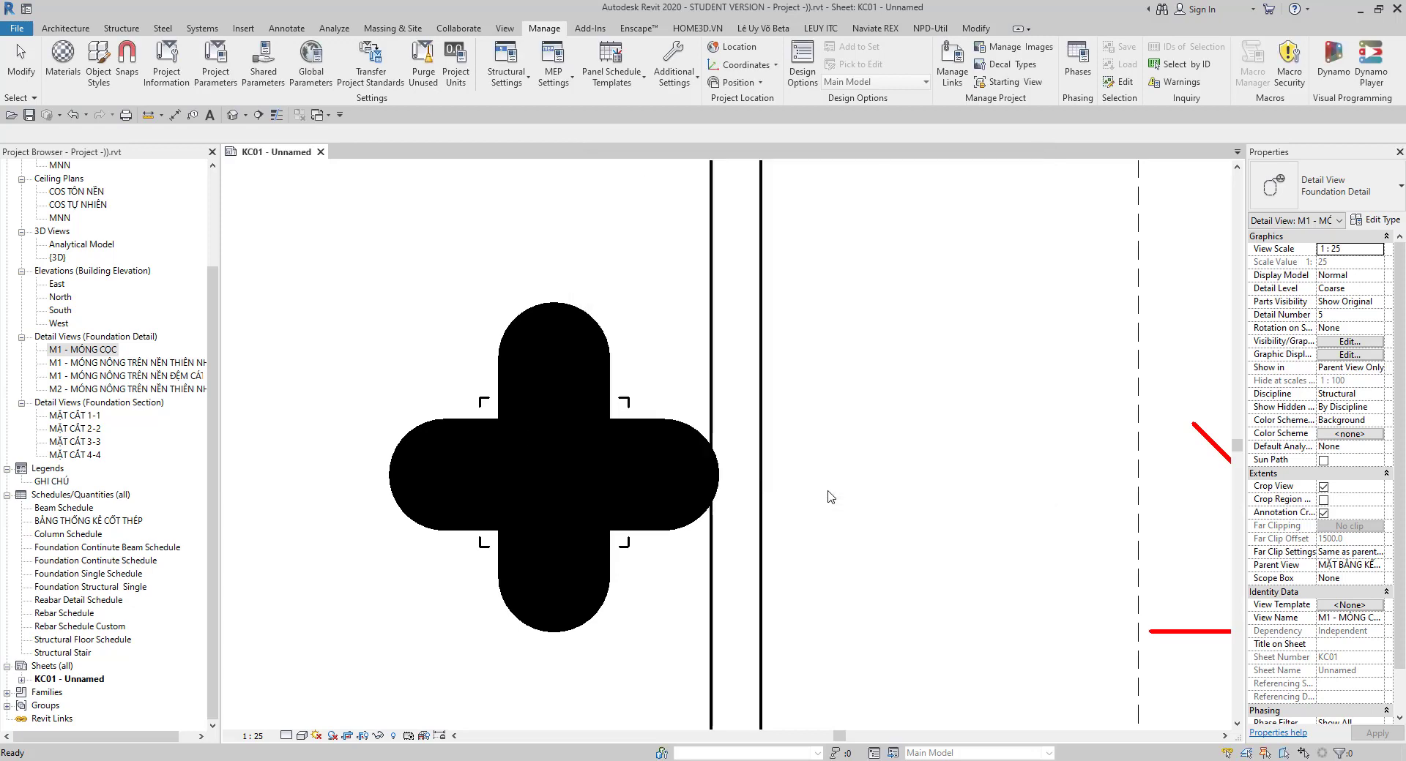
# Draw a 45° diagonal detail line (DL) at the top-left corner of the dashed pile outline.
pyautogui.scroll(2, 533, 503)
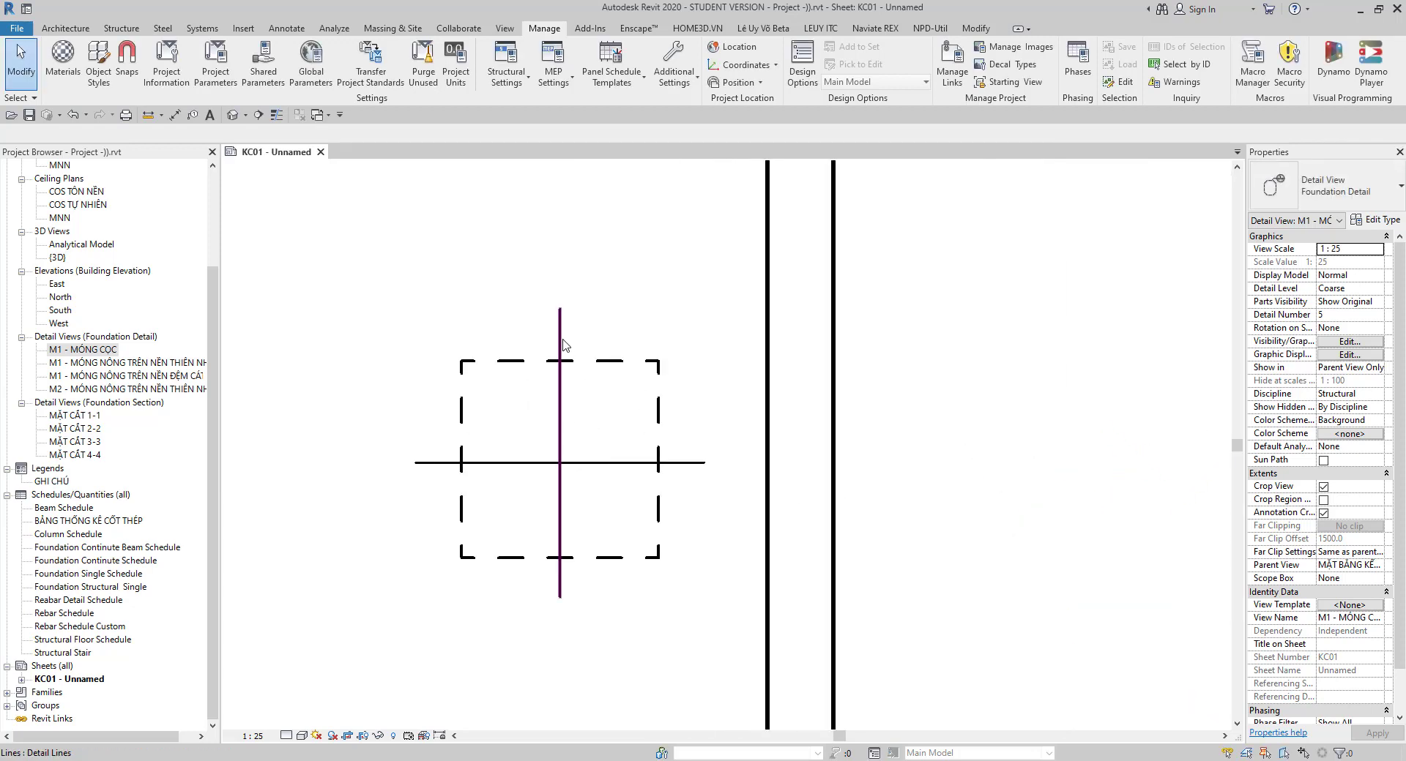
pyautogui.moveTo(518, 506); pyautogui.dragTo(612, 364, button='middle')
pyautogui.scroll(-2, 644, 558)
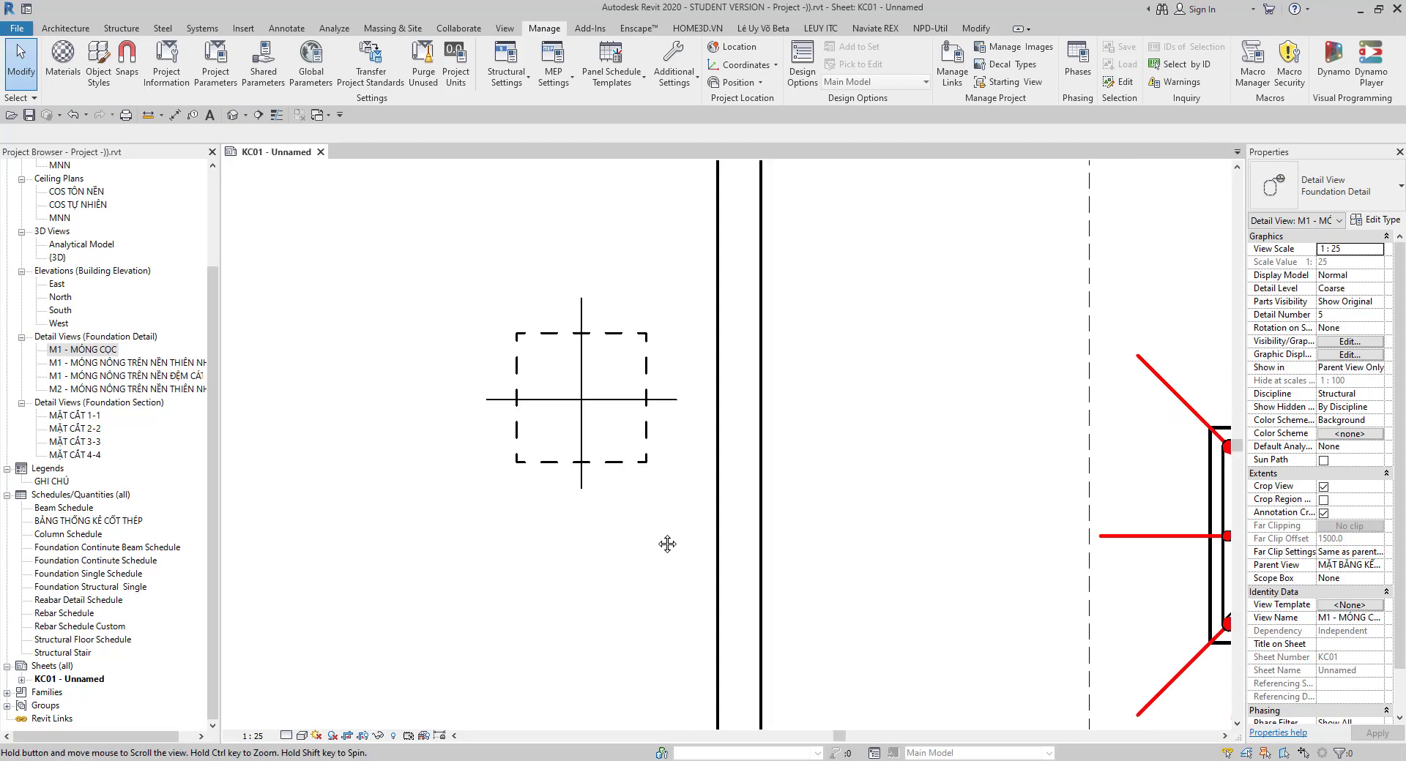
pyautogui.scroll(1, 665, 546)
pyautogui.scroll(1, 622, 410)
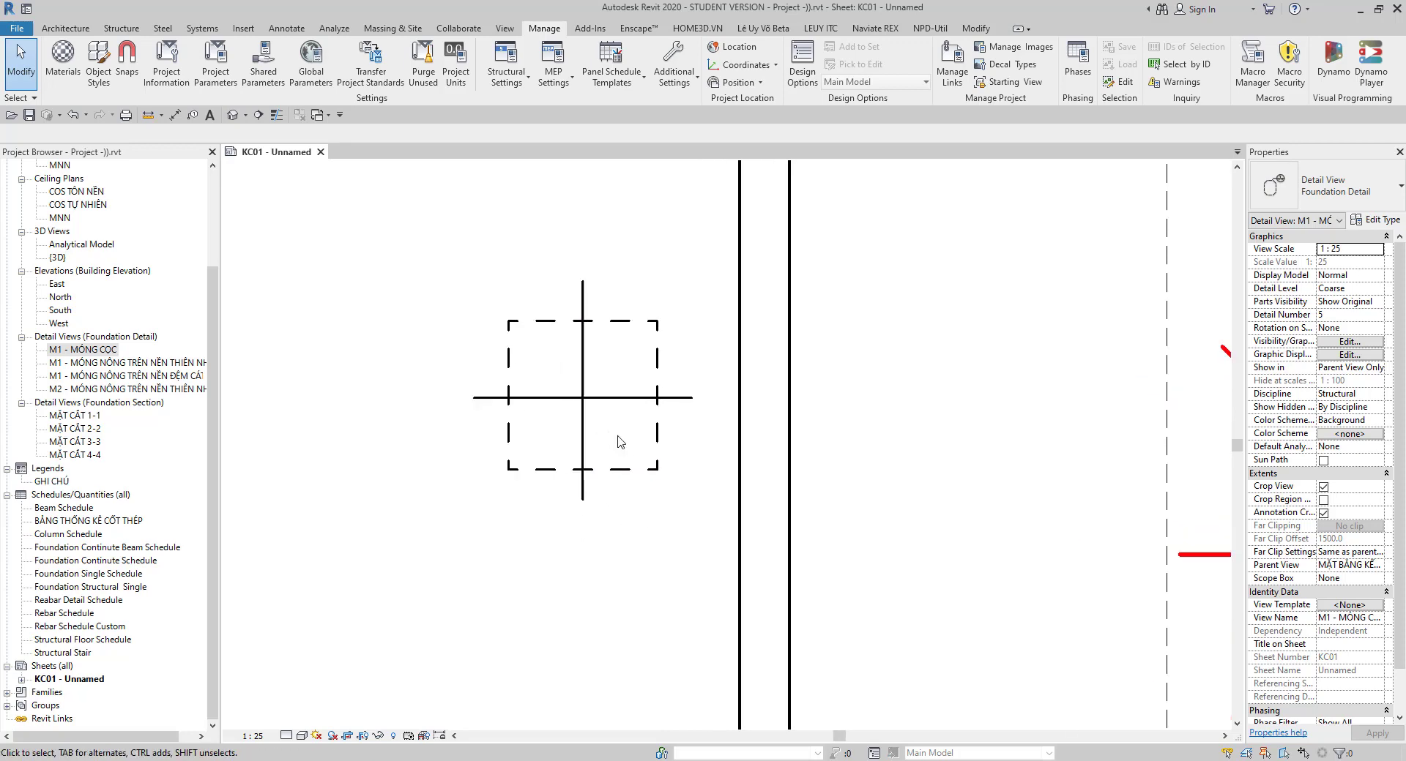
pyautogui.scroll(1, 593, 367)
pyautogui.scroll(1, 571, 341)
pyautogui.moveTo(570, 339); pyautogui.dragTo(560, 402, button='middle')
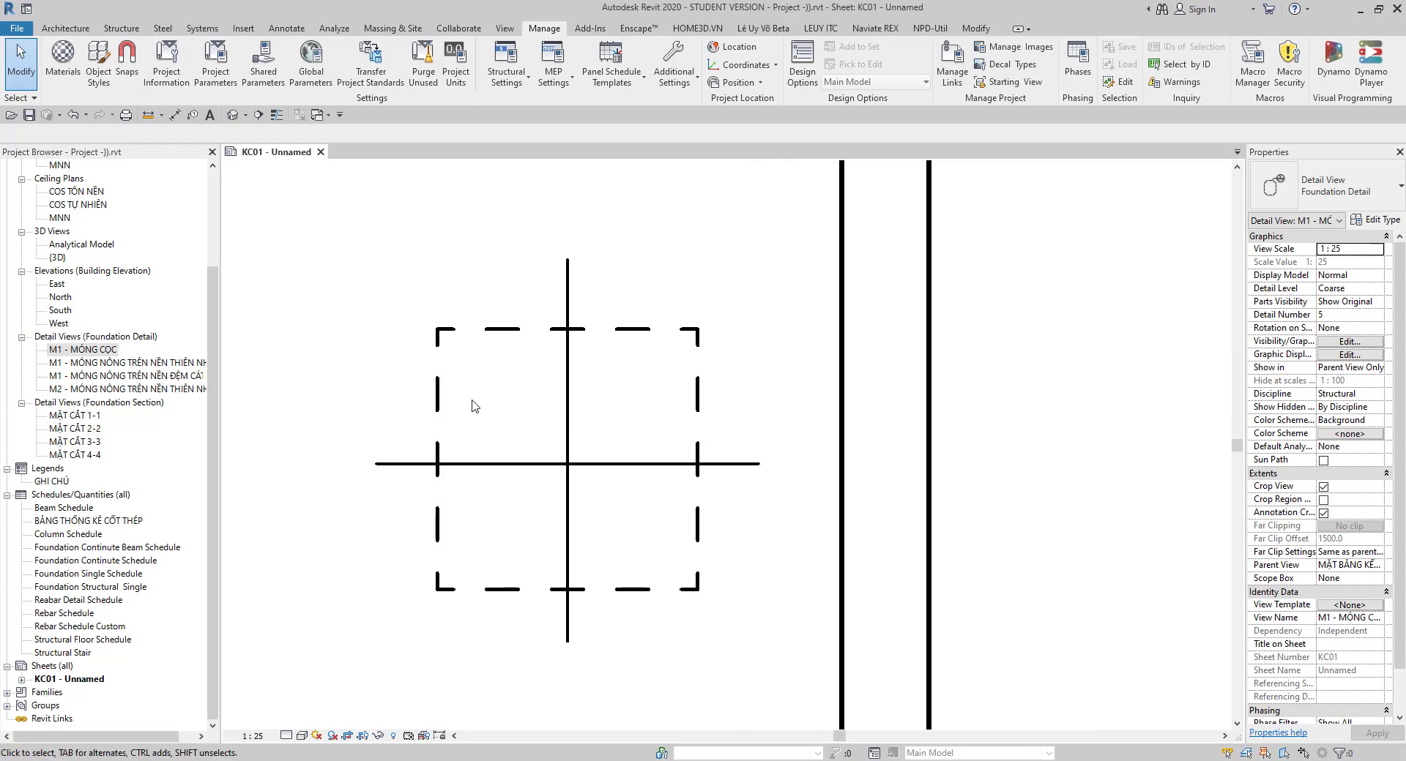
pyautogui.press('d')
pyautogui.press('l')
pyautogui.click(437, 329)
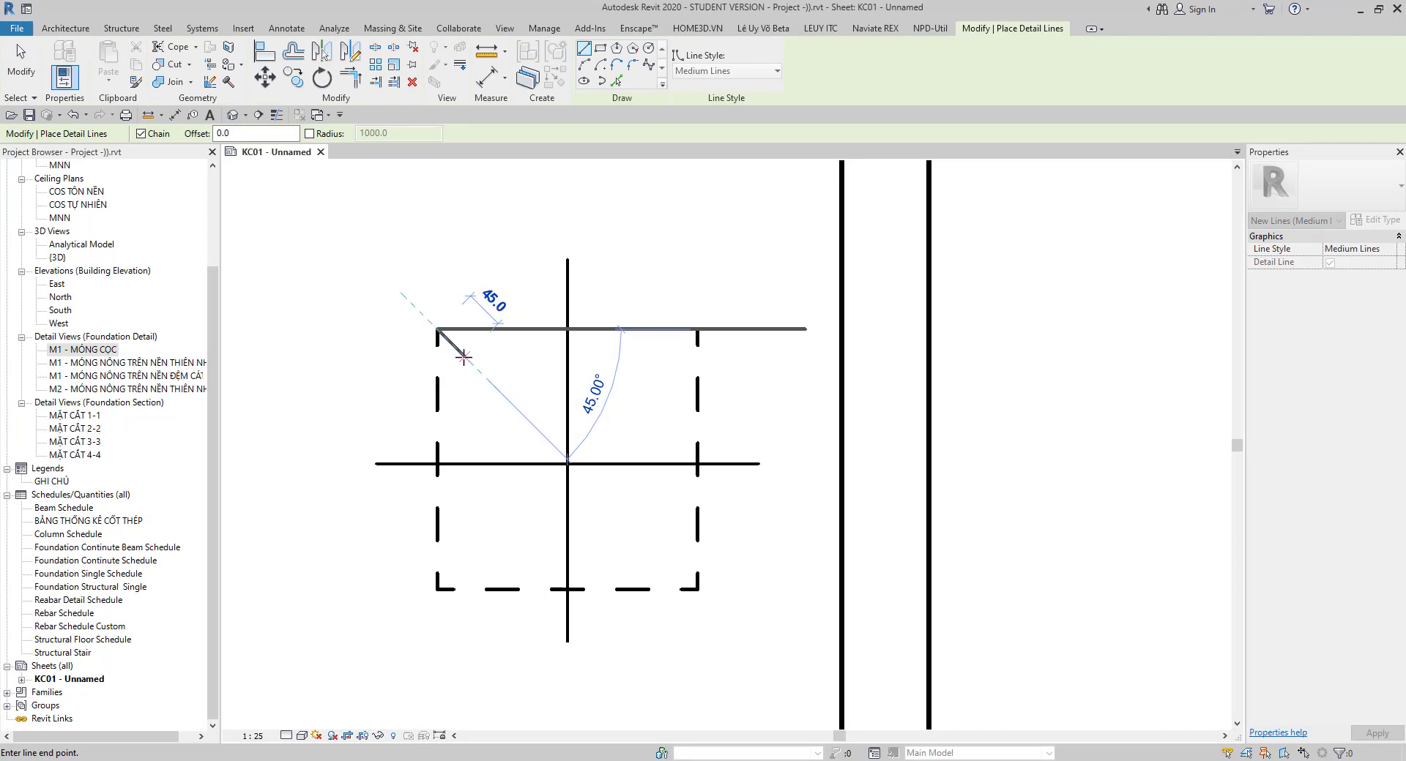
pyautogui.click(464, 356)
pyautogui.press('Escape')
pyautogui.press('Escape')
# Adjust the top-left diagonal tick's end so it is 80 long.
pyautogui.moveTo(437, 329); pyautogui.dragTo(422, 315)
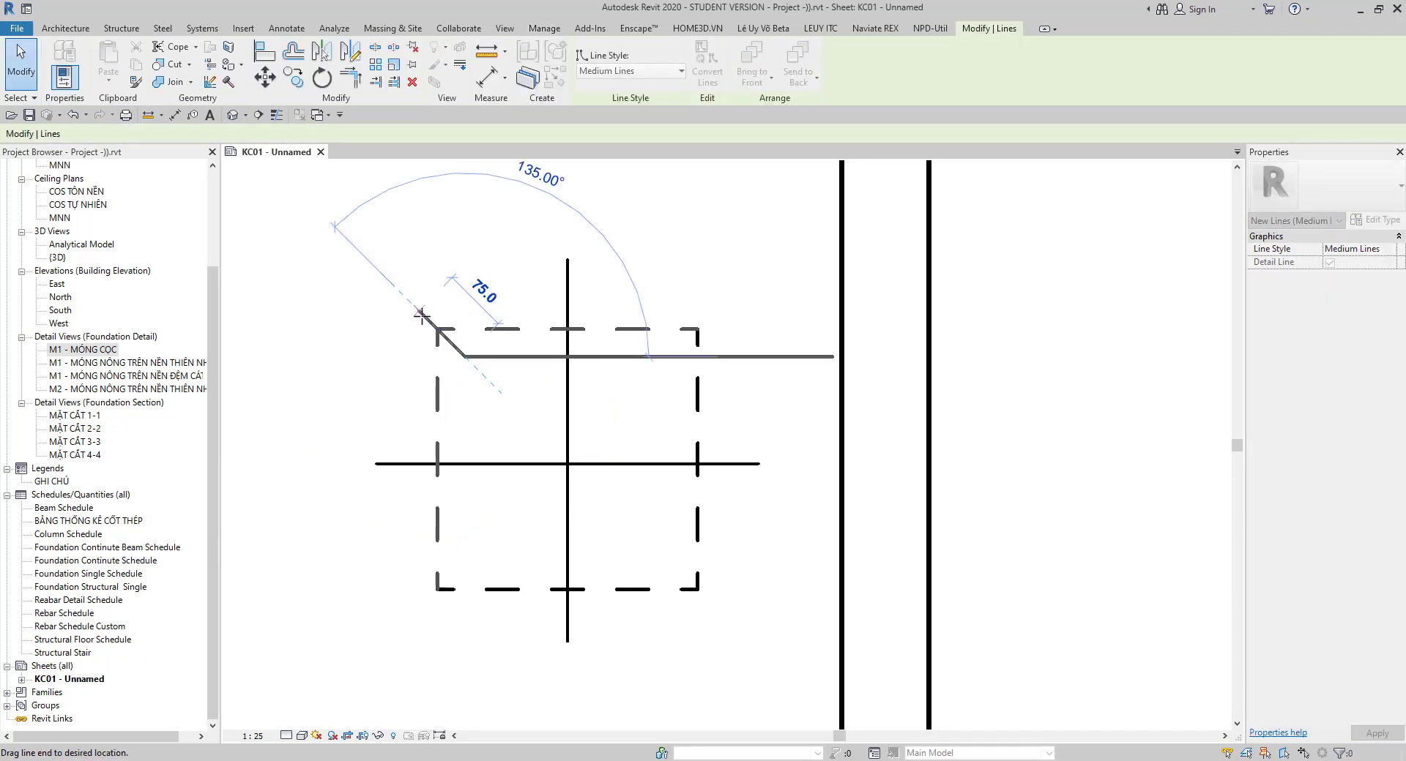
pyautogui.click(383, 316)
pyautogui.scroll(1, 382, 312)
pyautogui.click(433, 320)
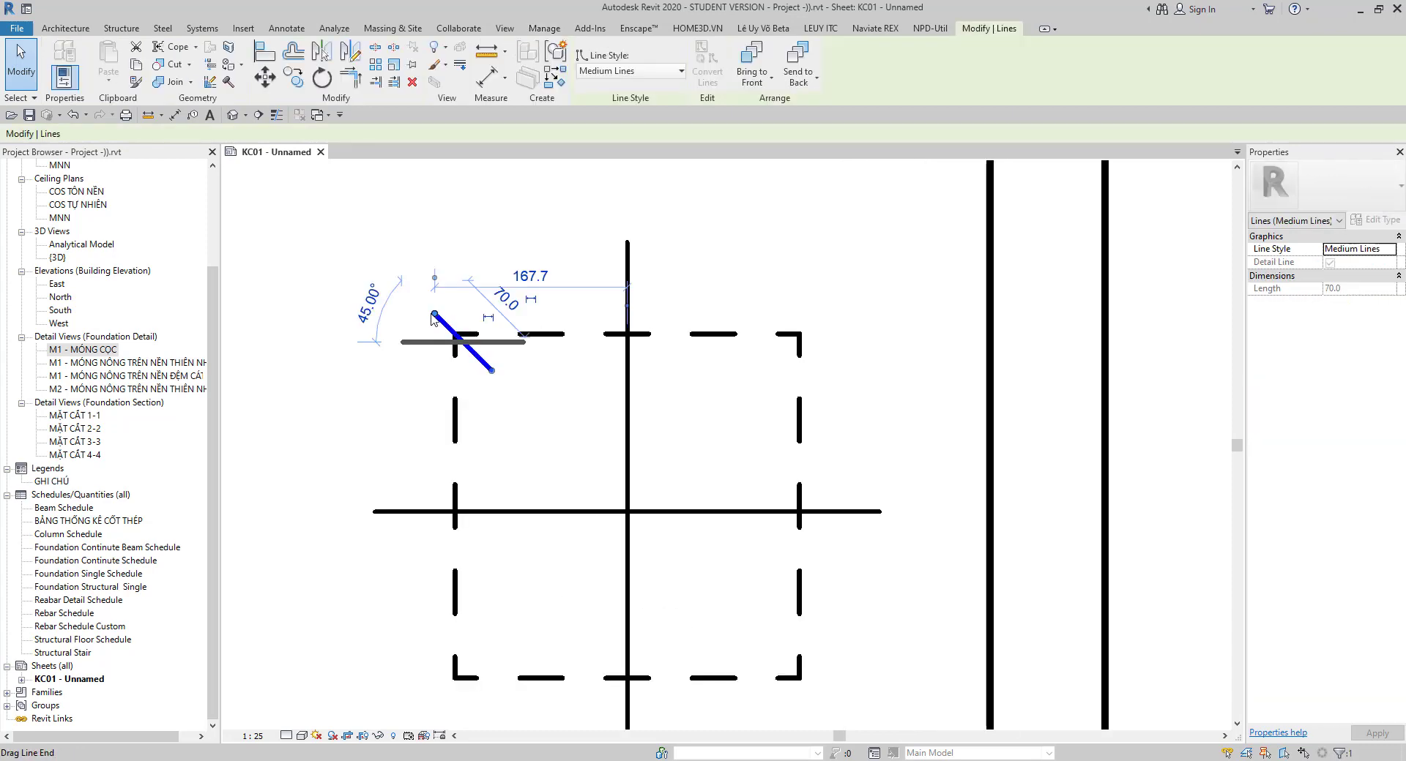
pyautogui.moveTo(433, 319); pyautogui.dragTo(426, 306)
pyautogui.press('Escape')
# Mirror the tick across the vertical centre line, then both top ticks across the horizontal centre line.
pyautogui.click(447, 326)
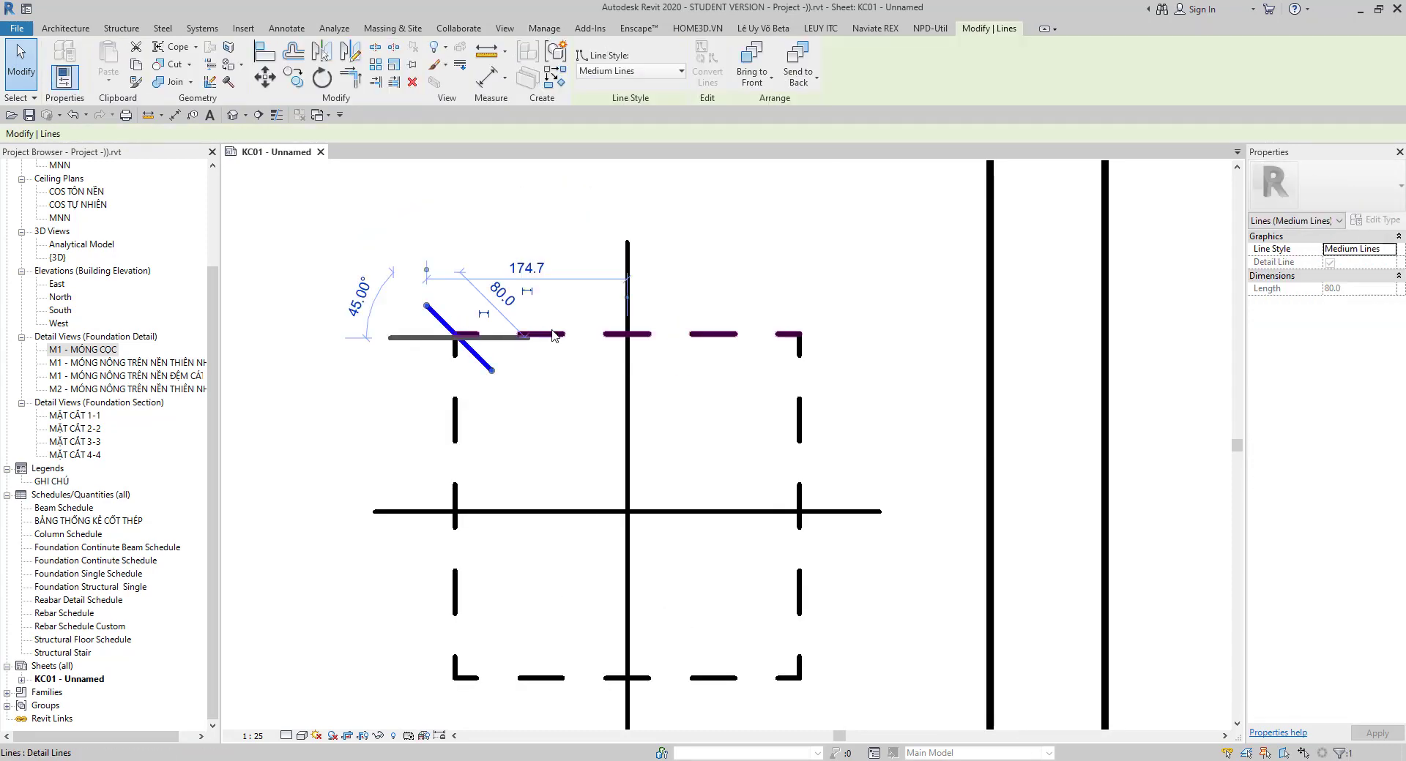
pyautogui.press('m')
pyautogui.press('m')
pyautogui.click(627, 293)
pyautogui.press('Escape')
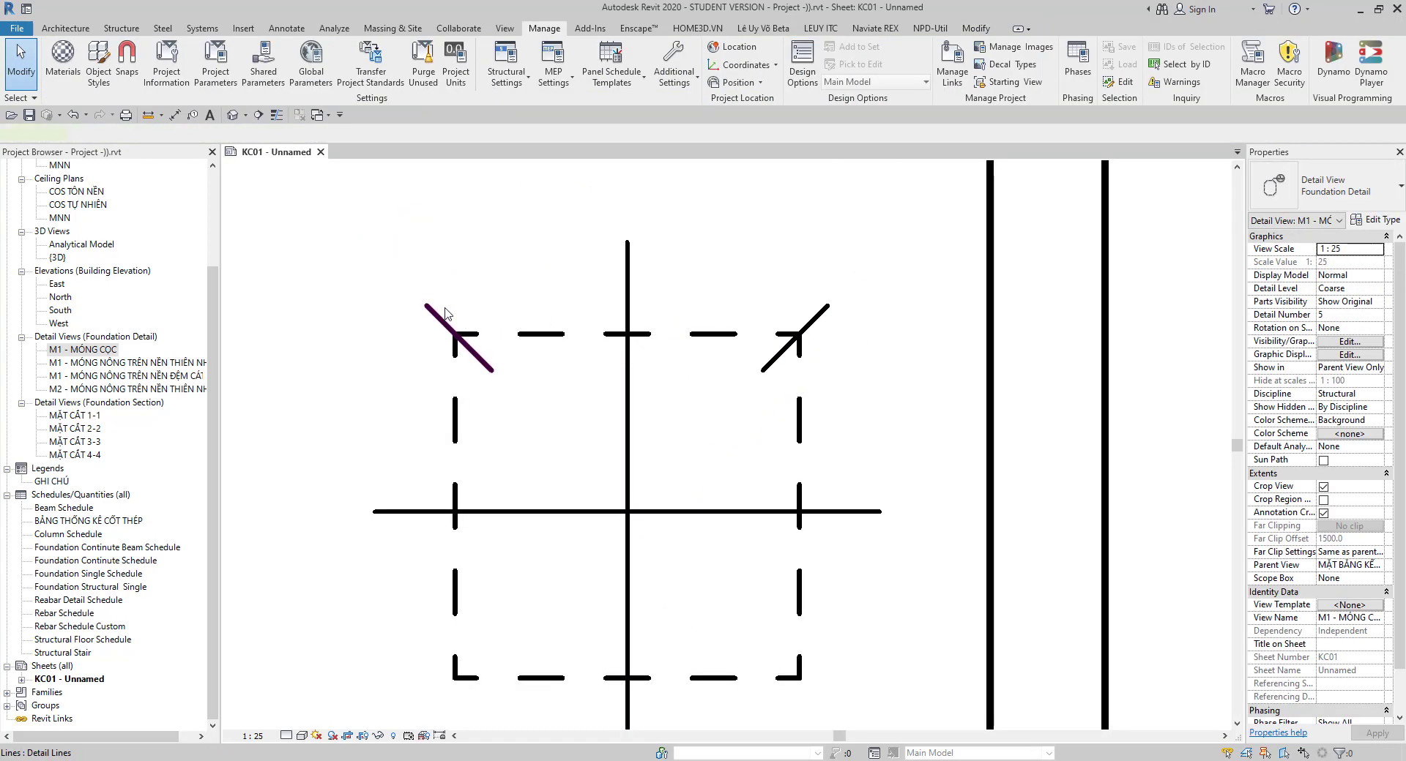
pyautogui.click(446, 313)
pyautogui.keyDown('ctrl'); pyautogui.click(813, 320); pyautogui.keyUp('ctrl')
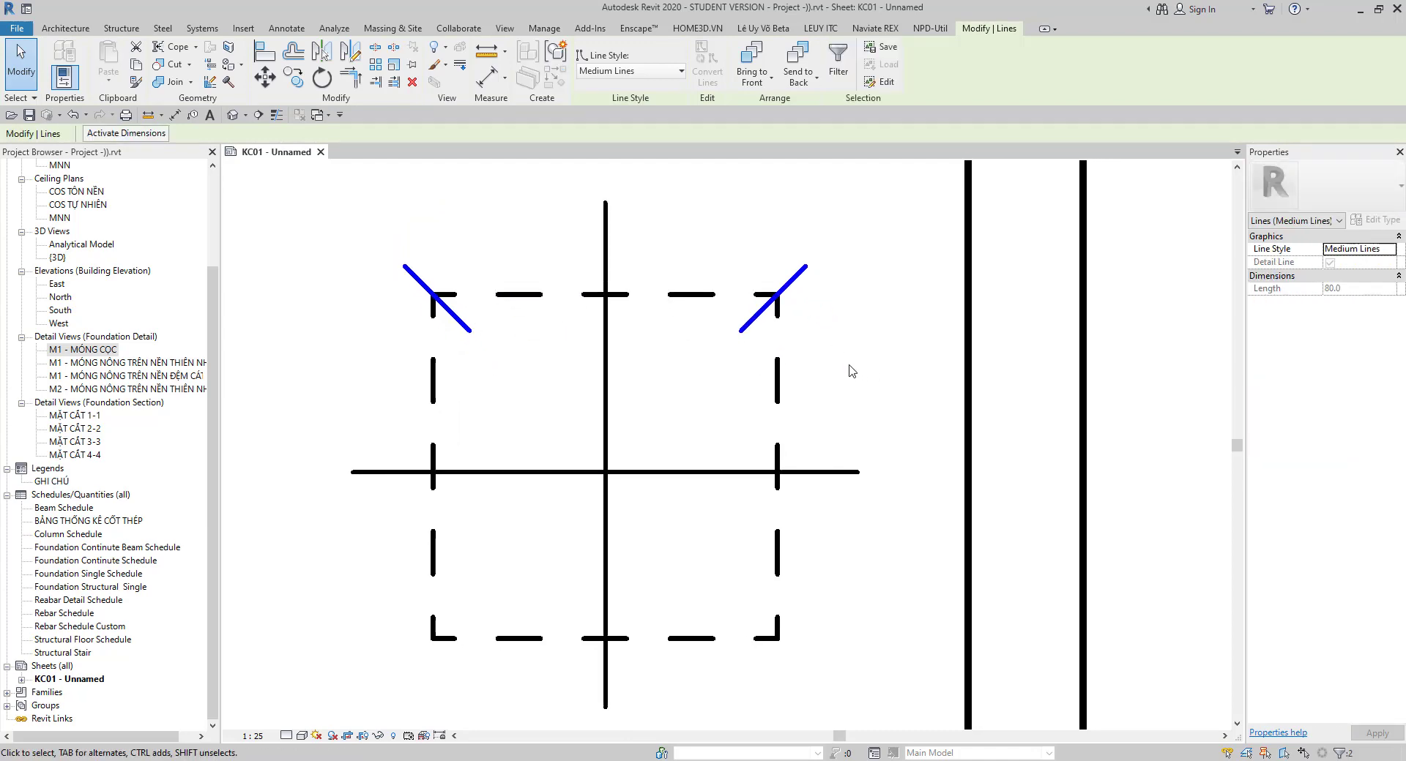
pyautogui.press('m')
pyautogui.press('m')
pyautogui.click(820, 473)
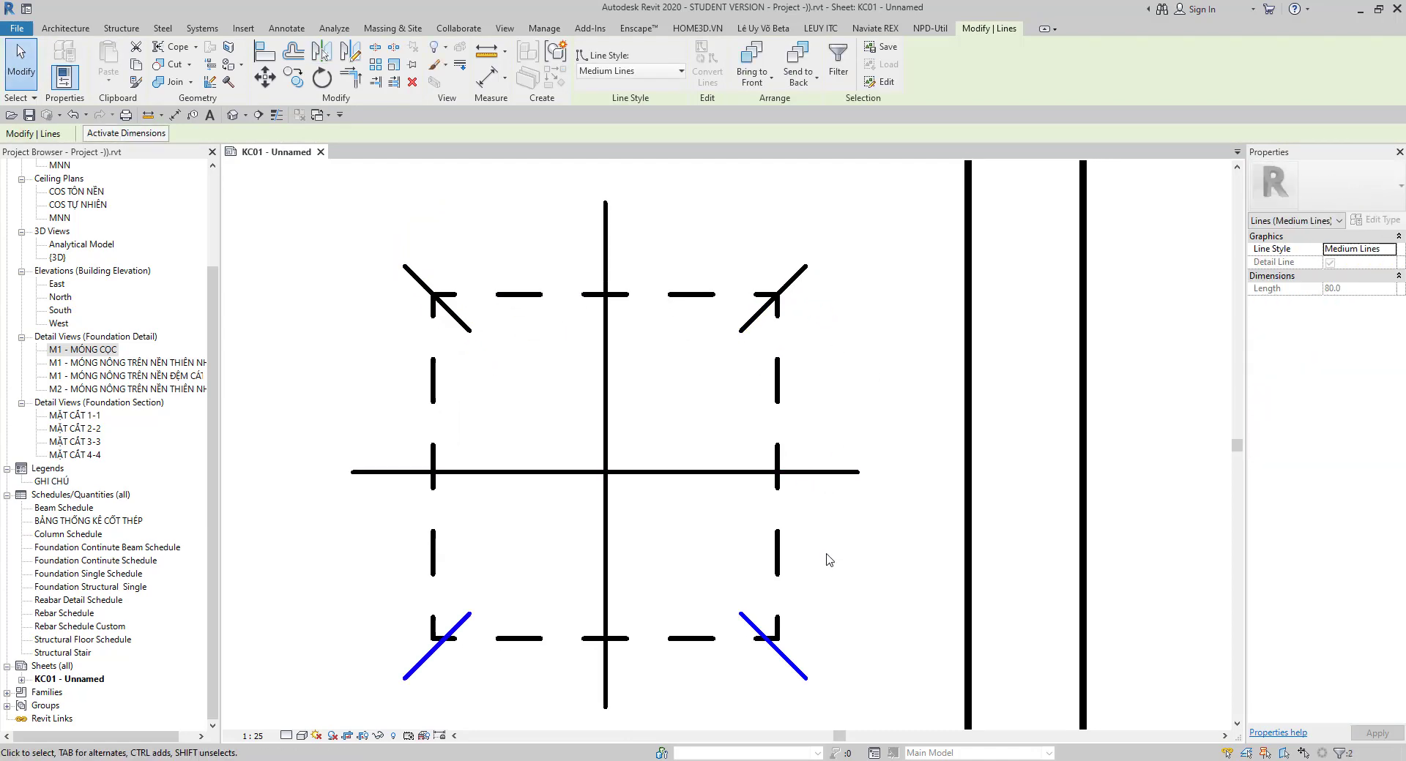
# Move the bottom diagonal ticks onto the dashed outline's lower corners and recentre the view.
pyautogui.press('m')
pyautogui.press('v')
pyautogui.scroll(3, 788, 676)
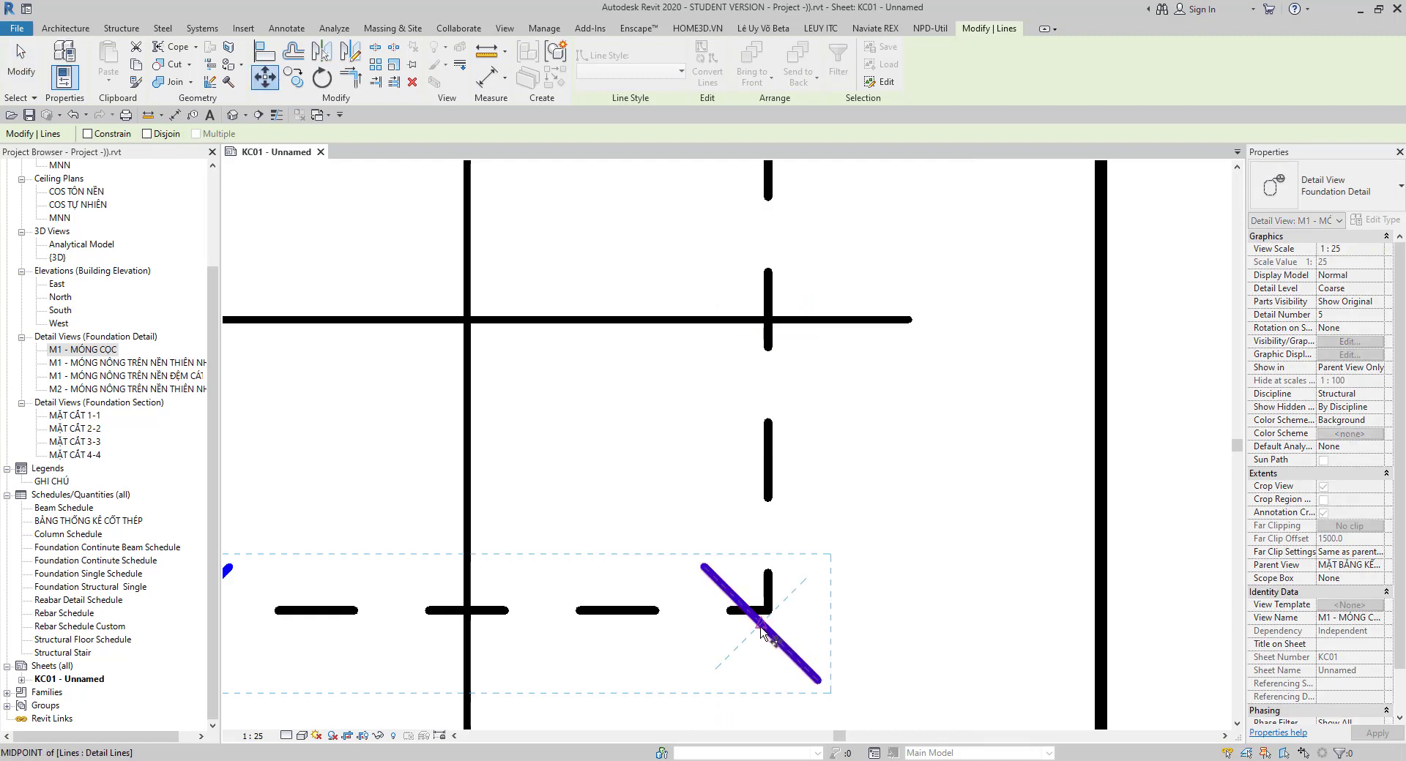
pyautogui.click(762, 624)
pyautogui.click(760, 614)
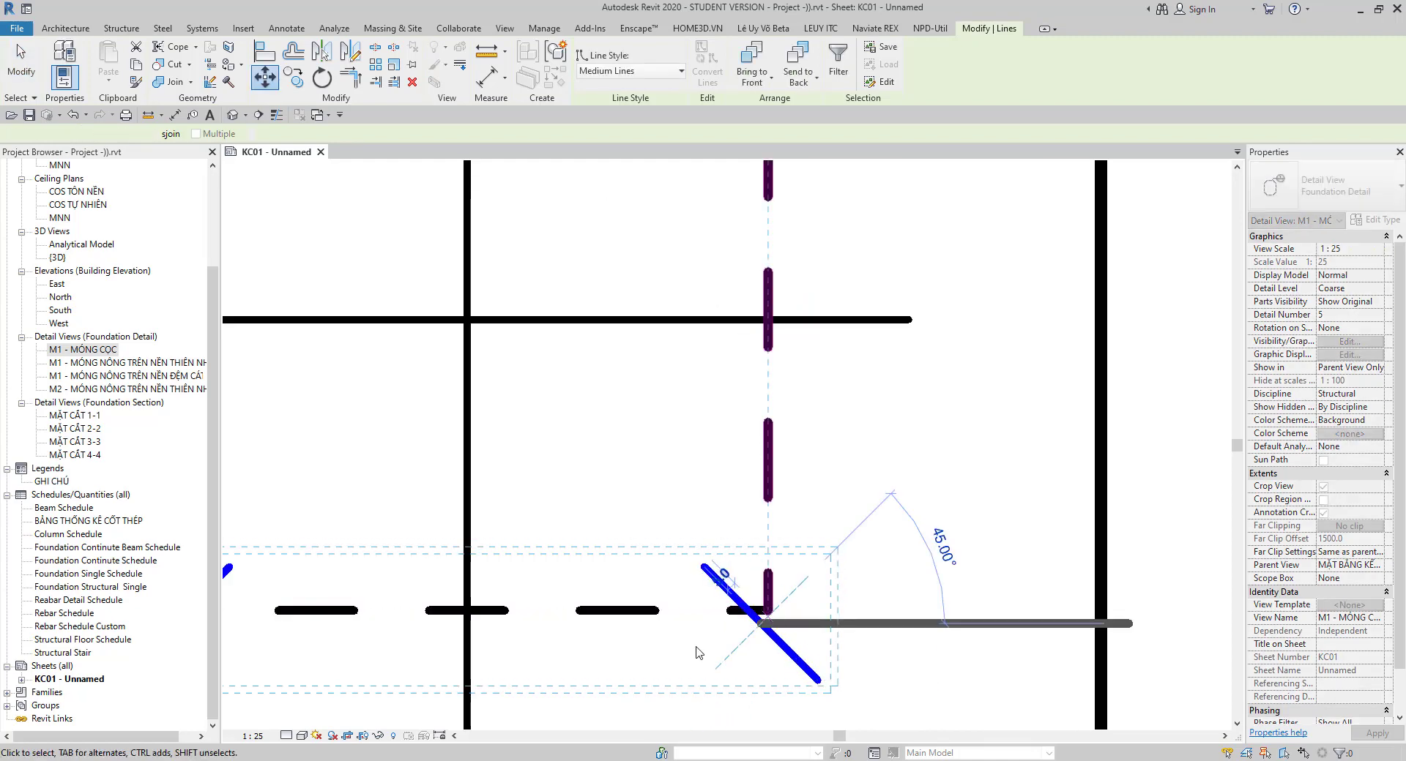
pyautogui.scroll(-3, 696, 648)
pyautogui.moveTo(696, 651); pyautogui.dragTo(775, 612, button='middle')
pyautogui.click(479, 603)
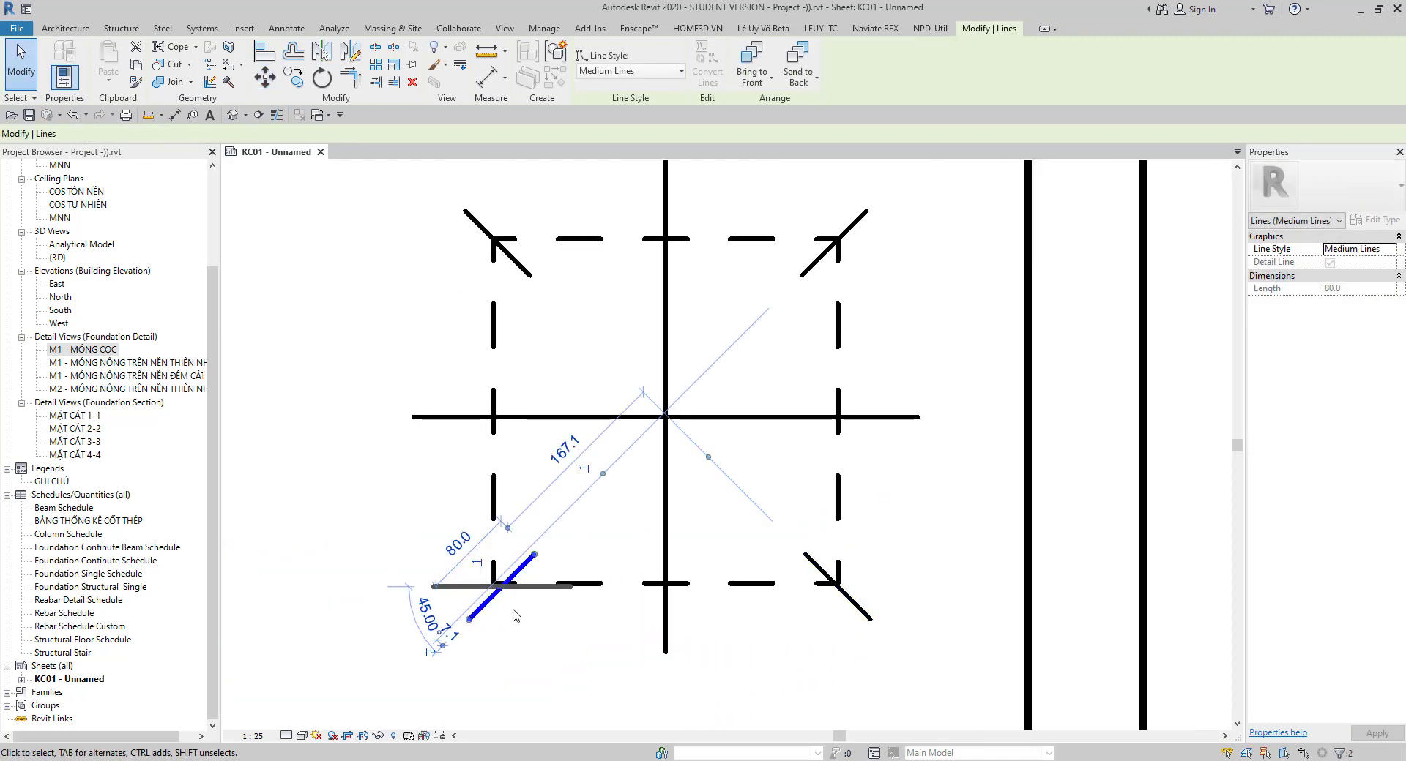
pyautogui.press('Escape')
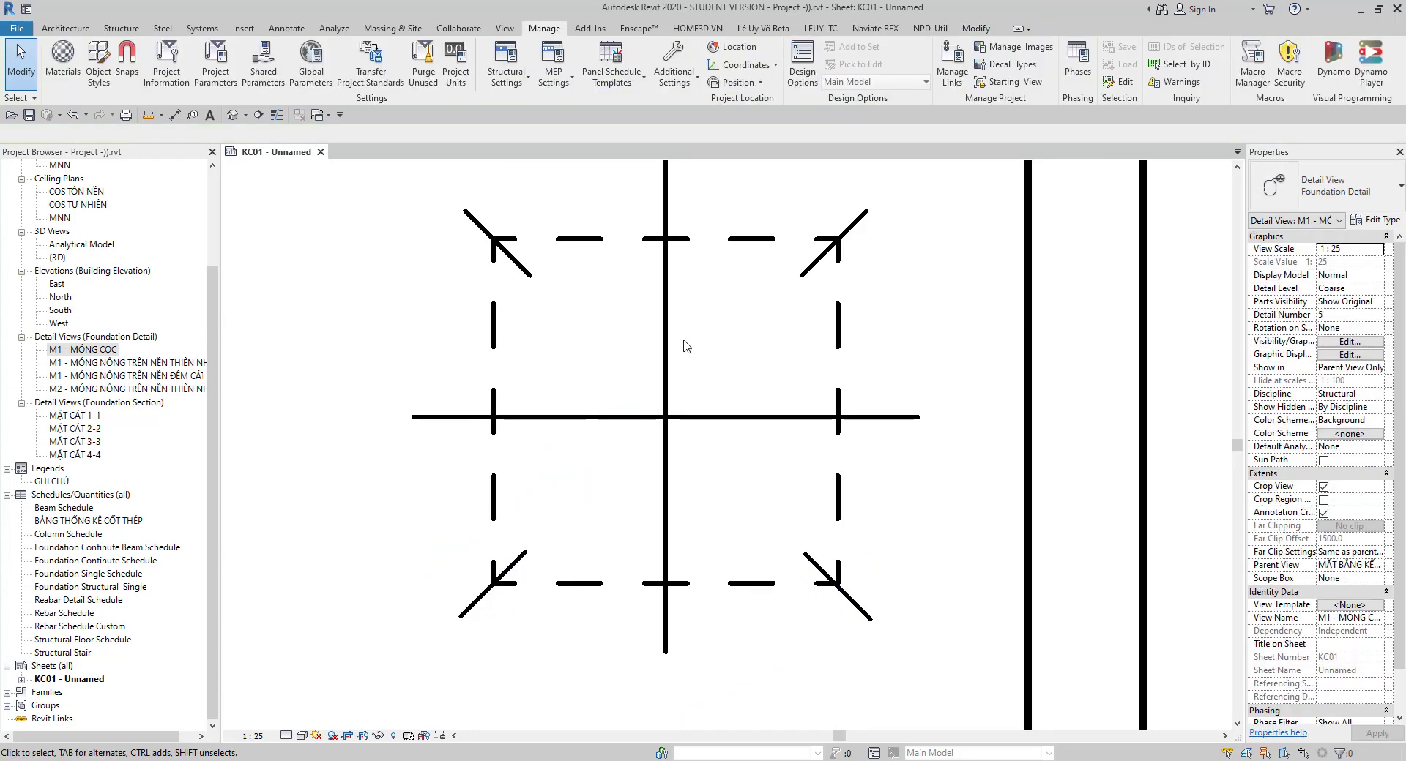
pyautogui.scroll(-2, 687, 347)
pyautogui.moveTo(672, 415)
pyautogui.mouseDown(button='middle')
pyautogui.moveTo(639, 414)
pyautogui.moveTo(626, 454)
pyautogui.mouseUp(button='middle')
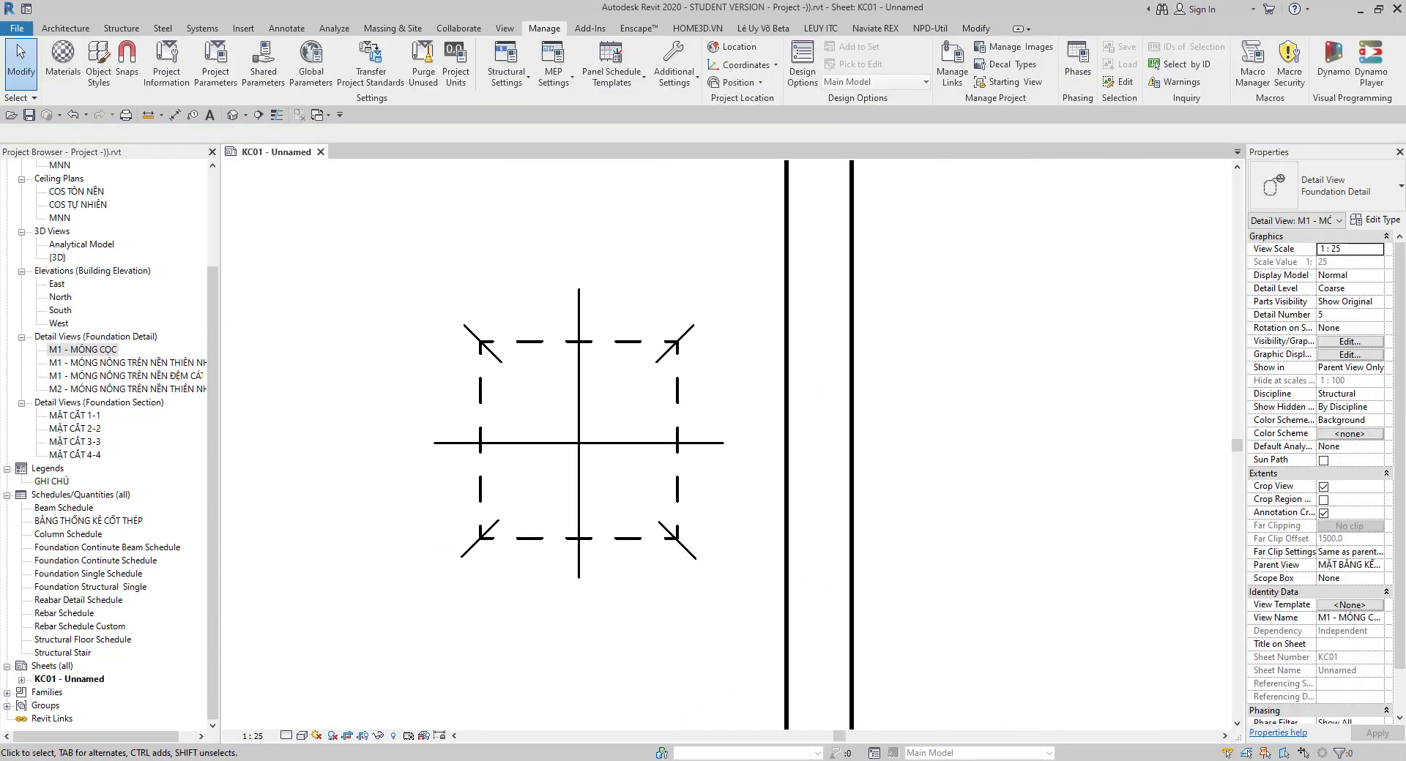
pyautogui.click(358, 721)
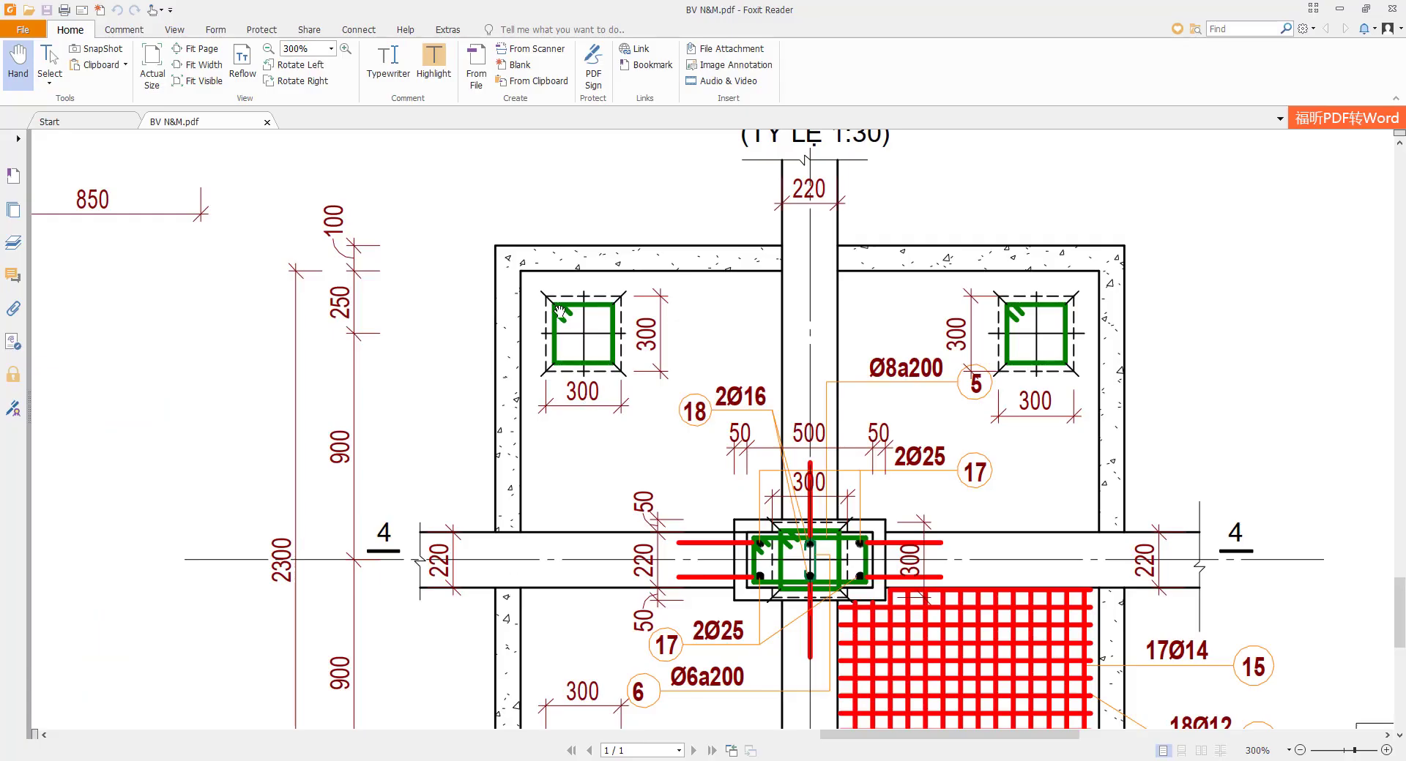
pyautogui.keyDown('ctrl'); pyautogui.scroll(-1, 576, 379); pyautogui.keyUp('ctrl')
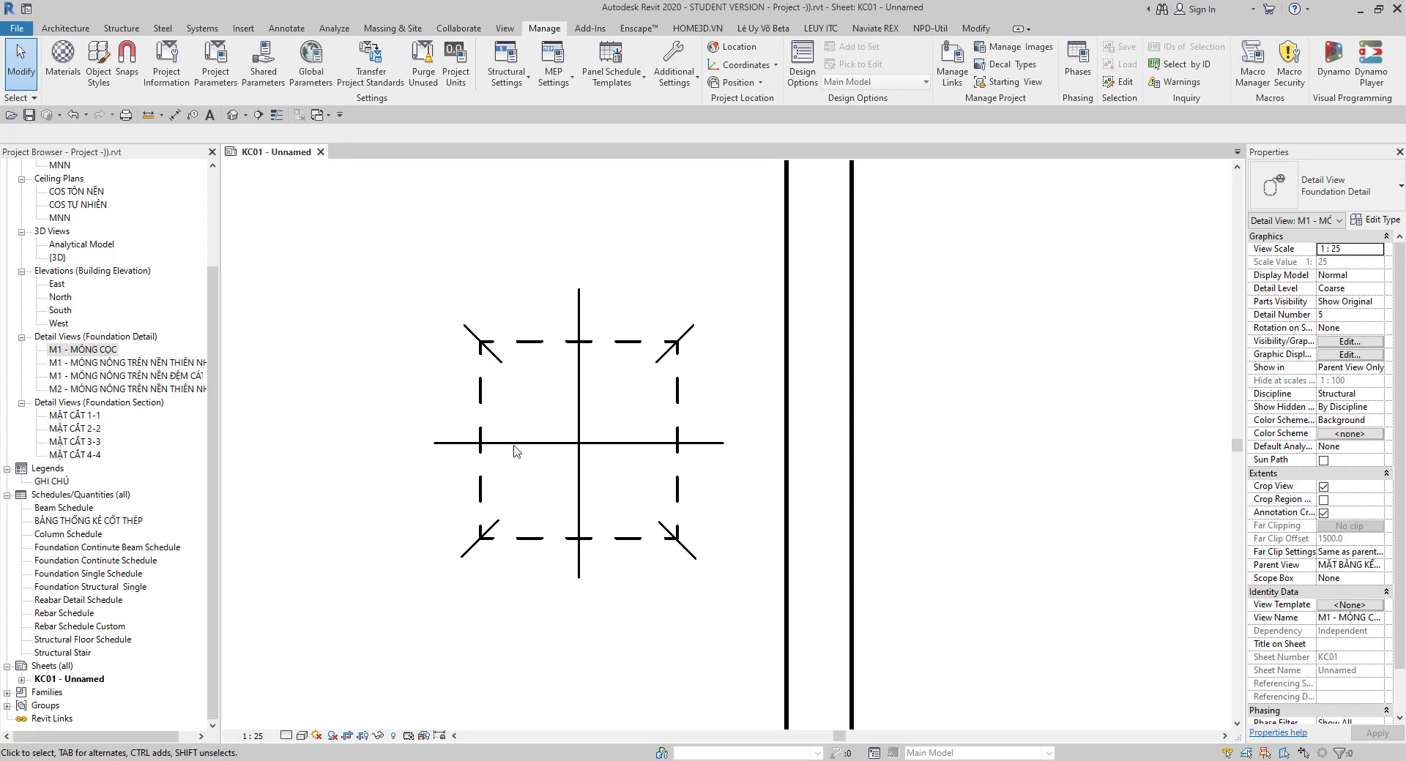
# Draw the square stirrup inside the dashed pile outline using the NET THEP DAI line style.
pyautogui.press('l')
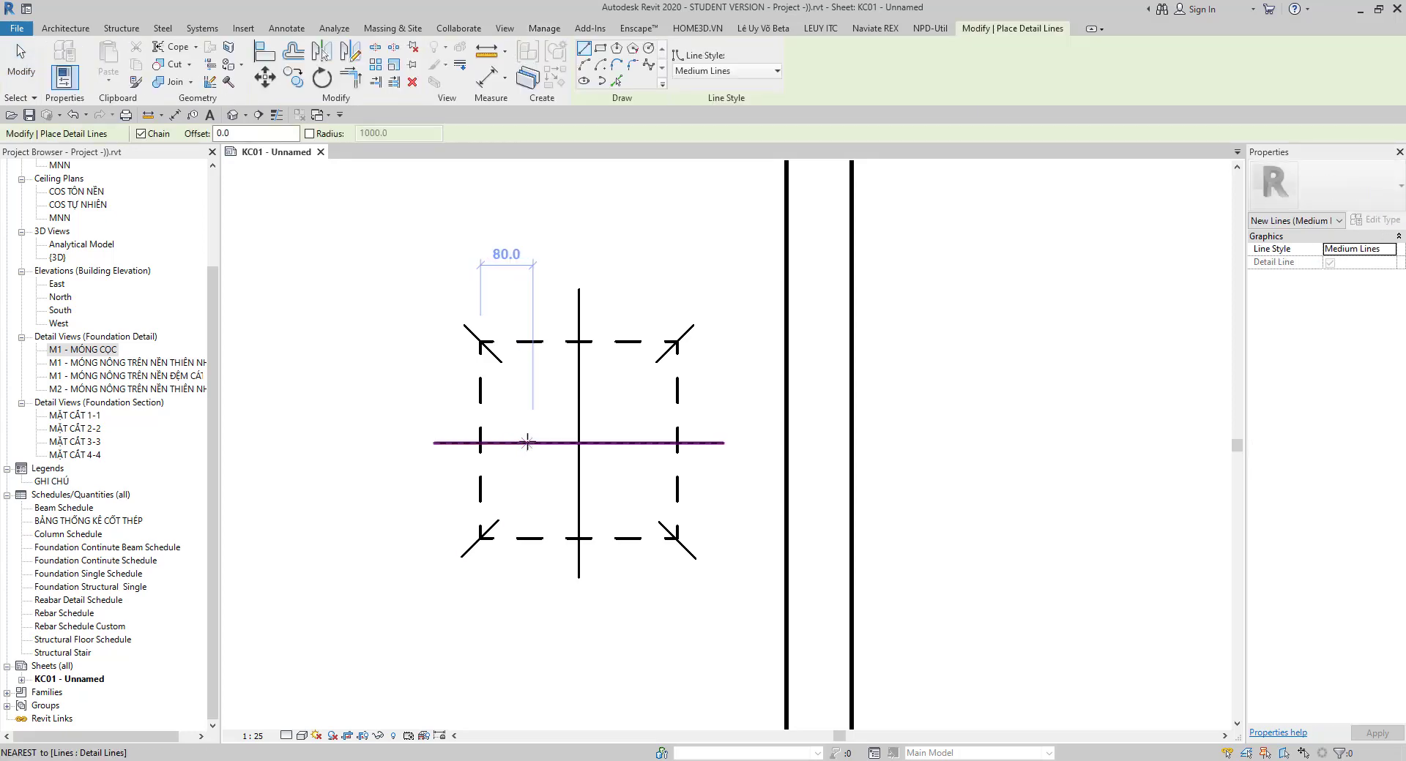
pyautogui.click(737, 72)
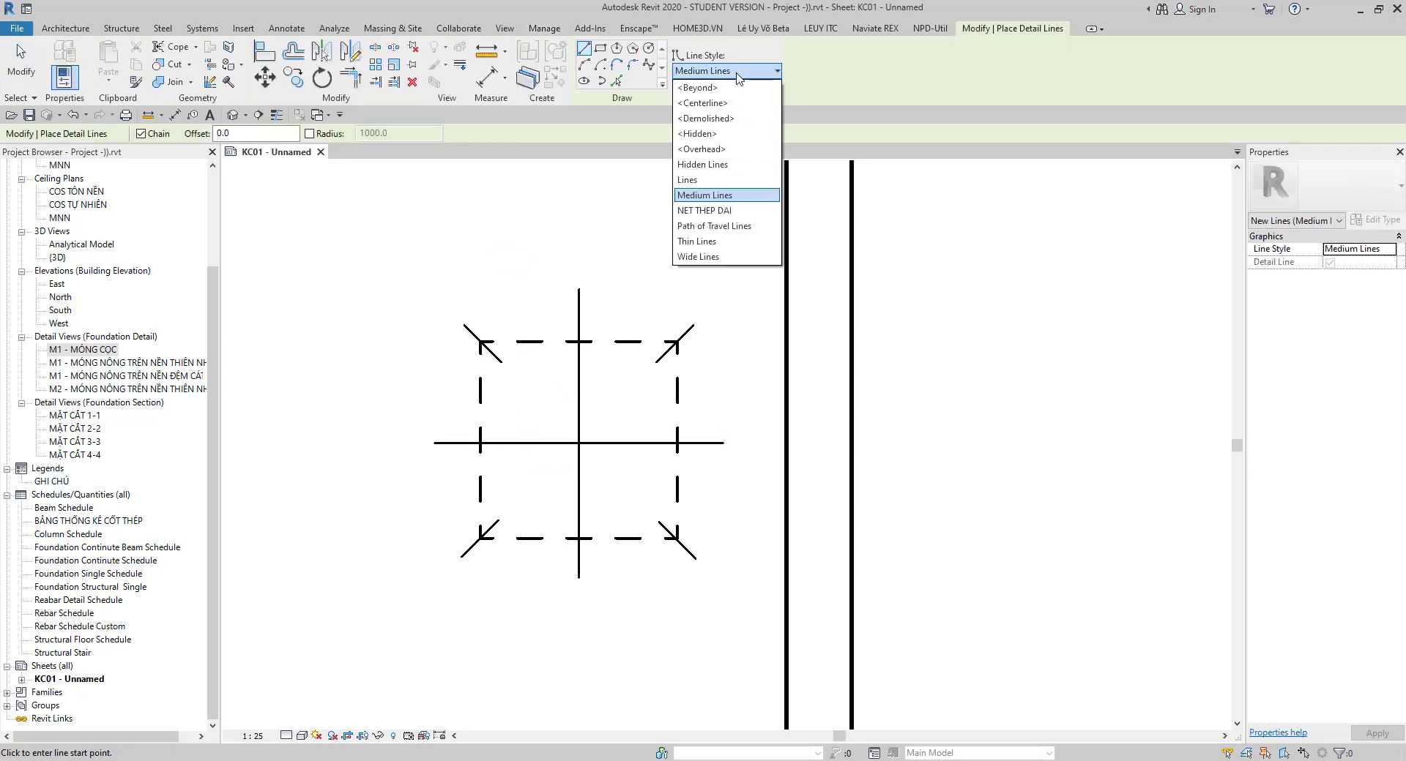
pyautogui.click(714, 211)
pyautogui.scroll(3, 564, 432)
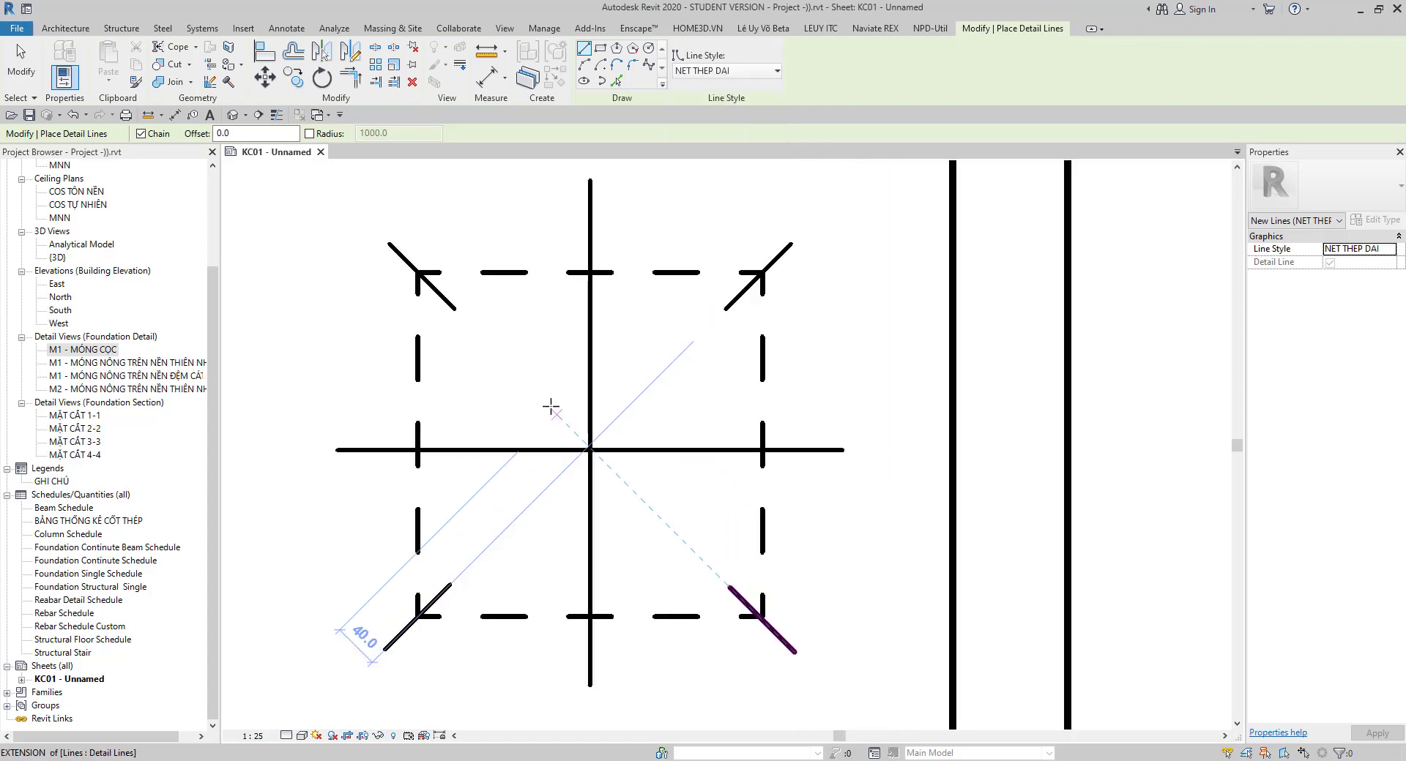
pyautogui.hotkey('alt', 'Tab')
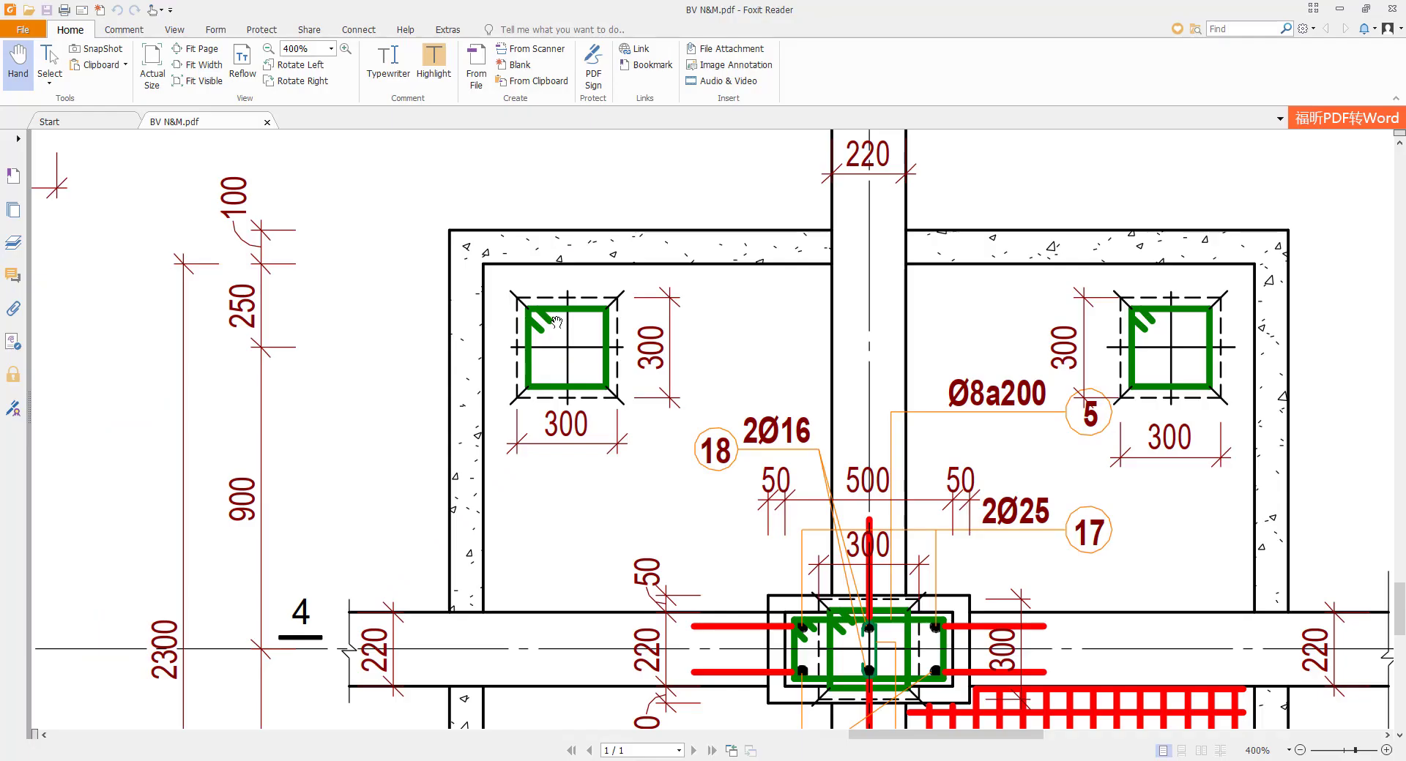
pyautogui.hotkey('alt', 'Tab')
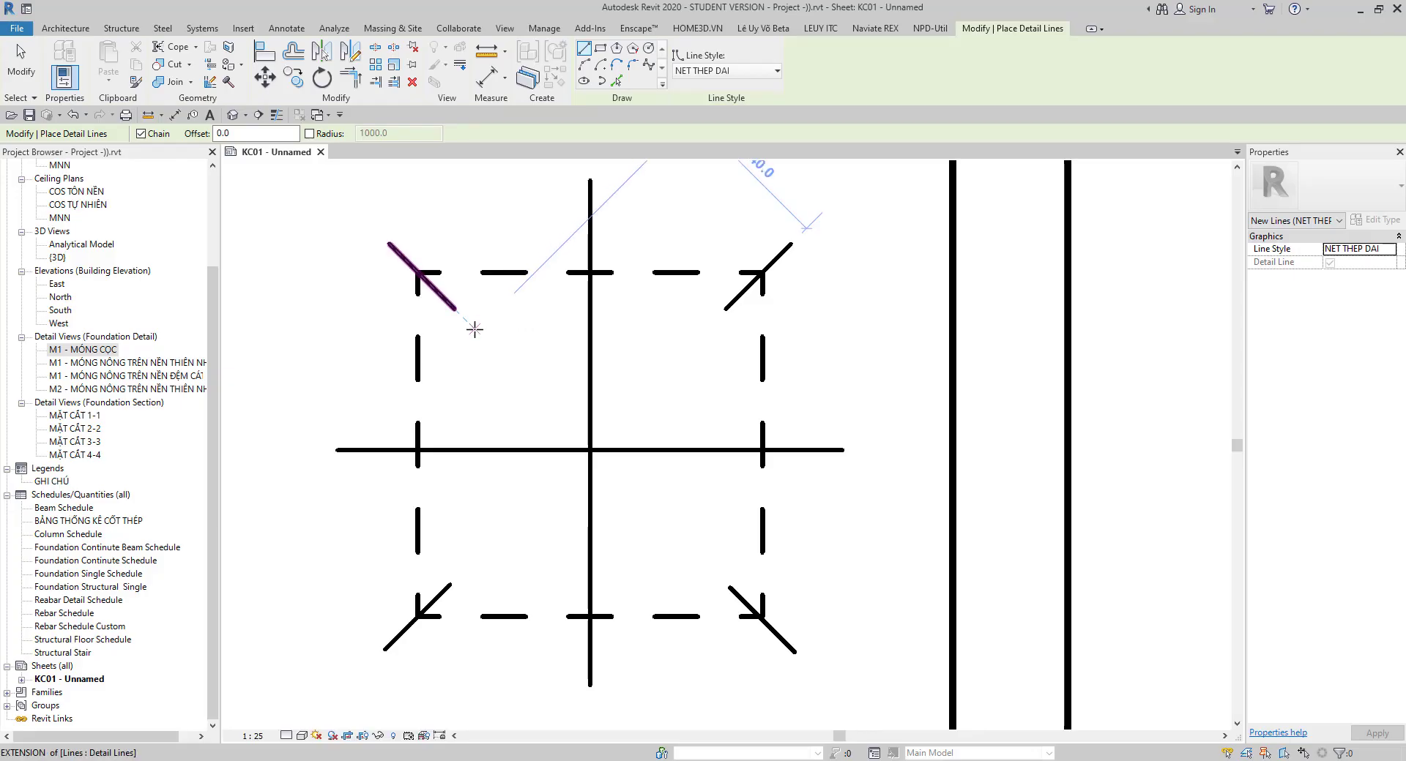
pyautogui.click(475, 330)
pyautogui.click(699, 424)
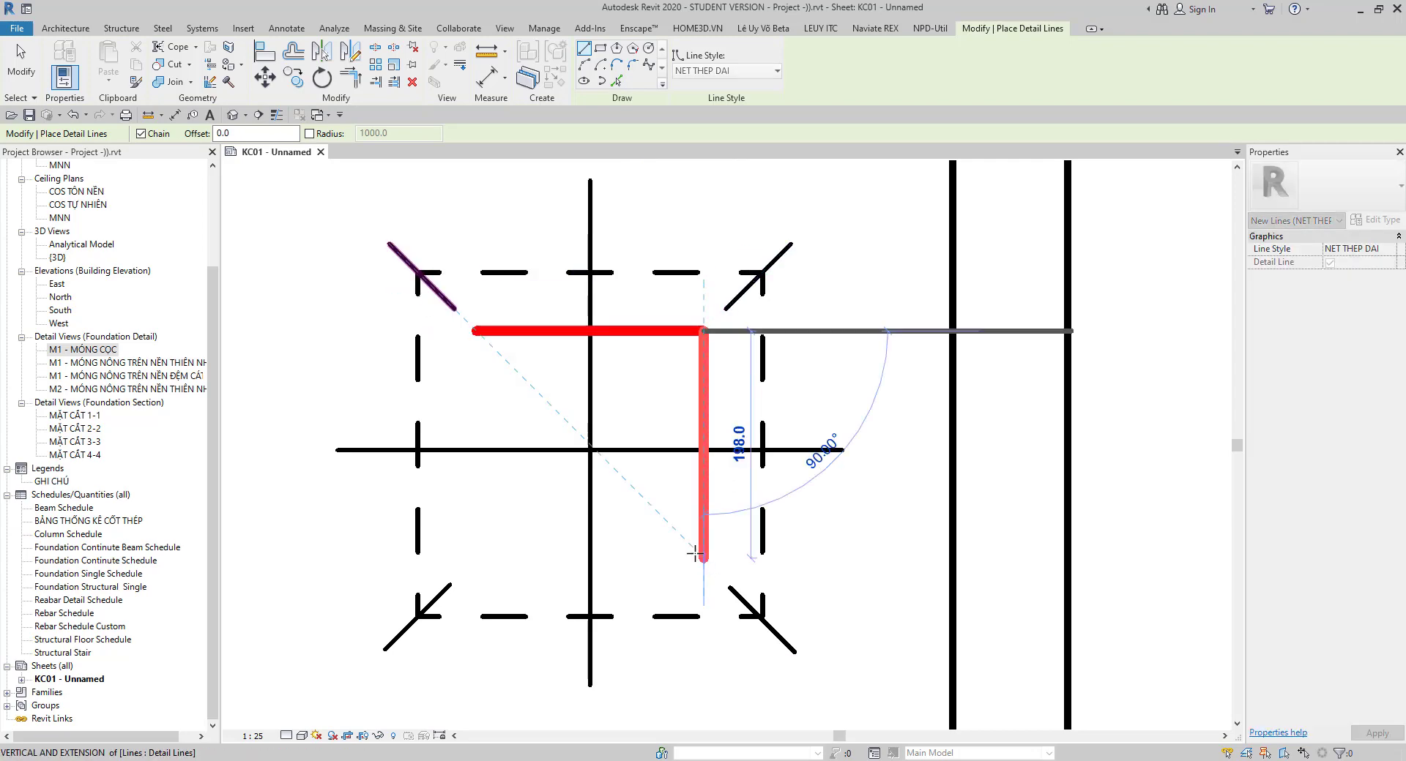
pyautogui.click(703, 562)
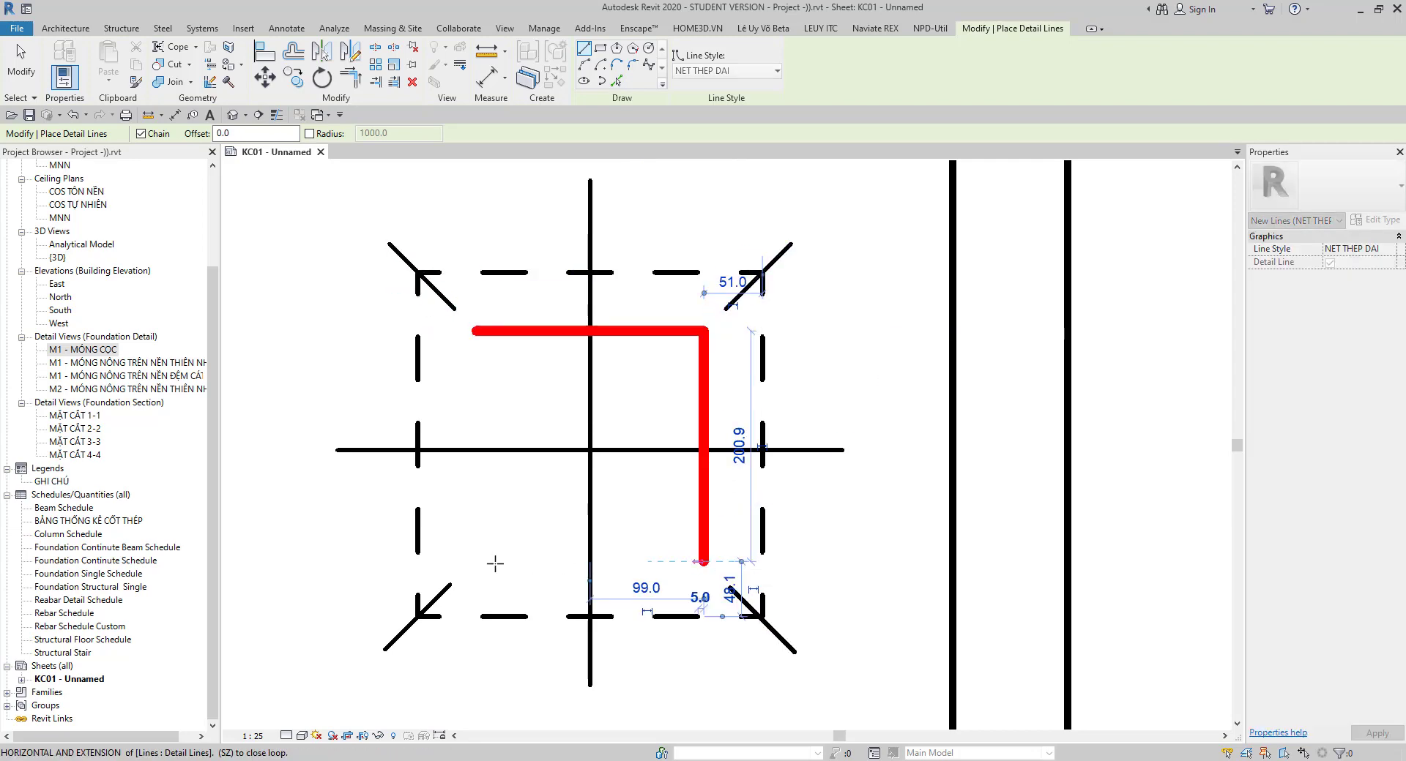
pyautogui.click(478, 562)
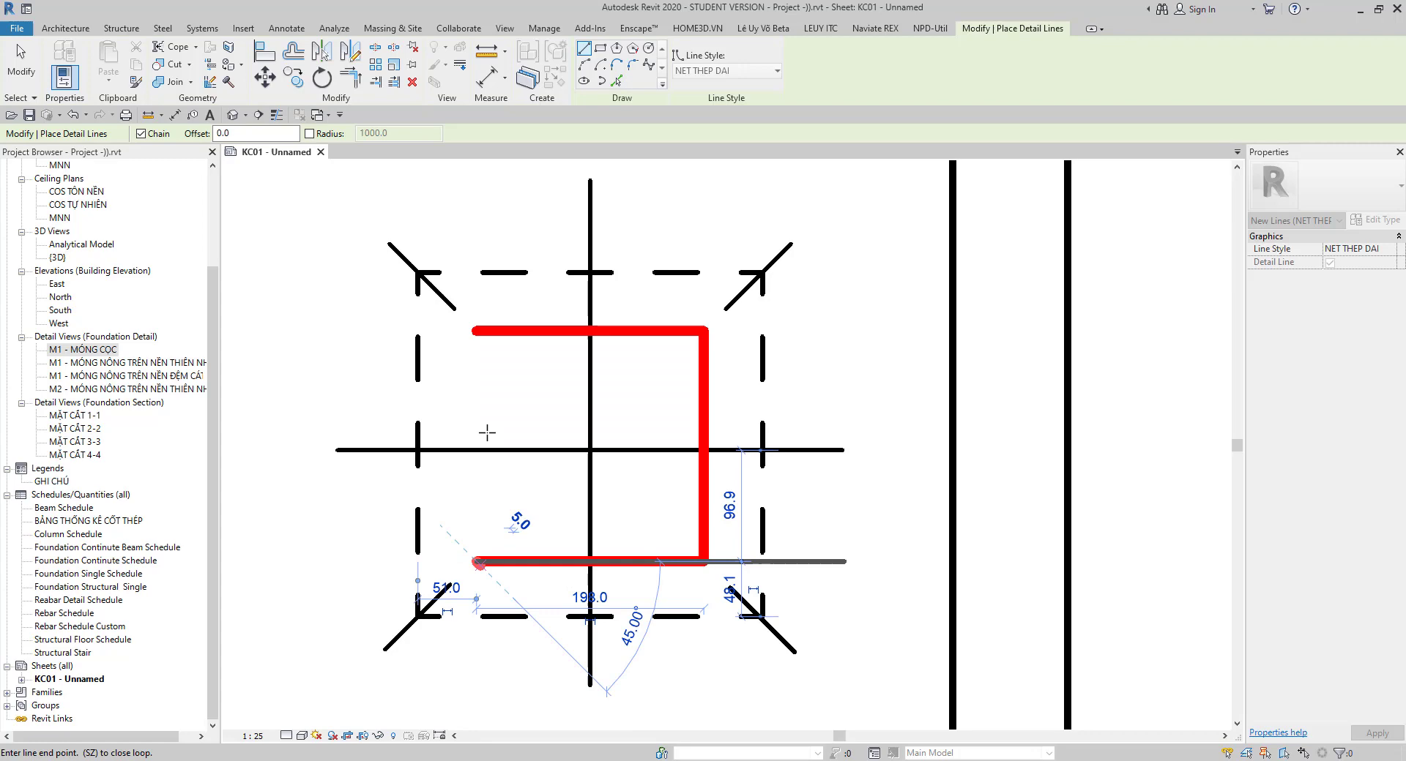
pyautogui.click(477, 331)
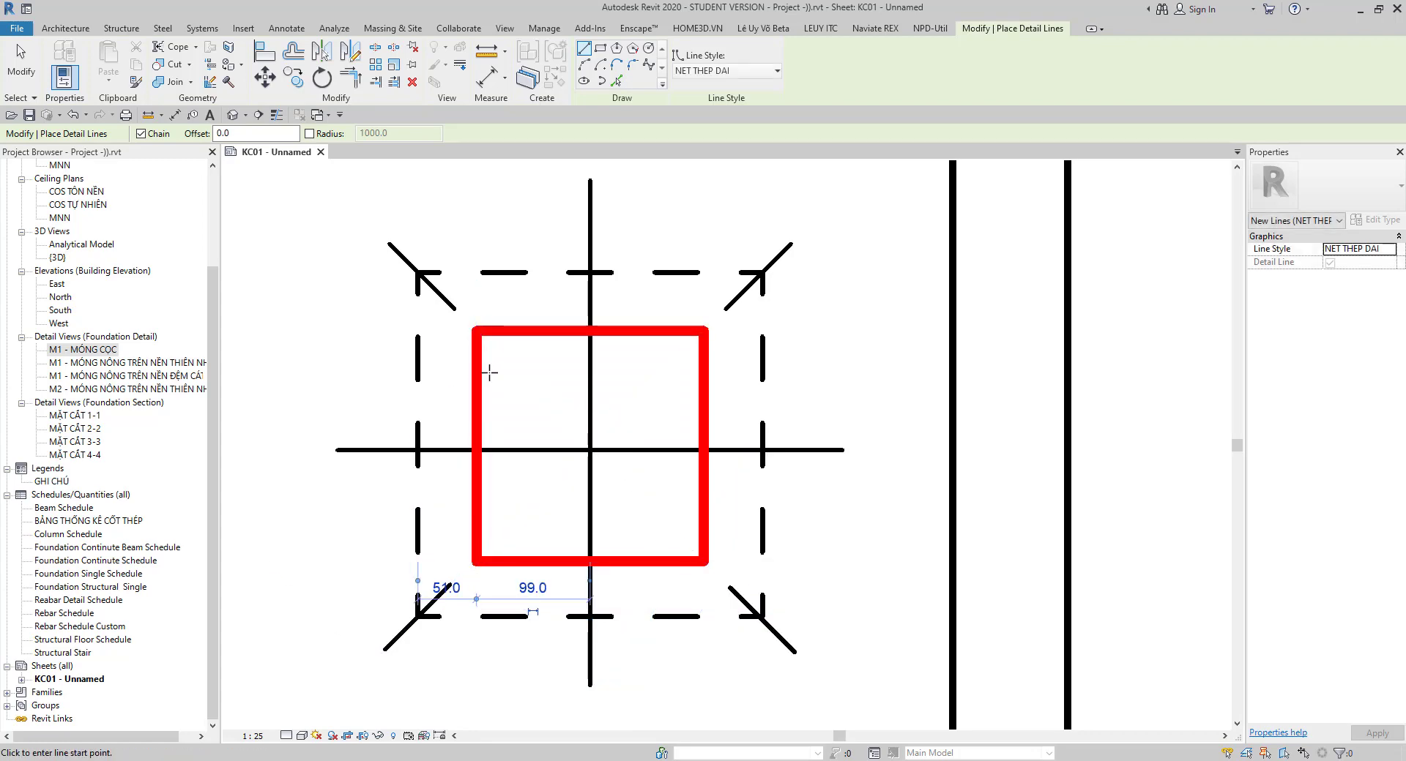
# Add two short 45° hook lines at the square's top-left corner and nudge the upper hook into place.
pyautogui.click(480, 357)
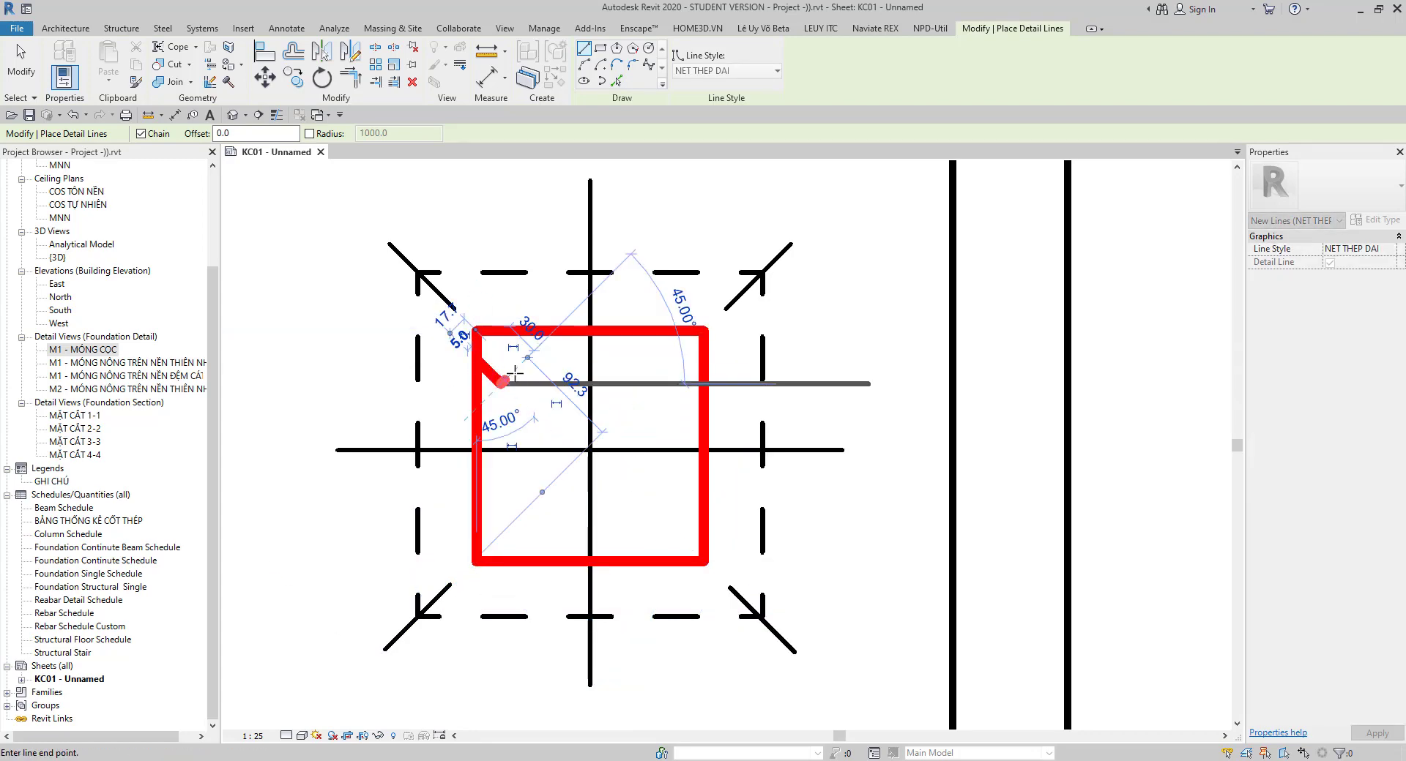
pyautogui.click(503, 384)
pyautogui.press('Escape')
pyautogui.click(507, 330)
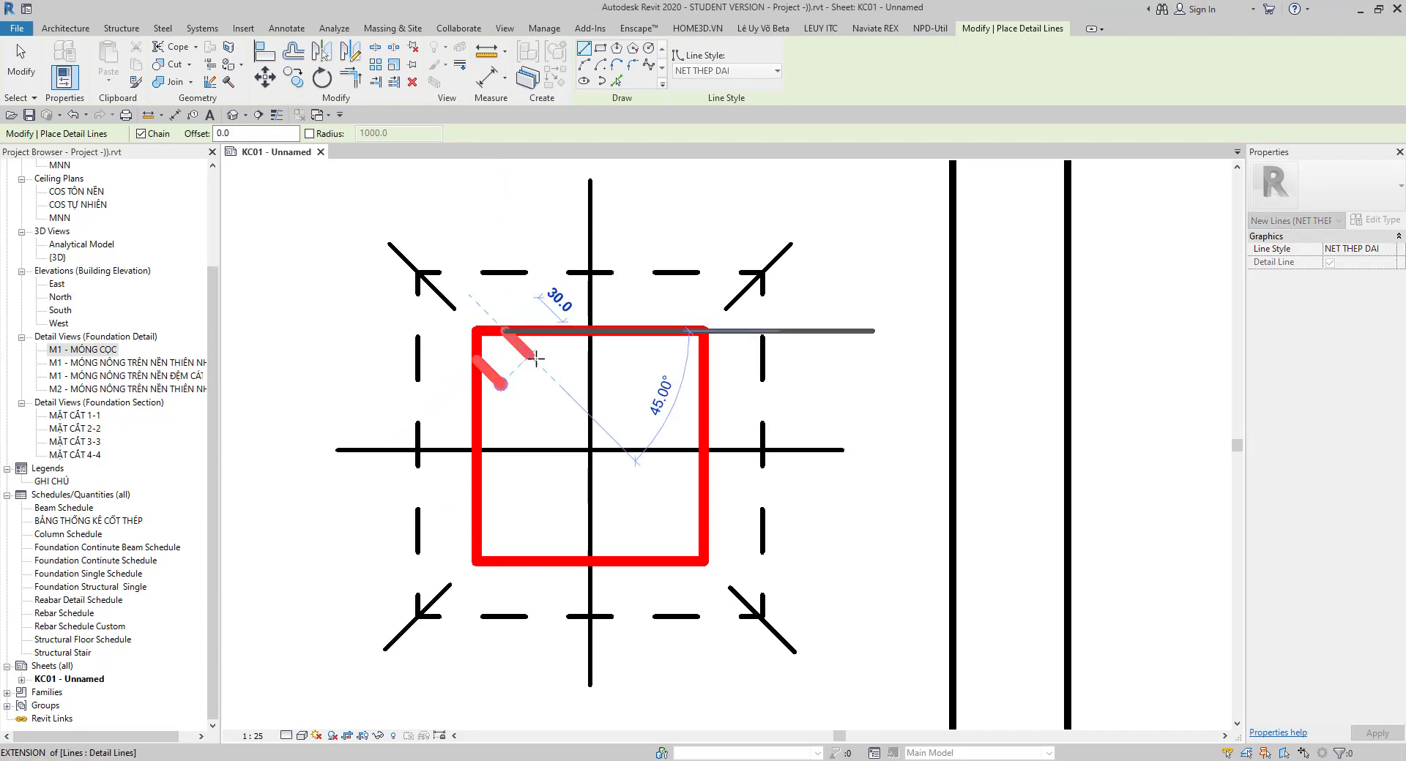
pyautogui.click(536, 358)
pyautogui.press('Escape')
pyautogui.press('Escape')
pyautogui.scroll(3, 512, 381)
pyautogui.click(481, 371)
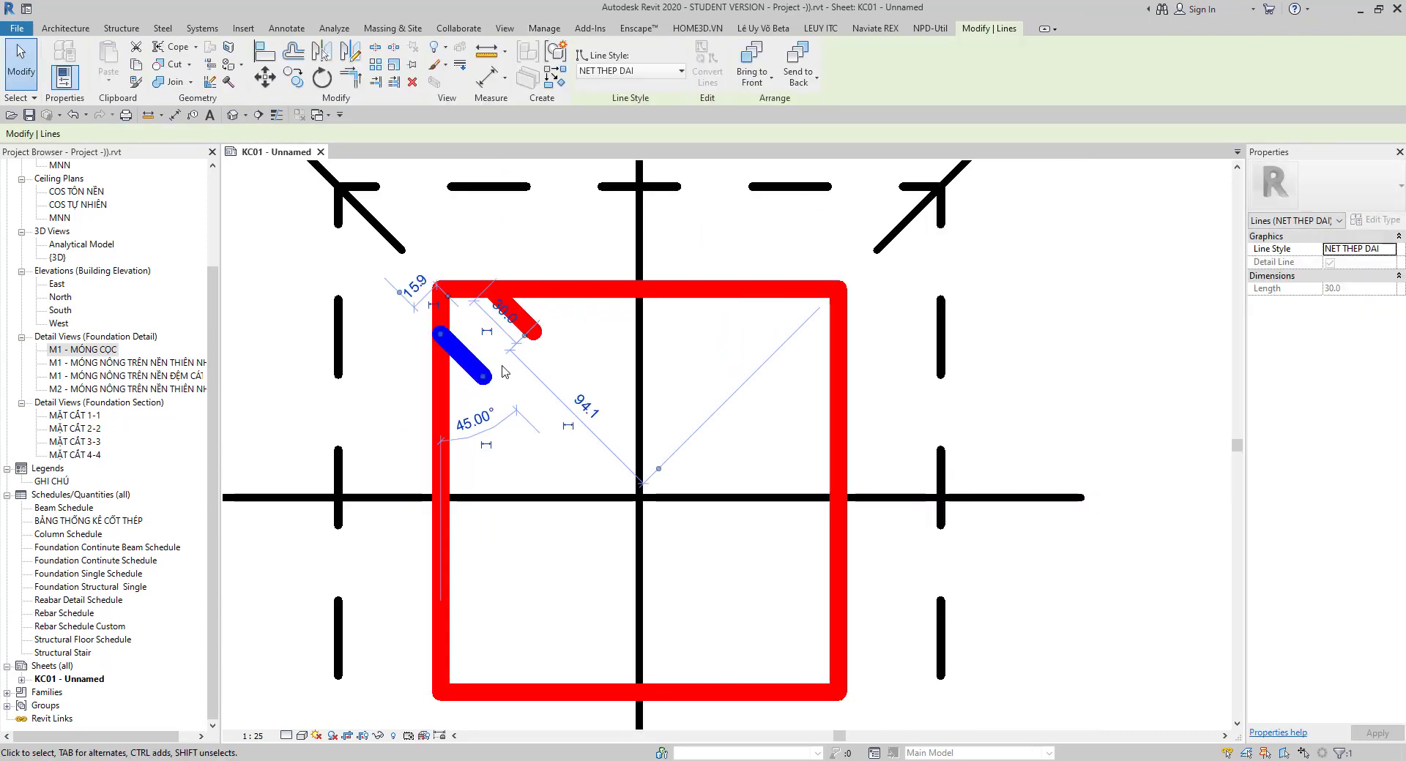
pyautogui.press('Escape')
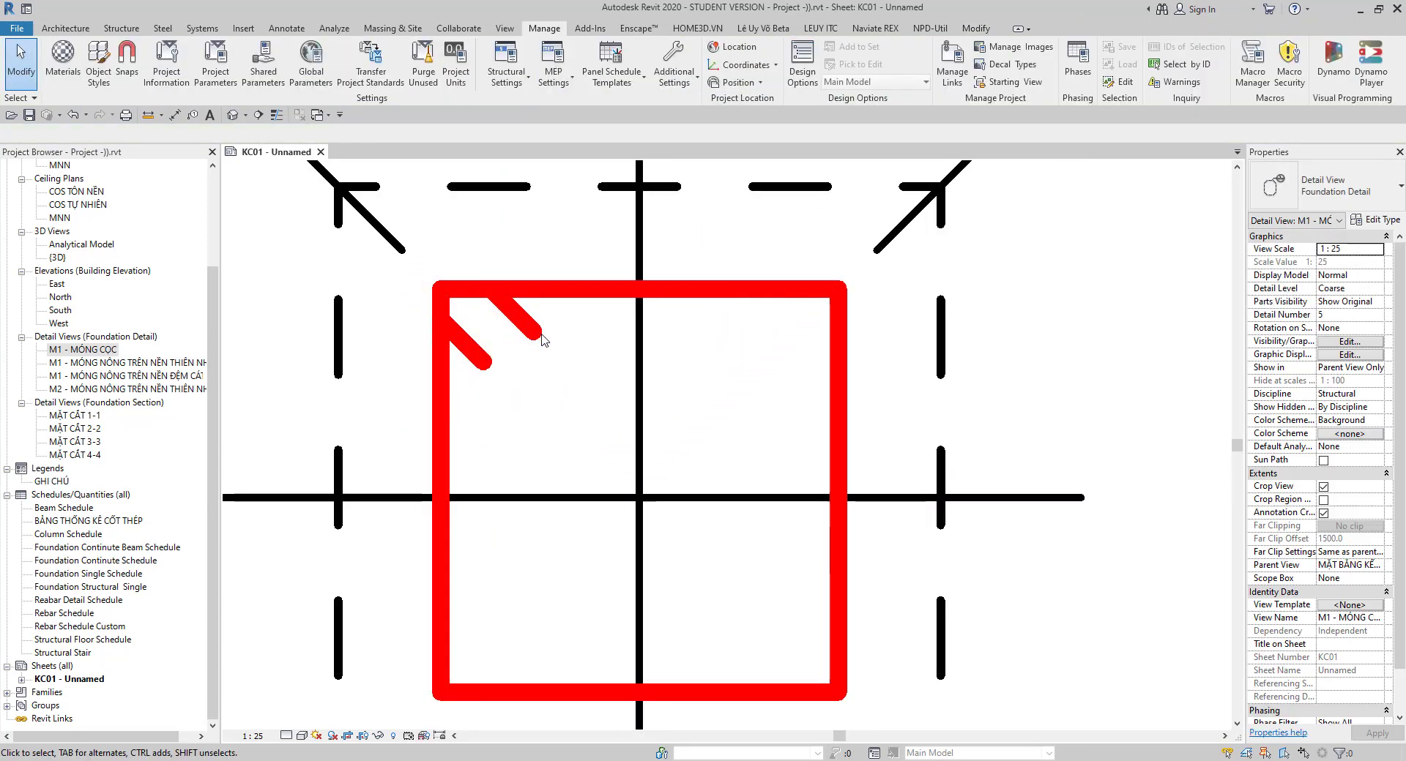
pyautogui.moveTo(528, 339); pyautogui.dragTo(532, 336)
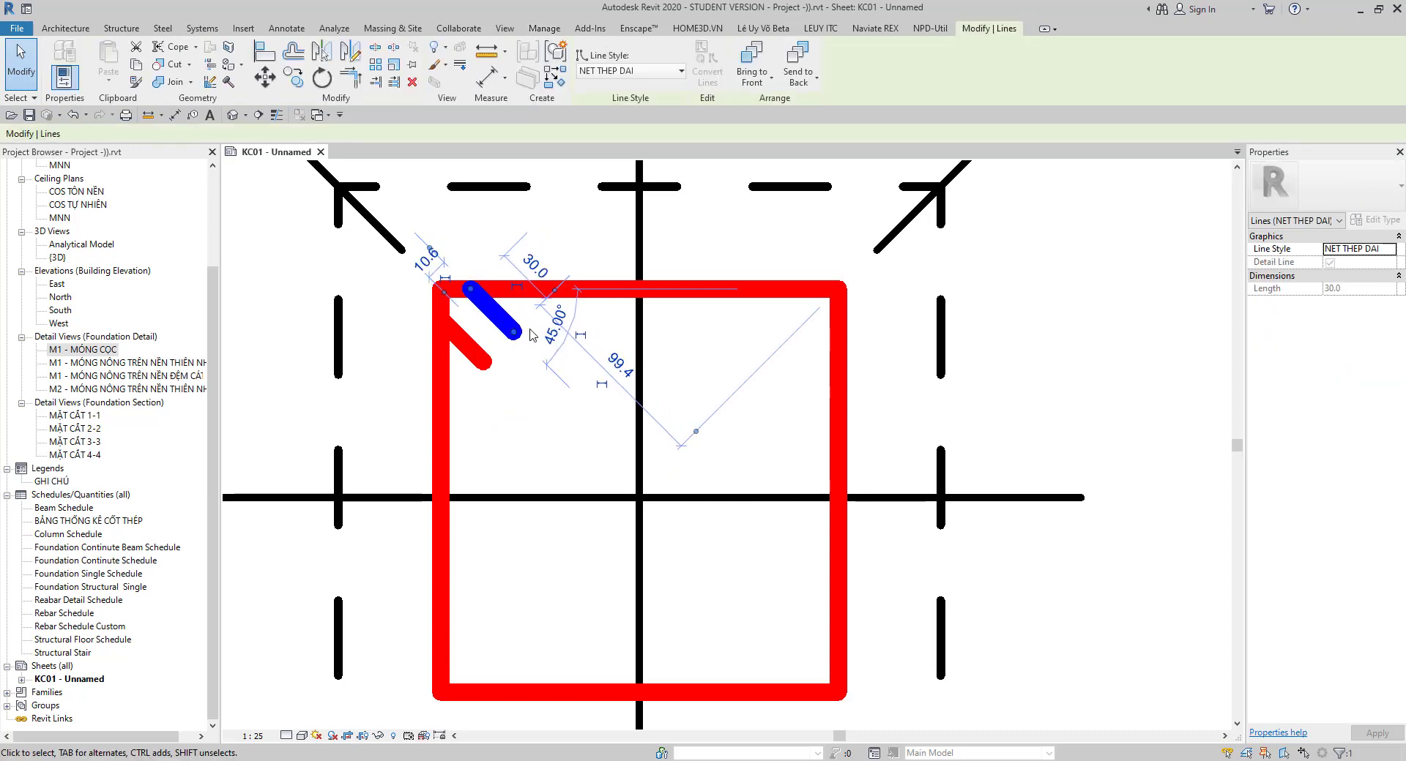
pyautogui.press('Escape')
pyautogui.scroll(-2, 556, 395)
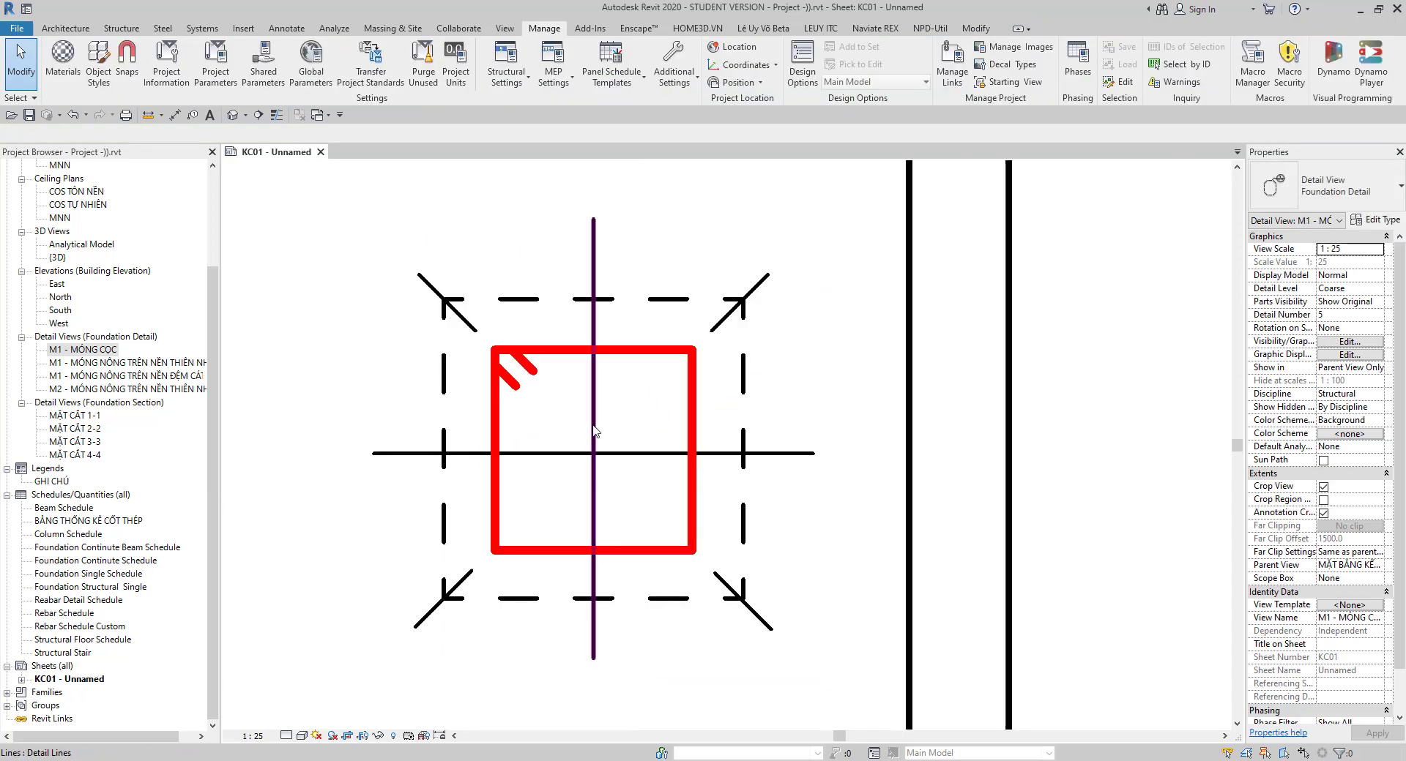
pyautogui.scroll(-2, 578, 399)
# Window-select the pile symbol's lines and make them a detail group named COC.
pyautogui.scroll(-3, 578, 400)
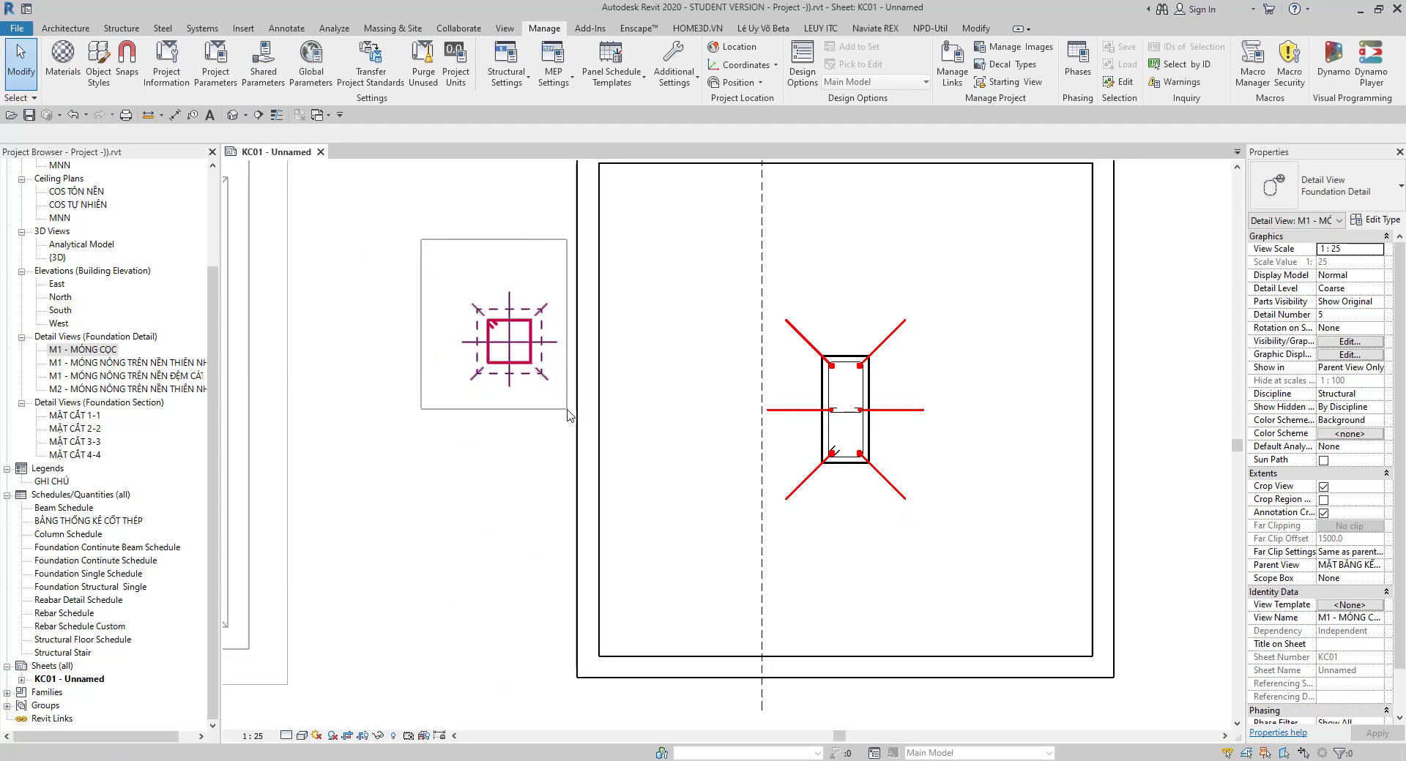
pyautogui.moveTo(568, 415); pyautogui.dragTo(568, 410)
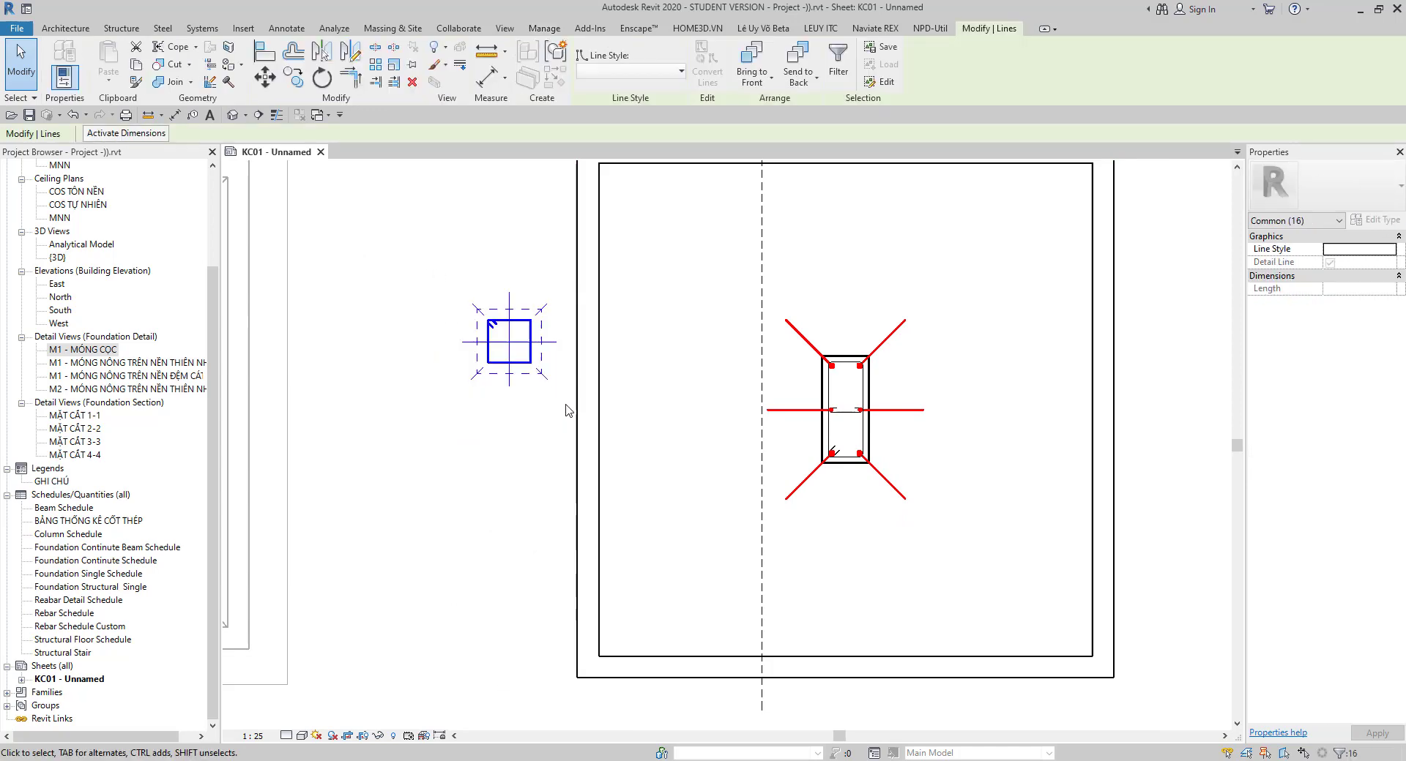
pyautogui.click(558, 56)
pyautogui.write('CỌC')
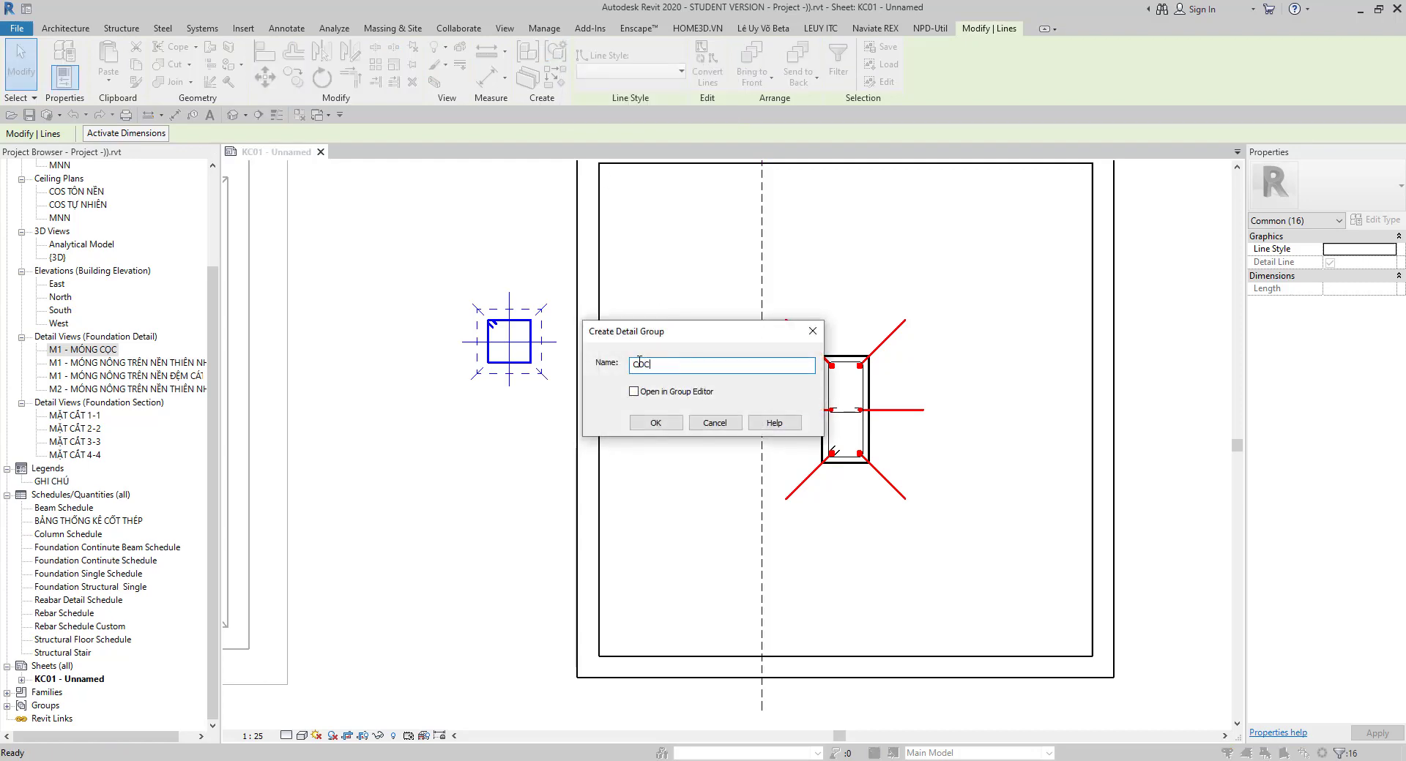
pyautogui.press('Return')
# Move the COC group into the footing's upper-left corner.
pyautogui.click(496, 451)
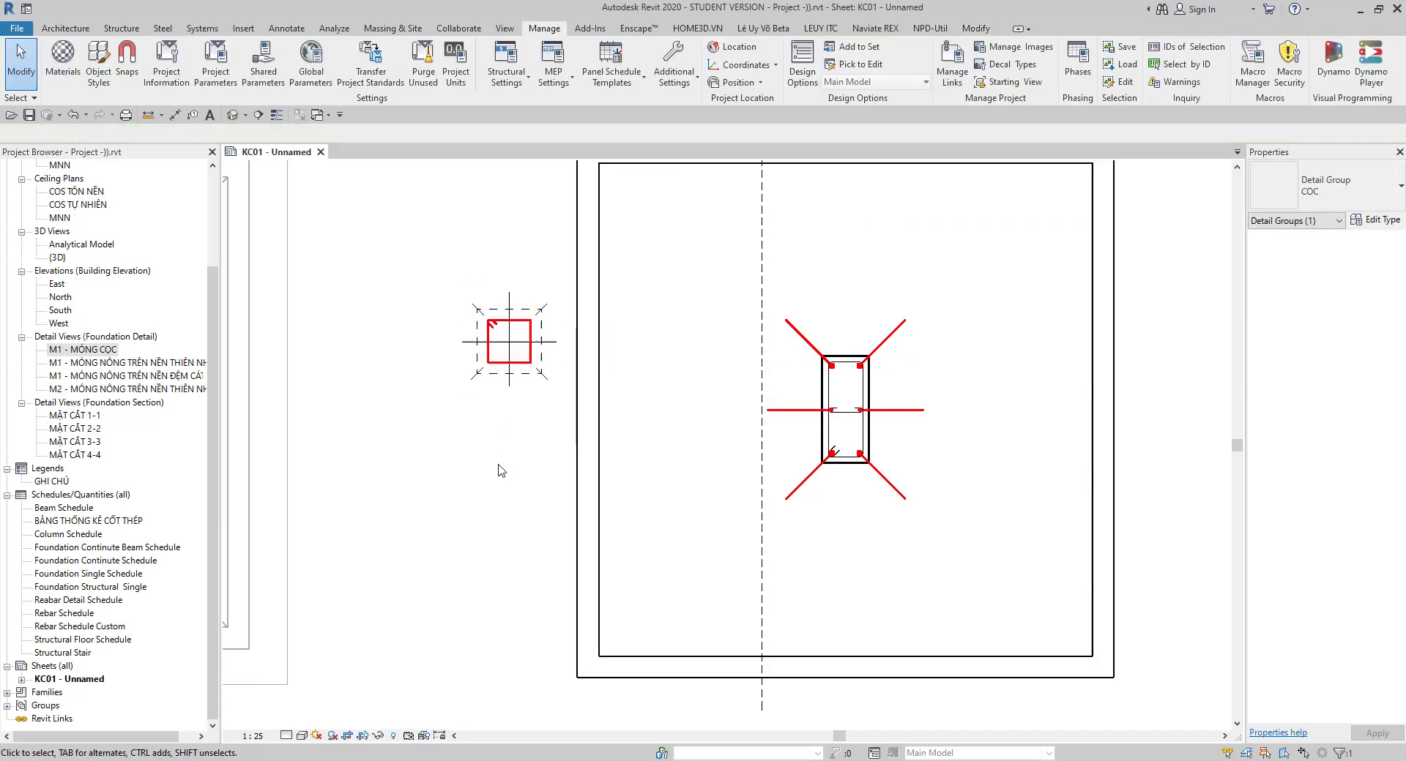
pyautogui.moveTo(415, 411); pyautogui.dragTo(491, 491, button='middle')
pyautogui.click(489, 425)
pyautogui.scroll(2, 489, 424)
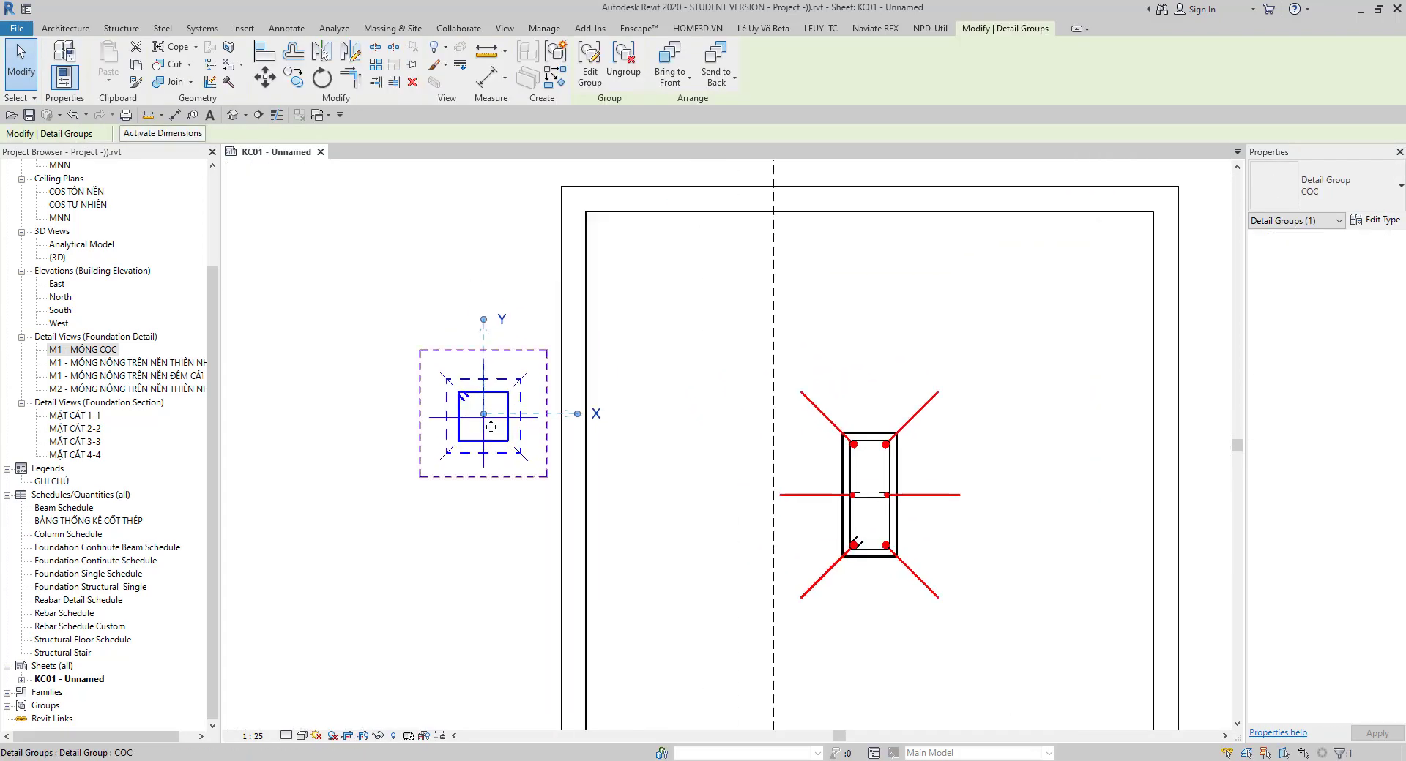
pyautogui.moveTo(514, 443); pyautogui.dragTo(704, 344)
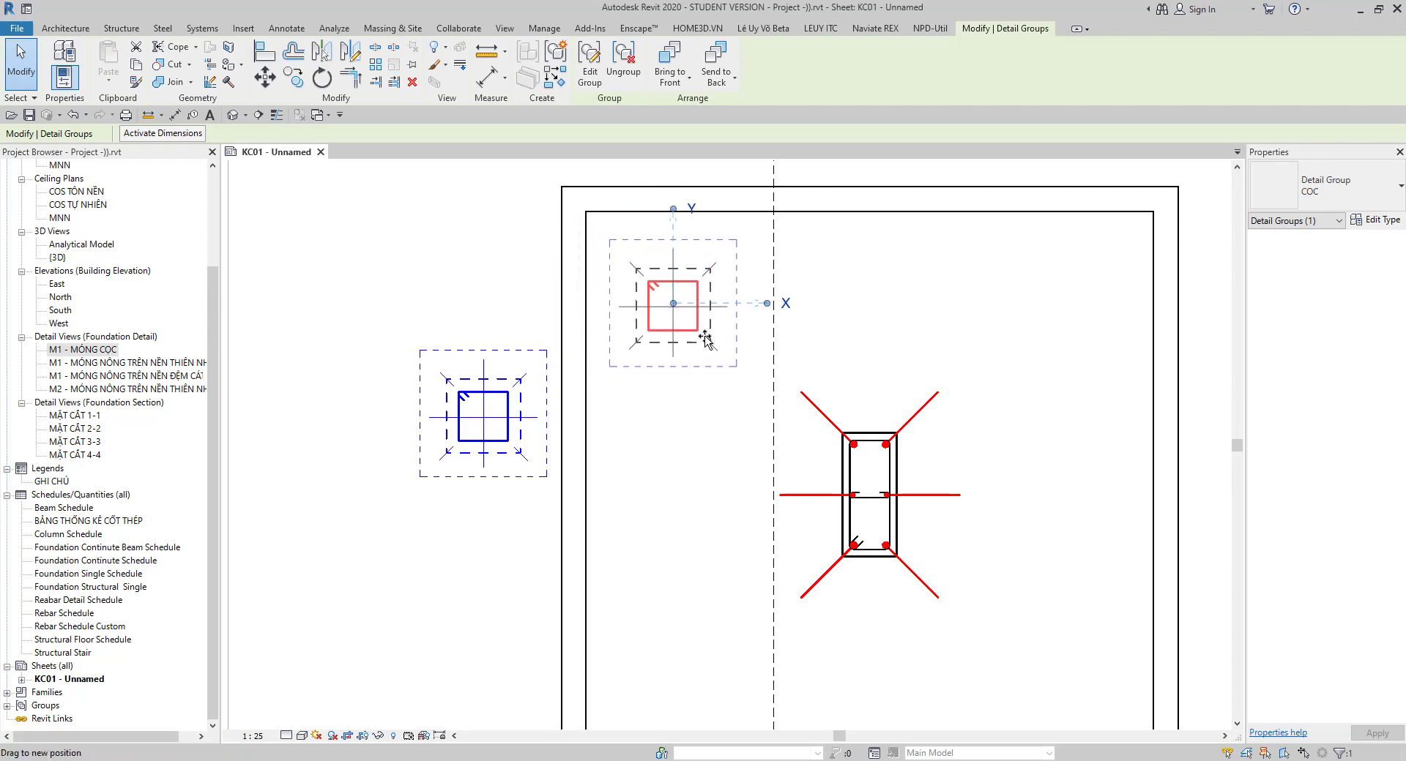
pyautogui.click(487, 383)
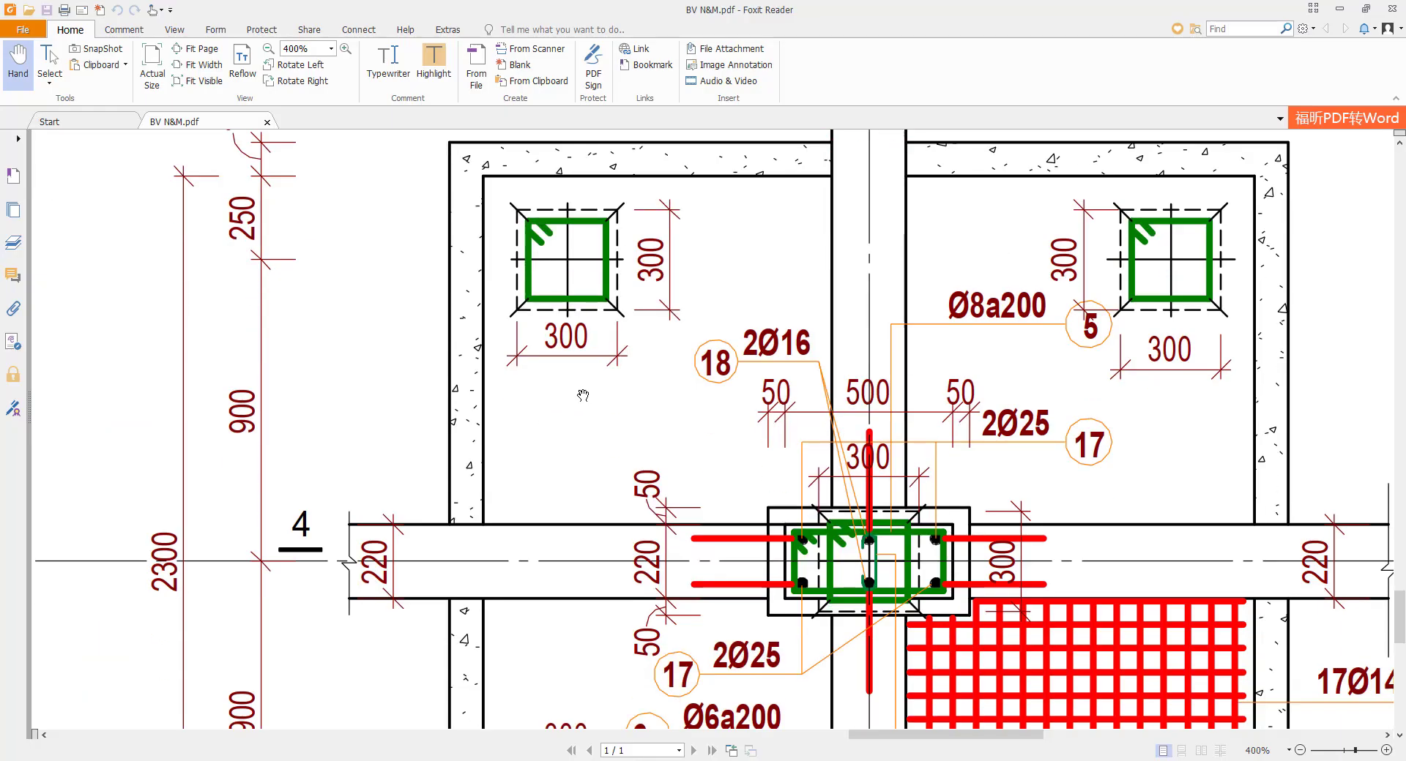
# Pan the reference PDF to the pile cap plan to check its 250 and 300 dimensions, then return to Revit.
pyautogui.keyDown('ctrl'); pyautogui.scroll(-1, 583, 396); pyautogui.keyUp('ctrl')
pyautogui.keyDown('ctrl'); pyautogui.scroll(-1, 593, 392); pyautogui.keyUp('ctrl')
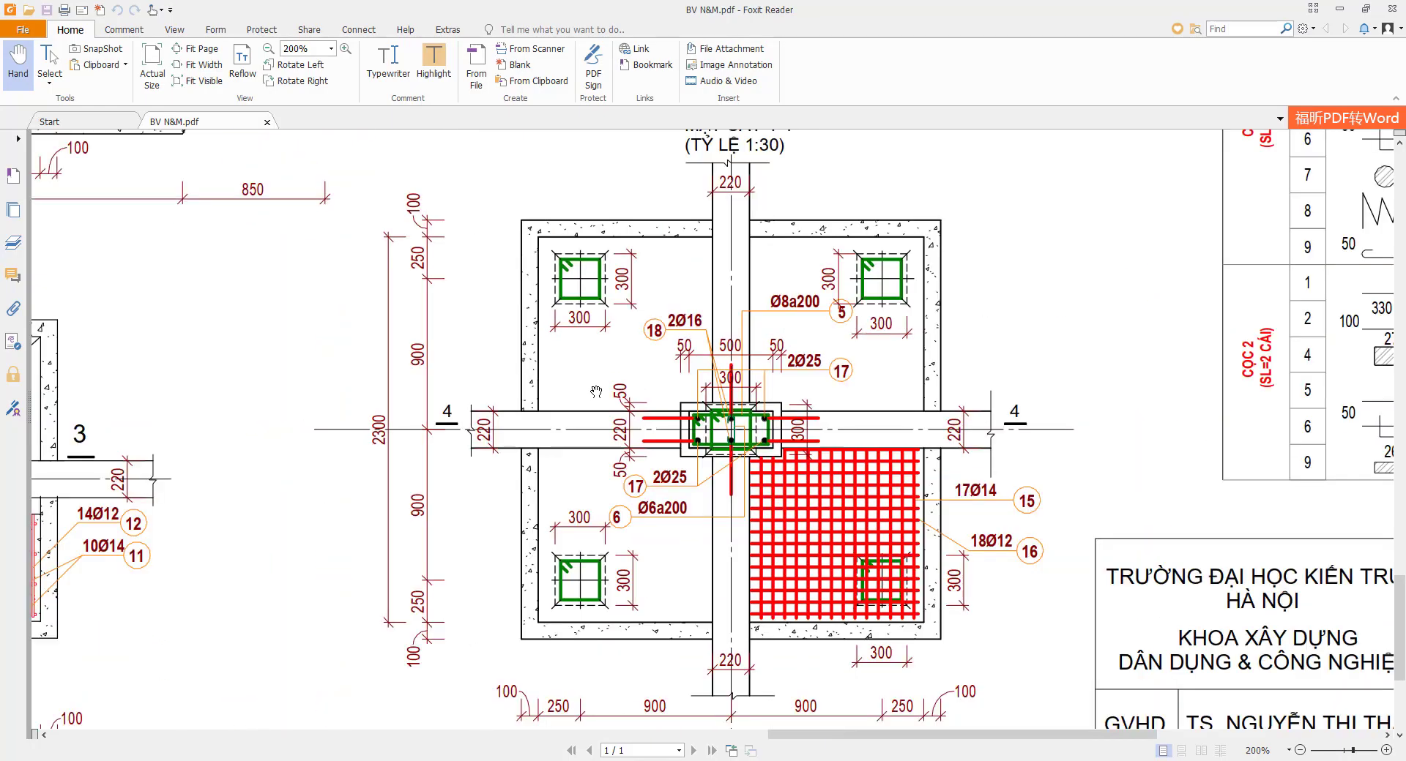
pyautogui.moveTo(634, 419); pyautogui.dragTo(622, 359)
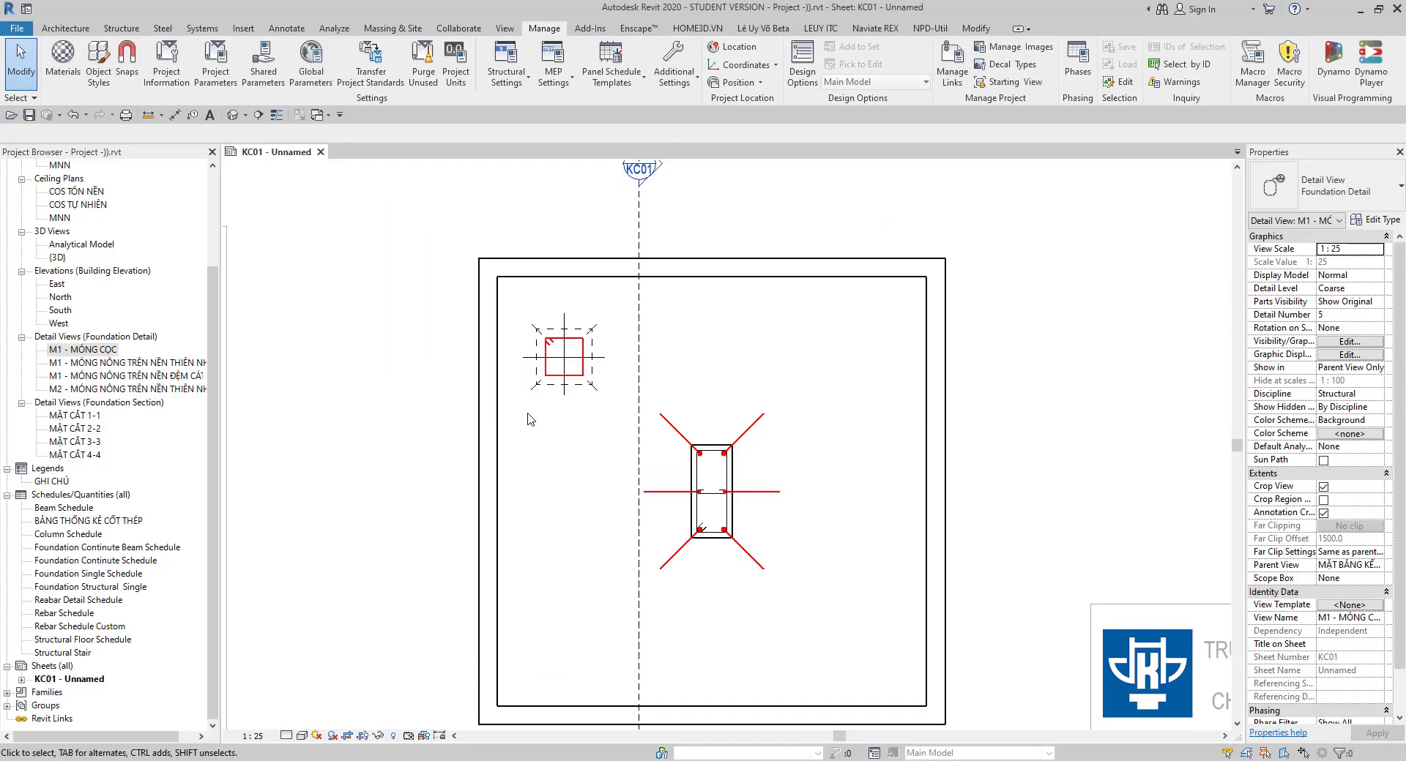
pyautogui.scroll(3, 572, 364)
pyautogui.click(573, 363)
pyautogui.press('Escape')
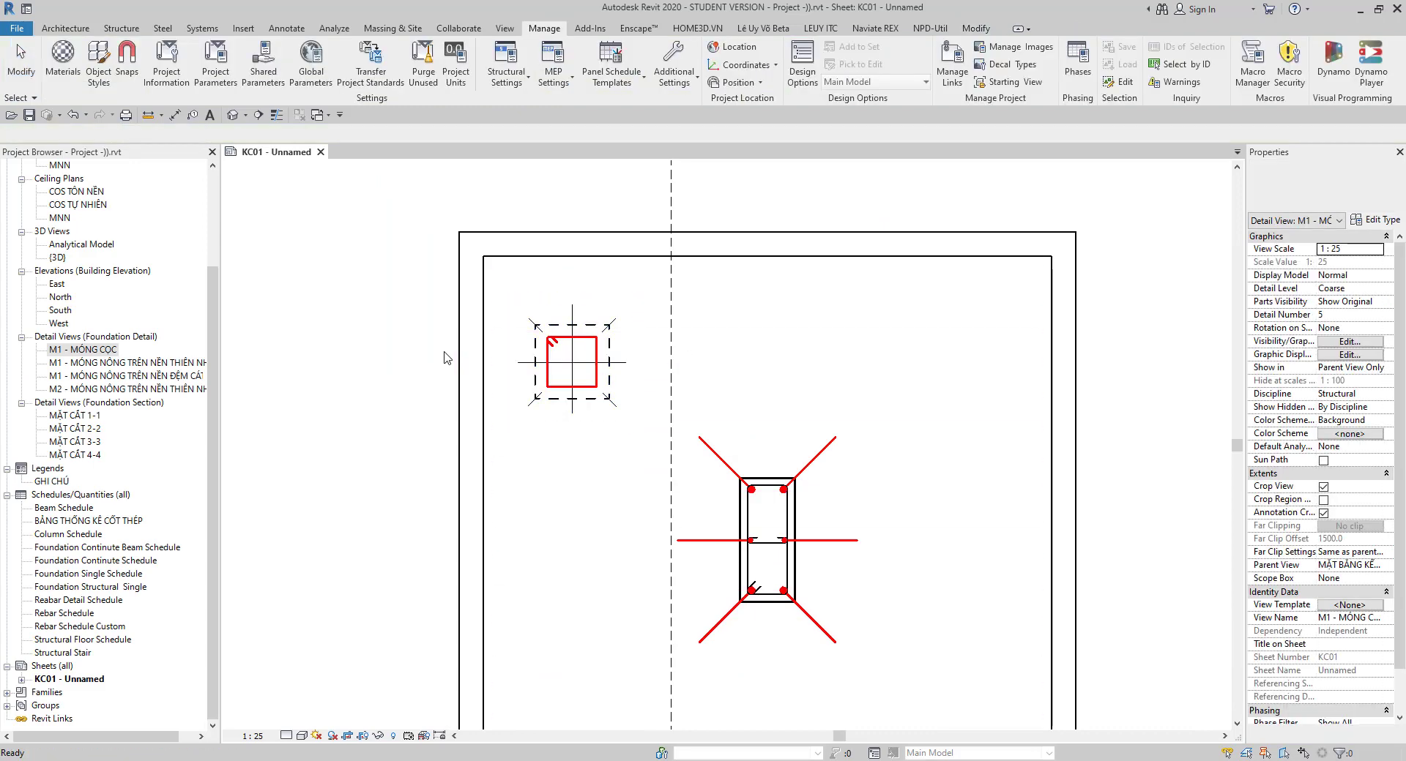
# Start an aligned dimension (DI) from the footing's inner top edge, compare with the zoomed PDF, then cancel it.
pyautogui.press('d')
pyautogui.press('i')
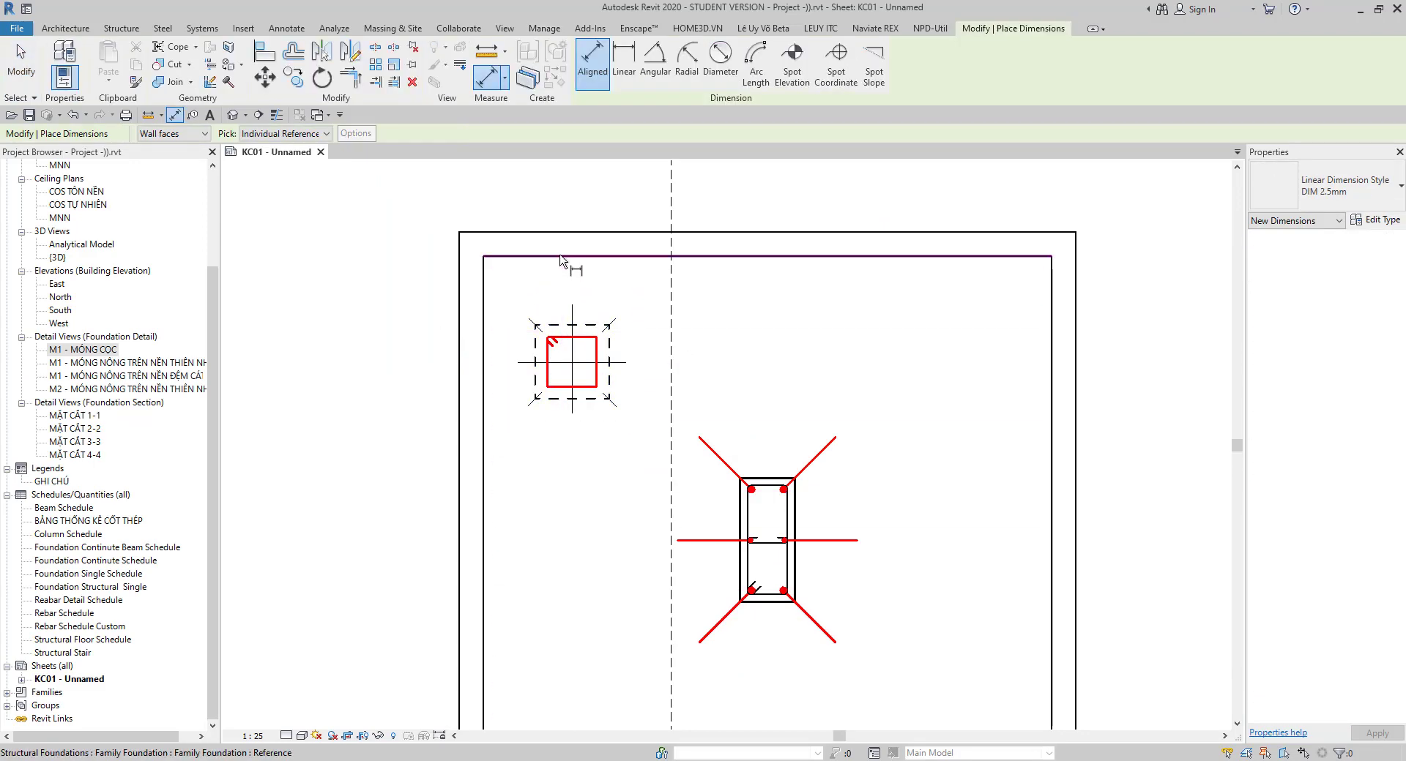
pyautogui.scroll(2, 567, 271)
pyautogui.click(578, 259)
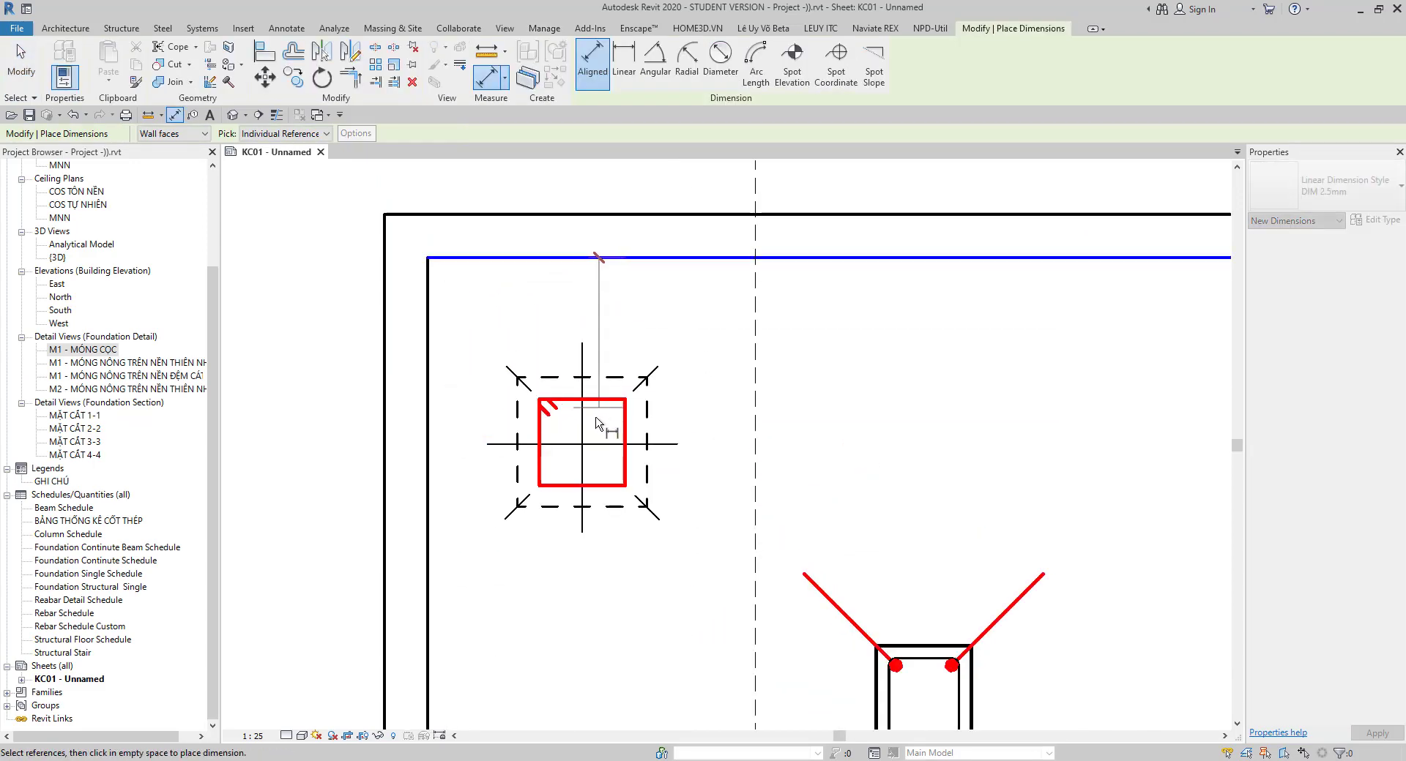
pyautogui.hotkey('alt', 'Tab')
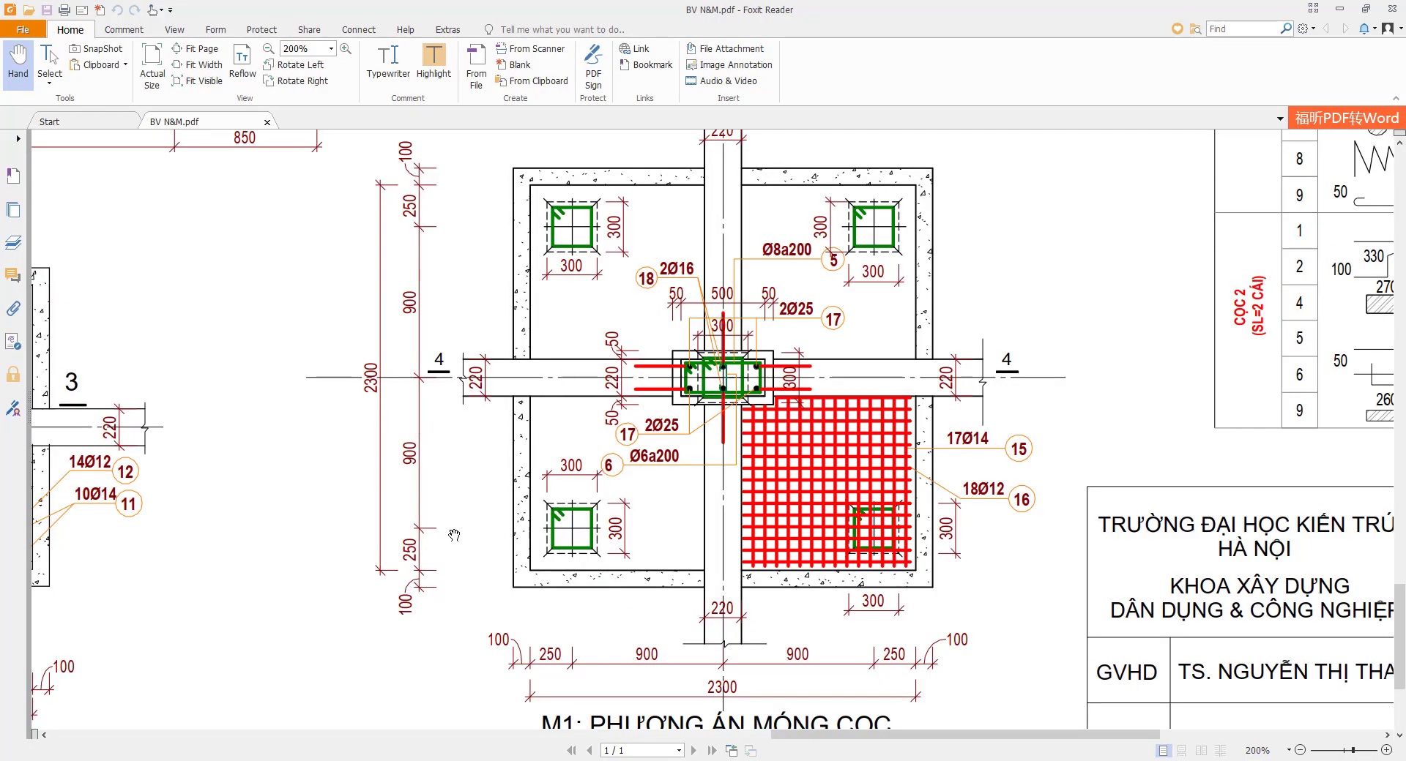
pyautogui.keyDown('ctrl'); pyautogui.scroll(2, 576, 534); pyautogui.keyUp('ctrl')
pyautogui.keyDown('ctrl'); pyautogui.scroll(2, 618, 445); pyautogui.keyUp('ctrl')
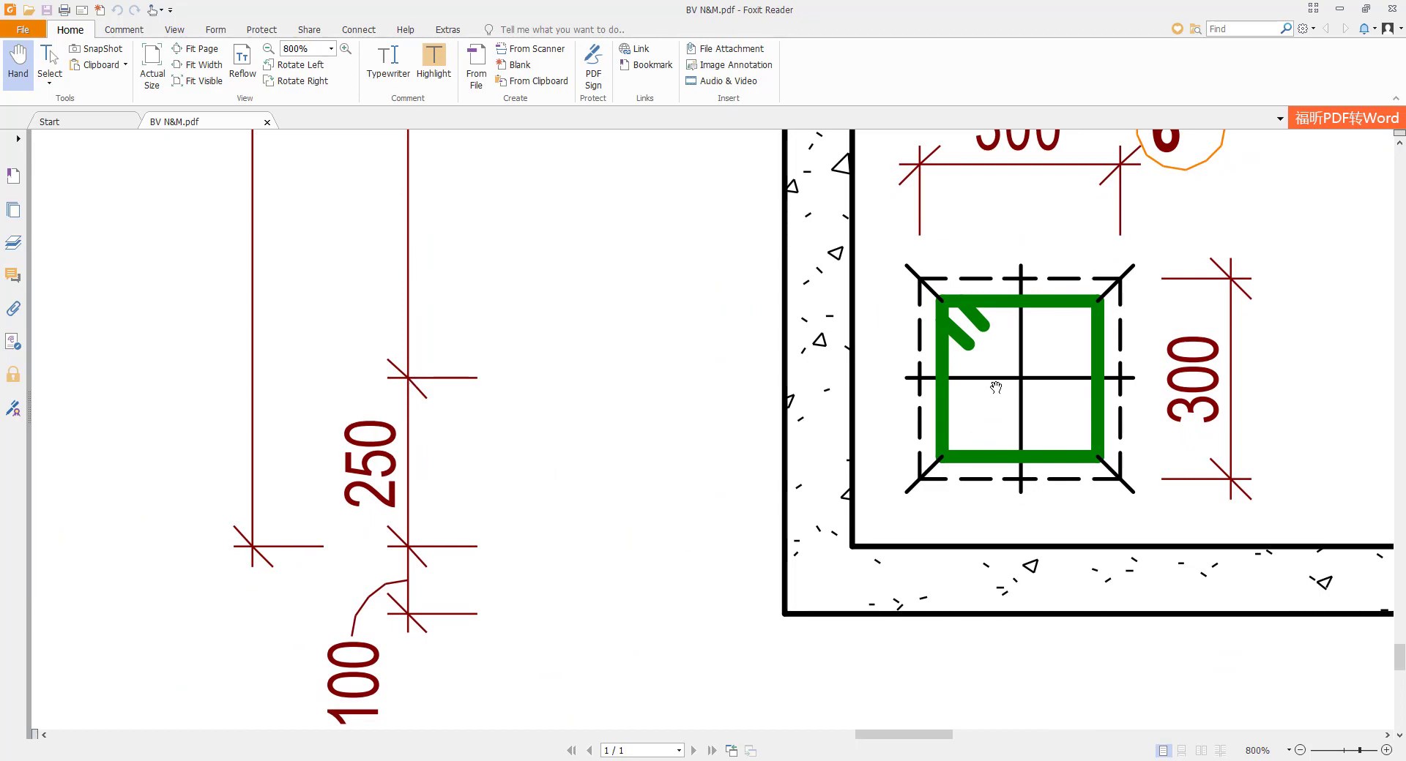
pyautogui.hotkey('alt', 'Tab')
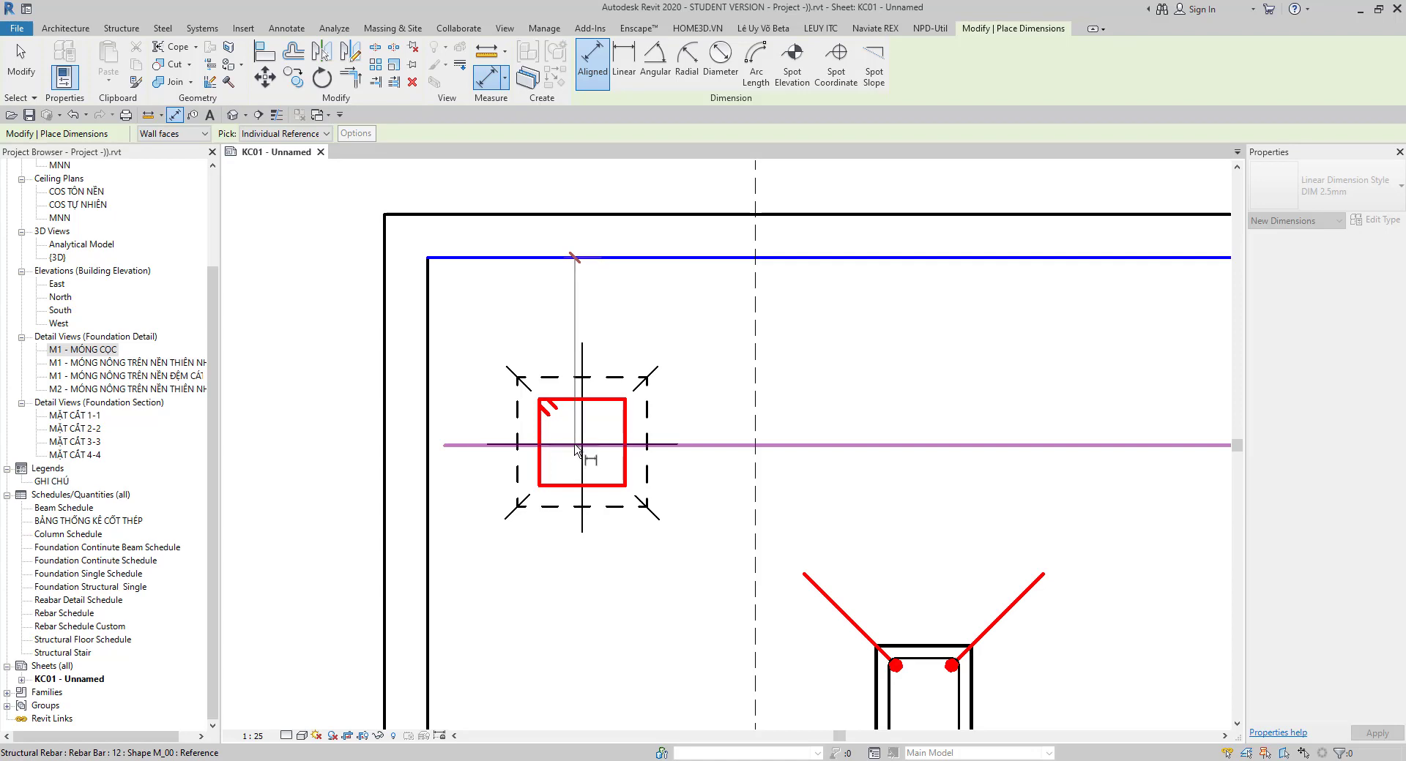
pyautogui.scroll(2, 576, 450)
pyautogui.press('Escape')
pyautogui.press('Escape')
# Select the COC detail group in the pile-cap plan.
pyautogui.scroll(-3, 568, 351)
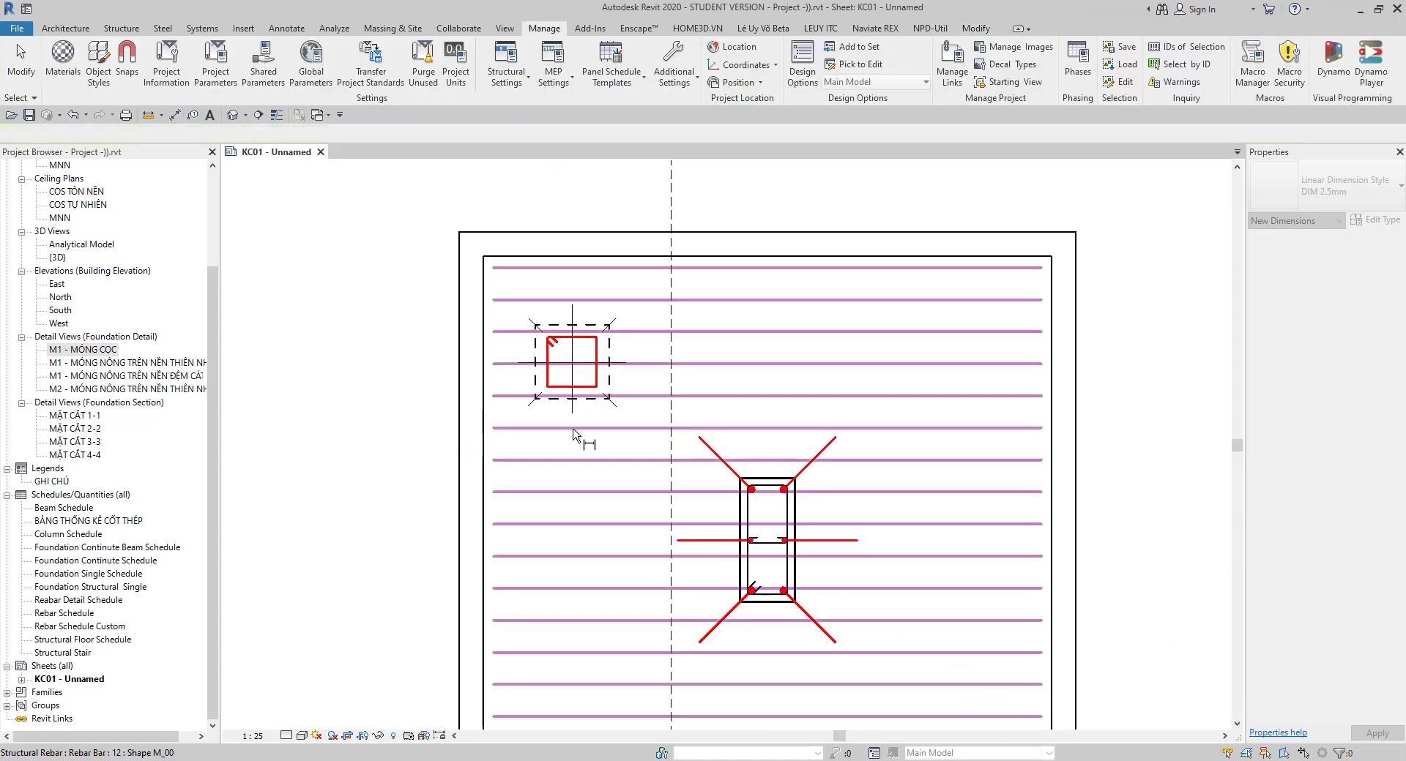
pyautogui.click(564, 322)
pyautogui.scroll(3, 515, 407)
pyautogui.click(515, 406)
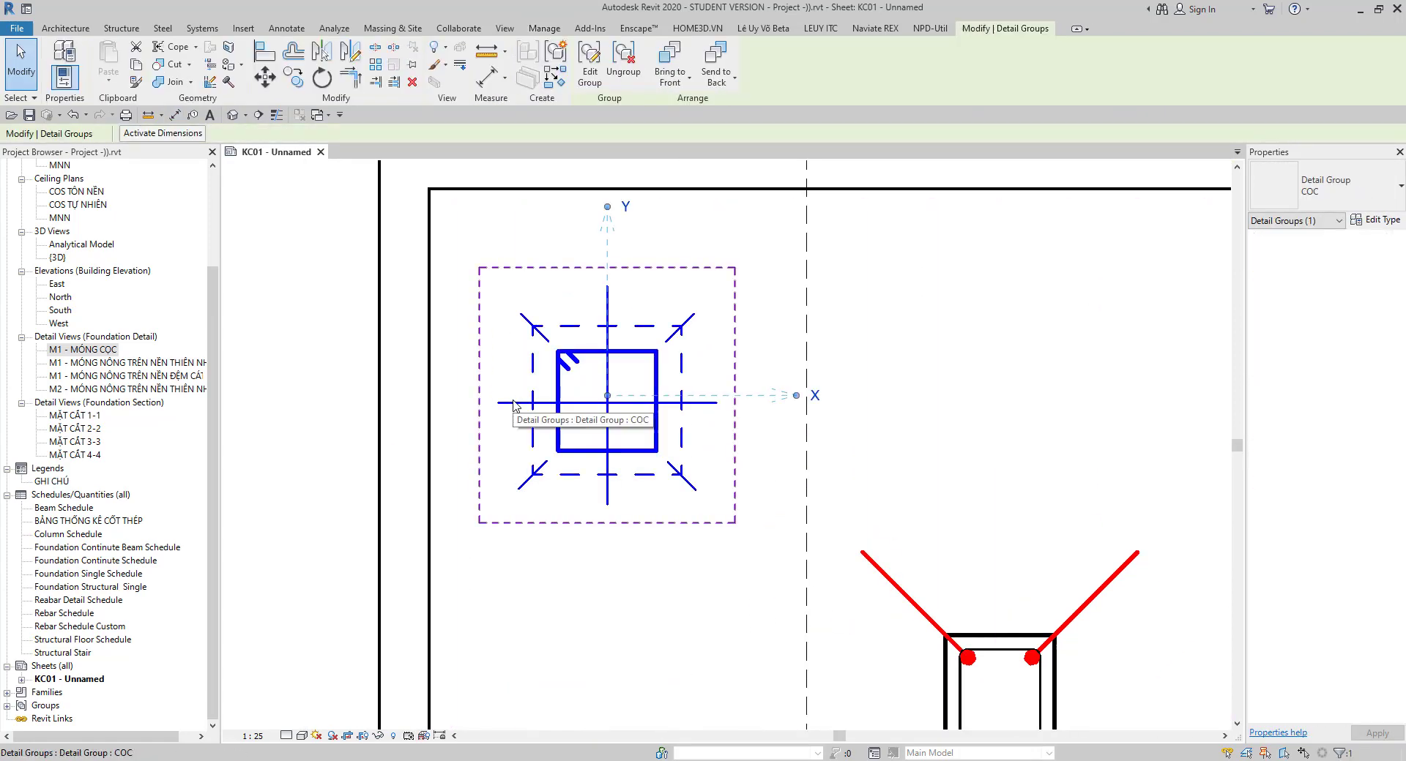
# In COC group editing, move the horizontal centre line from the intersection onto the pile centre.
pyautogui.click(594, 69)
pyautogui.scroll(2, 530, 393)
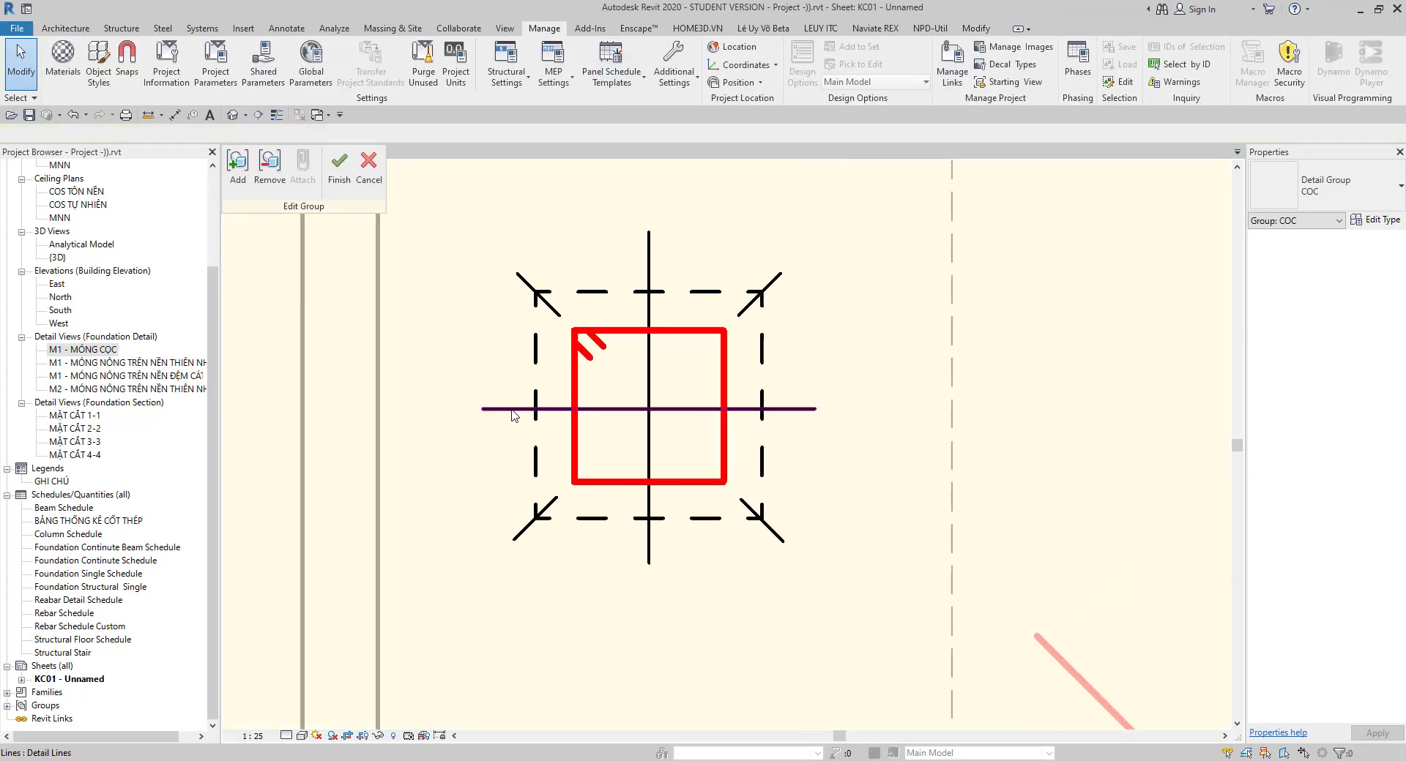
pyautogui.click(512, 410)
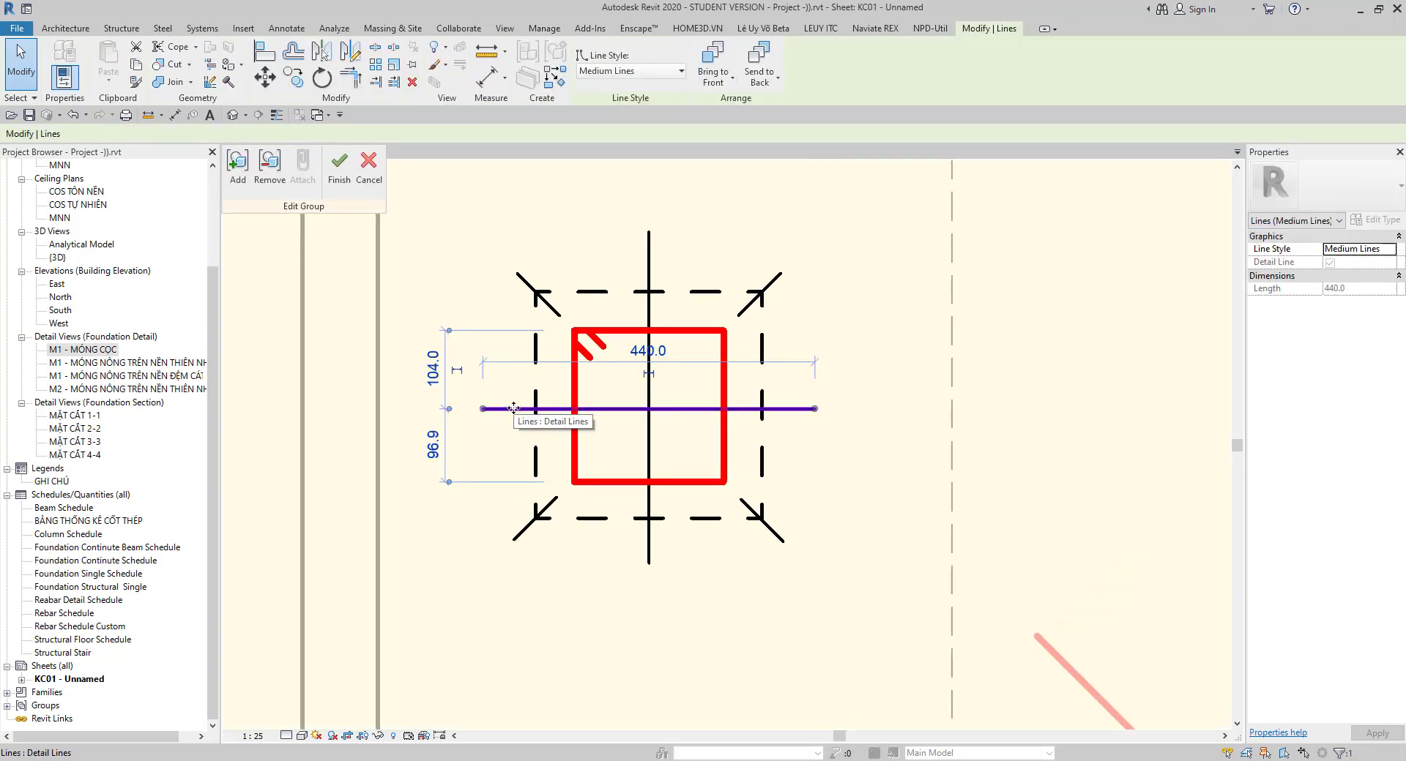
pyautogui.scroll(1, 535, 416)
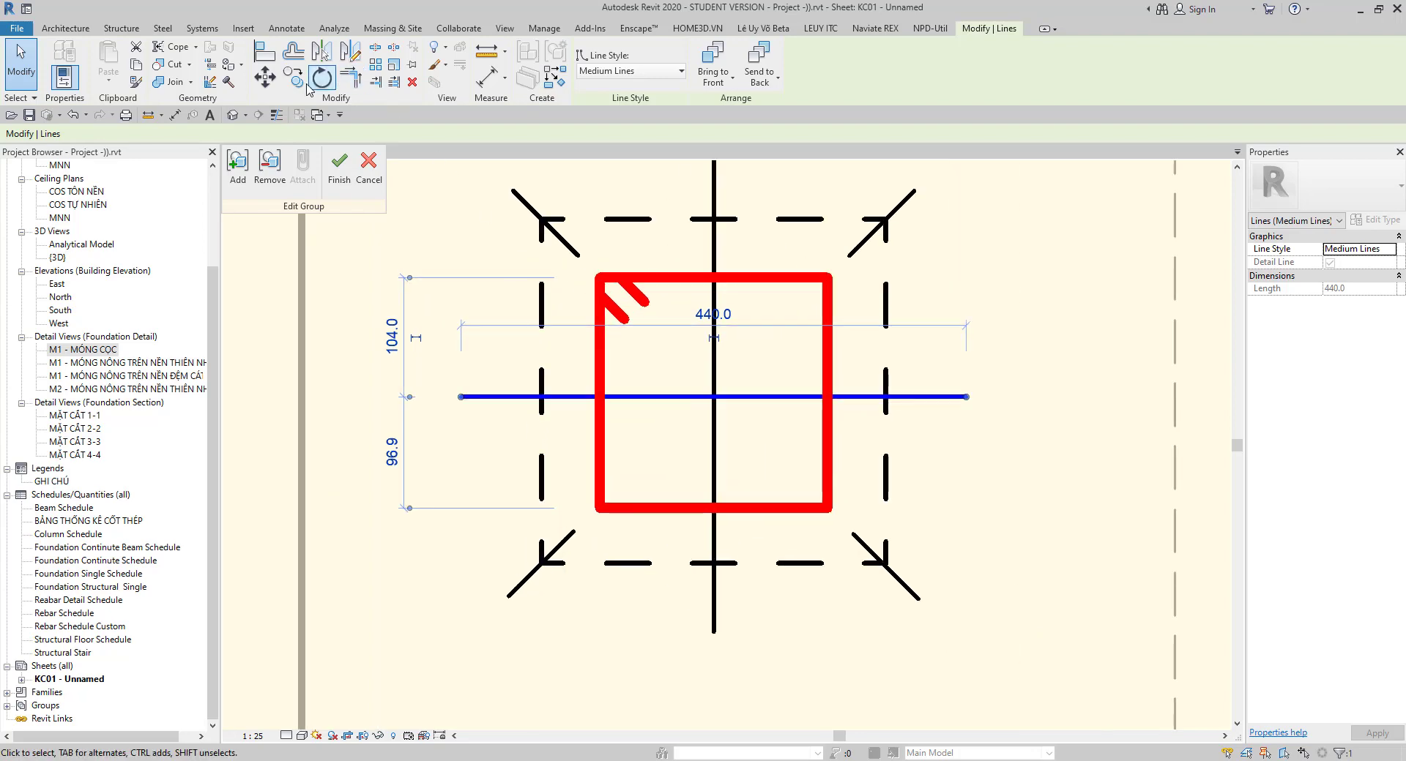
pyautogui.click(265, 77)
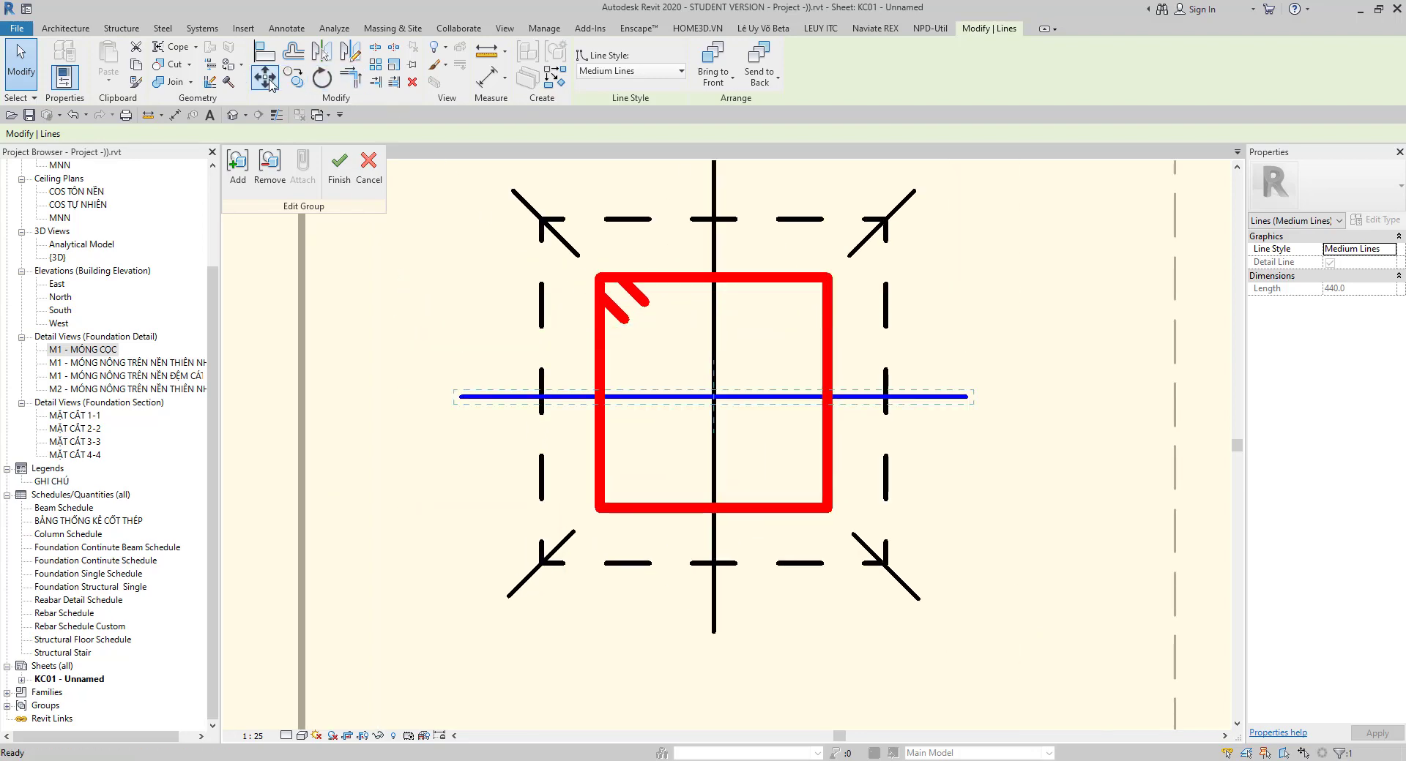
pyautogui.scroll(2, 543, 401)
pyautogui.click(541, 393)
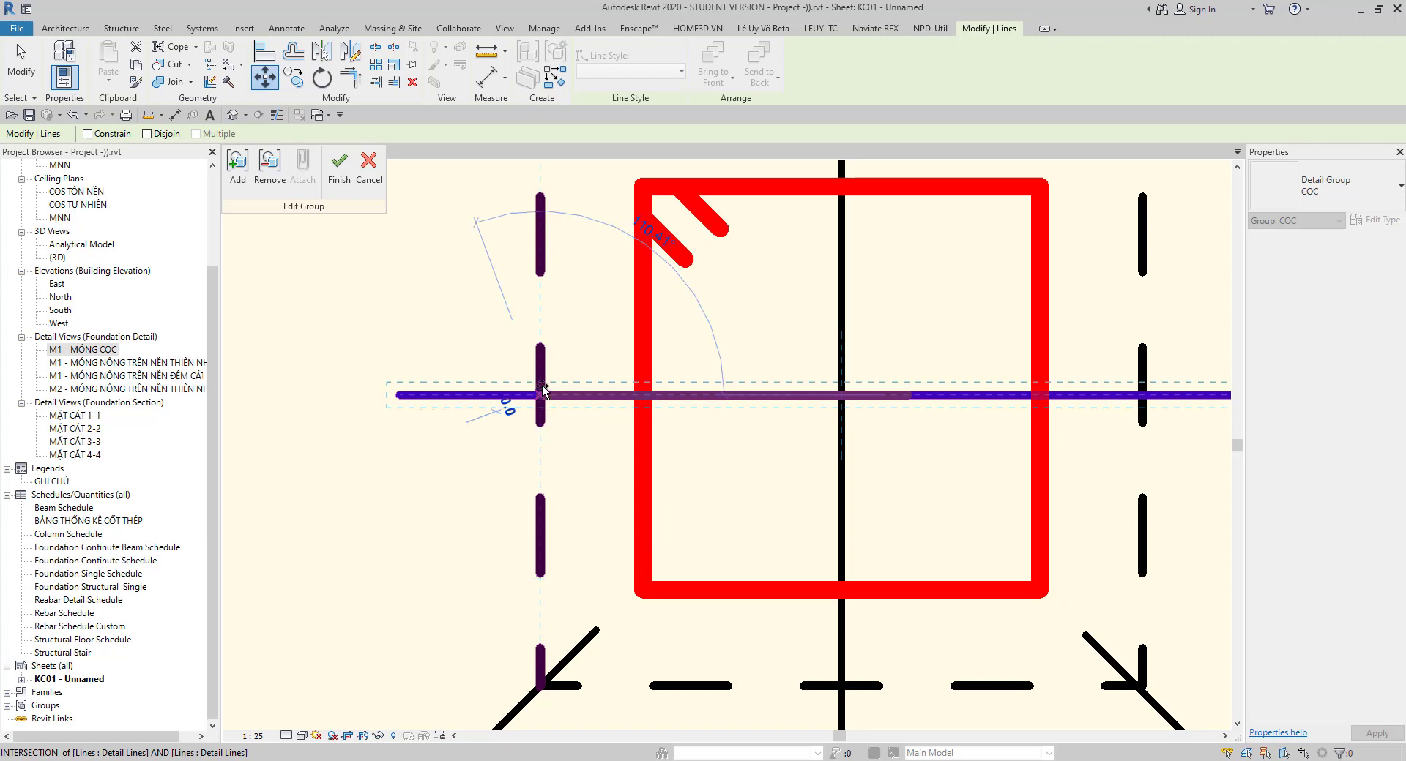
pyautogui.scroll(2, 542, 388)
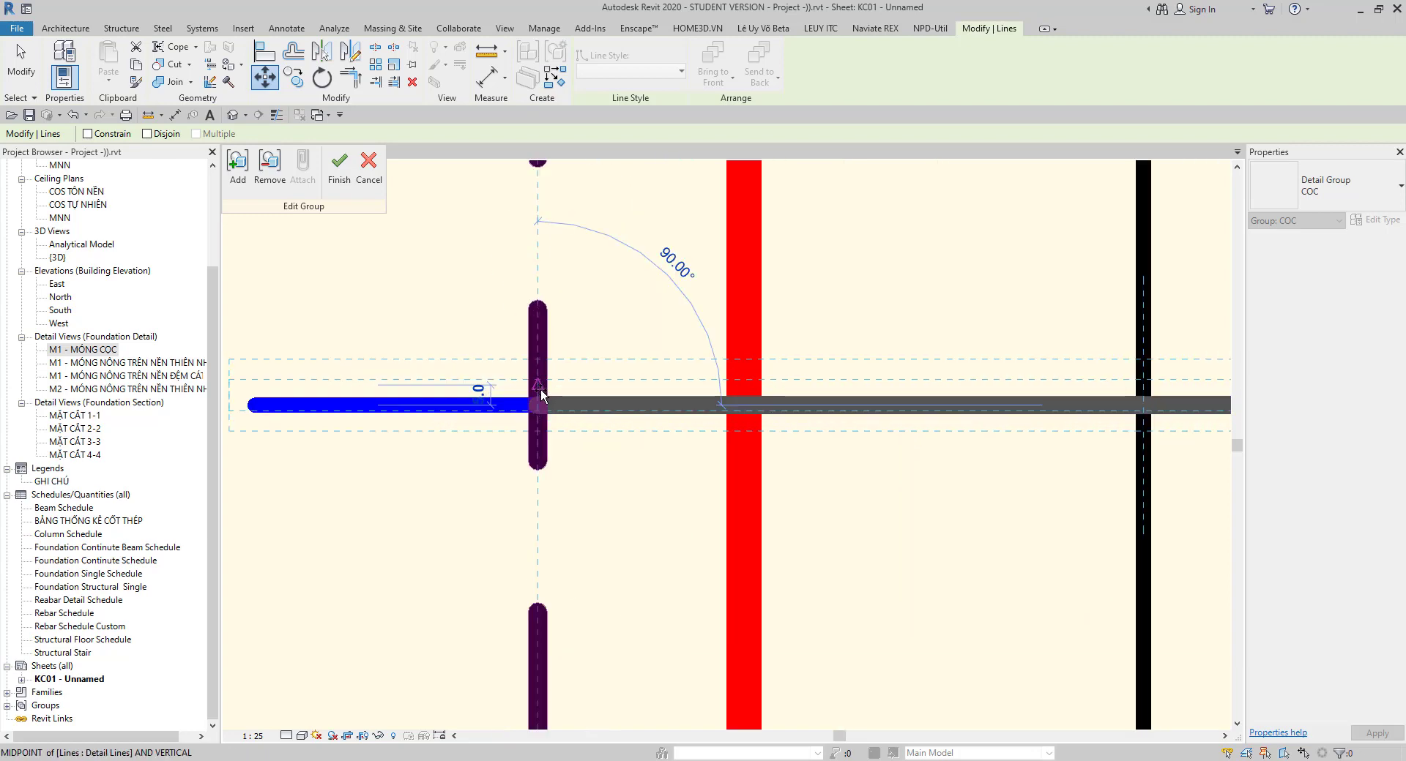
pyautogui.click(539, 387)
# Check the vertical centre line against the pile symbol and finish editing the COC group.
pyautogui.scroll(-3, 555, 417)
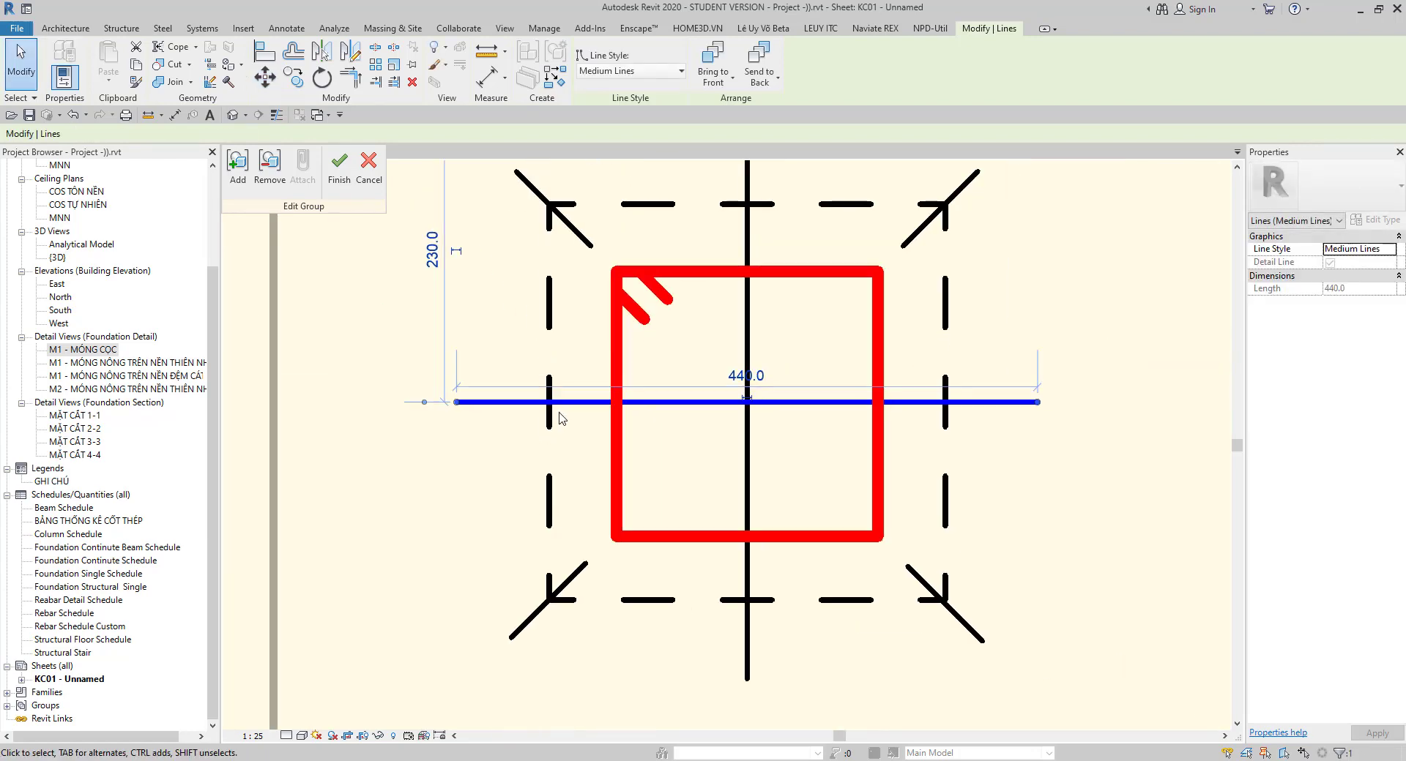
pyautogui.moveTo(645, 445); pyautogui.dragTo(673, 474, button='middle')
pyautogui.click(704, 293)
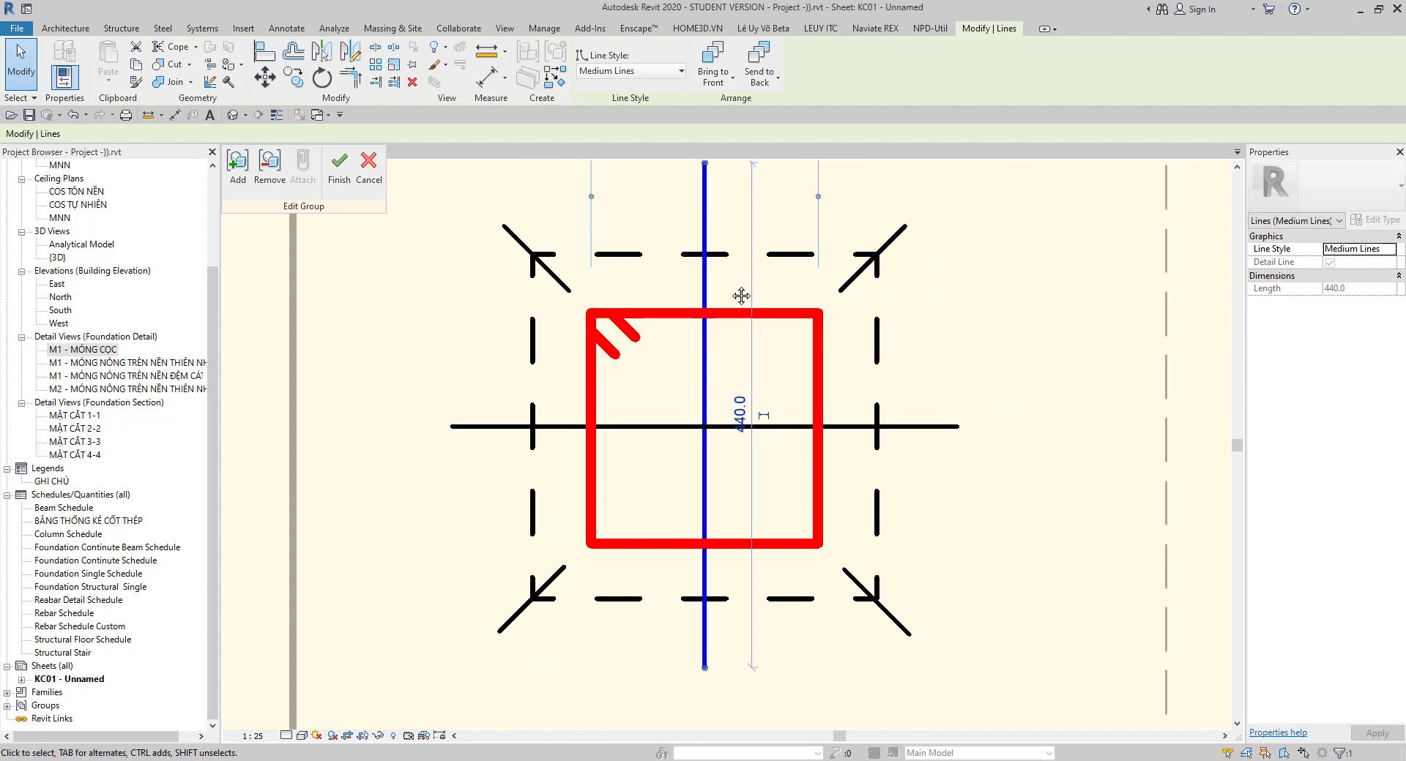
pyautogui.scroll(-1, 688, 322)
pyautogui.scroll(-1, 683, 344)
pyautogui.moveTo(683, 344); pyautogui.dragTo(701, 306, button='middle')
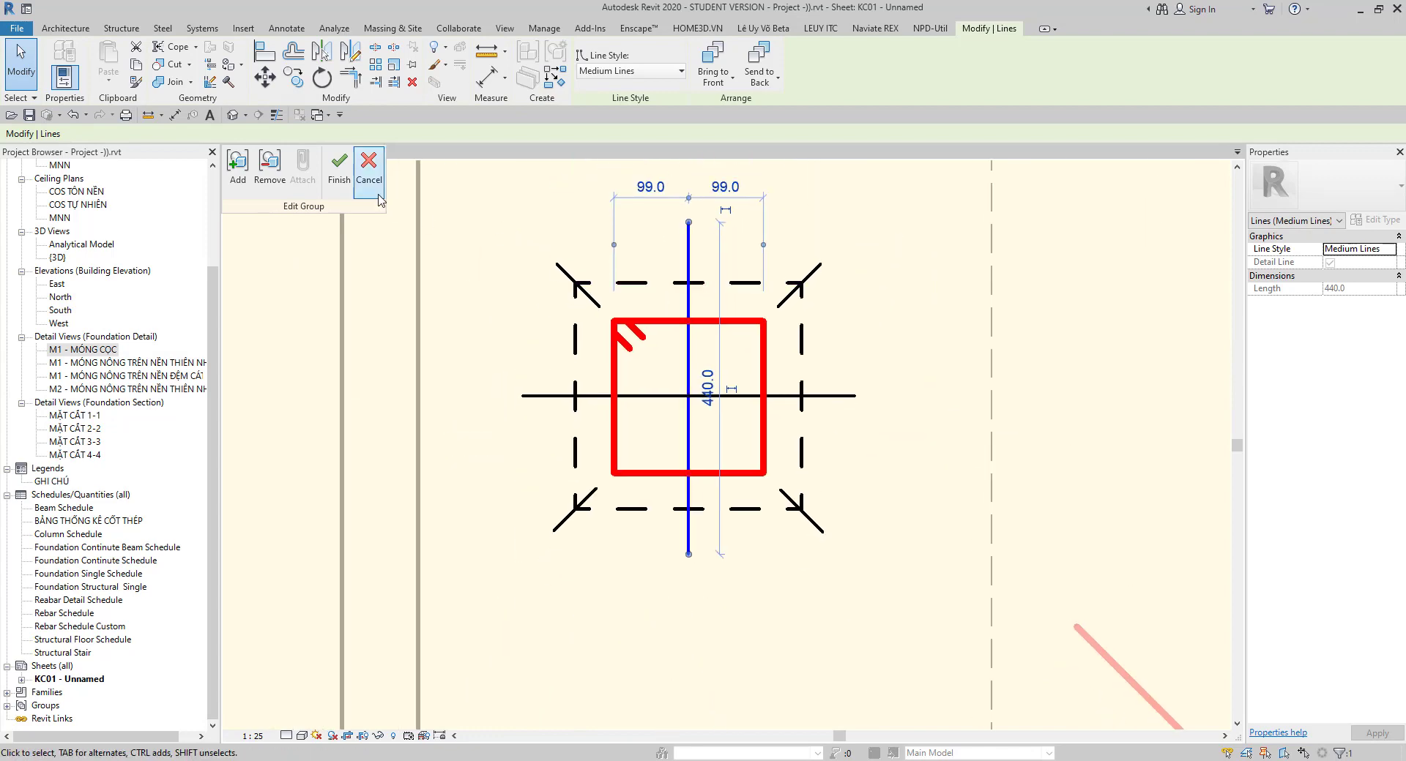
pyautogui.click(341, 176)
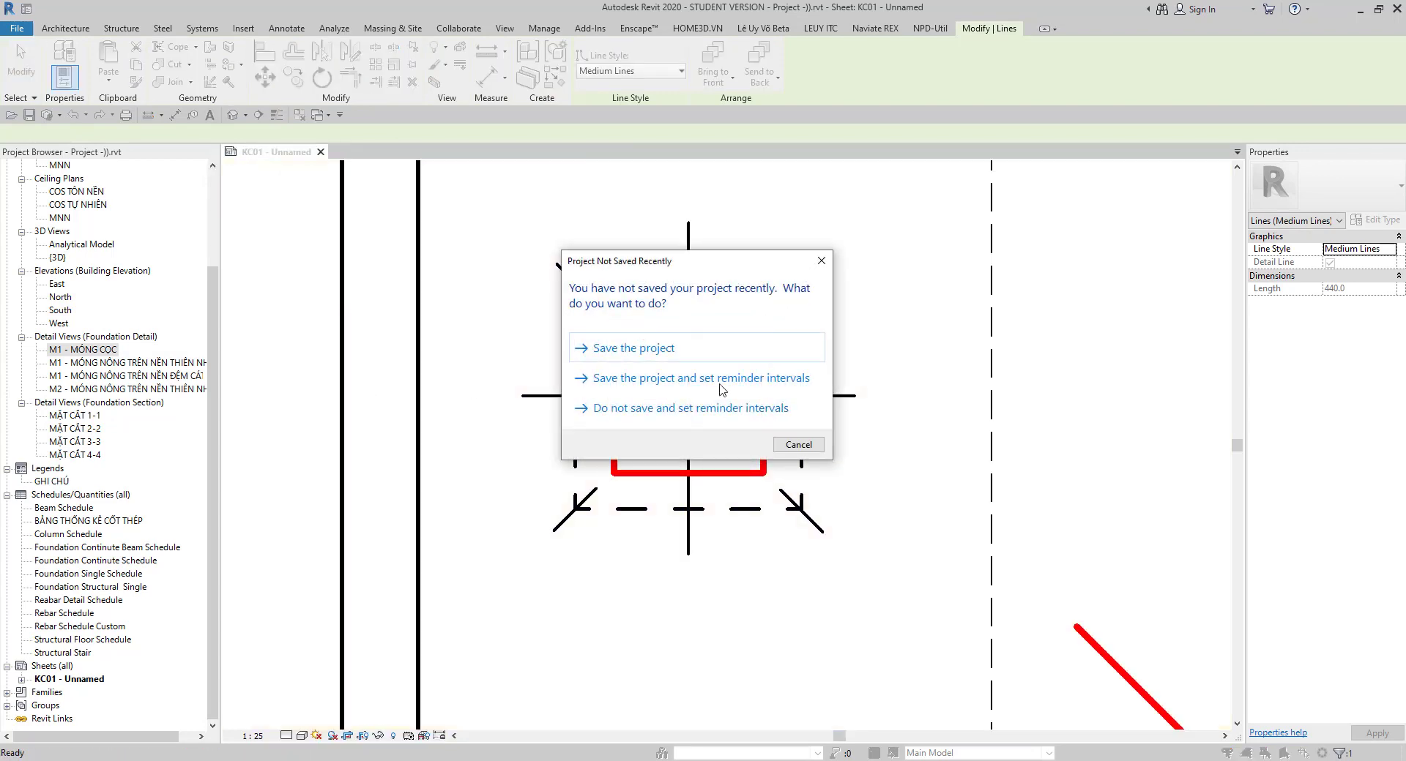
# Dismiss the save reminder and place the 427 vertical dimension from the footing edge to the pile.
pyautogui.click(797, 444)
pyautogui.scroll(-1, 732, 424)
pyautogui.scroll(-1, 696, 410)
pyautogui.click(670, 408)
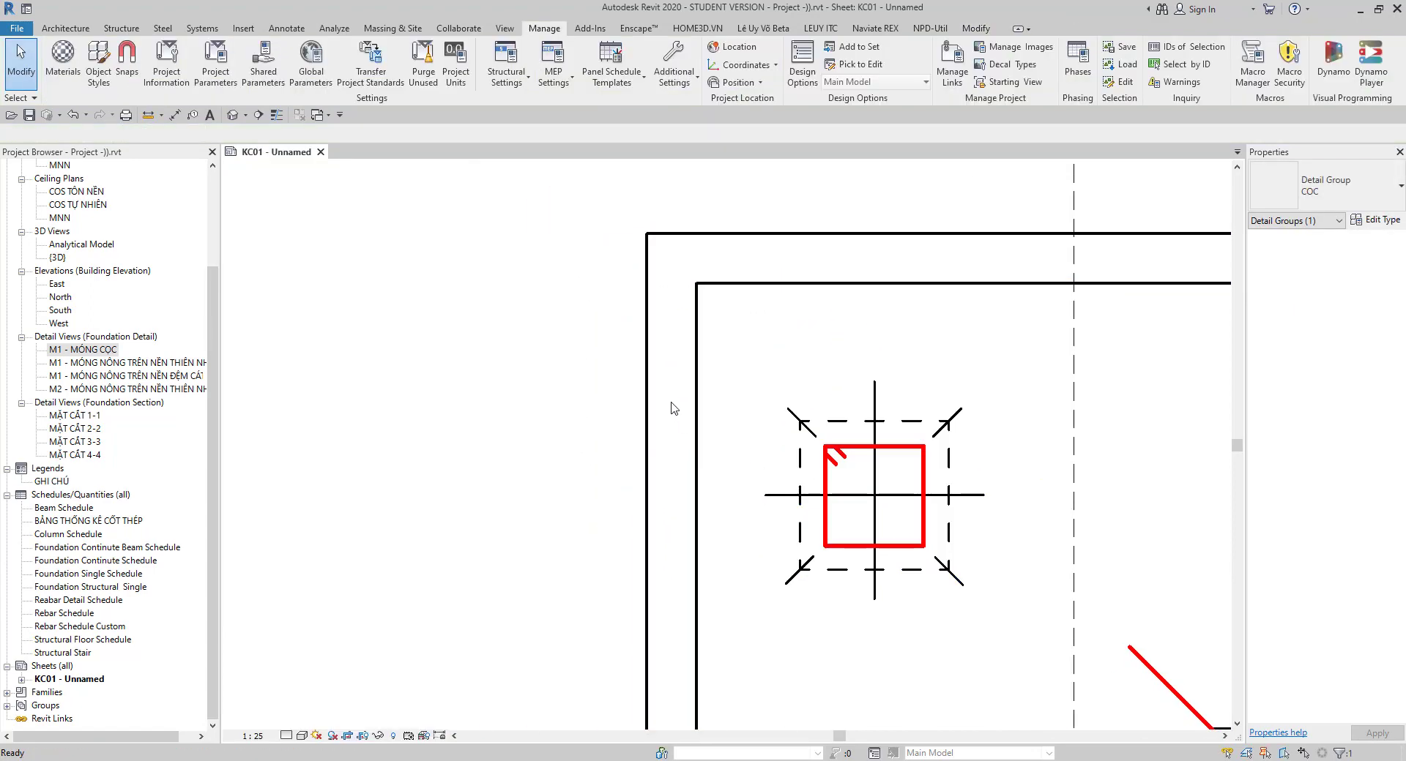
pyautogui.press('d')
pyautogui.press('i')
pyautogui.scroll(2, 867, 497)
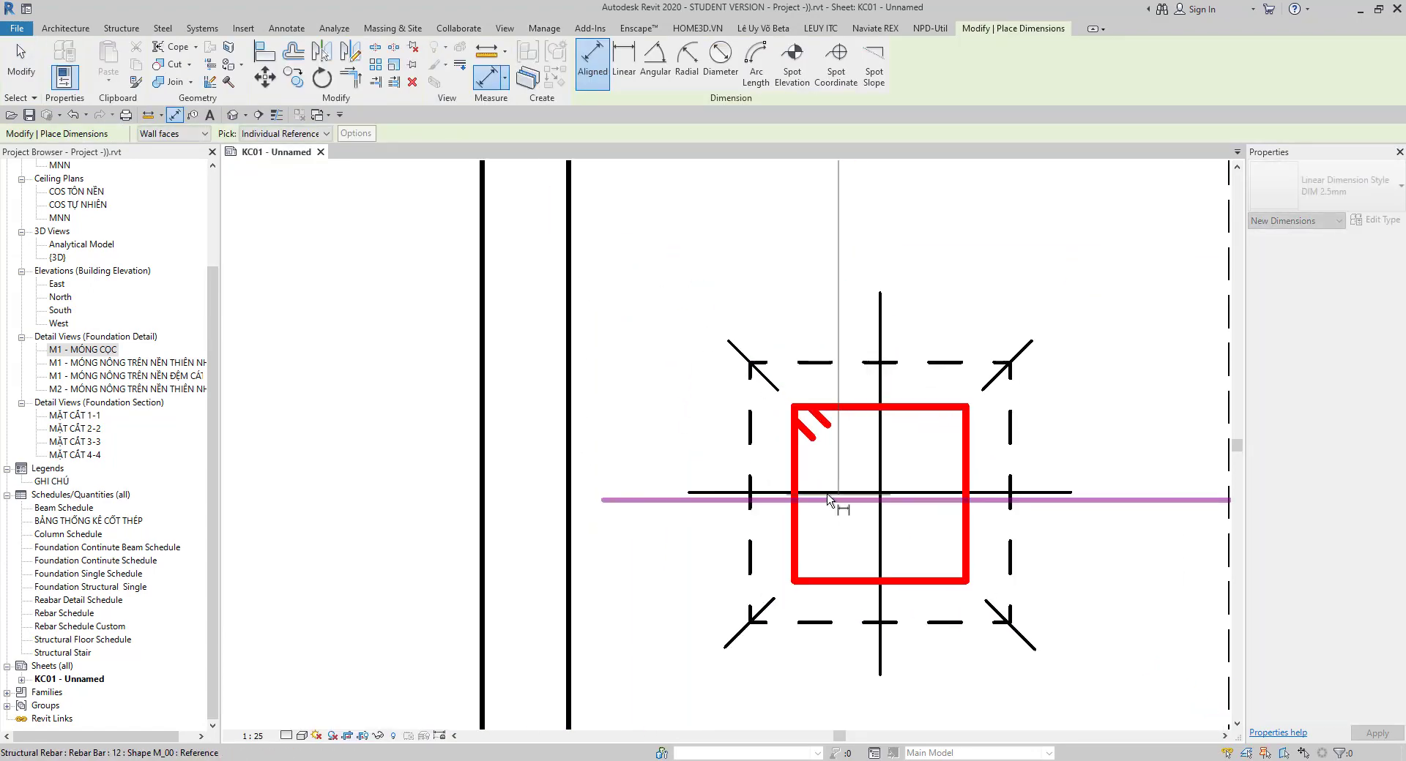
pyautogui.scroll(2, 733, 492)
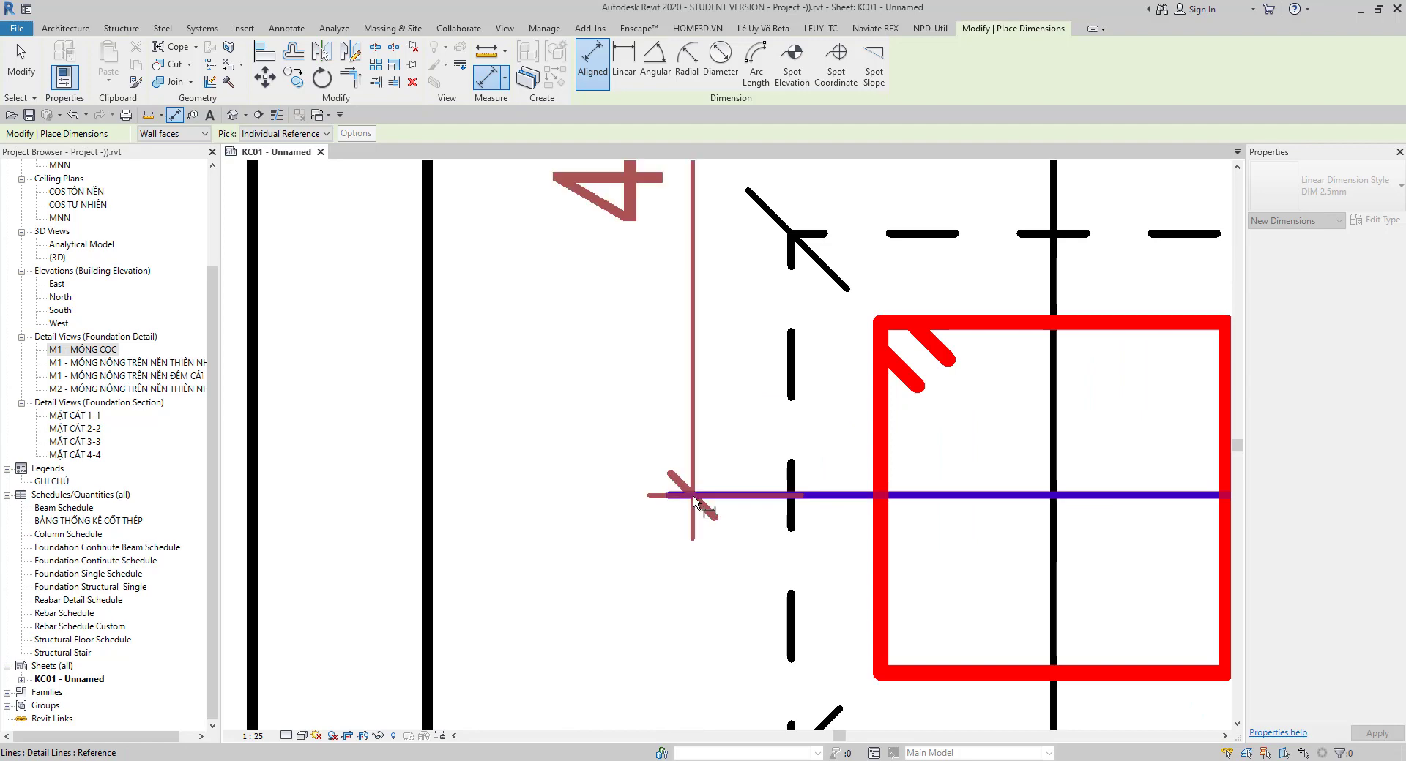
pyautogui.scroll(-5, 693, 500)
pyautogui.click(692, 500)
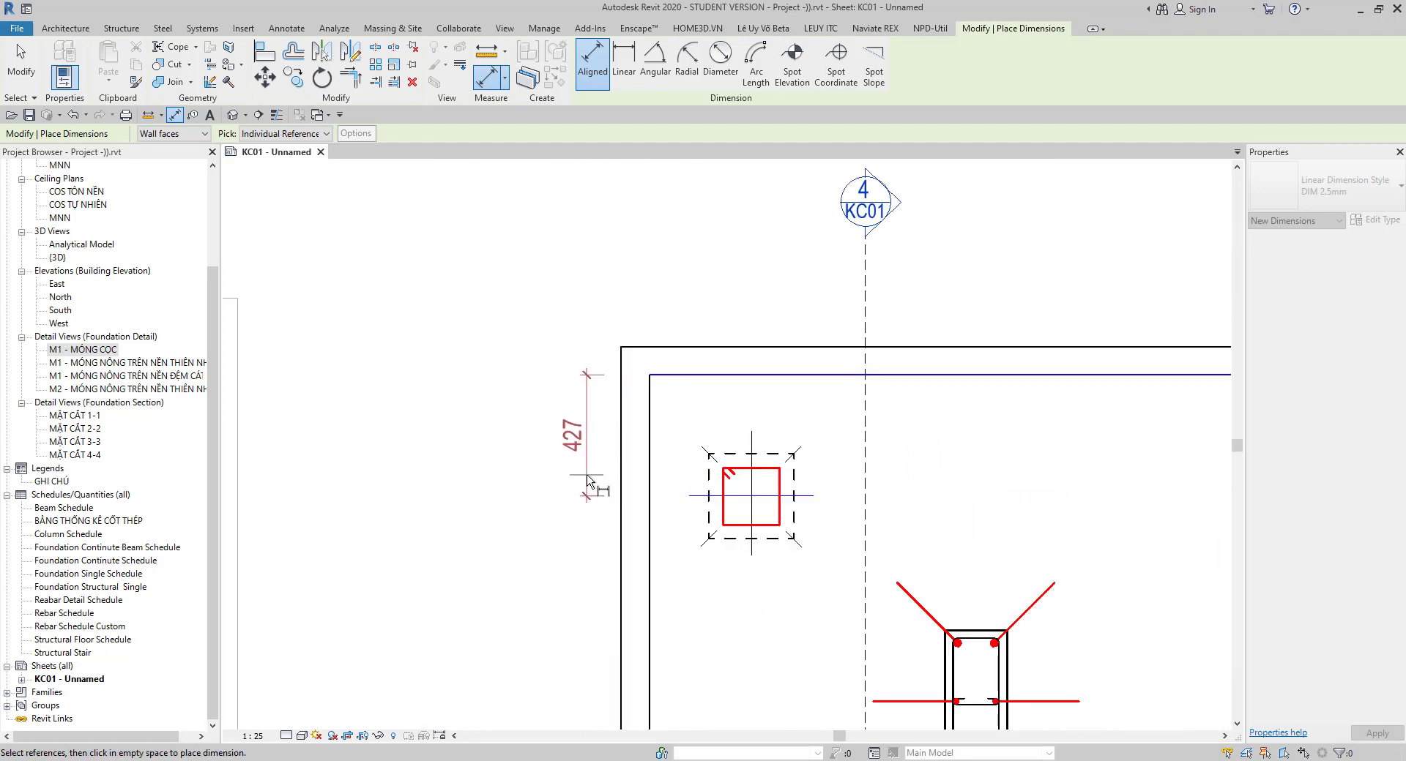
pyautogui.click(585, 480)
# Dimension the footing's inner edge to the pile centre line, giving 359, placed above the footing.
pyautogui.scroll(1, 601, 476)
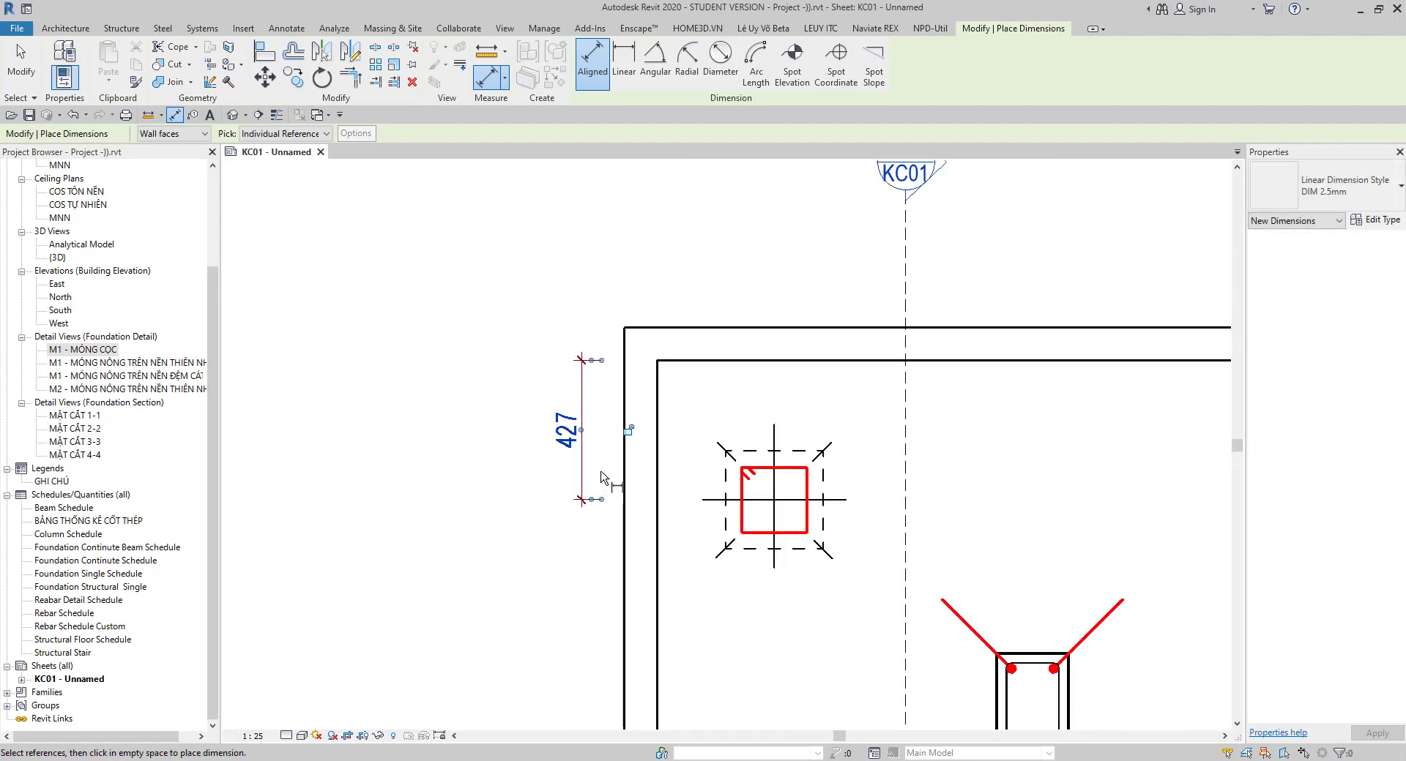
pyautogui.click(658, 401)
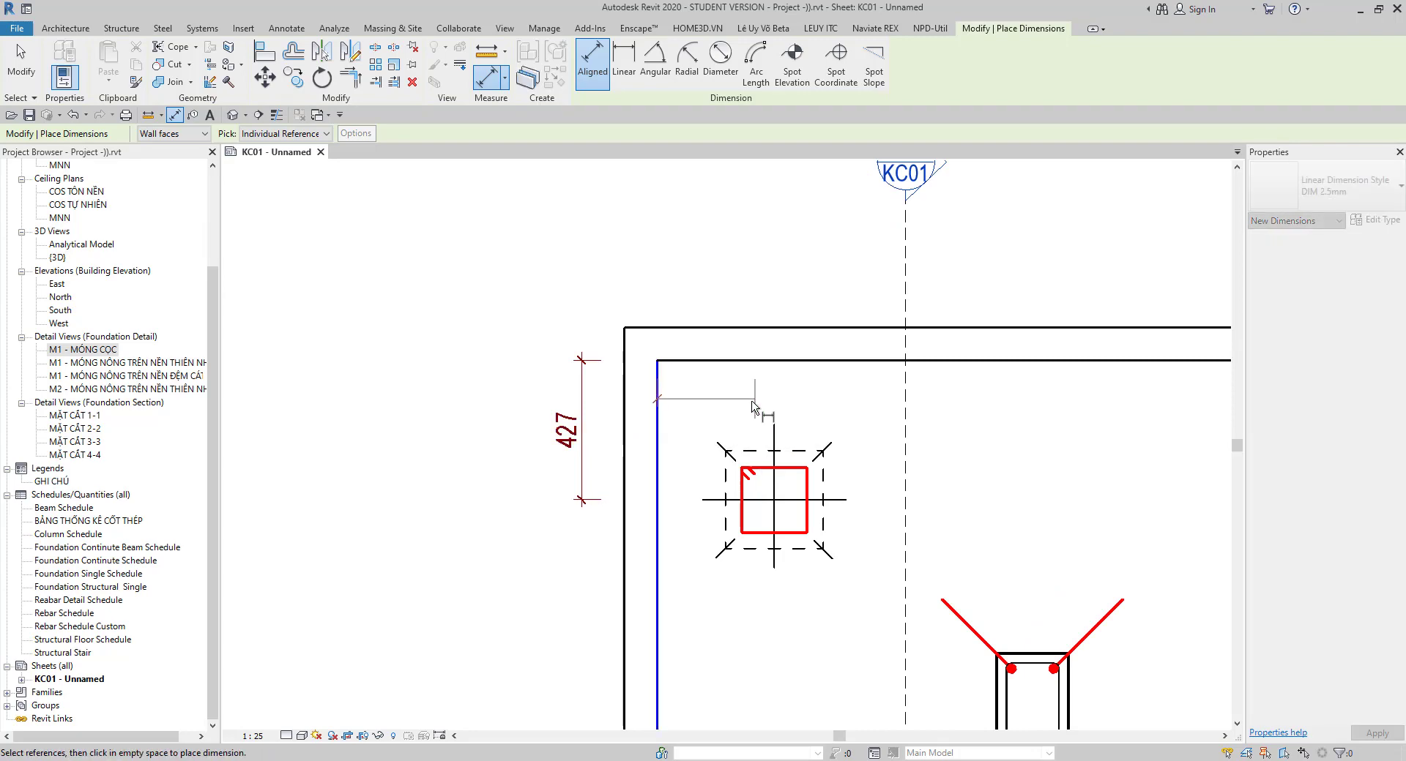
pyautogui.click(775, 439)
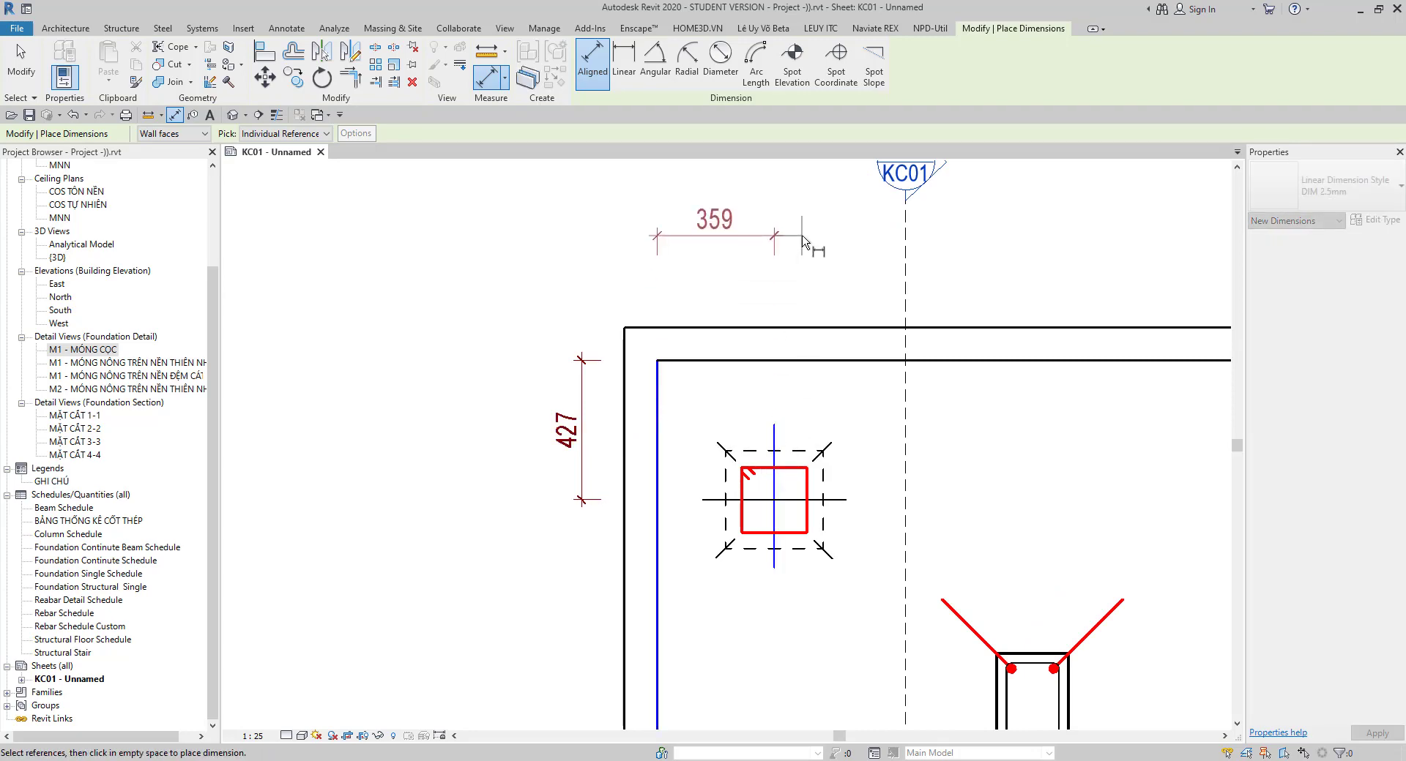
pyautogui.click(804, 242)
pyautogui.press('Escape')
# Select the COC pile group and nudge it vertically until its top offset reads 250.
pyautogui.click(801, 502)
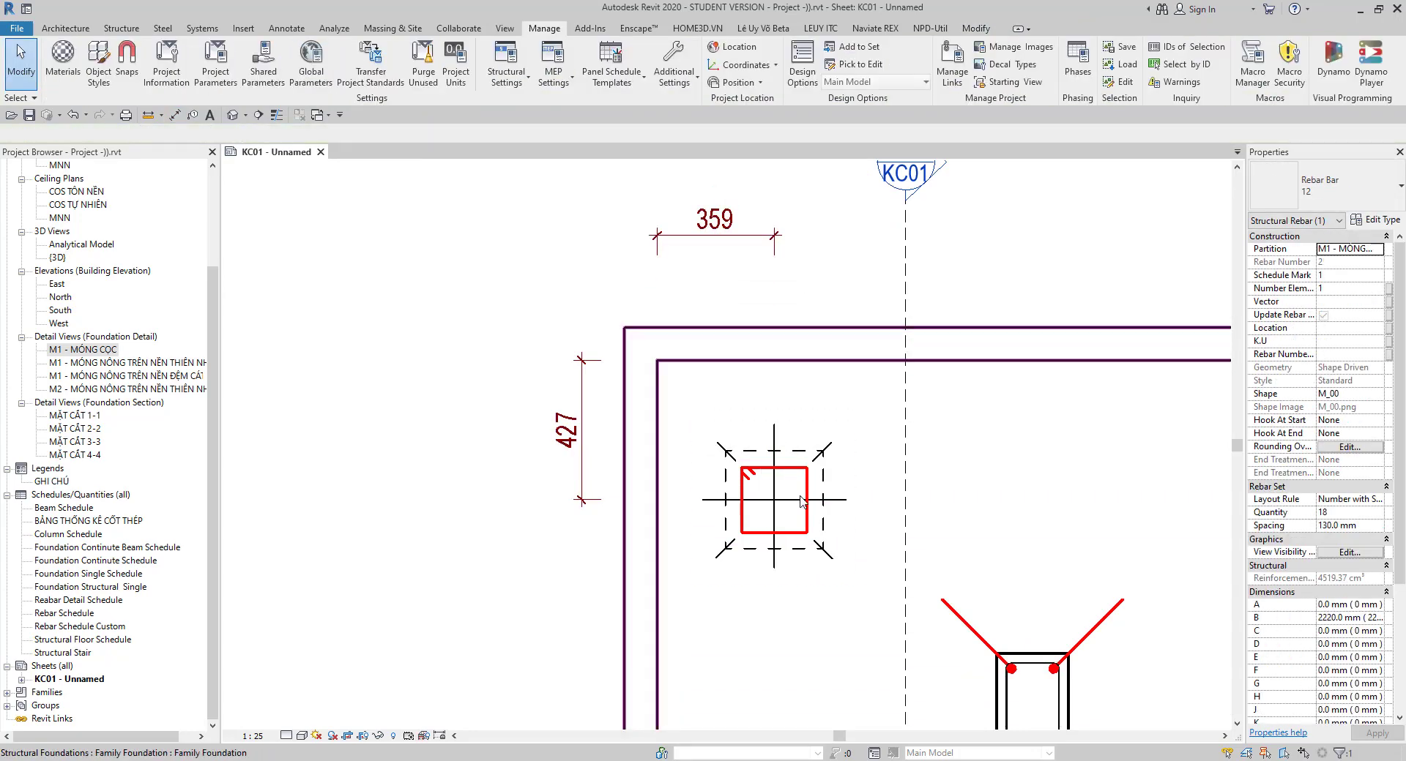
pyautogui.click(802, 501)
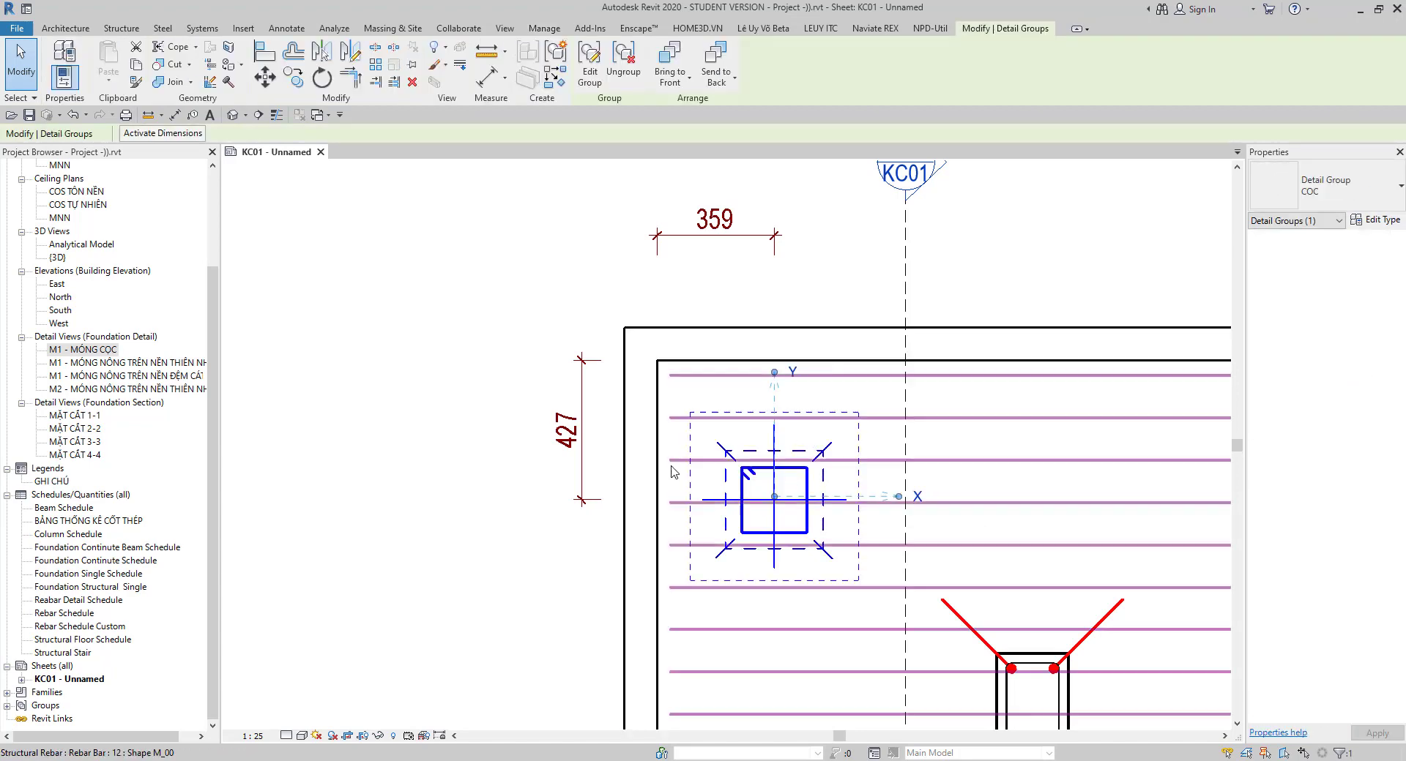
pyautogui.click(575, 439)
pyautogui.press('Escape')
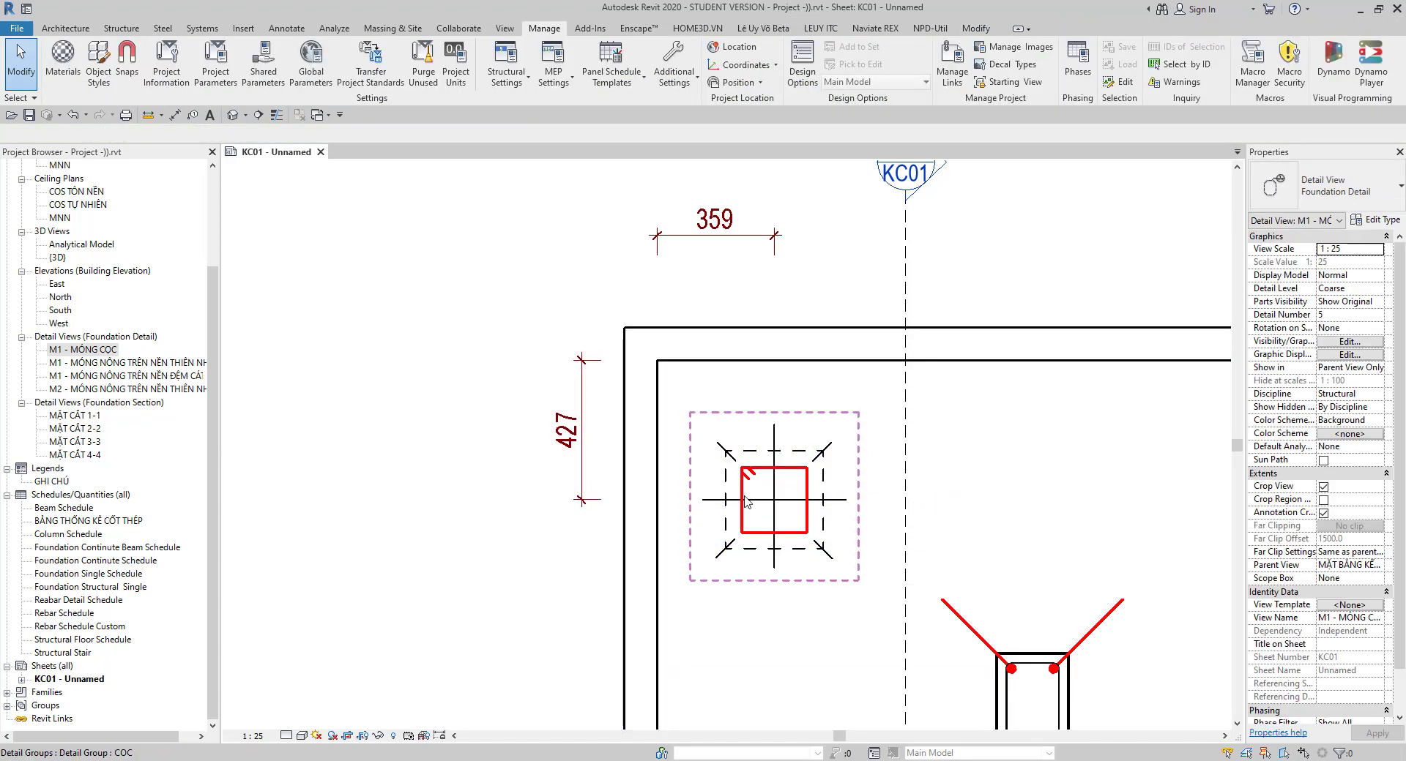
pyautogui.click(746, 502)
pyautogui.press('Escape')
pyautogui.click(787, 477)
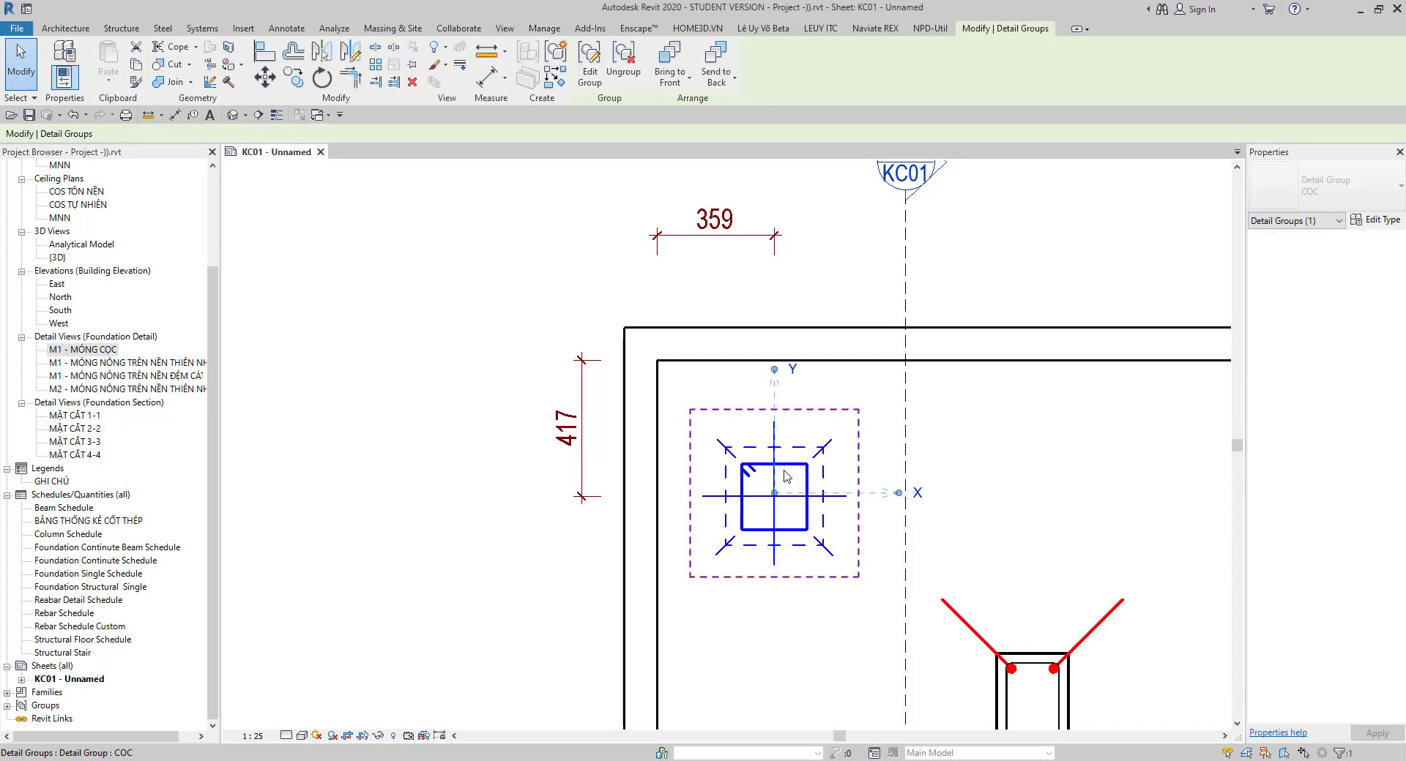
pyautogui.press('Up')
pyautogui.press('Up')
pyautogui.press('Up')
pyautogui.press('Up')
pyautogui.press('Up')
pyautogui.press('Up')
pyautogui.press('Up')
pyautogui.press('Up')
pyautogui.press('Up')
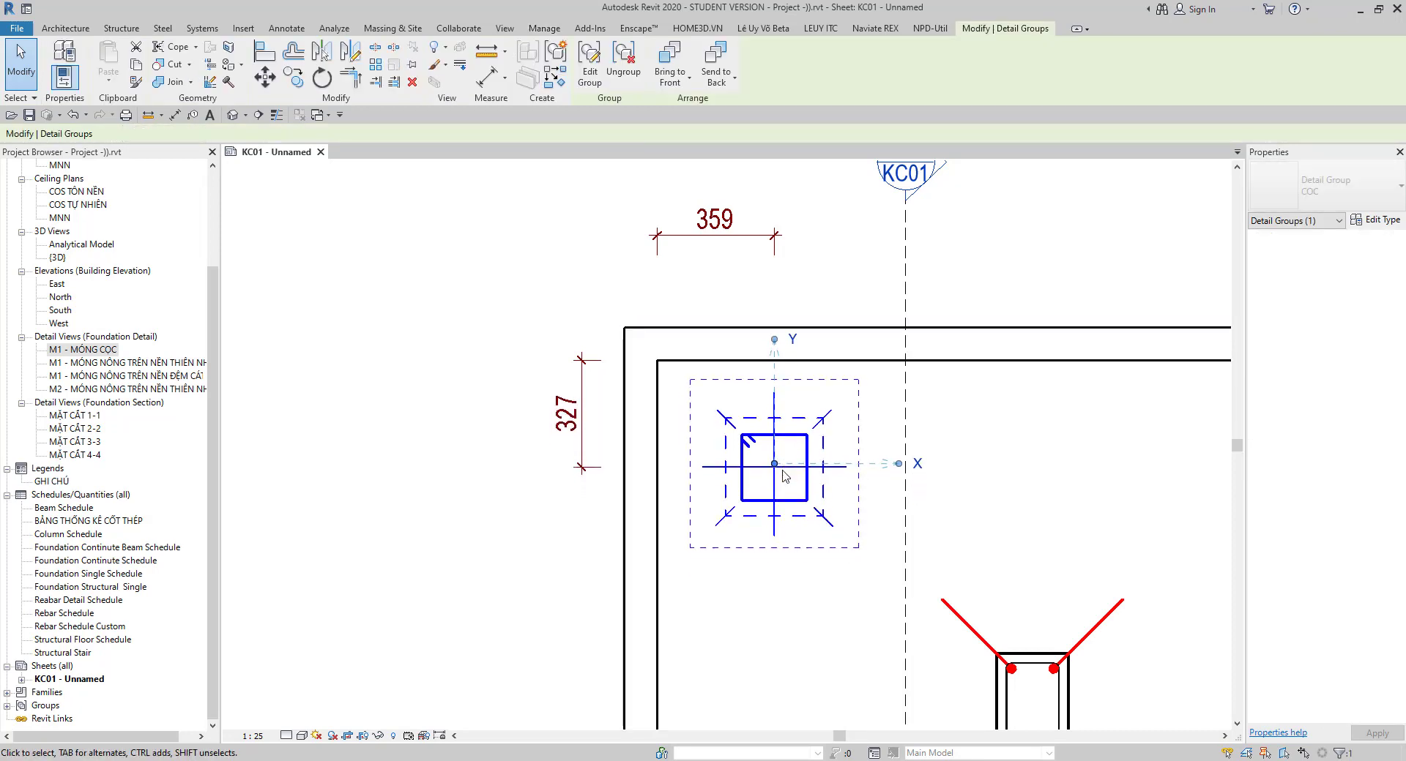
pyautogui.press('Up')
pyautogui.press('Up')
pyautogui.press('Up')
pyautogui.press('Up')
pyautogui.press('Up')
pyautogui.press('Up')
pyautogui.press('Up')
pyautogui.press('Up')
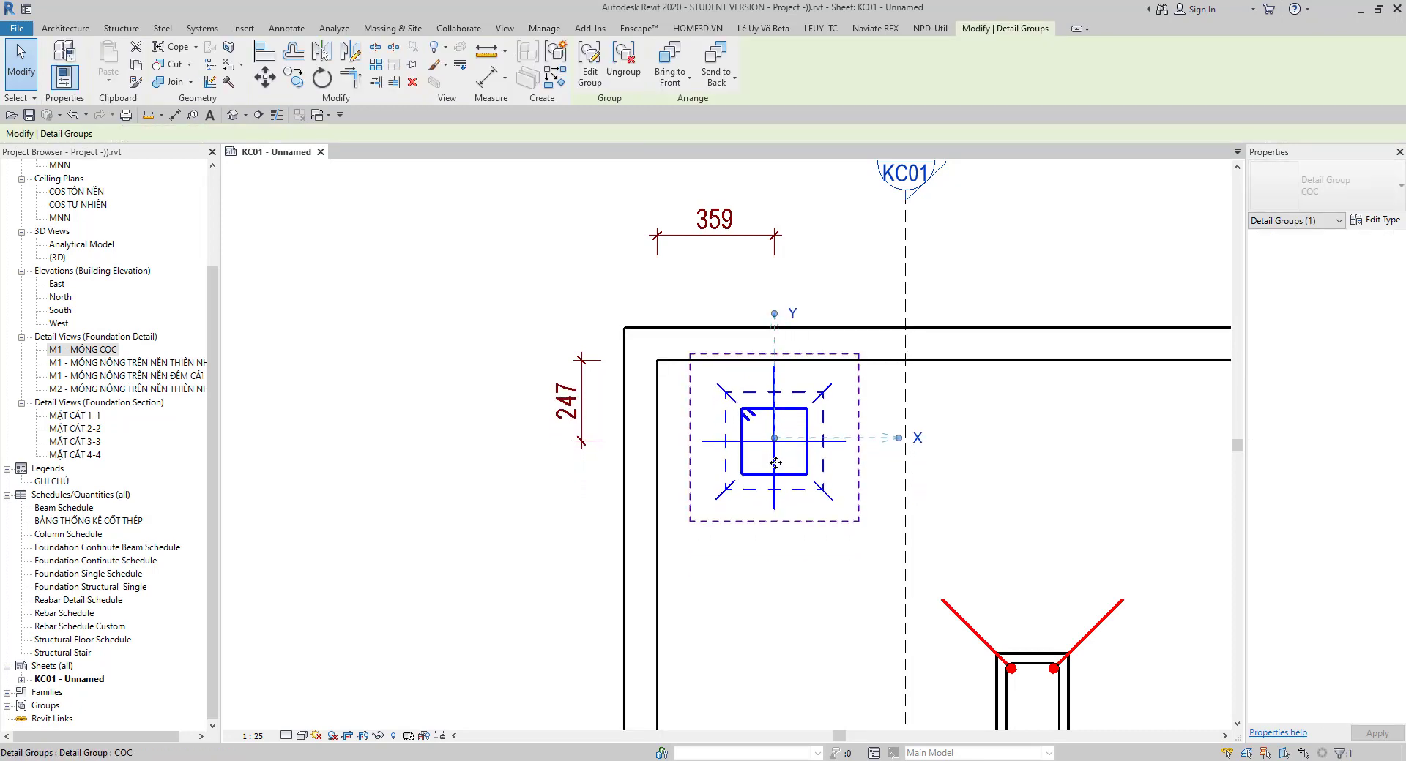
pyautogui.press('Up')
pyautogui.press('Up')
pyautogui.press('Up')
pyautogui.press('Up')
pyautogui.press('Down')
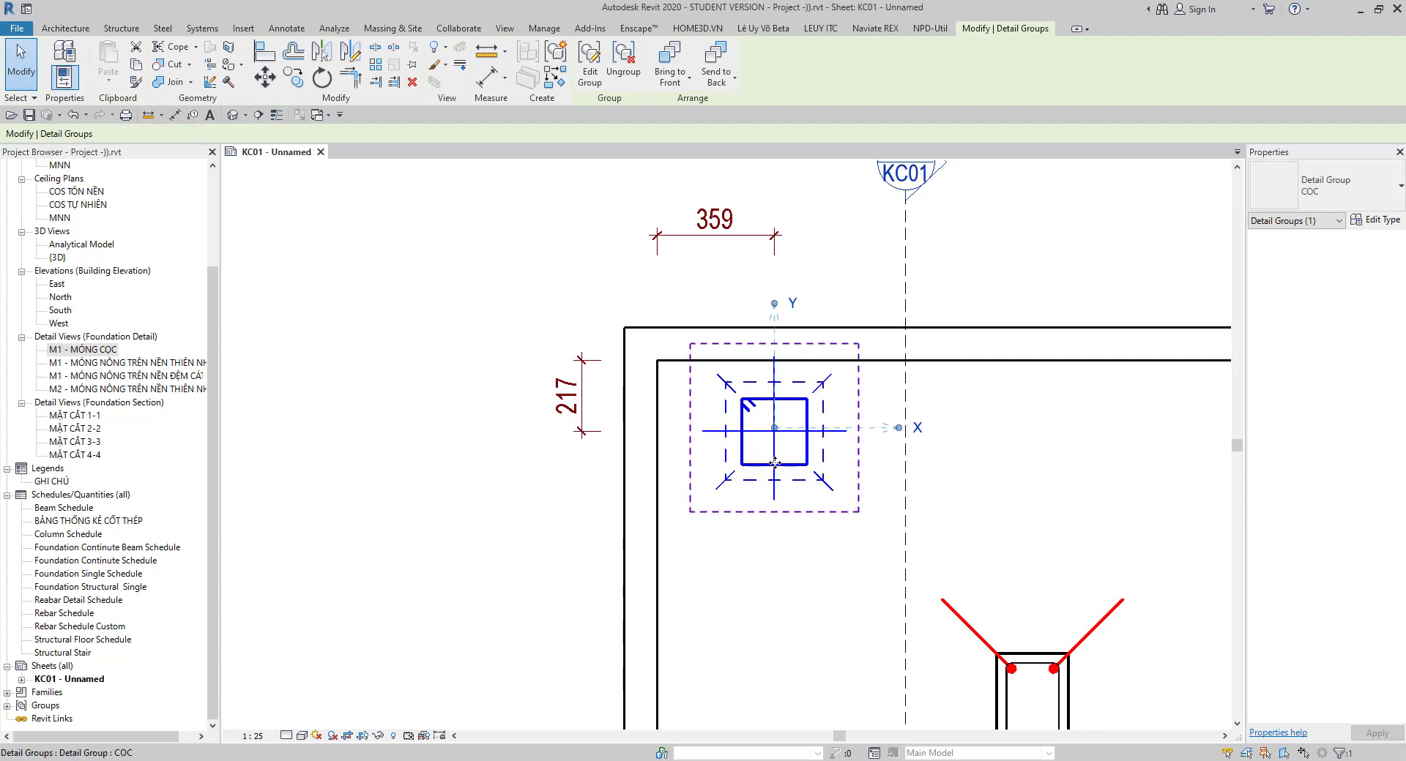
pyautogui.press('Down')
pyautogui.press('Down')
pyautogui.scroll(3, 774, 463)
pyautogui.press('Down')
pyautogui.press('Down')
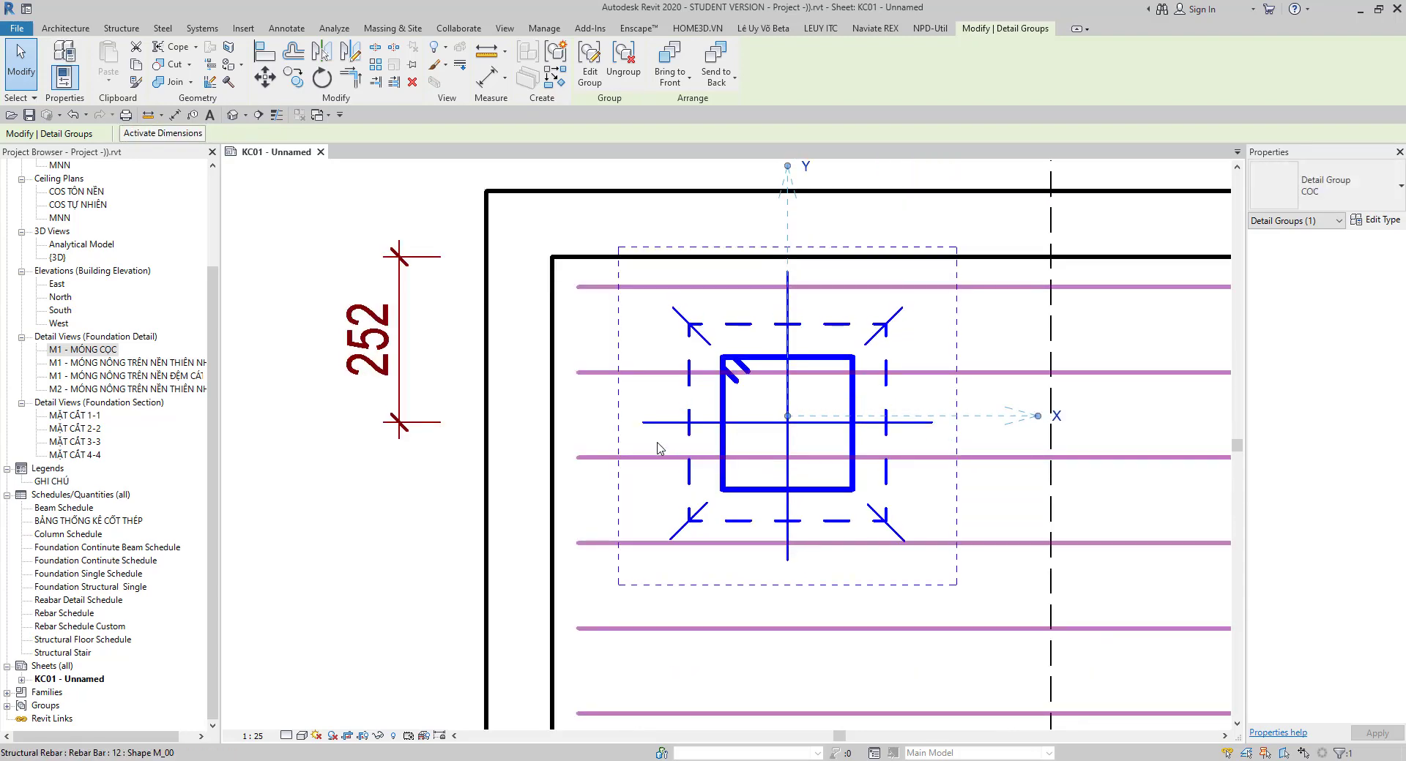
pyautogui.scroll(2, 659, 448)
pyautogui.press('Up')
pyautogui.scroll(-3, 888, 509)
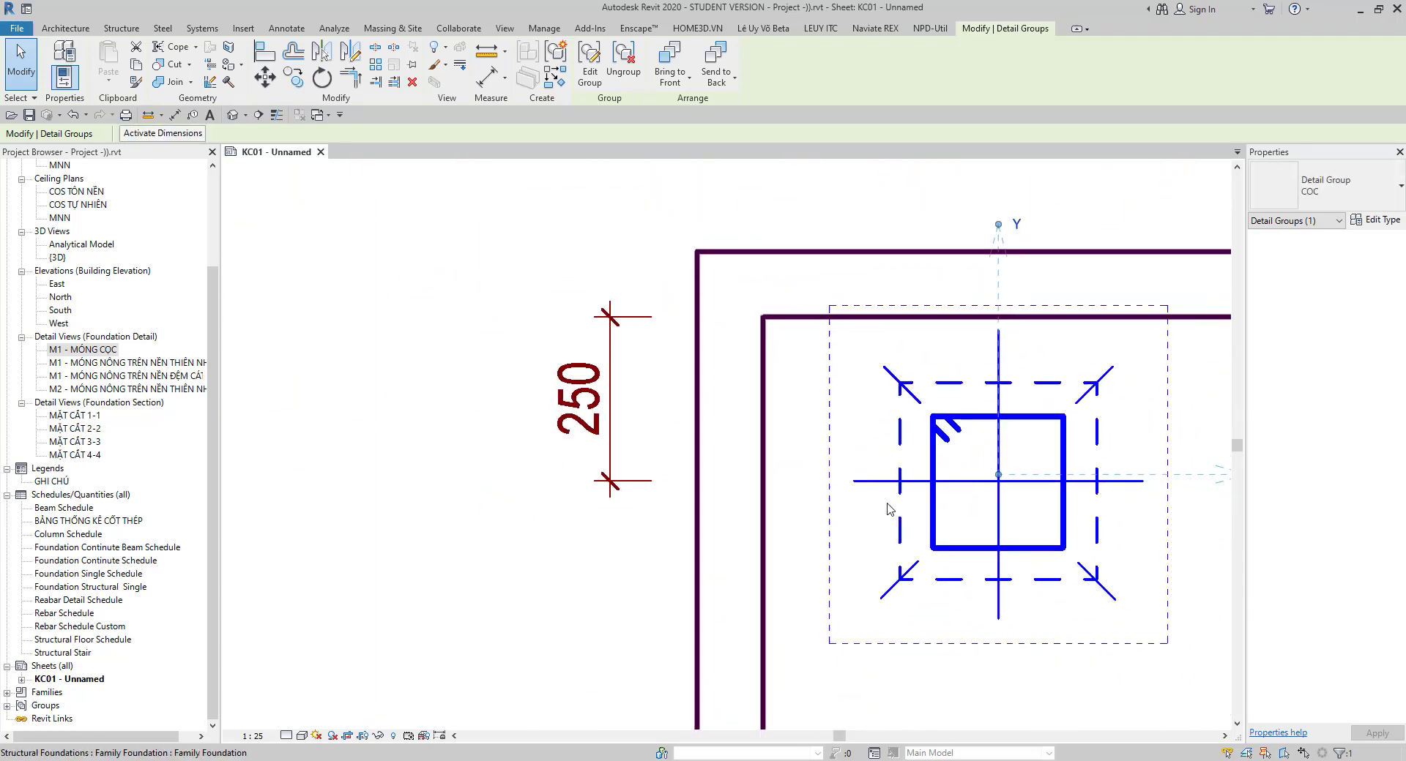
pyautogui.scroll(-3, 888, 509)
pyautogui.scroll(-2, 888, 509)
pyautogui.scroll(2, 879, 515)
# Nudge the COC pile group horizontally until its left-edge offset also reads 250.
pyautogui.press('Left')
pyautogui.scroll(3, 871, 521)
pyautogui.press('Left')
pyautogui.press('Left')
pyautogui.press('Left')
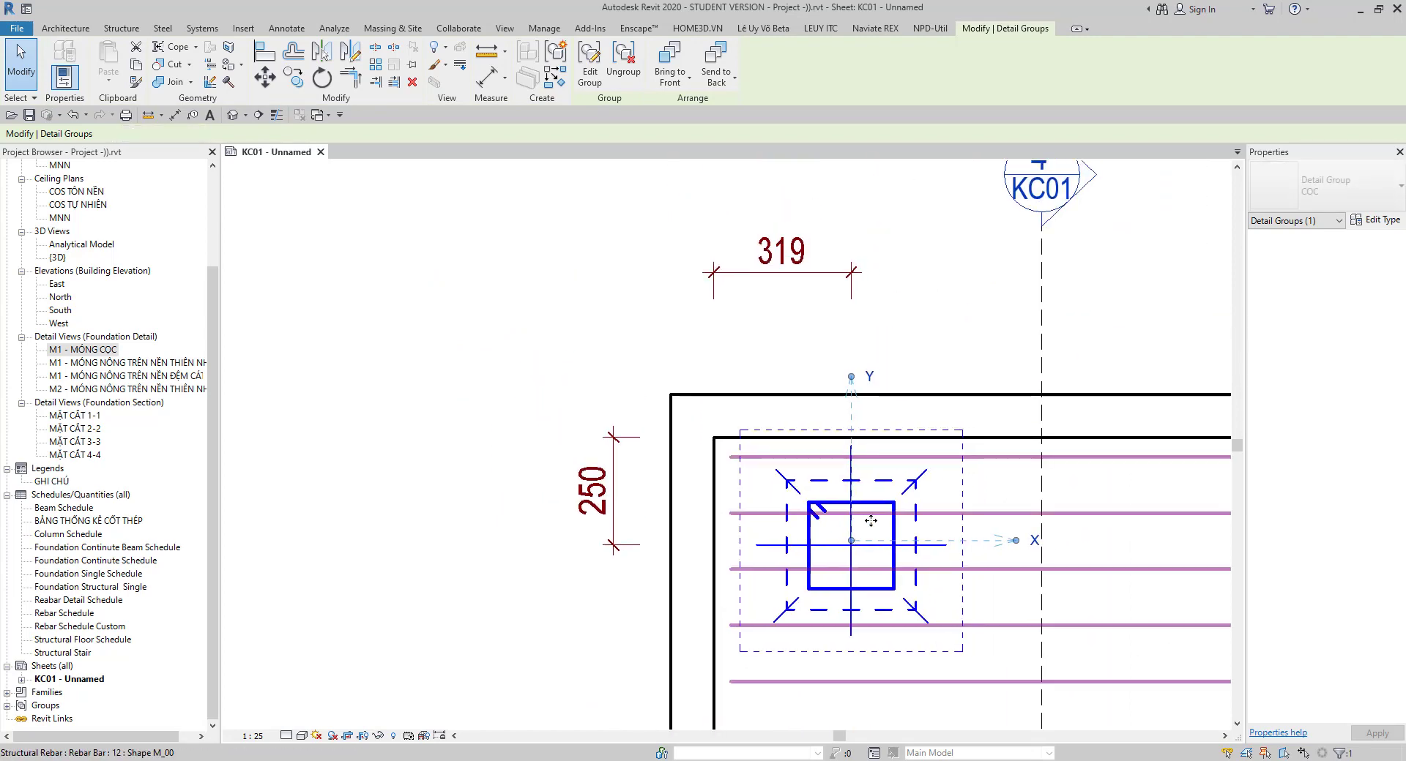
pyautogui.press('Left')
pyautogui.press('Left')
pyautogui.press('Left')
pyautogui.press('Left')
pyautogui.press('Left')
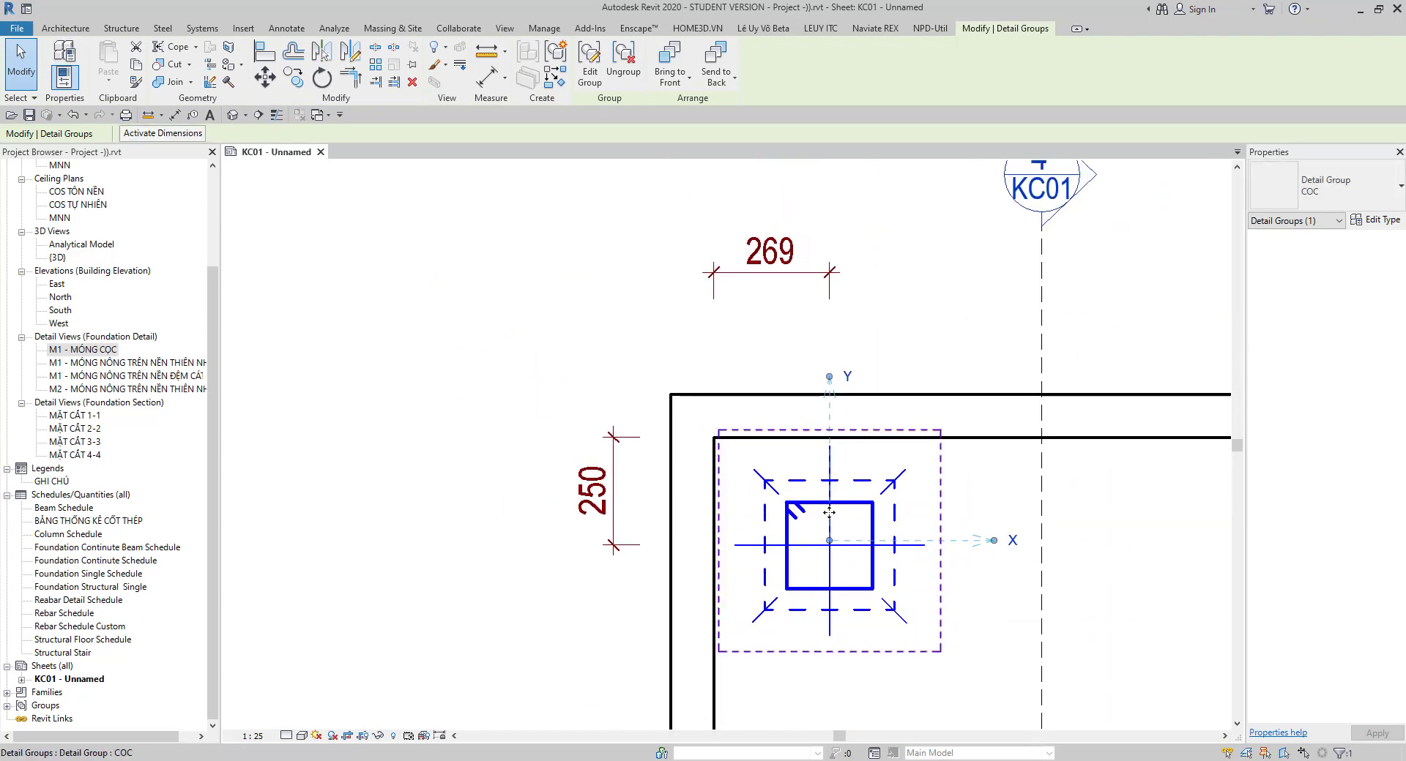
pyautogui.press('Left')
pyautogui.scroll(2, 831, 512)
pyautogui.press('Left')
pyautogui.scroll(-2, 835, 509)
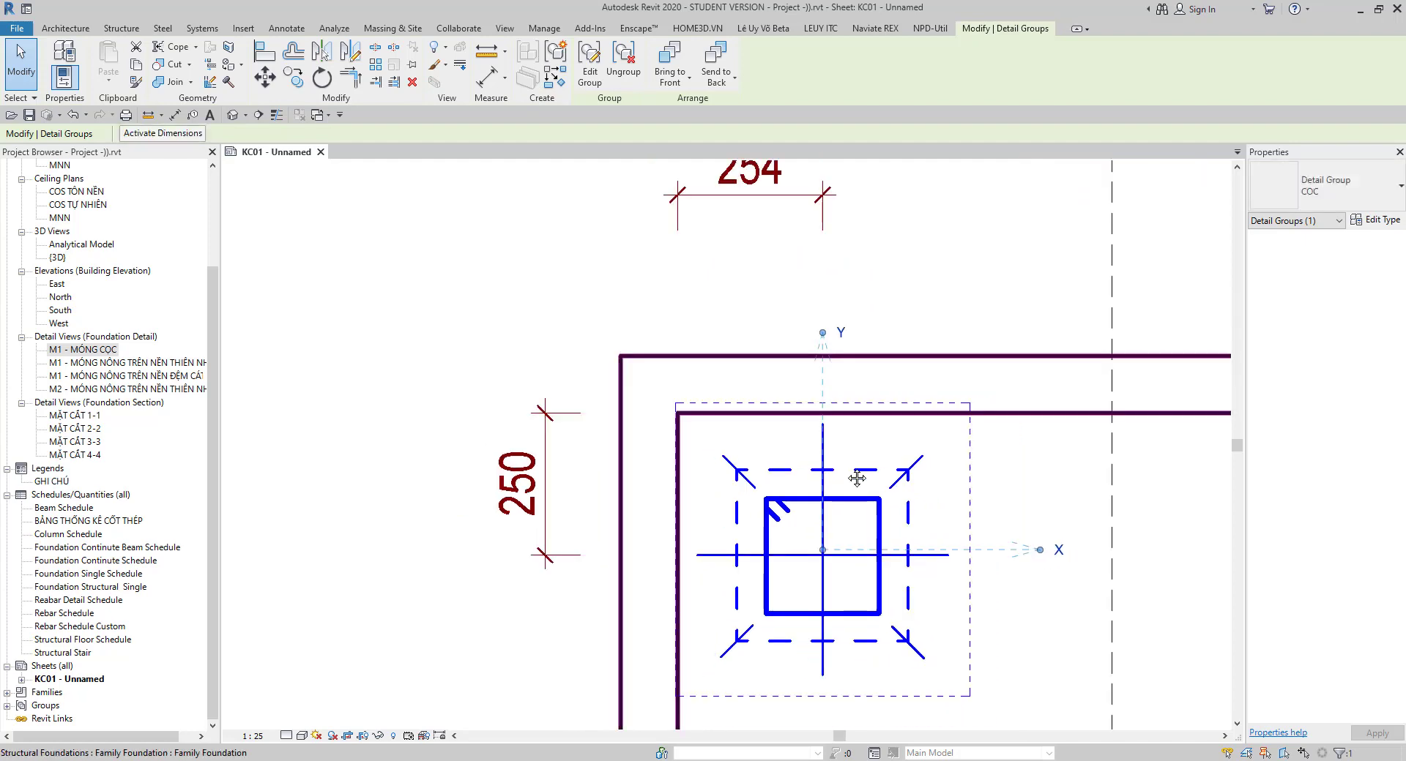
pyautogui.scroll(2, 844, 504)
pyautogui.scroll(-2, 843, 504)
pyautogui.press('Left')
pyautogui.scroll(3, 721, 220)
pyautogui.press('Right')
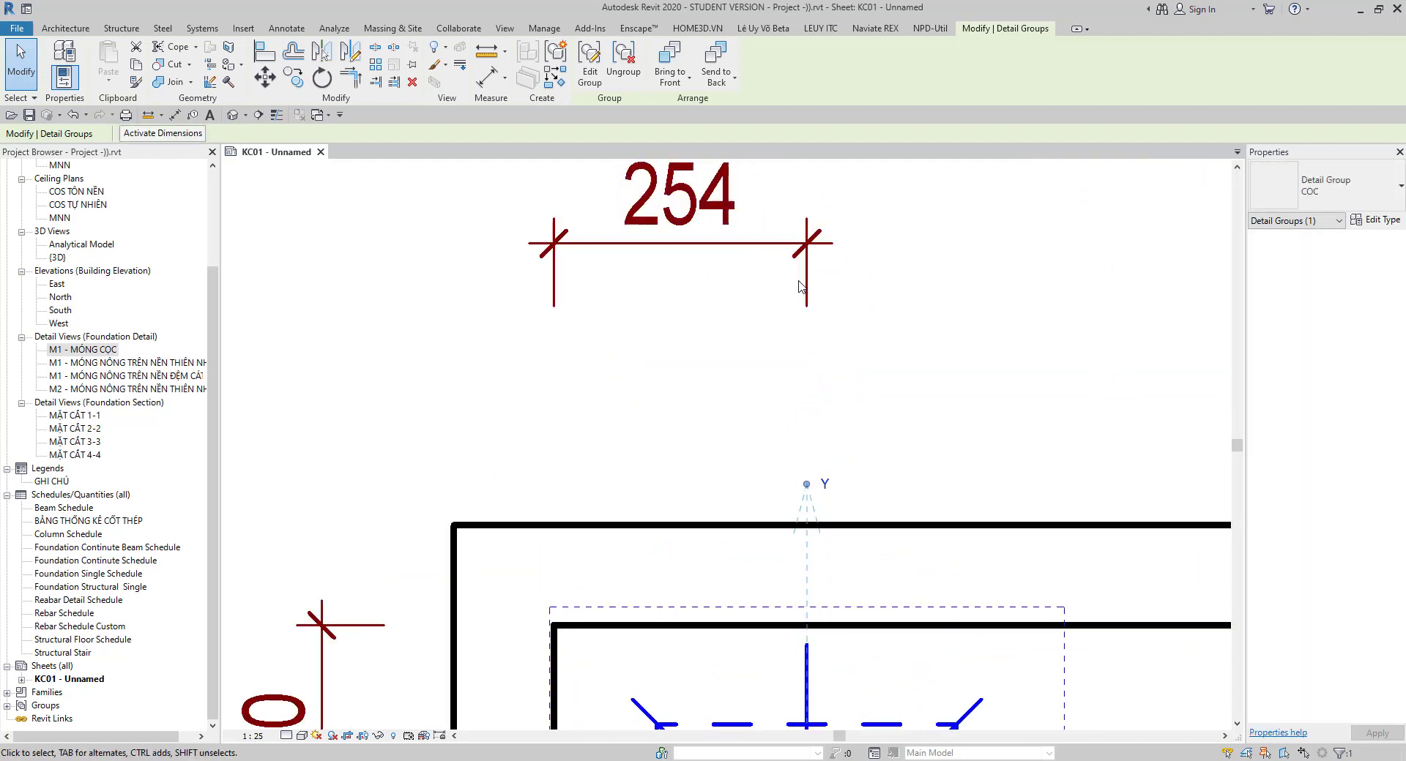
pyautogui.scroll(2, 721, 220)
pyautogui.press('Left')
pyautogui.press('Left')
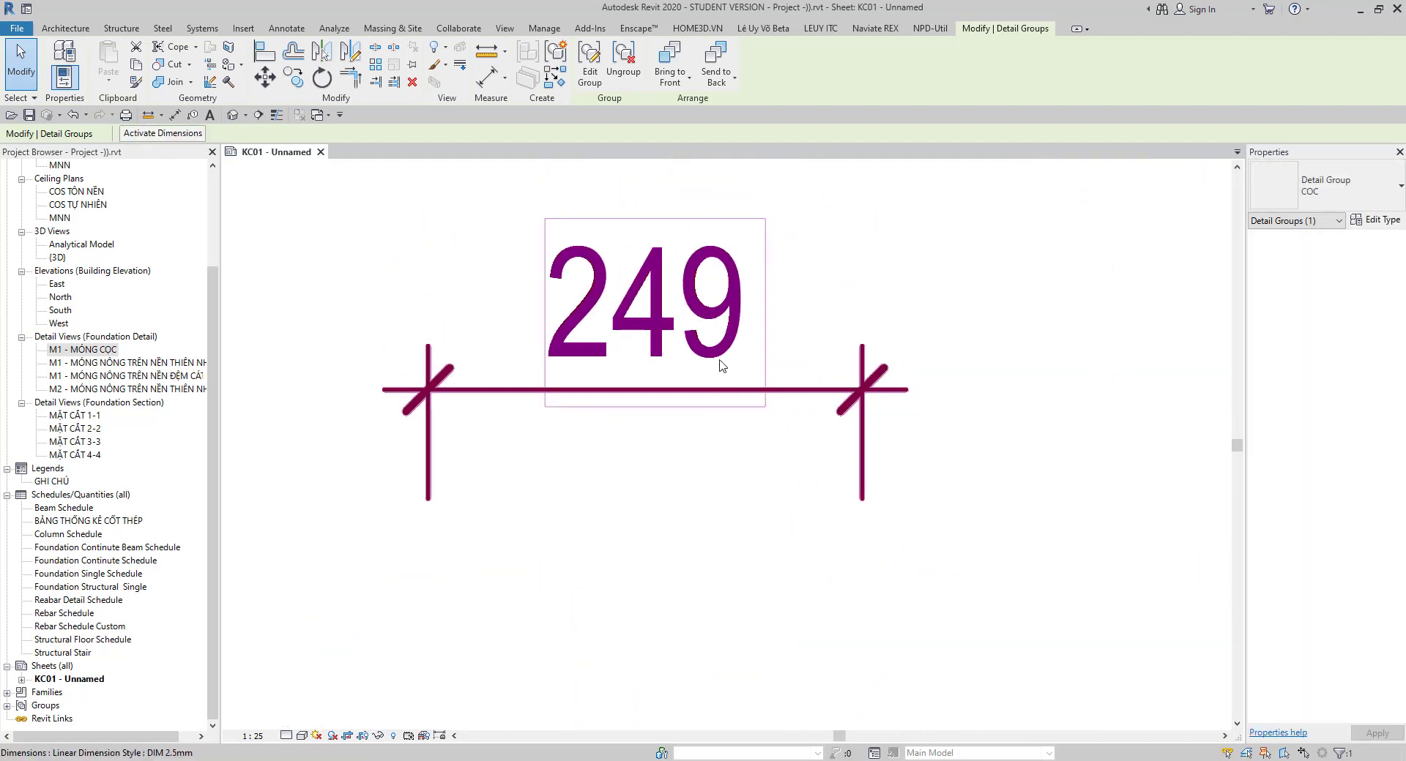
pyautogui.scroll(2, 721, 364)
pyautogui.press('Right')
pyautogui.scroll(-3, 723, 388)
pyautogui.press('Escape')
pyautogui.scroll(-2, 729, 392)
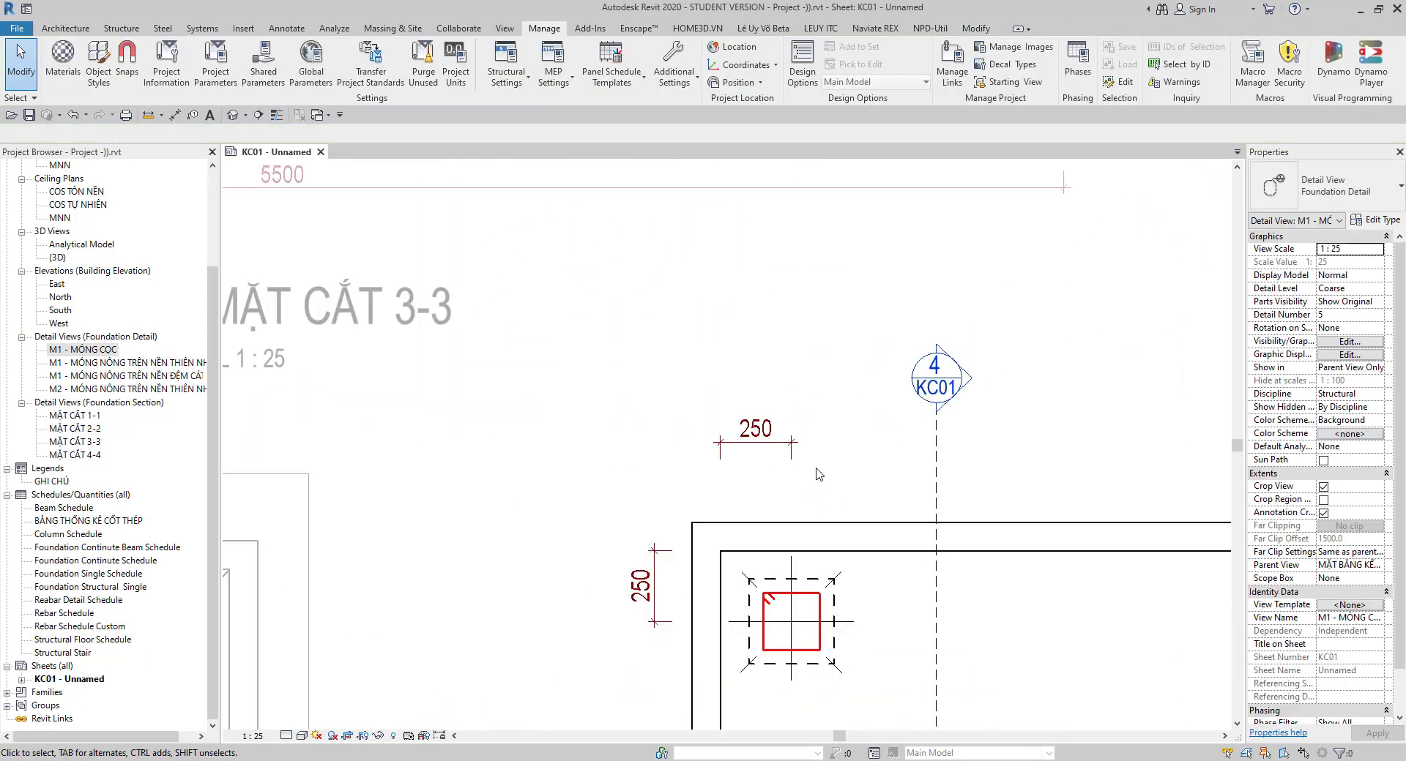
pyautogui.scroll(-2, 736, 397)
pyautogui.click(741, 400)
# Mirror a copy of the COC pile group down to the footing's bottom-left corner.
pyautogui.scroll(-1, 659, 425)
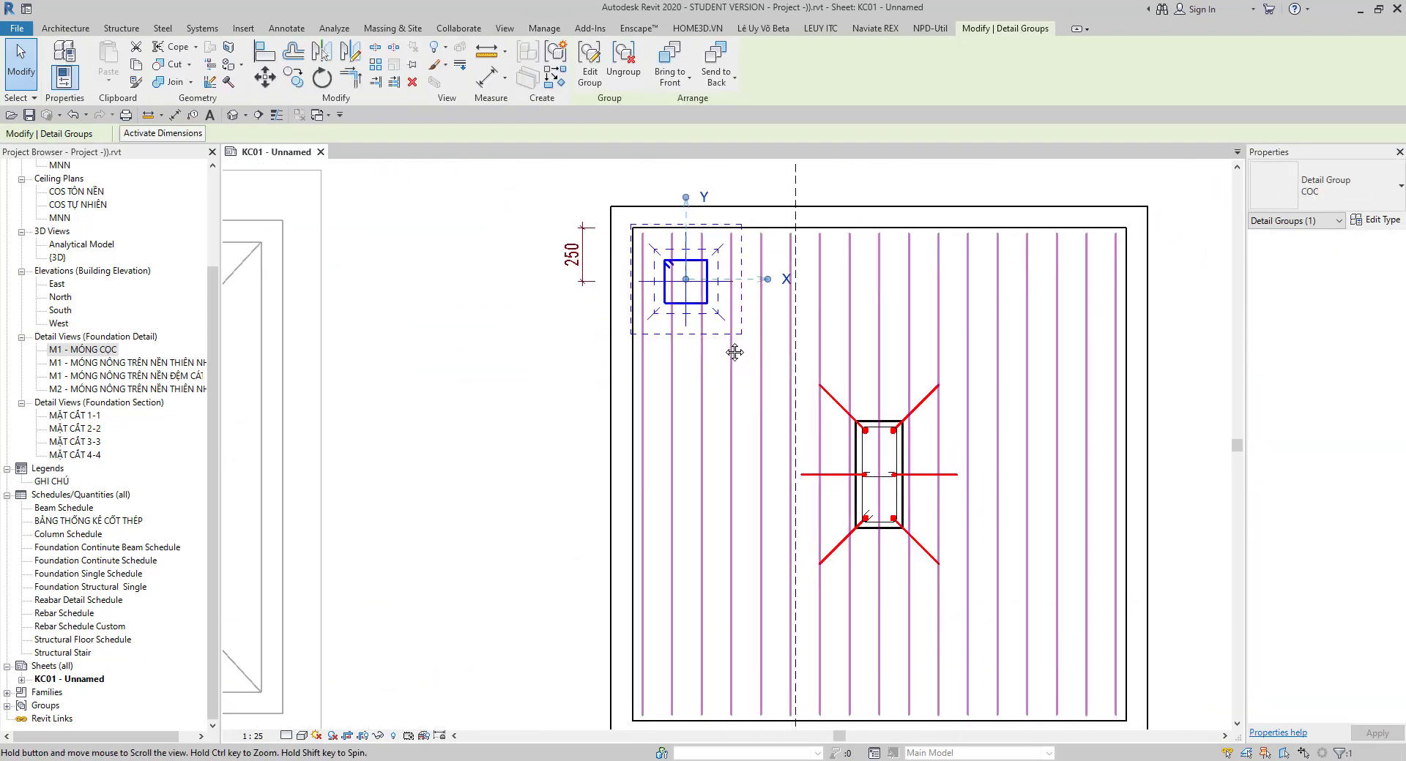
pyautogui.scroll(-1, 571, 447)
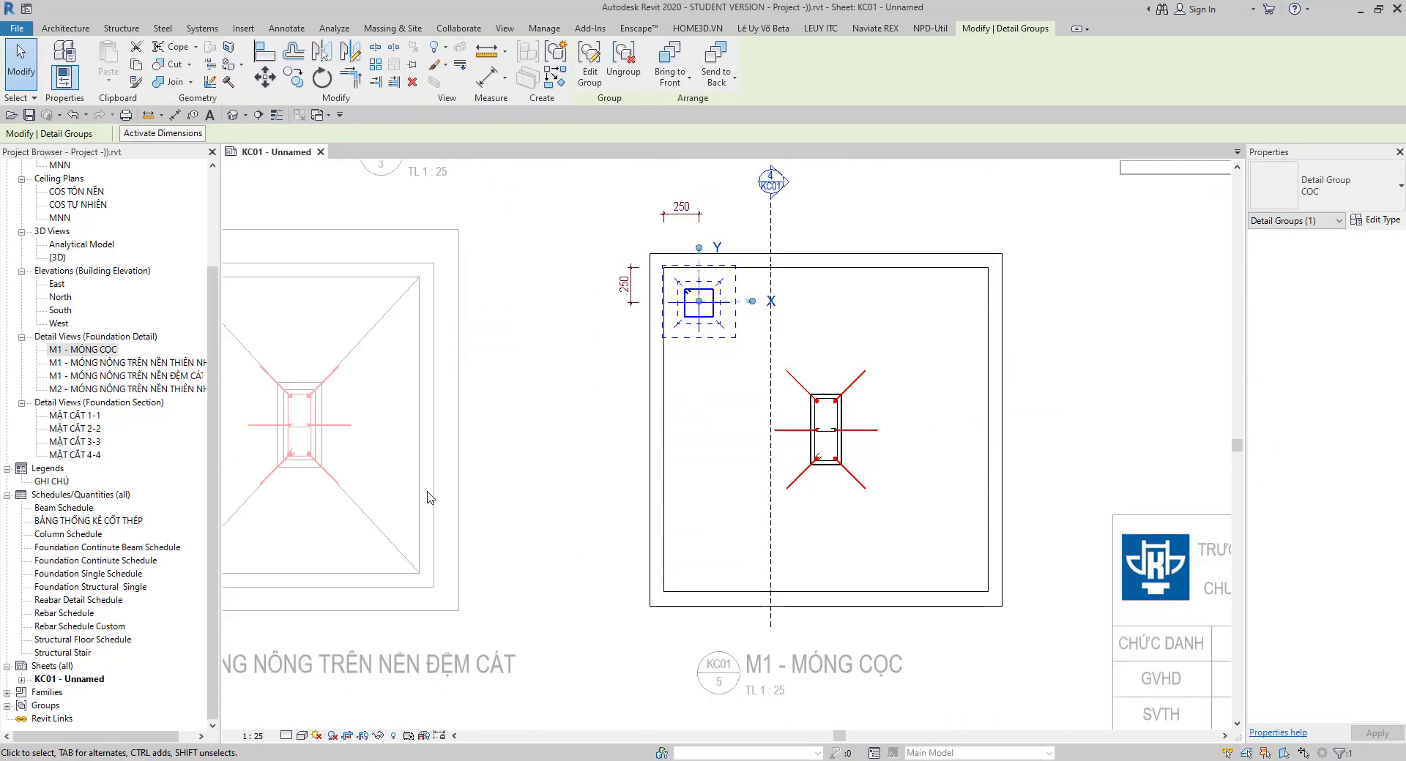
pyautogui.press('d')
pyautogui.press('m')
pyautogui.click(649, 322)
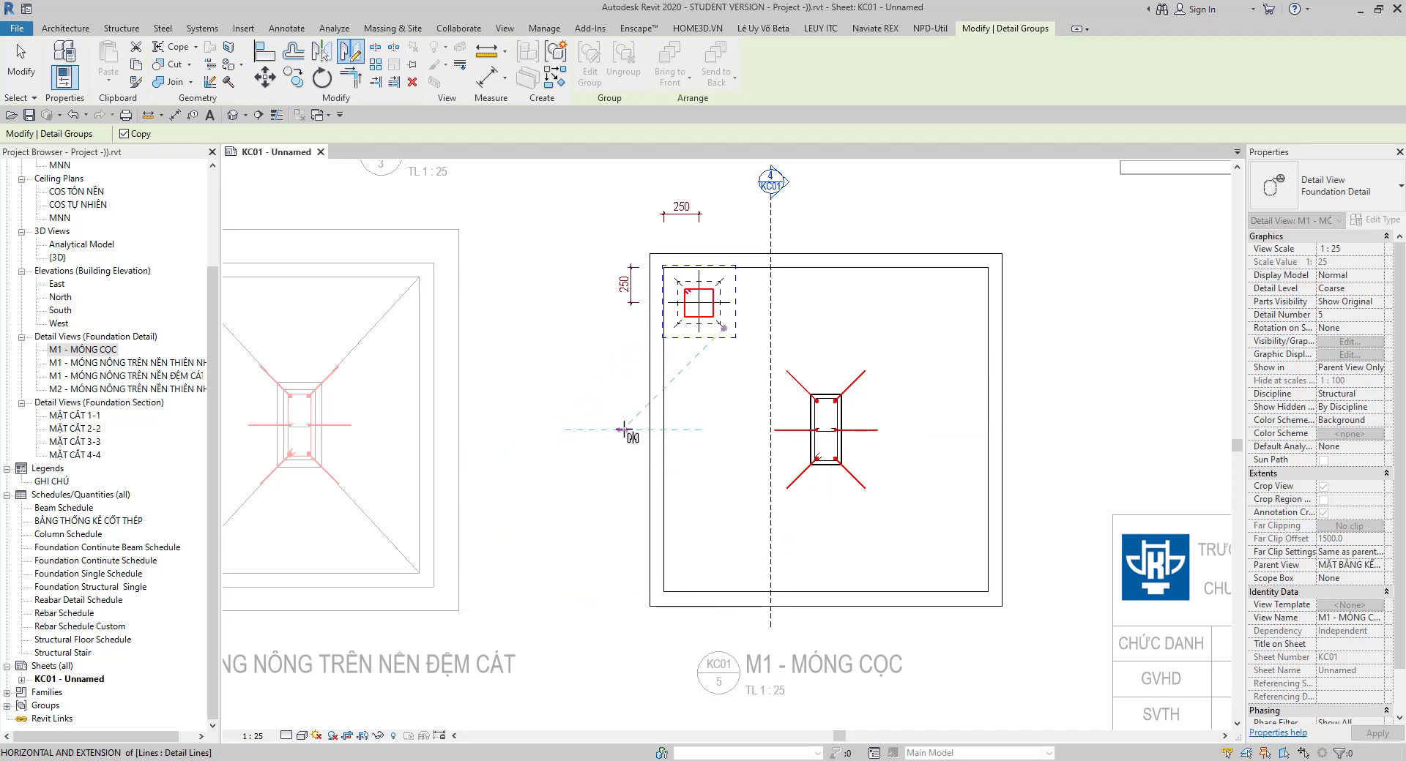
pyautogui.click(506, 430)
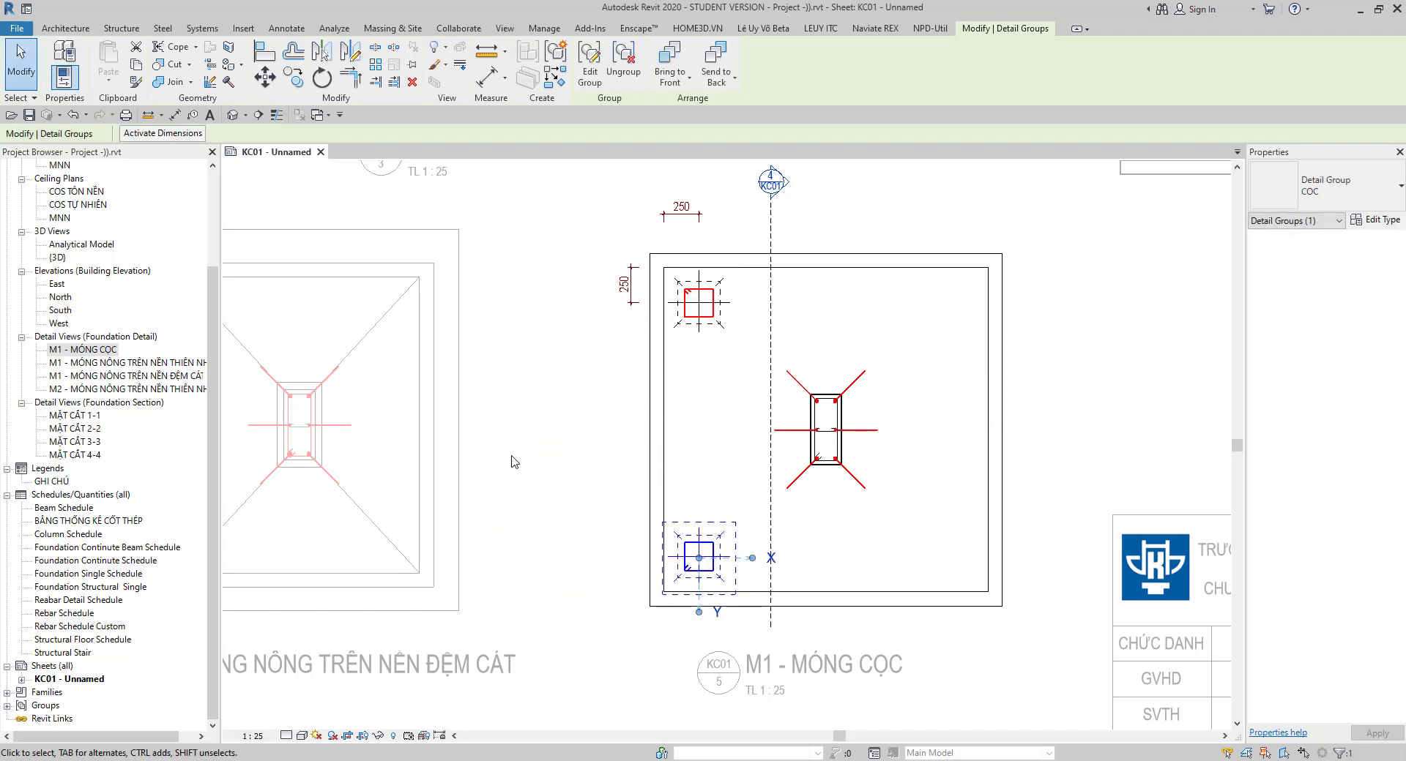
# Mirror both left pile groups across the footing's vertical centre line to the right corners.
pyautogui.keyDown('shift'); pyautogui.hscroll(1, 524, 458); pyautogui.keyUp('shift')
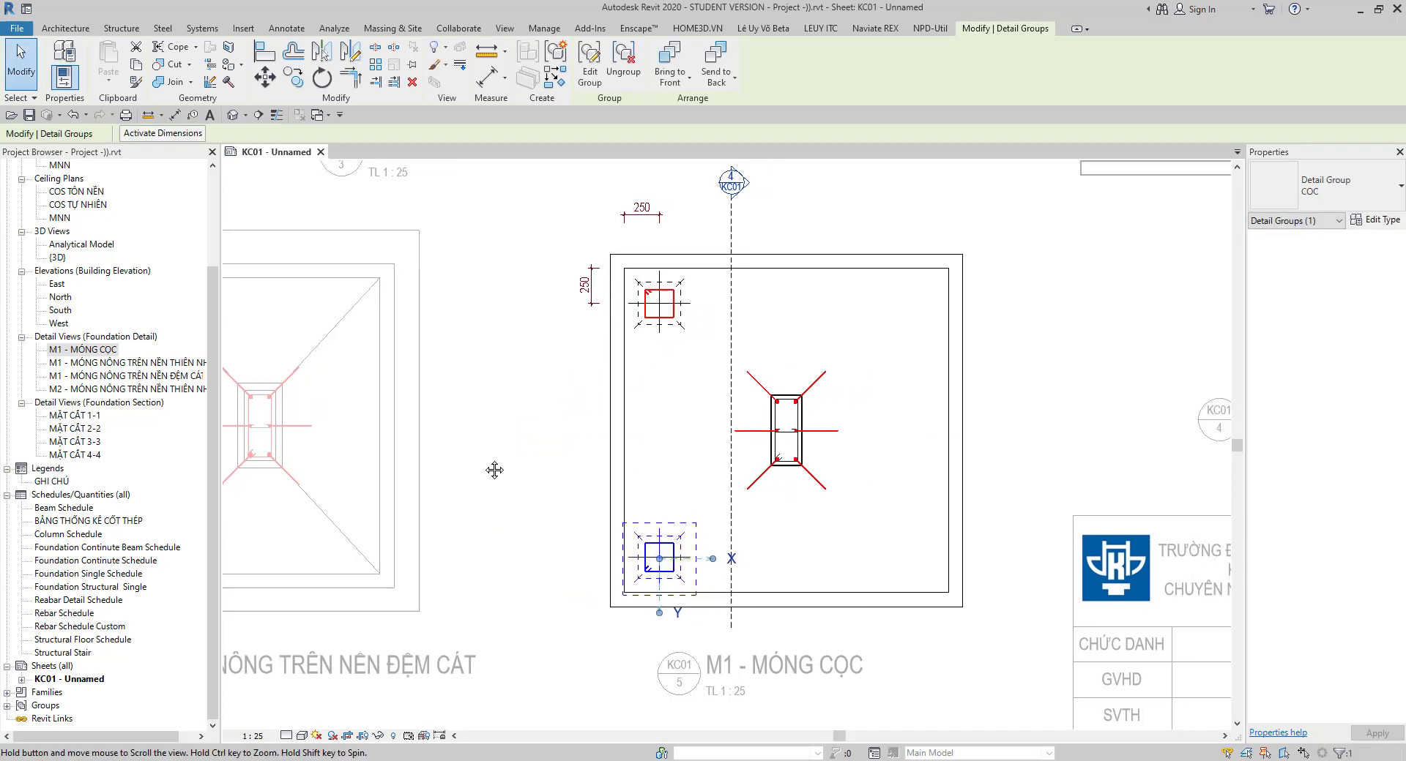
pyautogui.keyDown('ctrl'); pyautogui.click(666, 314); pyautogui.keyUp('ctrl')
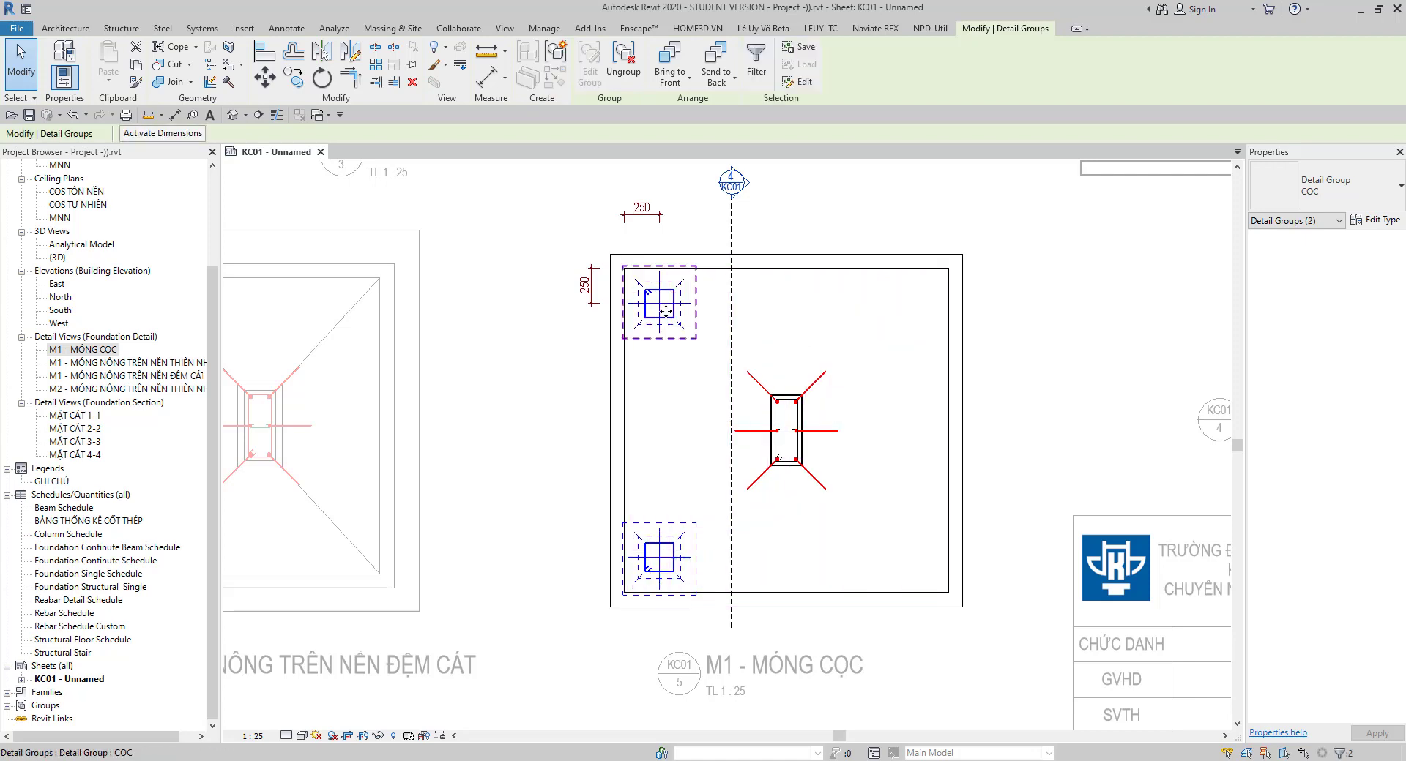
pyautogui.press('m')
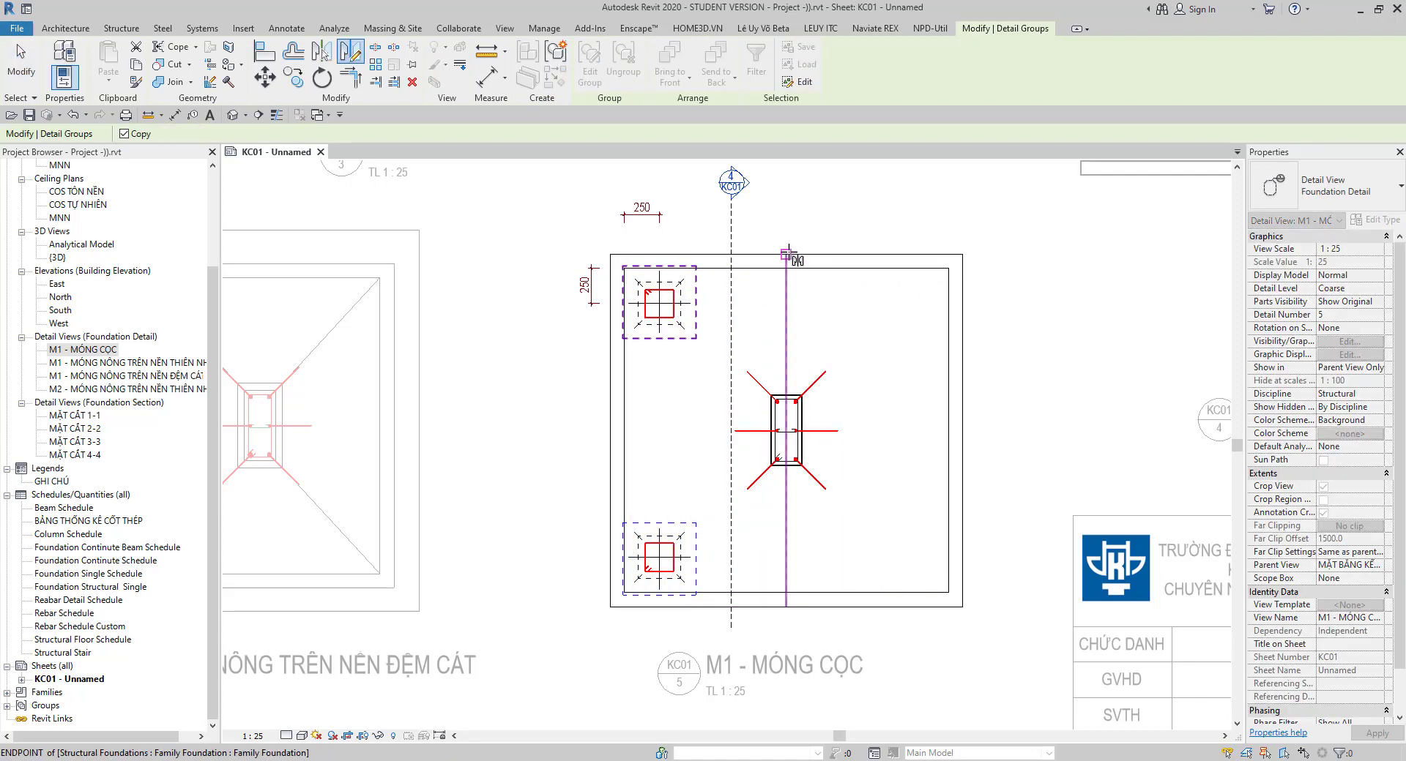
pyautogui.click(786, 254)
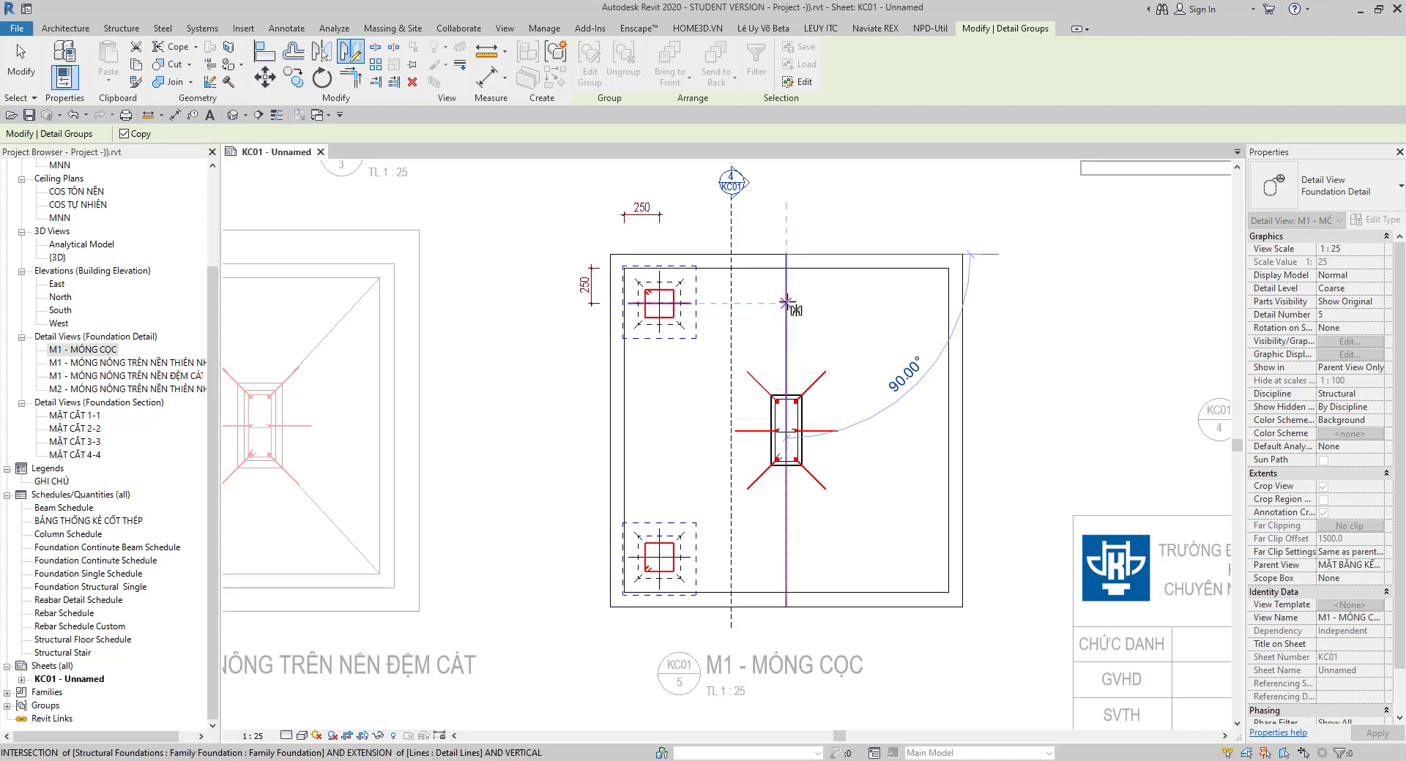
pyautogui.click(786, 199)
pyautogui.moveTo(1009, 396); pyautogui.dragTo(983, 352, button='middle')
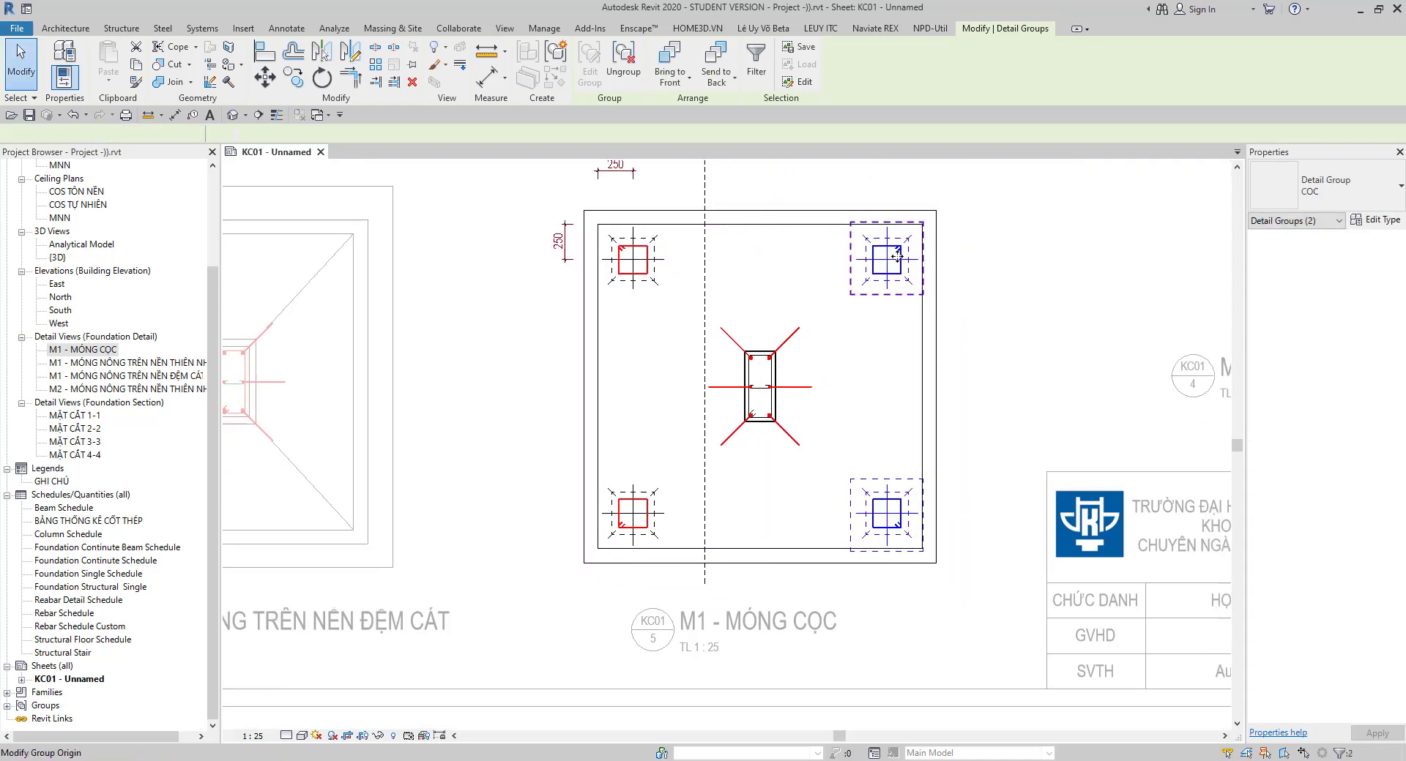
pyautogui.click(896, 255)
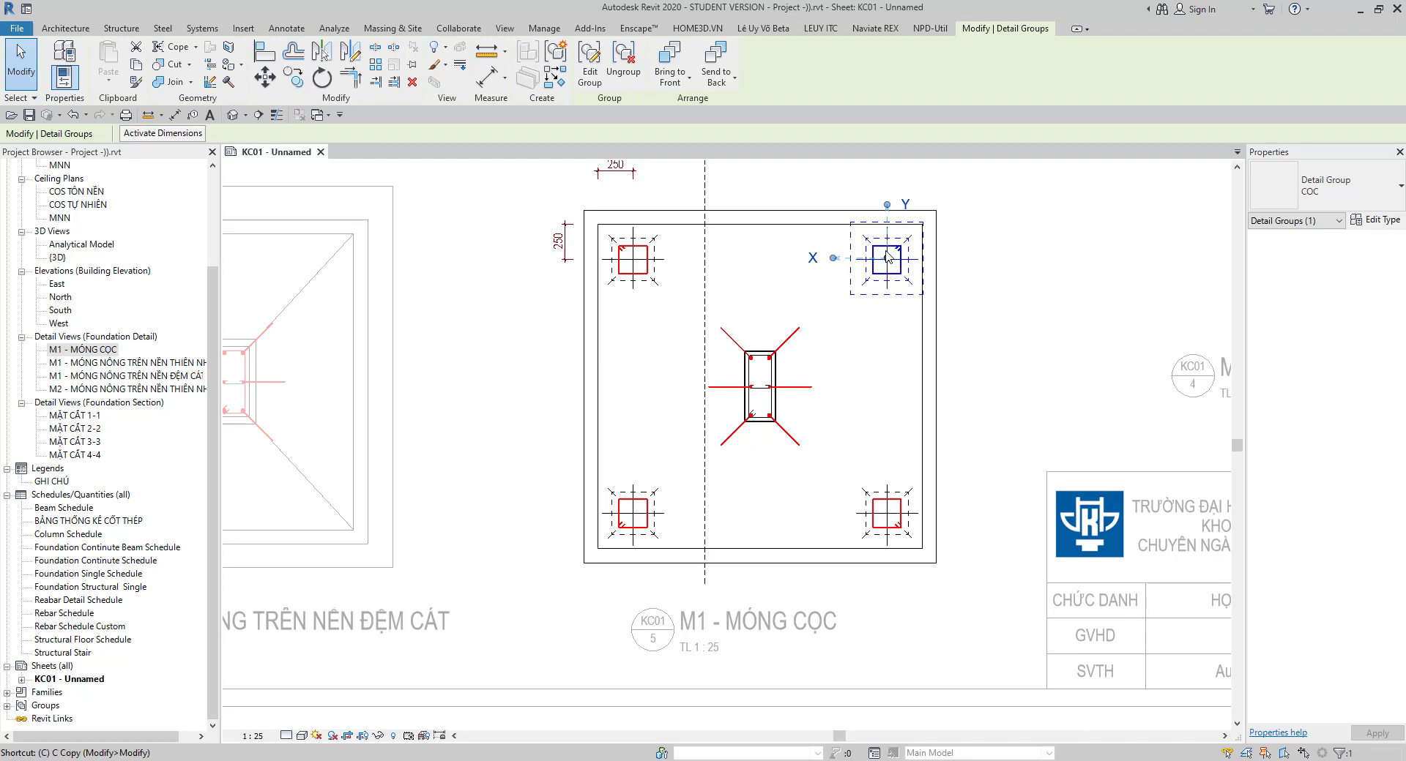
# Copy the top-right pile group and place it on the central column section.
pyautogui.press('c')
pyautogui.scroll(2, 887, 257)
pyautogui.scroll(3, 890, 271)
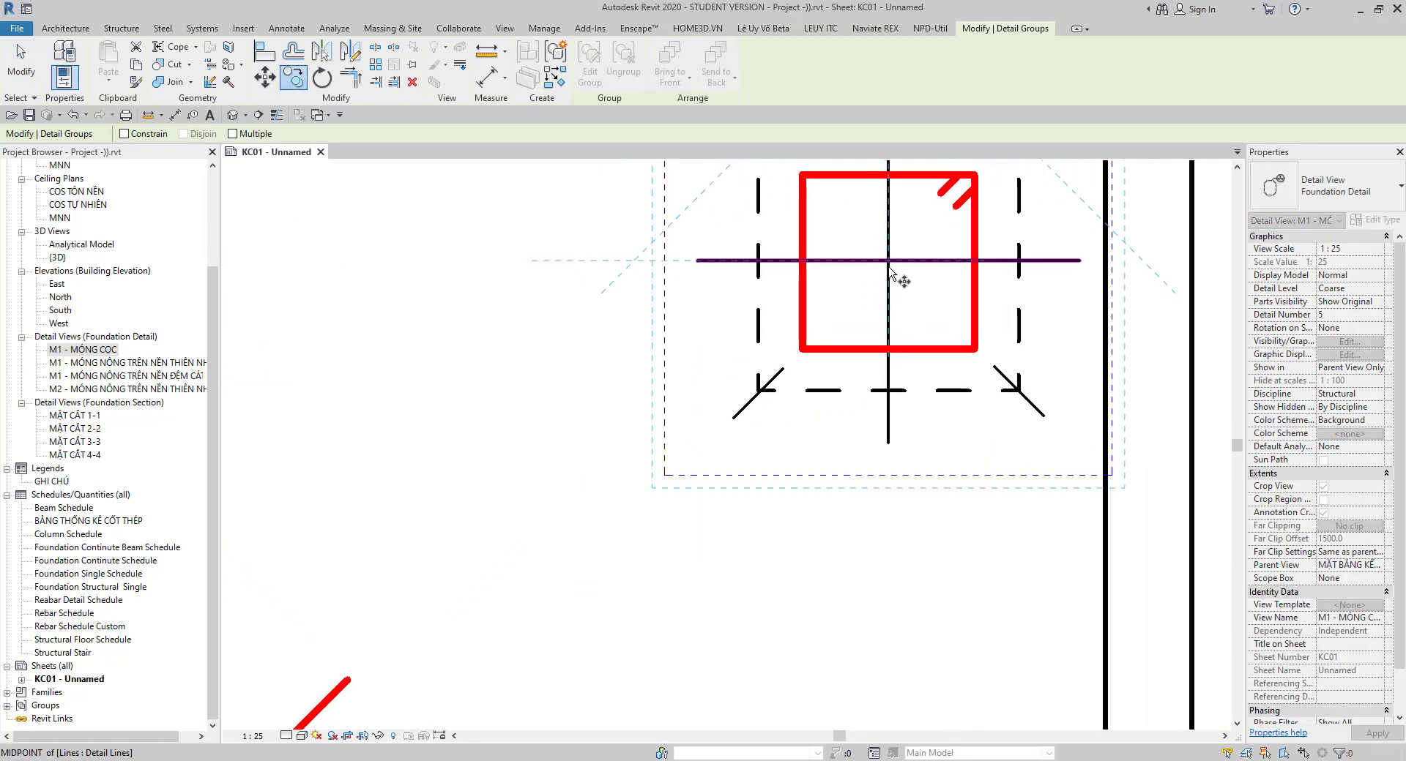
pyautogui.scroll(-4, 891, 268)
pyautogui.moveTo(392, 675); pyautogui.dragTo(847, 359, button='middle')
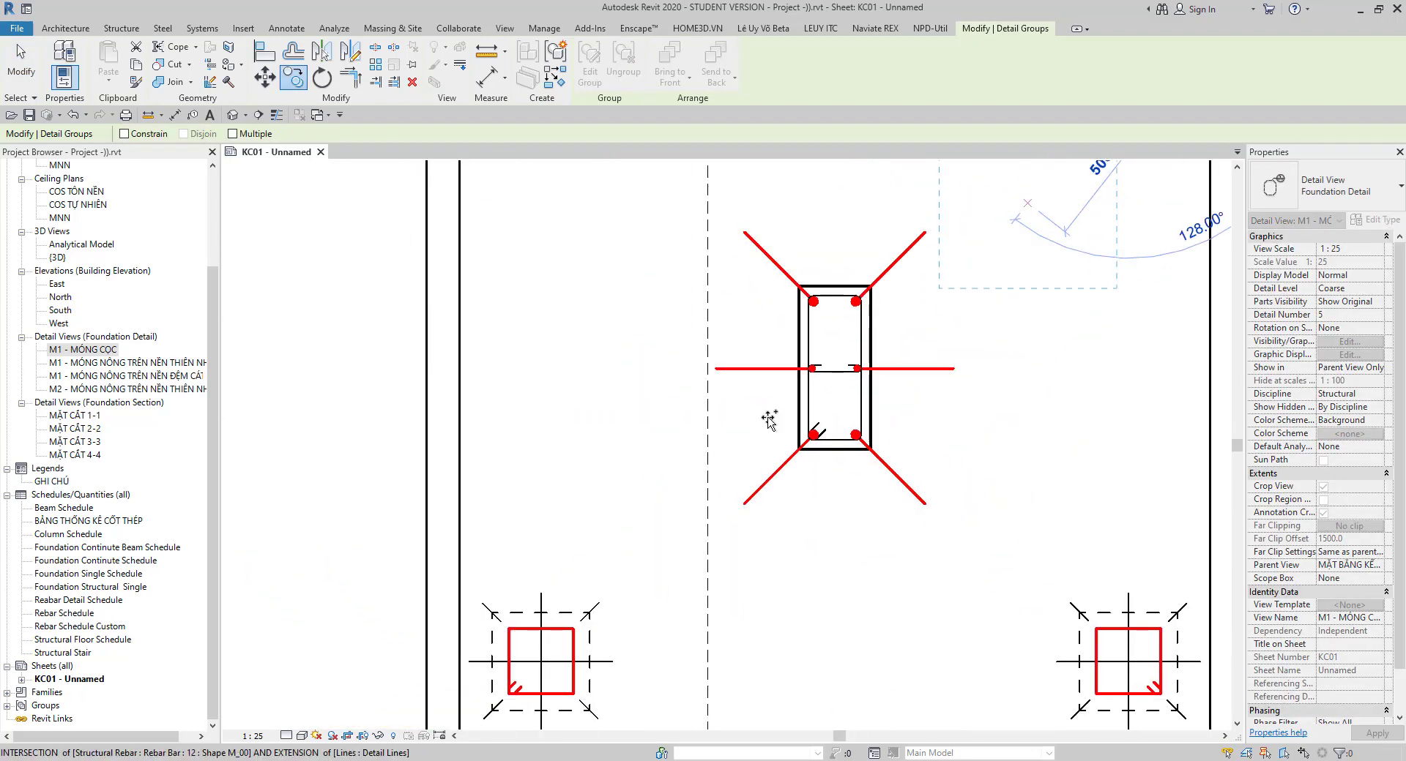
pyautogui.scroll(2, 842, 363)
pyautogui.scroll(2, 840, 364)
pyautogui.scroll(2, 844, 364)
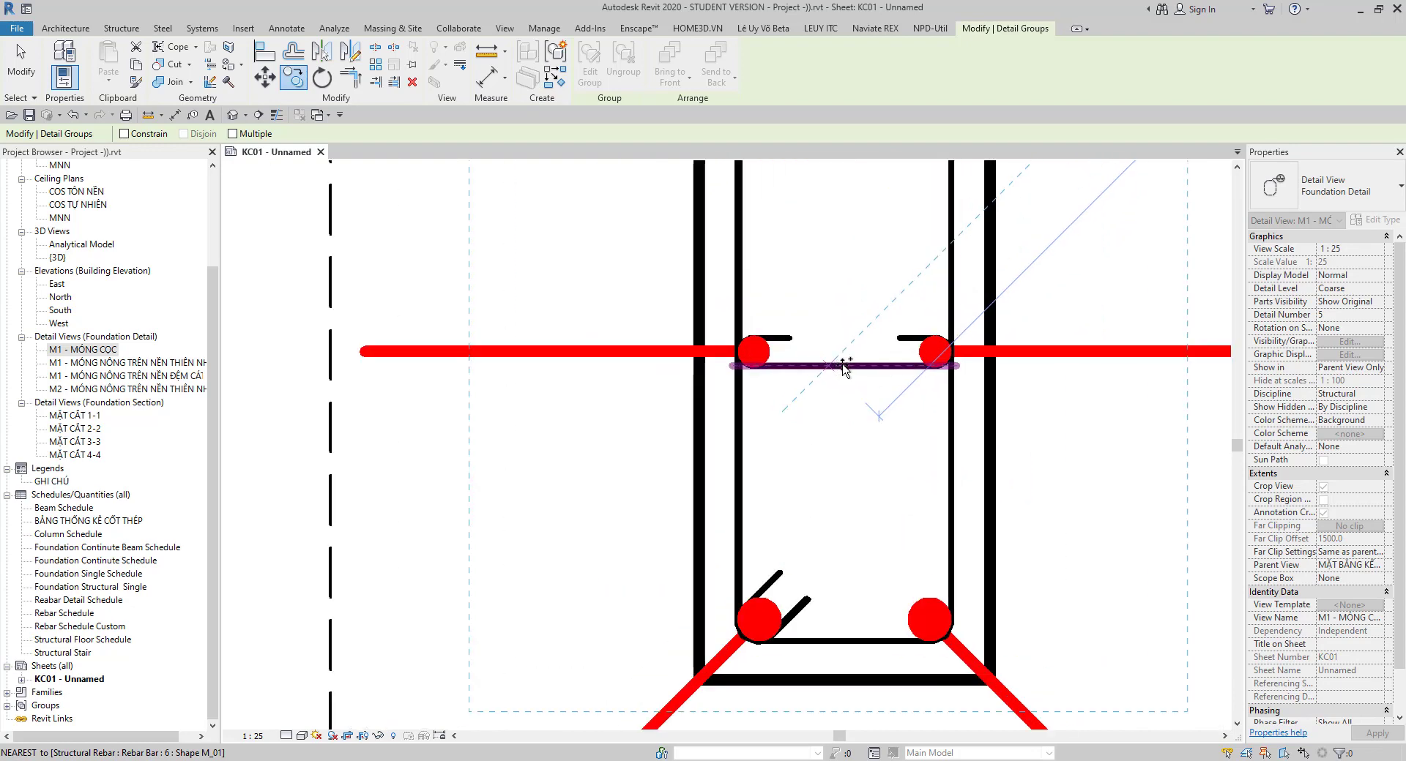
pyautogui.scroll(1, 871, 368)
pyautogui.scroll(2, 877, 369)
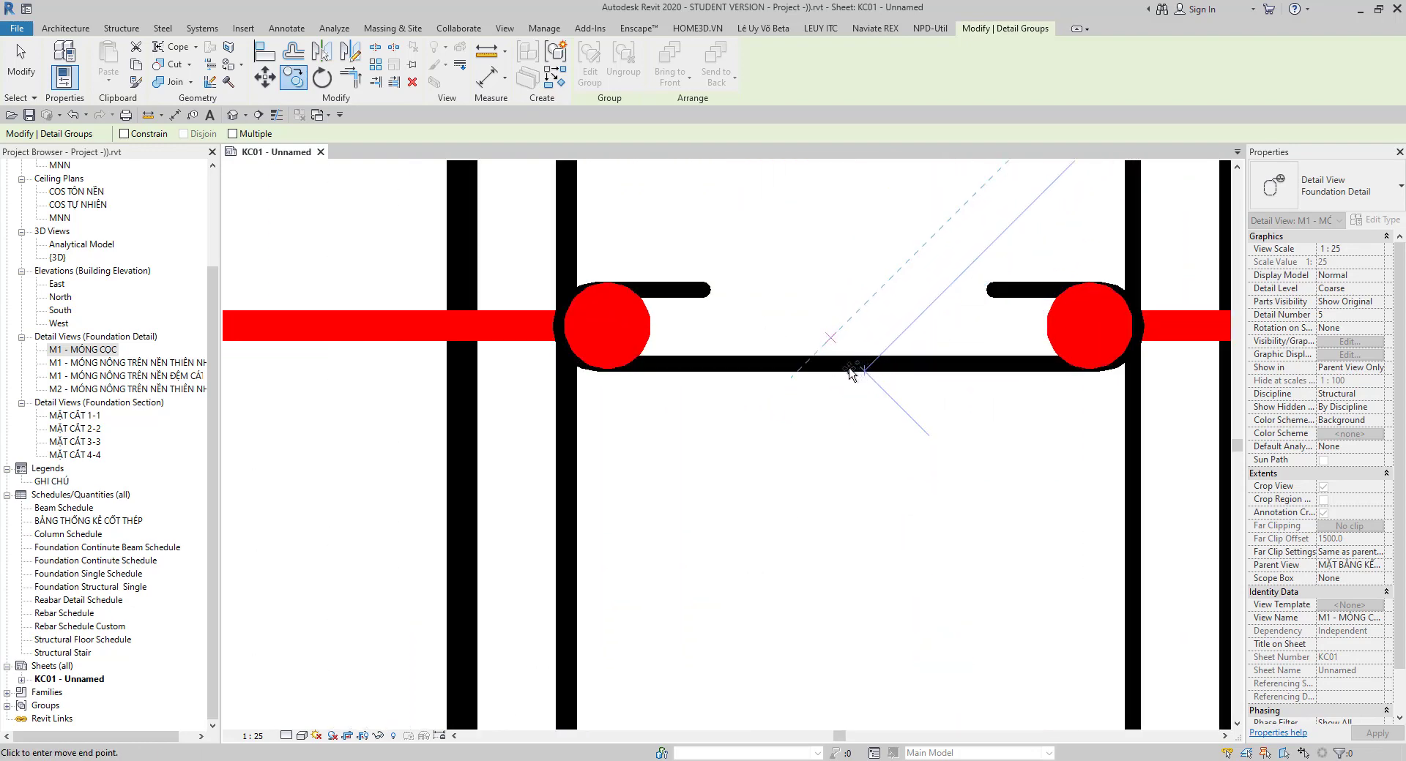
pyautogui.click(844, 373)
# Nudge the copied pile group into line with the column, then view the whole footing.
pyautogui.scroll(-2, 853, 403)
pyautogui.scroll(-1, 860, 425)
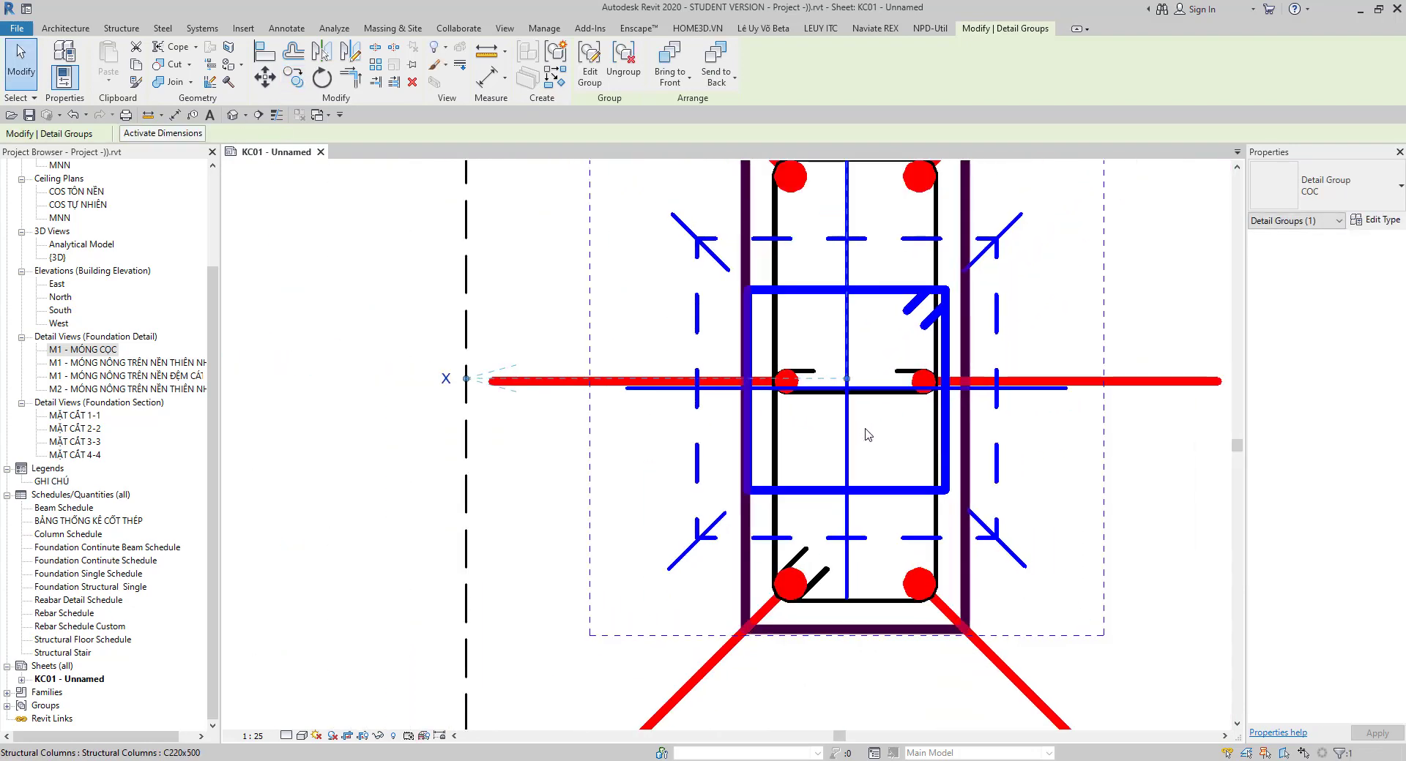
pyautogui.scroll(-1, 806, 439)
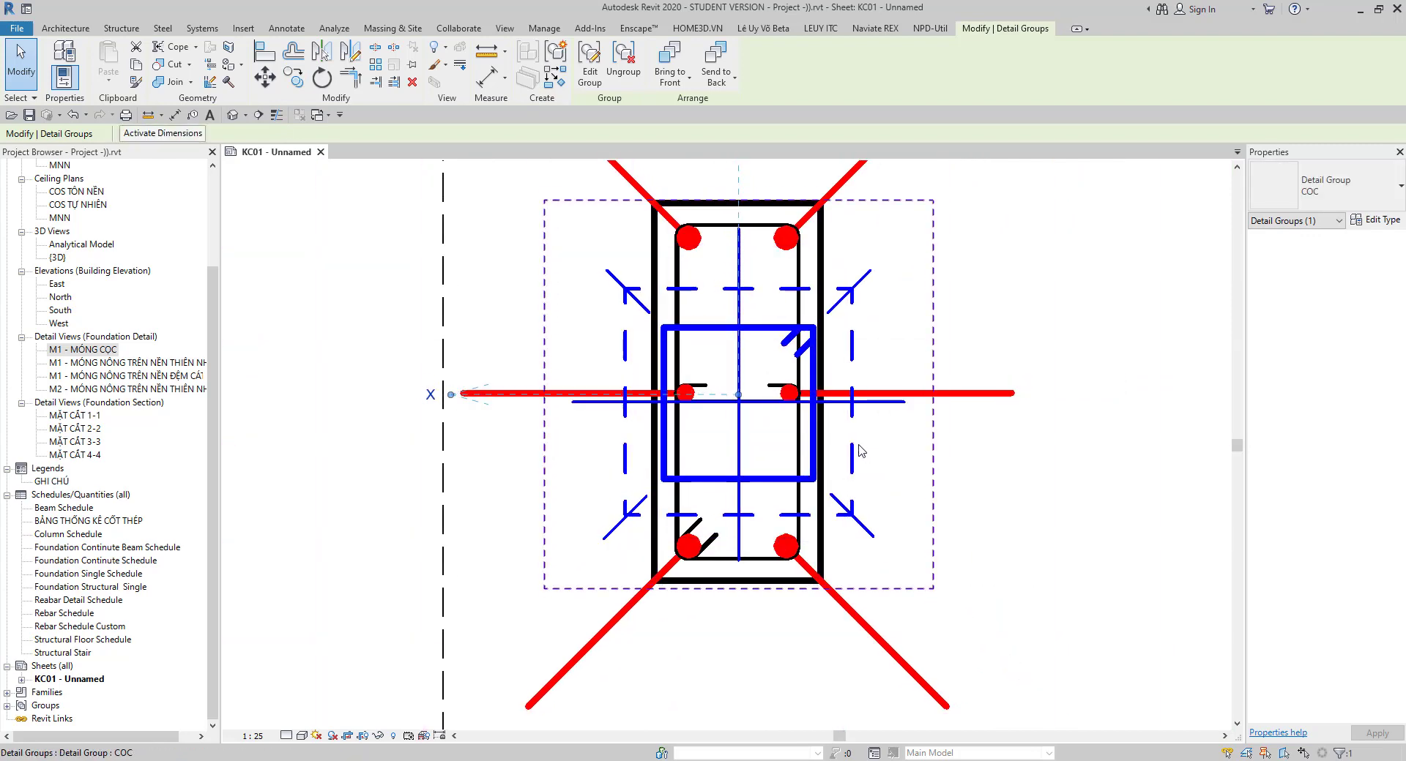
pyautogui.moveTo(818, 462); pyautogui.dragTo(826, 467)
pyautogui.scroll(-5, 826, 466)
pyautogui.press('Escape')
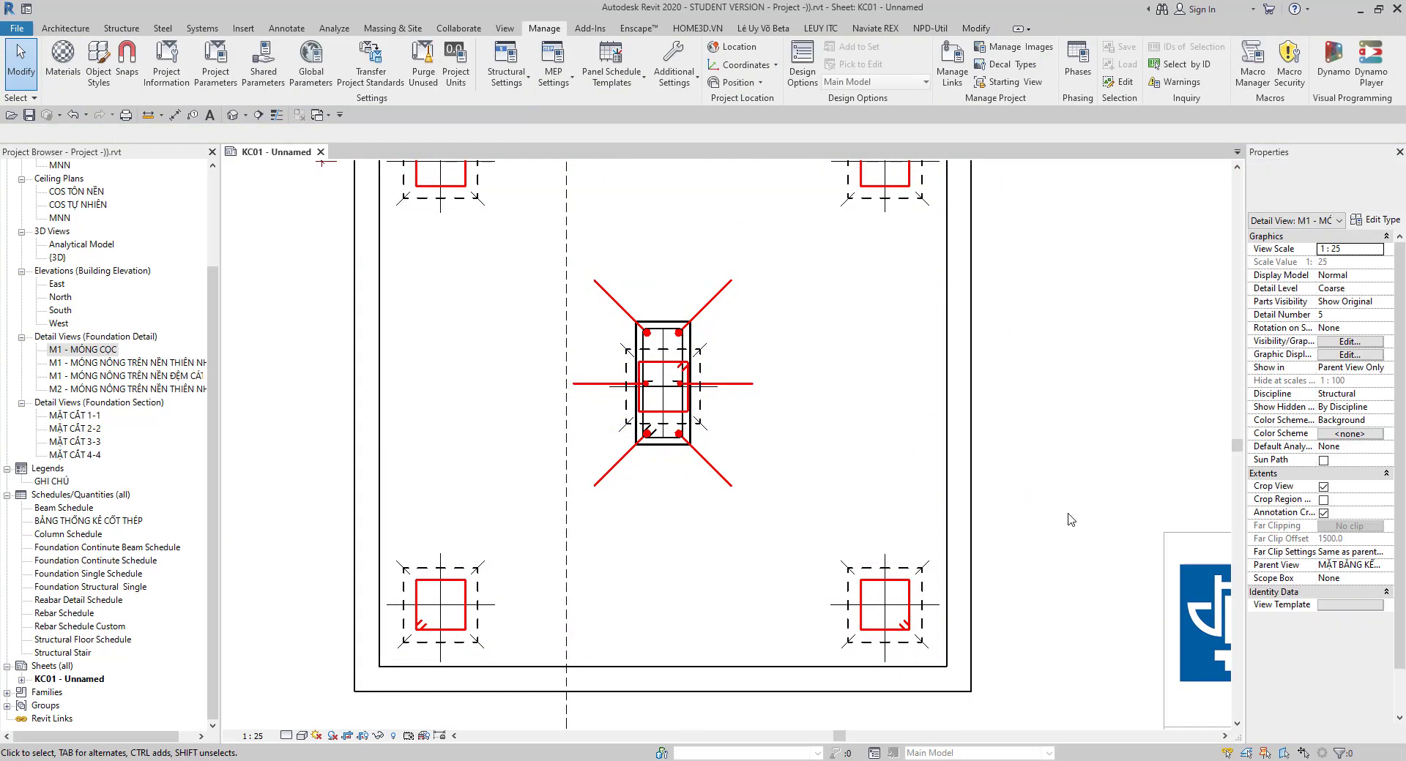
pyautogui.moveTo(1078, 577); pyautogui.dragTo(1024, 497, button='middle')
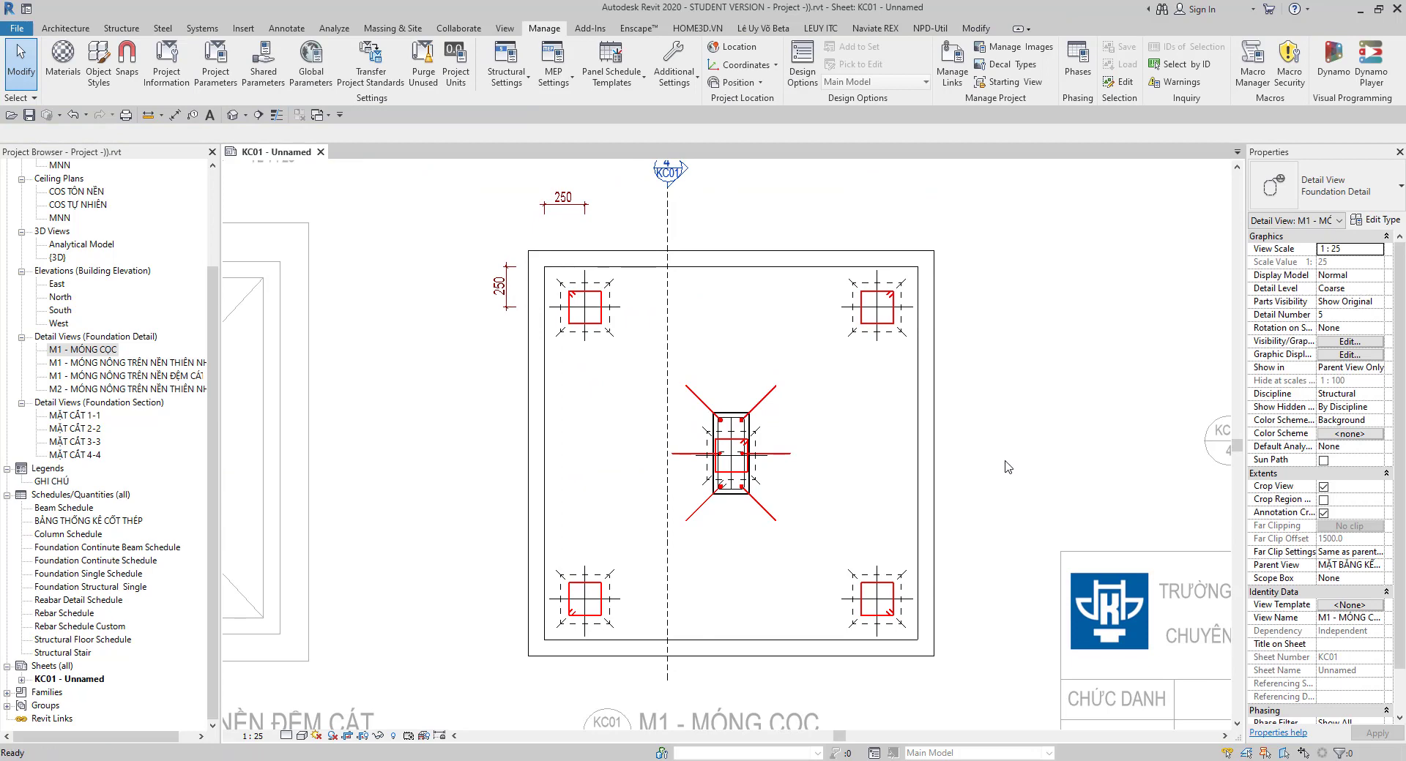
# Place 250 aligned dimensions from the footing edges to the top-right and bottom-right piles.
pyautogui.press('d')
pyautogui.press('i')
pyautogui.scroll(2, 885, 274)
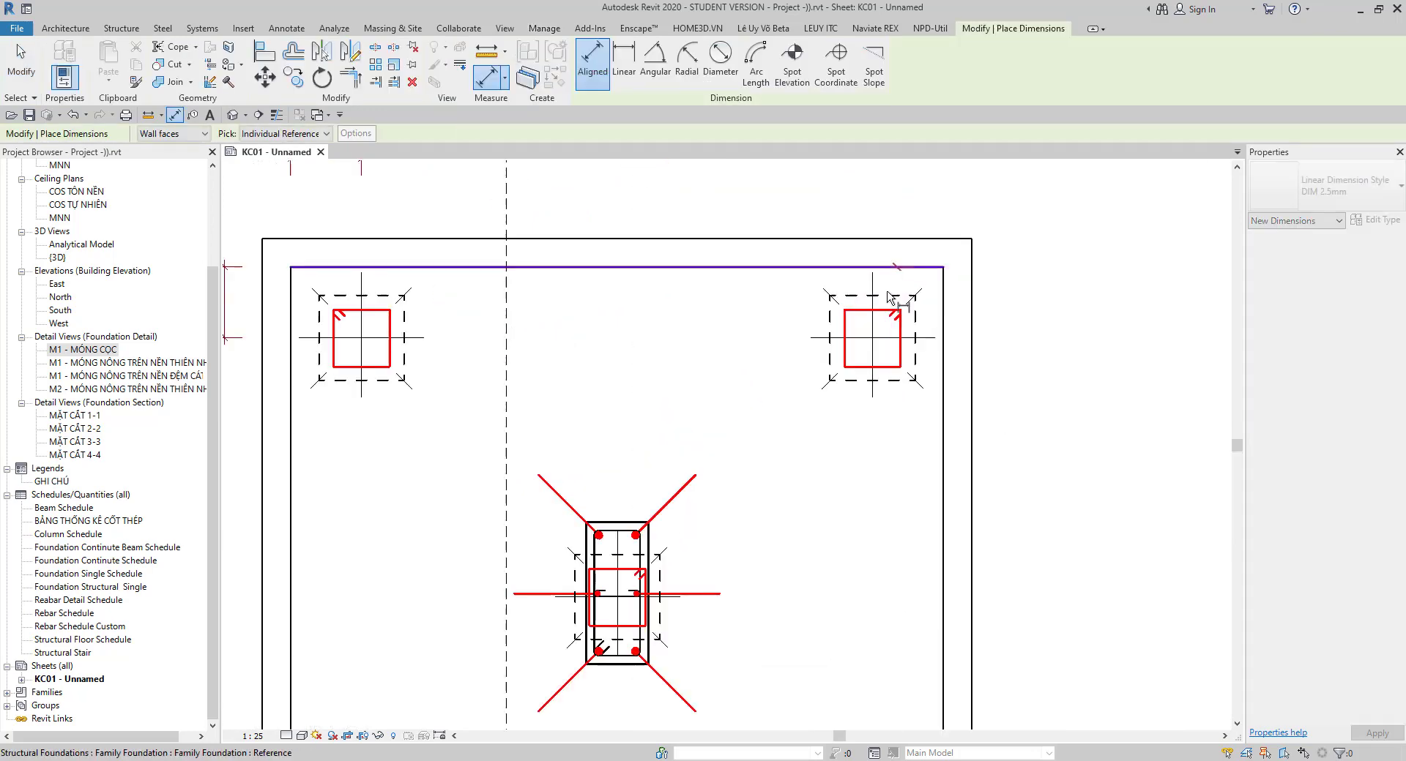
pyautogui.click(888, 297)
pyautogui.click(872, 338)
pyautogui.click(1054, 315)
pyautogui.scroll(-2, 933, 321)
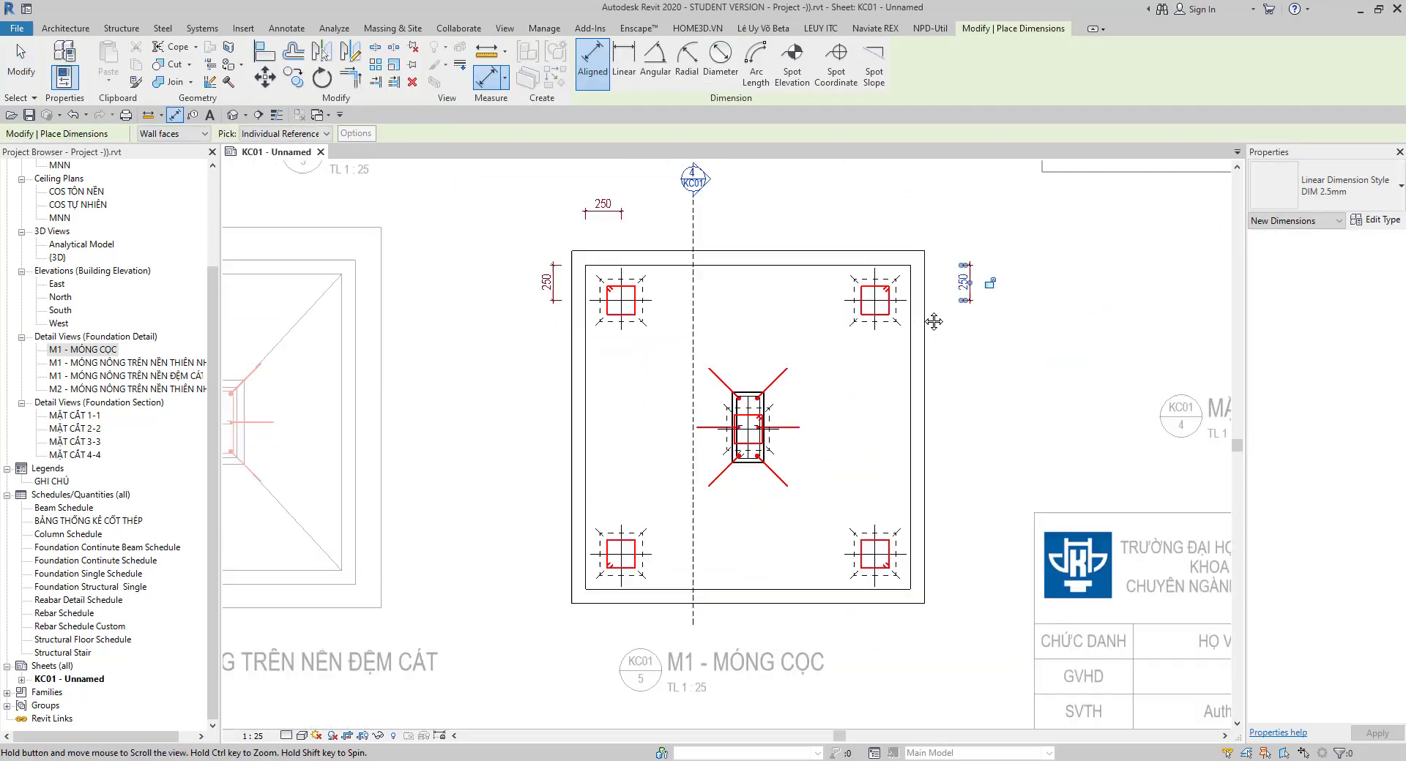
pyautogui.moveTo(934, 321); pyautogui.dragTo(872, 231, button='middle')
pyautogui.scroll(3, 839, 465)
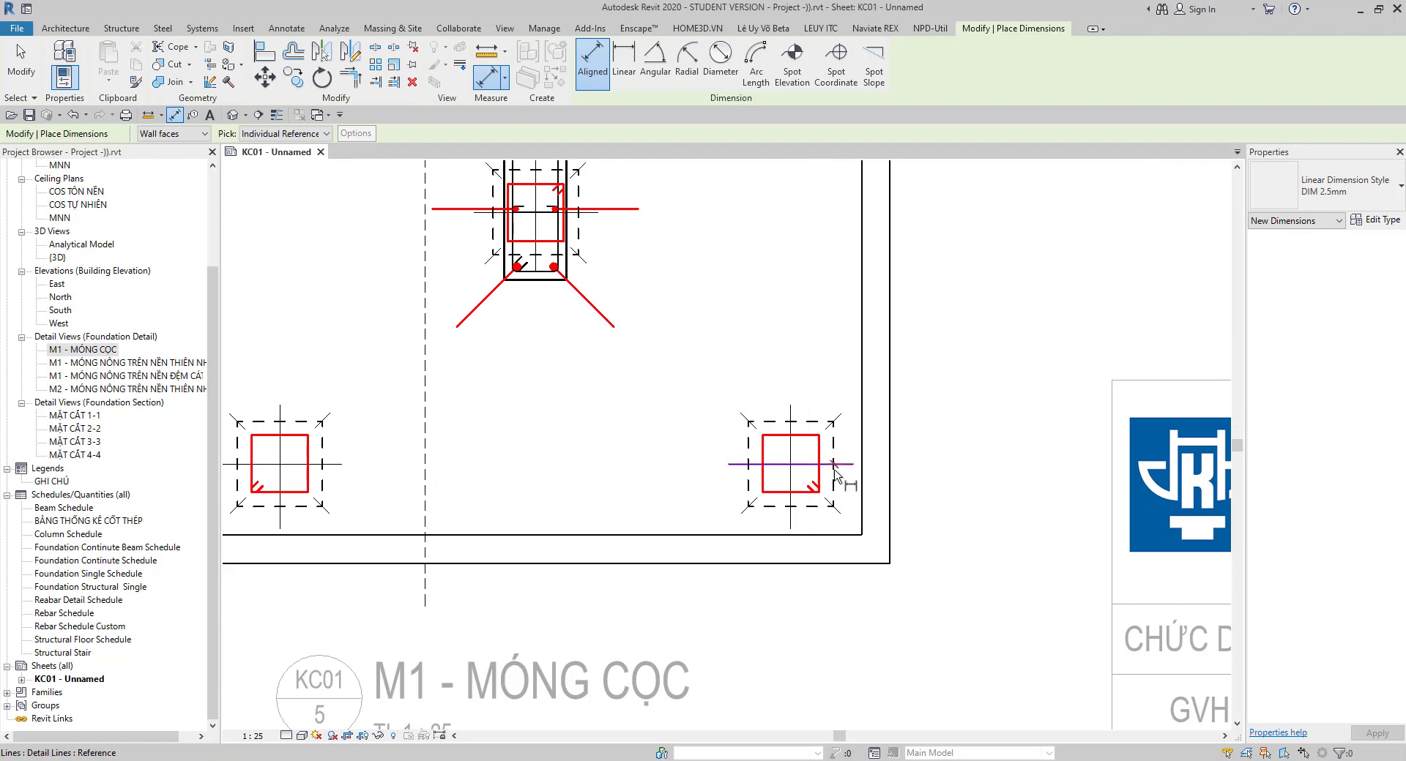
pyautogui.click(835, 475)
pyautogui.click(944, 511)
pyautogui.scroll(-3, 944, 511)
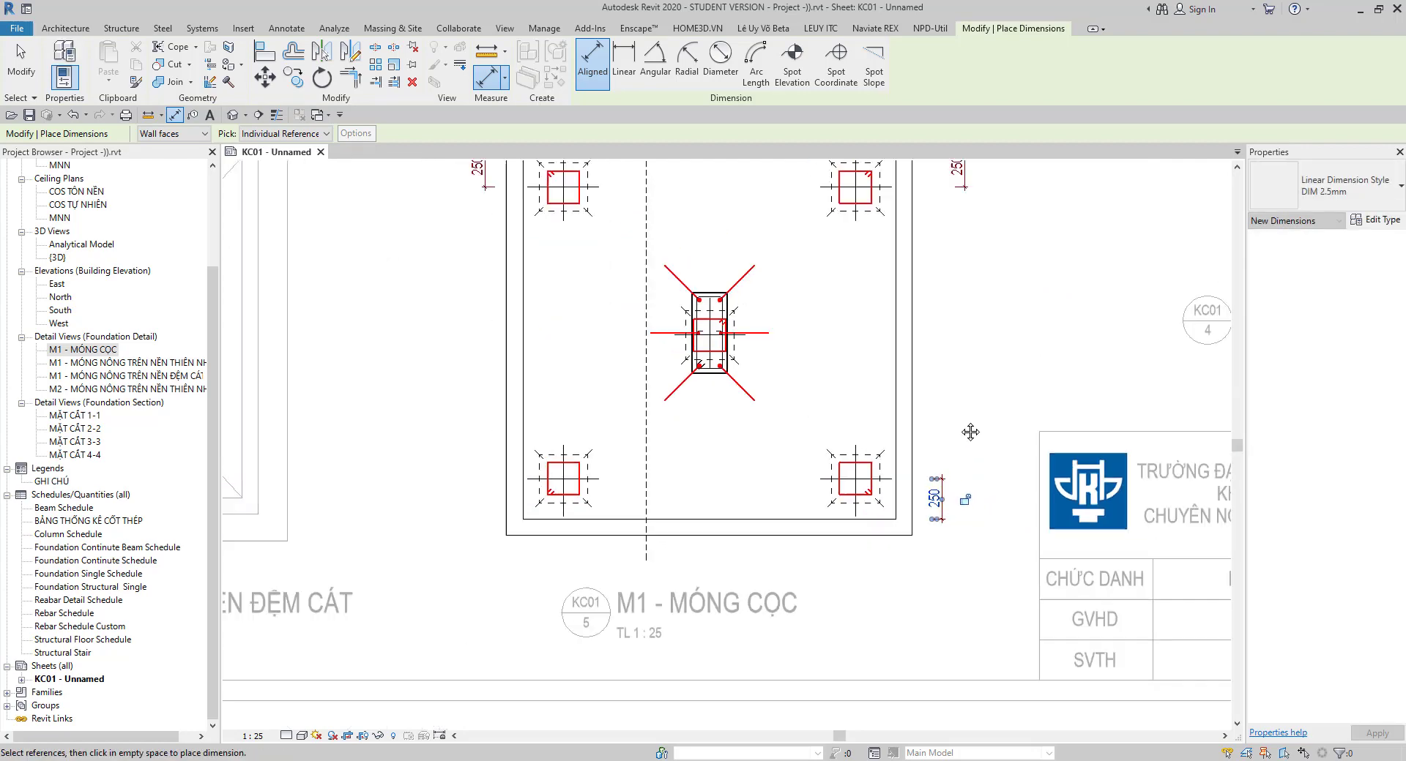
pyautogui.scroll(1, 949, 230)
pyautogui.press('Escape')
# Delete the upper 250 dimension and add witness lines to merge one 250 / 1801 / 250 chain.
pyautogui.click(910, 241)
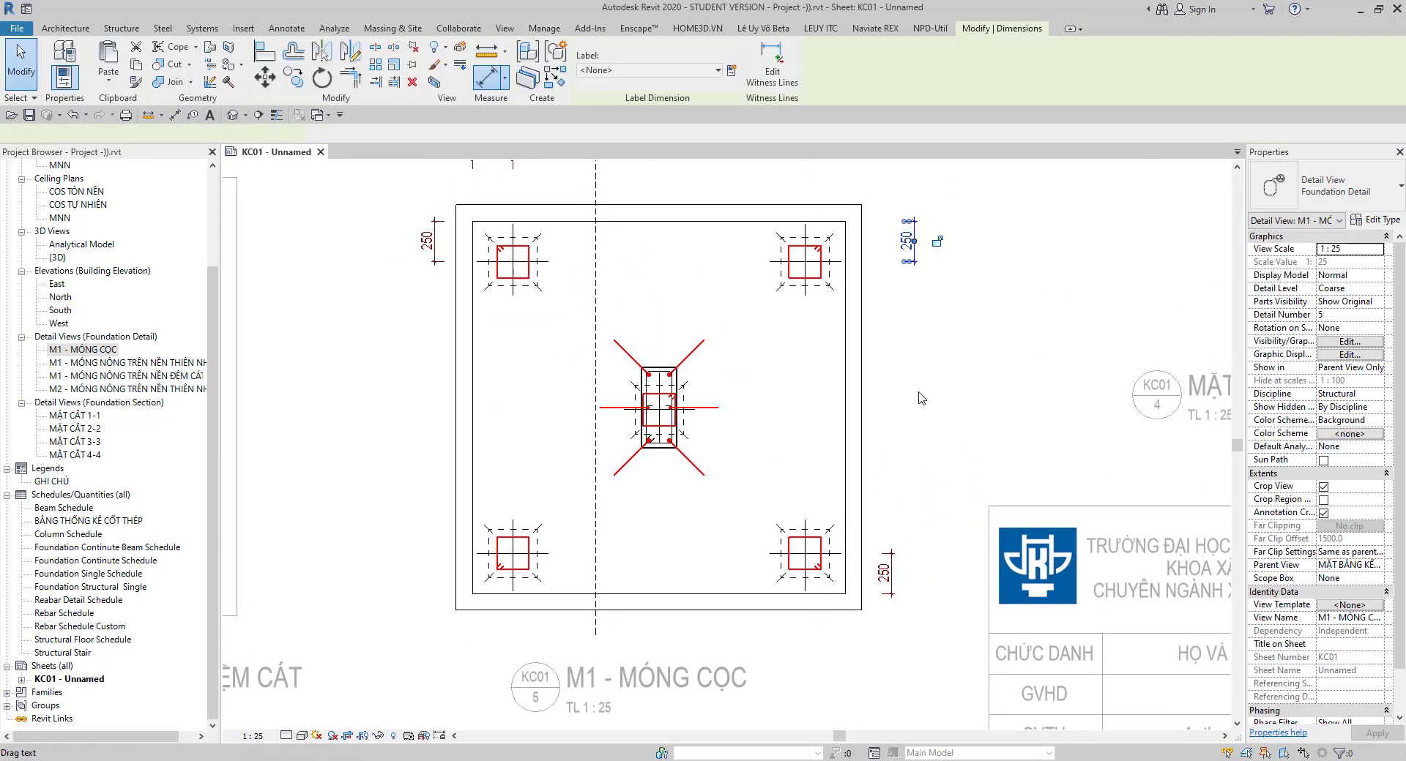
pyautogui.press('Delete')
pyautogui.click(911, 402)
pyautogui.press('e')
pyautogui.press('w')
pyautogui.scroll(2, 904, 432)
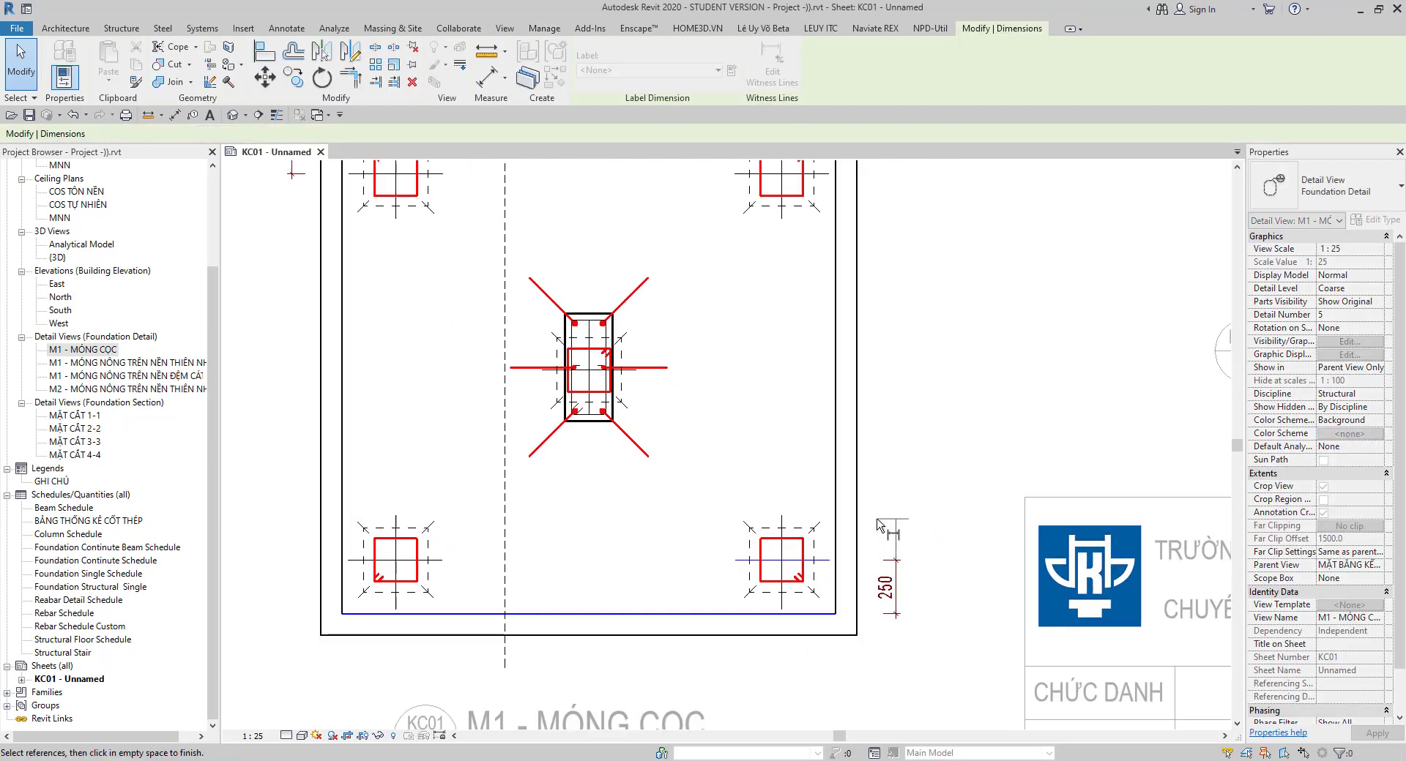
pyautogui.scroll(1, 820, 366)
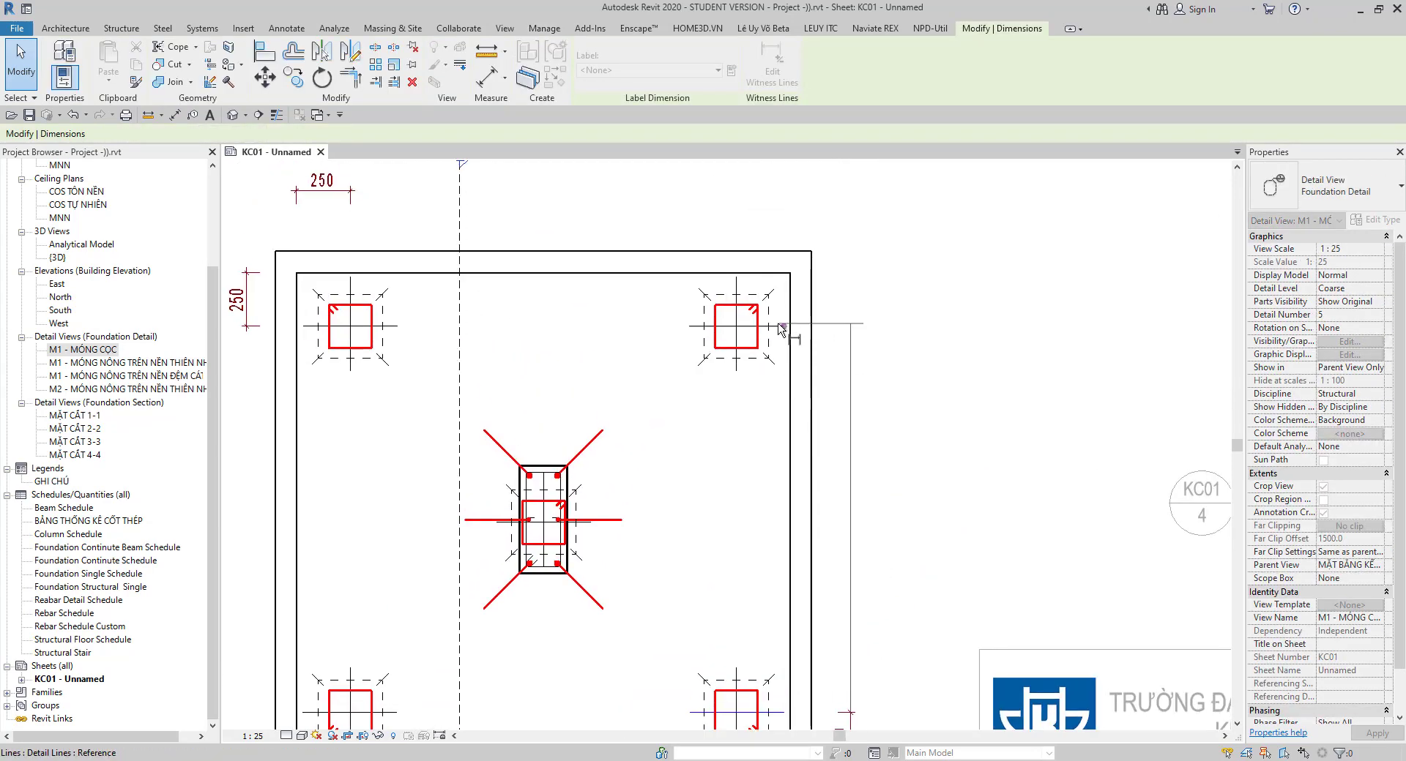
pyautogui.click(751, 327)
pyautogui.click(762, 273)
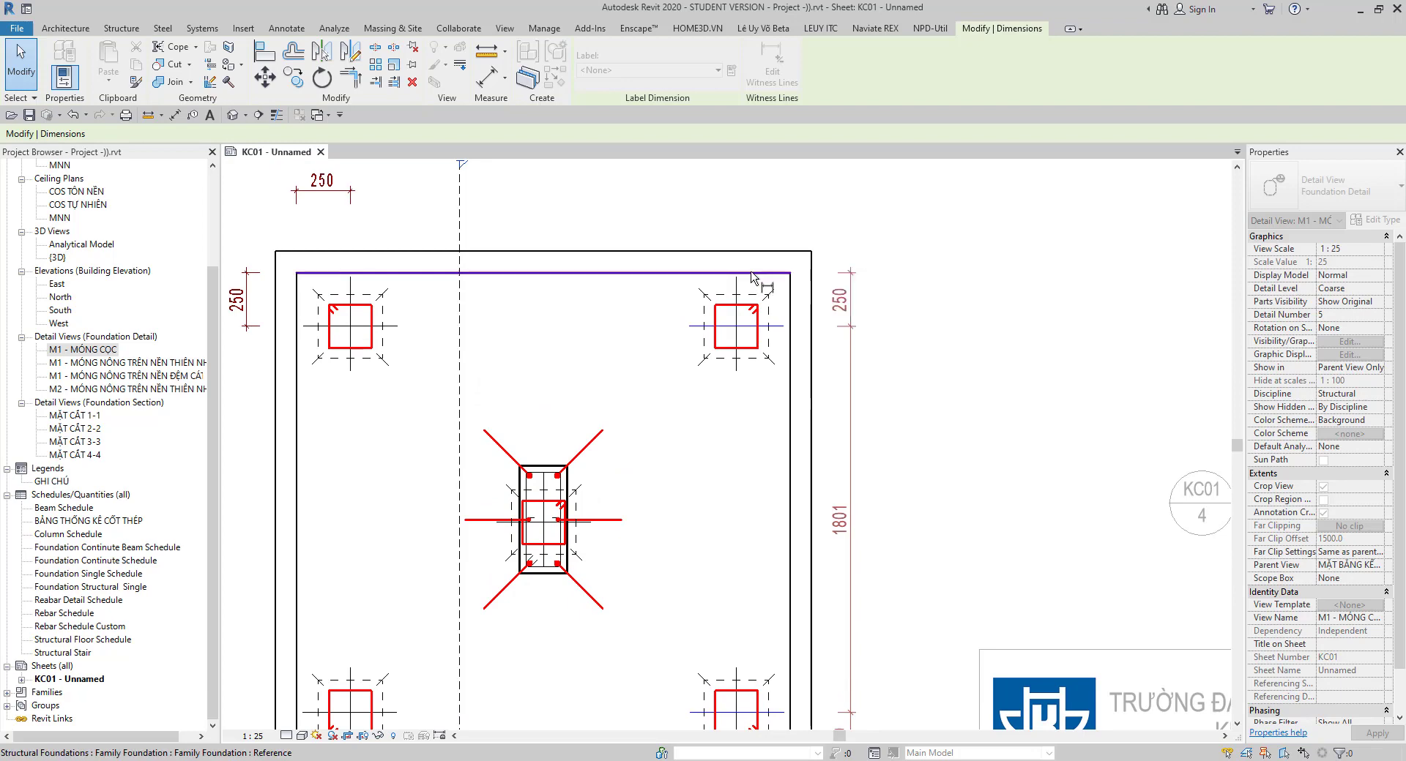
pyautogui.click(767, 252)
pyautogui.press('Escape')
pyautogui.press('Escape')
# Compare the new dimension chain against the reference PDF drawing in Foxit.
pyautogui.scroll(-3, 944, 381)
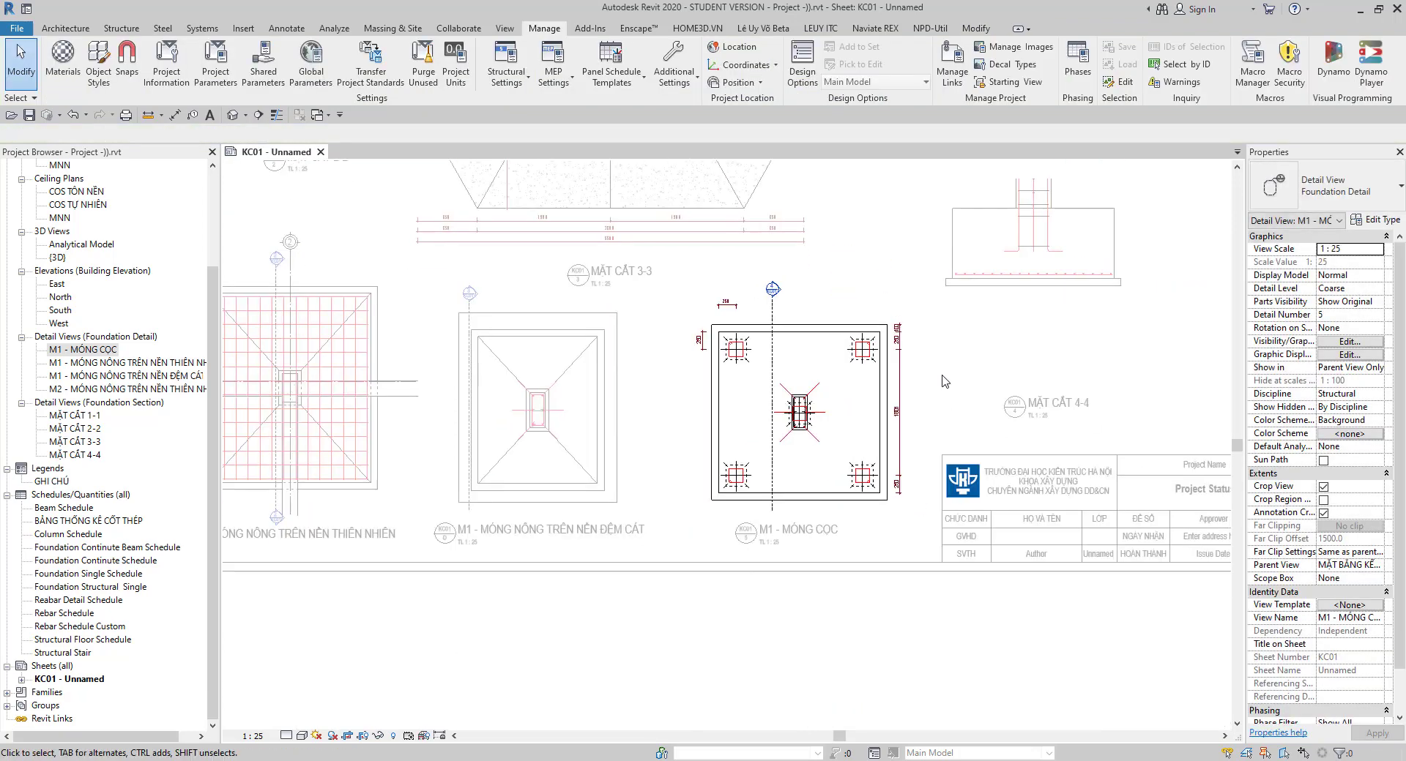
pyautogui.hotkey('alt', 'Tab')
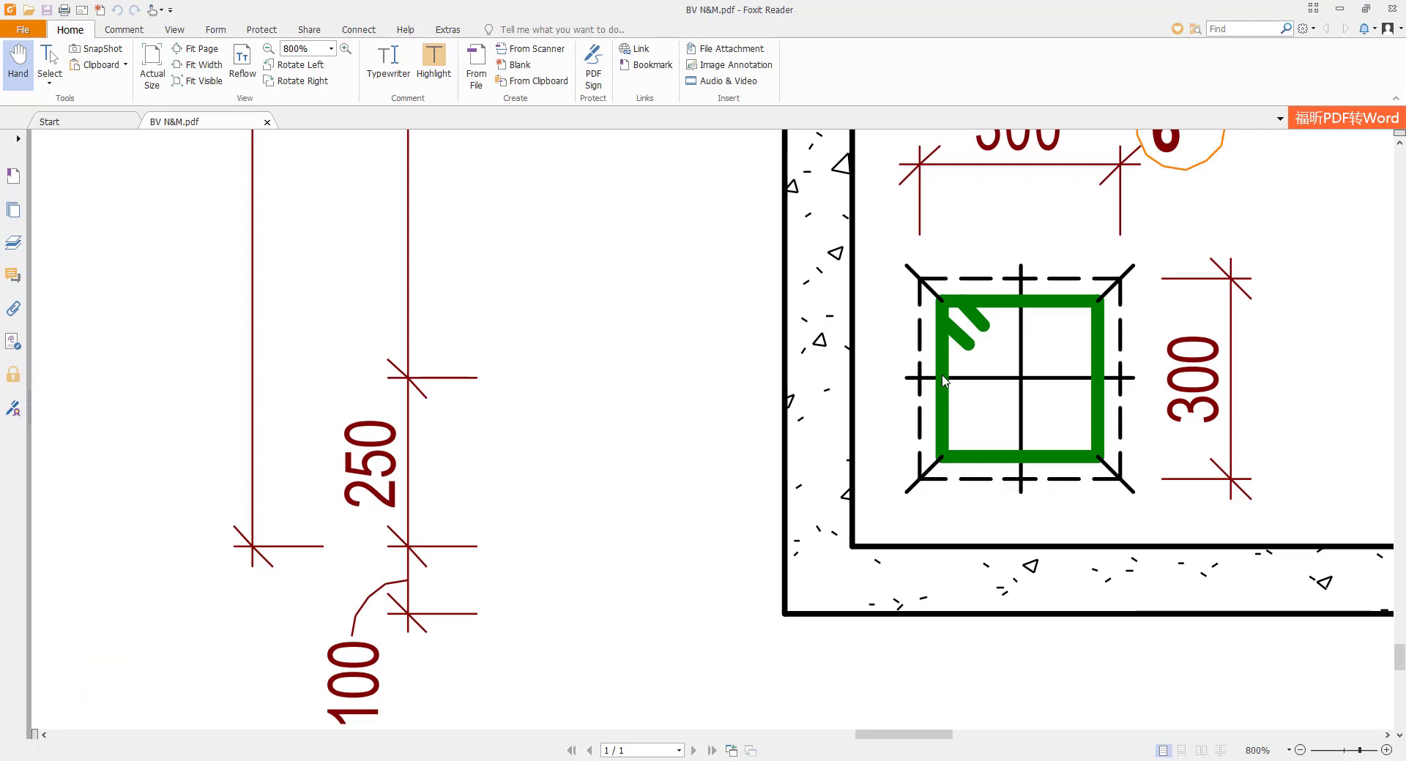
pyautogui.keyDown('ctrl'); pyautogui.scroll(-2, 943, 380); pyautogui.keyUp('ctrl')
pyautogui.keyDown('ctrl'); pyautogui.scroll(-1, 915, 388); pyautogui.keyUp('ctrl')
pyautogui.keyDown('ctrl'); pyautogui.scroll(-1, 879, 403); pyautogui.keyUp('ctrl')
pyautogui.keyDown('ctrl'); pyautogui.scroll(-1, 822, 421); pyautogui.keyUp('ctrl')
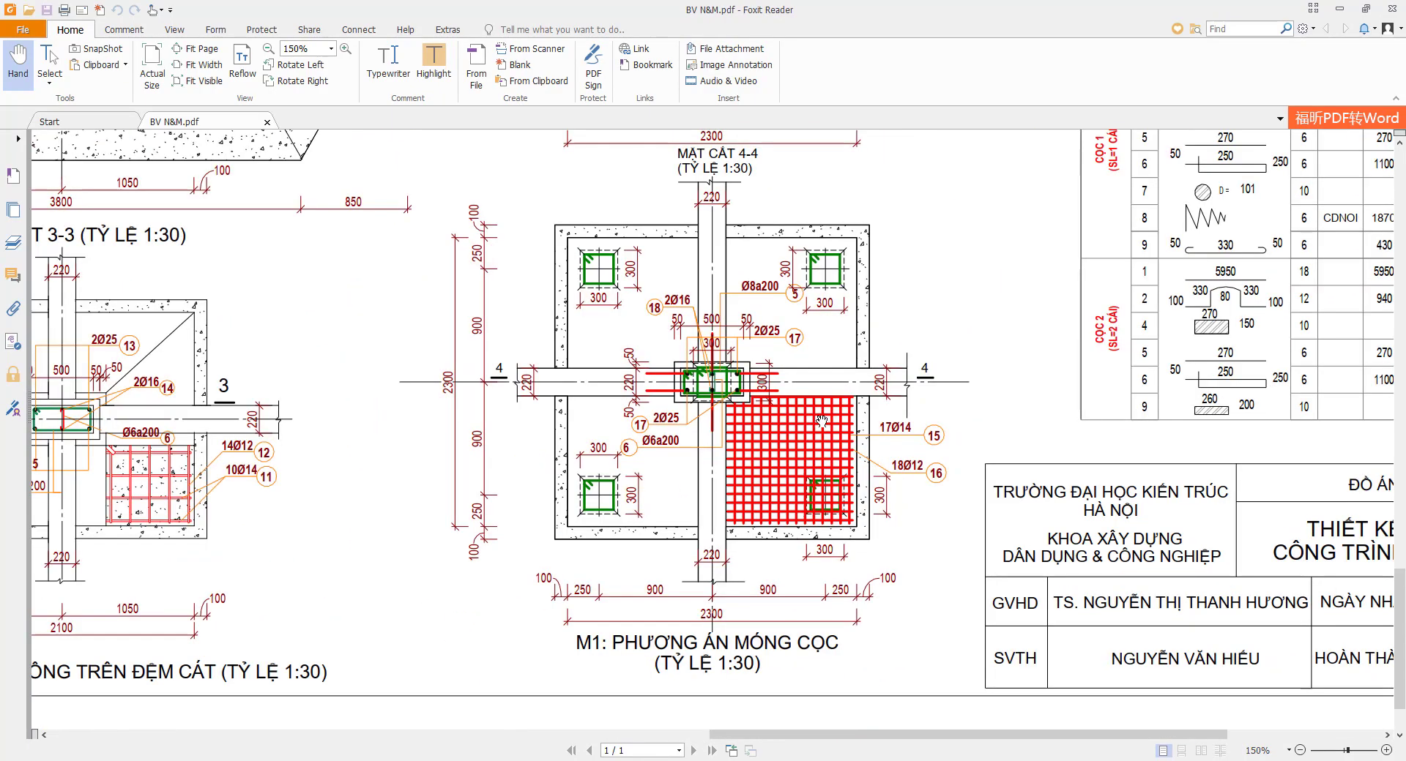
pyautogui.hotkey('alt', 'Tab')
pyautogui.scroll(2, 739, 293)
pyautogui.scroll(2, 739, 292)
# Add aligned 300 dimensions for the top-left pile's height beside it and width below it.
pyautogui.scroll(1, 740, 289)
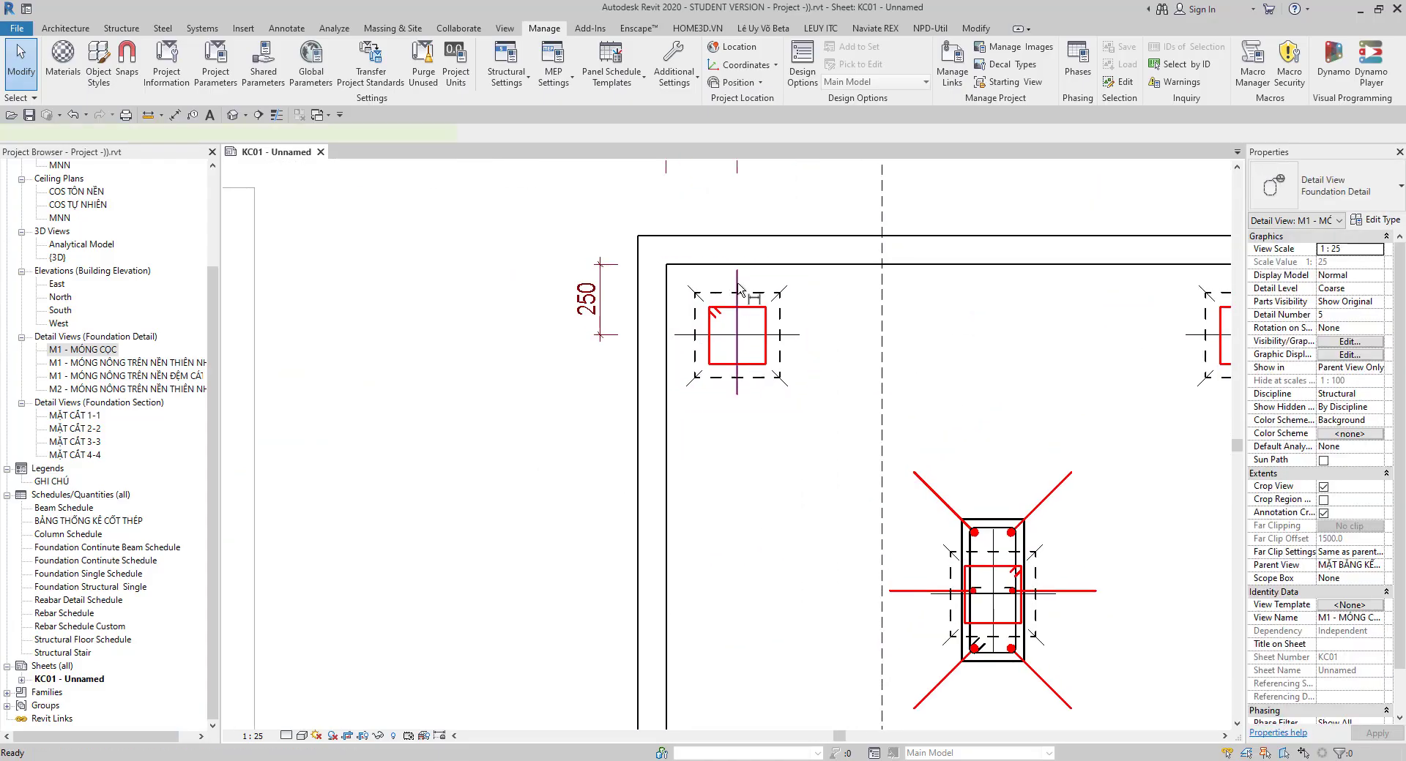
pyautogui.press('d')
pyautogui.press('i')
pyautogui.scroll(3, 747, 288)
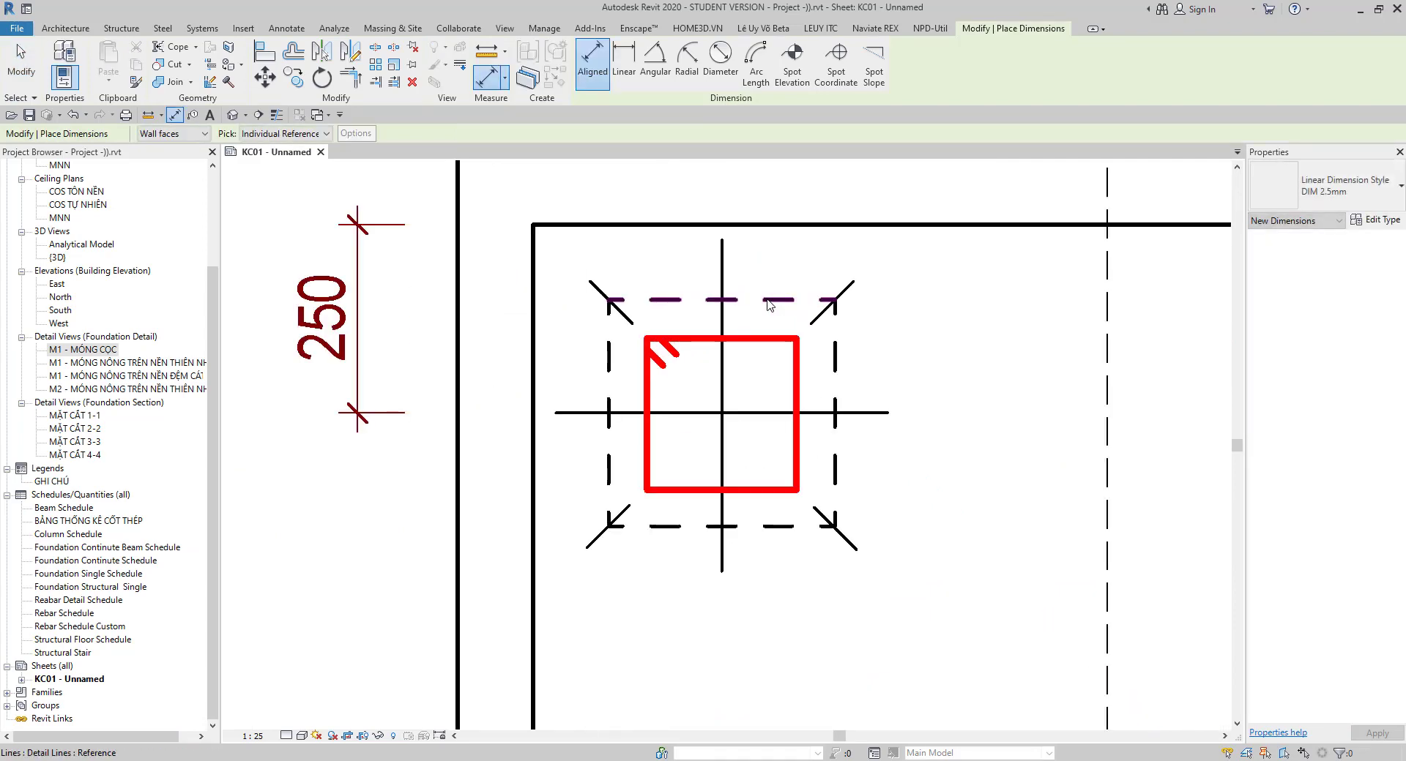
pyautogui.click(761, 300)
pyautogui.click(762, 526)
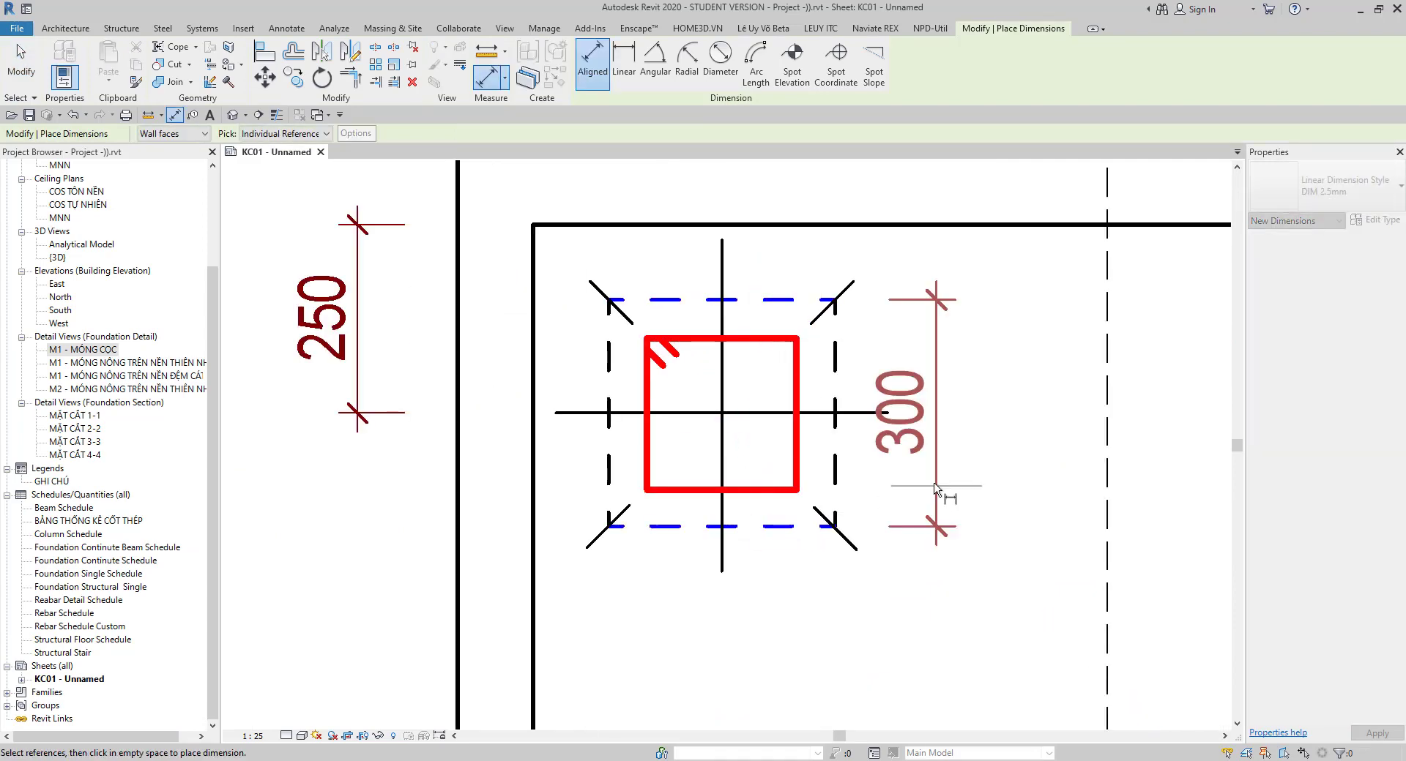
pyautogui.click(968, 474)
pyautogui.click(609, 424)
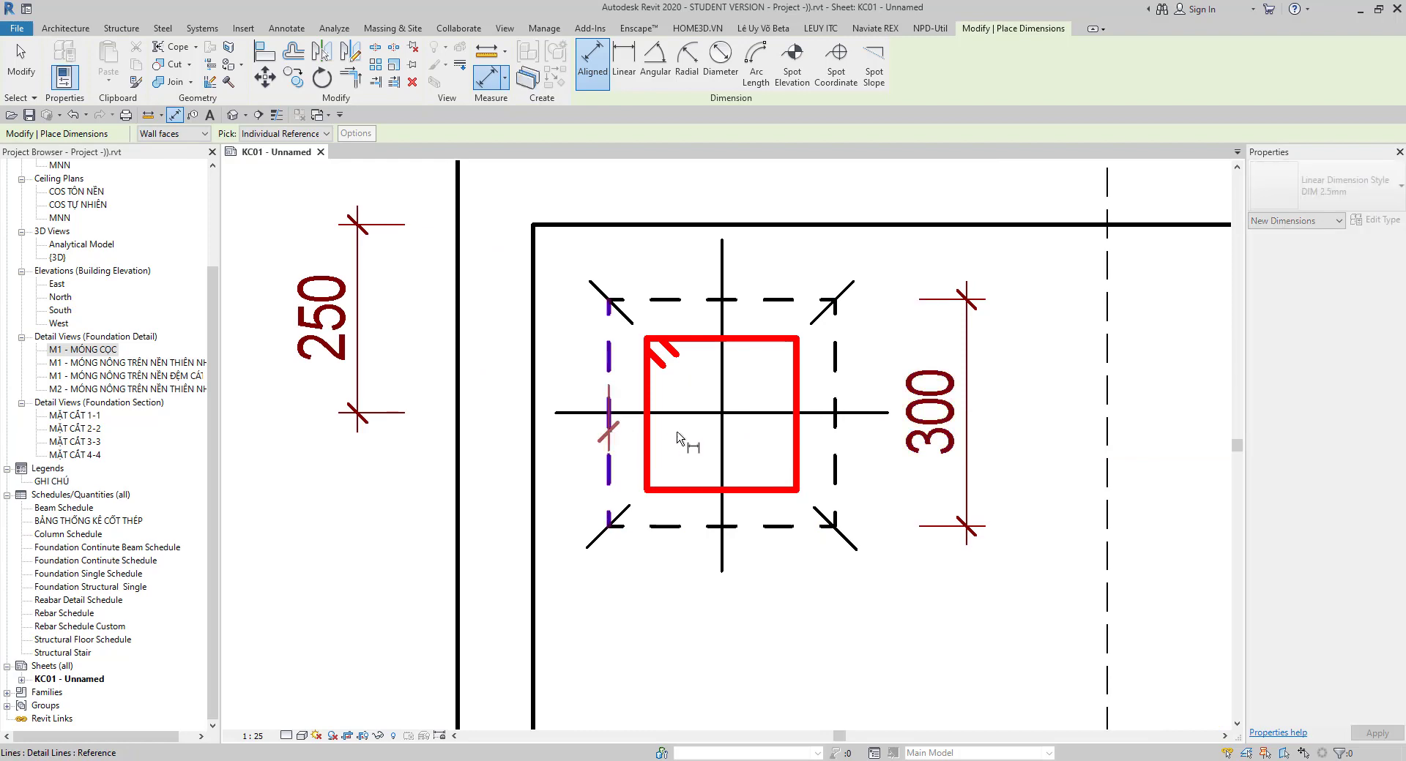
pyautogui.click(832, 431)
pyautogui.click(833, 597)
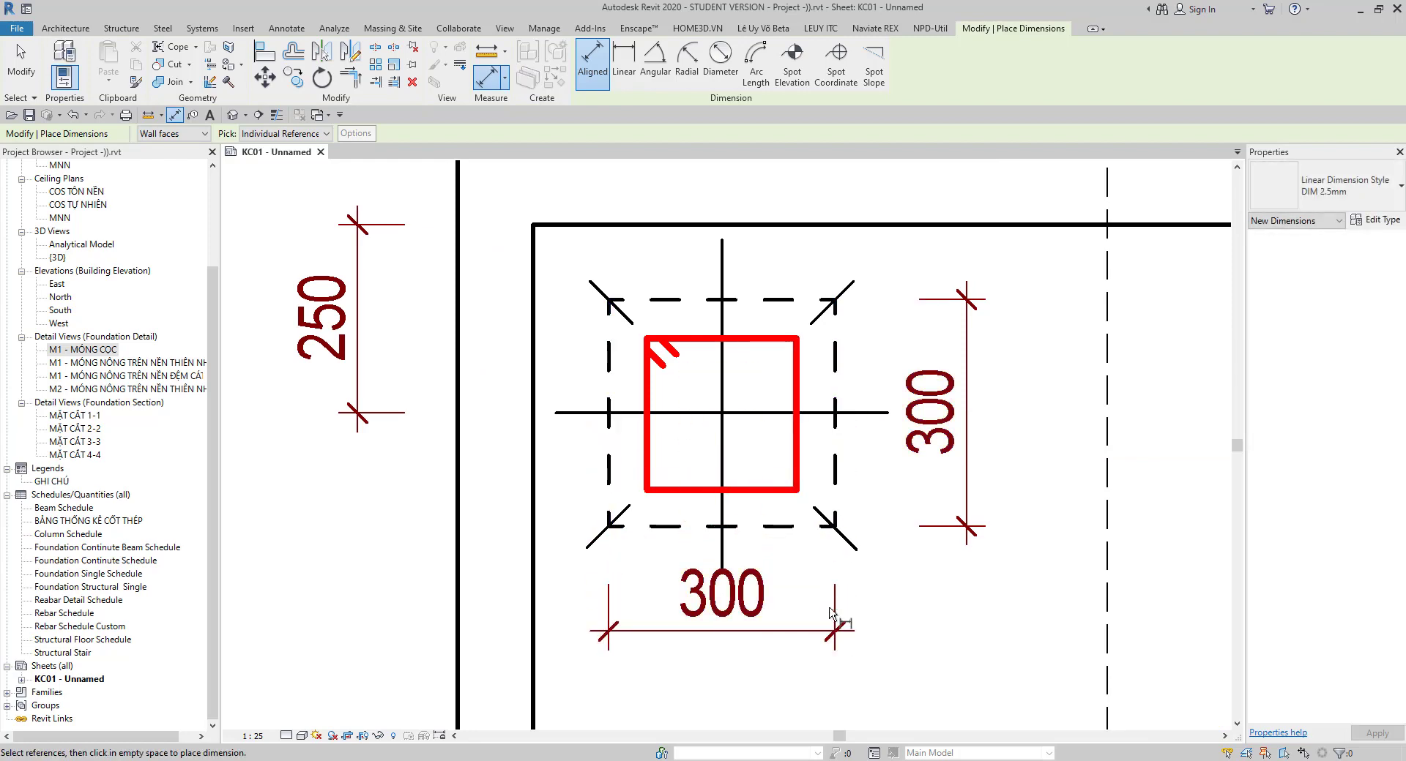
pyautogui.press('Escape')
pyautogui.press('Escape')
pyautogui.scroll(-4, 1043, 631)
pyautogui.scroll(-3, 1044, 631)
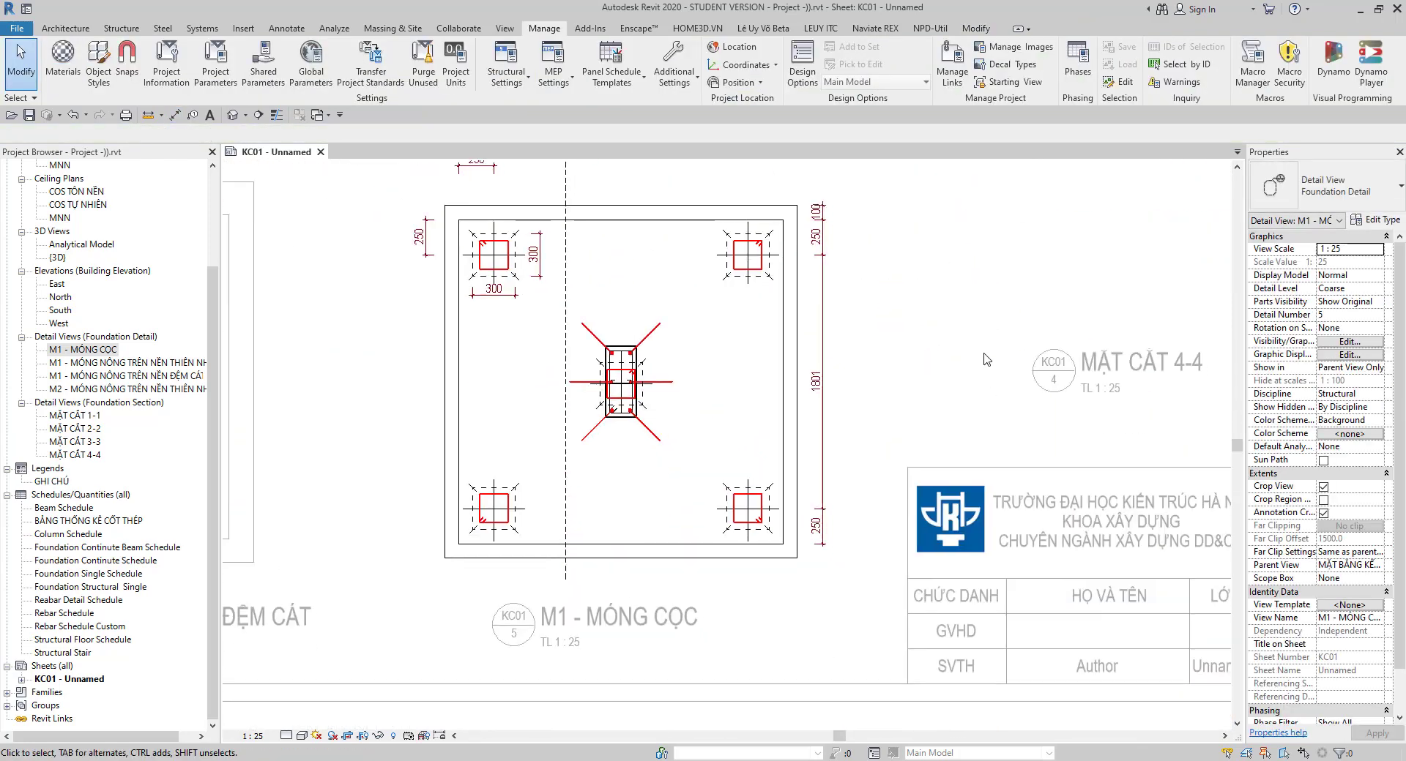
# Return to sheet KC01 and bring the MẶT CẮT 4-4 section beside the M1 pile cap detail into view.
pyautogui.doubleClick(986, 359)
pyautogui.scroll(-1, 986, 359)
pyautogui.scroll(-1, 986, 359)
pyautogui.scroll(-2, 986, 359)
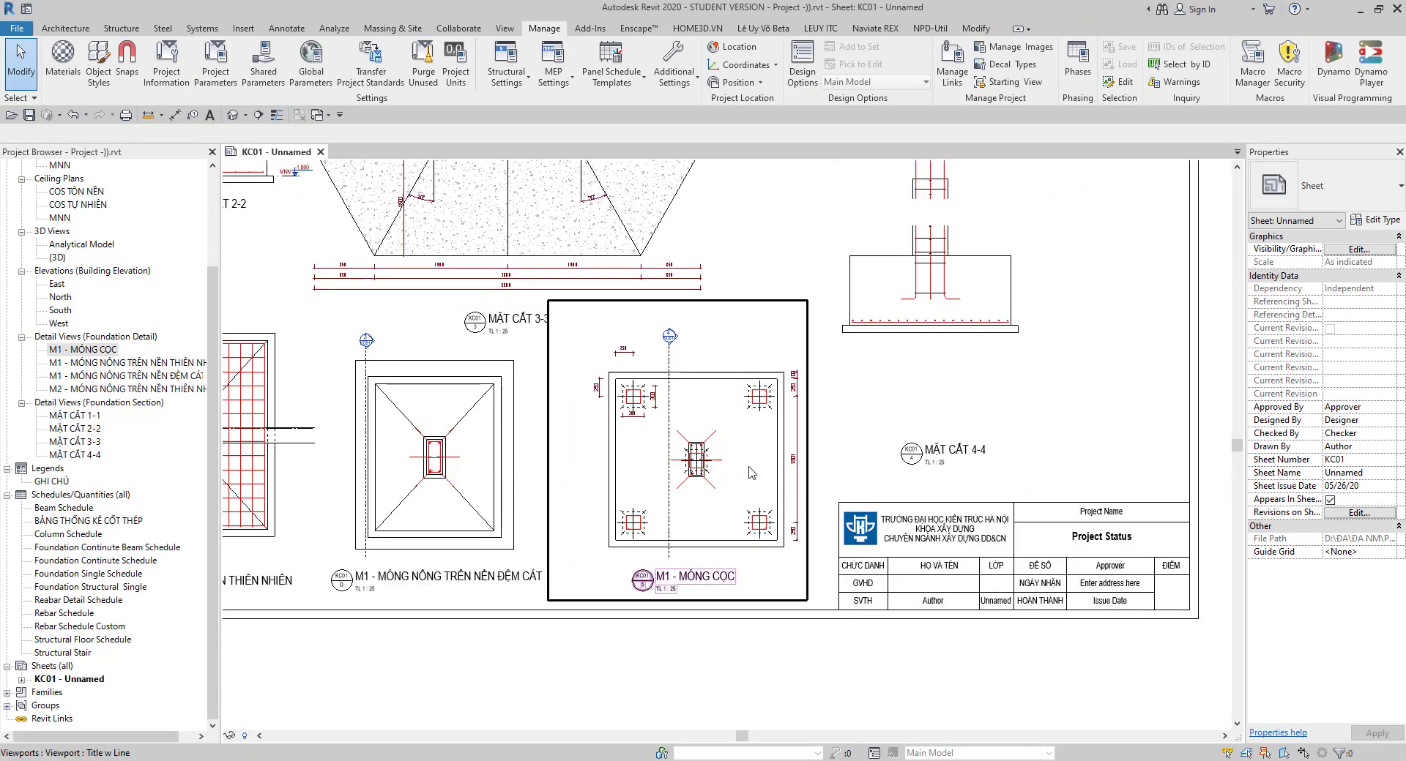
pyautogui.moveTo(815, 570); pyautogui.dragTo(771, 528, button='middle')
pyautogui.scroll(2, 770, 528)
pyautogui.scroll(1, 842, 468)
pyautogui.scroll(-1, 842, 468)
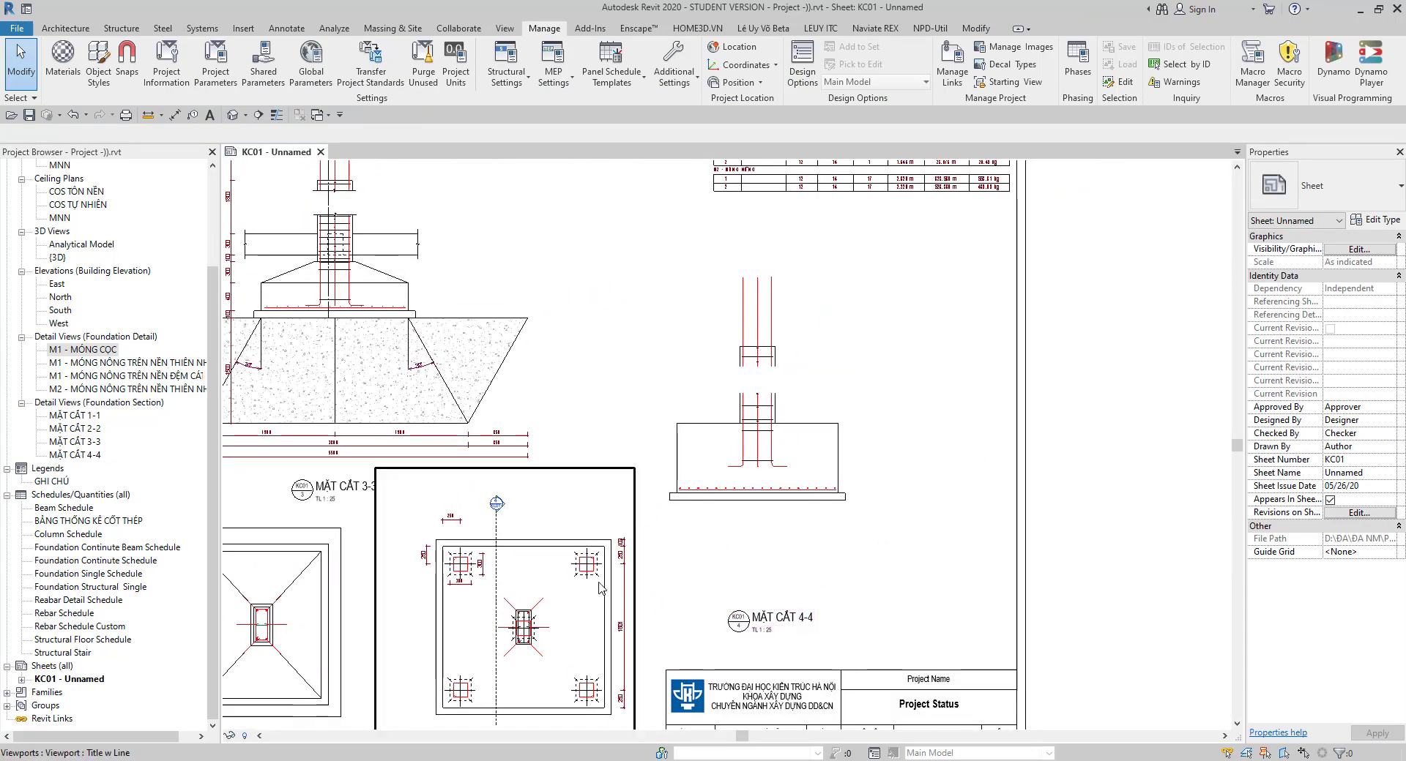
pyautogui.moveTo(660, 349)
pyautogui.mouseDown(button='middle')
pyautogui.moveTo(751, 380)
pyautogui.moveTo(900, 218)
pyautogui.mouseUp(button='middle')
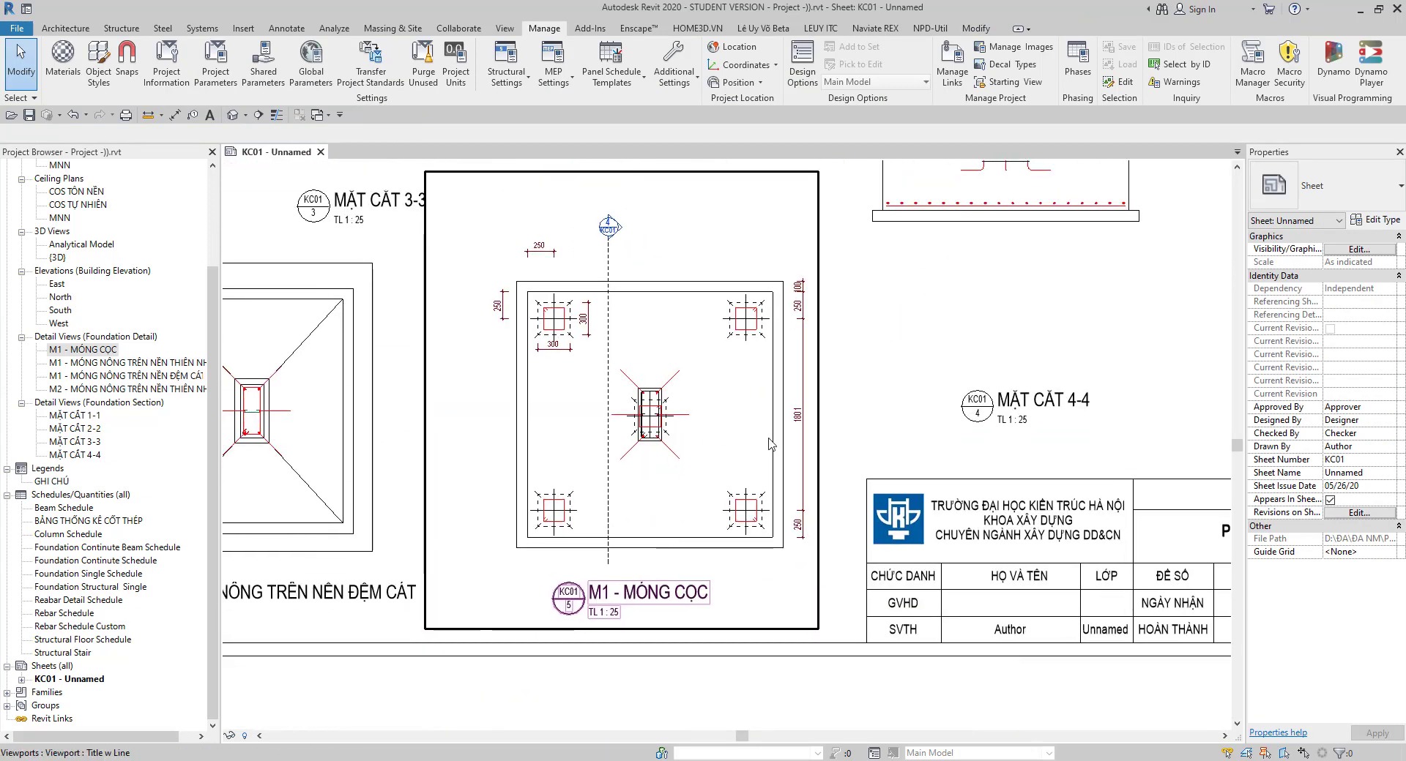
pyautogui.hscroll(-5, 1019, 571)
pyautogui.hscroll(-5, 481, 503)
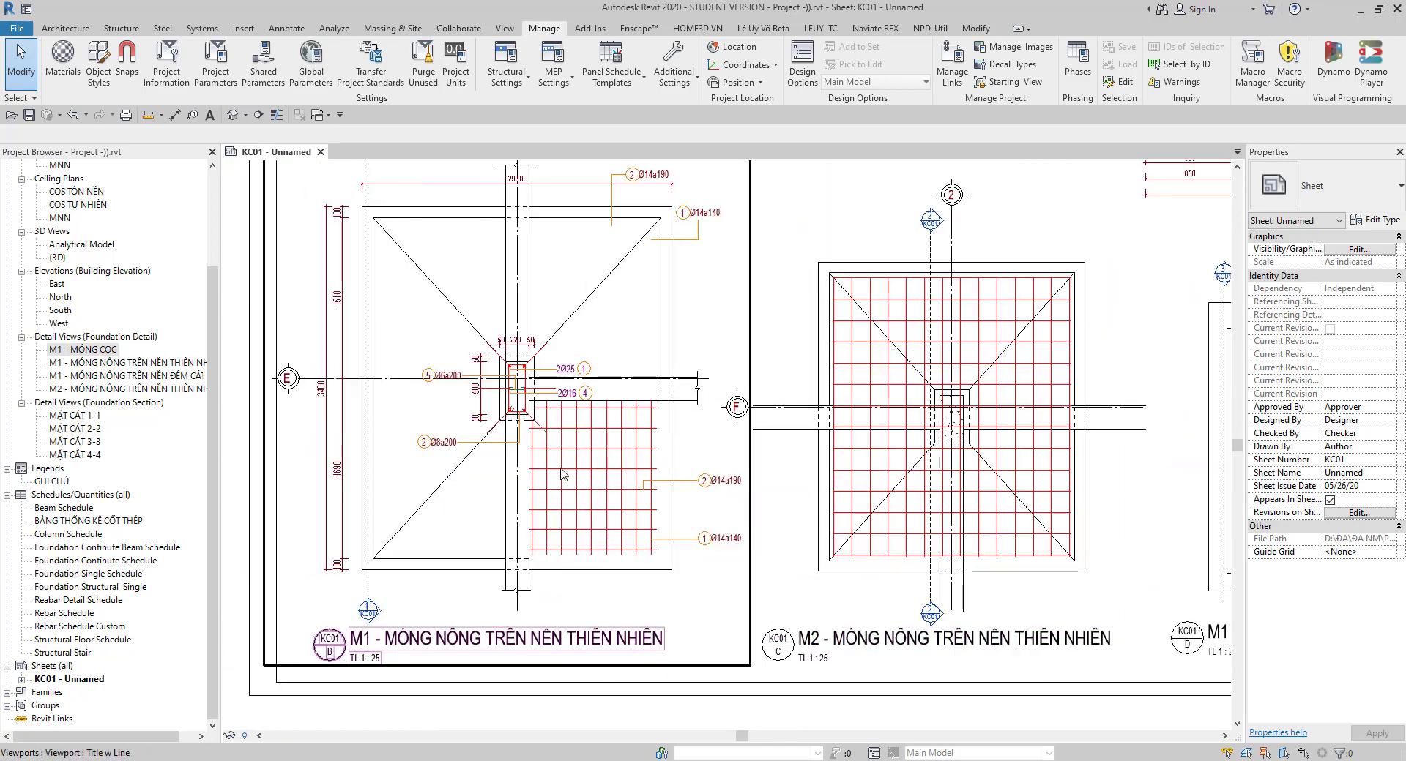
pyautogui.scroll(3, 563, 474)
pyautogui.scroll(-3, 542, 425)
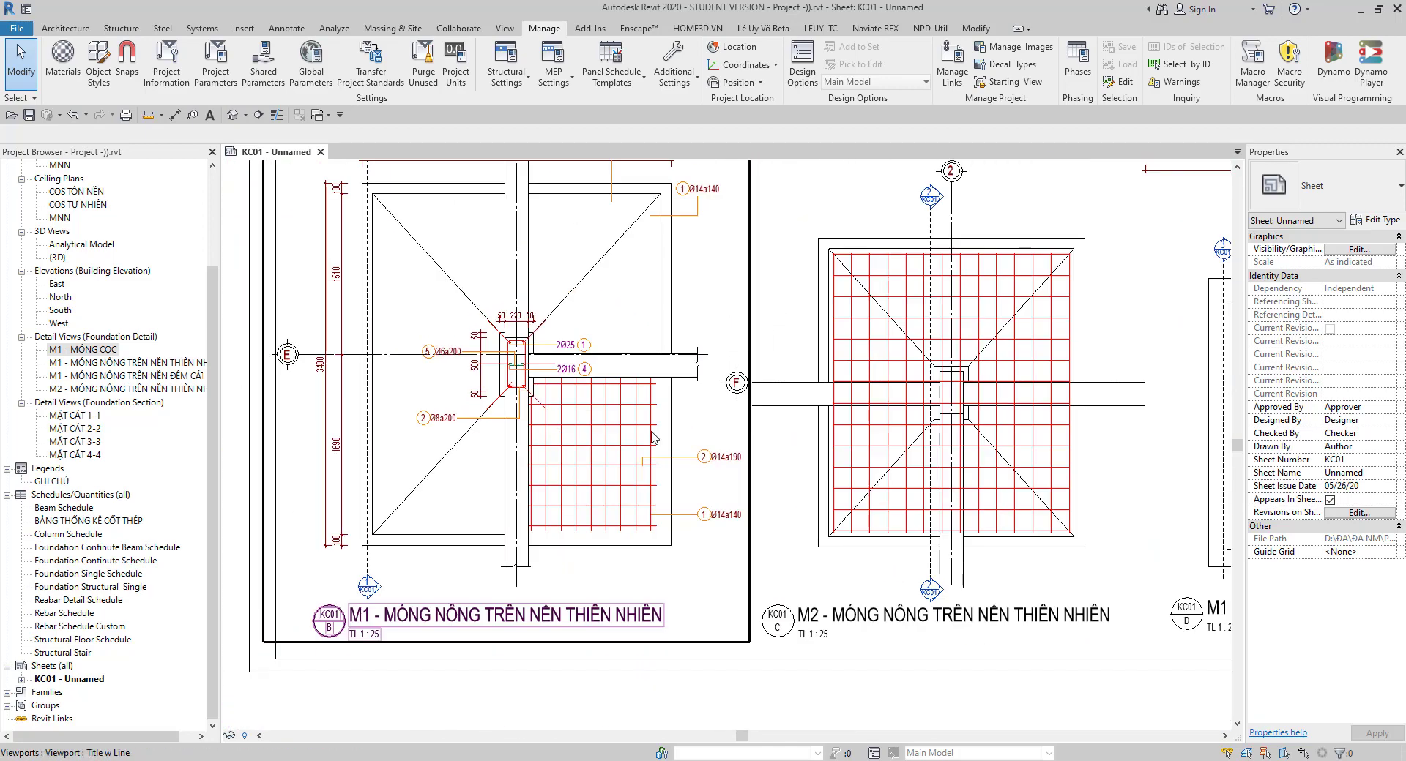
pyautogui.scroll(-2, 659, 410)
pyautogui.hscroll(3, 803, 392)
pyautogui.scroll(1, 803, 392)
pyautogui.scroll(2, 732, 392)
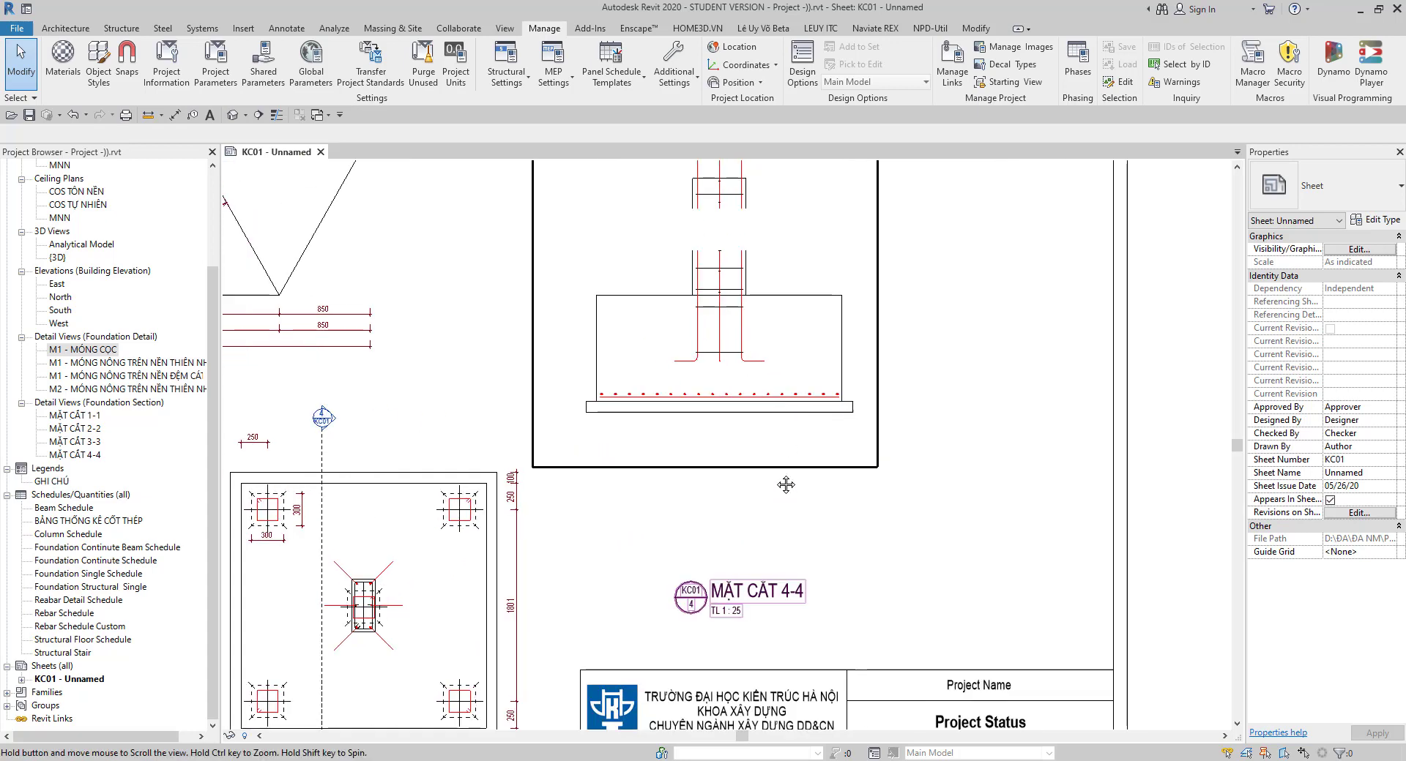
pyautogui.scroll(2, 703, 367)
pyautogui.scroll(1, 766, 405)
# Show section 4-4's crop region, drag its bottom edge further down, then hide the crop boundary.
pyautogui.click(810, 383)
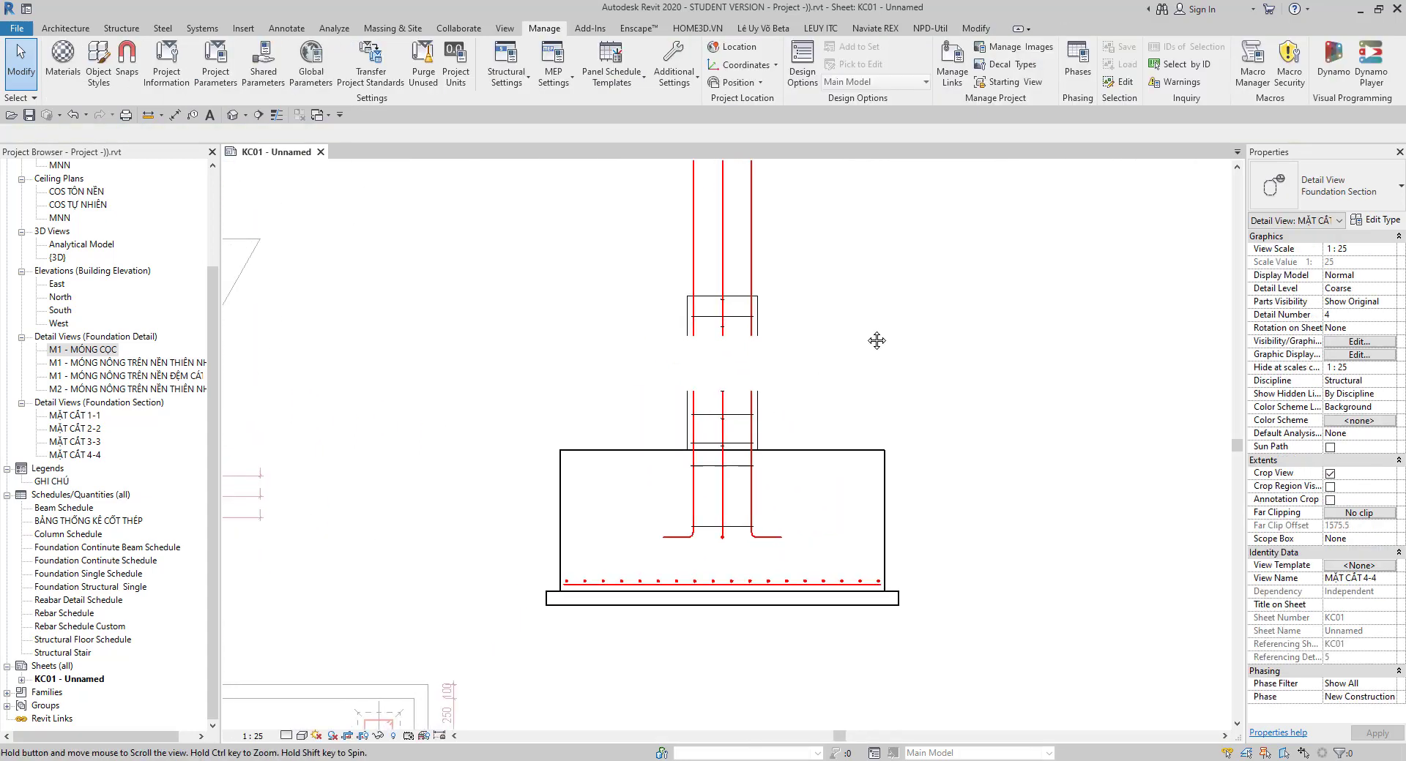
pyautogui.scroll(-1, 881, 336)
pyautogui.scroll(-1, 847, 395)
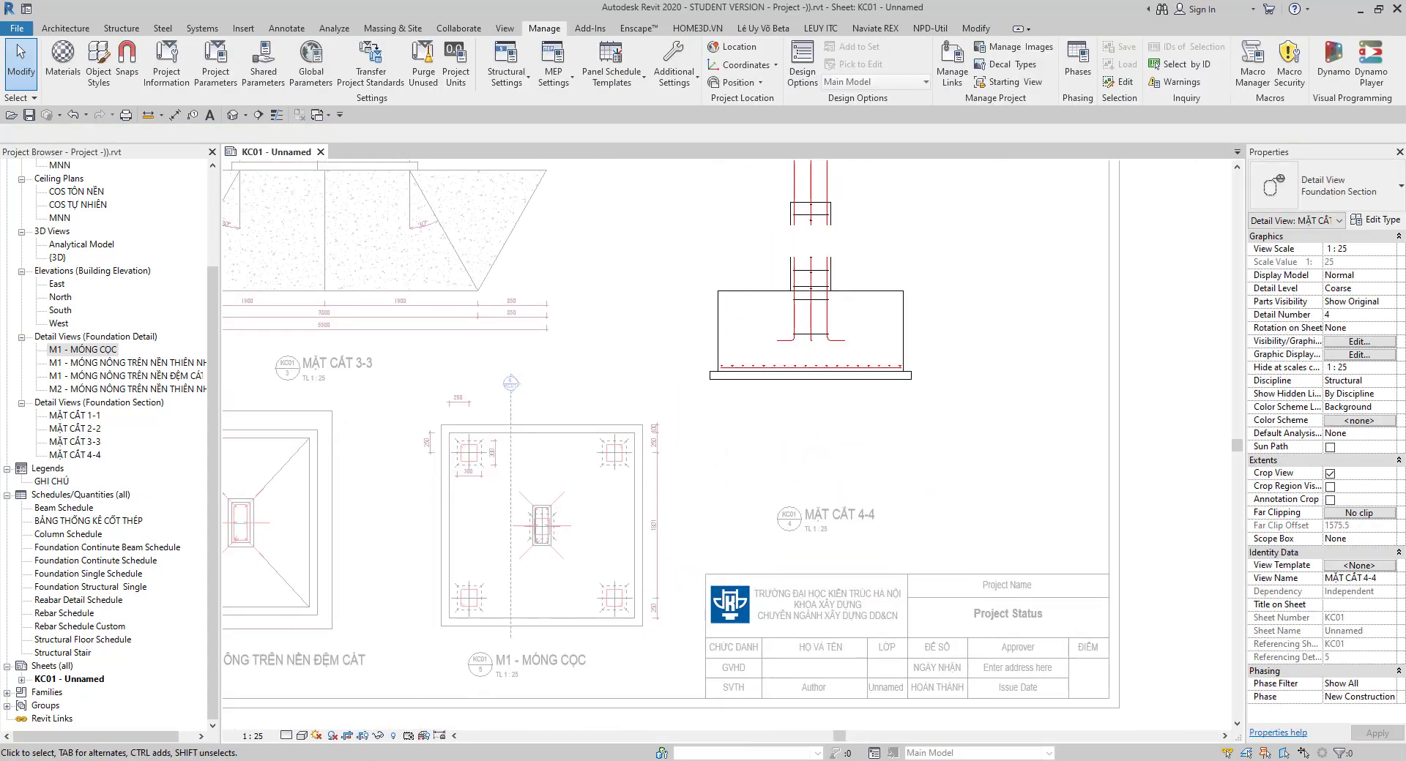
pyautogui.click(363, 735)
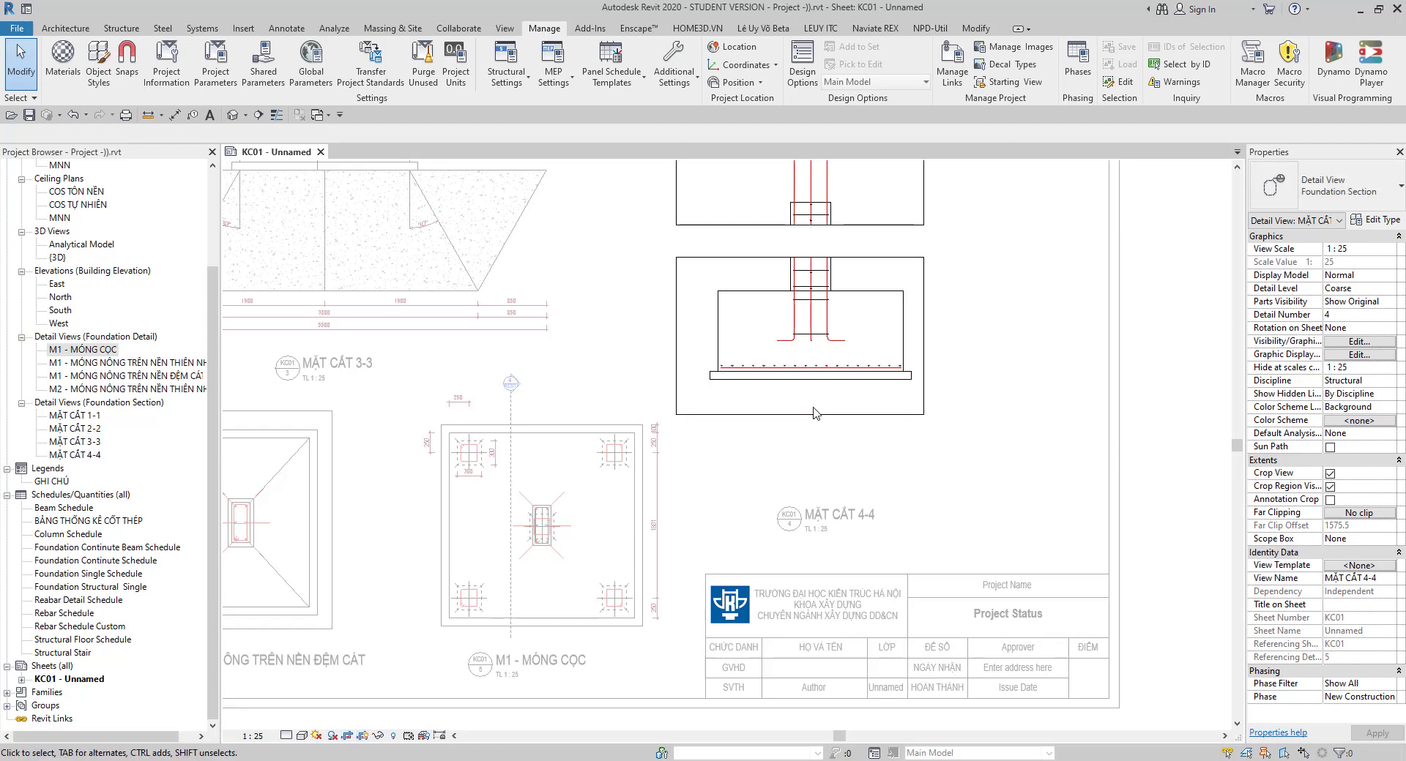
pyautogui.click(817, 415)
pyautogui.moveTo(798, 463); pyautogui.dragTo(796, 515)
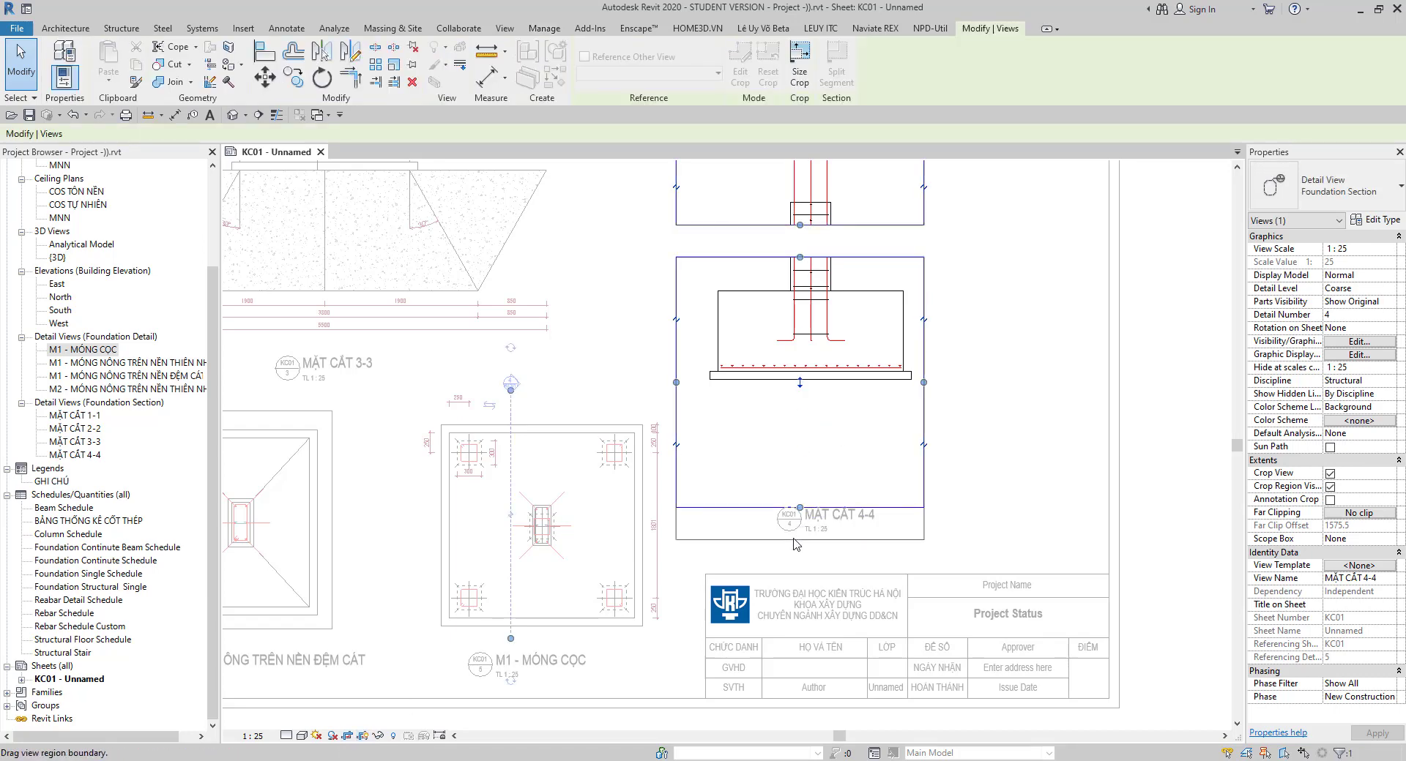
pyautogui.moveTo(801, 519); pyautogui.dragTo(799, 540)
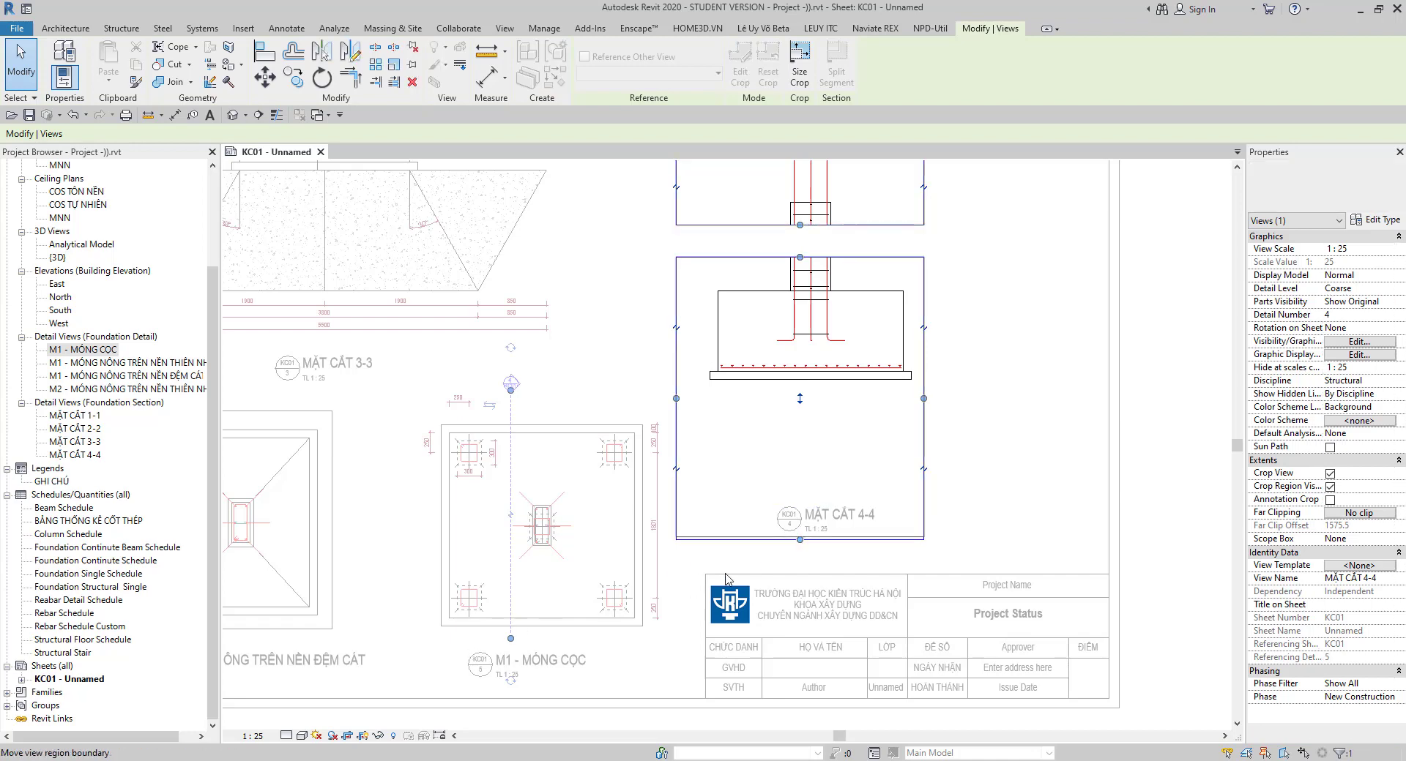
pyautogui.click(363, 736)
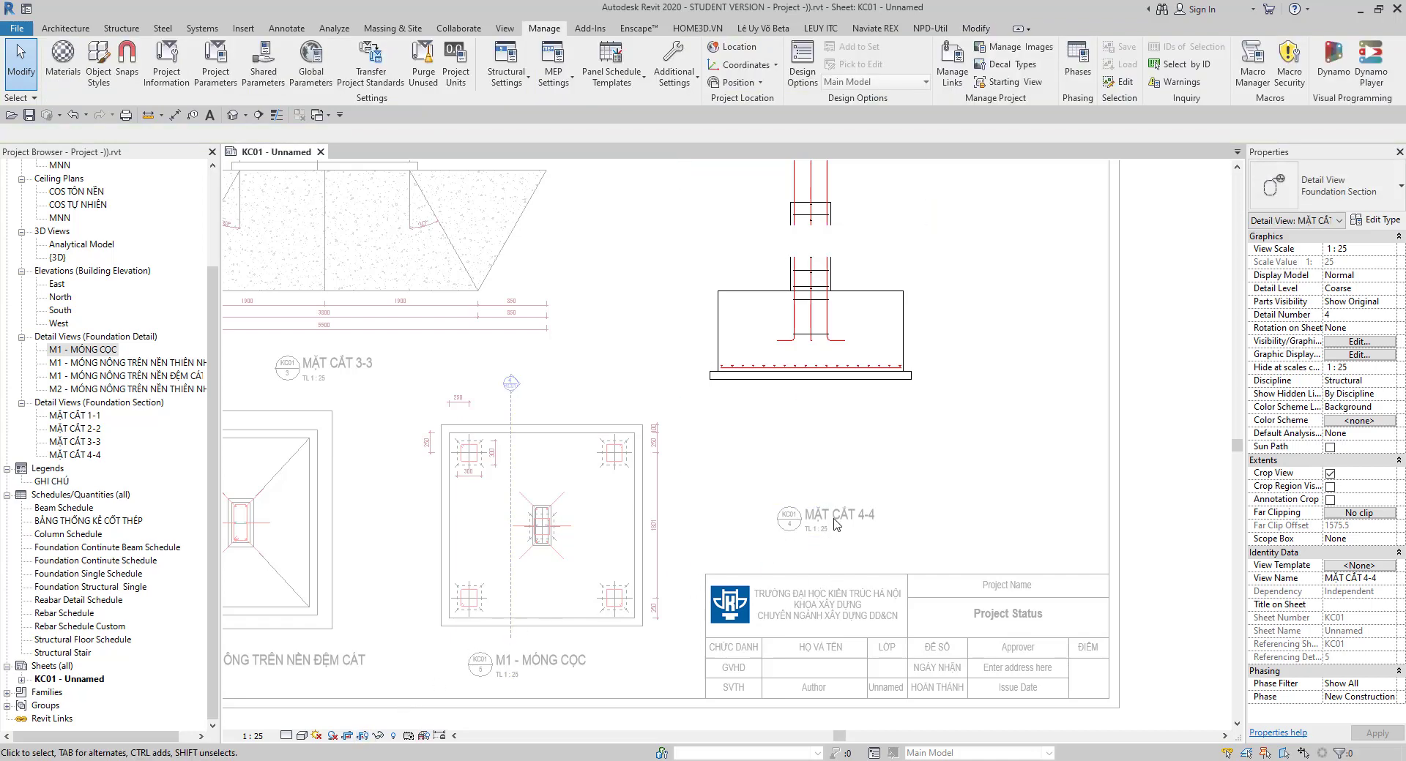
# Deactivate the section view, then reactivate MẶT CẮT 4-4 and pan to the title block.
pyautogui.doubleClick(1164, 519)
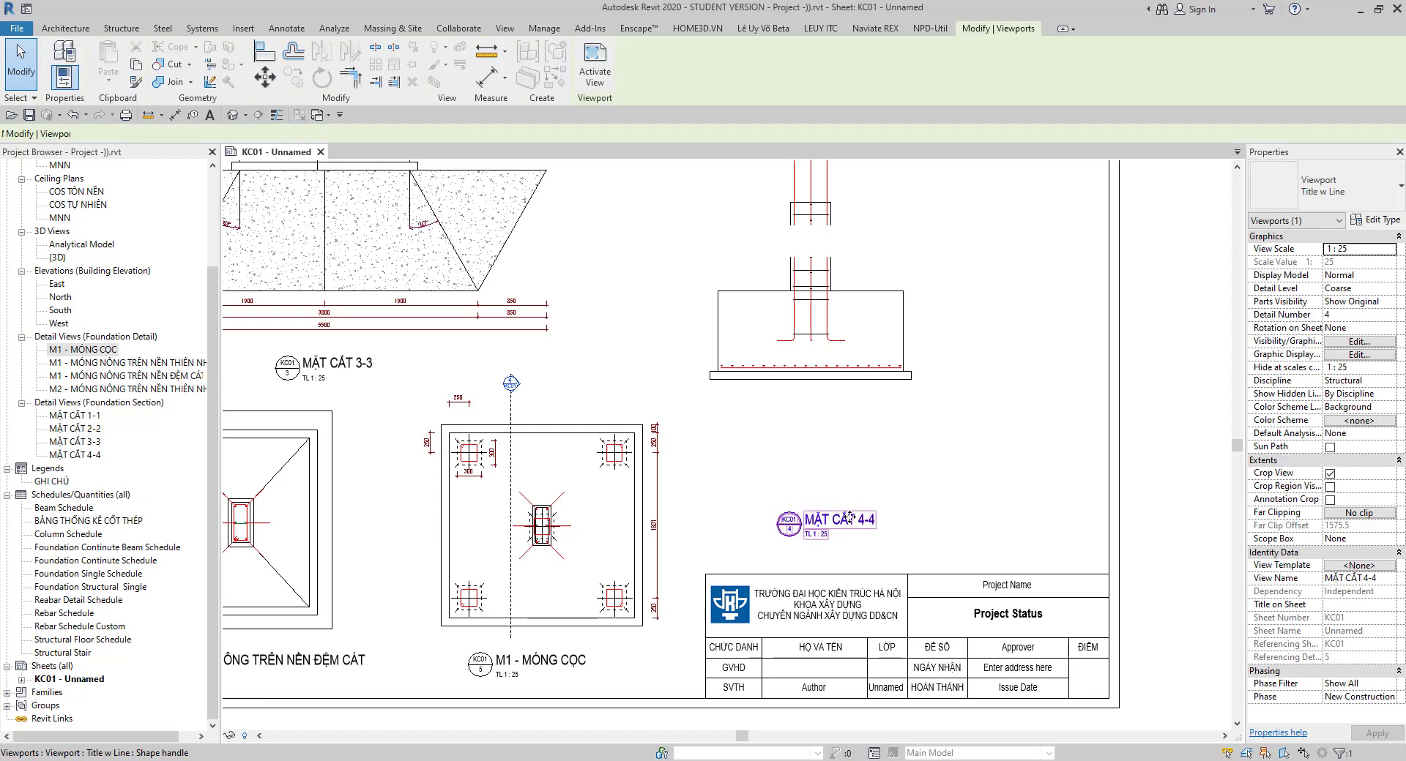
pyautogui.click(1191, 568)
pyautogui.scroll(-2, 1025, 476)
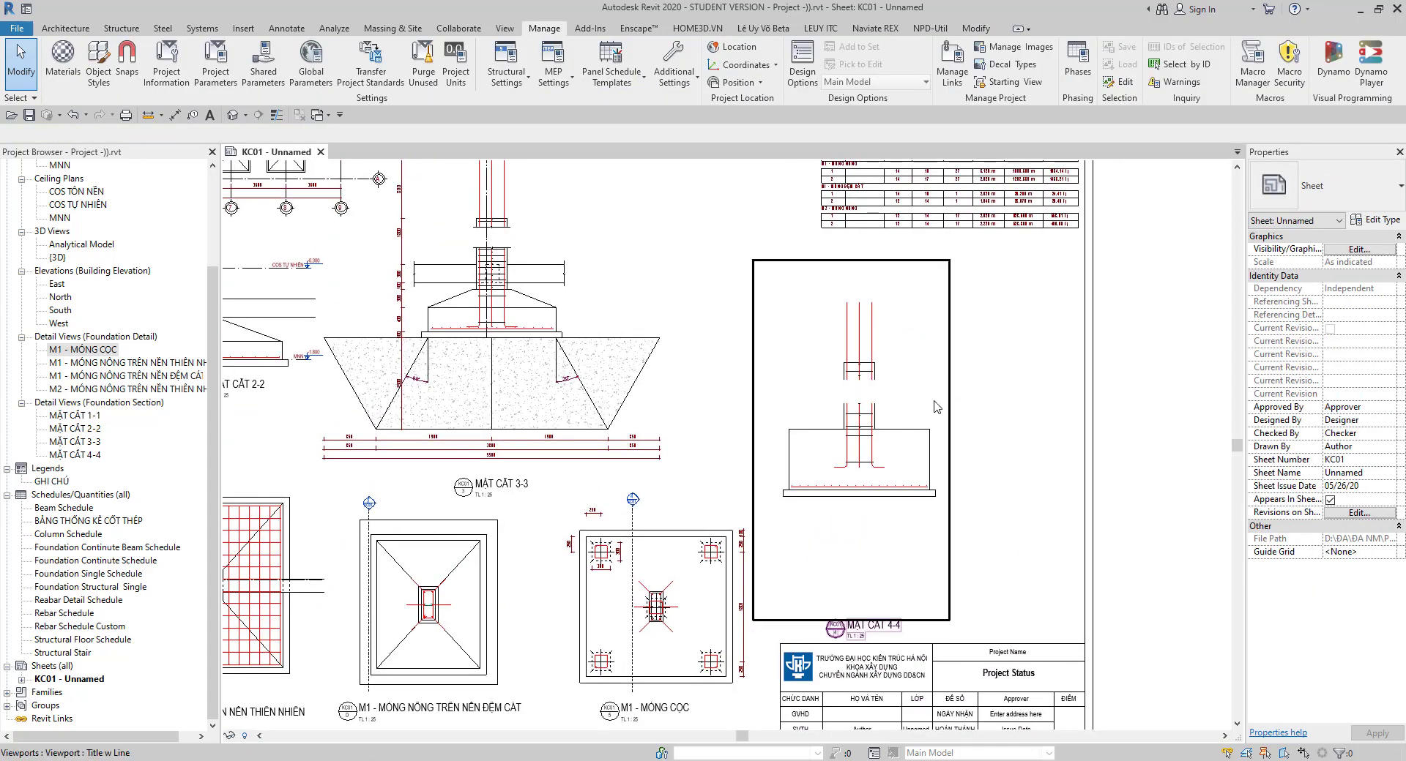
pyautogui.doubleClick(930, 411)
pyautogui.scroll(2, 849, 498)
pyautogui.moveTo(849, 499); pyautogui.dragTo(819, 440, button='middle')
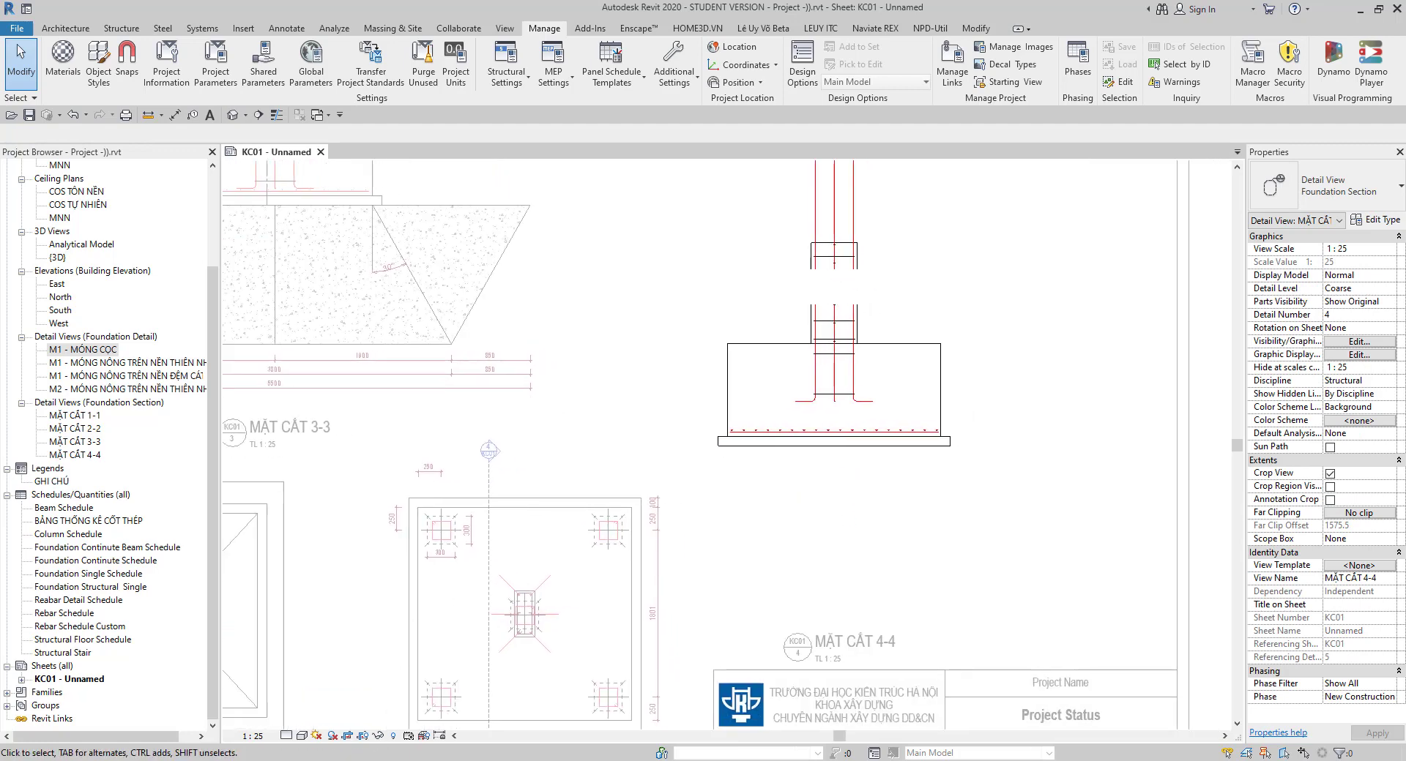
# Check the enlarged MẶT CẮT 4-4 pile cap section in the Foxit reference PDF, then return to Revit.
pyautogui.hotkey('alt', 'Tab')
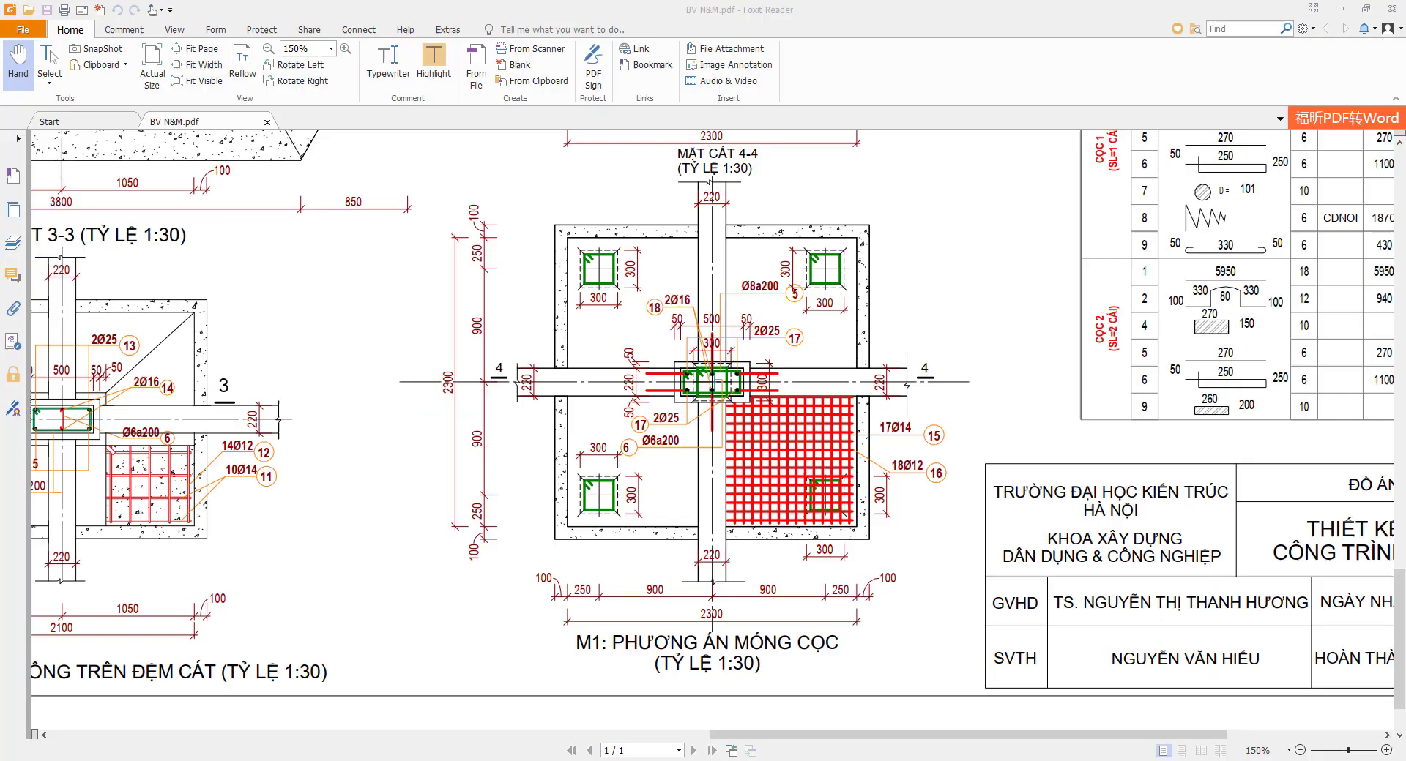
pyautogui.scroll(5, 748, 524)
pyautogui.keyDown('ctrl'); pyautogui.scroll(1, 708, 387); pyautogui.keyUp('ctrl')
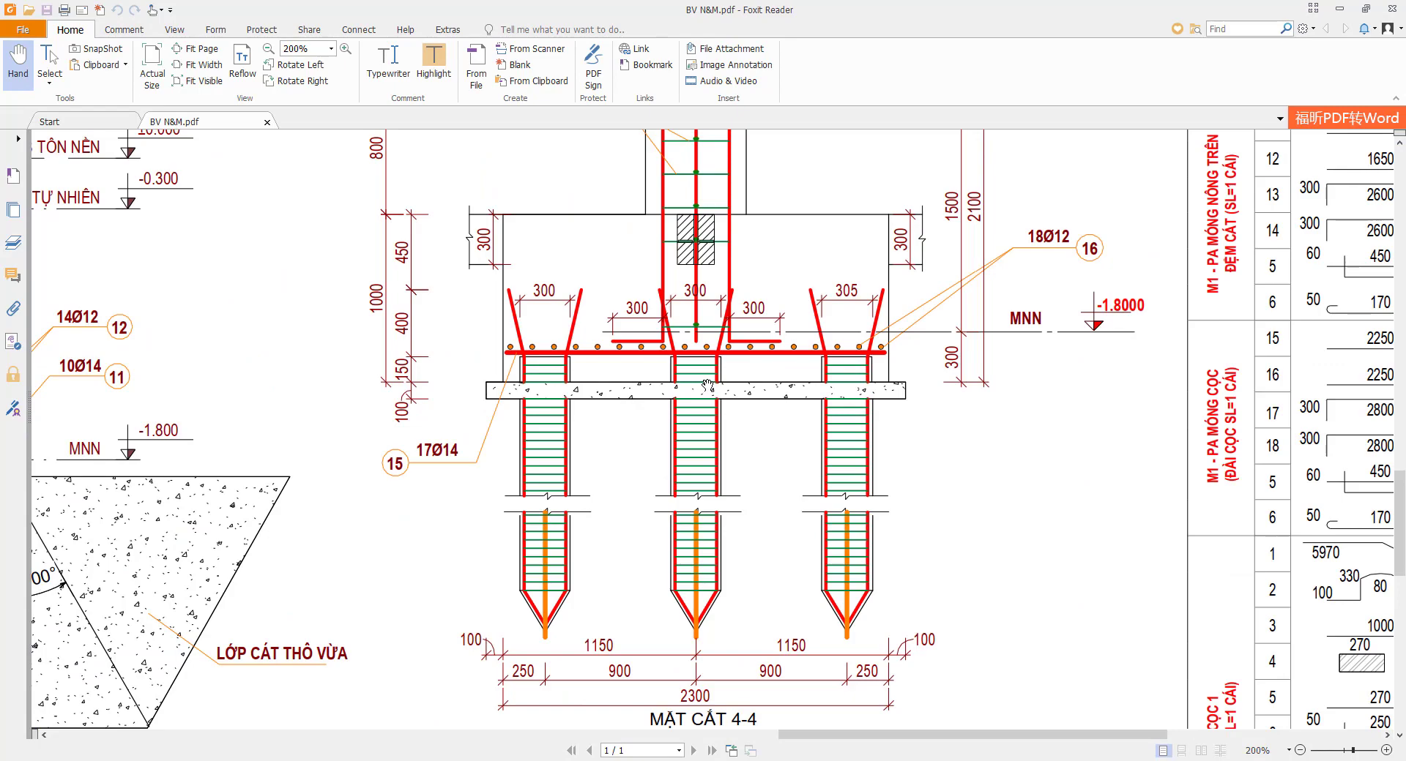
pyautogui.hotkey('alt', 'Tab')
pyautogui.hotkey('alt', 'Tab')
pyautogui.hotkey('alt', 'Tab')
pyautogui.hotkey('alt', 'Tab')
pyautogui.scroll(2, 751, 521)
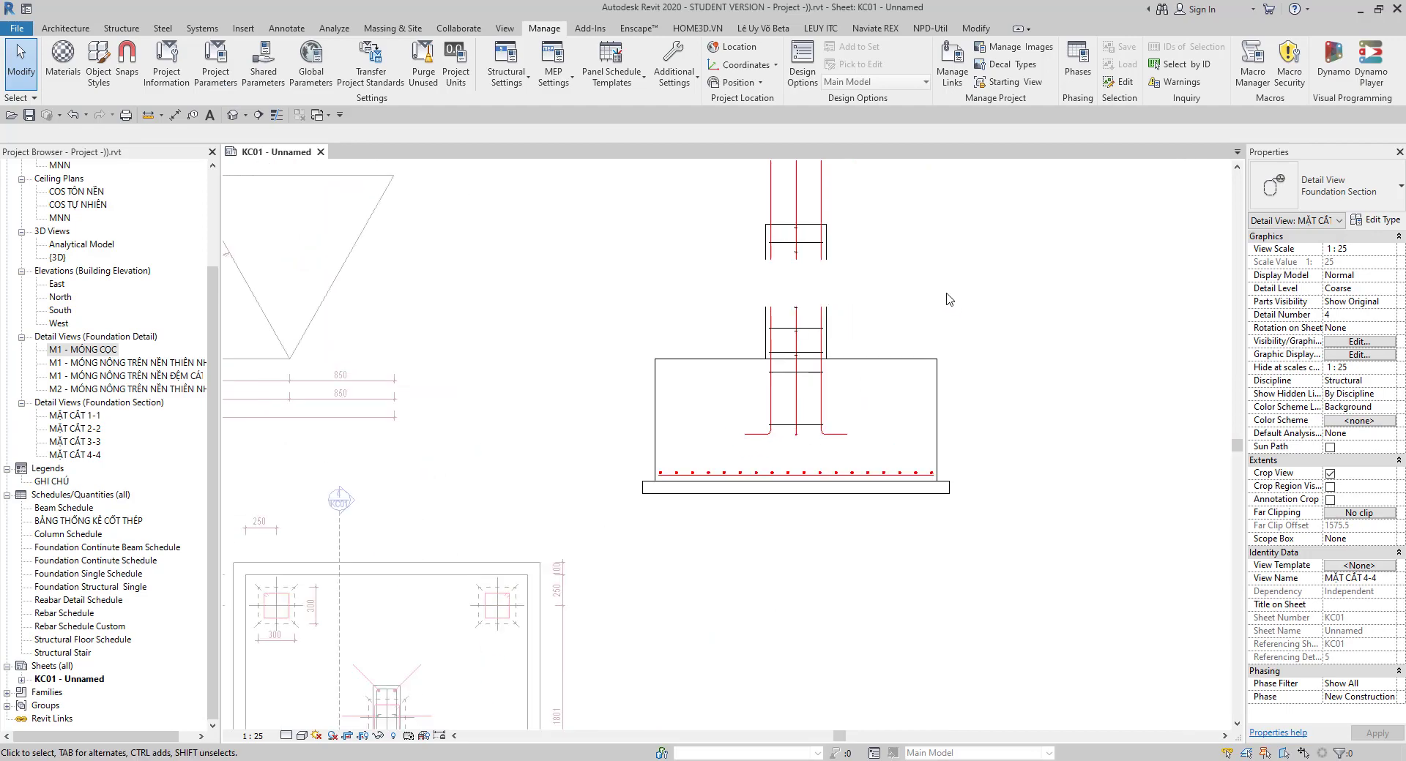
pyautogui.scroll(2, 751, 522)
pyautogui.hotkey('alt', 'Tab')
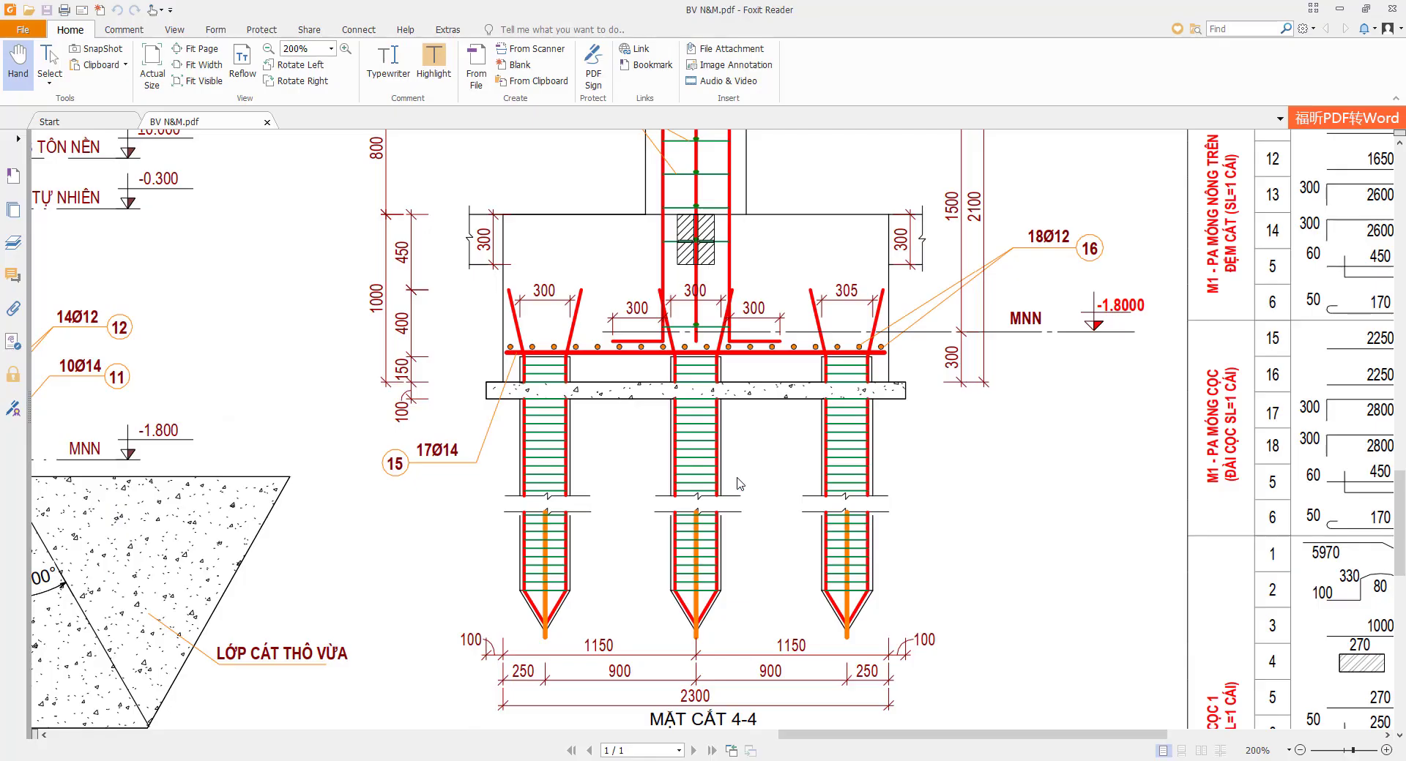
pyautogui.hotkey('alt', 'Tab')
# Move both bottom rebar sets of section 4-4 higher inside the pile cap, then recheck the reference PDF.
pyautogui.scroll(3, 619, 507)
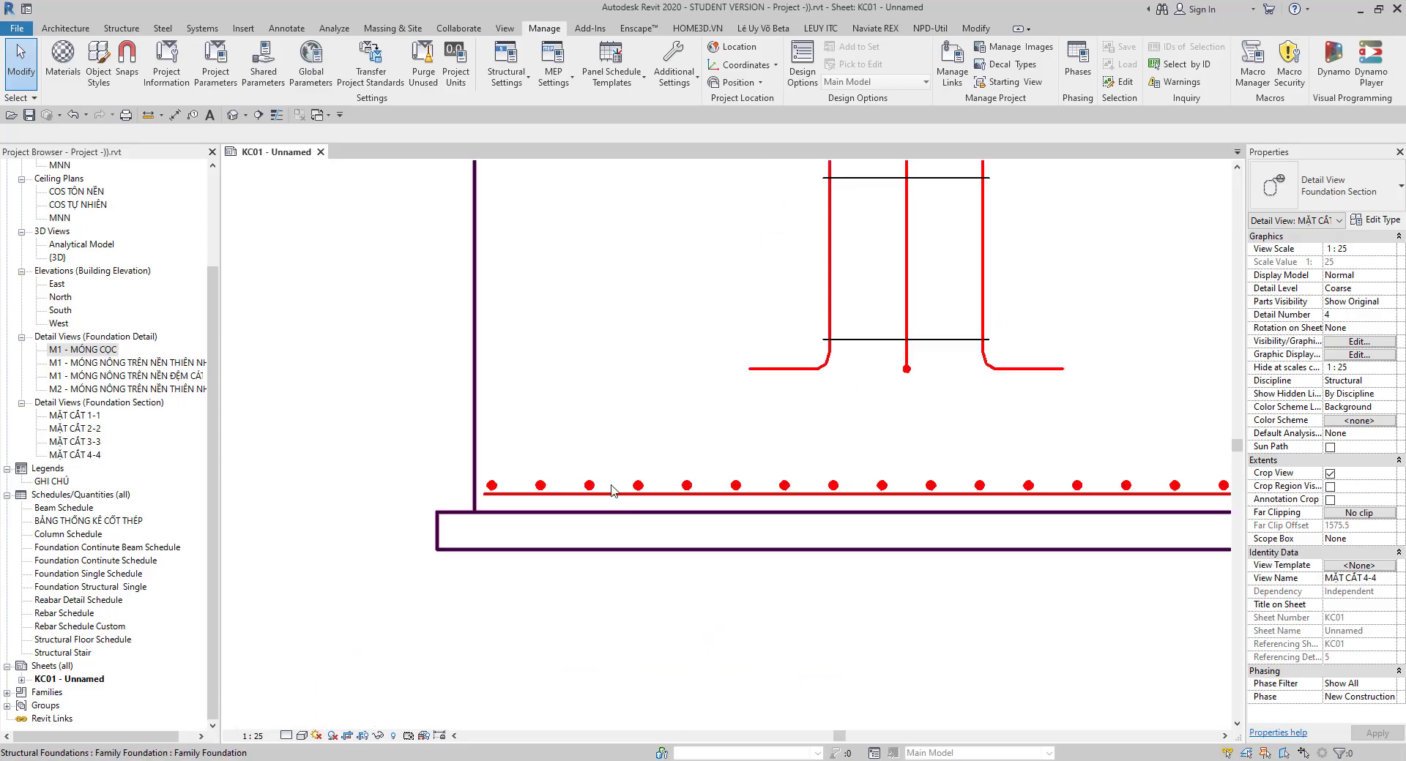
pyautogui.click(589, 488)
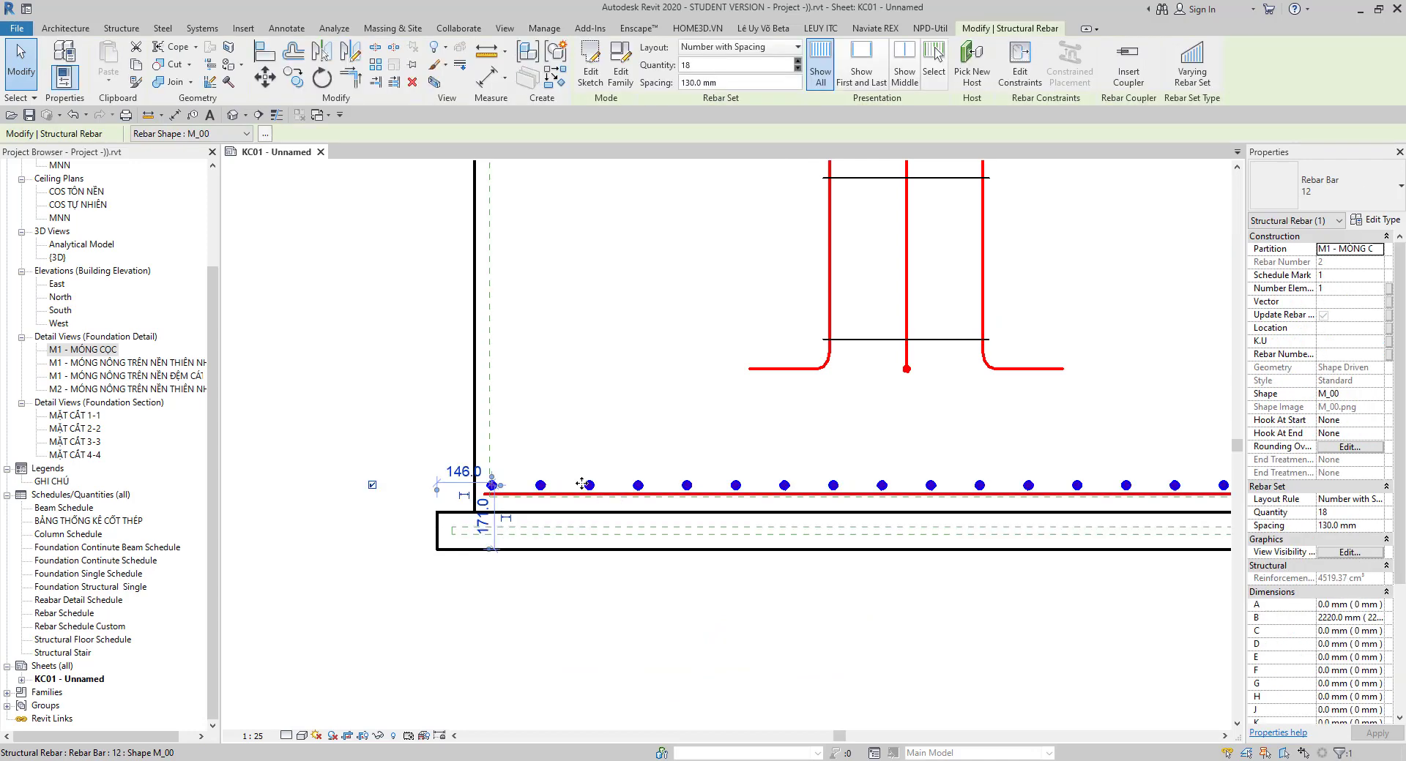
pyautogui.scroll(2, 582, 484)
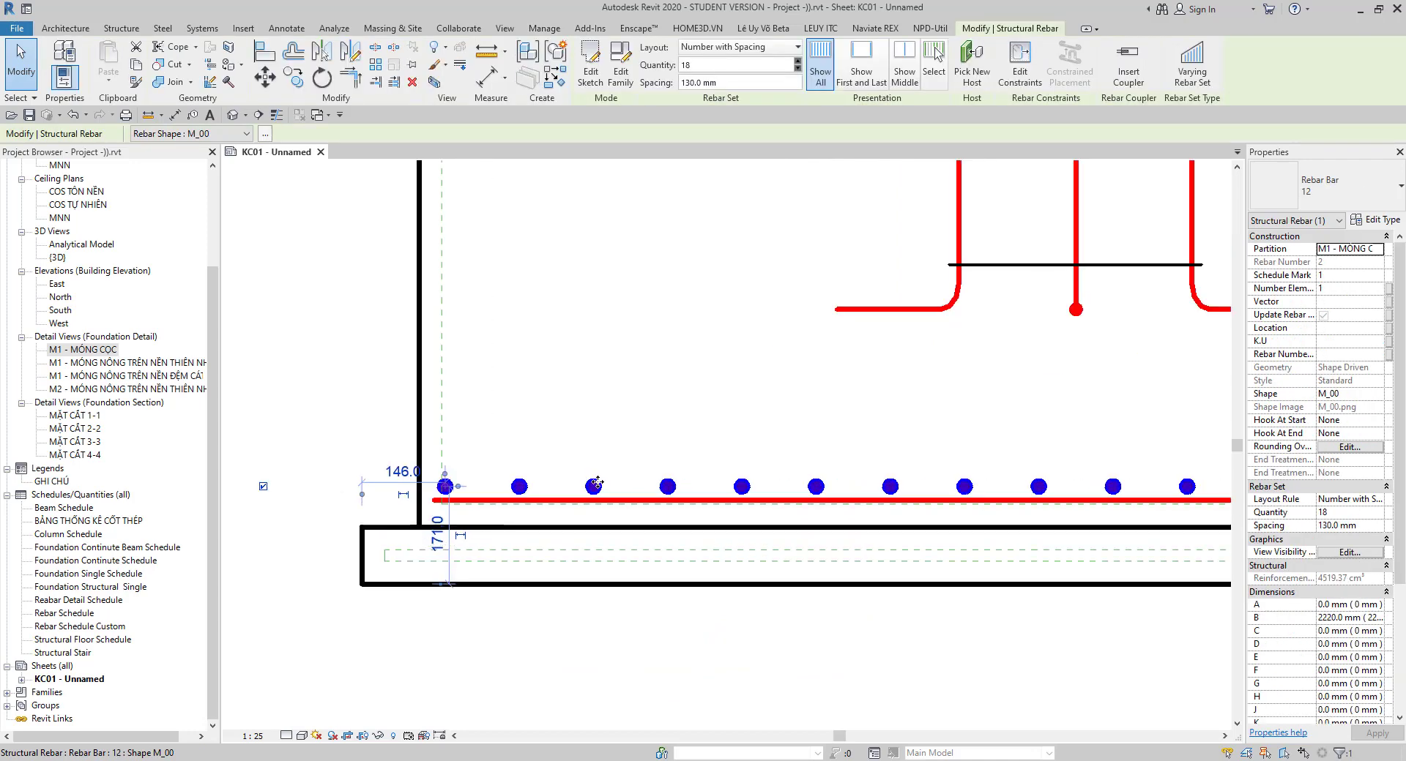
pyautogui.keyDown('ctrl'); pyautogui.click(637, 501); pyautogui.keyUp('ctrl')
pyautogui.press('Up')
pyautogui.press('Up')
pyautogui.press('Up')
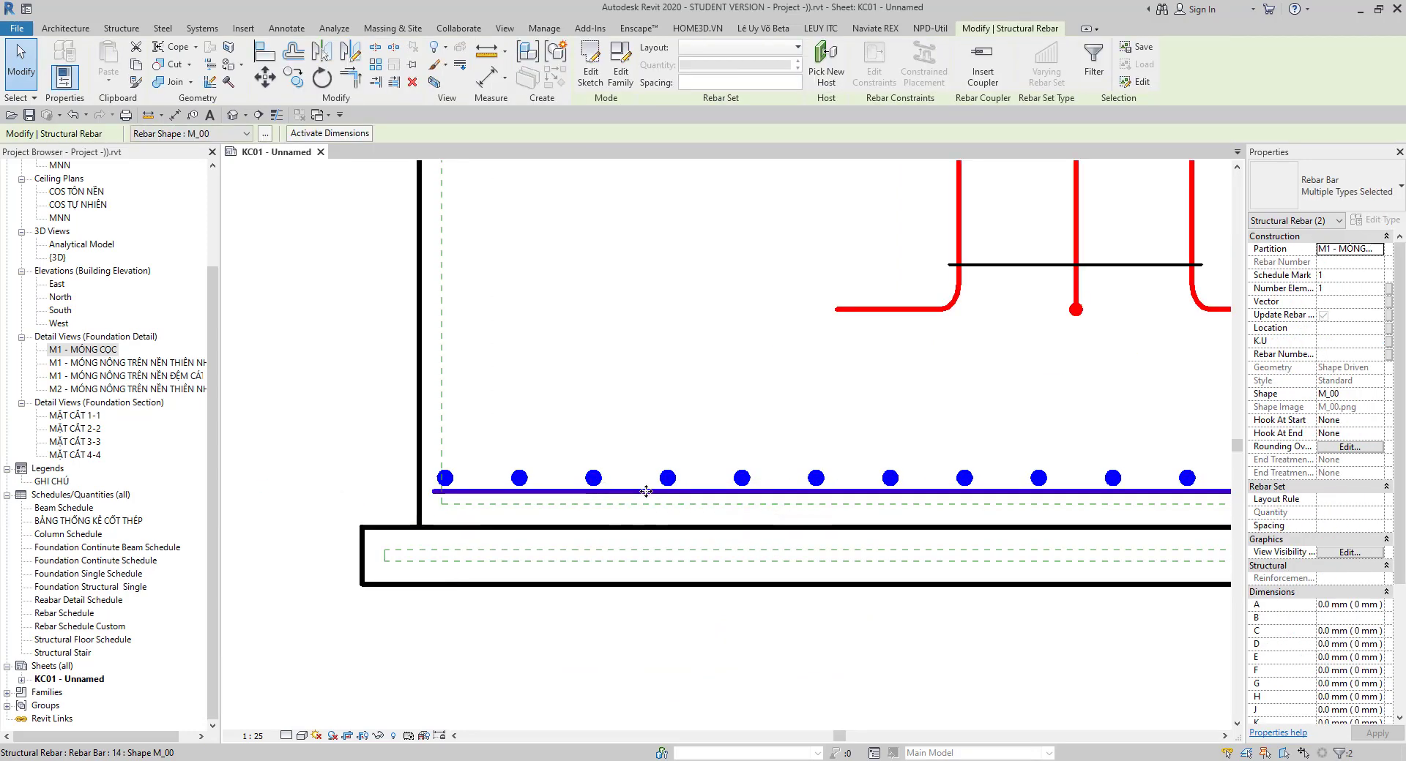
pyautogui.press('Up')
pyautogui.press('Up')
pyautogui.press('Up')
pyautogui.scroll(-2, 648, 499)
pyautogui.scroll(-1, 637, 501)
pyautogui.press('Up')
pyautogui.press('Up')
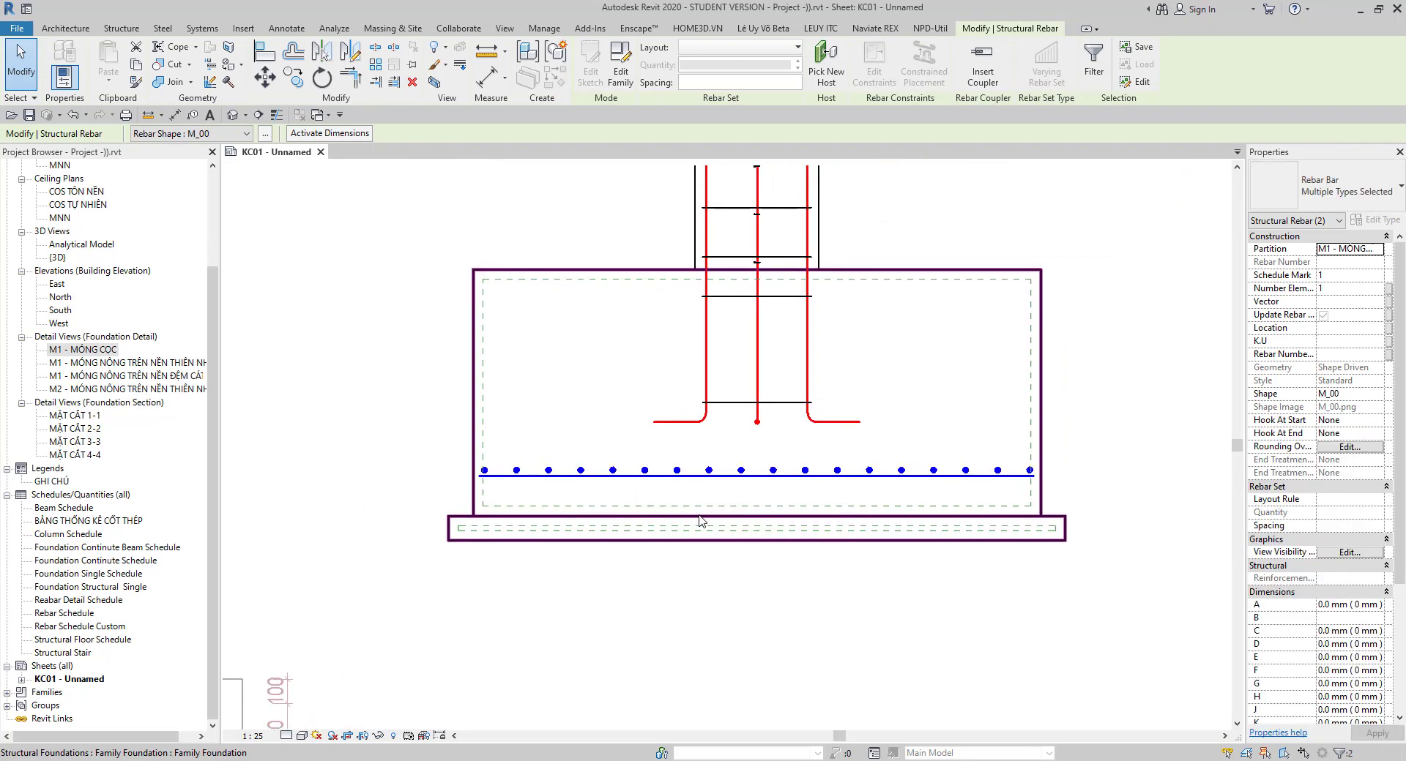
pyautogui.press('Up')
pyautogui.press('Up')
pyautogui.press('Up')
pyautogui.press('Up')
pyautogui.press('Up')
pyautogui.press('Up')
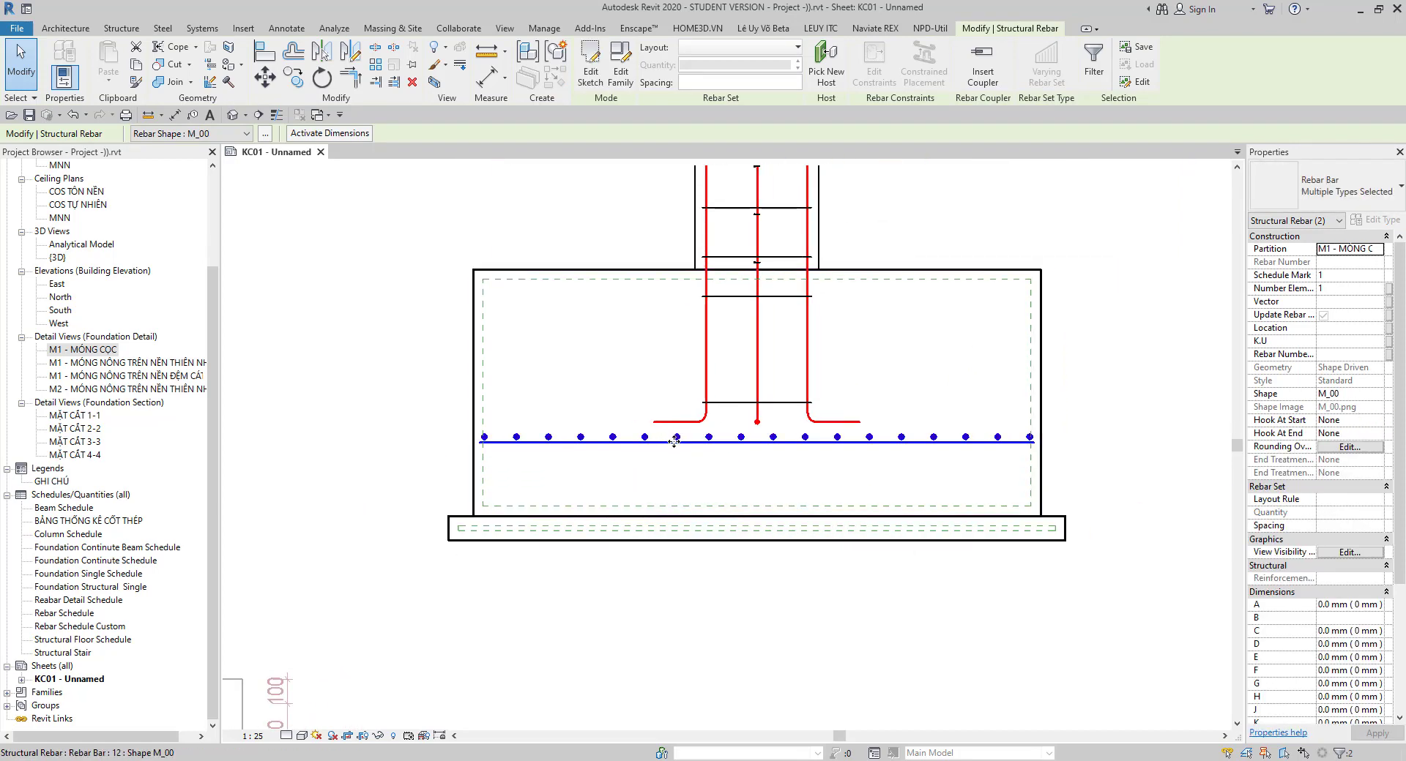
pyautogui.moveTo(680, 477); pyautogui.dragTo(681, 415, button='middle')
pyautogui.press('Escape')
pyautogui.hotkey('alt', 'Tab')
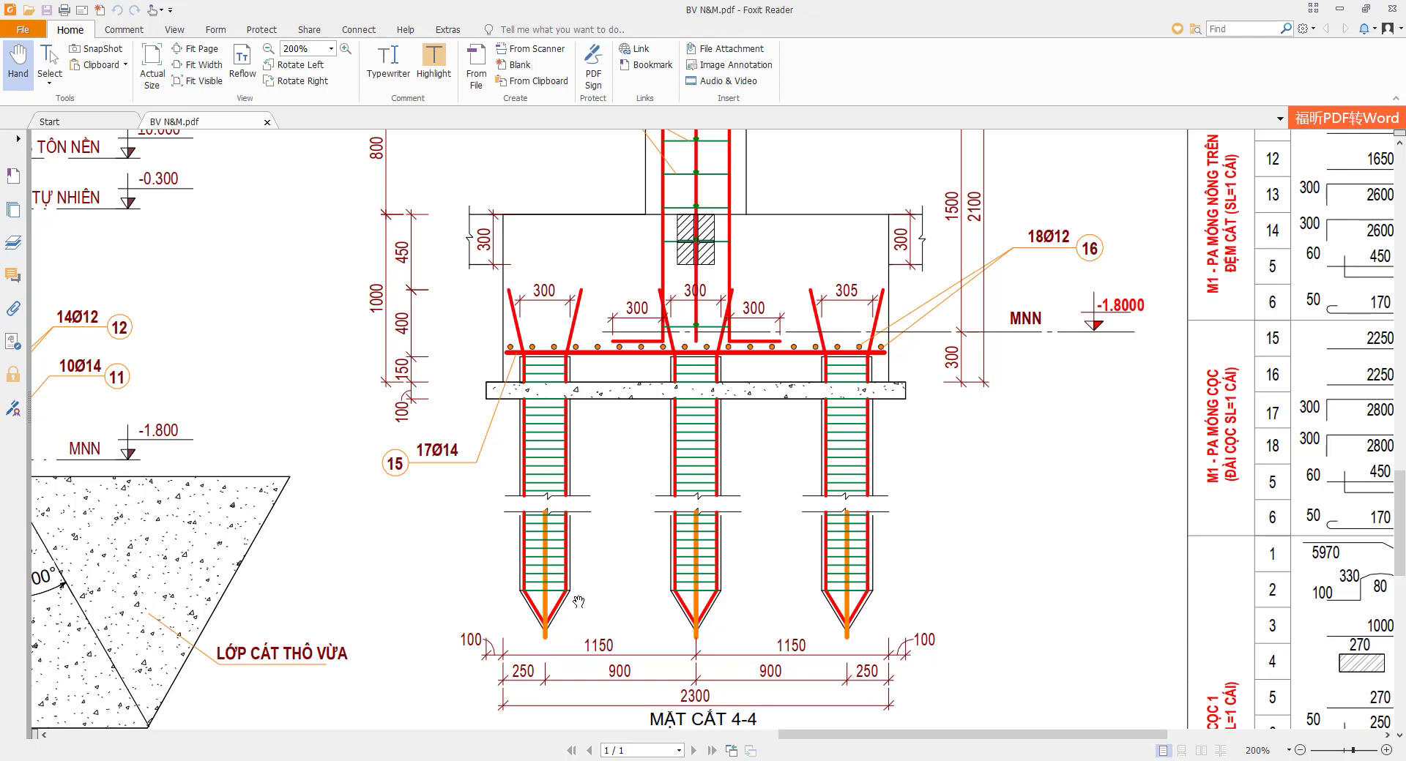
# Start the Detail Line tool (DL) after comparing section 4-4 with the reference PDF.
pyautogui.hotkey('alt', 'Tab')
pyautogui.scroll(-3, 614, 586)
pyautogui.moveTo(613, 585); pyautogui.dragTo(690, 495, button='middle')
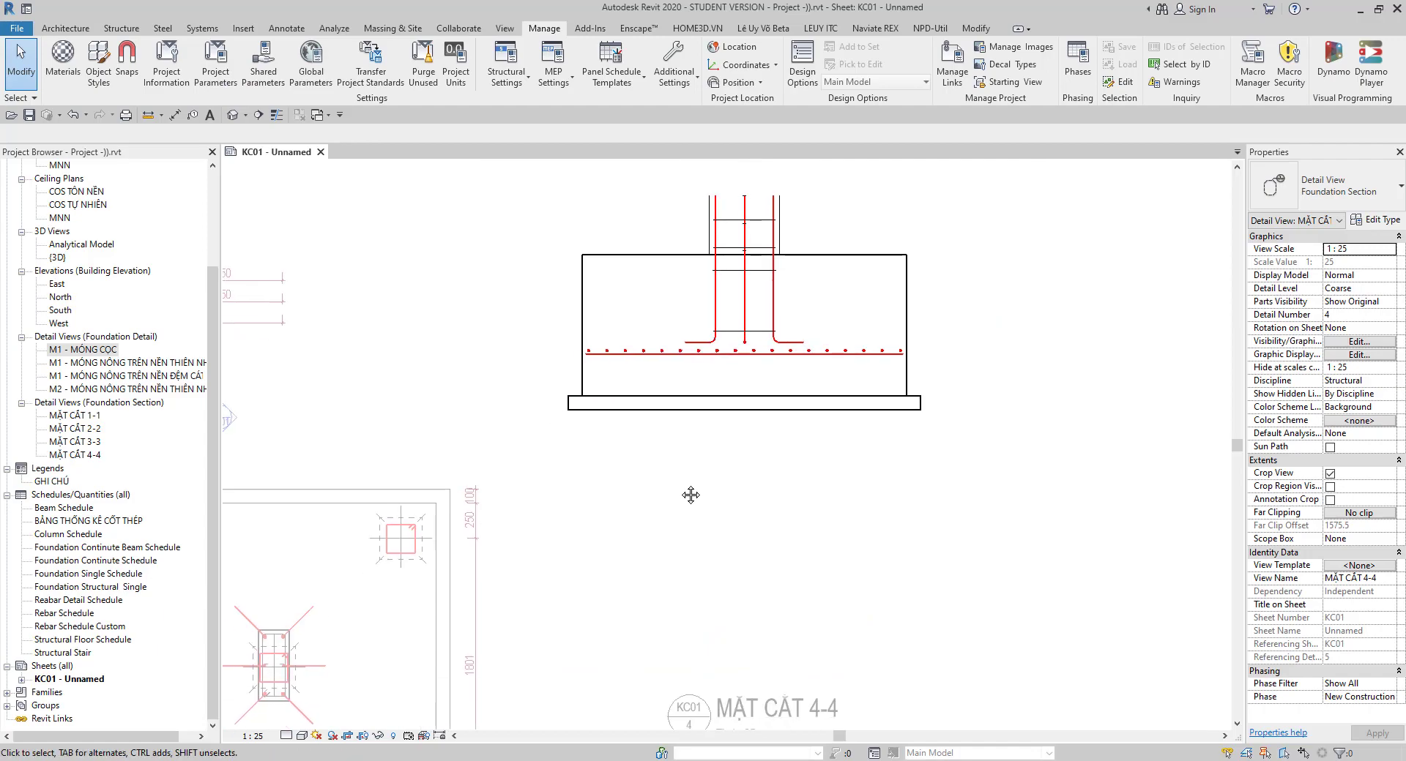
pyautogui.press('d')
pyautogui.press('l')
pyautogui.hotkey('alt', 'Tab')
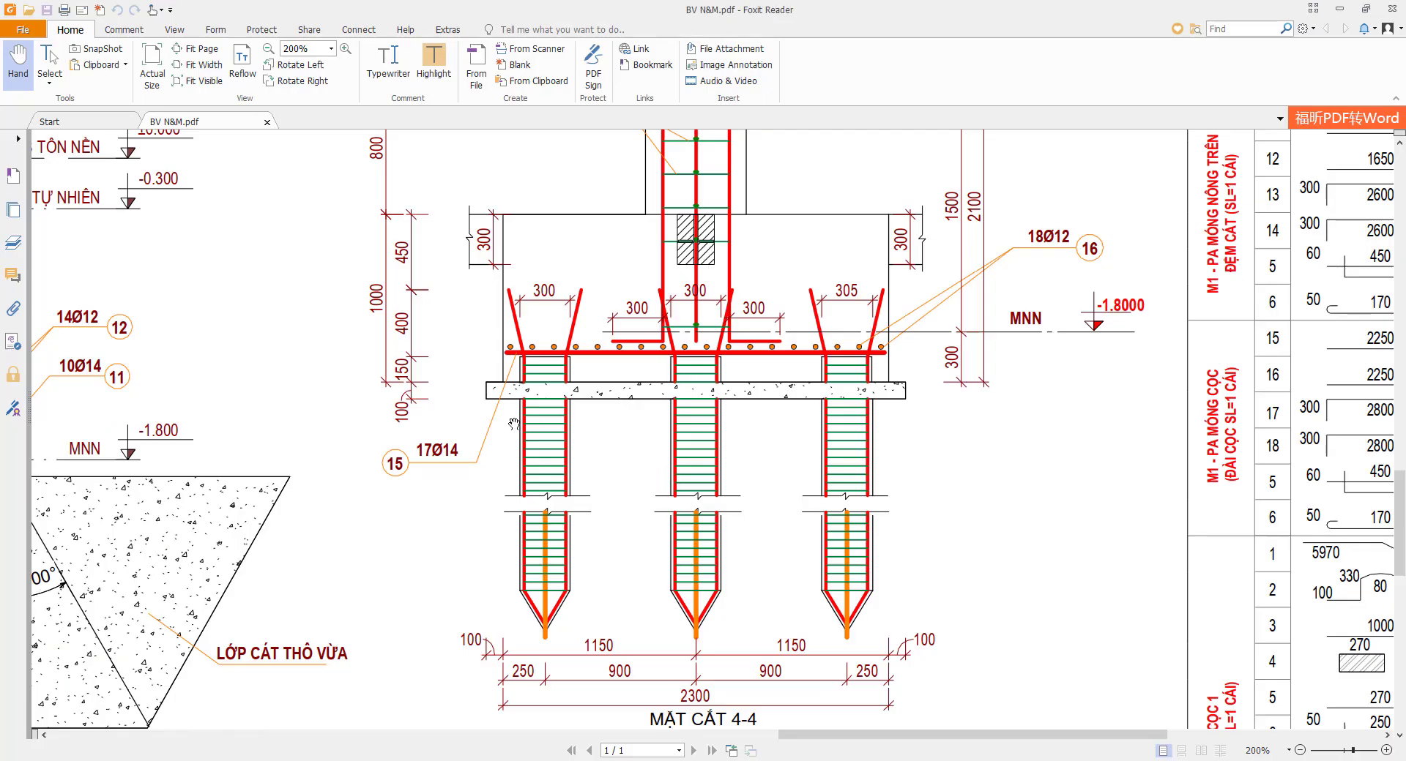
pyautogui.hotkey('alt', 'Tab')
pyautogui.keyDown('ctrl'); pyautogui.scroll(1, 894, 336); pyautogui.keyUp('ctrl')
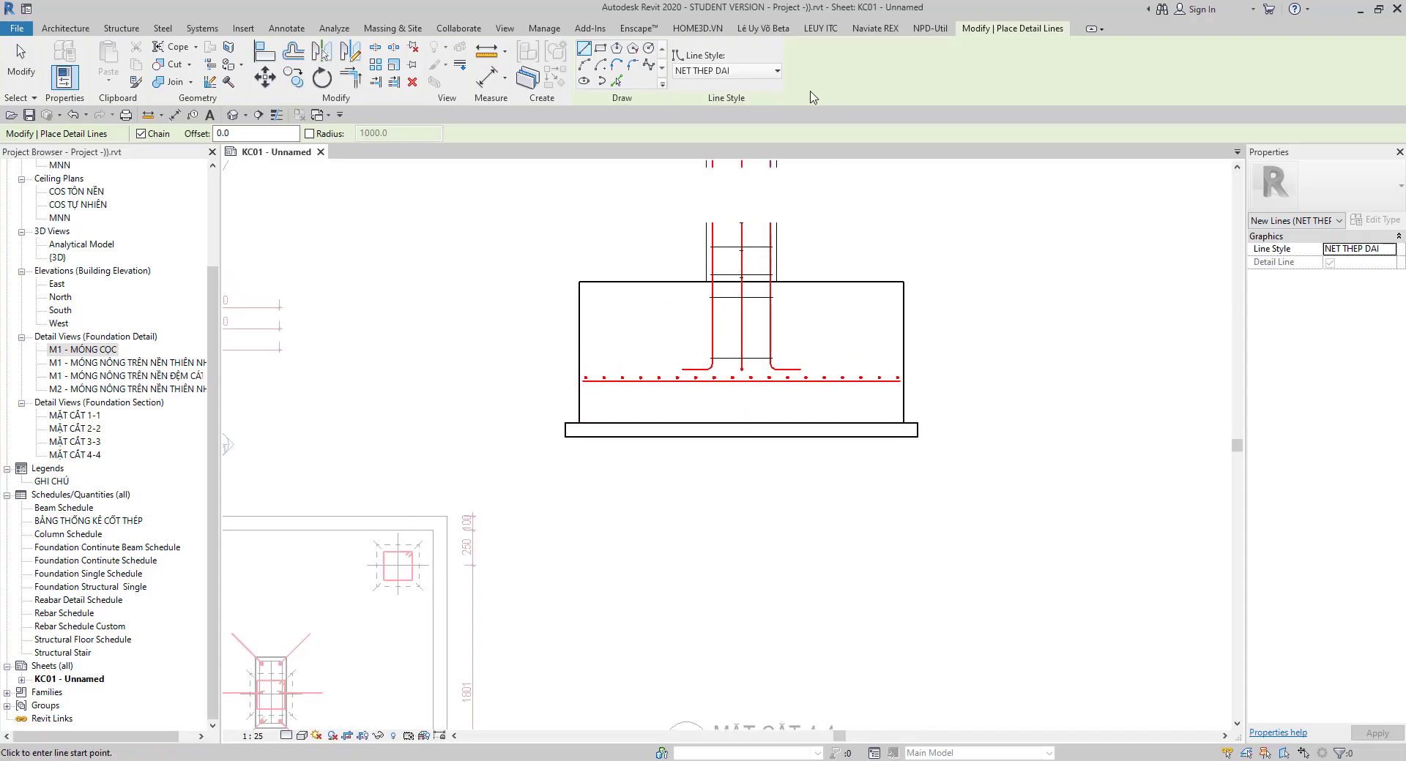
pyautogui.scroll(-2, 744, 336)
pyautogui.scroll(1, 726, 327)
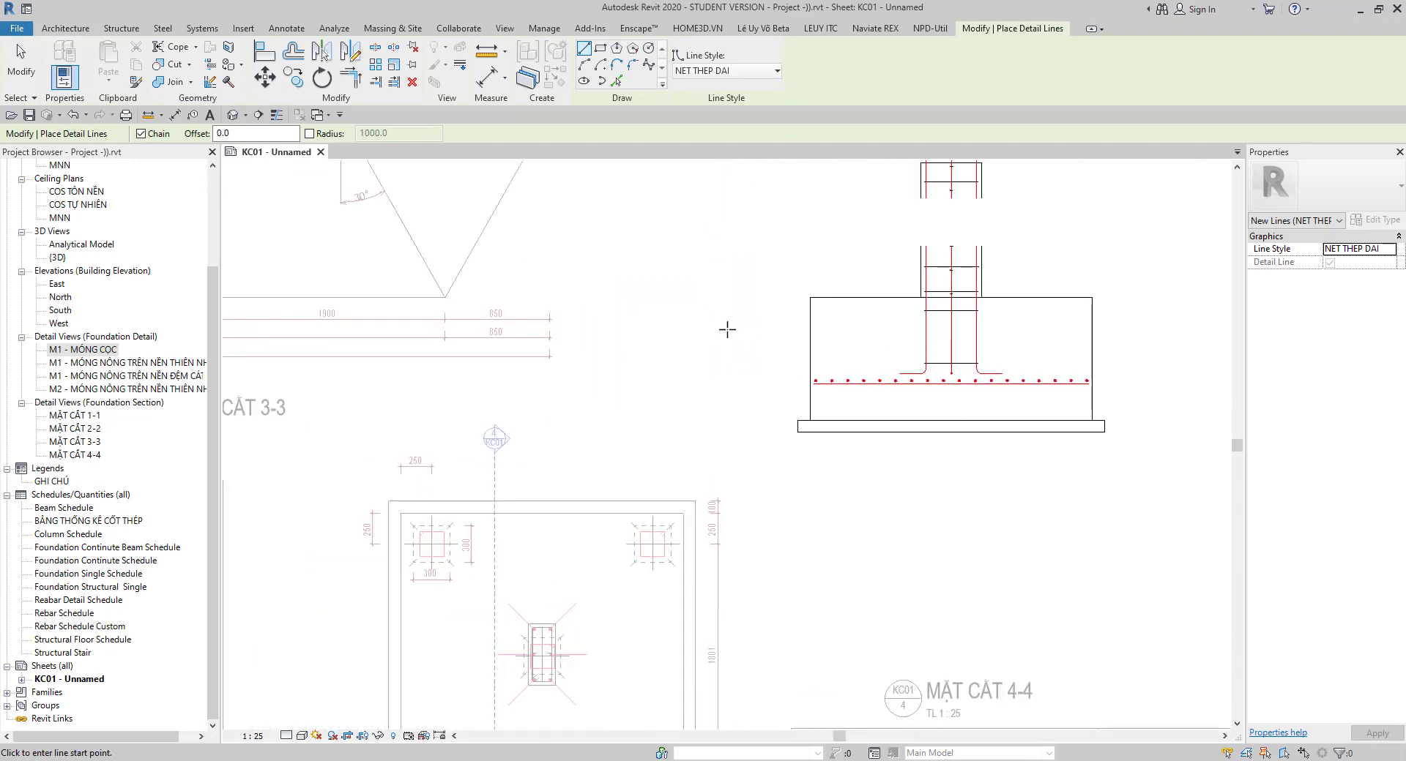
pyautogui.scroll(-2, 726, 327)
pyautogui.moveTo(726, 326)
pyautogui.mouseDown(button='middle')
pyautogui.moveTo(811, 394)
pyautogui.moveTo(790, 435)
pyautogui.mouseUp(button='middle')
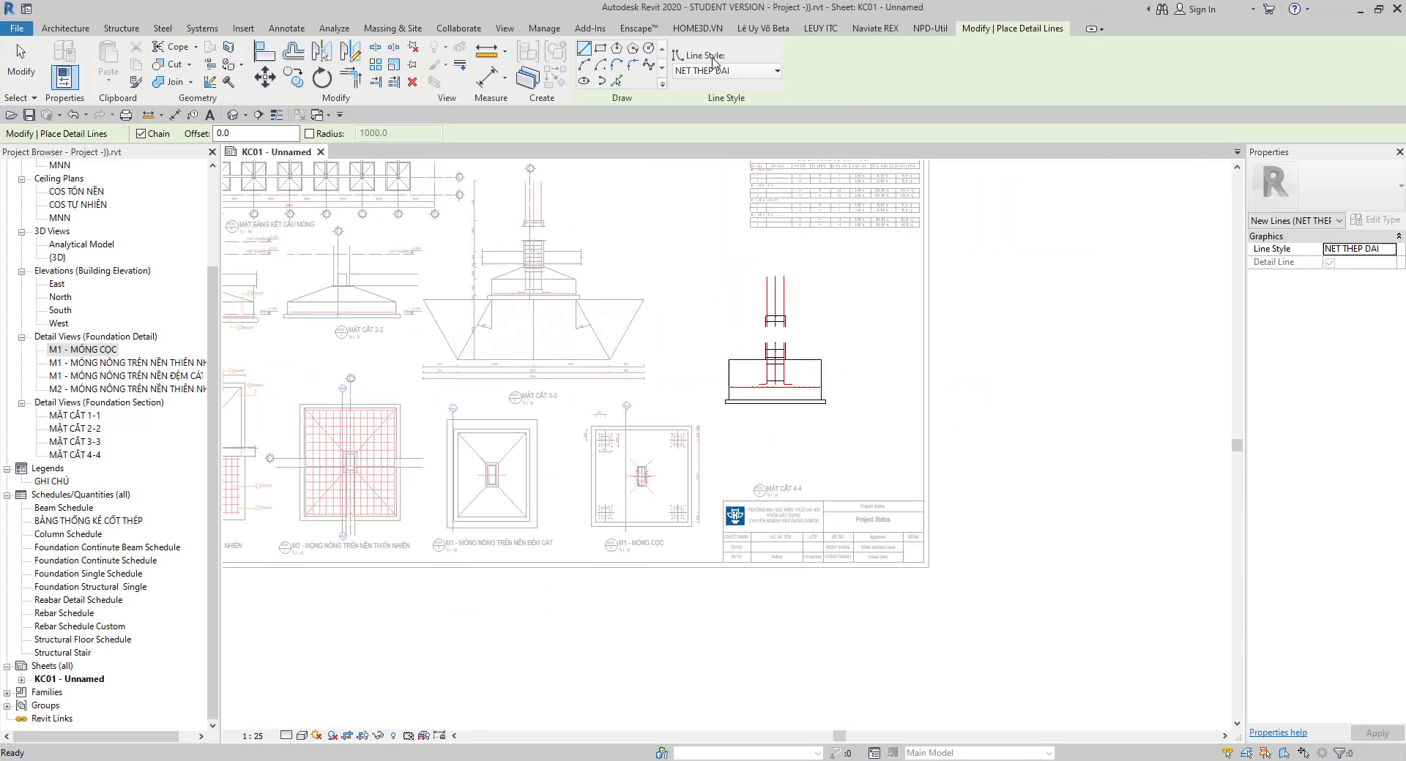
# Set the detail line style to Medium Lines.
pyautogui.click(717, 71)
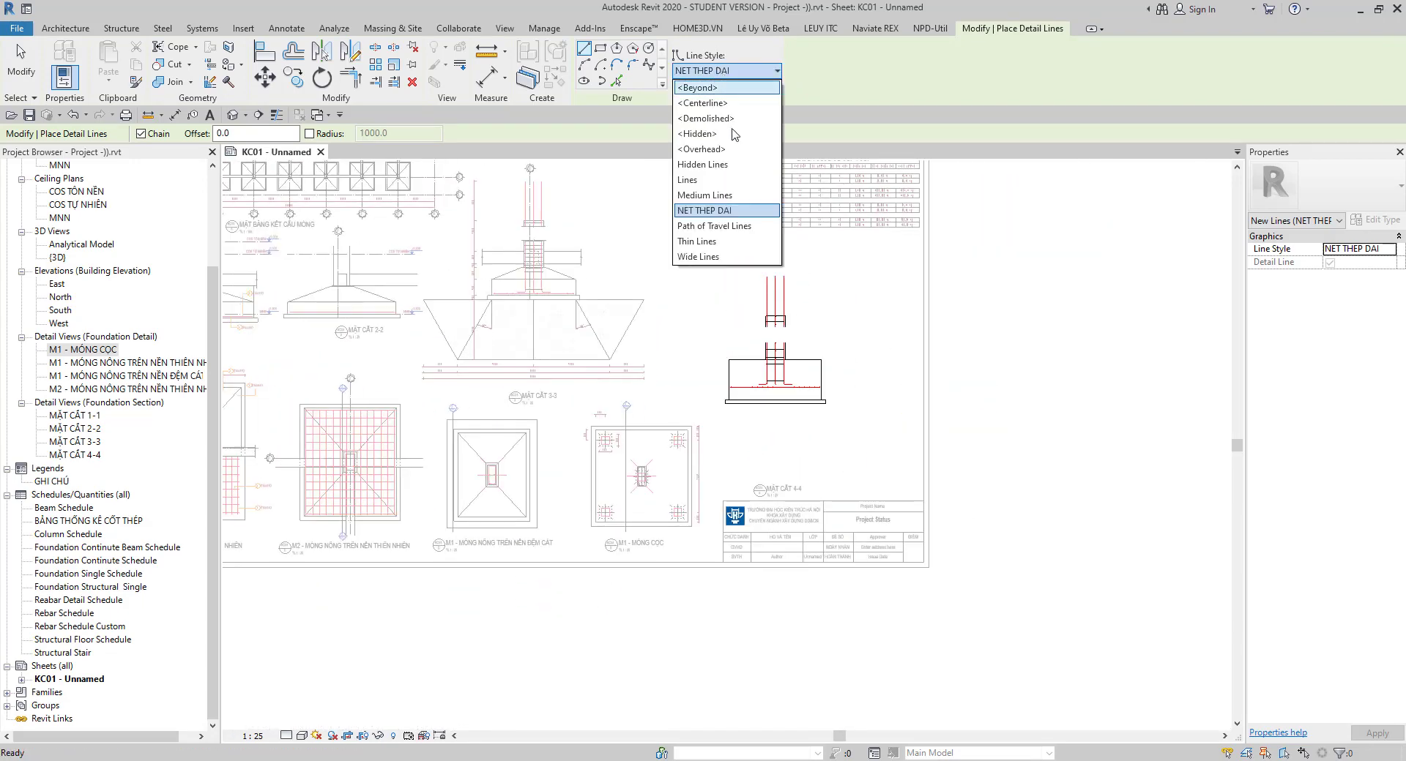
pyautogui.click(722, 198)
pyautogui.scroll(3, 711, 289)
pyautogui.scroll(3, 653, 411)
# Draw a 150-high, 300-wide pile-head rectangle on top of the base slab.
pyautogui.moveTo(652, 411); pyautogui.dragTo(763, 398, button='middle')
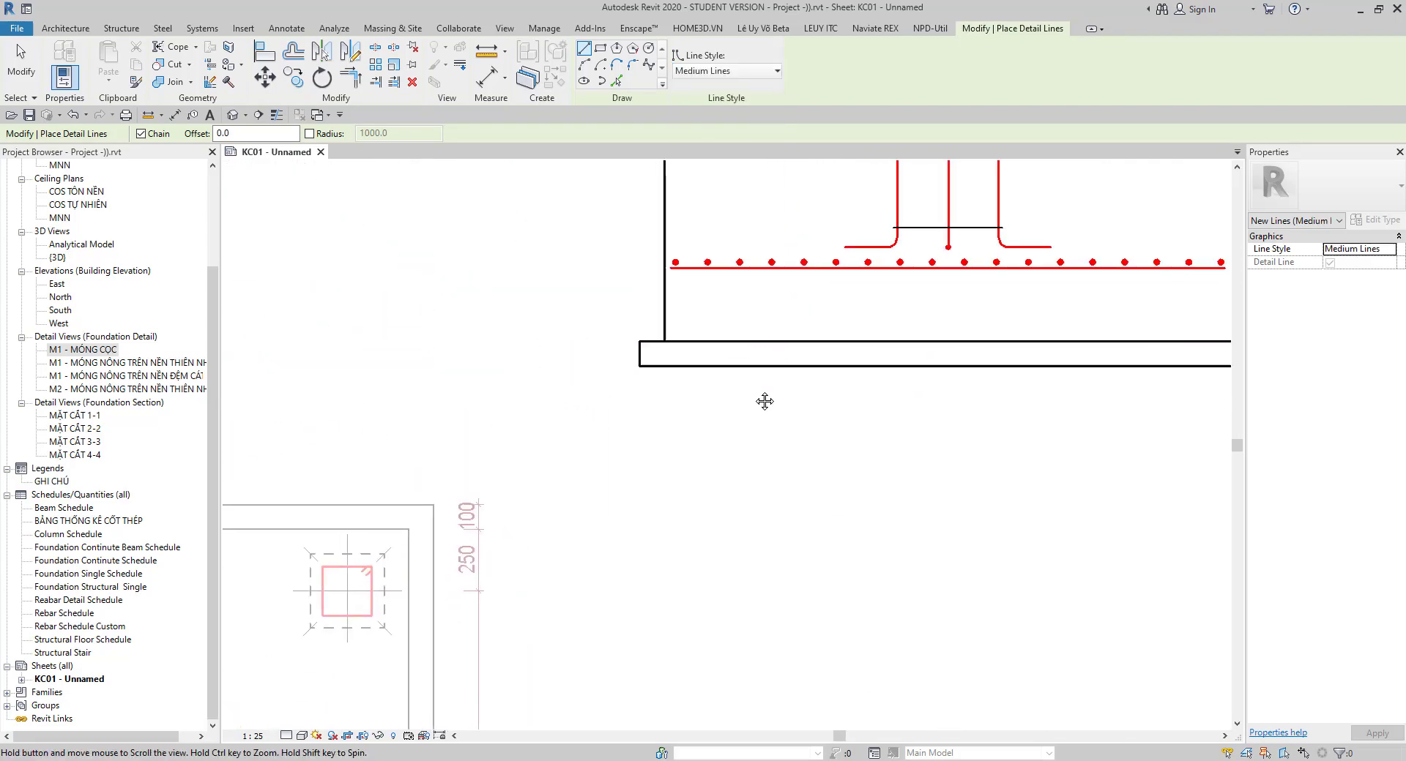
pyautogui.hotkey('alt', 'Tab')
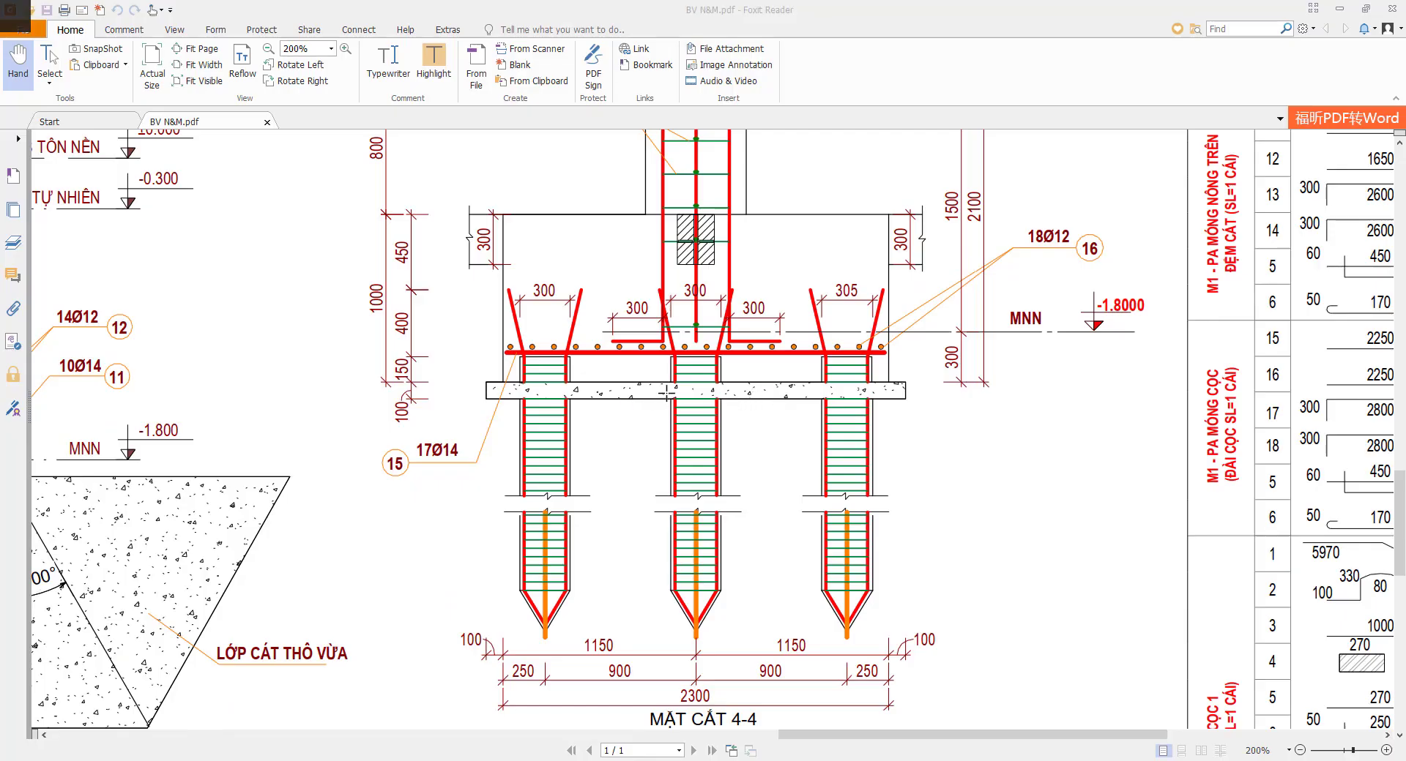
pyautogui.hotkey('alt', 'Tab')
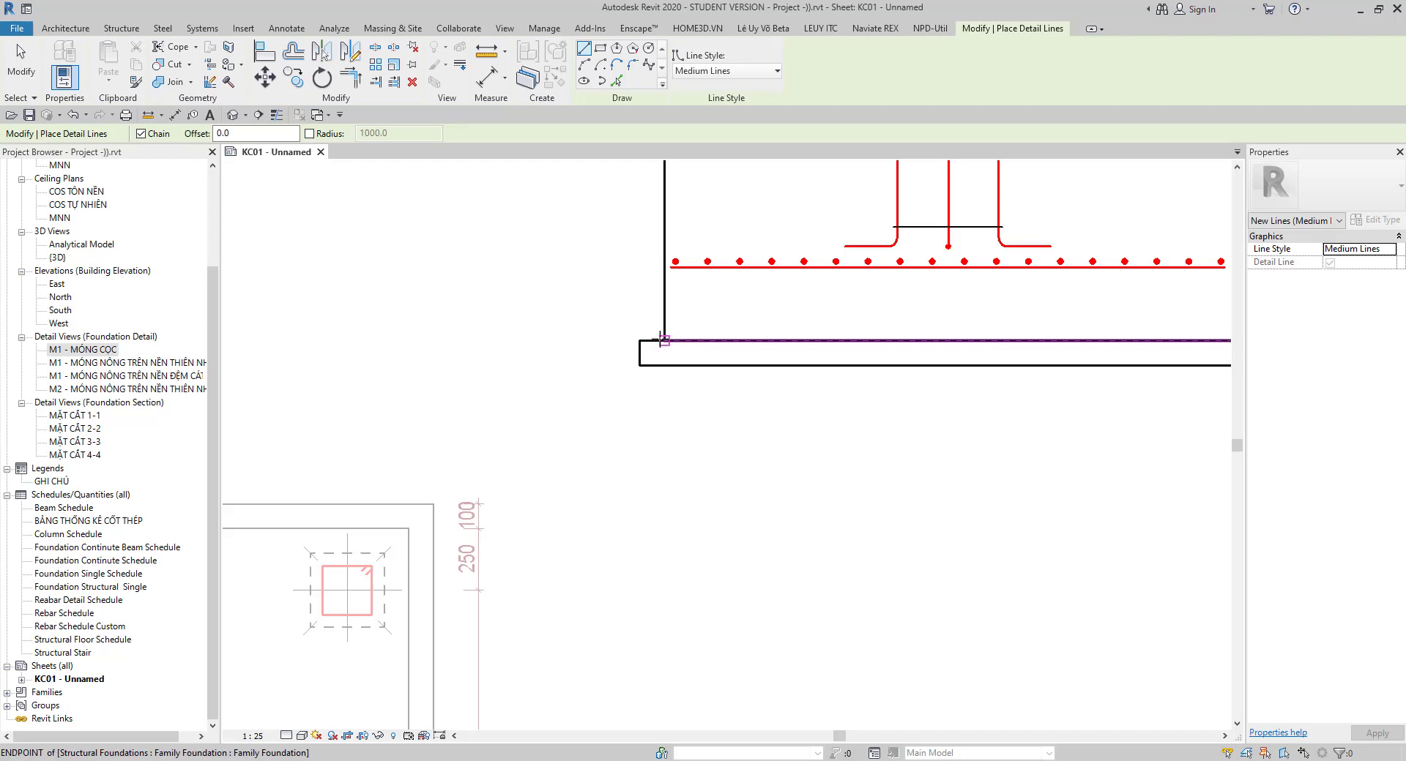
pyautogui.scroll(-2, 740, 445)
pyautogui.scroll(-1, 725, 344)
pyautogui.scroll(2, 716, 310)
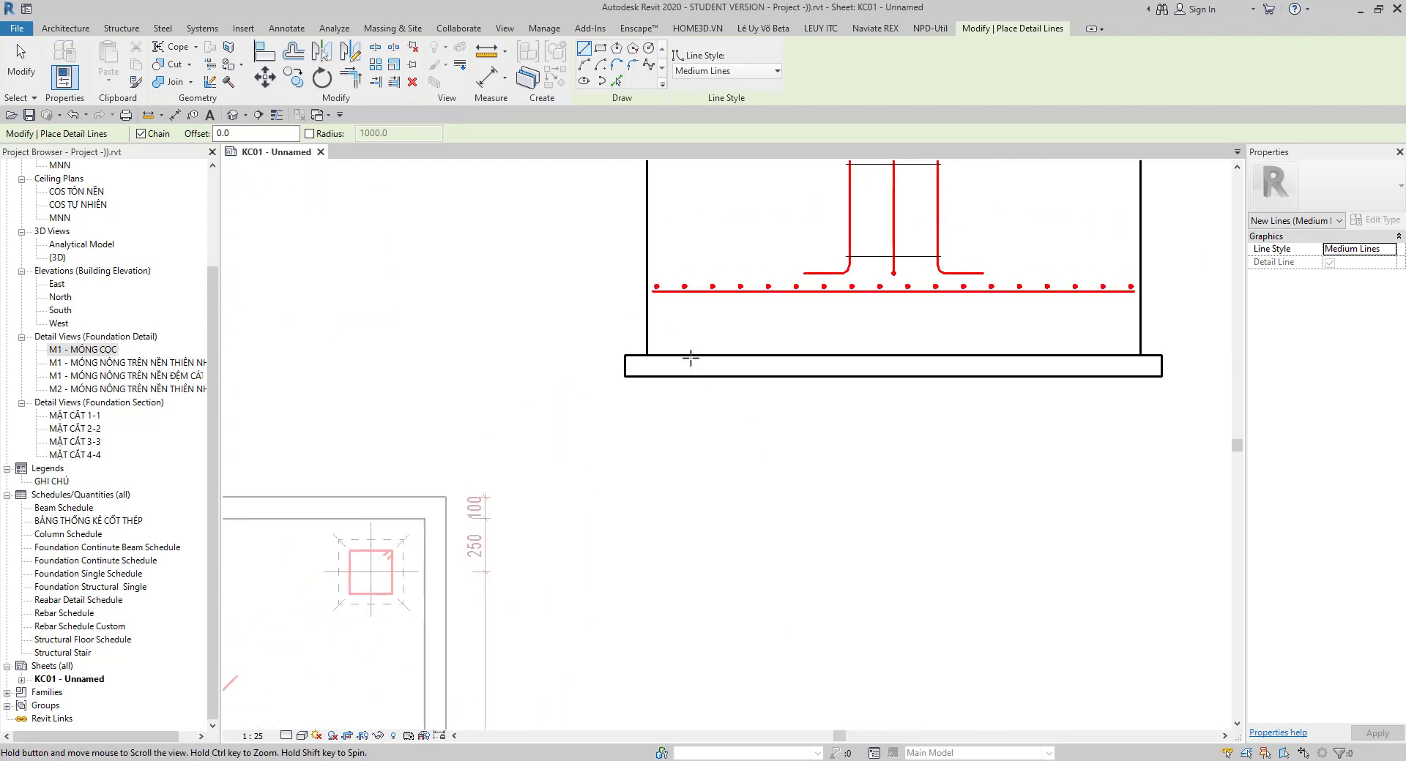
pyautogui.scroll(2, 685, 352)
pyautogui.click(656, 362)
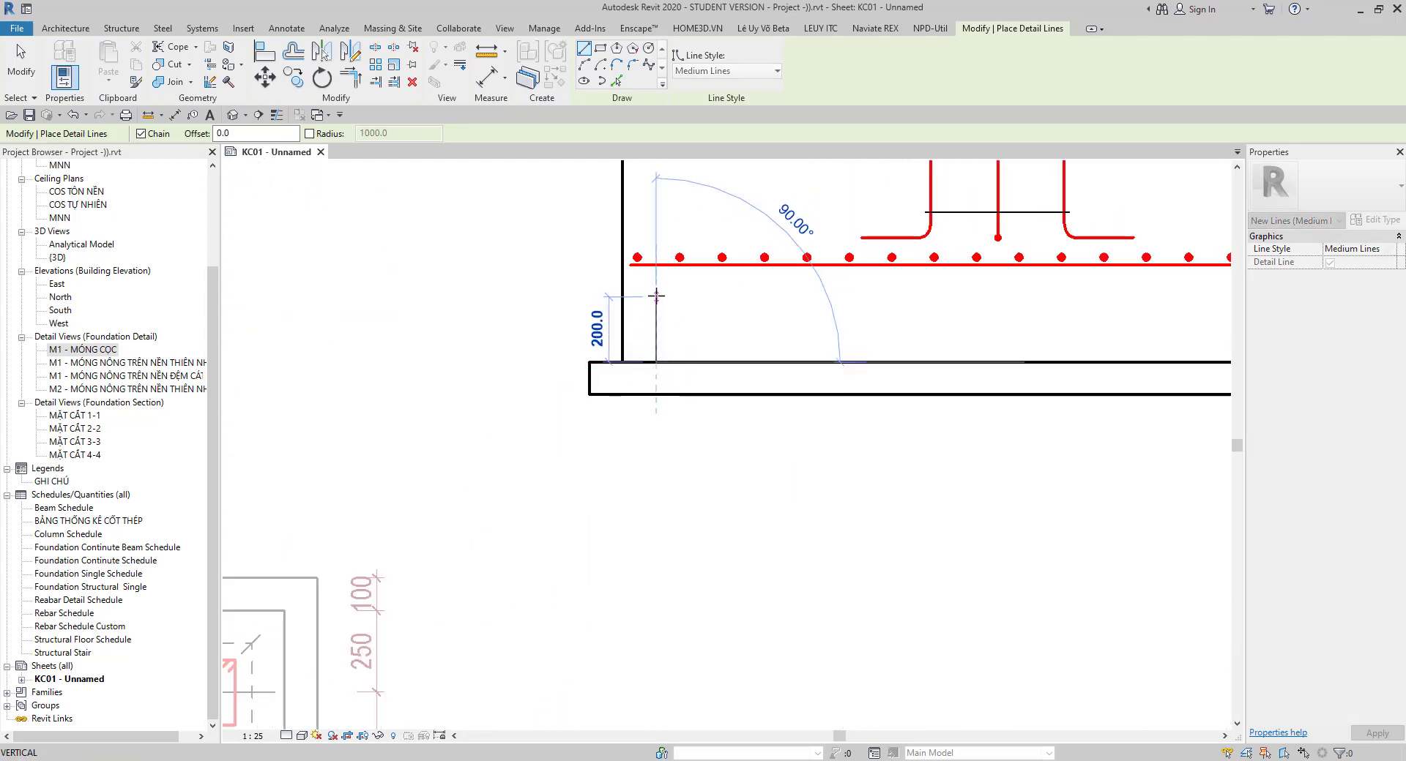
pyautogui.write('150')
pyautogui.press('Return')
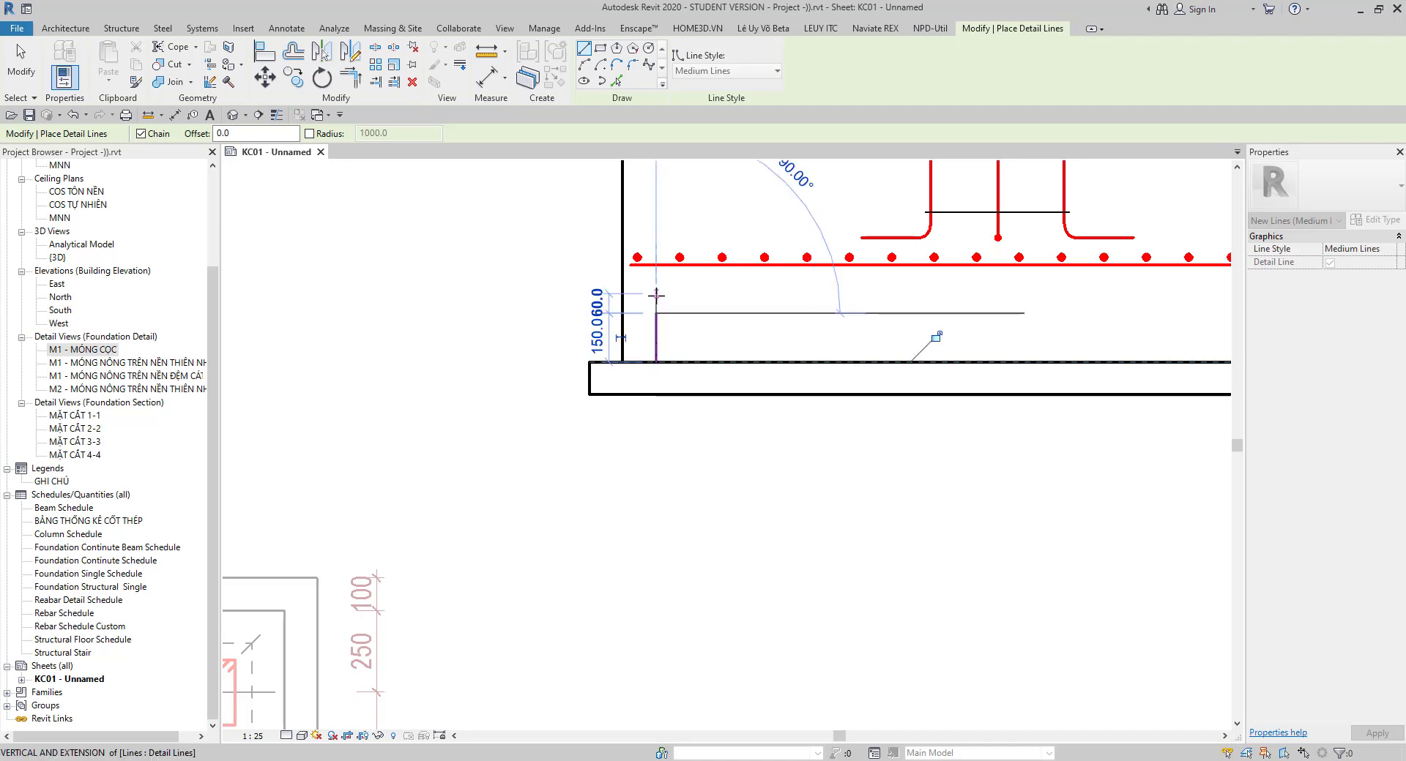
pyautogui.write('300')
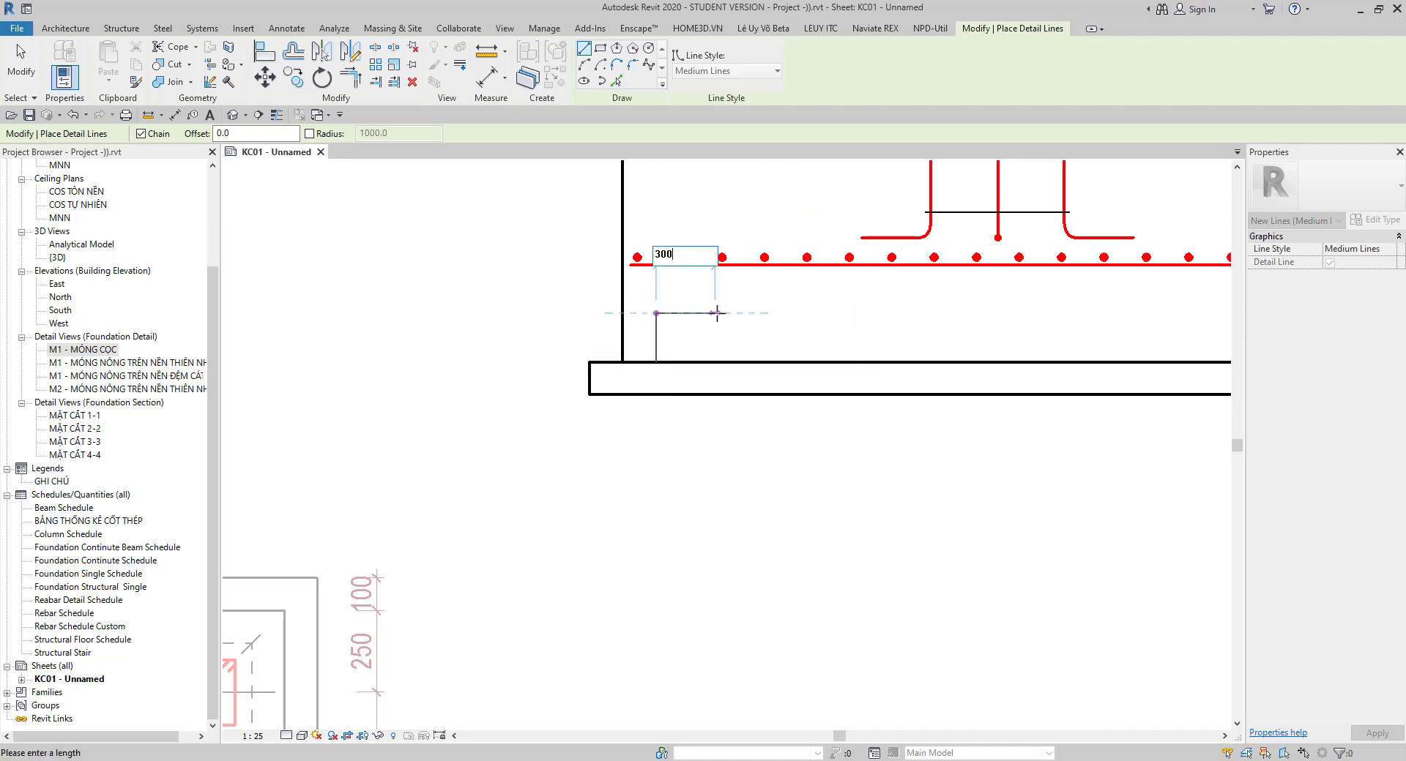
pyautogui.press('Return')
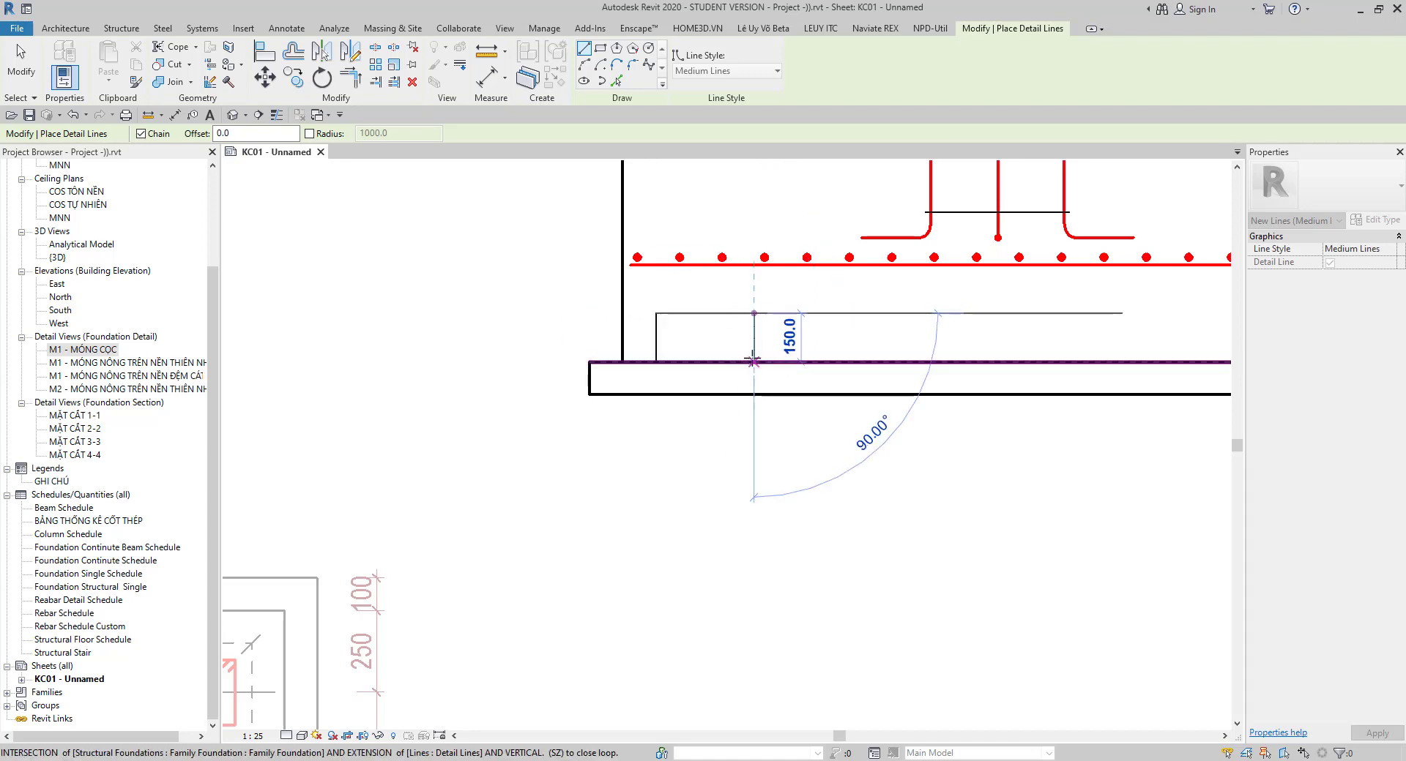
pyautogui.press('Escape')
pyautogui.press('Escape')
# Compare with the PDF and check the length of the rectangle's top line.
pyautogui.hotkey('alt', 'Tab')
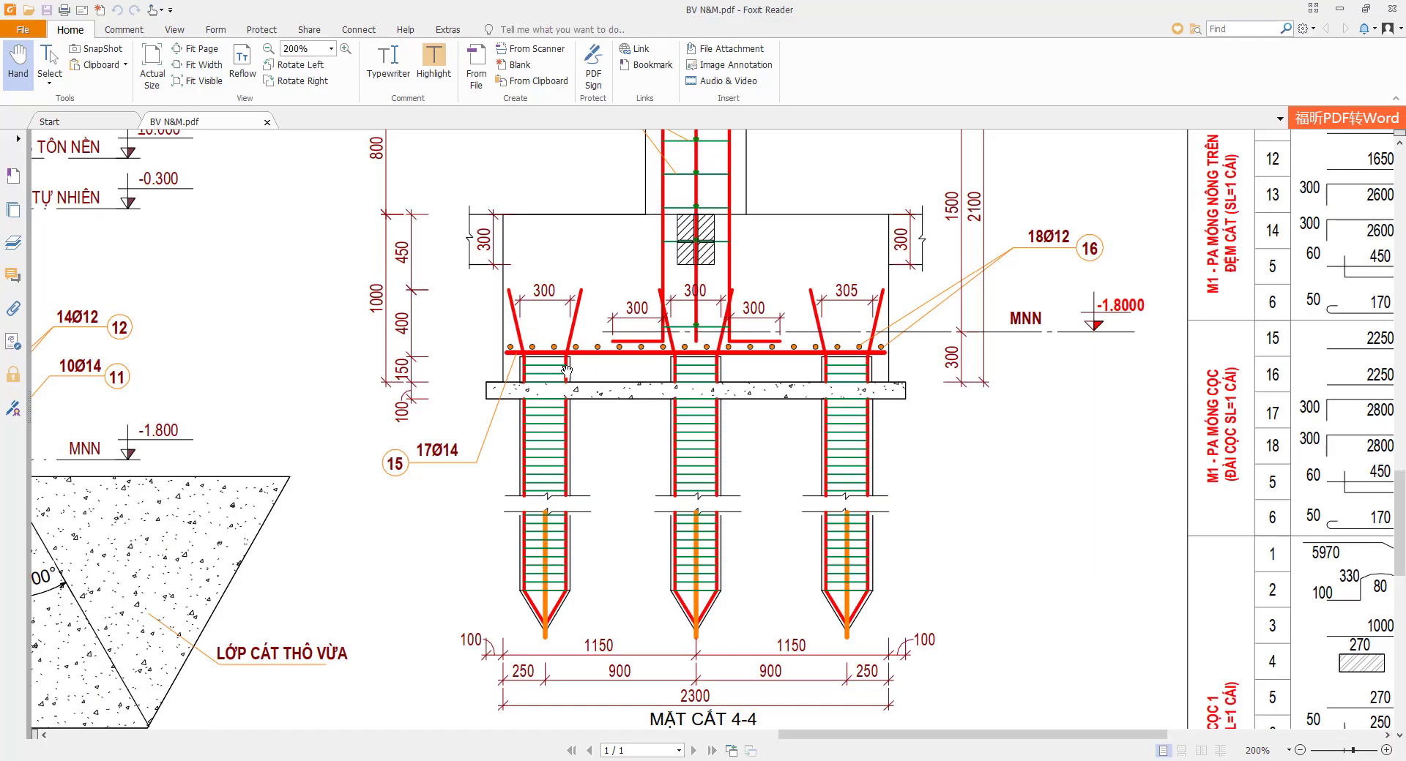
pyautogui.hotkey('alt', 'Tab')
pyautogui.scroll(3, 630, 350)
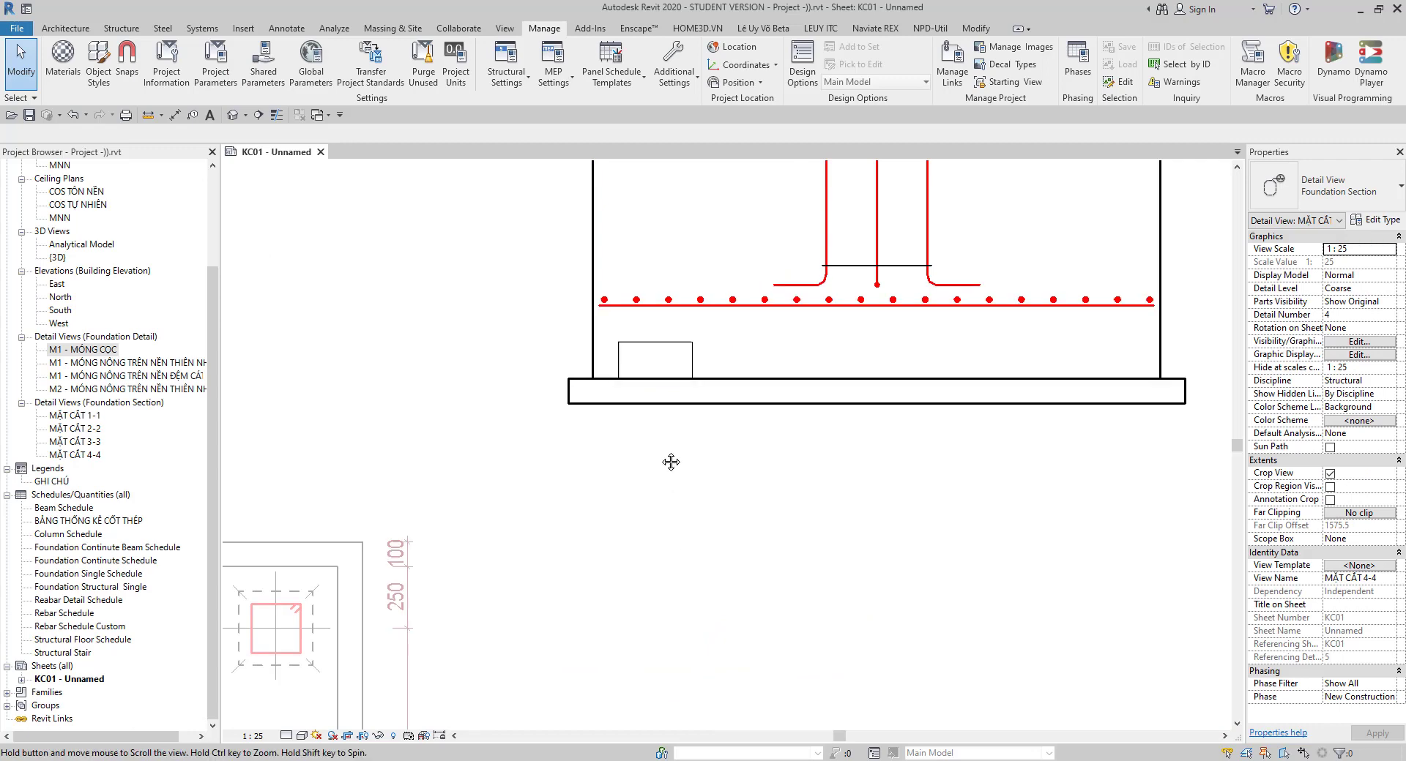
pyautogui.scroll(4, 655, 388)
pyautogui.scroll(-1, 634, 556)
pyautogui.scroll(-1, 635, 556)
pyautogui.scroll(-1, 634, 556)
pyautogui.moveTo(634, 556); pyautogui.dragTo(637, 489, button='middle')
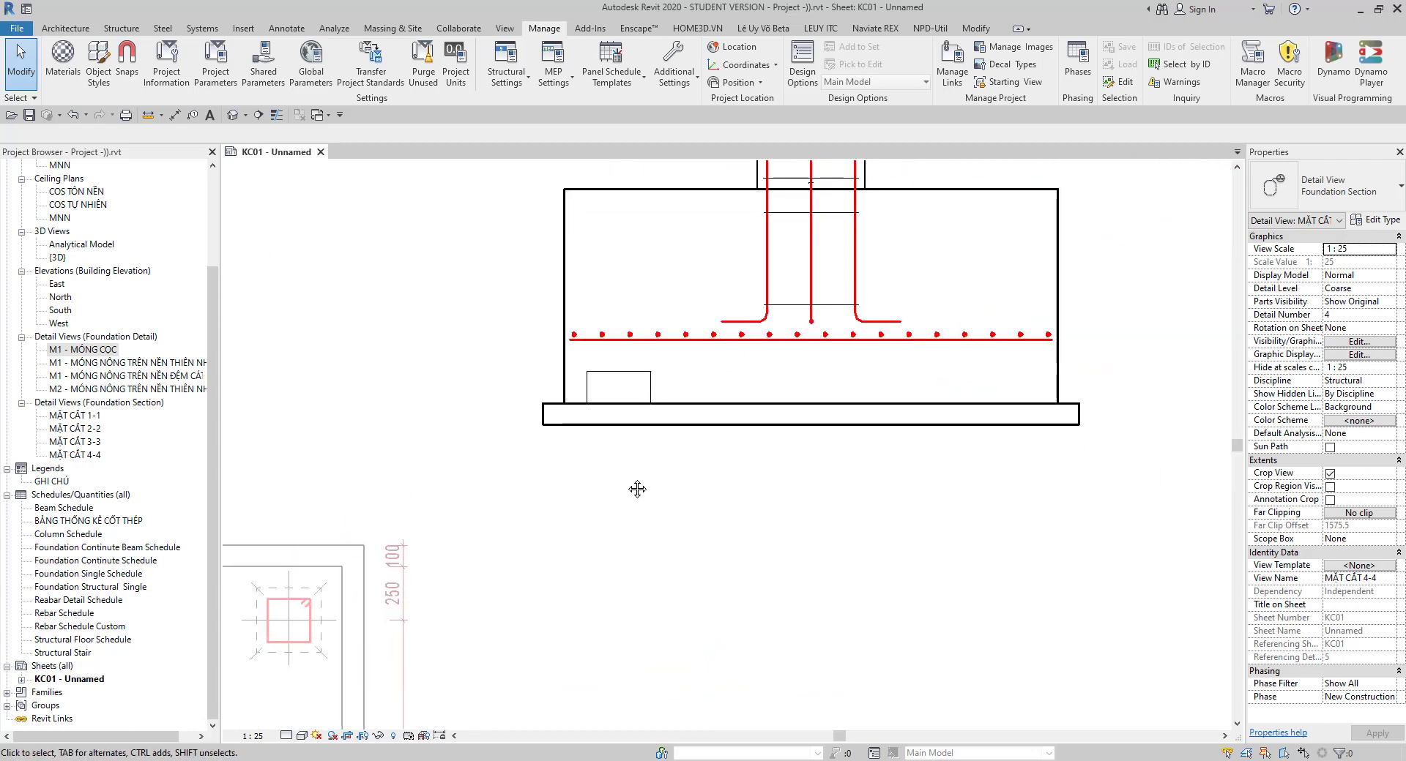
pyautogui.scroll(1, 628, 478)
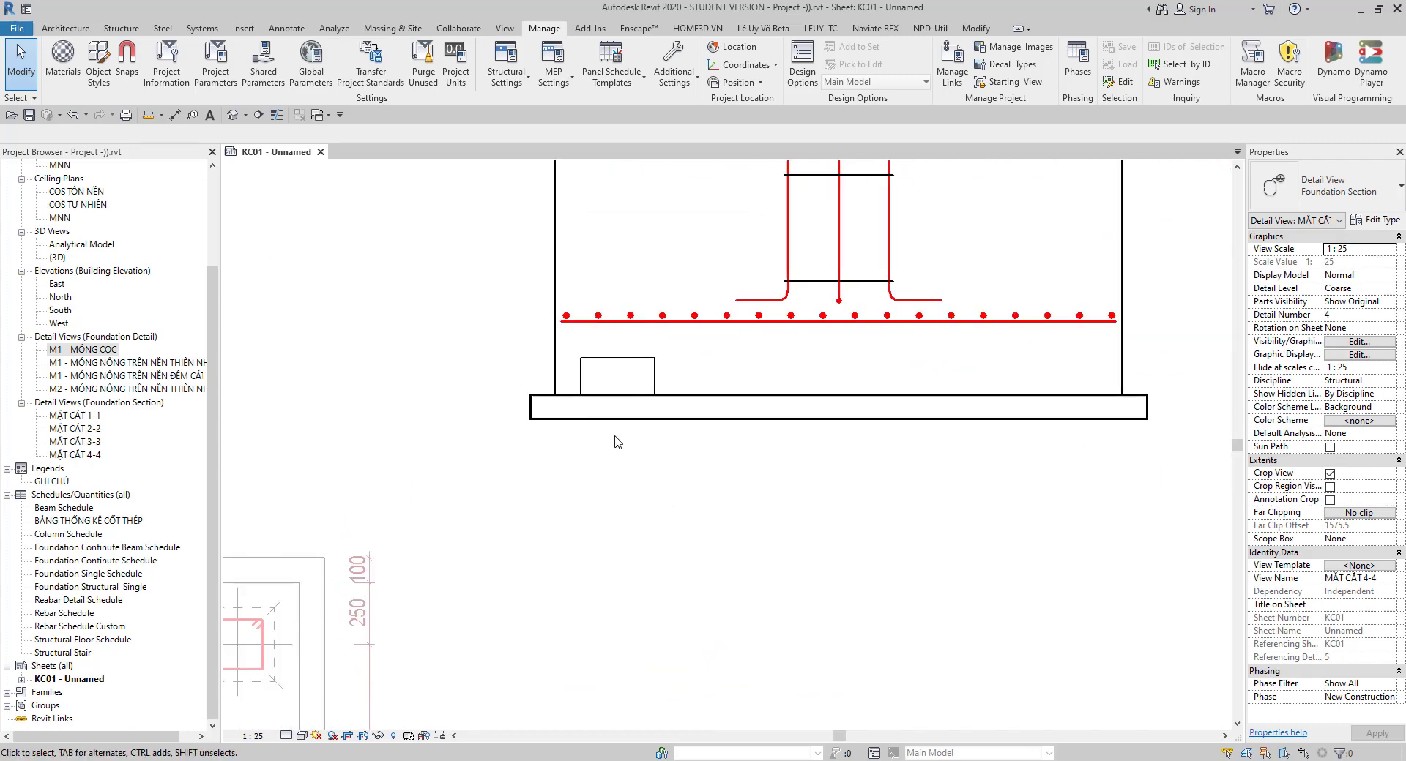
pyautogui.click(598, 364)
pyautogui.press('Escape')
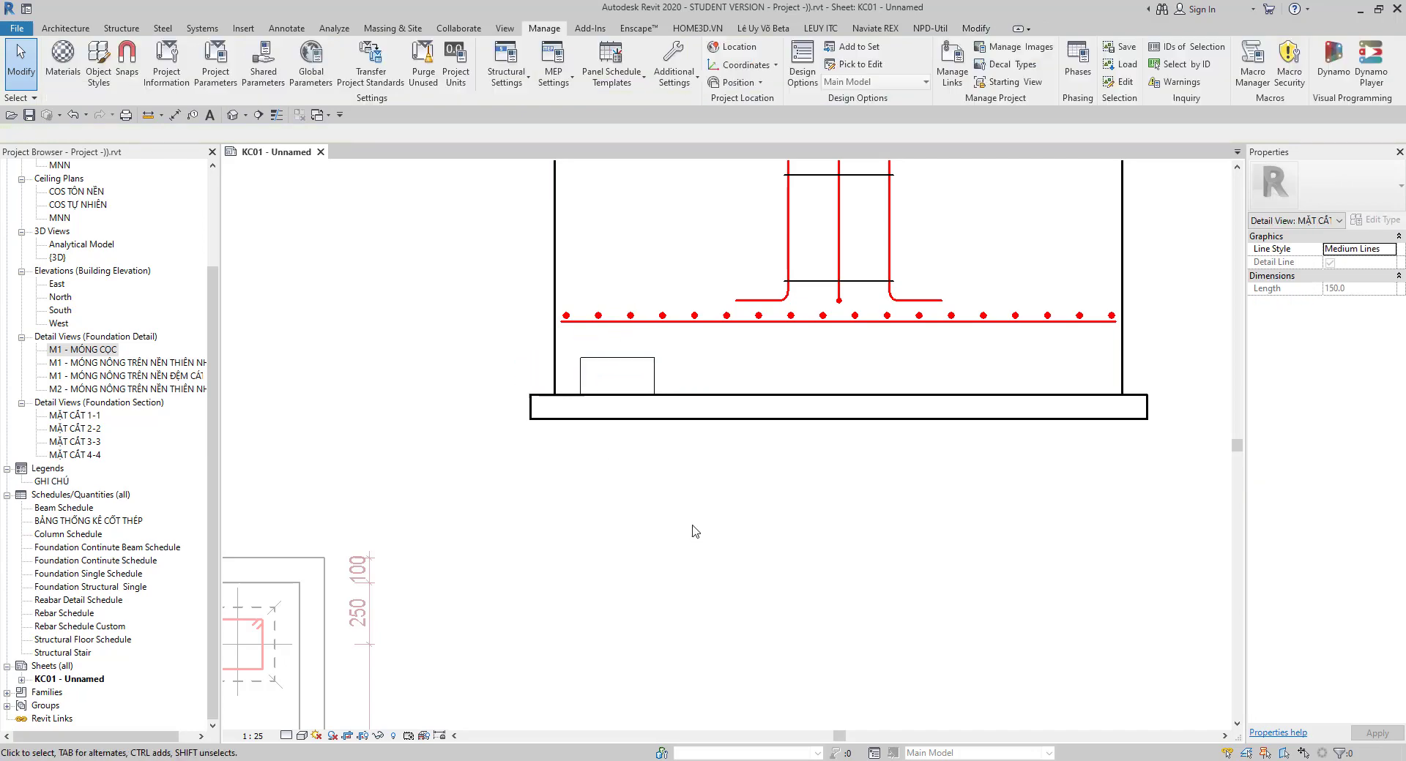
pyautogui.scroll(-2, 684, 526)
pyautogui.scroll(1, 668, 524)
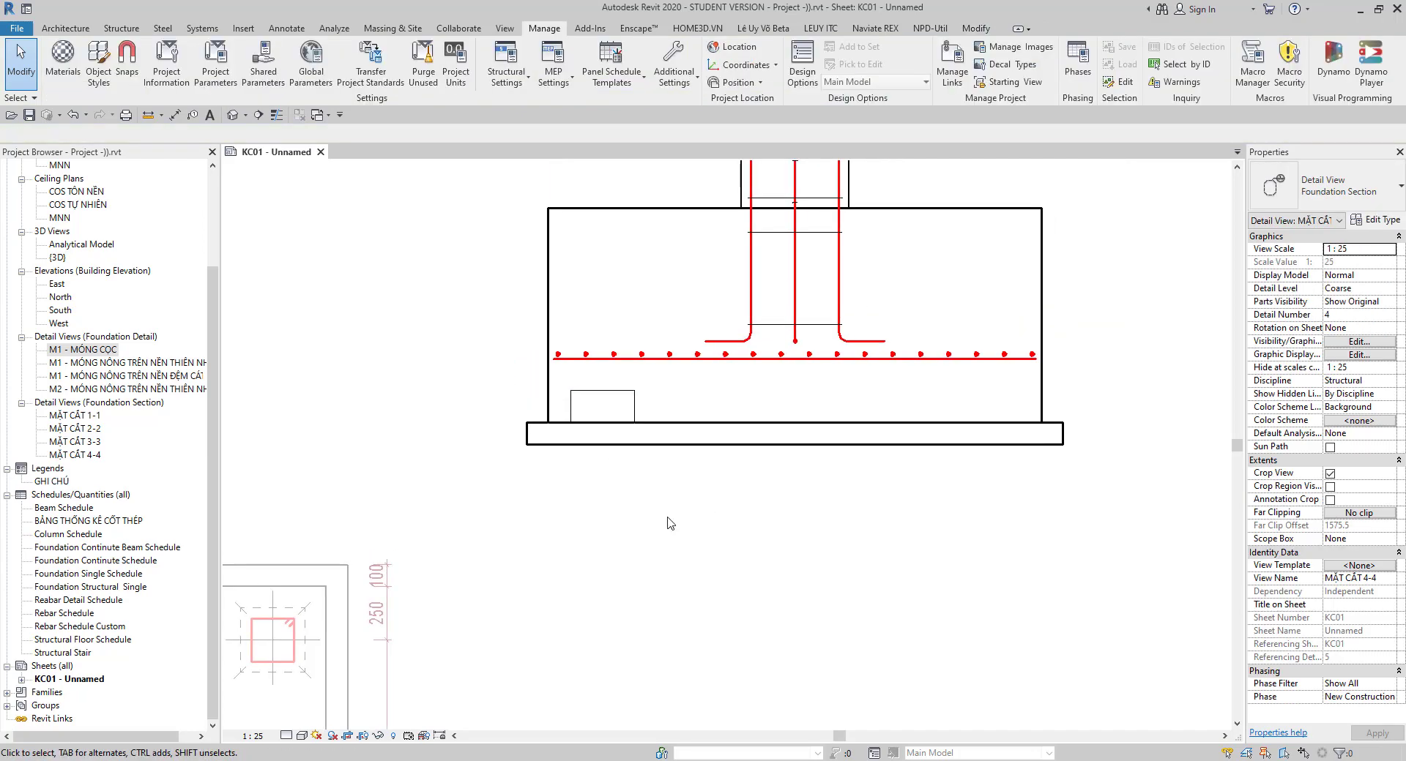
# Create a line style named NET BE TONG with line weight 2.
pyautogui.click(679, 81)
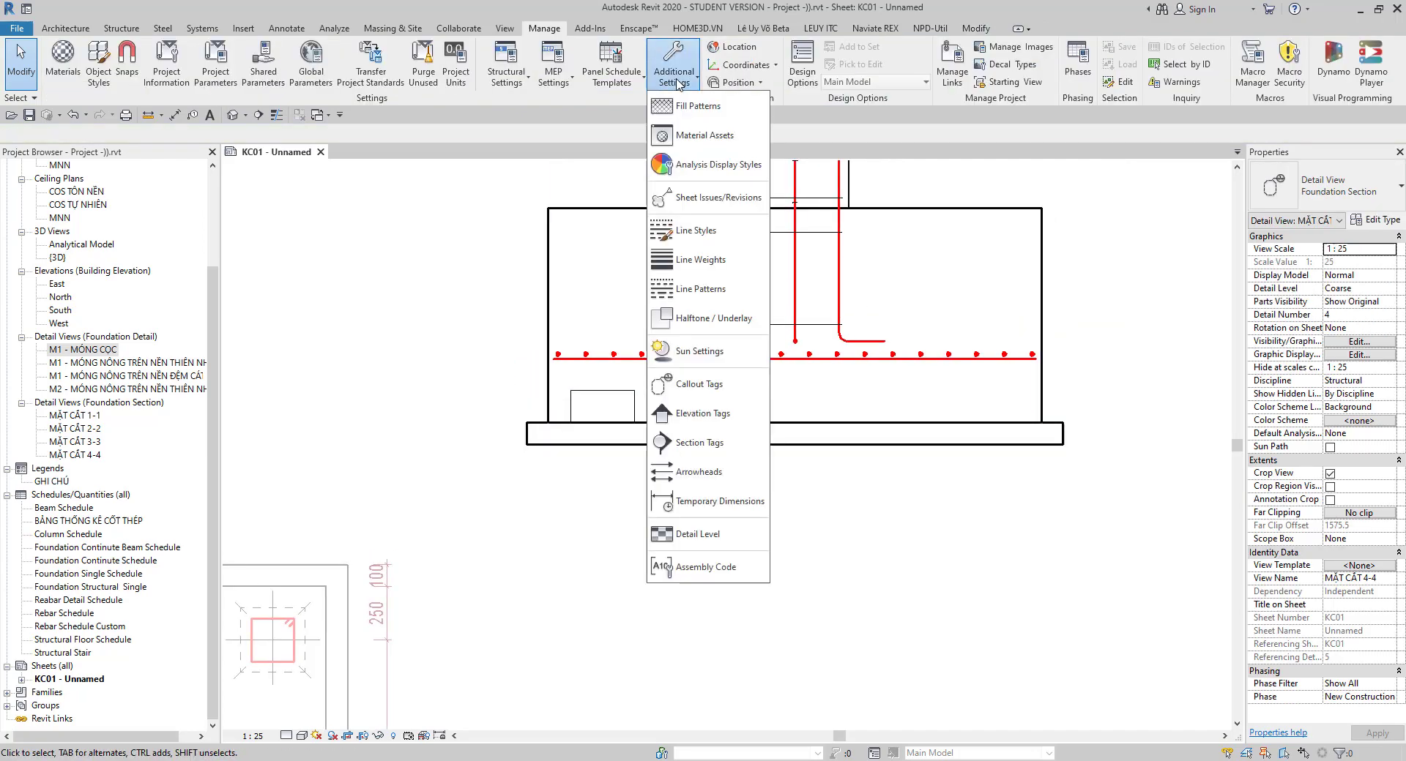
pyautogui.click(720, 275)
pyautogui.press('Escape')
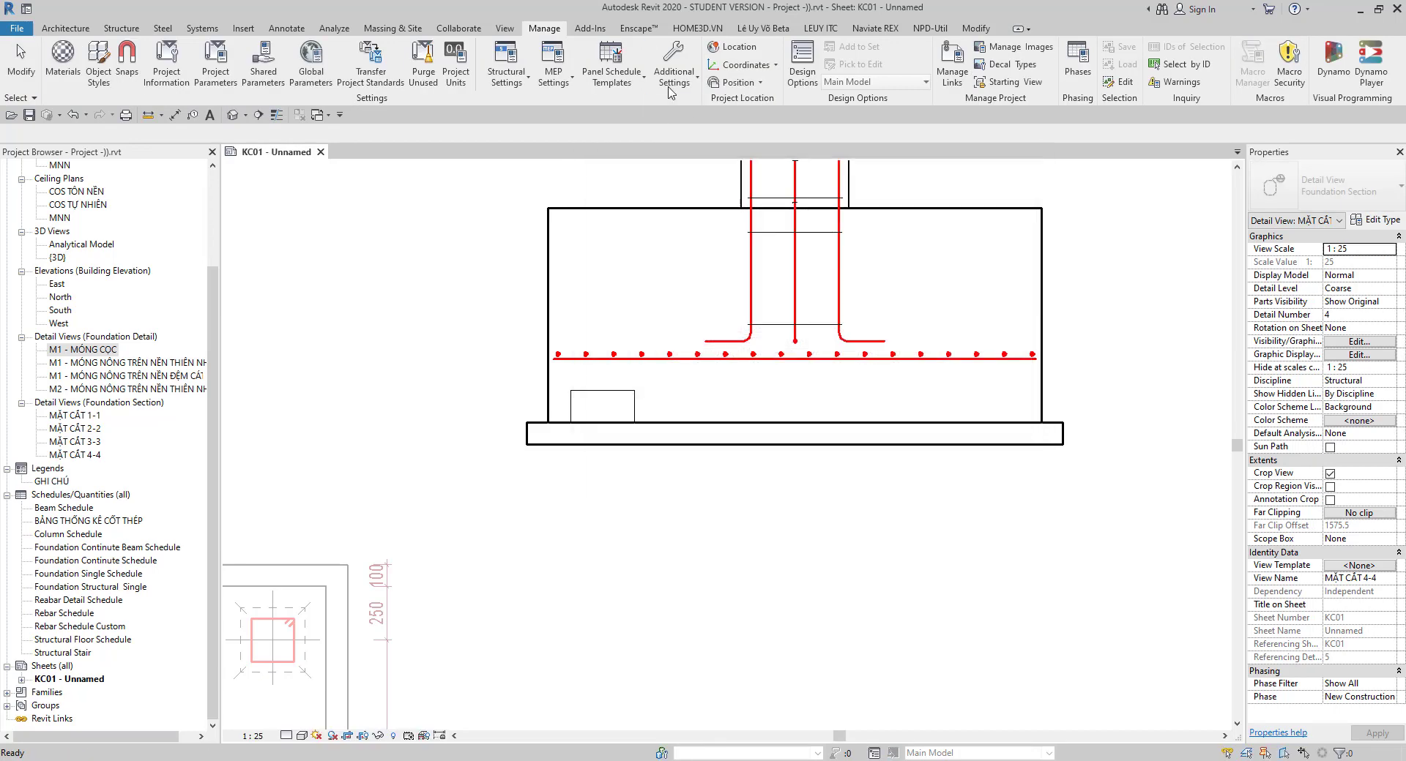
pyautogui.click(673, 77)
pyautogui.click(703, 258)
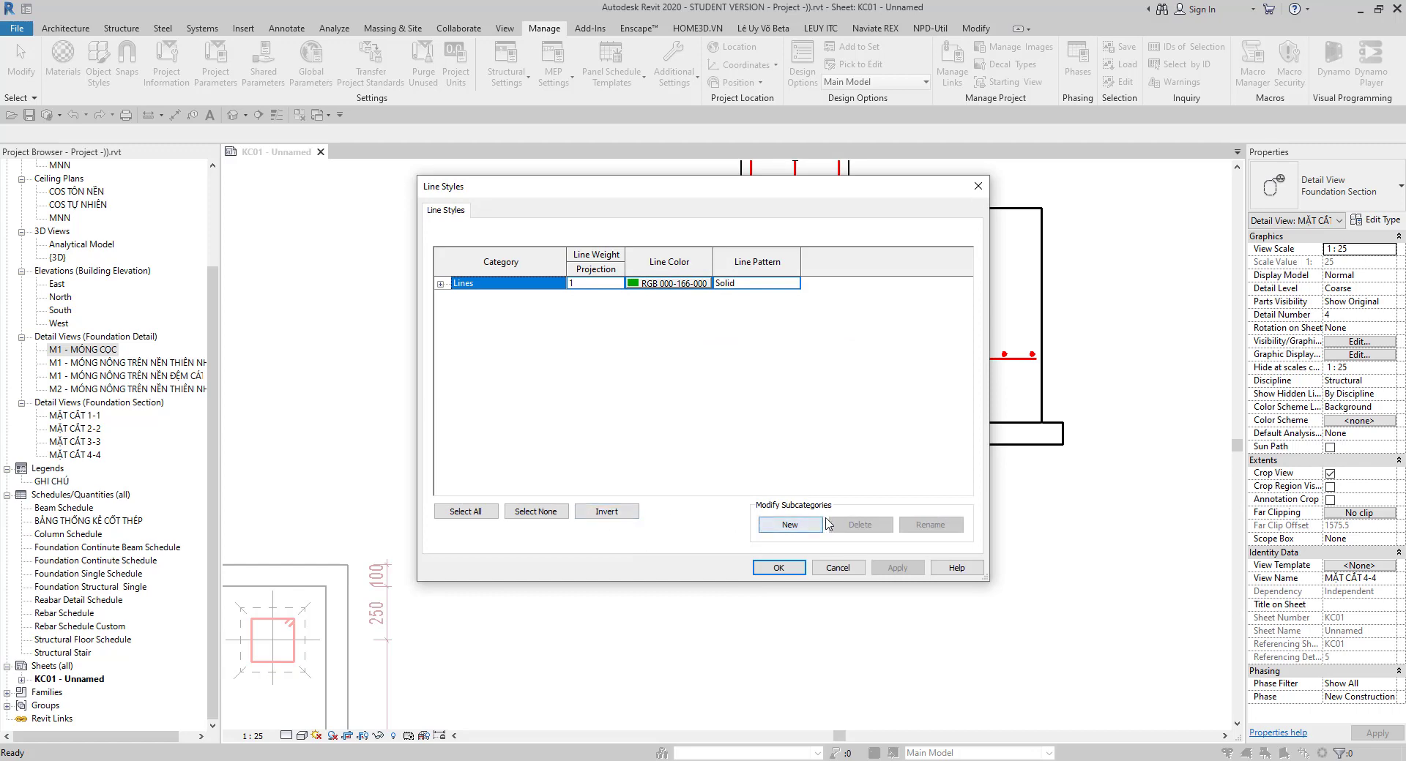
pyautogui.click(798, 527)
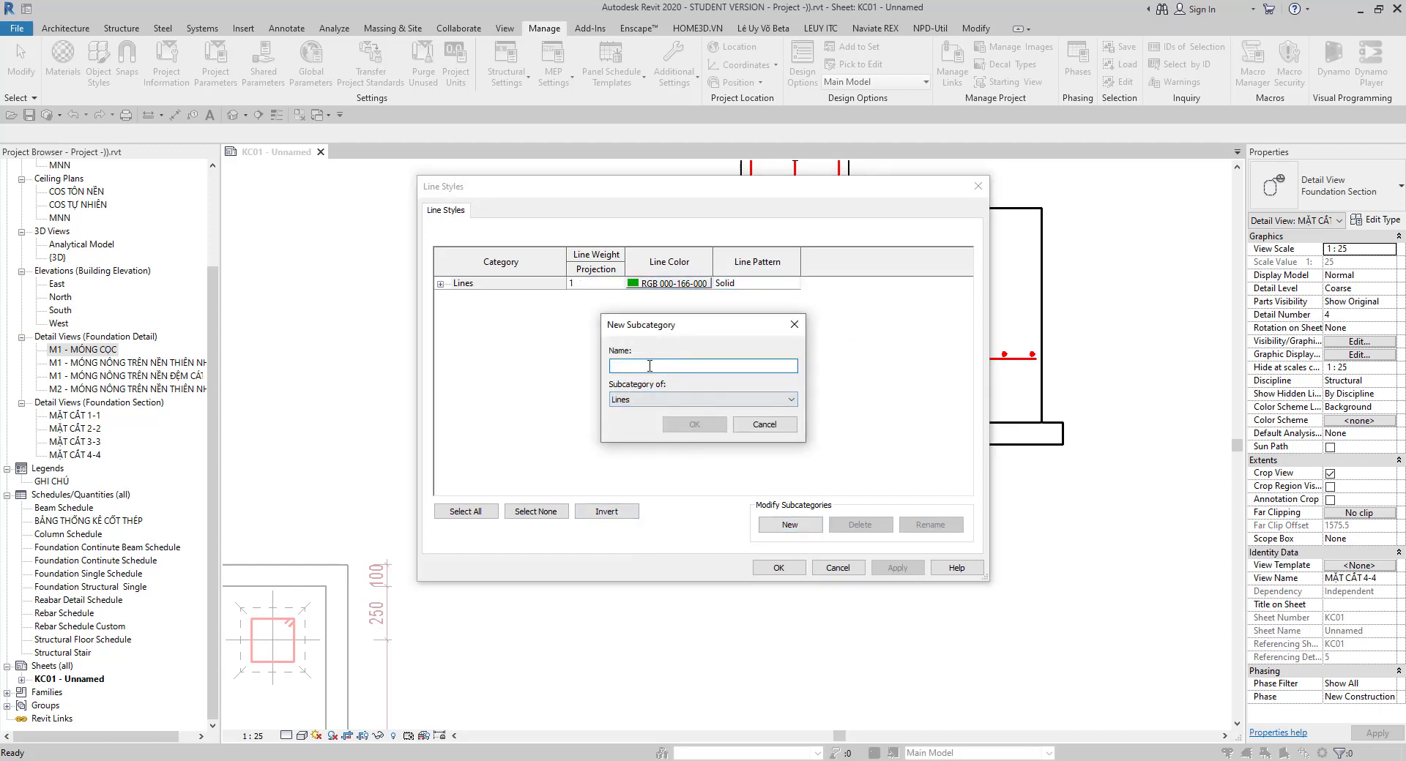
pyautogui.write('NET BE TONG')
pyautogui.press('Return')
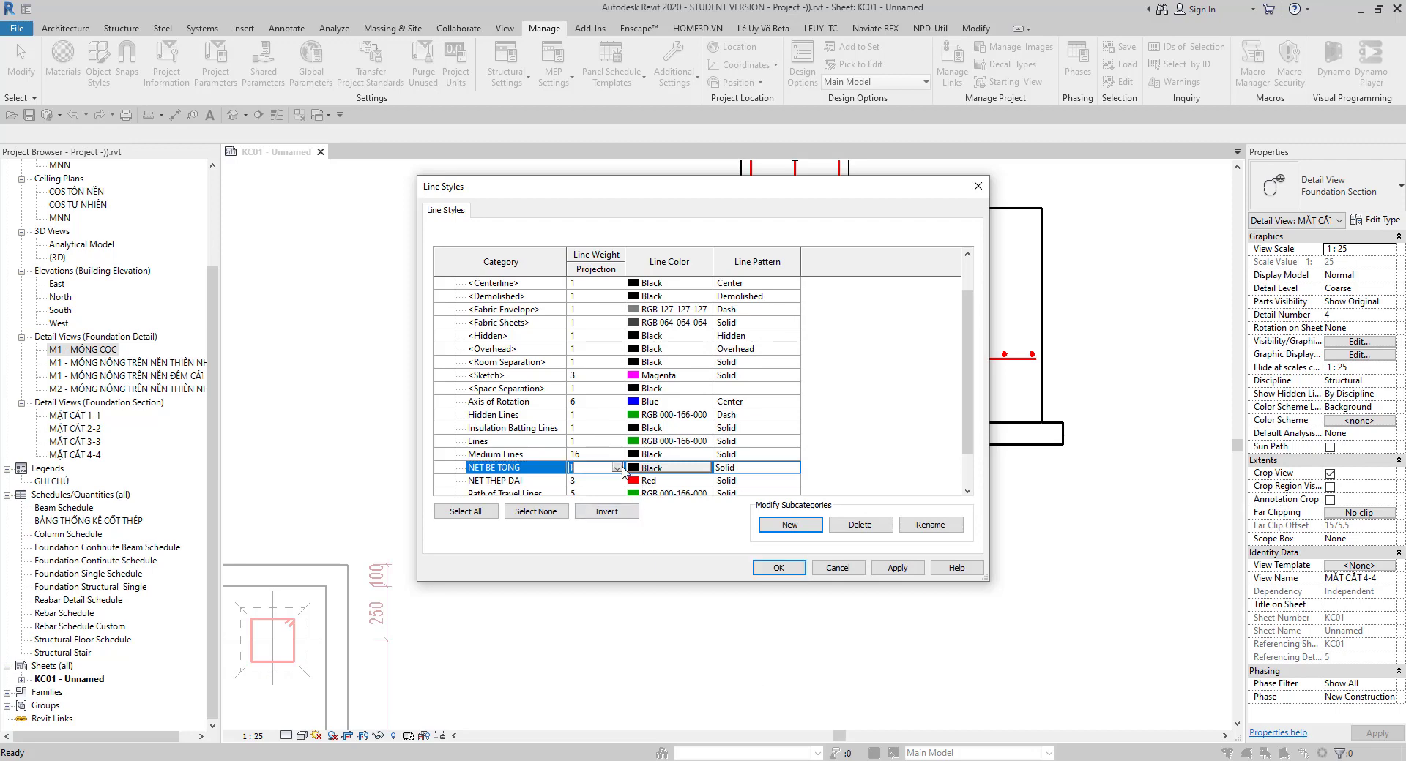
pyautogui.click(617, 468)
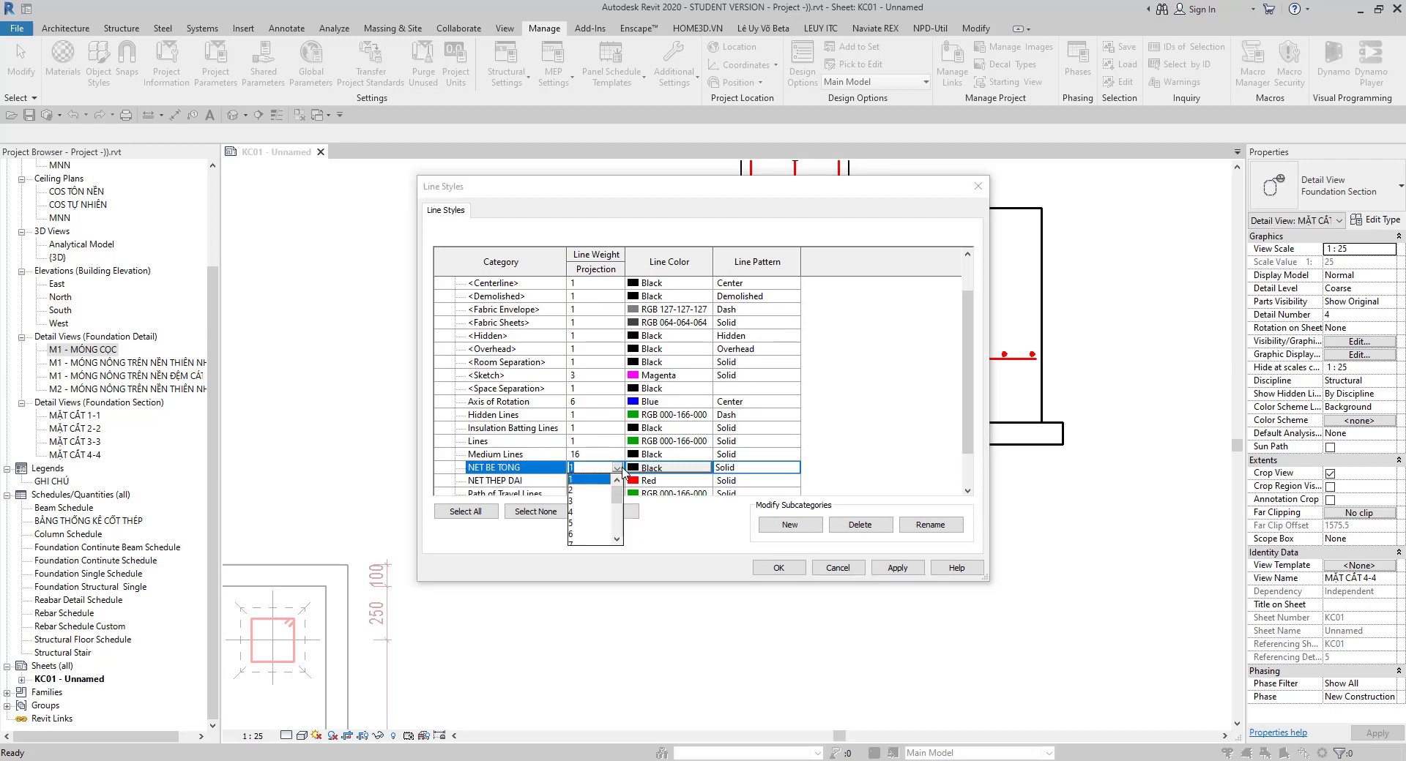
pyautogui.click(580, 490)
pyautogui.click(779, 568)
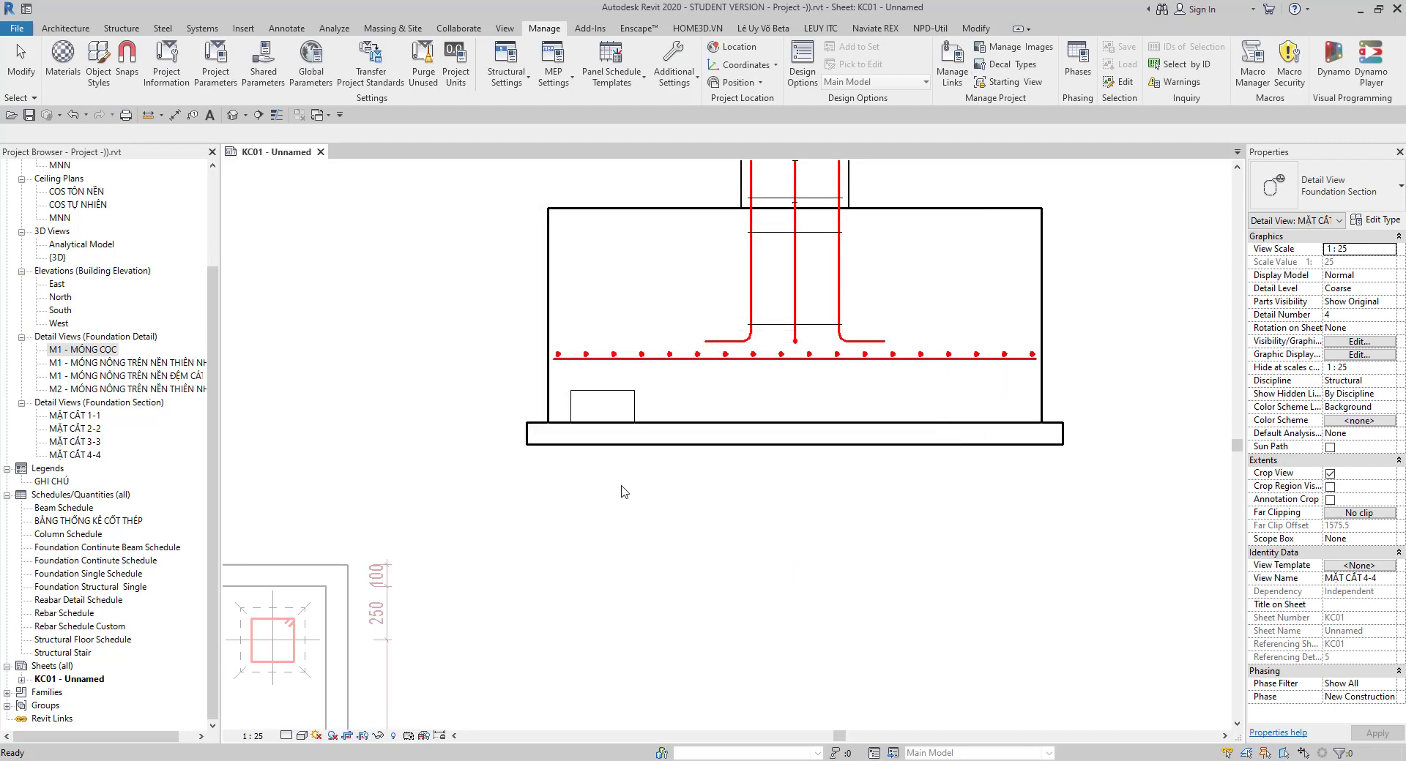
# Select lines of the small pile-head rectangle.
pyautogui.scroll(2, 566, 412)
pyautogui.click(571, 406)
pyautogui.keyDown('ctrl'); pyautogui.click(616, 383); pyautogui.keyUp('ctrl')
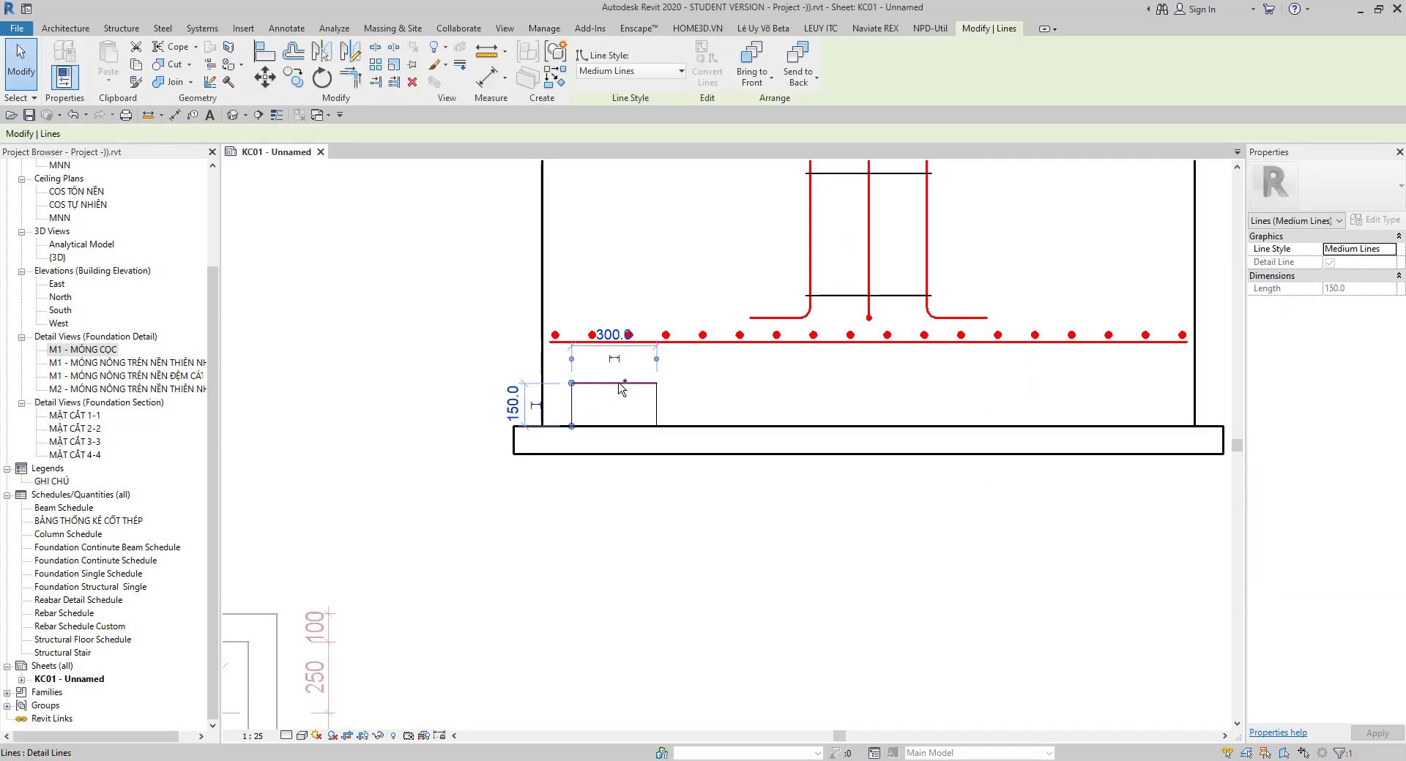
# Apply the NET BE TONG line style to the rectangle lines.
pyautogui.keyDown('ctrl'); pyautogui.click(656, 406); pyautogui.keyUp('ctrl')
pyautogui.click(680, 71)
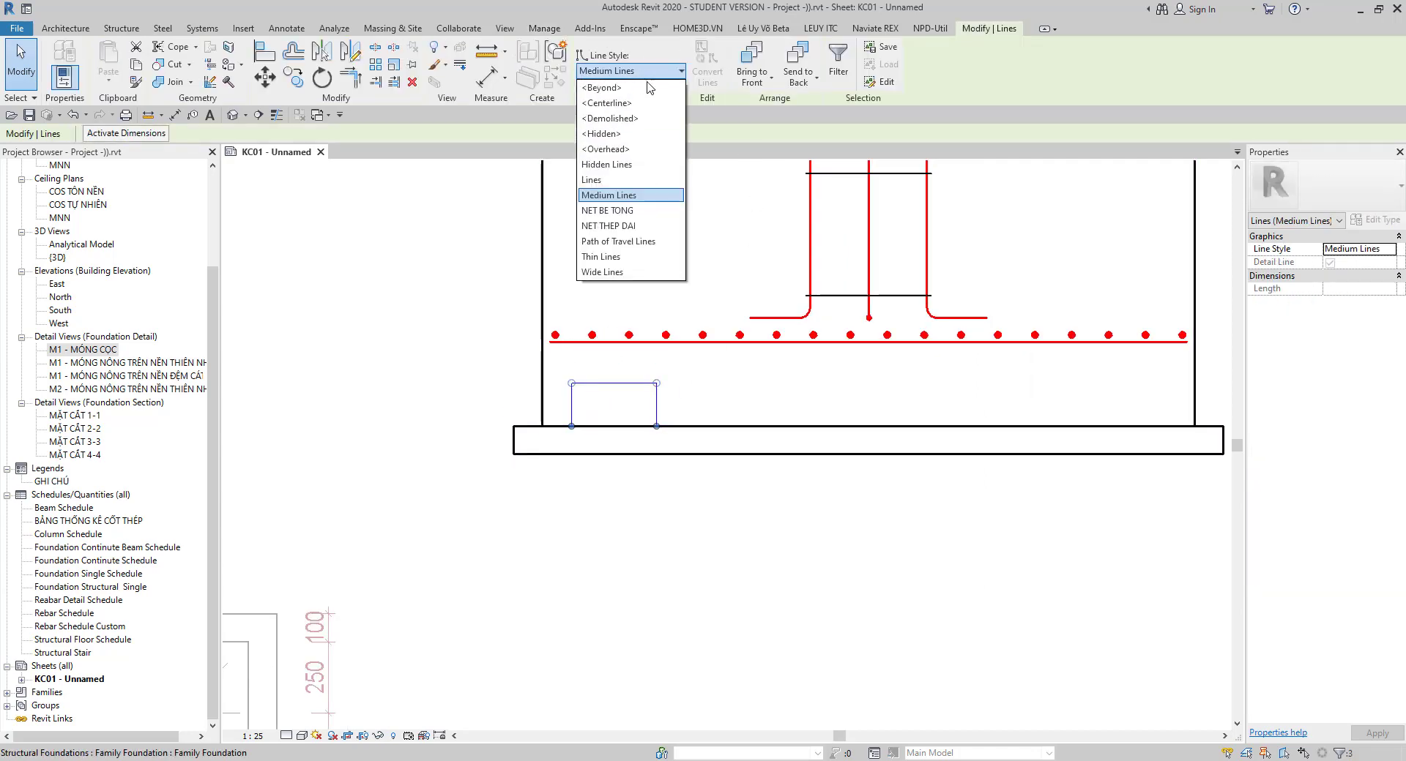
pyautogui.click(644, 211)
pyautogui.click(668, 543)
pyautogui.scroll(1, 518, 486)
pyautogui.scroll(1, 555, 359)
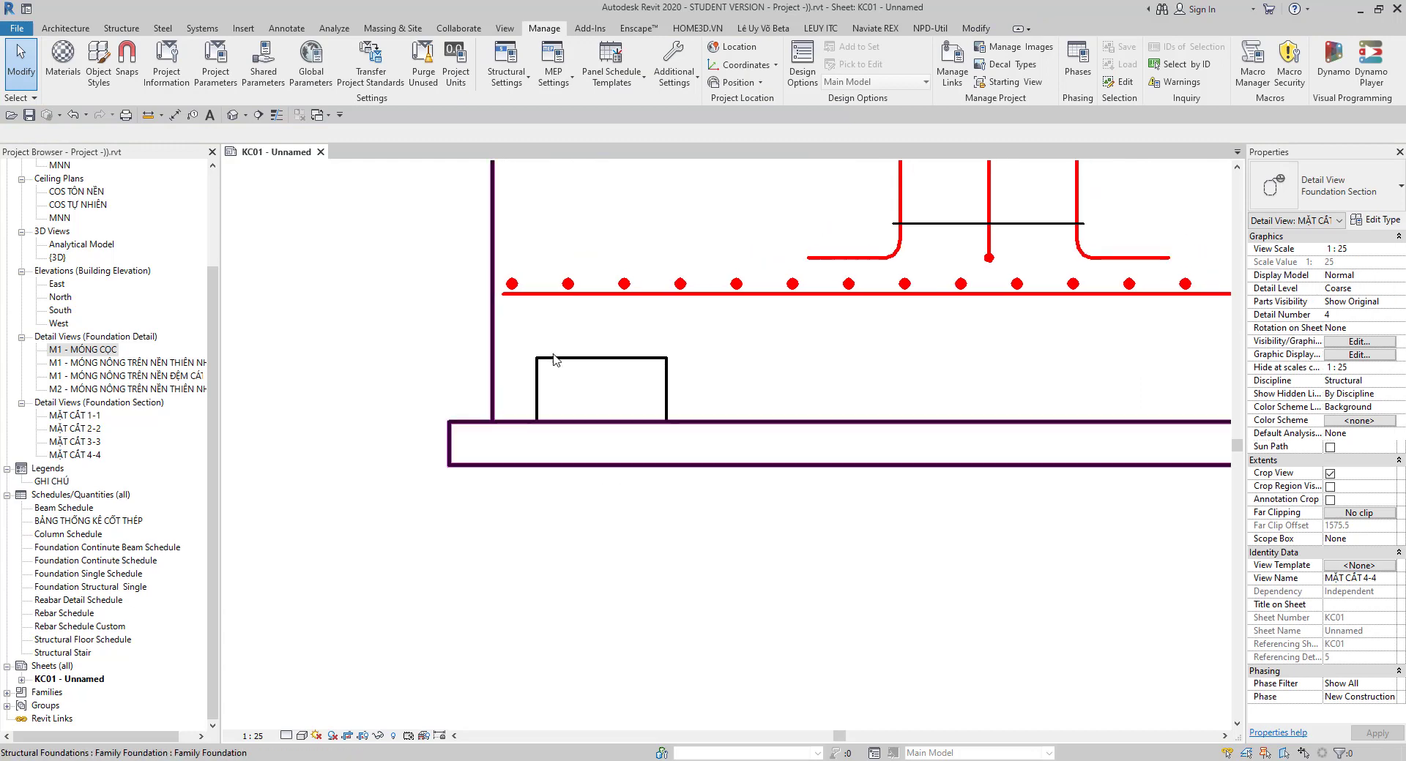
pyautogui.scroll(-1, 546, 369)
pyautogui.scroll(-2, 666, 440)
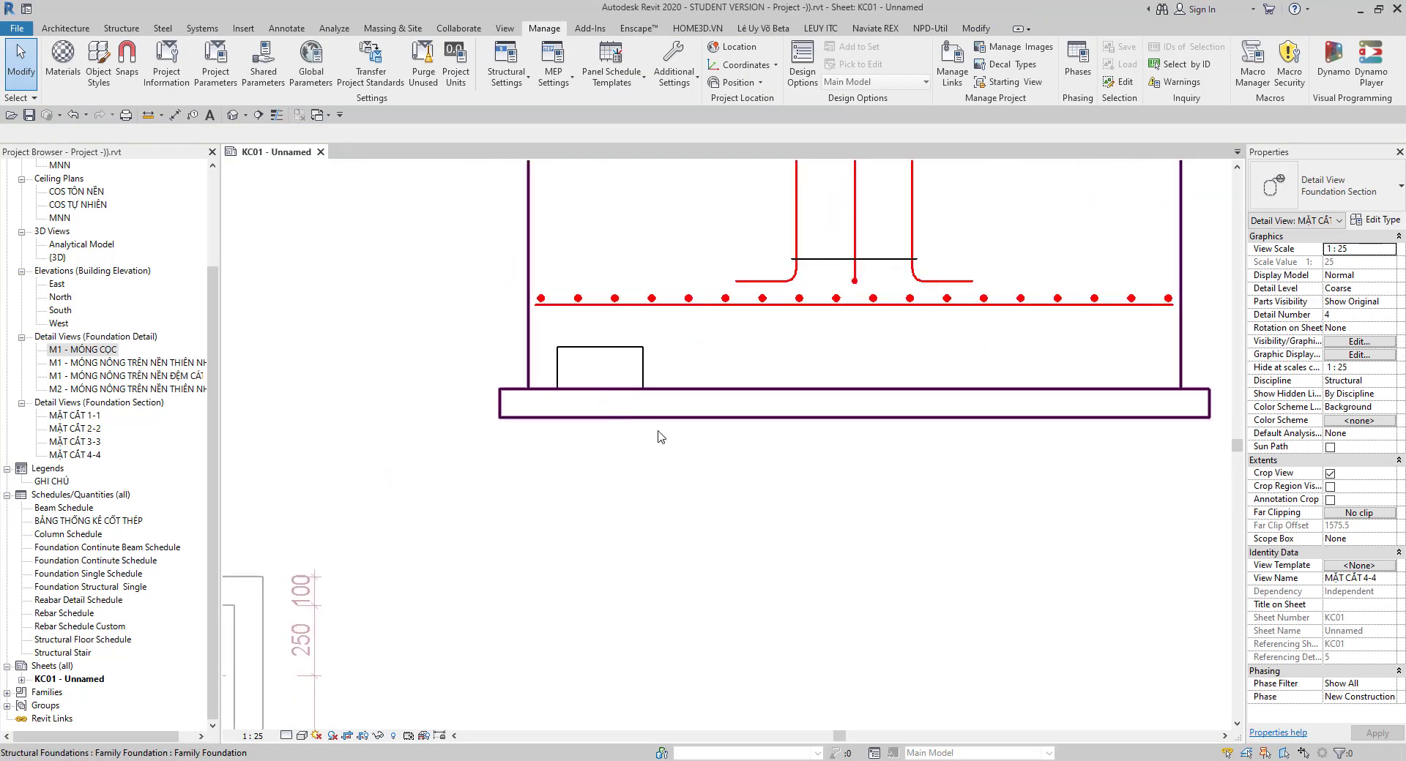
pyautogui.scroll(-1, 583, 490)
# Raise the NET BE TONG projection line weight from 2 to 3.
pyautogui.click(694, 75)
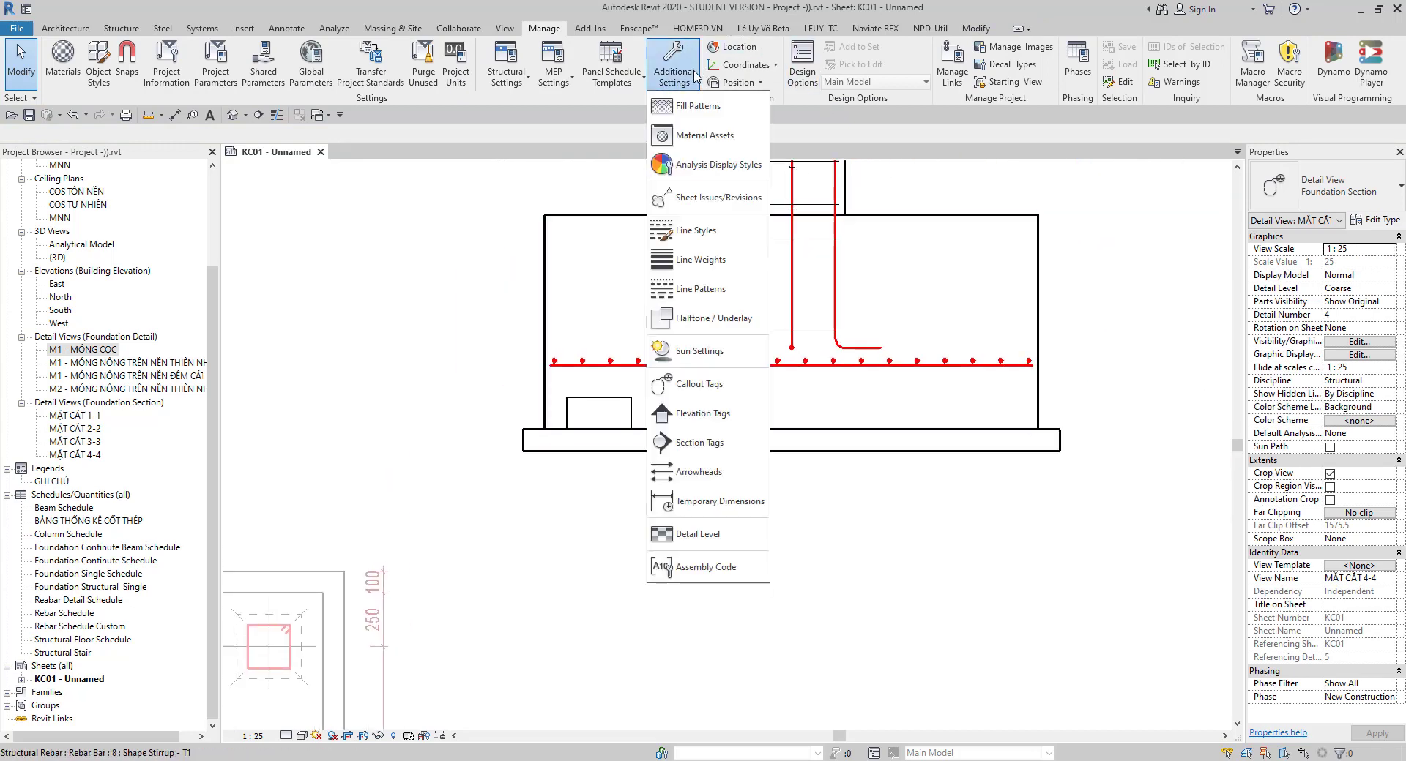
pyautogui.click(695, 231)
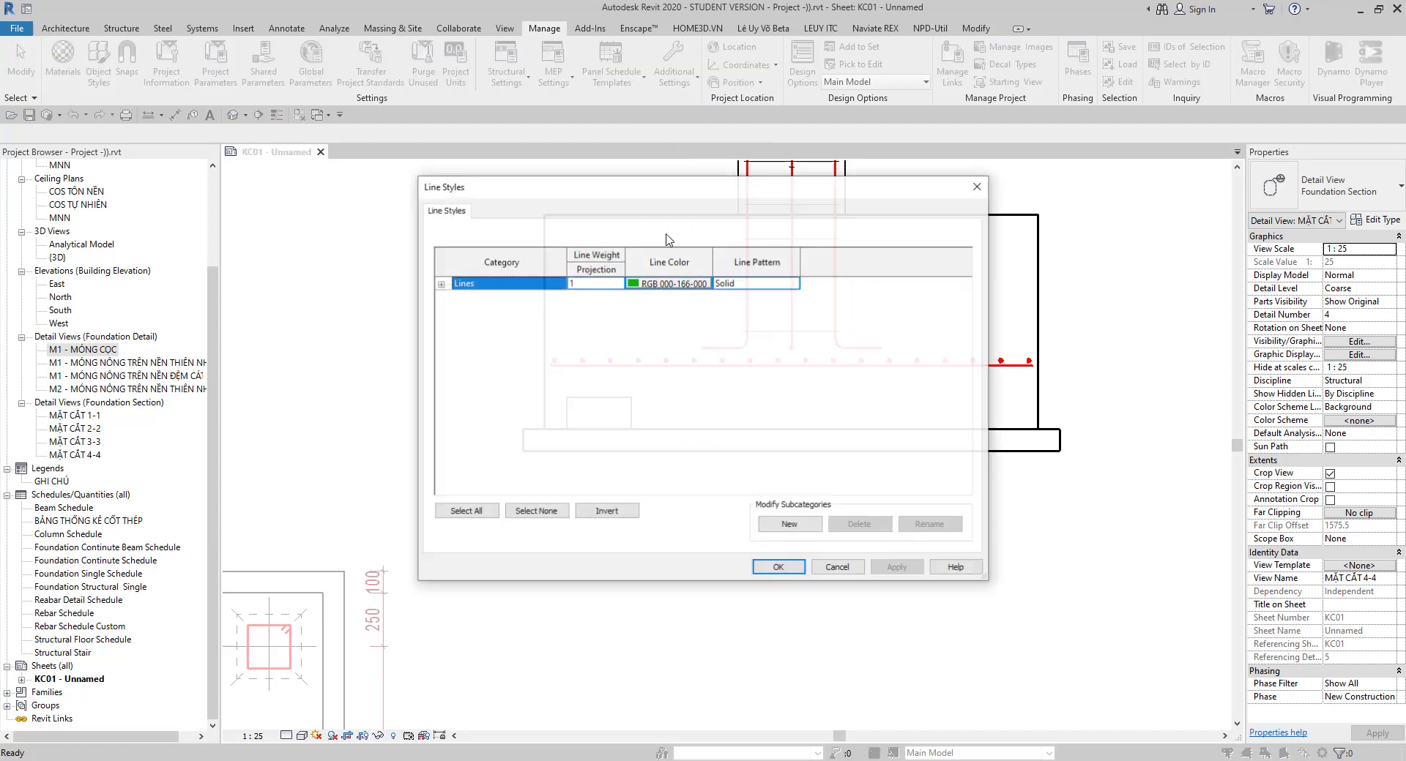
pyautogui.click(440, 284)
pyautogui.scroll(-2, 549, 425)
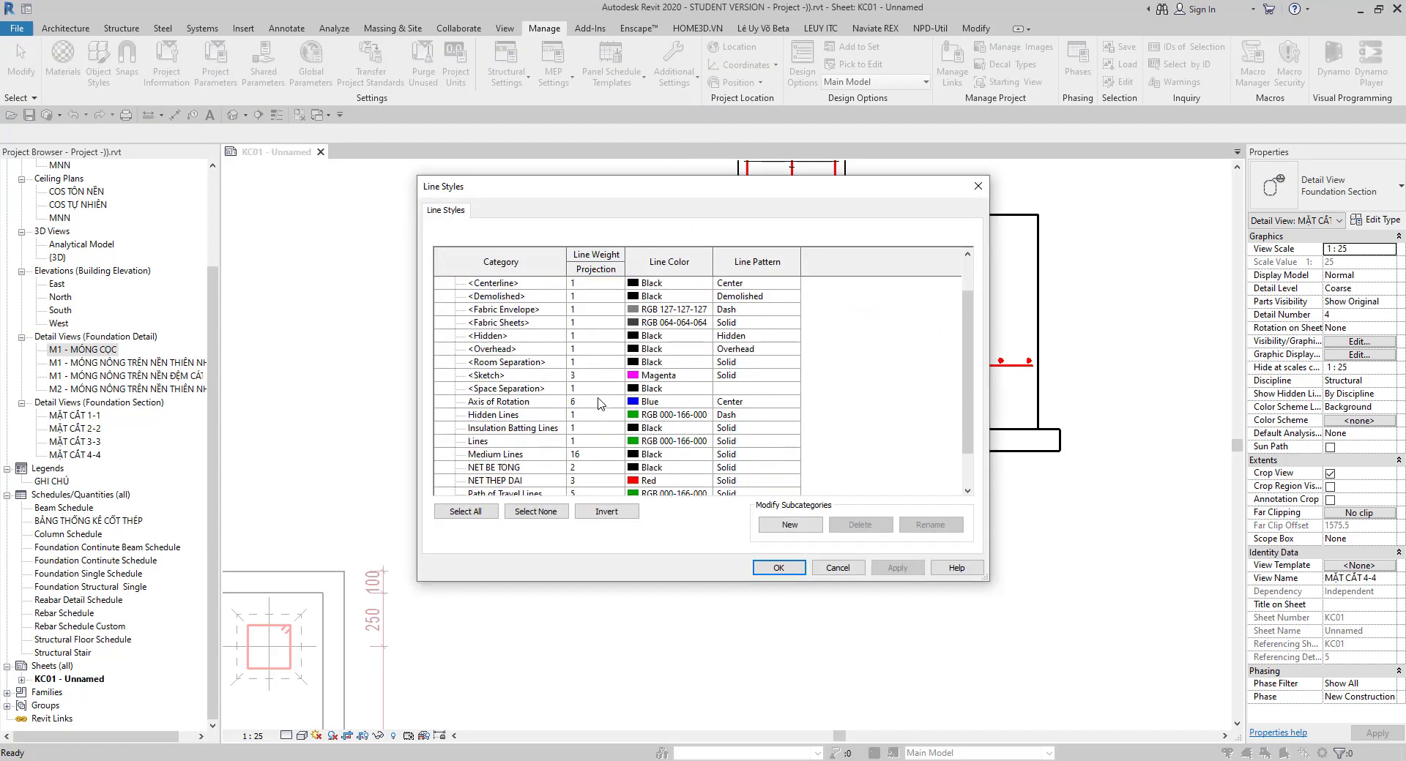
pyautogui.scroll(-1, 549, 424)
pyautogui.scroll(-1, 550, 423)
pyautogui.click(530, 446)
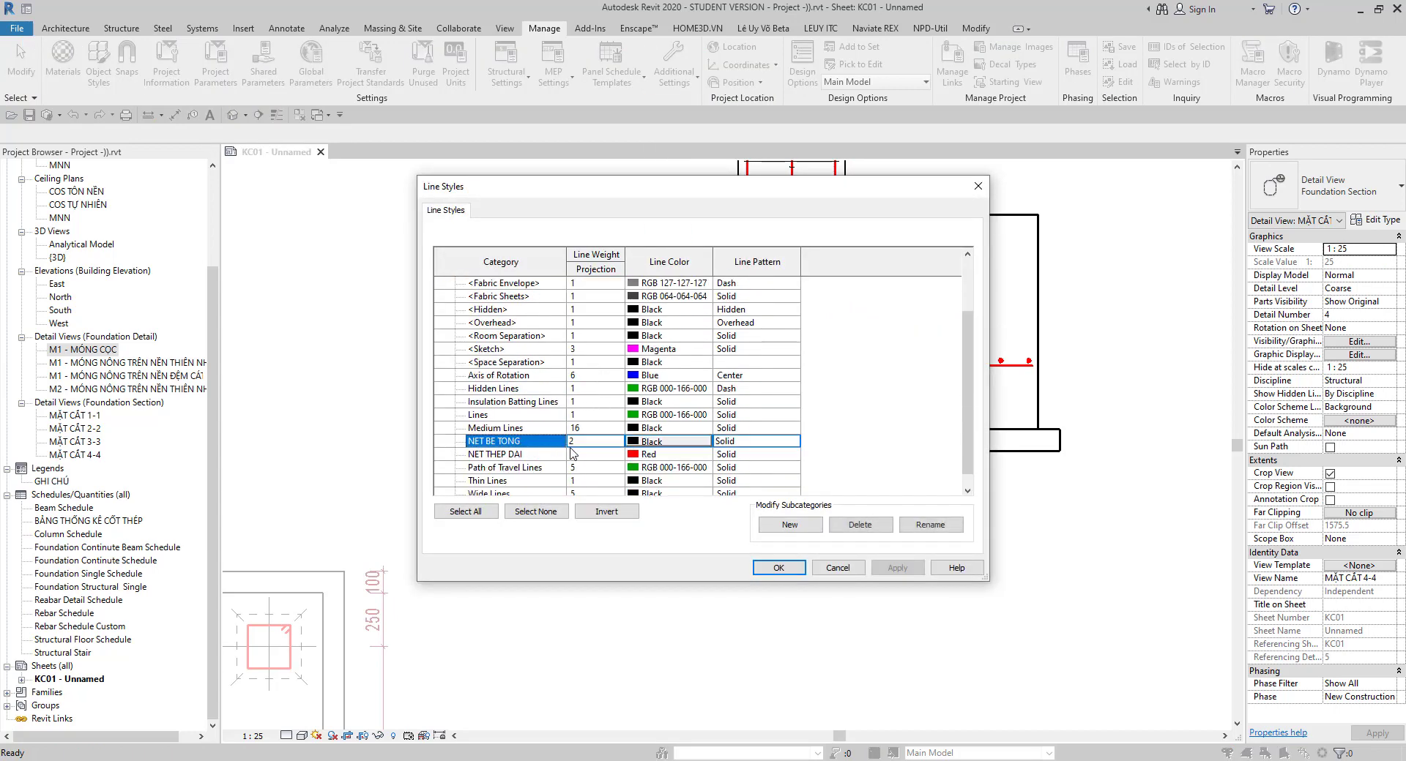
pyautogui.write('3')
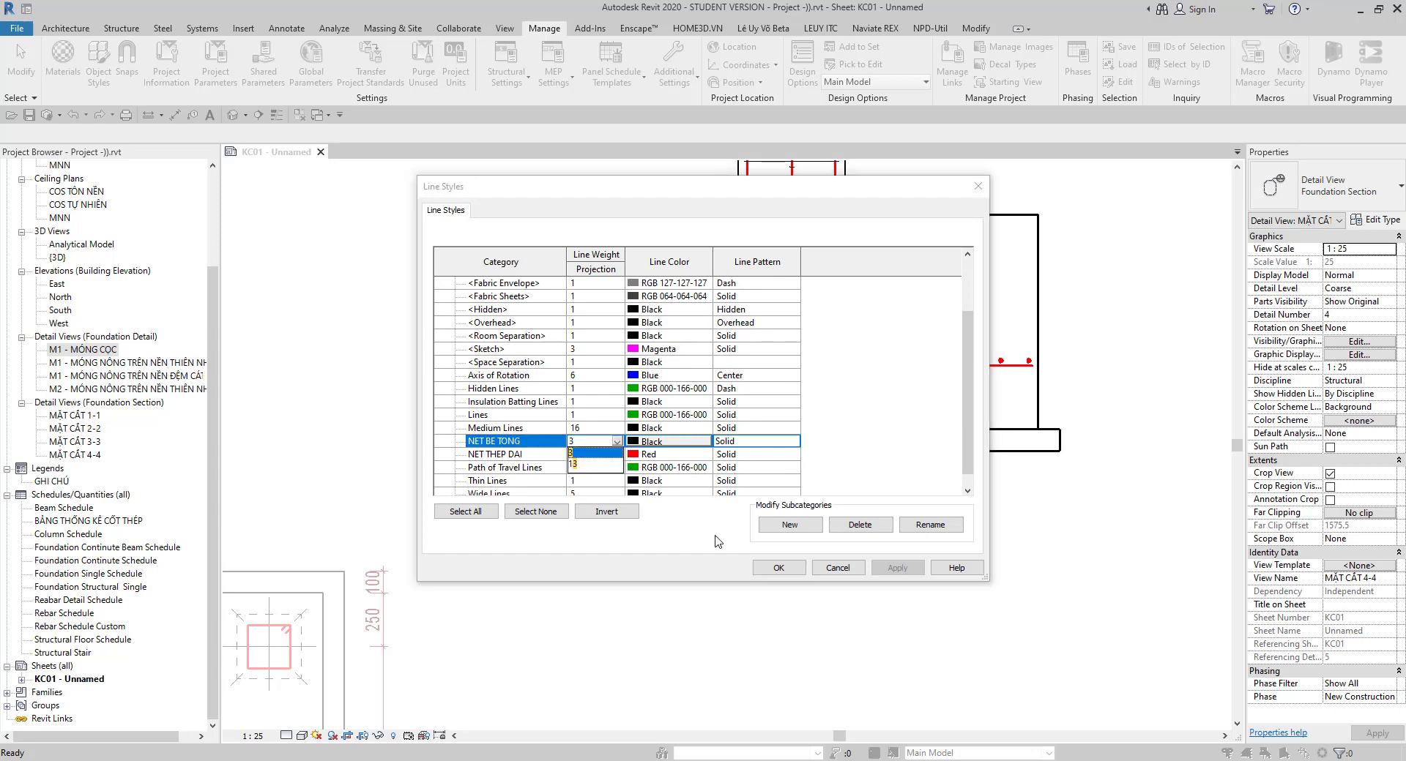
pyautogui.click(780, 577)
pyautogui.click(794, 569)
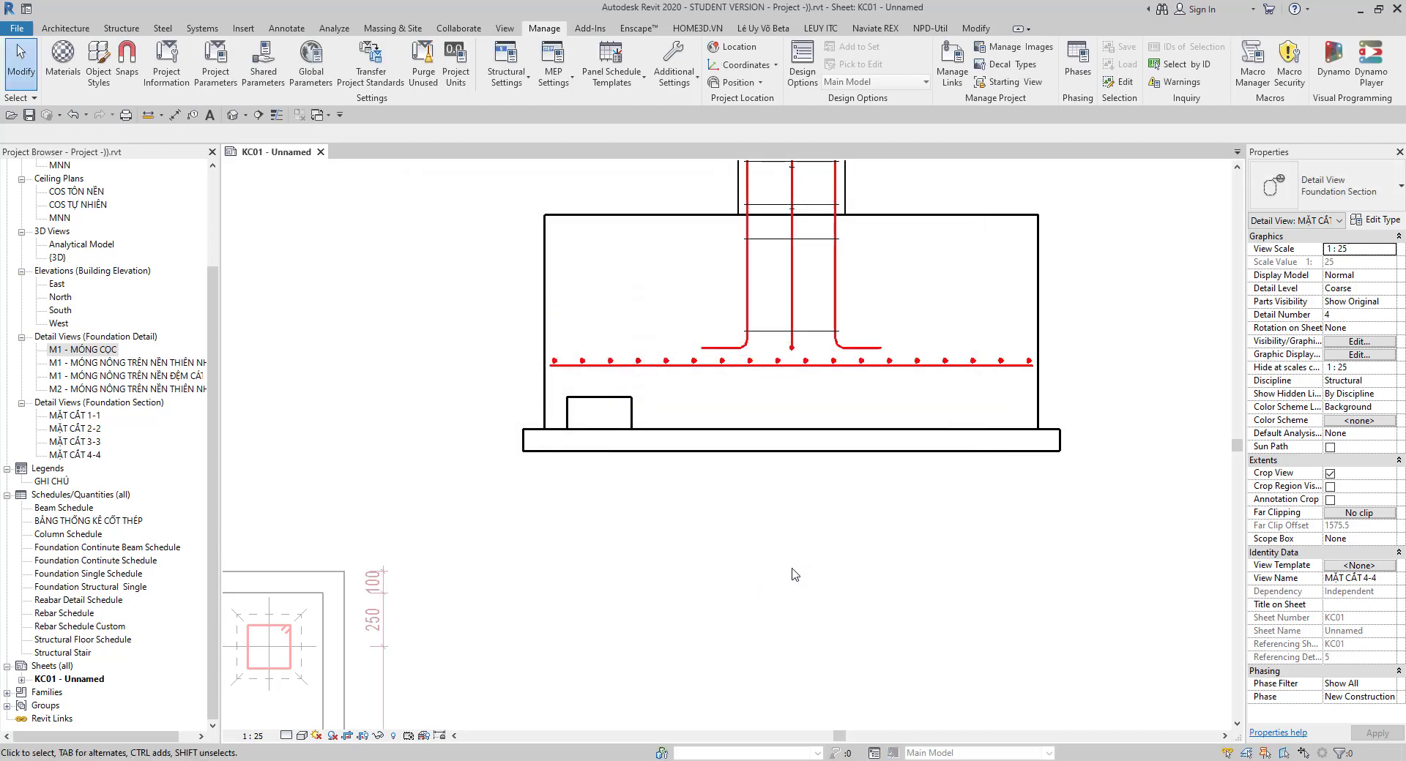
pyautogui.scroll(3, 574, 350)
pyautogui.scroll(2, 560, 374)
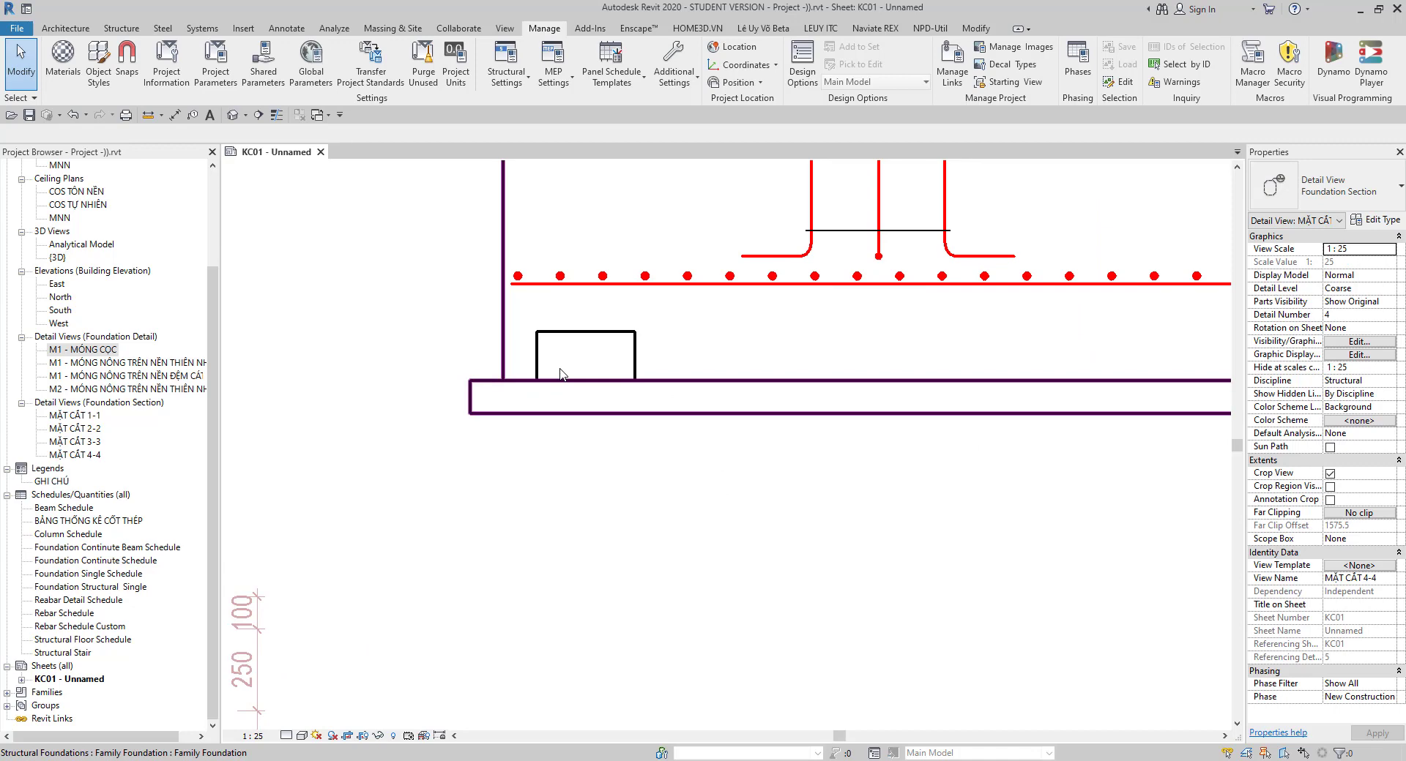
# Start DL in the NET BE TONG style and draw the pile side lines below the footing.
pyautogui.press('d')
pyautogui.press('l')
pyautogui.click(702, 71)
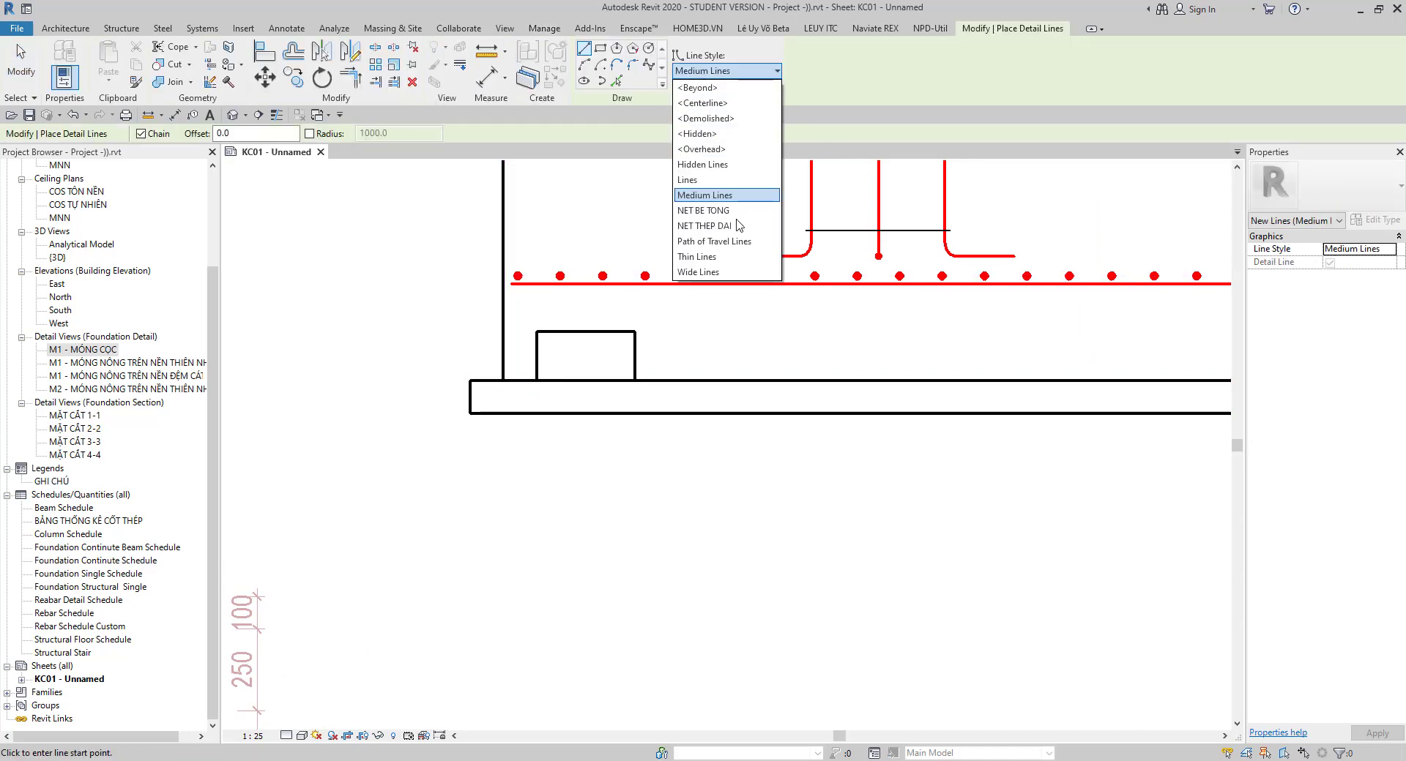
pyautogui.click(721, 211)
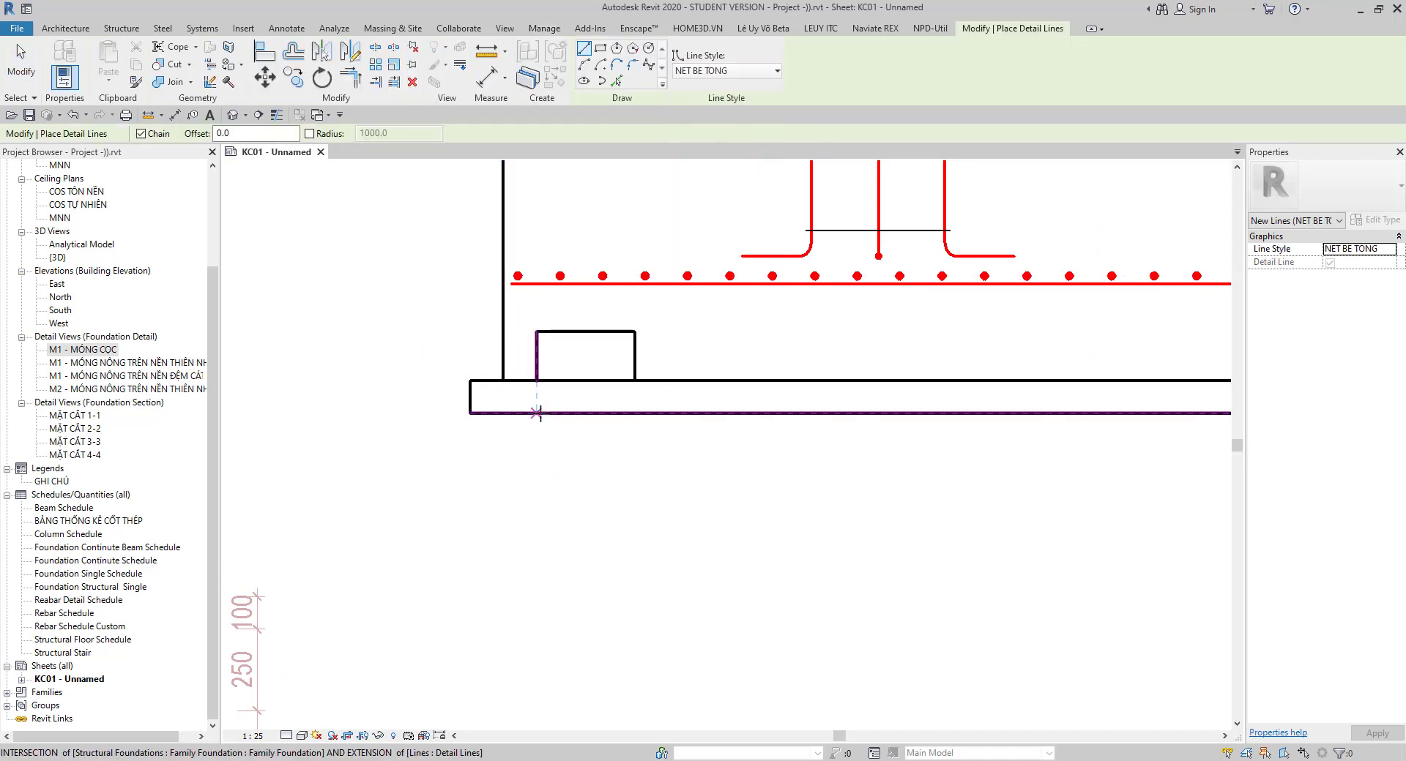
pyautogui.click(538, 414)
pyautogui.scroll(-2, 534, 606)
pyautogui.scroll(-2, 536, 304)
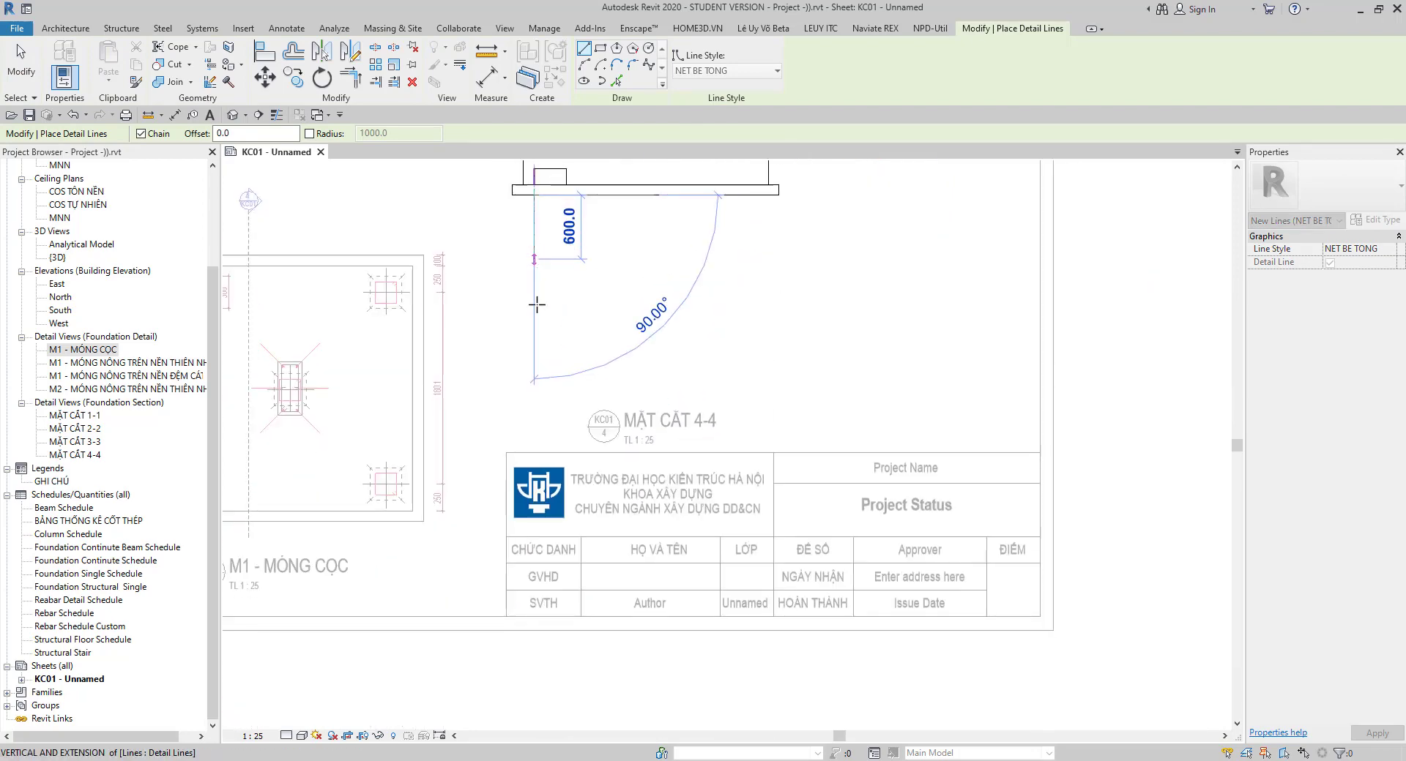
pyautogui.hotkey('alt', 'Tab')
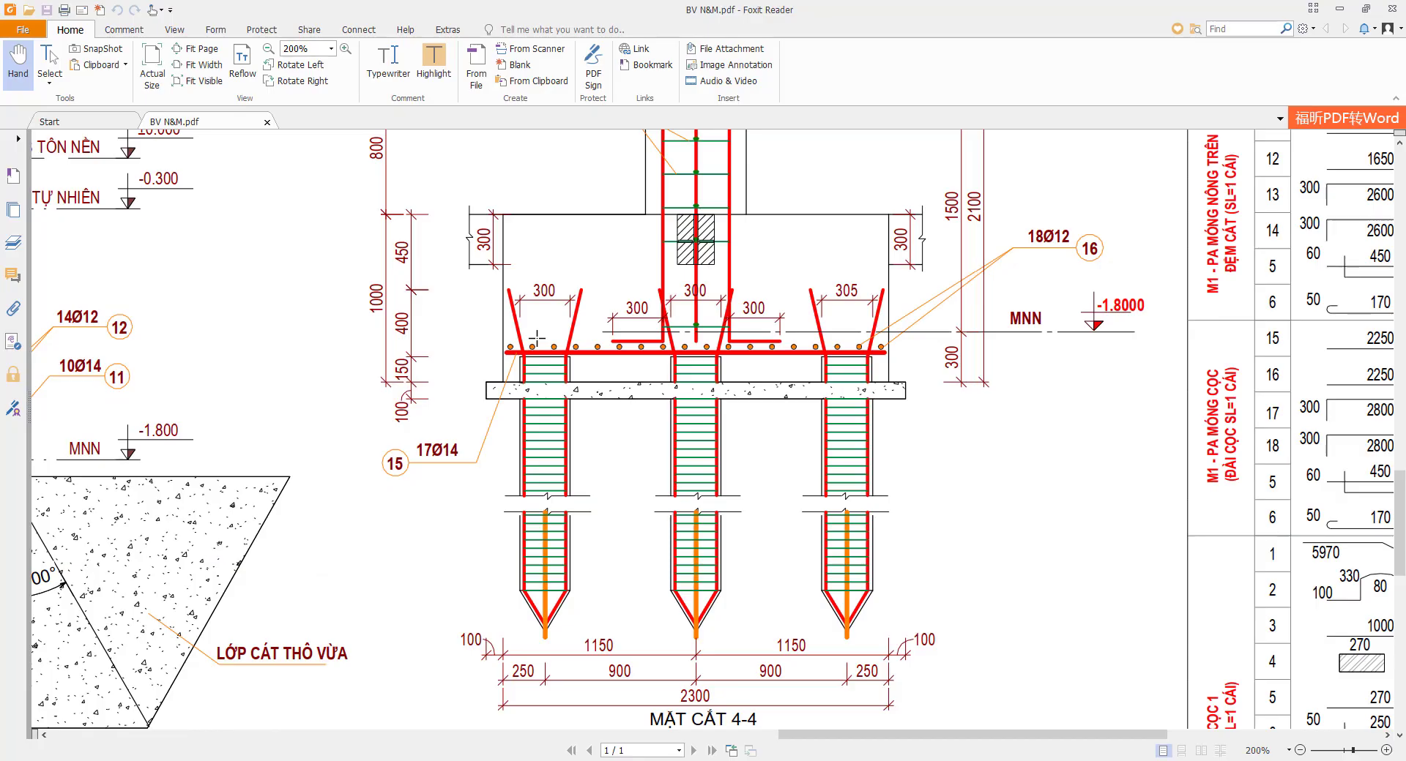
pyautogui.hotkey('alt', 'Tab')
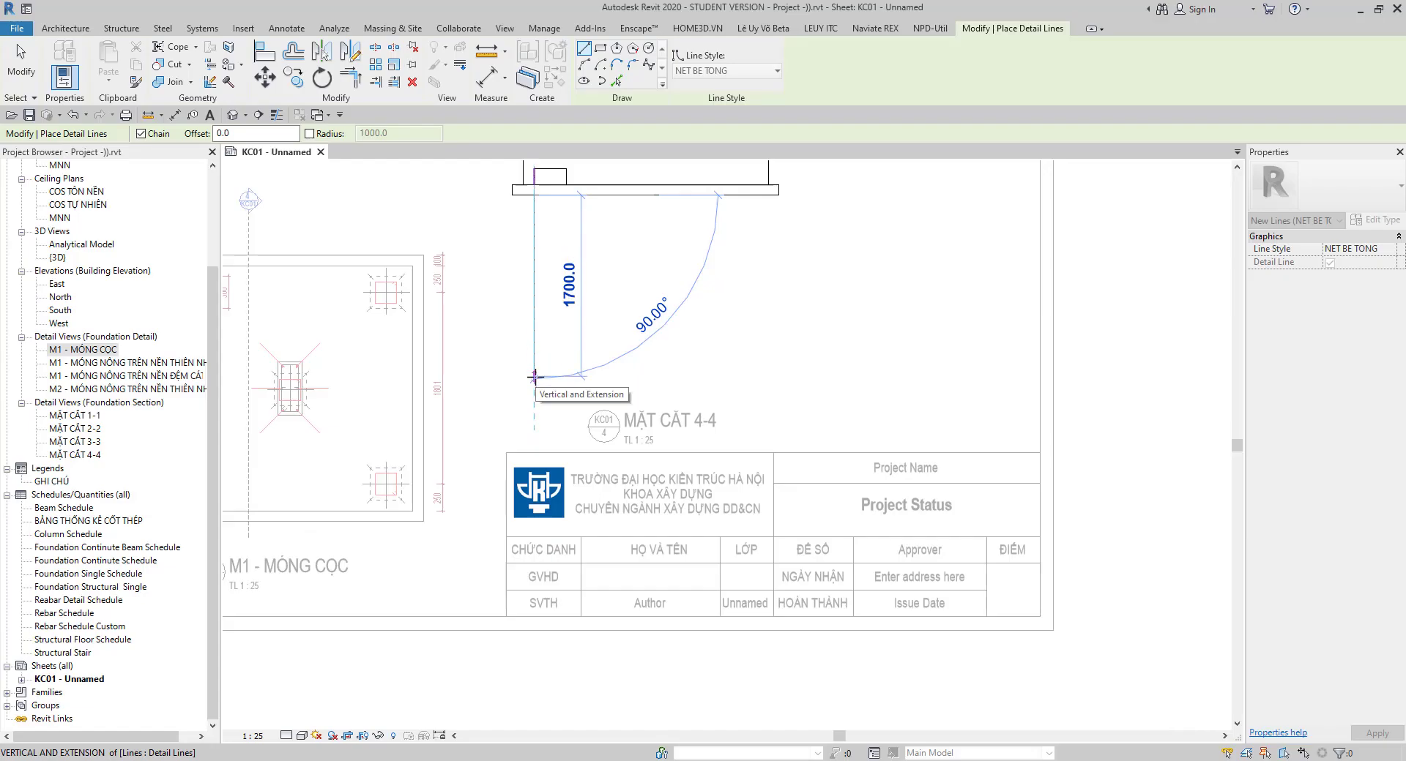
pyautogui.scroll(2, 537, 354)
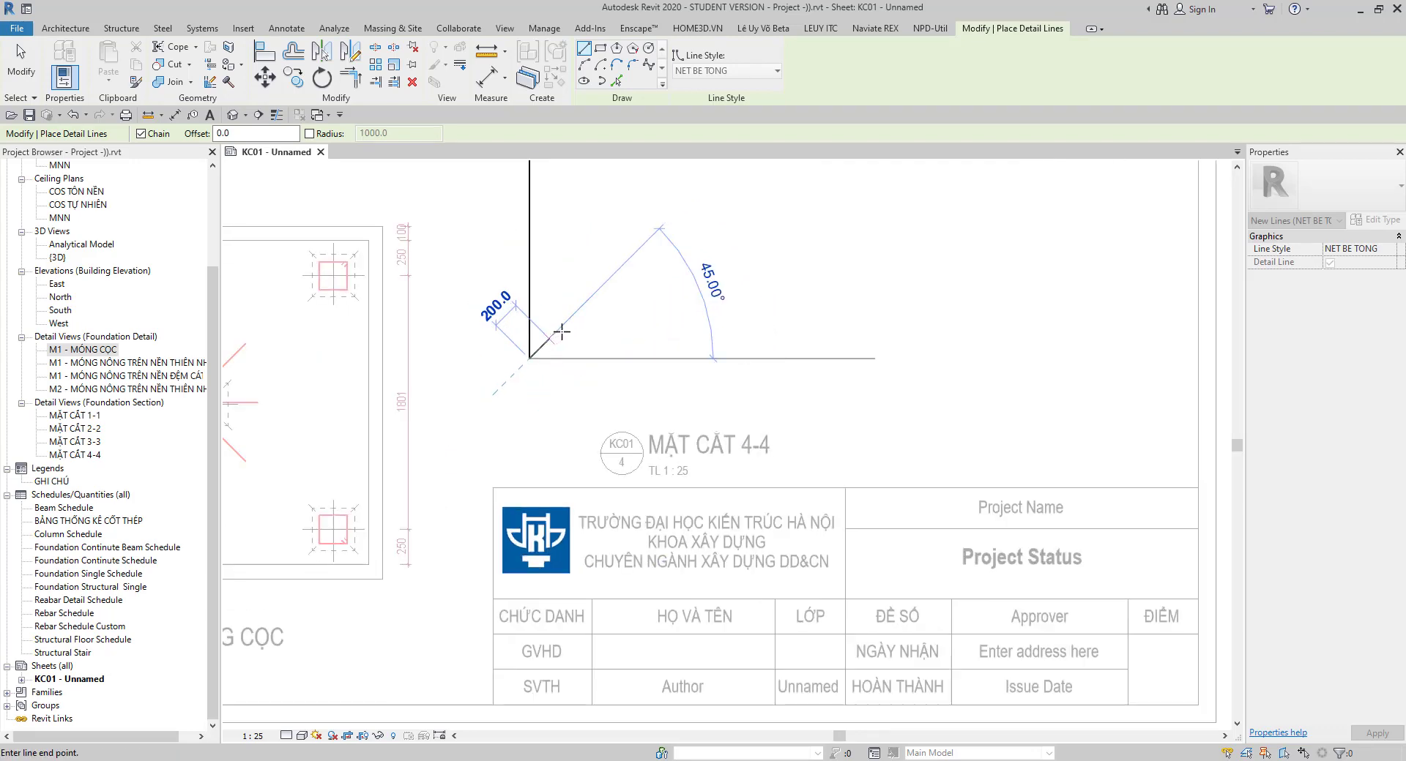
pyautogui.scroll(2, 557, 308)
pyautogui.click(536, 247)
pyautogui.click(579, 248)
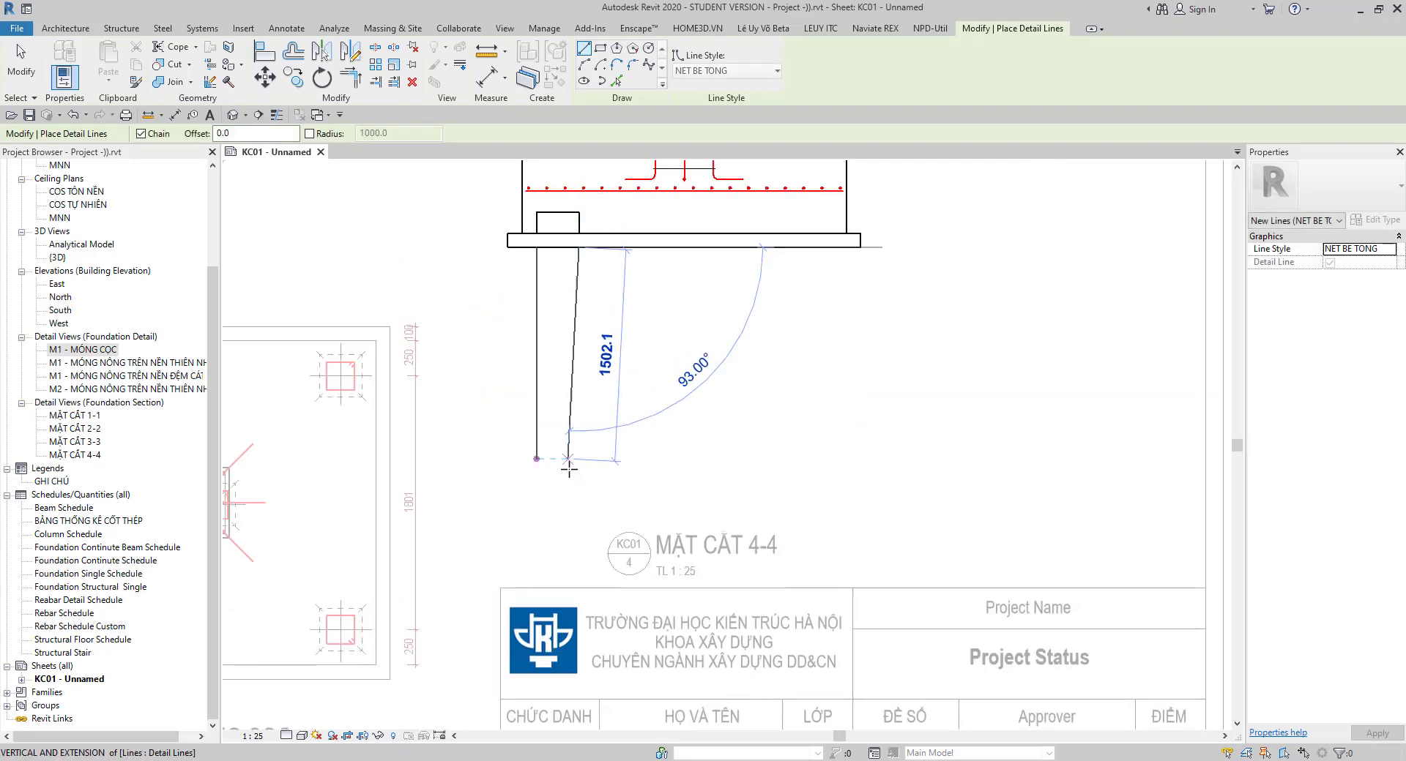
# Draw the pile bottom edge and a 300-long helper line down from its midpoint.
pyautogui.click(508, 451)
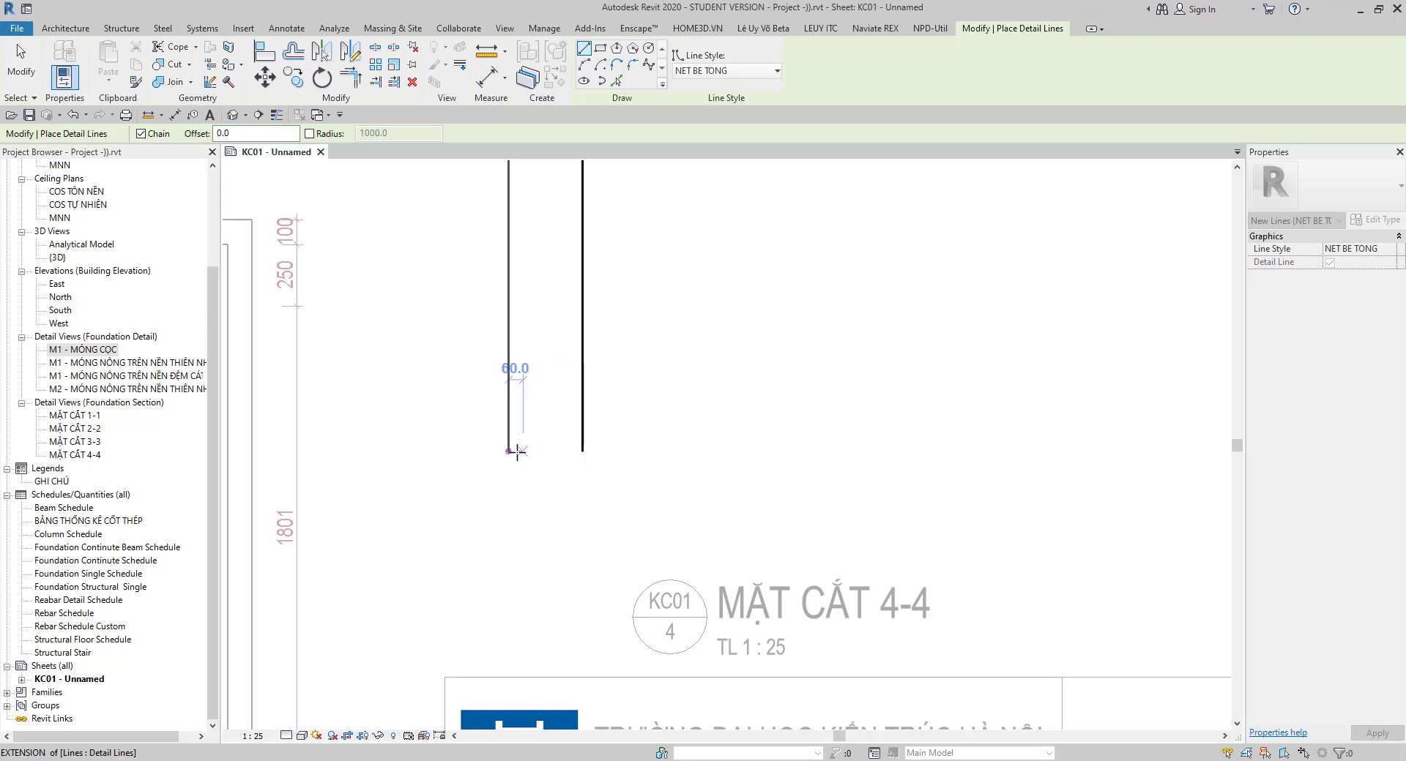
pyautogui.click(572, 455)
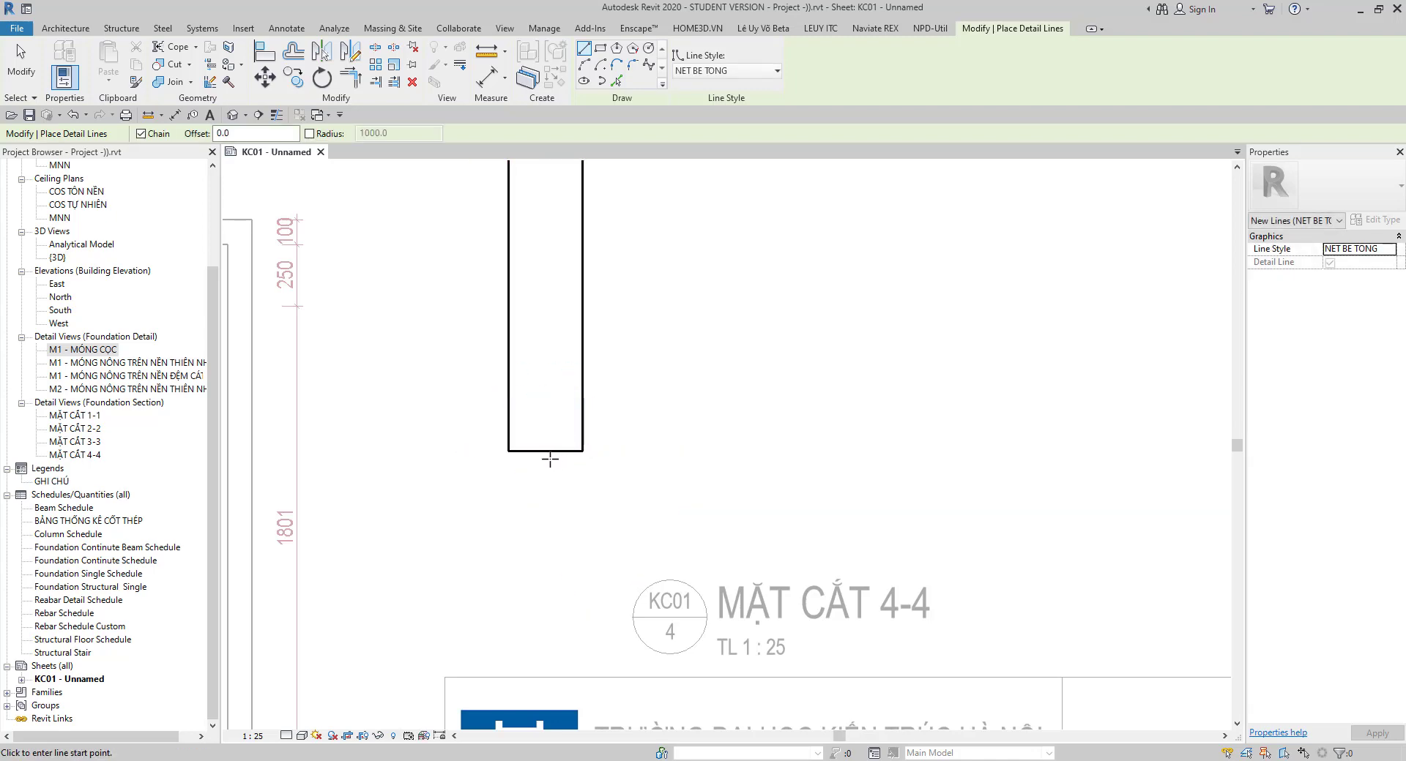
pyautogui.click(546, 451)
pyautogui.hotkey('alt', 'Tab')
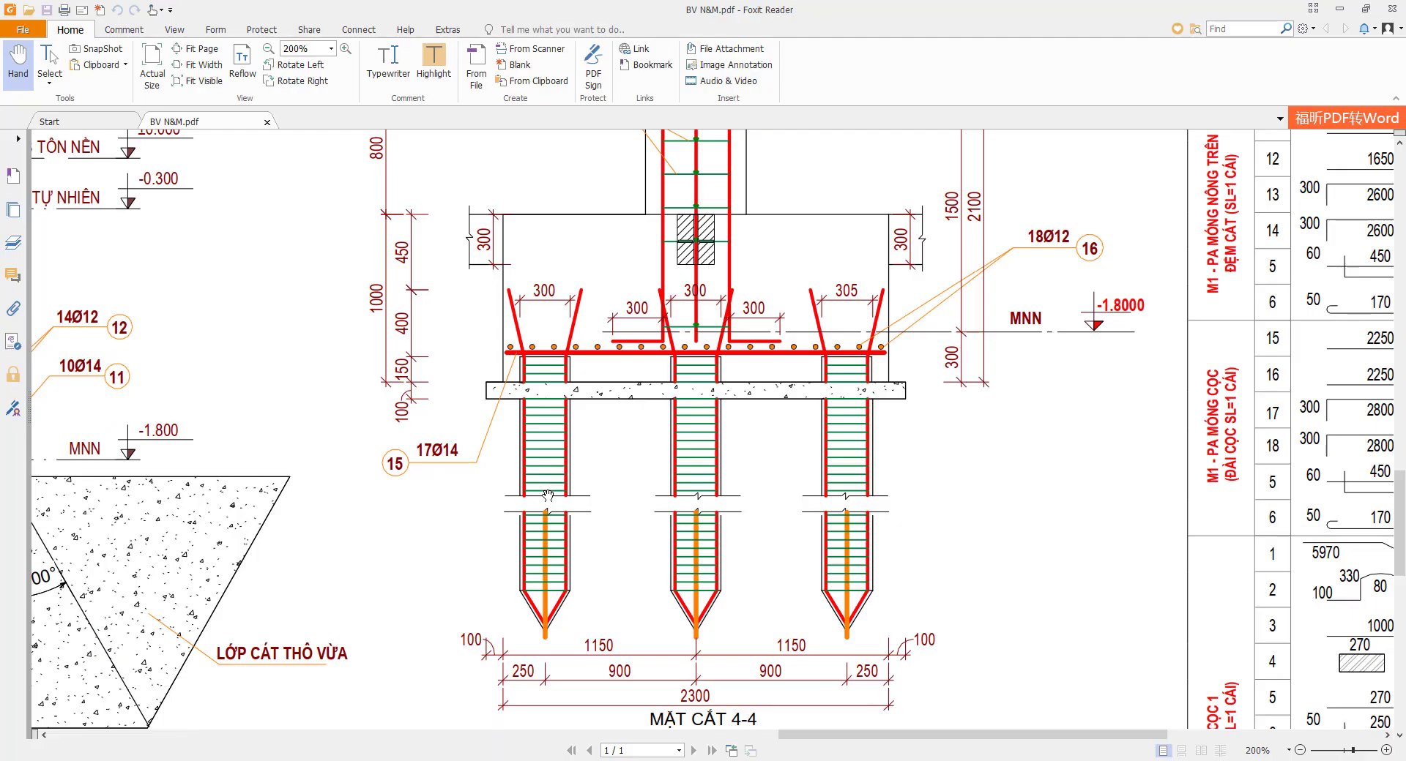
pyautogui.hotkey('alt', 'Tab')
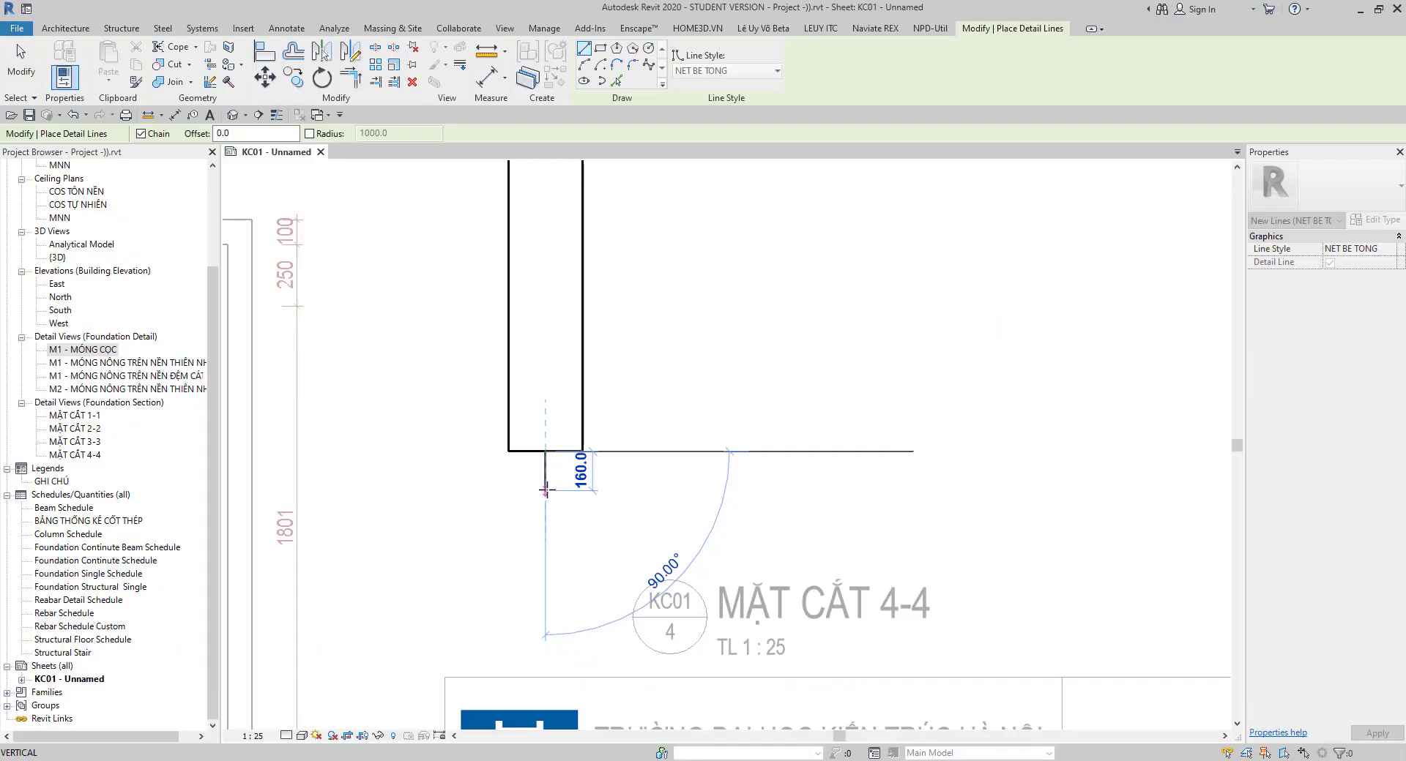
pyautogui.press('Return')
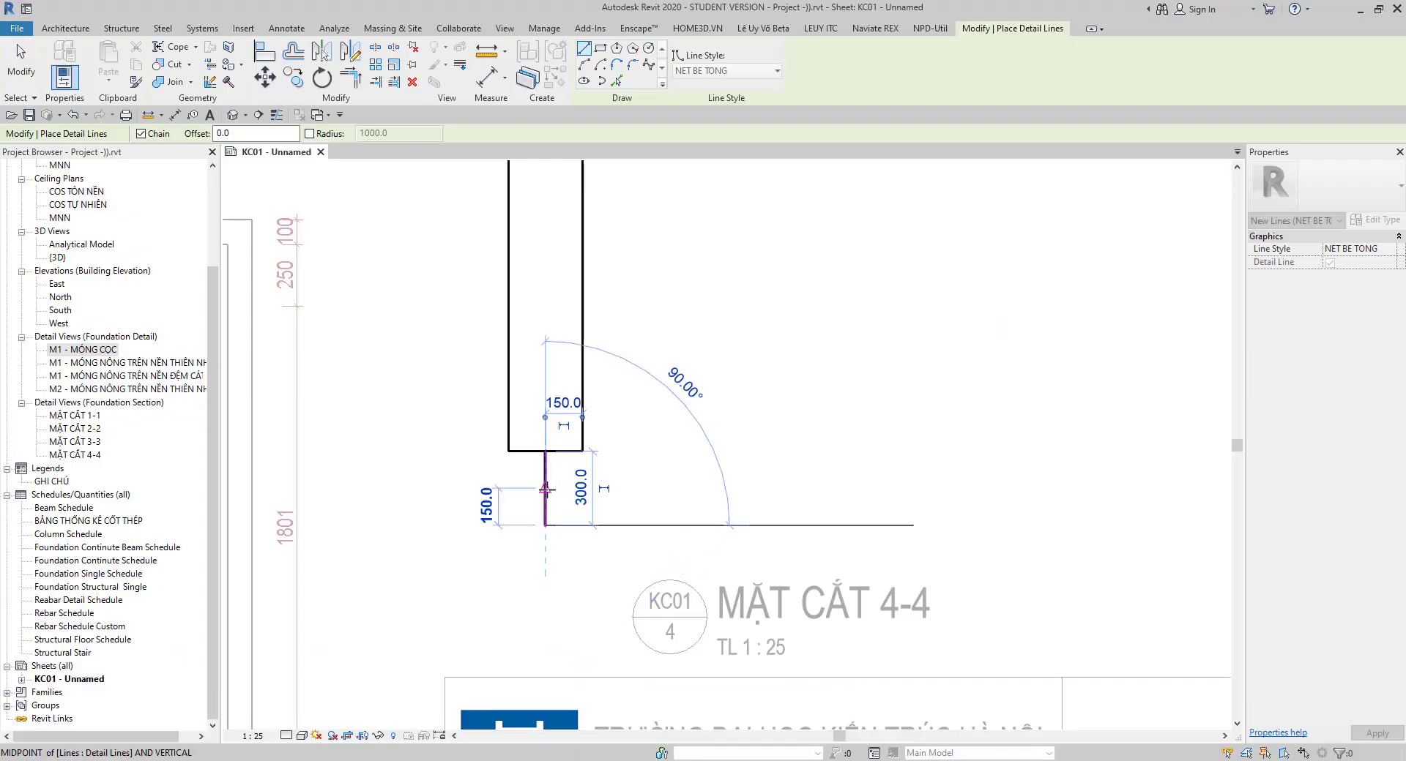
# Draw the two tip diagonals to form the pointed tip, then delete the helper line.
pyautogui.click(509, 451)
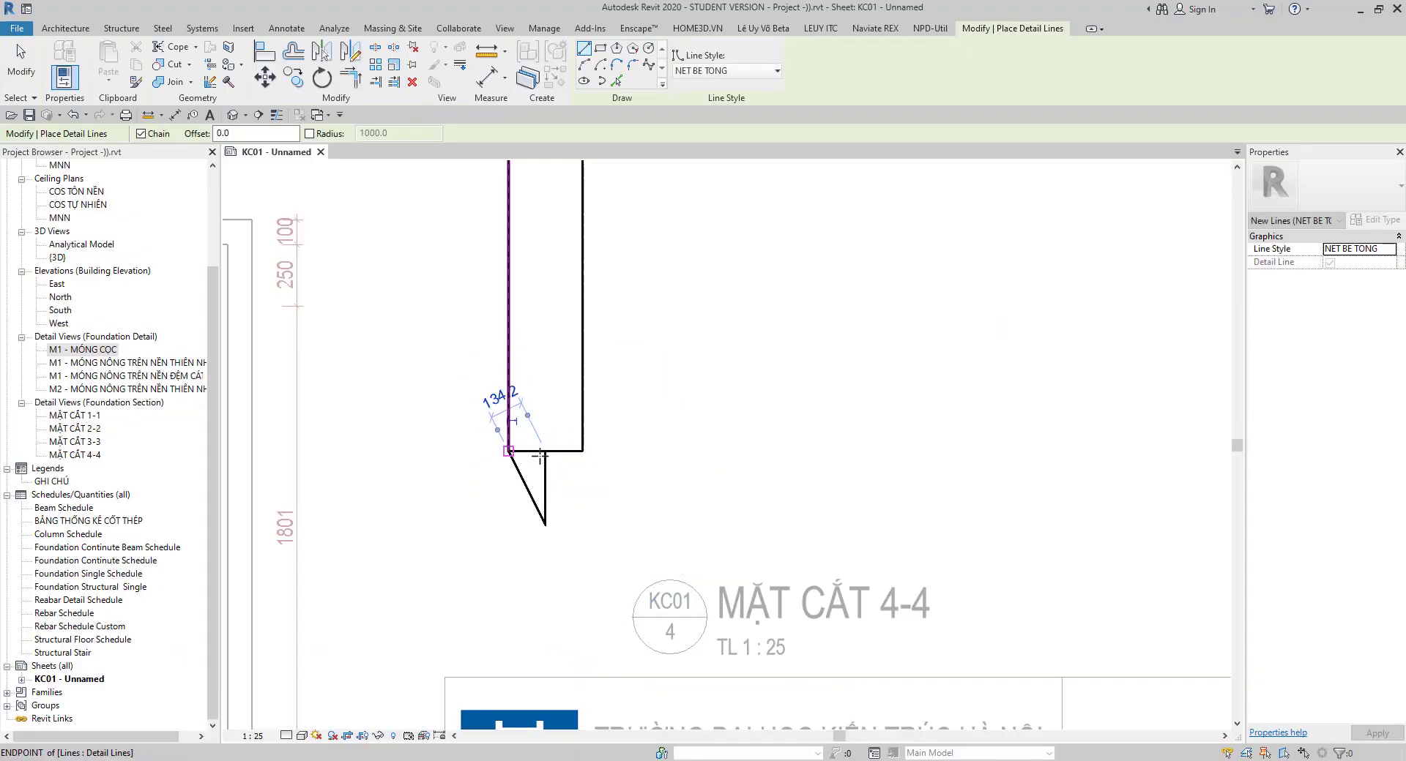
pyautogui.click(546, 524)
pyautogui.click(557, 461)
pyautogui.press('Escape')
pyautogui.press('Escape')
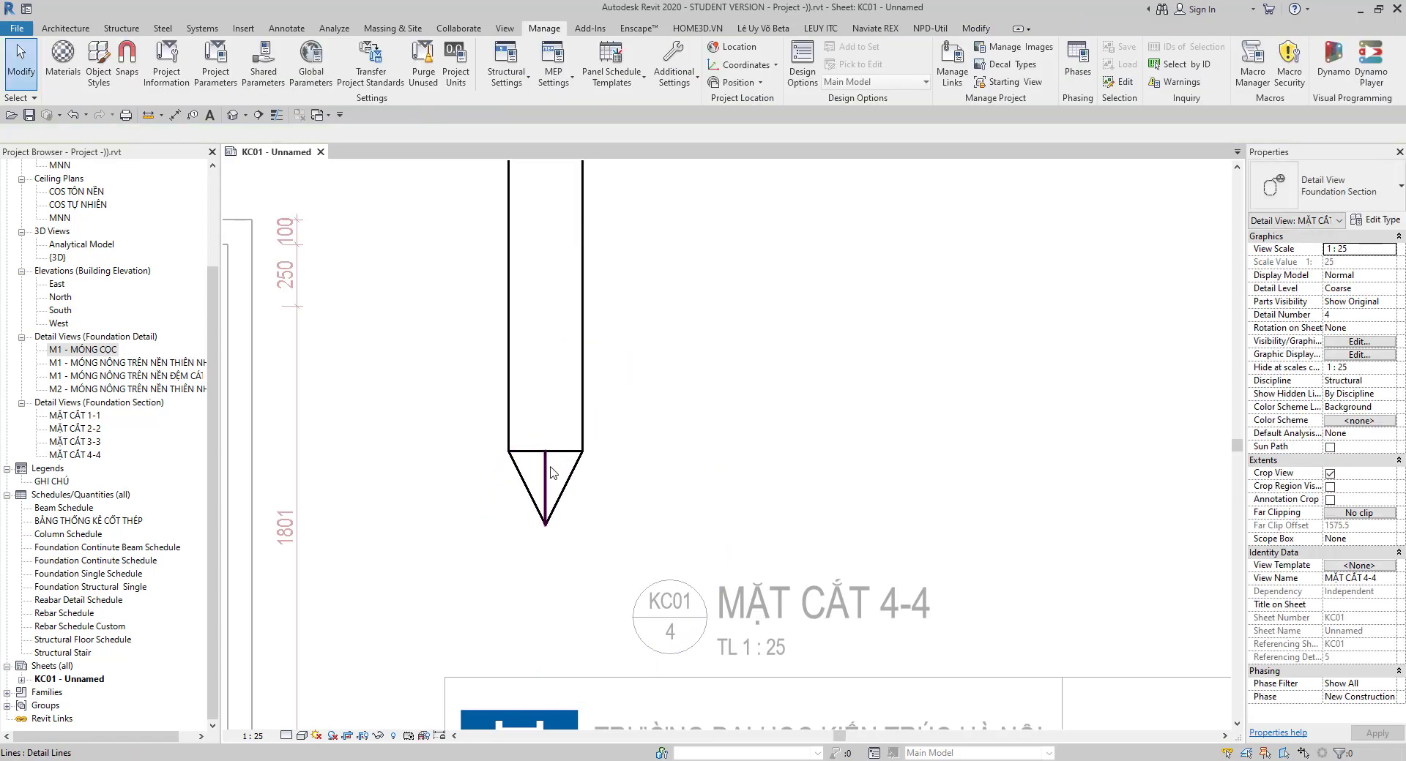
pyautogui.click(546, 476)
pyautogui.press('Delete')
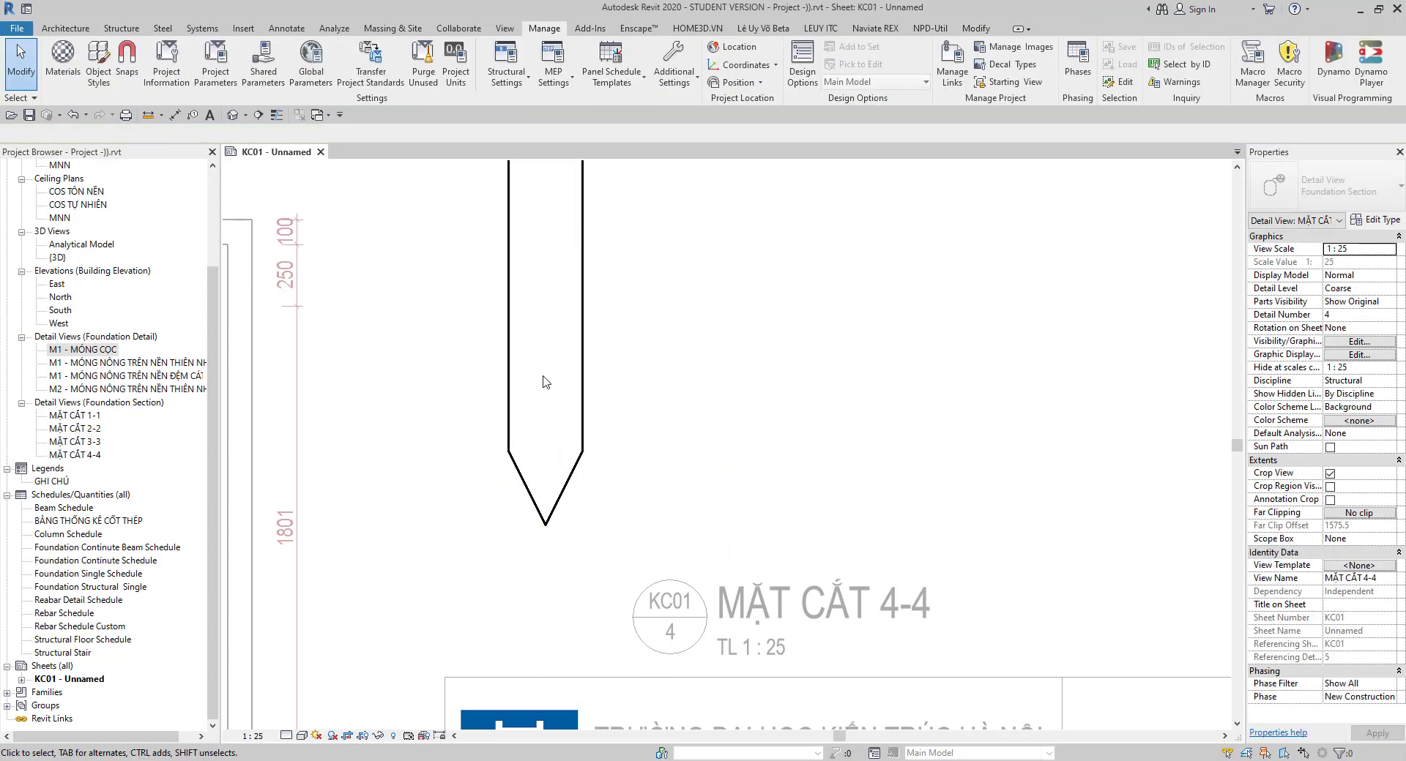
pyautogui.scroll(-2, 631, 435)
pyautogui.hotkey('alt', 'Tab')
pyautogui.moveTo(1171, 439); pyautogui.dragTo(732, 439)
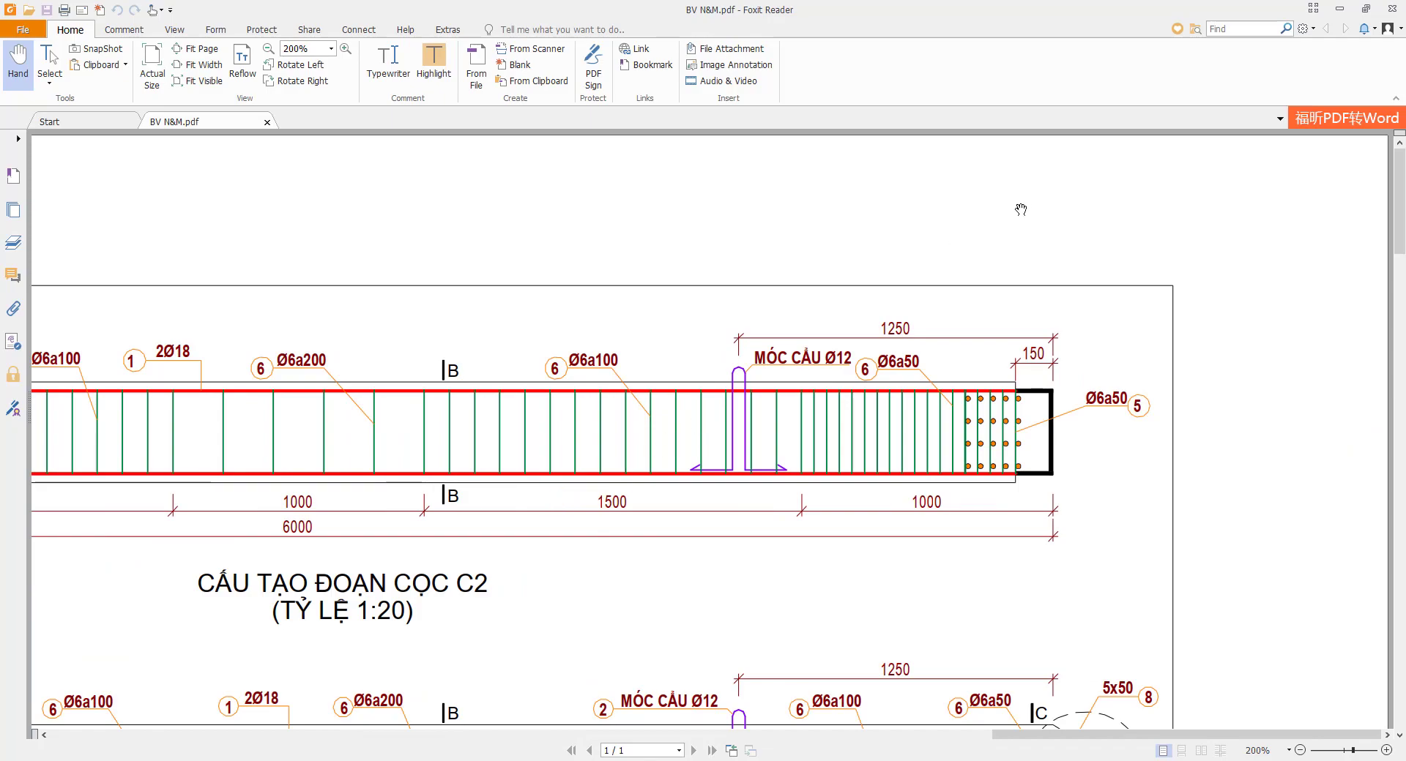
pyautogui.keyDown('ctrl'); pyautogui.scroll(2, 767, 424); pyautogui.keyUp('ctrl')
pyautogui.keyDown('ctrl'); pyautogui.scroll(-2, 767, 423); pyautogui.keyUp('ctrl')
pyautogui.keyDown('ctrl'); pyautogui.scroll(1, 837, 596); pyautogui.keyUp('ctrl')
pyautogui.keyDown('ctrl'); pyautogui.scroll(1, 837, 596); pyautogui.keyUp('ctrl')
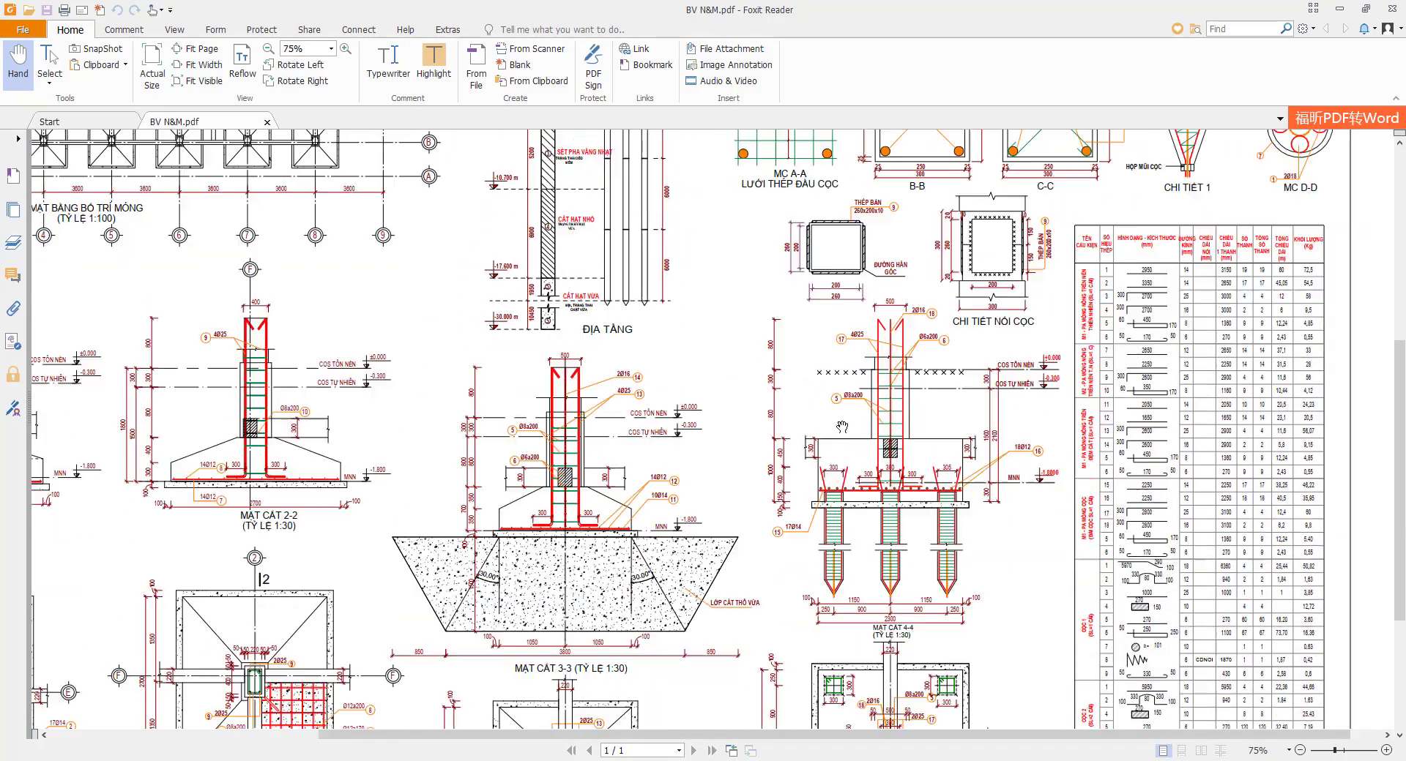
pyautogui.keyDown('ctrl'); pyautogui.scroll(1, 837, 597); pyautogui.keyUp('ctrl')
pyautogui.keyDown('ctrl'); pyautogui.scroll(1, 837, 597); pyautogui.keyUp('ctrl')
pyautogui.keyDown('ctrl'); pyautogui.scroll(1, 756, 452); pyautogui.keyUp('ctrl')
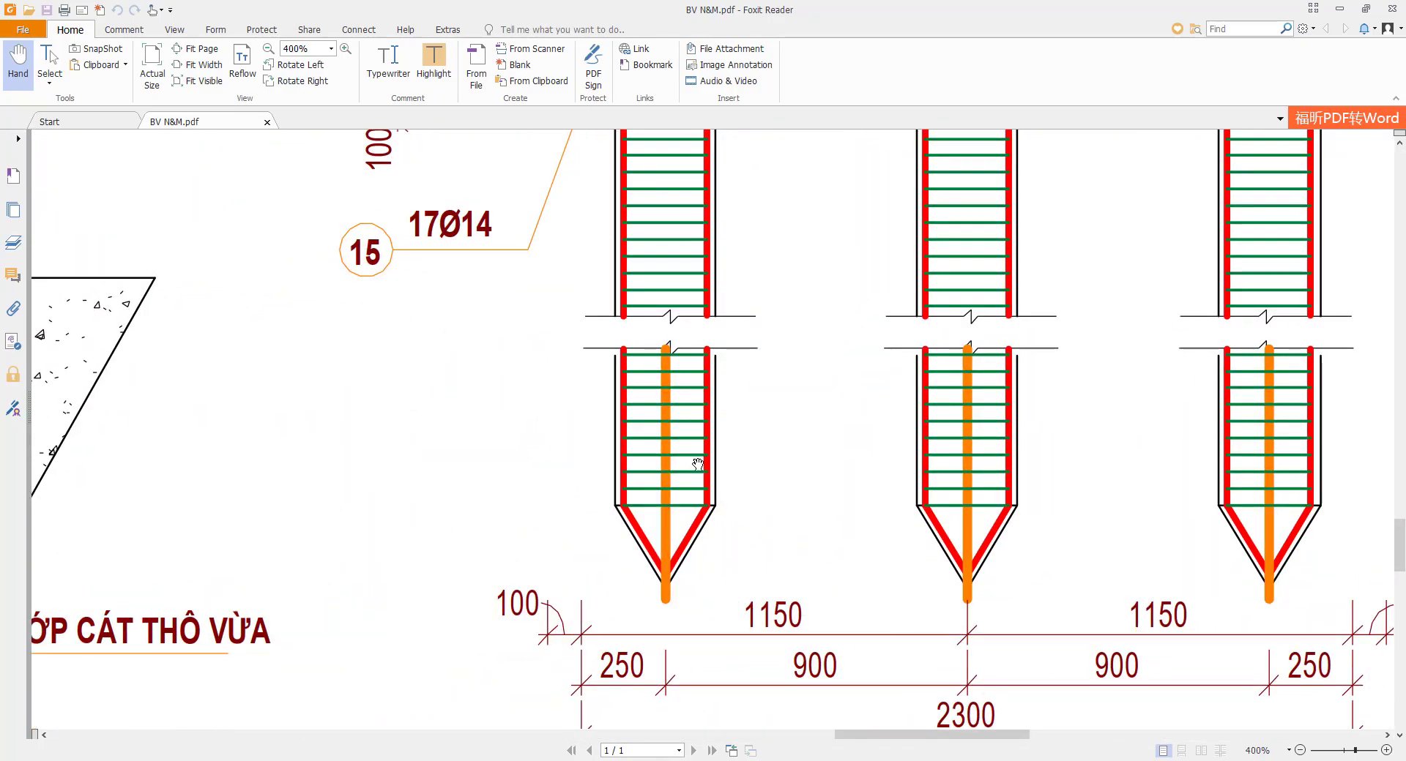
pyautogui.hotkey('alt', 'Tab')
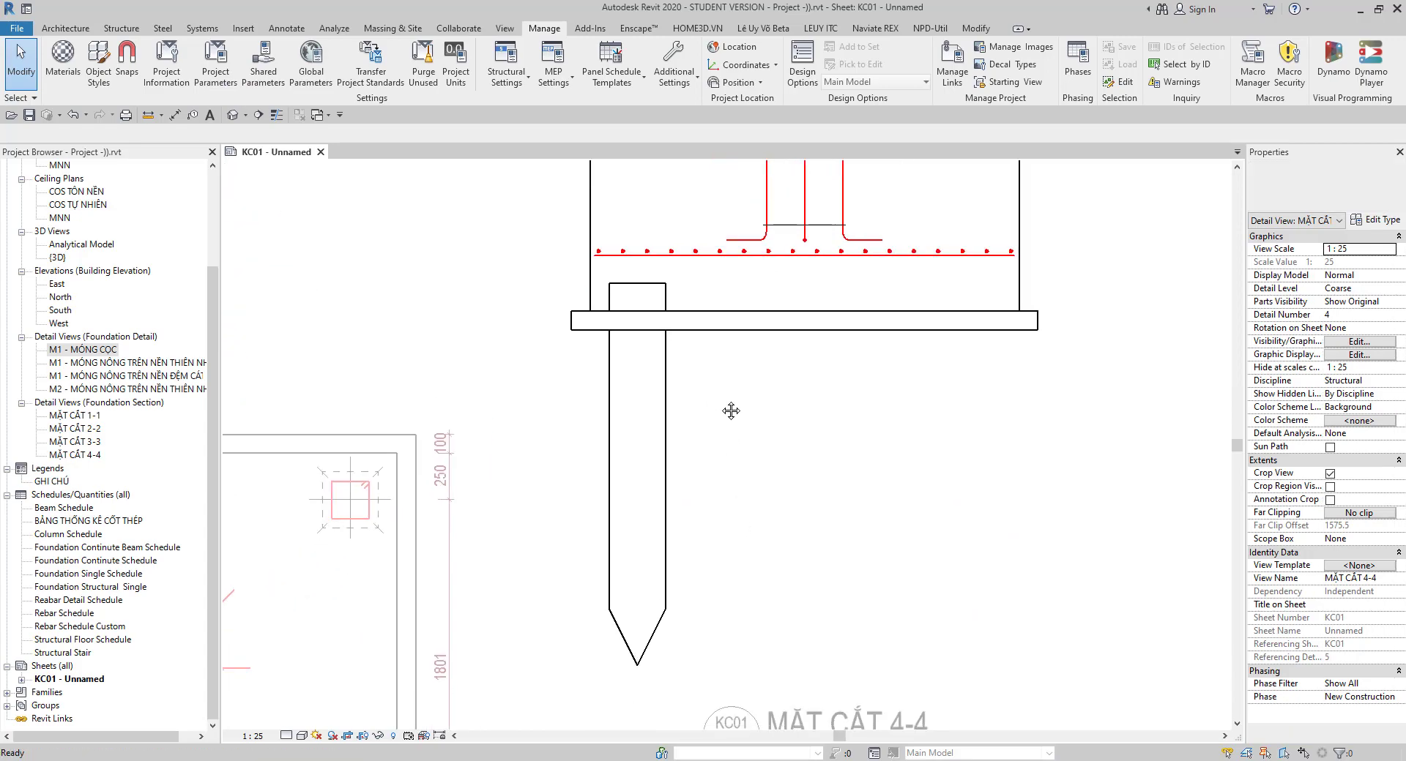
pyautogui.hotkey('alt', 'Tab')
pyautogui.scroll(1, 670, 369)
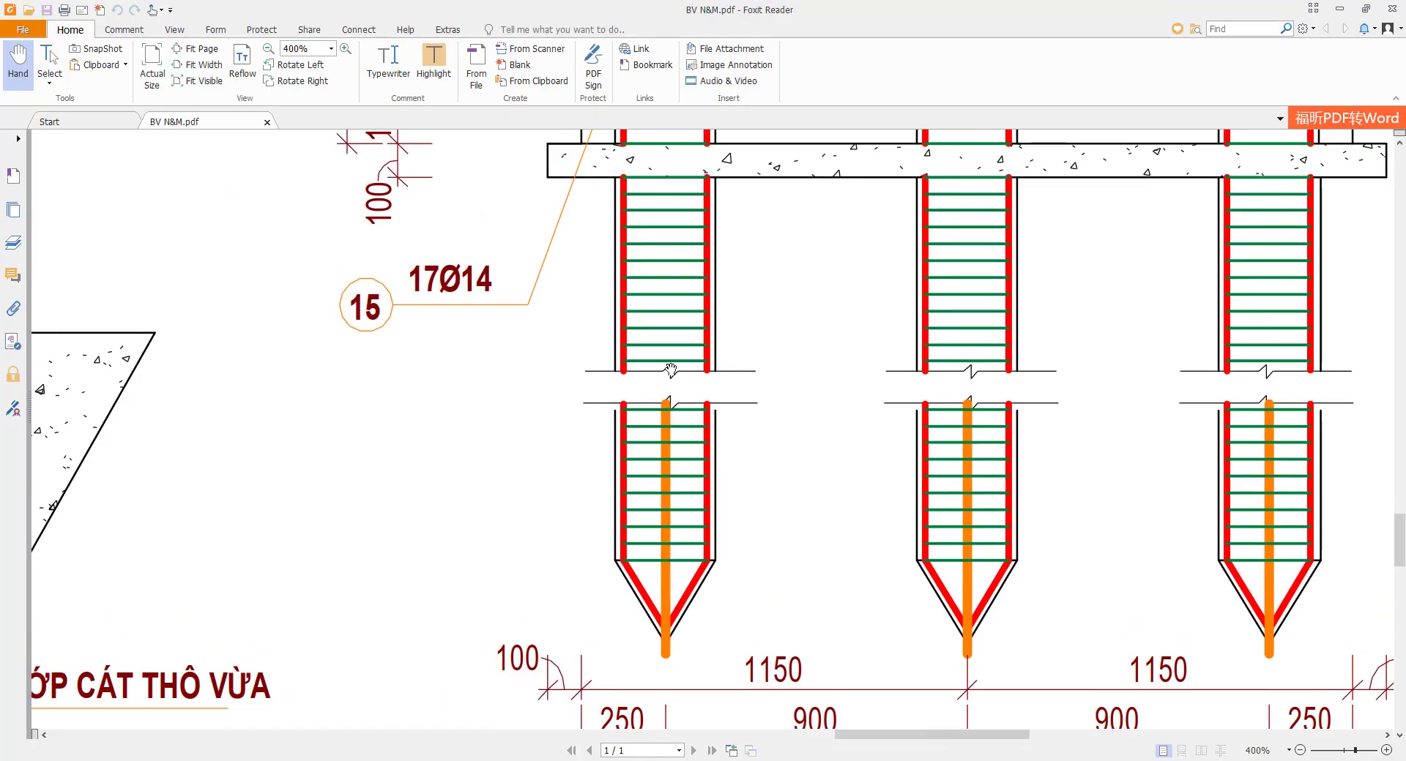
pyautogui.hotkey('alt', 'Tab')
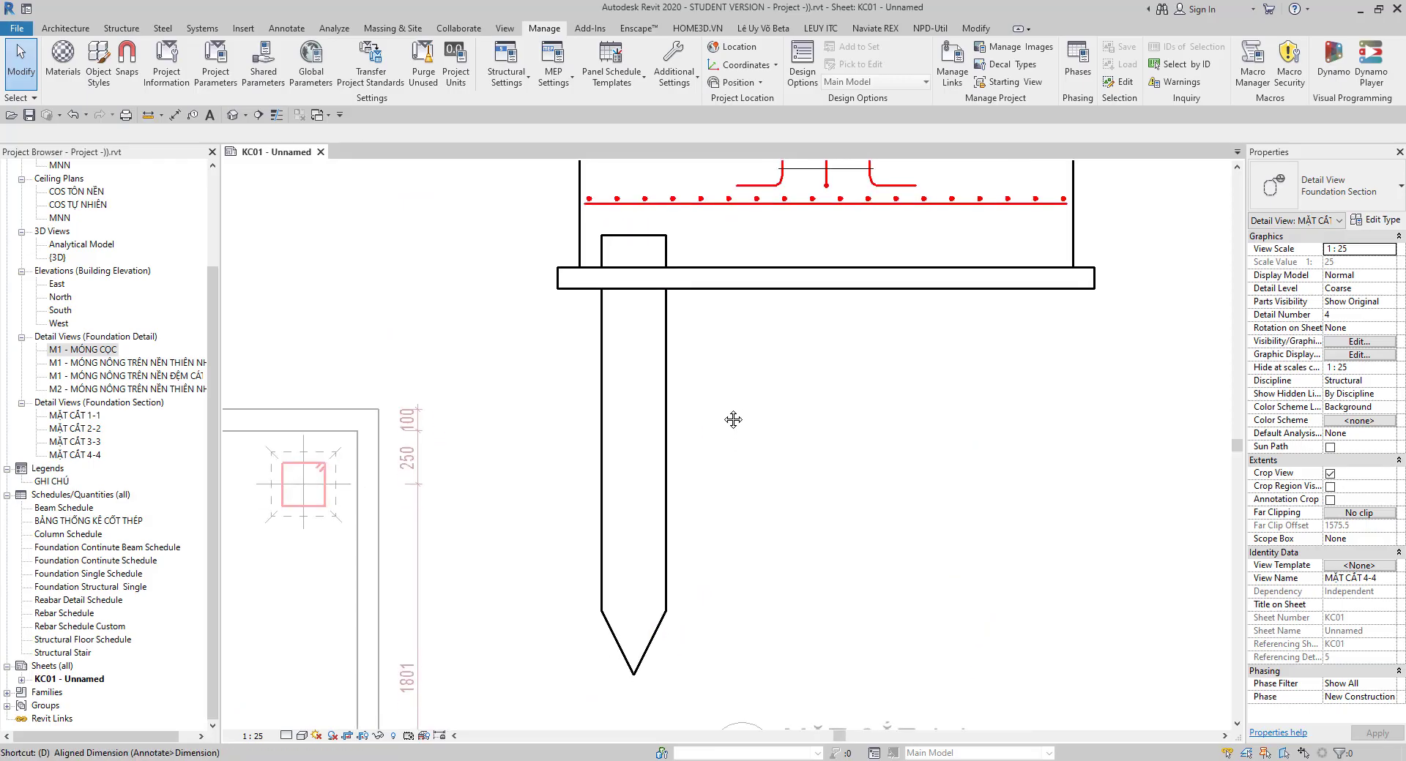
# Place a break line across the pile shaft.
pyautogui.click(596, 432)
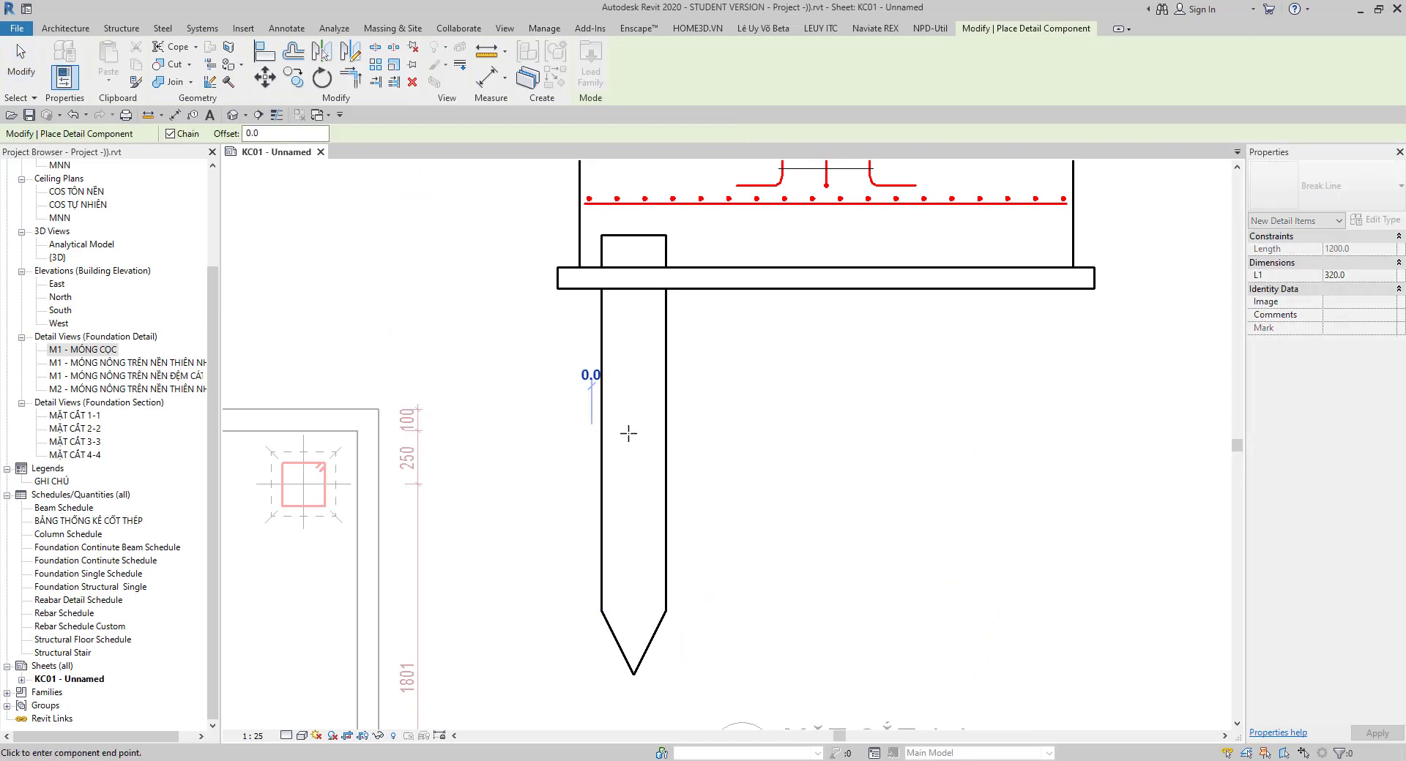
pyautogui.click(681, 434)
pyautogui.press('Escape')
pyautogui.press('Escape')
pyautogui.scroll(3, 680, 432)
pyautogui.click(625, 375)
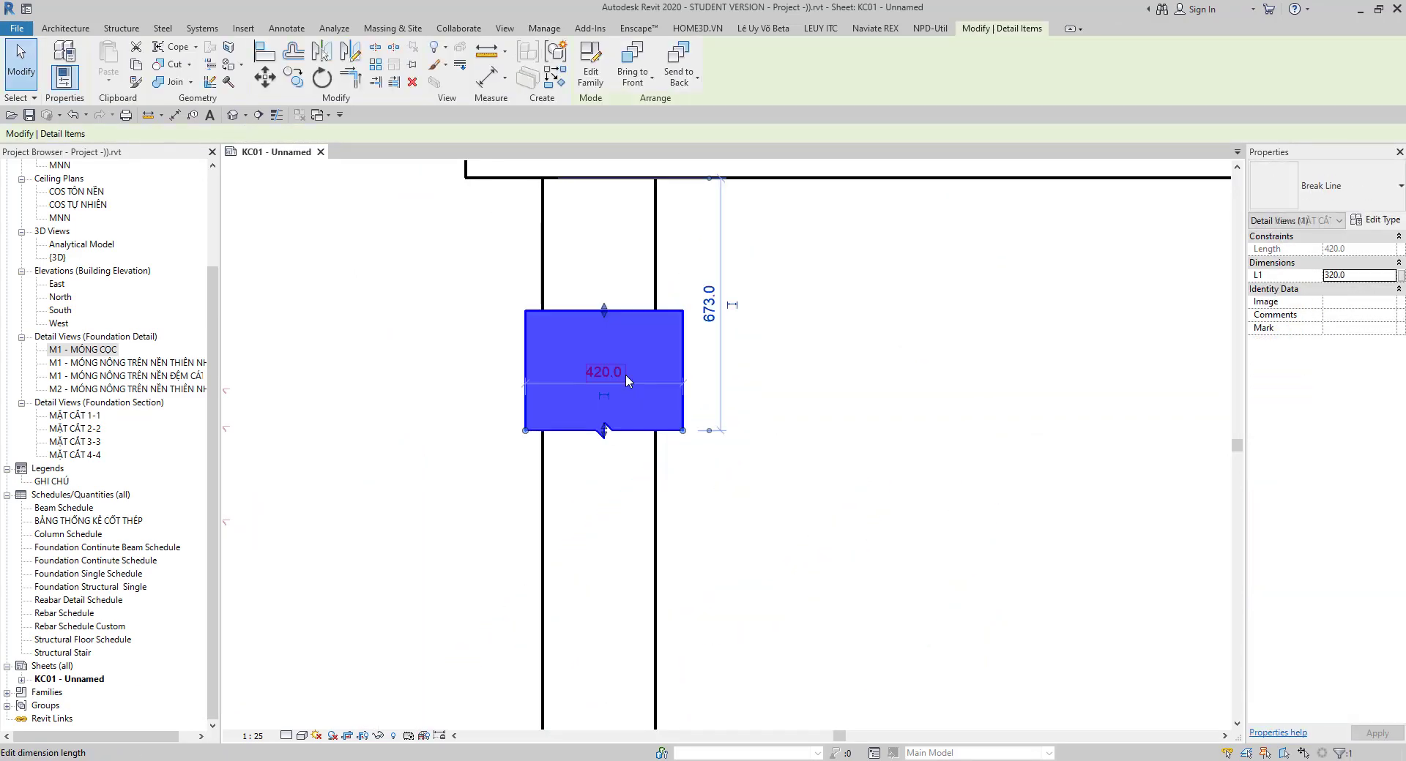
pyautogui.scroll(-1, 769, 502)
pyautogui.scroll(-2, 769, 502)
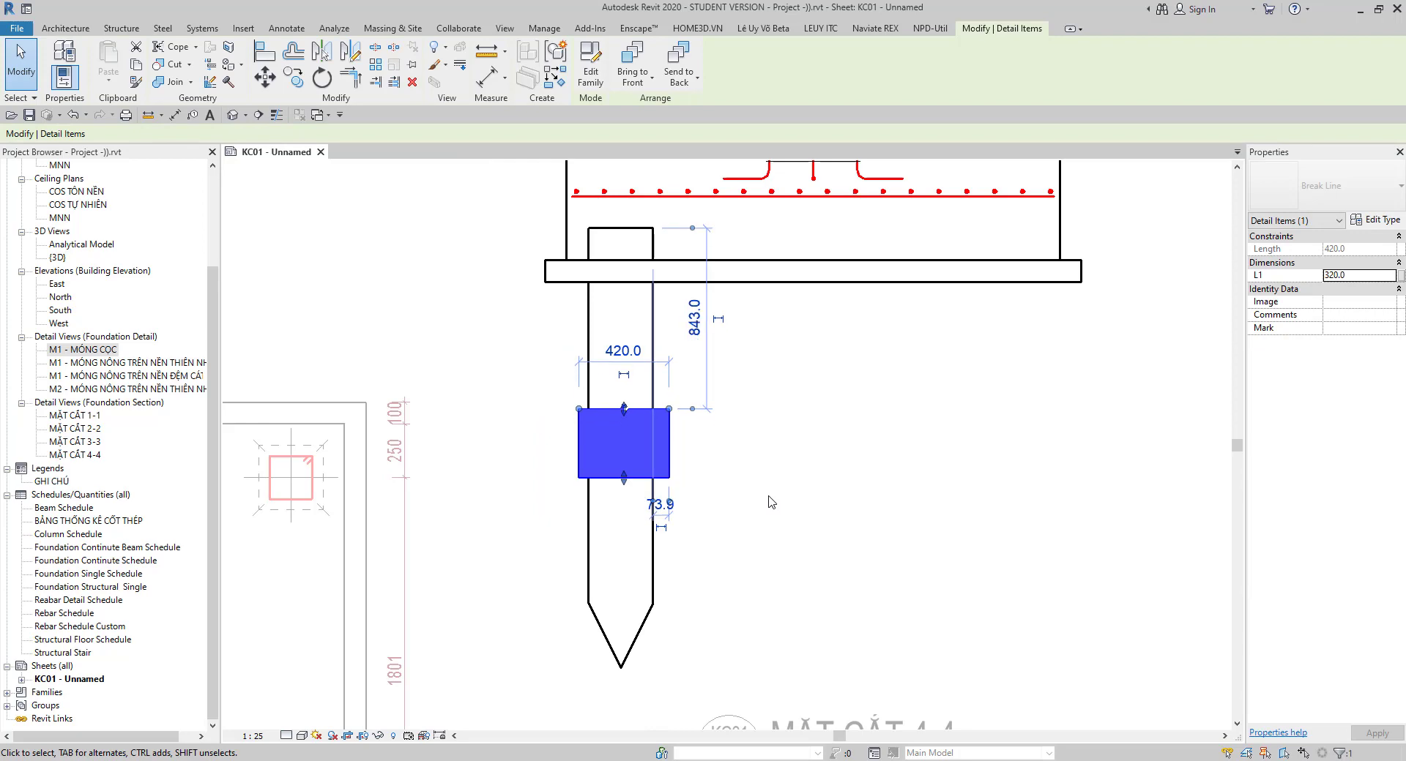
pyautogui.click(769, 501)
# Place another break line lower down across the pile shaft, edge to edge.
pyautogui.press('Return')
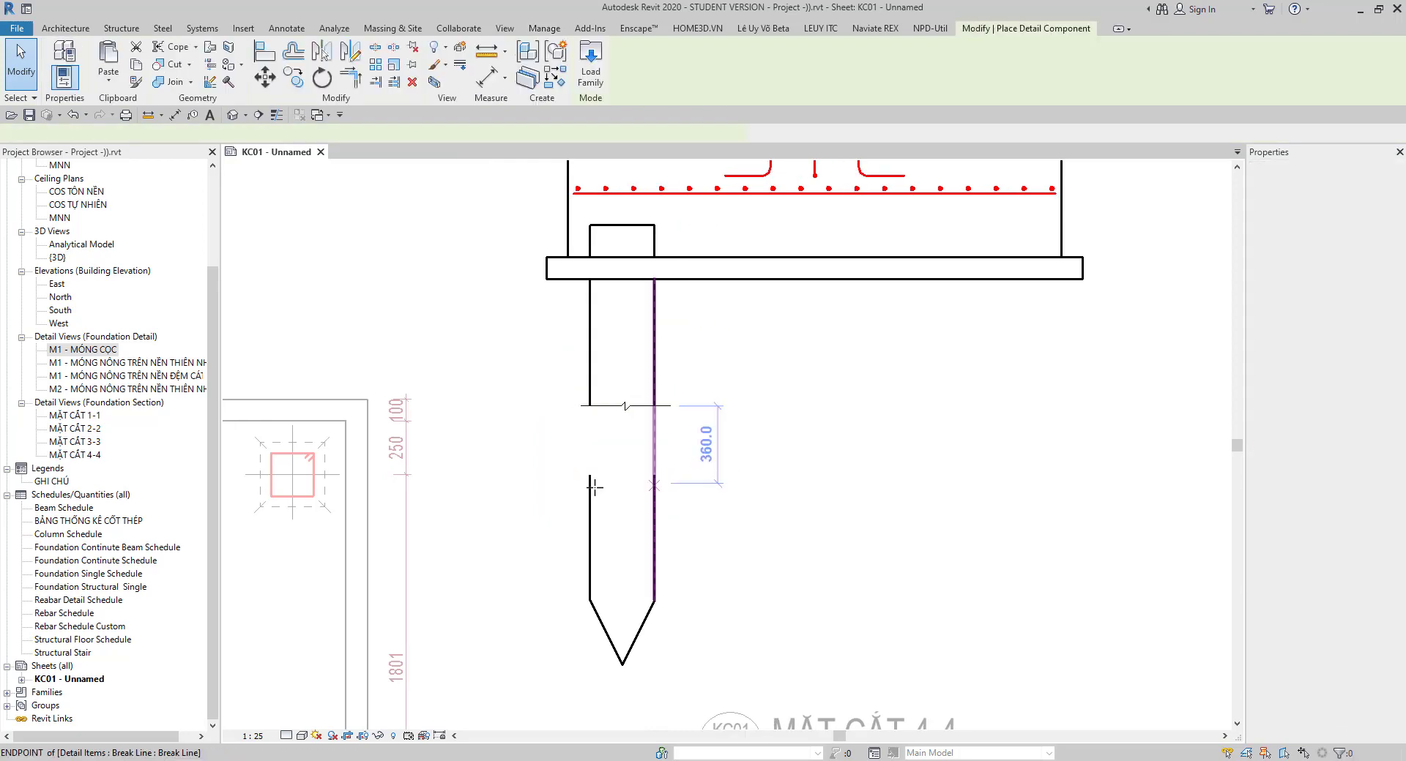
pyautogui.scroll(1, 591, 487)
pyautogui.click(576, 481)
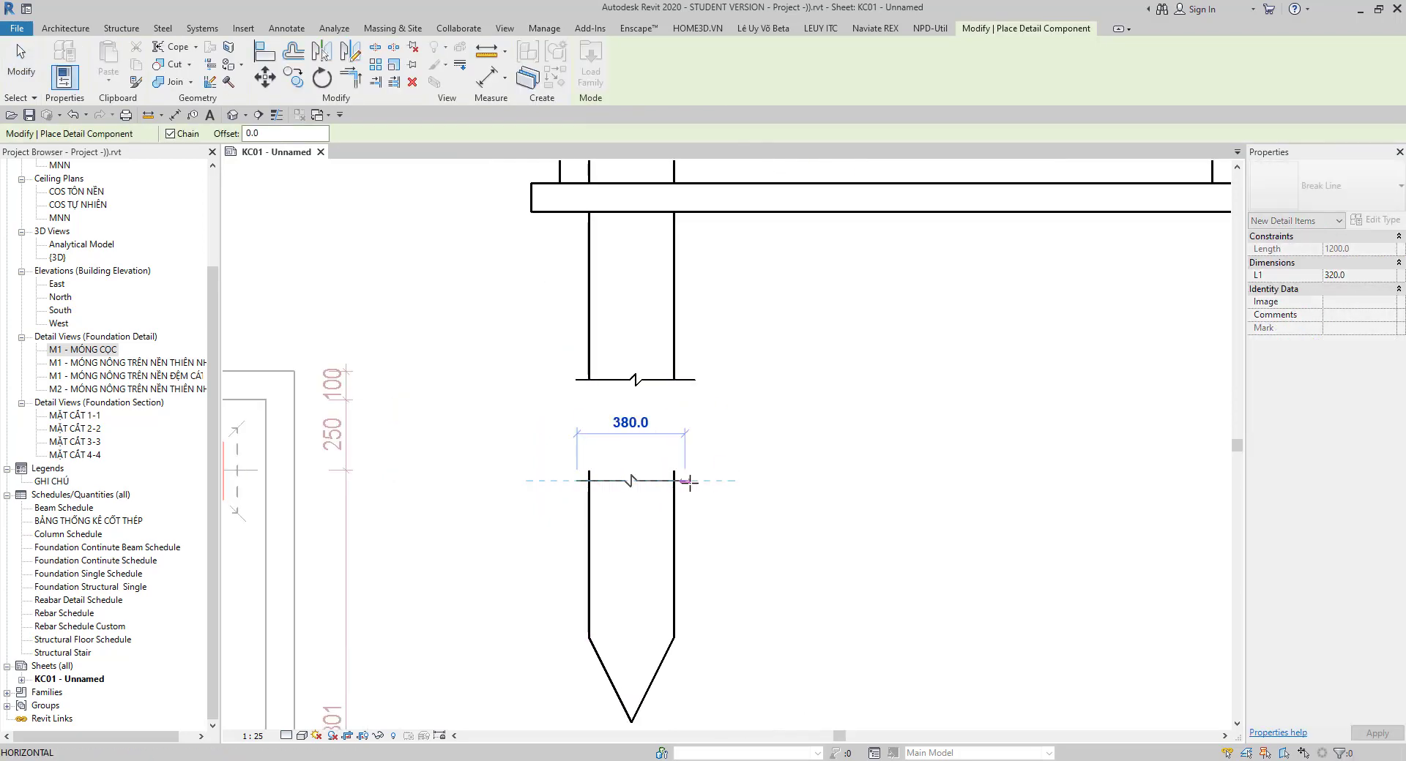
pyautogui.click(686, 481)
pyautogui.press('Escape')
pyautogui.press('Escape')
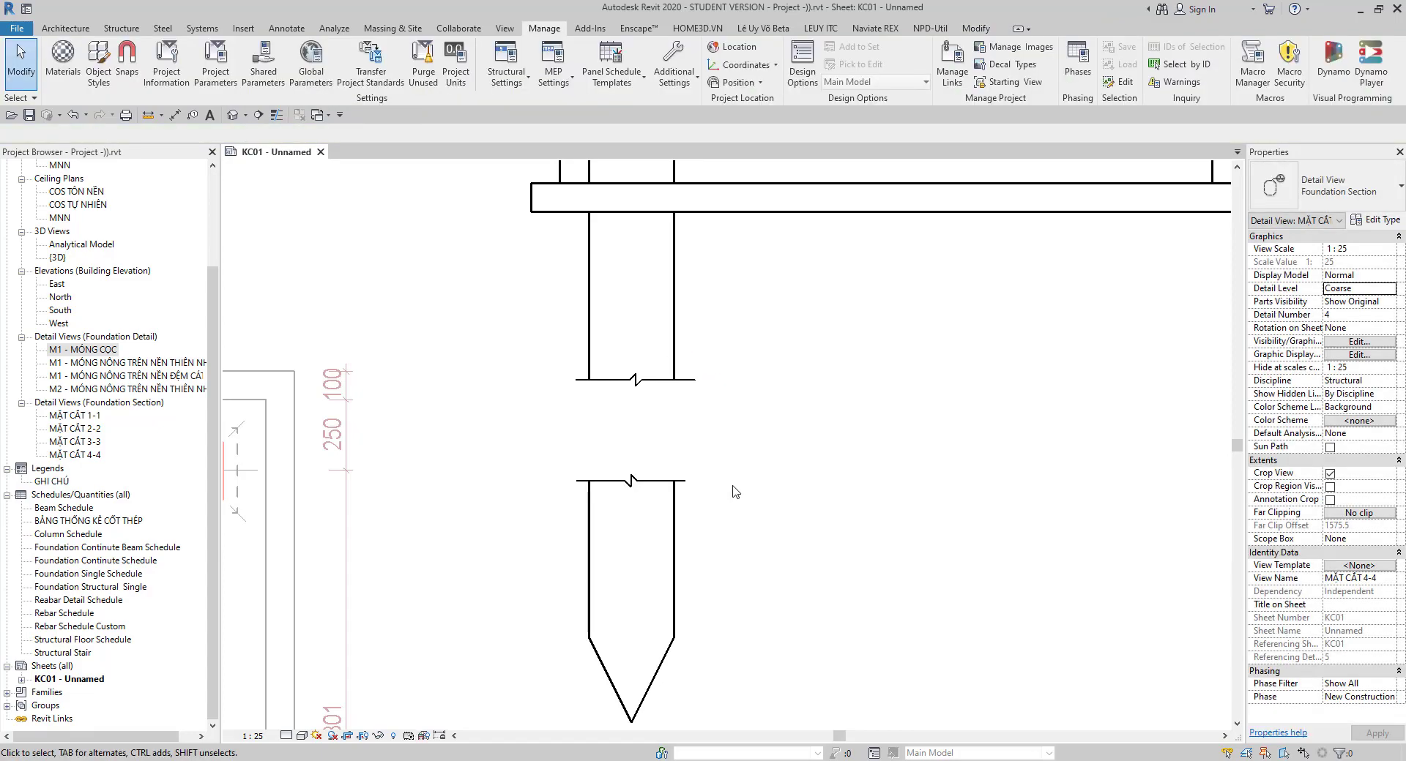
pyautogui.scroll(-1, 649, 486)
pyautogui.hotkey('alt', 'Tab')
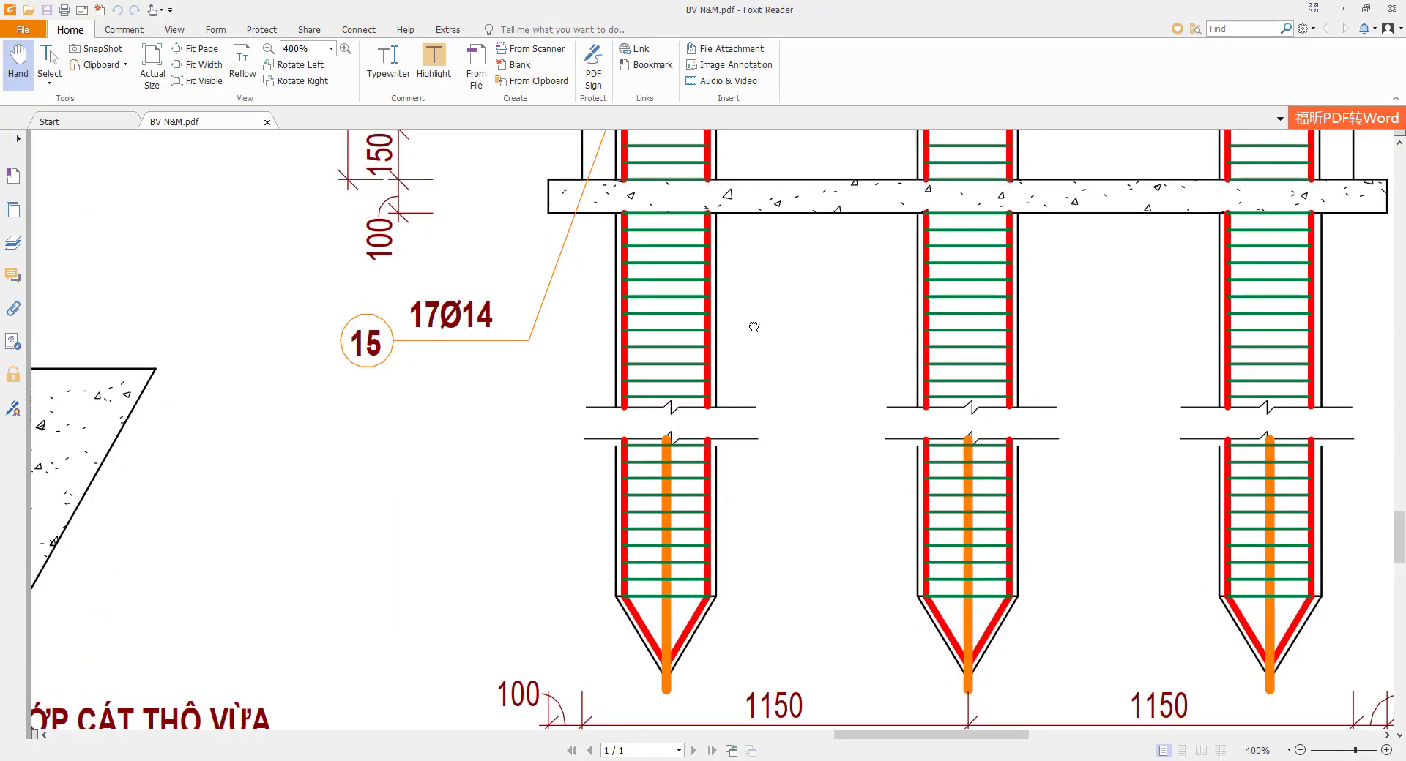
# Scroll through the PDF's section 4-4 and pile-cap reinforcement details, then return to Revit.
pyautogui.scroll(1, 739, 381)
pyautogui.keyDown('ctrl'); pyautogui.scroll(-1, 750, 326); pyautogui.keyUp('ctrl')
pyautogui.keyDown('ctrl'); pyautogui.scroll(-1, 739, 315); pyautogui.keyUp('ctrl')
pyautogui.keyDown('ctrl'); pyautogui.scroll(-1, 725, 336); pyautogui.keyUp('ctrl')
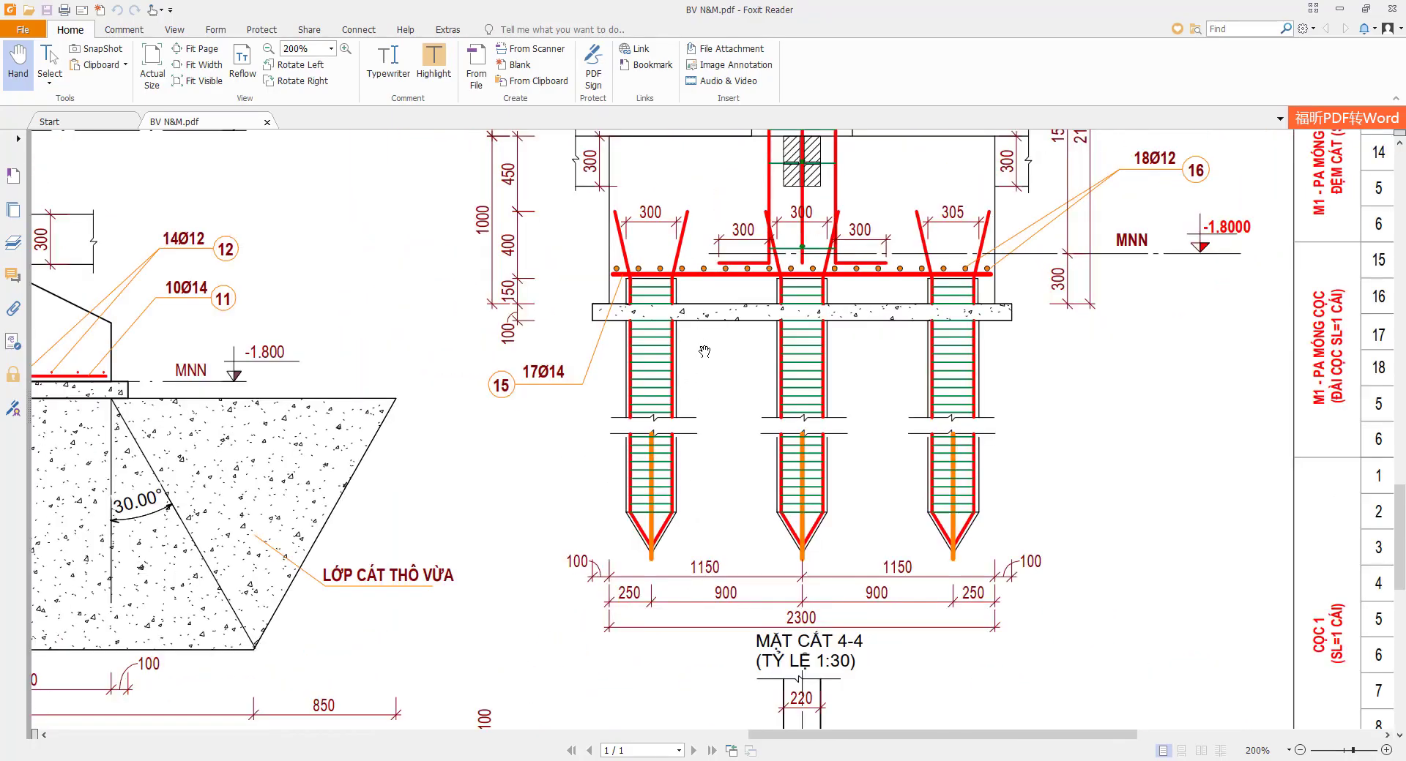
pyautogui.scroll(1, 703, 344)
pyautogui.hotkey('alt', 'Tab')
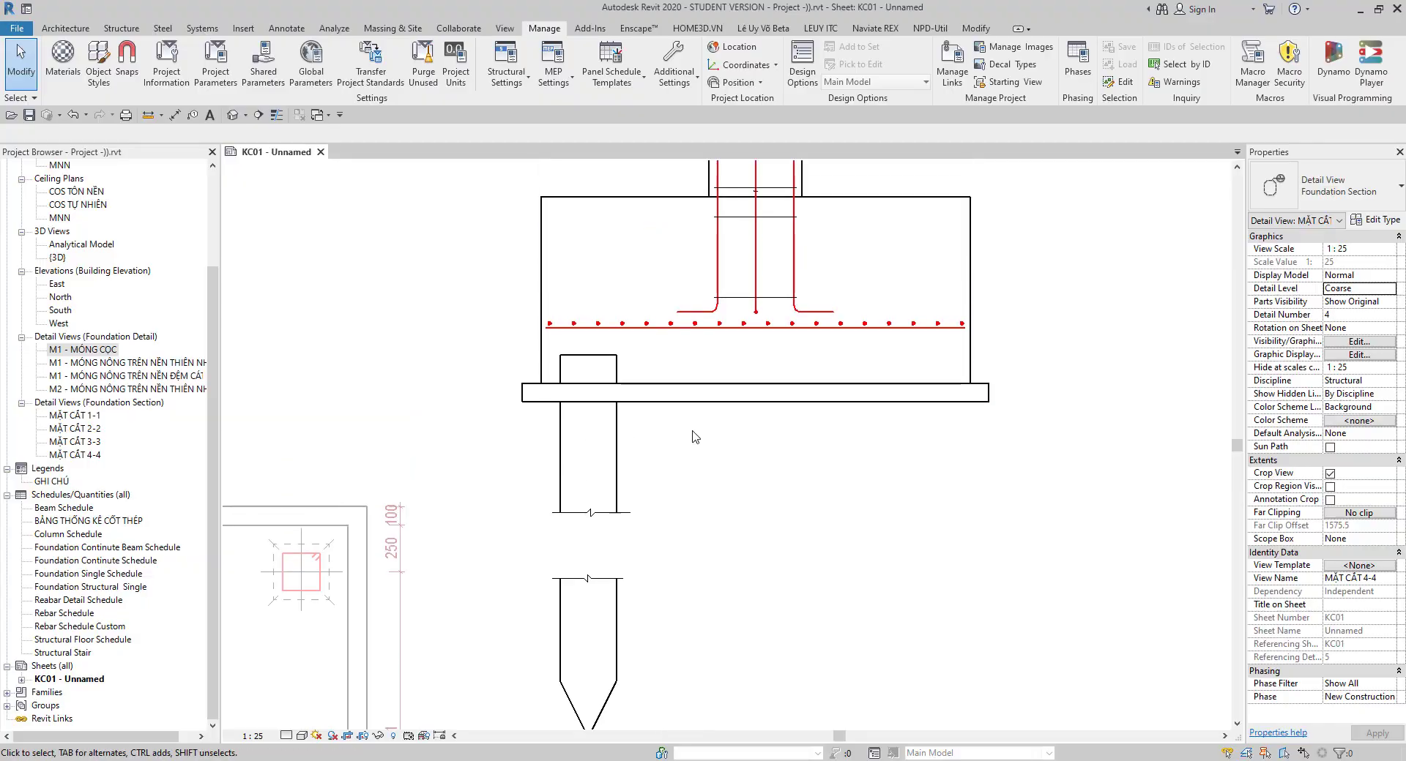
pyautogui.hotkey('alt', 'Tab')
pyautogui.scroll(-2, 722, 354)
pyautogui.scroll(-2, 736, 423)
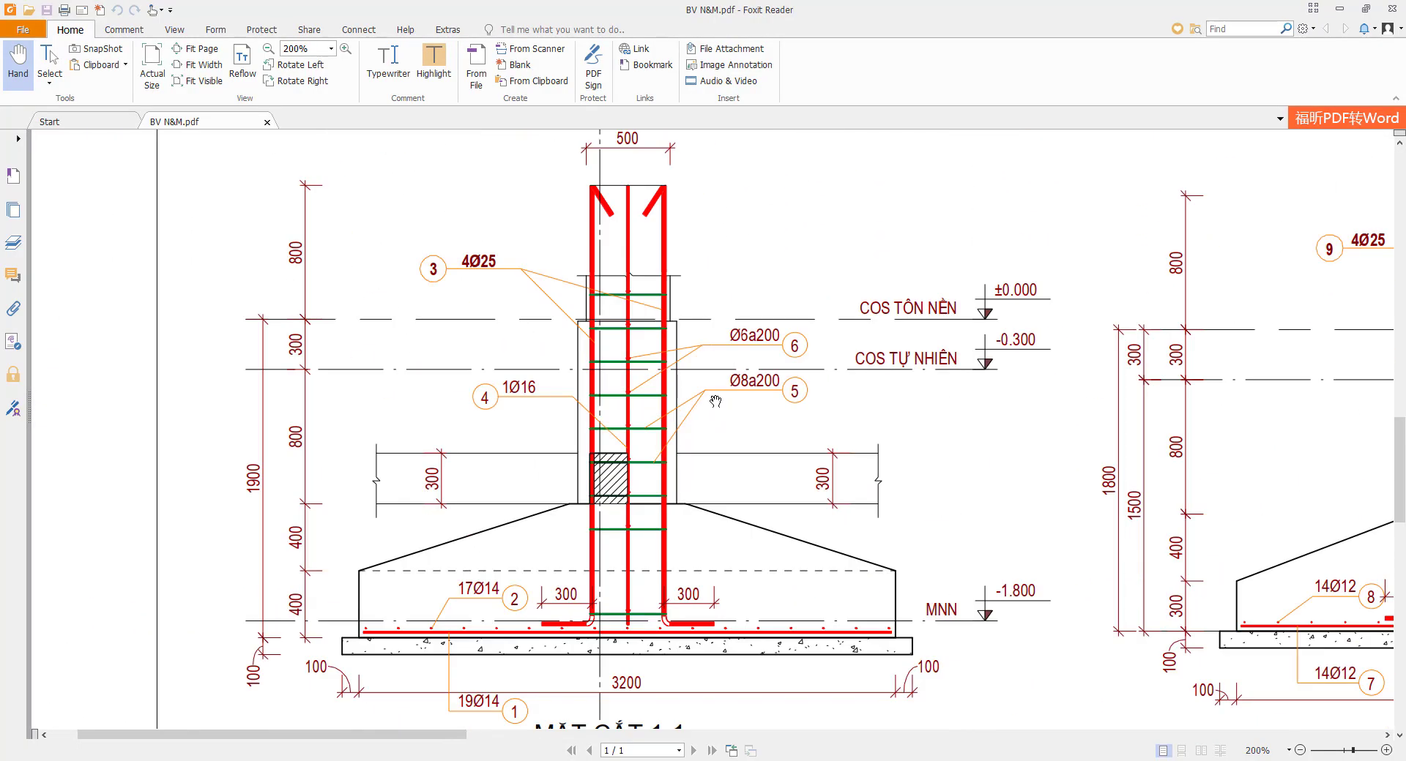
pyautogui.scroll(-2, 736, 423)
pyautogui.scroll(2, 998, 427)
pyautogui.scroll(6, 817, 405)
pyautogui.hscroll(5, 816, 404)
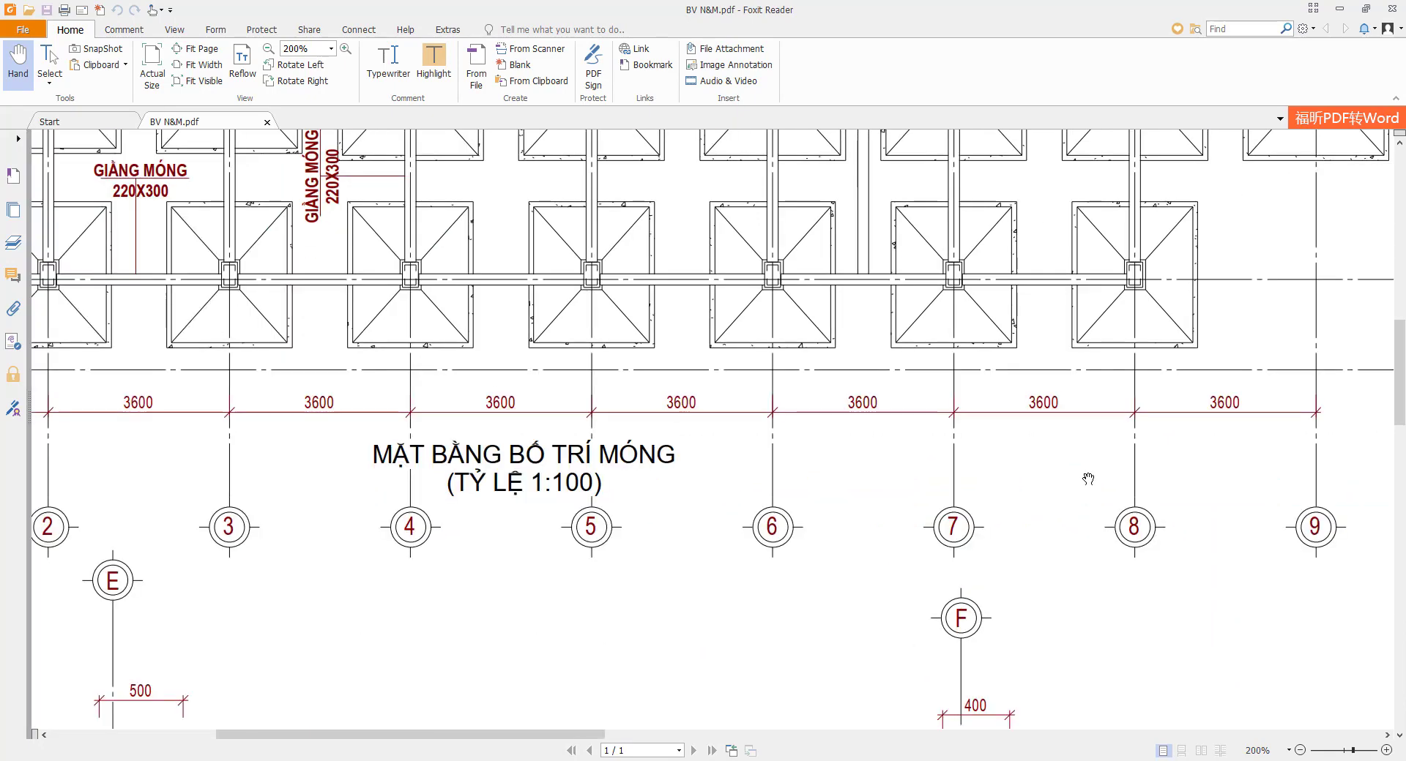
pyautogui.hscroll(5, 1085, 476)
pyautogui.scroll(-2, 649, 345)
pyautogui.scroll(-3, 580, 266)
pyautogui.scroll(-2, 636, 301)
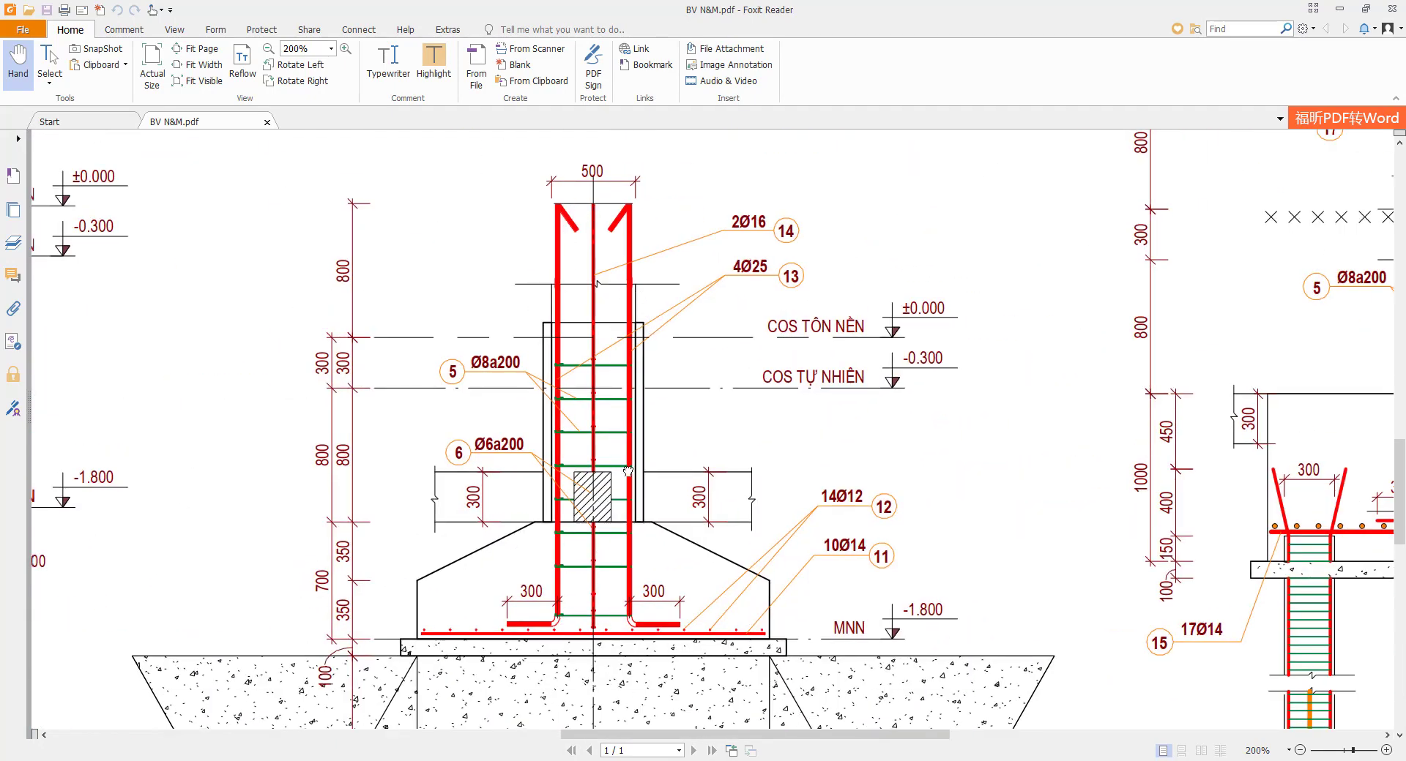
pyautogui.hscroll(5, 566, 619)
pyautogui.hscroll(3, 700, 479)
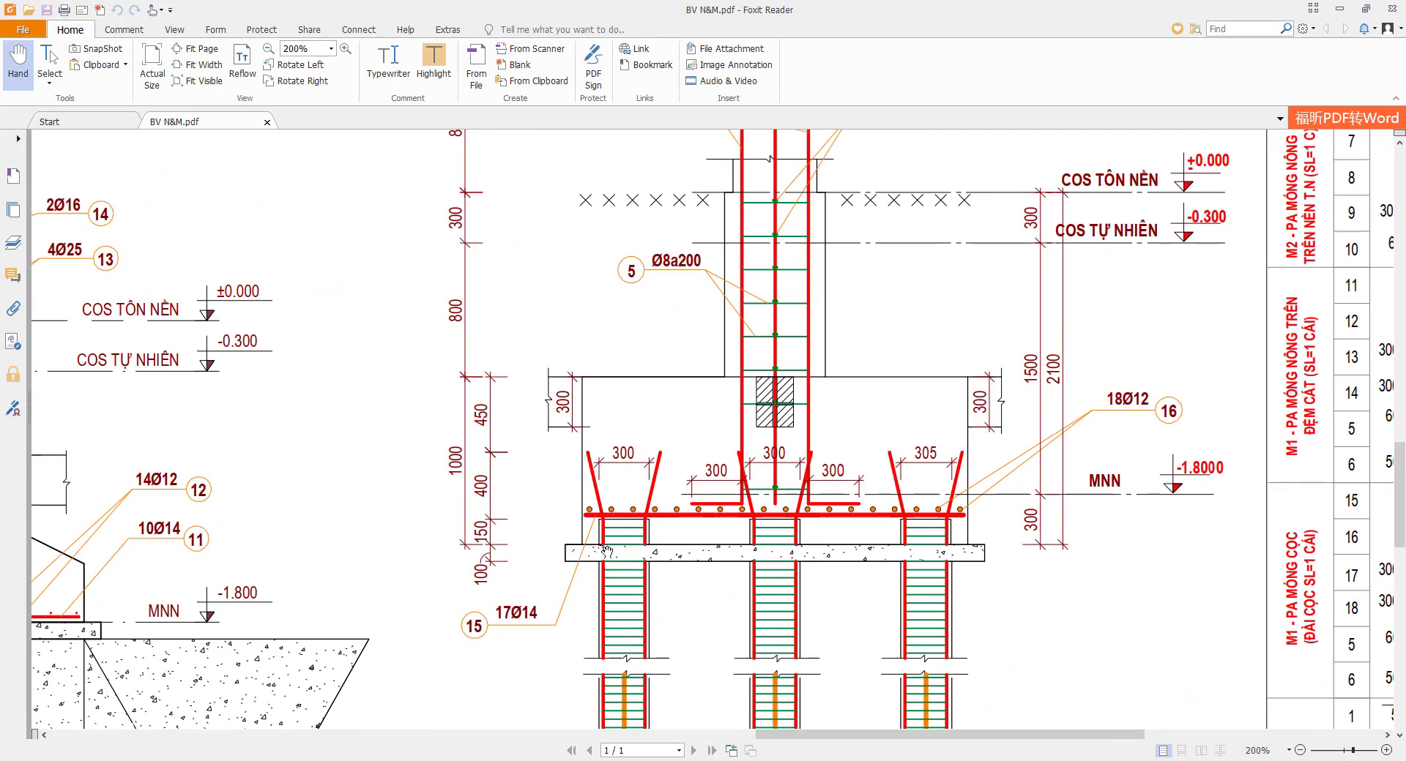
pyautogui.scroll(-2, 607, 552)
pyautogui.hotkey('alt', 'Tab')
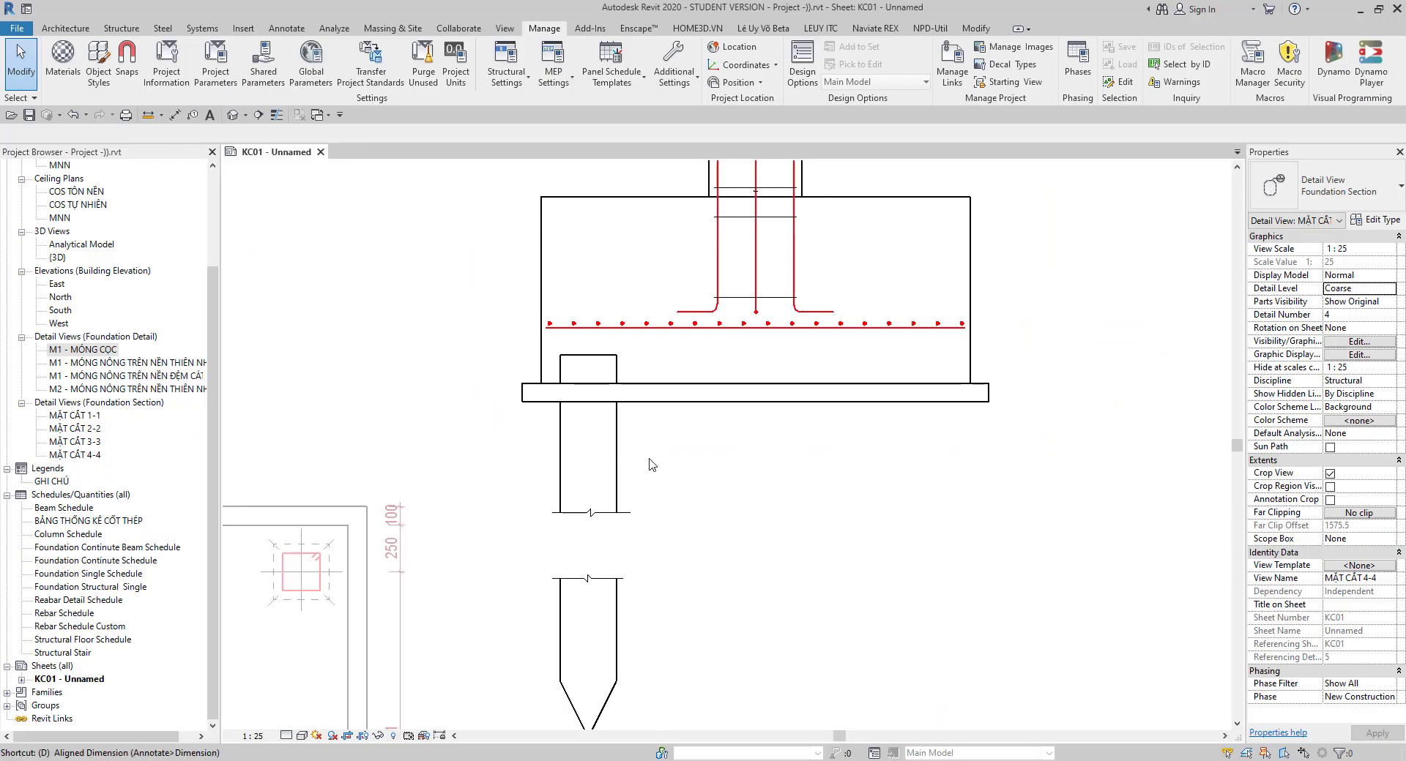
# Draw a NET THEP DAI bar line from the pile top down to the shaft's lower end.
pyautogui.press('l')
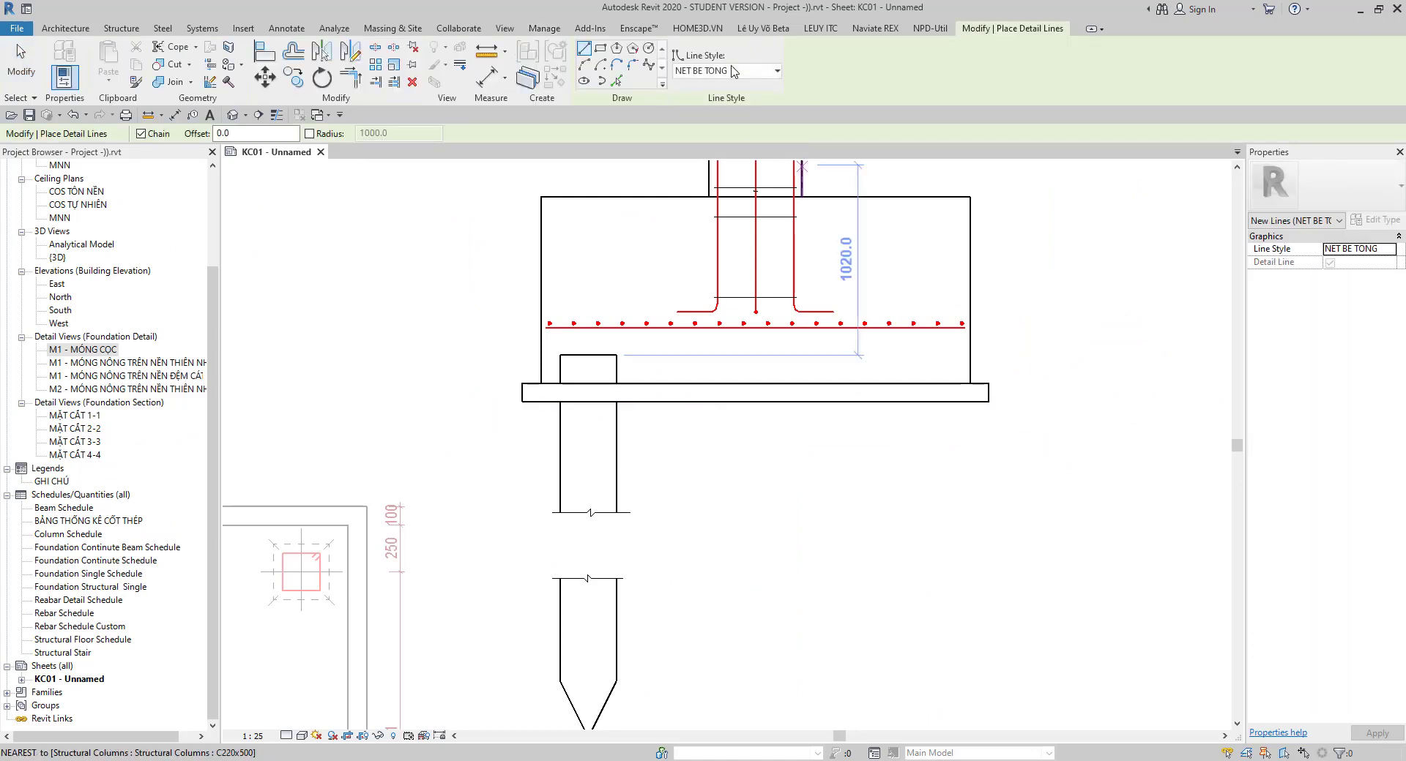
pyautogui.click(765, 71)
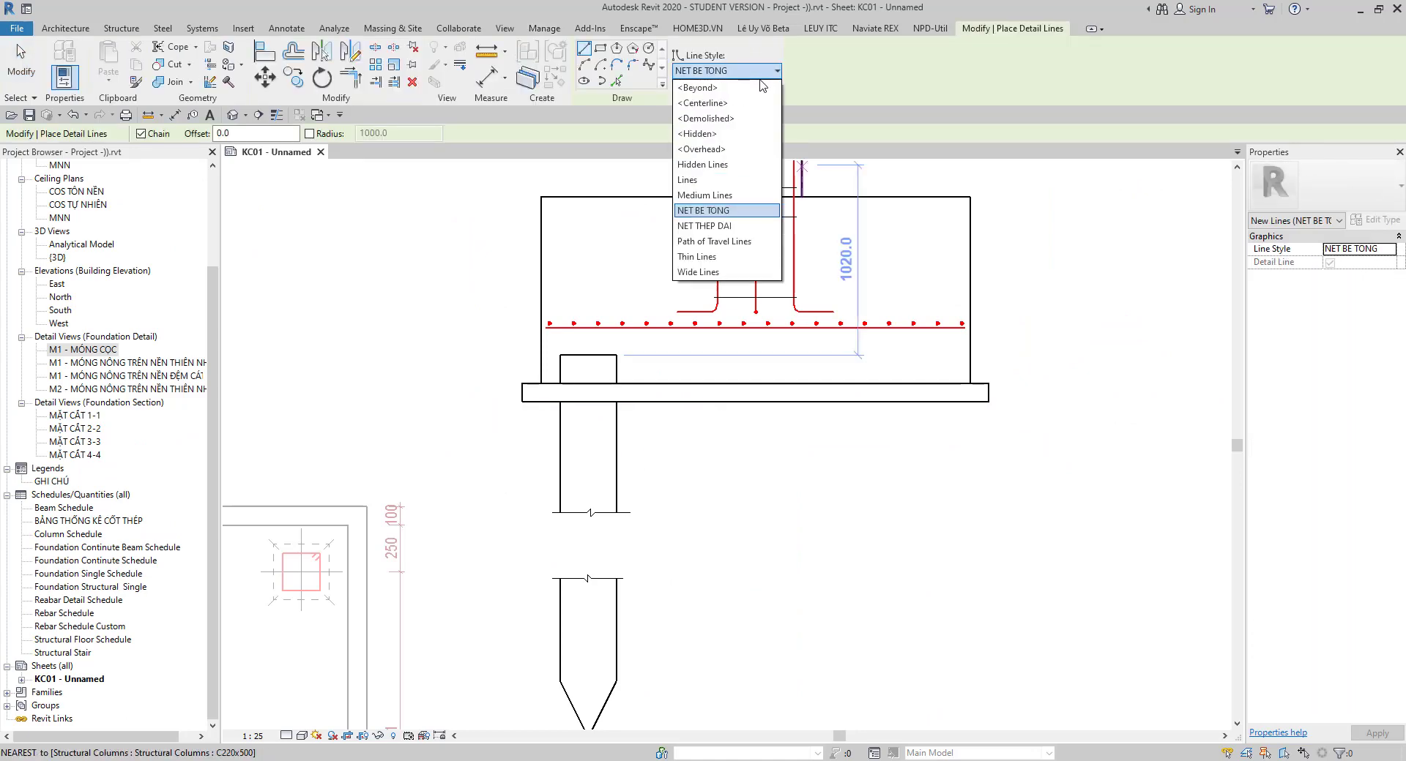
pyautogui.click(716, 232)
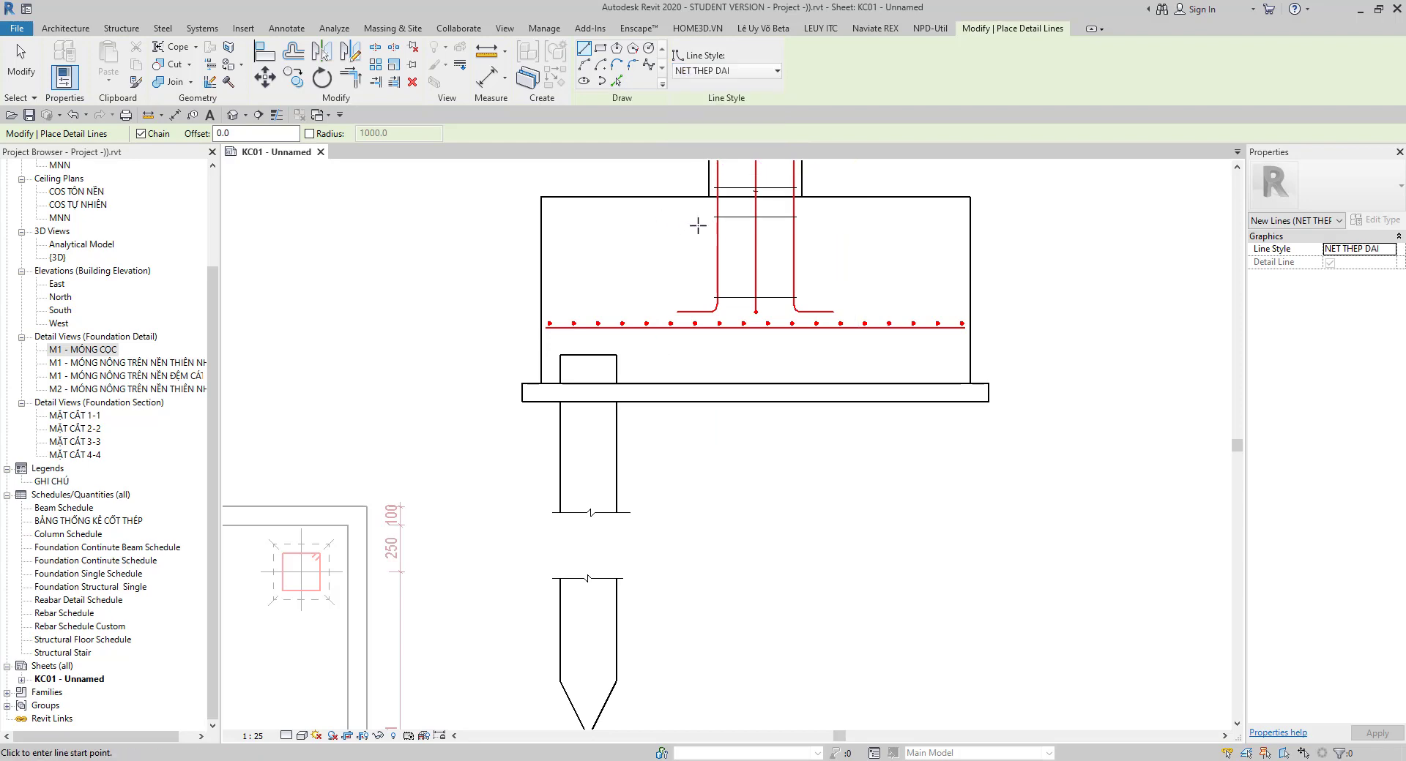
pyautogui.scroll(3, 567, 355)
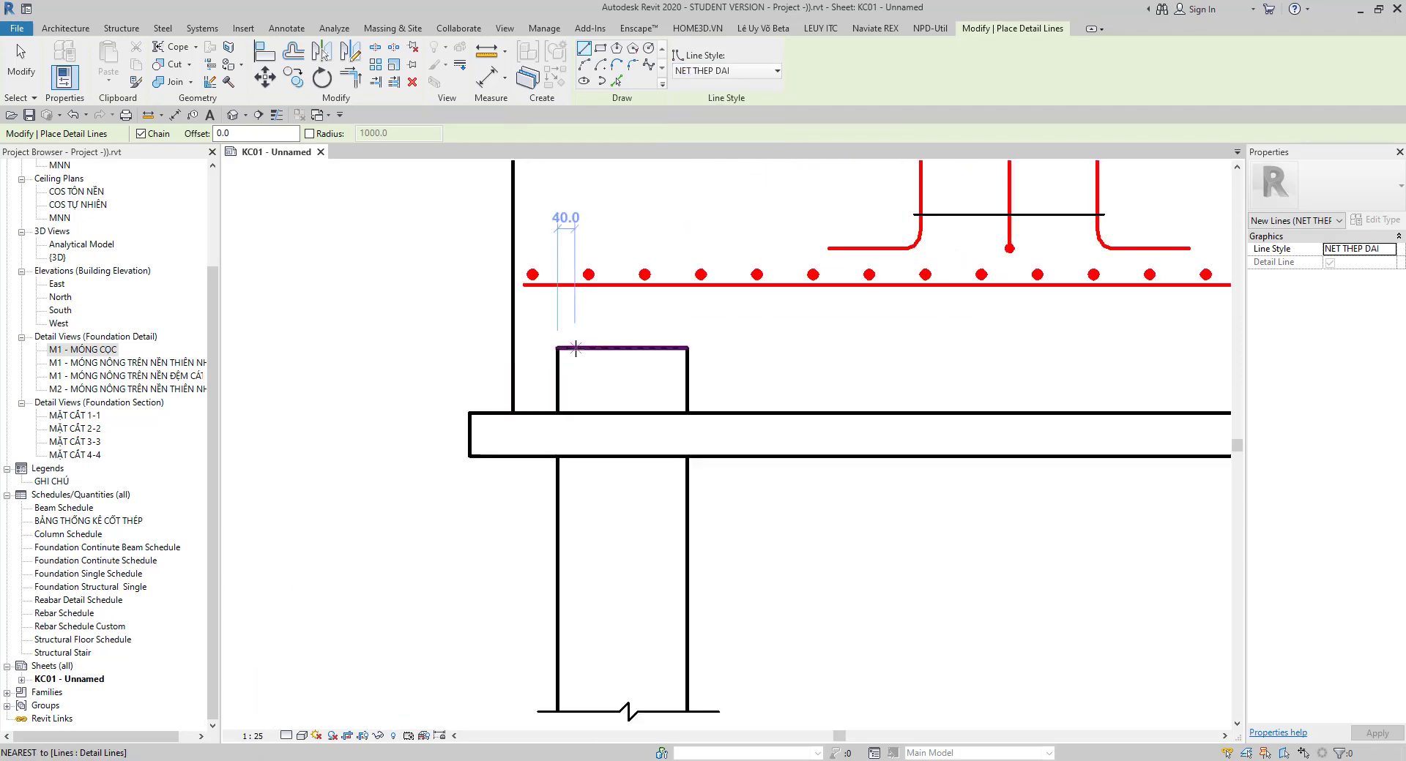
pyautogui.click(572, 347)
pyautogui.scroll(-2, 591, 492)
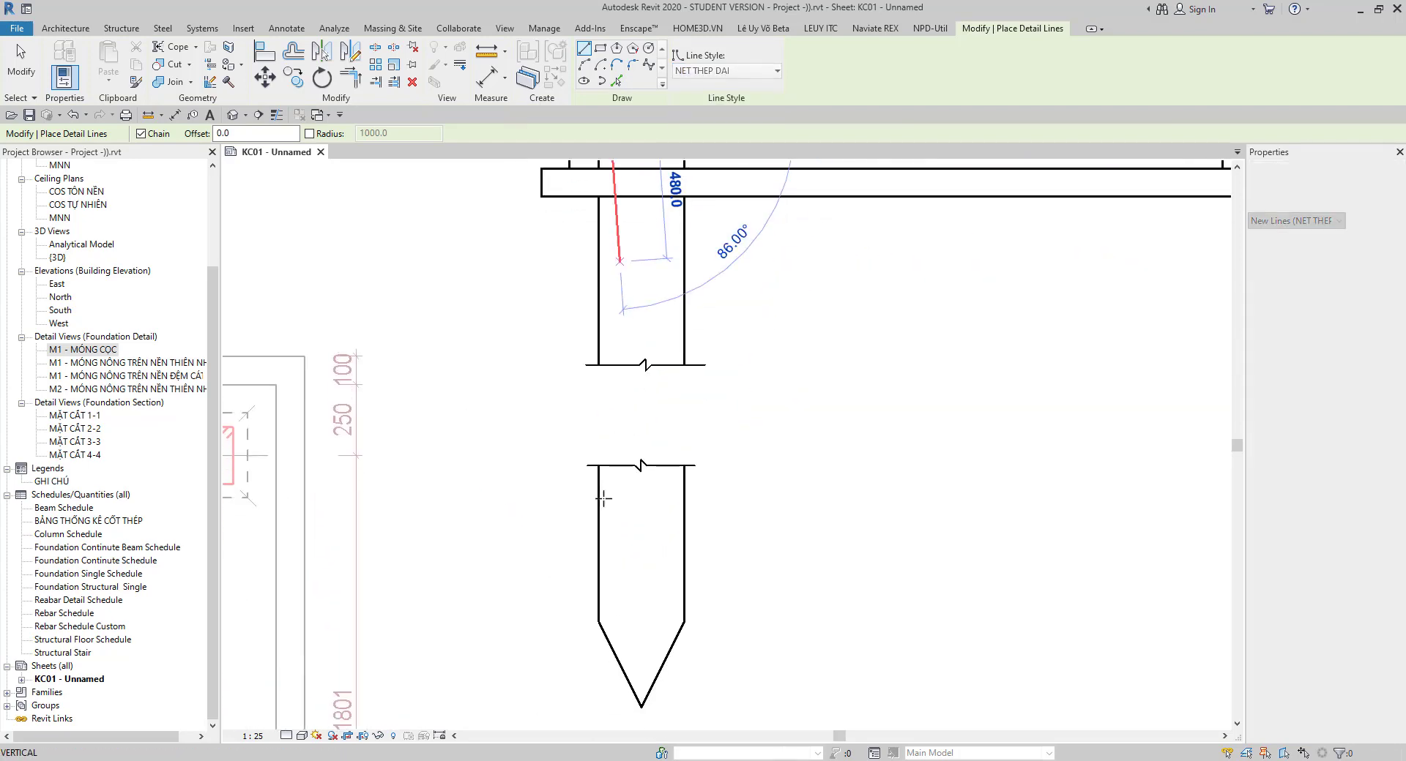
pyautogui.scroll(2, 610, 361)
pyautogui.click(610, 359)
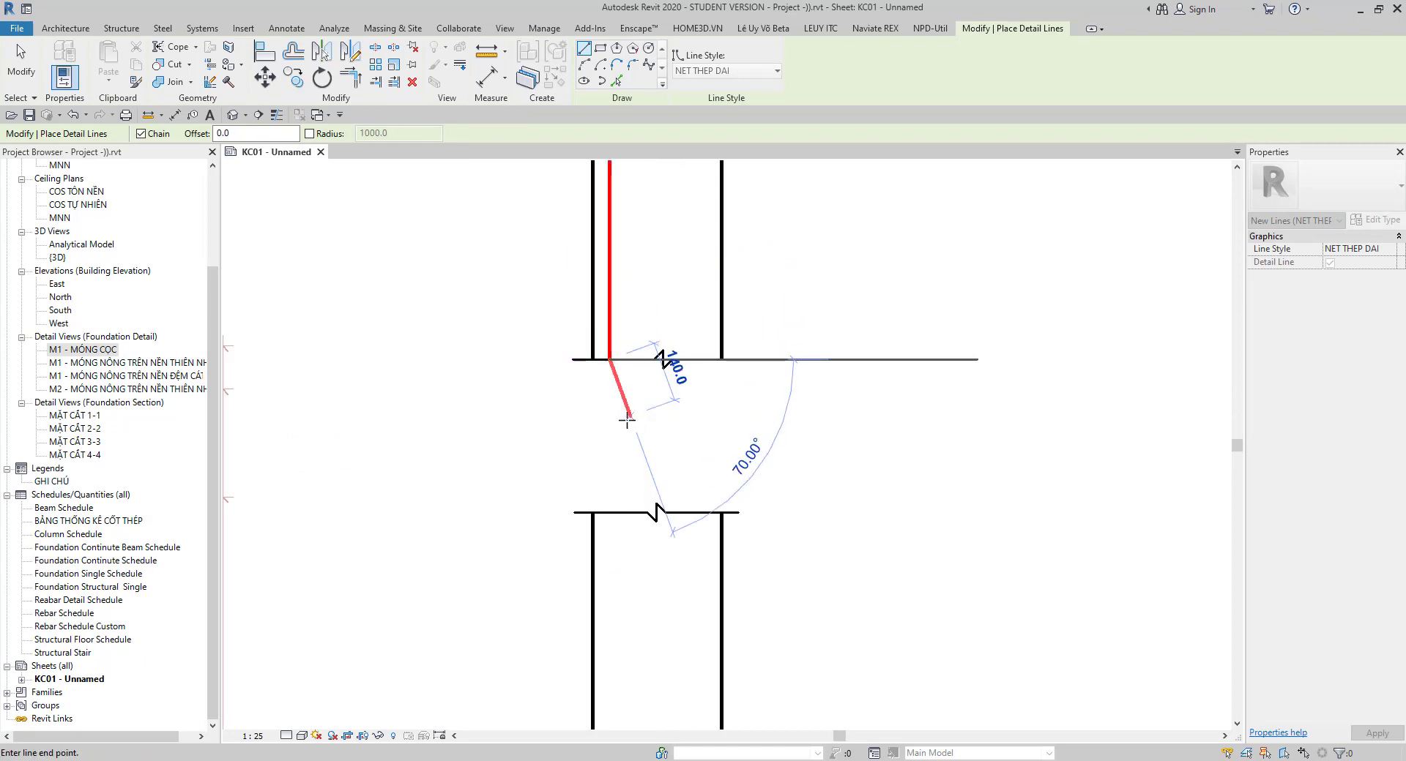
pyautogui.moveTo(629, 611); pyautogui.dragTo(619, 342, button='middle')
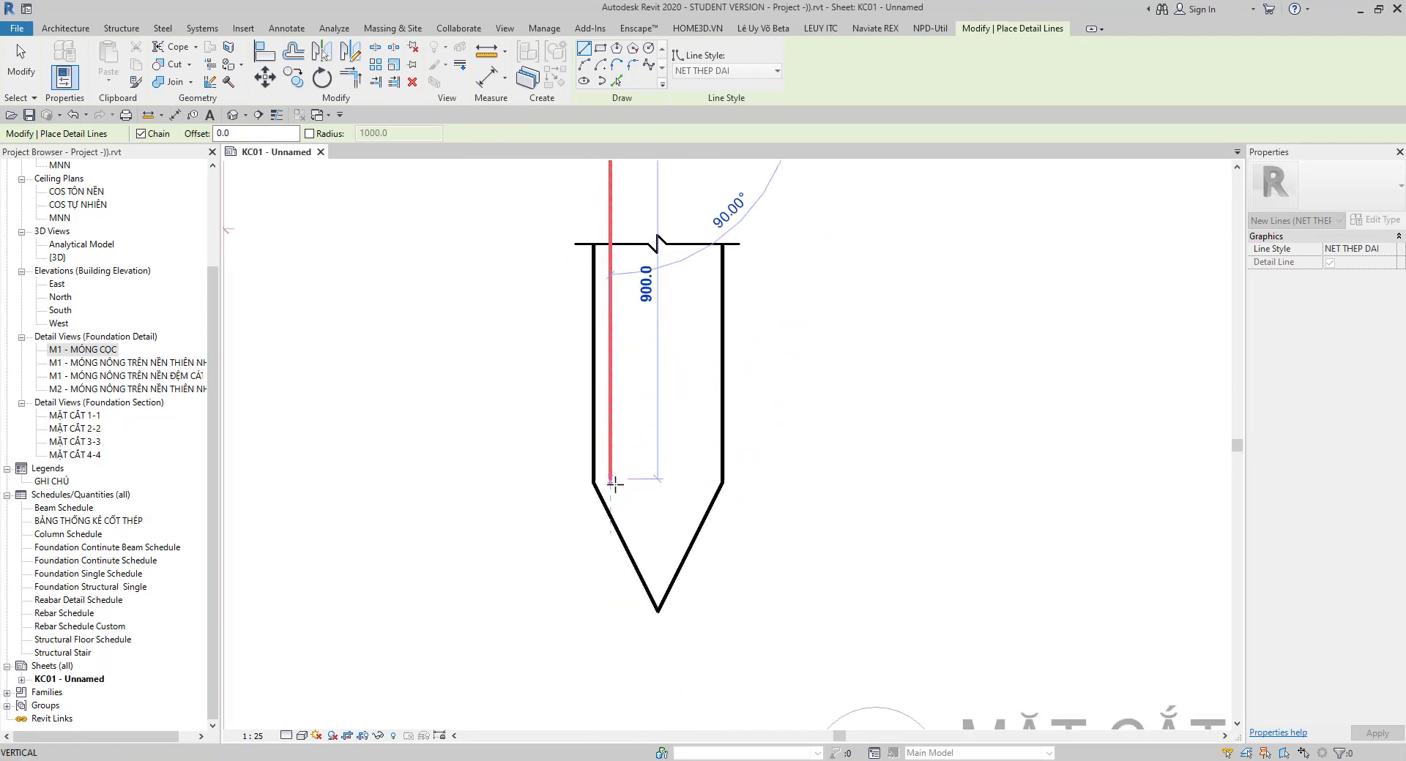
pyautogui.click(613, 485)
pyautogui.scroll(-2, 637, 469)
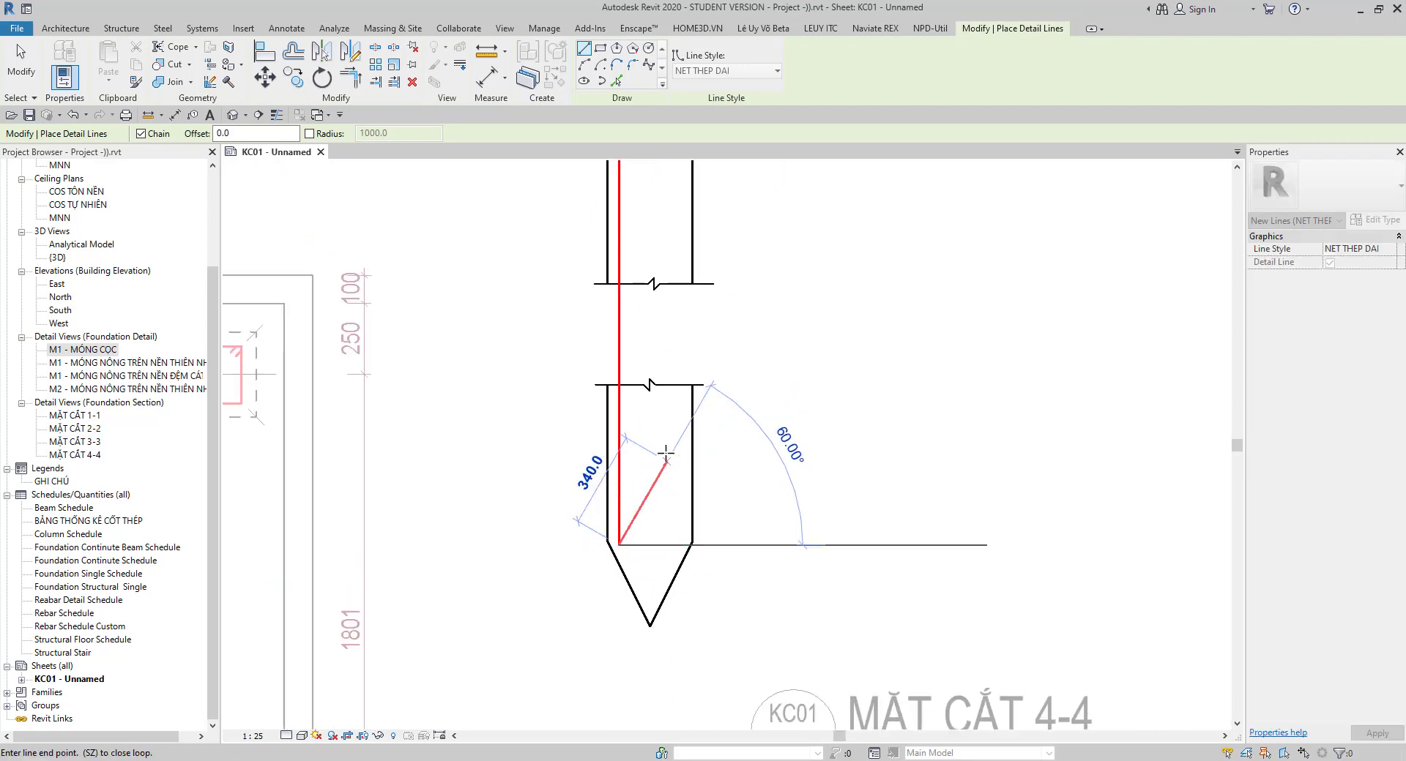
pyautogui.press('Escape')
pyautogui.press('Escape')
pyautogui.scroll(1, 828, 459)
# Shorten the lower bar line so it starts at the lower break.
pyautogui.click(576, 389)
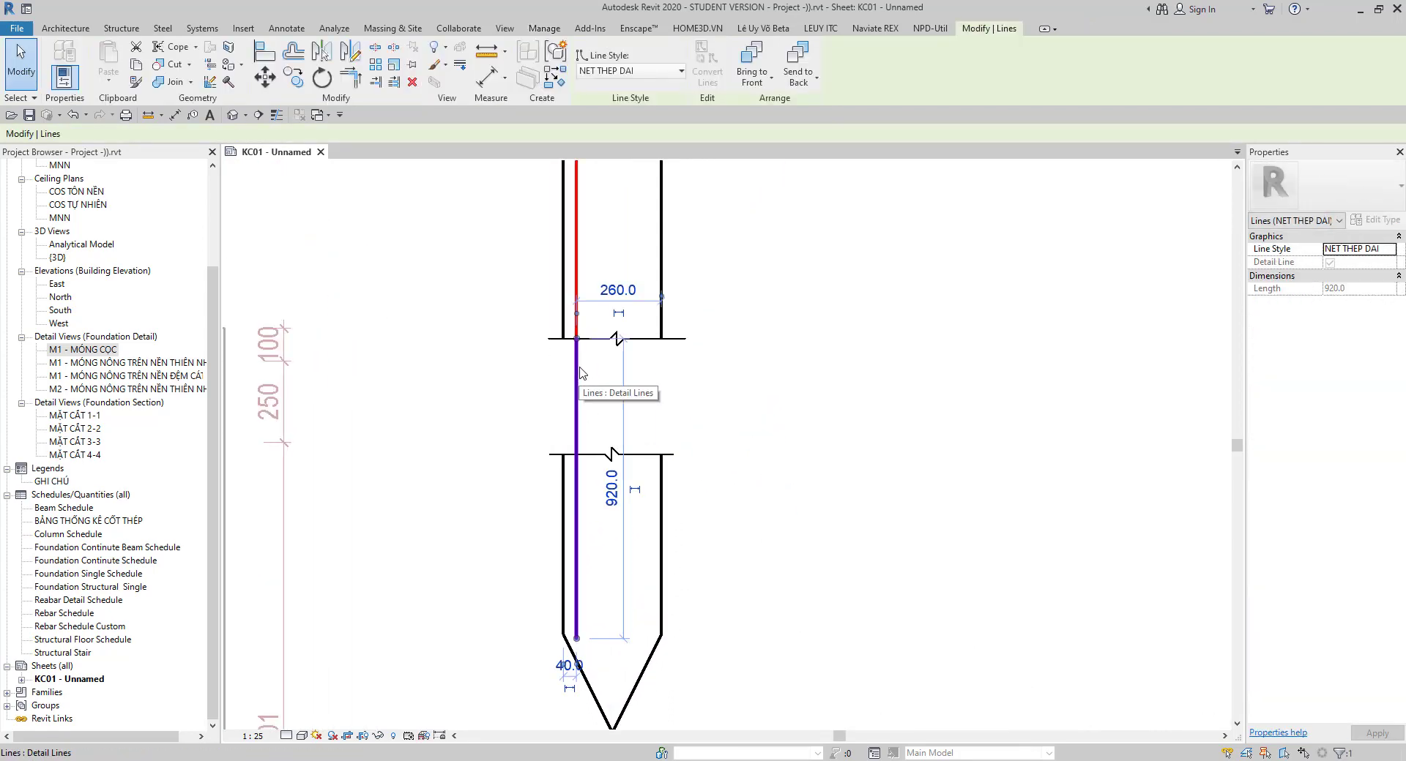
pyautogui.moveTo(578, 344); pyautogui.dragTo(577, 455)
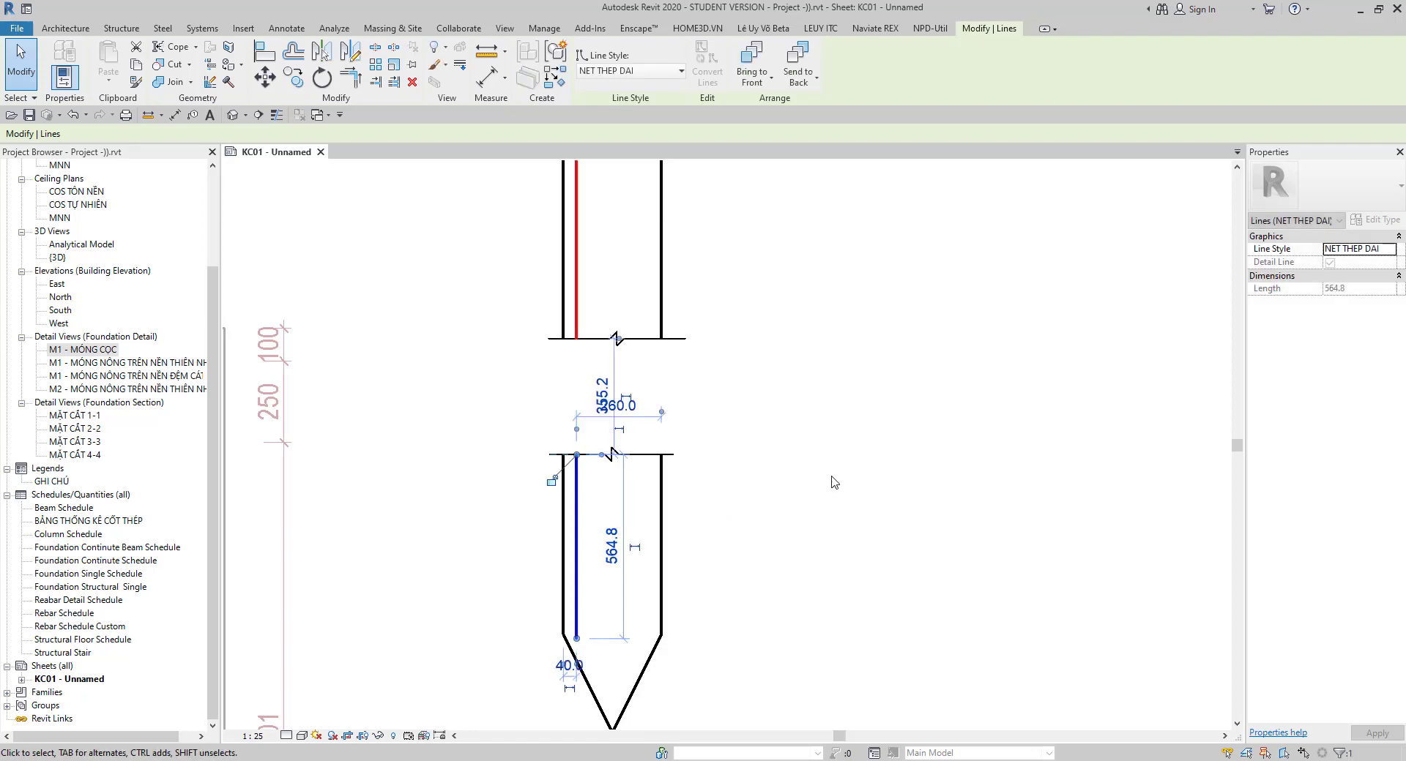
pyautogui.click(793, 469)
pyautogui.scroll(-1, 793, 469)
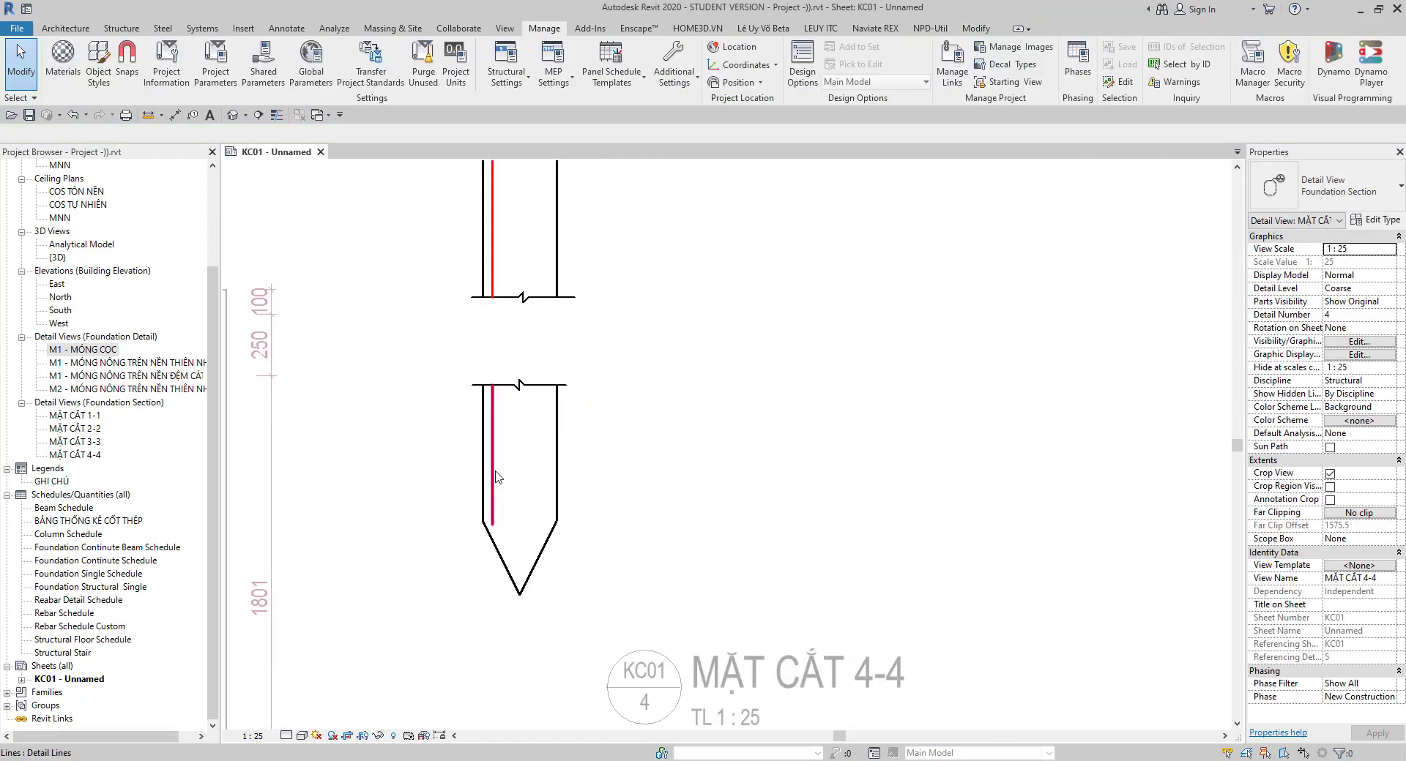
pyautogui.scroll(2, 497, 477)
# Add an angled bar segment from the bar's bottom end into the pile tip.
pyautogui.press('d')
pyautogui.press('l')
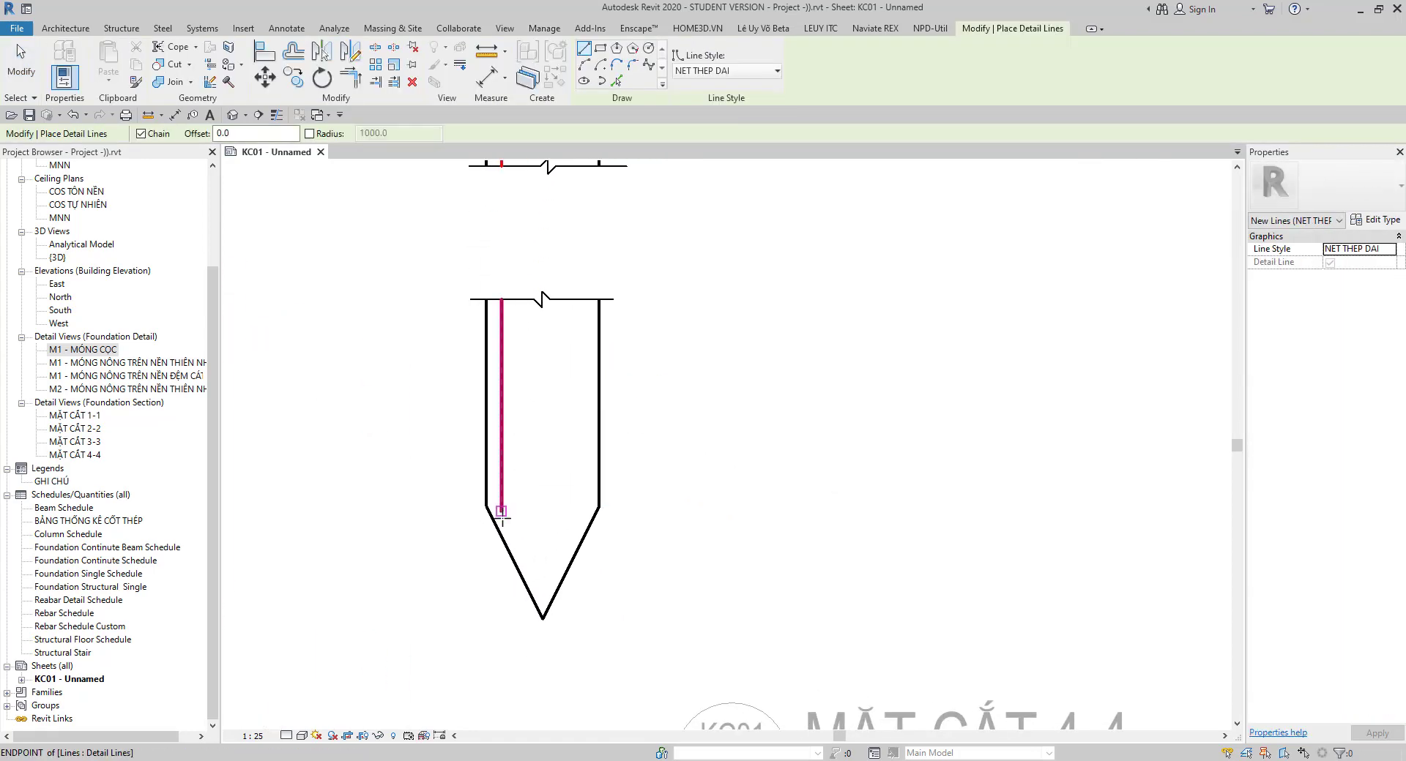
pyautogui.click(501, 517)
pyautogui.hotkey('alt', 'Tab')
pyautogui.hotkey('alt', 'Tab')
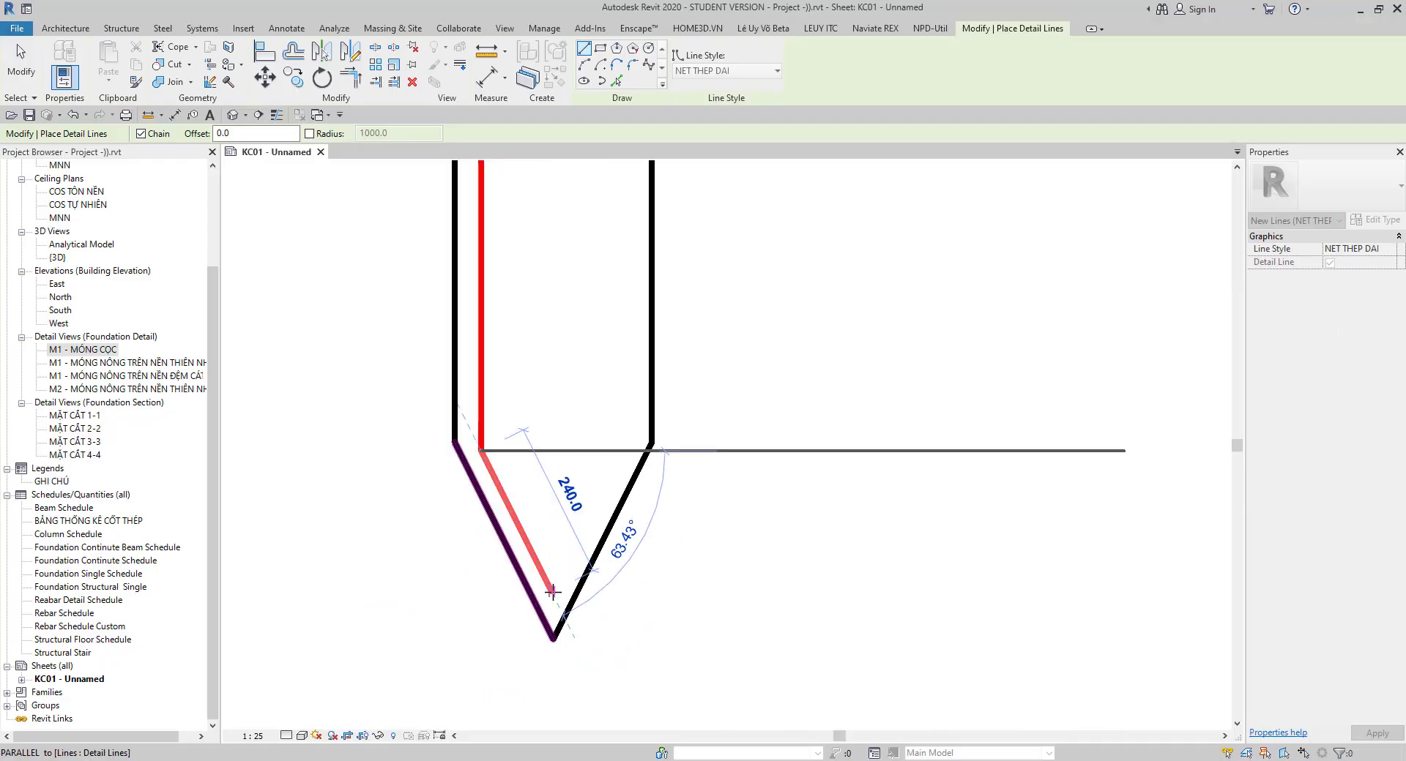
pyautogui.click(553, 592)
pyautogui.press('Escape')
pyautogui.press('Escape')
# Begin a bent dowel detail line at the pile head top, then cancel it after checking the PDF.
pyautogui.scroll(-2, 524, 486)
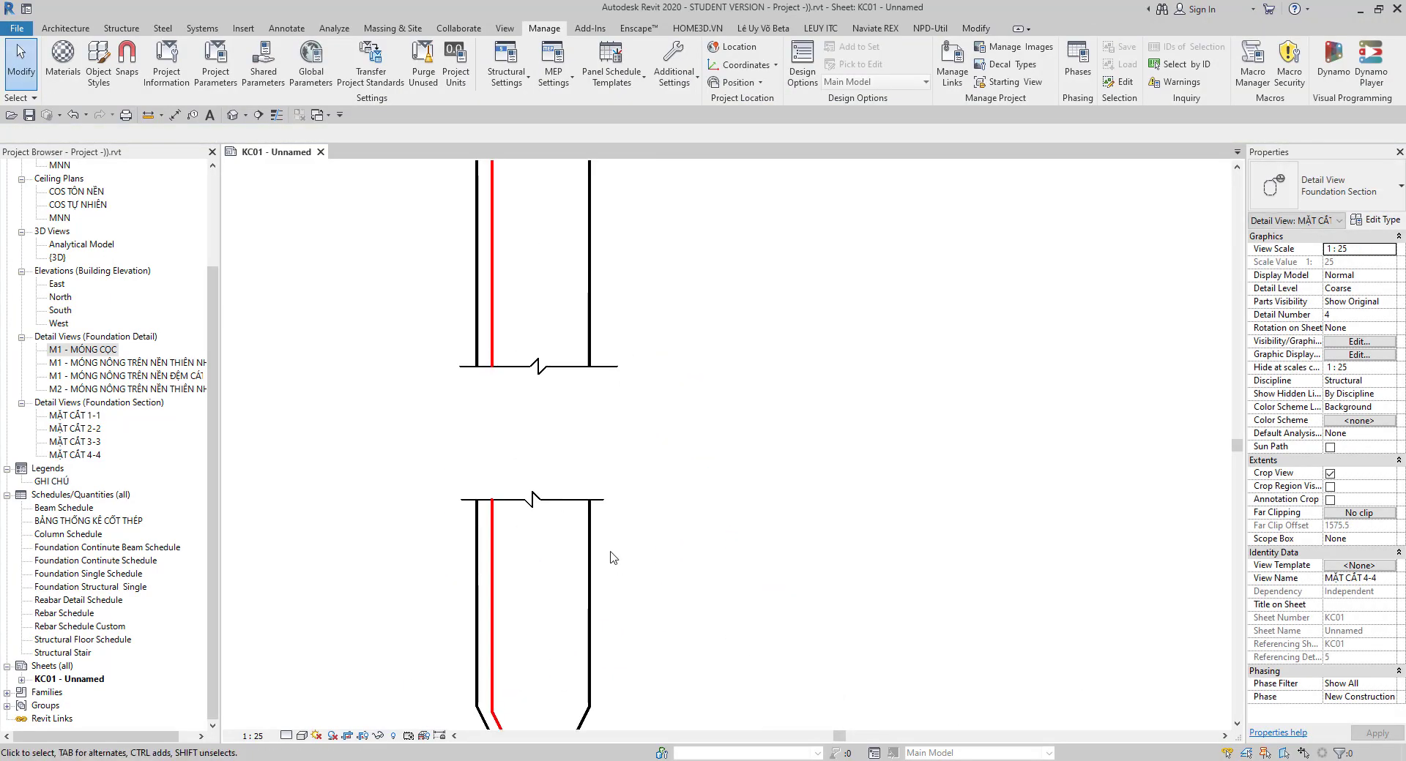
pyautogui.scroll(-2, 580, 557)
pyautogui.scroll(-2, 596, 377)
pyautogui.scroll(2, 558, 407)
pyautogui.scroll(3, 552, 405)
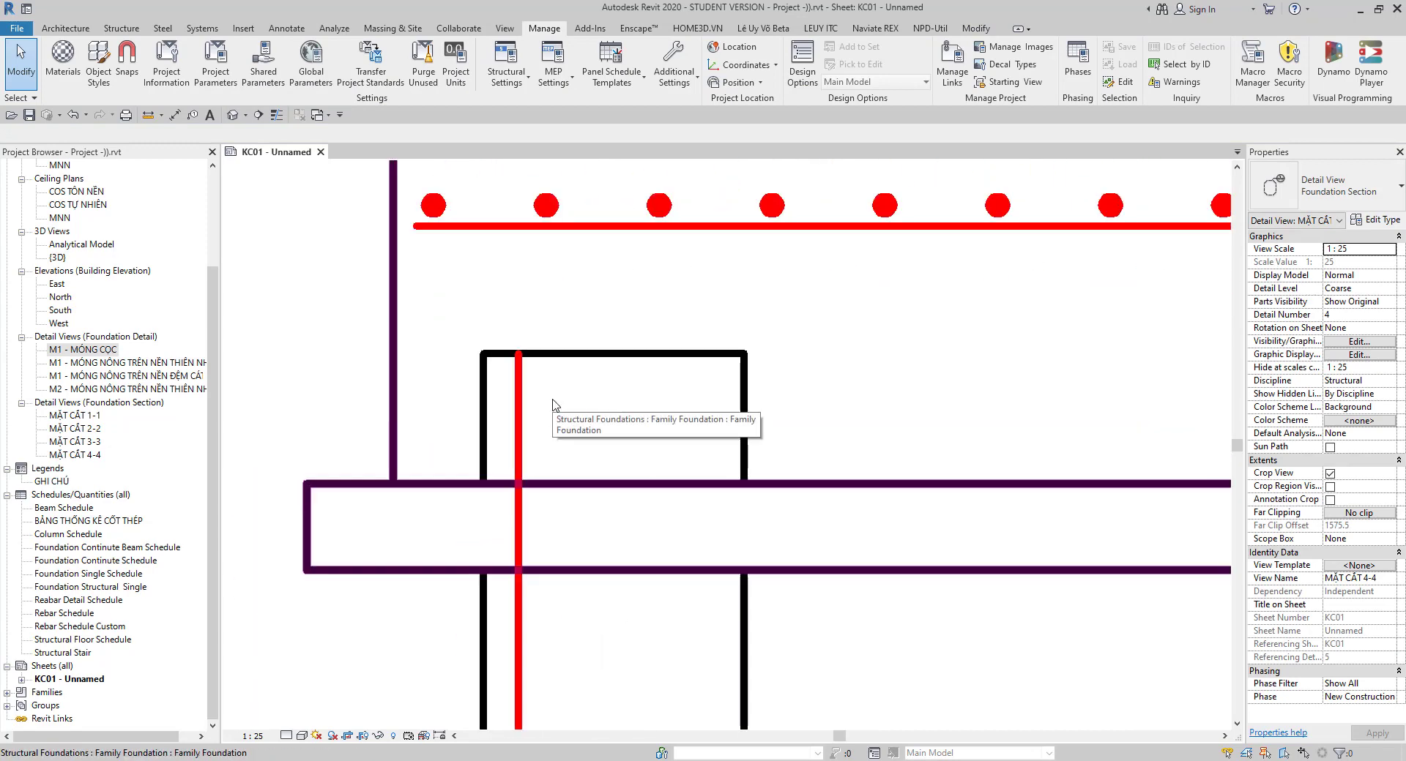
pyautogui.press('d')
pyautogui.press('l')
pyautogui.click(518, 354)
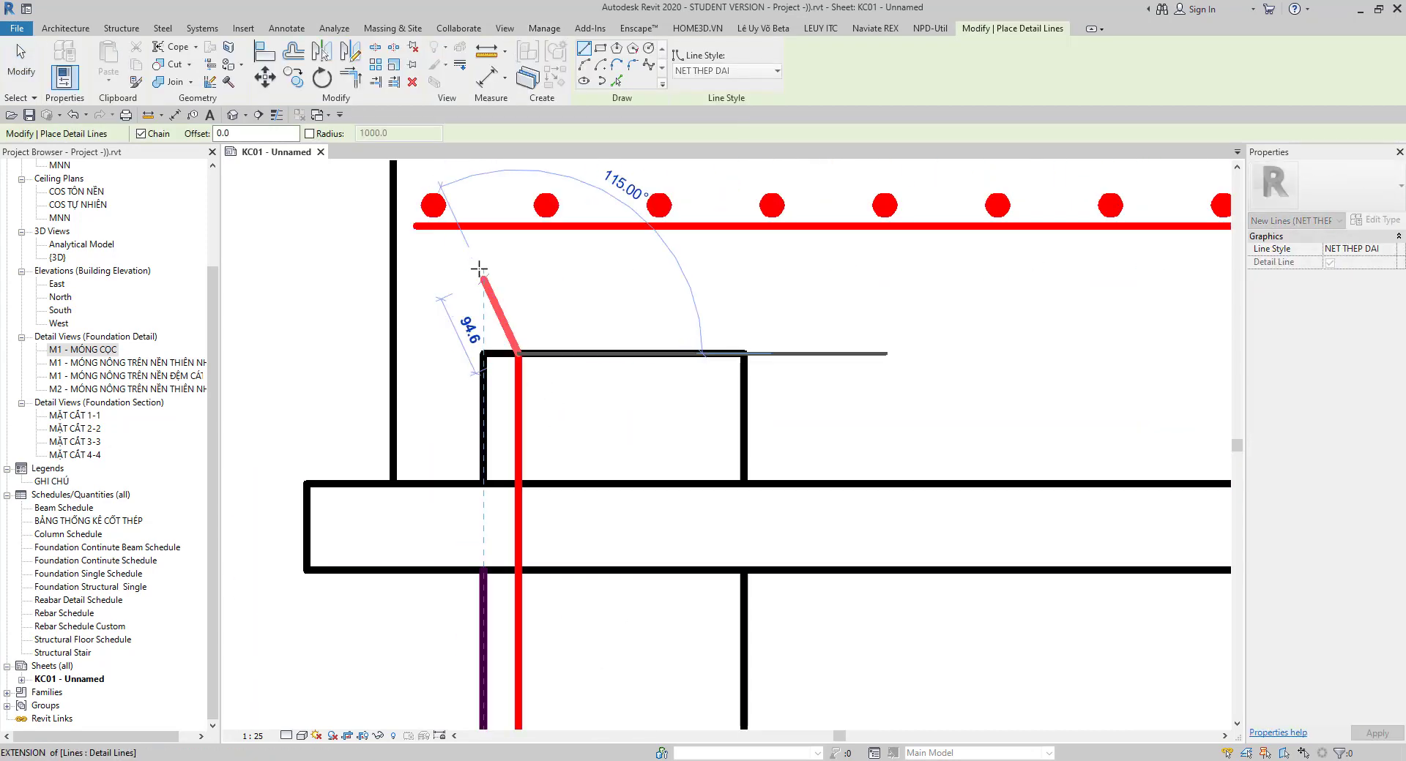
pyautogui.hotkey('alt', 'Tab')
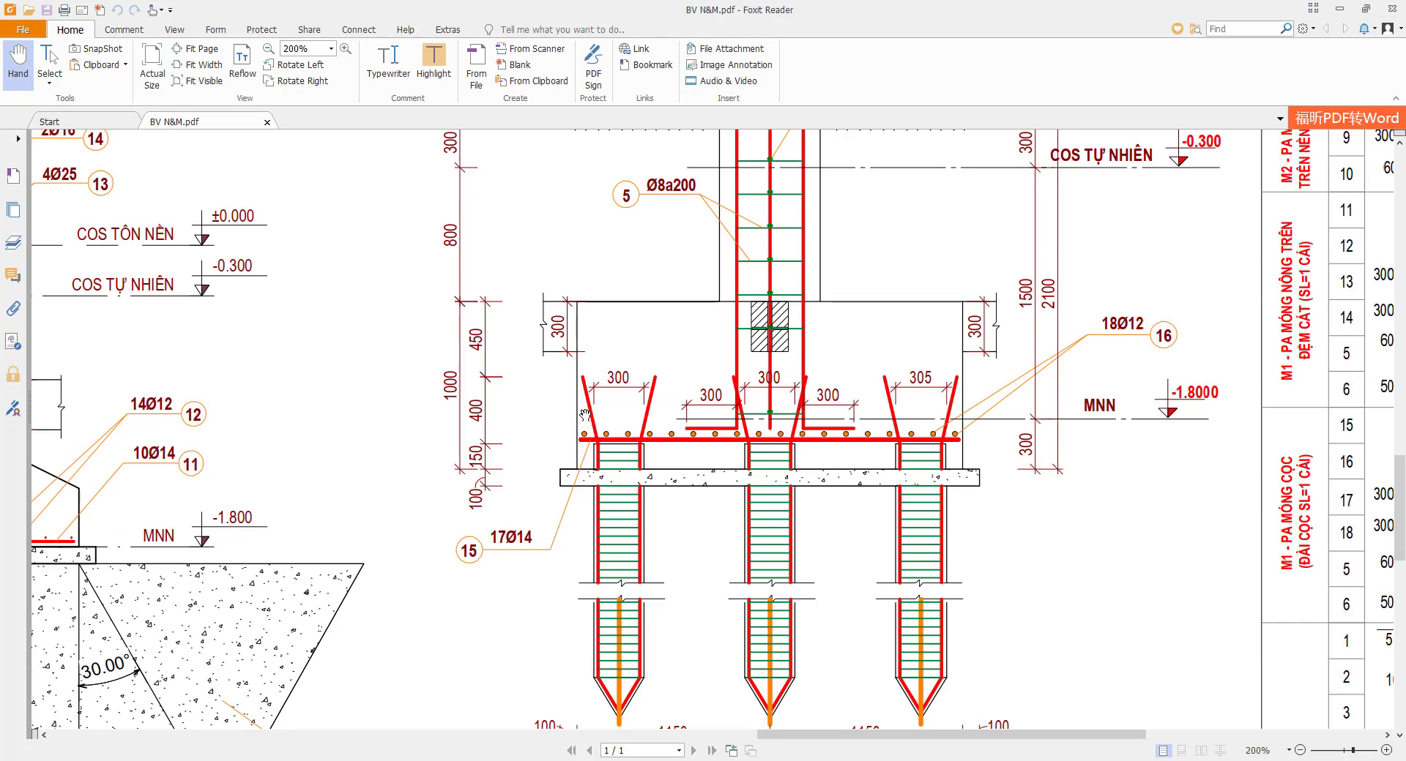
pyautogui.hotkey('alt', 'Tab')
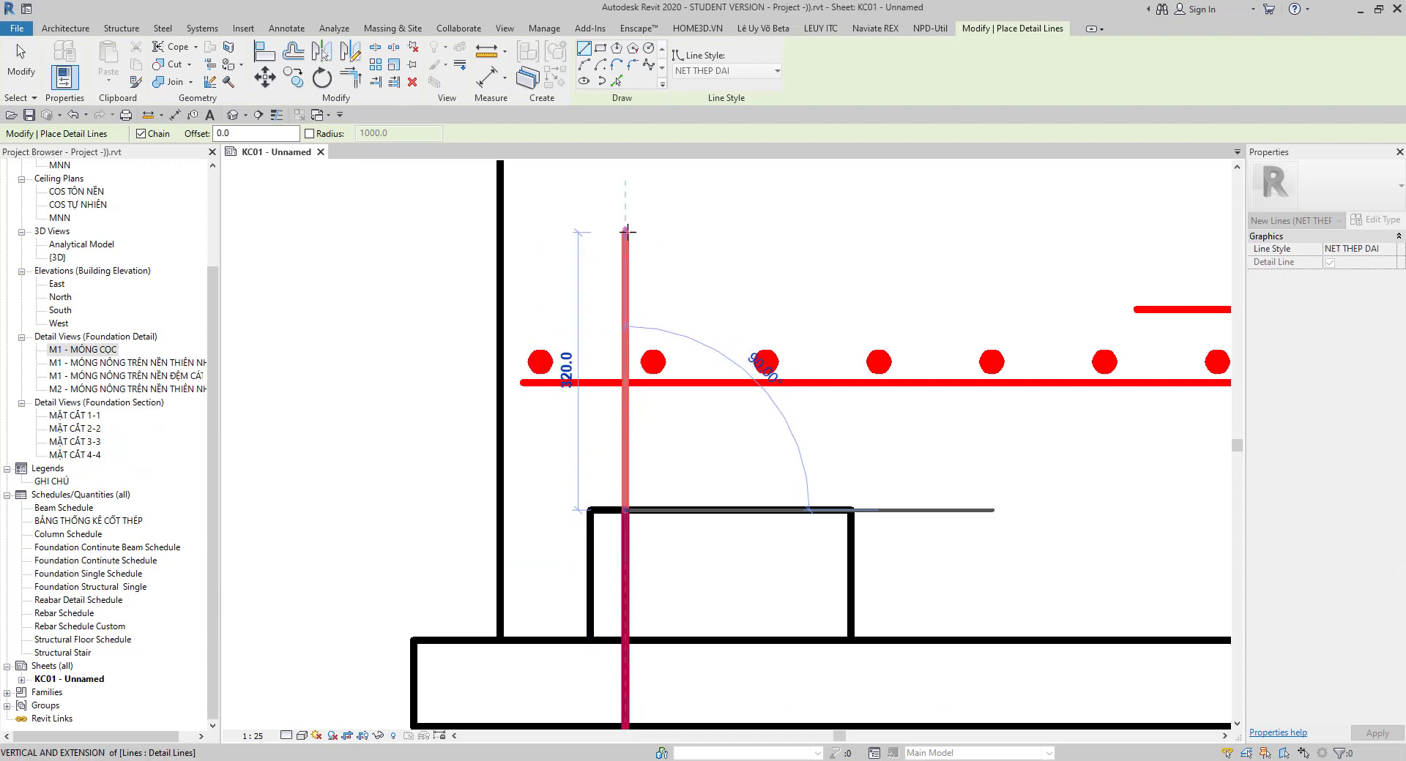
pyautogui.press('Escape')
pyautogui.press('Escape')
# Start the Reference Plane tool in Pick Lines mode with a 400 offset.
pyautogui.scroll(-2, 607, 436)
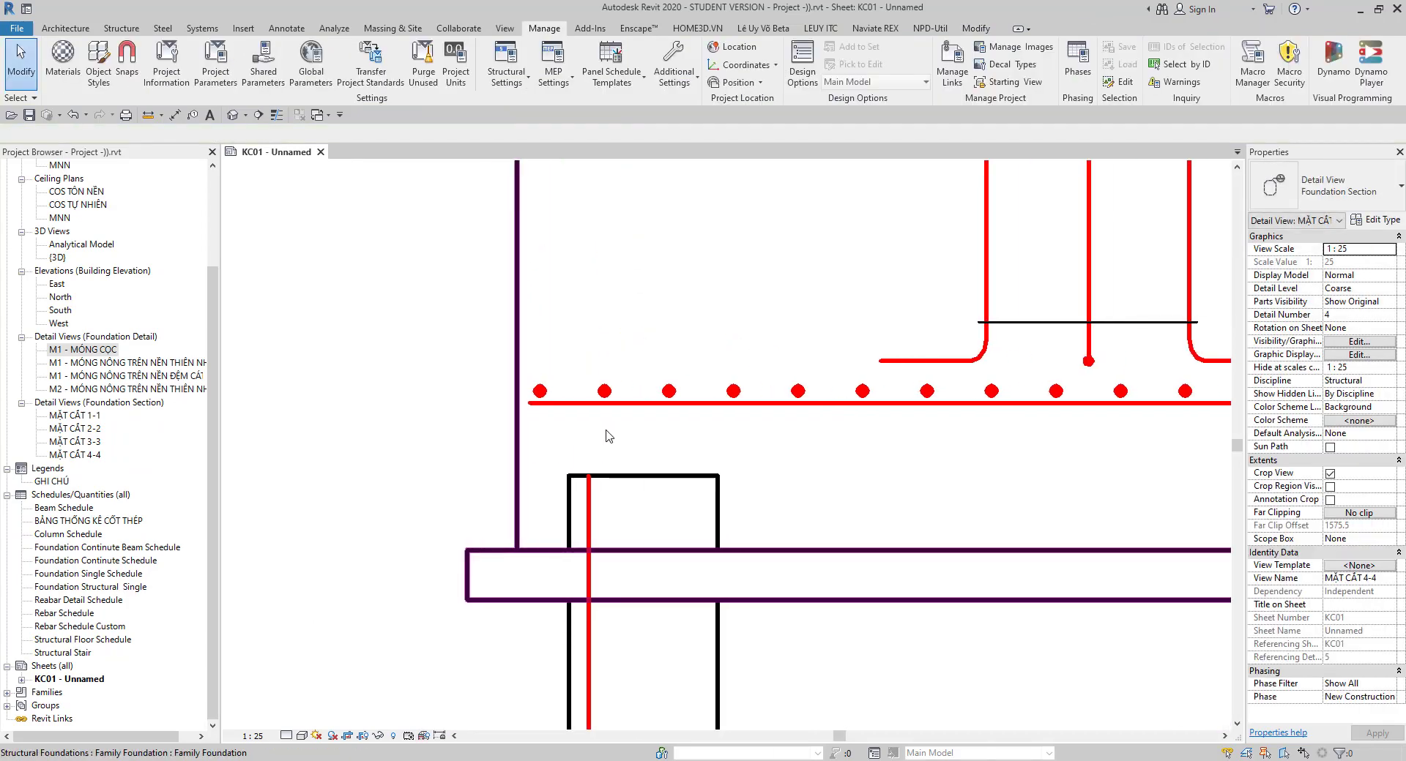
pyautogui.press('p')
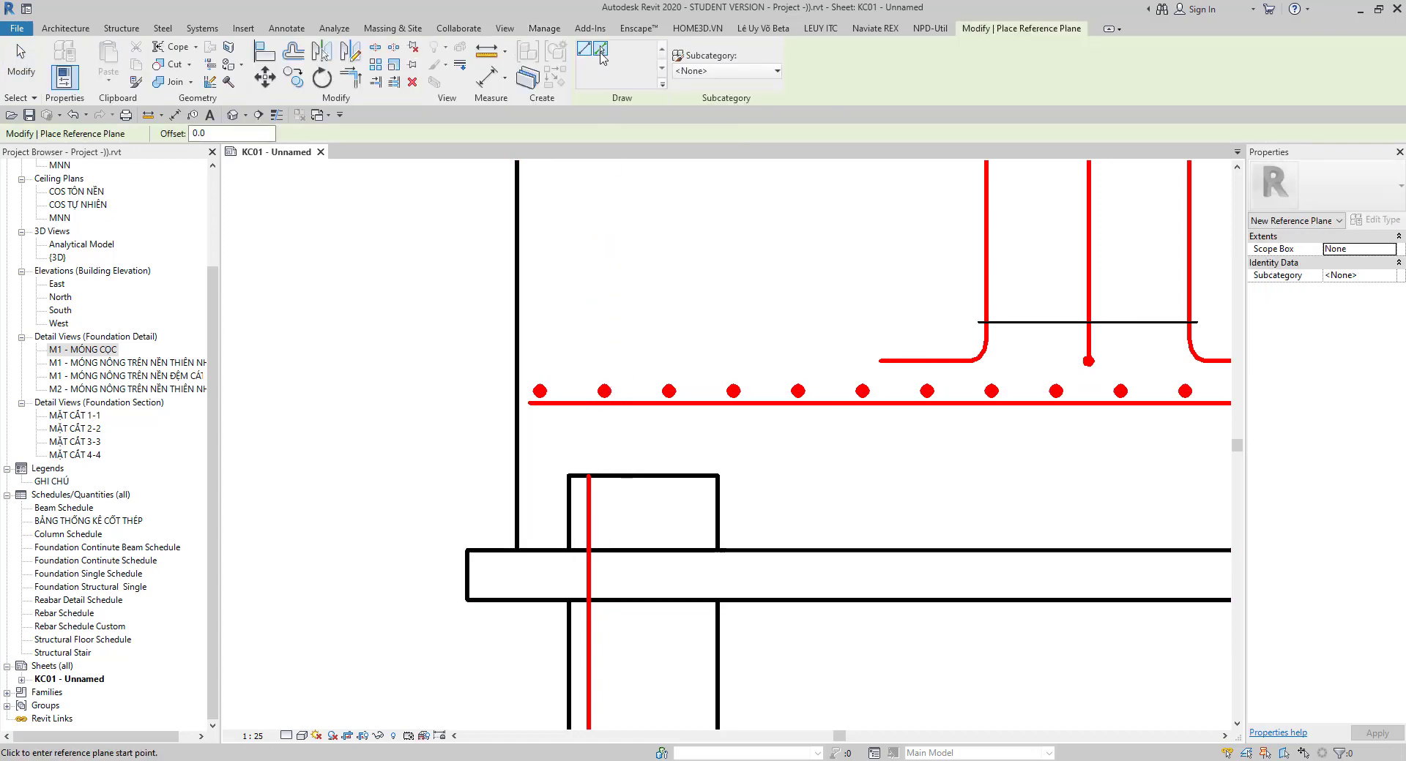
pyautogui.click(601, 51)
pyautogui.write('400')
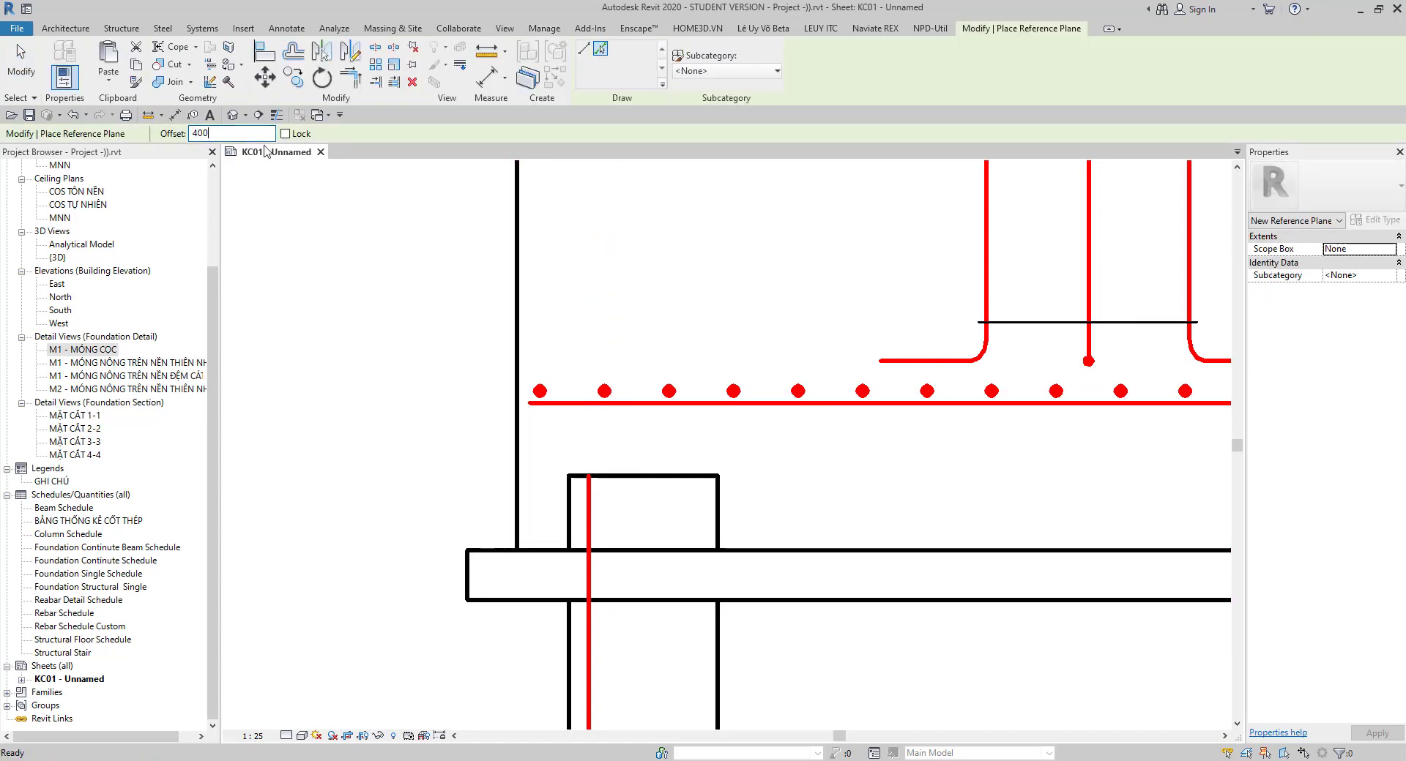
# Place a reference plane 400 above the pile top edge and extend it further left.
pyautogui.click(634, 476)
pyautogui.press('Escape')
pyautogui.click(592, 278)
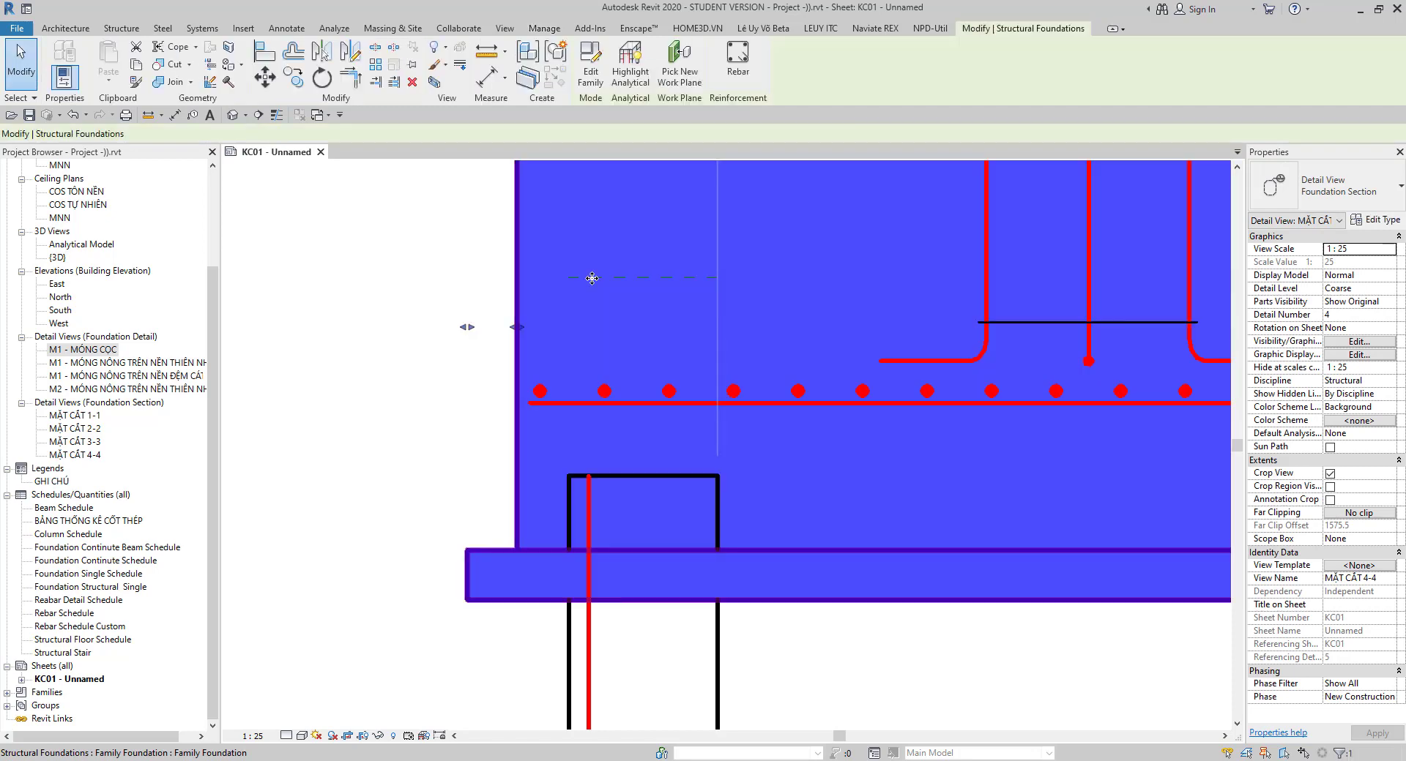
pyautogui.click(592, 279)
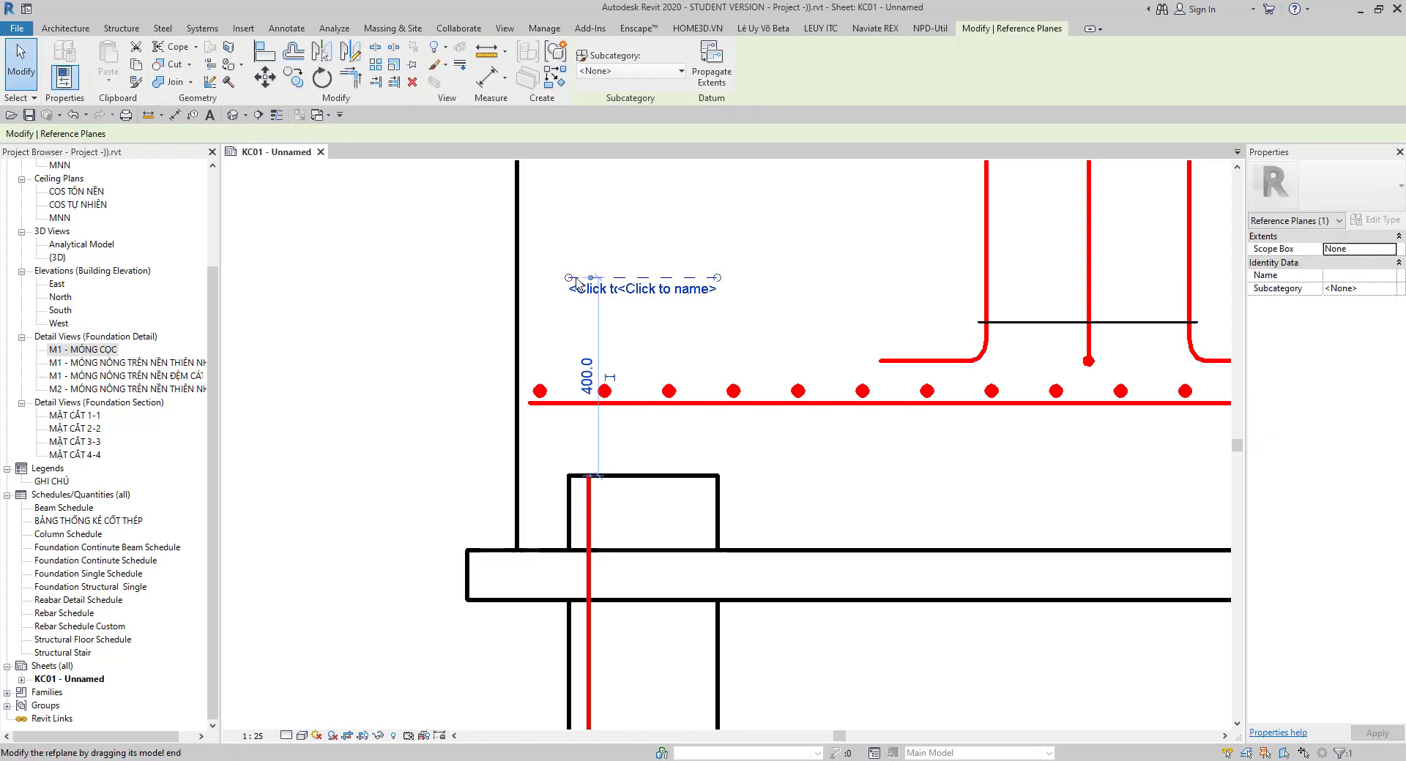
pyautogui.moveTo(571, 277); pyautogui.dragTo(377, 278)
pyautogui.press('Escape')
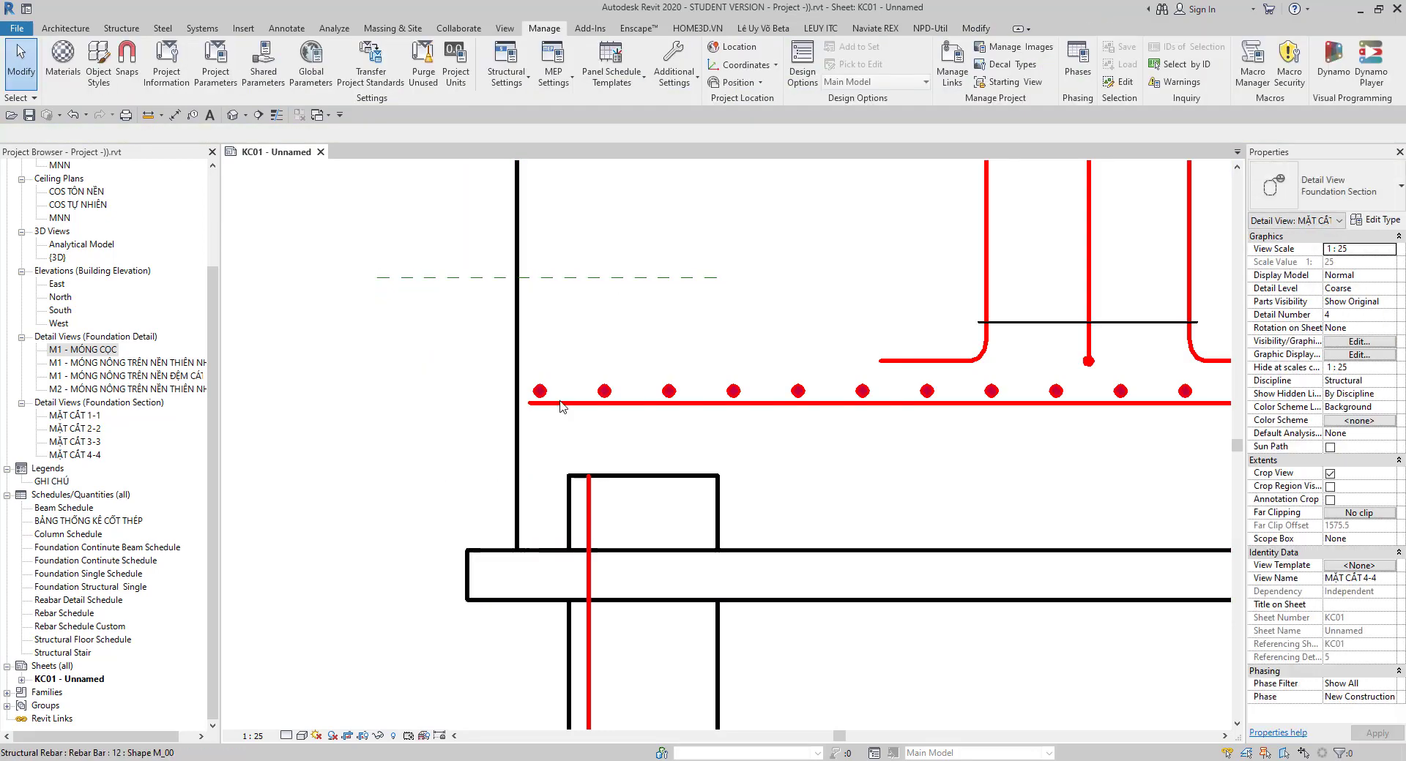
# Draw a sloped bar line from the pile top up to the reference plane.
pyautogui.press('l')
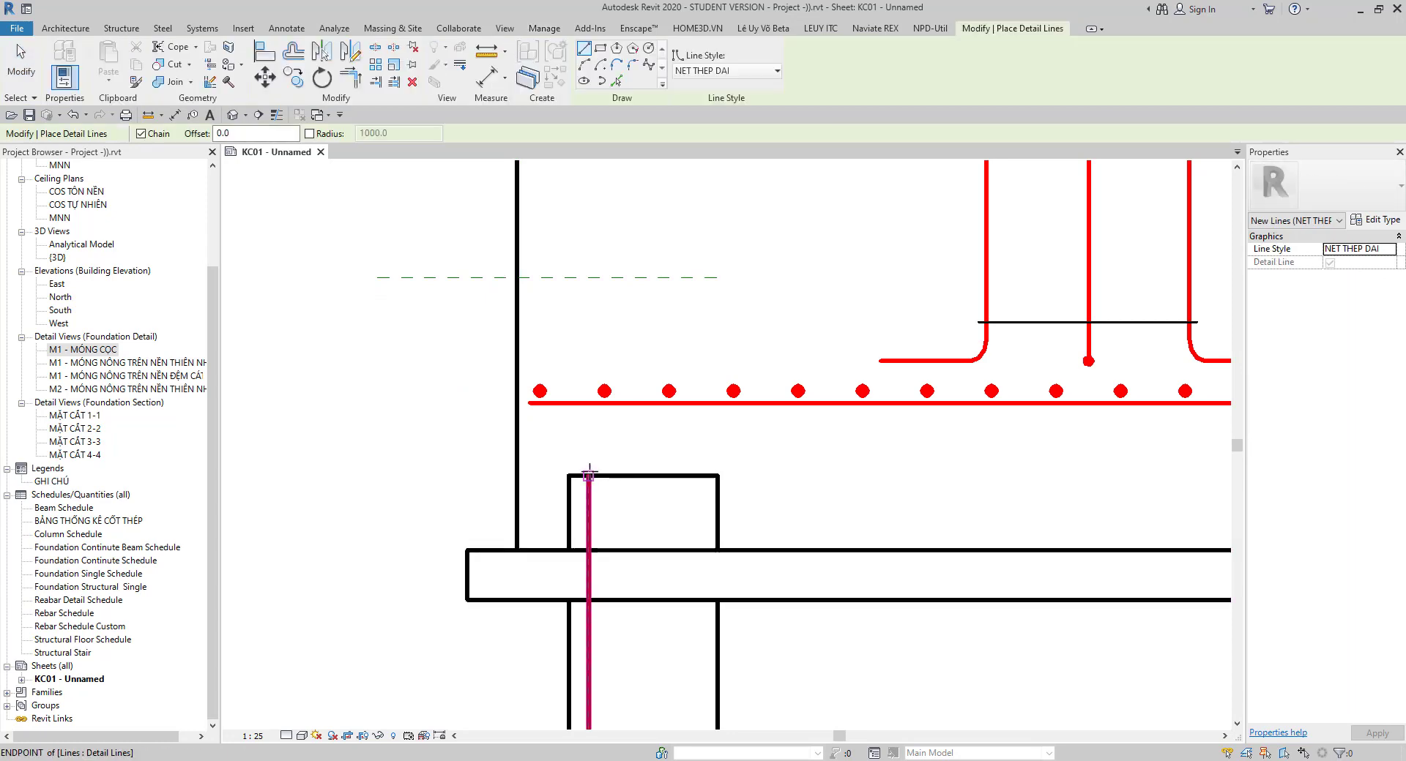
pyautogui.click(589, 476)
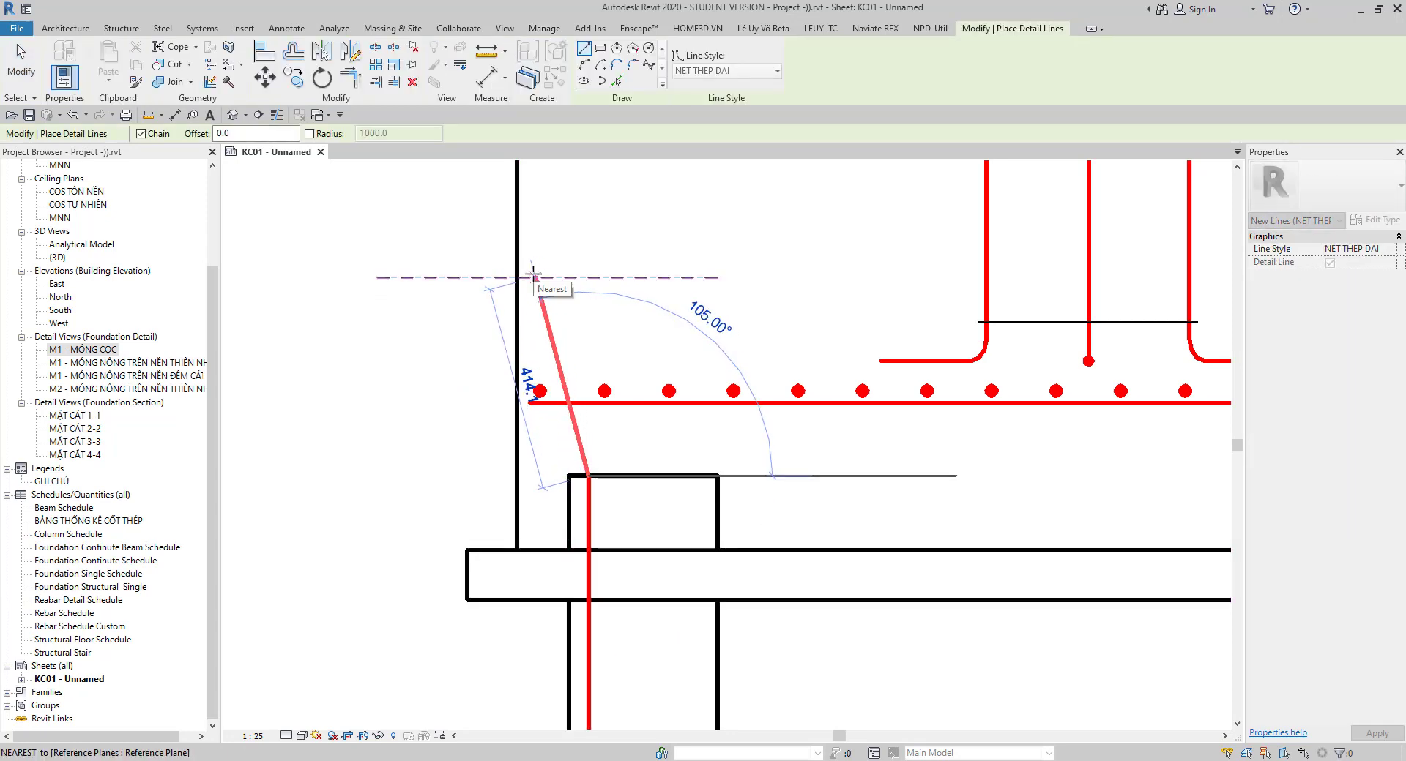
pyautogui.click(533, 275)
pyautogui.press('Escape')
pyautogui.press('Escape')
pyautogui.scroll(-3, 623, 308)
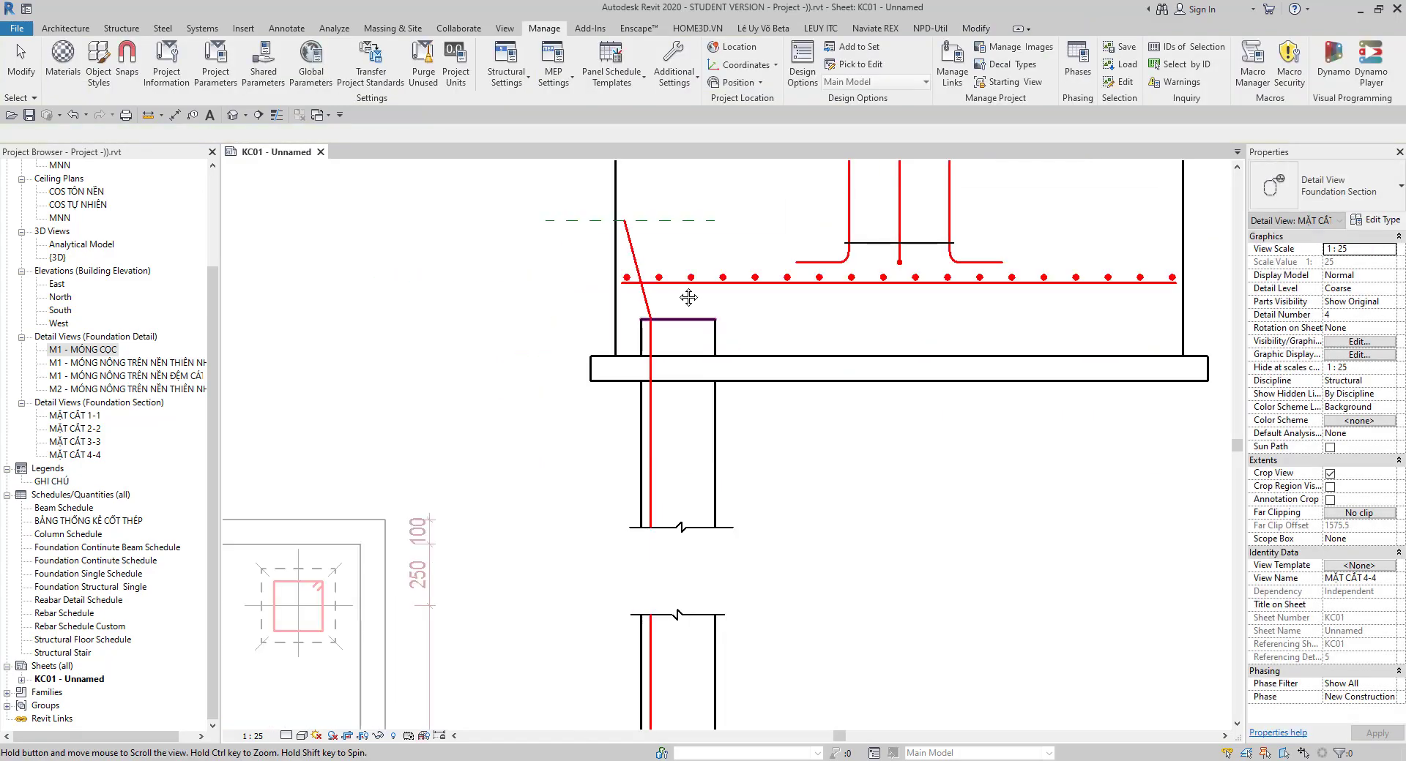
pyautogui.hotkey('alt', 'Tab')
pyautogui.scroll(-2, 663, 350)
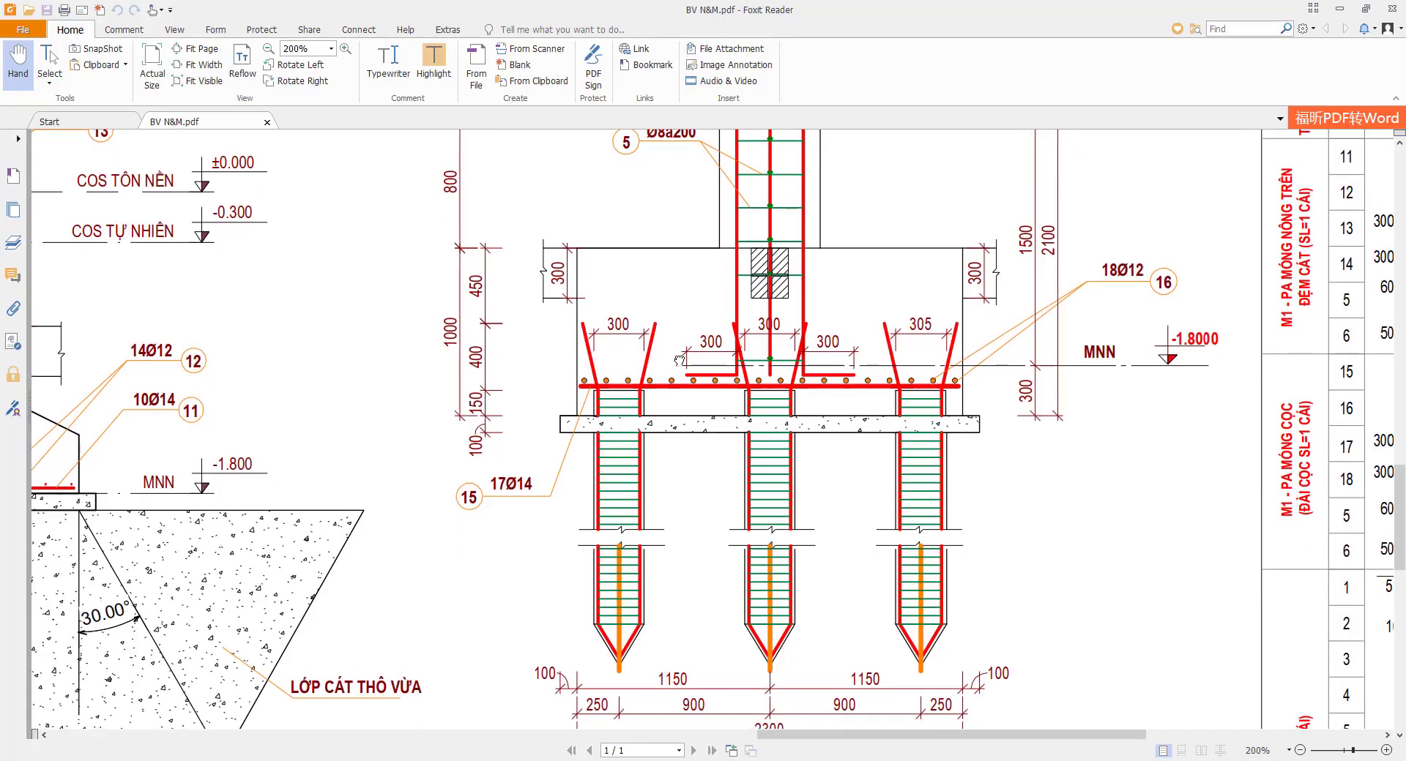
pyautogui.hotkey('alt', 'Tab')
pyautogui.scroll(-2, 663, 350)
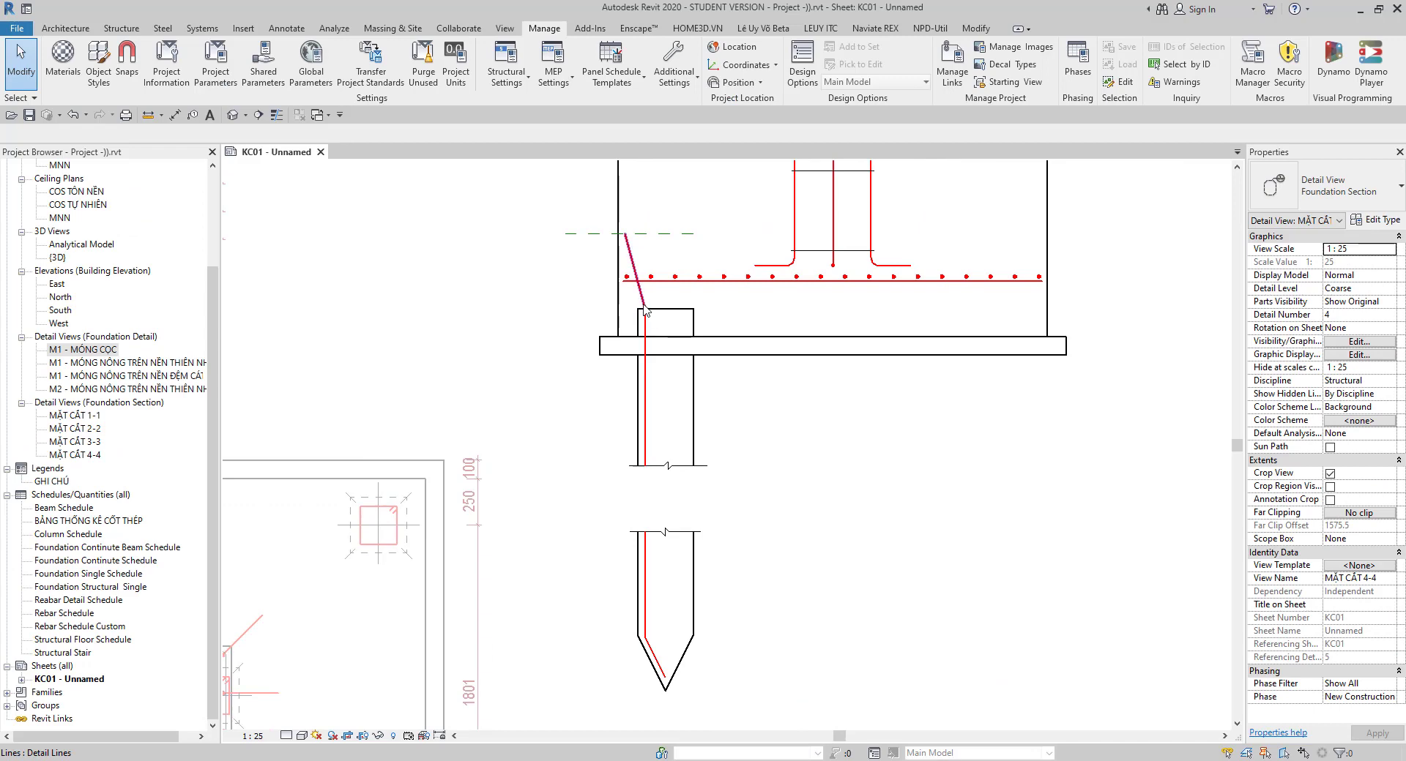
# Mirror the left bar lines across the pile's vertical centre axis to the right side.
pyautogui.click(634, 270)
pyautogui.keyDown('ctrl'); pyautogui.click(647, 379); pyautogui.keyUp('ctrl')
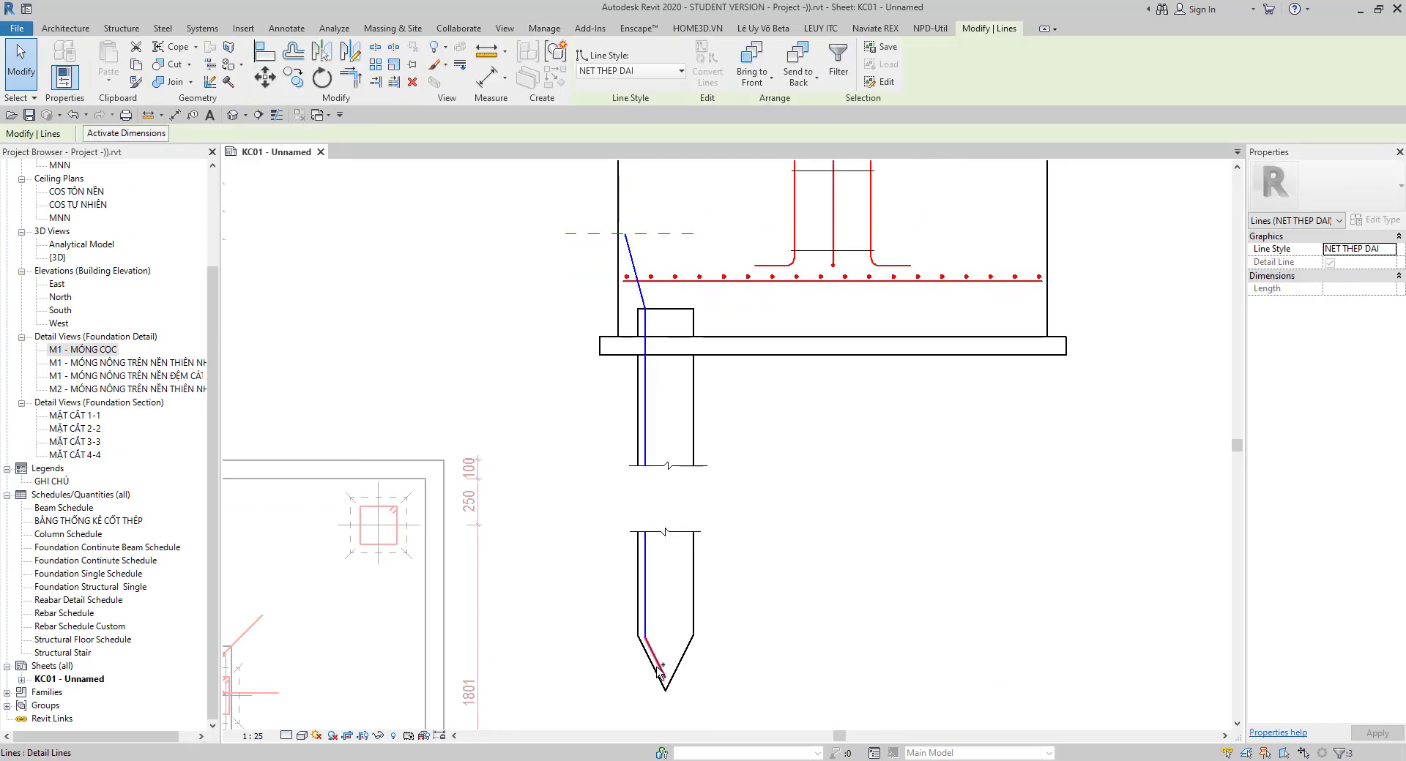
pyautogui.scroll(1, 754, 538)
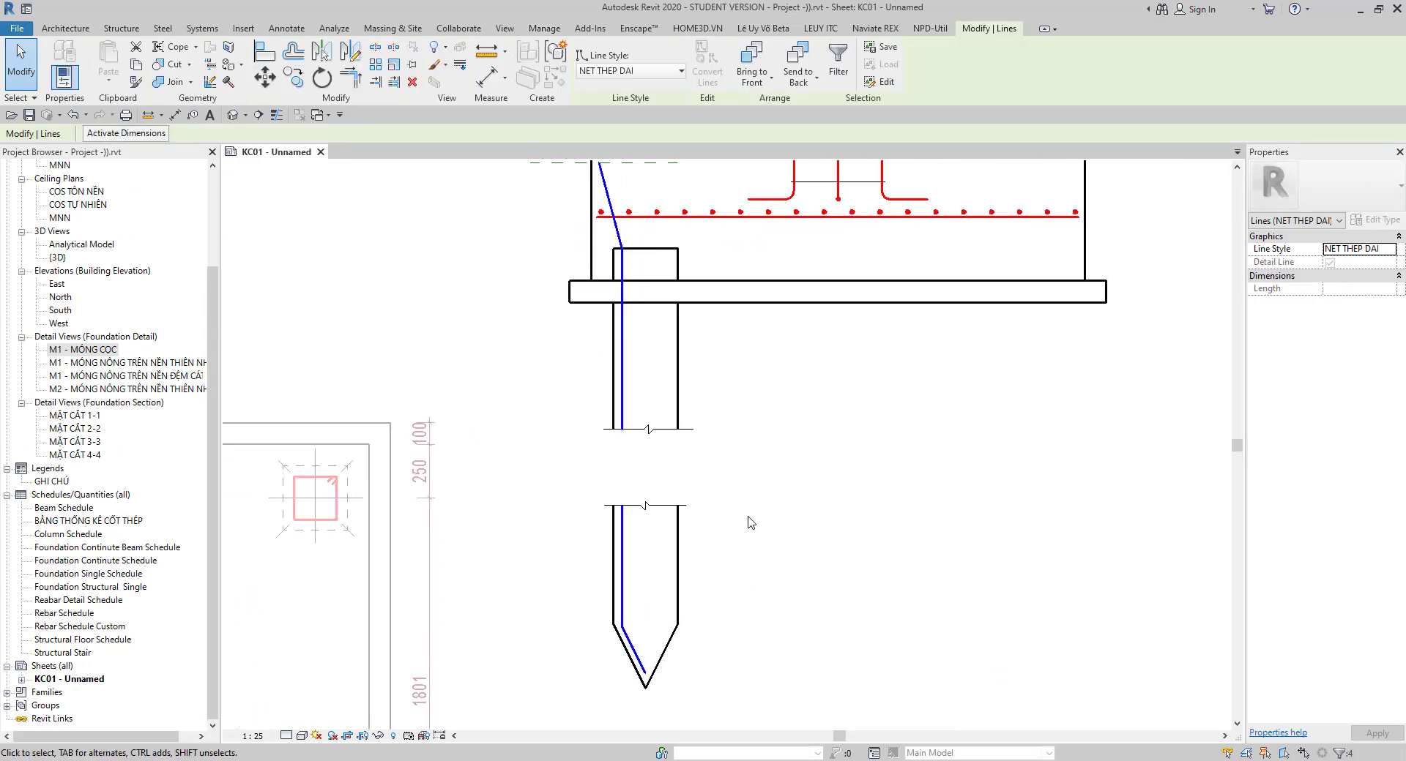
pyautogui.press('d')
pyautogui.press('m')
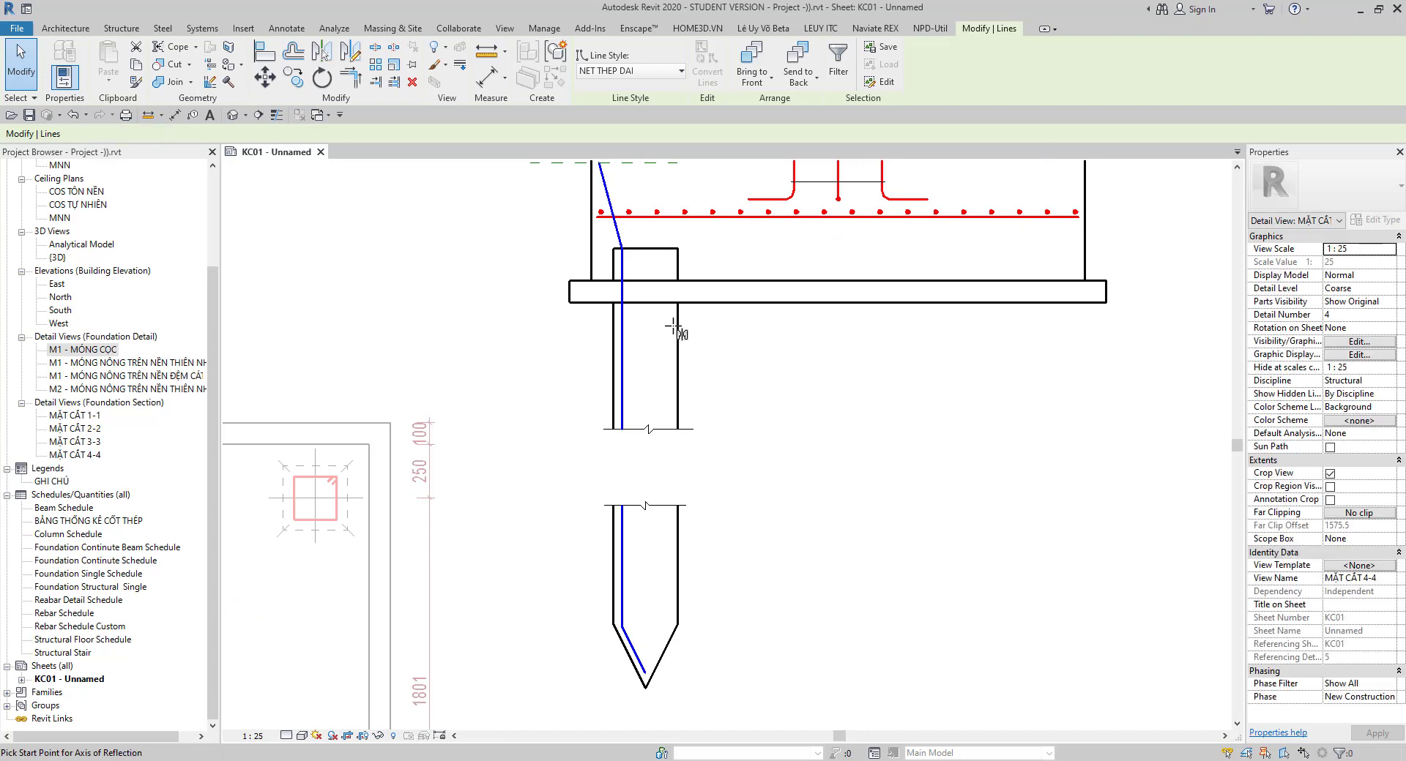
pyautogui.click(646, 253)
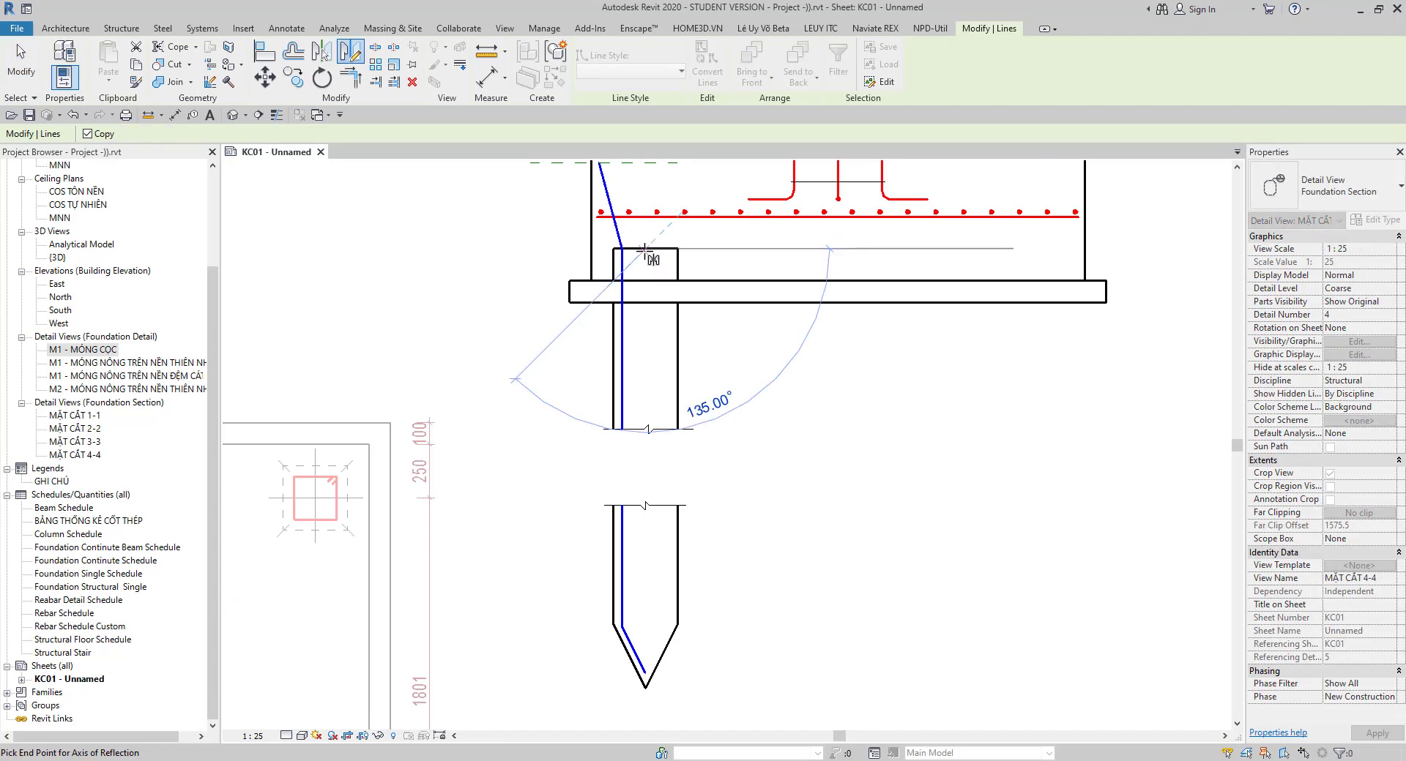
pyautogui.click(647, 370)
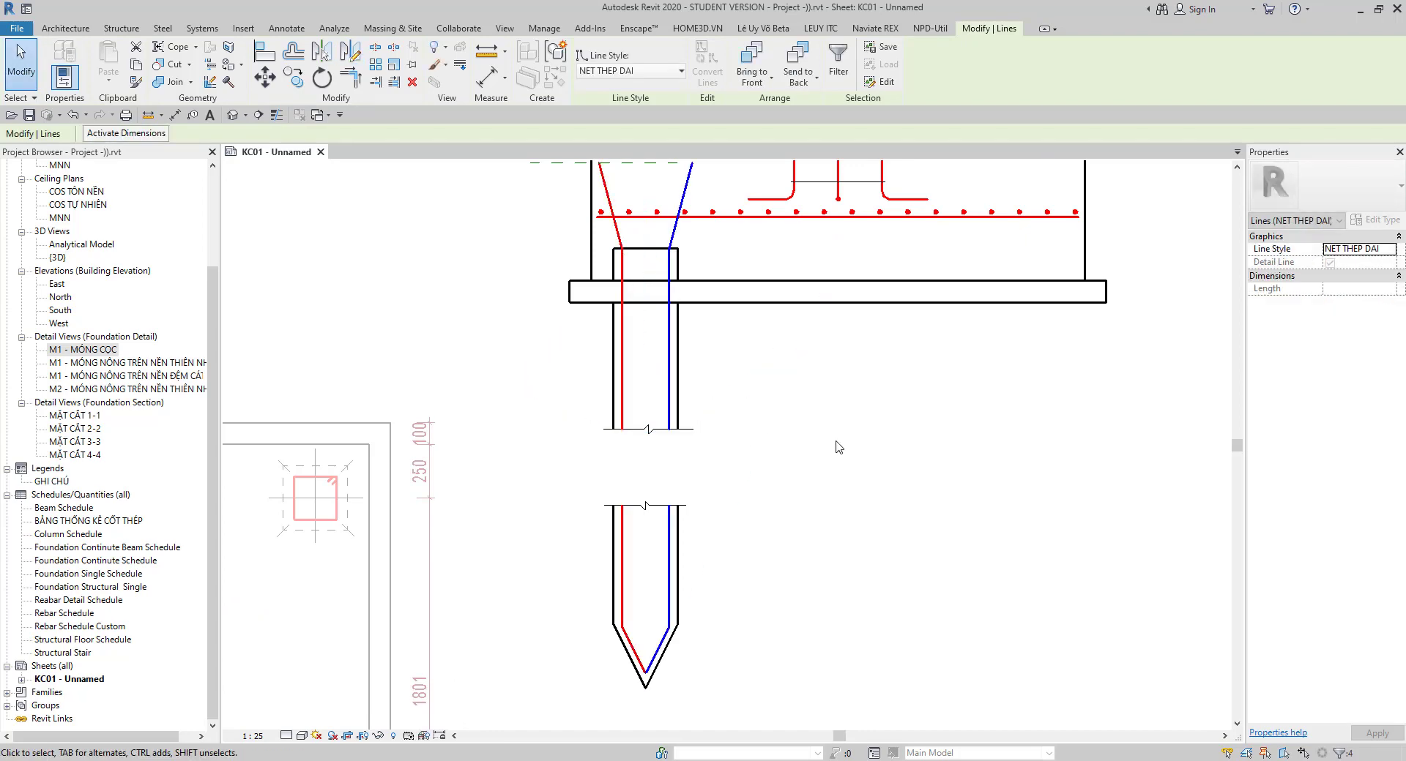
pyautogui.press('Escape')
pyautogui.scroll(-1, 856, 531)
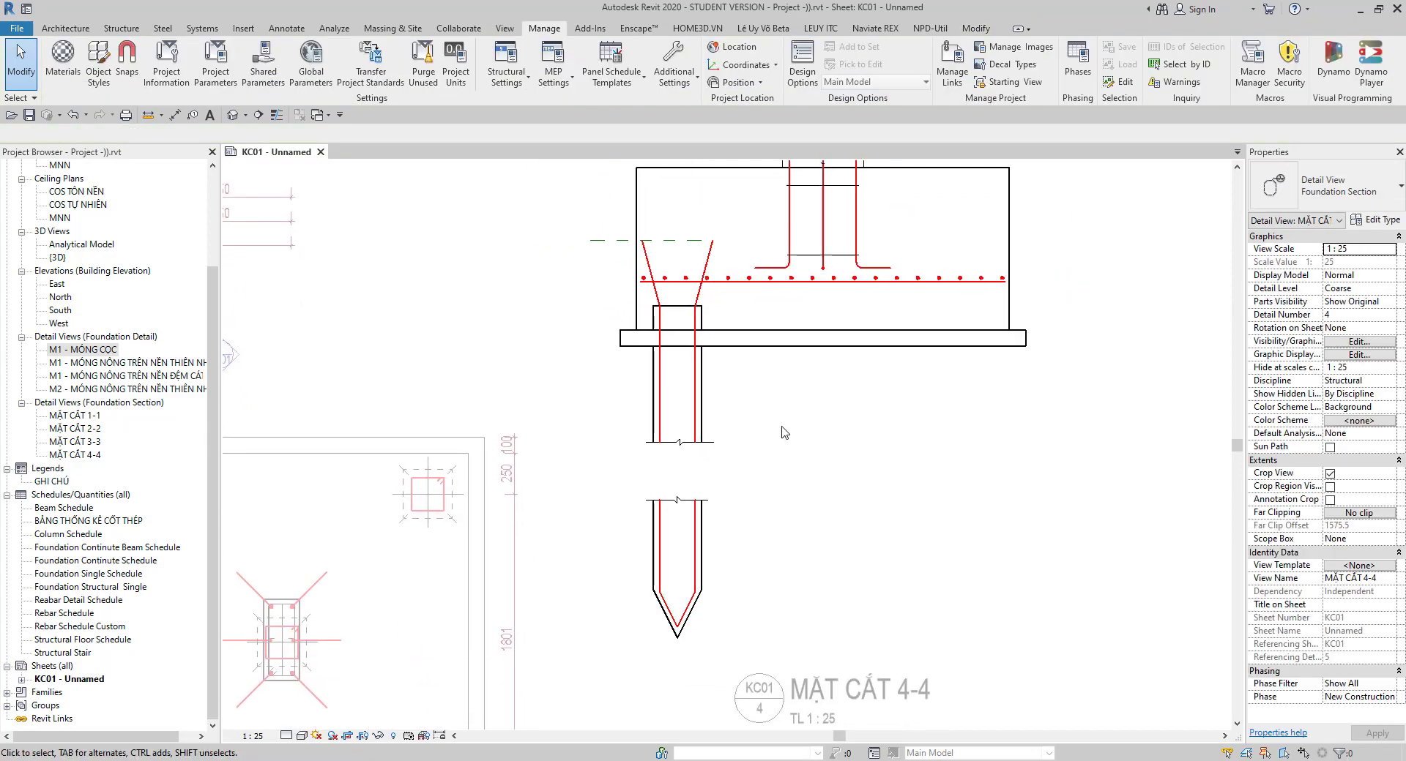
pyautogui.hotkey('alt', 'Tab')
pyautogui.moveTo(610, 414); pyautogui.dragTo(599, 375)
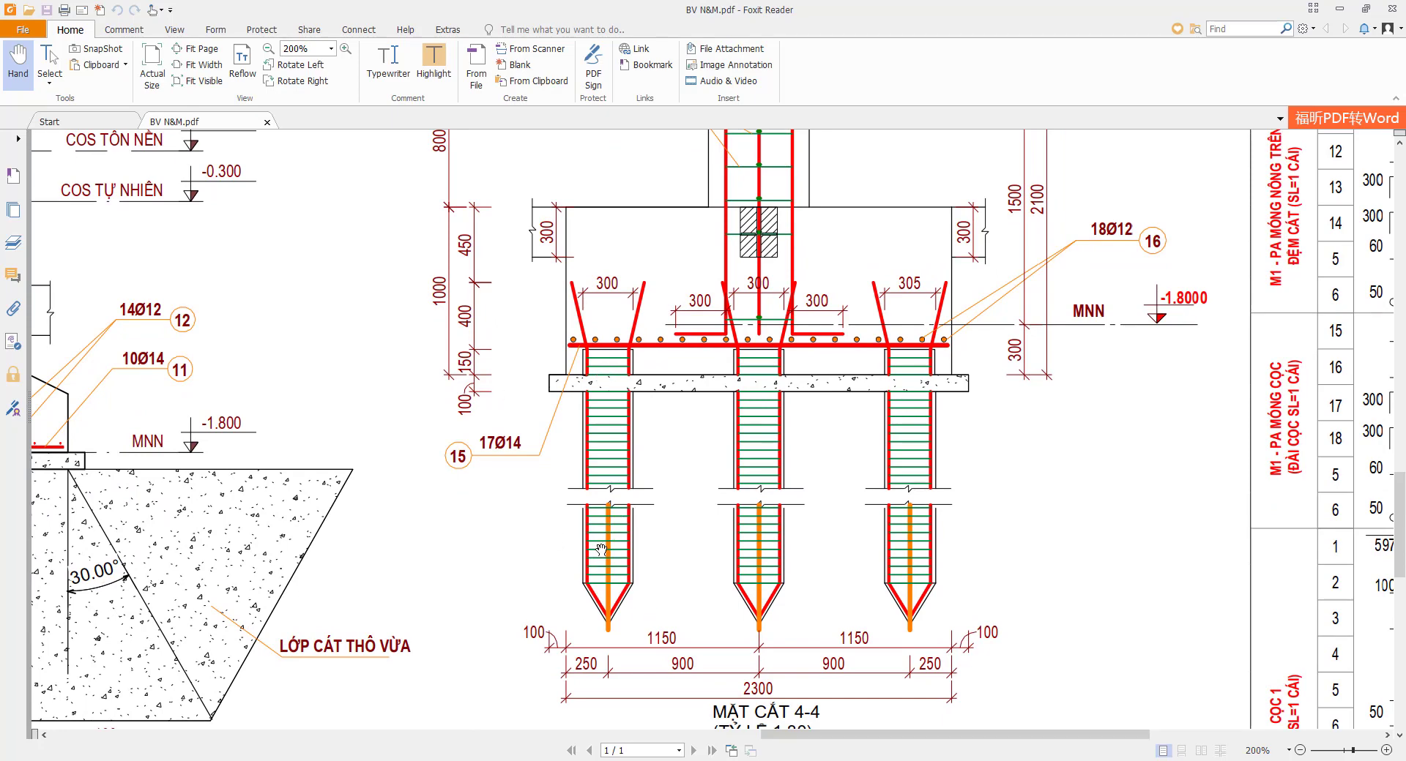
pyautogui.hotkey('alt', 'Tab')
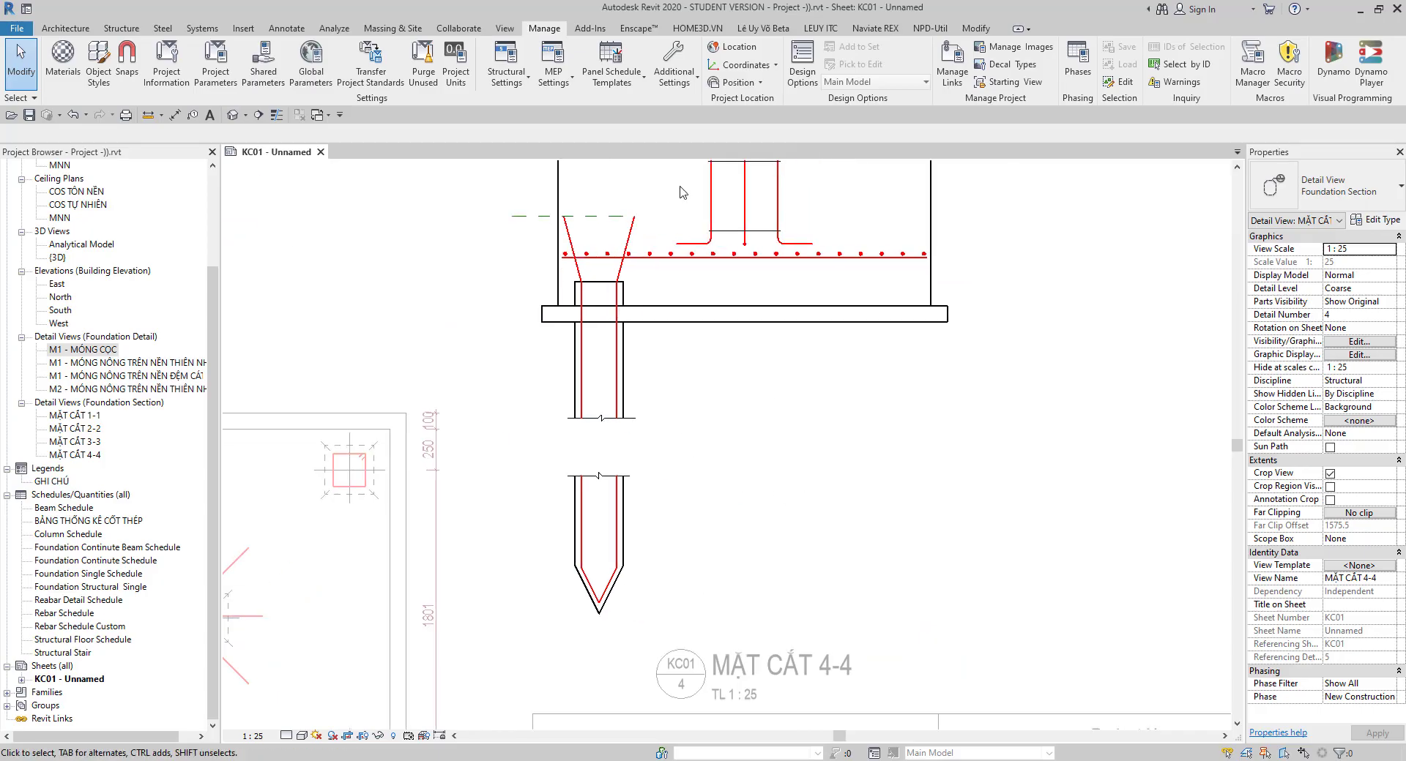
# Create a new NET TTO subcategory in Line Styles.
pyautogui.click(673, 66)
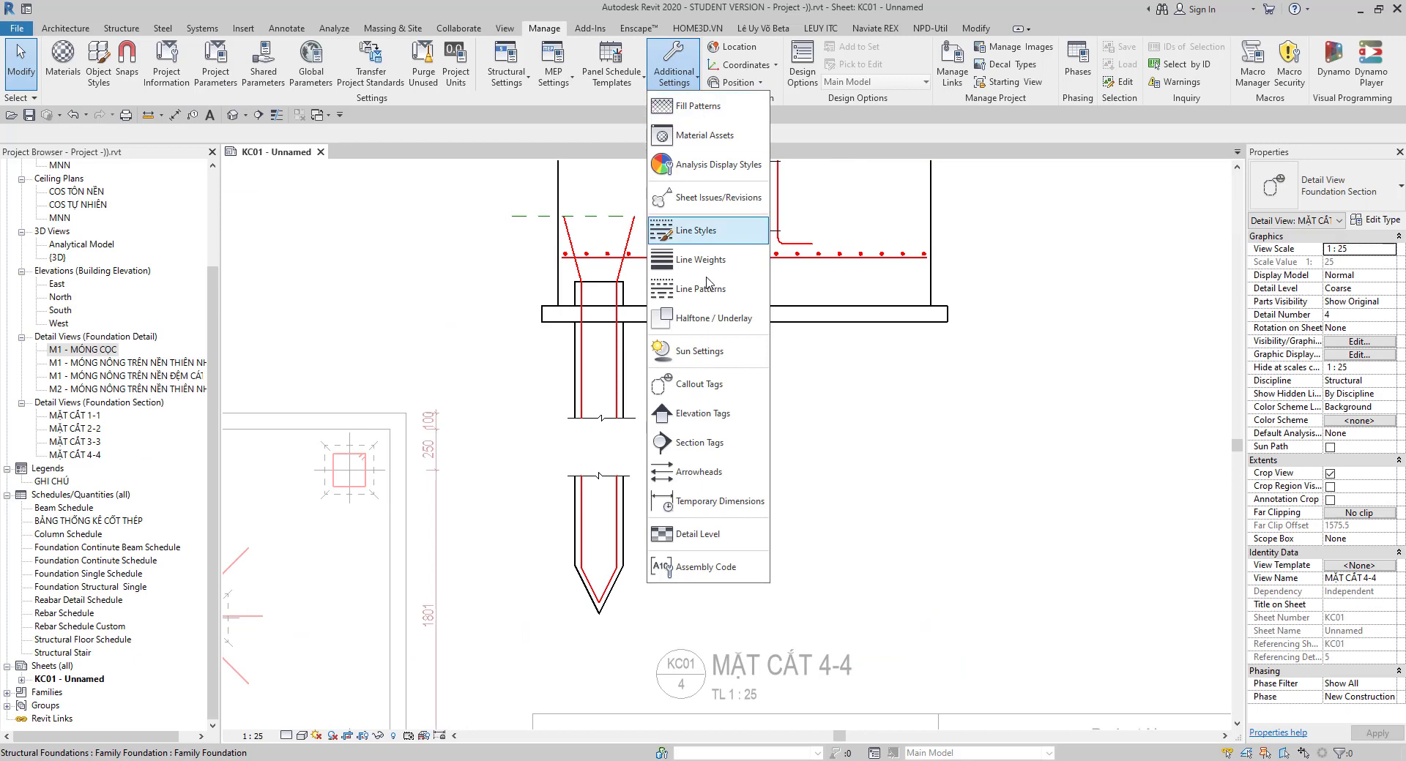
pyautogui.click(699, 232)
pyautogui.click(793, 523)
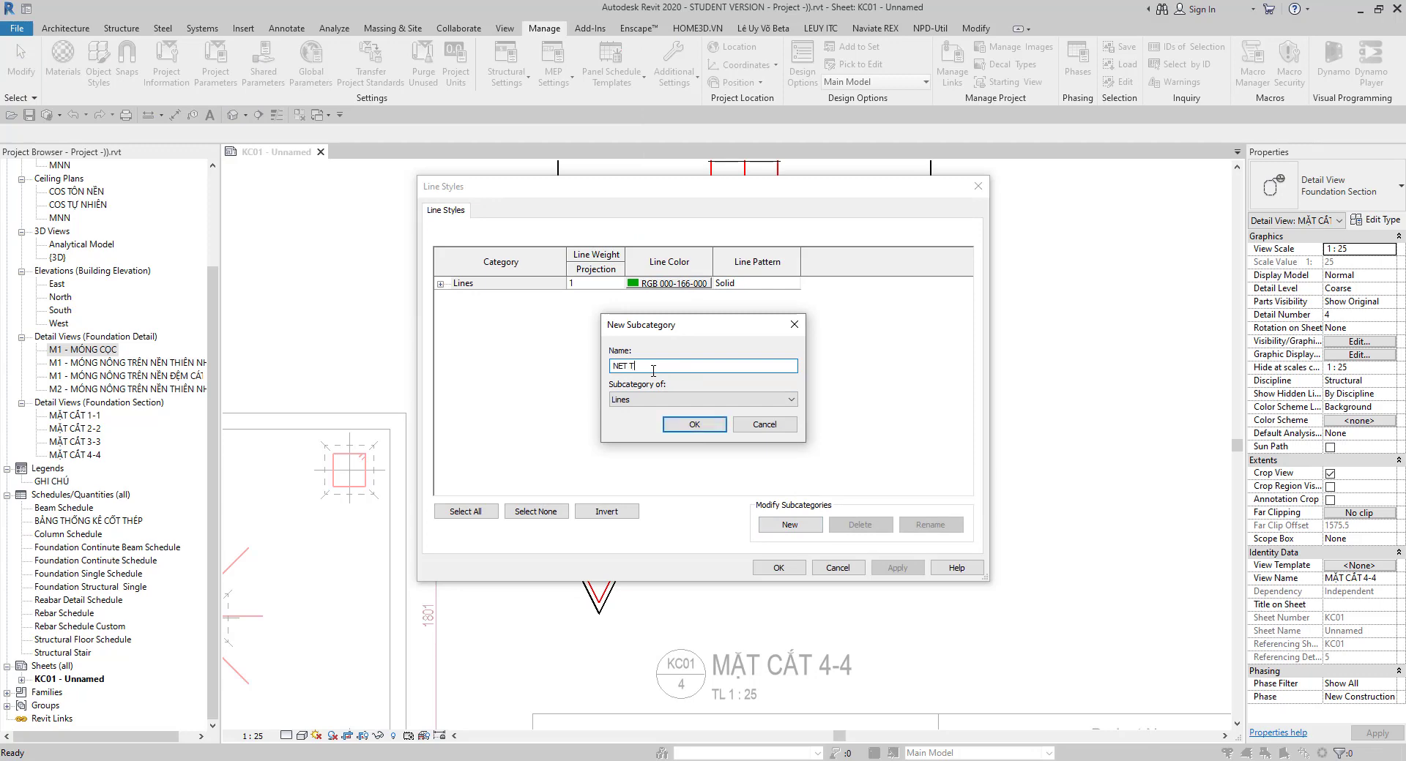
pyautogui.press('Return')
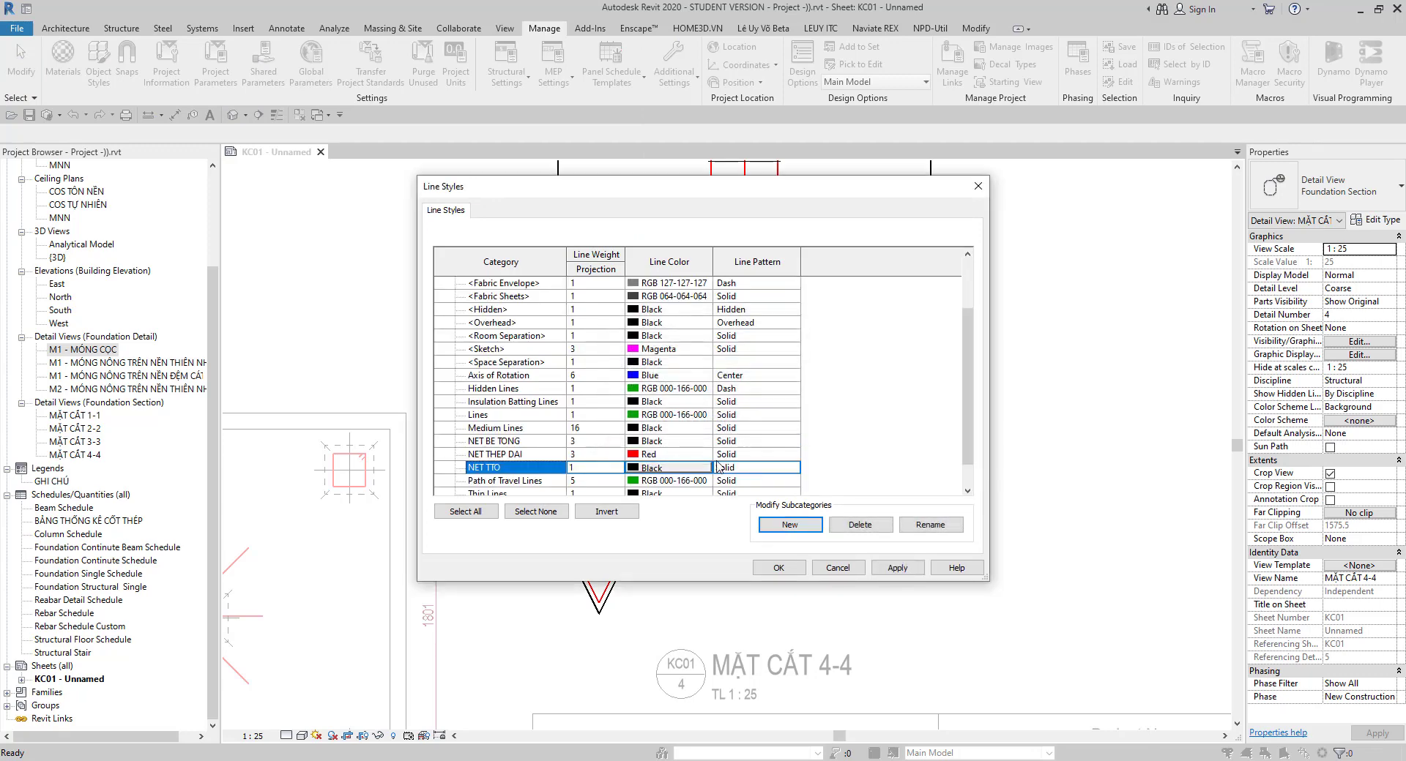
# Give NET TTO line colour RGB 255-099-023 and line weight 5, then apply.
pyautogui.click(705, 471)
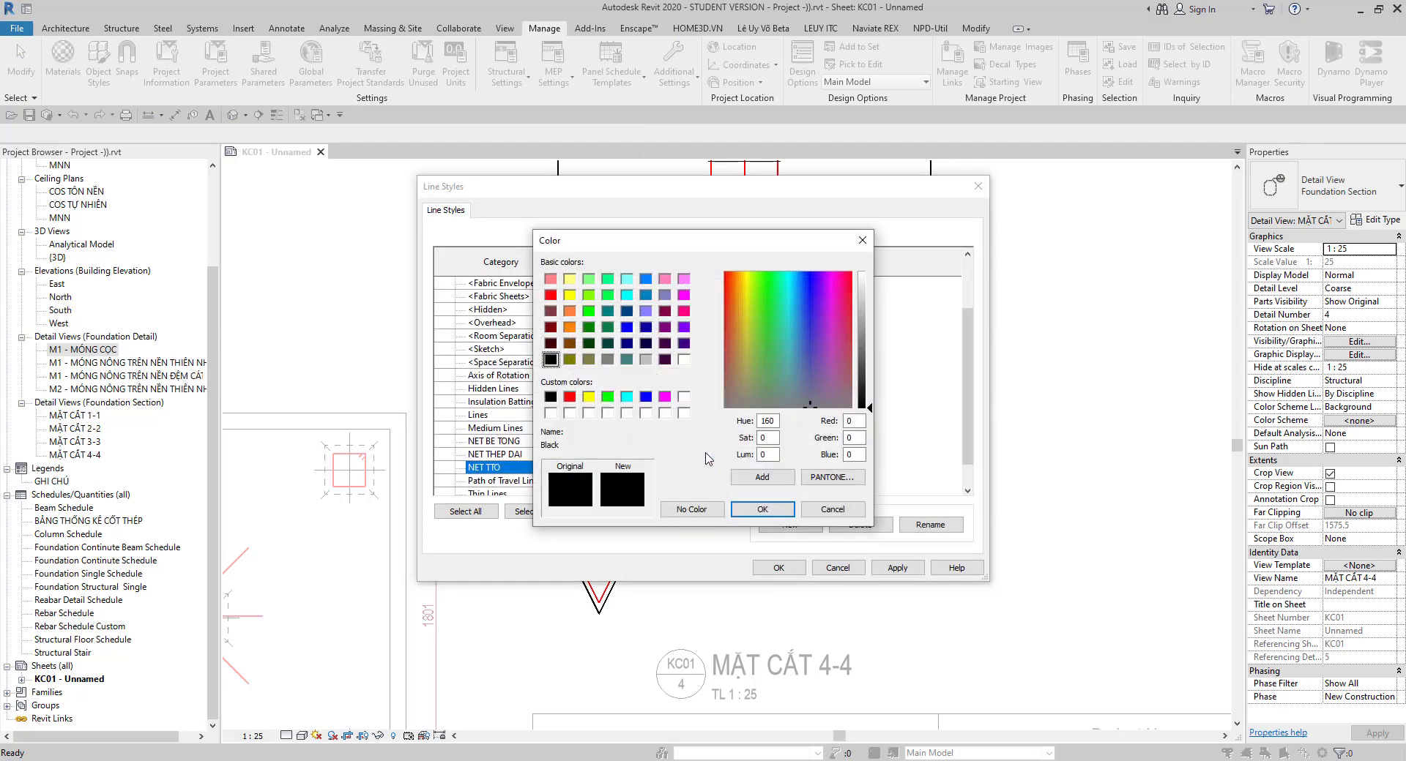
pyautogui.click(570, 312)
pyautogui.moveTo(872, 328); pyautogui.dragTo(867, 335)
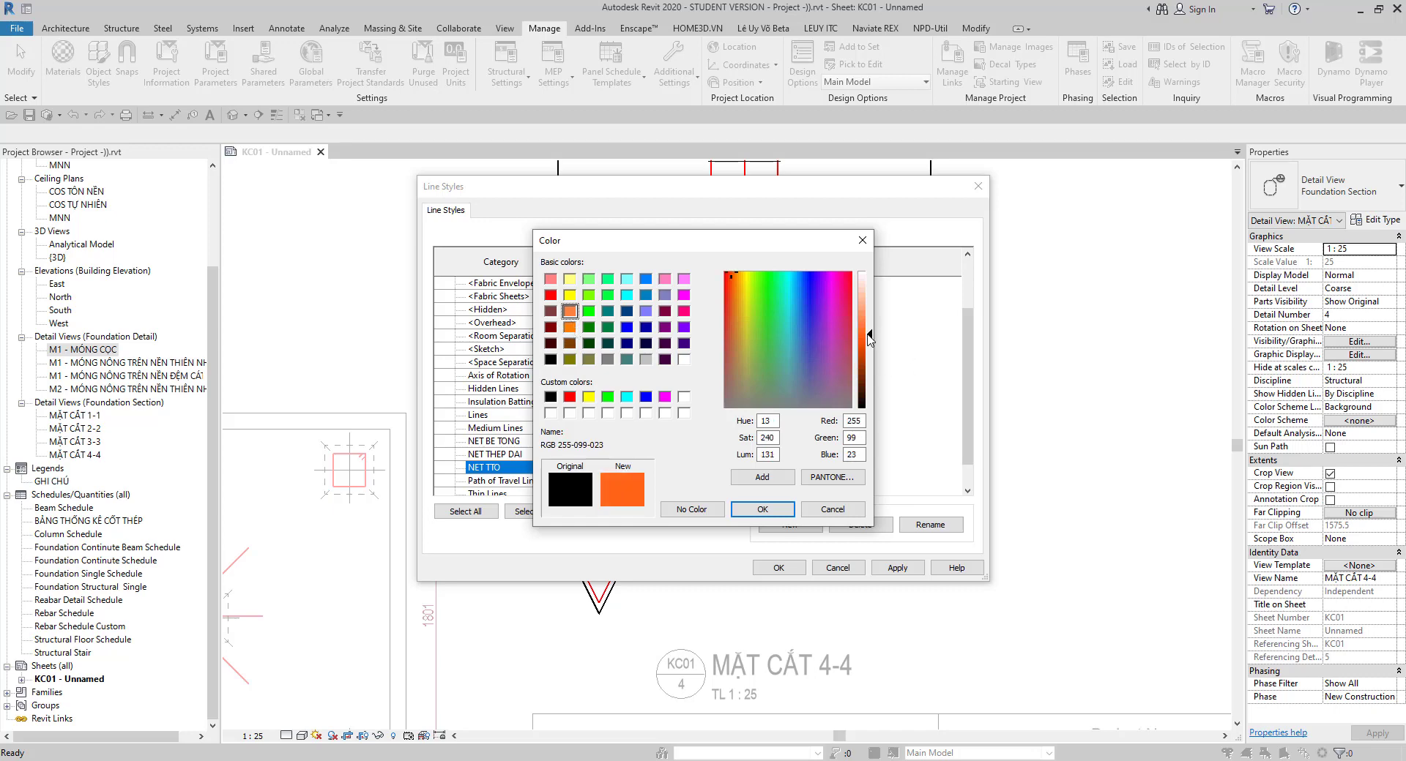
pyautogui.click(789, 513)
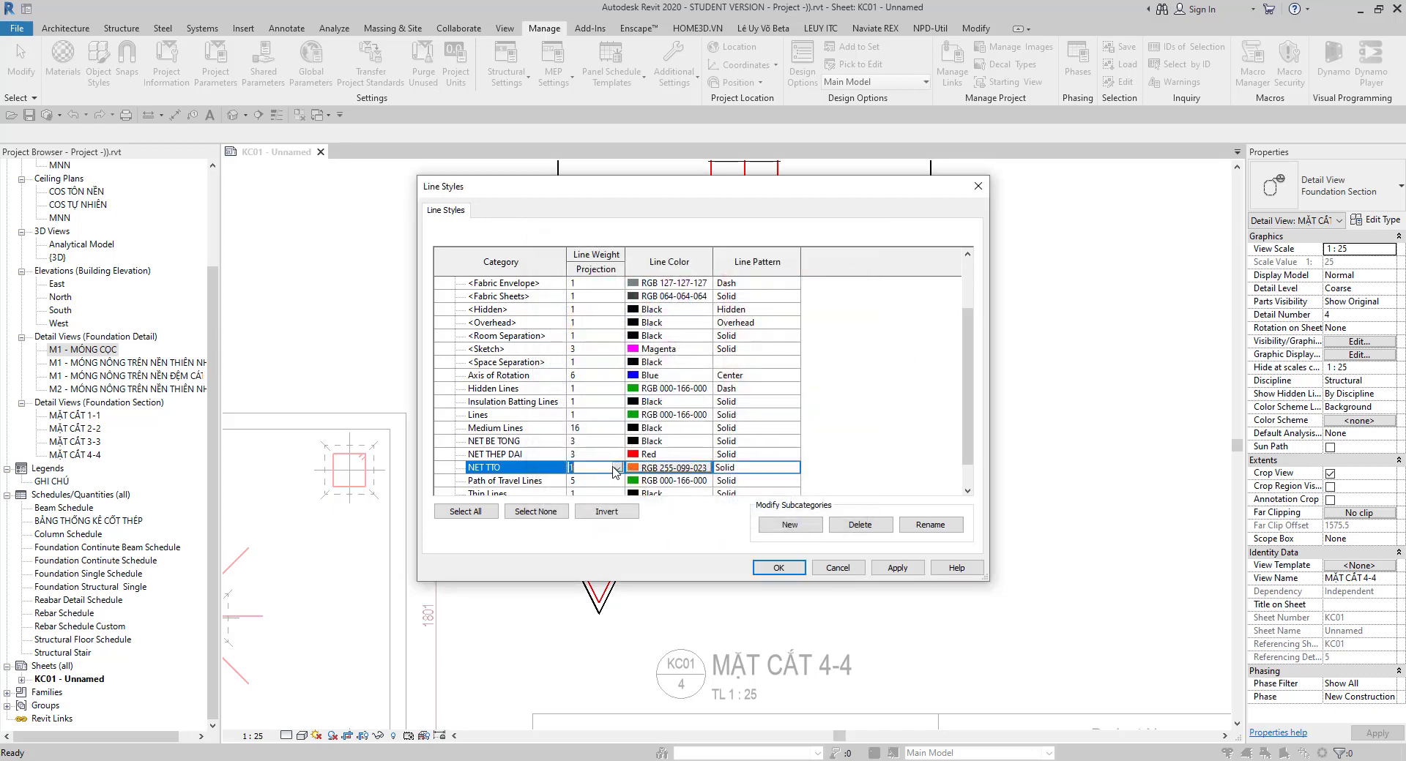
pyautogui.click(615, 469)
pyautogui.click(572, 513)
pyautogui.click(617, 469)
pyautogui.click(583, 524)
pyautogui.click(779, 568)
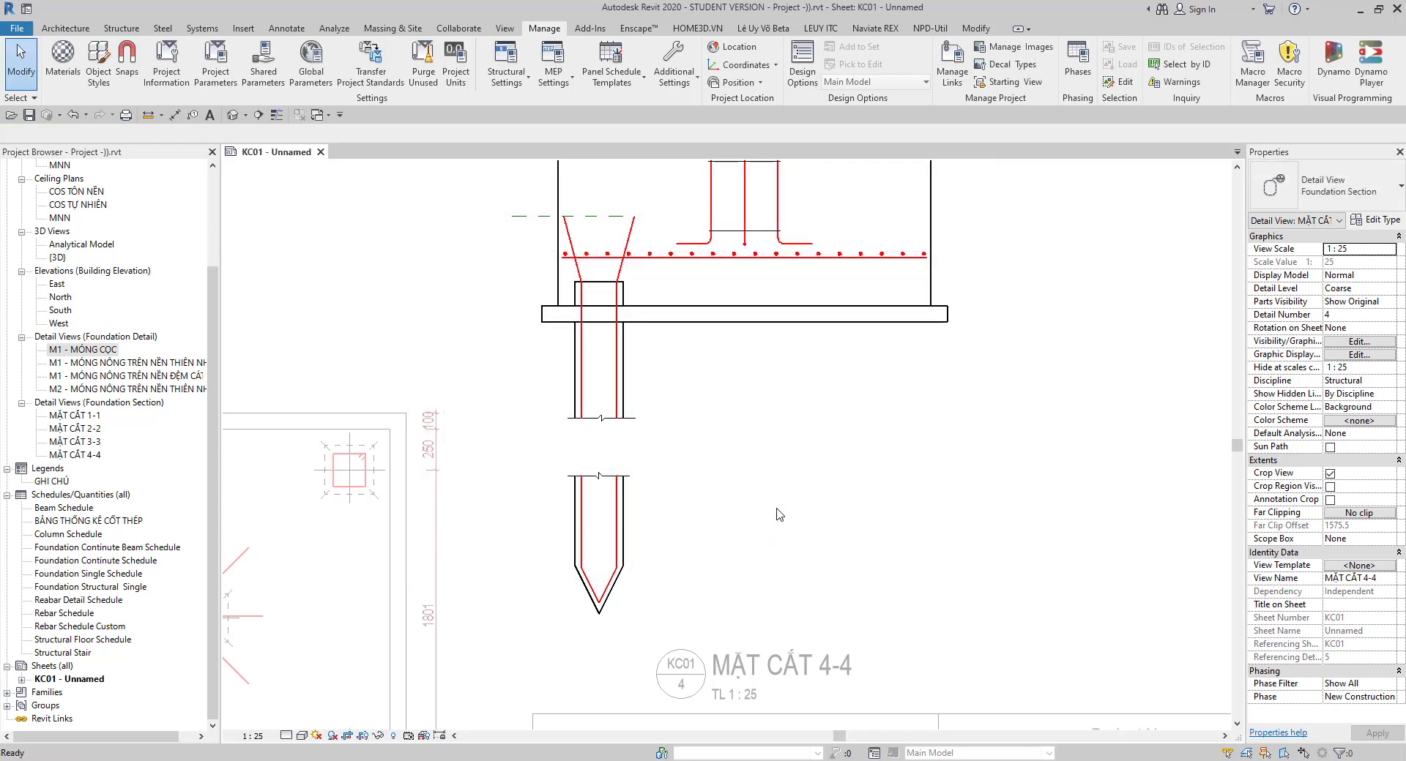
# Draw a vertical NET TTO centre line from the pile tip up the pile centre.
pyautogui.press('d')
pyautogui.press('l')
pyautogui.scroll(2, 763, 194)
pyautogui.click(709, 72)
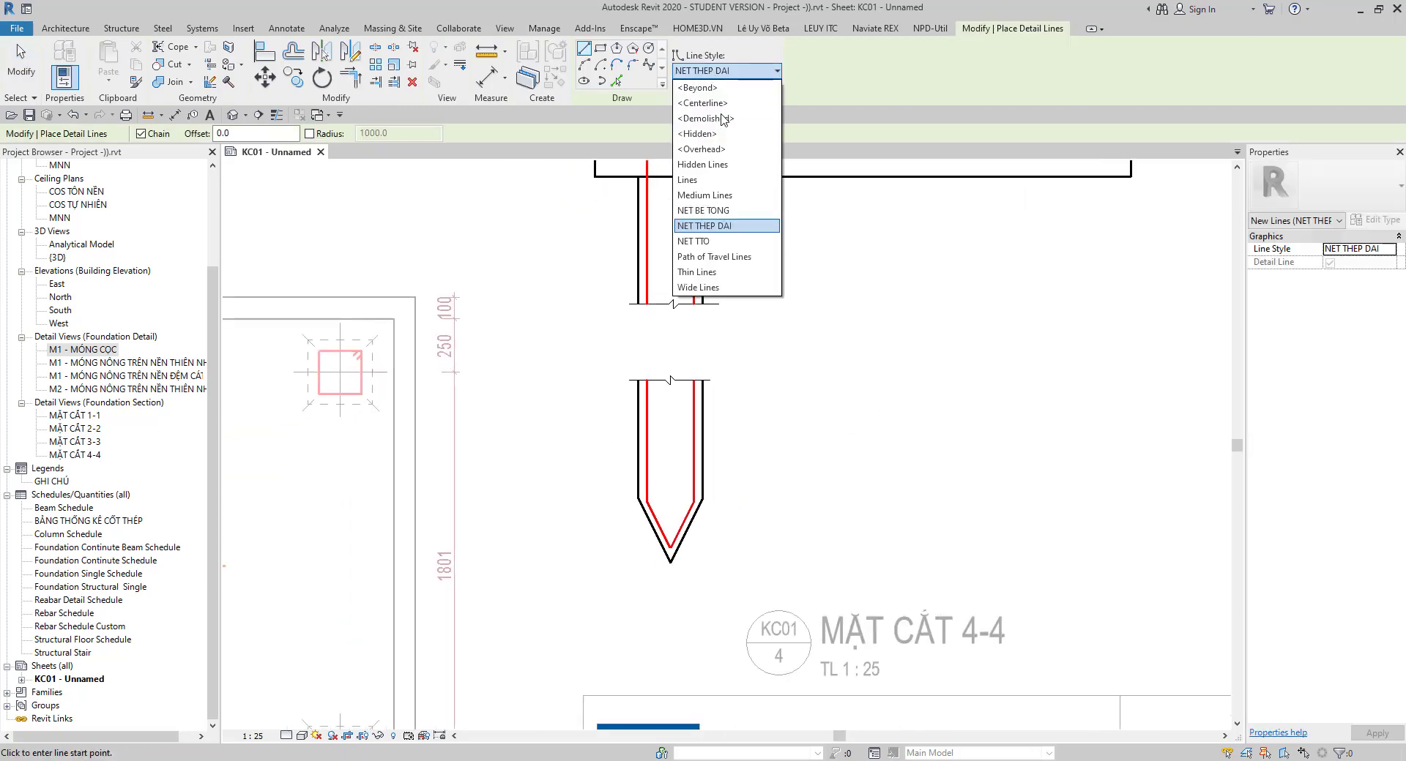
pyautogui.click(703, 243)
pyautogui.scroll(2, 666, 542)
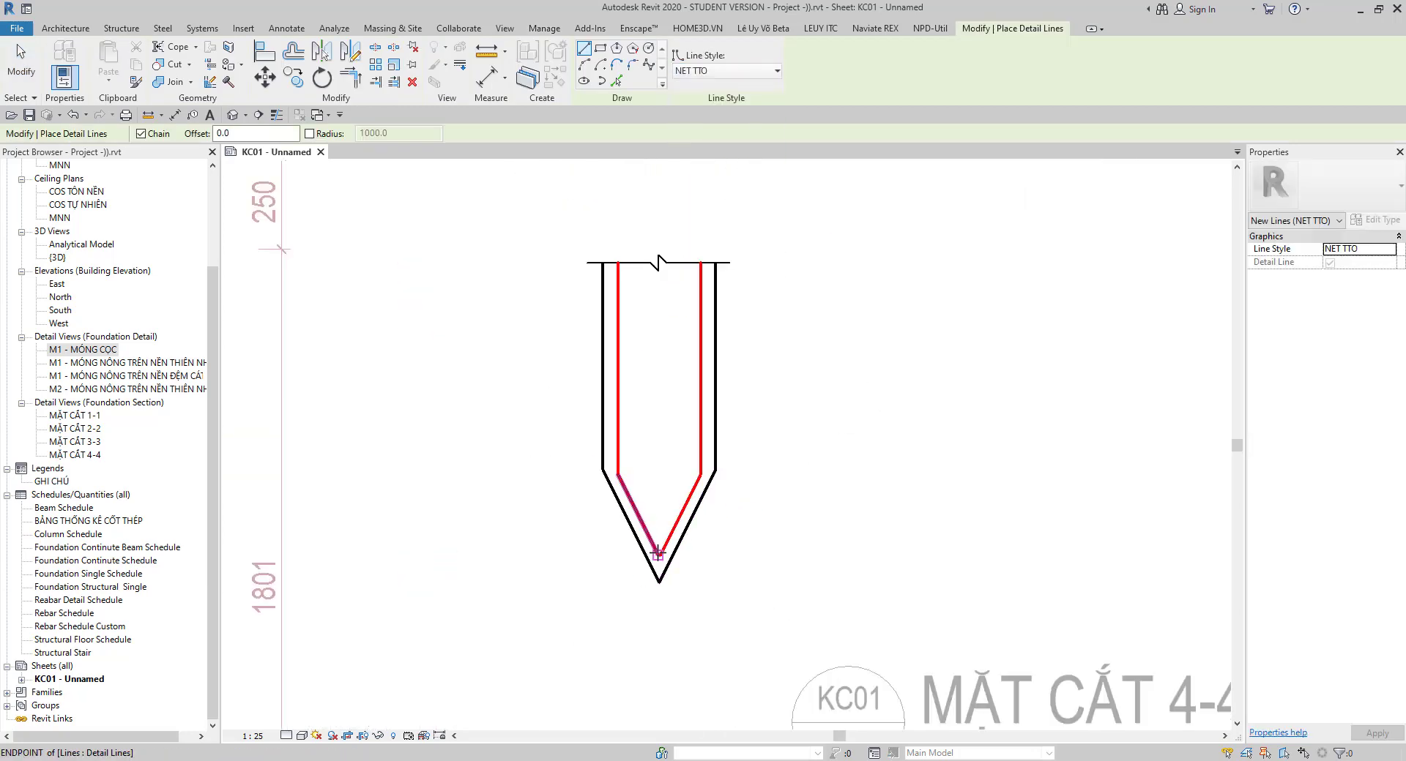
pyautogui.click(657, 554)
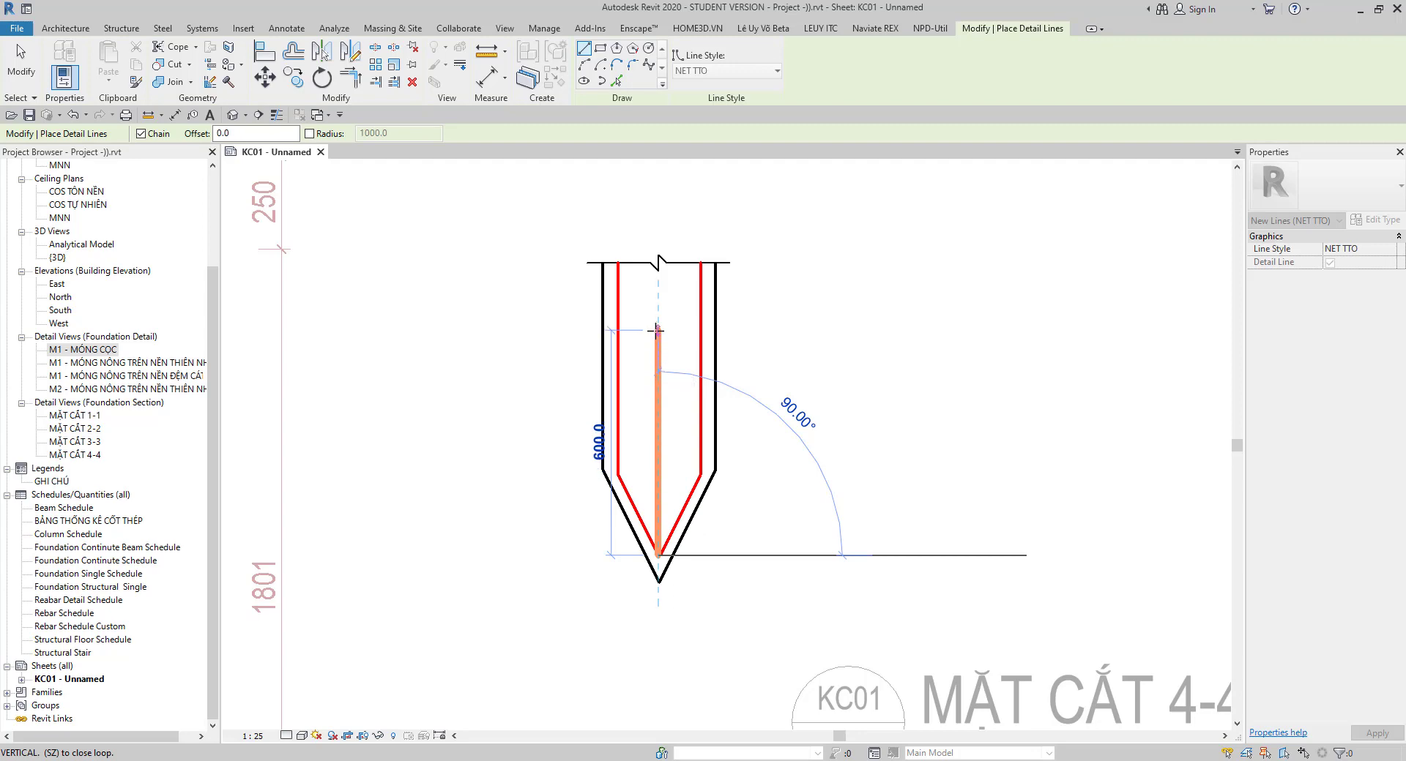
pyautogui.click(658, 277)
pyautogui.press('Escape')
pyautogui.press('Escape')
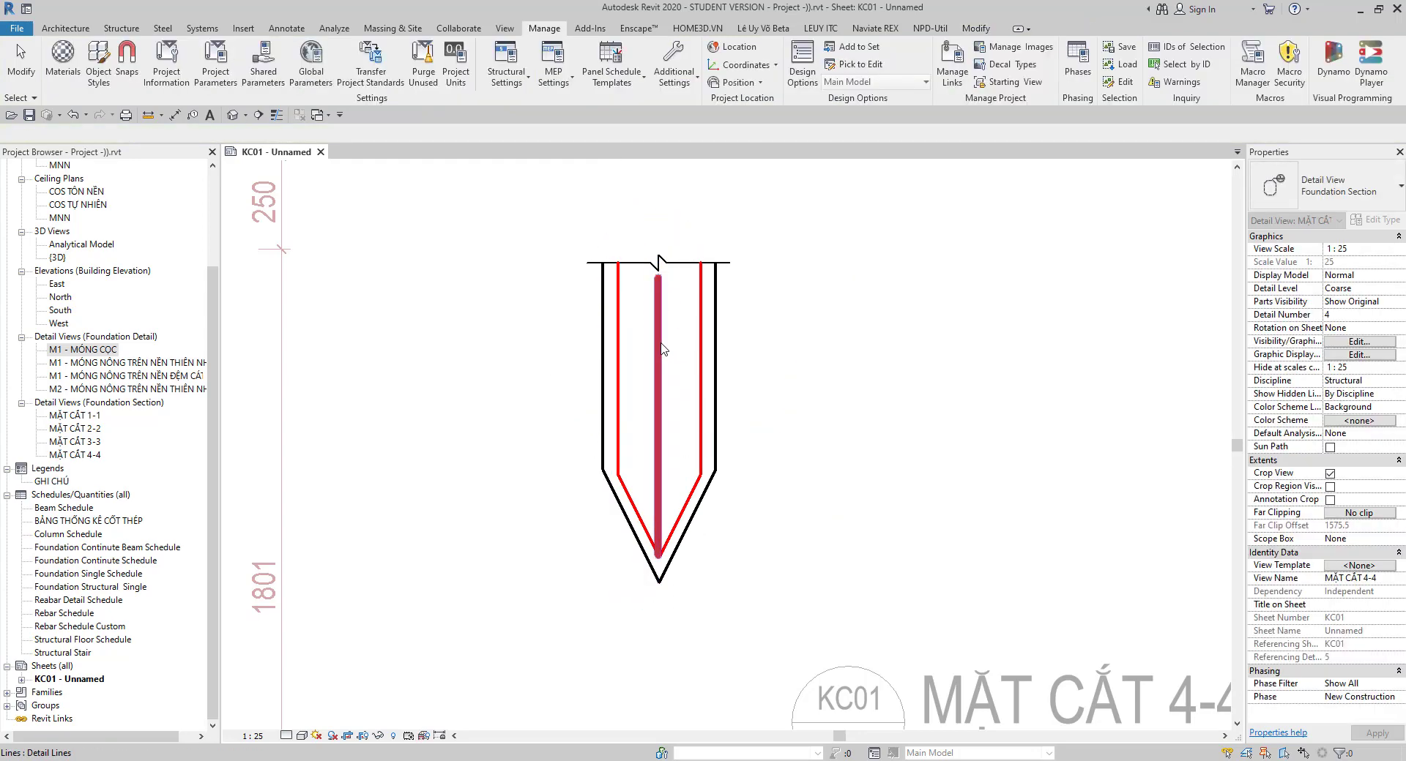
# Drag the centre line's end grip to lengthen it to 845.
pyautogui.click(658, 562)
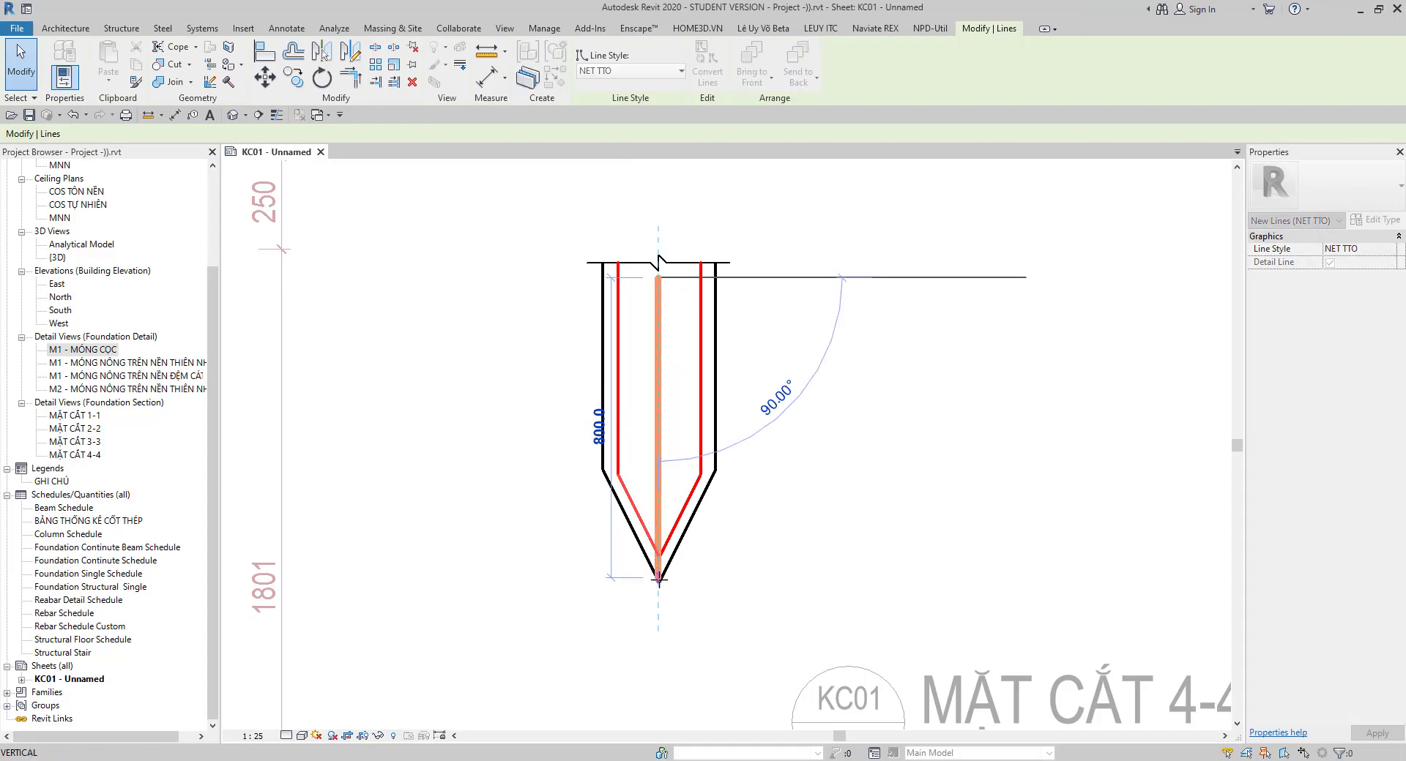
pyautogui.hotkey('alt', 'Tab')
pyautogui.hotkey('alt', 'Tab')
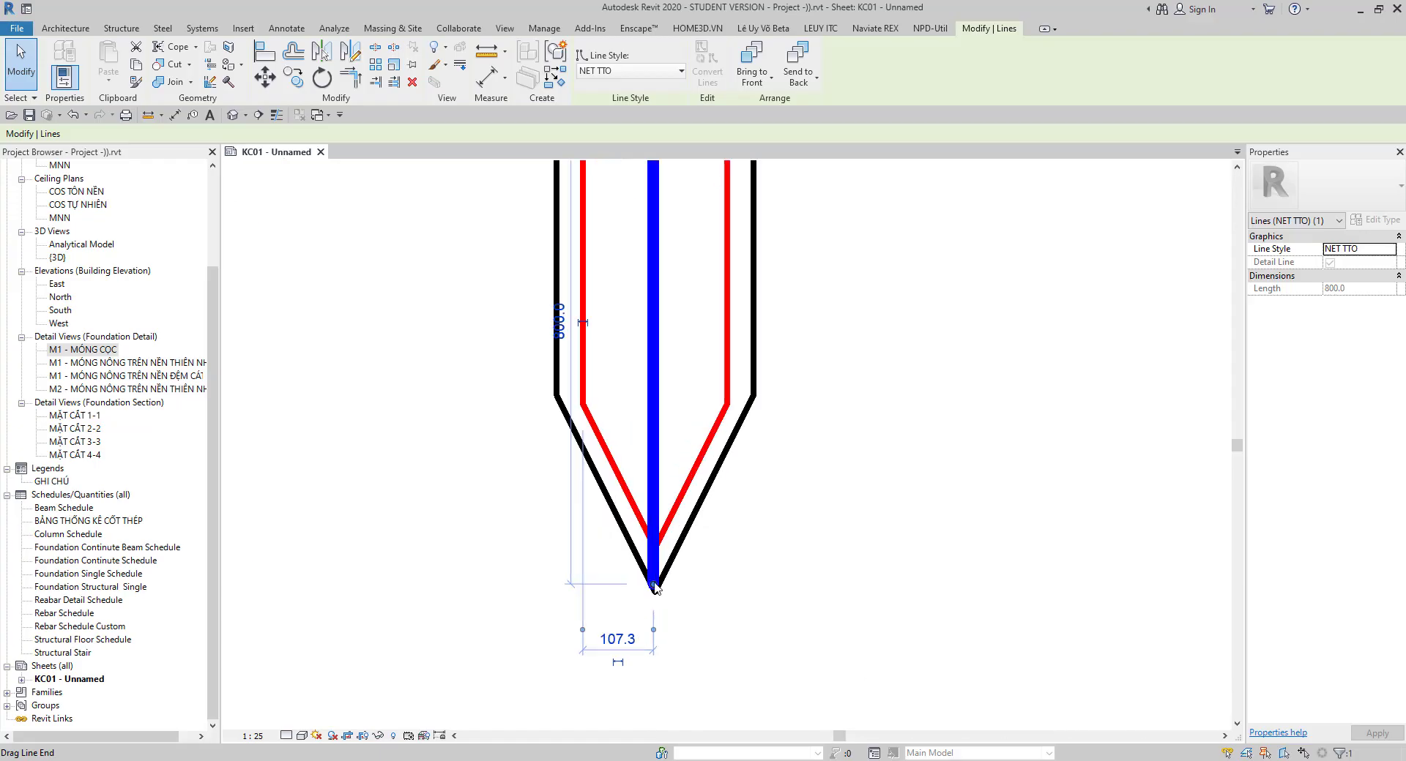
pyautogui.moveTo(657, 579); pyautogui.dragTo(661, 489, button='middle')
pyautogui.moveTo(660, 489); pyautogui.dragTo(660, 541)
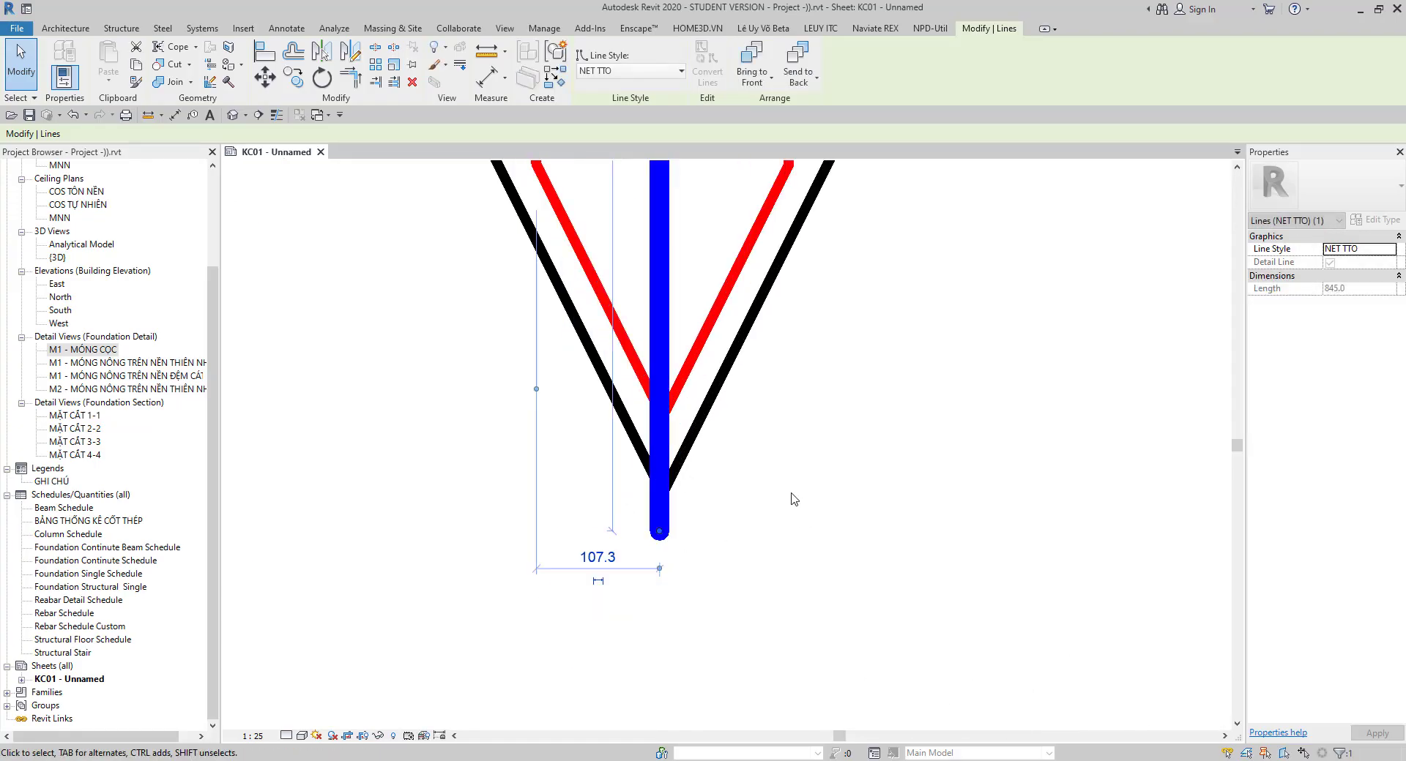
pyautogui.scroll(2, 691, 495)
pyautogui.press('Escape')
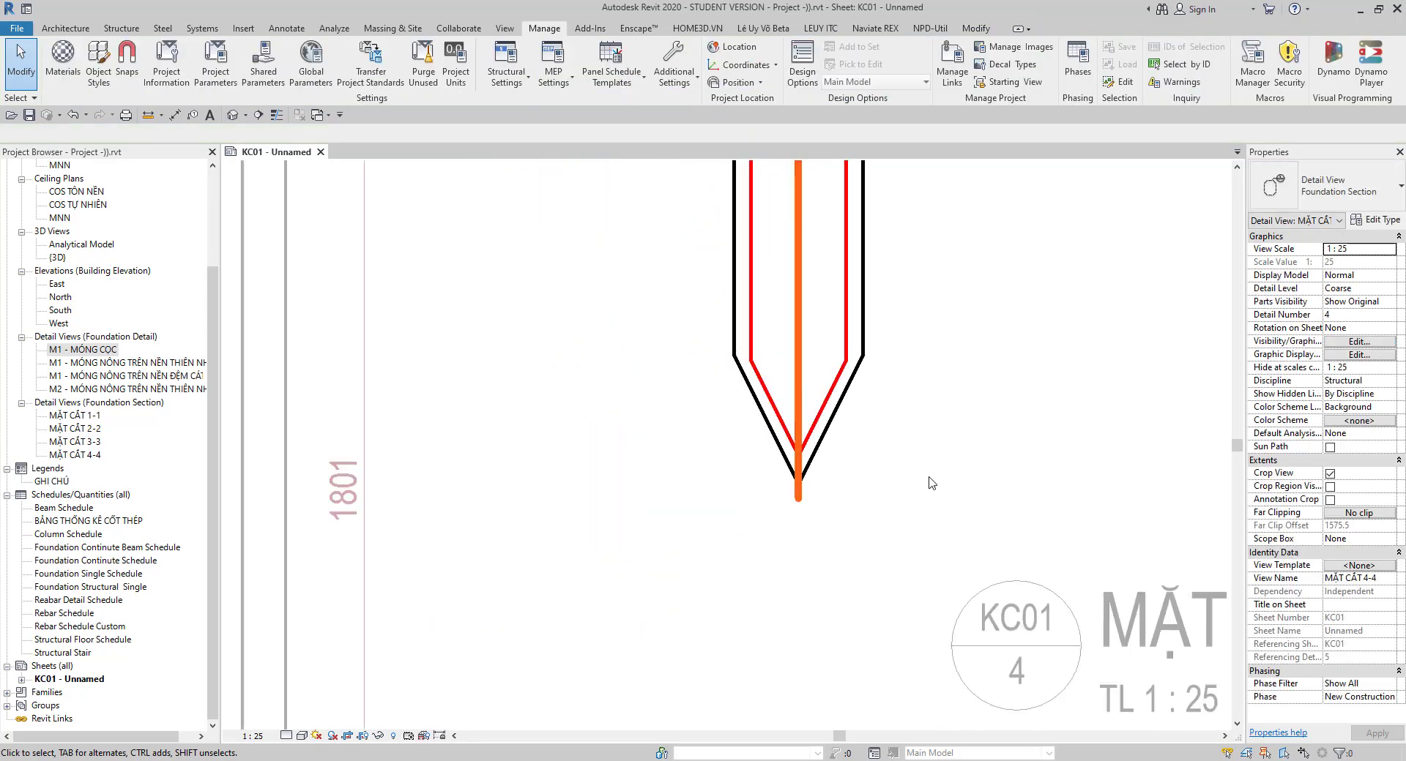
pyautogui.scroll(-4, 692, 498)
pyautogui.moveTo(691, 498)
pyautogui.mouseDown(button='middle')
pyautogui.moveTo(747, 560)
pyautogui.moveTo(728, 552)
pyautogui.mouseUp(button='middle')
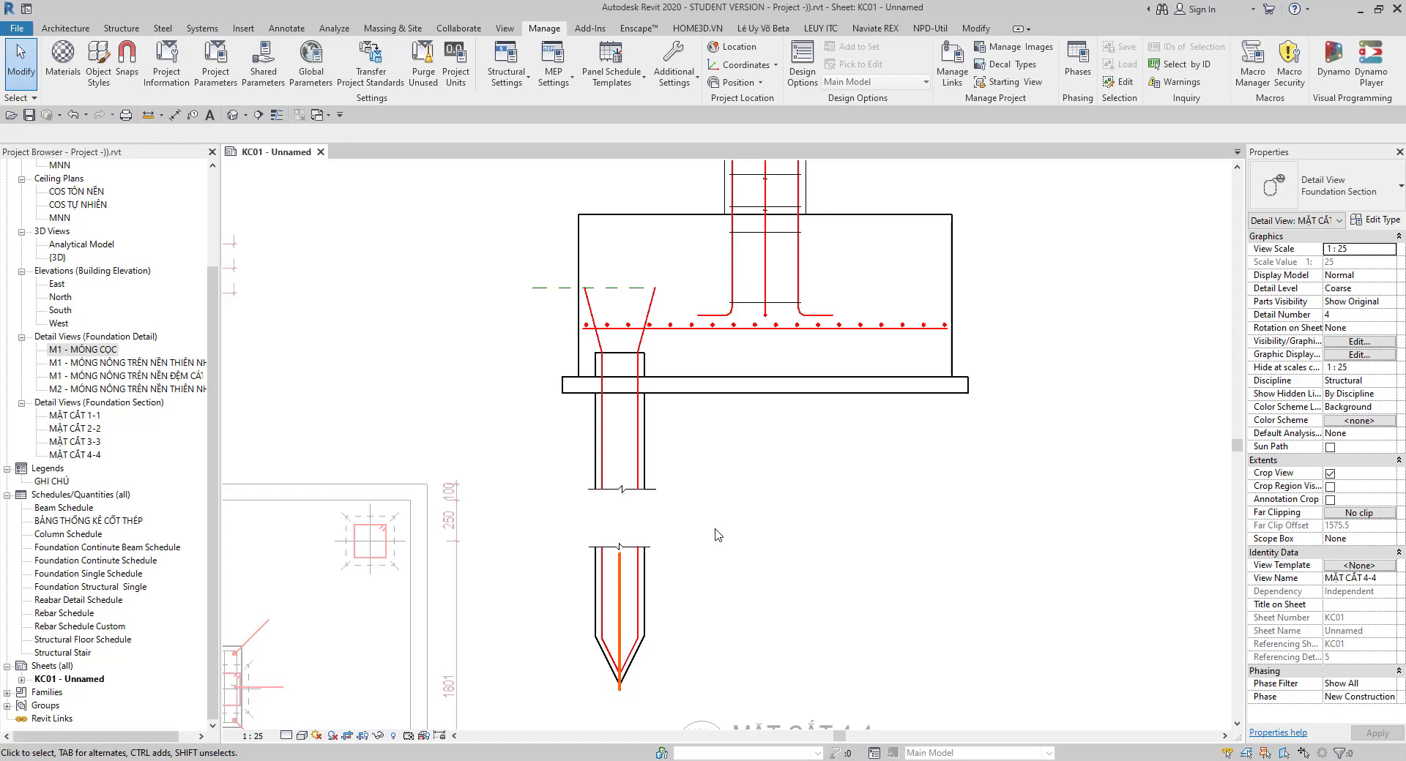
pyautogui.scroll(1, 652, 513)
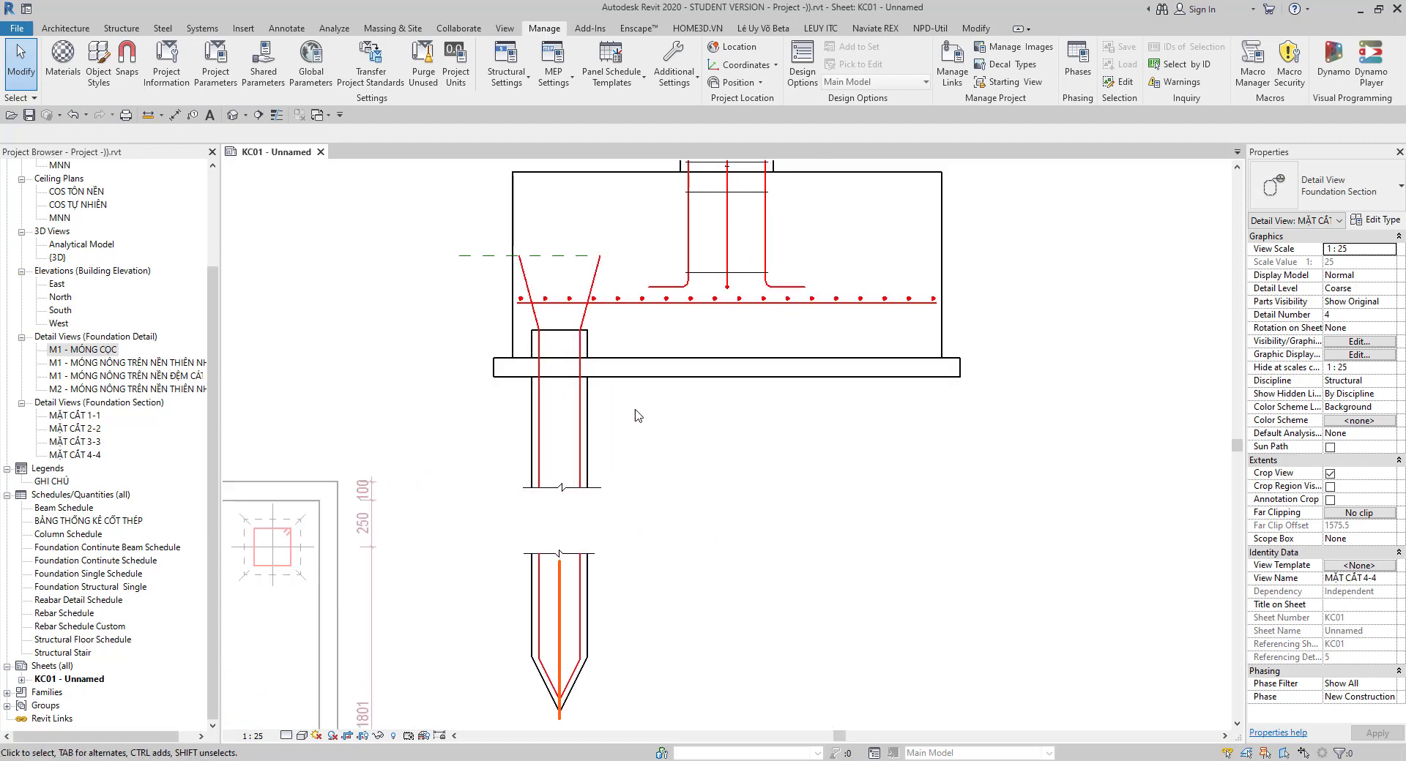
pyautogui.scroll(1, 651, 407)
# Begin a tie line on the left bar while checking the reference PDF, then cancel it.
pyautogui.press('d')
pyautogui.press('l')
pyautogui.scroll(1, 593, 363)
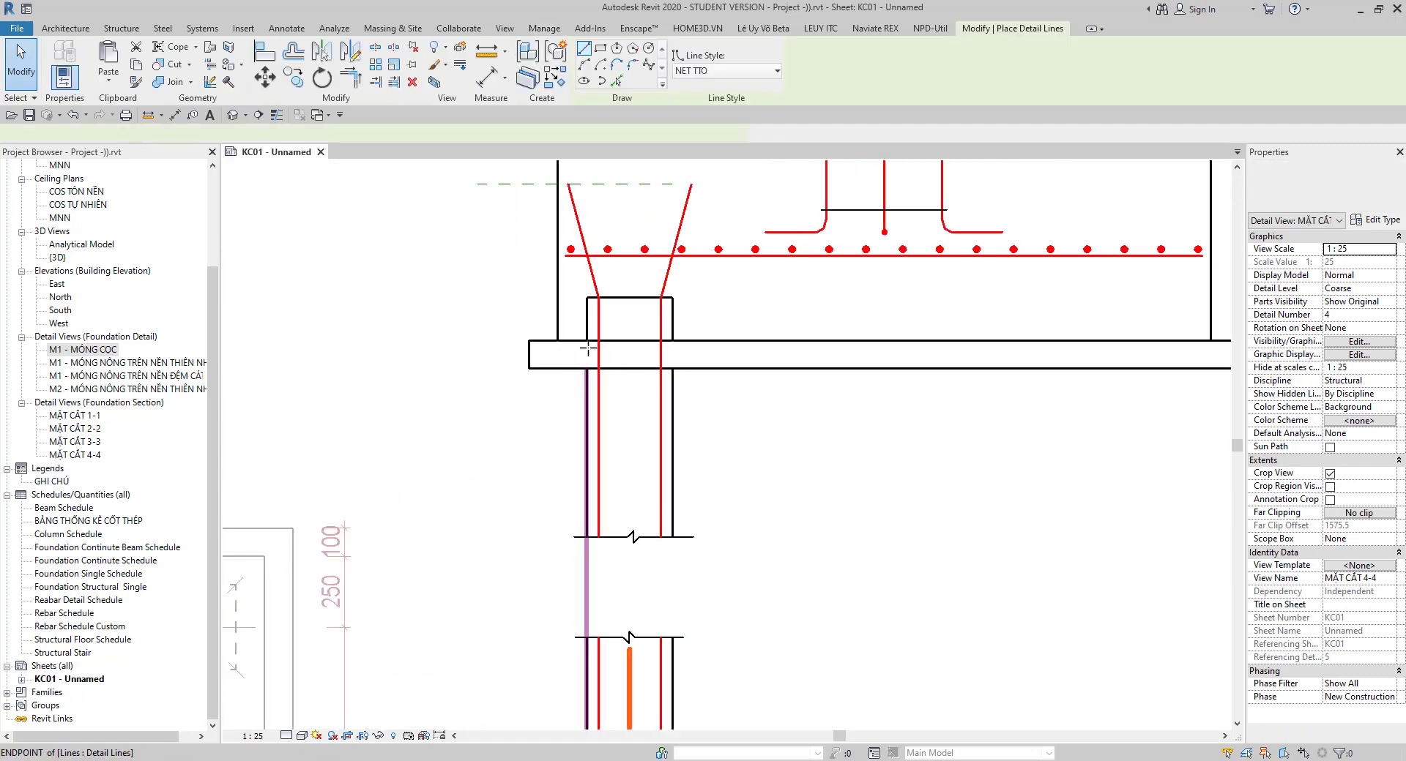
pyautogui.scroll(1, 593, 362)
pyautogui.hotkey('alt', 'Tab')
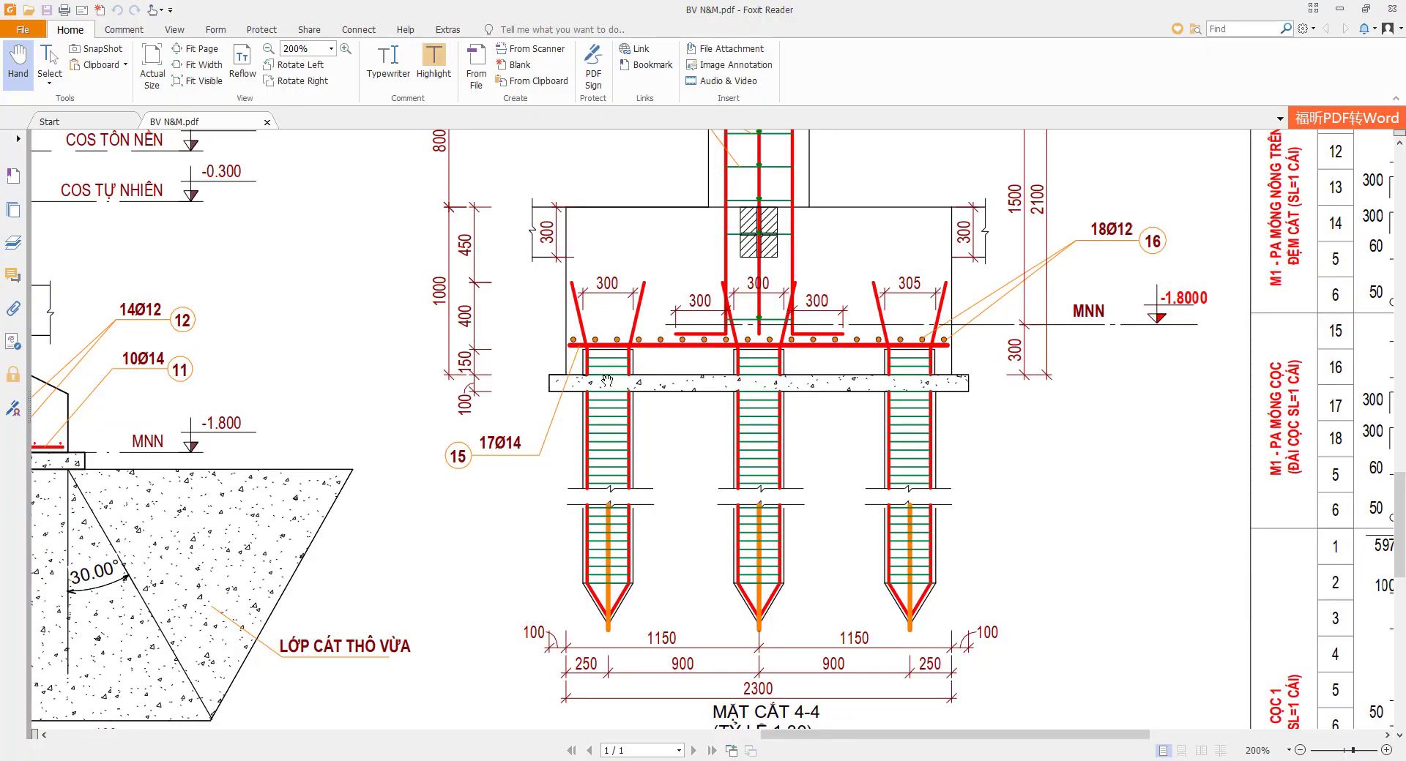
pyautogui.scroll(2, 614, 363)
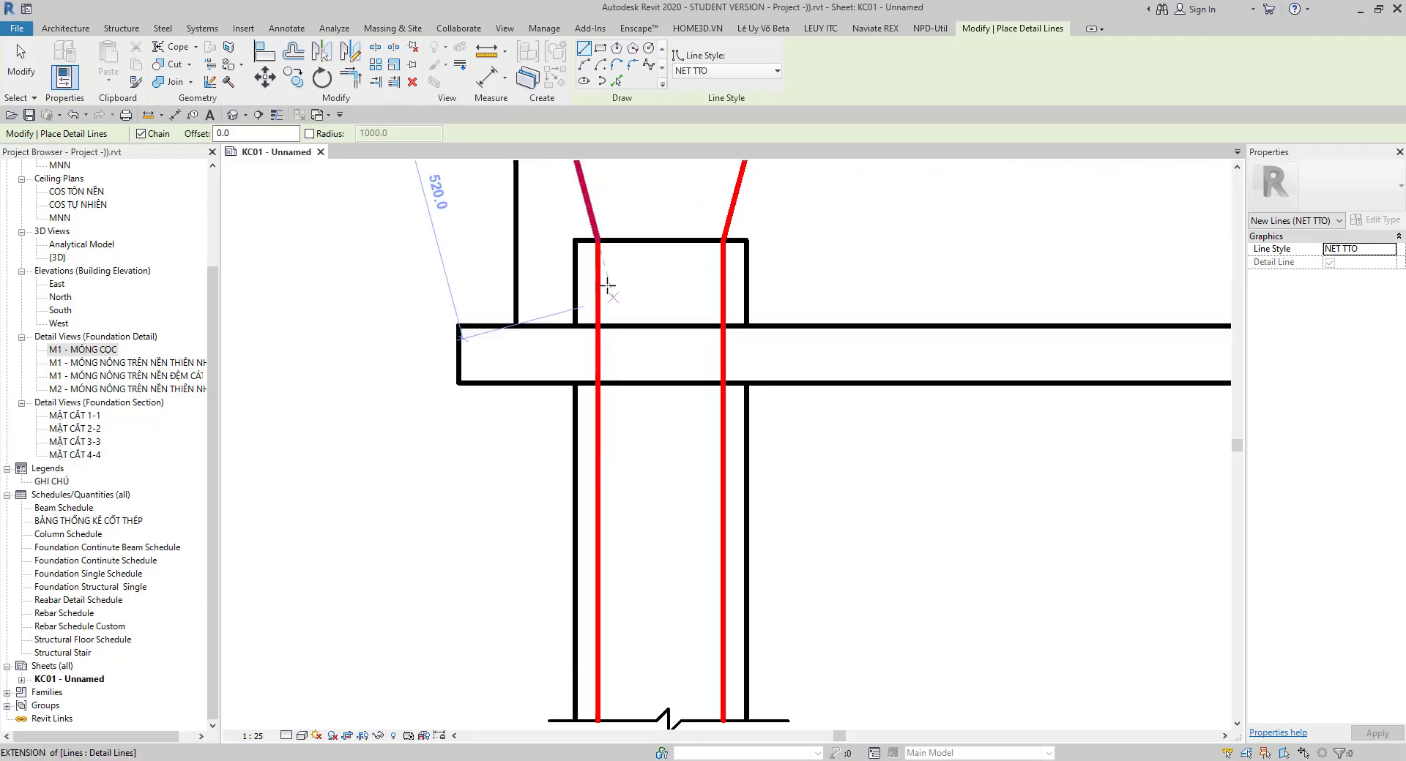
pyautogui.click(598, 271)
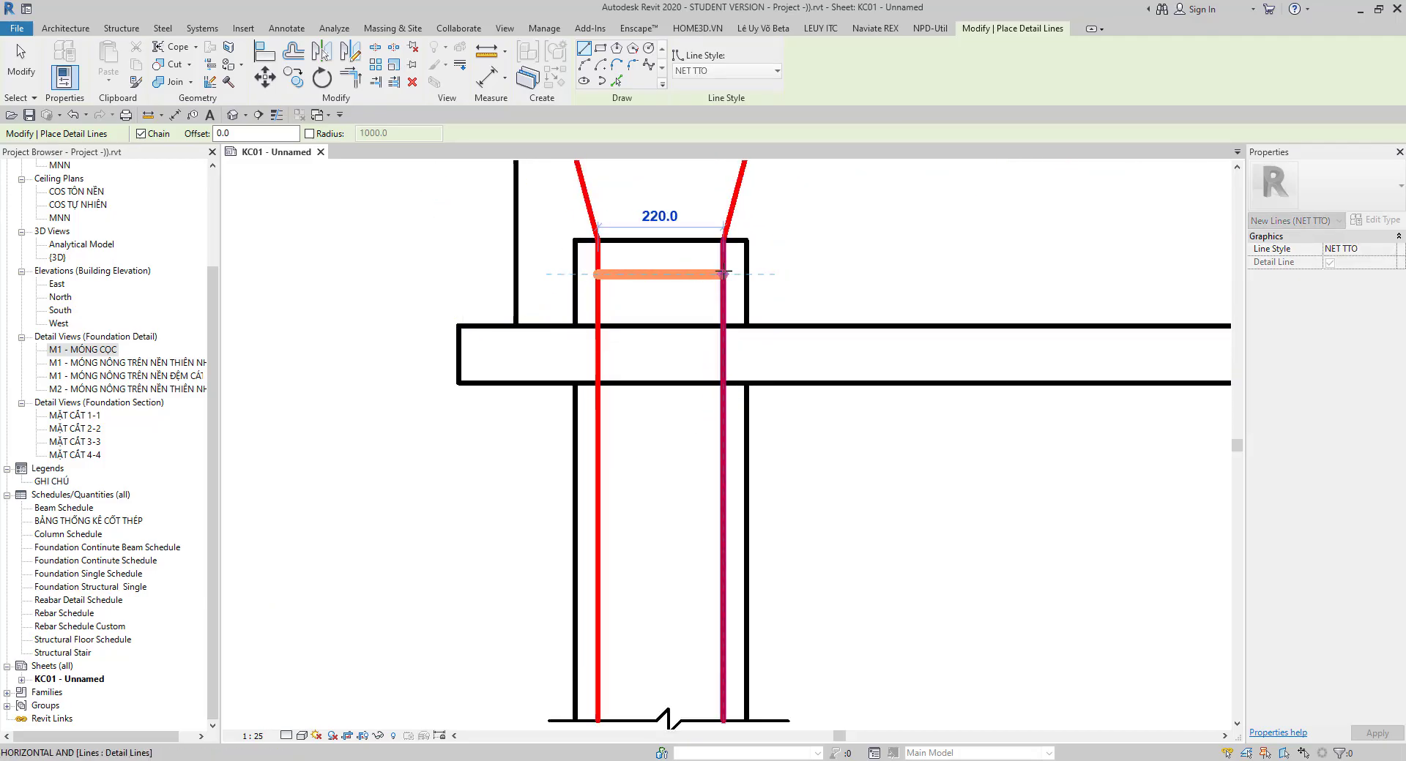
pyautogui.press('Escape')
# Draw two NET THEP DAI tie lines between the bars at the pile top, 100 apart.
pyautogui.click(723, 71)
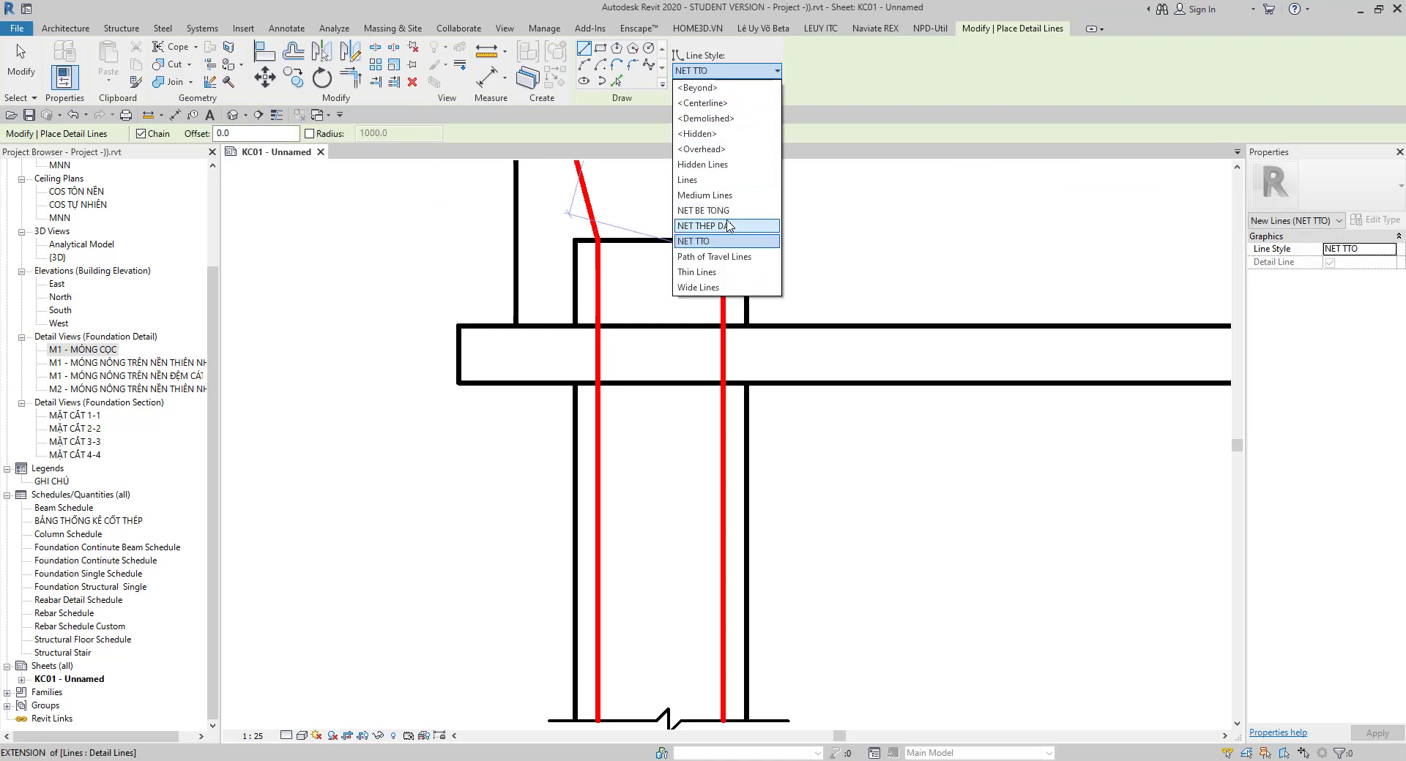
pyautogui.click(755, 228)
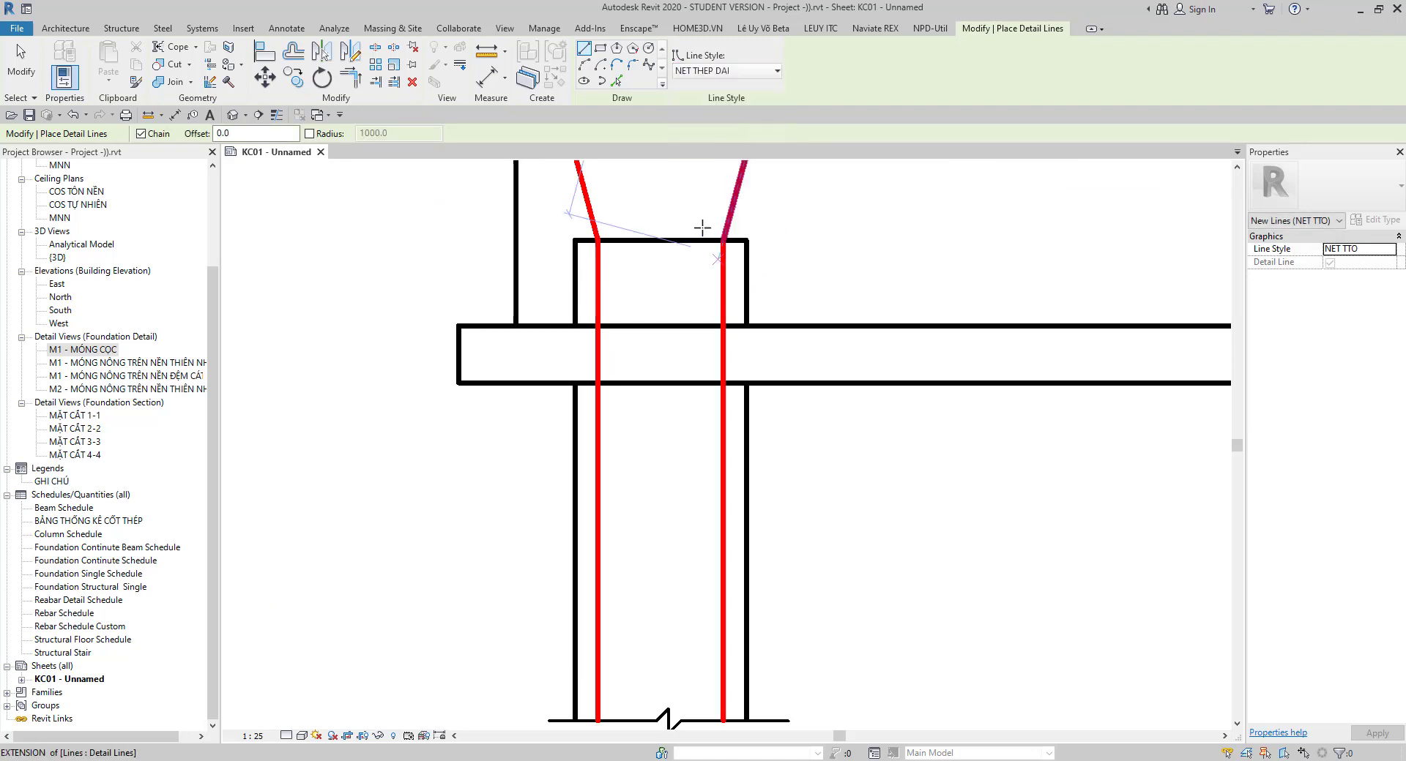
pyautogui.click(598, 263)
pyautogui.click(723, 263)
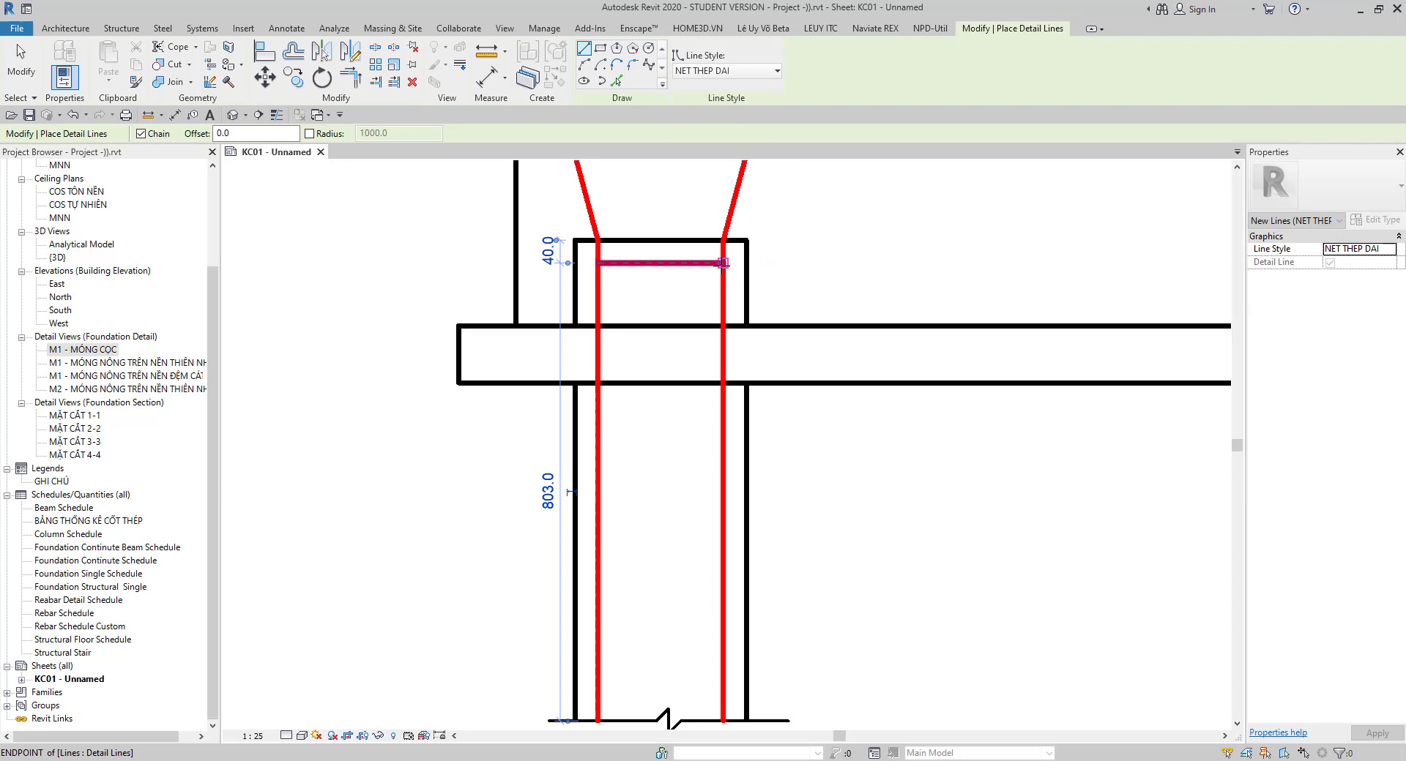
pyautogui.click(599, 298)
pyautogui.click(723, 297)
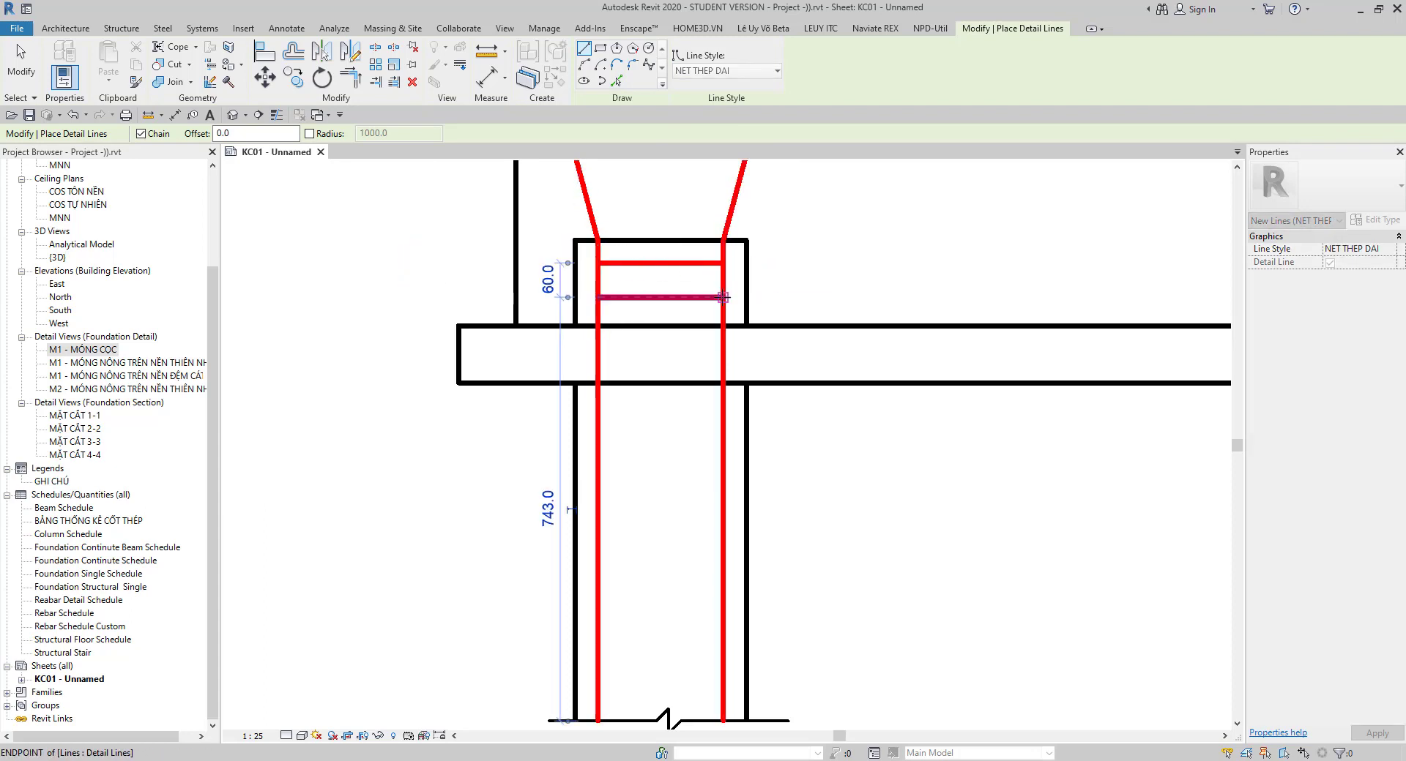
pyautogui.press('Escape')
# Draw a tie line between the bars just below the pile cap.
pyautogui.moveTo(600, 416); pyautogui.dragTo(586, 339, button='middle')
pyautogui.click(585, 334)
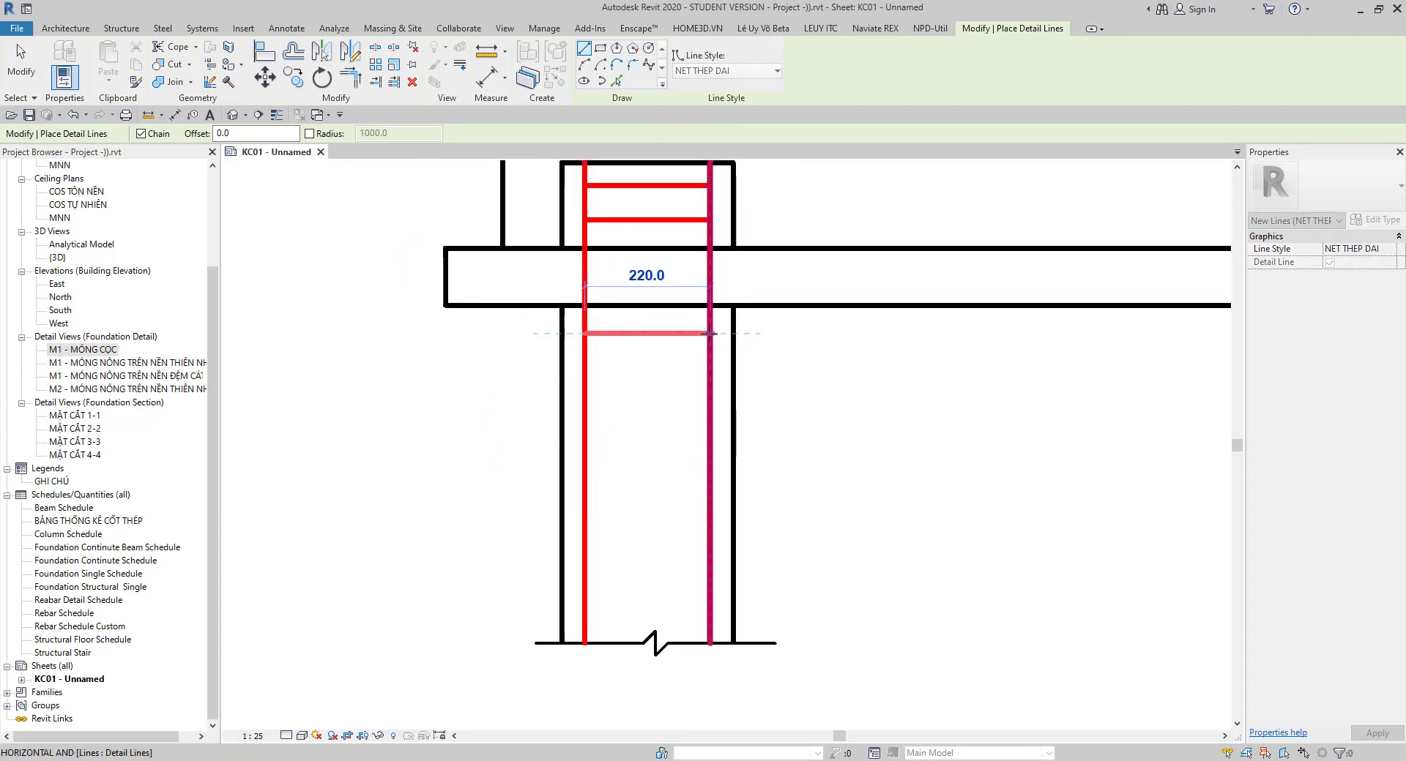
pyautogui.click(710, 334)
pyautogui.press('Escape')
pyautogui.press('Escape')
# Array the tie below the pile cap at 60 spacing, 9 ties in total.
pyautogui.click(645, 334)
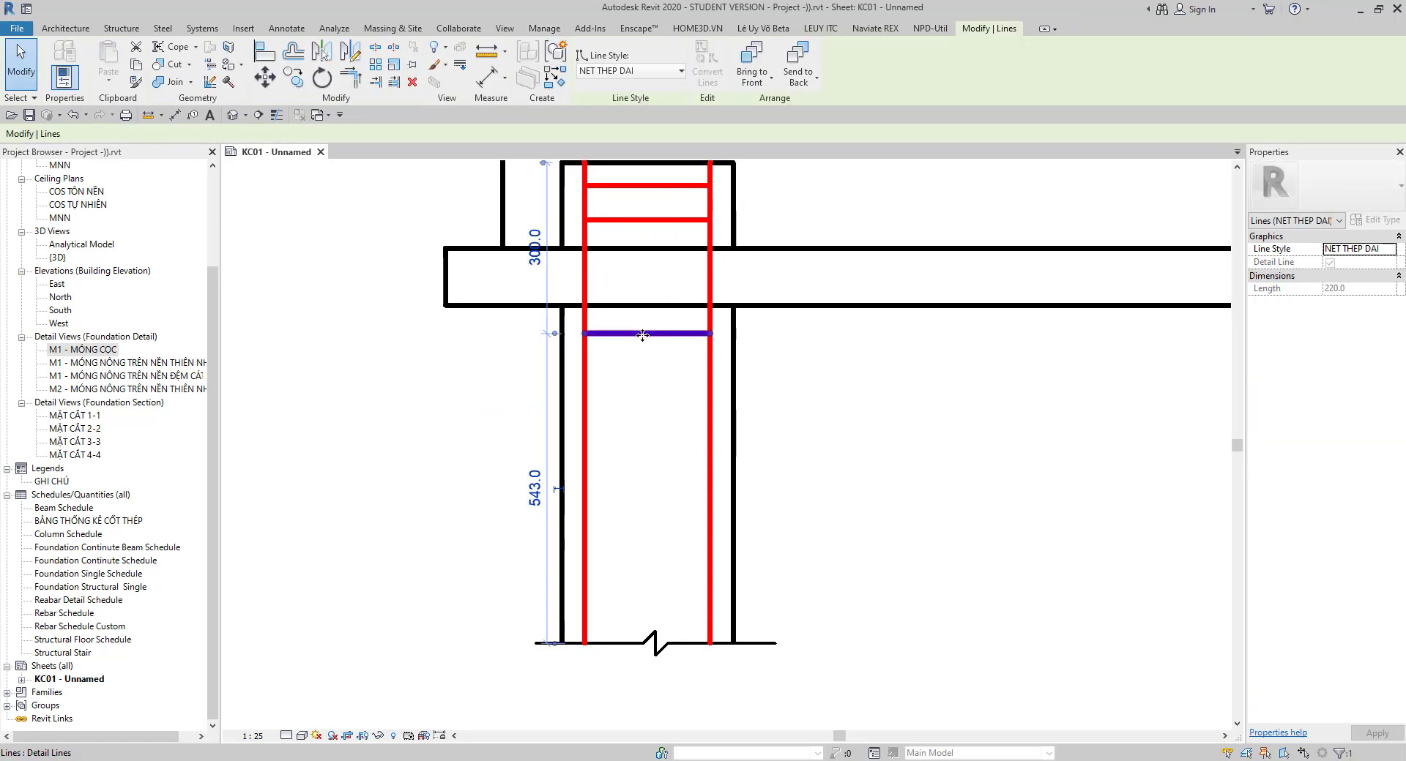
pyautogui.click(376, 66)
pyautogui.click(585, 335)
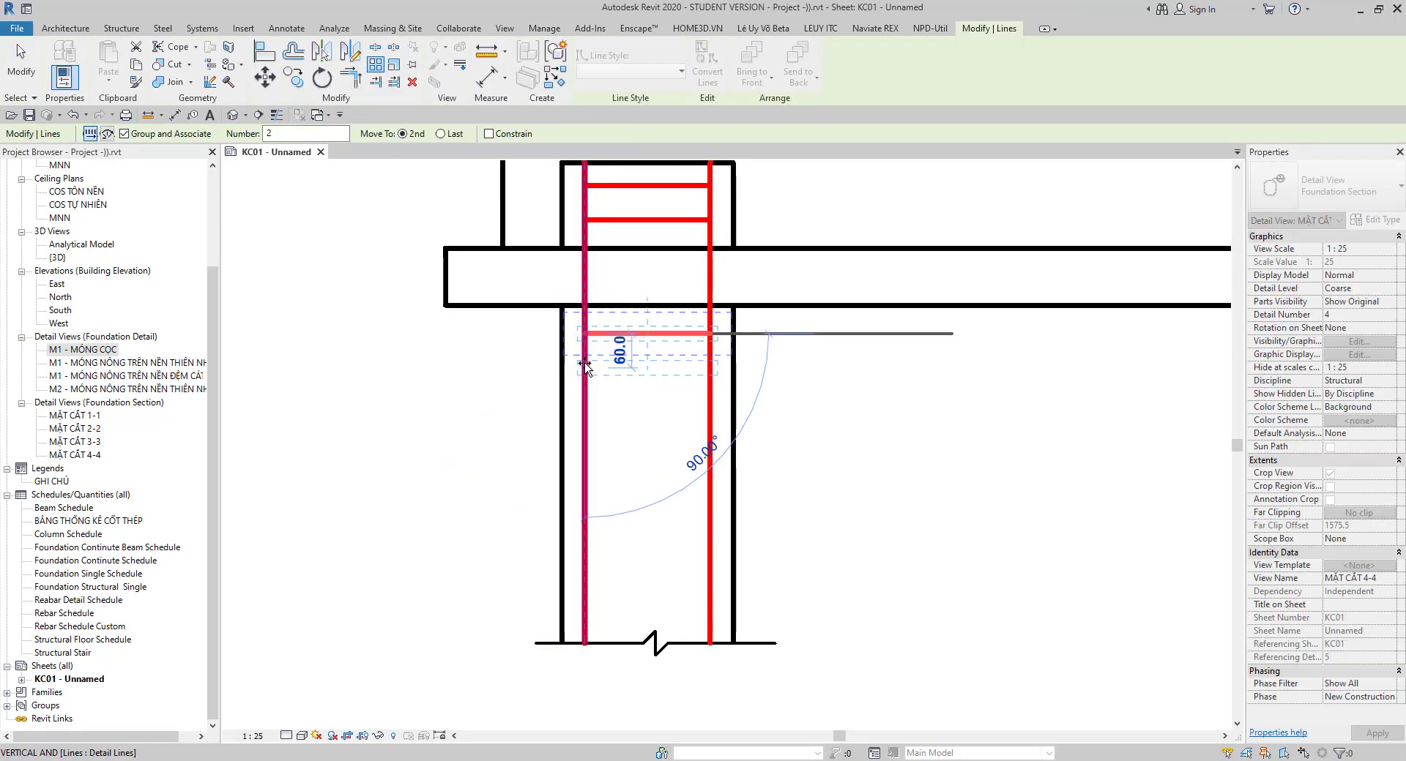
pyautogui.click(585, 365)
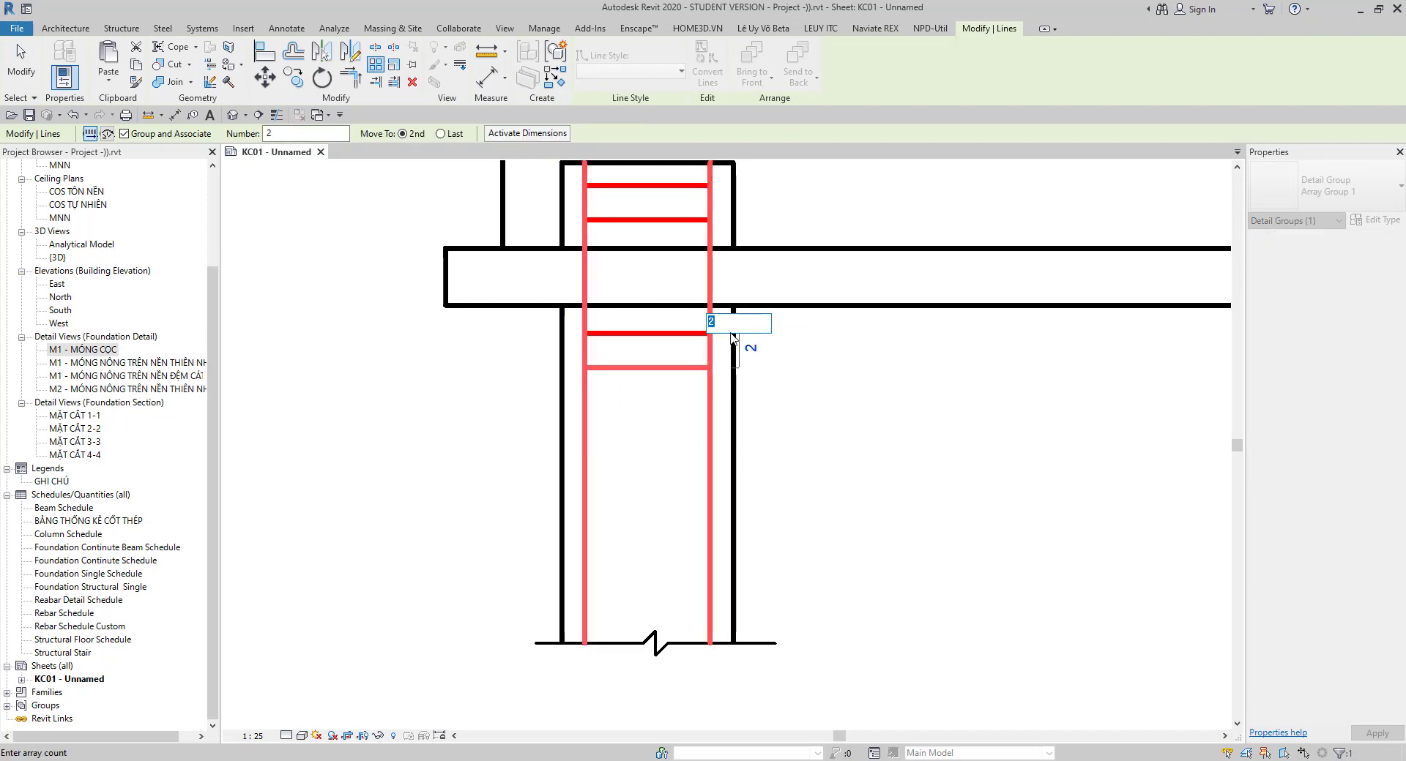
pyautogui.write('8')
pyautogui.press('Return')
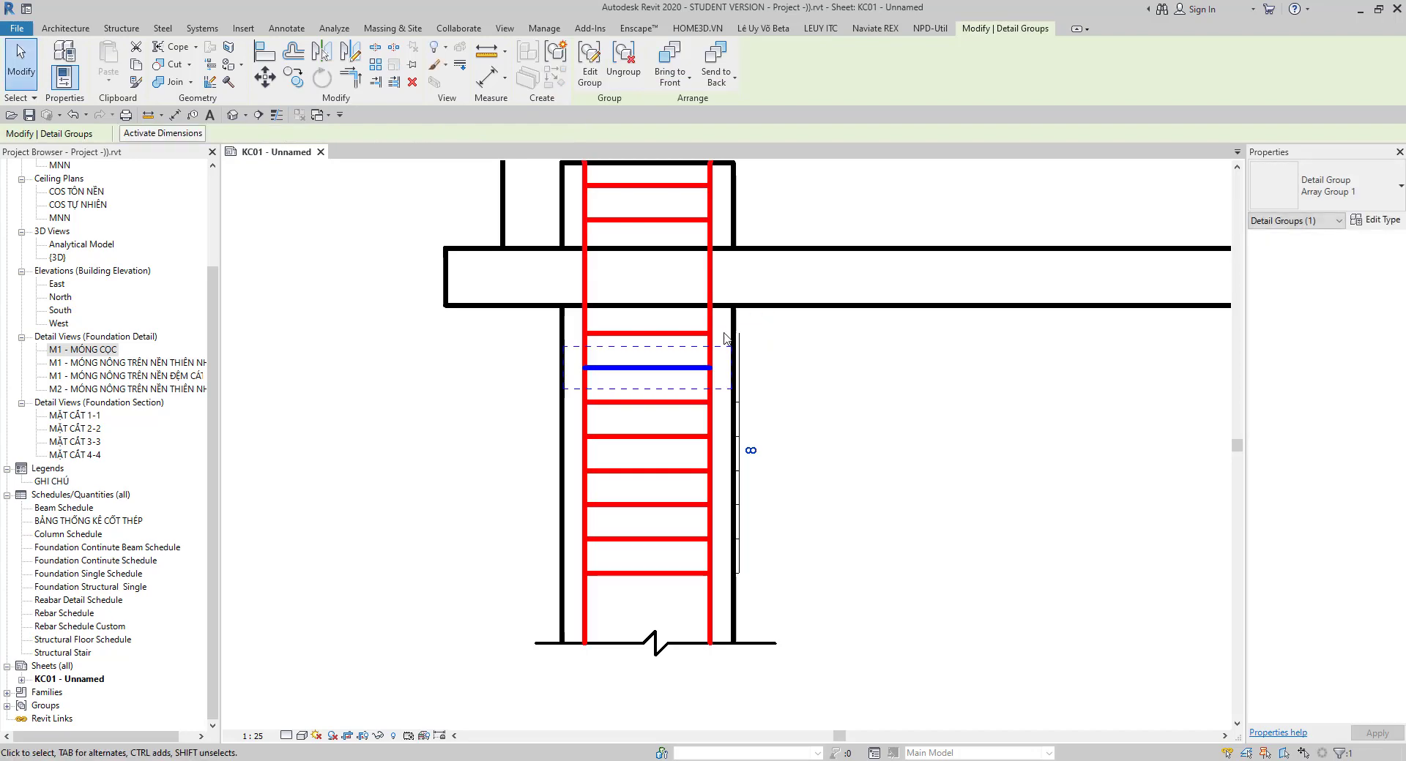
pyautogui.click(764, 455)
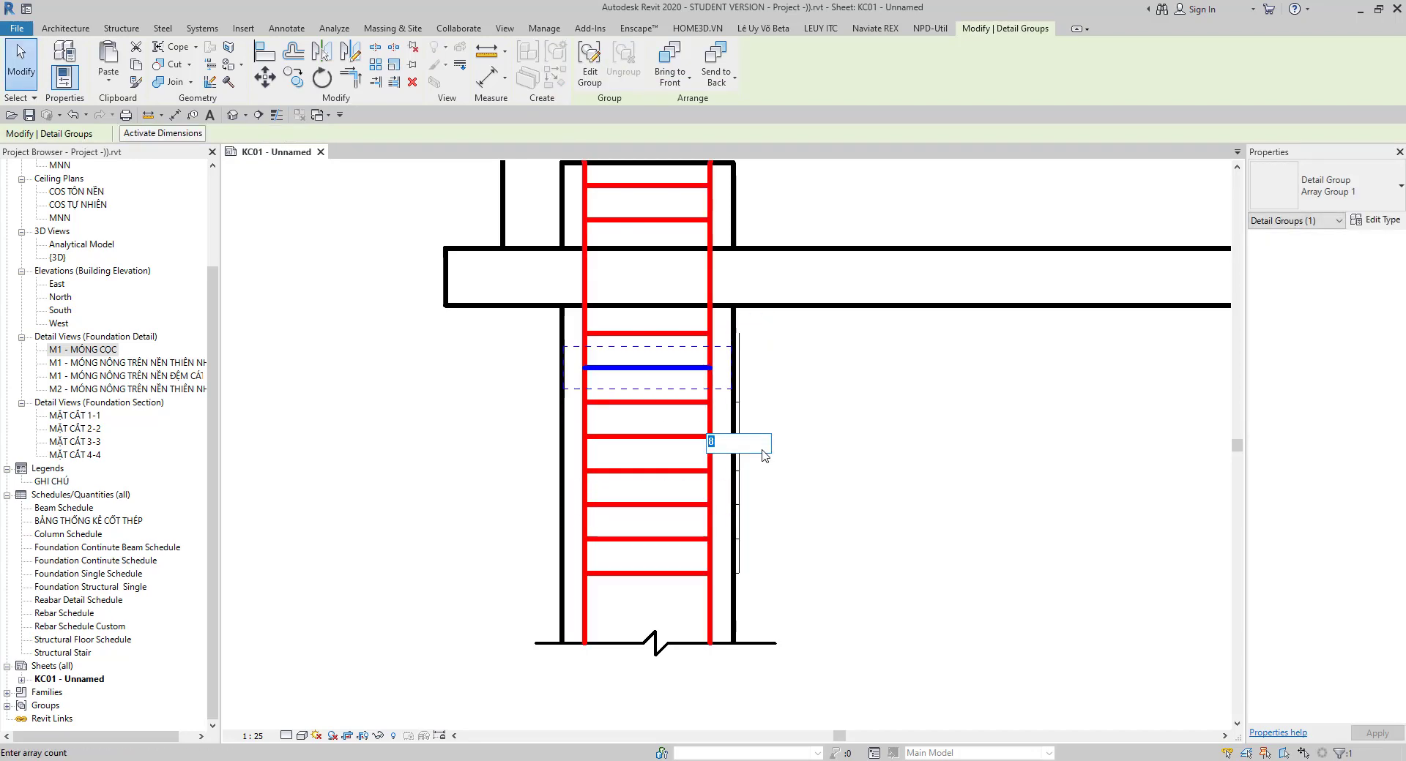
pyautogui.write('9')
pyautogui.press('Return')
pyautogui.scroll(-3, 764, 455)
pyautogui.moveTo(765, 456); pyautogui.dragTo(807, 414, button='middle')
pyautogui.press('Escape')
# Draw a tie line across the lower pile segment.
pyautogui.press('l')
pyautogui.scroll(1, 600, 476)
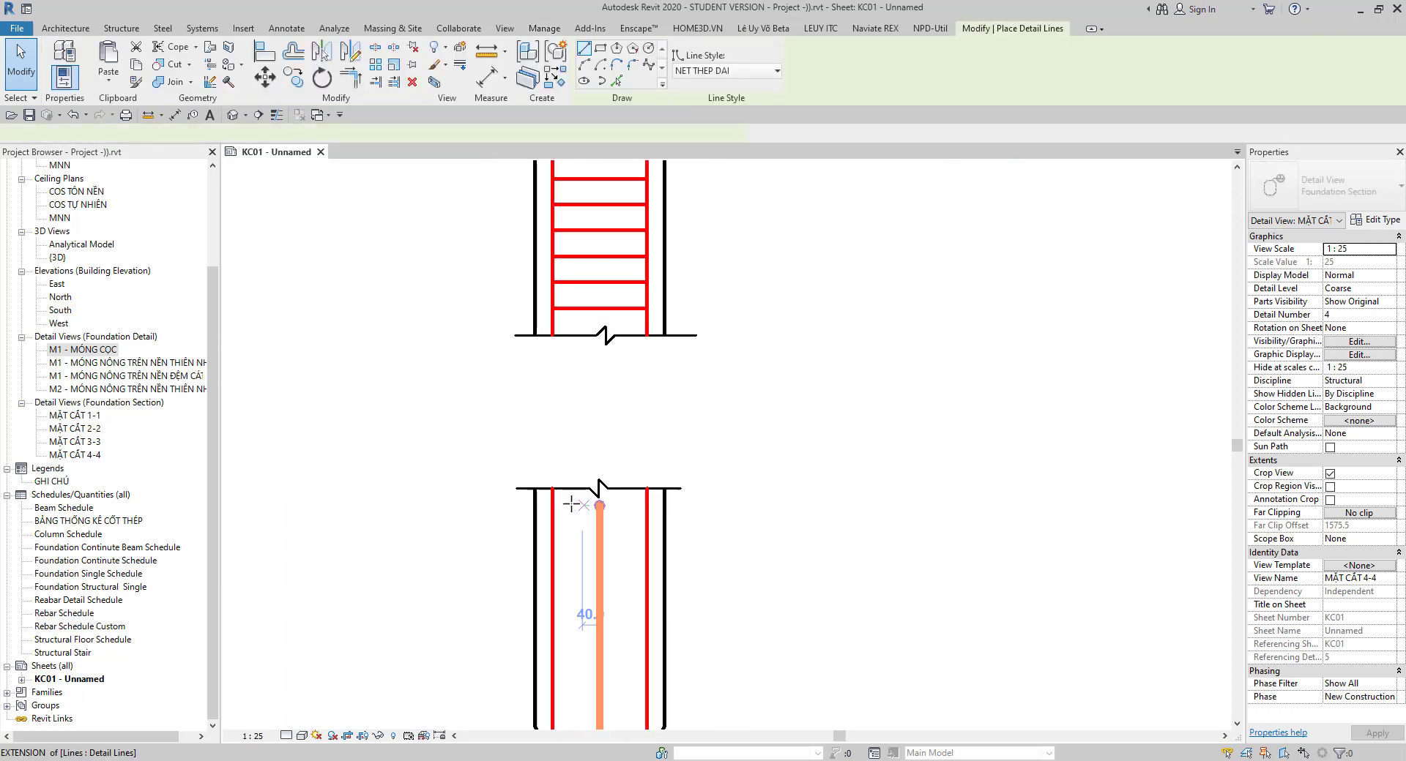
pyautogui.click(654, 515)
pyautogui.press('Escape')
pyautogui.press('Escape')
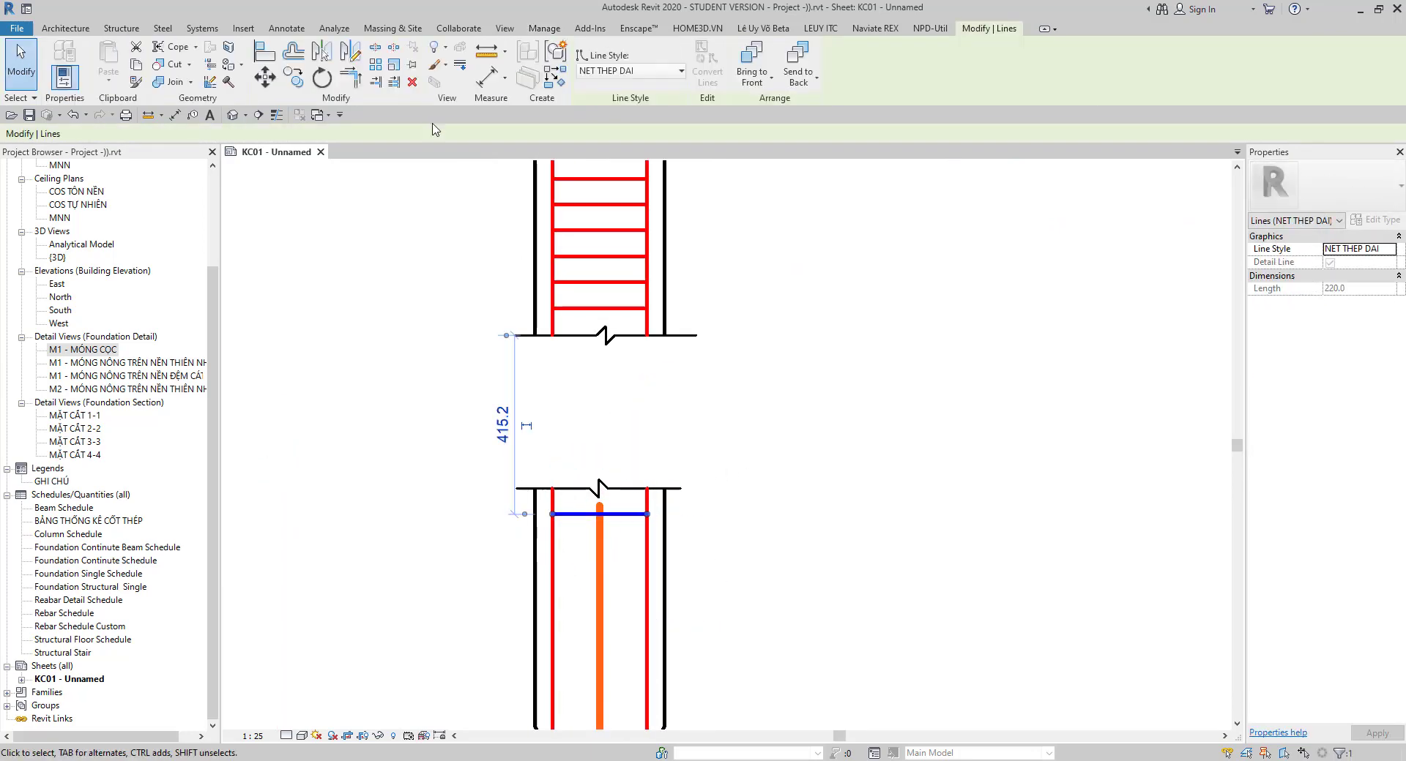
# Array the lower-segment tie down the shaft, 9 ties in total.
pyautogui.scroll(2, 581, 354)
pyautogui.press('a')
pyautogui.press('r')
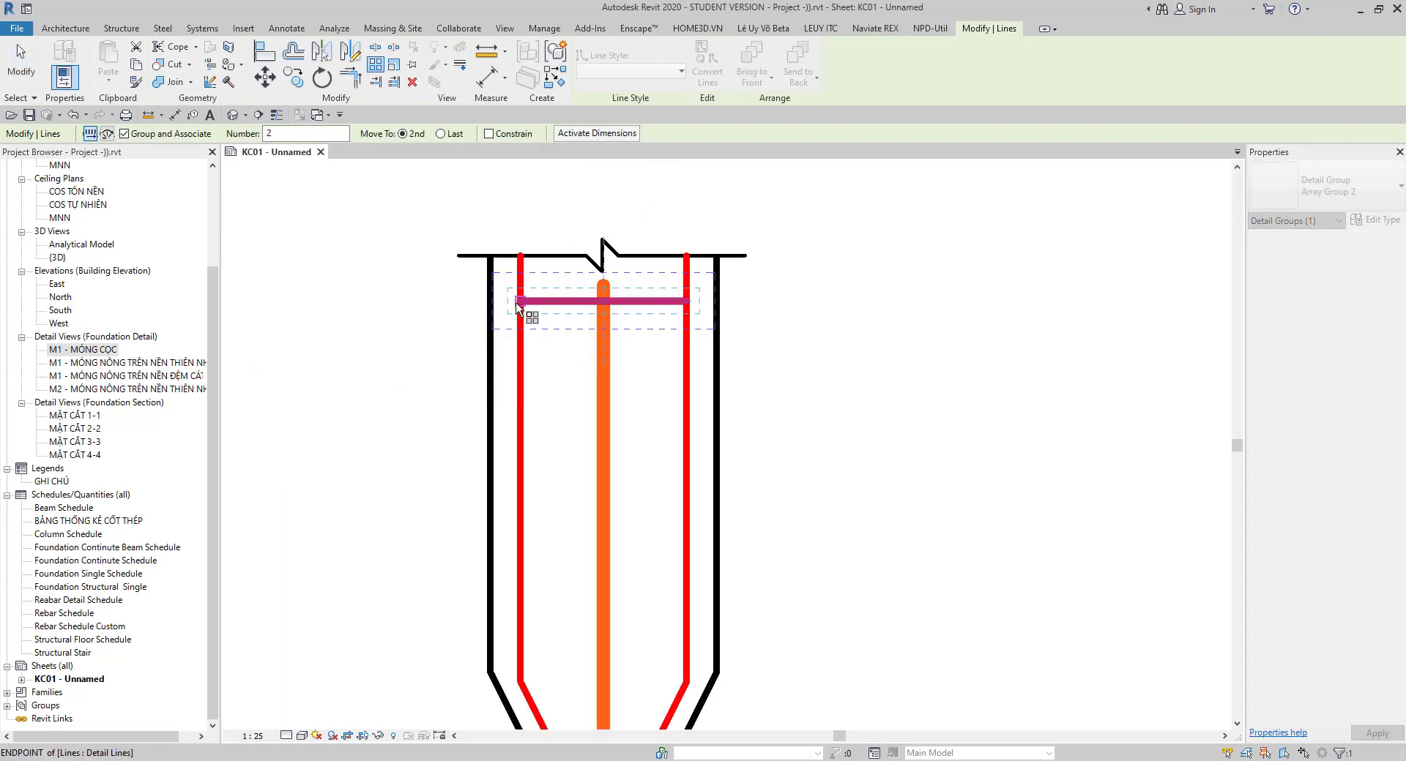
pyautogui.click(520, 301)
pyautogui.click(520, 346)
pyautogui.write('8')
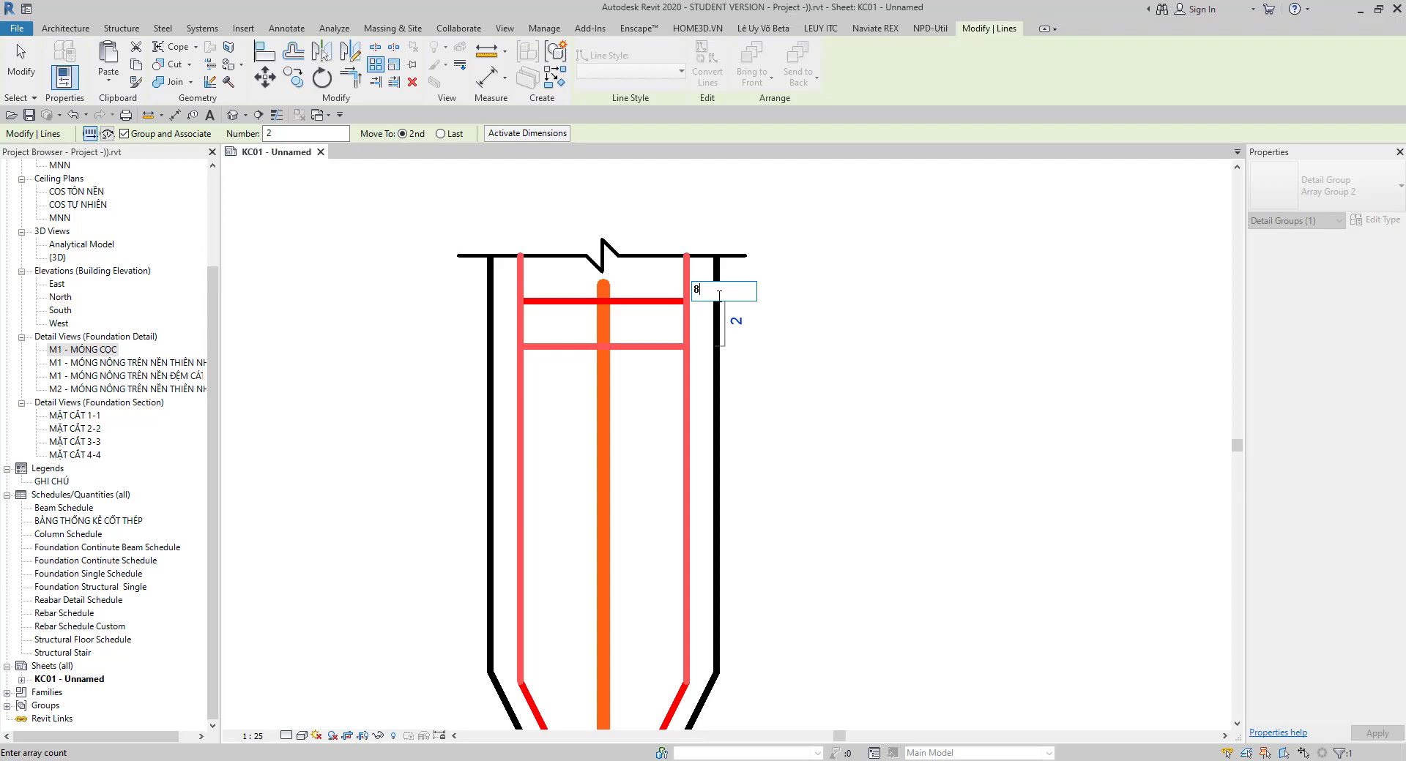
pyautogui.press('Return')
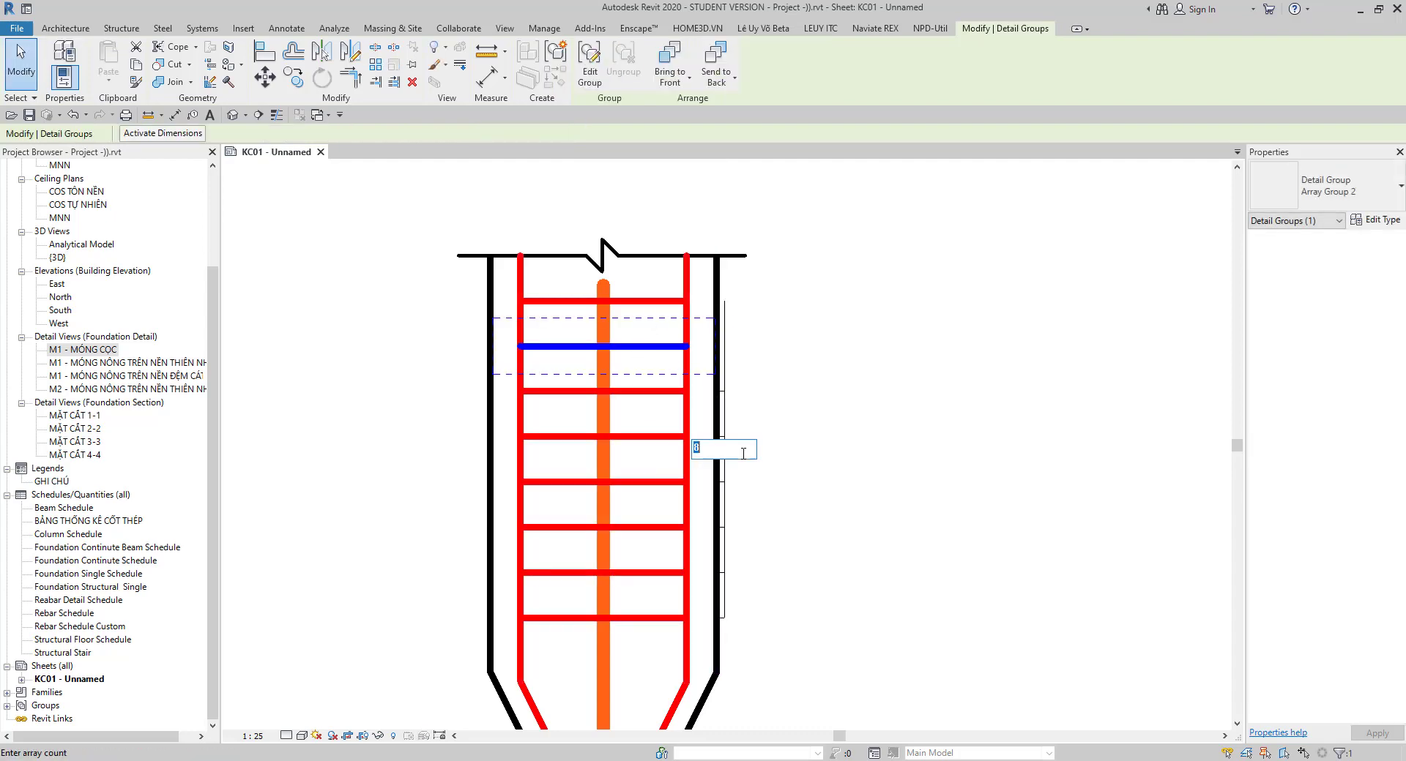
pyautogui.write('9')
pyautogui.press('Return')
pyautogui.scroll(-2, 766, 490)
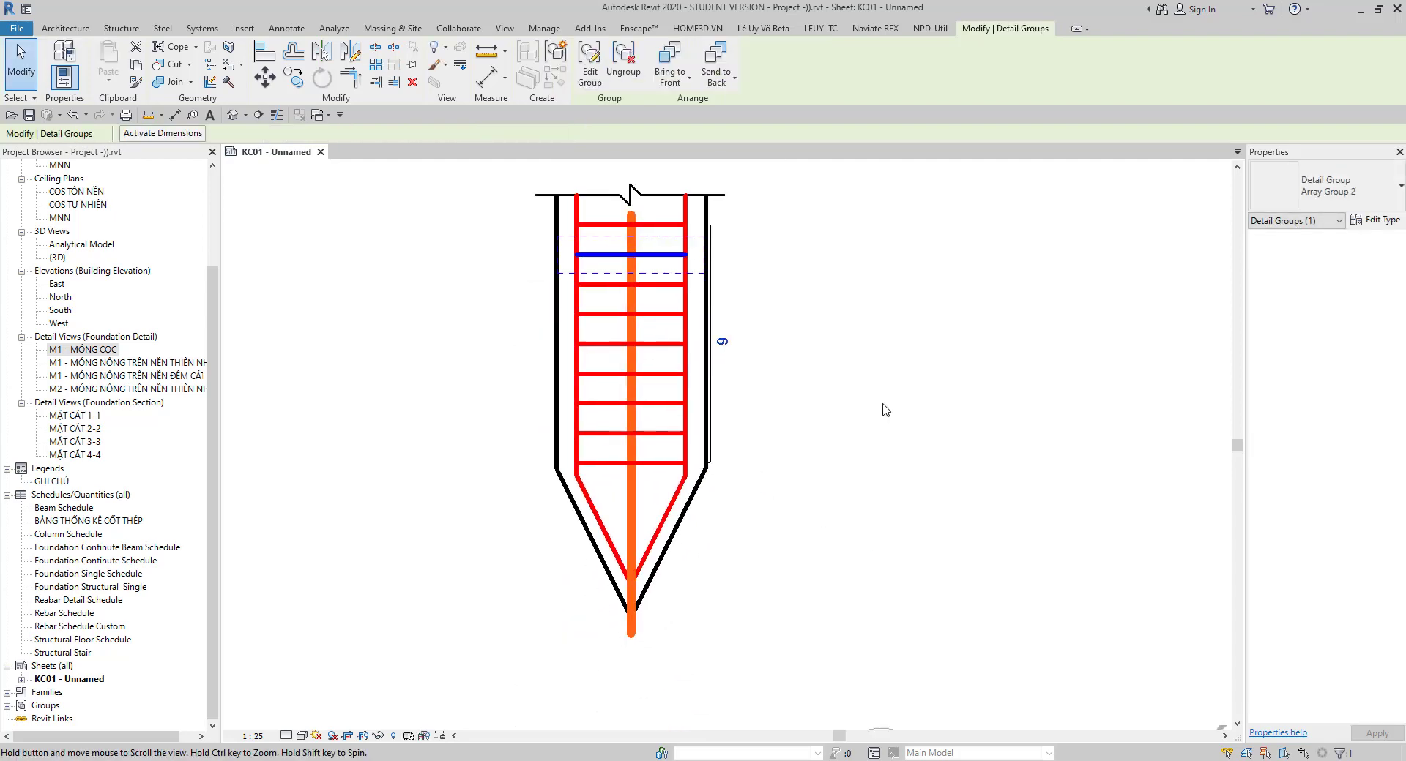
pyautogui.click(845, 493)
pyautogui.scroll(3, 764, 490)
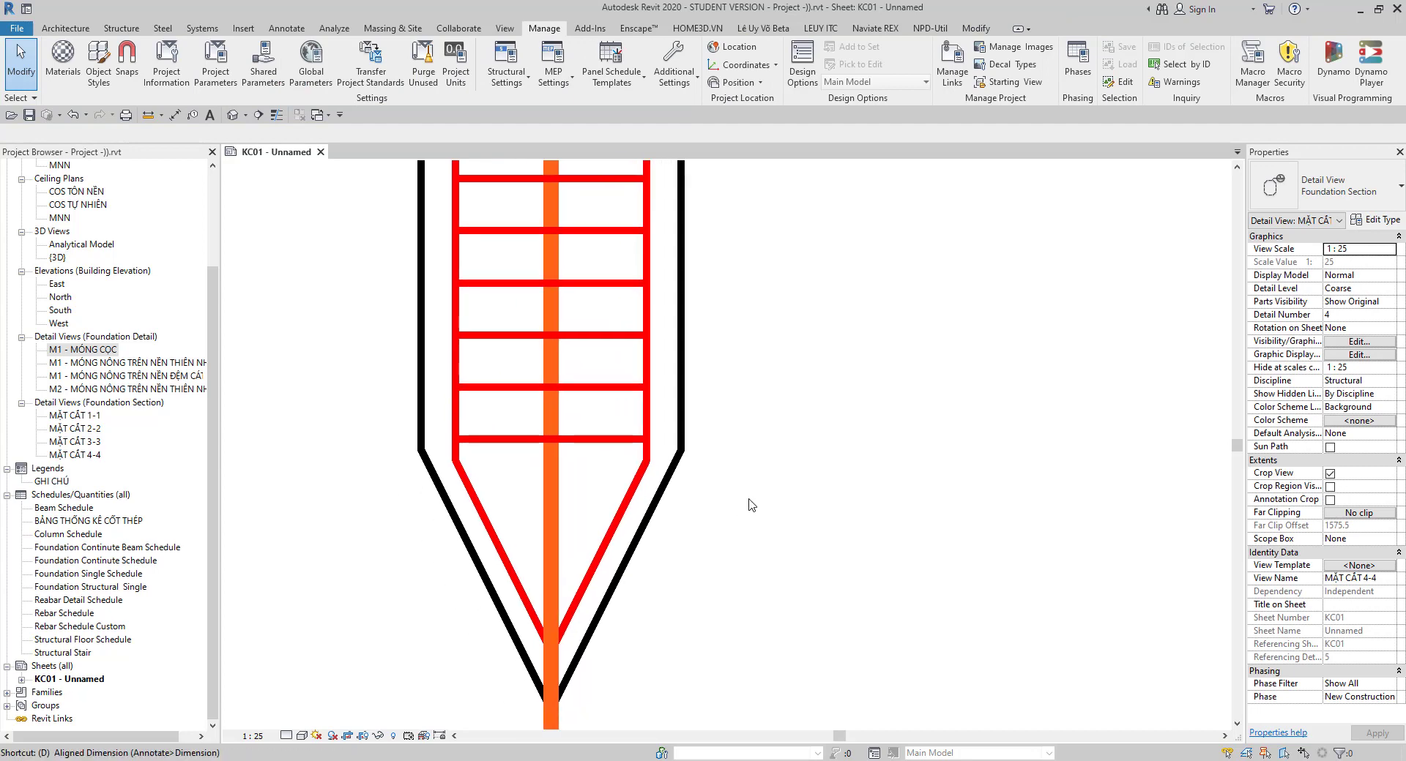
# Draw three progressively shorter detail-line ties across the pile tip's taper between the diagonal bars.
pyautogui.click(500, 549)
pyautogui.press('Escape')
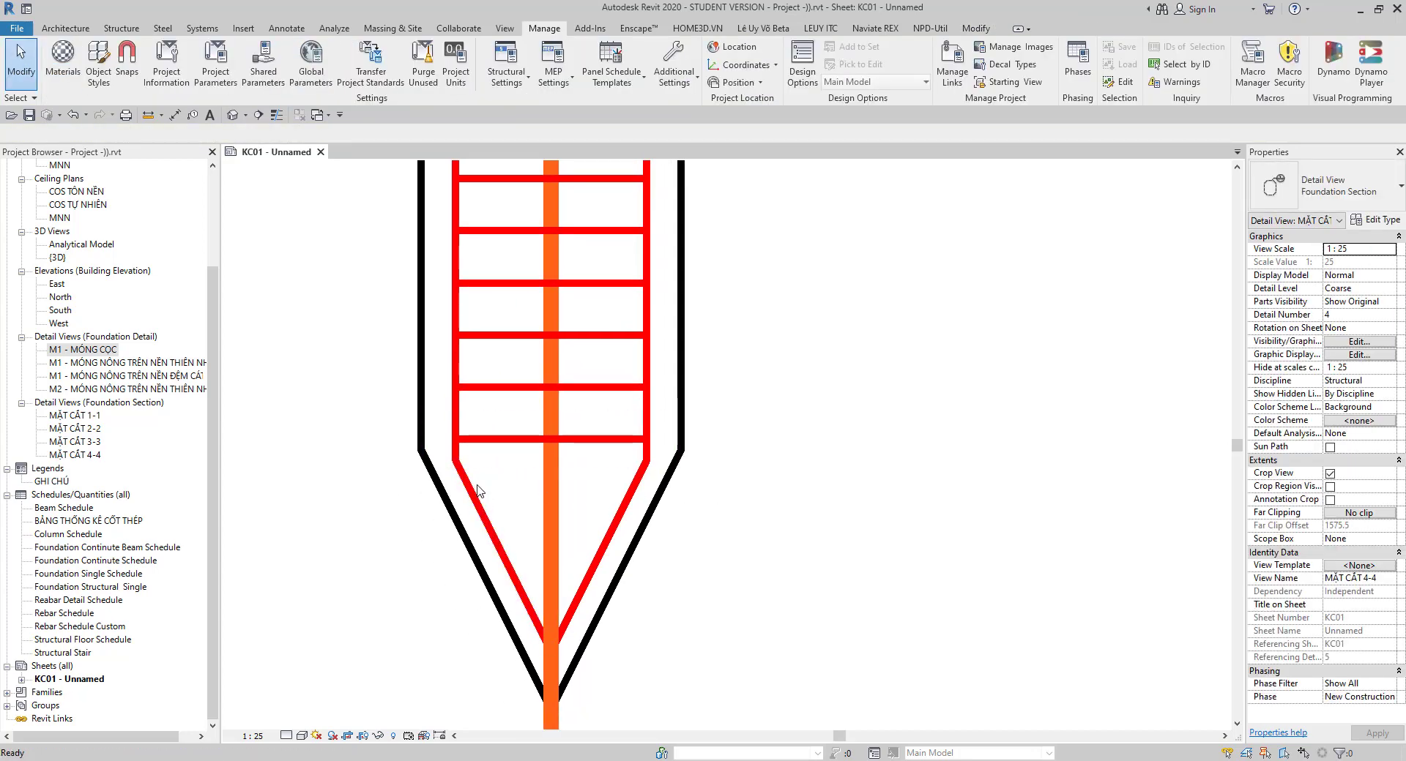
pyautogui.press('d')
pyautogui.press('l')
pyautogui.scroll(1, 465, 483)
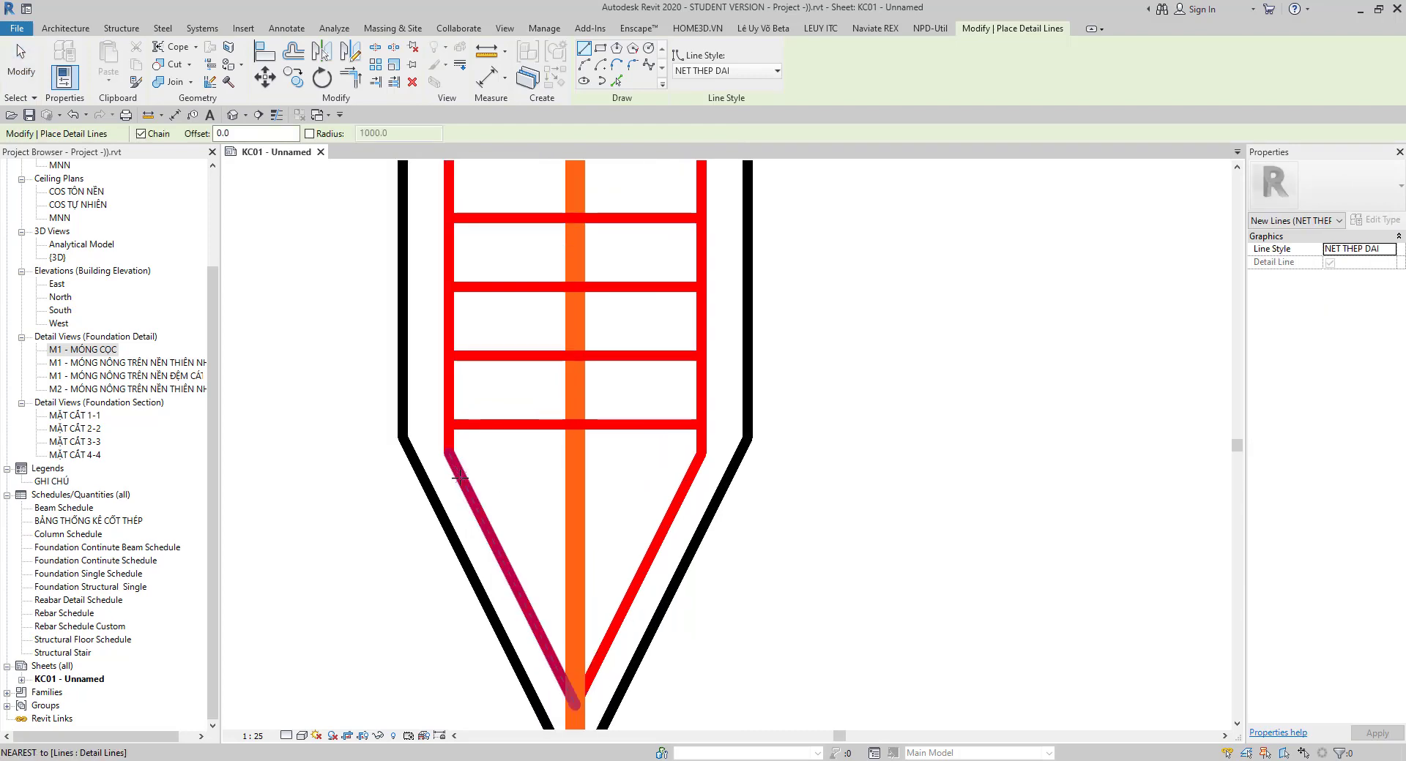
pyautogui.click(460, 477)
pyautogui.click(687, 478)
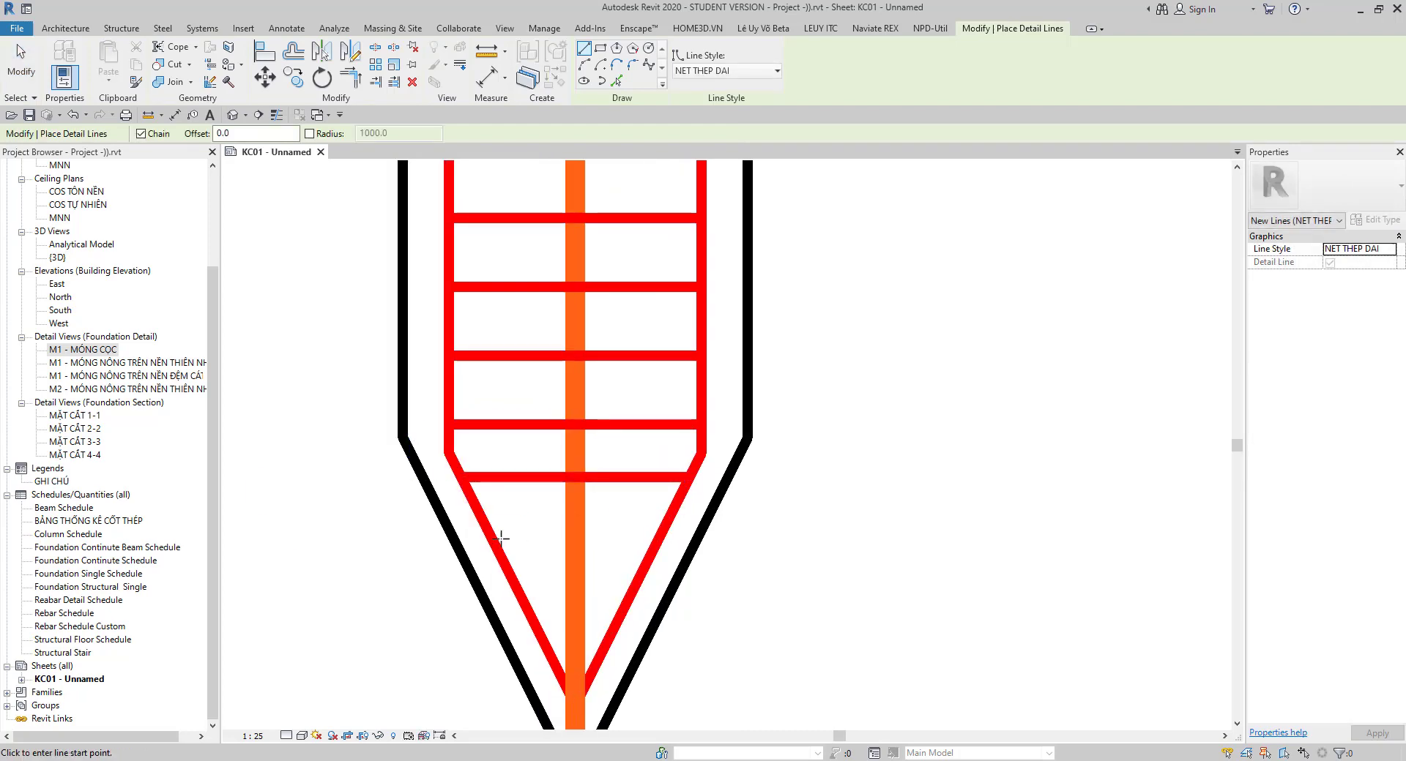
pyautogui.press('Escape')
pyautogui.click(490, 541)
pyautogui.click(647, 540)
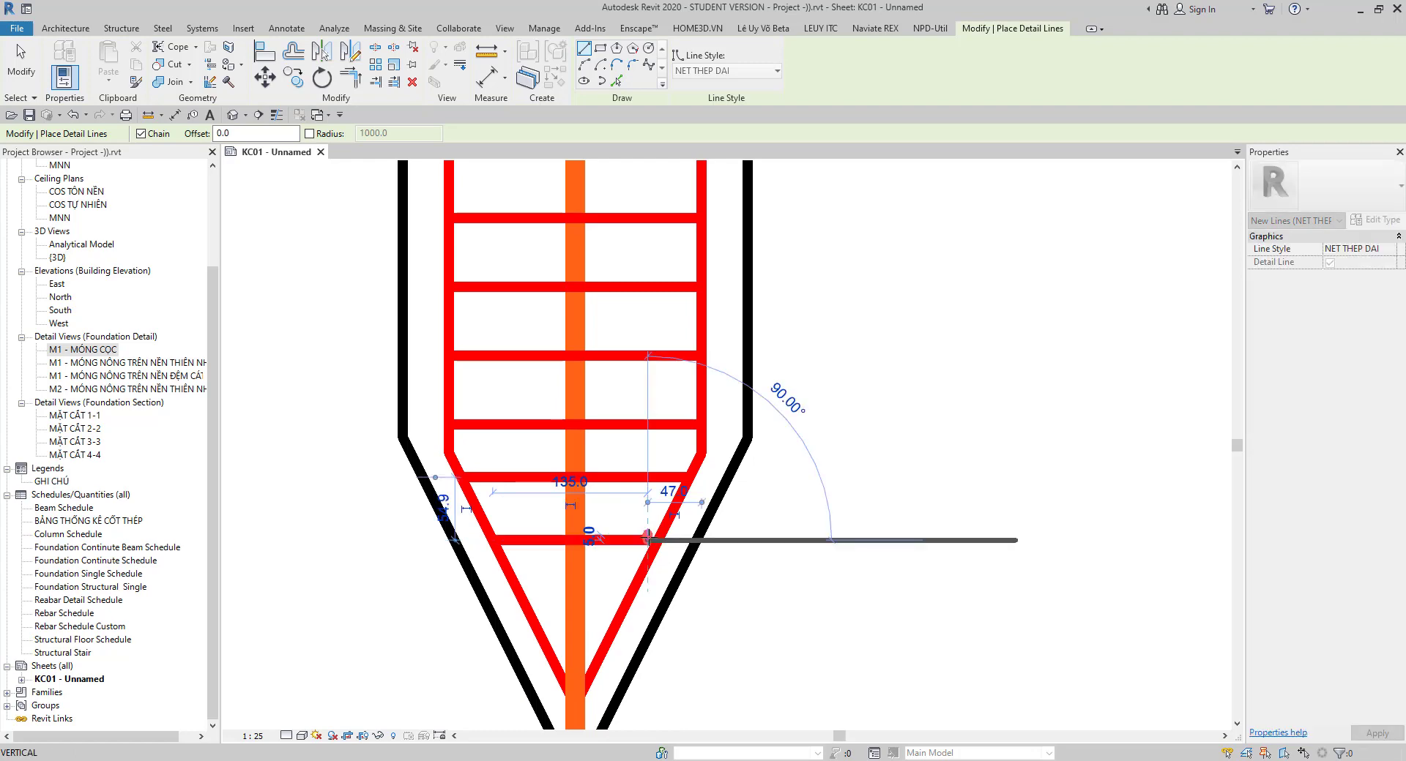
pyautogui.press('Escape')
pyautogui.click(516, 593)
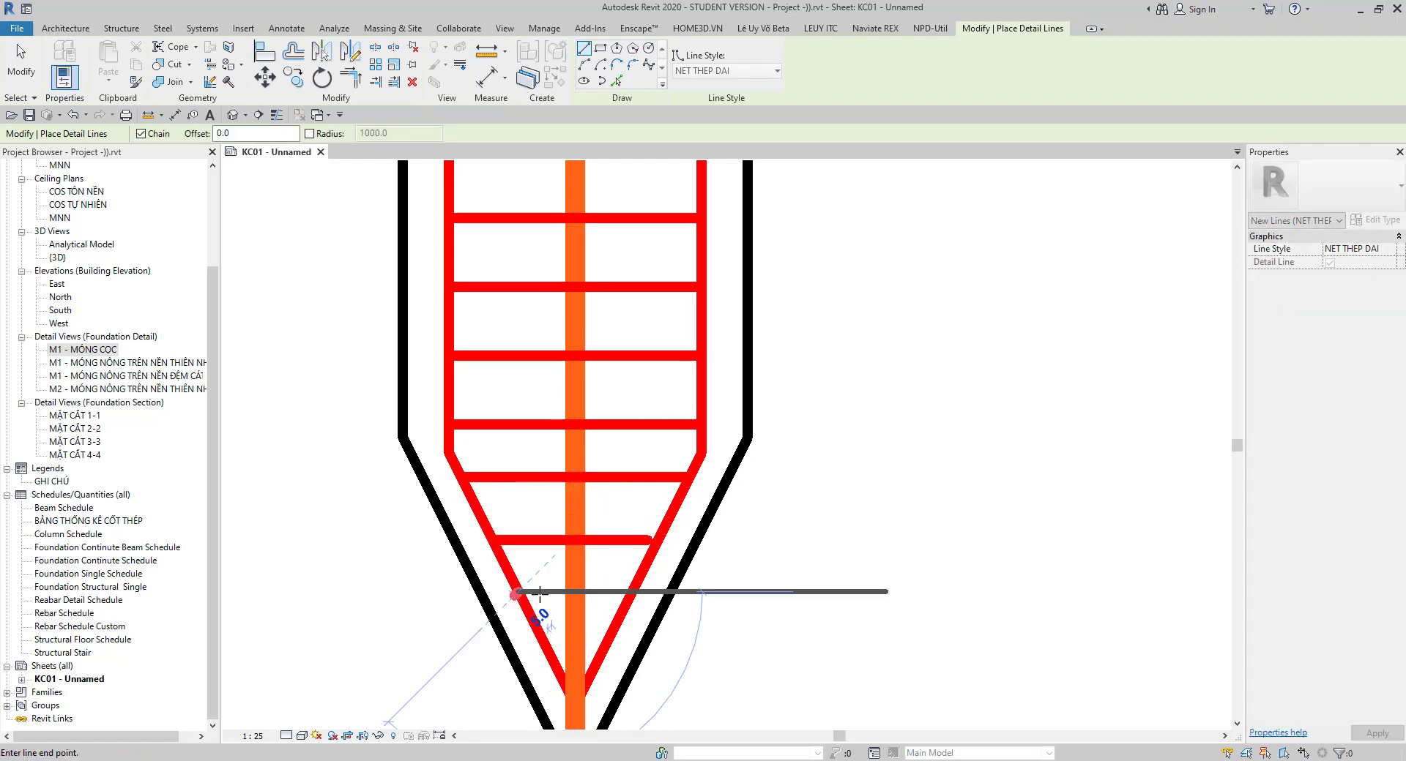
pyautogui.click(634, 593)
# Check the spiral steel detail in the reference PDF and return to the Revit section.
pyautogui.hotkey('alt', 'Tab')
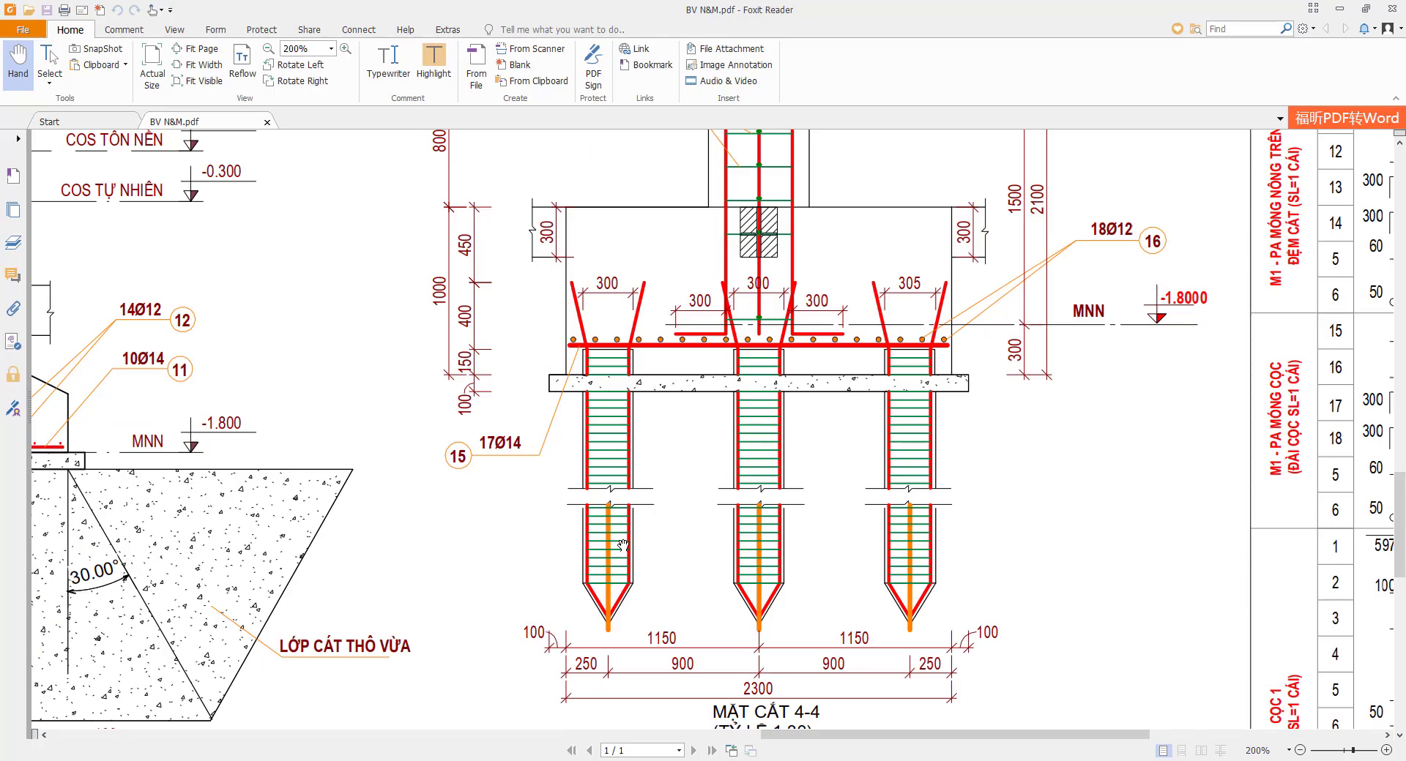
pyautogui.moveTo(830, 310); pyautogui.dragTo(774, 346)
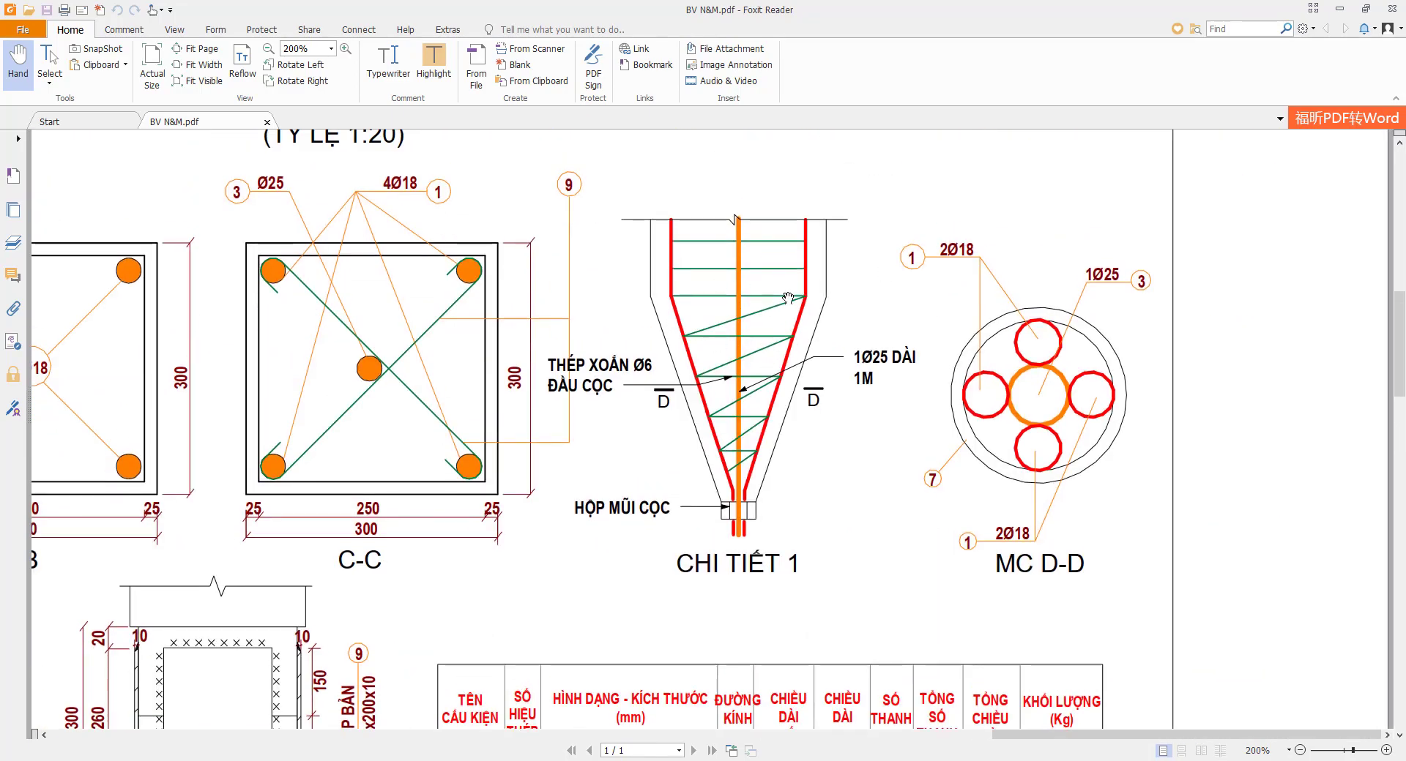
pyautogui.hotkey('alt', 'Tab')
pyautogui.scroll(-2, 630, 439)
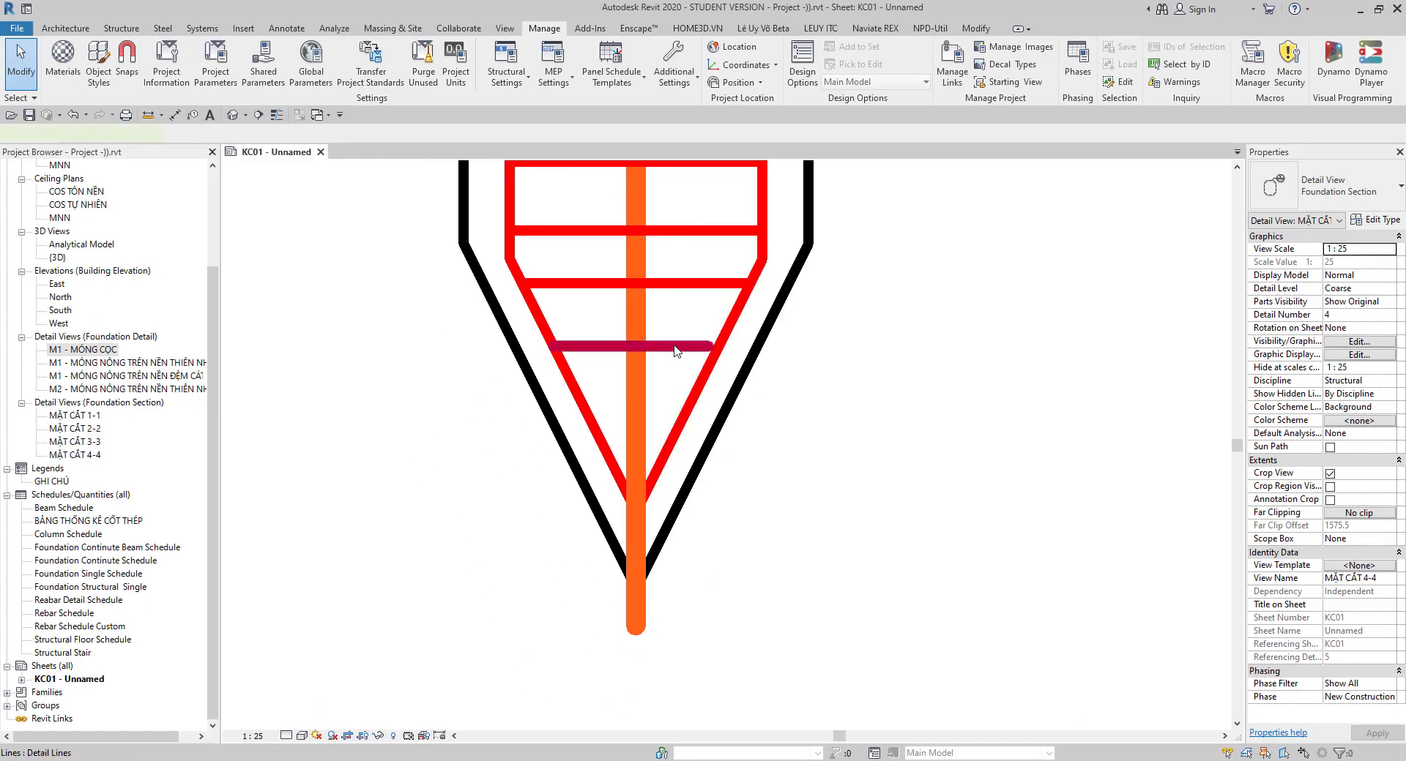
# Delete the straight bar in the pile tip's taper.
pyautogui.press('Escape')
pyautogui.press('Delete')
pyautogui.scroll(-1, 644, 367)
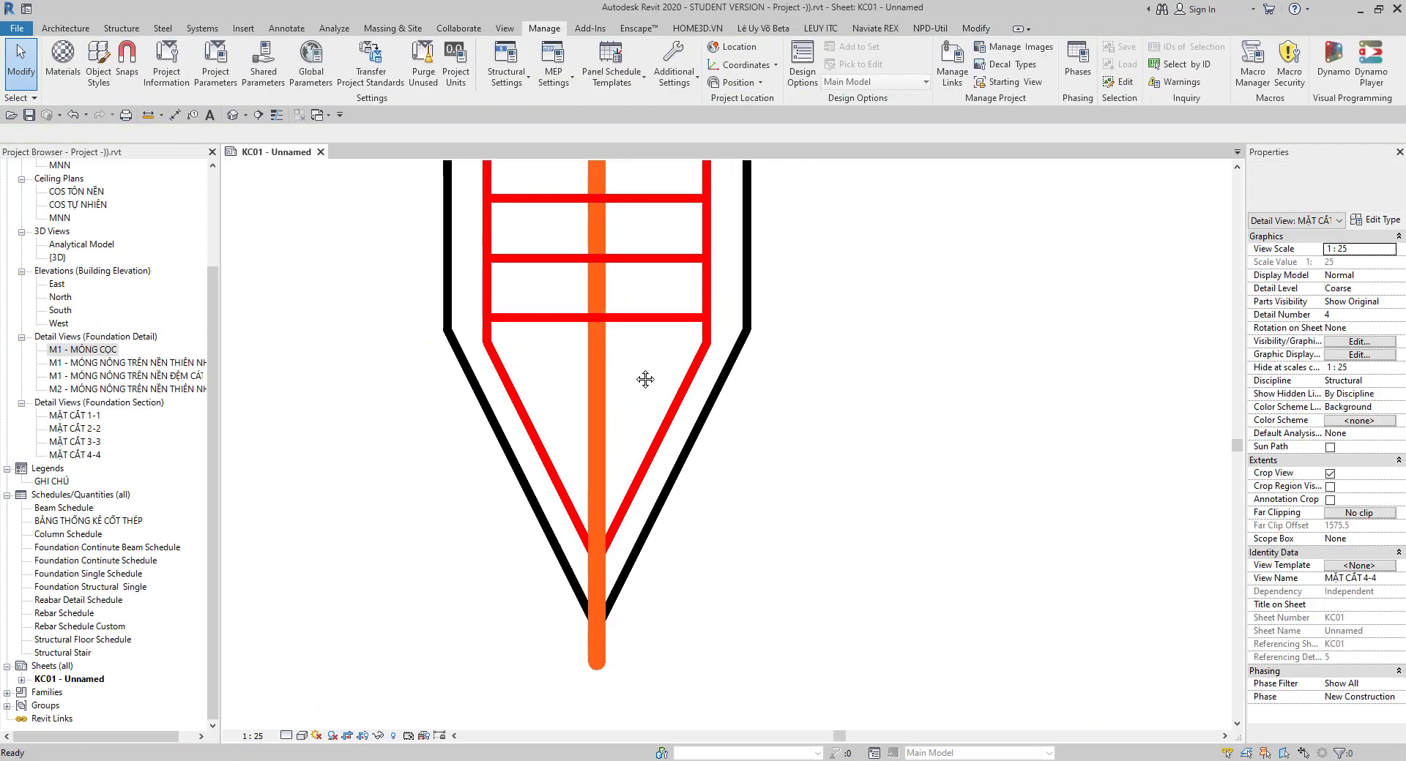
# Draw alternating sloped and horizontal NET THEP DAI detail lines zigzagging down the taper.
pyautogui.press('d')
pyautogui.press('l')
pyautogui.click(487, 342)
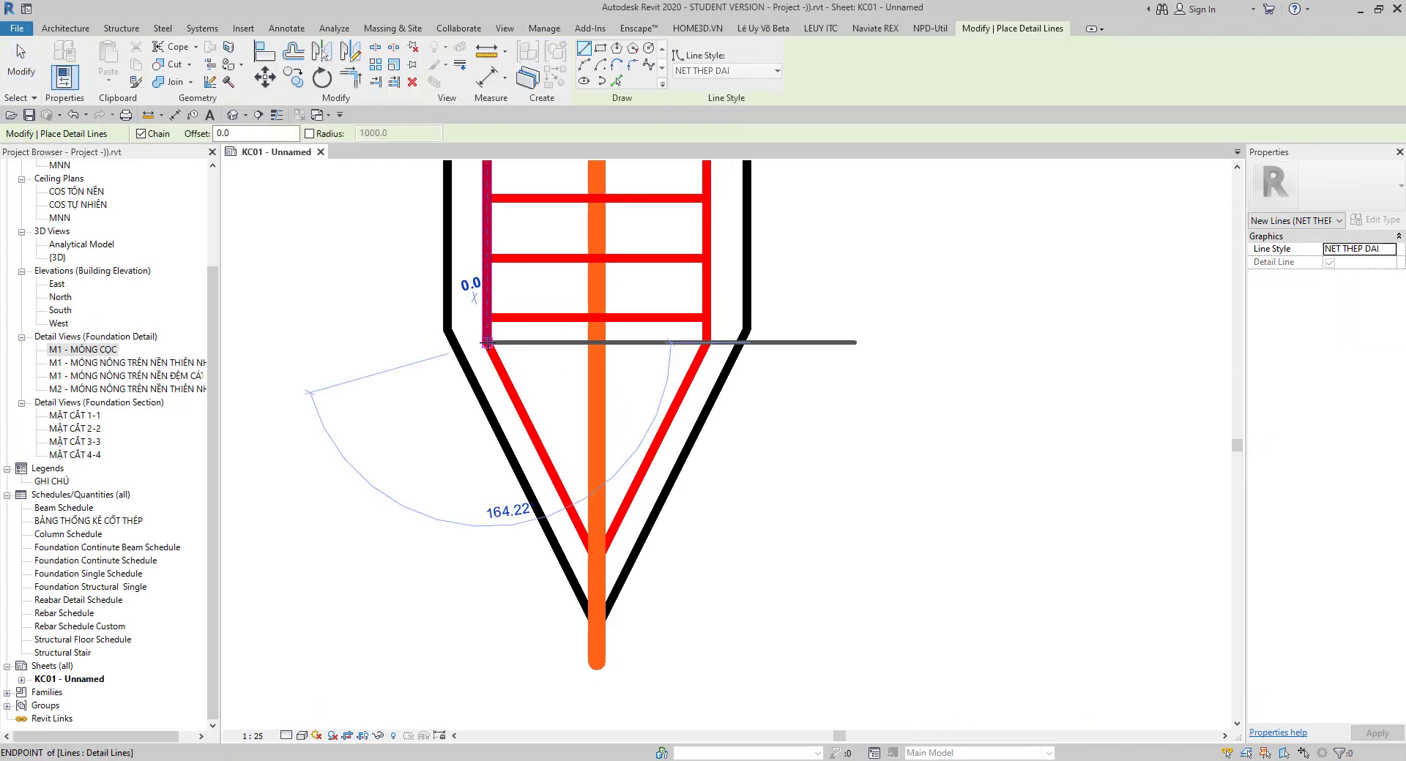
pyautogui.click(678, 398)
pyautogui.press('Escape')
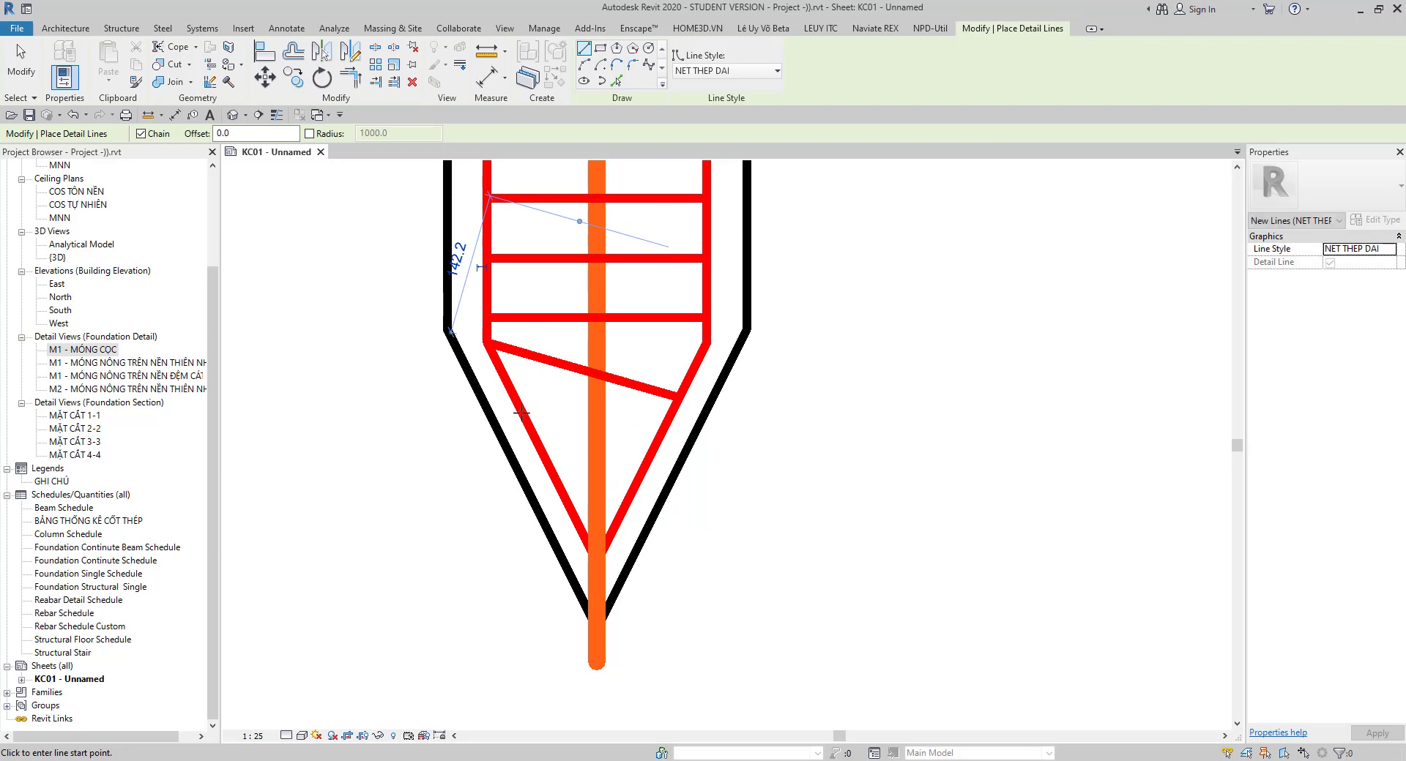
pyautogui.click(517, 398)
pyautogui.click(677, 397)
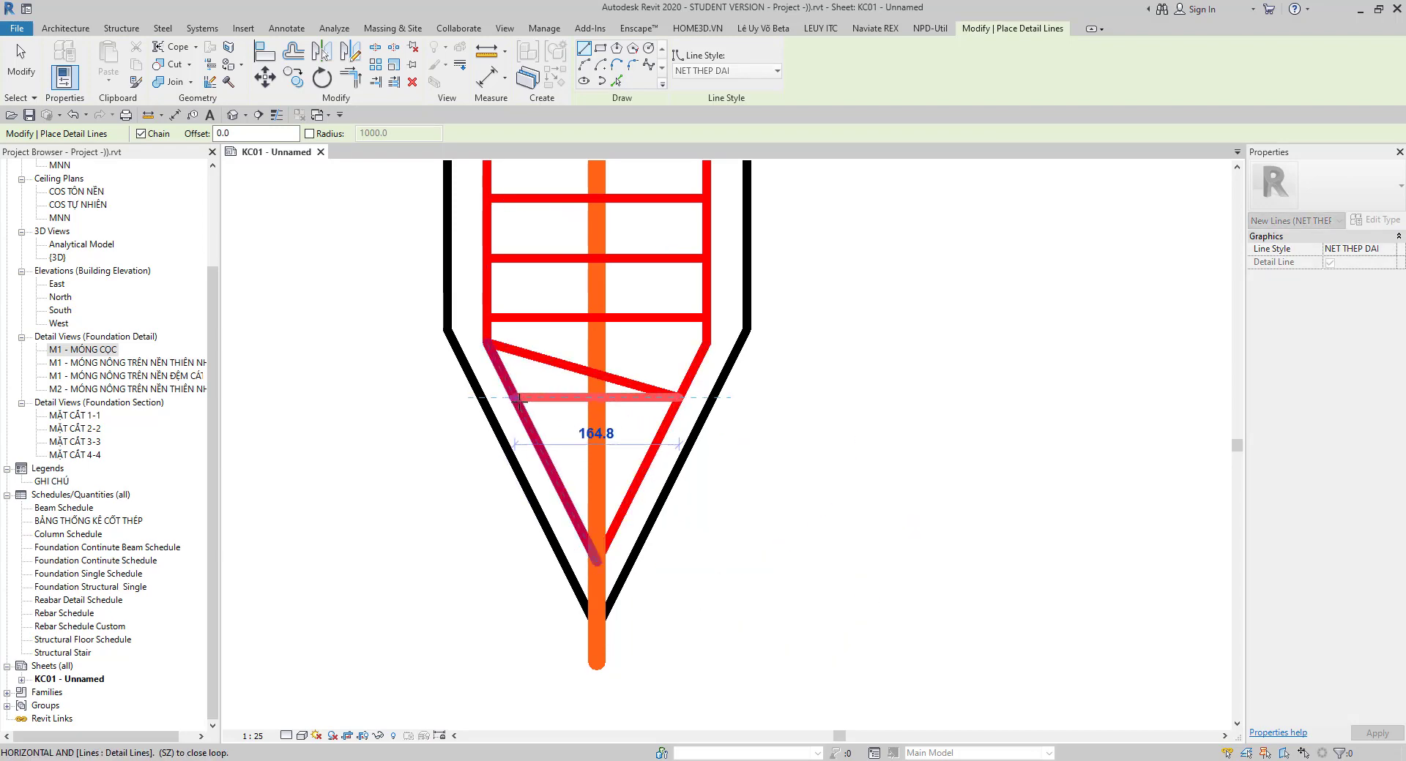
pyautogui.press('Escape')
pyautogui.click(517, 397)
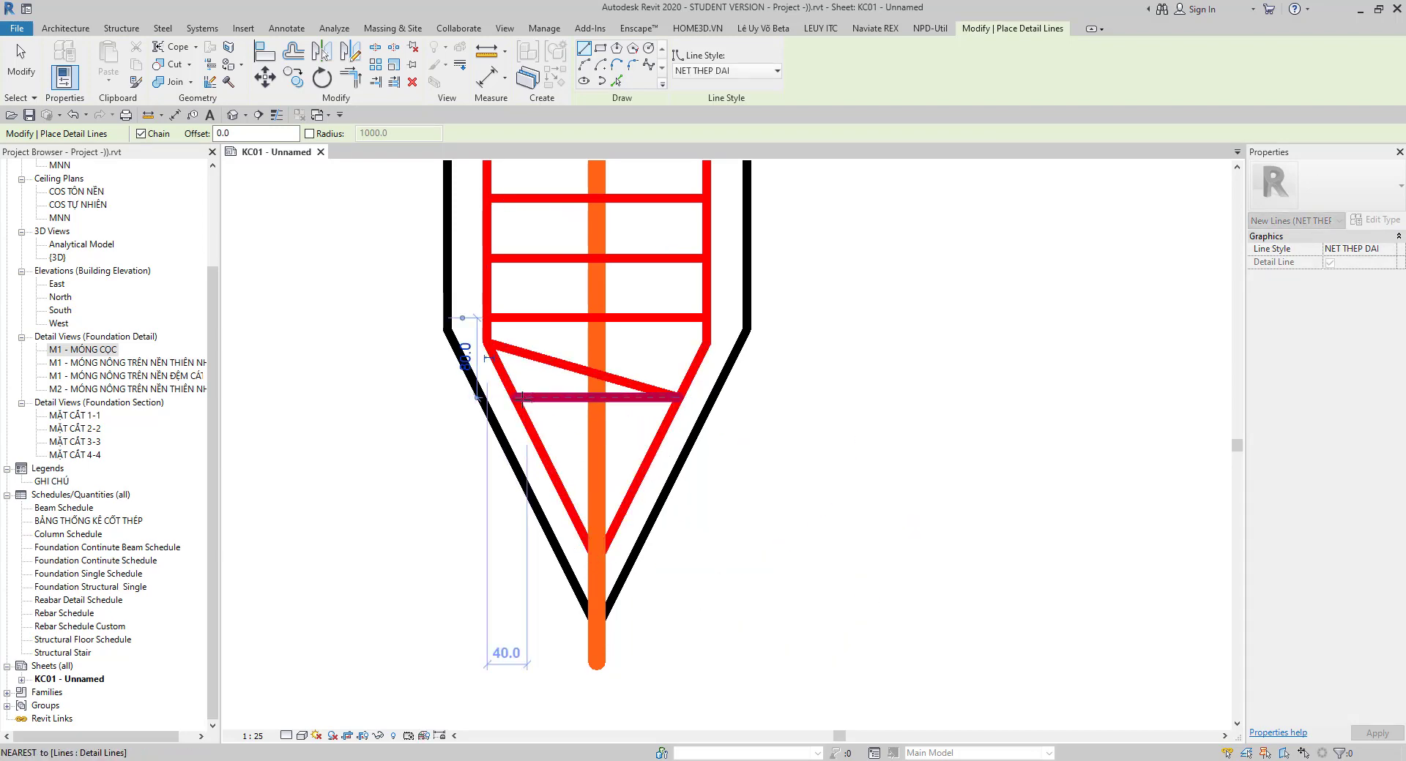
pyautogui.click(655, 438)
pyautogui.press('Escape')
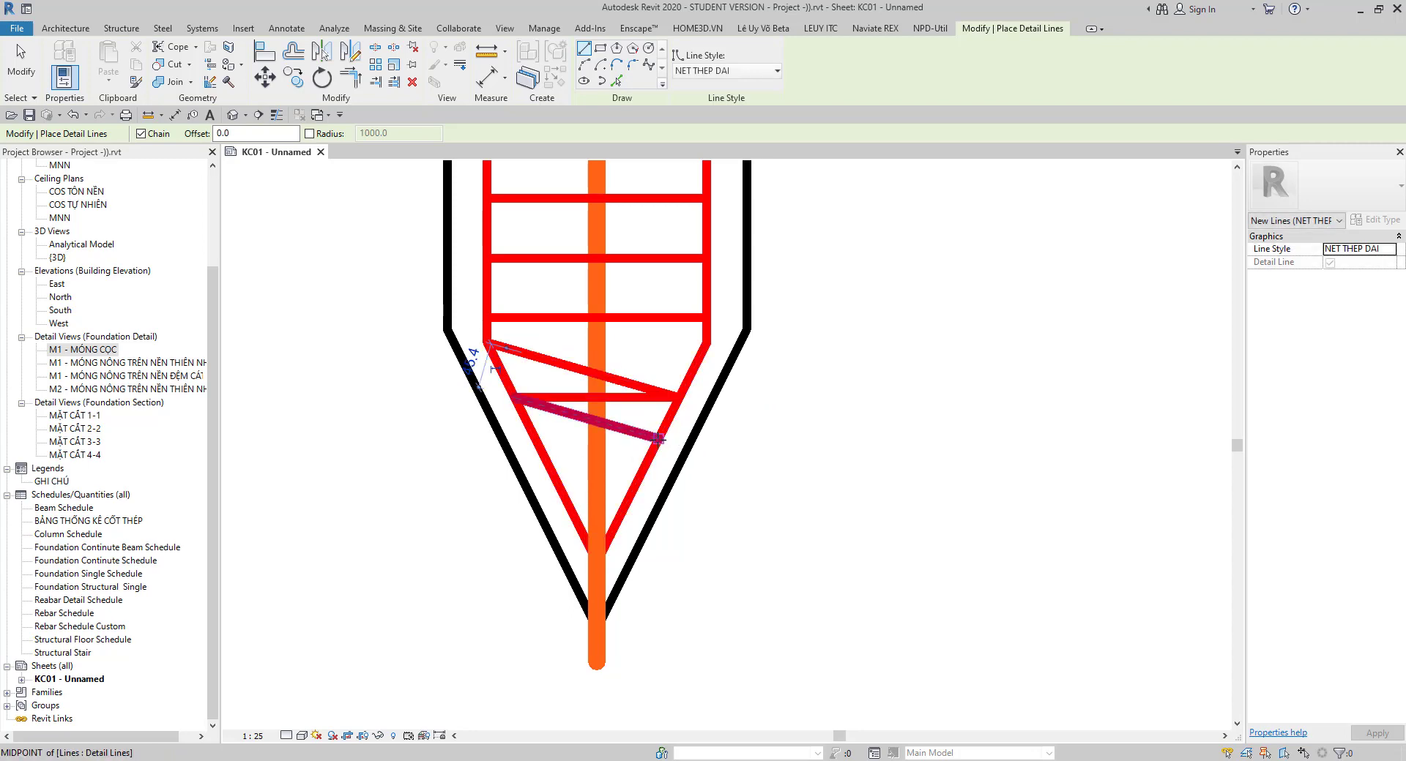
pyautogui.click(657, 438)
pyautogui.click(542, 438)
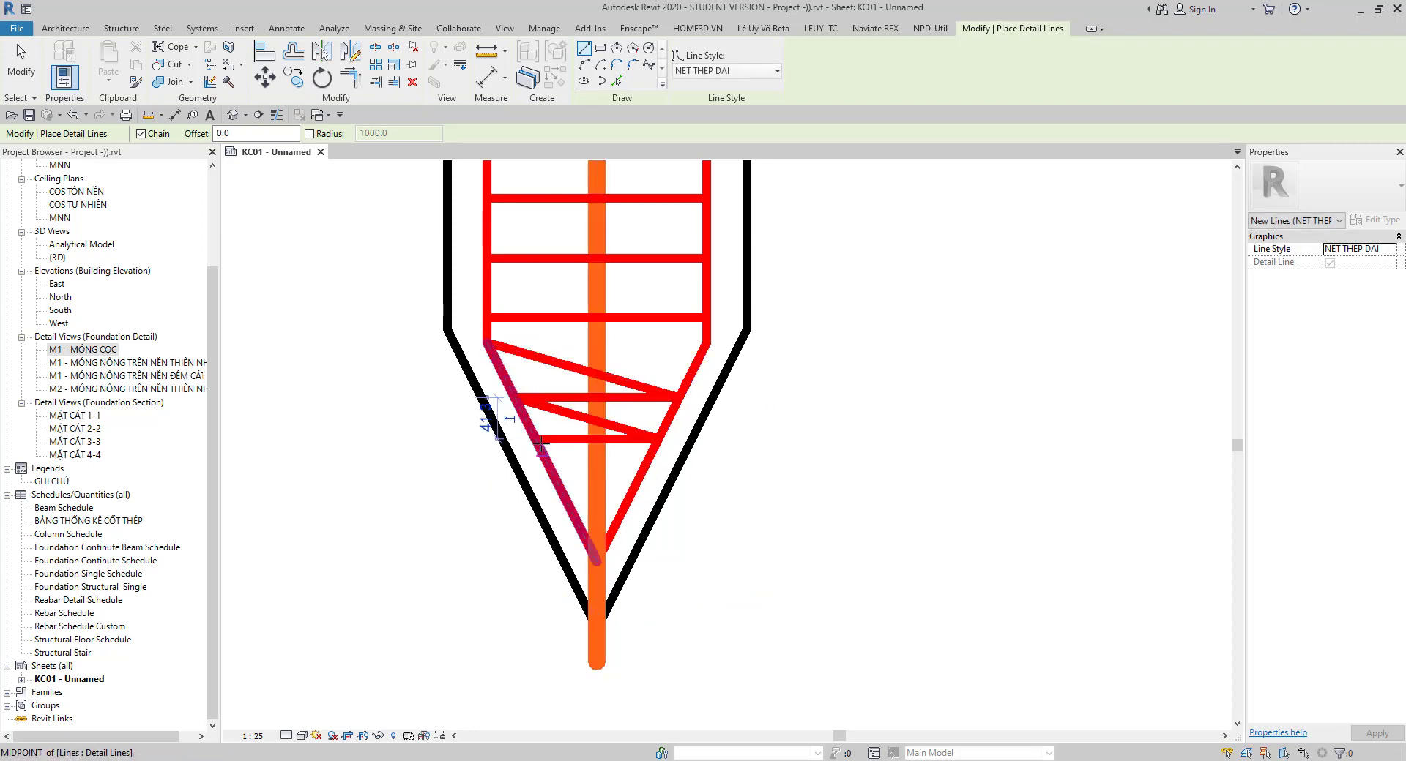
pyautogui.click(633, 487)
pyautogui.press('Escape')
pyautogui.press('Escape')
# Add upper and lower sloped spiral segments plus a short horizontal bar in the taper.
pyautogui.scroll(-3, 817, 549)
pyautogui.scroll(3, 904, 527)
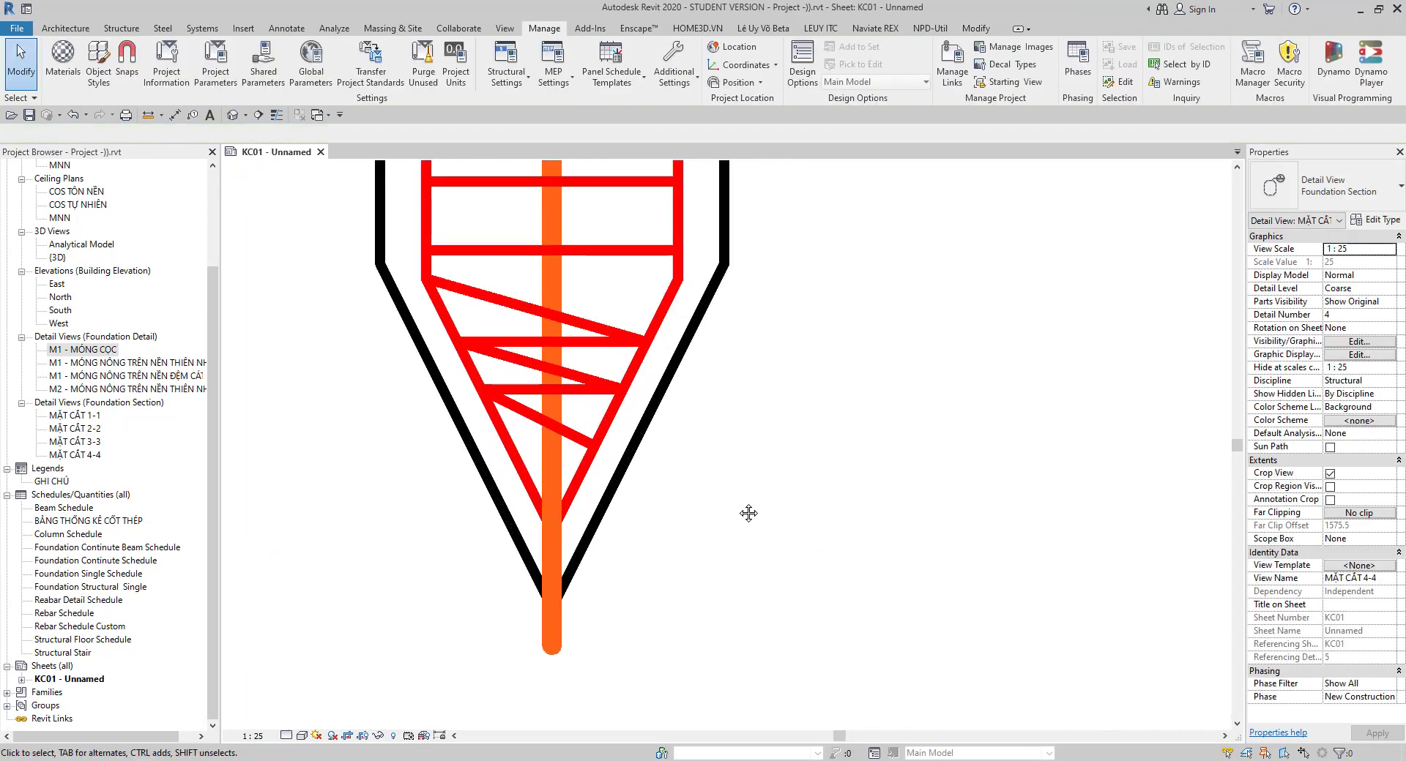
pyautogui.moveTo(748, 513)
pyautogui.mouseDown(button='middle')
pyautogui.moveTo(780, 517)
pyautogui.moveTo(752, 483)
pyautogui.mouseUp(button='middle')
pyautogui.press('l')
pyautogui.click(479, 273)
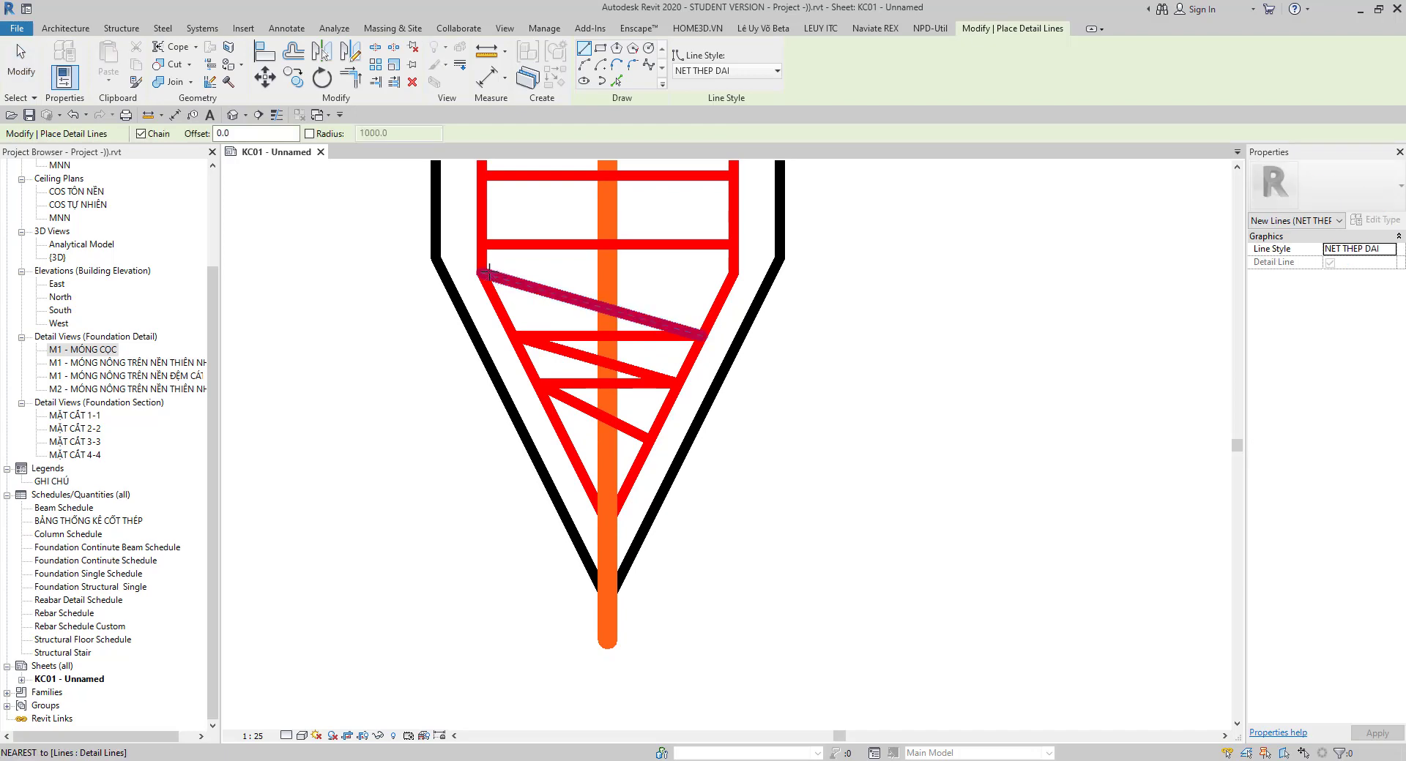
pyautogui.click(732, 245)
pyautogui.scroll(2, 763, 437)
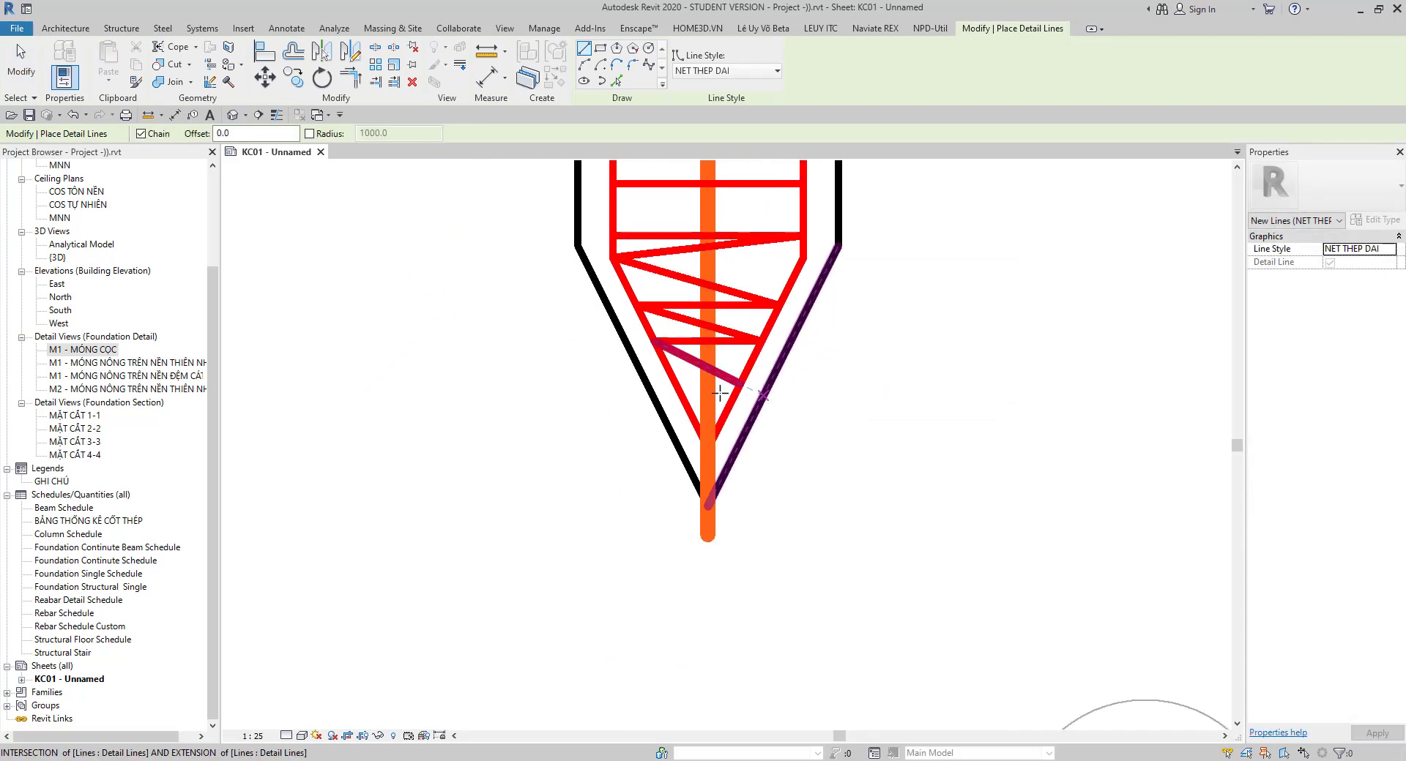
pyautogui.click(756, 378)
pyautogui.click(648, 377)
pyautogui.press('Escape')
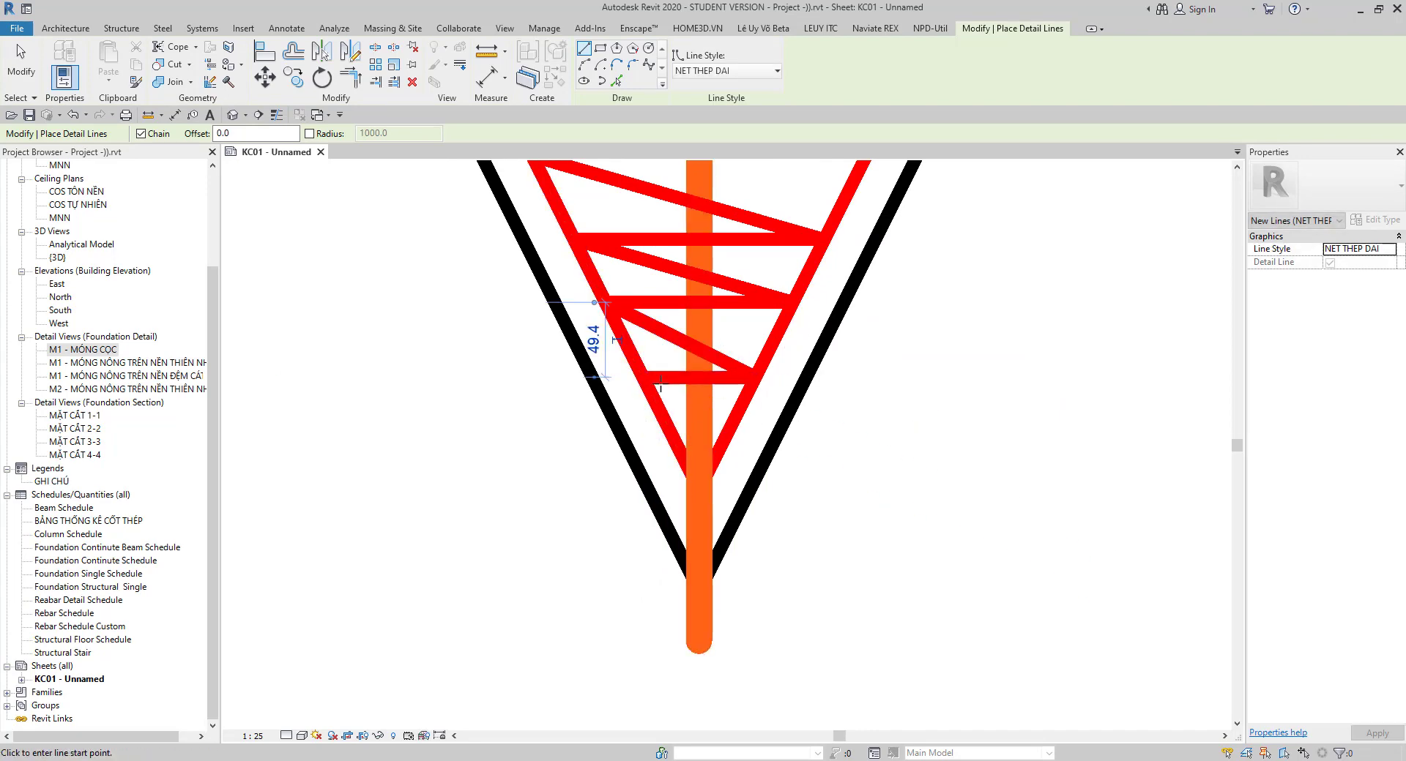
pyautogui.click(648, 378)
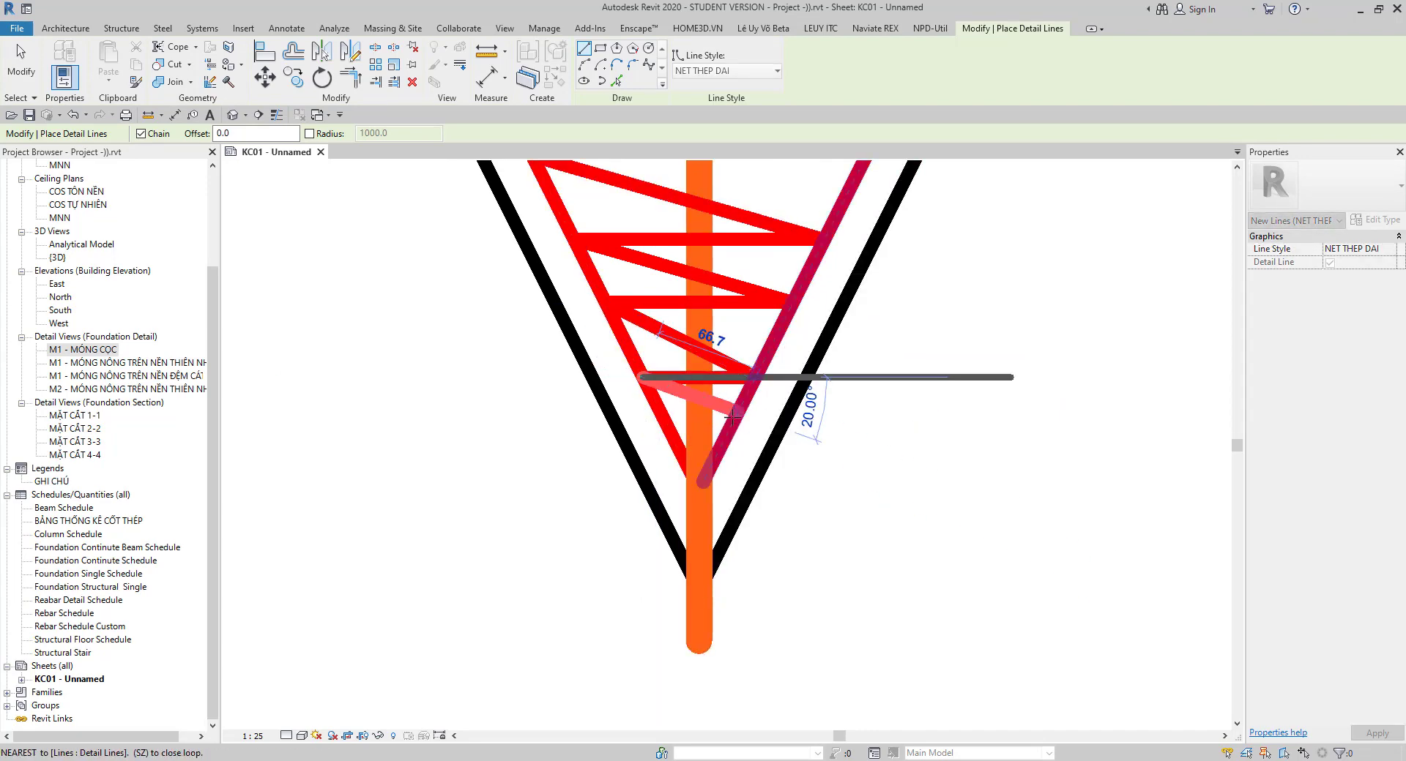
pyautogui.press('Escape')
pyautogui.press('Escape')
pyautogui.scroll(-3, 866, 492)
# Delete all the old diagonal and horizontal spiral lines from the pile tip.
pyautogui.scroll(-2, 856, 422)
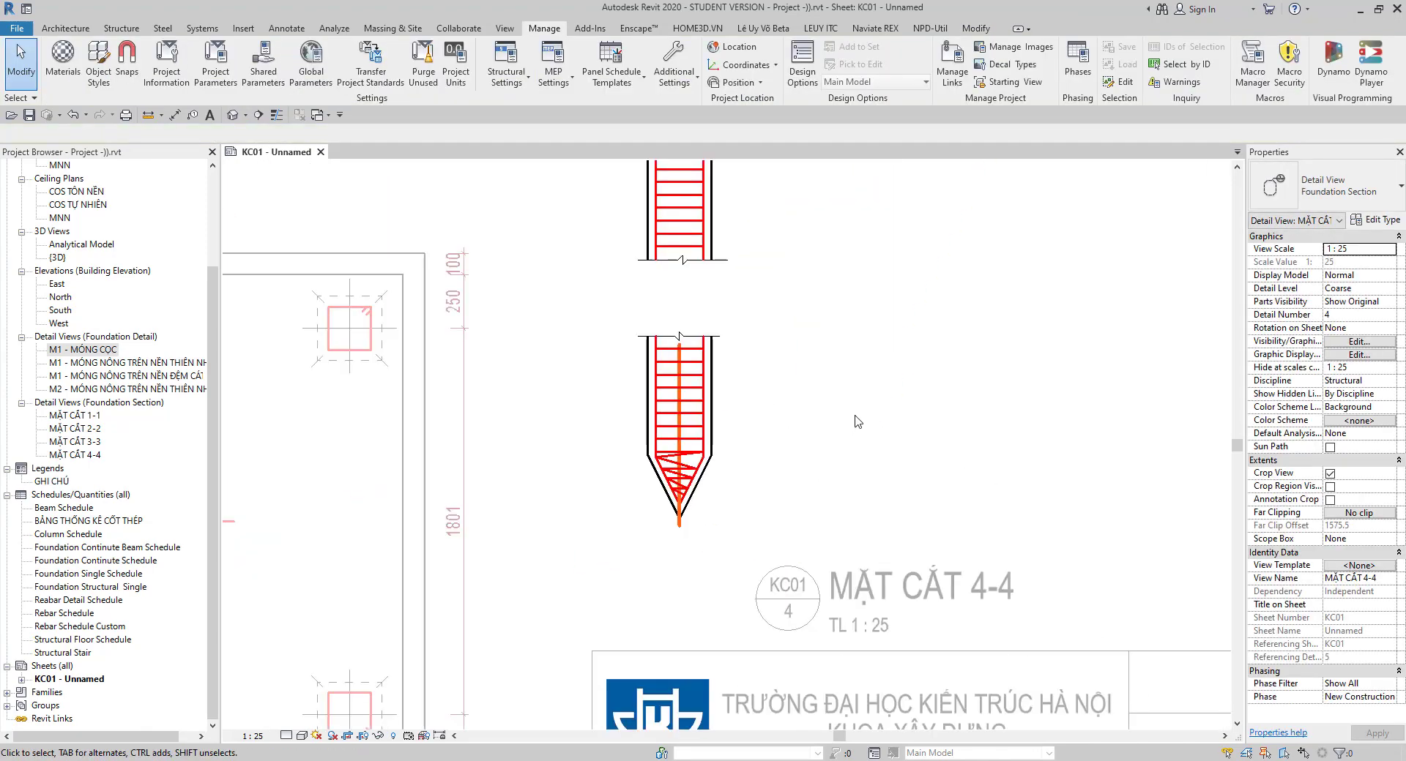
pyautogui.moveTo(857, 421); pyautogui.dragTo(857, 498, button='middle')
pyautogui.scroll(-2, 806, 454)
pyautogui.scroll(1, 669, 418)
pyautogui.moveTo(668, 418); pyautogui.dragTo(642, 480, button='middle')
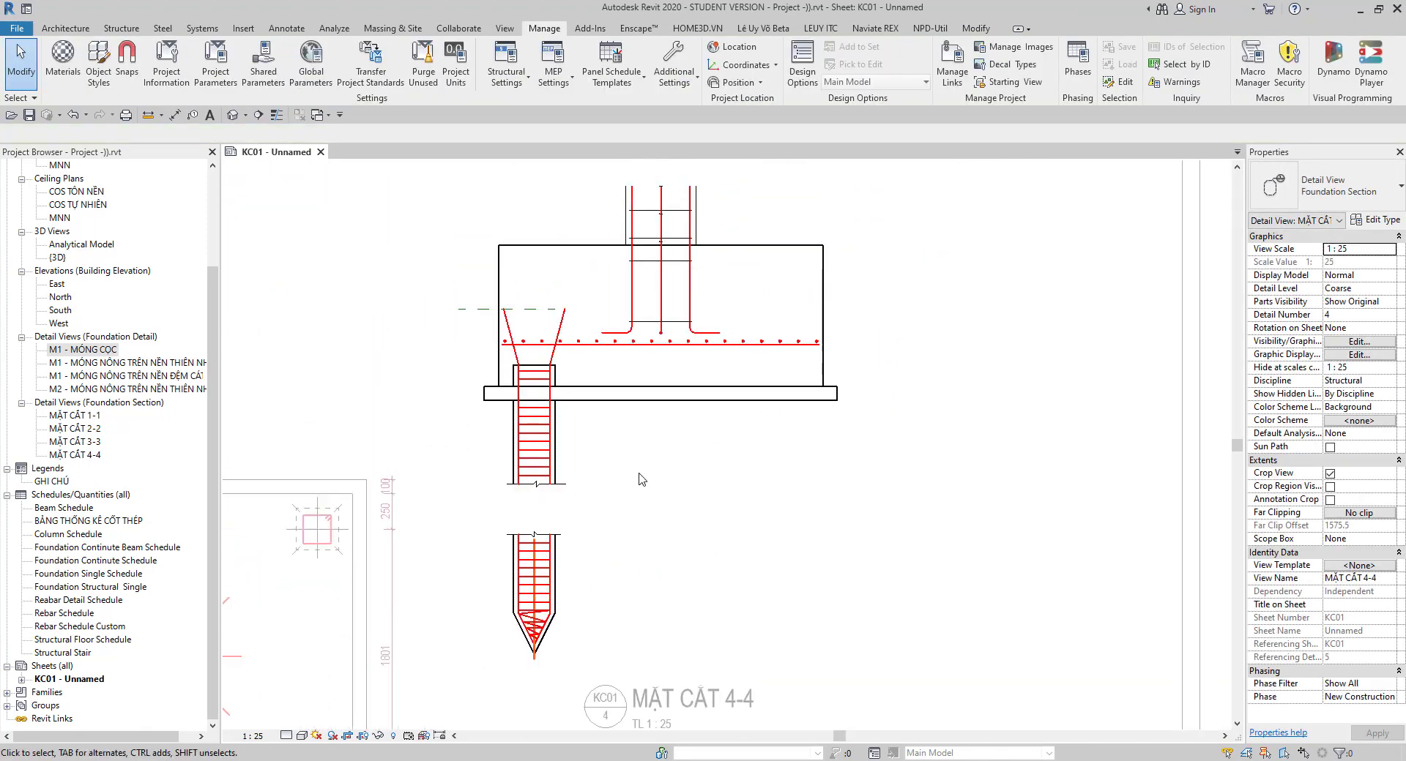
pyautogui.scroll(3, 538, 648)
pyautogui.scroll(2, 590, 590)
pyautogui.scroll(2, 654, 583)
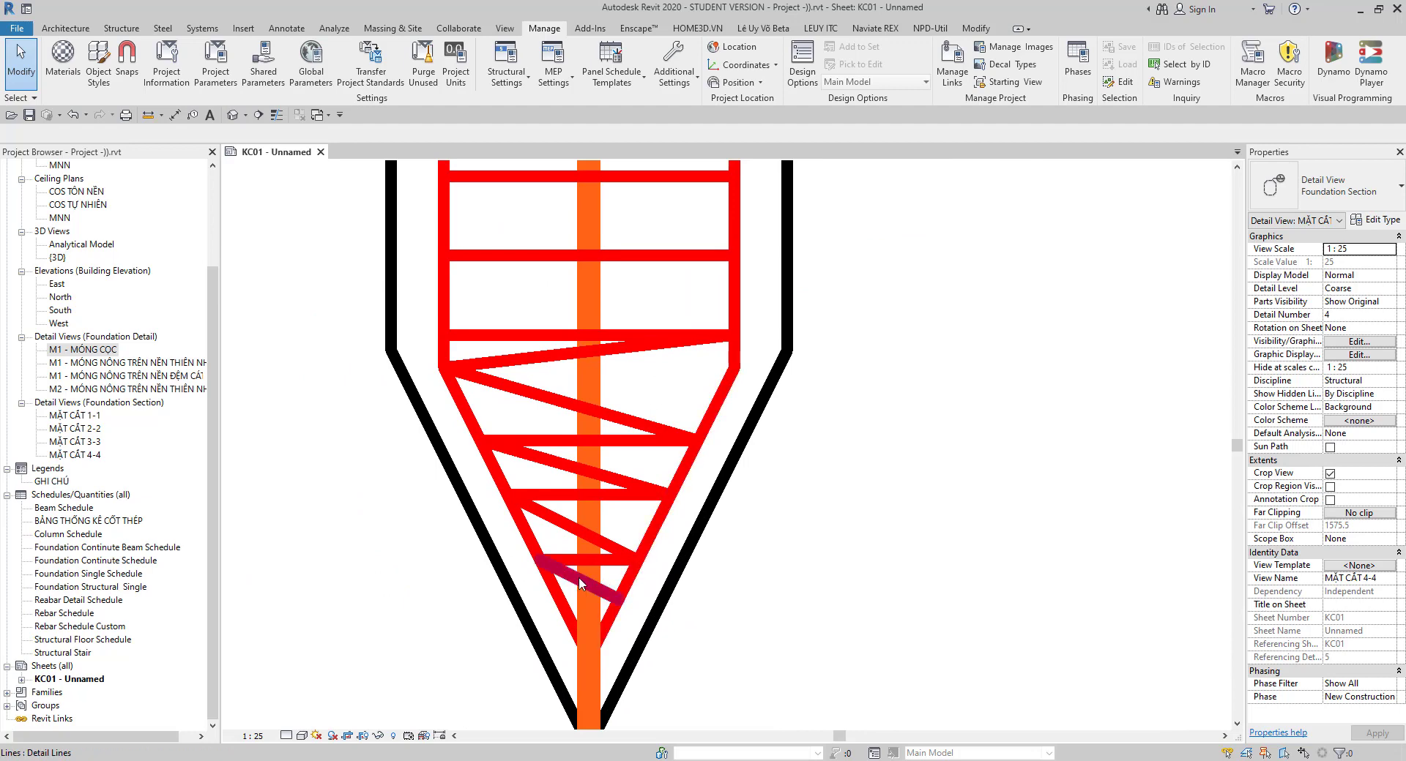
pyautogui.click(541, 358)
pyautogui.press('Delete')
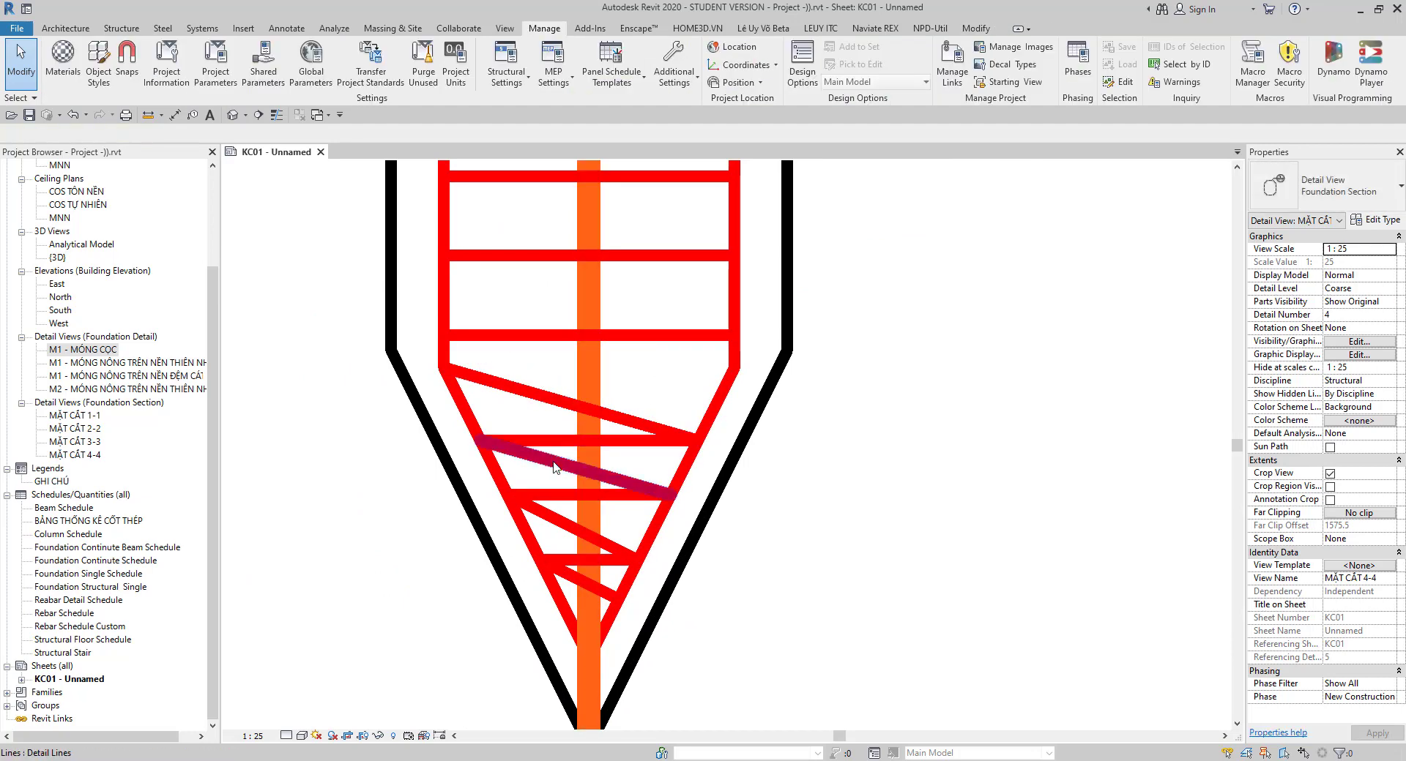
pyautogui.click(555, 467)
pyautogui.press('Delete')
pyautogui.click(560, 440)
pyautogui.press('Delete')
pyautogui.click(564, 495)
pyautogui.press('Delete')
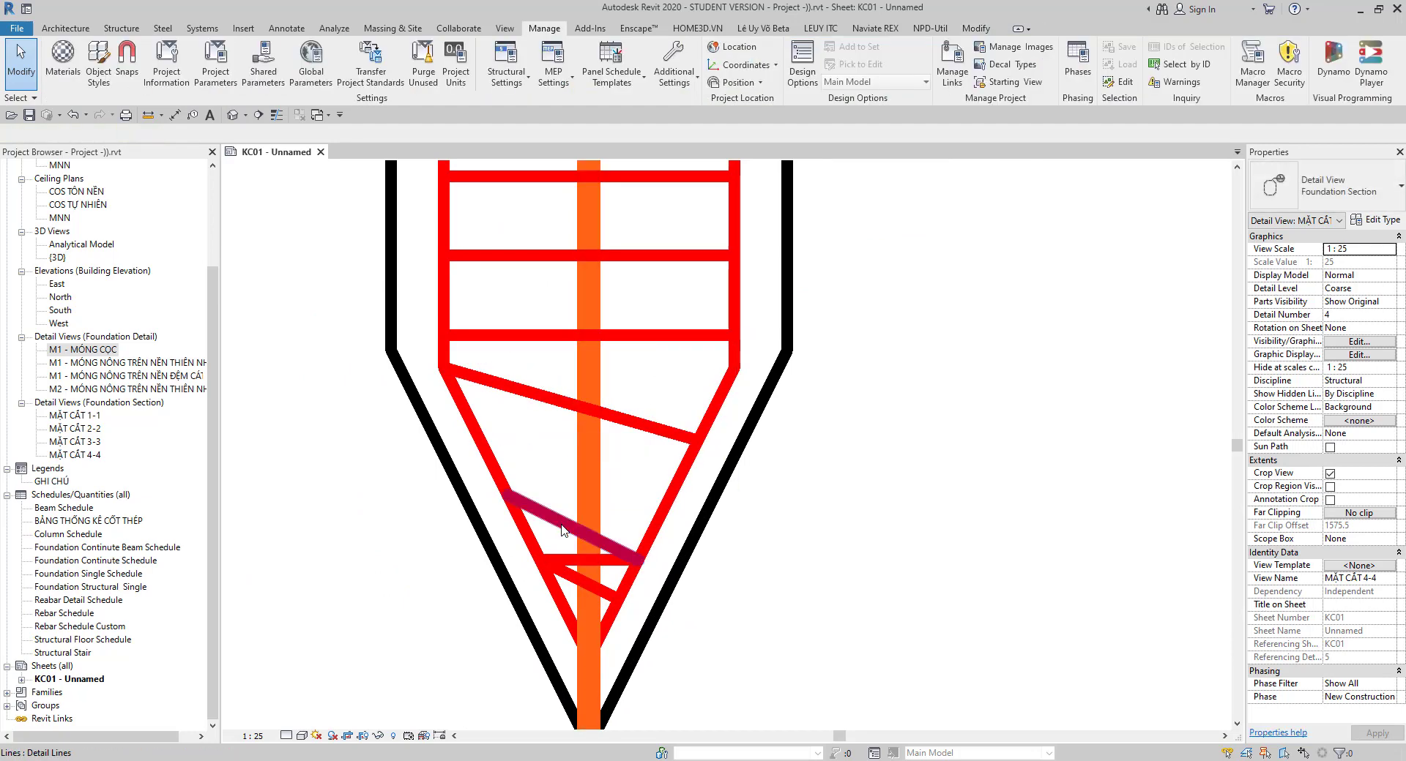
pyautogui.click(571, 563)
pyautogui.press('Delete')
pyautogui.click(565, 580)
pyautogui.press('Delete')
pyautogui.scroll(-1, 626, 418)
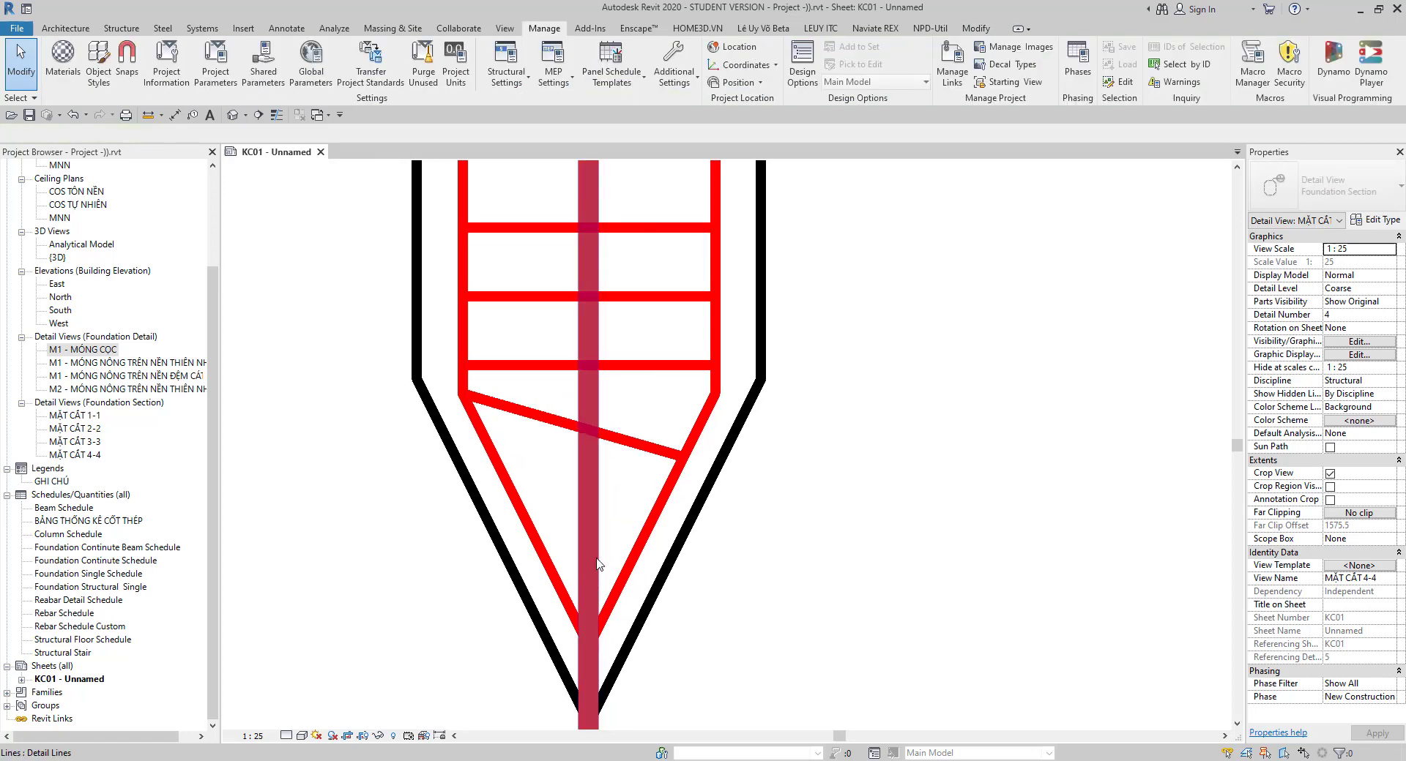
pyautogui.click(631, 431)
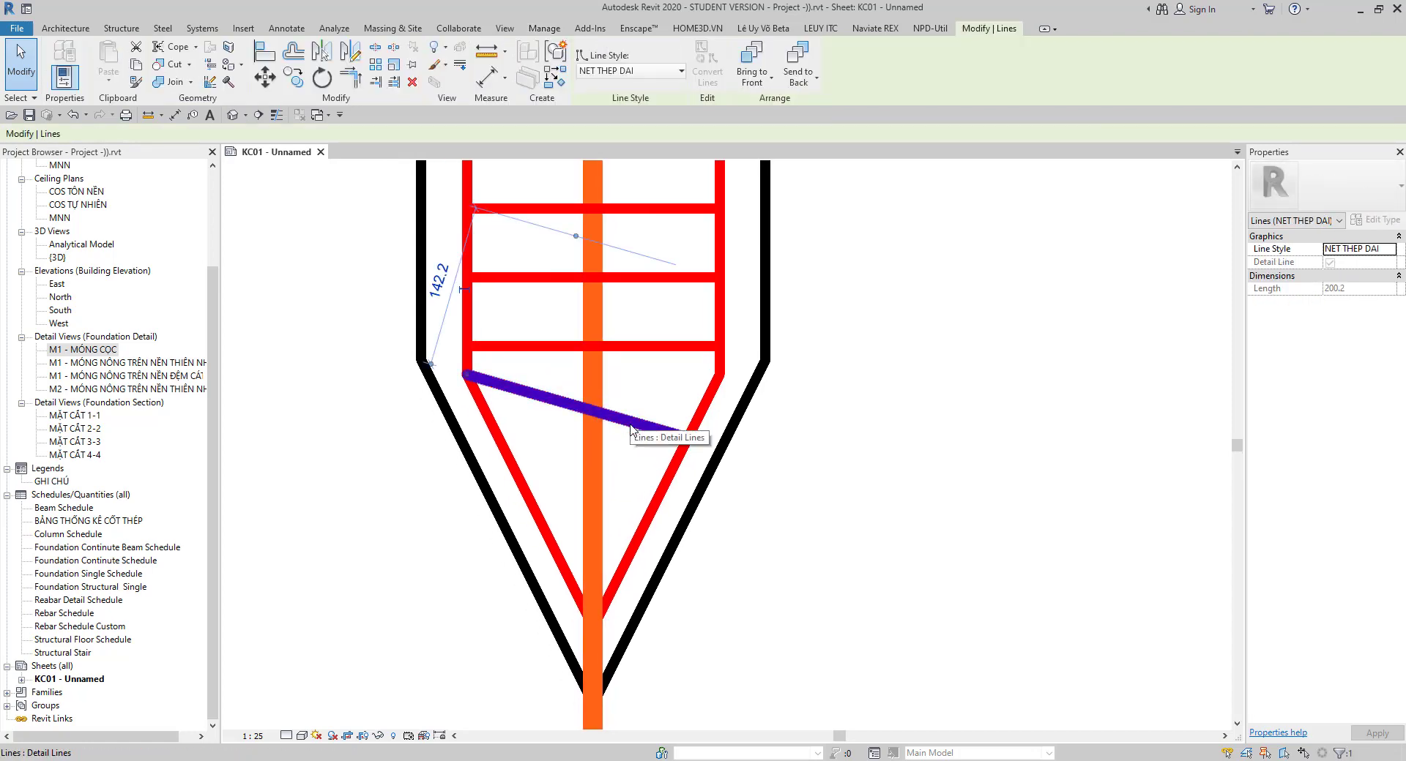
pyautogui.press('Delete')
pyautogui.scroll(1, 577, 381)
# Draw new sloped NET THEP DAI segments zigzagging side to side down the taper.
pyautogui.press('d')
pyautogui.press('l')
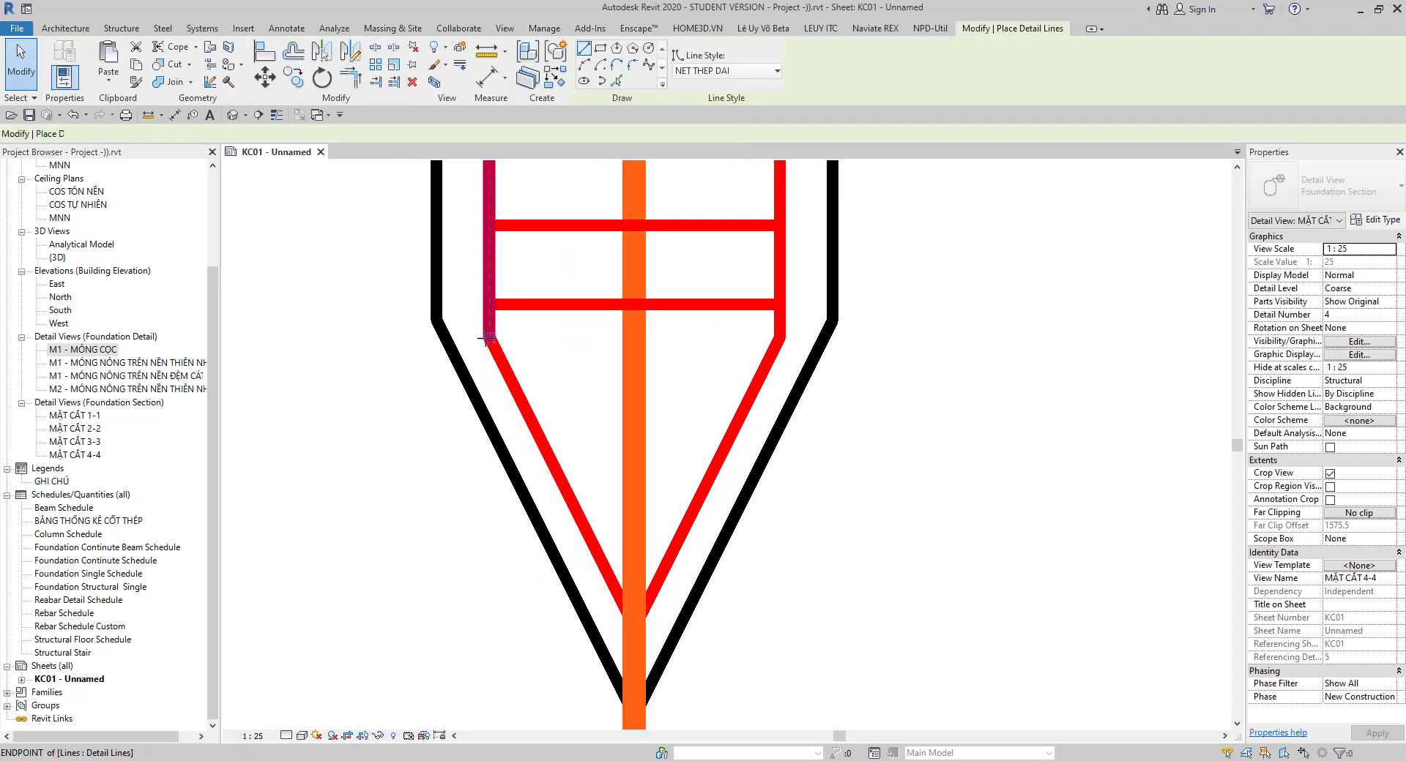
pyautogui.click(489, 337)
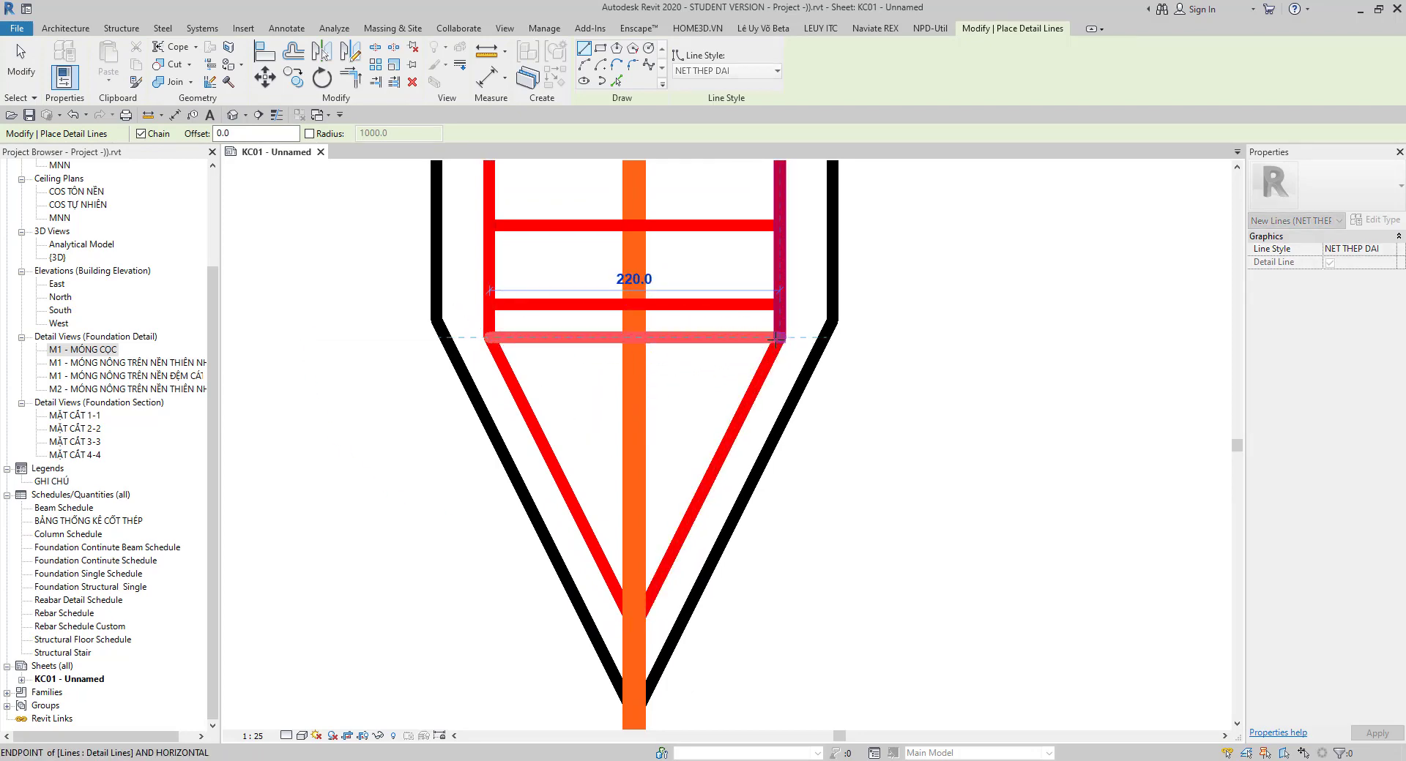
pyautogui.click(755, 389)
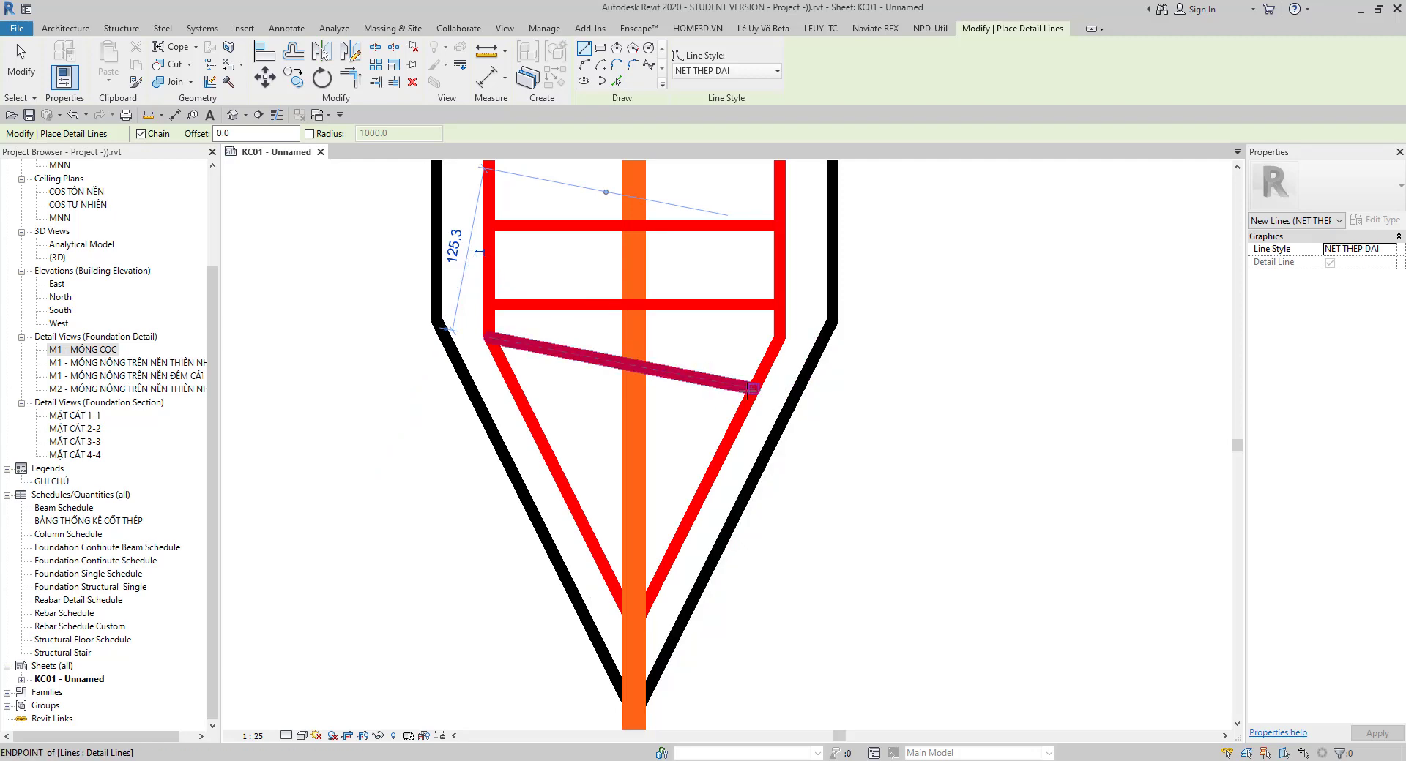
pyautogui.click(548, 441)
pyautogui.press('Escape')
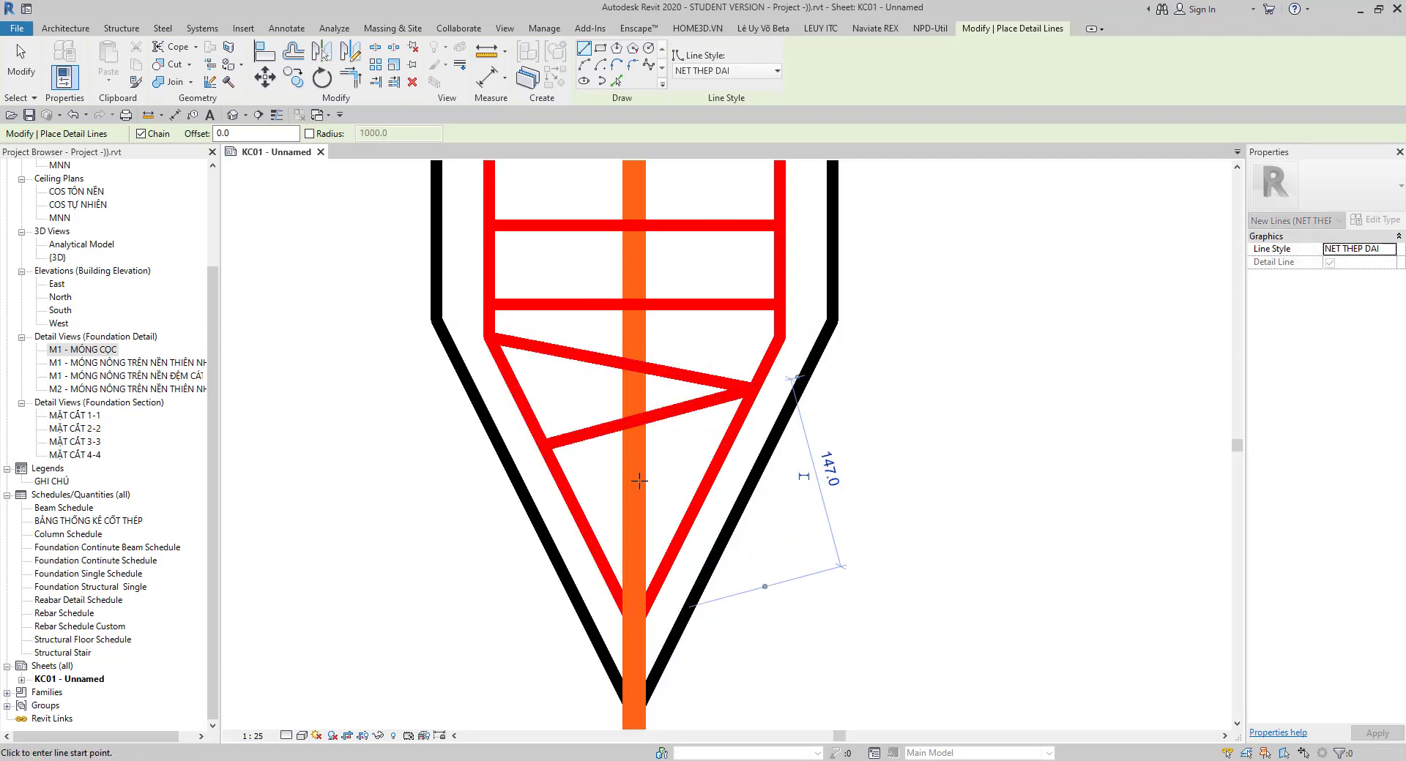
pyautogui.click(542, 444)
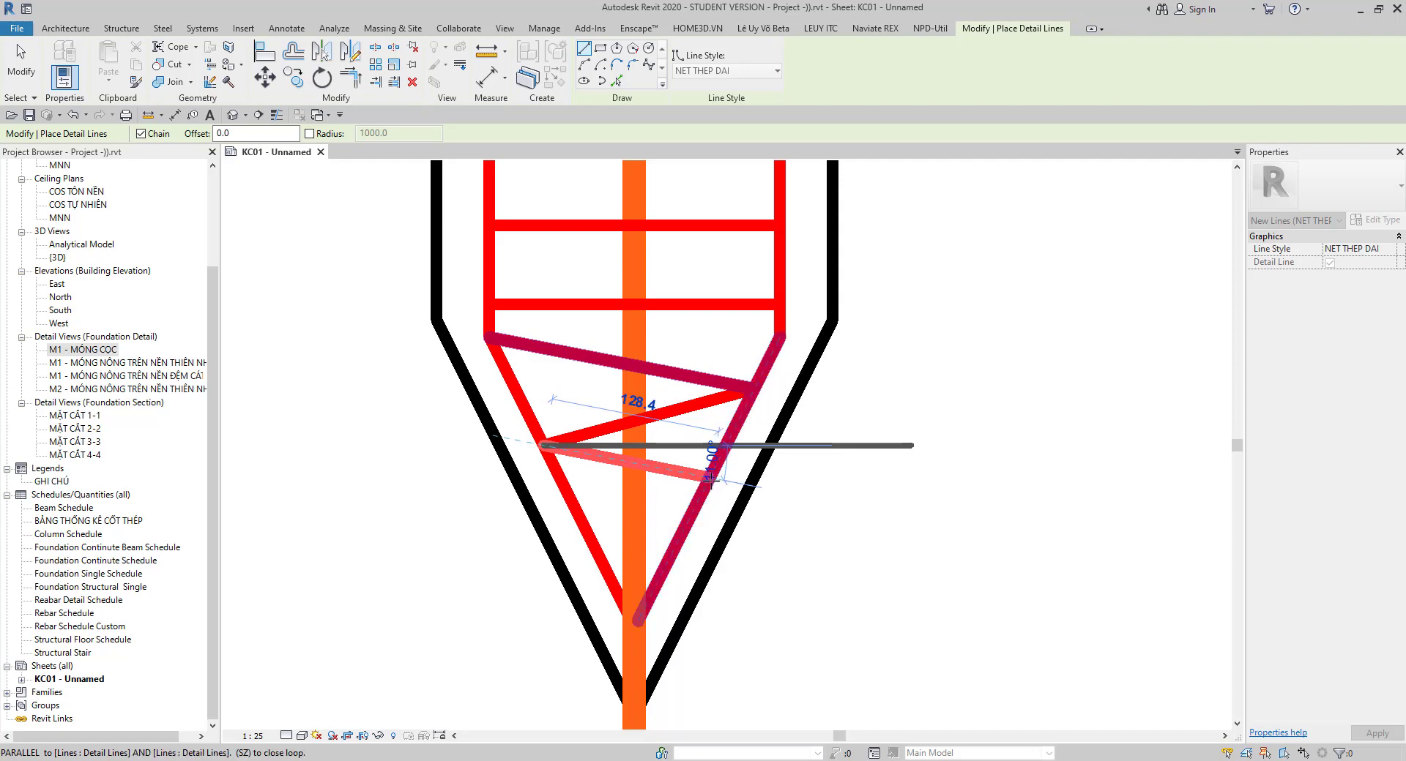
pyautogui.click(707, 480)
pyautogui.press('Escape')
pyautogui.click(707, 480)
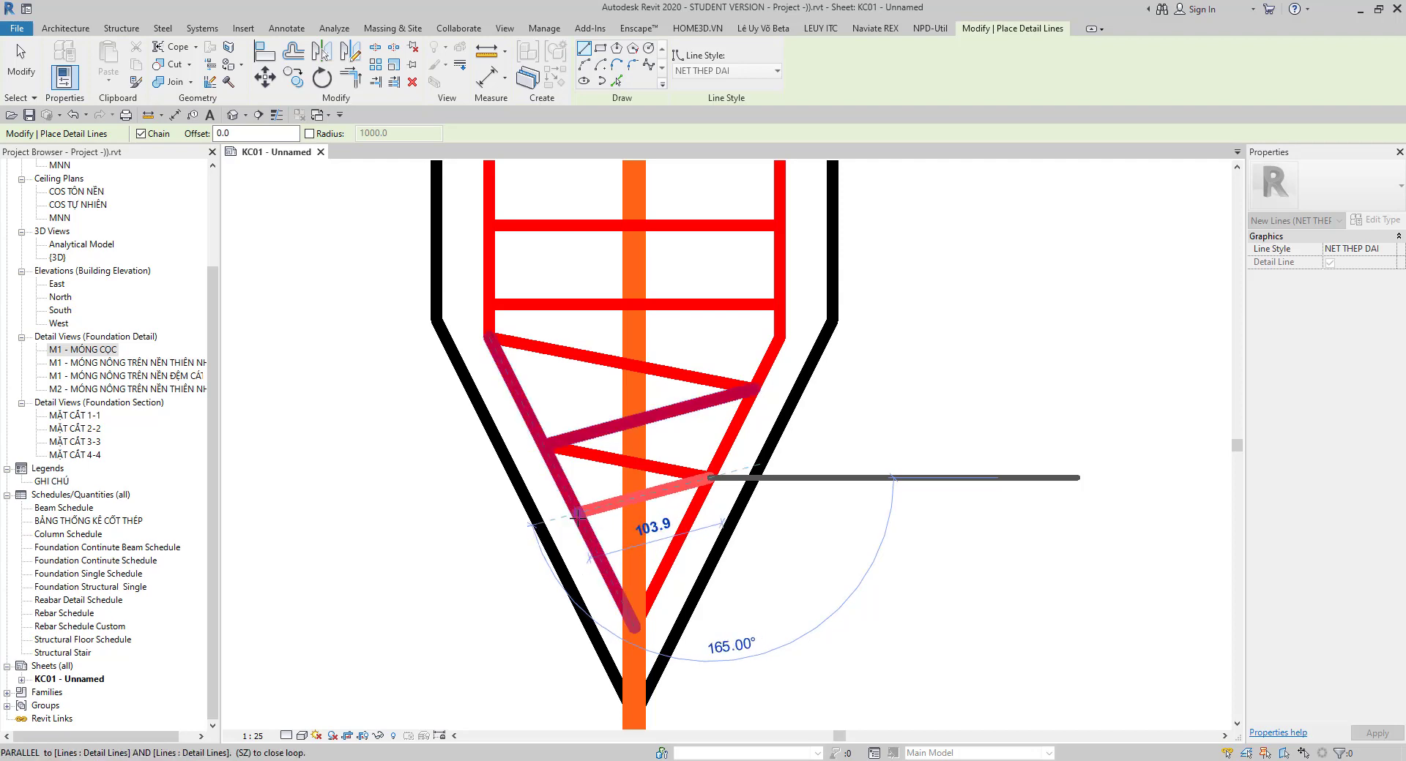
pyautogui.click(580, 518)
pyautogui.press('Escape')
pyautogui.press('Escape')
# Select both slanted cap dowels, then window-select the pile-head U-bar, stirrups and dashed lines.
pyautogui.scroll(-2, 824, 546)
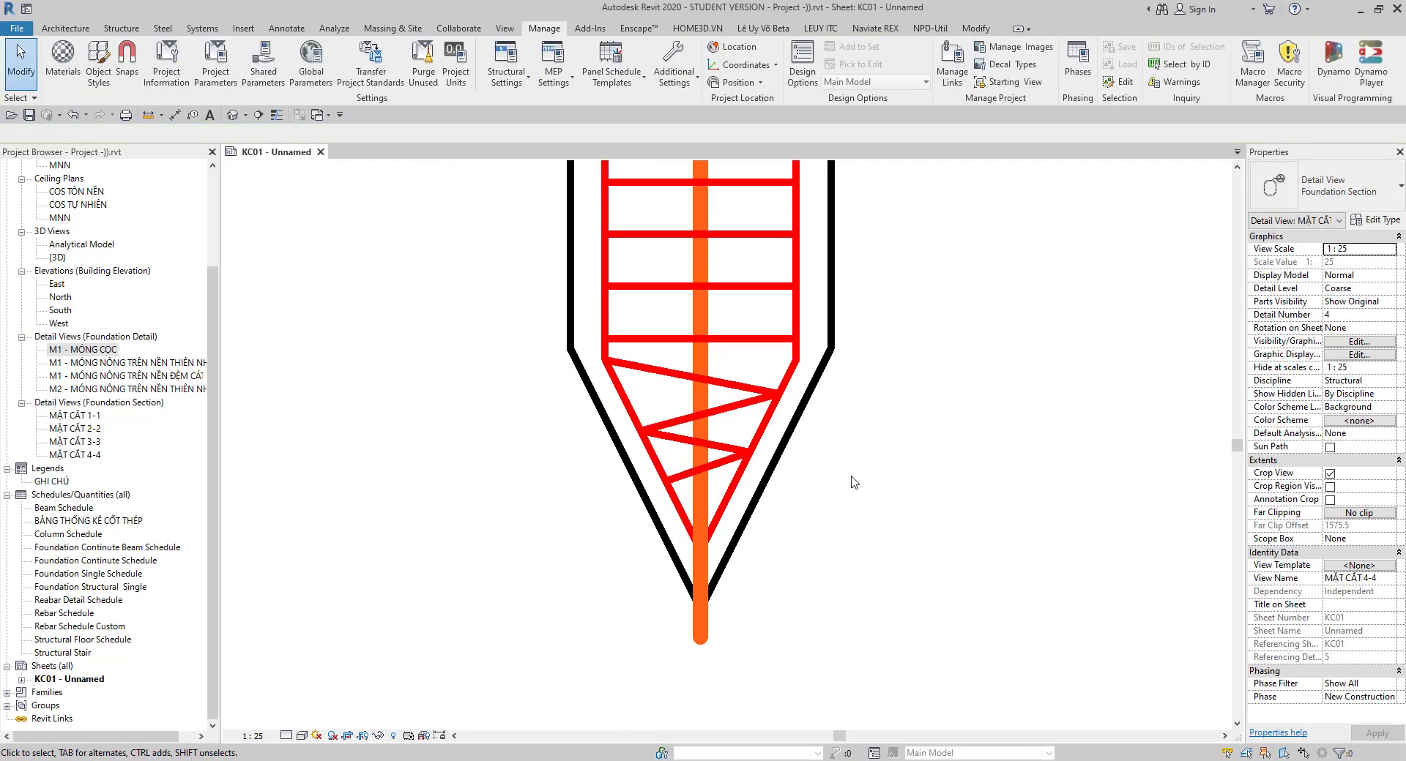
pyautogui.scroll(-2, 825, 554)
pyautogui.scroll(-2, 825, 554)
pyautogui.scroll(2, 659, 366)
pyautogui.scroll(-2, 622, 329)
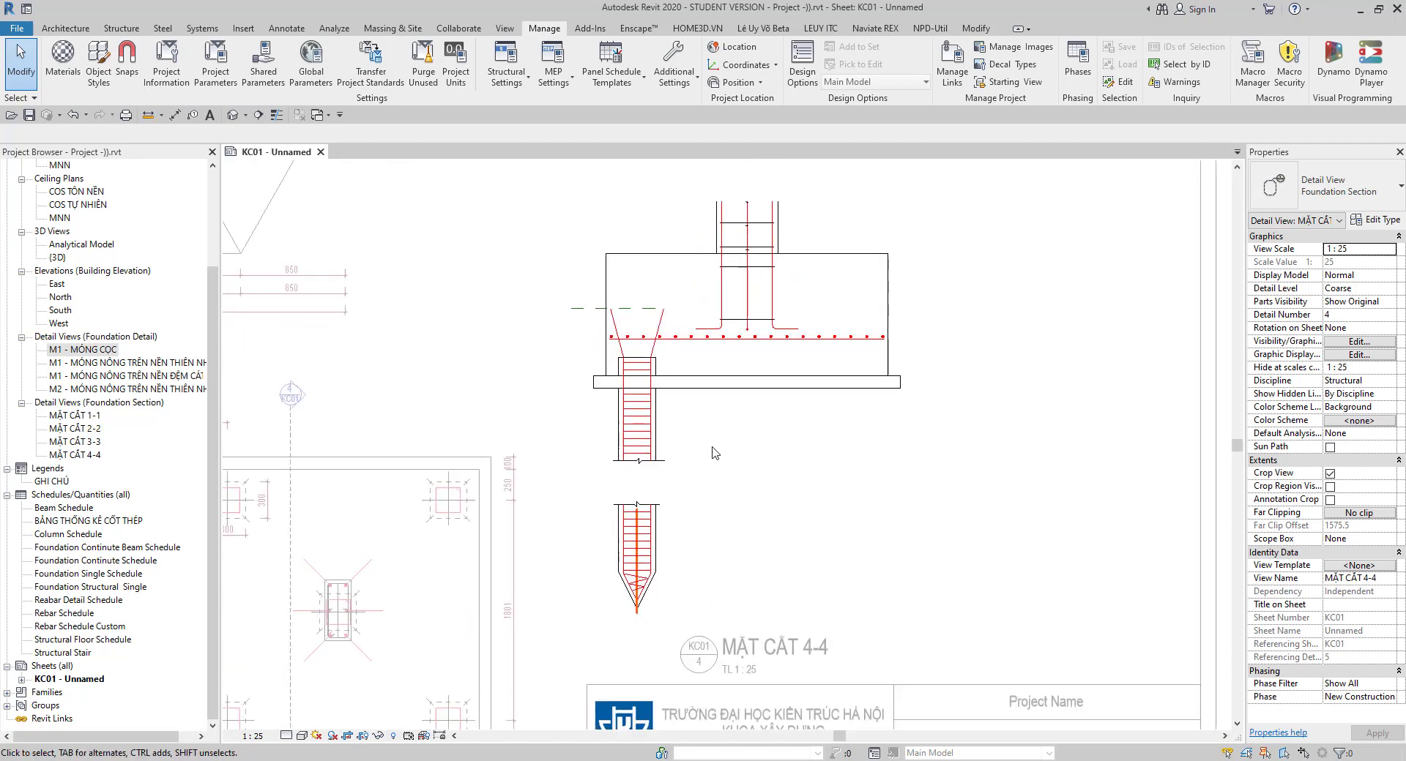
pyautogui.scroll(1, 588, 308)
pyautogui.scroll(3, 588, 307)
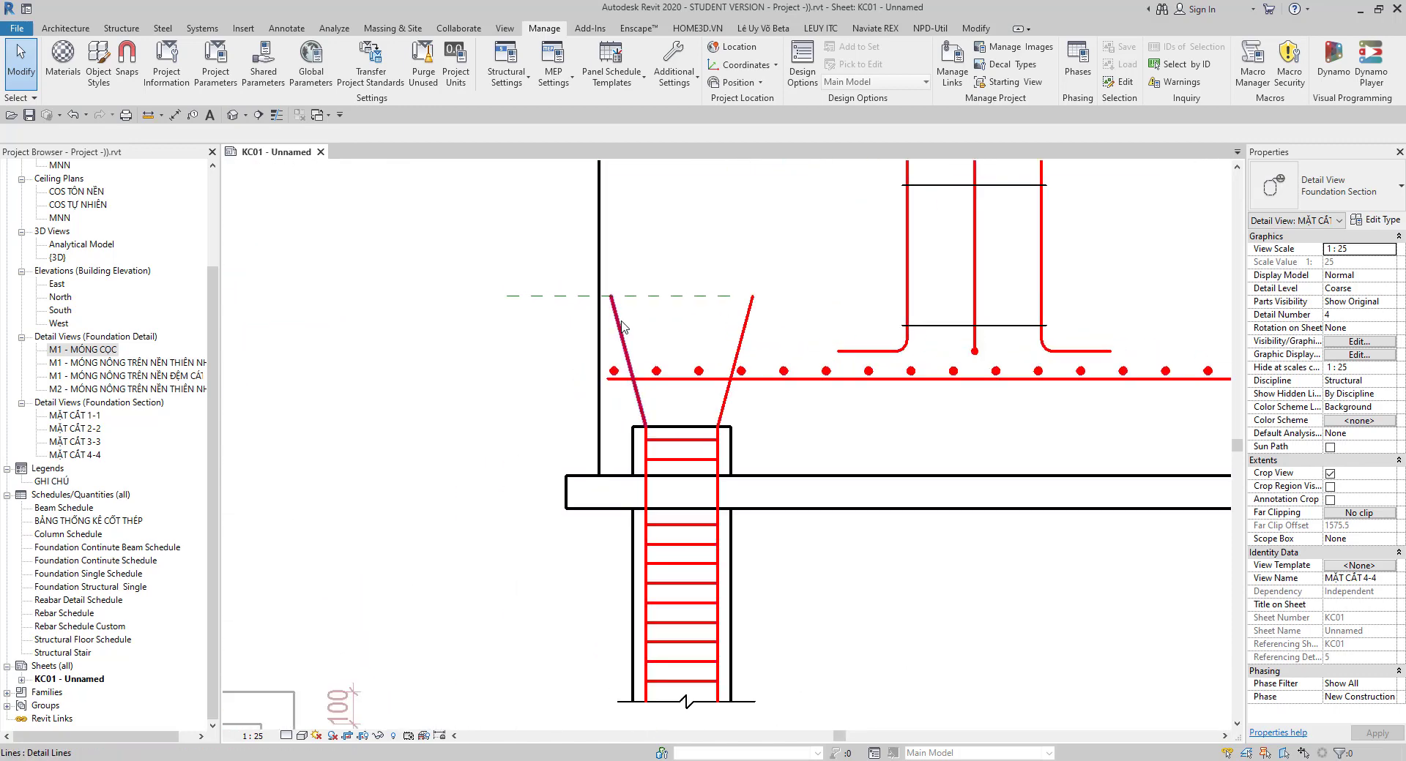
pyautogui.click(623, 321)
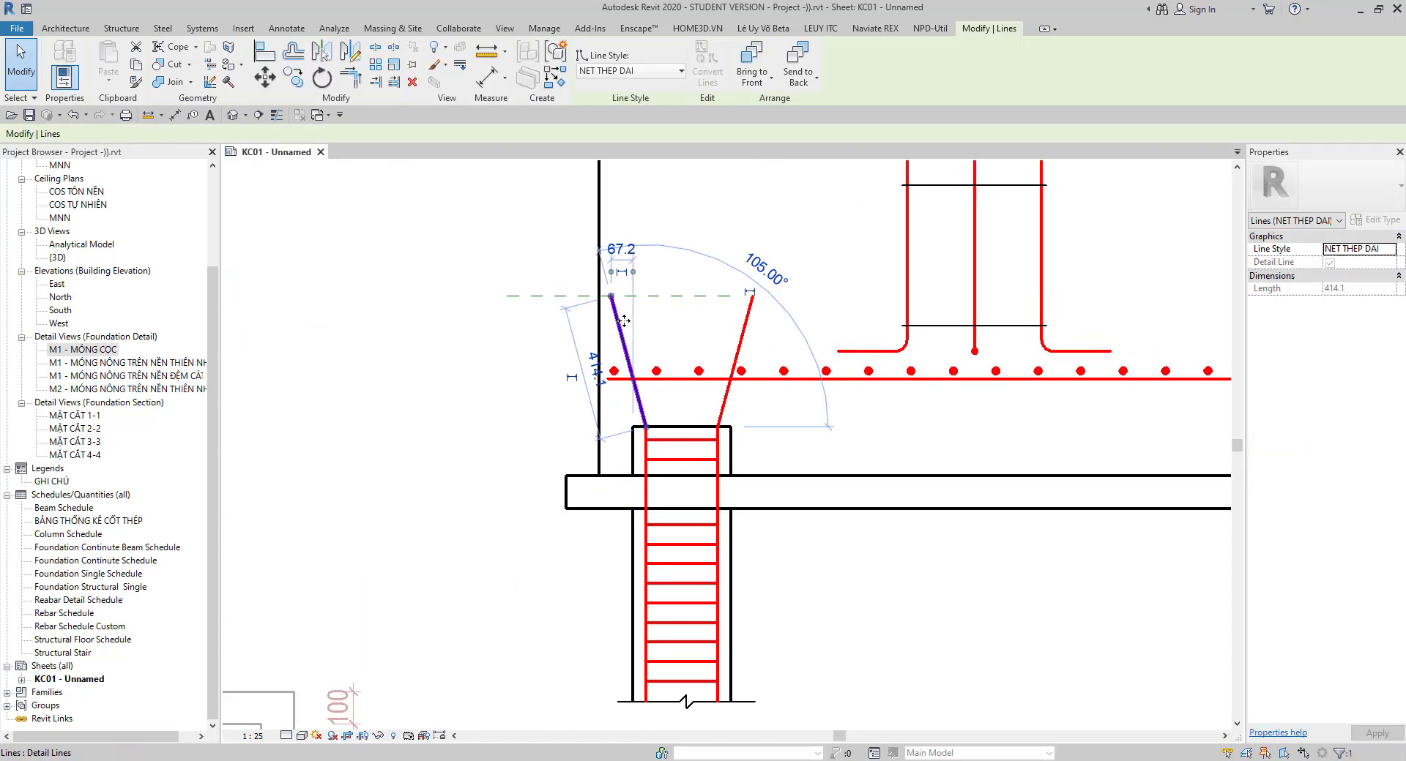
pyautogui.keyDown('ctrl'); pyautogui.click(748, 329); pyautogui.keyUp('ctrl')
pyautogui.moveTo(681, 438); pyautogui.dragTo(681, 294, button='middle')
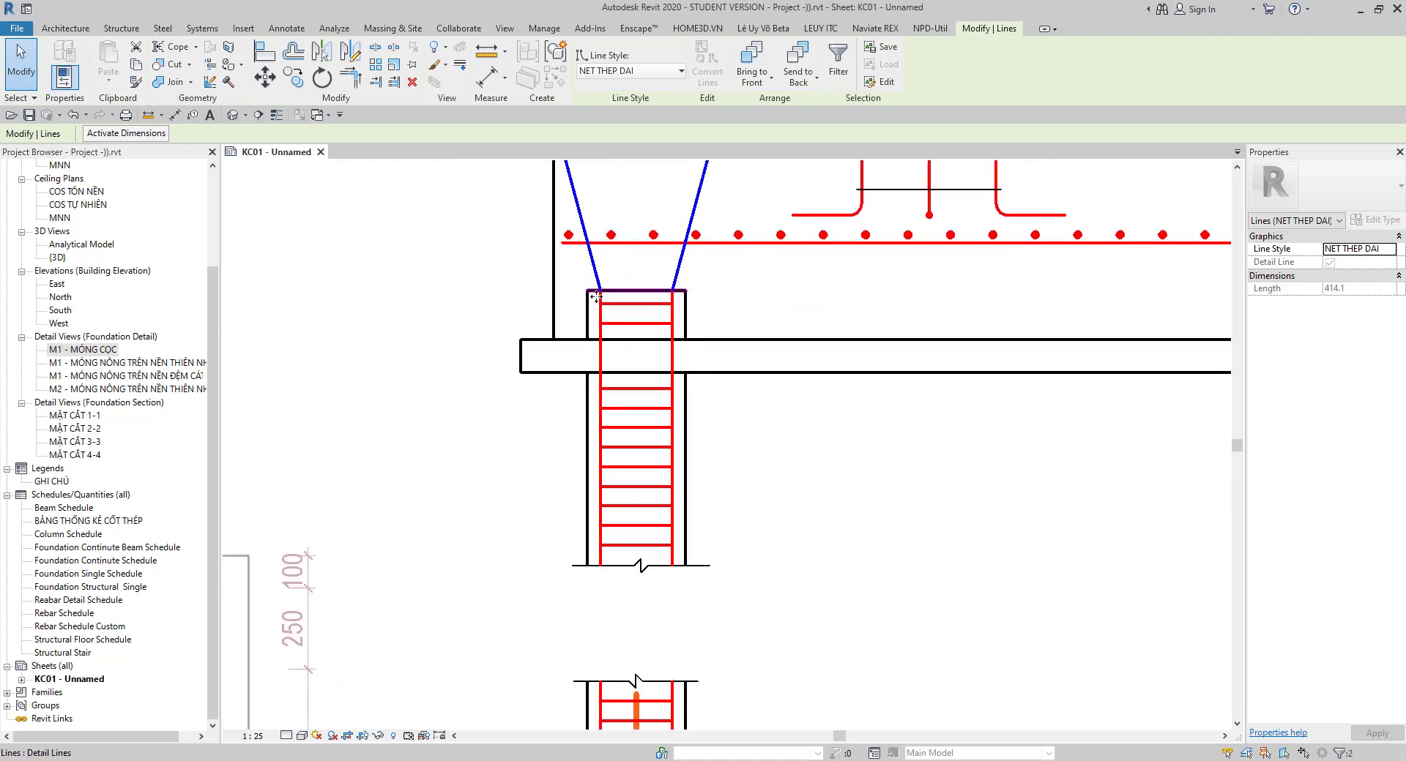
pyautogui.scroll(2, 644, 373)
pyautogui.moveTo(705, 432); pyautogui.dragTo(795, 580)
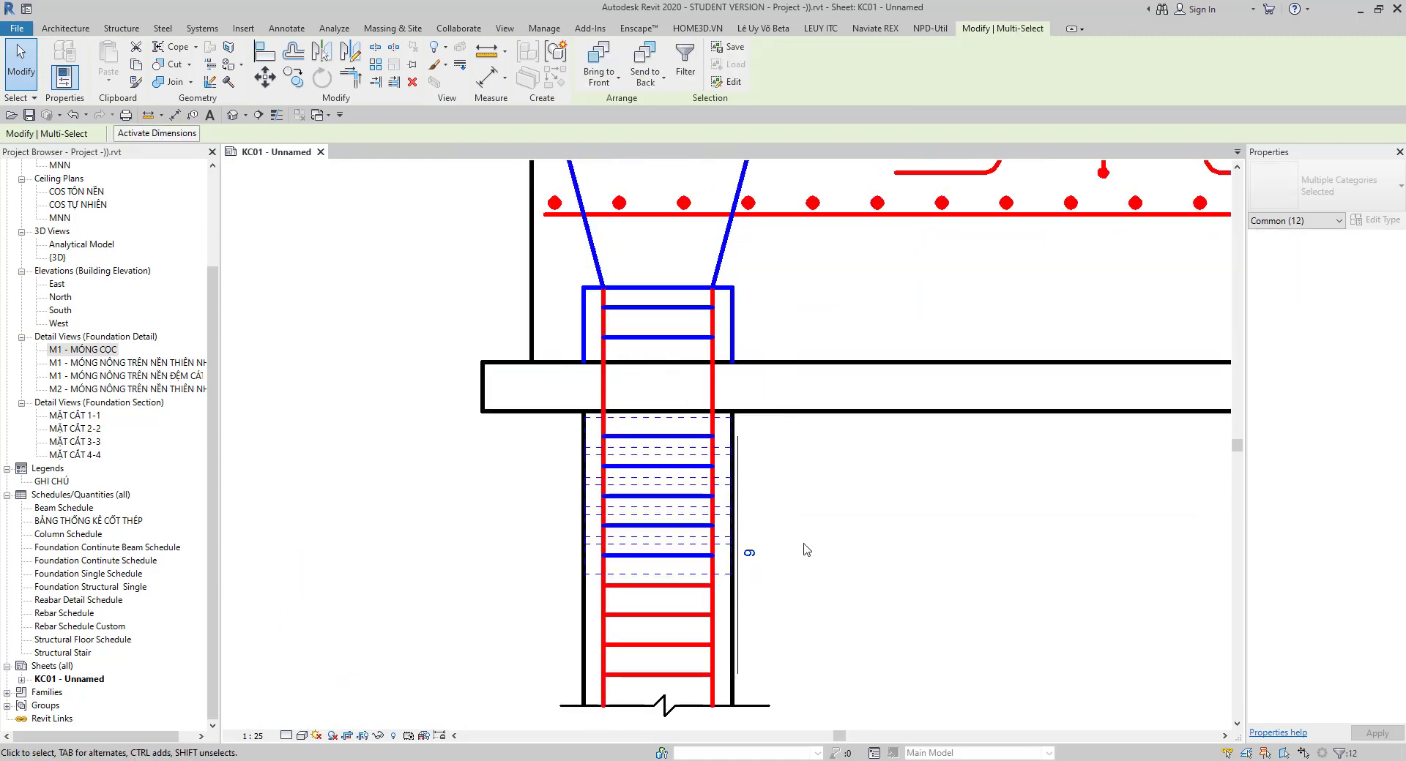
pyautogui.moveTo(806, 550); pyautogui.dragTo(732, 439, button='middle')
pyautogui.scroll(-1, 732, 439)
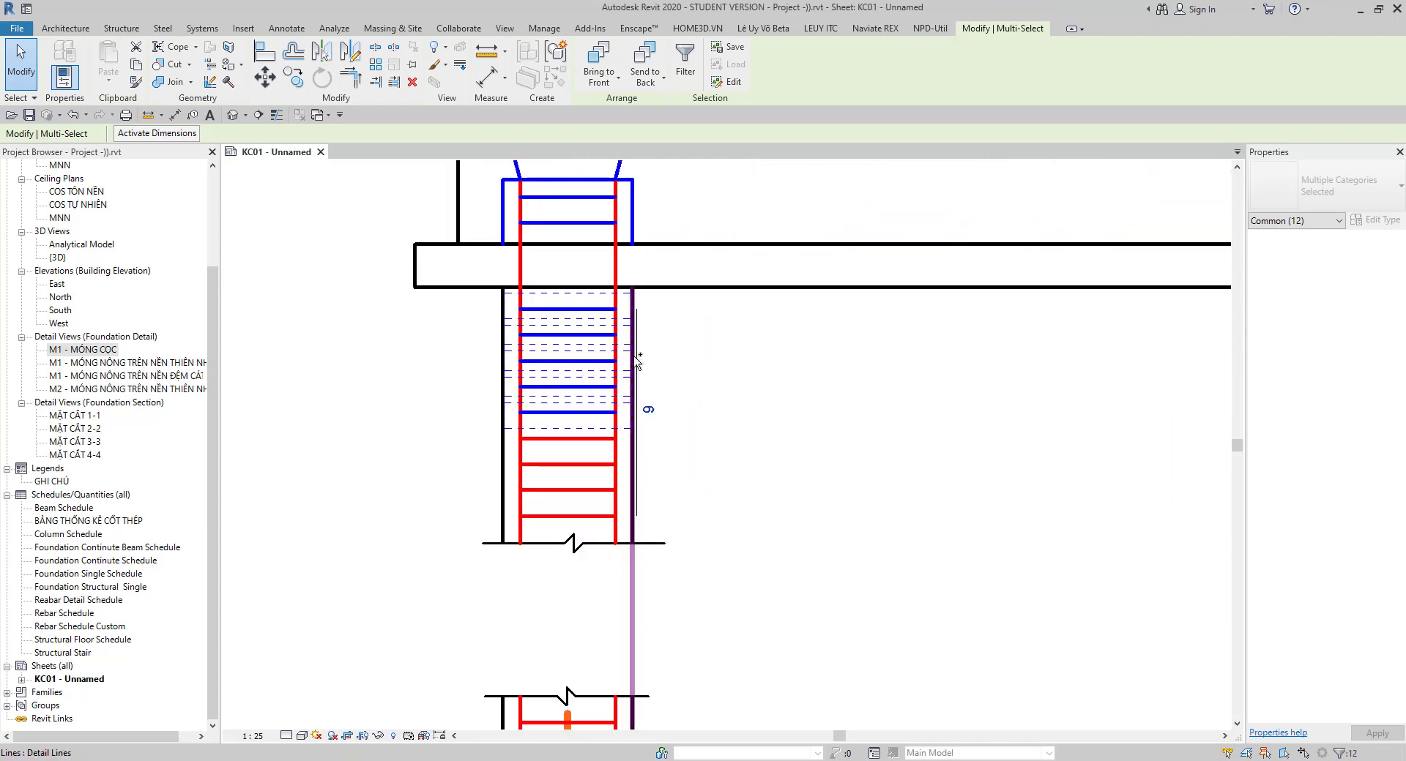
# Add the pile outline and all pile rebar to the selection and group them as 'DÀI CỌC'.
pyautogui.keyDown('ctrl'); pyautogui.click(504, 384); pyautogui.keyUp('ctrl')
pyautogui.moveTo(725, 529); pyautogui.dragTo(728, 364, button='middle')
pyautogui.scroll(-1, 691, 421)
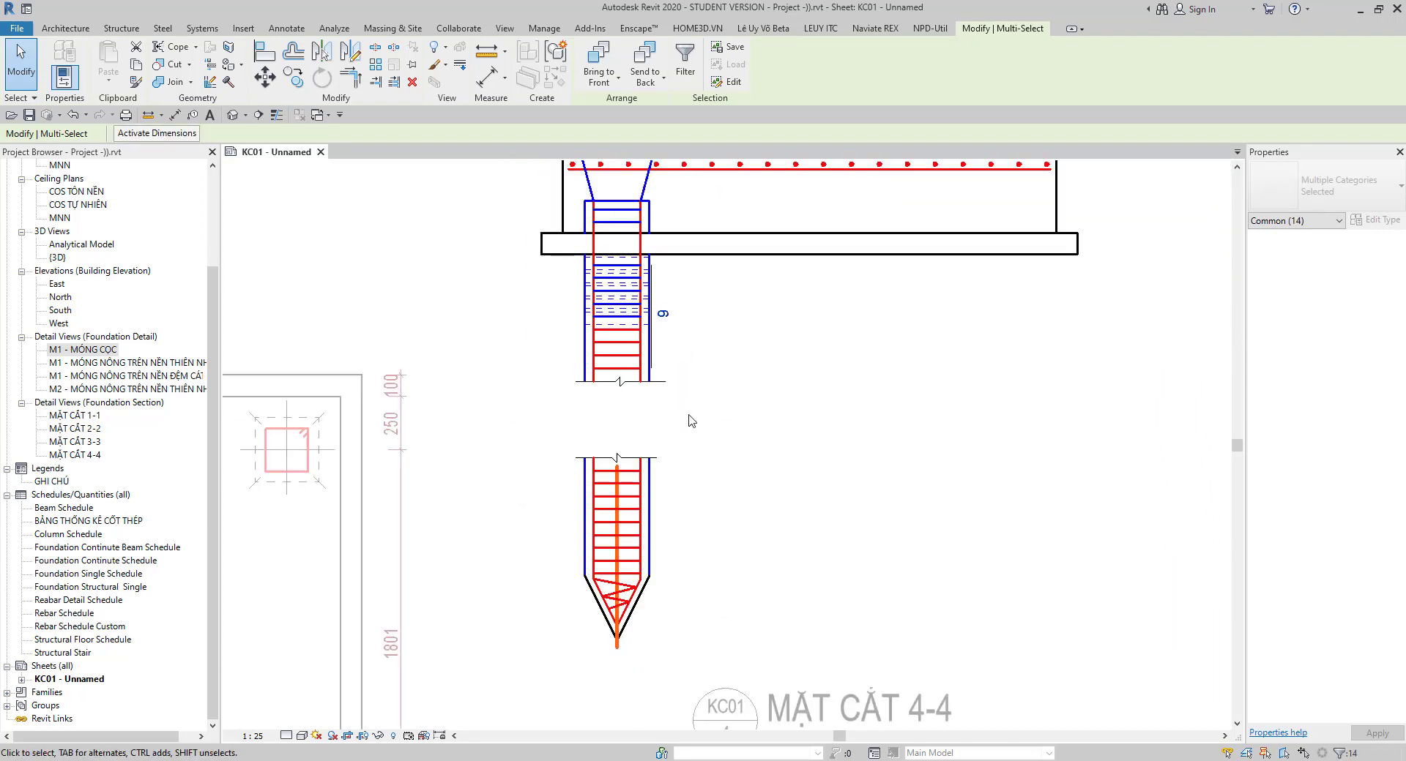
pyautogui.keyDown('ctrl'); pyautogui.scroll(-2, 705, 551); pyautogui.keyUp('ctrl')
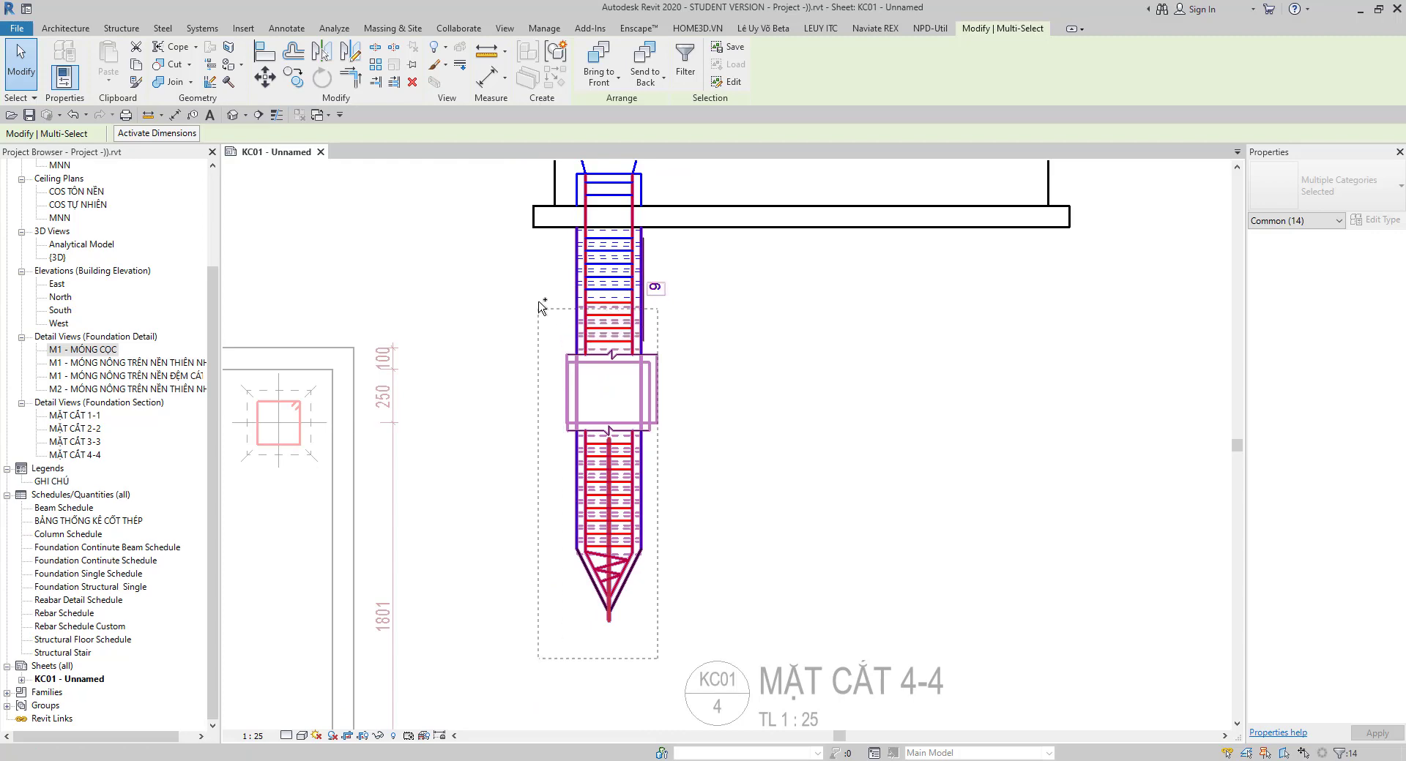
pyautogui.keyDown('ctrl'); pyautogui.moveTo(658, 659); pyautogui.dragTo(538, 275); pyautogui.keyUp('ctrl')
pyautogui.scroll(-2, 760, 458)
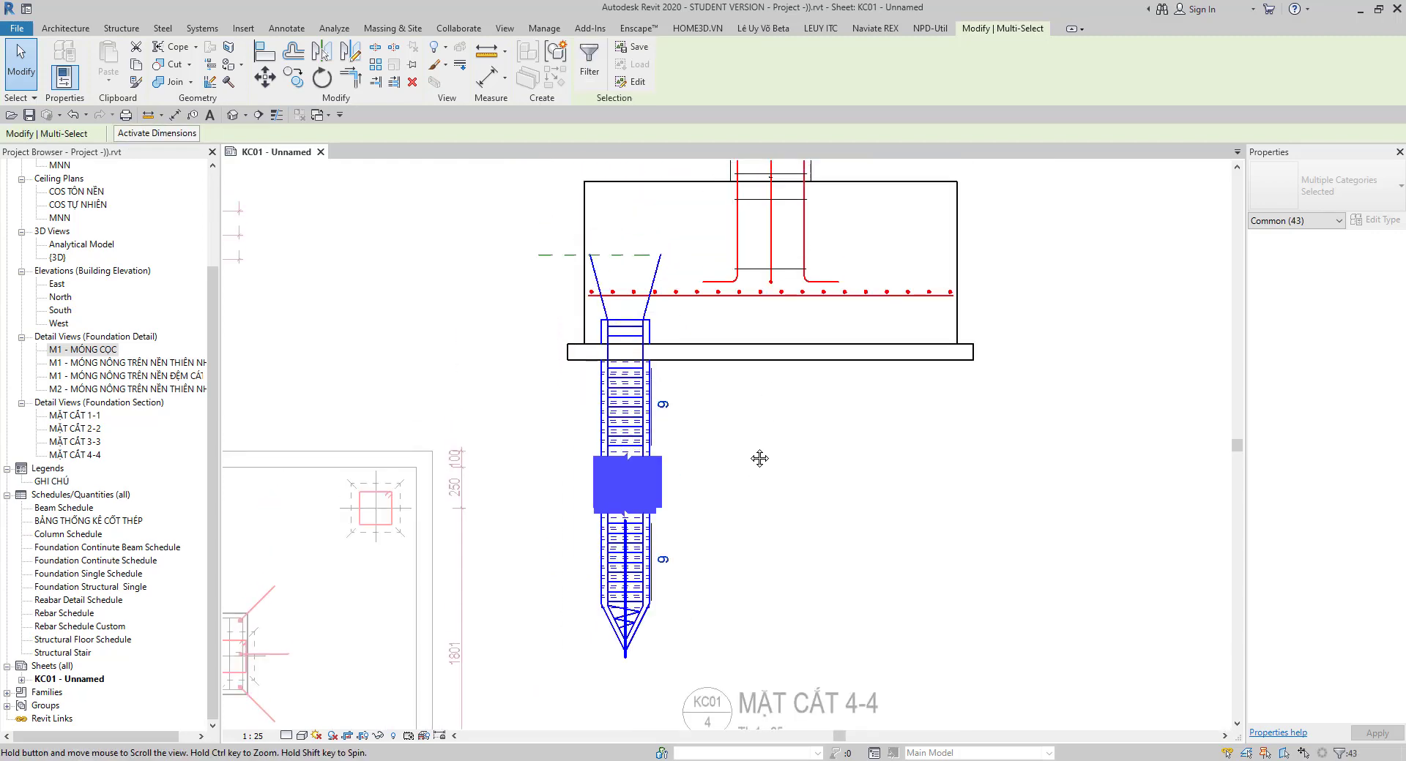
pyautogui.click(556, 51)
pyautogui.write('DÀI CỌC')
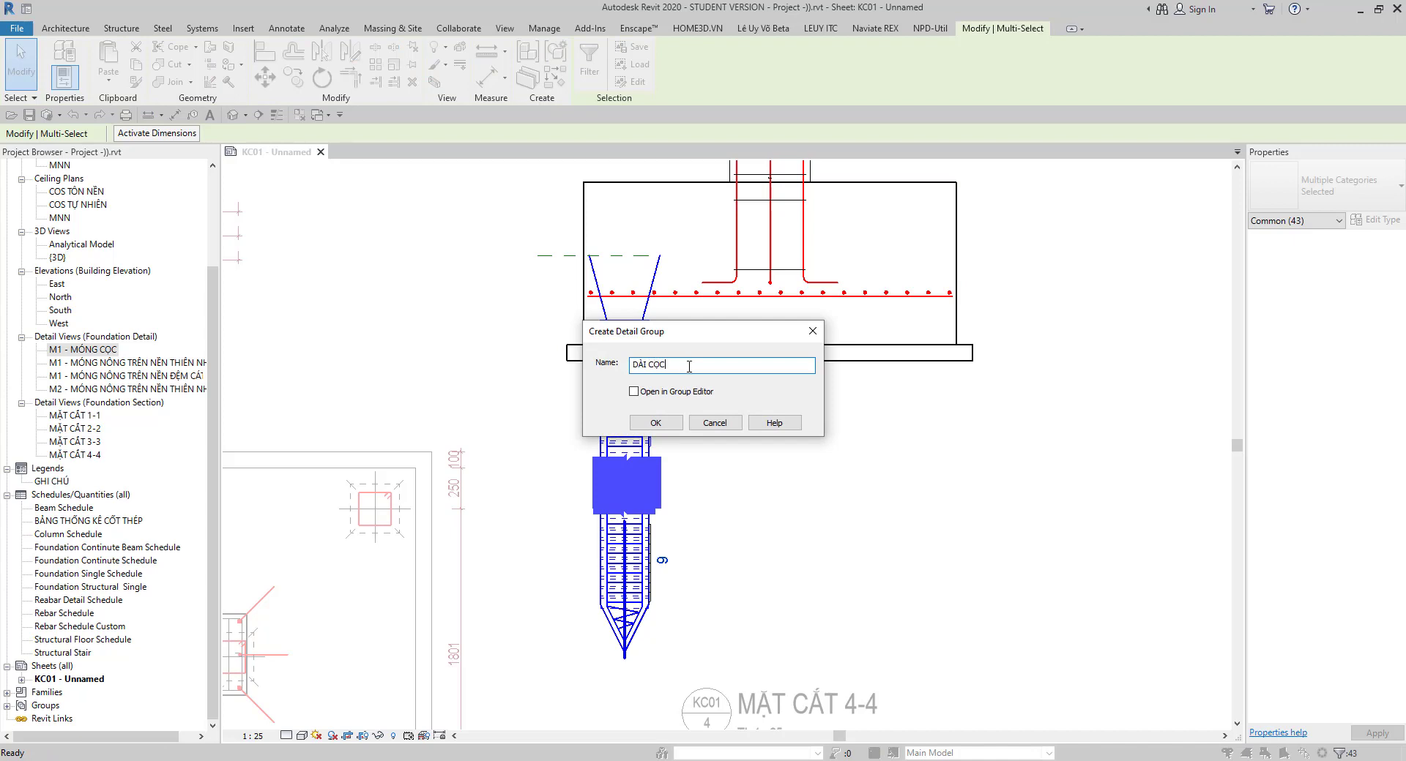
pyautogui.press('Return')
pyautogui.click(730, 472)
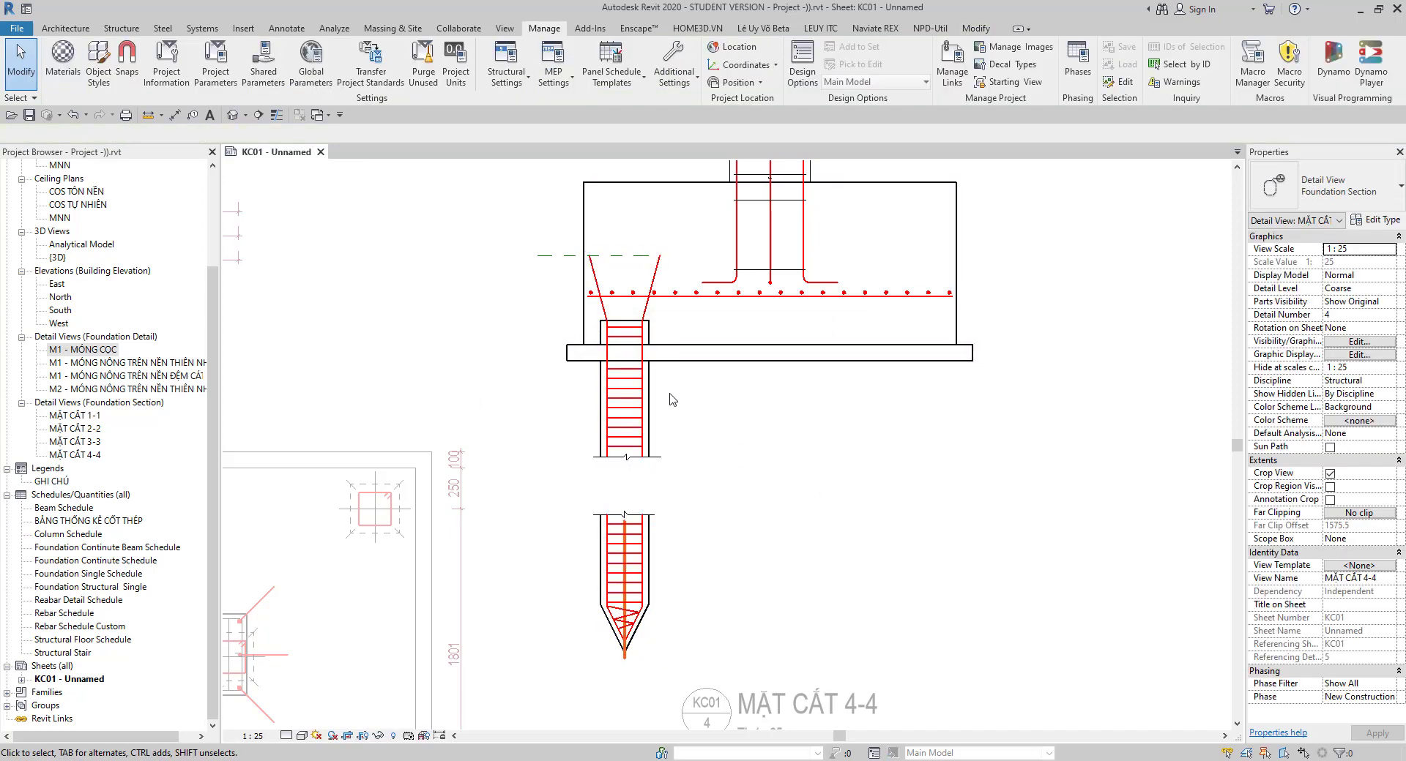
pyautogui.scroll(2, 578, 471)
# Begin an aligned dimension from the cap's left edge, then cancel it.
pyautogui.scroll(1, 579, 471)
pyautogui.press('space')
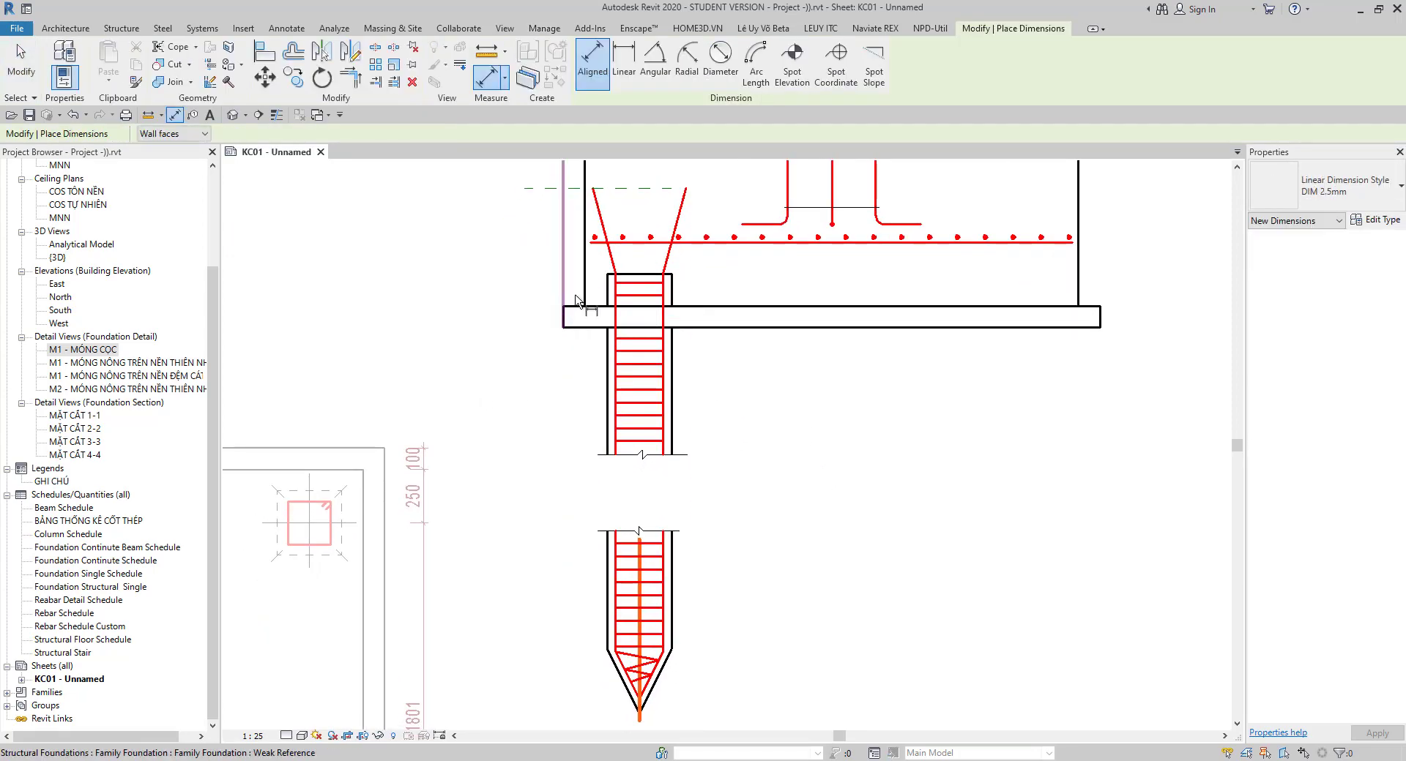
pyautogui.click(585, 293)
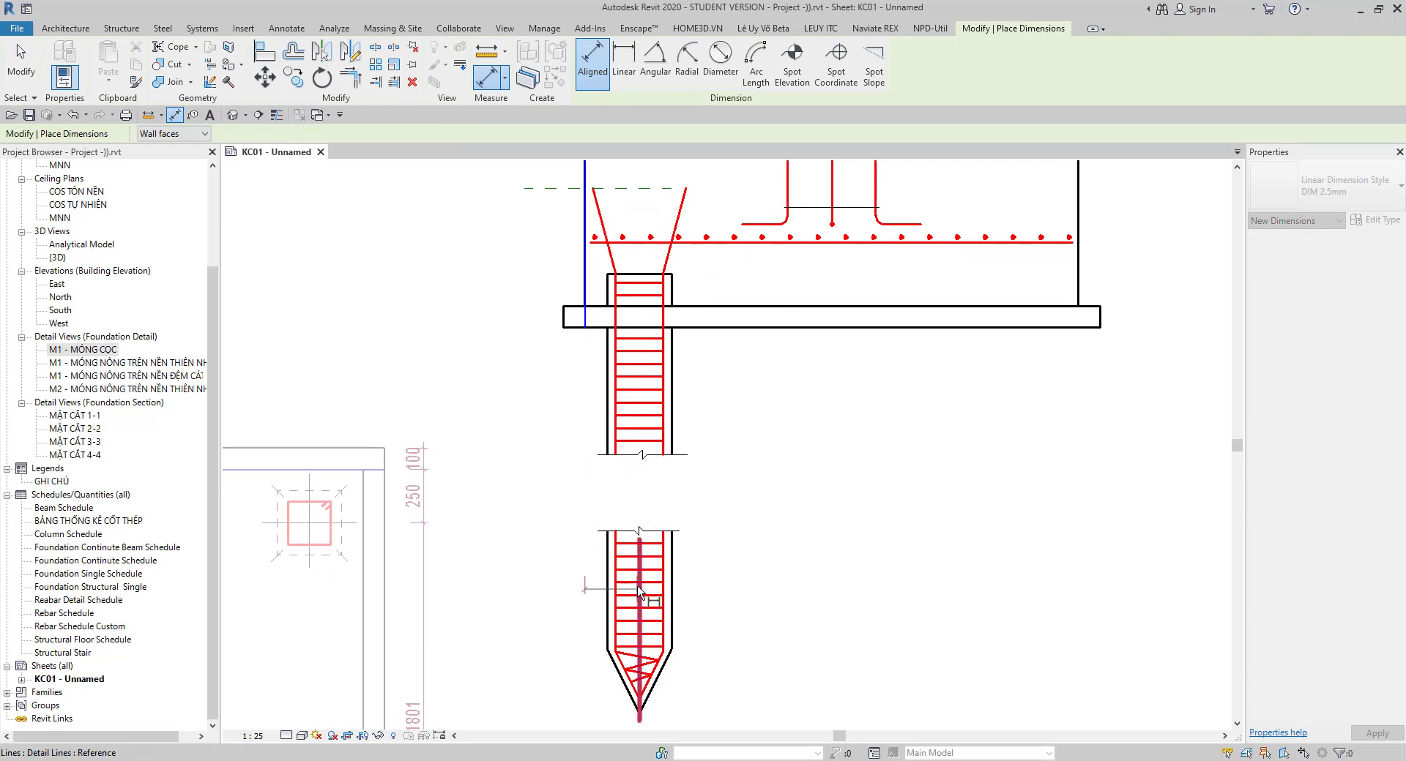
pyautogui.scroll(1, 640, 589)
pyautogui.moveTo(637, 303); pyautogui.dragTo(653, 377, button='middle')
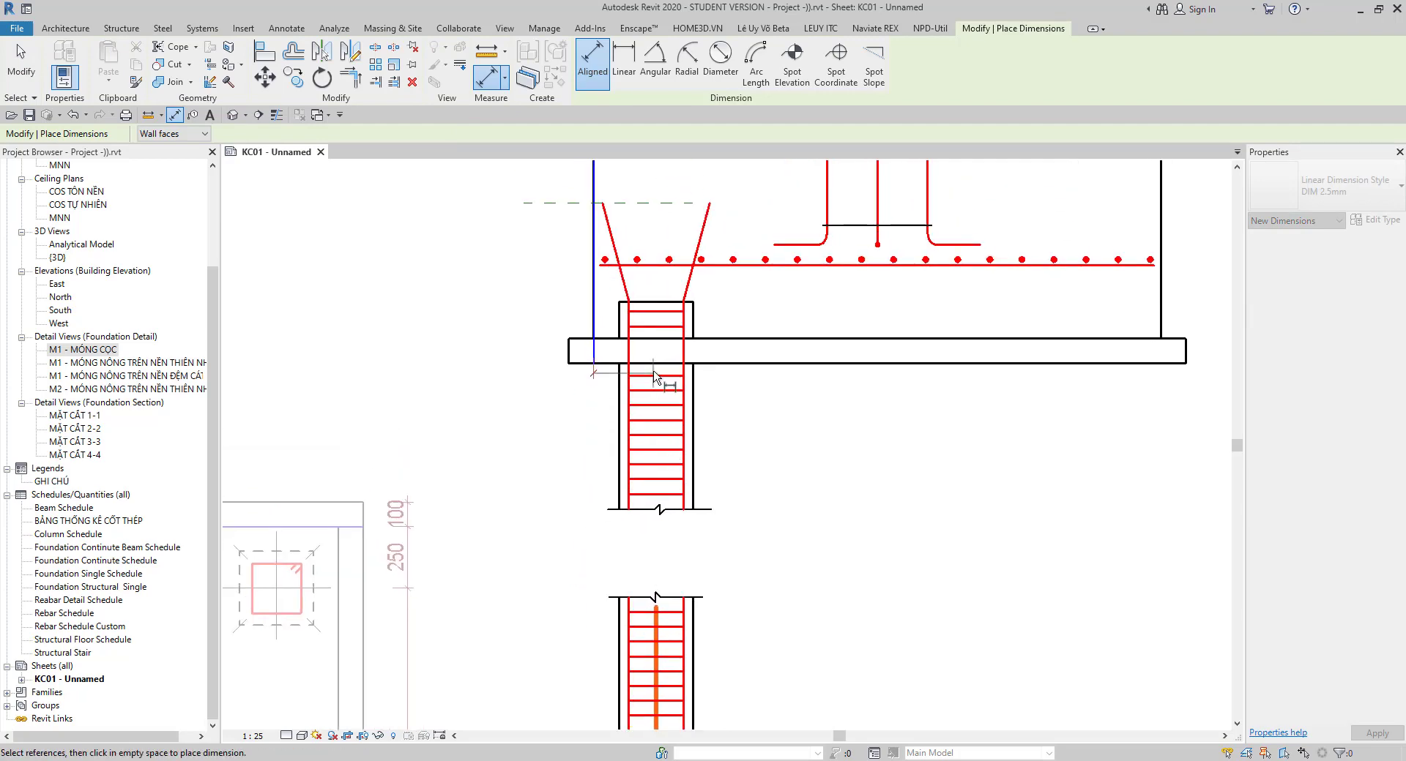
pyautogui.scroll(-2, 659, 308)
pyautogui.press('Escape')
pyautogui.press('Escape')
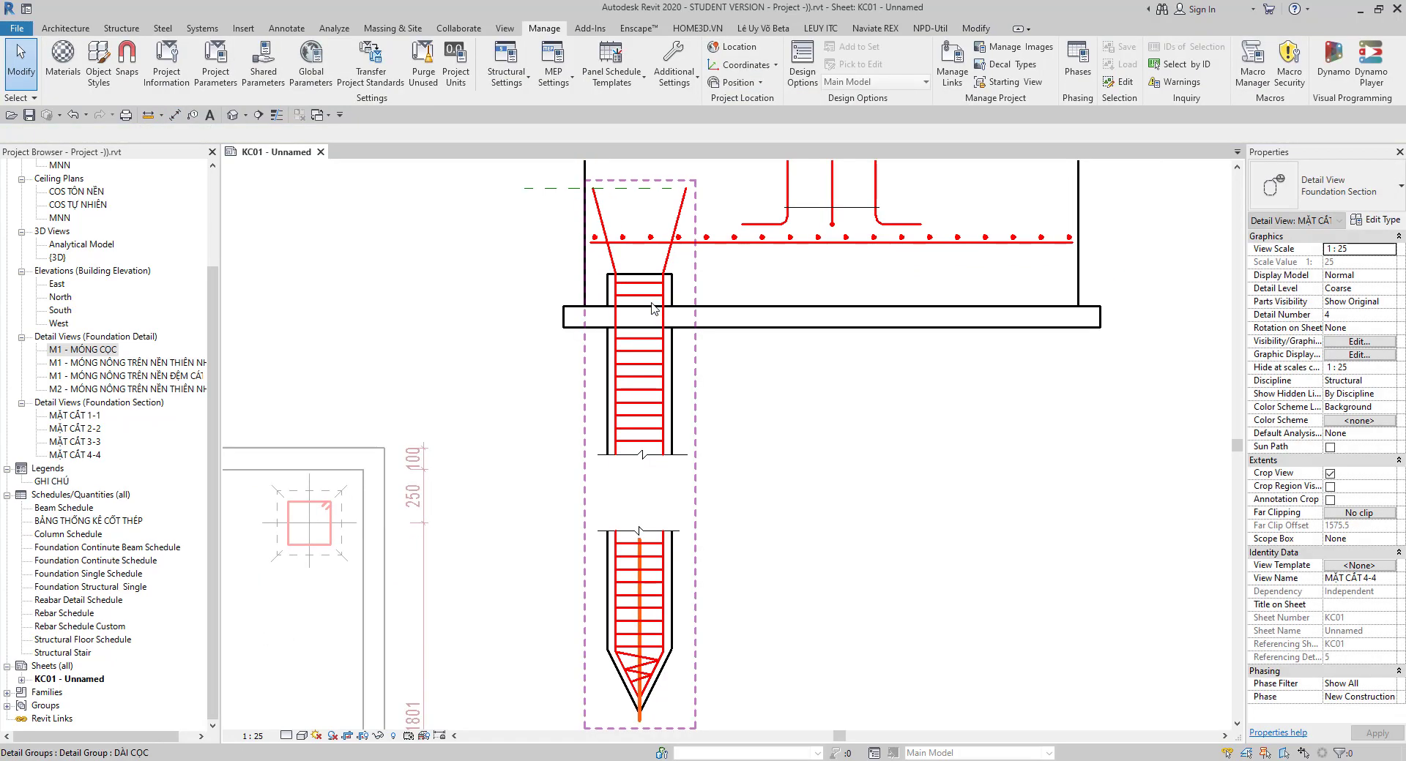
pyautogui.scroll(2, 741, 452)
pyautogui.scroll(1, 742, 453)
# Draw a short vertical reference plane at the pile head.
pyautogui.press('p')
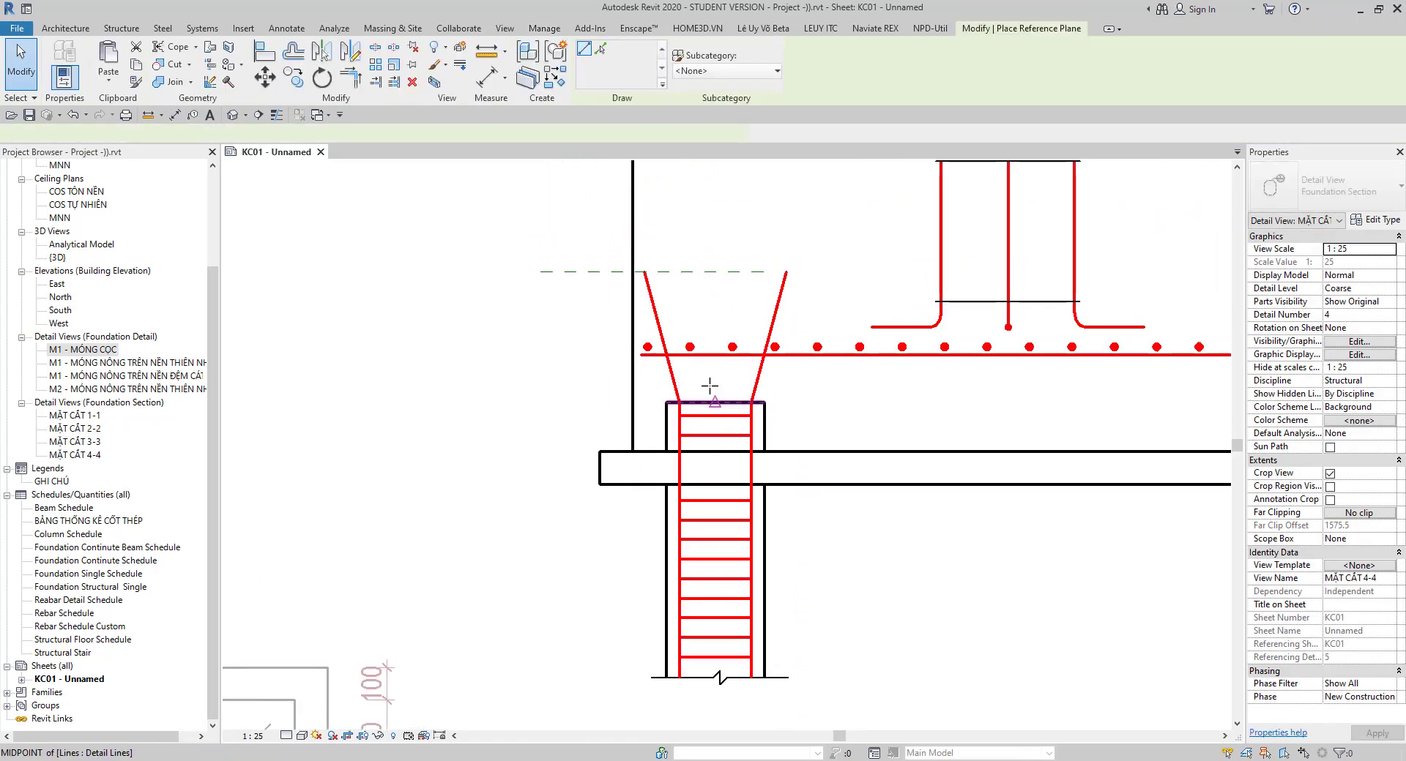
pyautogui.click(715, 402)
pyautogui.click(714, 384)
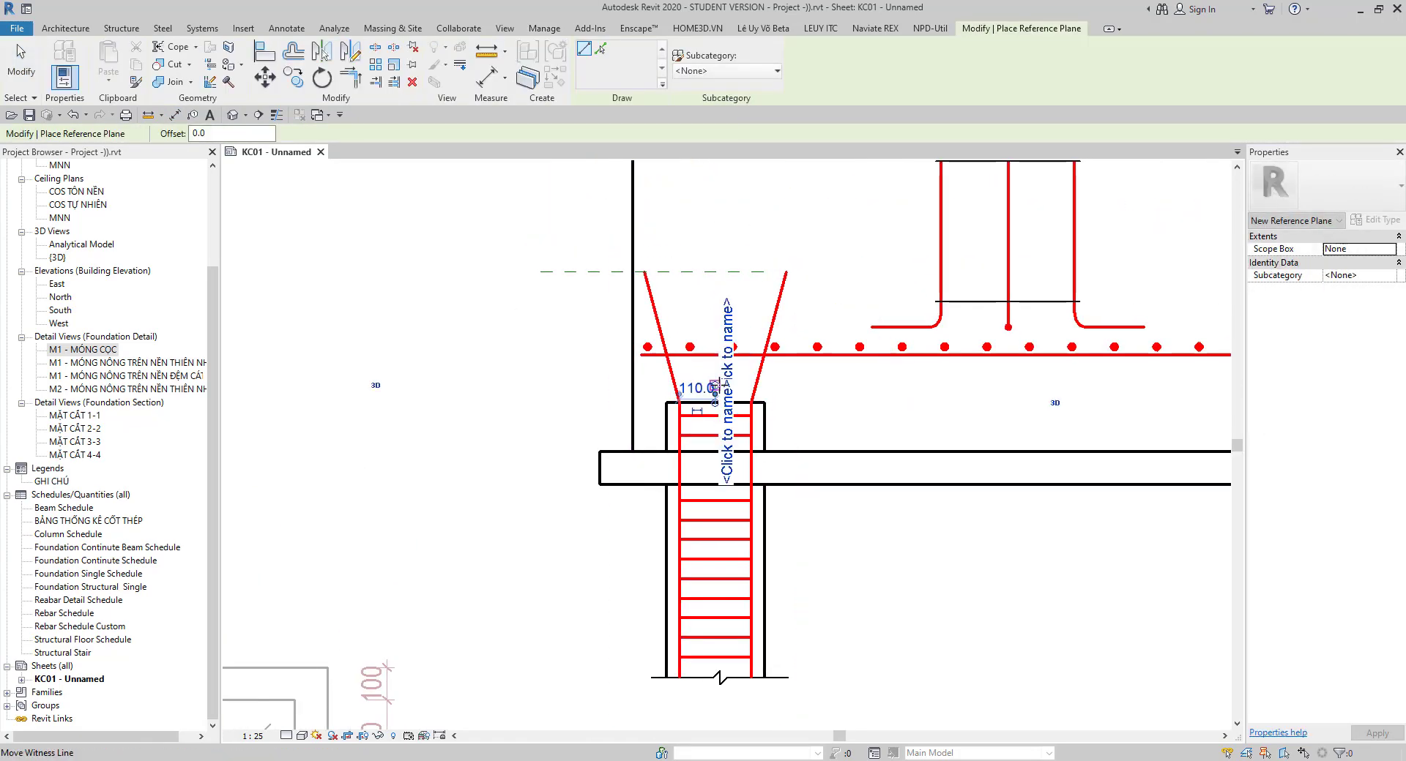
pyautogui.press('Escape')
pyautogui.press('Escape')
pyautogui.scroll(2, 718, 393)
pyautogui.moveTo(754, 537); pyautogui.dragTo(773, 491, button='middle')
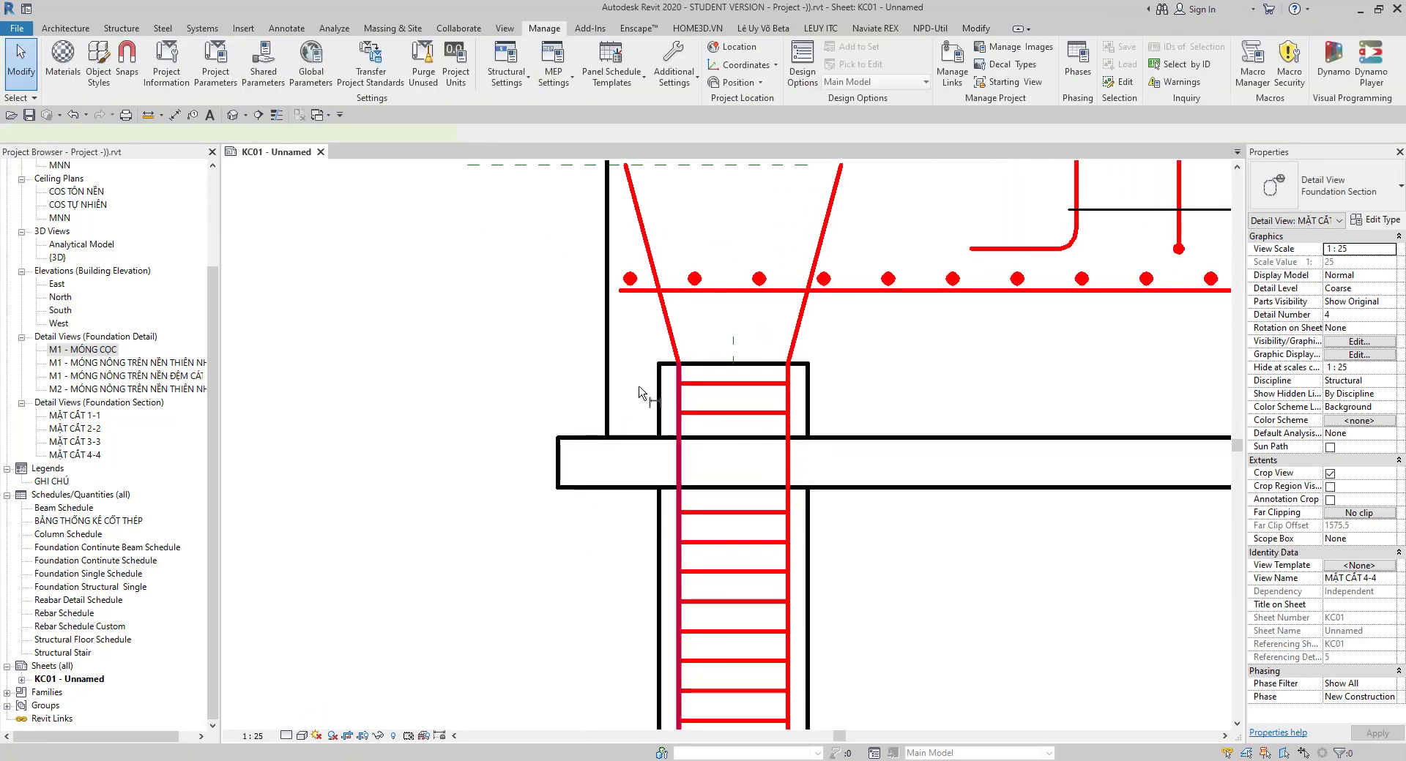
# Start another aligned dimension with DI and cancel it.
pyautogui.press('d')
pyautogui.press('i')
pyautogui.scroll(-2, 738, 350)
pyautogui.scroll(-2, 761, 388)
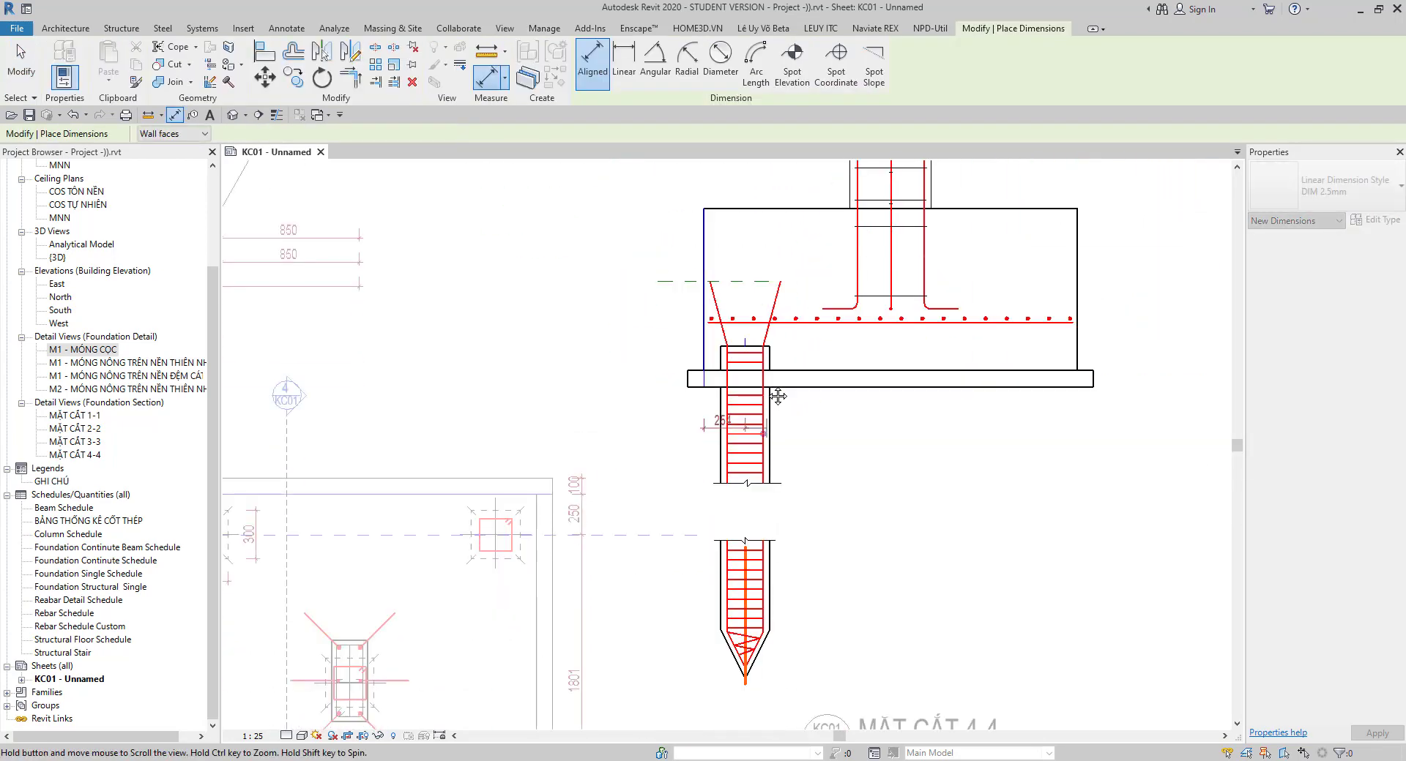
pyautogui.scroll(-1, 786, 423)
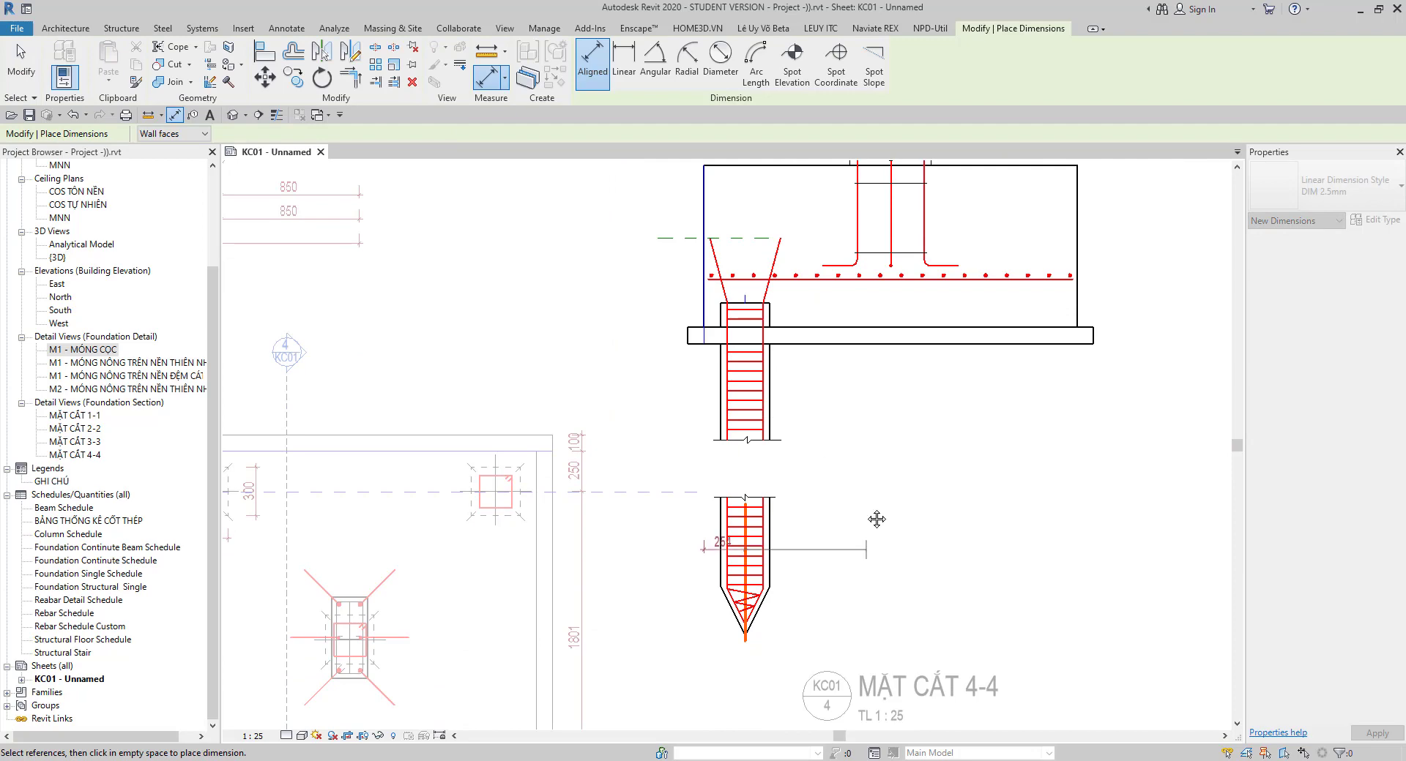
pyautogui.moveTo(877, 519); pyautogui.dragTo(858, 516, button='middle')
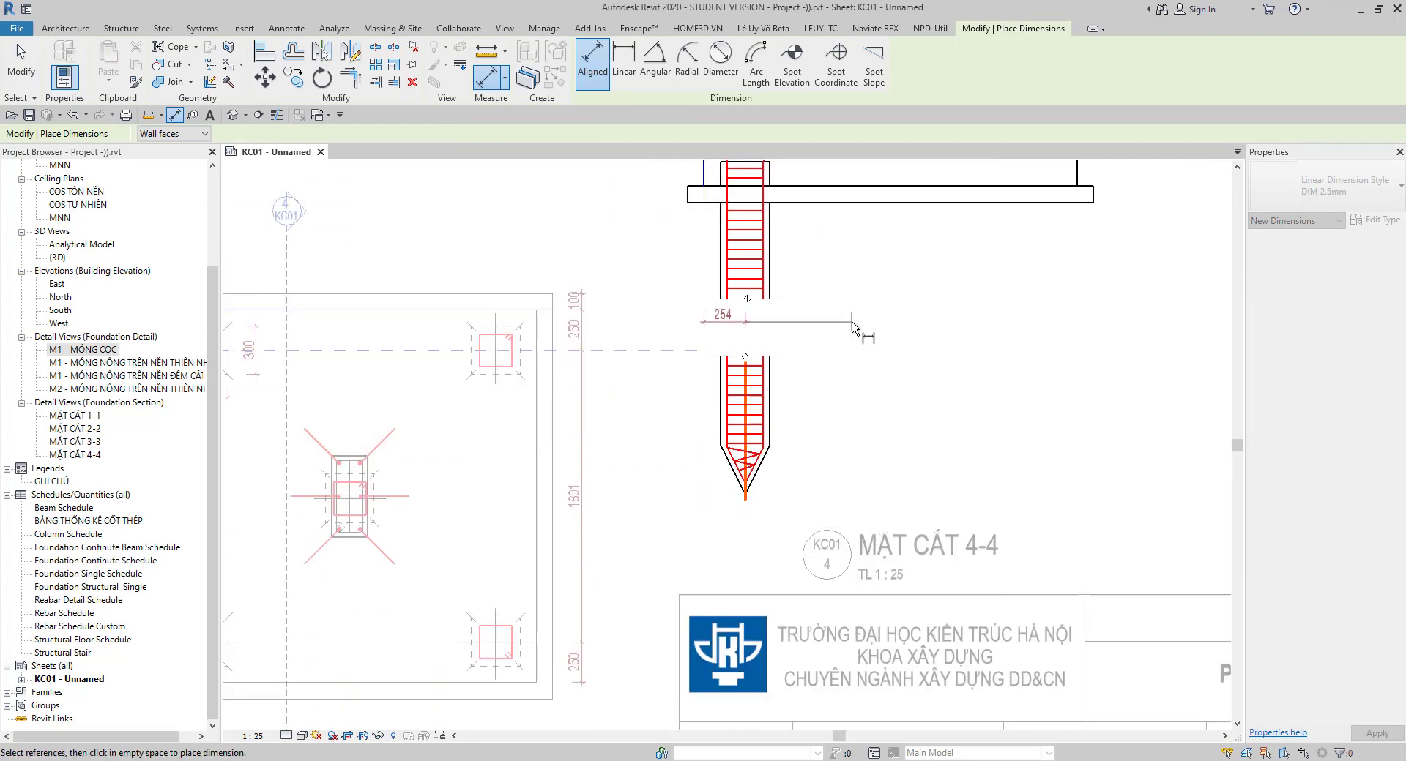
pyautogui.press('Escape')
pyautogui.press('Escape')
pyautogui.moveTo(955, 371); pyautogui.dragTo(948, 464, button='middle')
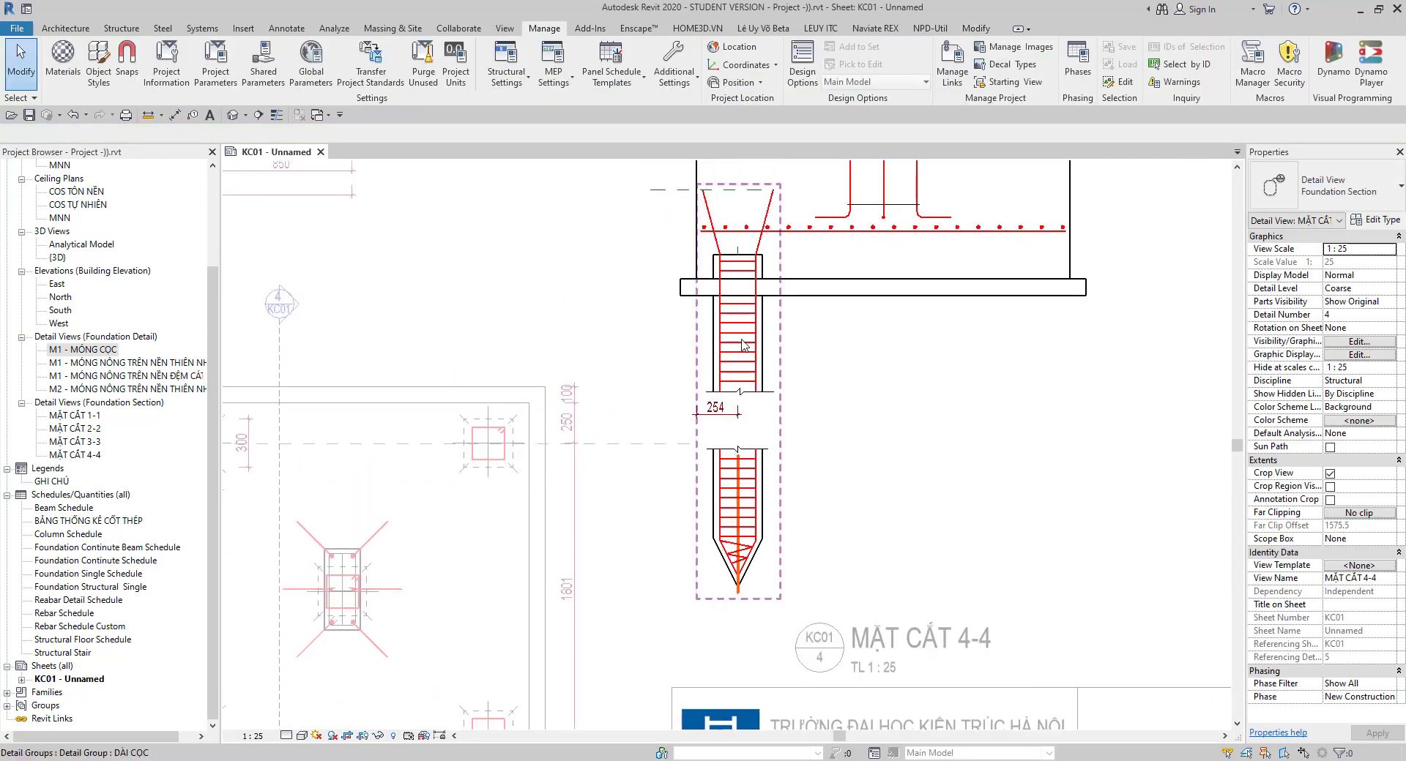
# Delete the trial 254 dimension near the DÀI CỌC pile group.
pyautogui.click(734, 373)
pyautogui.scroll(2, 734, 373)
pyautogui.scroll(1, 734, 372)
pyautogui.scroll(2, 735, 369)
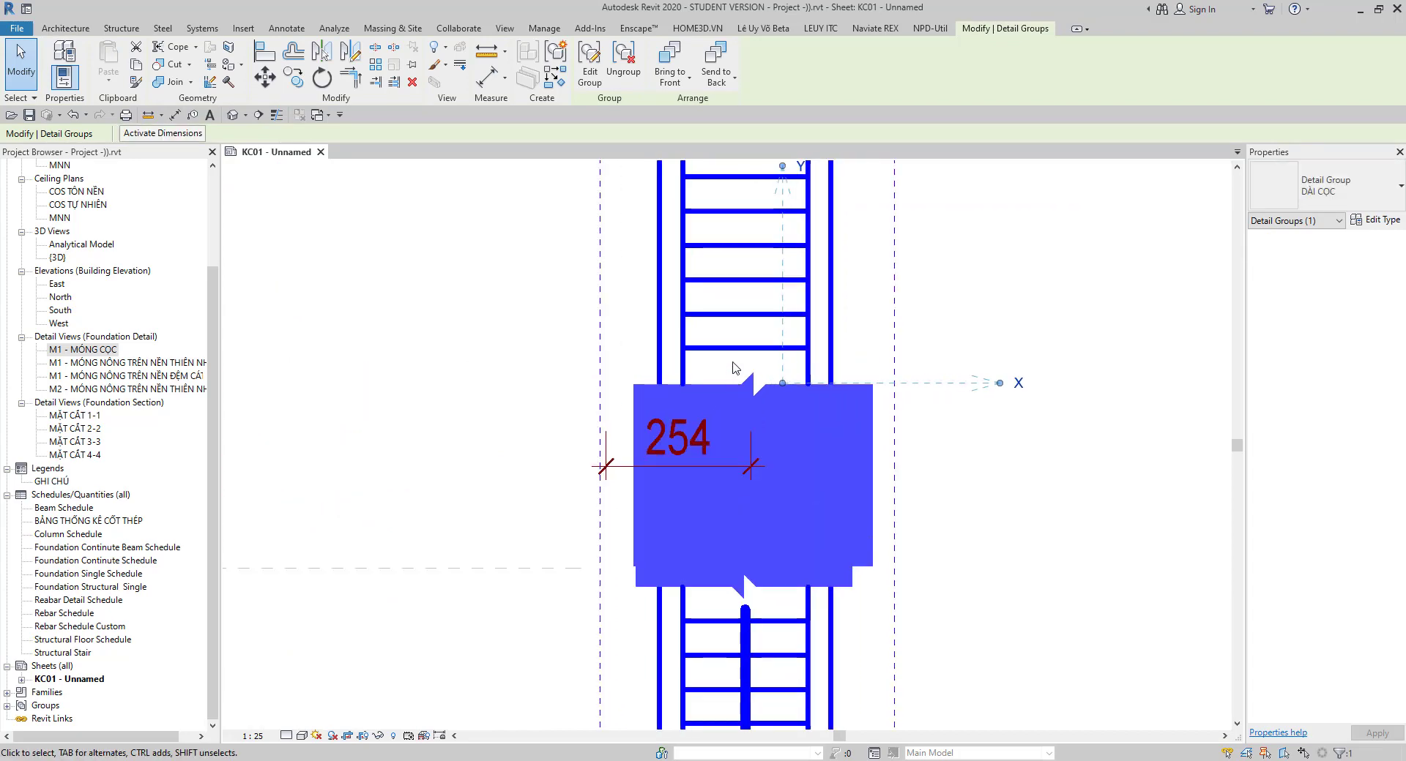
pyautogui.click(469, 430)
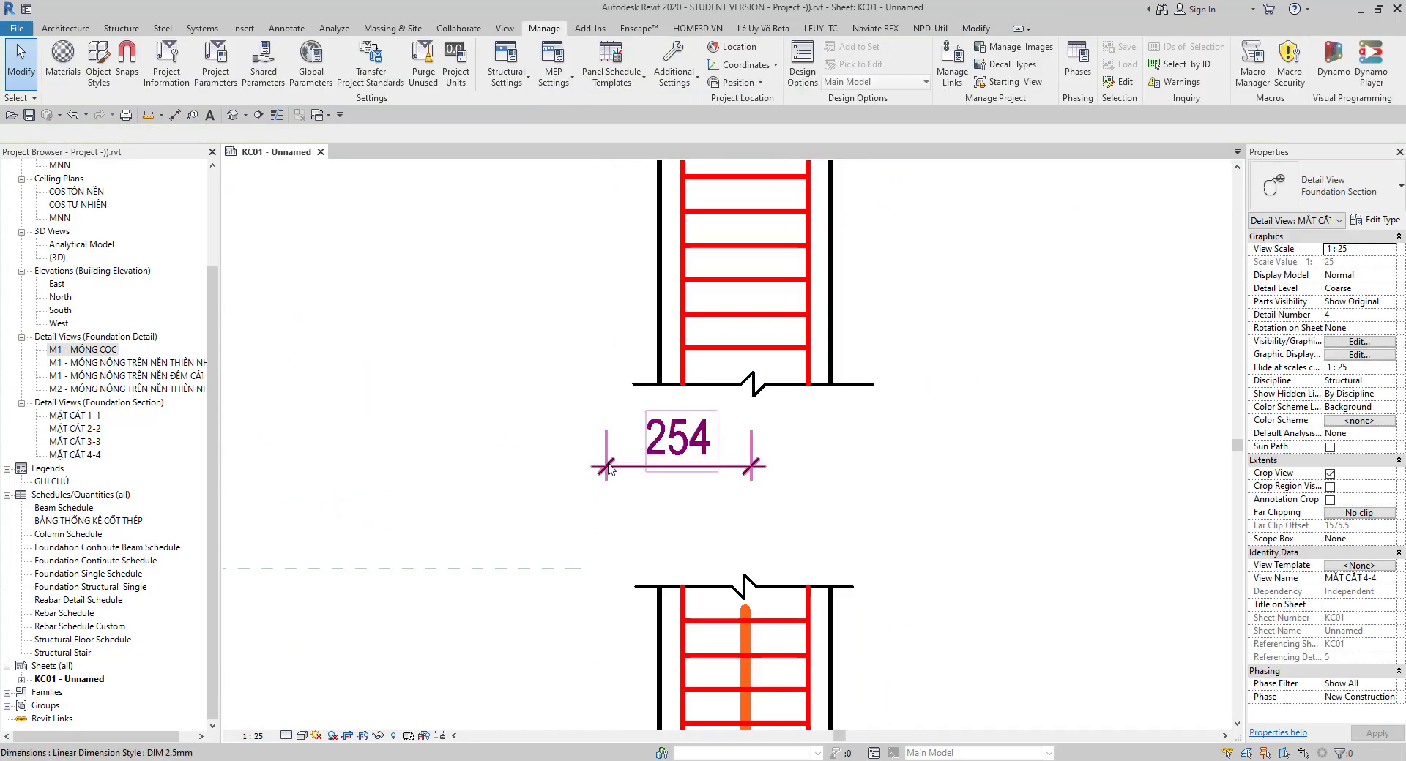
pyautogui.click(630, 468)
pyautogui.press('Delete')
pyautogui.scroll(-2, 835, 425)
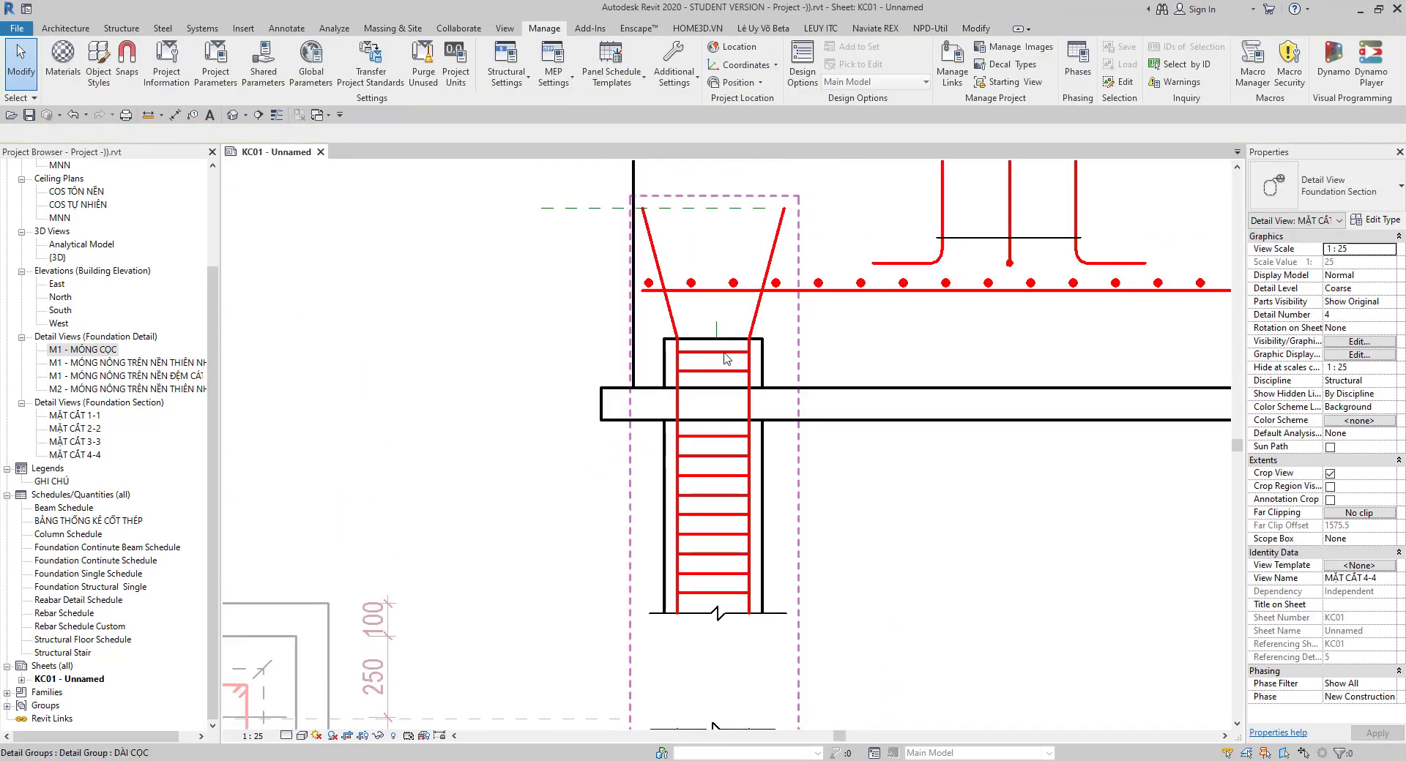
pyautogui.scroll(-1, 754, 367)
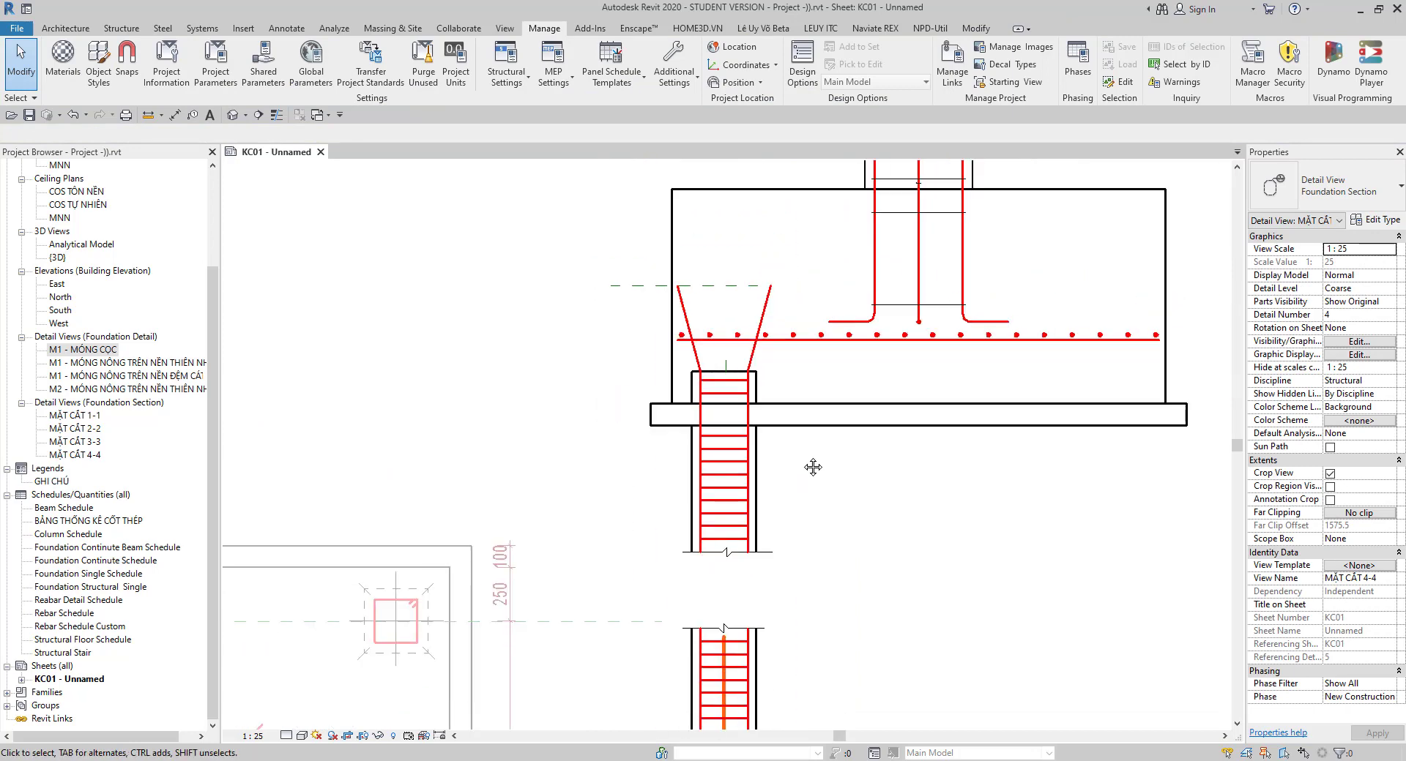
pyautogui.scroll(-1, 798, 399)
pyautogui.scroll(1, 776, 366)
pyautogui.scroll(3, 727, 313)
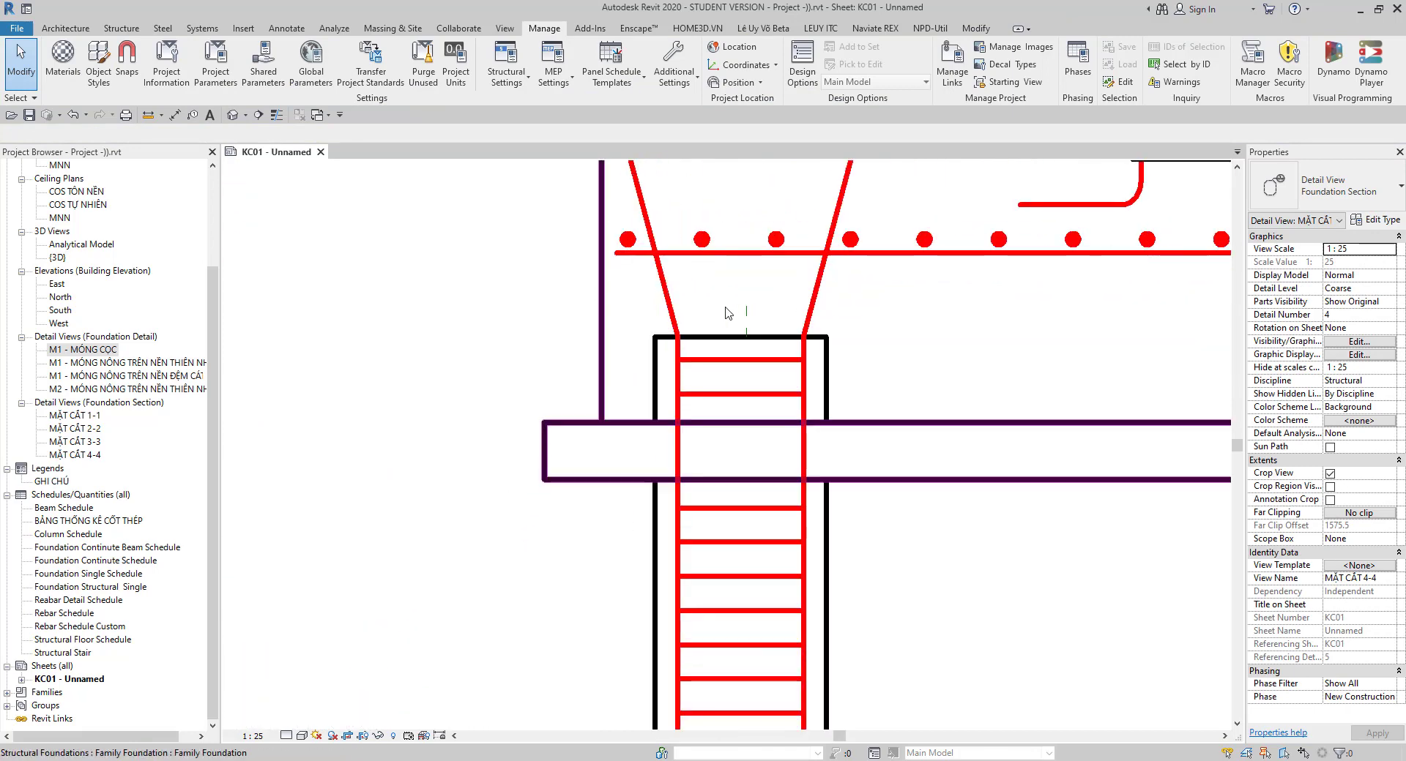
pyautogui.scroll(-3, 637, 361)
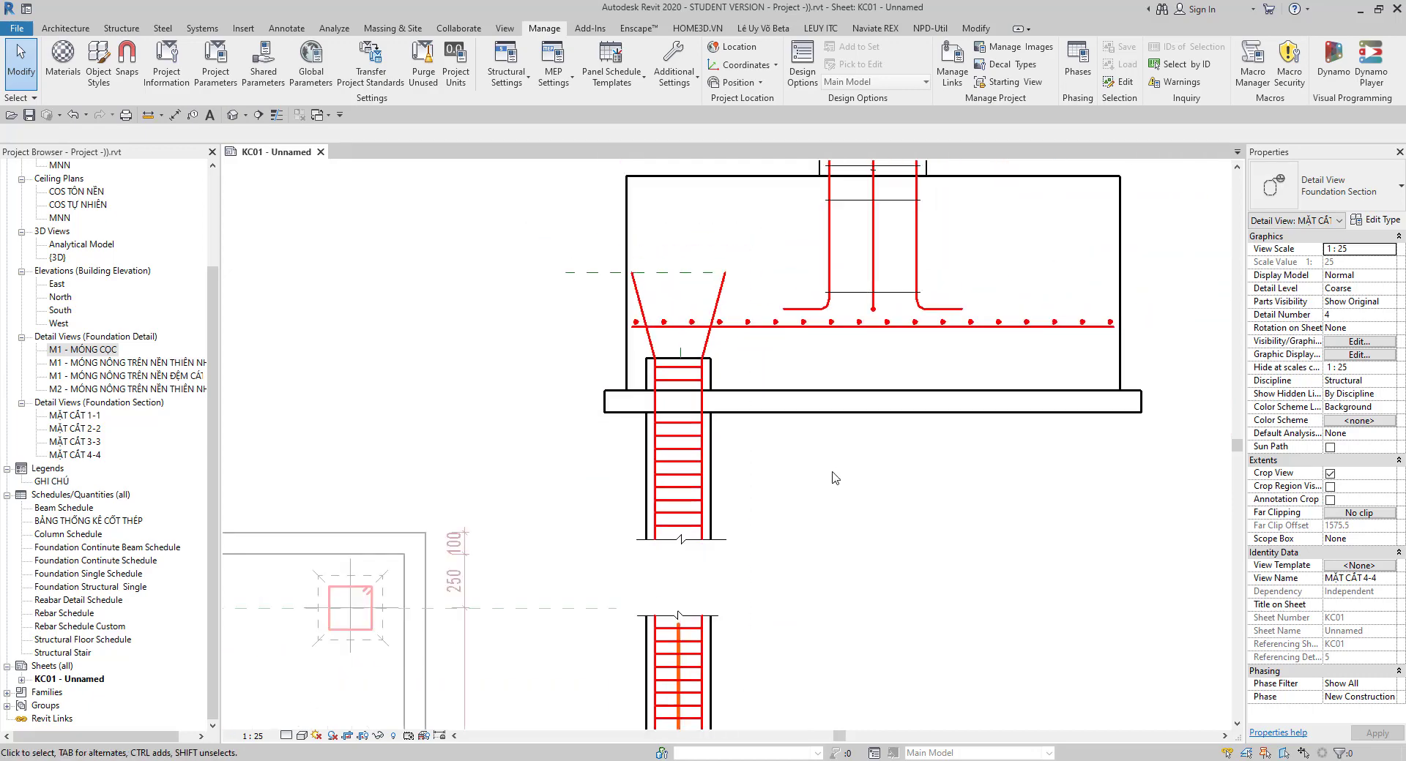
pyautogui.scroll(-3, 568, 476)
pyautogui.scroll(-3, 568, 476)
pyautogui.hotkey('alt', 'Tab')
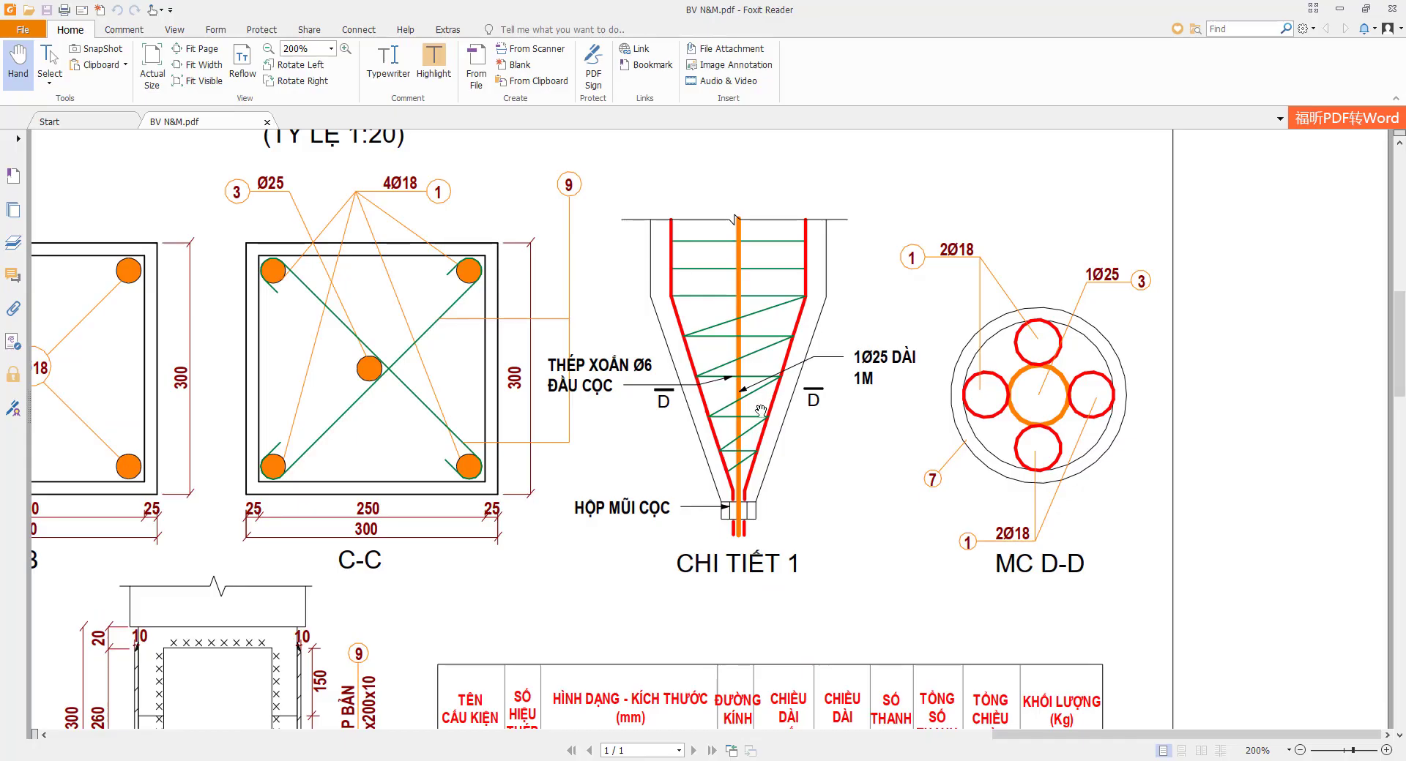
pyautogui.scroll(-1, 696, 460)
pyautogui.keyDown('ctrl'); pyautogui.scroll(-2, 697, 460); pyautogui.keyUp('ctrl')
pyautogui.keyDown('ctrl'); pyautogui.scroll(1, 696, 460); pyautogui.keyUp('ctrl')
pyautogui.scroll(-3, 648, 491)
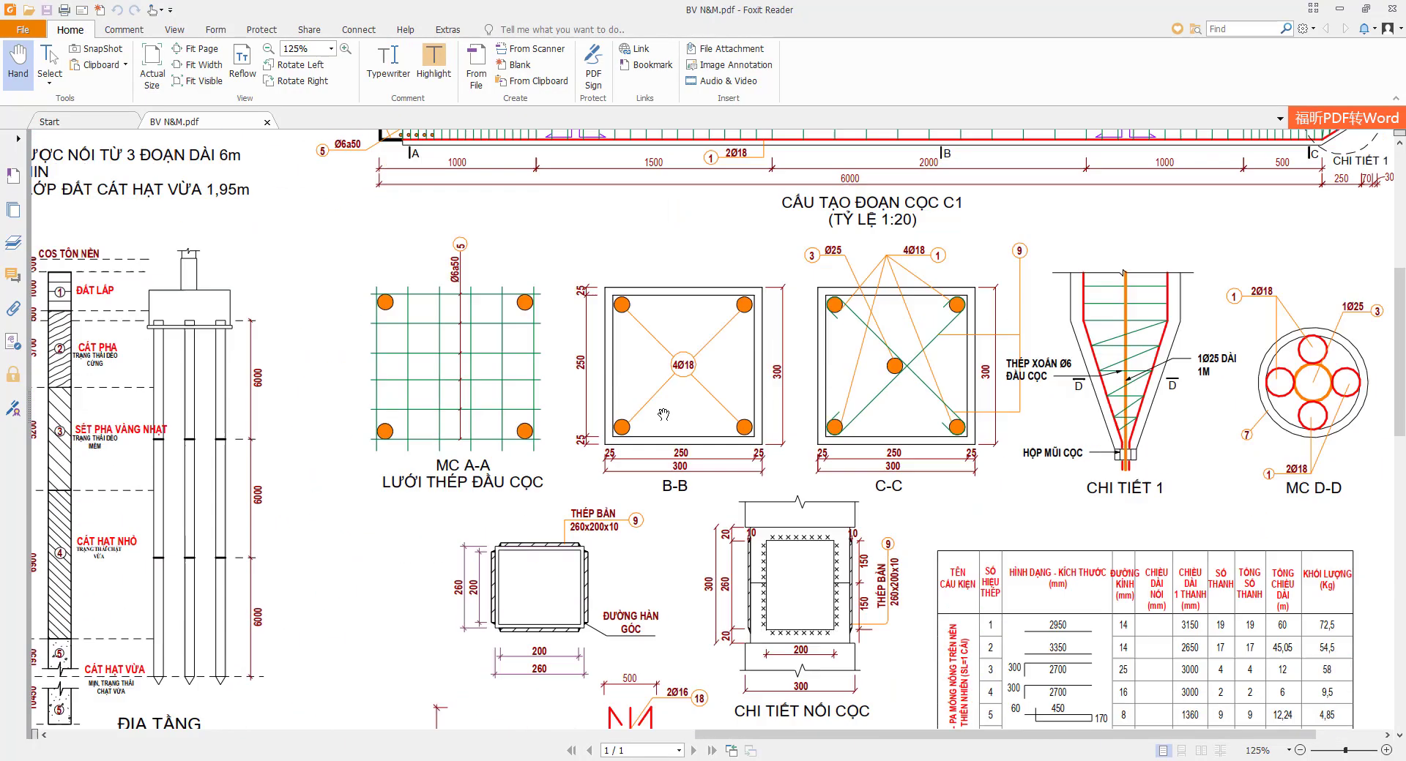
pyautogui.scroll(-3, 622, 476)
pyautogui.scroll(-4, 600, 468)
pyautogui.keyDown('ctrl'); pyautogui.scroll(2, 576, 547); pyautogui.keyUp('ctrl')
pyautogui.scroll(-3, 585, 477)
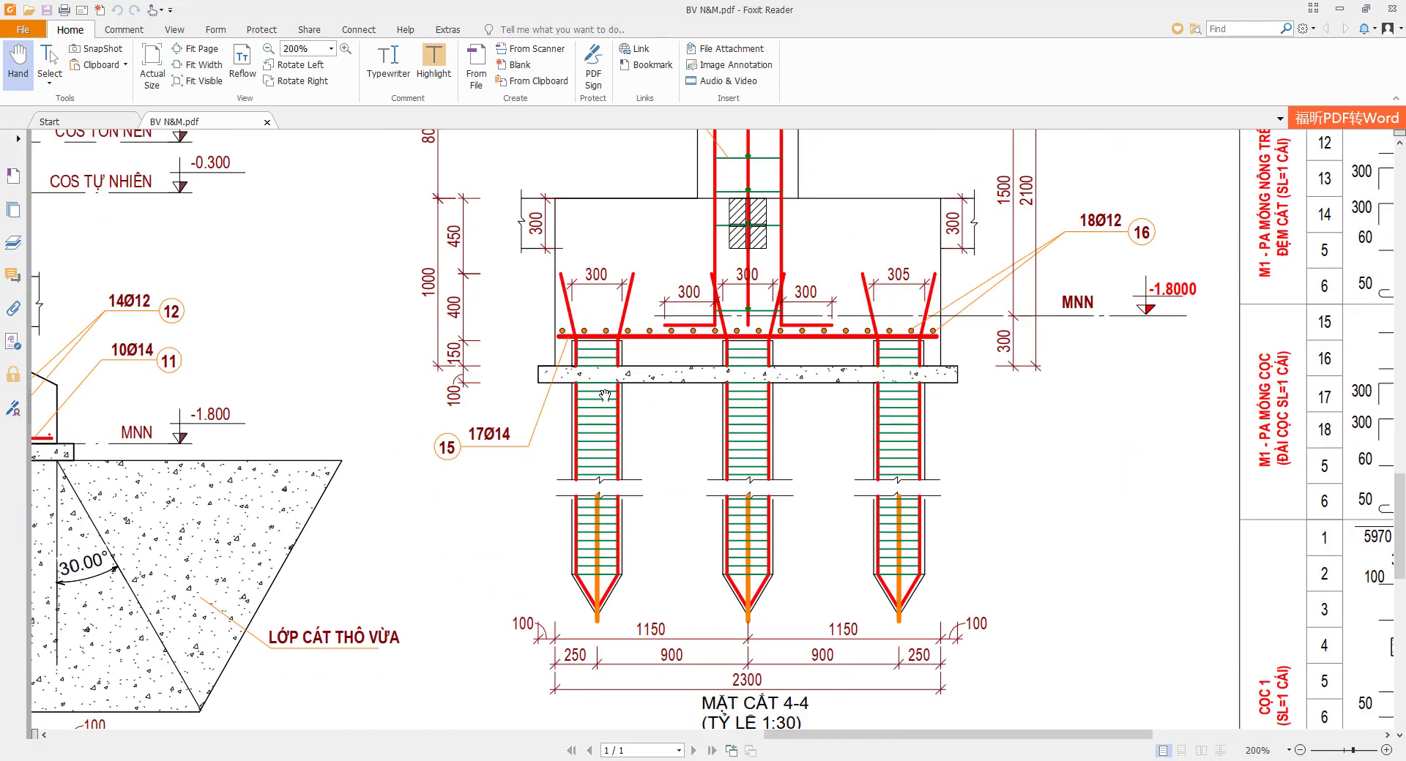
pyautogui.keyDown('ctrl'); pyautogui.scroll(1, 604, 399); pyautogui.keyUp('ctrl')
pyautogui.keyDown('ctrl'); pyautogui.scroll(1, 619, 551); pyautogui.keyUp('ctrl')
pyautogui.scroll(-2, 622, 513)
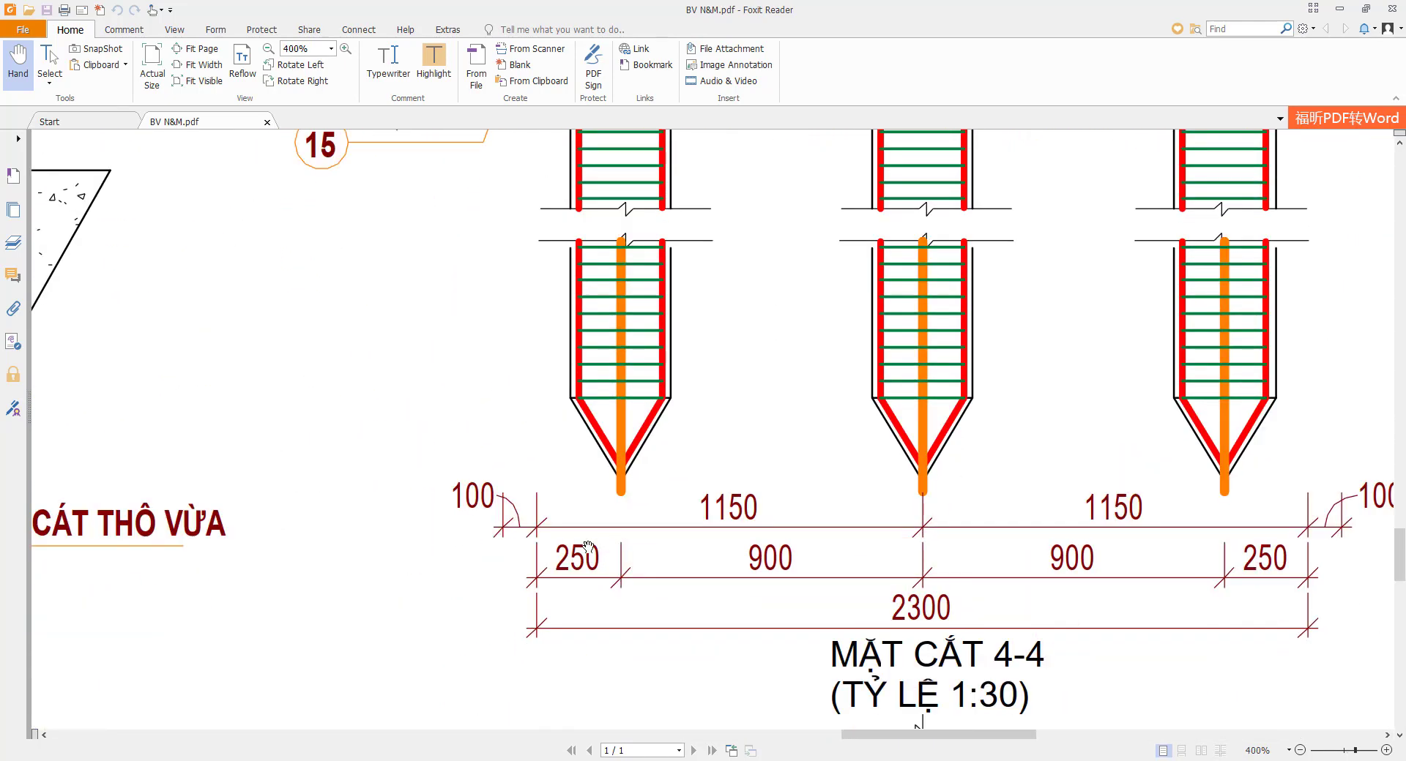
pyautogui.hotkey('alt', 'Tab')
# Dimension the left pile's centre bar from the cap's edge line.
pyautogui.scroll(2, 803, 470)
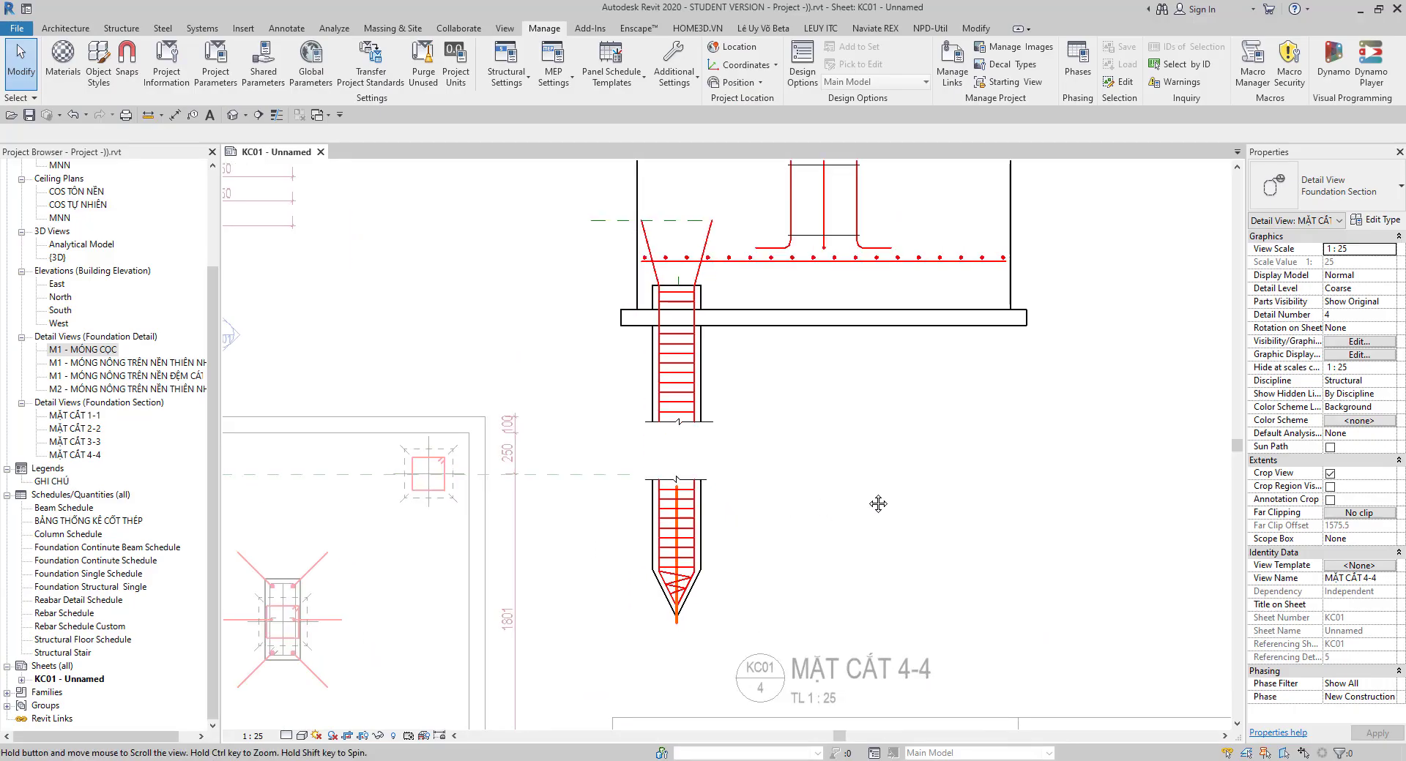
pyautogui.scroll(1, 803, 469)
pyautogui.press('d')
pyautogui.press('l')
pyautogui.scroll(-1, 675, 366)
pyautogui.scroll(-1, 675, 366)
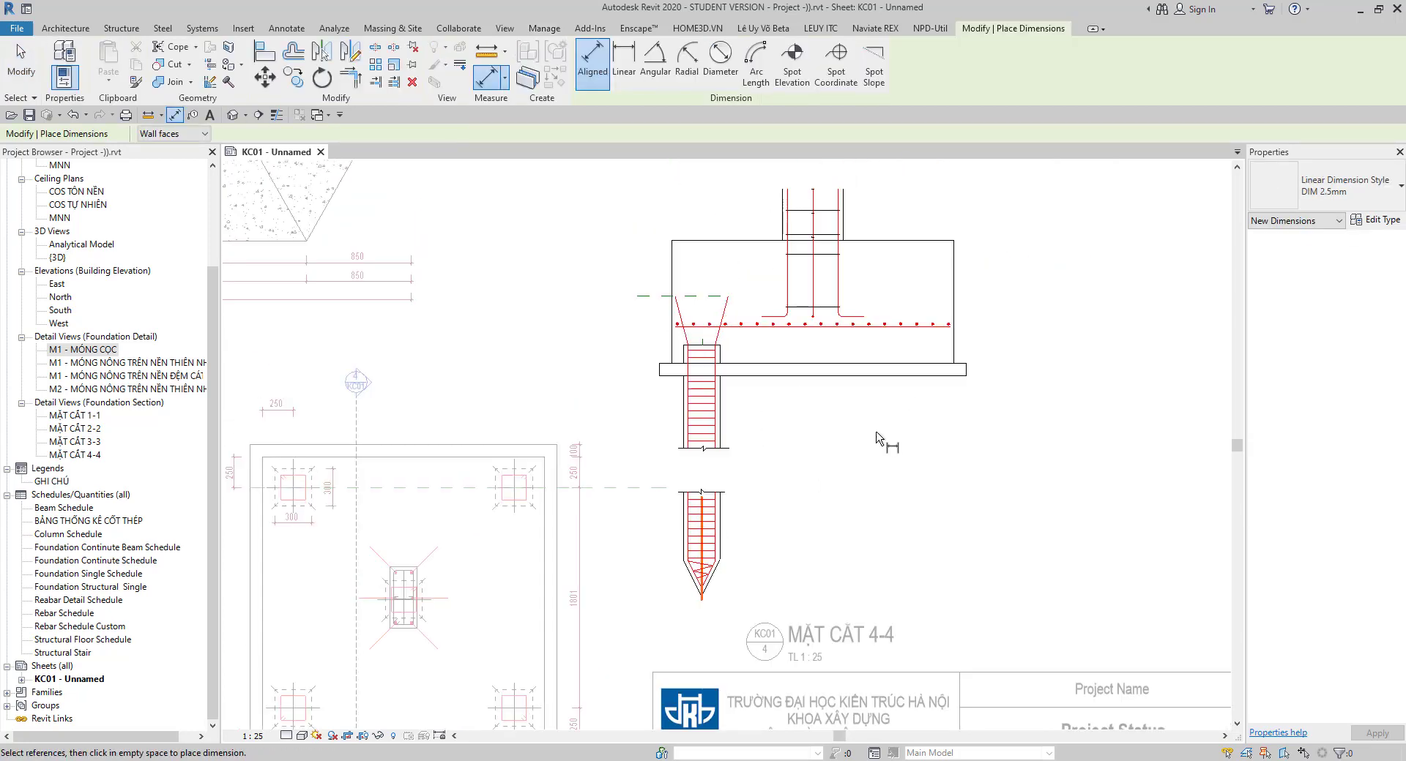
pyautogui.press('Escape')
pyautogui.scroll(1, 743, 364)
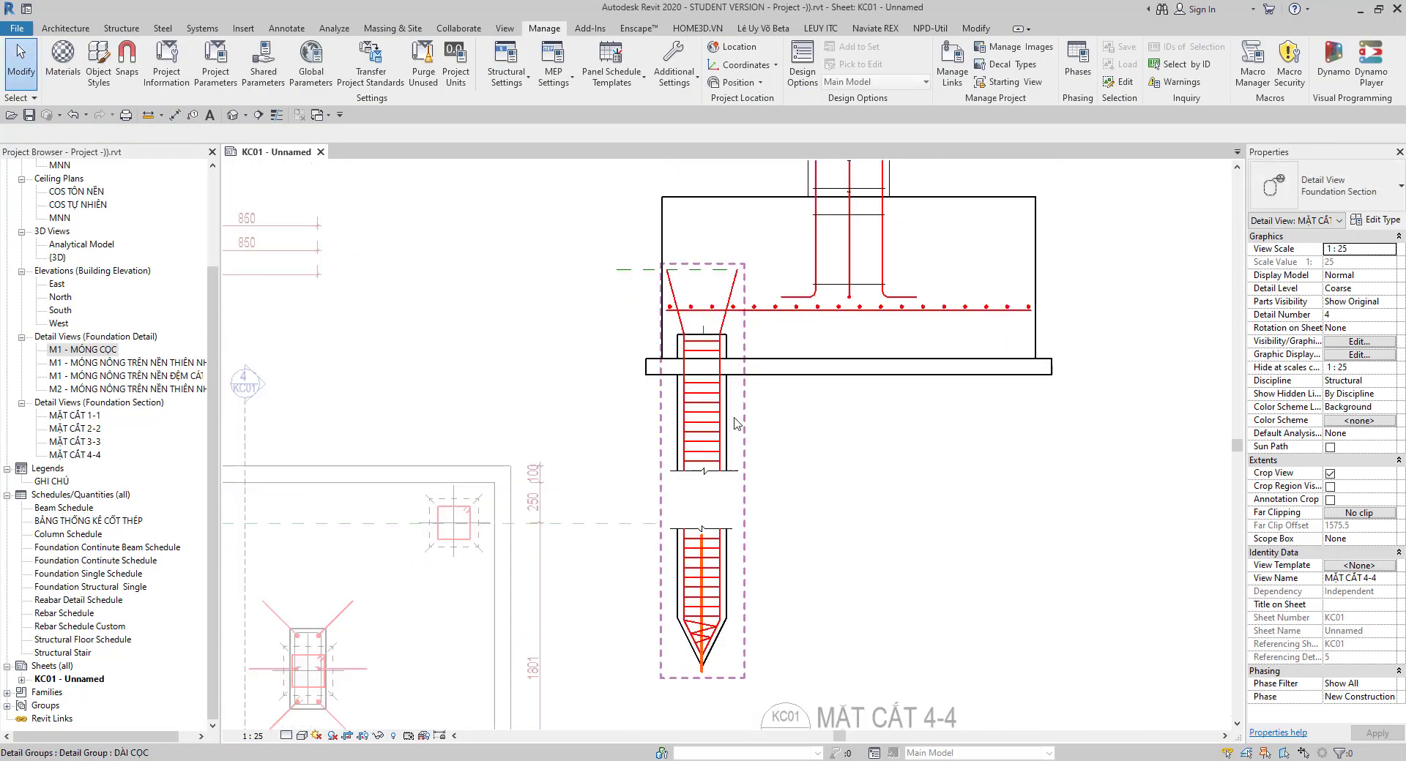
pyautogui.scroll(1, 743, 364)
pyautogui.scroll(1, 743, 364)
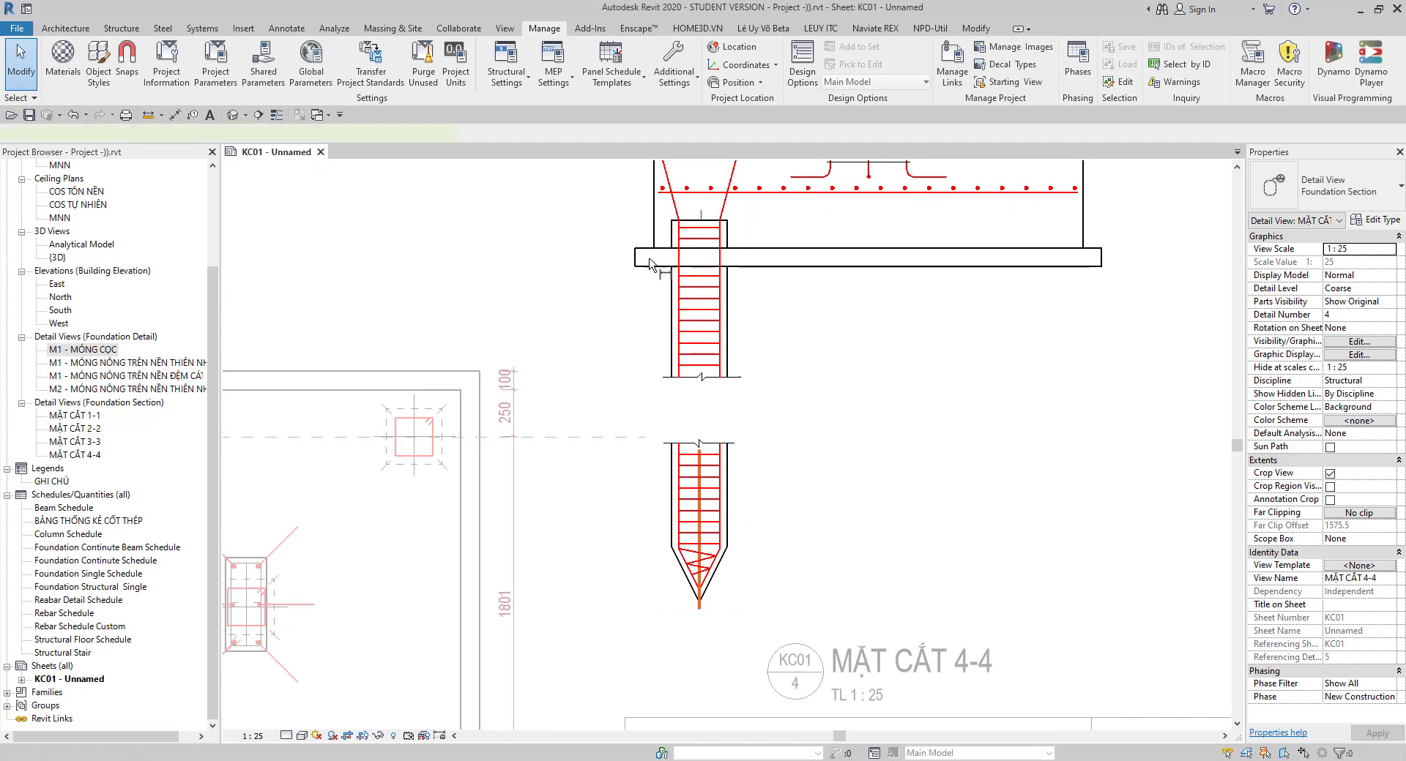
pyautogui.press('d')
pyautogui.press('i')
pyautogui.scroll(1, 710, 476)
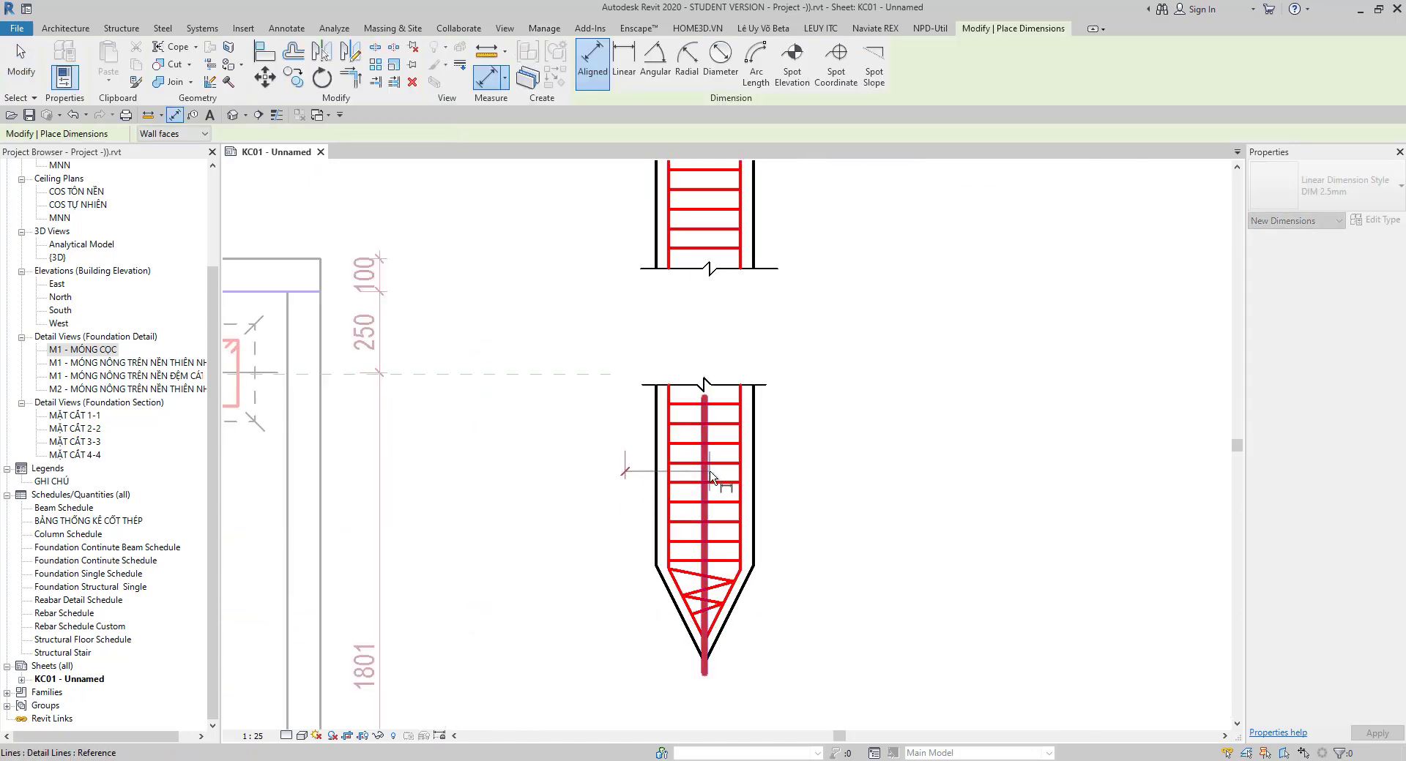
pyautogui.click(710, 476)
pyautogui.scroll(-2, 710, 476)
pyautogui.click(868, 428)
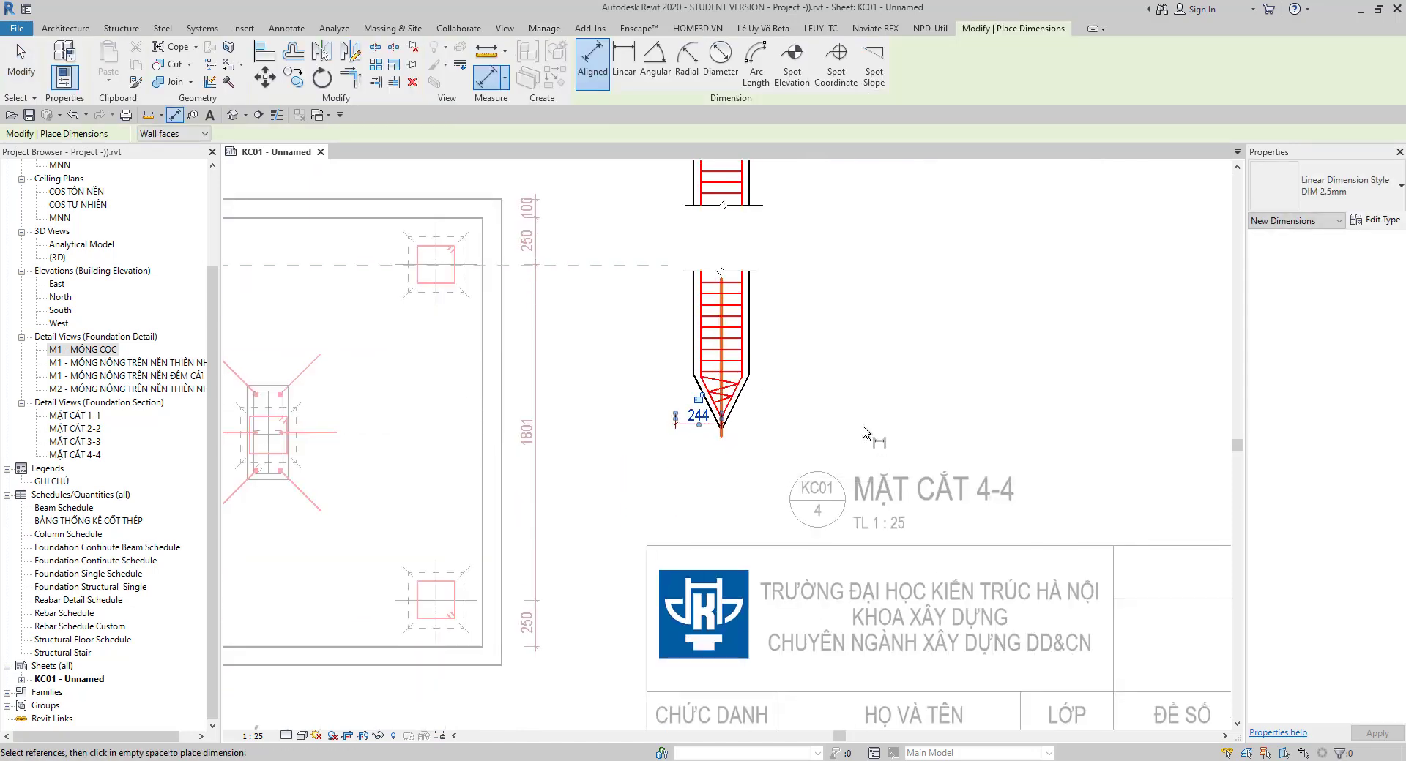
pyautogui.press('Escape')
# Move the DÀI CỌC pile group until the edge dimension reads 250, checking the reference PDF.
pyautogui.scroll(1, 732, 367)
pyautogui.click(721, 482)
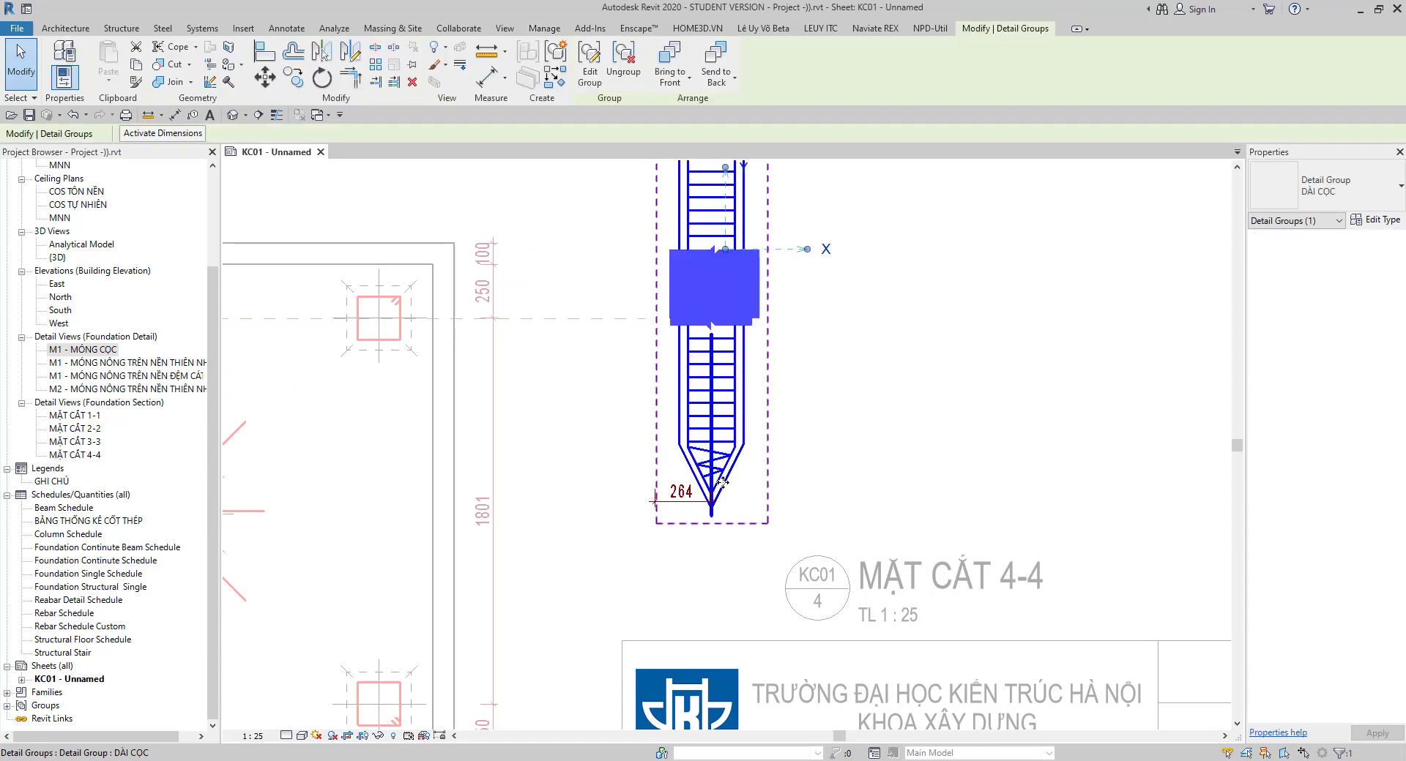
pyautogui.moveTo(721, 482); pyautogui.dragTo(667, 472)
pyautogui.scroll(2, 721, 482)
pyautogui.scroll(3, 695, 476)
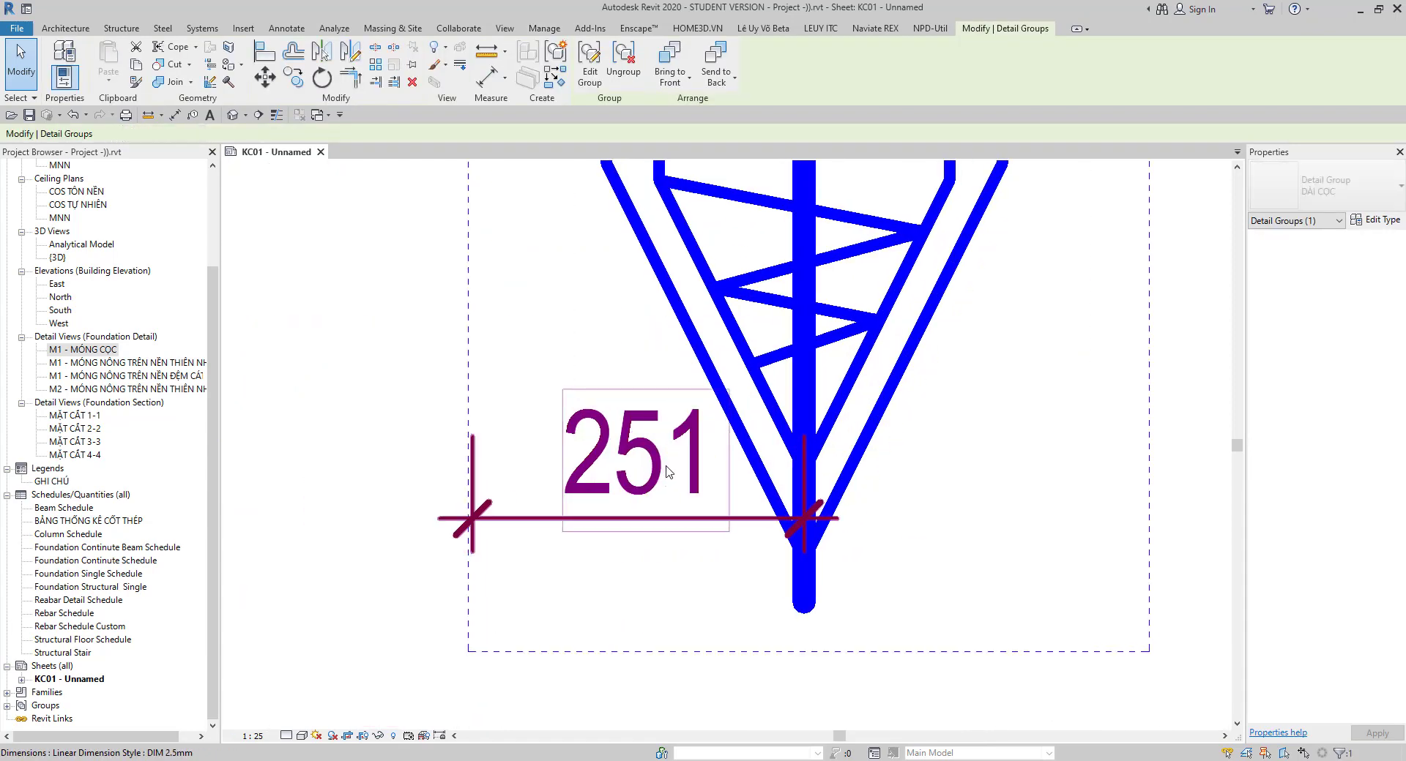
pyautogui.scroll(1, 667, 473)
pyautogui.scroll(2, 668, 472)
pyautogui.press('Left')
pyautogui.scroll(-3, 605, 472)
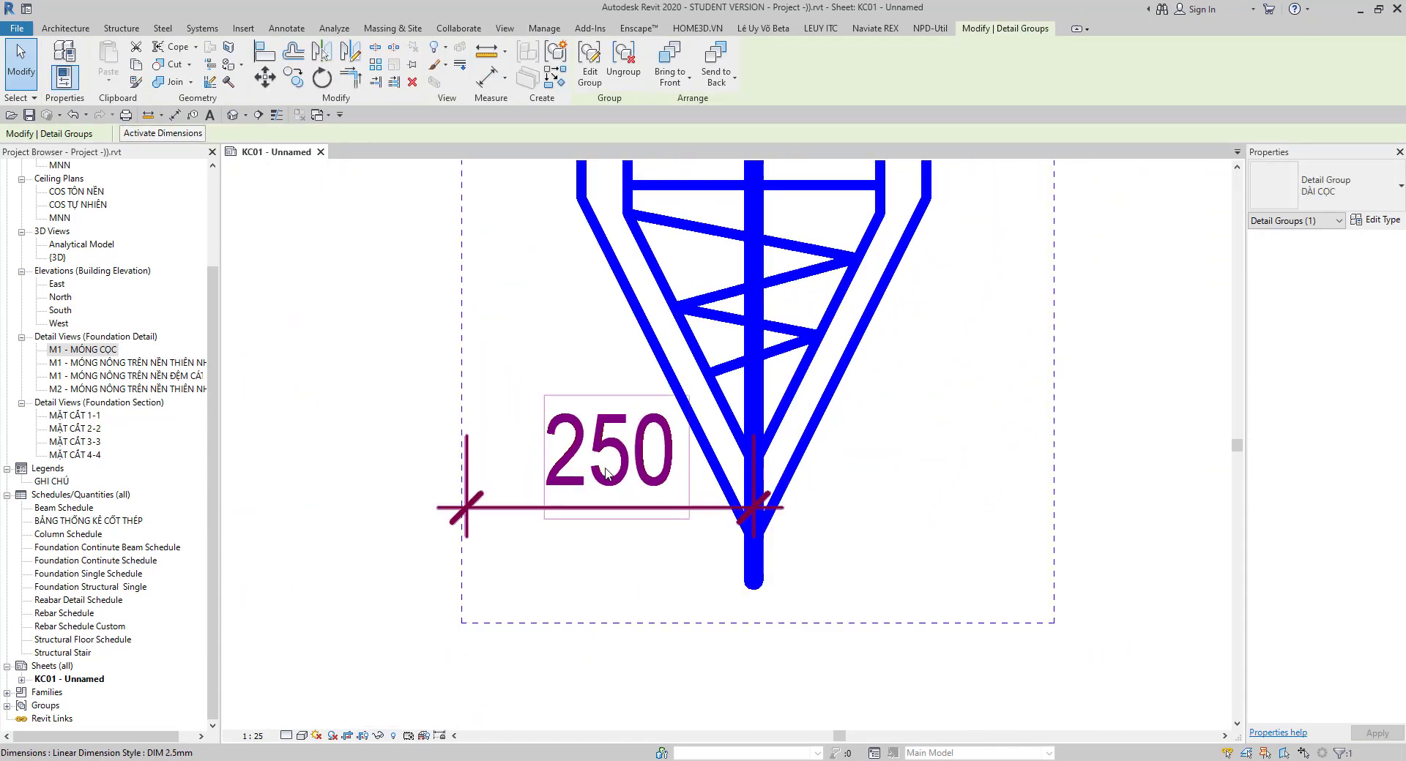
pyautogui.scroll(-4, 605, 472)
pyautogui.press('Escape')
pyautogui.scroll(-2, 775, 477)
pyautogui.scroll(2, 775, 477)
pyautogui.scroll(1, 775, 477)
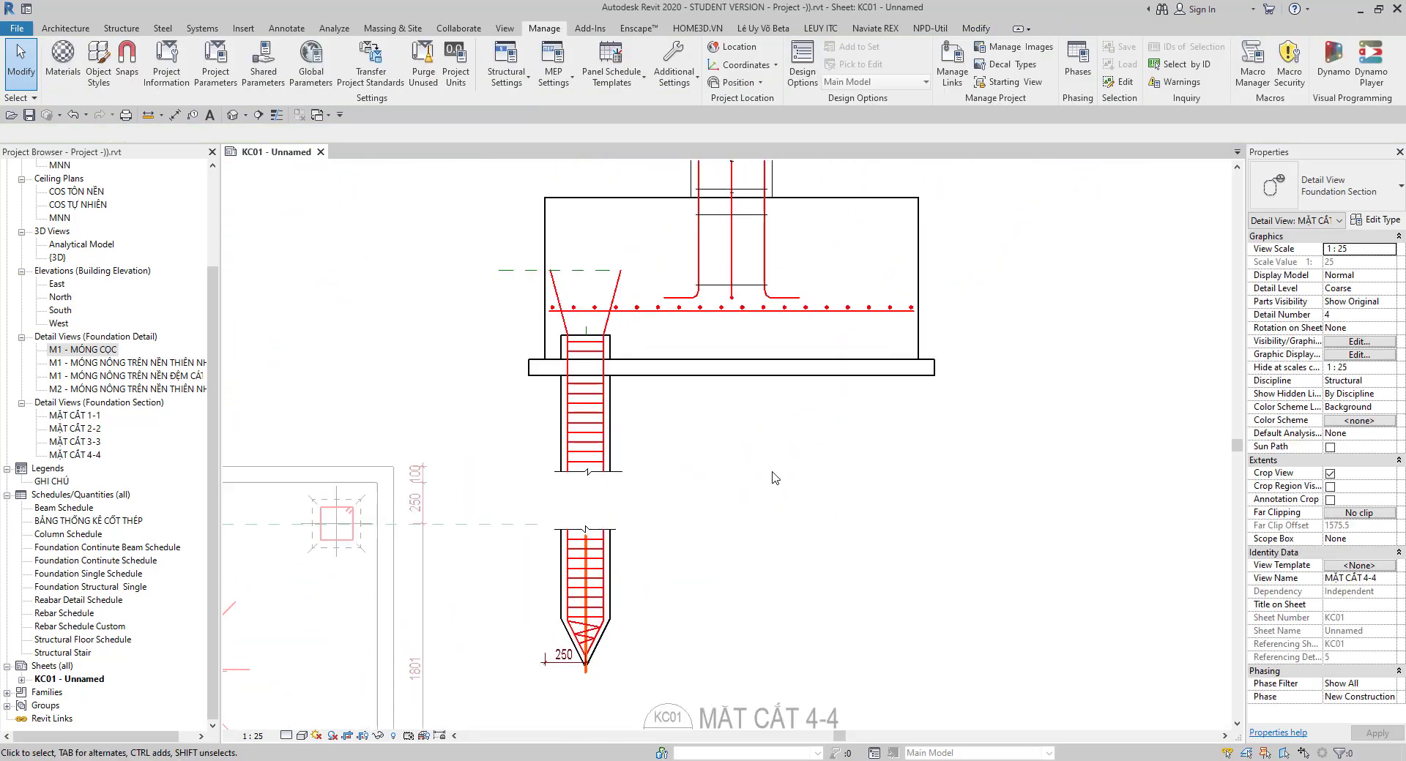
pyautogui.scroll(-1, 774, 478)
pyautogui.click(595, 529)
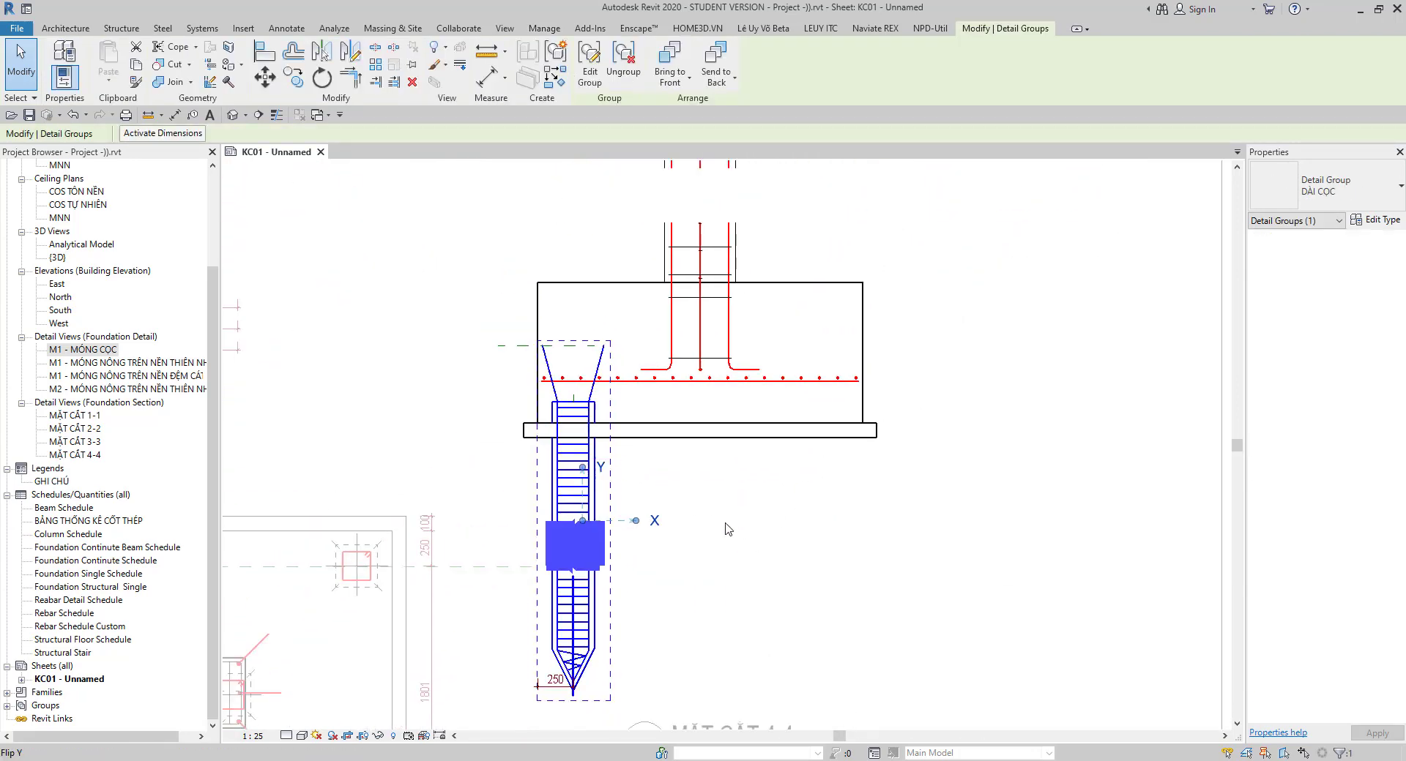
pyautogui.hotkey('alt', 'Tab')
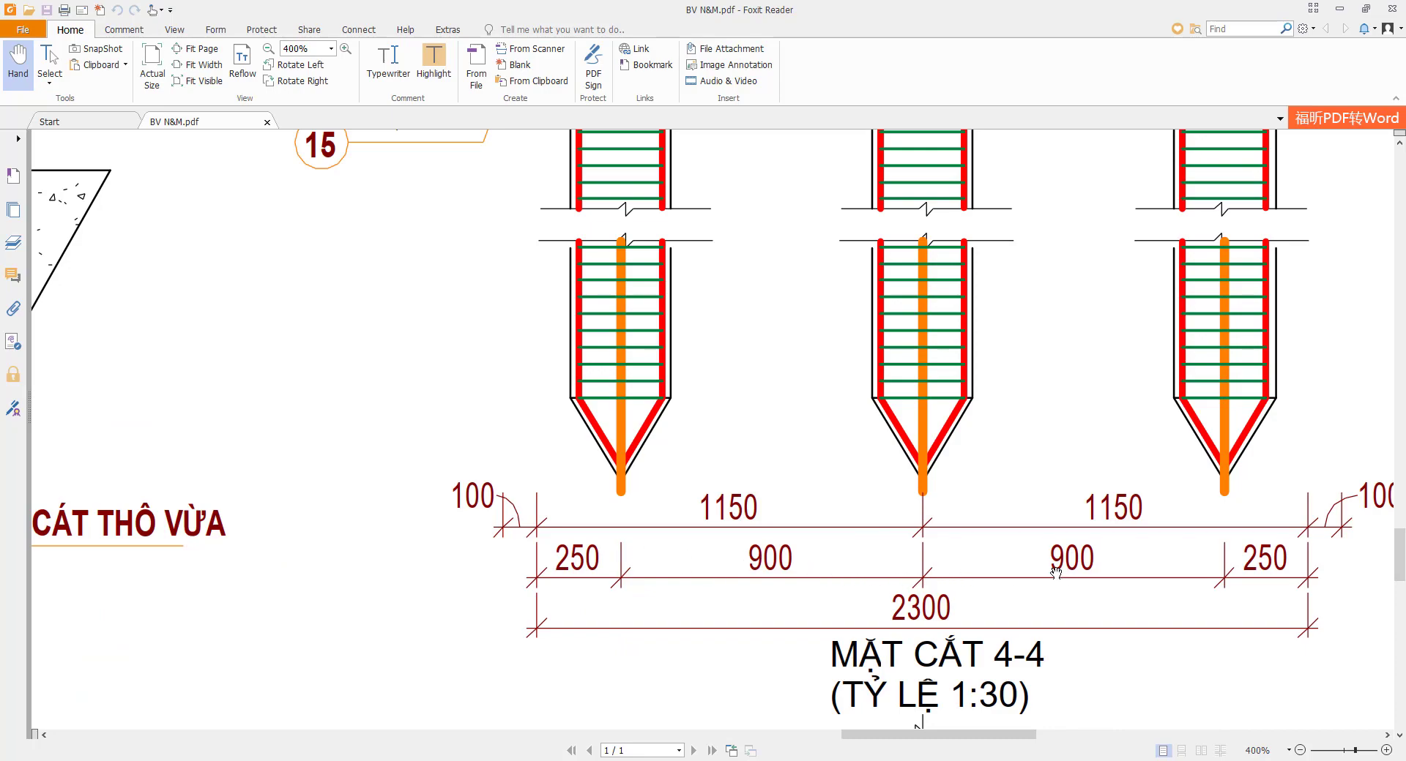
pyautogui.hotkey('alt', 'Tab')
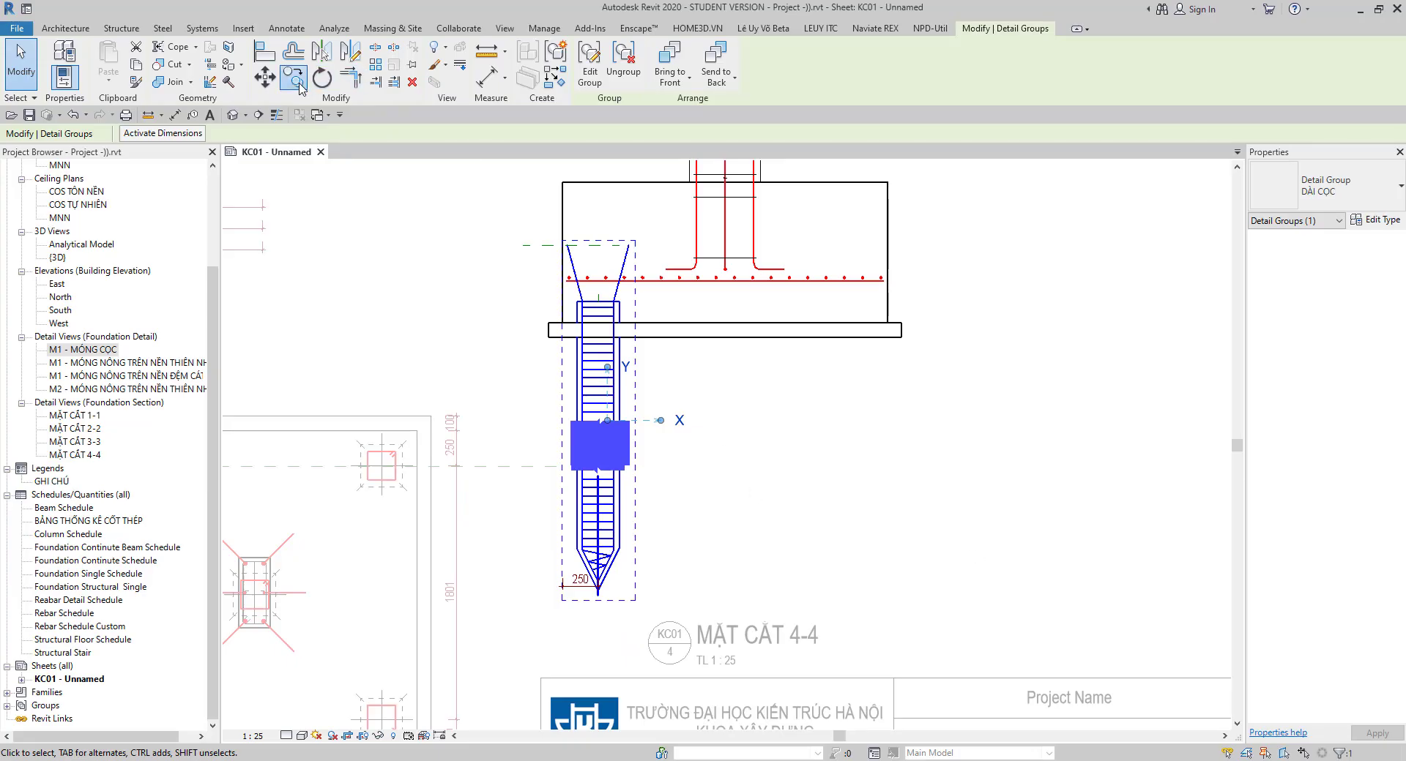
# Copy the pile group 900 to the right to create the middle pile.
pyautogui.click(294, 78)
pyautogui.click(929, 386)
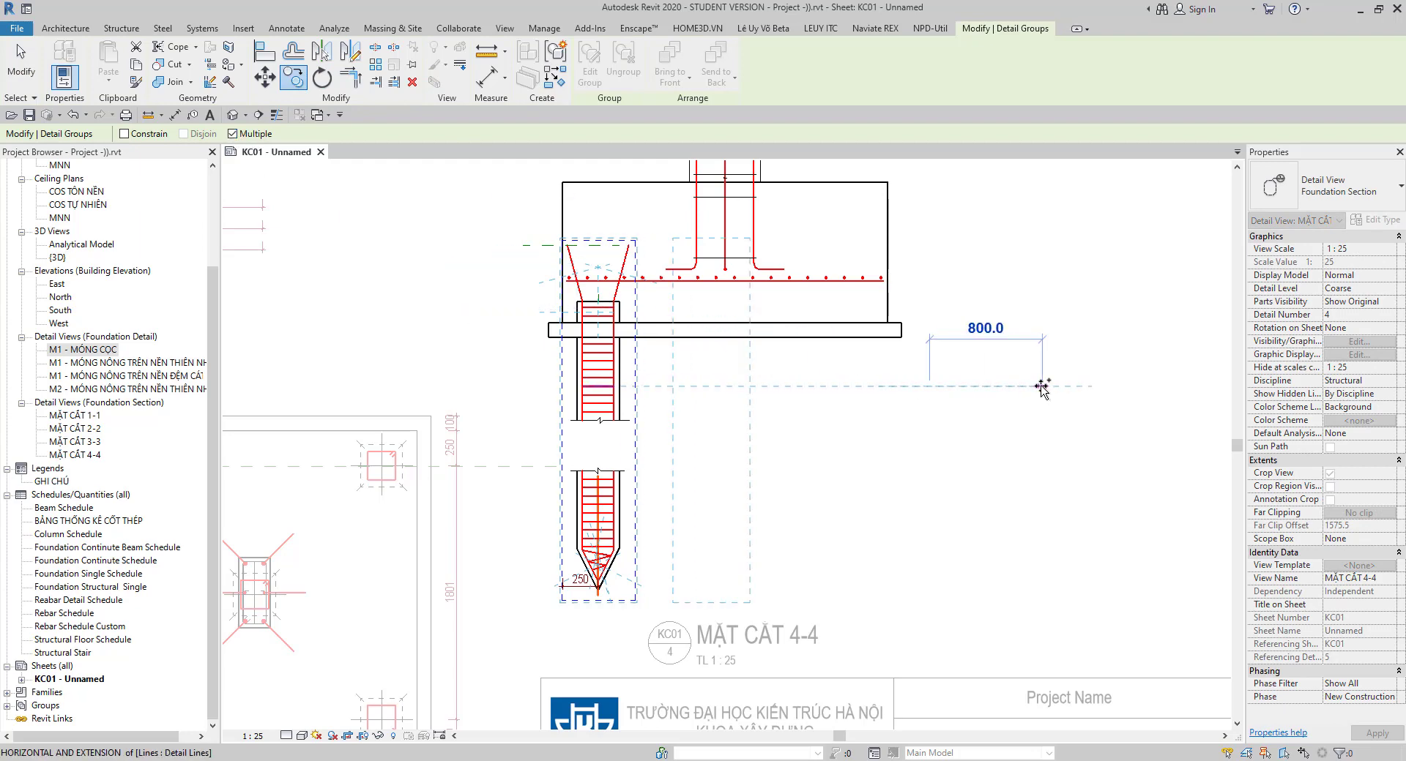
pyautogui.write('900')
pyautogui.press('Return')
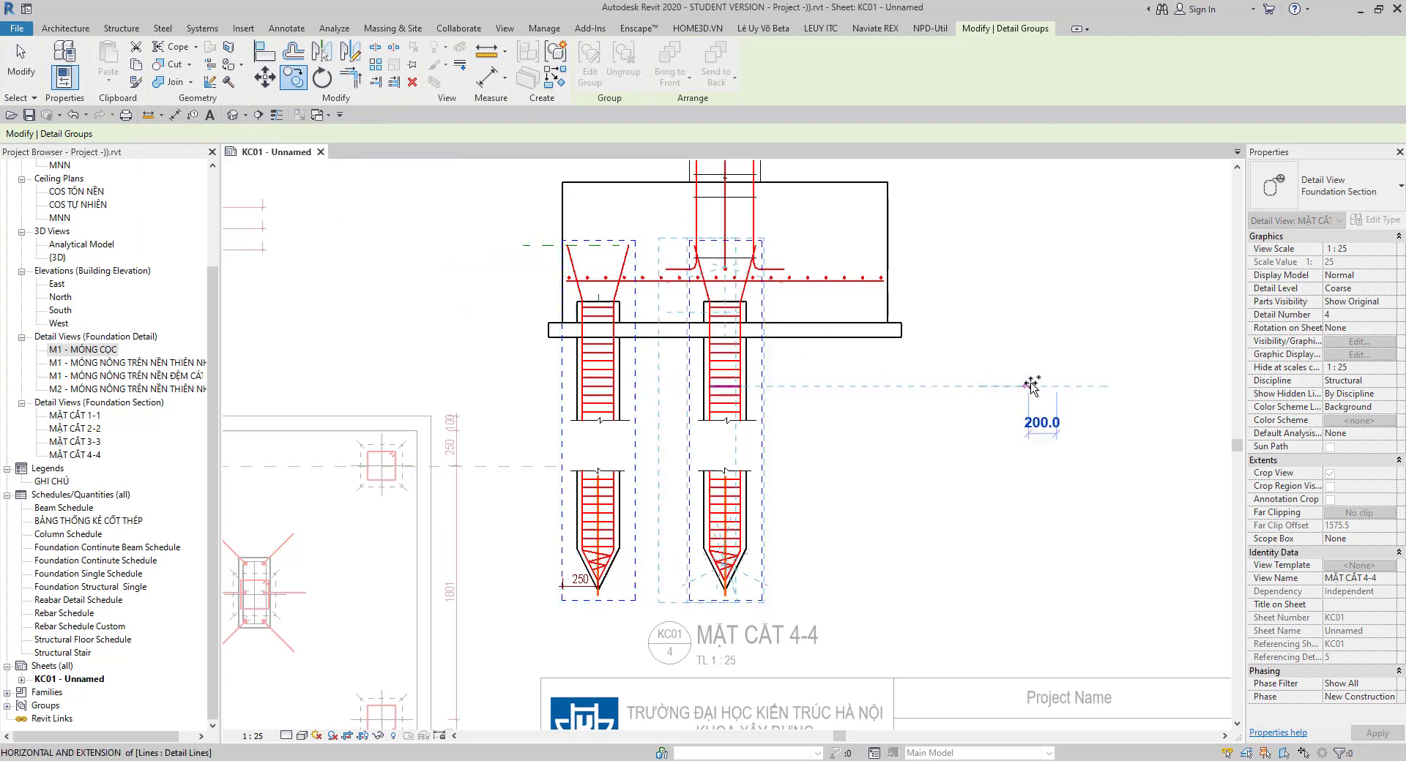
pyautogui.write('900')
pyautogui.press('Return')
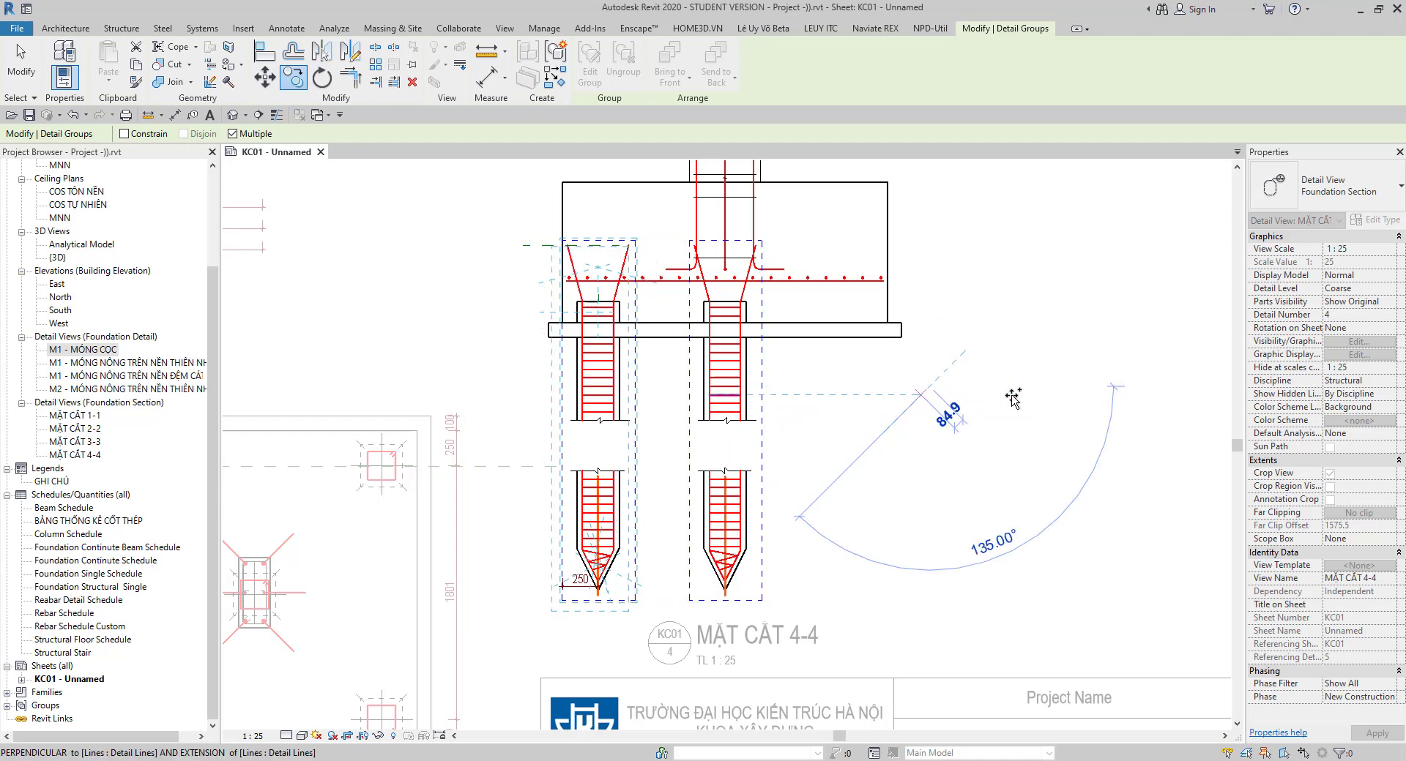
pyautogui.press('Escape')
pyautogui.press('Escape')
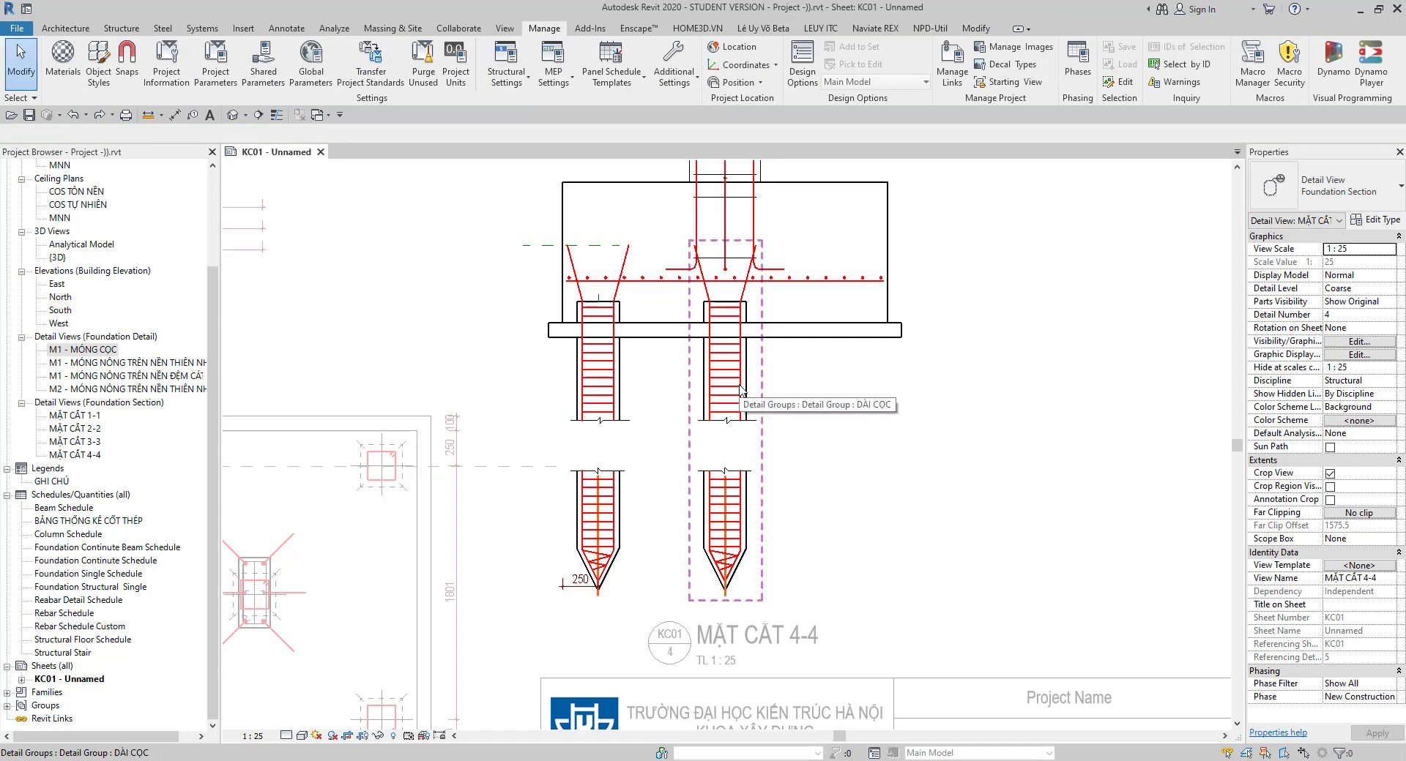
# Copy the middle pile another 900 to the right for the third pile.
pyautogui.moveTo(741, 389); pyautogui.dragTo(639, 354, button='middle')
pyautogui.click(652, 368)
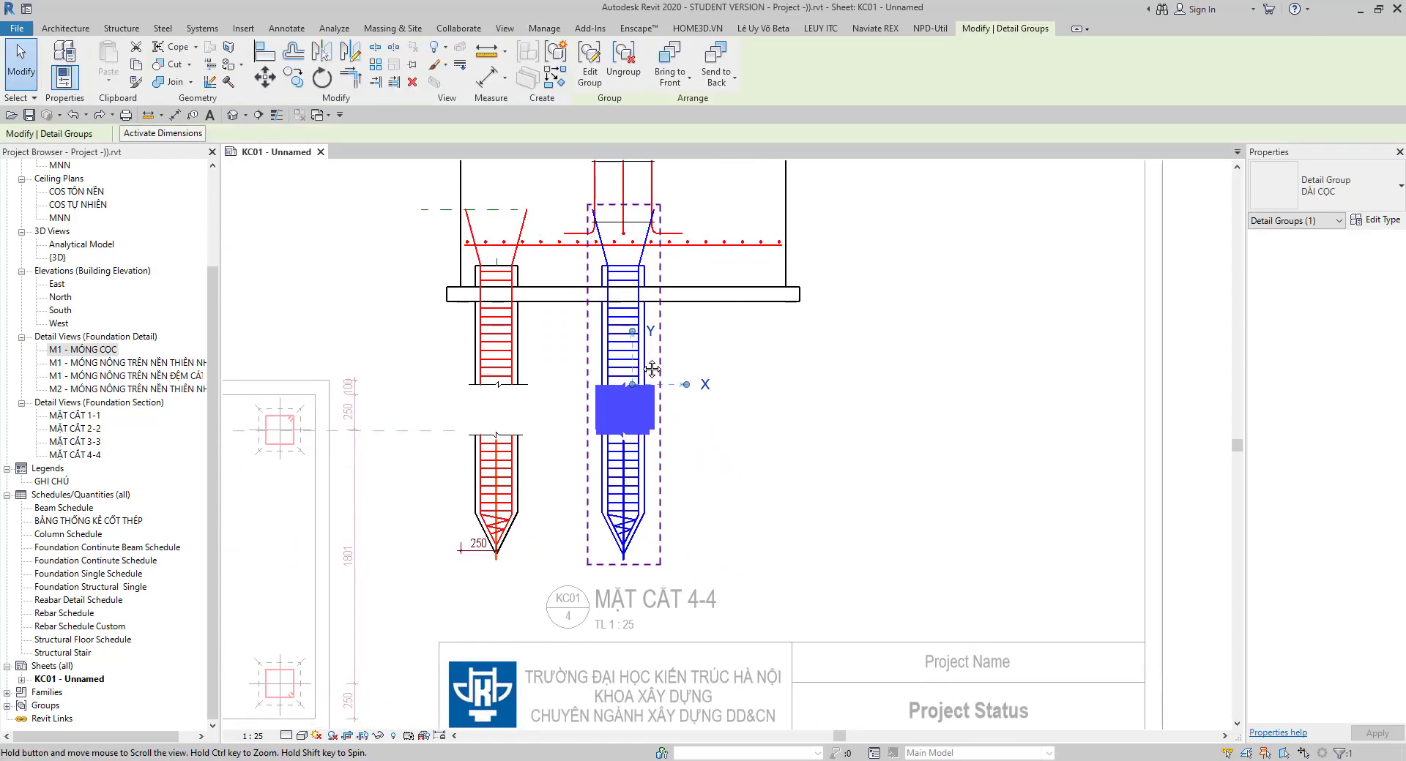
pyautogui.press('c')
pyautogui.press('o')
pyautogui.click(741, 315)
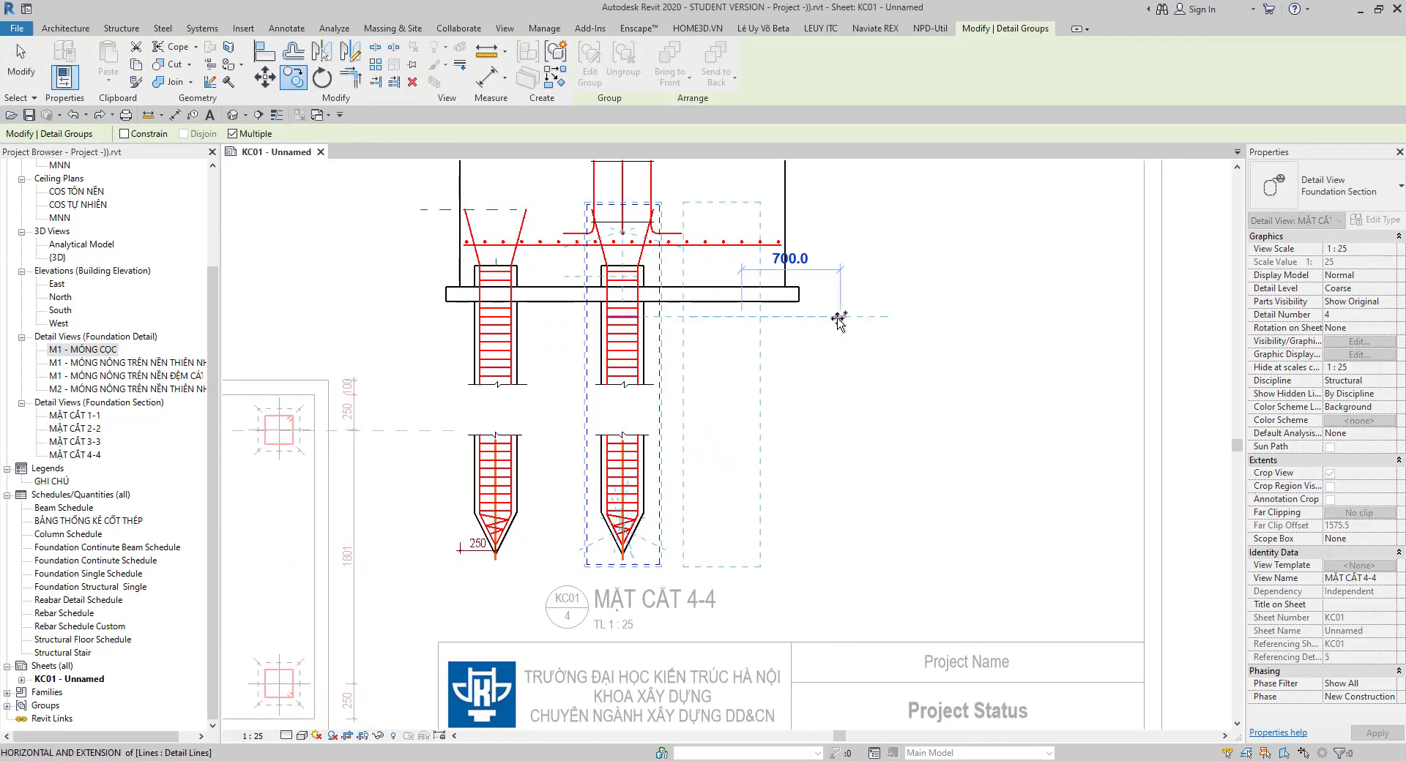
pyautogui.write('900')
pyautogui.press('Return')
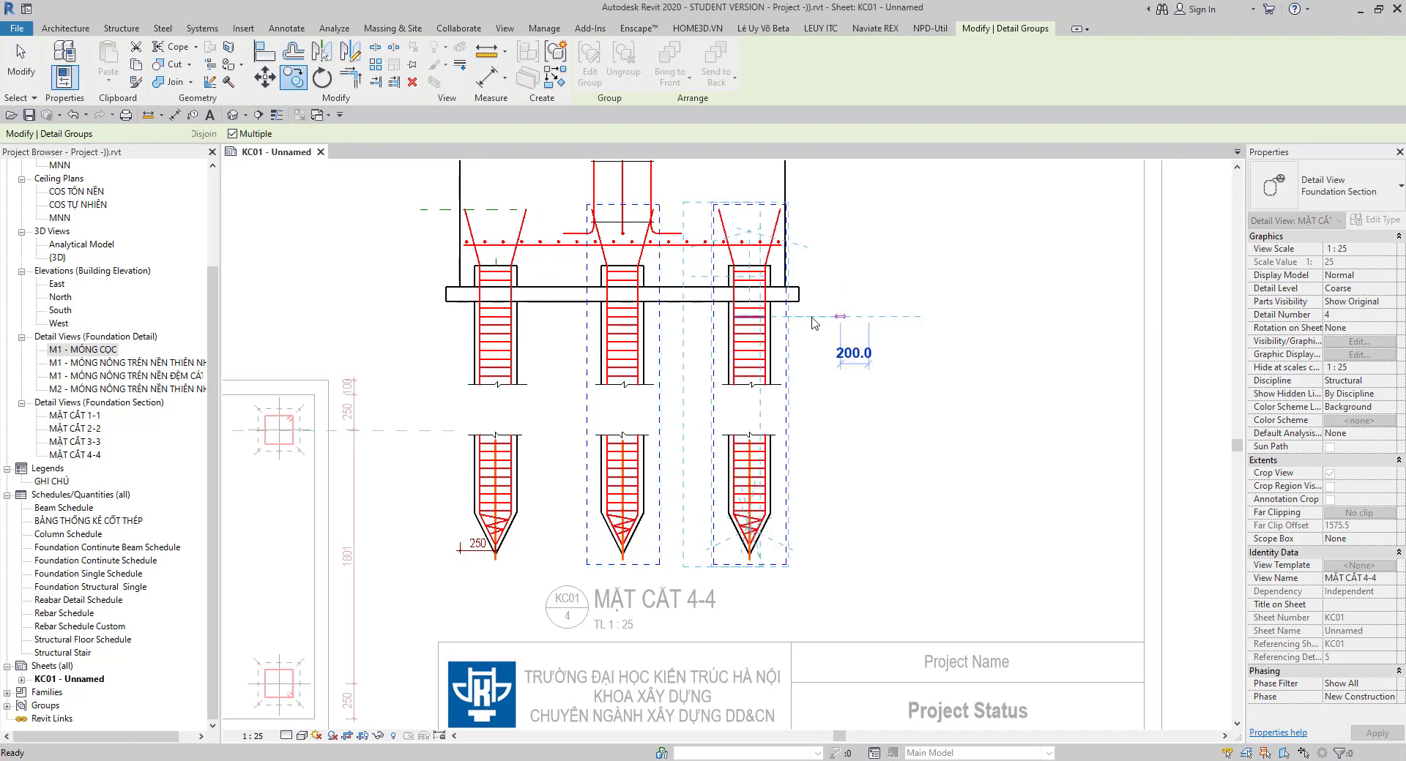
pyautogui.press('Escape')
pyautogui.press('Escape')
pyautogui.scroll(-2, 814, 322)
pyautogui.scroll(-1, 894, 429)
# Place an aligned dimension string through the pile centre bars below the pile tips.
pyautogui.scroll(-1, 714, 410)
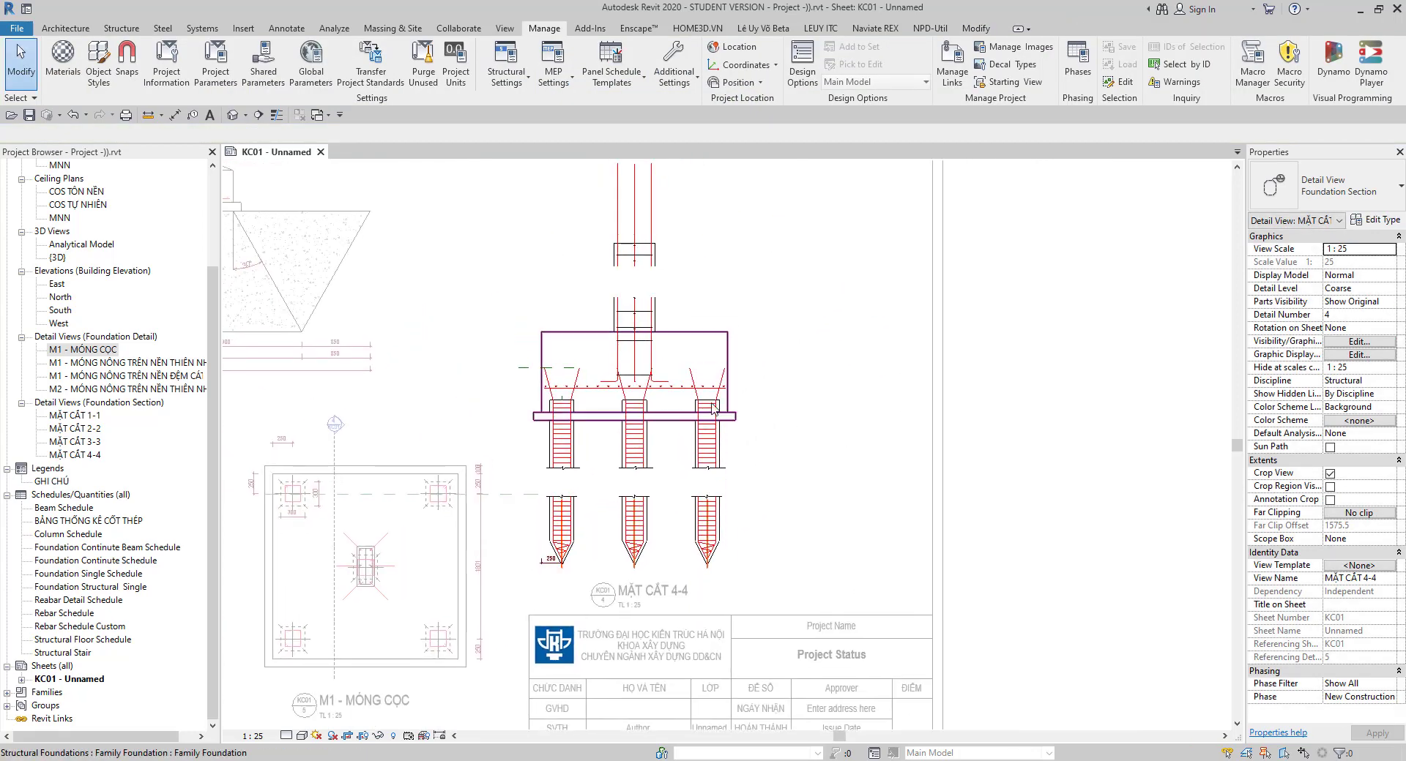
pyautogui.scroll(3, 703, 490)
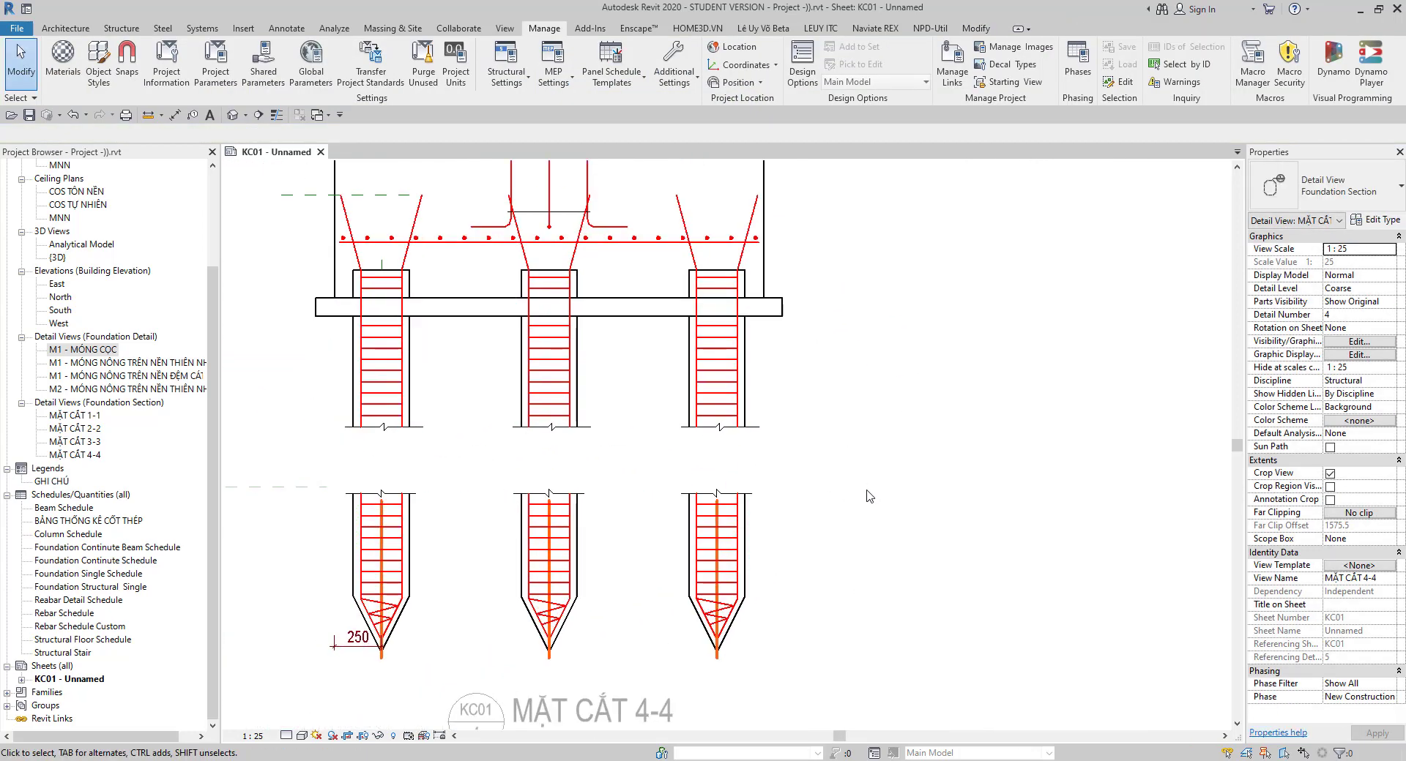
pyautogui.press('d')
pyautogui.press('i')
pyautogui.scroll(1, 779, 329)
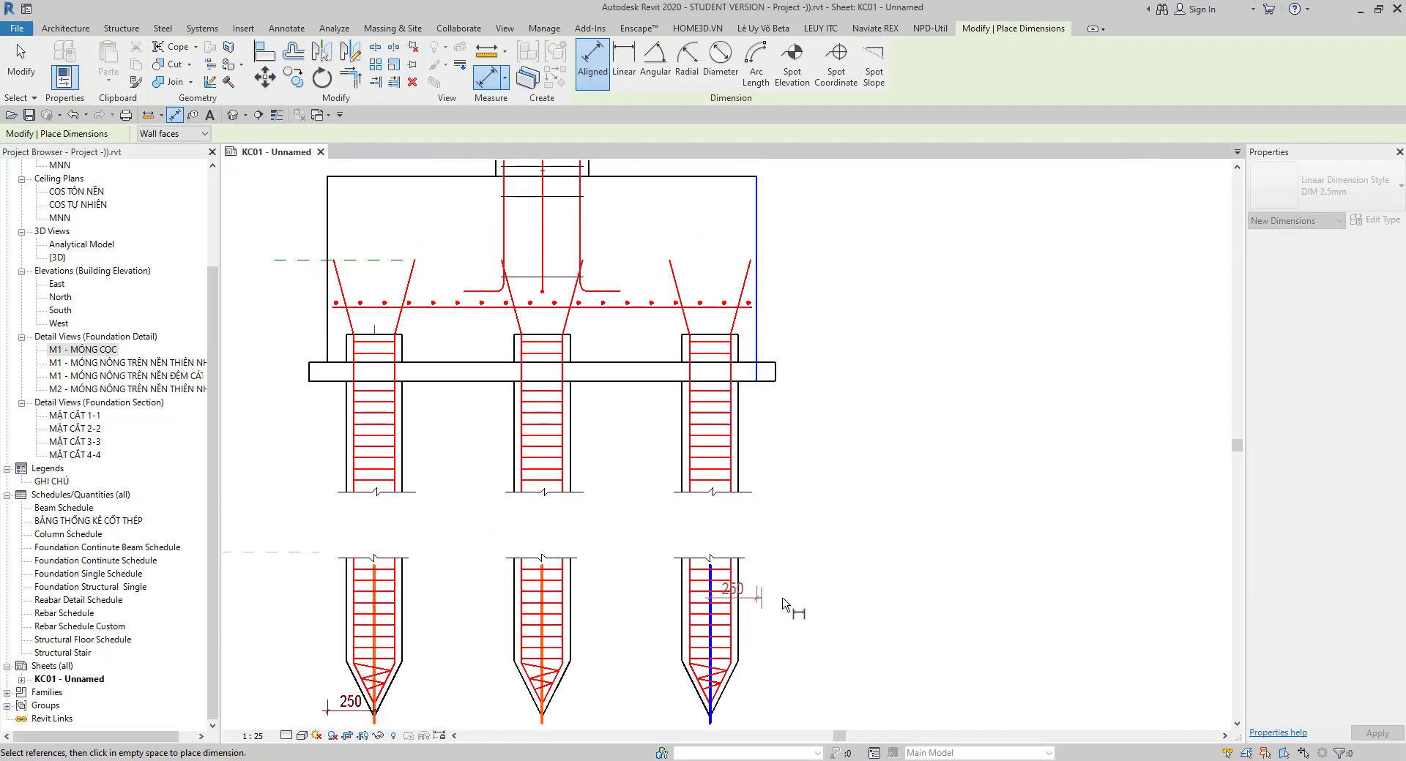
pyautogui.scroll(-2, 714, 648)
pyautogui.moveTo(617, 661); pyautogui.dragTo(639, 487, button='middle')
pyautogui.click(632, 488)
pyautogui.click(483, 483)
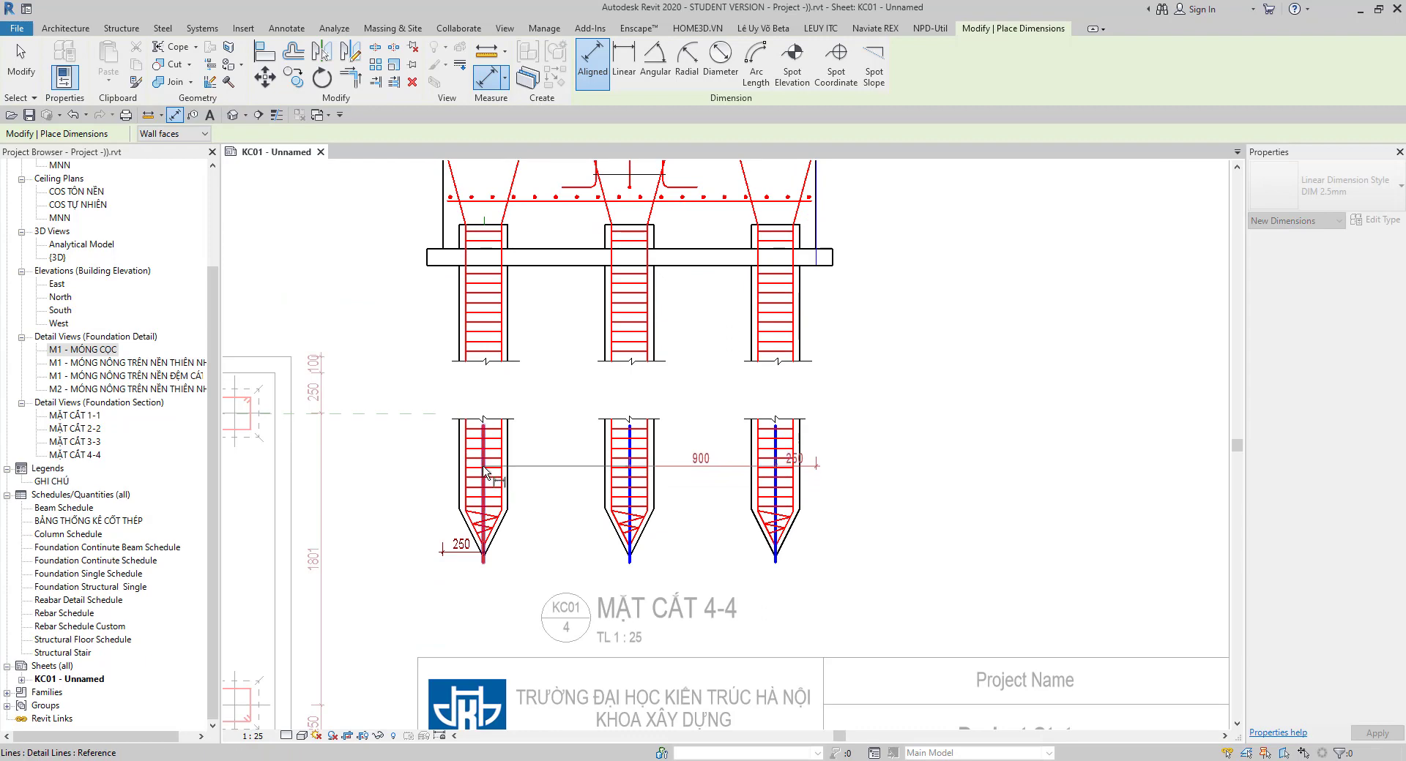
pyautogui.click(469, 555)
pyautogui.press('Escape')
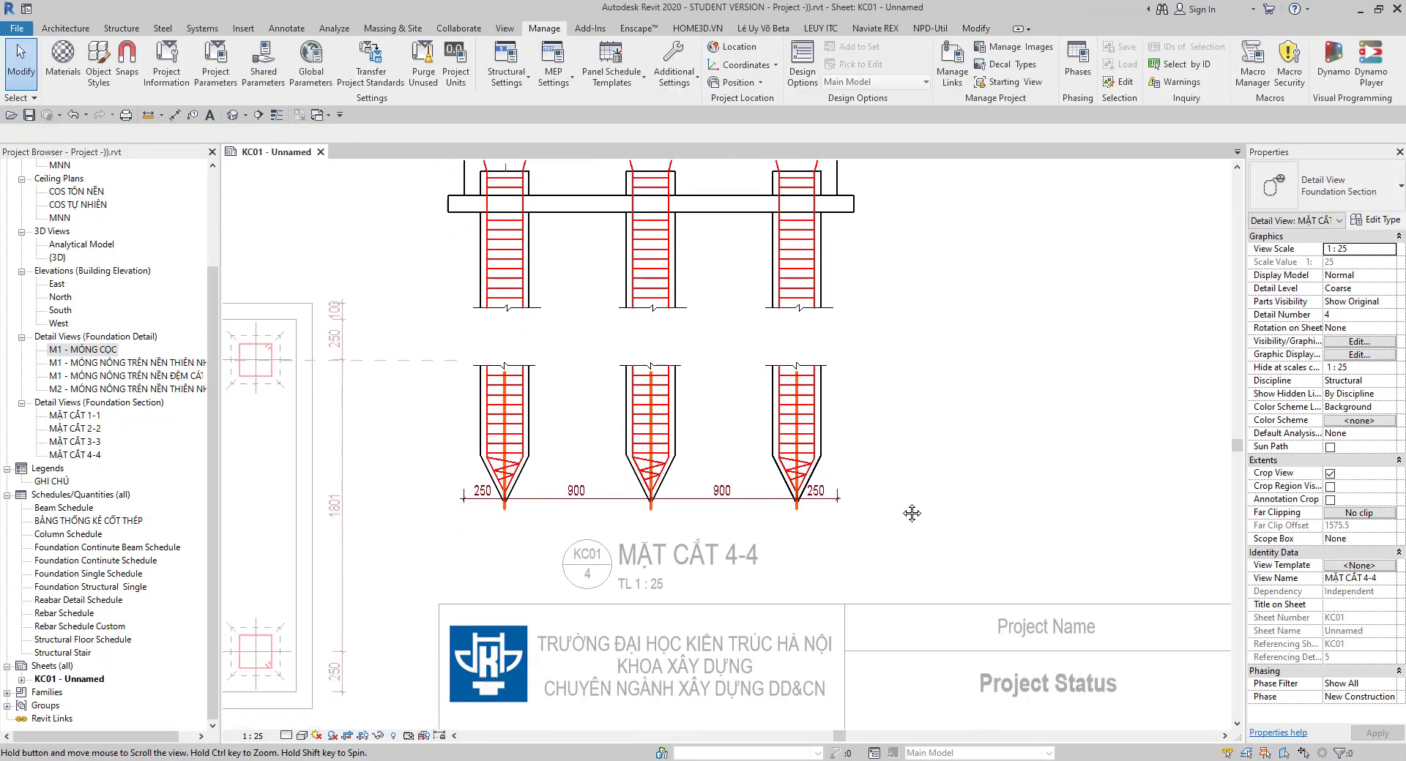
# Nudge the 250/900/900/250 dimension string lower beneath the piles.
pyautogui.moveTo(488, 576); pyautogui.dragTo(510, 517, button='middle')
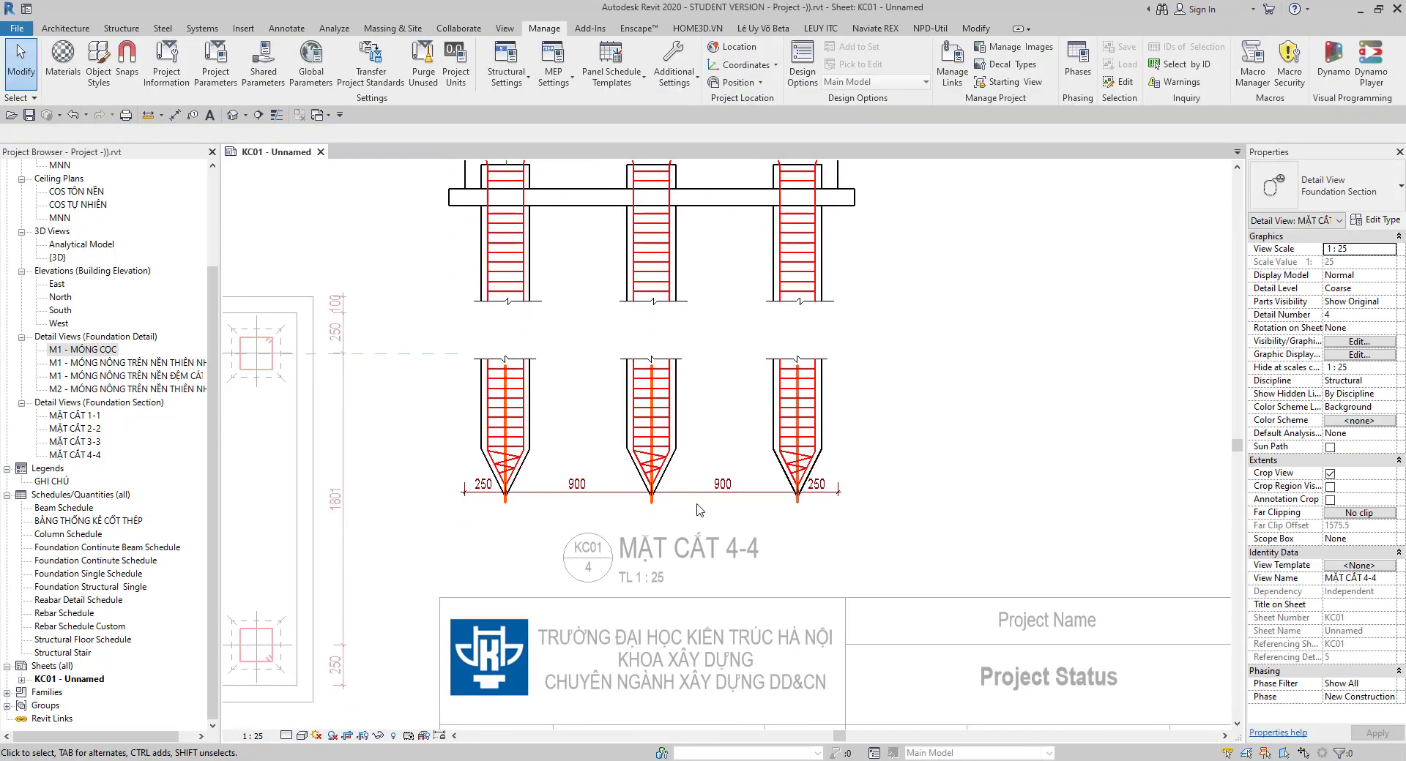
pyautogui.press('Down')
pyautogui.press('Down')
pyautogui.press('Down')
pyautogui.click(959, 493)
pyautogui.scroll(2, 628, 372)
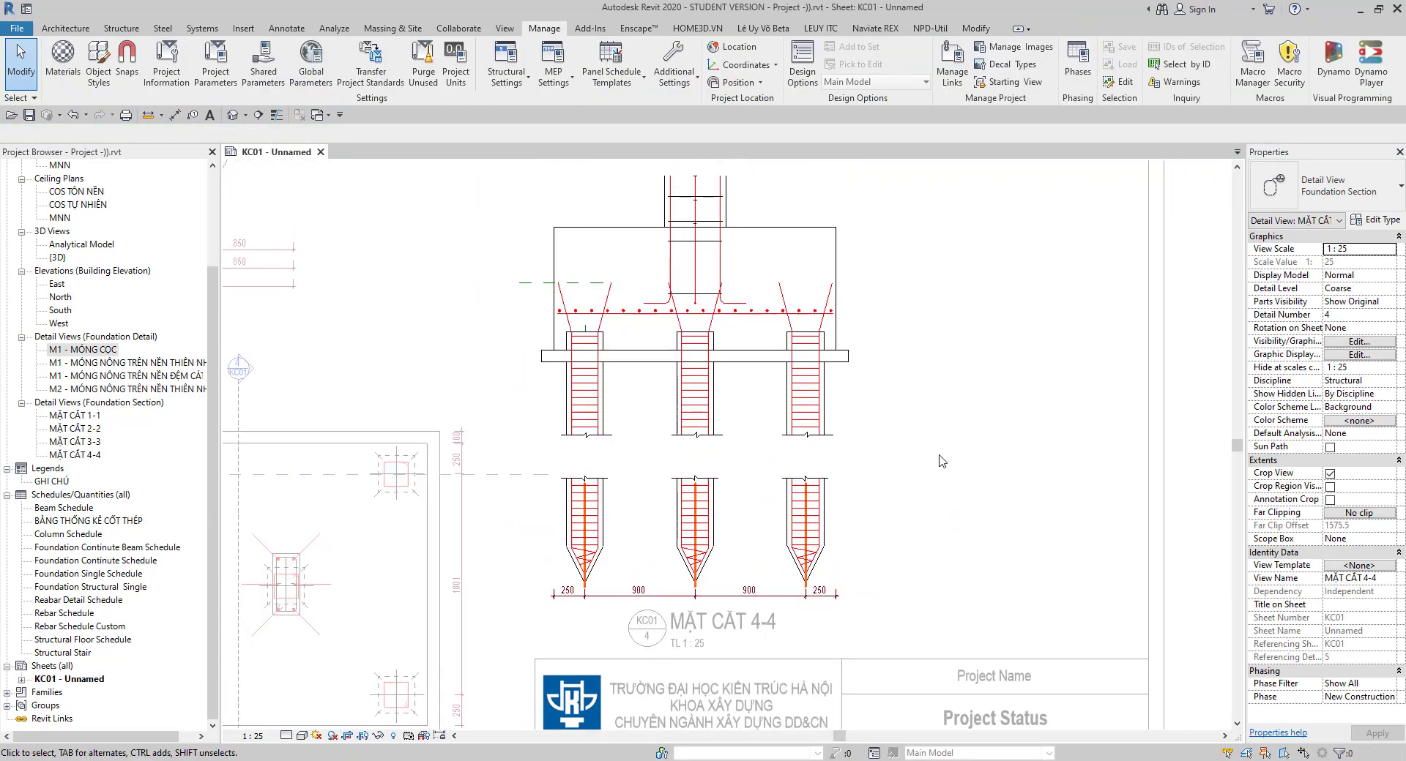
pyautogui.scroll(2, 628, 371)
pyautogui.scroll(2, 627, 372)
# Check the pile cap and column dowel detail in the reference PDF, then return to Revit.
pyautogui.hotkey('alt', 'Tab')
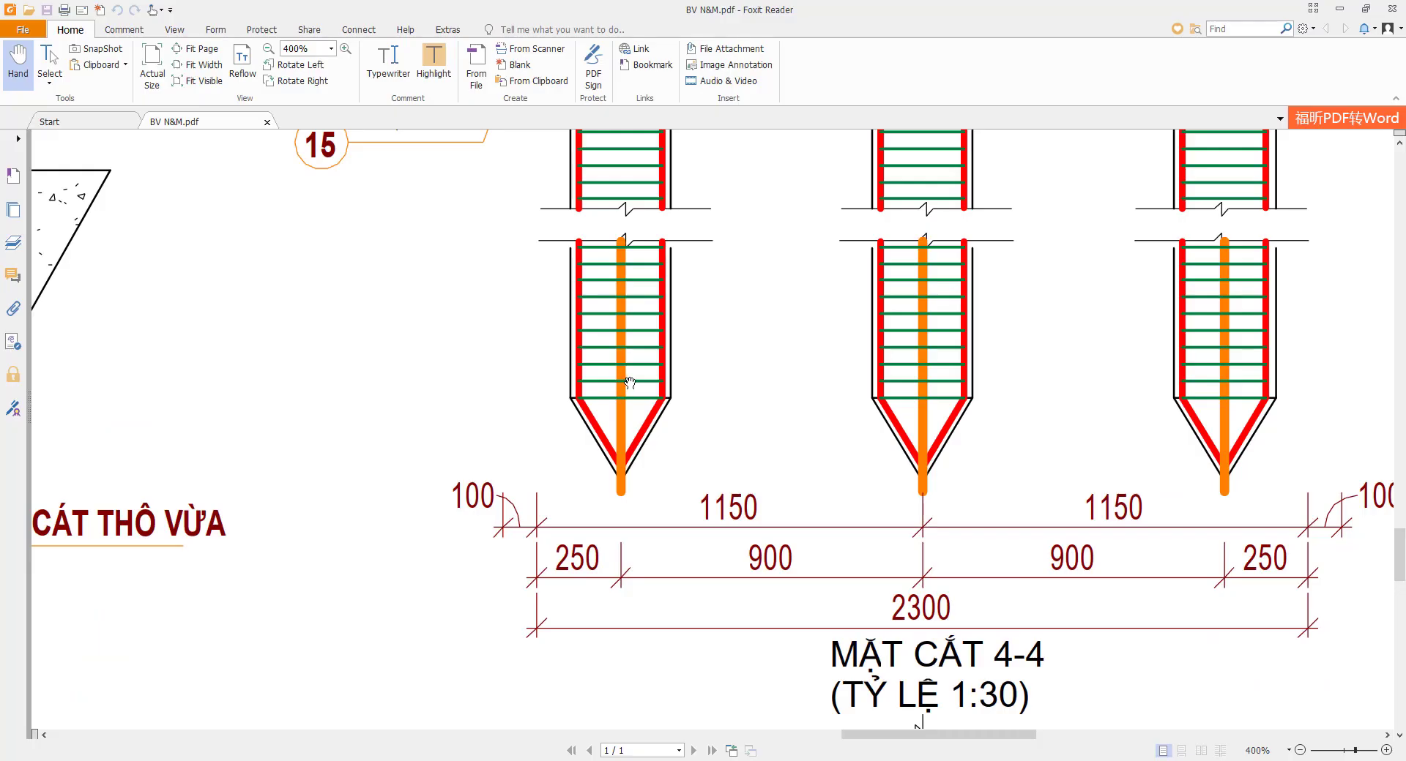
pyautogui.moveTo(687, 320)
pyautogui.mouseDown(button='middle')
pyautogui.moveTo(569, 541)
pyautogui.moveTo(606, 327)
pyautogui.mouseUp(button='middle')
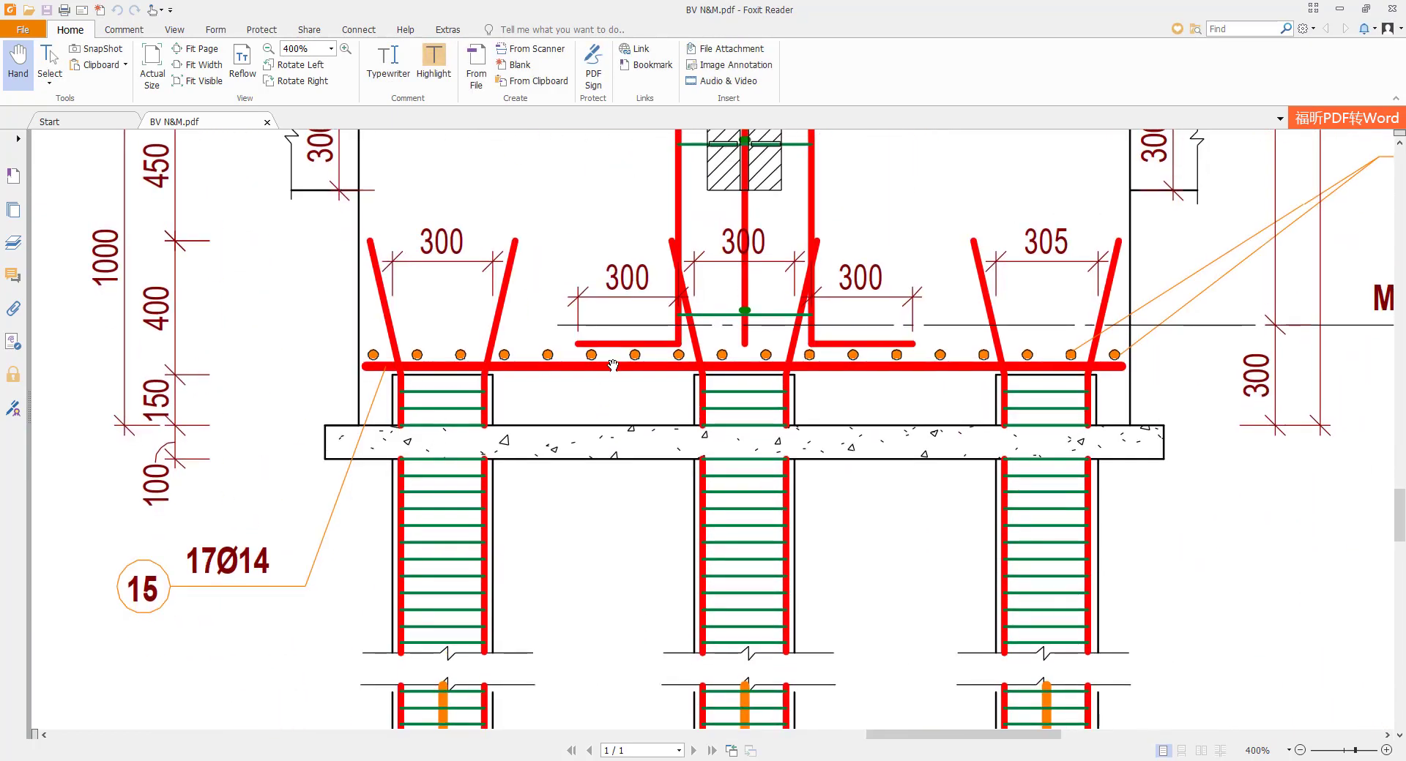
pyautogui.hotkey('alt', 'Tab')
# Nudge the cap's bottom rebar line and bar dots two steps downward.
pyautogui.click(487, 395)
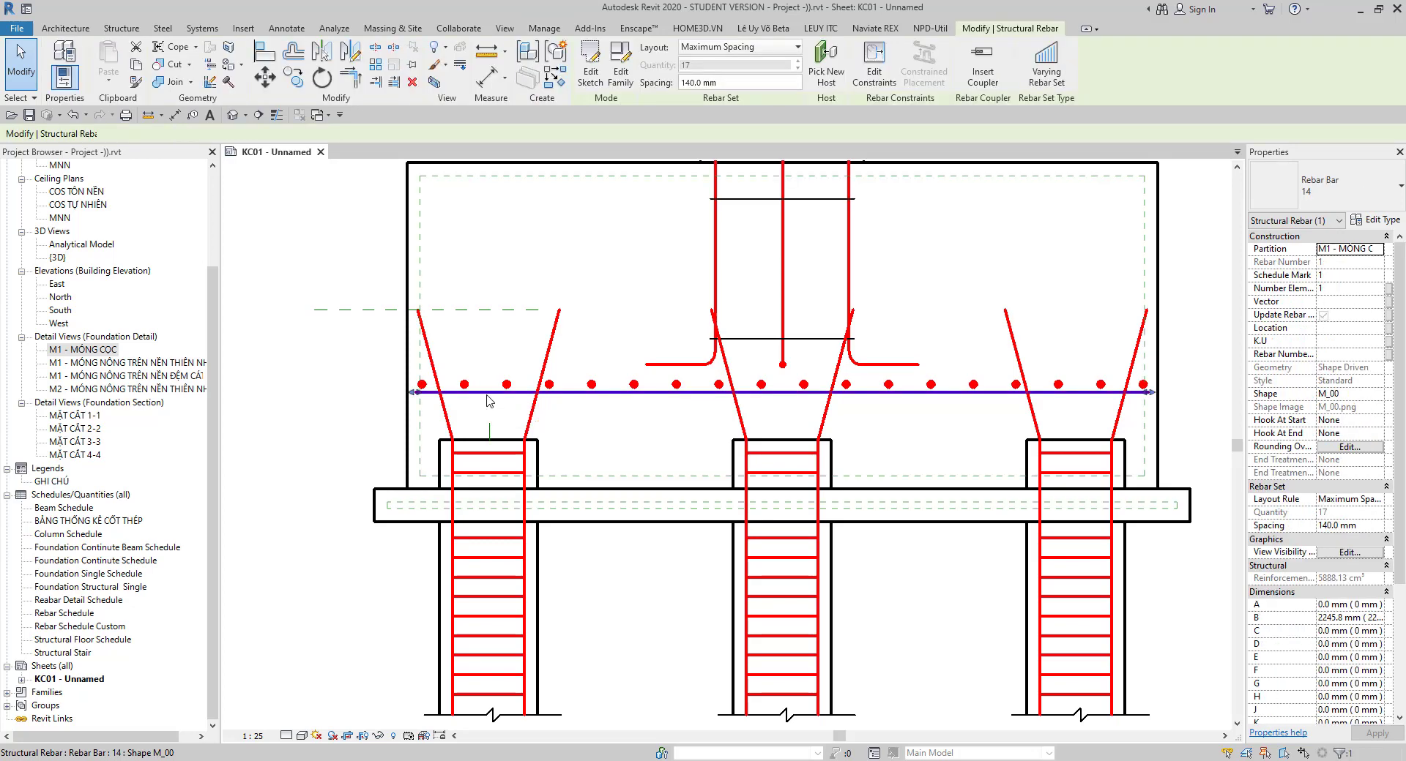
pyautogui.scroll(2, 487, 396)
pyautogui.keyDown('ctrl'); pyautogui.click(517, 386); pyautogui.keyUp('ctrl')
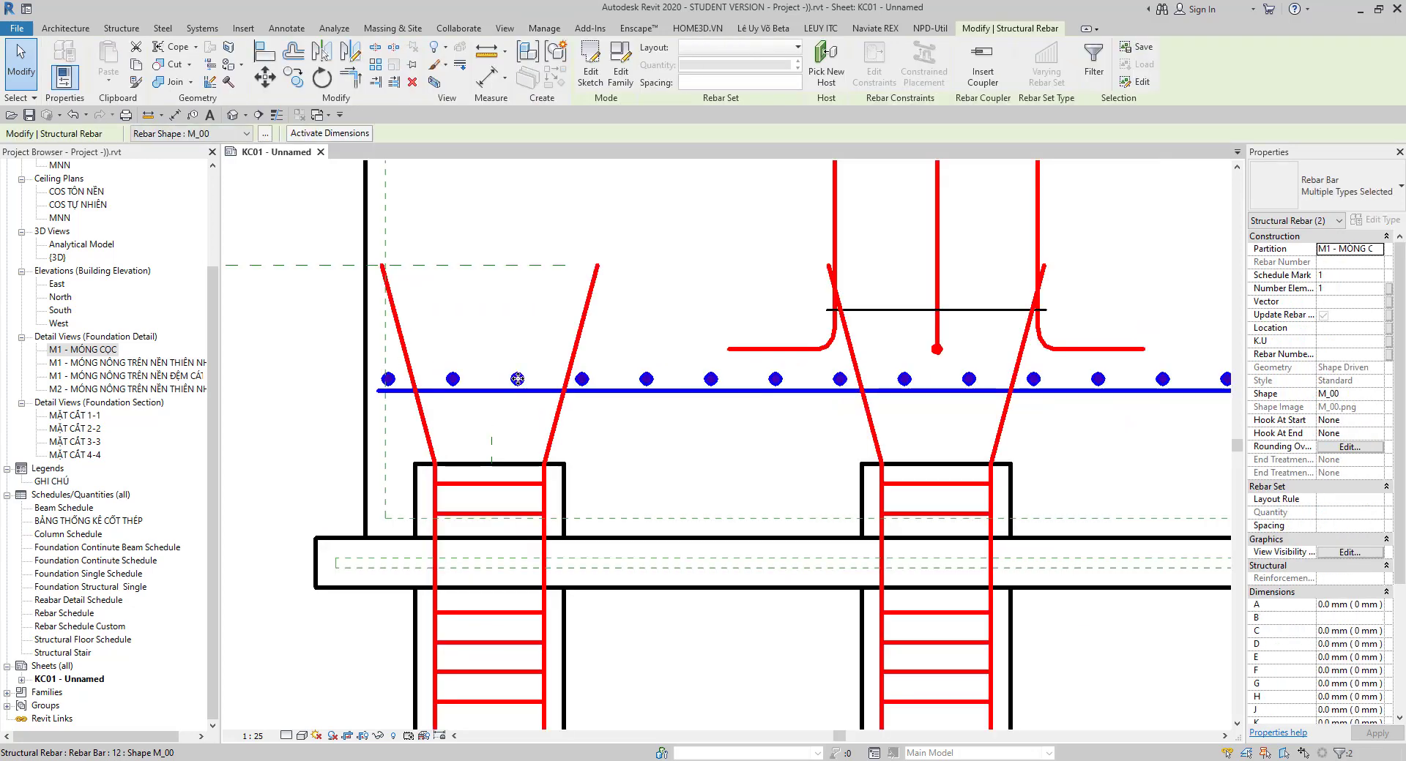
pyautogui.scroll(-2, 604, 451)
pyautogui.press('Down')
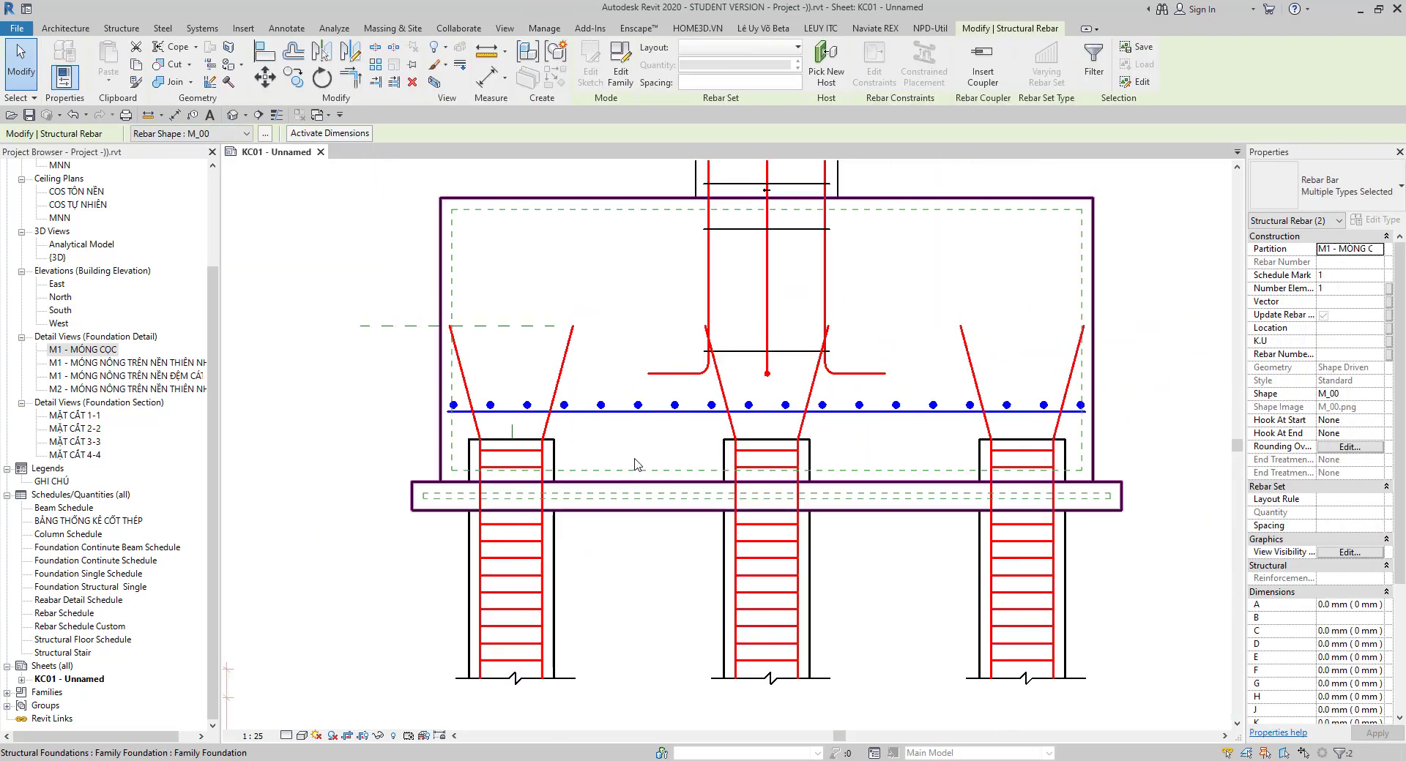
pyautogui.press('Down')
pyautogui.press('Down')
pyautogui.press('Down')
pyautogui.press('Down')
pyautogui.press('Down')
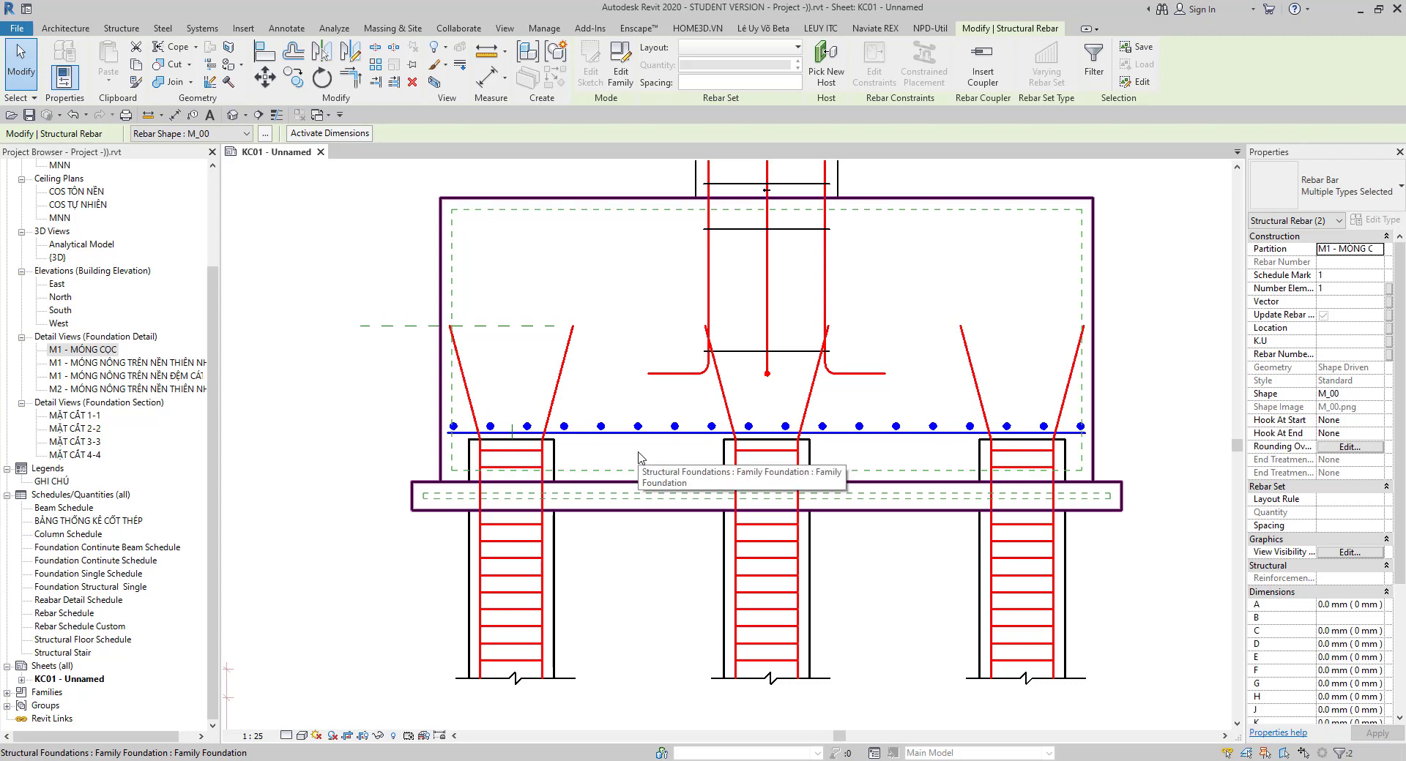
pyautogui.click(1120, 395)
# Select and inspect the left column dowel bar, then deselect it.
pyautogui.moveTo(1120, 395); pyautogui.dragTo(864, 380, button='middle')
pyautogui.scroll(2, 326, 354)
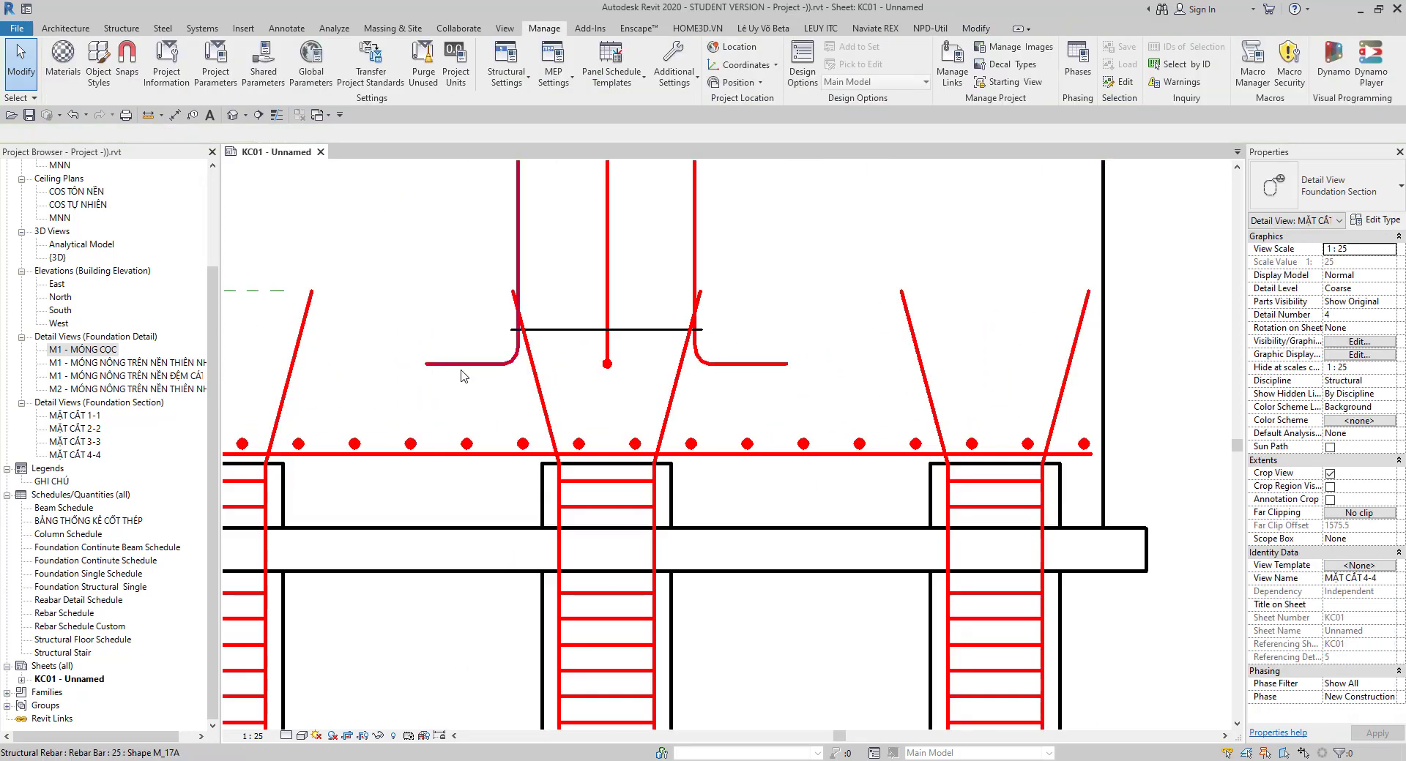
pyautogui.click(473, 365)
pyautogui.scroll(1, 468, 366)
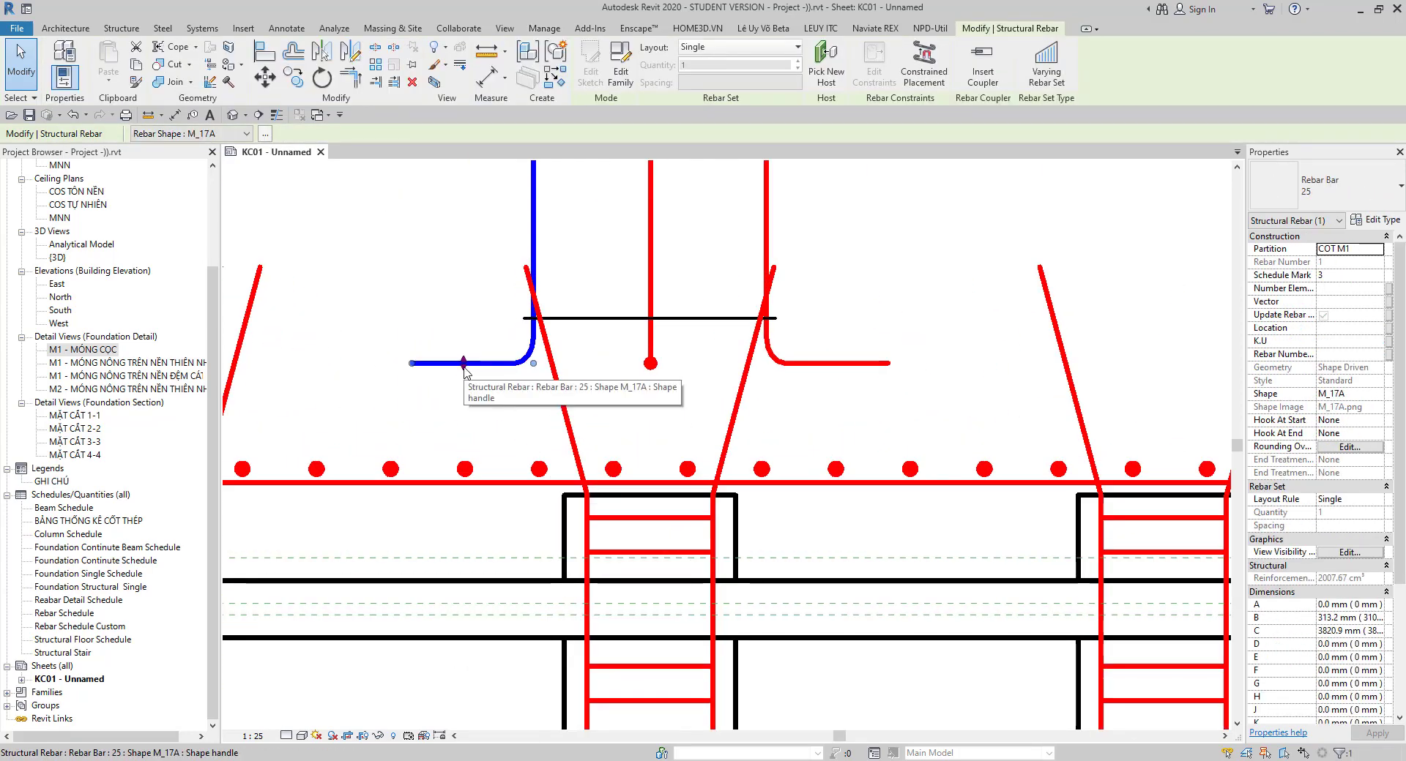
pyautogui.scroll(-2, 464, 372)
pyautogui.scroll(-2, 476, 388)
pyautogui.scroll(-1, 498, 417)
pyautogui.scroll(-1, 512, 437)
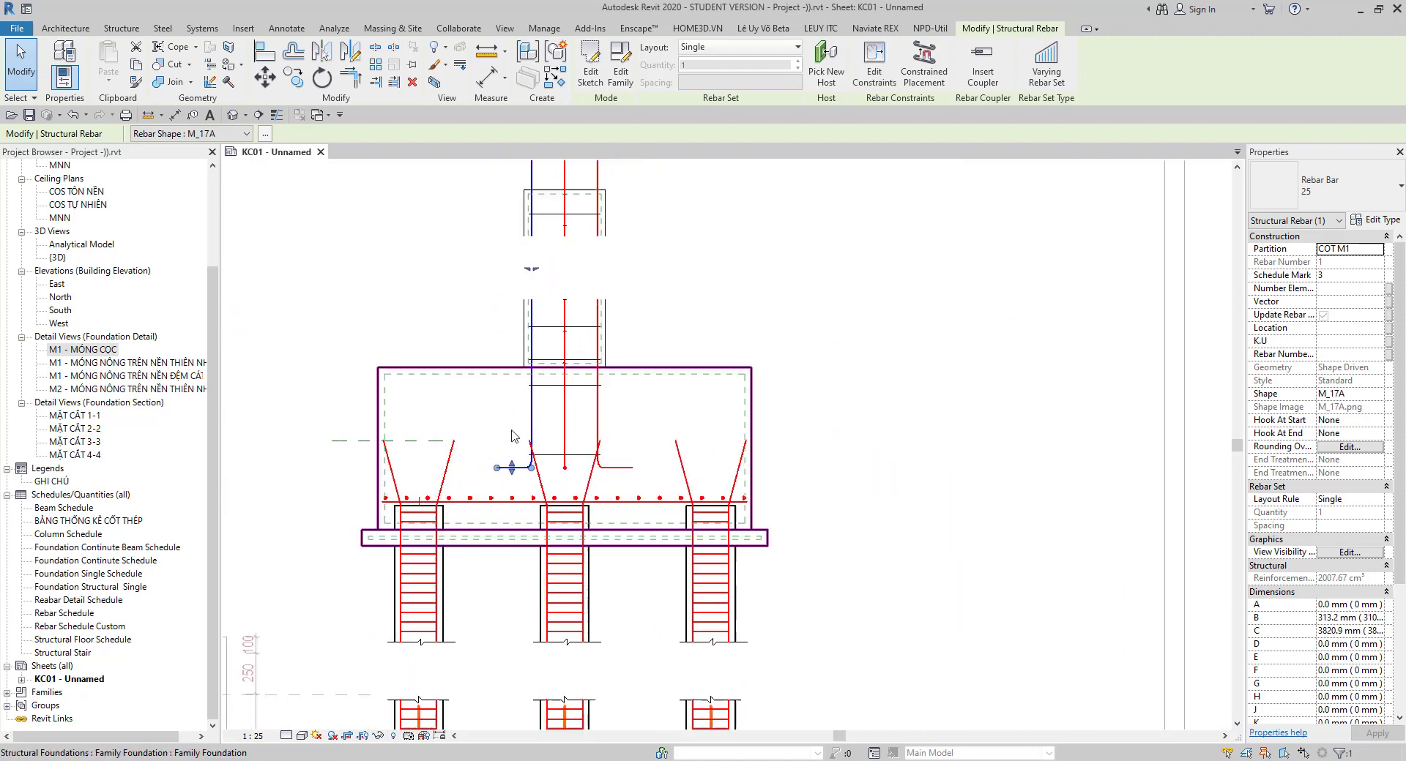
pyautogui.scroll(4, 512, 437)
pyautogui.scroll(1, 542, 454)
pyautogui.scroll(1, 538, 425)
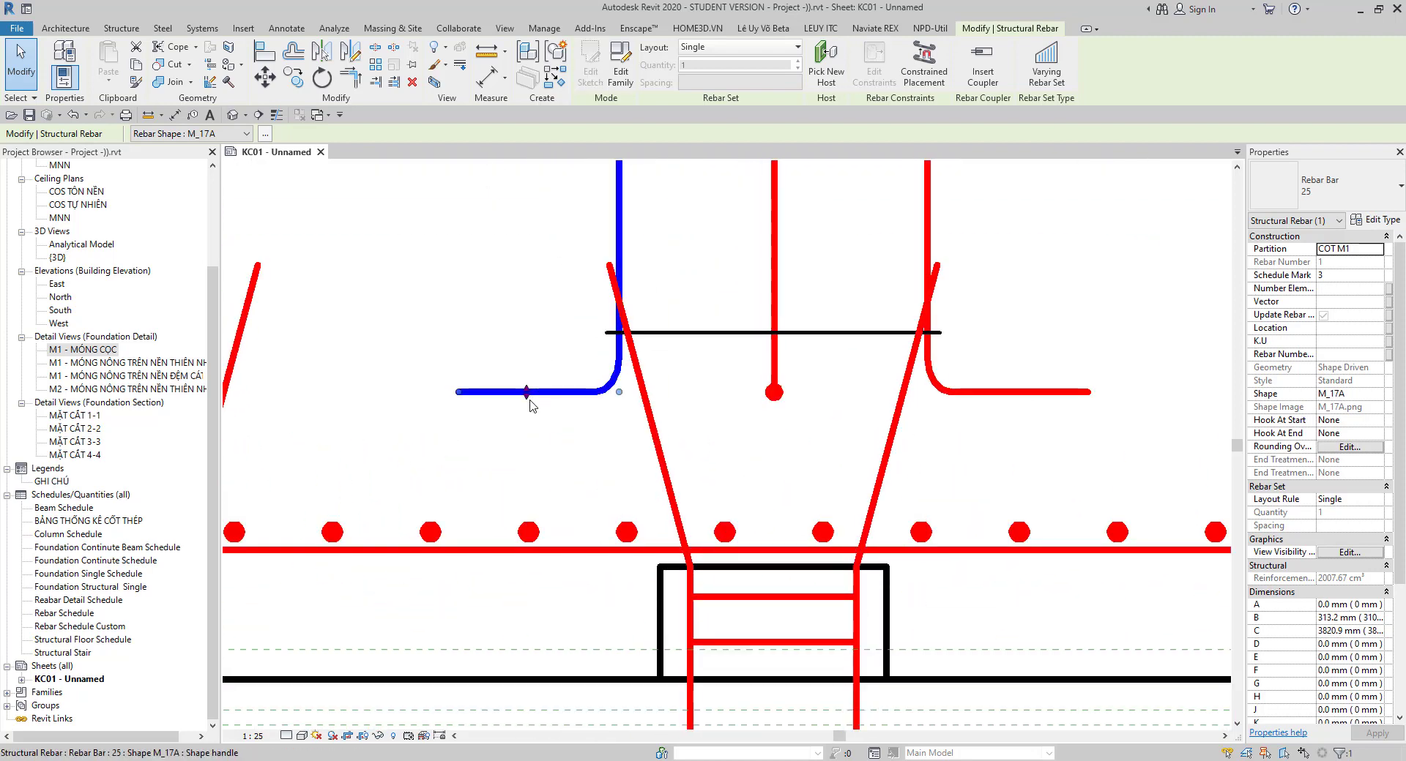
pyautogui.scroll(-2, 532, 404)
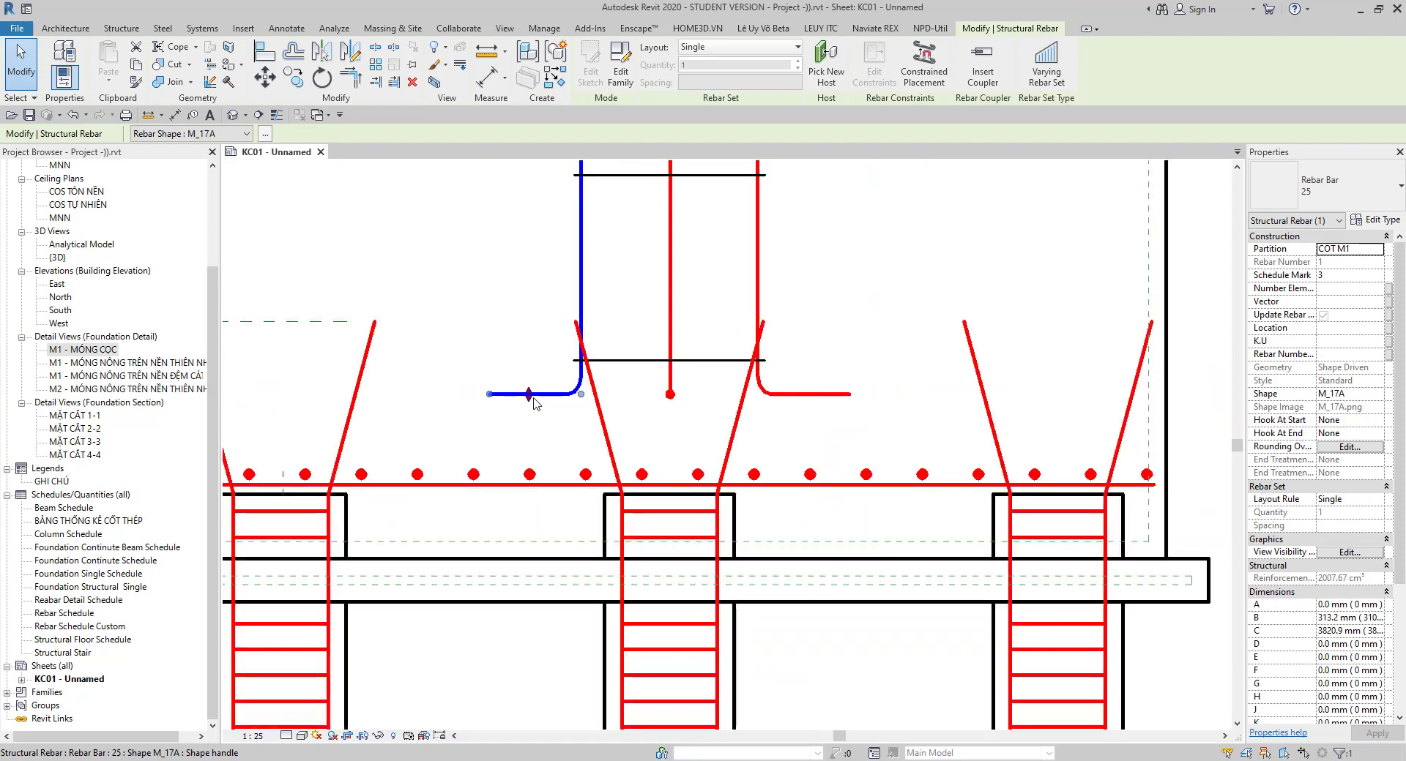
pyautogui.scroll(-2, 536, 395)
pyautogui.scroll(-2, 603, 483)
pyautogui.scroll(-1, 696, 317)
pyautogui.click(693, 325)
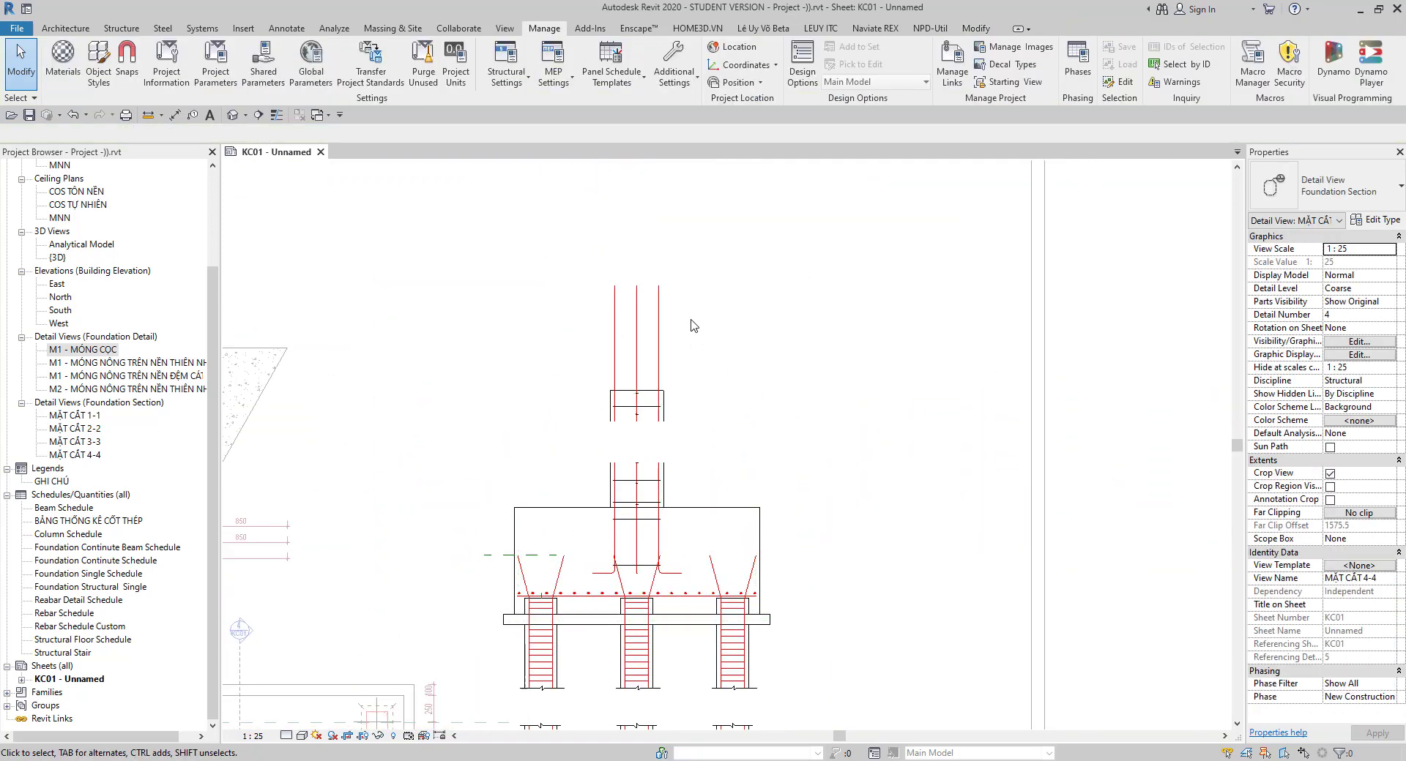
# In the 3D view, window-select the six column dowel bars above the isolated footings.
pyautogui.press('3')
pyautogui.press('d')
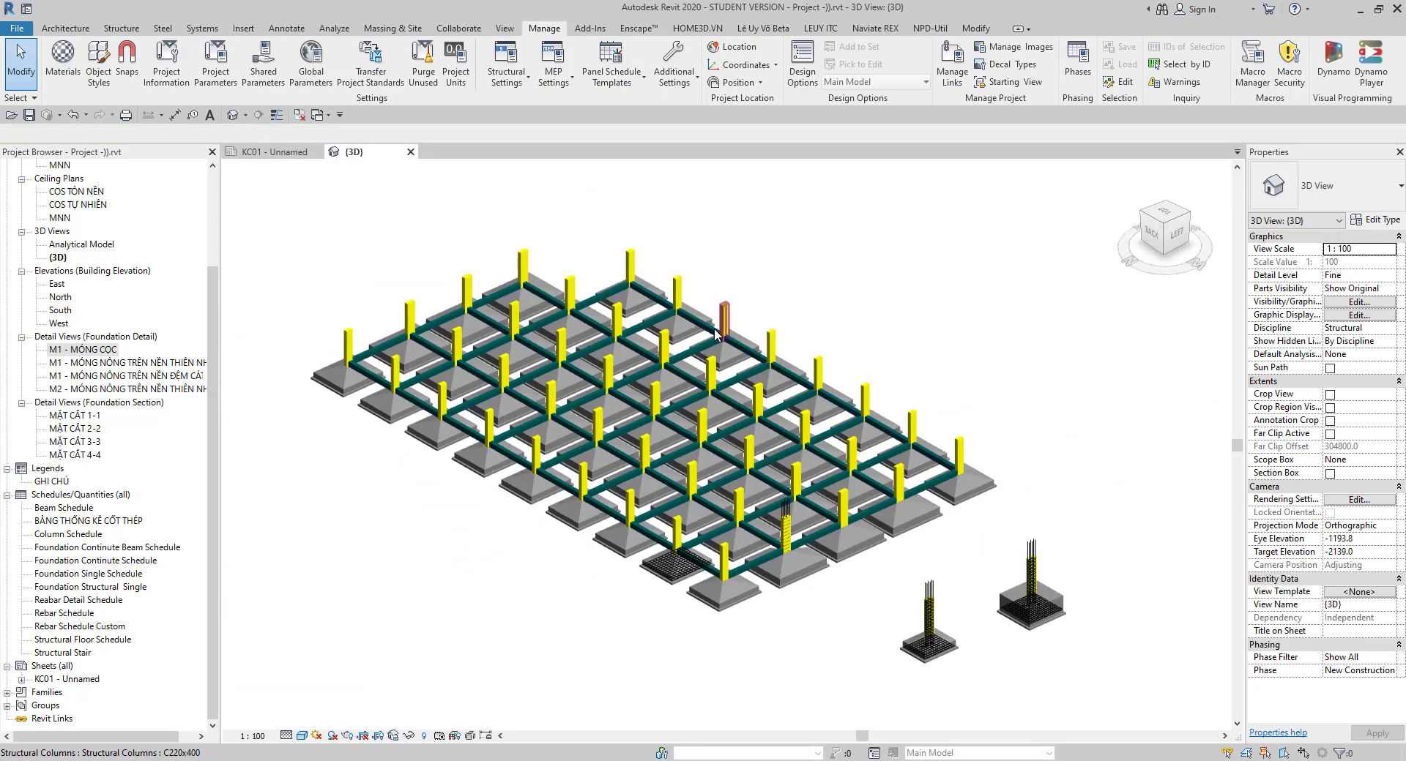
pyautogui.keyDown('shift'); pyautogui.moveTo(1011, 587); pyautogui.dragTo(461, 586, button='middle'); pyautogui.keyUp('shift')
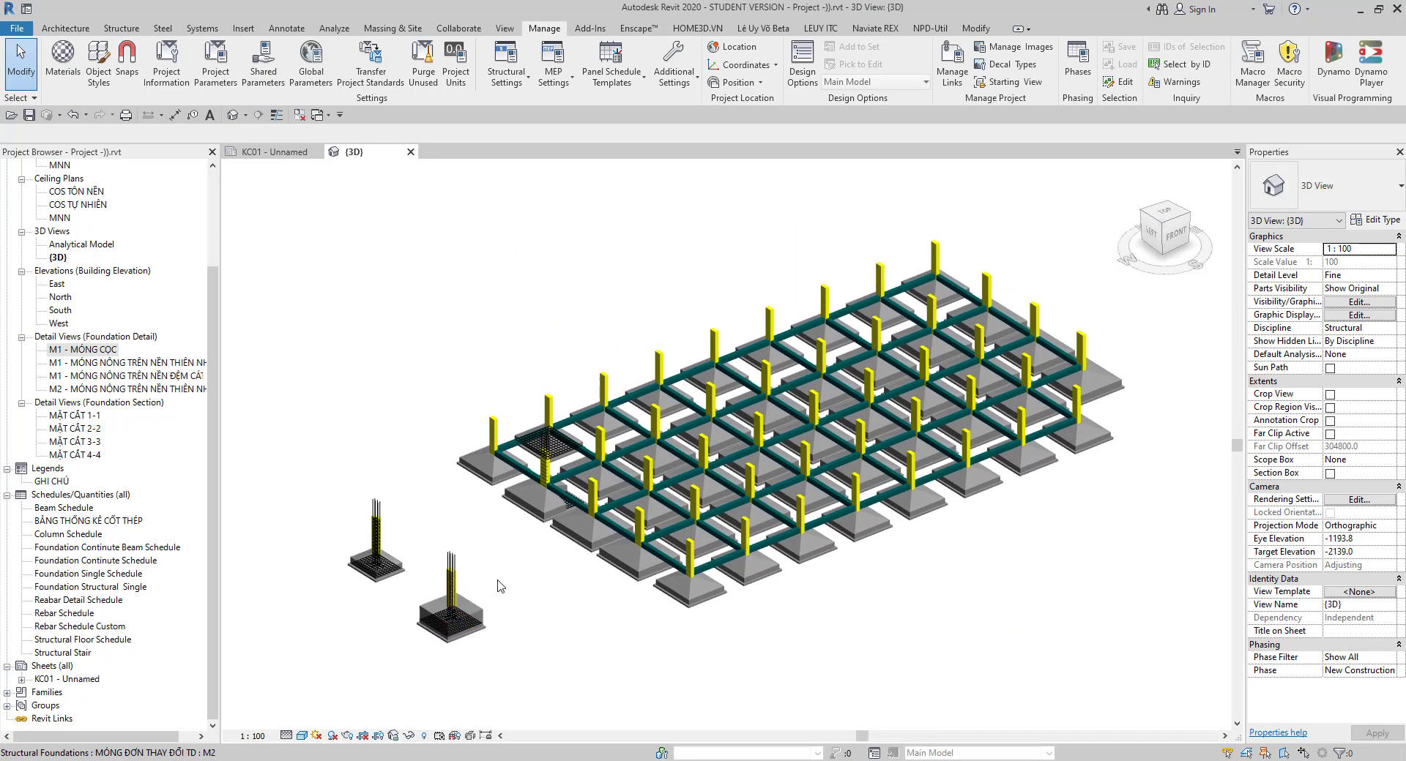
pyautogui.scroll(3, 461, 586)
pyautogui.scroll(2, 512, 556)
pyautogui.moveTo(575, 525); pyautogui.dragTo(437, 439)
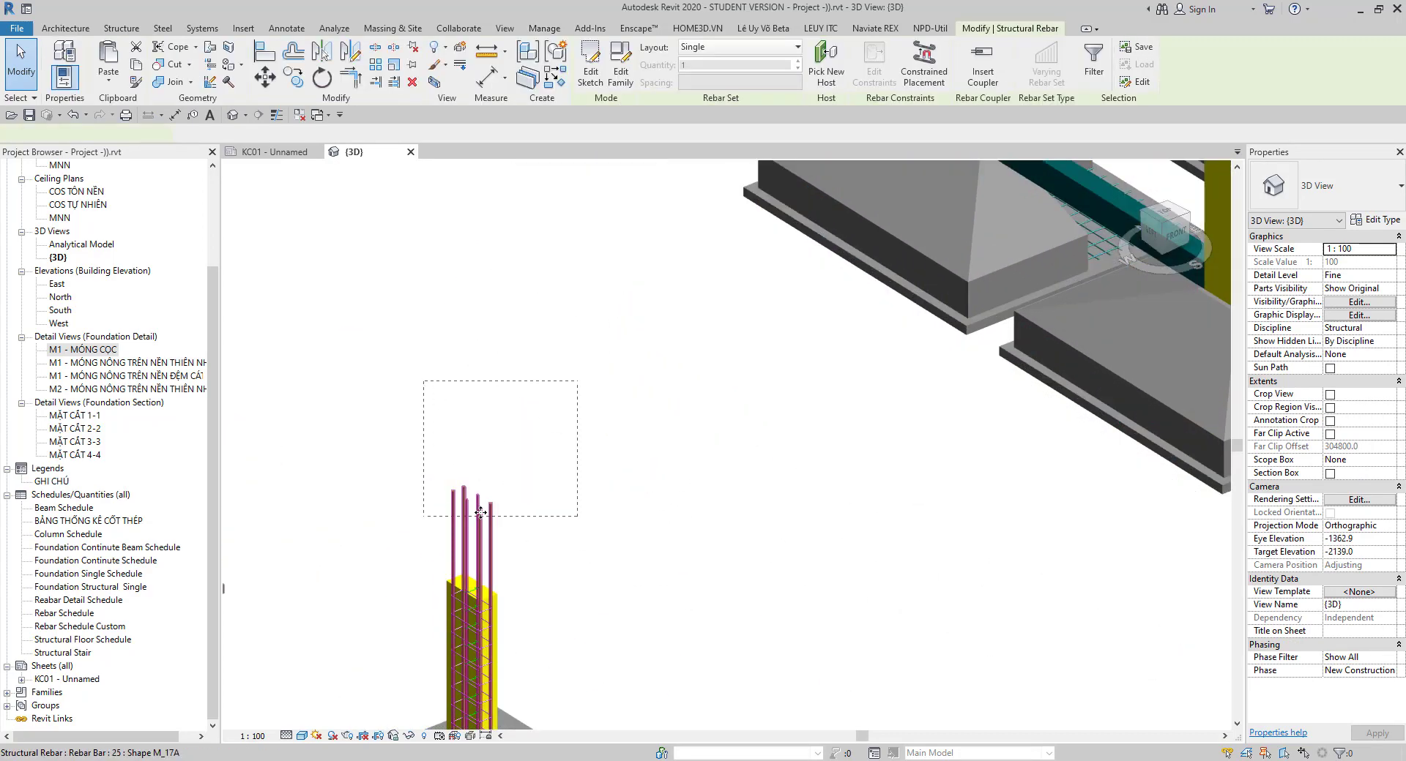
pyautogui.moveTo(521, 534); pyautogui.dragTo(546, 316, button='middle')
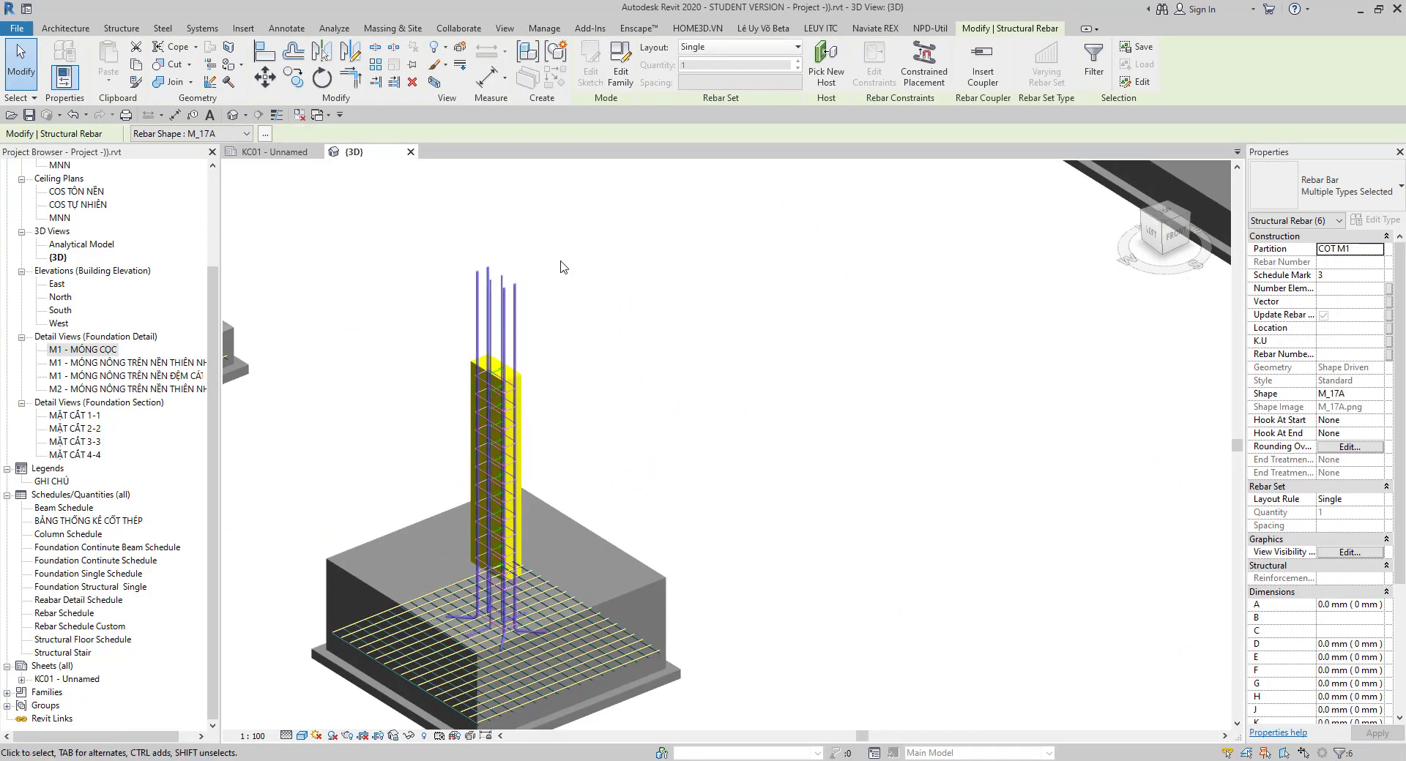
# On KC01, move the dowels down about 135 mm so their hooks sit above the bottom bars.
pyautogui.click(277, 152)
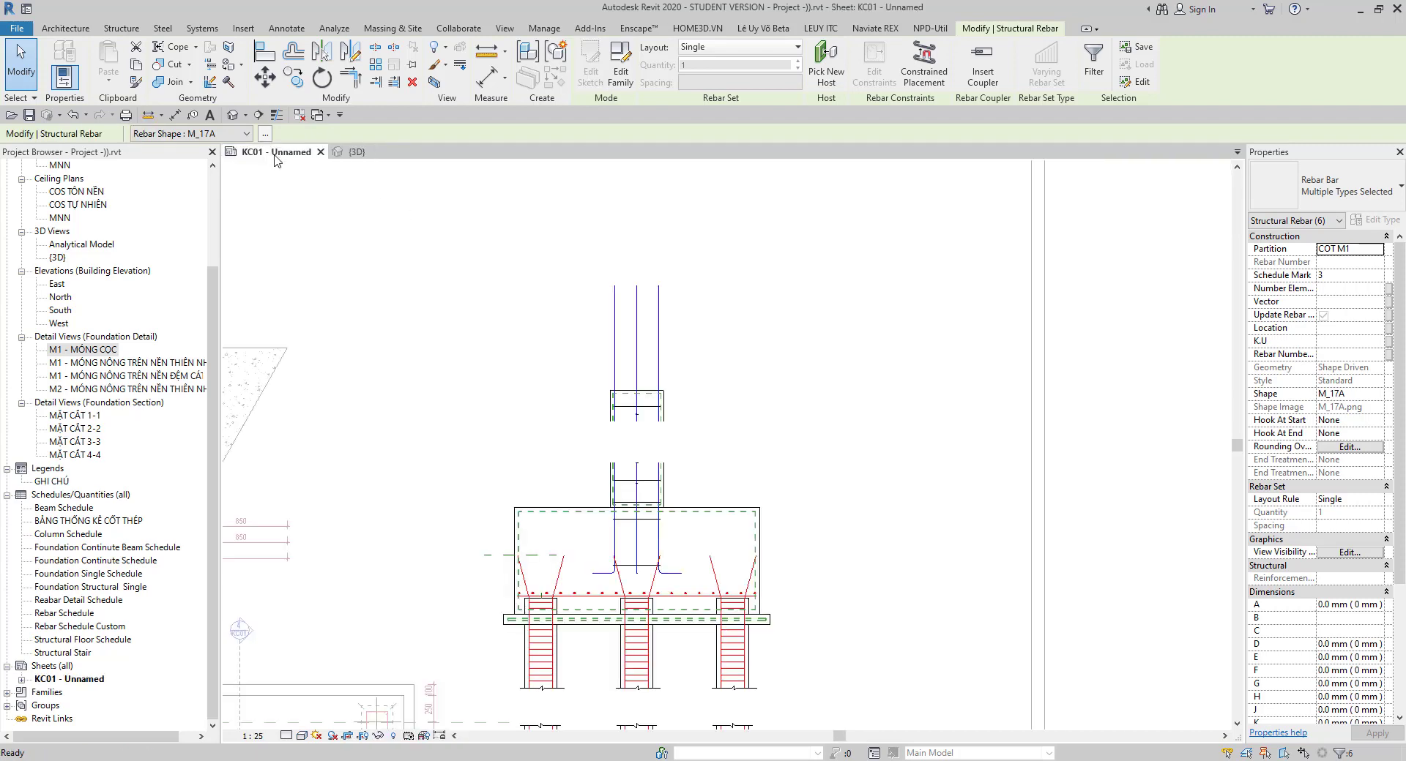
pyautogui.scroll(3, 634, 412)
pyautogui.moveTo(633, 412); pyautogui.dragTo(593, 311, button='middle')
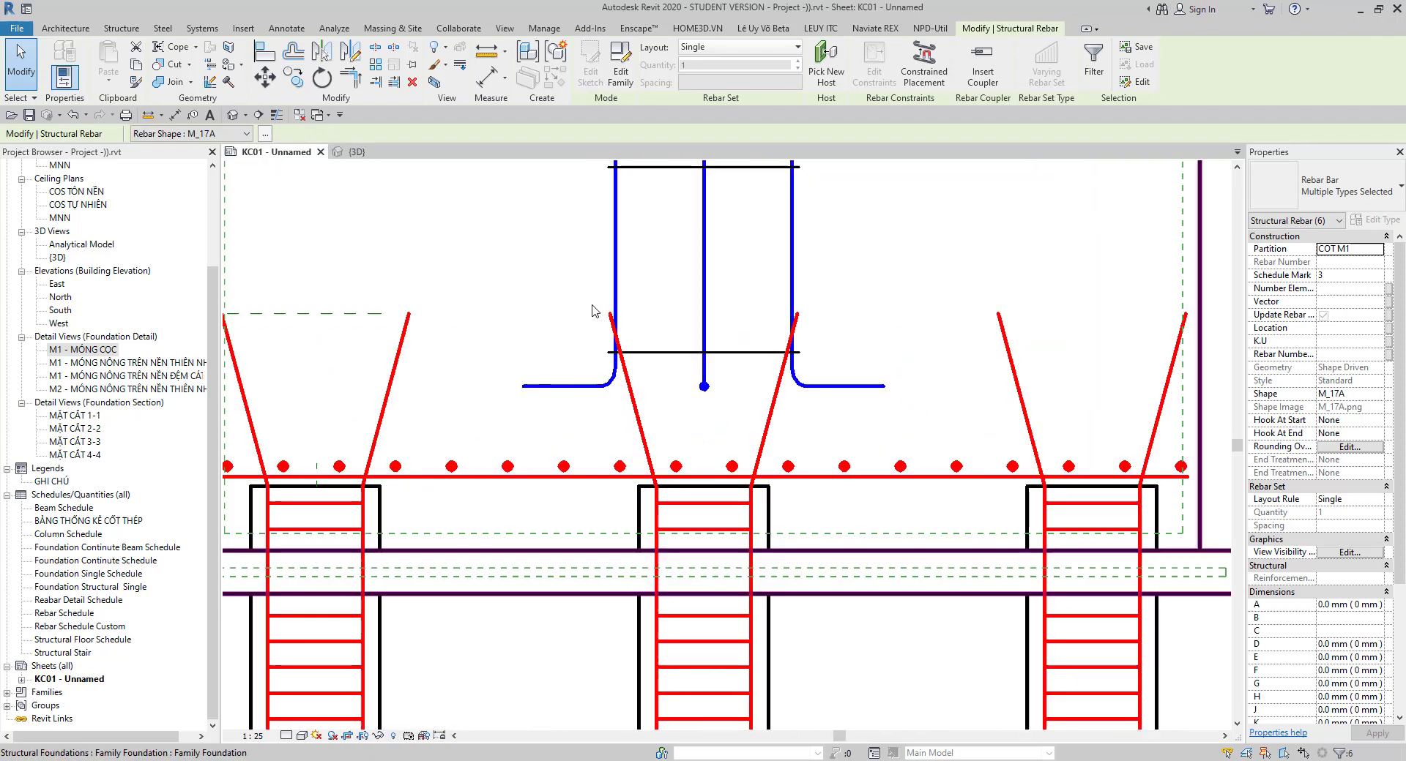
pyautogui.click(266, 77)
pyautogui.scroll(2, 564, 406)
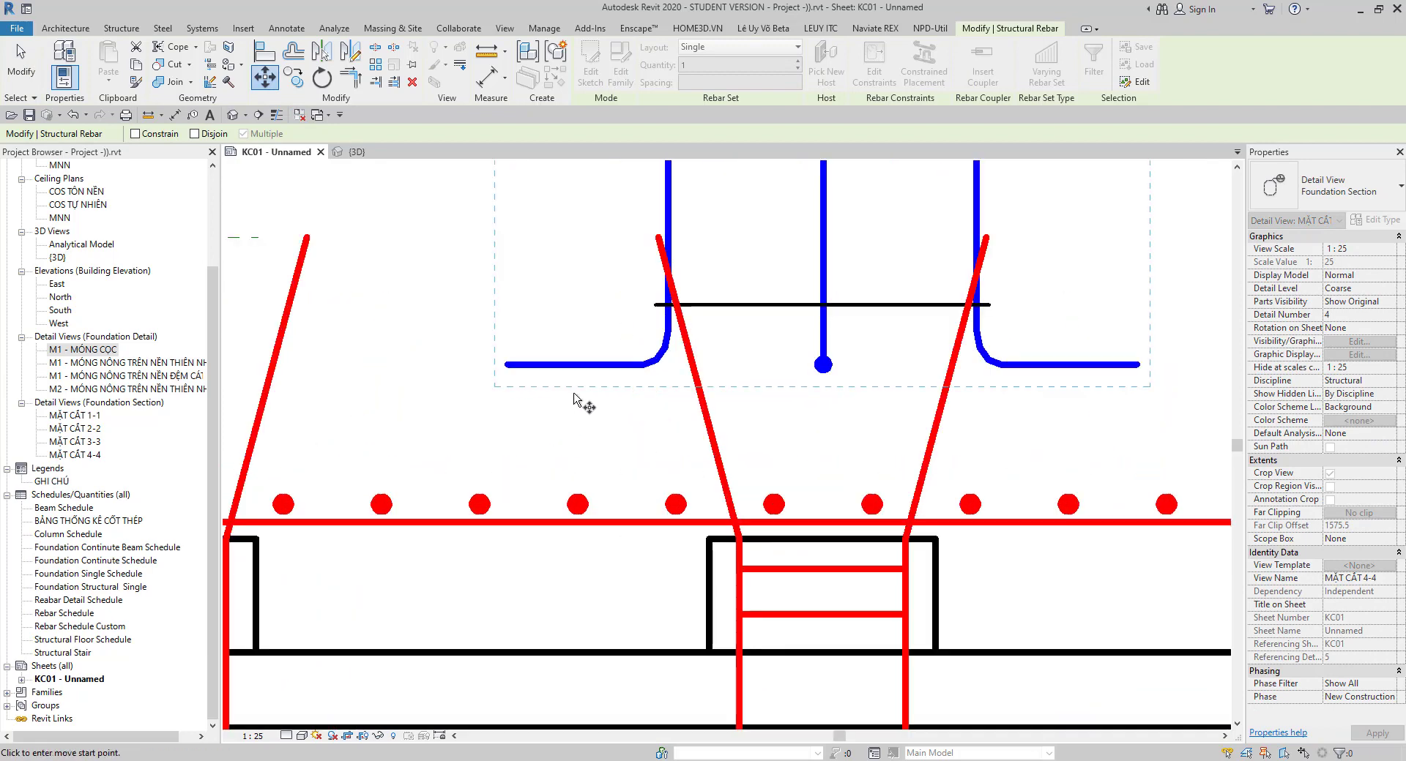
pyautogui.click(576, 370)
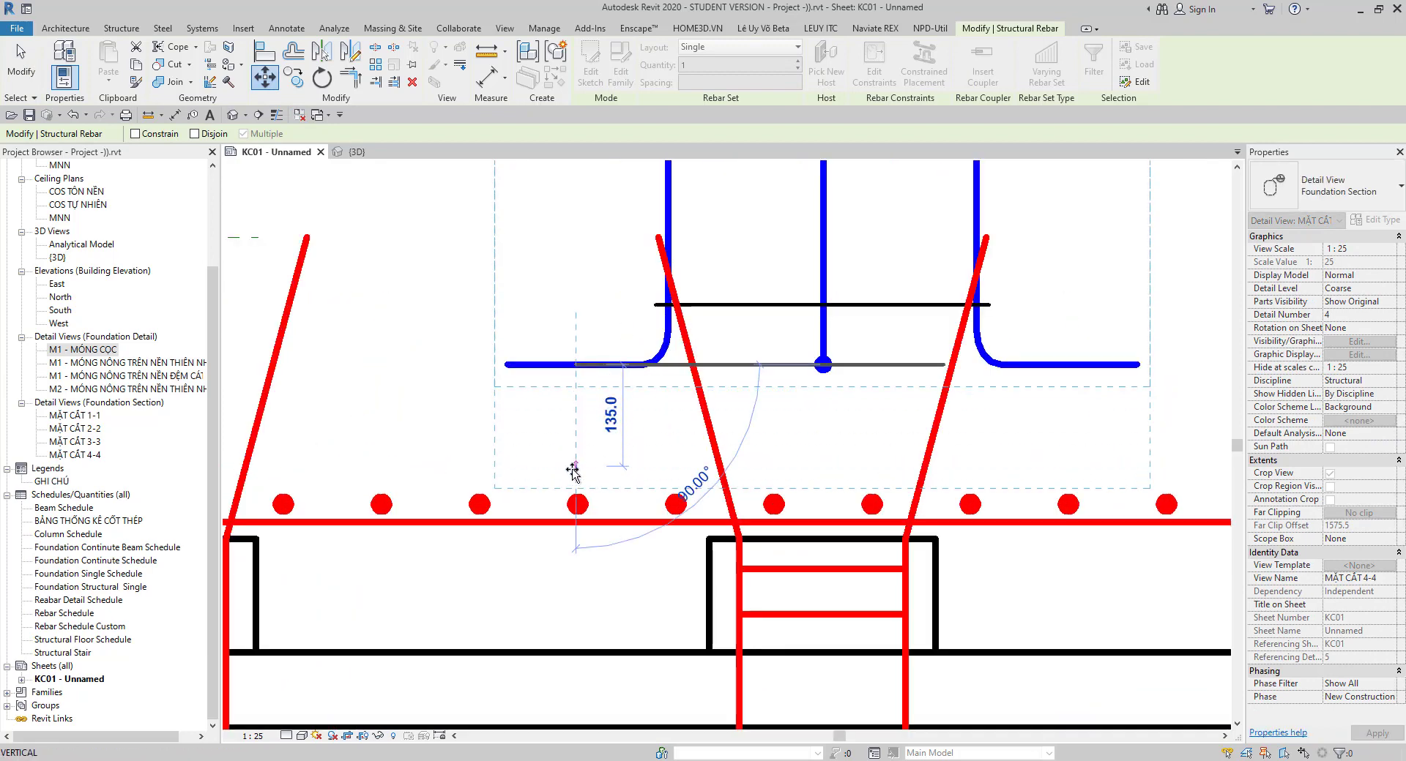
pyautogui.click(575, 487)
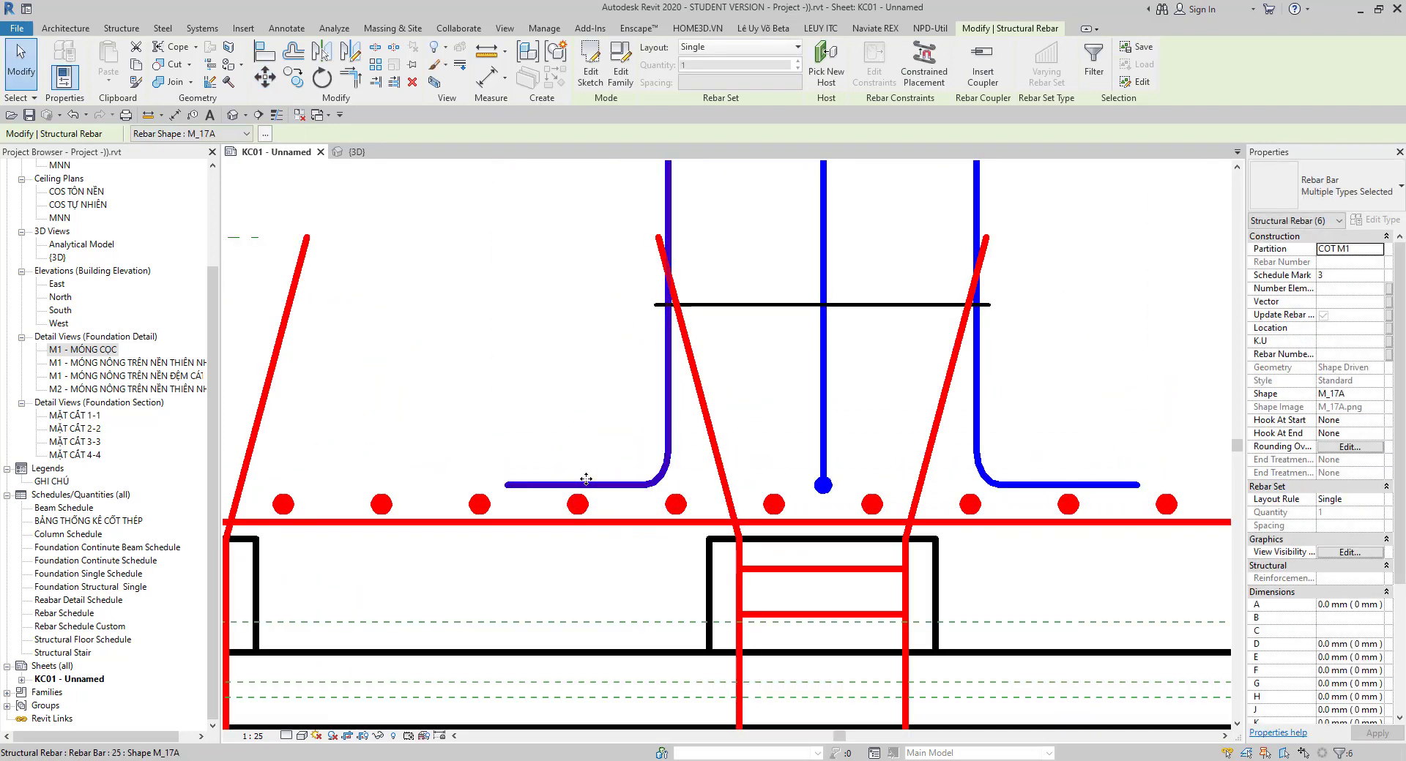
pyautogui.scroll(-2, 586, 487)
pyautogui.scroll(-3, 585, 487)
pyautogui.scroll(-3, 853, 347)
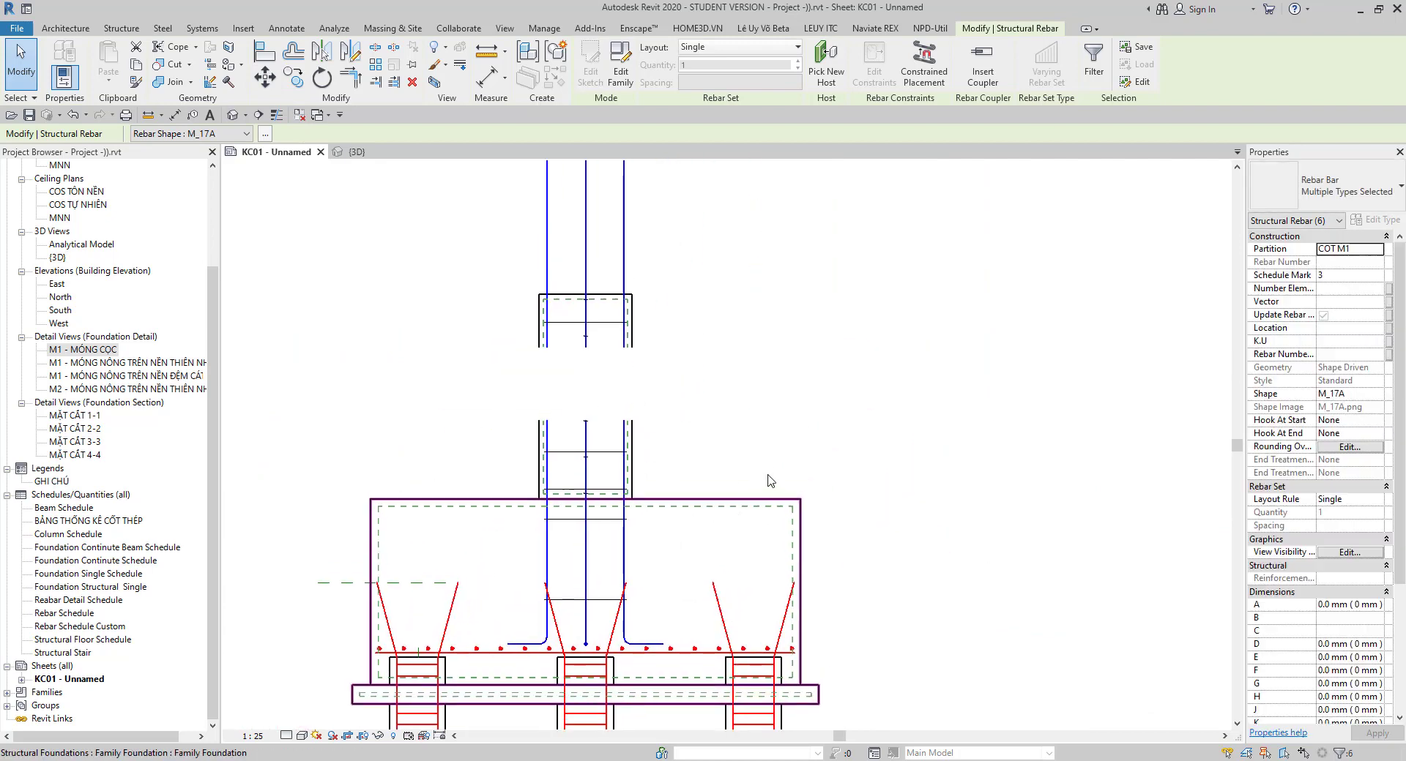
# Deselect the rebars, deactivate the section viewport, zoom out over KC01, then switch to the reference PDF.
pyautogui.click(978, 508)
pyautogui.scroll(-2, 1014, 395)
pyautogui.scroll(-2, 1098, 403)
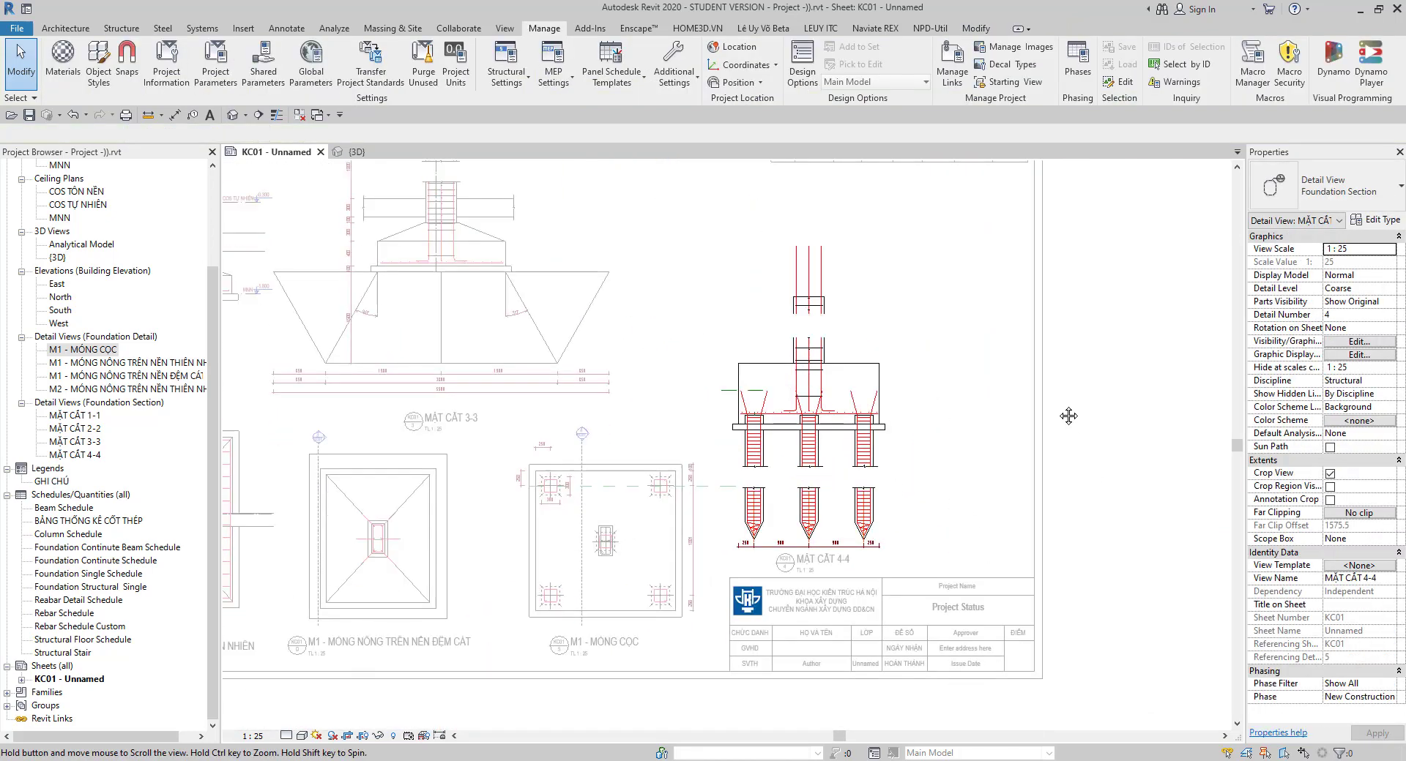
pyautogui.scroll(-2, 1161, 411)
pyautogui.doubleClick(1159, 539)
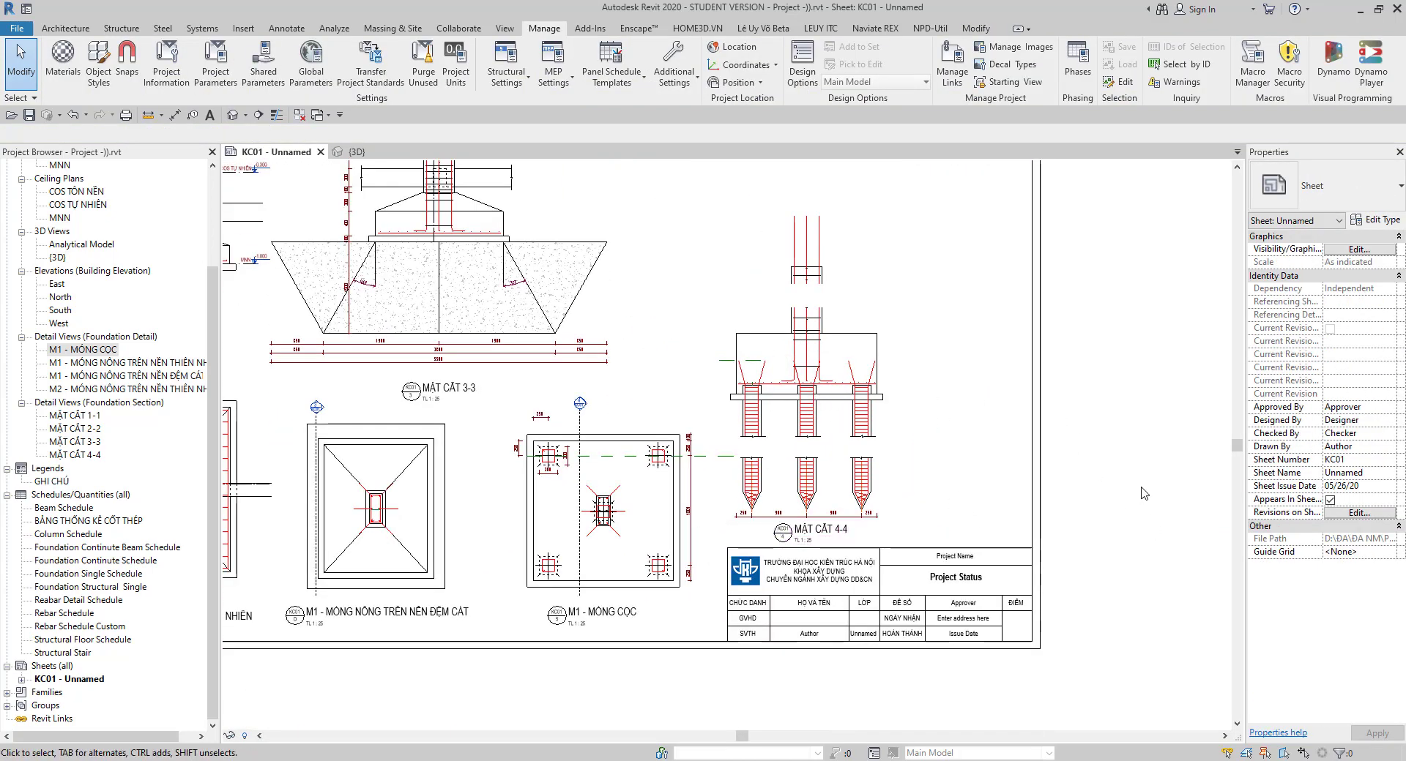
pyautogui.scroll(-2, 1128, 476)
pyautogui.scroll(-2, 1106, 487)
pyautogui.moveTo(1095, 454); pyautogui.dragTo(1096, 492, button='middle')
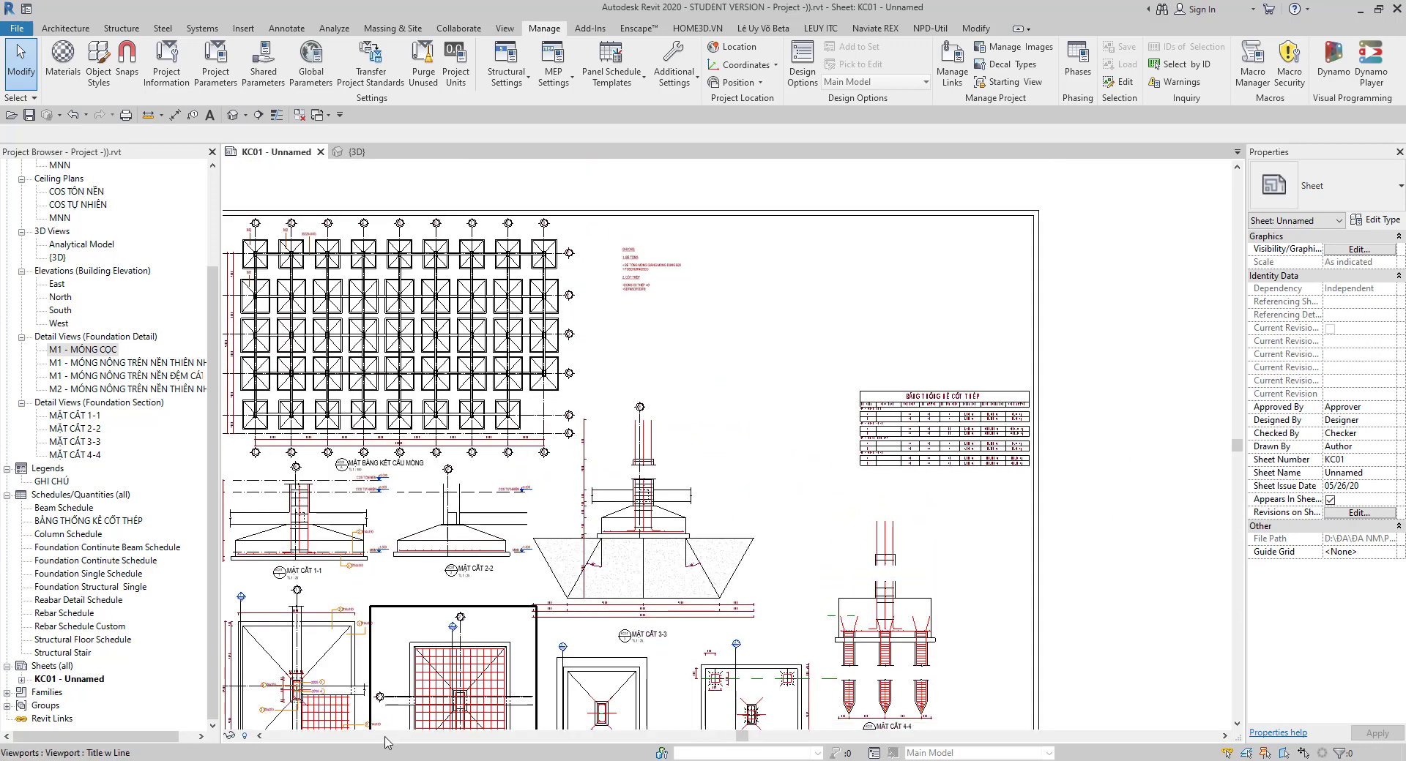
pyautogui.hotkey('alt', 'Tab')
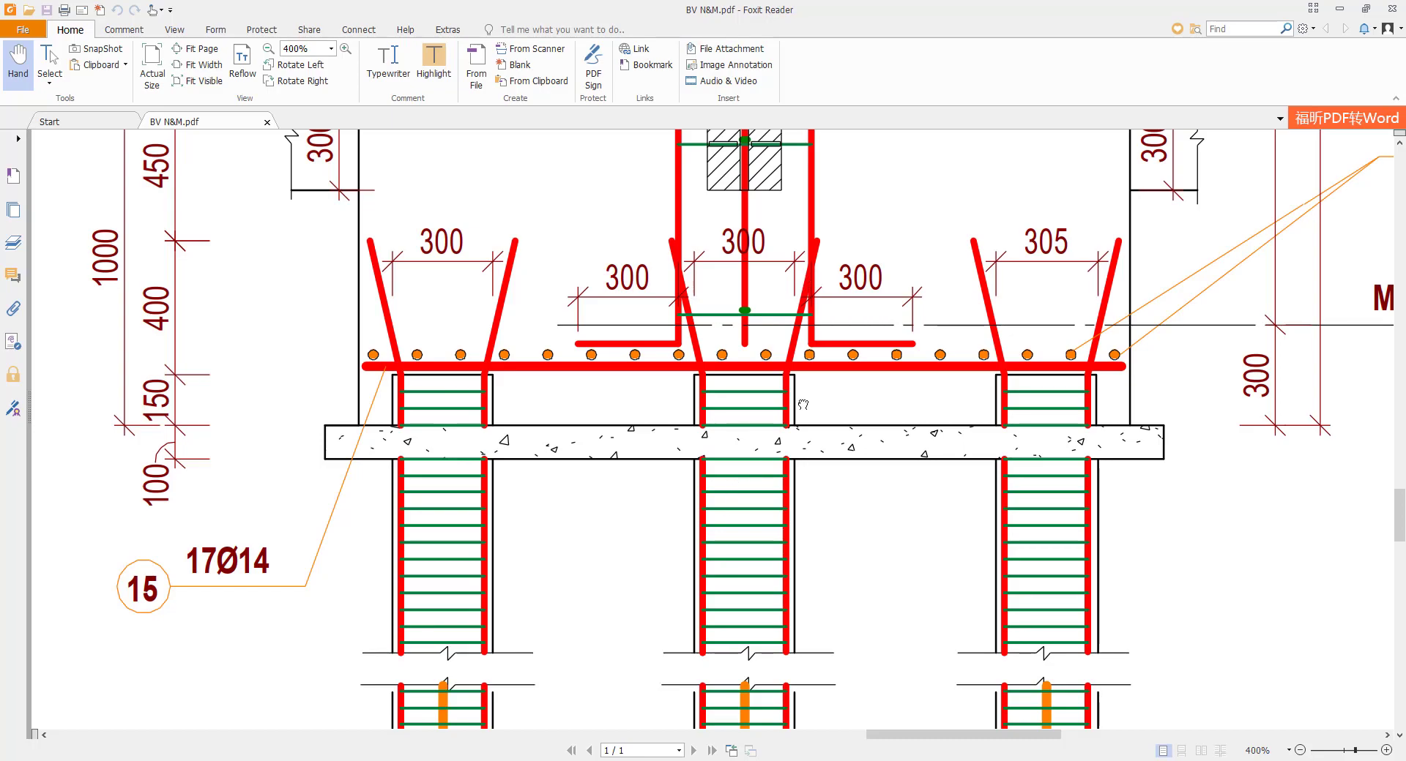
pyautogui.keyDown('ctrl'); pyautogui.scroll(-2, 803, 404); pyautogui.keyUp('ctrl')
pyautogui.keyDown('ctrl'); pyautogui.scroll(-1, 803, 401); pyautogui.keyUp('ctrl')
pyautogui.keyDown('ctrl'); pyautogui.scroll(-1, 802, 395); pyautogui.keyUp('ctrl')
pyautogui.keyDown('ctrl'); pyautogui.scroll(-1, 801, 390); pyautogui.keyUp('ctrl')
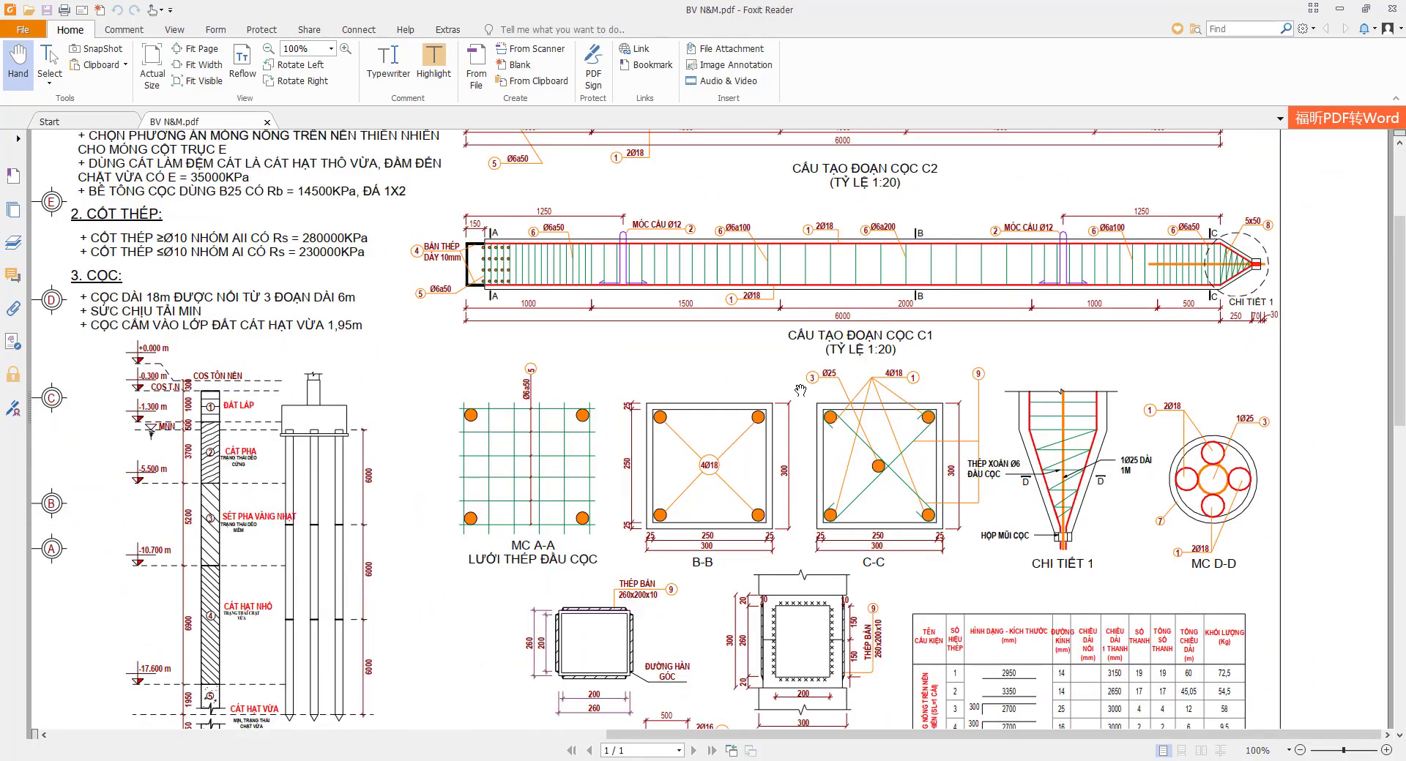
pyautogui.keyDown('ctrl'); pyautogui.scroll(-1, 800, 390); pyautogui.keyUp('ctrl')
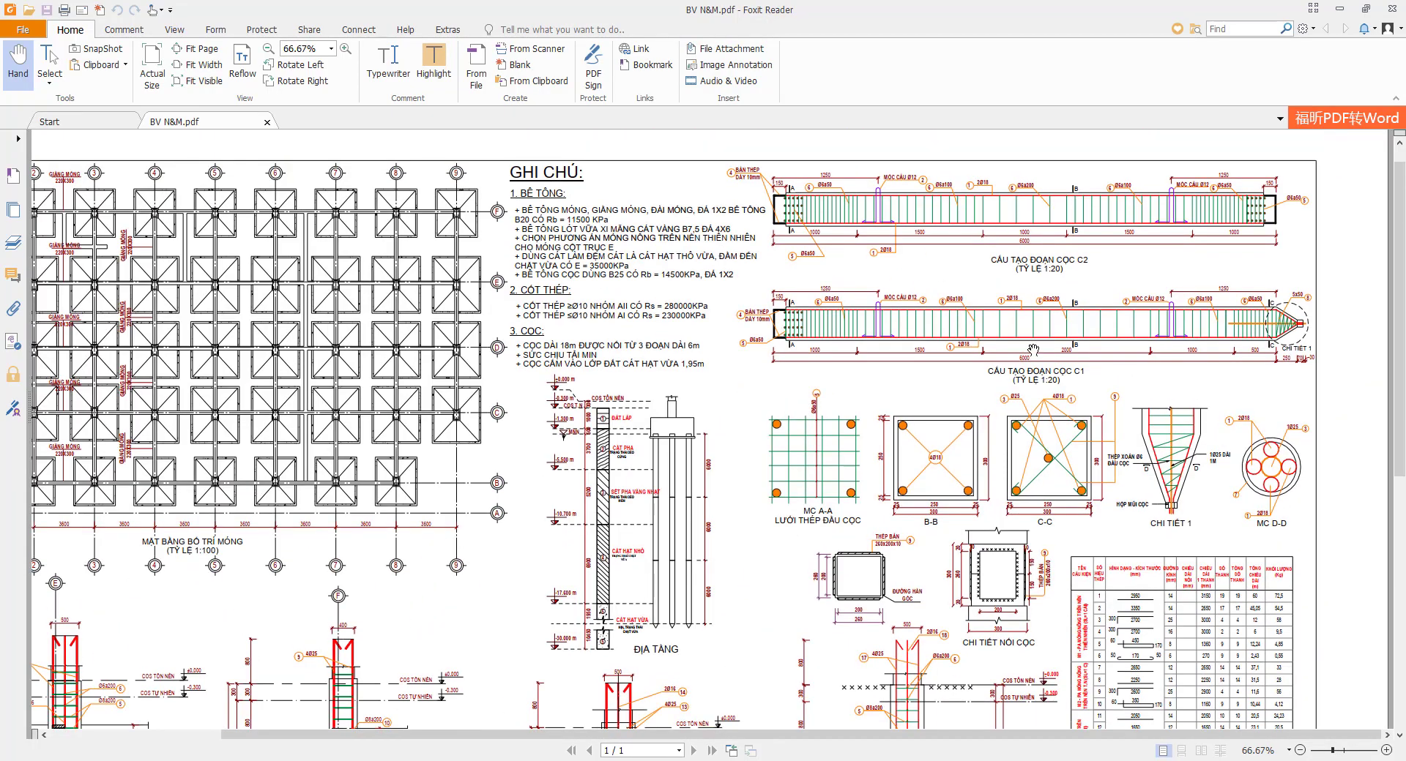
pyautogui.scroll(-1, 1033, 350)
pyautogui.scroll(-1, 842, 461)
pyautogui.scroll(-1, 1031, 475)
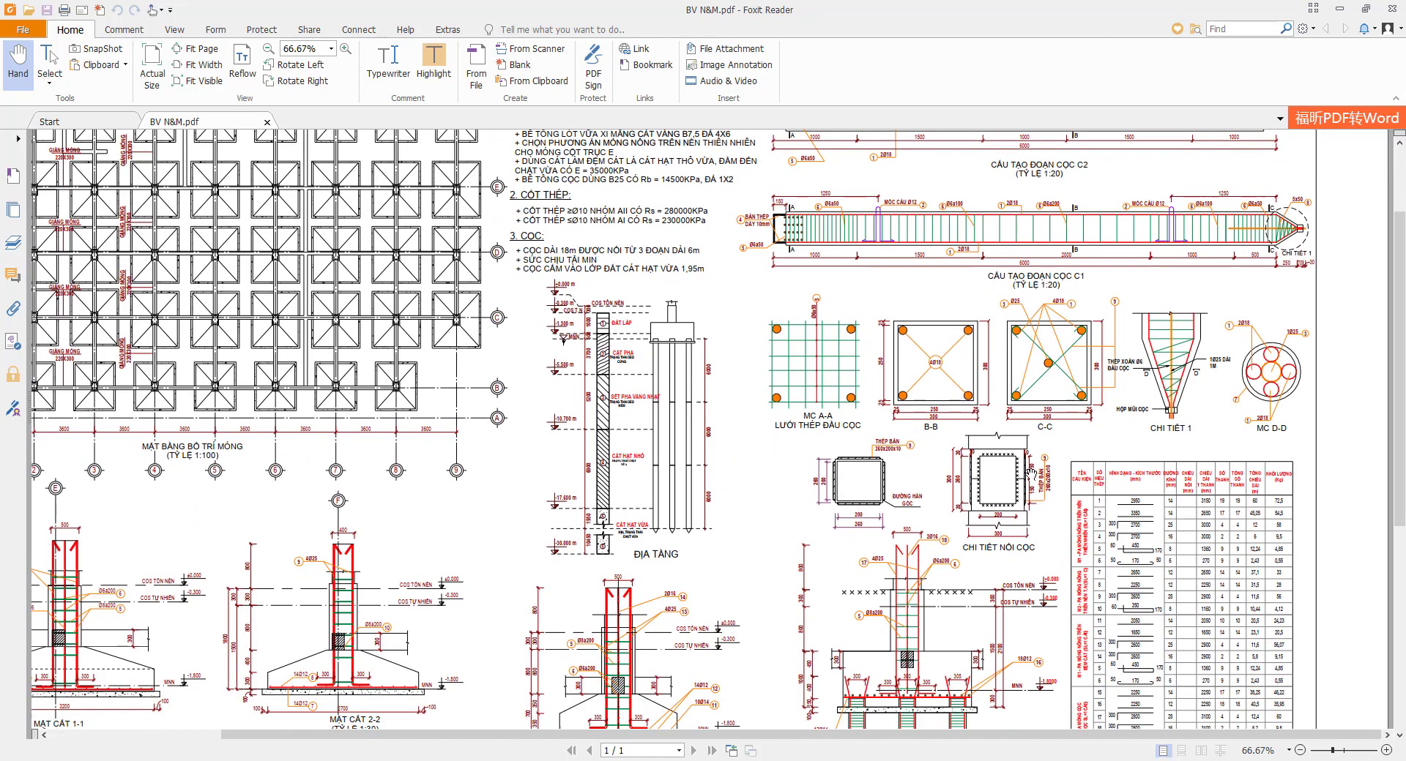
pyautogui.scroll(-1, 1031, 475)
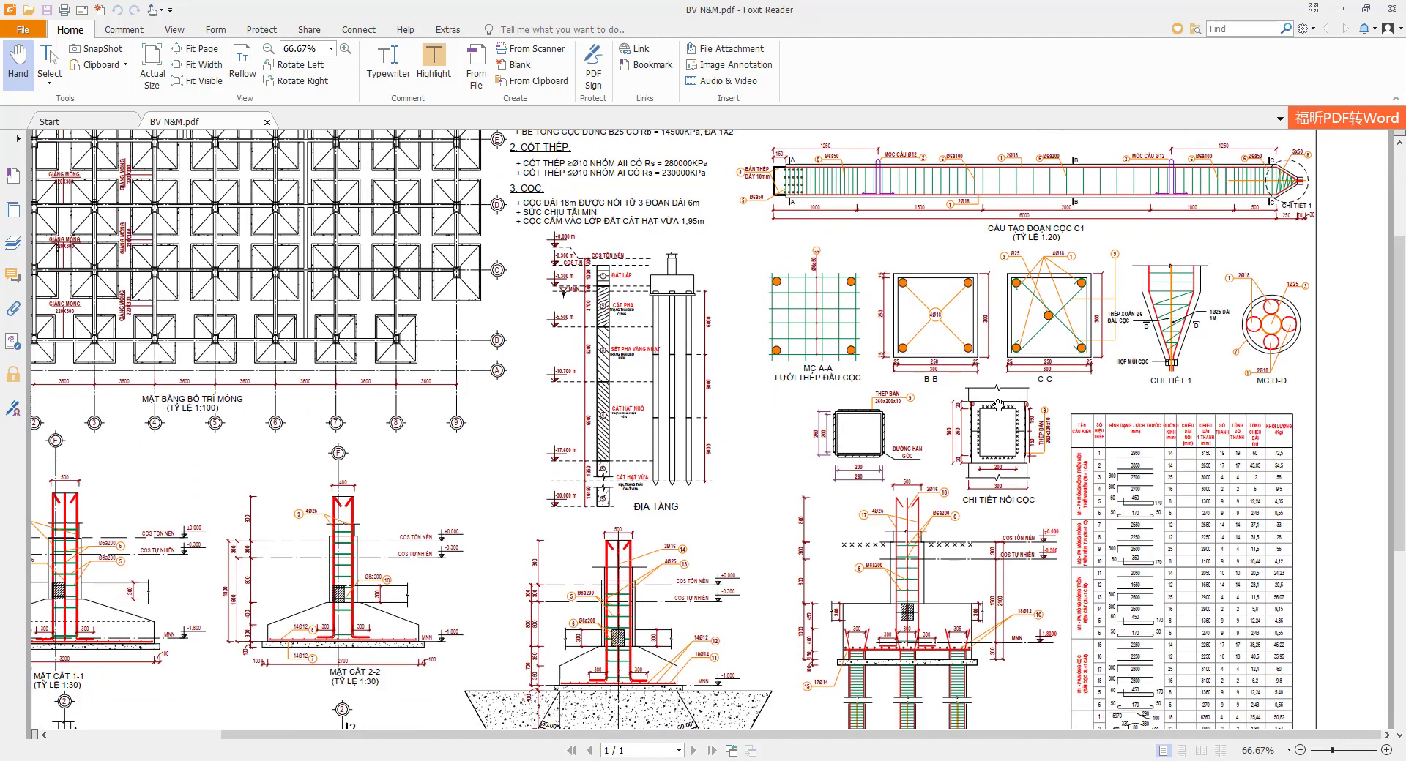
pyautogui.scroll(-1, 1039, 448)
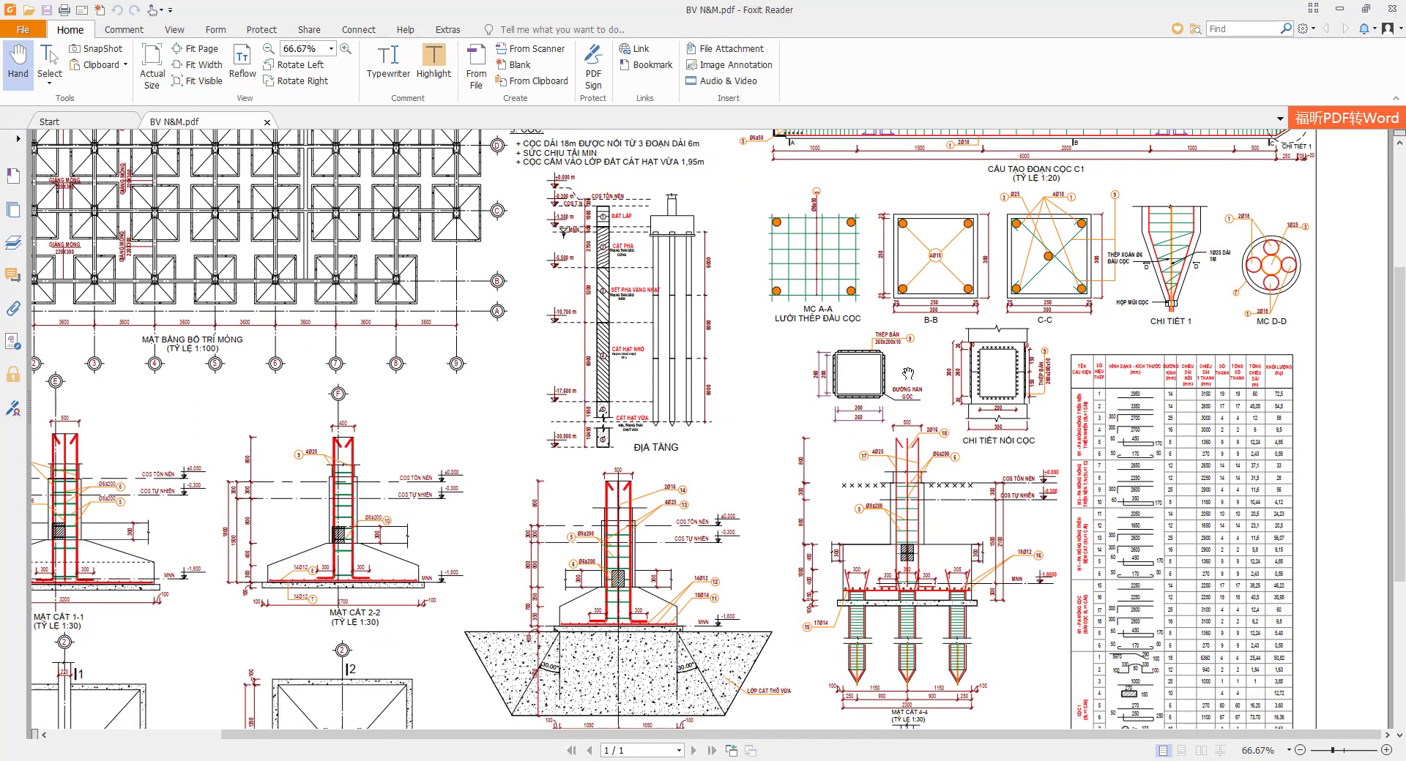
pyautogui.scroll(2, 908, 451)
pyautogui.keyDown('ctrl'); pyautogui.scroll(3, 586, 355); pyautogui.keyUp('ctrl')
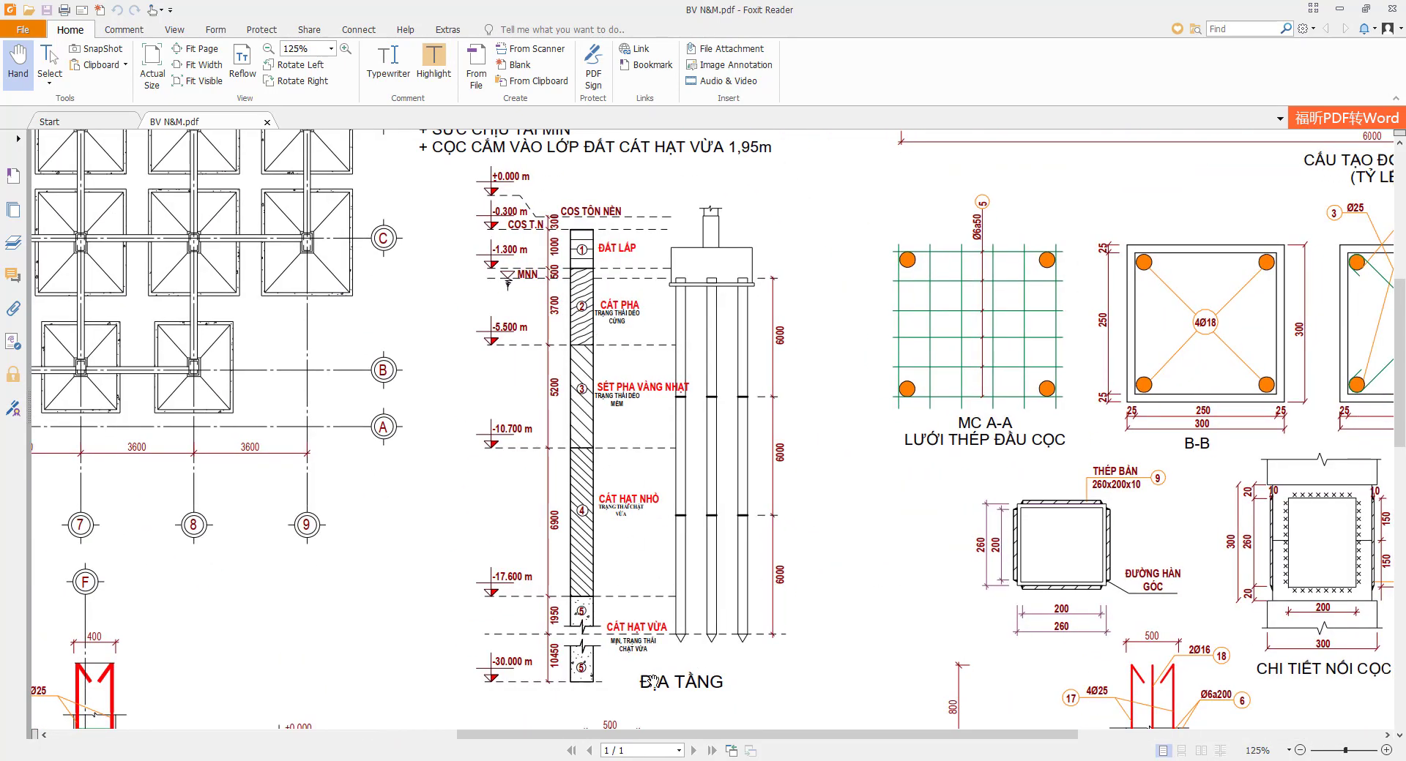
pyautogui.moveTo(591, 447); pyautogui.dragTo(537, 448)
pyautogui.keyDown('ctrl'); pyautogui.scroll(-2, 1092, 373); pyautogui.keyUp('ctrl')
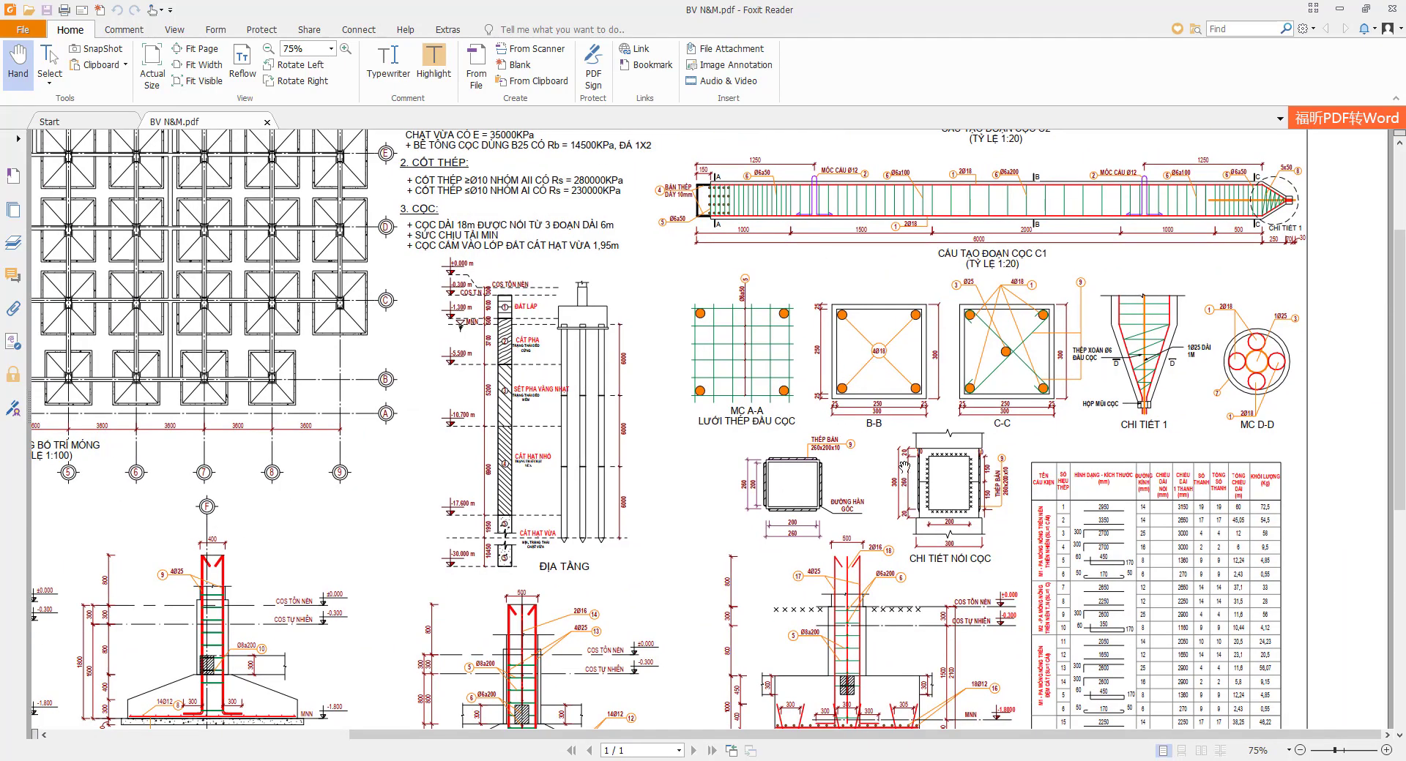
pyautogui.keyDown('ctrl'); pyautogui.scroll(3, 927, 498); pyautogui.keyUp('ctrl')
pyautogui.keyDown('ctrl'); pyautogui.scroll(-1, 979, 624); pyautogui.keyUp('ctrl')
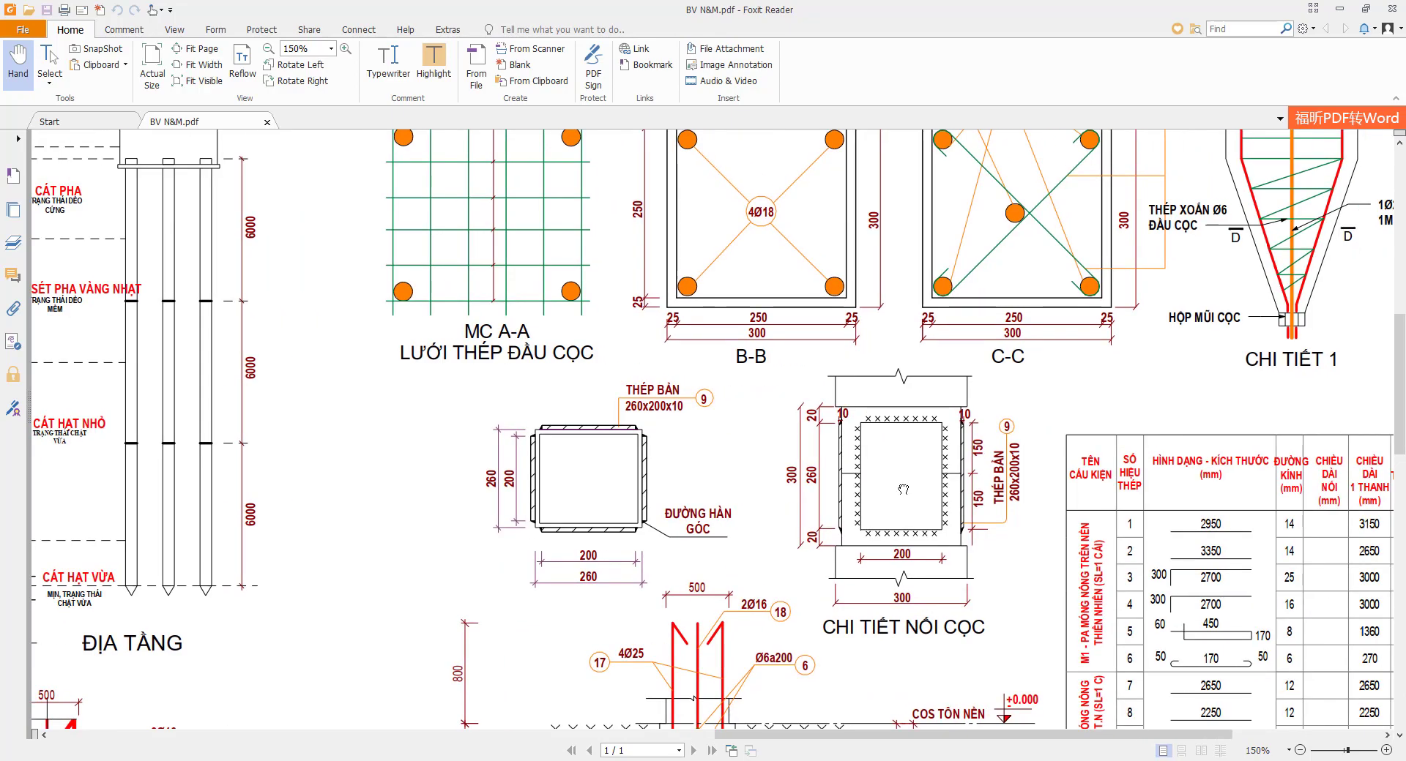
pyautogui.keyDown('ctrl'); pyautogui.scroll(-1, 952, 600); pyautogui.keyUp('ctrl')
pyautogui.keyDown('ctrl'); pyautogui.scroll(-1, 879, 542); pyautogui.keyUp('ctrl')
pyautogui.keyDown('ctrl'); pyautogui.scroll(2, 791, 481); pyautogui.keyUp('ctrl')
pyautogui.keyDown('ctrl'); pyautogui.scroll(-1, 791, 480); pyautogui.keyUp('ctrl')
pyautogui.keyDown('ctrl'); pyautogui.scroll(1, 769, 440); pyautogui.keyUp('ctrl')
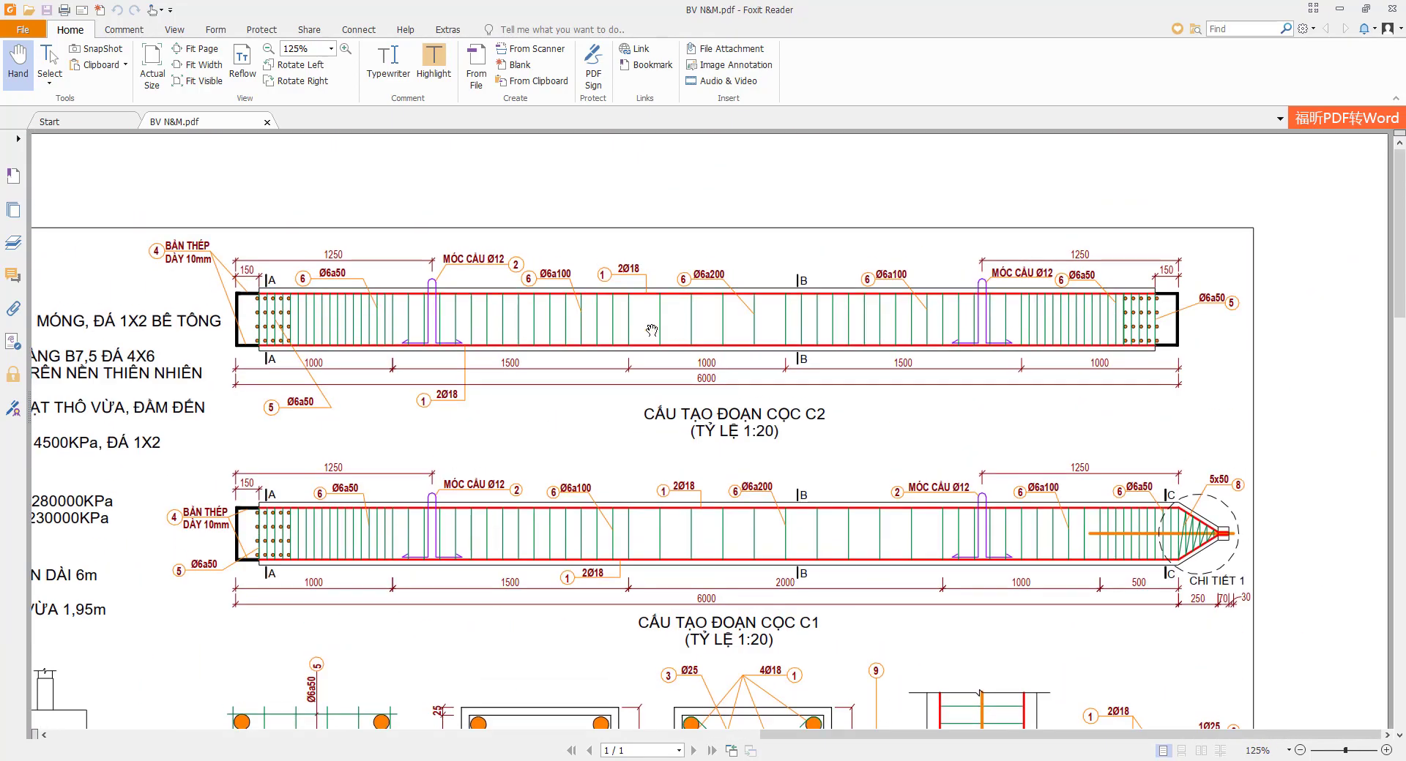
pyautogui.keyDown('ctrl'); pyautogui.scroll(-2, 696, 366); pyautogui.keyUp('ctrl')
pyautogui.keyDown('ctrl'); pyautogui.scroll(3, 644, 308); pyautogui.keyUp('ctrl')
pyautogui.keyDown('ctrl'); pyautogui.scroll(-1, 639, 296); pyautogui.keyUp('ctrl')
pyautogui.keyDown('ctrl'); pyautogui.scroll(1, 640, 296); pyautogui.keyUp('ctrl')
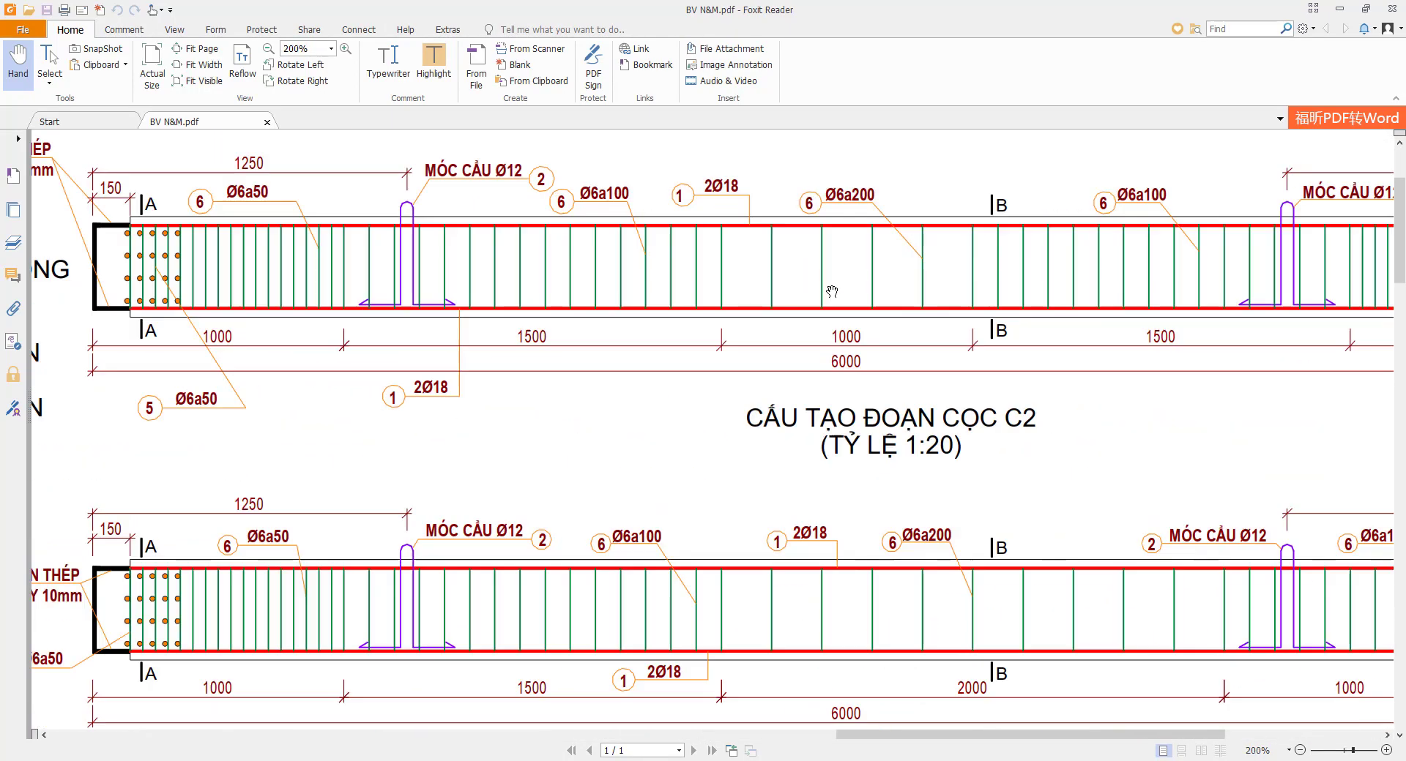
pyautogui.keyDown('ctrl'); pyautogui.scroll(-1, 816, 309); pyautogui.keyUp('ctrl')
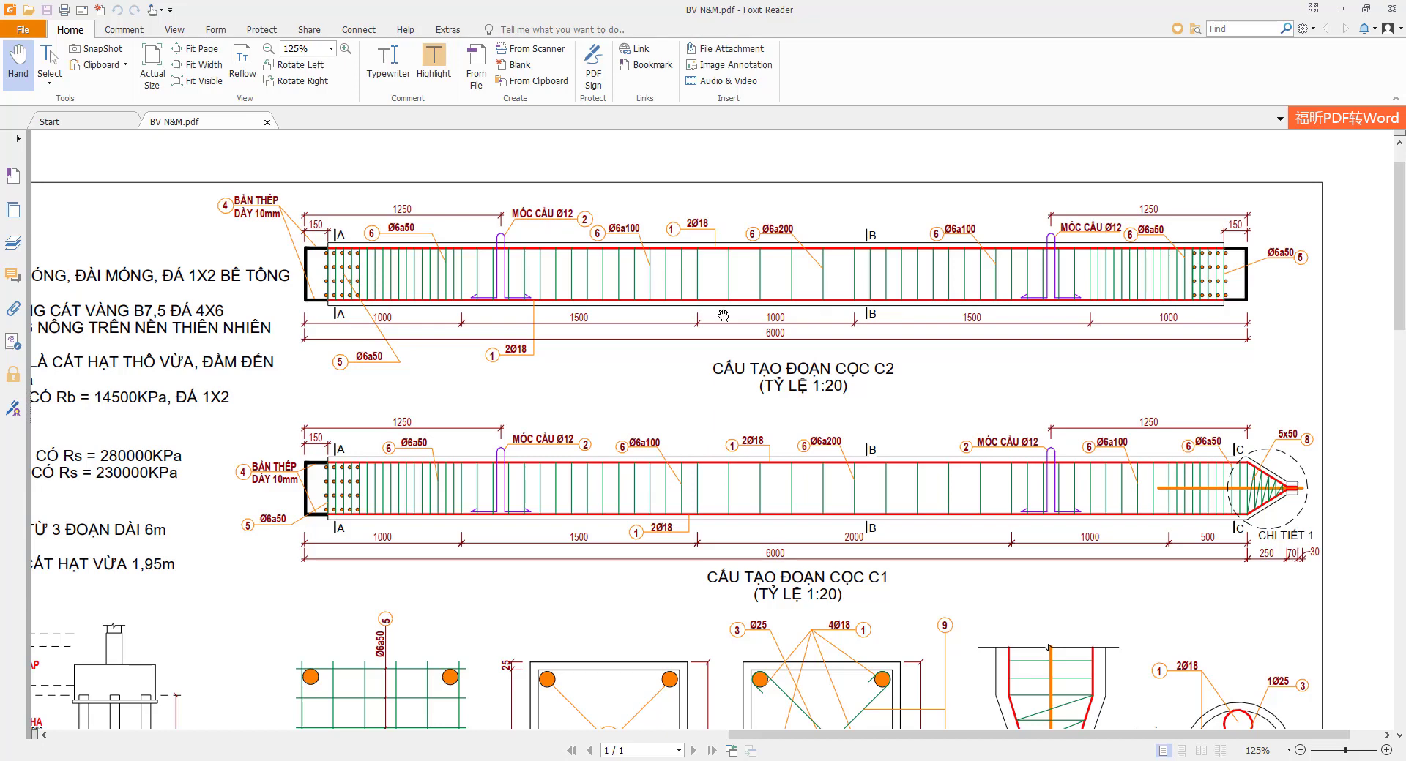
# Pan and zoom the reference PDF to inspect the pile reinforcement drawings.
pyautogui.moveTo(332, 268); pyautogui.dragTo(373, 281)
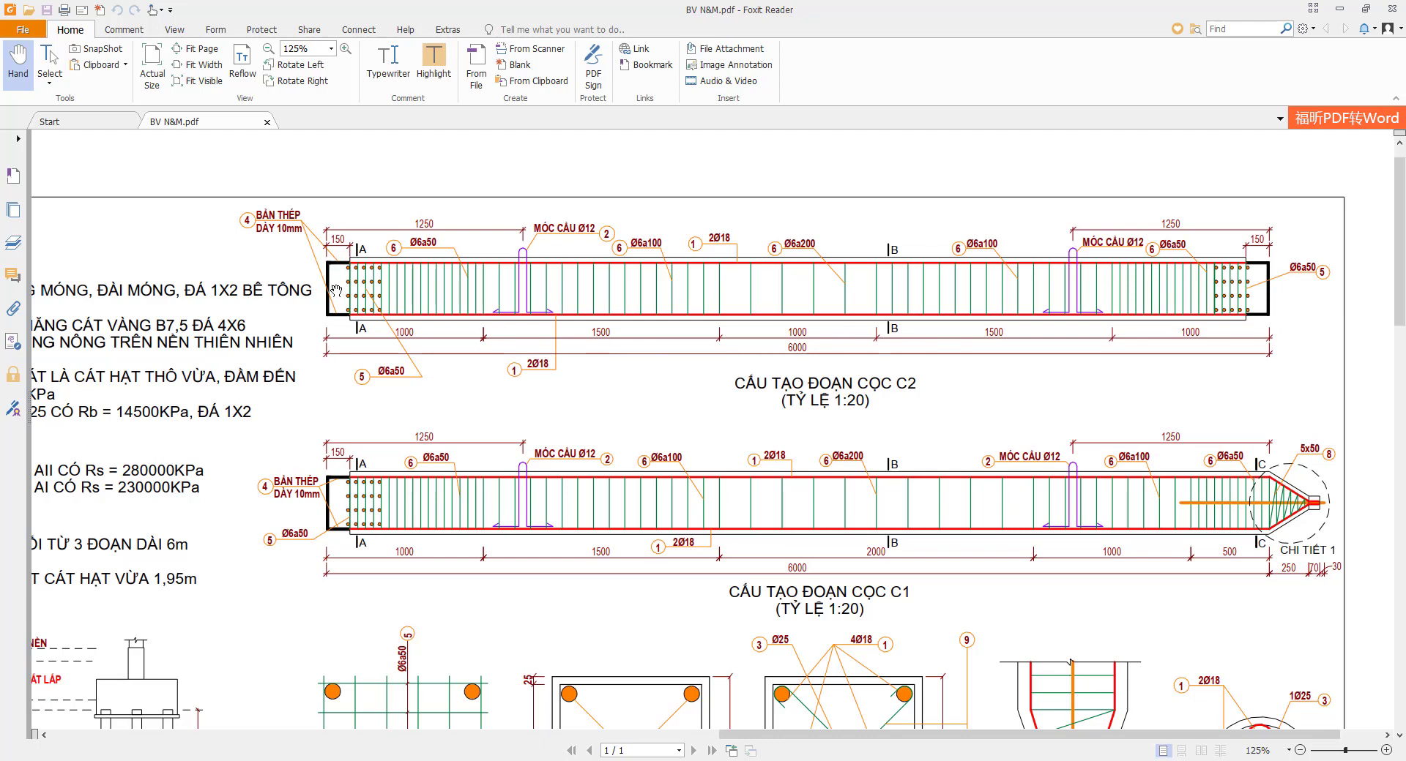
pyautogui.keyDown('ctrl'); pyautogui.scroll(1, 336, 290); pyautogui.keyUp('ctrl')
pyautogui.keyDown('ctrl'); pyautogui.scroll(1, 336, 290); pyautogui.keyUp('ctrl')
pyautogui.keyDown('ctrl'); pyautogui.scroll(1, 420, 297); pyautogui.keyUp('ctrl')
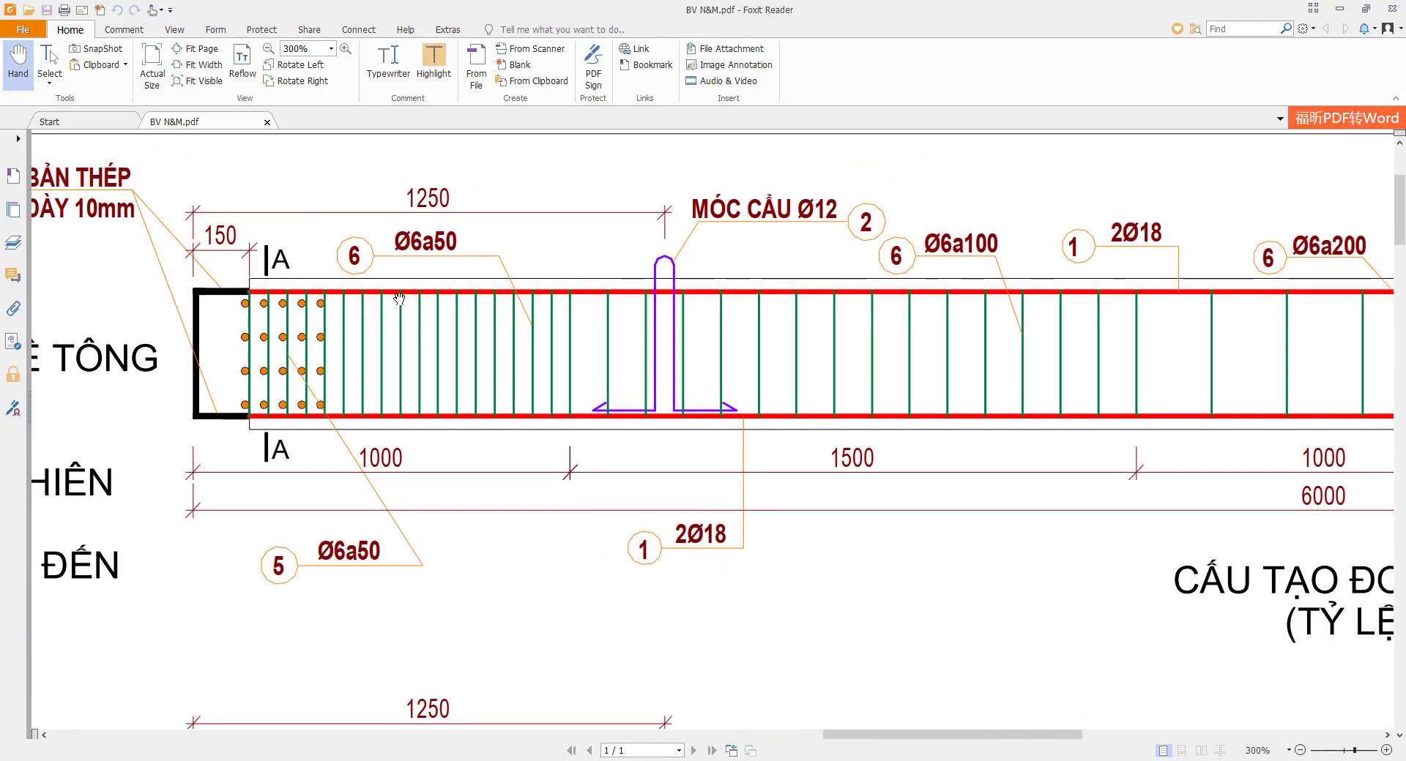
pyautogui.keyDown('ctrl'); pyautogui.scroll(-1, 399, 298); pyautogui.keyUp('ctrl')
pyautogui.keyDown('ctrl'); pyautogui.scroll(-1, 502, 320); pyautogui.keyUp('ctrl')
pyautogui.keyDown('ctrl'); pyautogui.scroll(-1, 437, 368); pyautogui.keyUp('ctrl')
pyautogui.keyDown('ctrl'); pyautogui.scroll(-1, 681, 361); pyautogui.keyUp('ctrl')
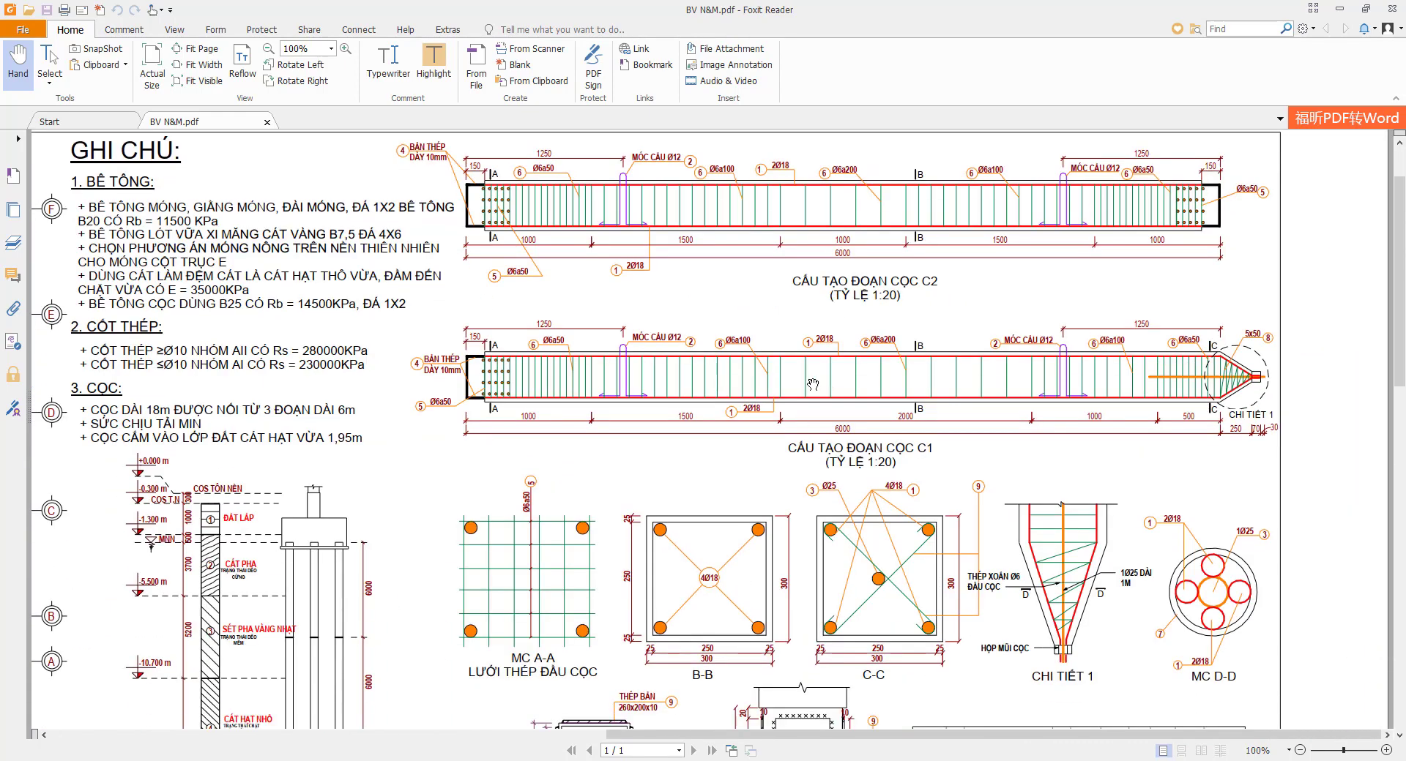
pyautogui.scroll(-3, 812, 384)
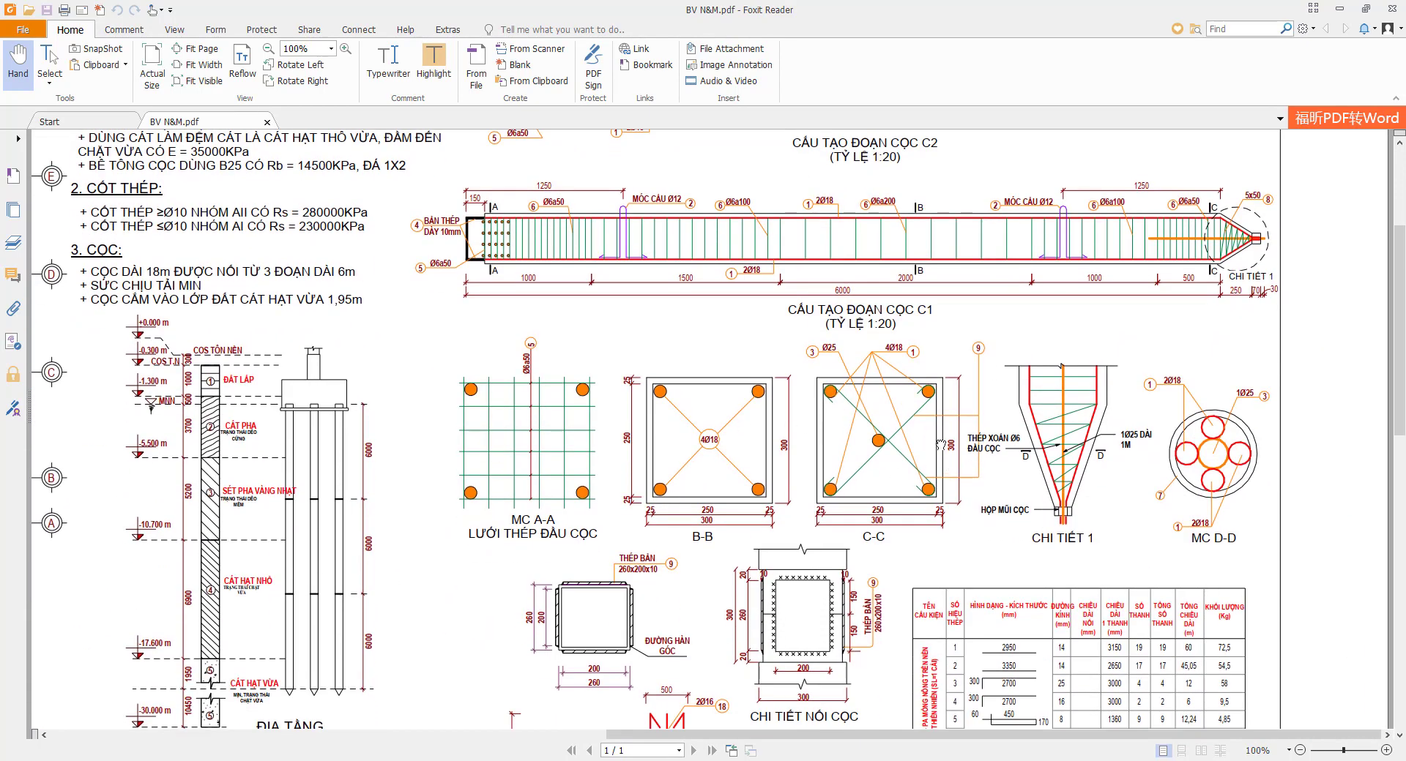
pyautogui.scroll(-1, 942, 407)
pyautogui.scroll(-2, 1030, 372)
pyautogui.scroll(-5, 952, 358)
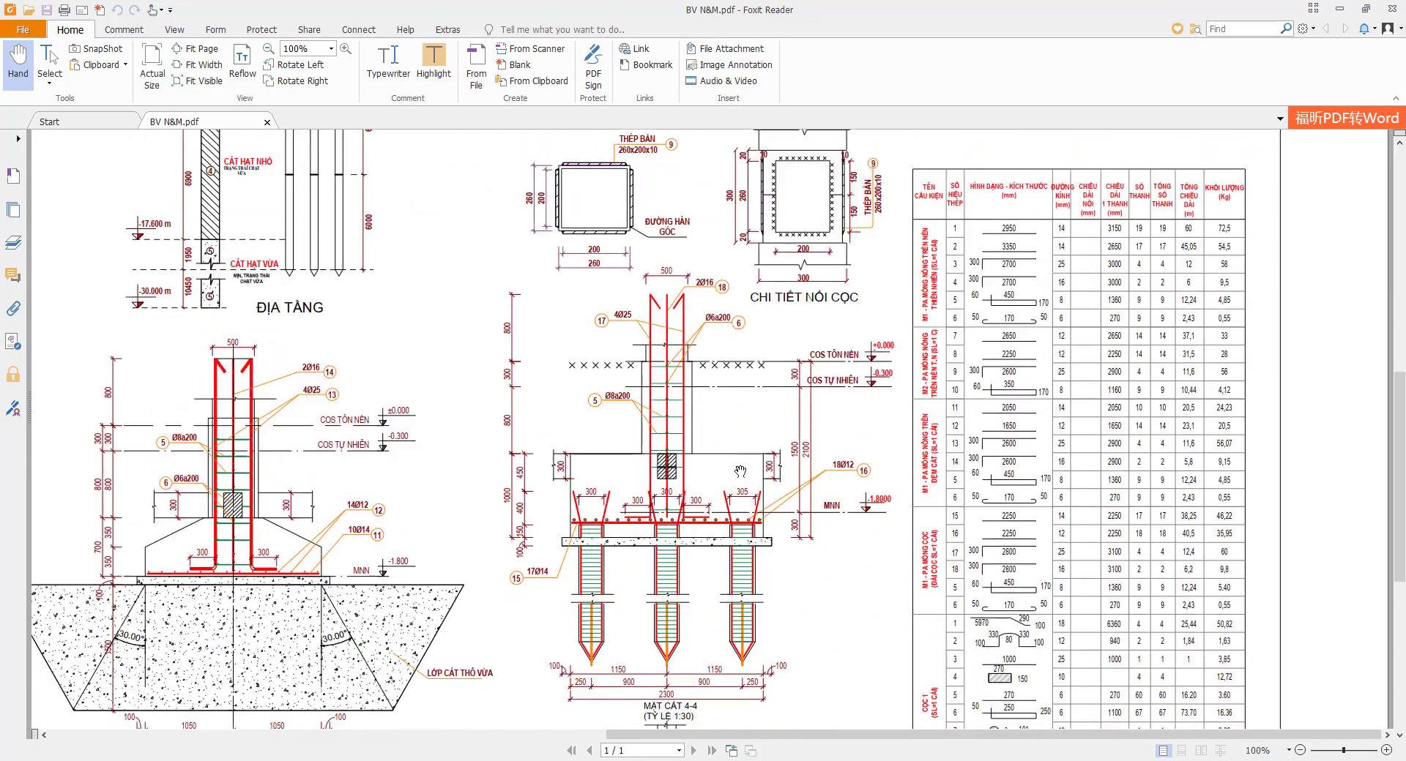
pyautogui.scroll(-5, 864, 345)
pyautogui.scroll(-5, 778, 331)
pyautogui.keyDown('ctrl'); pyautogui.scroll(1, 806, 322); pyautogui.keyUp('ctrl')
pyautogui.scroll(3, 1047, 367)
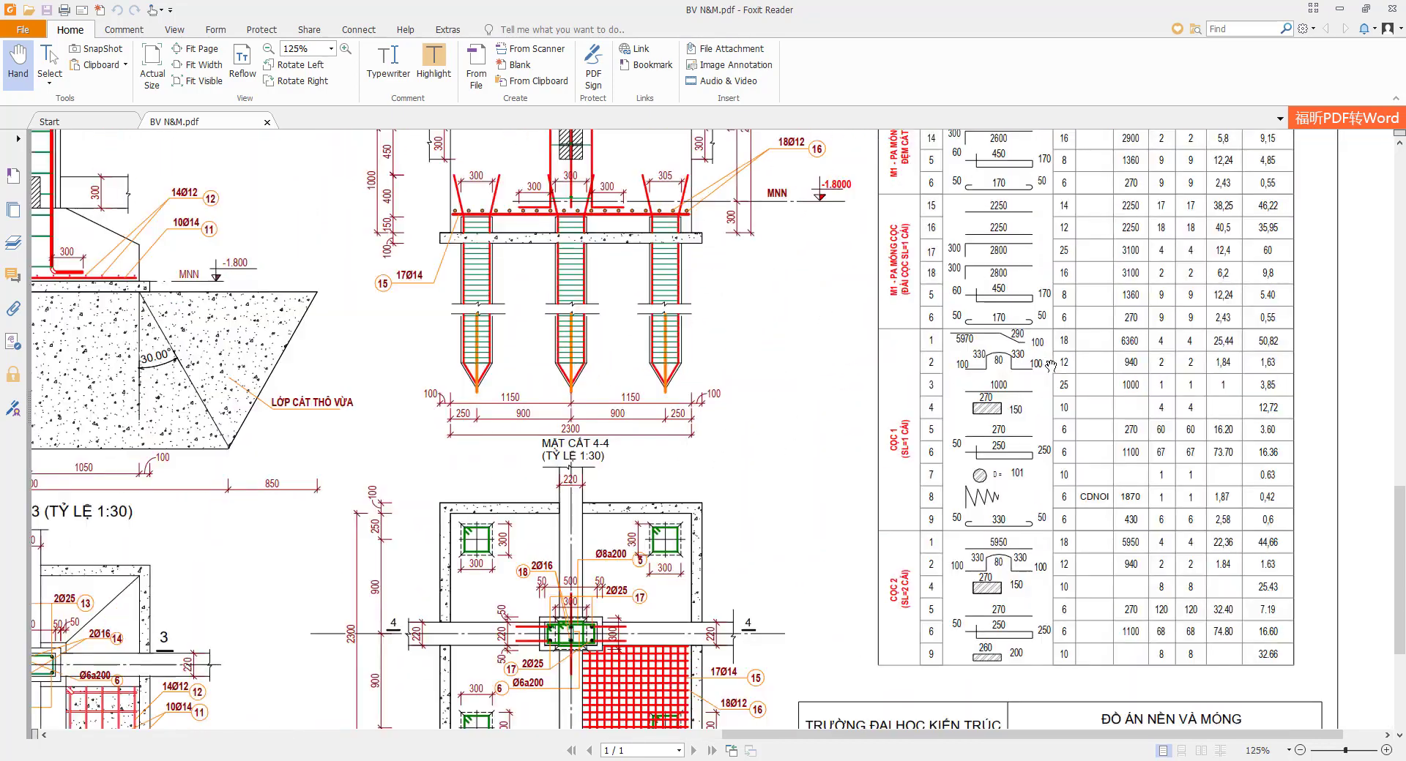
# Move the view to the pile splice detail and the rebar table header.
pyautogui.moveTo(1009, 272); pyautogui.dragTo(879, 657)
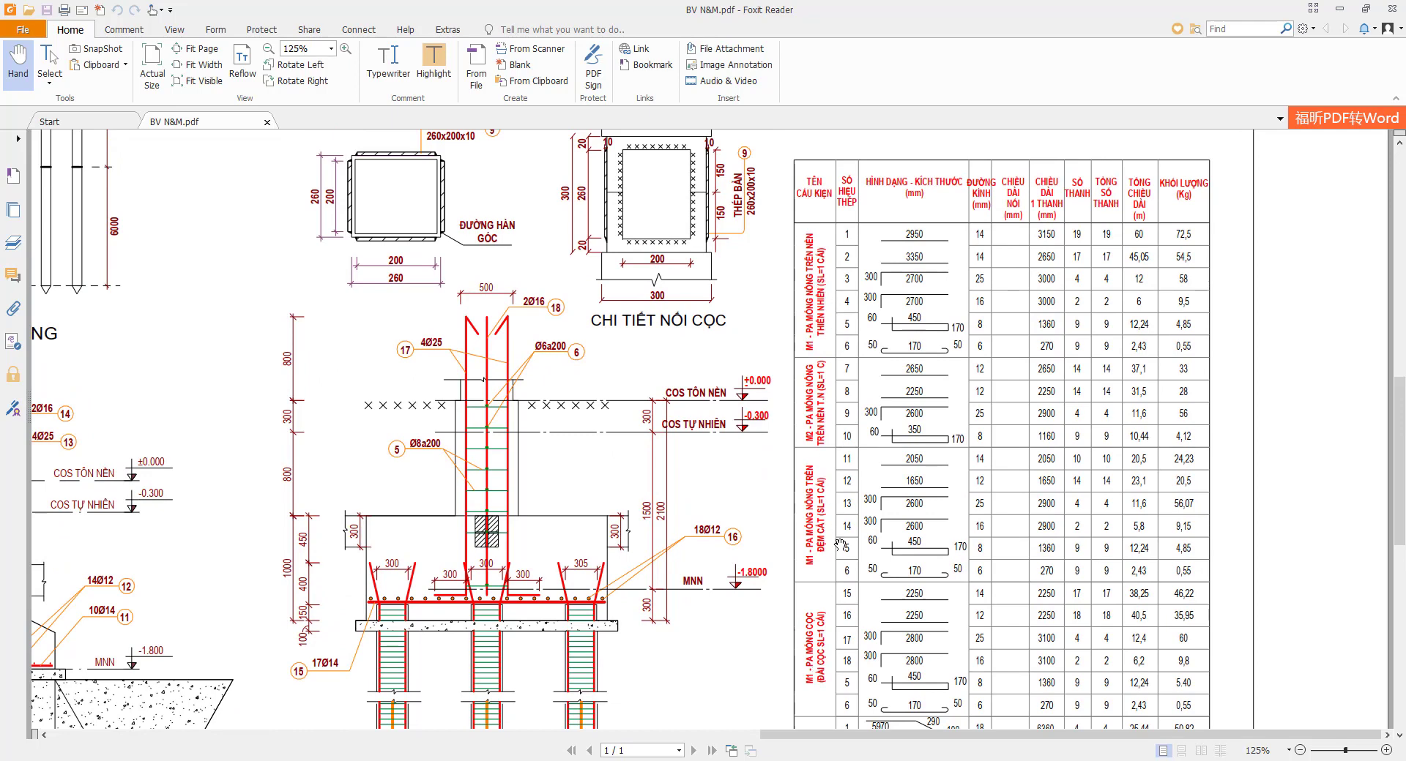
pyautogui.scroll(-2, 827, 542)
pyautogui.scroll(-2, 828, 527)
pyautogui.scroll(-1, 835, 468)
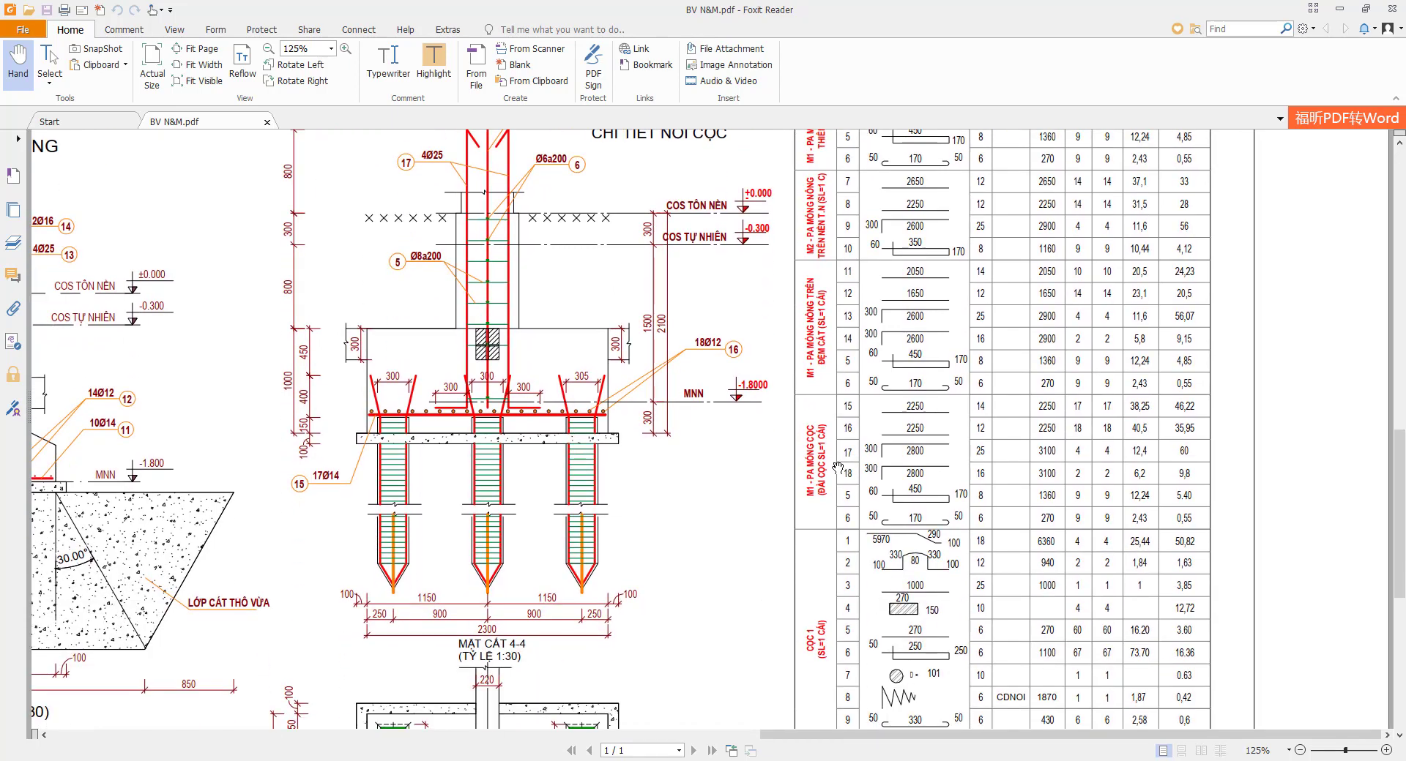
pyautogui.scroll(-2, 842, 366)
pyautogui.scroll(-1, 848, 340)
pyautogui.scroll(-1, 835, 253)
pyautogui.keyDown('ctrl'); pyautogui.scroll(1, 869, 386); pyautogui.keyUp('ctrl')
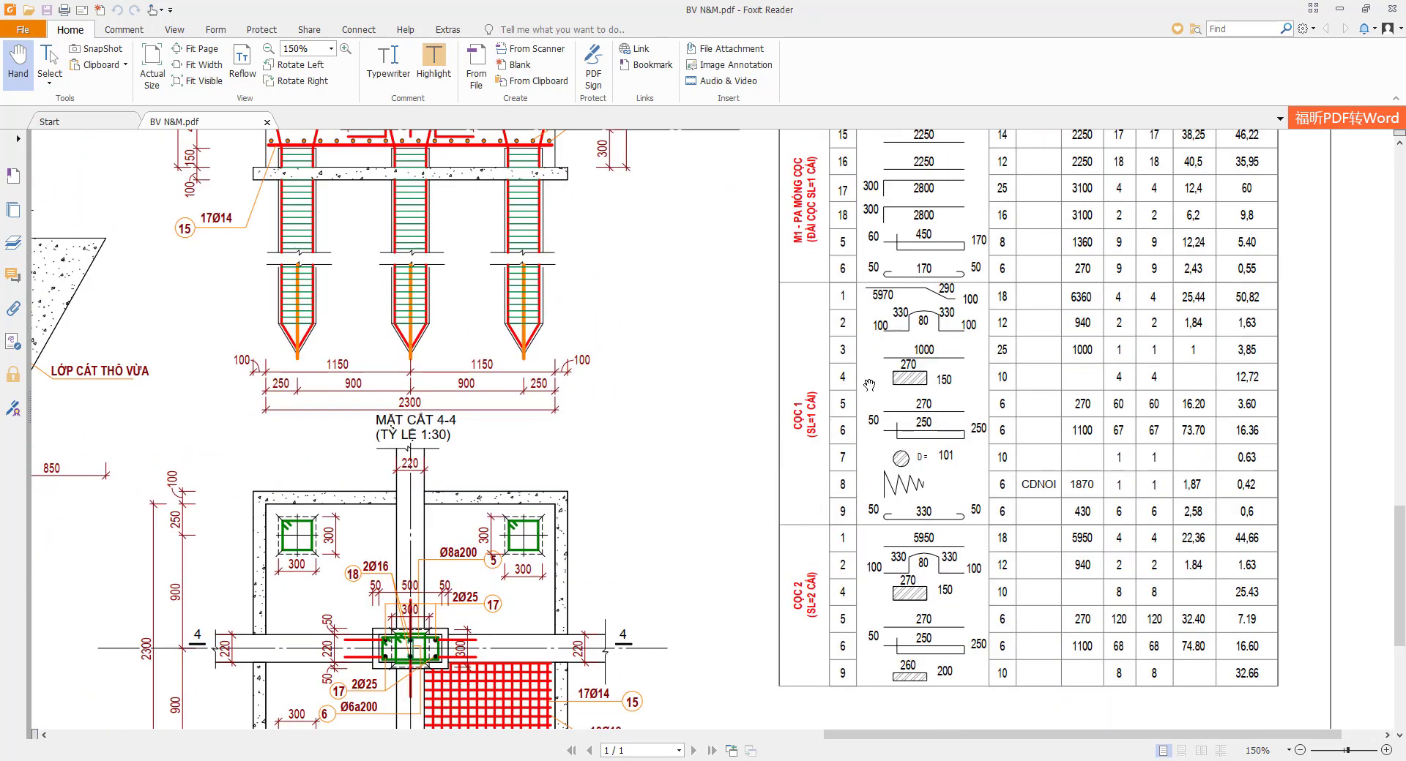
# Check section 4-4 and the rebar table, then zoom out to 66.67% to see the full sheet.
pyautogui.moveTo(883, 397)
pyautogui.mouseDown()
pyautogui.moveTo(824, 373)
pyautogui.moveTo(758, 290)
pyautogui.mouseUp()
pyautogui.scroll(1, 829, 368)
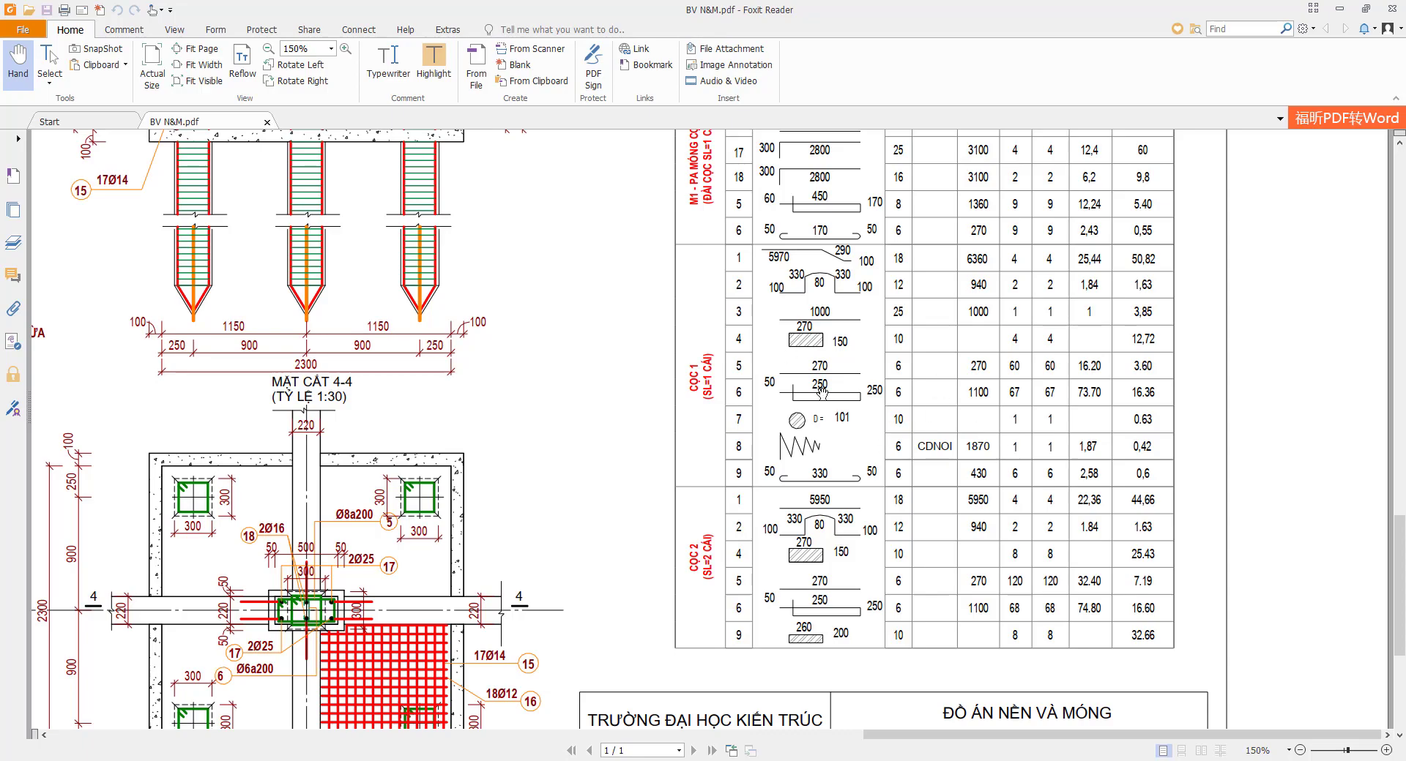
pyautogui.scroll(3, 822, 393)
pyautogui.scroll(4, 827, 391)
pyautogui.scroll(4, 835, 390)
pyautogui.scroll(4, 842, 388)
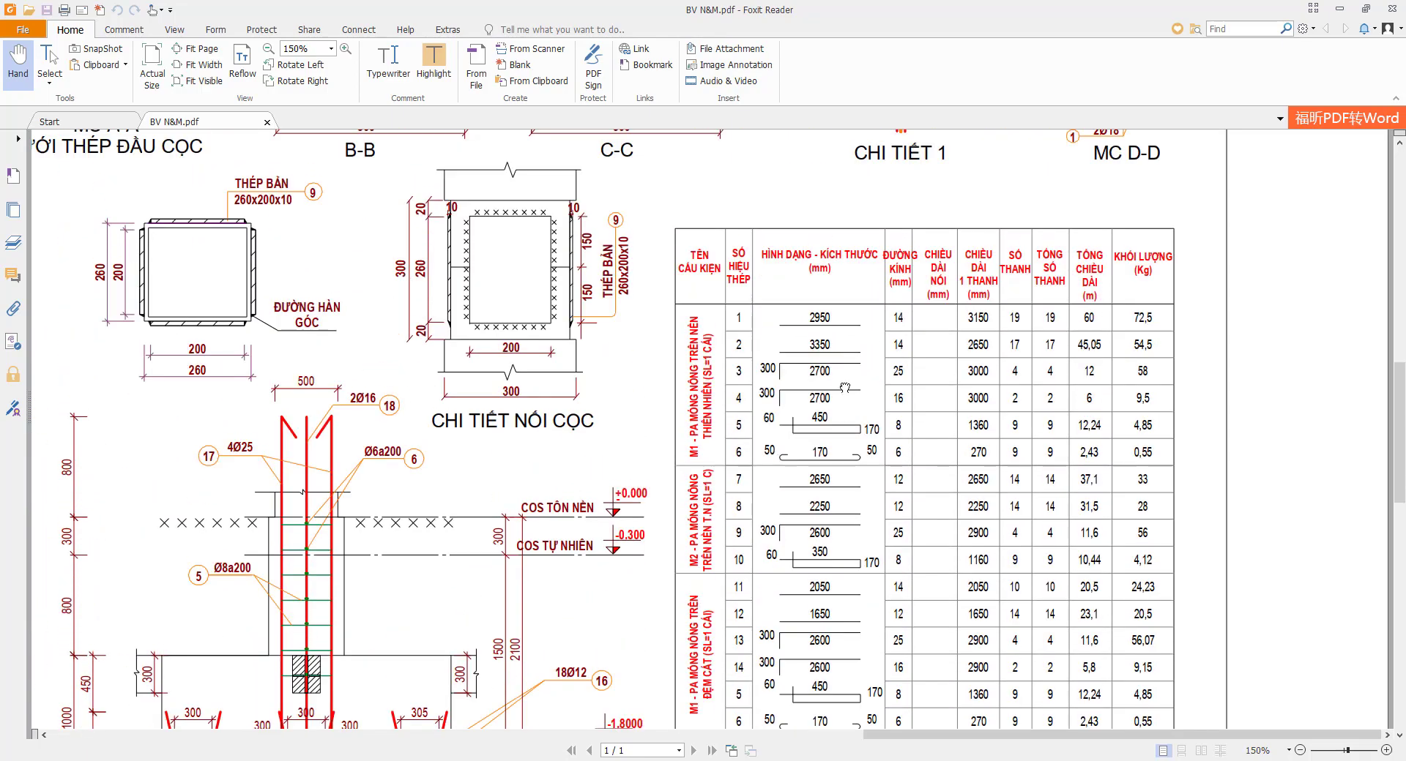
pyautogui.scroll(-4, 845, 388)
pyautogui.scroll(-5, 789, 385)
pyautogui.scroll(-4, 733, 542)
pyautogui.scroll(-3, 730, 549)
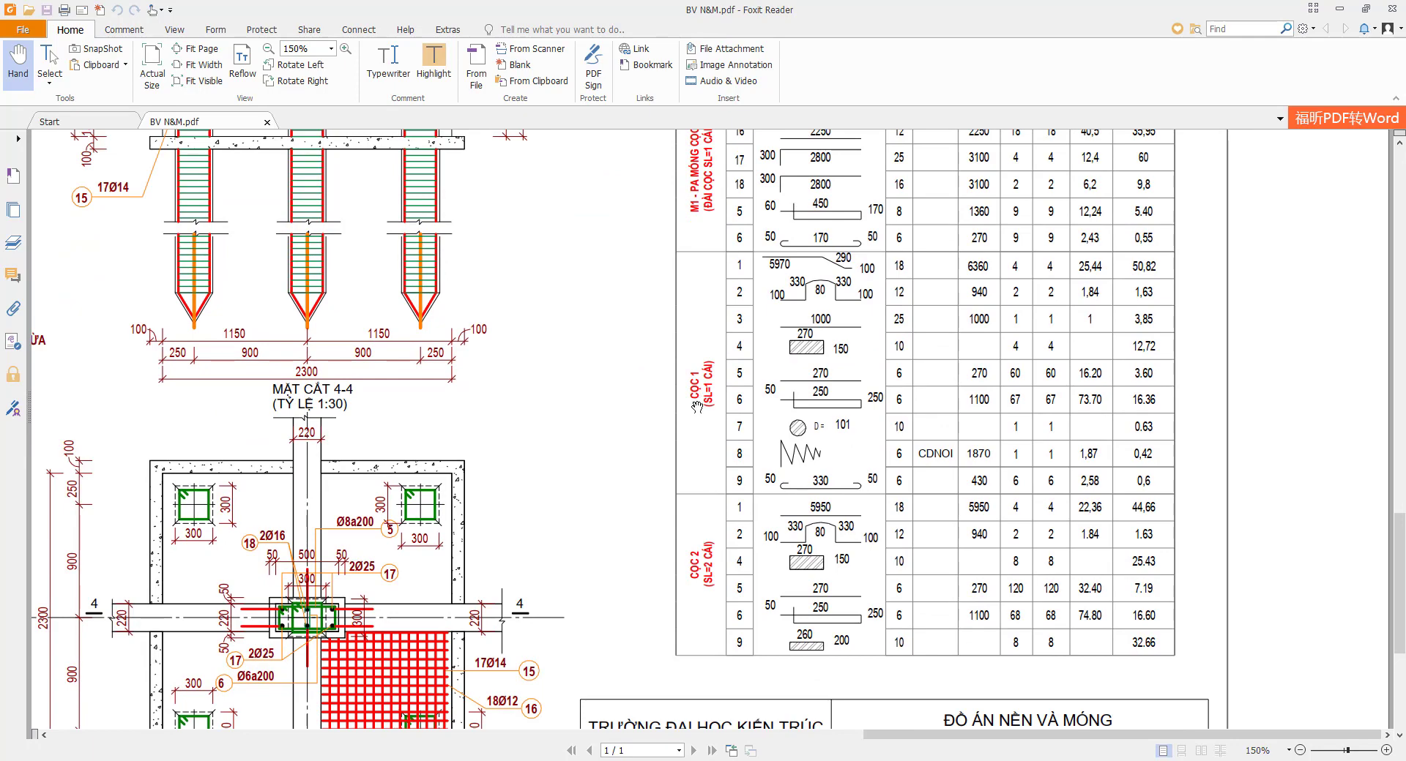
pyautogui.keyDown('ctrl'); pyautogui.scroll(-1, 696, 407); pyautogui.keyUp('ctrl')
pyautogui.scroll(-1, 861, 347)
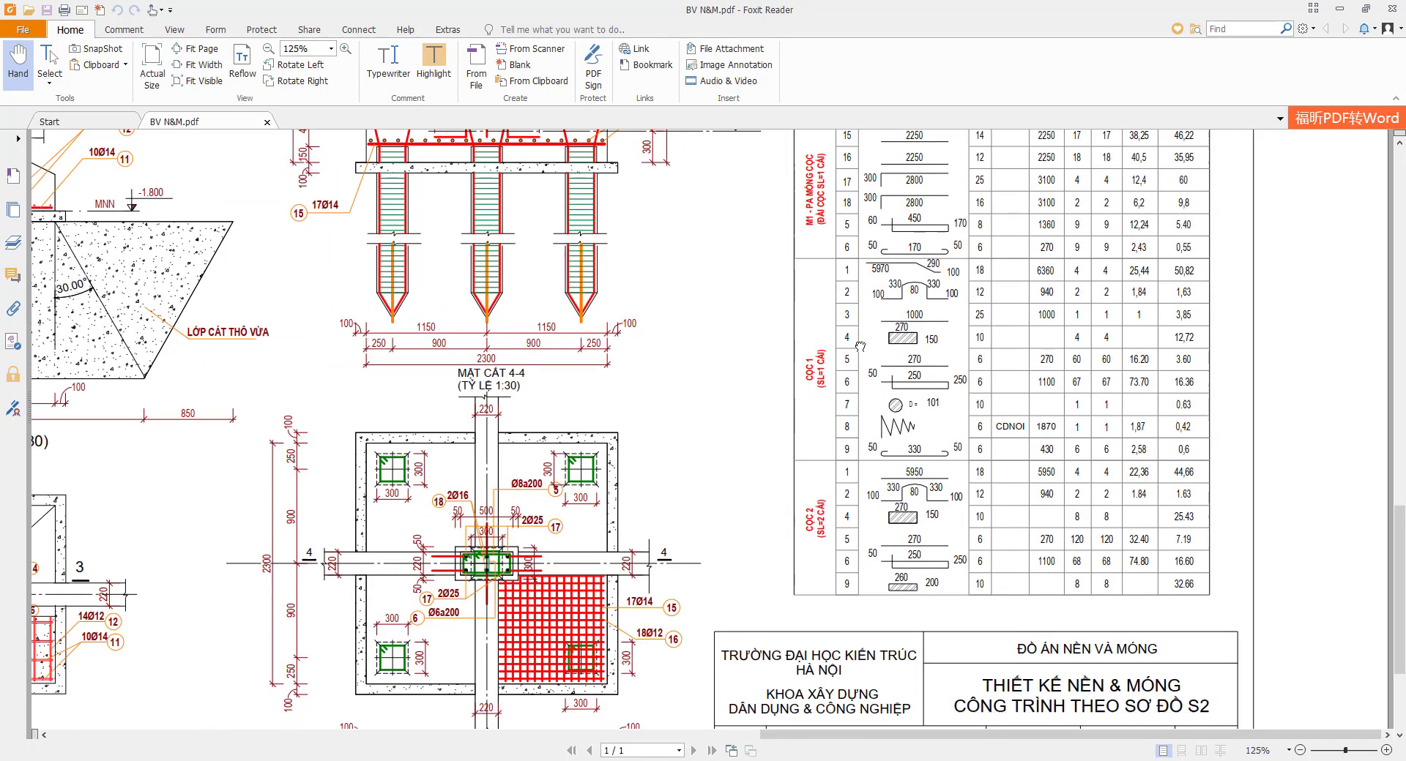
pyautogui.keyDown('ctrl'); pyautogui.scroll(-1, 604, 425); pyautogui.keyUp('ctrl')
pyautogui.keyDown('ctrl'); pyautogui.scroll(-1, 604, 425); pyautogui.keyUp('ctrl')
pyautogui.keyDown('ctrl'); pyautogui.scroll(-1, 604, 425); pyautogui.keyUp('ctrl')
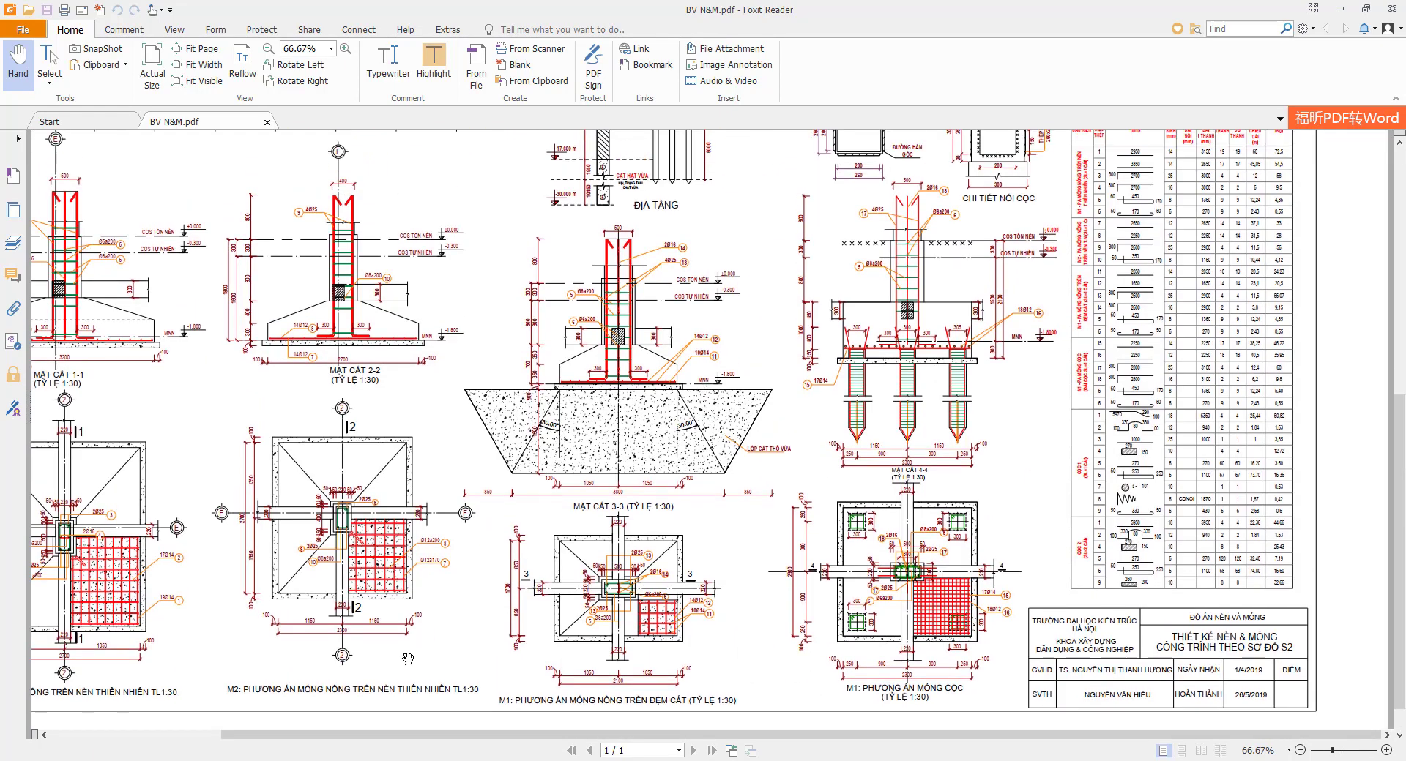
# In Revit, open the BẢNG THỐNG KÊ CỐT THÉP rebar schedule, then return to sheet KC01.
pyautogui.hotkey('alt', 'Tab')
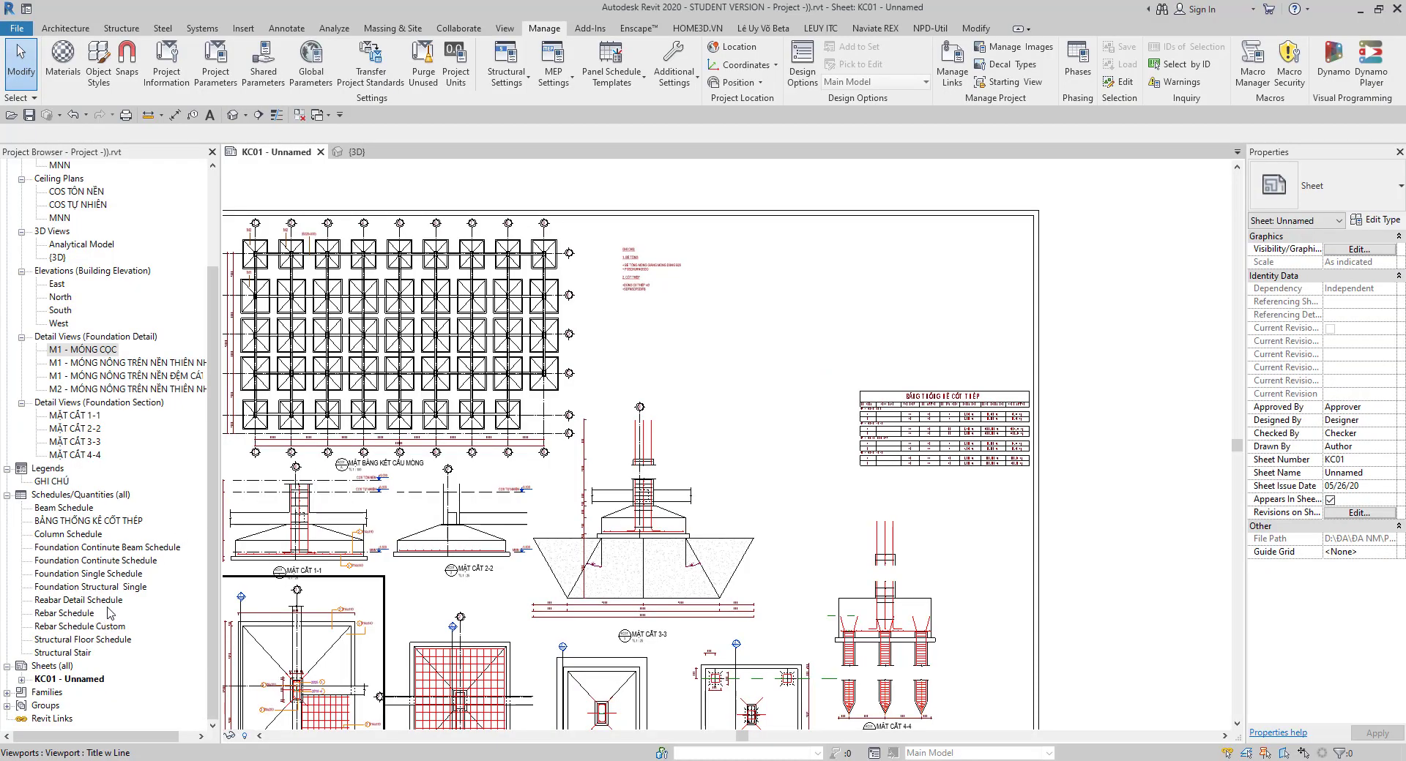
pyautogui.click(89, 522)
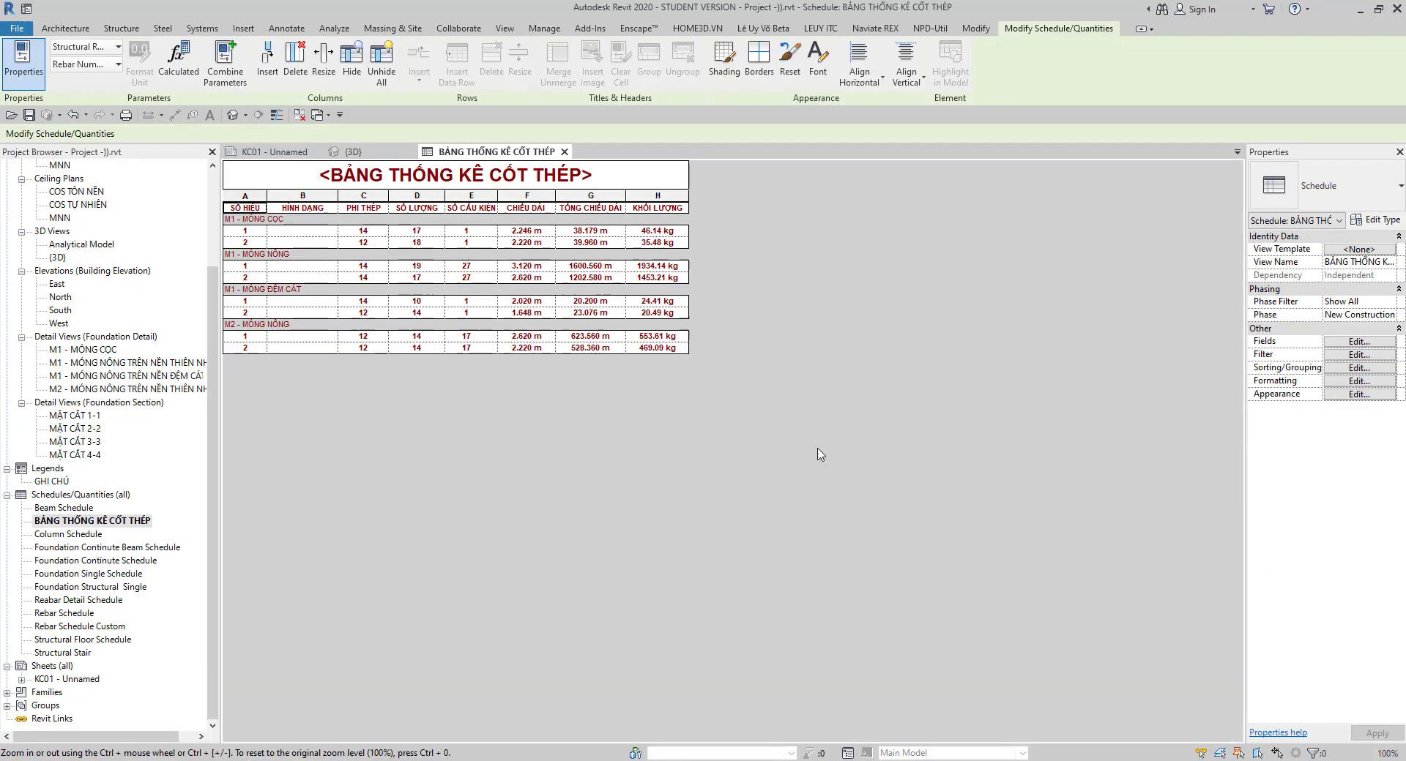
pyautogui.click(275, 152)
# Pan sheet KC01 to check the schedule's lower rows and sections 3-3 and 4-4.
pyautogui.scroll(5, 952, 423)
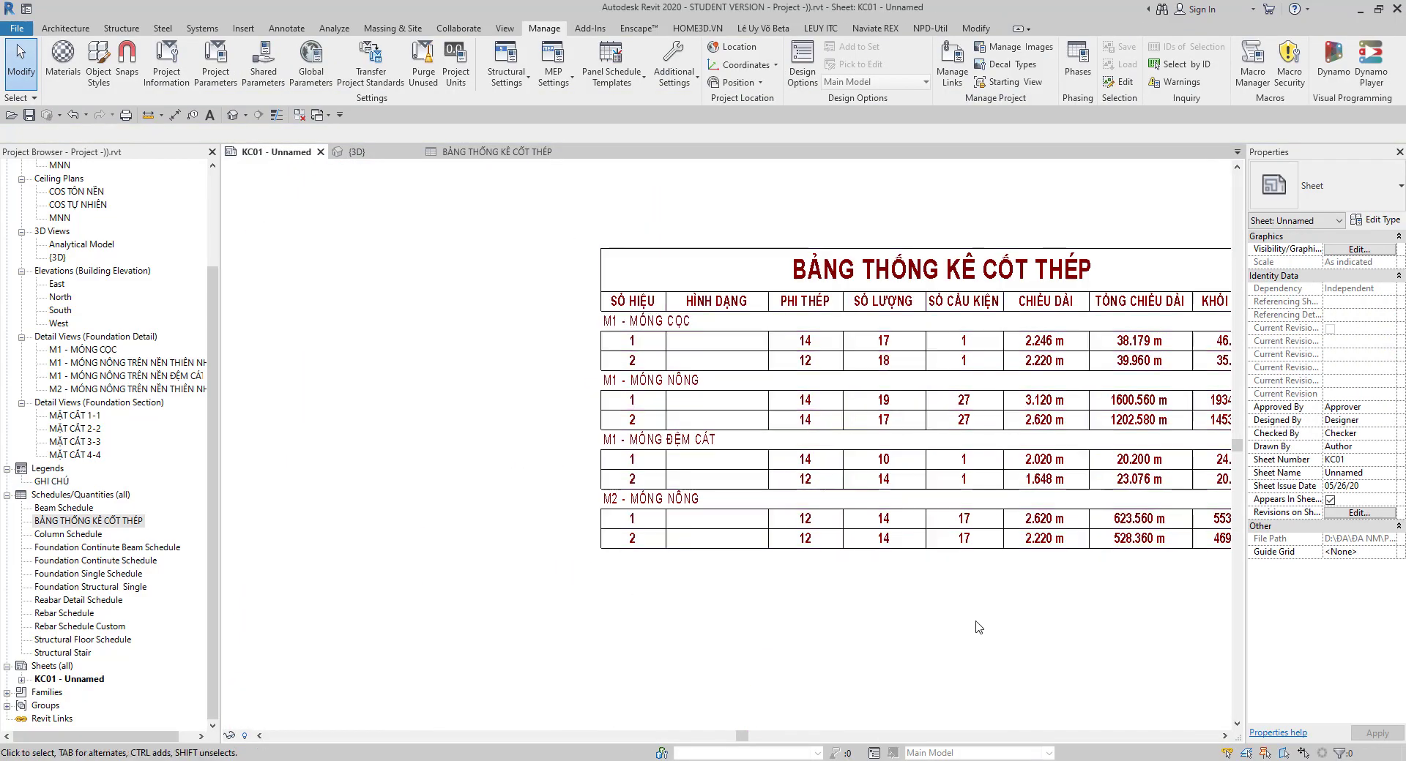
pyautogui.scroll(-2, 932, 684)
pyautogui.moveTo(932, 684)
pyautogui.mouseDown(button='middle')
pyautogui.moveTo(855, 324)
pyautogui.moveTo(840, 350)
pyautogui.mouseUp(button='middle')
pyautogui.scroll(-2, 840, 351)
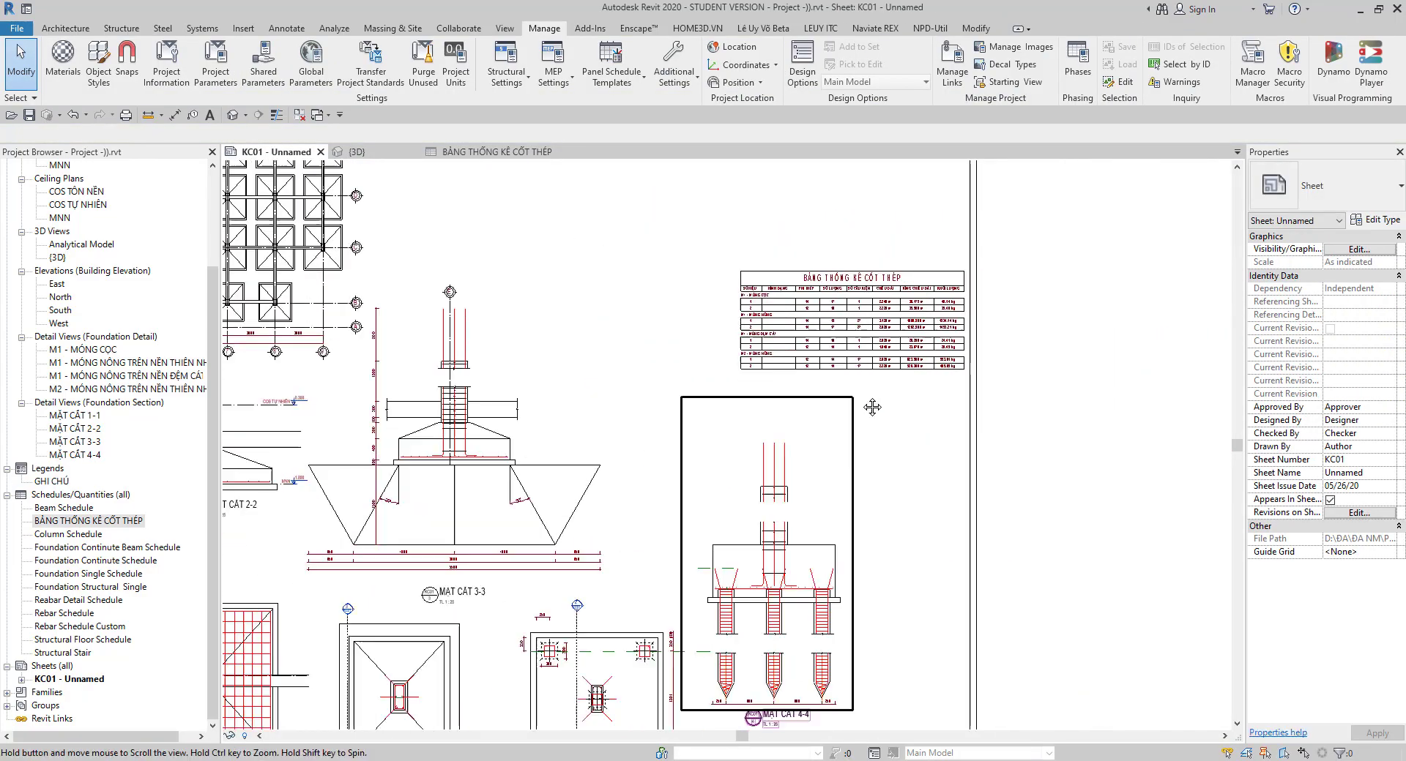
pyautogui.scroll(1, 840, 351)
pyautogui.moveTo(895, 438); pyautogui.dragTo(906, 361, button='middle')
# Review the foundation grid plan and notes on KC01, then go back to the reference PDF.
pyautogui.scroll(-2, 907, 361)
pyautogui.scroll(1, 912, 396)
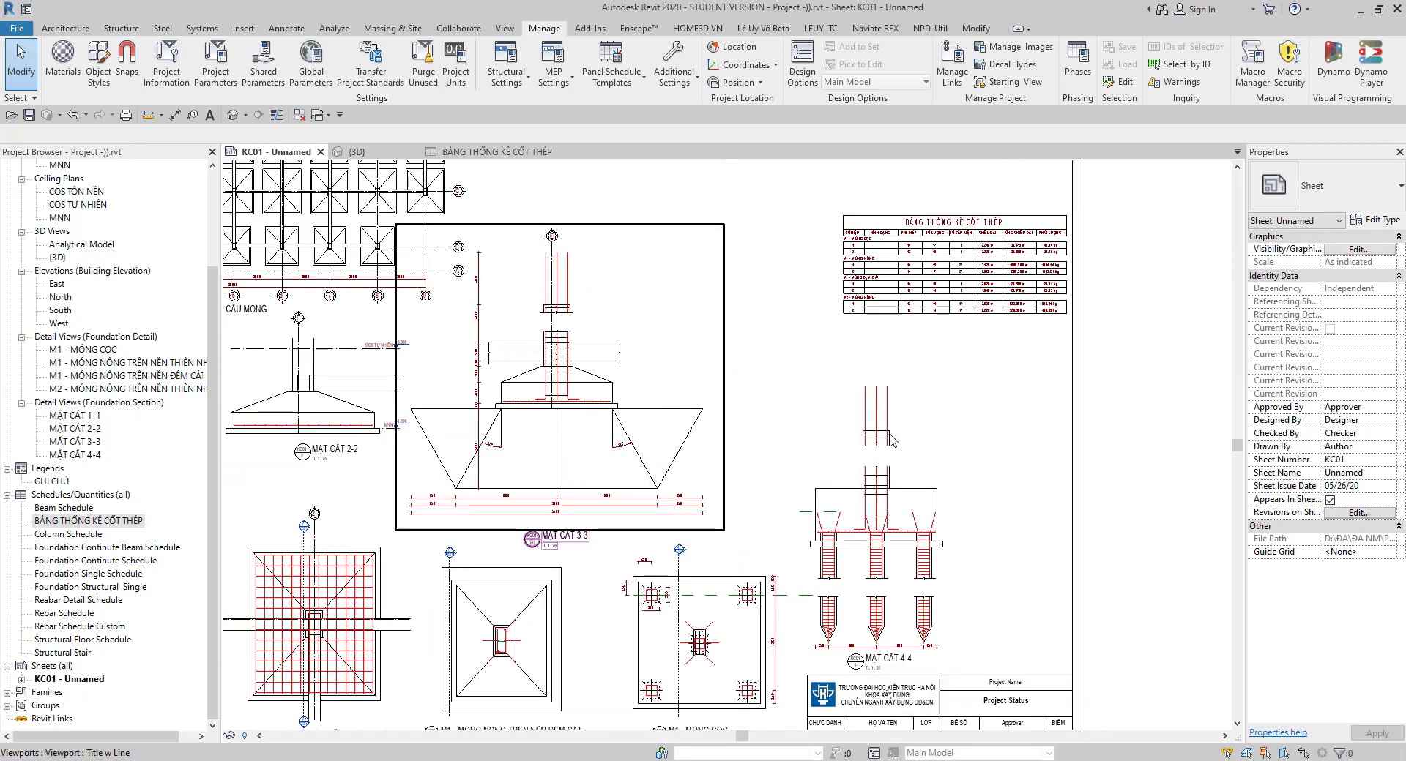
pyautogui.scroll(1, 913, 411)
pyautogui.scroll(-3, 912, 432)
pyautogui.moveTo(911, 329); pyautogui.dragTo(776, 685, button='middle')
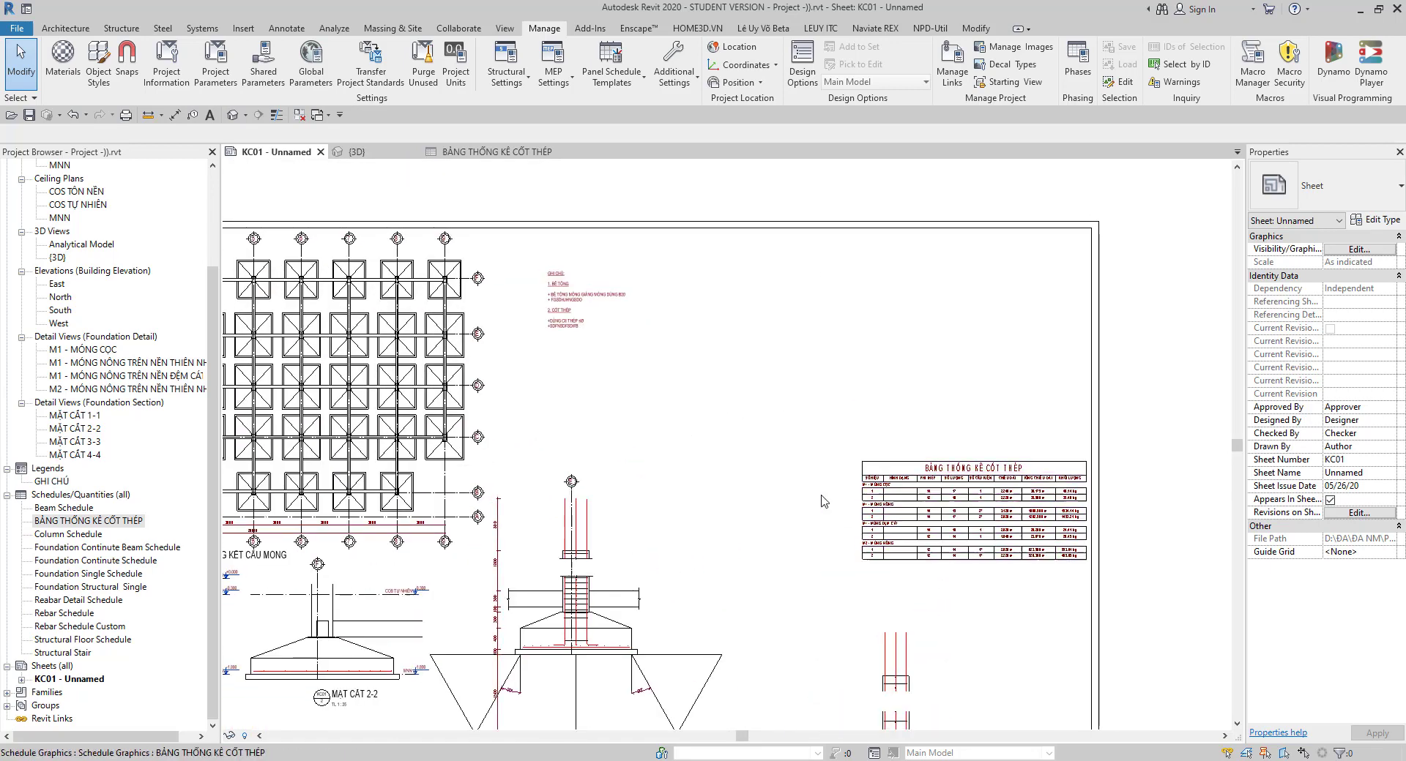
pyautogui.hotkey('alt', 'Tab')
pyautogui.keyDown('ctrl'); pyautogui.scroll(-1, 1077, 408); pyautogui.keyUp('ctrl')
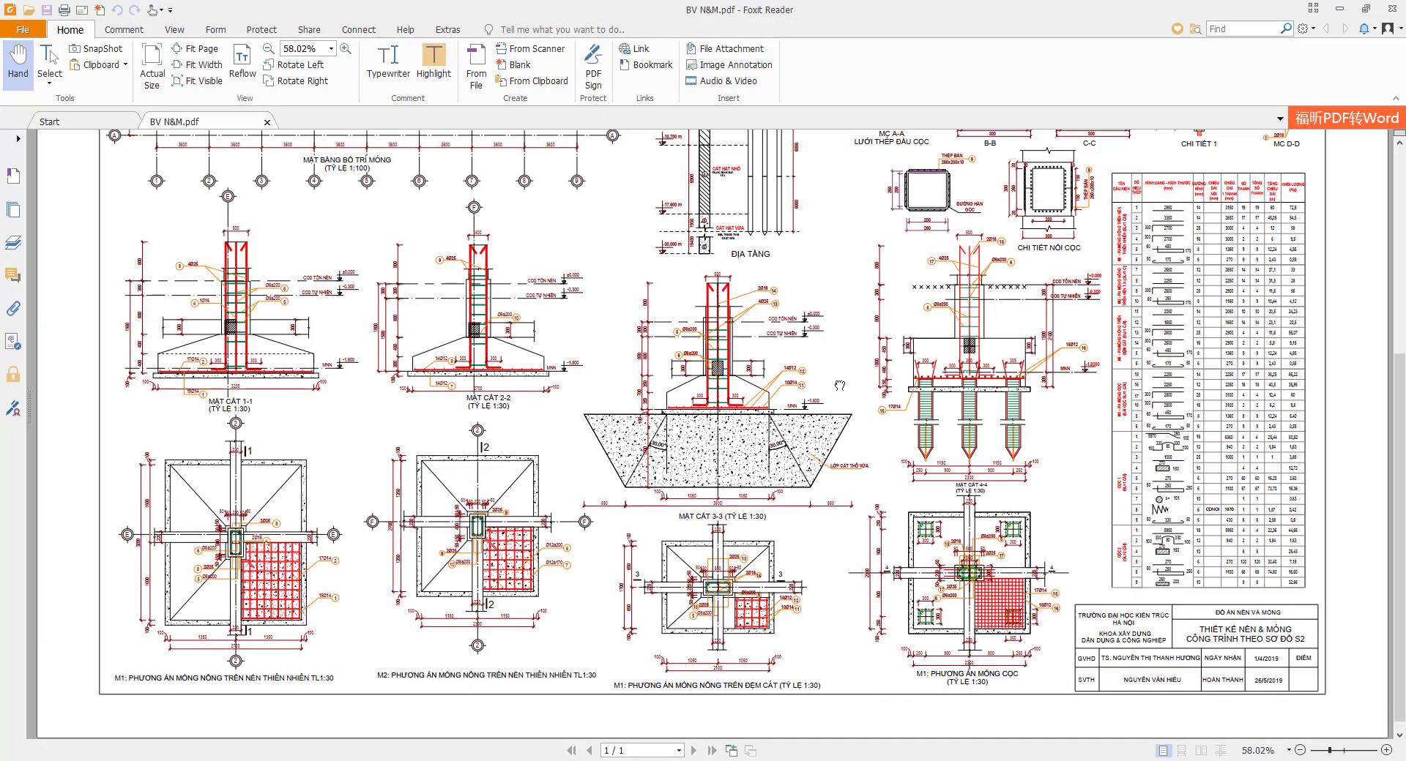
pyautogui.moveTo(952, 293); pyautogui.dragTo(1076, 408)
pyautogui.keyDown('ctrl'); pyautogui.scroll(-1, 1076, 408); pyautogui.keyUp('ctrl')
pyautogui.scroll(-3, 1069, 395)
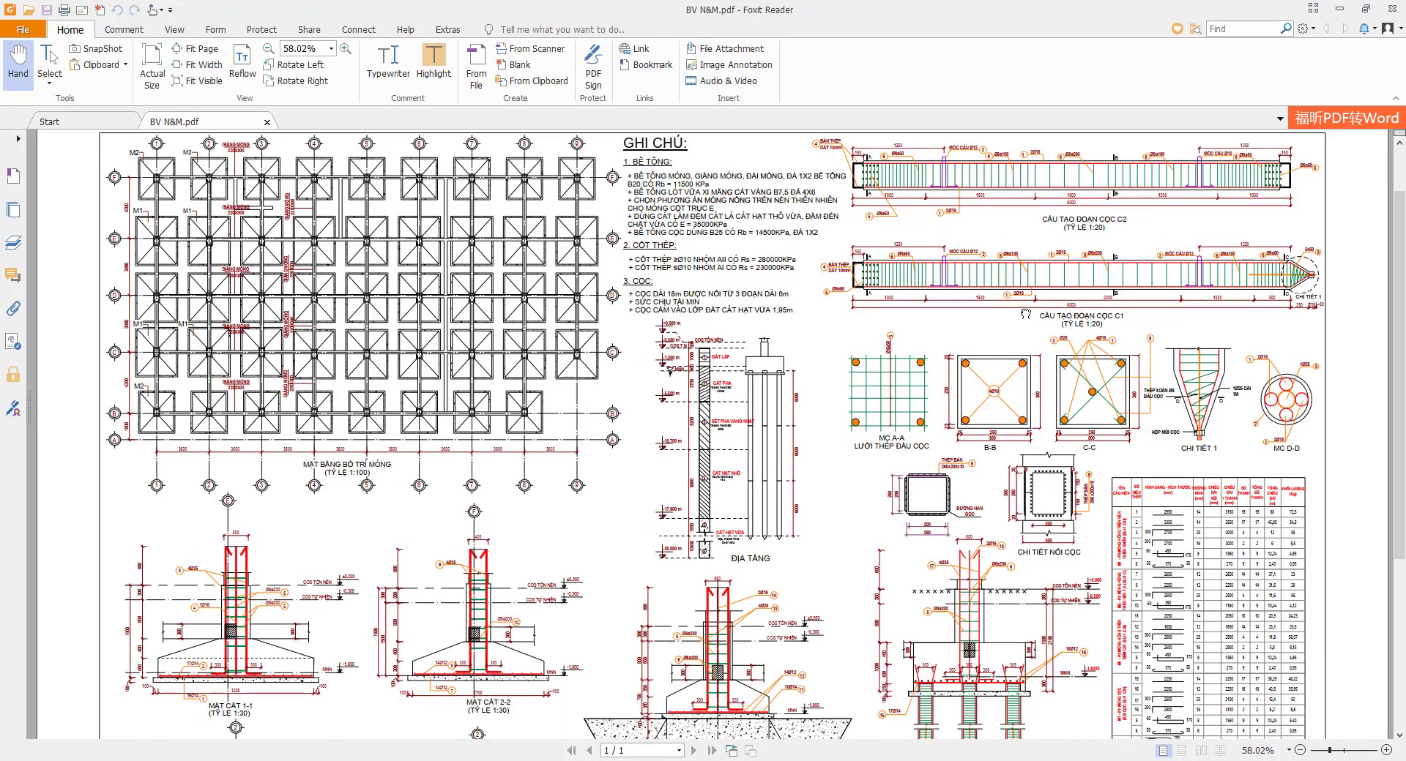
pyautogui.scroll(-3, 1054, 369)
pyautogui.scroll(-3, 1042, 344)
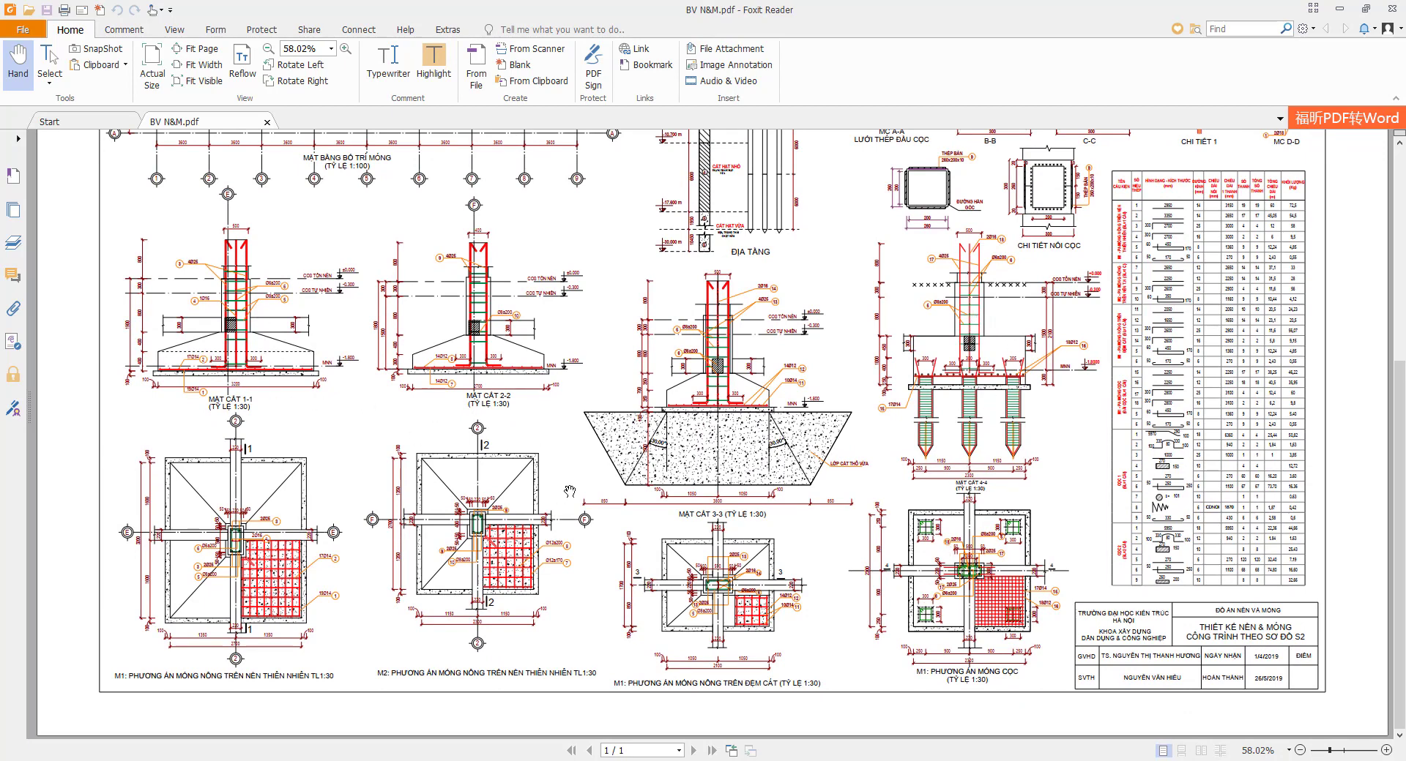
pyautogui.scroll(3, 696, 527)
pyautogui.scroll(3, 601, 601)
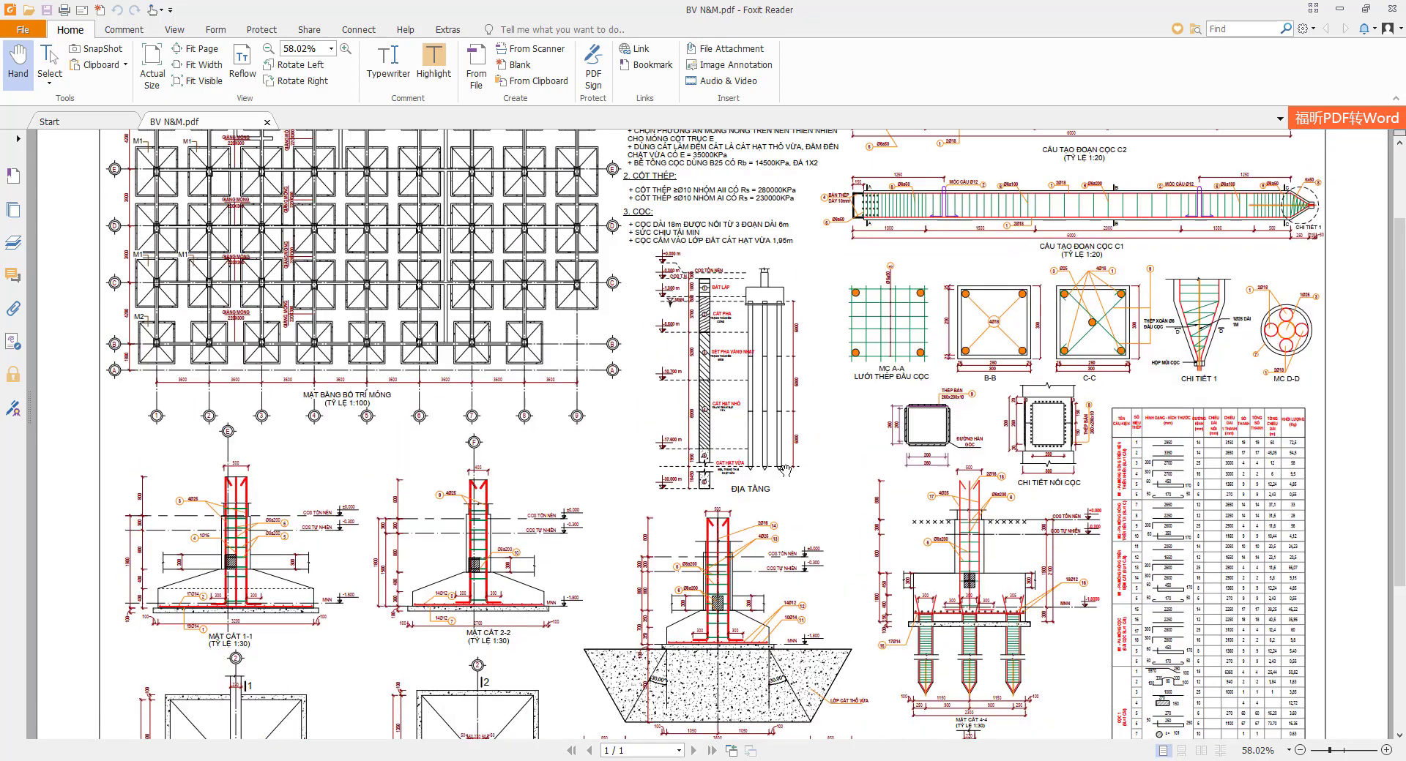
pyautogui.scroll(3, 512, 659)
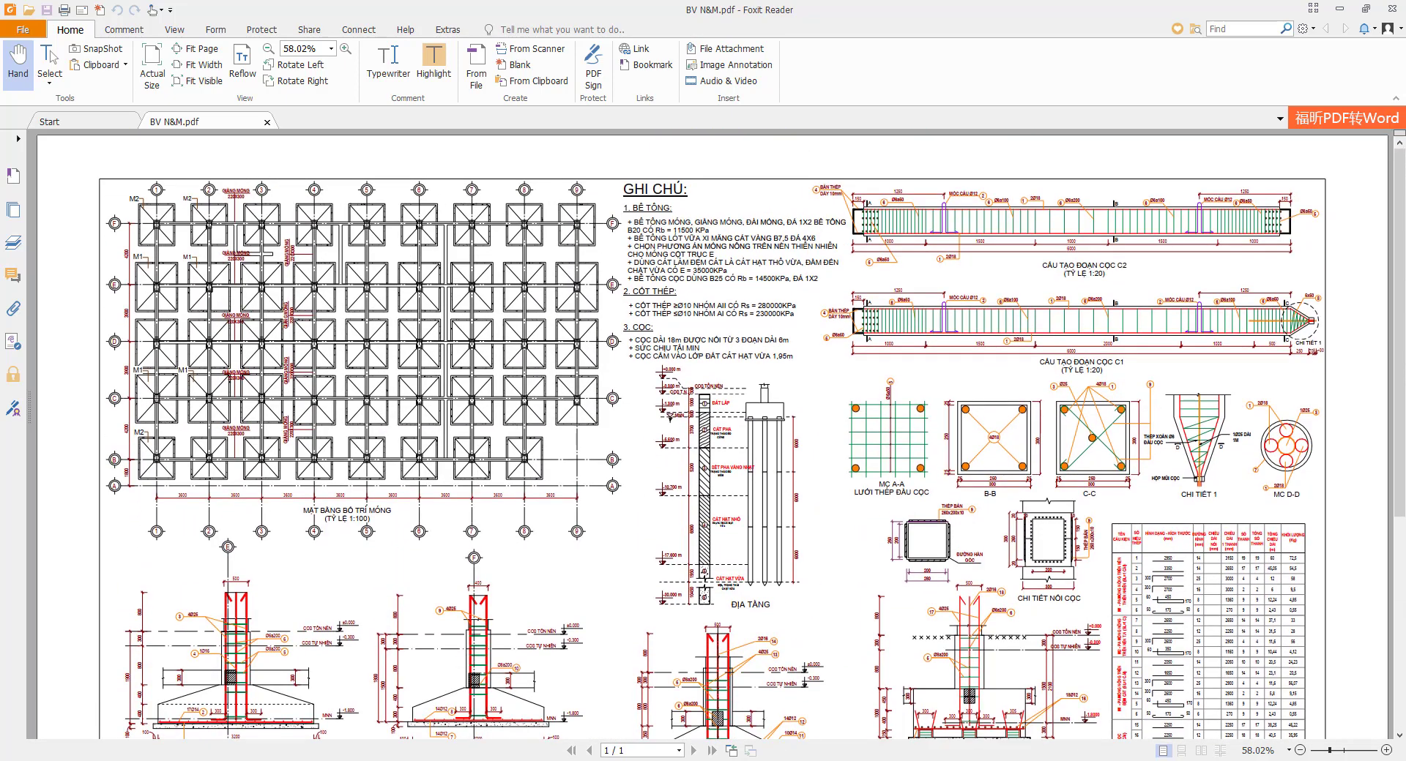